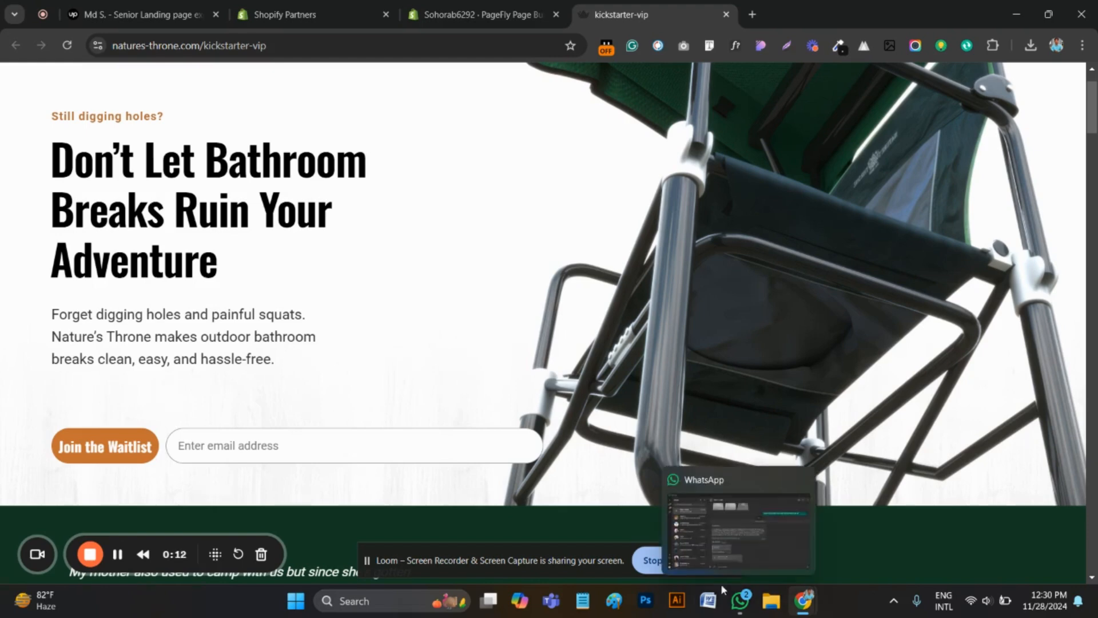
Switch to the Shopify admin and open the PageFly Page Builder list of pages
scroll(790, 396, down, 1)
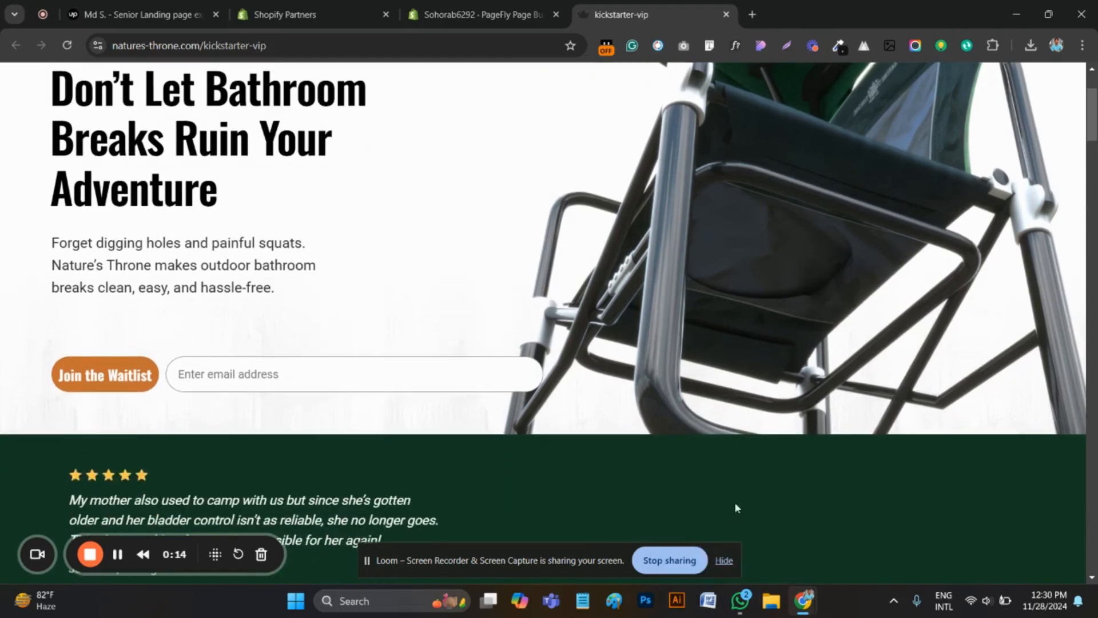
click(723, 562)
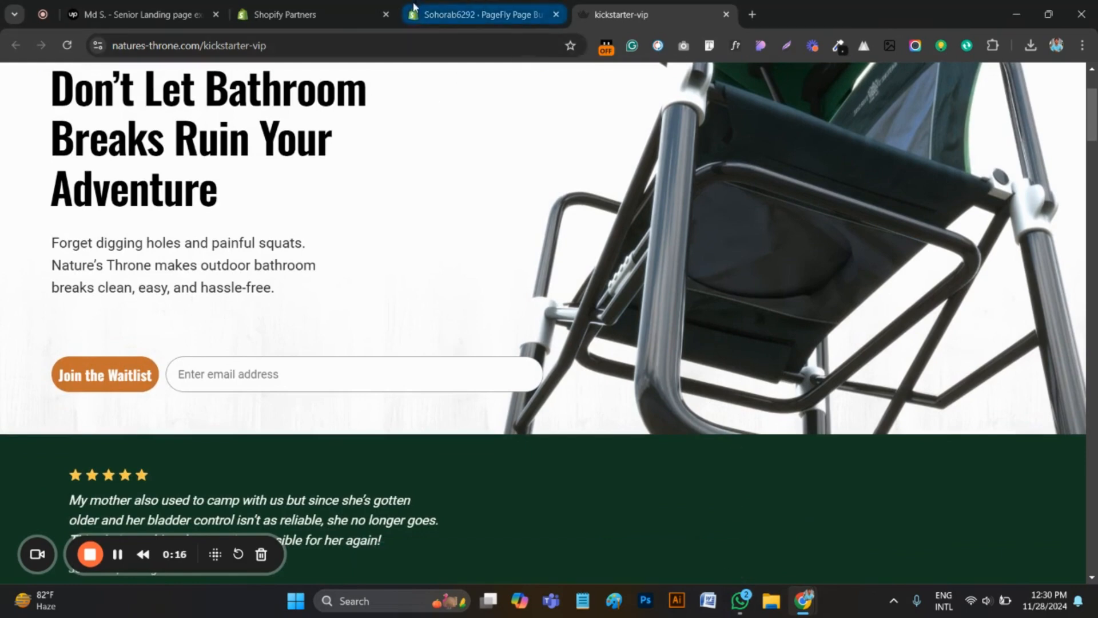
mouse_move(430, 7)
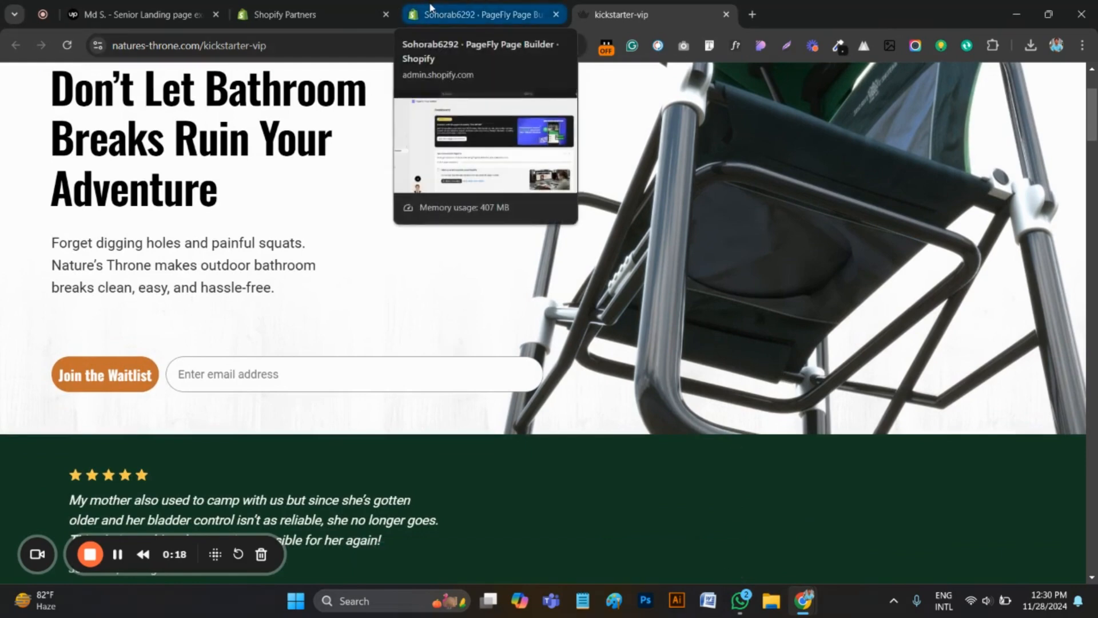
click(430, 7)
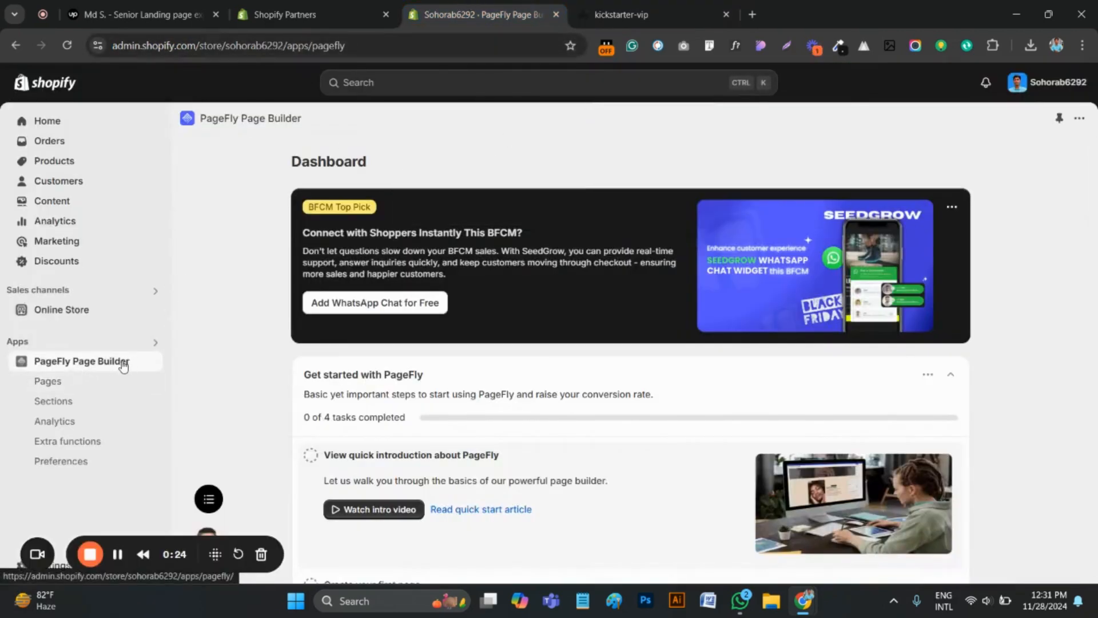
click(73, 389)
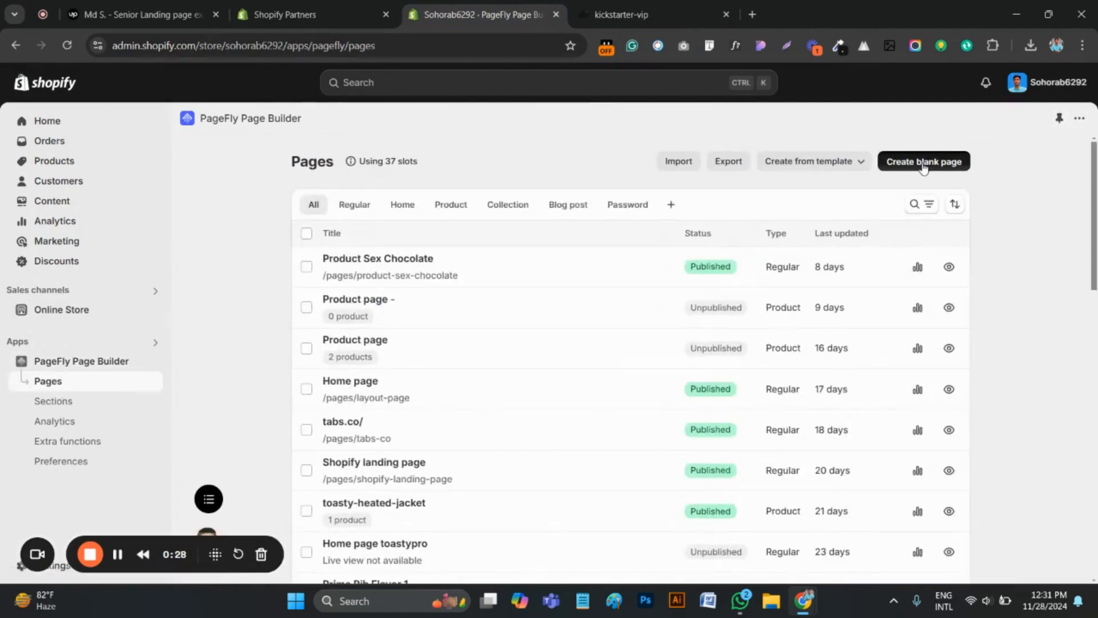
Create a blank Regular page using the Legacy Editor
click(924, 164)
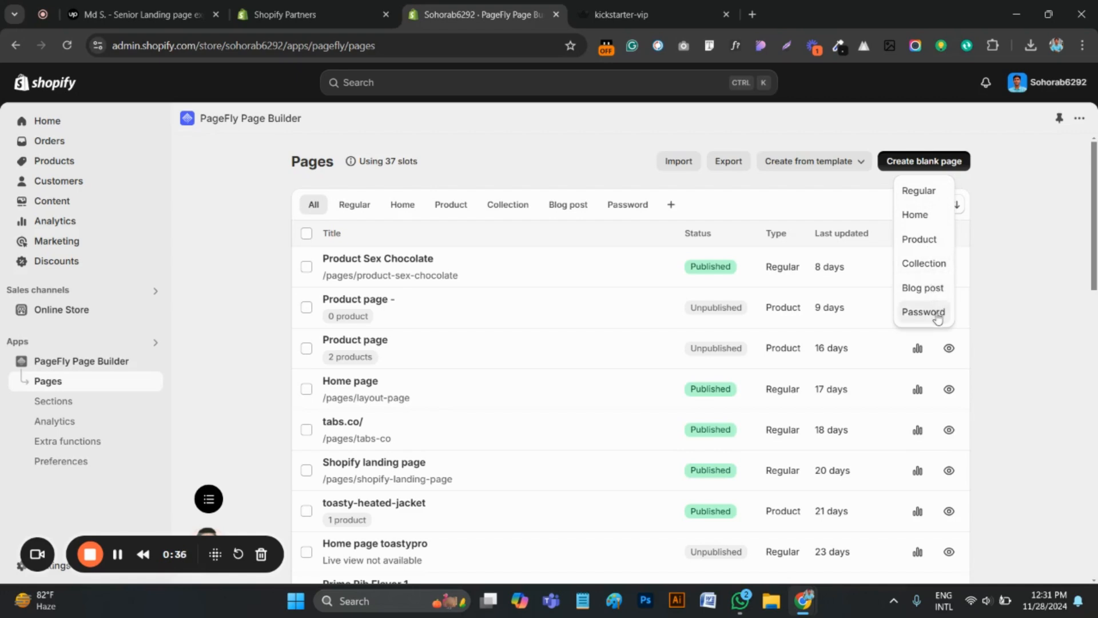
click(920, 190)
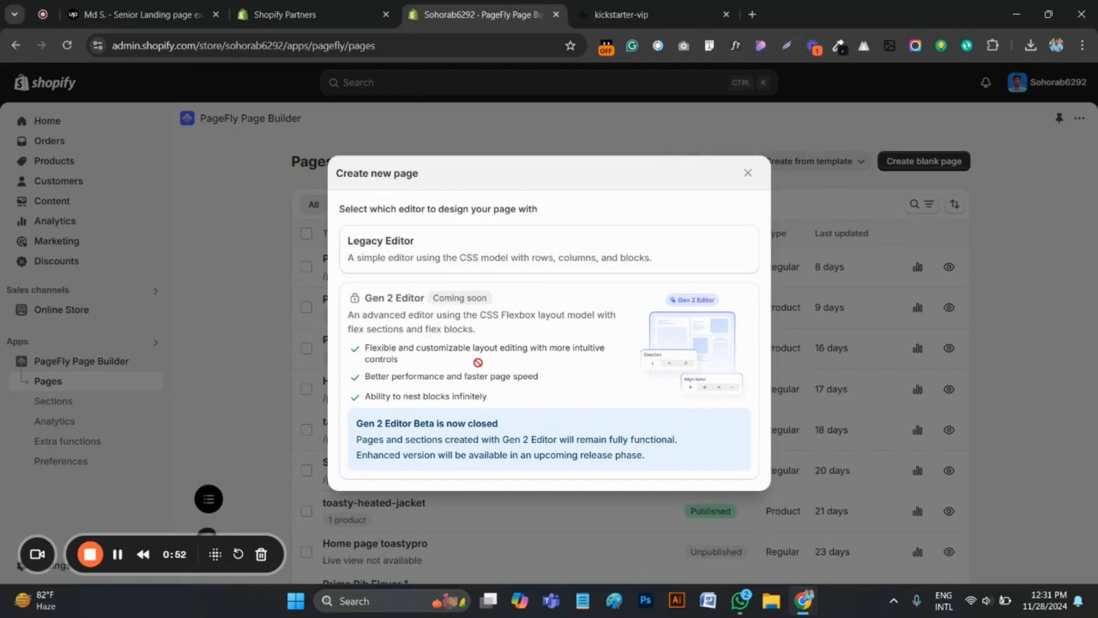
click(436, 248)
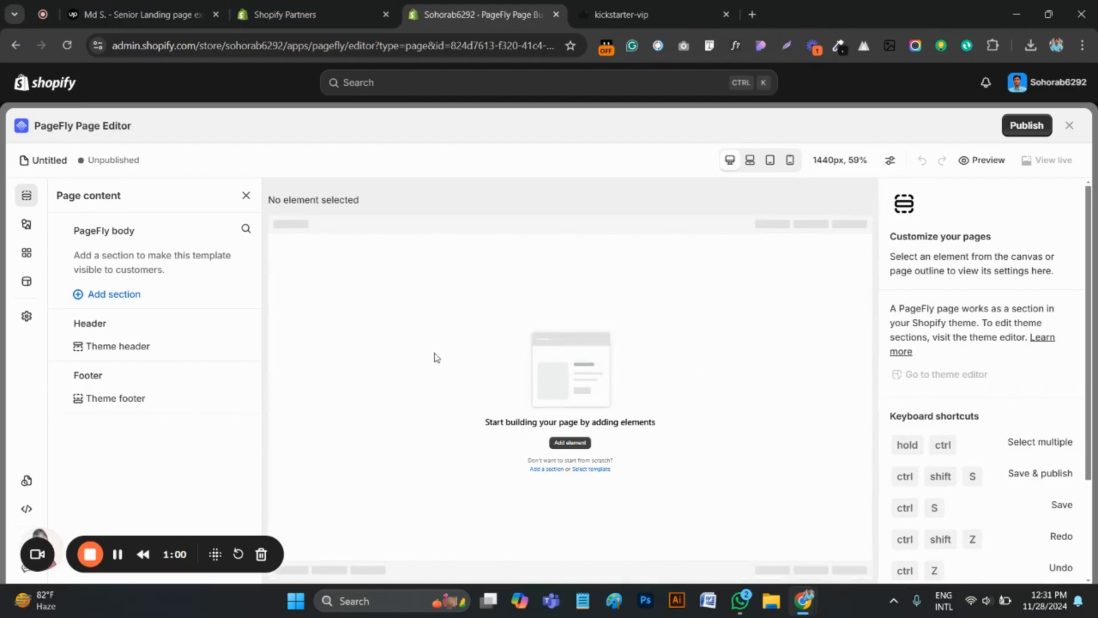
Examine the hero section layout on the kickstarter-vip reference page and return to the PageFly editor
click(652, 25)
scroll(559, 298, up, 3)
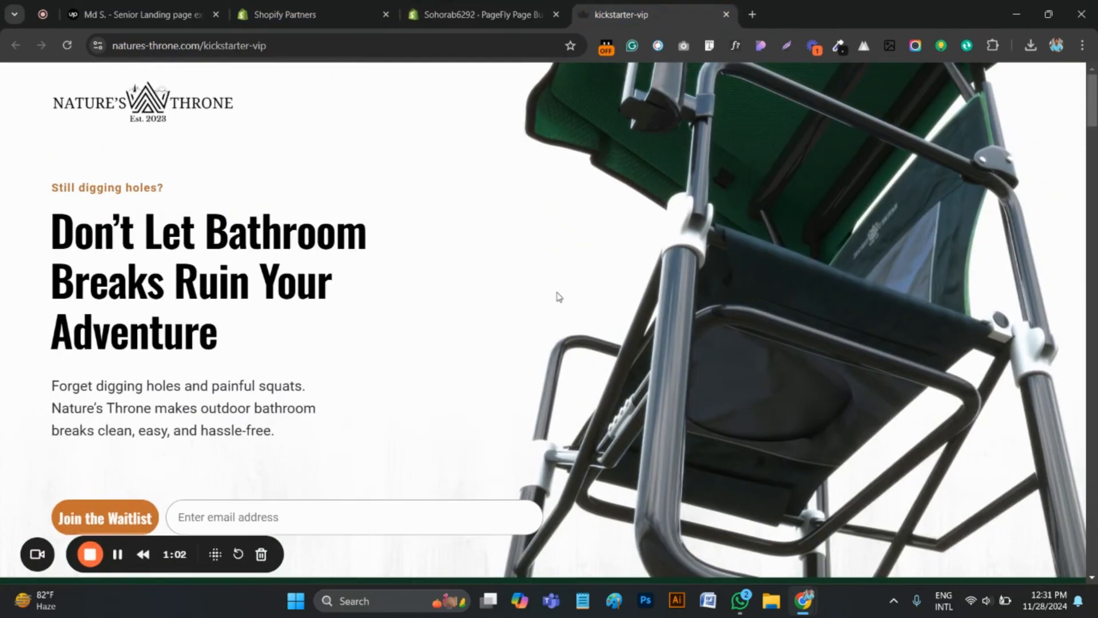
scroll(506, 349, down, 3)
scroll(669, 329, up, 3)
click(497, 17)
click(597, 5)
click(492, 15)
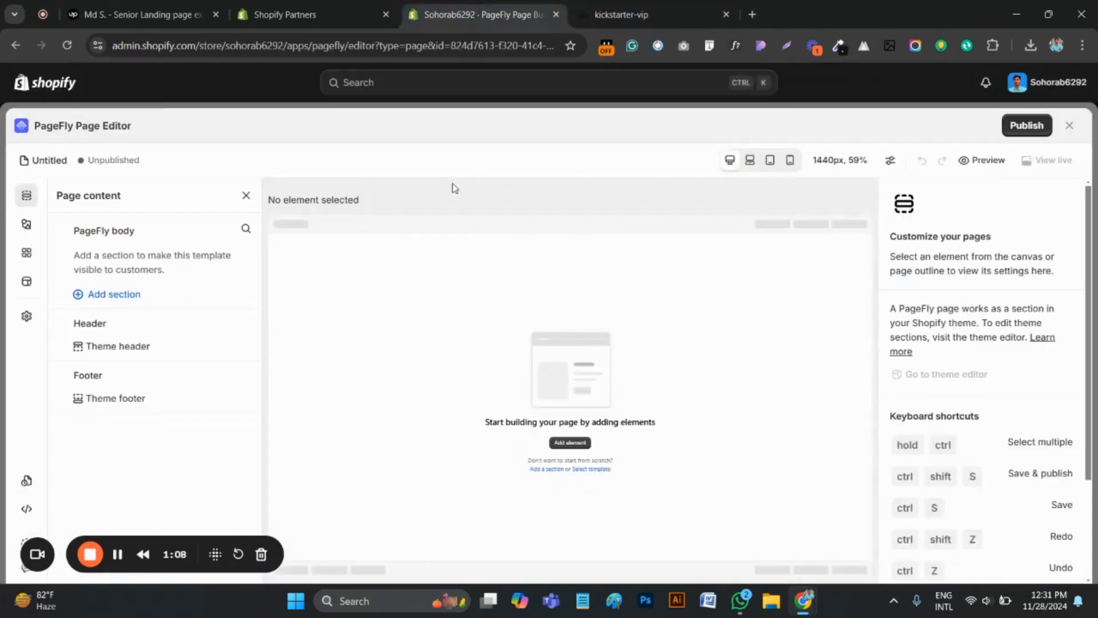
click(25, 224)
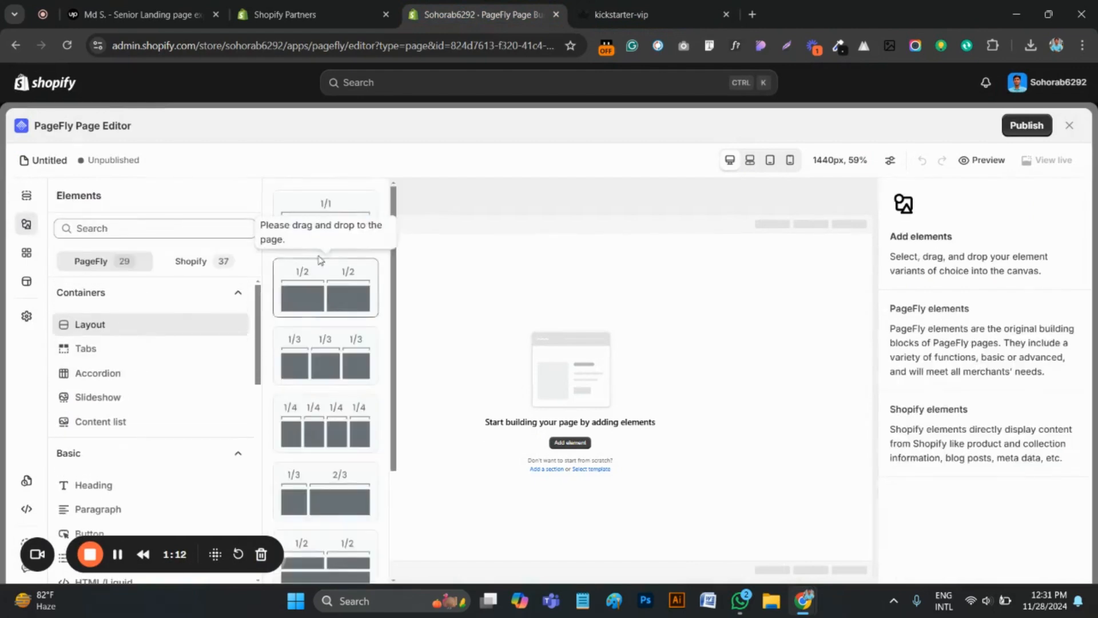
drag(320, 260, 527, 348)
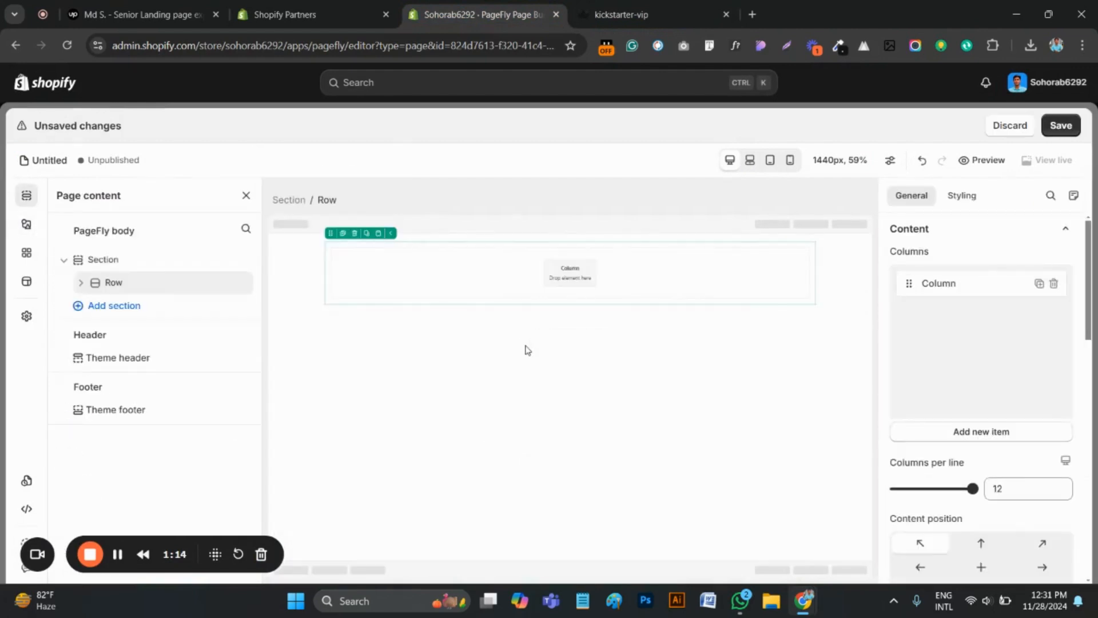
click(560, 267)
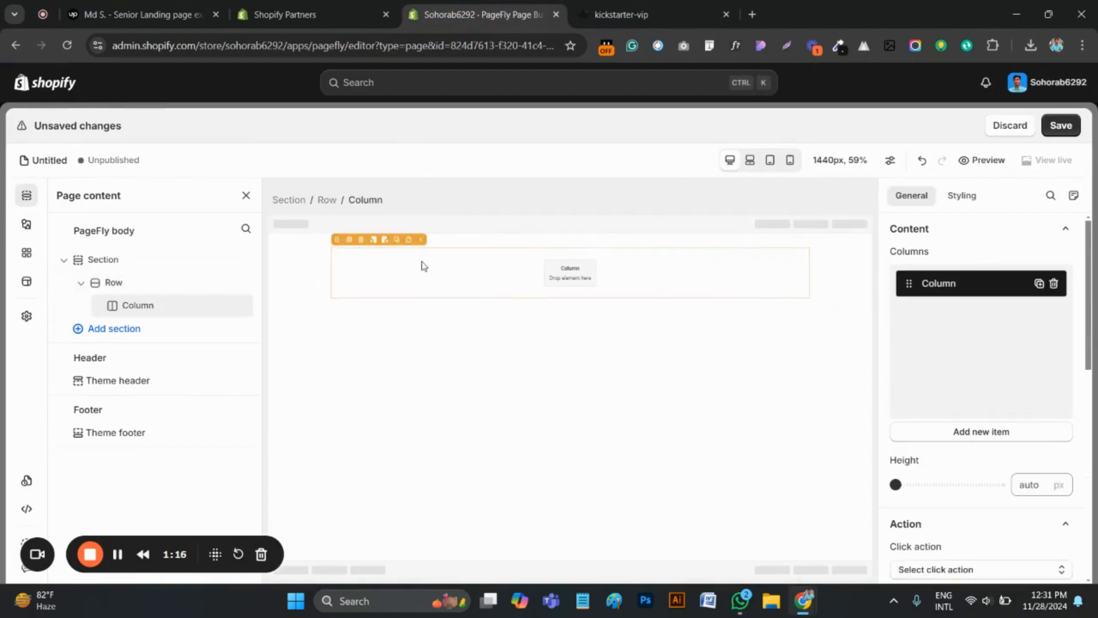
click(361, 240)
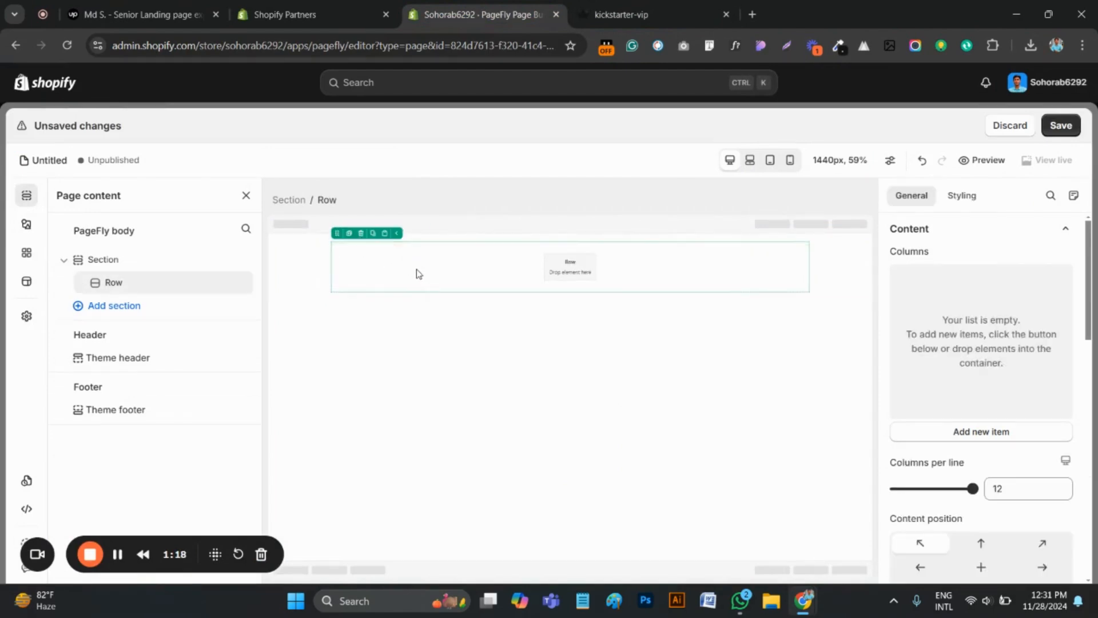
click(361, 233)
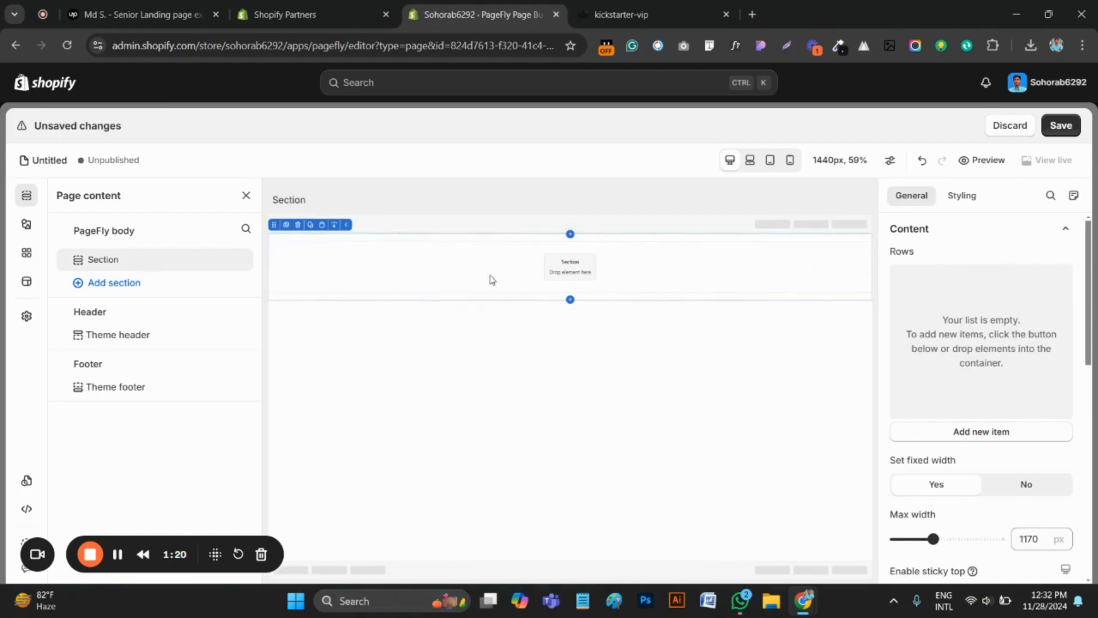
click(298, 224)
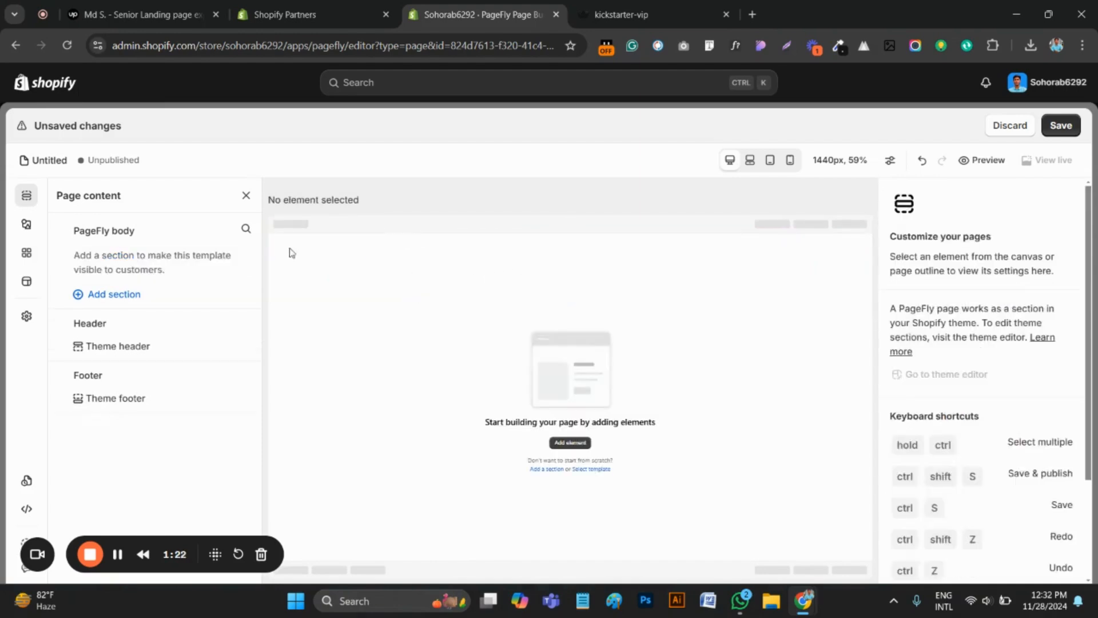
Add a 1/1 layout to the empty page and duplicate its column to make a two-column row
click(27, 224)
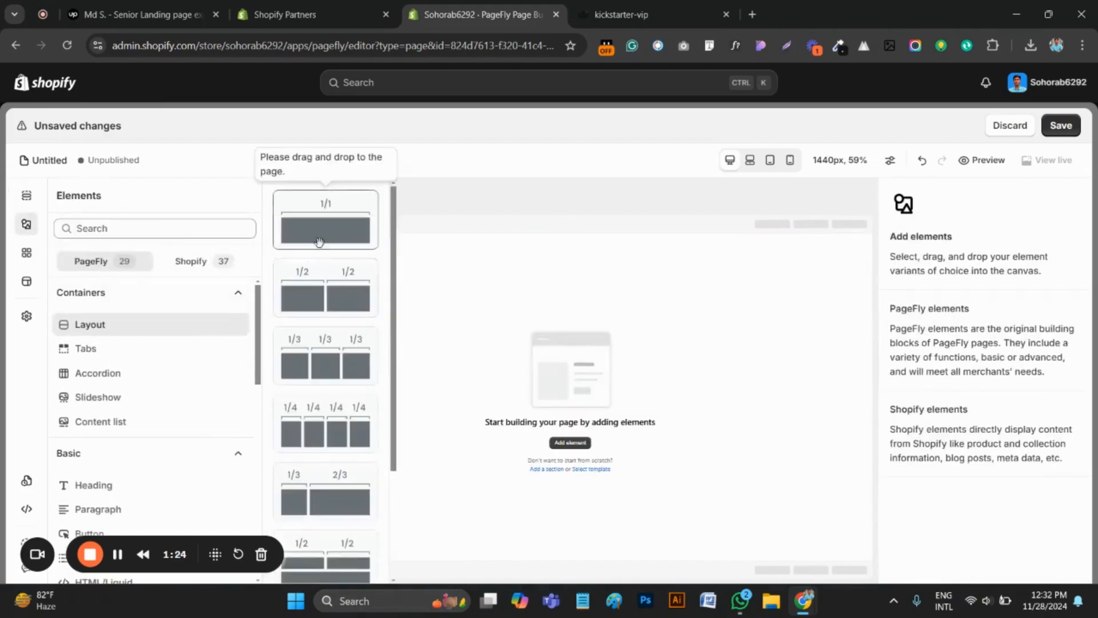
drag(319, 243, 518, 287)
click(496, 271)
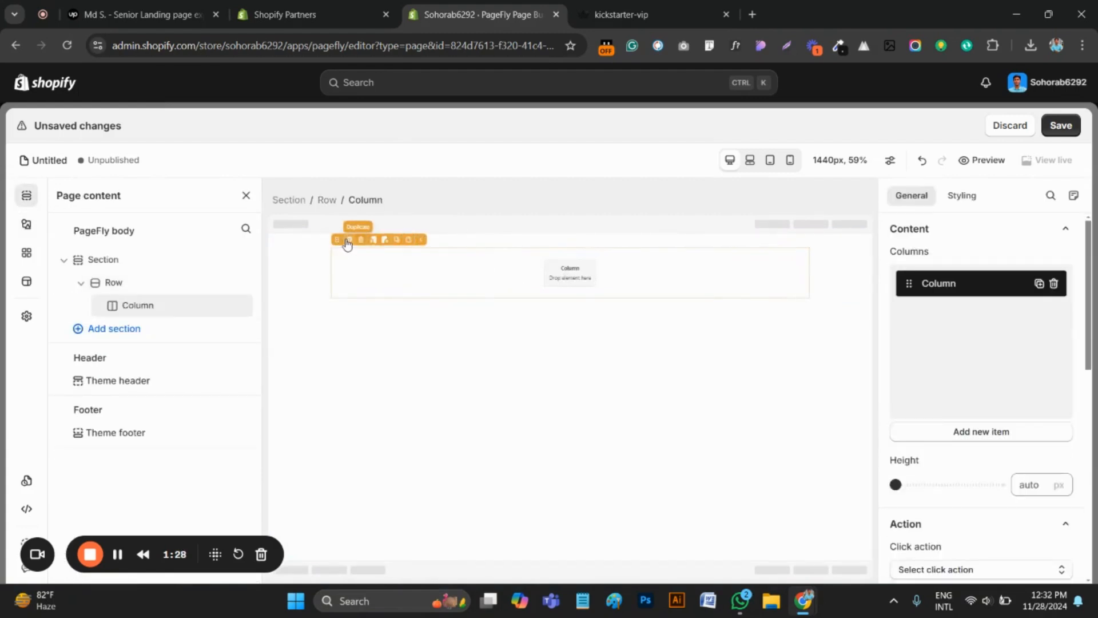
click(347, 241)
click(414, 272)
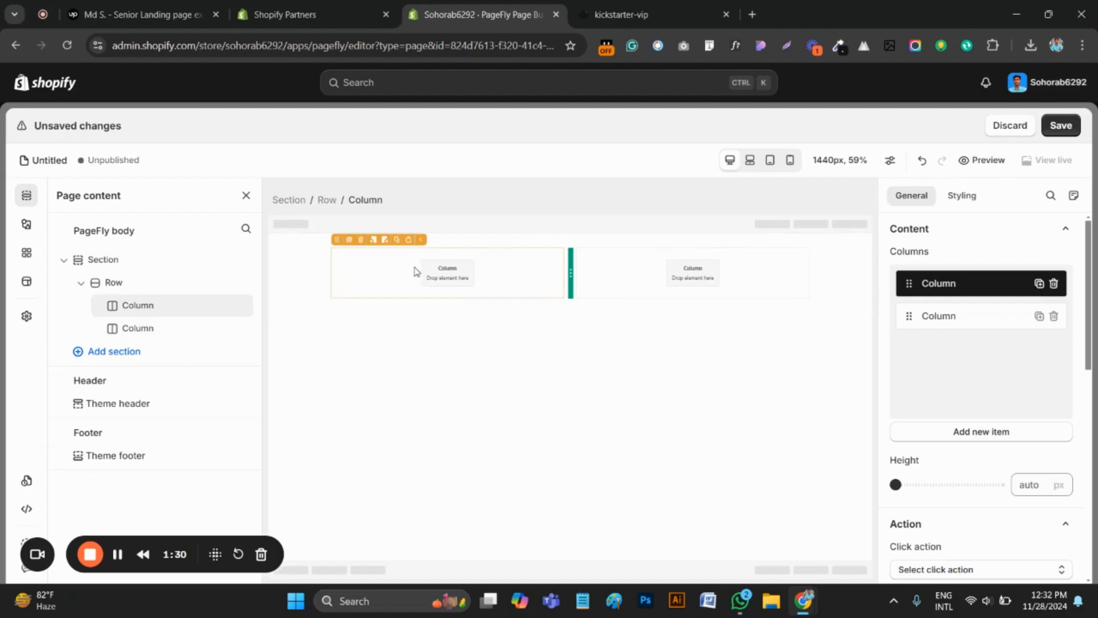
Select the section and open the image selection for its background in the styling settings
click(299, 275)
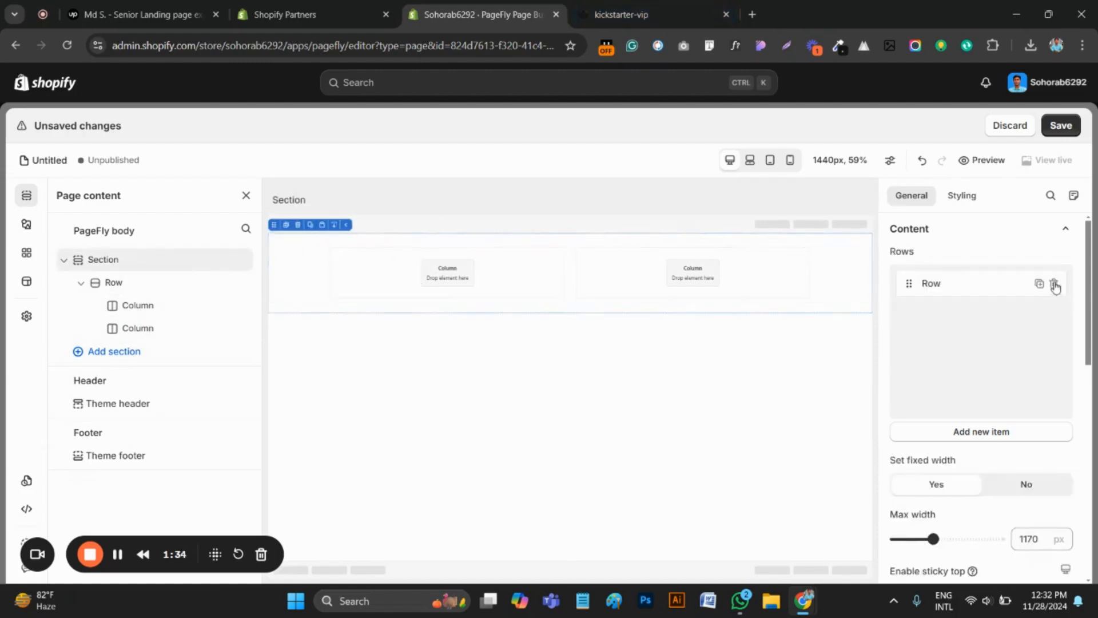
click(963, 195)
scroll(976, 399, down, 8)
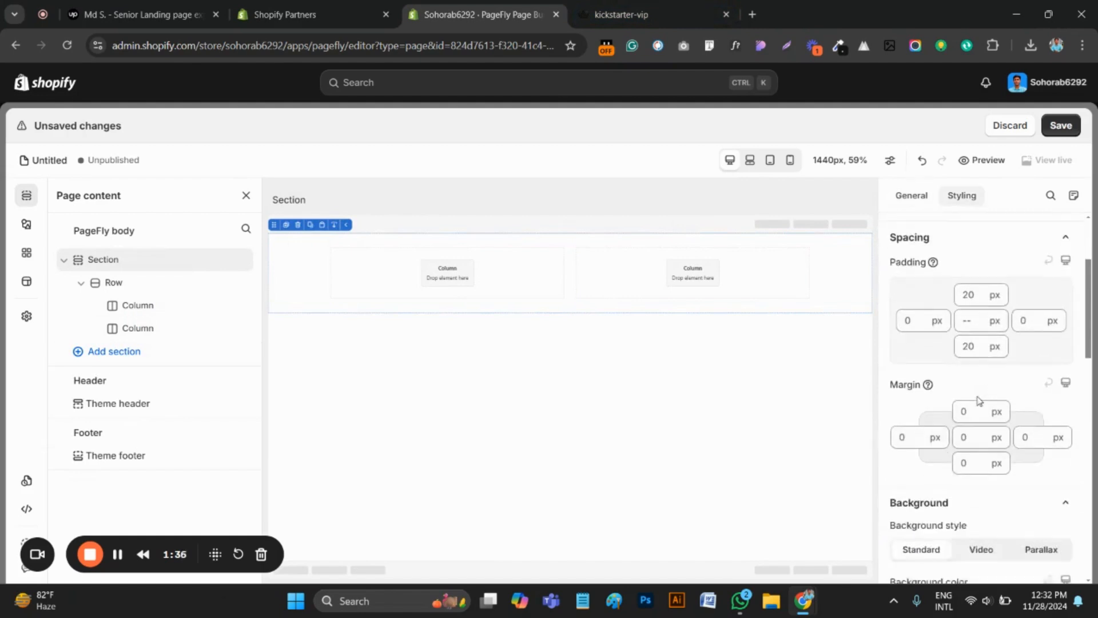
scroll(983, 399, up, 3)
scroll(982, 396, down, 3)
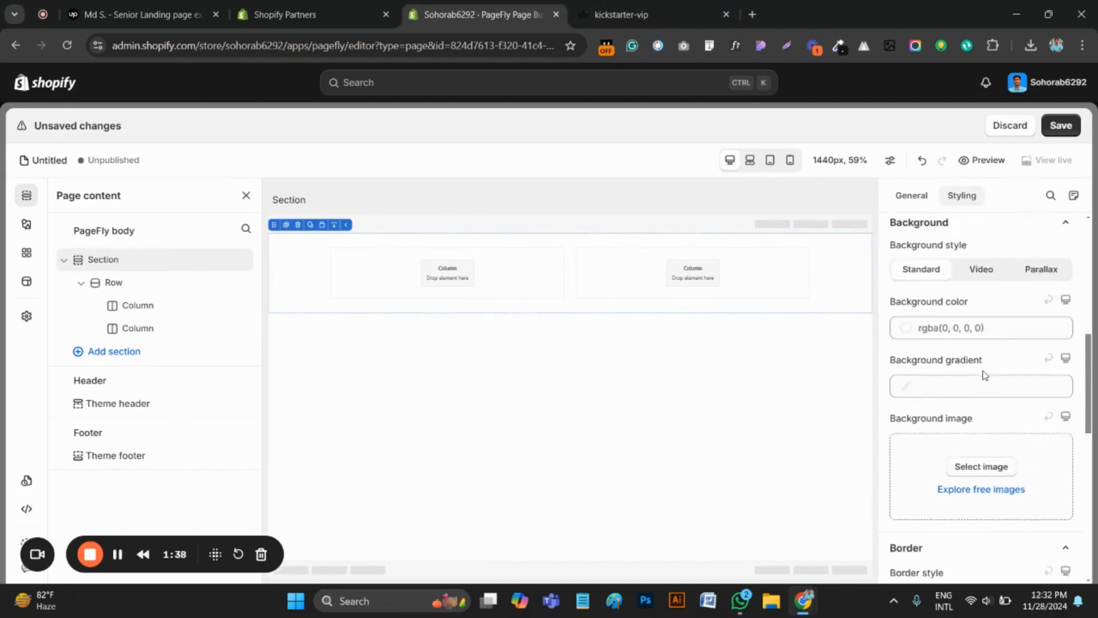
click(981, 392)
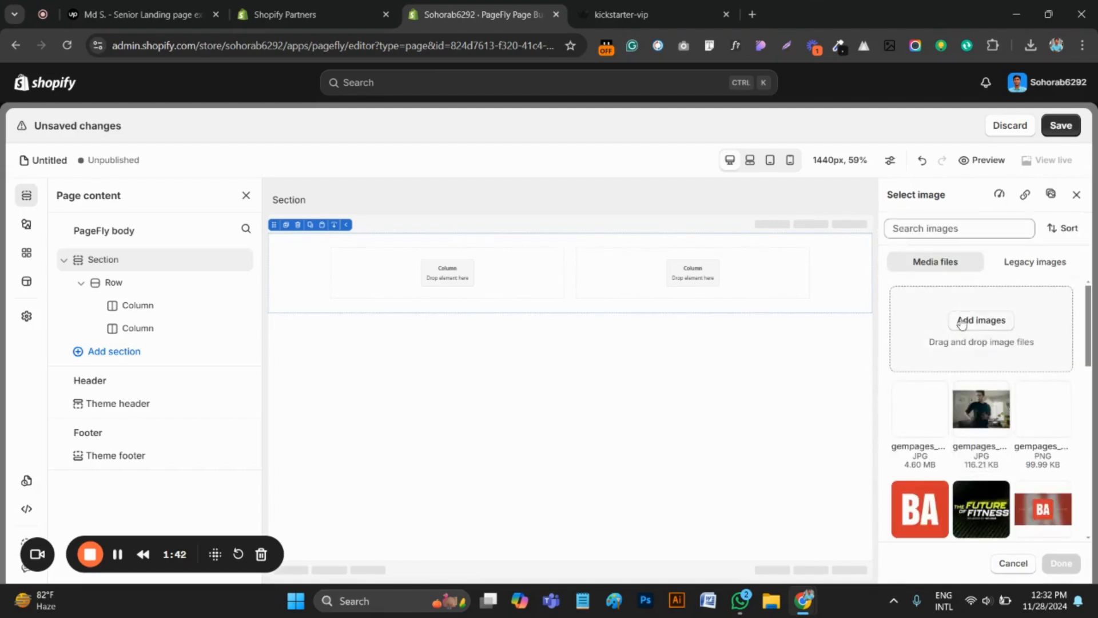
click(963, 319)
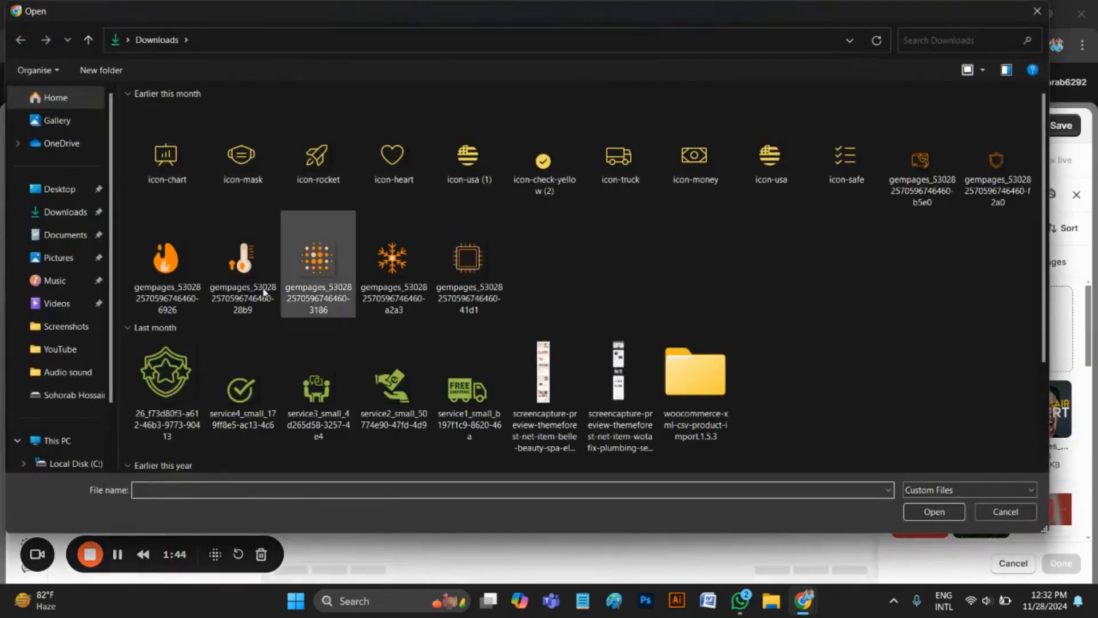
scroll(269, 289, down, 3)
scroll(294, 286, up, 3)
click(1037, 11)
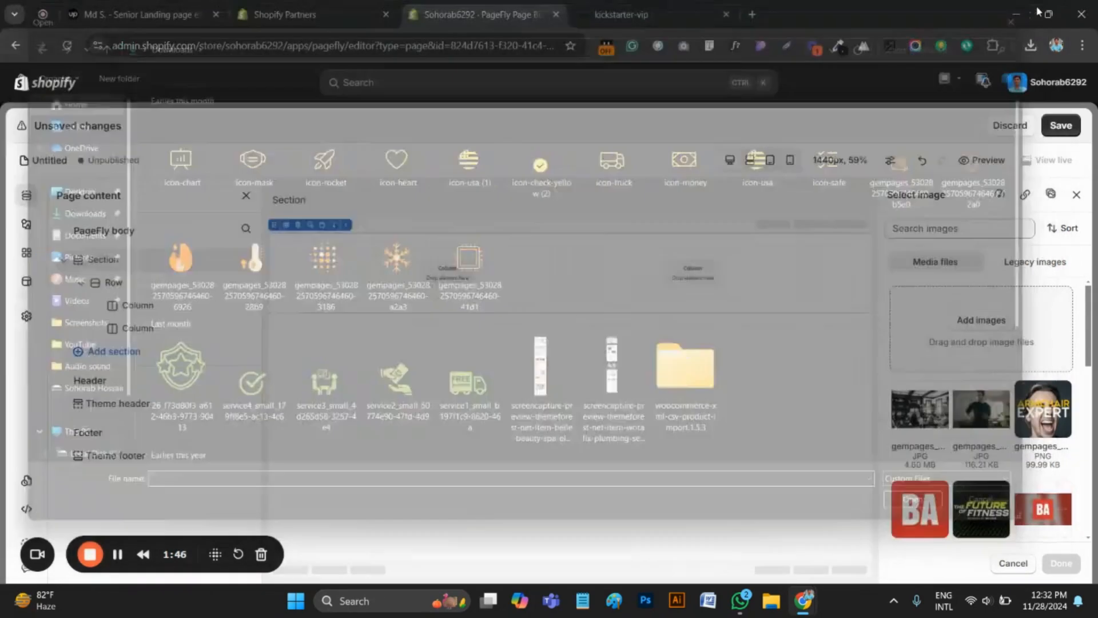
Inspect the main-hero section of the kickstarter-vip page and open its background image URL in a new tab
click(607, 12)
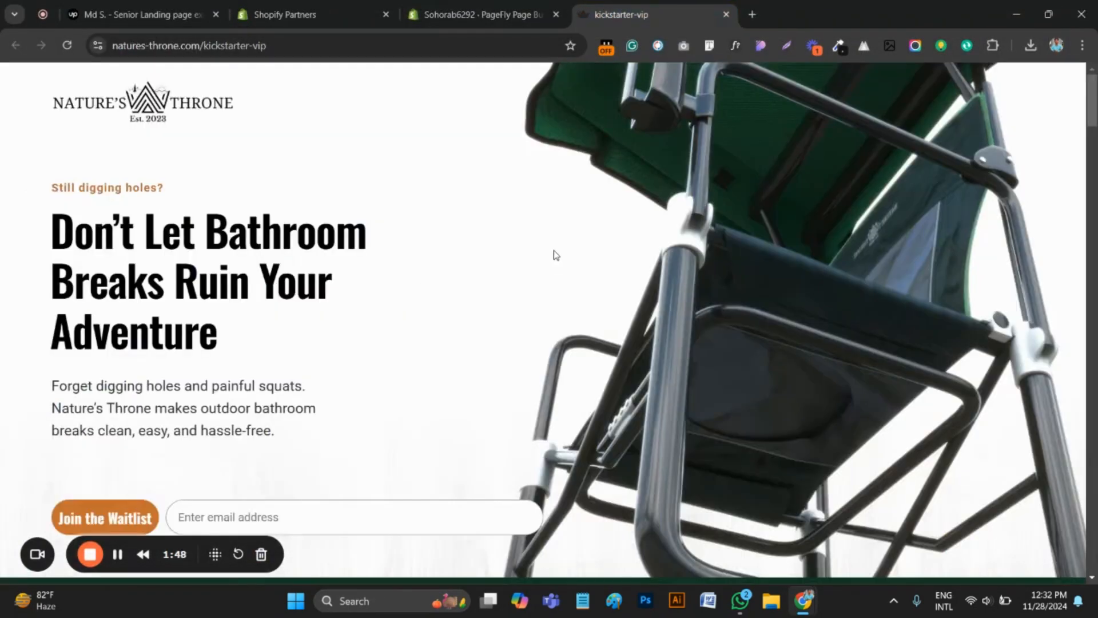
right_click(518, 203)
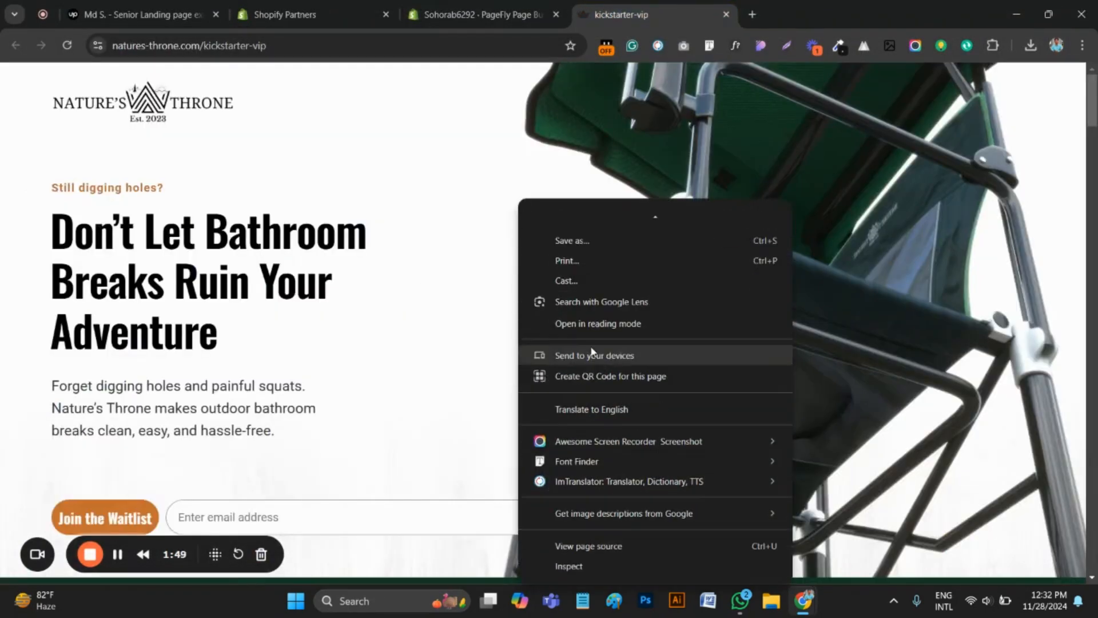
click(574, 565)
scroll(479, 297, down, 3)
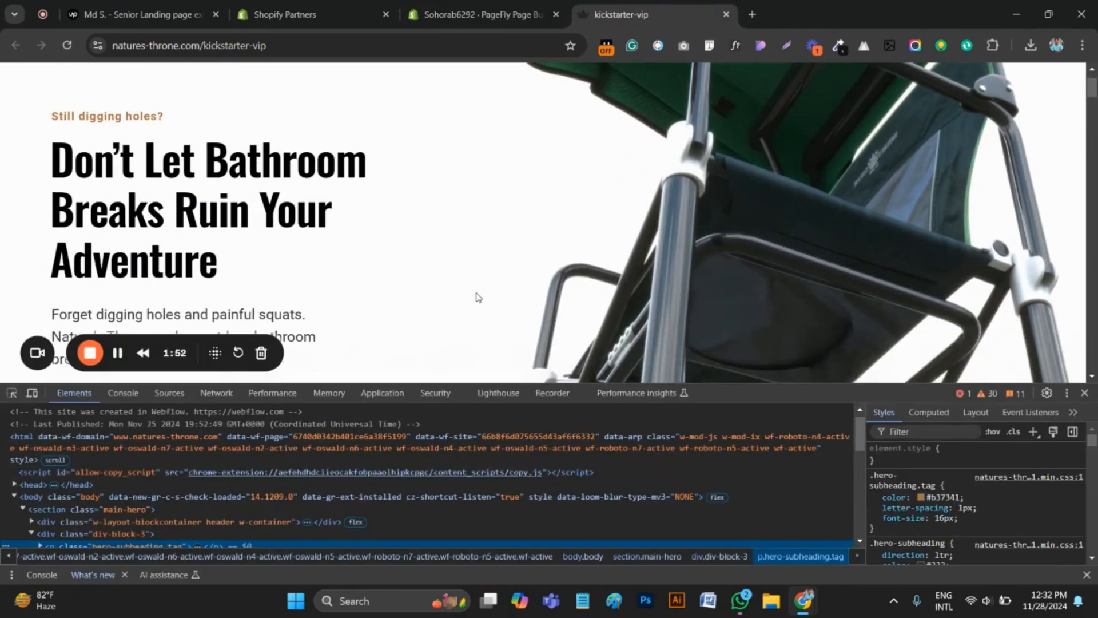
click(12, 393)
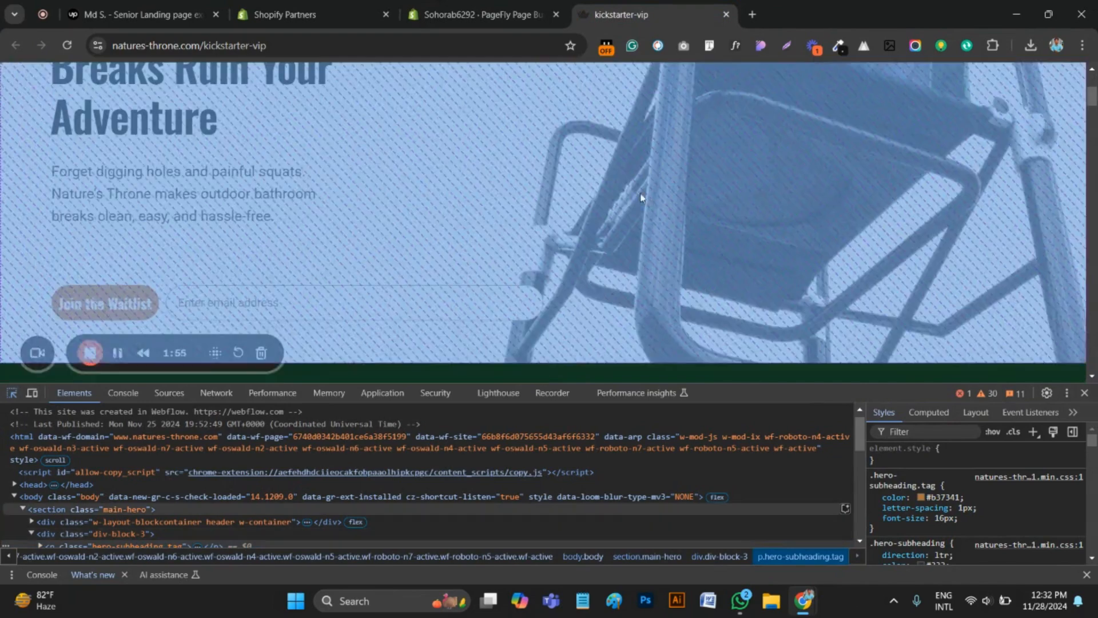
click(633, 205)
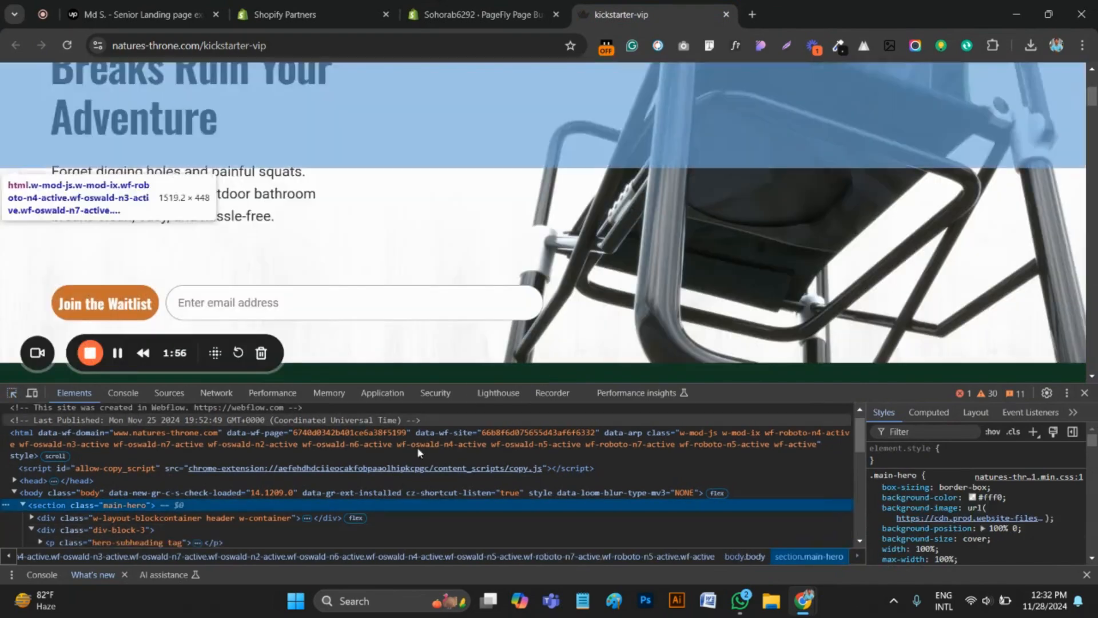
scroll(58, 521, down, 2)
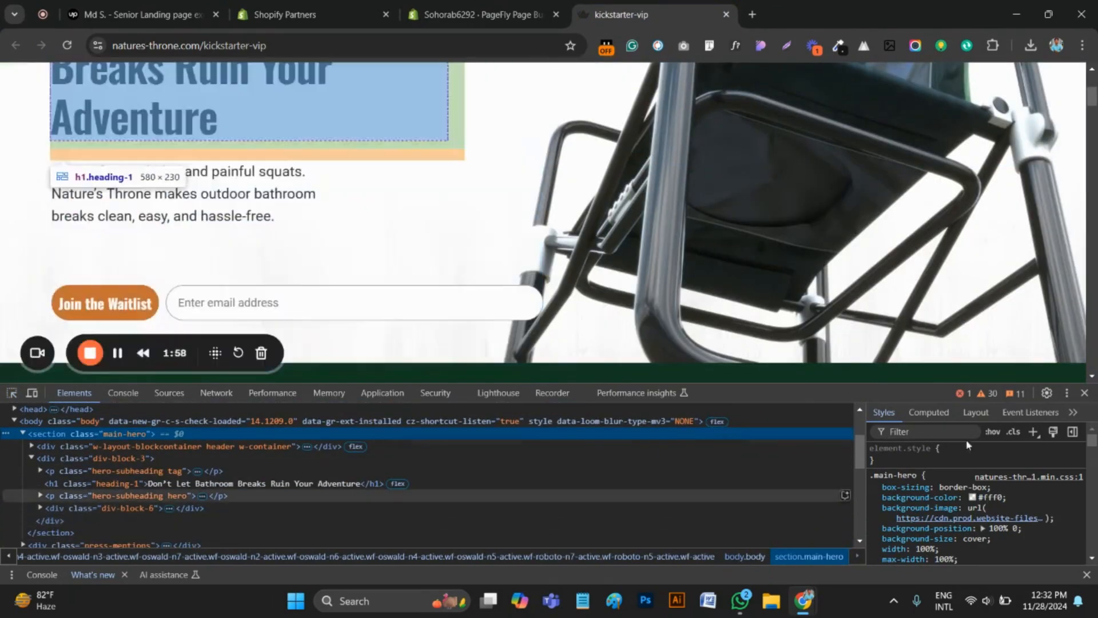
click(982, 525)
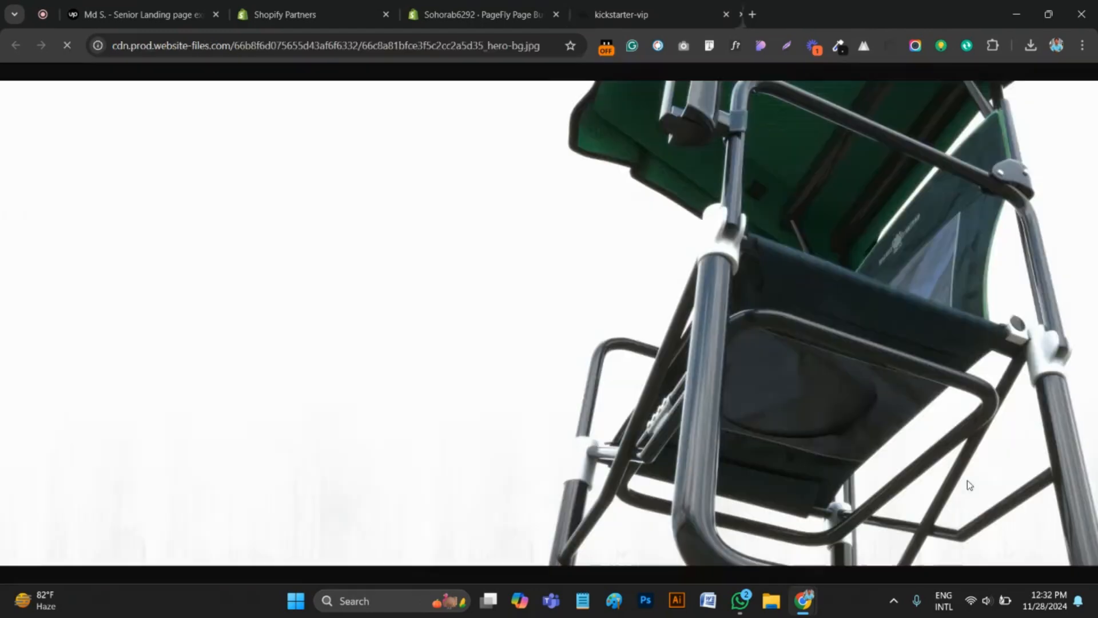
Save the hero background image as a JPEG named 66c8a81bfce3f5c2cc2a5d35_hero-bg in the Downloads folder
right_click(720, 279)
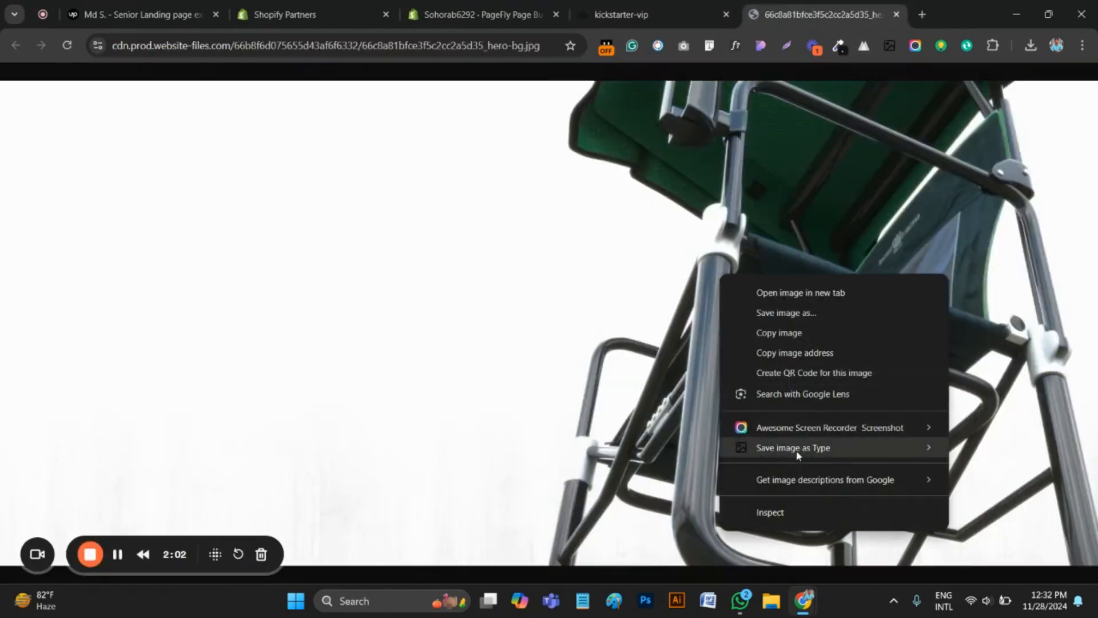
mouse_move(796, 450)
click(991, 451)
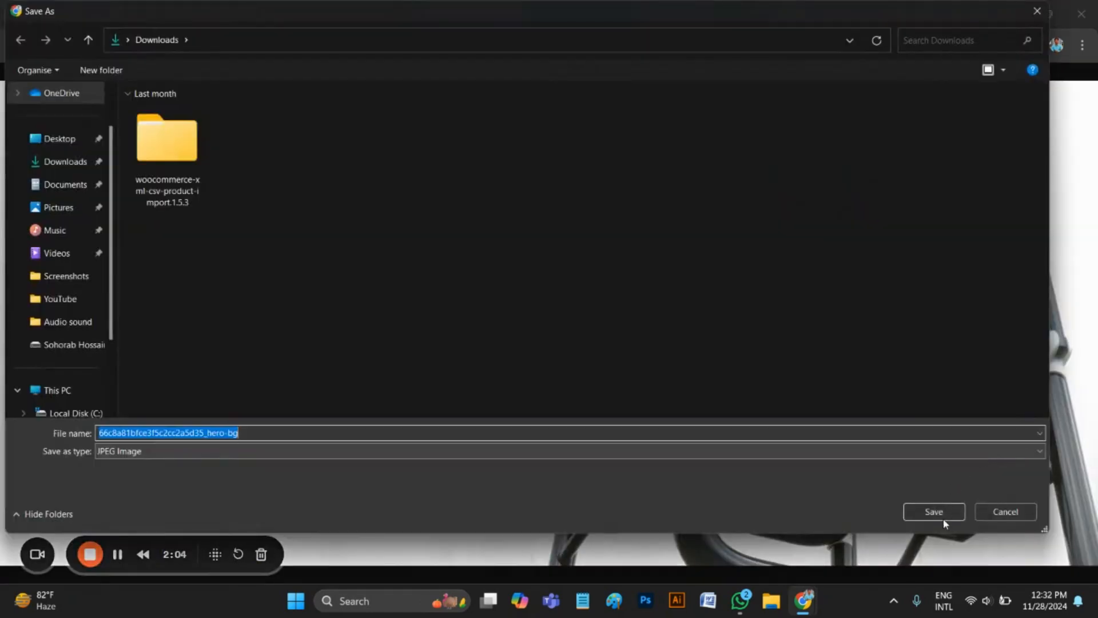
click(943, 519)
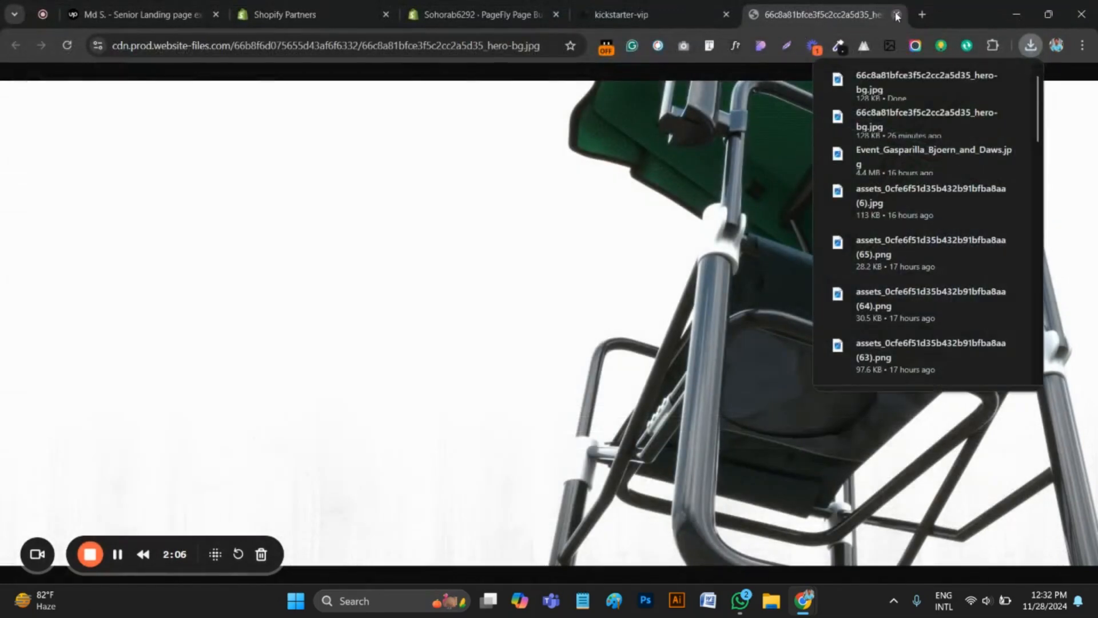
Close the image tab, upload 66c8a81bfce3f5c2cc2a5d35_hero-bg from Downloads in the PageFly editor, and choose it as the section's background image
click(896, 16)
click(1088, 388)
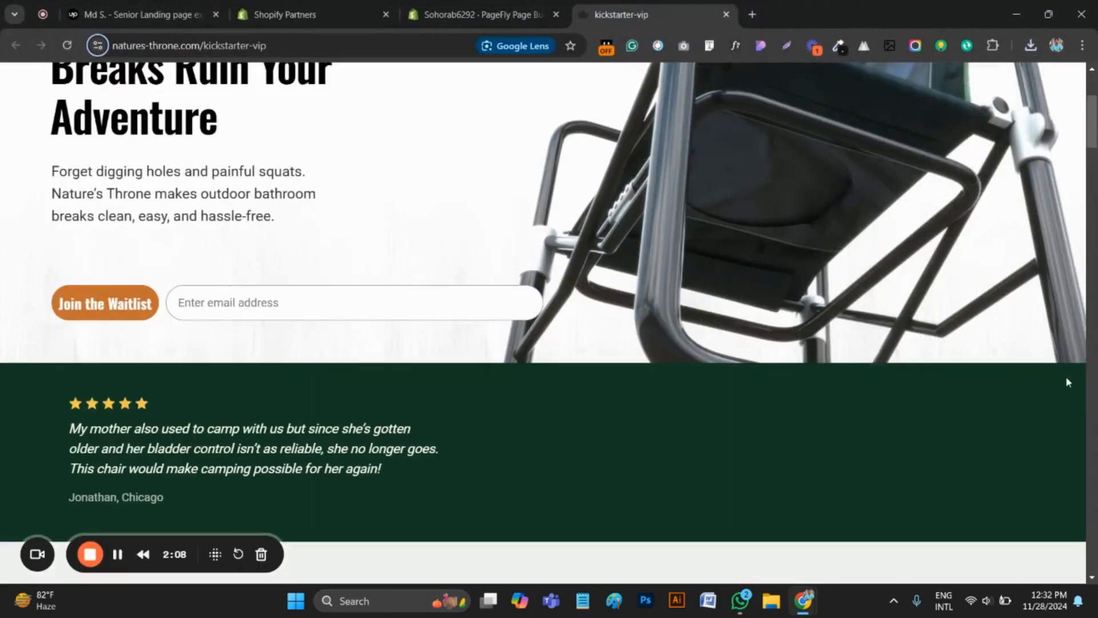
click(480, 15)
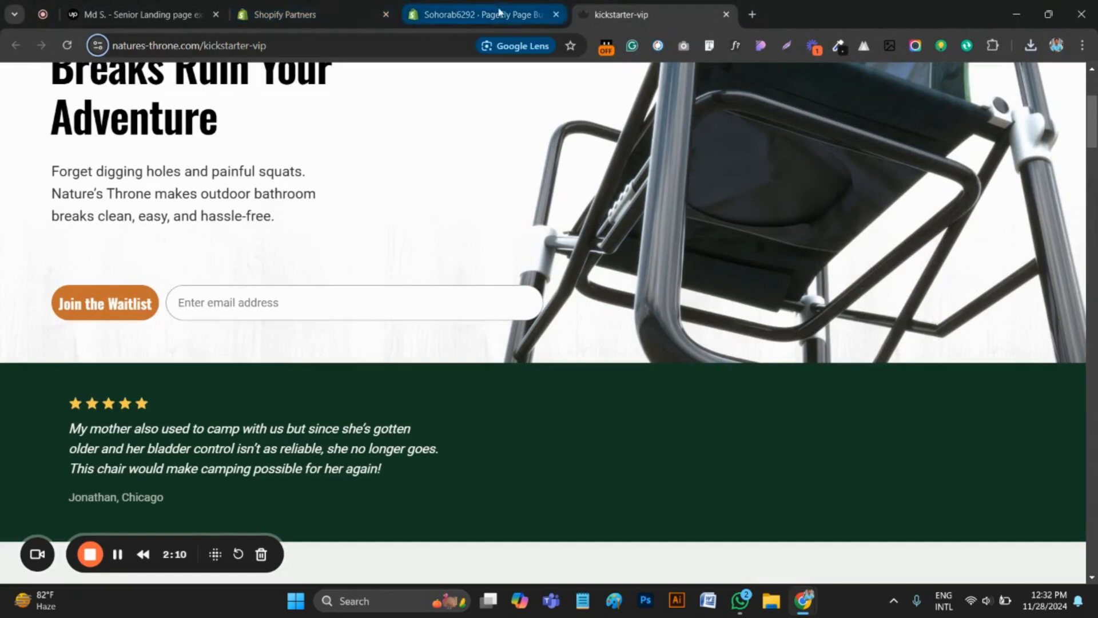
click(972, 318)
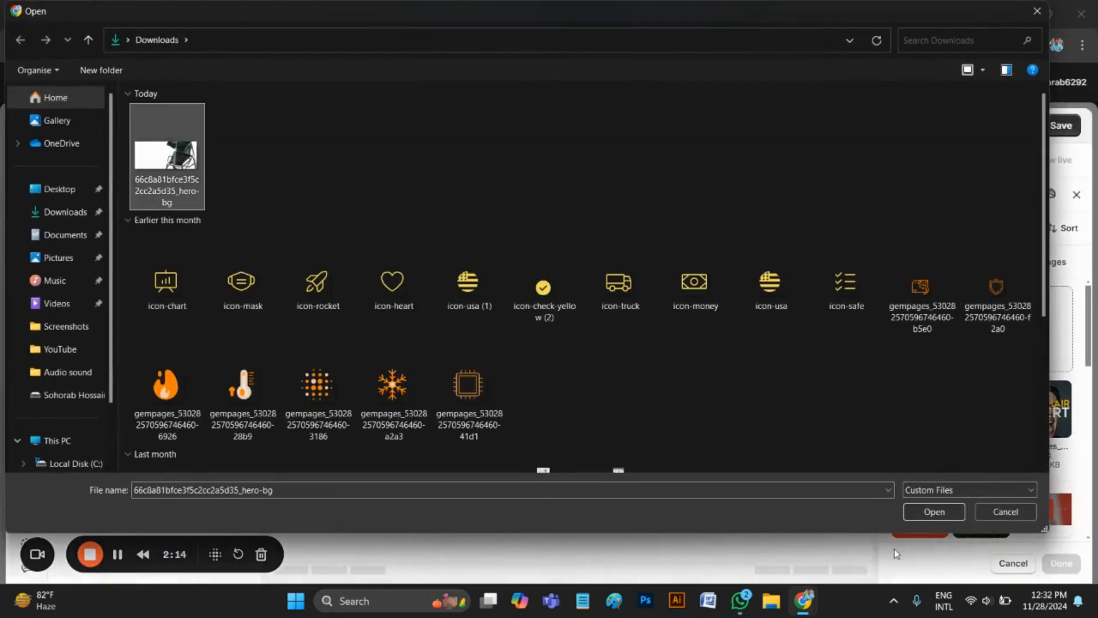
click(934, 512)
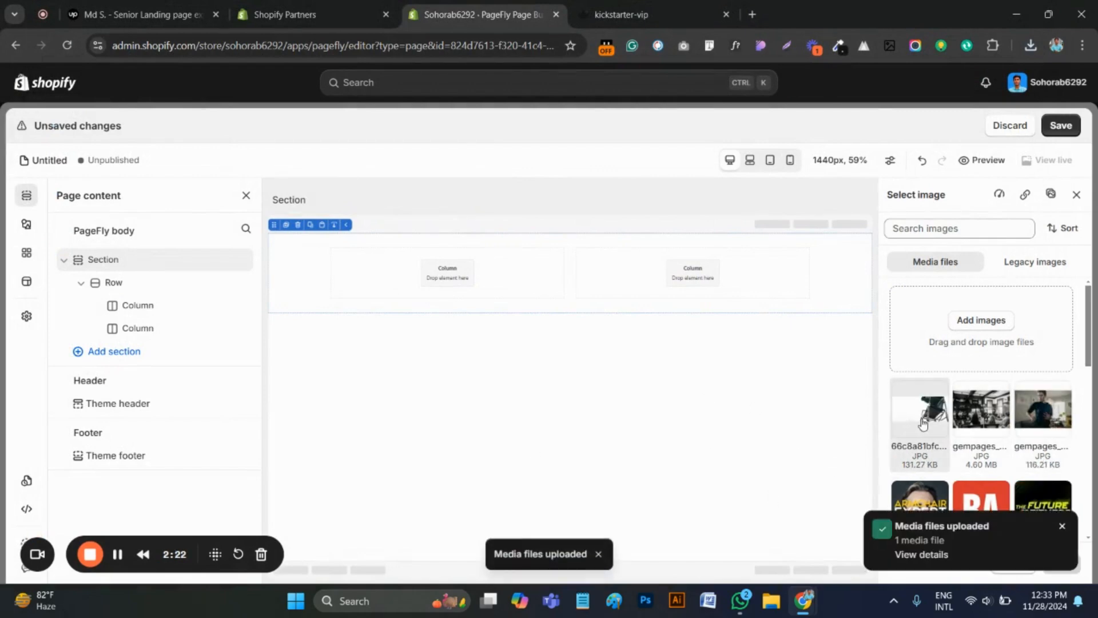
click(927, 419)
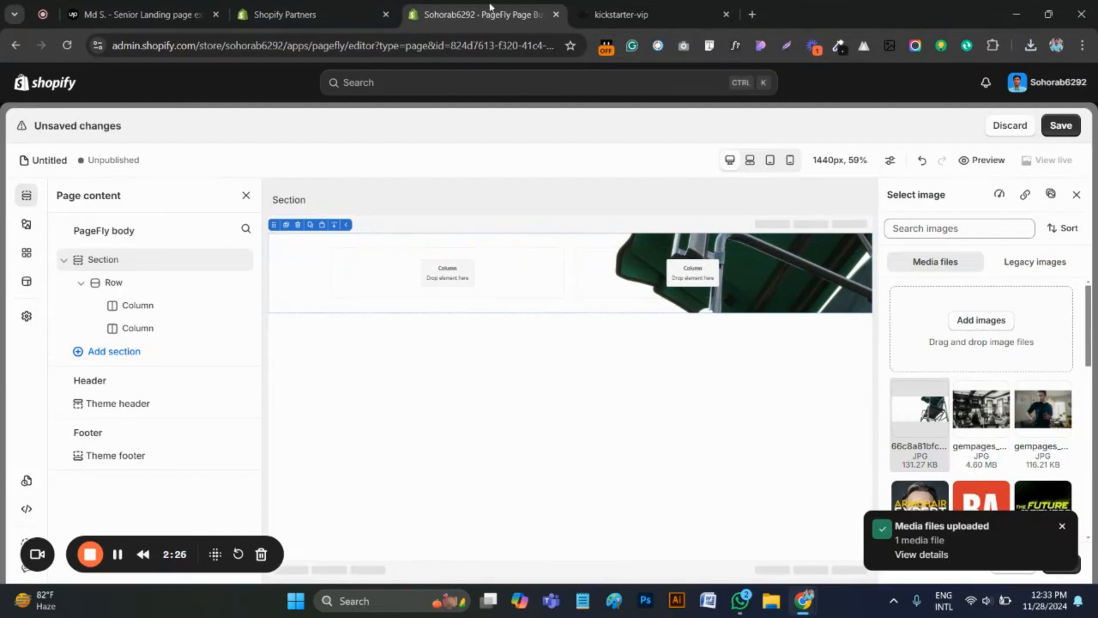
click(451, 239)
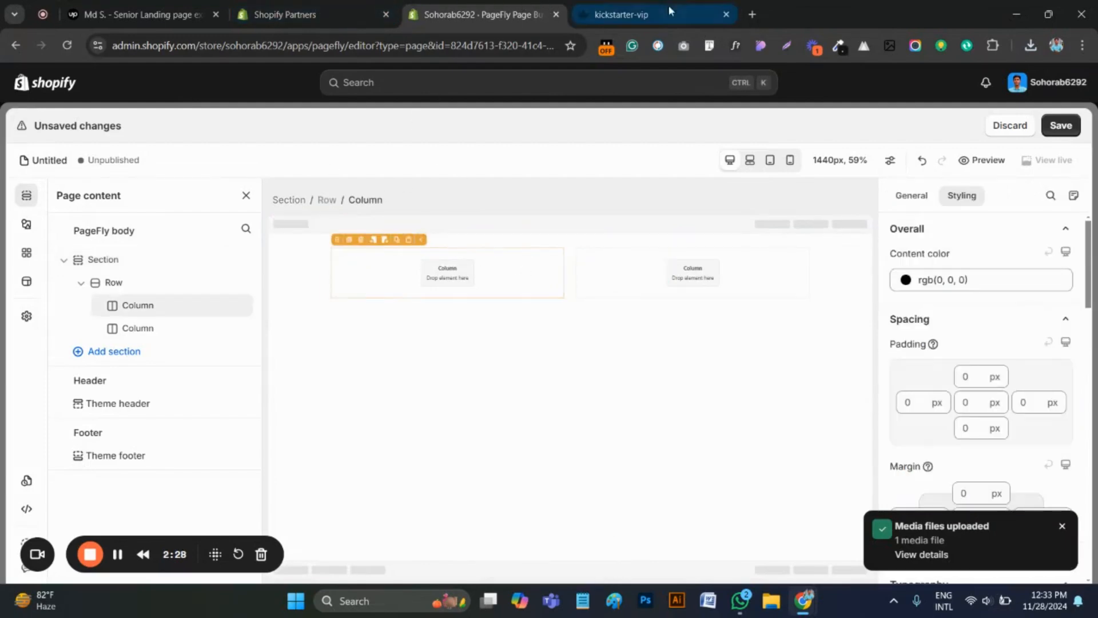
Copy the "Still digging holes?" tagline above the main headline on the kickstarter-vip page
click(620, 14)
scroll(235, 277, up, 3)
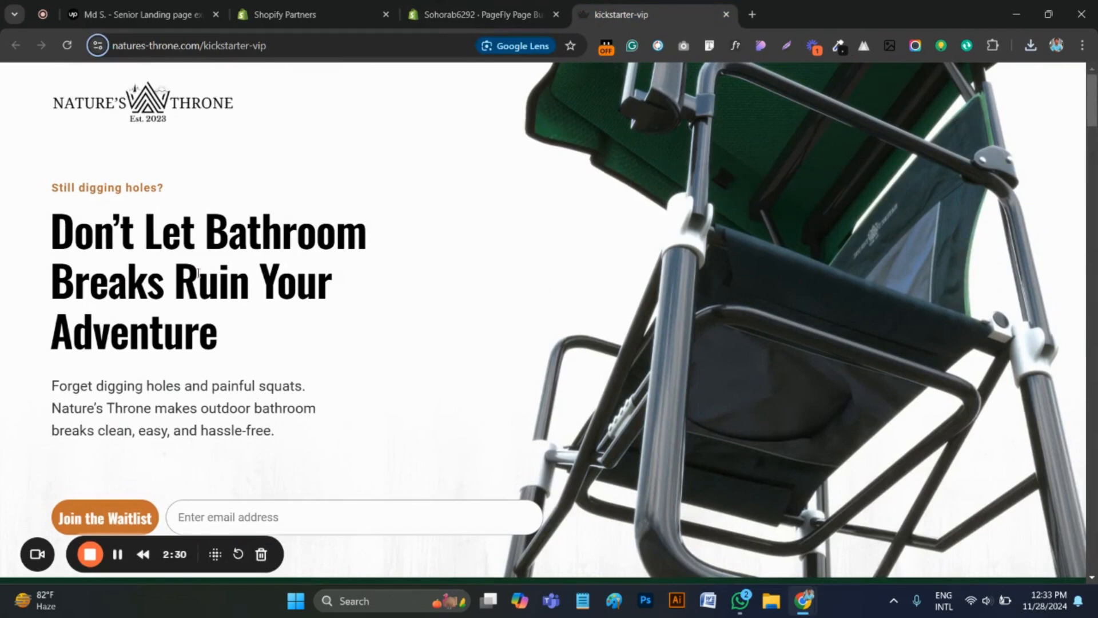
drag(208, 183, 55, 183)
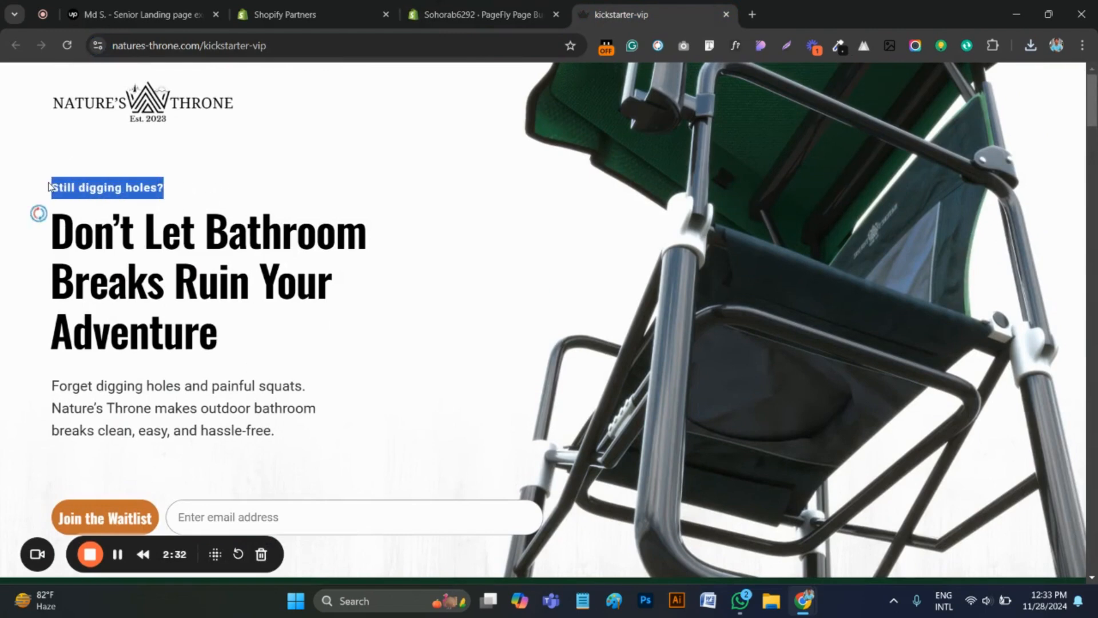
Add a heading element to the row's first column in PageFly and replace its text with "Still digging holes?"
click(445, 14)
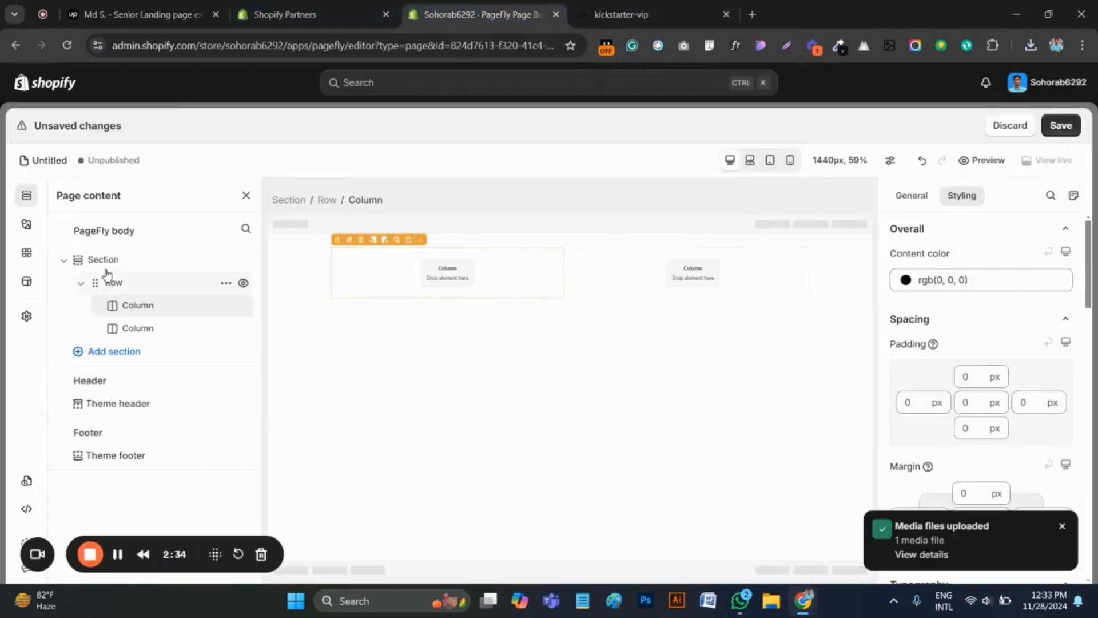
click(26, 223)
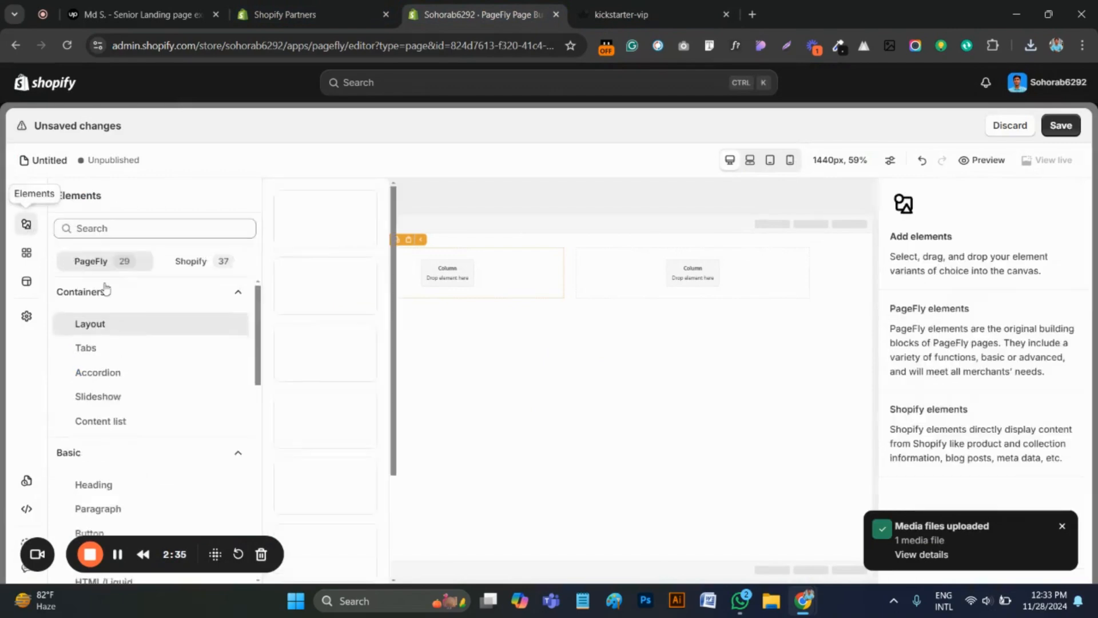
click(107, 488)
drag(321, 224, 429, 268)
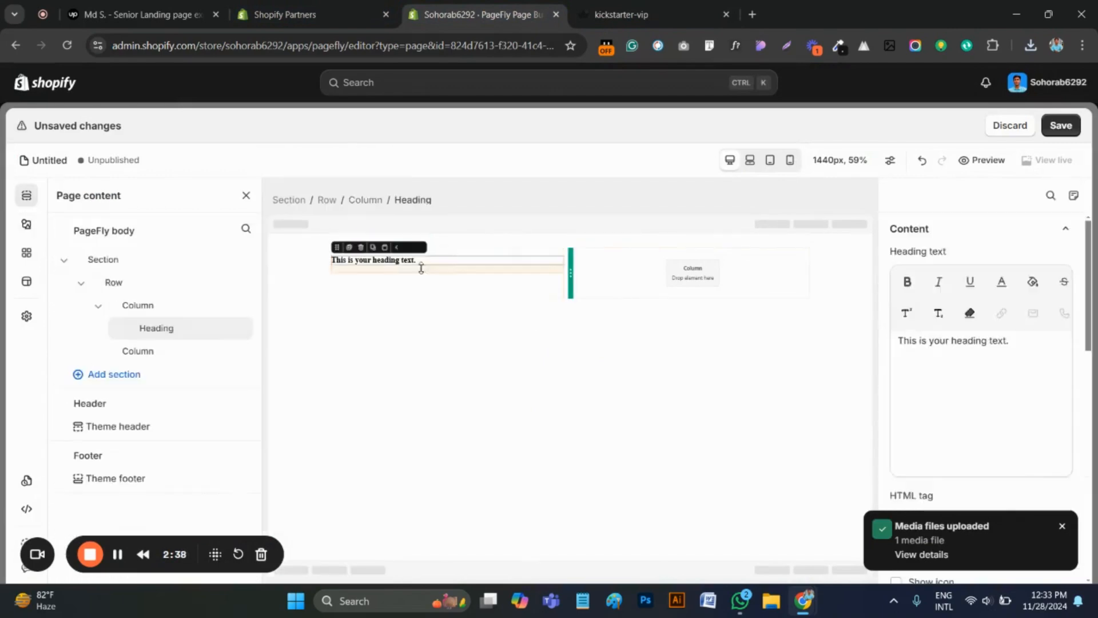
double_click(400, 264)
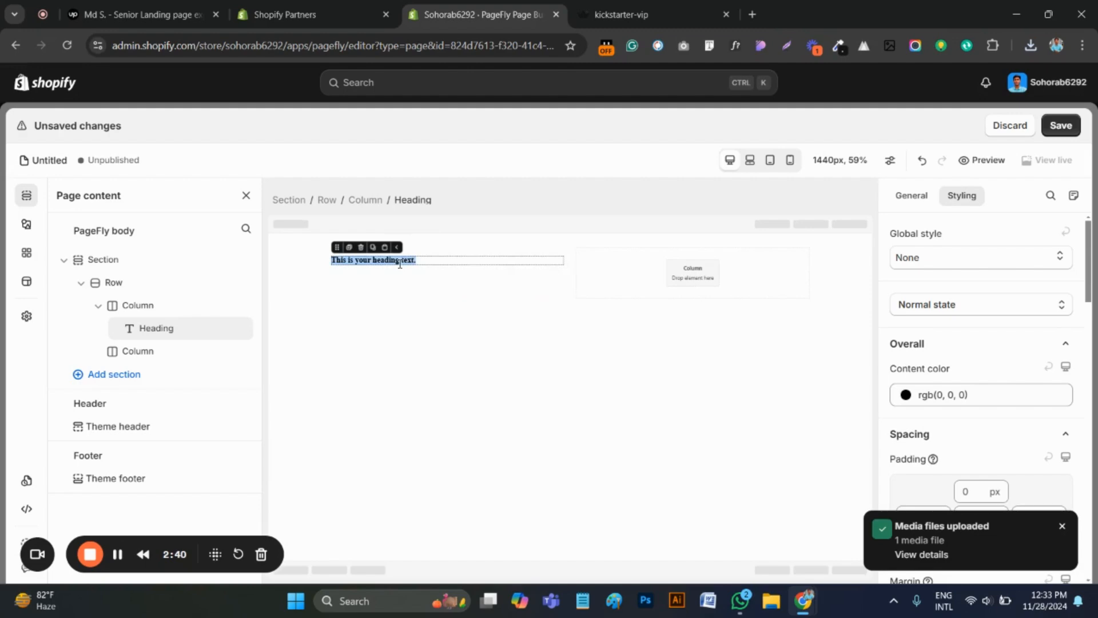
text(Still digging holes?)
Inspect the font details of the "Still digging holes?" tagline on the kickstarter-vip page with WhatFont
click(628, 17)
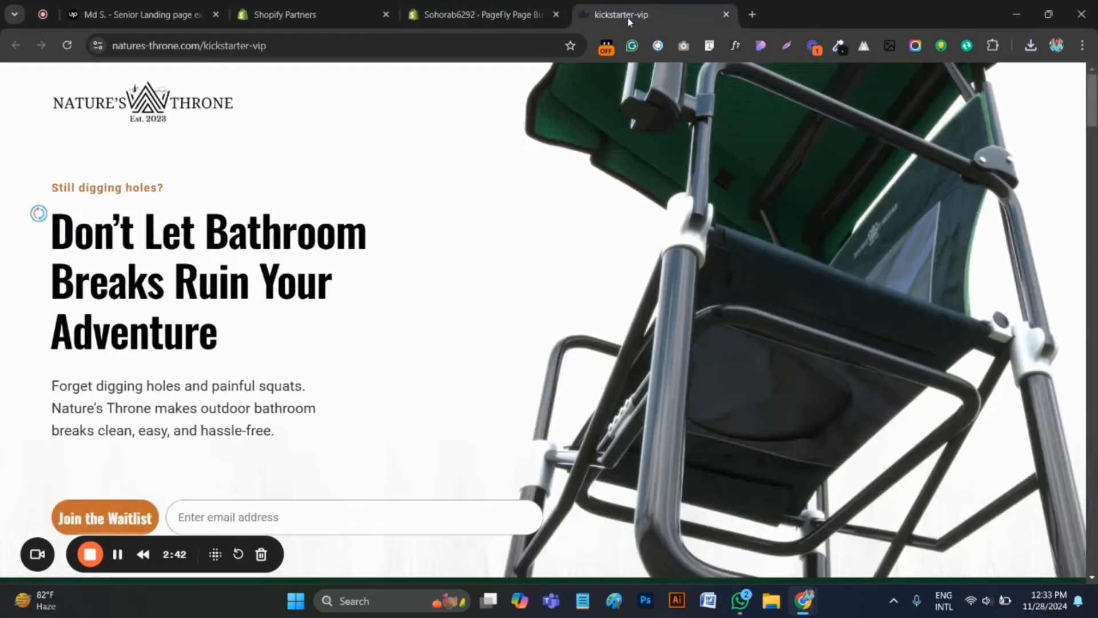
click(736, 46)
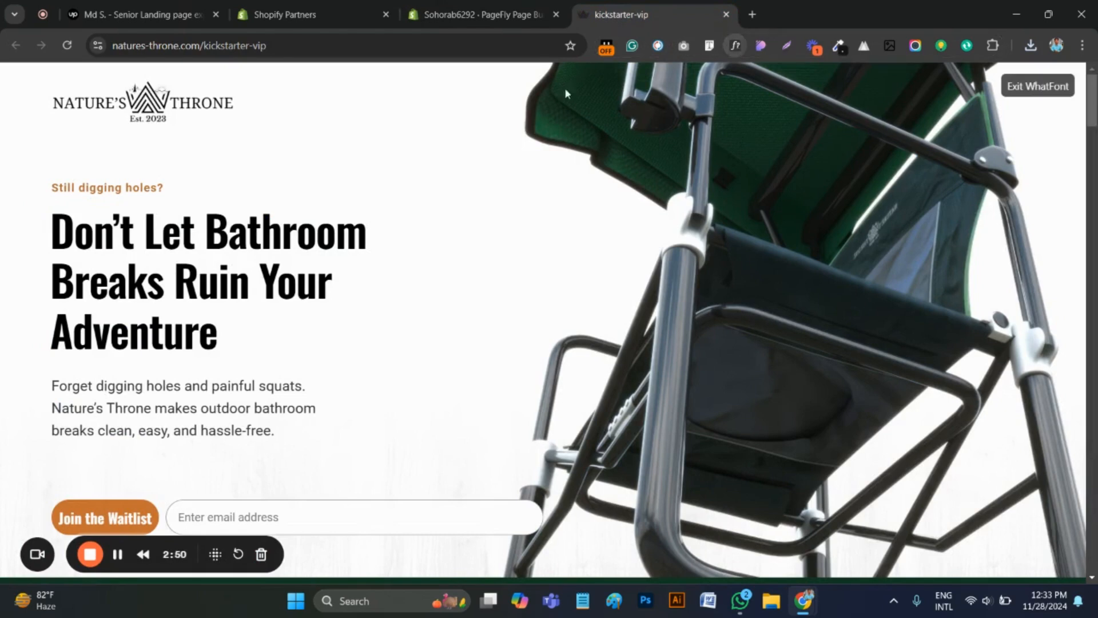
click(104, 188)
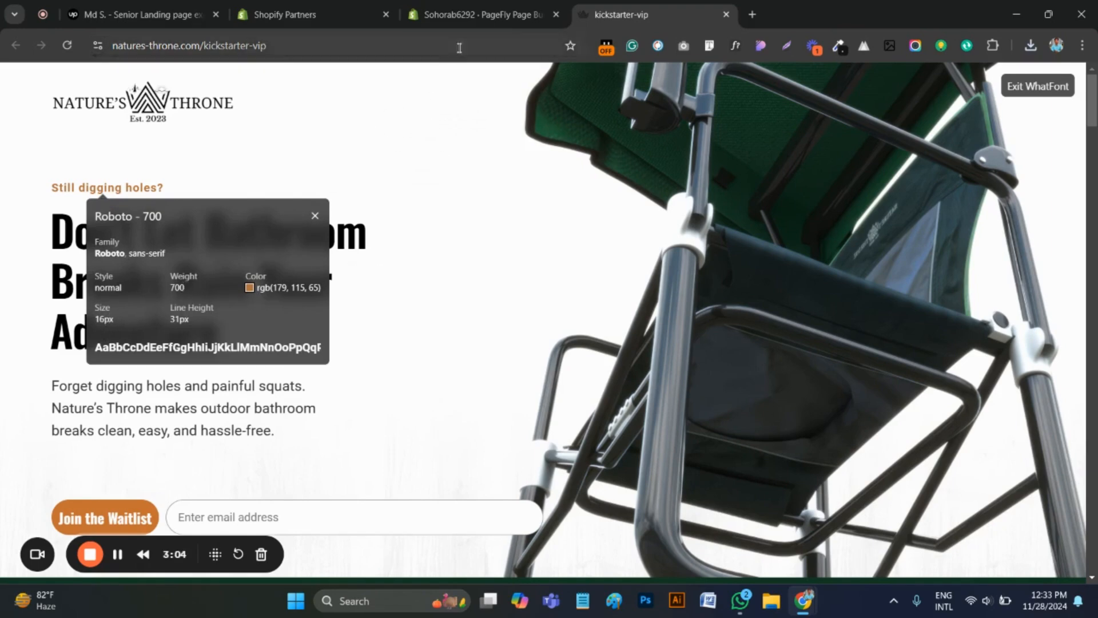
Set the font family of the "Still digging holes?" heading in PageFly to Roboto
click(463, 15)
scroll(1011, 382, down, 4)
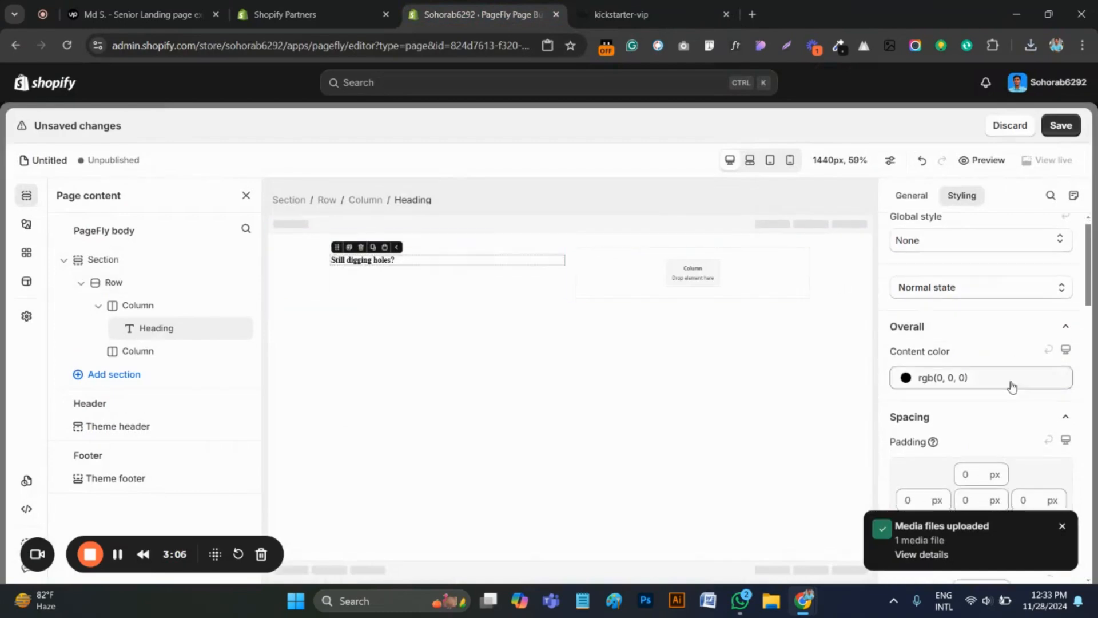
click(1063, 526)
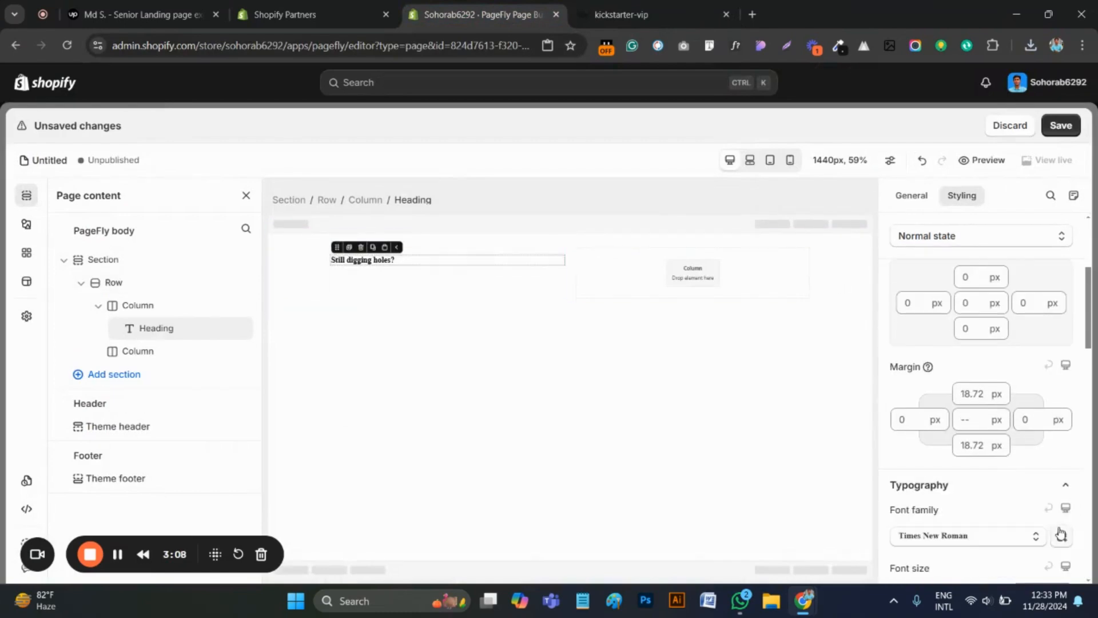
scroll(988, 410, down, 3)
click(966, 393)
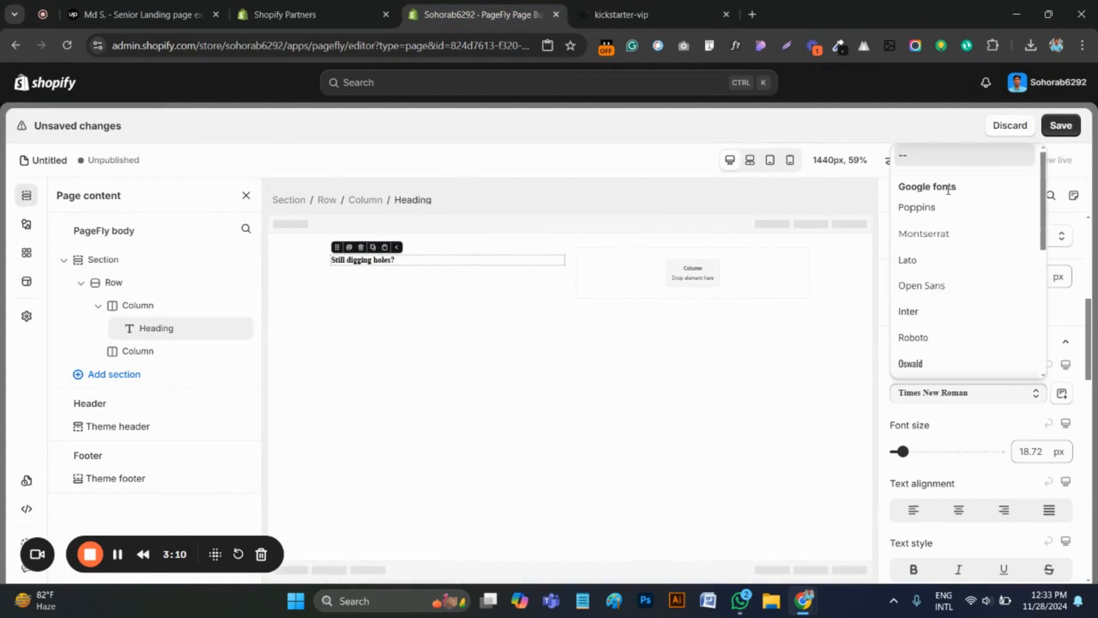
click(918, 337)
Set the heading's font size to 16 px and its font weight to Bold
scroll(1006, 523, down, 1)
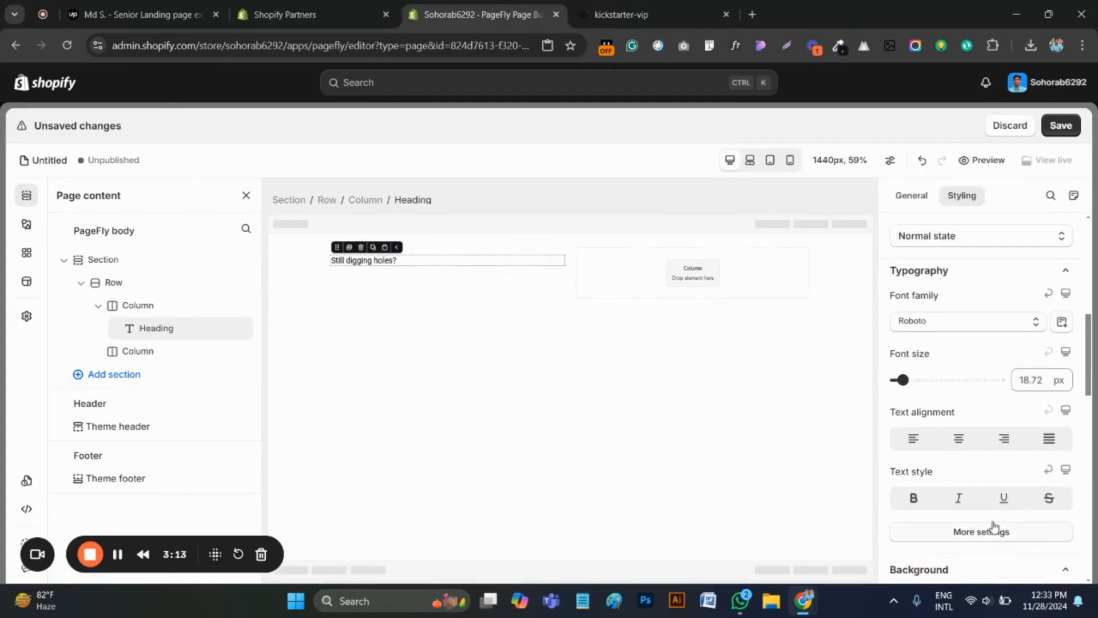
click(1038, 379)
key(ctrl+a)
text(16)
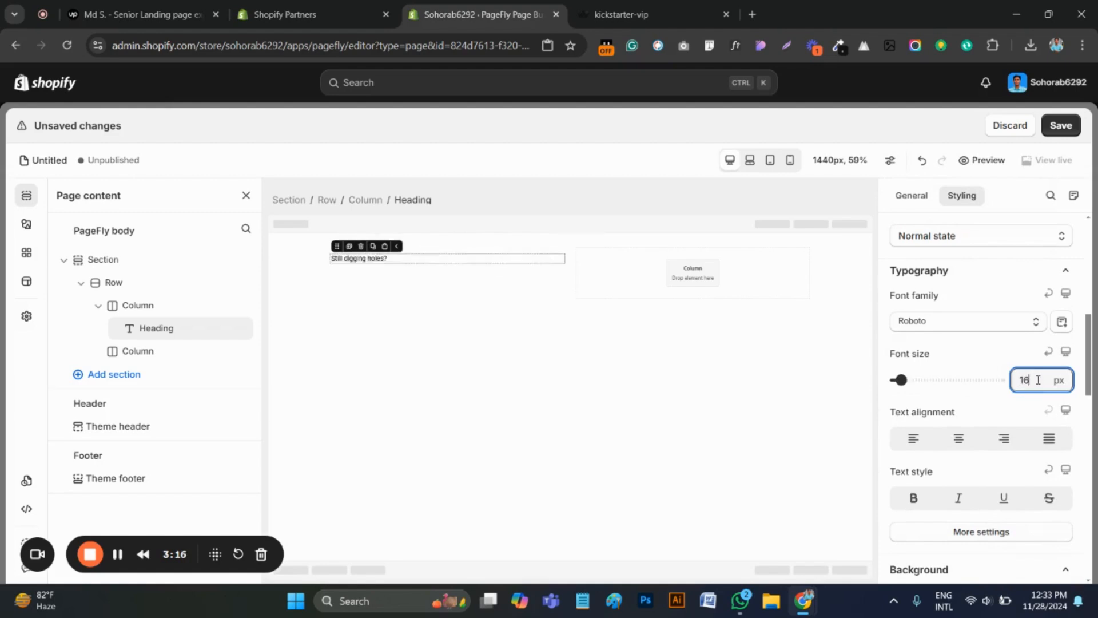
scroll(980, 438, down, 1)
click(970, 461)
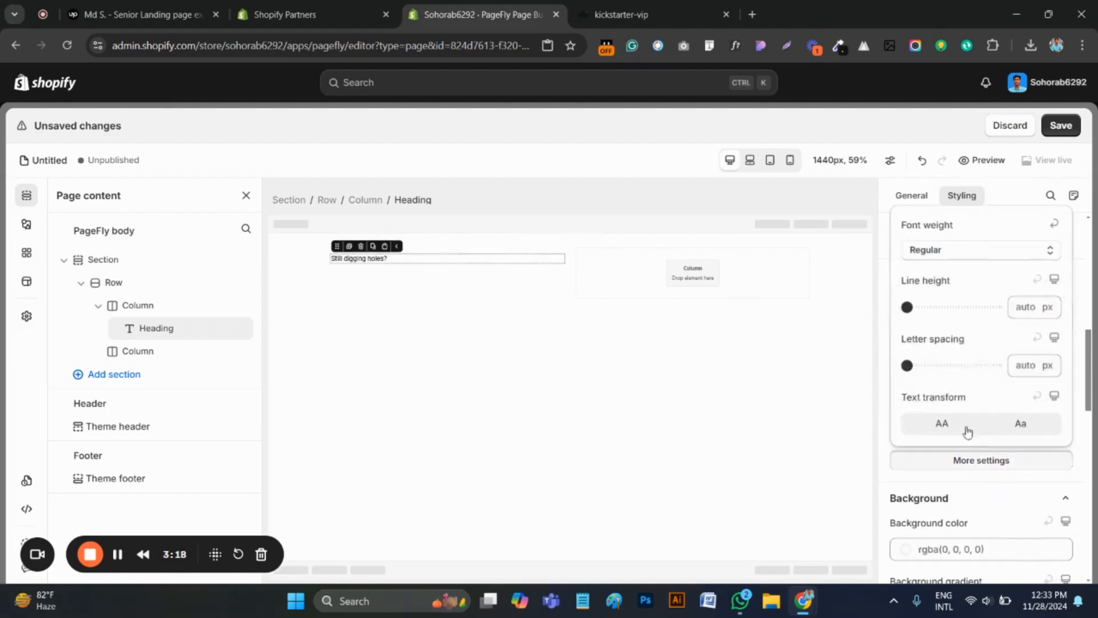
click(959, 250)
click(930, 386)
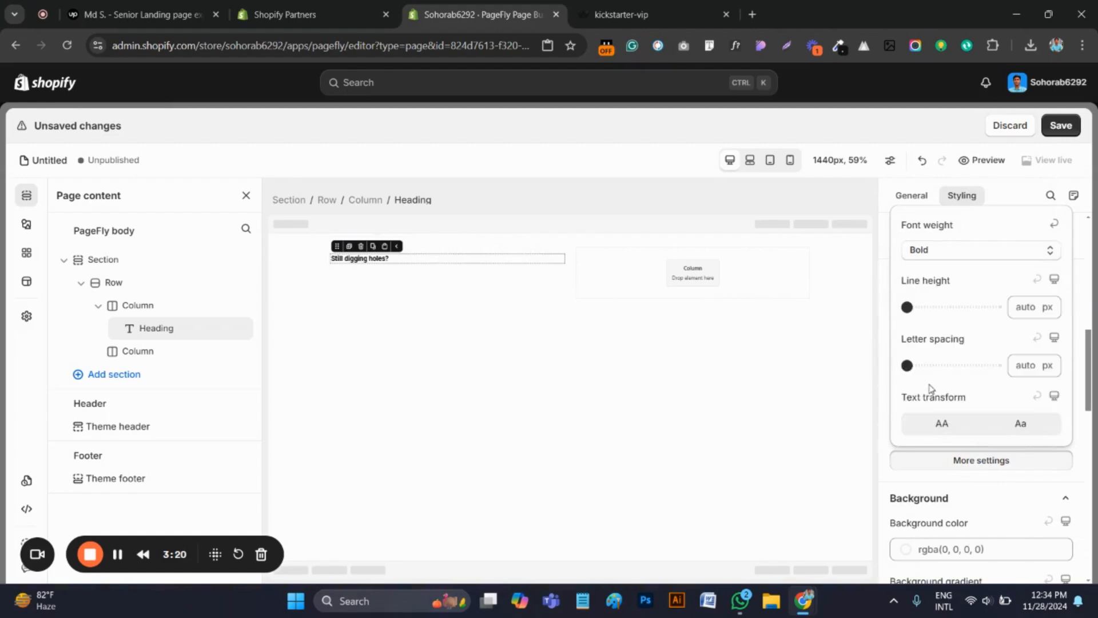
Copy the tagline's hex color #b37341 from the kickstarter-vip page and apply it as the heading's content color in PageFly
click(658, 15)
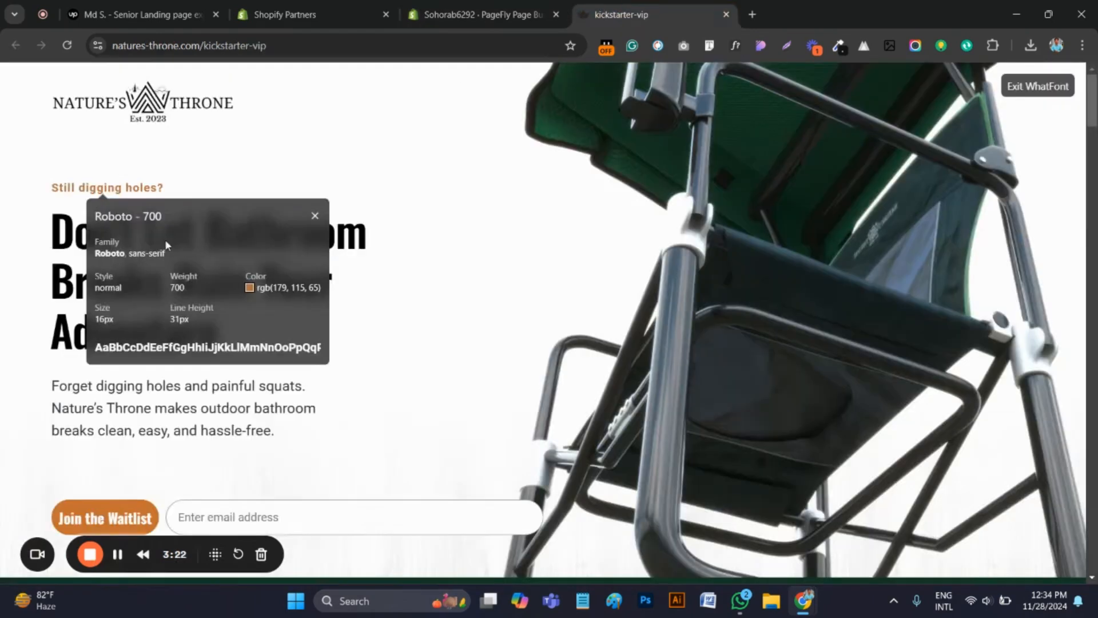
mouse_move(255, 289)
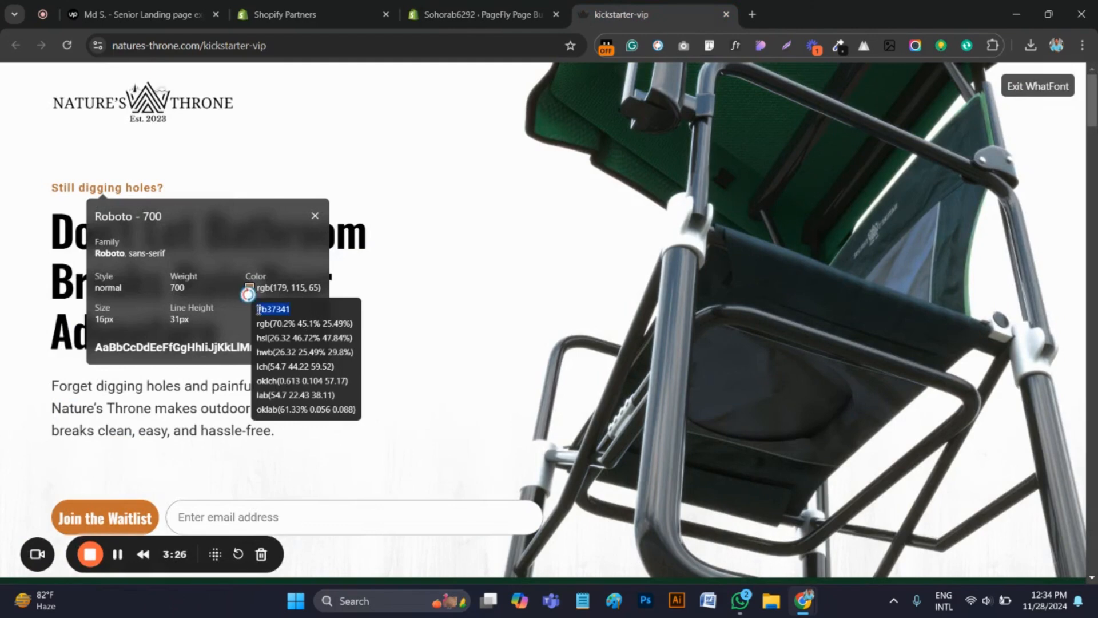
click(480, 14)
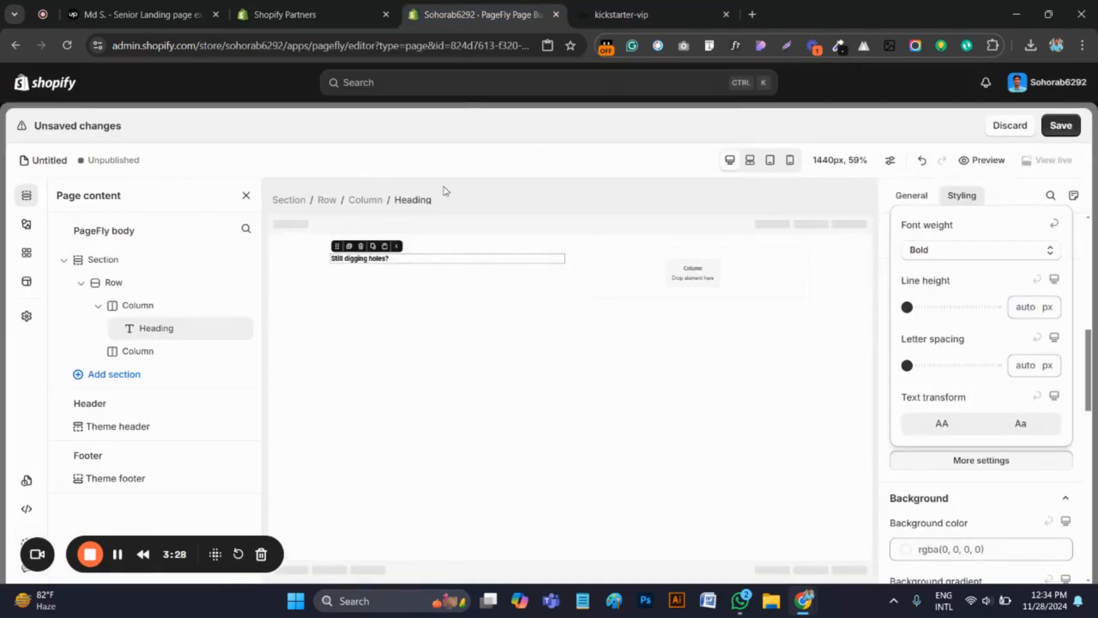
click(888, 429)
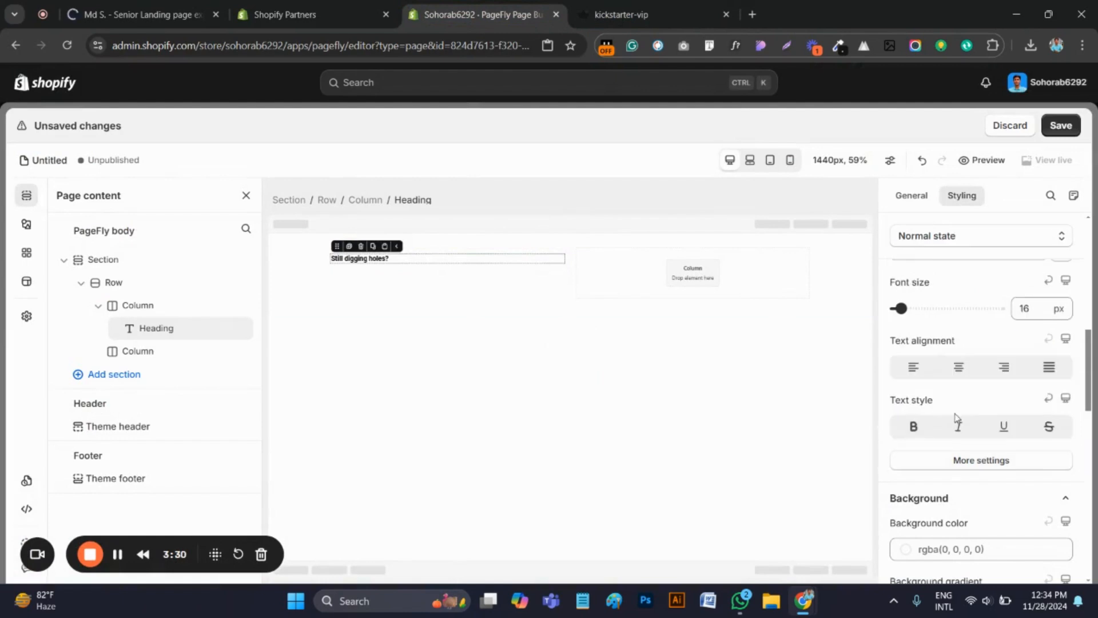
scroll(955, 408, up, 8)
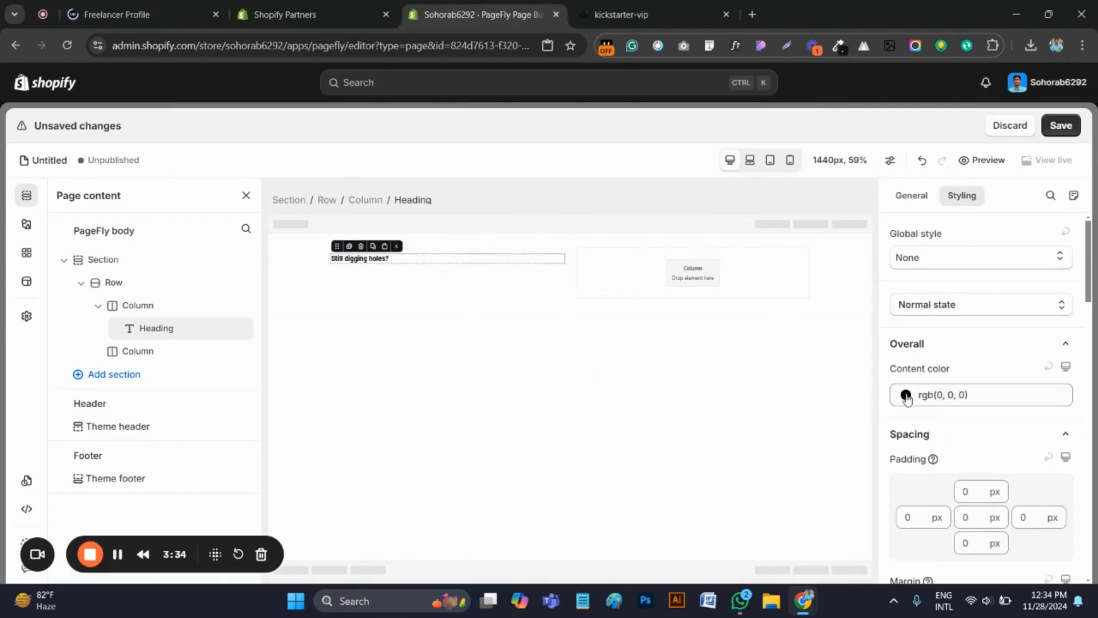
click(951, 395)
click(944, 294)
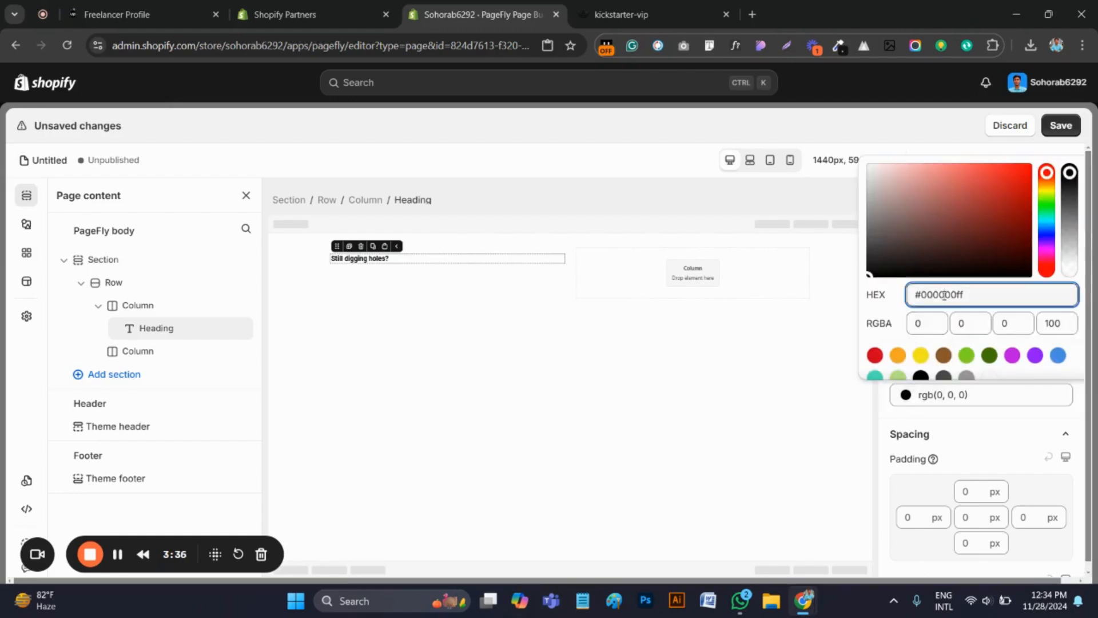
key(ctrl+a)
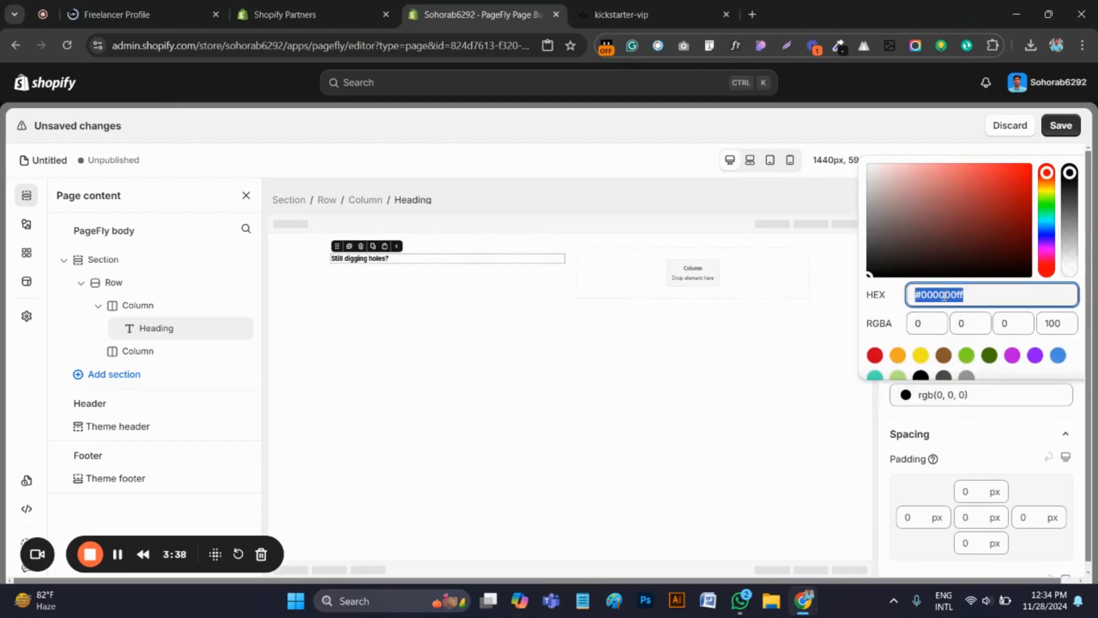
text(#b37341)
click(630, 256)
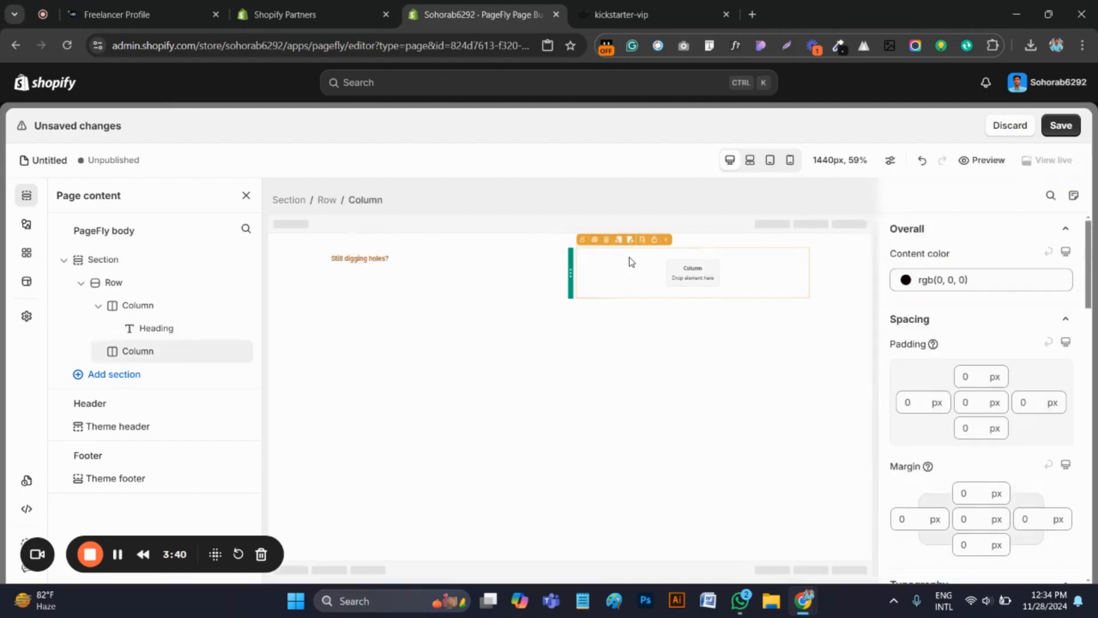
Exit WhatFont on the kickstarter-vip page and copy the headline "Don't Let Bathroom Breaks Ruin Your Adventure"
click(621, 15)
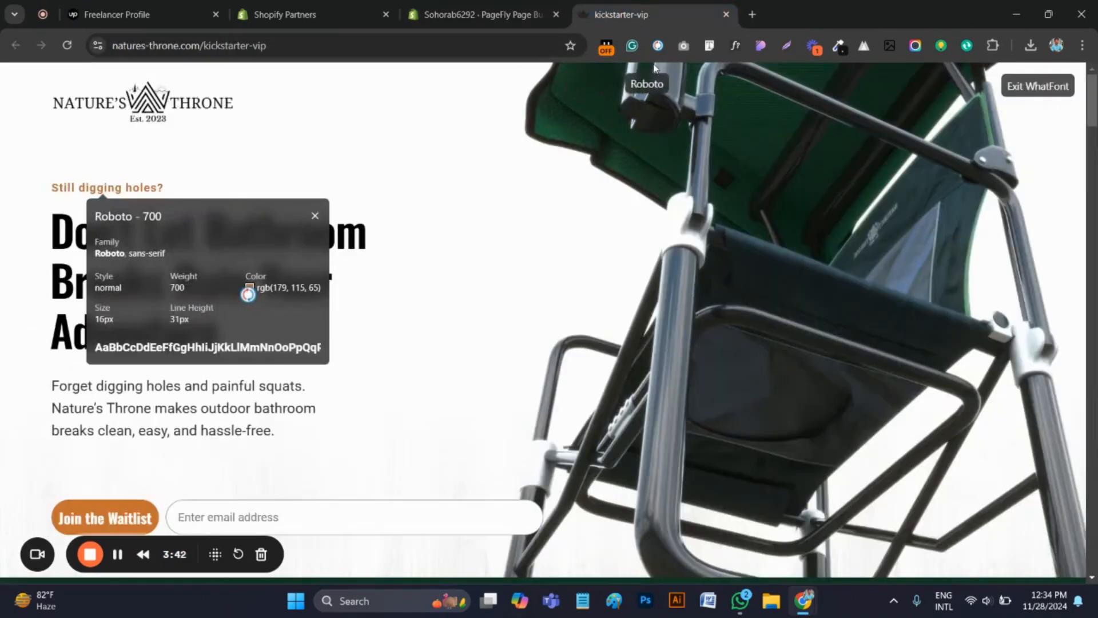
click(732, 46)
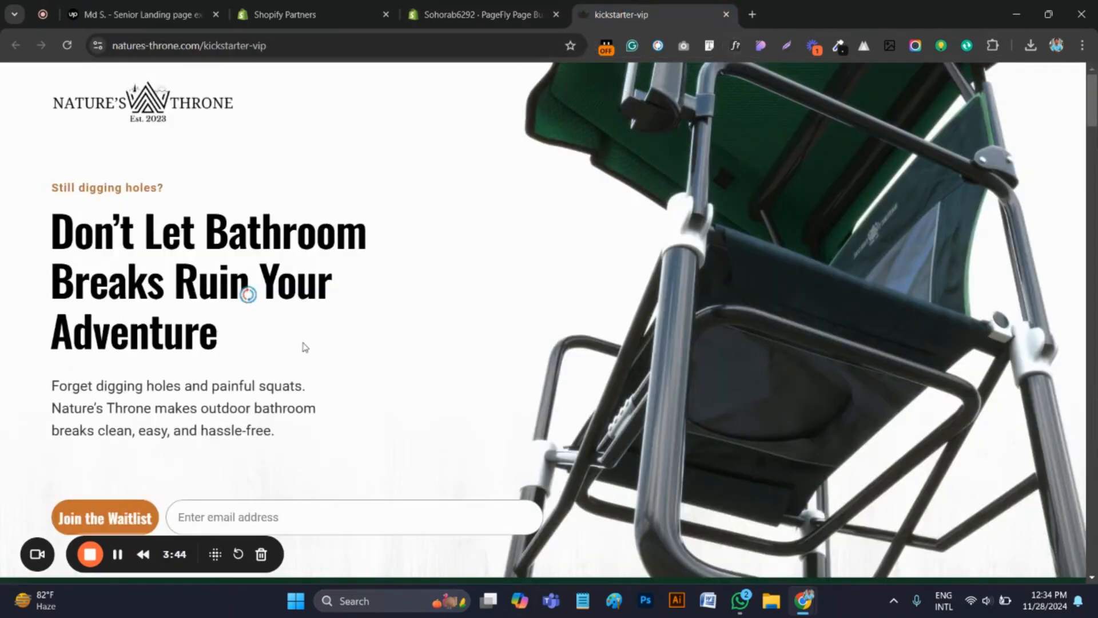
drag(303, 346, 50, 237)
right_click(89, 241)
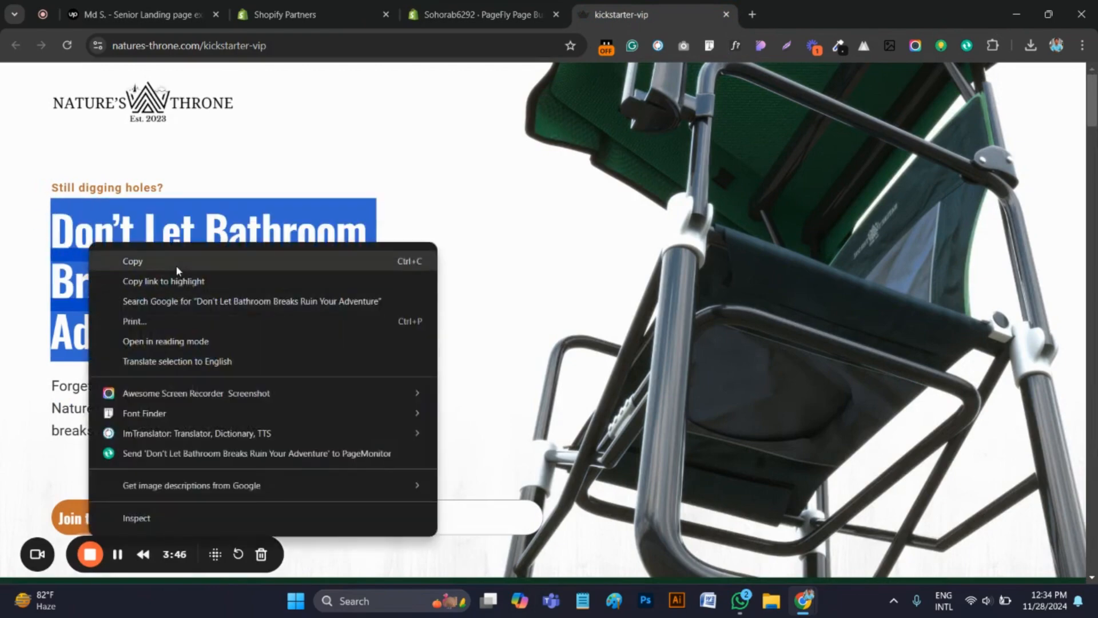
click(176, 265)
Duplicate the "Still digging holes?" heading in PageFly and turn the copy into a black "Don't Let Bathroom Breaks Ruin Your Adventure"
click(486, 13)
click(382, 275)
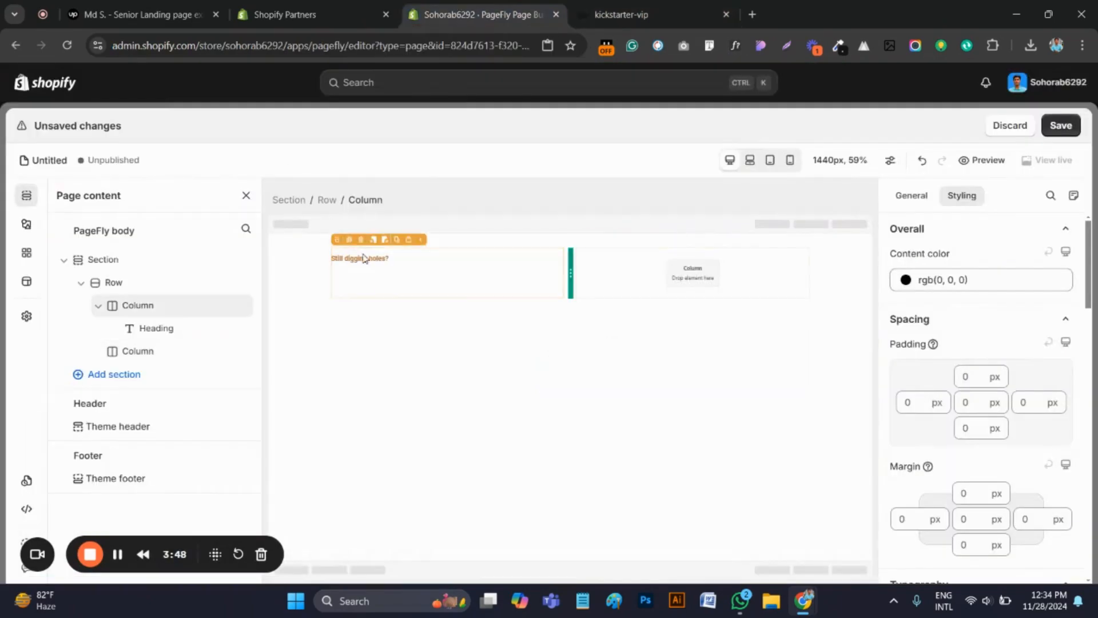
click(382, 258)
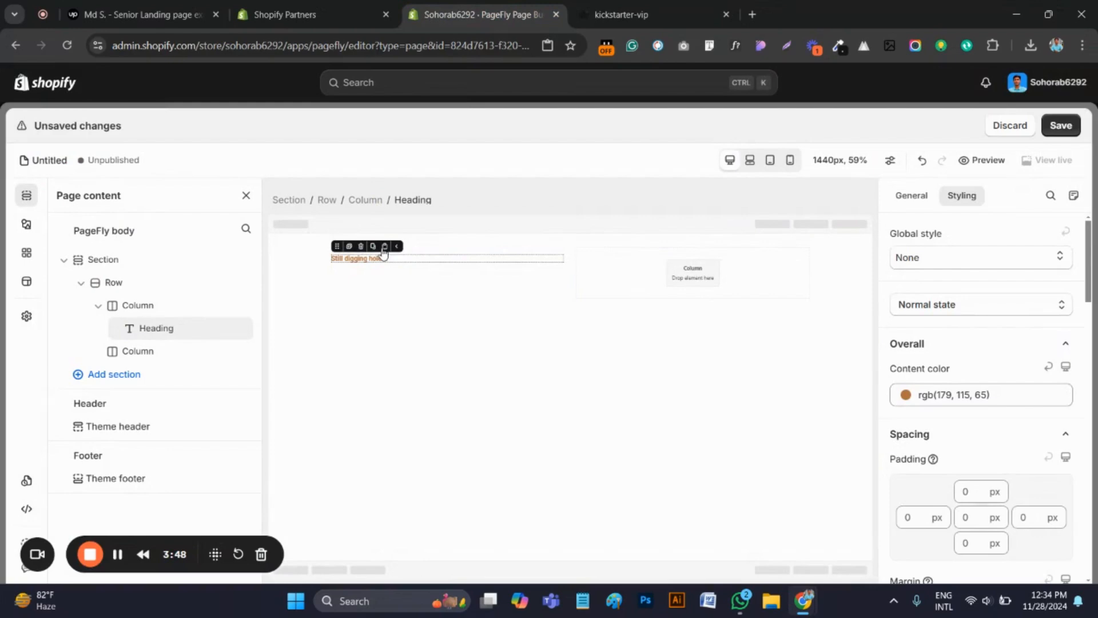
click(384, 247)
double_click(350, 272)
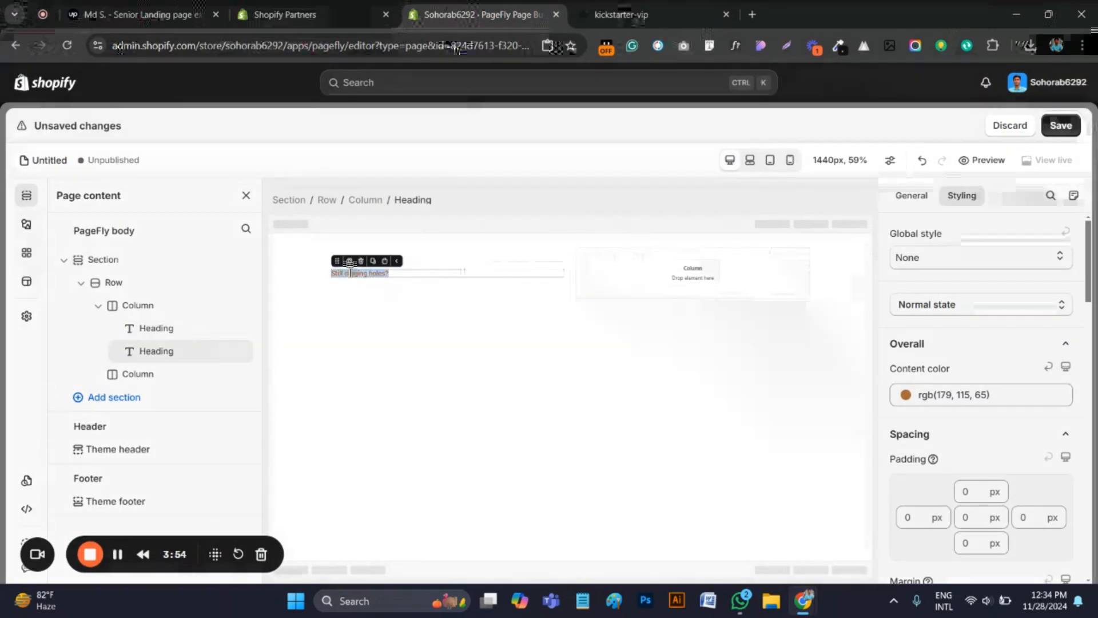
key(ctrl+v)
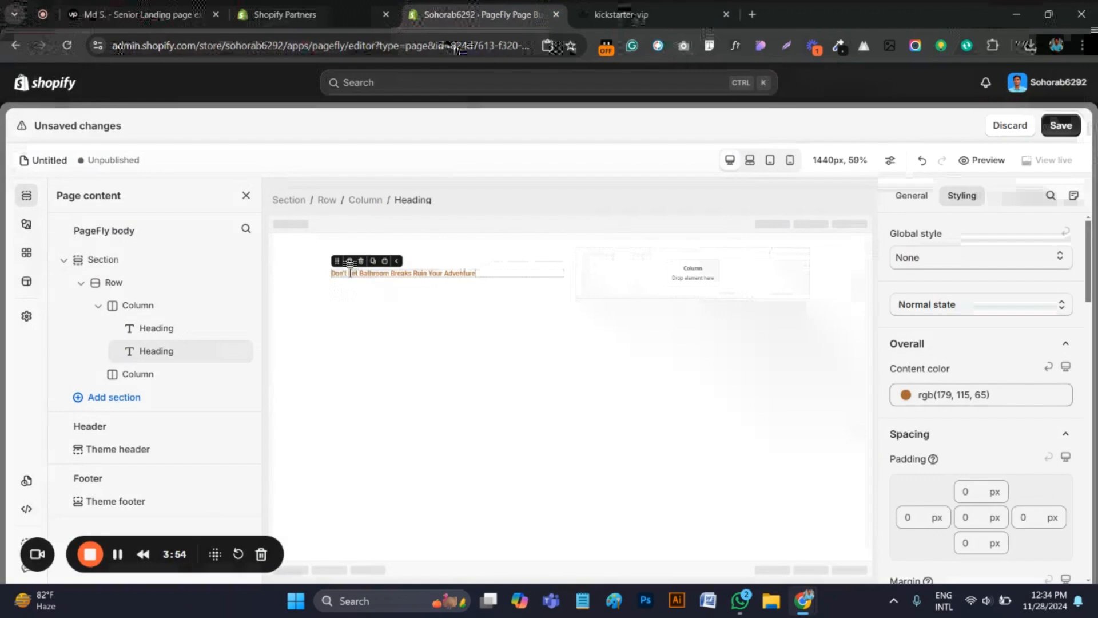
click(906, 395)
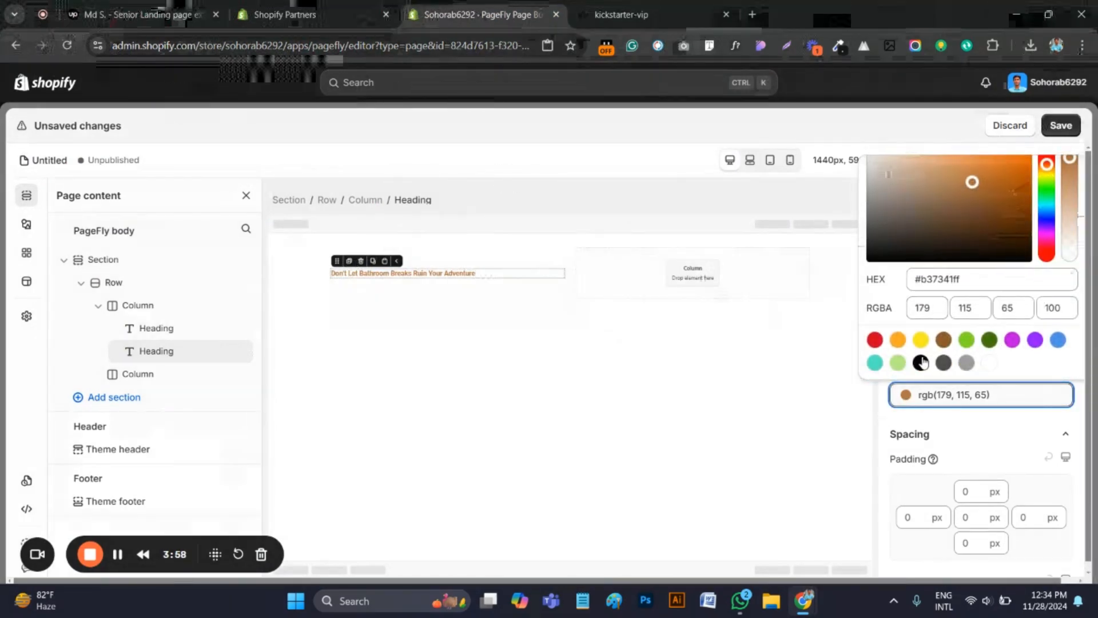
click(921, 362)
Inspect the main headline's font properties with WhatFont on the kickstarter-vip page
click(623, 14)
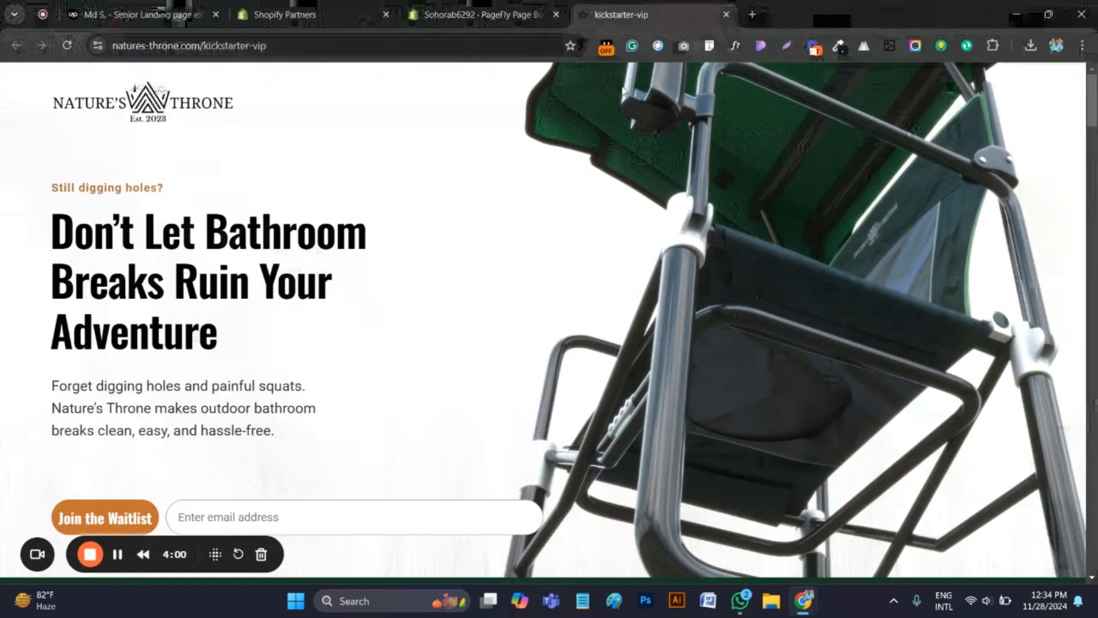
click(735, 46)
click(267, 245)
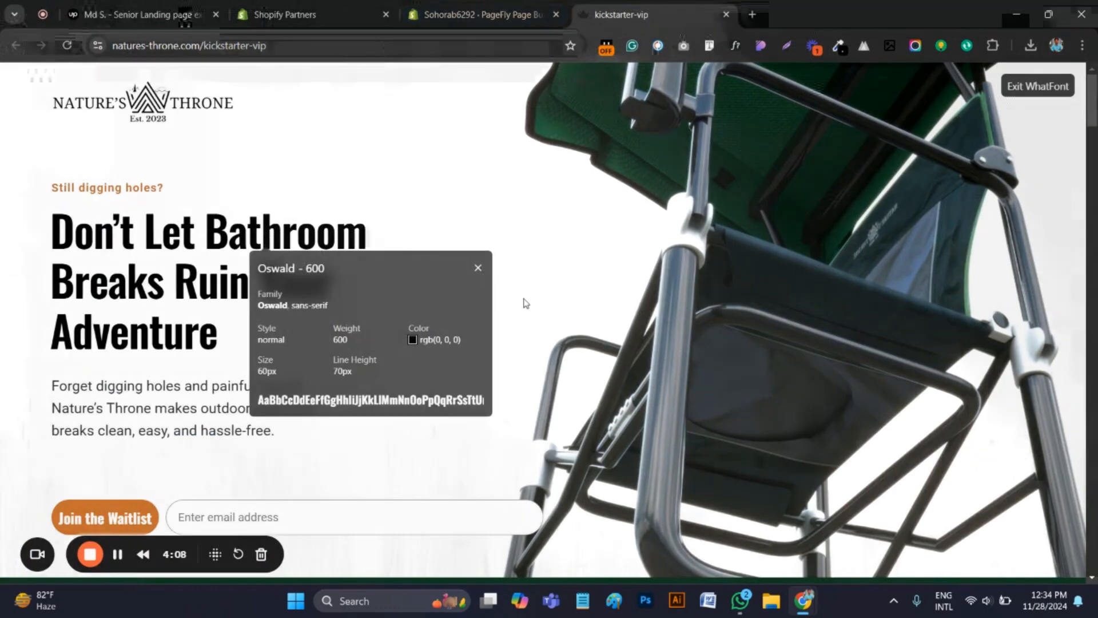
Set the font family of the "Don't Let Bathroom Breaks Ruin Your Adventure" heading in PageFly to Oswald
click(495, 14)
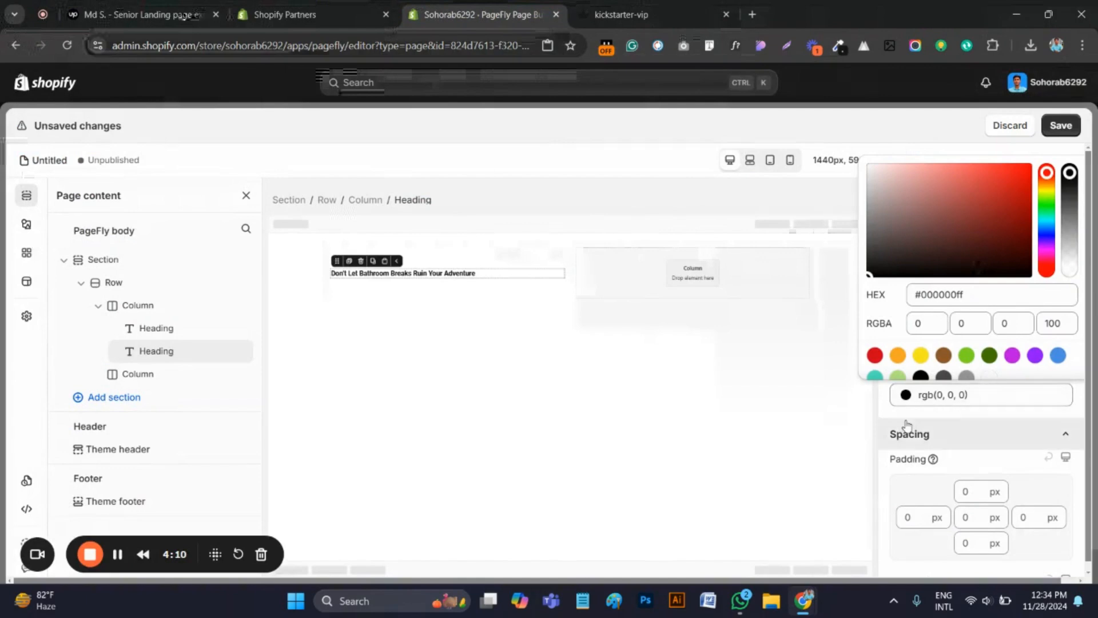
click(980, 403)
scroll(1005, 400, down, 5)
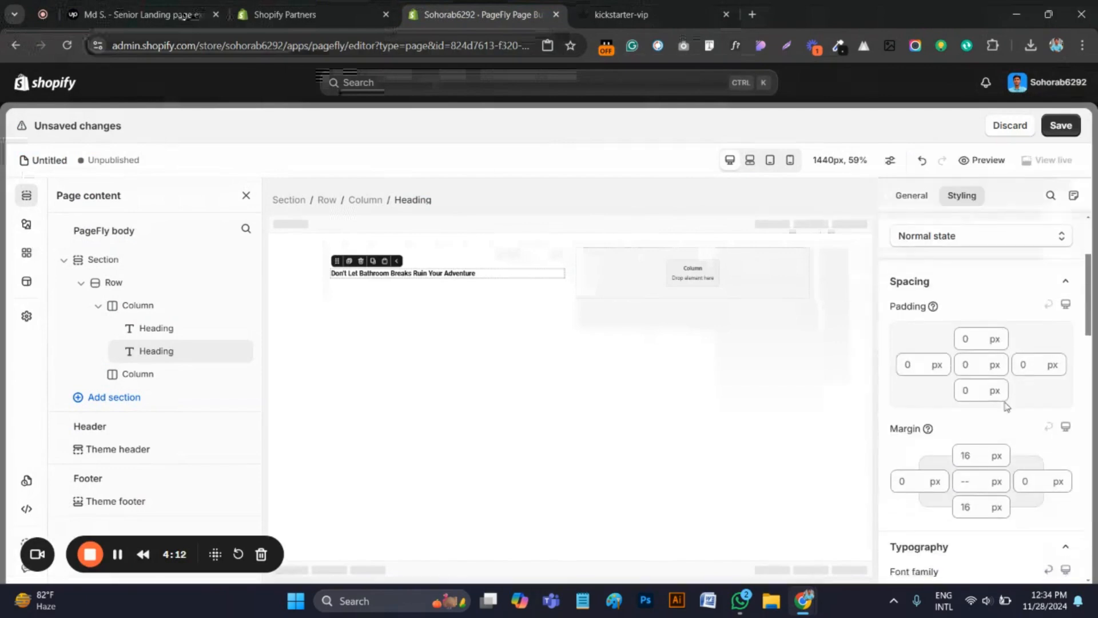
click(981, 395)
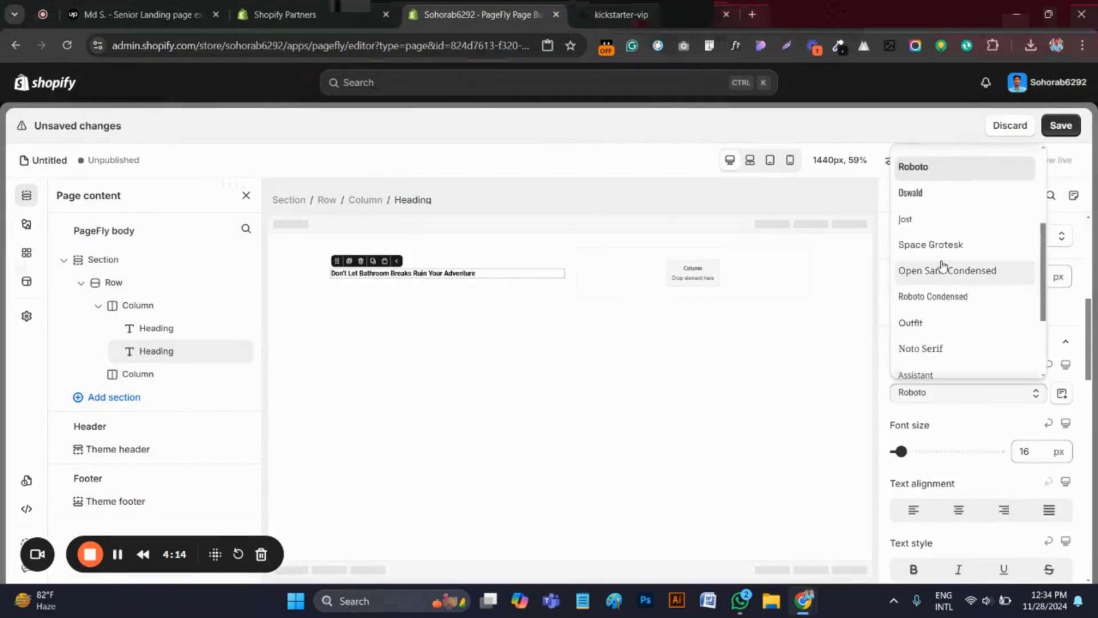
scroll(938, 266, down, 3)
scroll(934, 281, up, 3)
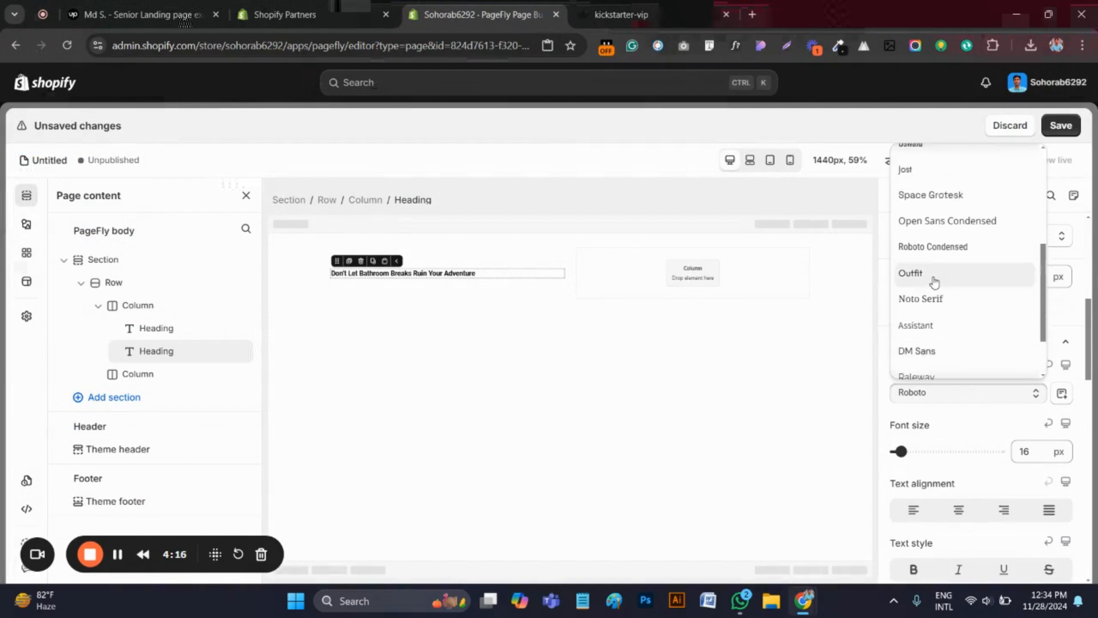
scroll(940, 281, down, 3)
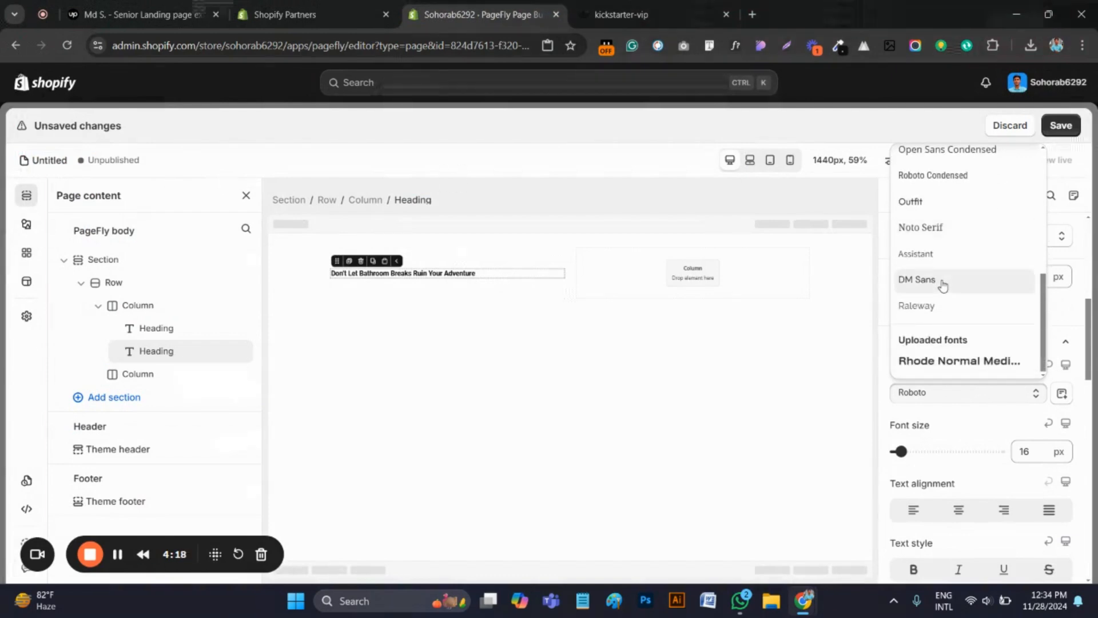
scroll(950, 309, up, 3)
scroll(955, 315, up, 5)
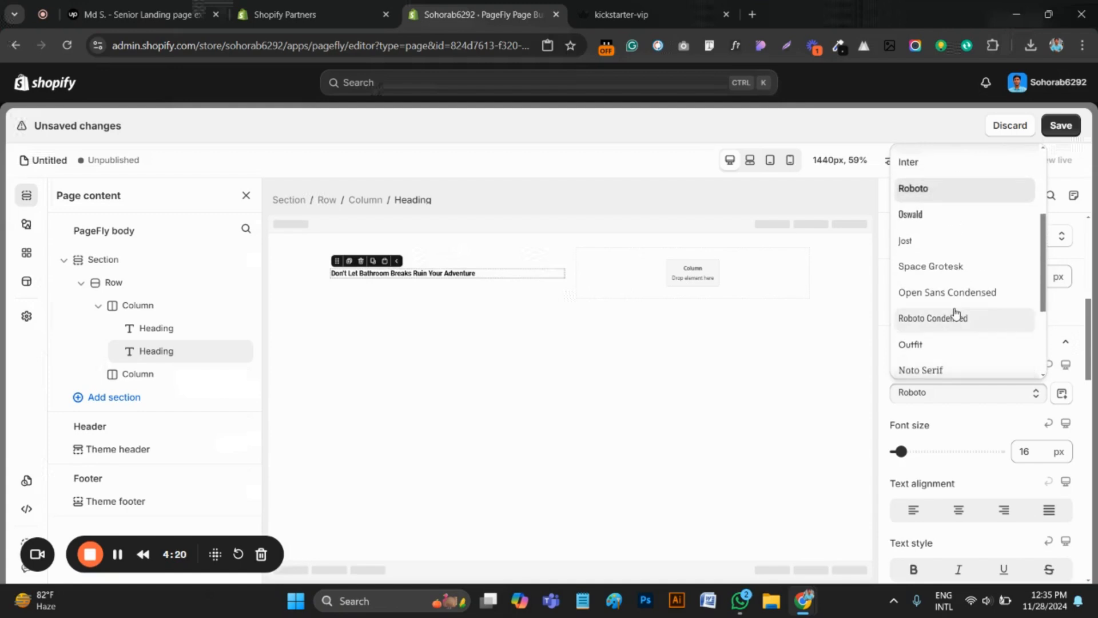
click(932, 286)
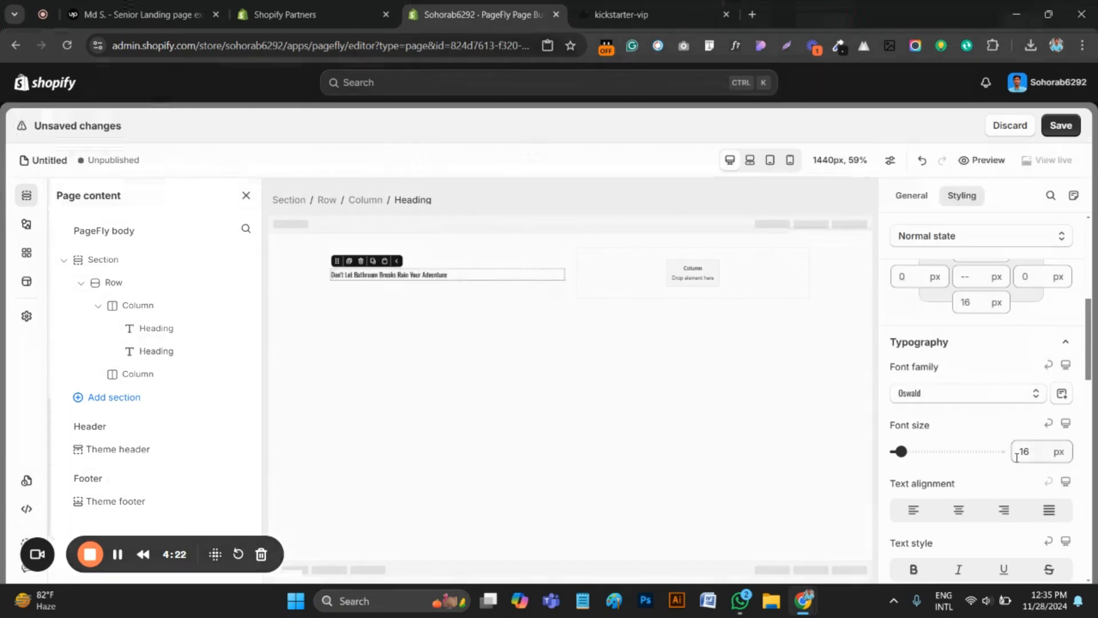
Set the headline's font size to 60 px and its font weight to Semi Bold
click(1040, 453)
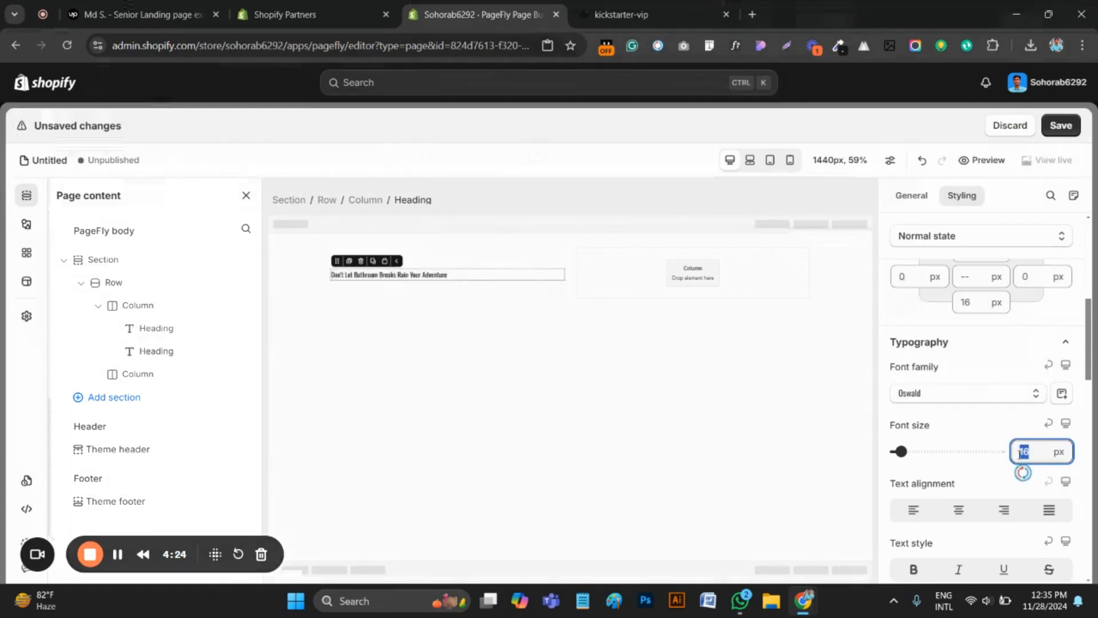
text(60)
scroll(973, 497, down, 1)
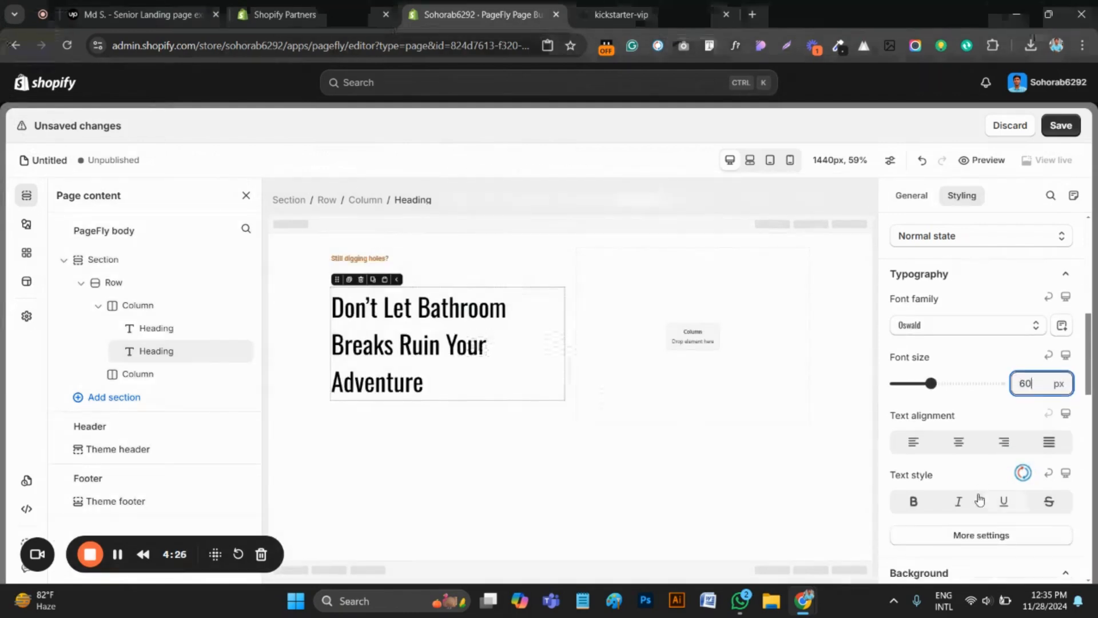
click(952, 532)
click(930, 322)
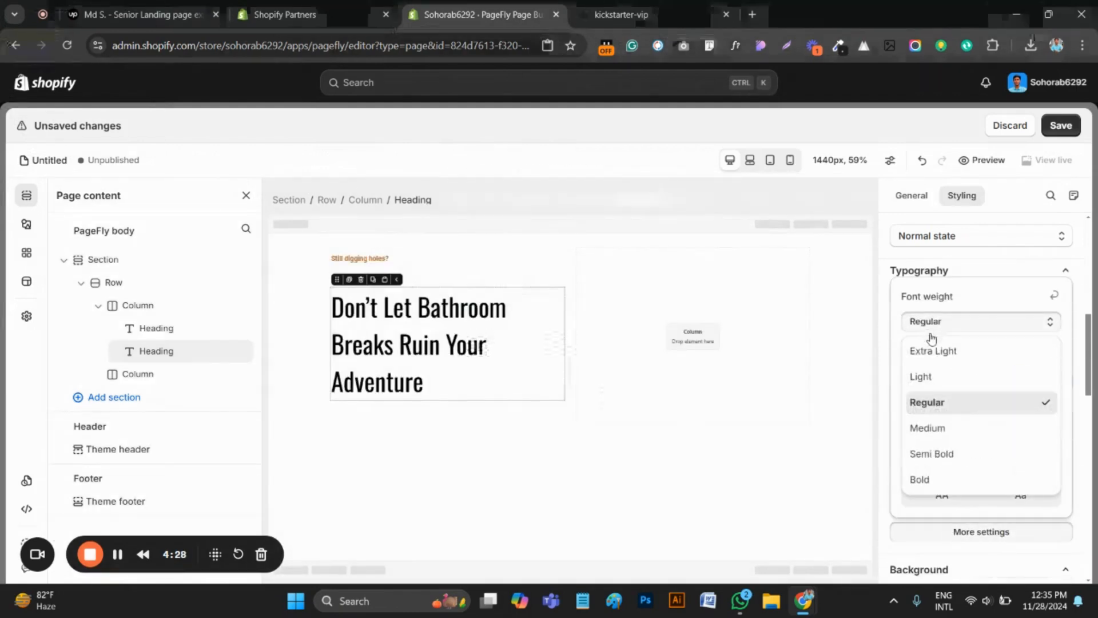
click(939, 454)
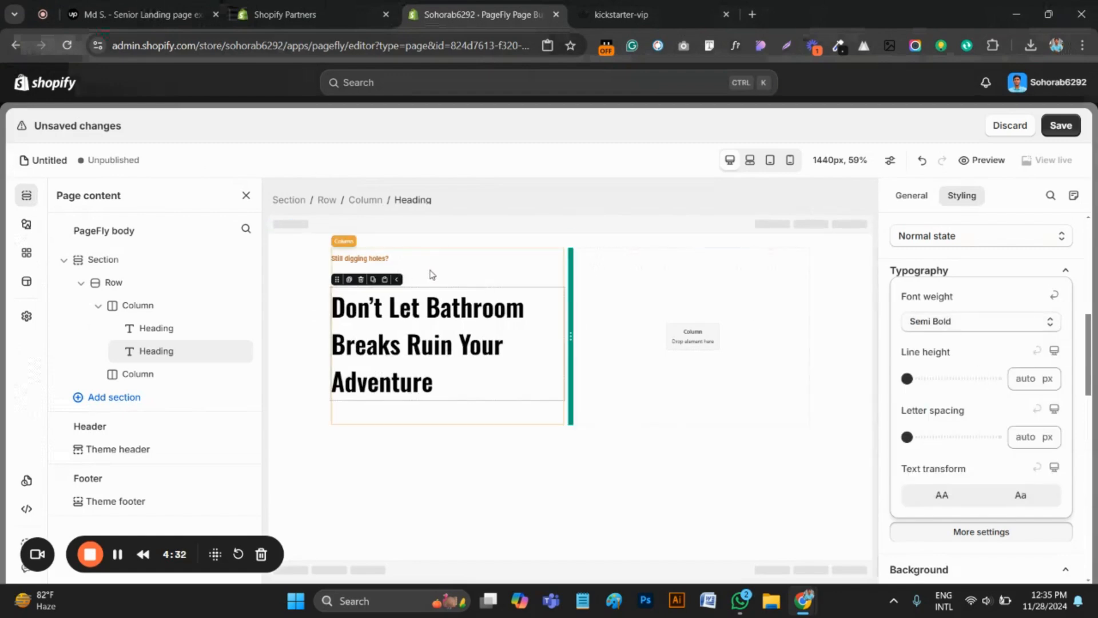
click(412, 259)
Inspect the font properties of the paragraph below the headline on the kickstarter-vip page, and exit WhatFont
click(621, 14)
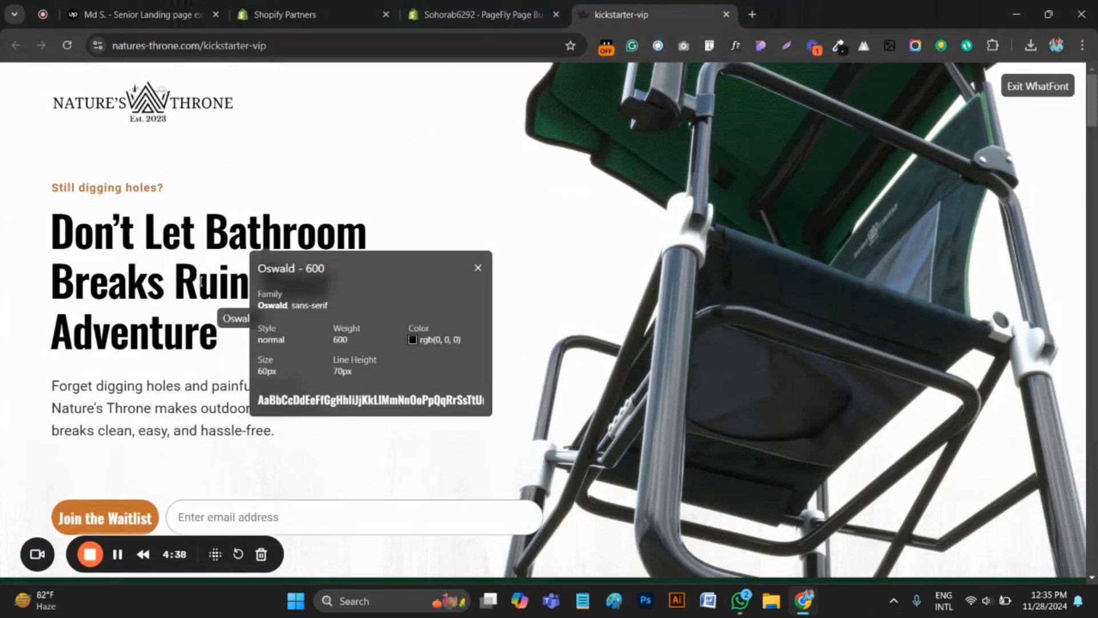
scroll(201, 280, down, 2)
click(478, 125)
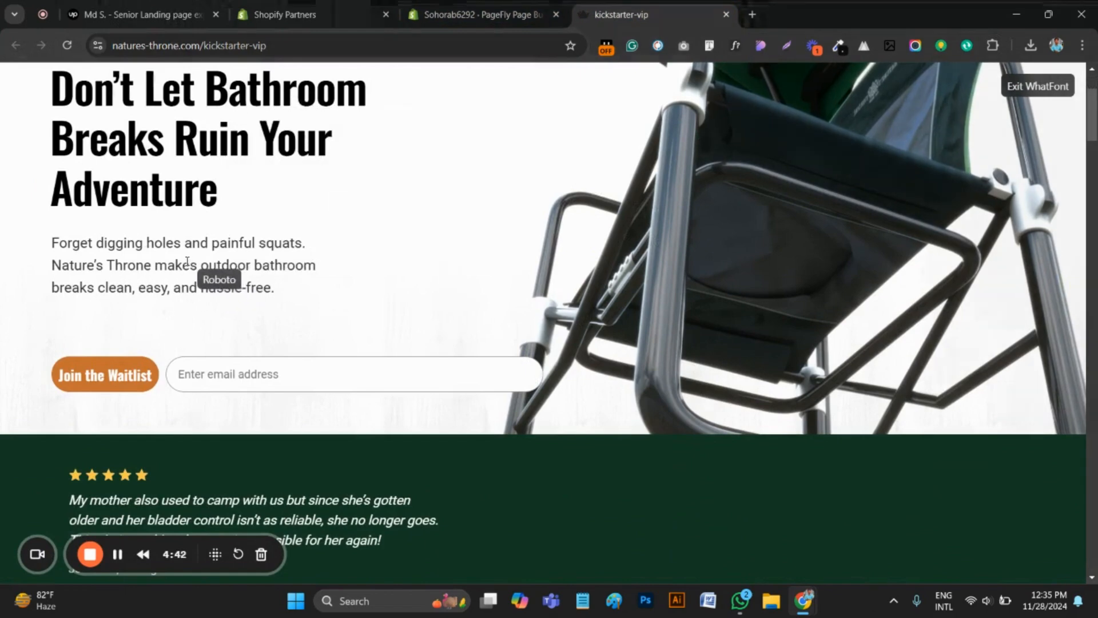
click(186, 262)
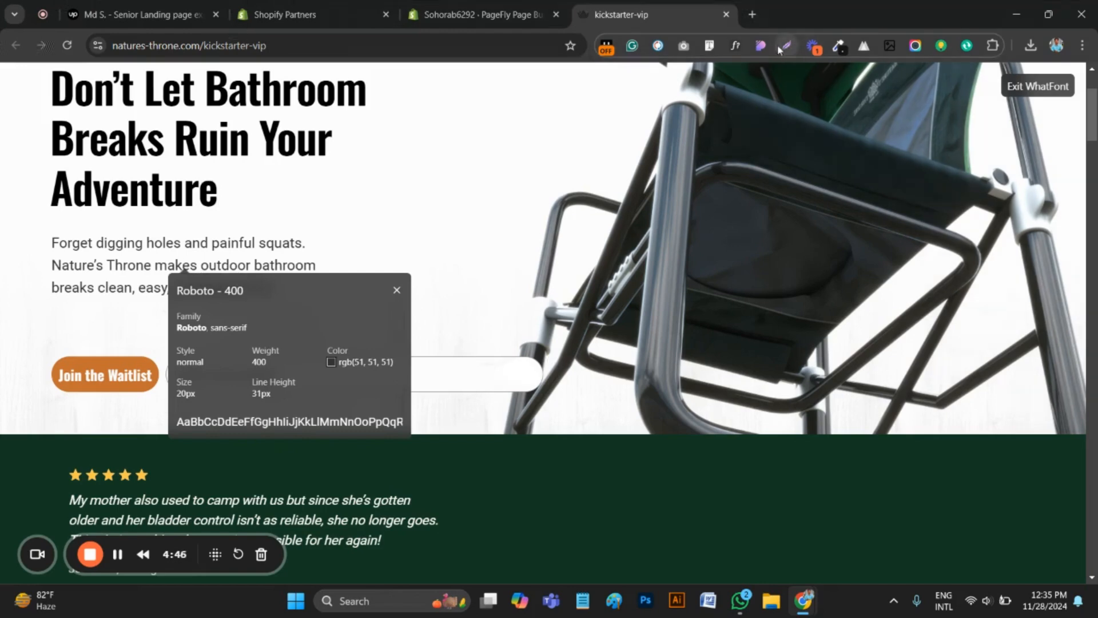
click(736, 46)
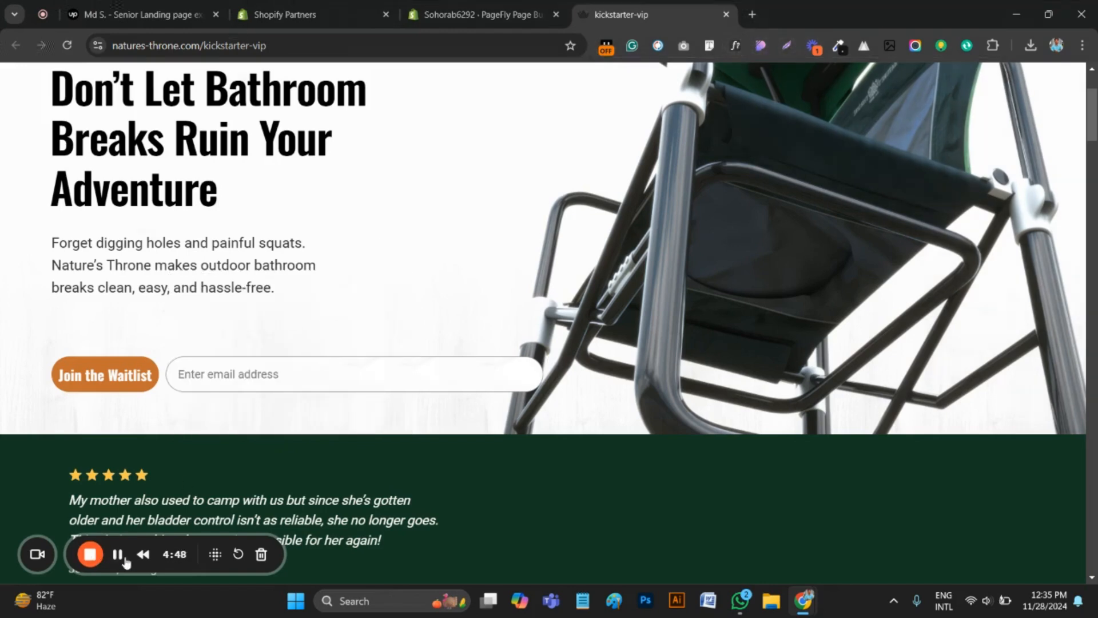
Copy the paragraph starting "Forget digging holes and painful squats" from the kickstarter-vip page
drag(325, 289, 42, 247)
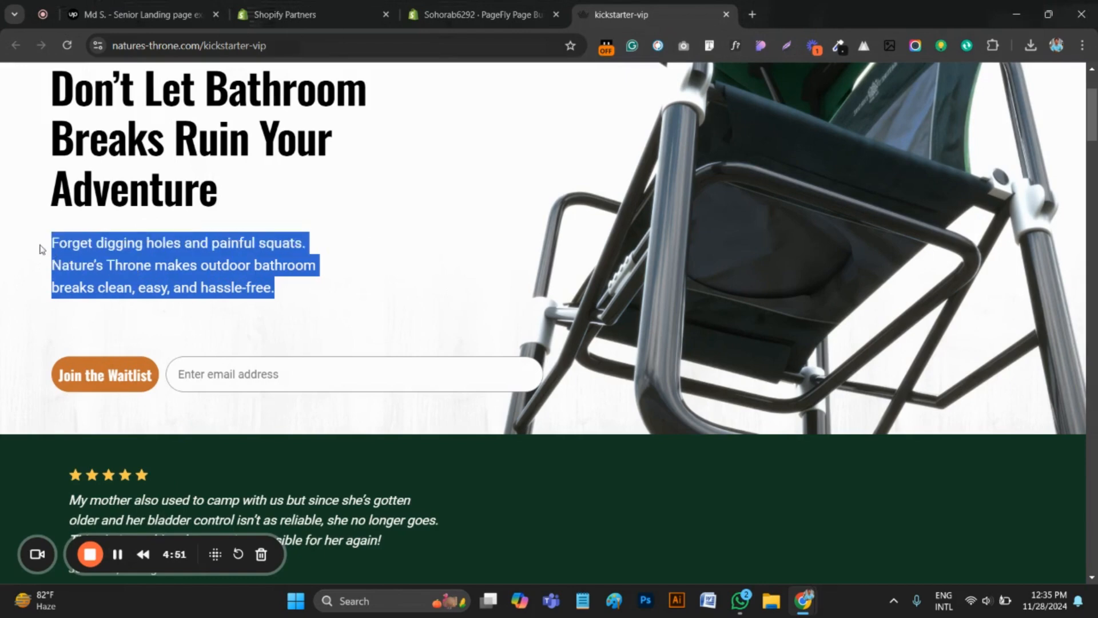
right_click(129, 269)
click(166, 287)
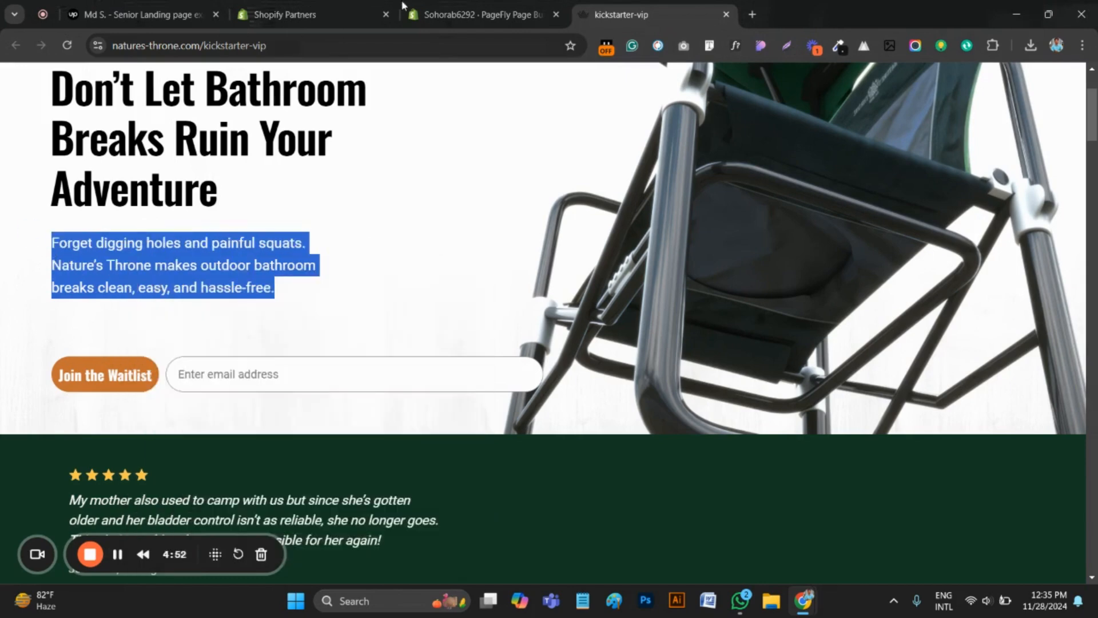
Add a plain Paragraph element below the headline in the first column of the PageFly page
click(475, 15)
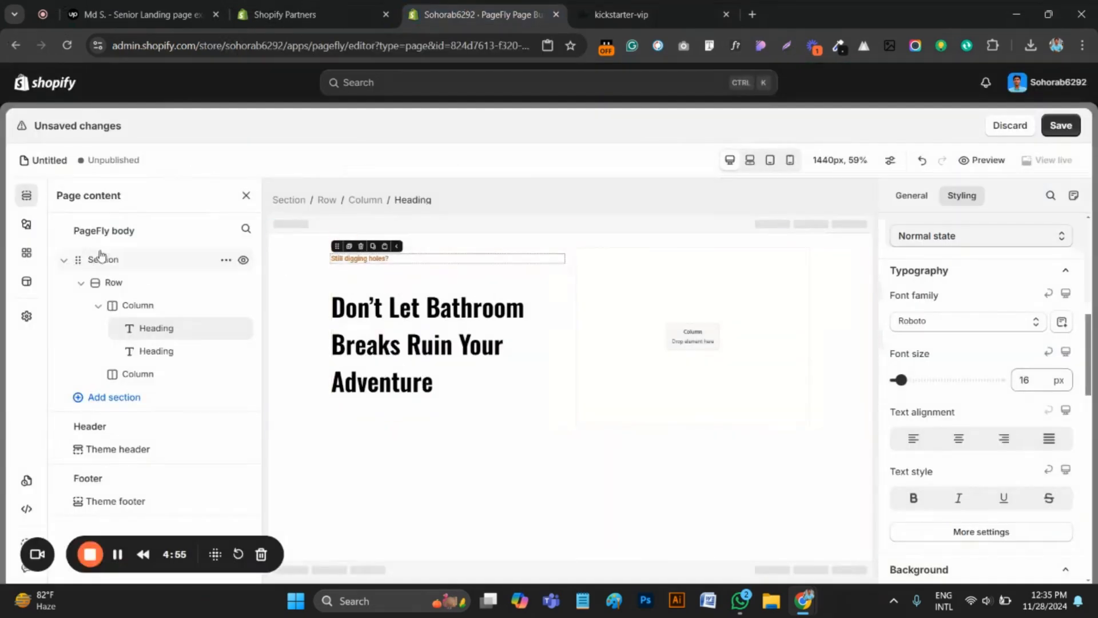
click(26, 226)
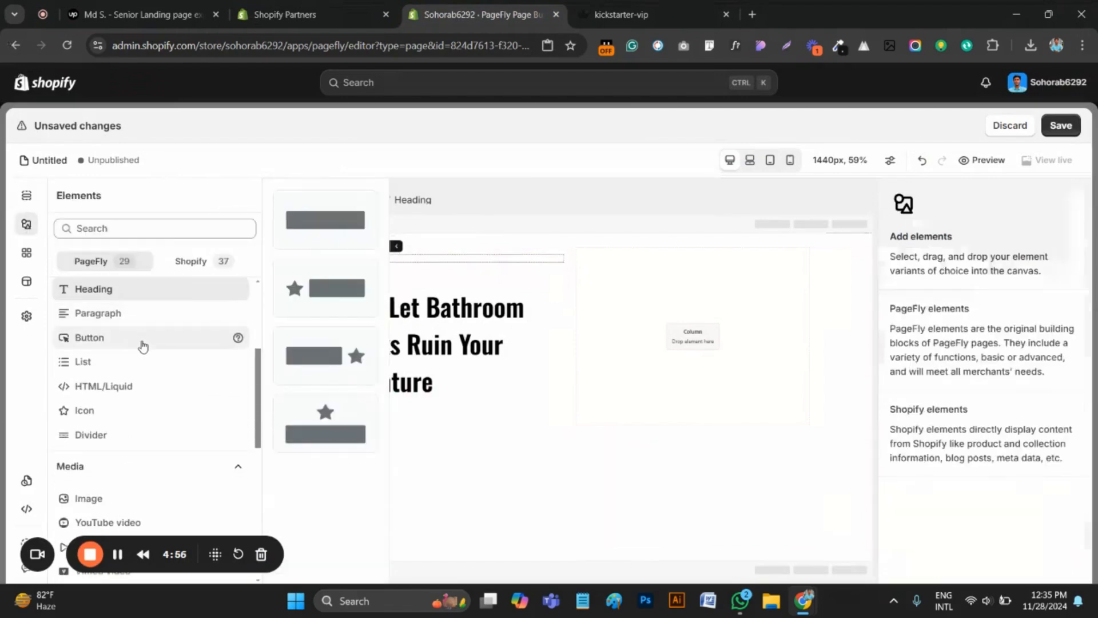
scroll(110, 366, up, 1)
click(111, 383)
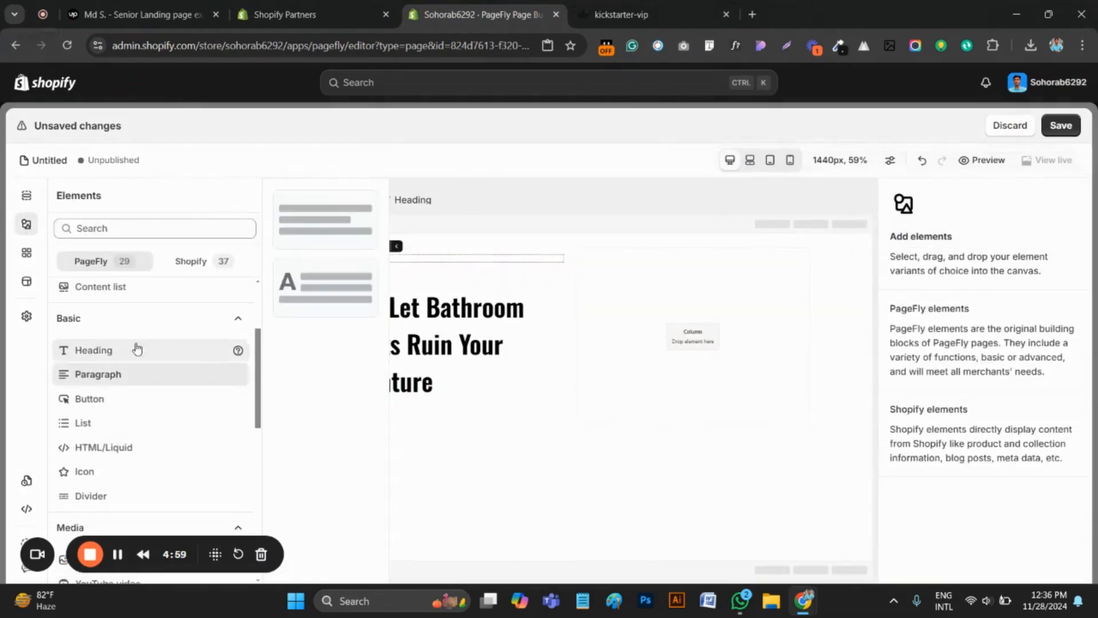
drag(332, 226, 415, 394)
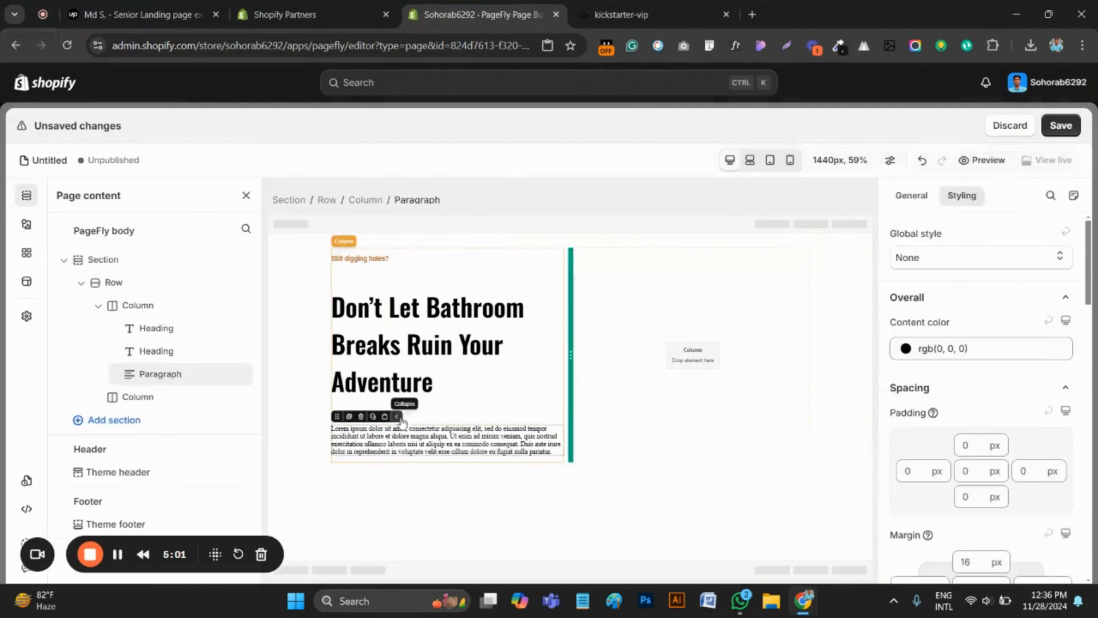
Replace the paragraph's placeholder text with "Forget digging holes and painful squats. Nature's Throne makes outdoor bathroom breaks clean, easy, and hassle-free."
click(911, 196)
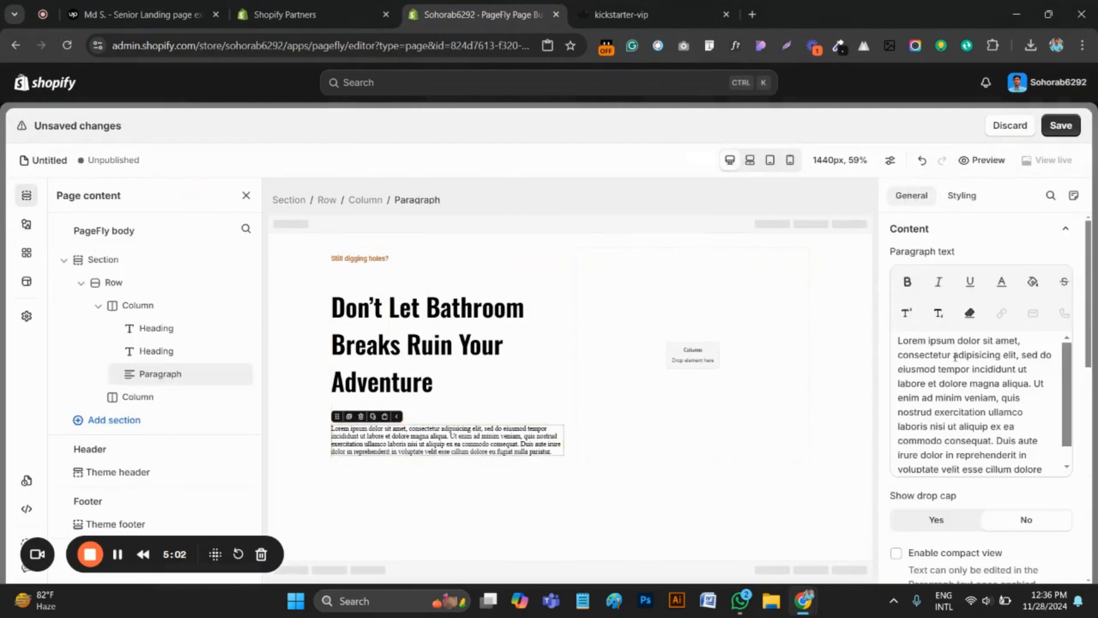
triple_click(937, 412)
key(ctrl+v)
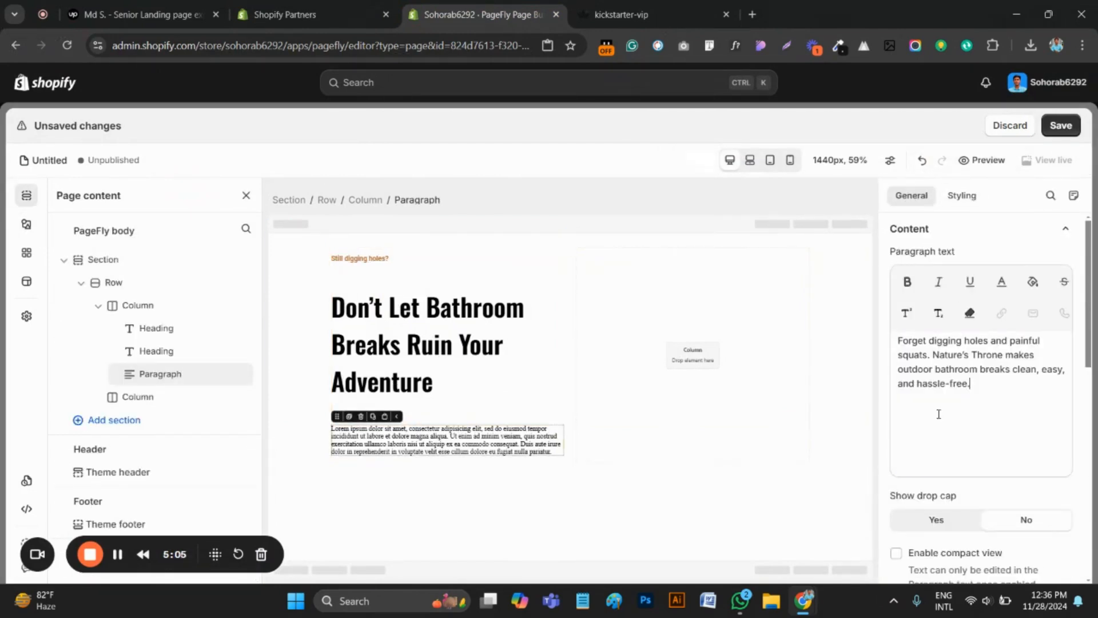
Set the paragraph's font family to Roboto and its font size to 20 px
click(963, 196)
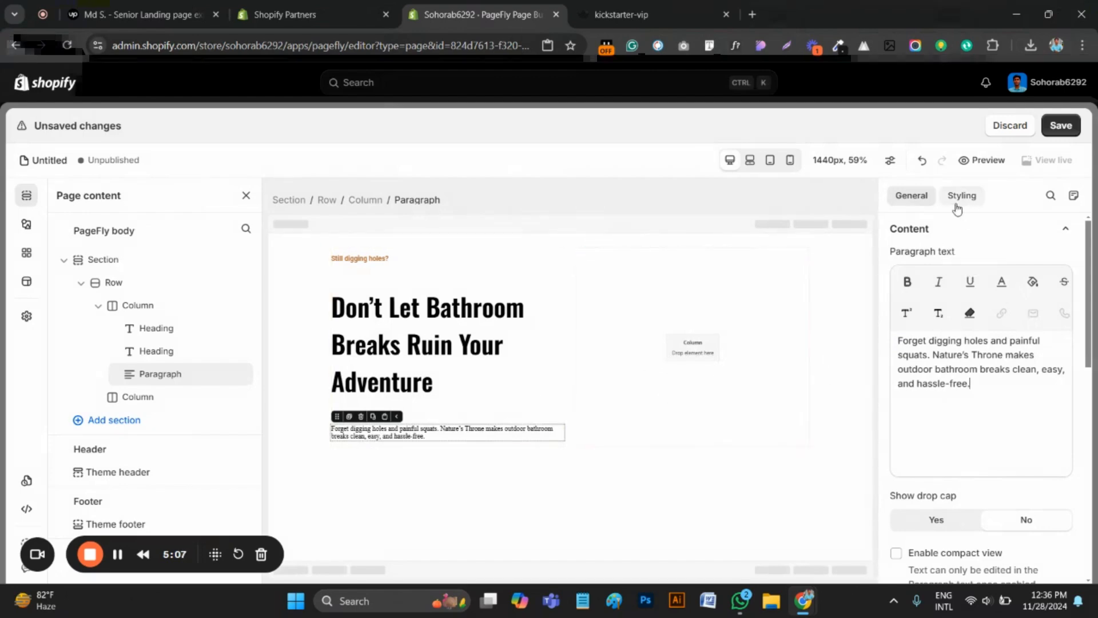
scroll(985, 455, down, 5)
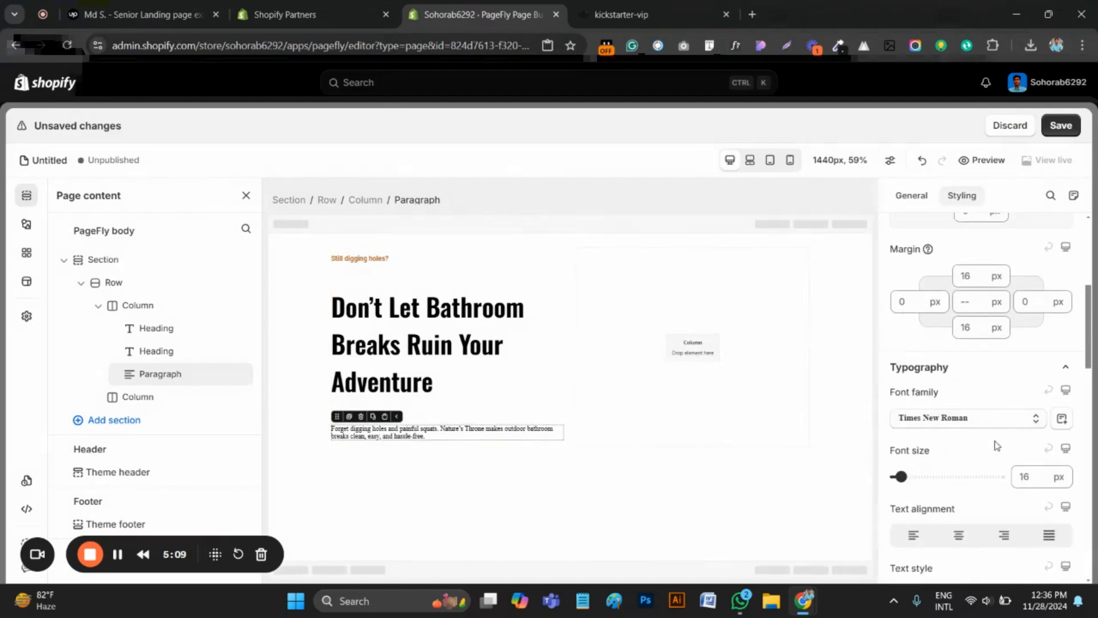
click(968, 420)
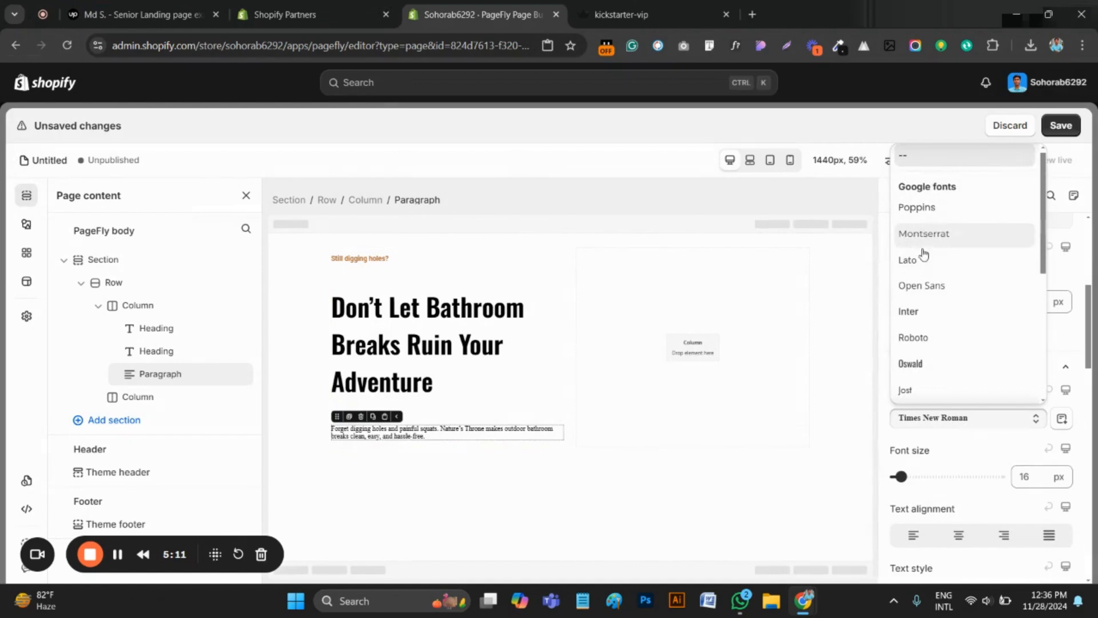
click(921, 337)
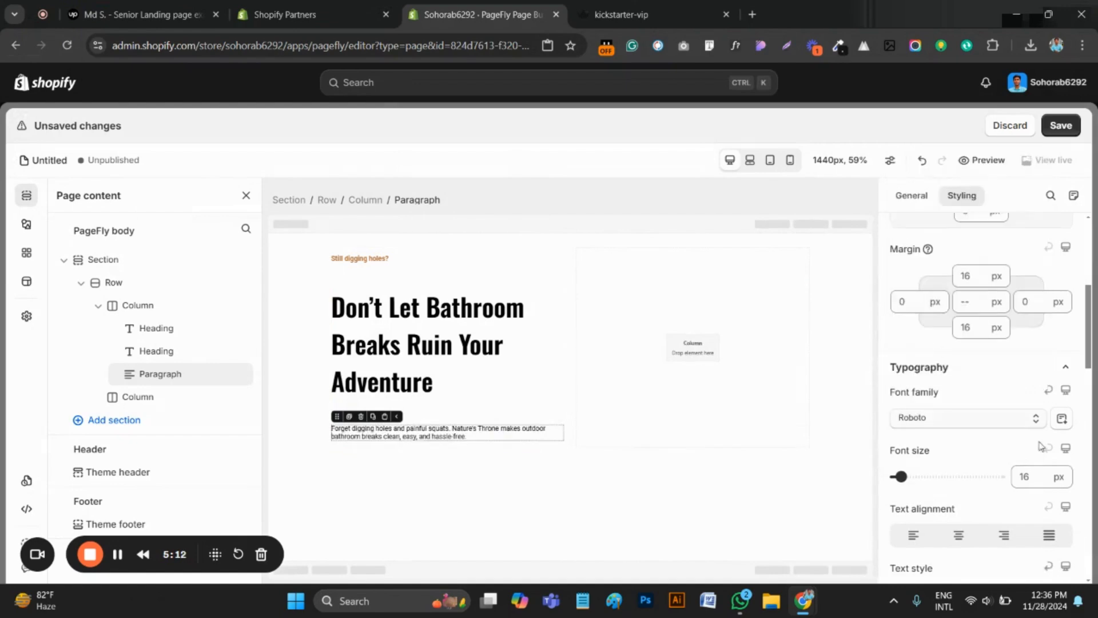
click(1037, 476)
text(20)
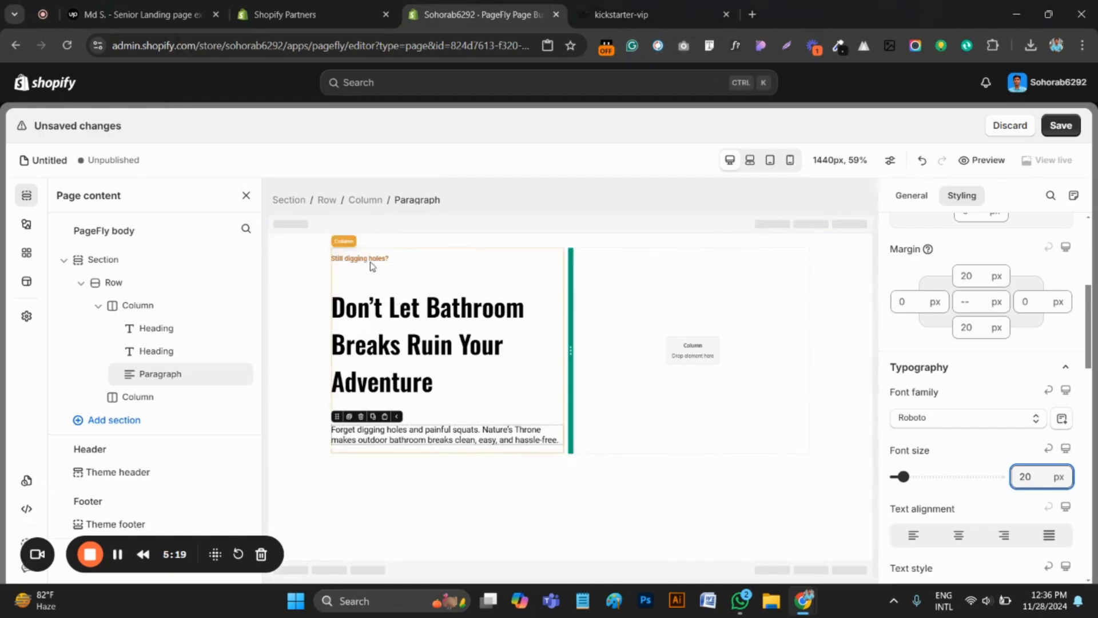
Set the top margin of the "Don't Let Bathroom Breaks Ruin Your Adventure" heading to 0 px and clear its bottom margin
click(375, 308)
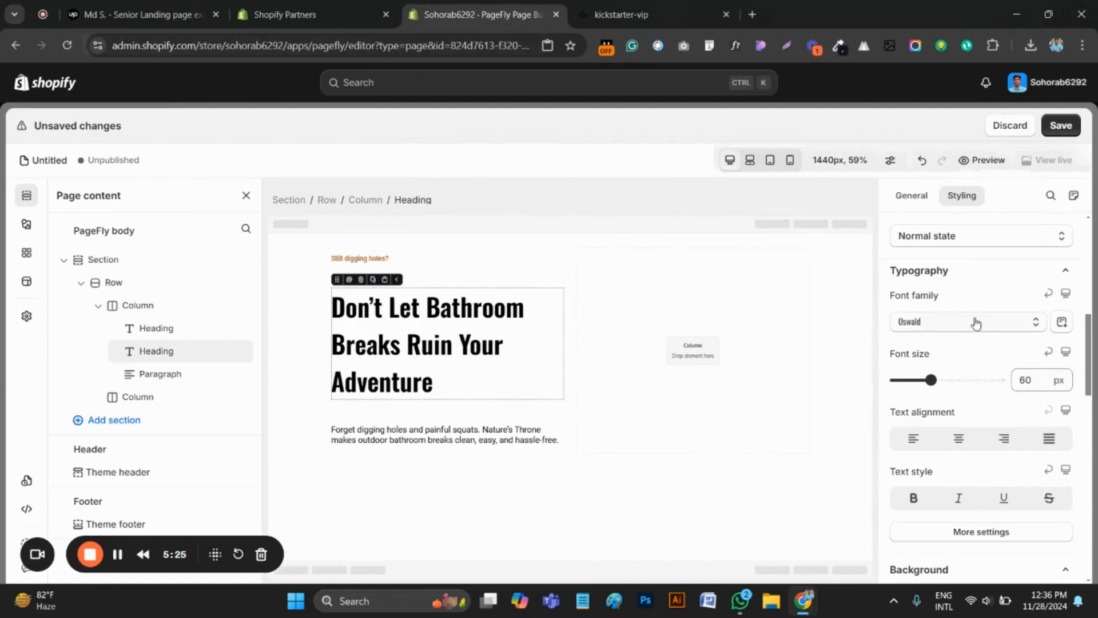
scroll(976, 323, up, 4)
click(974, 394)
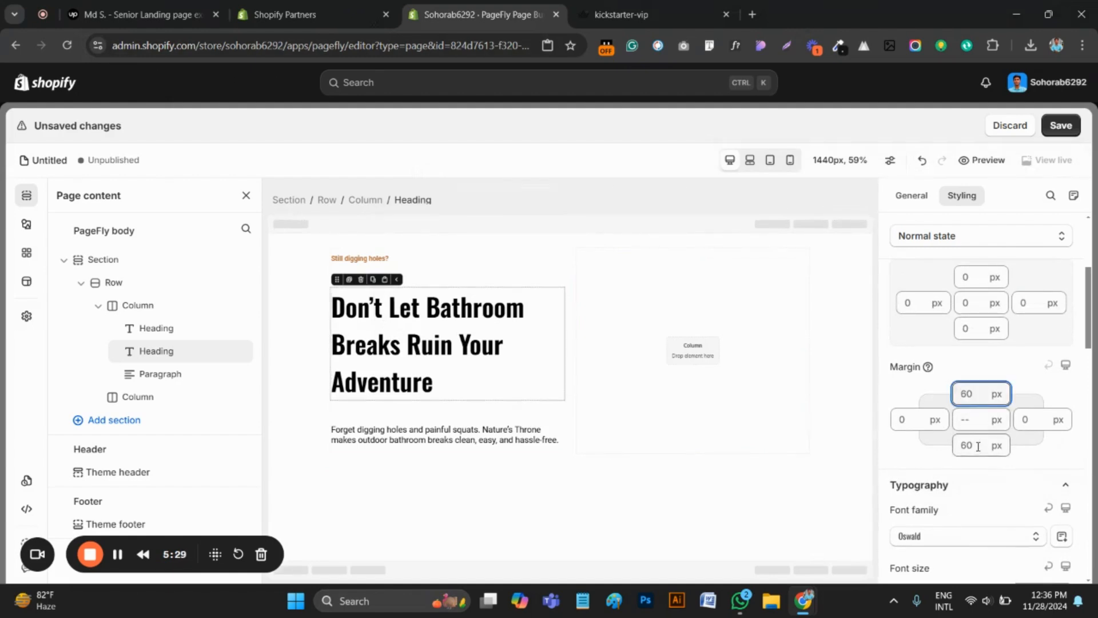
key(Delete)
click(975, 445)
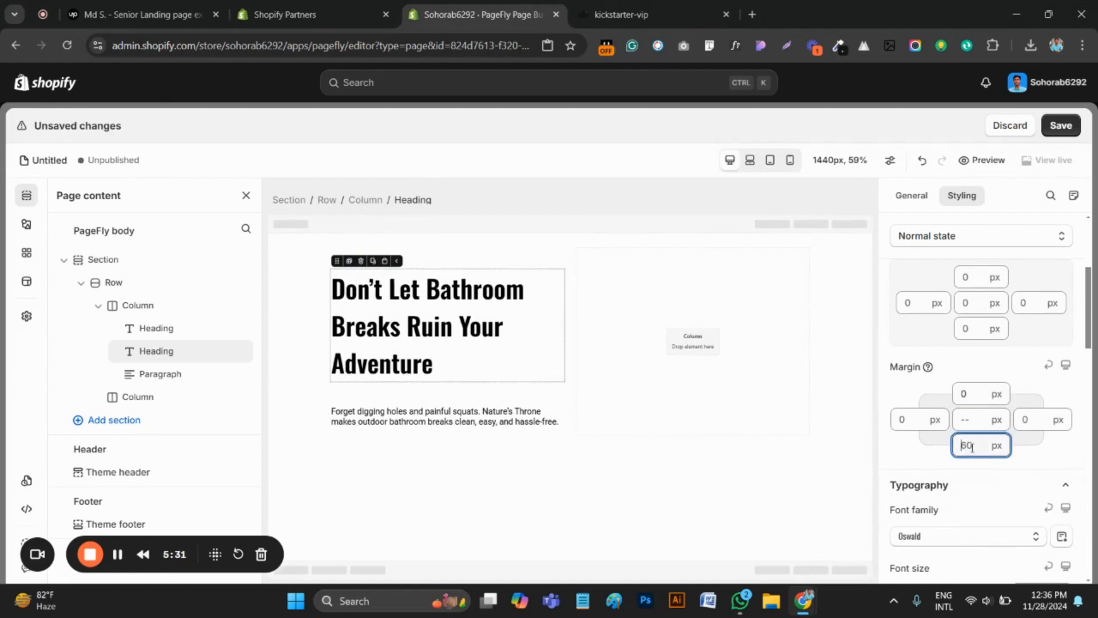
key(BackSpace)
click(637, 340)
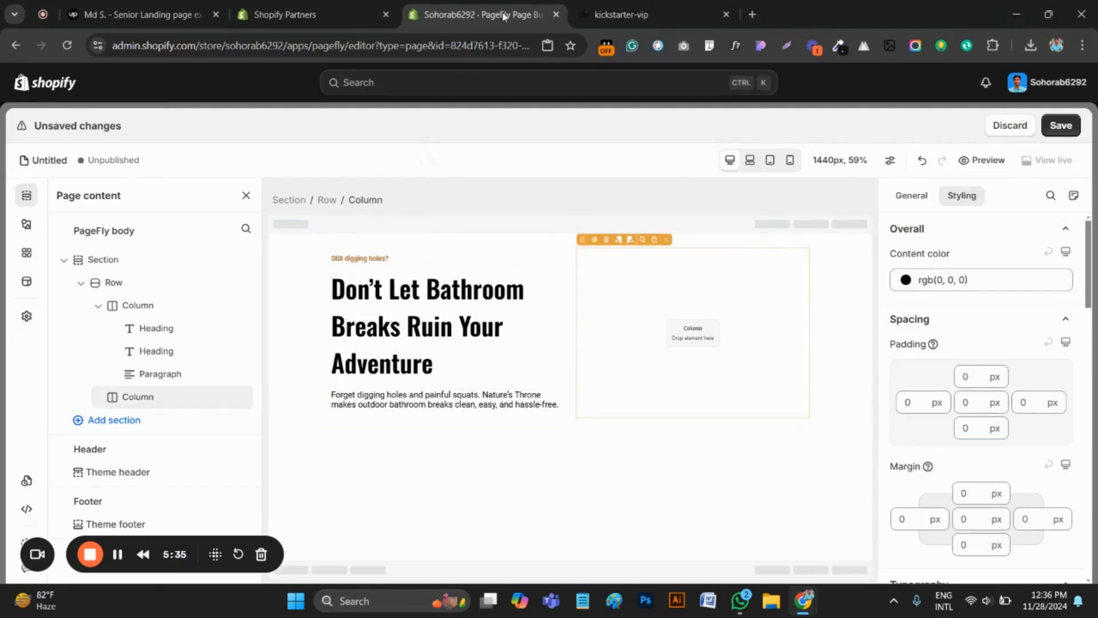
Examine the waitlist button and the email address field in the hero section of the kickstarter-vip page
click(630, 5)
click(331, 273)
scroll(263, 279, down, 1)
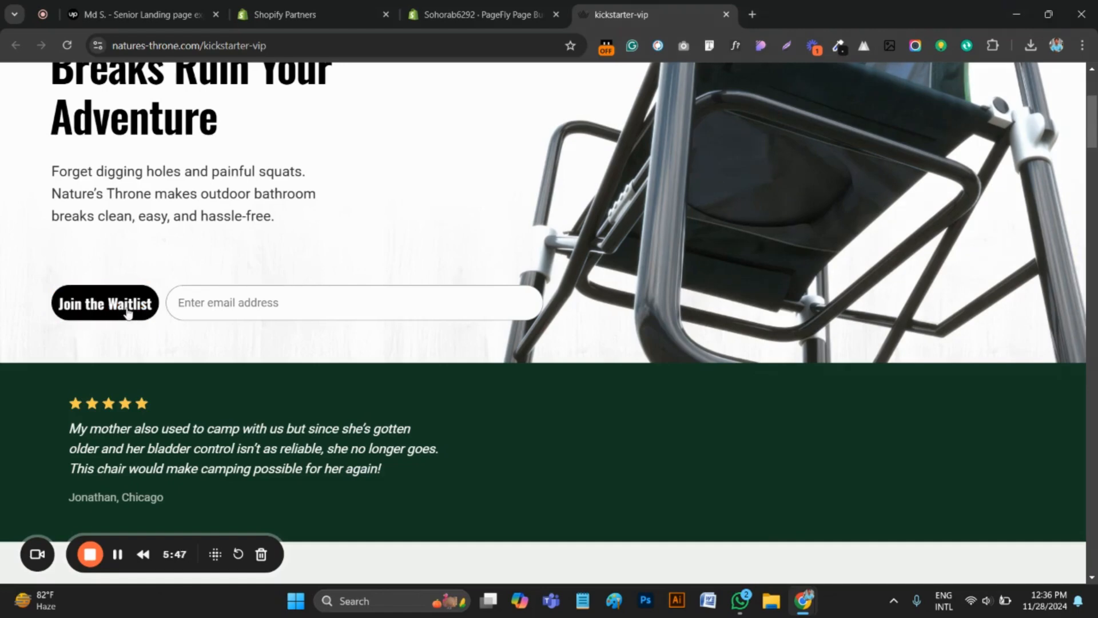
click(118, 558)
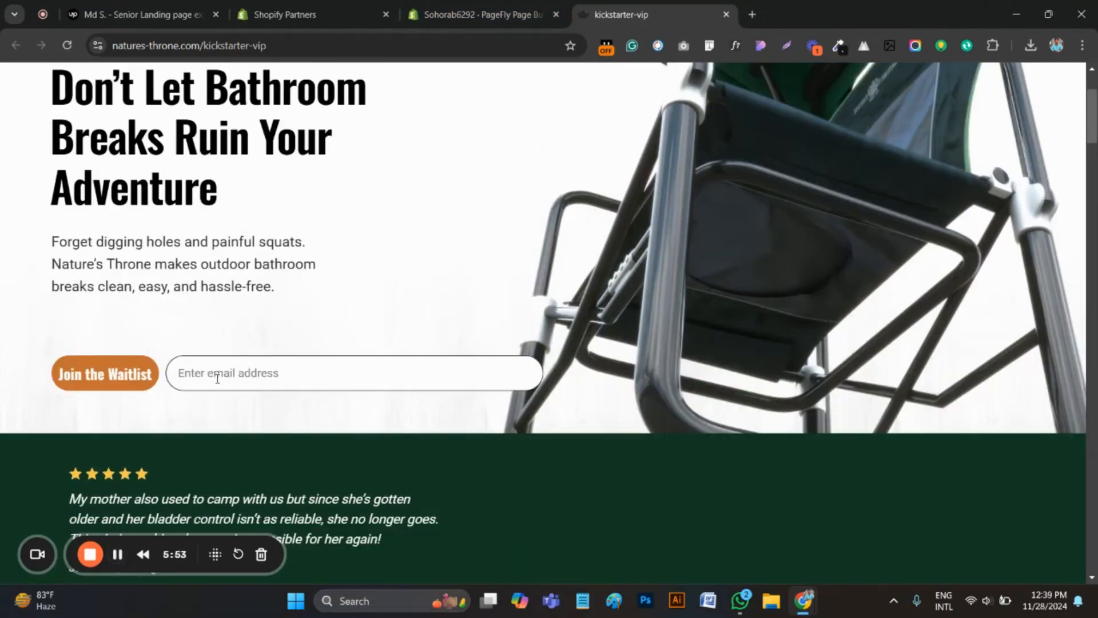
click(243, 372)
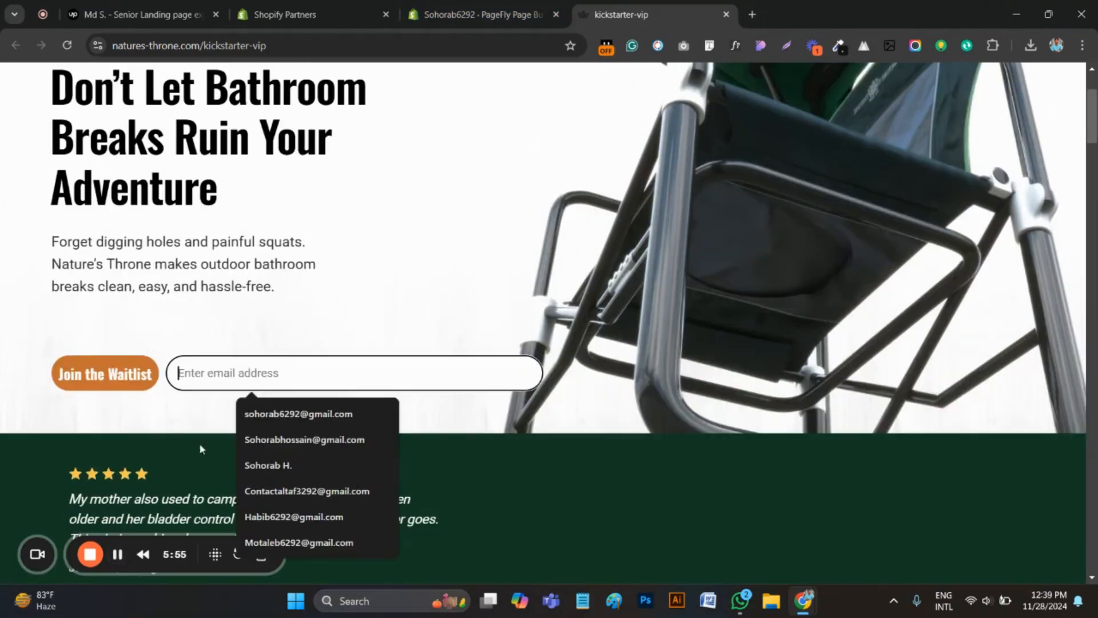
In the PageFly editor, set the whole section's background image to the camping-chair JPG whose file name starts with 66c8a81bfc
click(470, 16)
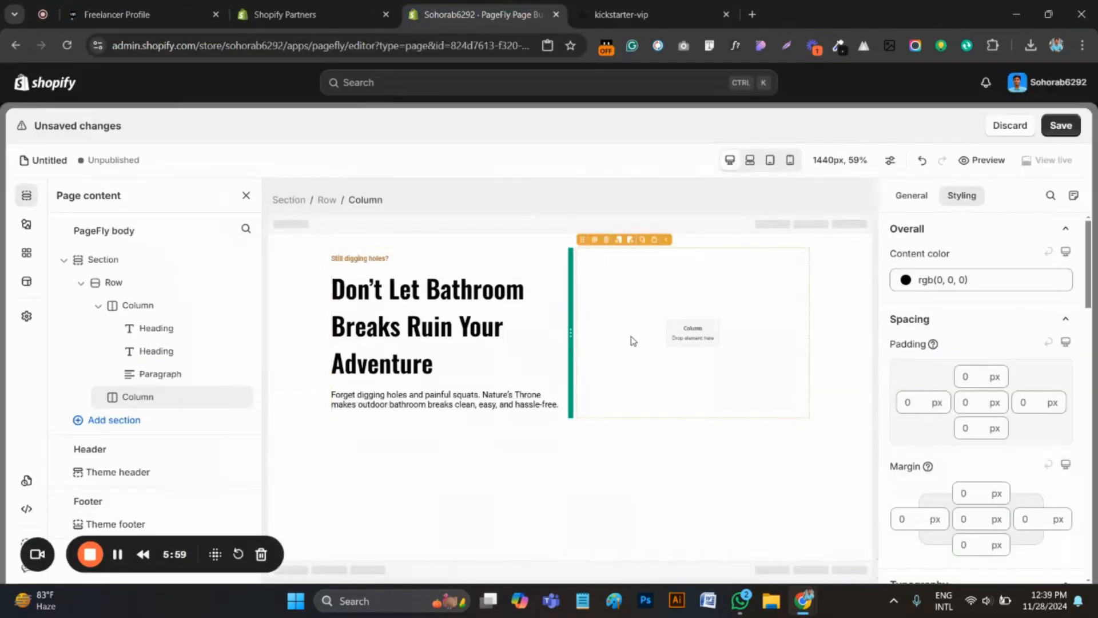
click(288, 267)
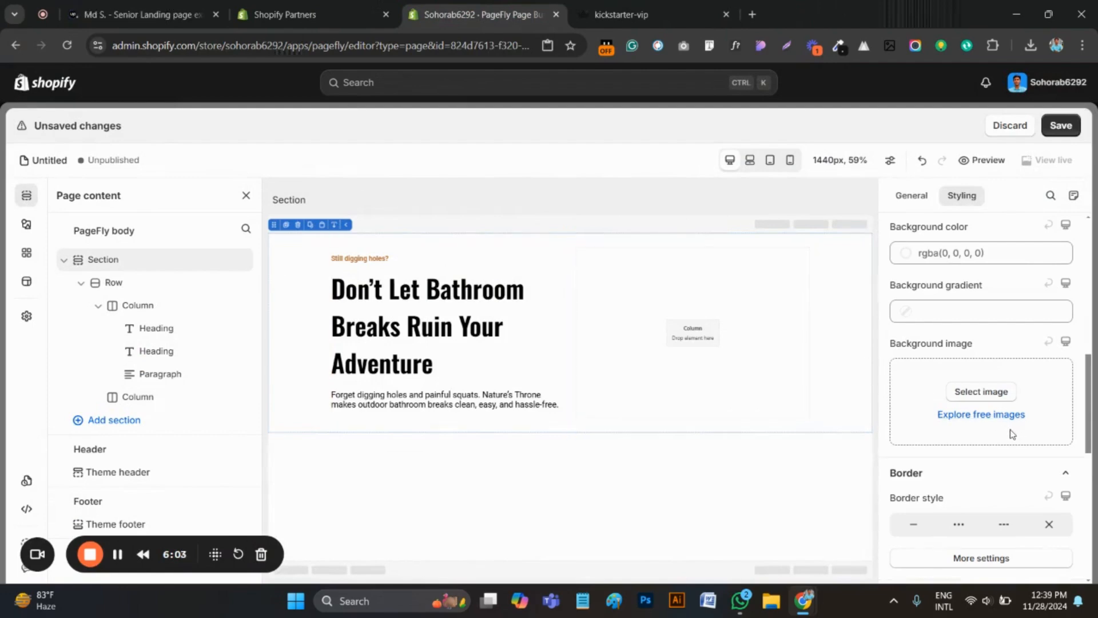
click(988, 396)
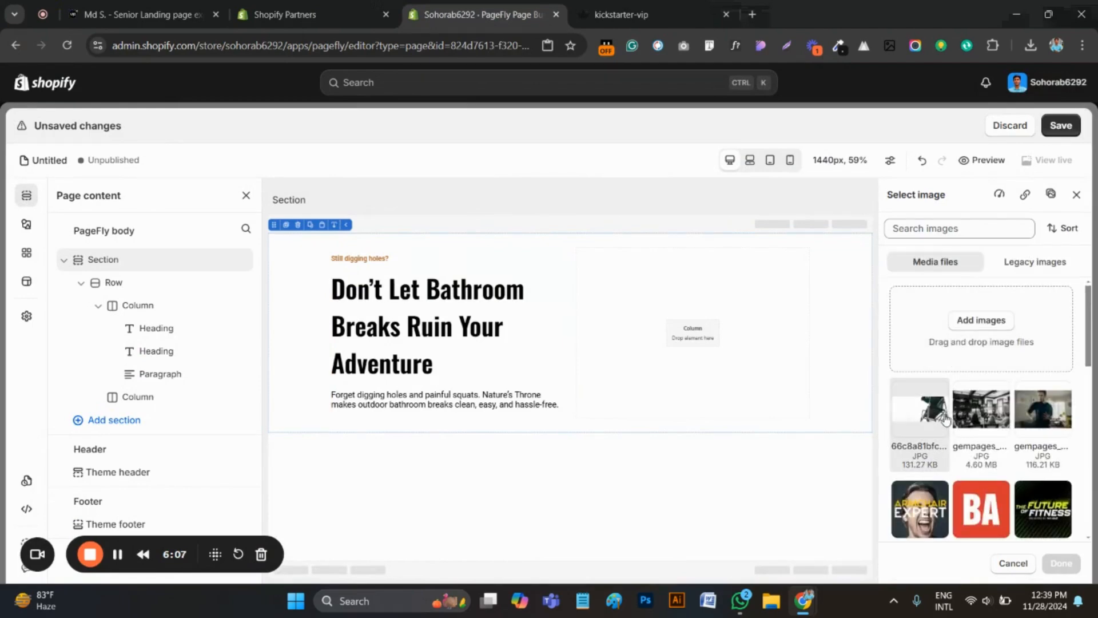
click(931, 411)
click(1061, 563)
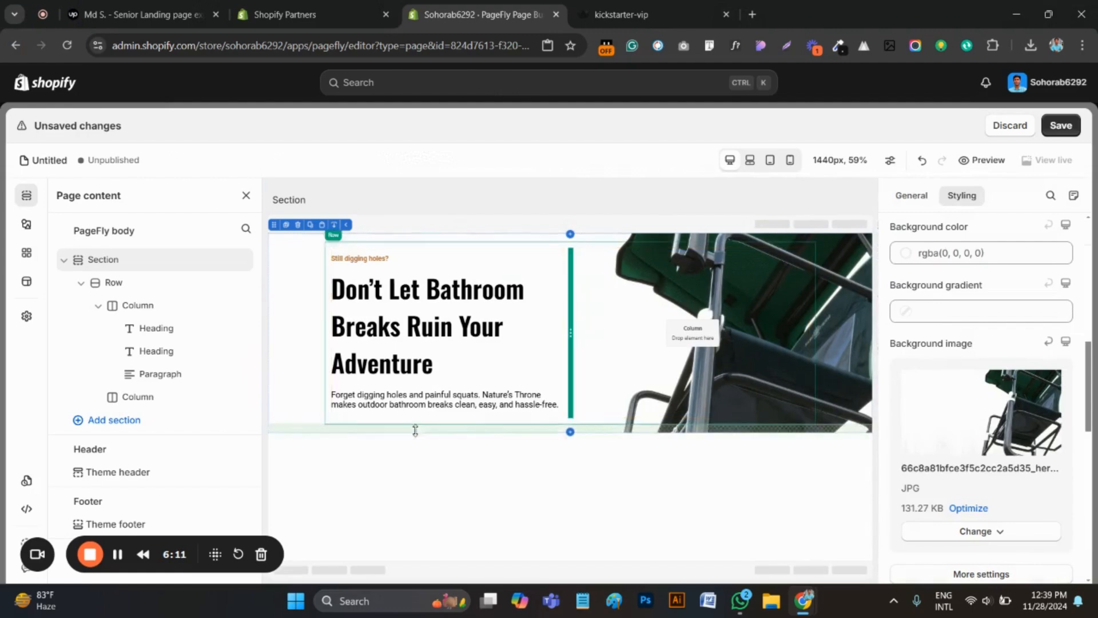
Add a Shopify Customer form with a single email field and inline submit button below the paragraph in the first column
click(18, 229)
scroll(189, 292, down, 3)
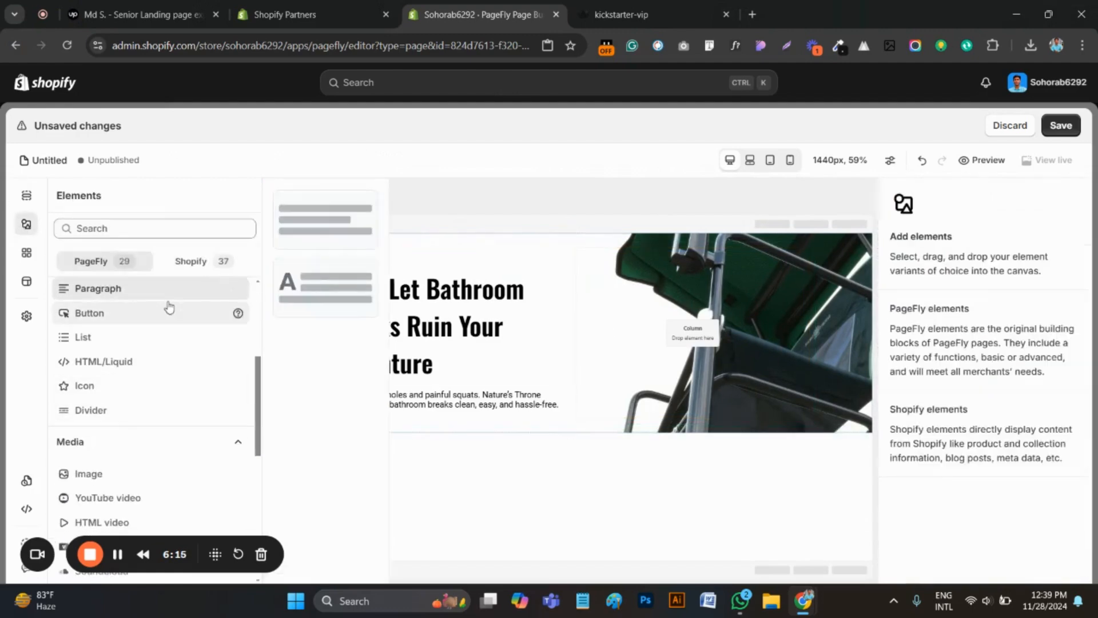
click(186, 262)
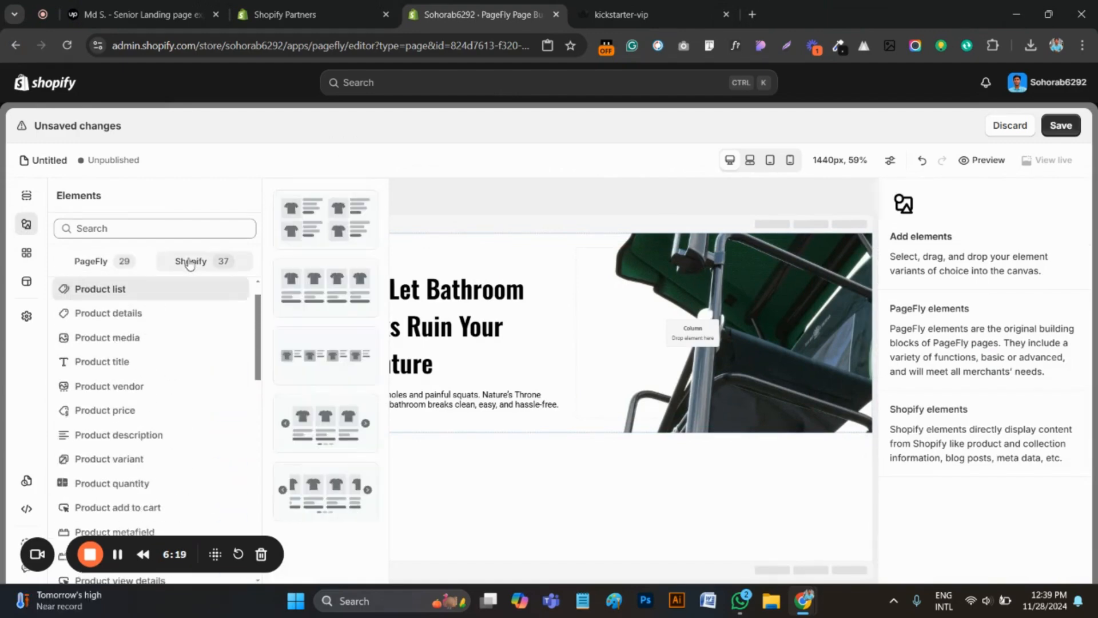
scroll(147, 431, down, 1)
scroll(147, 431, down, 5)
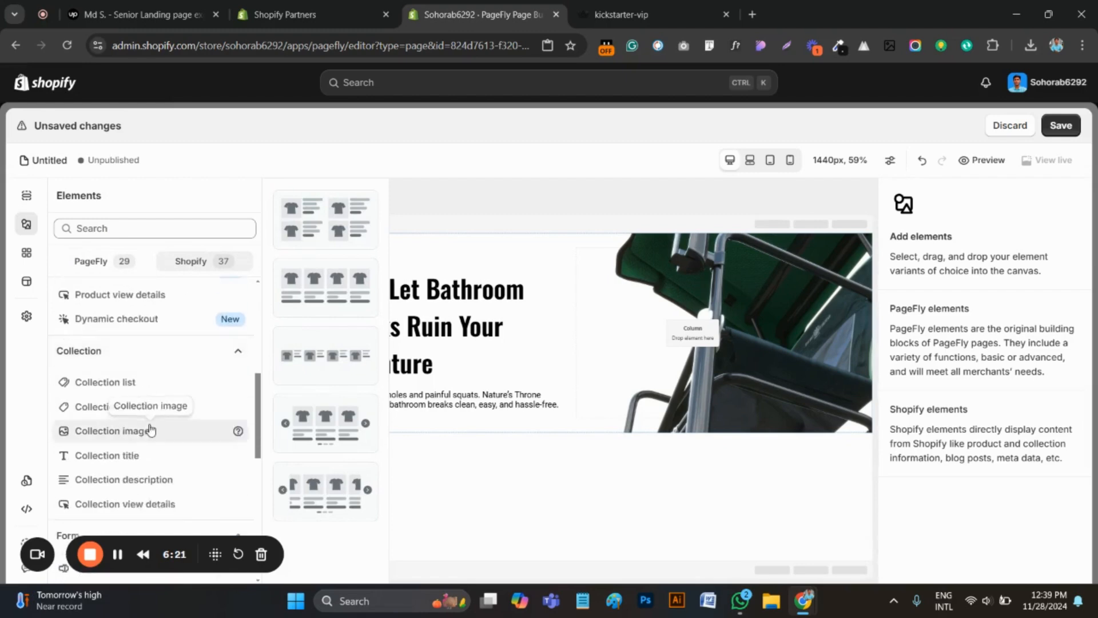
scroll(154, 427, down, 1)
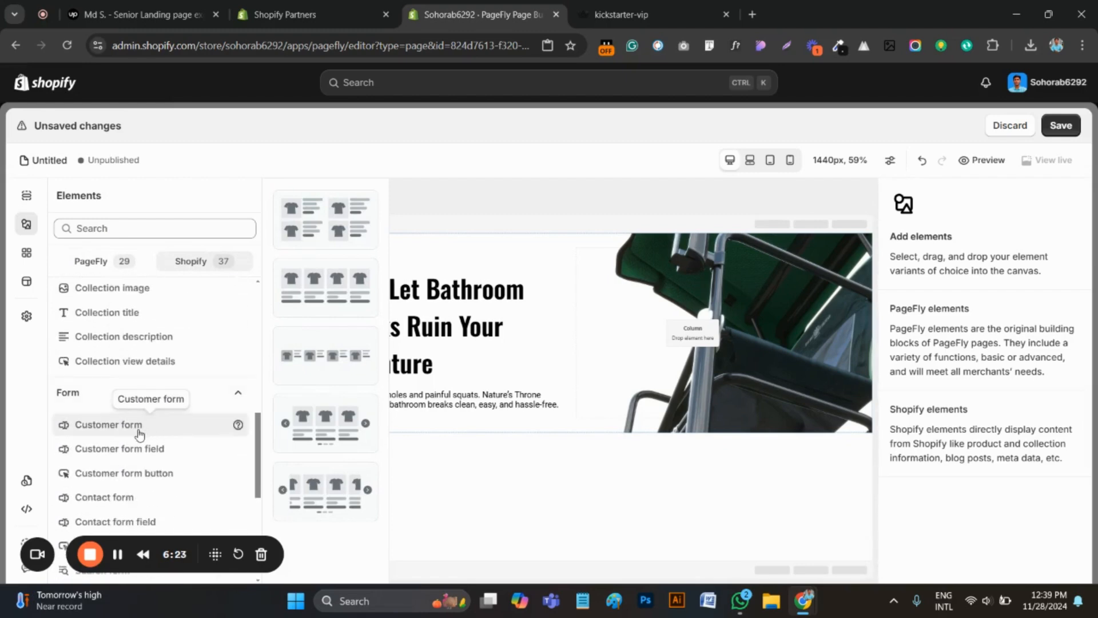
scroll(110, 430, down, 2)
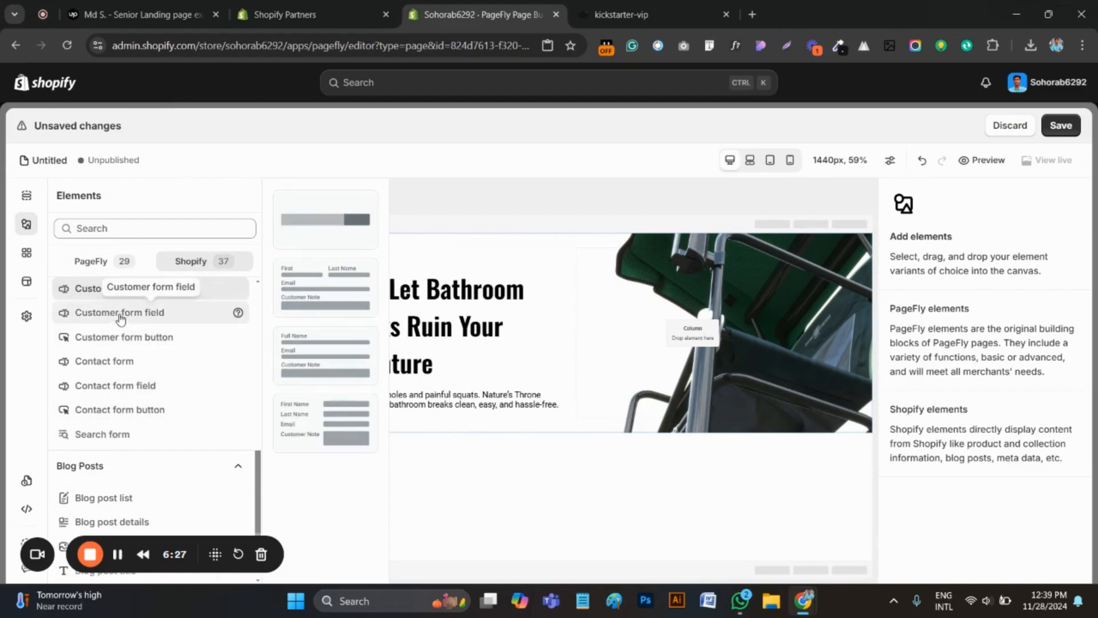
scroll(120, 318, down, 1)
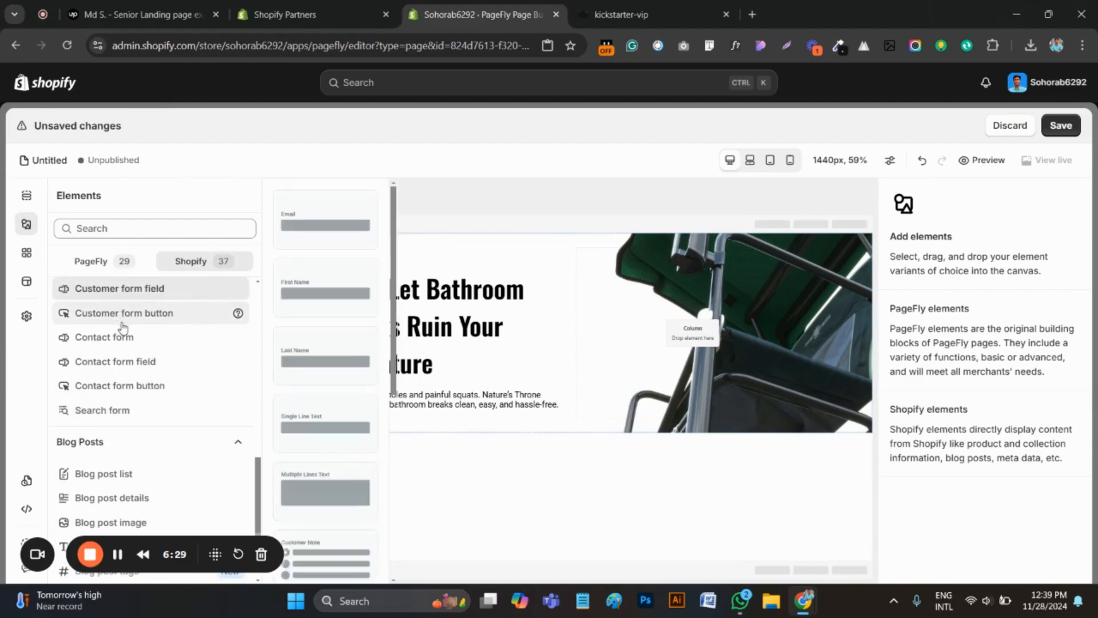
scroll(122, 337, down, 2)
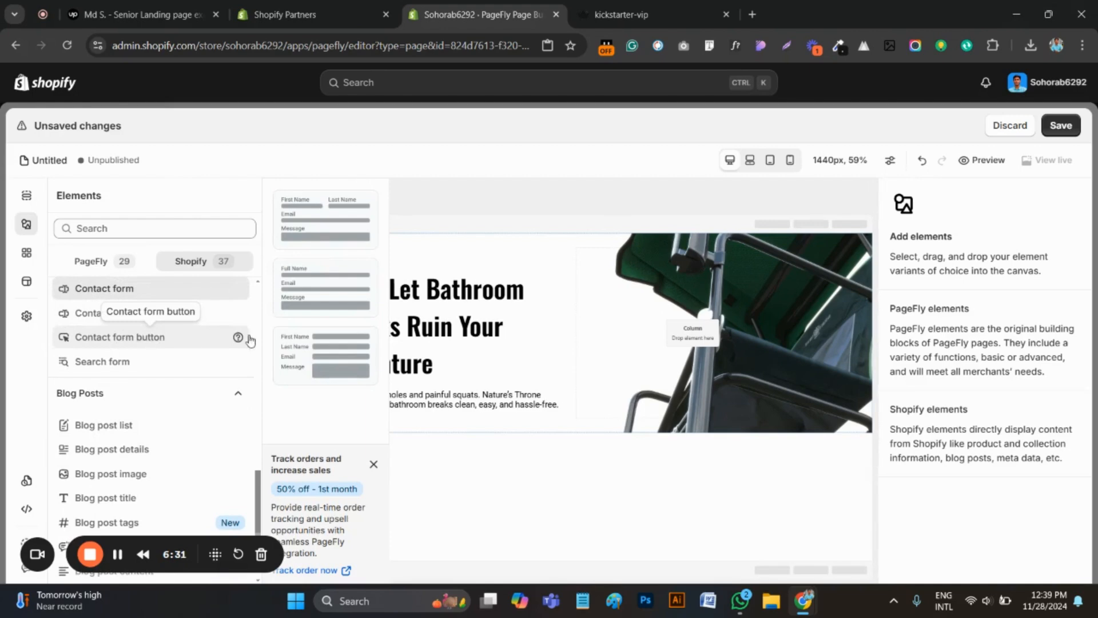
scroll(156, 310, down, 1)
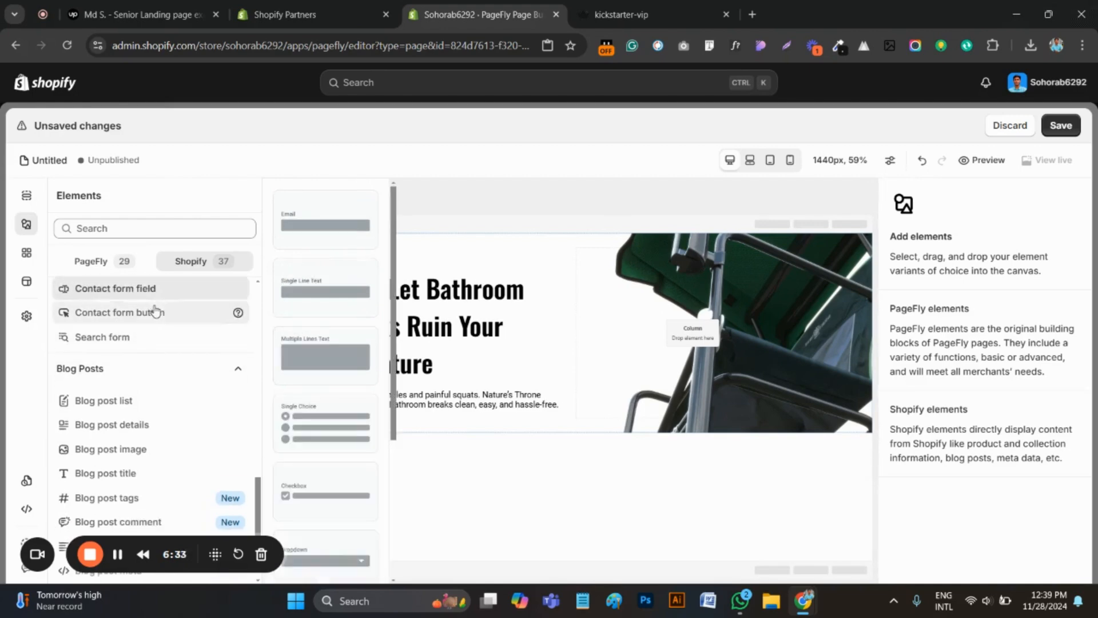
scroll(320, 343, down, 3)
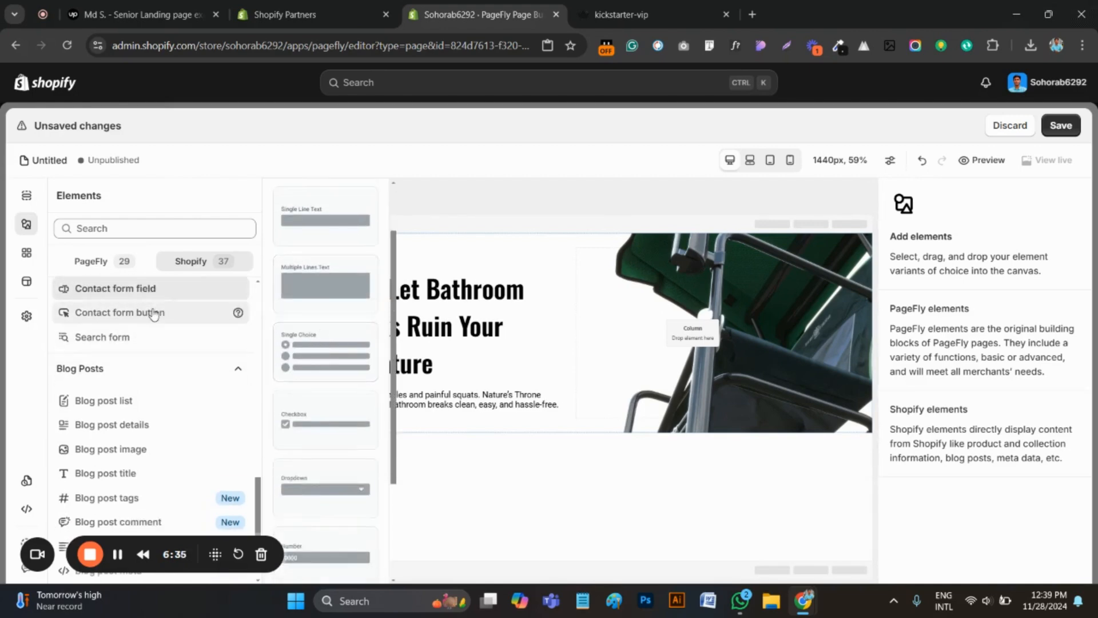
scroll(153, 314, down, 1)
scroll(144, 323, down, 1)
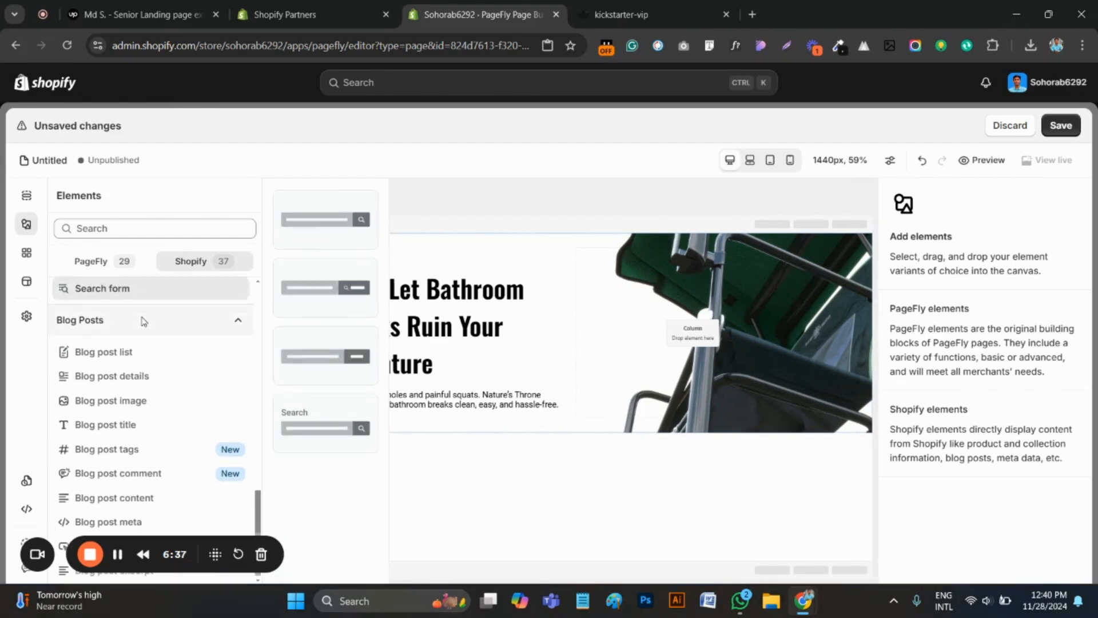
scroll(146, 332, up, 8)
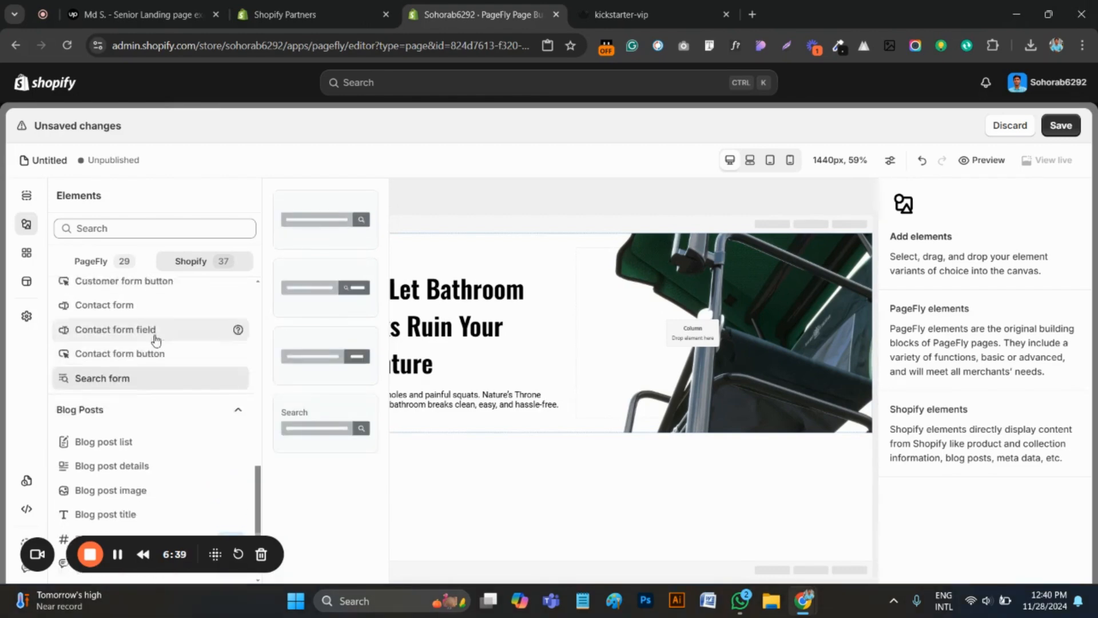
scroll(151, 366, down, 3)
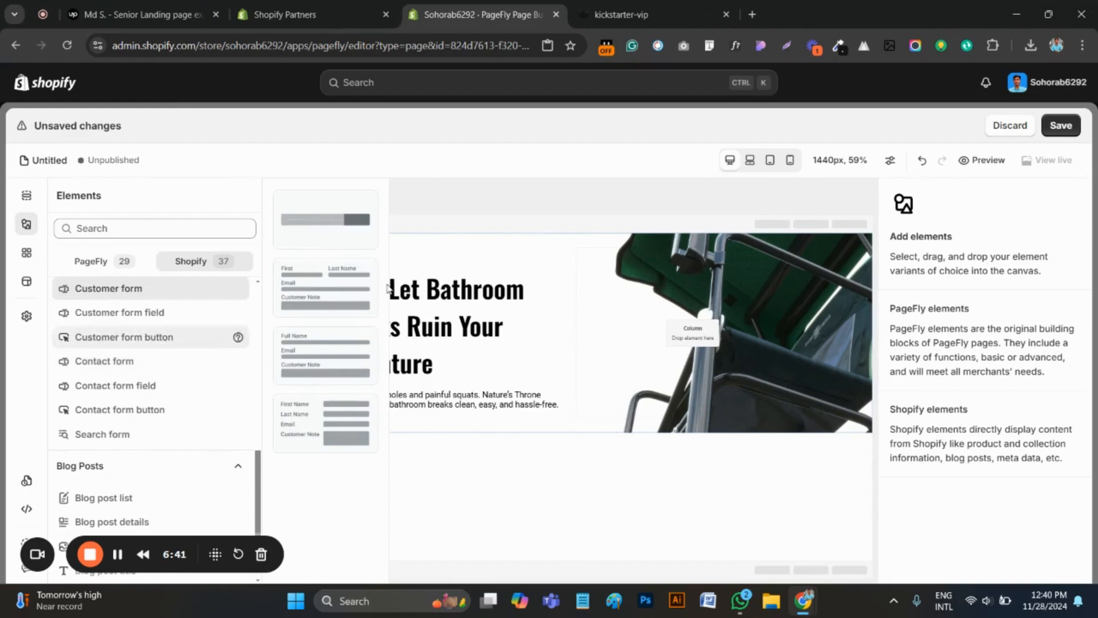
drag(305, 223, 433, 408)
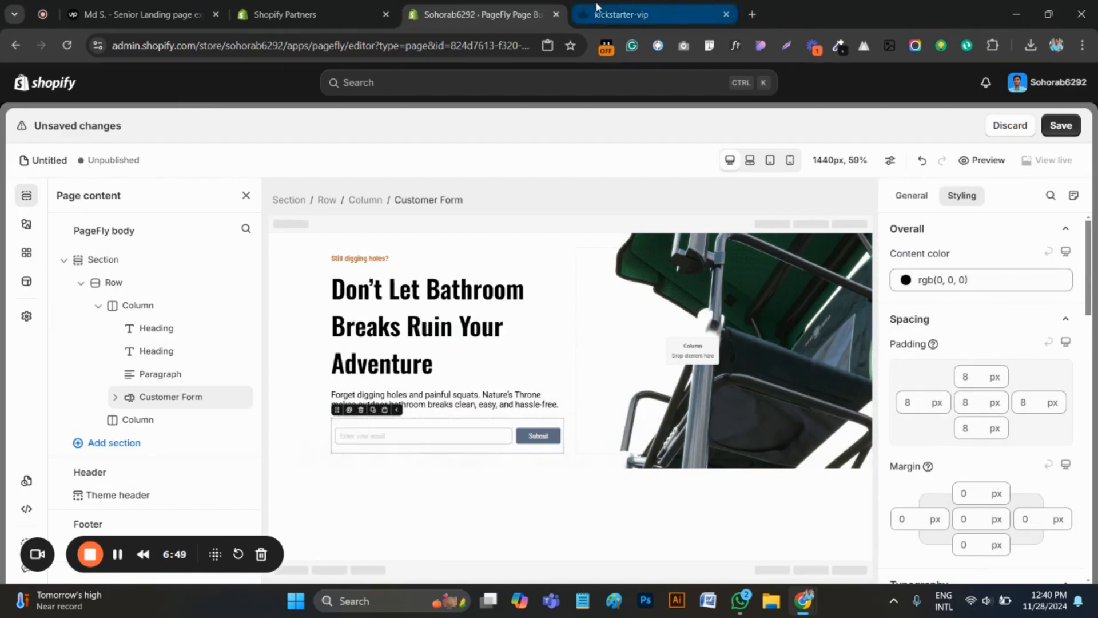
Inspect the fonts of the email address field and the waitlist button on the kickstarter-vip page with WhatFont
click(609, 6)
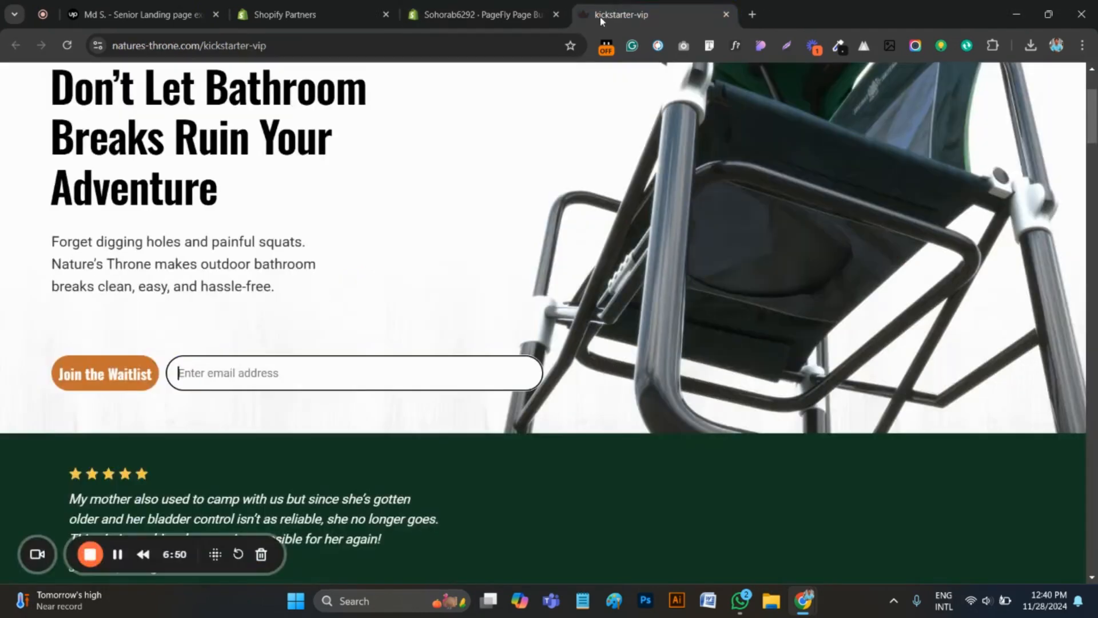
click(735, 45)
click(256, 373)
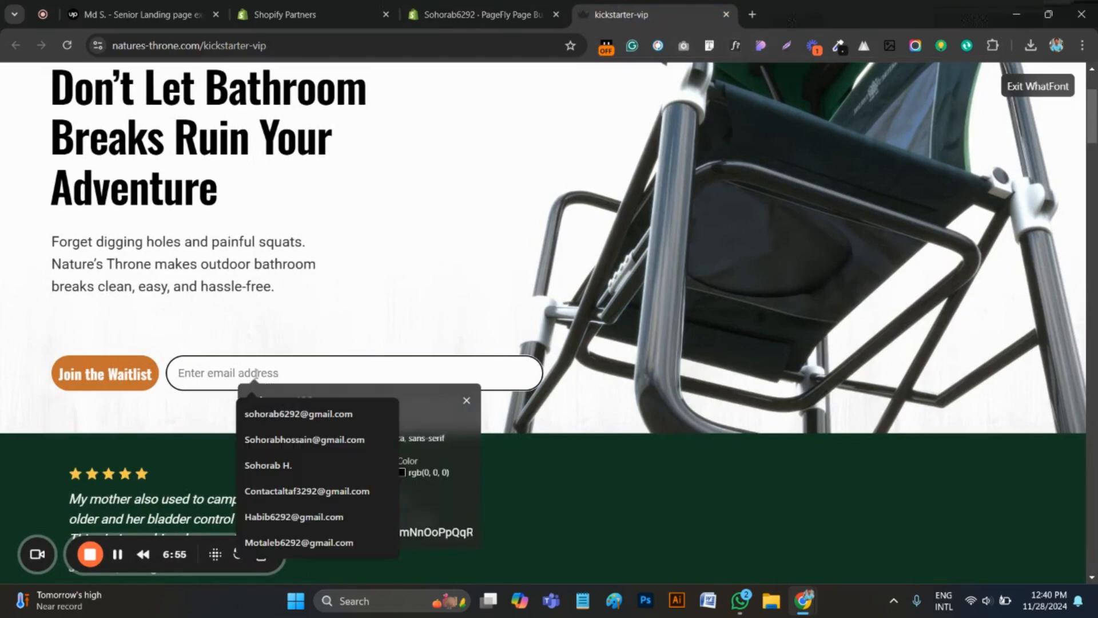
scroll(461, 213, down, 1)
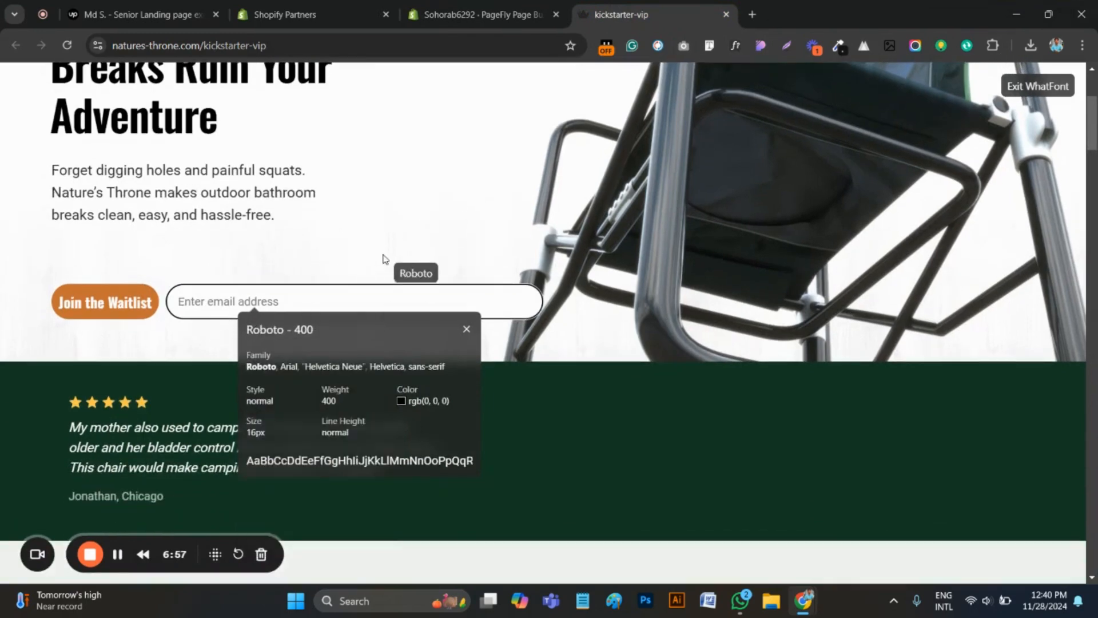
scroll(384, 258, down, 1)
scroll(389, 317, up, 1)
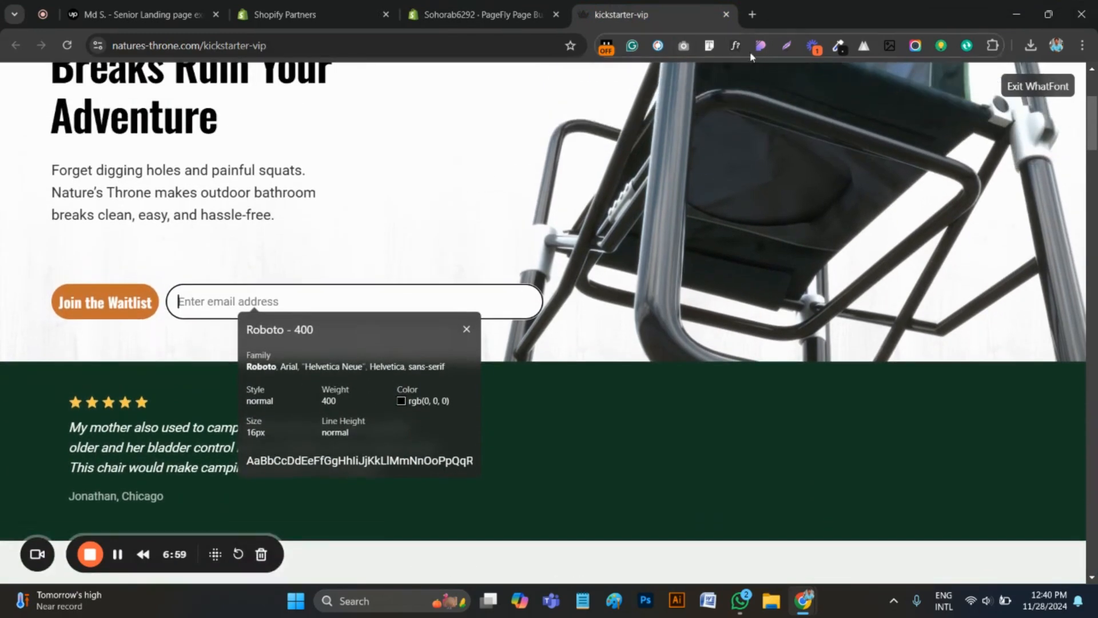
click(117, 310)
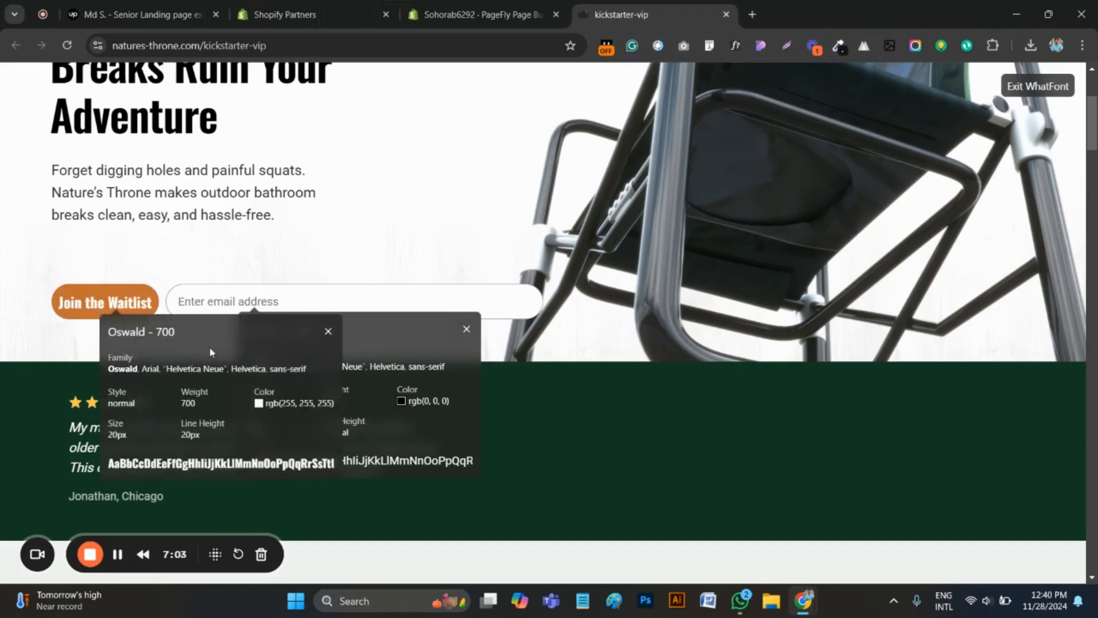
click(514, 14)
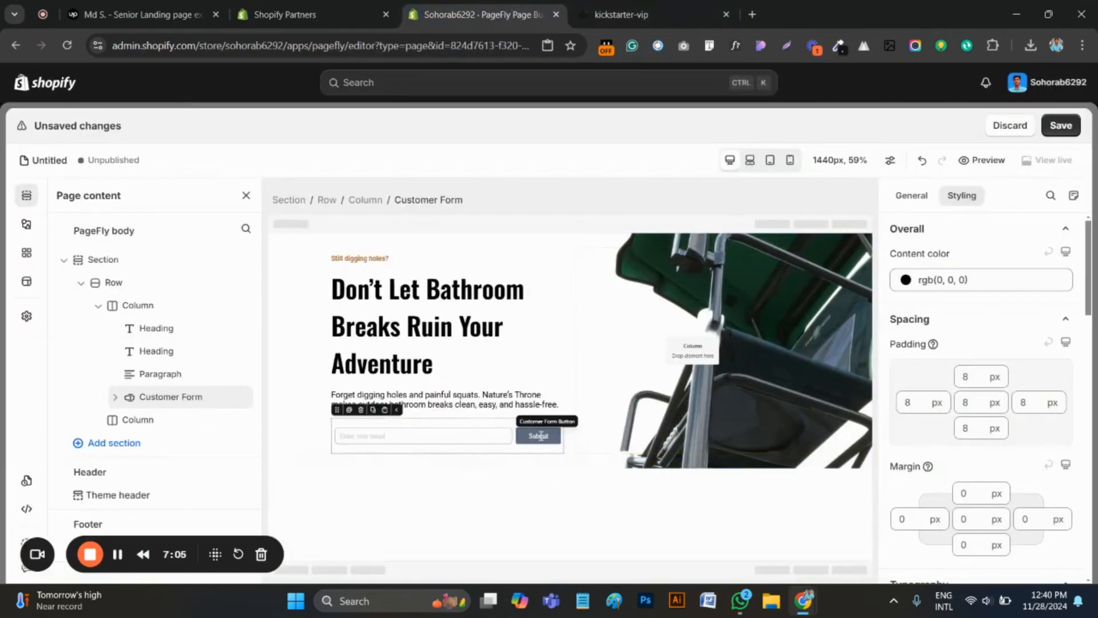
Exit WhatFont on the kickstarter-vip page and copy the button label "Join the Waitlist"
click(622, 14)
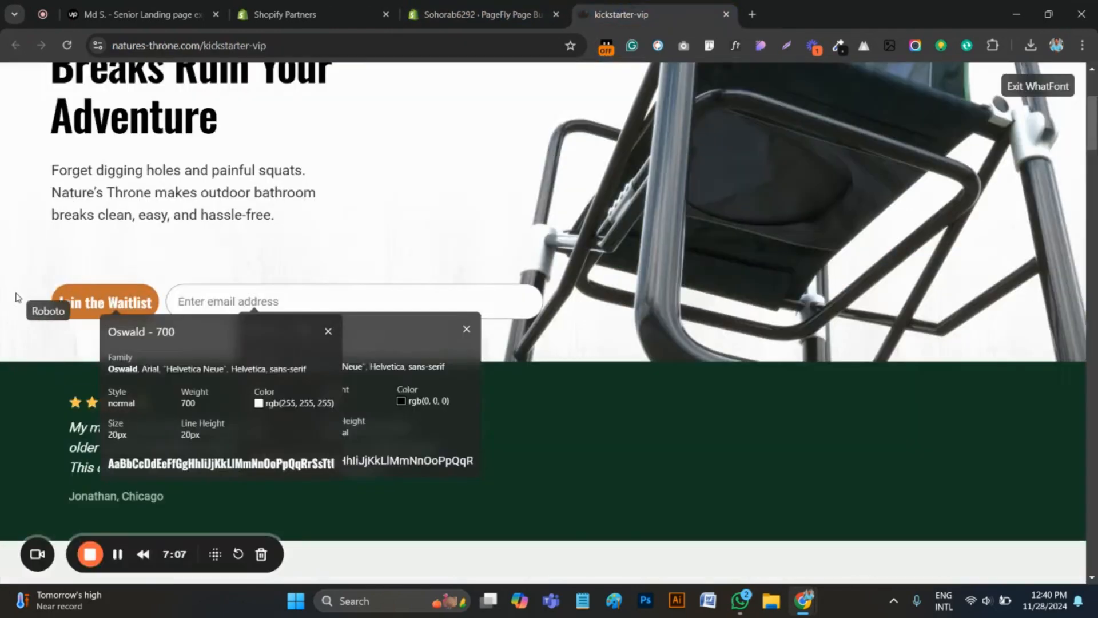
click(20, 308)
click(736, 45)
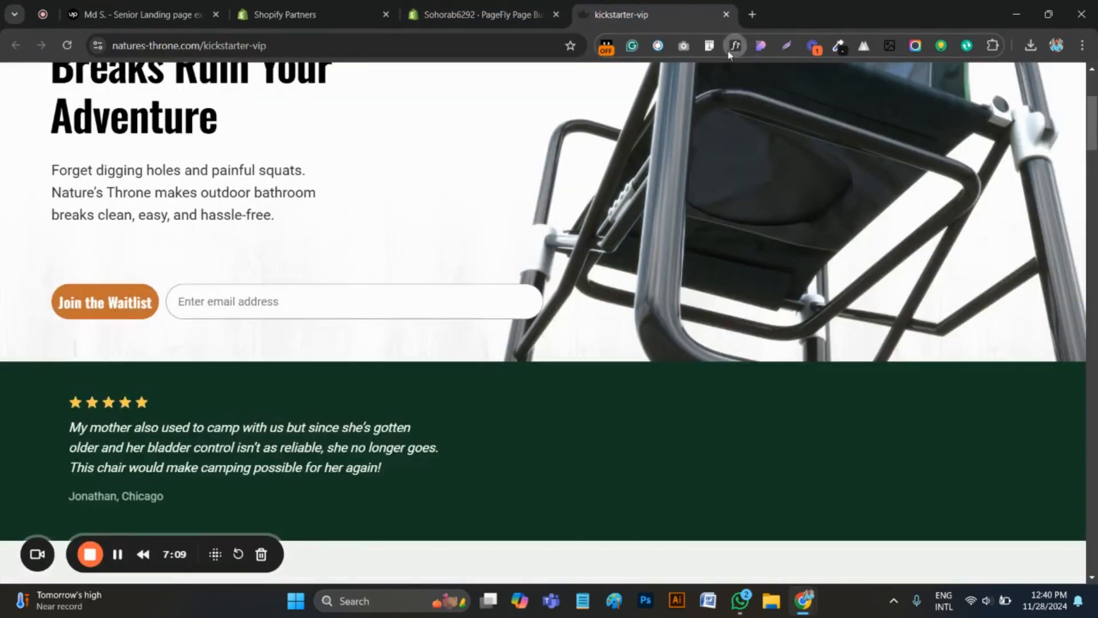
drag(36, 307, 153, 307)
key(ctrl+c)
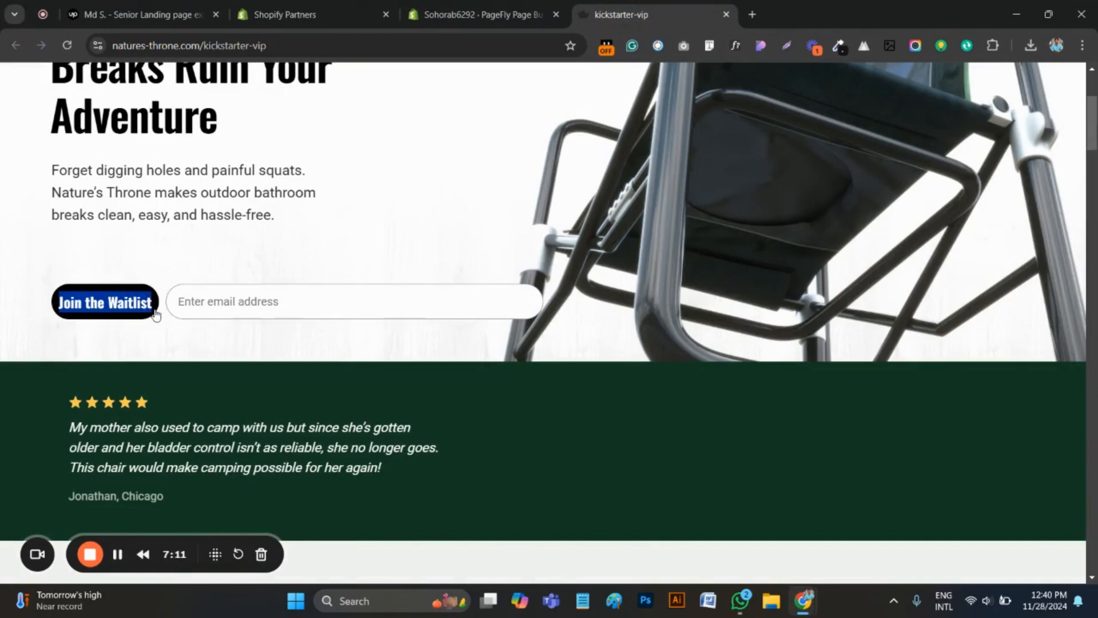
Back in the PageFly editor, replace the customer form's submit button label with "Join the Waitlist"
key(ctrl+shift+Tab)
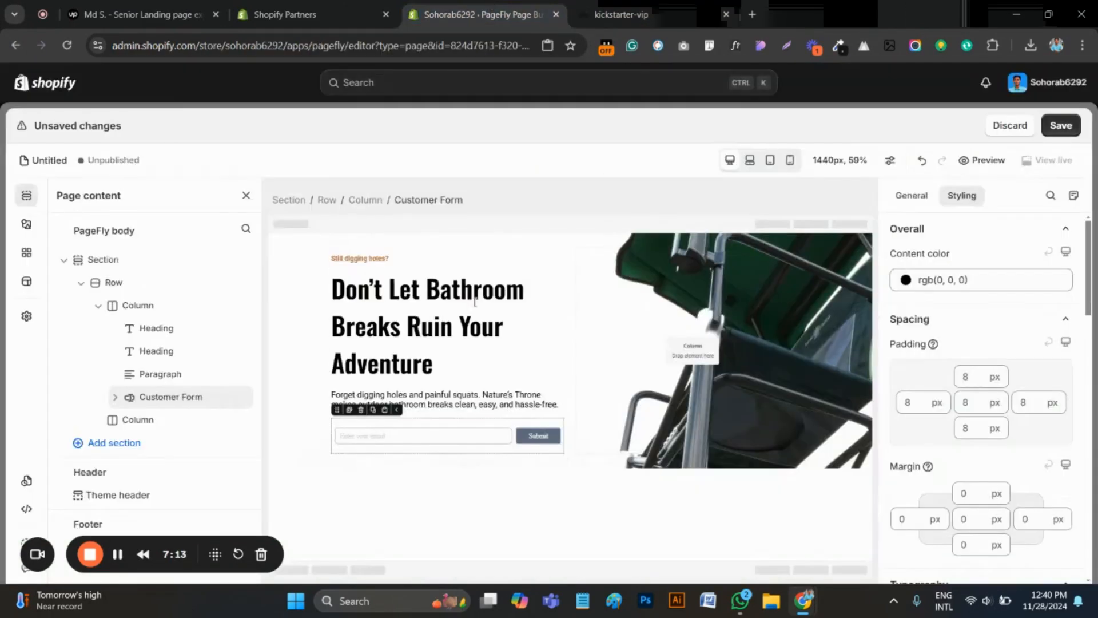
click(540, 437)
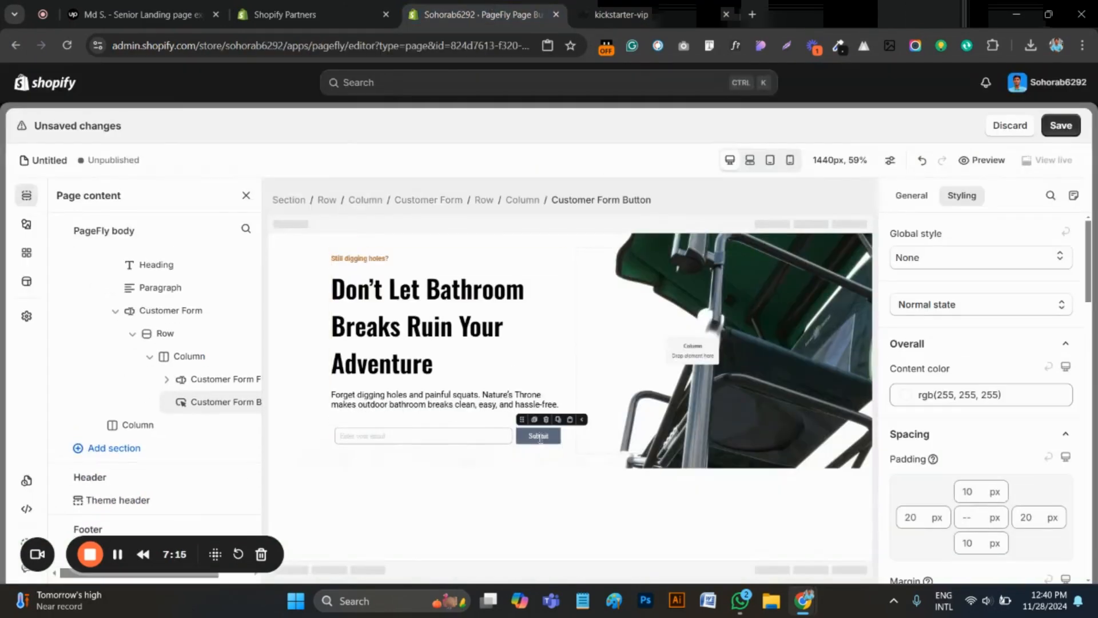
key(ctrl+v)
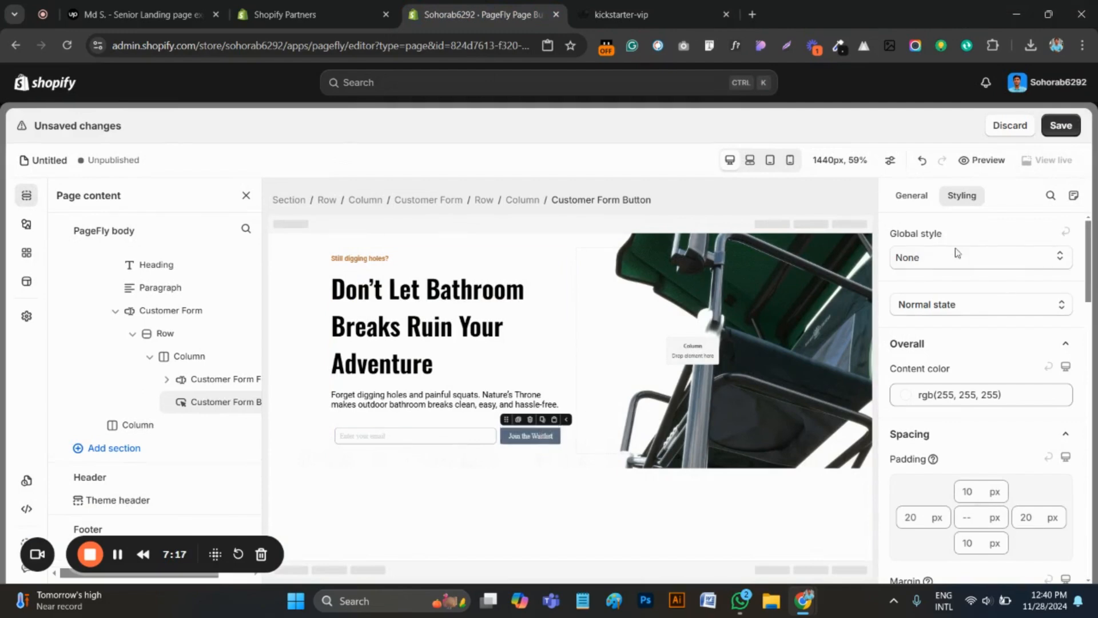
Set the font family of the Join the Waitlist button to Oswald
scroll(972, 401, down, 3)
scroll(978, 415, up, 2)
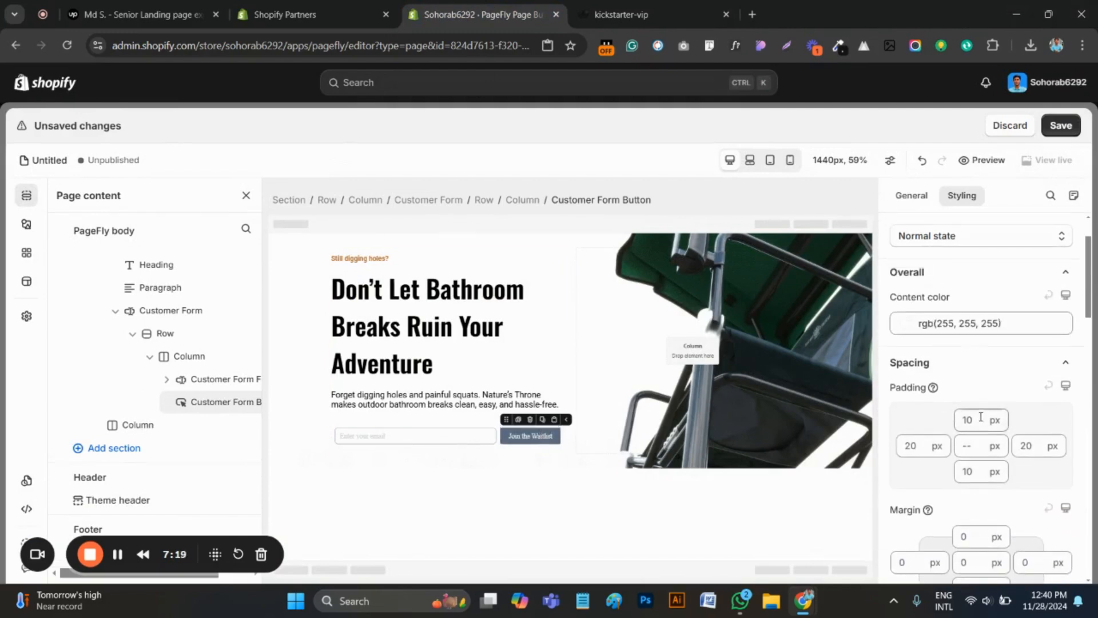
scroll(981, 423, down, 4)
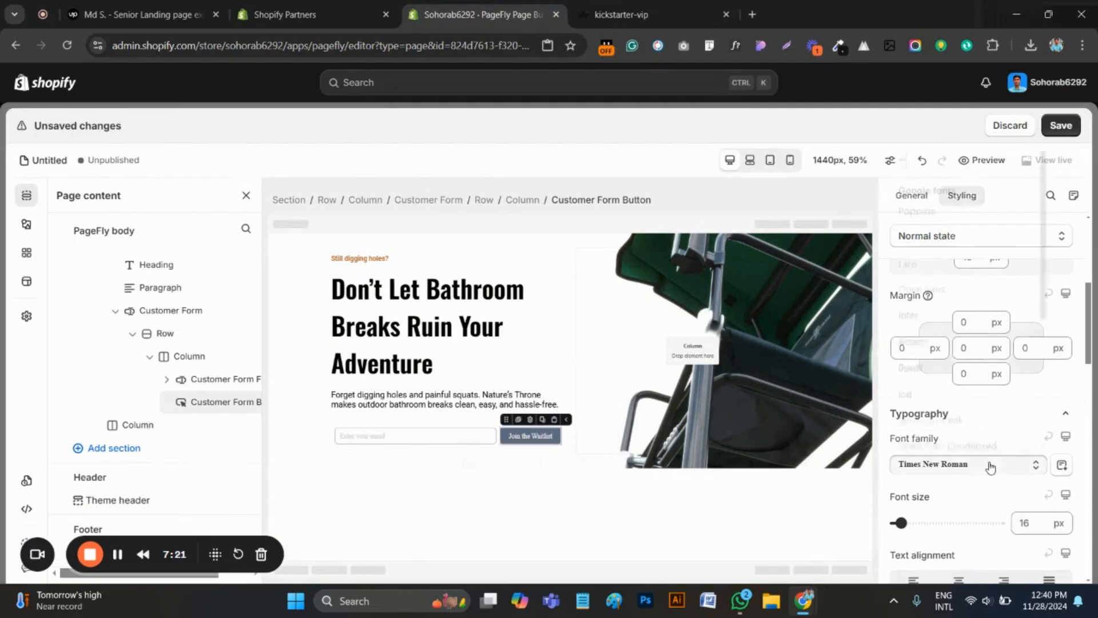
click(988, 463)
click(934, 364)
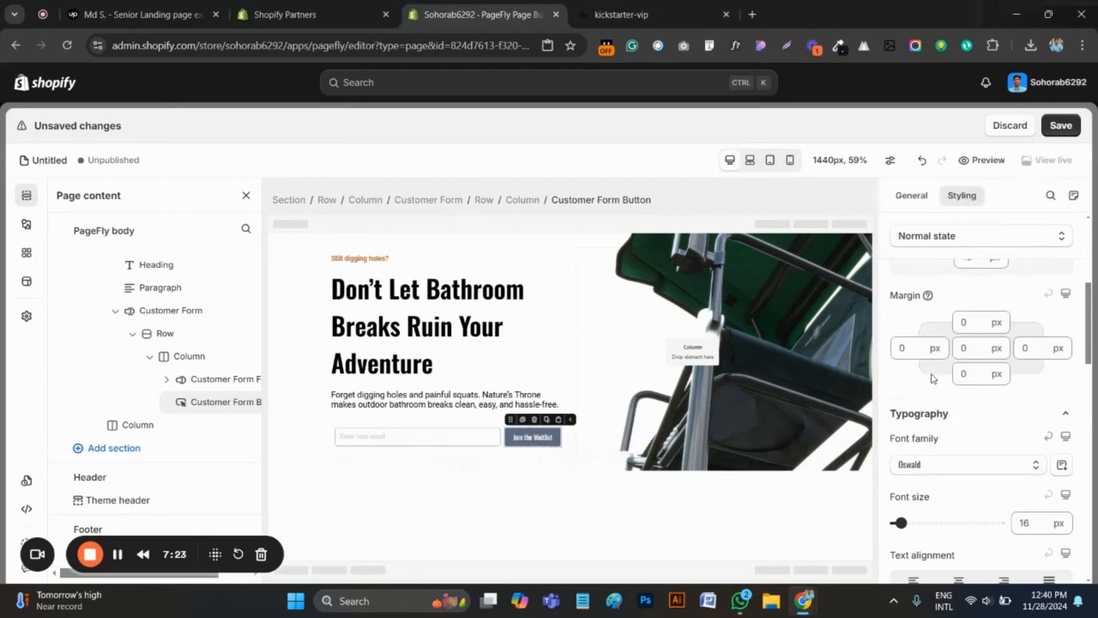
Set the Join the Waitlist button's font size to 20 px and its font weight to Bold
click(1030, 524)
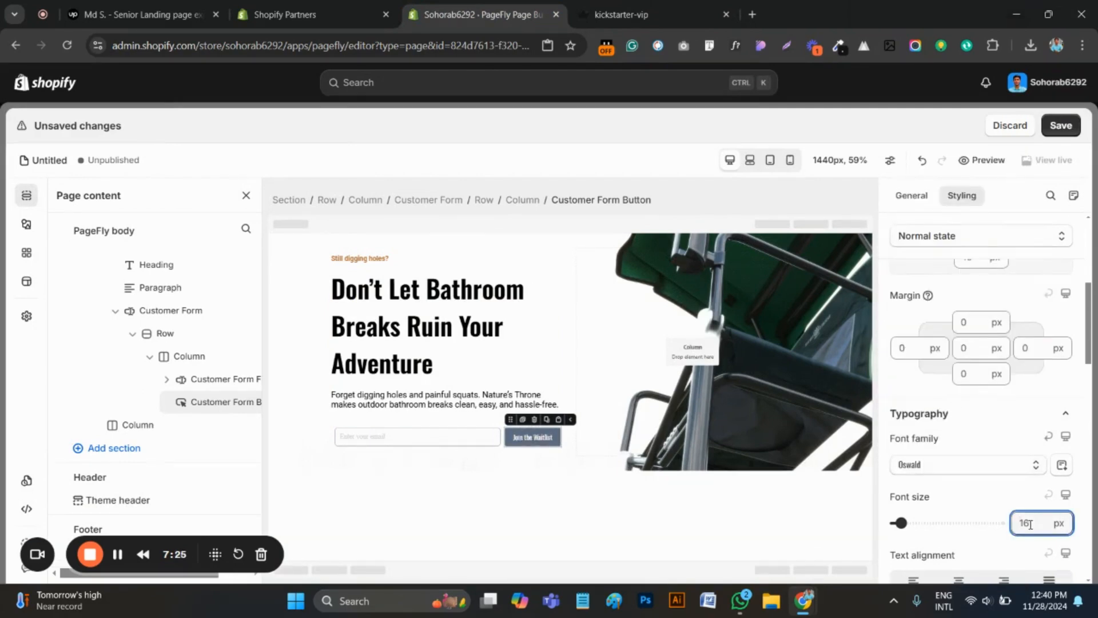
key(BackSpace)
key(BackSpace)
text(20)
scroll(996, 464, down, 3)
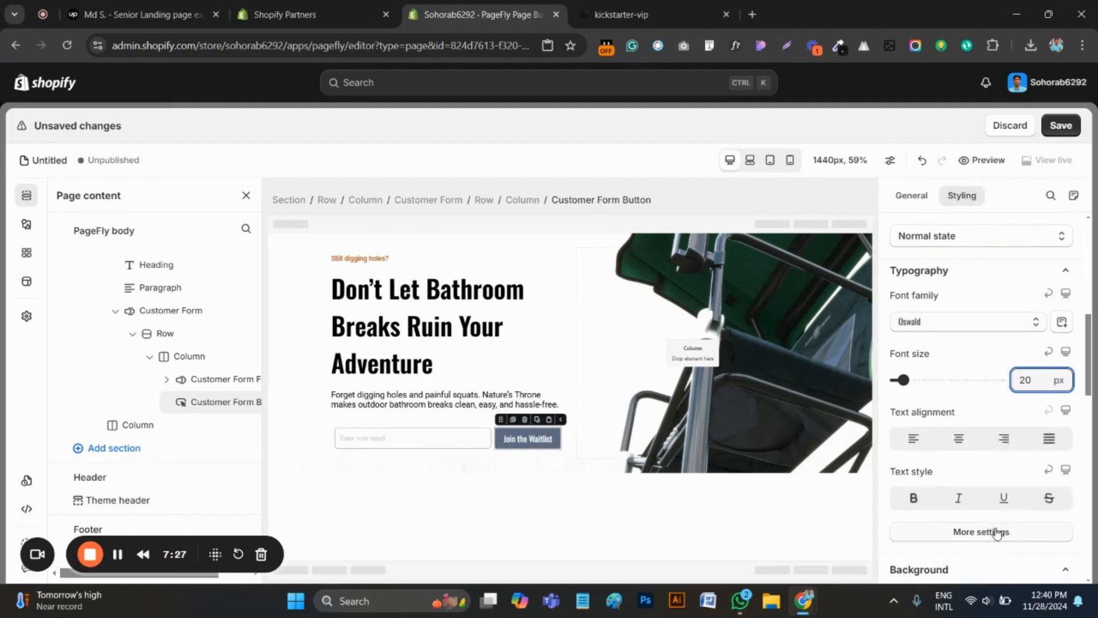
click(972, 530)
click(949, 323)
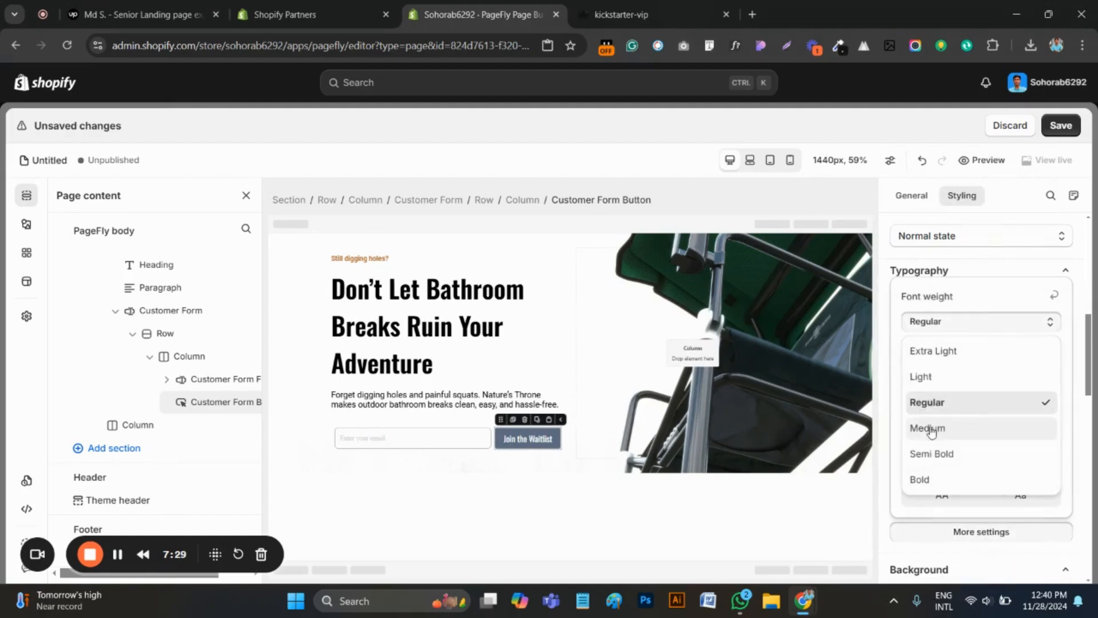
click(931, 479)
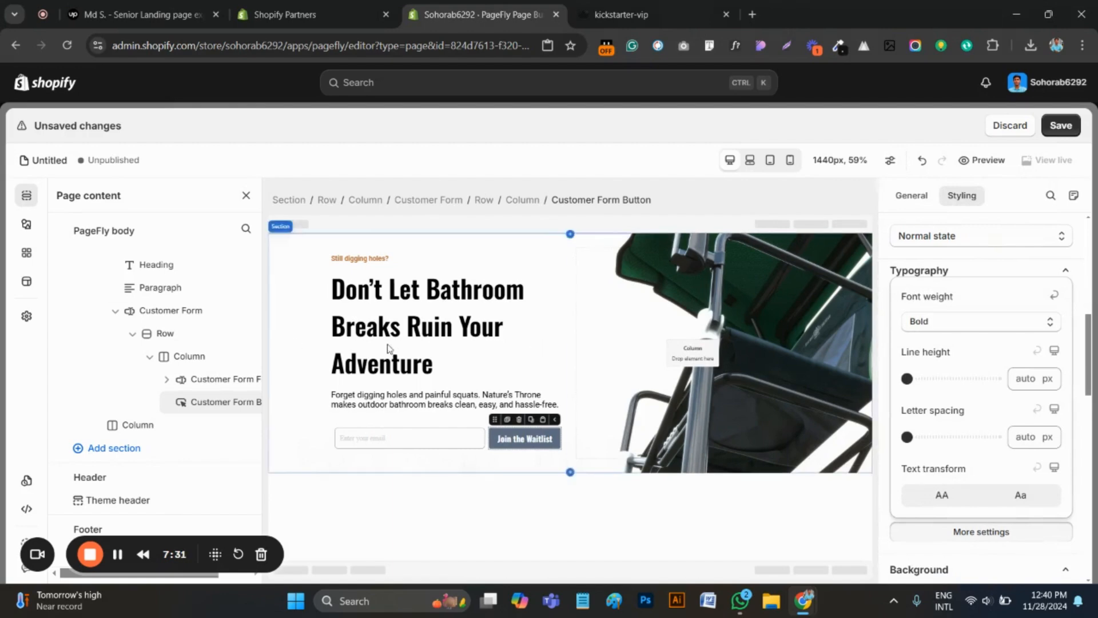
Check the email field on the kickstarter-vip page and set the form field's placeholder text to "Enter your email address"
click(380, 437)
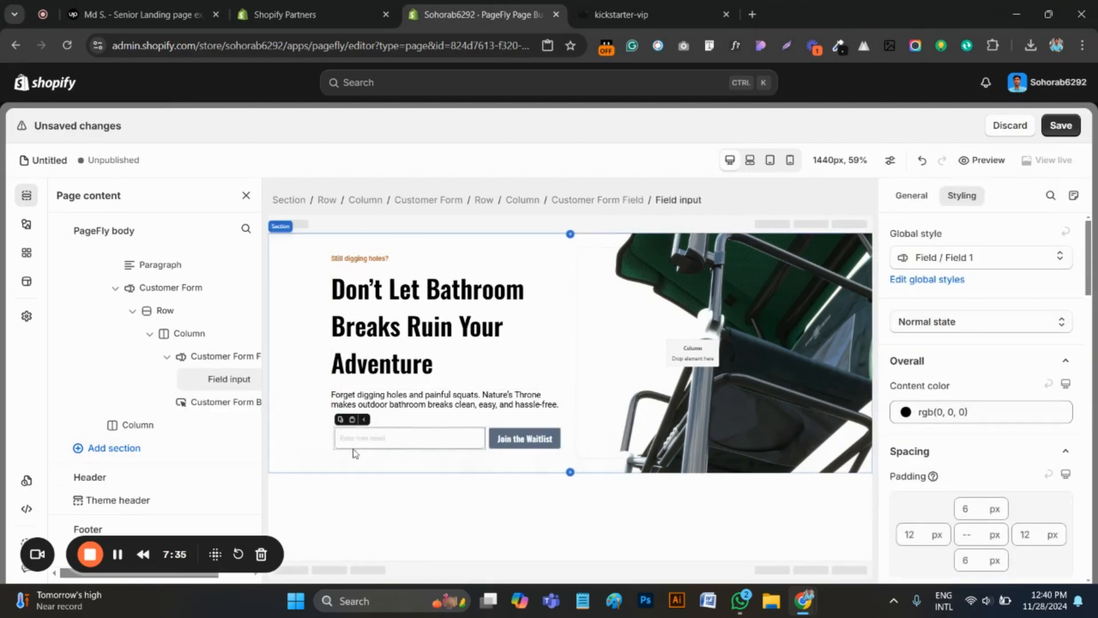
click(441, 200)
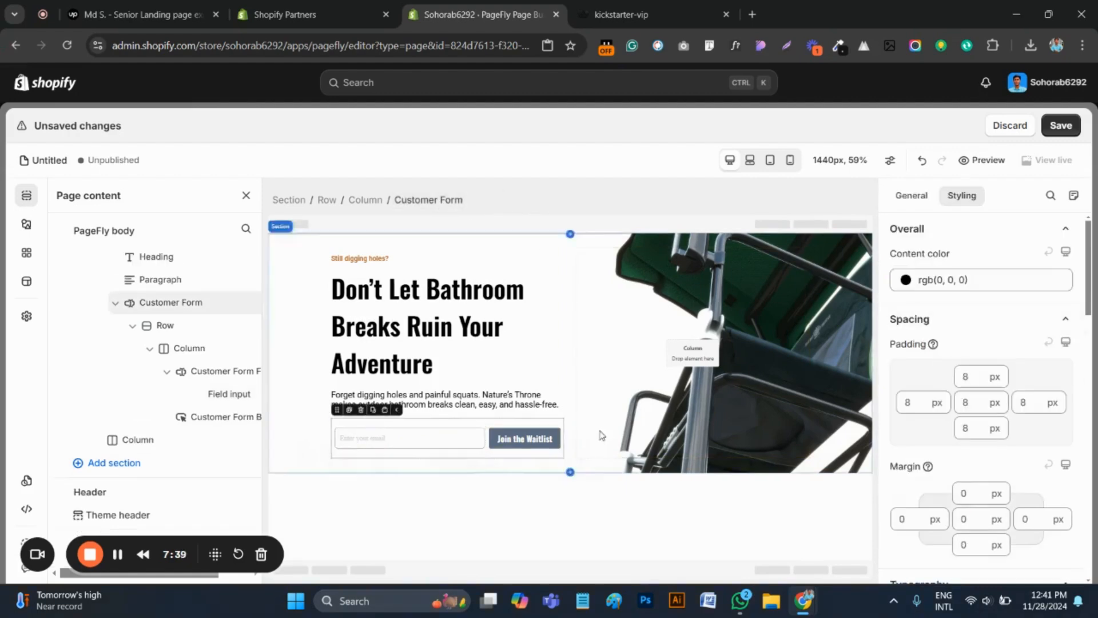
click(423, 444)
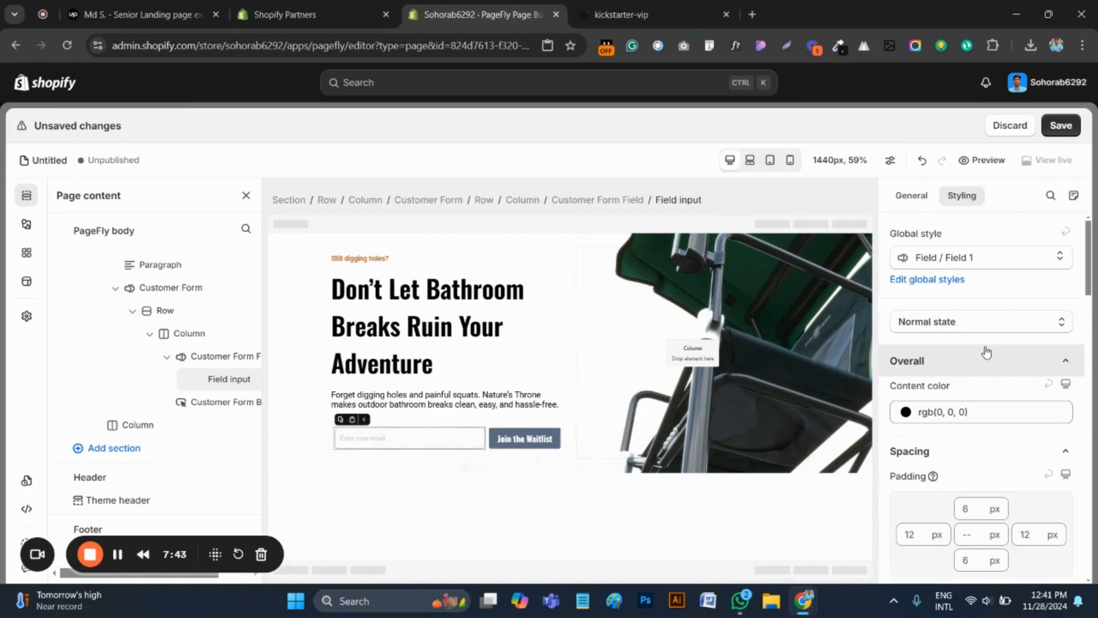
click(912, 195)
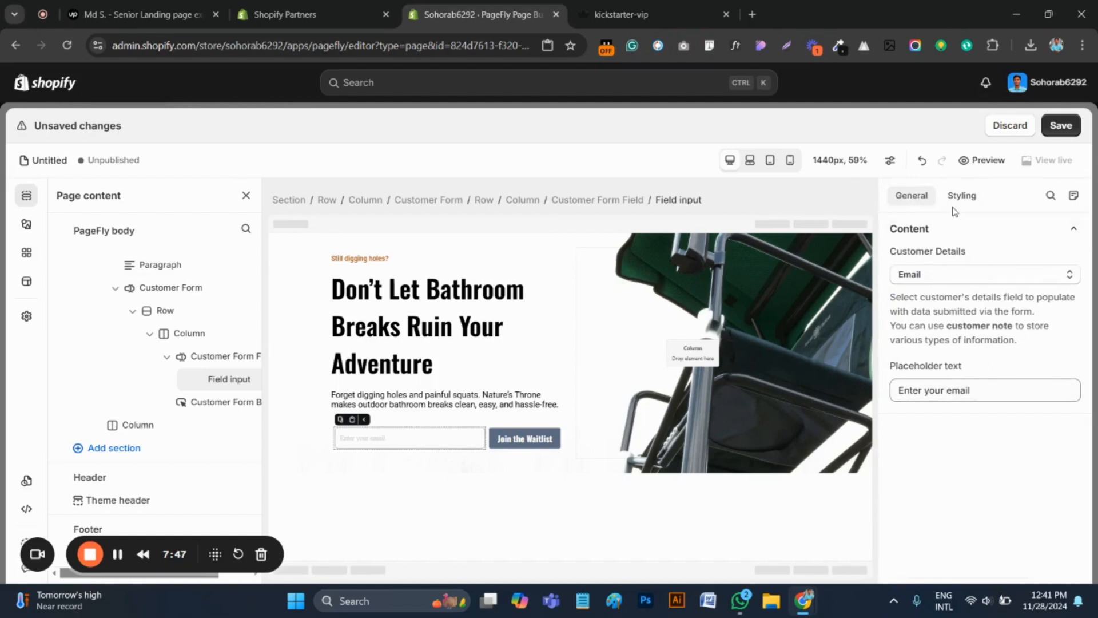
click(621, 15)
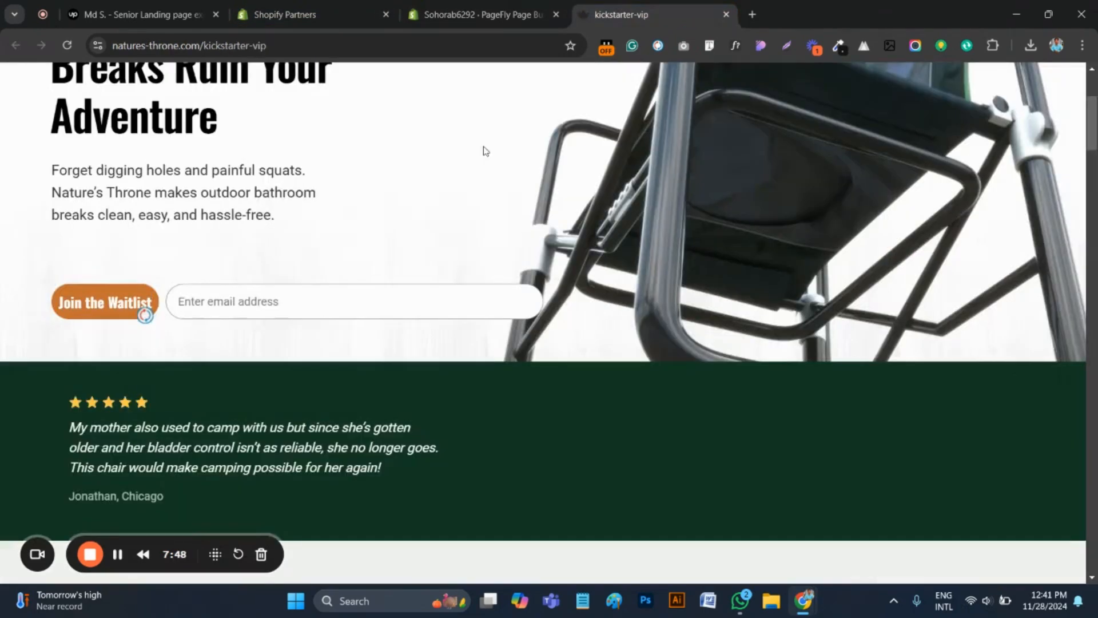
click(342, 306)
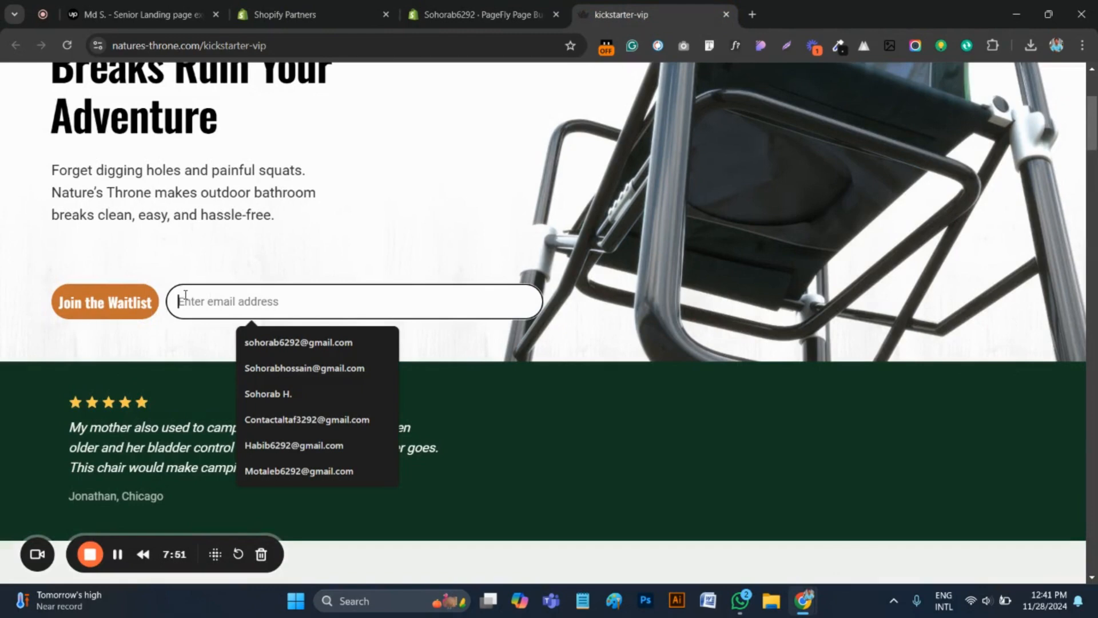
key(ctrl+shift+Tab)
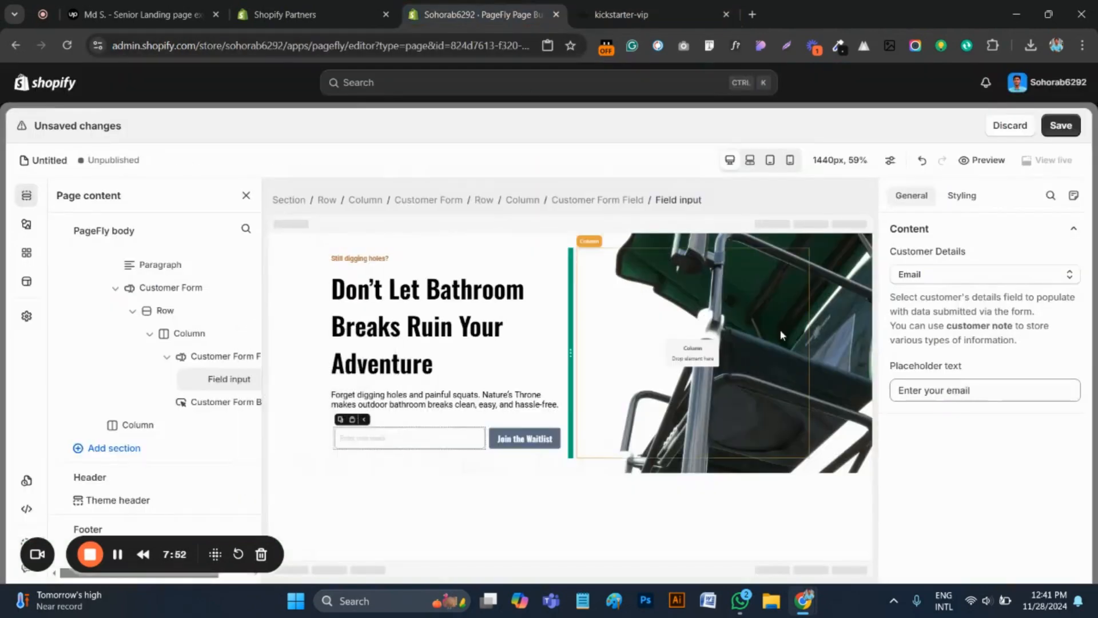
click(974, 392)
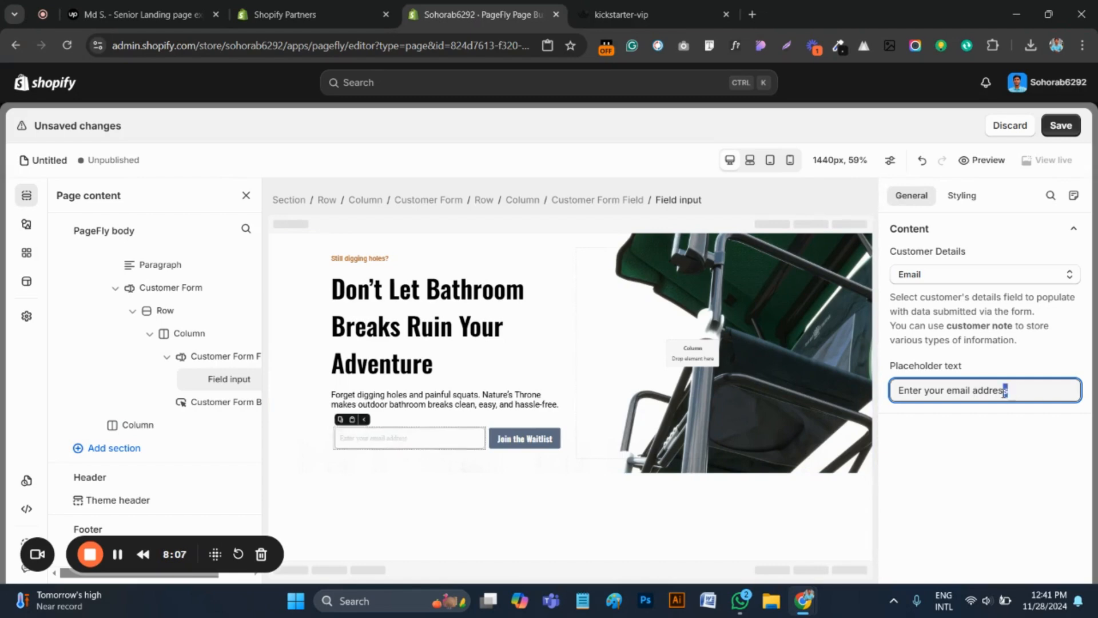
drag(1005, 391, 918, 392)
click(1023, 387)
Compare the form field's styling in PageFly with the email field on the kickstarter-vip page
click(964, 204)
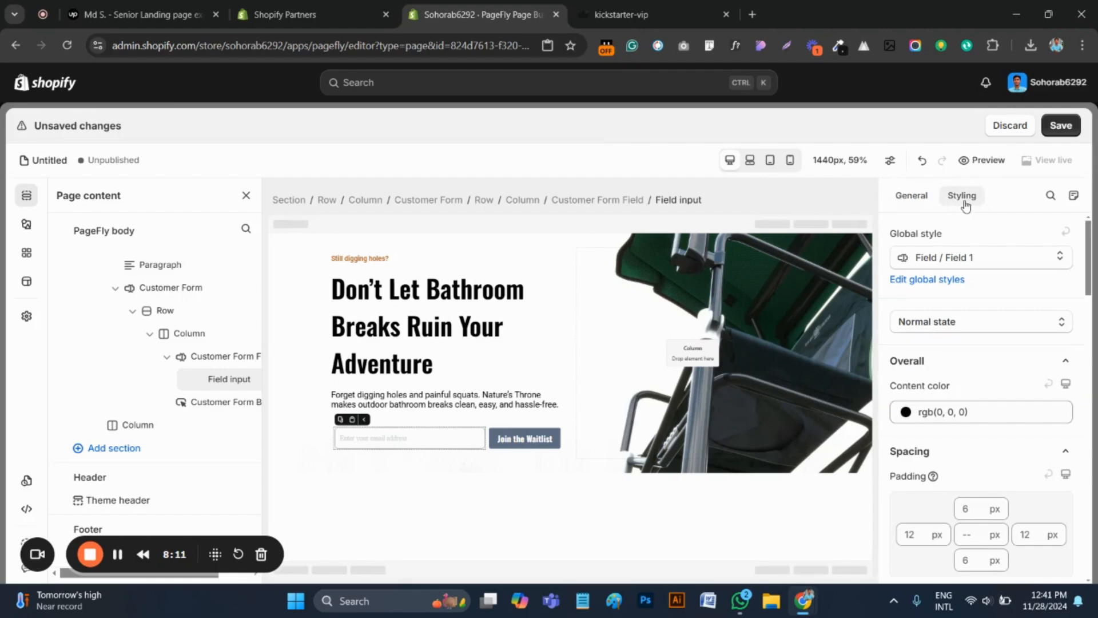
click(607, 6)
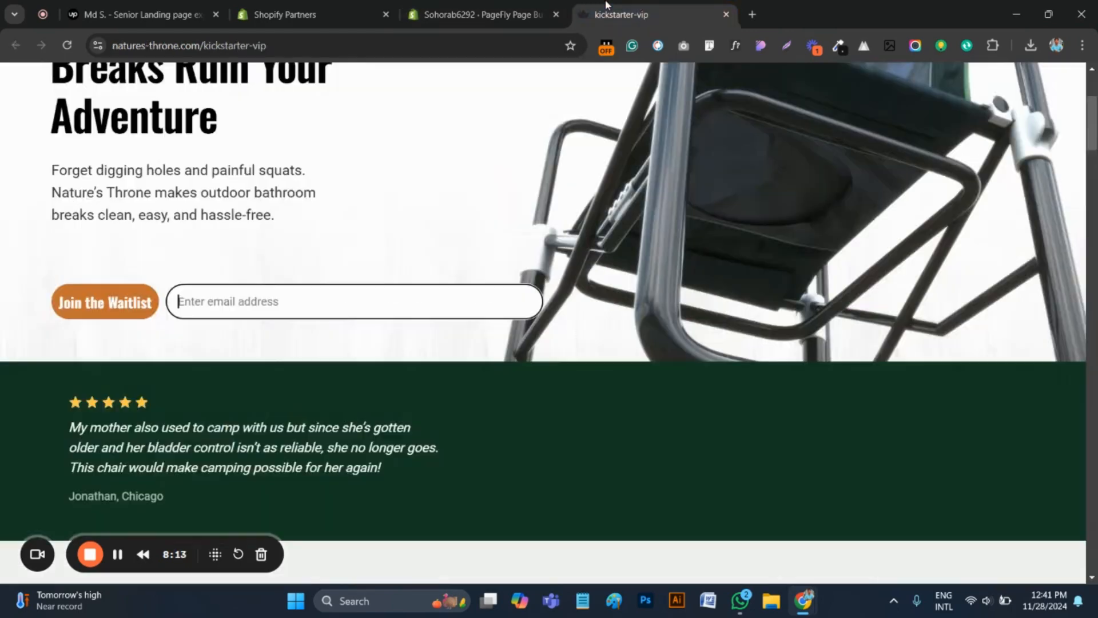
click(476, 12)
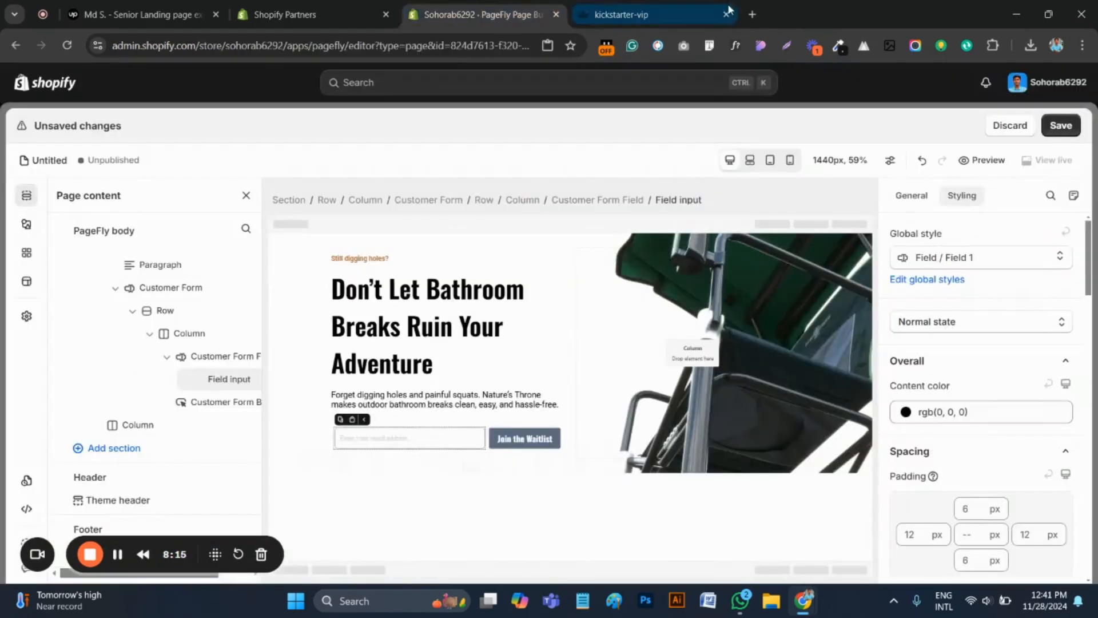
click(607, 13)
click(477, 12)
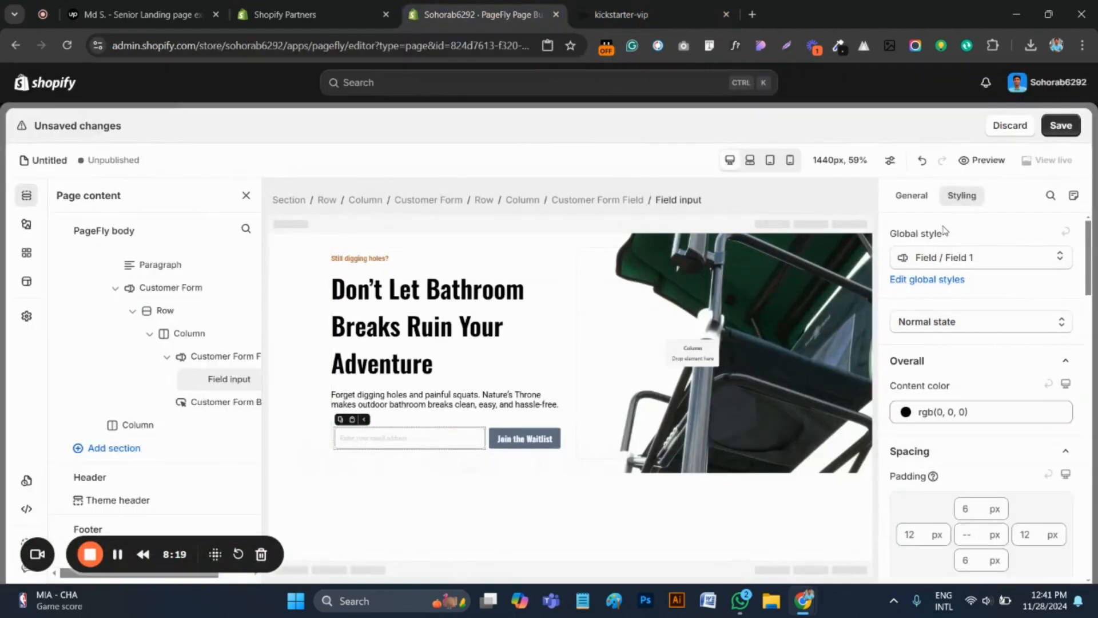
Review the email field's customer detail options and the general settings of the whole Customer Form
click(911, 196)
click(948, 272)
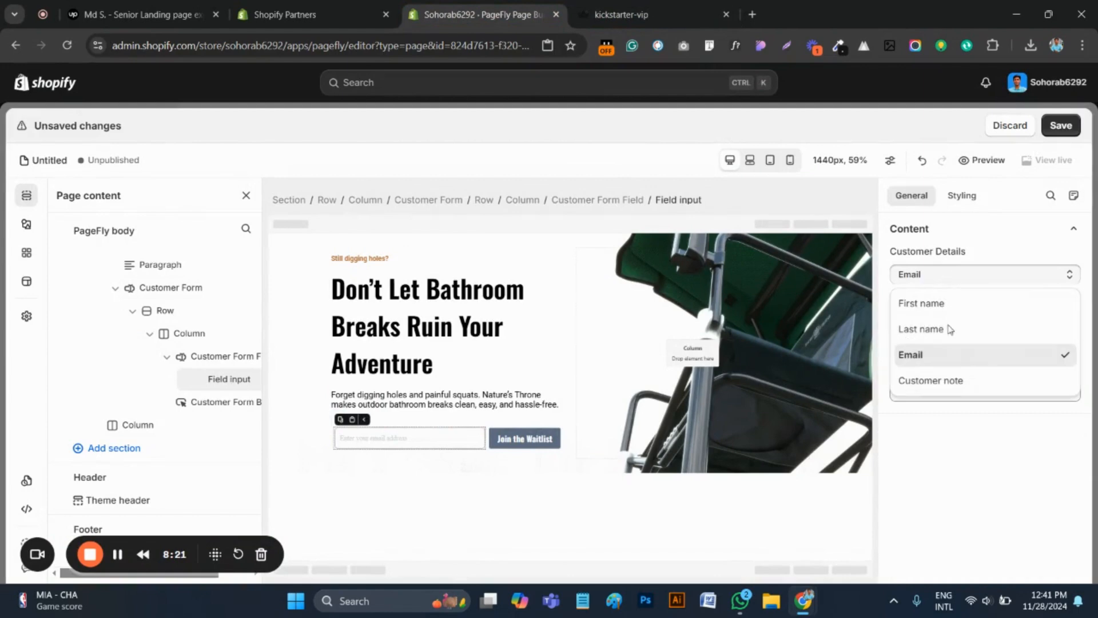
click(945, 356)
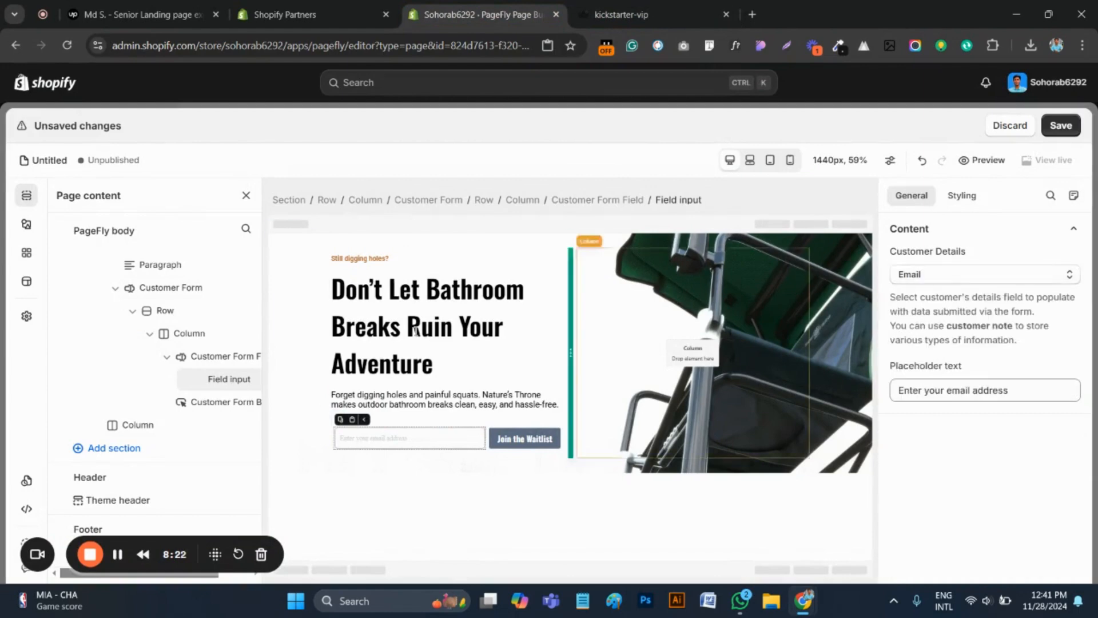
click(447, 200)
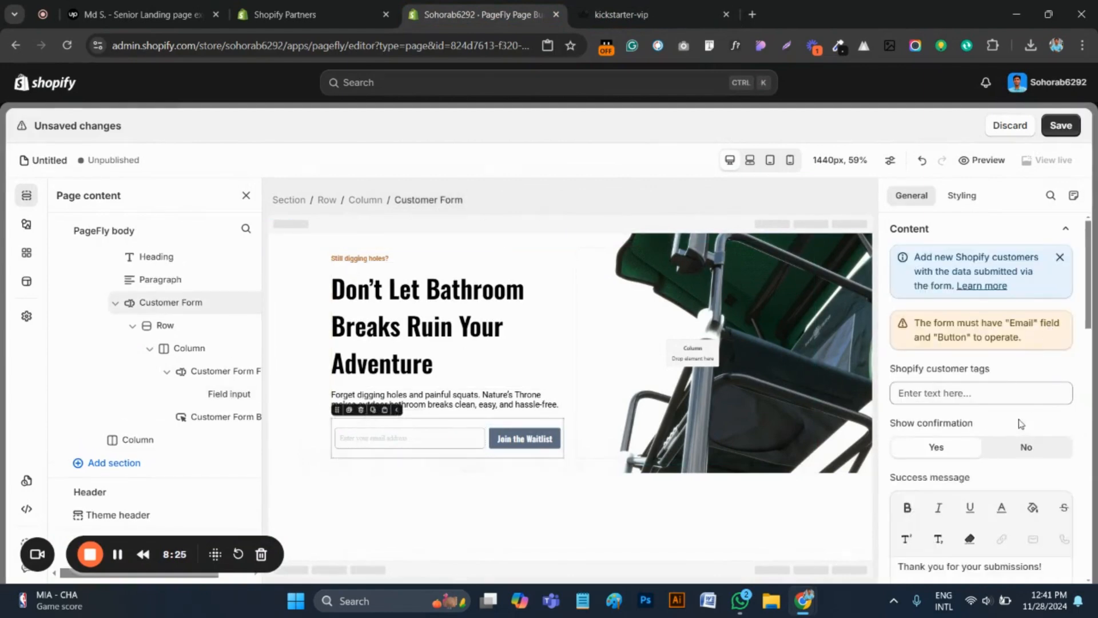
scroll(994, 407, down, 1)
scroll(991, 415, down, 6)
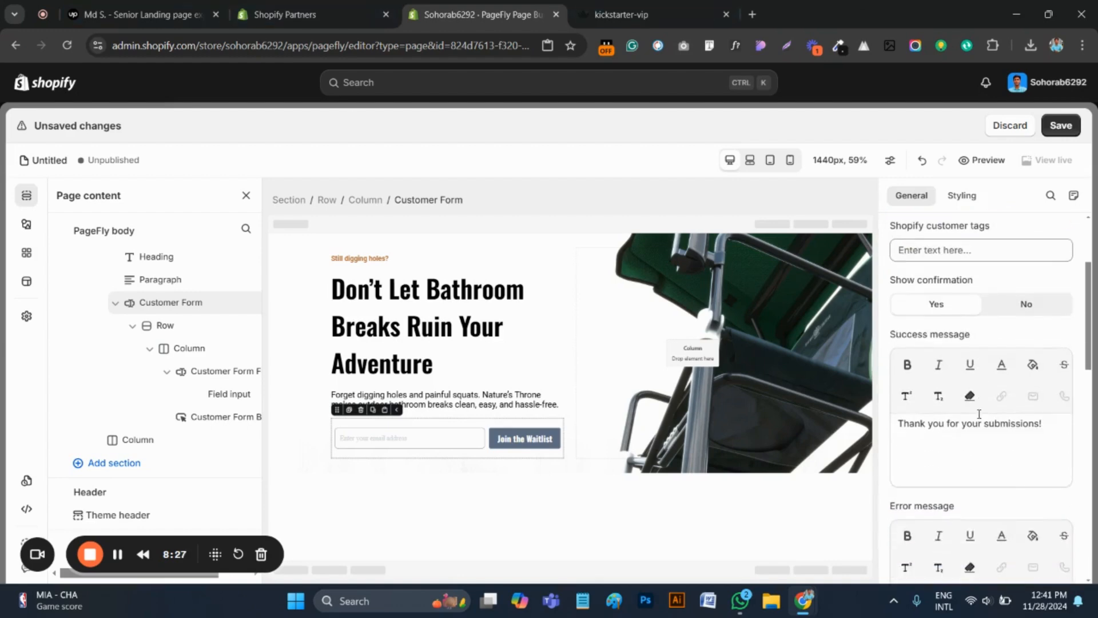
scroll(985, 426, down, 5)
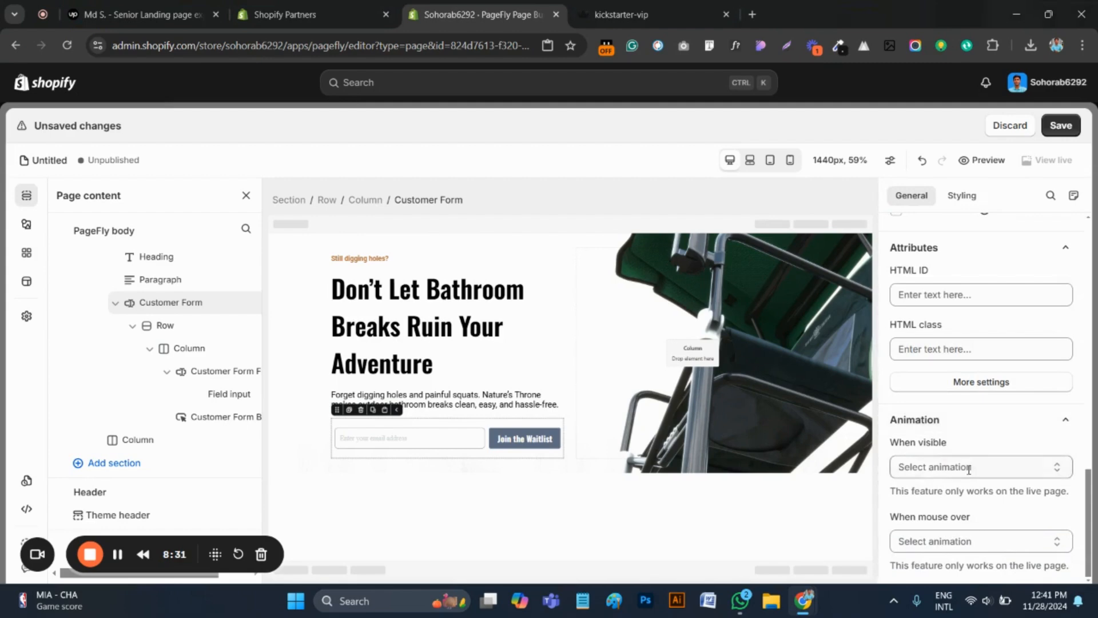
scroll(993, 452, up, 10)
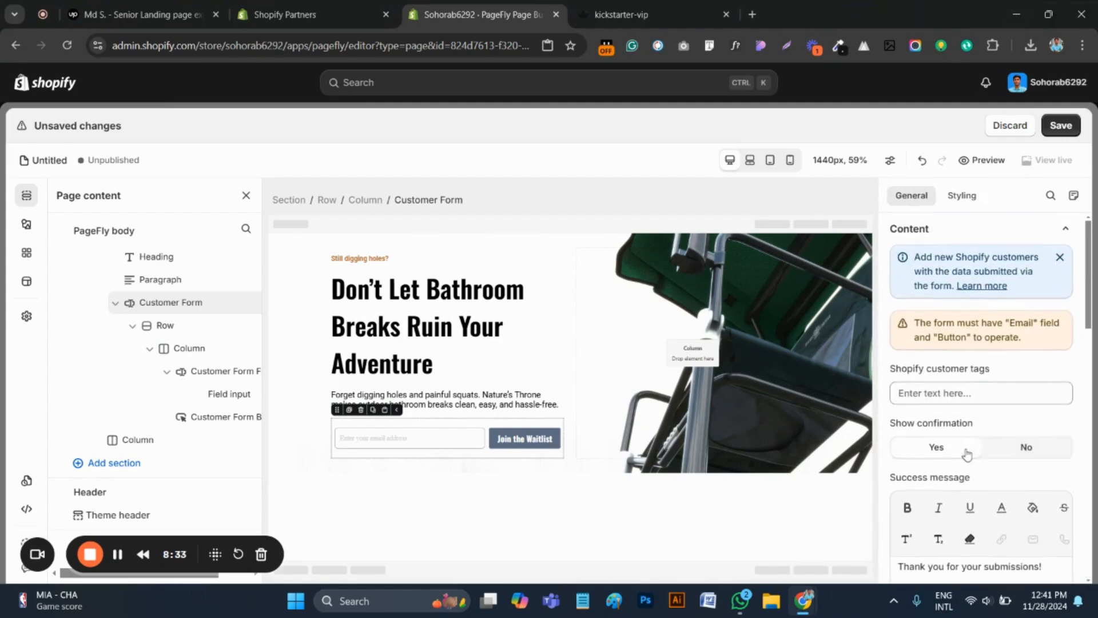
Set the Customer Form's top padding to 10 px
click(961, 195)
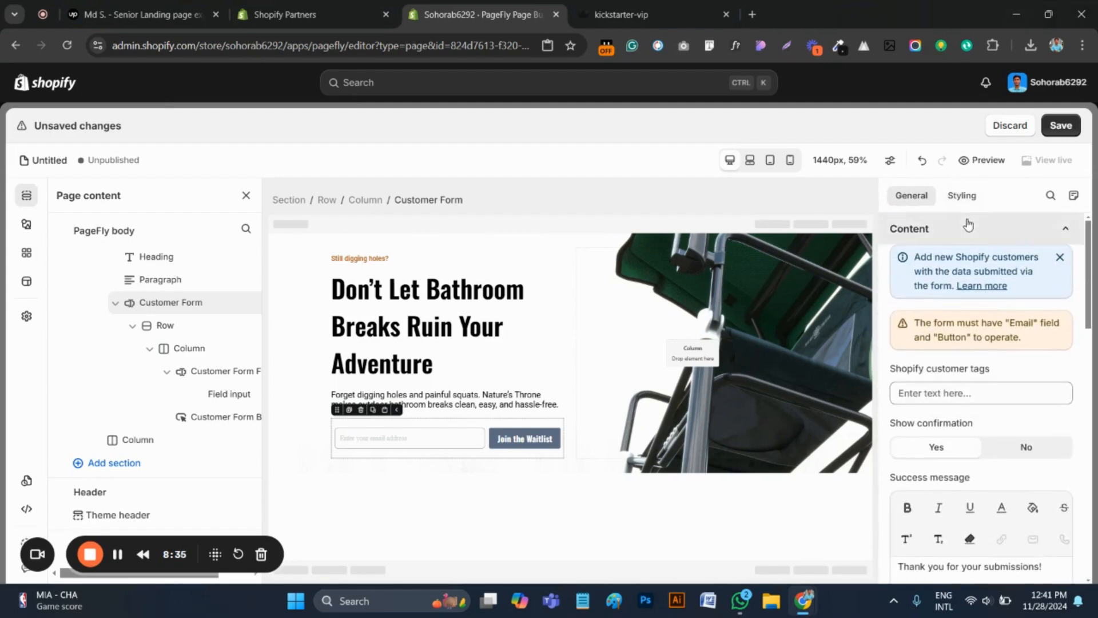
click(967, 377)
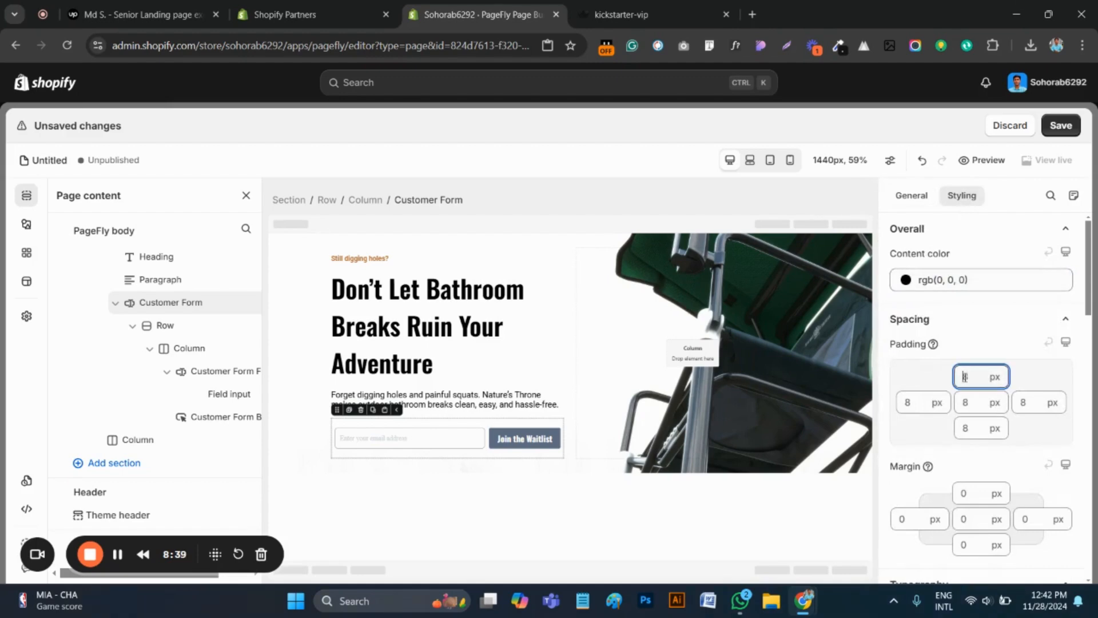
key(BackSpace)
text(10)
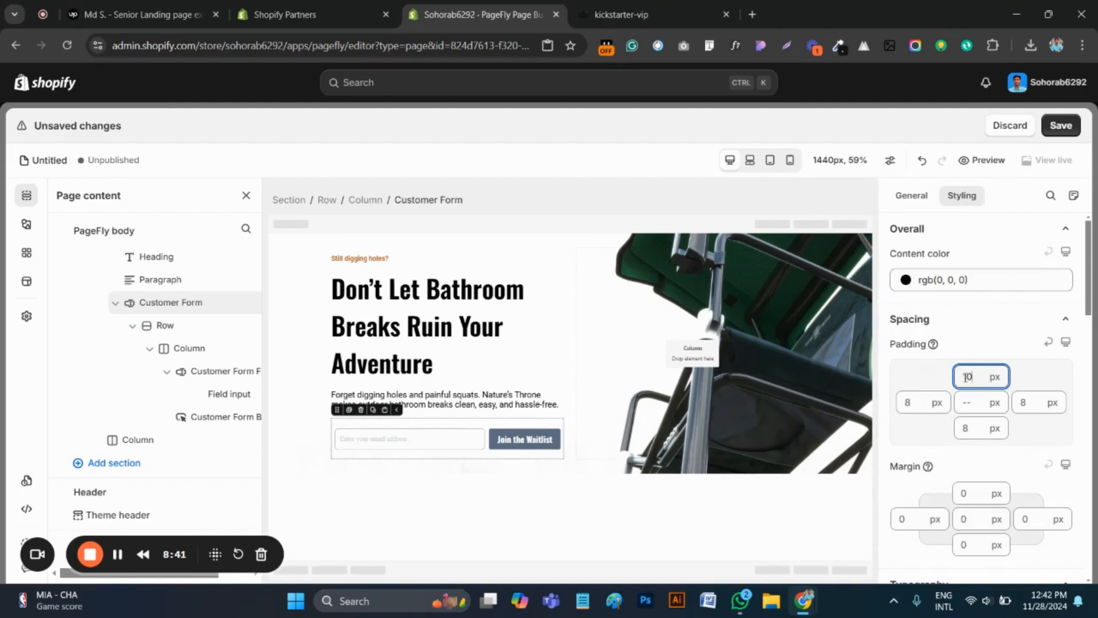
Set the email field input's top and bottom padding to 10 px and deselect it
click(457, 440)
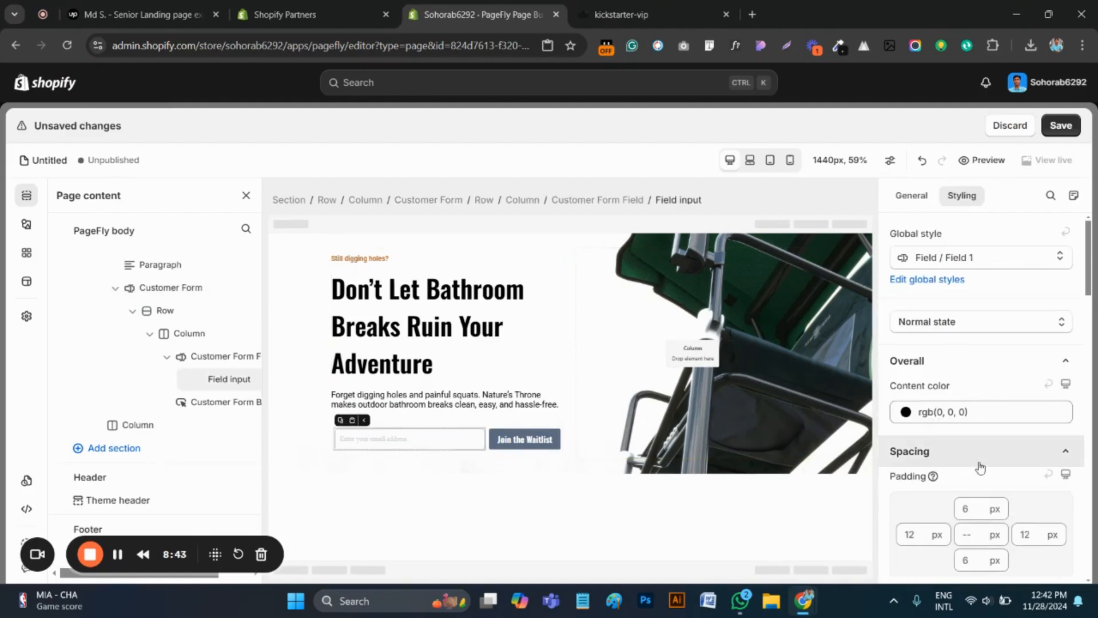
scroll(980, 467, down, 1)
click(973, 437)
key(BackSpace)
text(10)
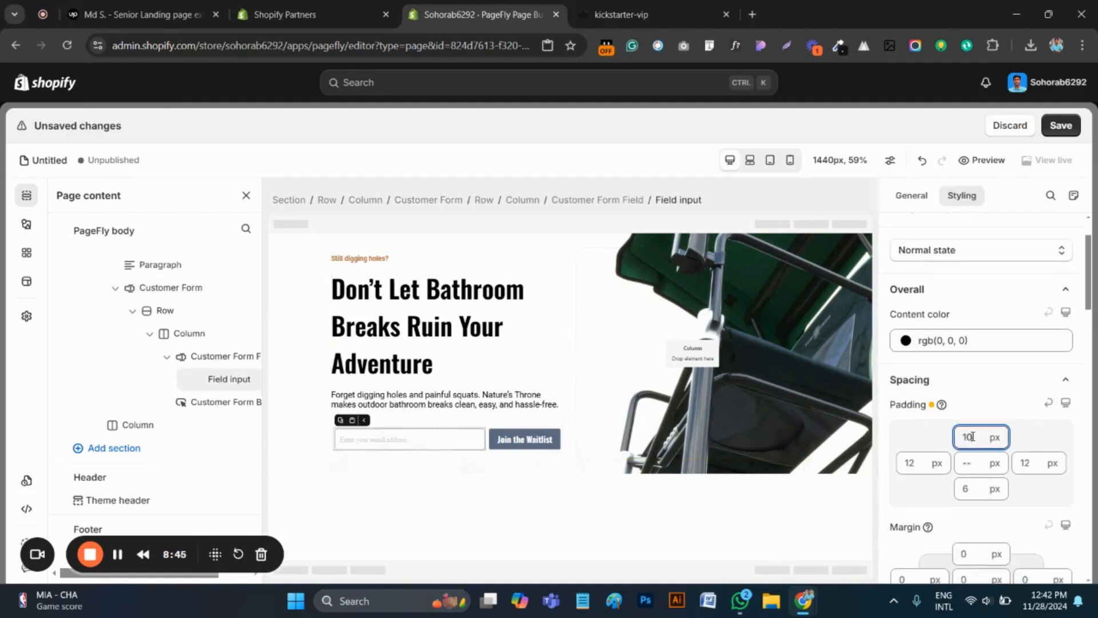
click(965, 489)
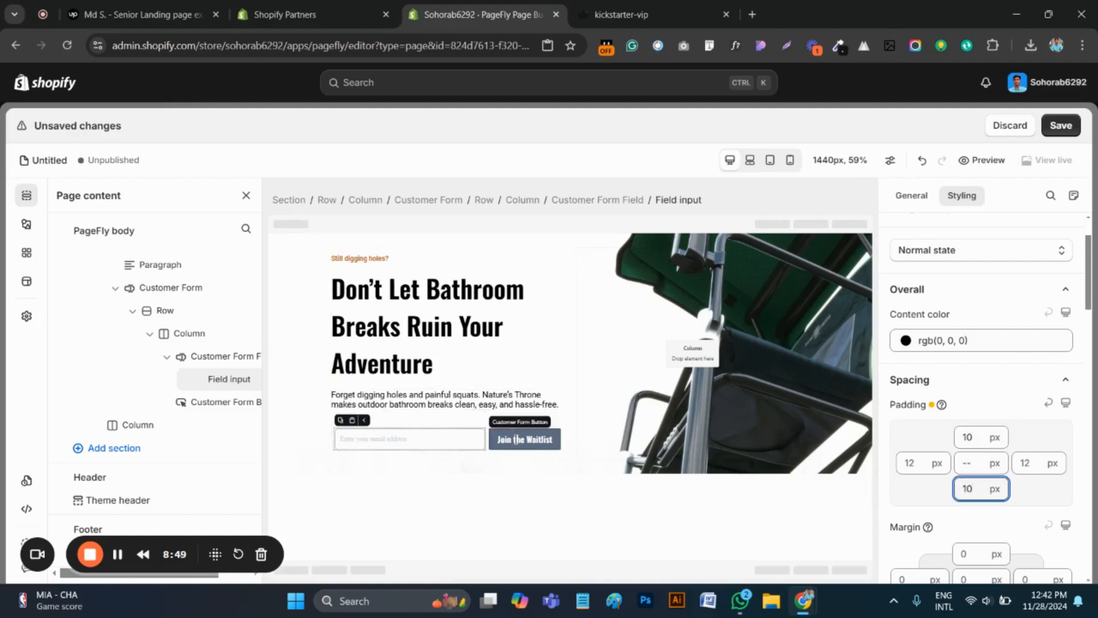
click(479, 499)
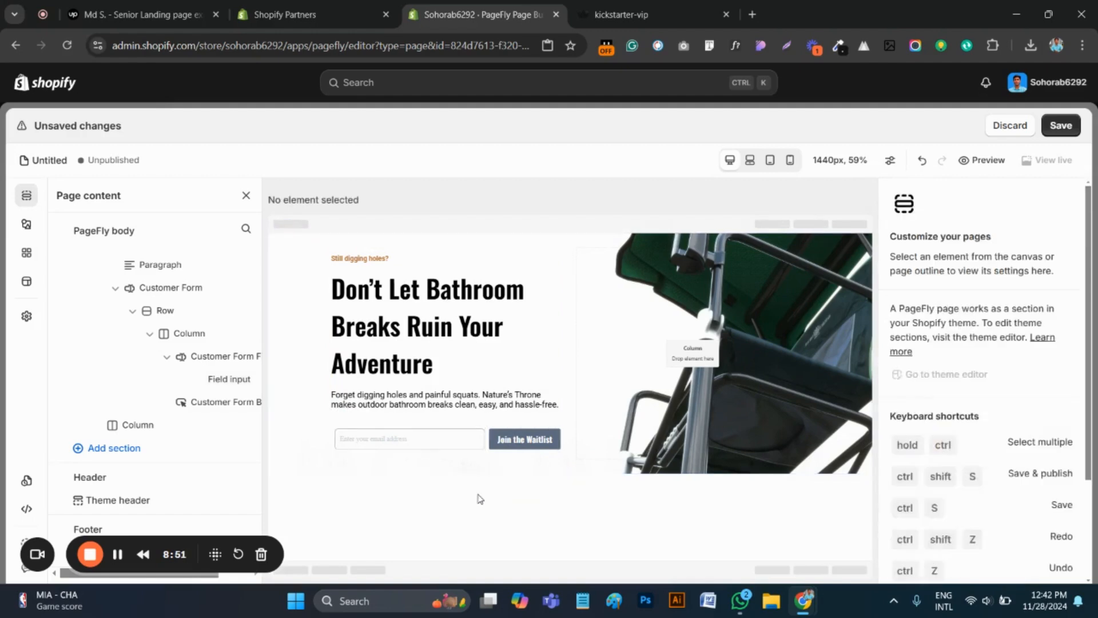
Set the email field input's top and bottom padding to 8 px and deselect it
click(469, 440)
double_click(964, 488)
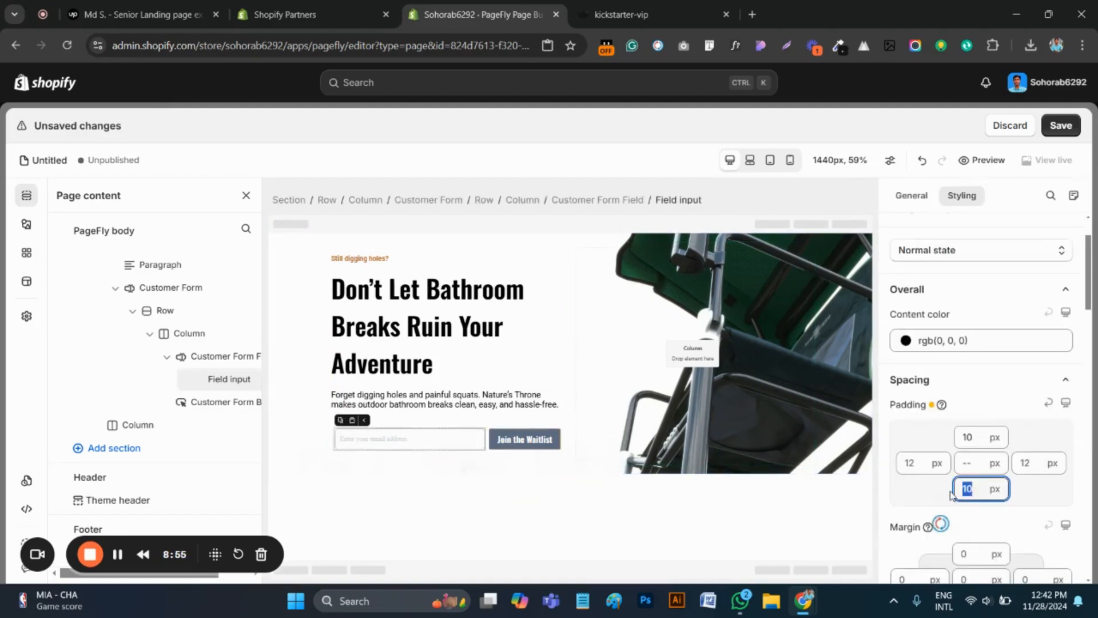
text(8)
click(979, 441)
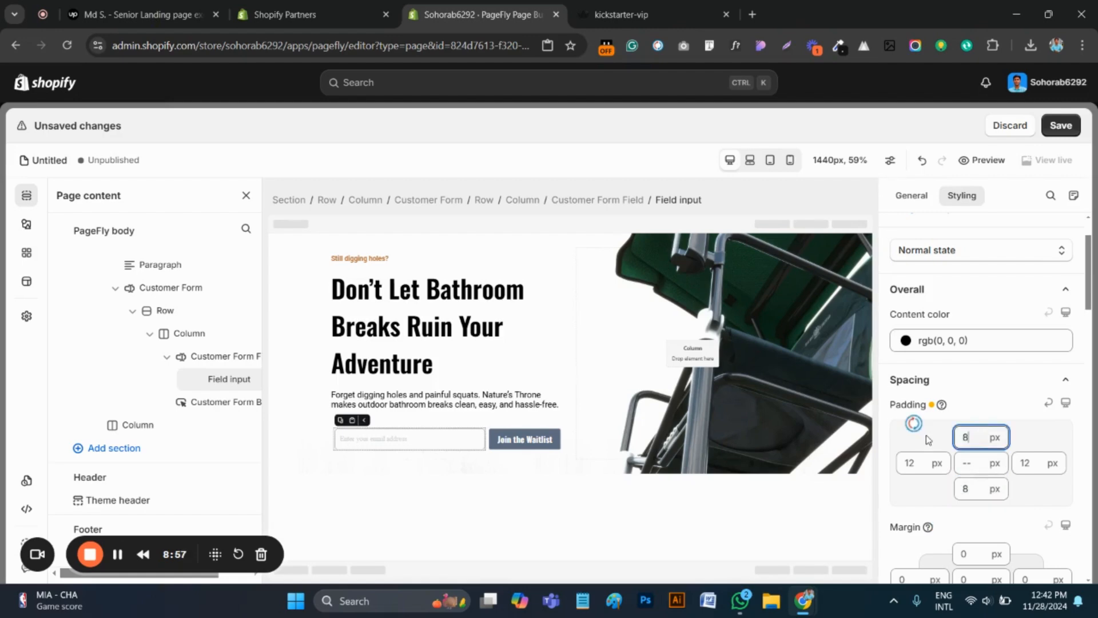
click(511, 479)
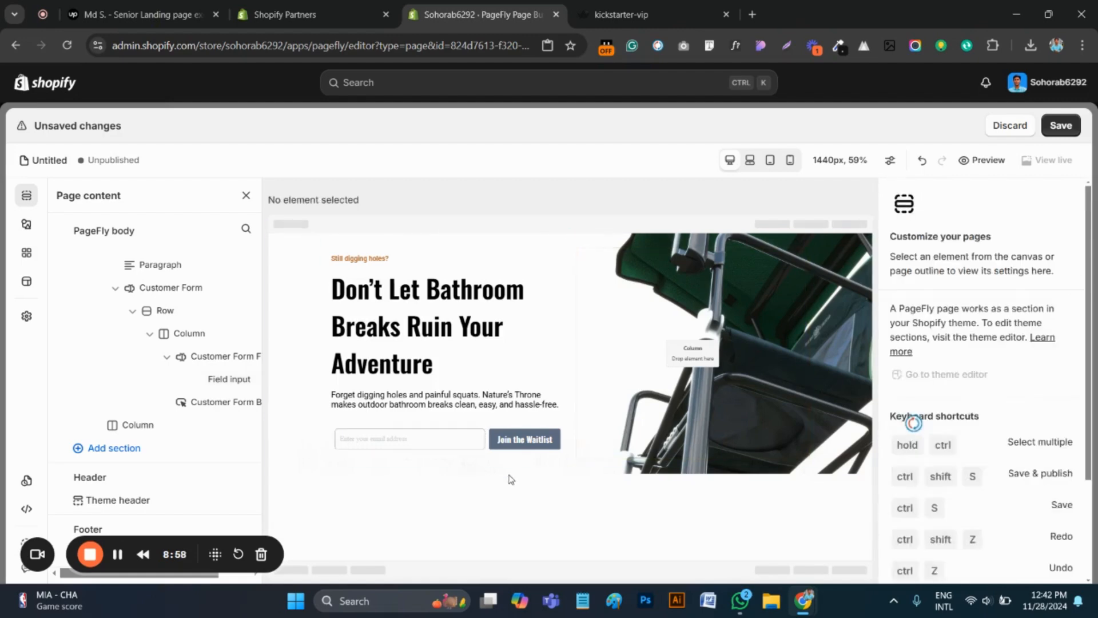
Select the email field input and compare it with the email field on the kickstarter-vip page
click(441, 437)
key(ctrl+Tab)
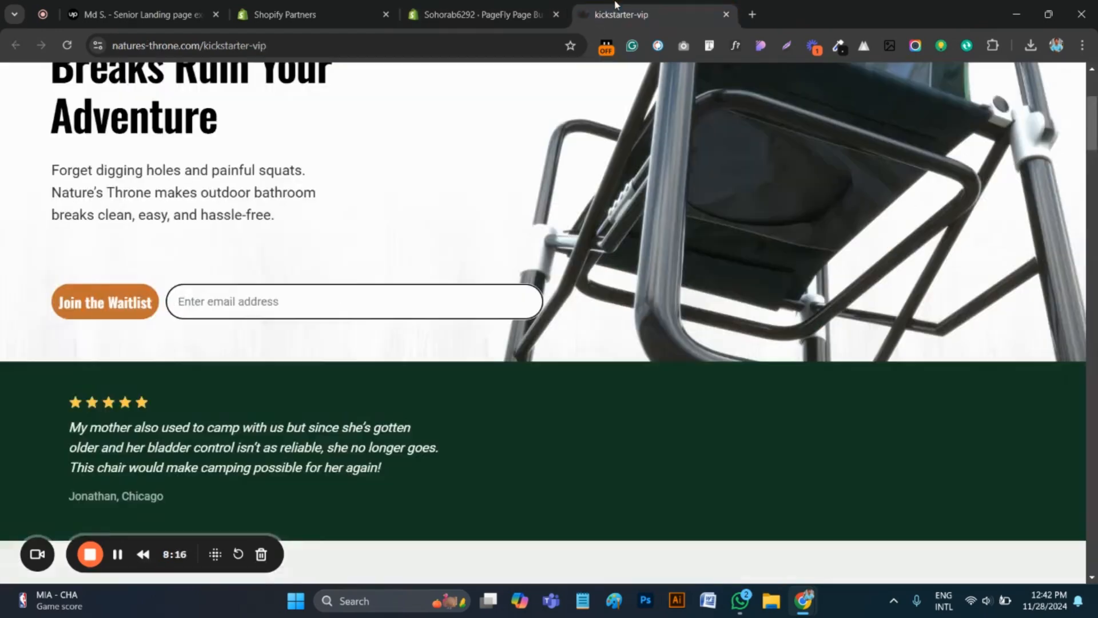
click(378, 308)
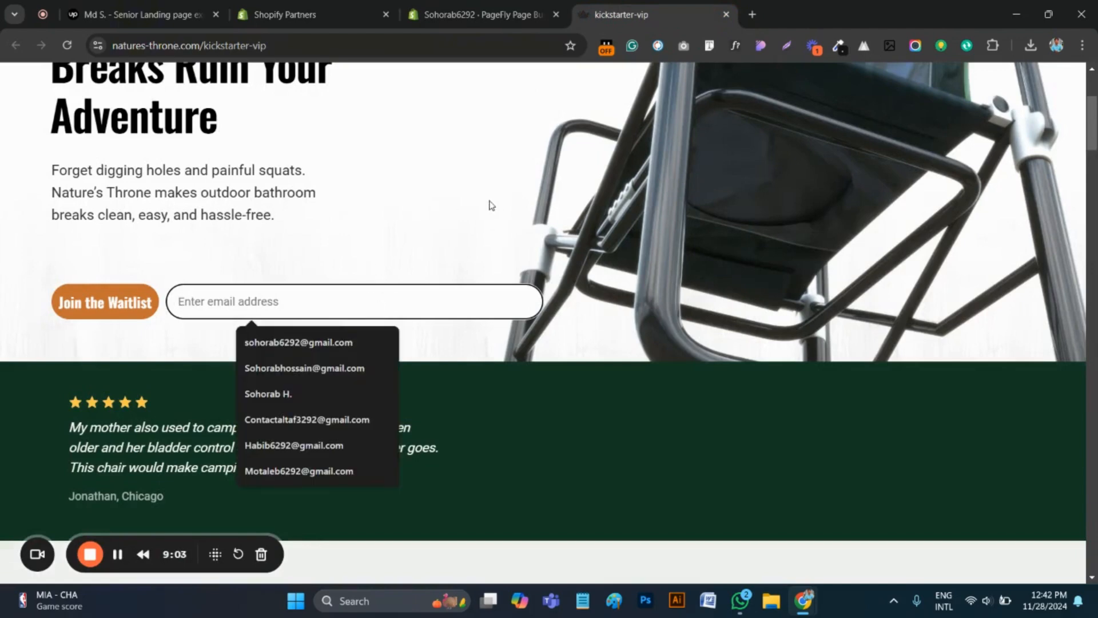
click(434, 7)
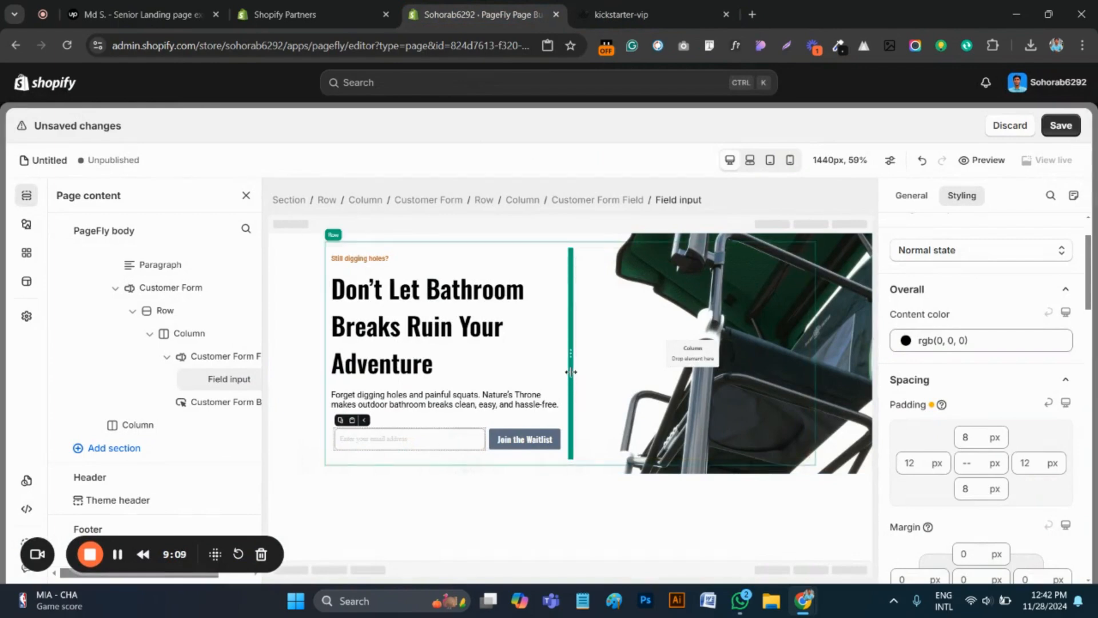
Try a wider text column in the hero row, compare it with the kickstarter-vip page, and restore the narrower width
drag(580, 370, 617, 368)
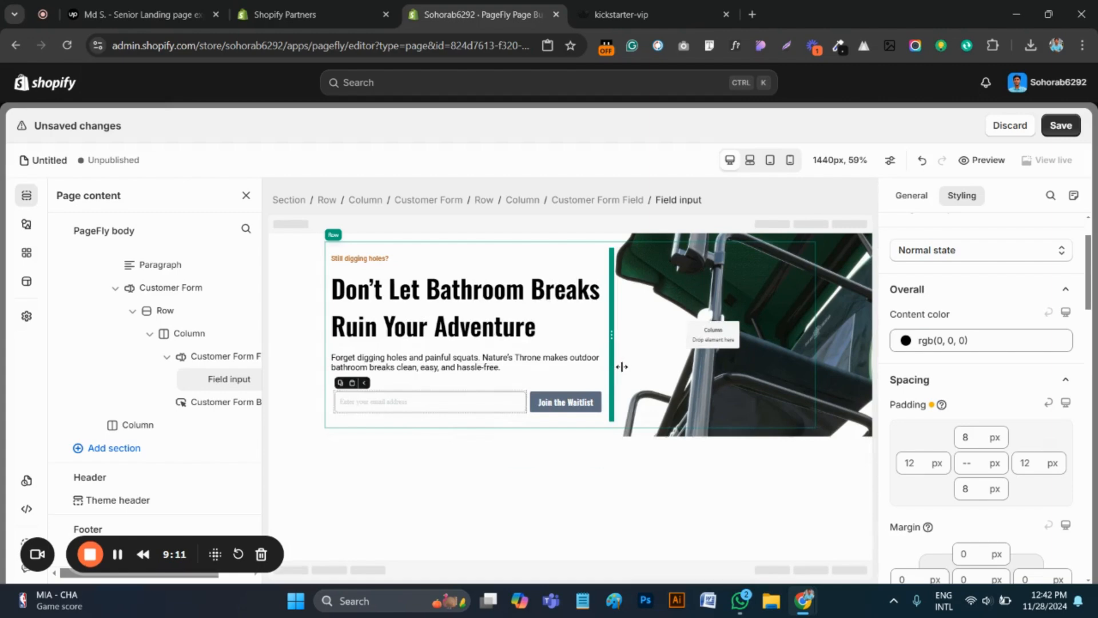
click(668, 16)
scroll(342, 255, up, 3)
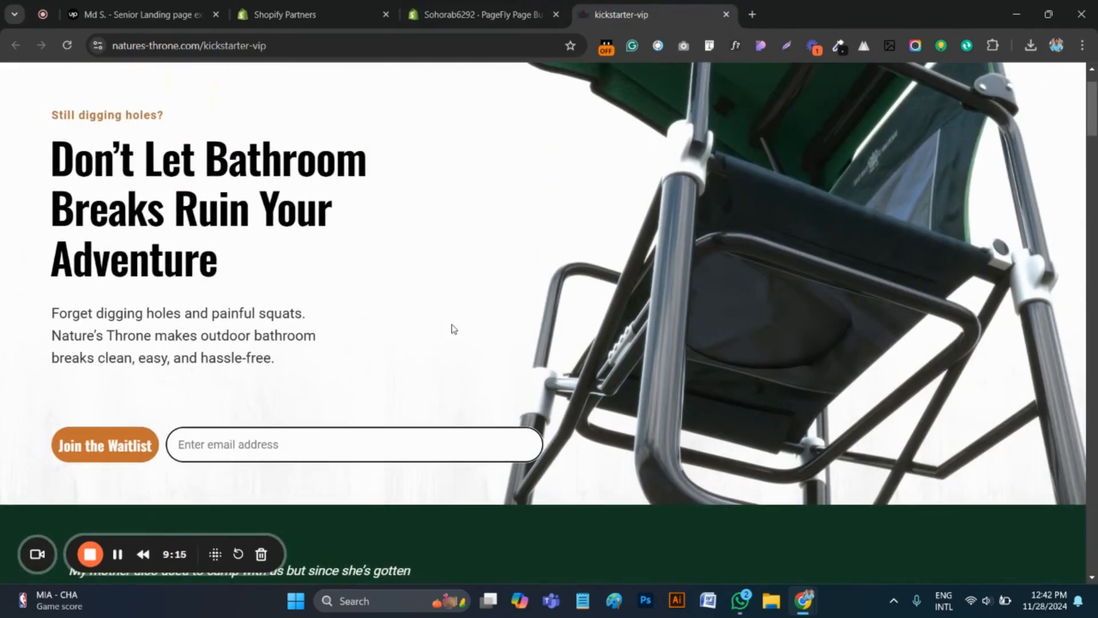
click(454, 17)
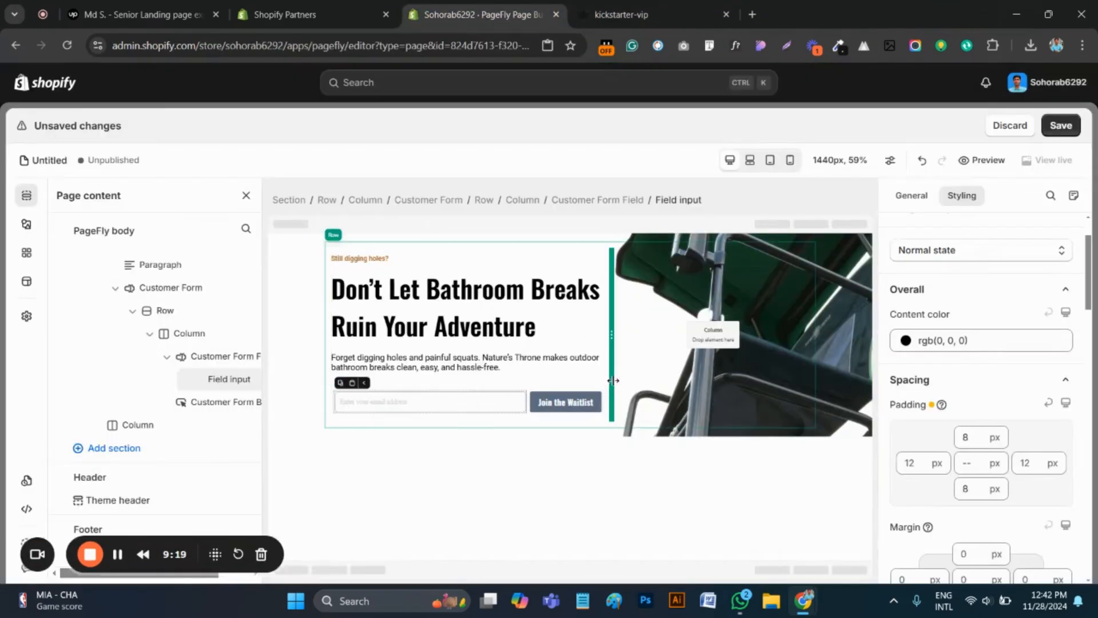
drag(609, 378, 584, 380)
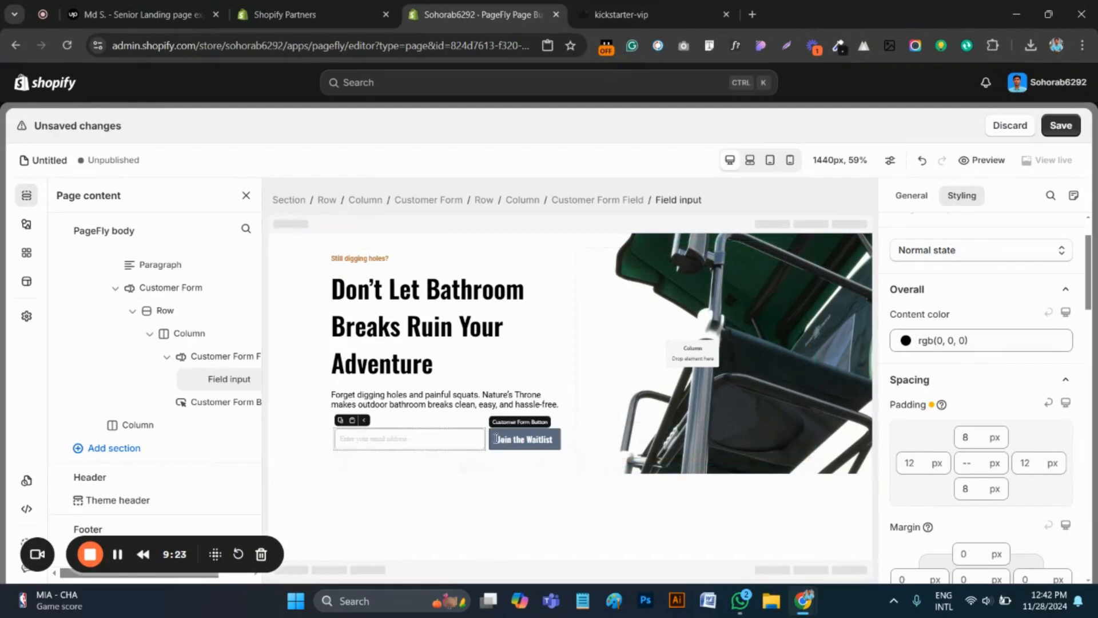
Examine the waitlist form on the kickstarter-vip page and review the email field input's spacing, typography and general settings in PageFly
click(632, 7)
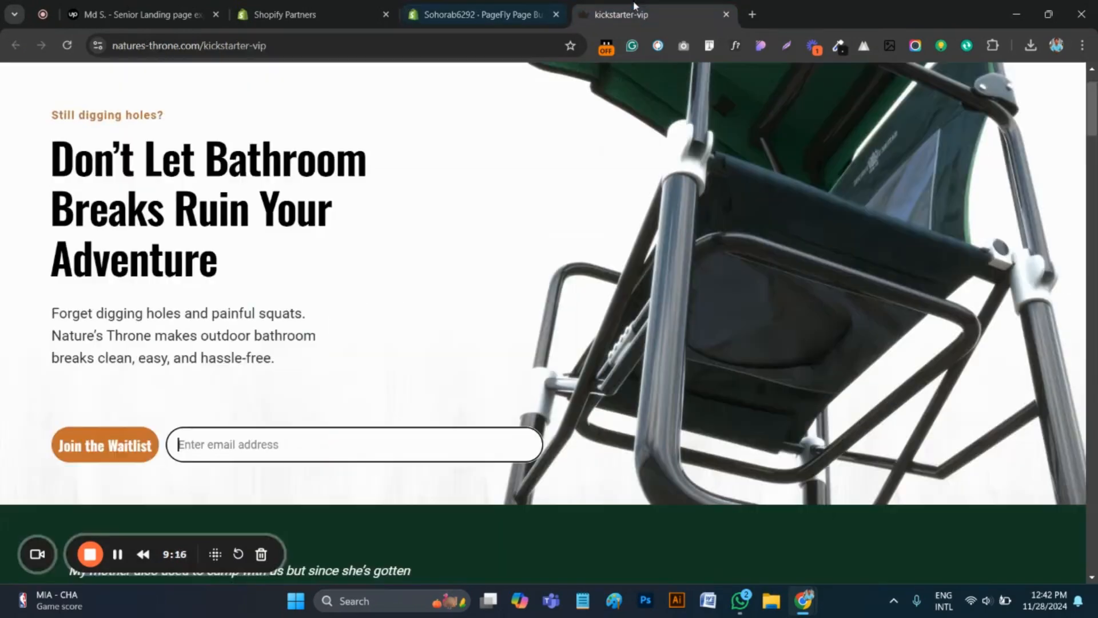
scroll(368, 350, down, 1)
scroll(377, 349, down, 1)
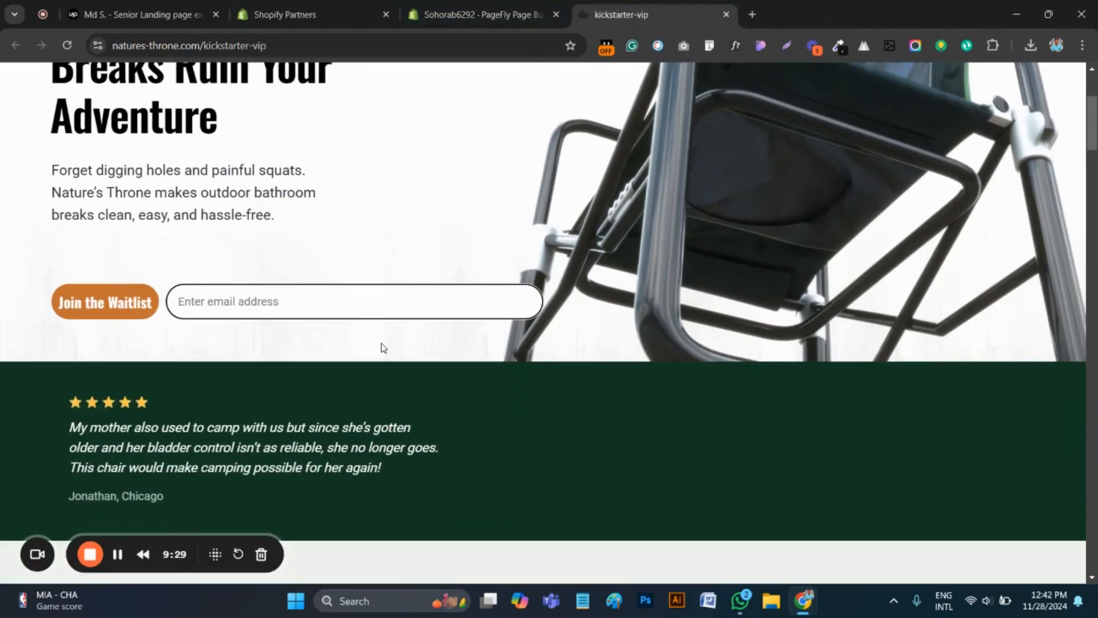
click(443, 9)
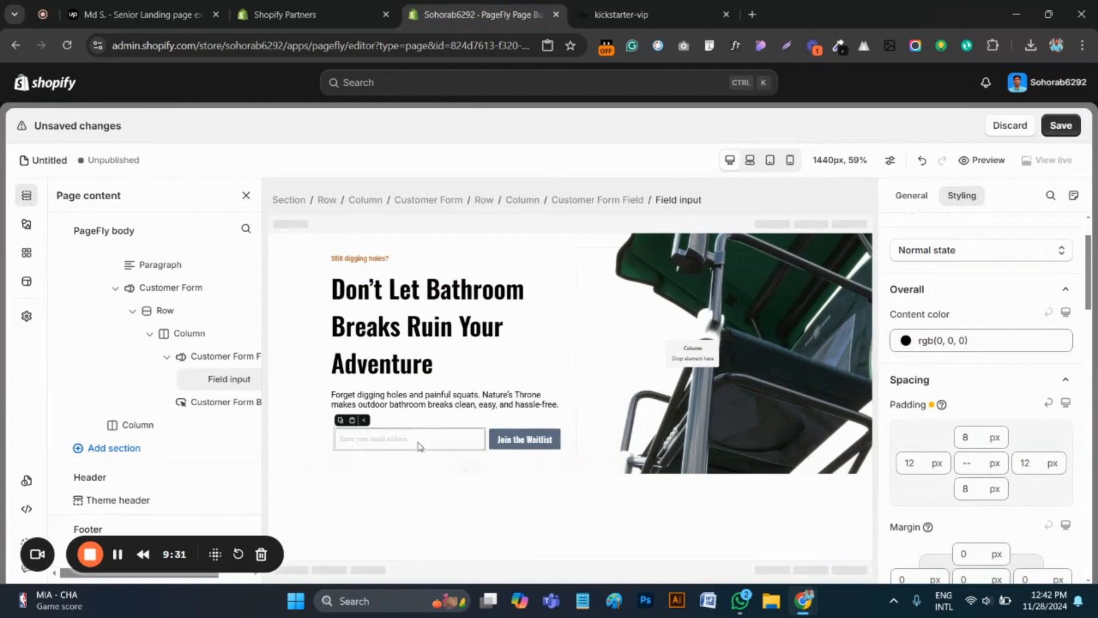
scroll(985, 410, down, 6)
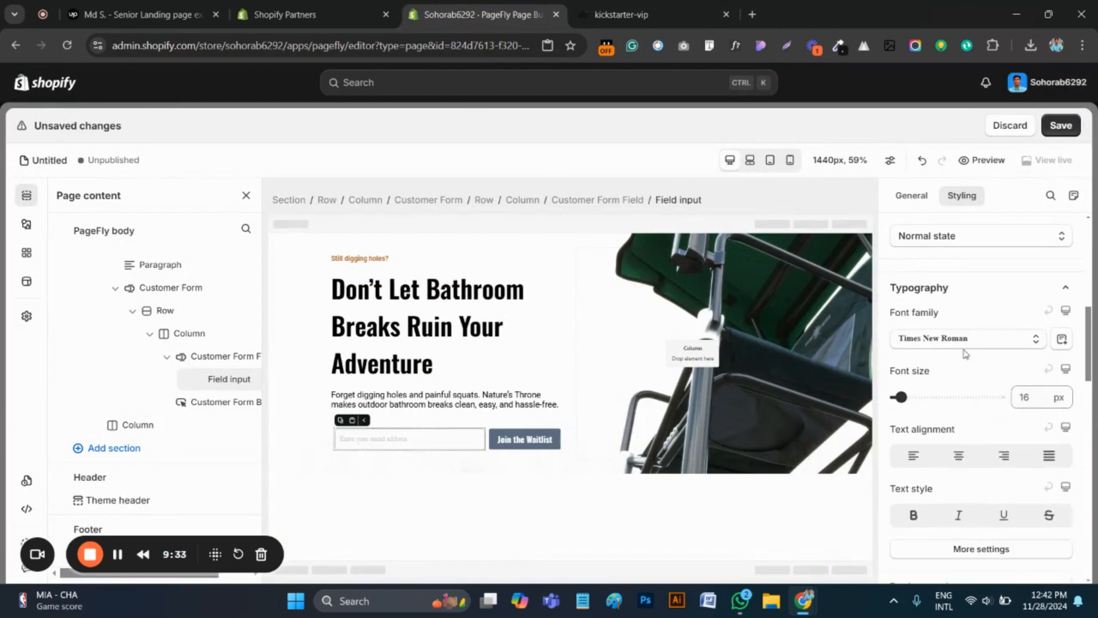
scroll(967, 372, up, 6)
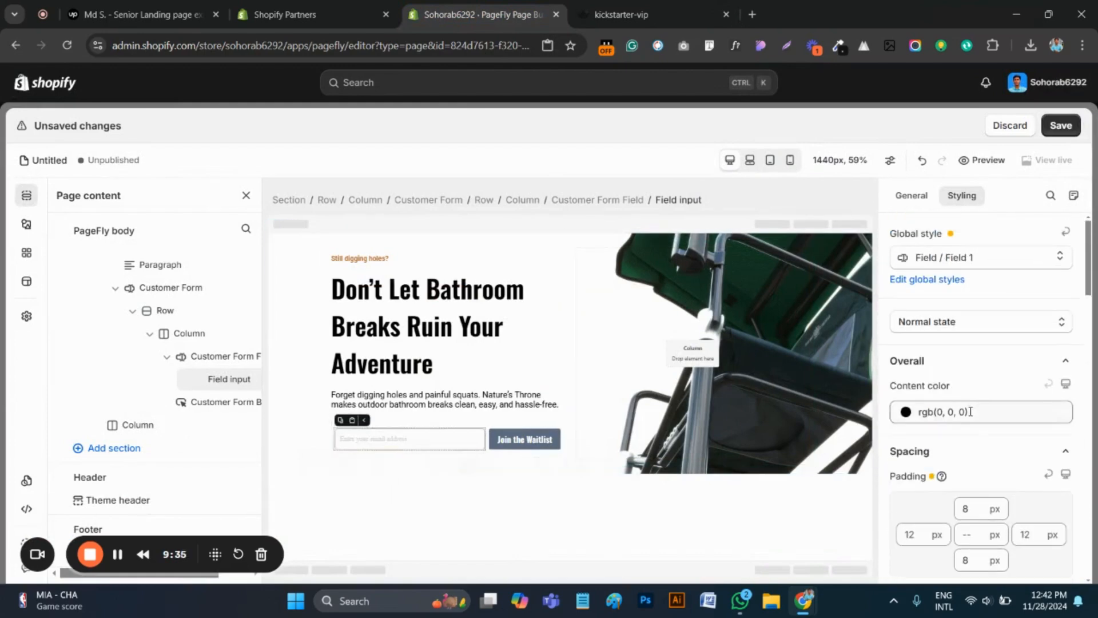
scroll(995, 418, down, 3)
scroll(994, 412, up, 3)
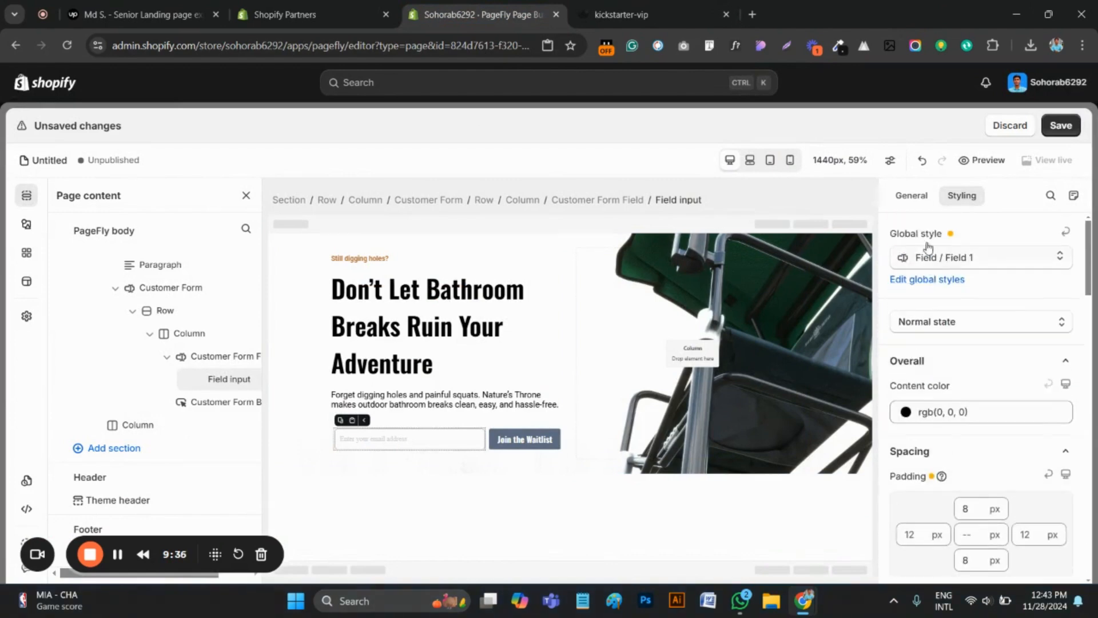
click(912, 195)
click(962, 195)
Give the email field input a solid border with a width of 2 px on all sides
scroll(970, 421, down, 5)
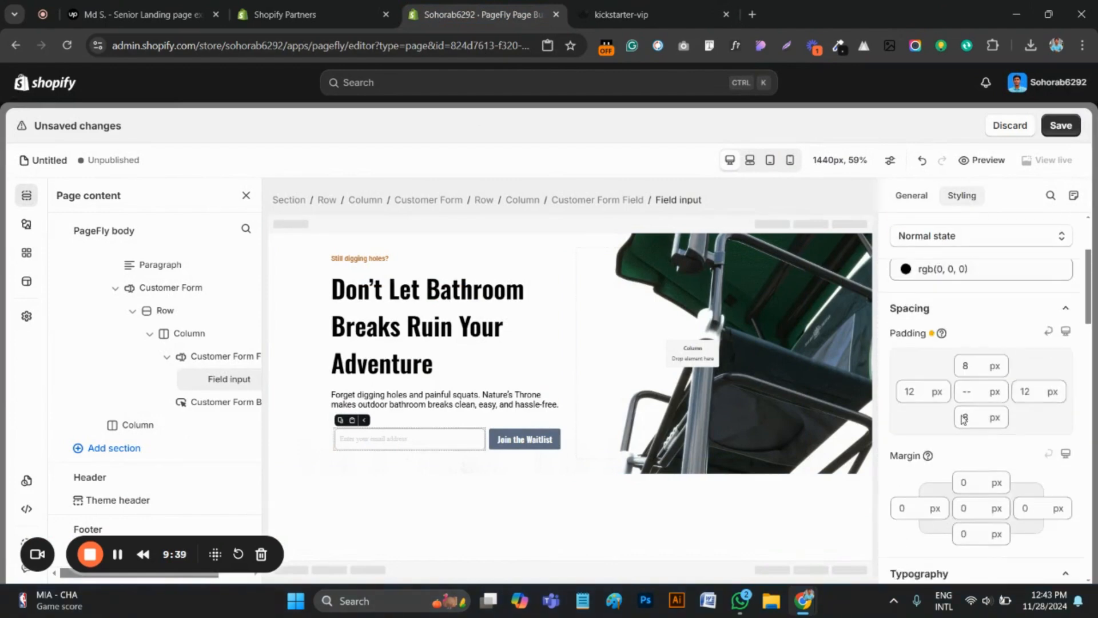
scroll(972, 423, down, 5)
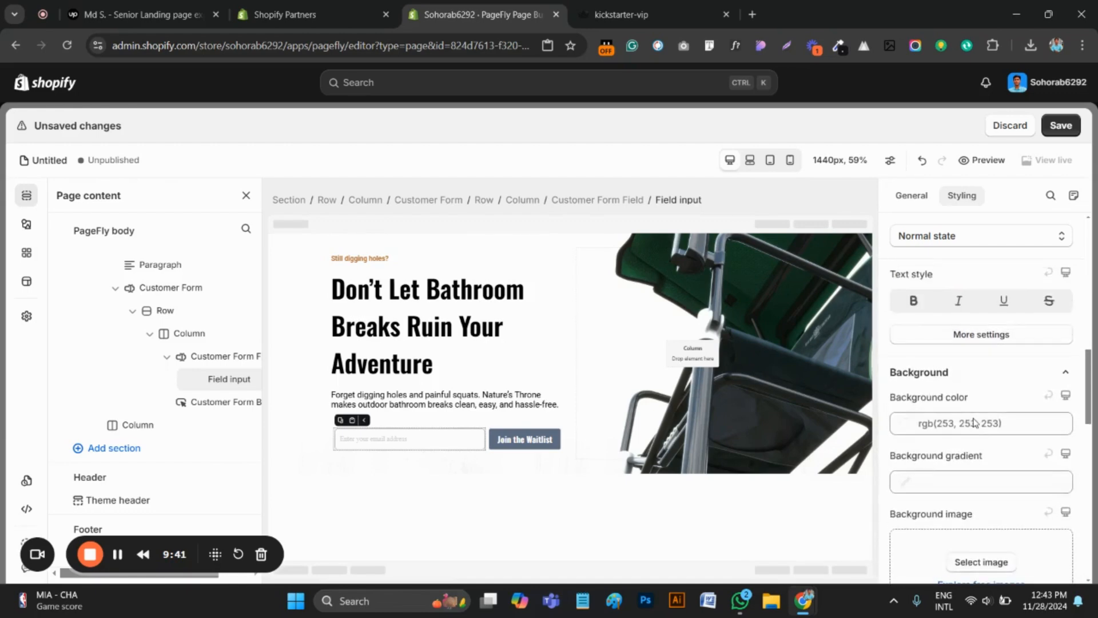
scroll(978, 423, down, 4)
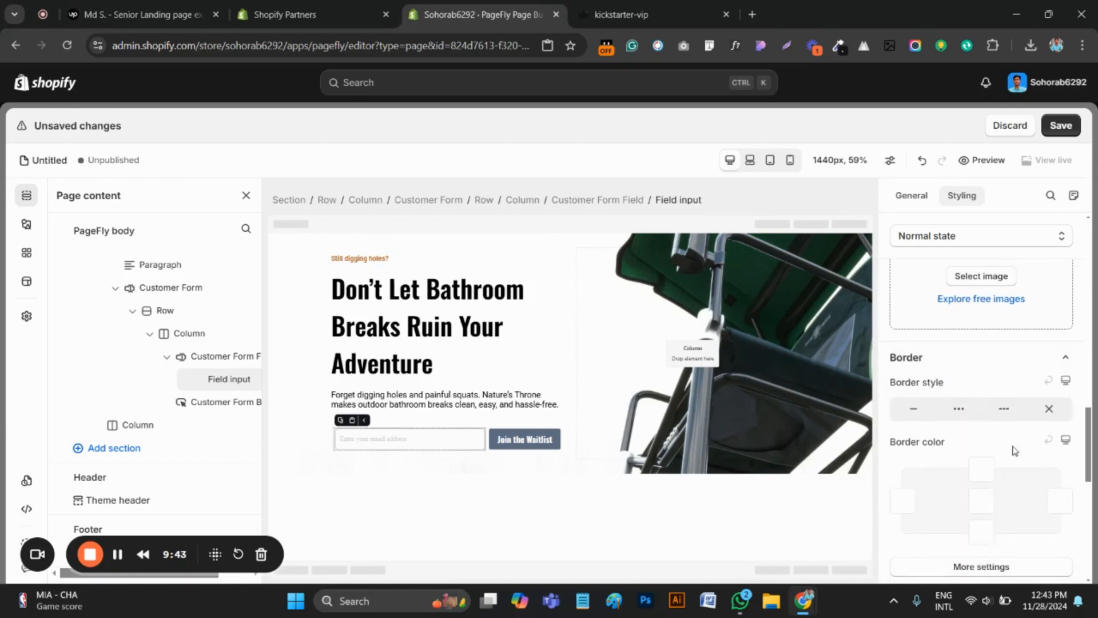
scroll(1033, 498, down, 1)
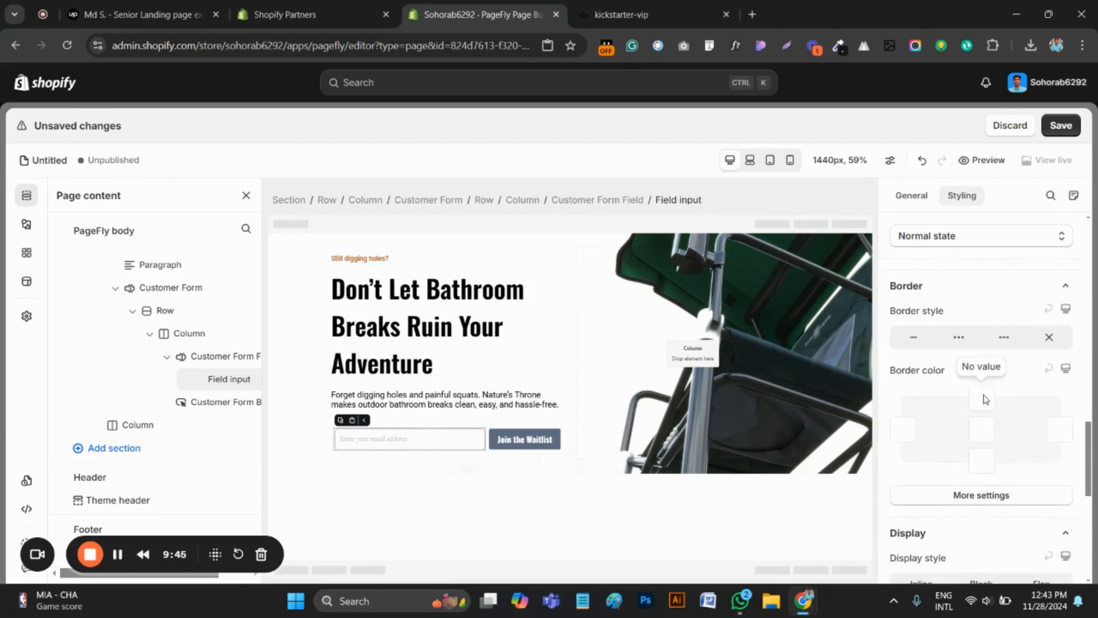
click(914, 338)
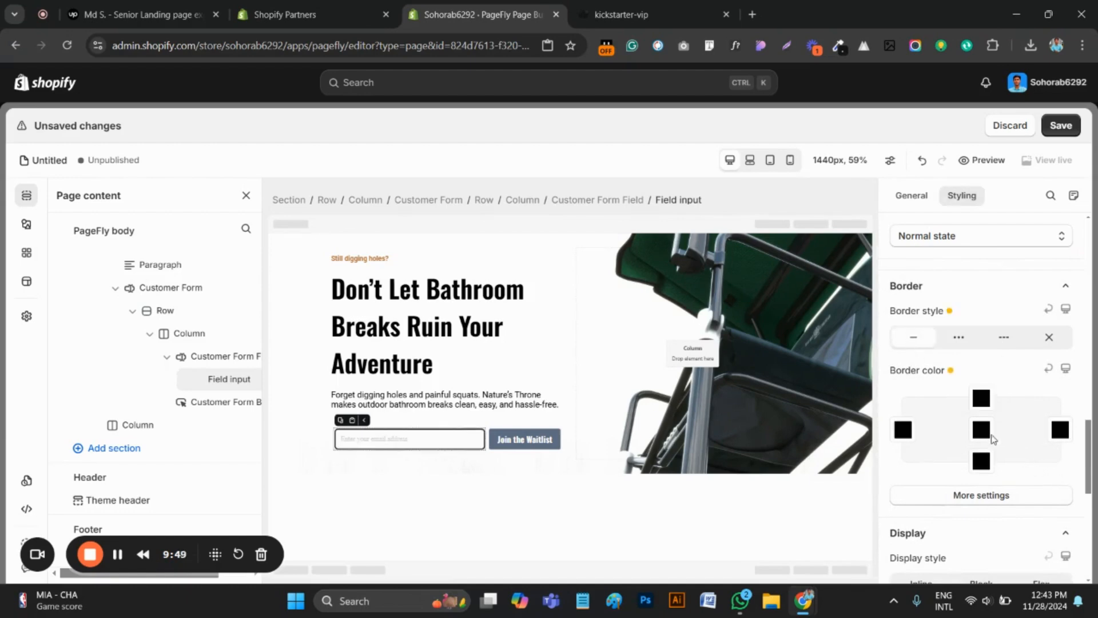
click(993, 494)
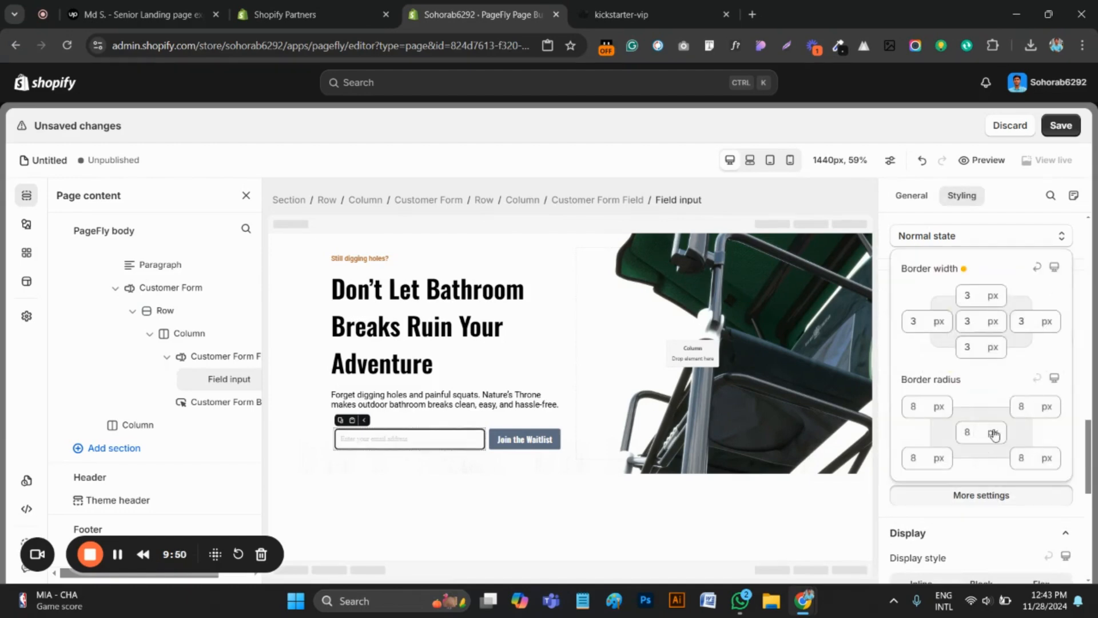
double_click(965, 322)
text(2)
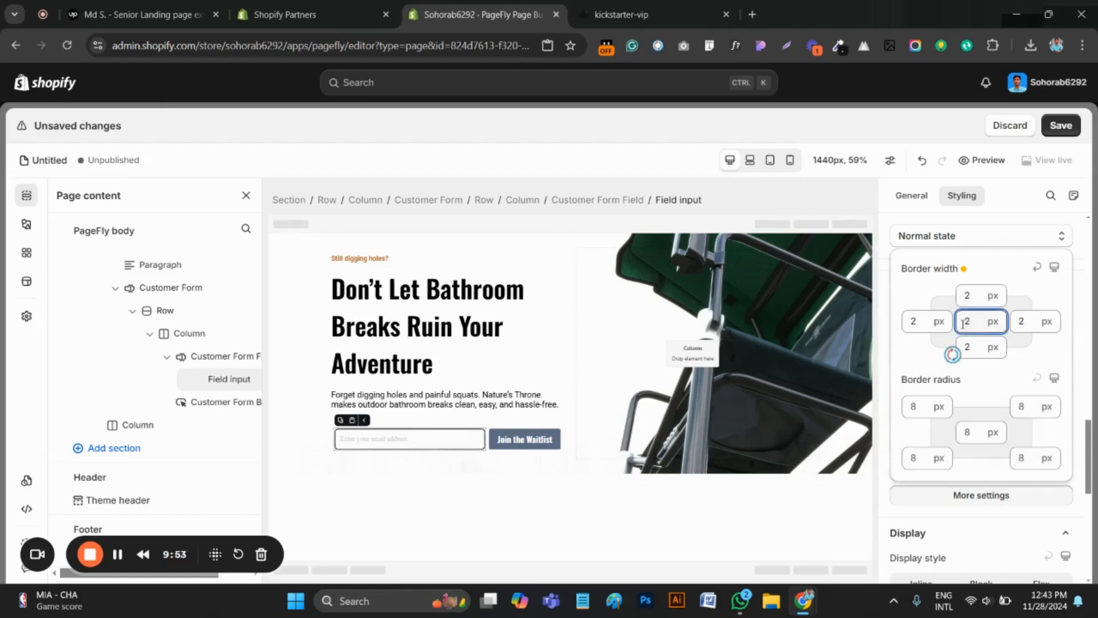
Set the email field input's border radius to 50 px on all corners, checking against the kickstarter-vip page
click(621, 5)
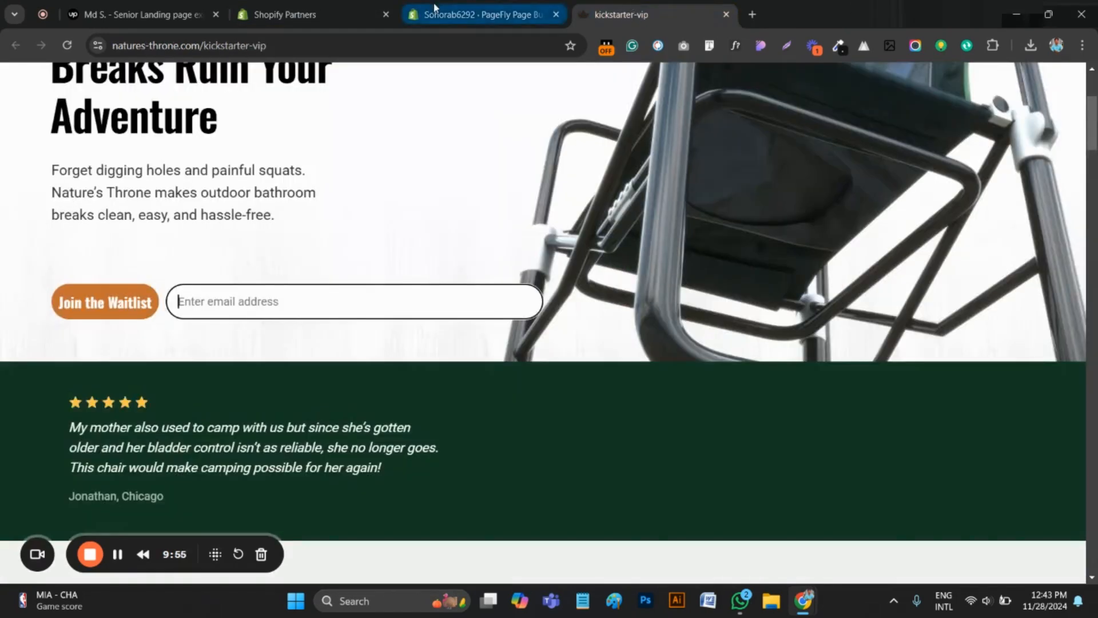
click(481, 14)
click(970, 433)
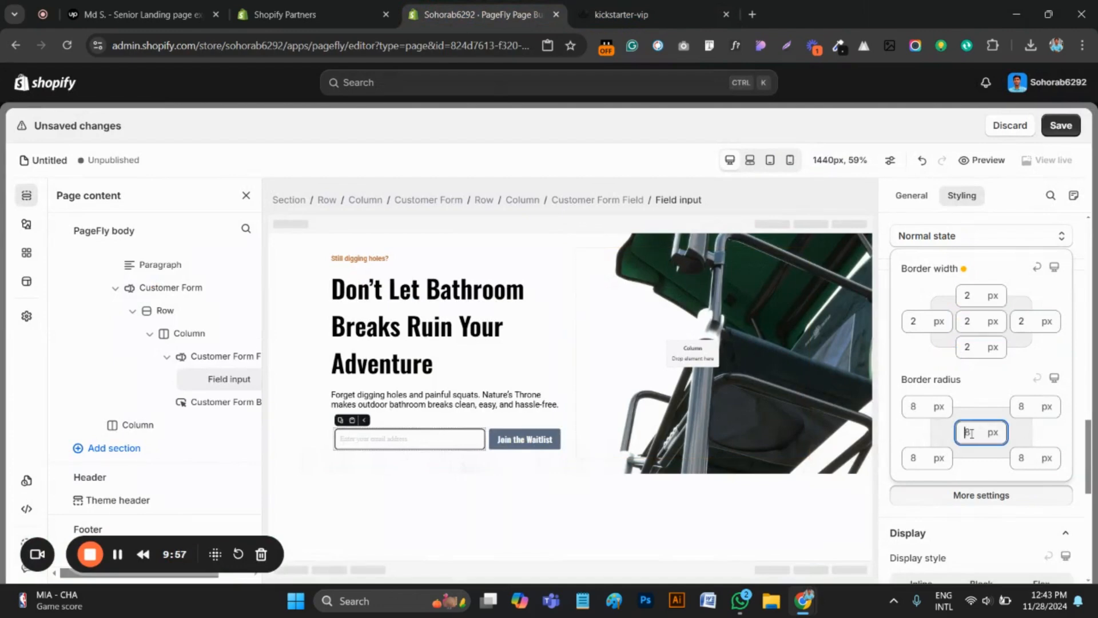
text(50)
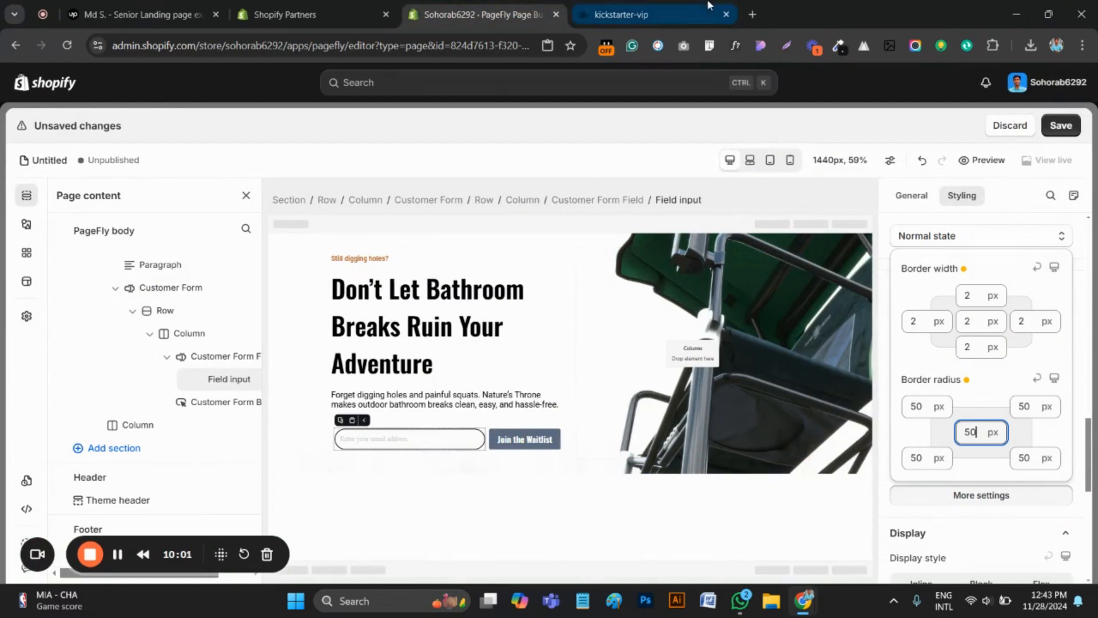
click(643, 6)
click(478, 14)
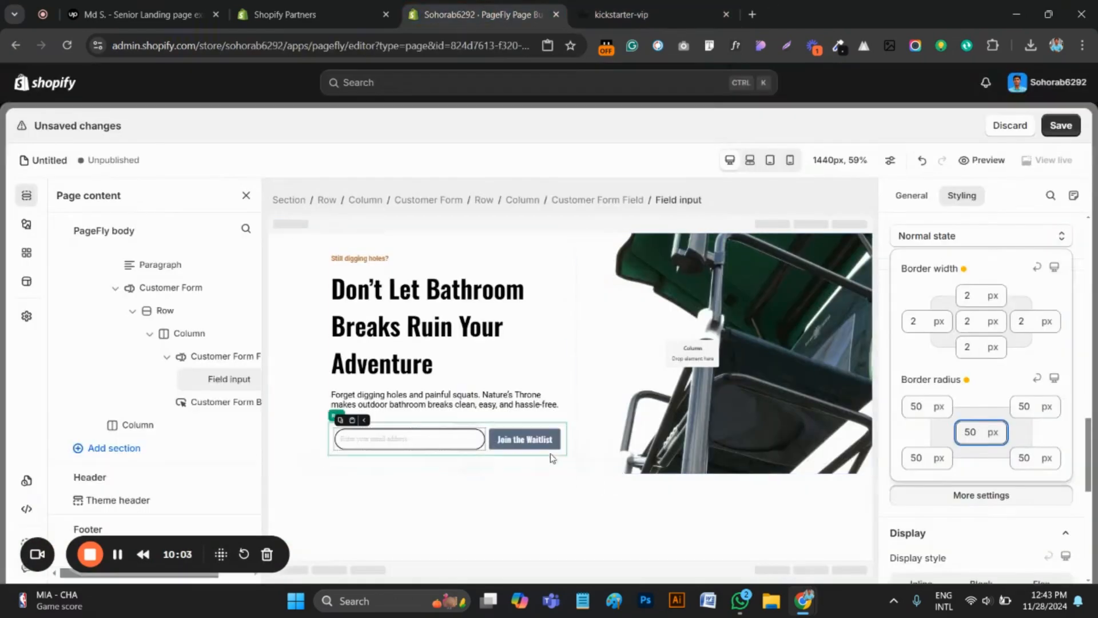
Set the Join the Waitlist button's border radius to 50 px on all corners
click(531, 440)
scroll(967, 492, down, 7)
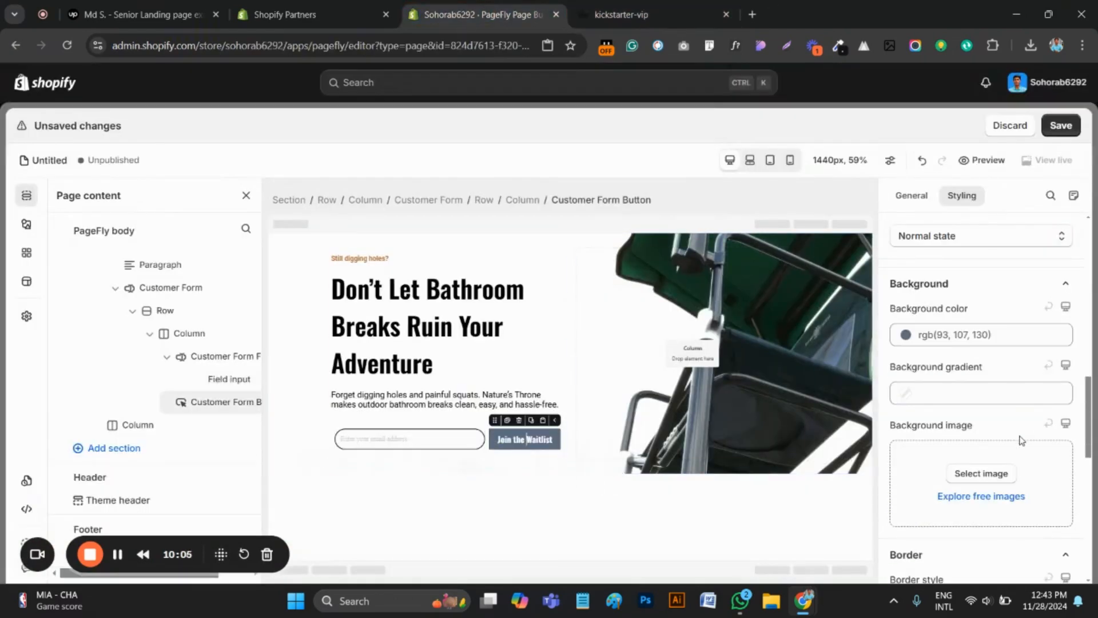
click(960, 498)
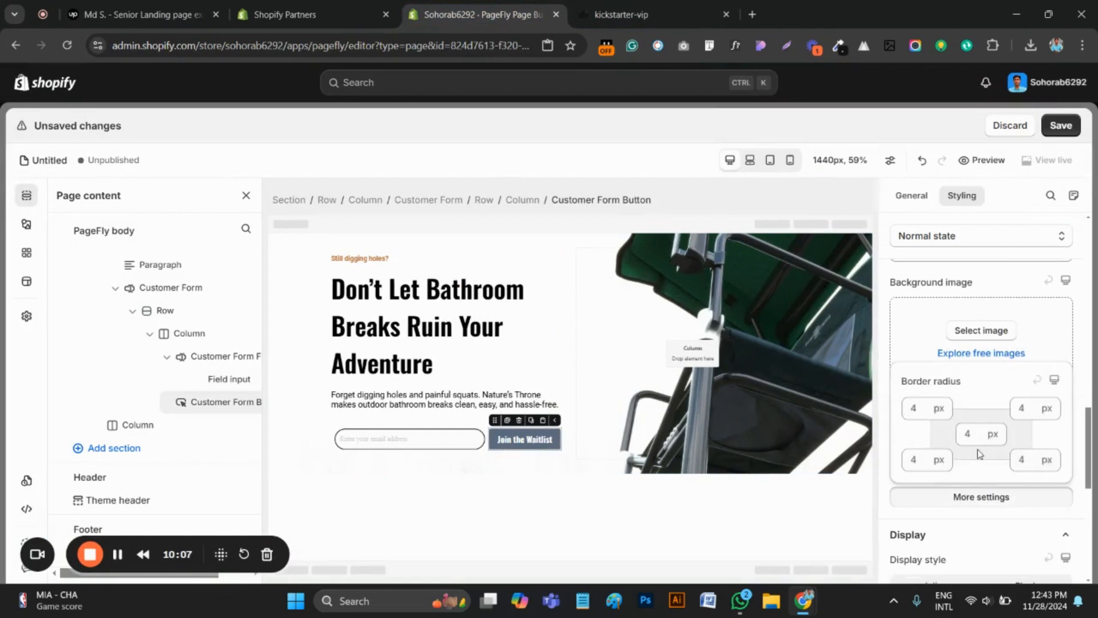
click(966, 434)
text(50)
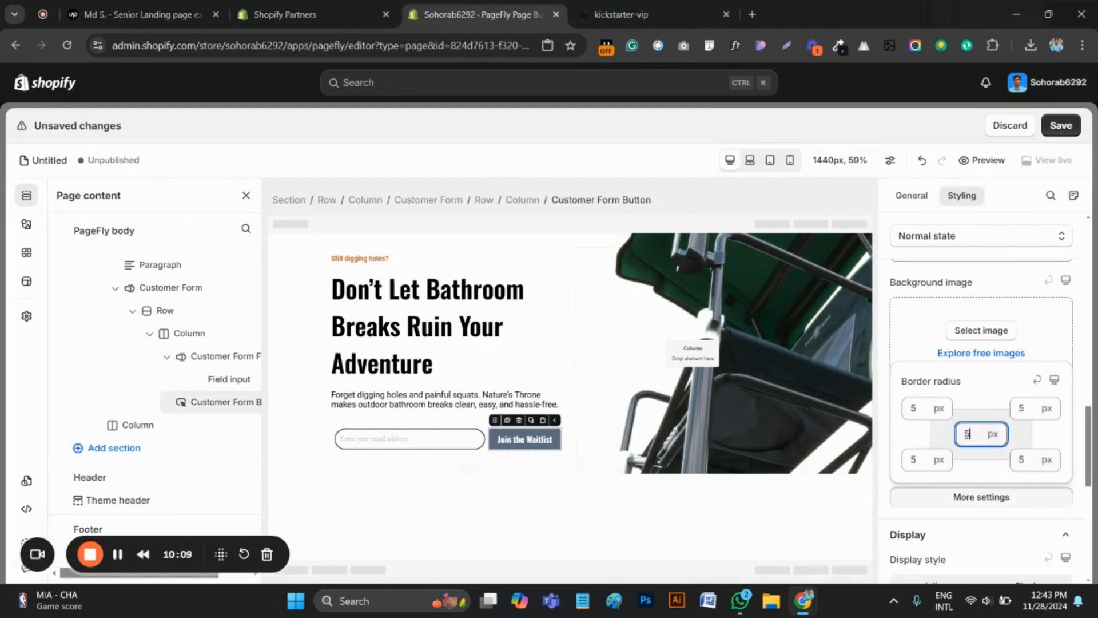
Inspect the Join the Waitlist button on the kickstarter-vip page with the browser's developer tools
click(588, 6)
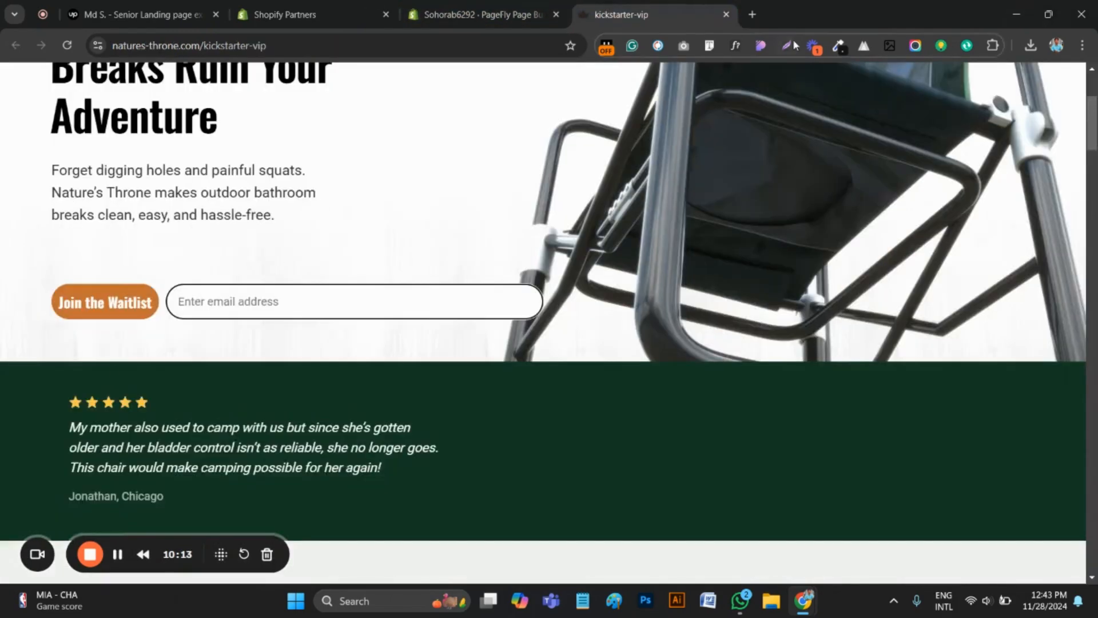
right_click(120, 309)
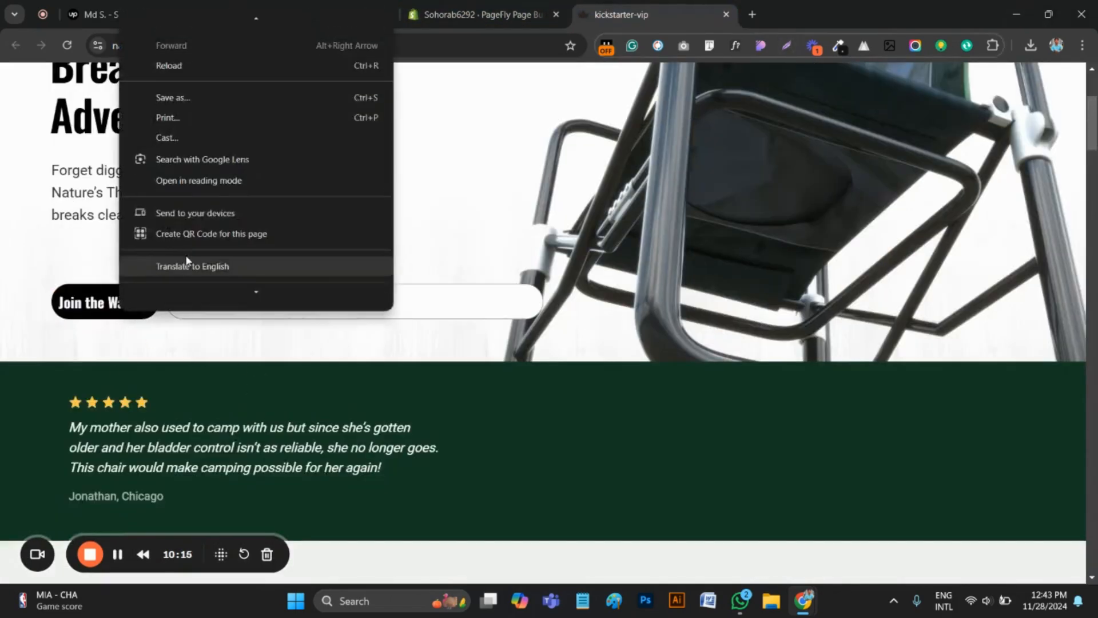
scroll(187, 260, down, 2)
click(178, 294)
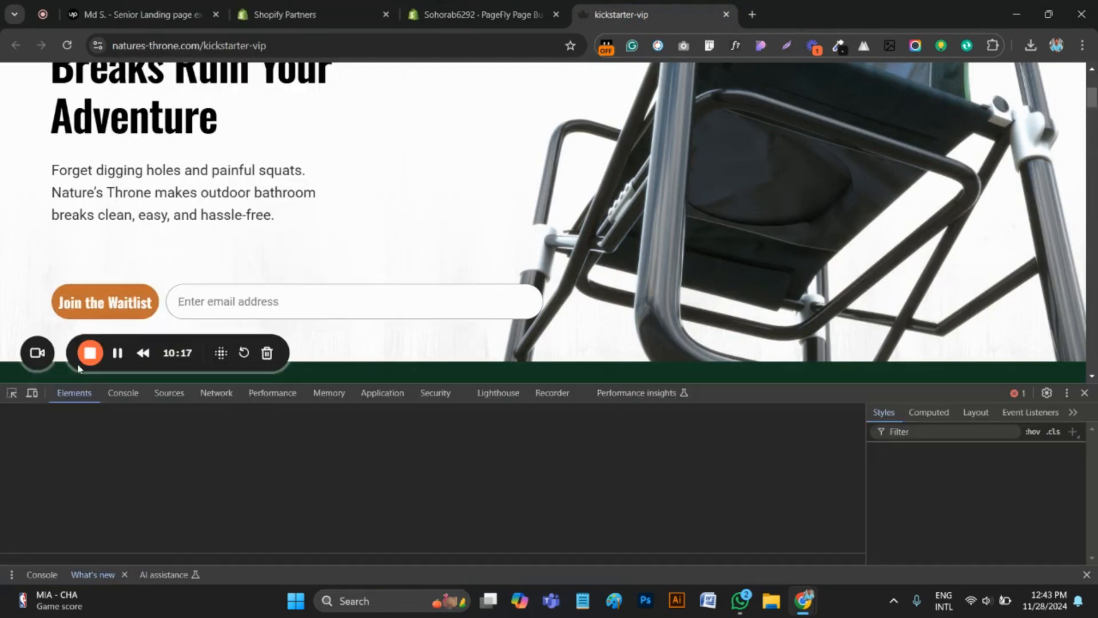
click(12, 393)
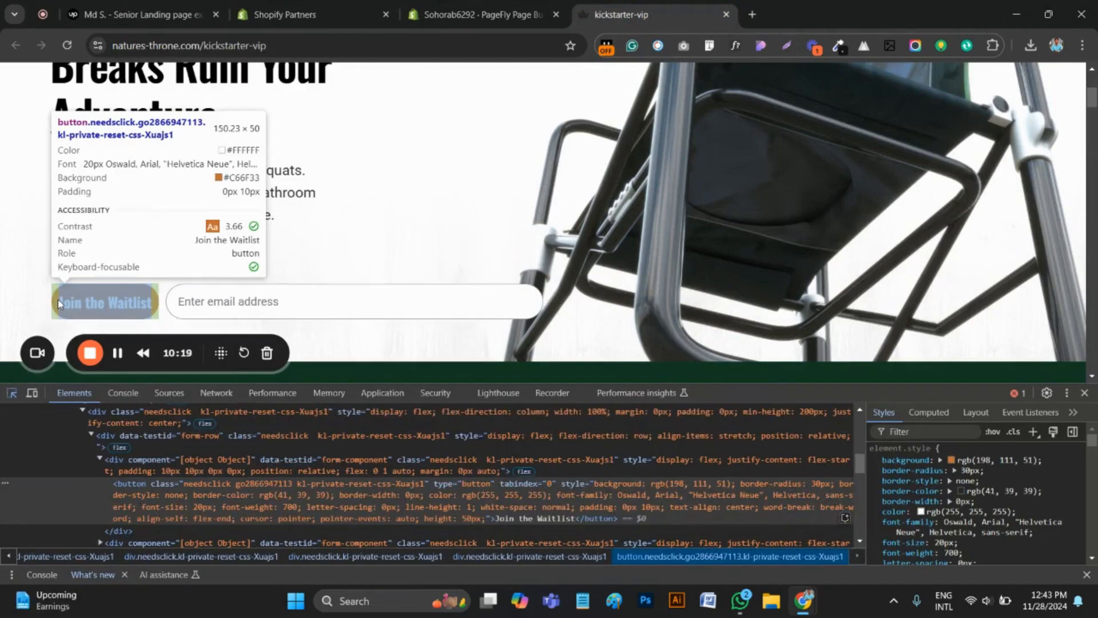
click(59, 304)
Copy the inspected button's background colour, rgb(198, 111, 51), from its styles and close the developer tools
click(951, 460)
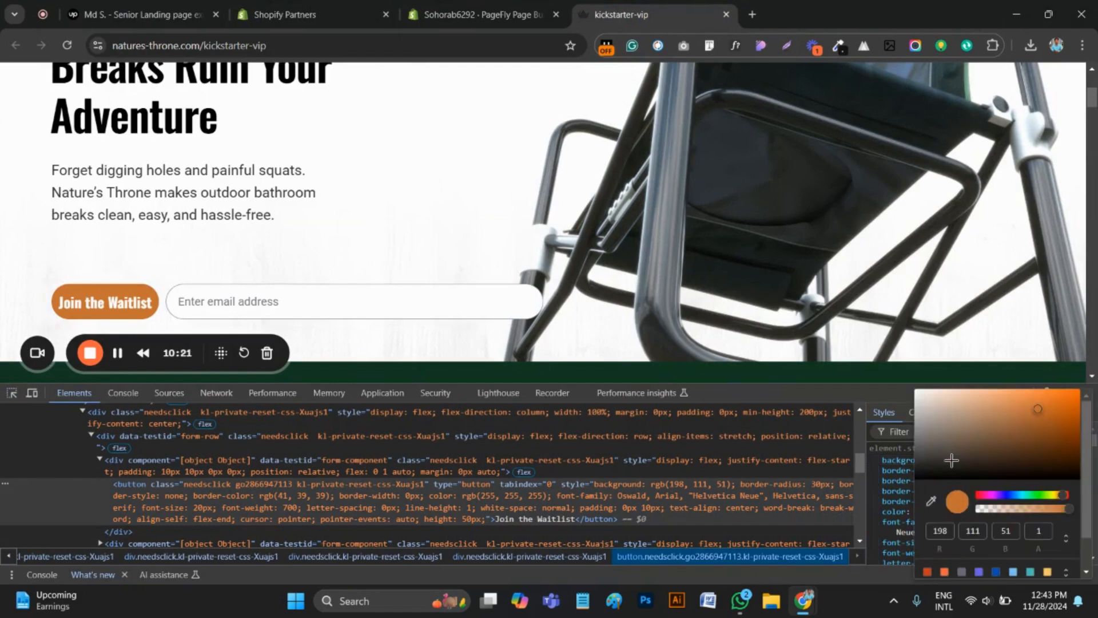
scroll(993, 548, down, 2)
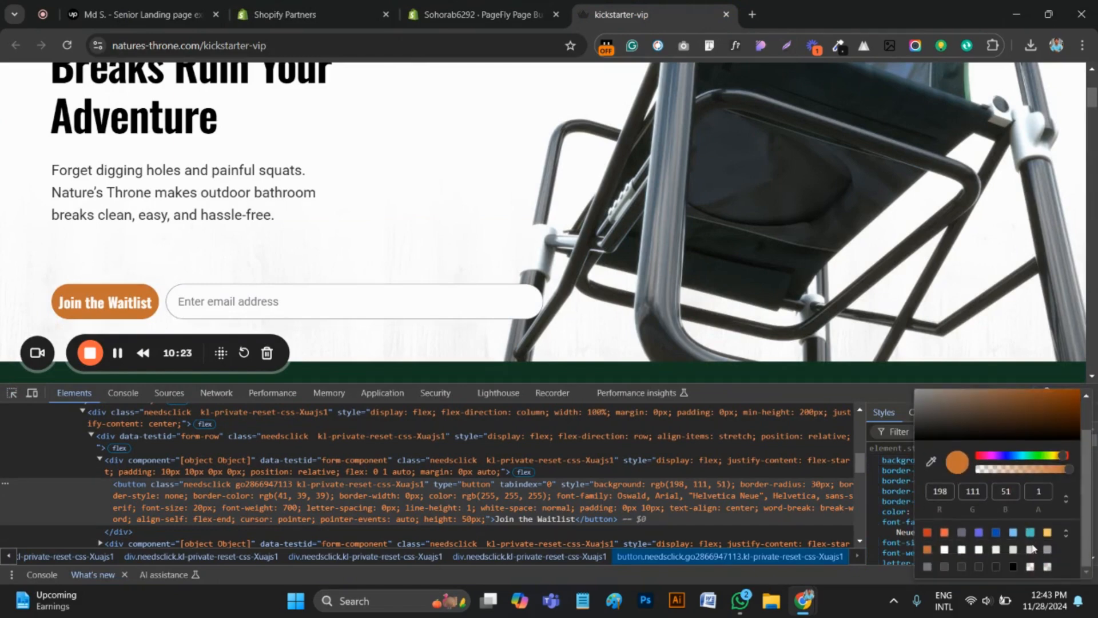
mouse_move(955, 466)
scroll(641, 274, up, 3)
scroll(1090, 372, down, 5)
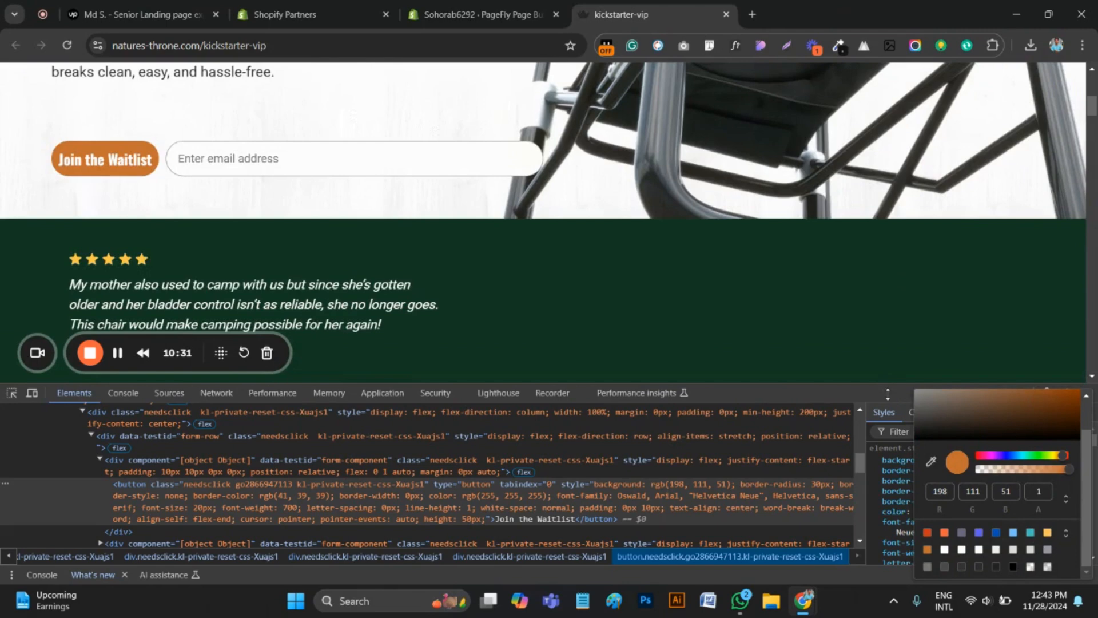
drag(826, 393, 826, 405)
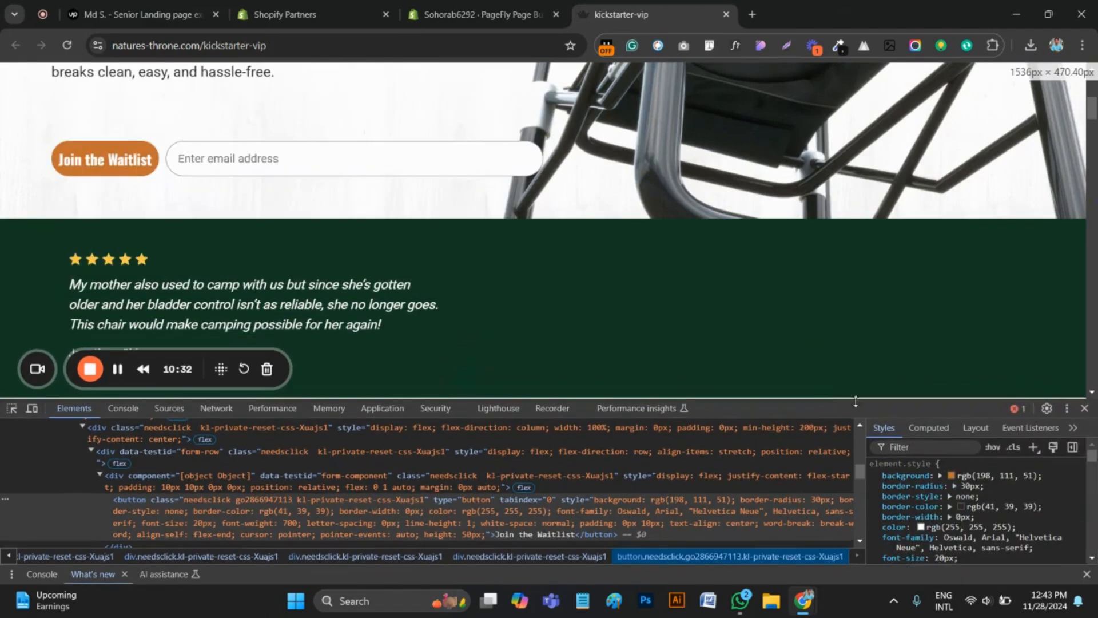
click(1088, 406)
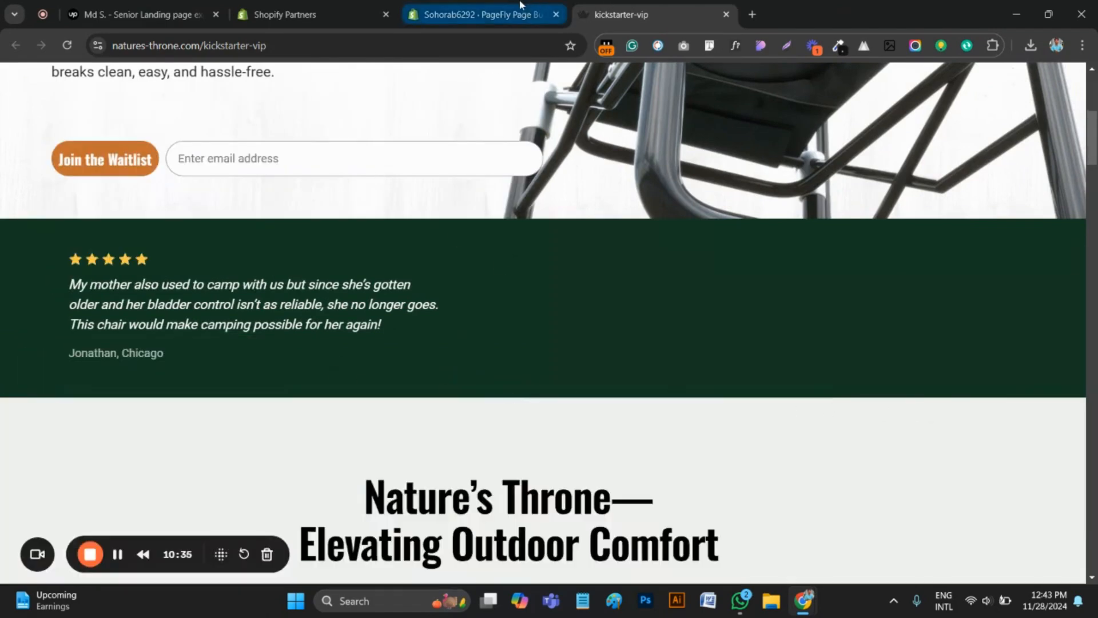
Set the Join the Waitlist button's normal-state background color to rgb(198, 111, 51) in PageFly
click(480, 14)
click(514, 440)
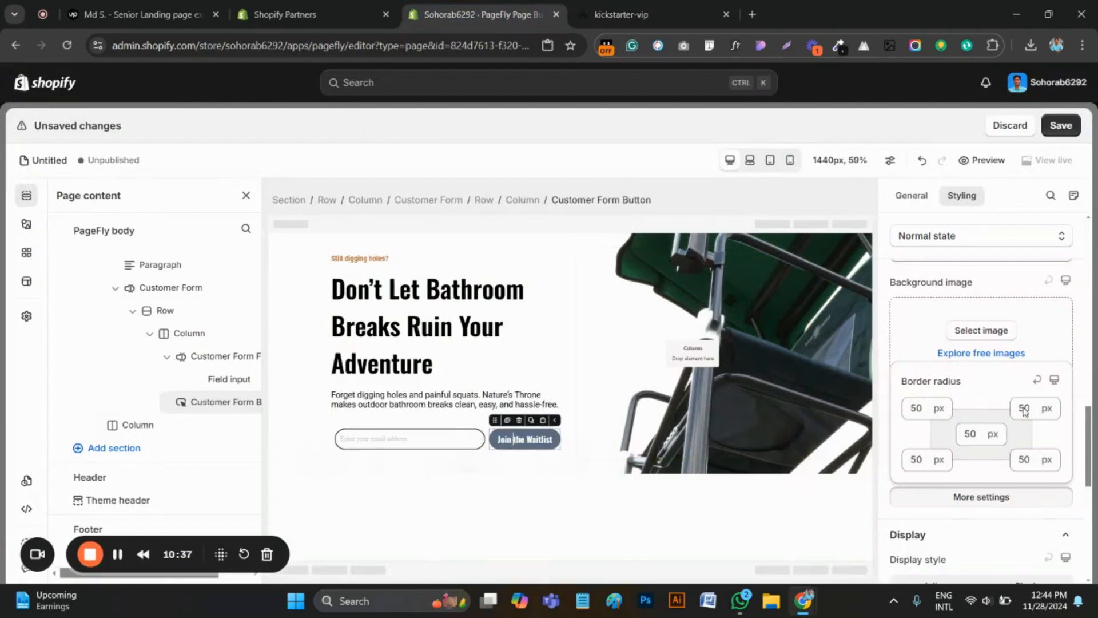
click(912, 195)
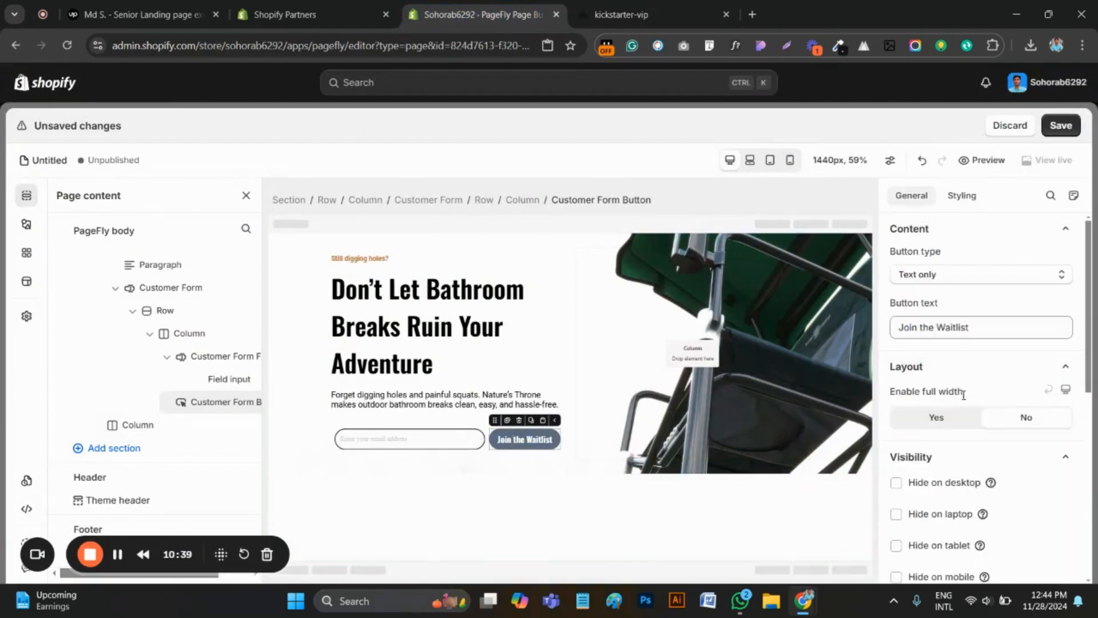
scroll(961, 223, down, 3)
click(960, 197)
scroll(963, 372, down, 2)
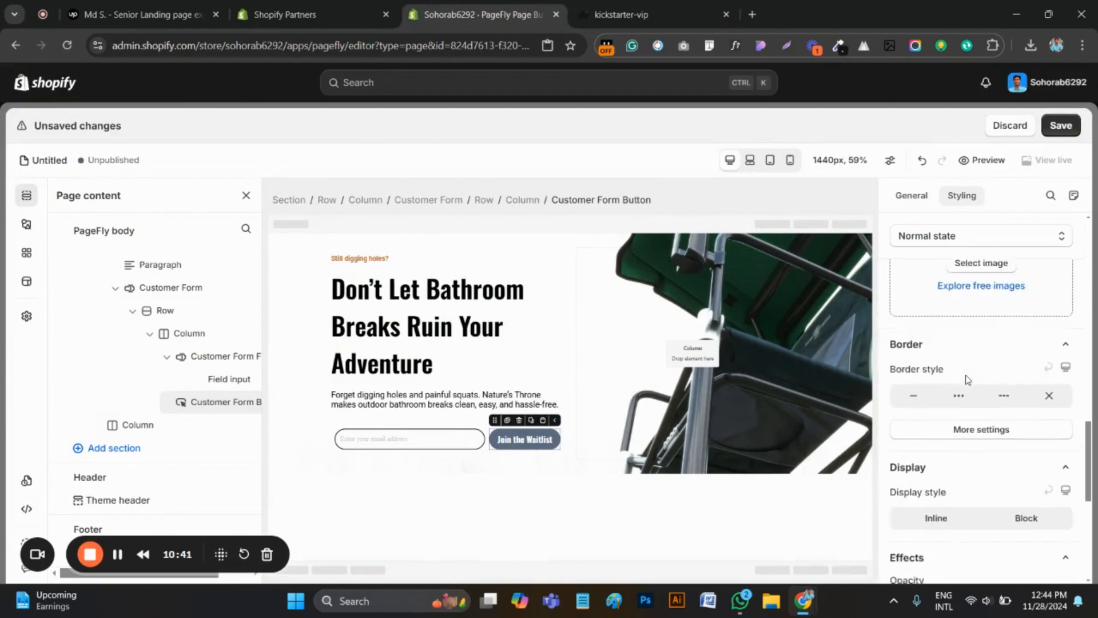
scroll(969, 412, up, 6)
scroll(975, 442, down, 3)
click(967, 405)
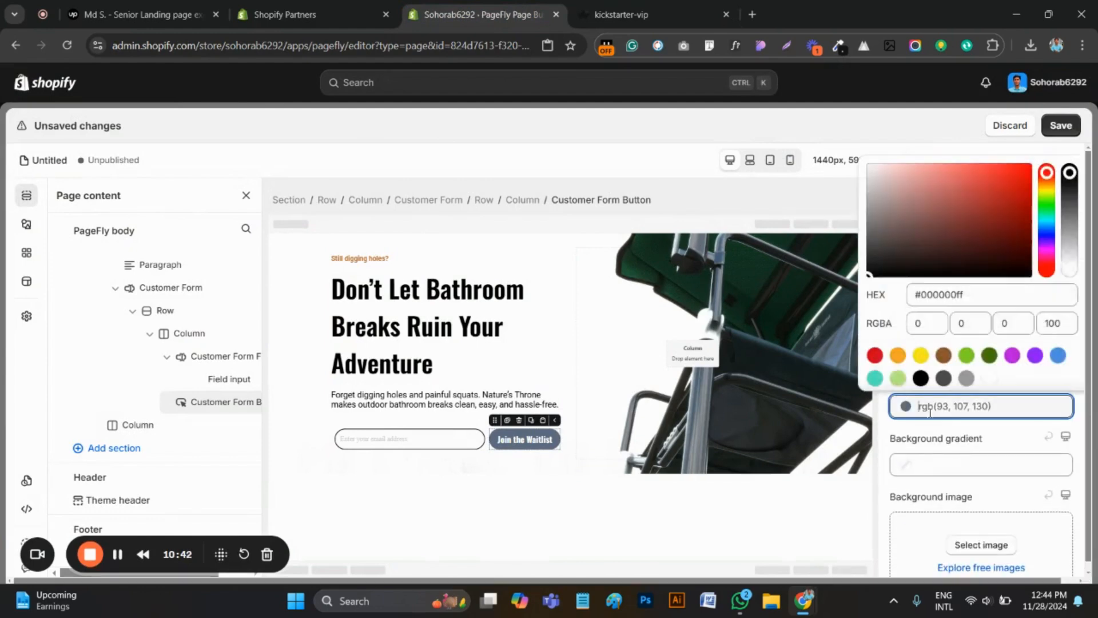
click(931, 301)
key(ctrl+a)
key(ctrl+v)
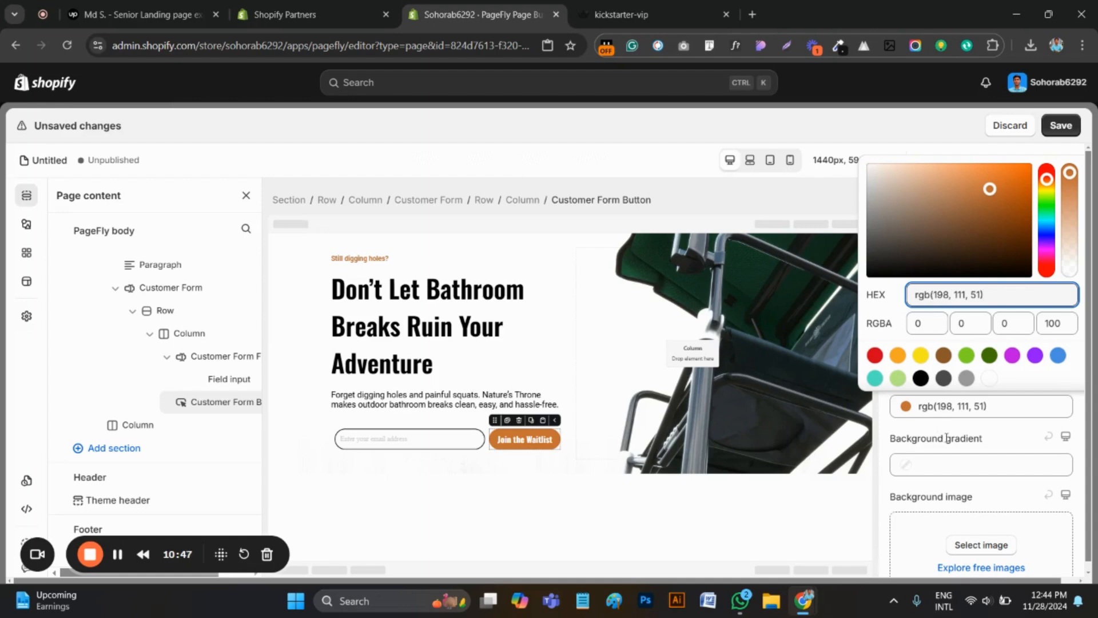
click(890, 401)
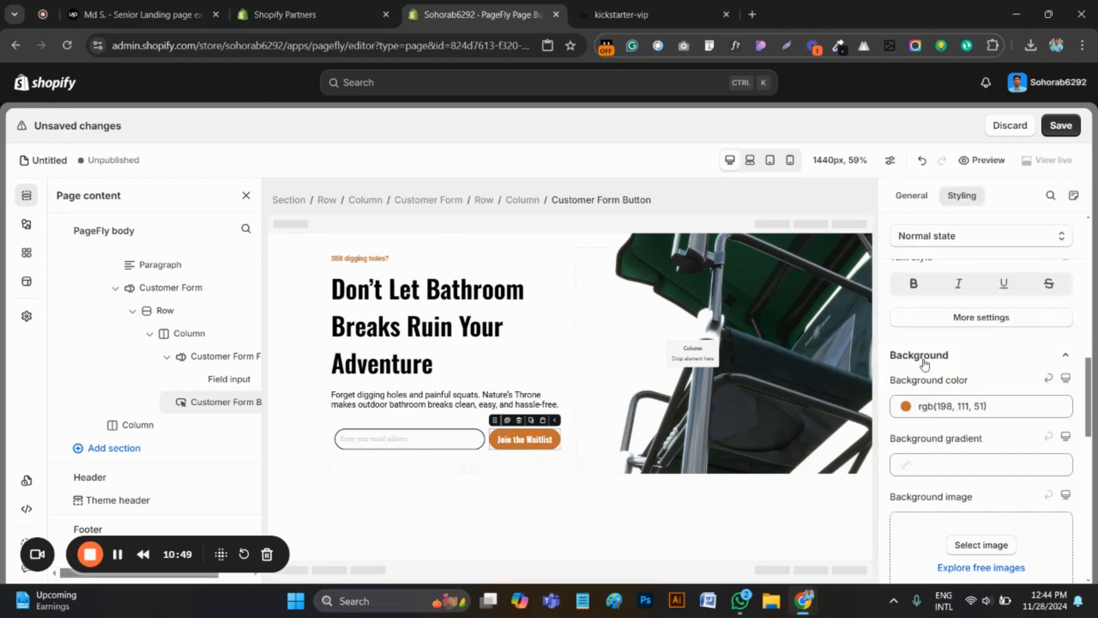
Set the Join the Waitlist button's background color to black, rgb(0, 0, 0), for the mouse over state
scroll(963, 298, up, 3)
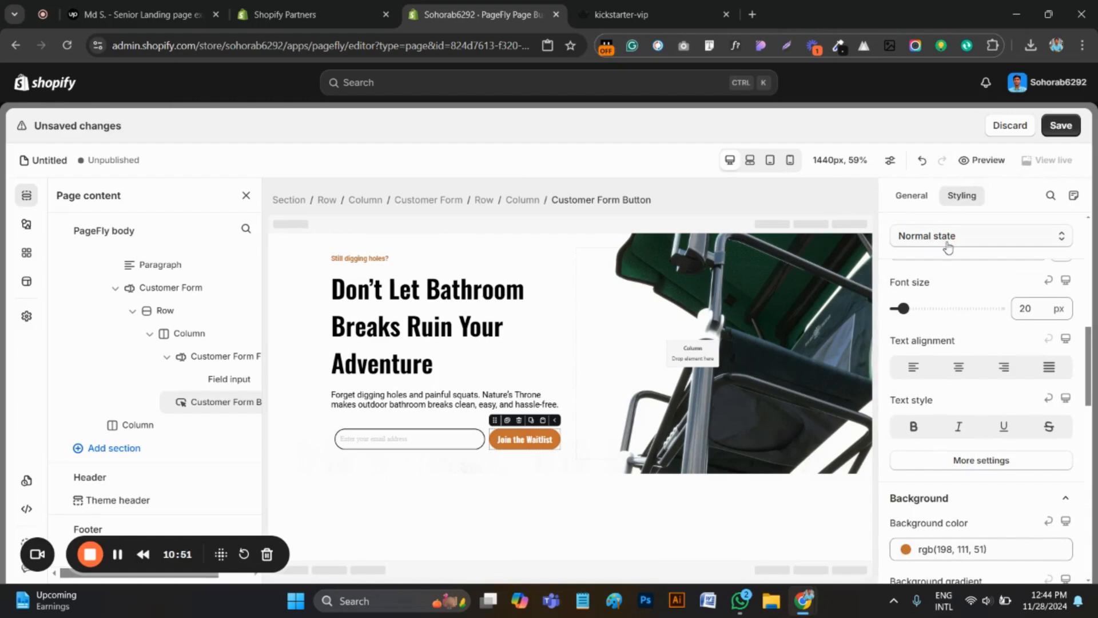
click(979, 243)
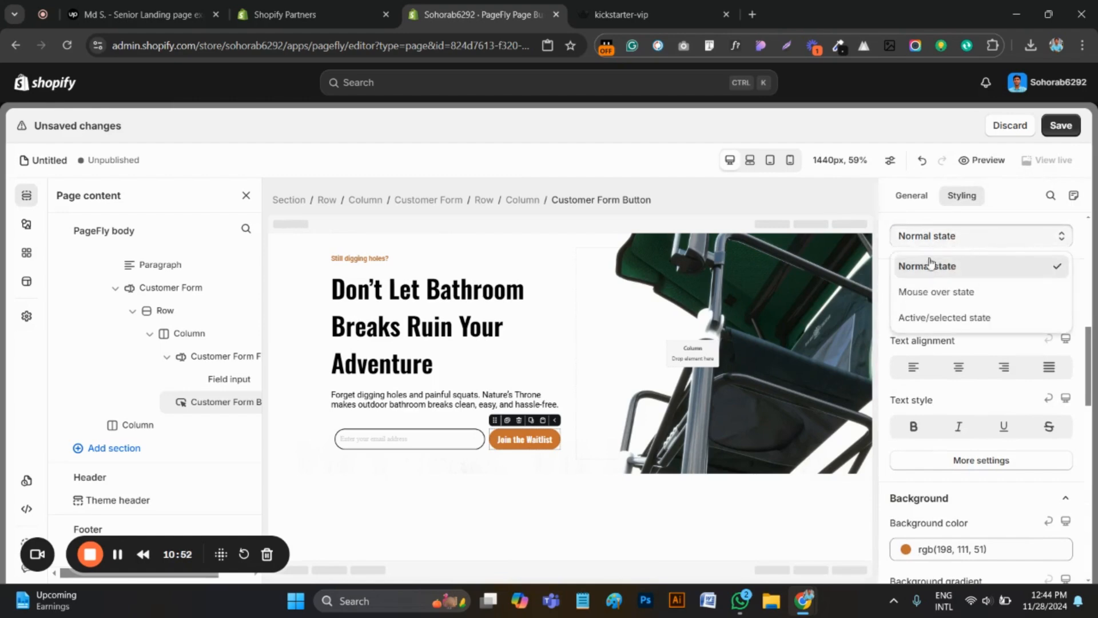
click(926, 293)
scroll(971, 556, down, 1)
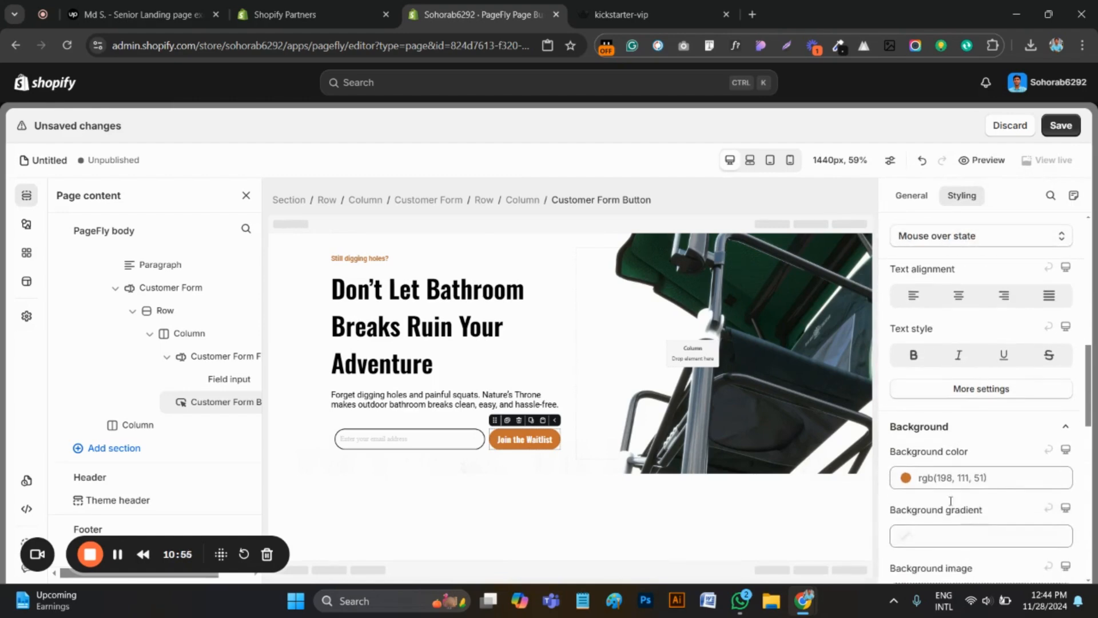
click(941, 479)
click(923, 448)
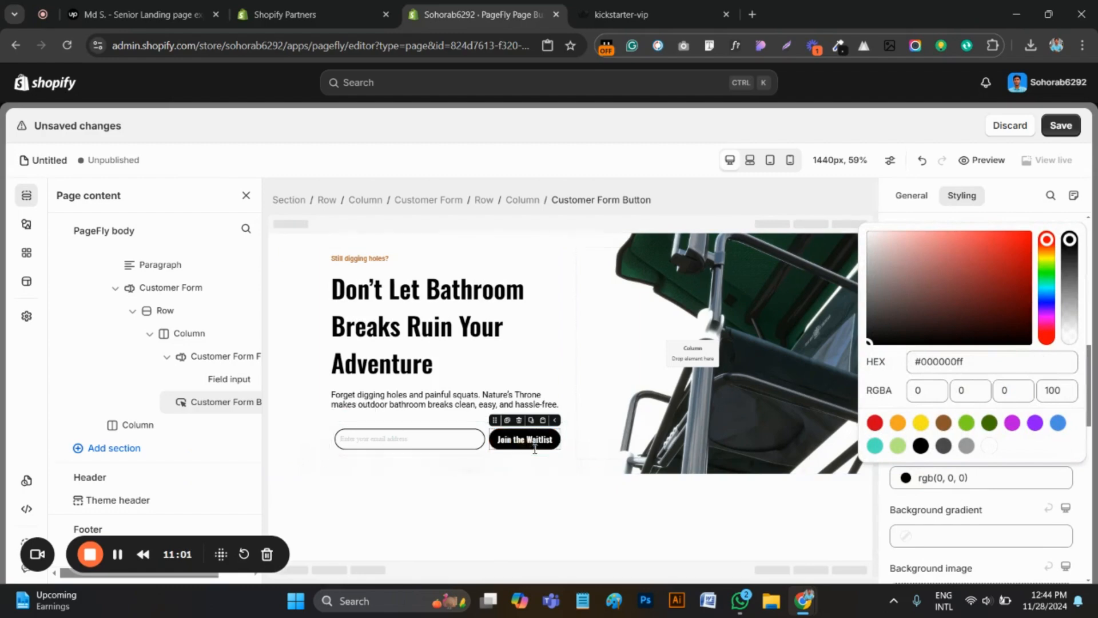
Set the email field input's font family to Roboto and save the page with the title Untitled
click(373, 442)
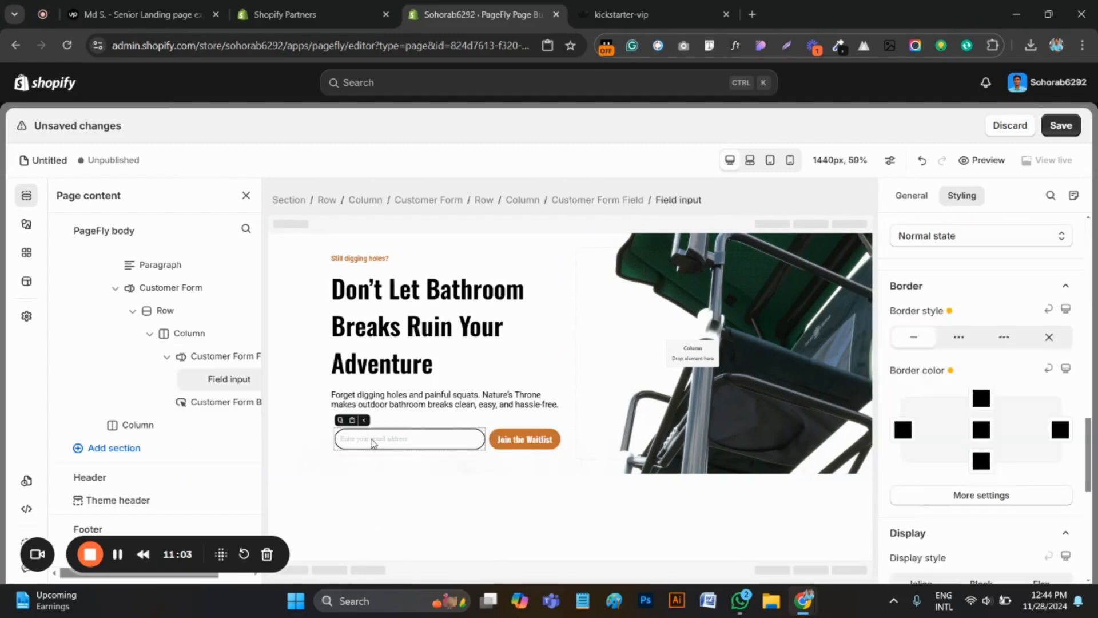
scroll(995, 426, down, 10)
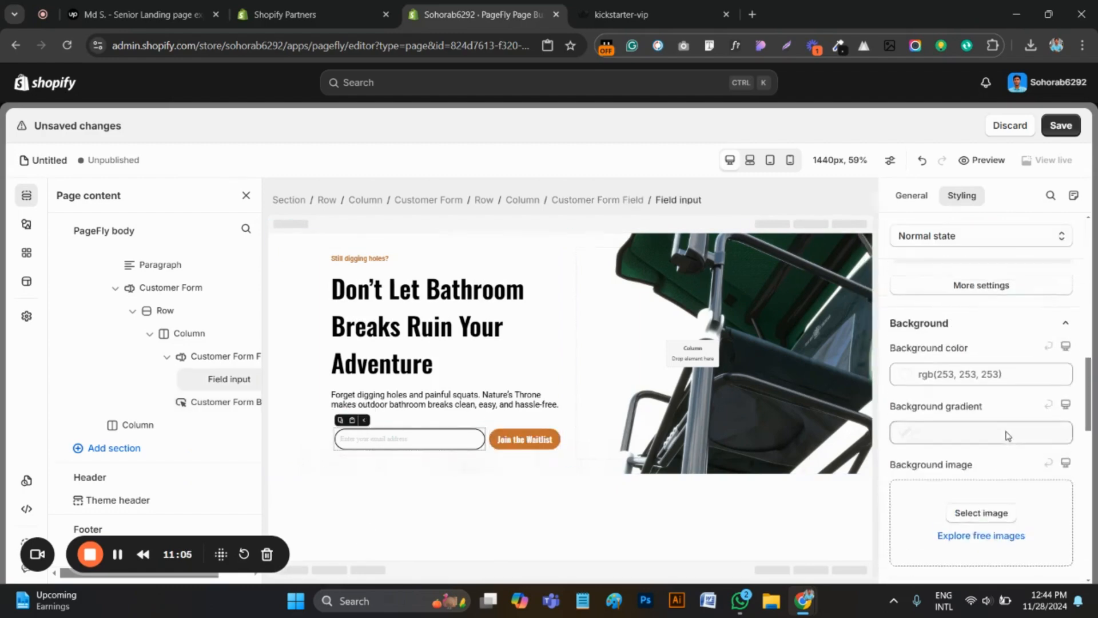
scroll(1007, 437, up, 2)
scroll(1007, 437, down, 2)
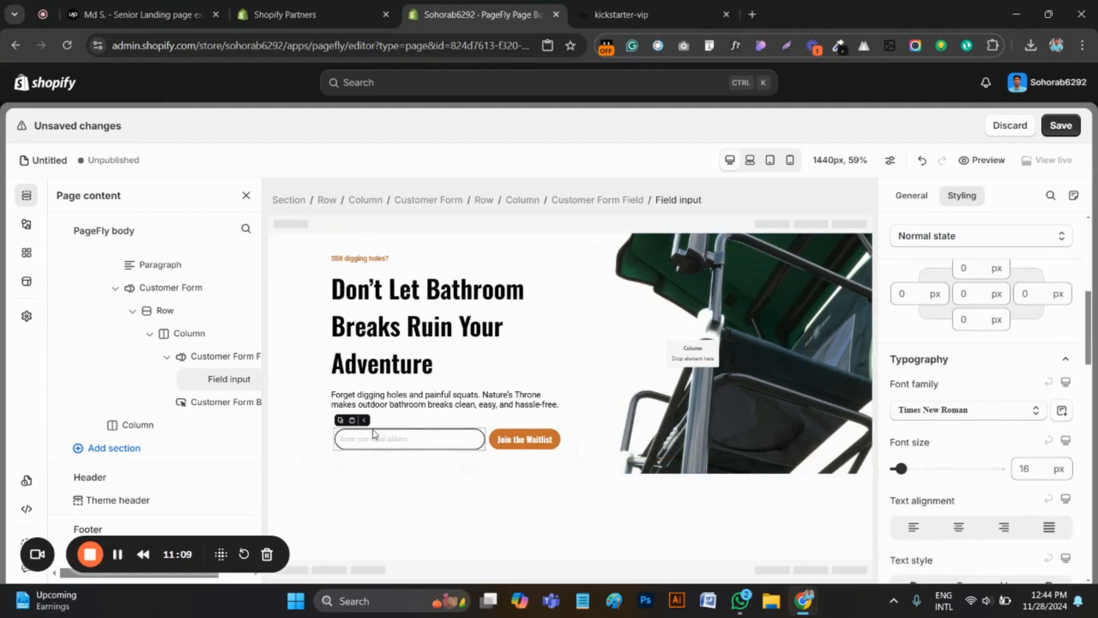
click(960, 413)
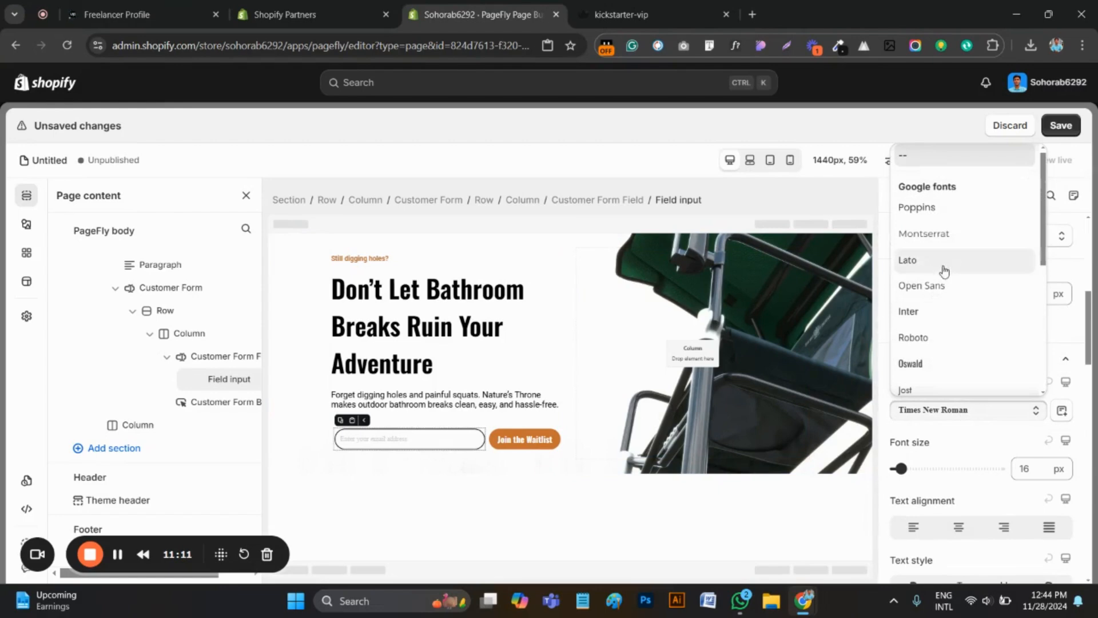
click(918, 339)
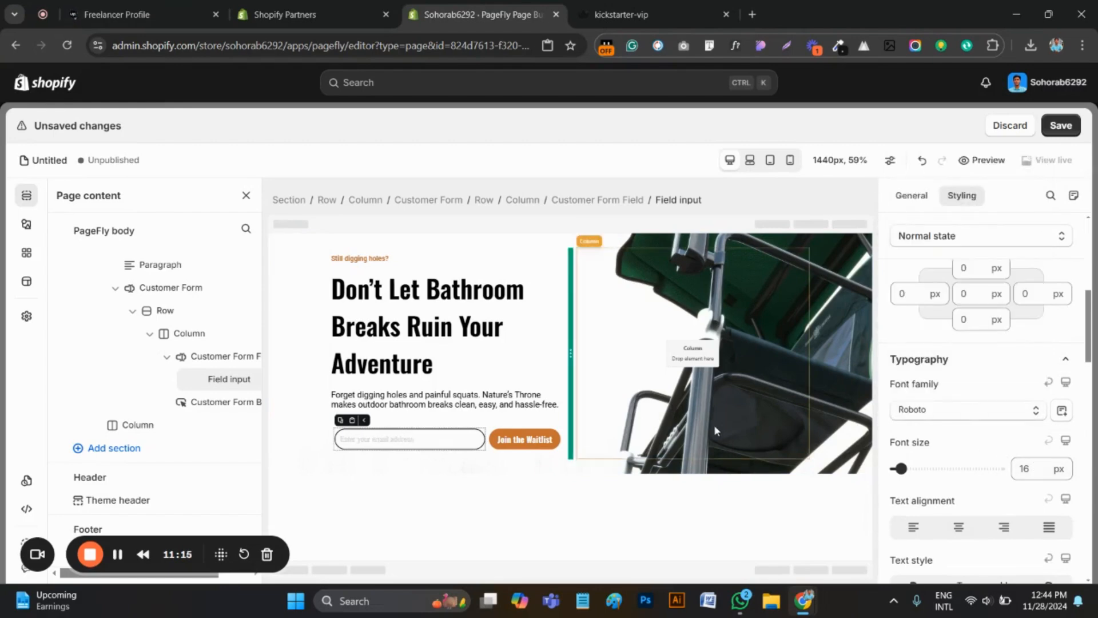
click(1060, 125)
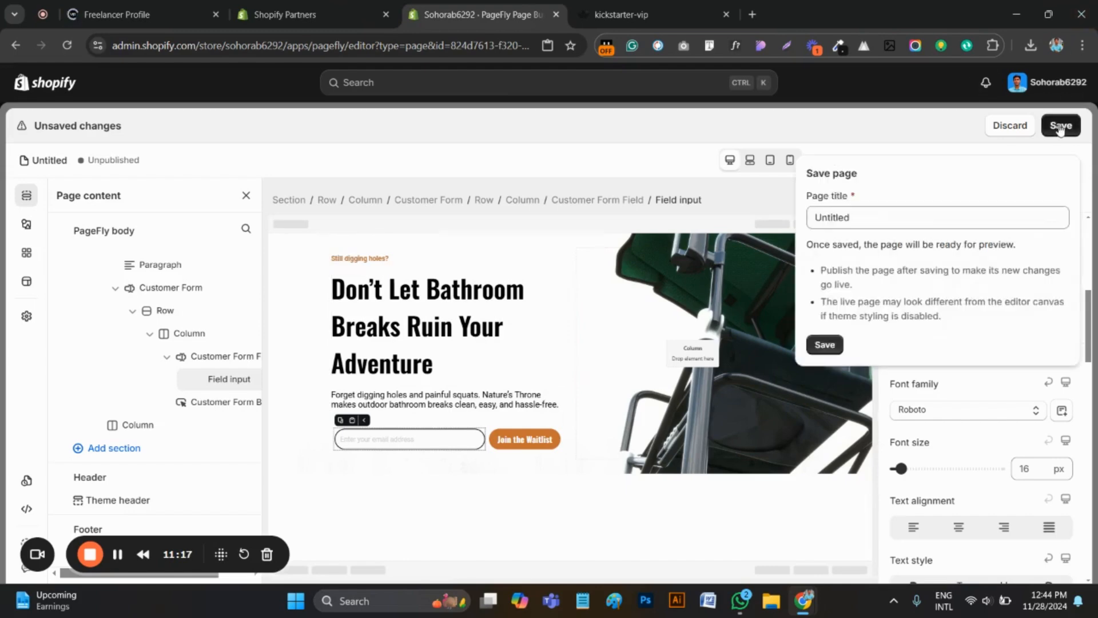
click(825, 344)
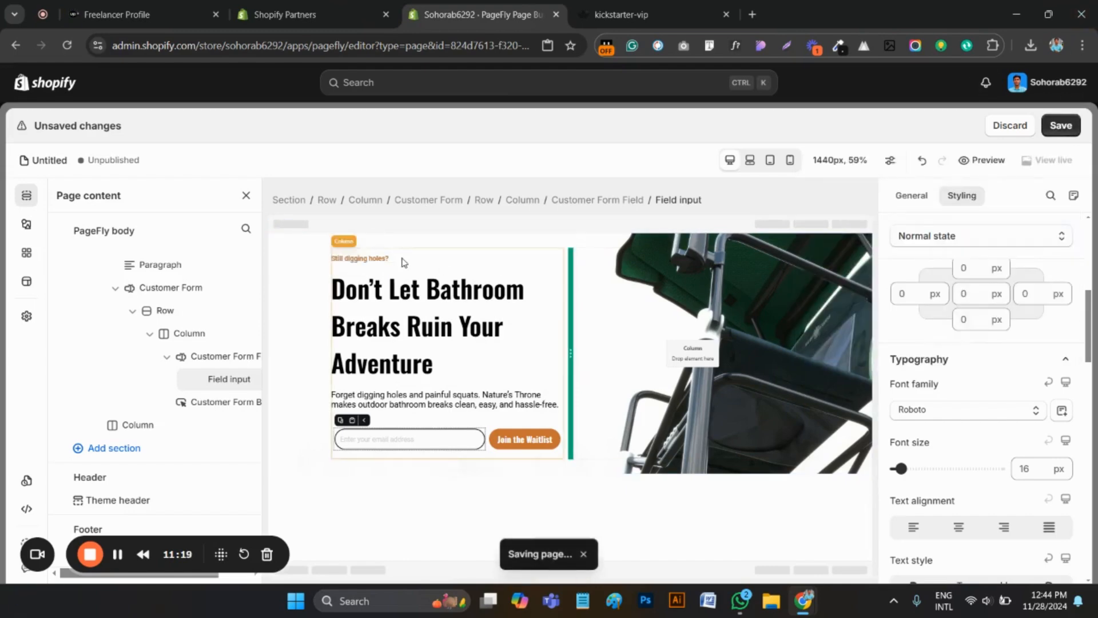
Compare the hero section's spacing and waitlist form on the kickstarter-vip page with the PageFly version
click(622, 14)
scroll(477, 263, up, 5)
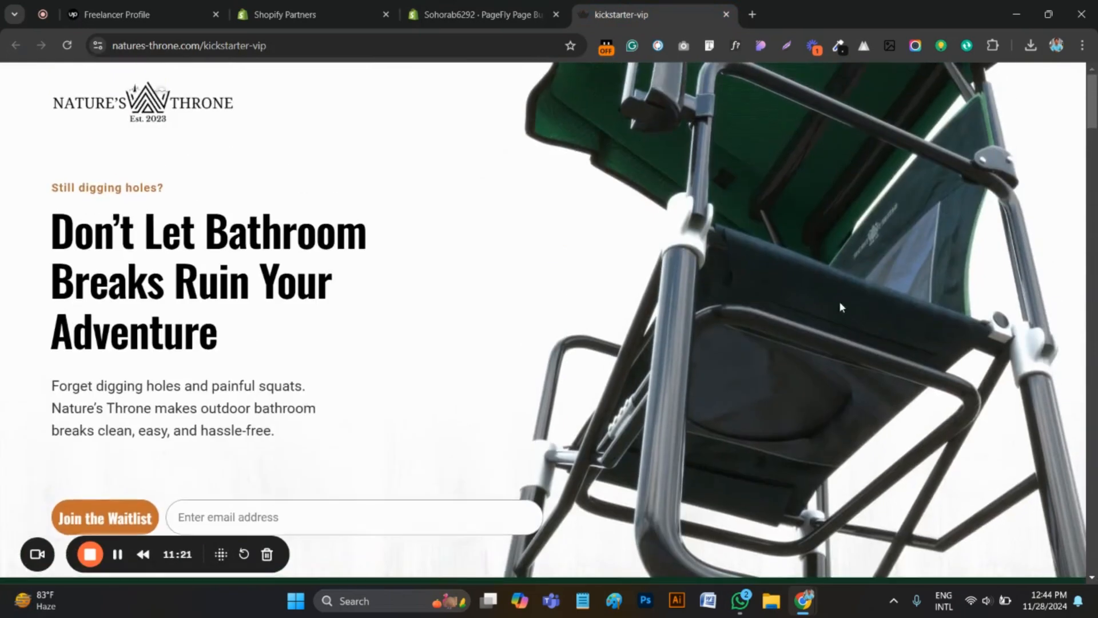
scroll(508, 279, down, 2)
scroll(503, 299, up, 3)
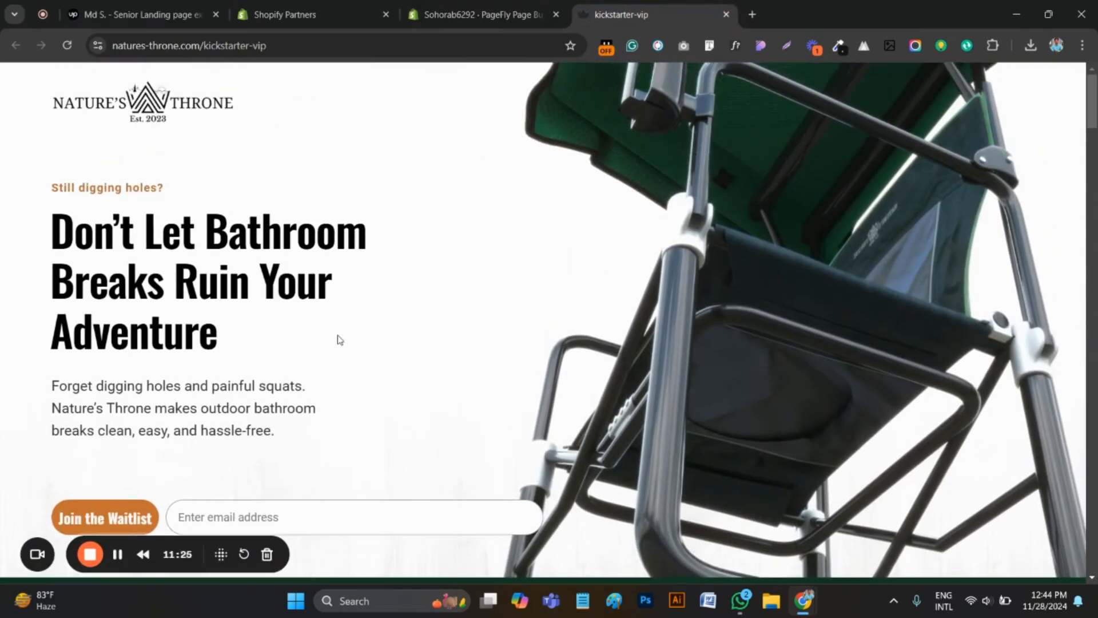
scroll(292, 402, down, 2)
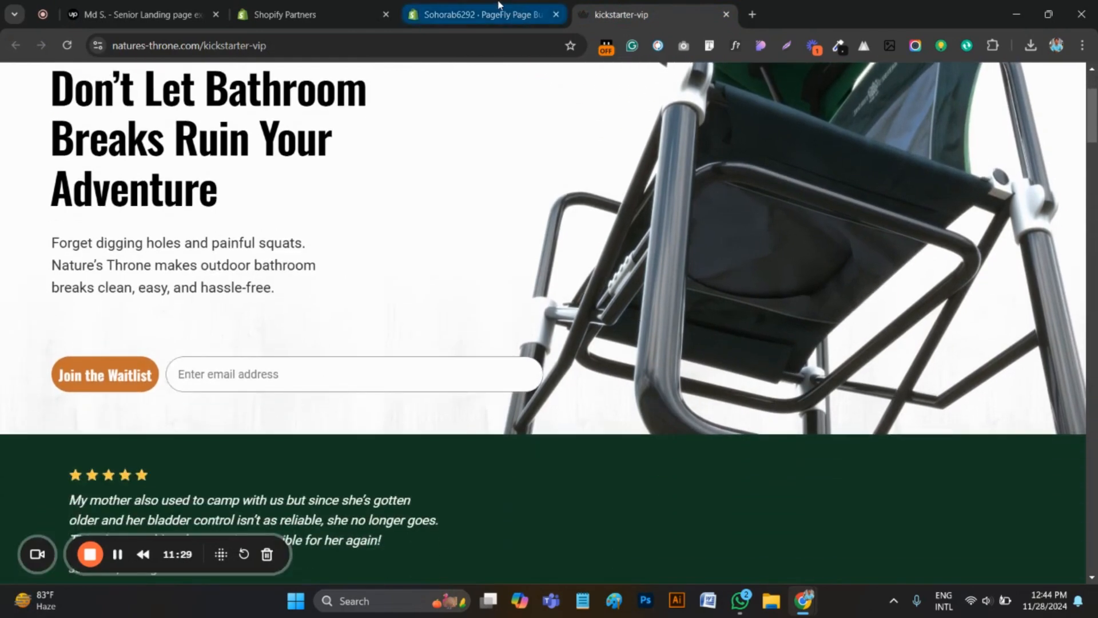
click(480, 14)
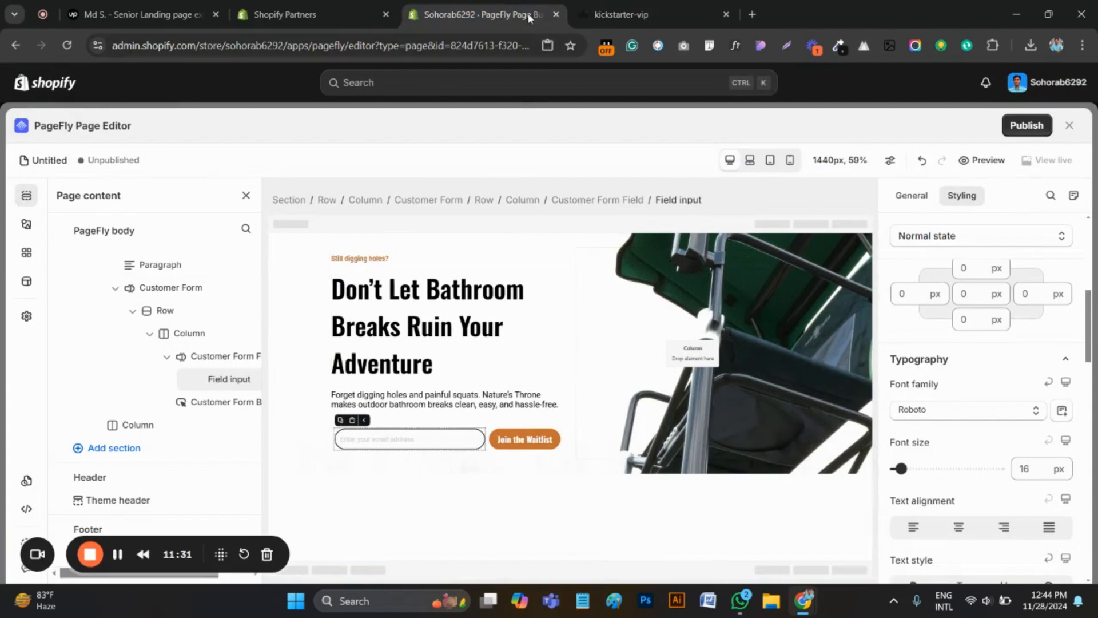
click(621, 14)
scroll(285, 287, up, 3)
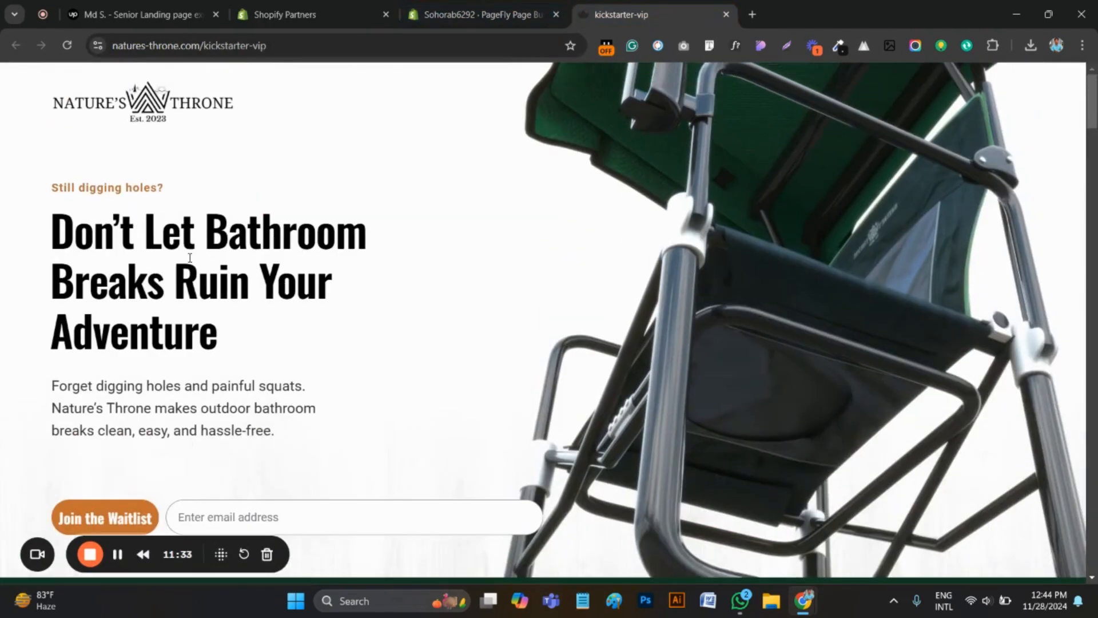
scroll(154, 337, down, 2)
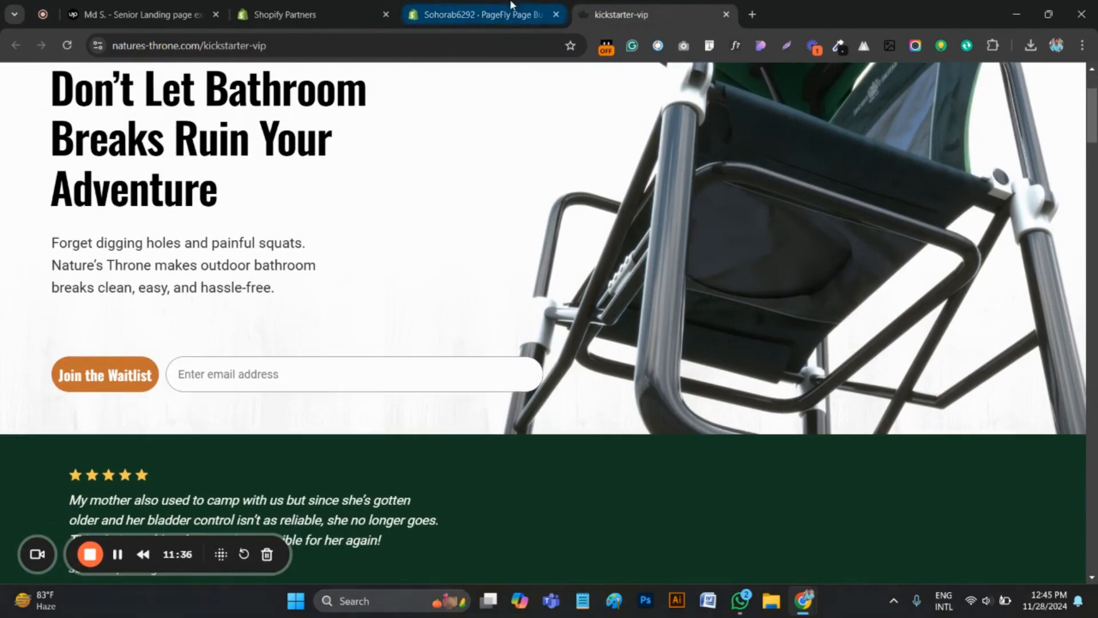
Return to the PageFly editor and set the hero Customer Form's top margin to 50 px
click(511, 6)
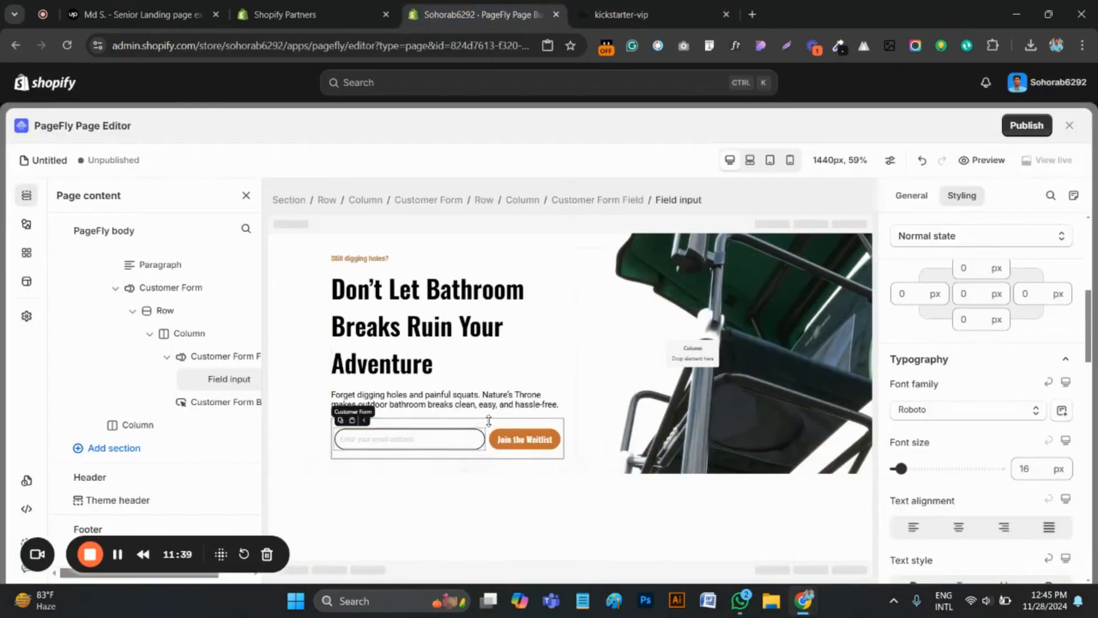
click(489, 425)
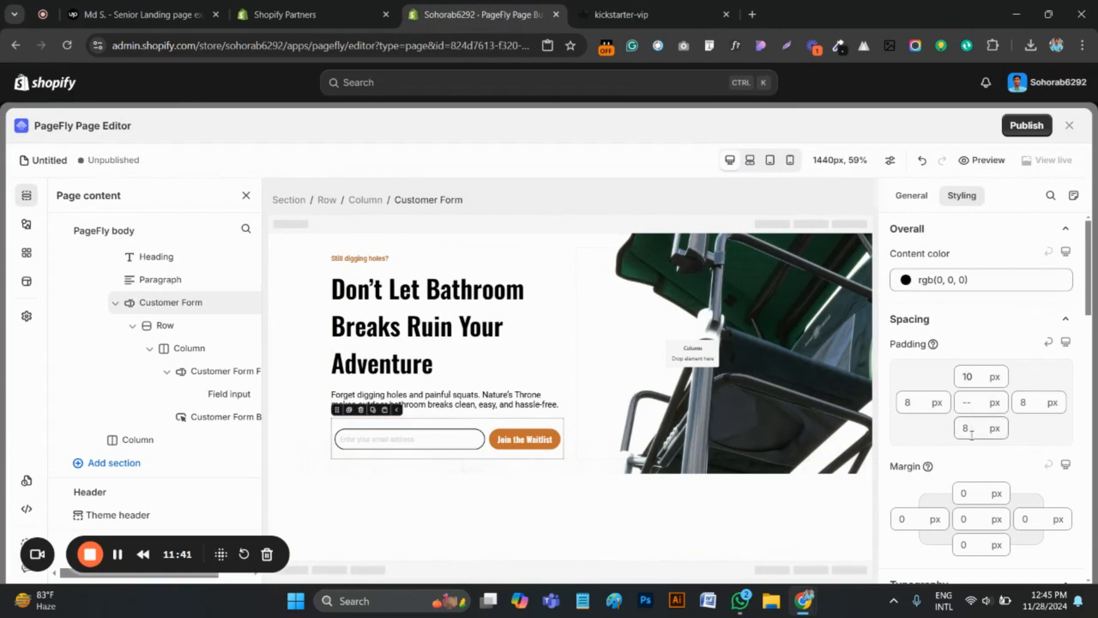
click(963, 494)
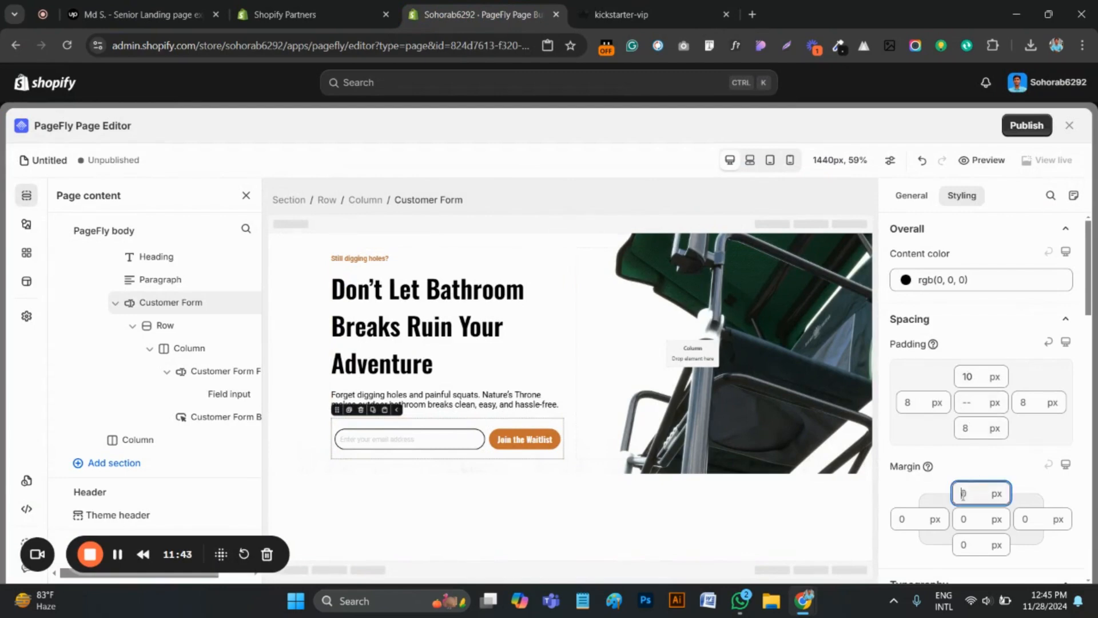
text(50)
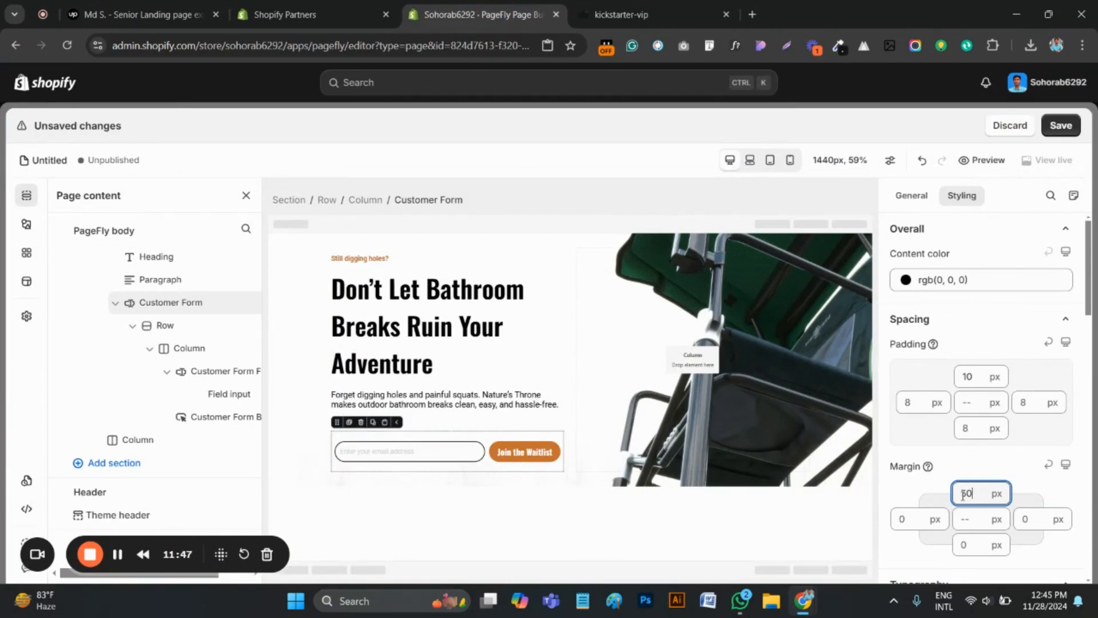
Set the hero section's top and bottom padding to 100 px each
click(312, 273)
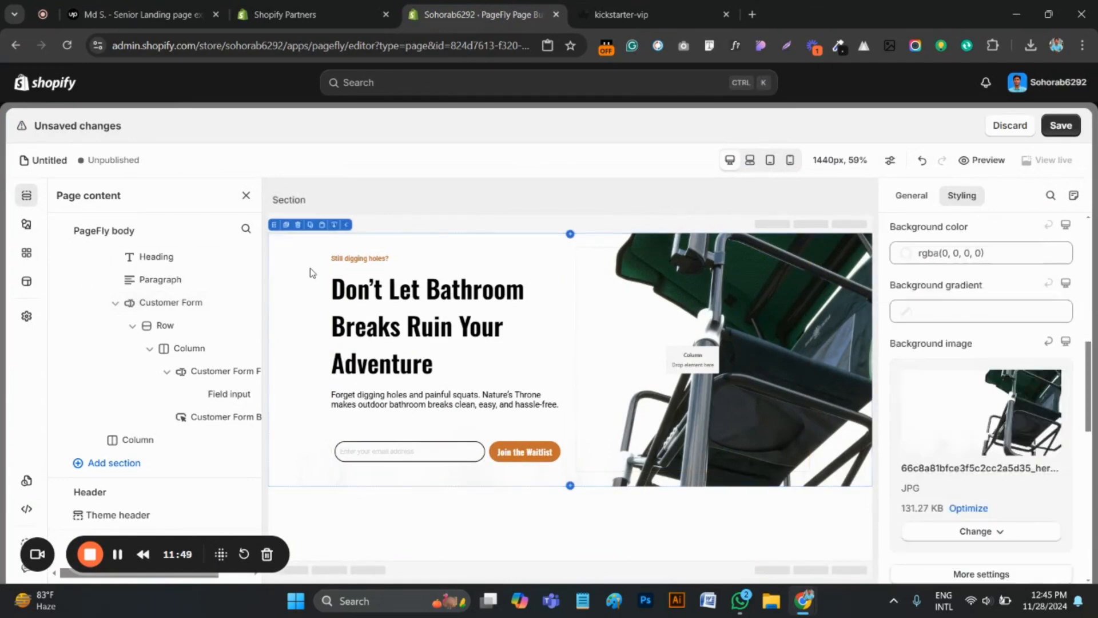
click(915, 197)
click(962, 195)
scroll(978, 366, up, 5)
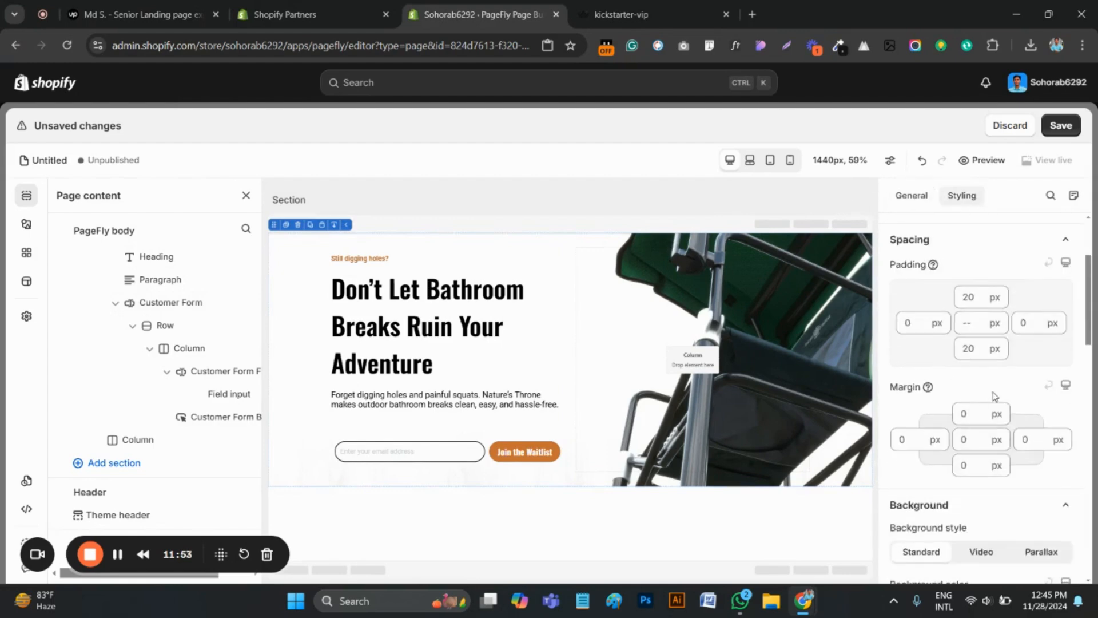
click(967, 369)
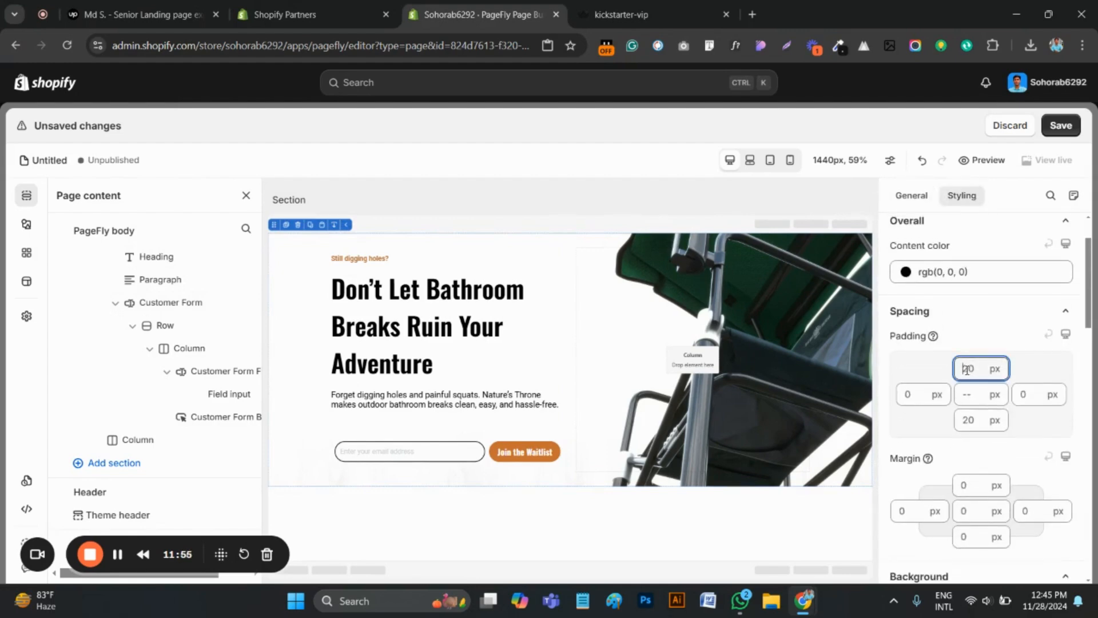
key(ctrl+a)
text(100)
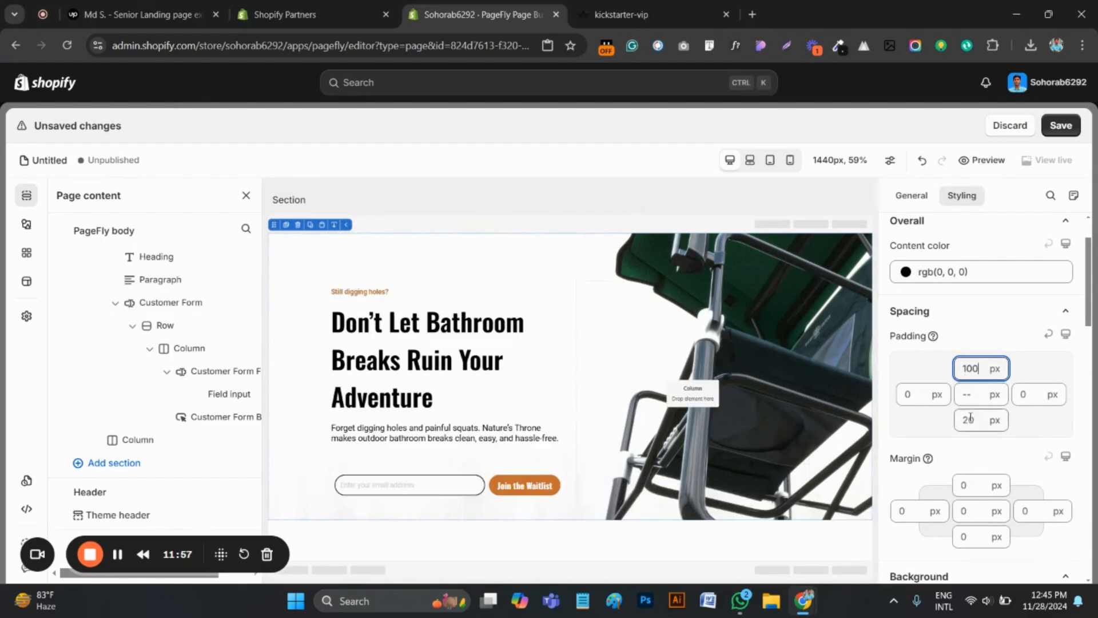
click(970, 419)
key(ctrl+a)
text(100)
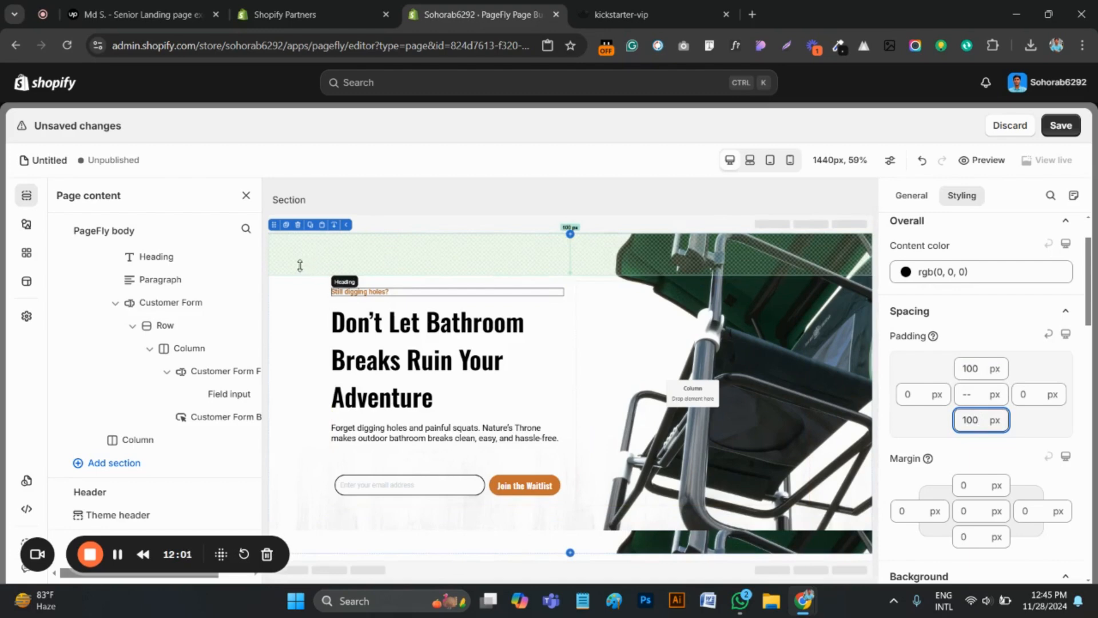
Center the hero section's background image, turn off its repeat and set its size to Cover
click(294, 291)
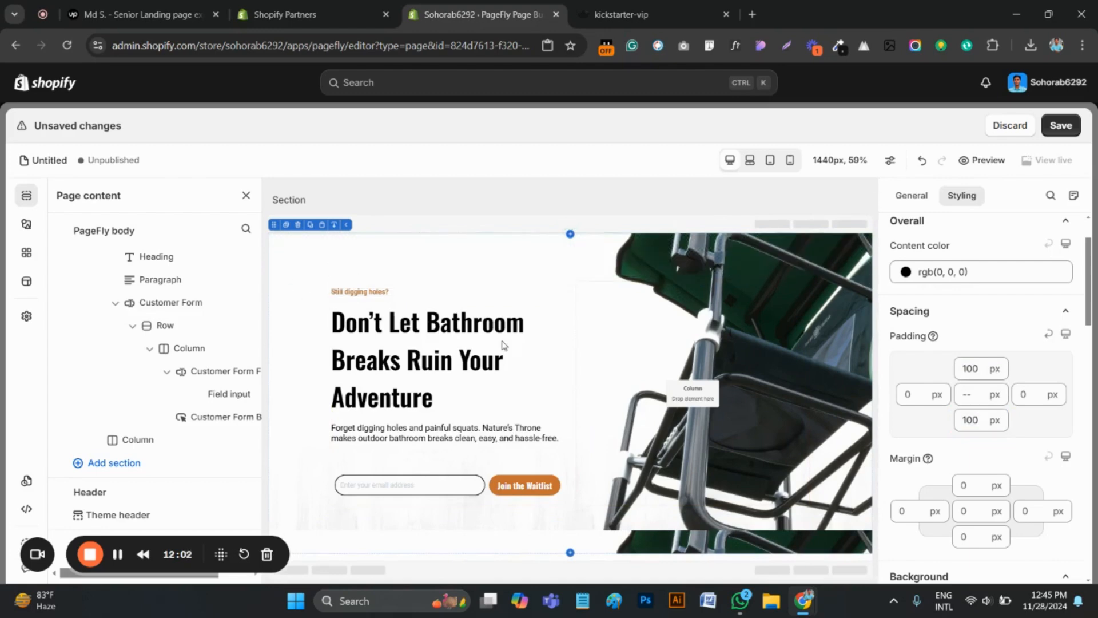
click(903, 197)
scroll(990, 385, down, 5)
scroll(1000, 408, up, 5)
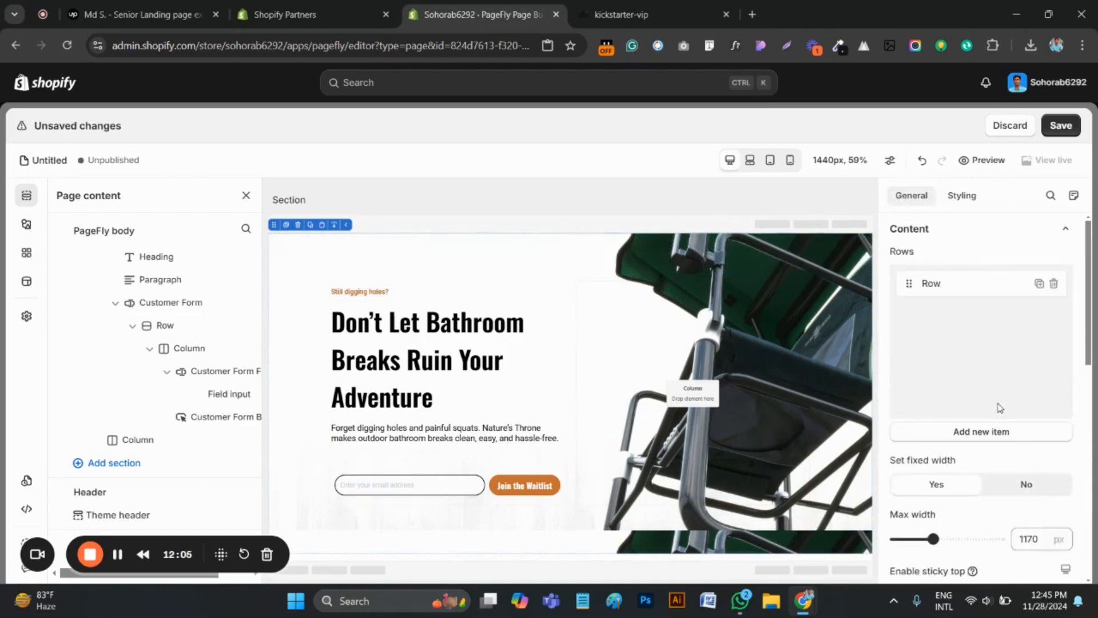
scroll(969, 346, down, 8)
click(962, 196)
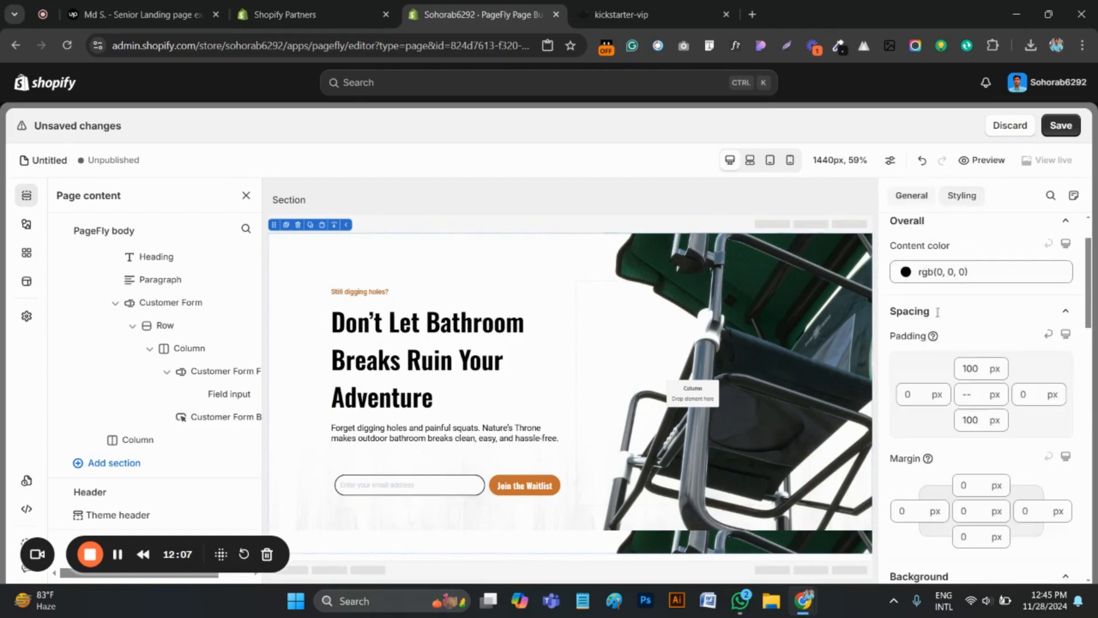
scroll(983, 365, up, 2)
scroll(984, 372, down, 8)
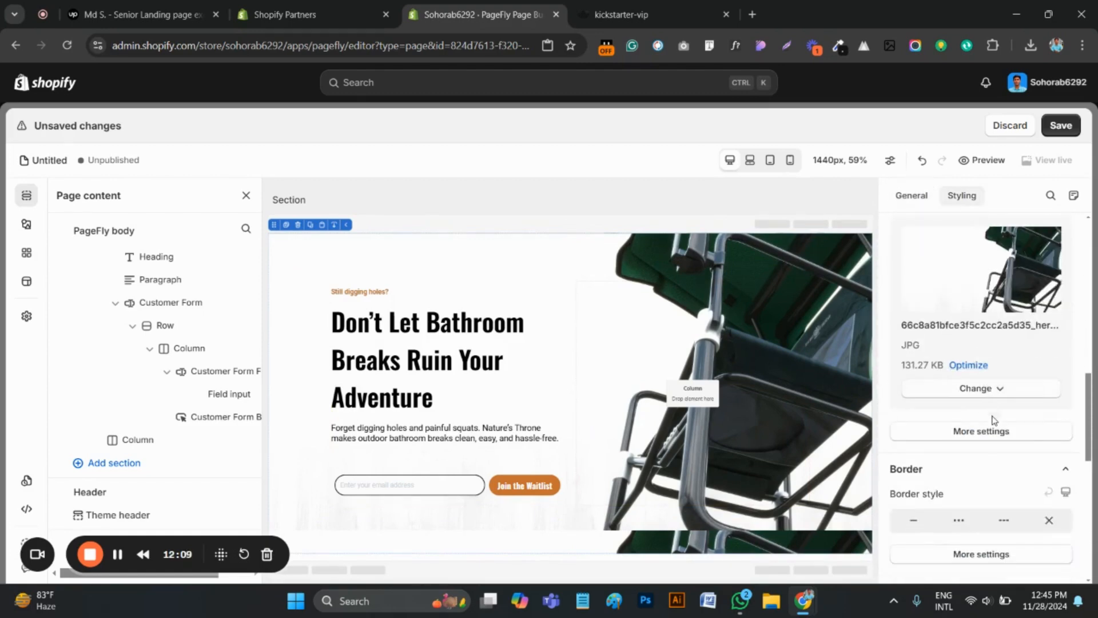
scroll(992, 418, up, 3)
scroll(984, 412, down, 2)
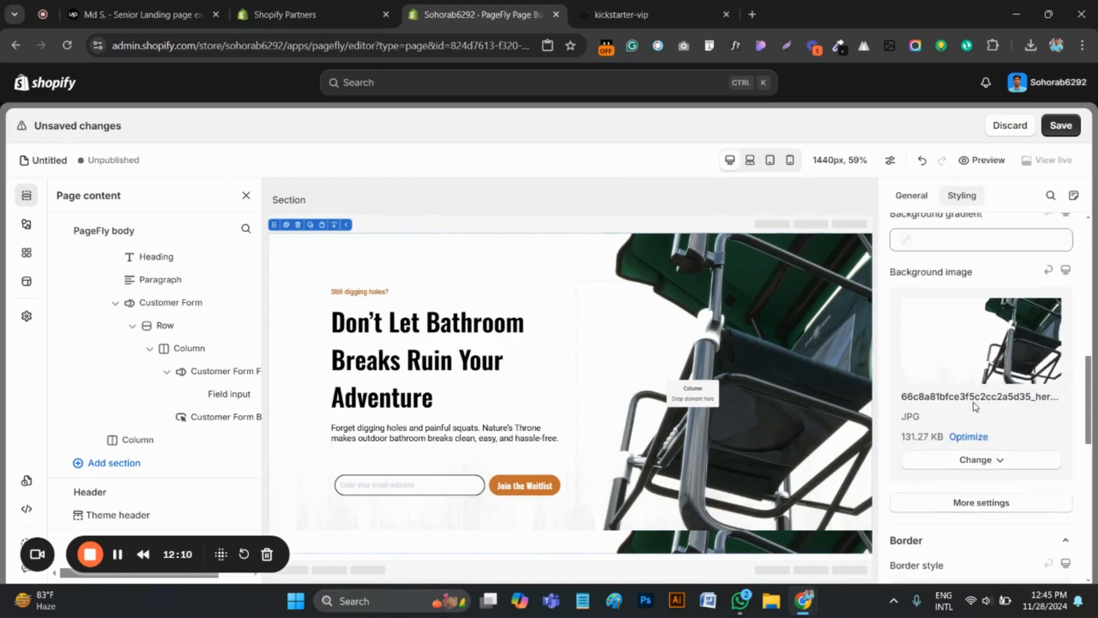
click(984, 502)
click(977, 216)
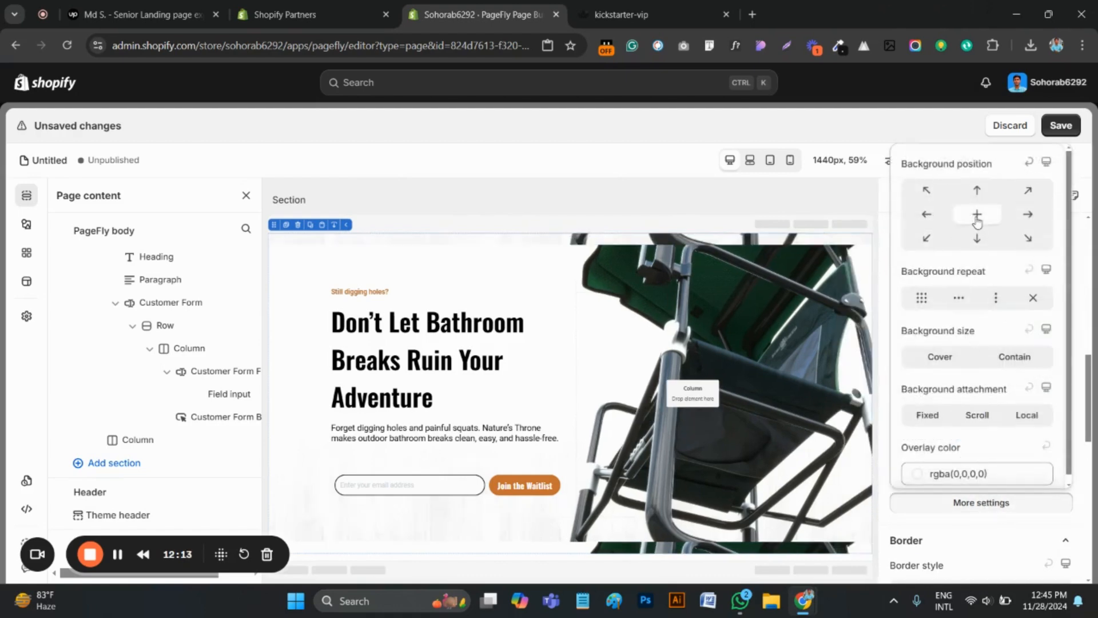
click(1033, 299)
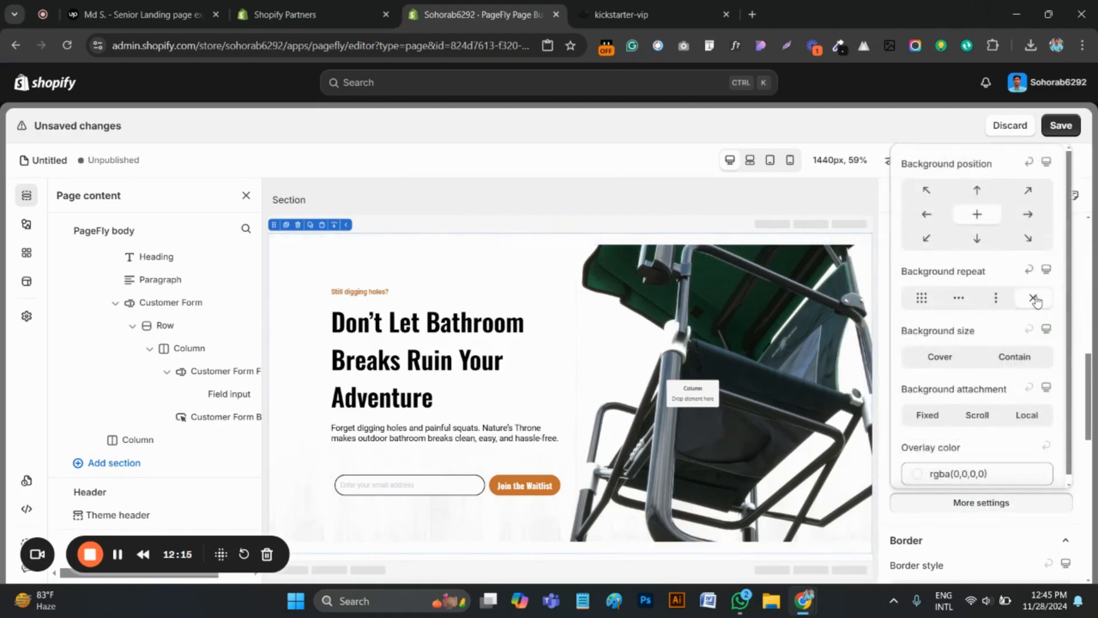
click(944, 359)
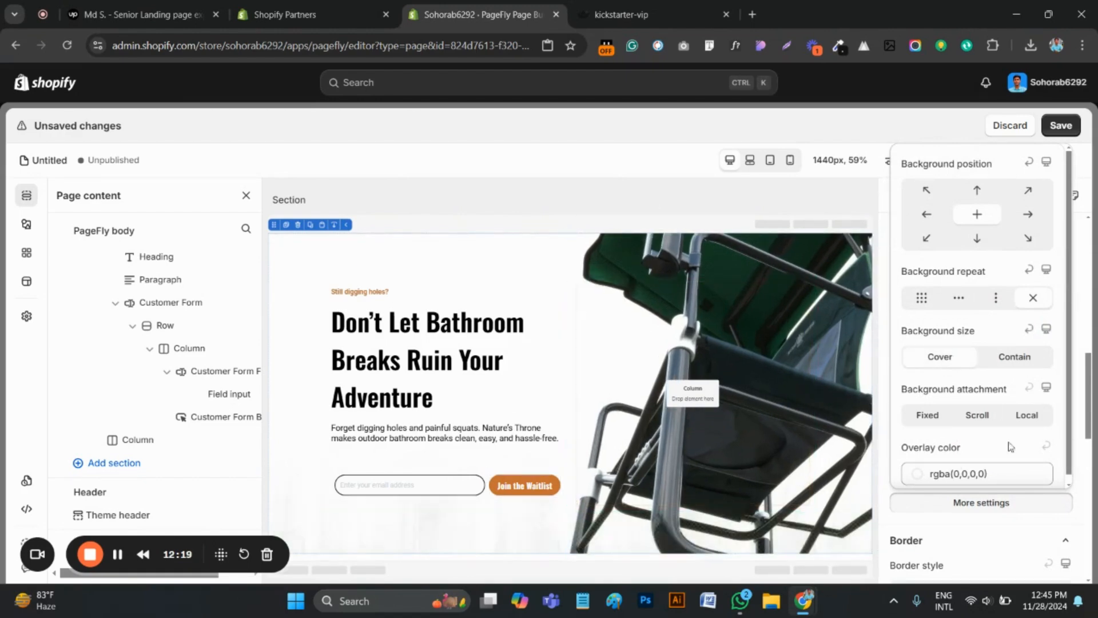
Compare the hero background and its overlay color setting with the original kickstarter-vip page
scroll(973, 412, down, 1)
click(635, 15)
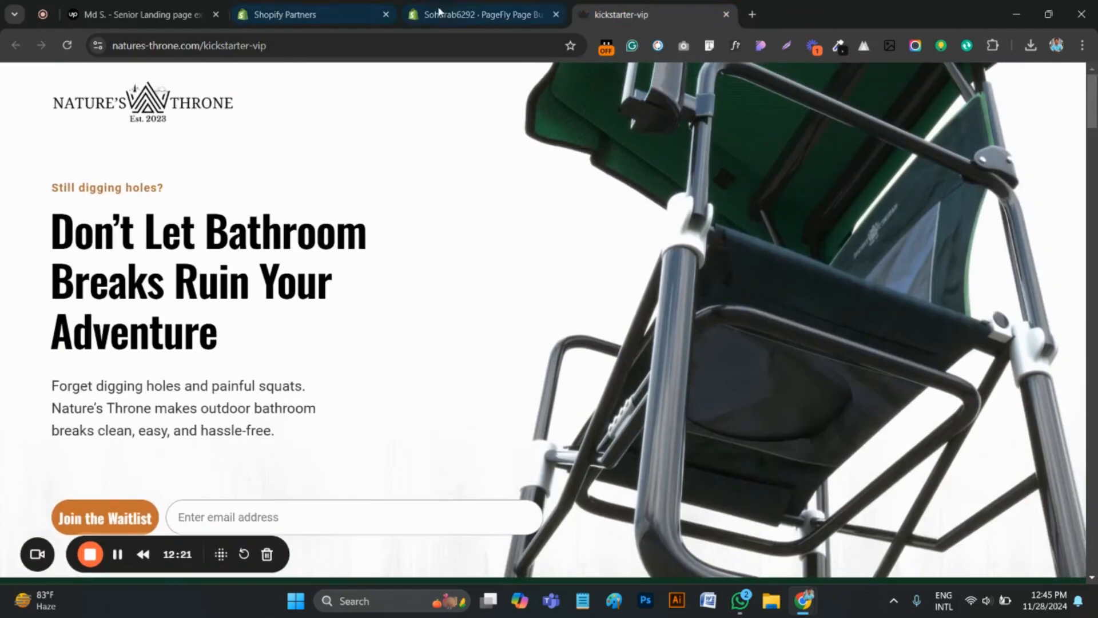
click(440, 12)
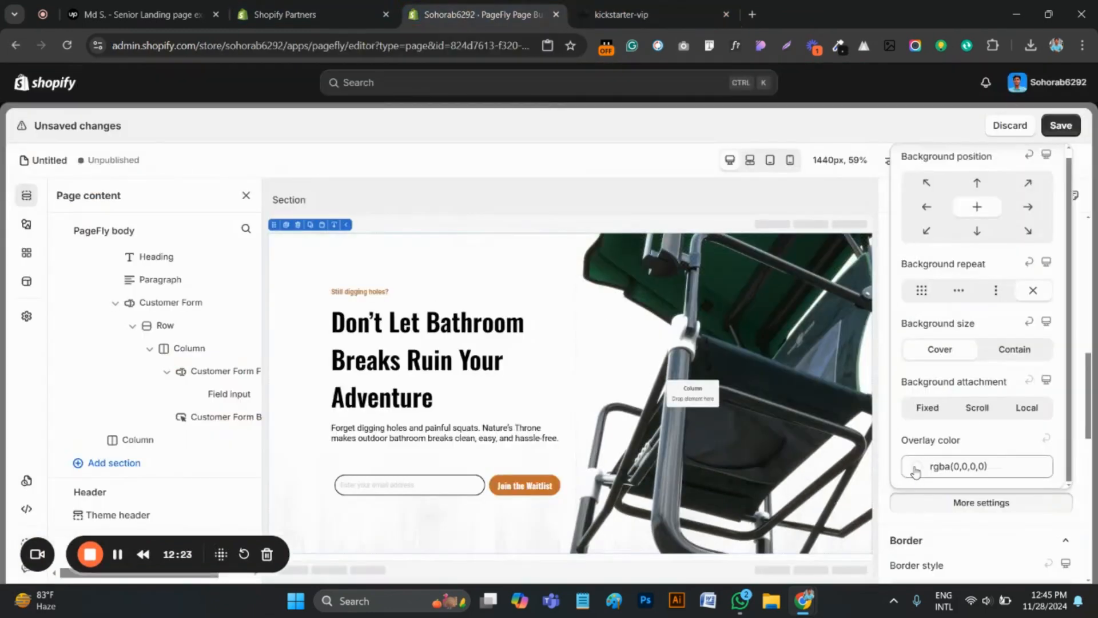
click(917, 469)
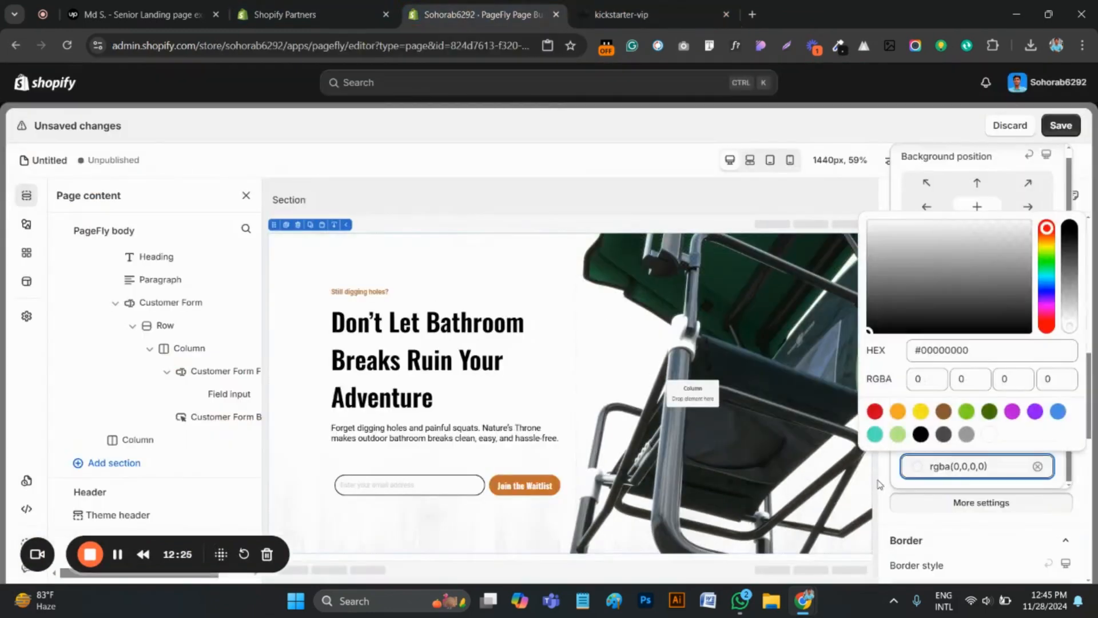
click(671, 12)
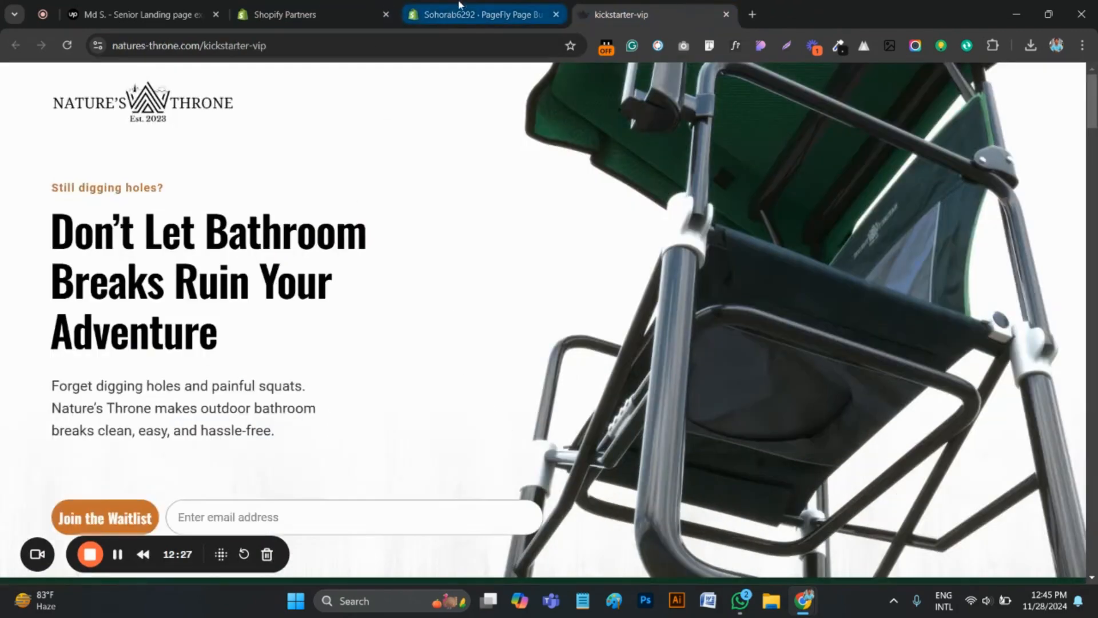
click(480, 12)
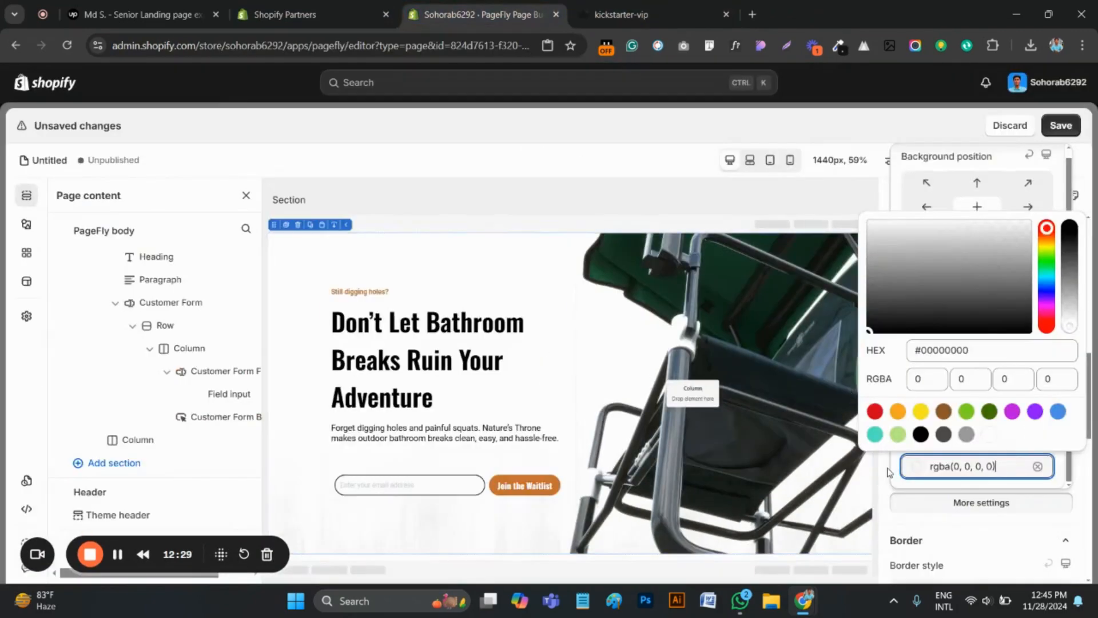
click(888, 472)
click(629, 14)
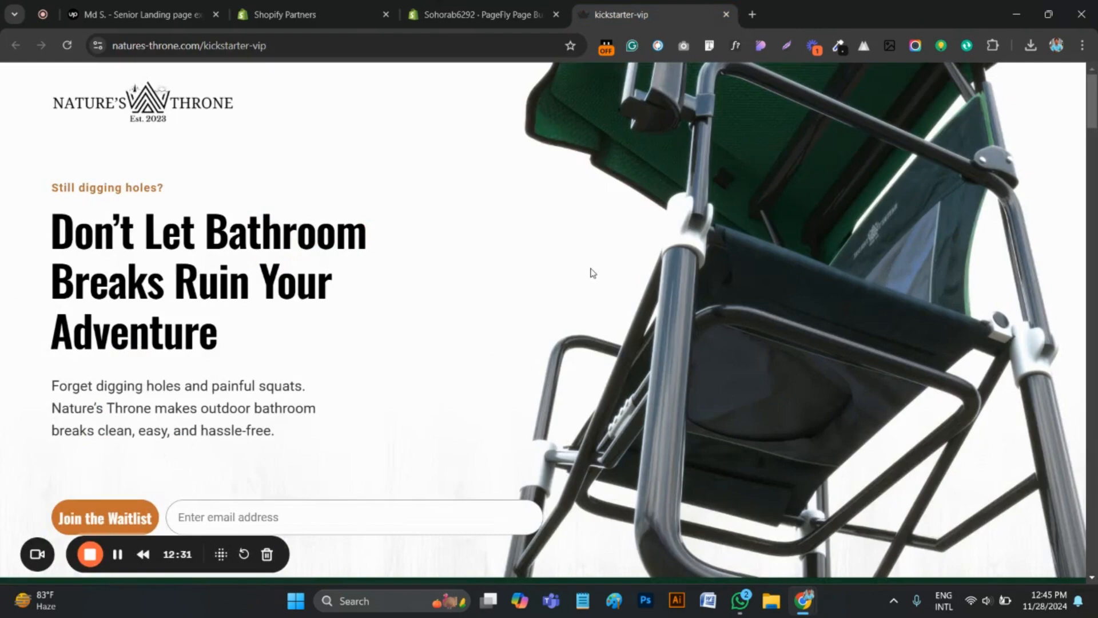
scroll(593, 273, down, 2)
scroll(592, 273, up, 2)
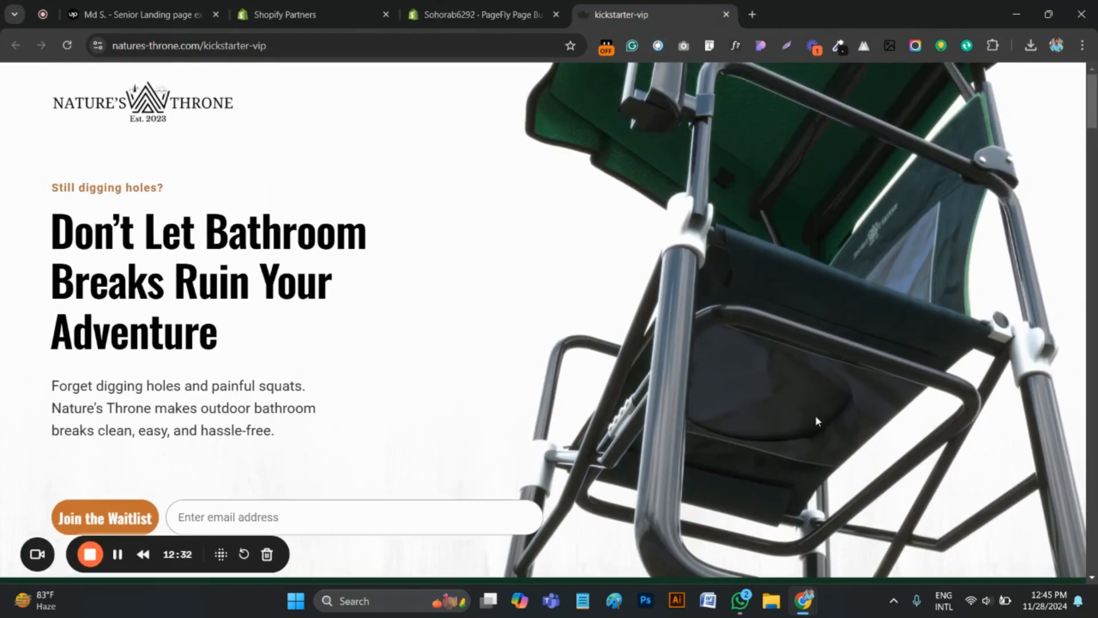
click(473, 12)
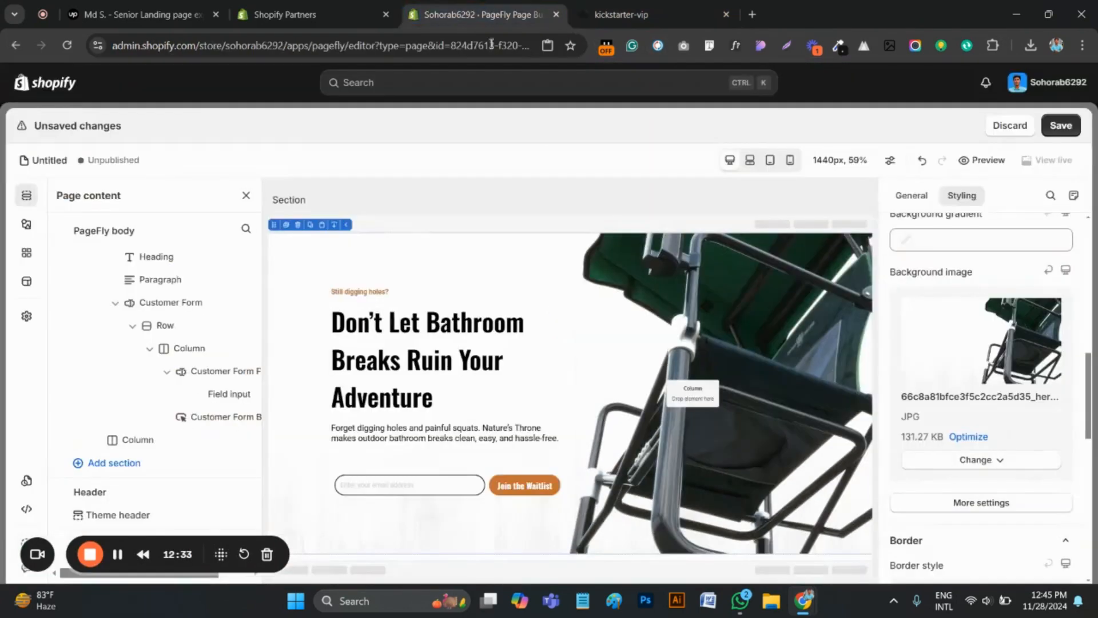
Save the page and preview it on the store, checking the hero text, waitlist form and background image
click(1054, 127)
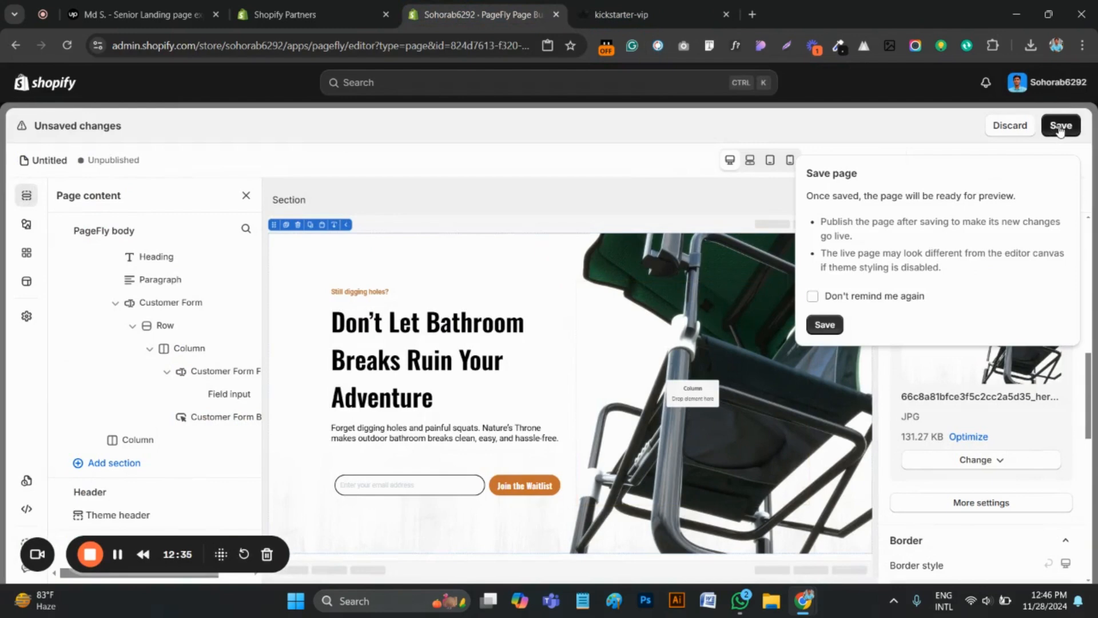
click(824, 326)
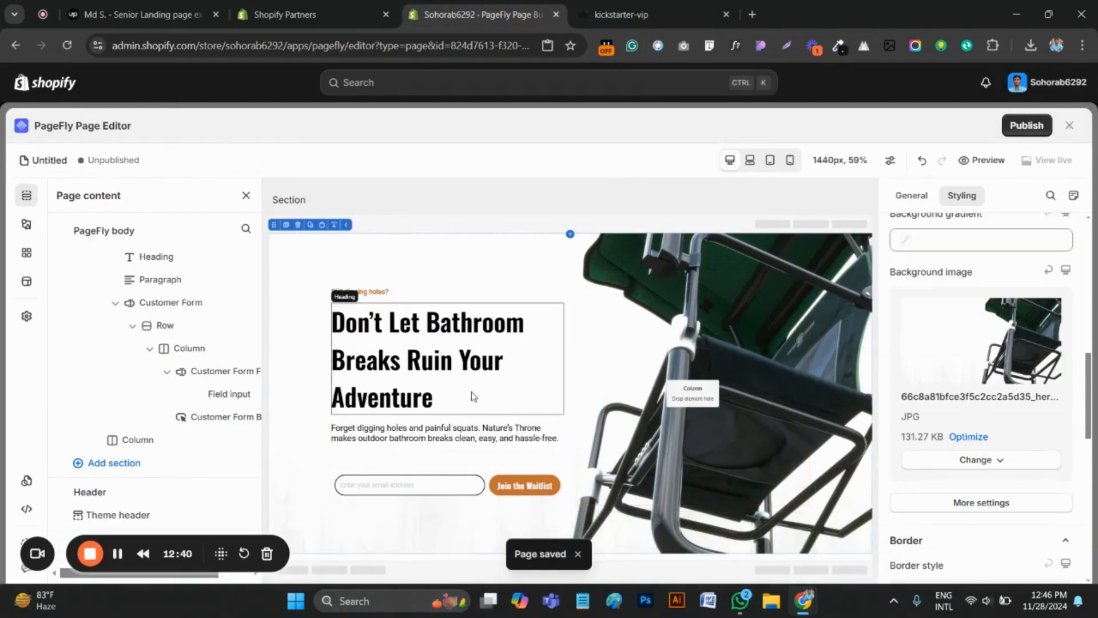
scroll(972, 309, up, 10)
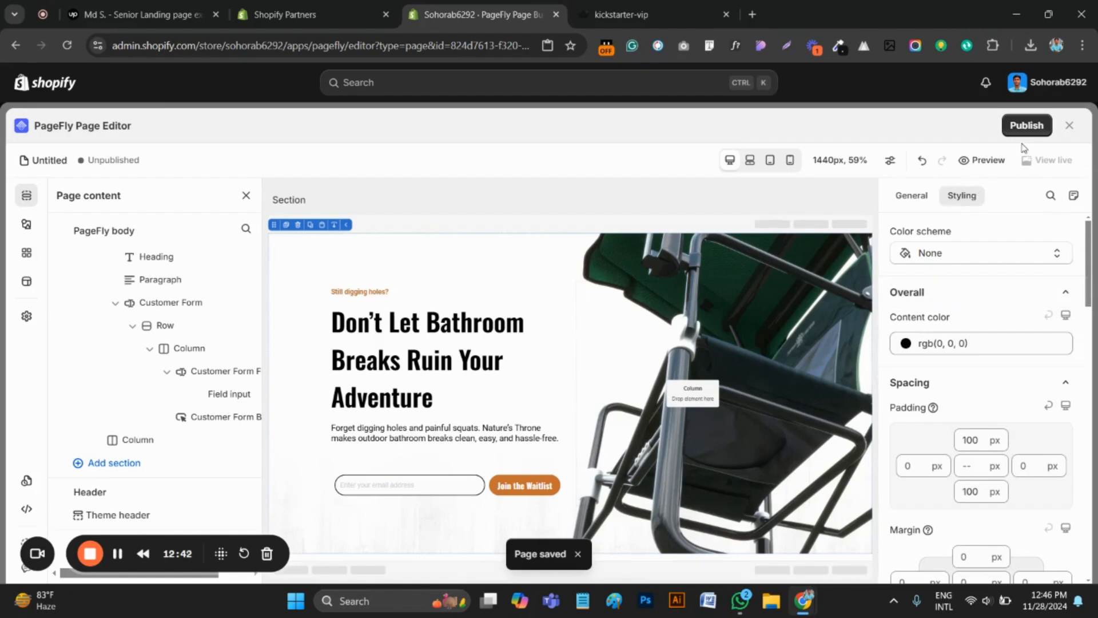
click(971, 163)
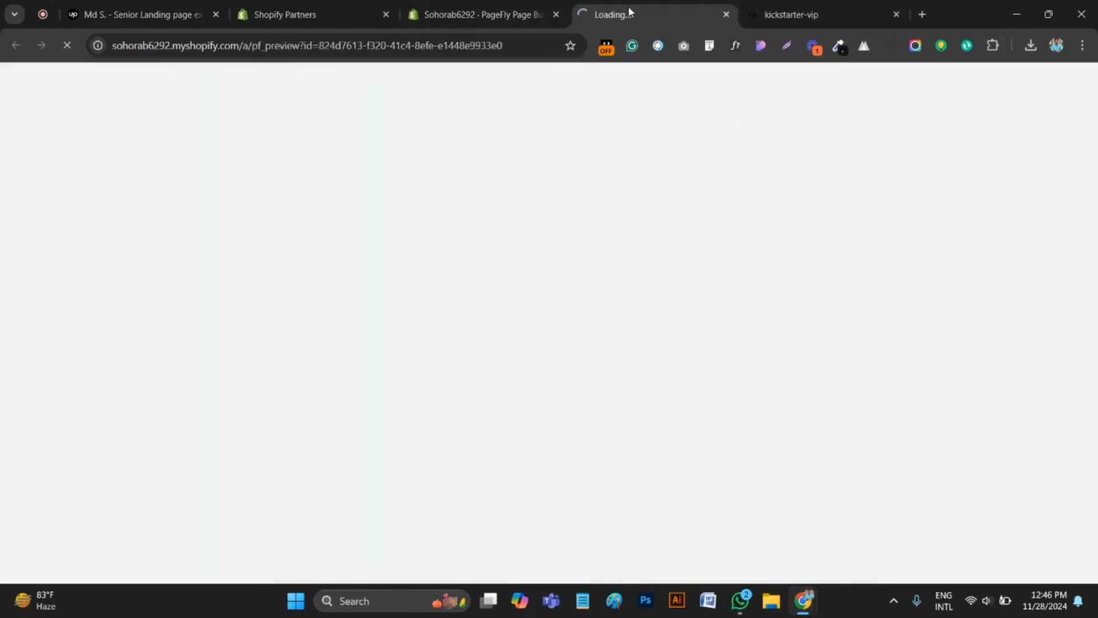
drag(628, 7, 800, 9)
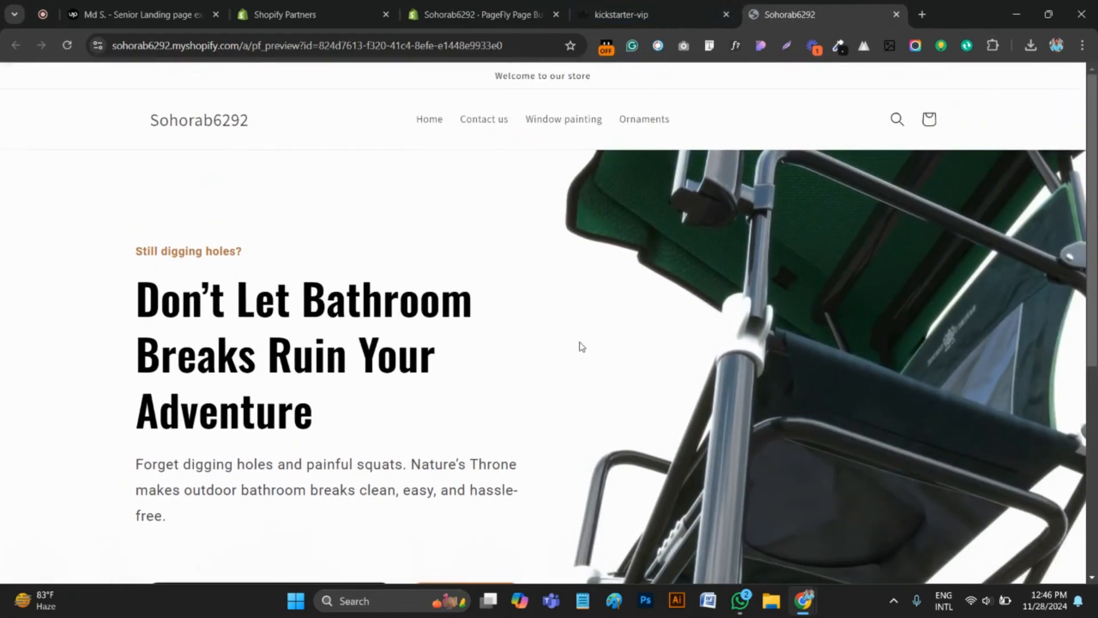
scroll(582, 347, down, 4)
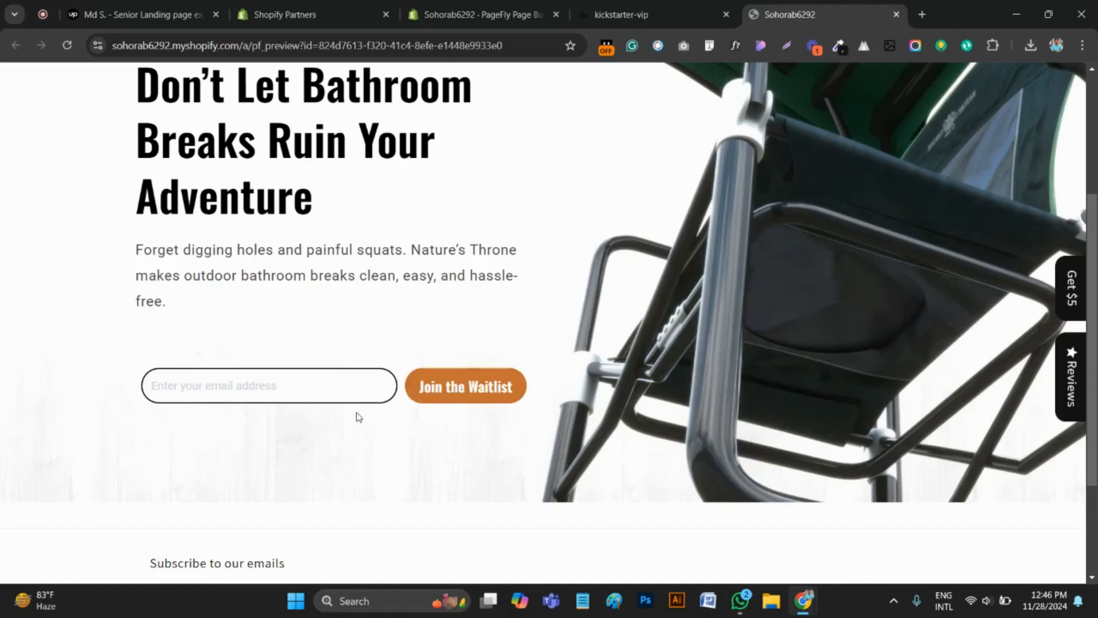
scroll(297, 343, up, 2)
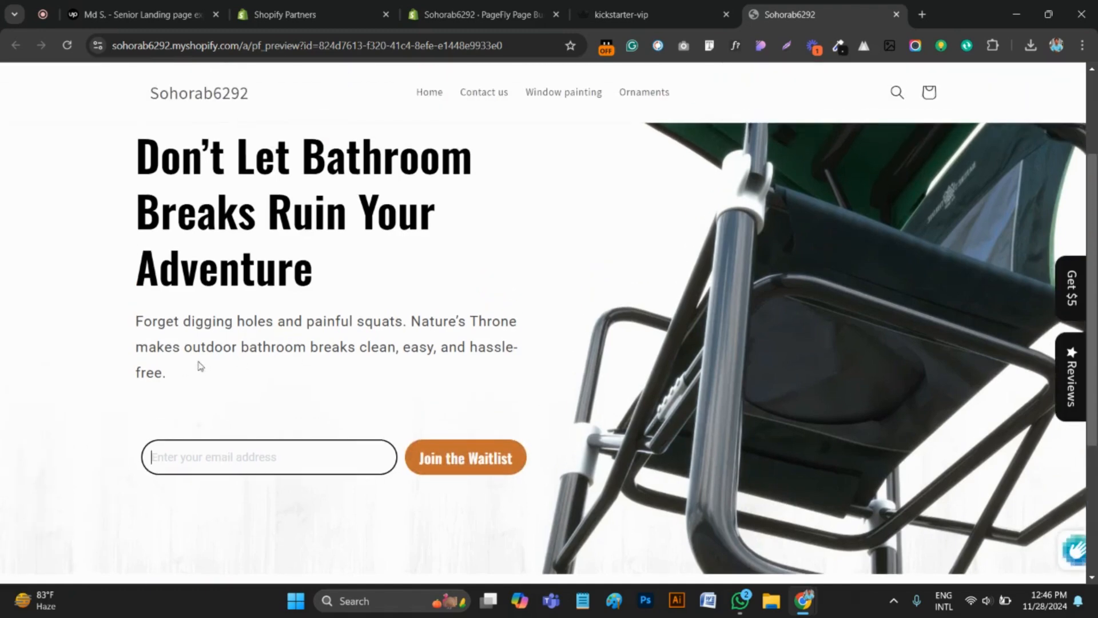
scroll(380, 377, up, 2)
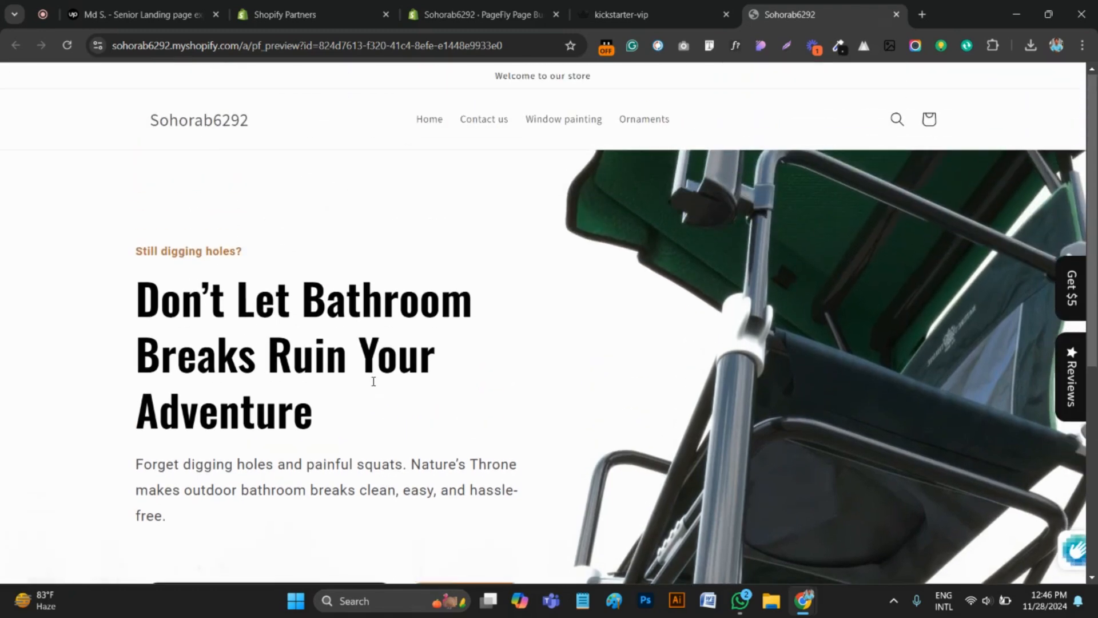
Compare how the hero paragraph wraps on the original kickstarter-vip page and in the store preview
click(684, 16)
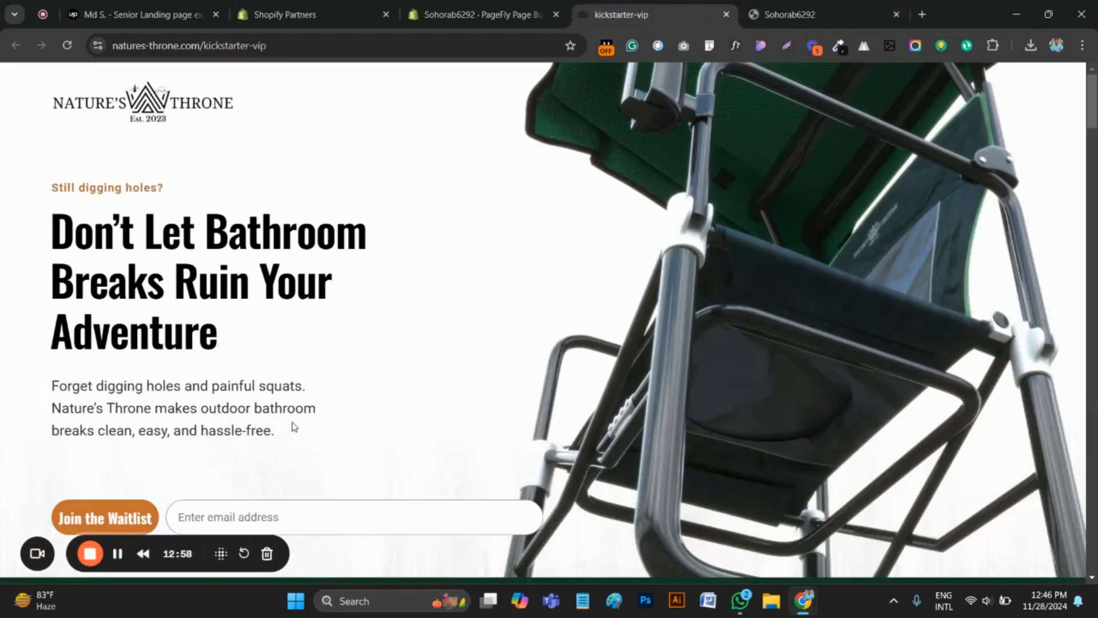
drag(293, 431, 50, 379)
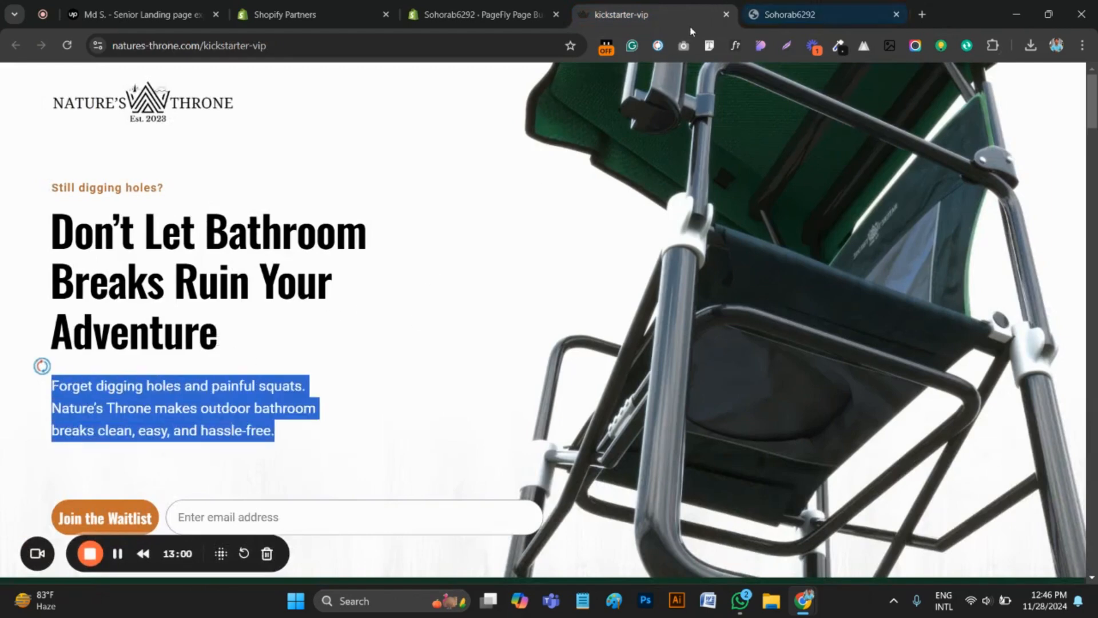
click(803, 6)
scroll(355, 457, down, 1)
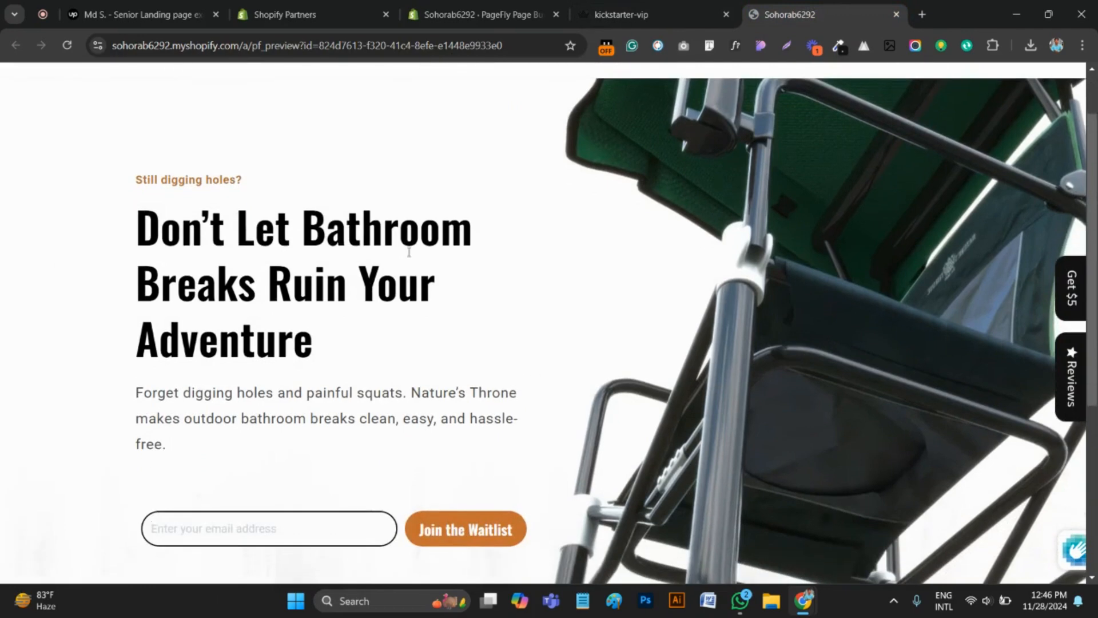
click(658, 14)
In the PageFly editor, set the right padding of the hero paragraph to 100 px
click(481, 15)
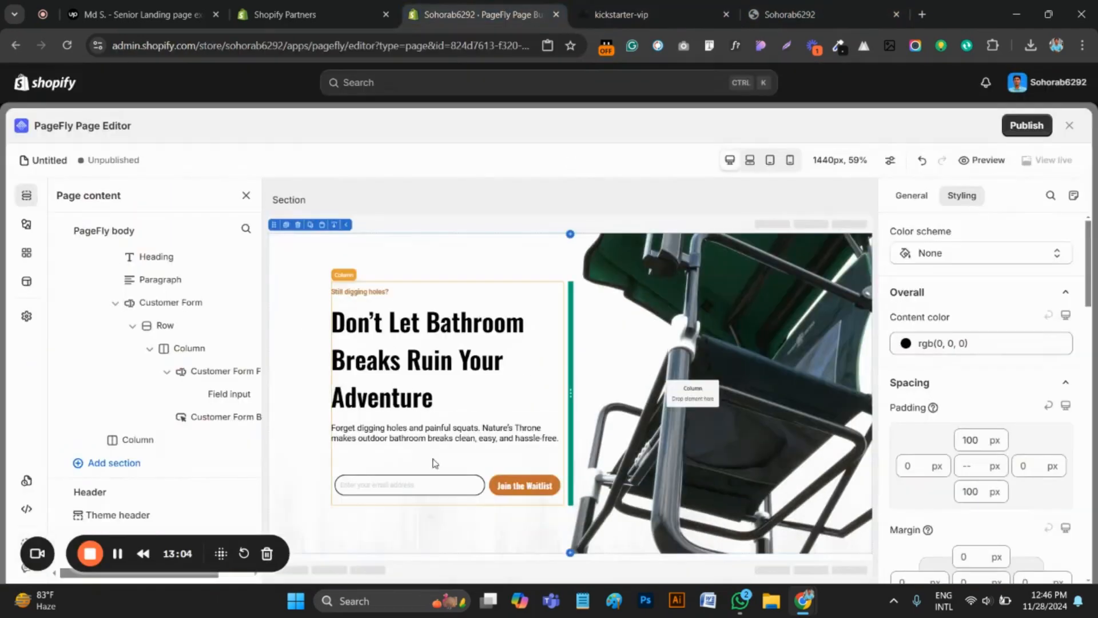
click(478, 433)
scroll(1024, 423, up, 4)
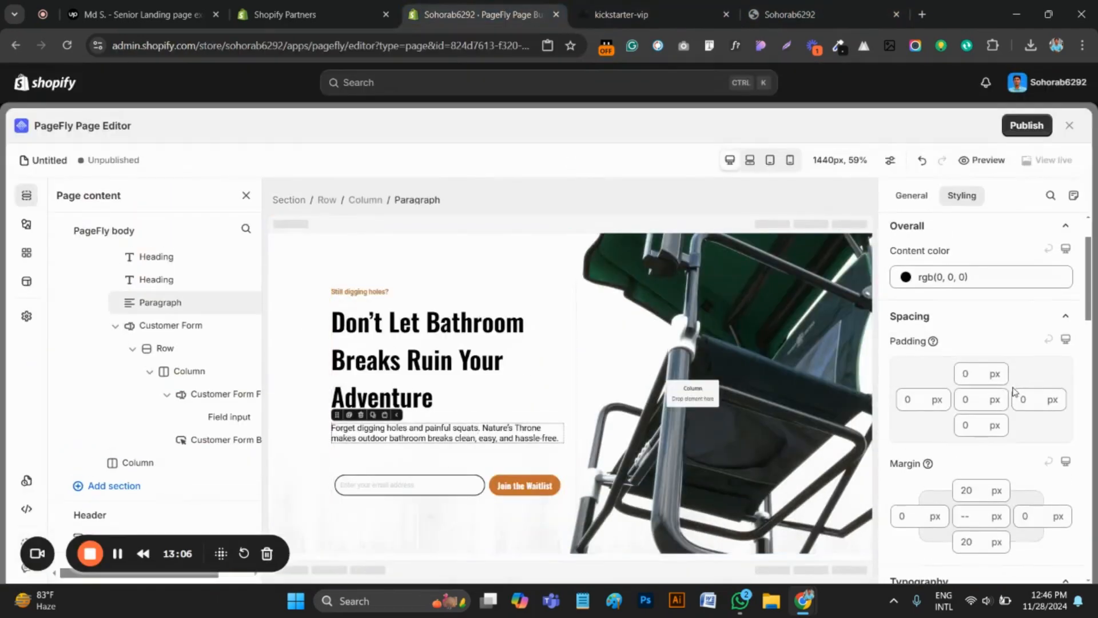
click(1021, 398)
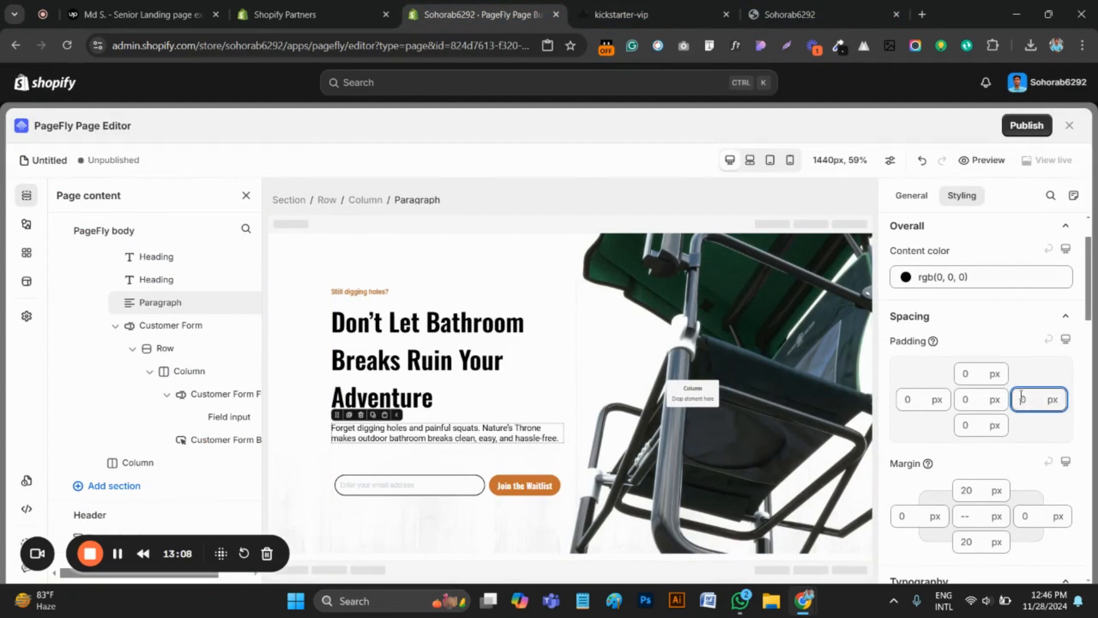
text(100)
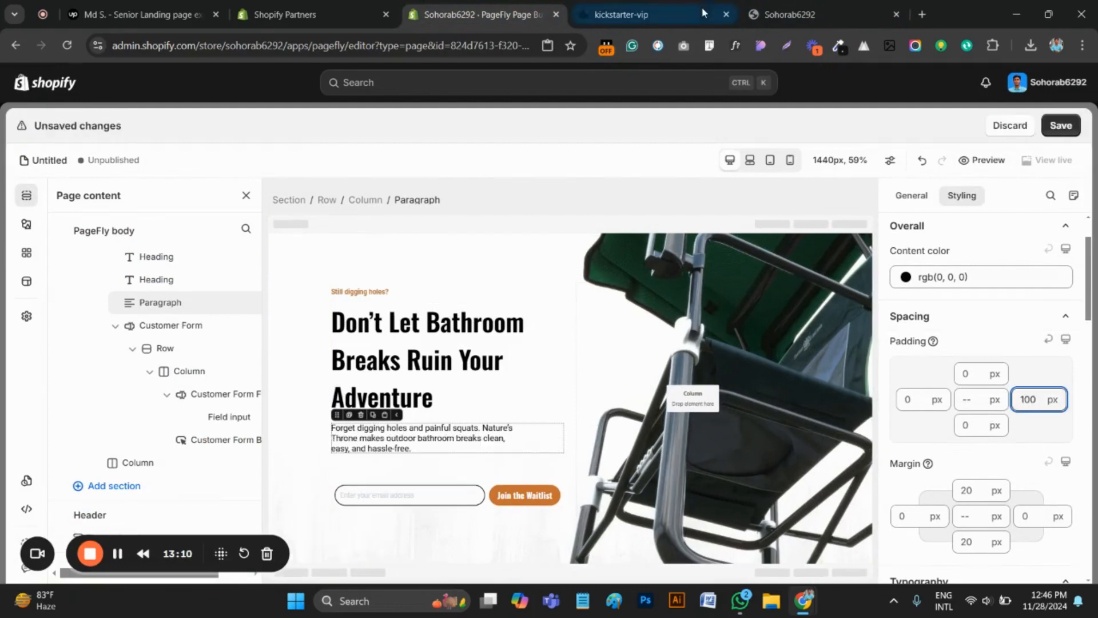
Save the page and reload the store preview, checking the hero paragraph's line breaks and the waitlist form
click(623, 14)
click(801, 14)
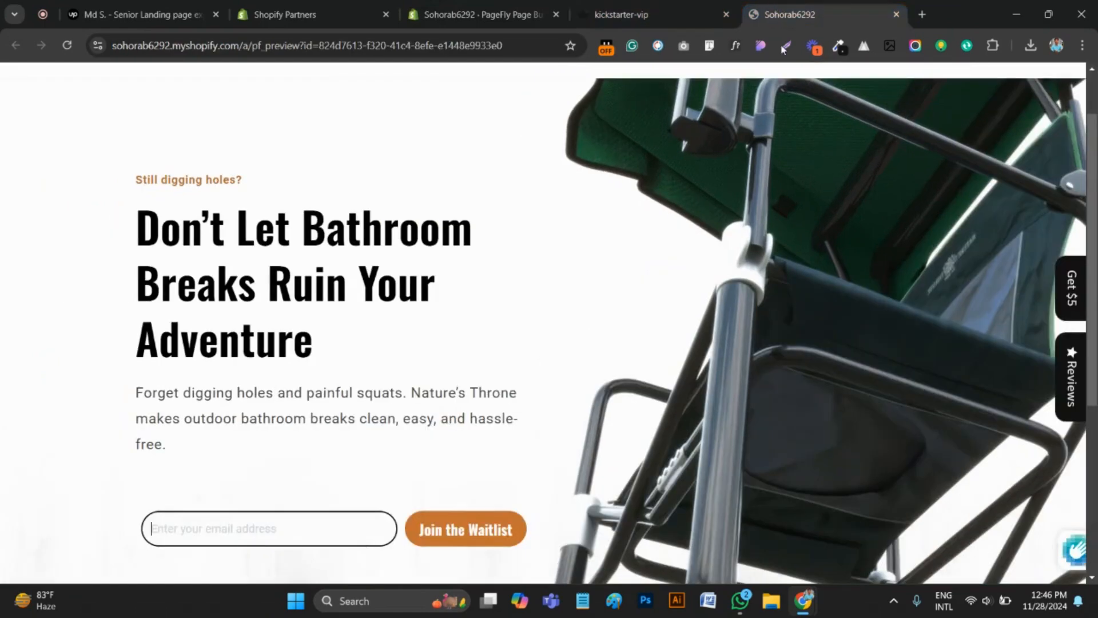
click(475, 14)
click(1061, 125)
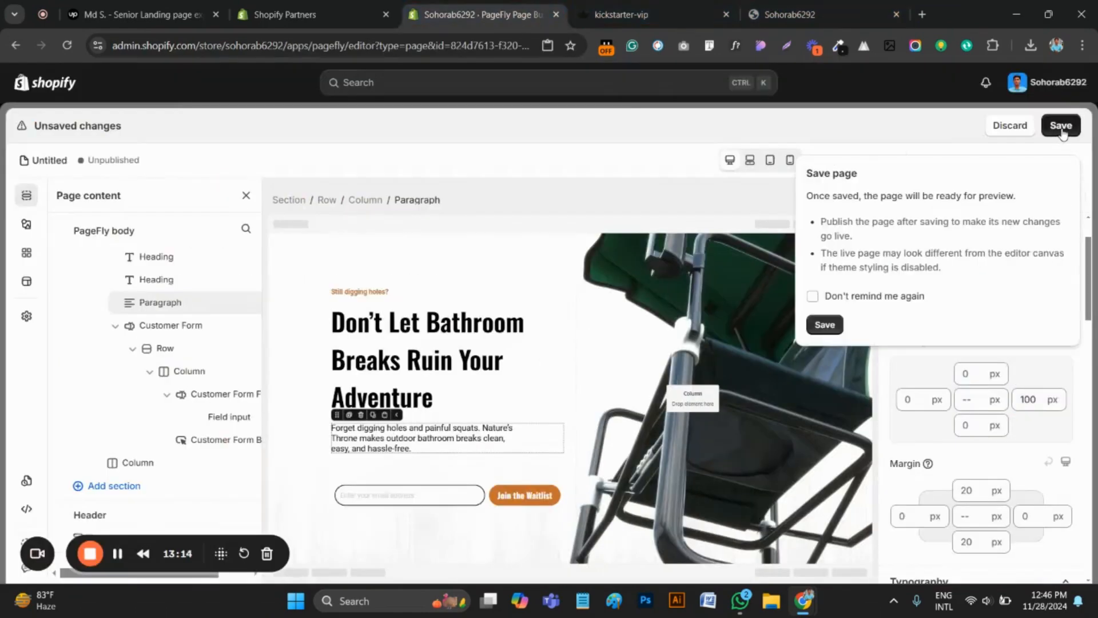
click(825, 321)
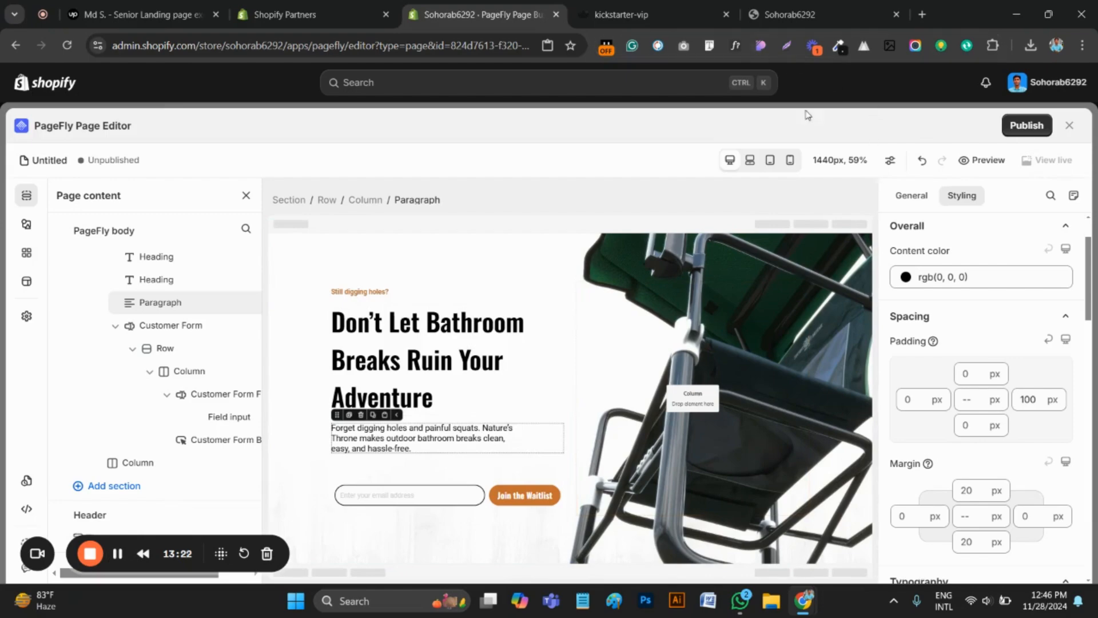
click(815, 3)
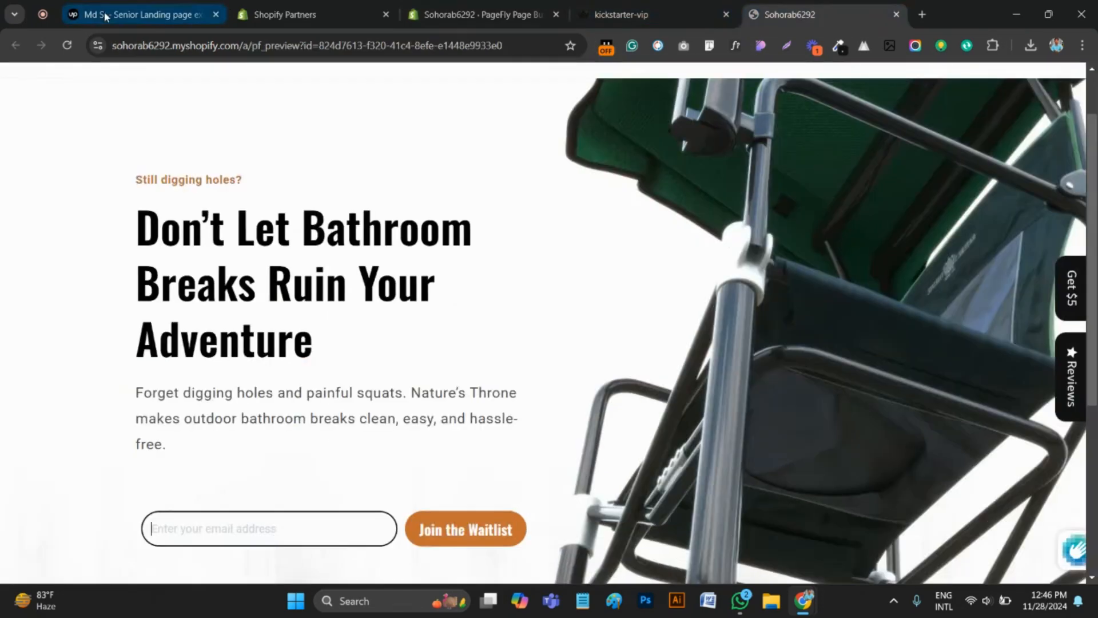
click(69, 47)
scroll(347, 371, up, 2)
scroll(361, 385, down, 3)
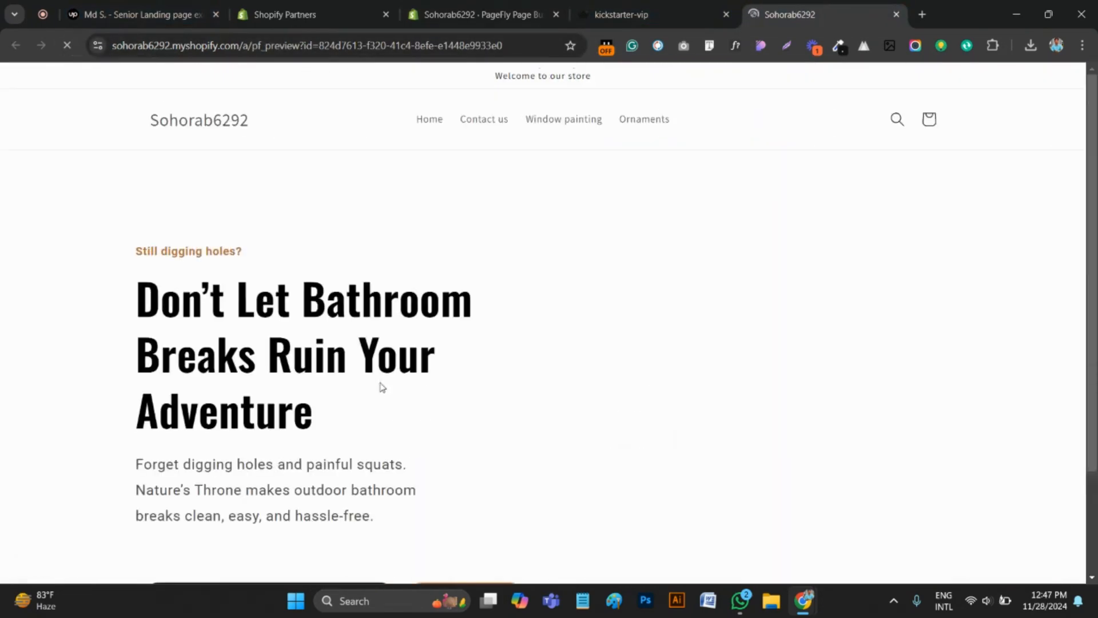
scroll(382, 384, down, 1)
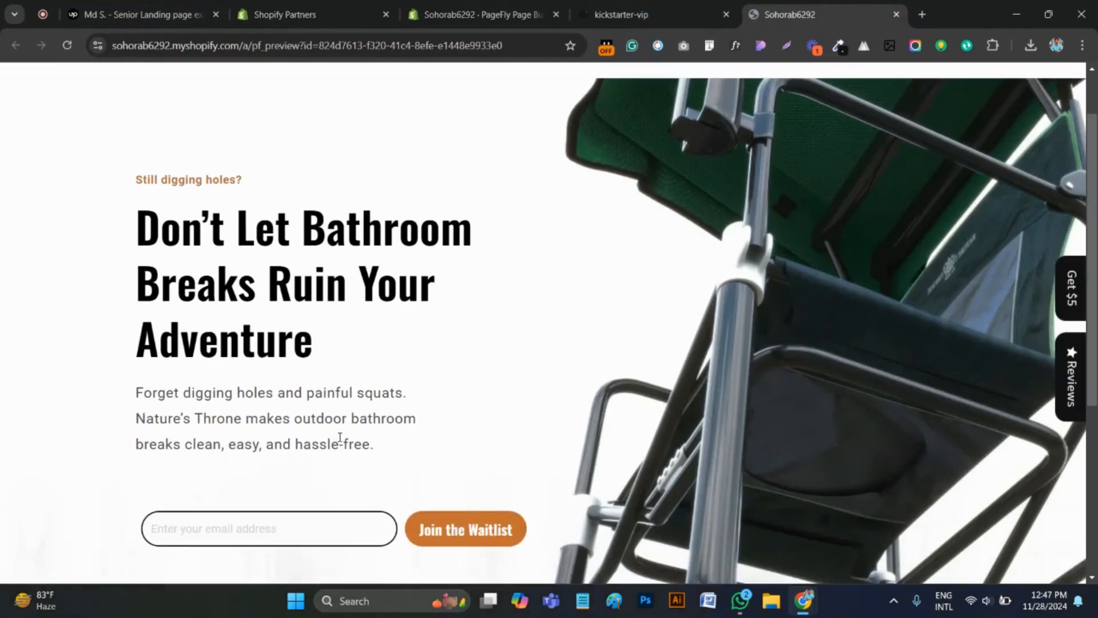
scroll(343, 436, down, 1)
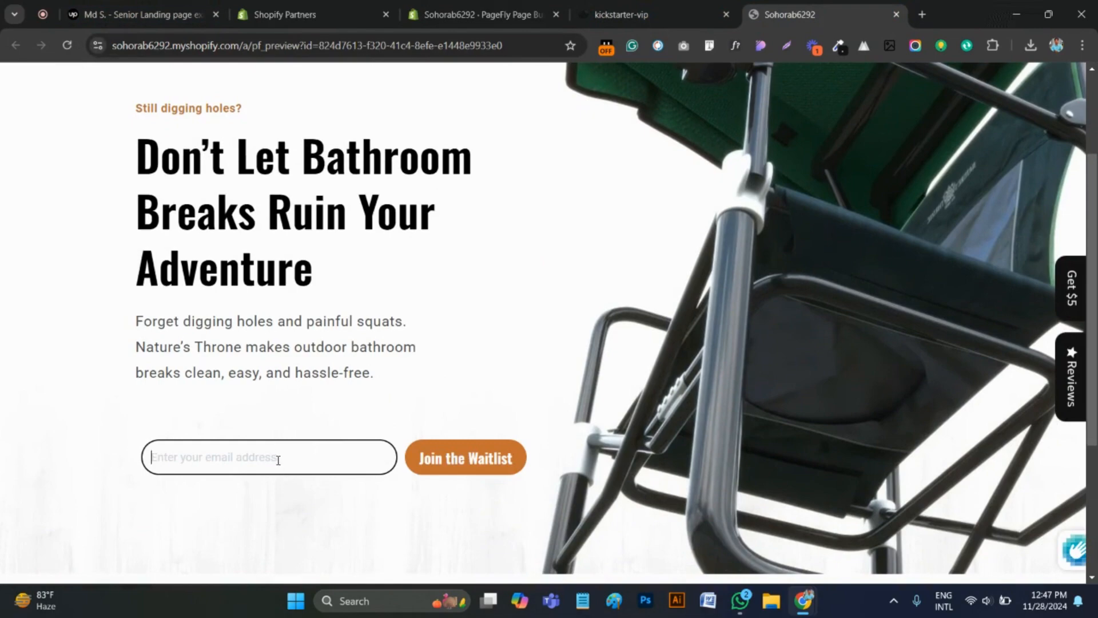
scroll(351, 445, down, 3)
scroll(763, 425, up, 5)
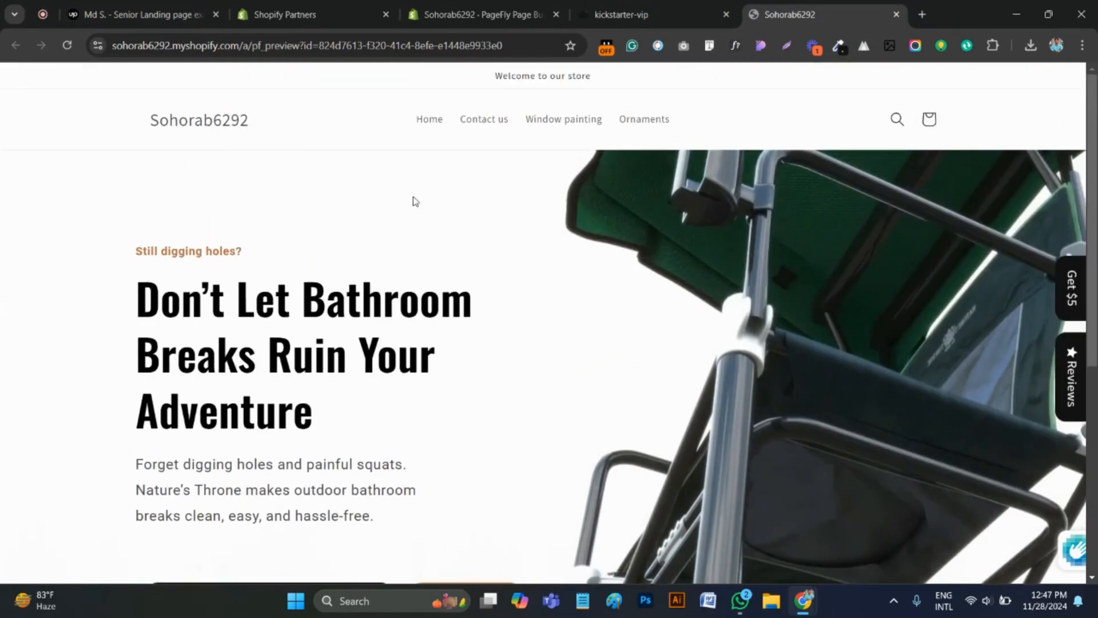
Examine the green testimonial section below the hero on the original kickstarter-vip page
click(486, 15)
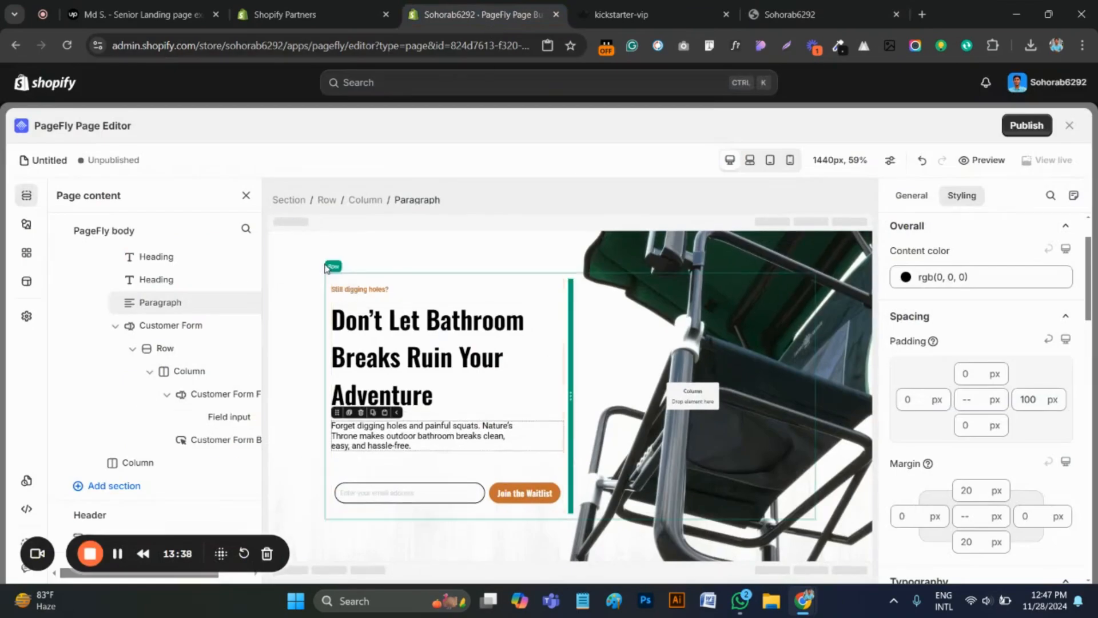
click(324, 265)
click(661, 15)
scroll(448, 375, down, 6)
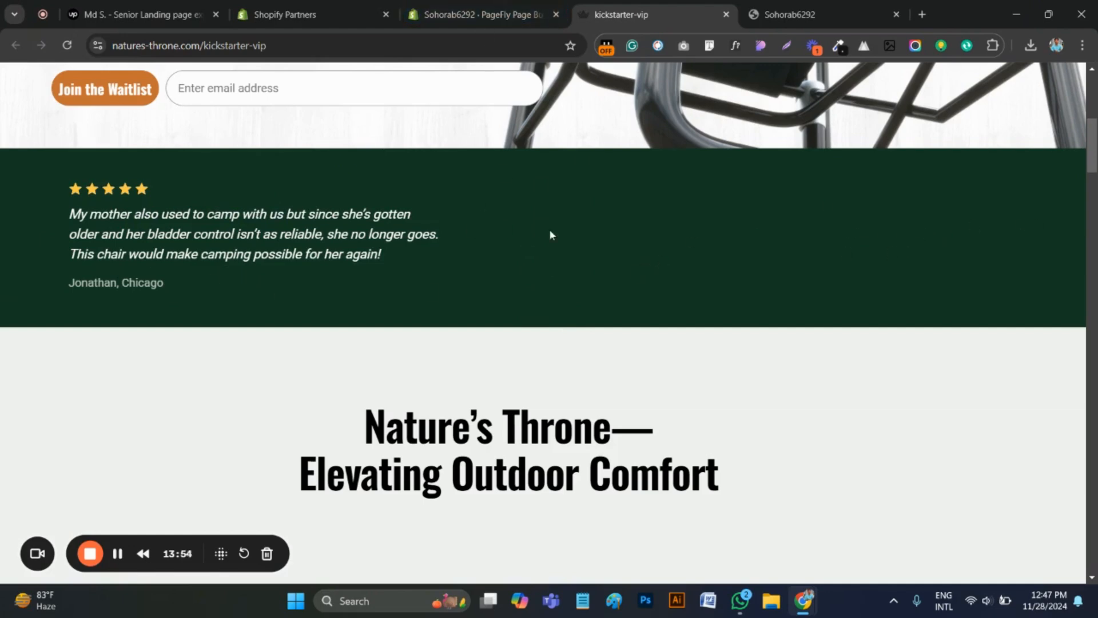
In the PageFly editor, add a full-width 1/1 layout section below the hero and duplicate its column to make two columns
click(550, 13)
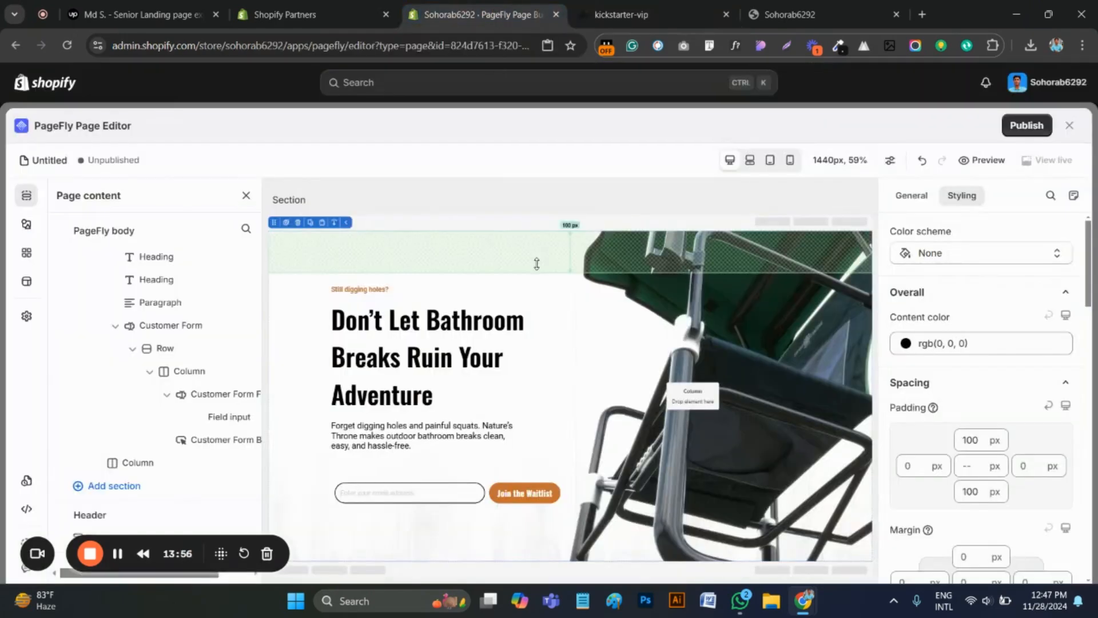
click(25, 224)
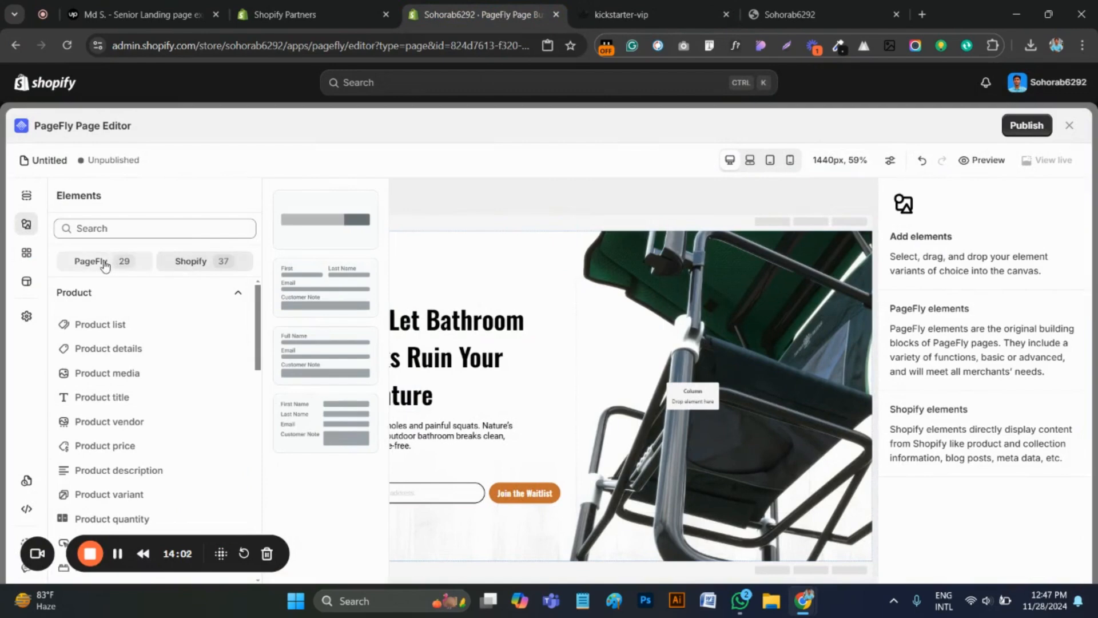
click(89, 261)
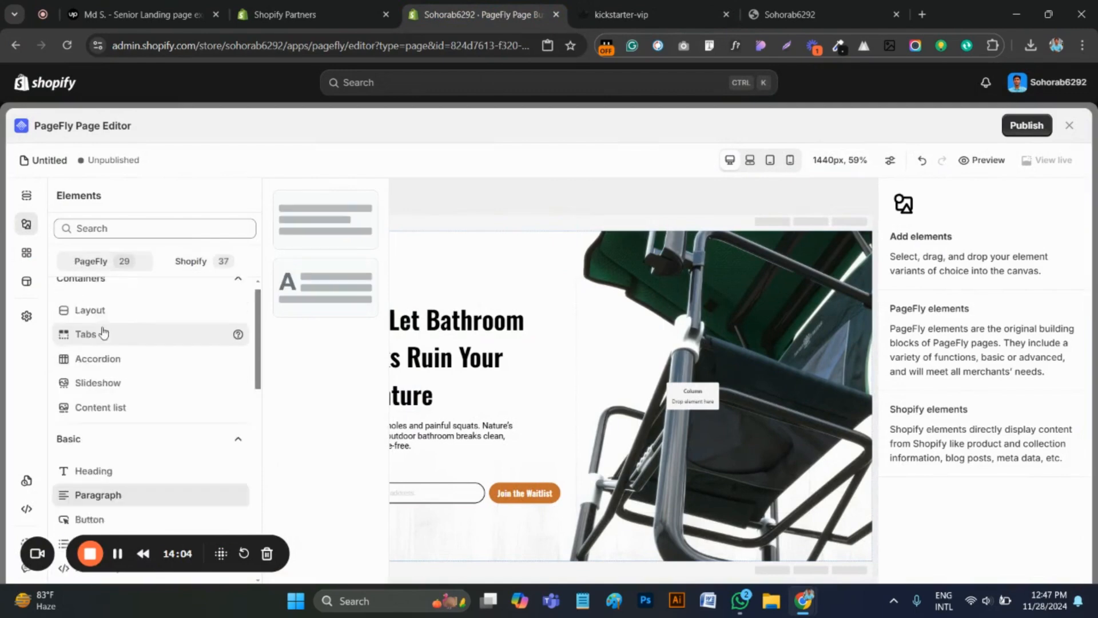
click(92, 325)
drag(318, 243, 369, 566)
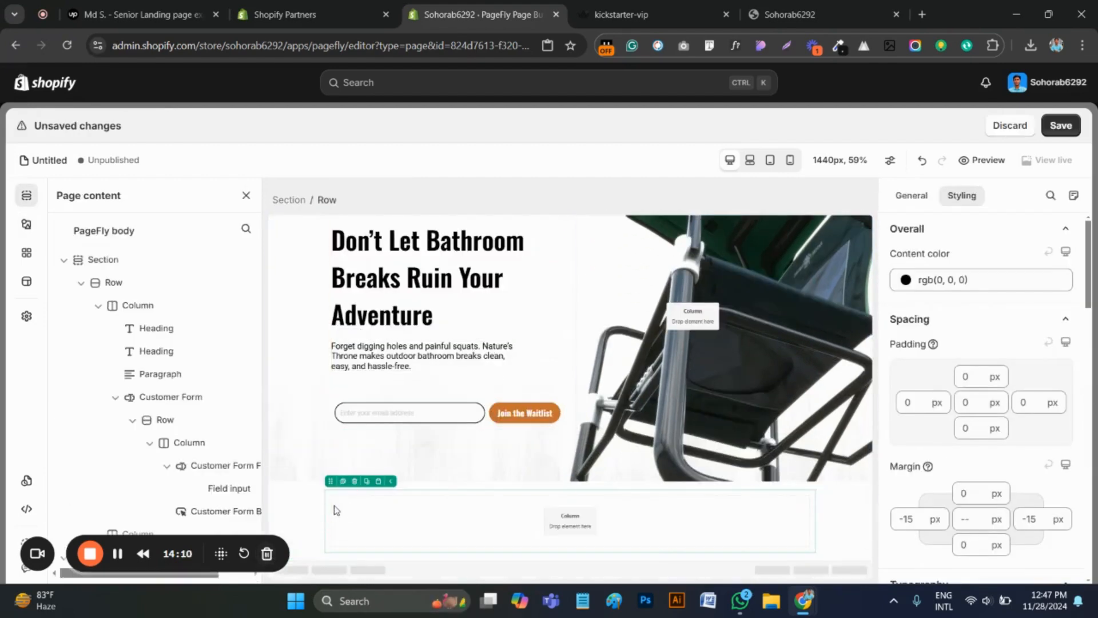
click(329, 510)
click(349, 488)
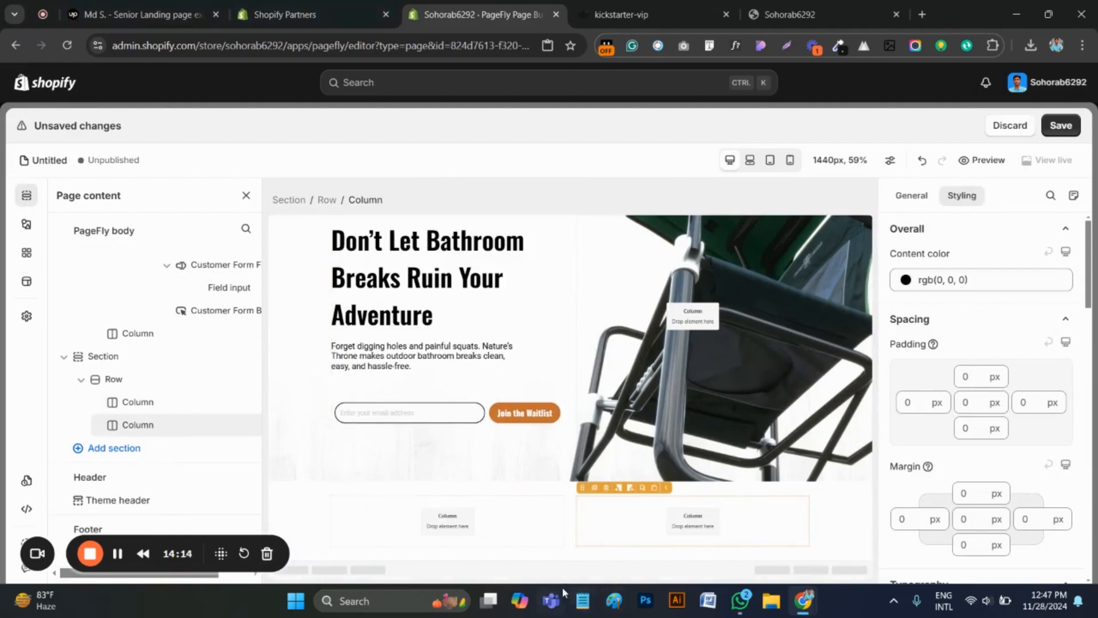
Select the new section and copy the testimonial section's dark green background colour from the original kickstarter-vip page with the ColorZilla picker
click(303, 512)
click(668, 6)
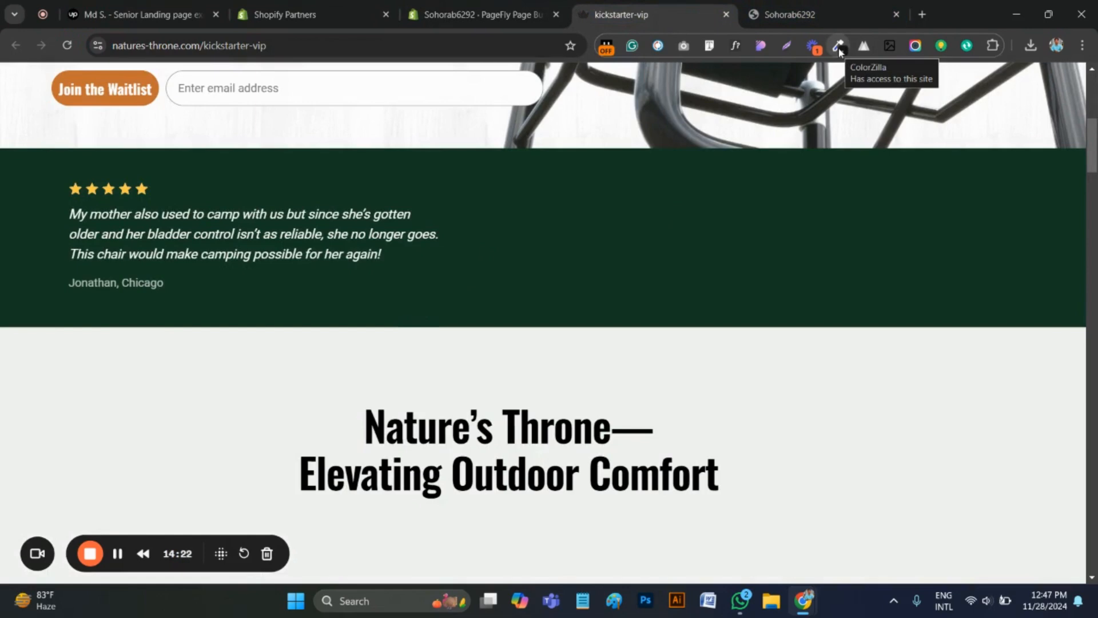
click(840, 49)
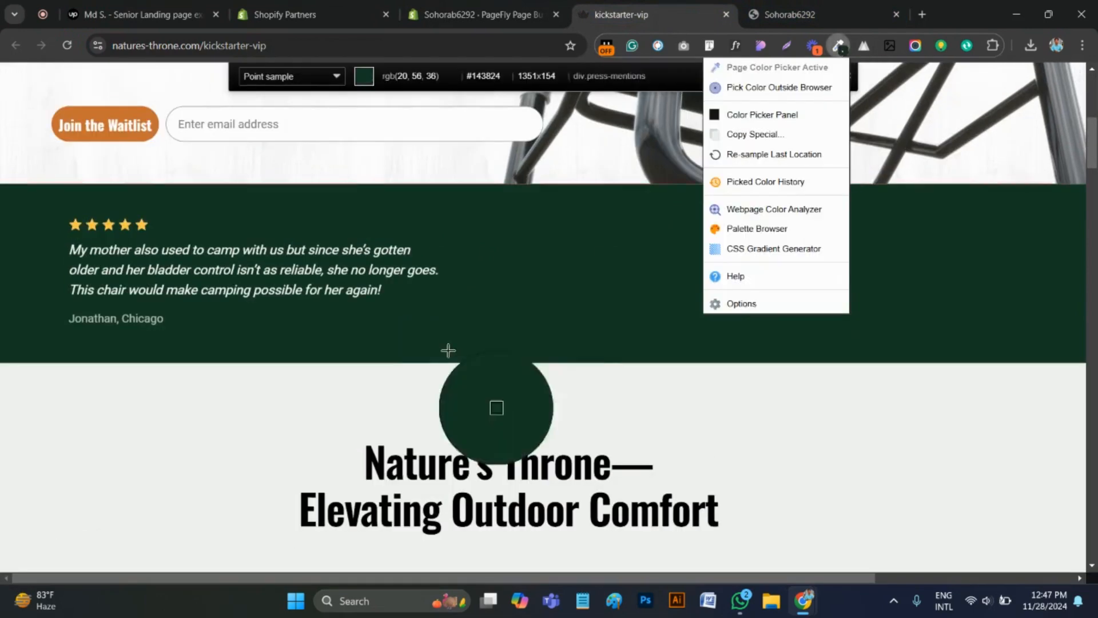
click(509, 267)
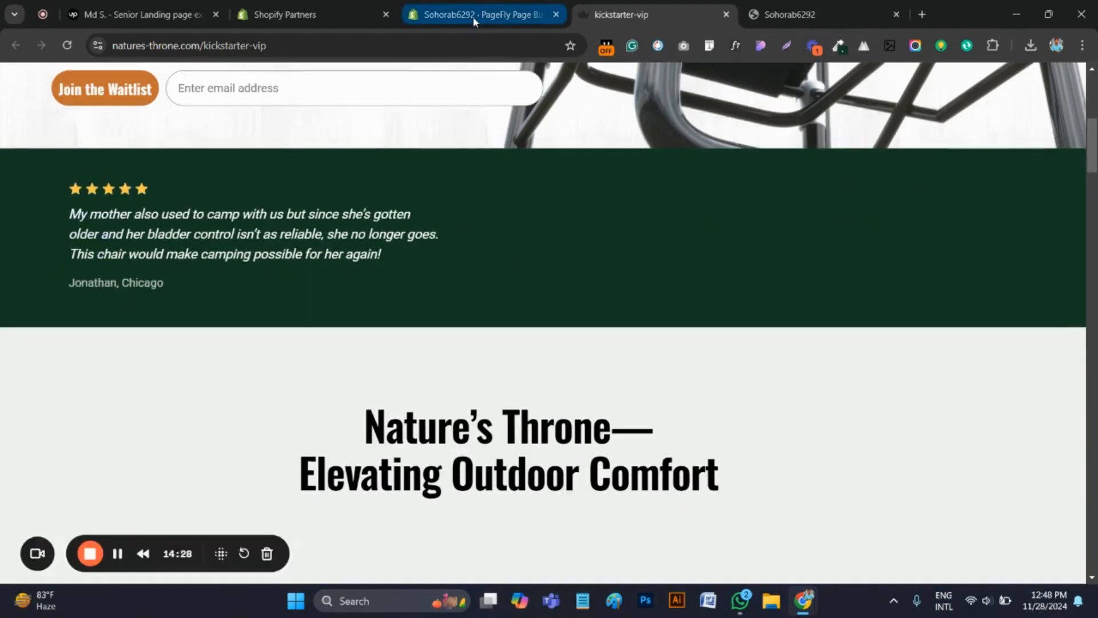
Back in the PageFly editor, set the new section's background color to the copied dark green
click(473, 16)
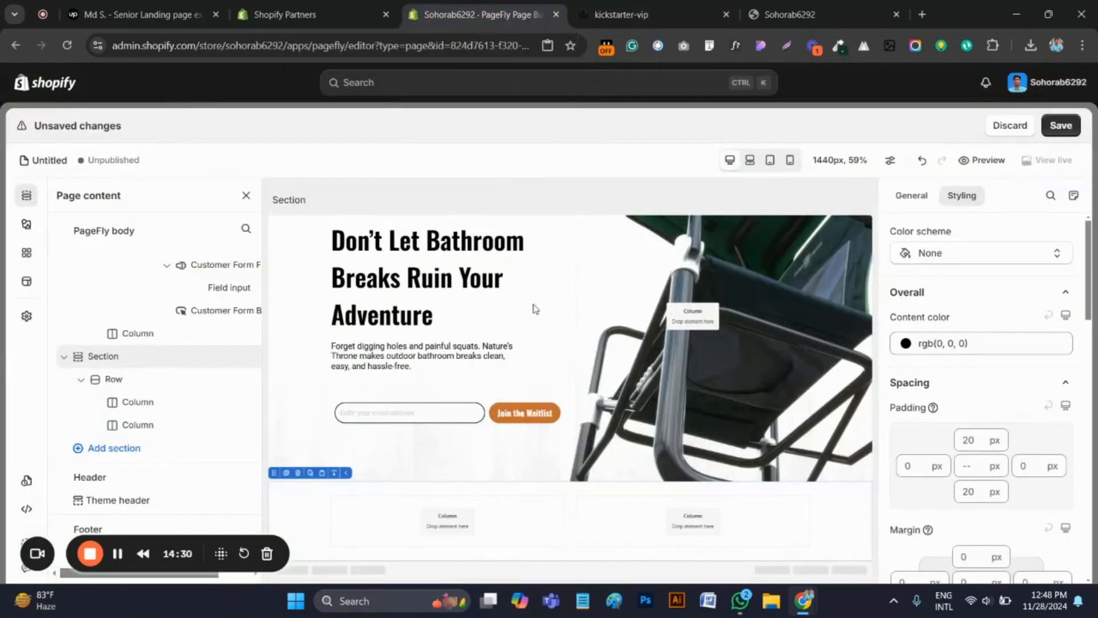
scroll(1000, 403, down, 6)
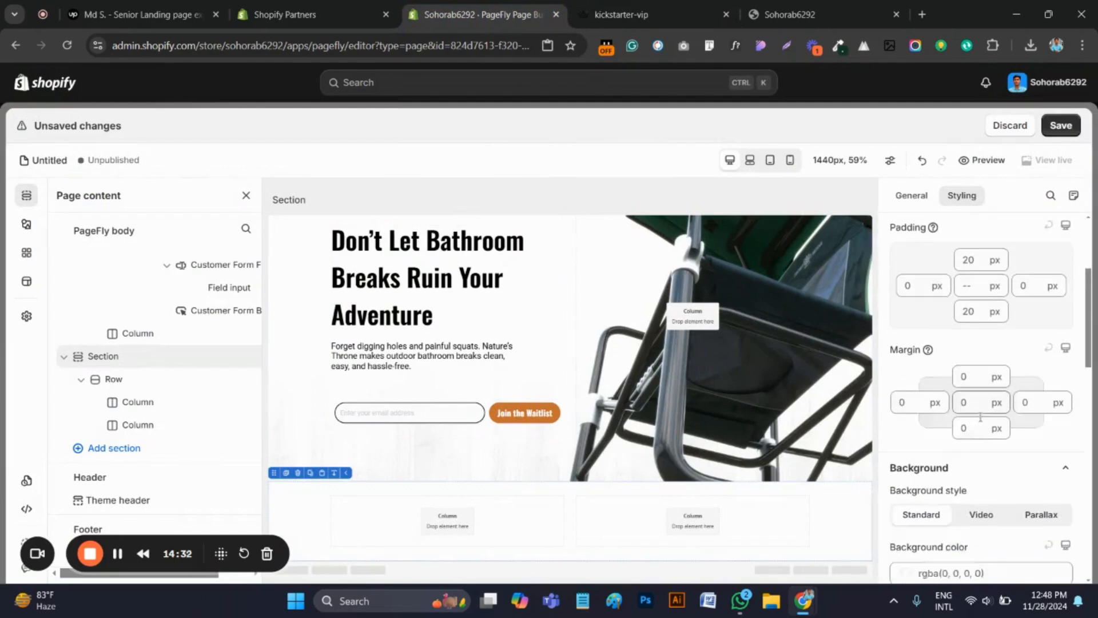
click(957, 398)
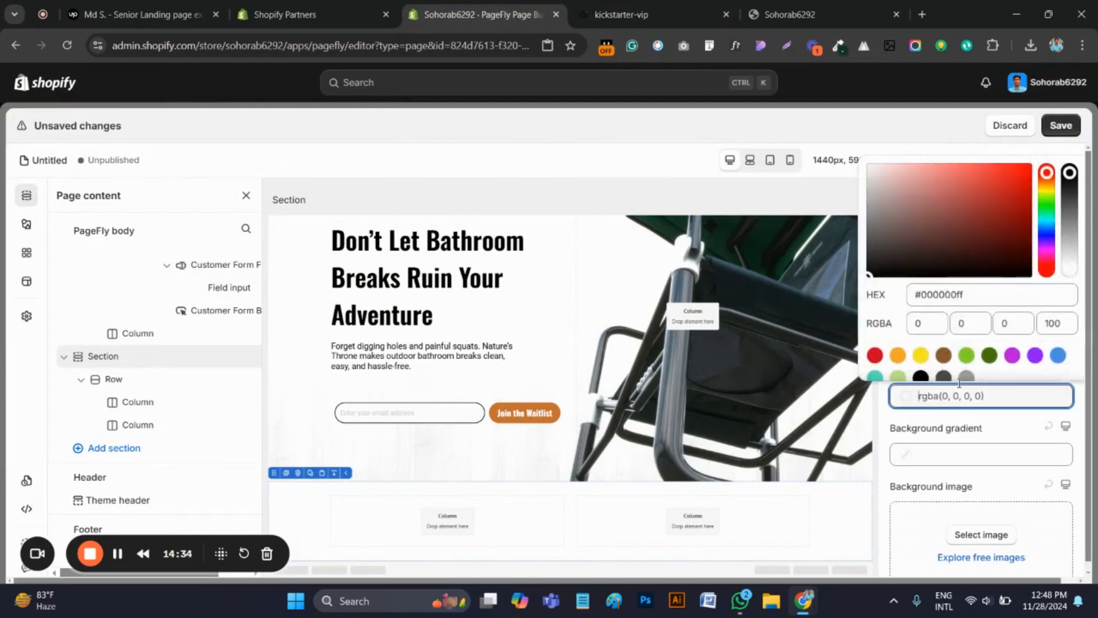
click(947, 295)
triple_click(946, 294)
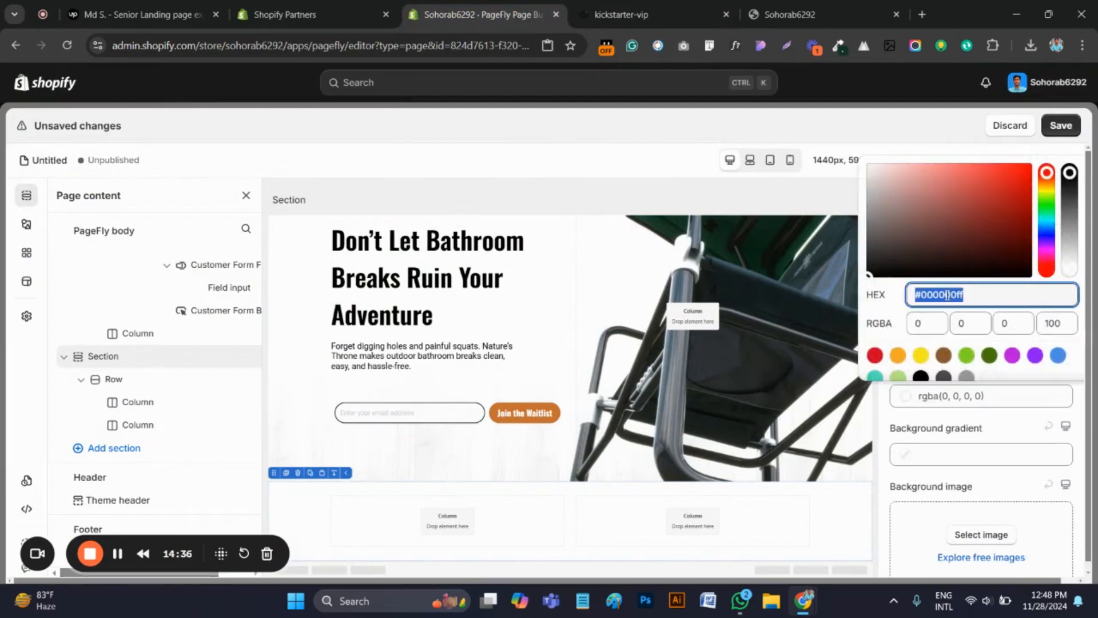
key(ctrl+v)
Check the rating stars on the original kickstarter-vip page, and place a Block layout in the first column of the green section
click(448, 519)
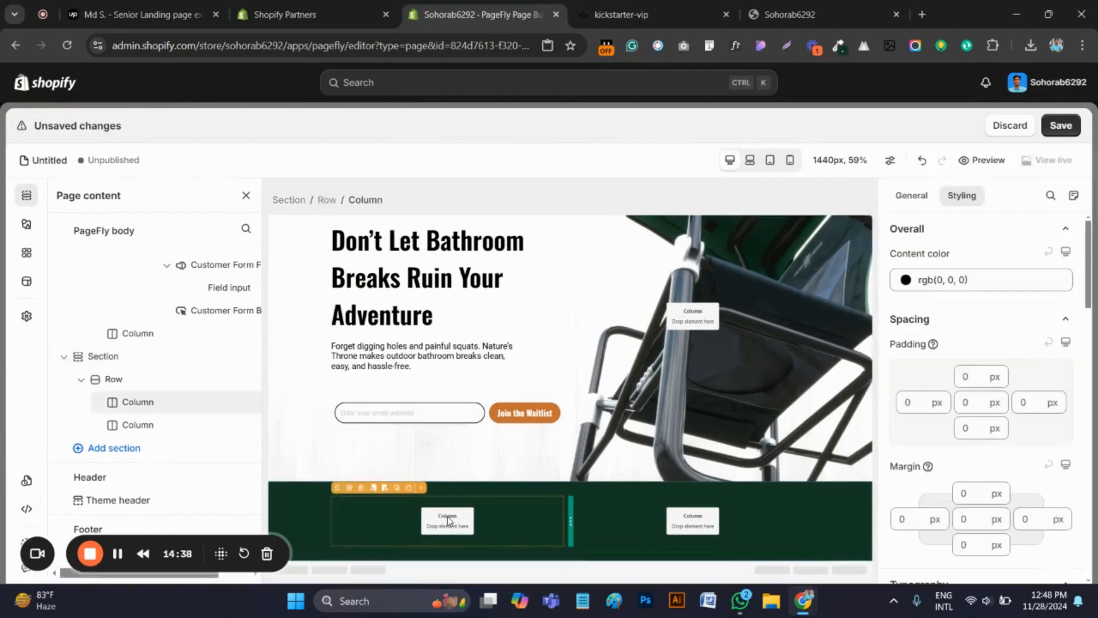
key(ctrl+Tab)
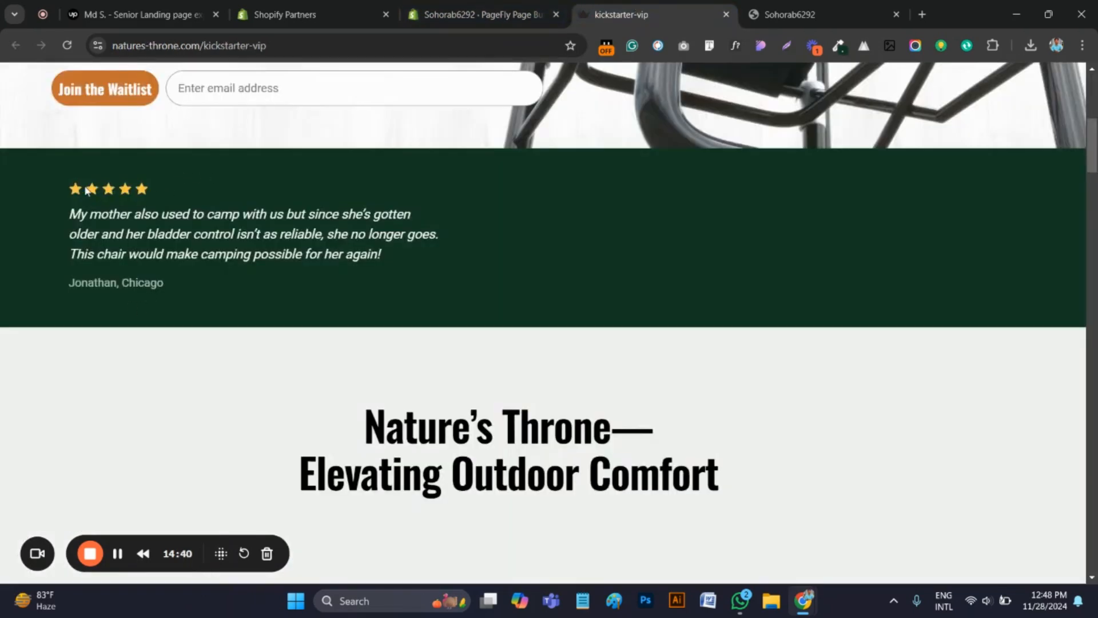
drag(110, 195, 186, 169)
click(469, 14)
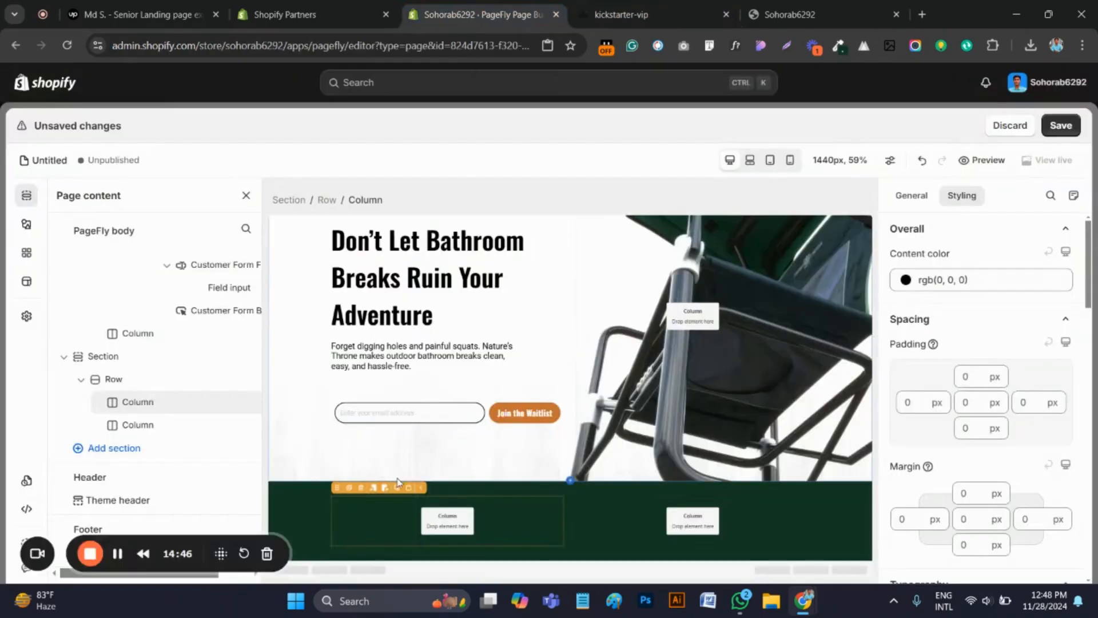
click(26, 223)
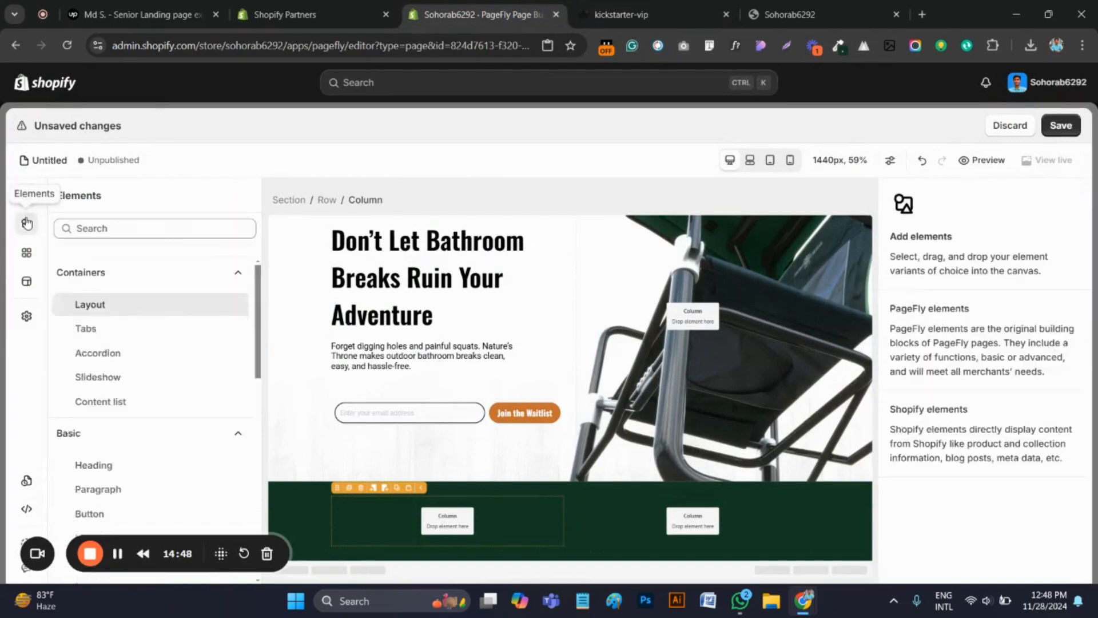
scroll(142, 369, up, 1)
scroll(321, 332, down, 3)
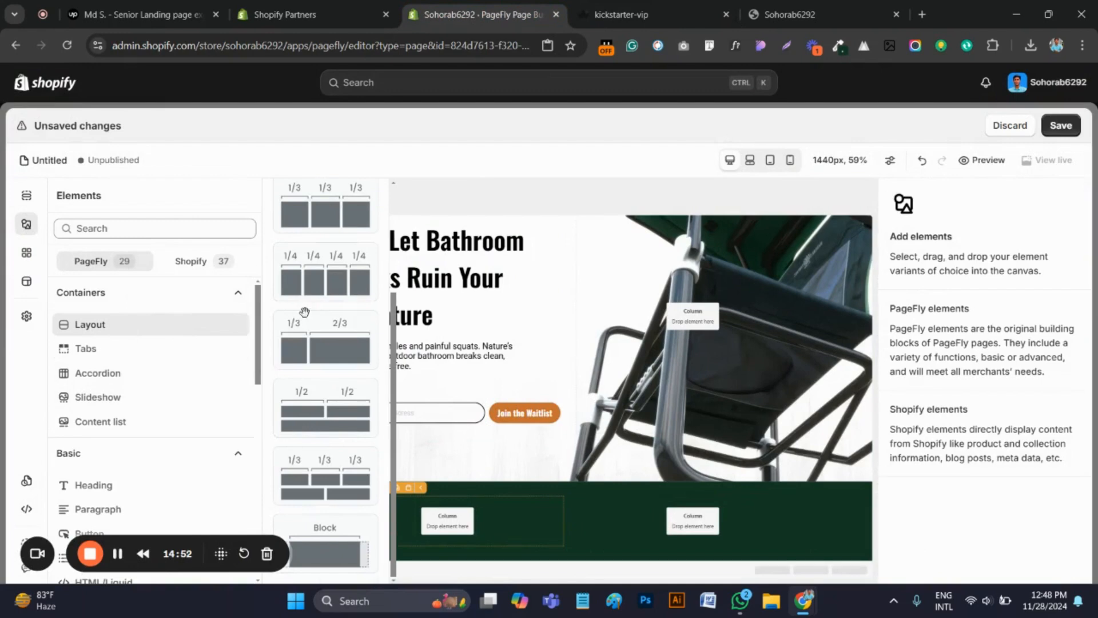
drag(325, 547, 425, 521)
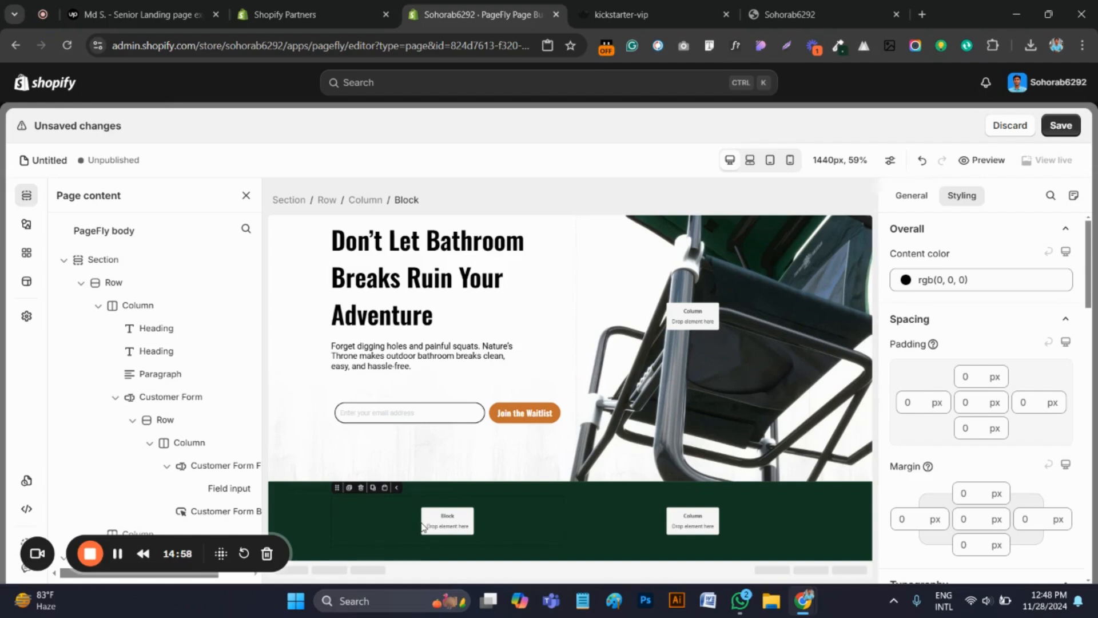
Add a star Icon element inside the block in the green section's first column
click(26, 224)
scroll(145, 343, down, 6)
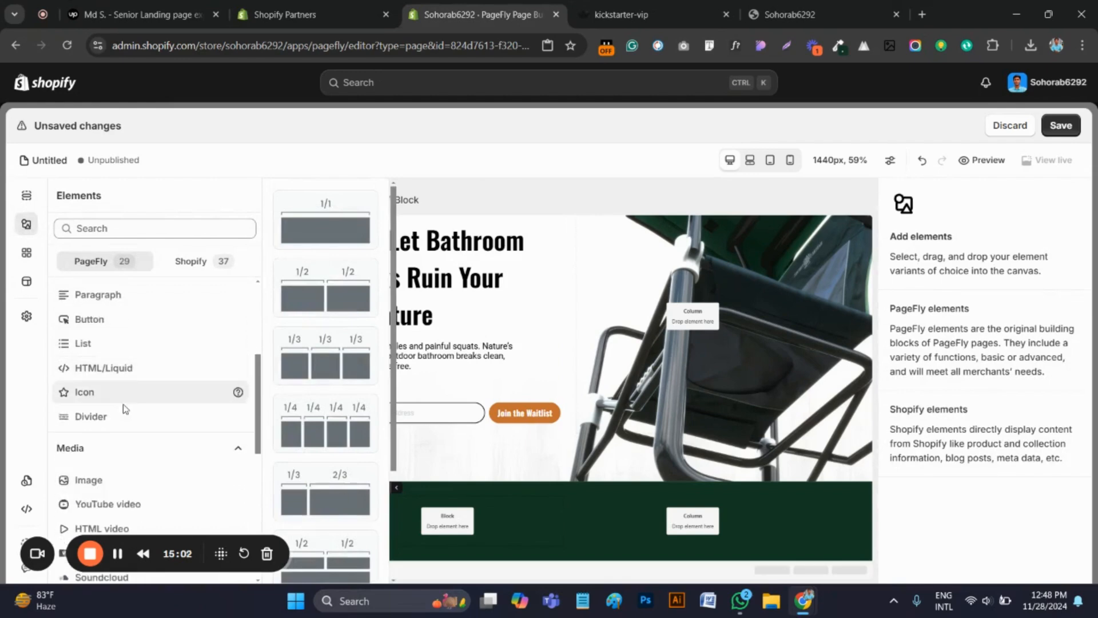
scroll(122, 423, down, 4)
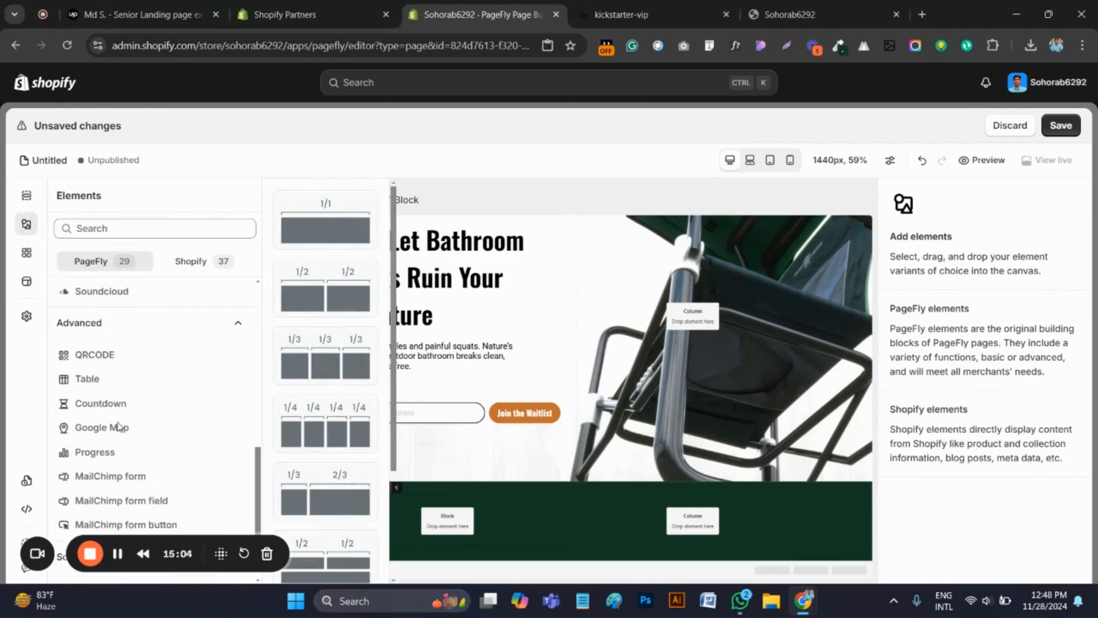
scroll(118, 426, up, 3)
scroll(118, 427, up, 4)
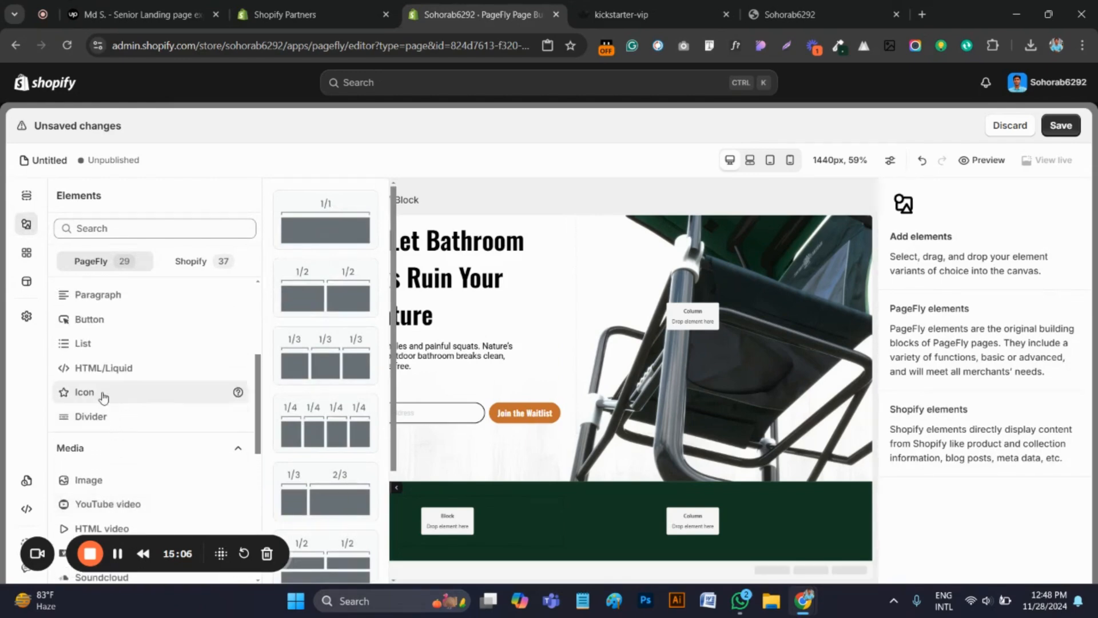
click(101, 393)
drag(326, 220, 438, 526)
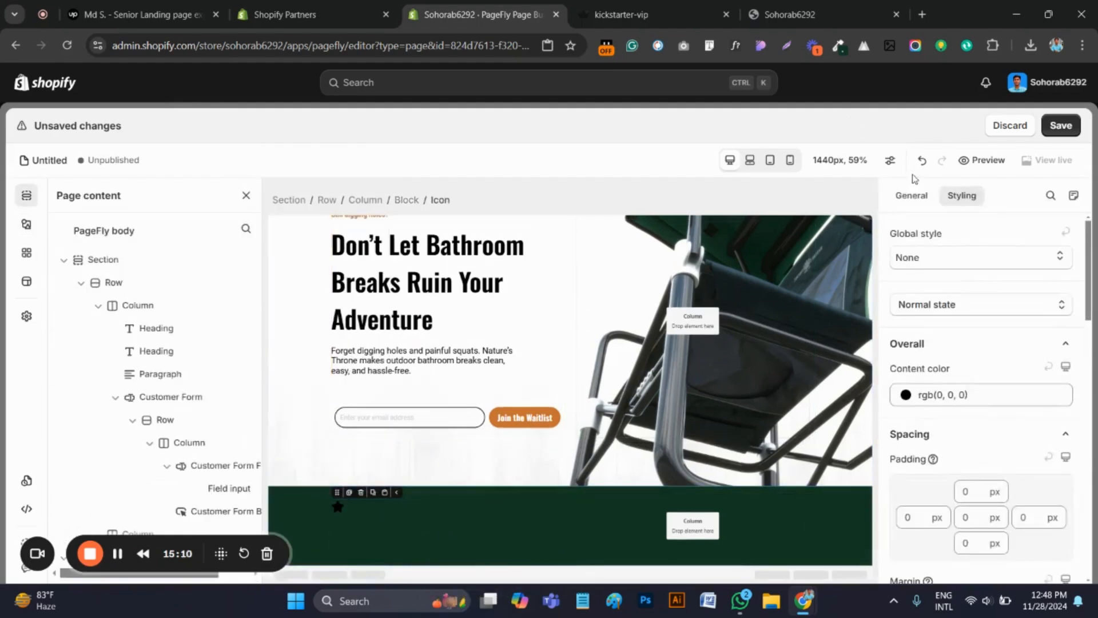
Set the star icon's size to 16 px and its left and right padding to 1 px
click(915, 201)
click(1032, 394)
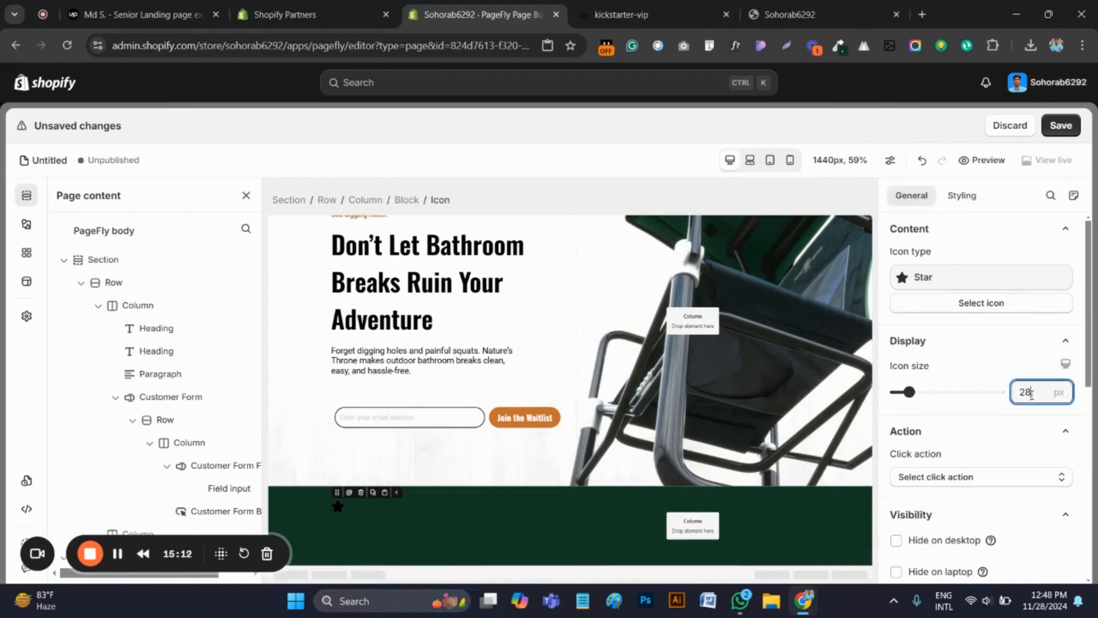
double_click(1030, 392)
text(16)
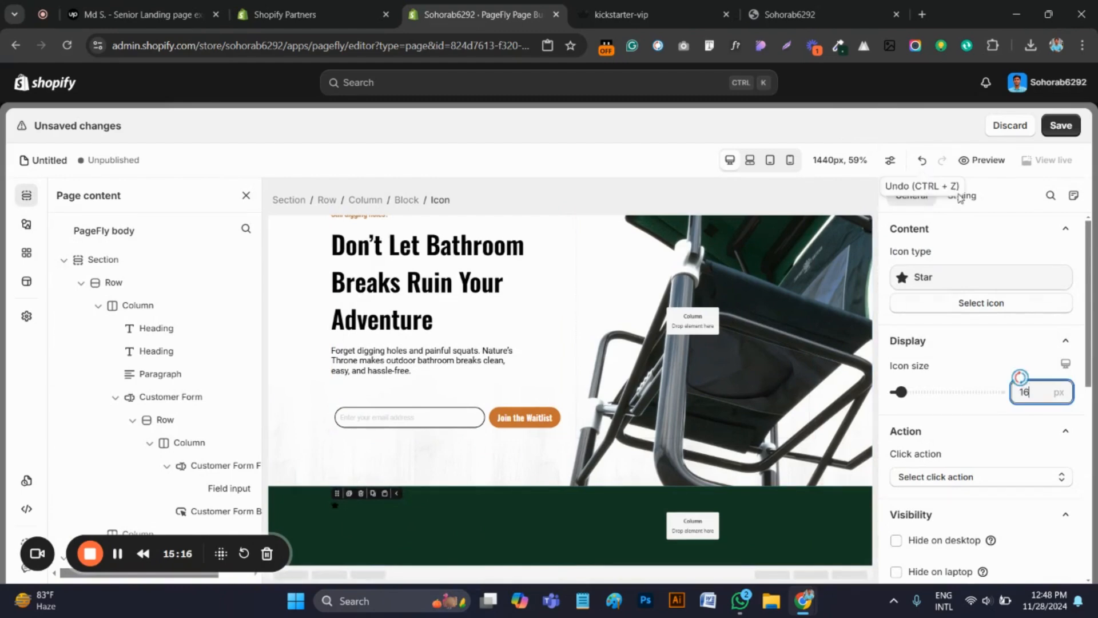
click(964, 198)
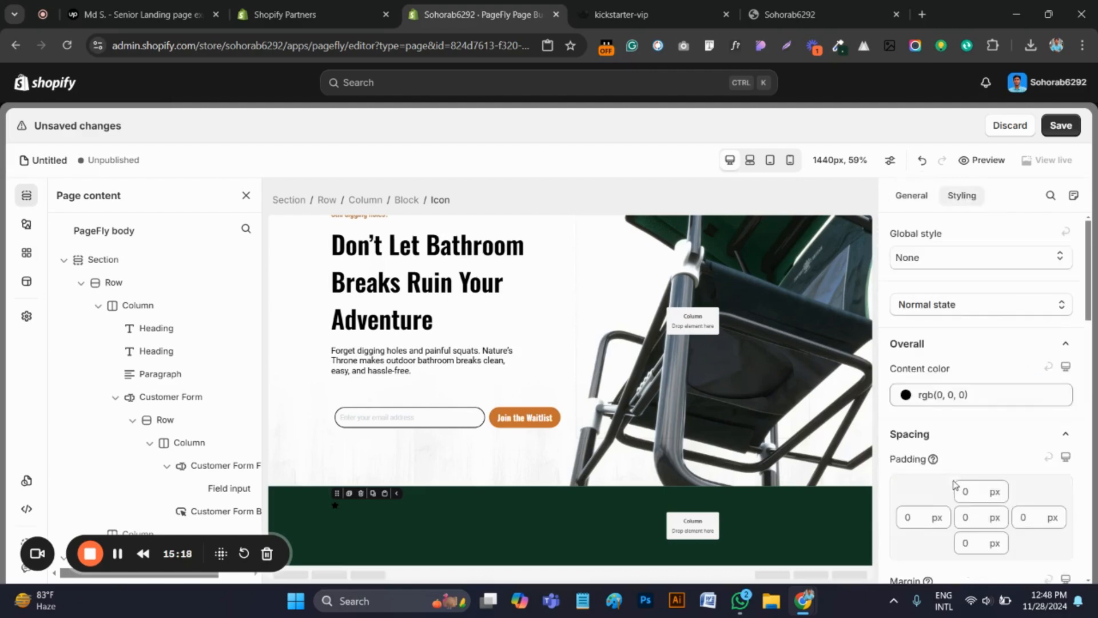
scroll(955, 485, down, 1)
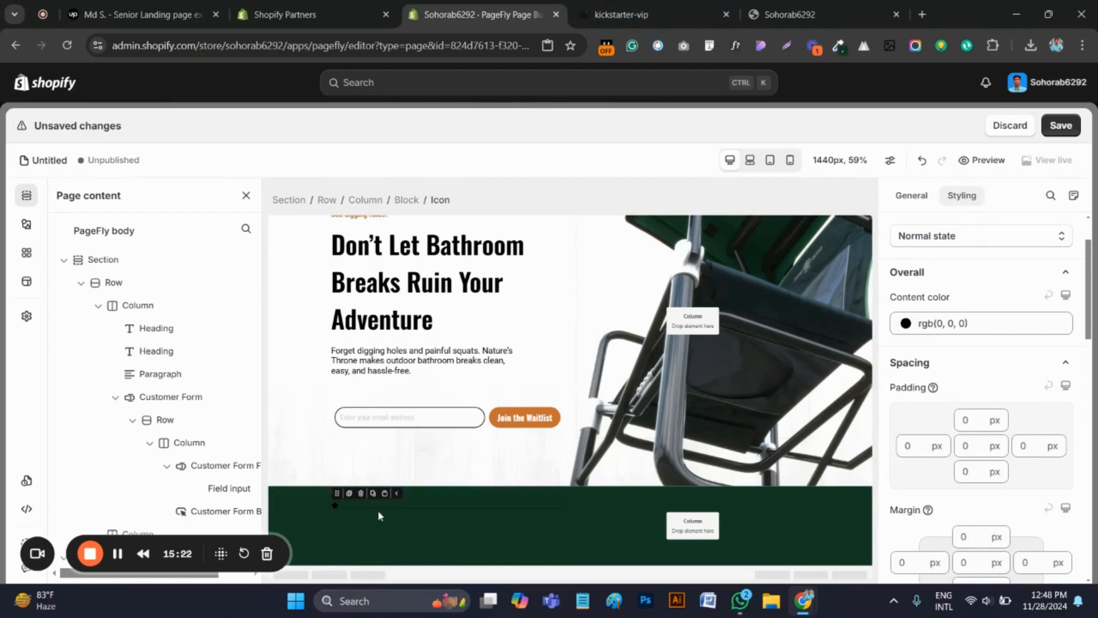
click(915, 452)
text(1)
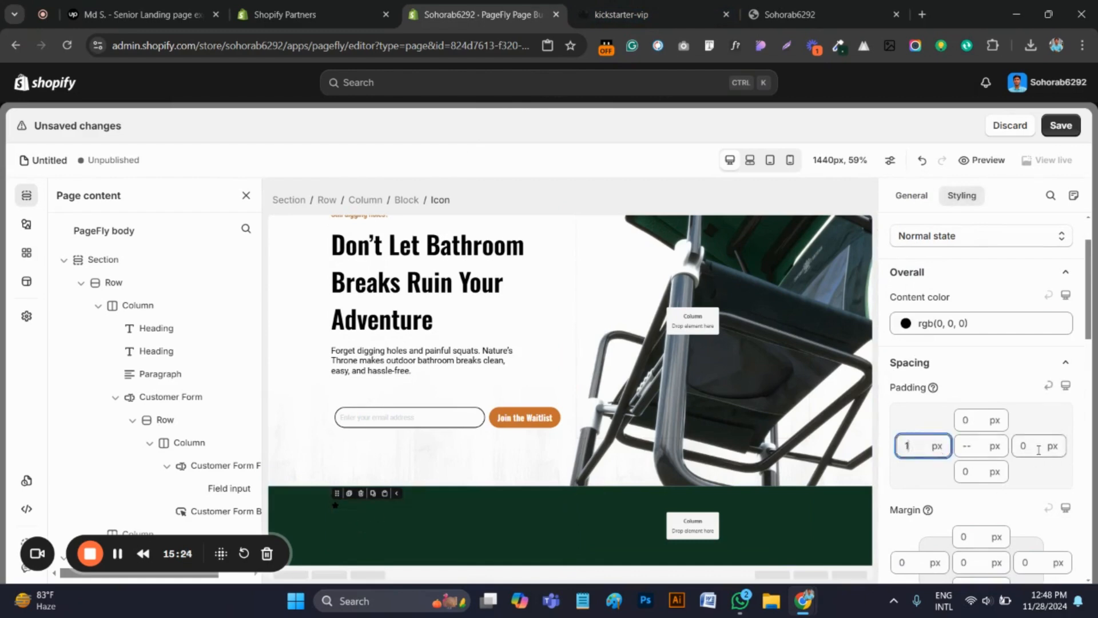
click(1028, 448)
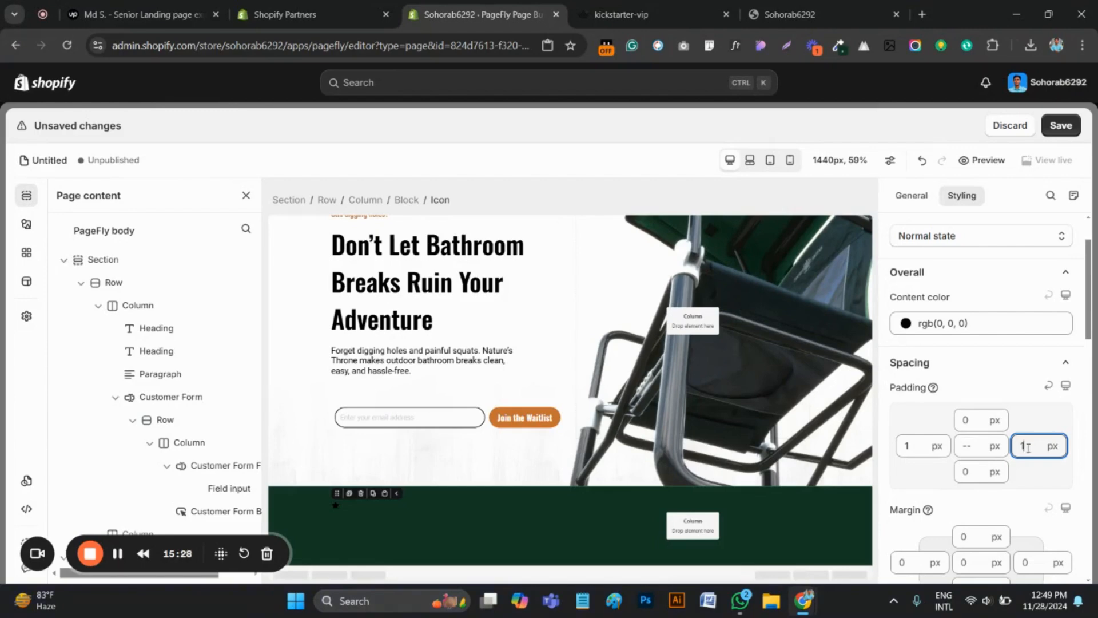
Copy the yellow #FEC84B from the rating stars on the original kickstarter-vip page with the ColorZilla picker
click(622, 15)
click(838, 46)
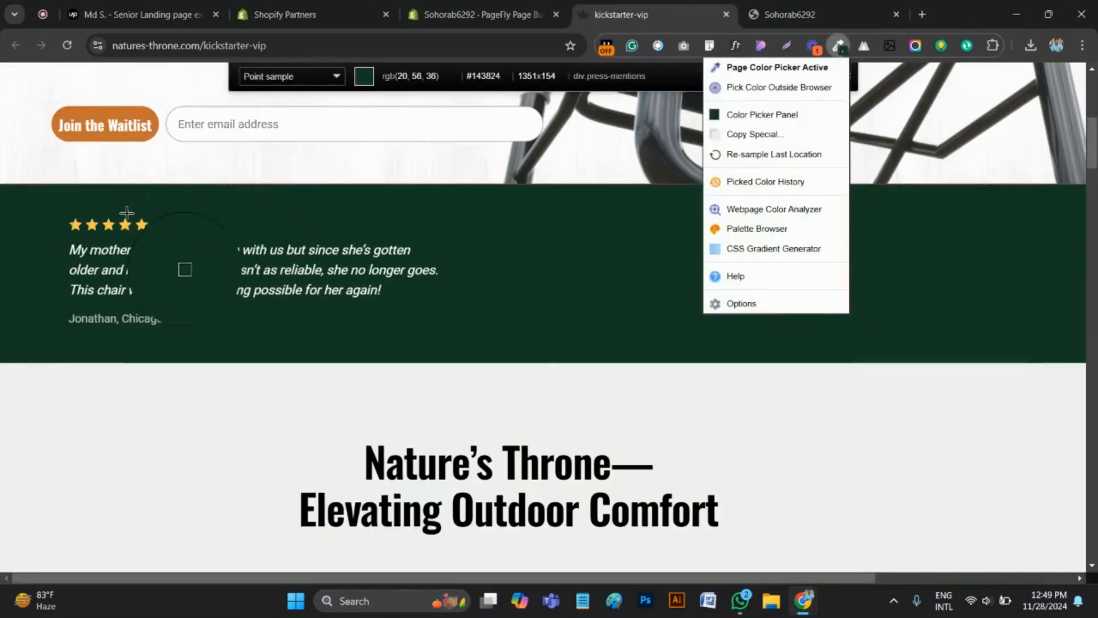
click(90, 224)
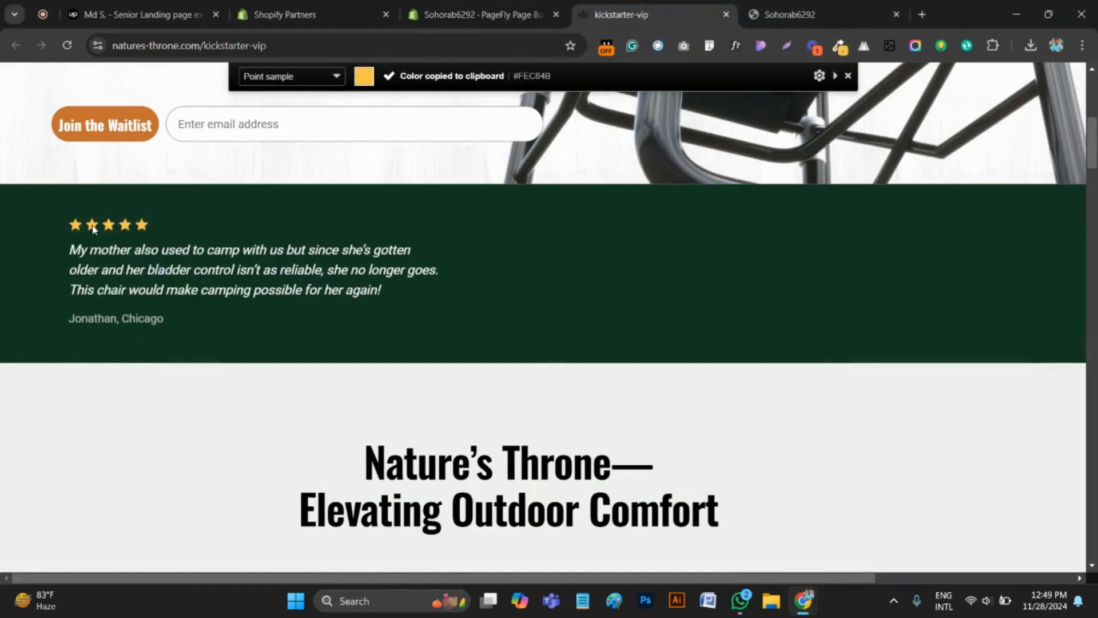
Back in the PageFly editor, set the star icon's content color to #FEC84B
click(464, 13)
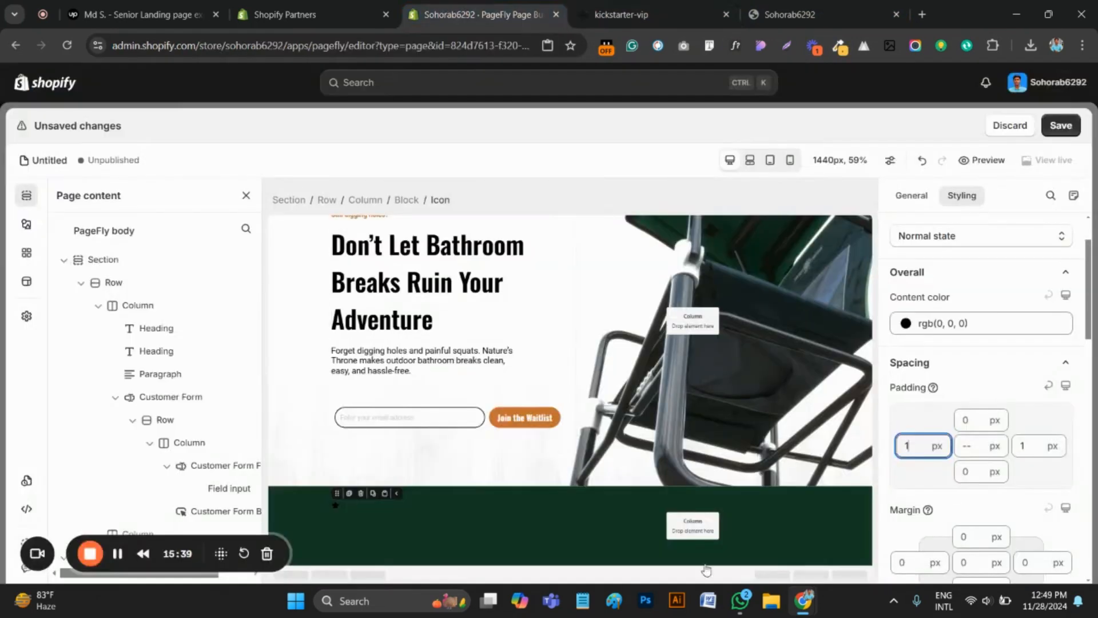
click(916, 324)
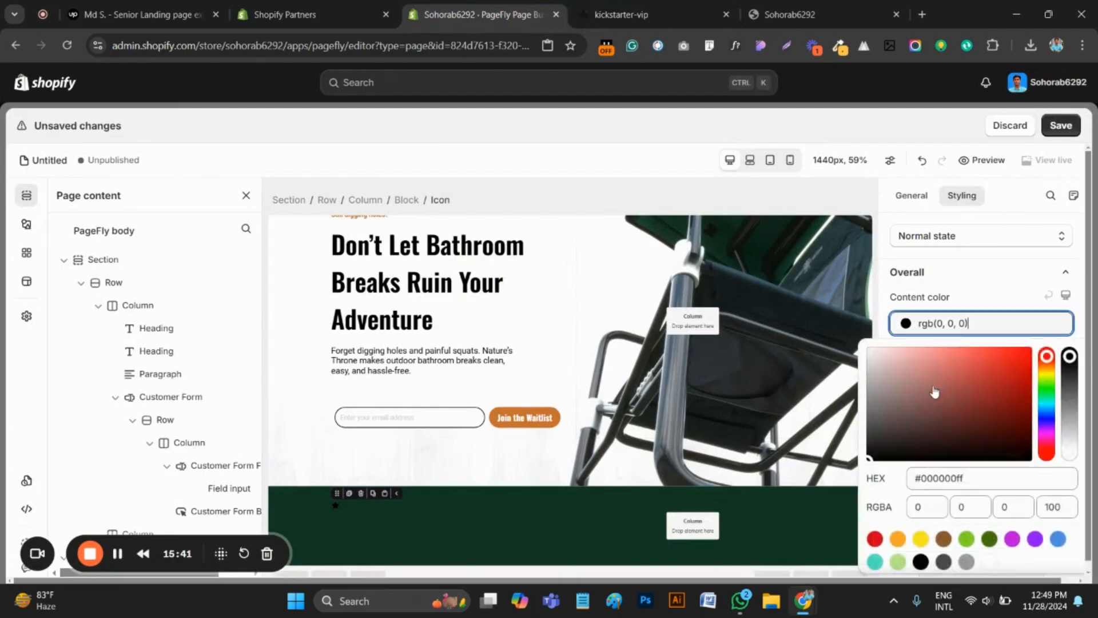
click(943, 480)
key(ctrl+a)
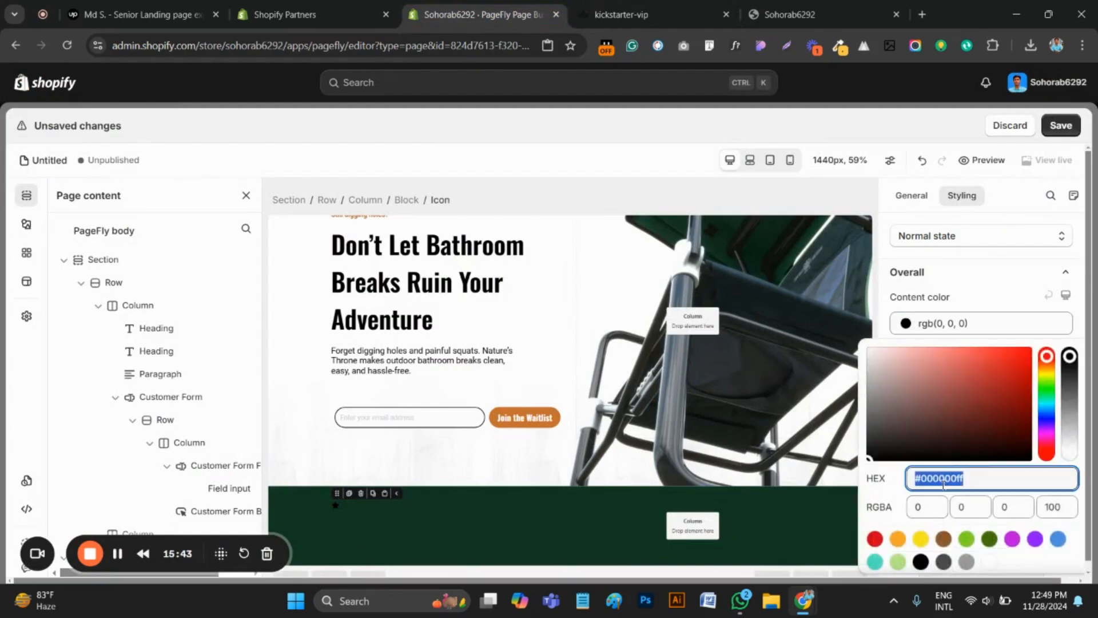
key(ctrl+v)
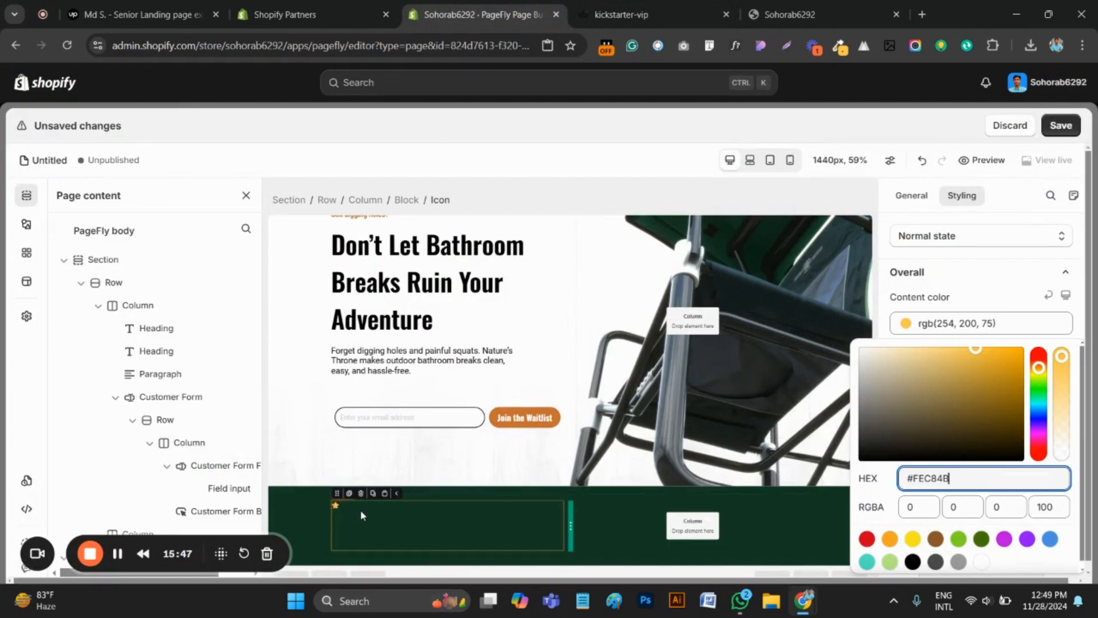
click(340, 503)
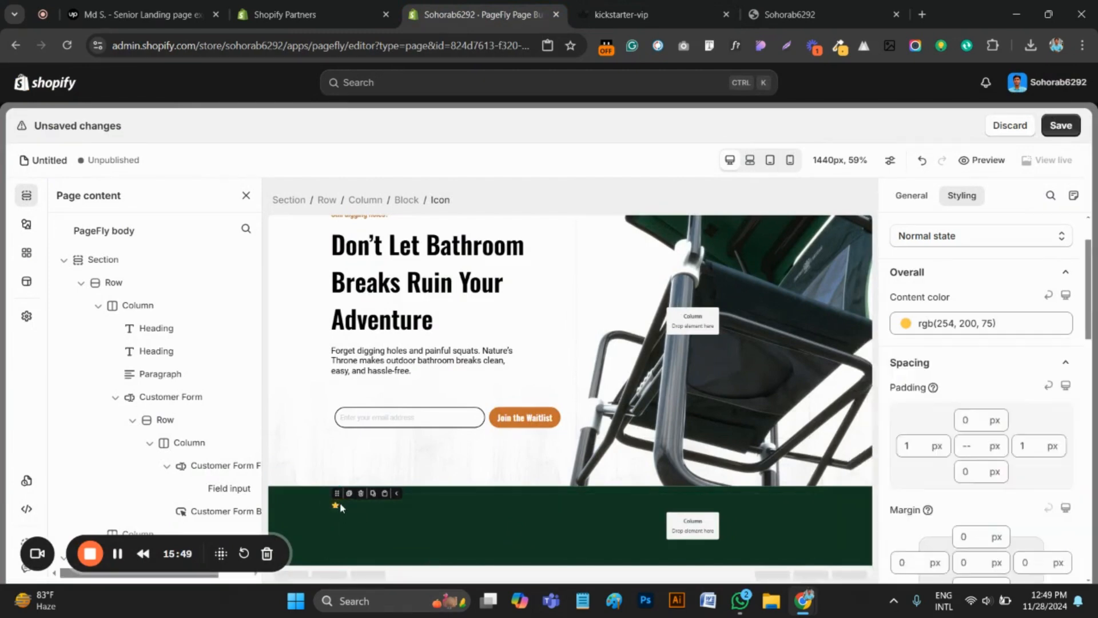
Duplicate the yellow star icon in the green section's block until it holds a row of five stars
click(350, 494)
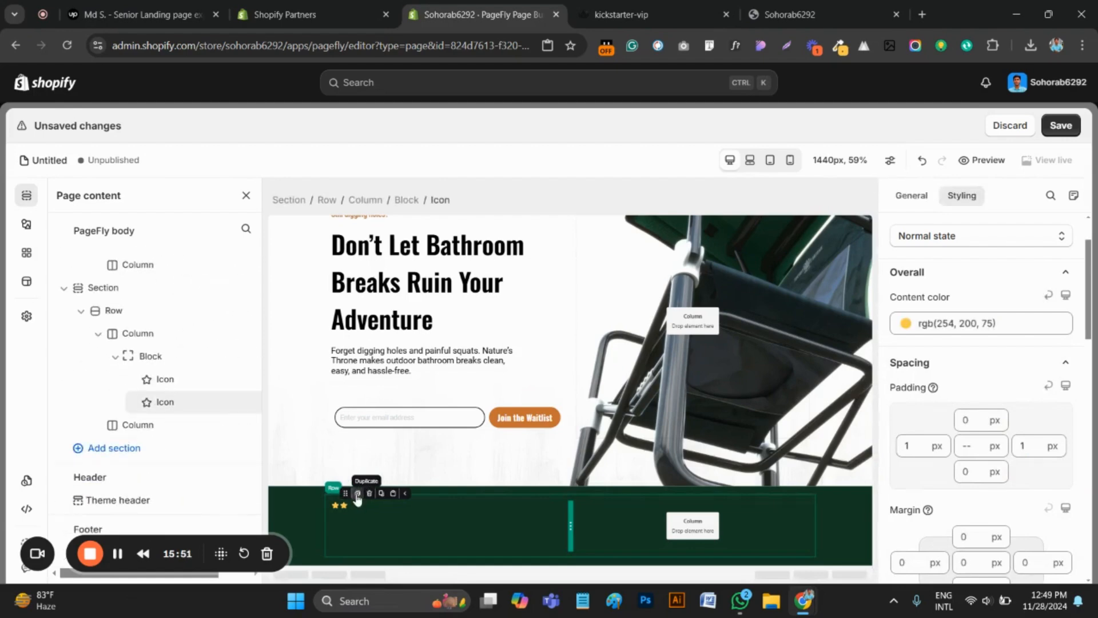
click(349, 494)
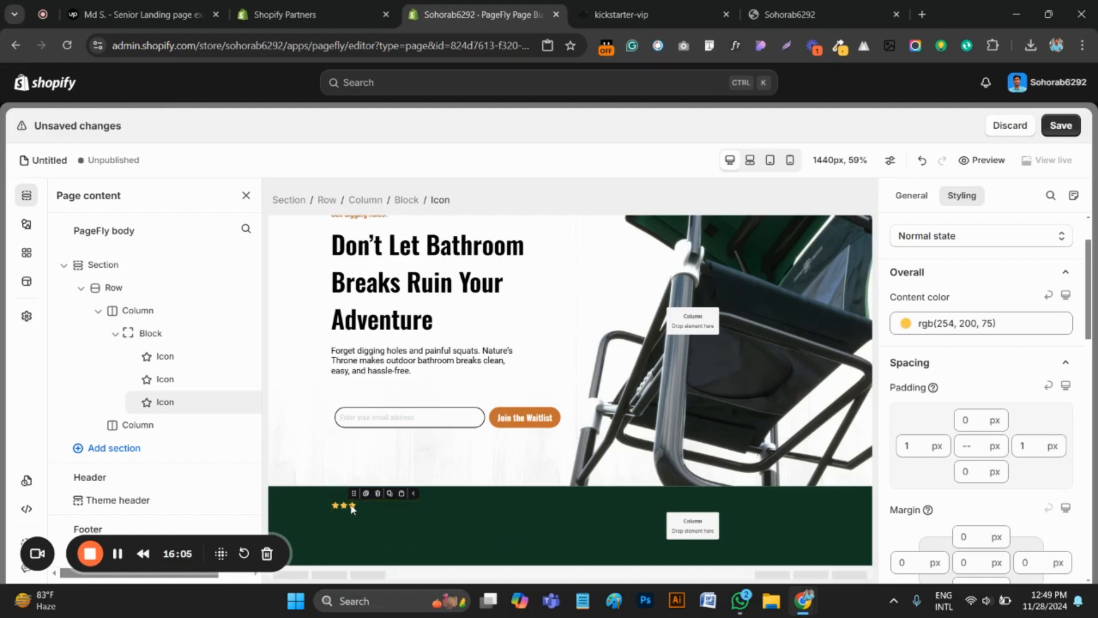
click(374, 496)
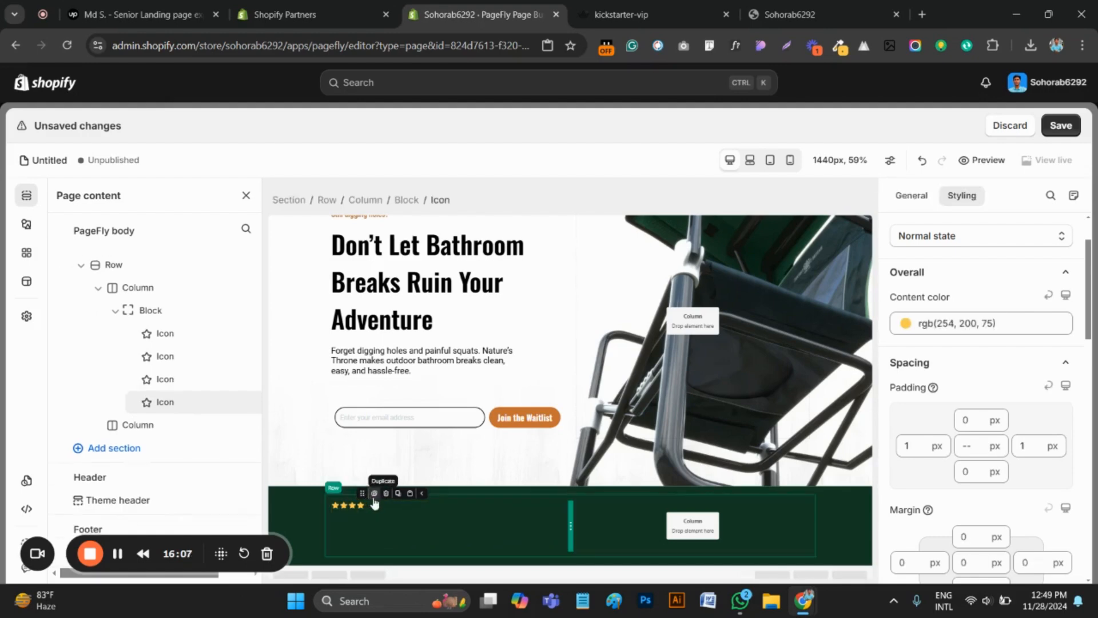
click(377, 495)
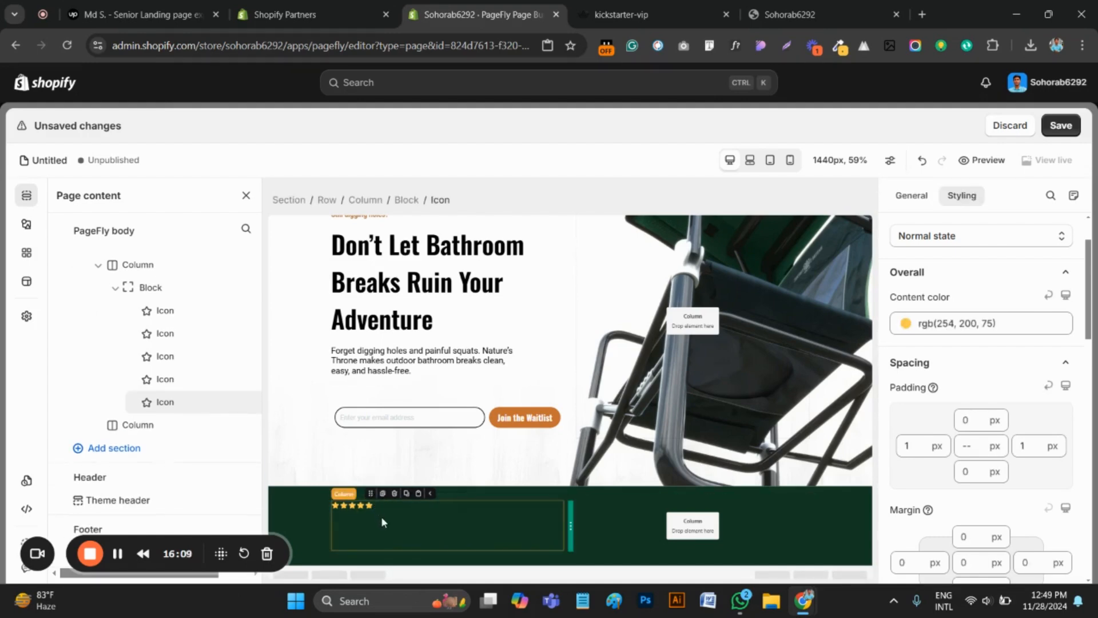
click(382, 520)
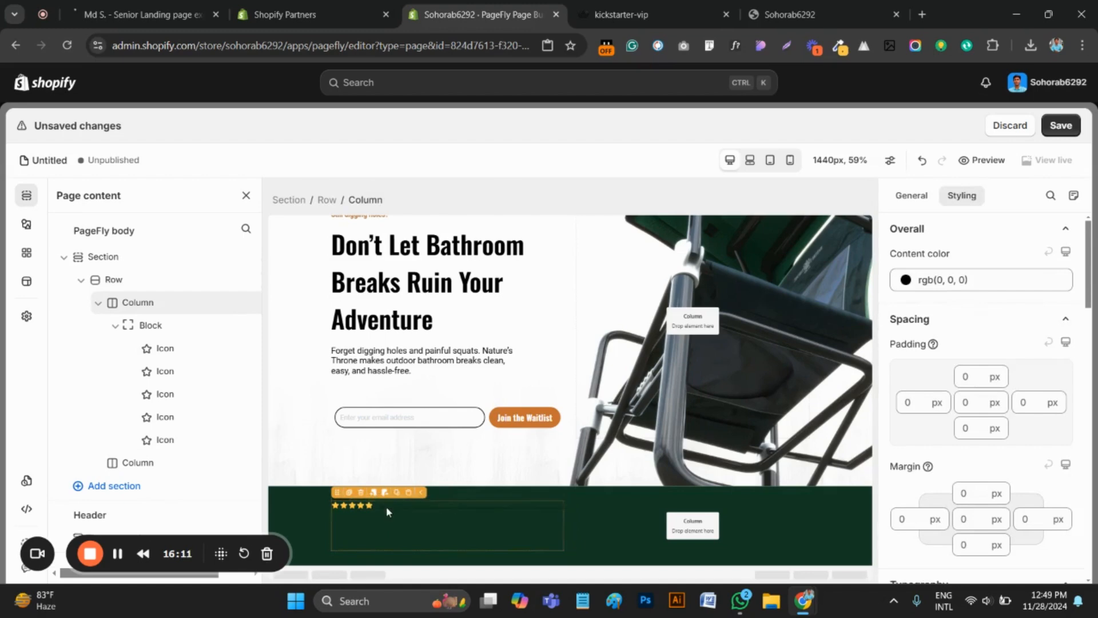
click(386, 506)
On the original kickstarter-vip page, copy the testimonial quote under the stars and inspect its font with WhatFont
click(640, 19)
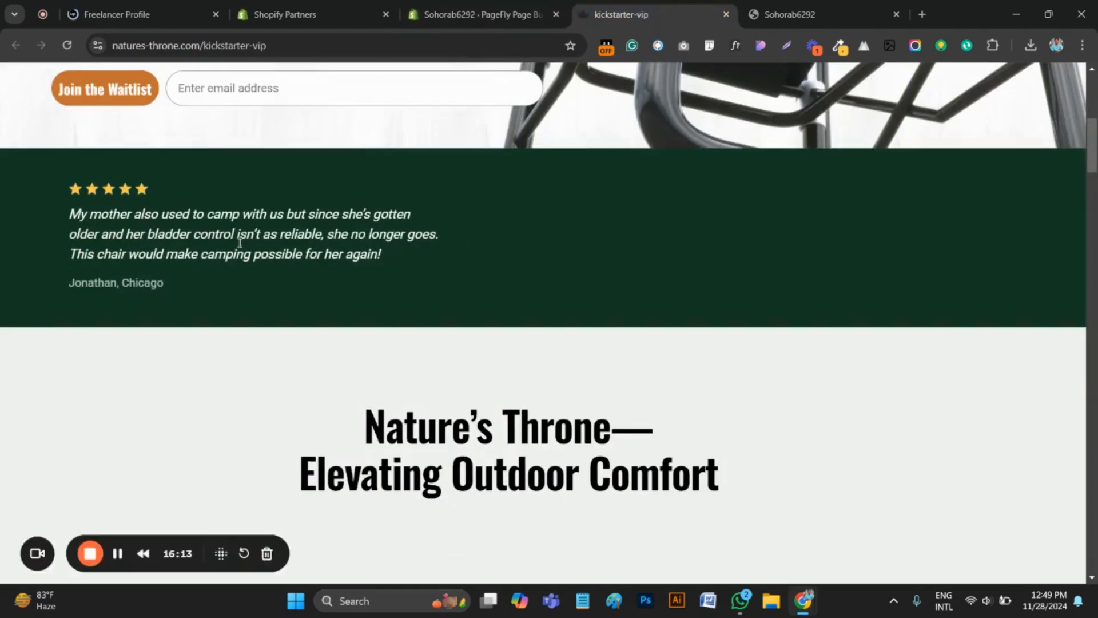
drag(400, 257, 71, 217)
right_click(114, 228)
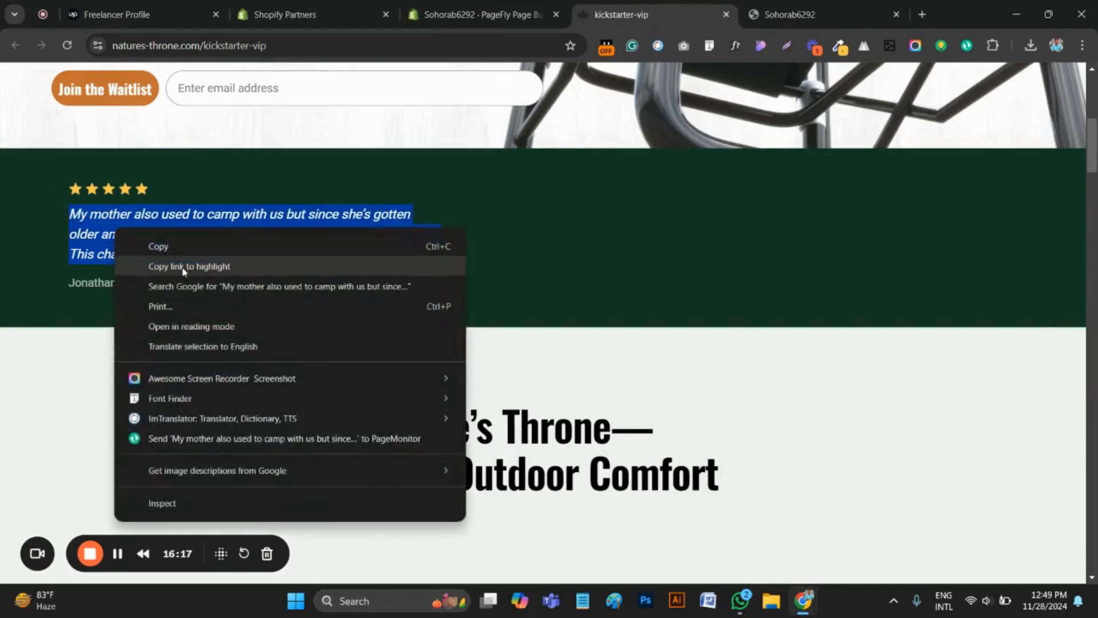
click(183, 247)
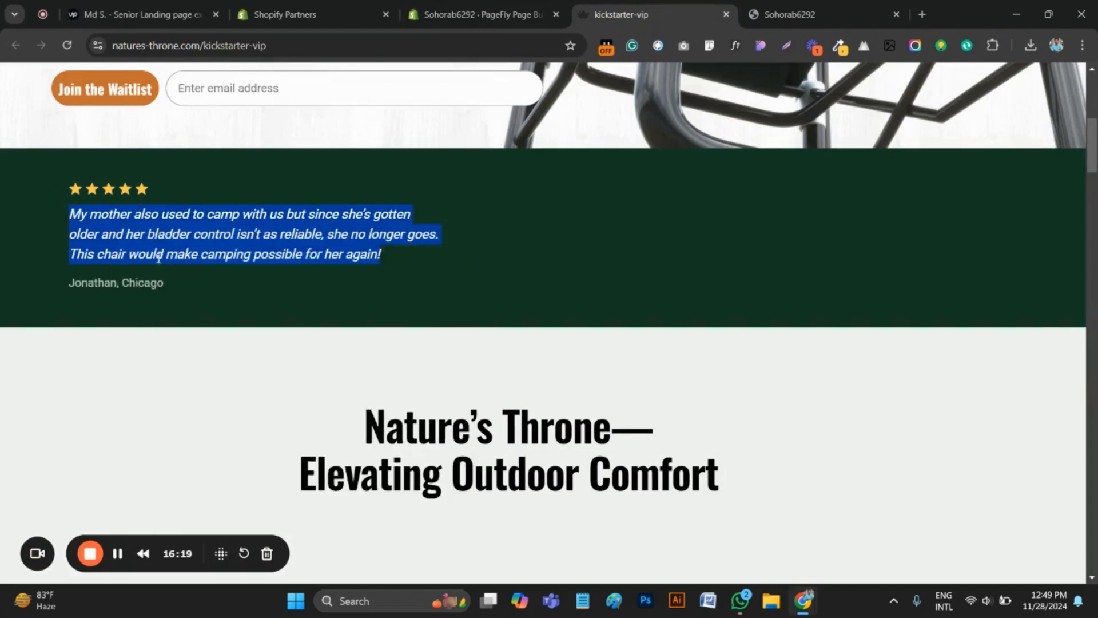
click(736, 47)
click(319, 232)
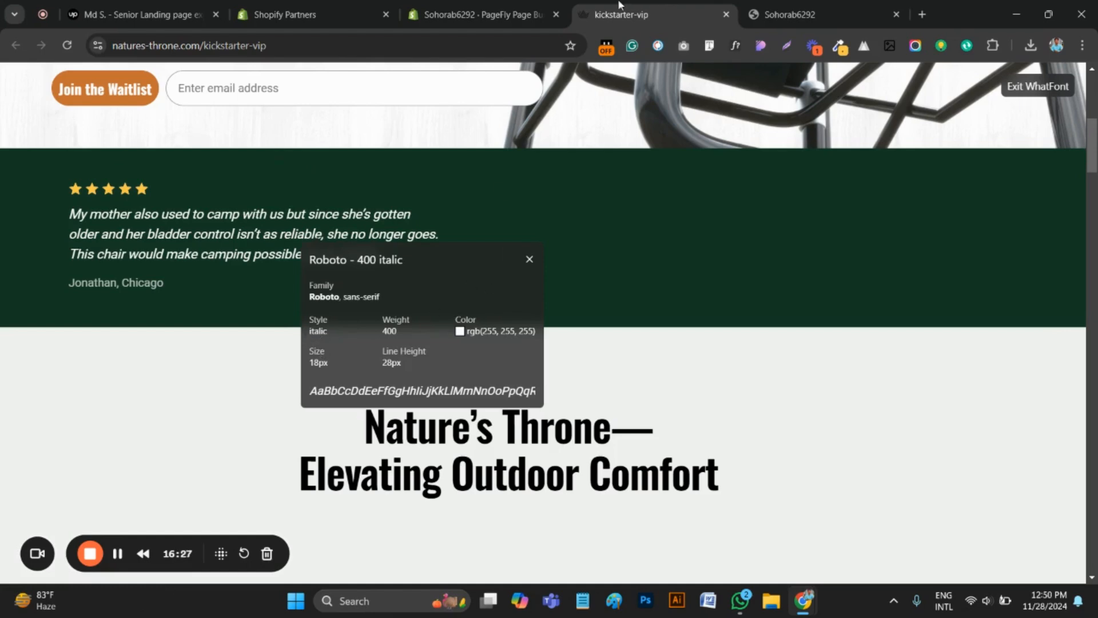
Back in the PageFly editor, add a Paragraph element below the star row and replace its placeholder text with the copied testimonial quote
click(475, 14)
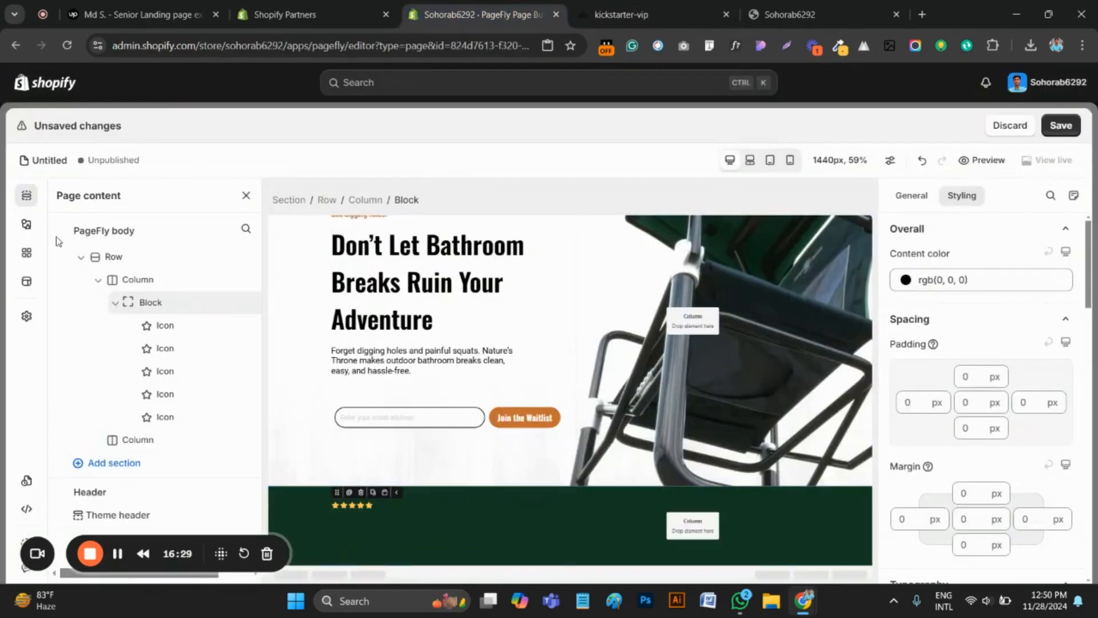
click(26, 224)
scroll(98, 424, up, 5)
scroll(106, 417, down, 1)
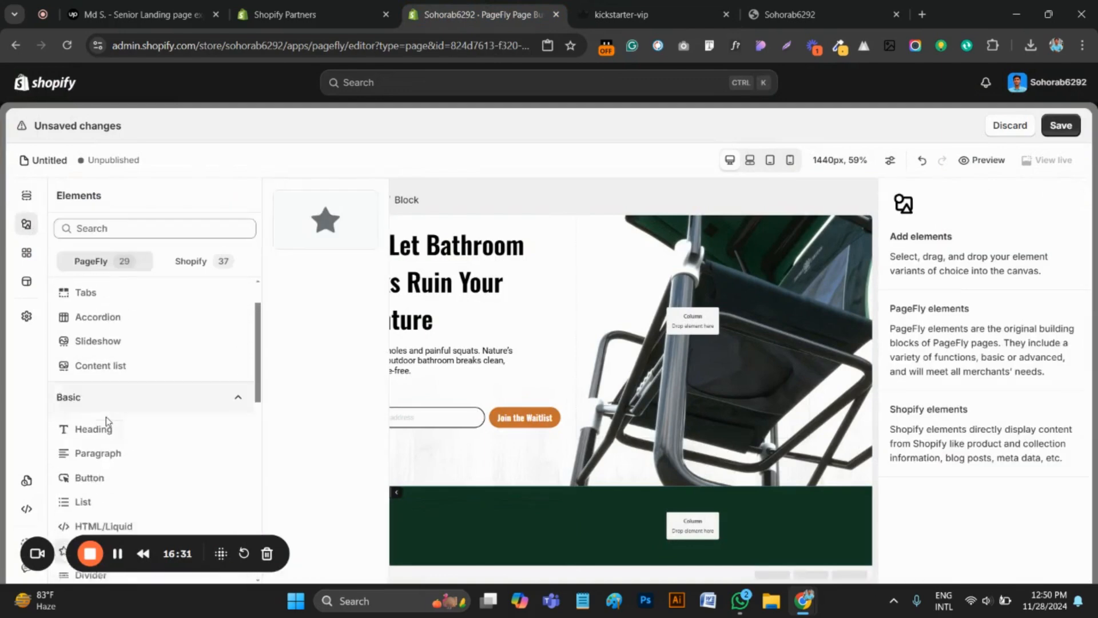
mouse_move(108, 438)
drag(326, 220, 395, 520)
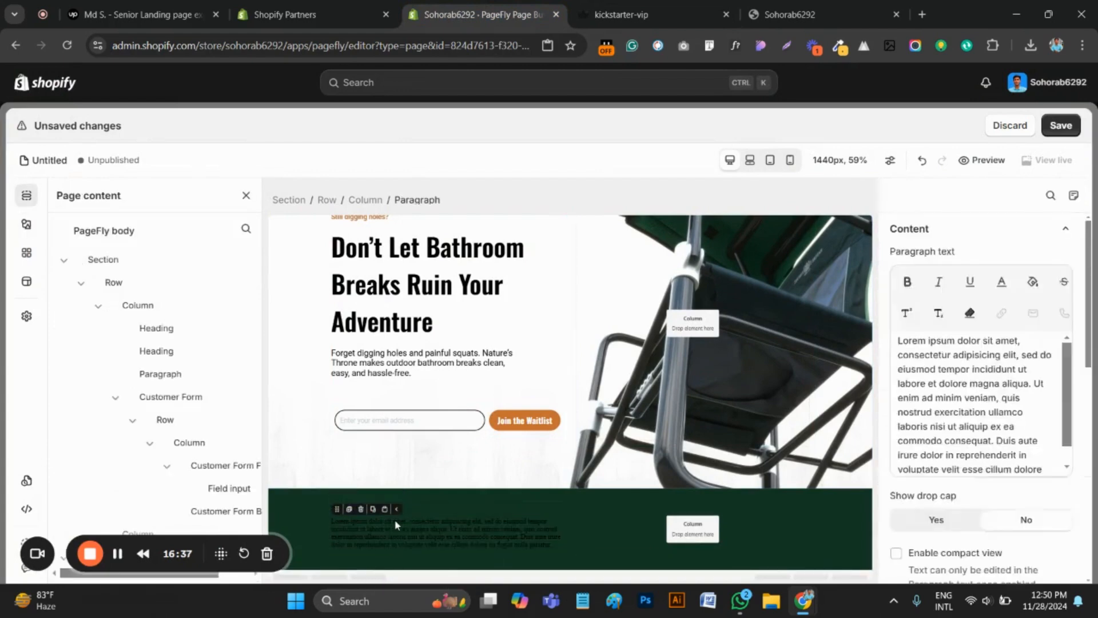
triple_click(389, 537)
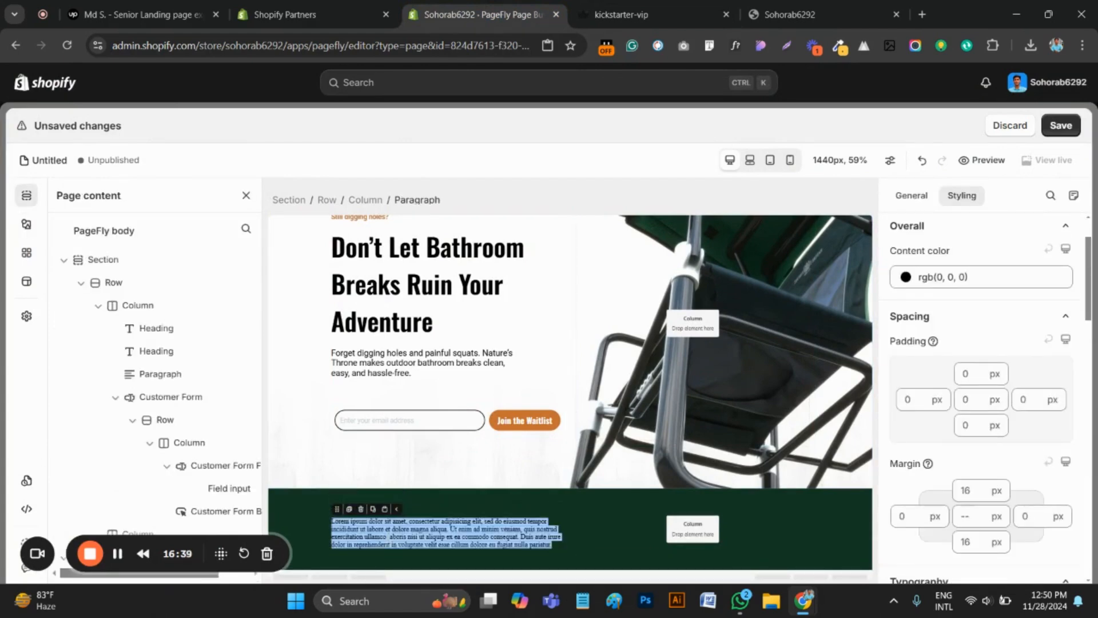
key(ctrl+v)
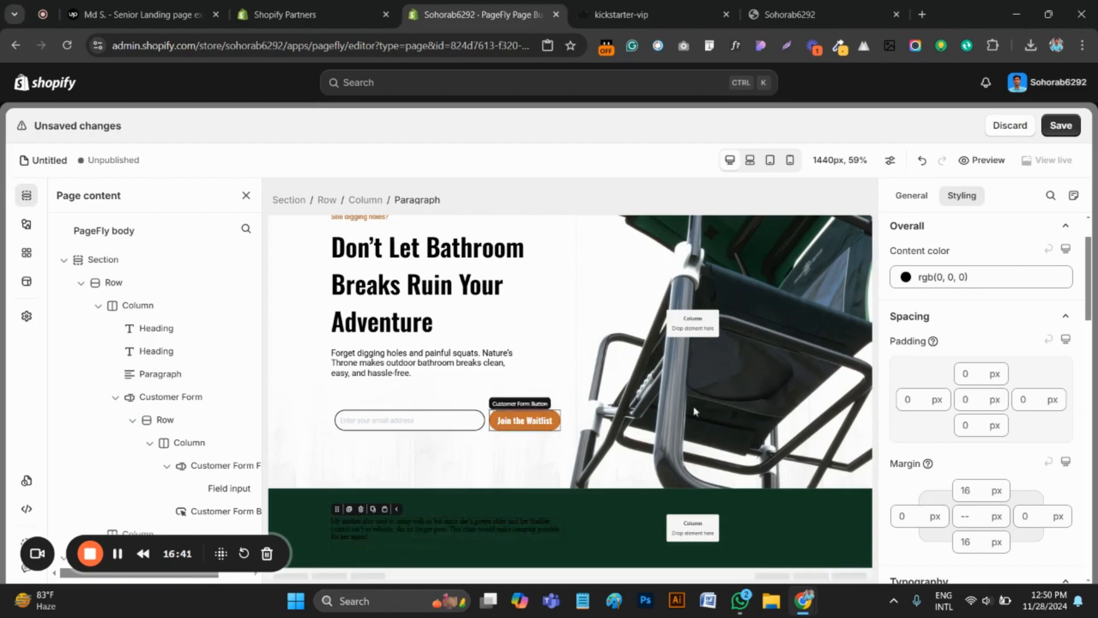
Set the testimonial paragraph's content color to white, rgb(255, 255, 255), and its font family to Roboto
click(948, 277)
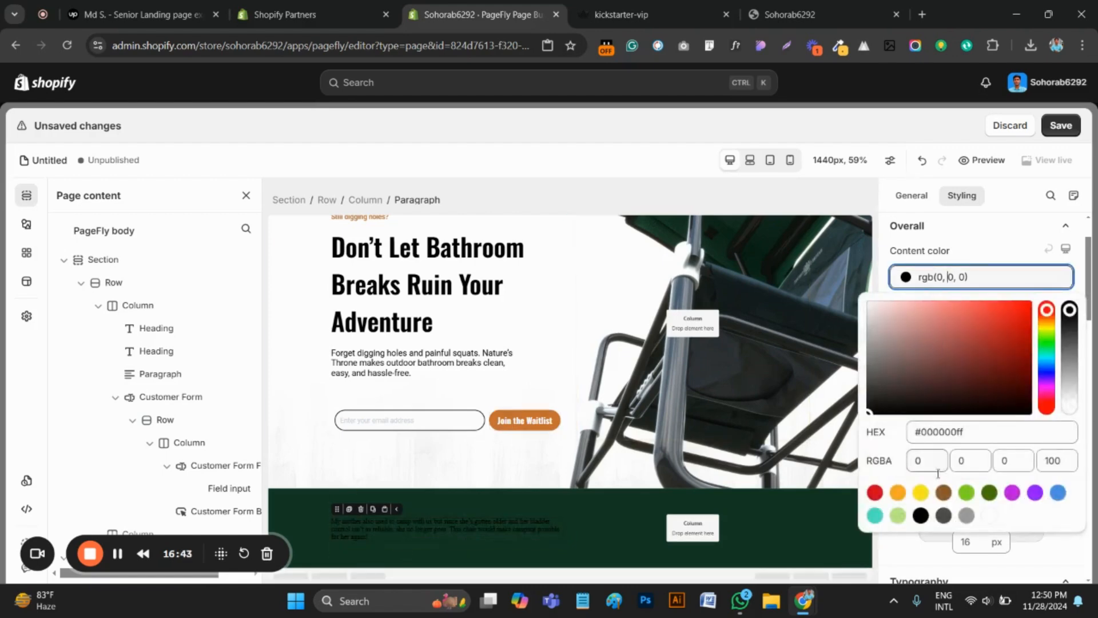
click(989, 515)
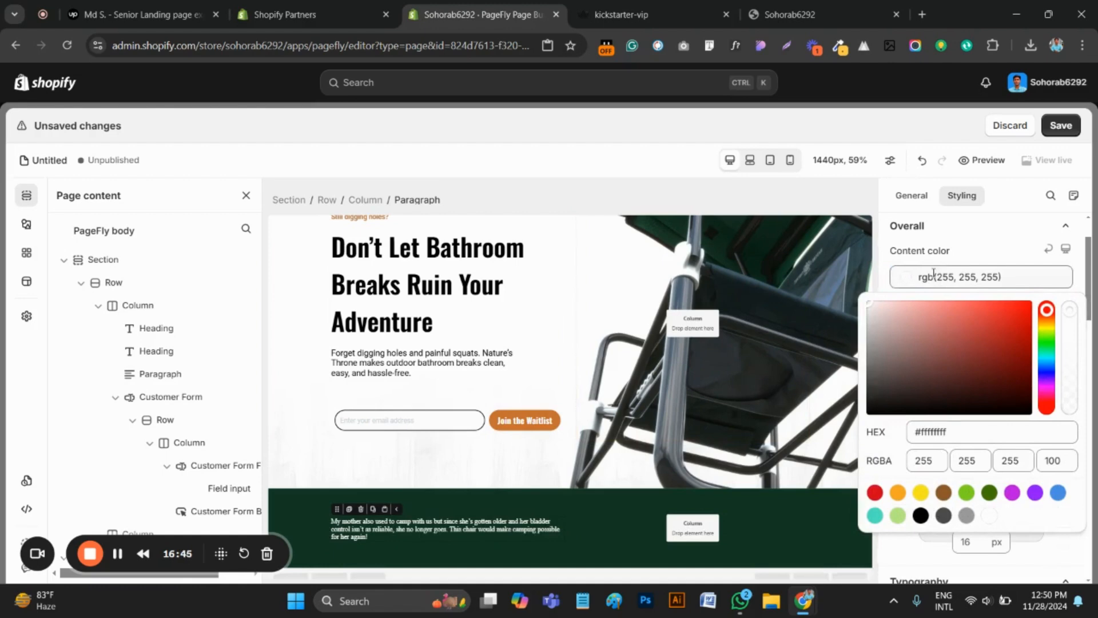
click(888, 276)
scroll(976, 394, down, 4)
scroll(976, 427, down, 1)
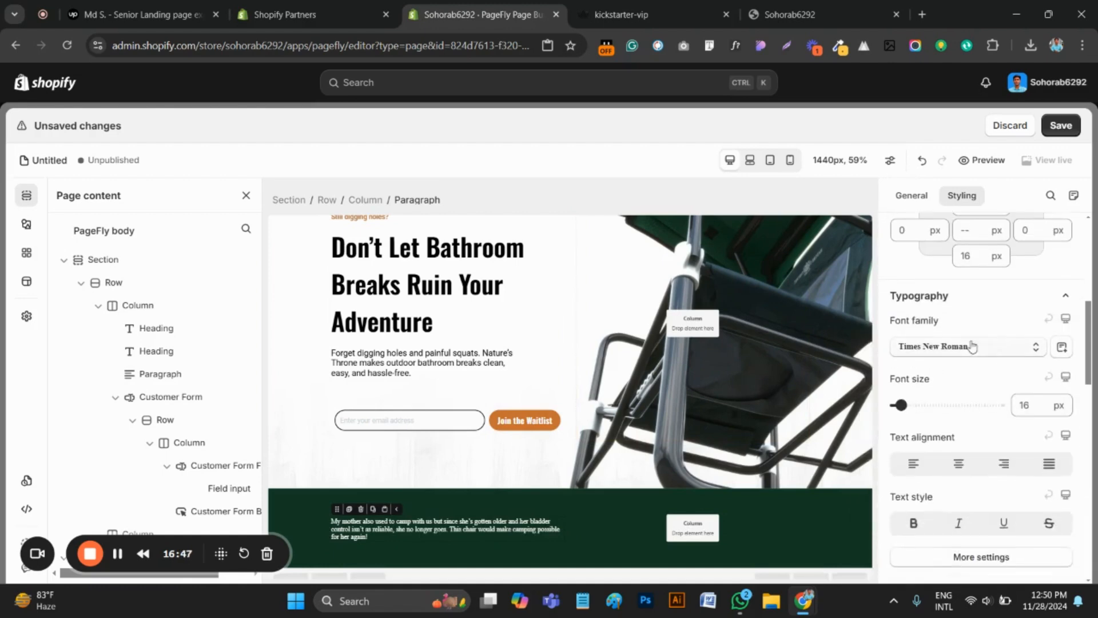
click(972, 347)
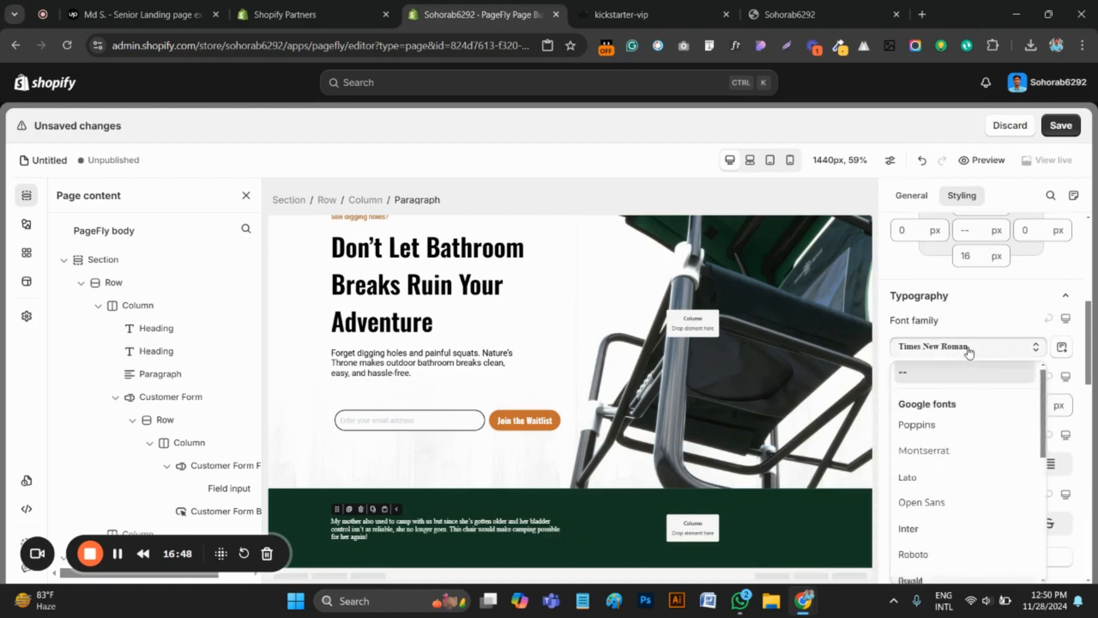
click(924, 554)
Check the quote's size on the original page, then set the testimonial paragraph to 18 px and italic
click(1030, 403)
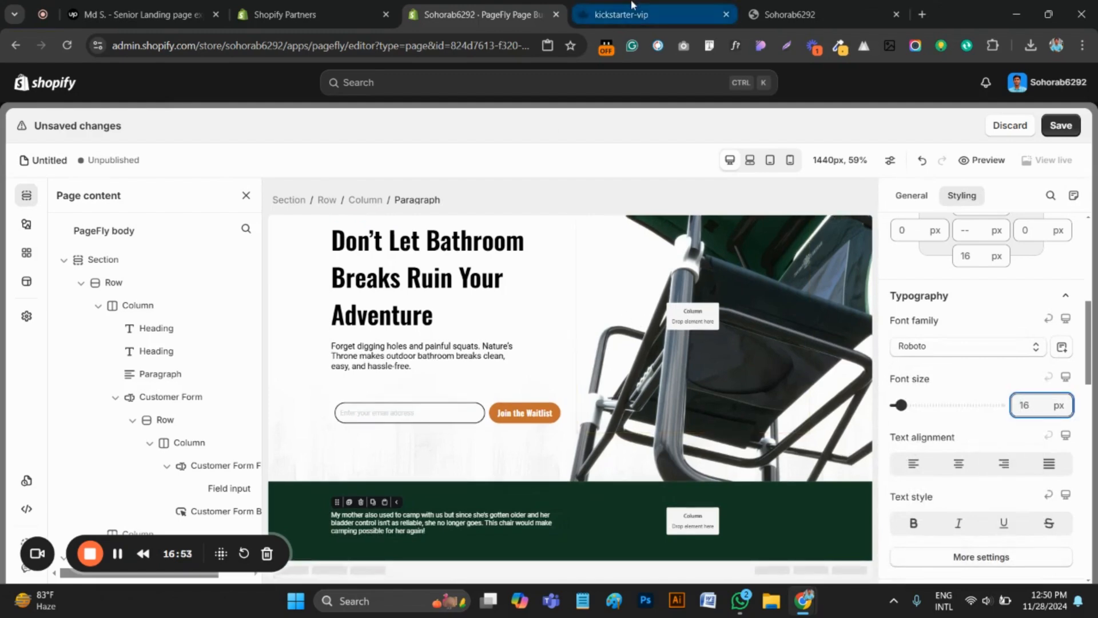
click(621, 15)
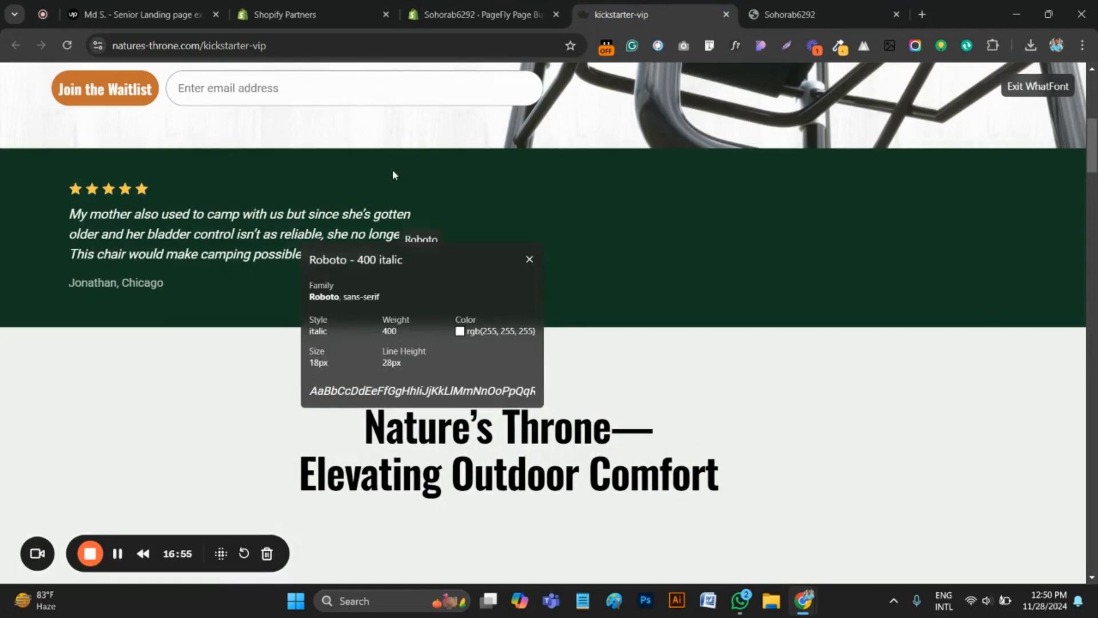
click(480, 14)
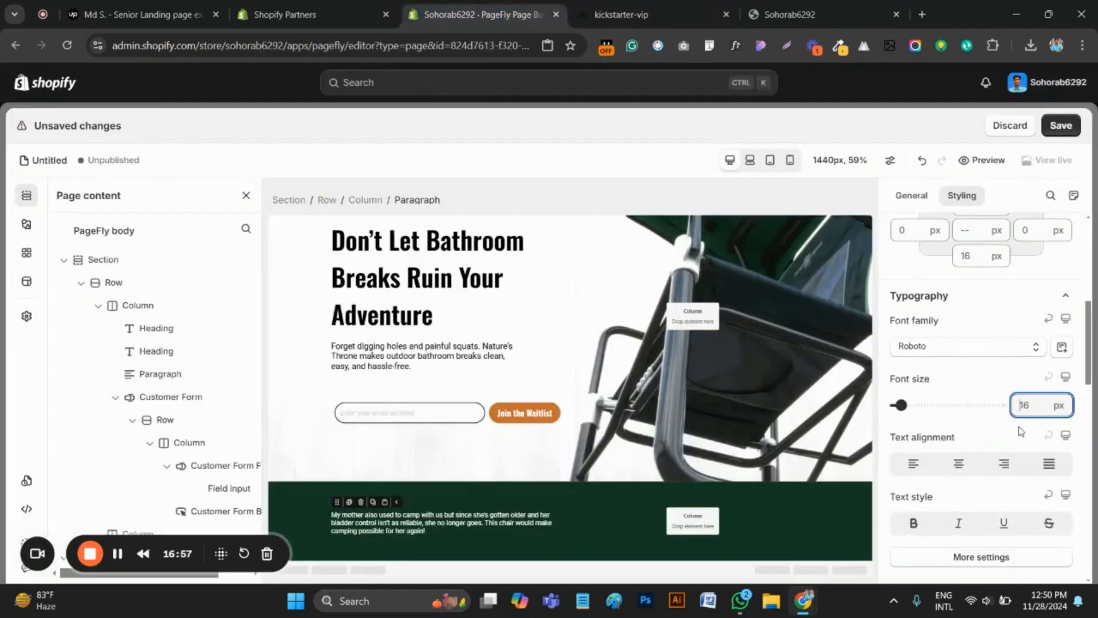
text(18)
scroll(1008, 424, down, 3)
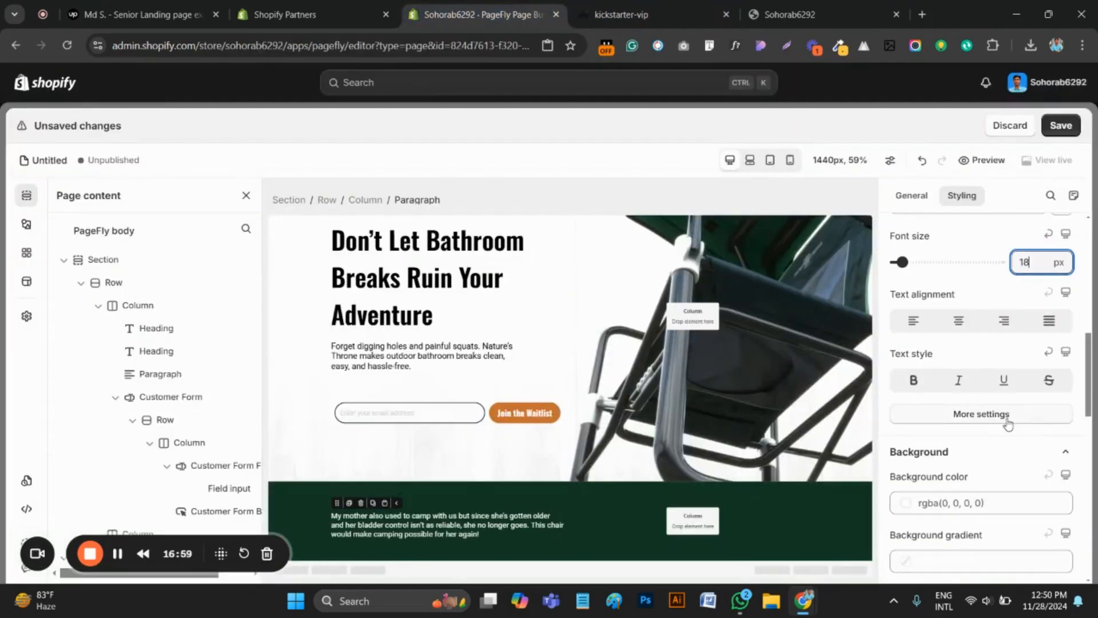
click(960, 381)
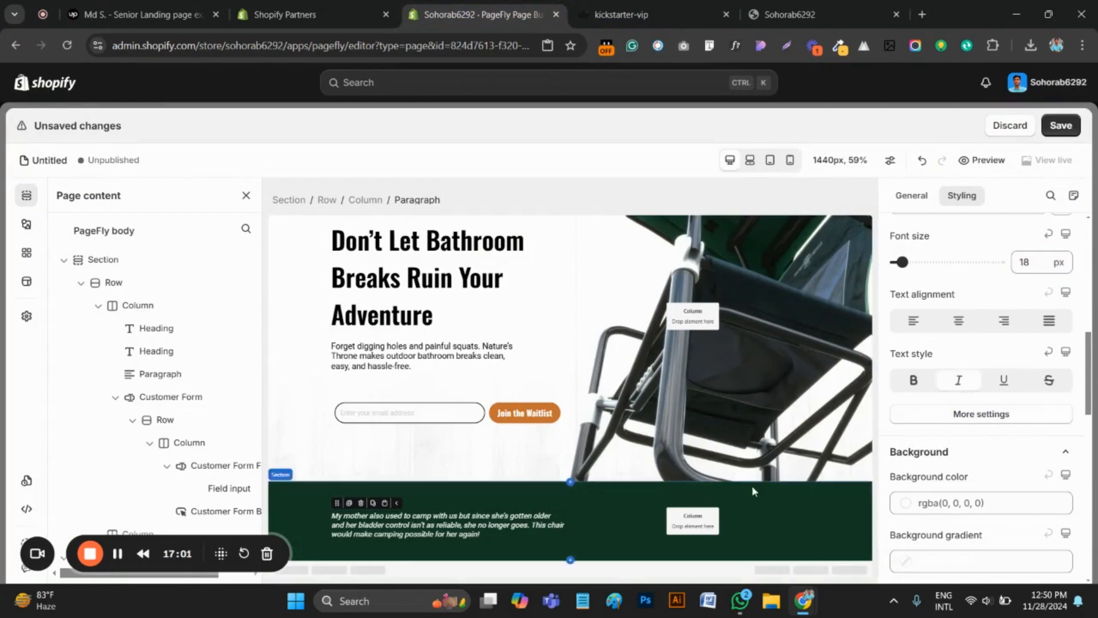
click(622, 517)
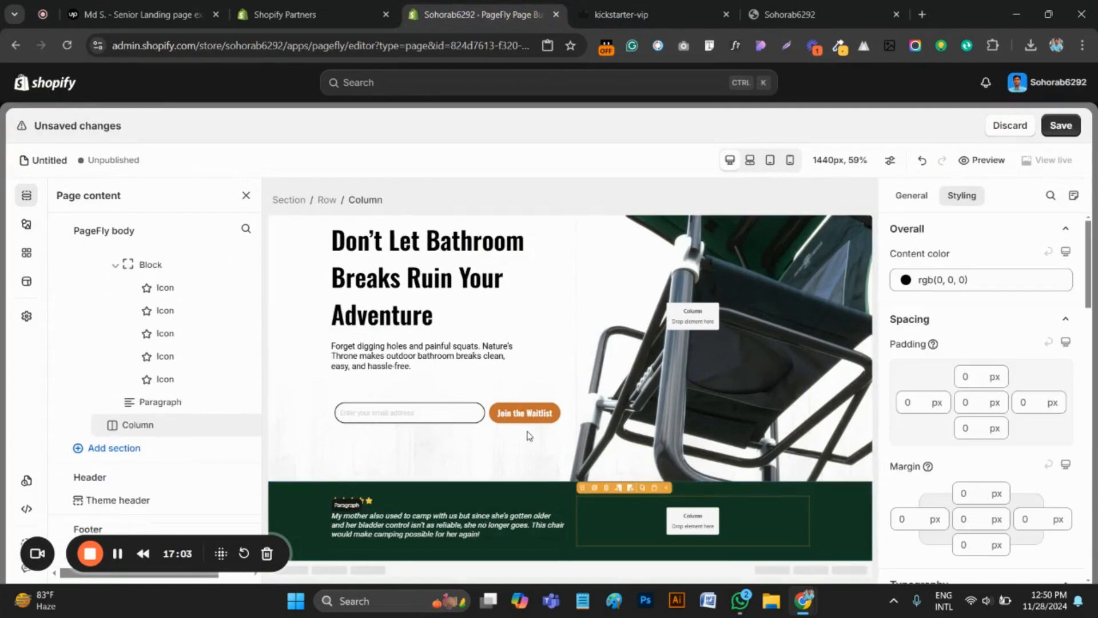
On the original kickstarter-vip page, inspect the reviewer line's font with WhatFont and copy the reviewer's name and city
click(622, 15)
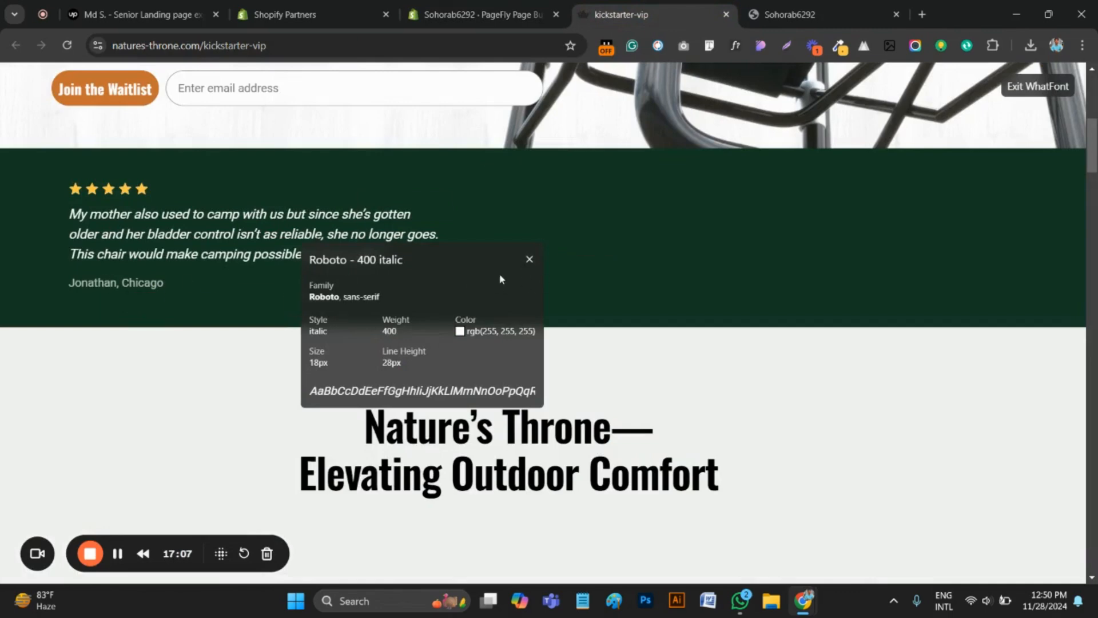
click(529, 261)
click(96, 282)
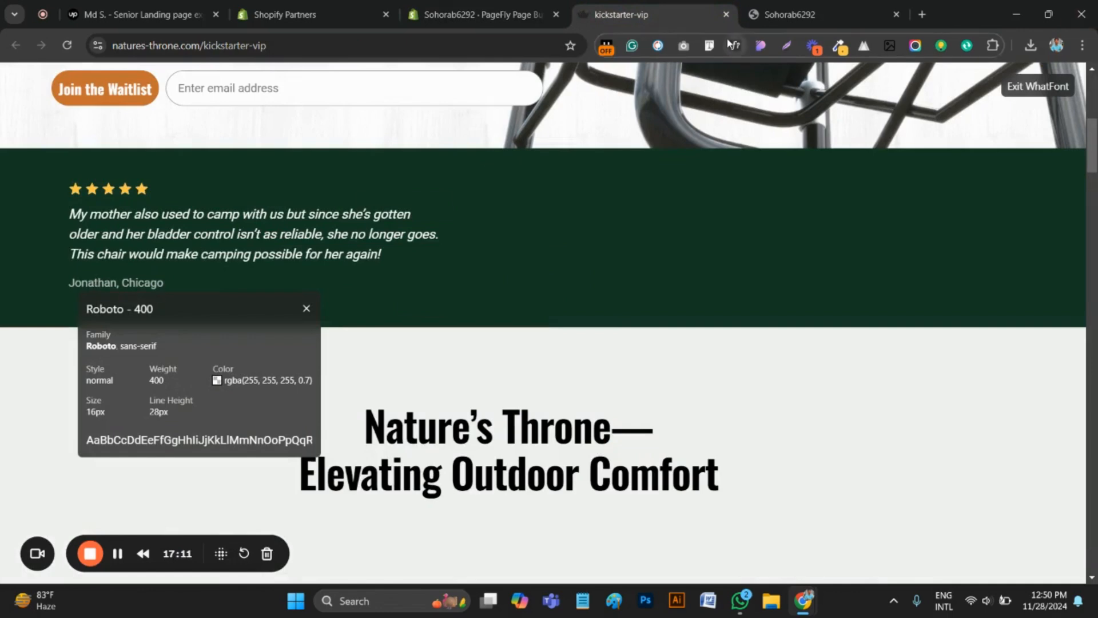
key(Escape)
drag(198, 254, 50, 288)
key(ctrl+c)
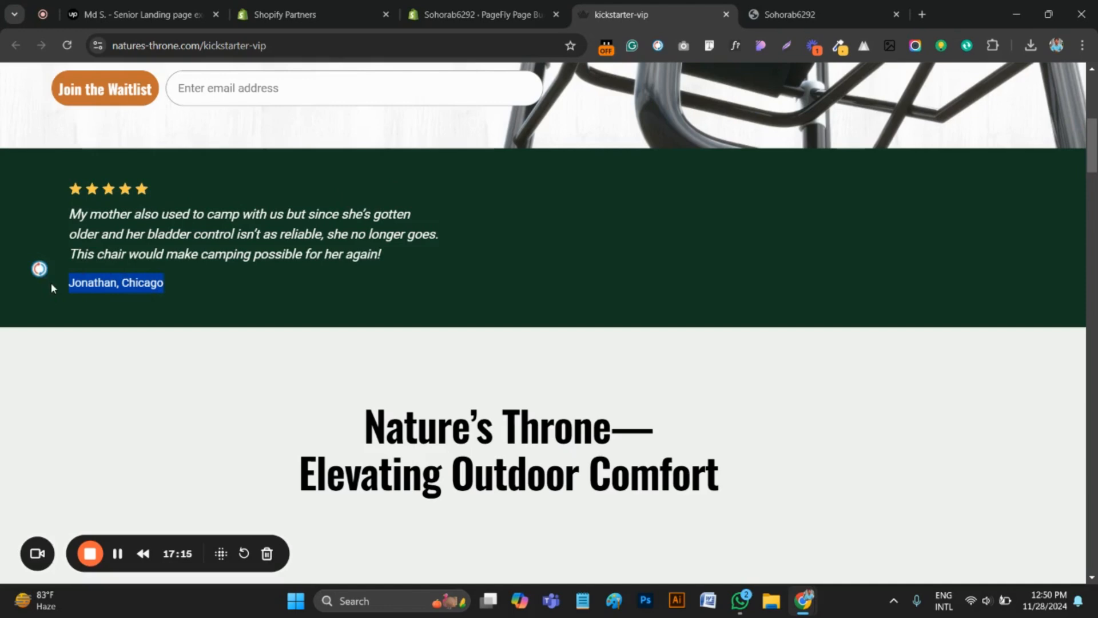
In the PageFly editor, add a plain Heading below the testimonial quote and replace its text with the copied reviewer name and city
click(475, 16)
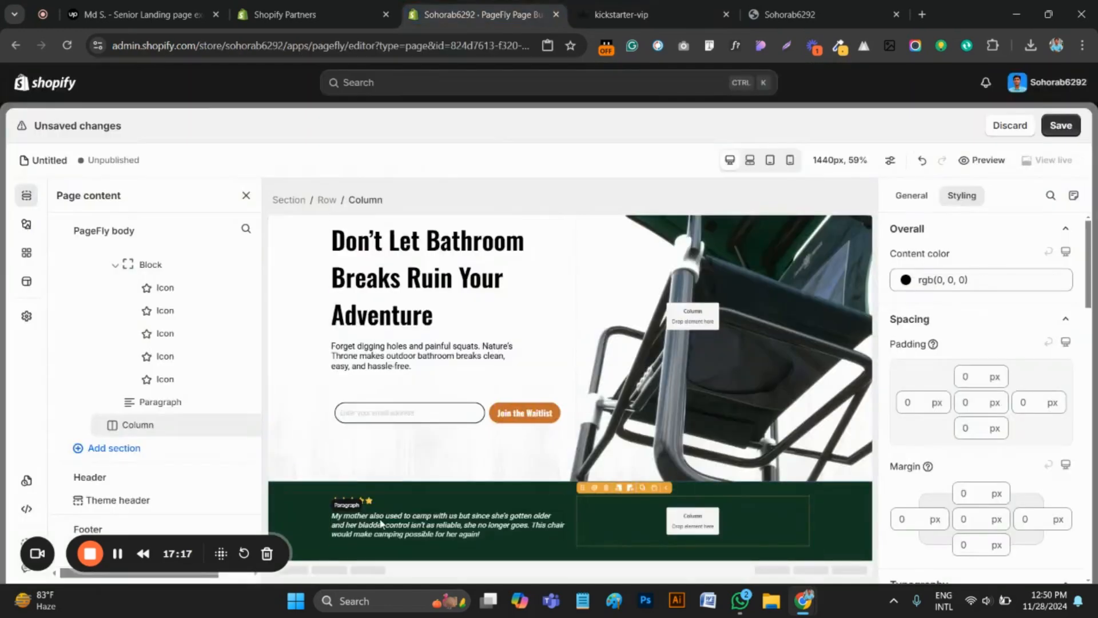
click(26, 224)
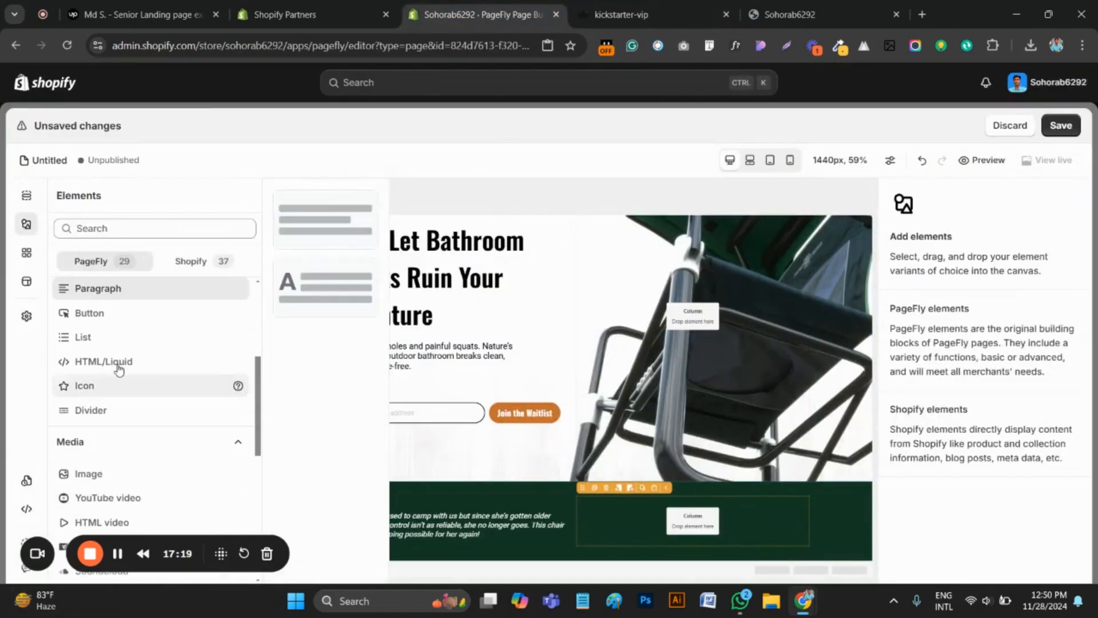
scroll(109, 433, up, 2)
click(150, 403)
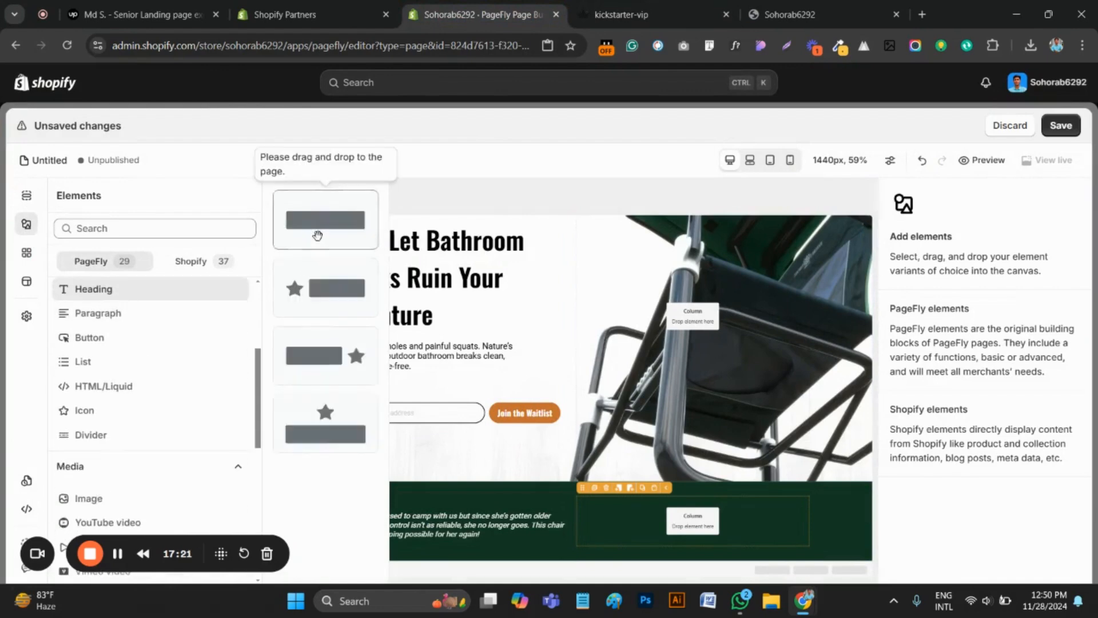
drag(318, 236, 442, 558)
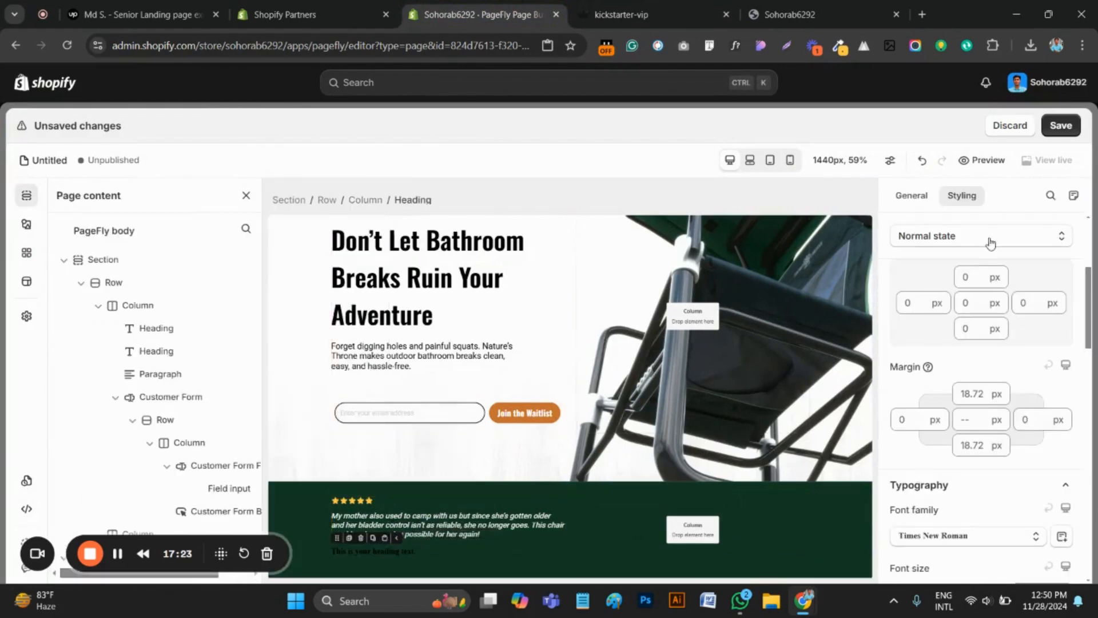
click(913, 195)
key(ctrl+a)
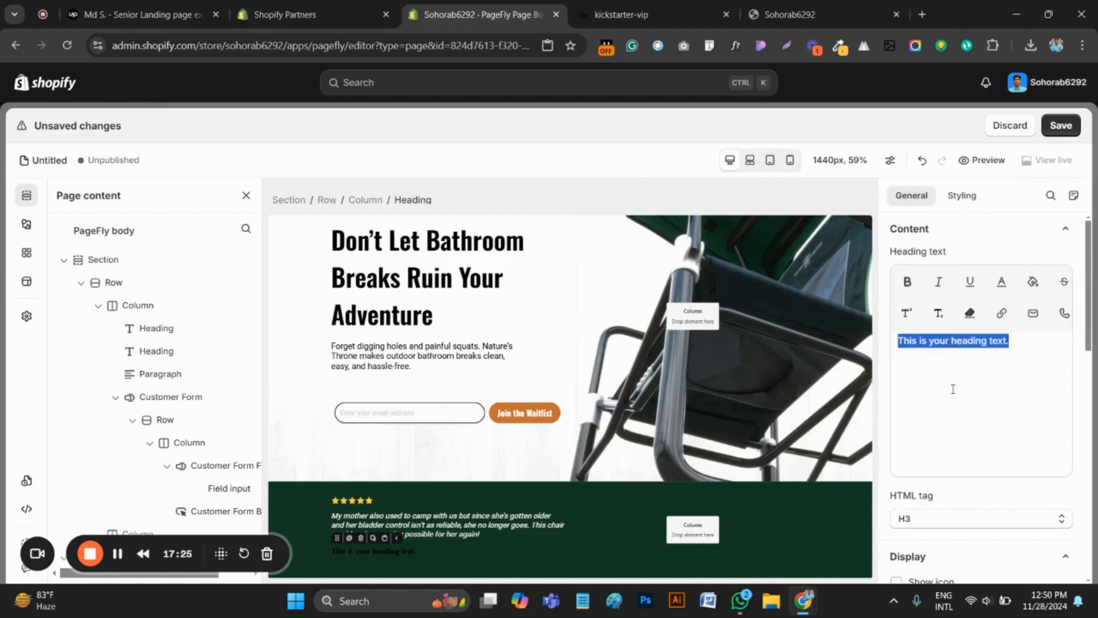
key(ctrl+v)
Set the reviewer heading's font family to Roboto and its font size to 16 px
click(962, 196)
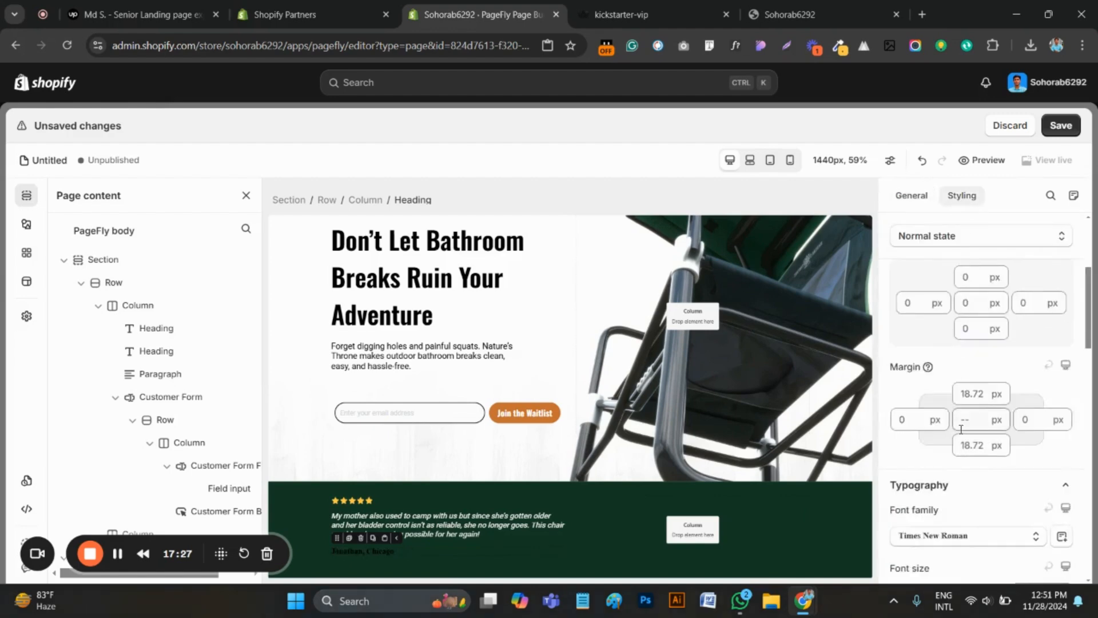
scroll(972, 452, down, 2)
click(975, 407)
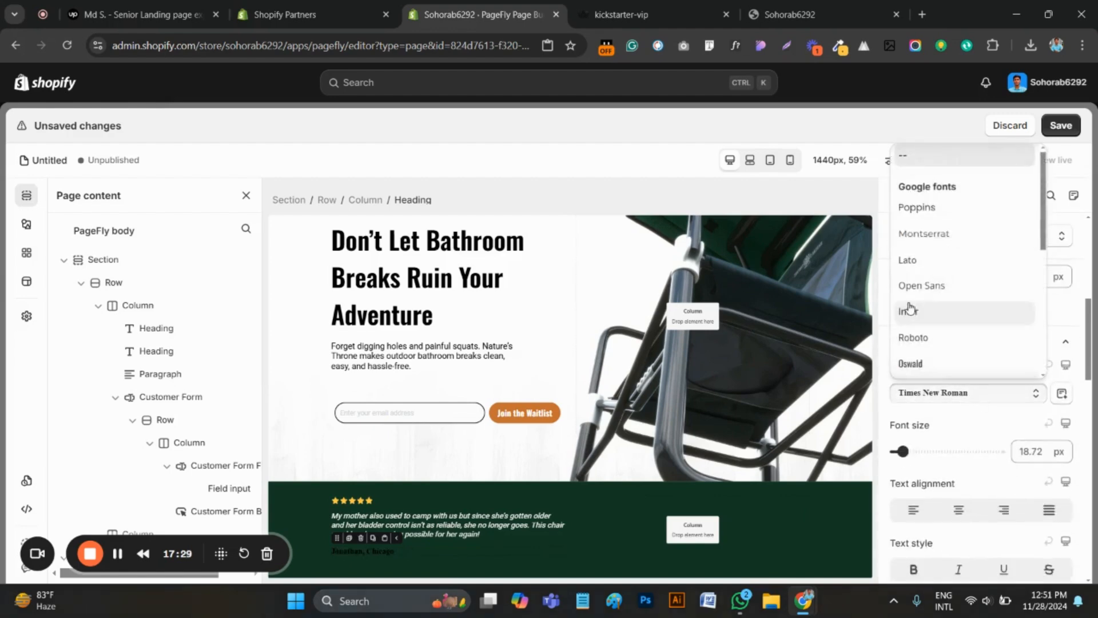
click(914, 332)
click(1022, 450)
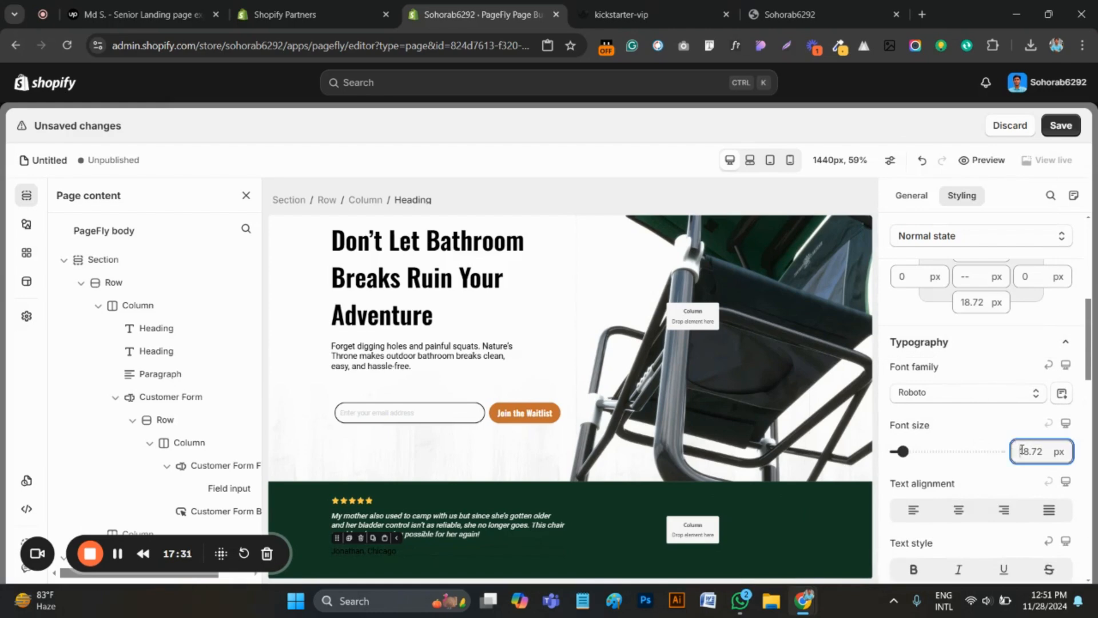
key(ctrl+a)
text(16)
On the original kickstarter-vip page, sample the reviewer line's light text color with the color picker extension, copying #B4BFB9
click(613, 14)
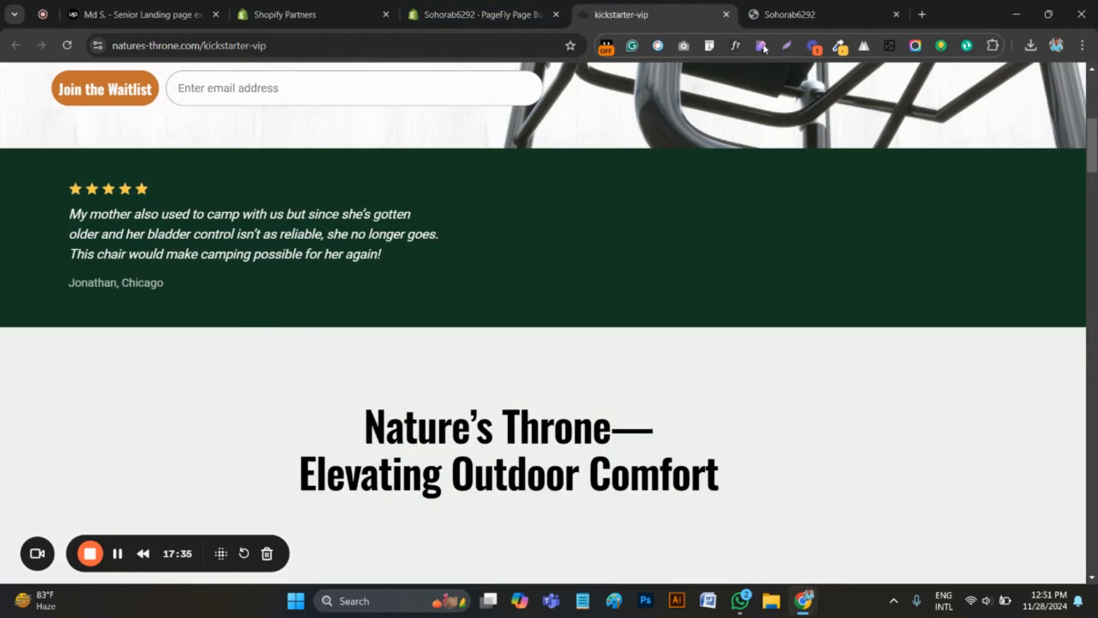
click(834, 46)
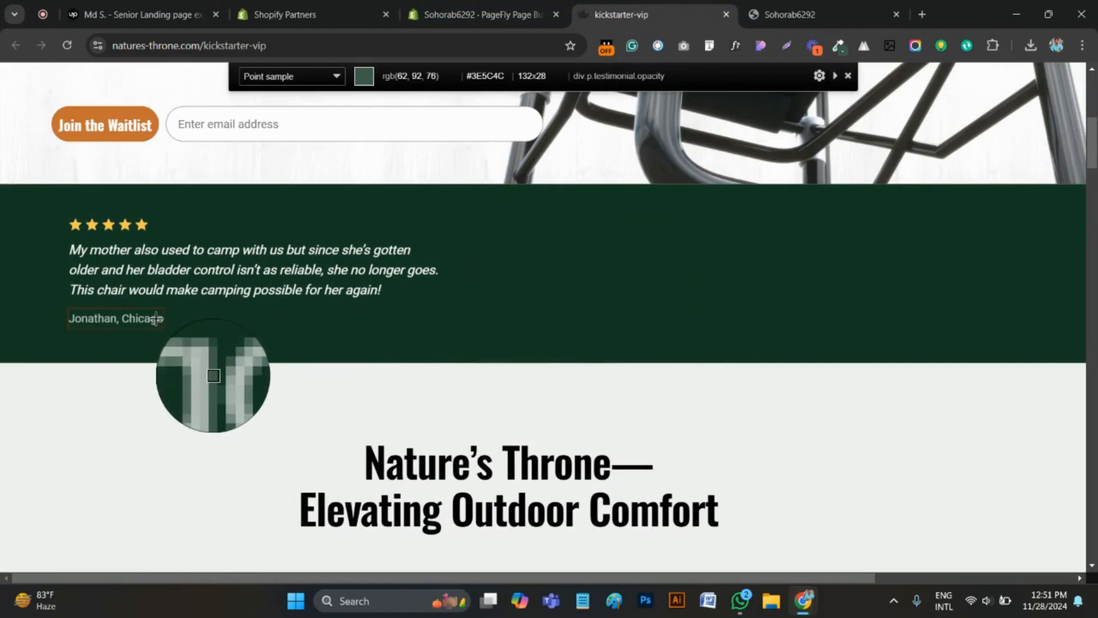
click(156, 318)
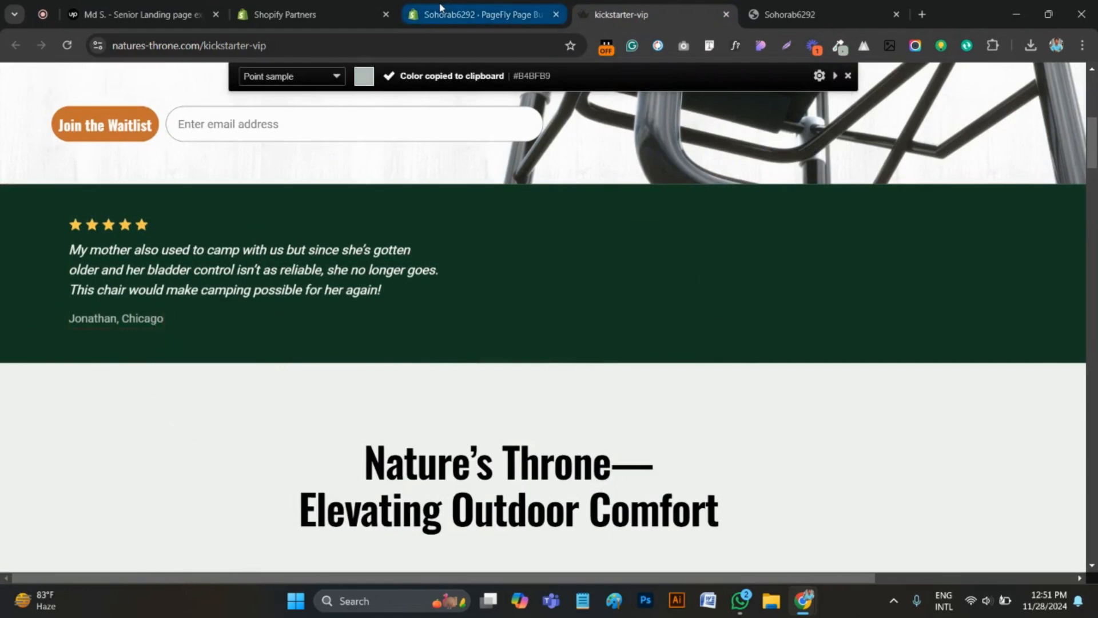
In the PageFly editor, set the reviewer heading's content color to the copied hex value #B4BFB9
click(429, 16)
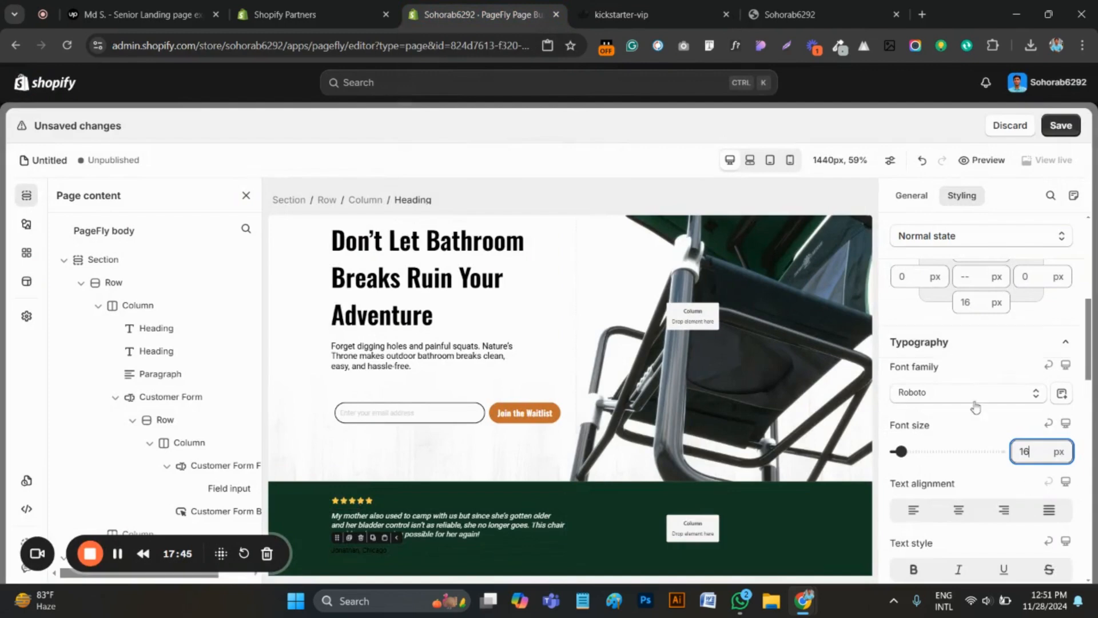
scroll(985, 447, up, 3)
scroll(985, 443, up, 3)
click(927, 395)
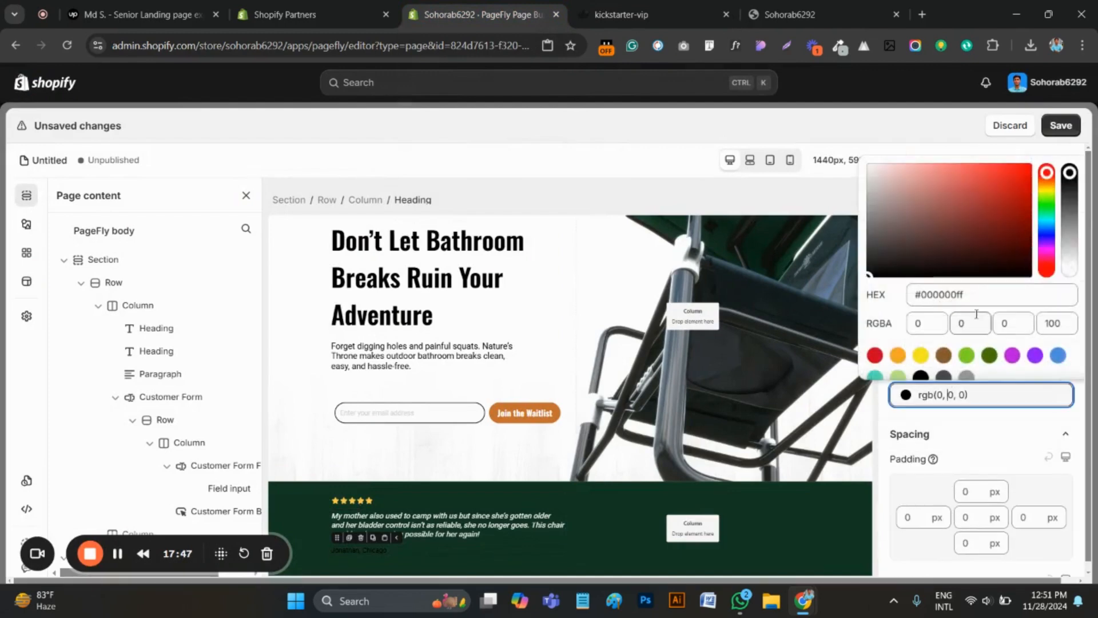
click(958, 294)
key(ctrl+a)
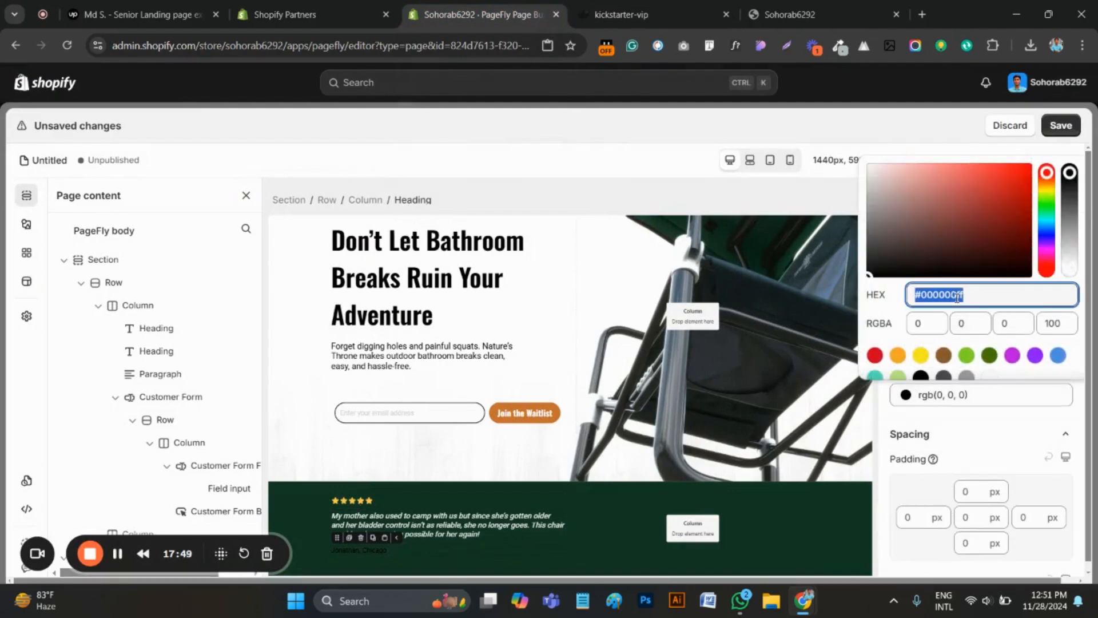
key(ctrl+v)
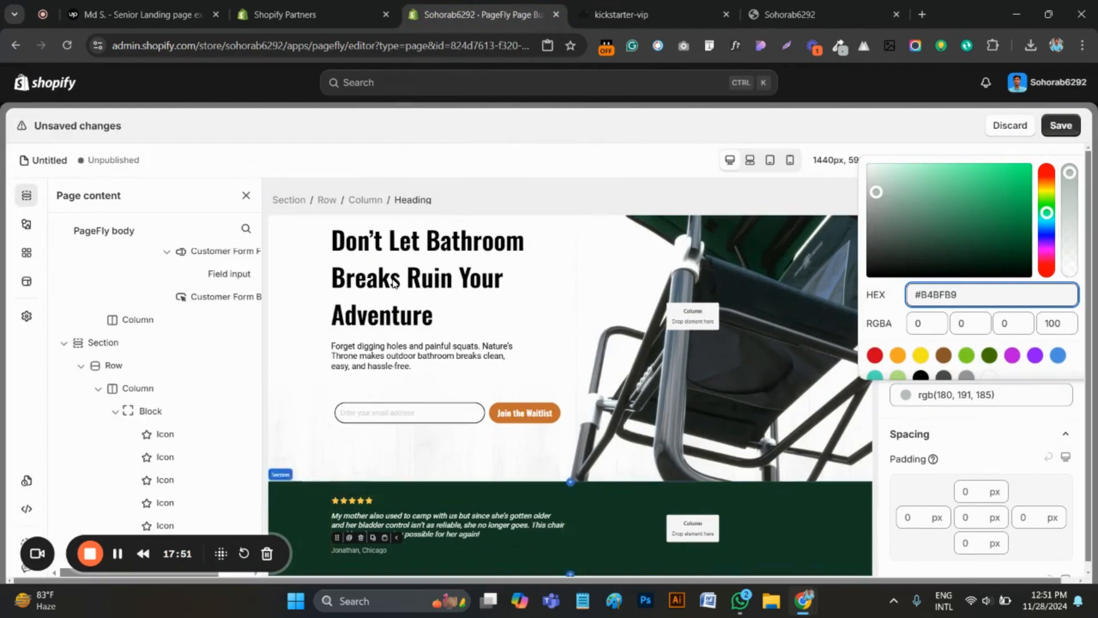
Check the green section's spacing on the original page, set the testimonial section's top and bottom padding to 50 px, and save the page
key(ctrl+Tab)
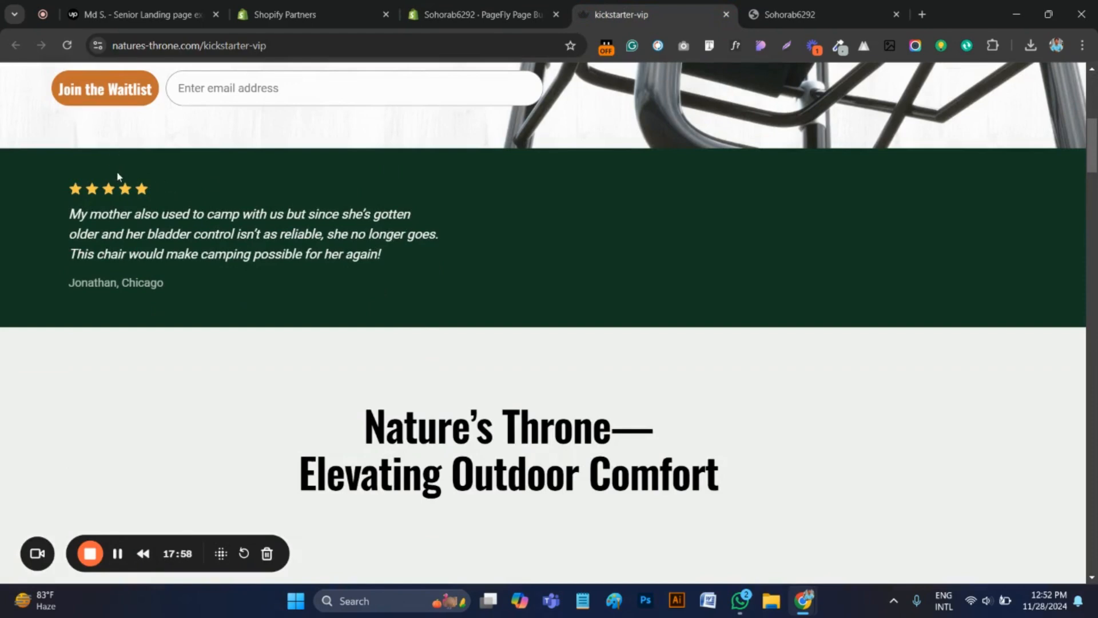
key(ctrl+shift+Tab)
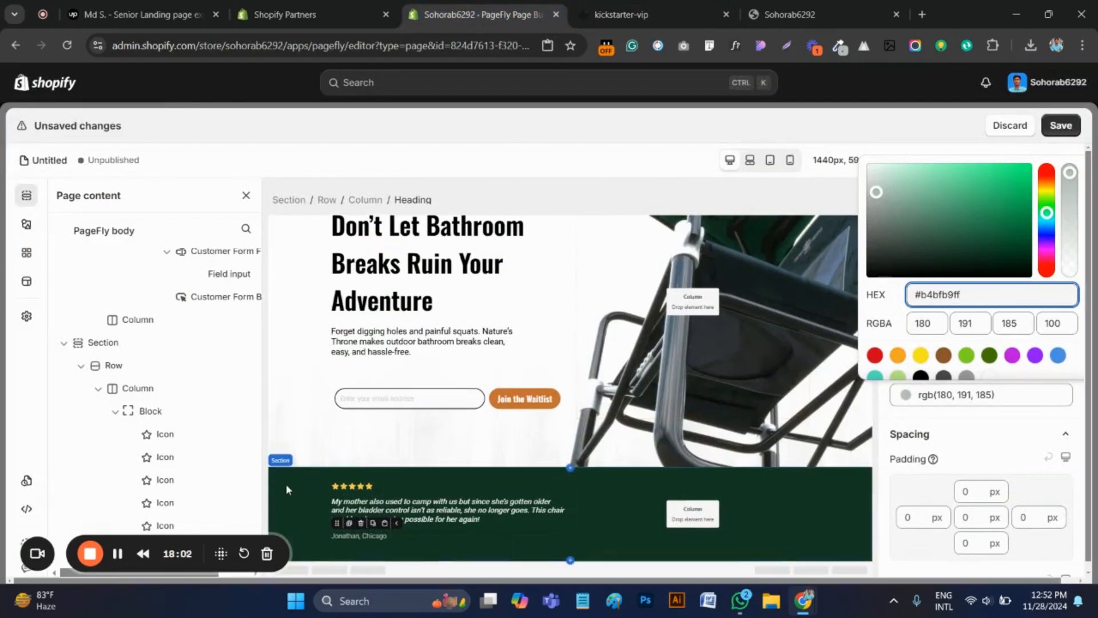
click(286, 489)
scroll(978, 355, up, 4)
click(967, 297)
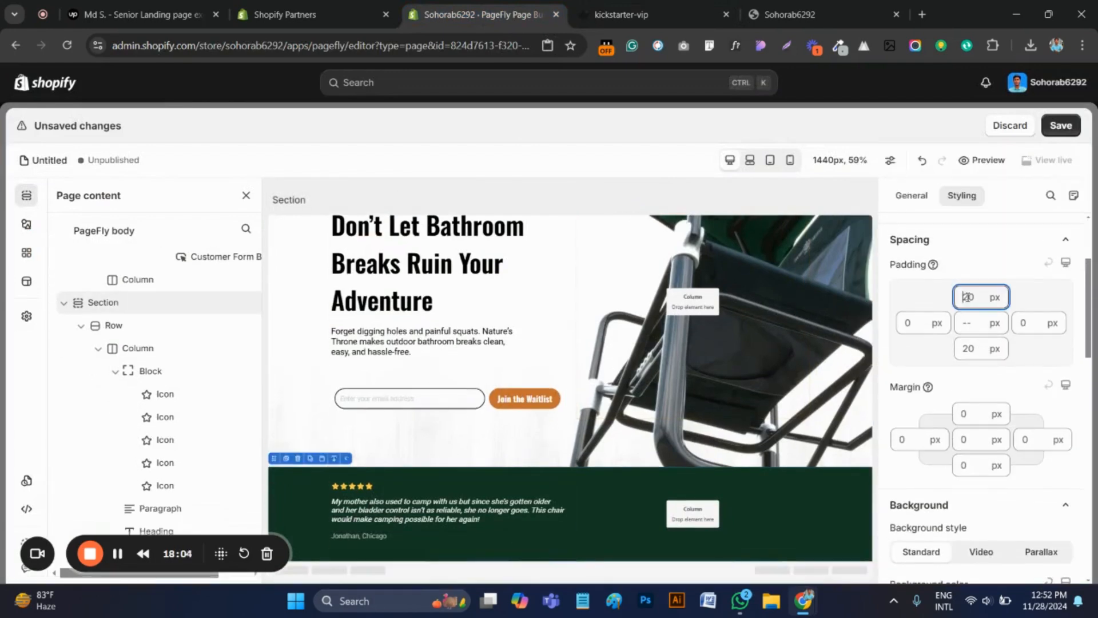
key(ctrl+a)
text(50)
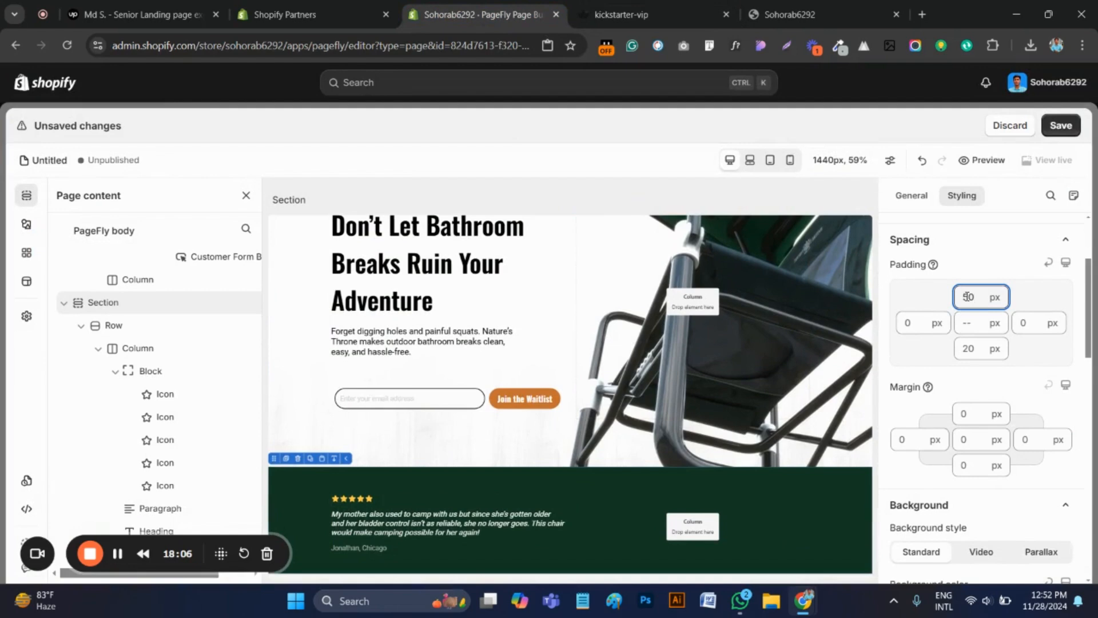
click(973, 349)
text(50)
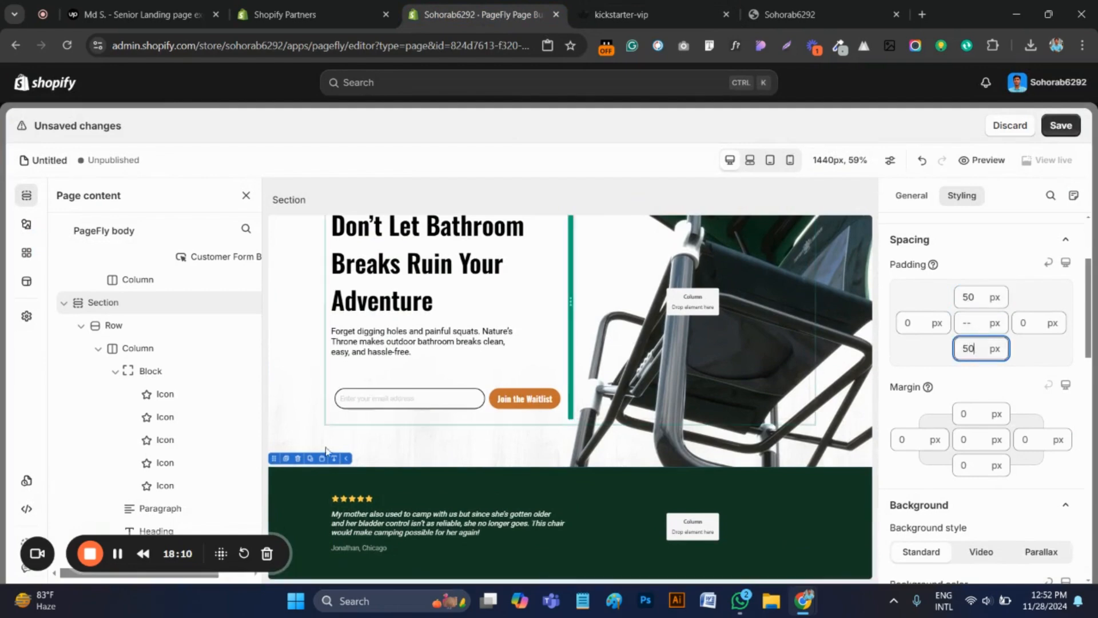
scroll(529, 424, down, 1)
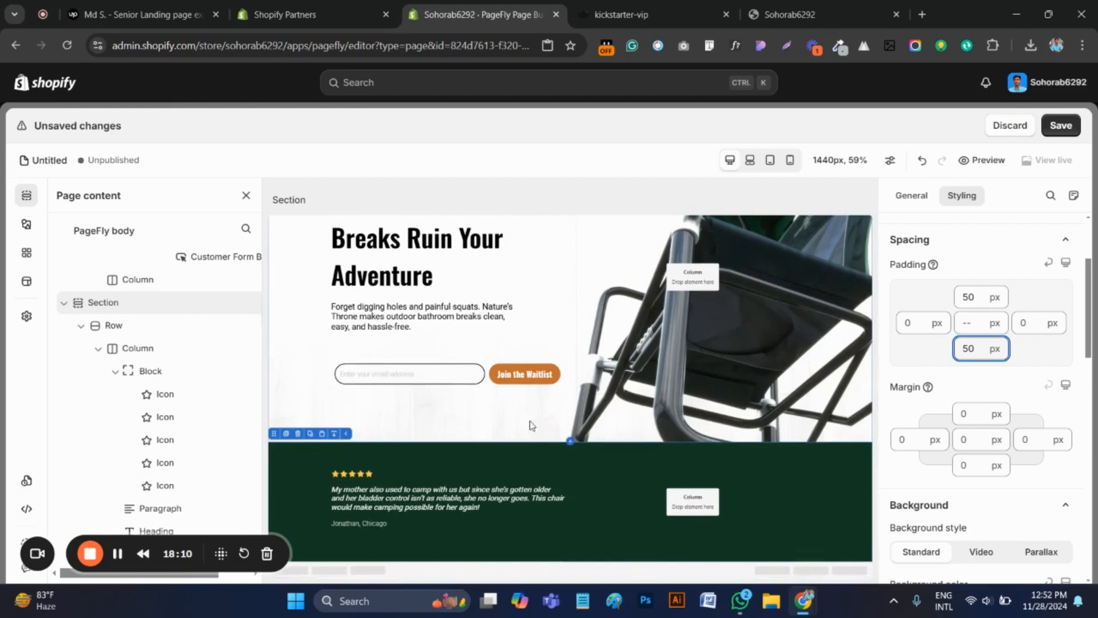
click(1061, 126)
click(822, 325)
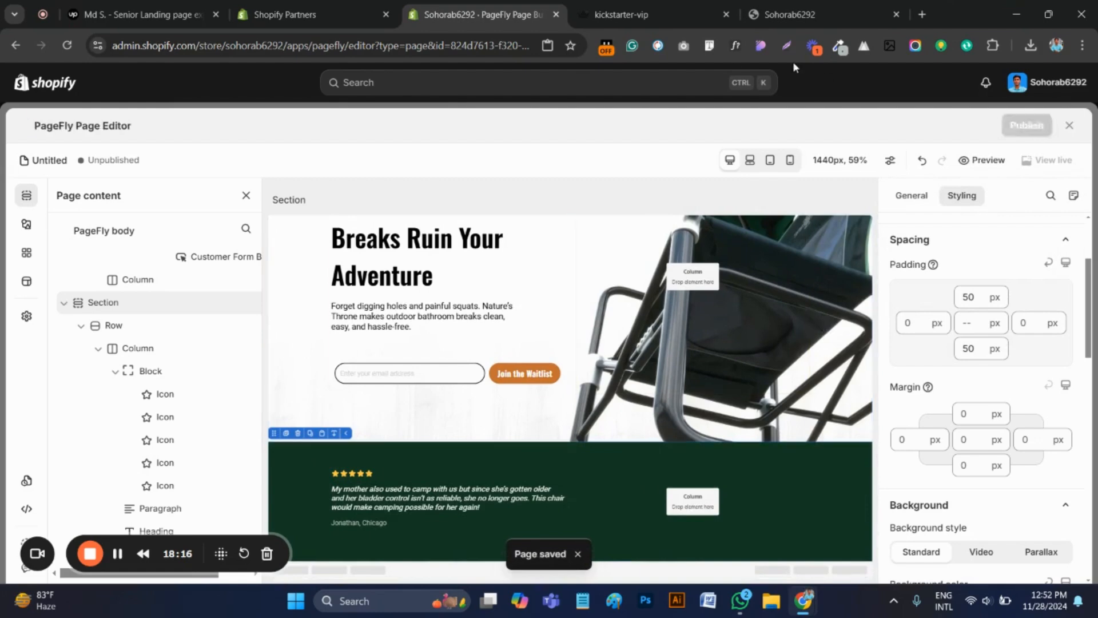
Reload the store preview and compare its testimonial section with the original kickstarter-vip page
click(779, 13)
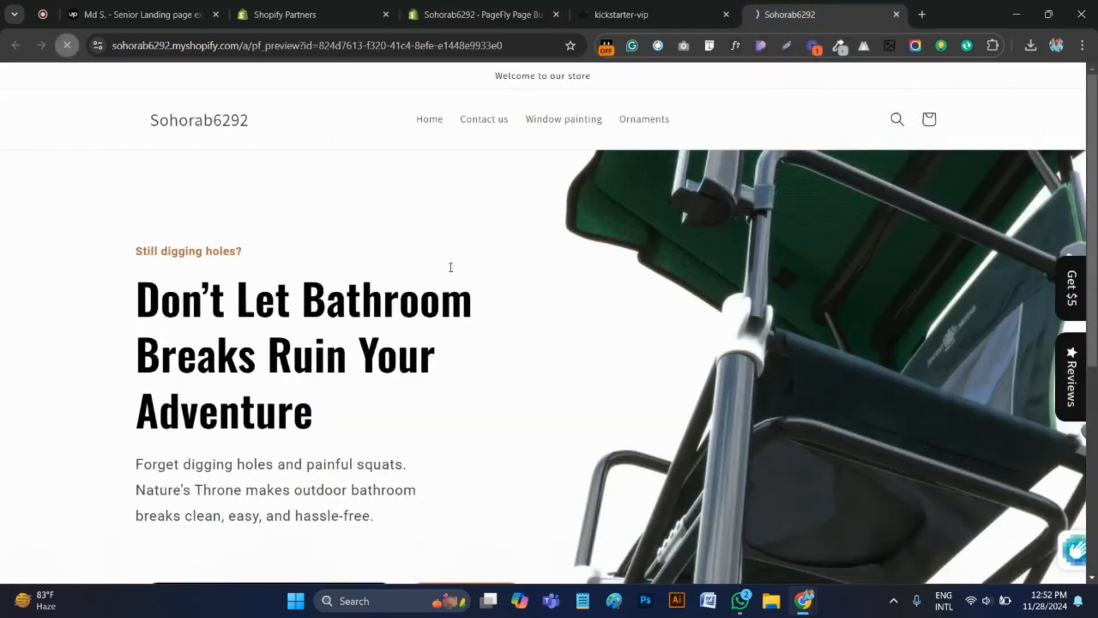
scroll(450, 267, down, 8)
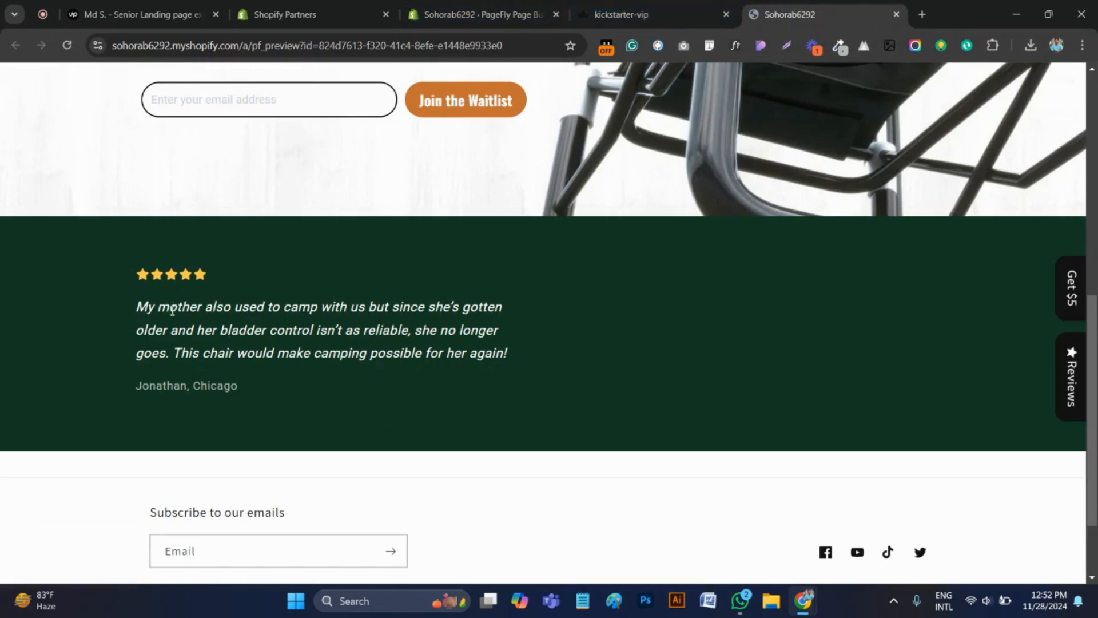
click(480, 15)
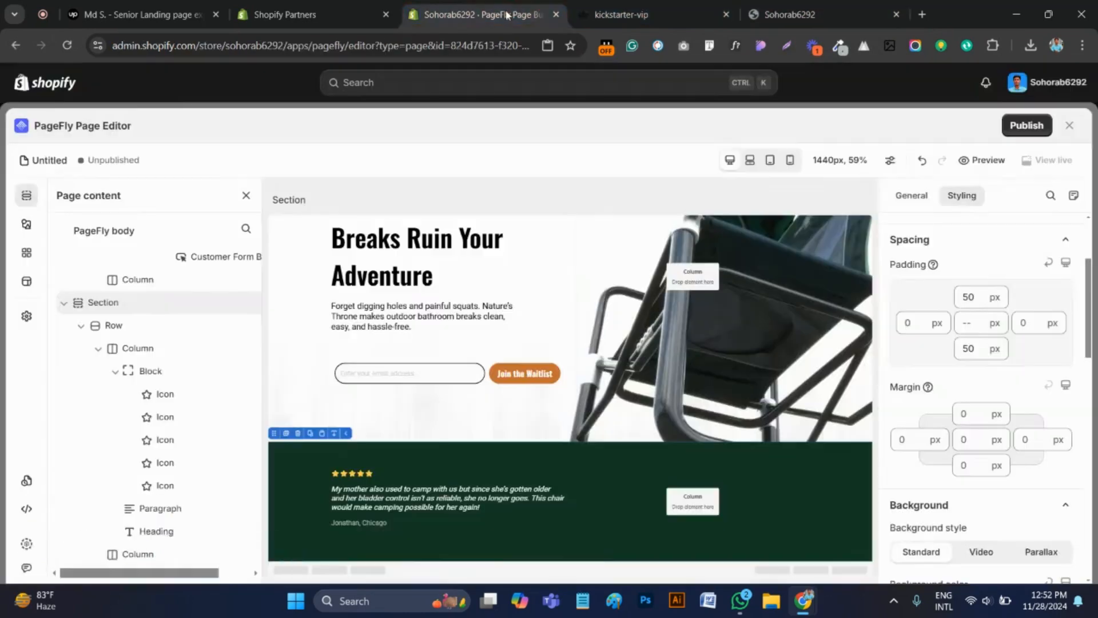
click(620, 14)
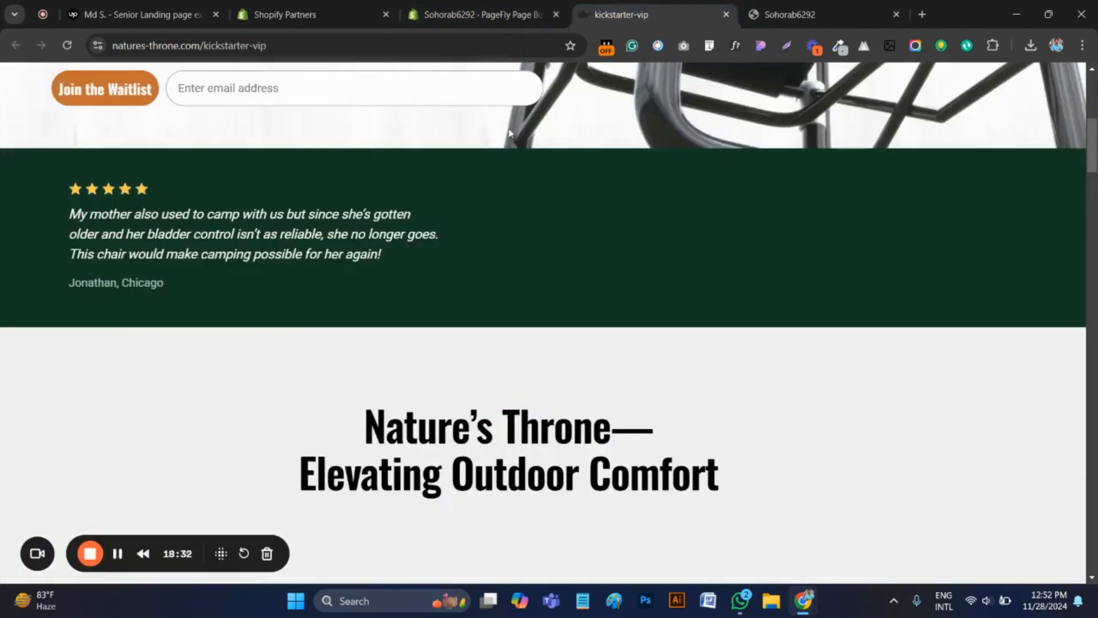
In the PageFly editor, set the testimonial paragraph's top and bottom margins to 10 px and save the page
click(481, 14)
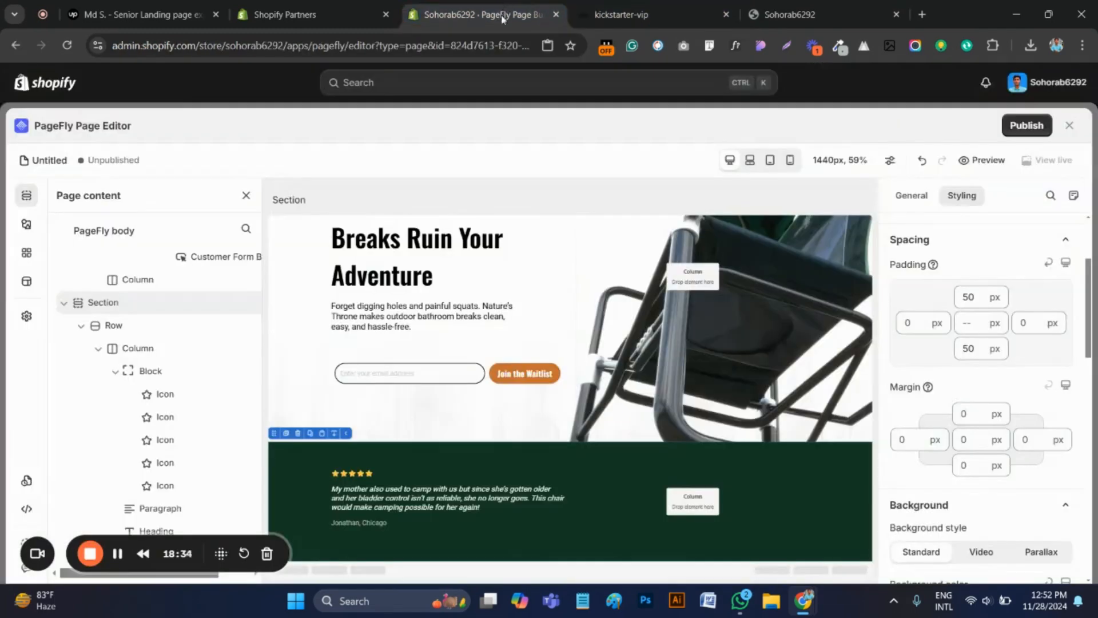
click(402, 506)
scroll(993, 393, up, 4)
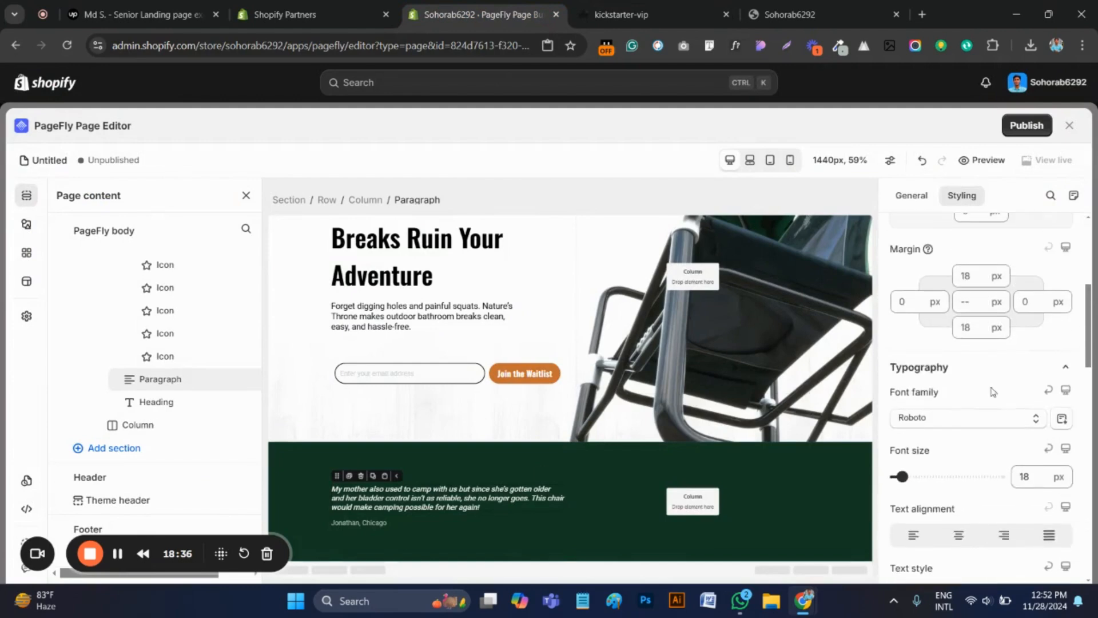
click(972, 276)
text(10)
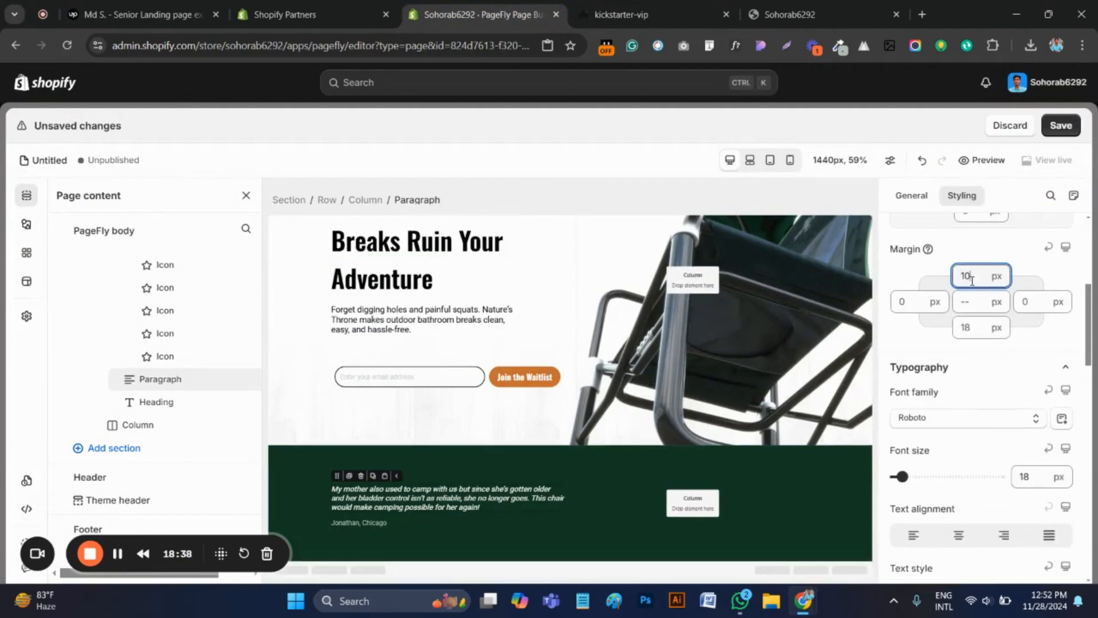
click(971, 329)
text(10)
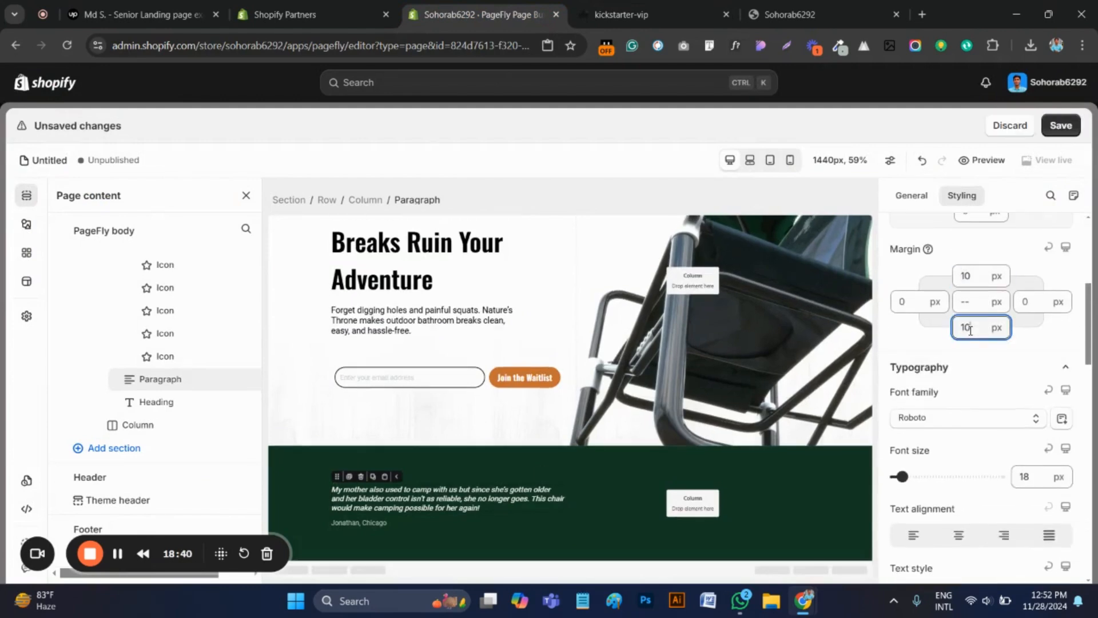
click(1061, 125)
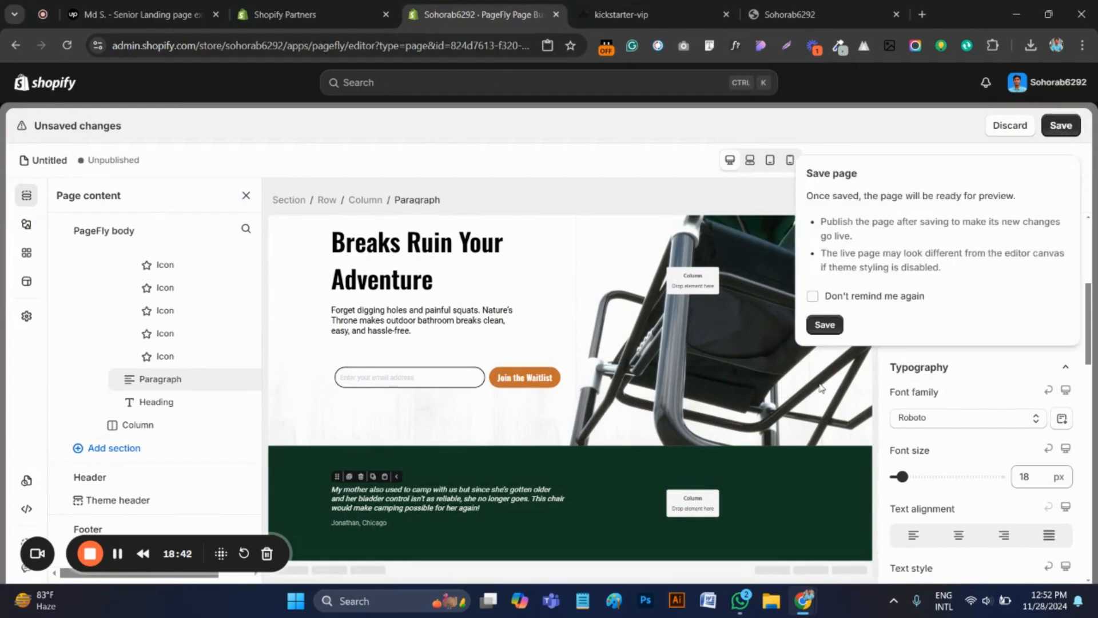
click(827, 324)
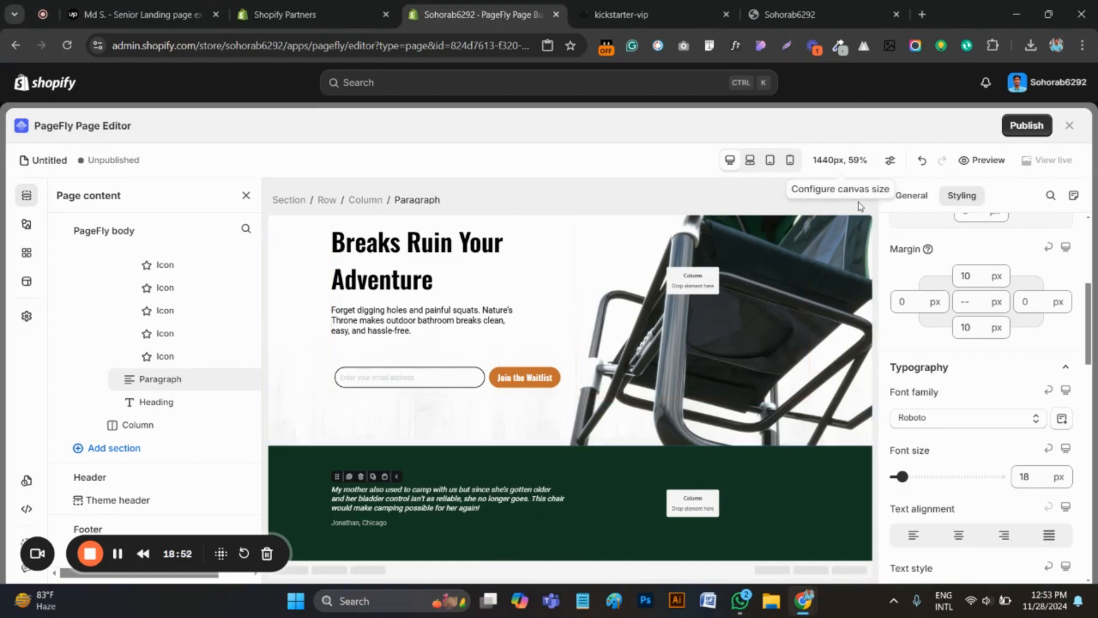
Refresh the store preview and check the testimonial's line spacing against the original kickstarter-vip page
click(796, 8)
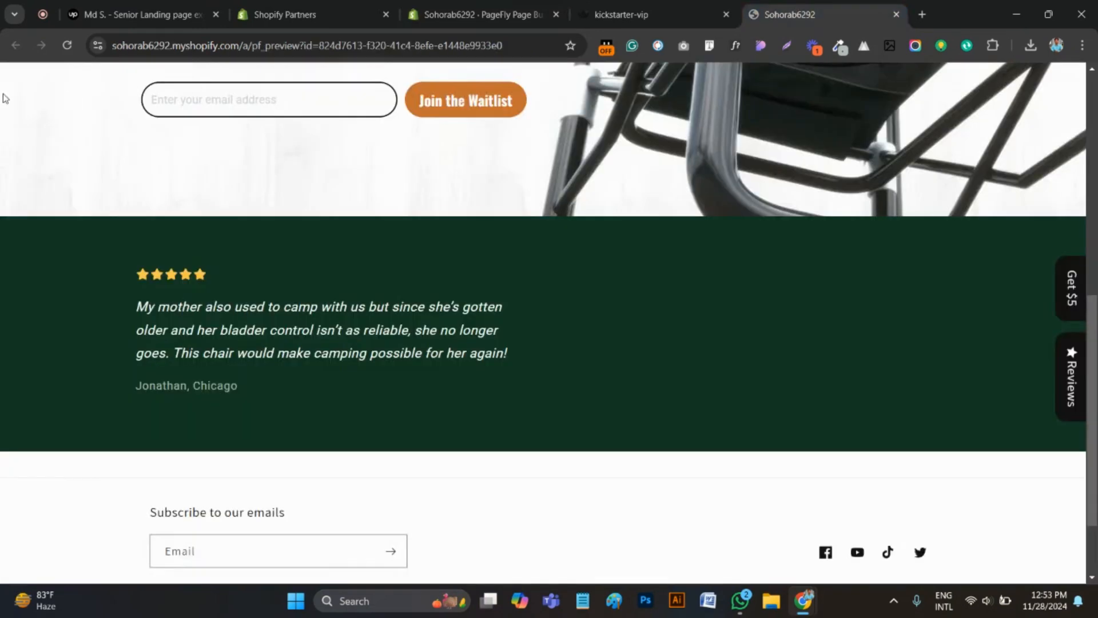
click(60, 52)
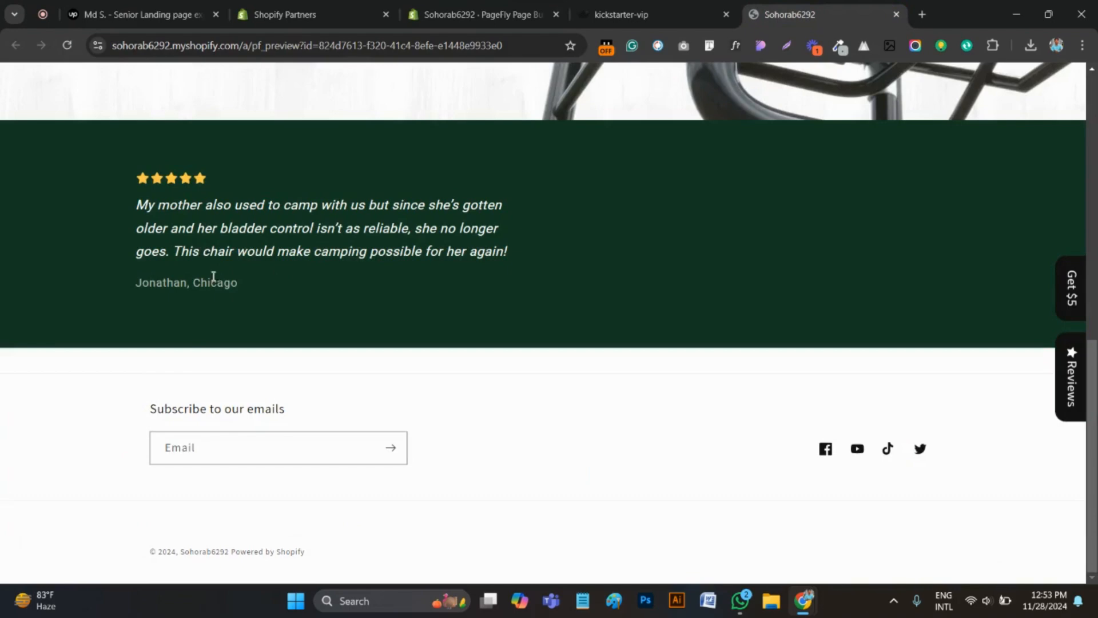
key(ctrl+shift+Tab)
key(ctrl+shift+Tab)
key(ctrl+Tab)
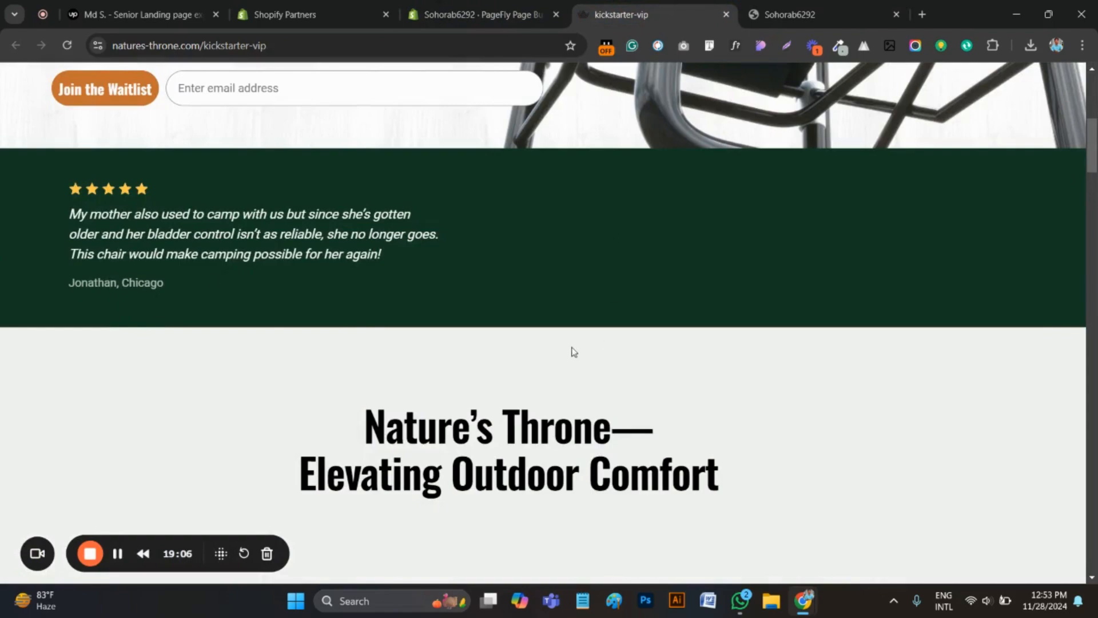
Examine the original page's next section, with the "Nature's Throne—Elevating Outdoor Comfort" heading and the layout beneath it
scroll(561, 345, down, 7)
scroll(686, 343, up, 4)
scroll(722, 357, down, 1)
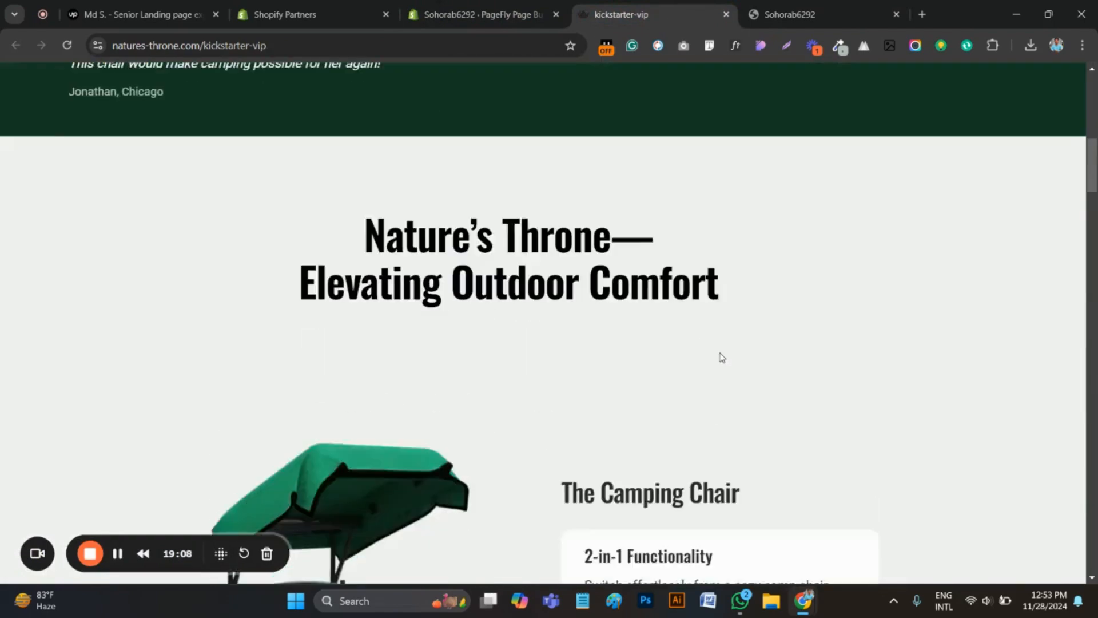
scroll(722, 358, down, 4)
scroll(589, 274, up, 3)
drag(719, 189, 290, 126)
click(345, 260)
scroll(554, 355, down, 4)
In the PageFly editor, add a one-column (1/1) layout section below the green testimonial section
key(ctrl+shift+Tab)
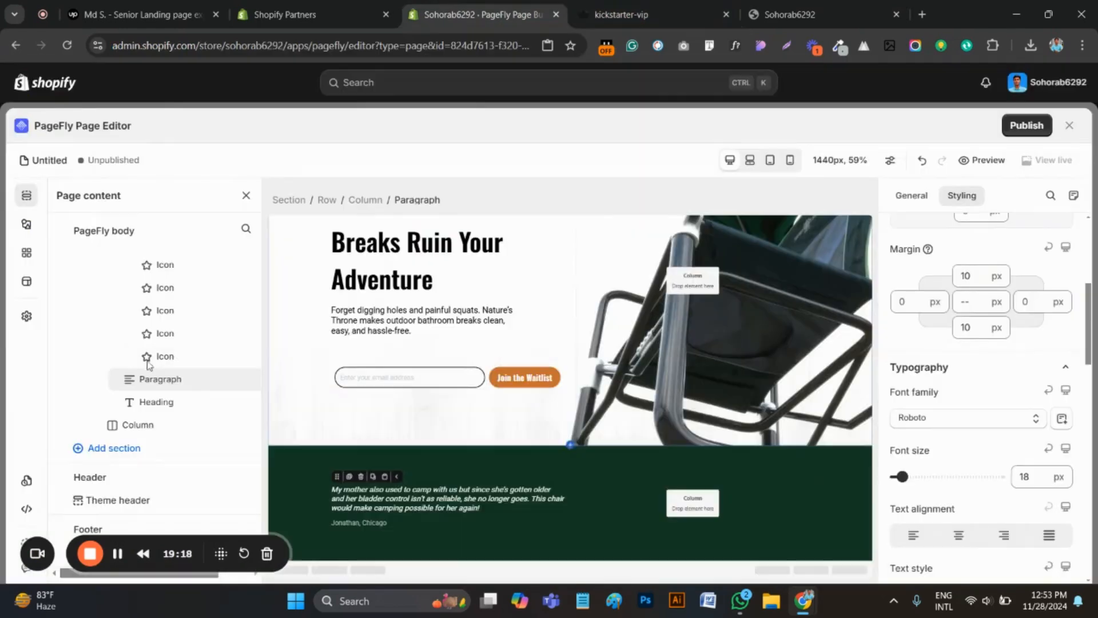
click(26, 195)
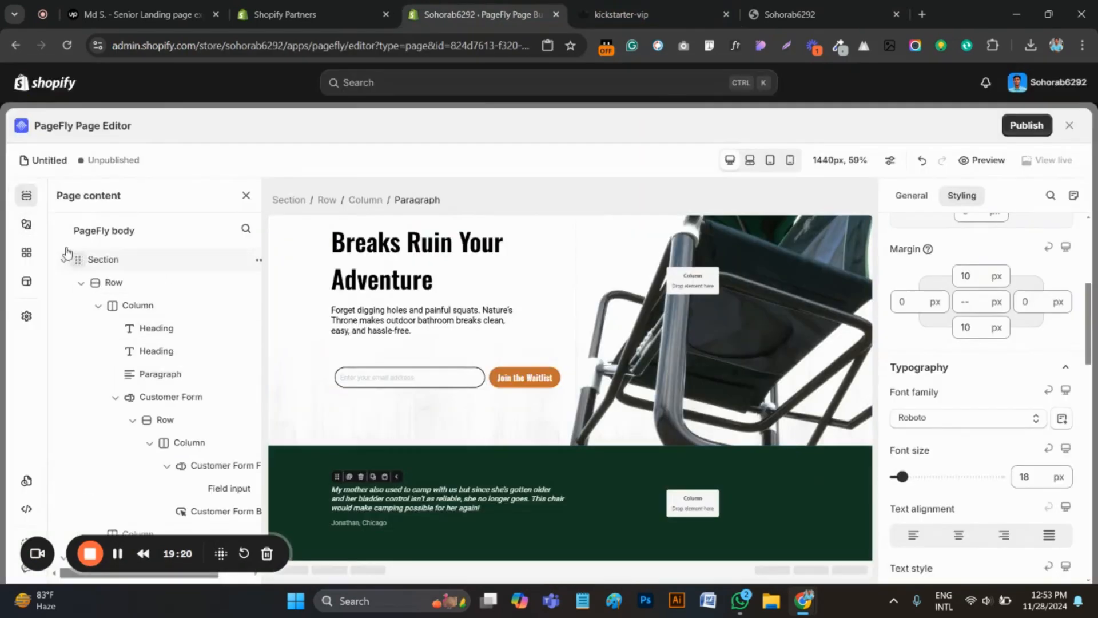
click(26, 223)
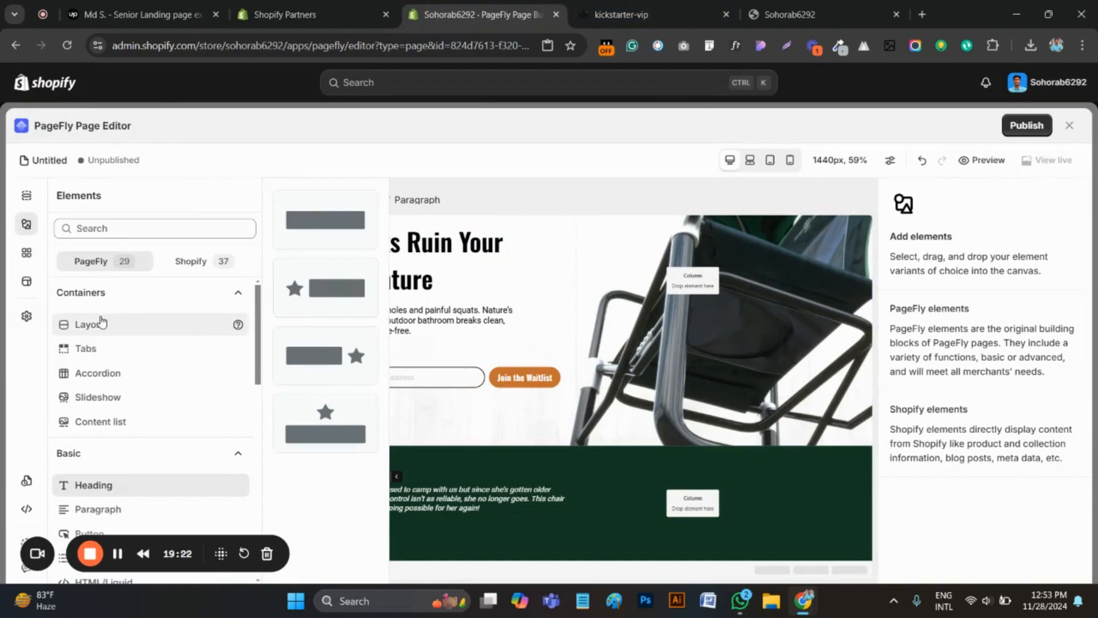
click(101, 323)
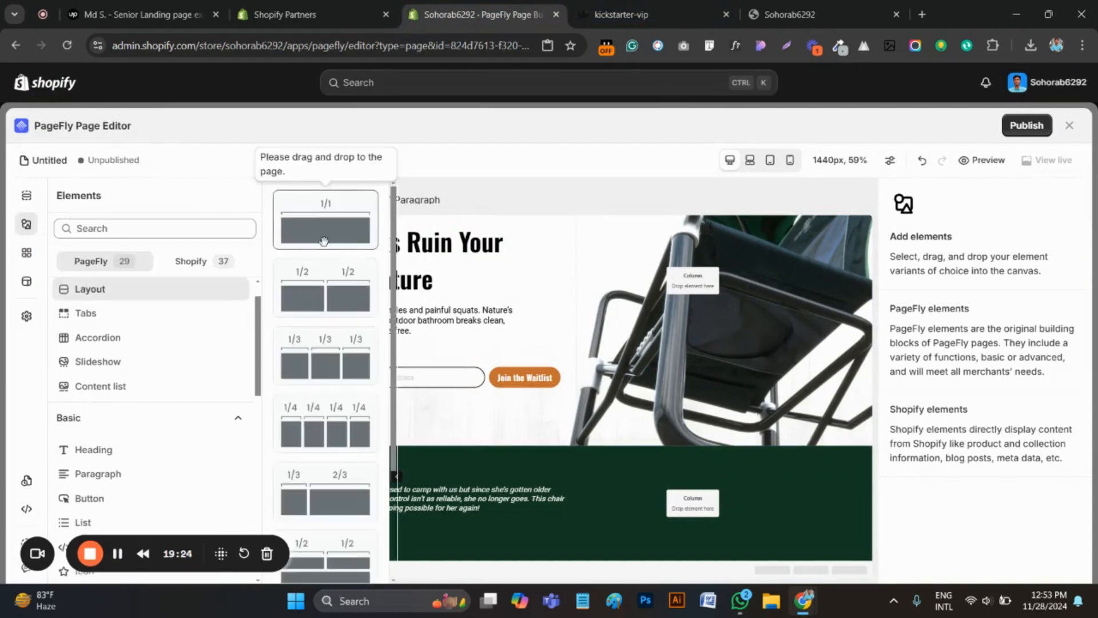
drag(322, 238, 469, 563)
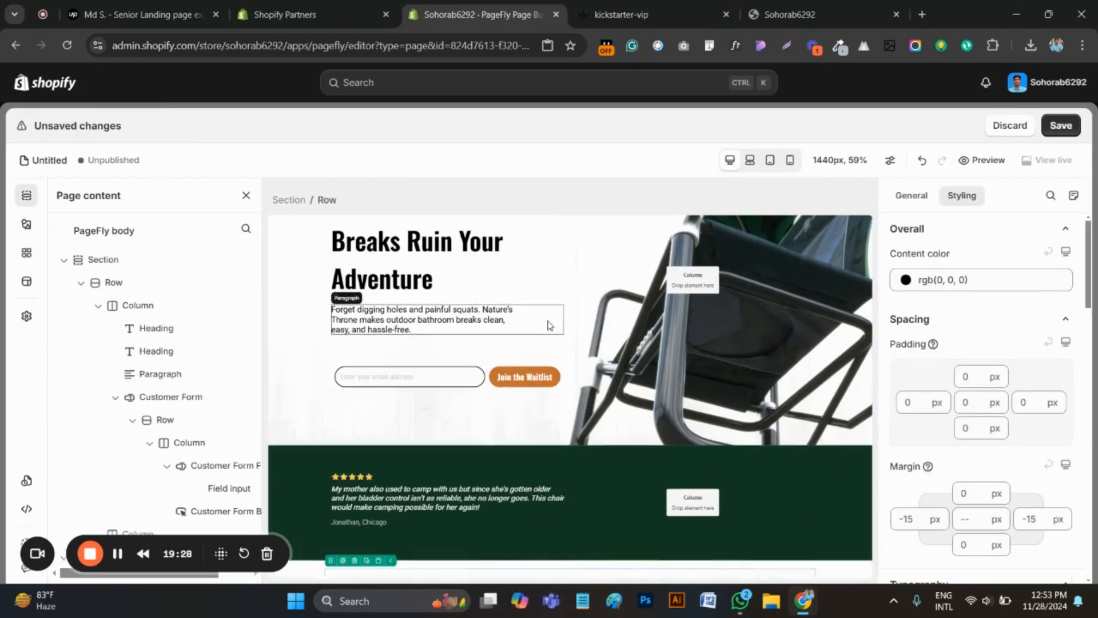
click(511, 529)
On the original kickstarter-vip page, copy the "Nature's Throne— Elevating Outdoor Comfort" heading and inspect its font with WhatFont
key(ctrl+Tab)
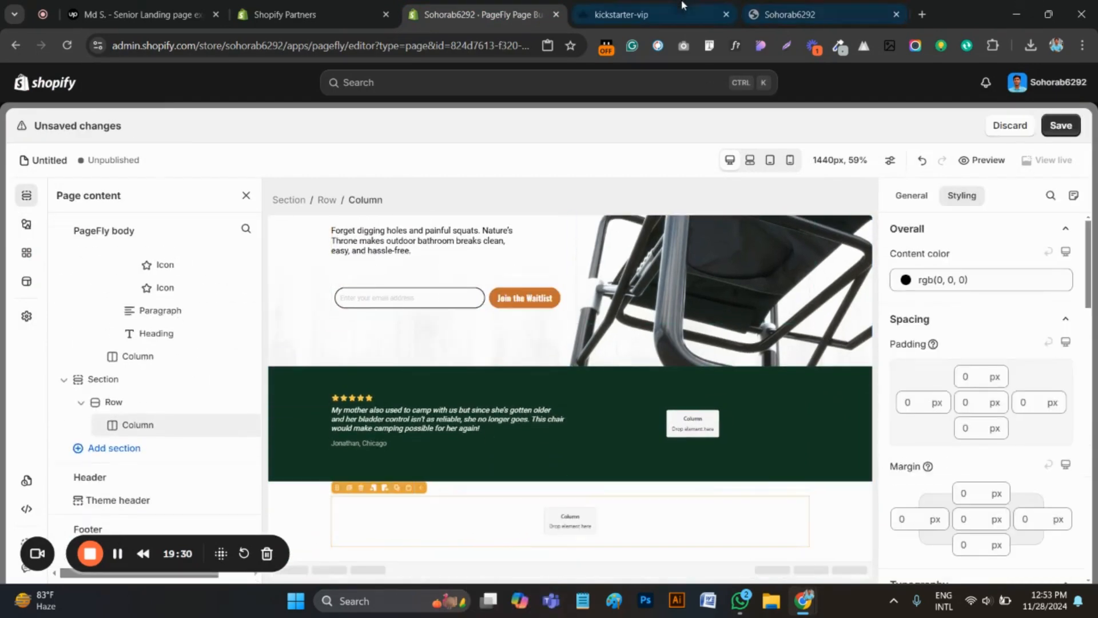
scroll(501, 406, down, 3)
scroll(500, 406, down, 3)
scroll(595, 250, up, 1)
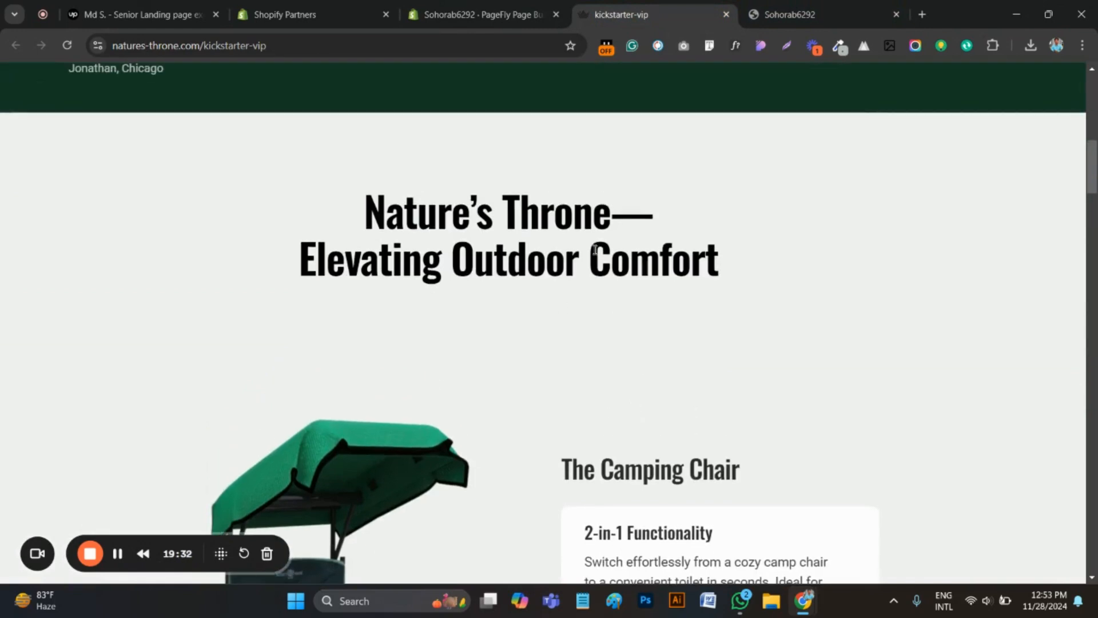
scroll(388, 338, down, 1)
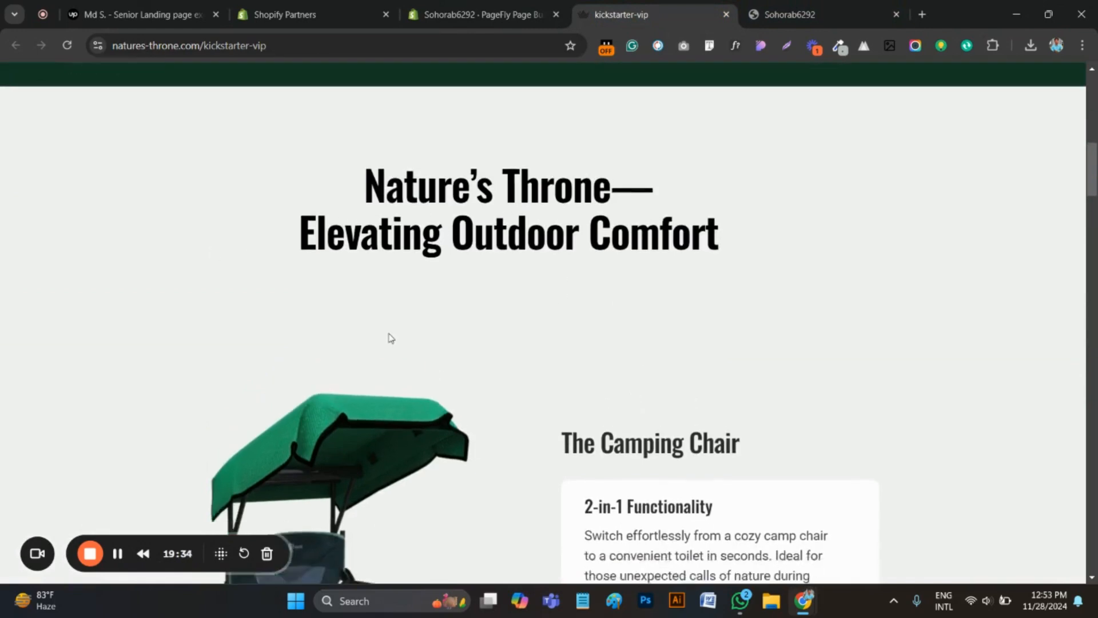
scroll(686, 312, up, 2)
drag(740, 334, 338, 287)
key(ctrl+c)
right_click(410, 303)
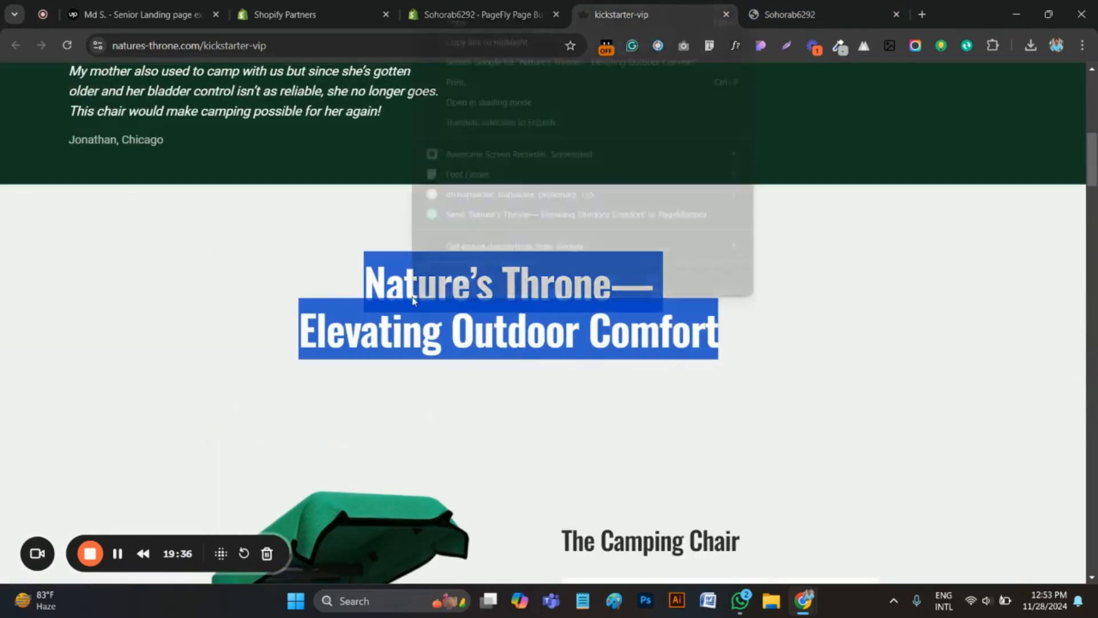
click(483, 34)
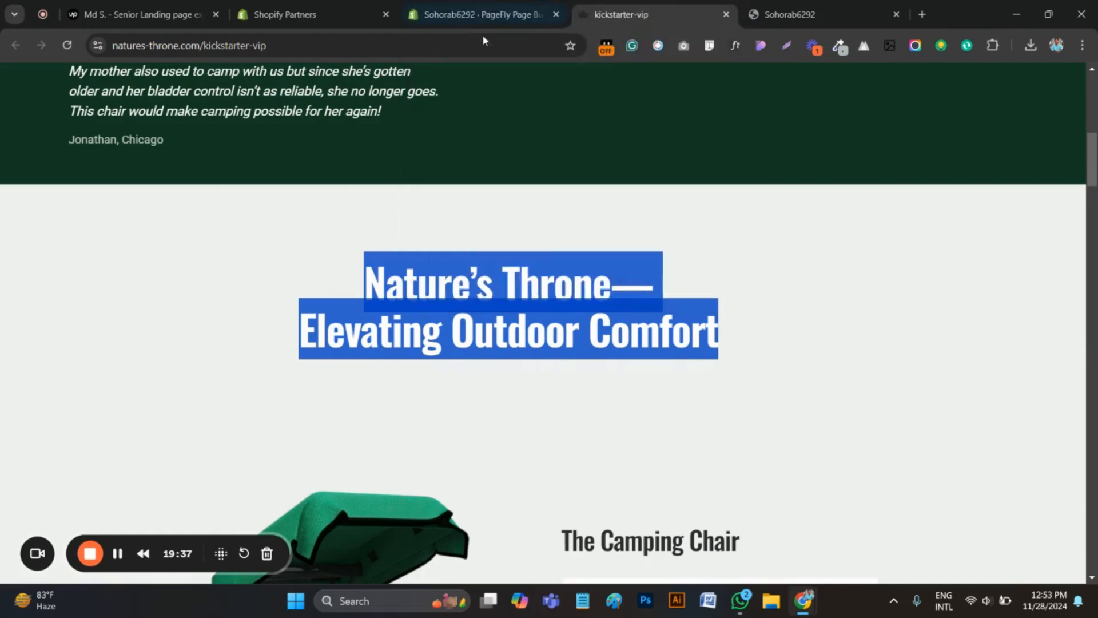
click(736, 45)
click(506, 298)
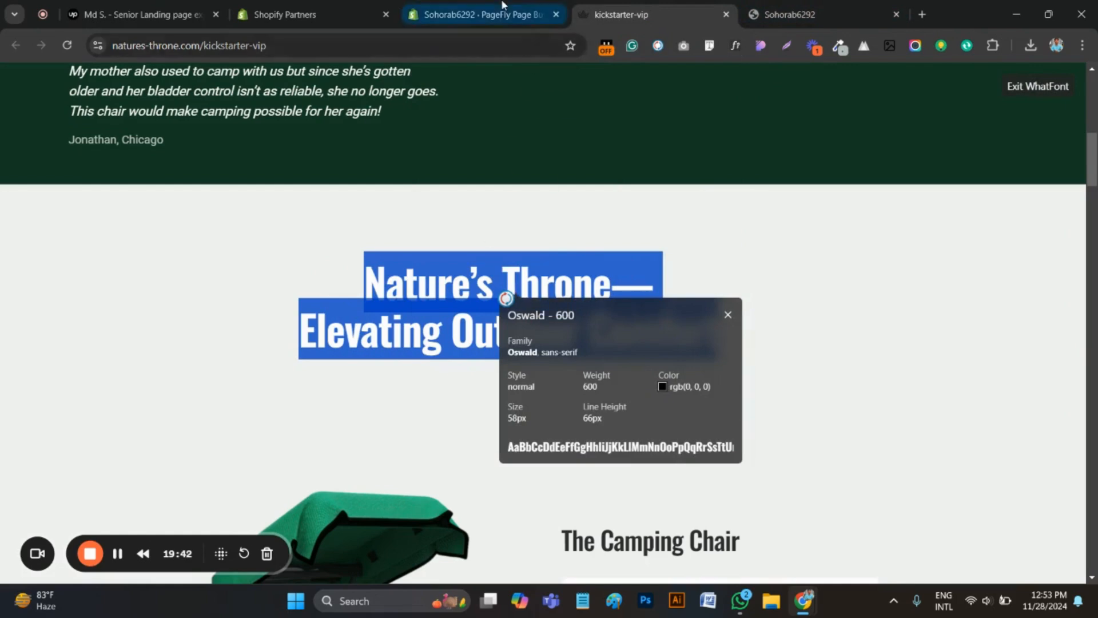
Back in the PageFly editor, duplicate the row inside the new section
click(481, 14)
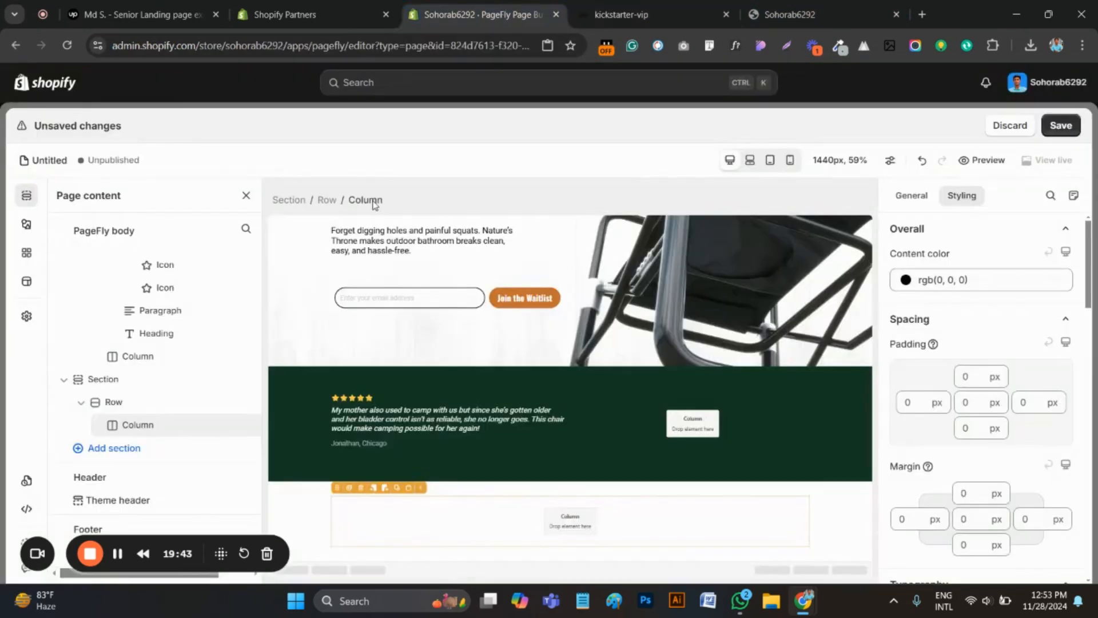
click(329, 519)
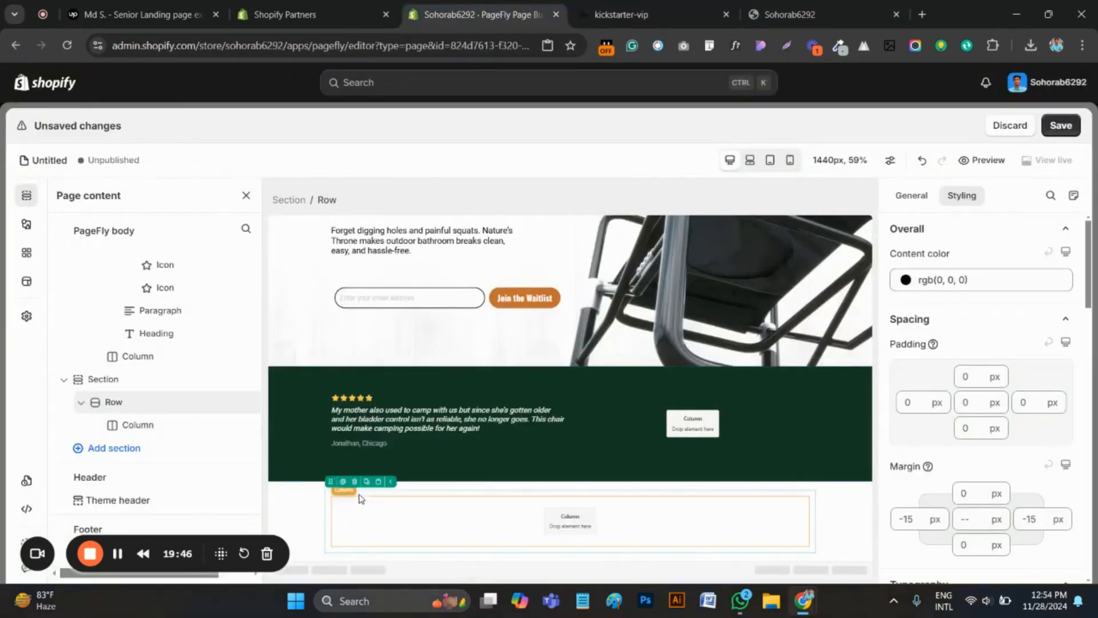
click(344, 482)
scroll(465, 480, down, 1)
click(471, 447)
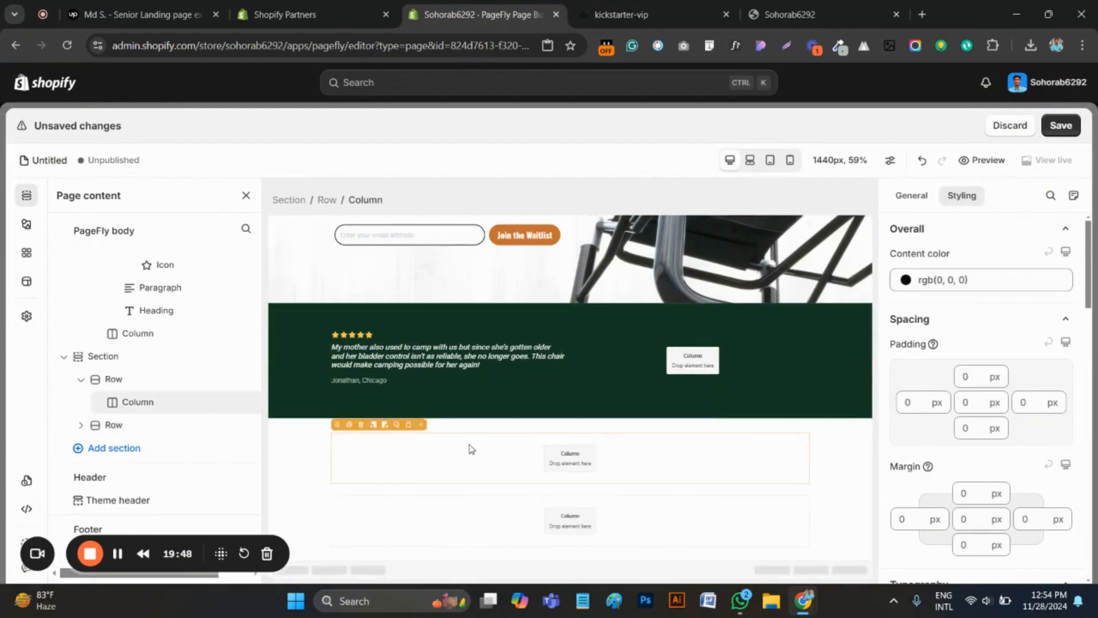
Check the original page's camping chair layout and duplicate the column in the new section's second row to make two columns
click(621, 14)
scroll(343, 343, down, 5)
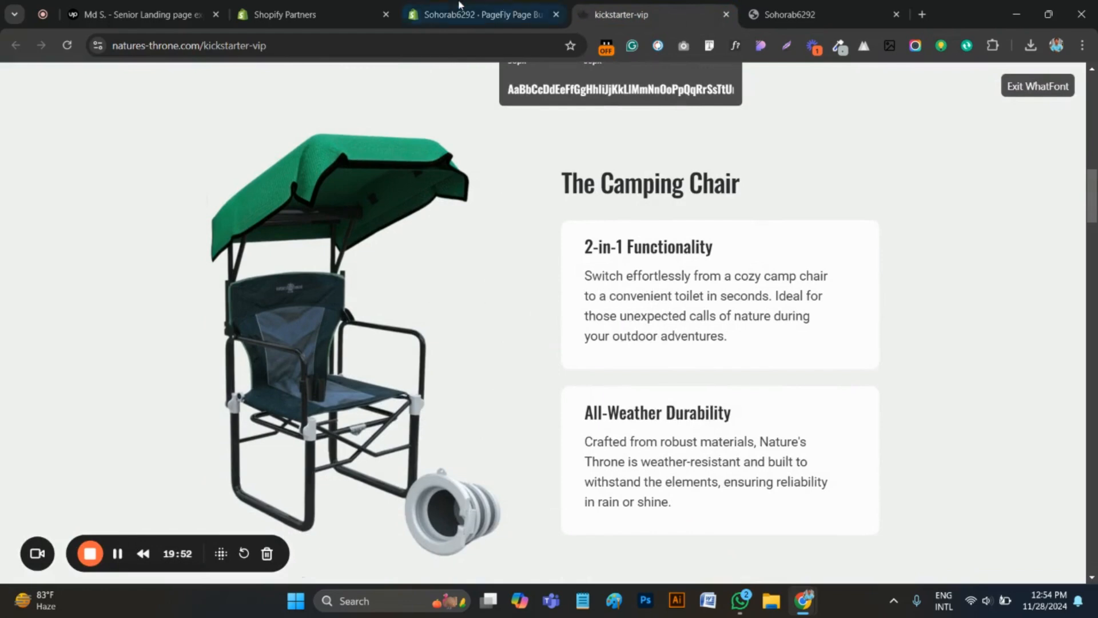
click(475, 14)
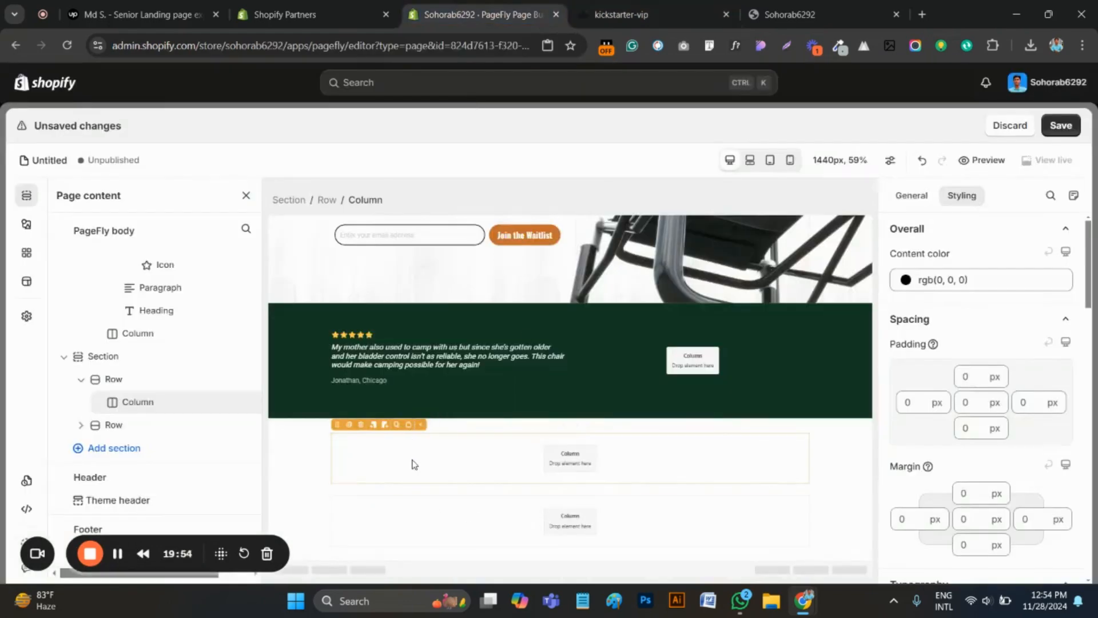
click(430, 535)
click(629, 15)
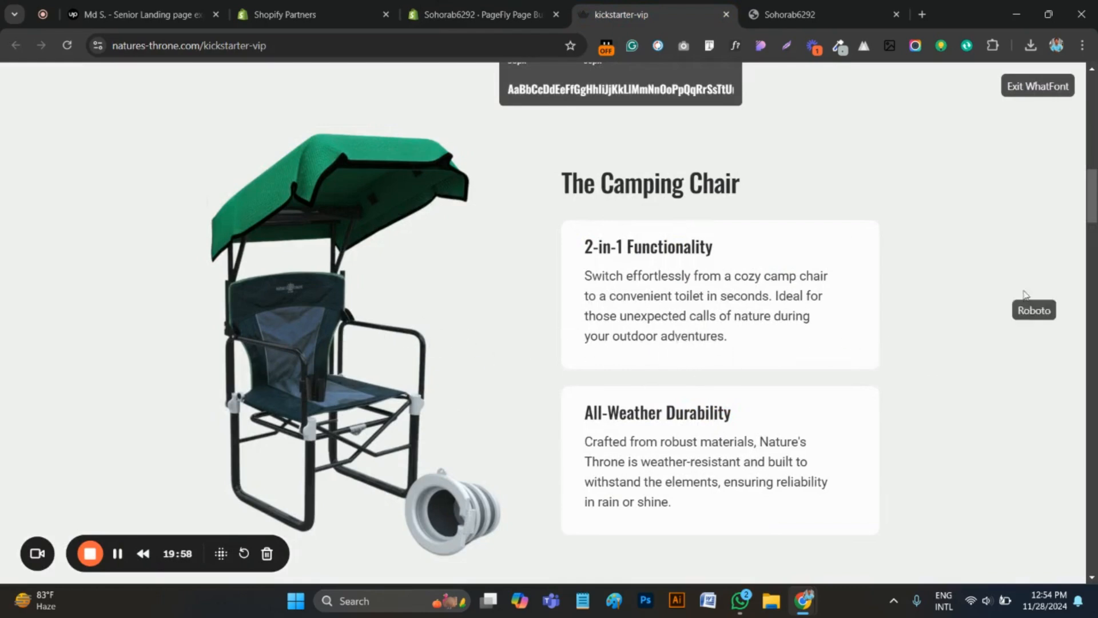
click(465, 11)
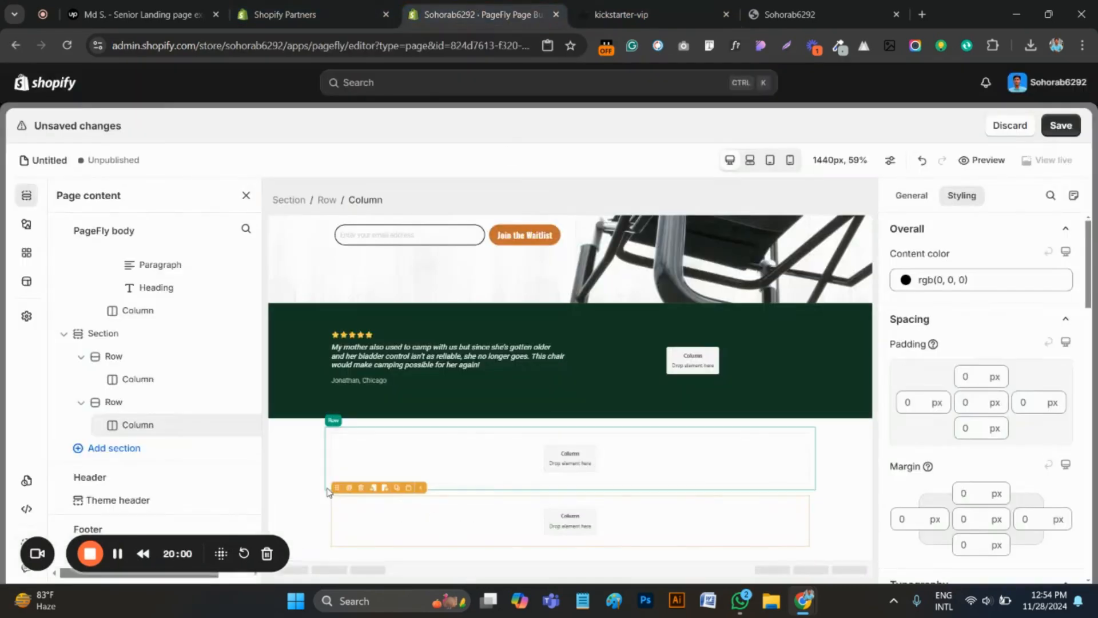
click(349, 488)
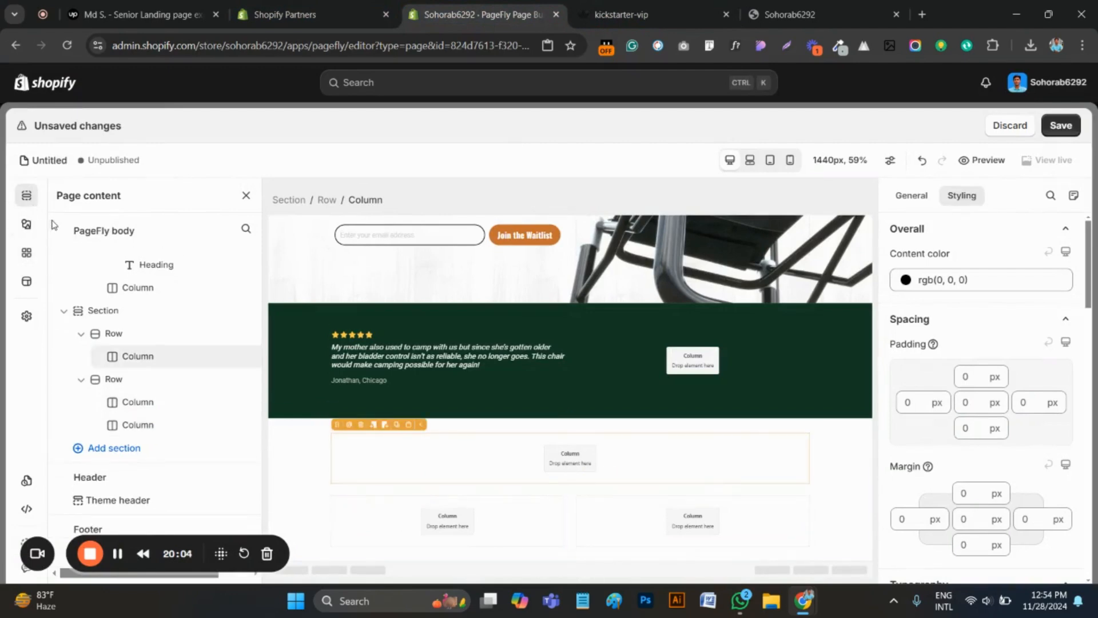
Add a plain heading to the new section's first row and replace its text with the copied "Nature's Throne— Elevating Outdoor Comfort"
click(27, 225)
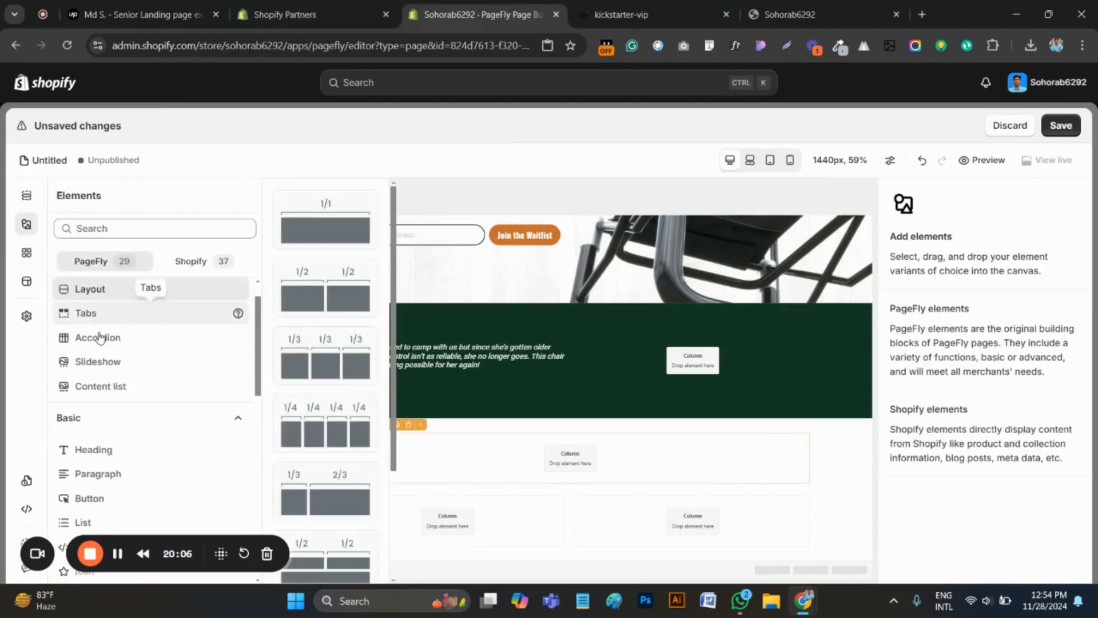
scroll(107, 500, down, 3)
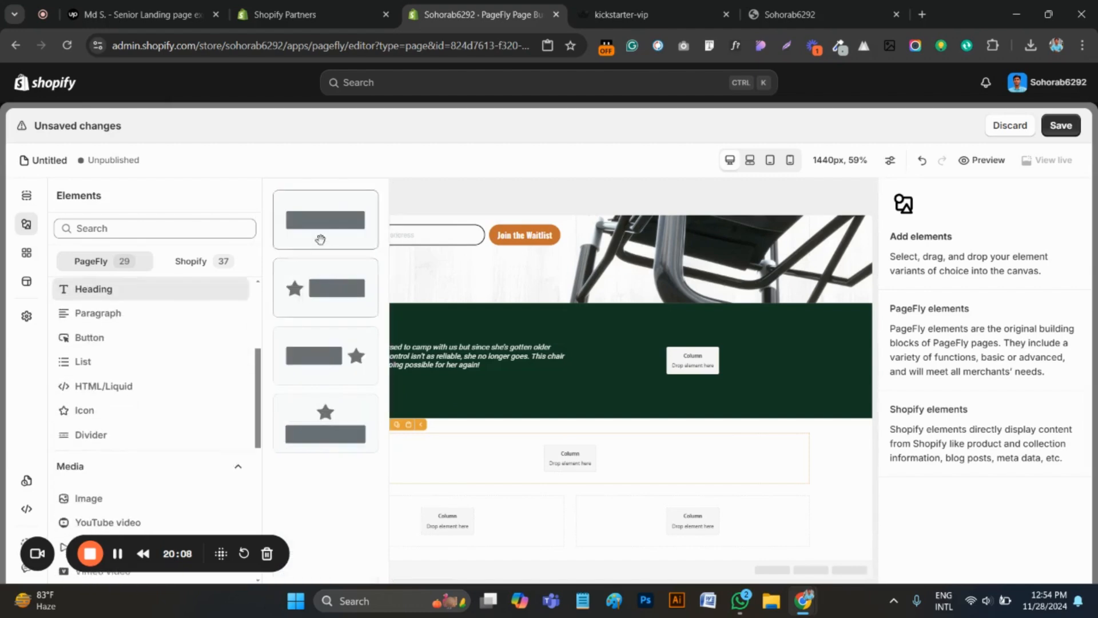
drag(326, 221, 531, 469)
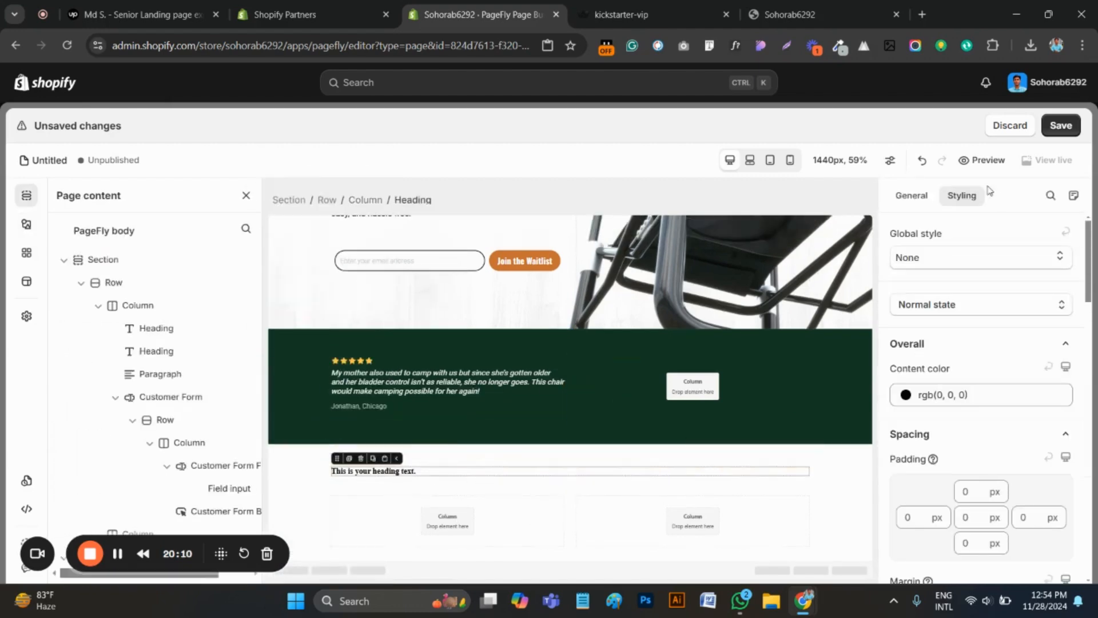
click(912, 195)
key(ctrl+a)
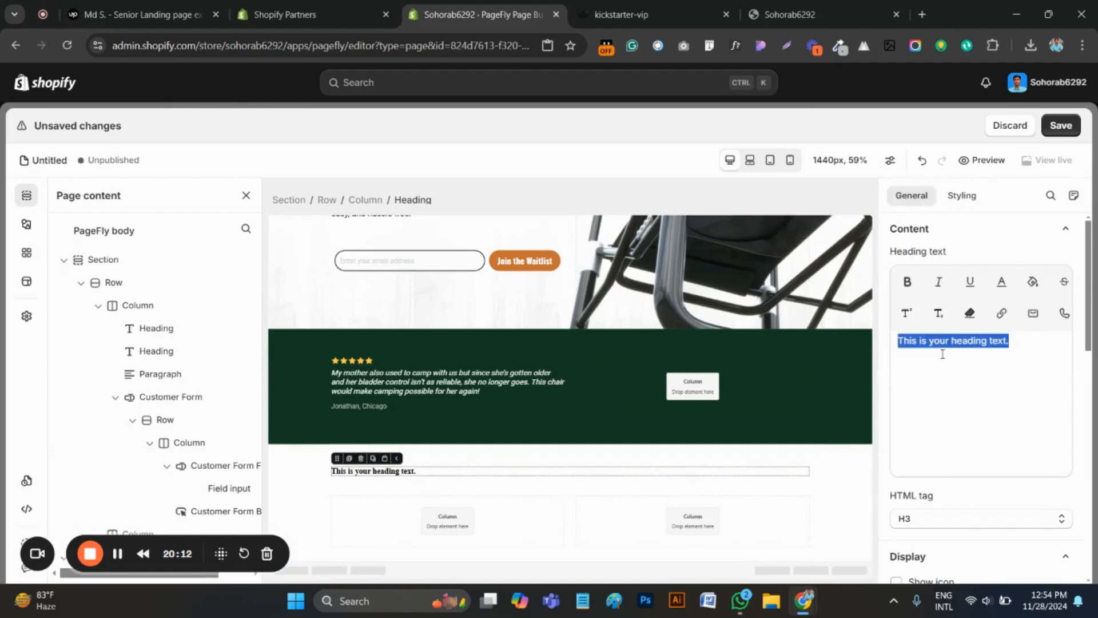
key(ctrl+v)
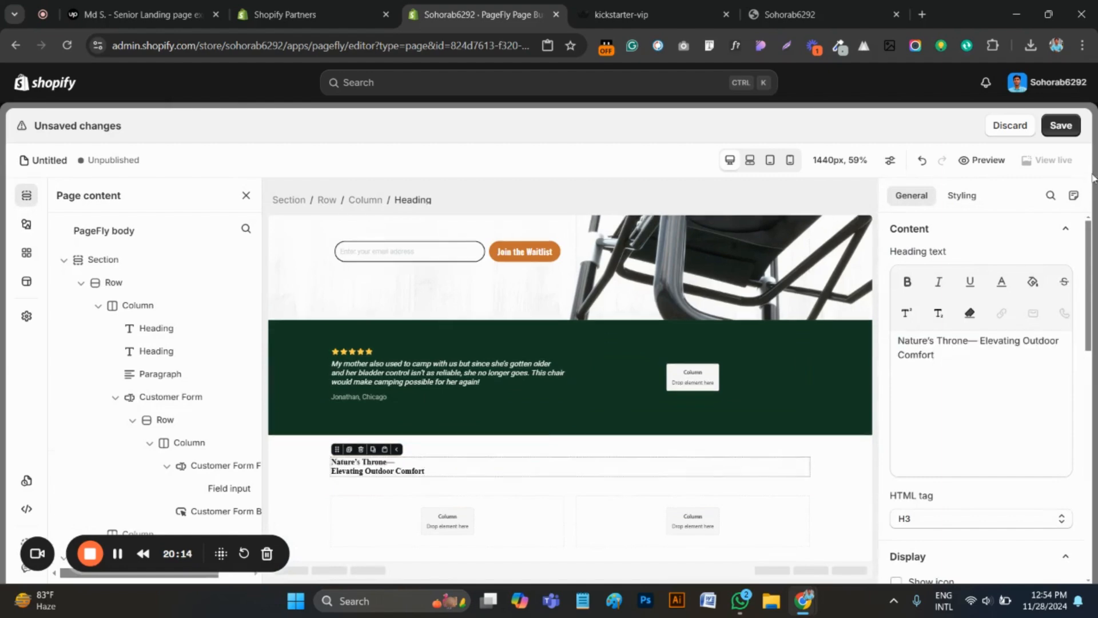
Set the new heading's font family to Oswald and its font size to 58 px
click(962, 195)
scroll(973, 440, down, 5)
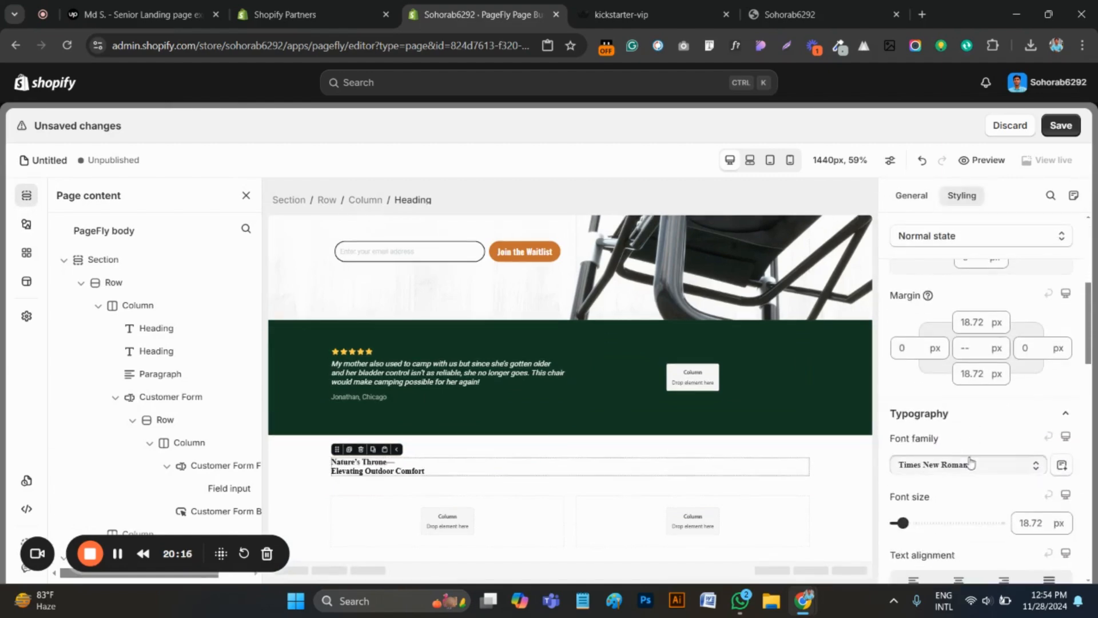
click(972, 465)
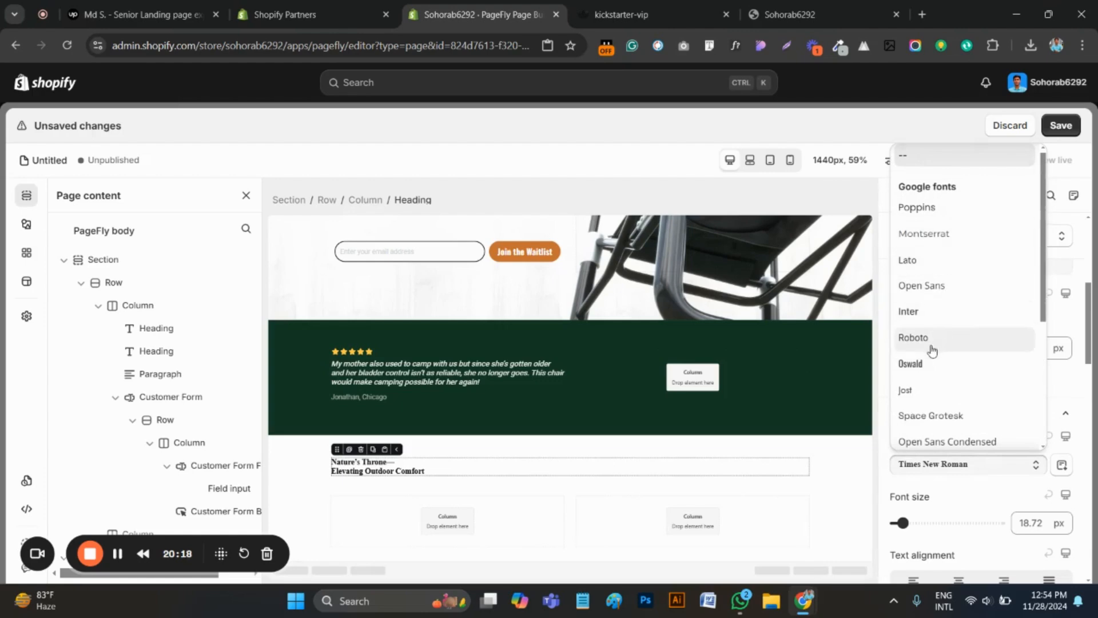
click(924, 365)
click(1031, 524)
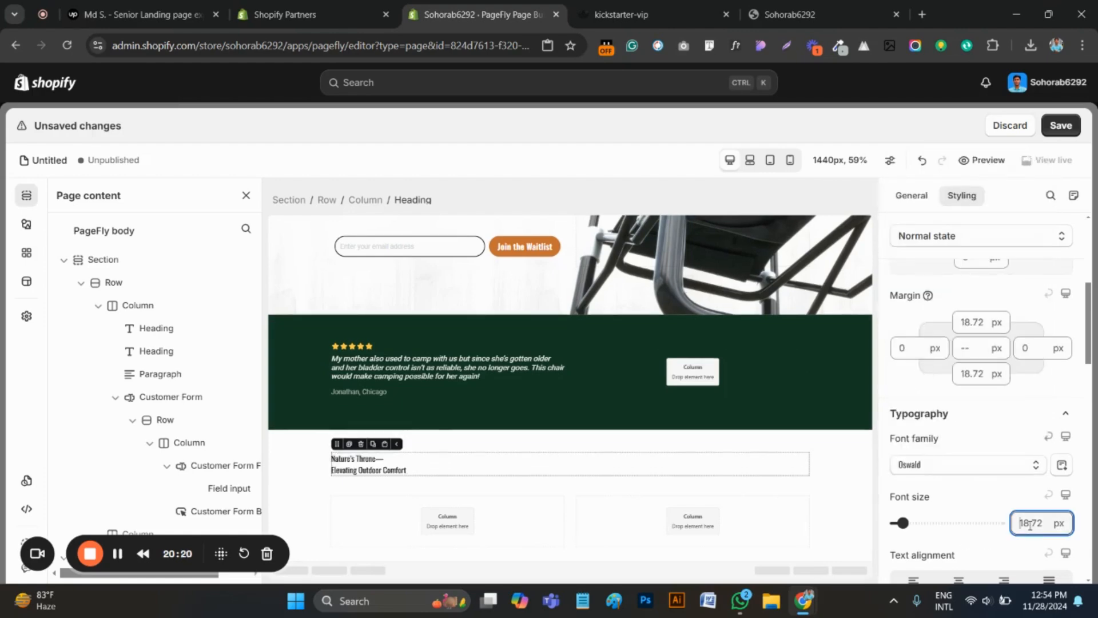
key(ctrl+a)
text(58)
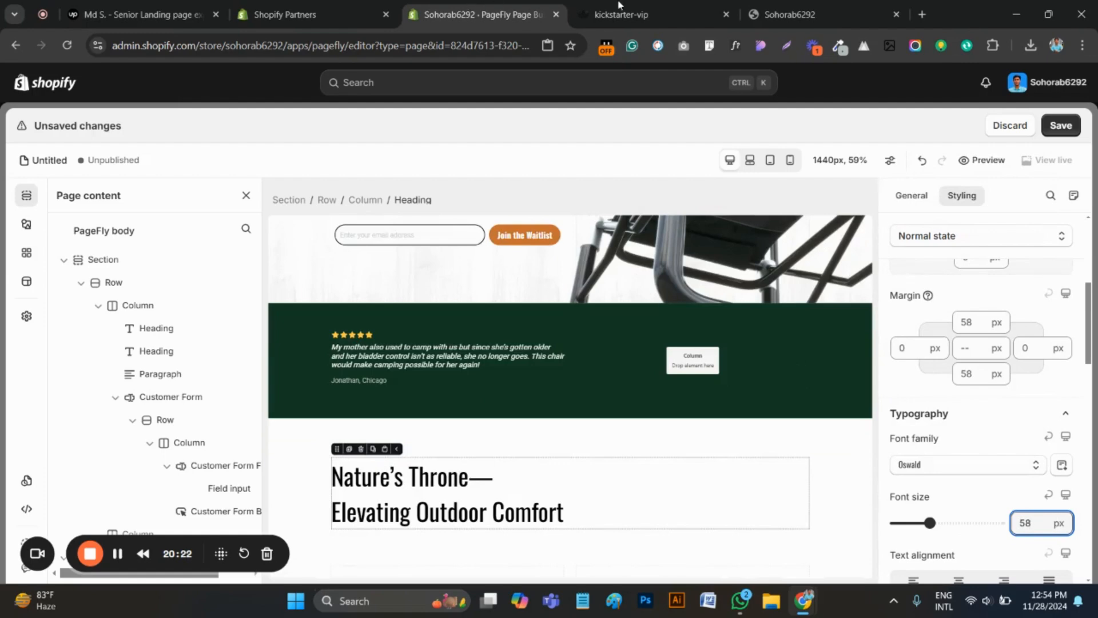
Check the heading's weight on the original page, then set the new heading to Semi Bold and center-align it
click(650, 8)
scroll(503, 271, up, 3)
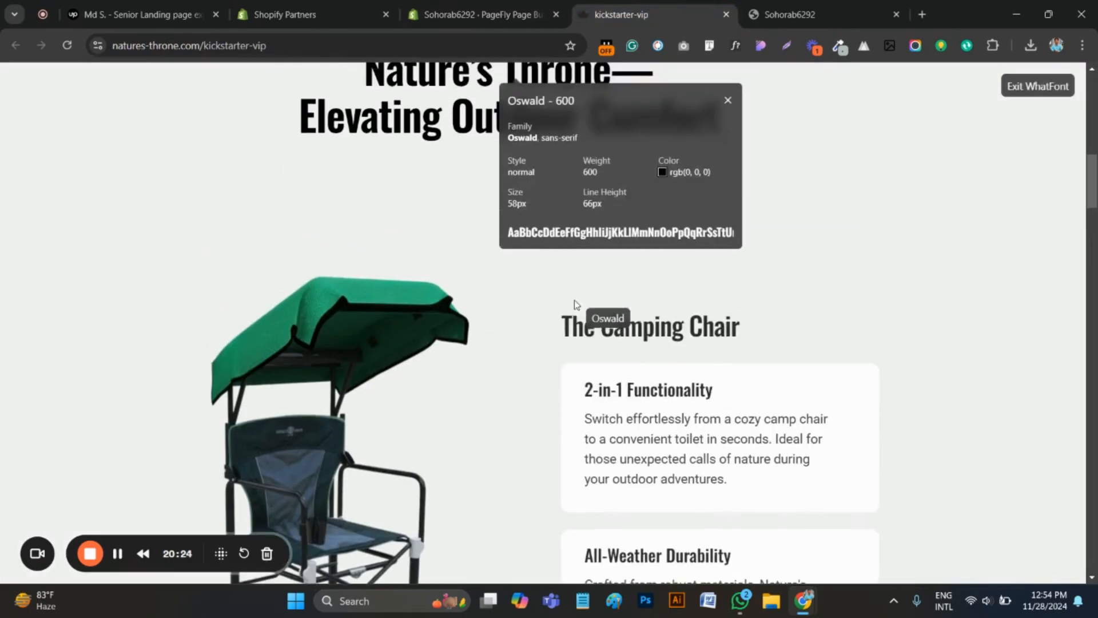
key(ctrl+shift+Tab)
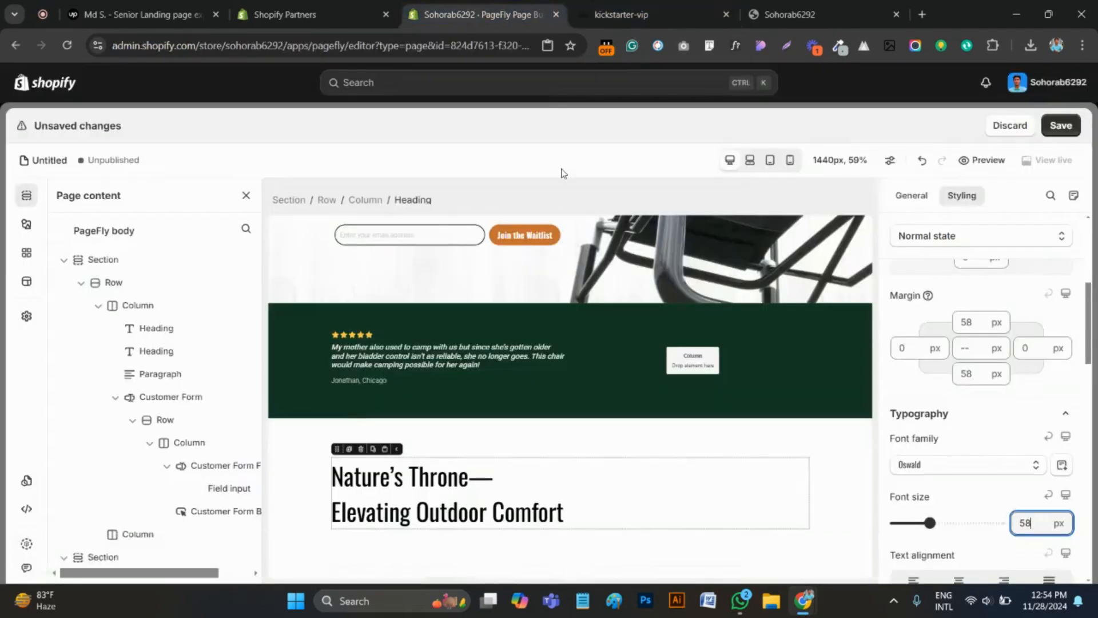
scroll(998, 525, down, 3)
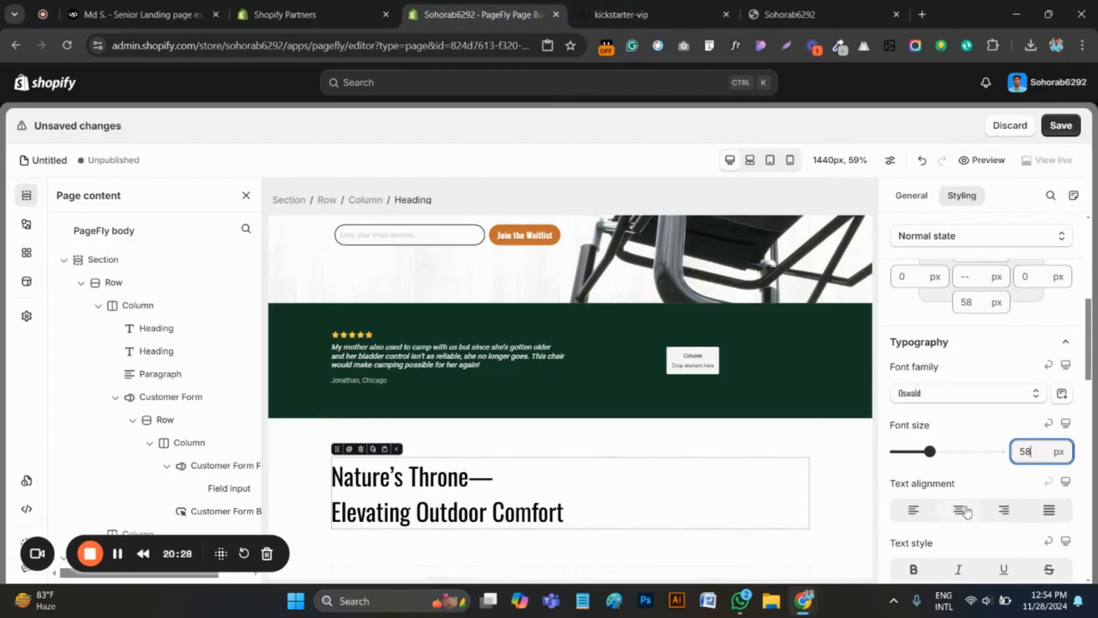
click(942, 321)
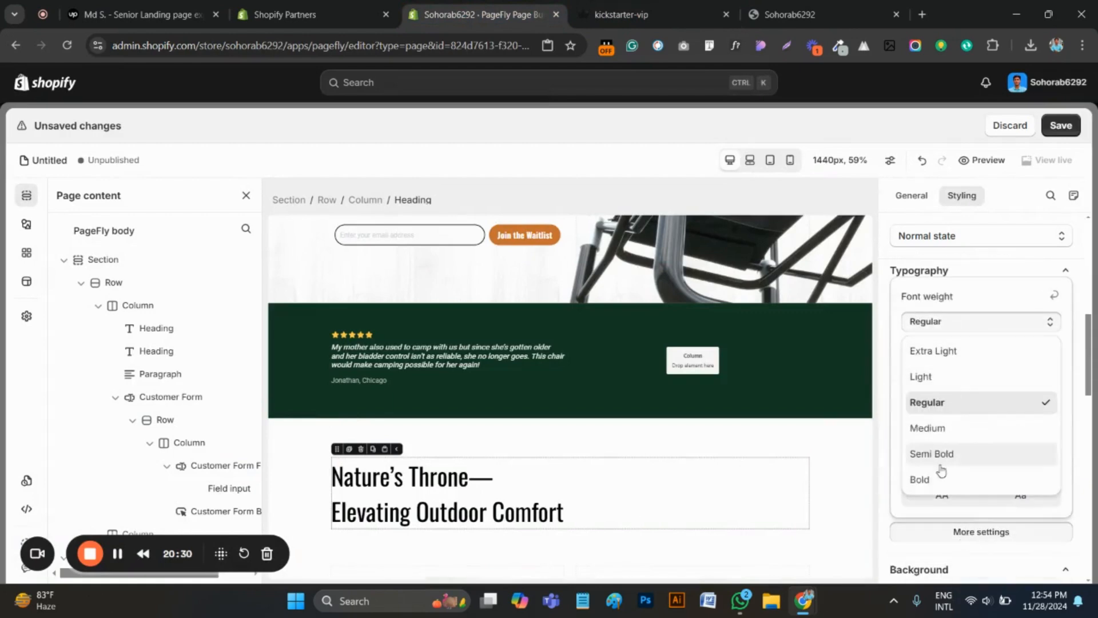
click(938, 454)
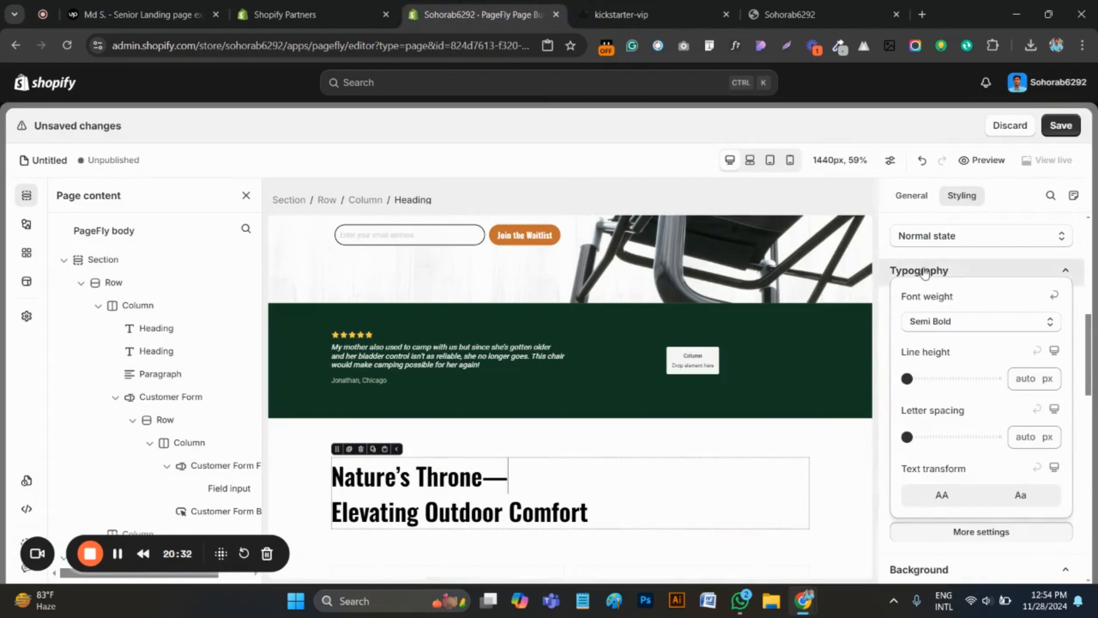
click(901, 254)
click(960, 439)
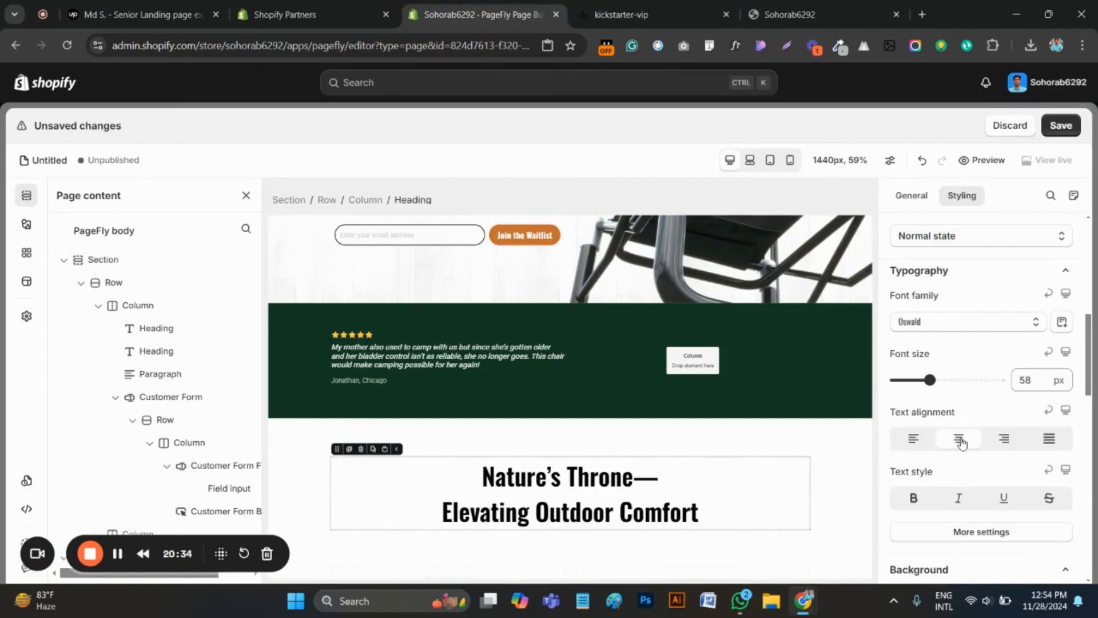
Check the spacing above the heading on the original page and set the new section's top padding to 80 px
scroll(320, 434, down, 1)
click(302, 432)
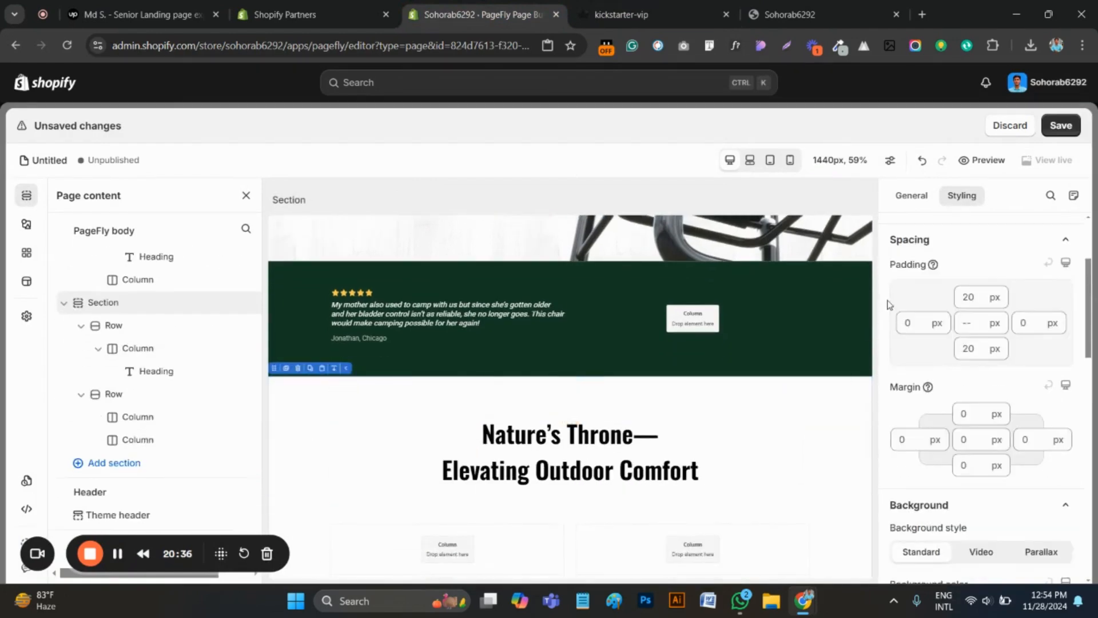
click(968, 293)
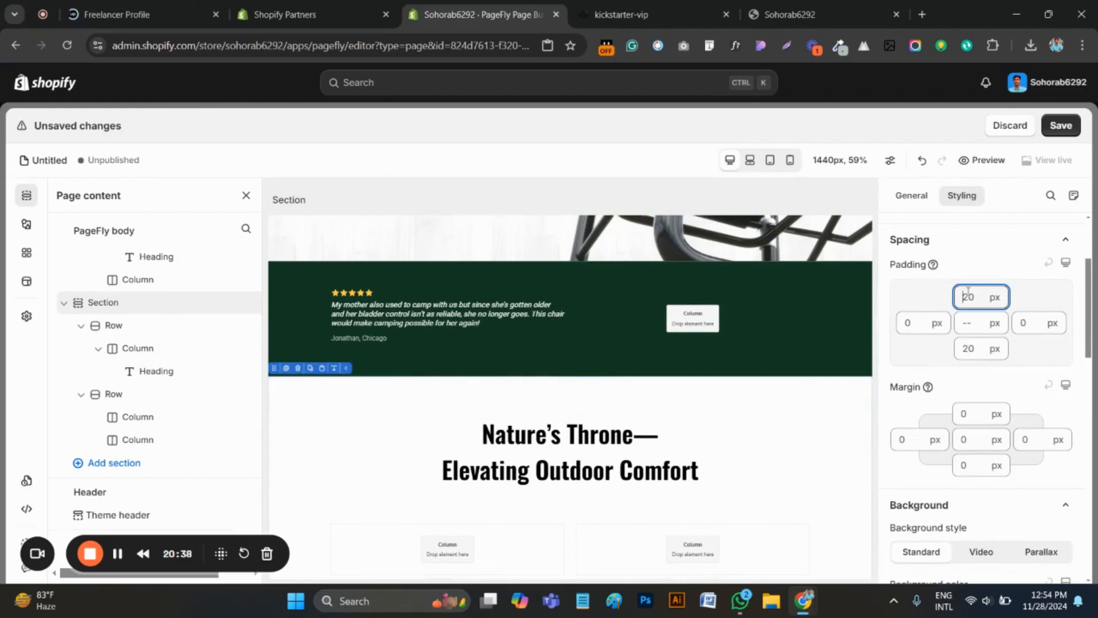
key(ctrl+Tab)
scroll(715, 320, up, 4)
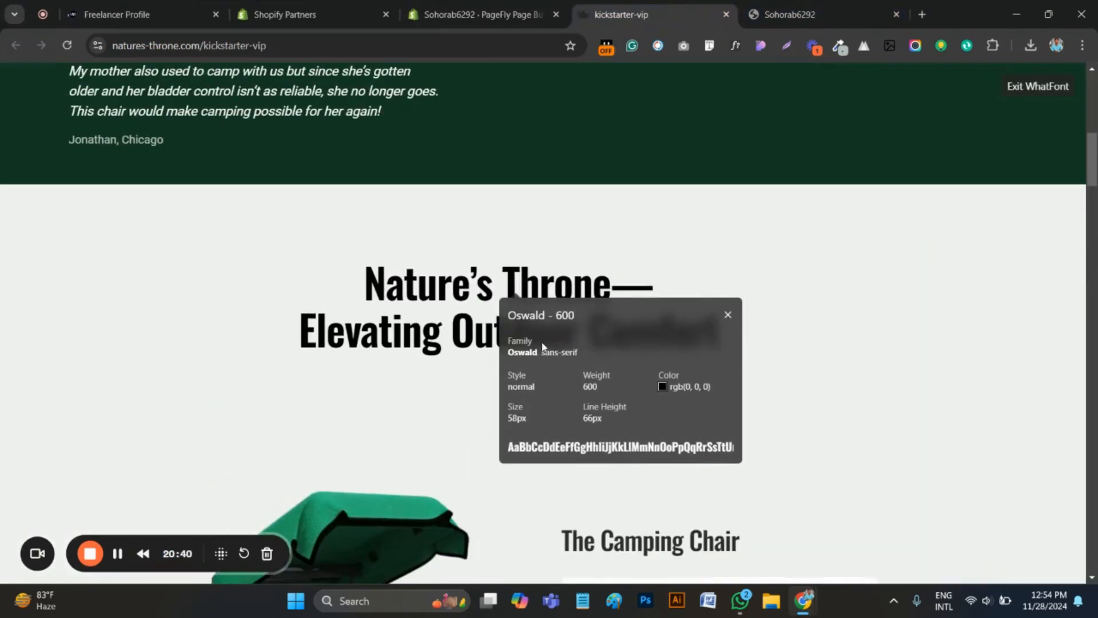
key(ctrl+shift+Tab)
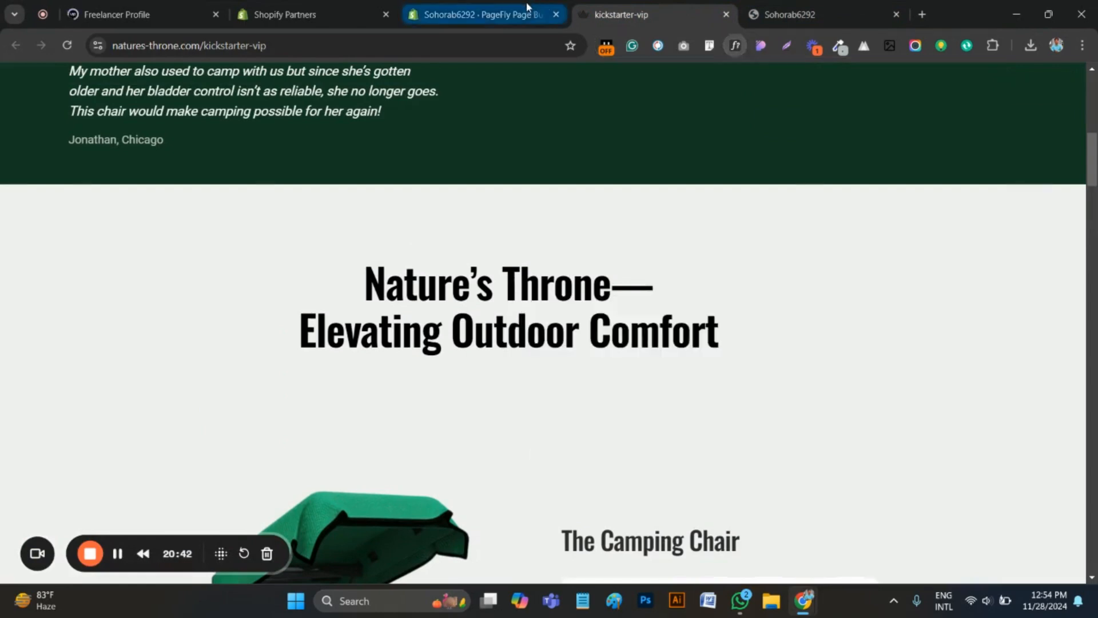
text(80)
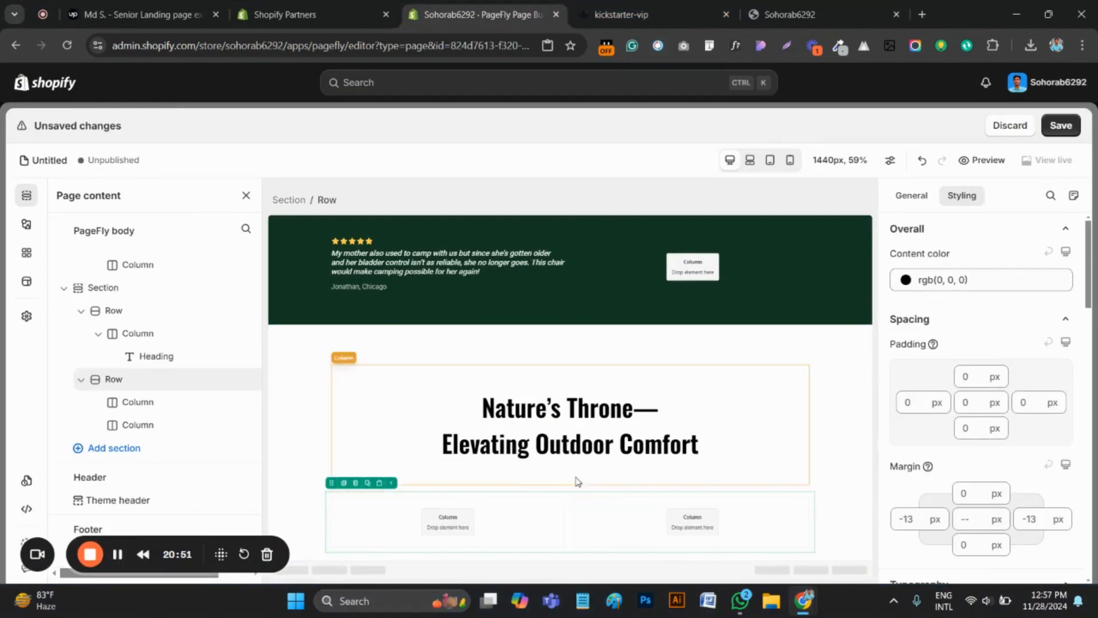
Examine the original page's gap between the "Elevating Outdoor Comfort" heading and the camping chair row, along with the chair layout
click(495, 522)
click(623, 6)
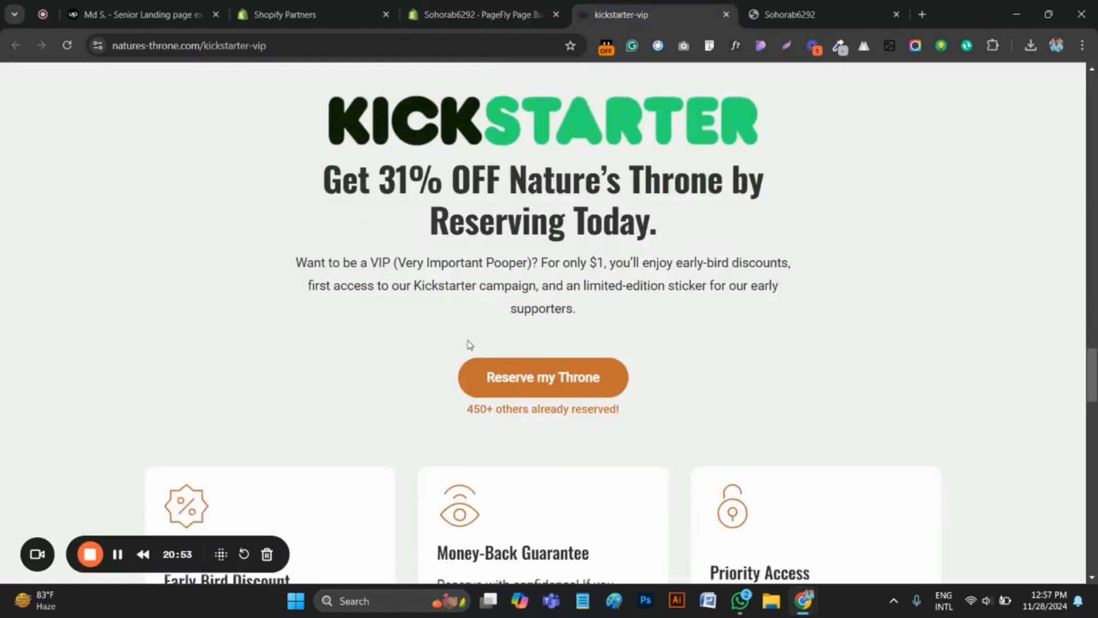
scroll(579, 343, down, 10)
scroll(579, 344, up, 10)
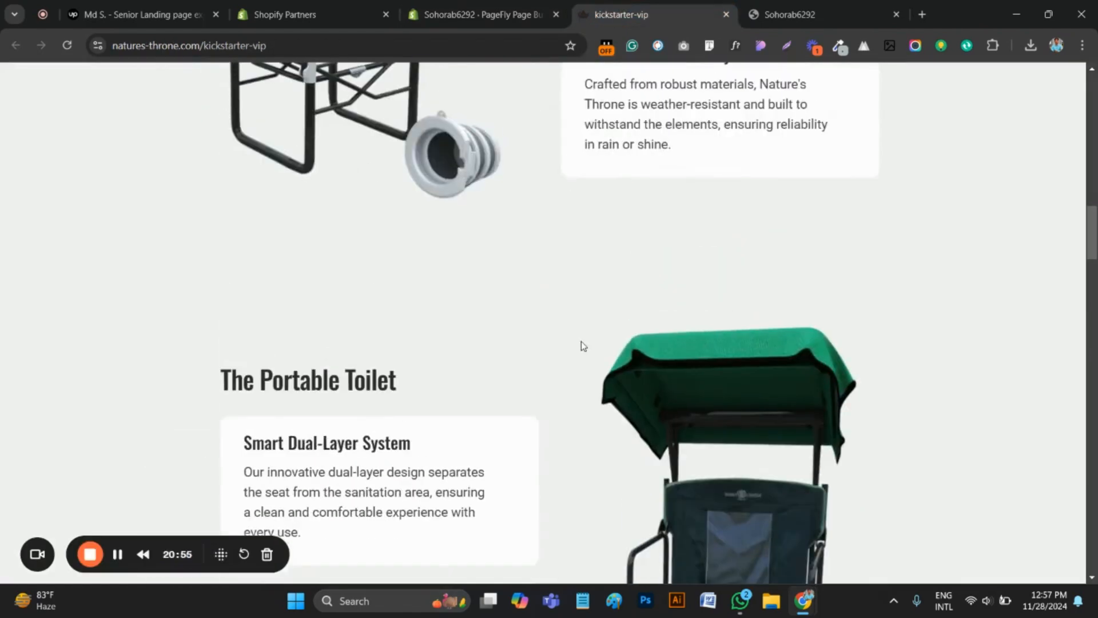
scroll(450, 376, up, 3)
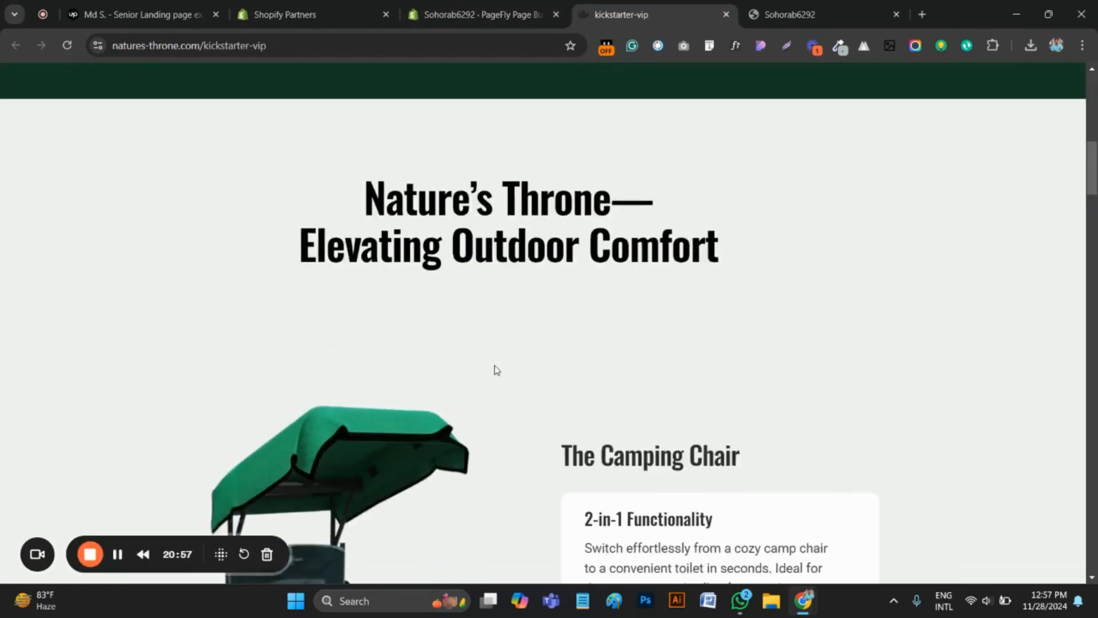
scroll(373, 341, down, 5)
scroll(505, 352, up, 3)
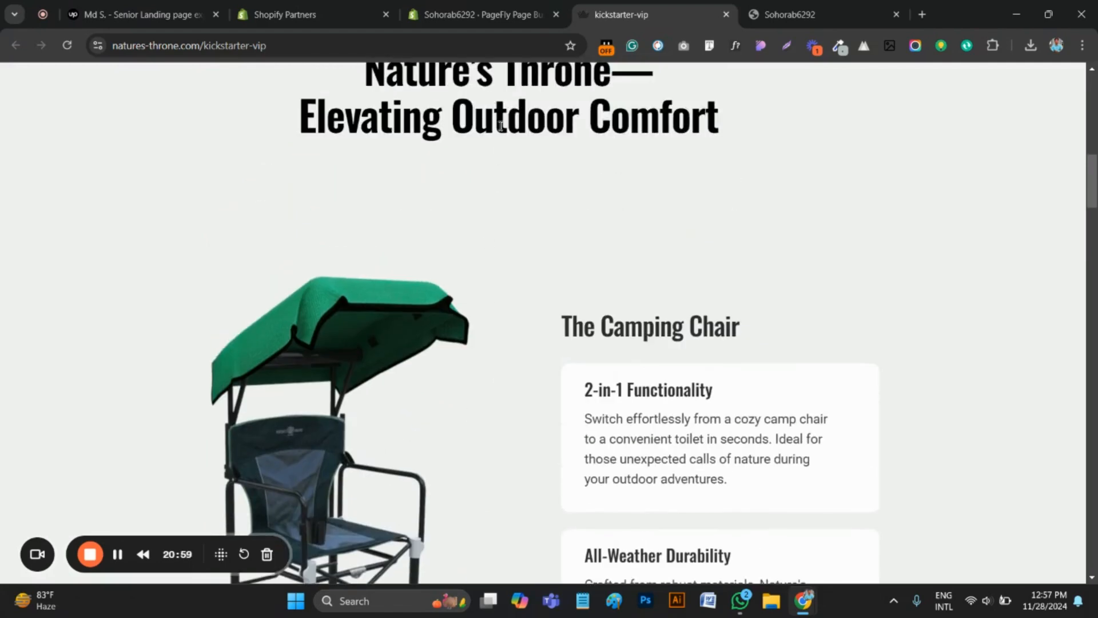
scroll(496, 274, up, 1)
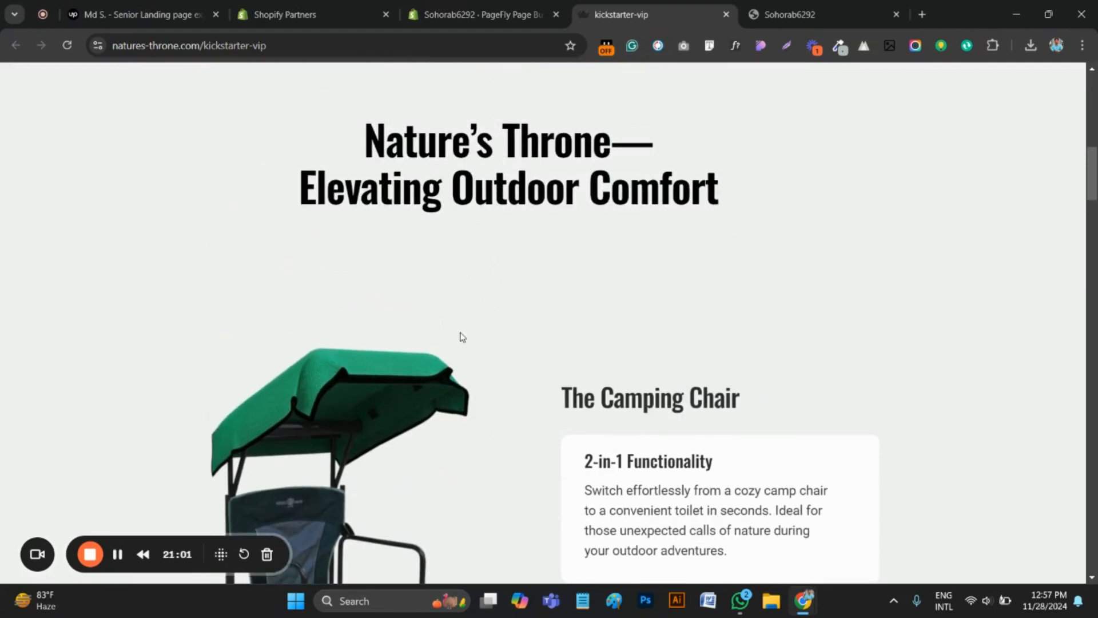
key(ctrl+shift+Tab)
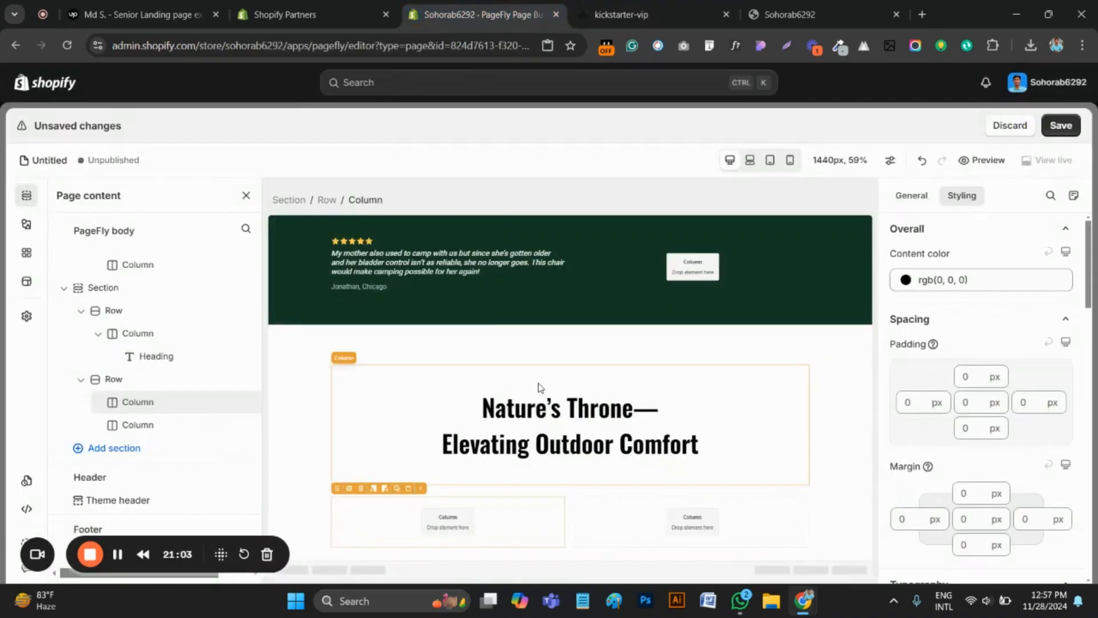
Set the top margin of the new section's second row to 50 px
click(571, 496)
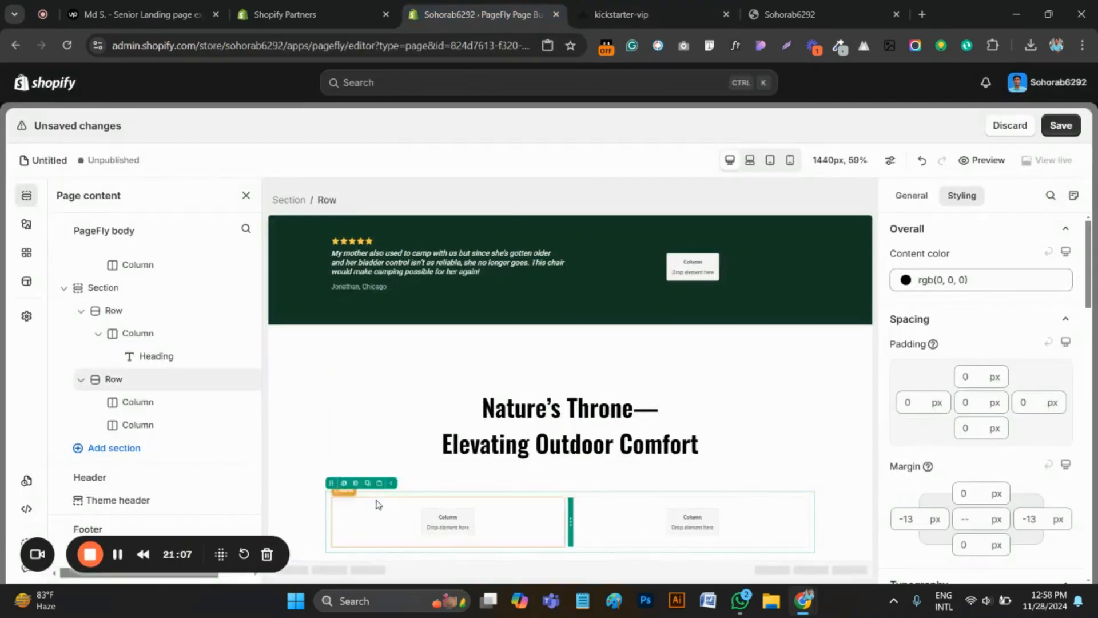
click(967, 494)
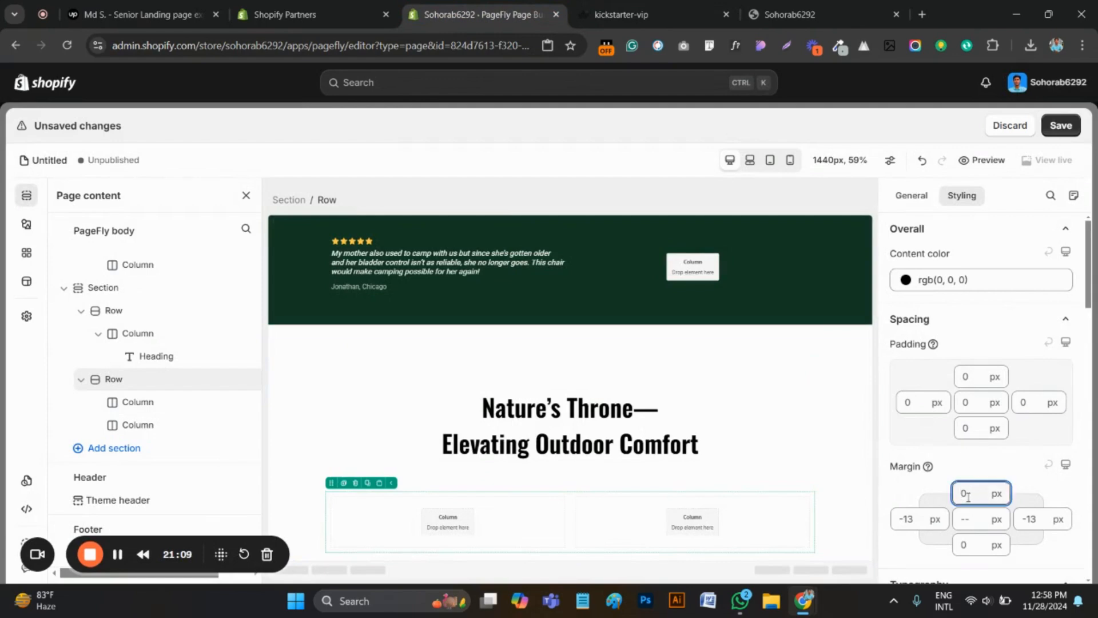
text(50)
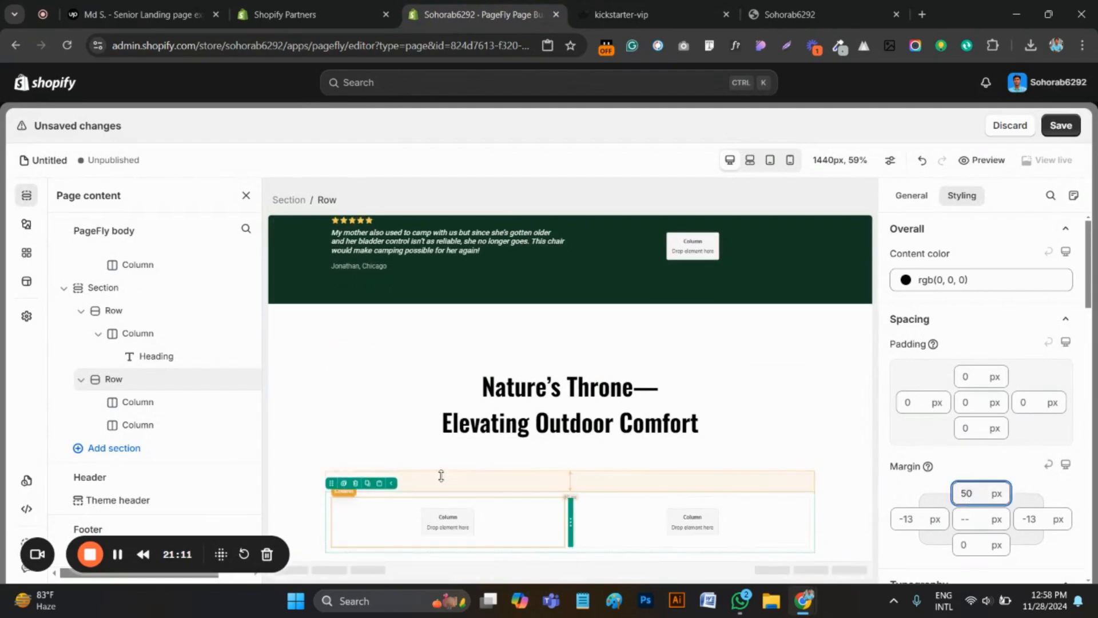
scroll(441, 476, up, 2)
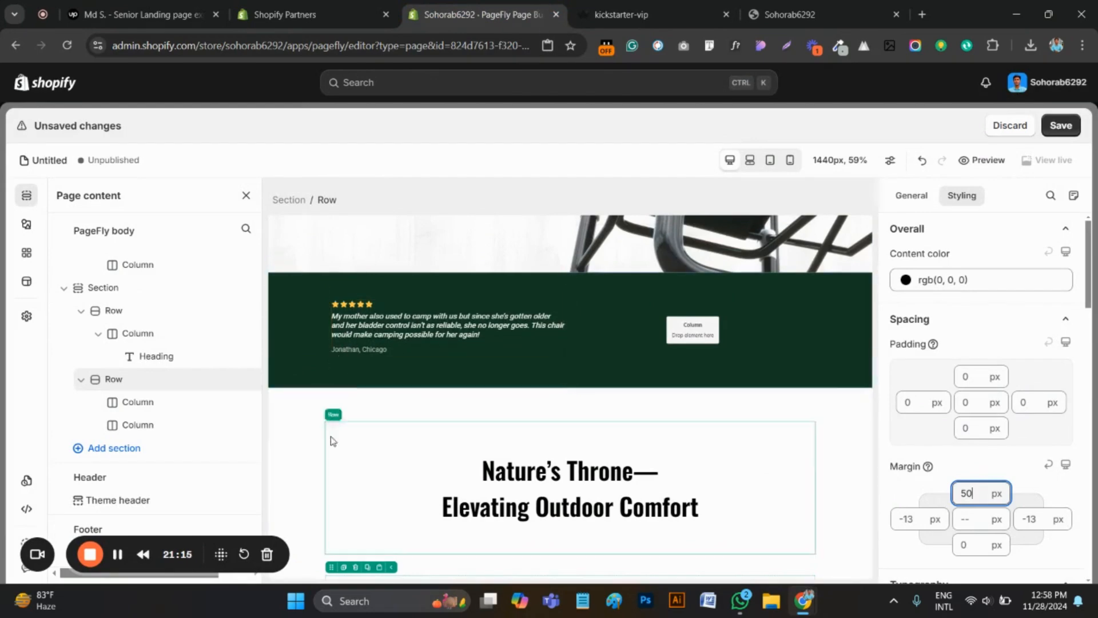
scroll(358, 503, down, 2)
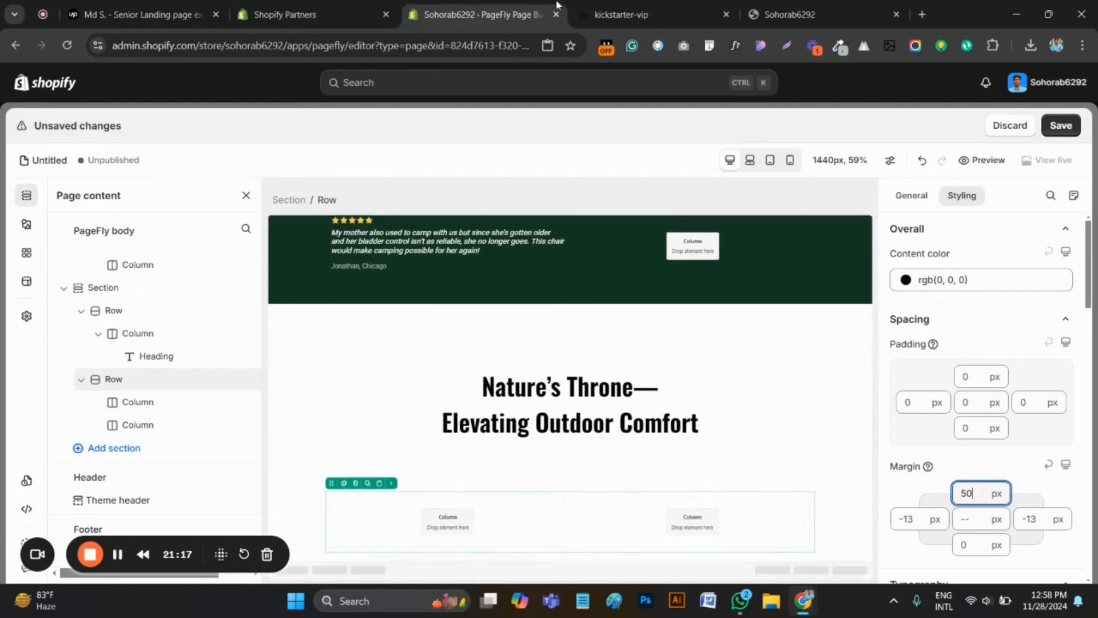
Compare the chair row's side spacing with the original page and set the second row's left and right padding to 200 px
key(ctrl+Tab)
scroll(406, 389, up, 5)
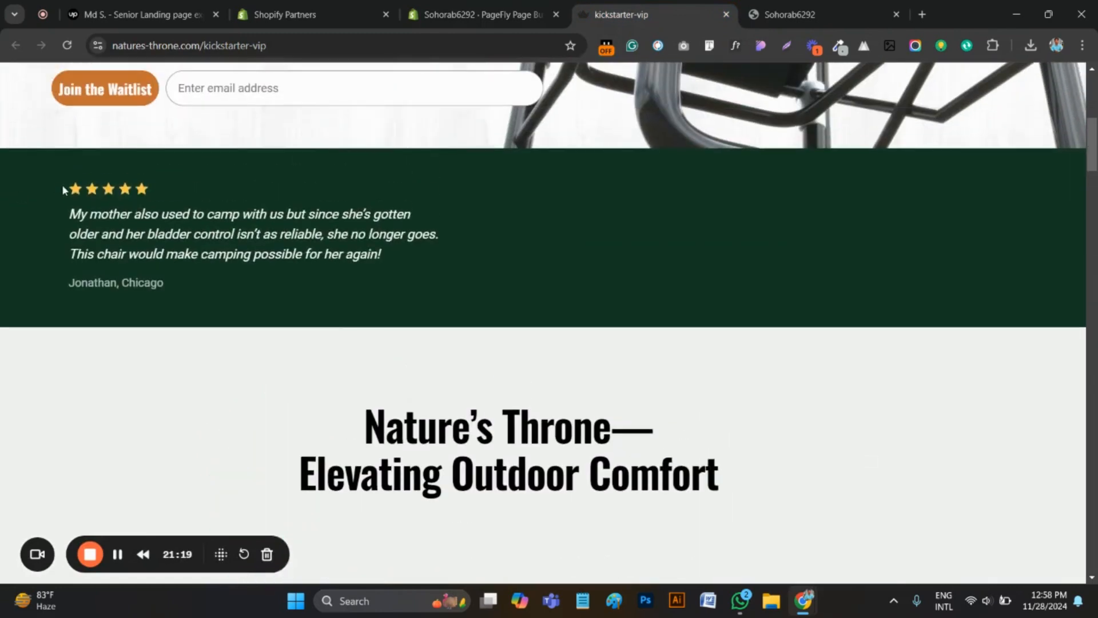
drag(63, 189, 64, 373)
scroll(277, 353, down, 5)
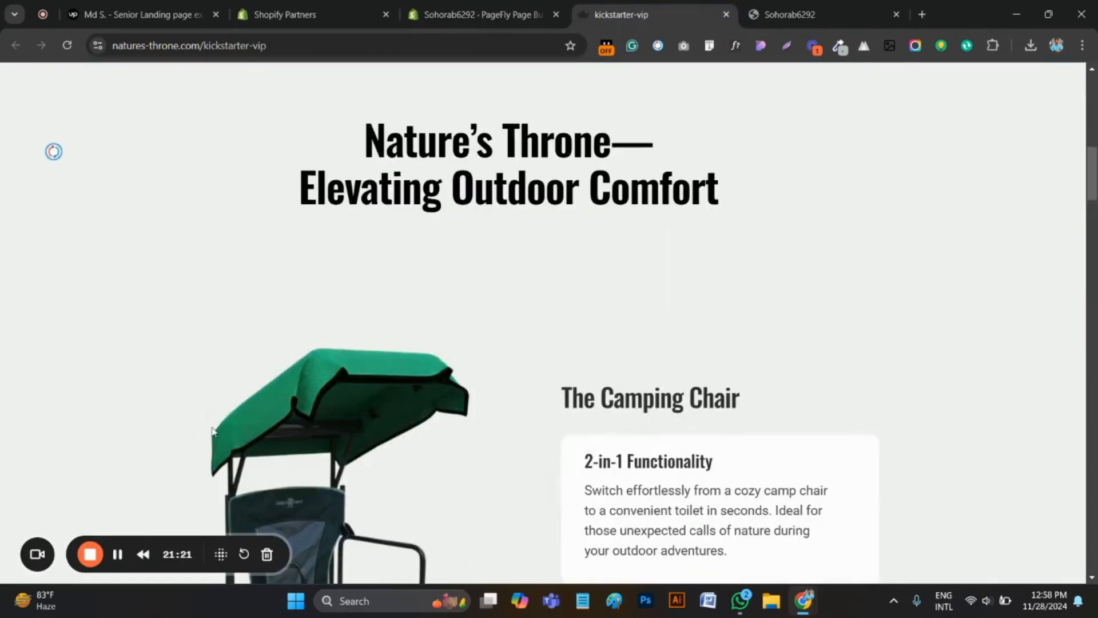
scroll(211, 410, down, 3)
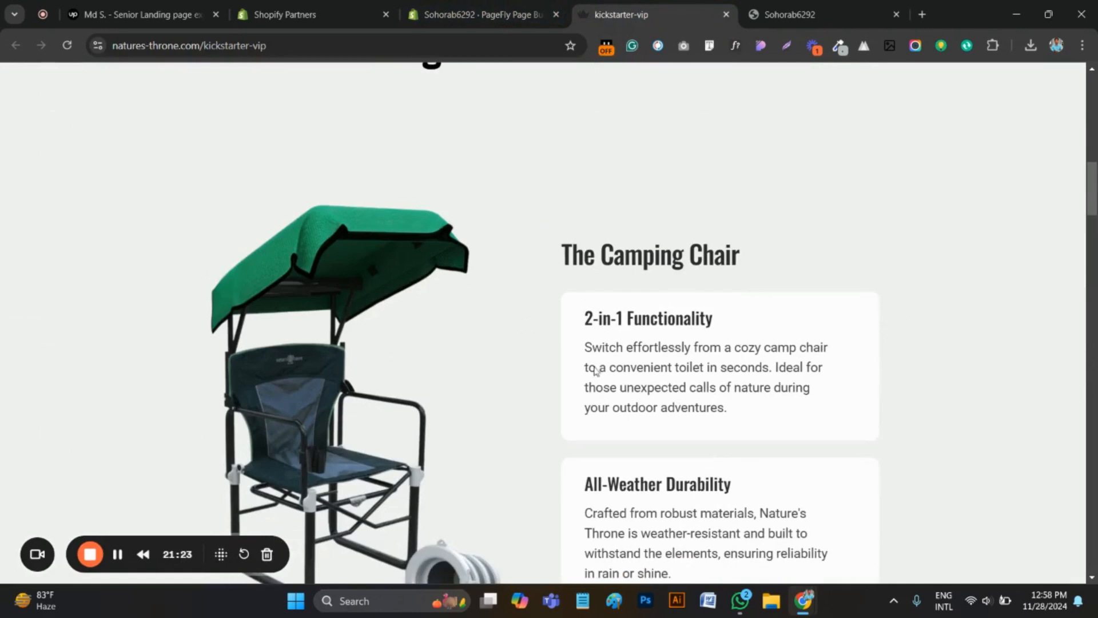
key(ctrl+shift+Tab)
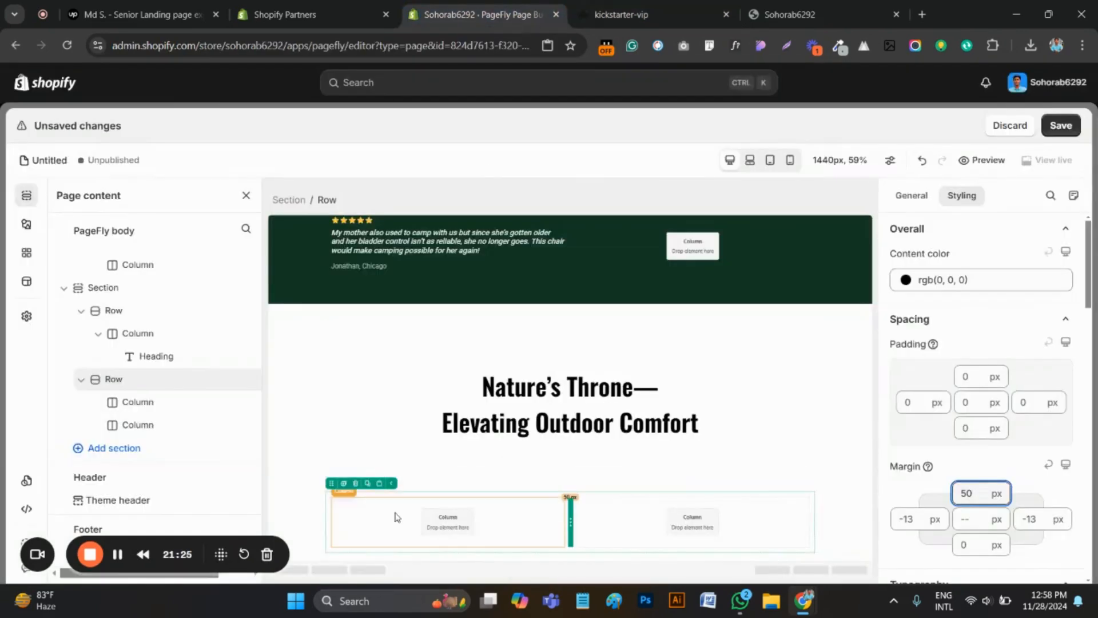
click(570, 491)
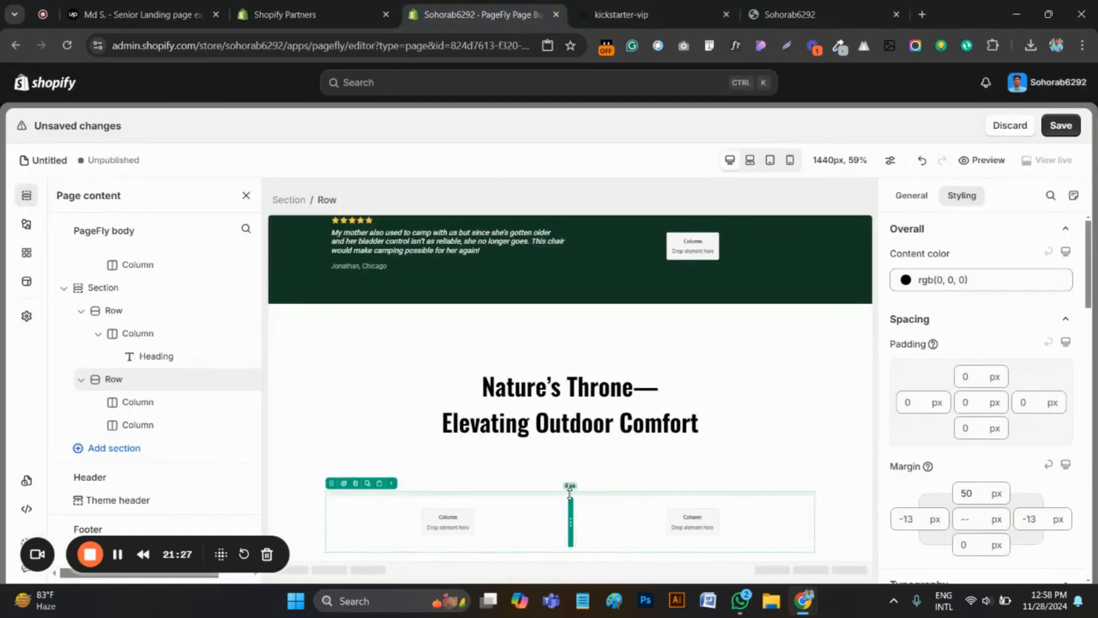
click(915, 401)
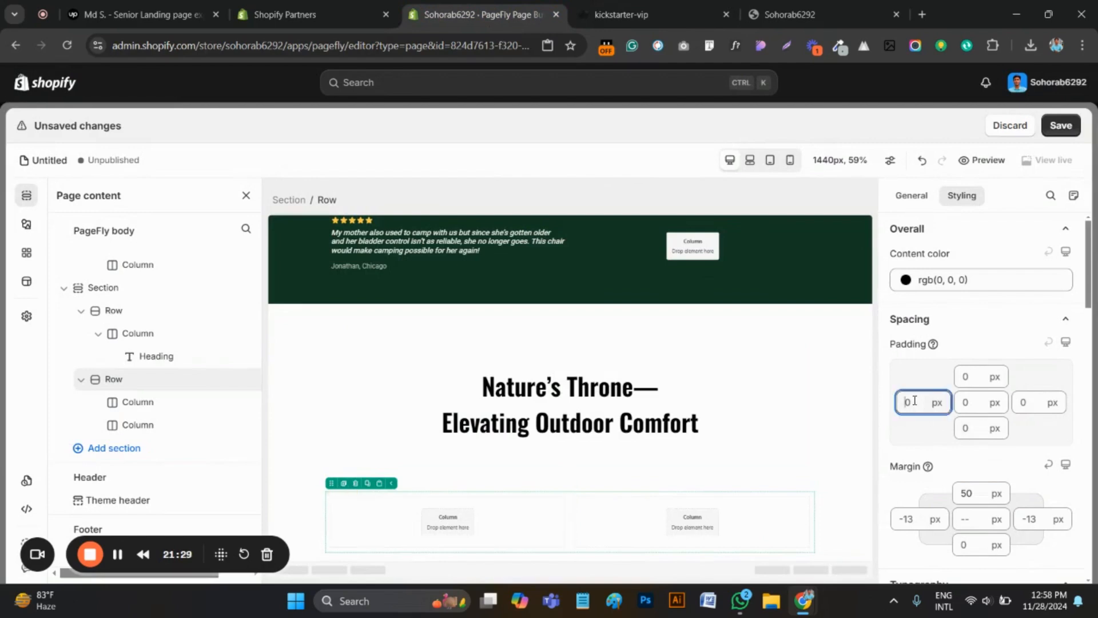
key(BackSpace)
text(200)
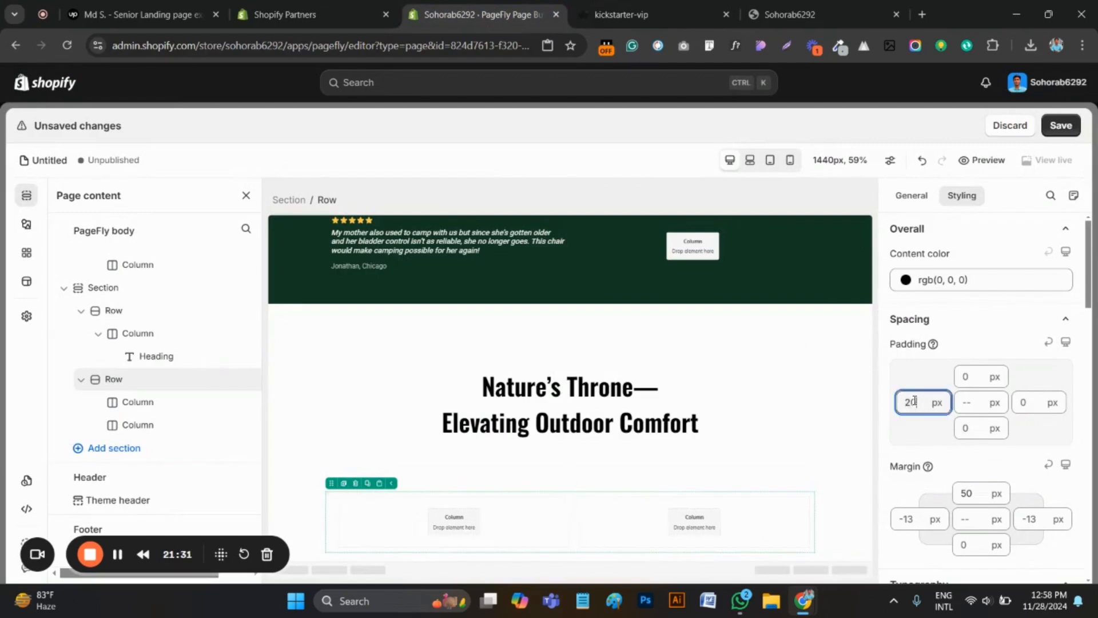
click(1024, 402)
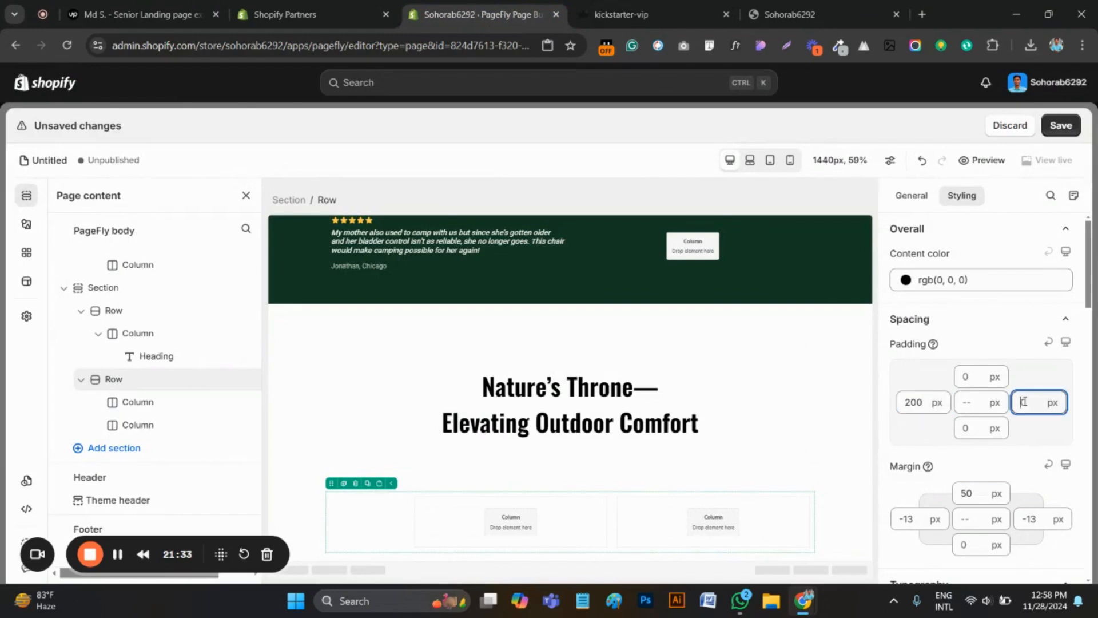
text(200)
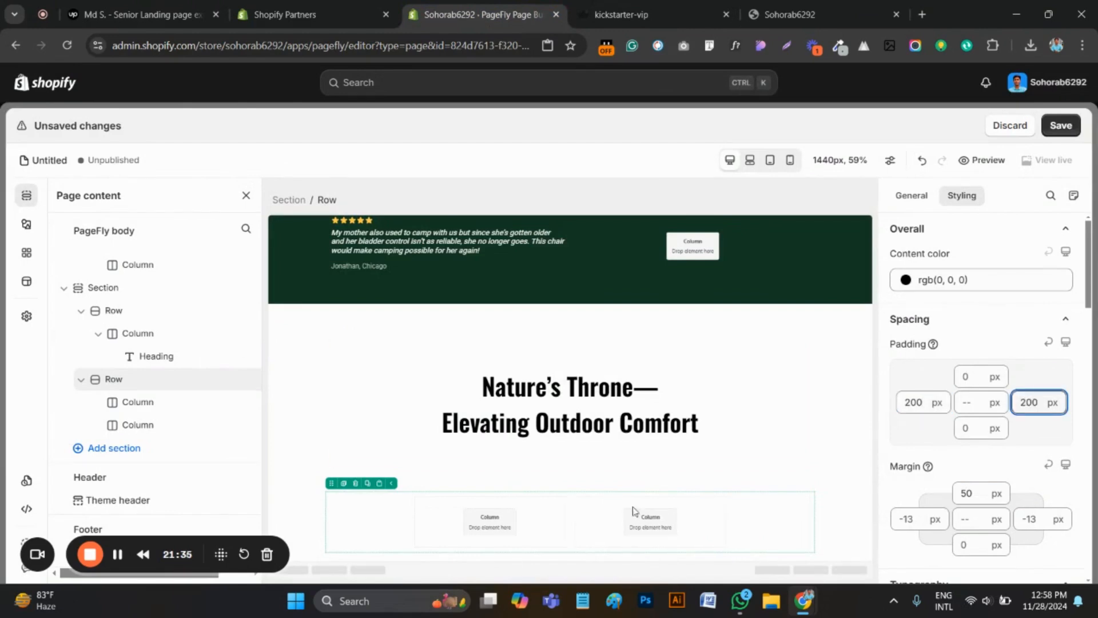
Download the camping chair image from the original kickstarter-vip page as a PNG file
click(471, 525)
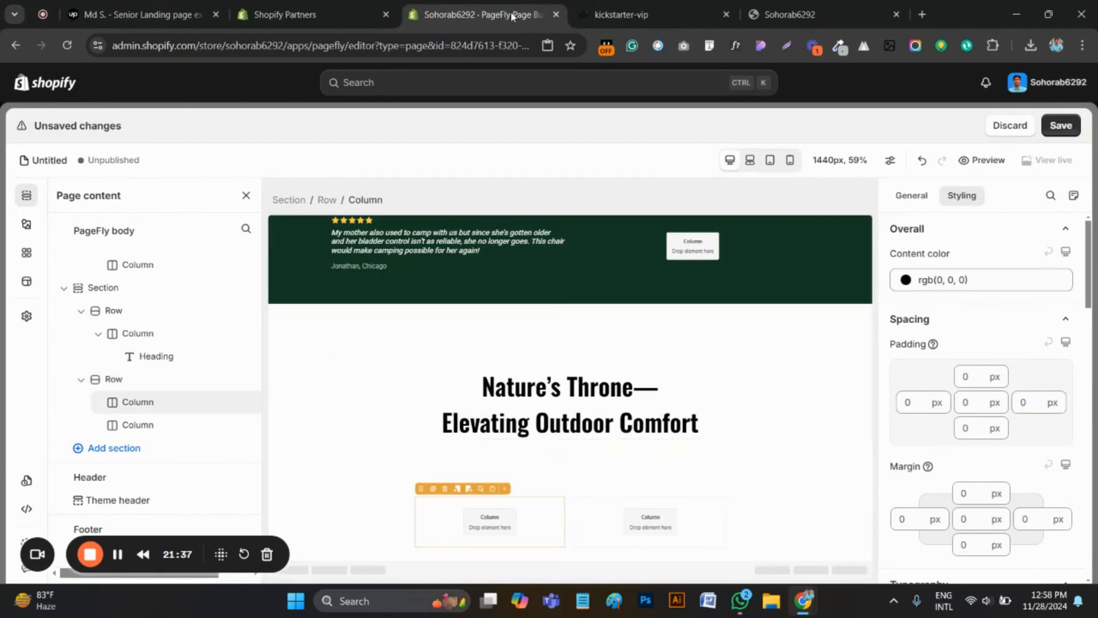
click(621, 14)
scroll(525, 309, up, 3)
scroll(525, 309, down, 6)
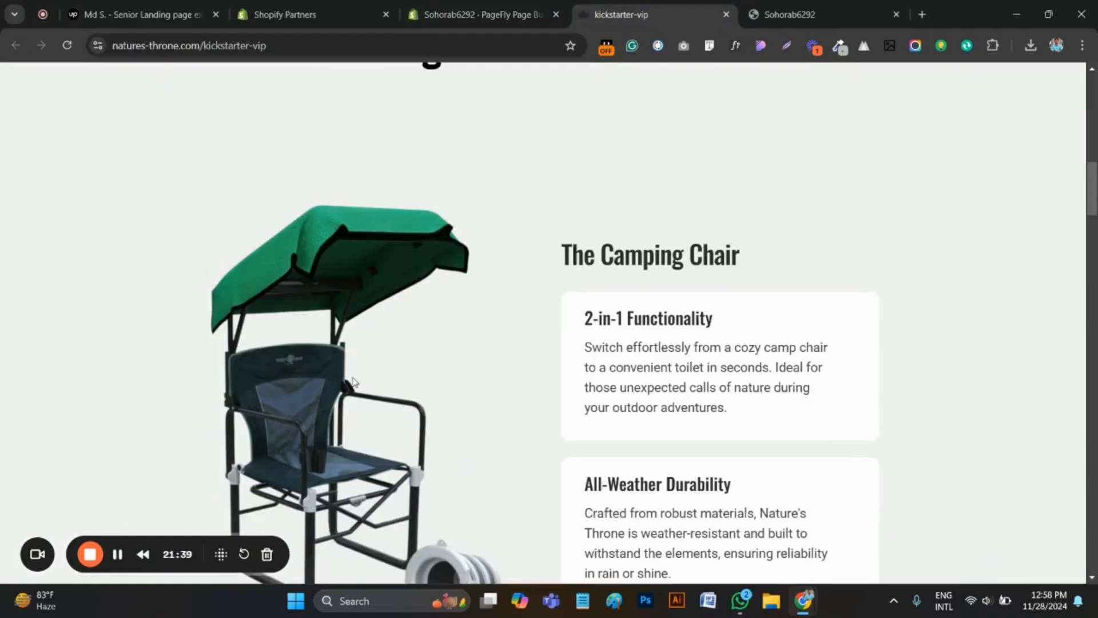
right_click(343, 302)
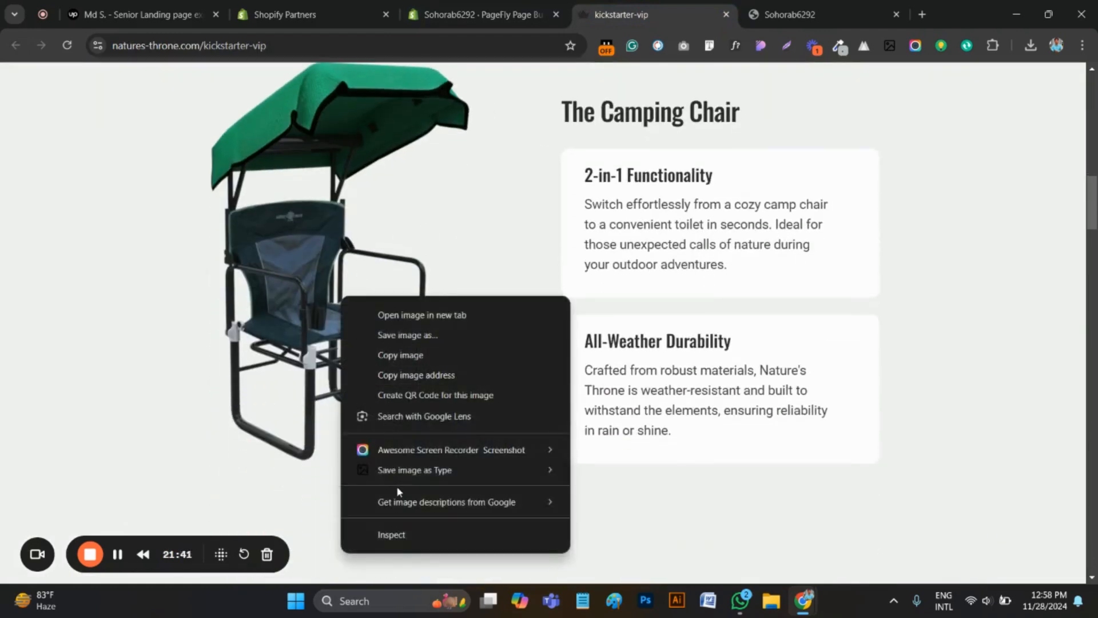
mouse_move(502, 469)
click(603, 491)
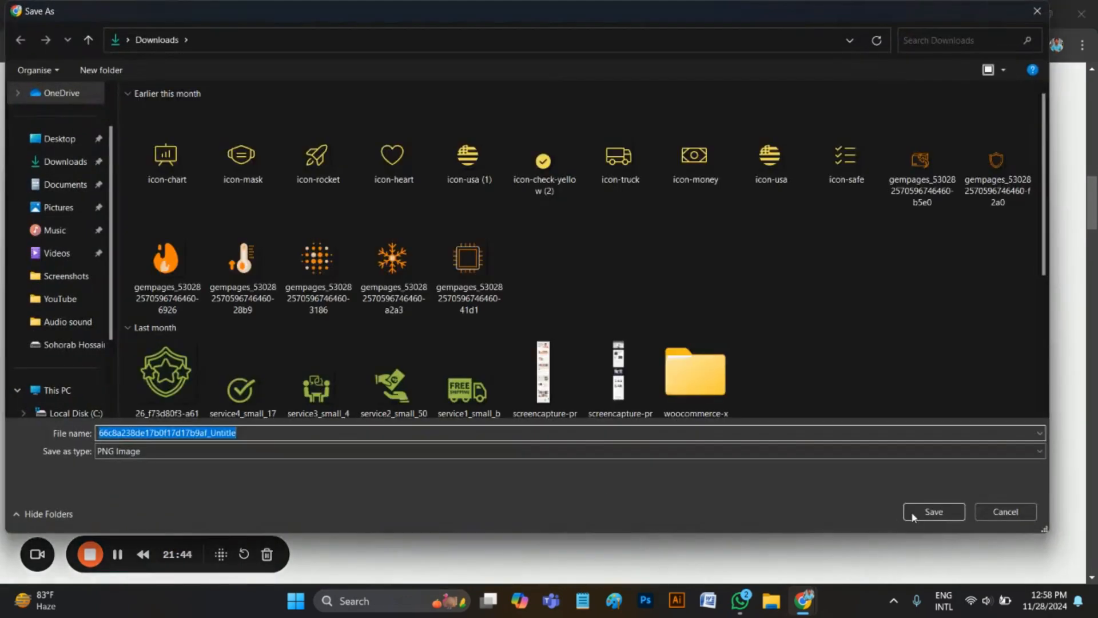
click(934, 511)
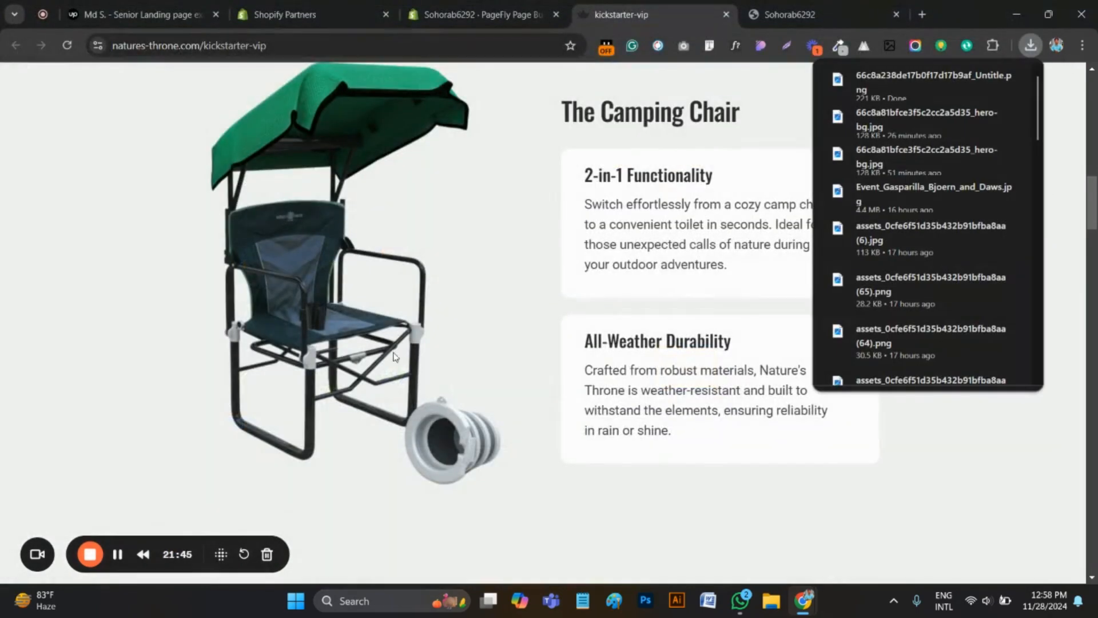
scroll(534, 294, up, 1)
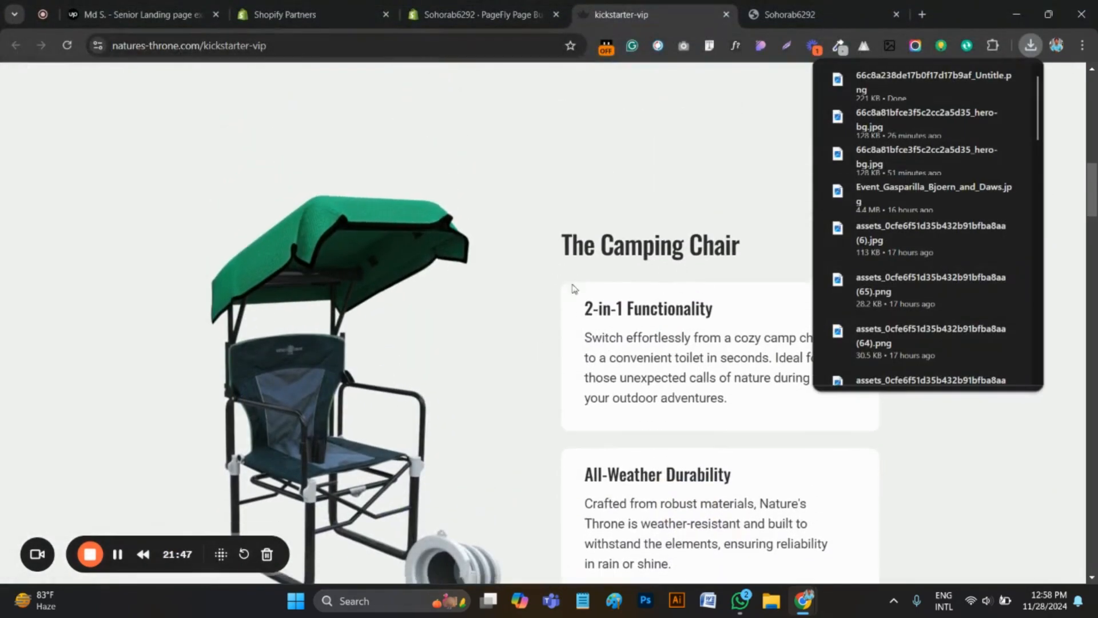
Return to the PageFly editor and add an Image element to the first column of the new section's second row
key(ctrl+shift+Tab)
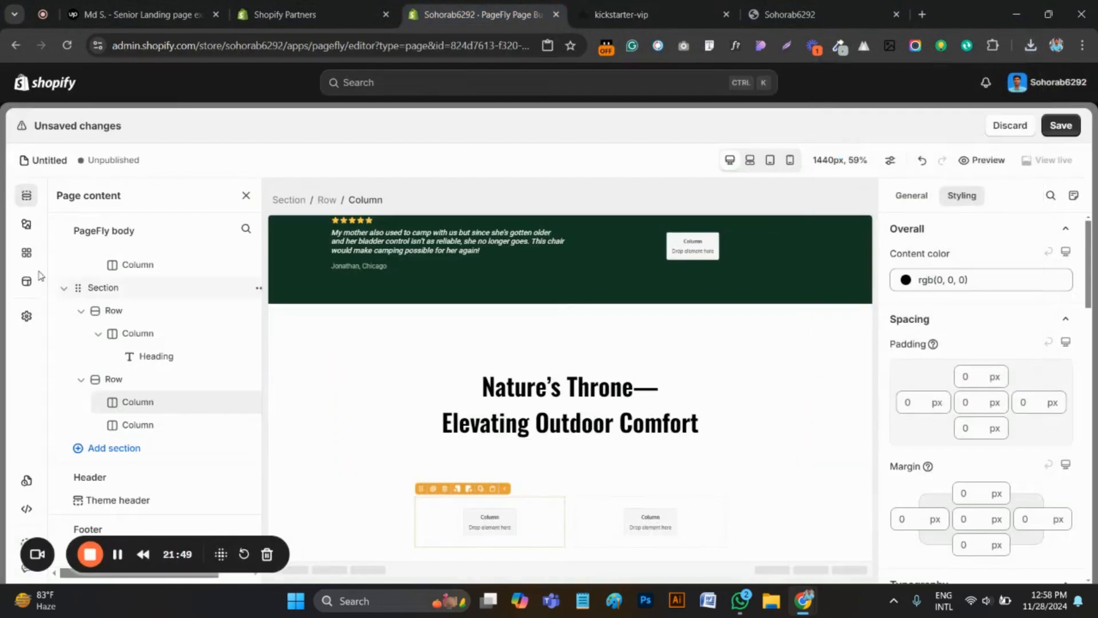
click(26, 224)
scroll(149, 388, down, 5)
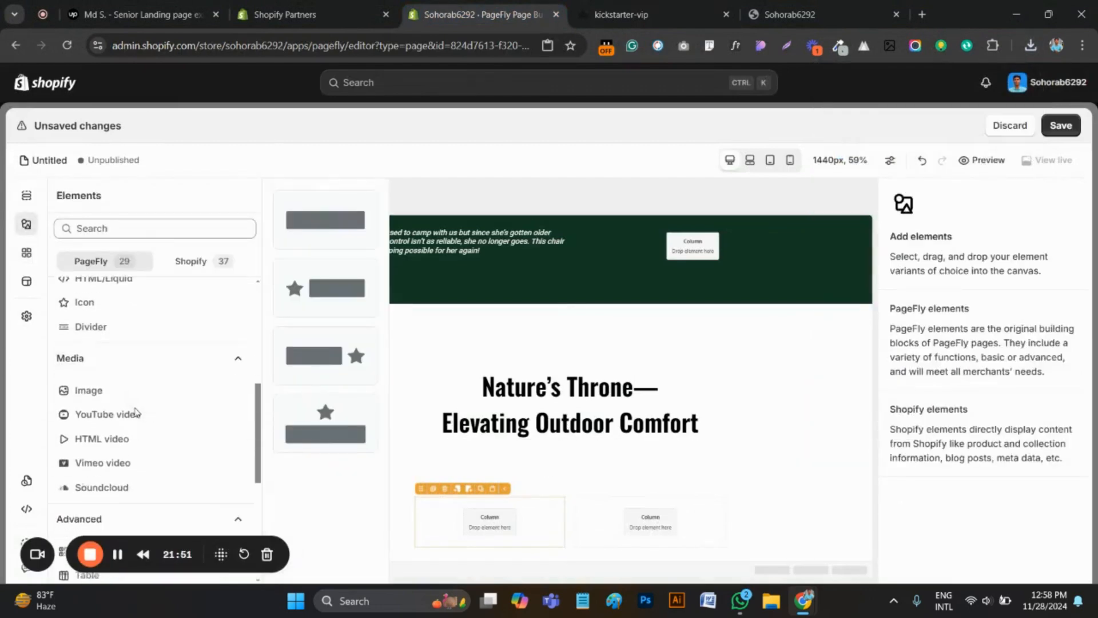
click(88, 358)
drag(343, 223, 497, 558)
scroll(383, 504, down, 1)
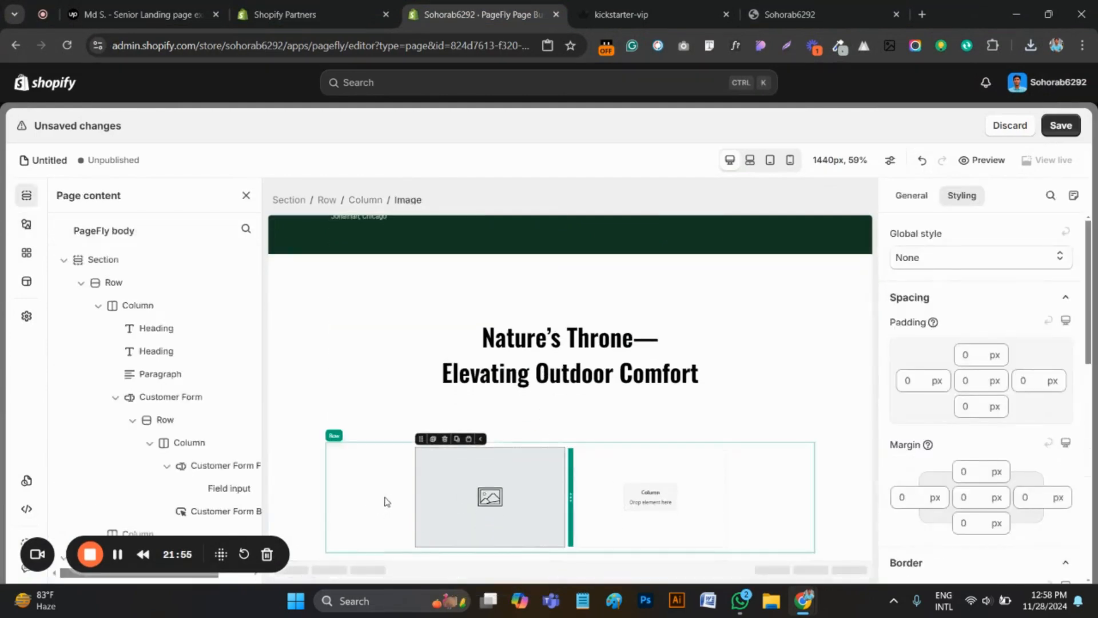
Set the left and right padding of the camping chair row to 150 px each
click(385, 501)
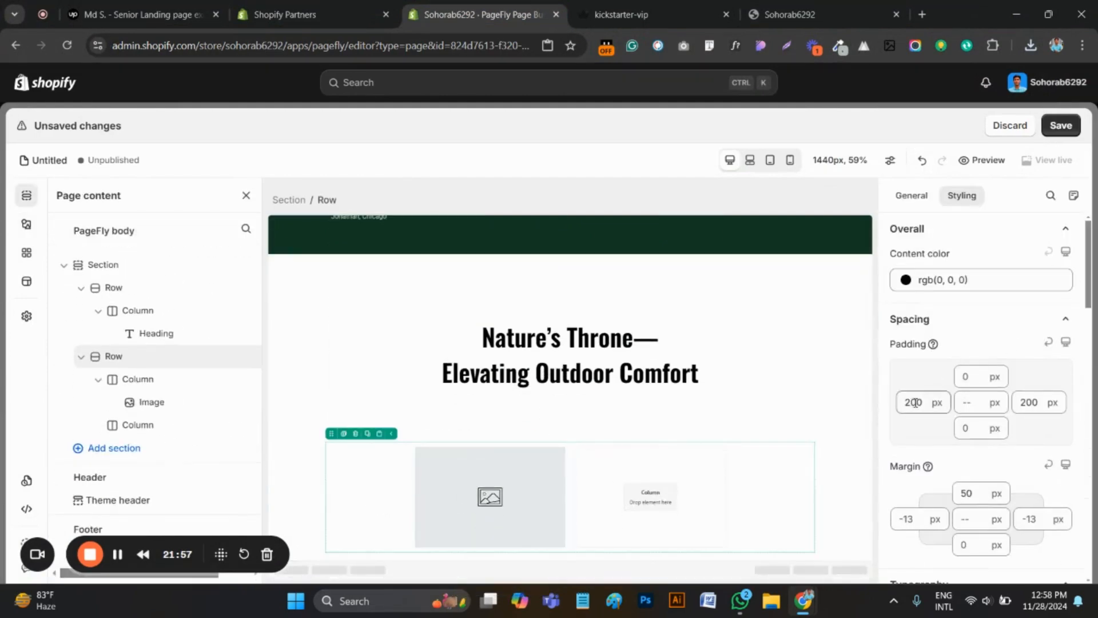
drag(916, 403, 889, 412)
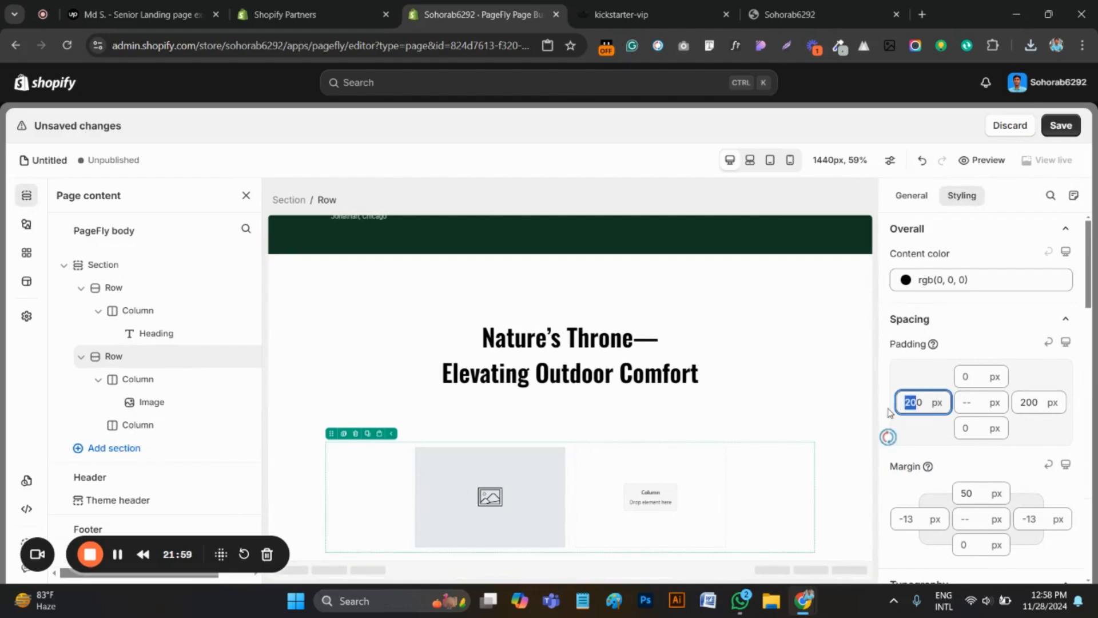
text(150)
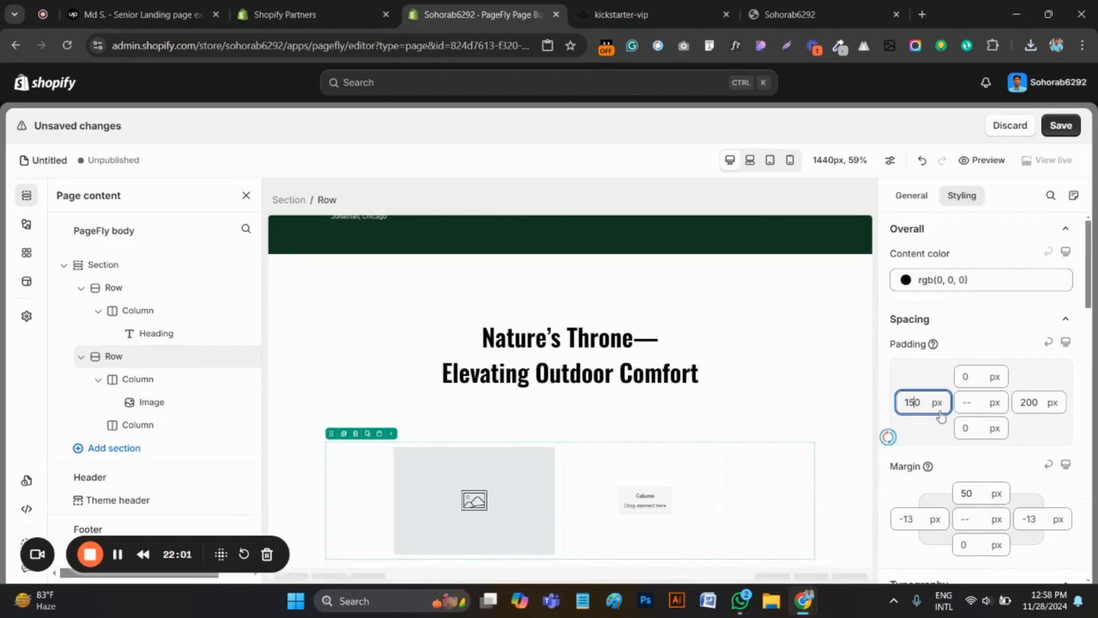
drag(1042, 402, 1006, 413)
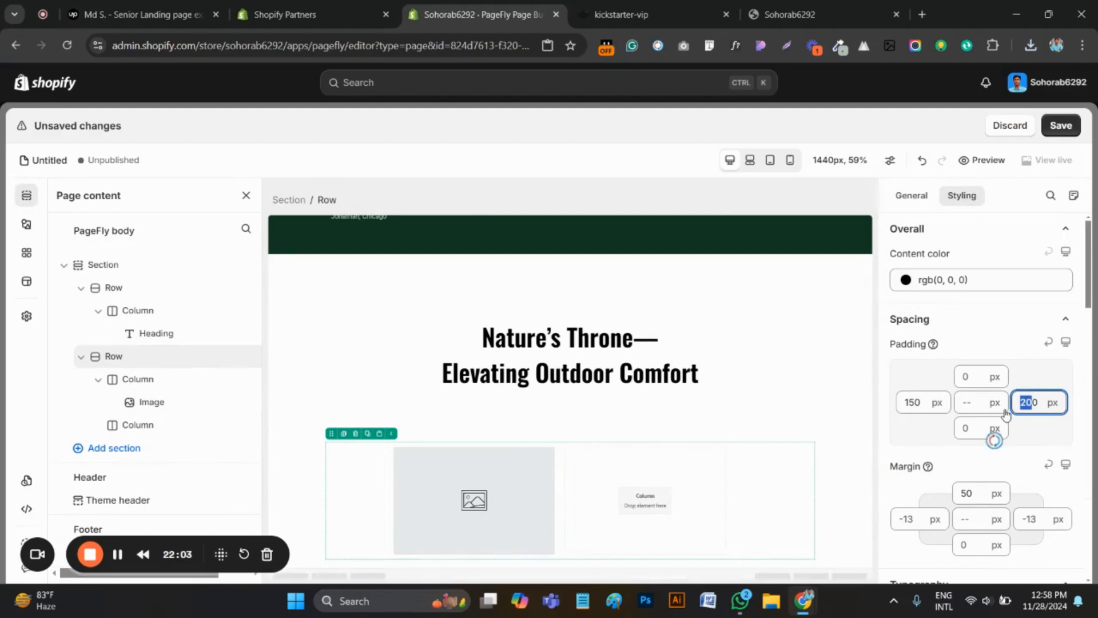
text(150)
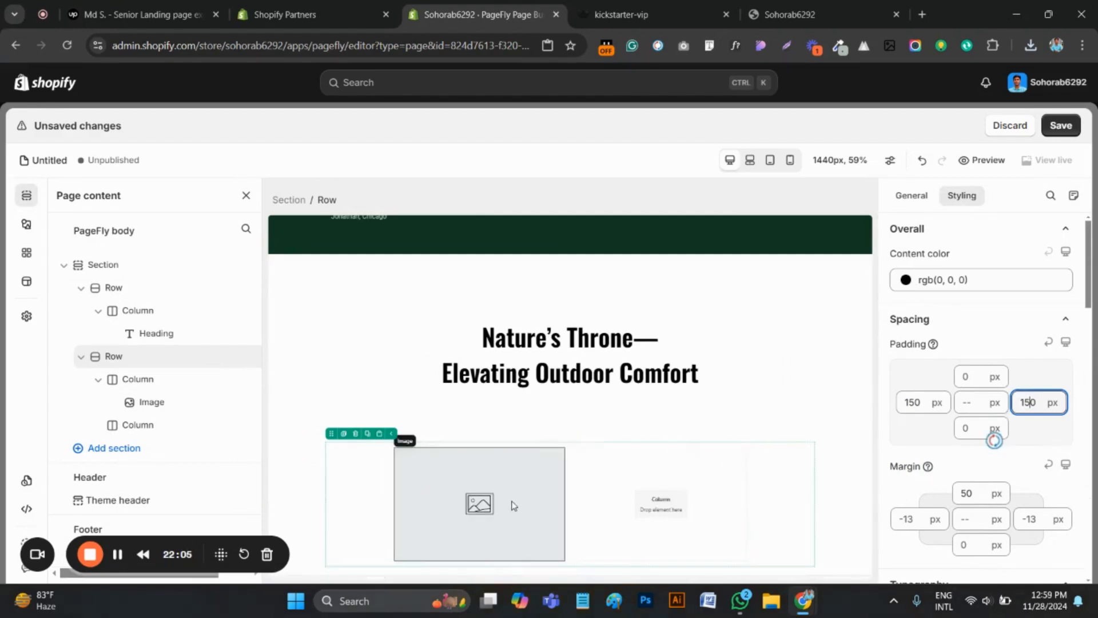
Upload the camping chair PNG 66c8a238de17b0f17d17b9af_Untitle from Downloads and use it as the source of the row's Image element
click(487, 504)
click(910, 196)
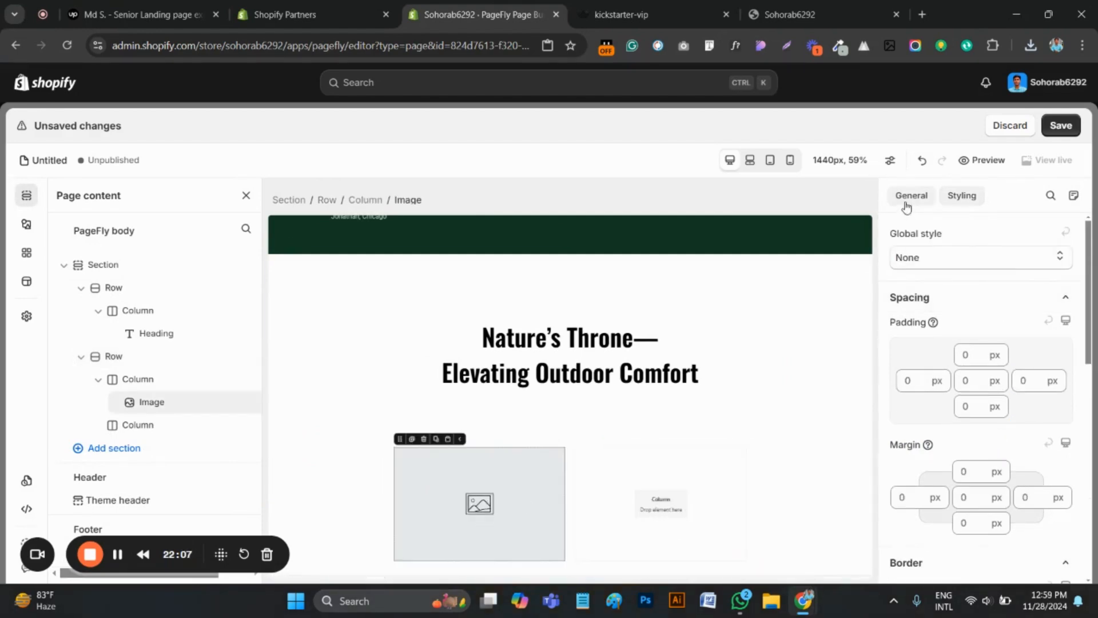
click(972, 303)
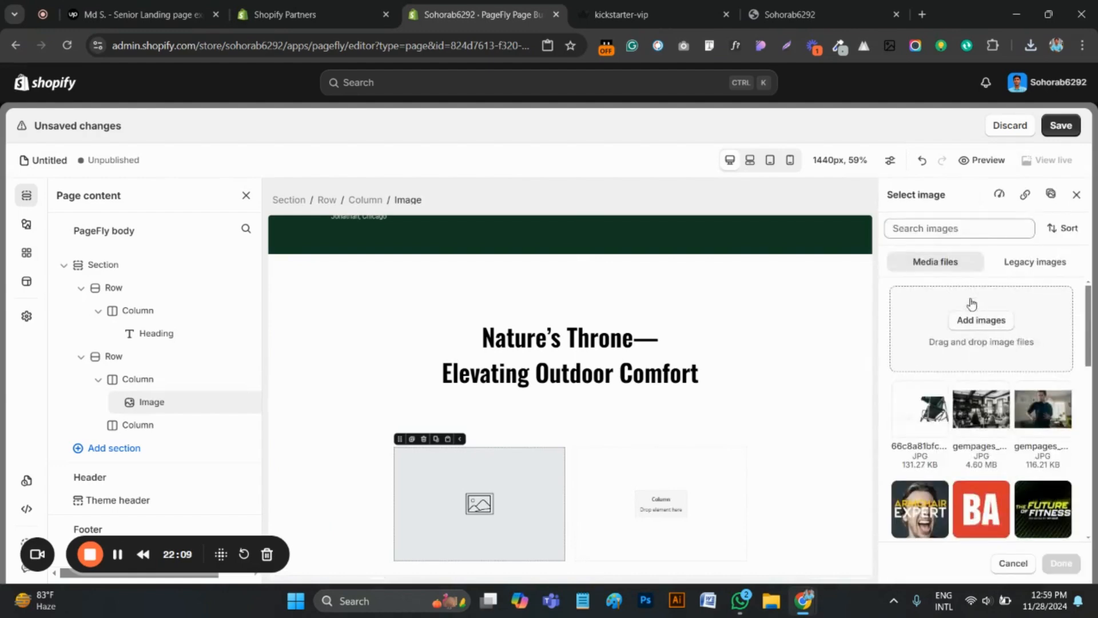
click(977, 320)
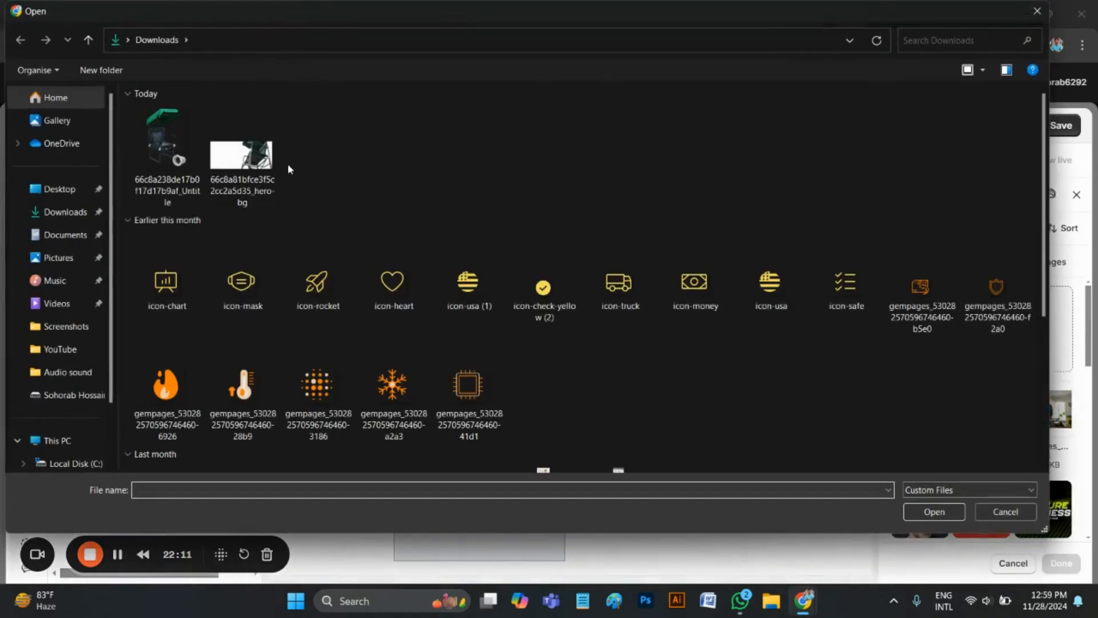
click(172, 152)
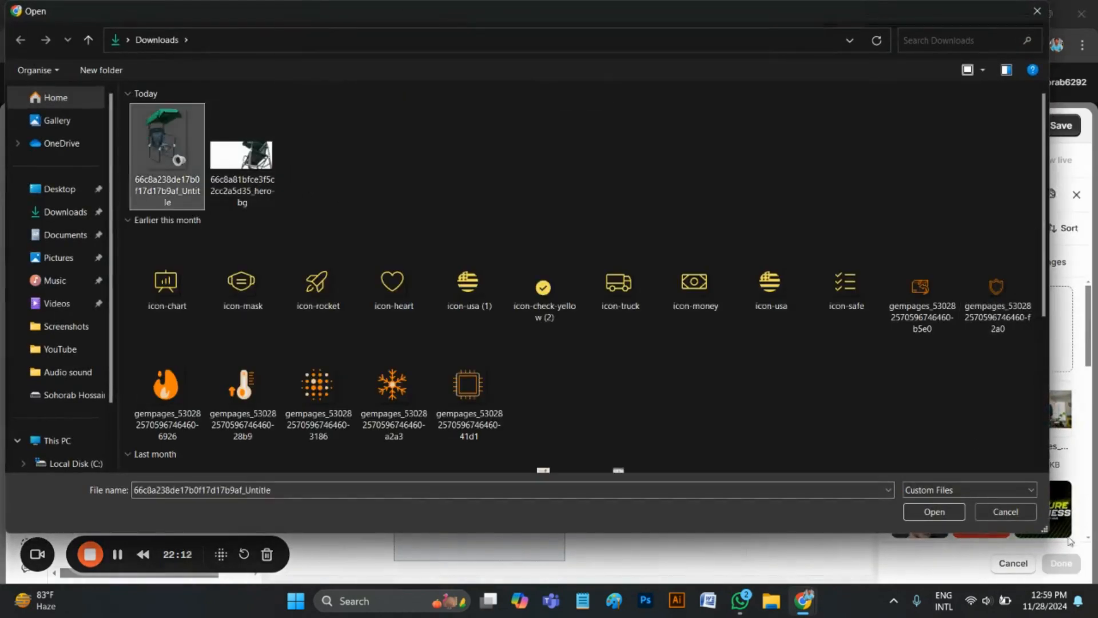
click(934, 512)
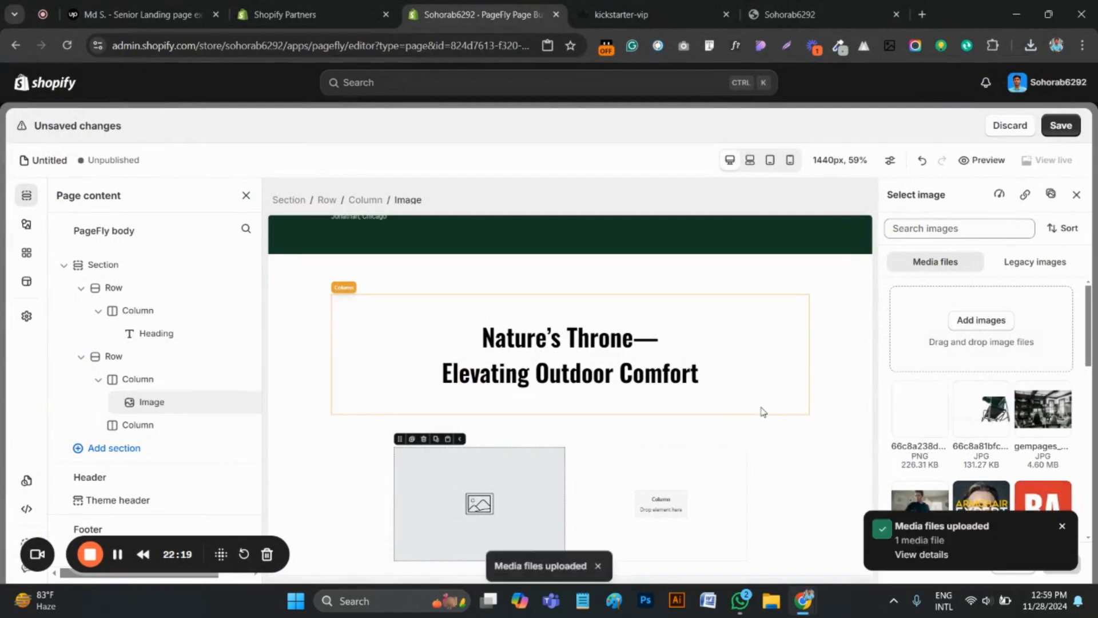
click(923, 420)
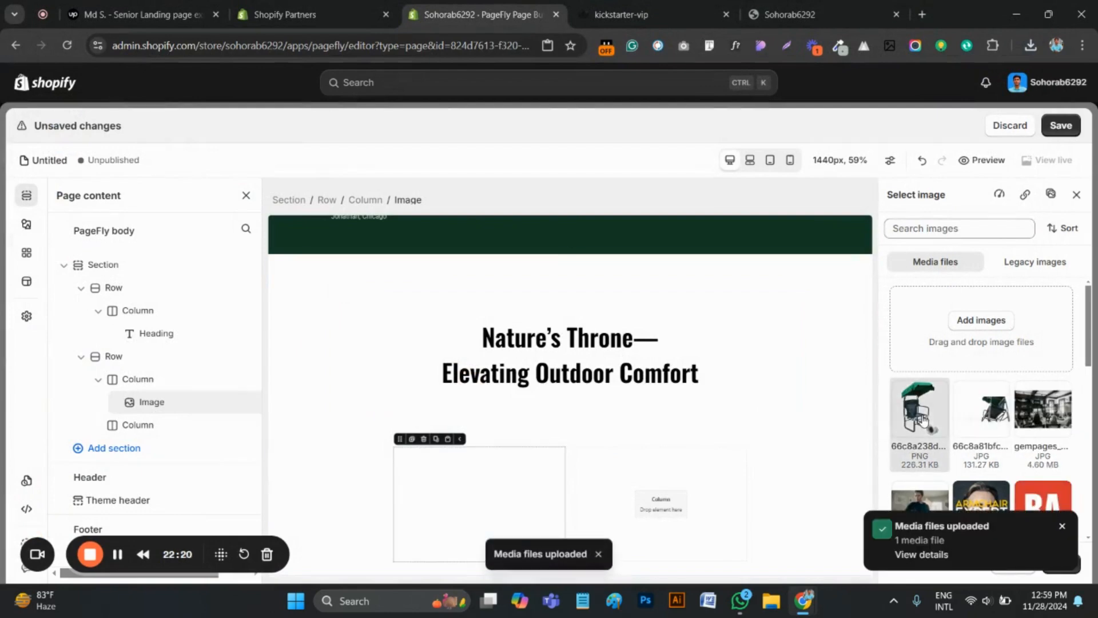
click(1063, 528)
click(1059, 563)
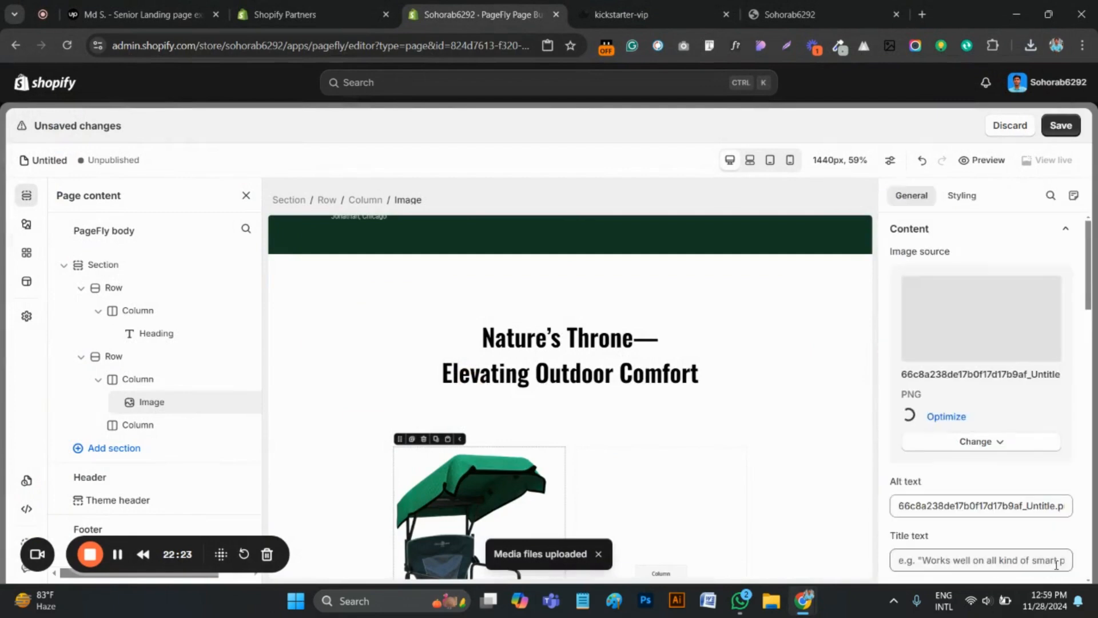
scroll(573, 444, down, 2)
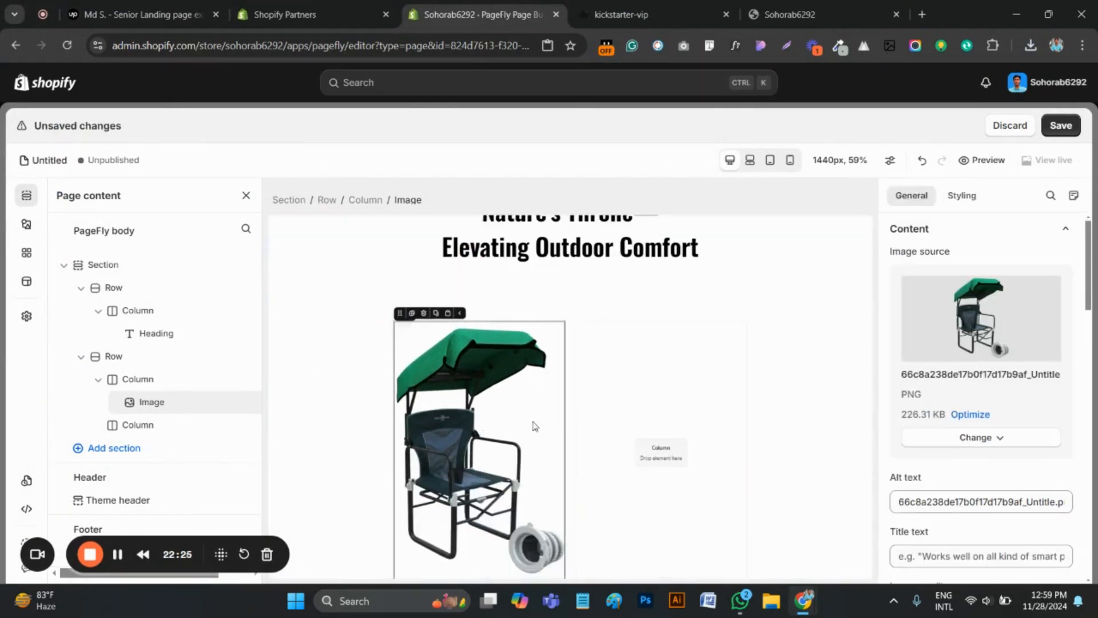
scroll(523, 433, down, 1)
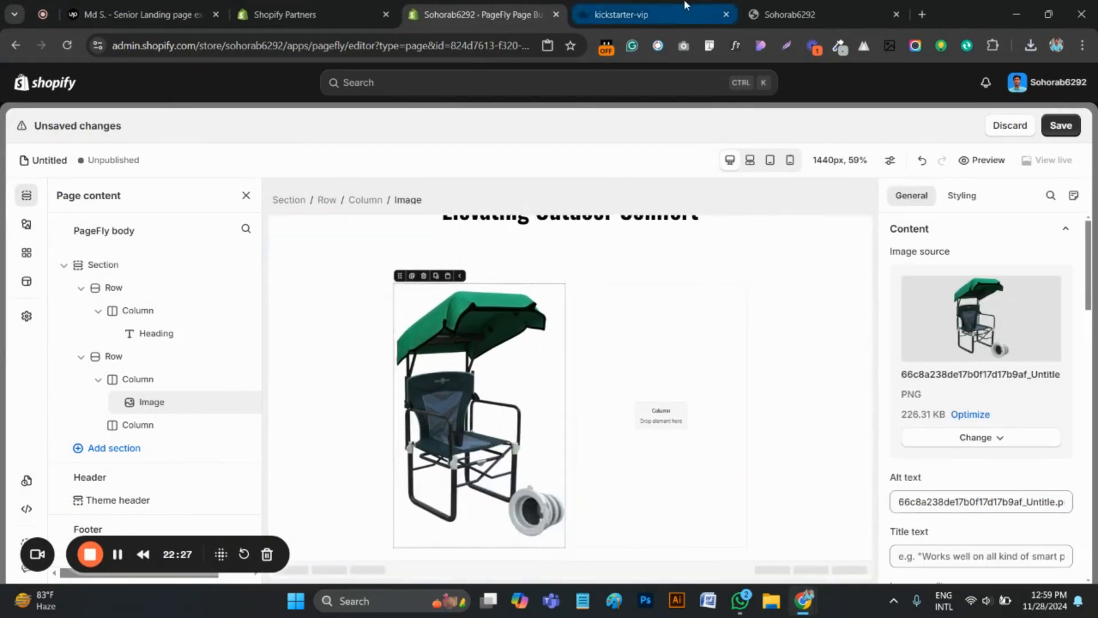
Switch to the original kickstarter-vip page, copy the heading "The Camping Chair" and inspect its font with WhatFont
click(621, 14)
scroll(493, 327, down, 1)
scroll(483, 325, up, 1)
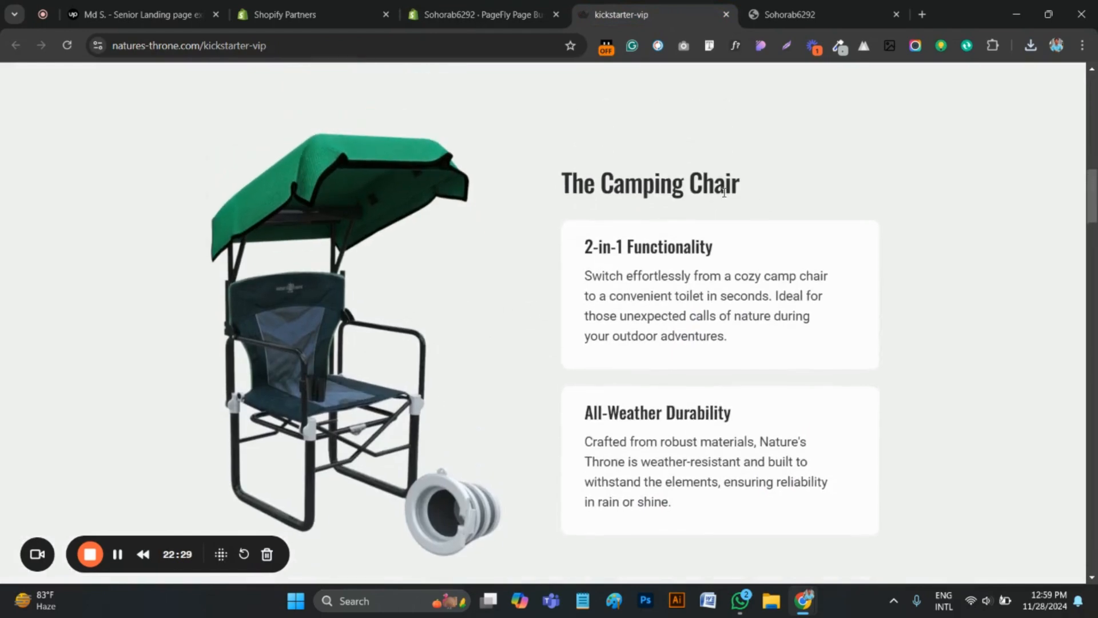
drag(772, 189, 558, 188)
key(ctrl+c)
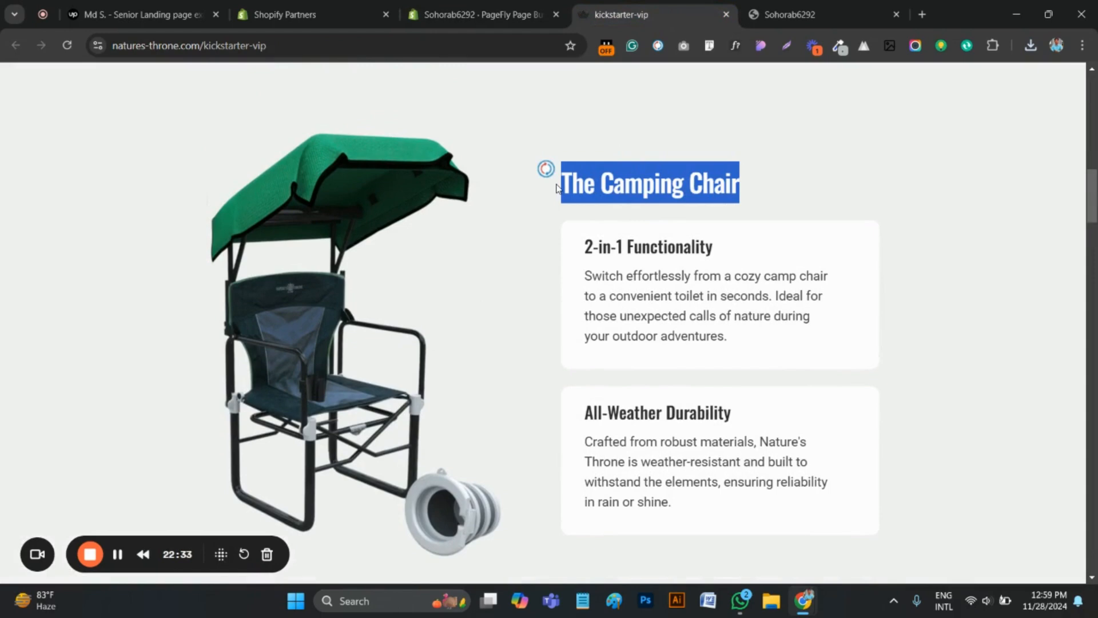
click(735, 46)
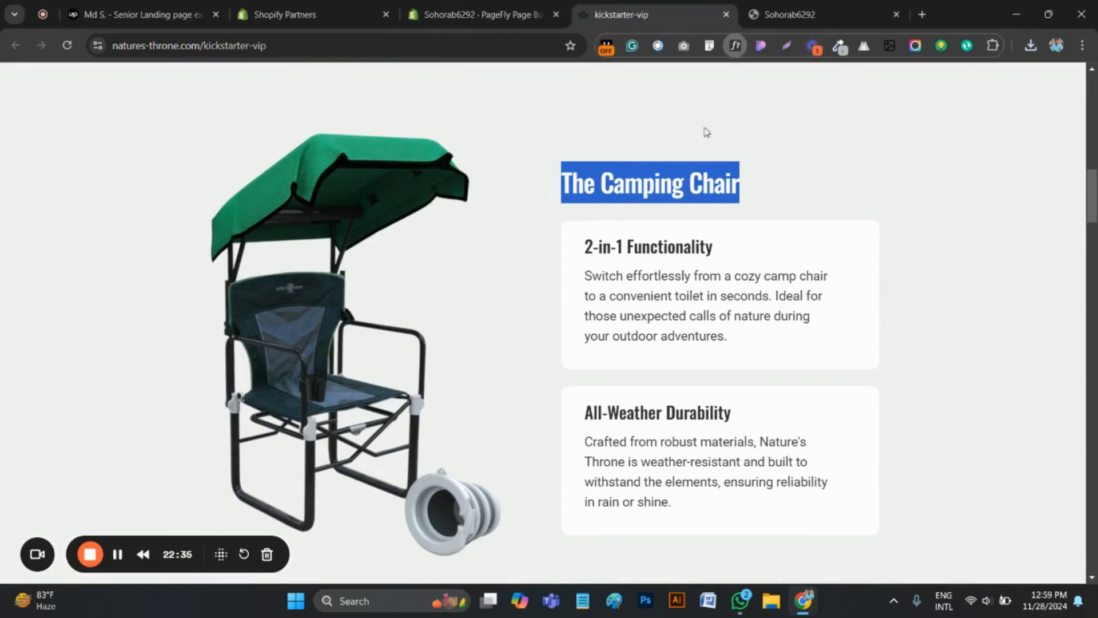
click(656, 191)
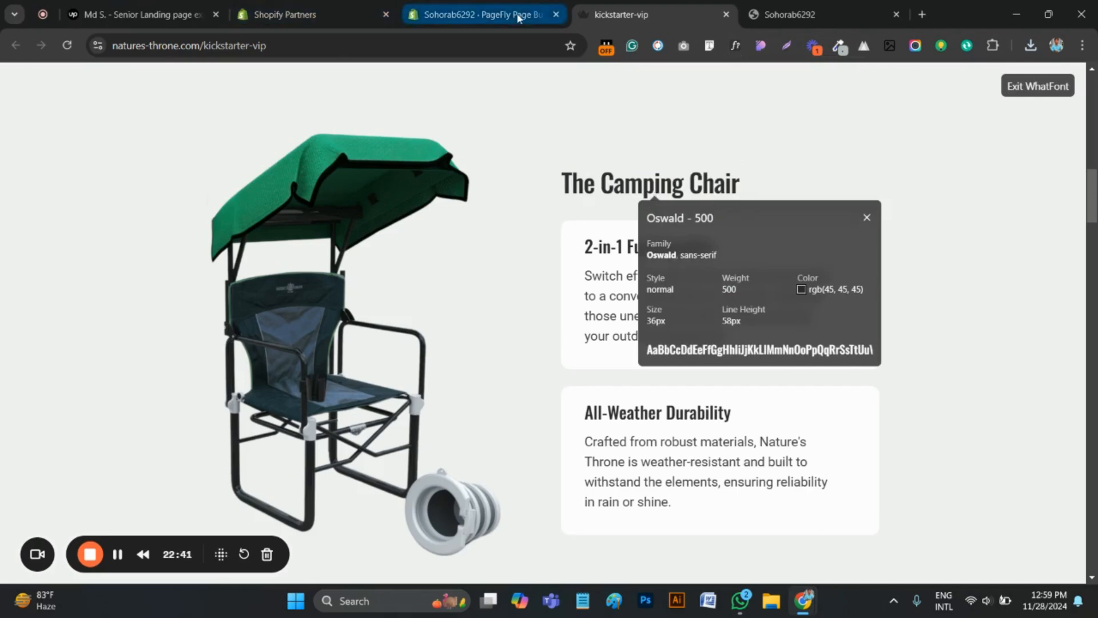
Return to the PageFly editor and add a Heading reading "The Camping Chair" to the empty column beside the chair image
click(475, 15)
click(703, 428)
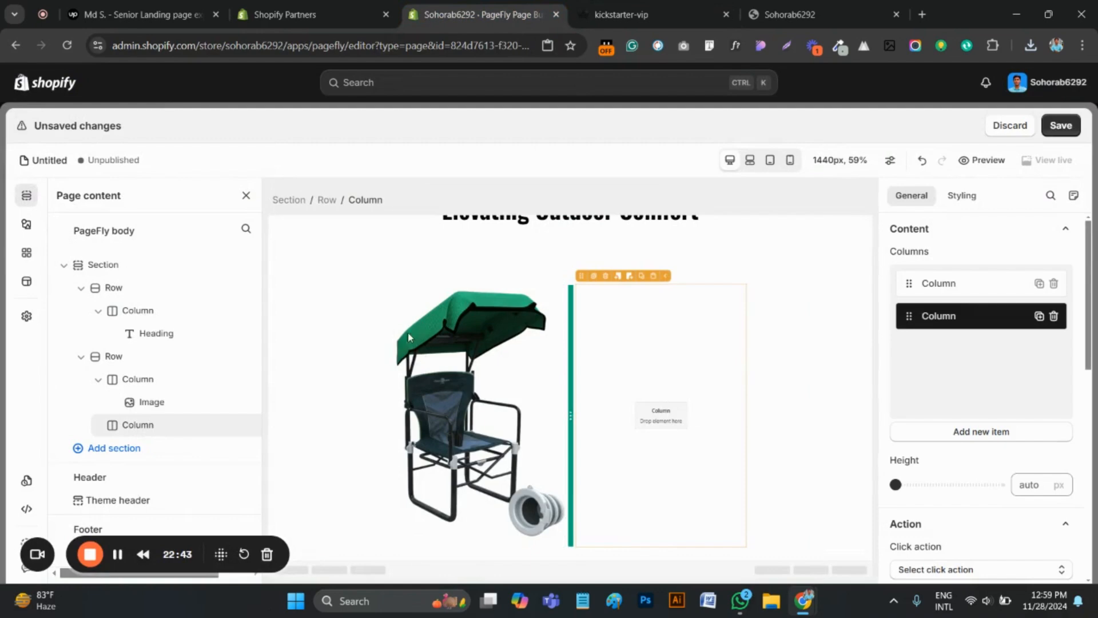
click(27, 223)
scroll(125, 345, up, 4)
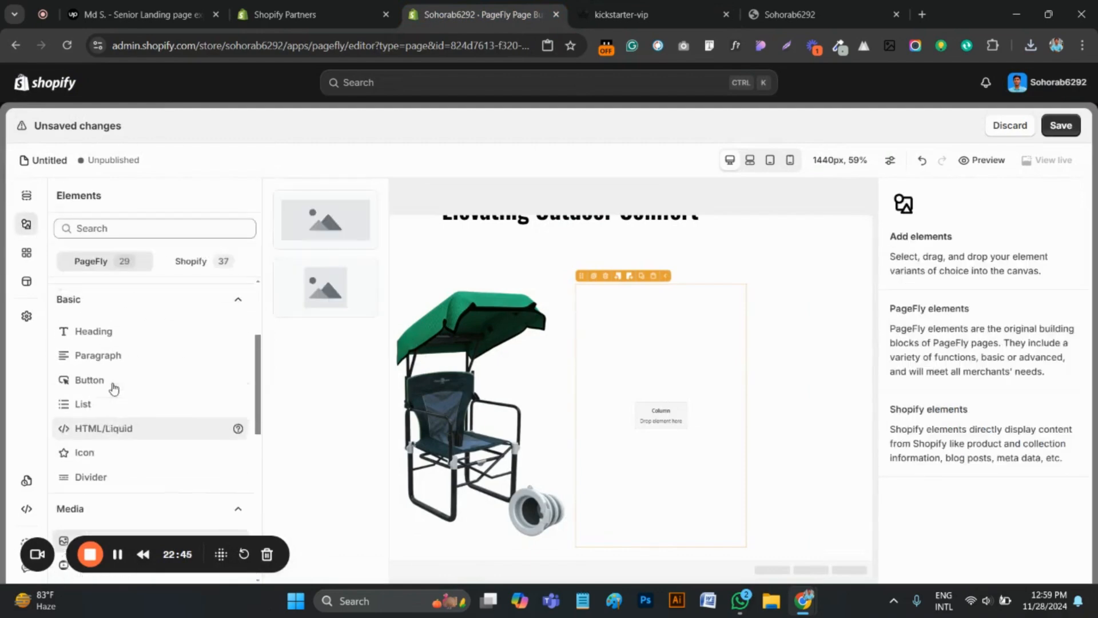
click(97, 445)
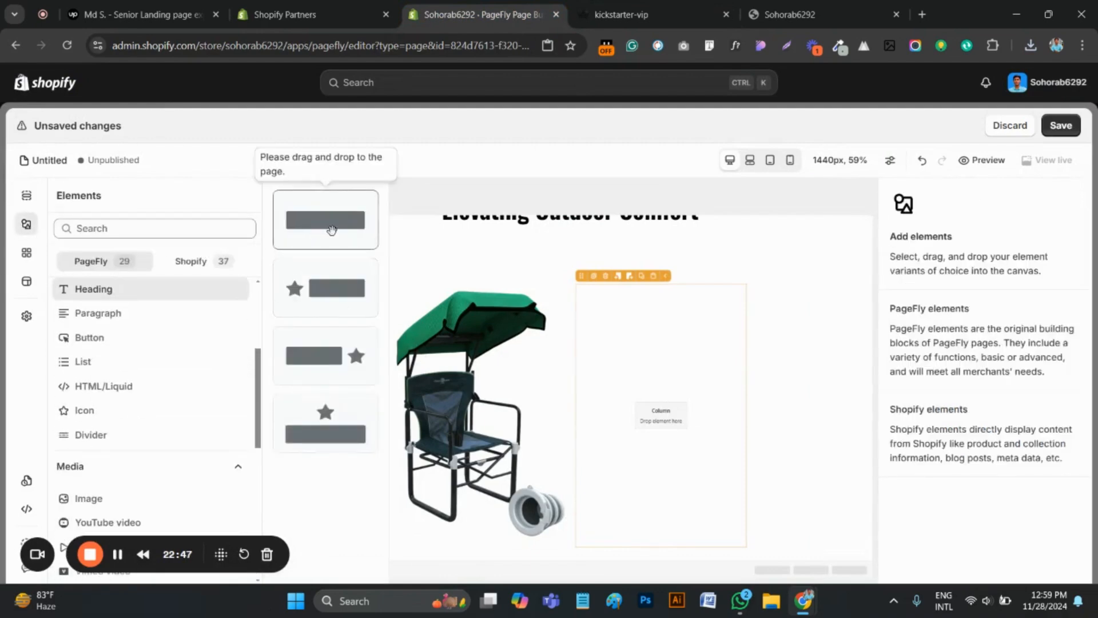
drag(319, 220, 599, 321)
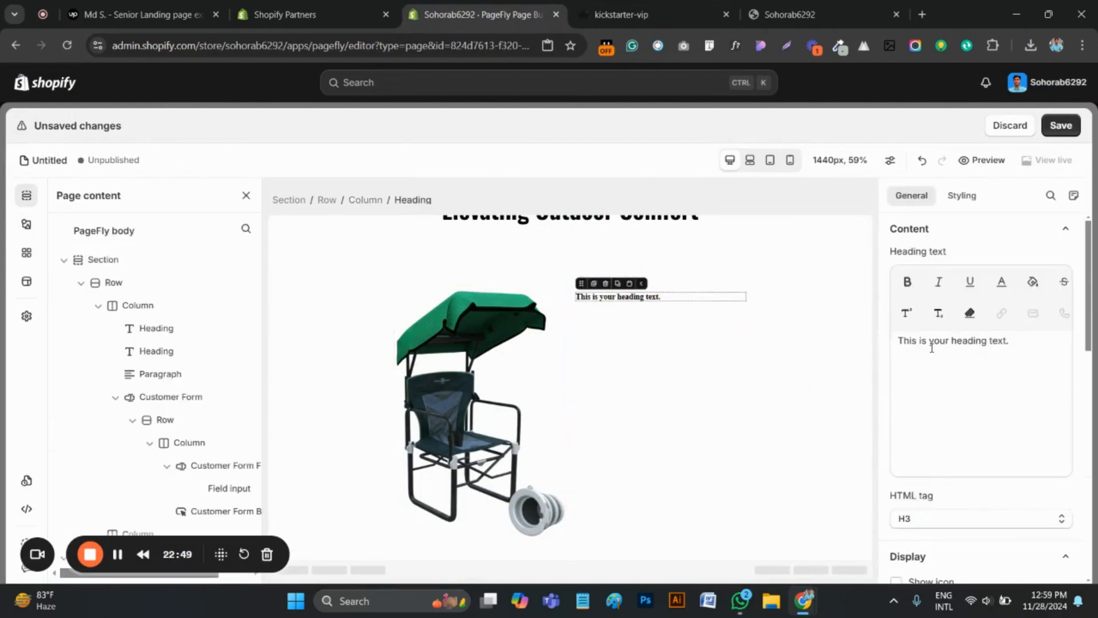
triple_click(934, 351)
key(ctrl+v)
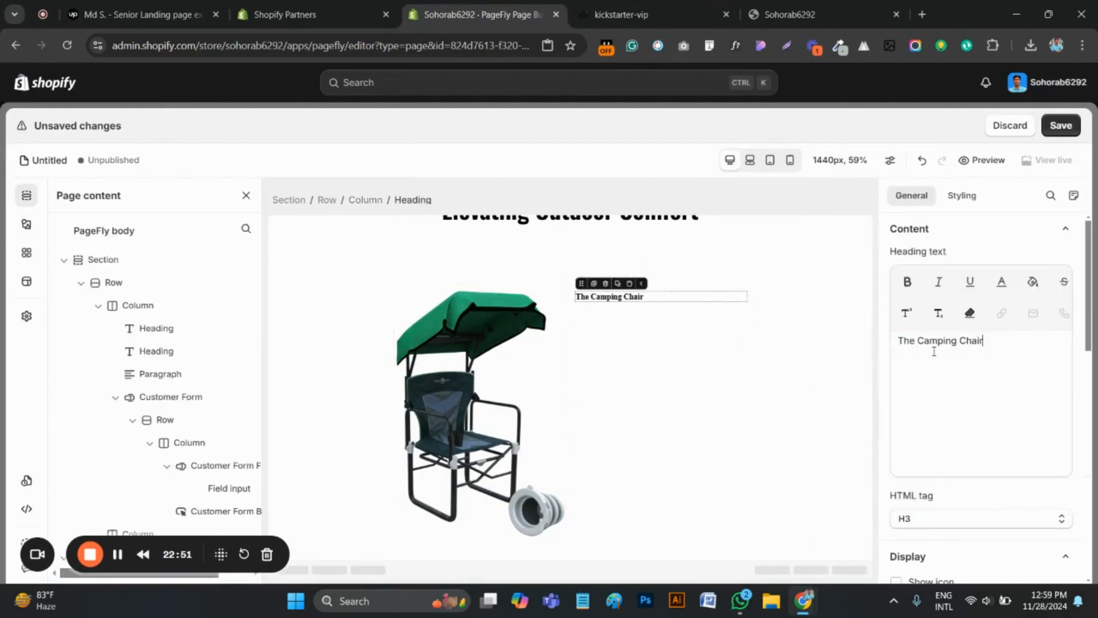
Set the font family of the "The Camping Chair" heading to Oswald
click(962, 195)
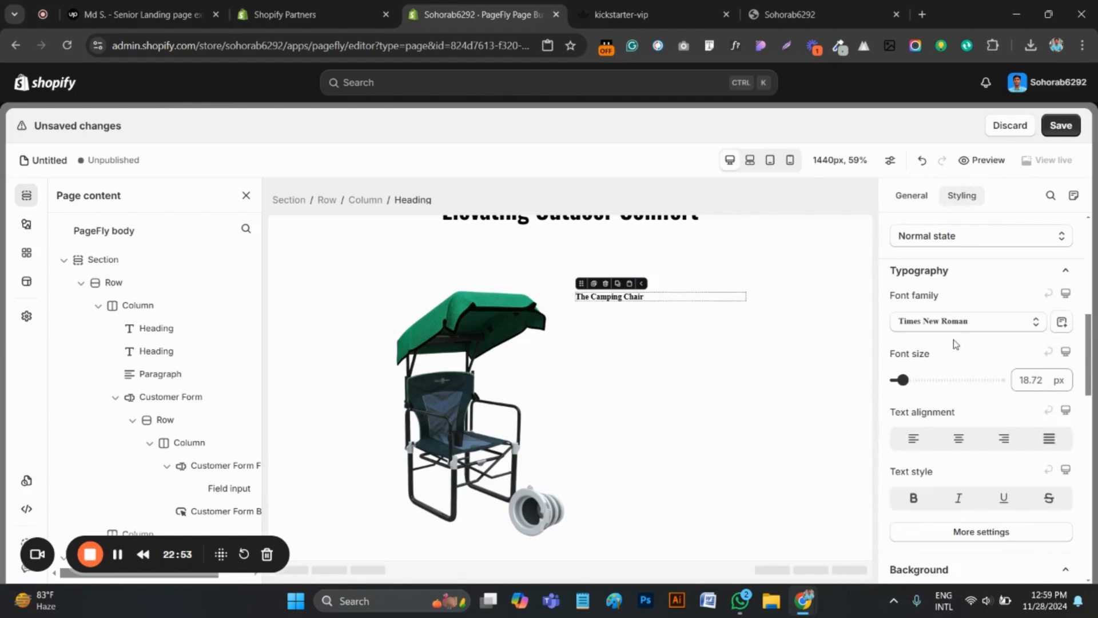
click(956, 320)
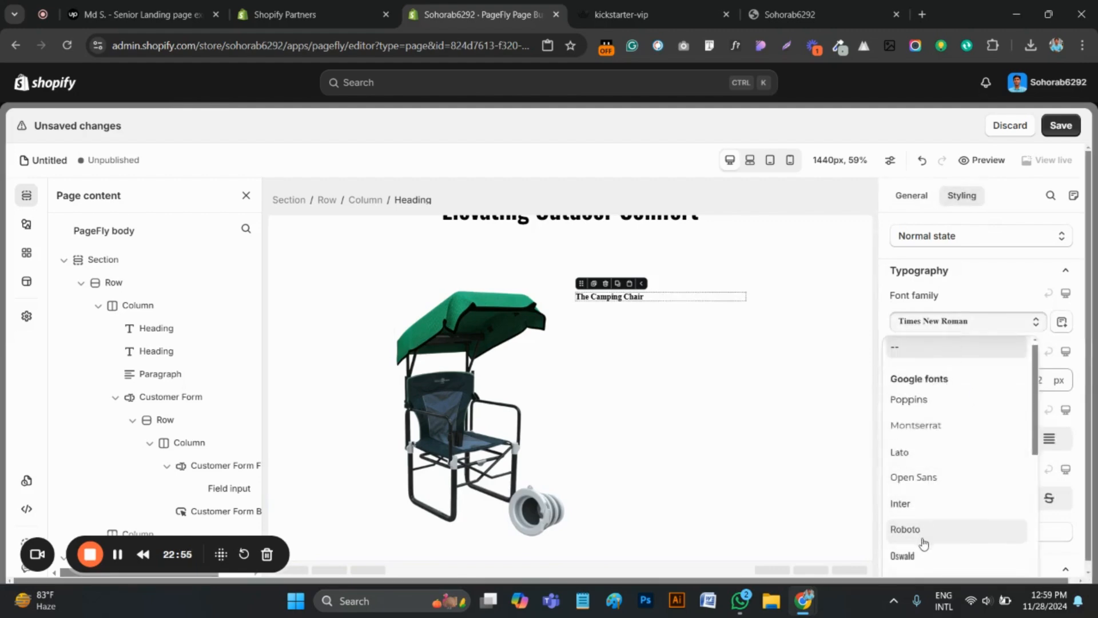
click(904, 555)
Recheck the heading's font details on the original kickstarter-vip page and set the PageFly heading's font size to 36 px
click(1024, 380)
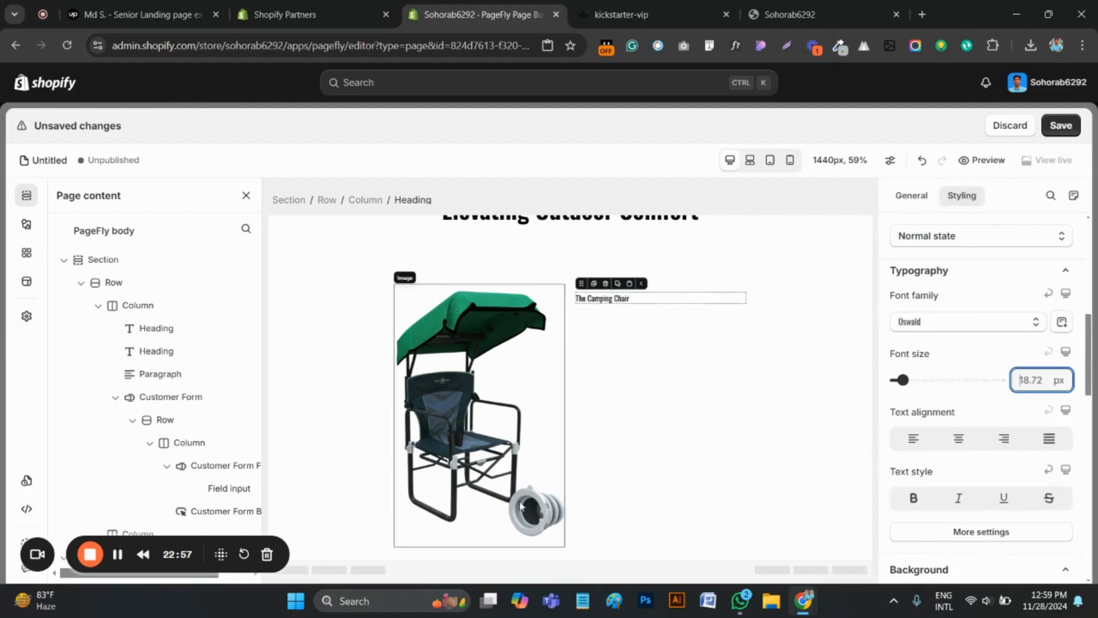
click(117, 556)
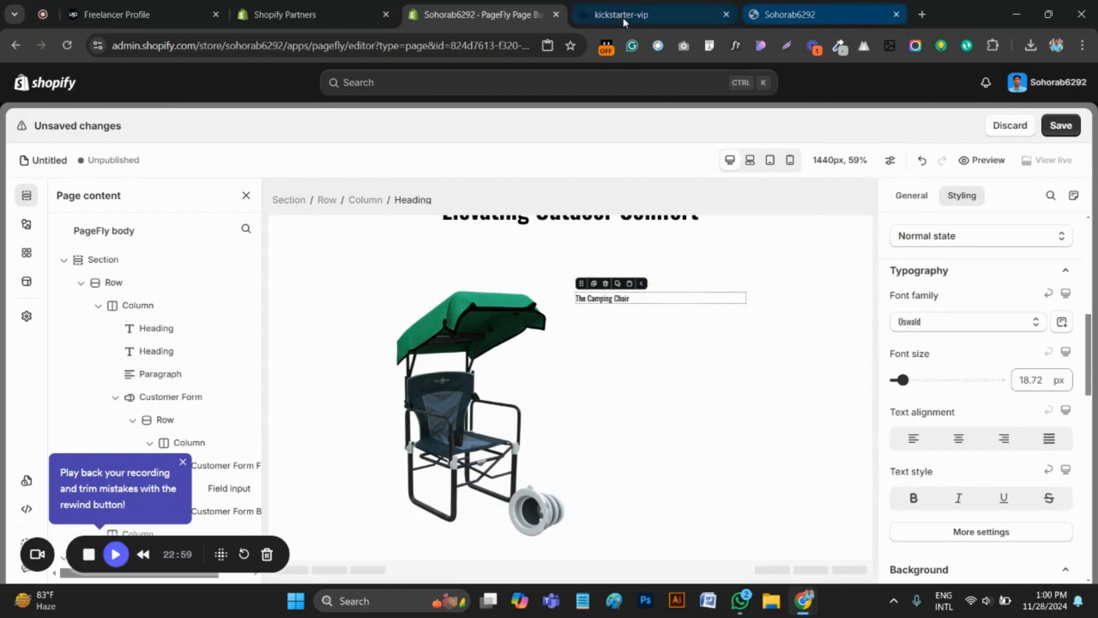
click(607, 17)
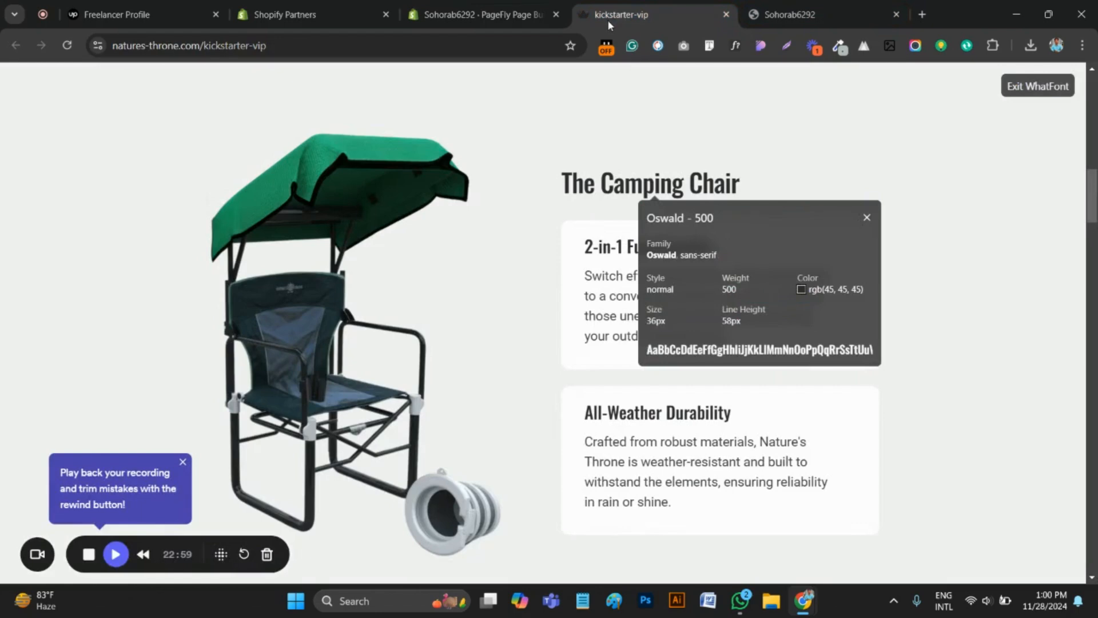
click(474, 14)
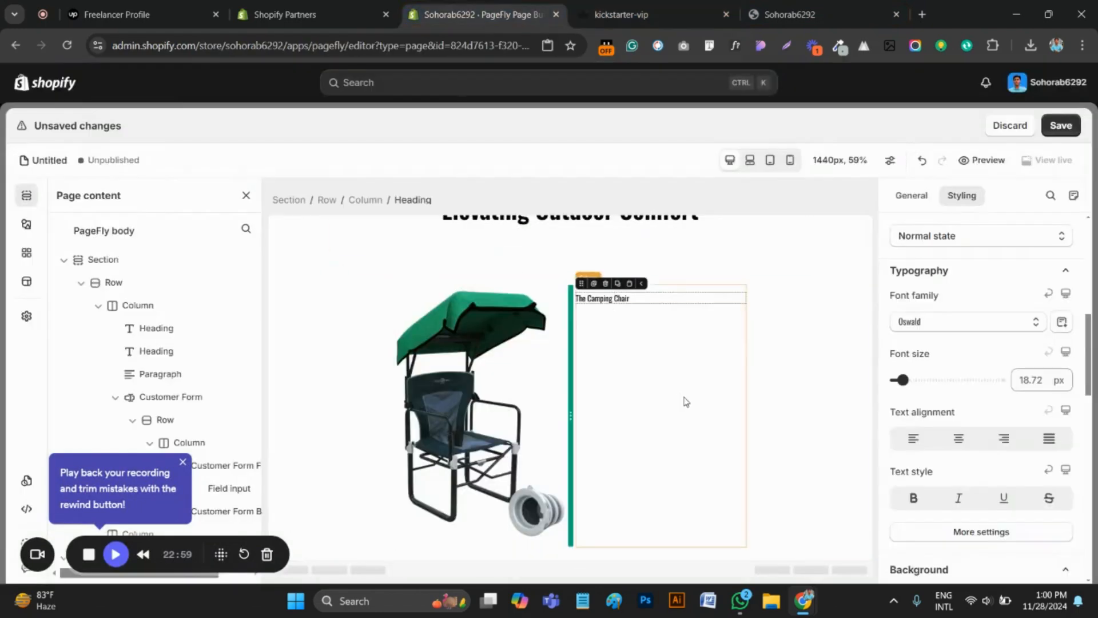
click(658, 13)
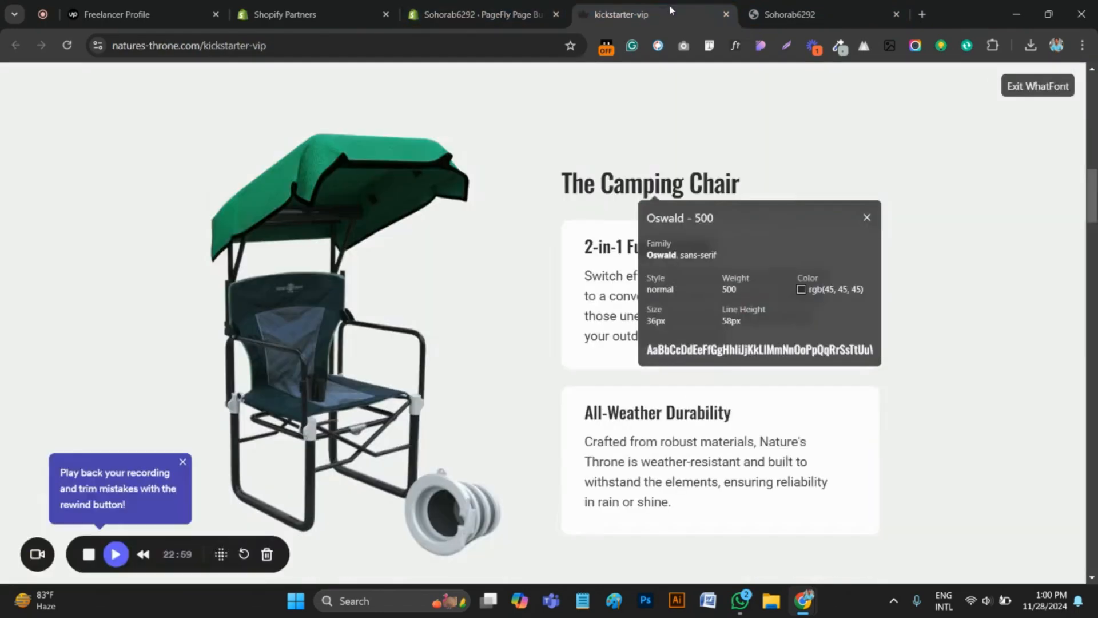
click(454, 6)
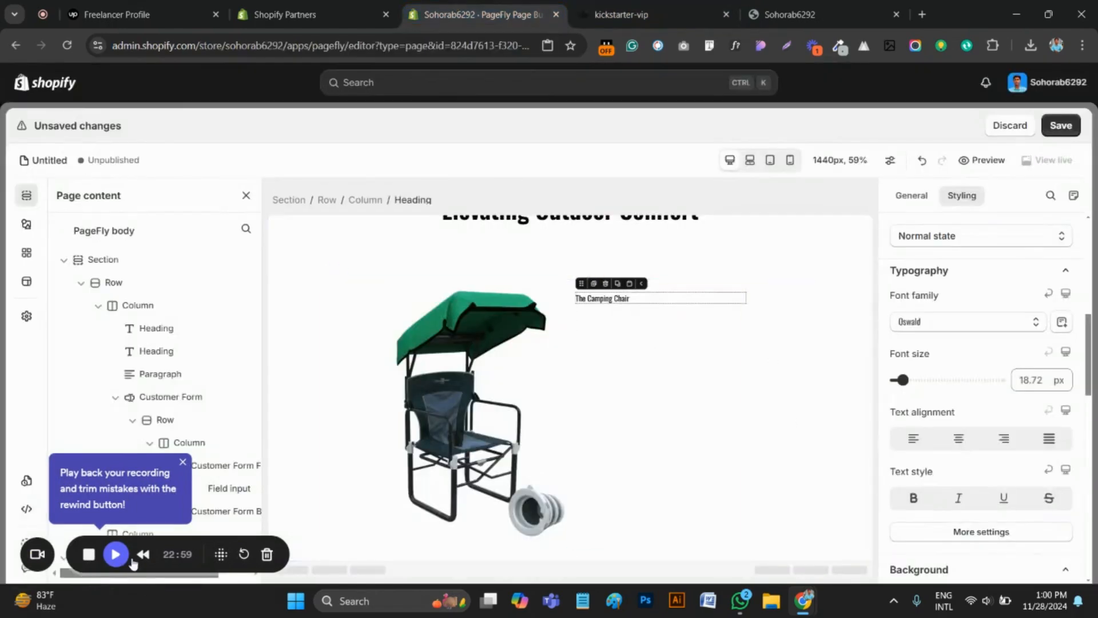
click(115, 554)
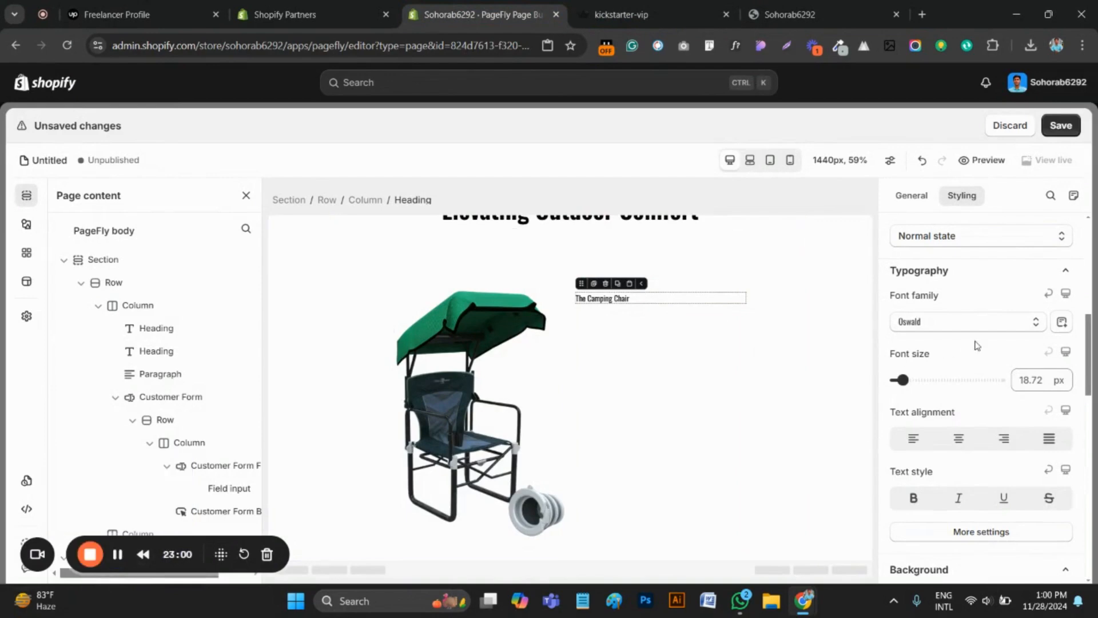
click(1030, 380)
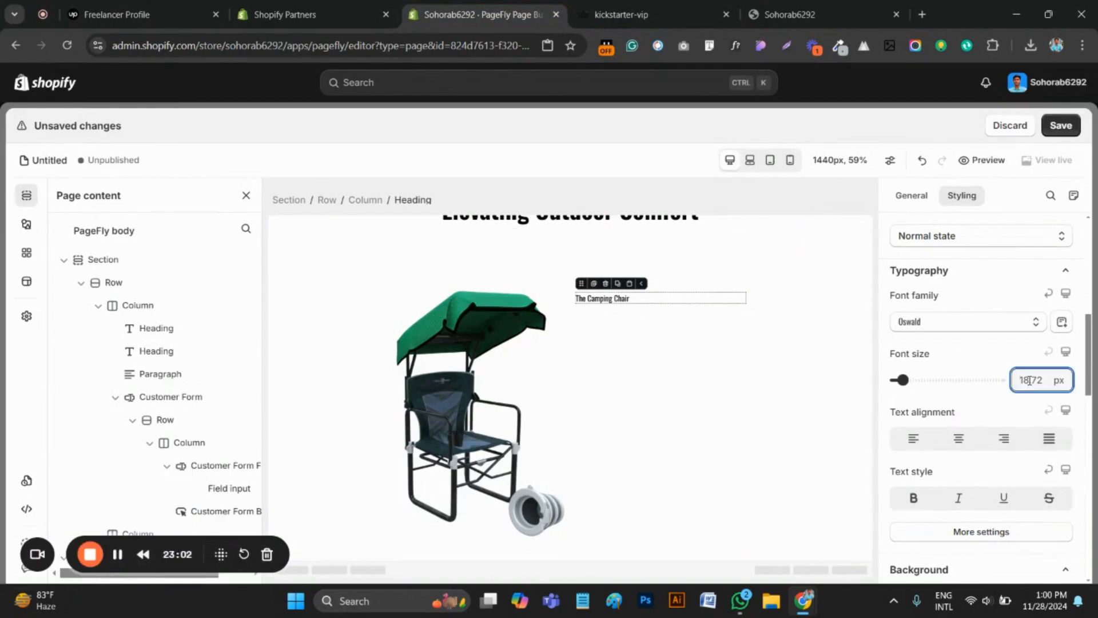
text(36)
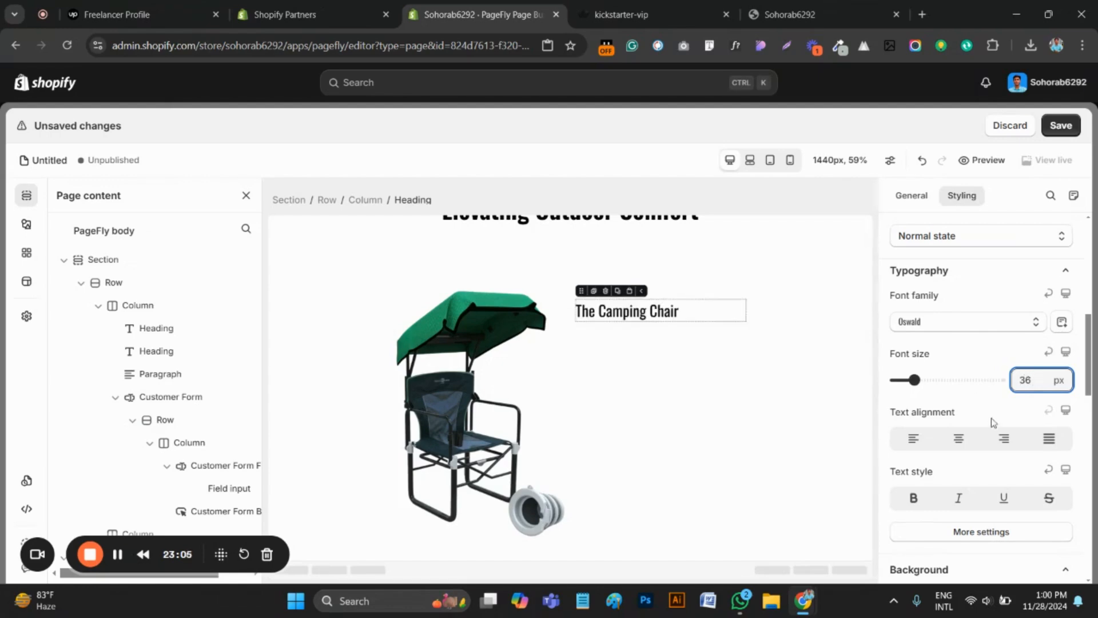
scroll(992, 422, down, 3)
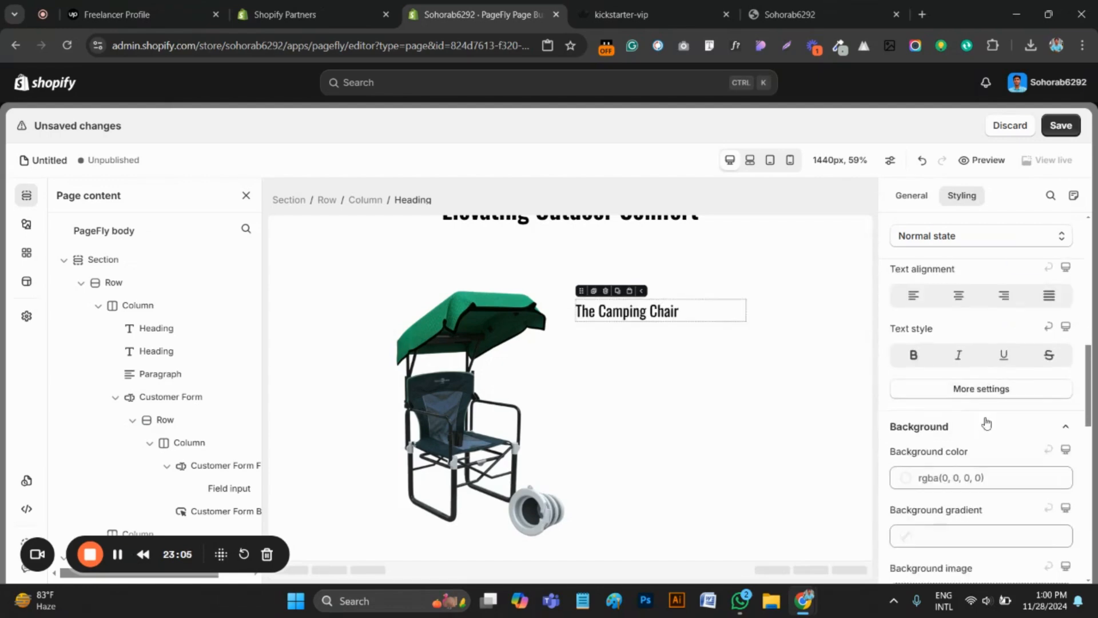
Set the font weight of the "The Camping Chair" heading to Medium
click(971, 387)
click(955, 186)
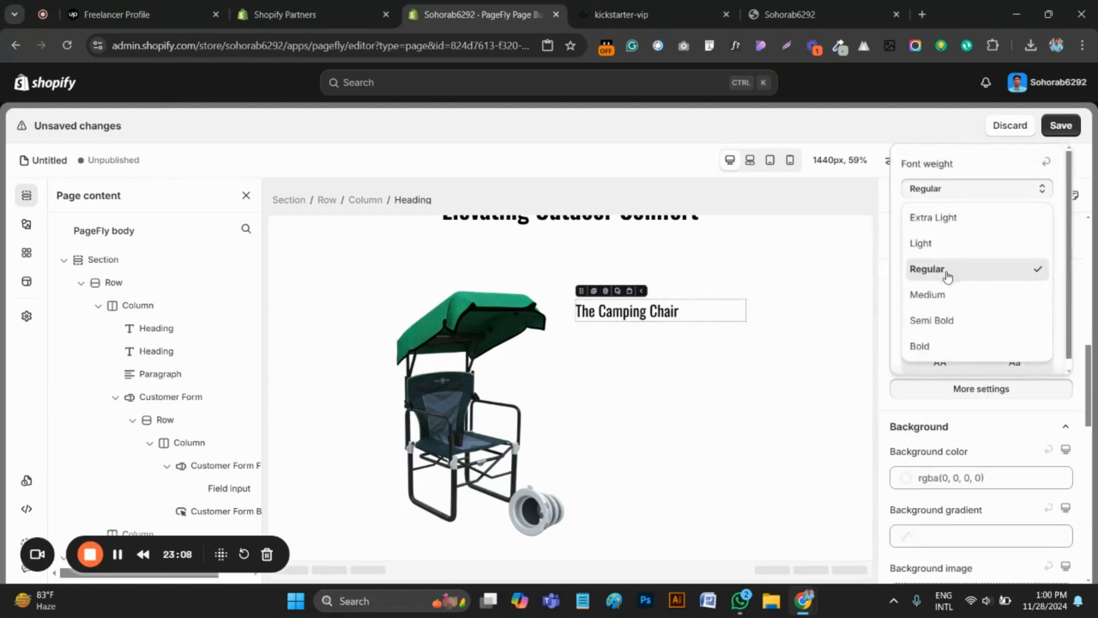
click(940, 295)
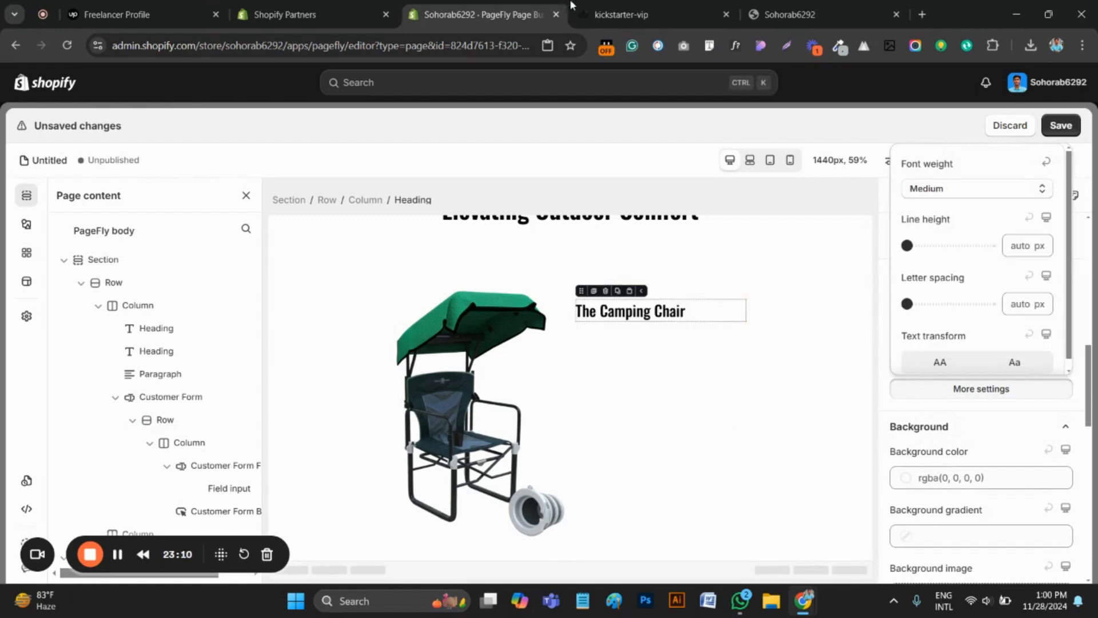
Close WhatFont on the original kickstarter-vip page, return to the PageFly editor and add an empty layout block beneath the "The Camping Chair" heading
key(ctrl+Tab)
click(867, 218)
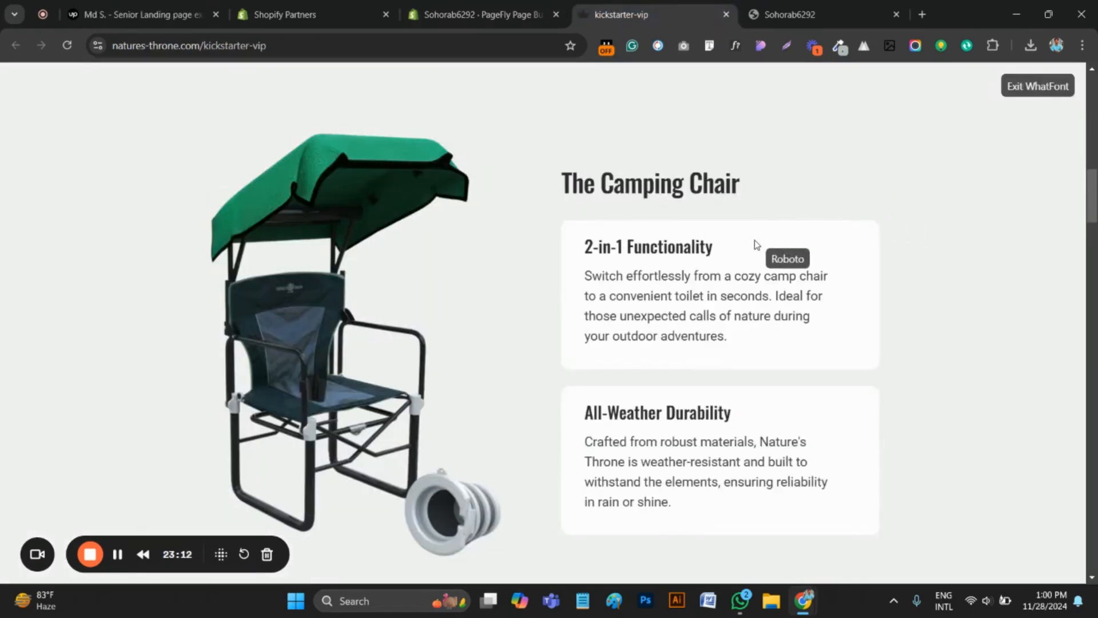
click(735, 47)
scroll(658, 230, down, 1)
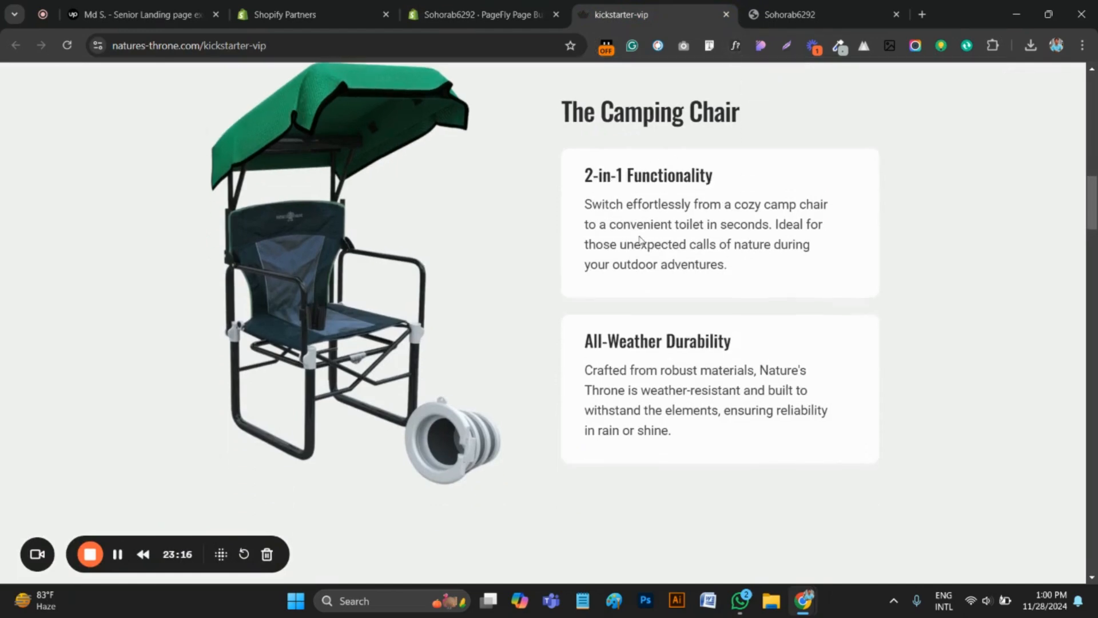
scroll(630, 236, up, 1)
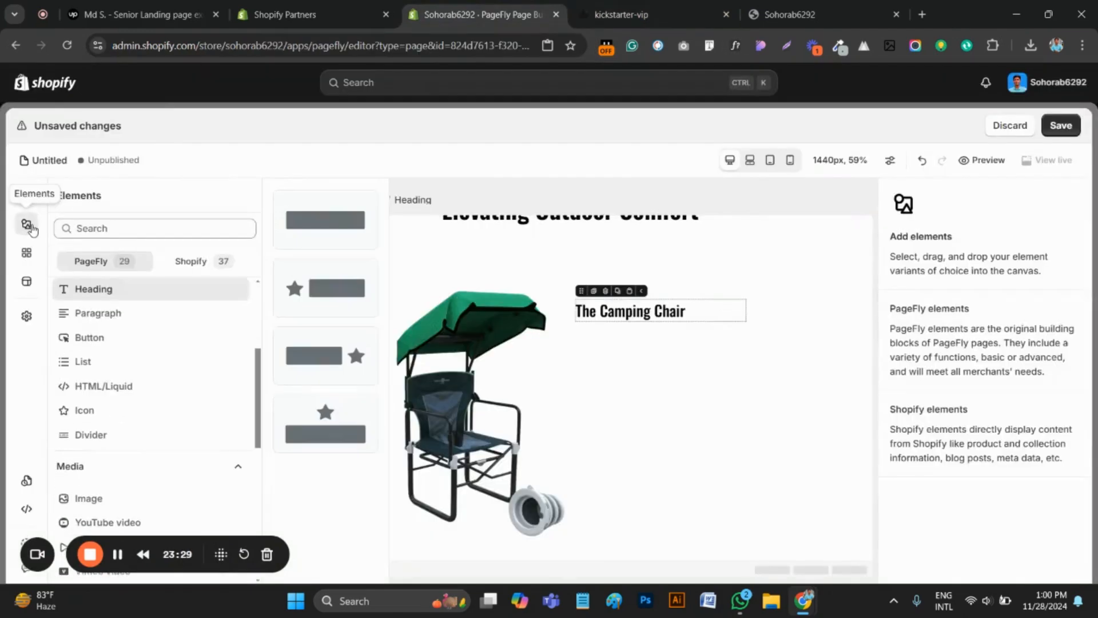
scroll(98, 366, up, 3)
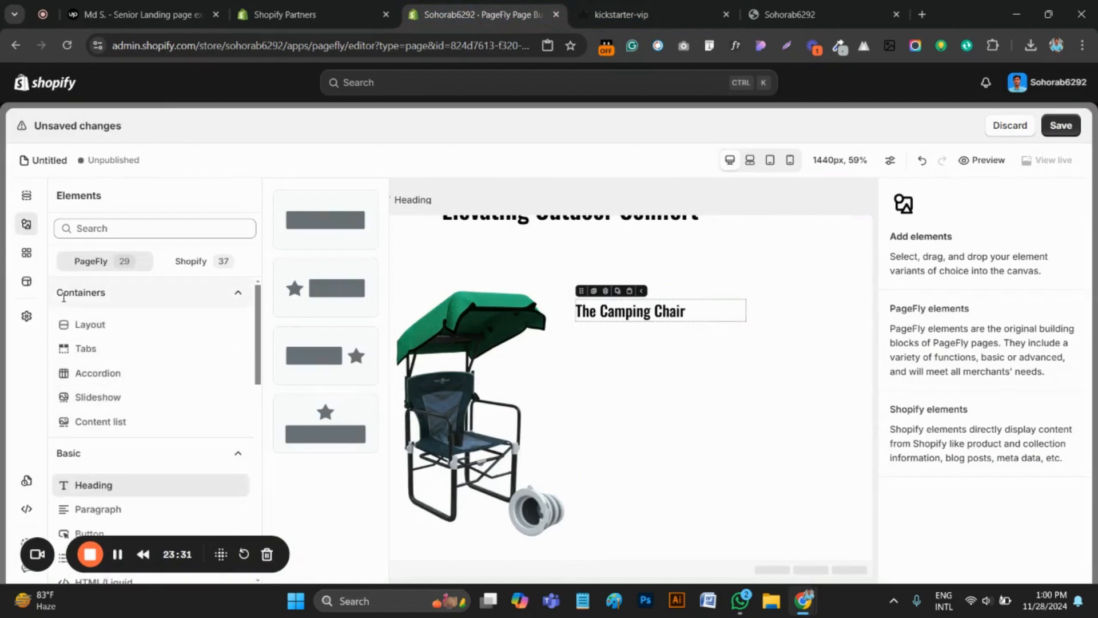
click(85, 329)
scroll(214, 277, down, 2)
scroll(331, 459, down, 3)
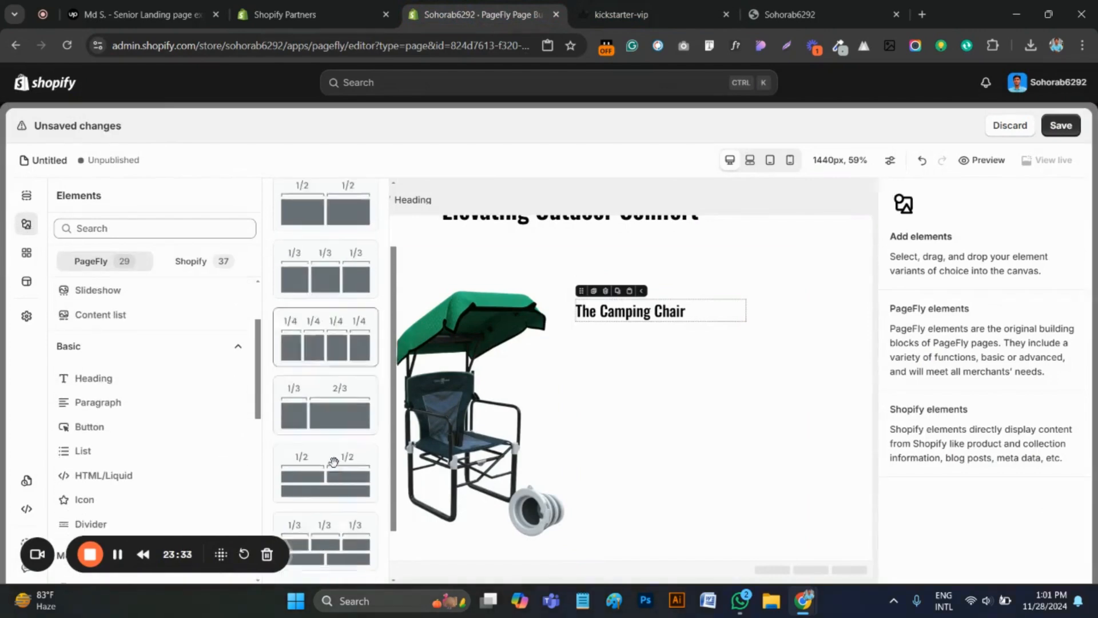
drag(342, 565, 640, 334)
Check the card spacing on the original kickstarter-vip page and set the PageFly block's padding to 20 px on all sides
click(629, 15)
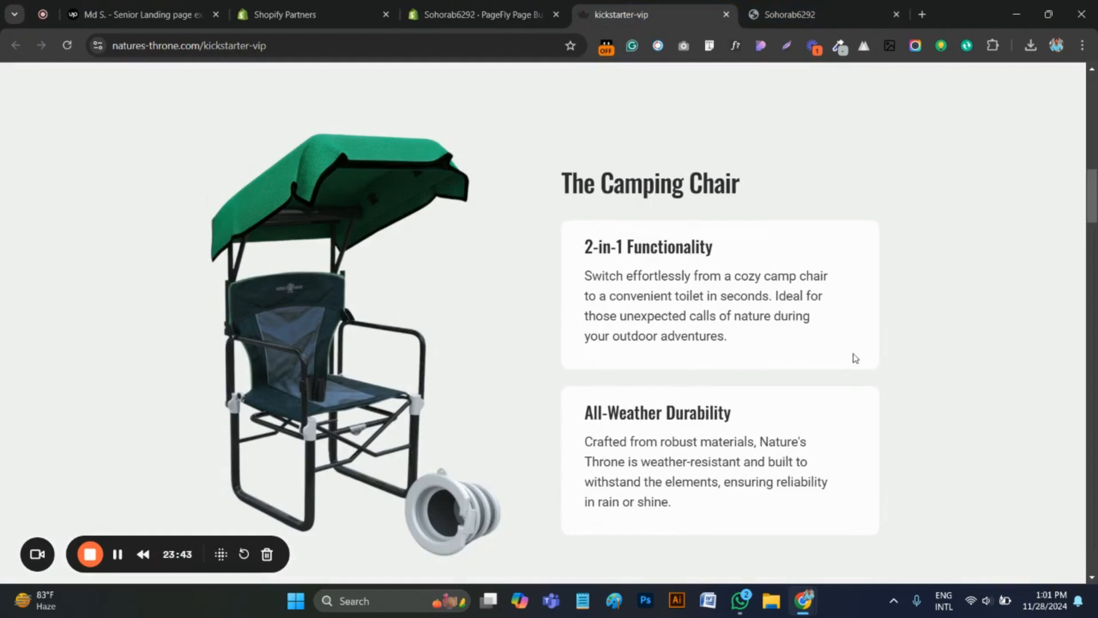
scroll(657, 245, up, 2)
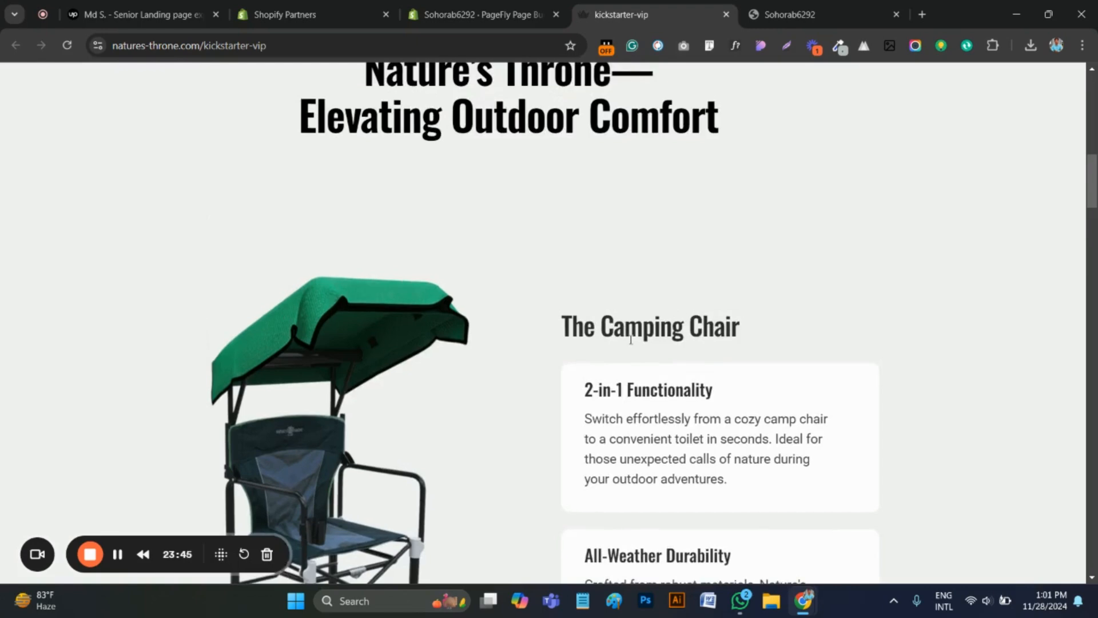
scroll(636, 346, up, 4)
scroll(635, 346, down, 1)
click(480, 14)
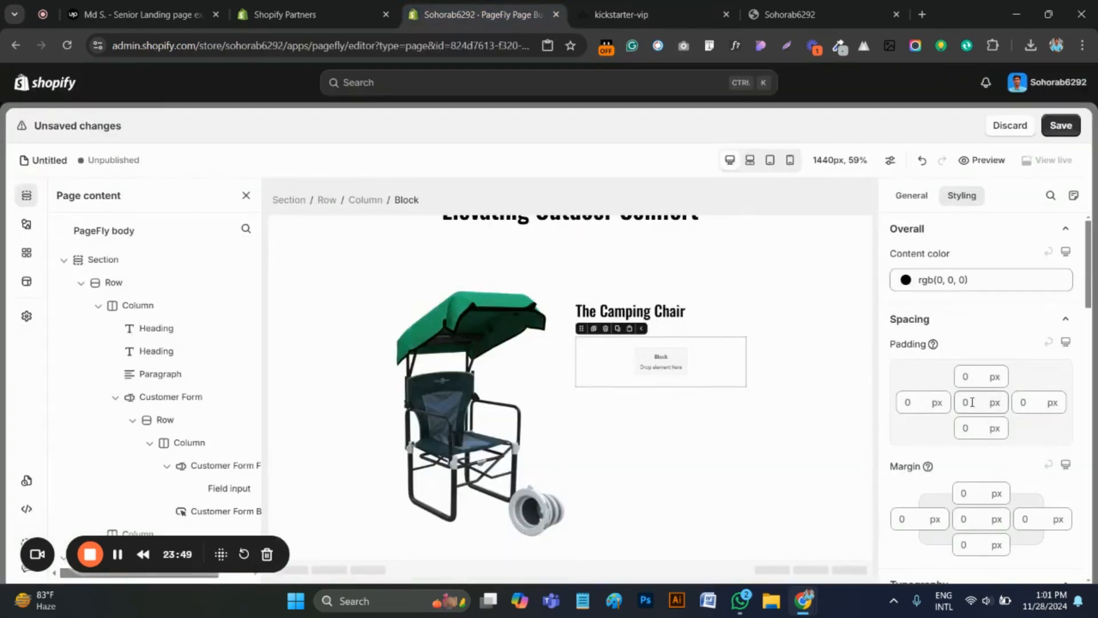
click(971, 402)
text(20)
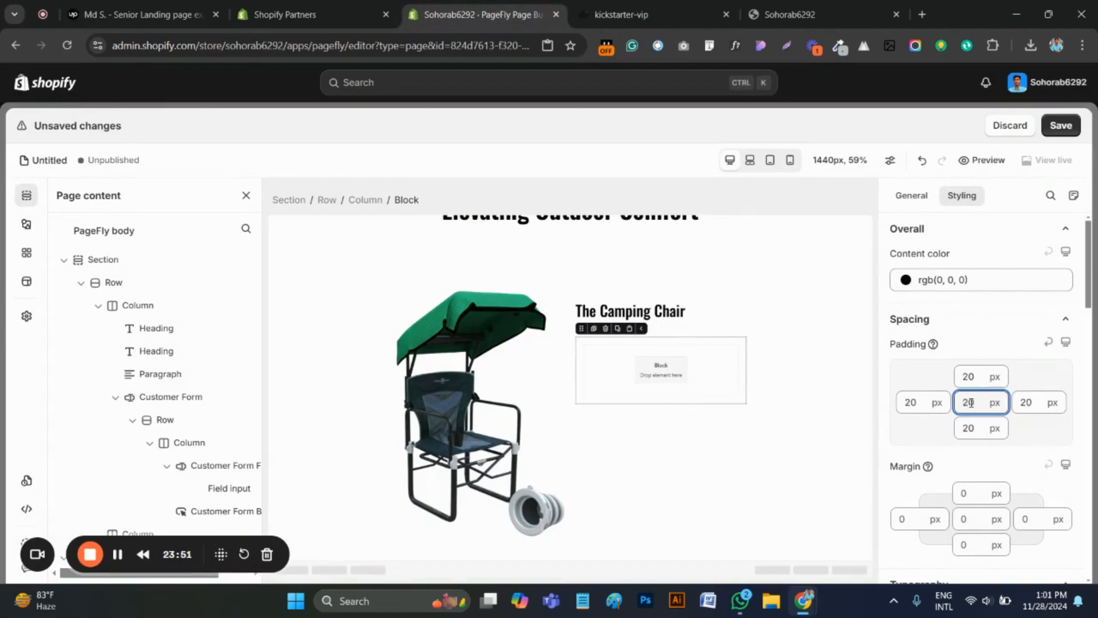
click(649, 374)
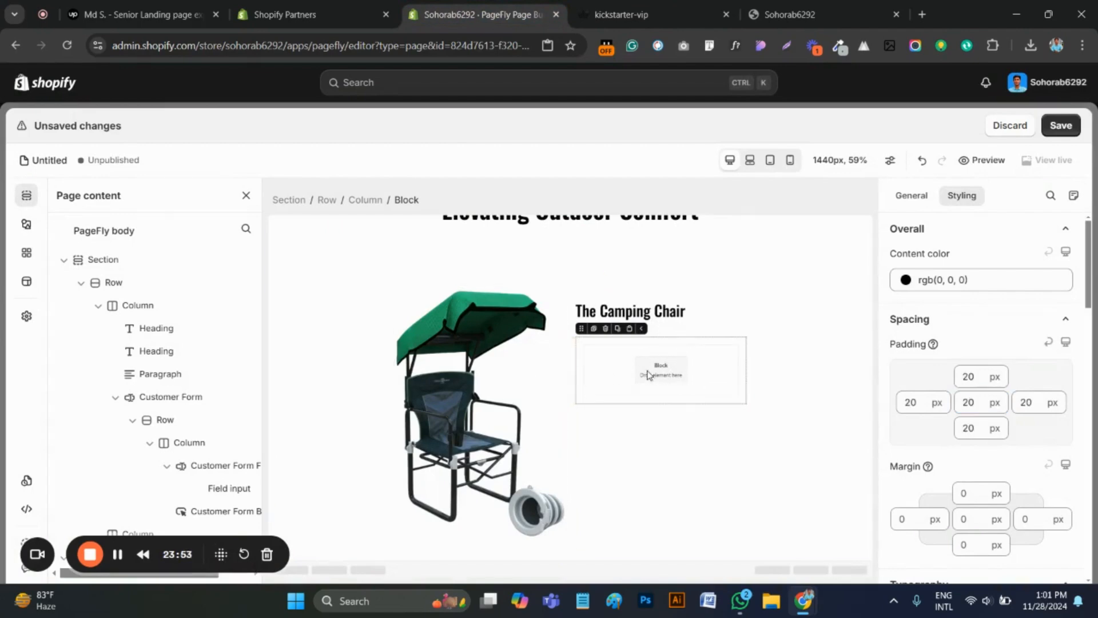
Compare the hero and testimonial sections of the original kickstarter-vip page with the Shopify store preview and return to the PageFly editor
click(621, 15)
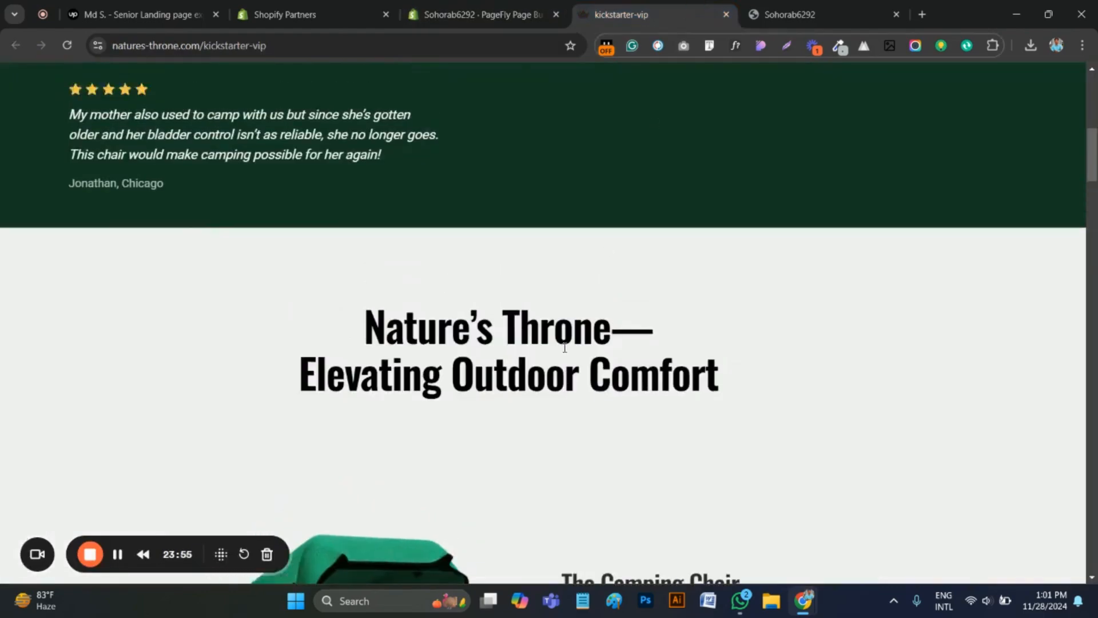
scroll(367, 343, up, 4)
scroll(368, 343, up, 5)
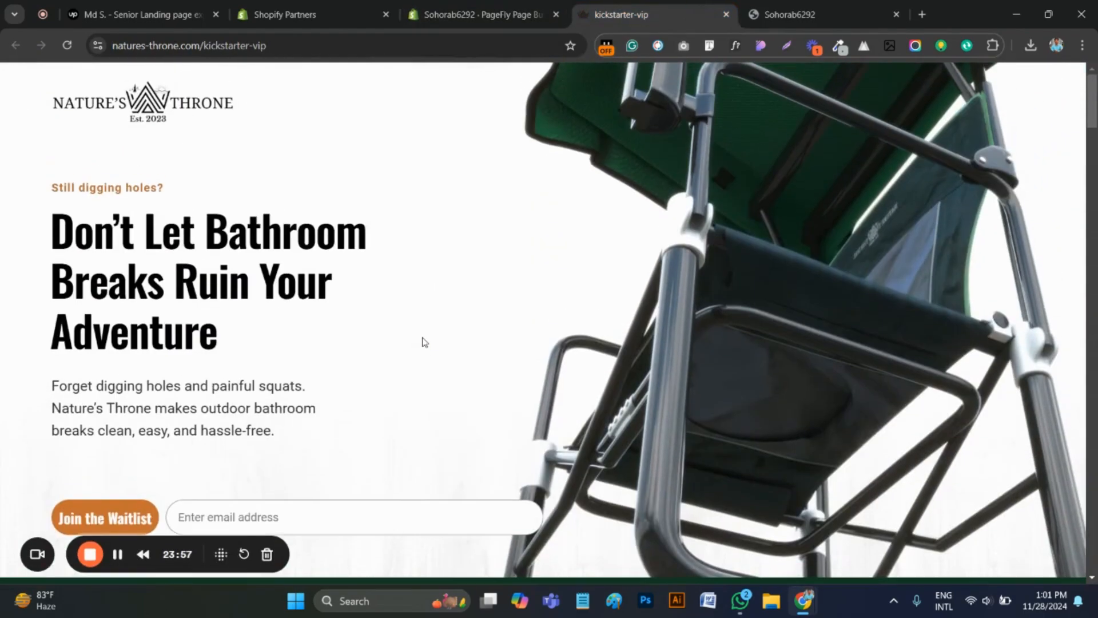
scroll(435, 338, down, 1)
click(808, 23)
scroll(588, 337, up, 5)
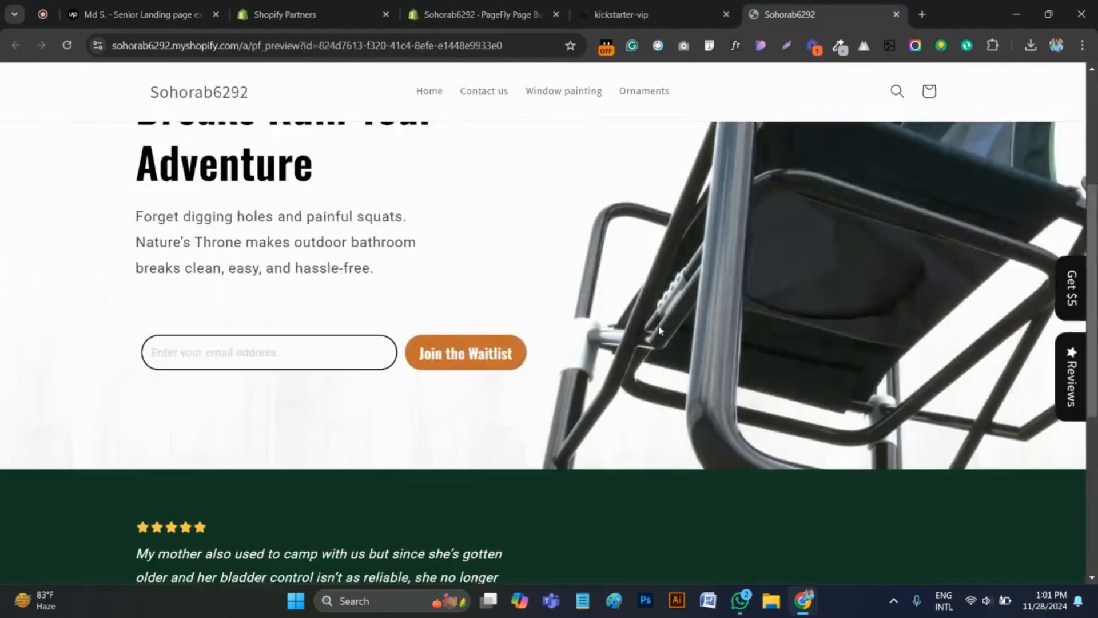
scroll(588, 337, down, 5)
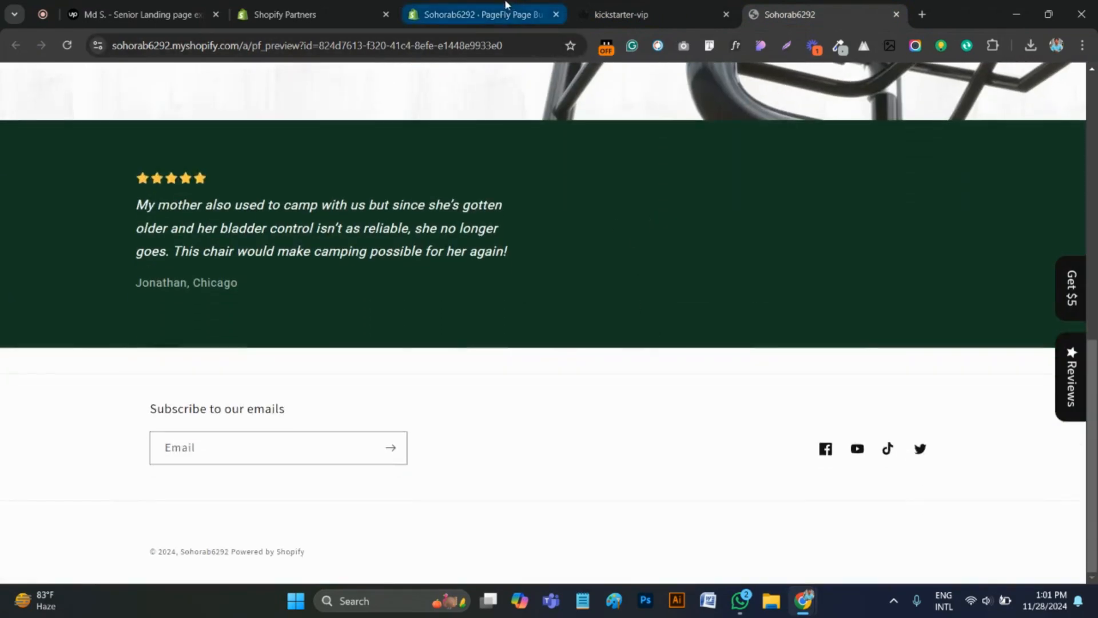
click(481, 14)
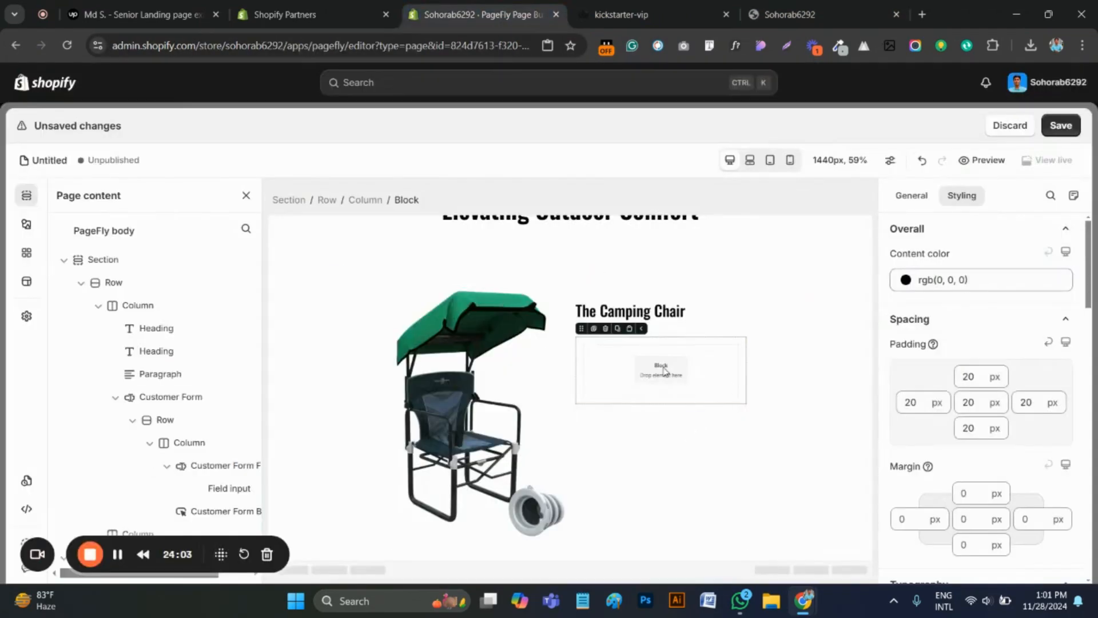
Switch to the original kickstarter-vip page, copy the heading "2-in-1 Functionality" and inspect its font with WhatFont
key(ctrl+Tab)
scroll(525, 389, up, 2)
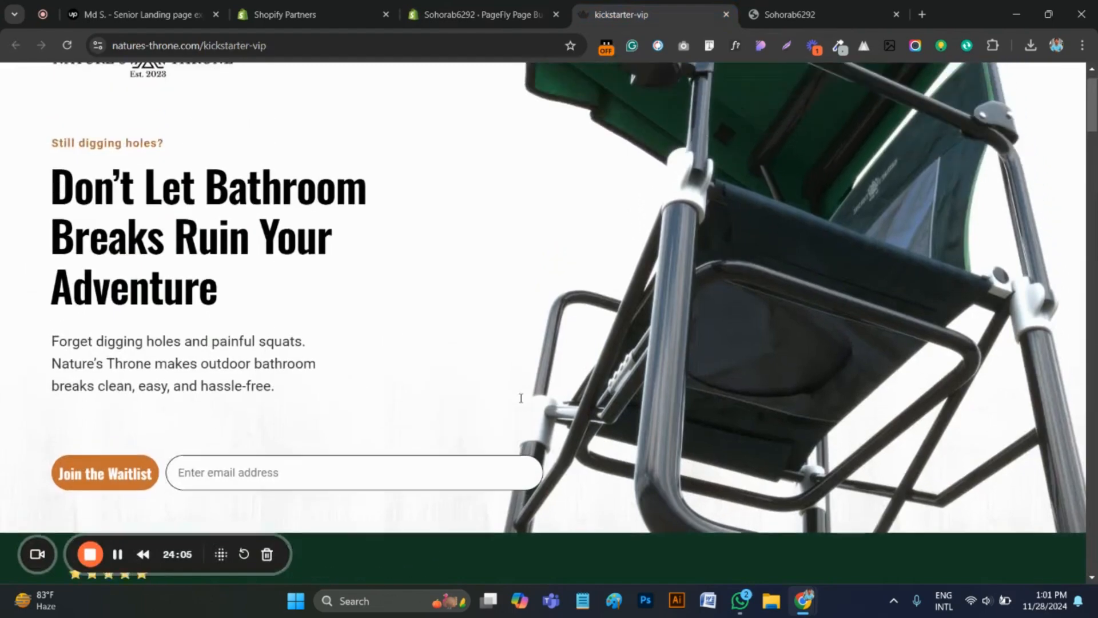
scroll(525, 389, down, 8)
scroll(529, 389, down, 6)
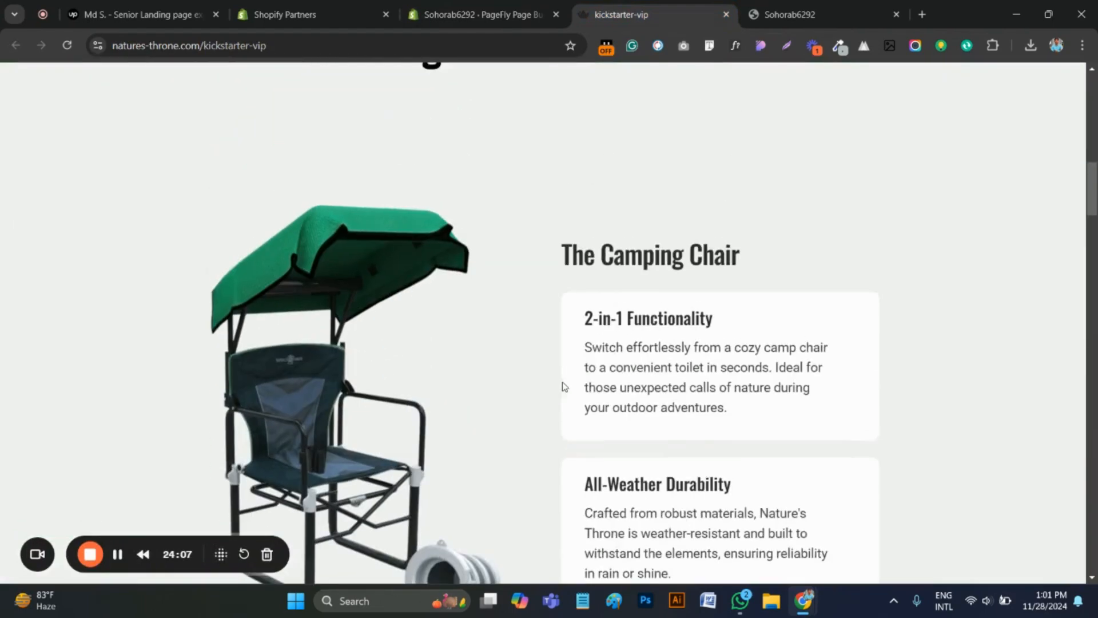
drag(732, 257, 715, 241)
key(ctrl+c)
click(585, 243)
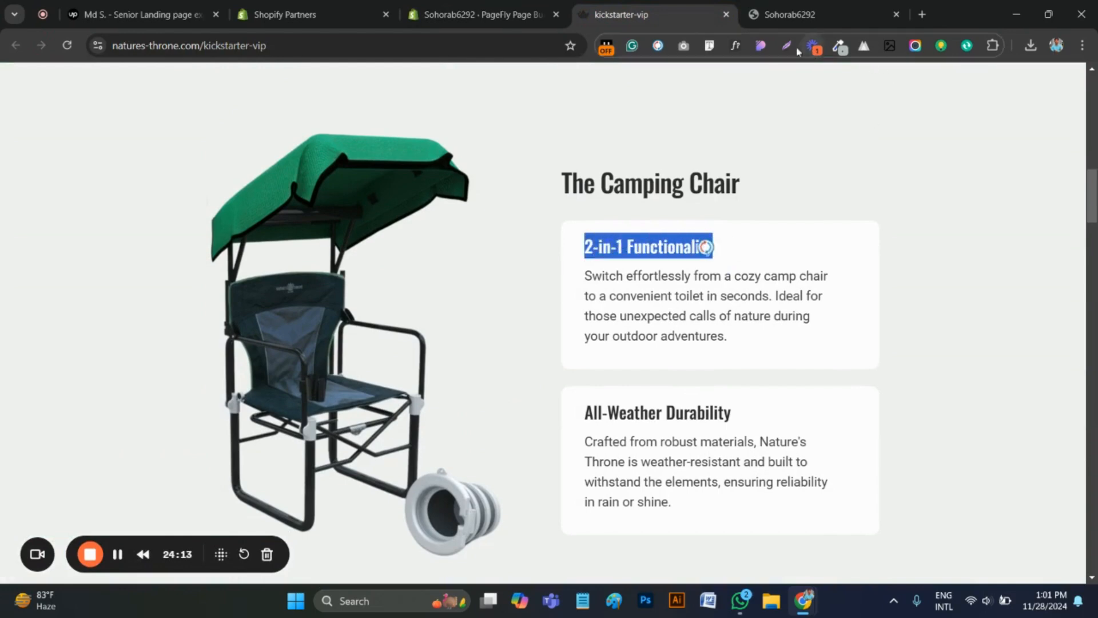
click(639, 247)
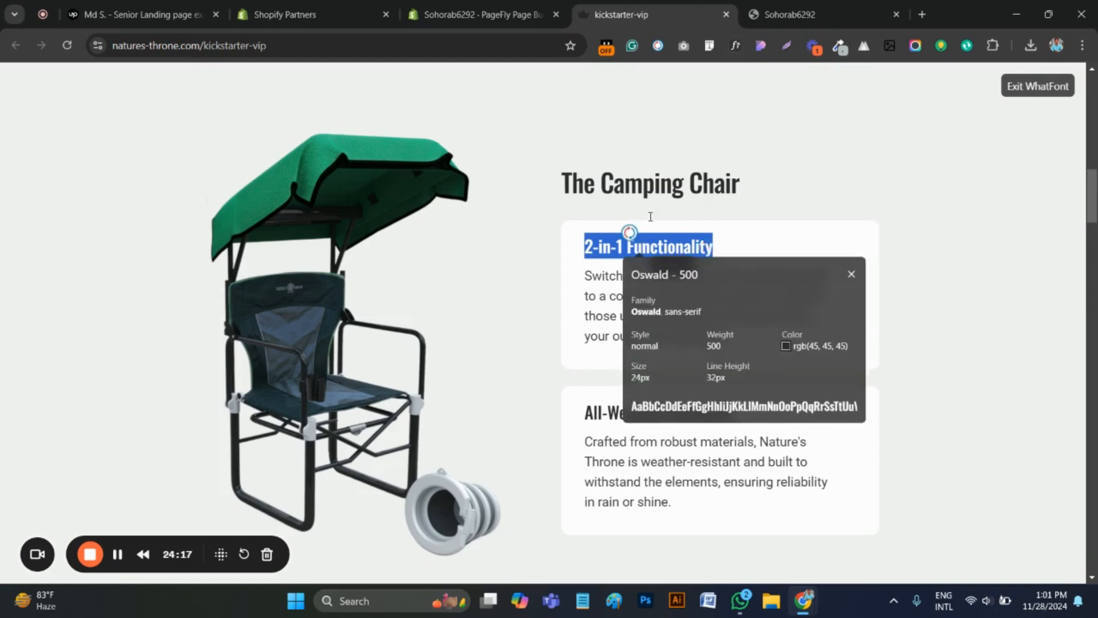
key(Escape)
In the PageFly editor, duplicate the "The Camping Chair" heading into the empty block and change the copy's text to "2-in-1 Functionality"
click(480, 14)
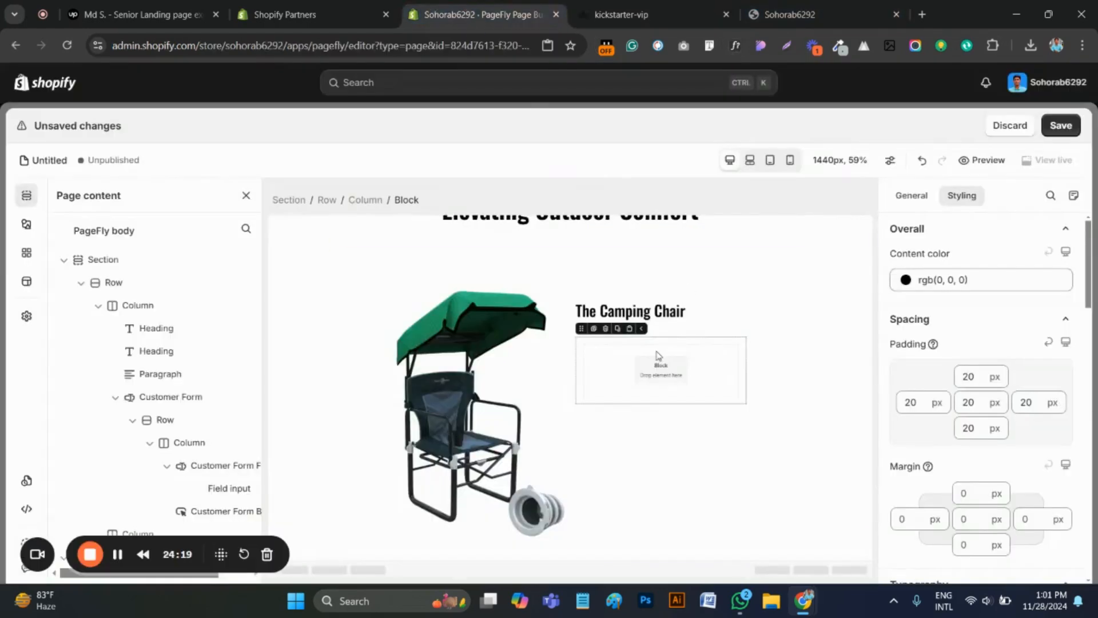
click(657, 312)
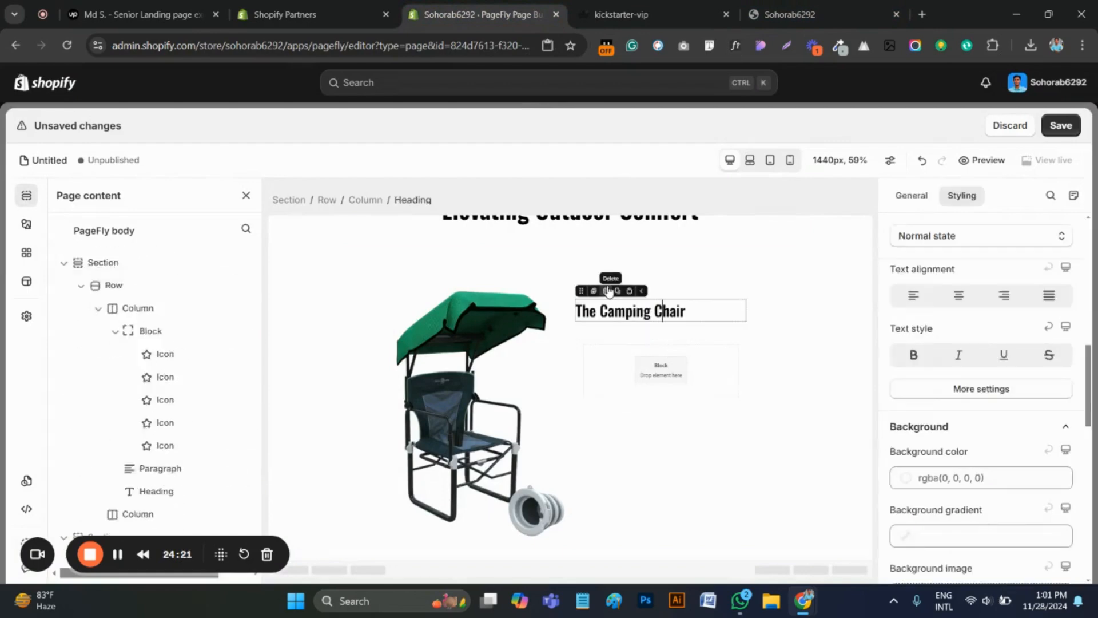
click(594, 291)
drag(583, 330, 613, 412)
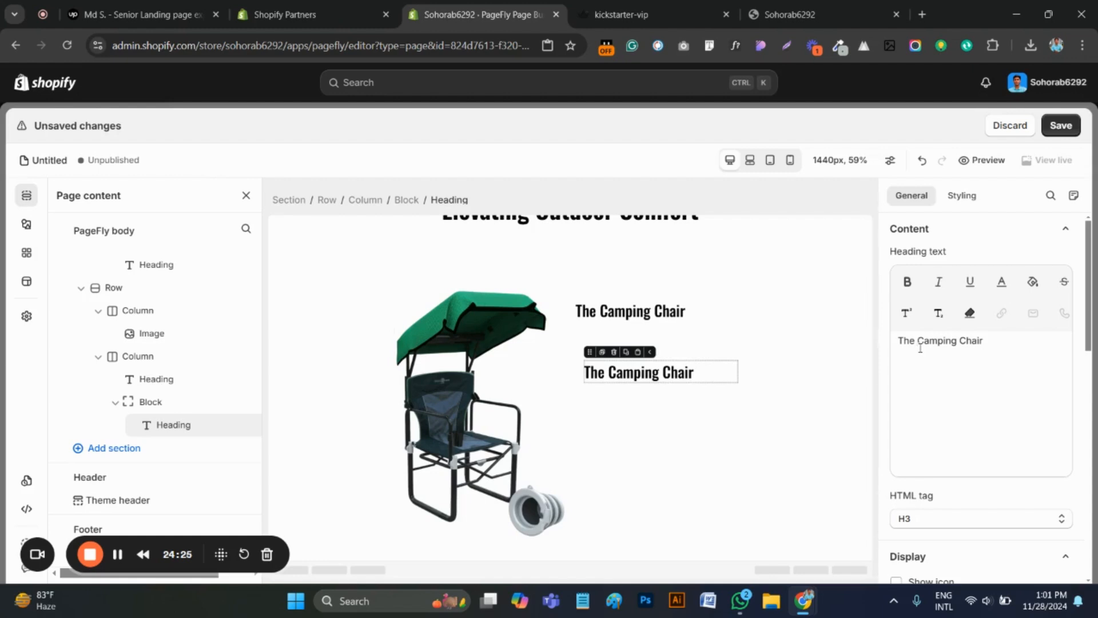
triple_click(921, 347)
key(ctrl+v)
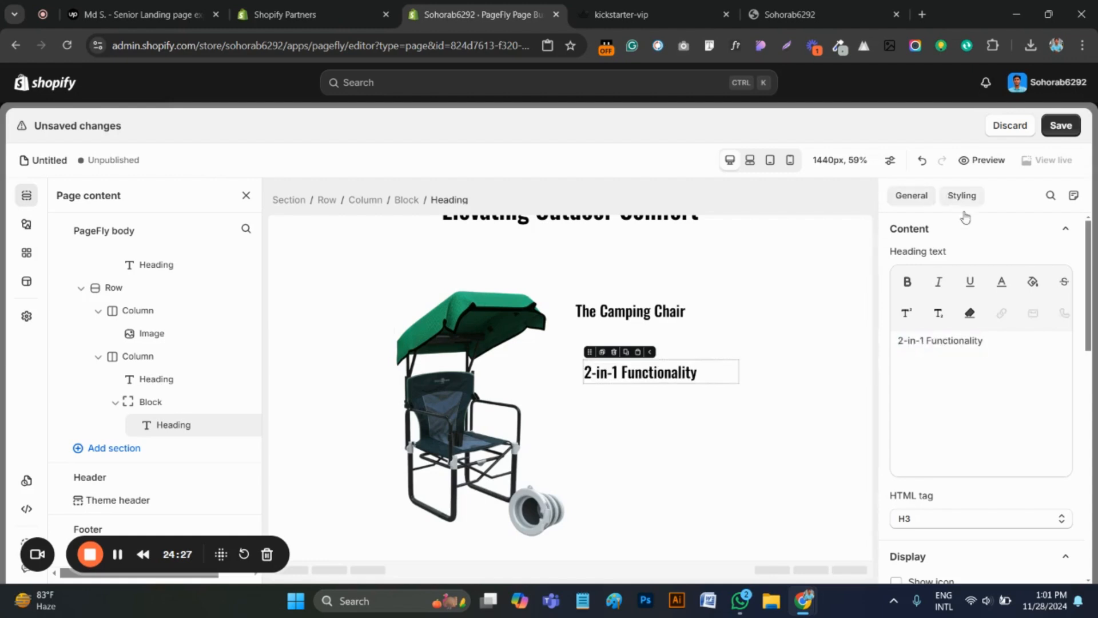
Set the font size of the "2-in-1 Functionality" heading to 24 px
click(962, 195)
scroll(986, 426, down, 10)
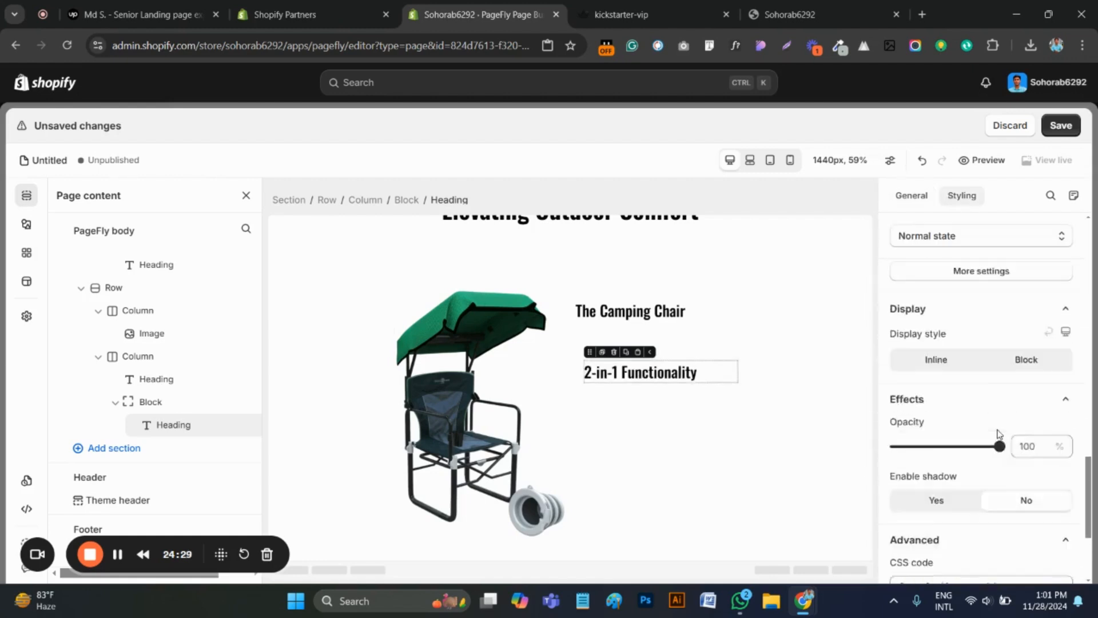
scroll(998, 433, up, 6)
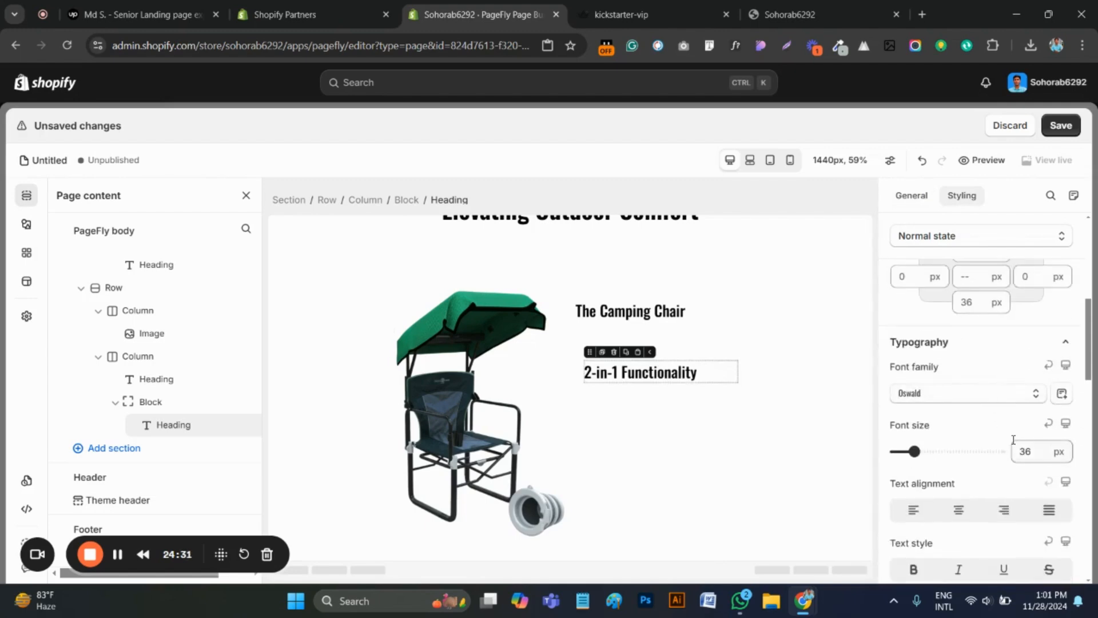
click(1032, 451)
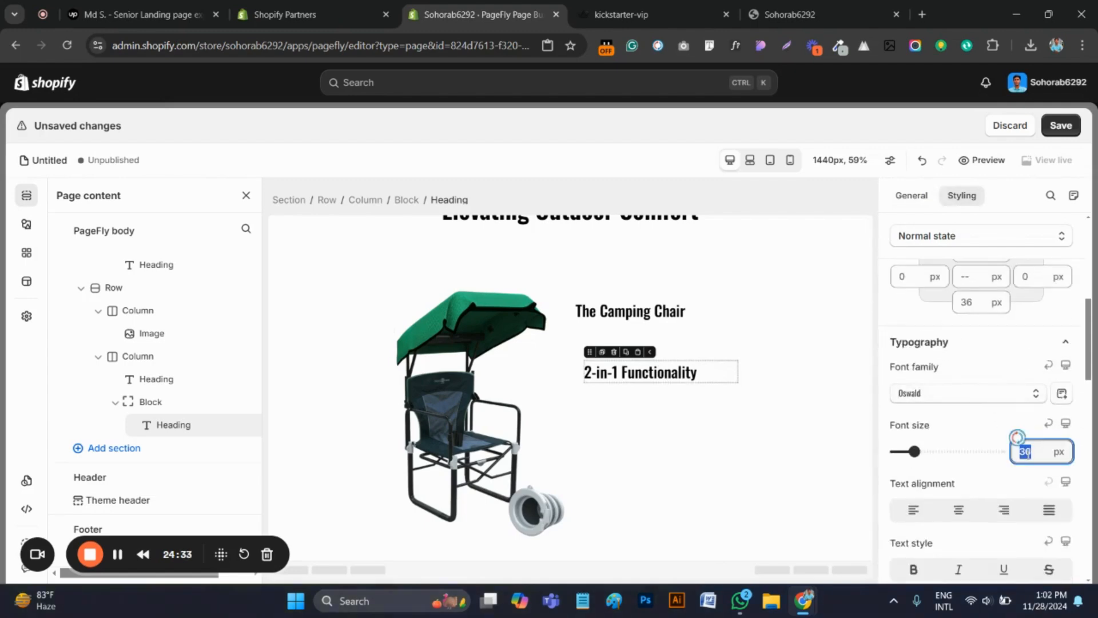
text(24)
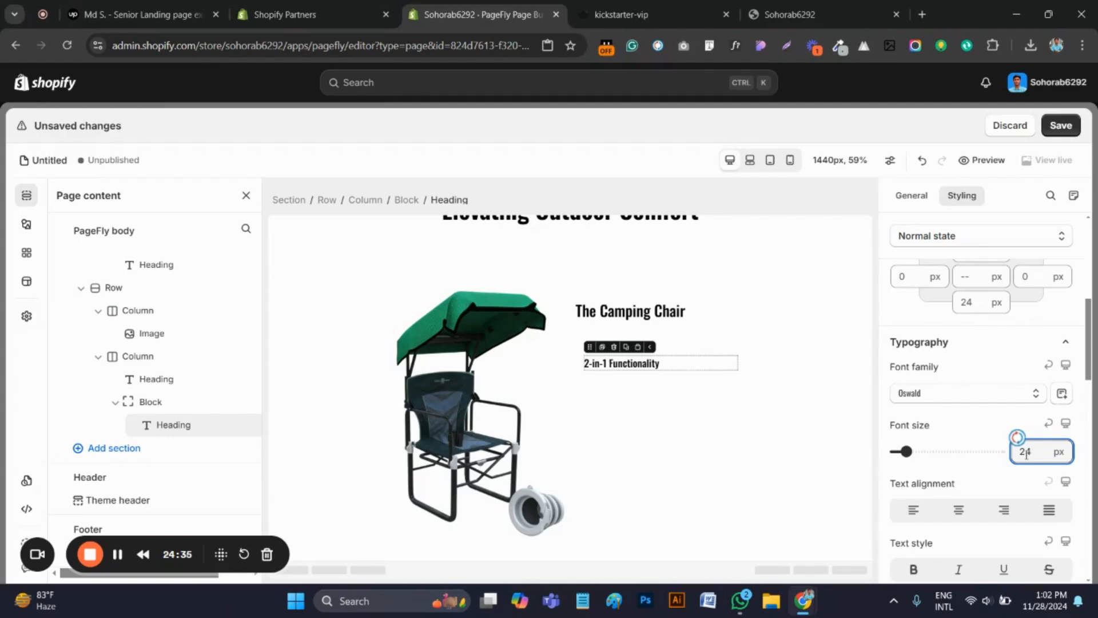
scroll(1006, 498, down, 1)
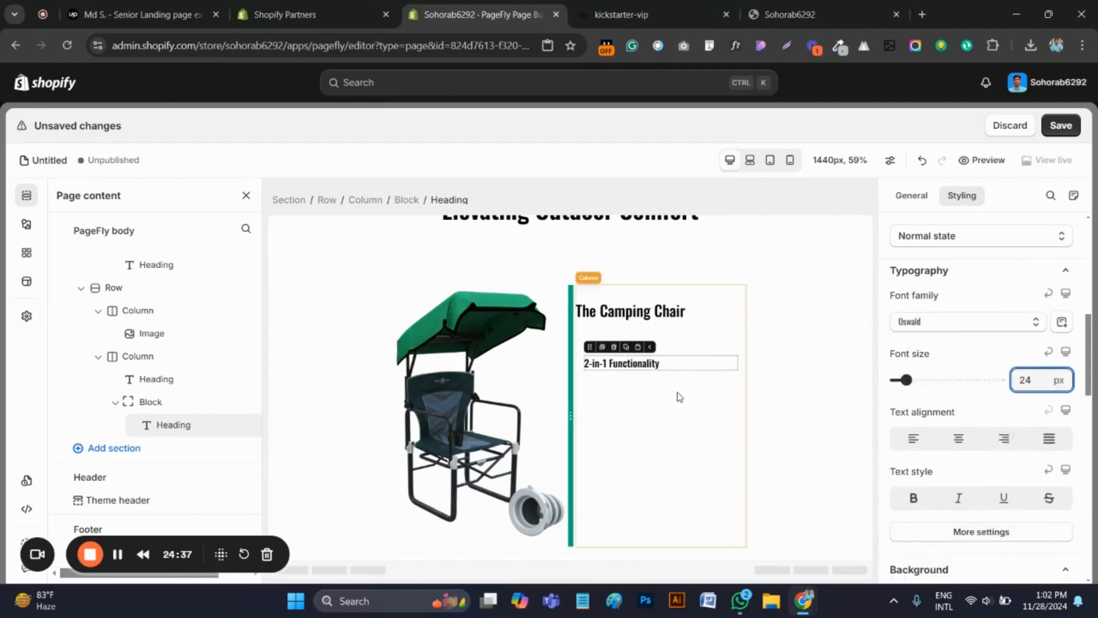
Check the card background on the original kickstarter-vip page and set the background color of the "2-in-1 Functionality" block to white, rgb(255, 255, 255)
click(639, 330)
click(695, 351)
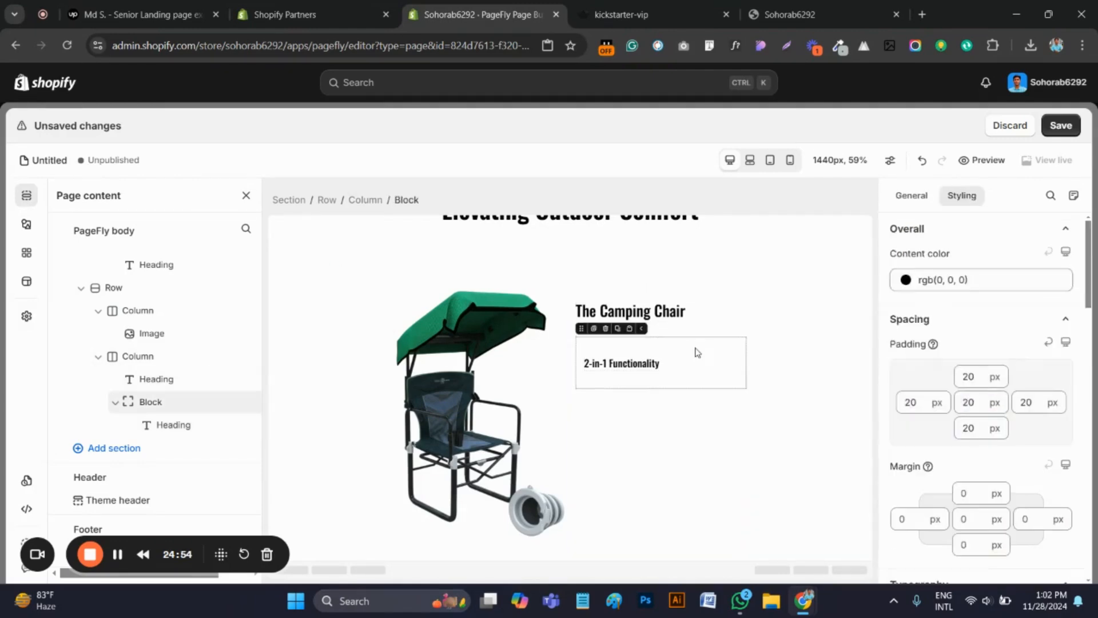
click(729, 5)
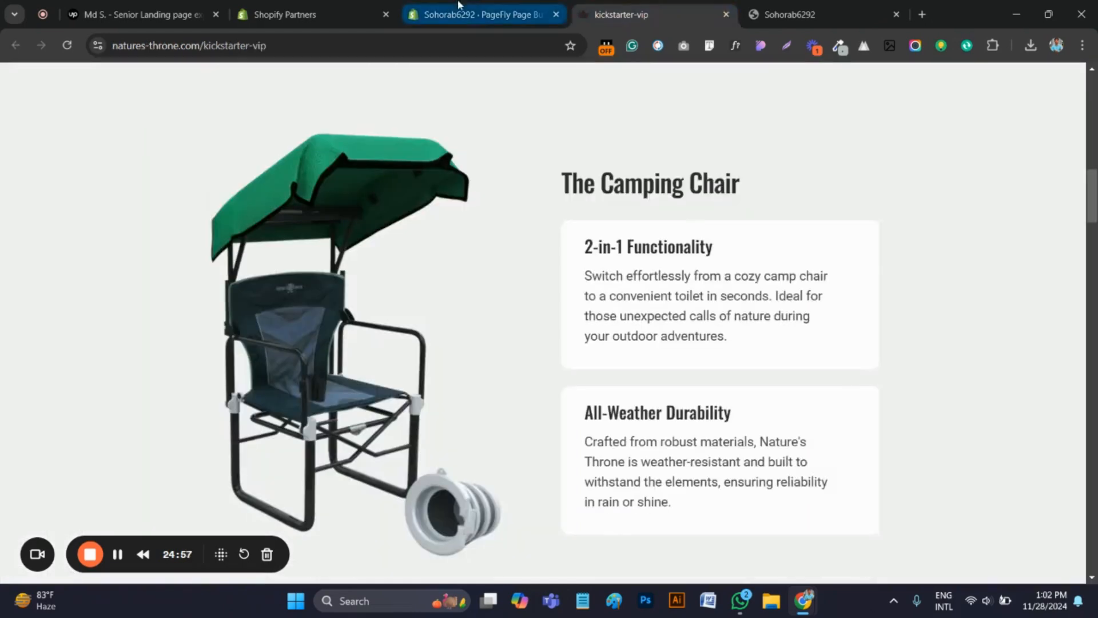
click(481, 15)
scroll(1009, 454, down, 6)
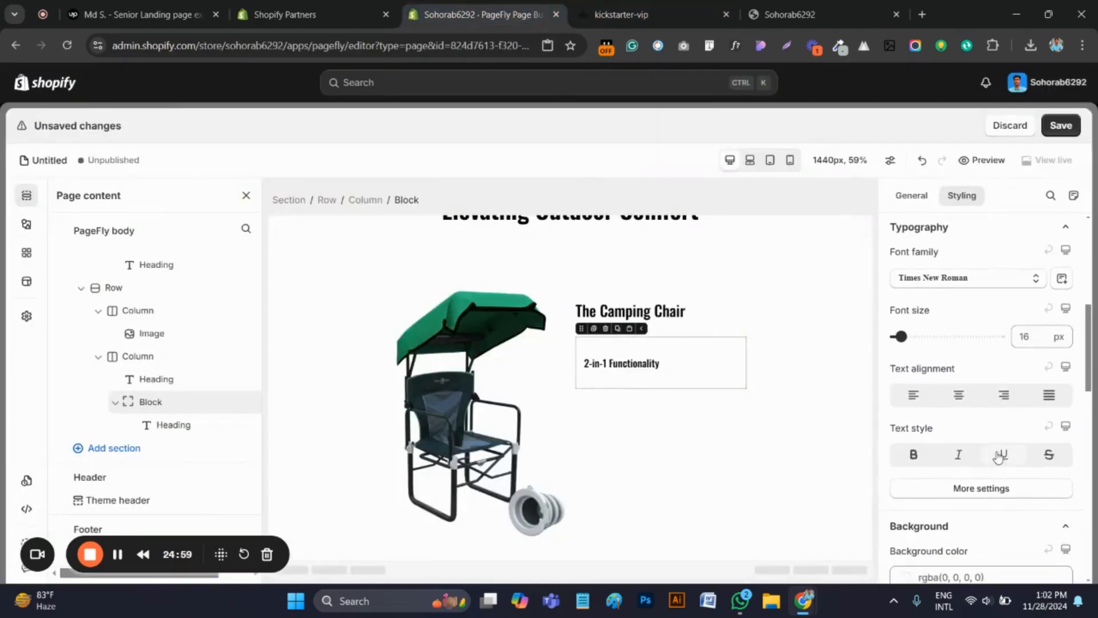
click(981, 434)
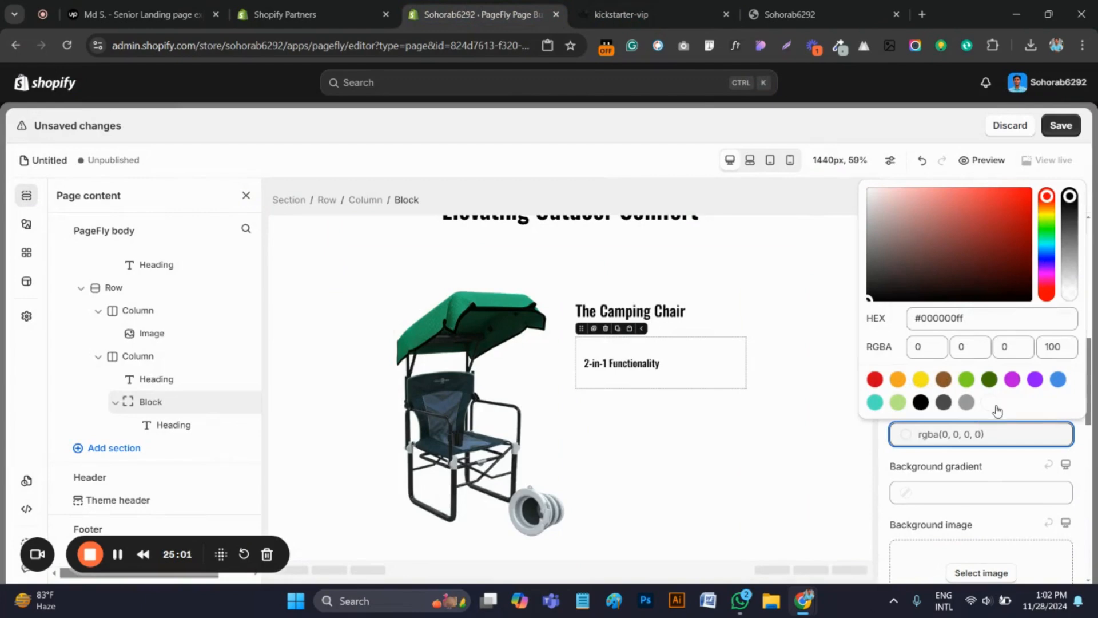
click(990, 403)
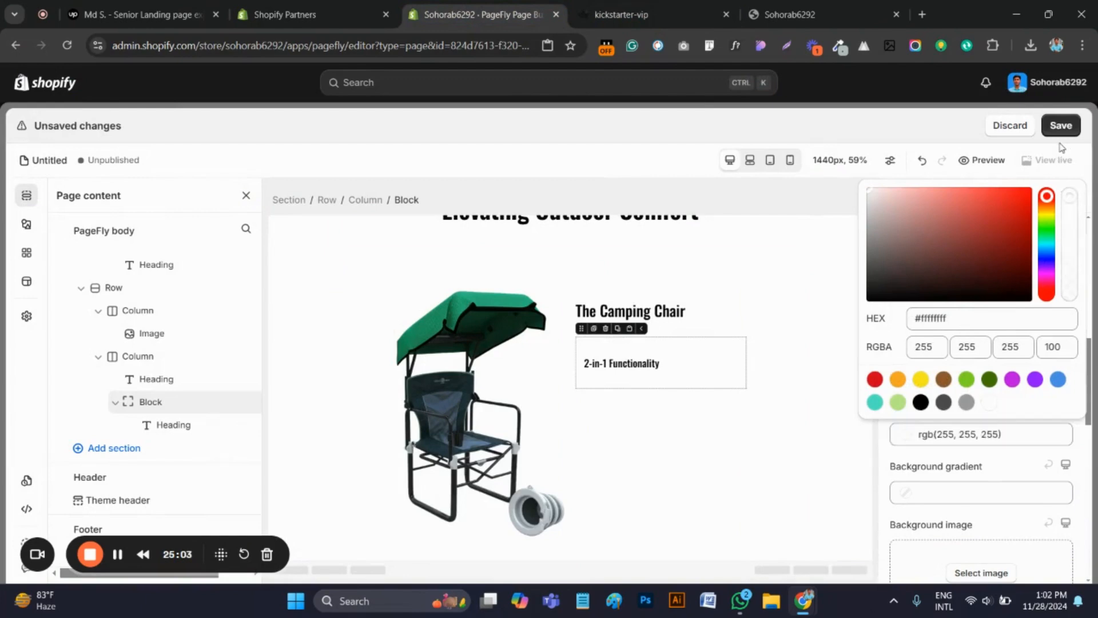
Switch to the original kickstarter-vip page and sample the background color of the "Nature's Throne— Elevating Outdoor Comfort" section
click(629, 14)
scroll(533, 326, up, 6)
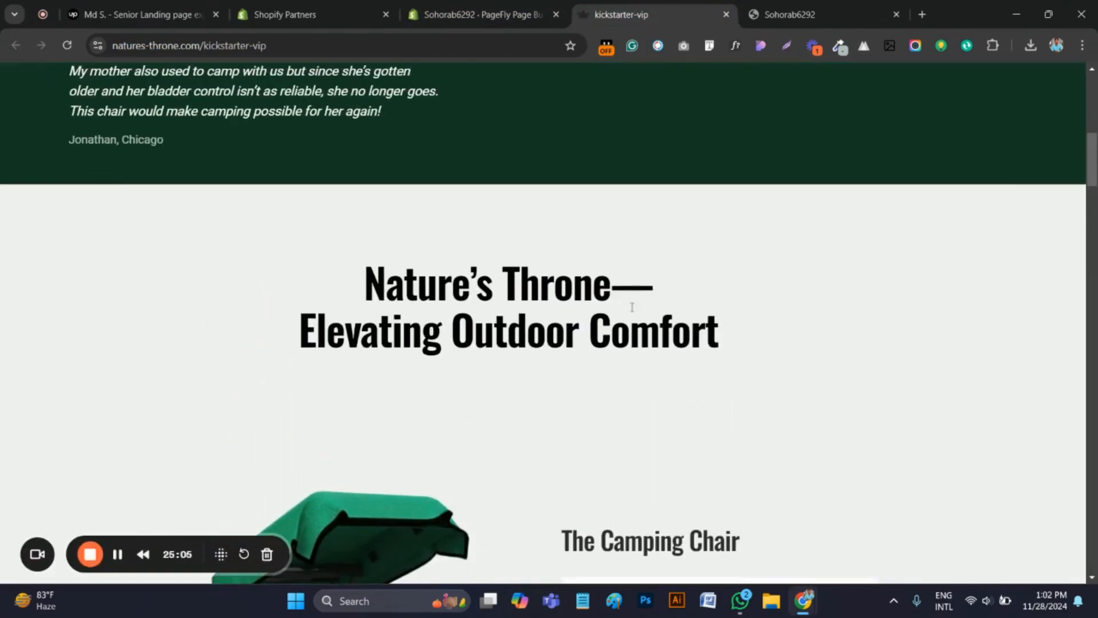
click(839, 46)
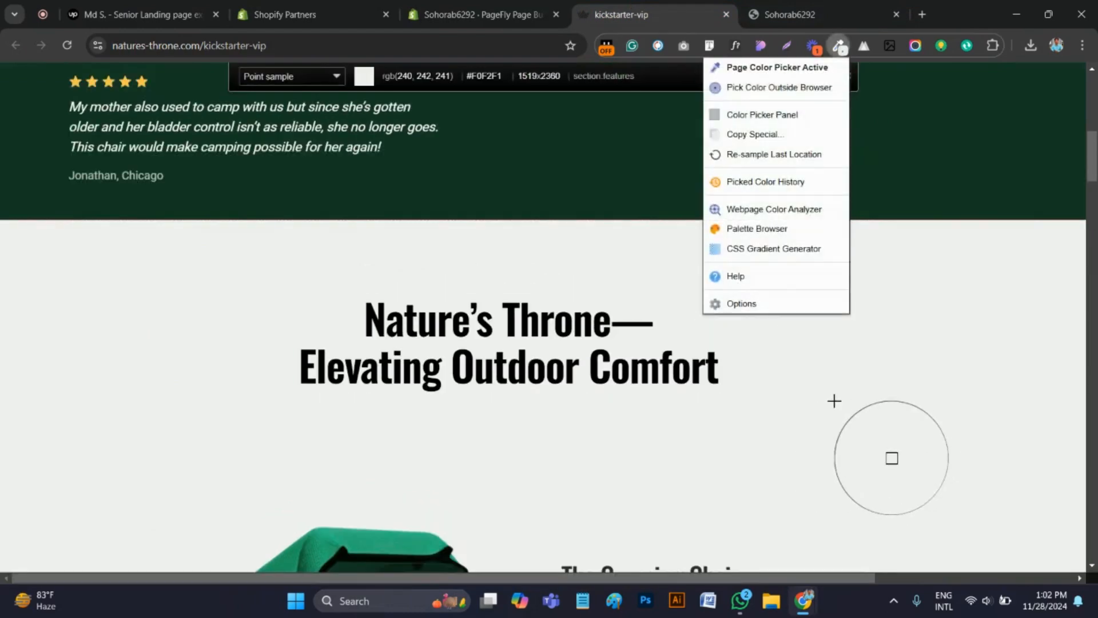
click(835, 401)
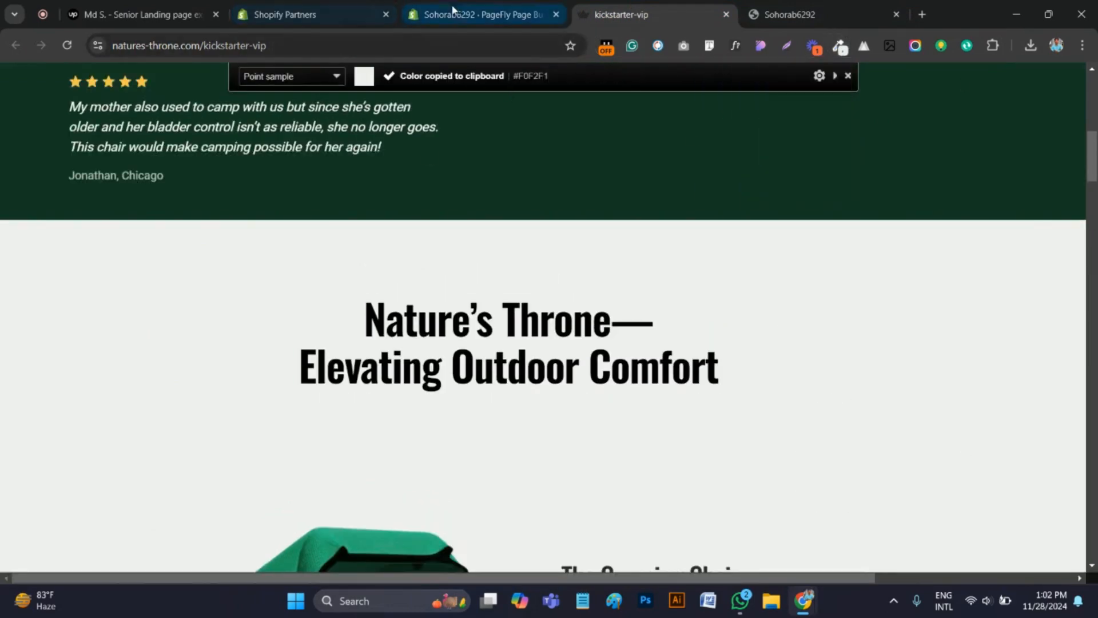
In the PageFly editor, set the background color of the "Nature's Throne— Elevating Outdoor Comfort" section to #F0F2F1
click(481, 14)
click(317, 292)
scroll(318, 321, up, 5)
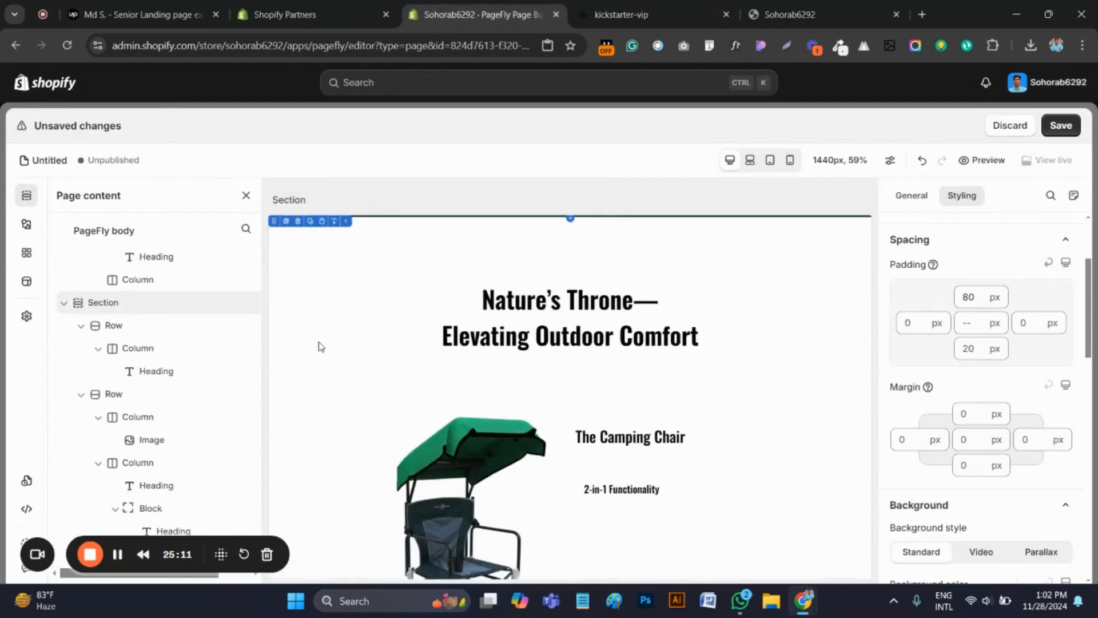
scroll(1029, 350, down, 4)
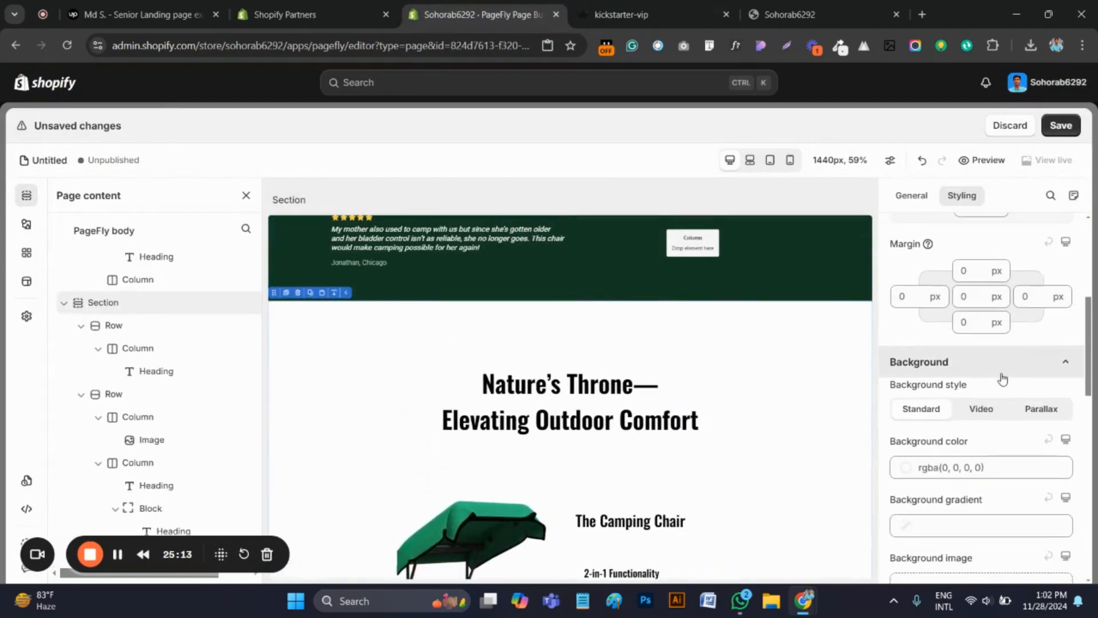
click(984, 394)
click(953, 295)
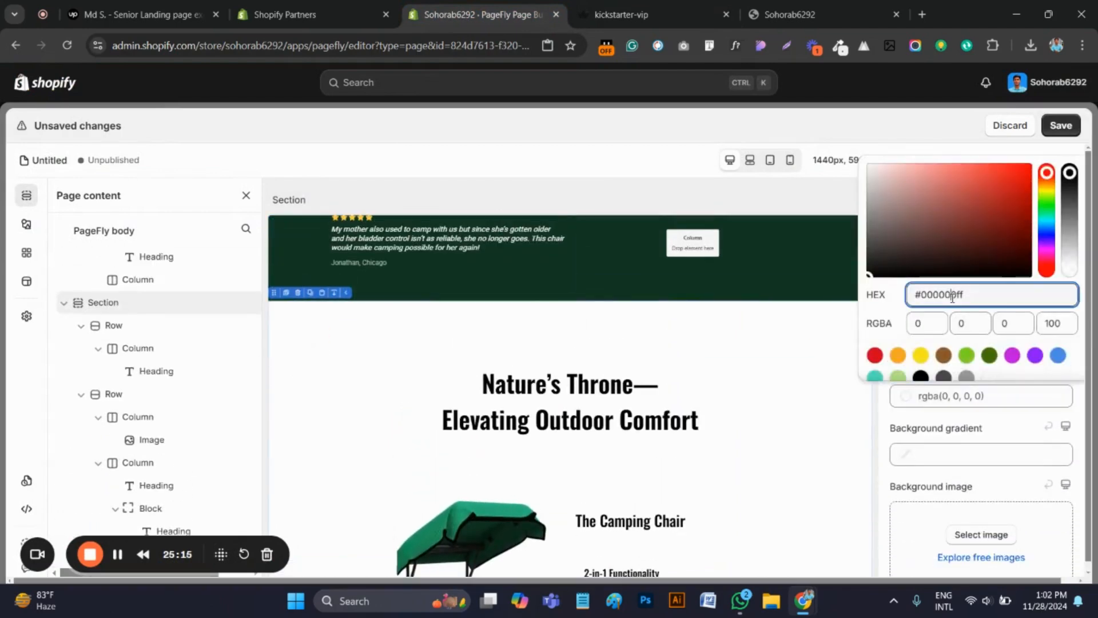
key(ctrl+v)
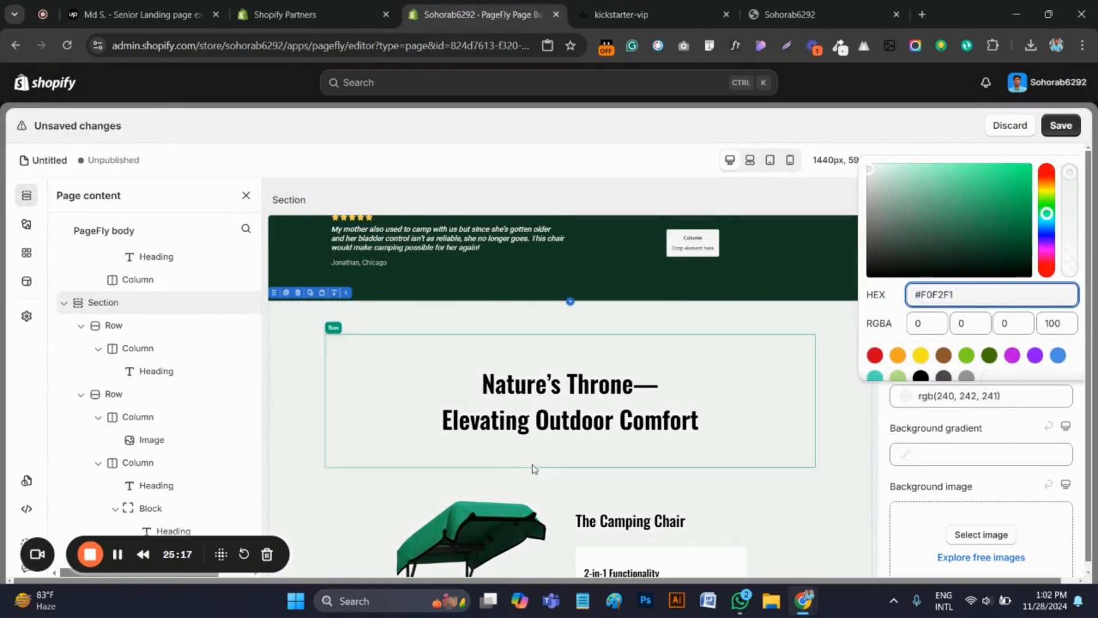
Check the white card on the original kickstarter-vip page and set all corners of the "2-in-1 Functionality" block to a 10 px border radius
scroll(534, 465, down, 2)
click(675, 510)
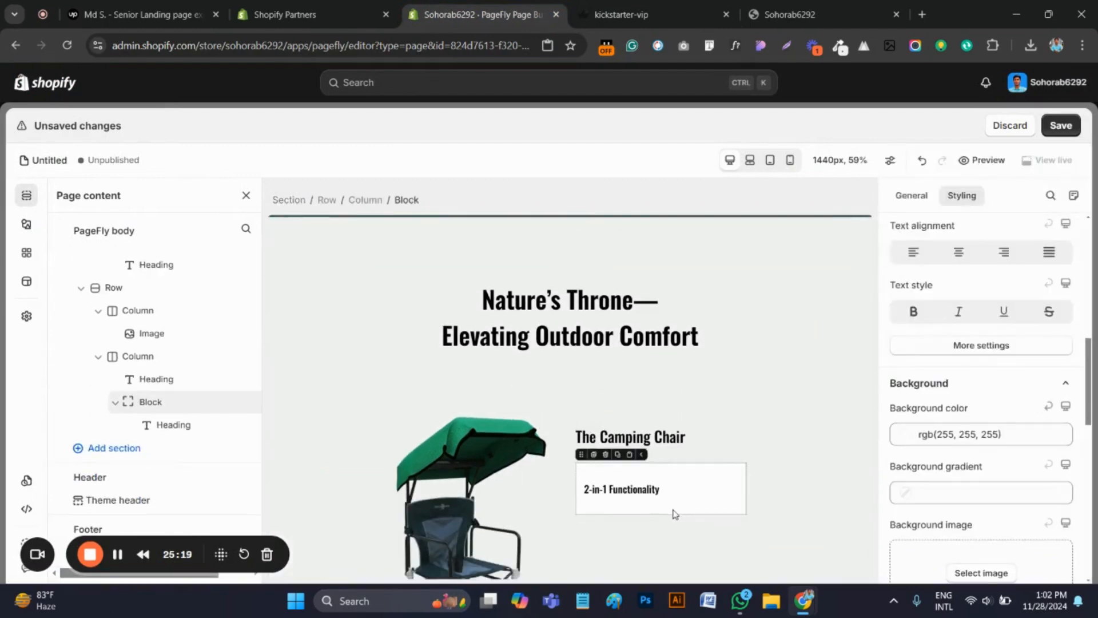
click(658, 14)
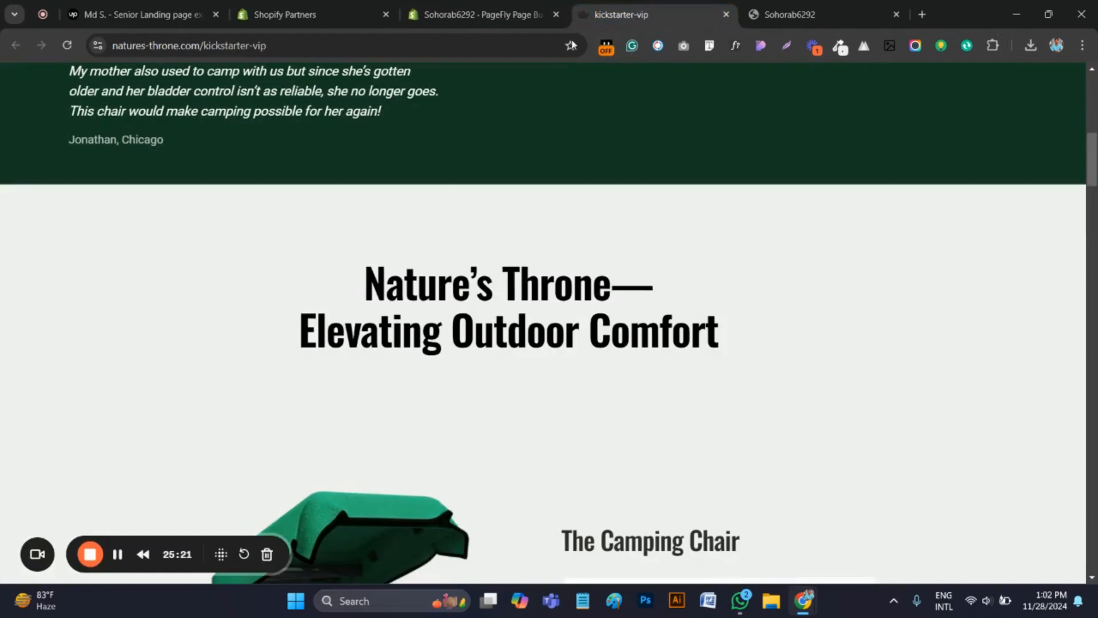
scroll(584, 277, down, 6)
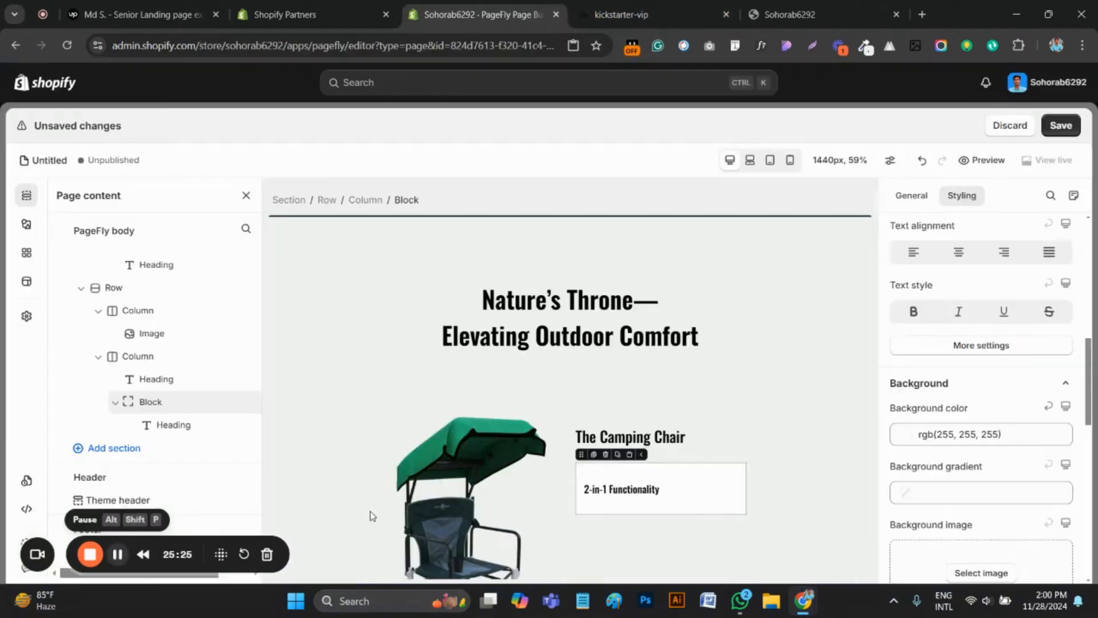
click(624, 492)
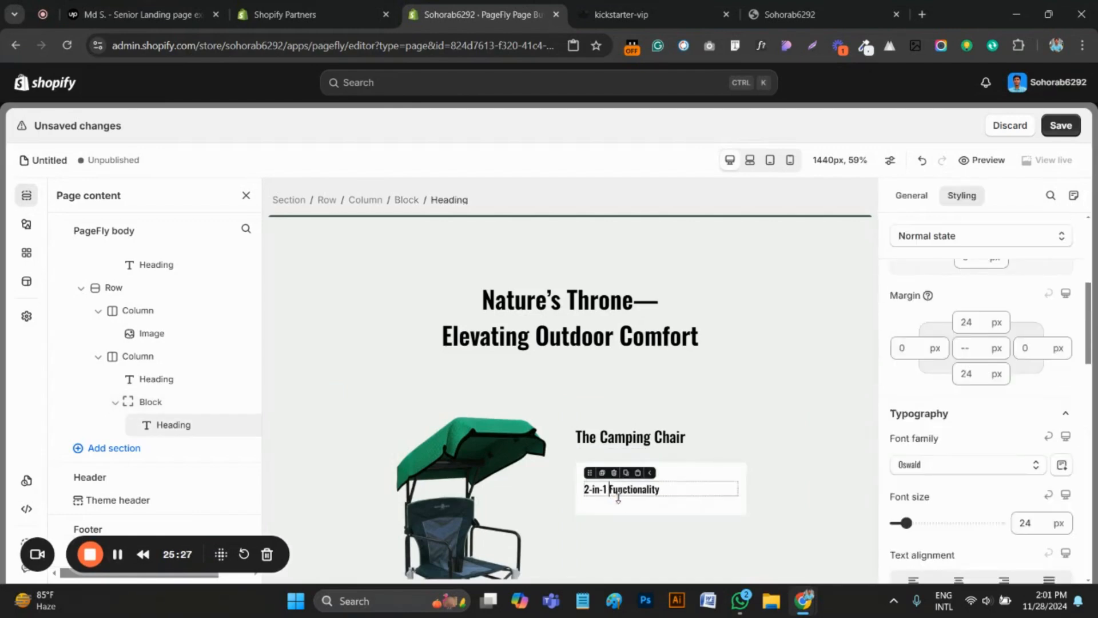
click(726, 472)
scroll(979, 439, up, 6)
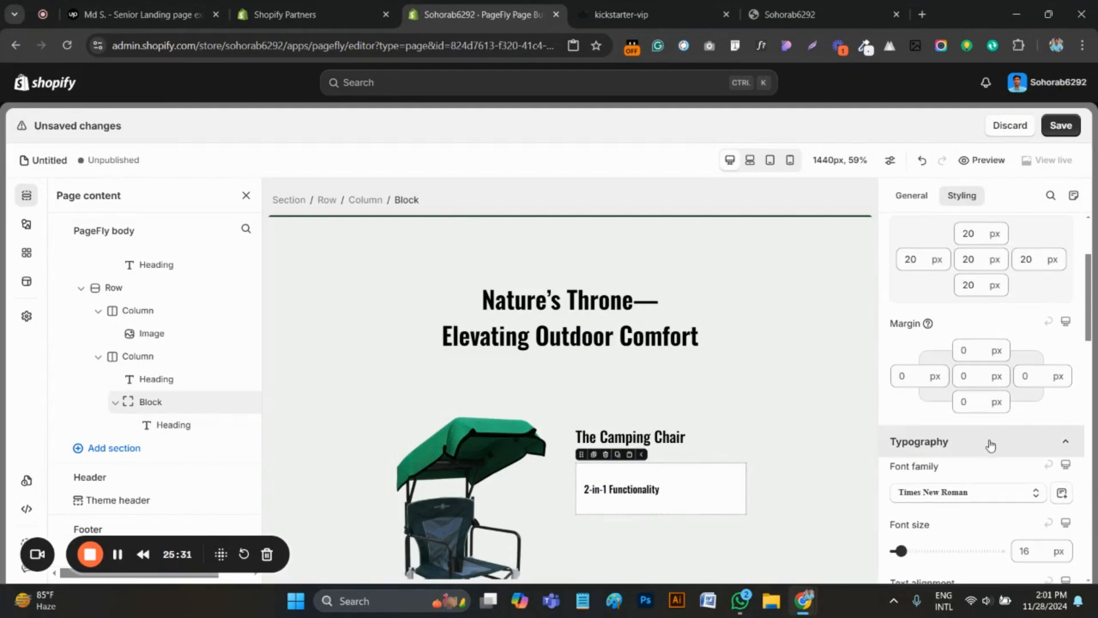
key(ctrl+Tab)
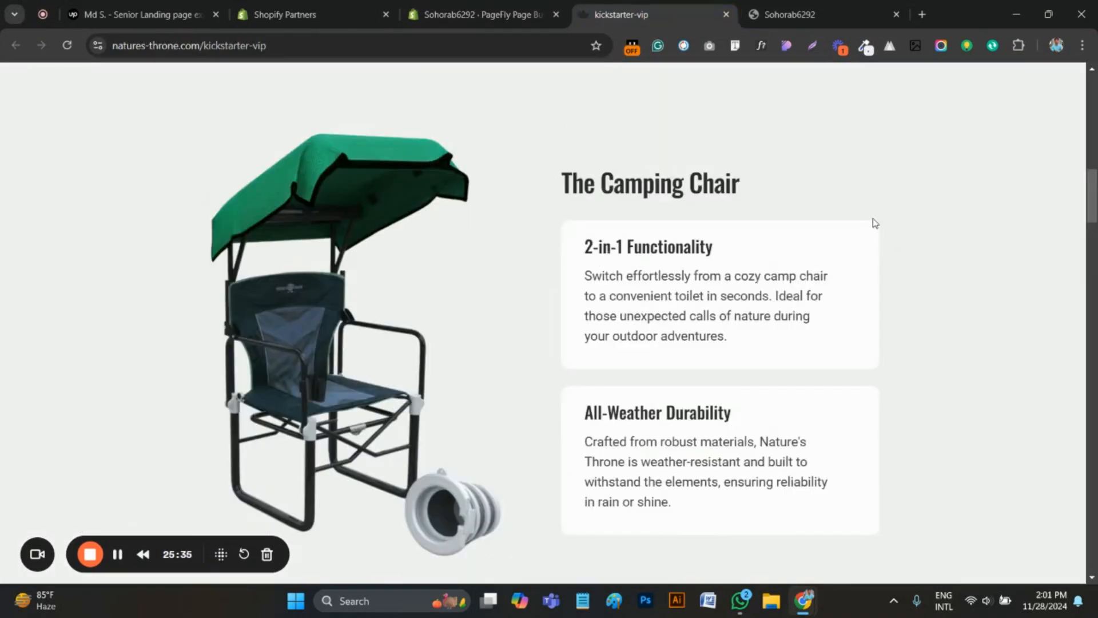
key(ctrl+shift+Tab)
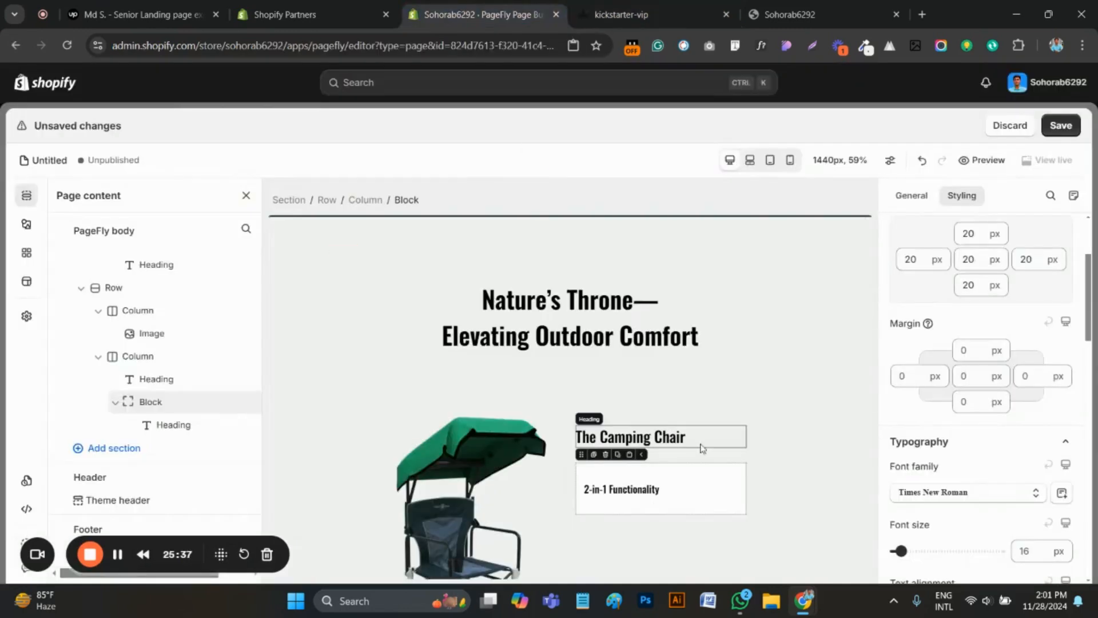
scroll(1010, 469, down, 3)
scroll(1009, 469, down, 8)
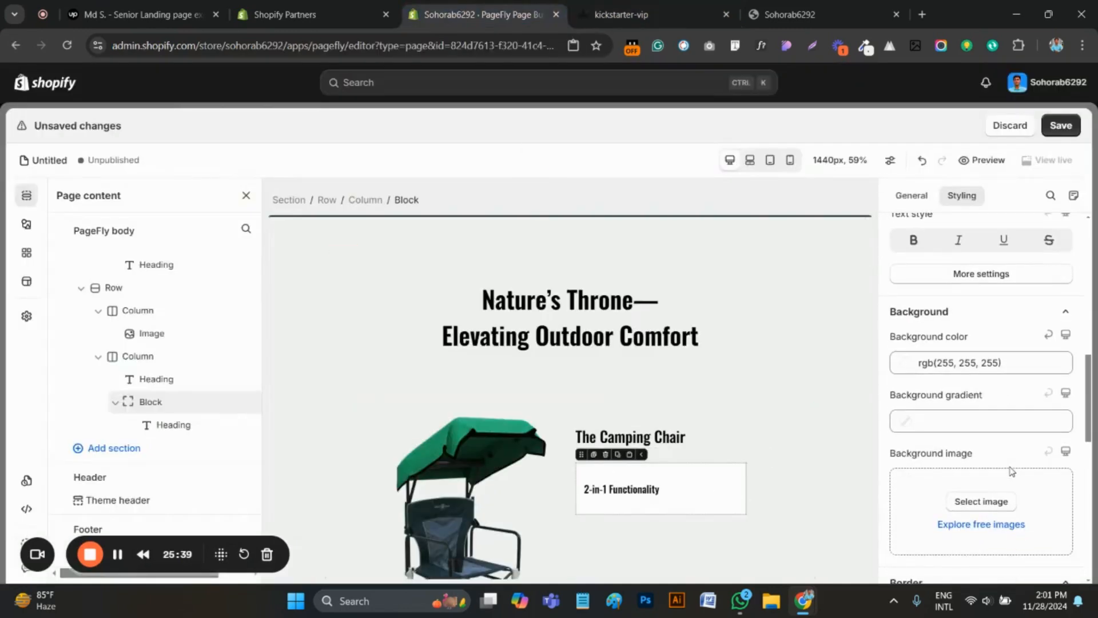
scroll(1009, 471, down, 1)
click(979, 455)
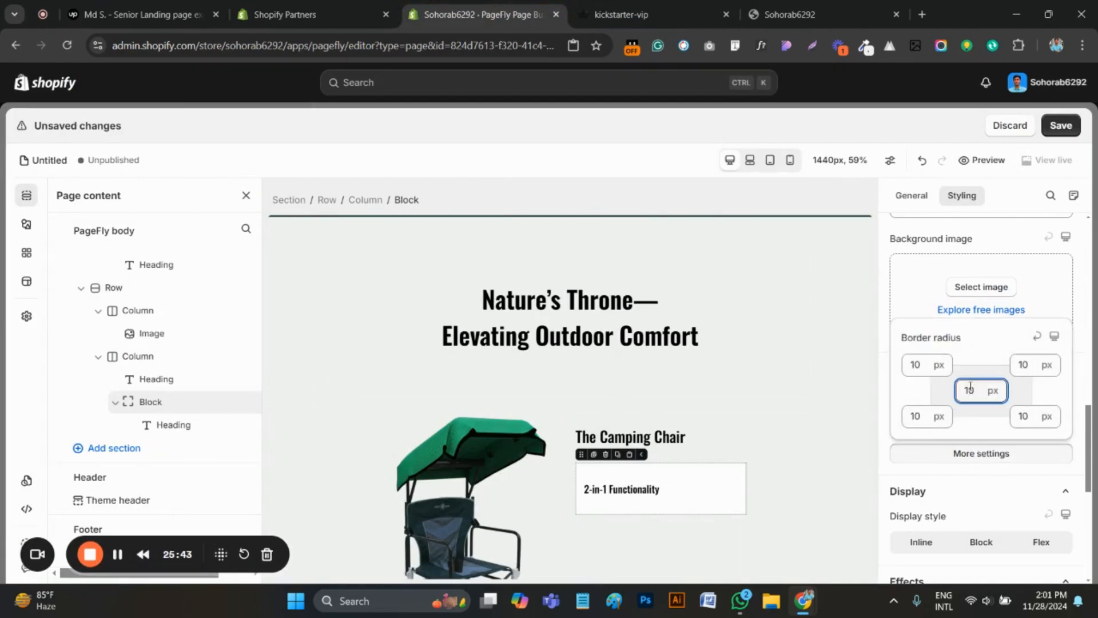
click(699, 440)
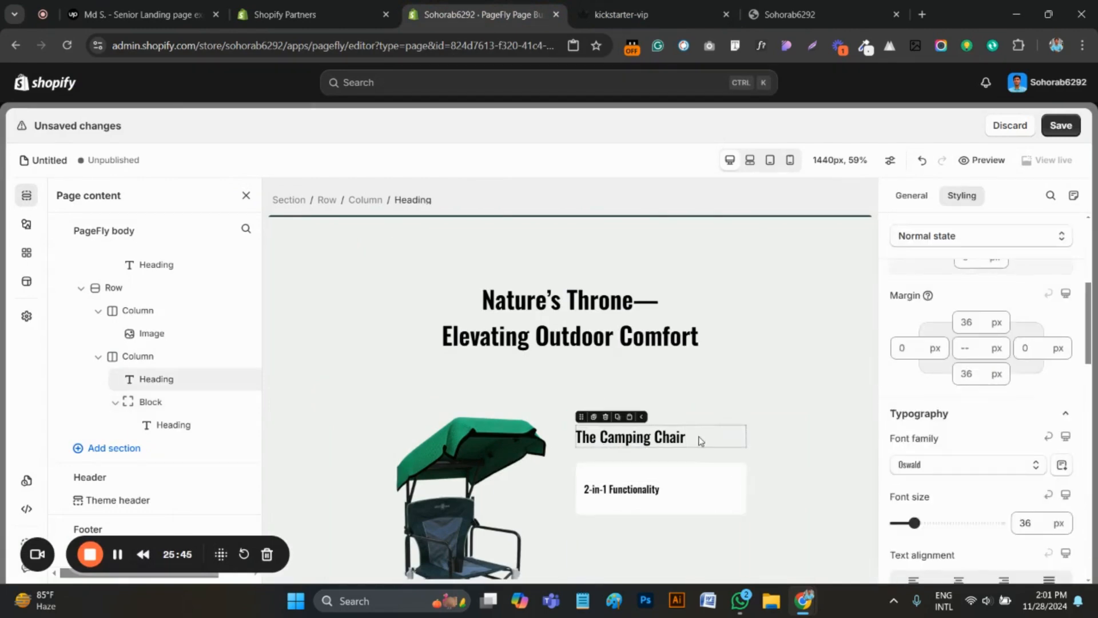
On the original kickstarter-vip page, copy the paragraph below "2-in-1 Functionality" and inspect its font with WhatFont
click(652, 497)
key(ctrl+Tab)
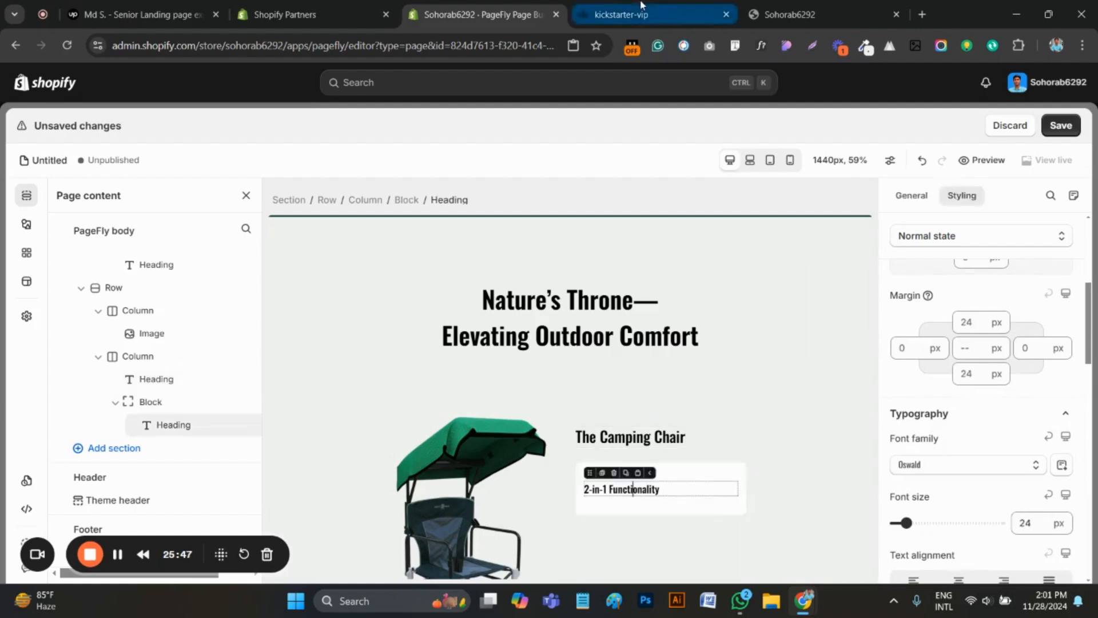
drag(735, 339, 581, 280)
right_click(674, 298)
click(730, 22)
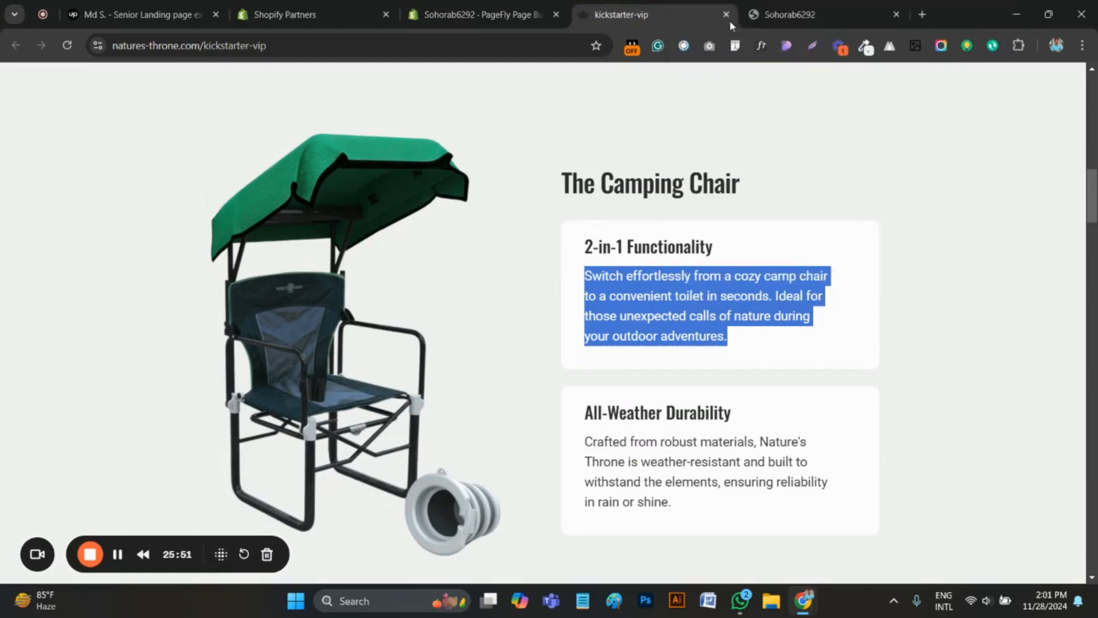
click(761, 47)
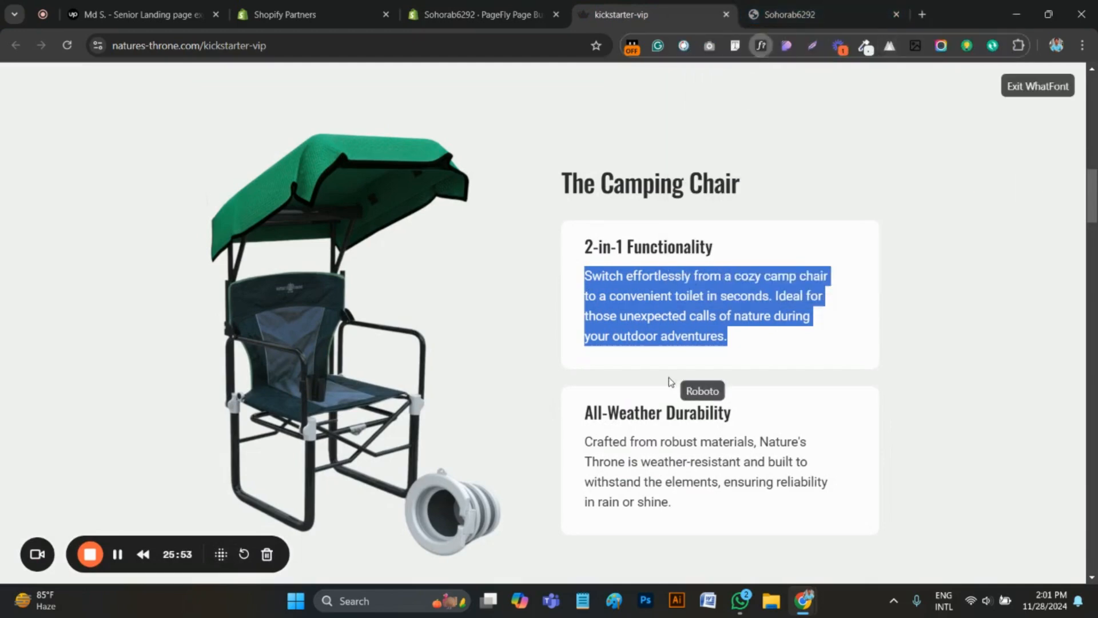
click(658, 296)
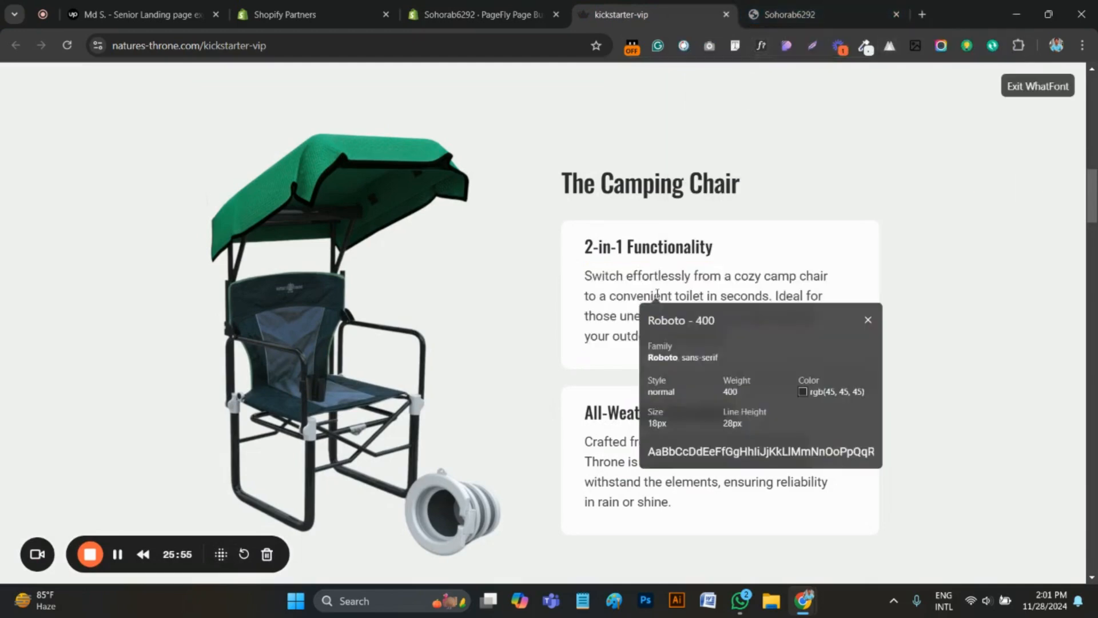
In the PageFly editor, add a plain paragraph below the "2-in-1 Functionality" heading and replace its text with the copied "Switch effortlessly from a cozy camp chair…" description
click(484, 14)
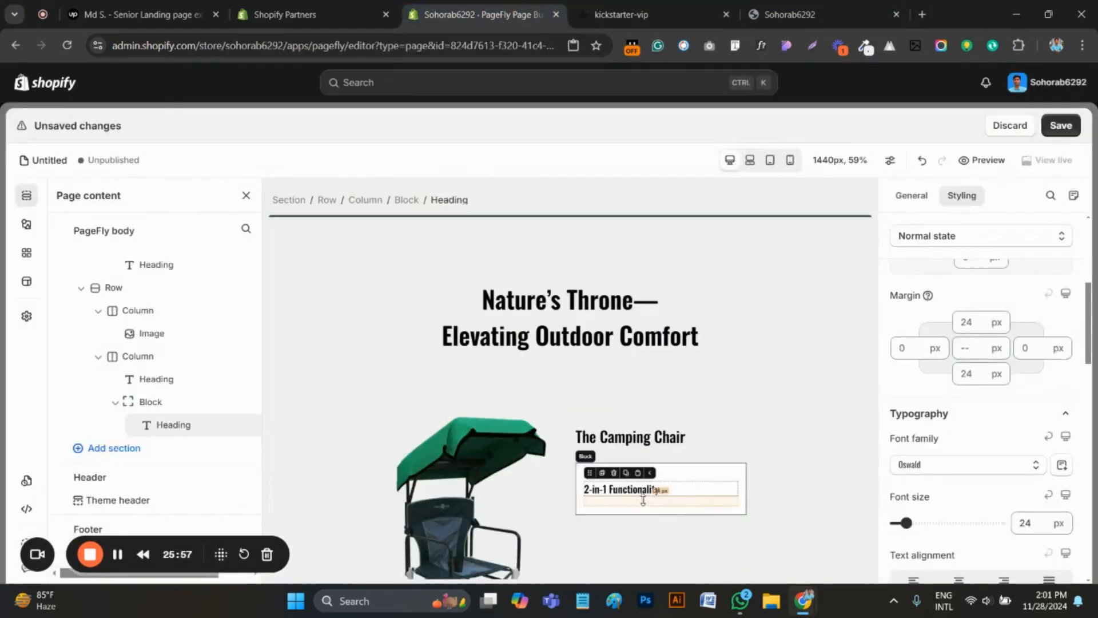
click(26, 224)
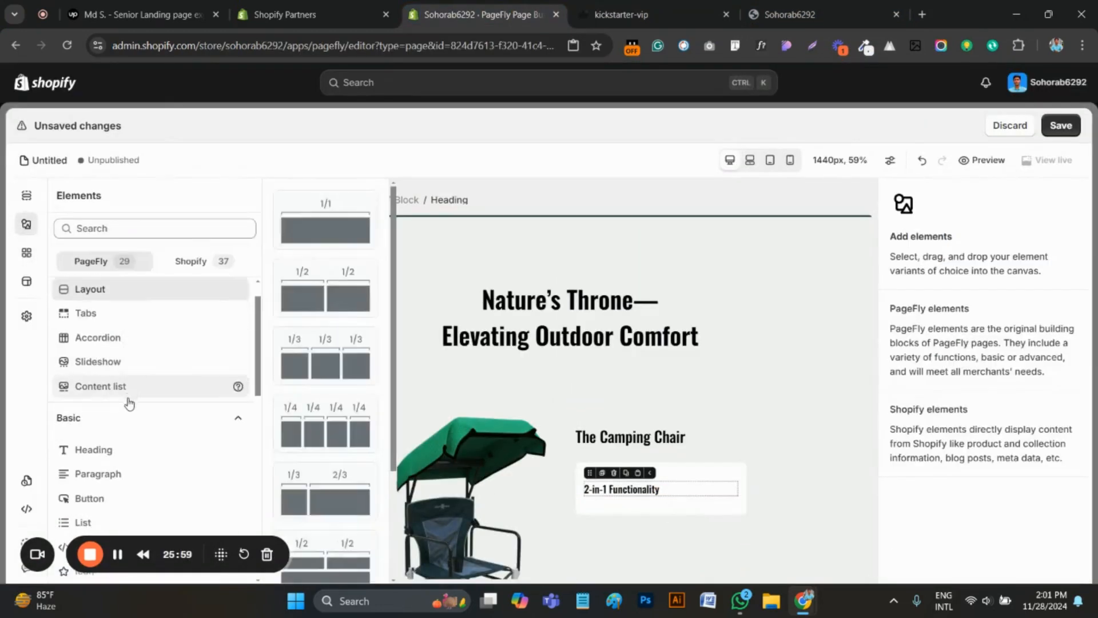
scroll(130, 404, up, 1)
click(111, 509)
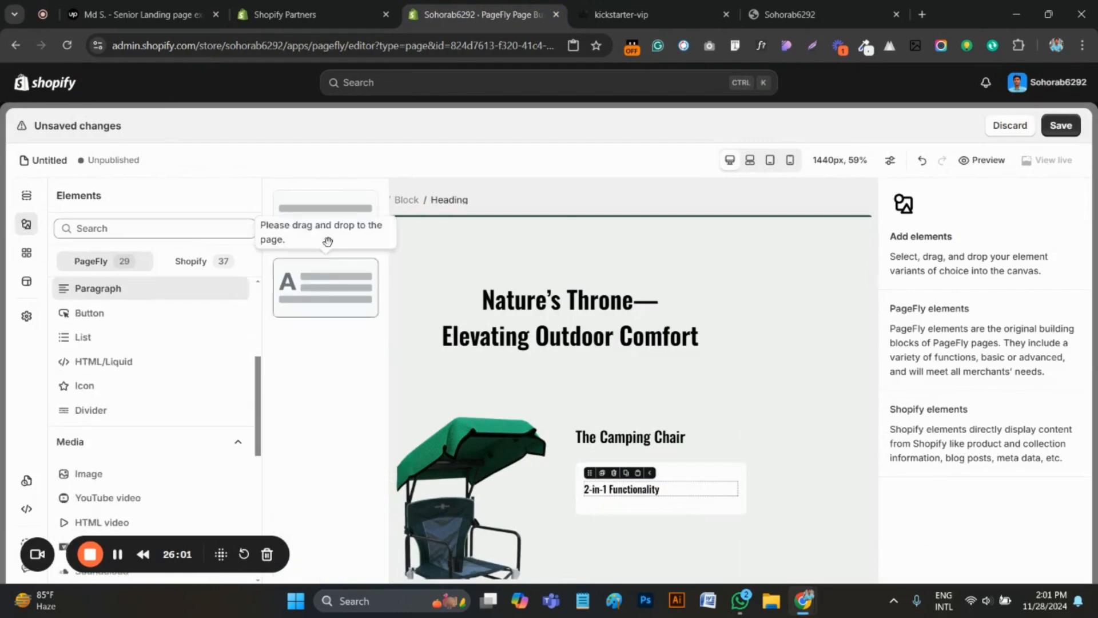
drag(326, 238, 618, 516)
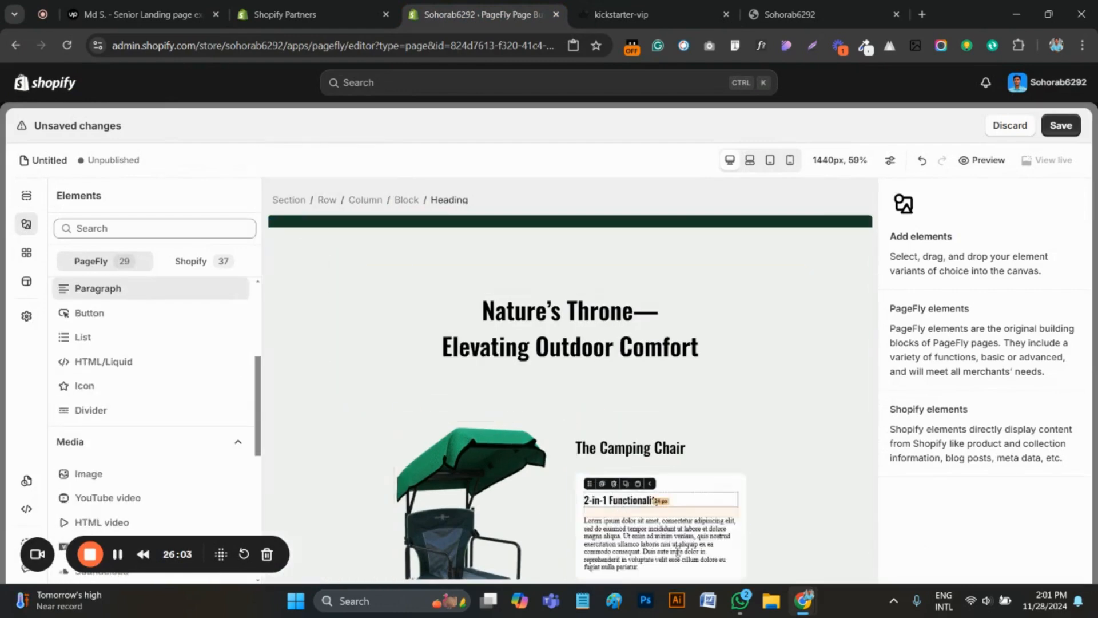
click(911, 195)
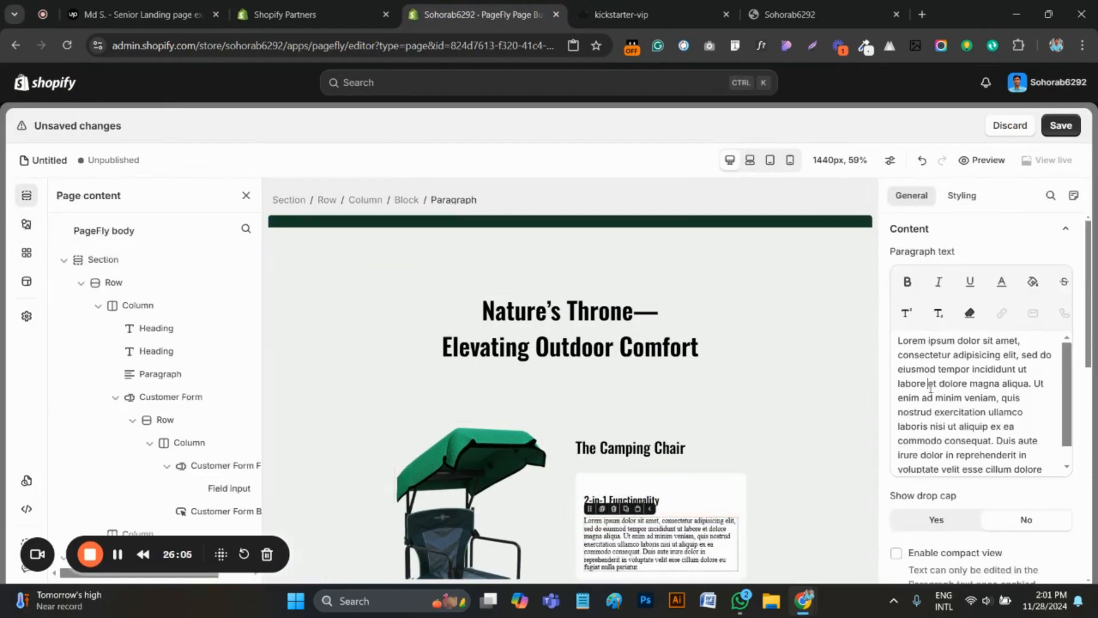
key(ctrl+a)
key(ctrl+v)
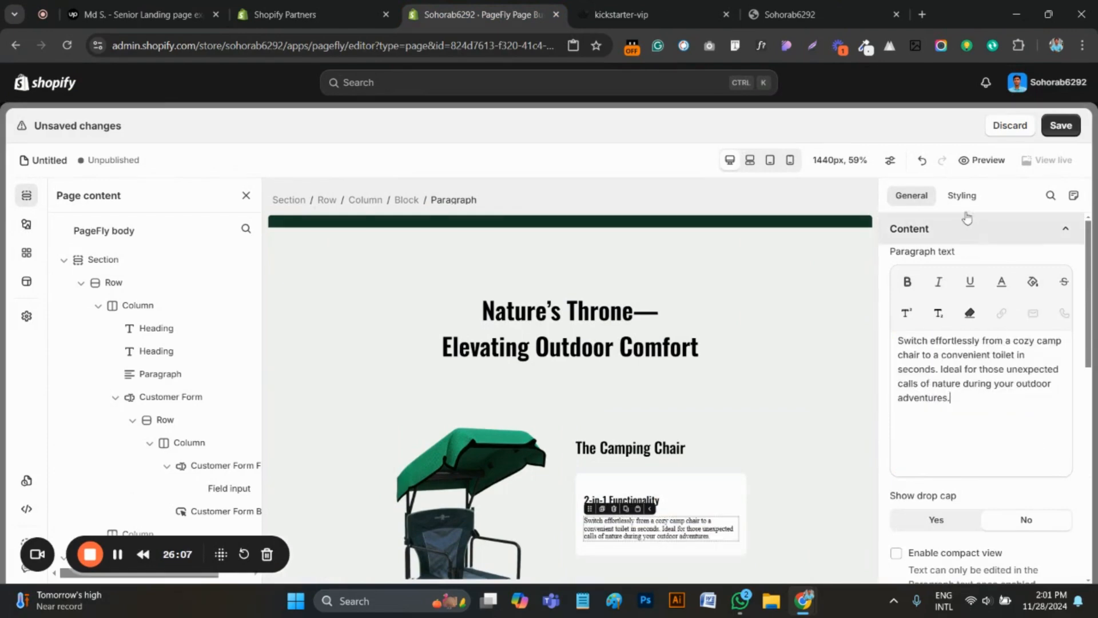
Set the card paragraph's font family to Roboto and its font size to 18 px
click(962, 196)
scroll(961, 440, down, 4)
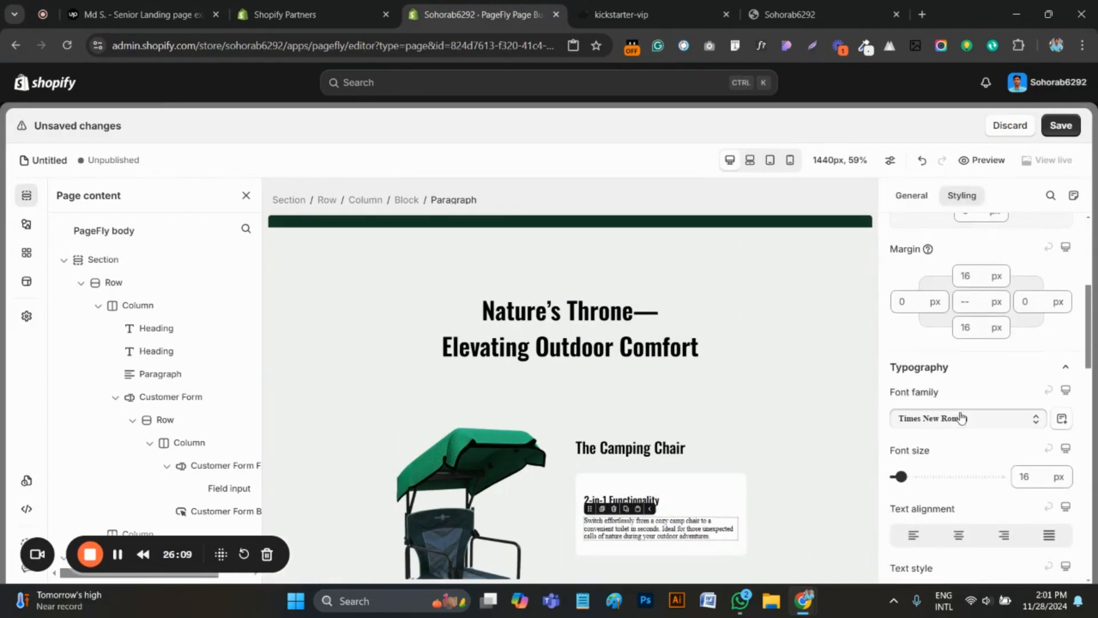
click(963, 419)
click(912, 336)
click(1024, 477)
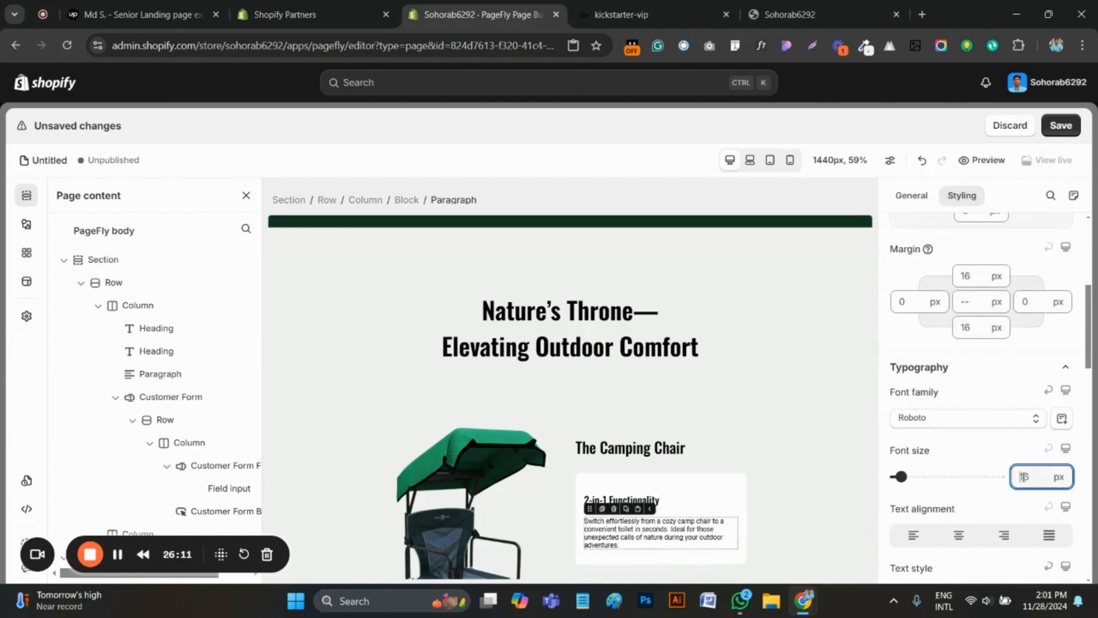
text(18)
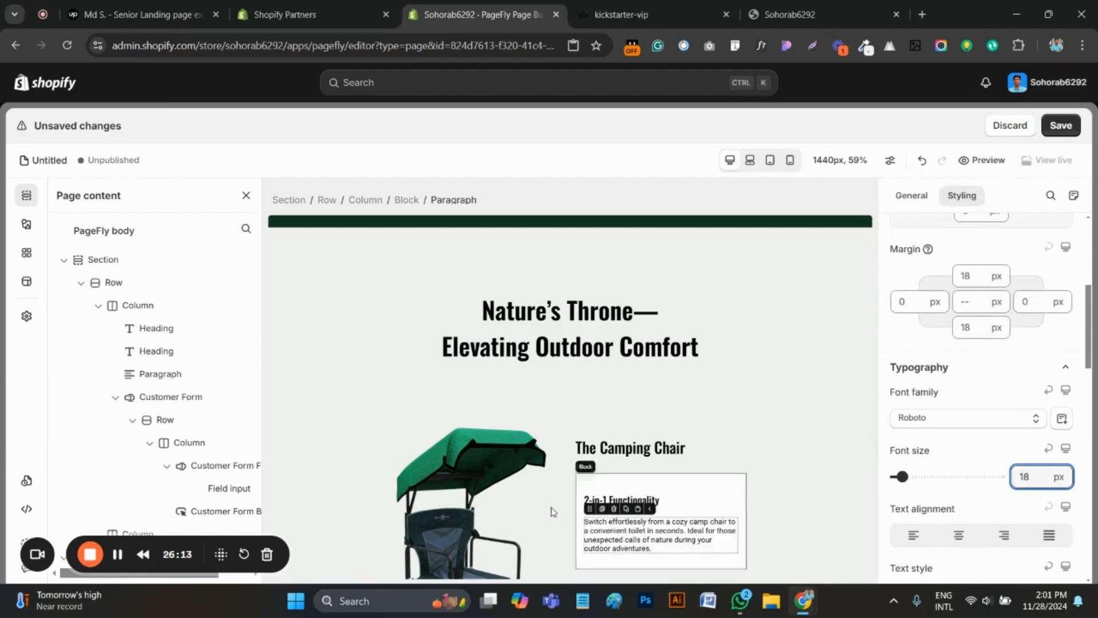
Adjust the margins of the "2-in-1 Functionality" heading and review the card in the page preview
click(670, 498)
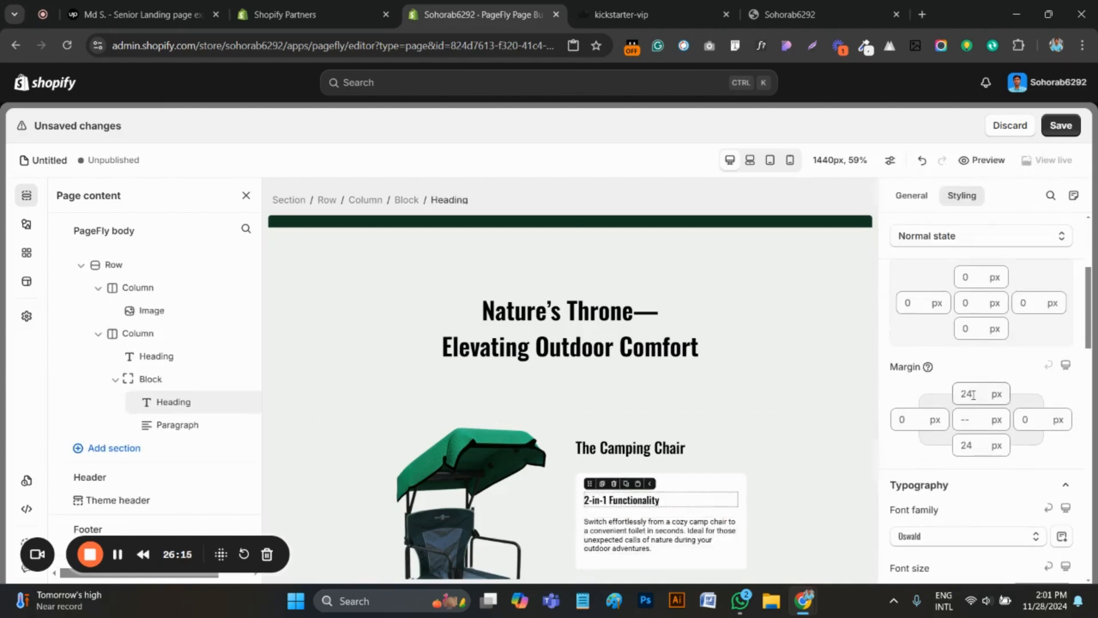
click(978, 392)
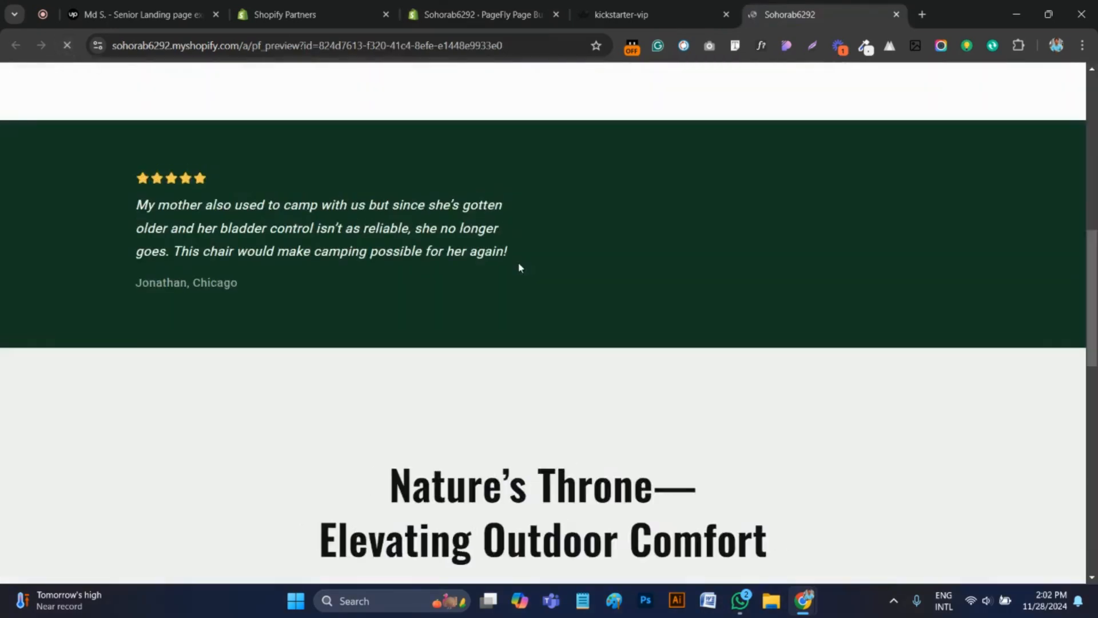
scroll(505, 272, down, 8)
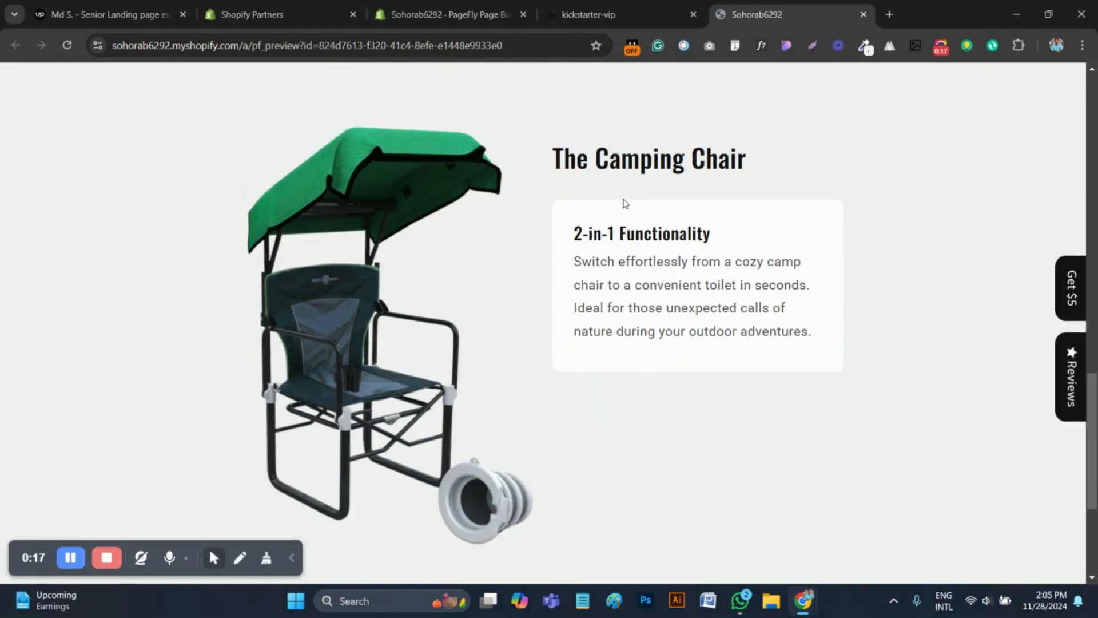
click(531, 12)
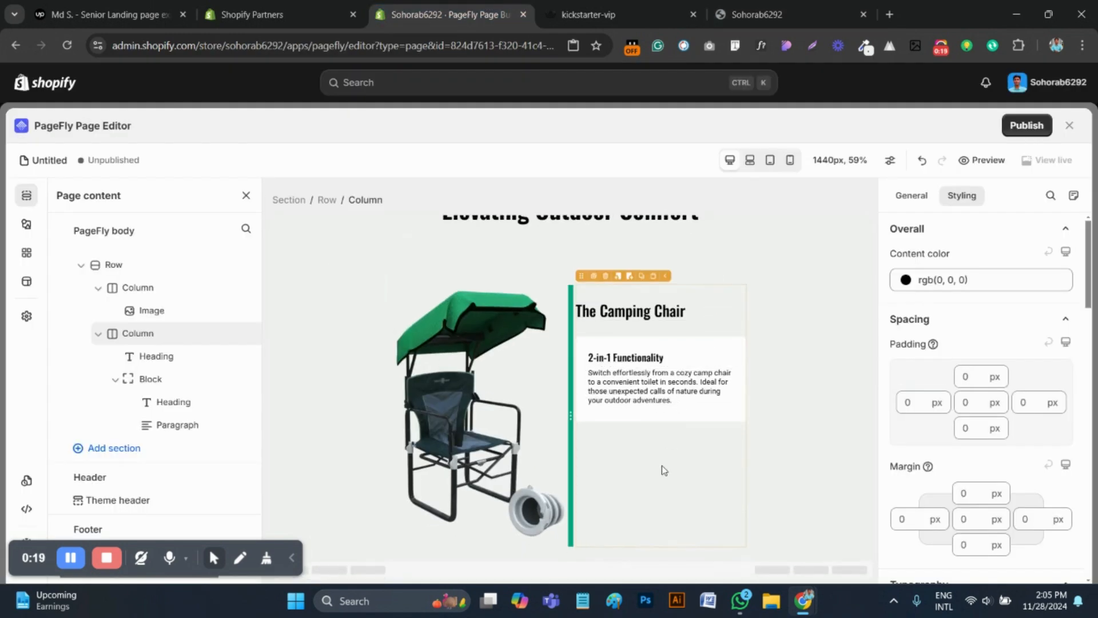
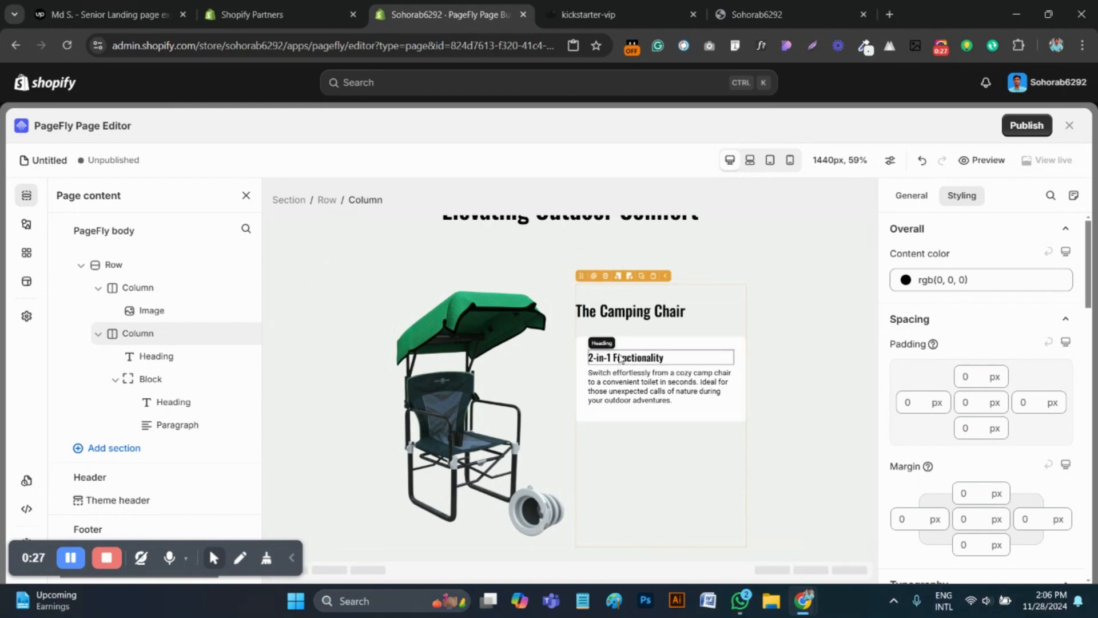
Duplicate the "2-in-1 Functionality" card block, compare the card spacing with the original page, and set the copy's top margin to 25 px
click(582, 349)
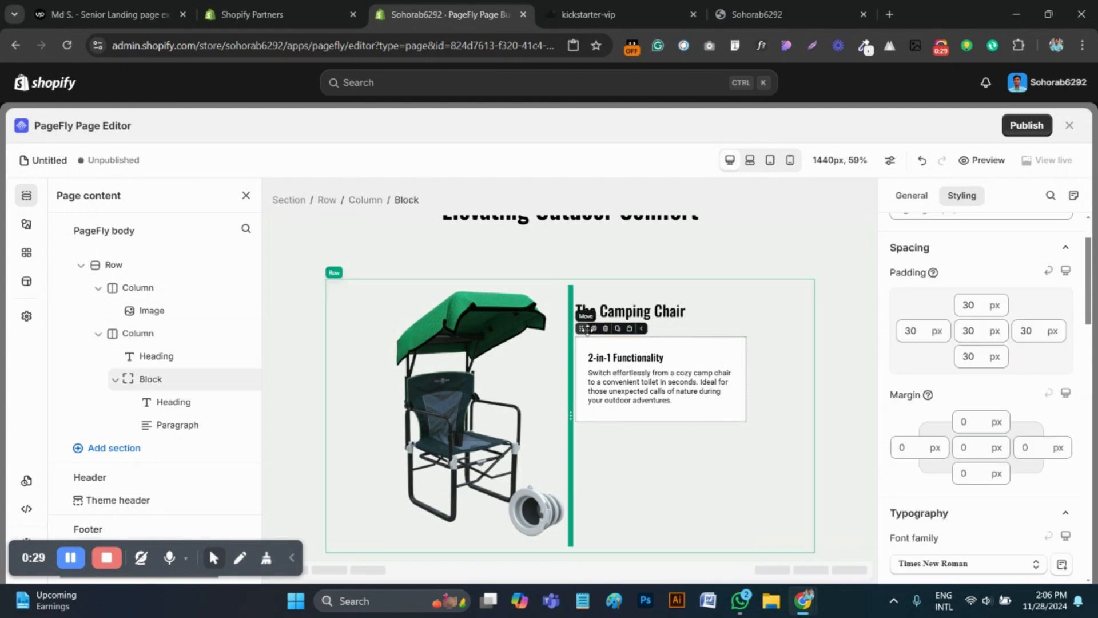
click(594, 329)
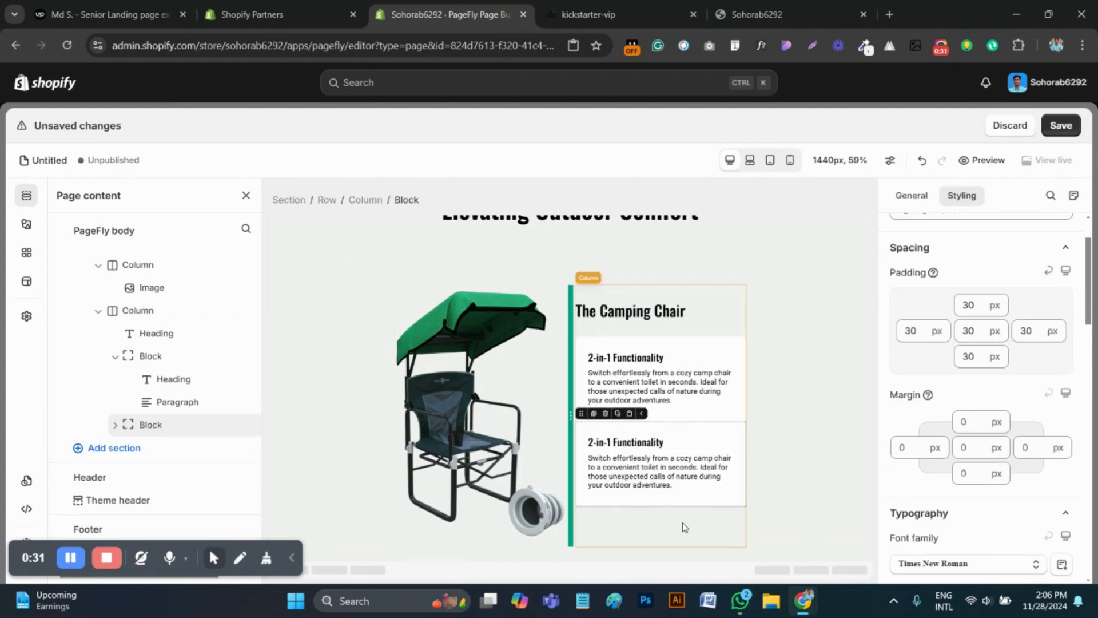
click(595, 5)
scroll(655, 314, down, 1)
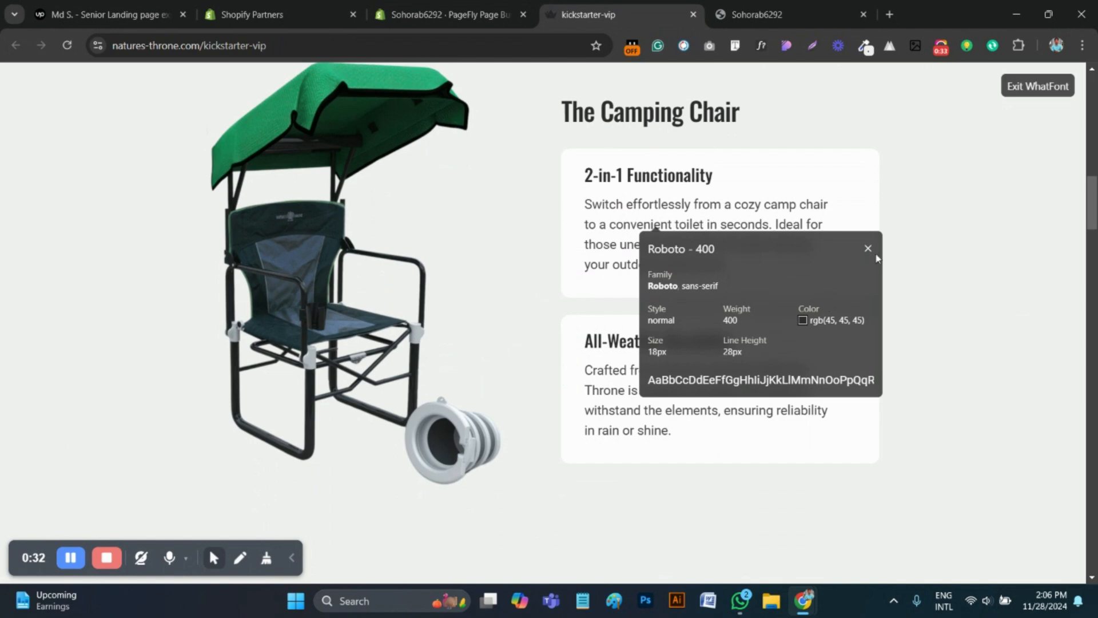
click(870, 234)
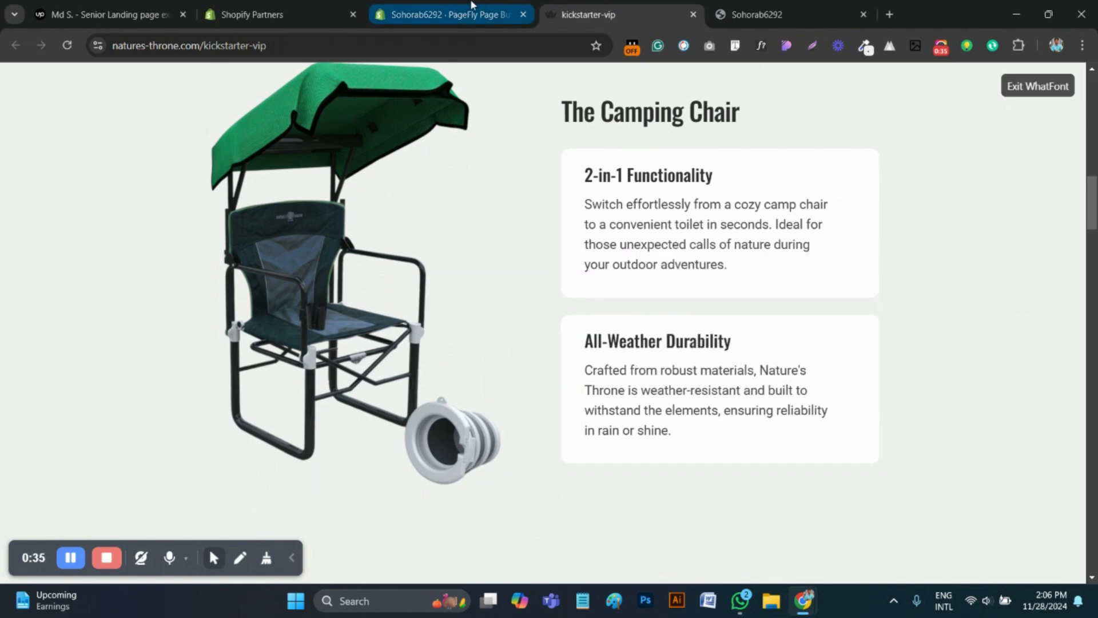
click(443, 15)
text(20)
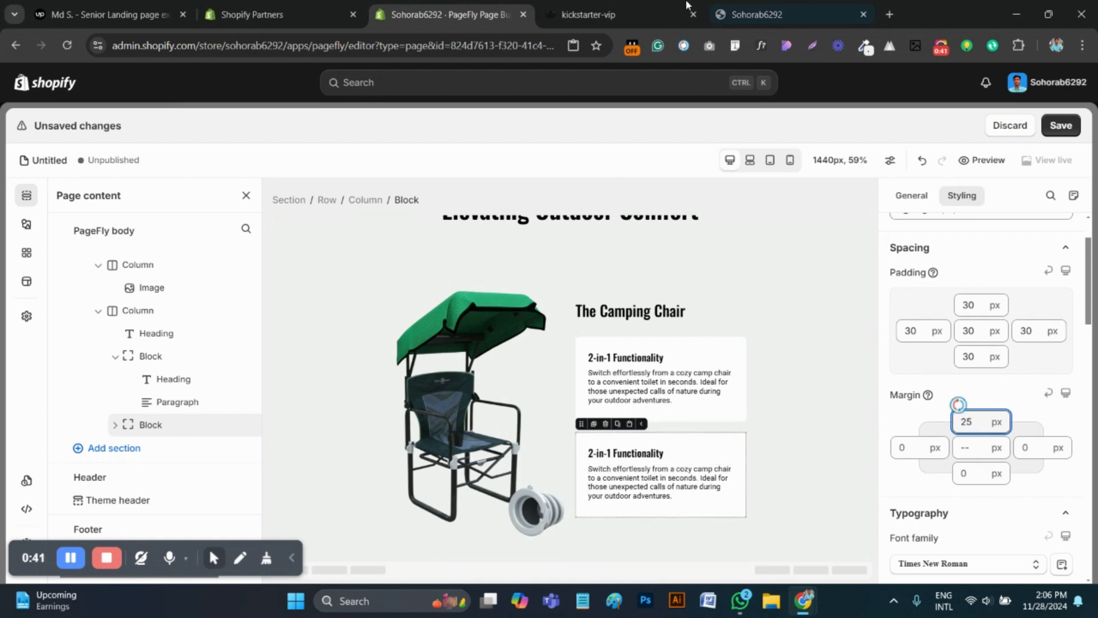
Copy the "All-Weather Durability" heading from the original kickstarter-vip page and paste it over the duplicated card's heading in the PageFly editor
click(606, 14)
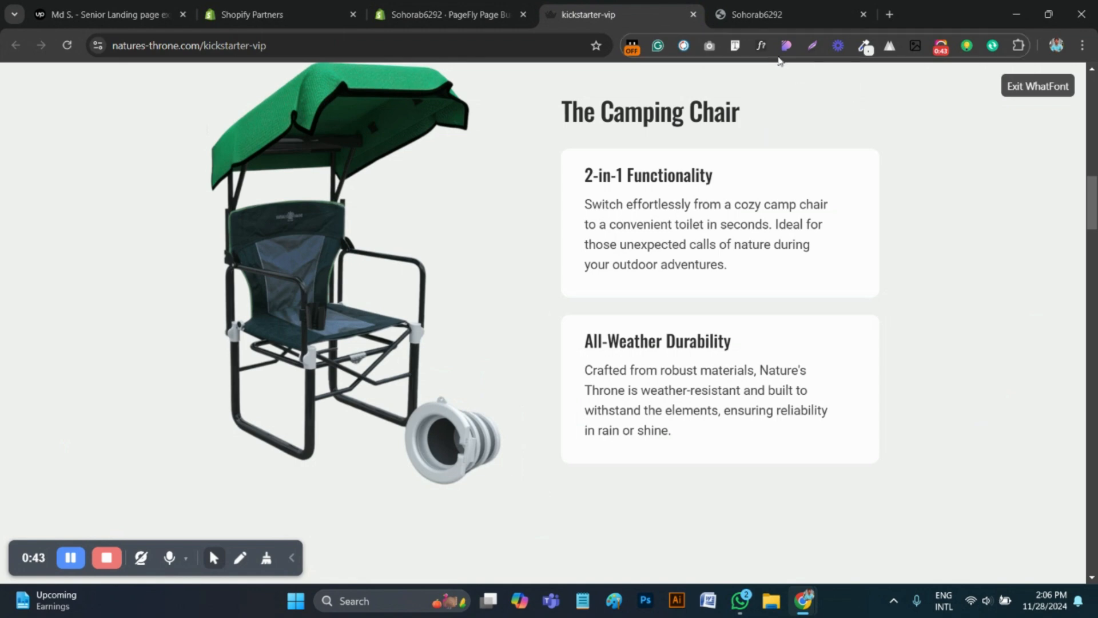
drag(749, 343, 606, 337)
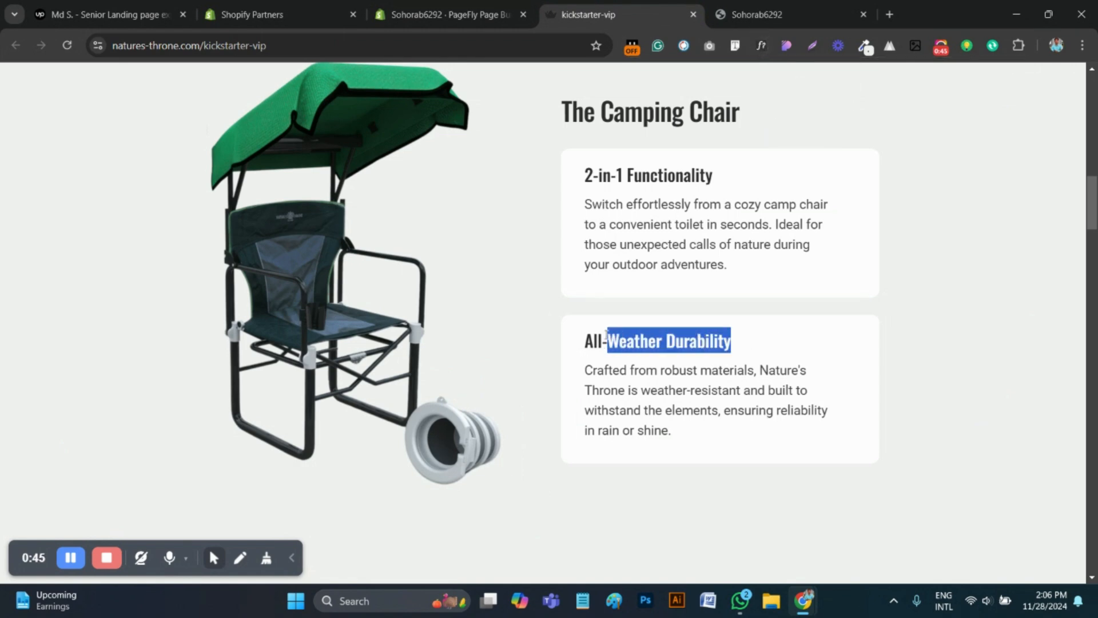
click(447, 14)
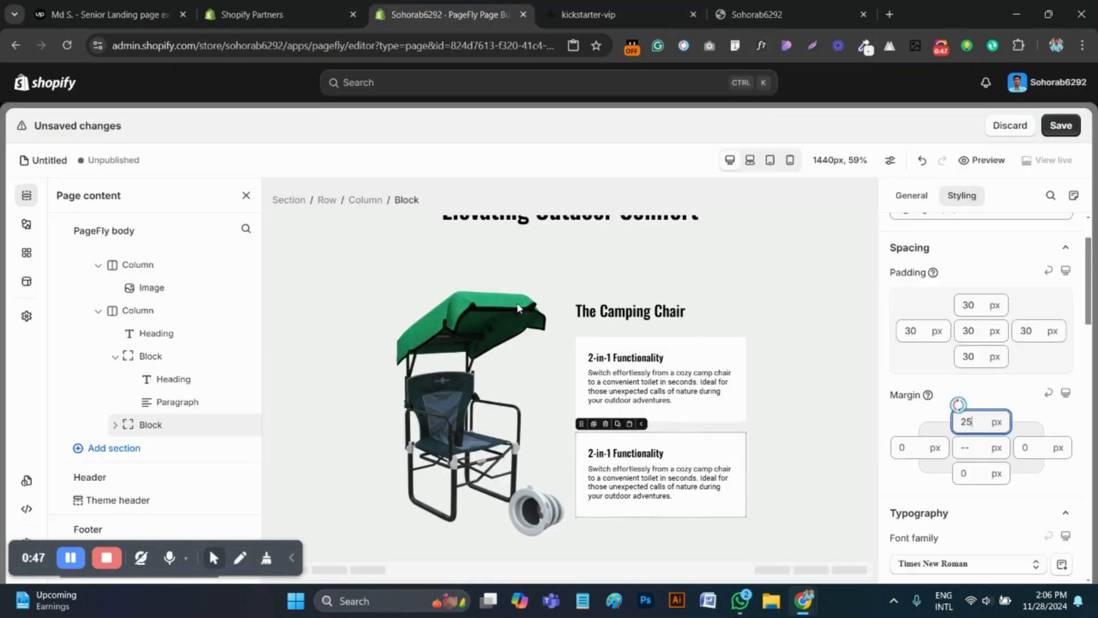
click(633, 449)
double_click(633, 452)
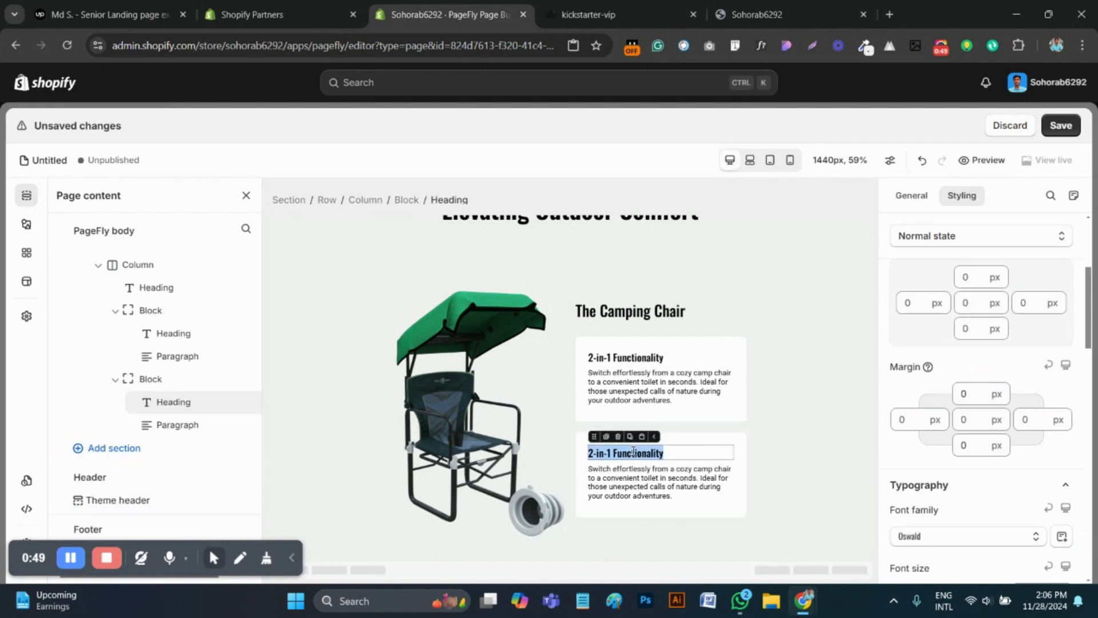
text(All-Weather Durability)
Replace the duplicated card's paragraph with the "Crafted from robust materials…" text copied from the original page, and save the page
click(653, 7)
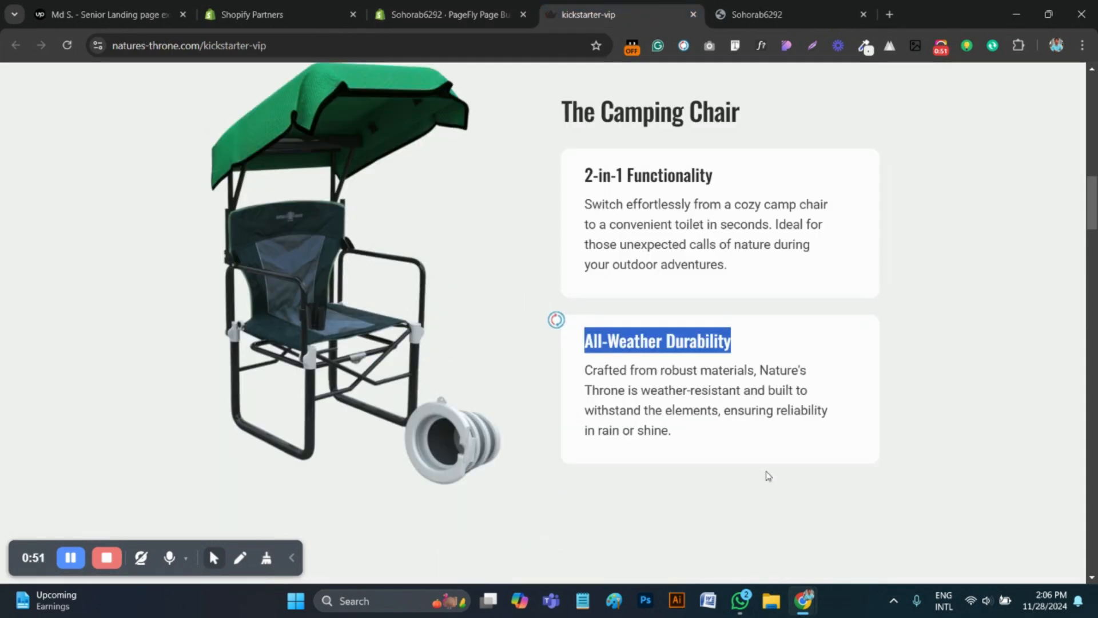
drag(721, 446, 598, 391)
drag(581, 385, 586, 375)
key(ctrl+c)
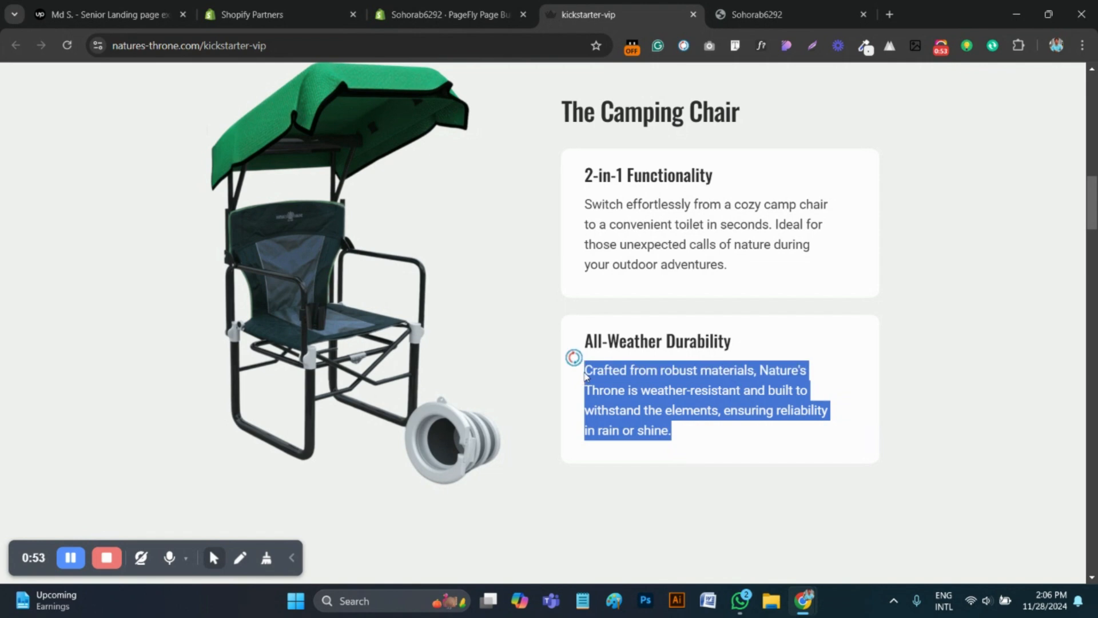
click(435, 14)
click(663, 487)
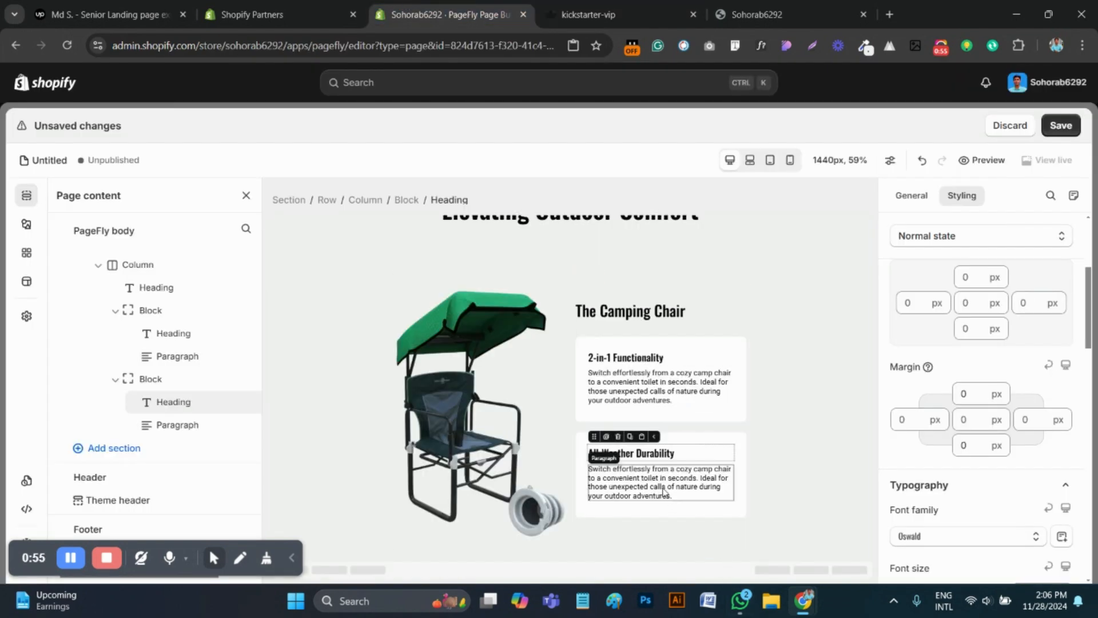
key(ctrl+a)
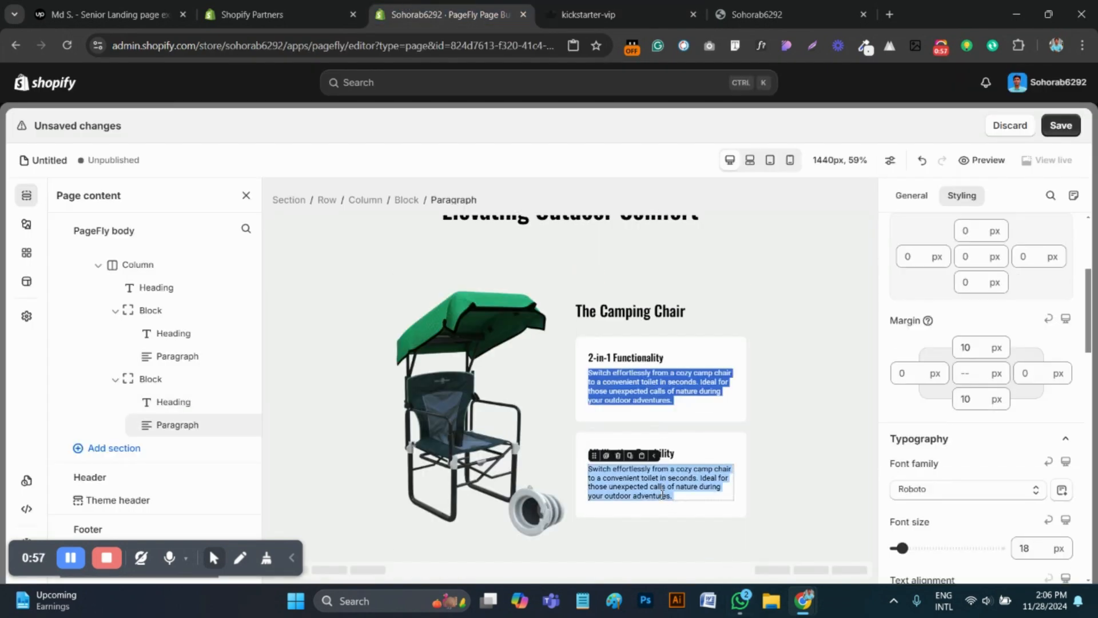
click(710, 402)
click(662, 488)
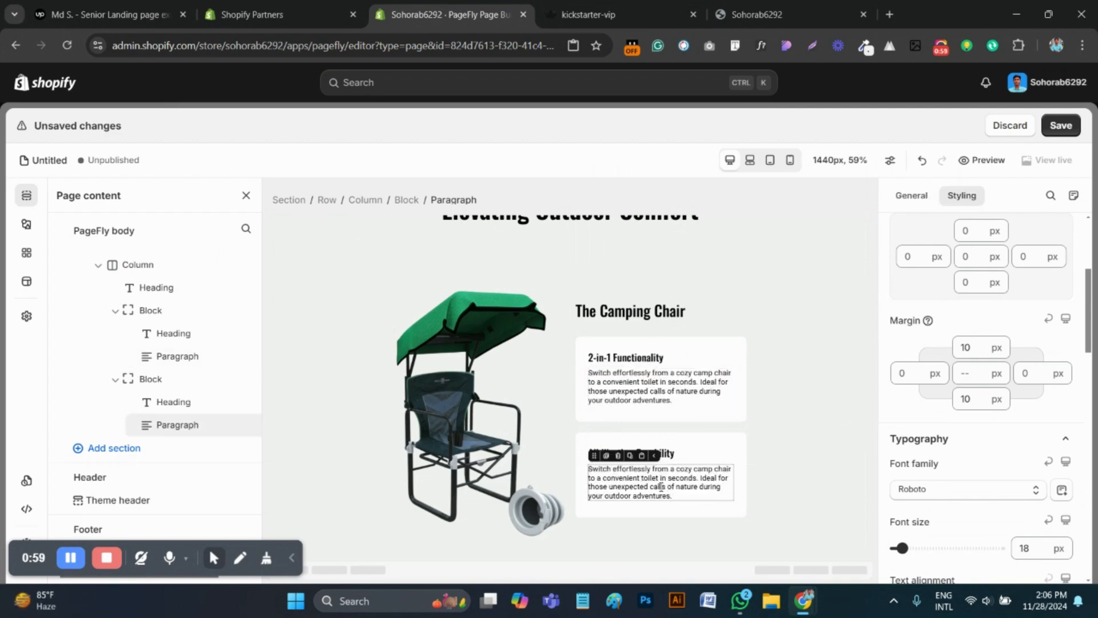
key(ctrl+a)
key(ctrl+v)
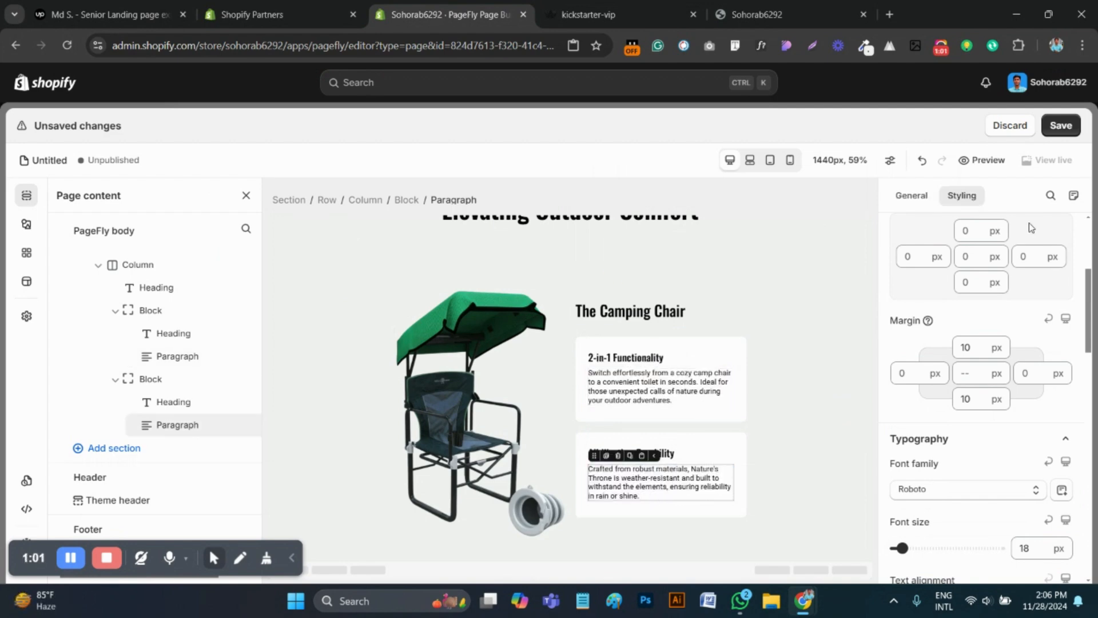
click(1066, 130)
Duplicate the "Elevating Outdoor Comfort" section and delete the row holding the main heading from the copy
click(825, 331)
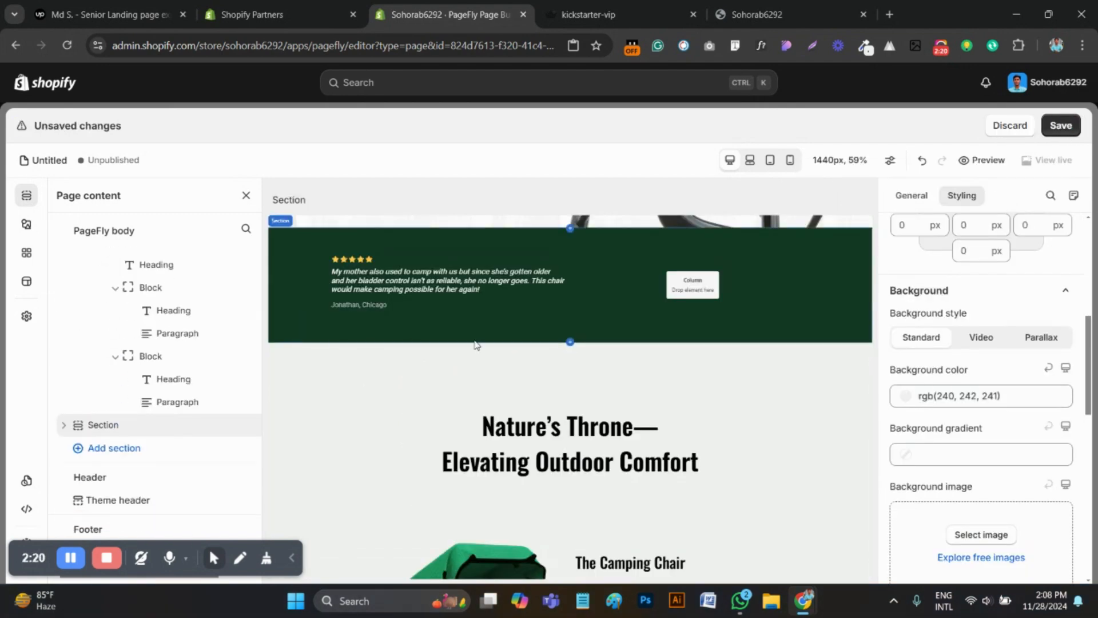
scroll(475, 344, down, 4)
scroll(478, 346, up, 3)
click(392, 363)
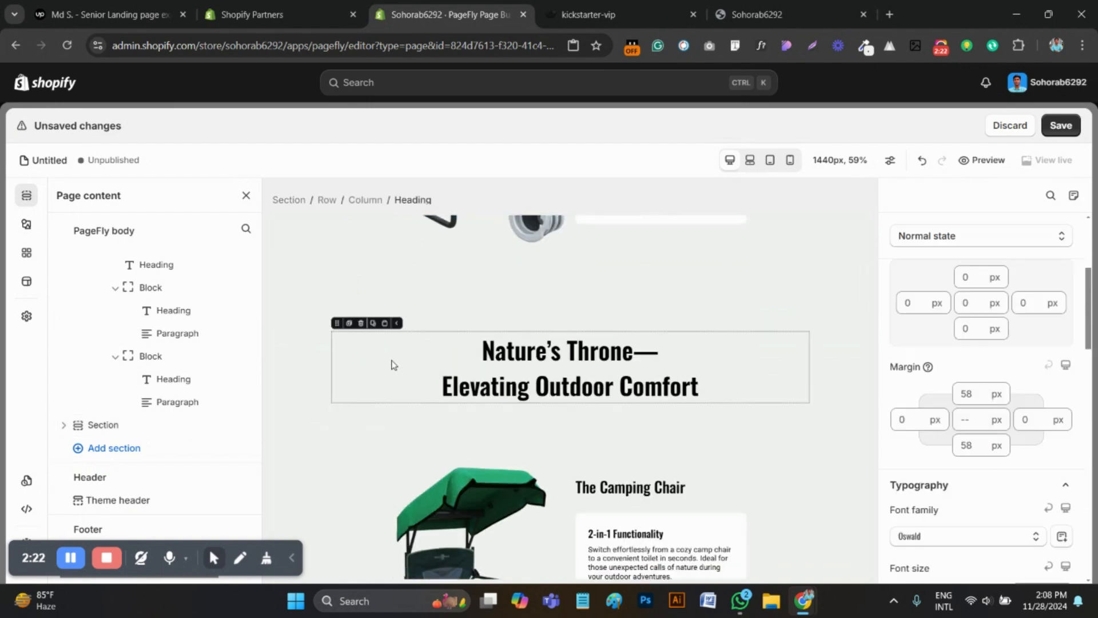
click(328, 358)
click(355, 294)
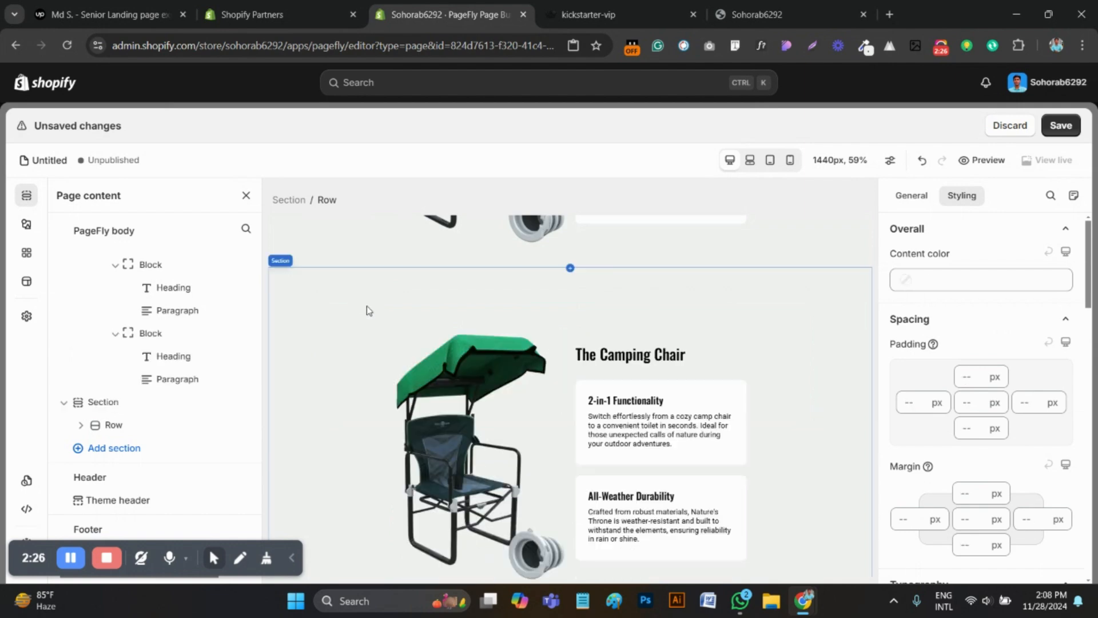
In the duplicated section's row, move the chair image column to the other side of the text column
scroll(315, 395, up, 2)
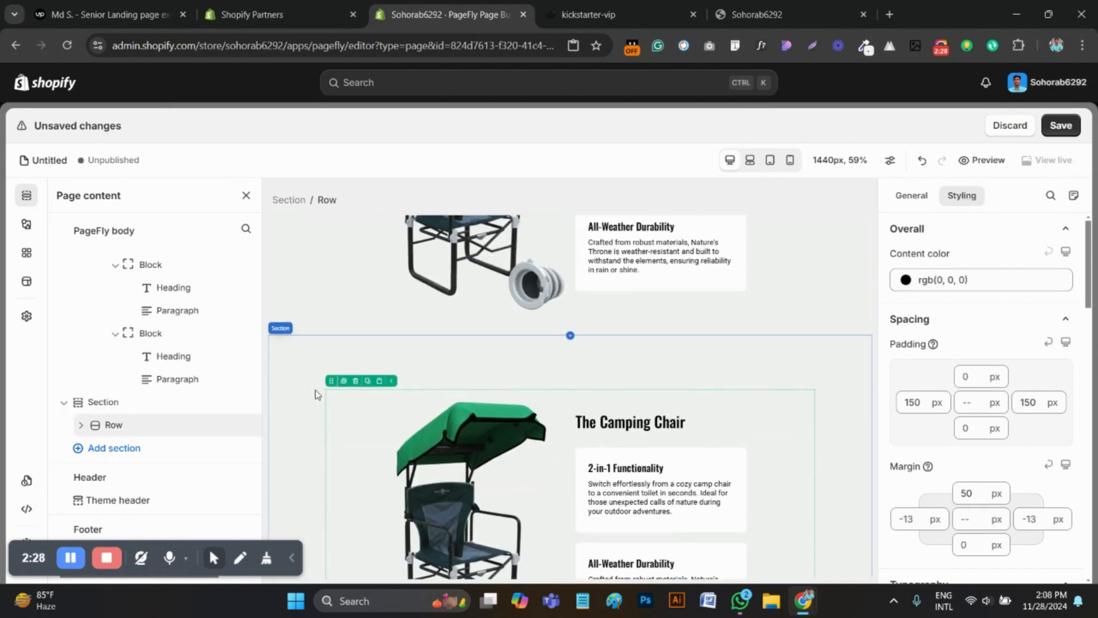
scroll(273, 398, down, 3)
scroll(360, 394, up, 2)
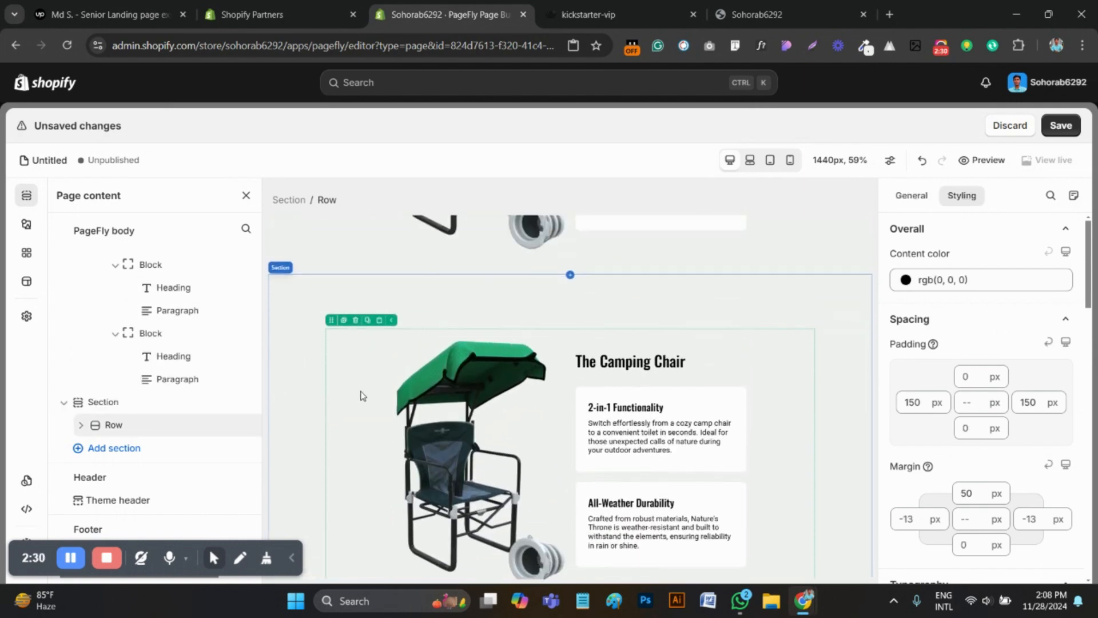
scroll(412, 393, down, 2)
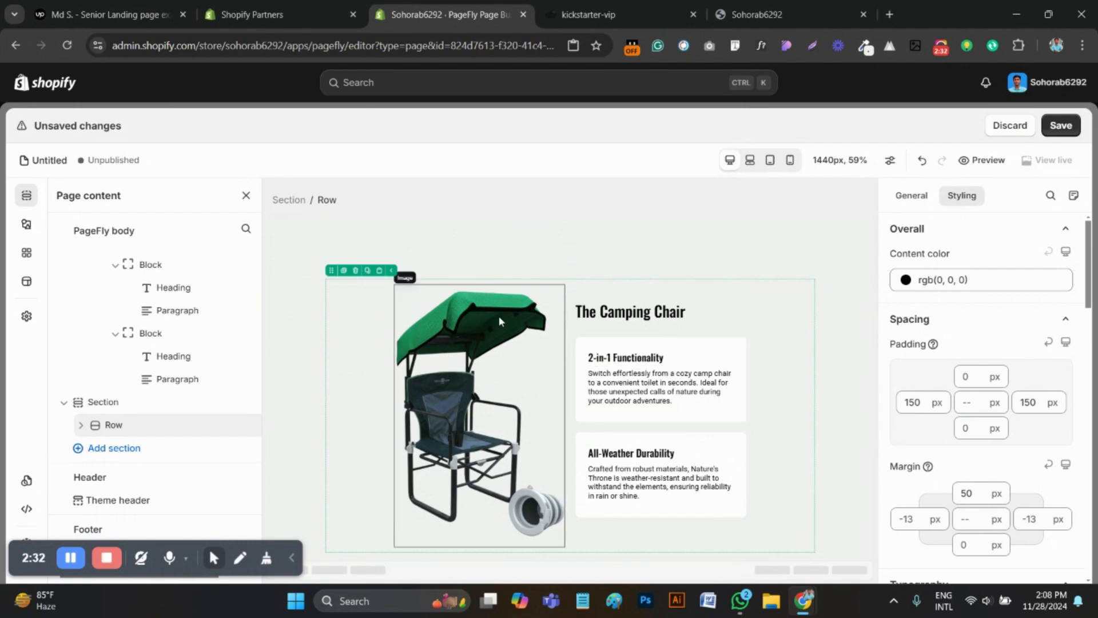
click(485, 351)
click(365, 200)
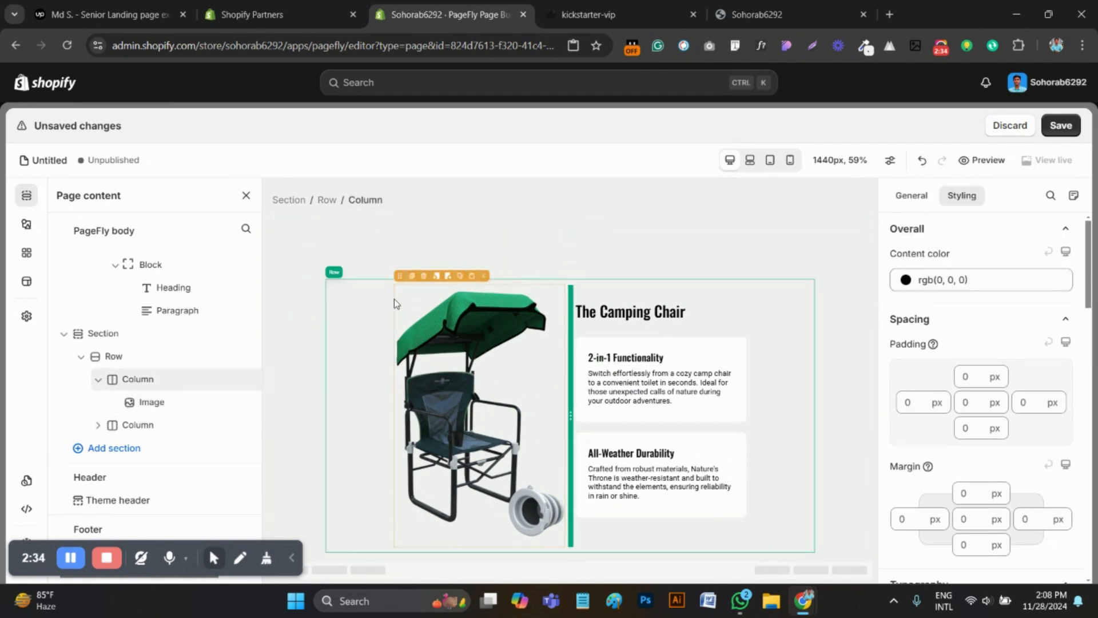
drag(401, 277, 754, 320)
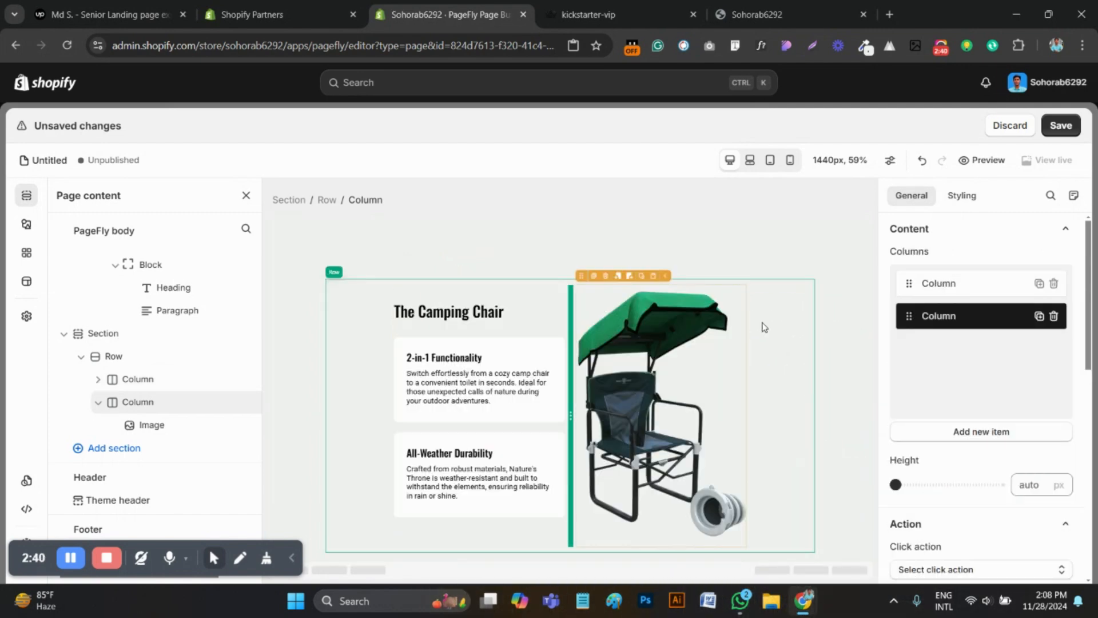
scroll(722, 394, up, 3)
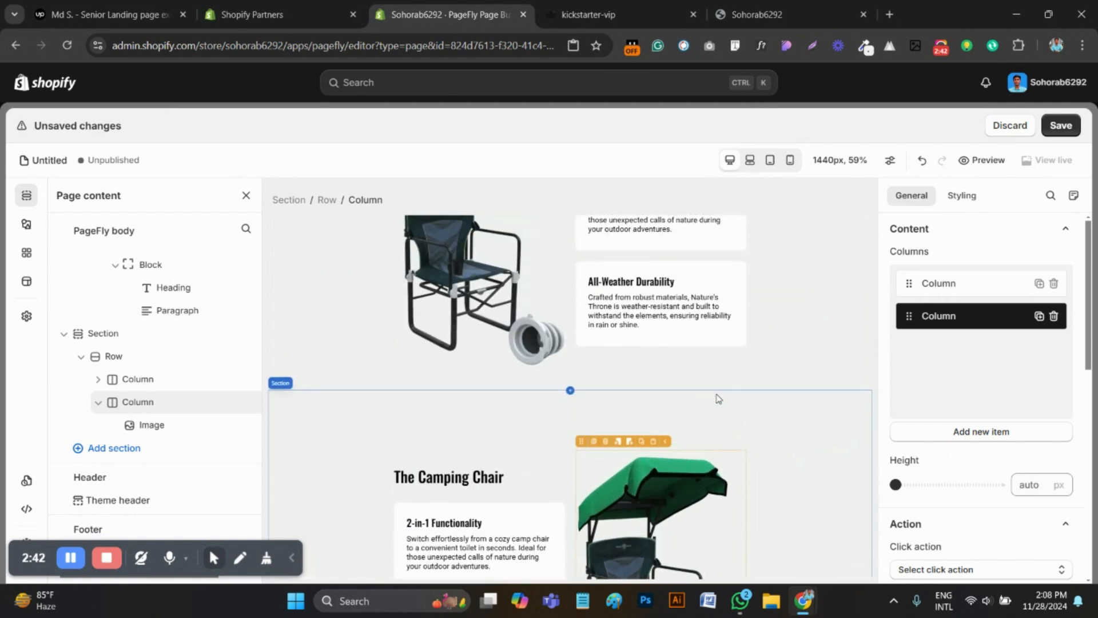
scroll(718, 399, down, 3)
On the original kickstarter-vip page, find "The Portable Toilet" section and download its chair image as a PNG
click(599, 13)
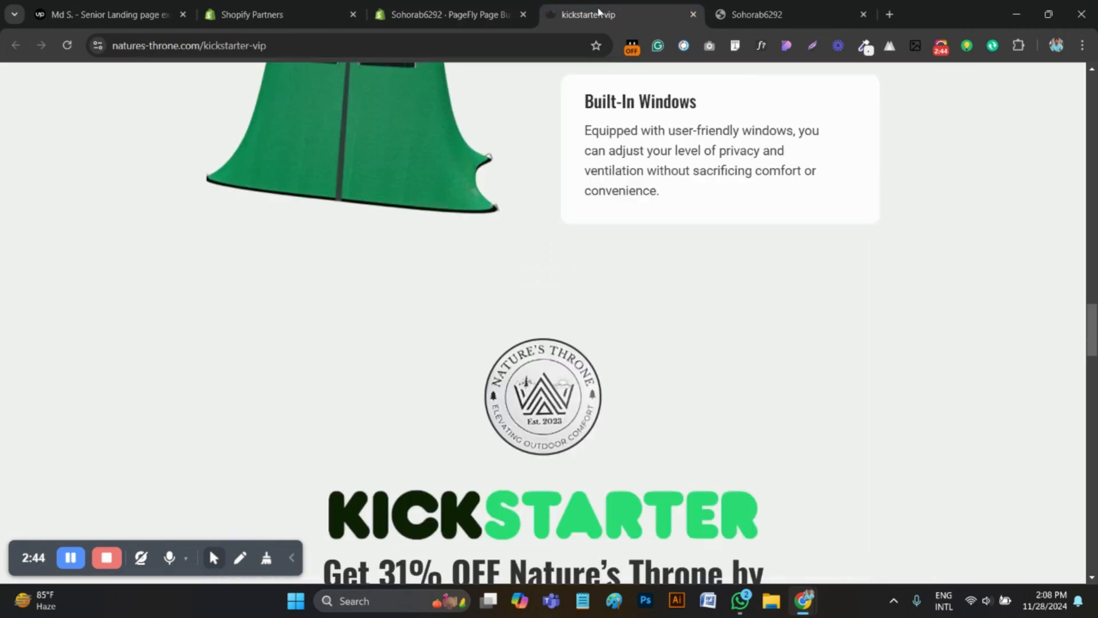
scroll(560, 435, down, 1)
scroll(559, 449, up, 10)
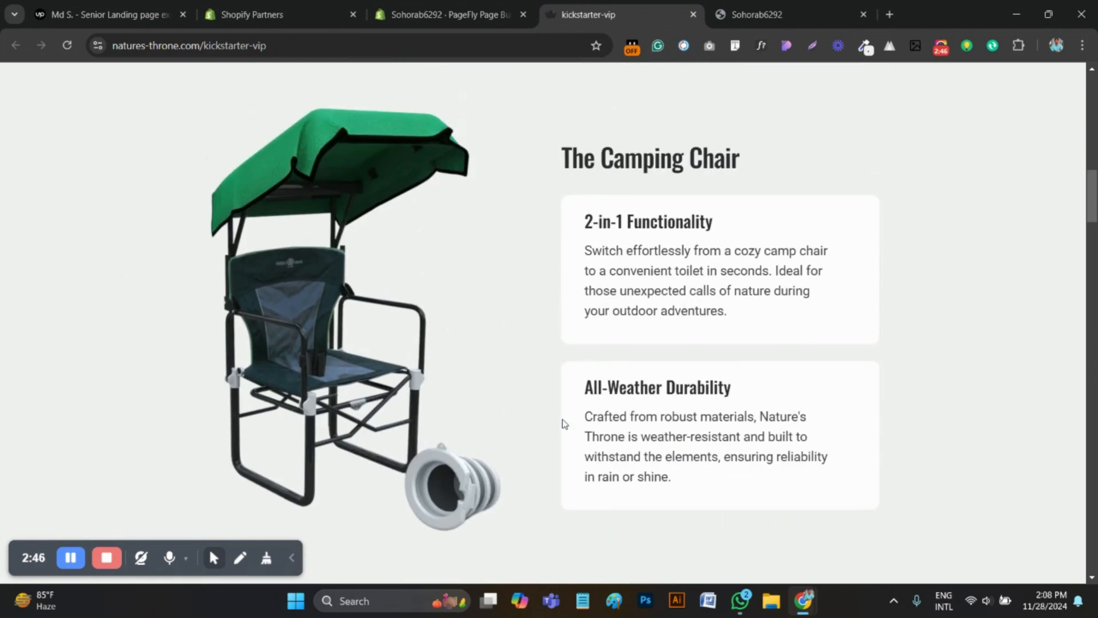
scroll(563, 424, up, 4)
scroll(568, 434, down, 10)
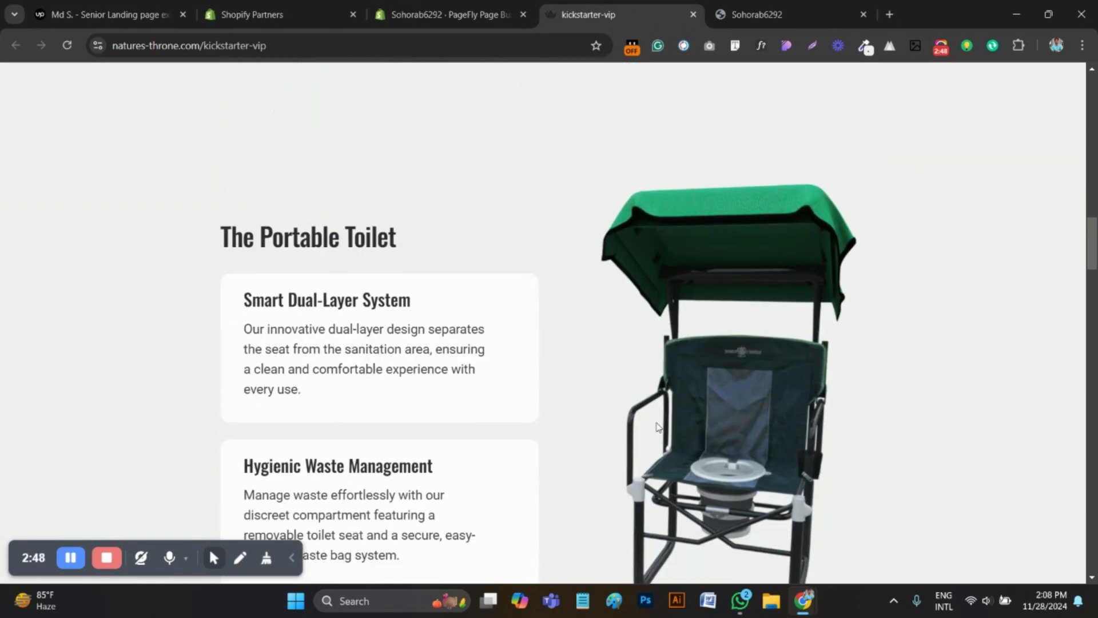
scroll(658, 426, down, 2)
right_click(713, 279)
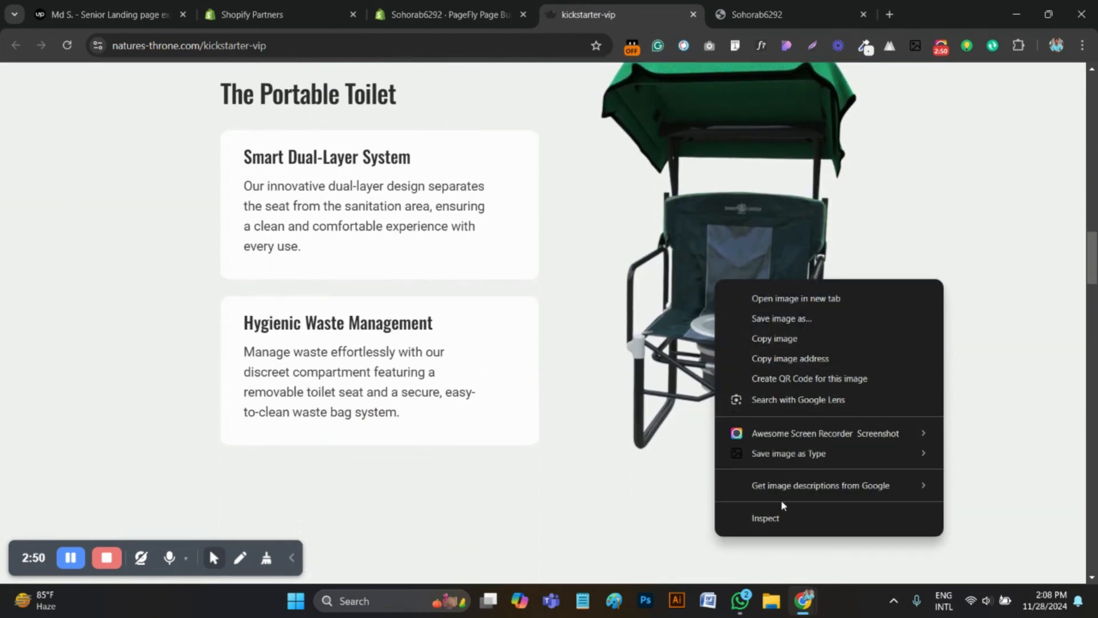
mouse_move(780, 454)
click(996, 484)
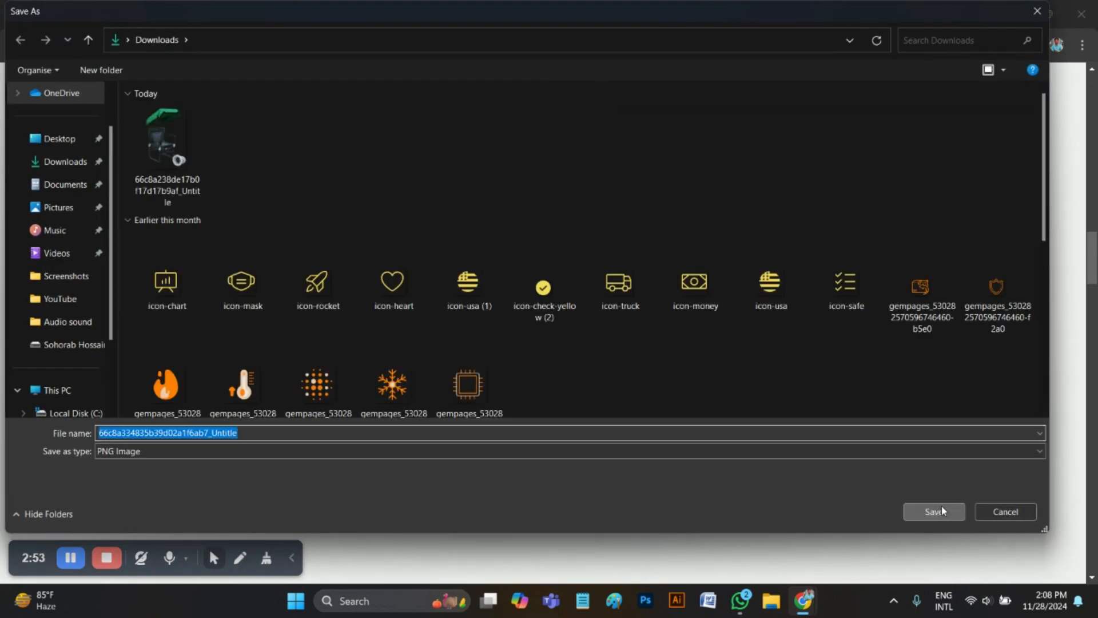
click(941, 511)
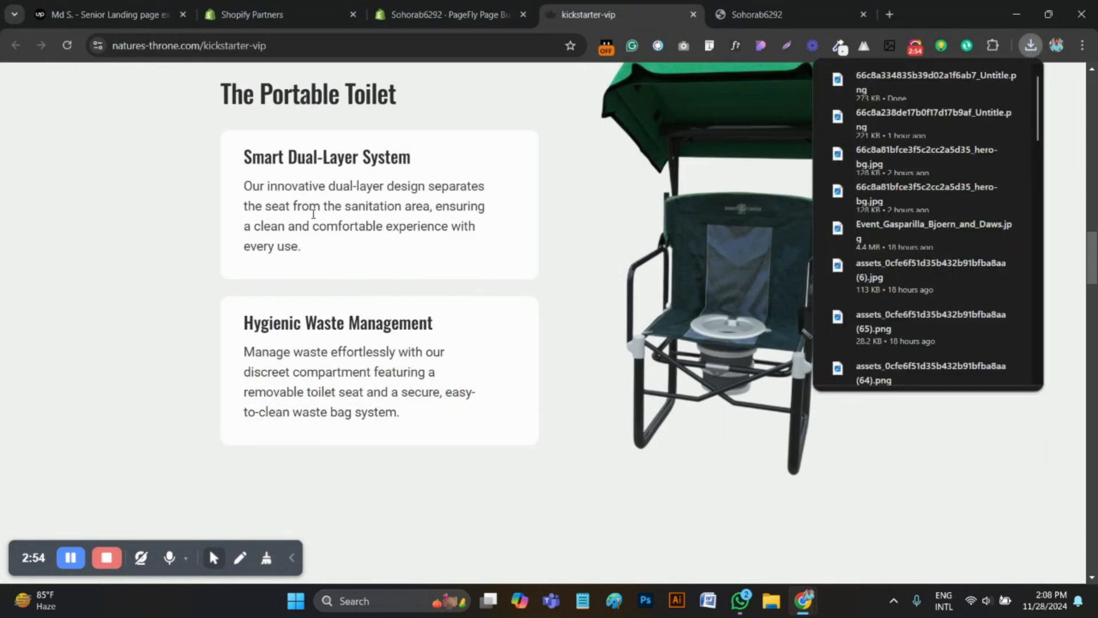
Copy "The Portable Toilet" heading from the original page and paste it over "The Camping Chair" heading in the duplicated section
scroll(400, 229, up, 2)
drag(425, 239, 209, 236)
key(ctrl+c)
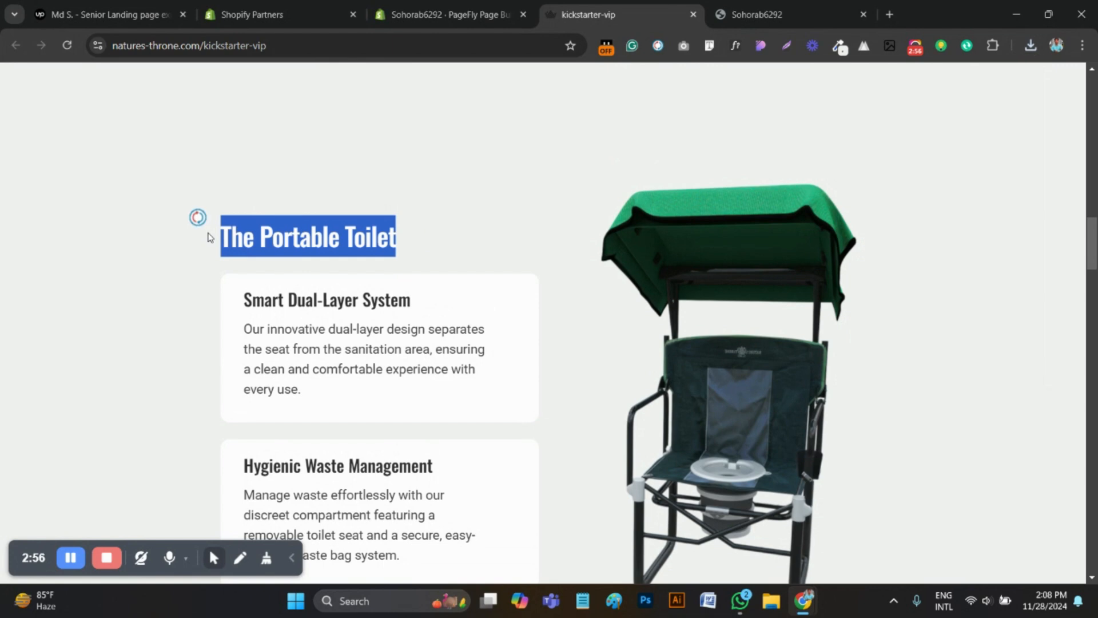
click(444, 14)
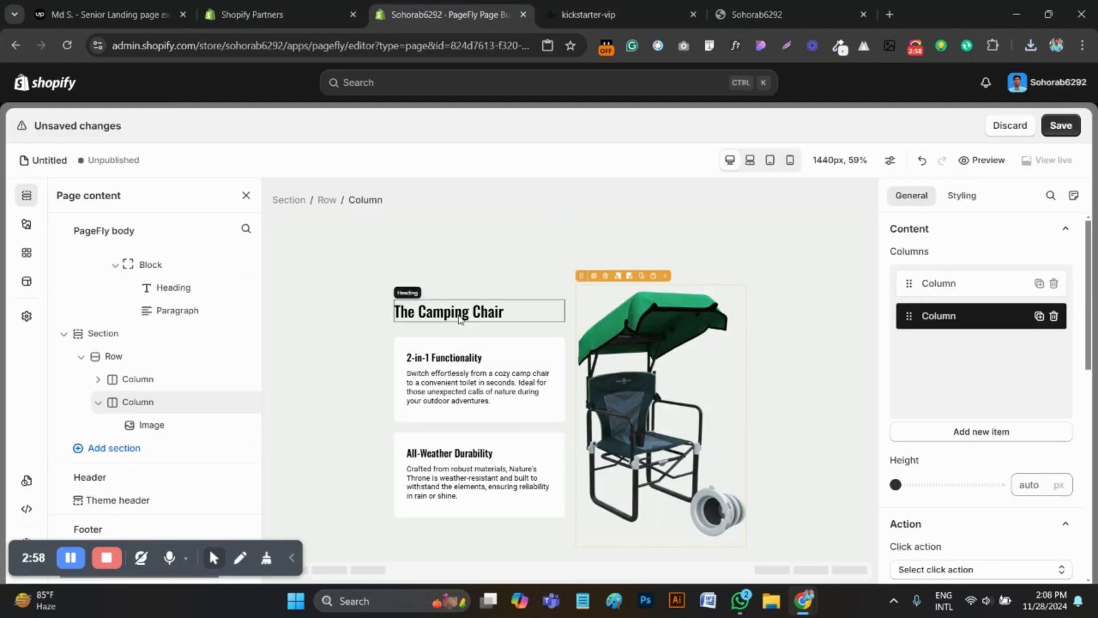
click(460, 313)
triple_click(459, 313)
key(ctrl+v)
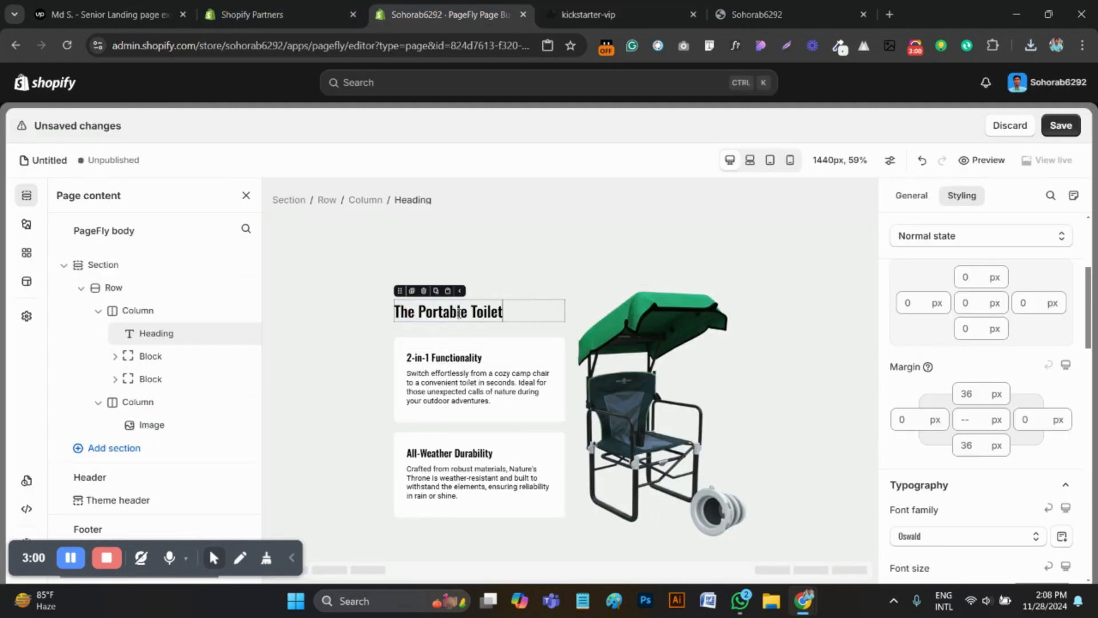
Copy the "Smart Dual-Layer System" heading from the original page and paste it over the "2-in-1 Functionality" heading in the duplicated section
click(662, 15)
drag(461, 322, 243, 312)
click(226, 303)
drag(428, 303, 270, 302)
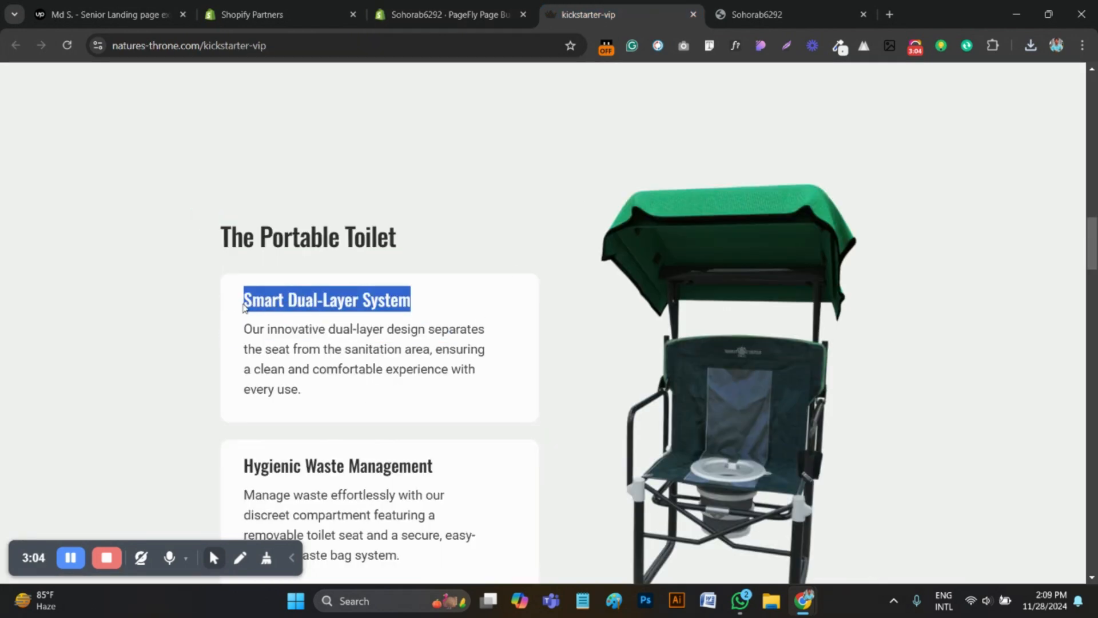
click(452, 16)
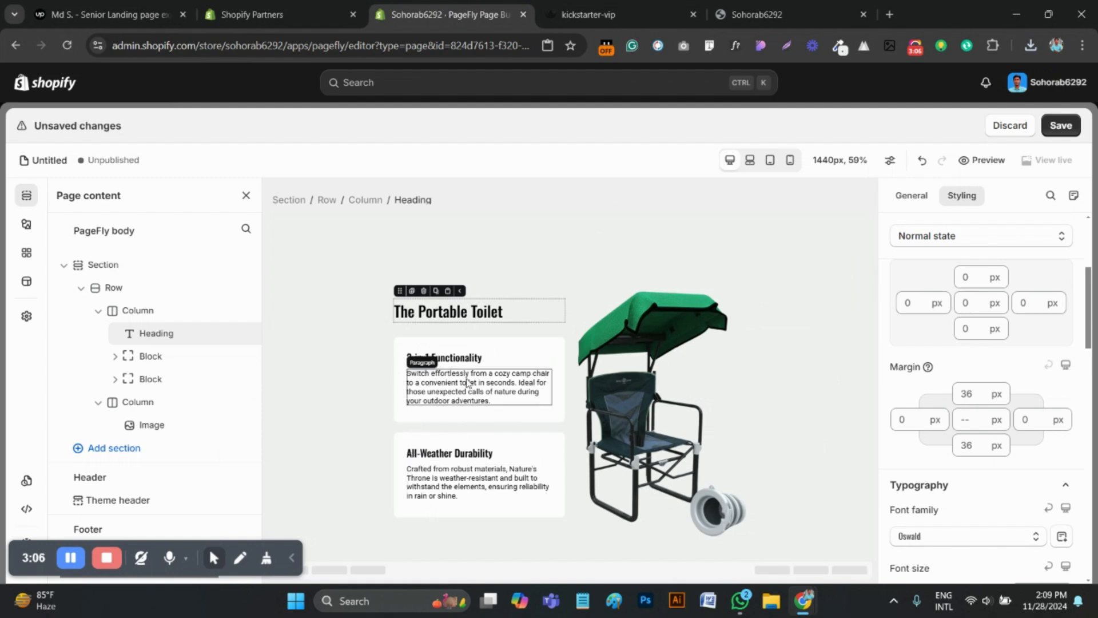
click(460, 360)
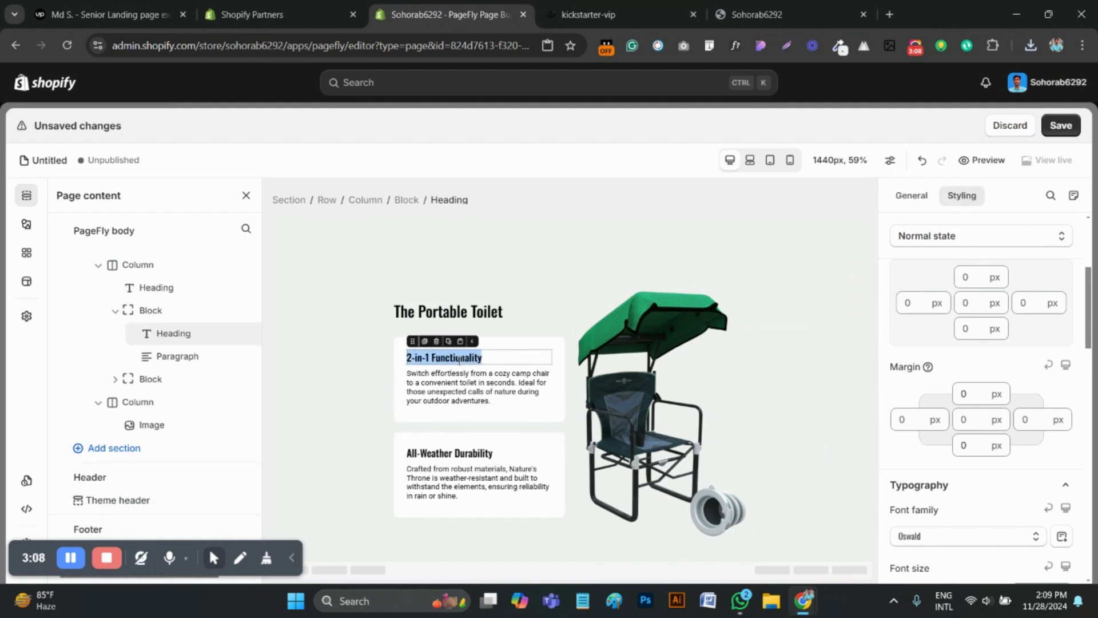
Replace the first block's paragraph with the original page's text beginning "Our innovative dual-layer design separates the seat from the sanitation area"
key(ctrl+Tab)
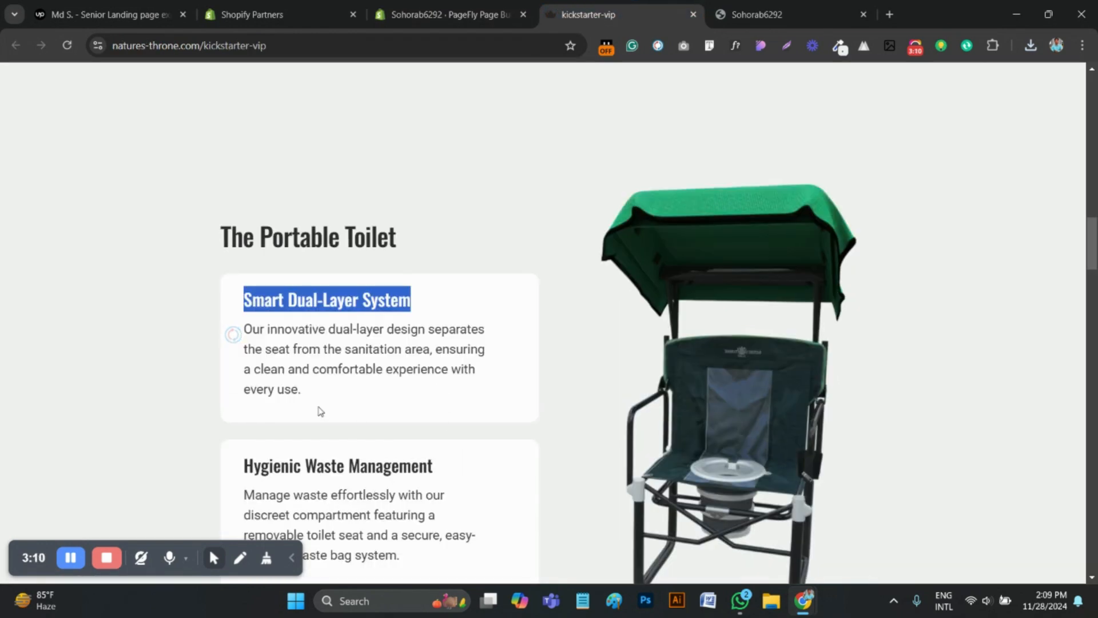
drag(321, 411, 232, 320)
key(ctrl+c)
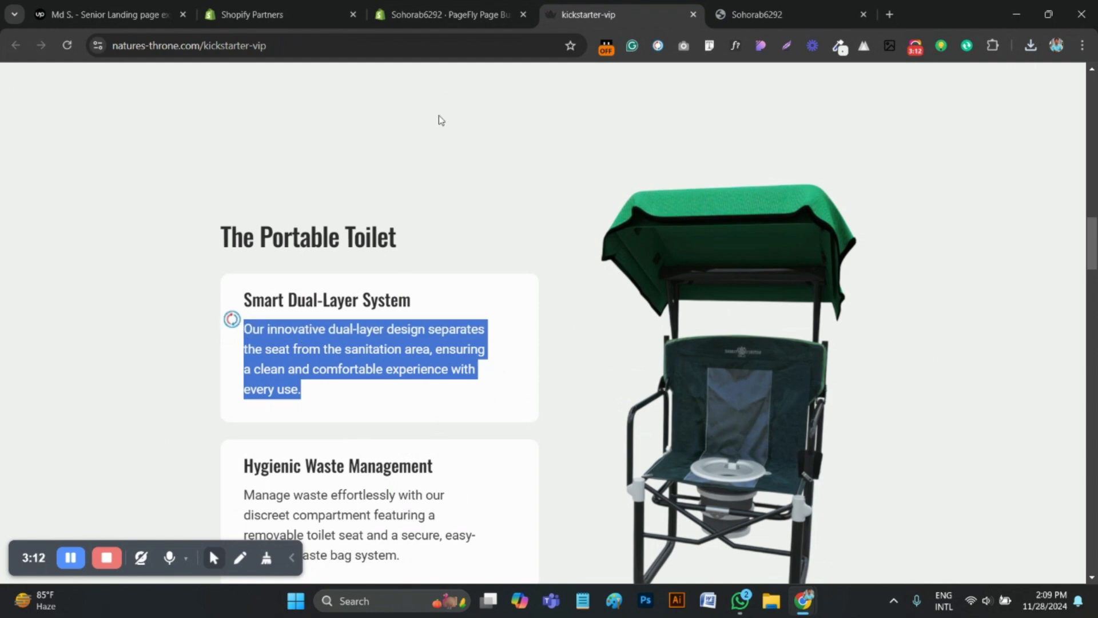
key(ctrl+shift+Tab)
click(471, 398)
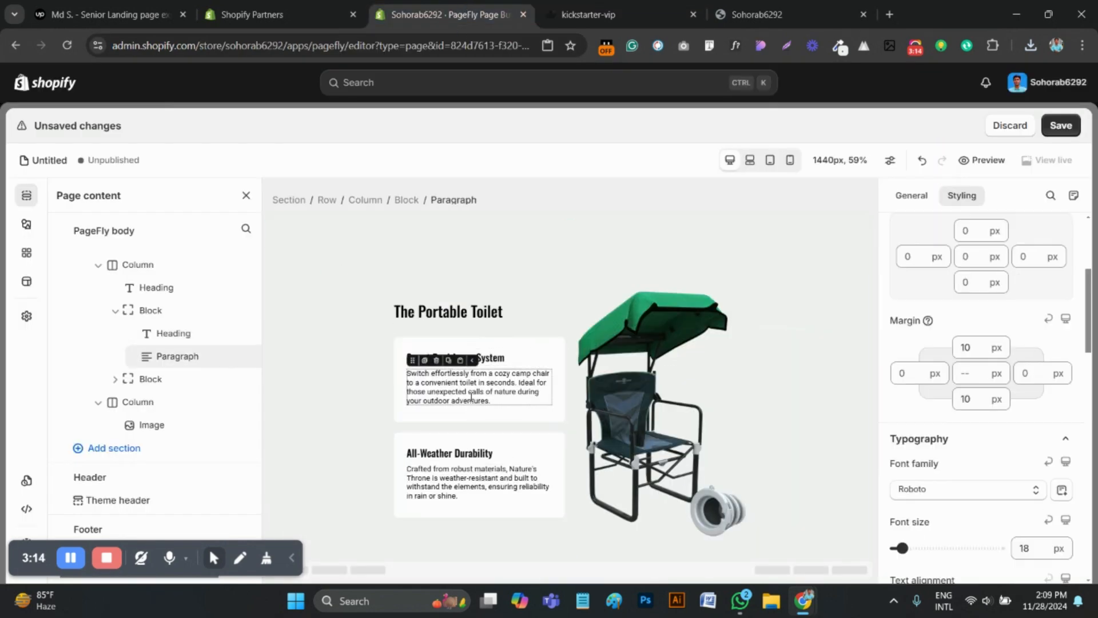
key(ctrl+a)
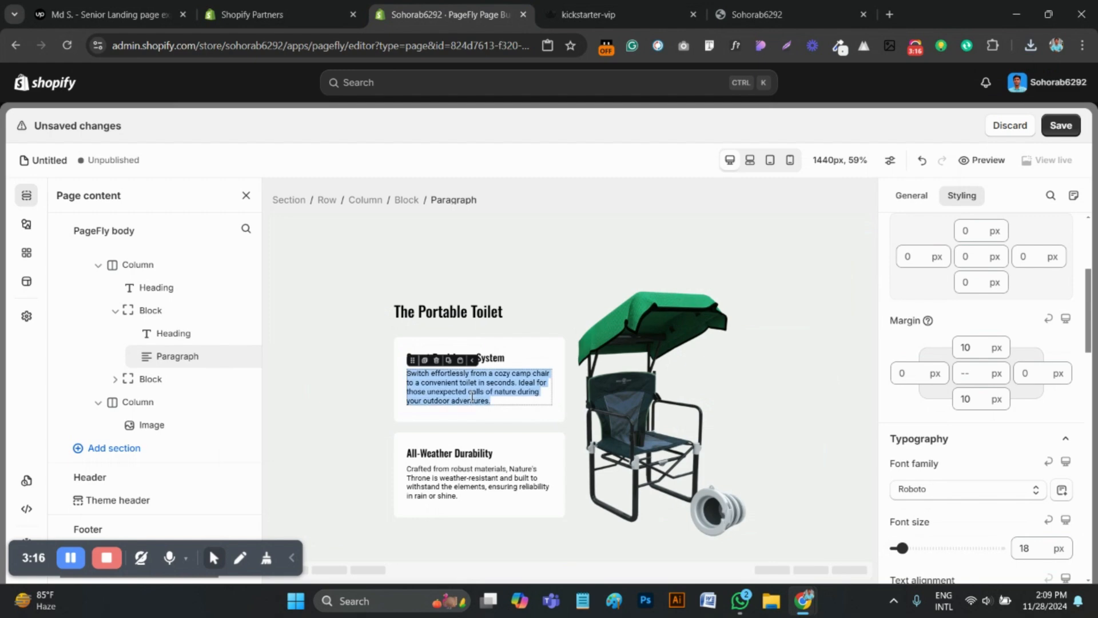
key(ctrl+v)
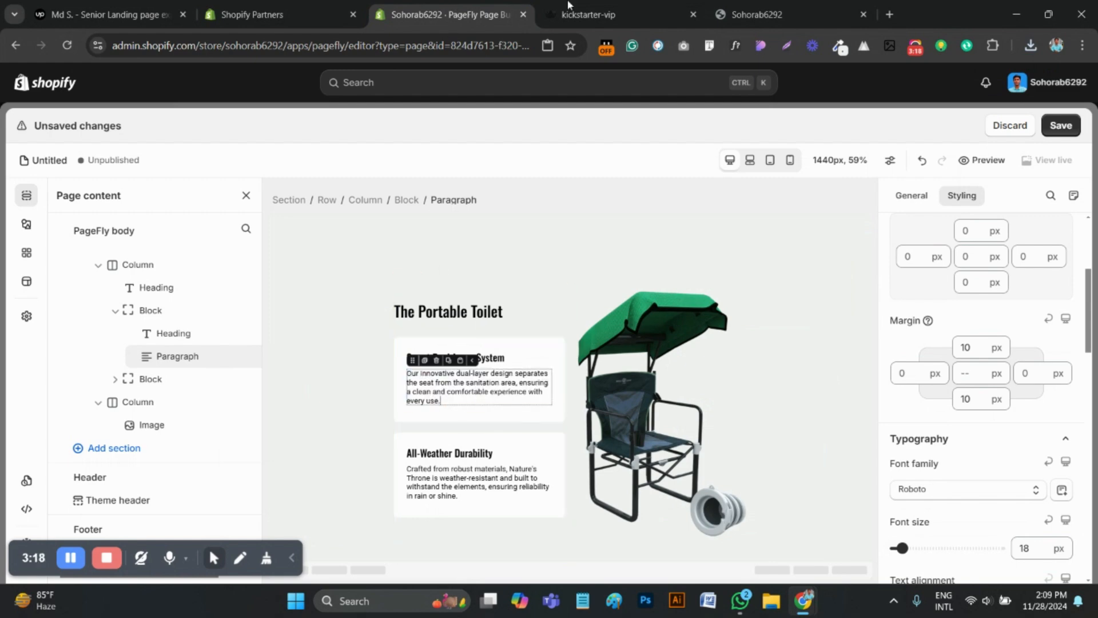
Copy the "Hygienic Waste Management" heading from the original page and paste it over the "All-Weather Durability" heading in the second block
key(ctrl+Tab)
scroll(465, 223, down, 3)
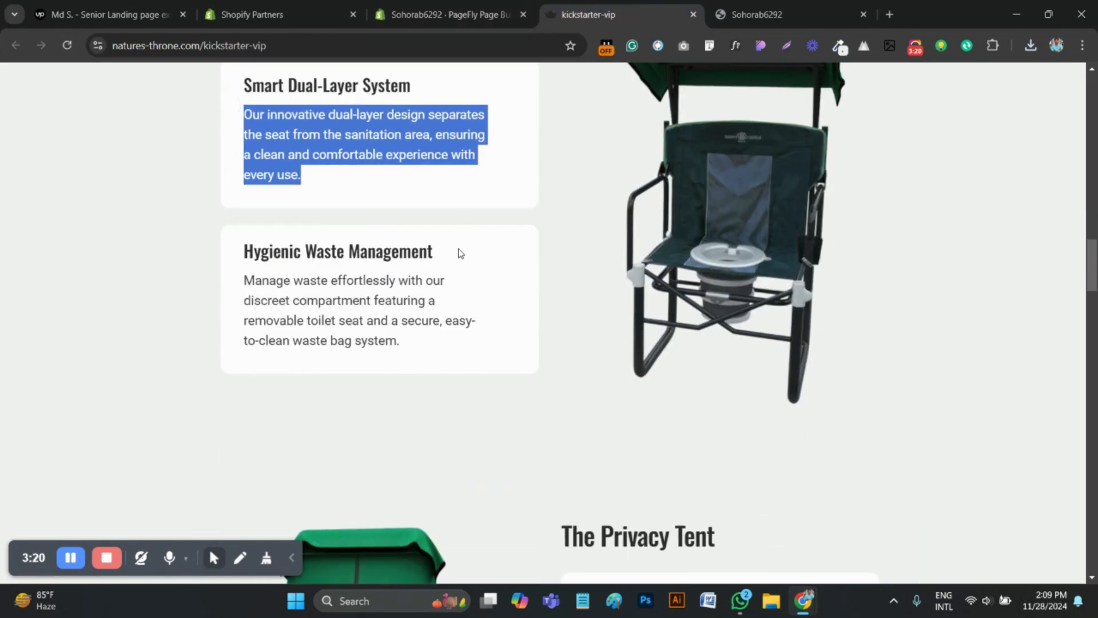
drag(445, 281, 262, 253)
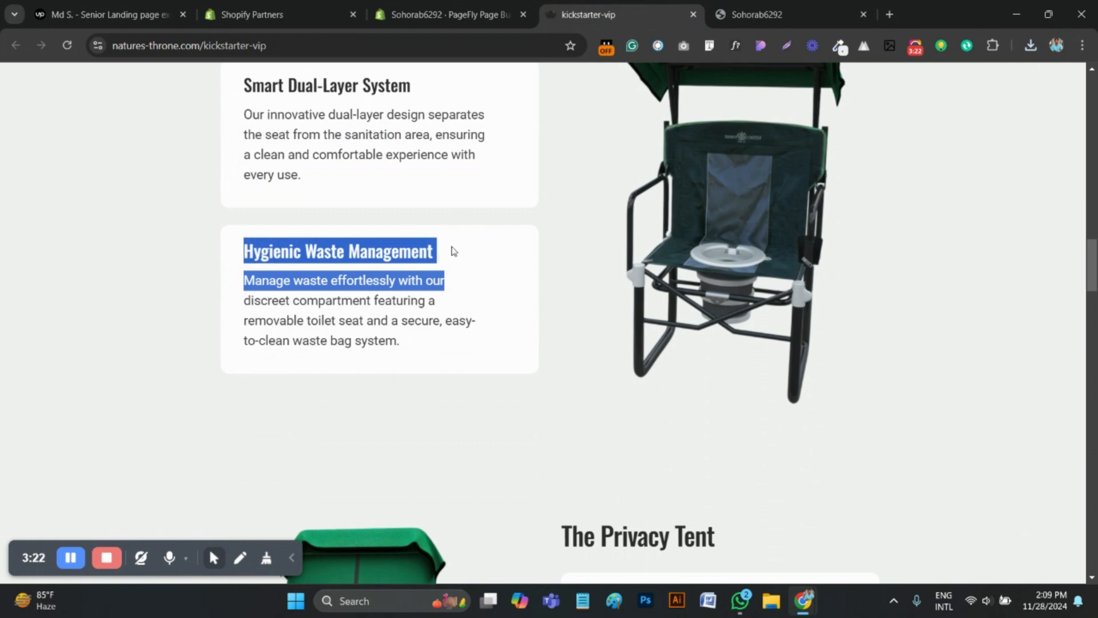
drag(453, 251, 242, 244)
key(ctrl+c)
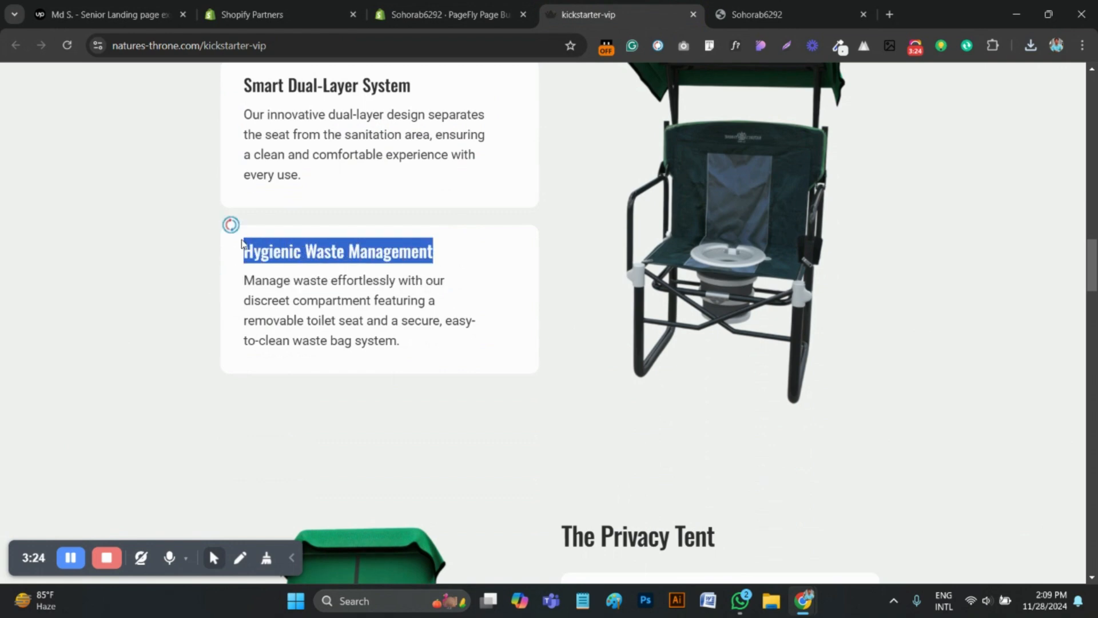
click(506, 16)
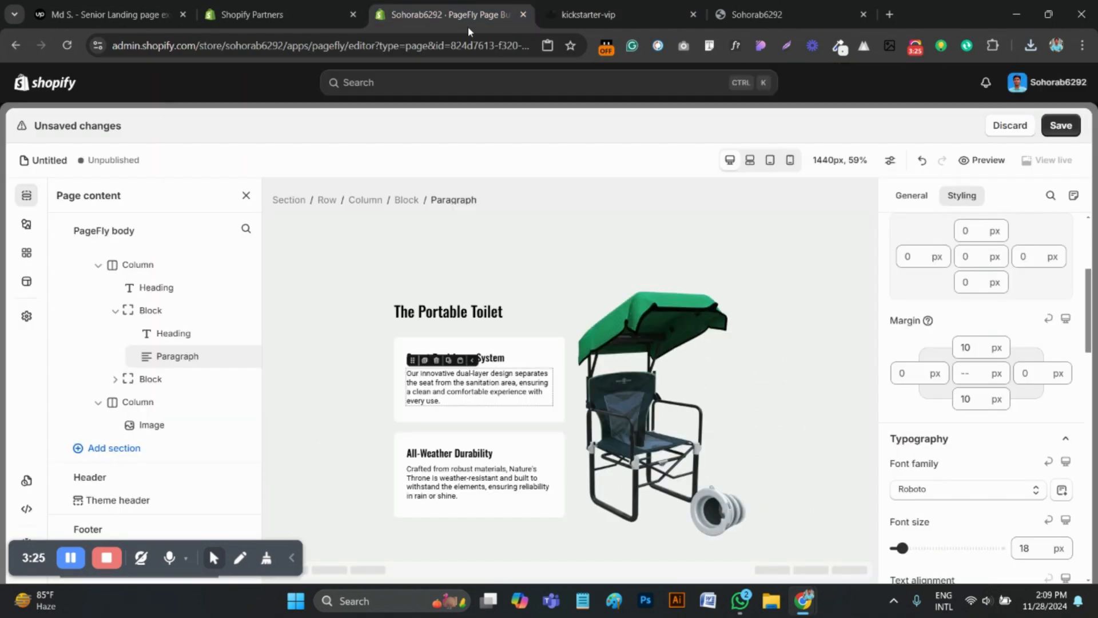
click(447, 453)
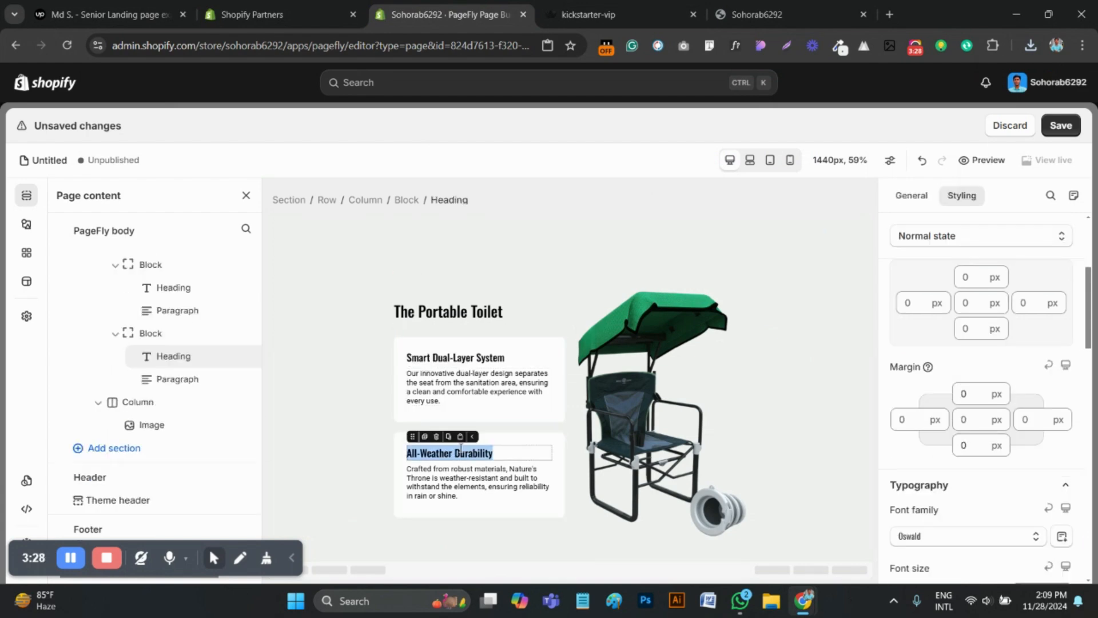
key(ctrl+v)
Replace the second block's paragraph with the original page's text beginning "Manage waste effortlessly with our discreet compartment"
key(ctrl+Tab)
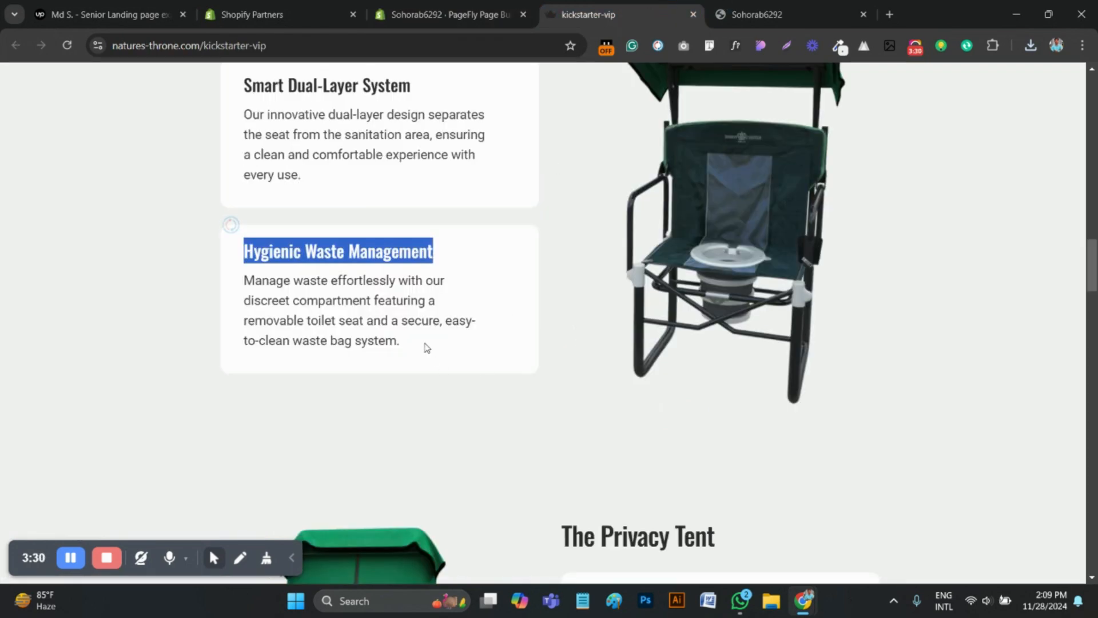
drag(426, 348, 242, 294)
key(ctrl+c)
key(ctrl+shift+Tab)
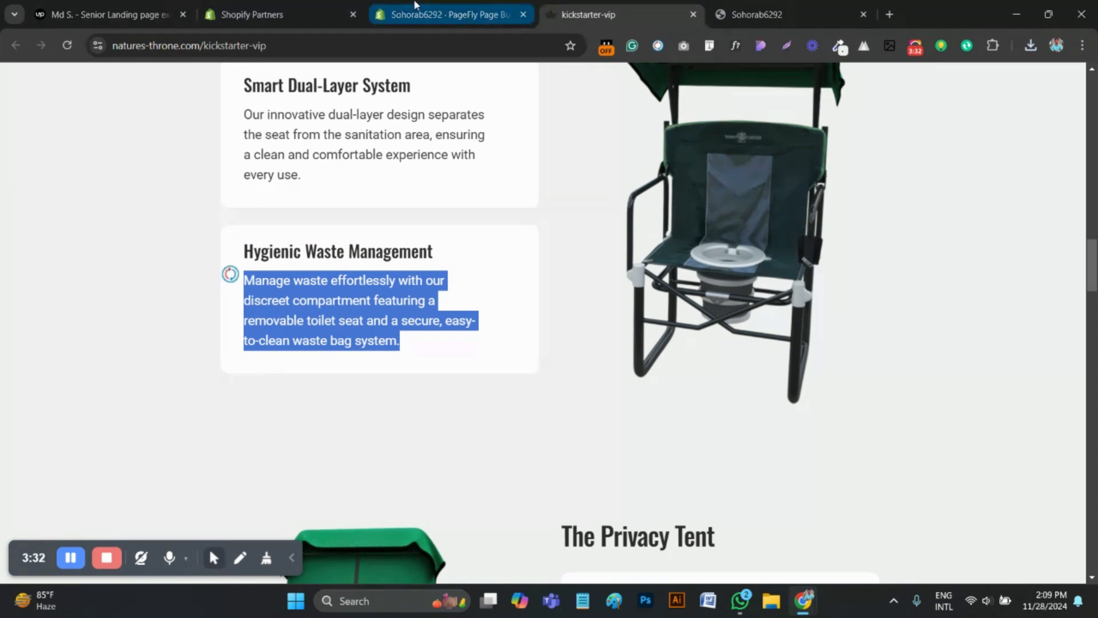
click(464, 486)
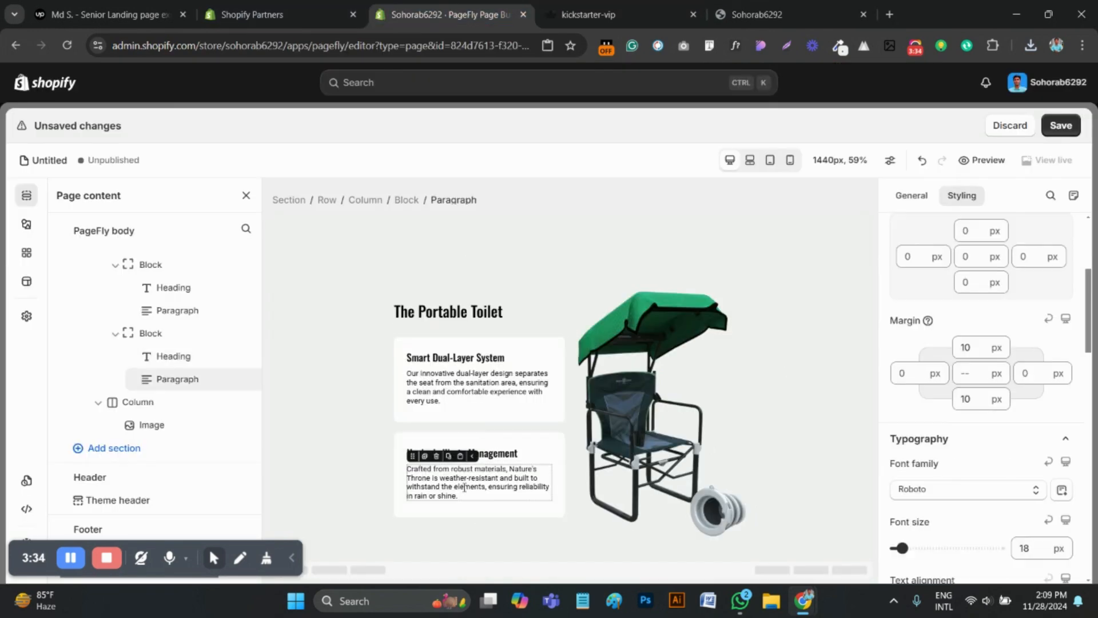
triple_click(464, 487)
key(ctrl+v)
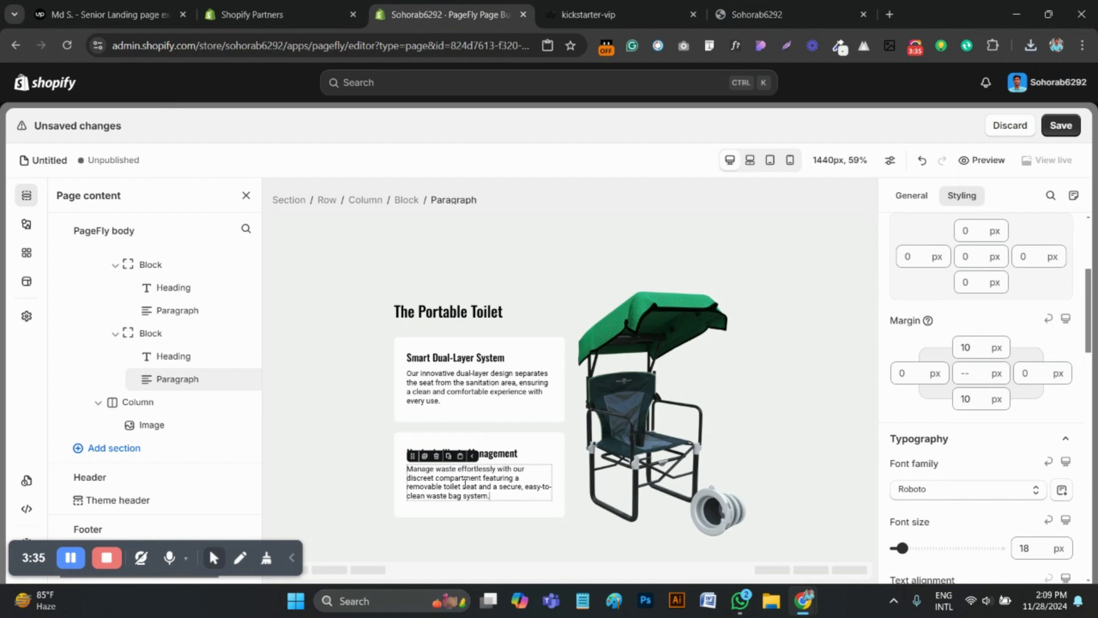
Replace the chair image beside "The Portable Toilet" text by uploading the downloaded file 66c8a334835b39d02a1f6ab7_Untitle
click(639, 447)
click(929, 200)
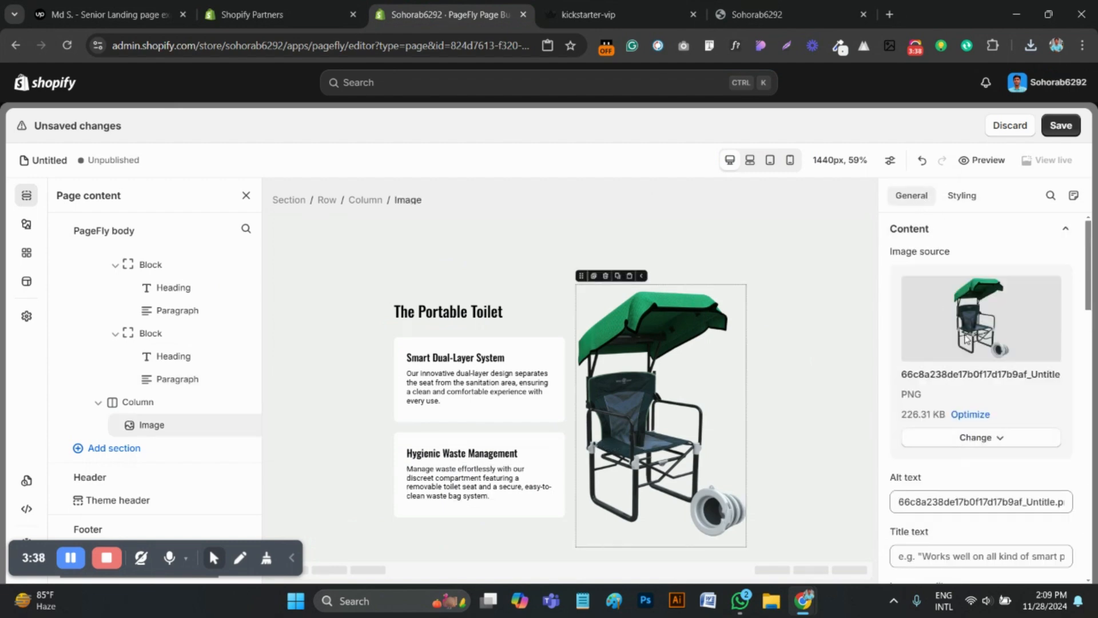
click(971, 445)
click(971, 466)
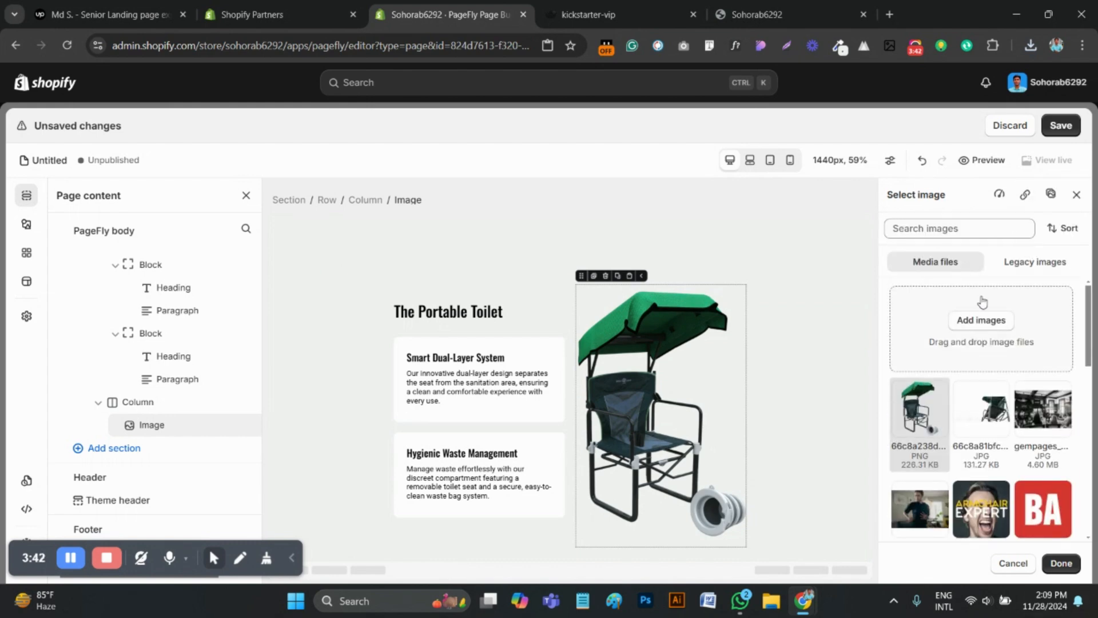
click(980, 321)
click(167, 150)
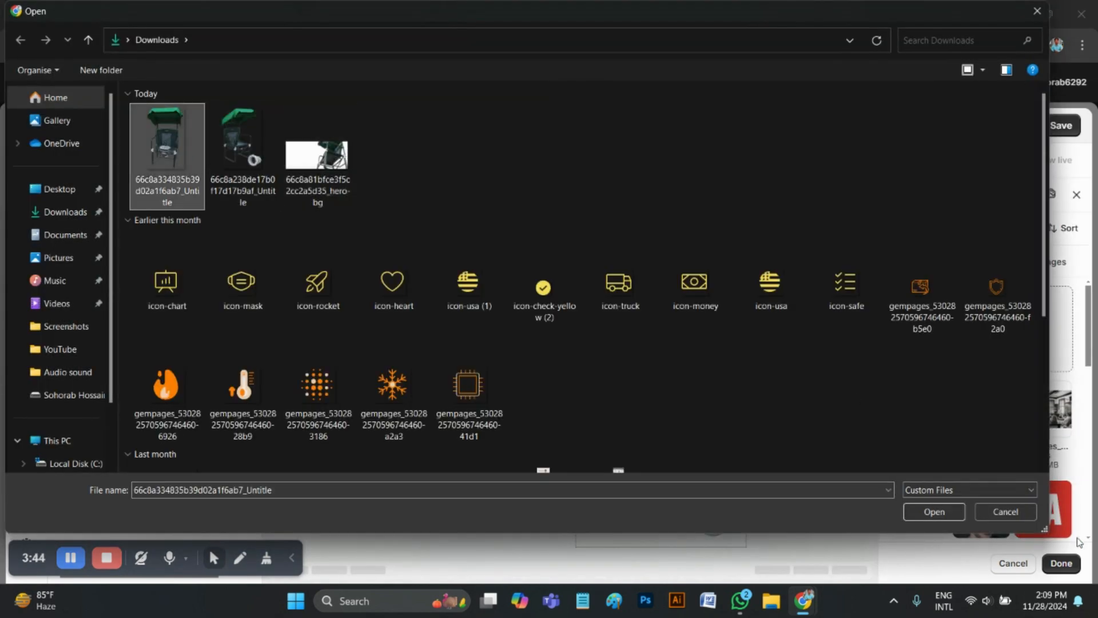
click(935, 520)
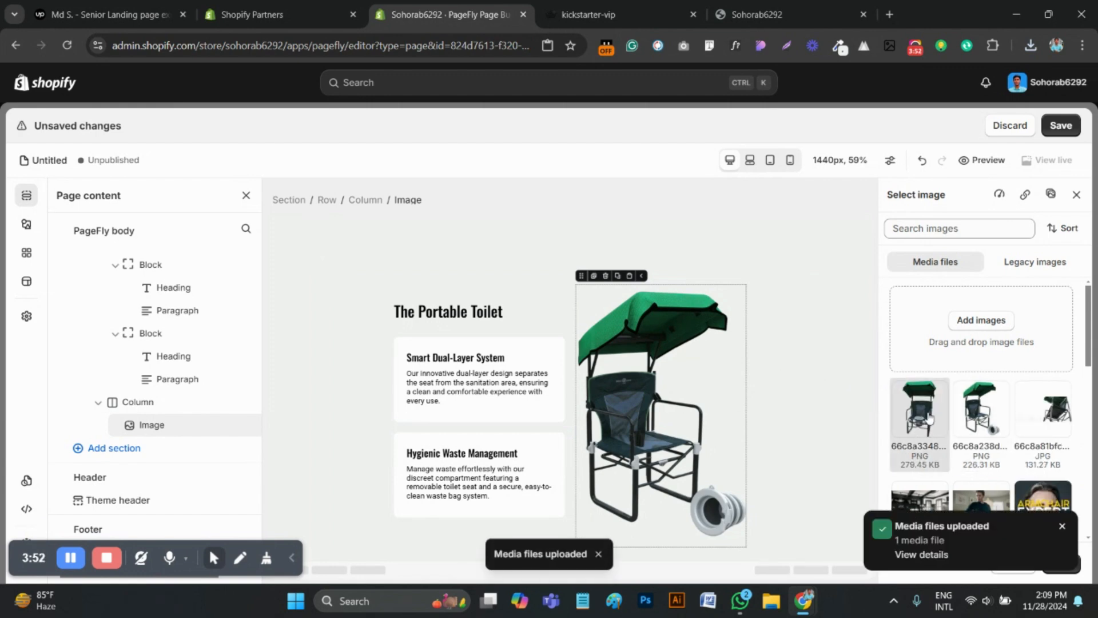
click(1062, 529)
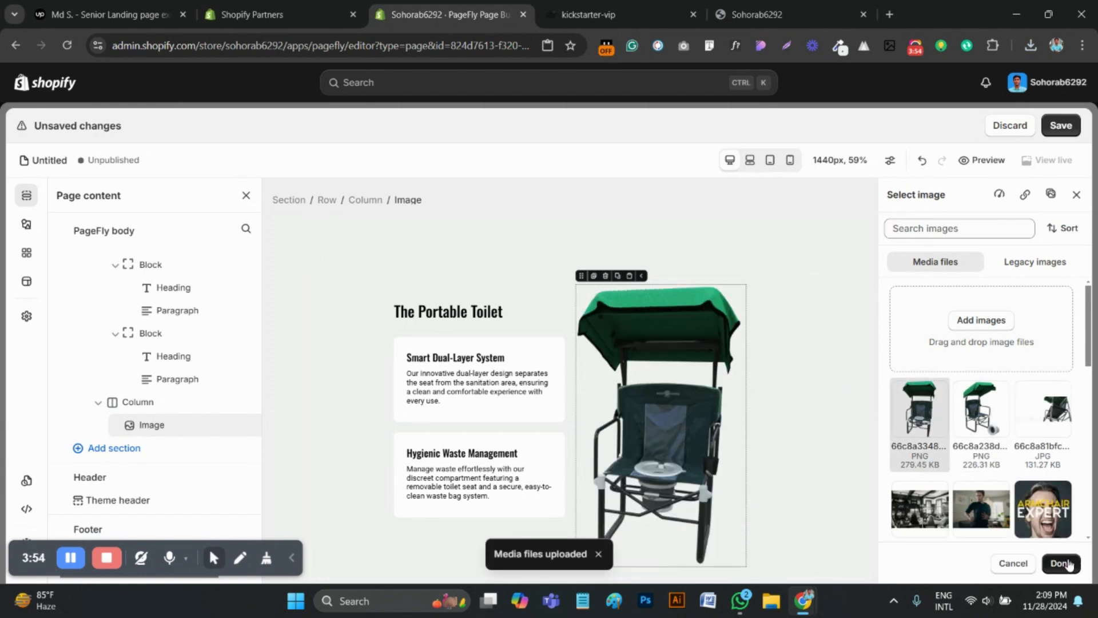
click(1060, 563)
Compare the rebuilt "The Portable Toilet" section with the original kickstarter-vip page and examine the layout of the section that follows it
scroll(523, 438, up, 2)
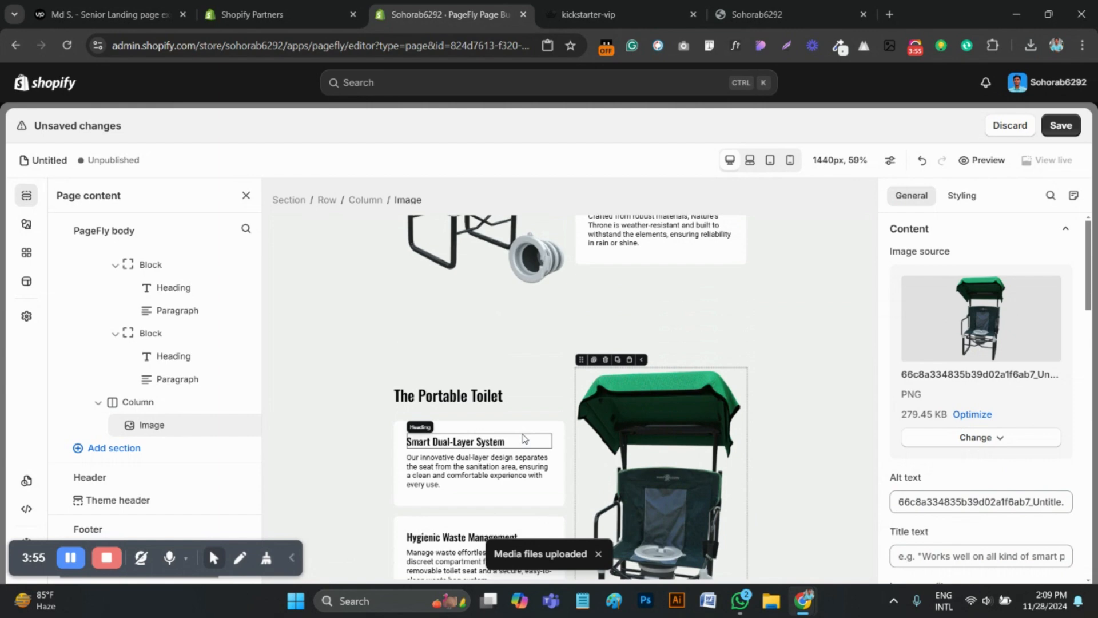
click(347, 352)
click(598, 6)
scroll(627, 321, up, 6)
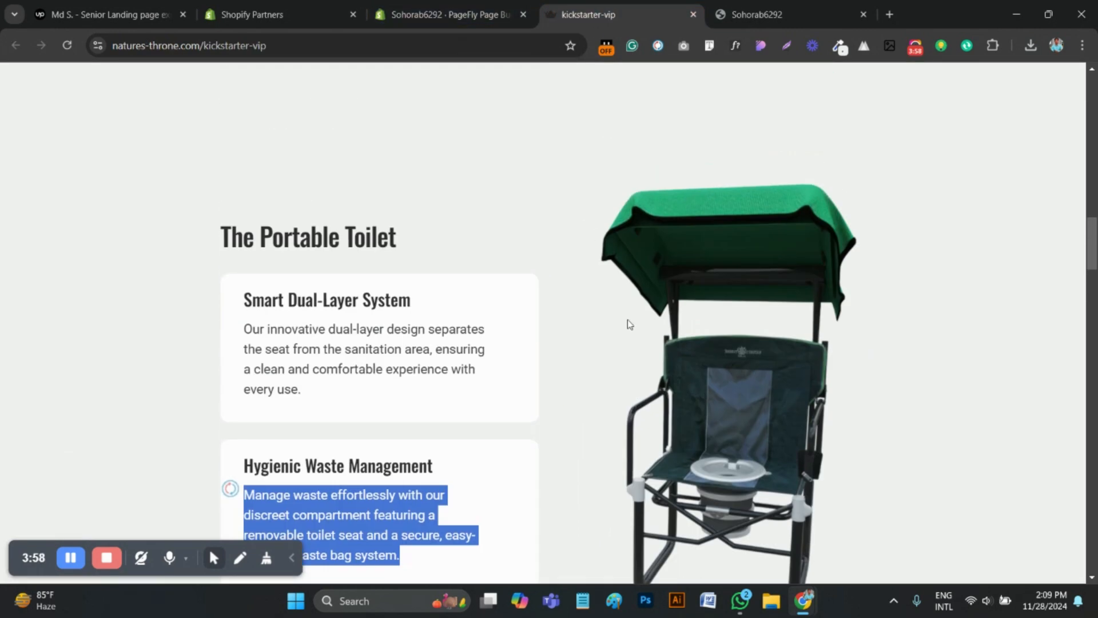
scroll(566, 314, down, 5)
scroll(615, 302, down, 7)
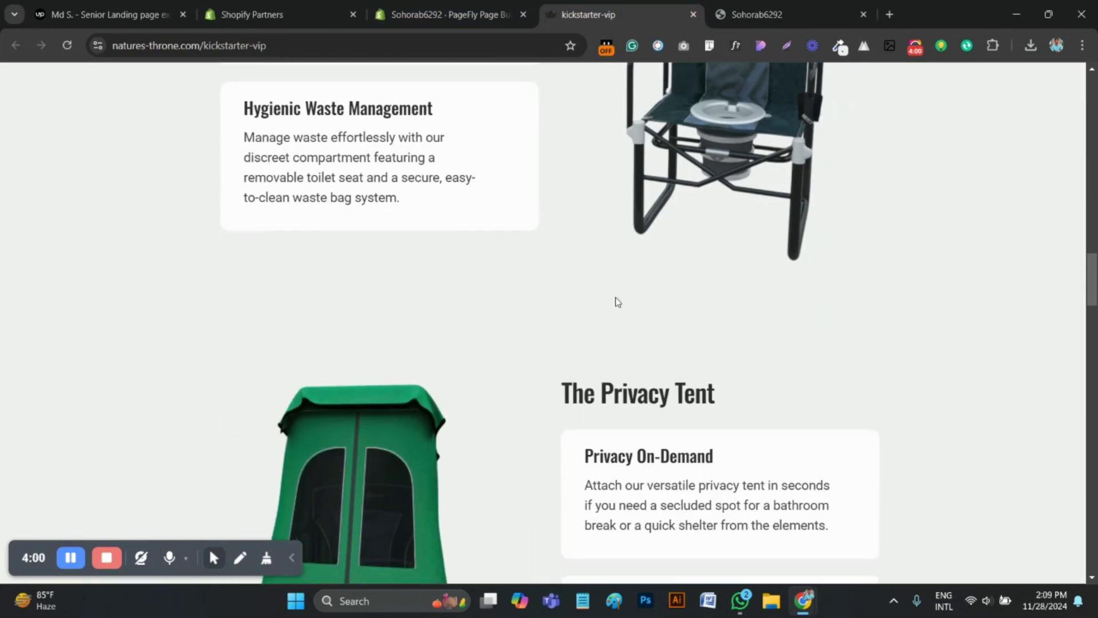
scroll(616, 301, up, 7)
click(465, 7)
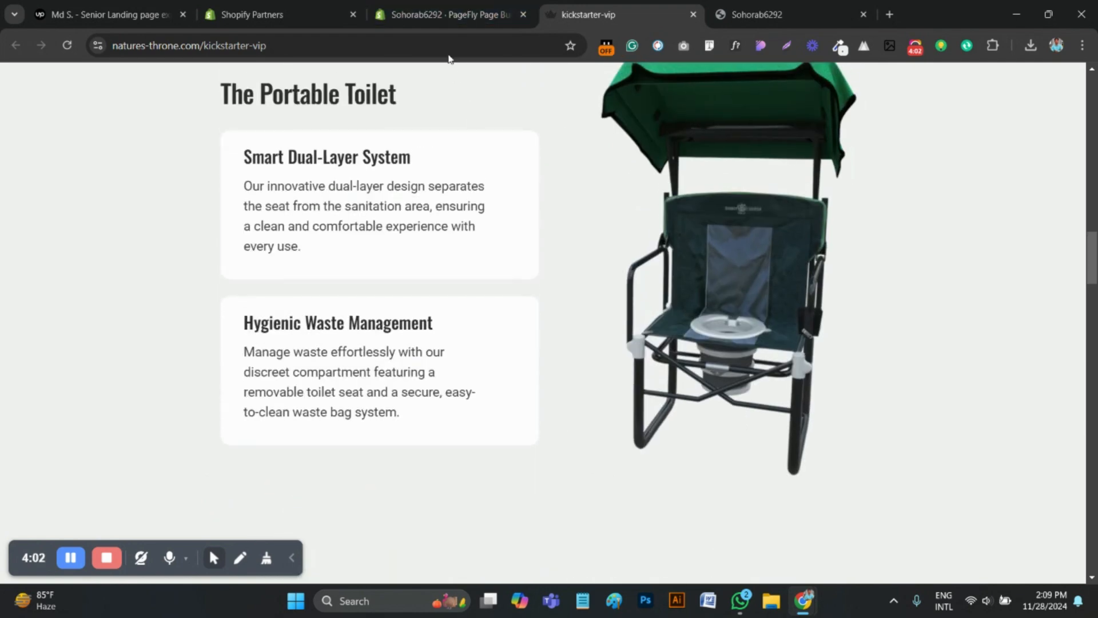
scroll(532, 380, down, 1)
scroll(532, 380, up, 8)
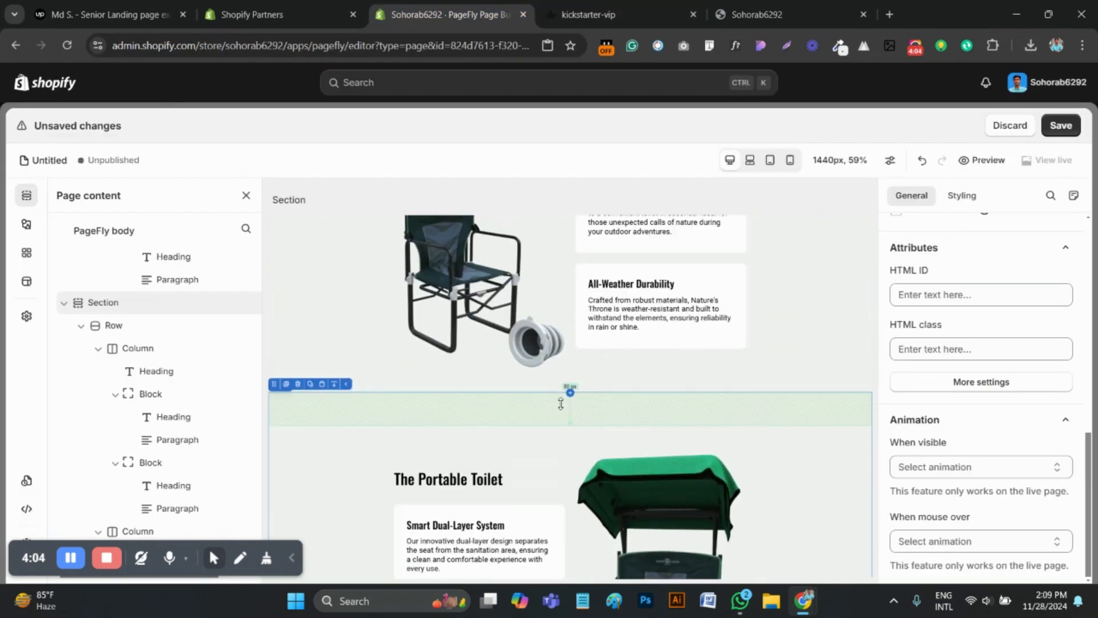
scroll(412, 426, down, 8)
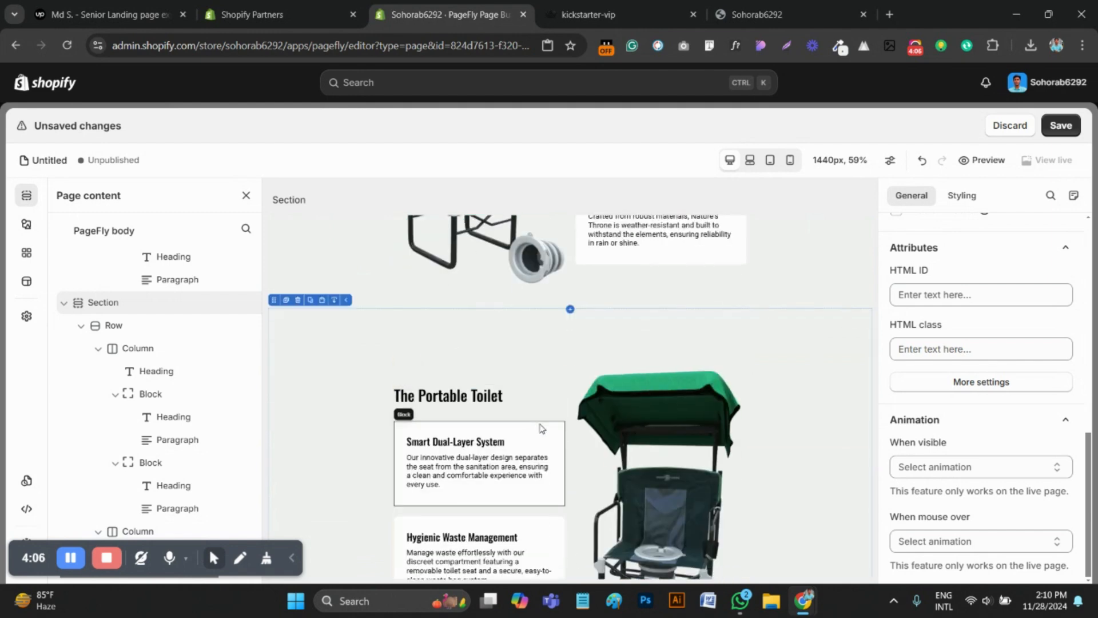
Duplicate "The Portable Toilet" section and move the copy's image column in front of its text column
click(286, 301)
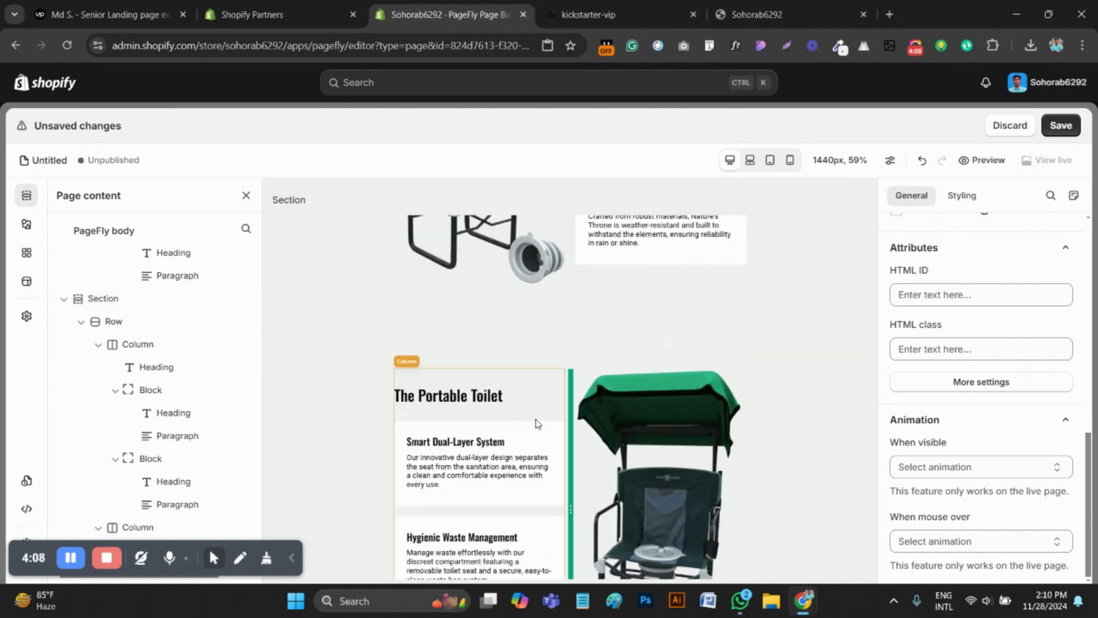
click(762, 440)
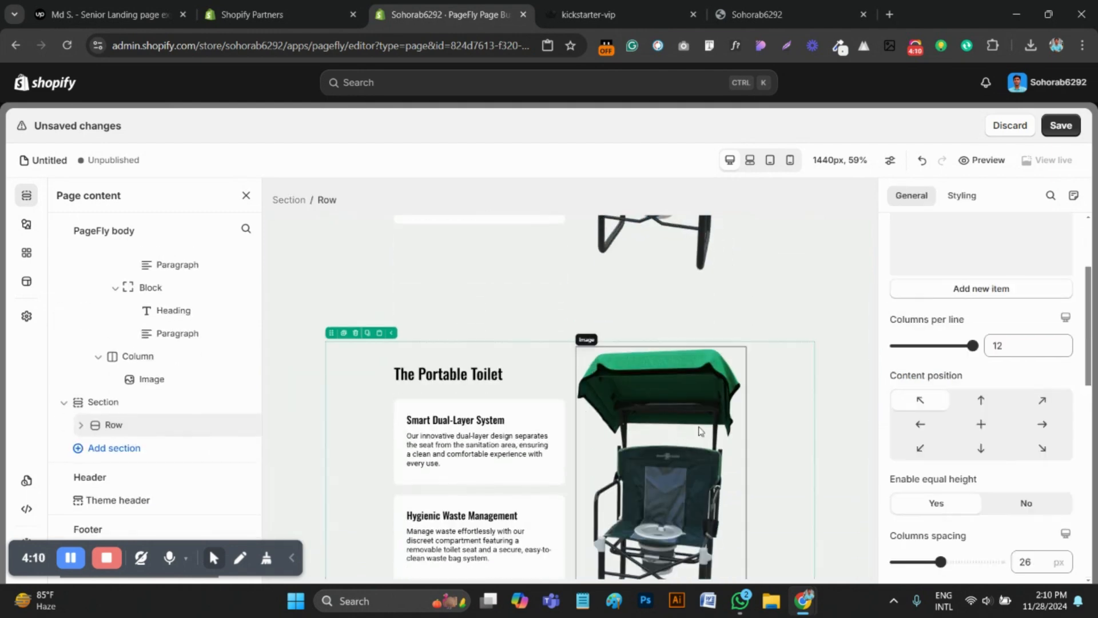
click(699, 430)
click(590, 340)
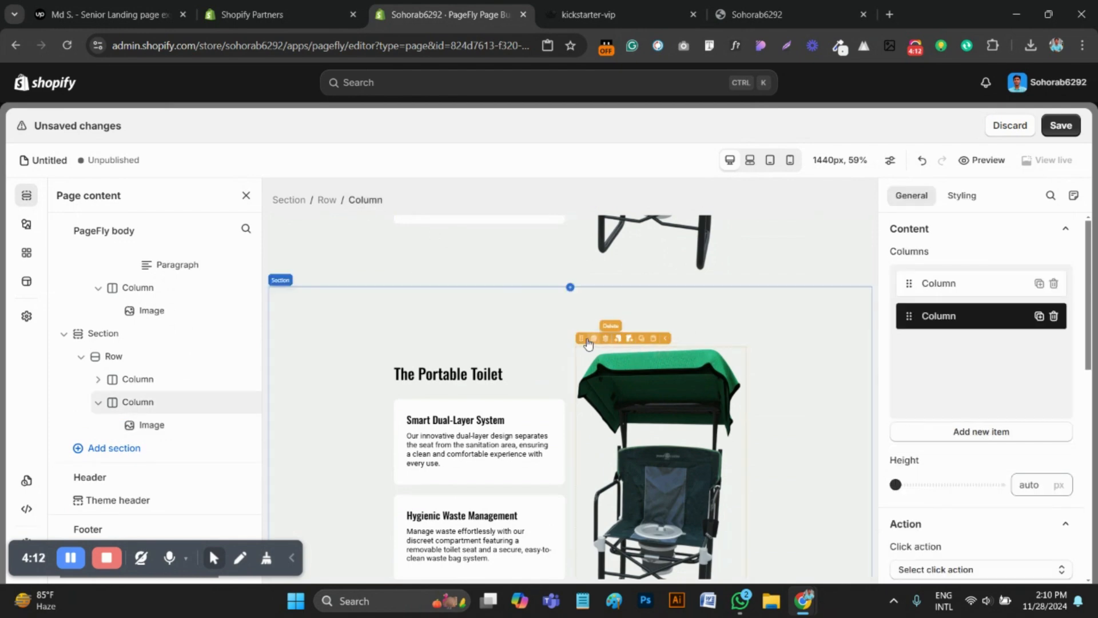
drag(579, 337, 395, 361)
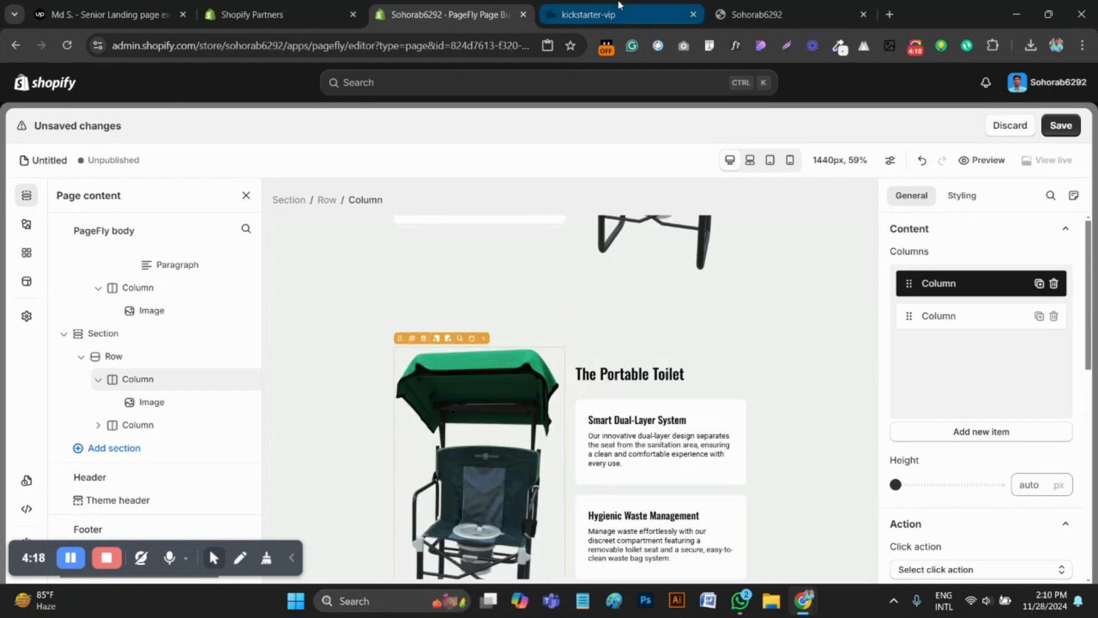
Save the green tent image beside "The Privacy Tent" on the original kickstarter-vip page as a PNG file
click(589, 14)
scroll(565, 466, up, 14)
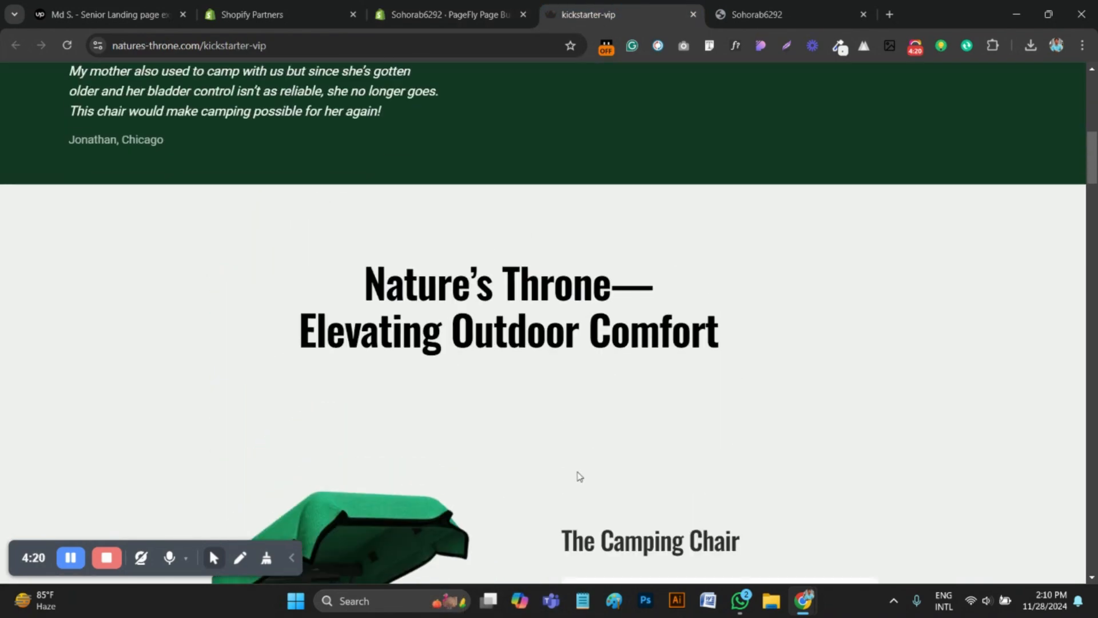
scroll(579, 476, down, 9)
scroll(606, 484, down, 12)
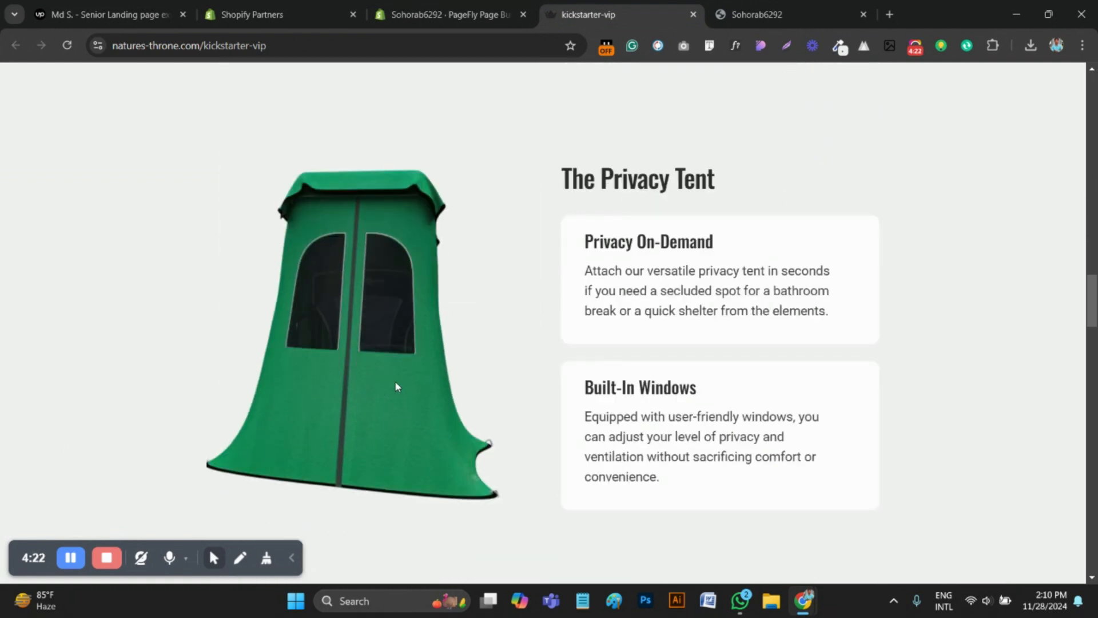
right_click(385, 371)
mouse_move(475, 292)
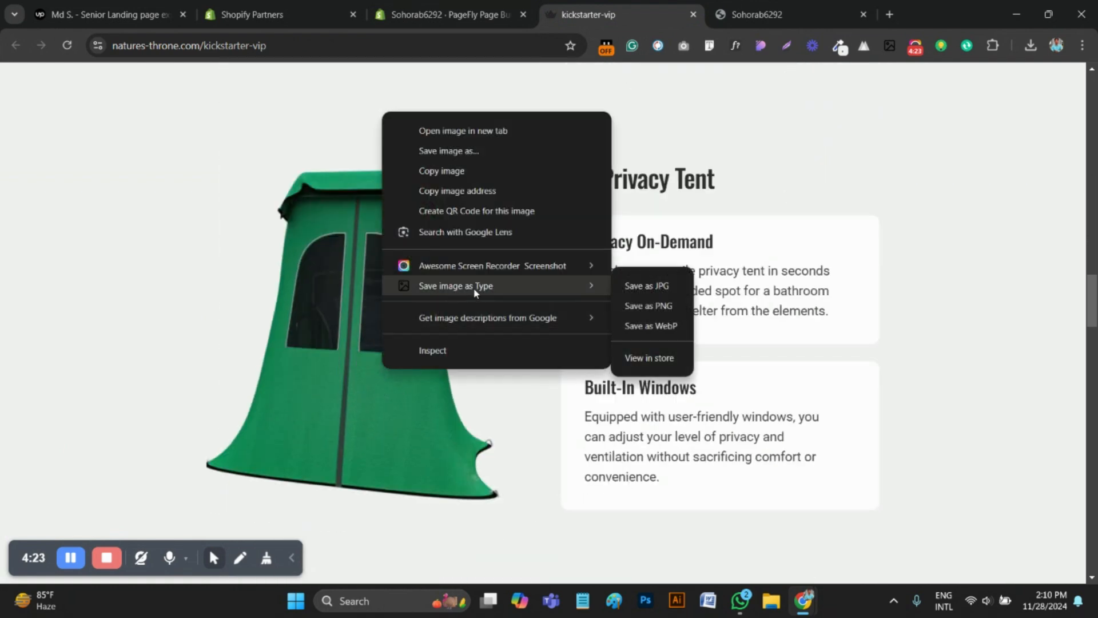
click(654, 307)
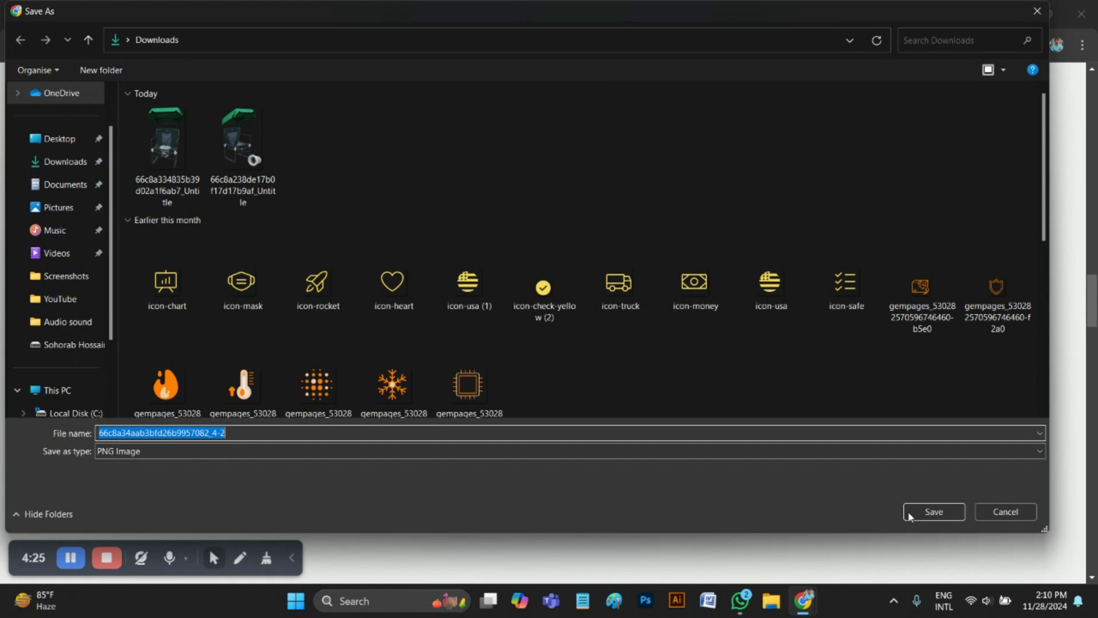
click(930, 513)
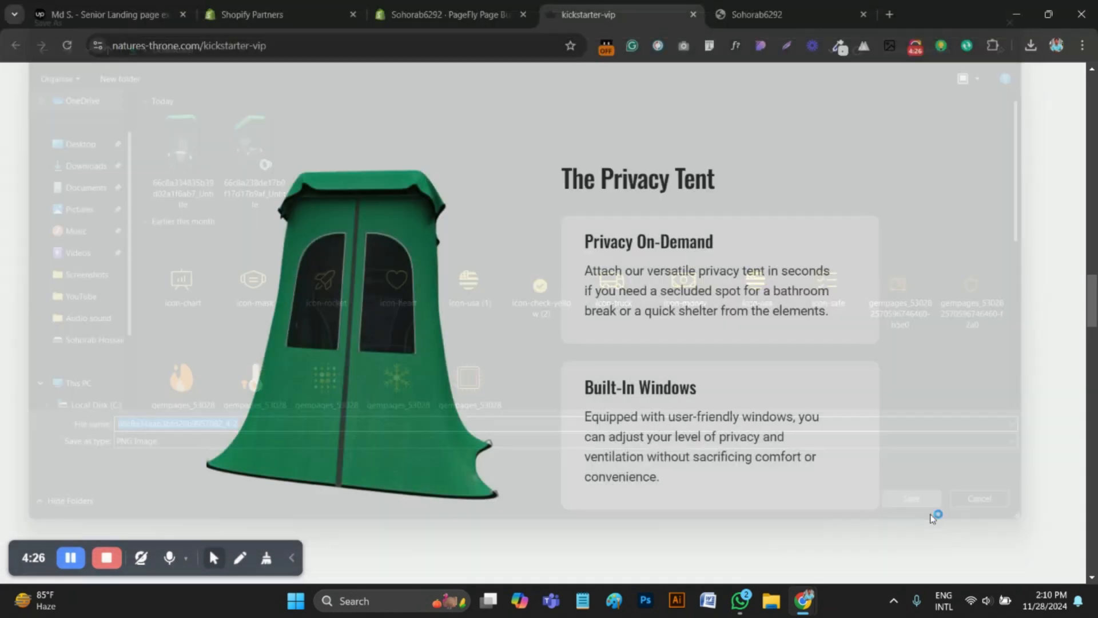
In the PageFly editor, replace the duplicated section's chair image by uploading the downloaded file 66c8a34aab3bfd26b9957082_4-2
click(443, 14)
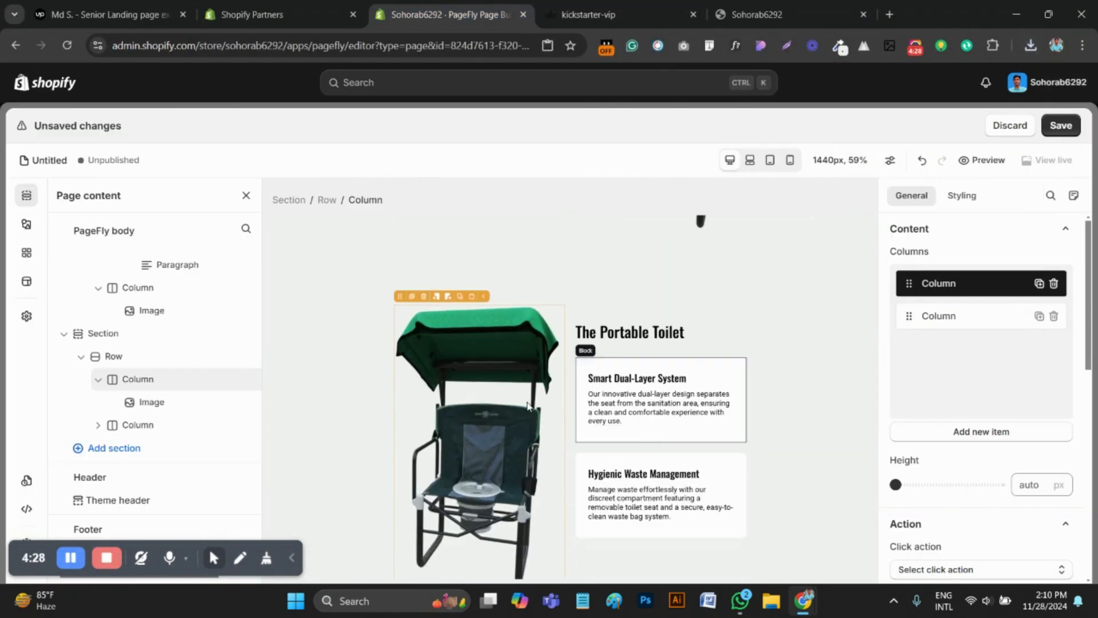
scroll(600, 375, up, 4)
scroll(601, 376, down, 3)
click(525, 414)
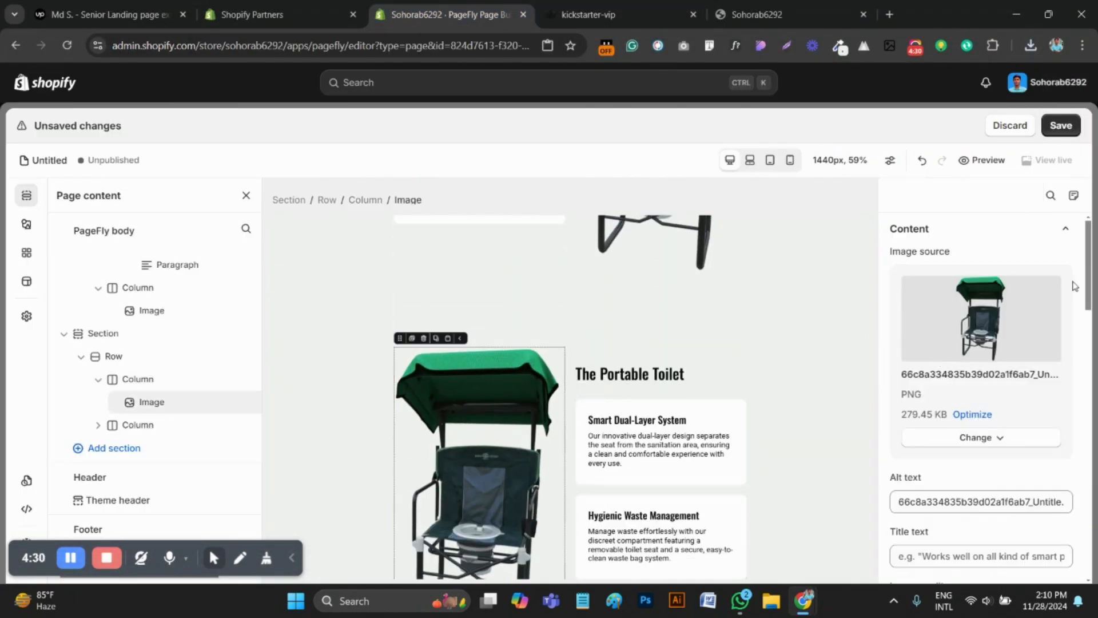
click(979, 438)
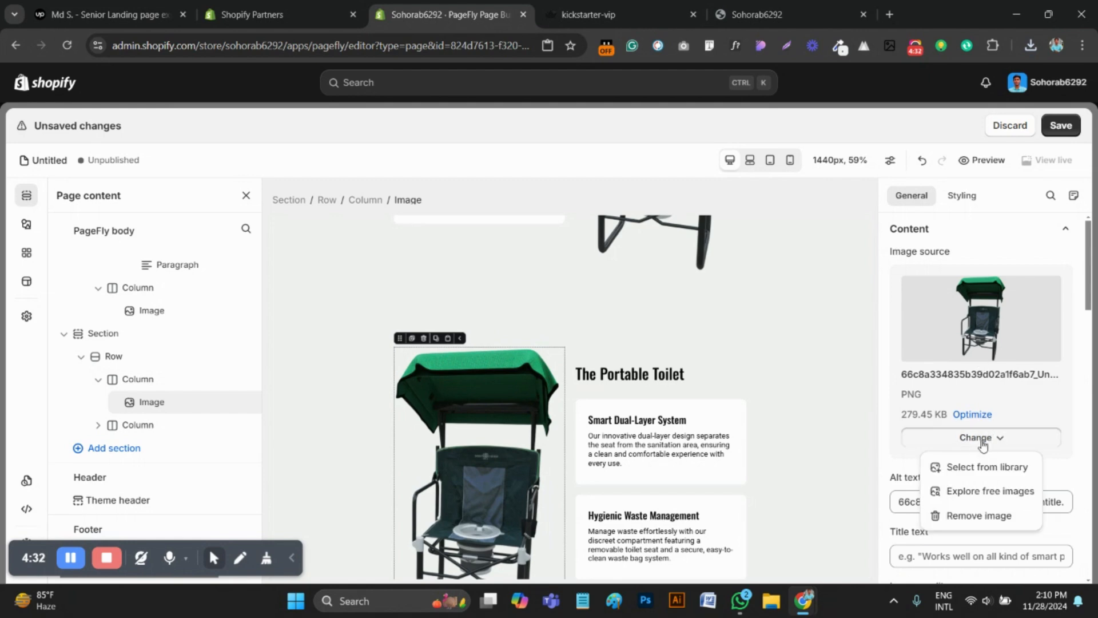
click(979, 466)
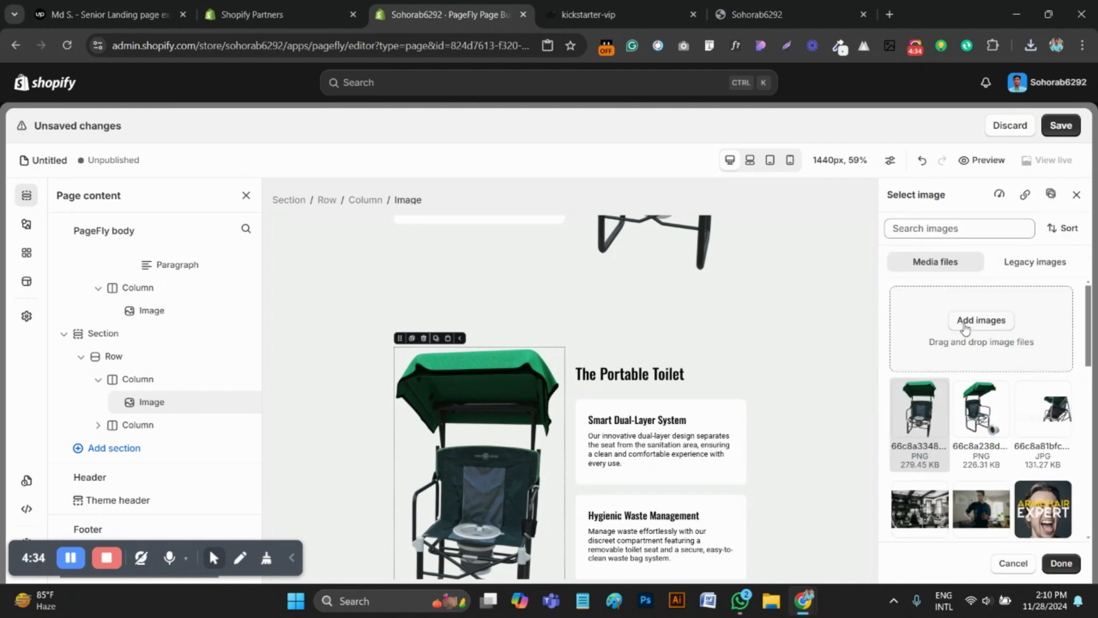
click(980, 321)
click(166, 150)
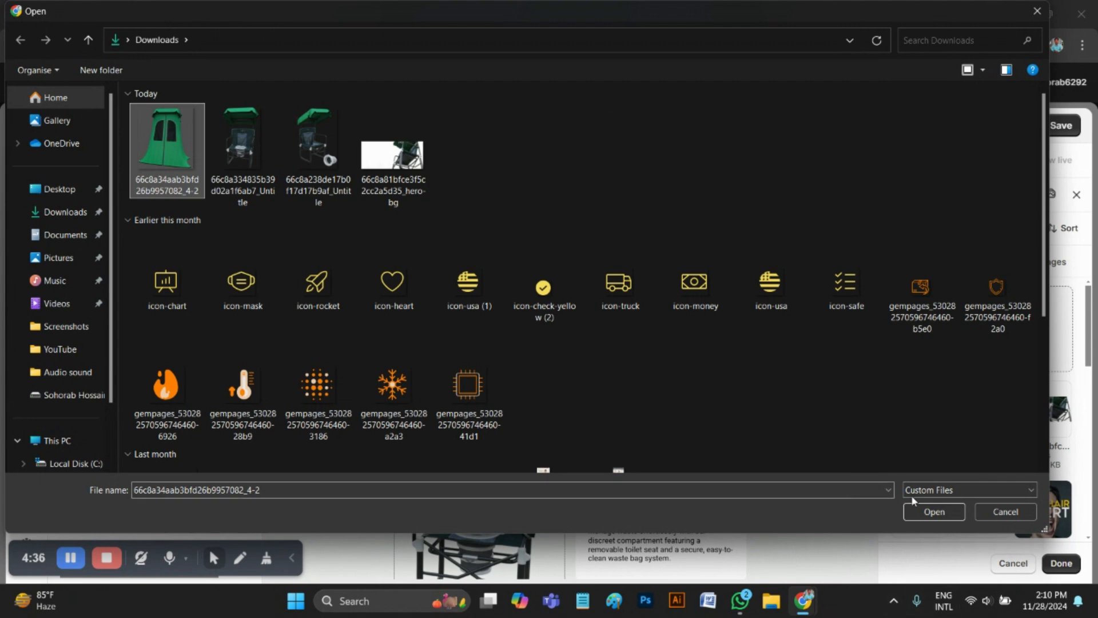
click(923, 512)
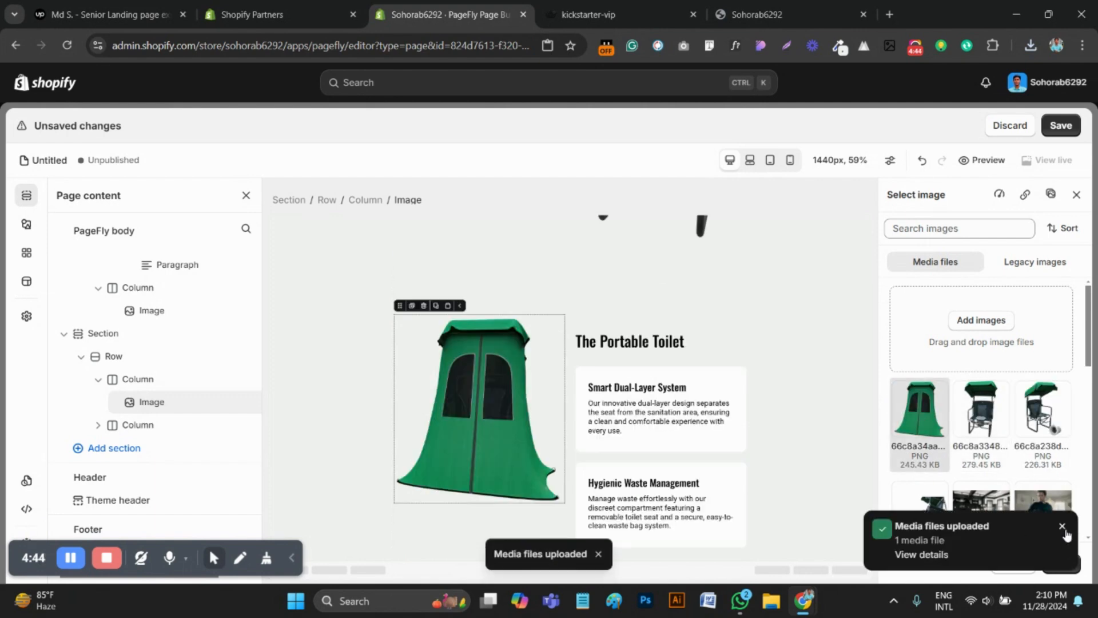
click(1061, 563)
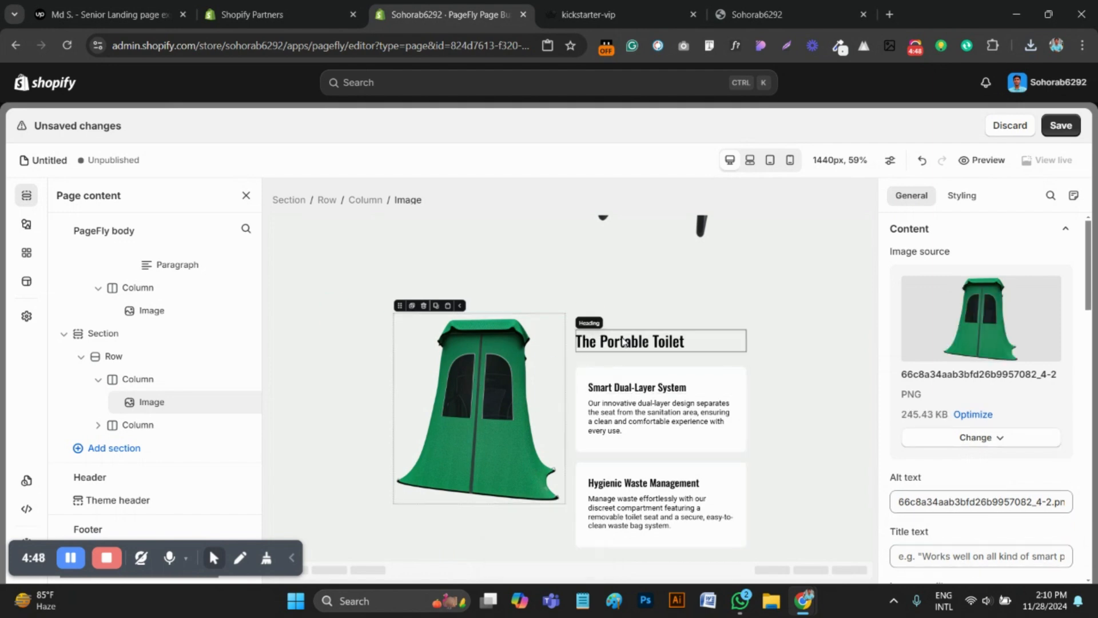
Set the top margin of the duplicated section's main heading to 0 px
click(642, 341)
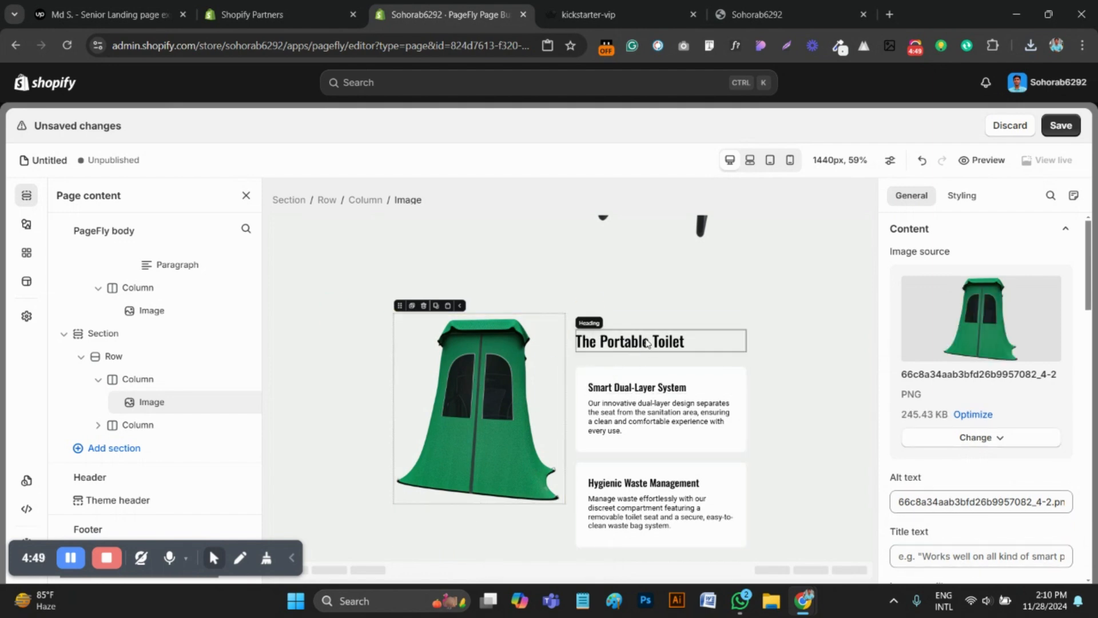
click(963, 195)
scroll(973, 435, down, 2)
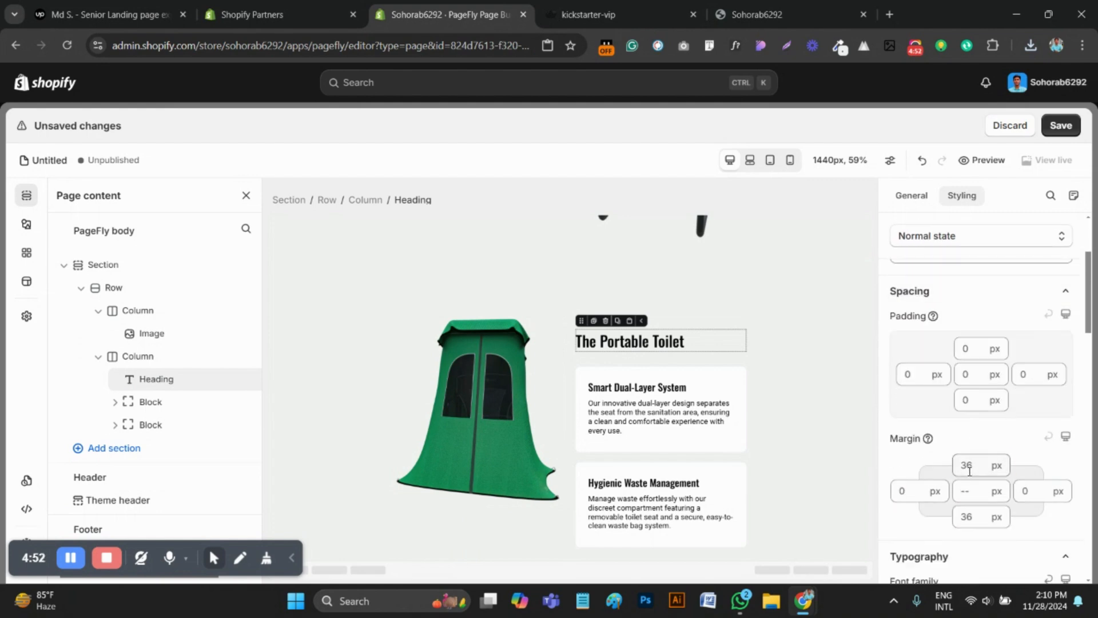
text(0)
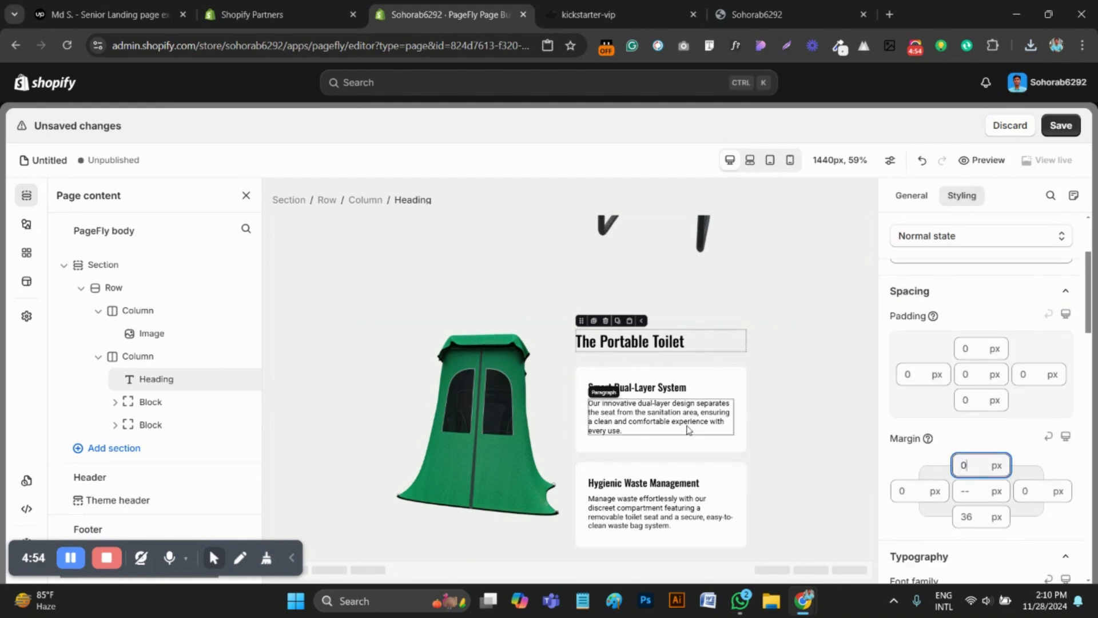
Replace the duplicated section's main heading with "The Privacy Tent" copied from the original page
click(589, 15)
scroll(633, 357, up, 2)
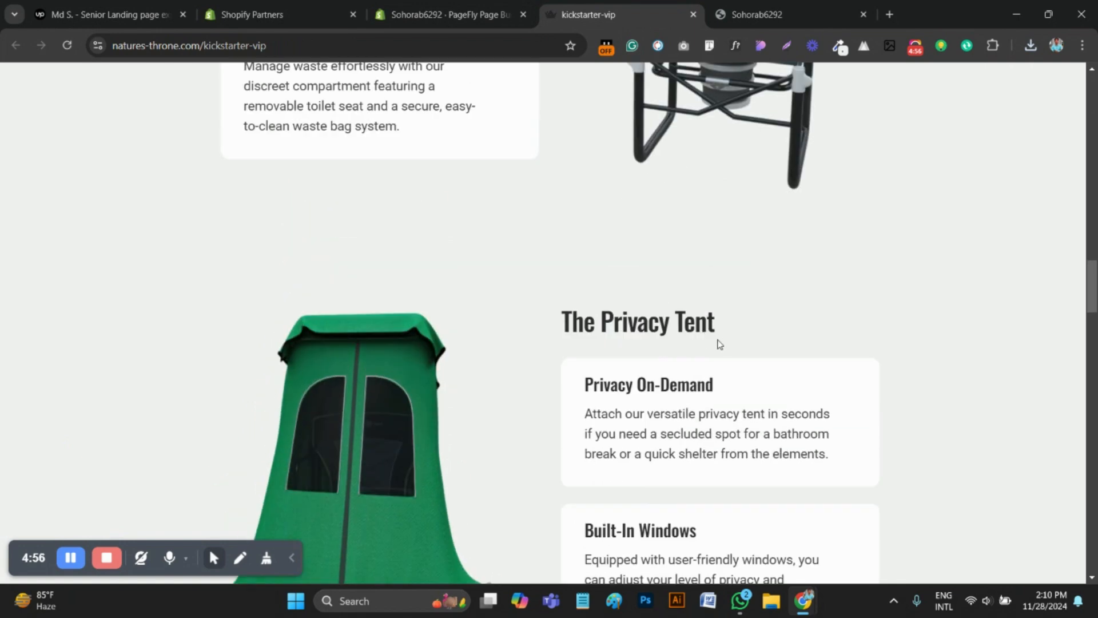
drag(742, 331, 588, 327)
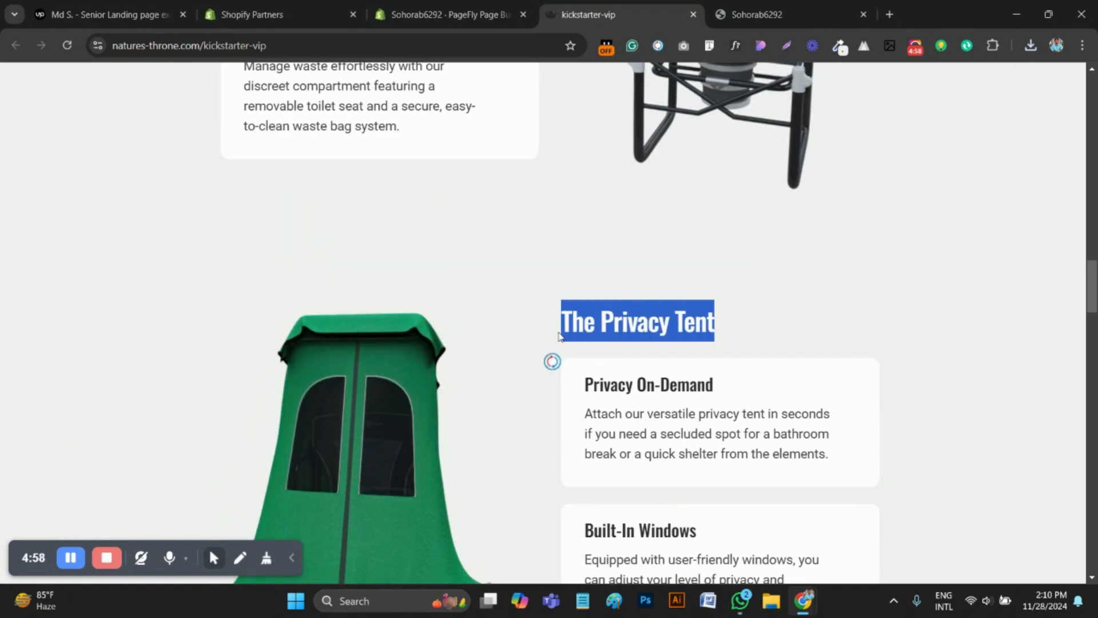
click(448, 14)
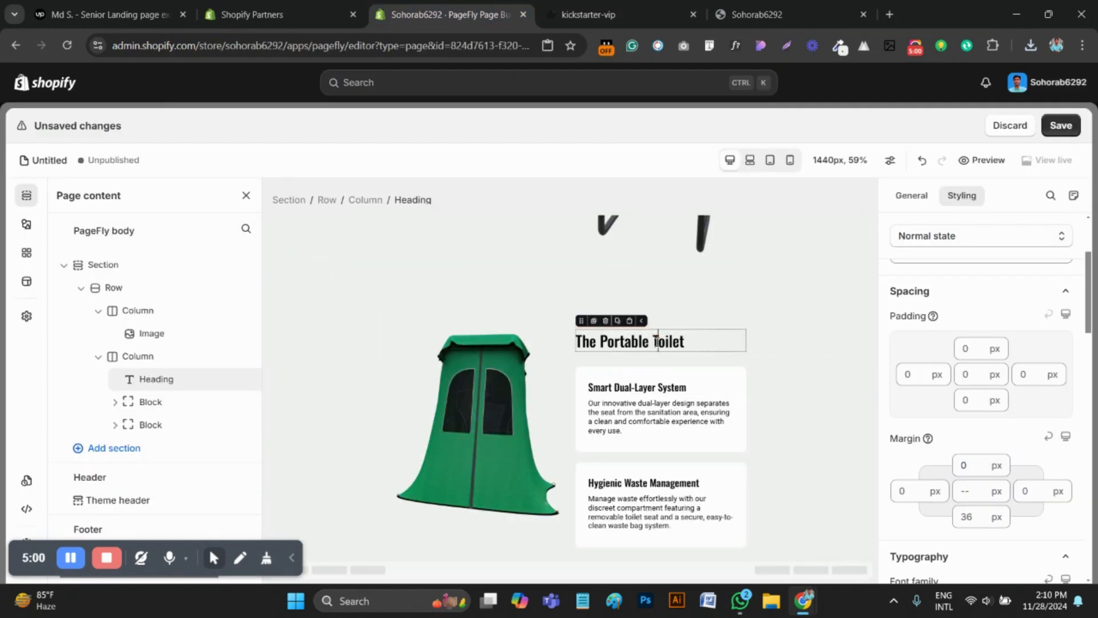
triple_click(658, 341)
text(The Privacy Tent)
Replace the first block's heading with "Privacy On-Demand" copied from the original page
key(ctrl+Tab)
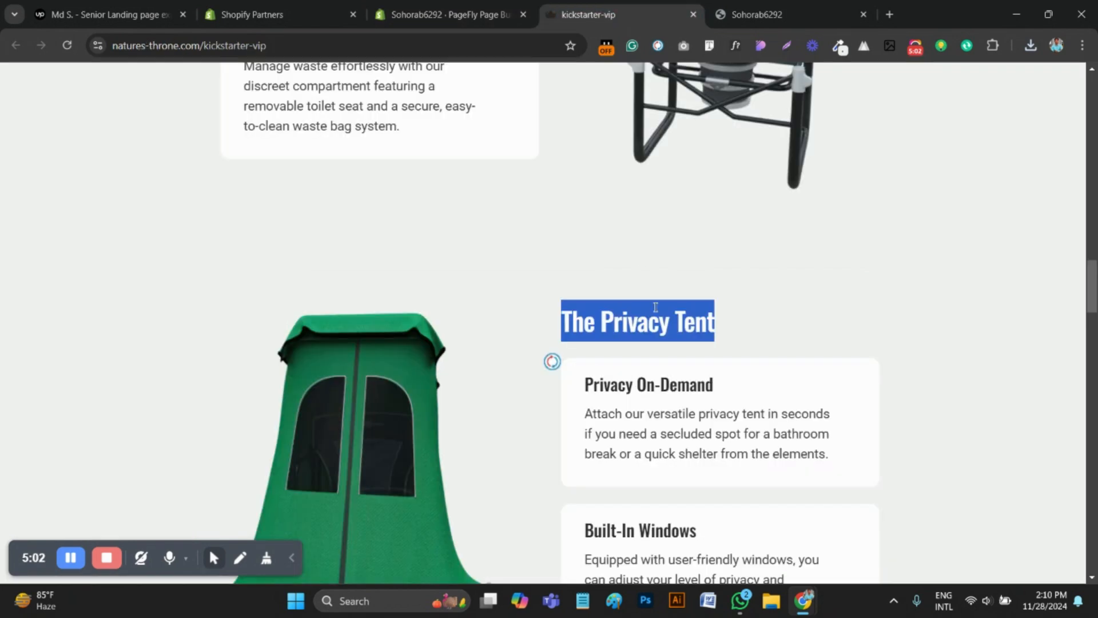
drag(754, 413, 576, 387)
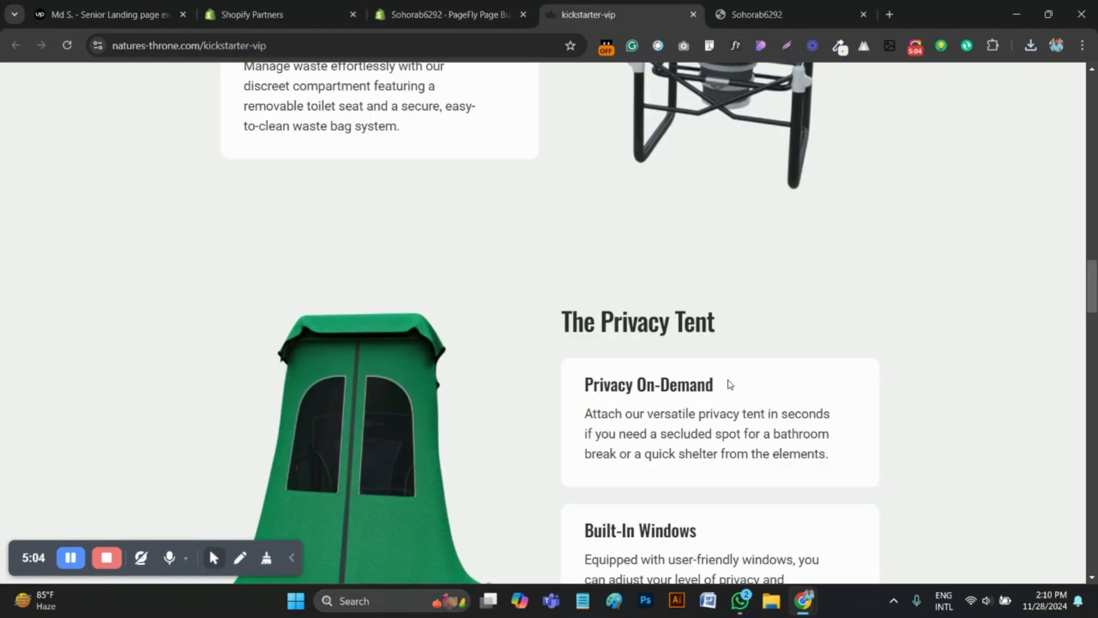
drag(728, 385, 582, 384)
key(ctrl+c)
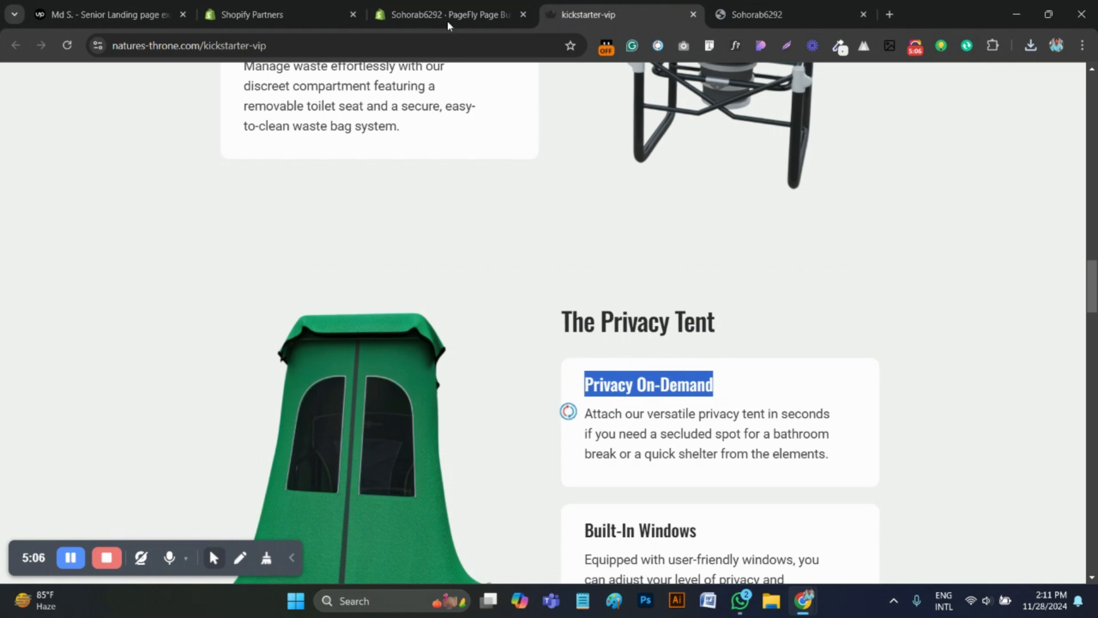
click(449, 25)
click(646, 393)
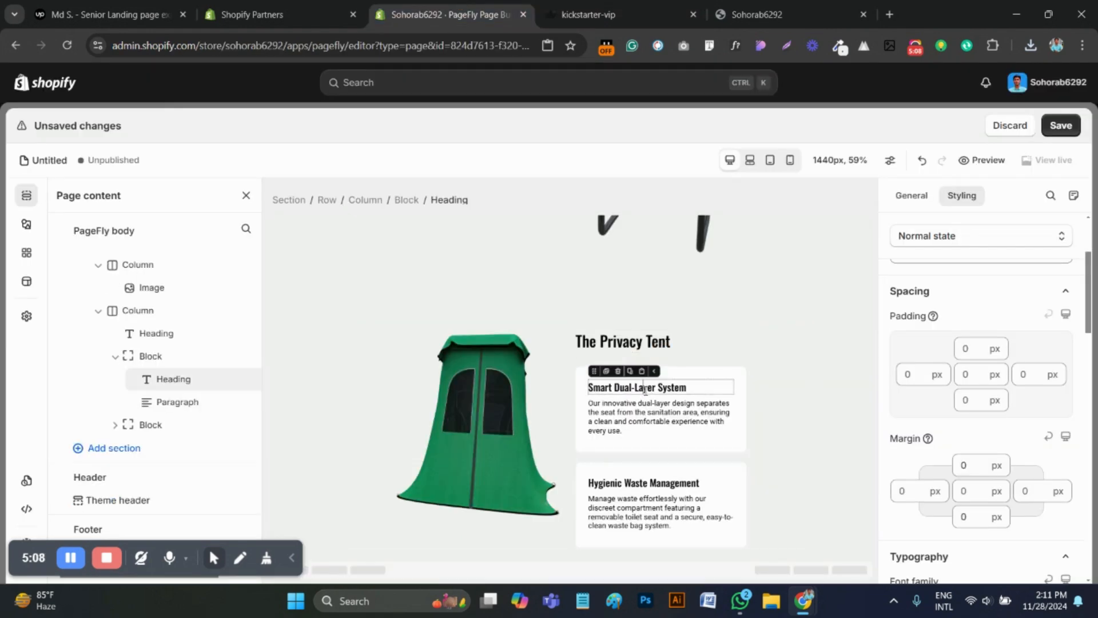
triple_click(646, 390)
key(ctrl+v)
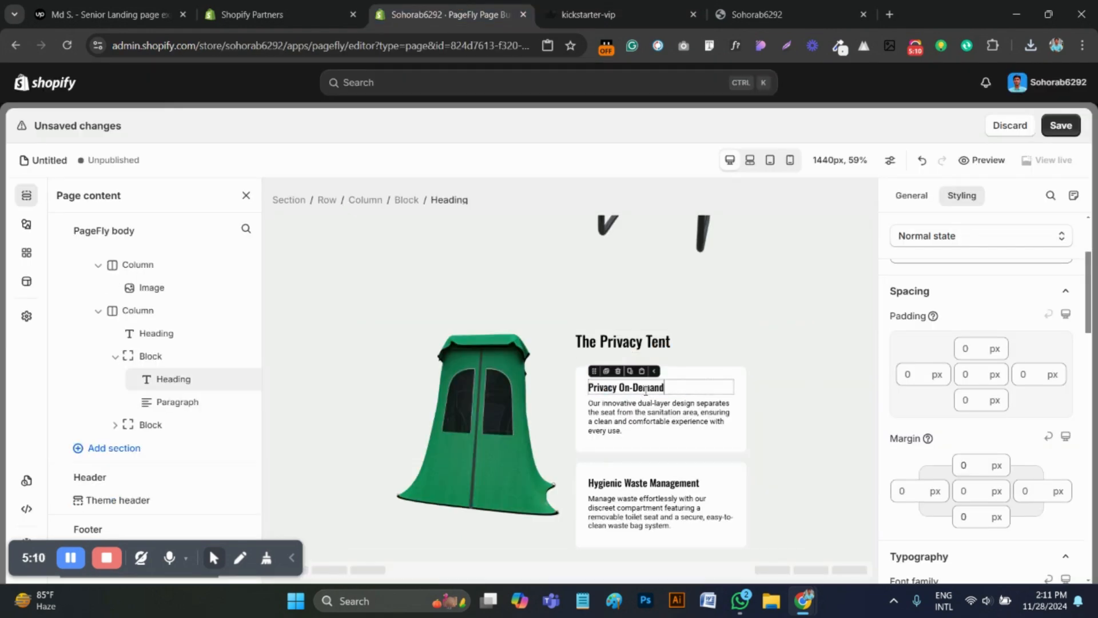
Replace the first block's paragraph with the original page's text beginning "Attach our versatile privacy tent in seconds"
click(589, 15)
drag(835, 466, 600, 413)
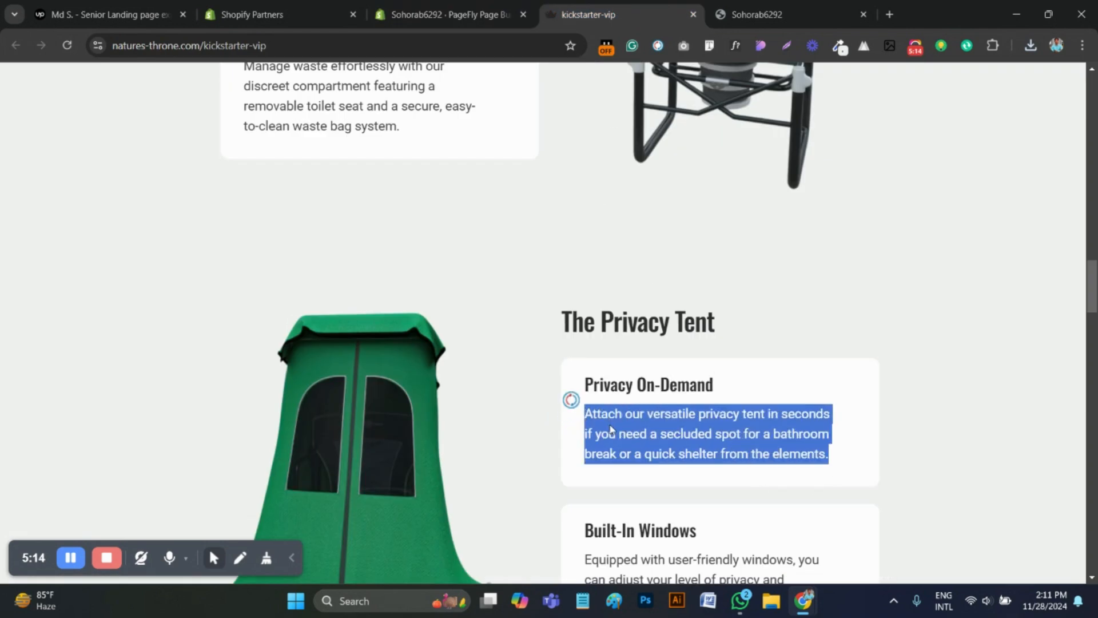
click(449, 14)
click(643, 426)
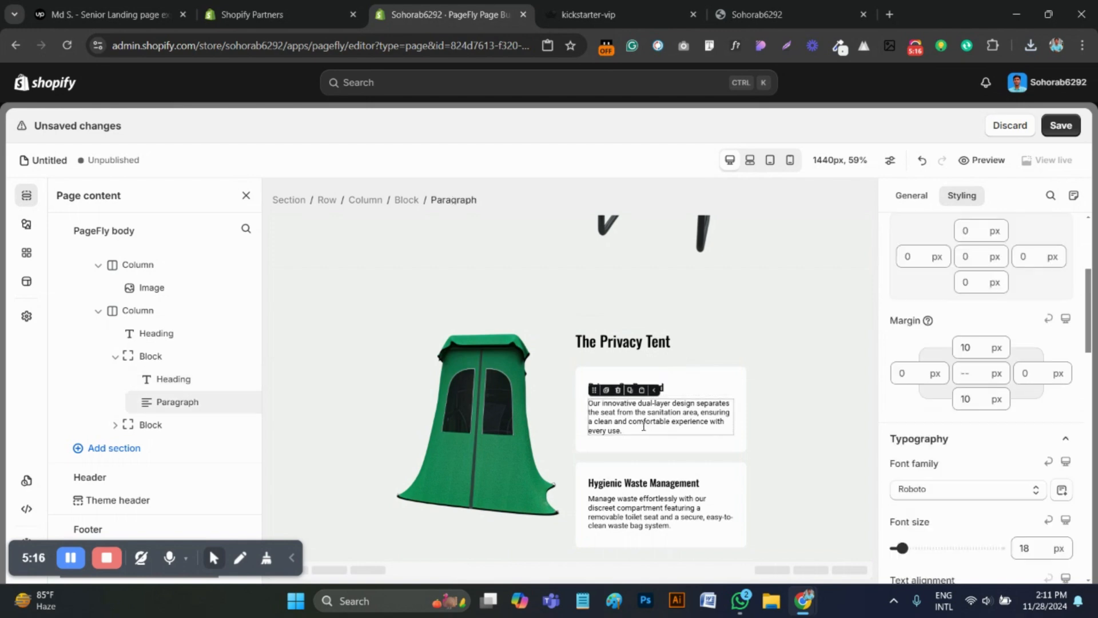
key(ctrl+a)
text(Attach our versatile privacy tent in seconds if you need a secluded spot for a bathroom break or a quick shelter from the elements.)
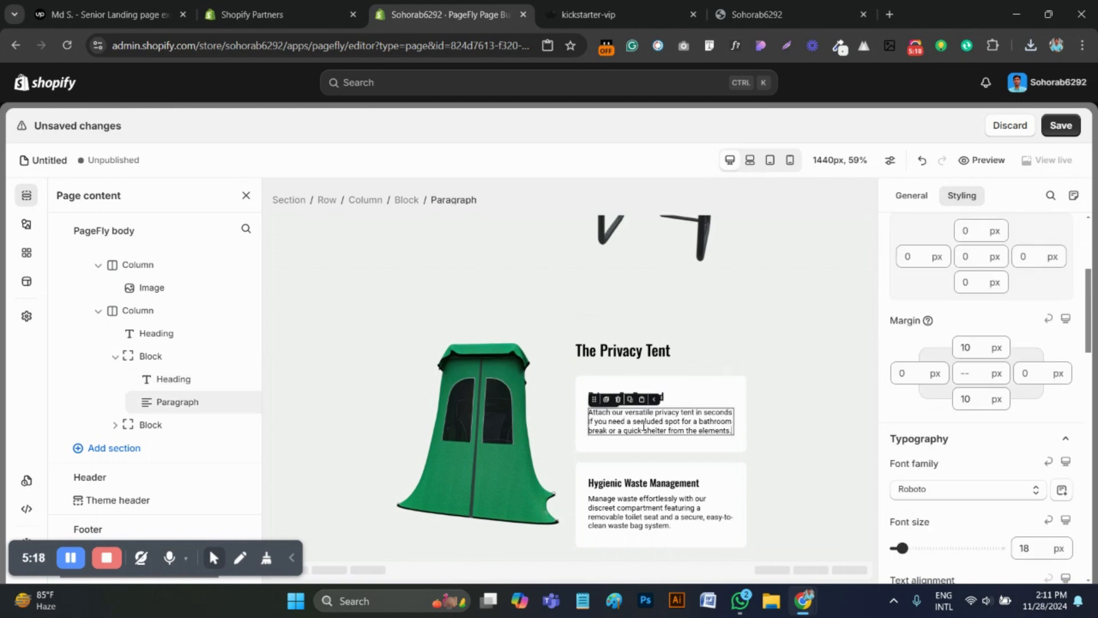
Replace the second block's heading with "Built-In Windows" copied from the original page
click(590, 15)
scroll(725, 390, down, 2)
drag(722, 417, 606, 387)
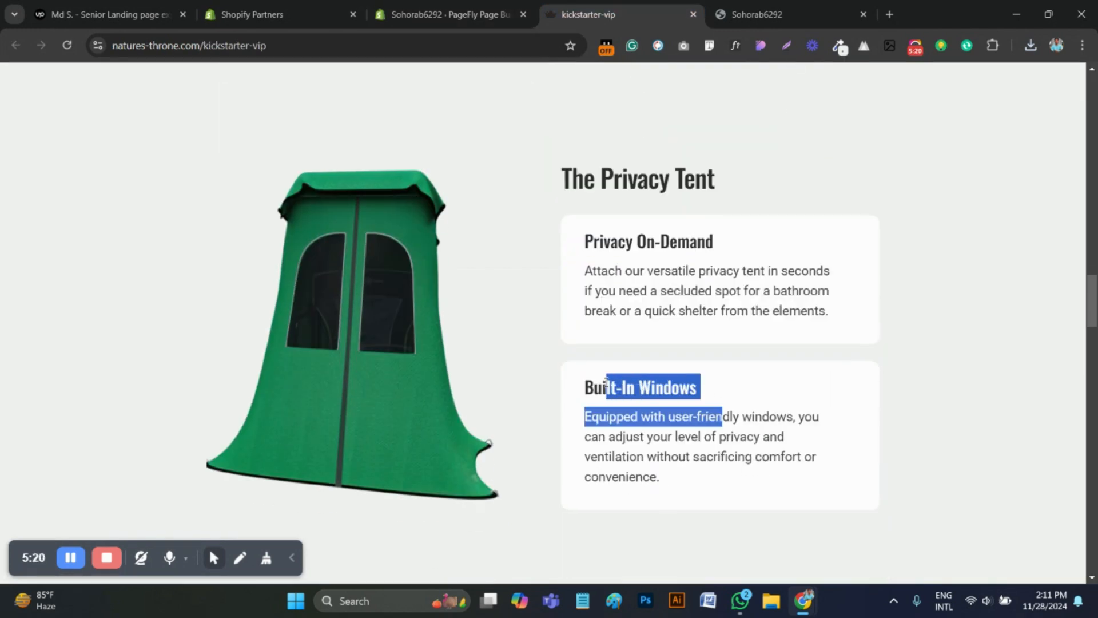
drag(704, 387, 596, 388)
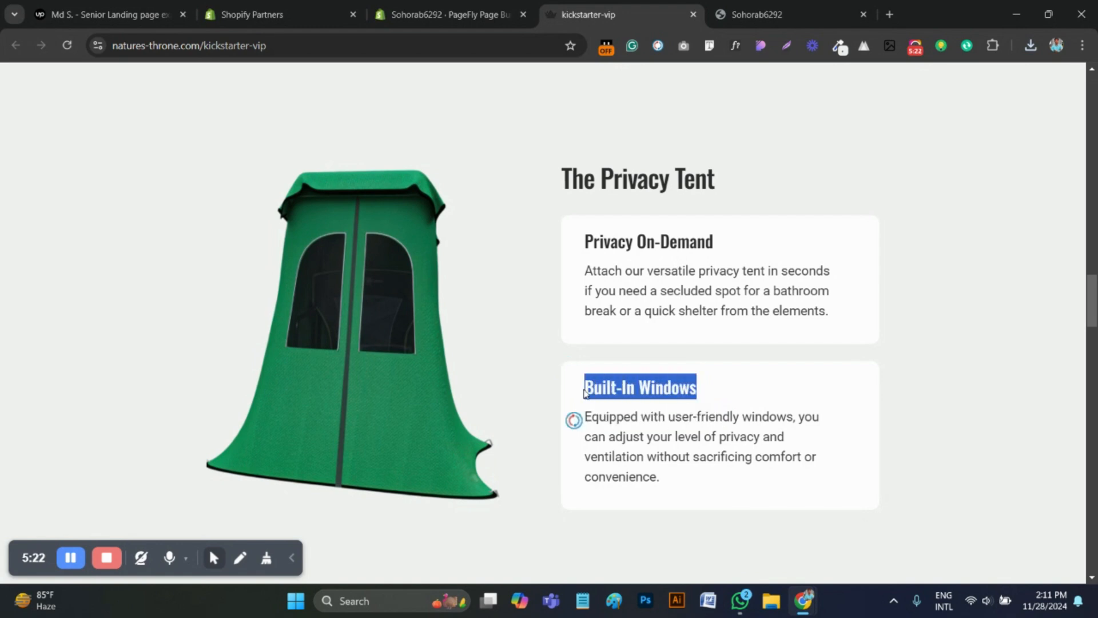
click(443, 15)
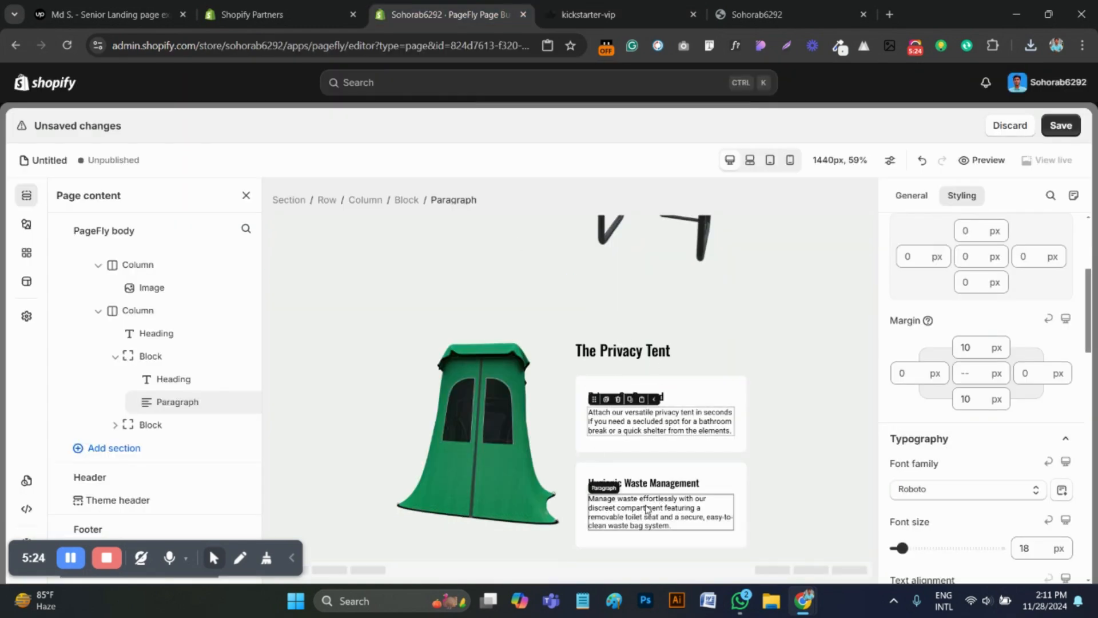
click(647, 487)
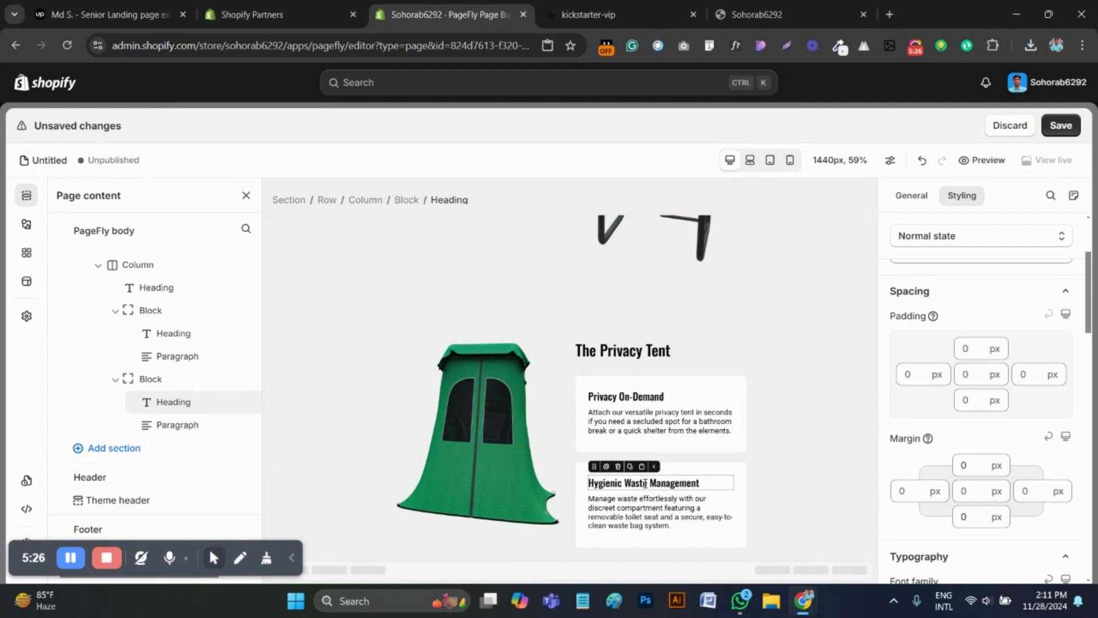
key(ctrl+a)
text(Built-In Windows)
Replace the second block's paragraph with the original page's text beginning "Equipped with user-friendly windows"
key(ctrl+Tab)
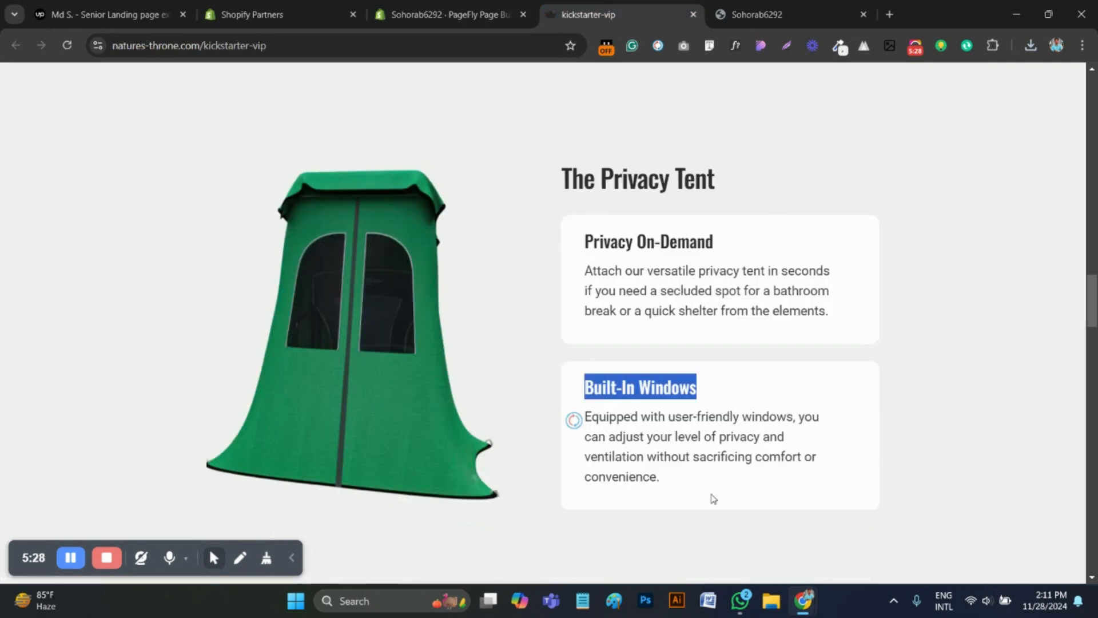
drag(661, 483, 579, 429)
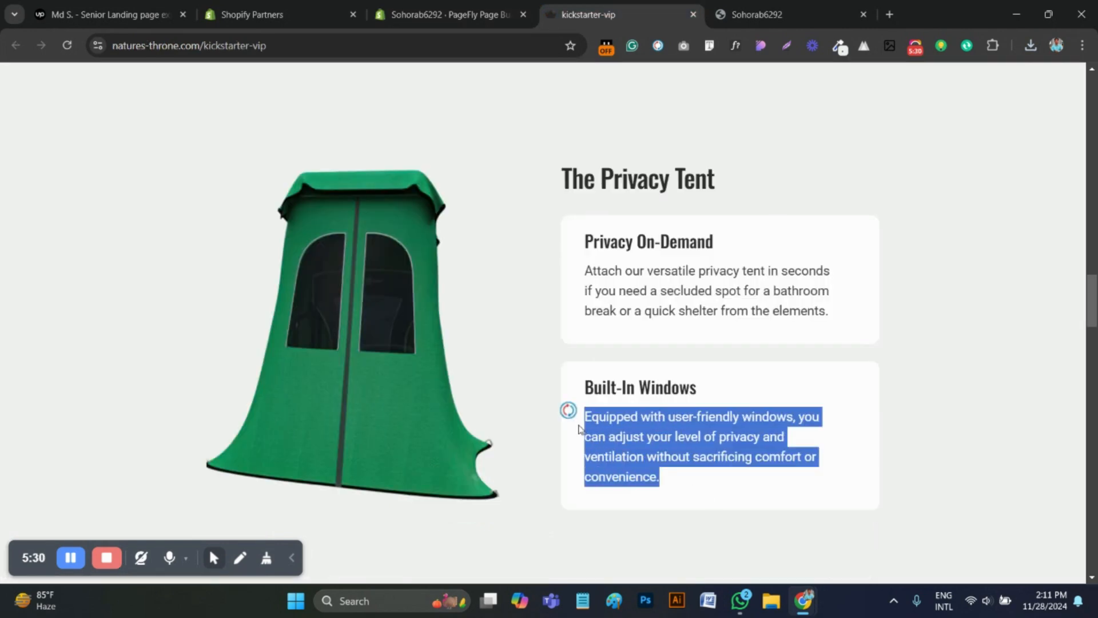
key(ctrl+c)
key(ctrl+shift+Tab)
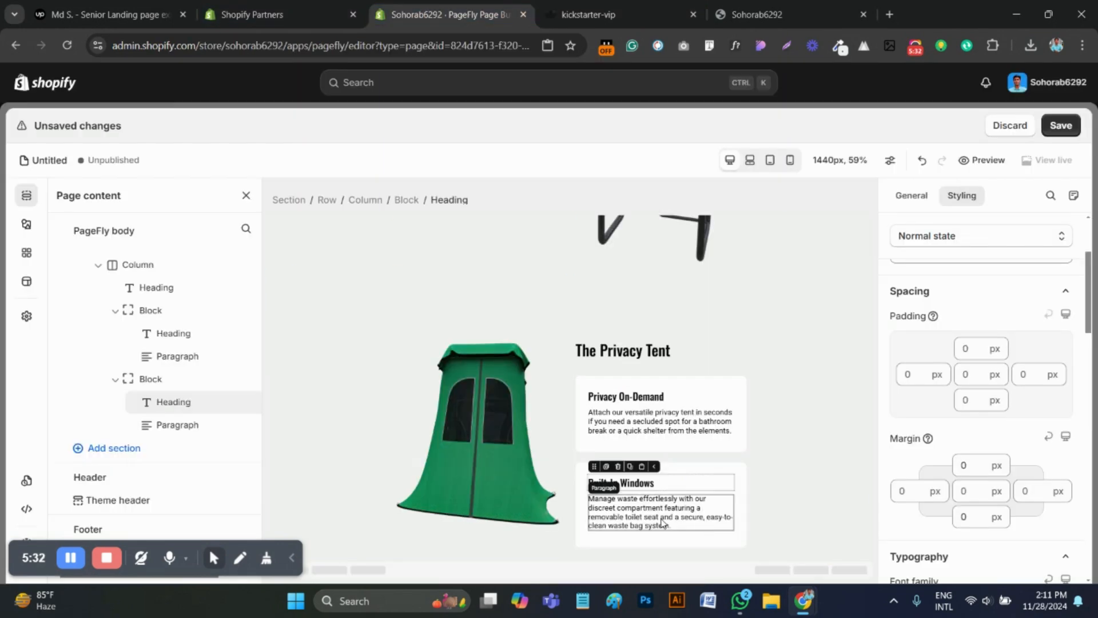
click(662, 518)
key(ctrl+a)
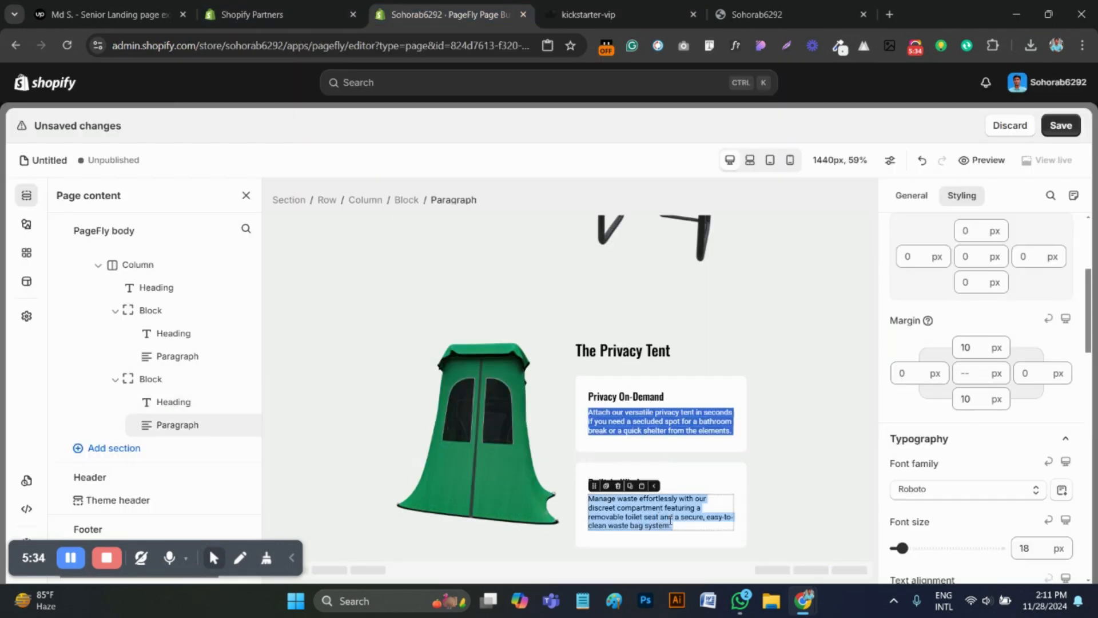
click(681, 458)
click(678, 514)
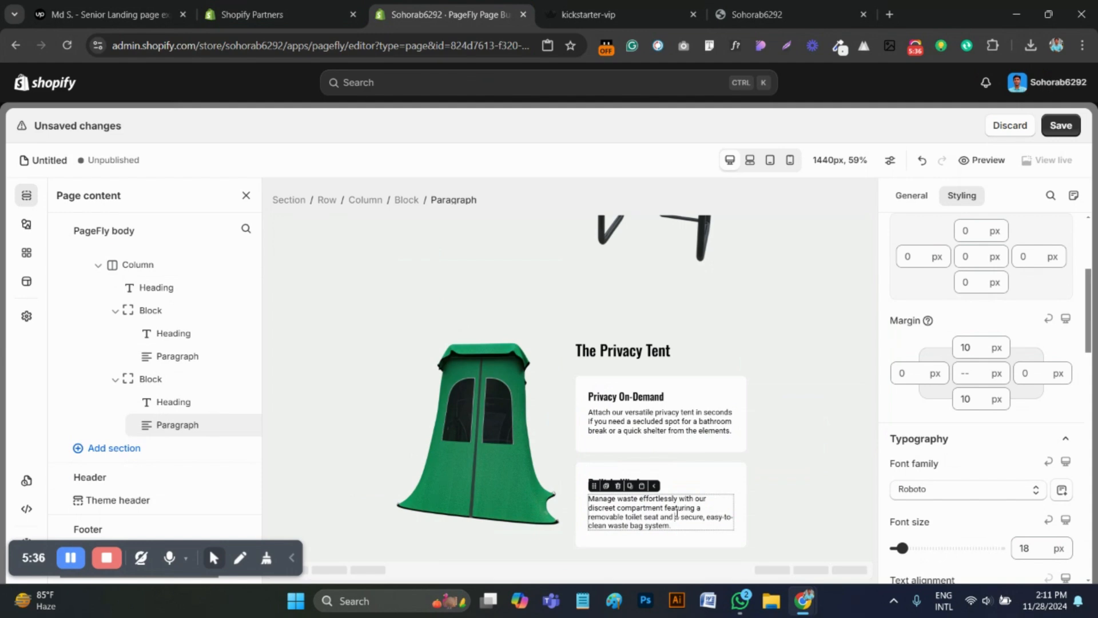
key(ctrl+a)
key(ctrl+v)
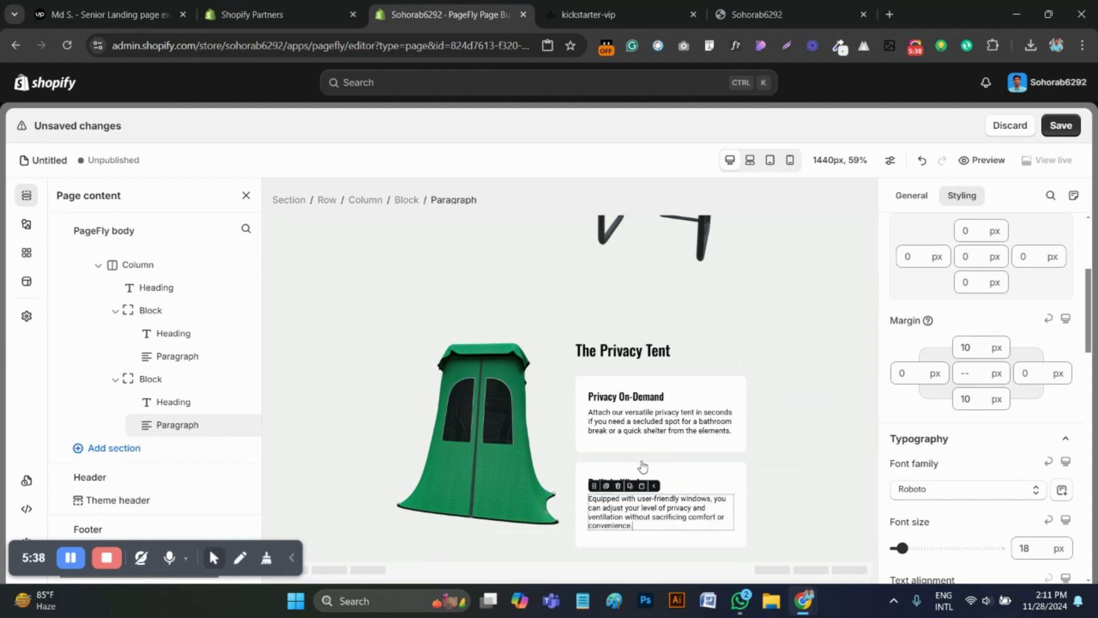
Save the page with the completed "The Privacy Tent" section
click(1065, 125)
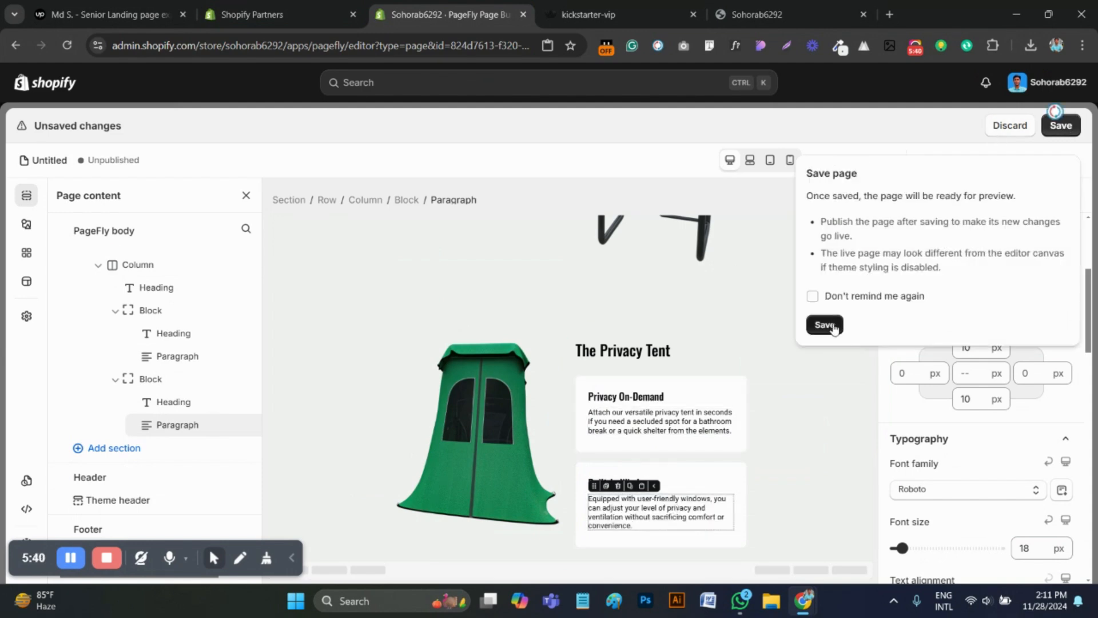
click(824, 324)
scroll(704, 422, up, 3)
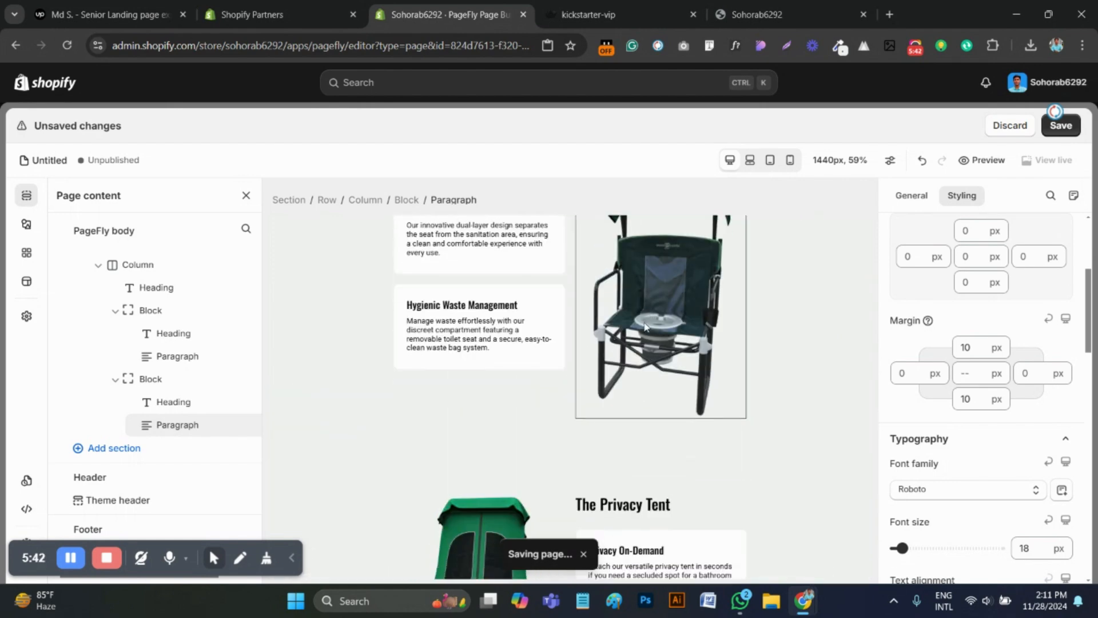
scroll(646, 325, down, 3)
Save the round Nature's Throne badge from the original kickstarter-vip page as a PNG in Downloads
click(621, 14)
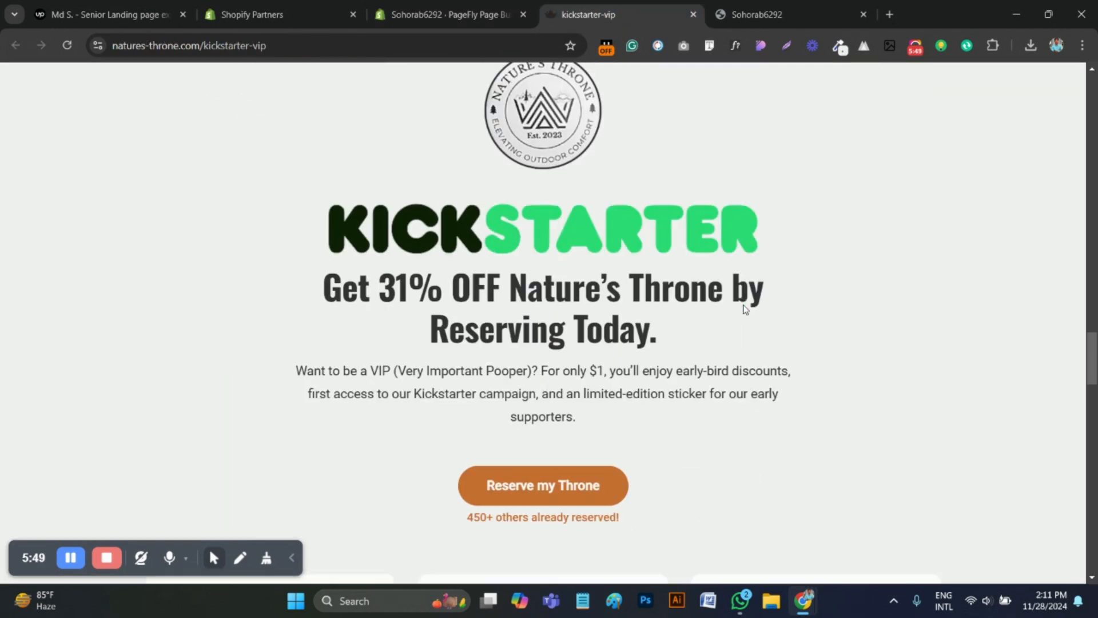
scroll(588, 404, up, 1)
drag(535, 185, 679, 199)
right_click(549, 179)
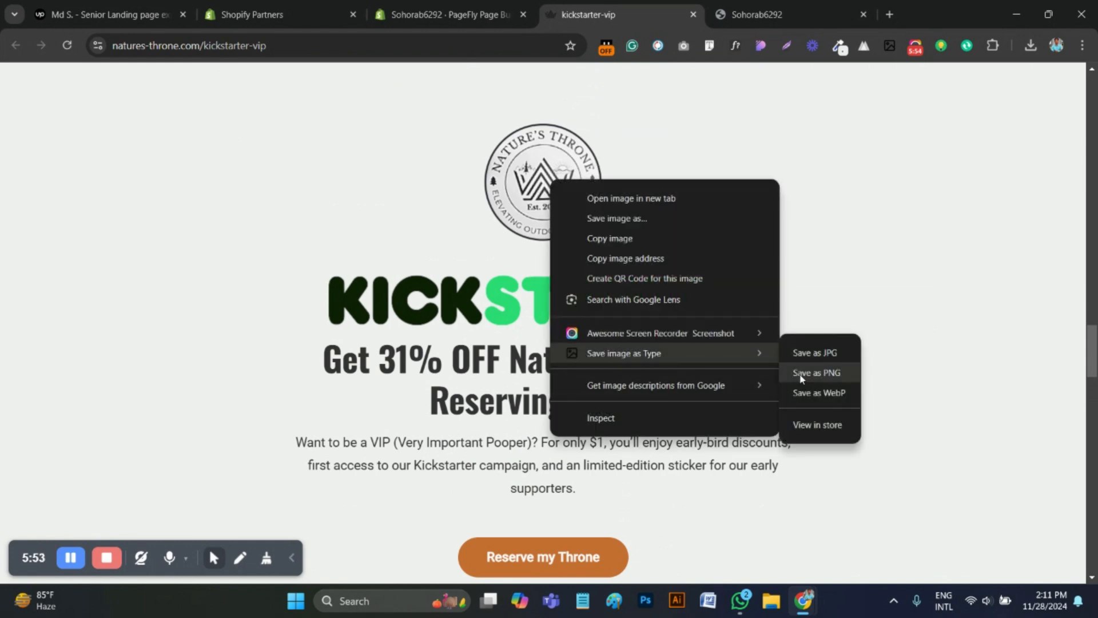
click(803, 380)
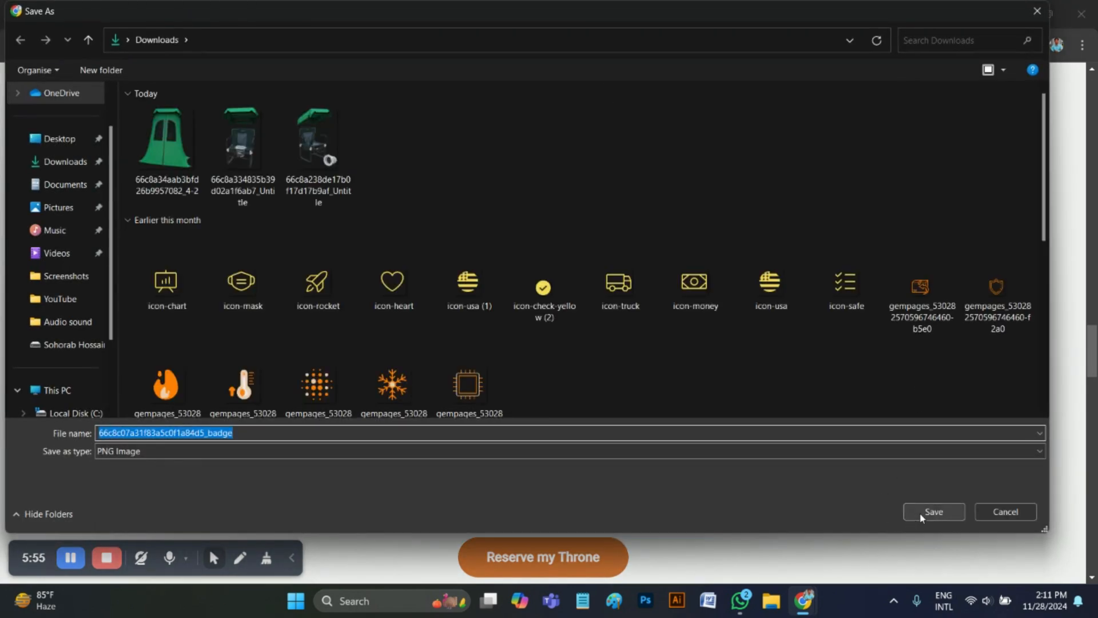
click(922, 518)
Reload the saved page's preview and review the layout of its product sections, including "The Camping Chair"
click(449, 14)
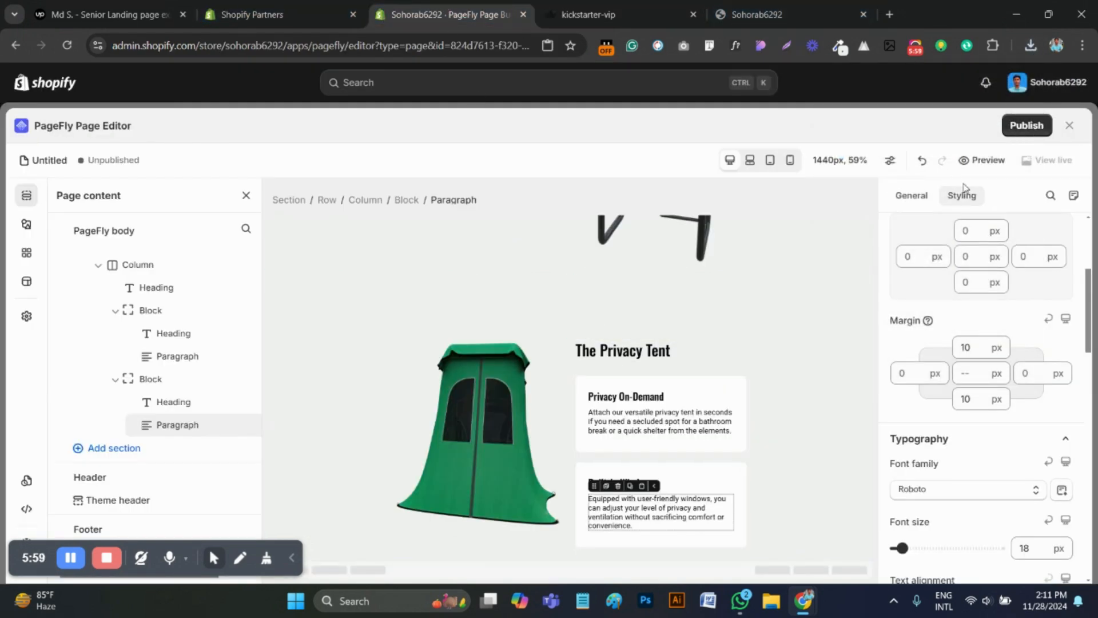
click(784, 14)
click(66, 45)
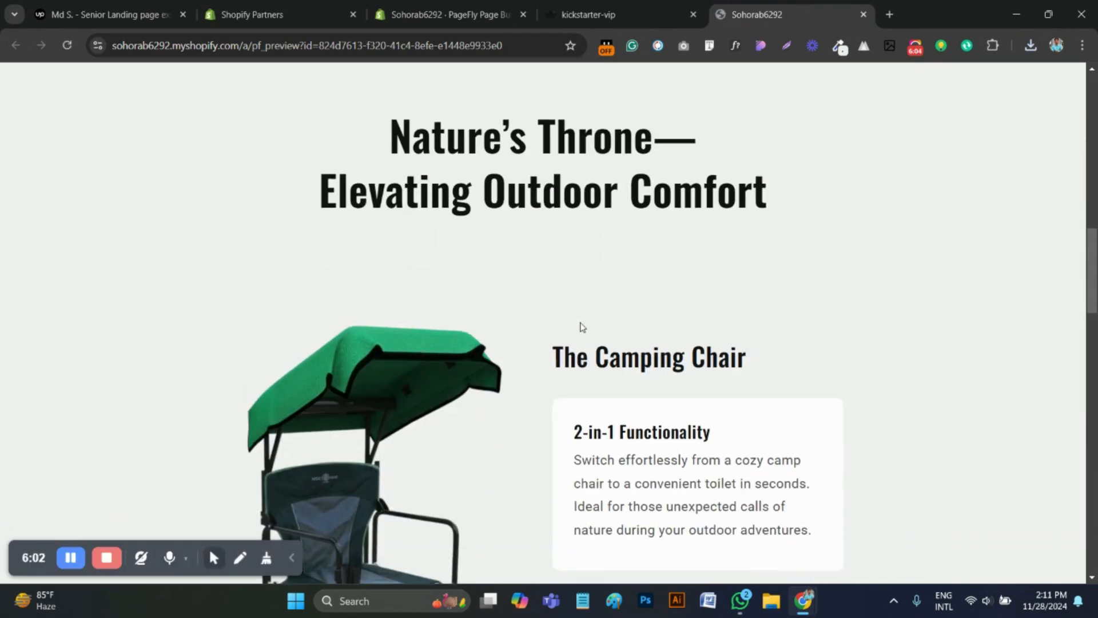
scroll(580, 323, down, 10)
scroll(603, 323, up, 4)
scroll(624, 332, up, 3)
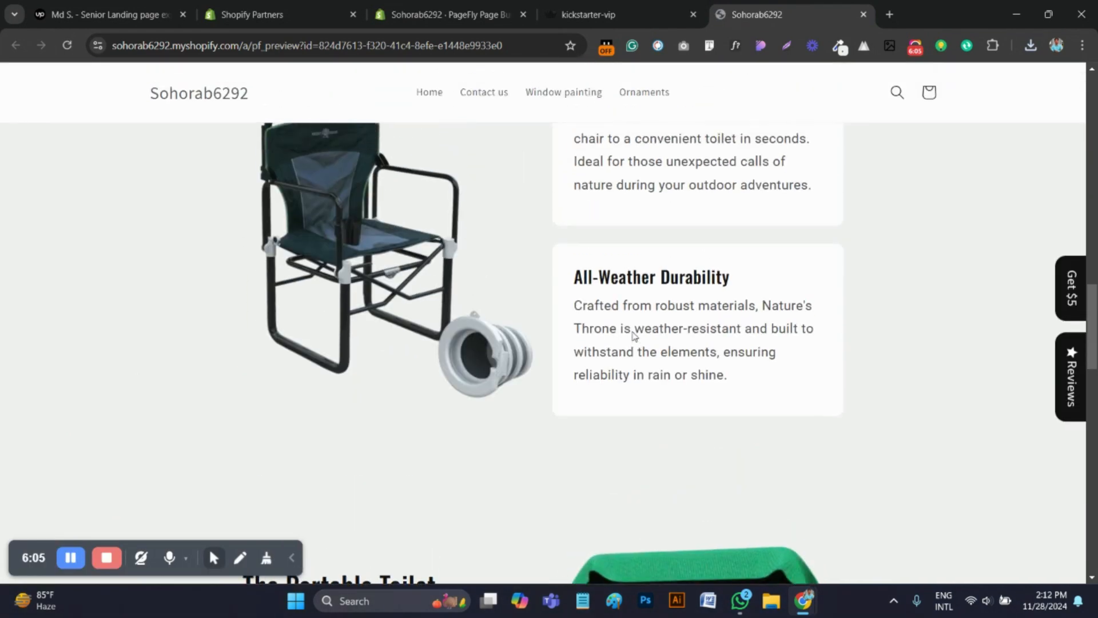
scroll(633, 334, down, 3)
scroll(490, 265, up, 5)
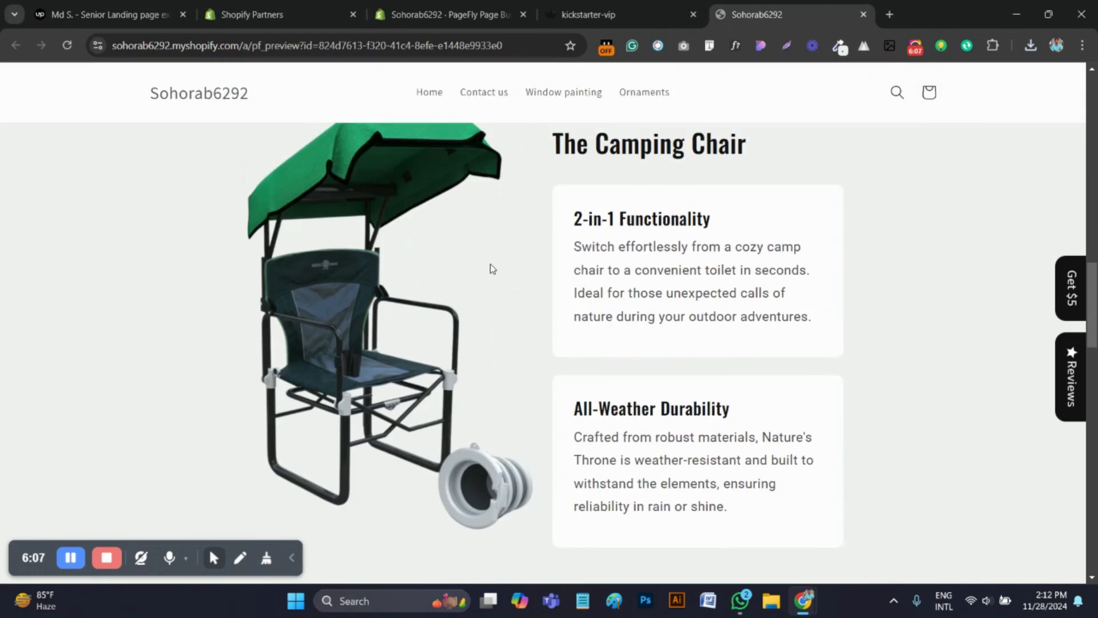
scroll(522, 280, down, 6)
scroll(610, 323, down, 5)
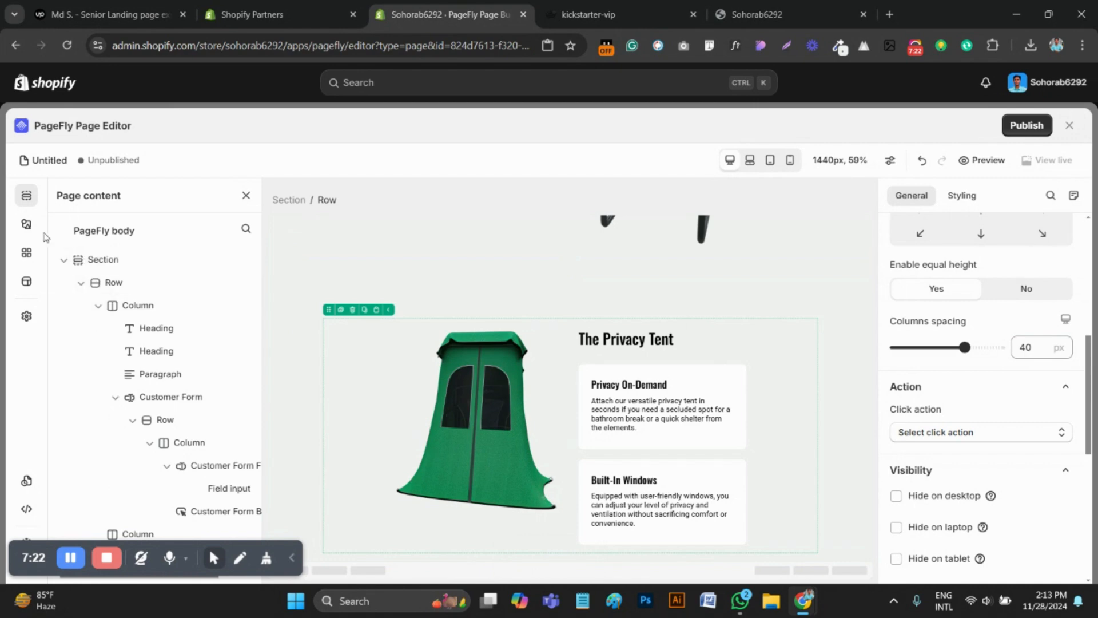
Add a one-column (1/1) layout section below "The Privacy Tent" section and select its empty column
click(27, 224)
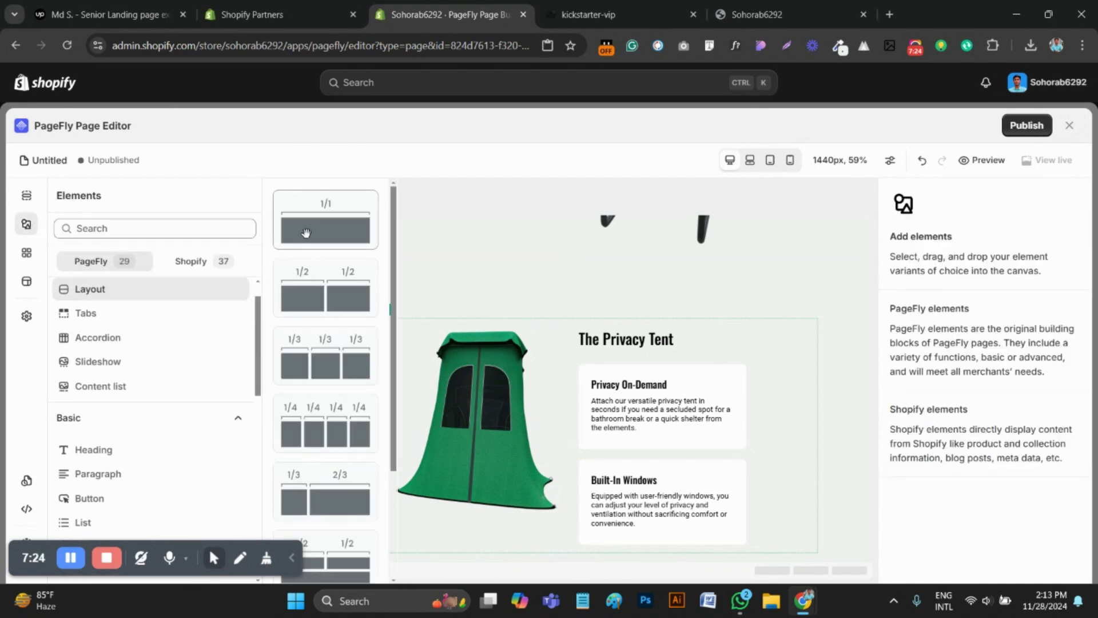
drag(306, 233, 346, 563)
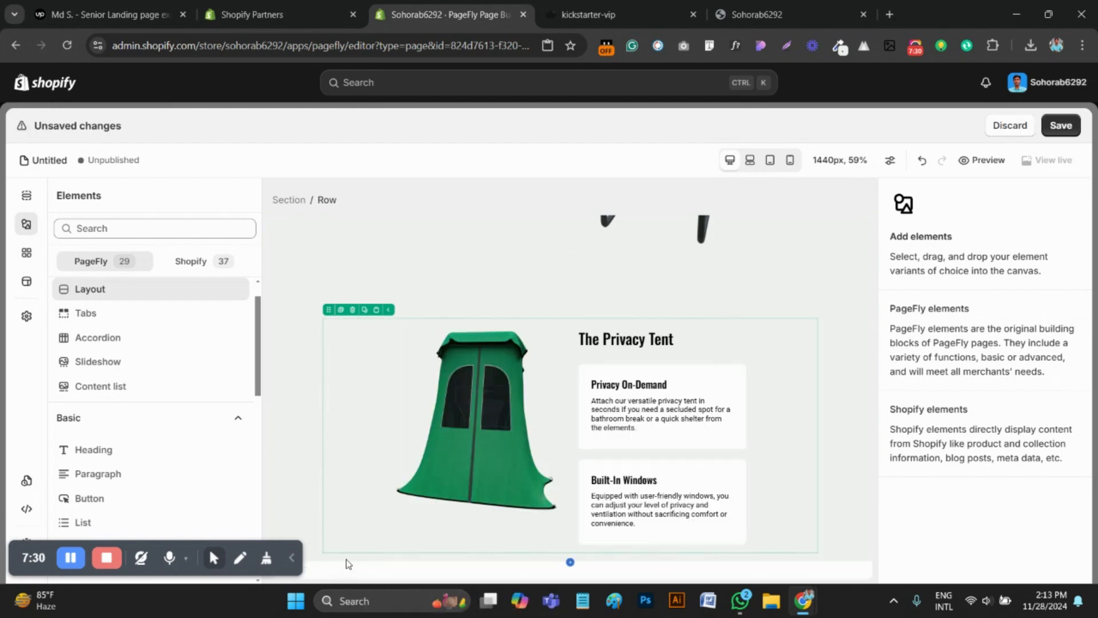
click(421, 540)
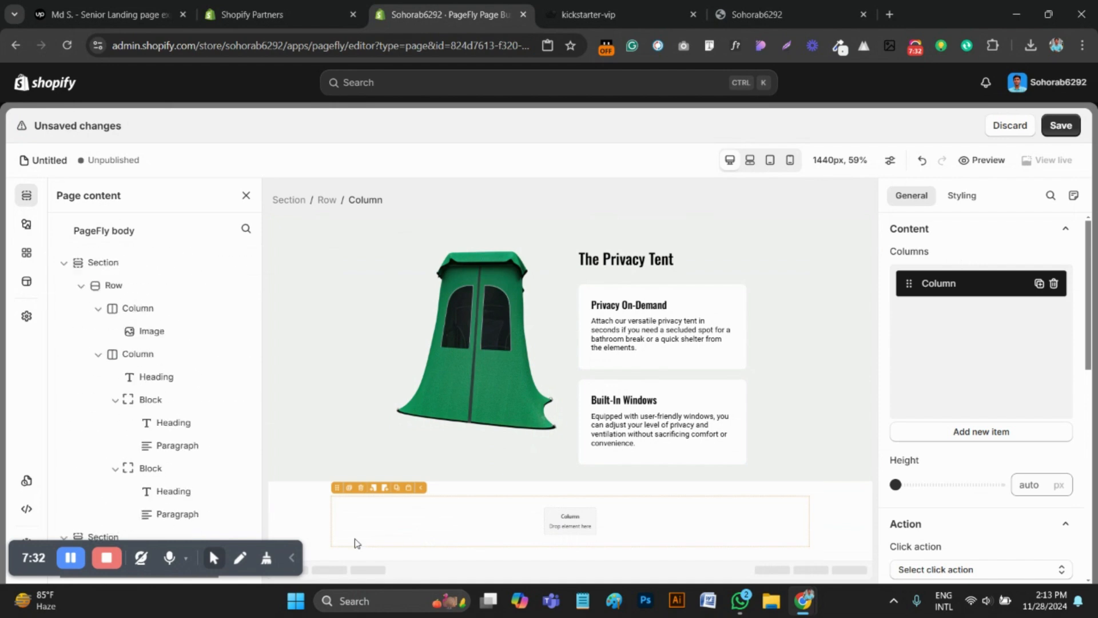
Examine the original page's Kickstarter offer section, from the badge and logo down to the reserve button and benefit cards
key(ctrl+Tab)
scroll(572, 410, down, 2)
scroll(572, 409, up, 2)
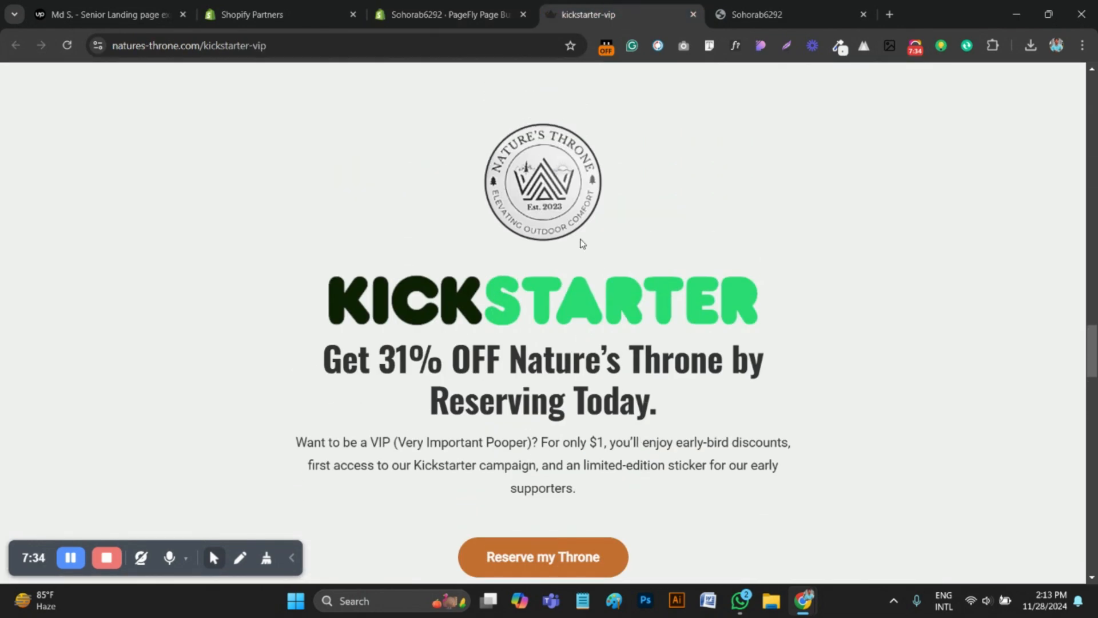
scroll(561, 308, down, 3)
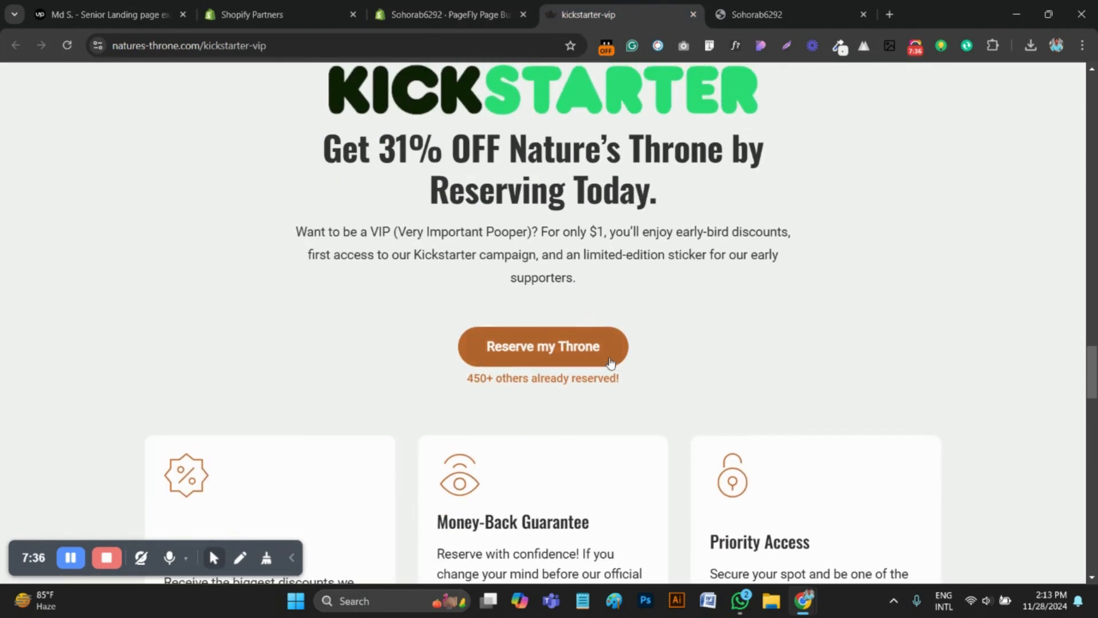
scroll(569, 328, up, 3)
drag(569, 158, 679, 329)
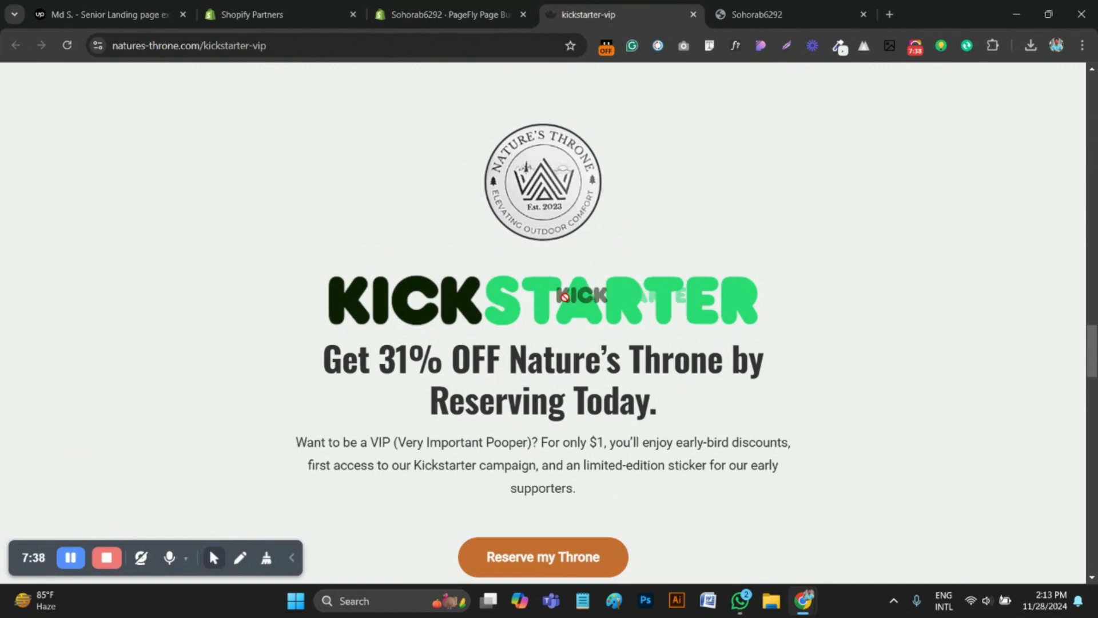
drag(568, 309, 511, 334)
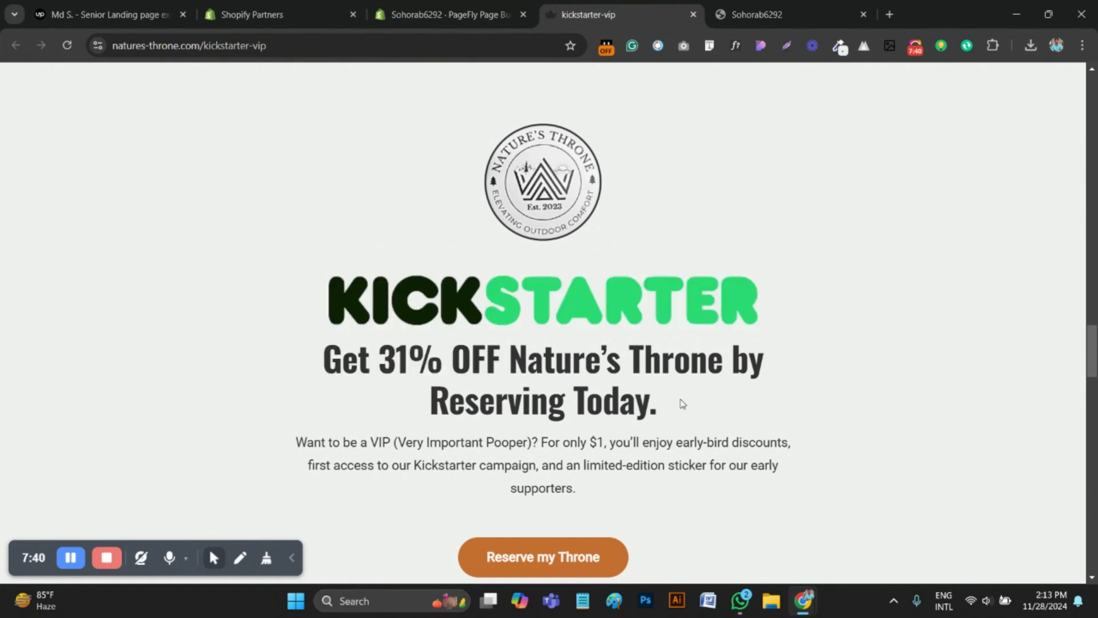
drag(682, 405, 369, 320)
click(980, 414)
drag(579, 302, 329, 277)
drag(474, 311, 218, 271)
drag(435, 299, 303, 298)
Save the Kickstarter logo from the original page as a PNG image
right_click(539, 300)
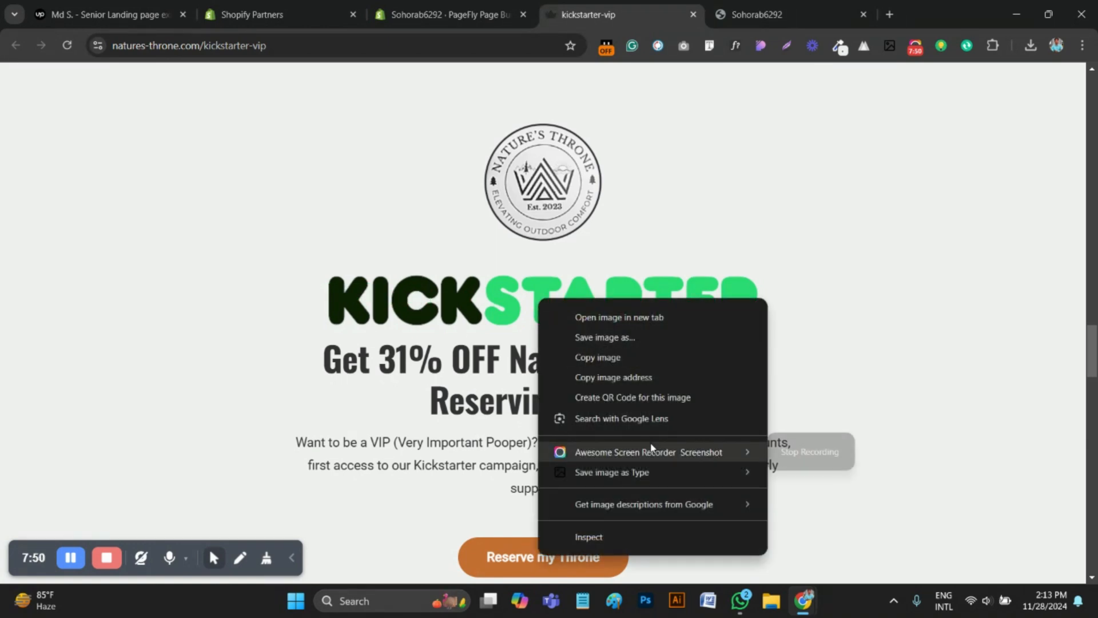
mouse_move(738, 472)
click(805, 493)
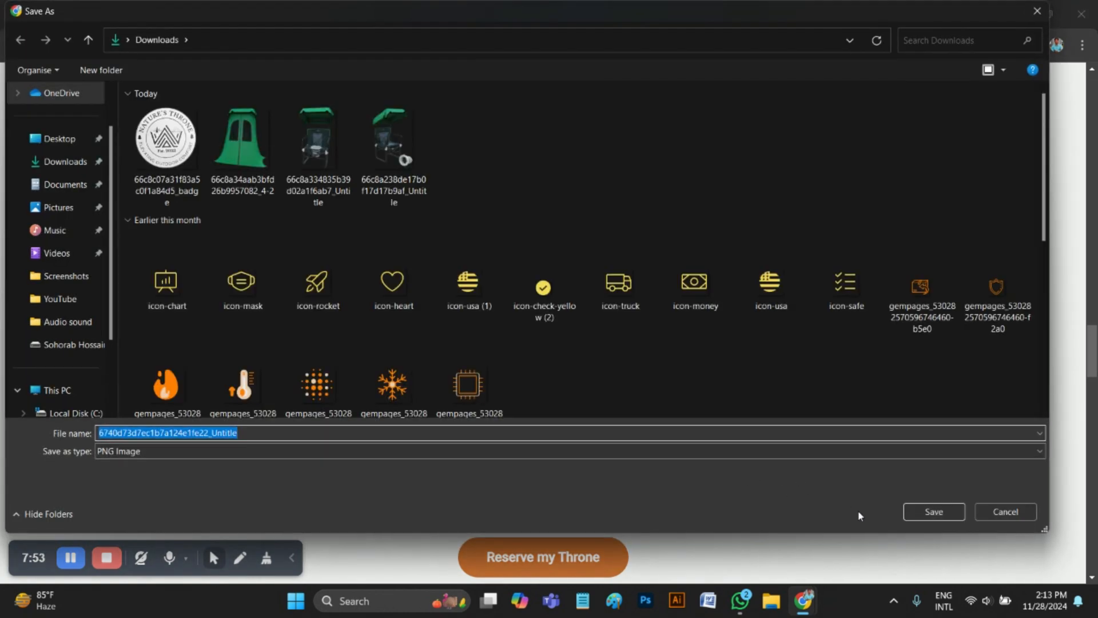
click(935, 512)
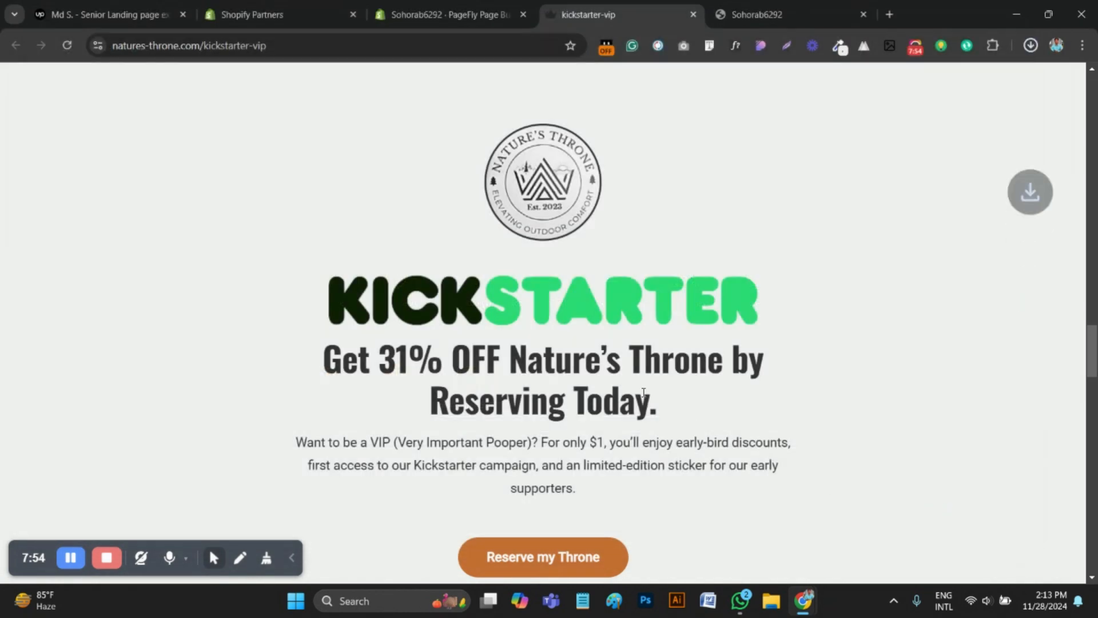
Copy the original page's heading "Get 31% OFF Nature's Throne by Reserving Today." and inspect its font properties with WhatFont
scroll(489, 310, down, 3)
scroll(626, 327, up, 1)
drag(667, 341, 317, 297)
key(ctrl+c)
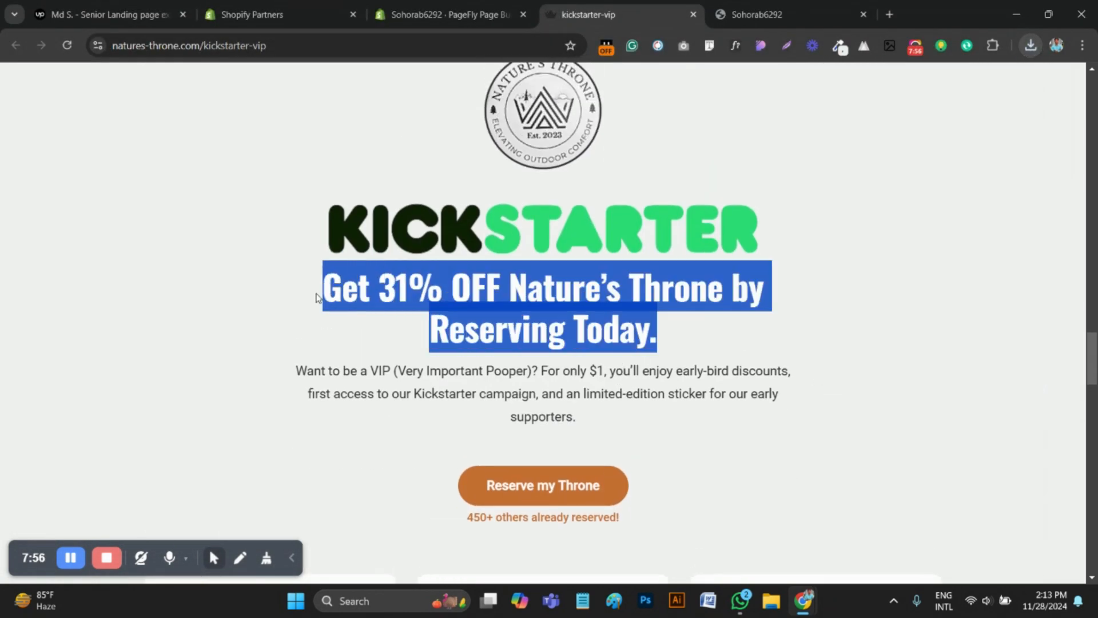
right_click(397, 312)
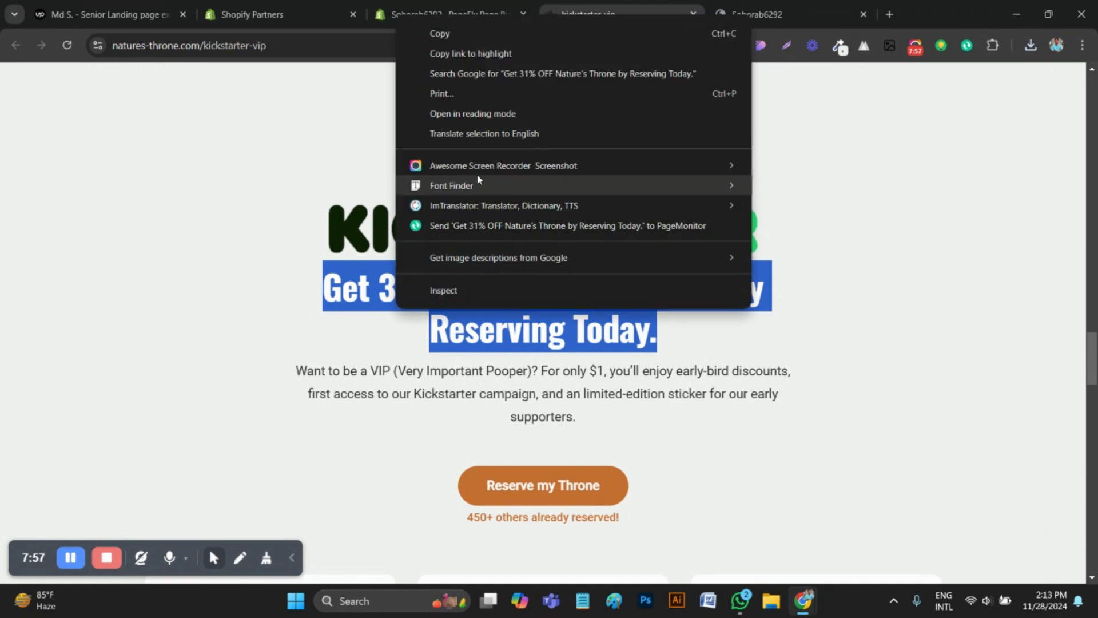
click(453, 39)
click(735, 45)
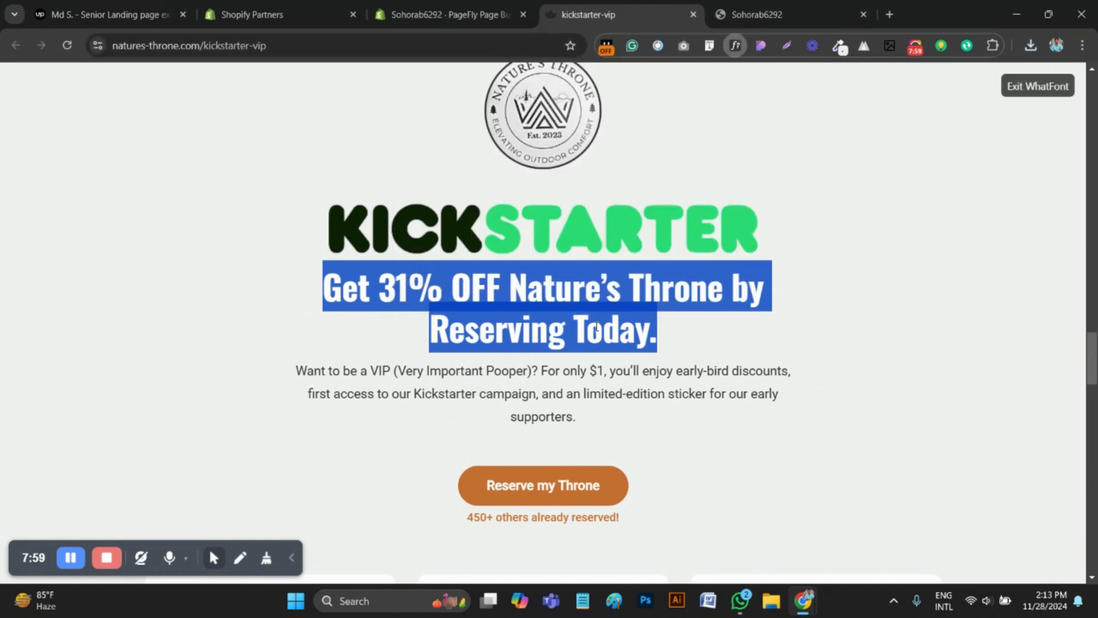
click(567, 292)
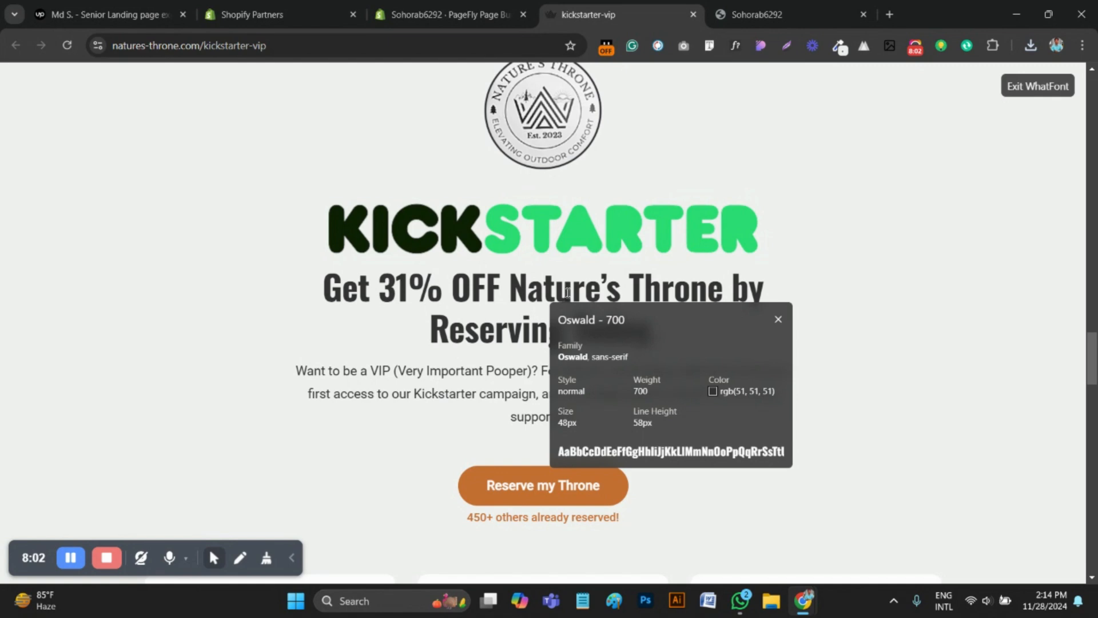
Add a heading element to the new empty column in PageFly with the copied text "Get 31% OFF Nature's Throne by Reserving Today."
key(ctrl+shift+Tab)
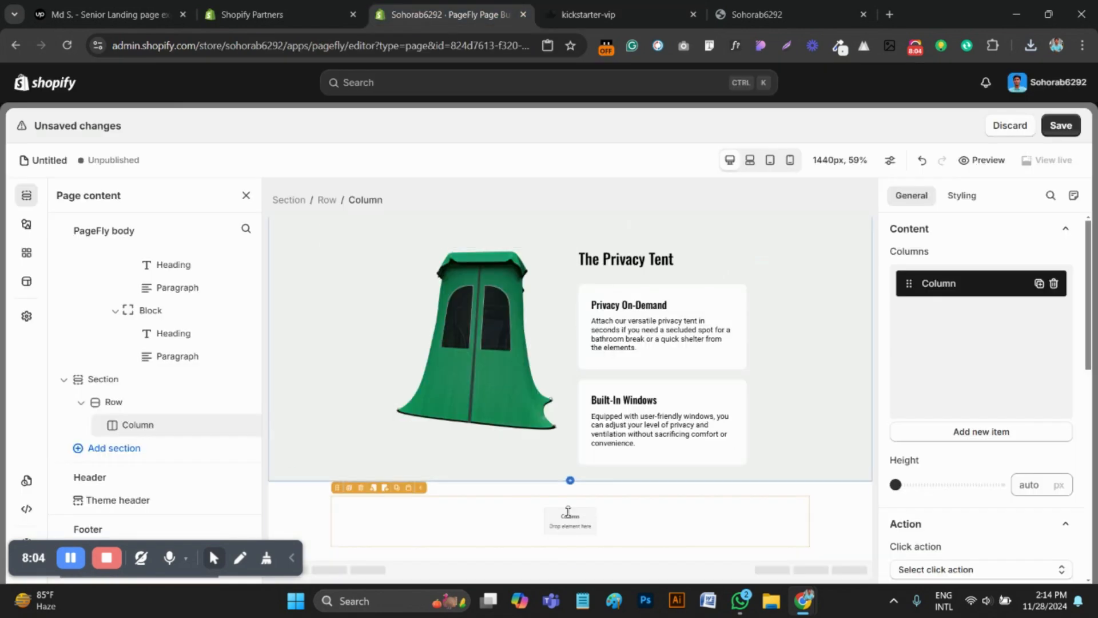
click(27, 231)
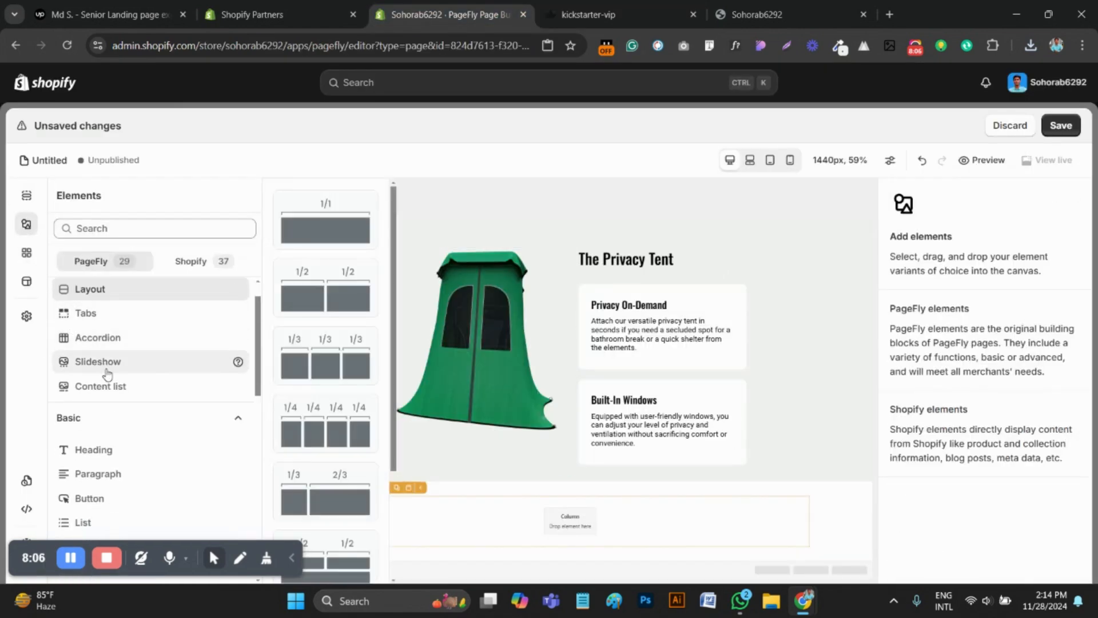
click(105, 448)
drag(342, 216, 527, 523)
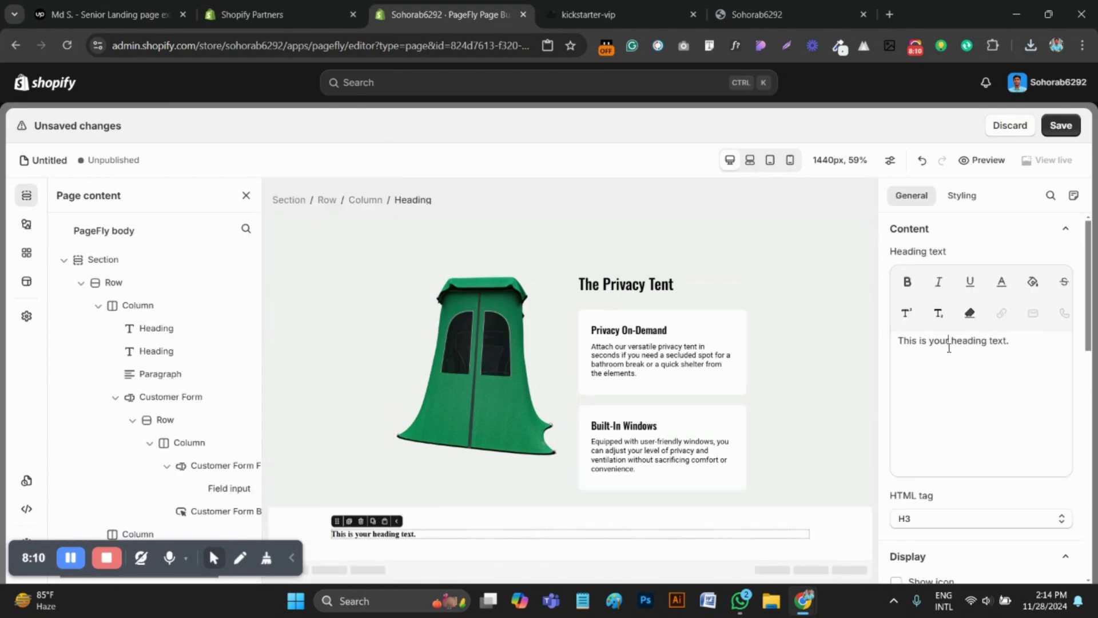
key(ctrl+a)
key(ctrl+v)
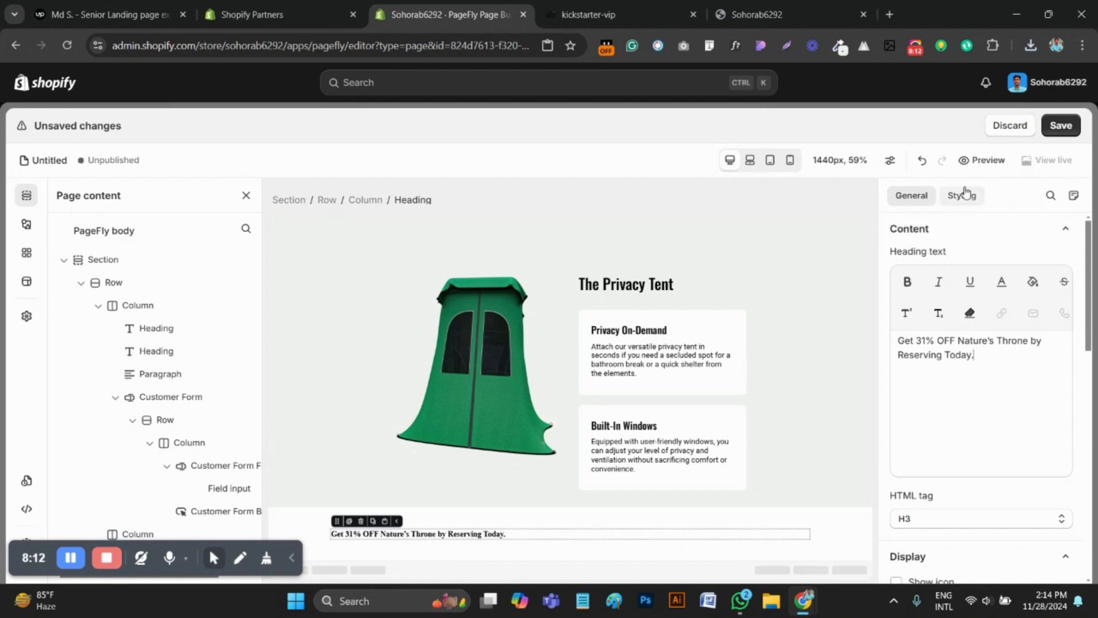
Set the new heading's font family to Oswald and its font size to 48 px
click(965, 195)
scroll(984, 449, down, 4)
click(952, 393)
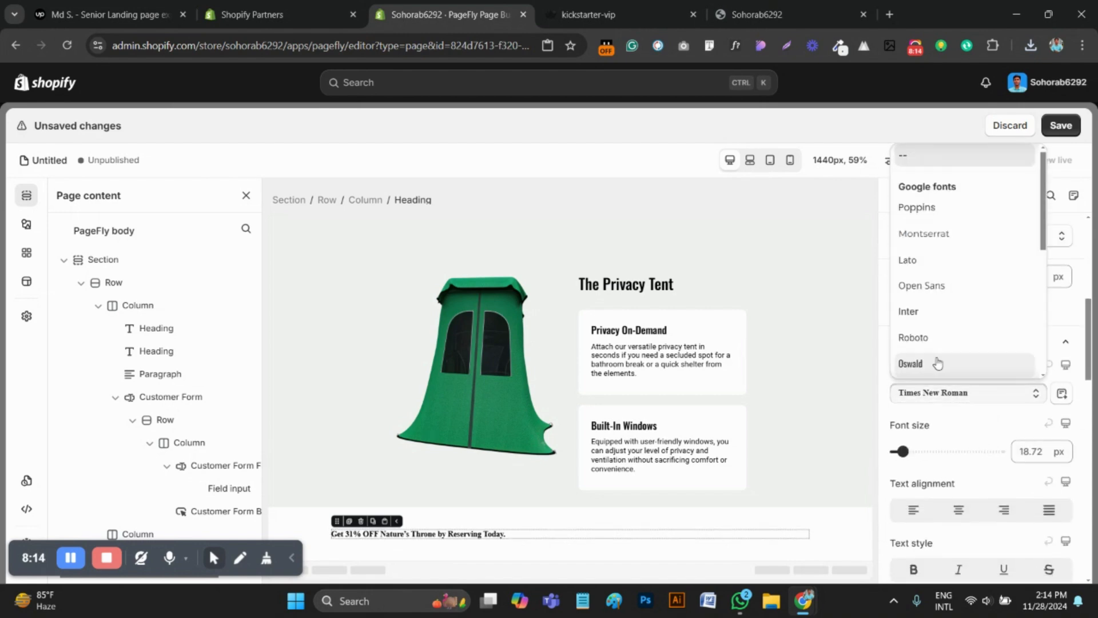
click(935, 364)
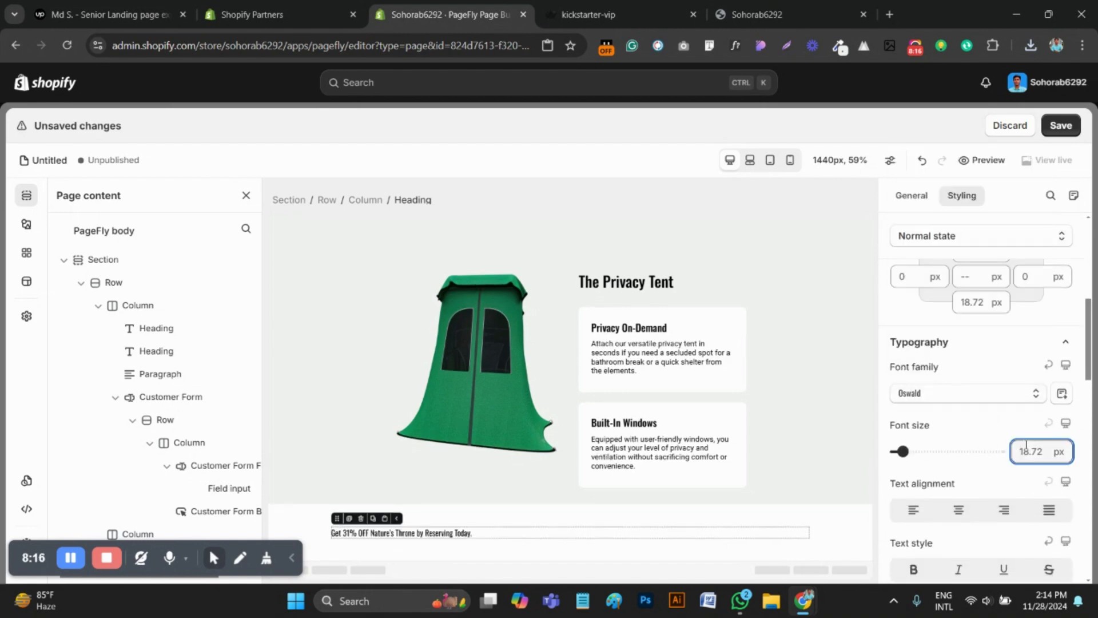
text(48)
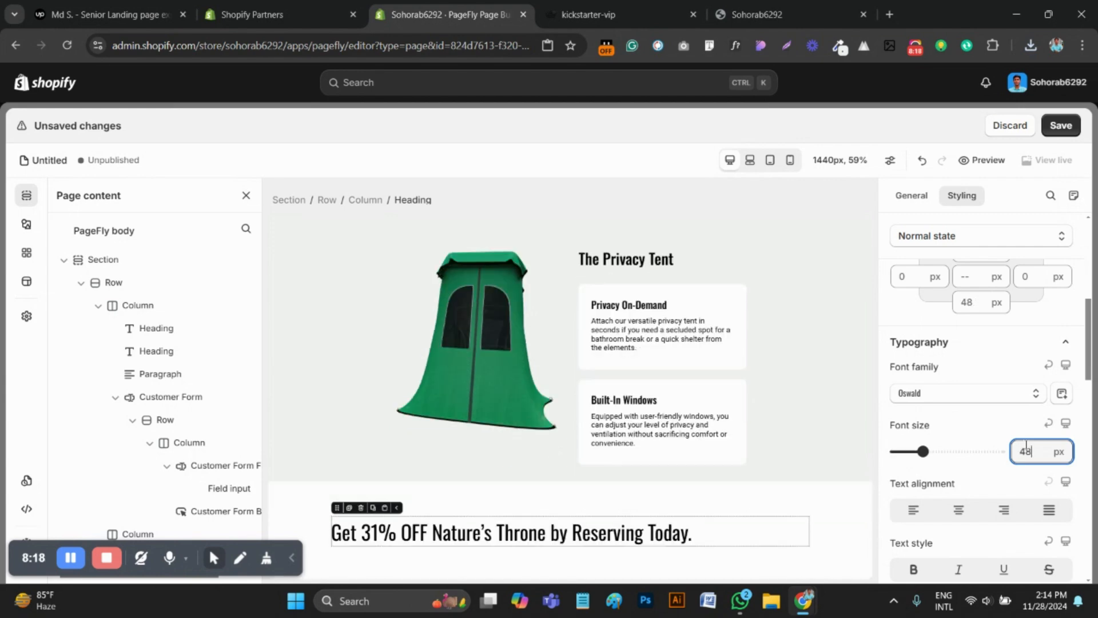
Set the new heading's font weight to Bold and recheck the original heading's font details
scroll(974, 527, down, 3)
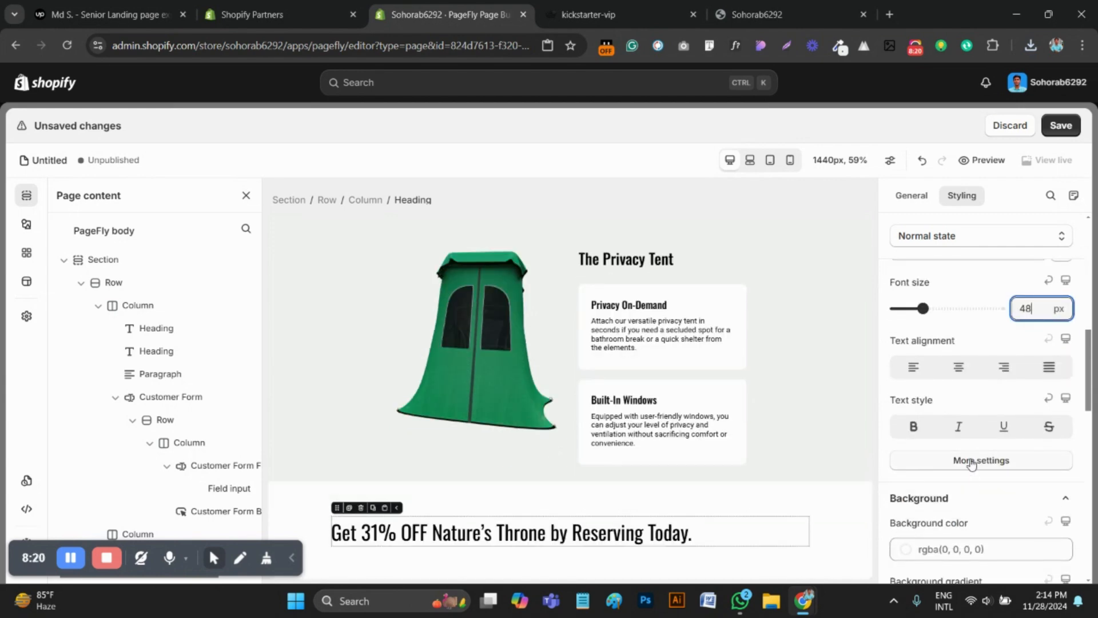
click(978, 458)
click(965, 256)
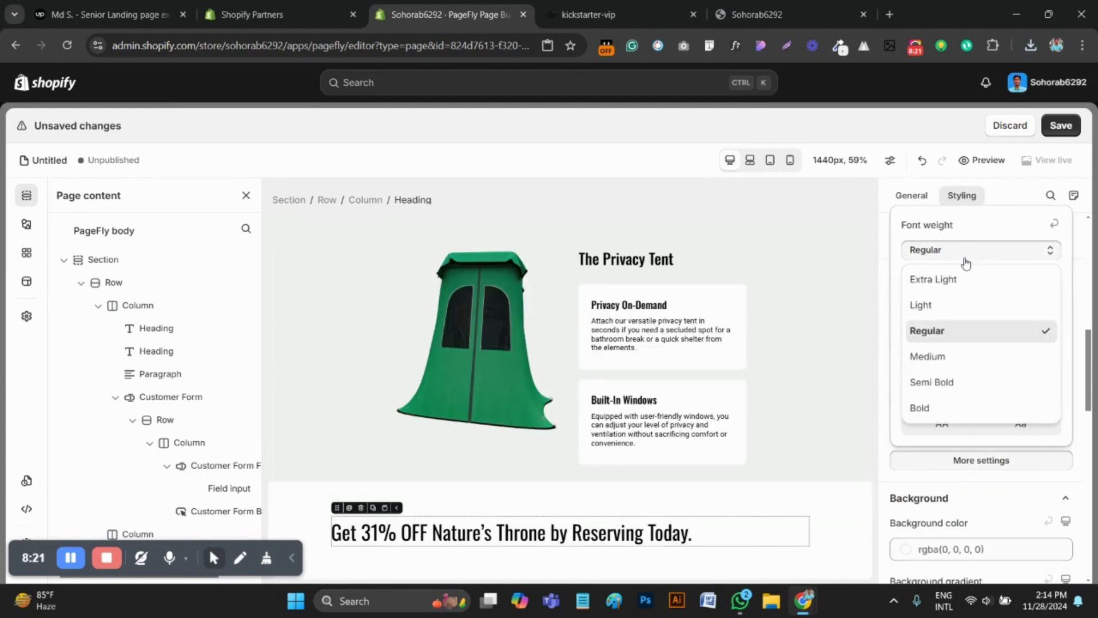
click(933, 405)
click(592, 15)
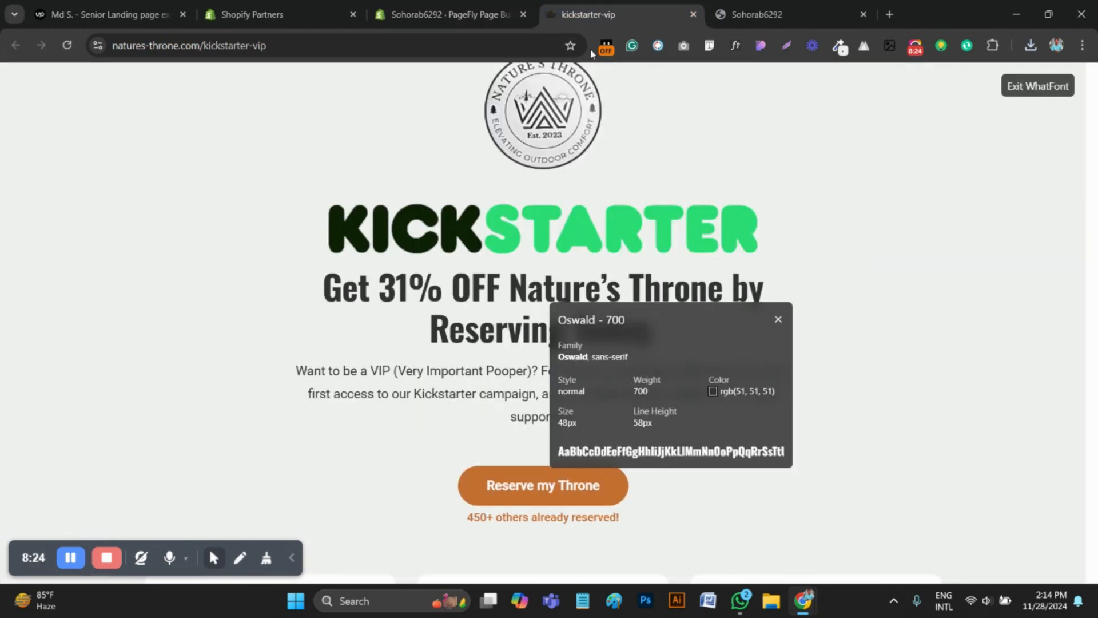
key(ctrl+shift+Tab)
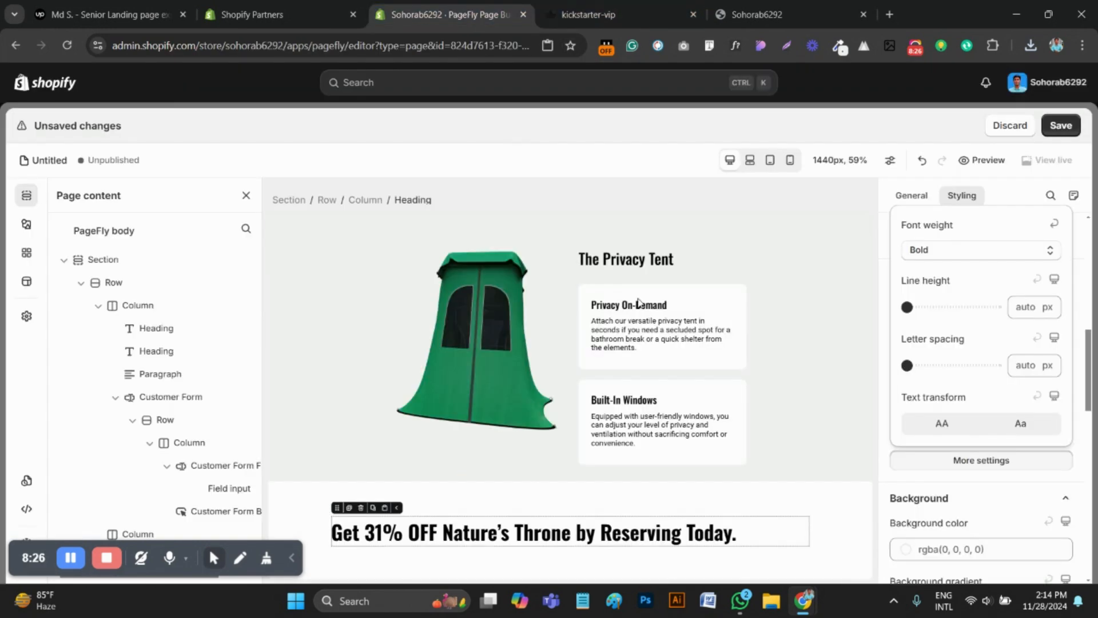
Center-align the text of the new "Get 31% OFF" heading
click(896, 459)
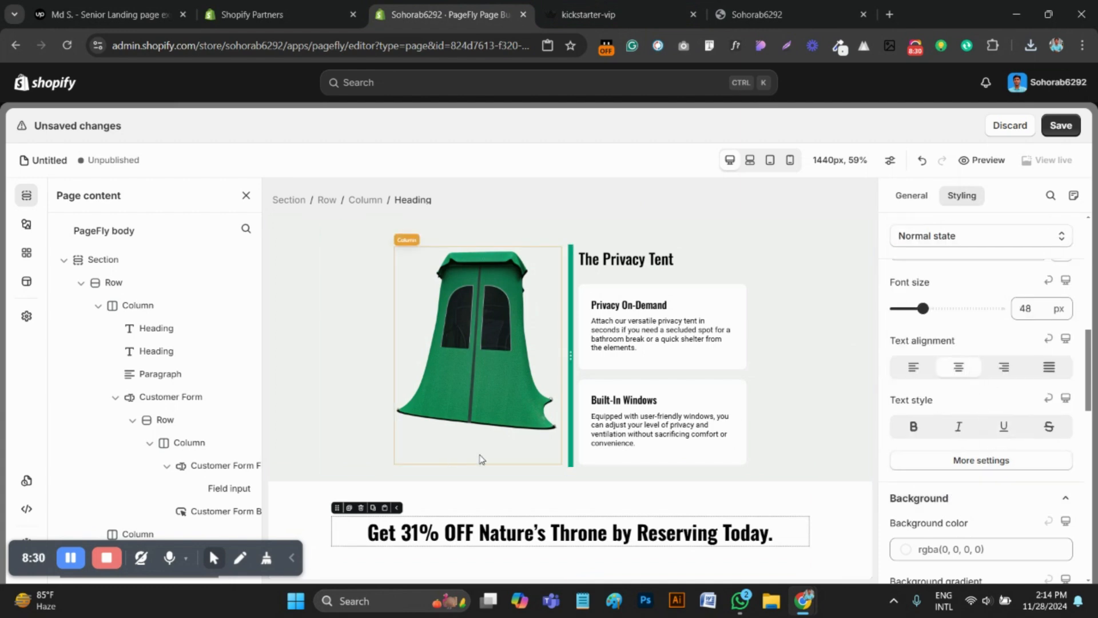
scroll(544, 458, down, 1)
Measure the width of the Kickstarter logo block on the original kickstarter-vip page with Lightshot, after closing WhatFont
click(643, 6)
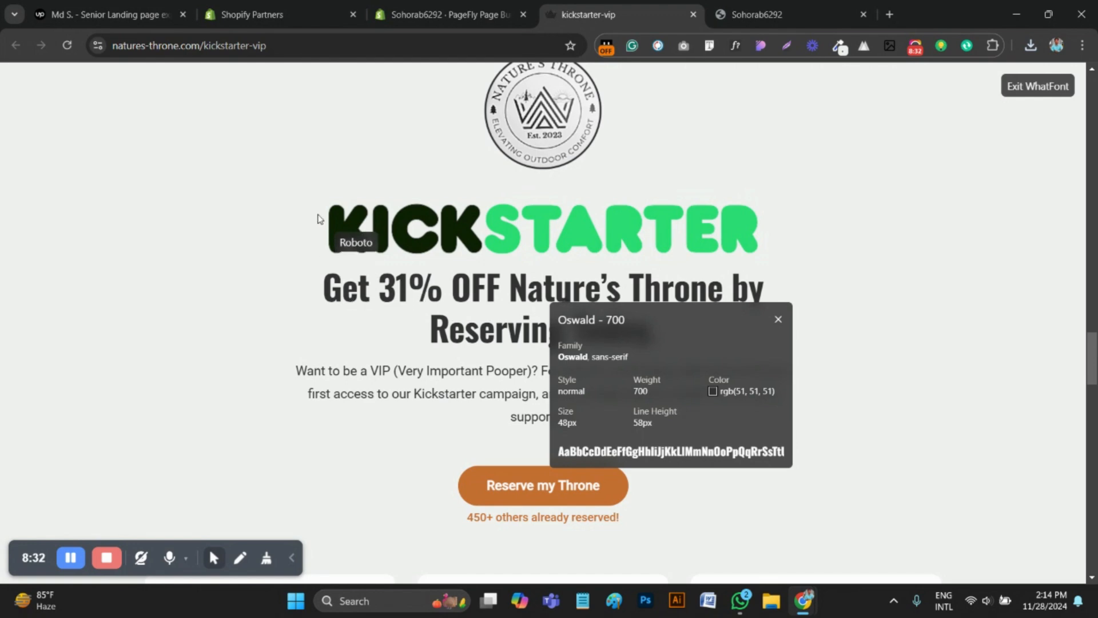
click(761, 189)
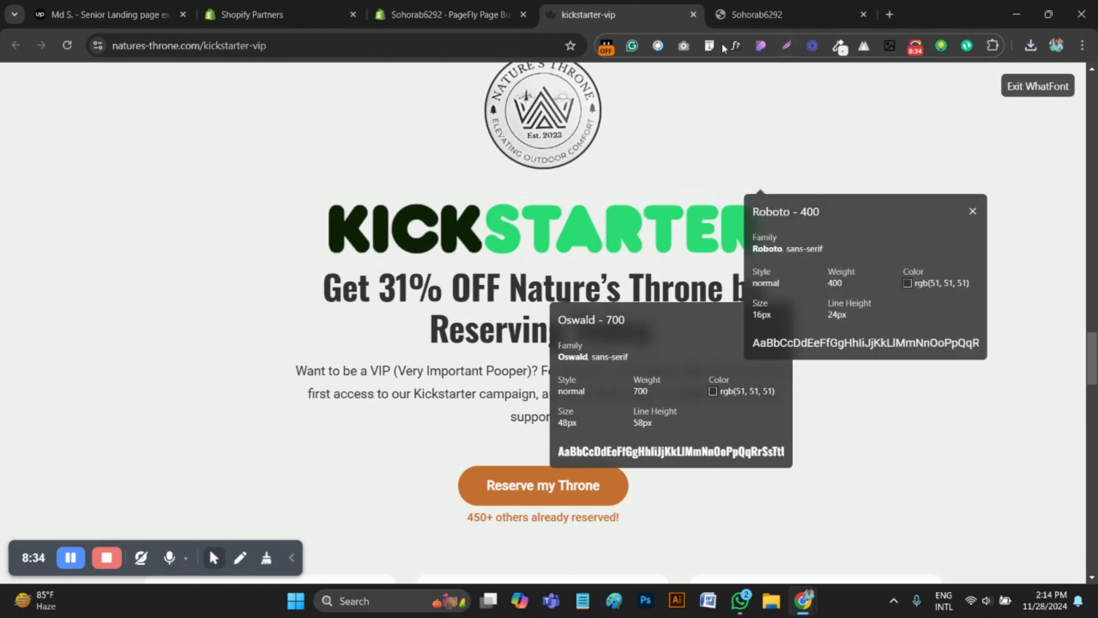
click(740, 46)
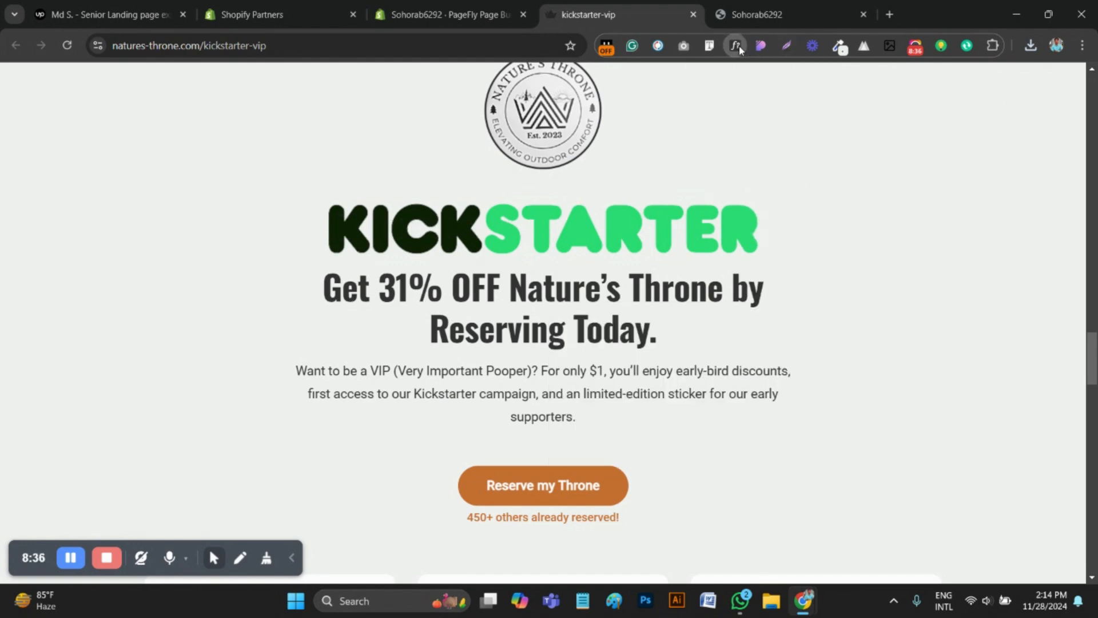
click(786, 46)
drag(321, 206, 767, 186)
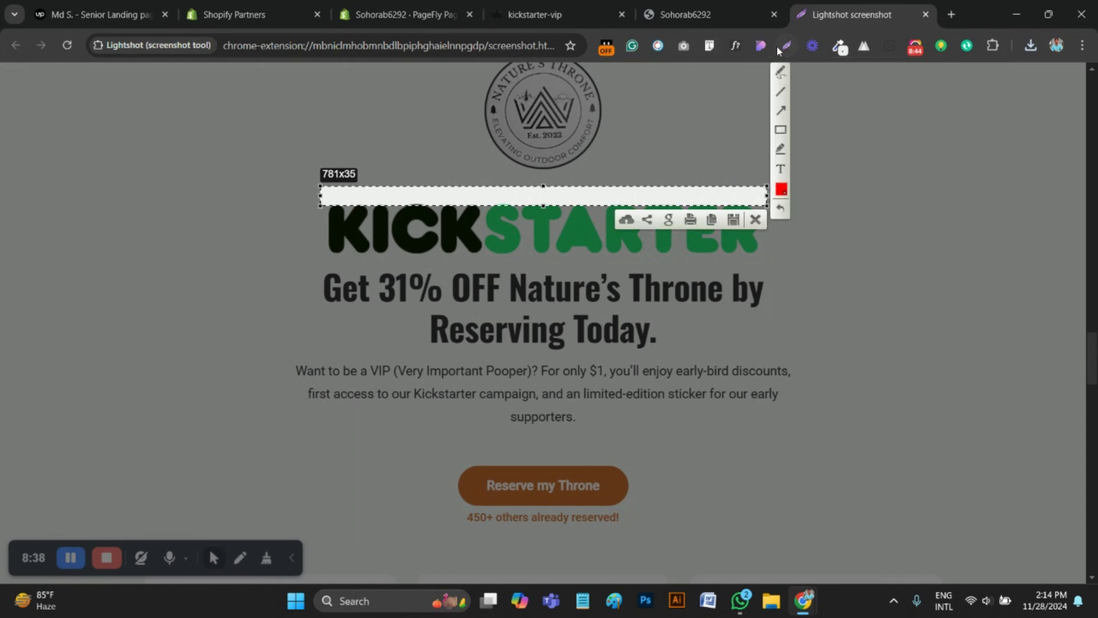
click(756, 222)
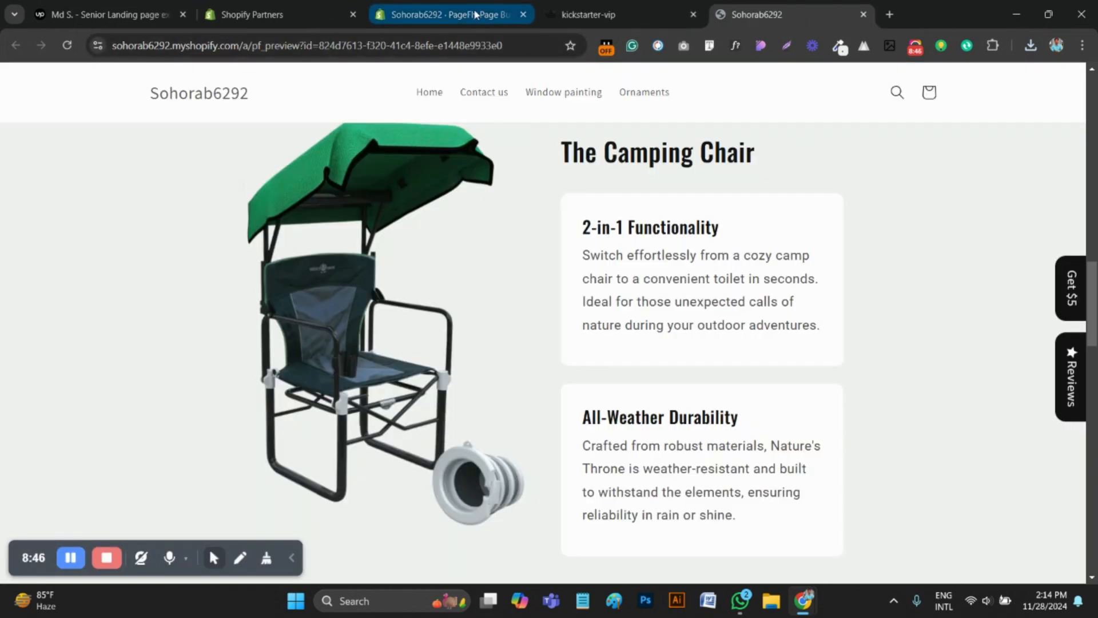
Set the heading row's left and right padding to 200 px in PageFly and compare the text wrapping with the original page
click(446, 15)
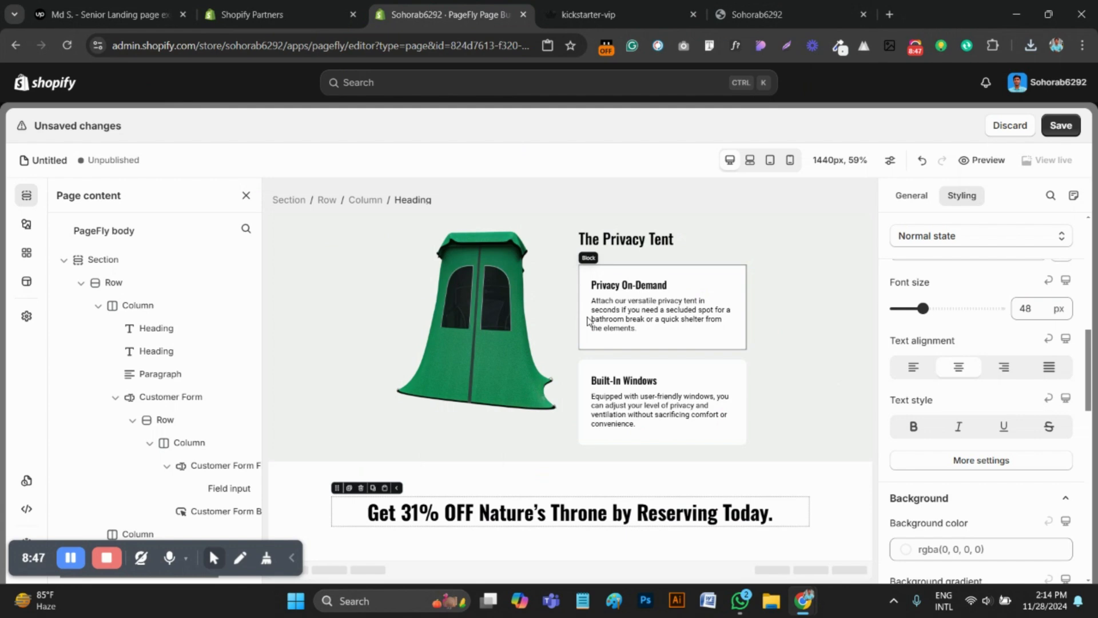
click(326, 536)
click(326, 536)
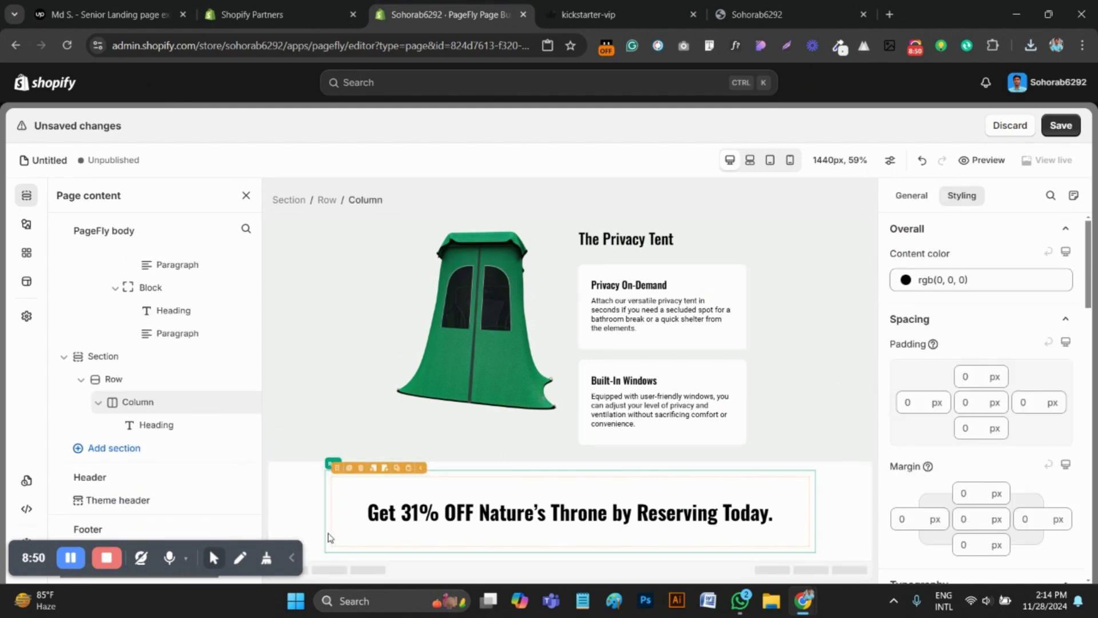
scroll(939, 378, up, 4)
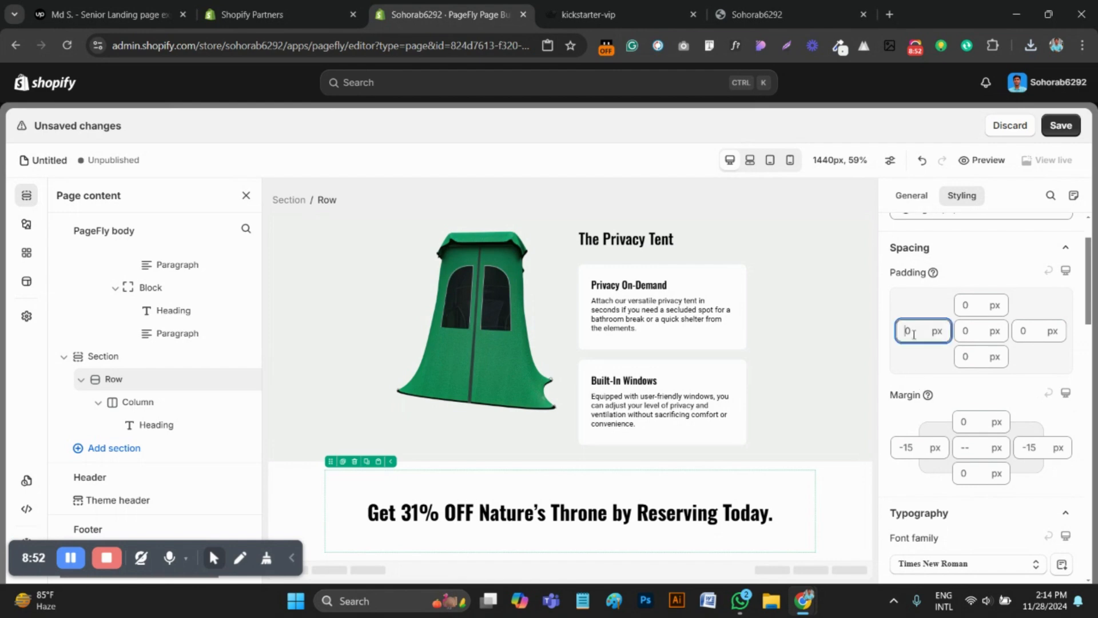
text(200)
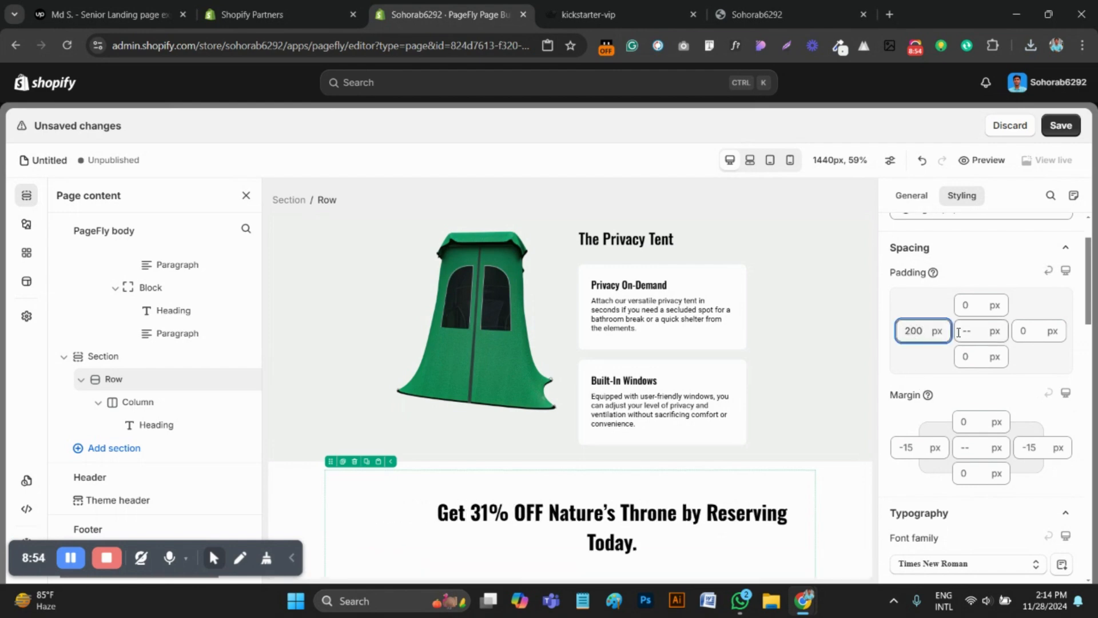
text(200)
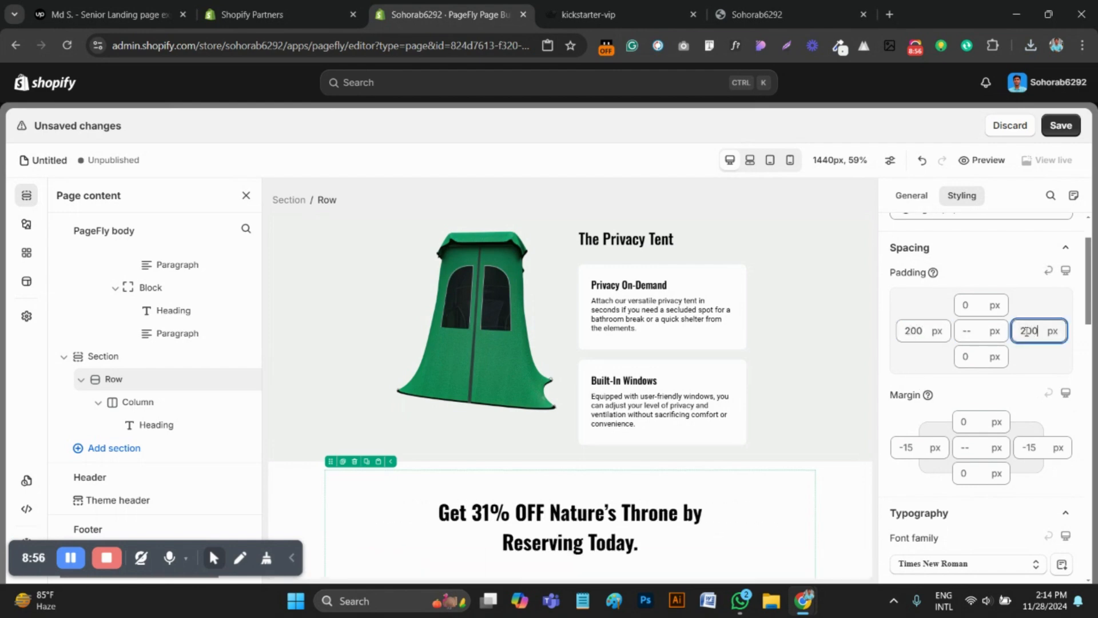
click(595, 7)
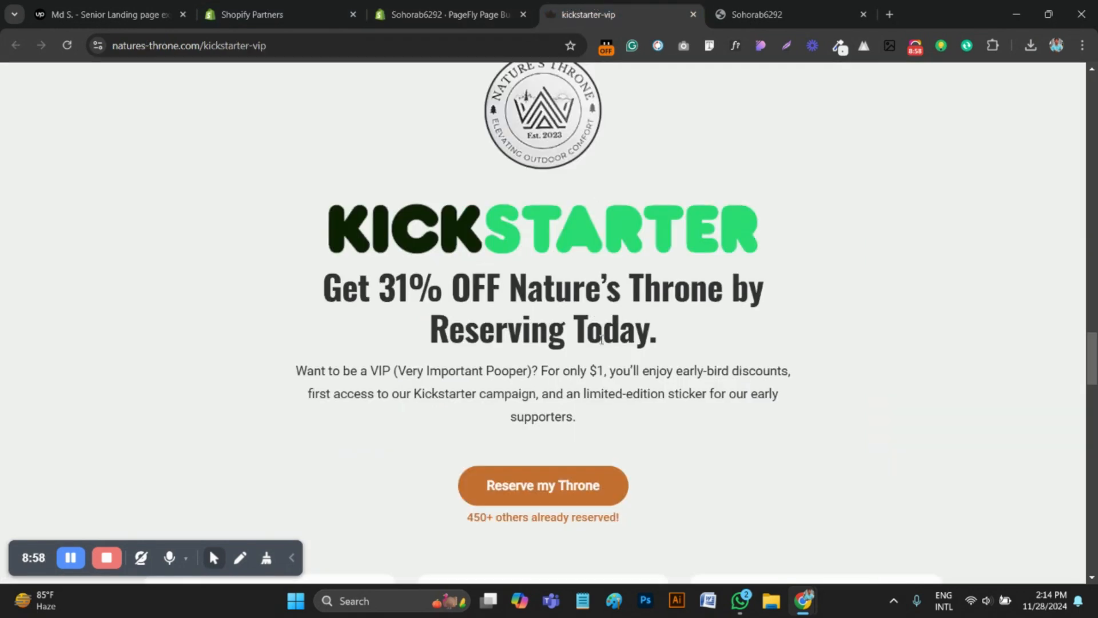
click(478, 8)
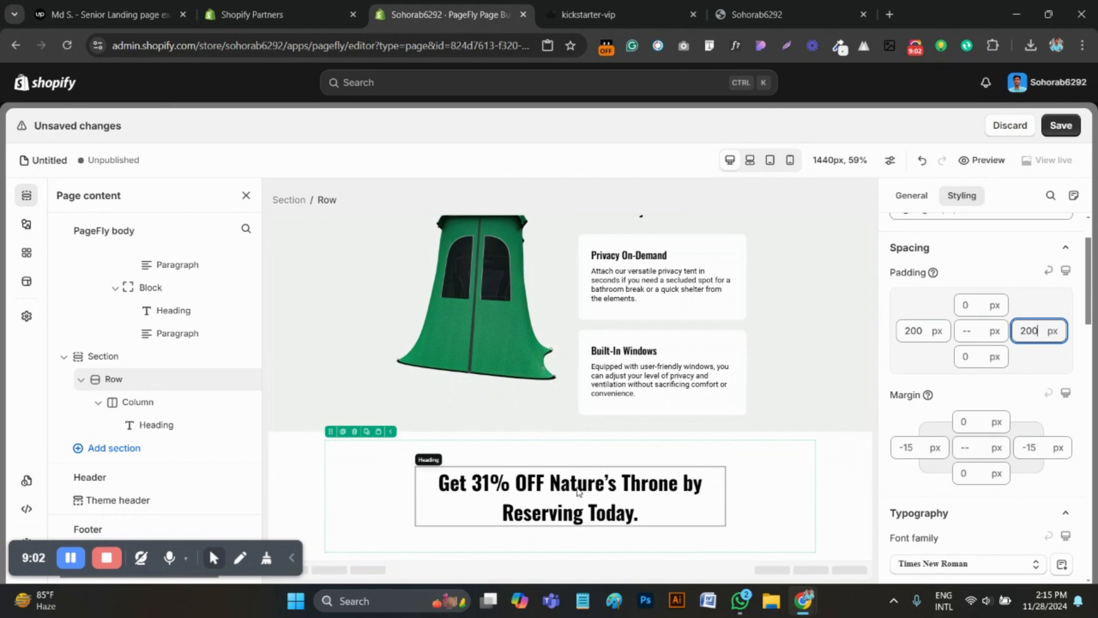
Copy the Privacy Tent section's background color #f0f2f1ff and apply it to the "Get 31% OFF" section
click(595, 14)
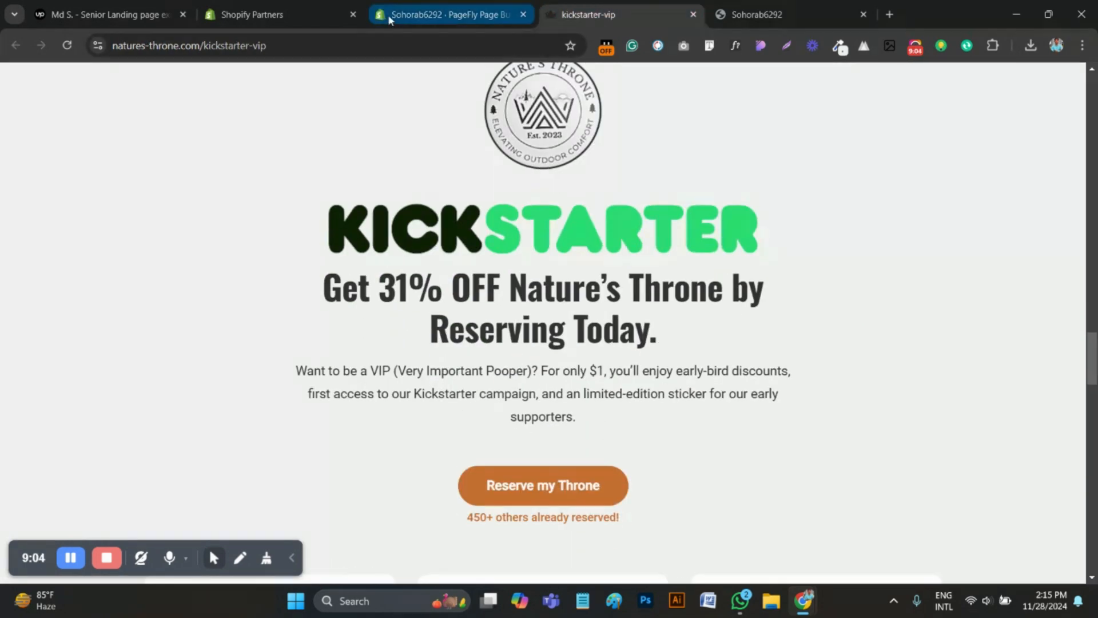
click(388, 15)
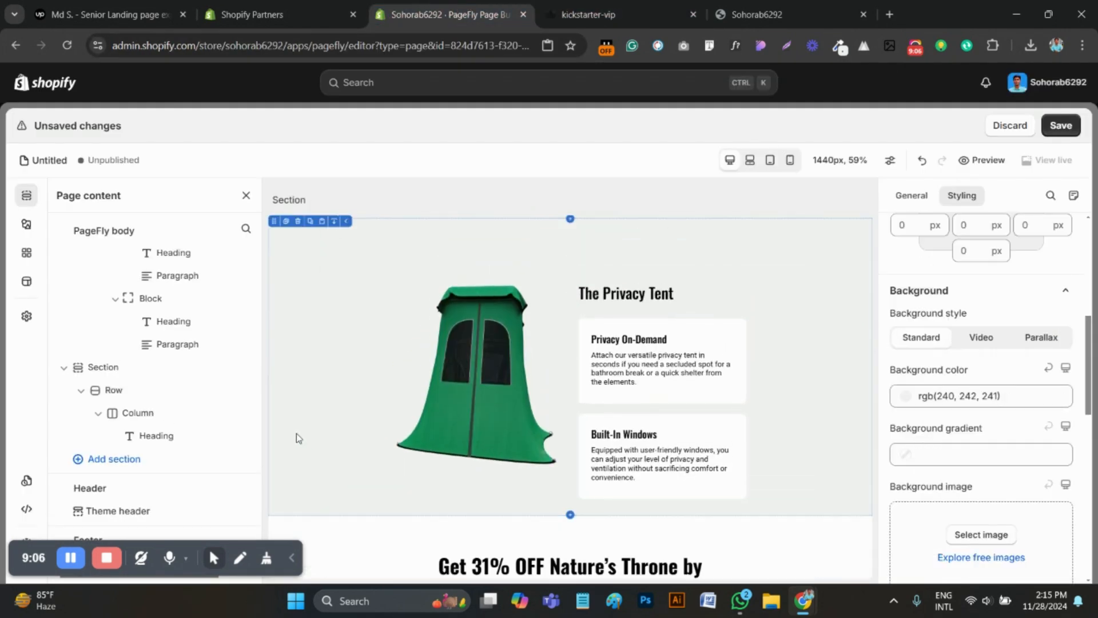
click(954, 396)
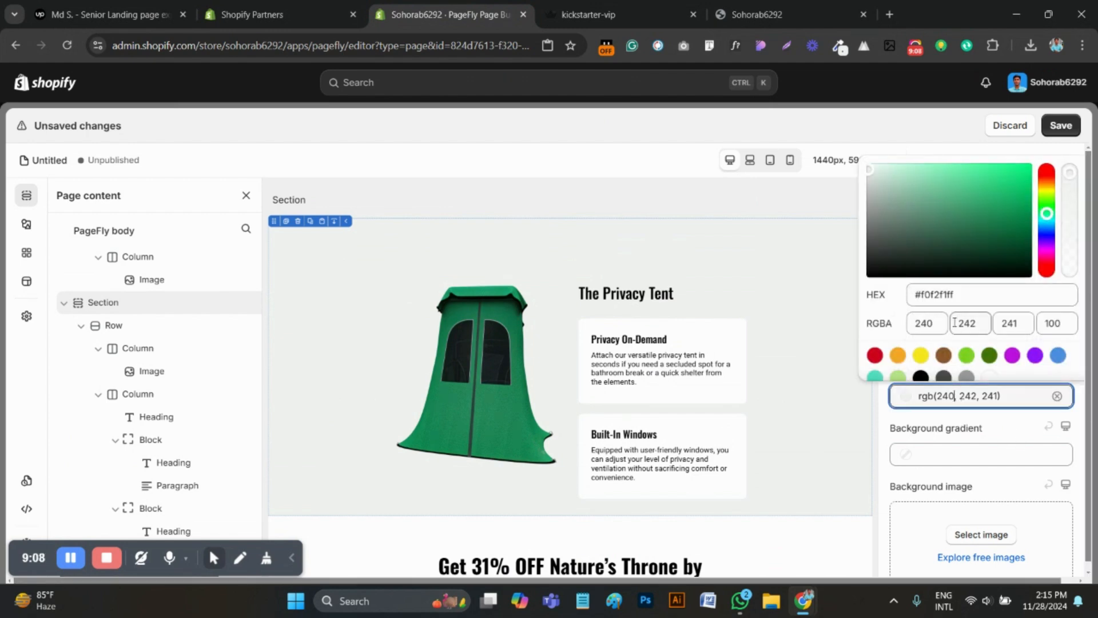
click(944, 296)
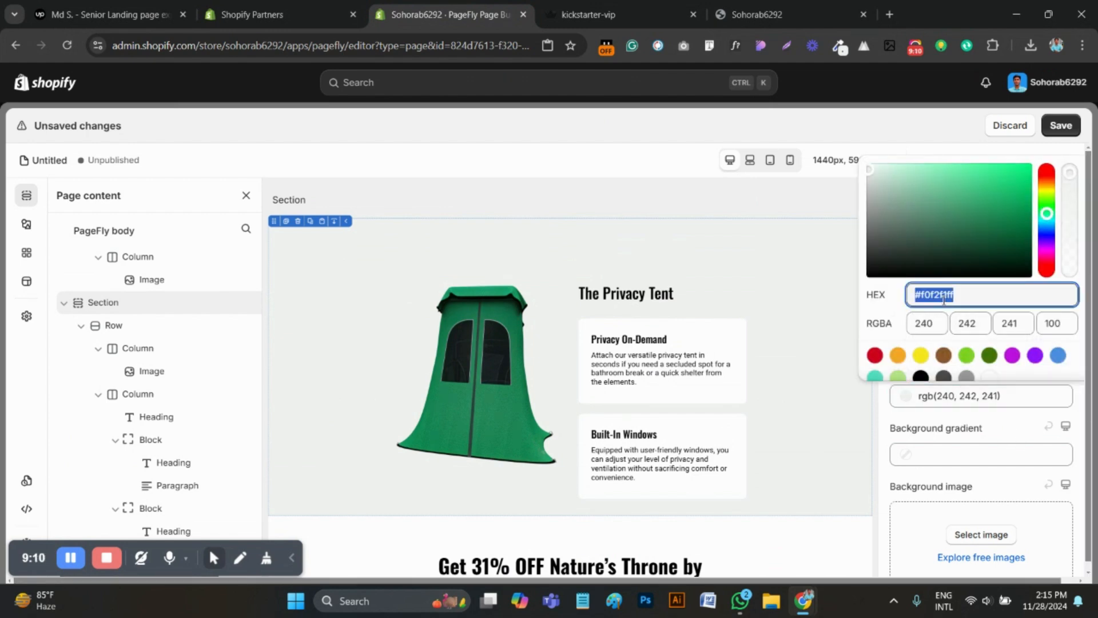
scroll(483, 387, down, 1)
click(304, 510)
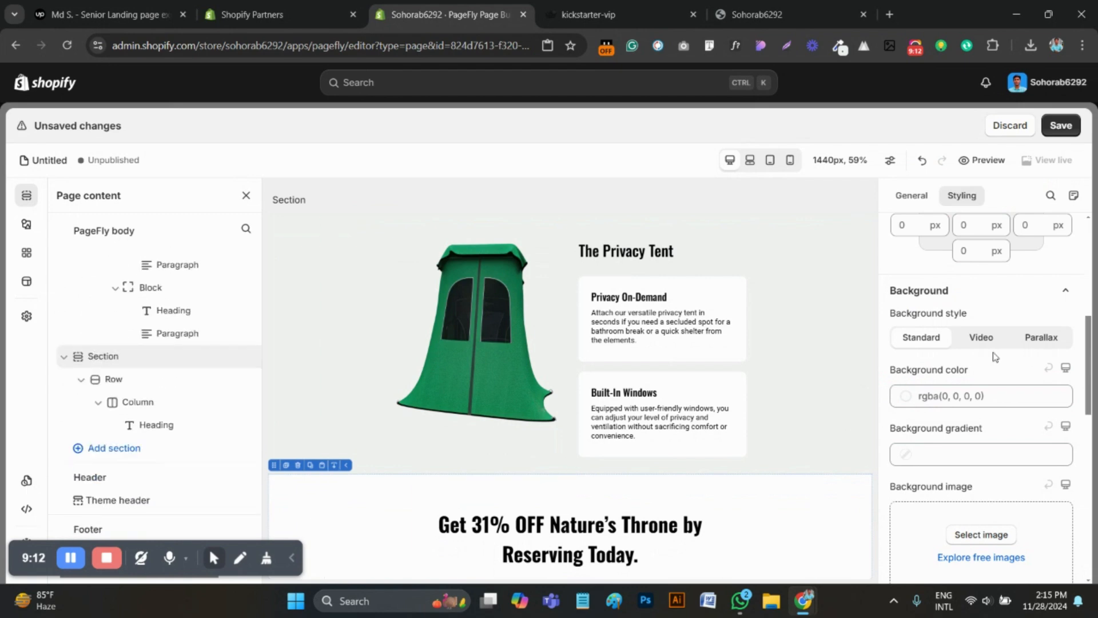
scroll(945, 475, up, 1)
click(949, 466)
click(946, 351)
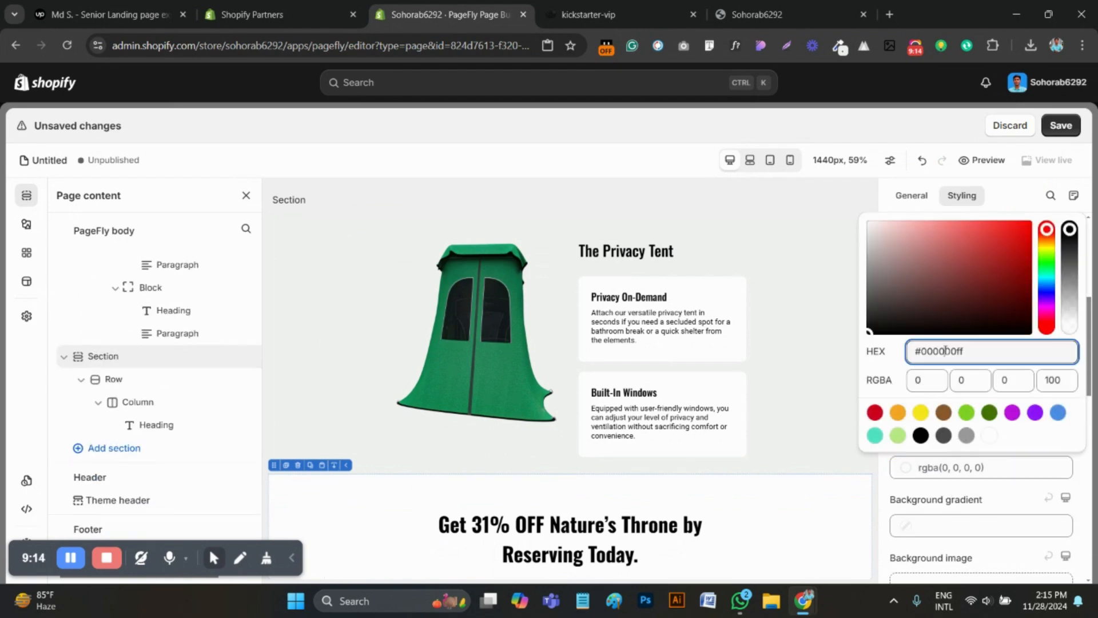
text(#f0f2f1ff)
scroll(731, 345, down, 1)
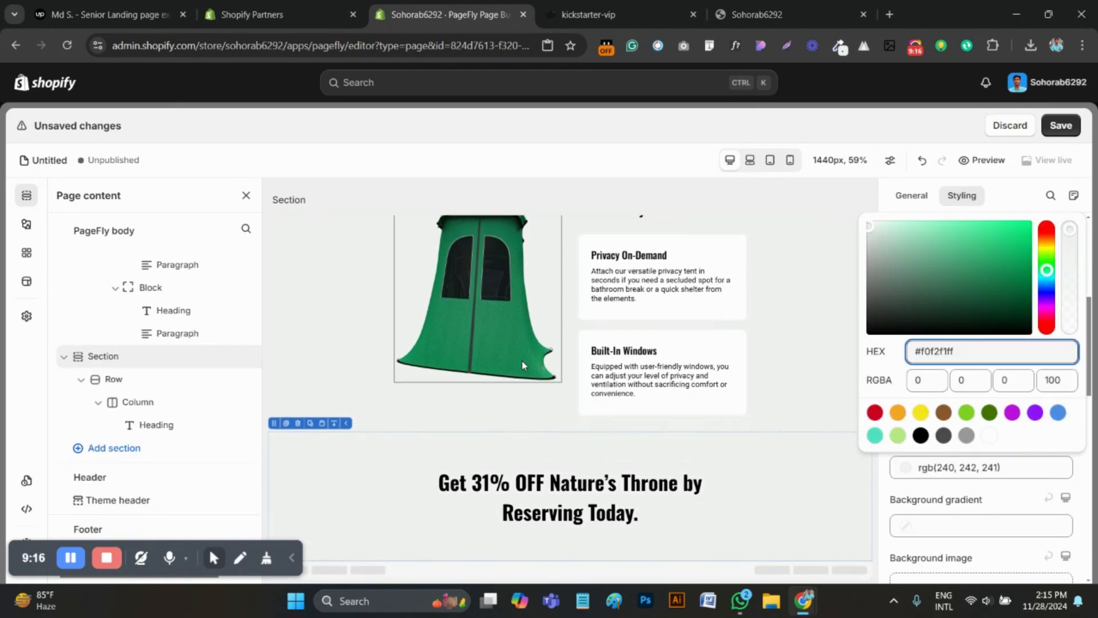
Add an image element above the "Get 31% OFF" heading in the same column
click(26, 223)
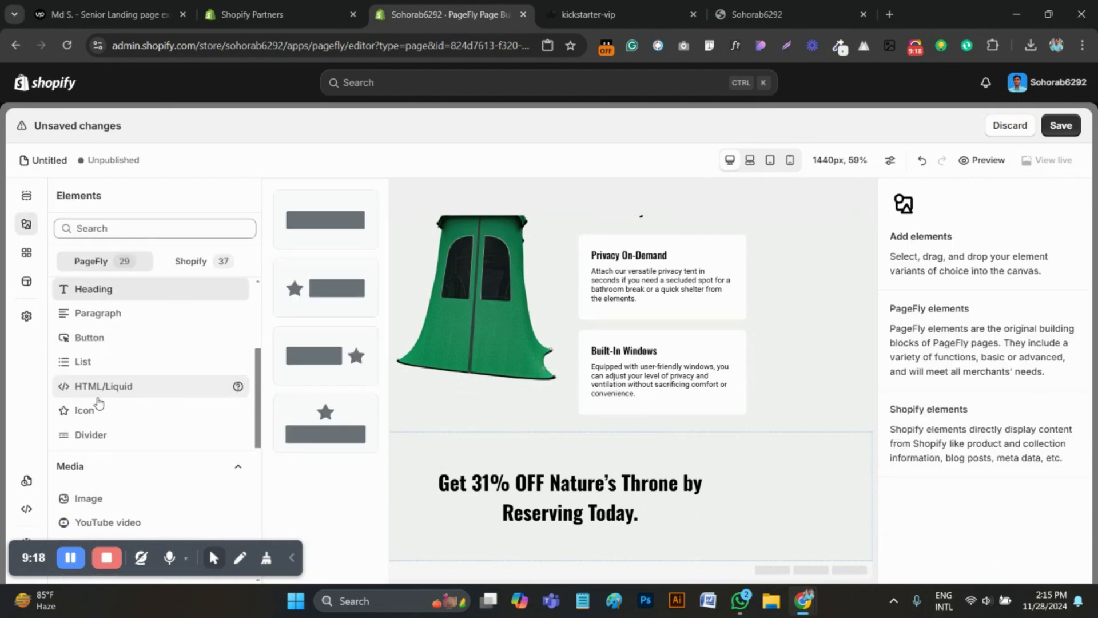
scroll(108, 424, down, 2)
click(111, 440)
drag(350, 252, 569, 474)
scroll(572, 480, down, 2)
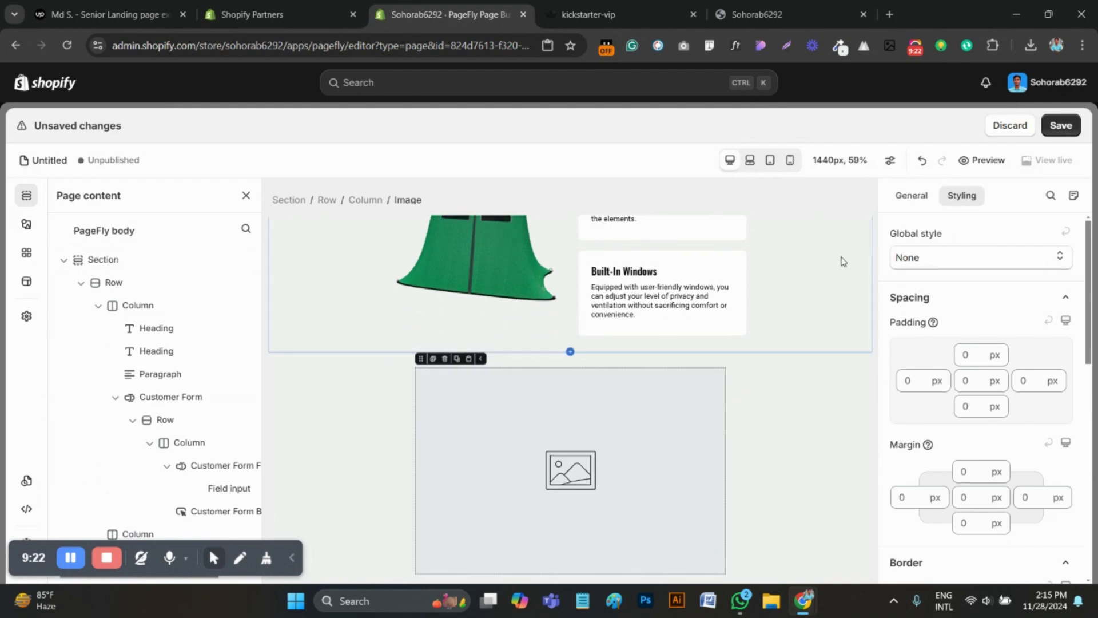
Upload the Nature's Throne badge and Kickstarter logo images from Downloads to the media files
click(975, 297)
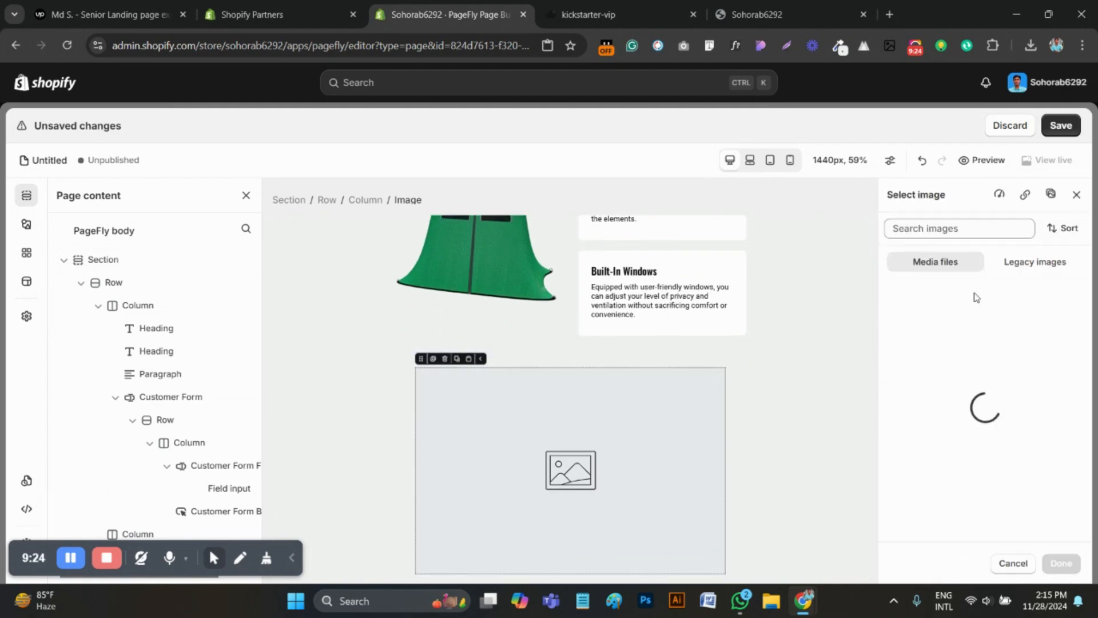
click(975, 316)
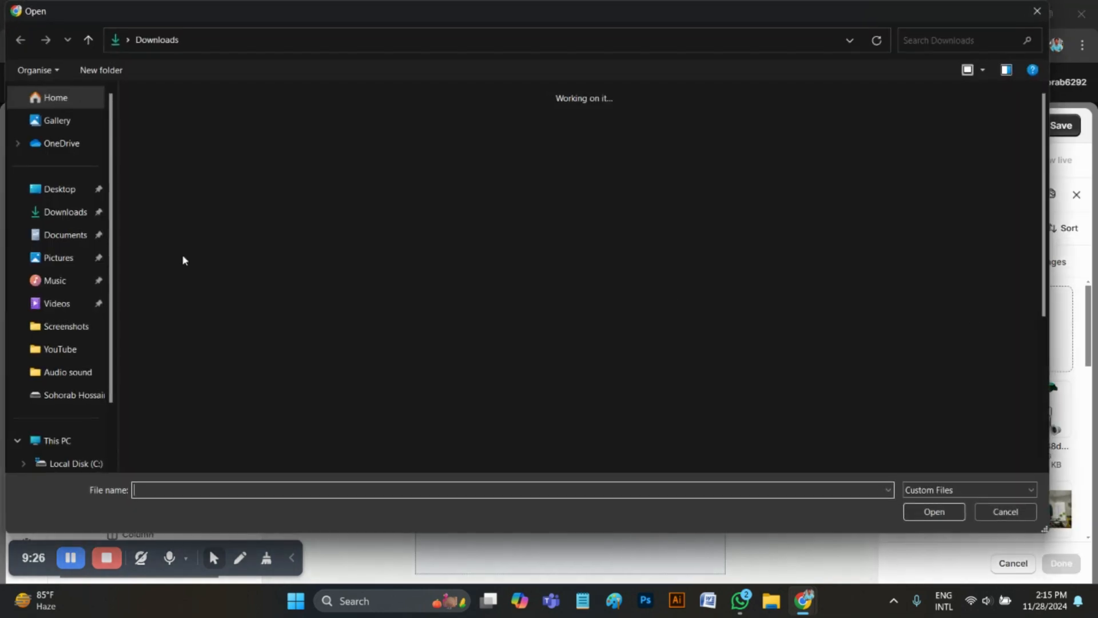
click(167, 150)
click(239, 153)
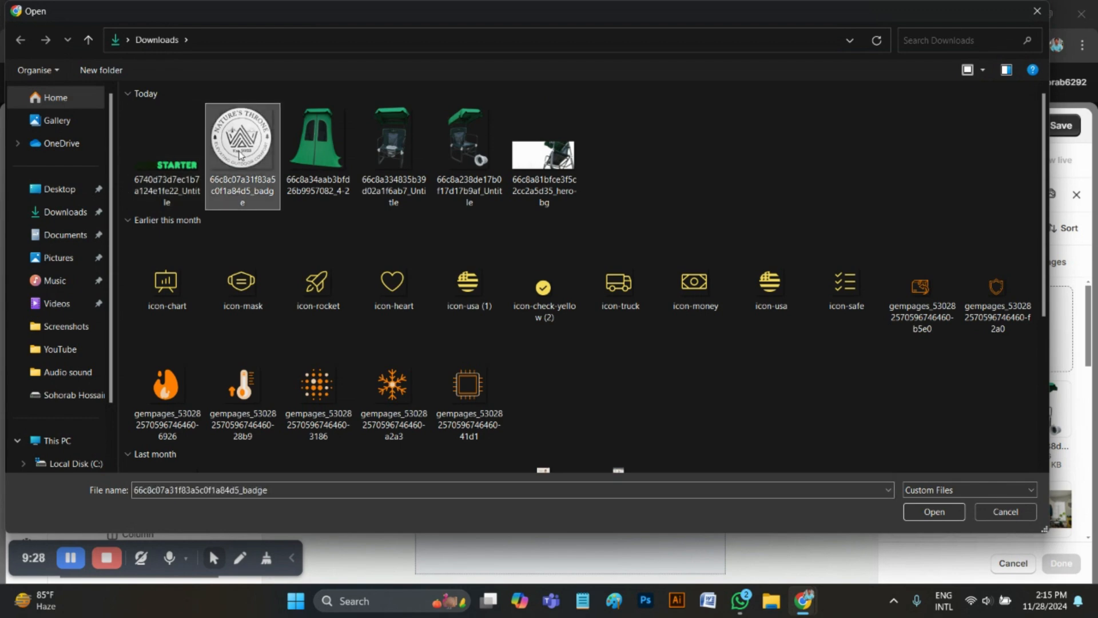
ctrl+click(196, 158)
click(934, 512)
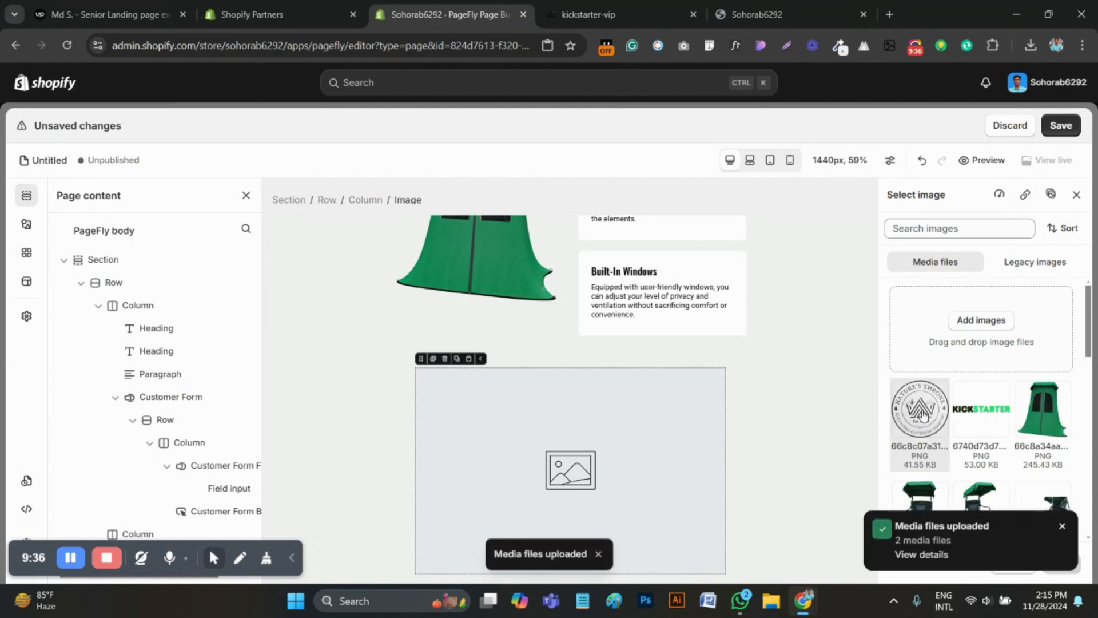
Use the uploaded Nature's Throne badge as the new image element's source
click(921, 410)
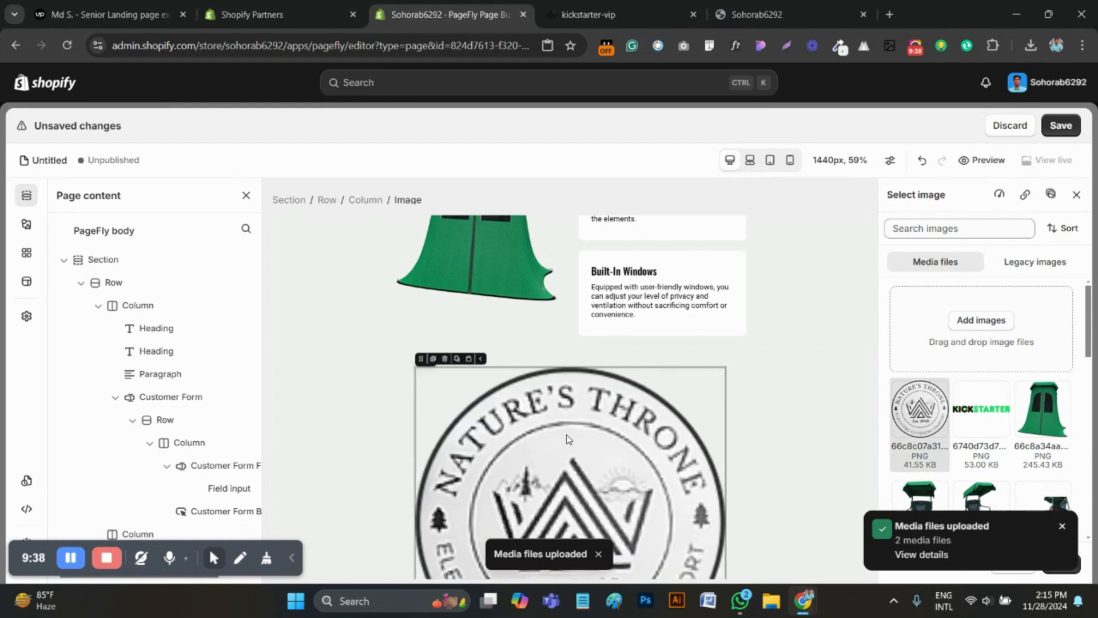
click(1063, 527)
click(1060, 563)
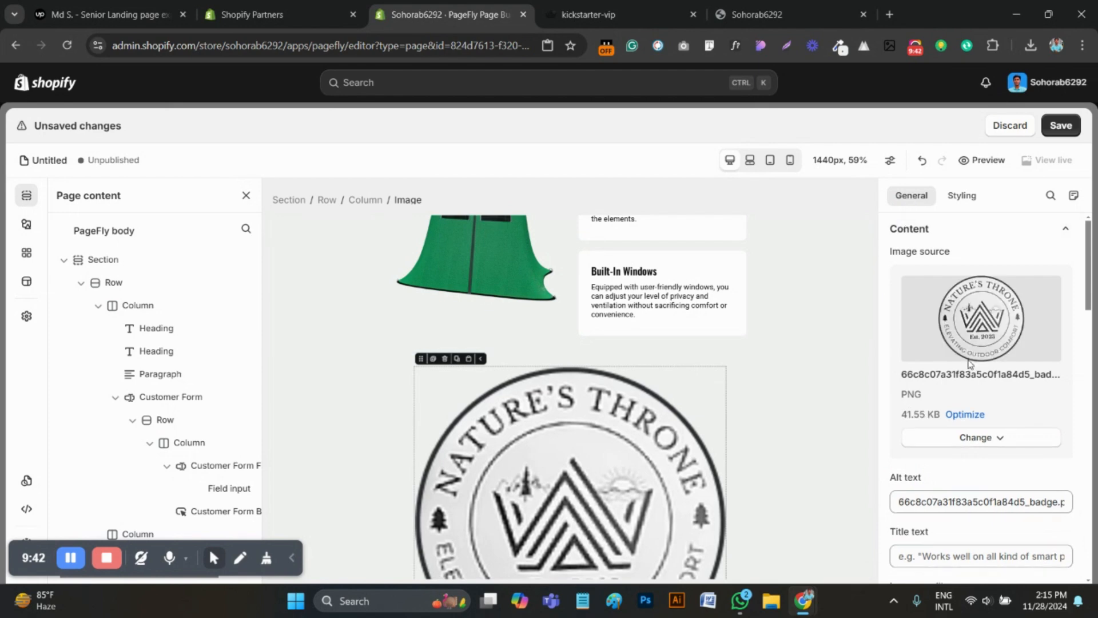
Turn off full width for the badge image
scroll(969, 364, down, 5)
click(1016, 411)
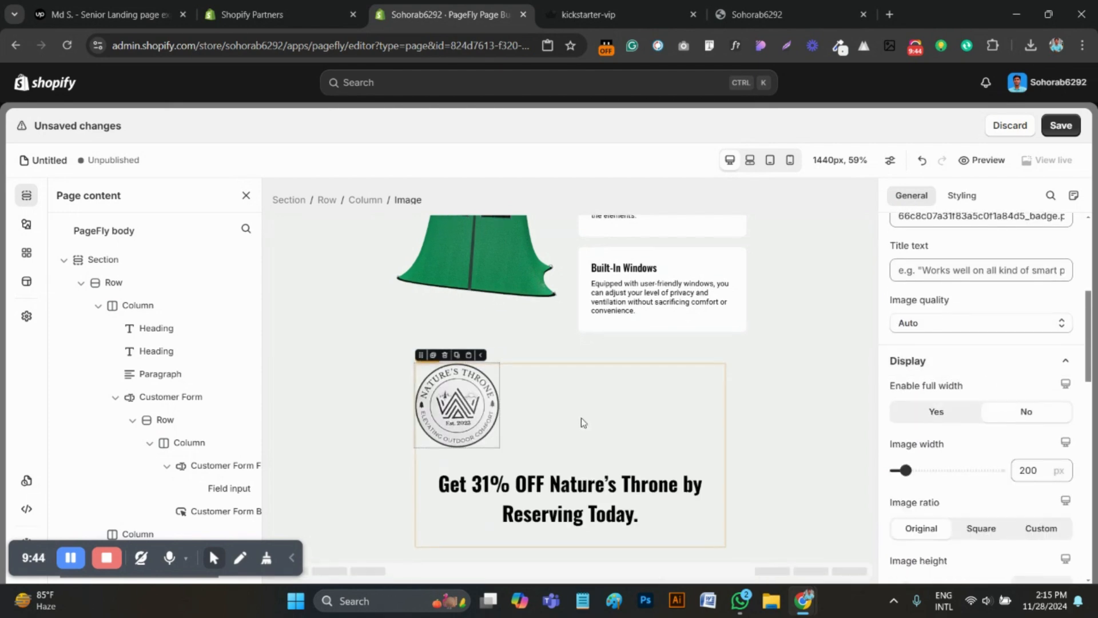
scroll(1001, 475, down, 1)
scroll(973, 343, up, 3)
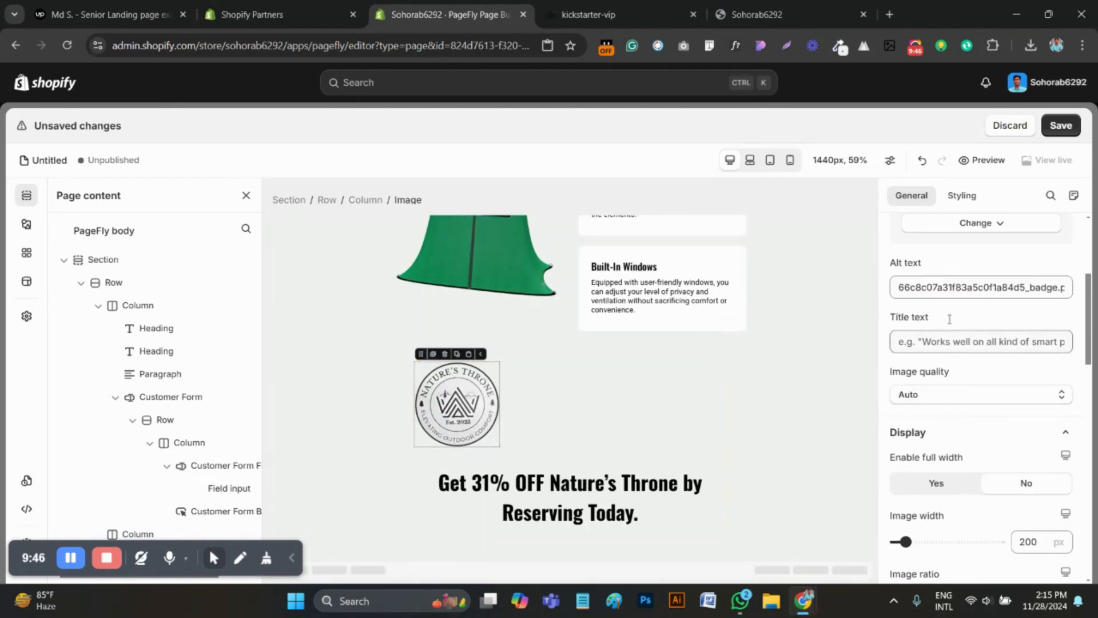
Set the badge image's ratio to Custom and its object fit to Contain
scroll(1024, 446, down, 3)
scroll(1035, 440, down, 2)
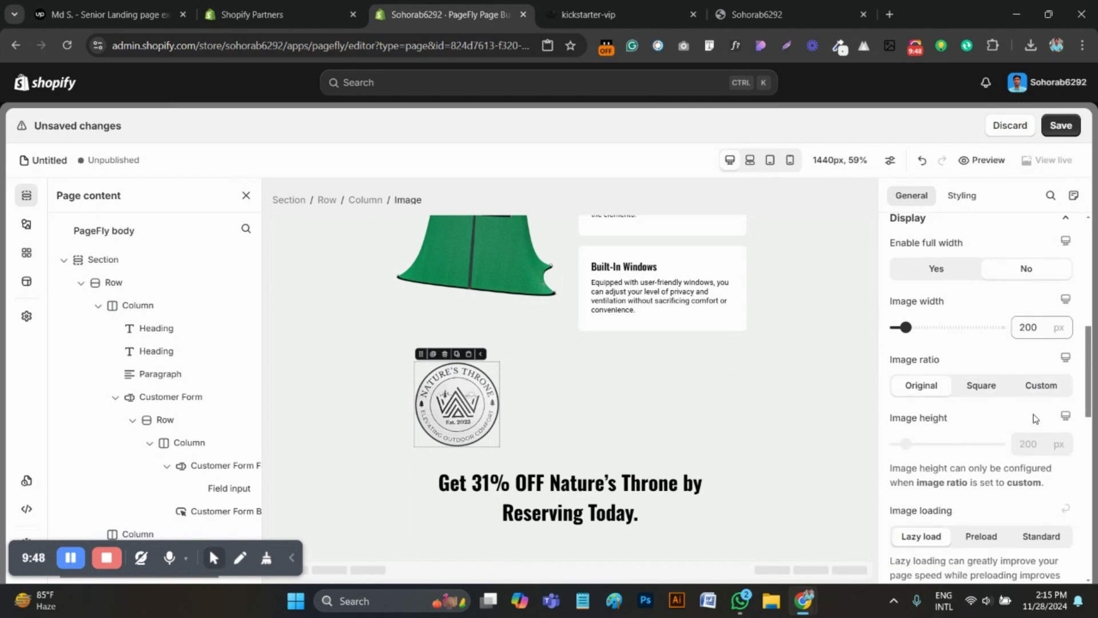
click(1037, 395)
scroll(1035, 435, down, 2)
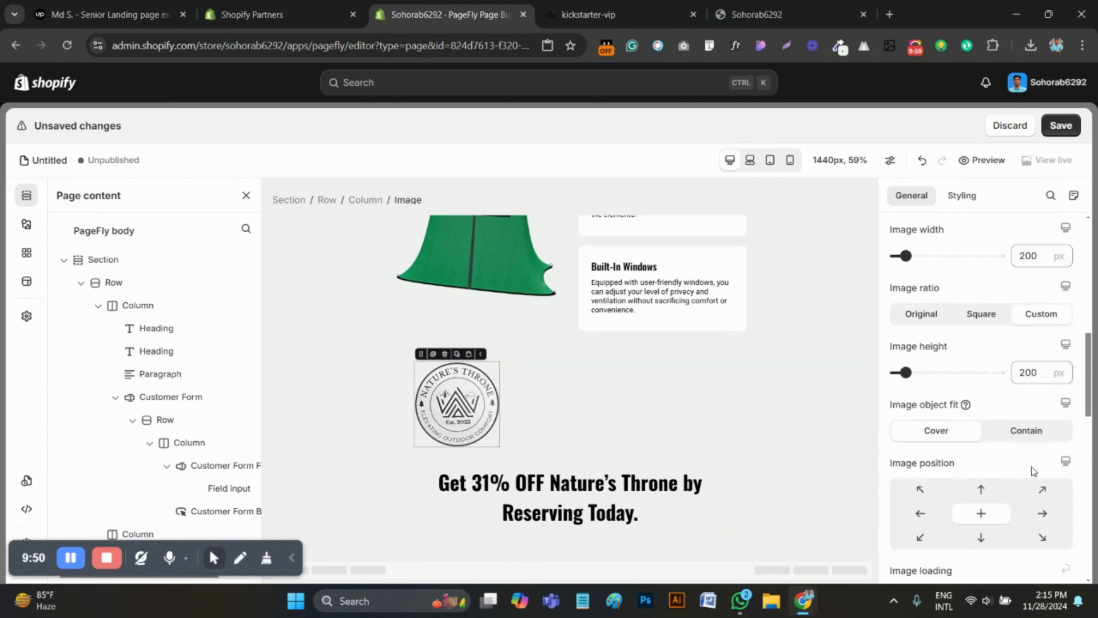
click(1023, 438)
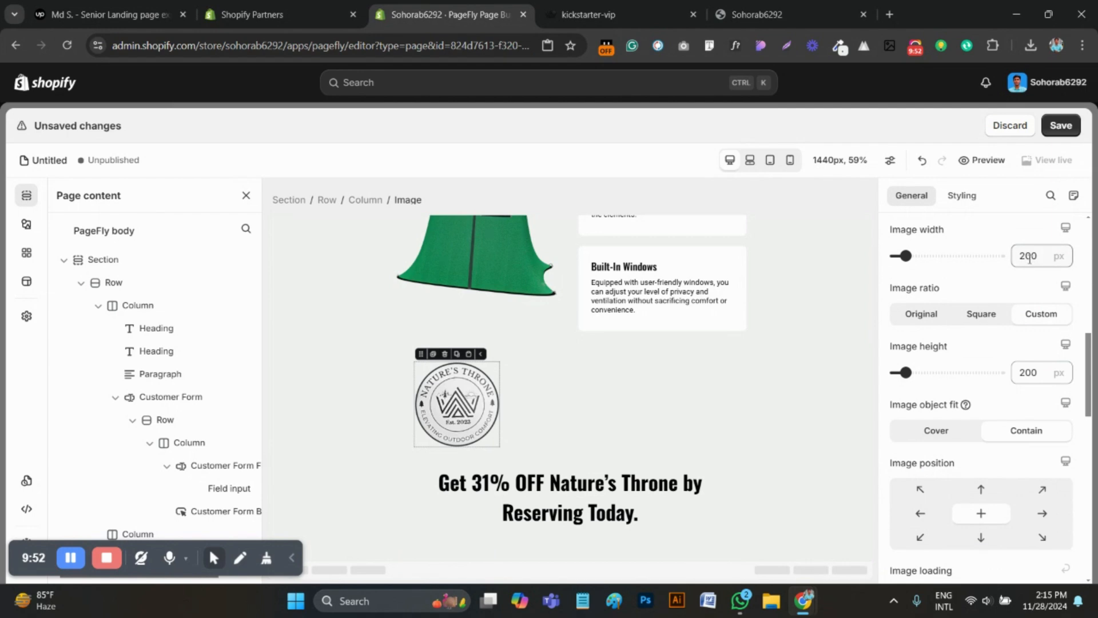
Set the badge image's width and height to 150 px each
text(1)
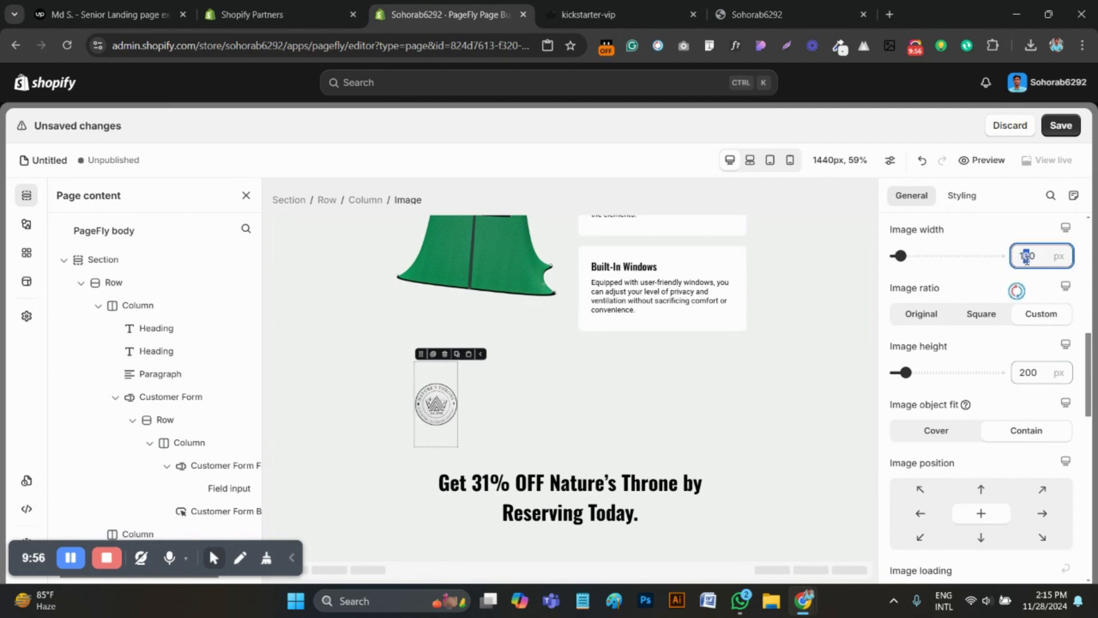
text(5)
click(1025, 373)
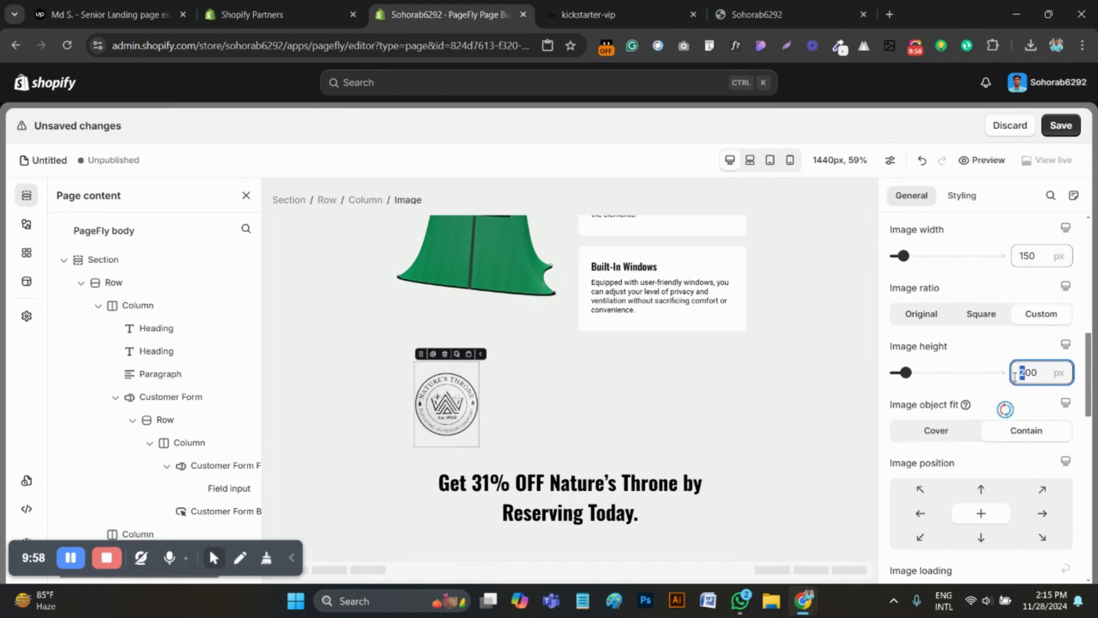
text(1)
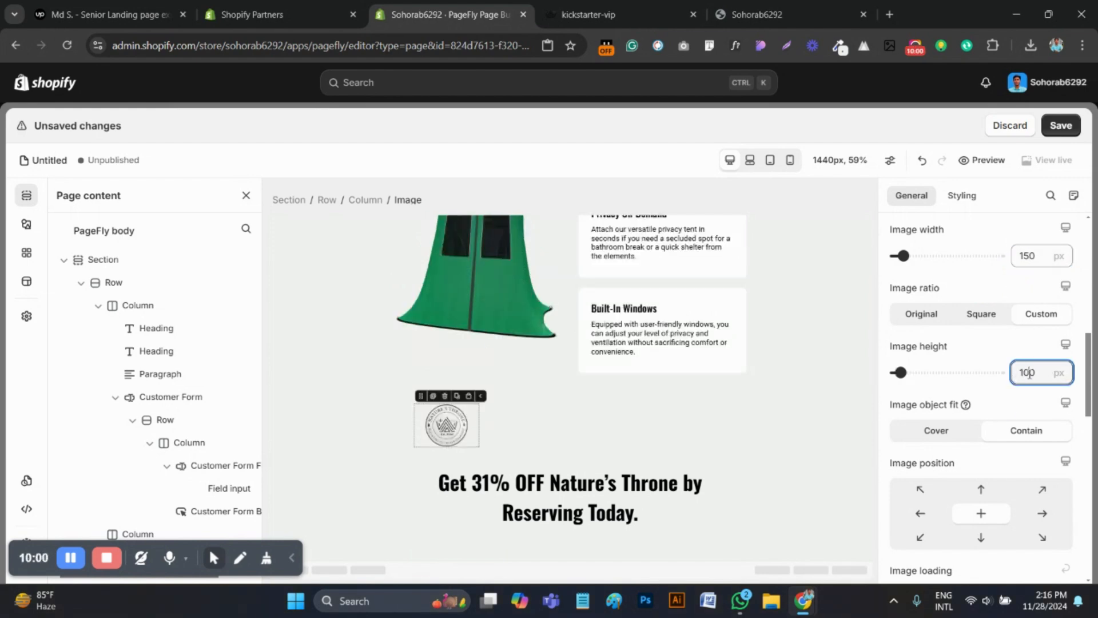
text(5)
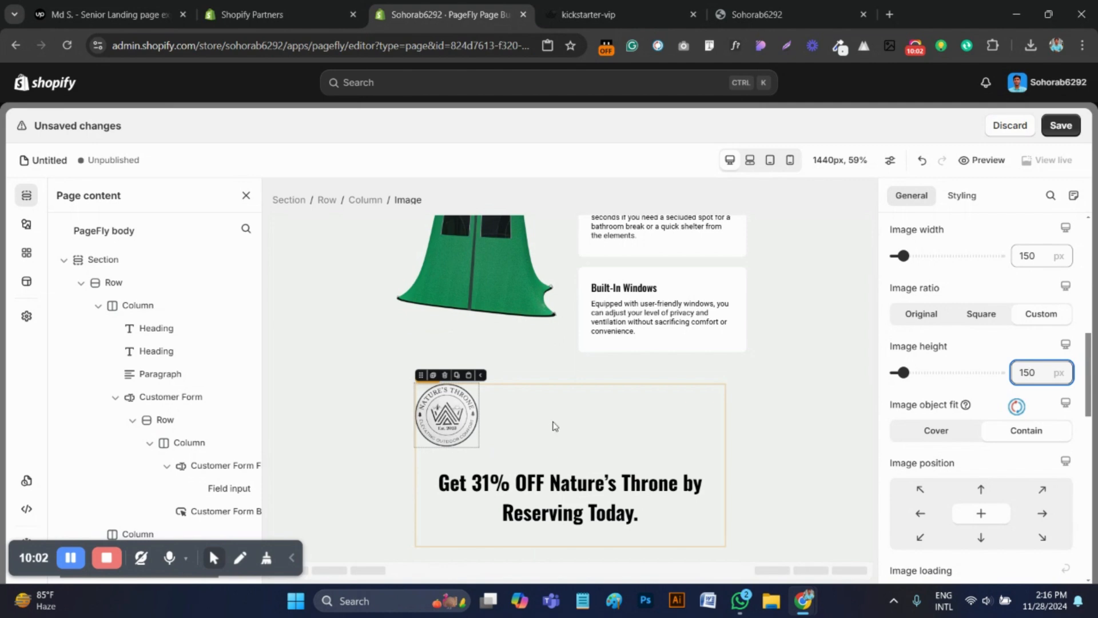
click(962, 195)
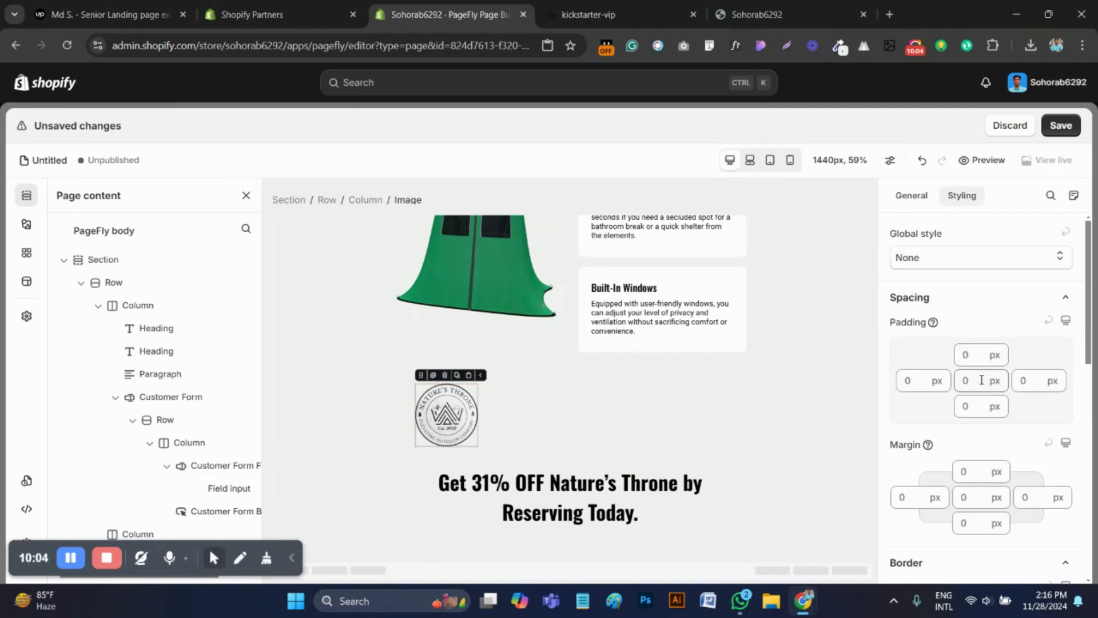
scroll(984, 424, down, 5)
scroll(984, 423, down, 2)
scroll(984, 423, up, 4)
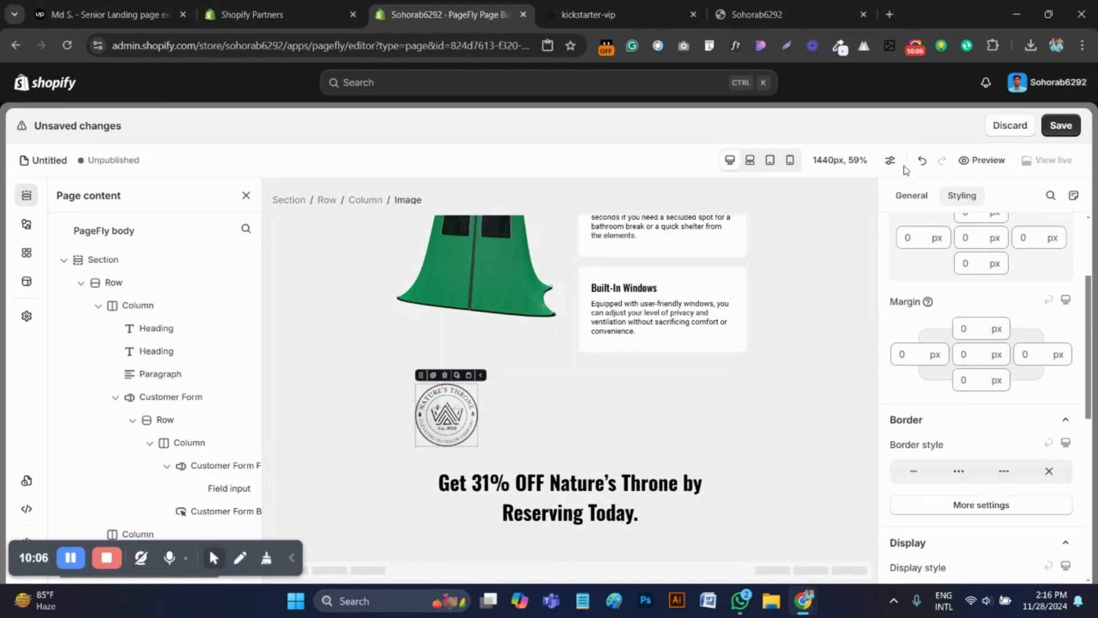
click(911, 195)
scroll(979, 441, up, 3)
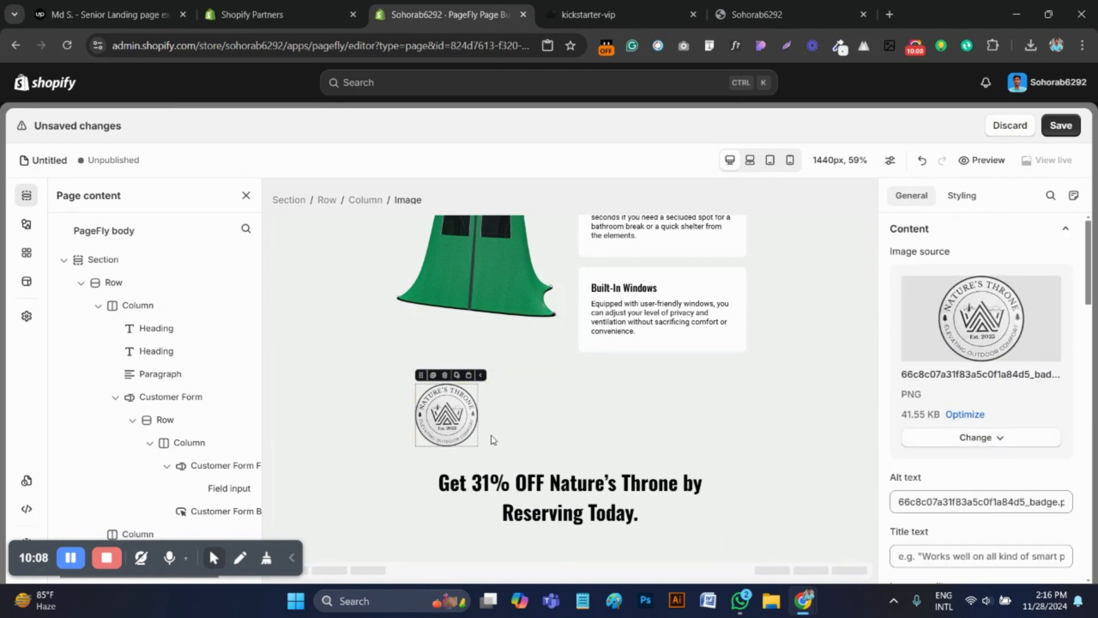
Center-align the contents of the column that holds the badge and the "Get 31% OFF" heading
click(574, 439)
scroll(981, 395, down, 5)
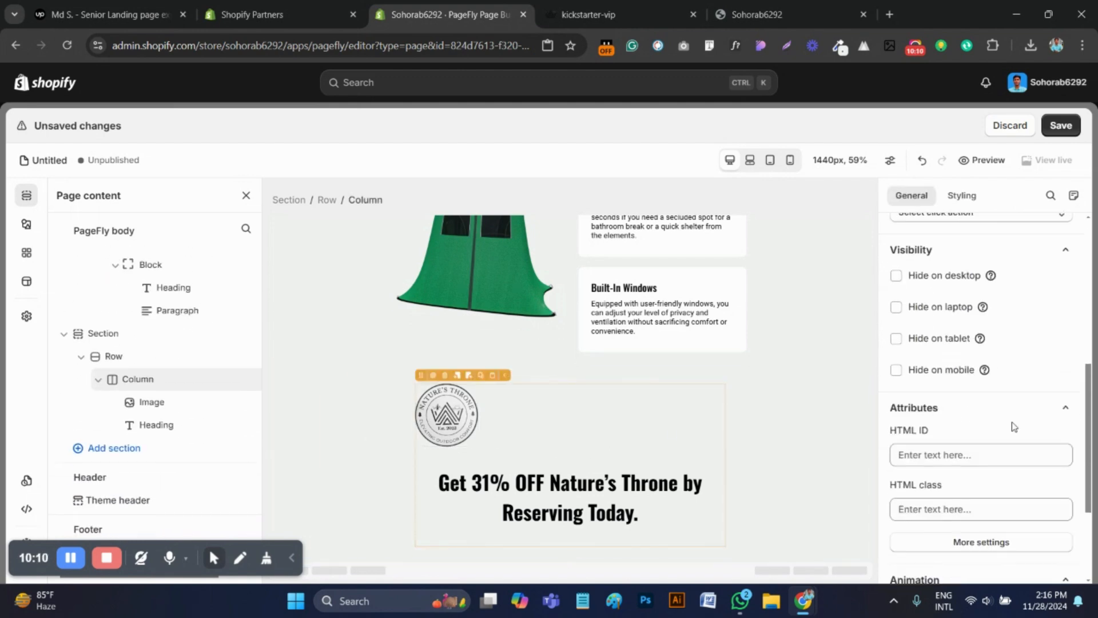
scroll(979, 401, up, 4)
click(962, 197)
scroll(977, 423, down, 6)
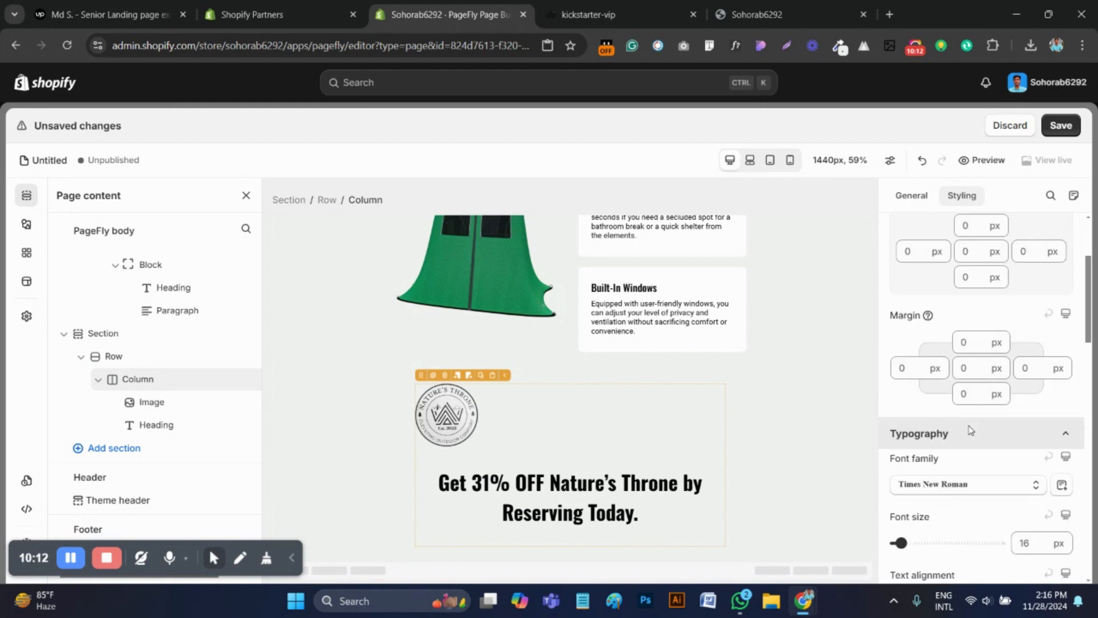
click(961, 327)
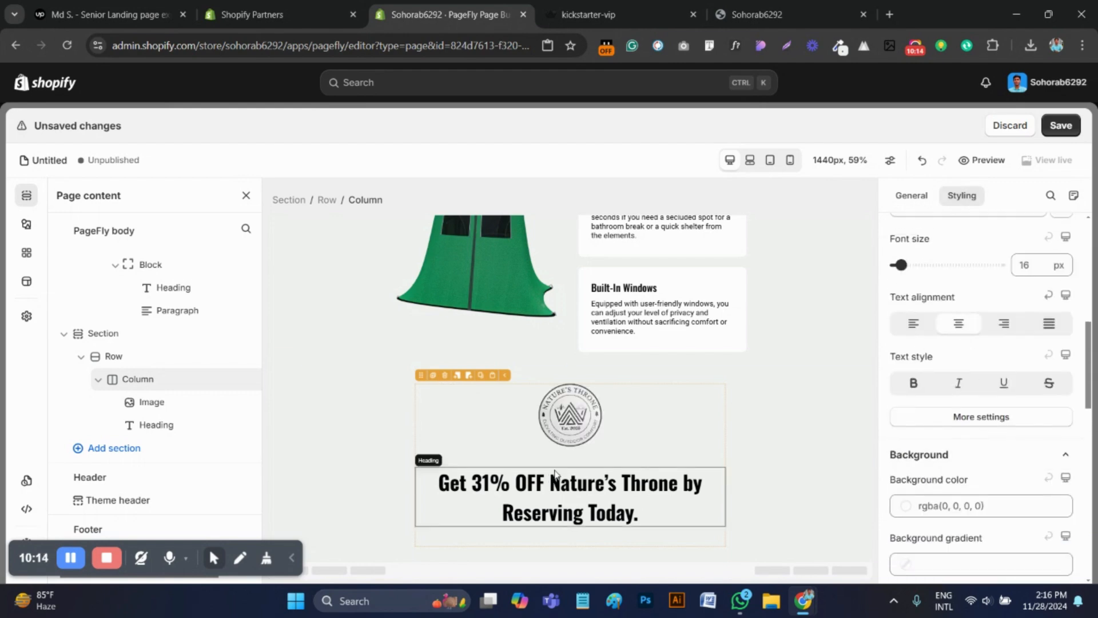
click(592, 390)
click(558, 376)
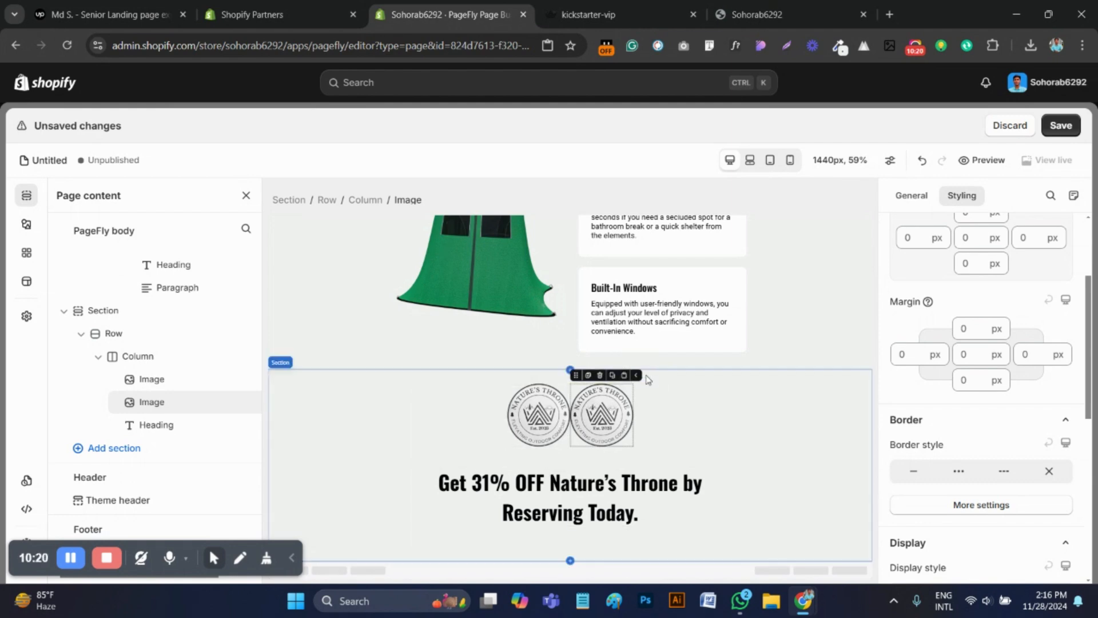
click(601, 376)
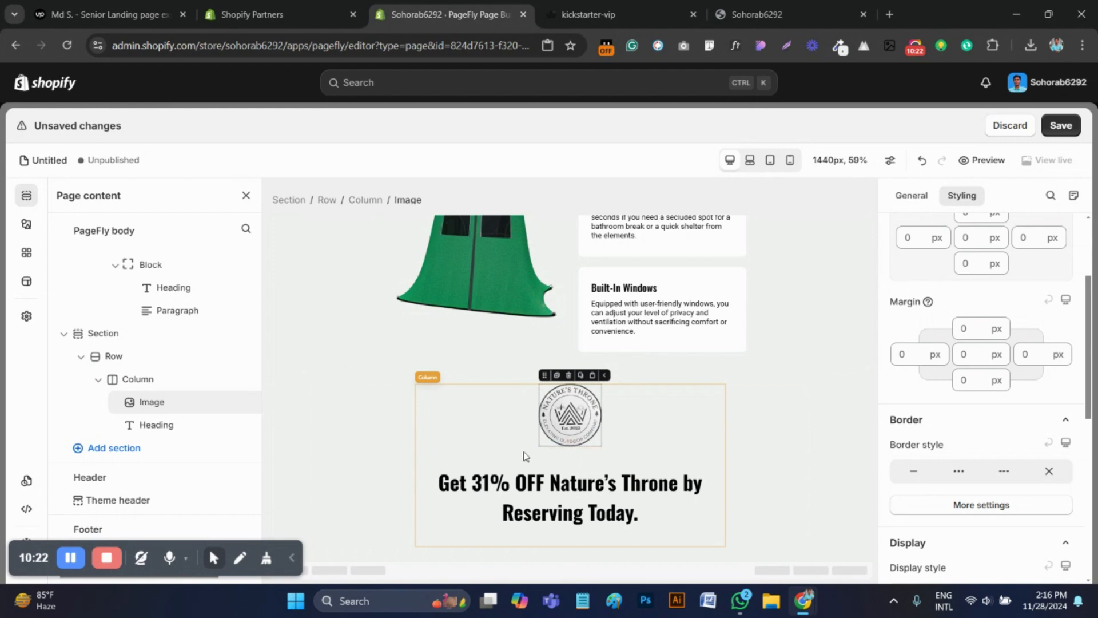
Add a new image element between the badge and the heading, with the uploaded Kickstarter logo as its source
click(26, 224)
drag(351, 221, 571, 471)
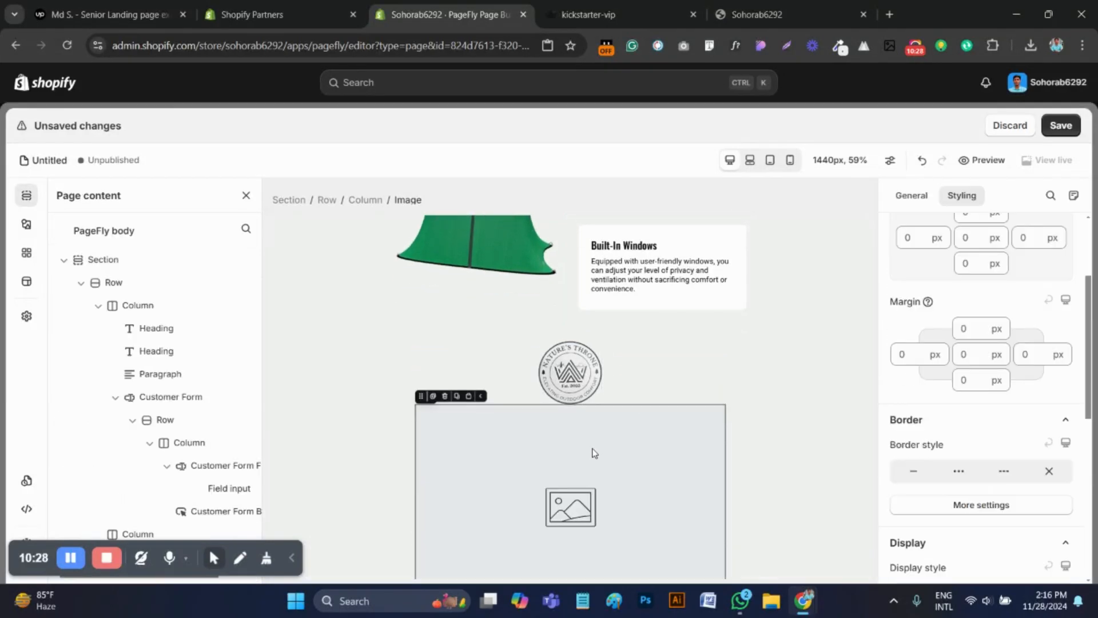
click(912, 195)
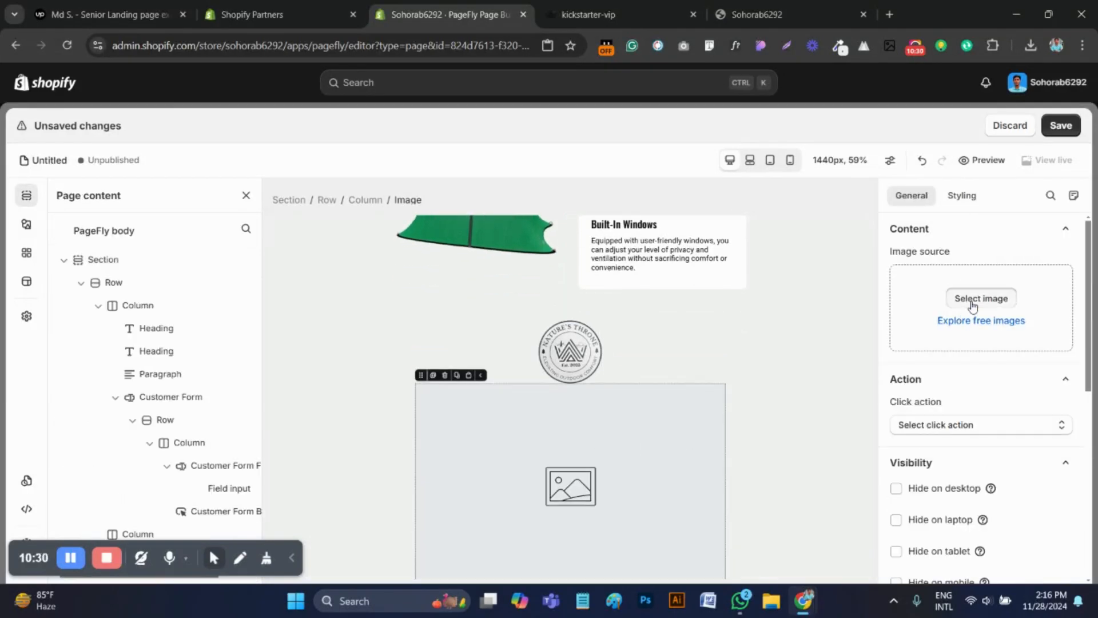
click(973, 303)
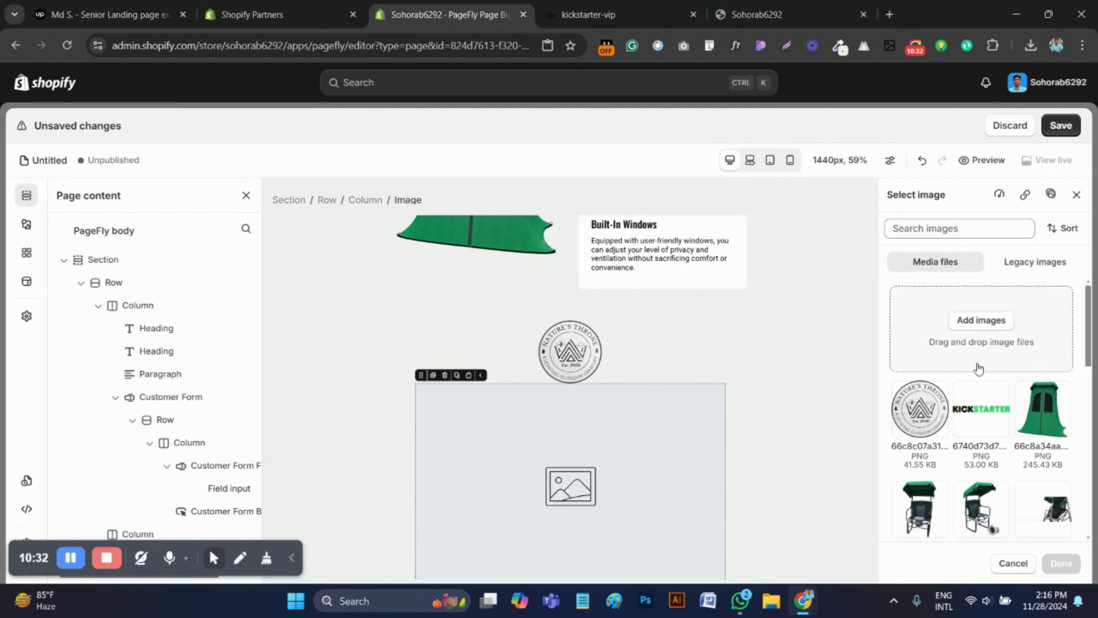
click(973, 421)
click(1053, 557)
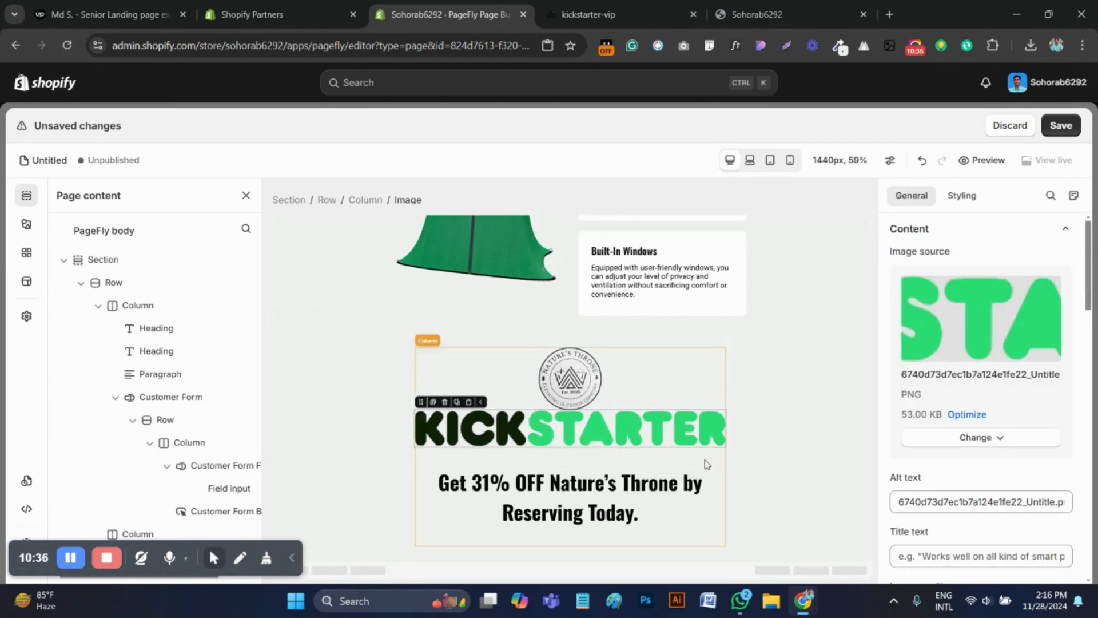
Compare the Kickstarter logo with the kickstarter-vip reference page and turn off full width for it
key(ctrl+Tab)
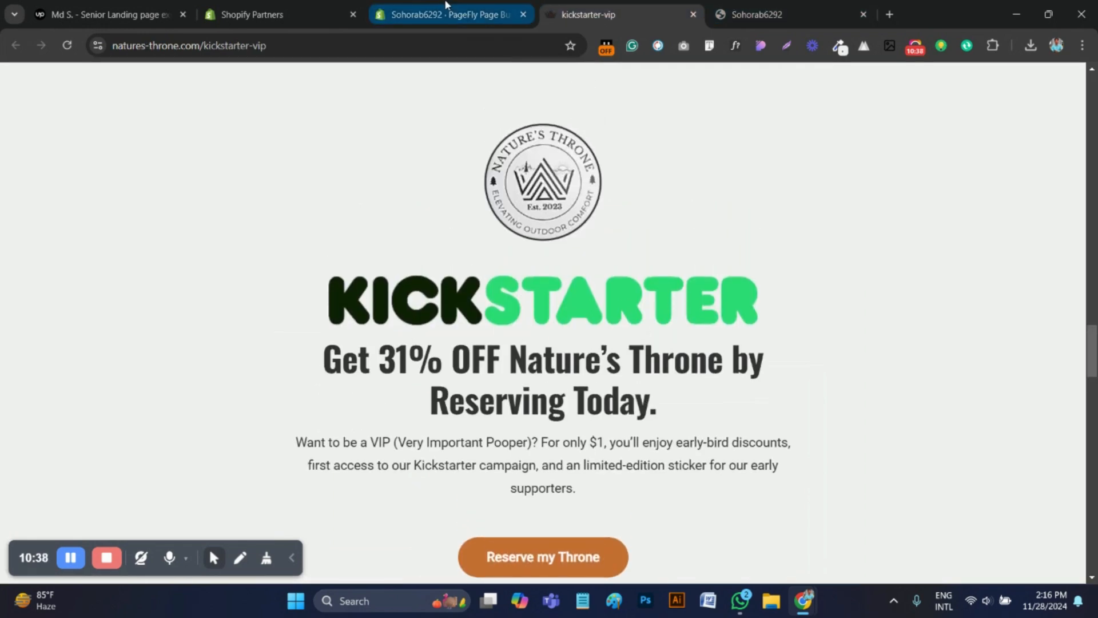
key(ctrl+shift+Tab)
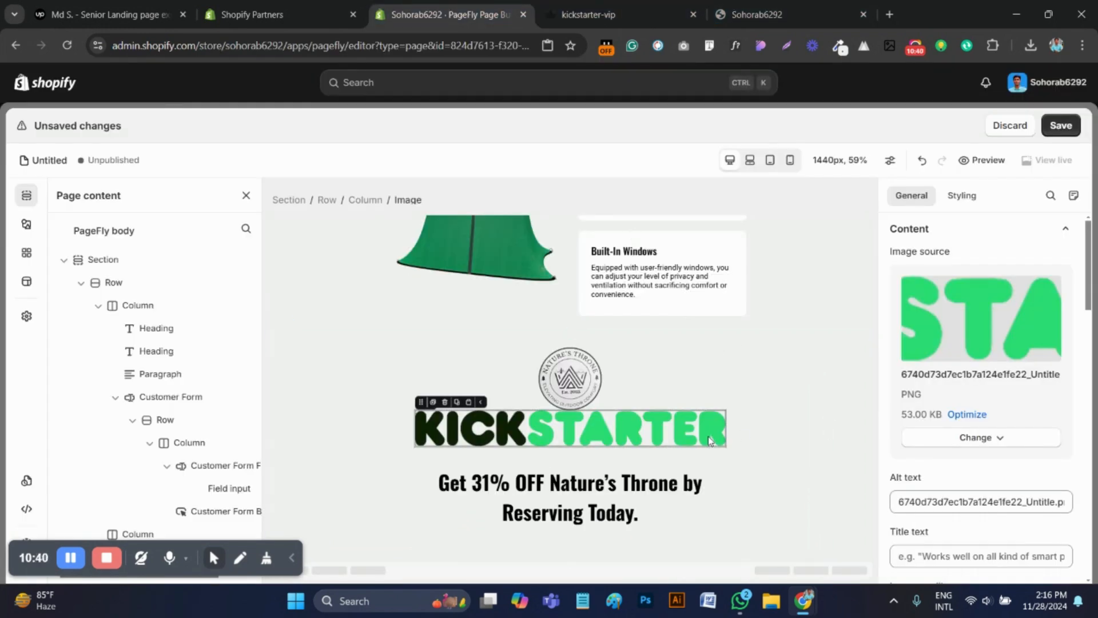
scroll(1029, 451, down, 4)
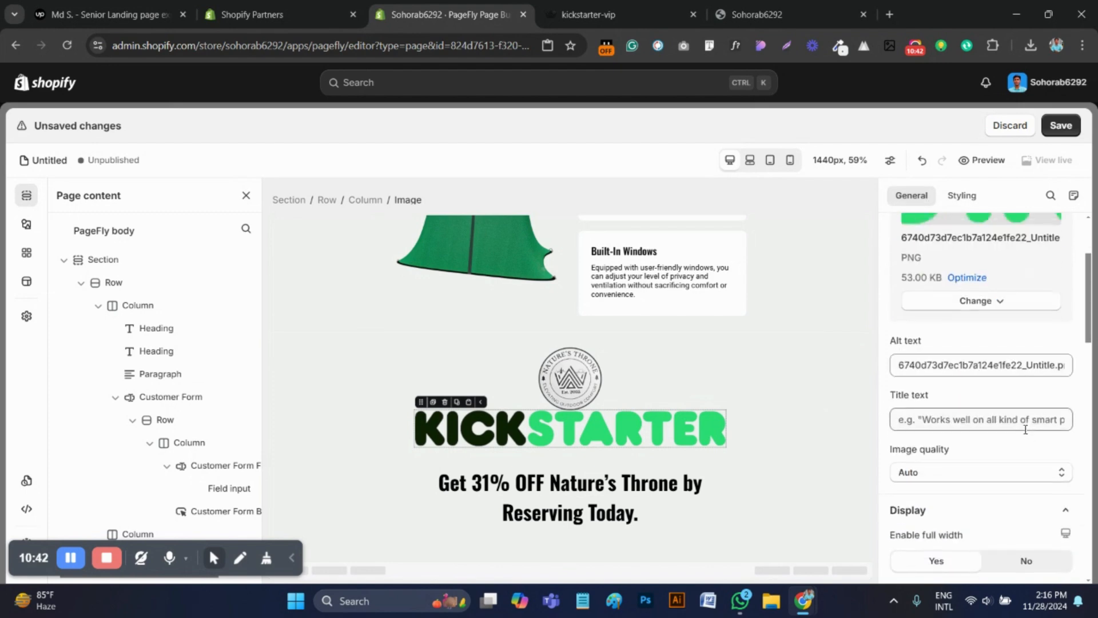
scroll(1030, 450, down, 1)
click(1028, 410)
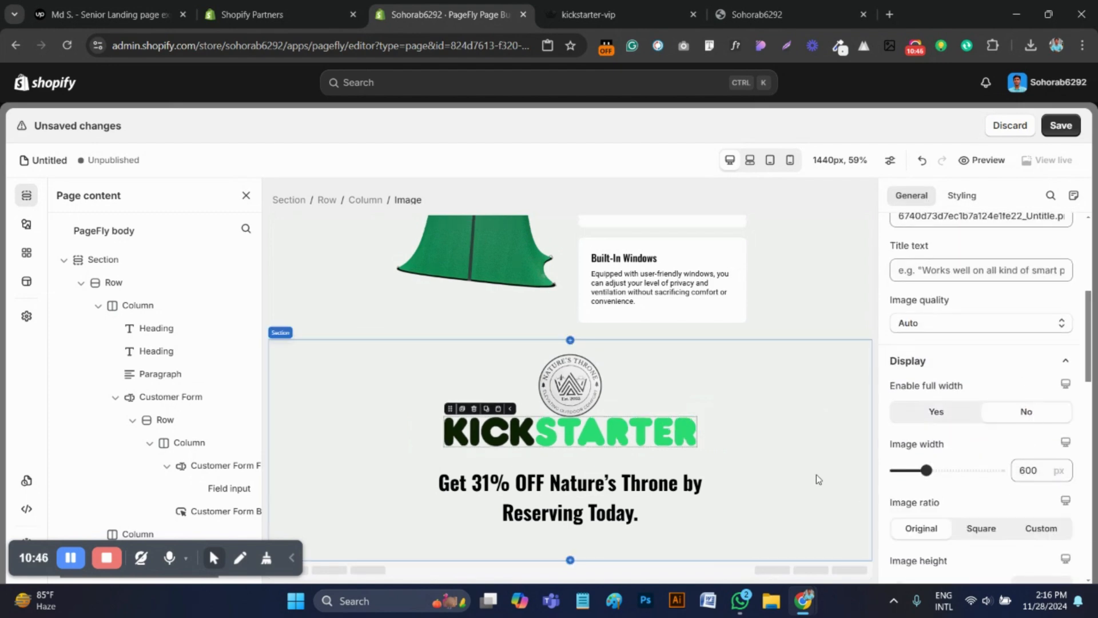
Set the "Get 31% OFF" heading's top margin to 10 px and its bottom margin to 0 px
click(652, 493)
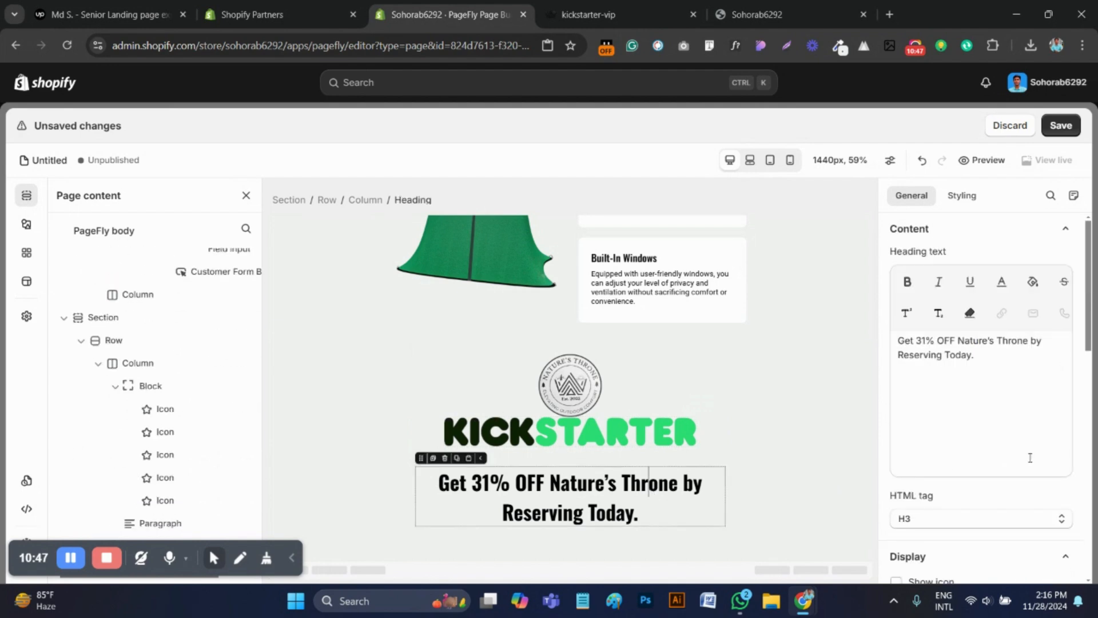
click(962, 195)
click(976, 324)
double_click(976, 324)
text(0)
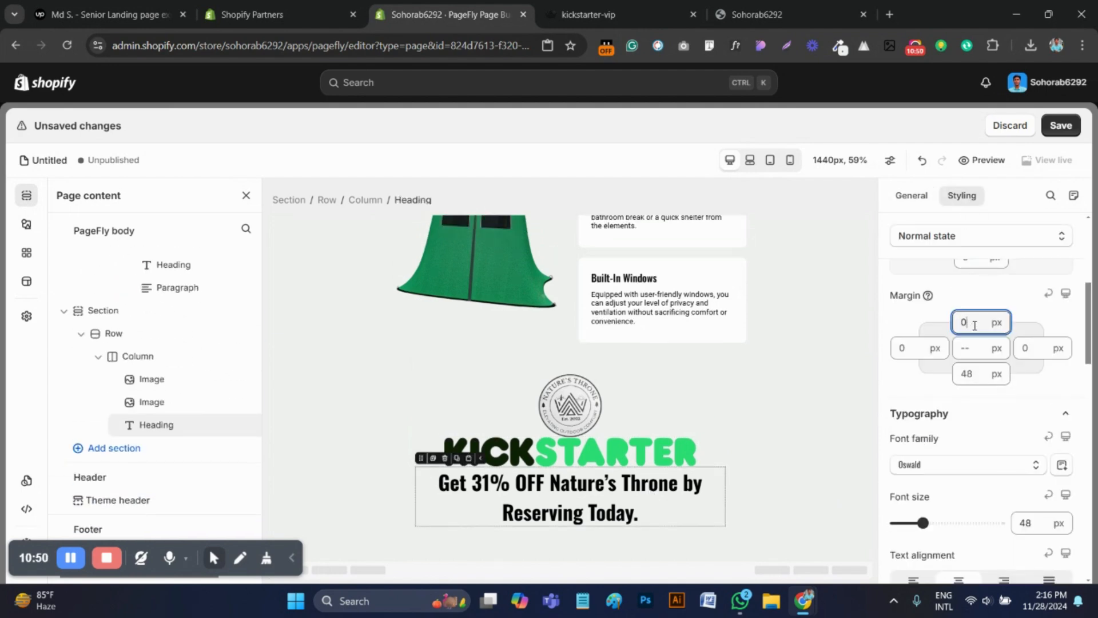
double_click(972, 373)
text(0)
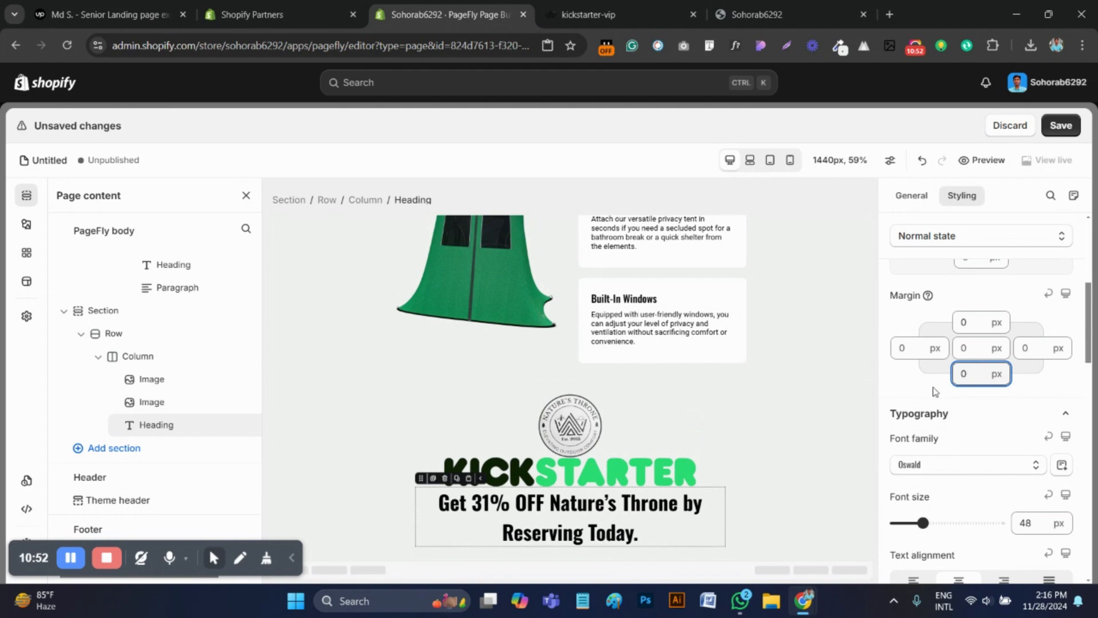
click(963, 324)
text(1)
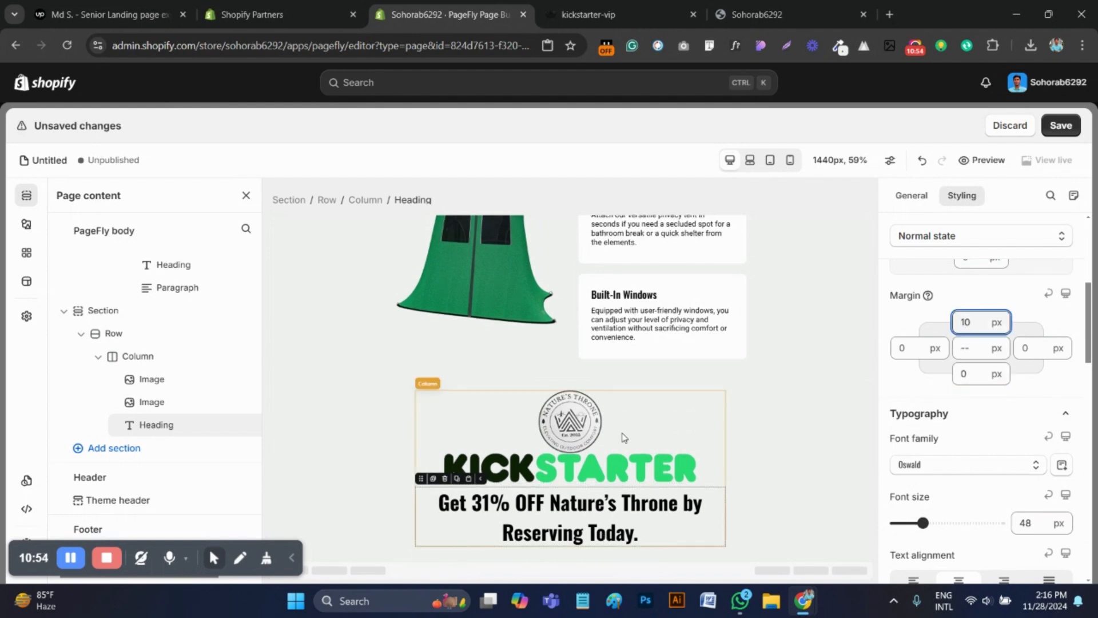
Set the Kickstarter logo's top margin to 40 px, comparing the spacing below the badge with the reference page
click(623, 465)
scroll(991, 431, up, 3)
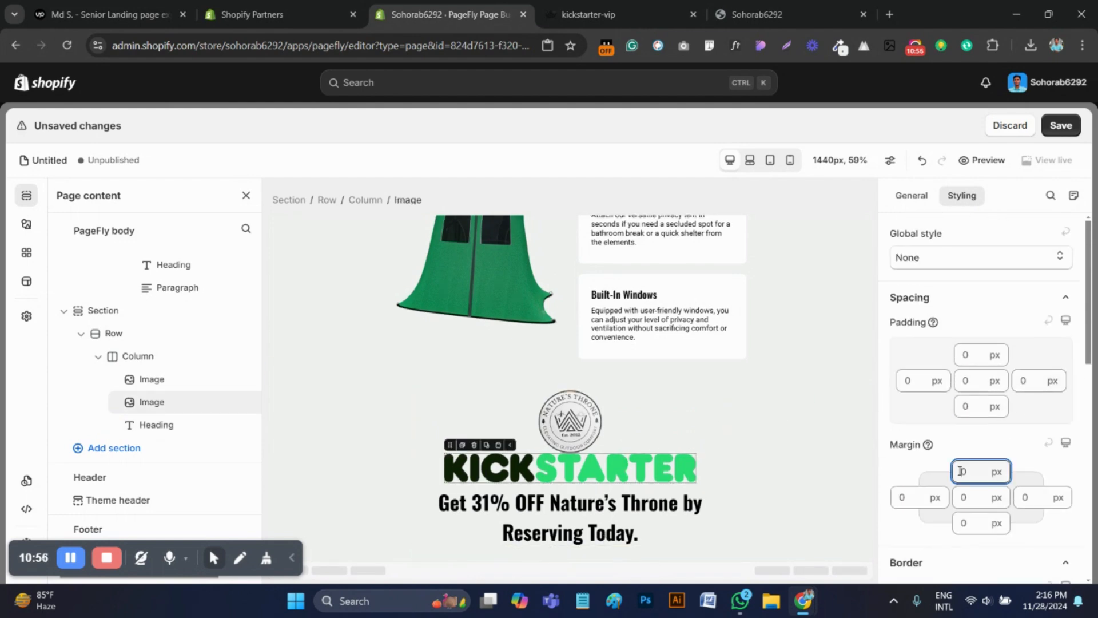
text(30)
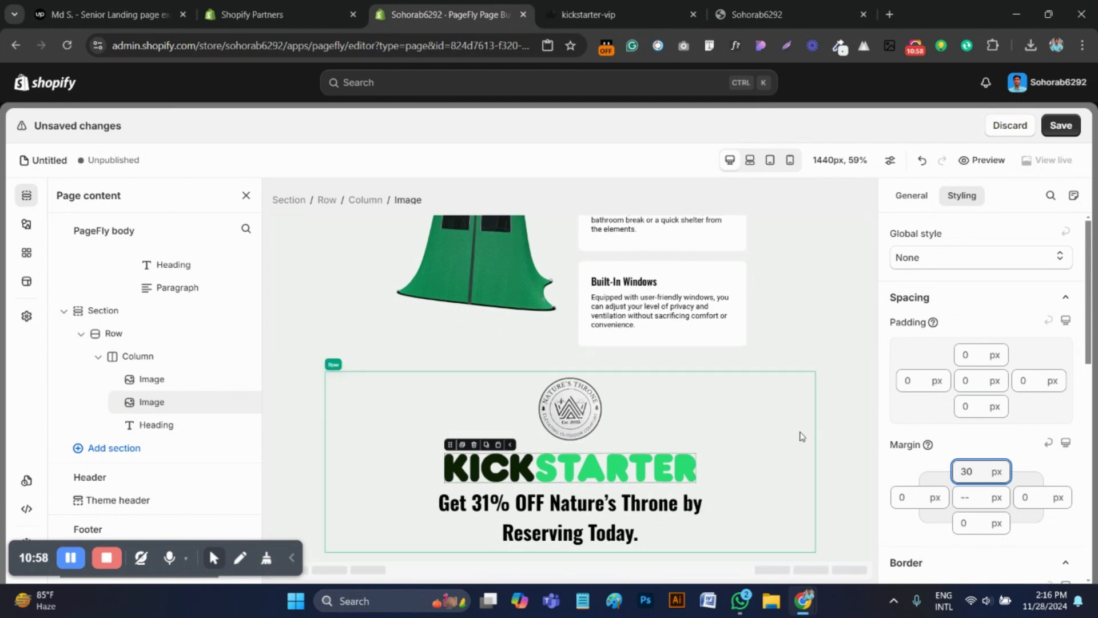
click(770, 442)
click(567, 11)
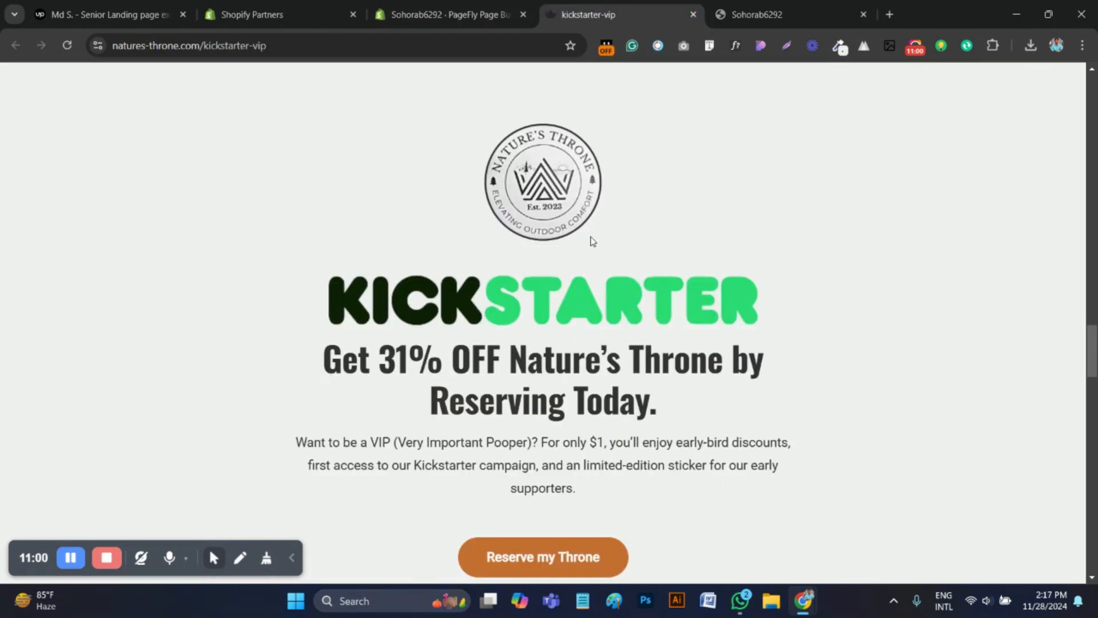
click(450, 16)
click(627, 481)
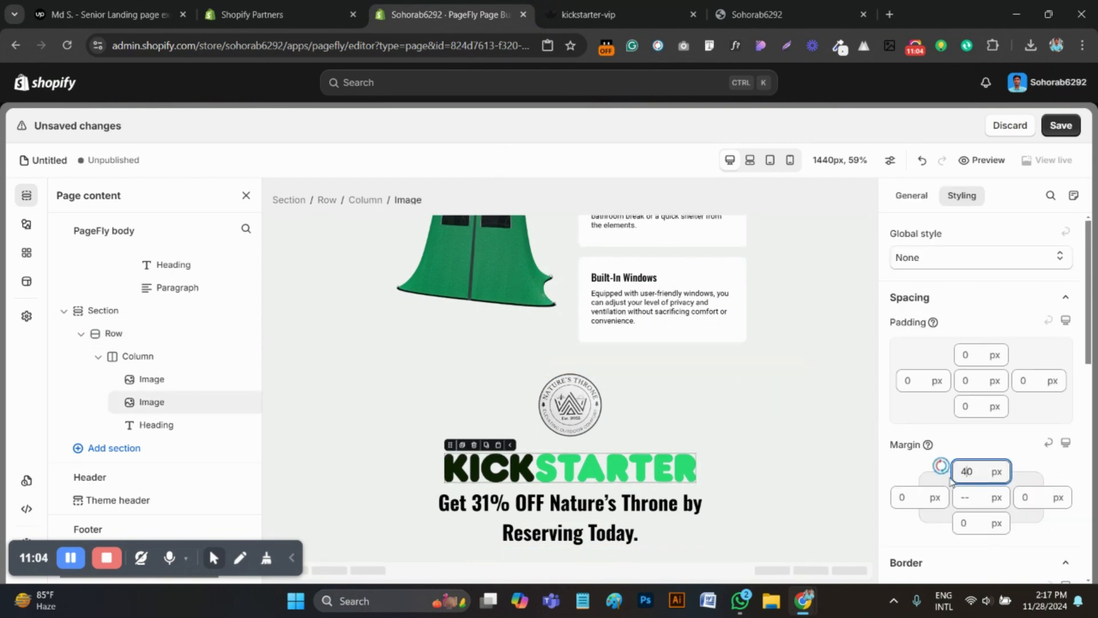
Copy the "Want to be a VIP" paragraph from the kickstarter-vip page and inspect its font with WhatFont
click(613, 16)
scroll(514, 358, down, 2)
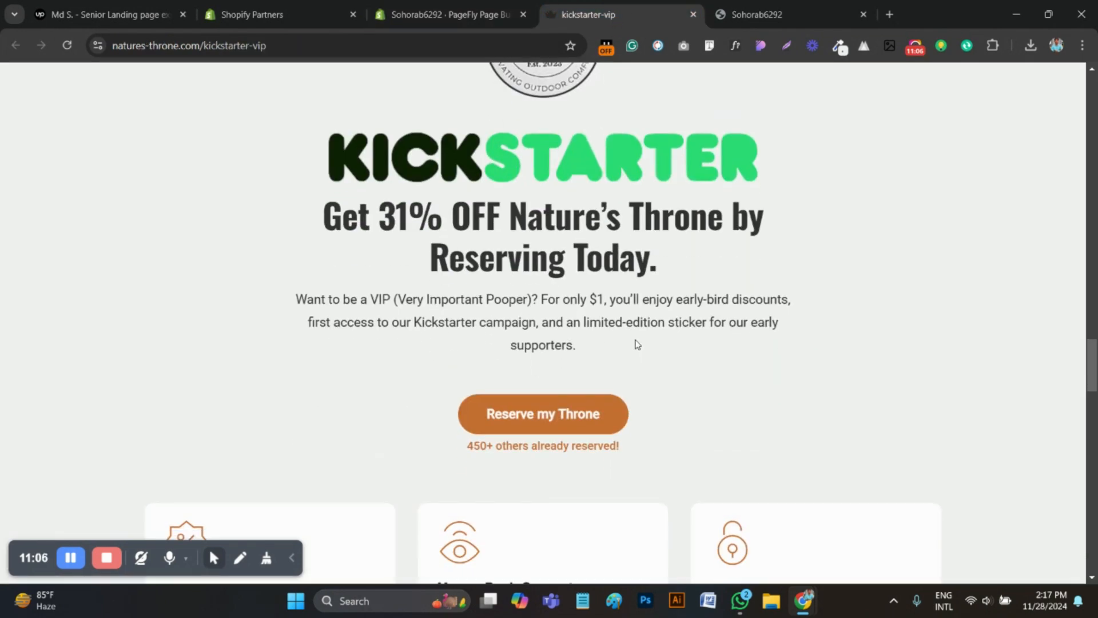
drag(636, 343, 294, 297)
right_click(375, 303)
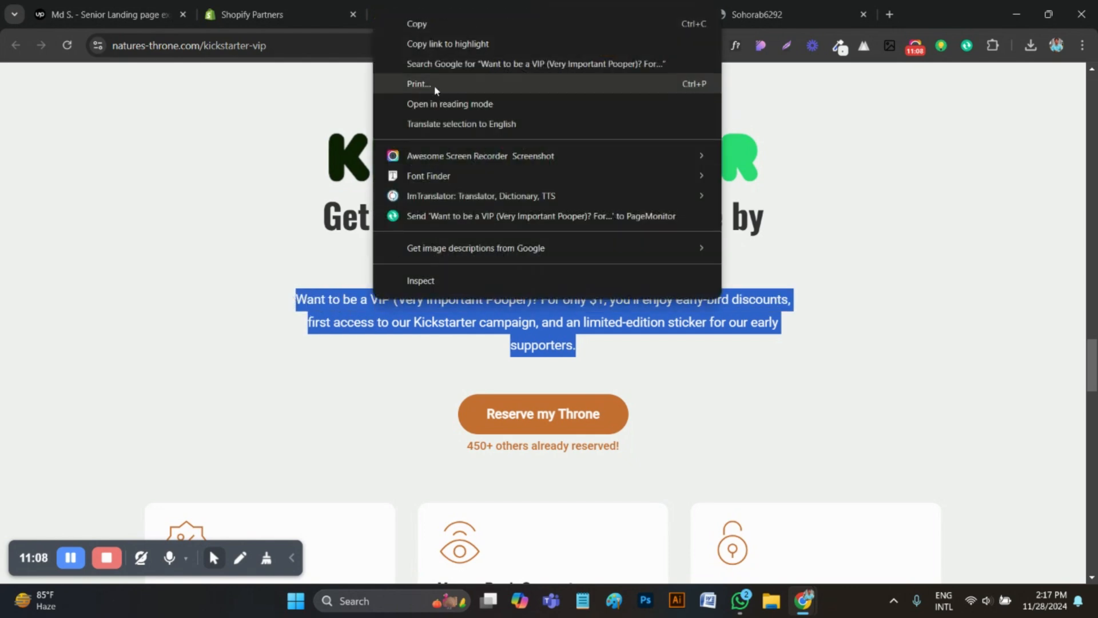
click(430, 28)
click(739, 46)
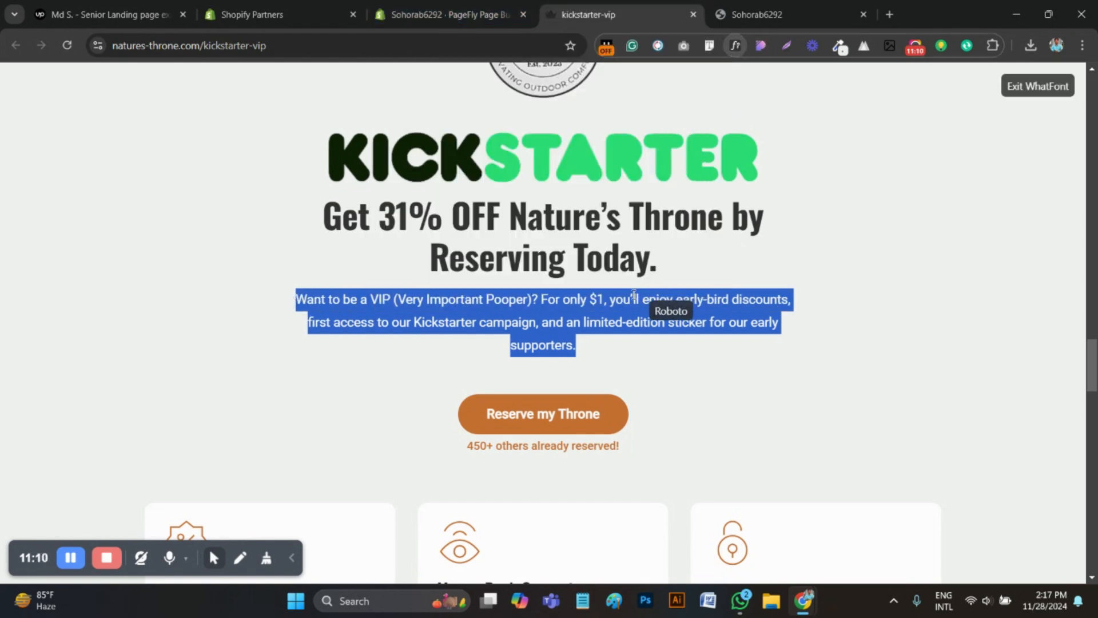
click(629, 299)
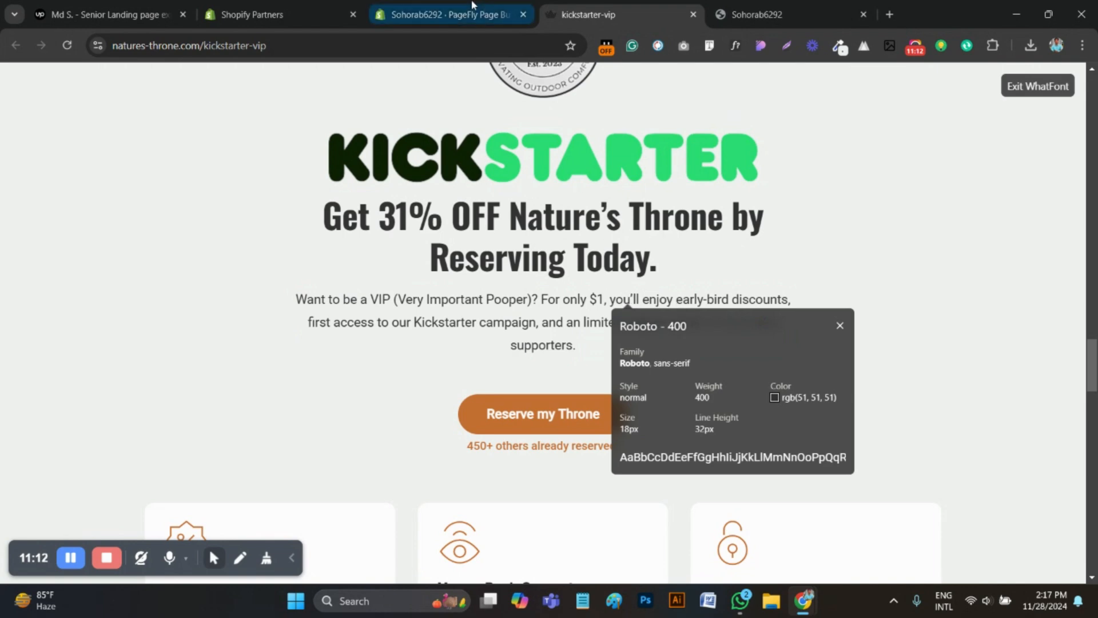
Duplicate the Built-In Windows paragraph, move the copy below the "Get 31% OFF" heading, and replace its text with the copied VIP paragraph
click(447, 14)
click(642, 297)
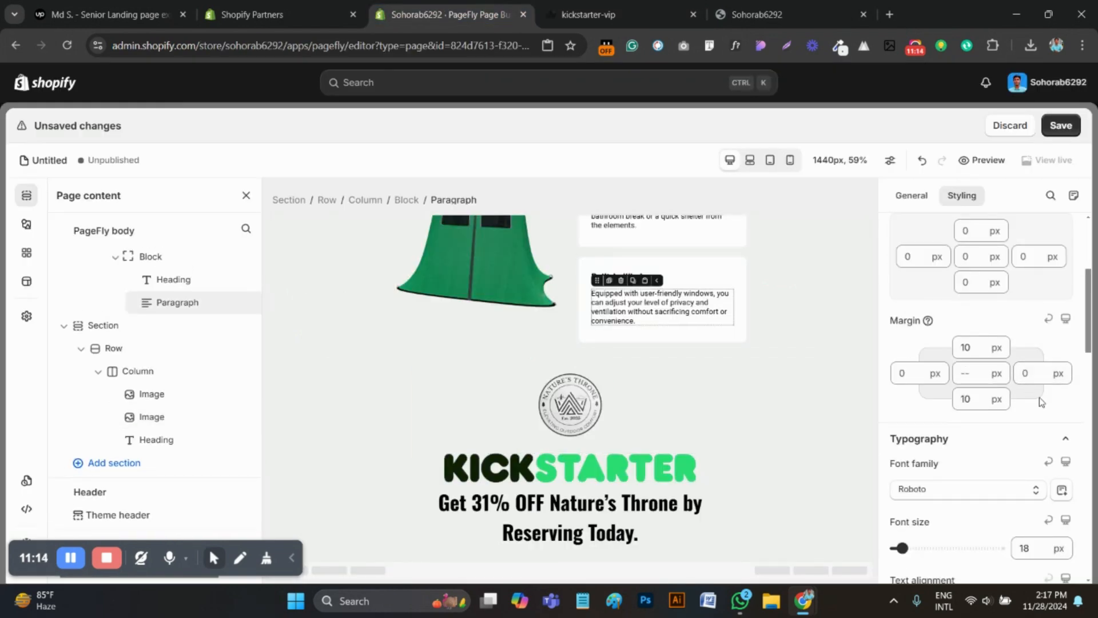
click(610, 280)
drag(597, 321, 565, 535)
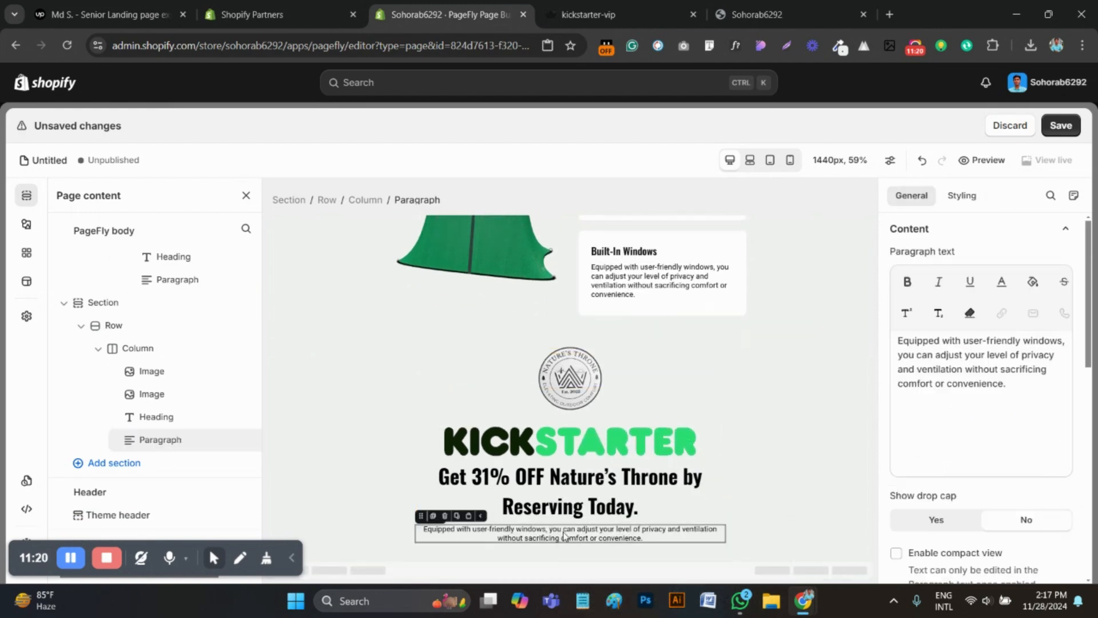
key(ctrl+a)
key(ctrl+v)
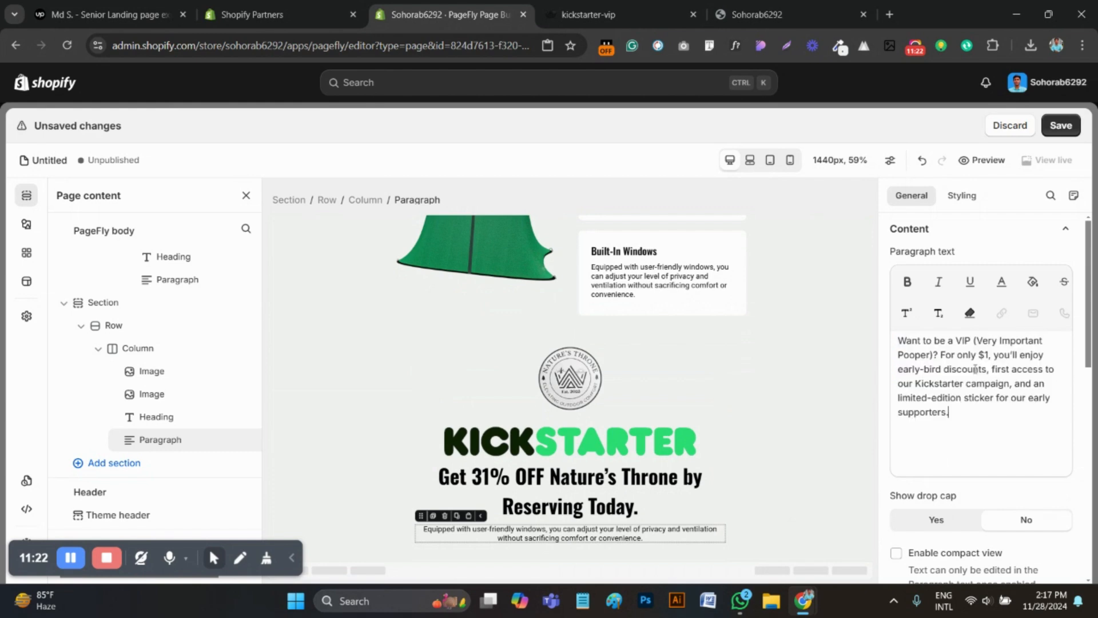
Return to the kickstarter-vip page, dismiss the paragraph's WhatFont details and go to the "Reserve my Throne" button
click(644, 7)
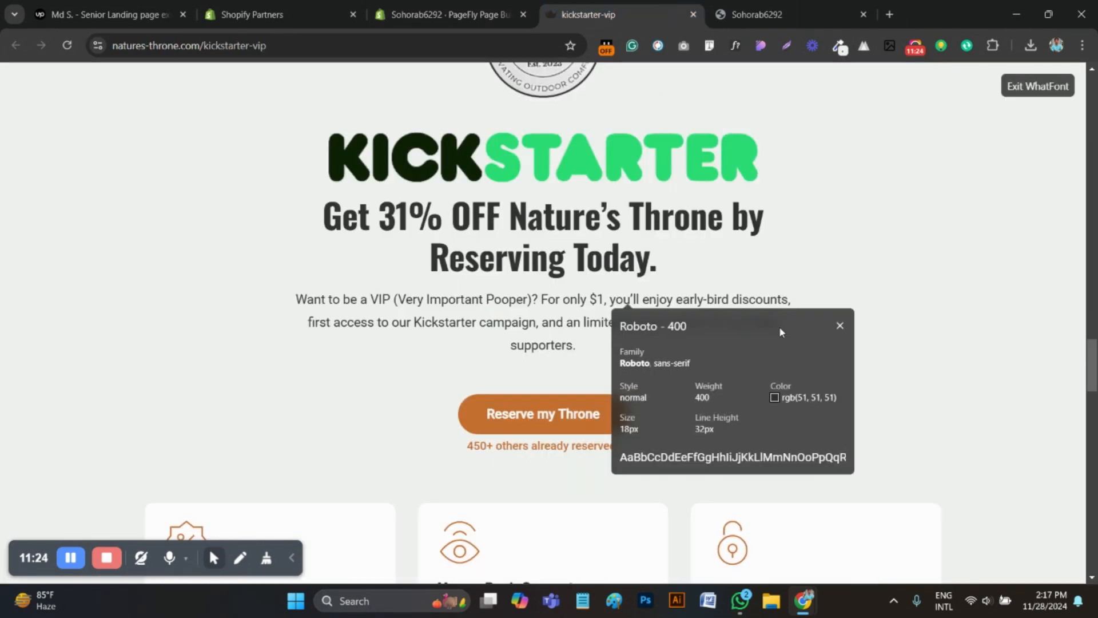
click(837, 325)
scroll(568, 351, down, 1)
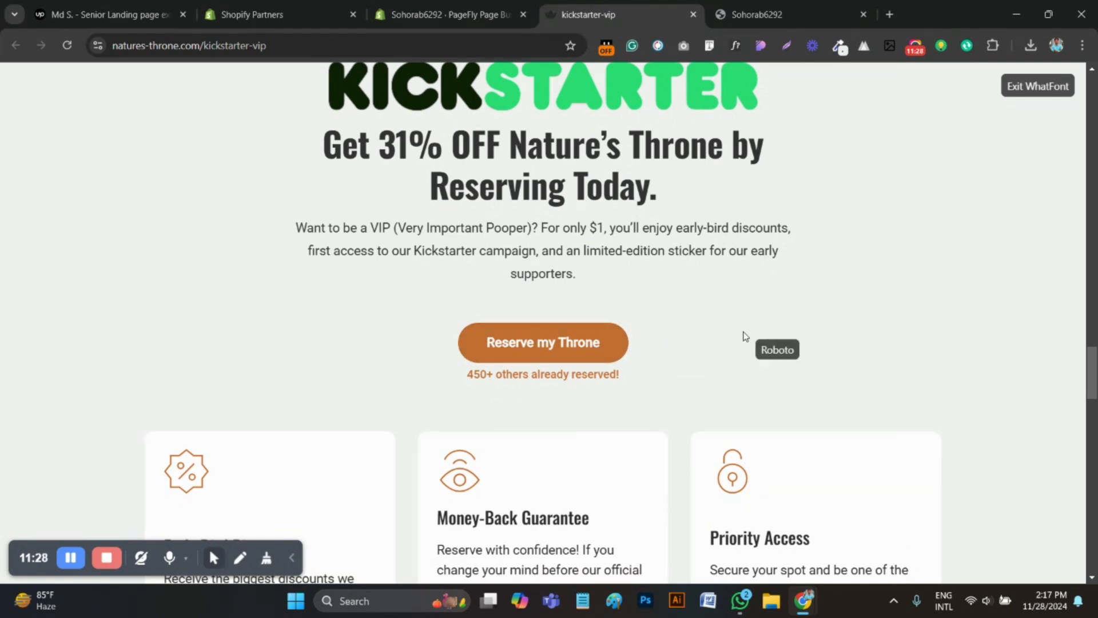
Try to select the "Reserve my Throne" button's label directly on the page, with WhatFont turned off
double_click(461, 348)
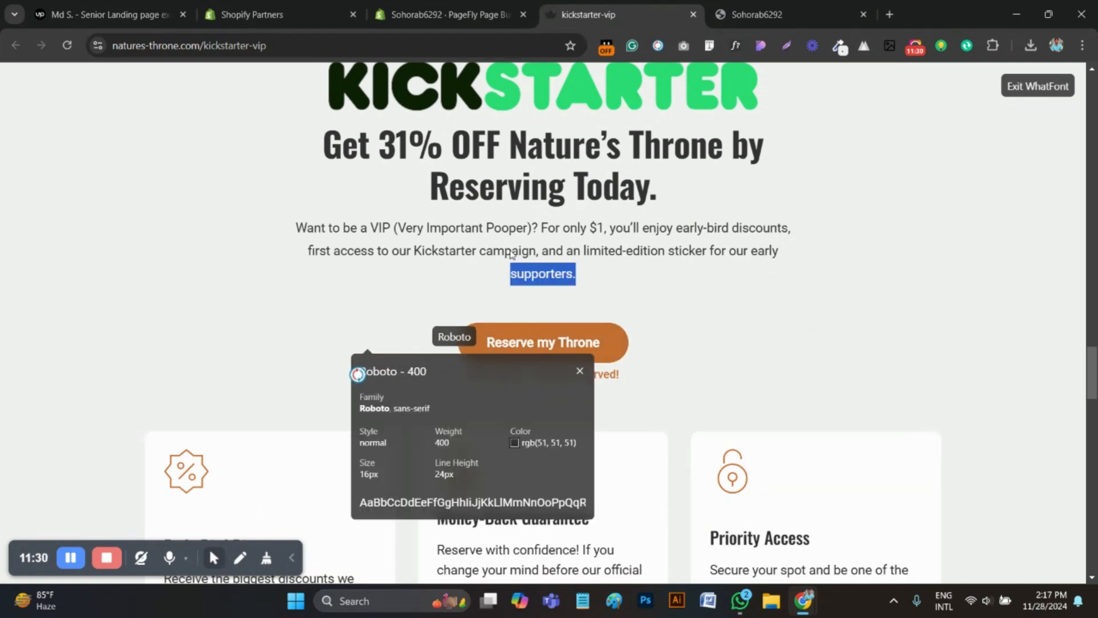
click(737, 45)
drag(487, 342, 627, 352)
click(639, 323)
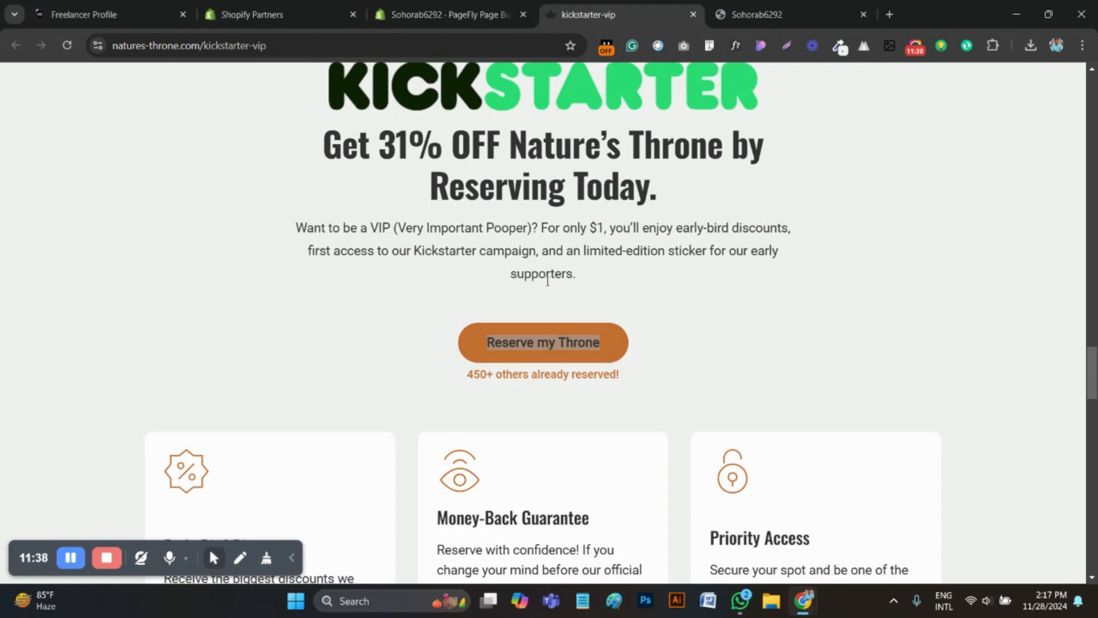
click(539, 347)
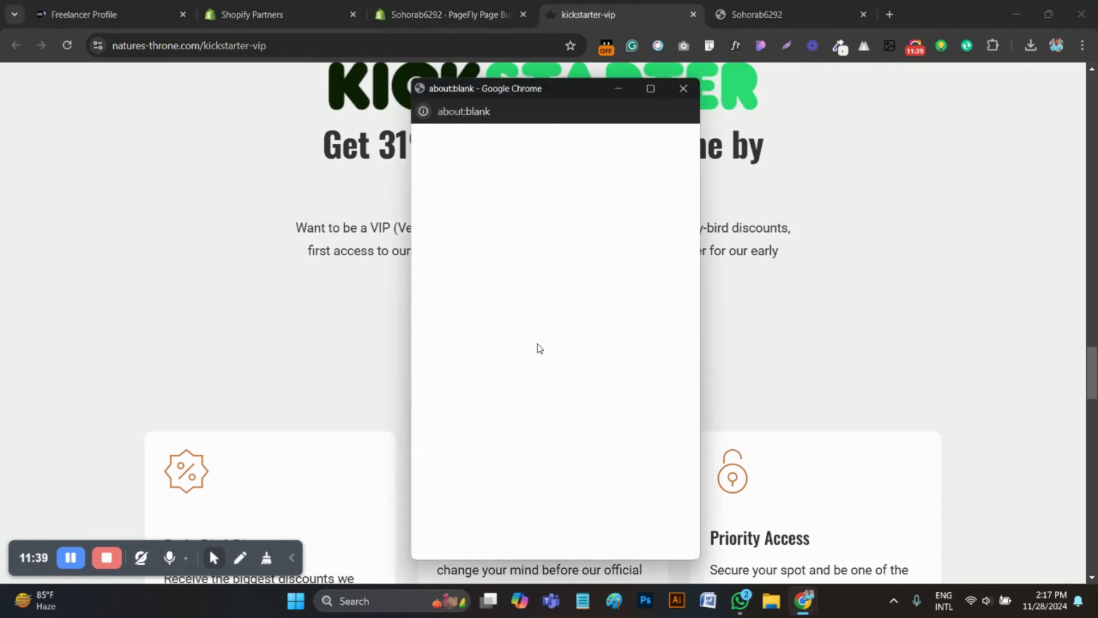
click(683, 89)
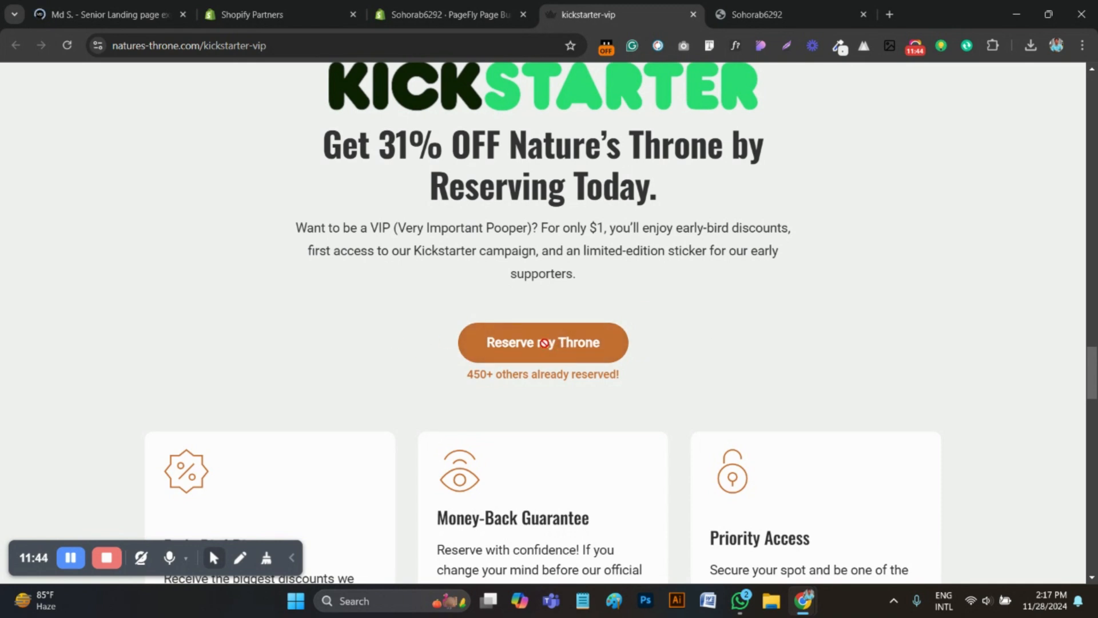
drag(373, 335, 441, 339)
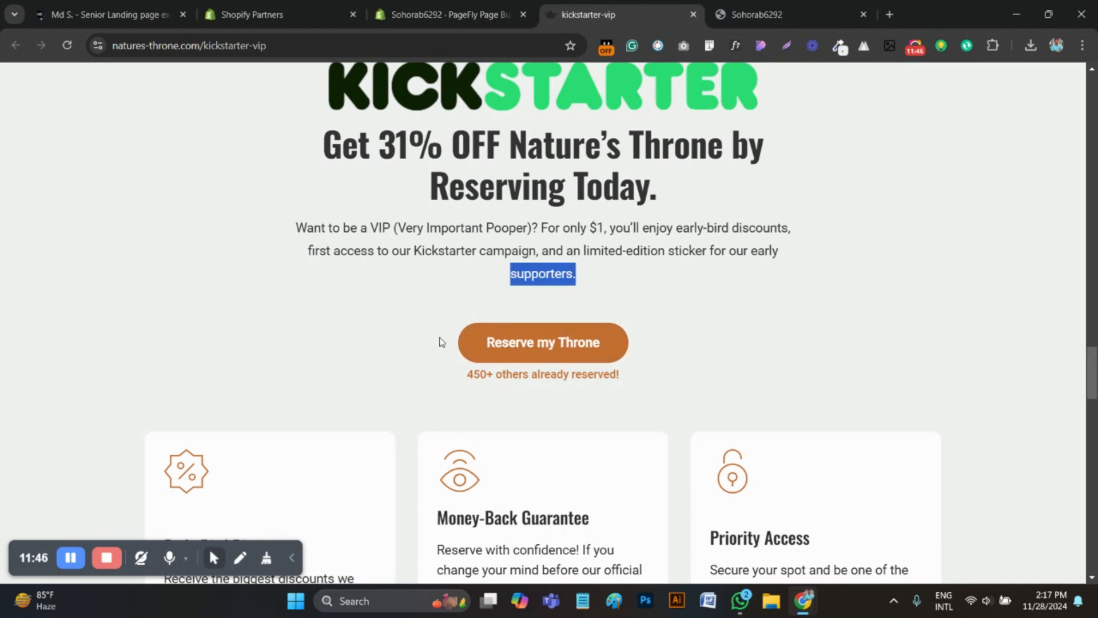
click(465, 298)
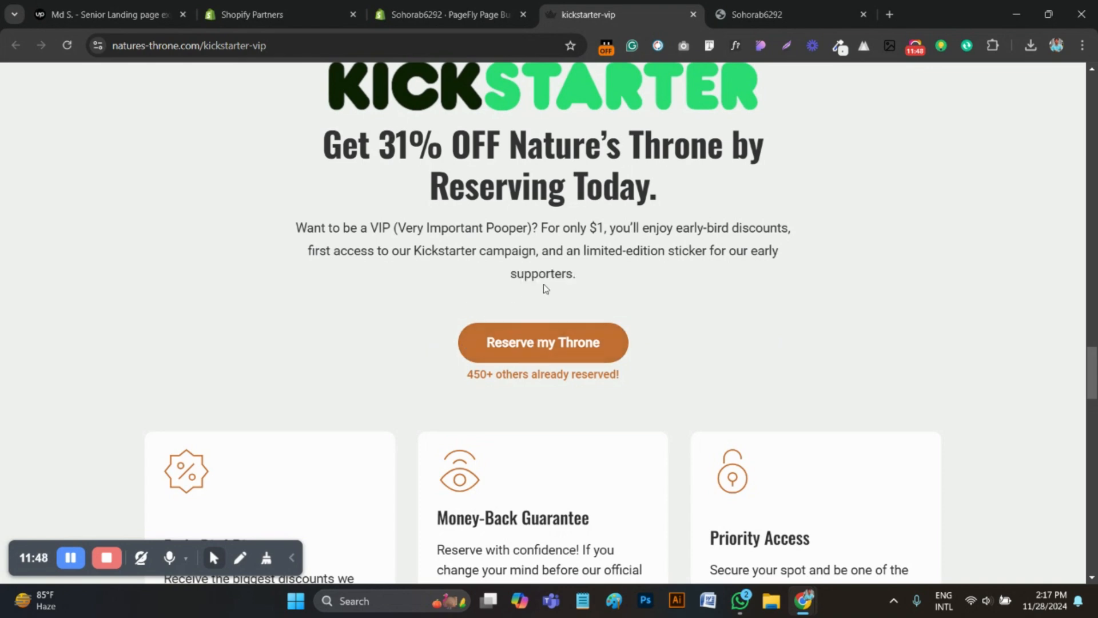
Inspect the "Reserve my Throne" button in the developer tools and copy its label text from the markup
right_click(544, 283)
click(594, 566)
click(12, 408)
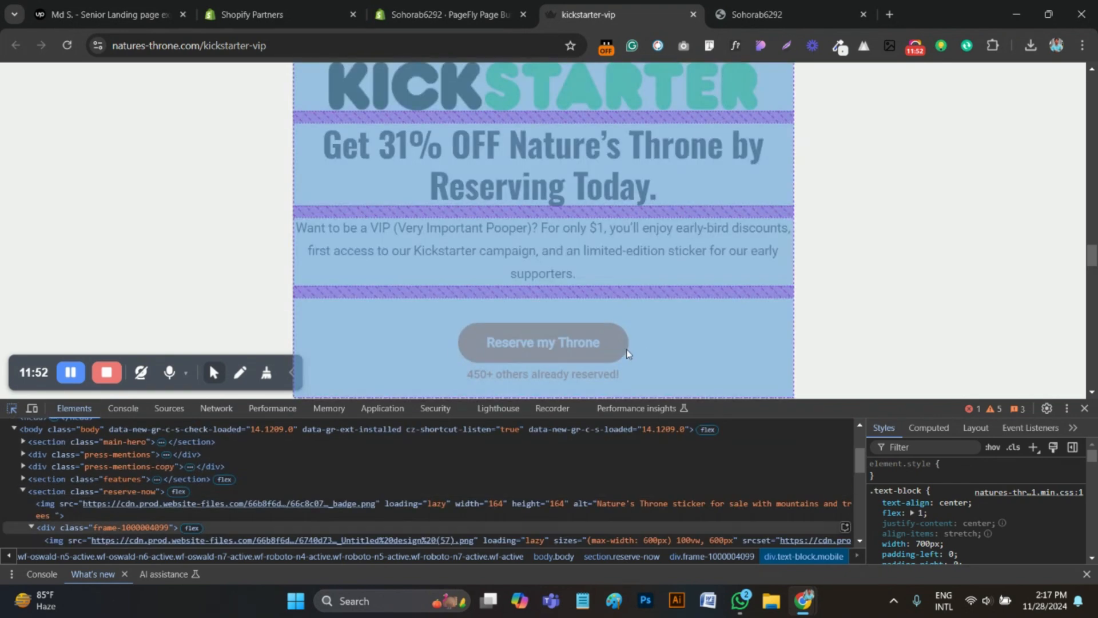
click(543, 342)
double_click(491, 485)
key(ctrl+c)
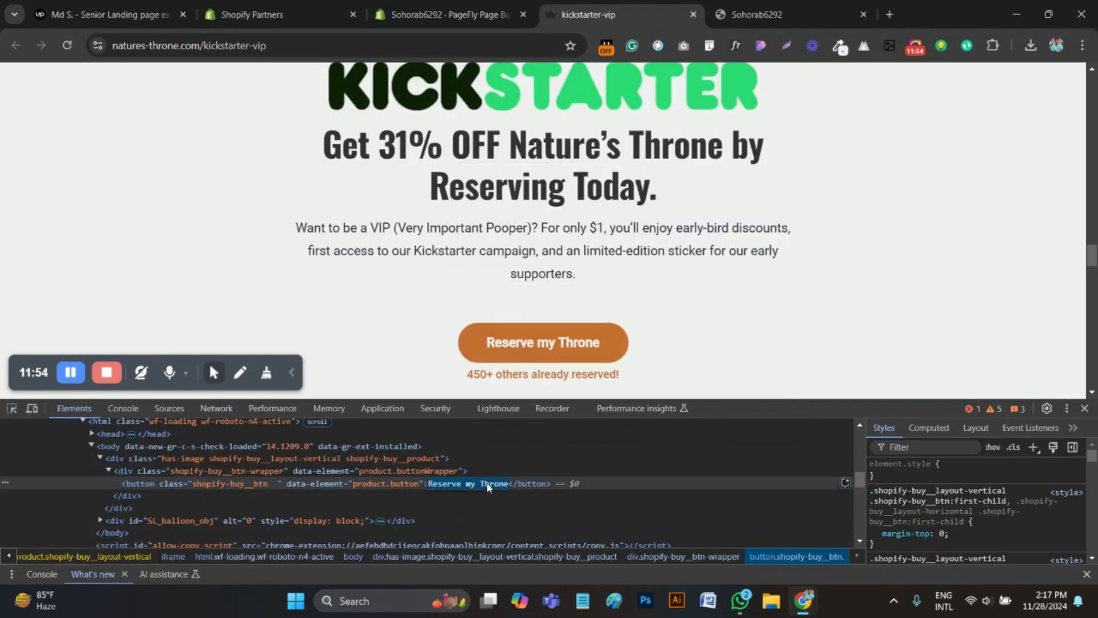
click(1085, 409)
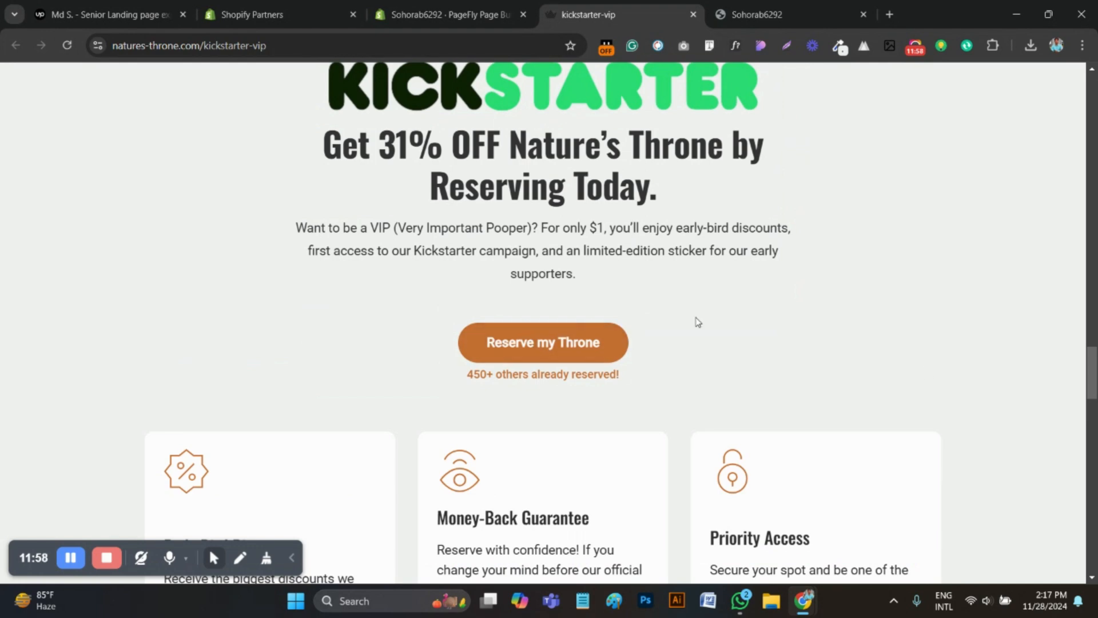
In the PageFly editor, add a button below the VIP paragraph and set its text to "Reserve my Throne"
click(447, 14)
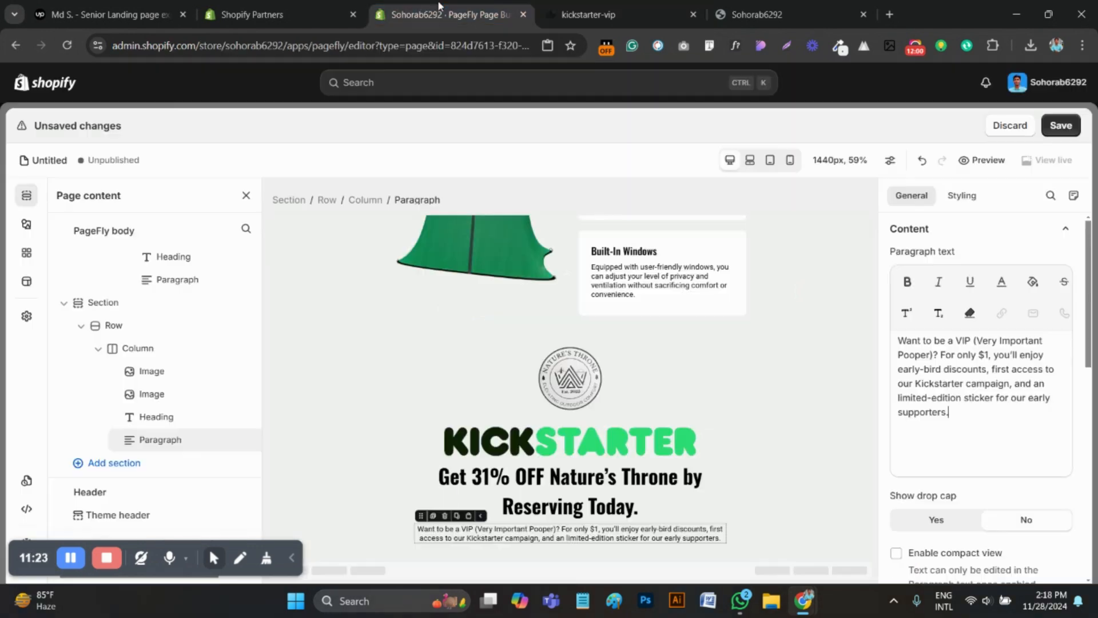
click(26, 224)
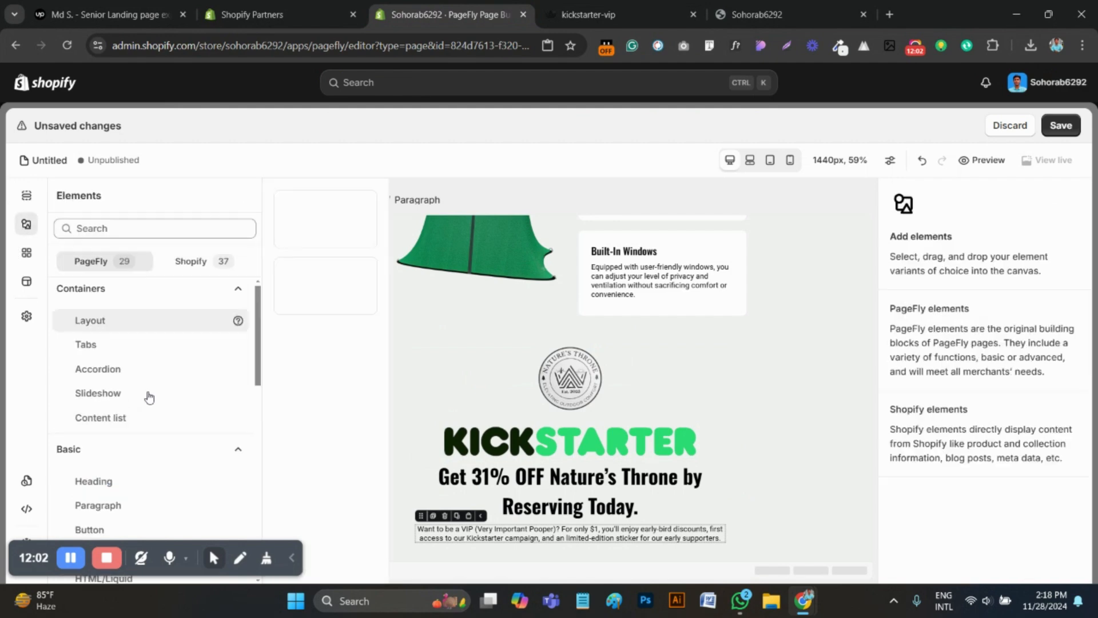
scroll(151, 400, down, 5)
scroll(91, 446, down, 3)
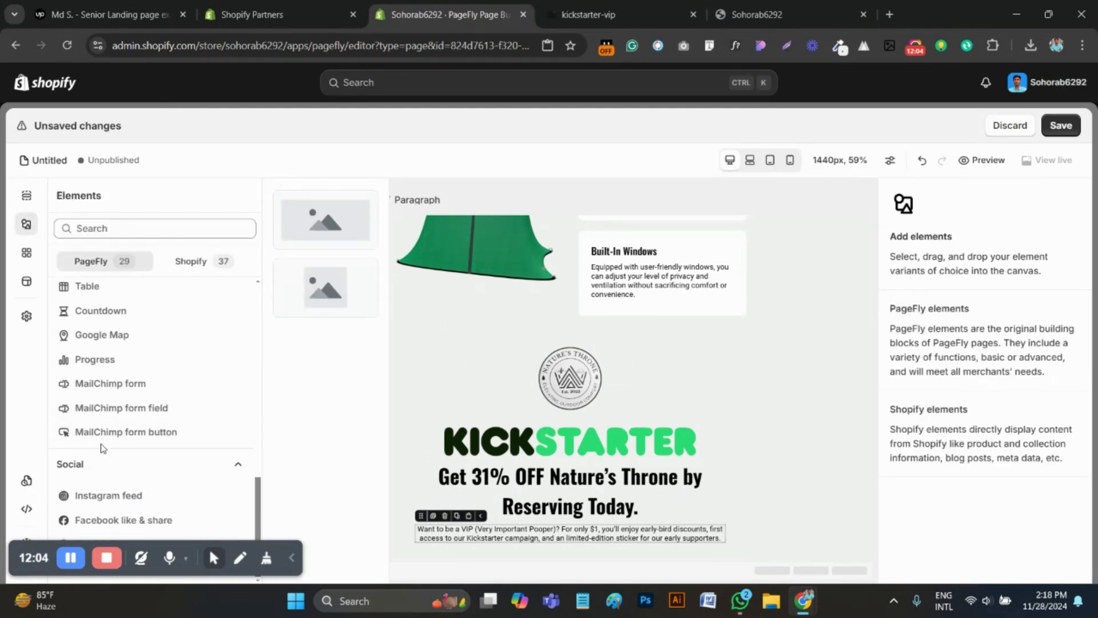
scroll(115, 446, up, 6)
scroll(127, 431, up, 1)
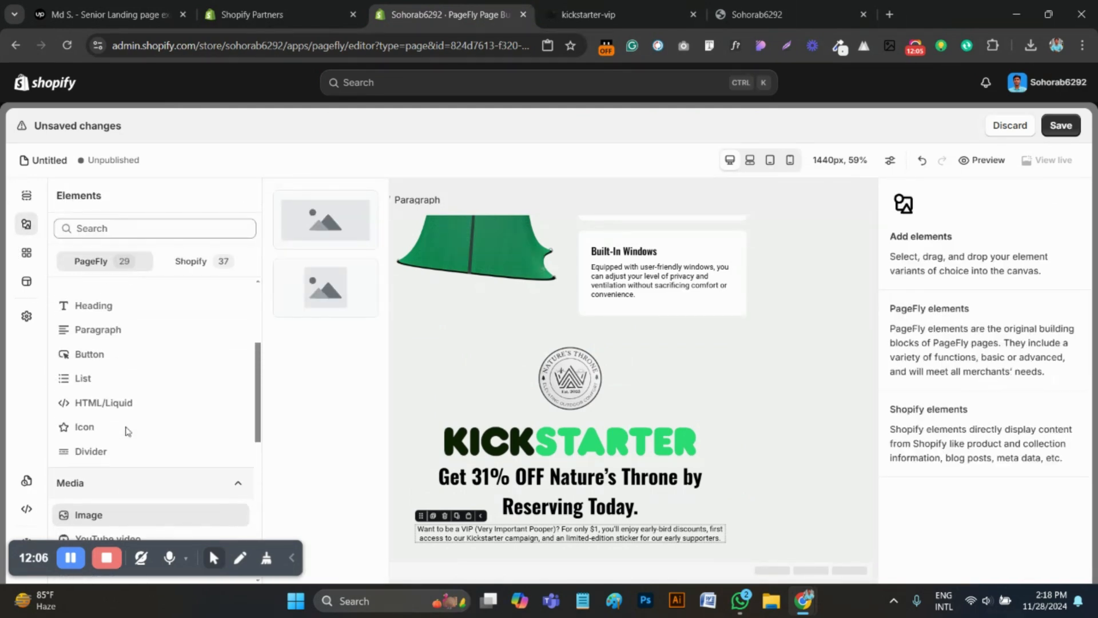
click(106, 370)
drag(317, 225, 575, 555)
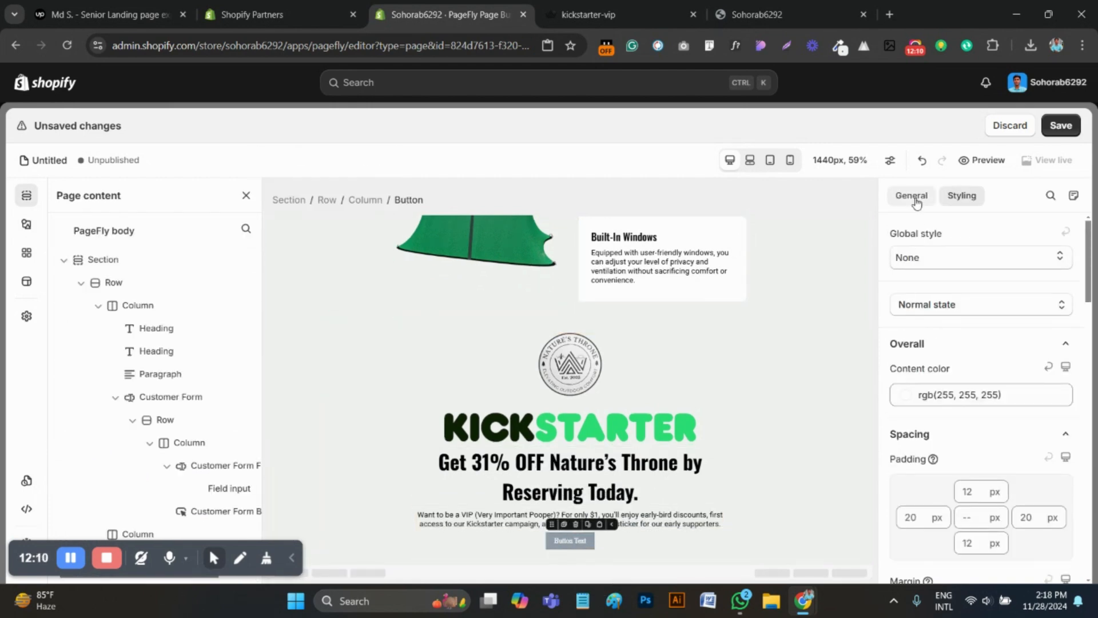
click(911, 195)
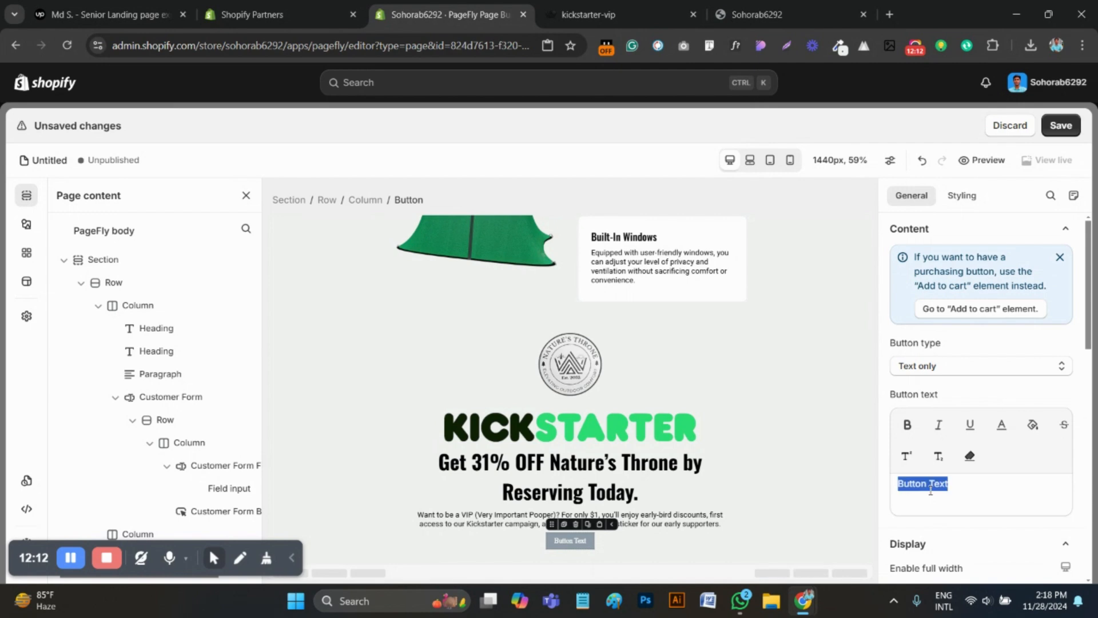
key(ctrl+v)
Try to inspect the font of the "Reserve my Throne" button with WhatFont on the kickstarter-vip page
key(ctrl+Tab)
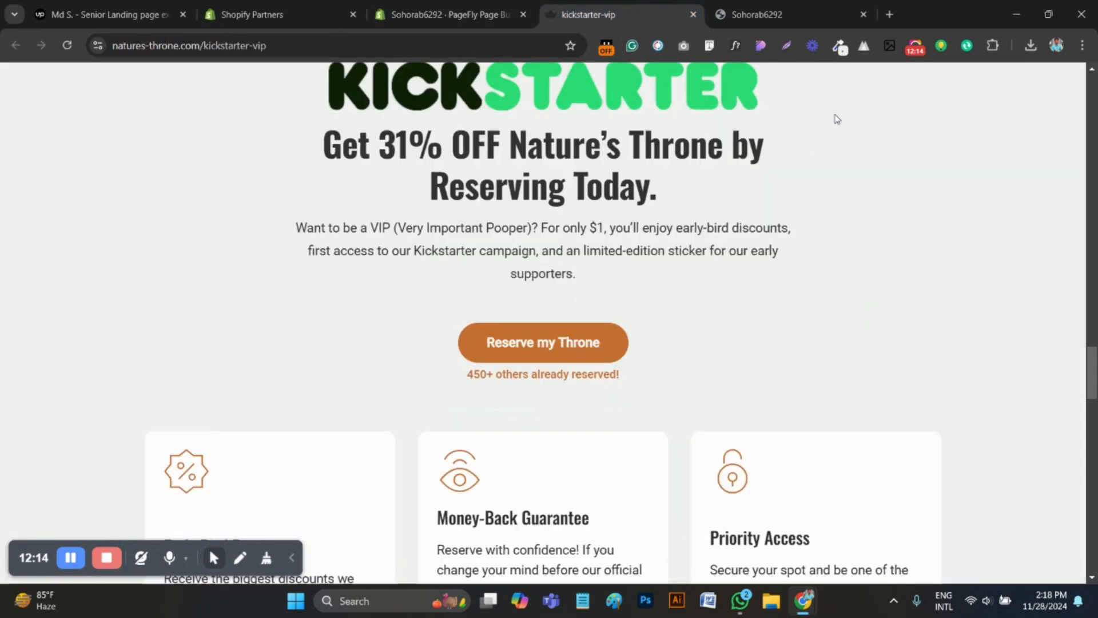
click(554, 343)
click(682, 90)
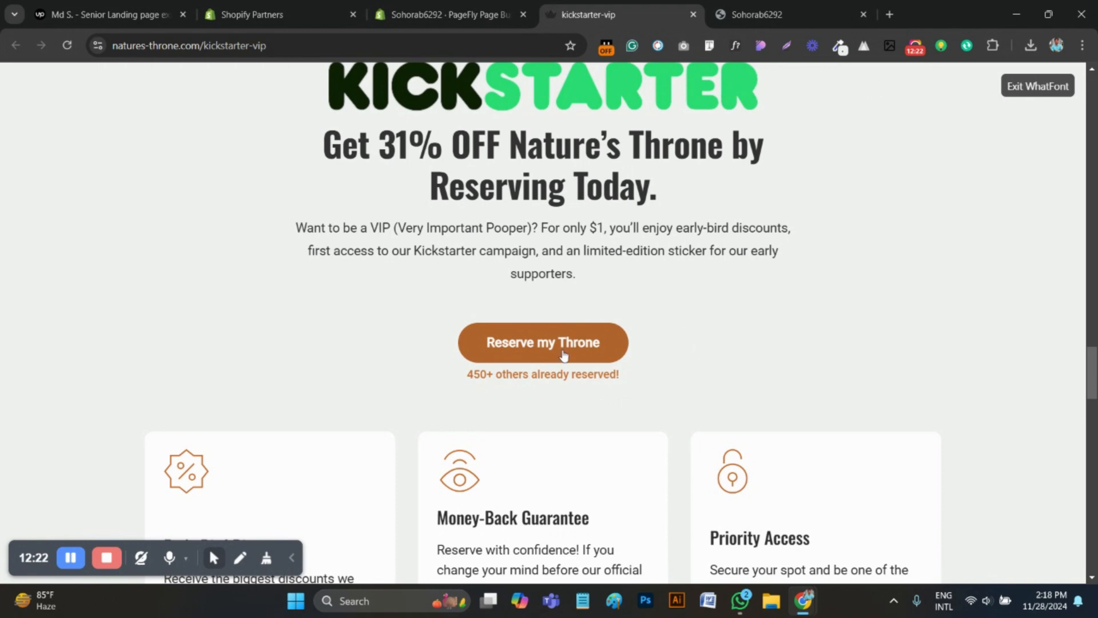
click(736, 45)
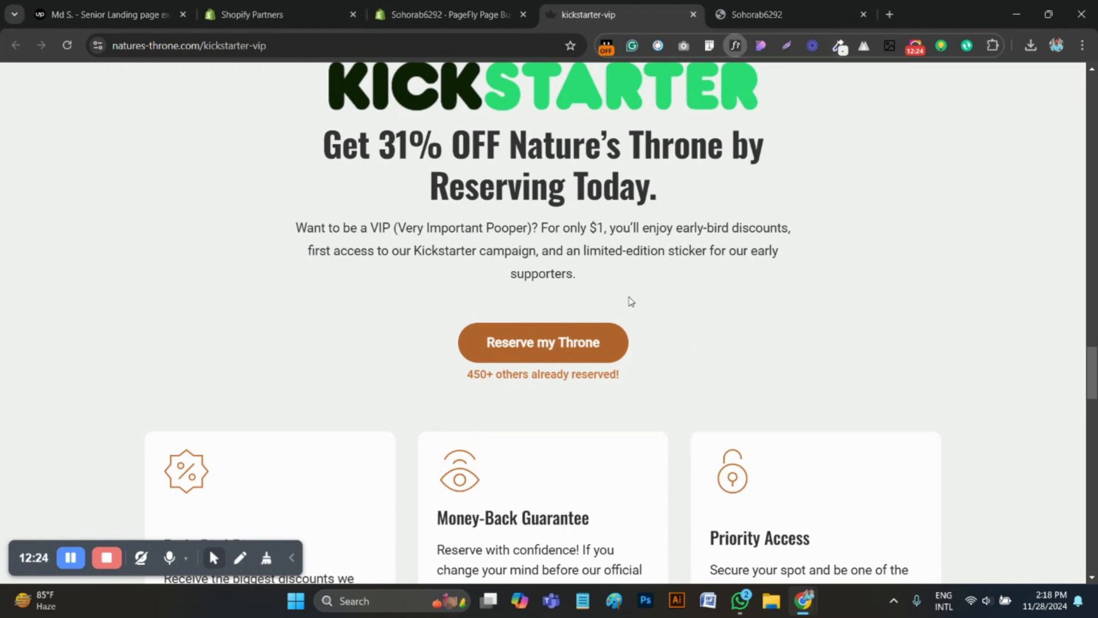
drag(705, 347, 436, 350)
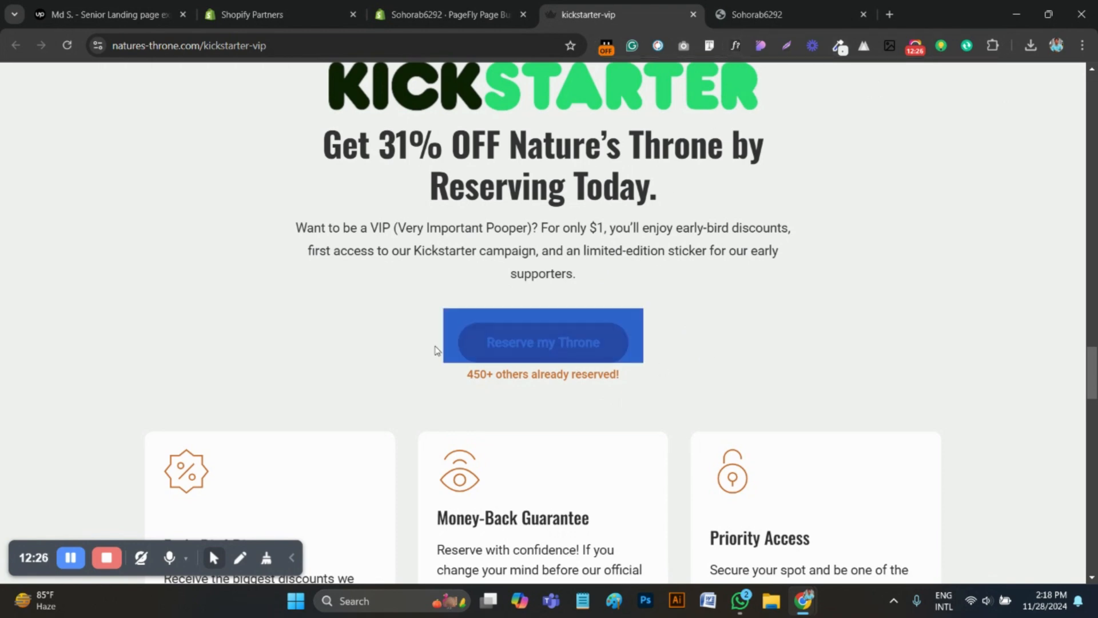
click(352, 337)
scroll(601, 358, down, 1)
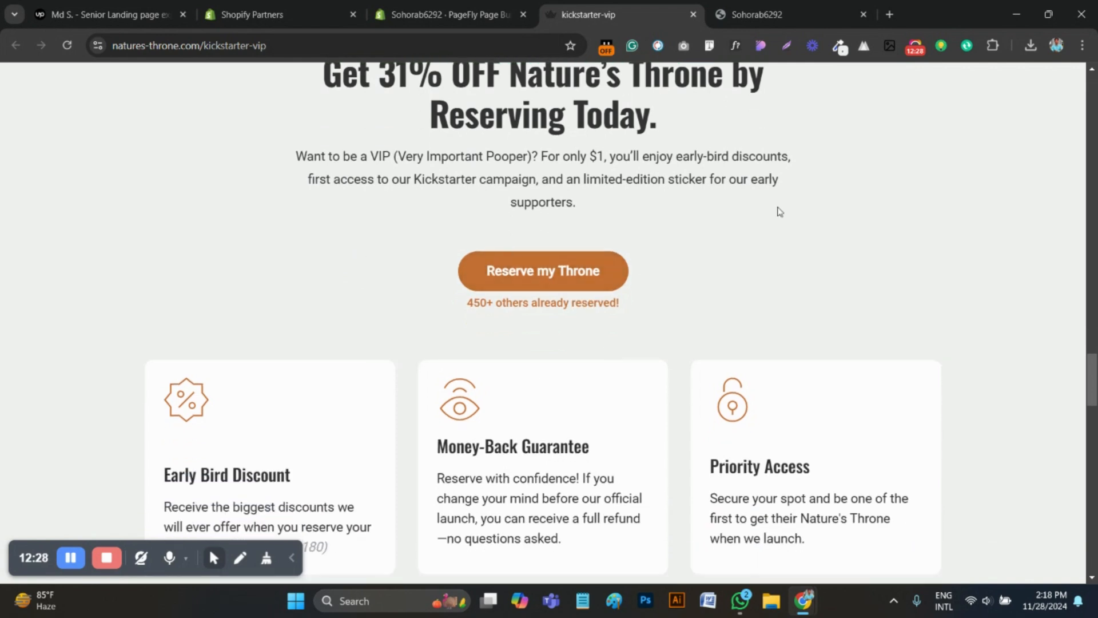
Inspect the reference button's CSS in the developer tools and copy its background colour #c66f33
right_click(583, 275)
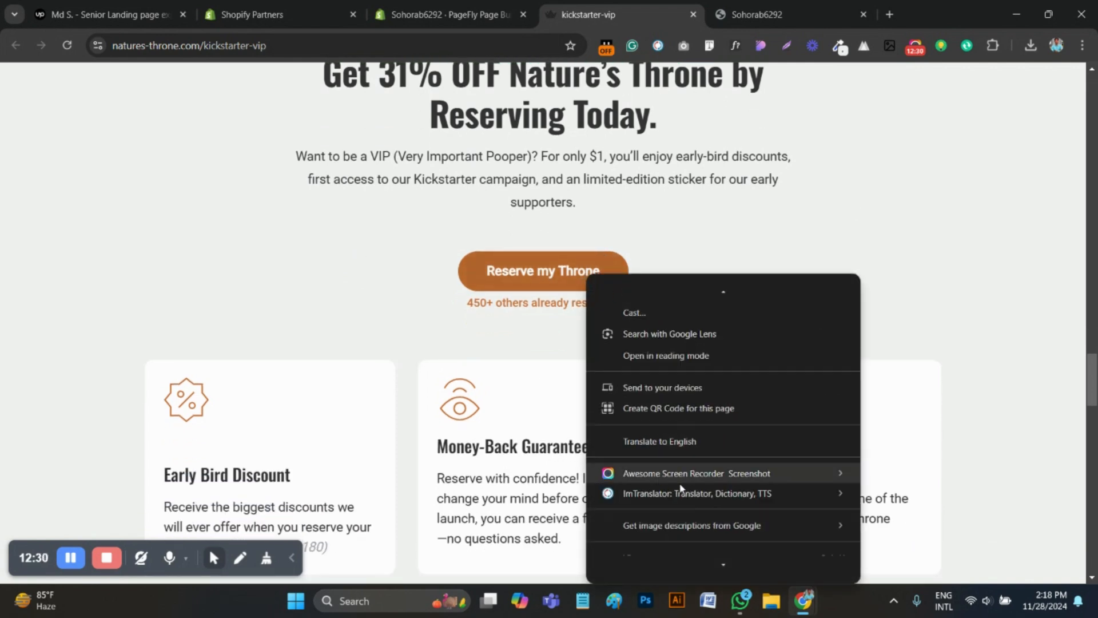
click(636, 565)
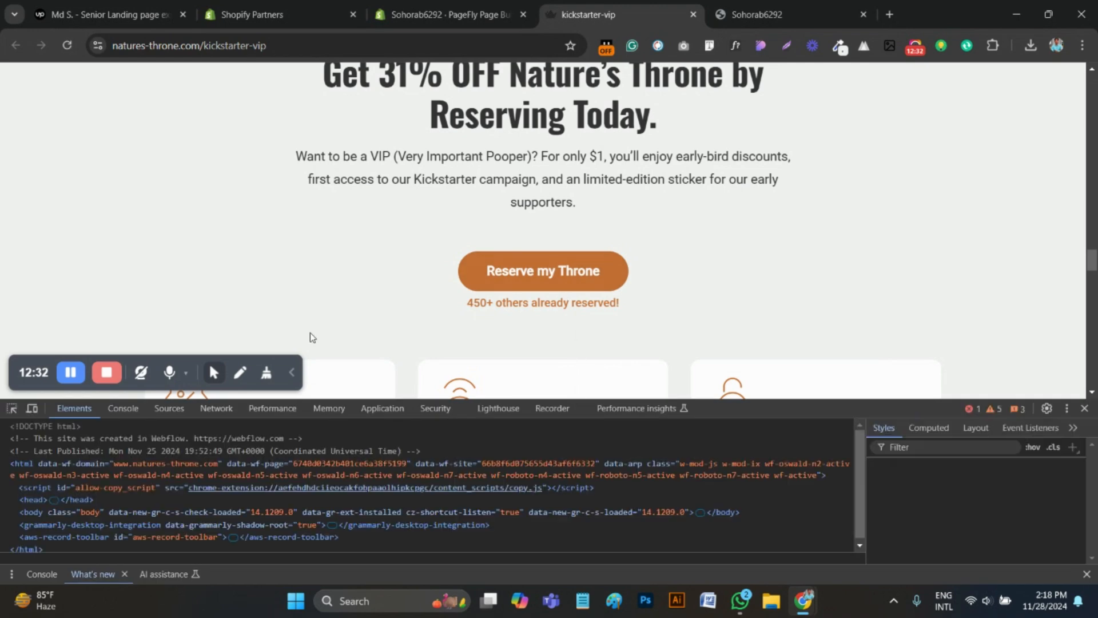
click(12, 408)
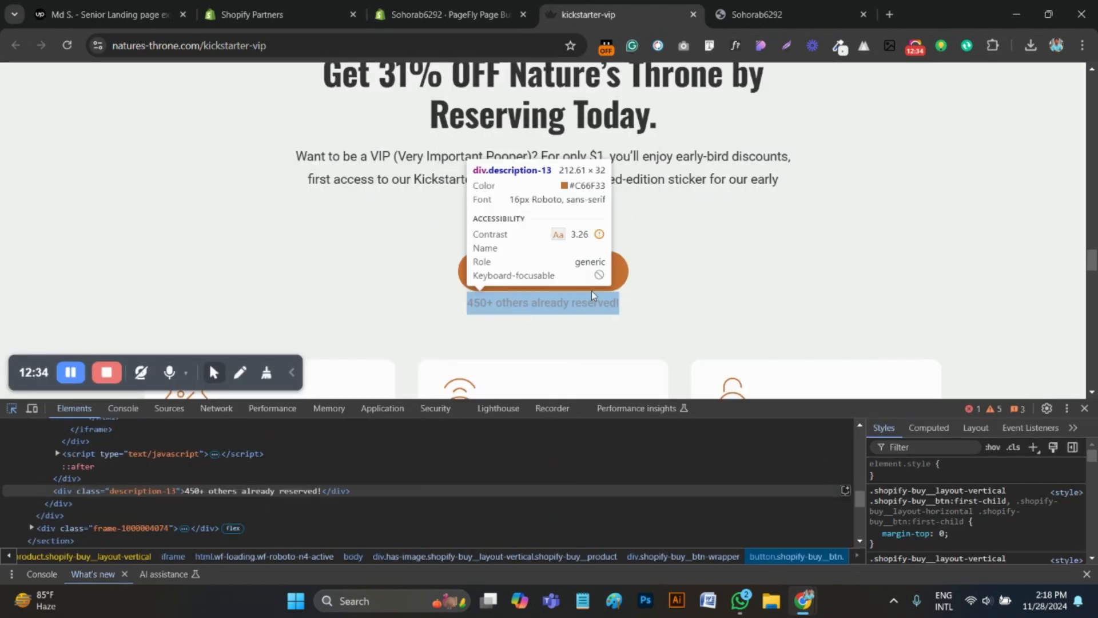
click(623, 281)
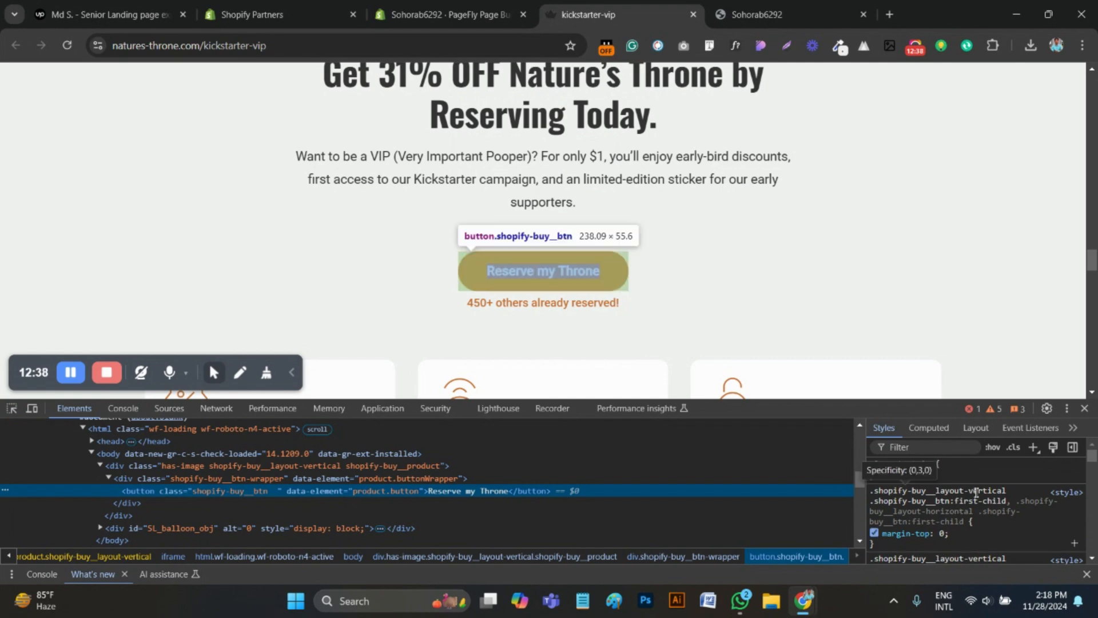
scroll(975, 492, down, 5)
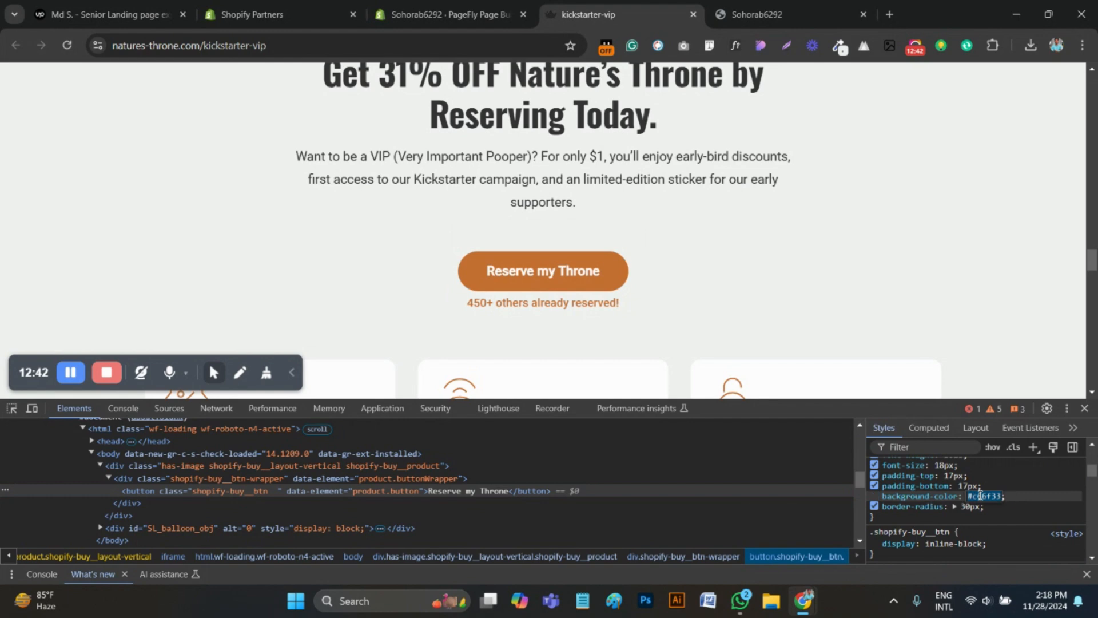
Back in the PageFly editor, set the "Reserve my Throne" button's background colour to #c66f33
click(466, 13)
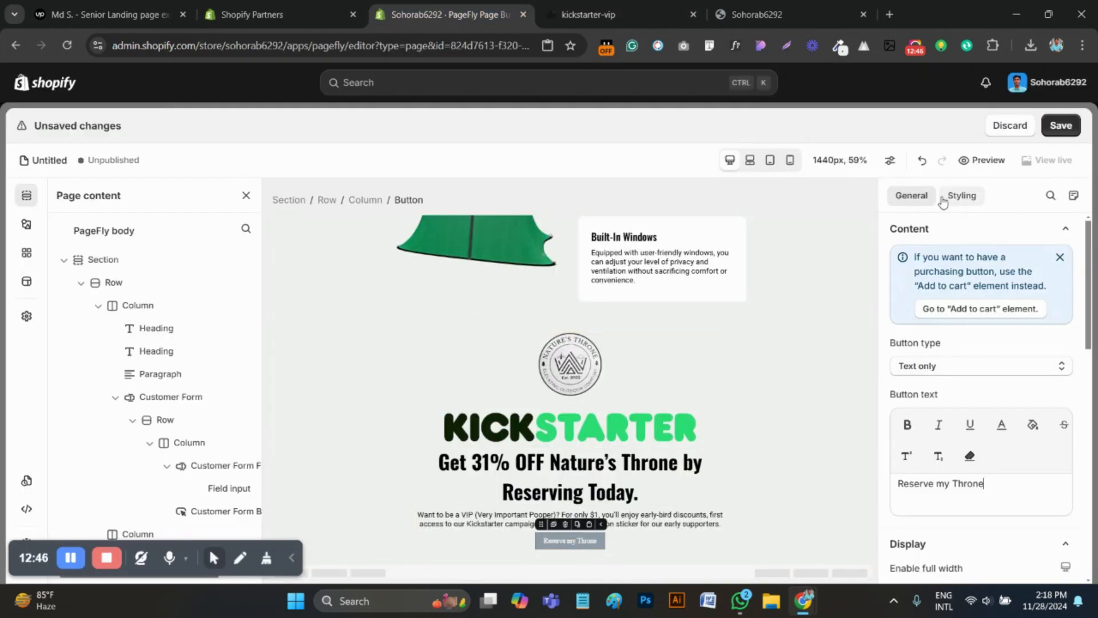
scroll(972, 456, down, 6)
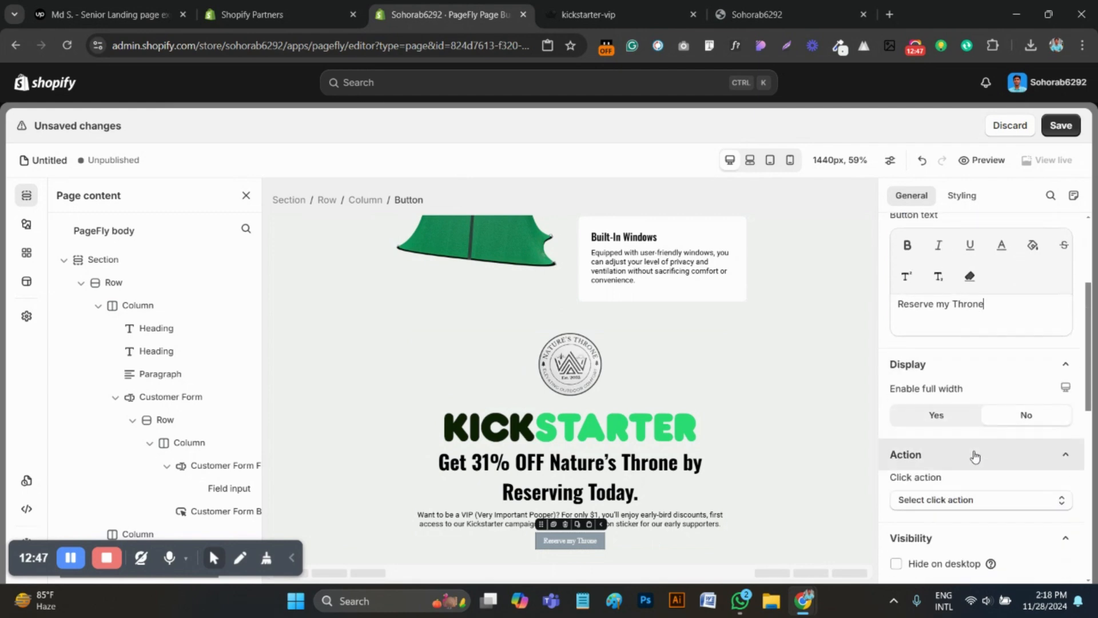
click(962, 196)
scroll(950, 418, down, 7)
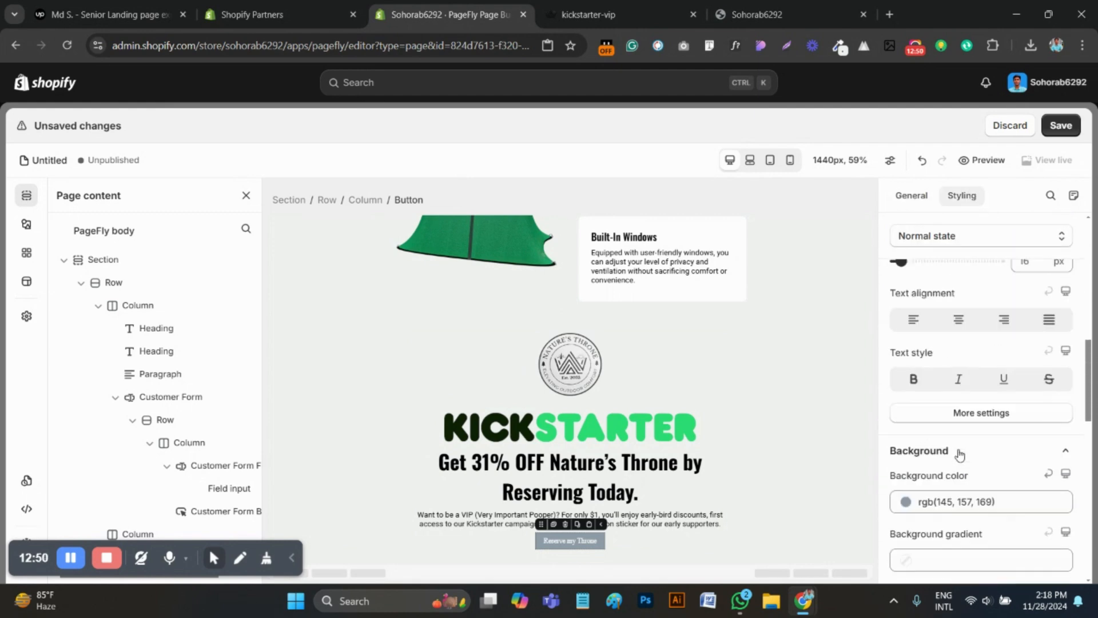
click(956, 479)
click(949, 362)
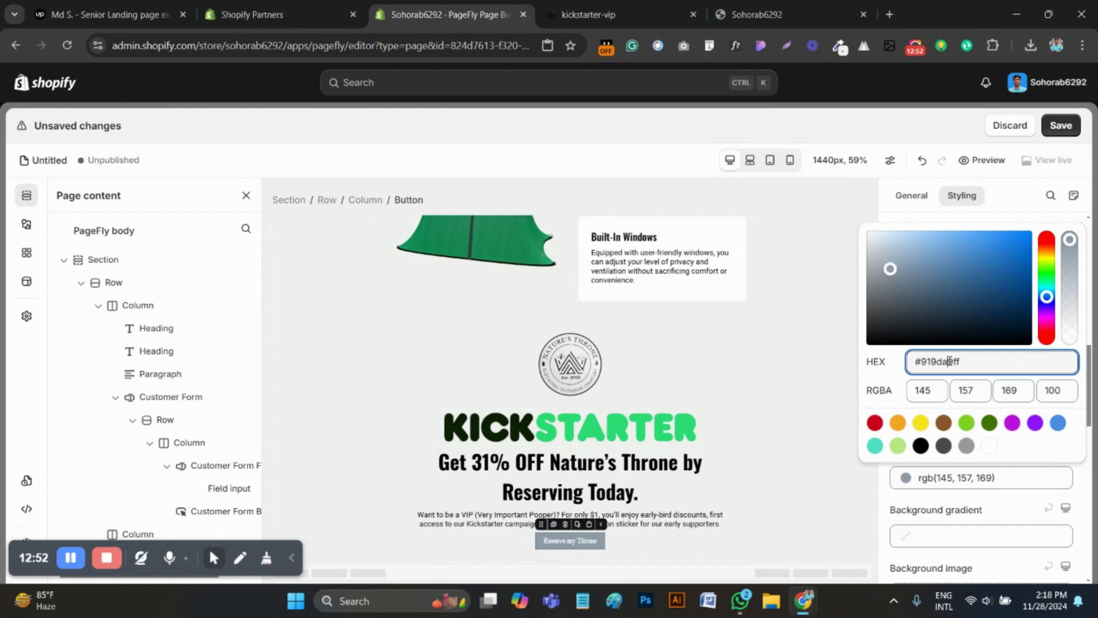
text(#c66f33)
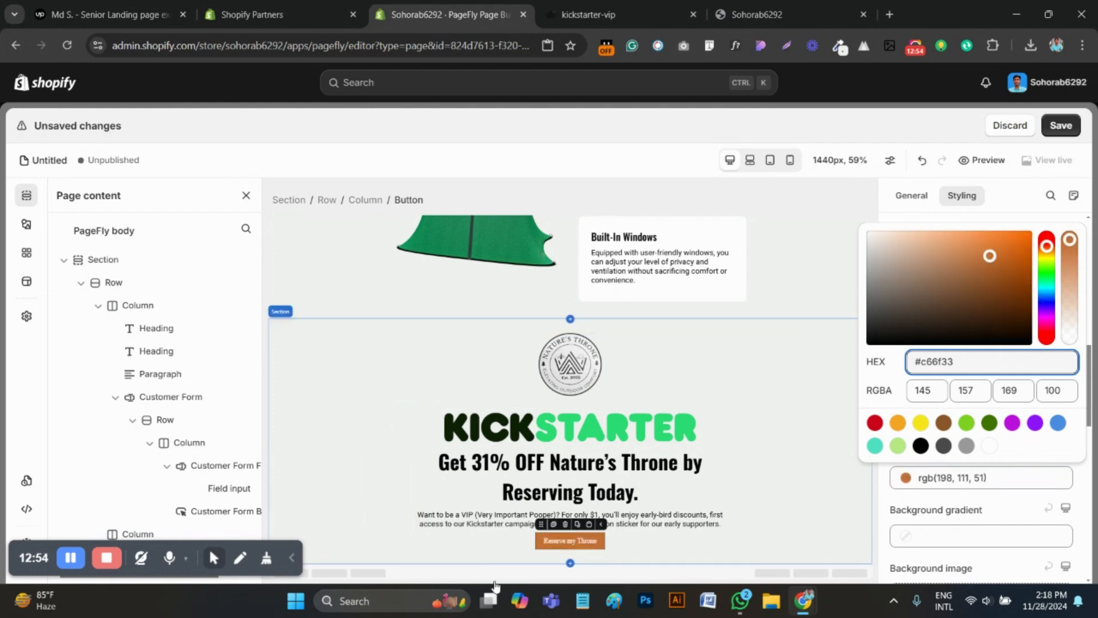
click(554, 544)
Set the "Reserve my Throne" button's font family to Roboto
scroll(998, 402, up, 5)
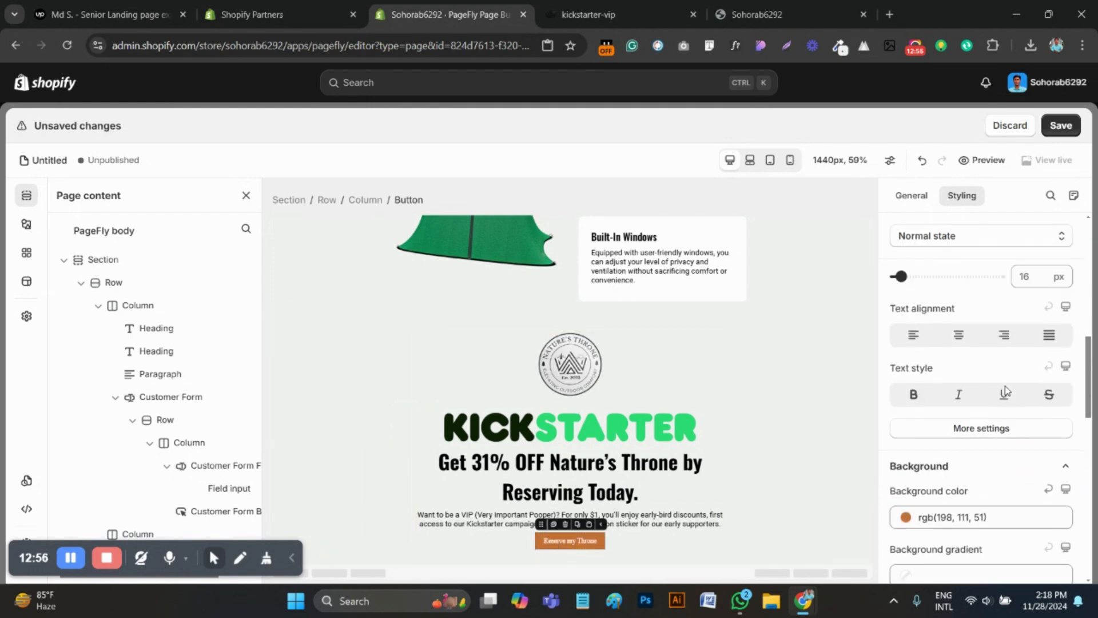
click(980, 475)
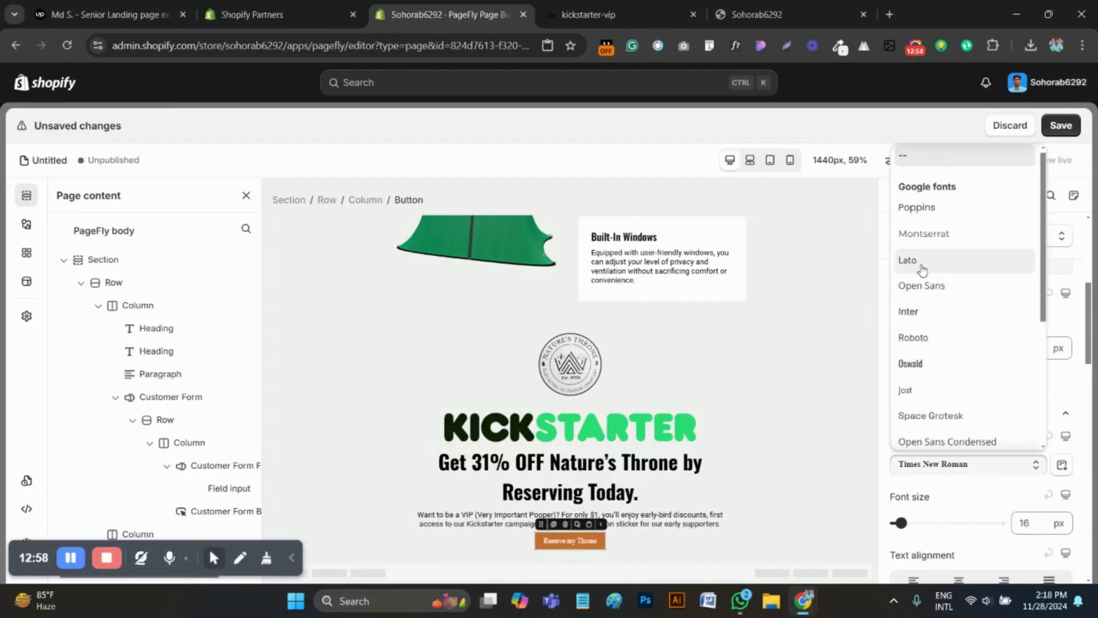
click(912, 336)
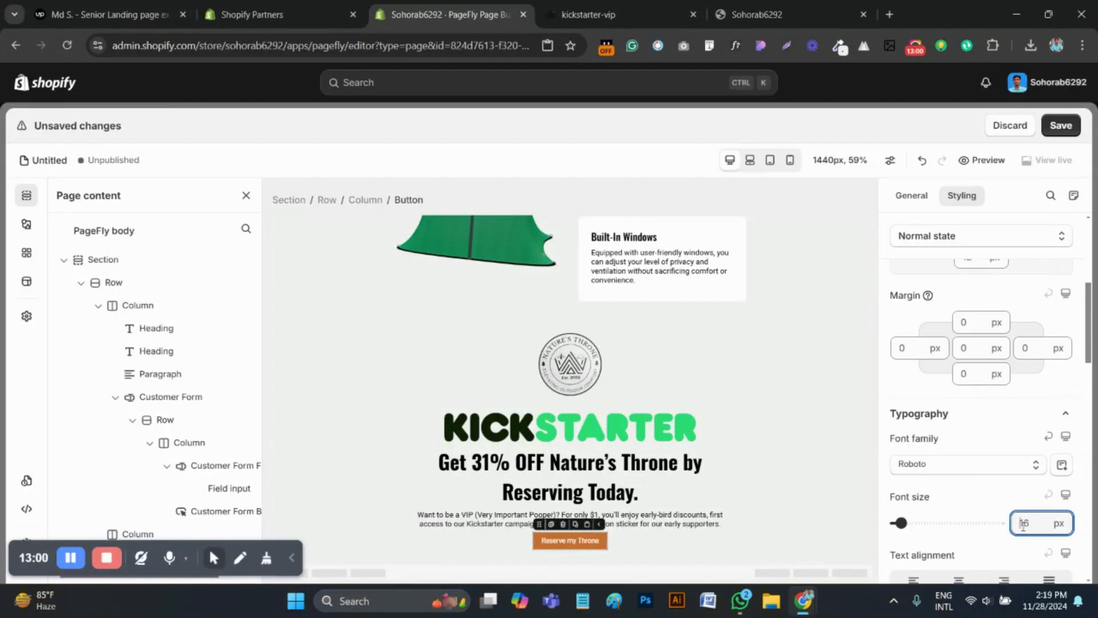
Set the "Reserve my Throne" button's font size to 20 px and its font weight to Bold
text(20)
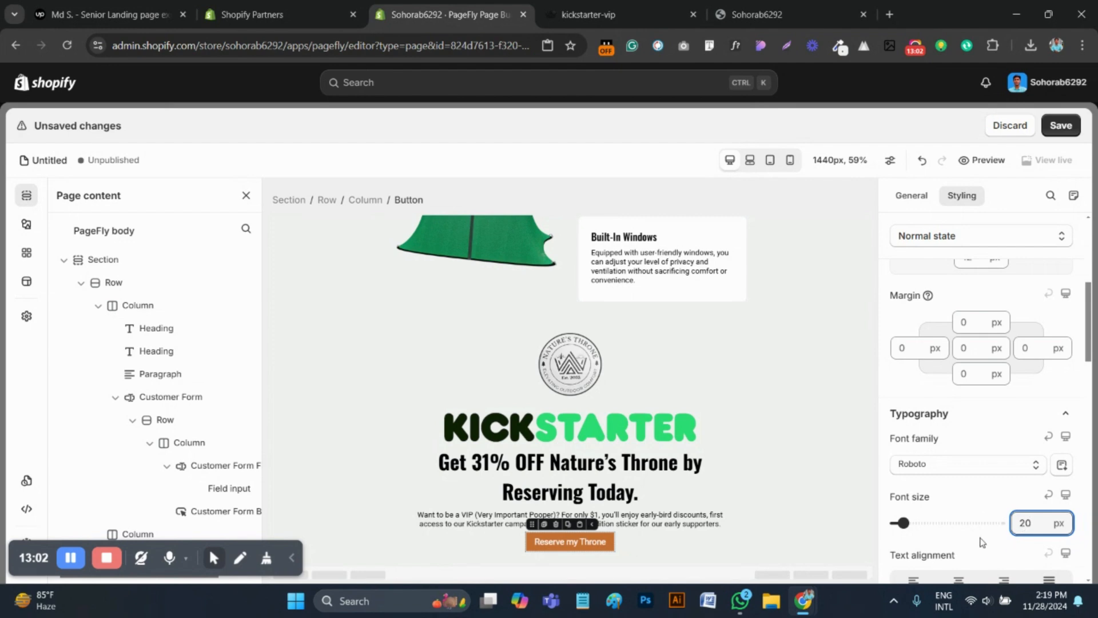
scroll(976, 515, down, 3)
click(978, 533)
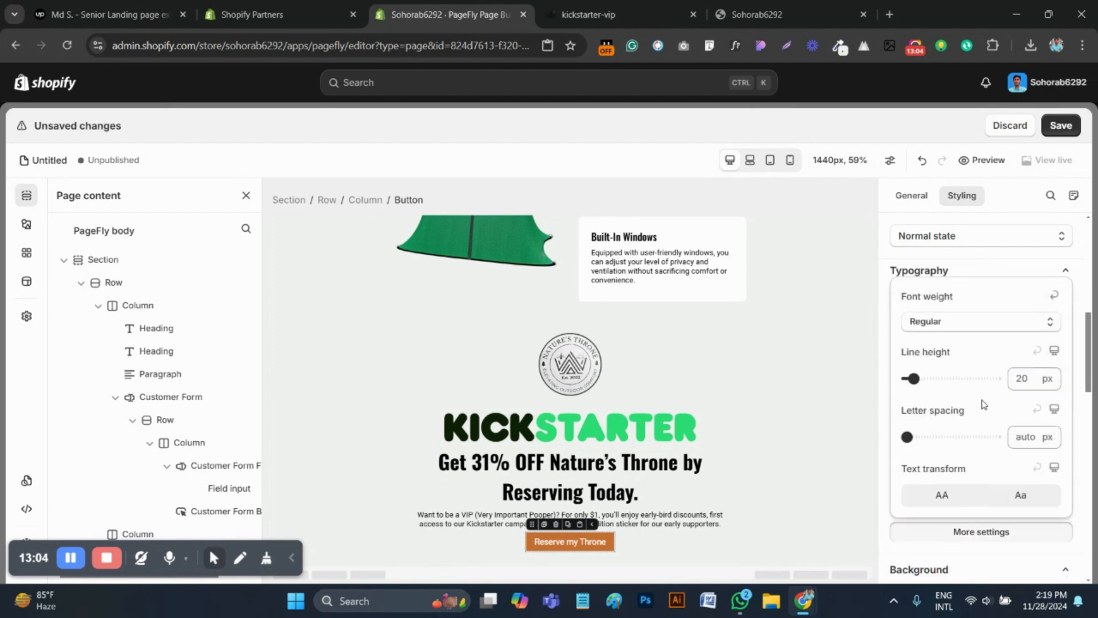
click(939, 325)
click(926, 450)
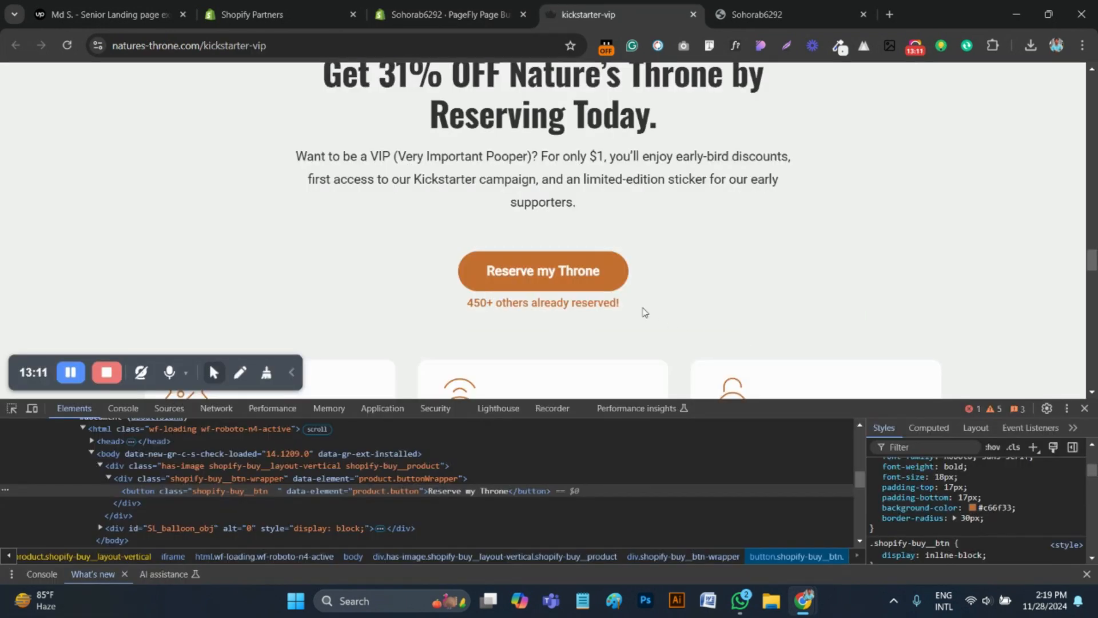
On the kickstarter-vip page, close the developer tools and examine the reference "Reserve my Throne" button and the text below it
drag(360, 305, 494, 301)
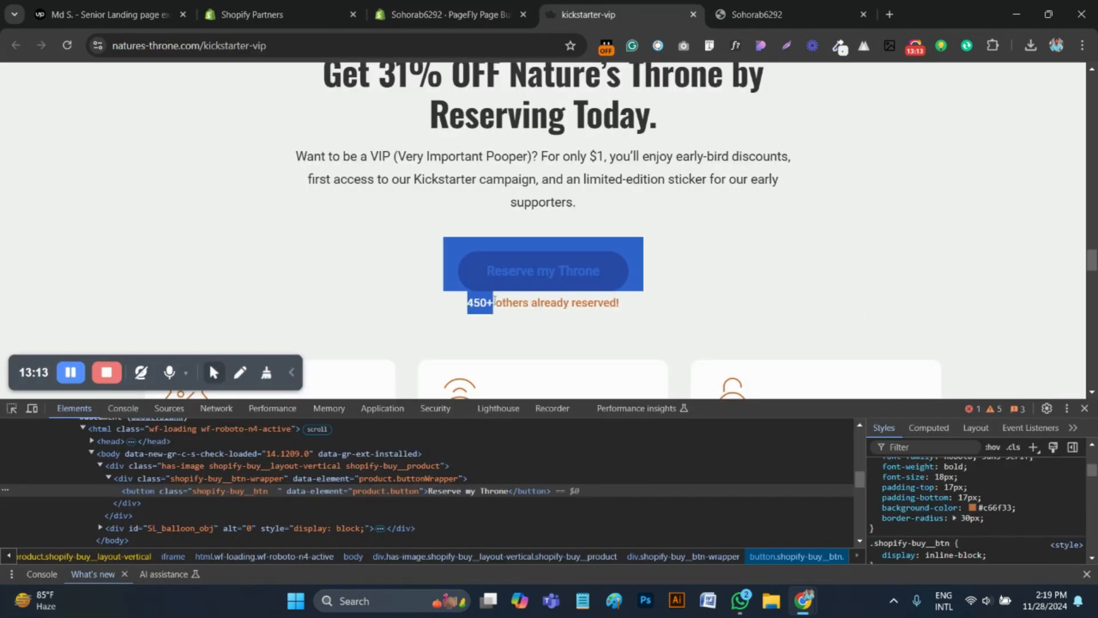
click(1085, 409)
scroll(719, 358, up, 1)
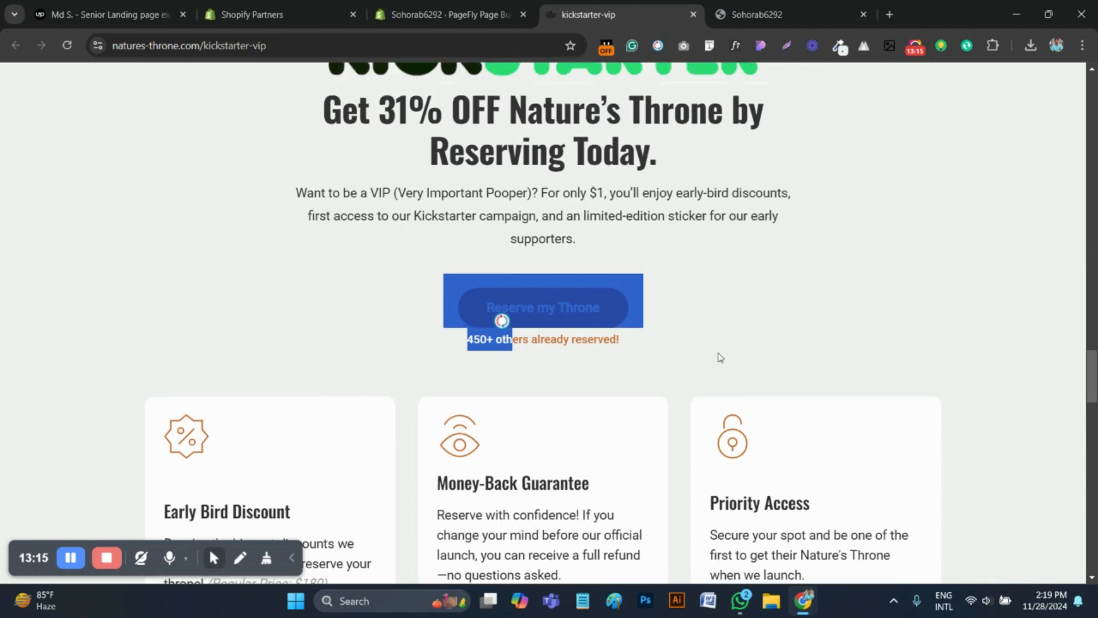
click(712, 321)
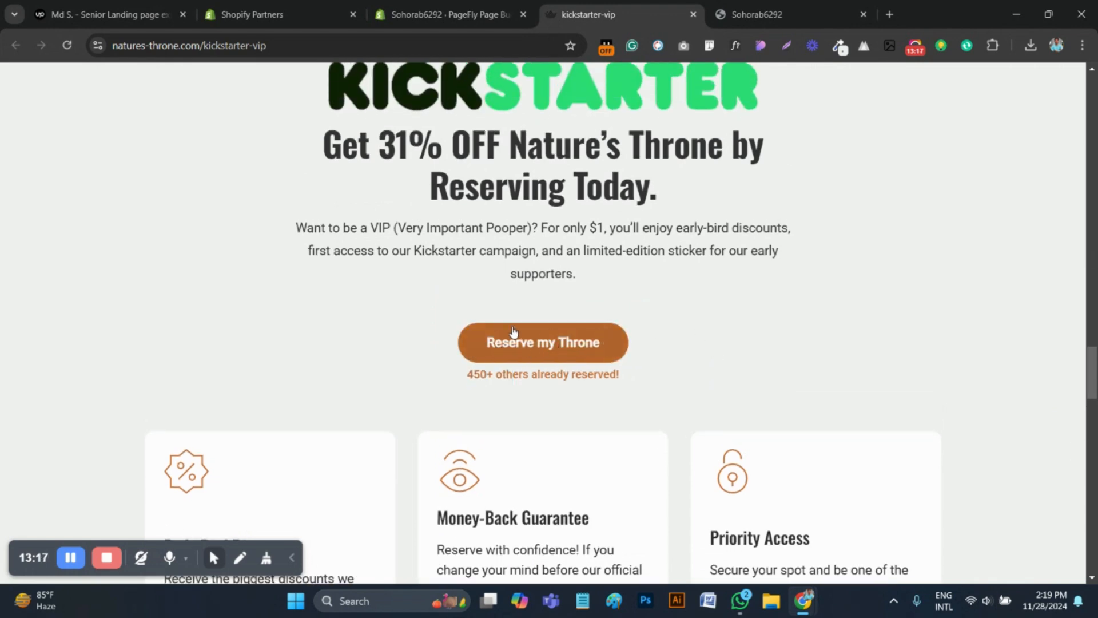
click(444, 14)
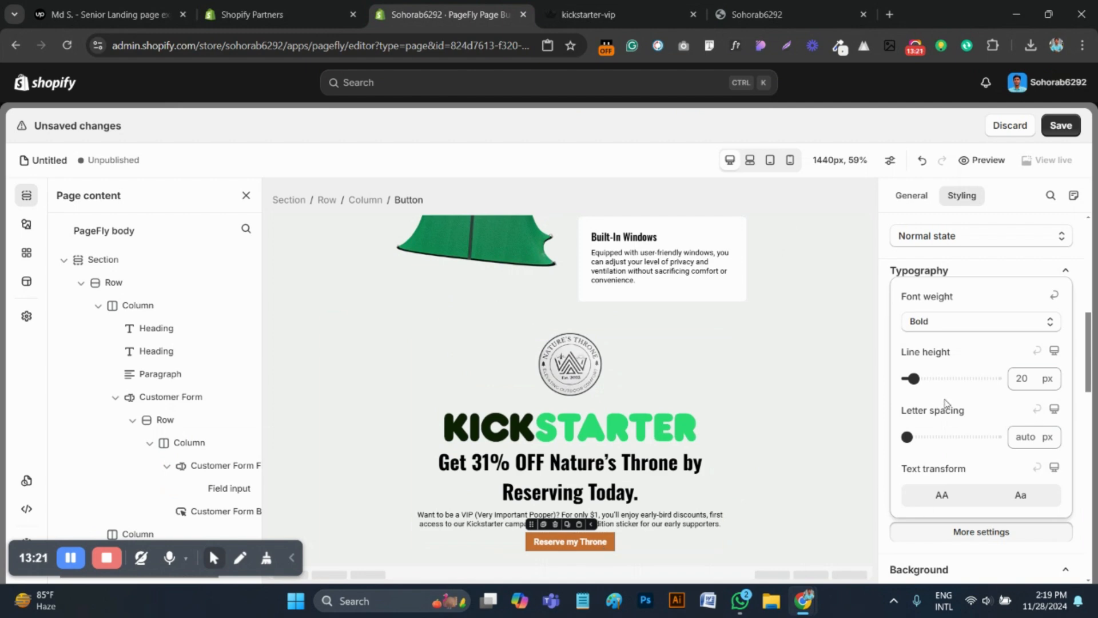
In the PageFly editor, set the button's padding to 15 px top and bottom and 40 px left and right
click(911, 195)
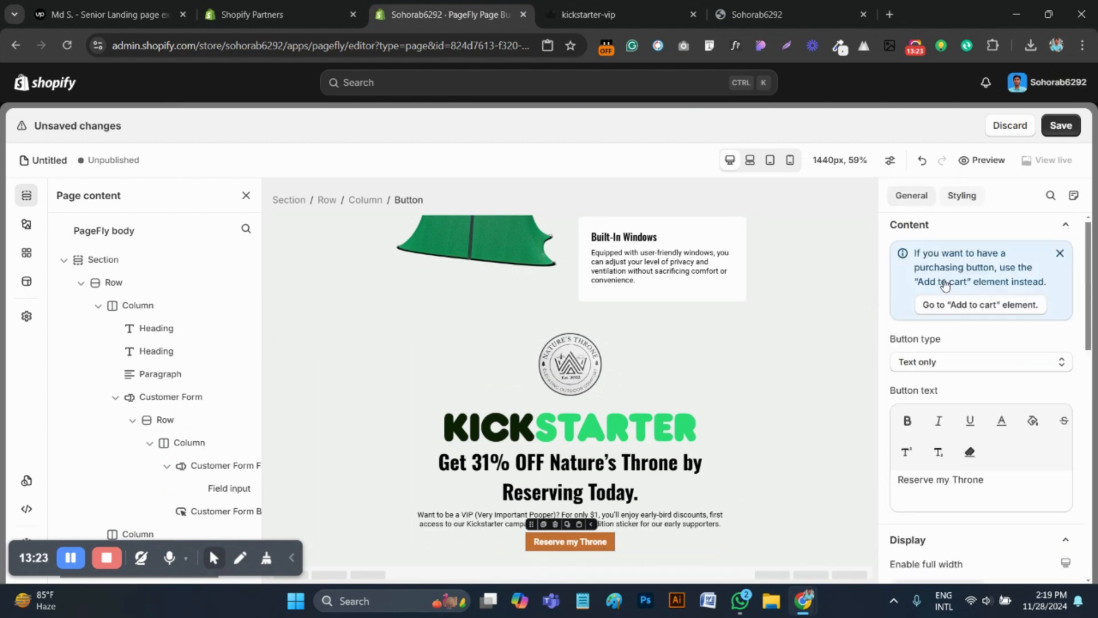
scroll(993, 398, down, 3)
click(957, 206)
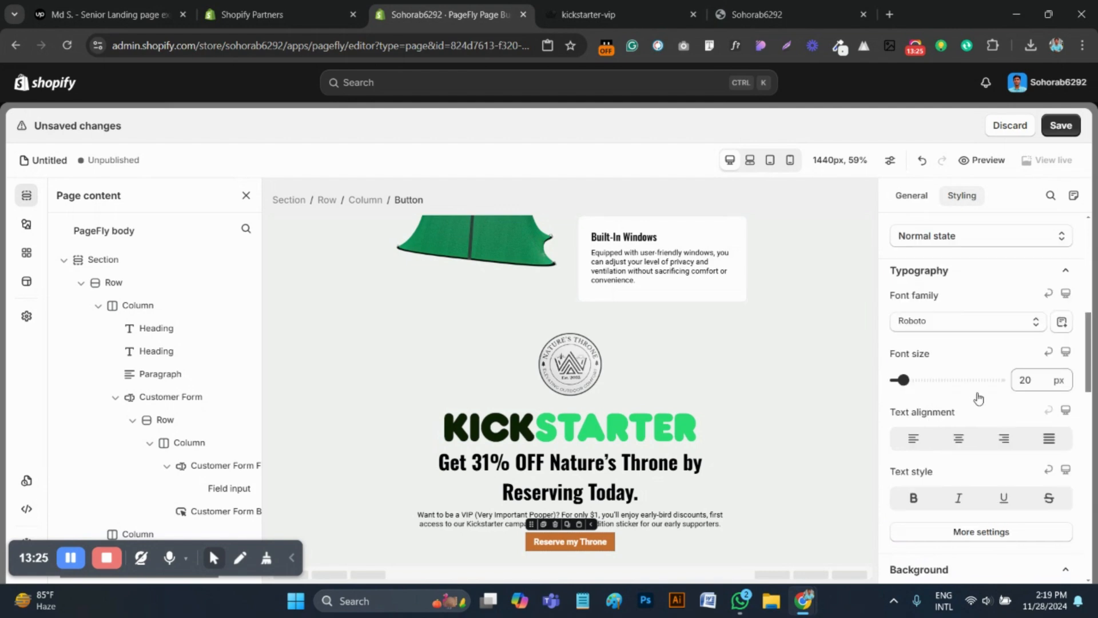
click(974, 348)
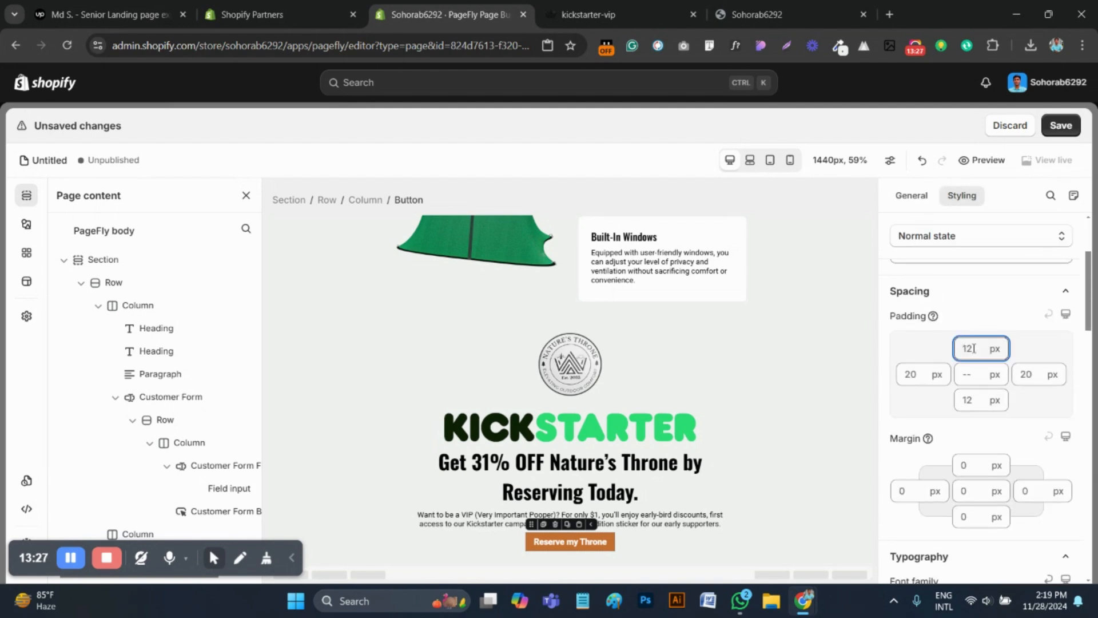
text(15)
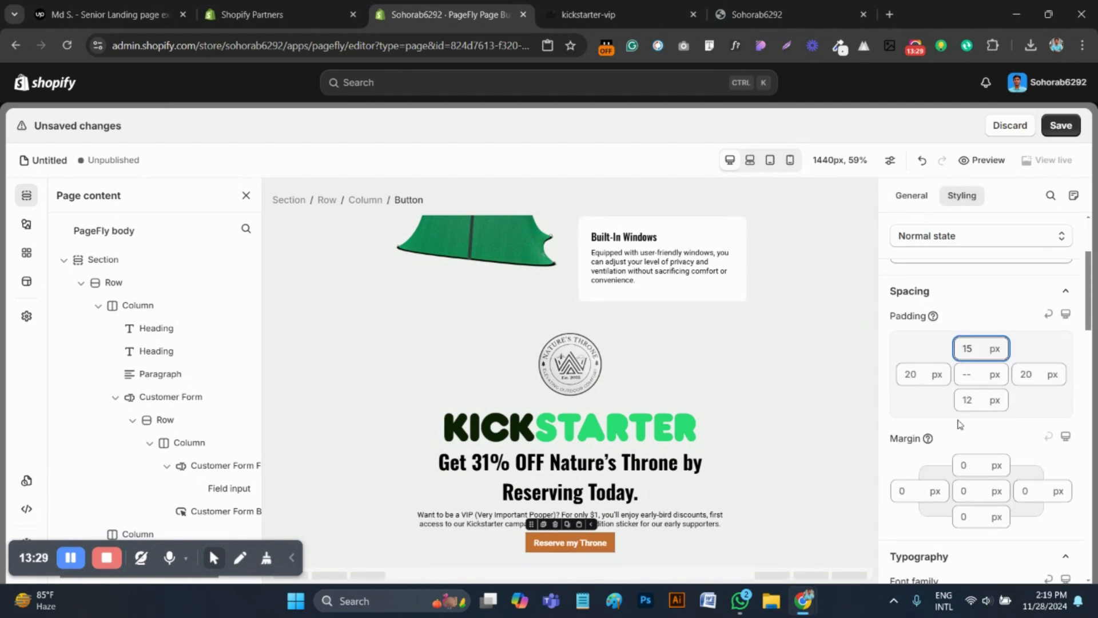
click(969, 402)
text(15)
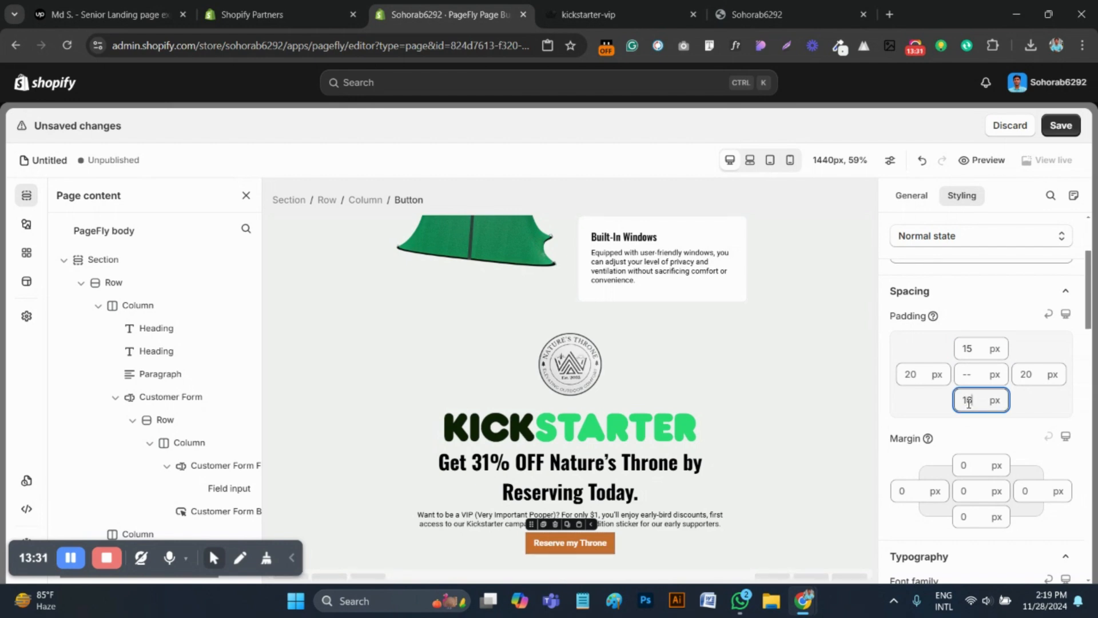
click(918, 377)
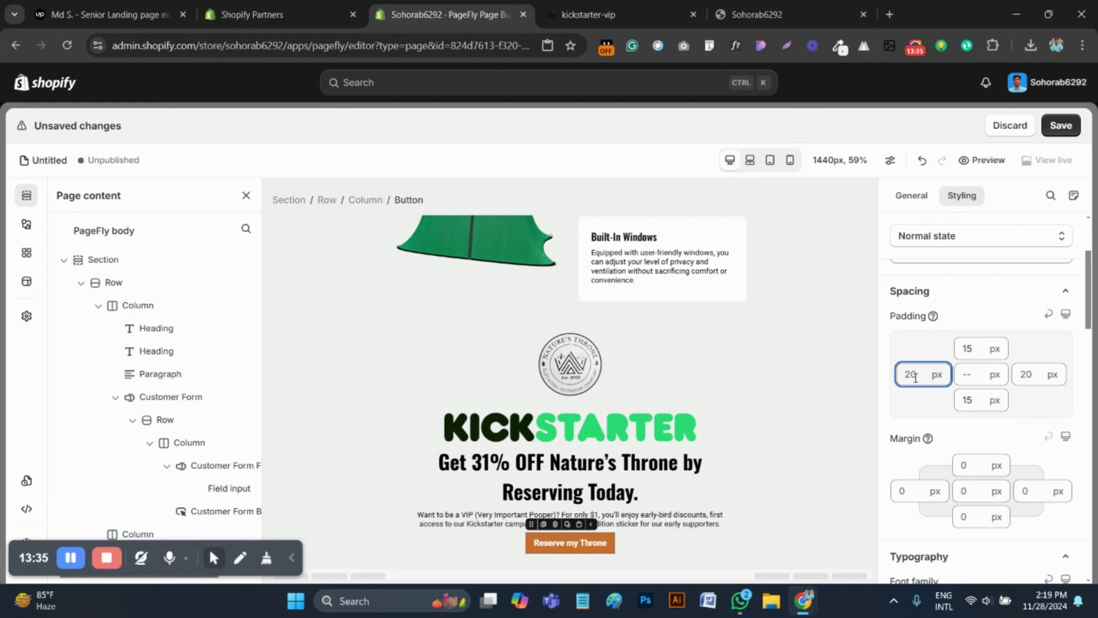
text(40)
double_click(1033, 375)
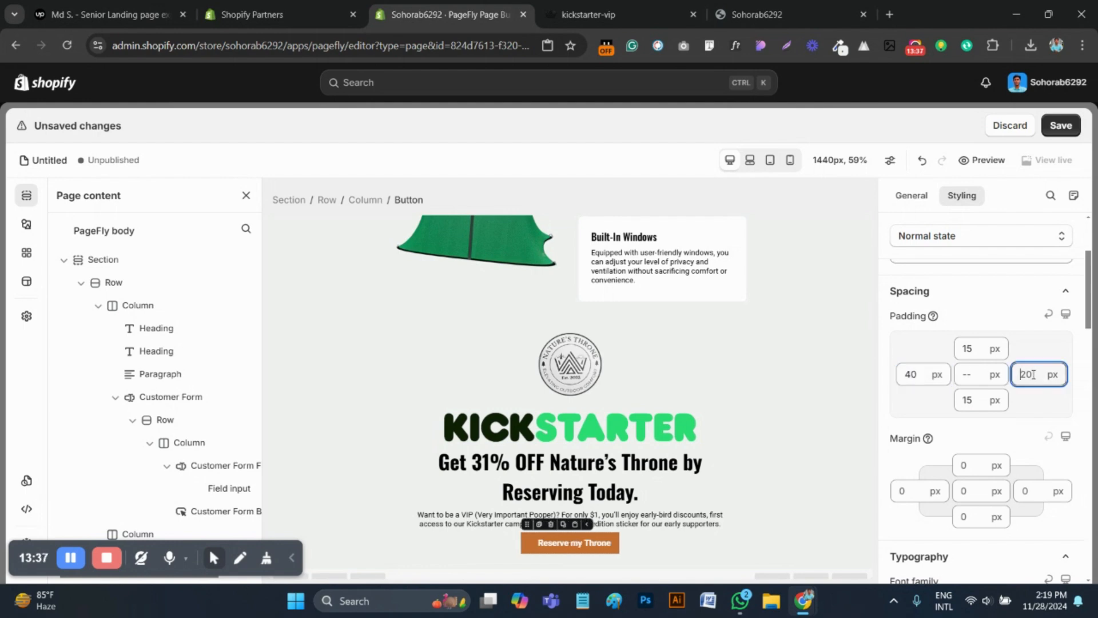
text(40)
Give the "Reserve my Throne" button a 50 px border radius on all corners and a 60 px top margin
scroll(953, 476, down, 15)
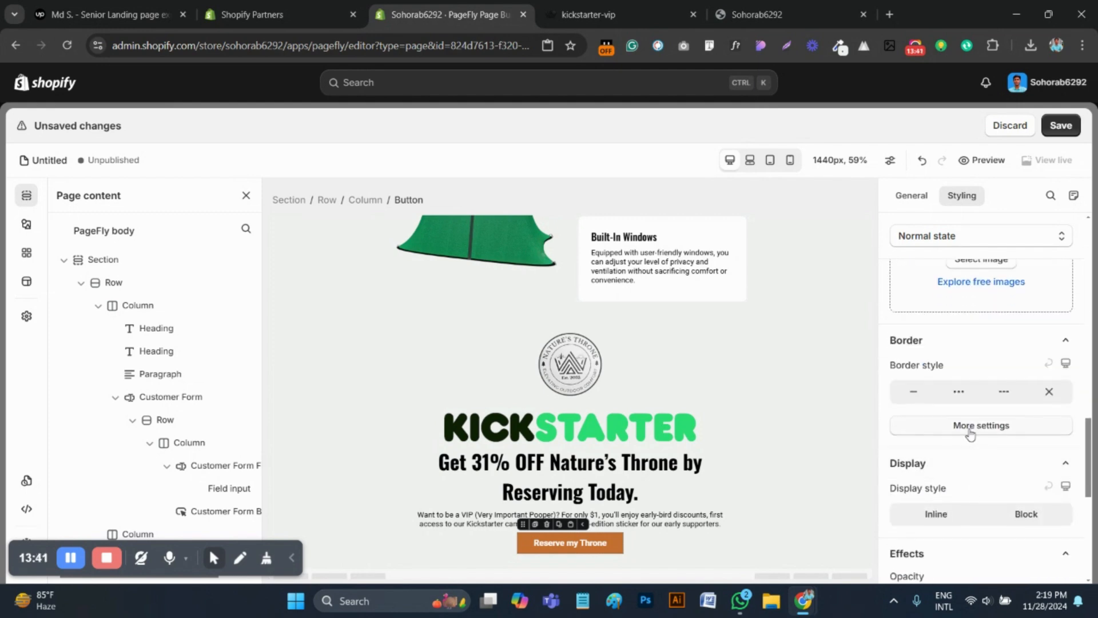
click(971, 433)
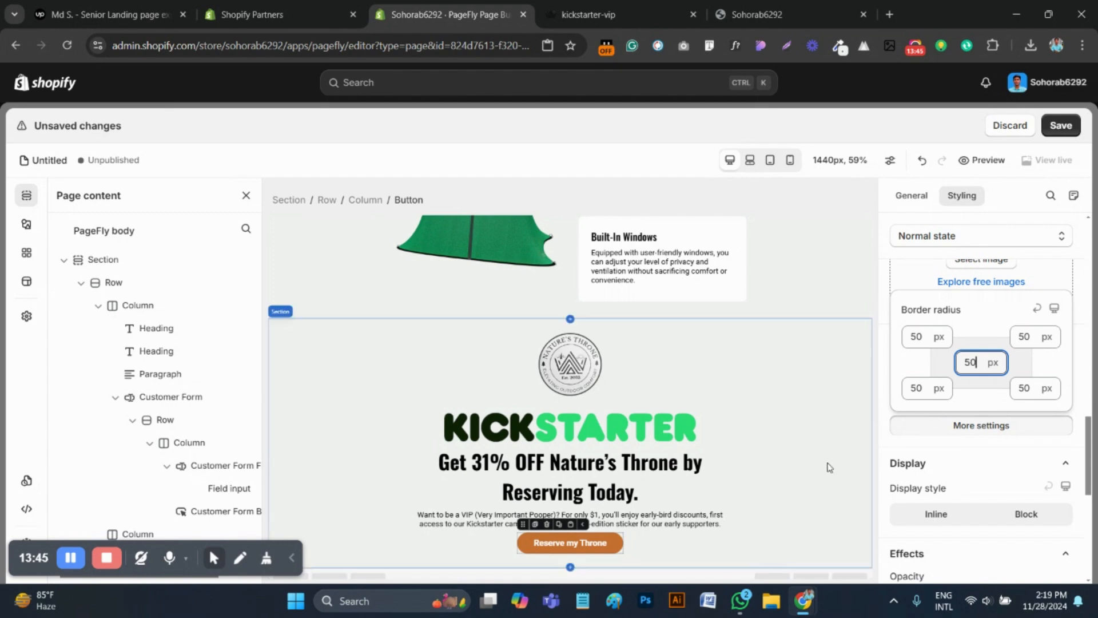
click(617, 5)
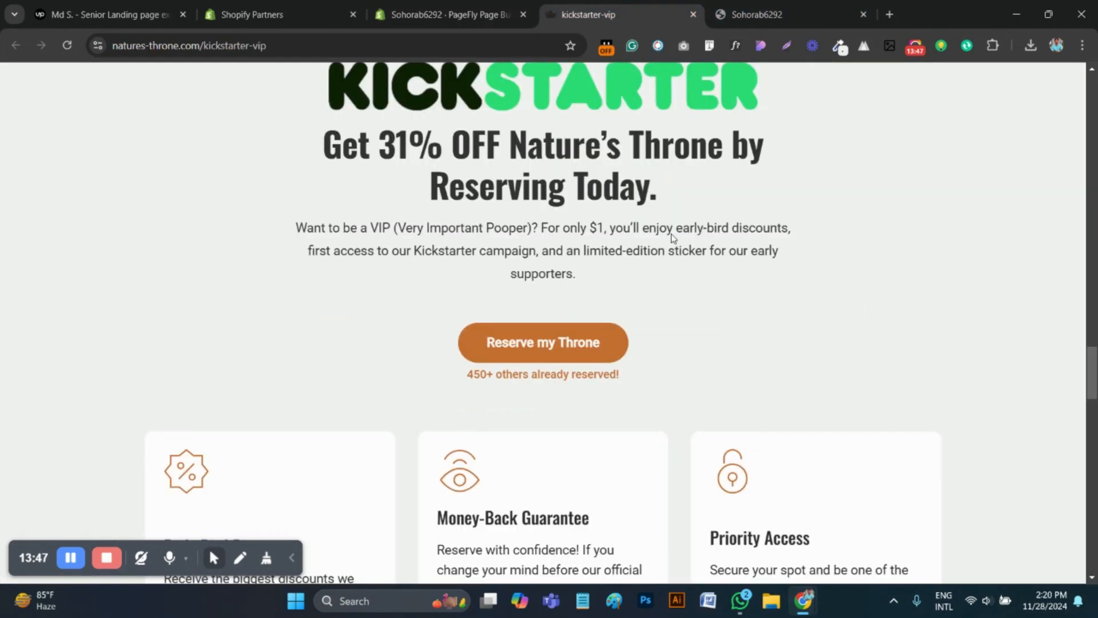
click(466, 8)
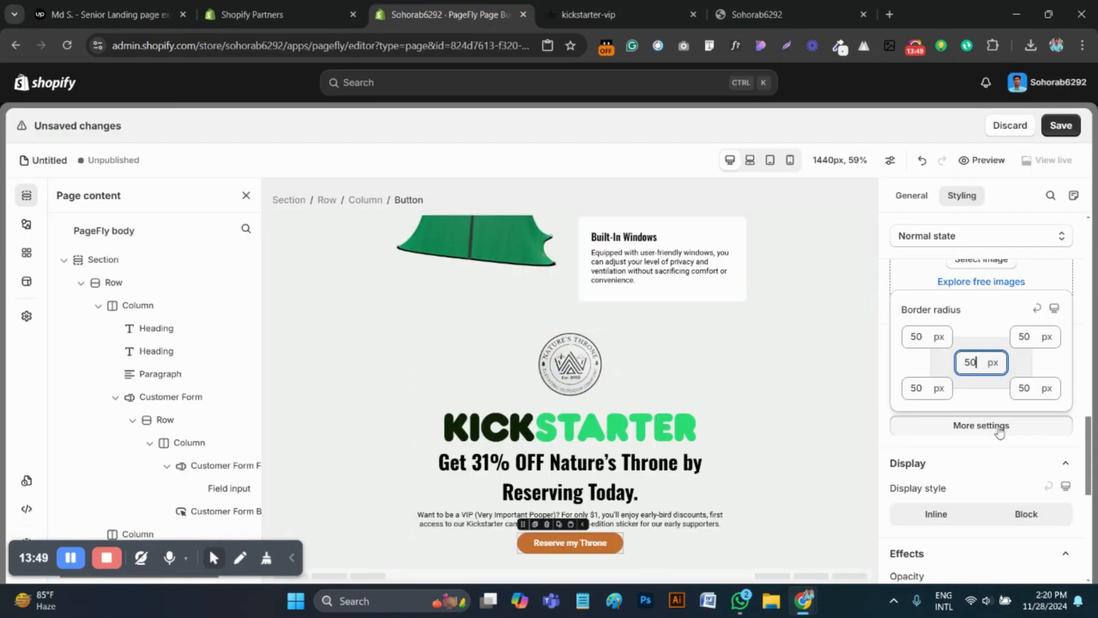
scroll(978, 412, up, 8)
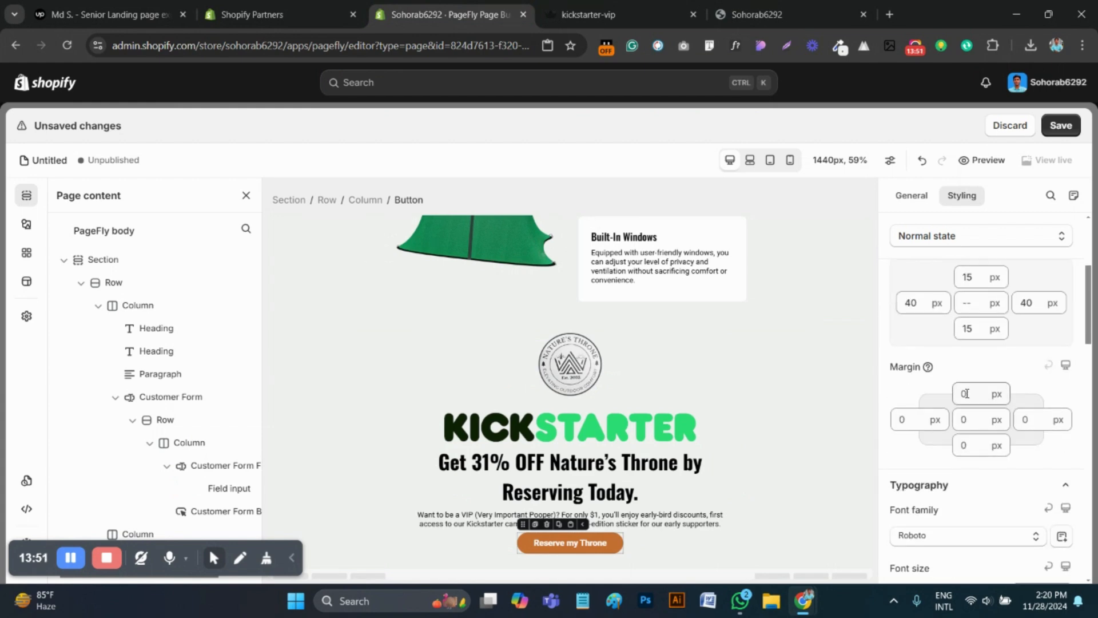
text(60)
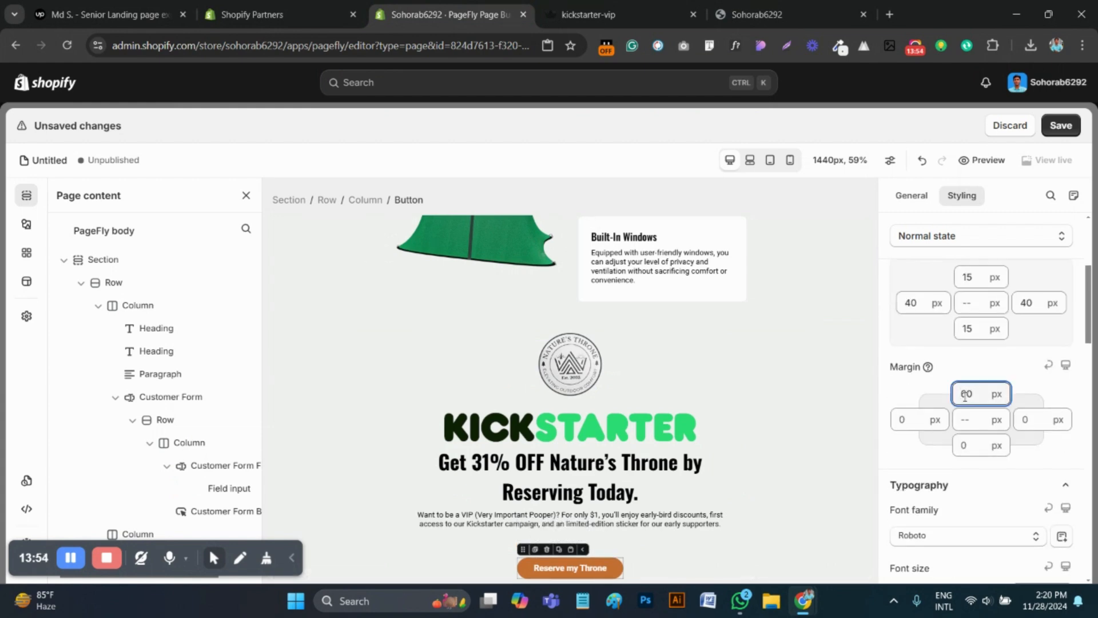
Duplicate the "Want to be a VIP" paragraph and move one of the two below the "Reserve my Throne" button
scroll(458, 458, down, 1)
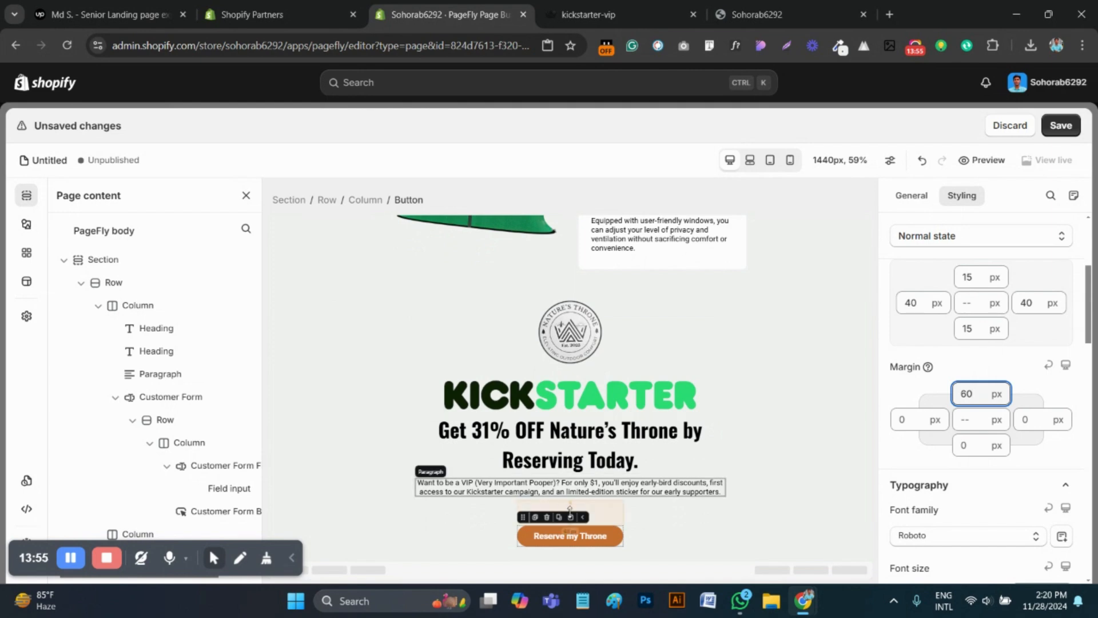
click(438, 480)
click(433, 469)
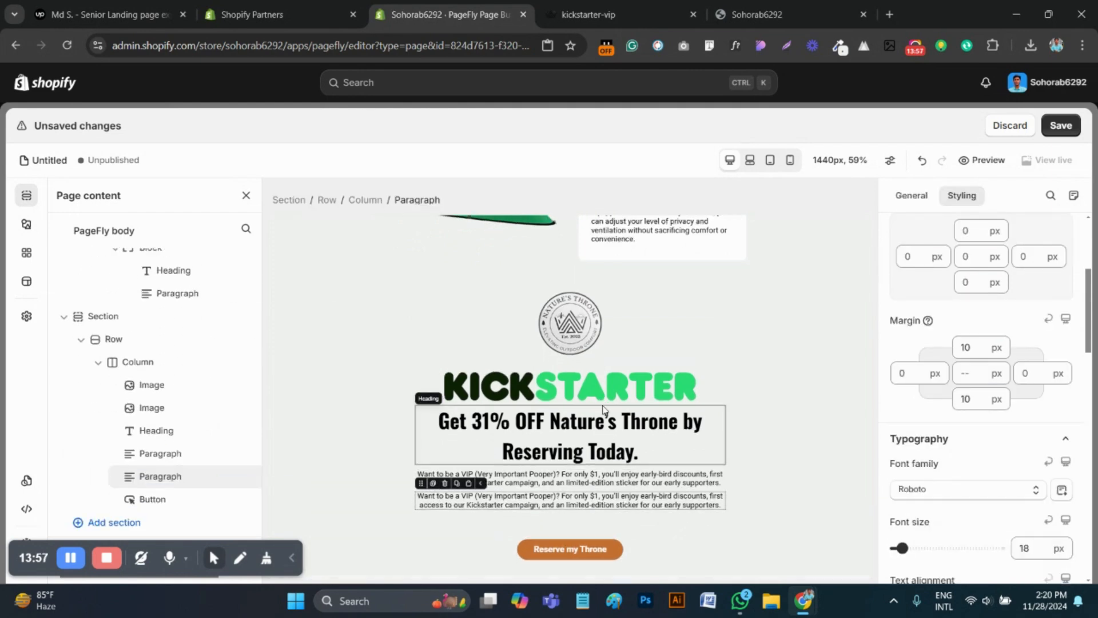
drag(426, 472, 563, 549)
On the kickstarter-vip page, copy the text "450+ others already reserved!" and inspect its font with WhatFont
click(636, 6)
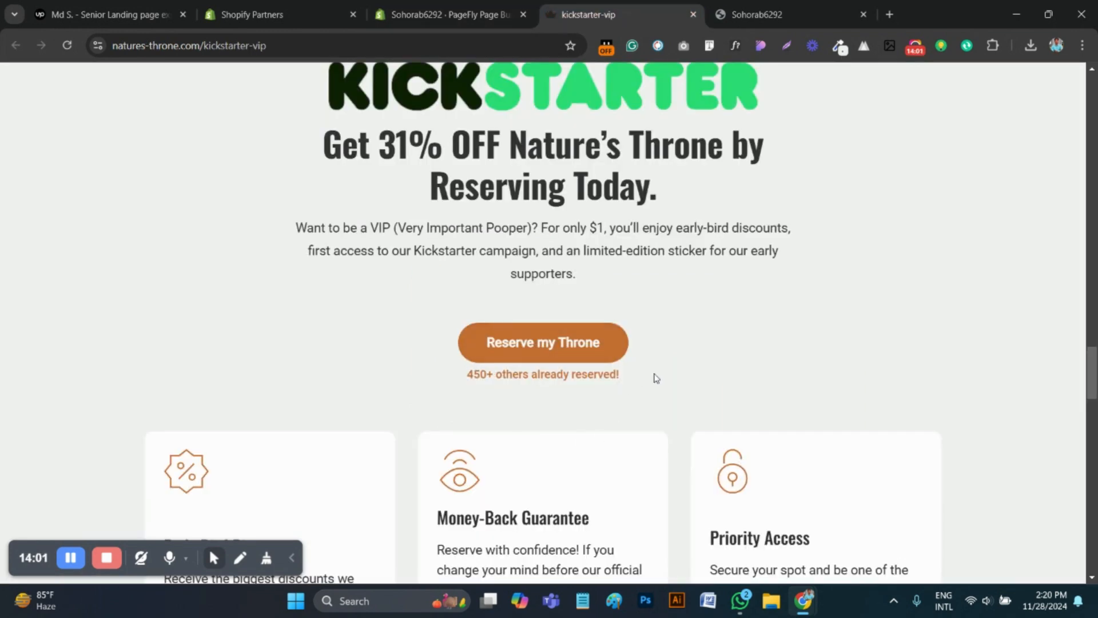
drag(654, 374, 404, 386)
drag(517, 381, 620, 386)
key(ctrl+c)
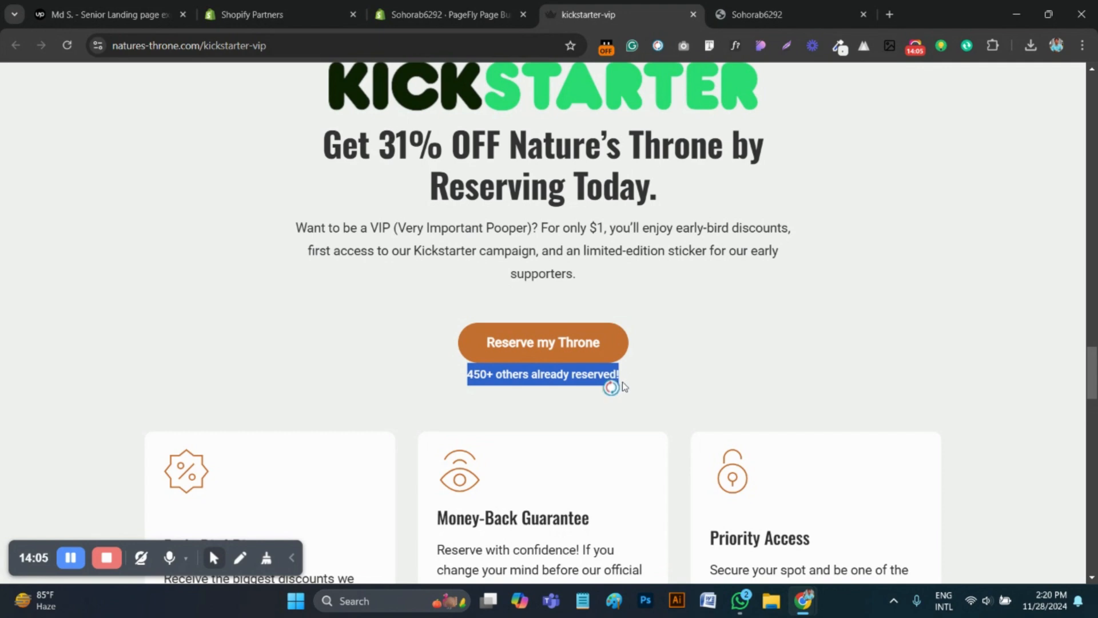
click(736, 45)
click(541, 378)
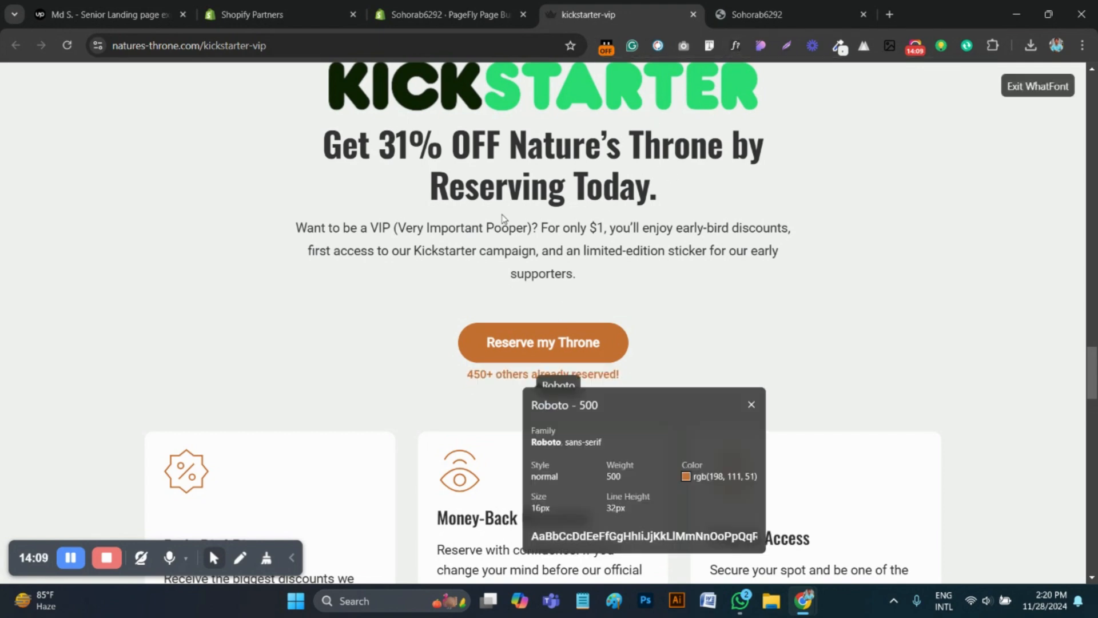
Back in the PageFly editor, replace the text of the paragraph below the button with "450+ others already reserved!"
click(446, 14)
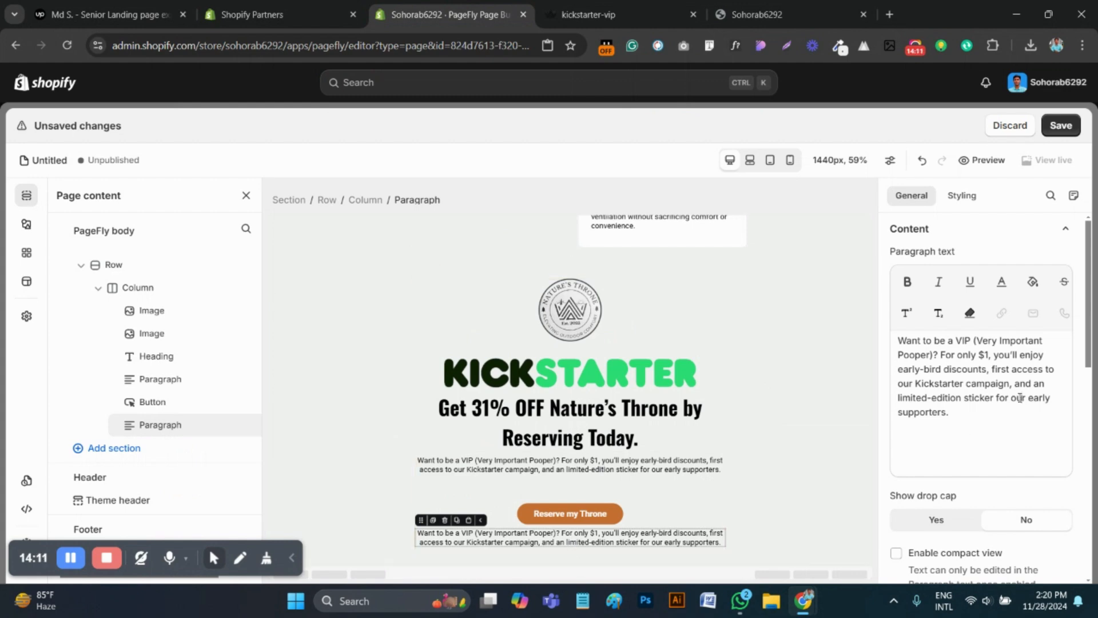
key(ctrl+a)
key(ctrl+v)
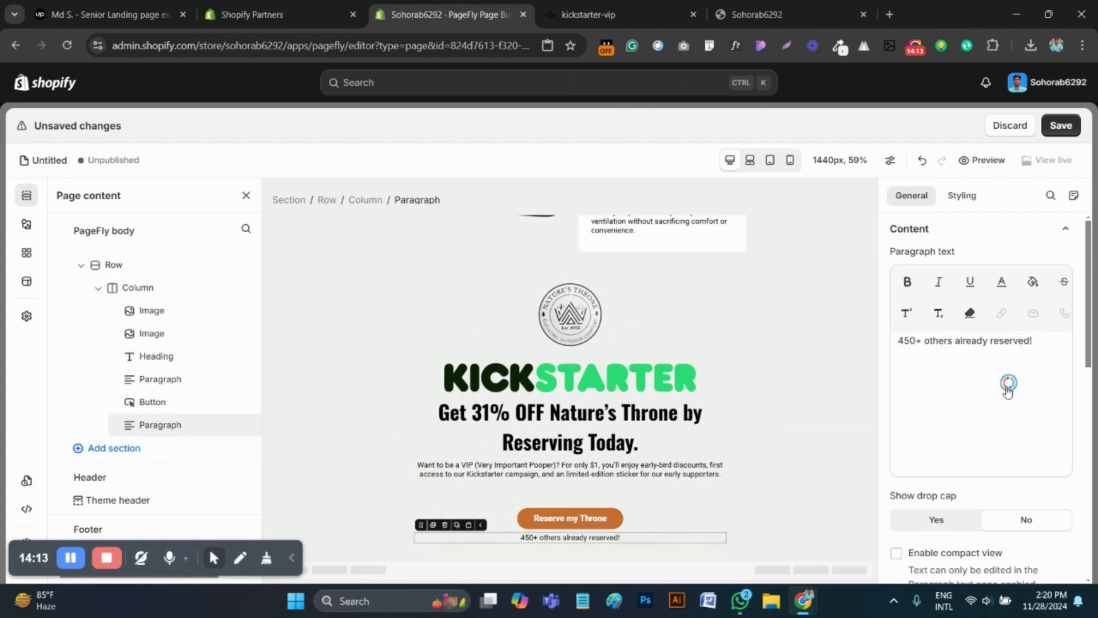
Set the "450+ others already reserved!" paragraph's font size to 16 px and its font weight to Medium
click(964, 196)
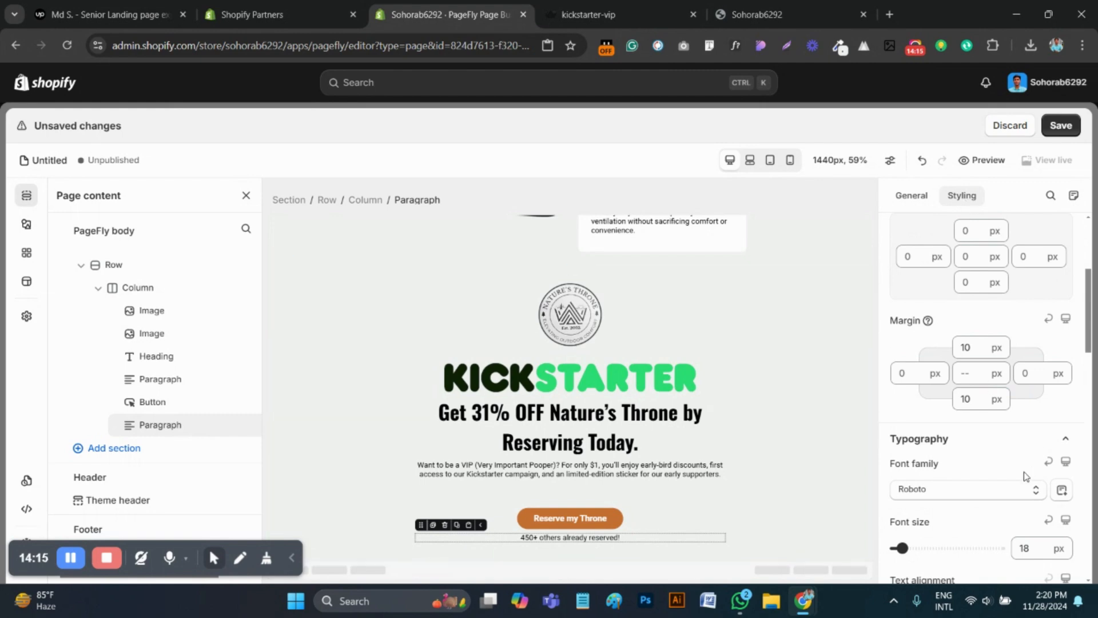
scroll(1027, 476, down, 3)
double_click(1025, 406)
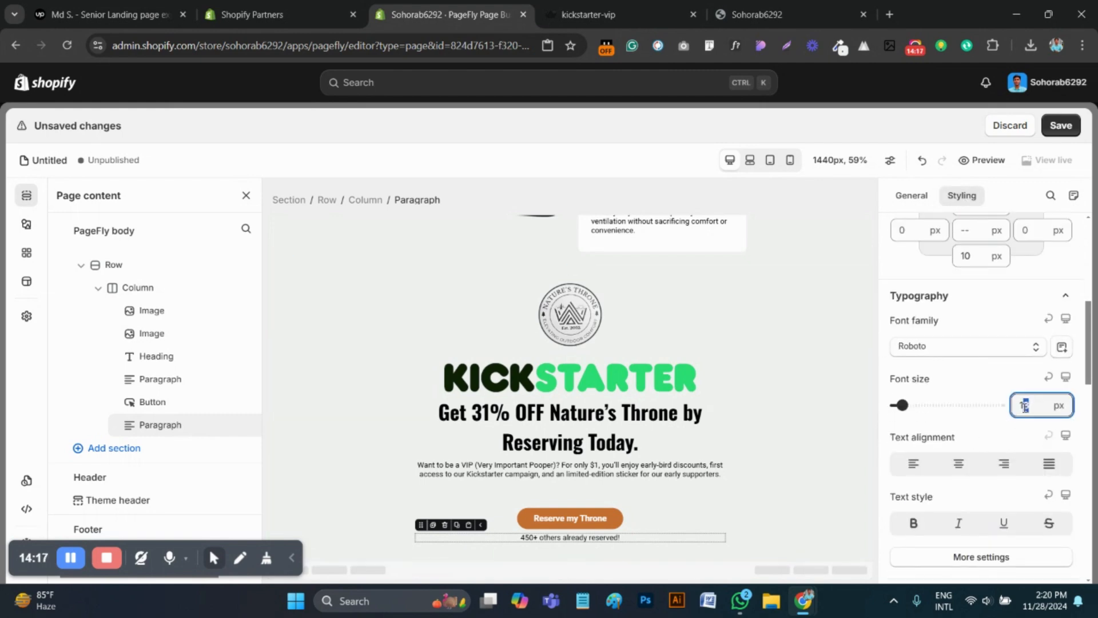
text(16)
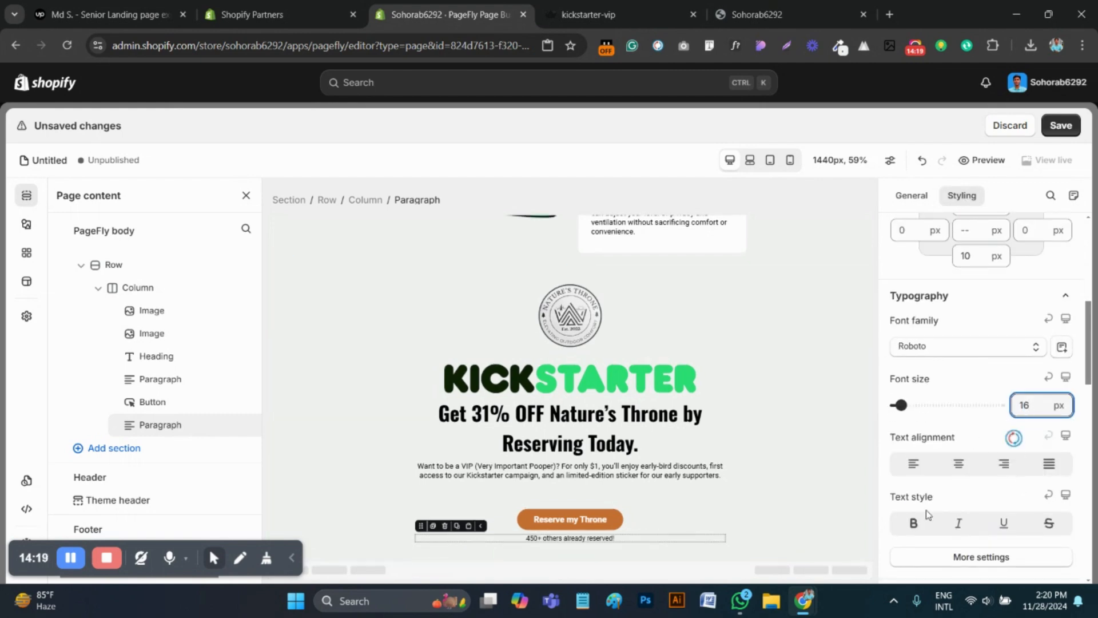
click(975, 558)
click(964, 347)
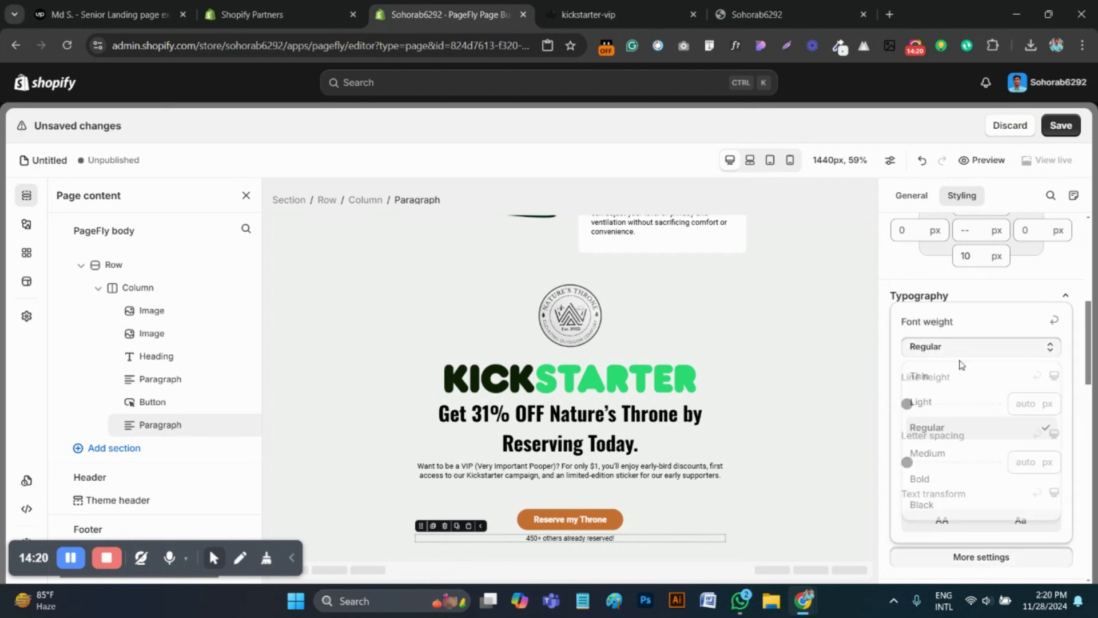
click(945, 451)
click(910, 262)
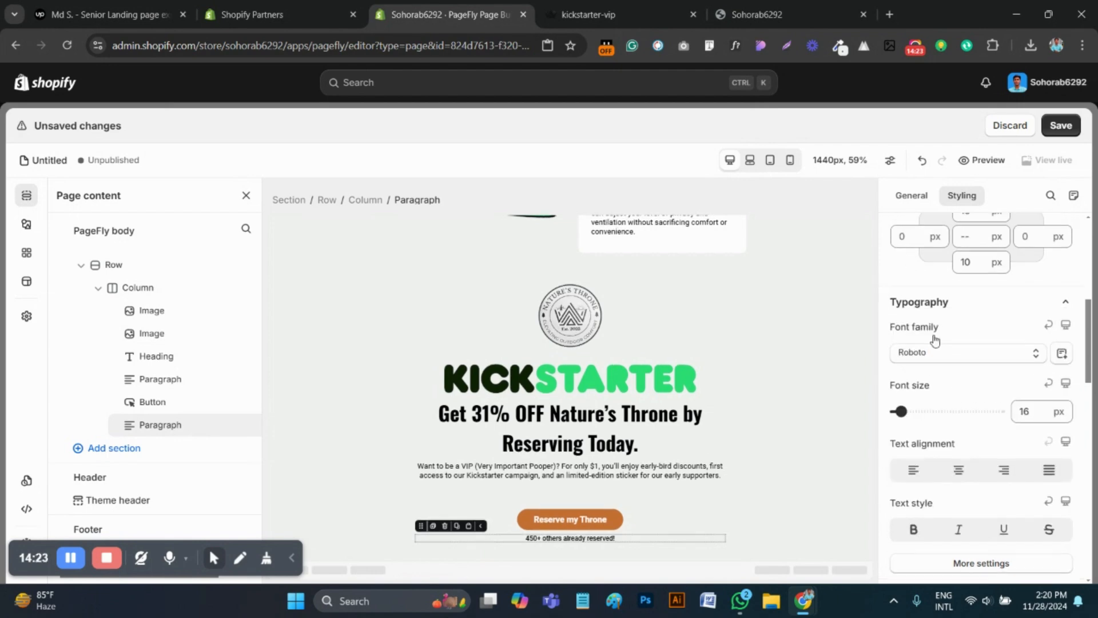
Set the "450+ others already reserved!" paragraph's content color to #c66f33 from the clipboard history
scroll(935, 341, up, 4)
click(930, 349)
click(940, 503)
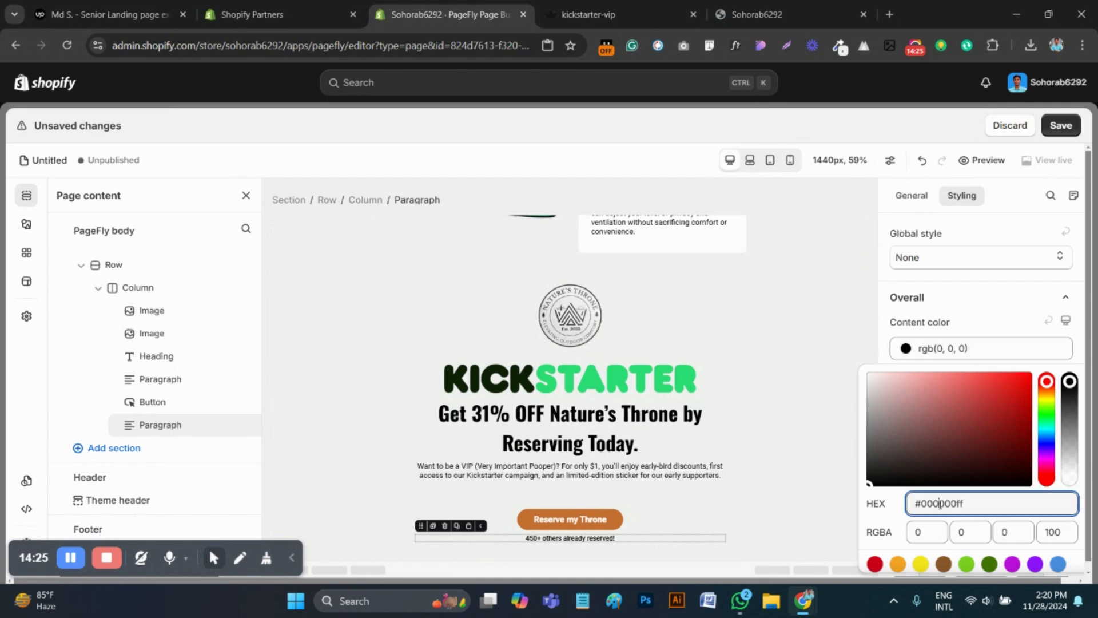
key(super+v)
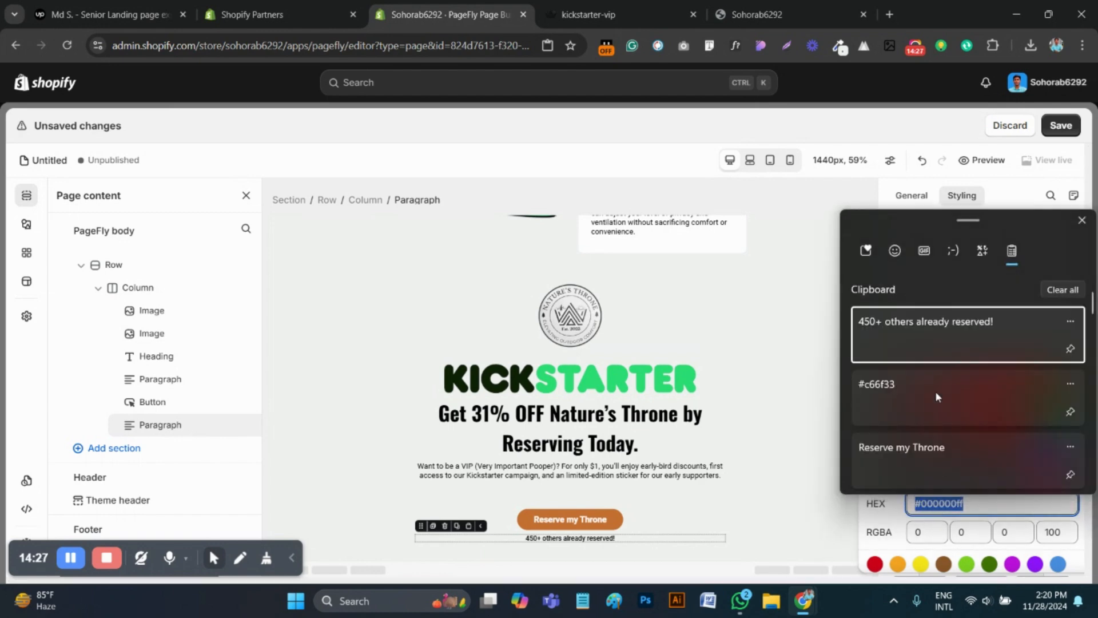
click(902, 393)
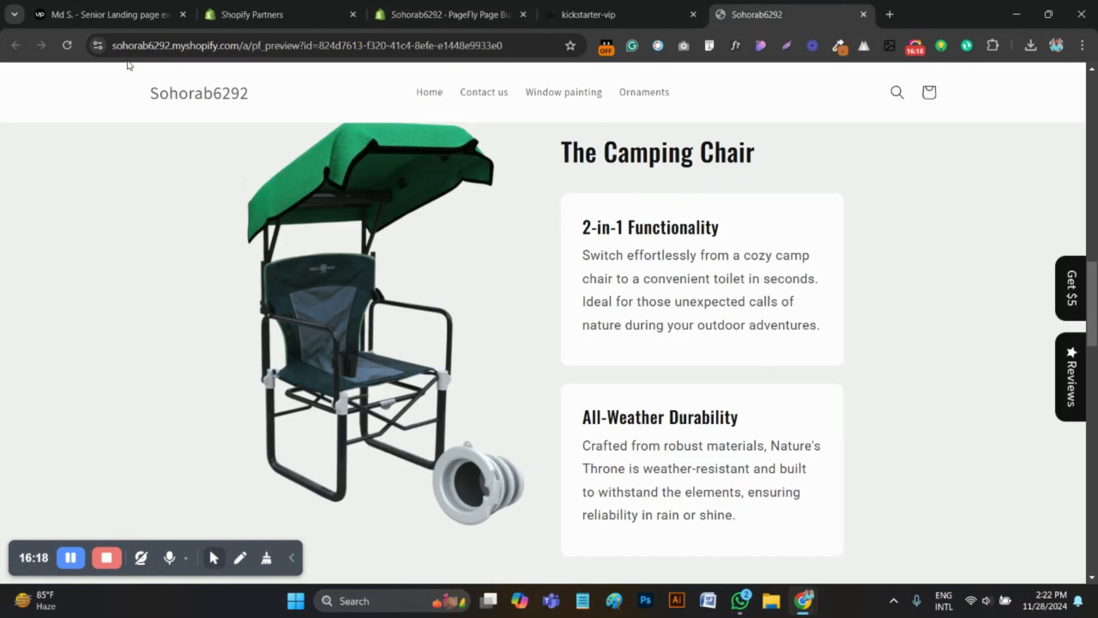
Reload the page preview and examine the "Get 31% OFF" section with its button and the line below it
click(67, 46)
scroll(721, 329, down, 10)
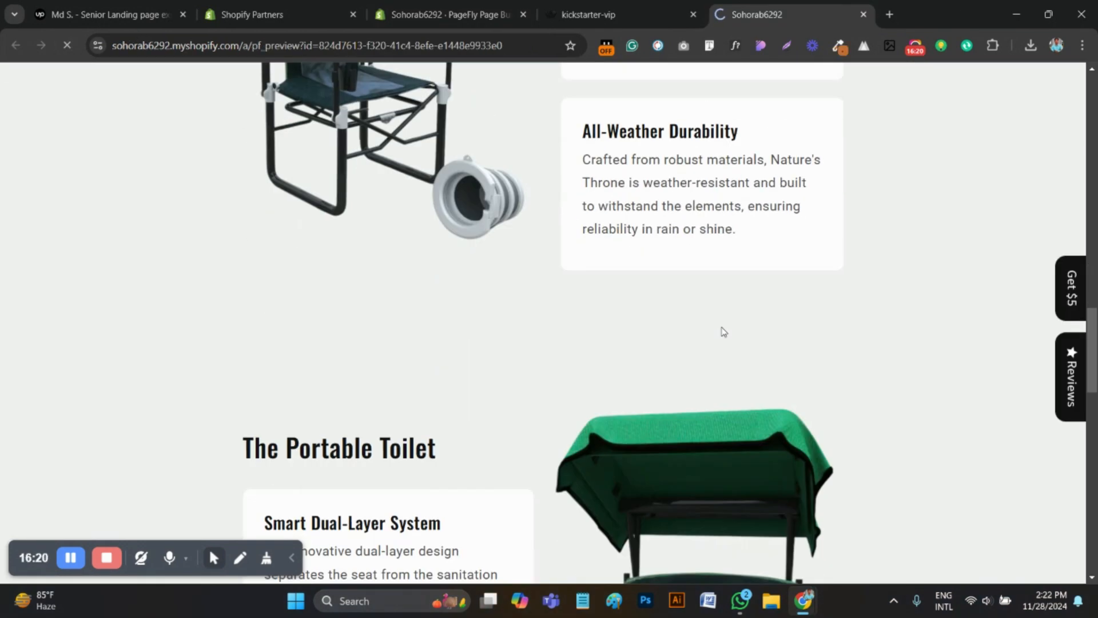
scroll(647, 364, down, 20)
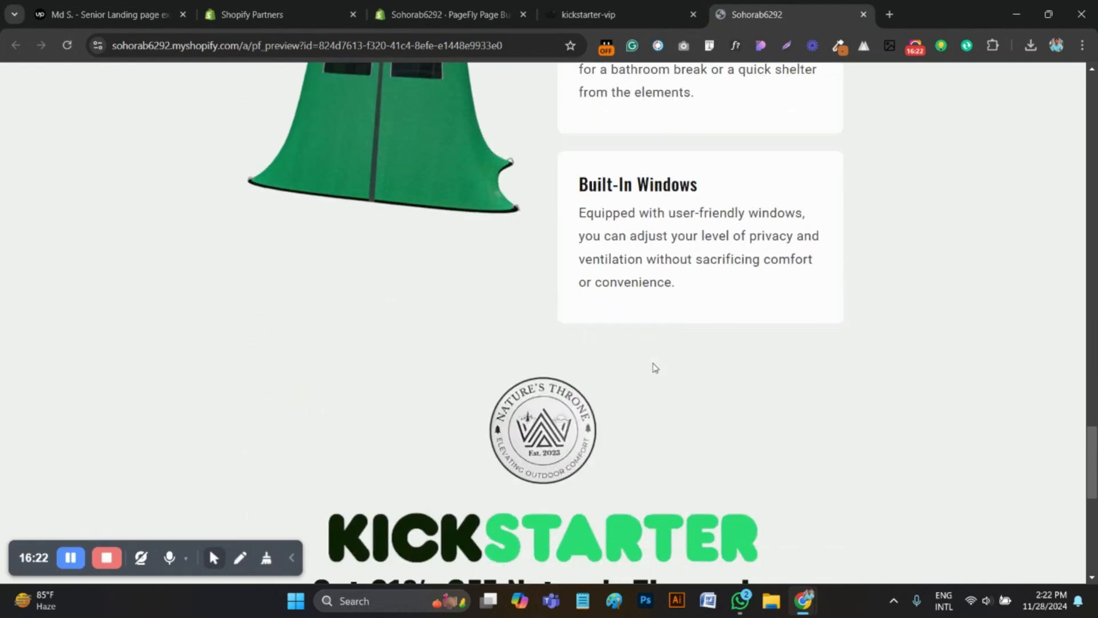
scroll(664, 360, up, 7)
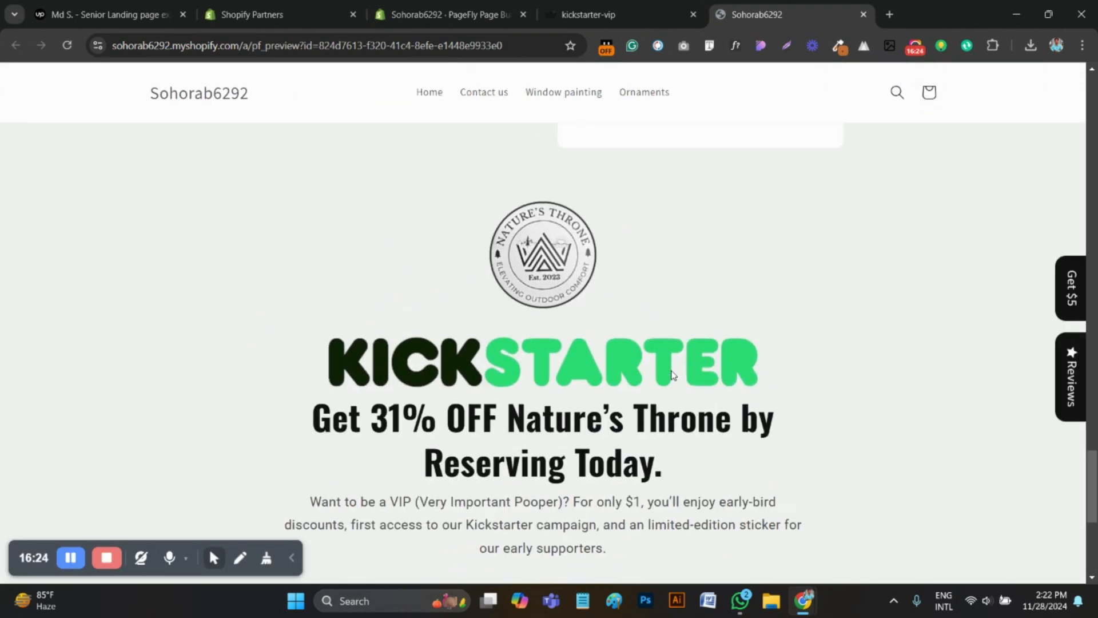
scroll(629, 373, up, 2)
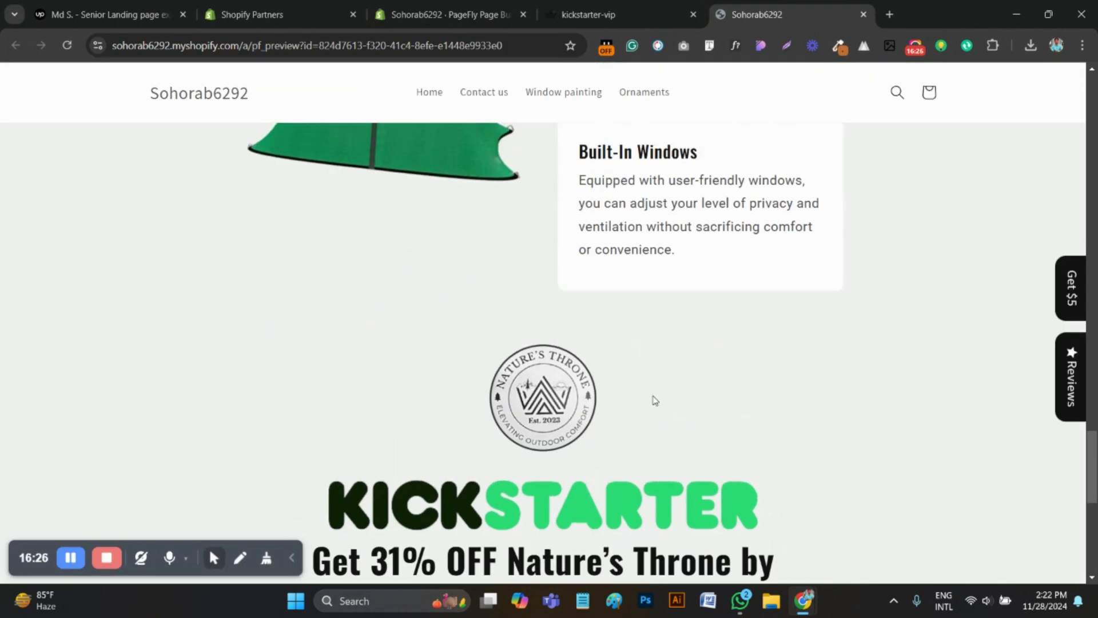
scroll(663, 398, down, 3)
scroll(675, 398, down, 3)
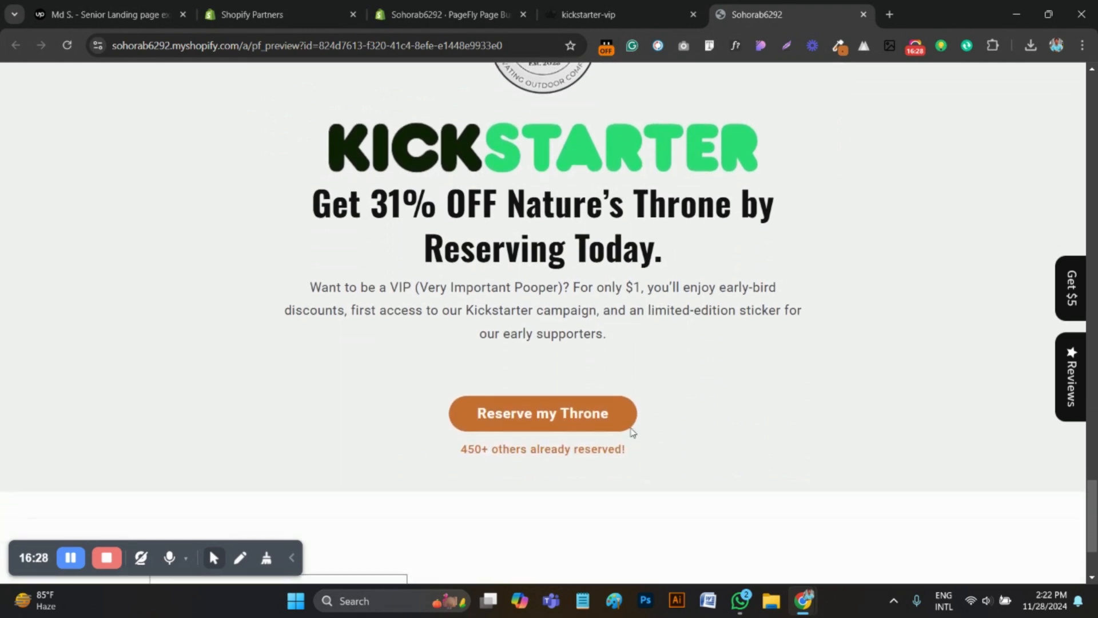
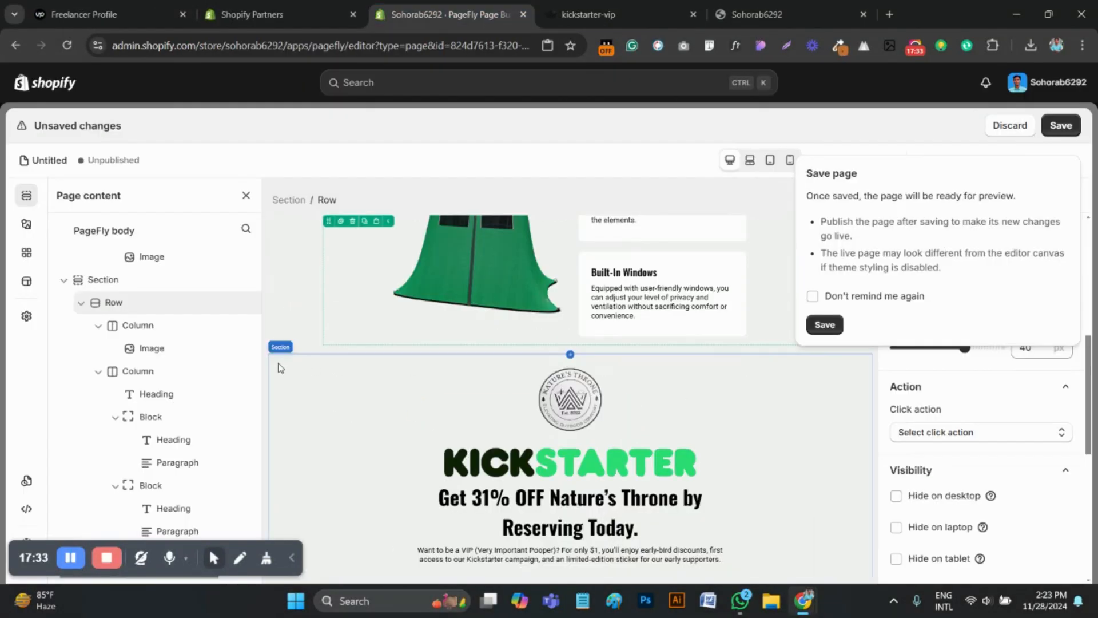
Set the Kickstarter section's top and bottom padding to 50 px and save the page
click(280, 367)
click(960, 196)
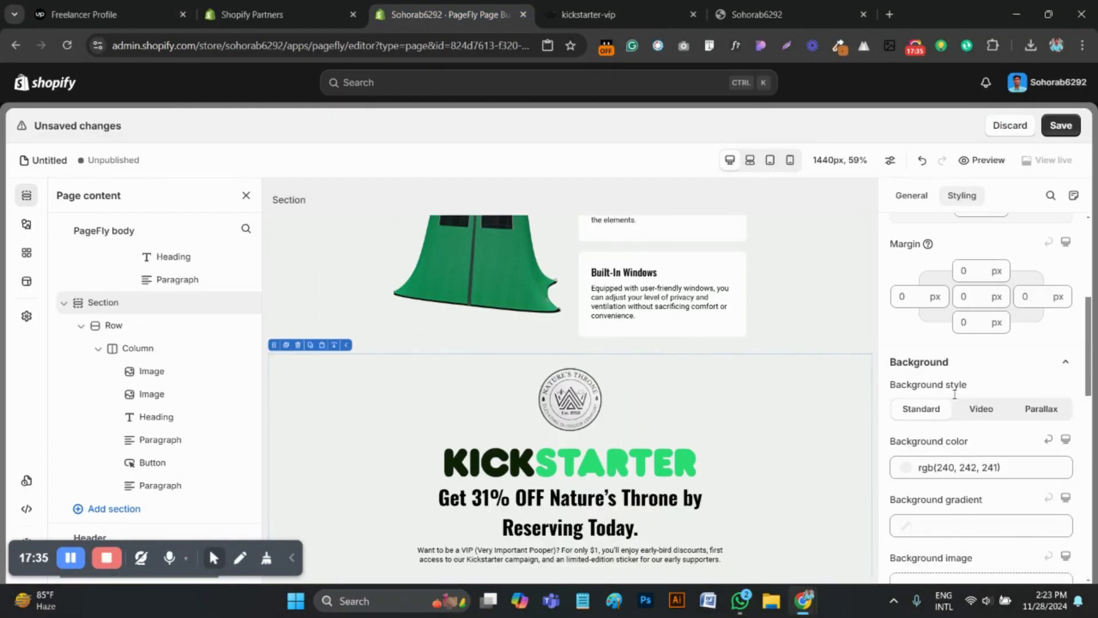
scroll(972, 343, up, 3)
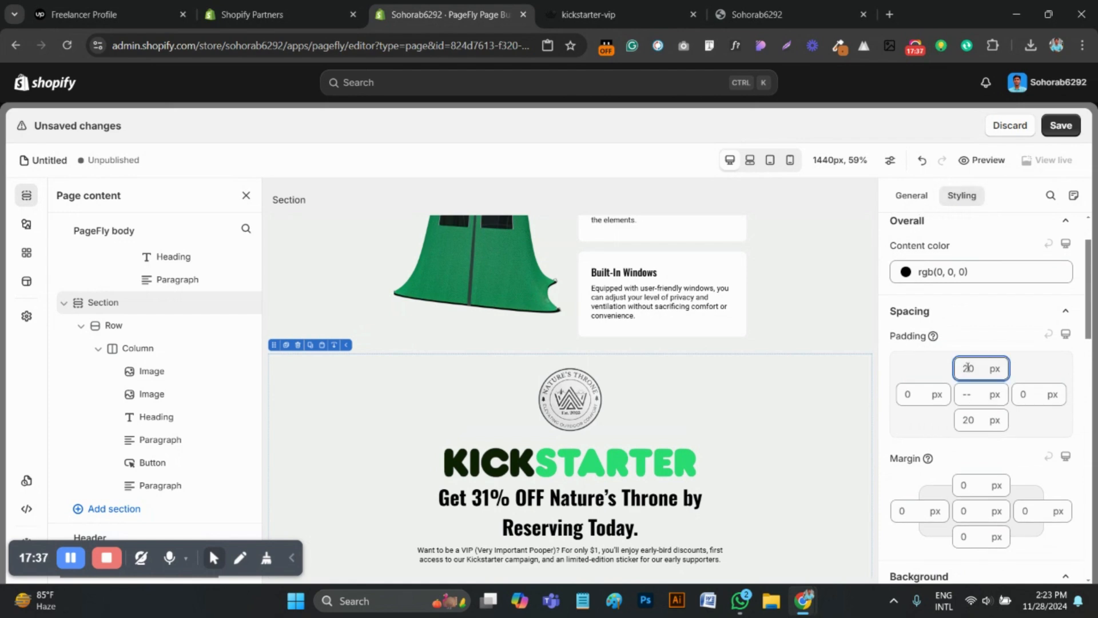
key(BackSpace)
text(5)
click(973, 419)
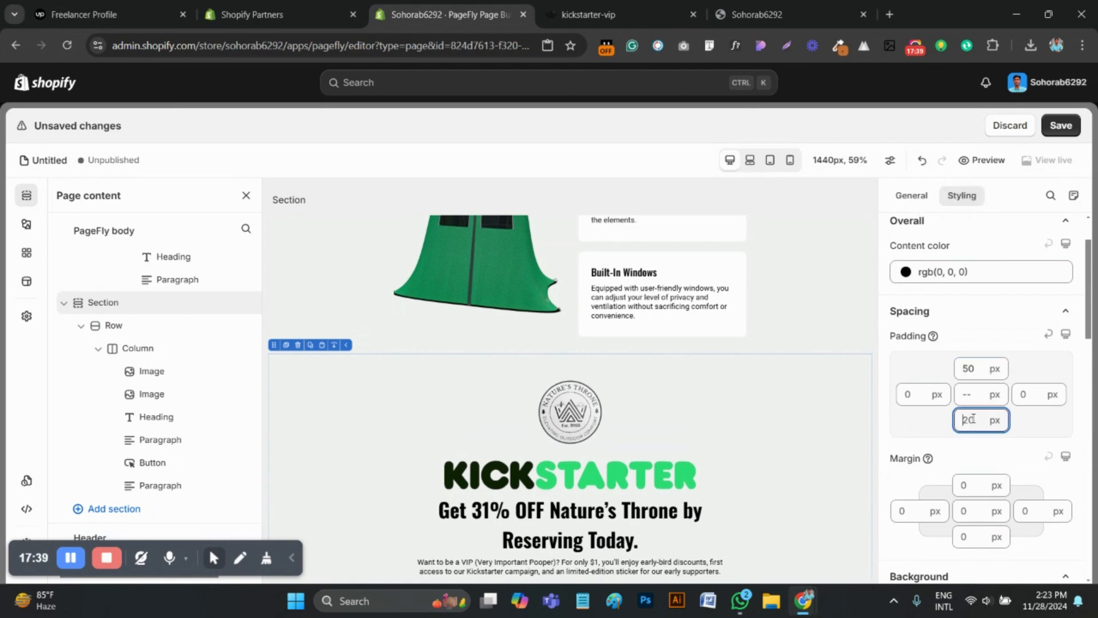
scroll(982, 424, down, 2)
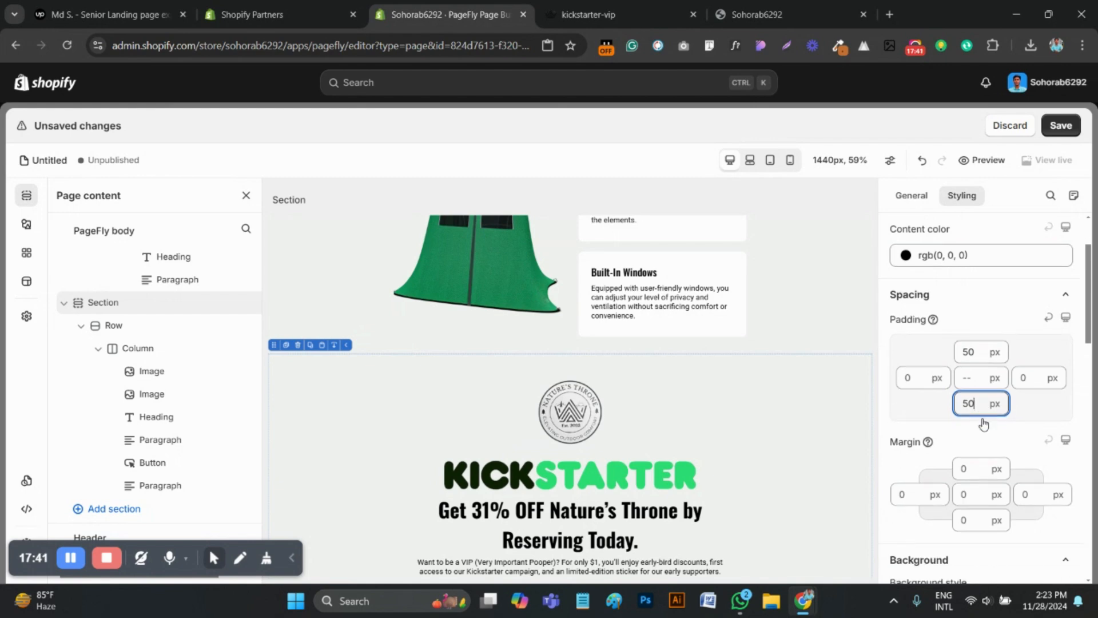
scroll(674, 318, down, 2)
click(1066, 134)
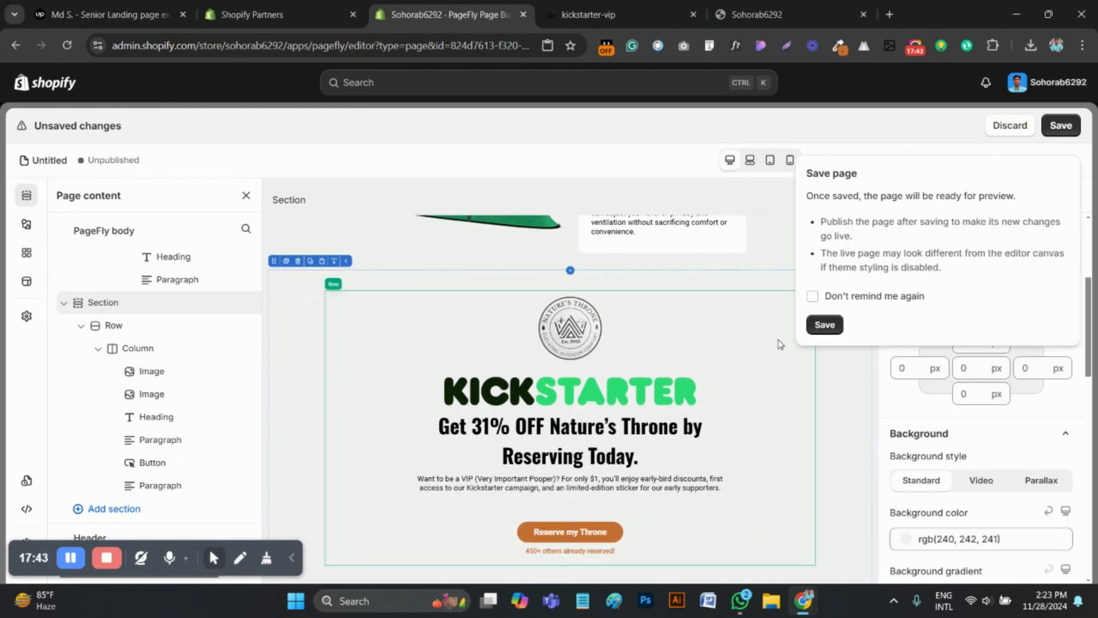
click(823, 325)
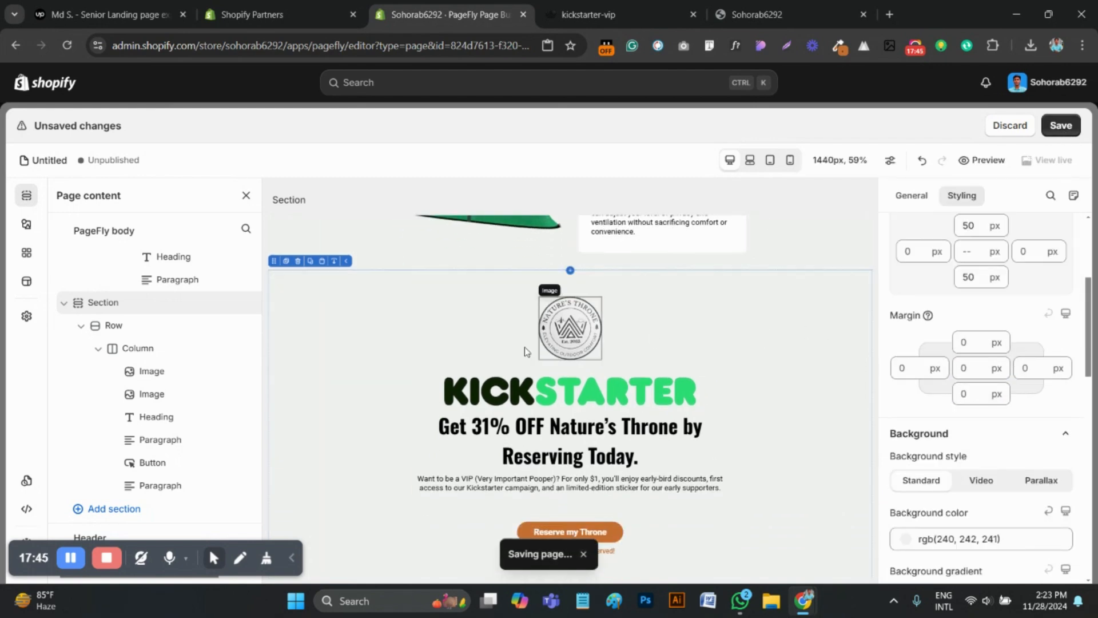
Compare the Kickstarter section's spacing on the kickstarter-vip reference page with the refreshed store preview
click(582, 7)
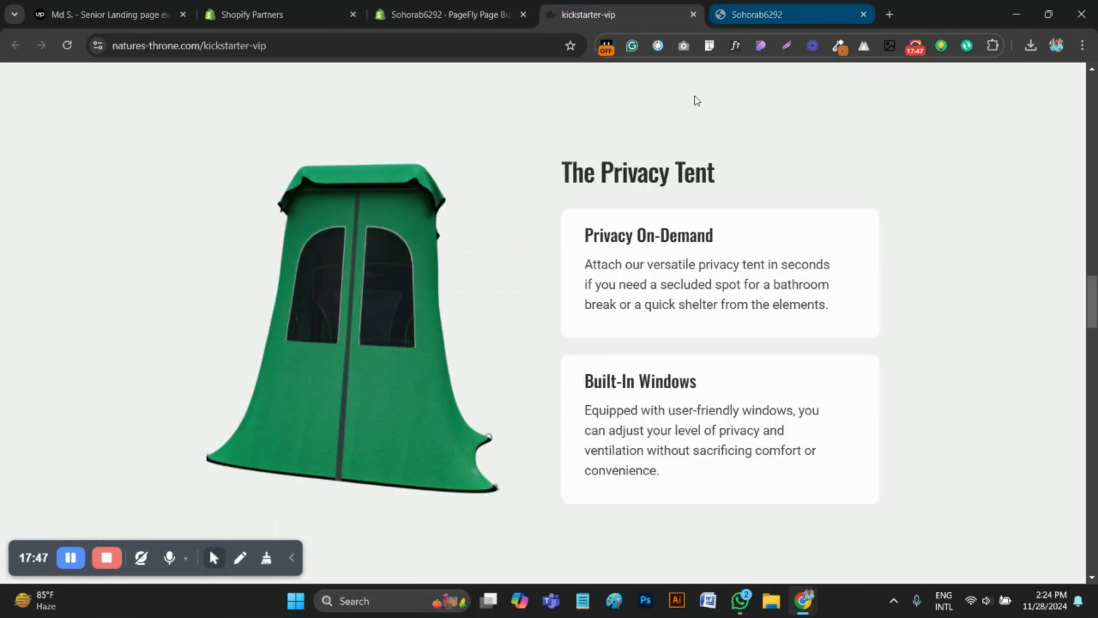
scroll(400, 263, down, 5)
click(766, 5)
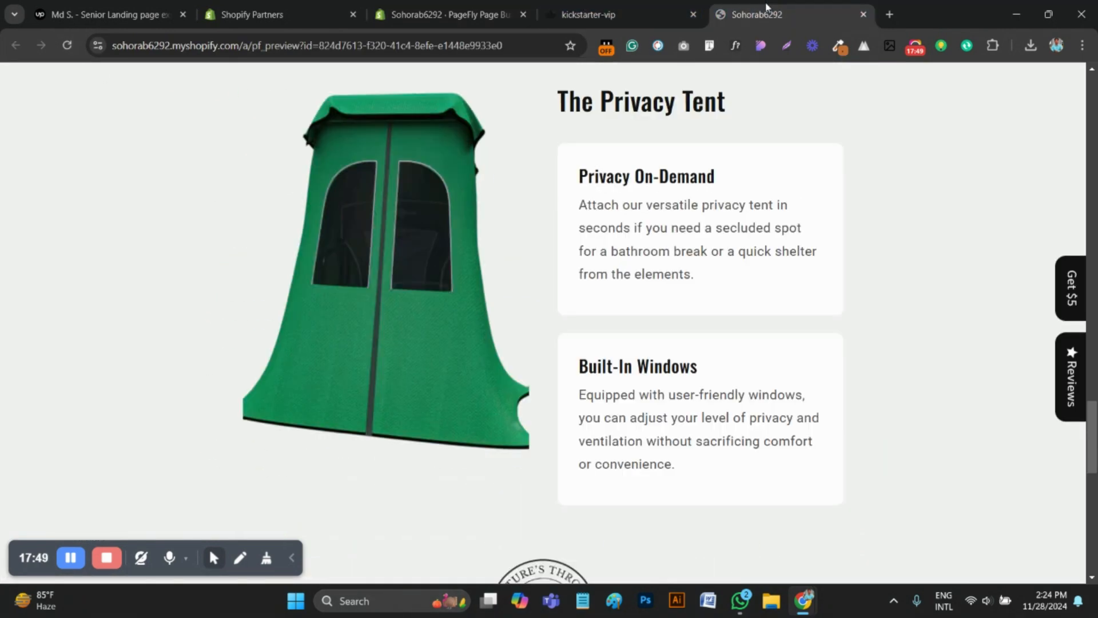
scroll(454, 328, down, 3)
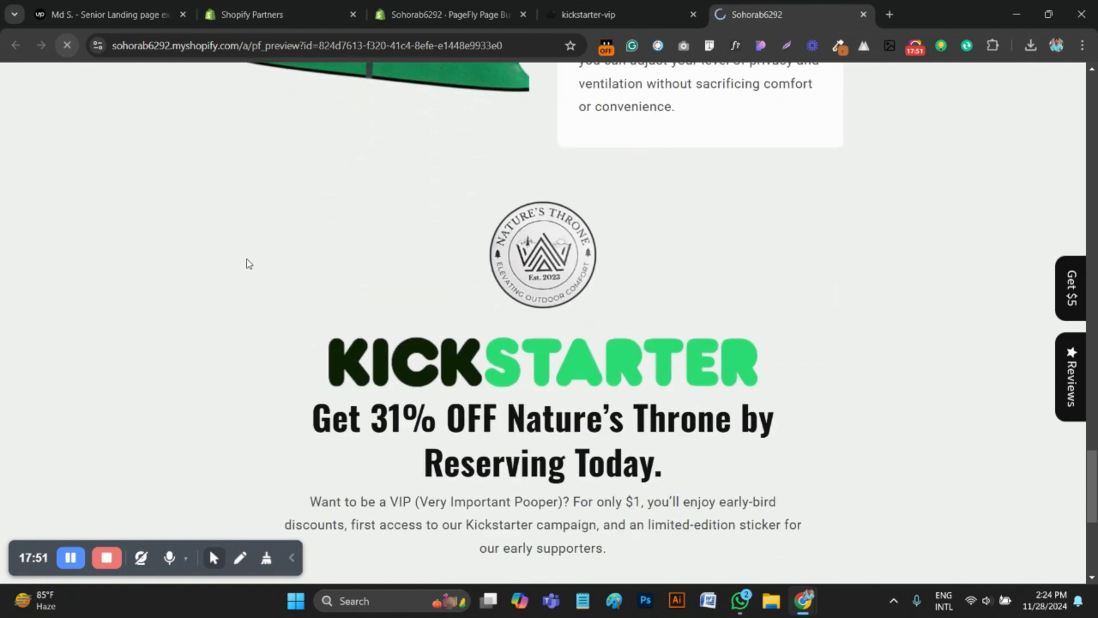
scroll(586, 325, down, 3)
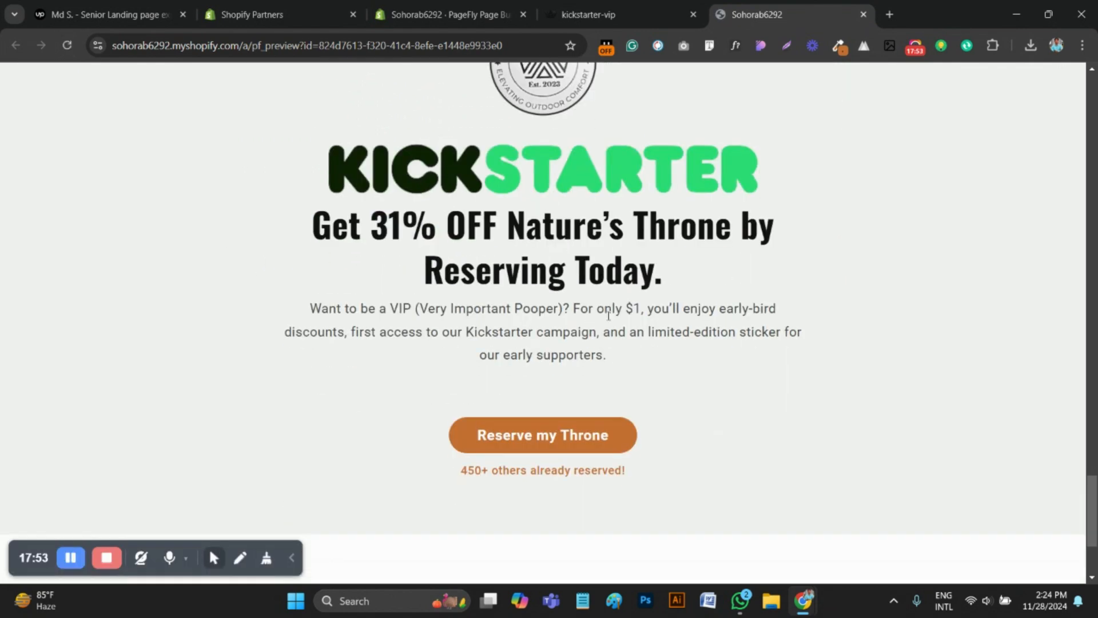
click(589, 14)
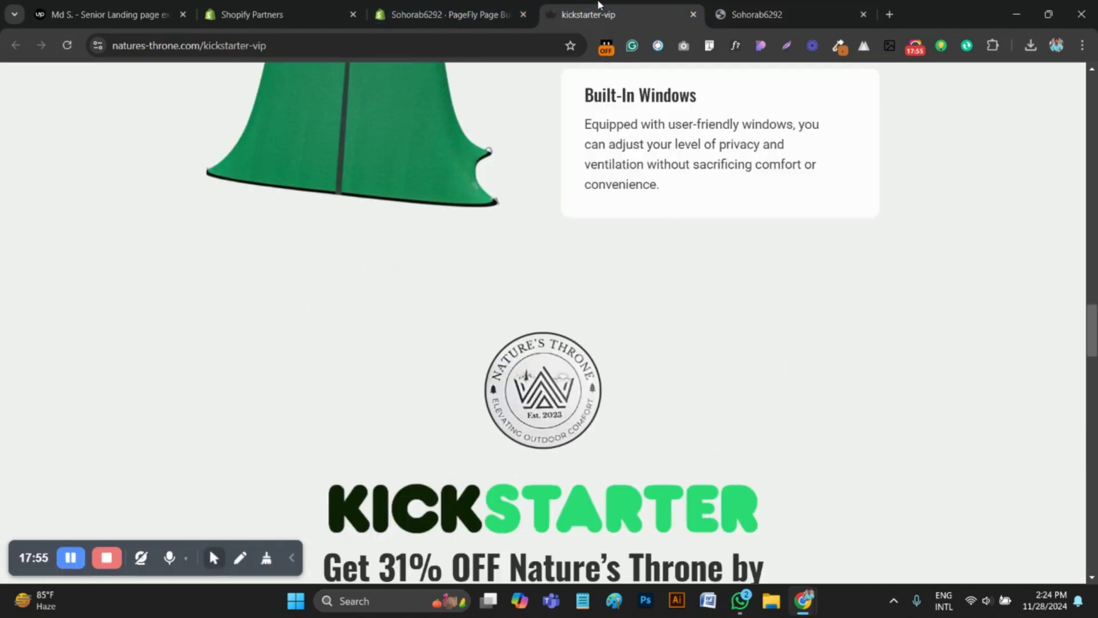
scroll(647, 311, down, 5)
click(750, 15)
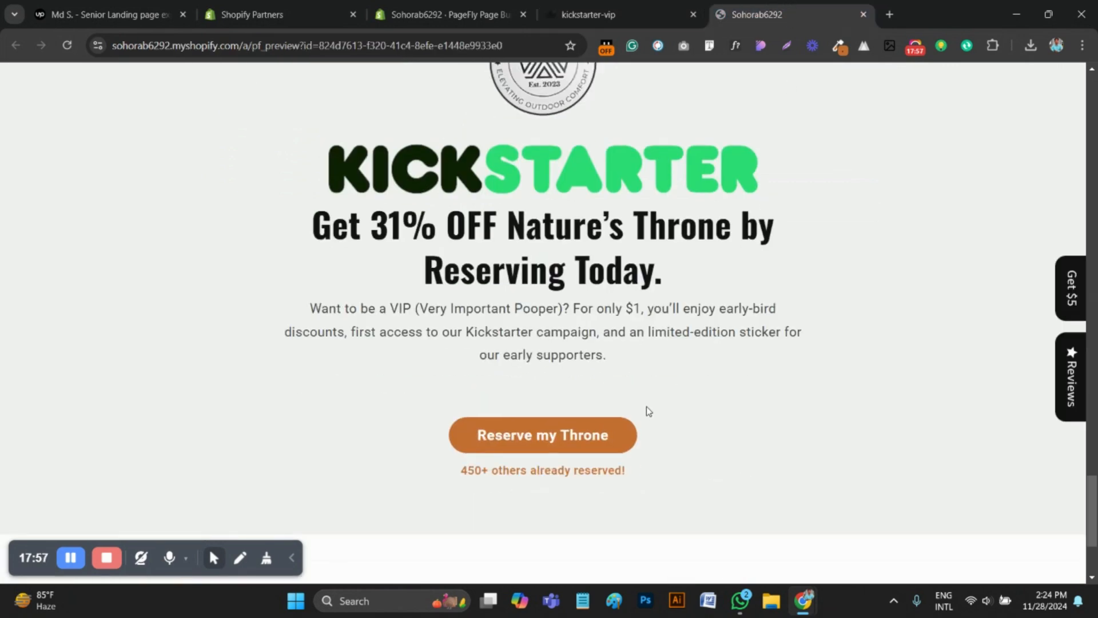
click(631, 11)
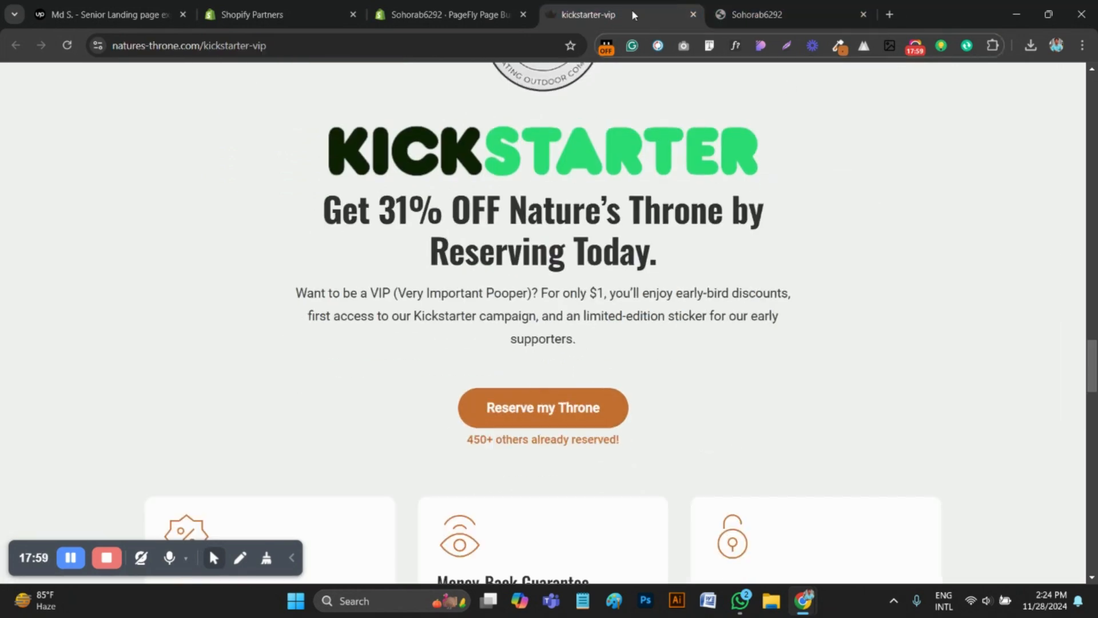
In the page editor, set the top margin of the "Reserve my Throne" button to 40 px
click(446, 14)
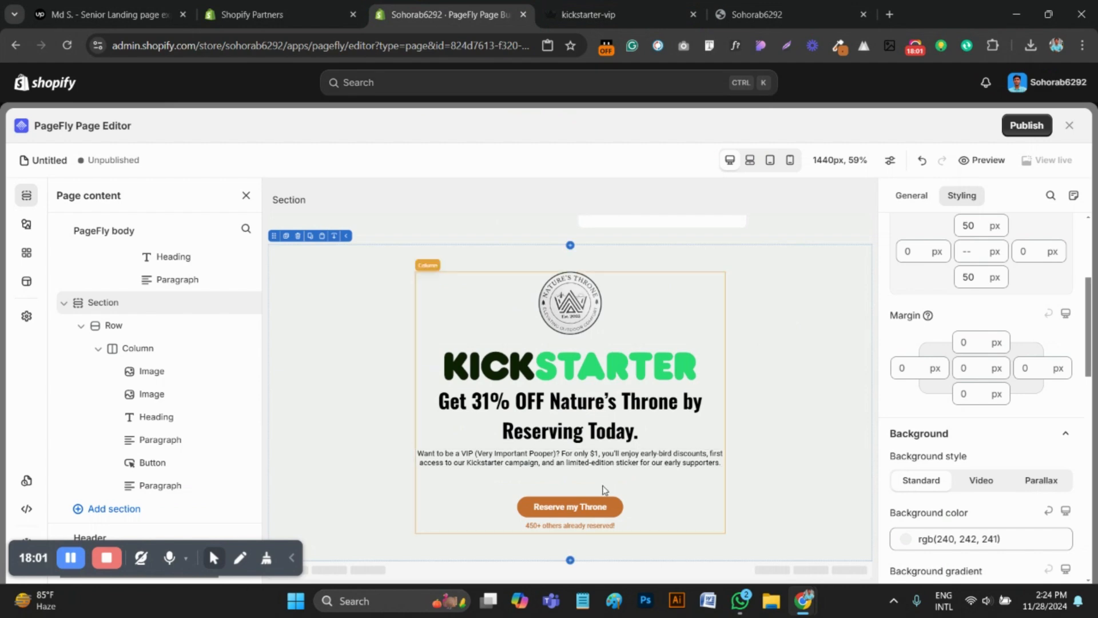
click(592, 506)
scroll(953, 441, up, 6)
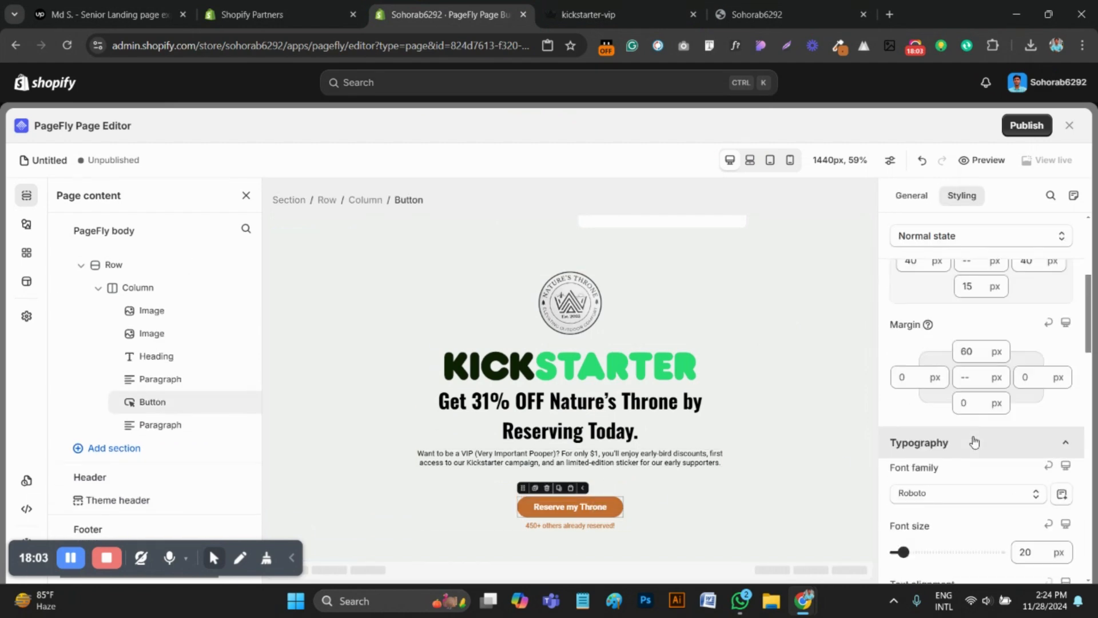
click(966, 393)
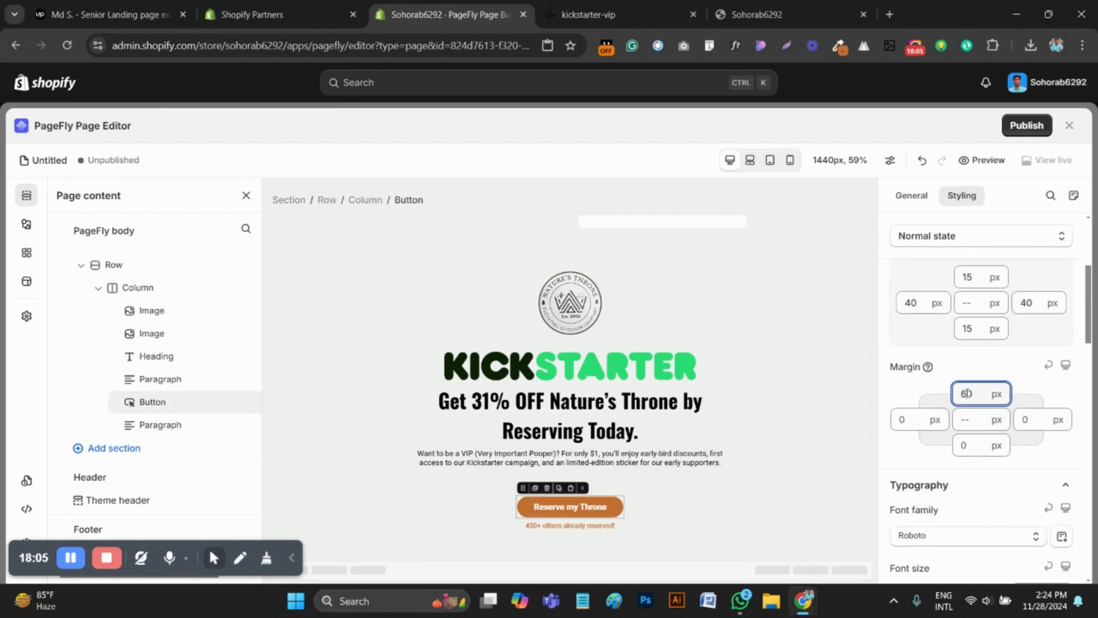
text(4)
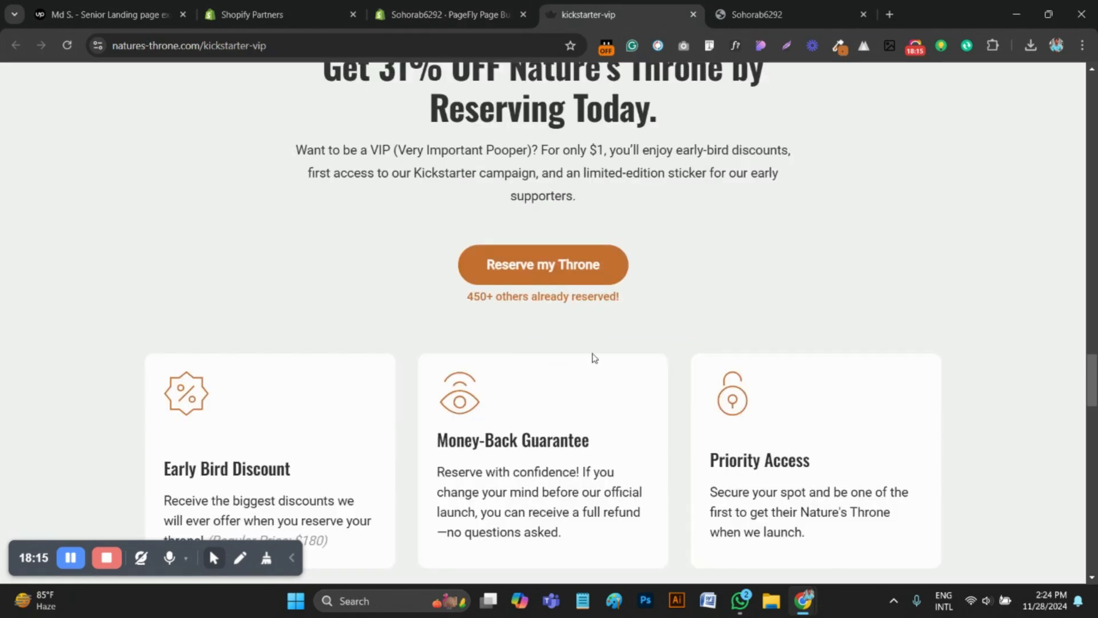
Review the three benefit cards below the Kickstarter offer on the reference page and return to the page editor
scroll(594, 357, down, 3)
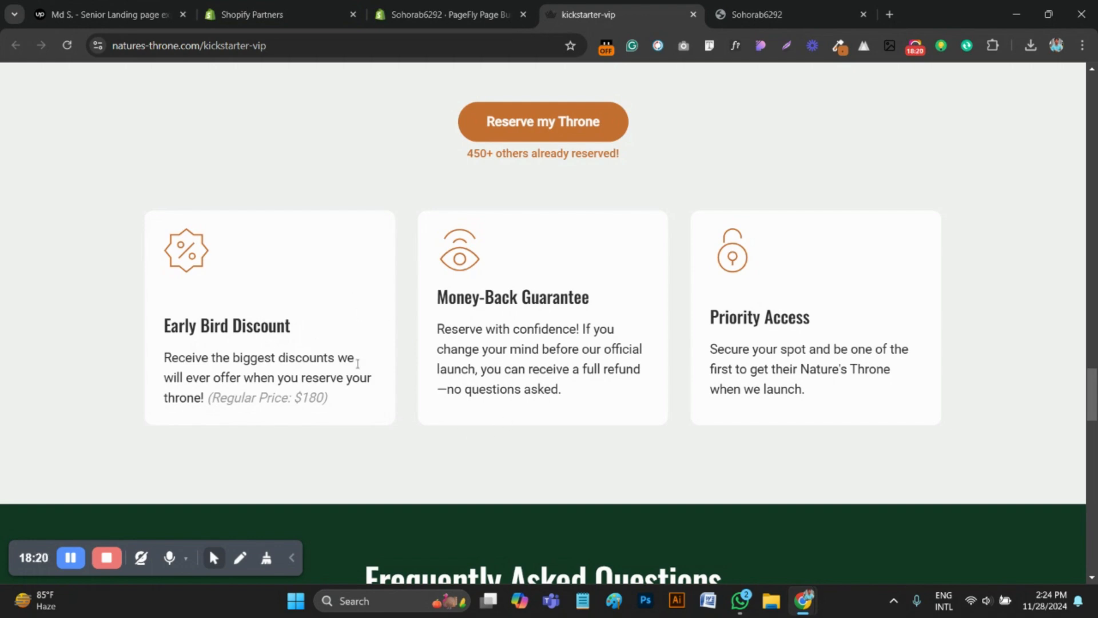
scroll(692, 328, up, 10)
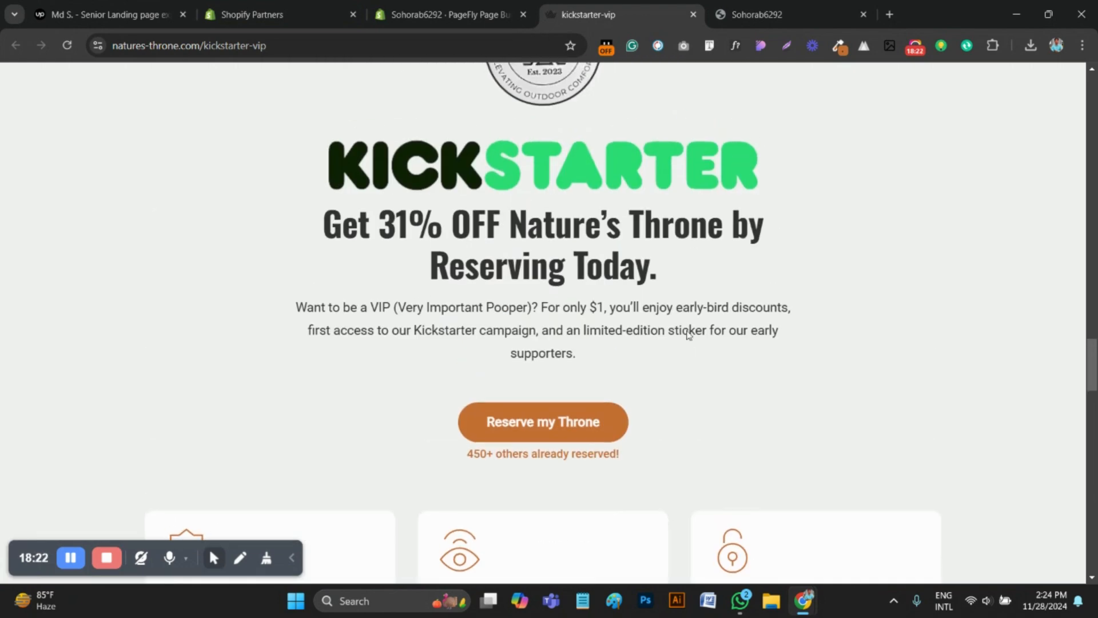
scroll(681, 358, down, 12)
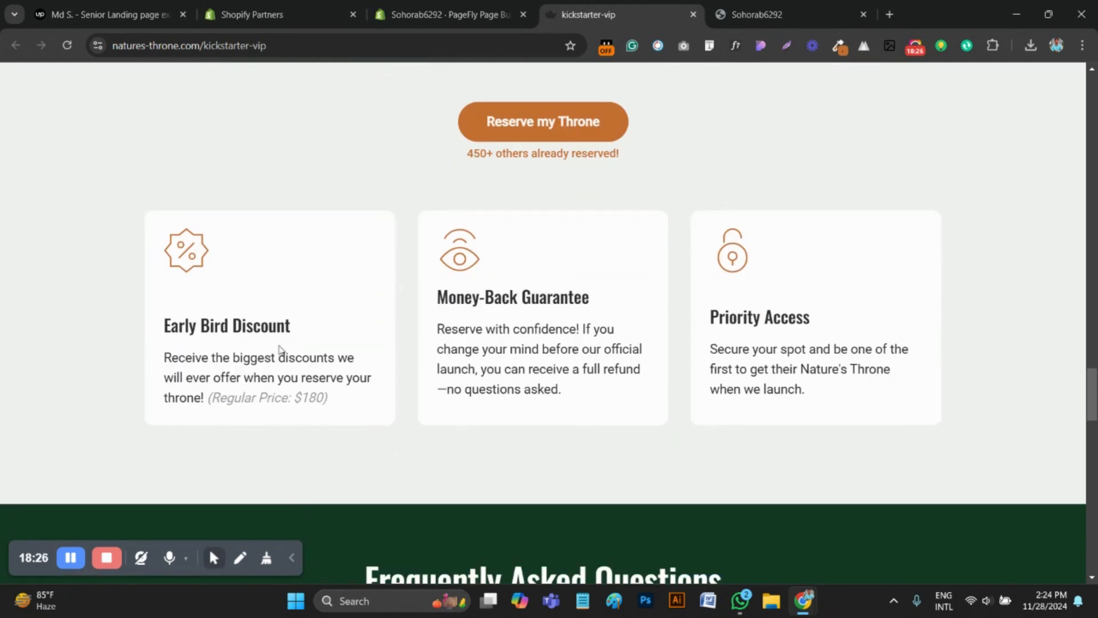
click(446, 12)
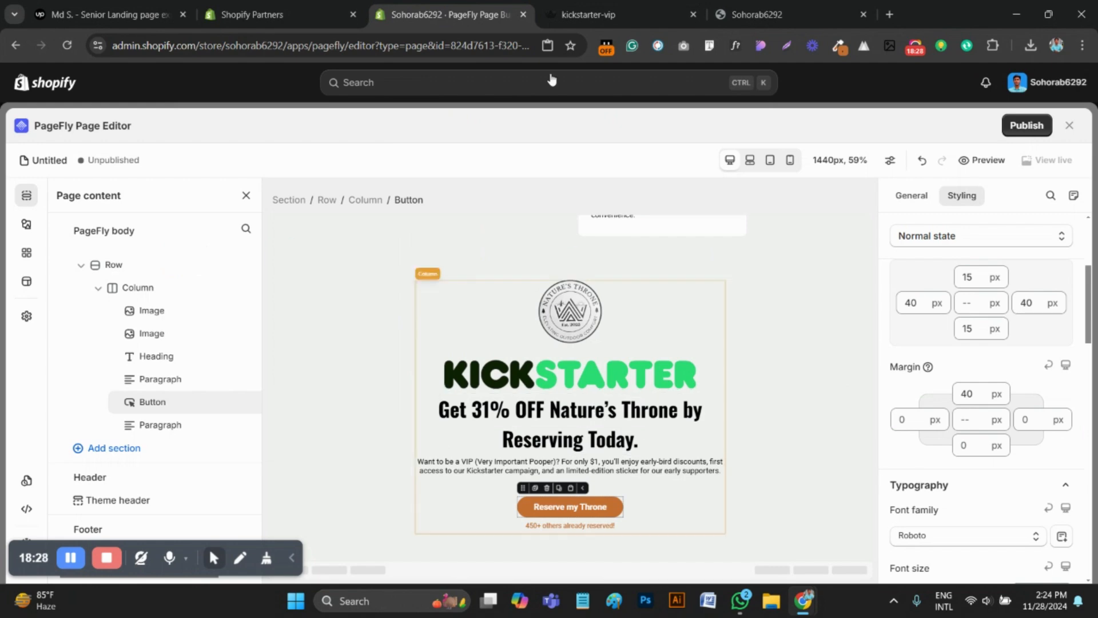
Check the card layout on the reference page and duplicate the Kickstarter row within its section
click(367, 401)
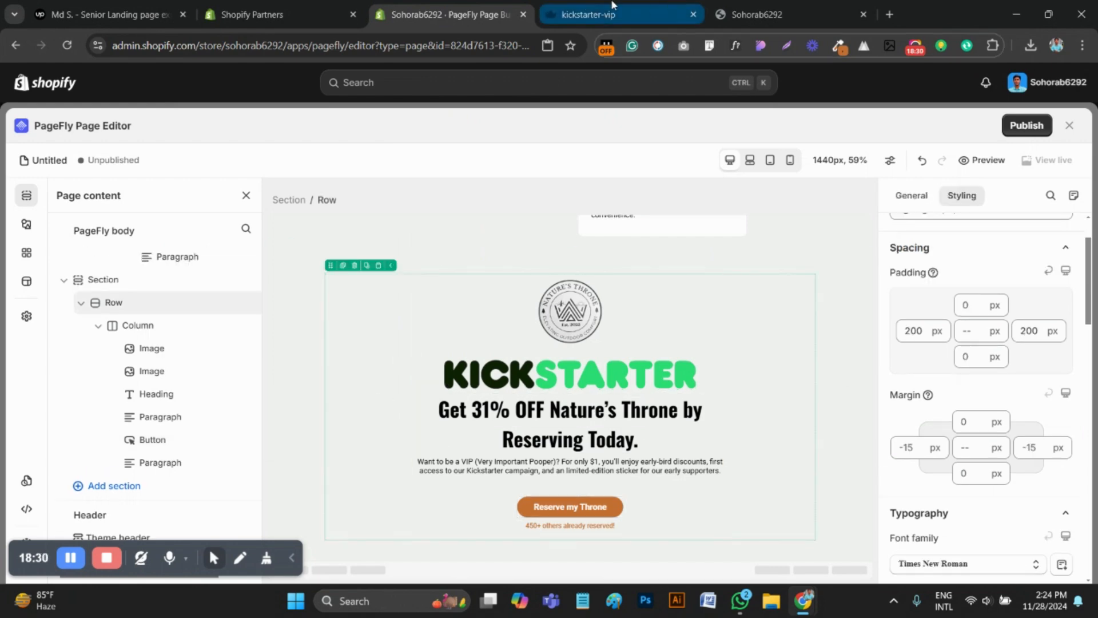
click(613, 7)
scroll(412, 412, up, 8)
scroll(413, 409, up, 6)
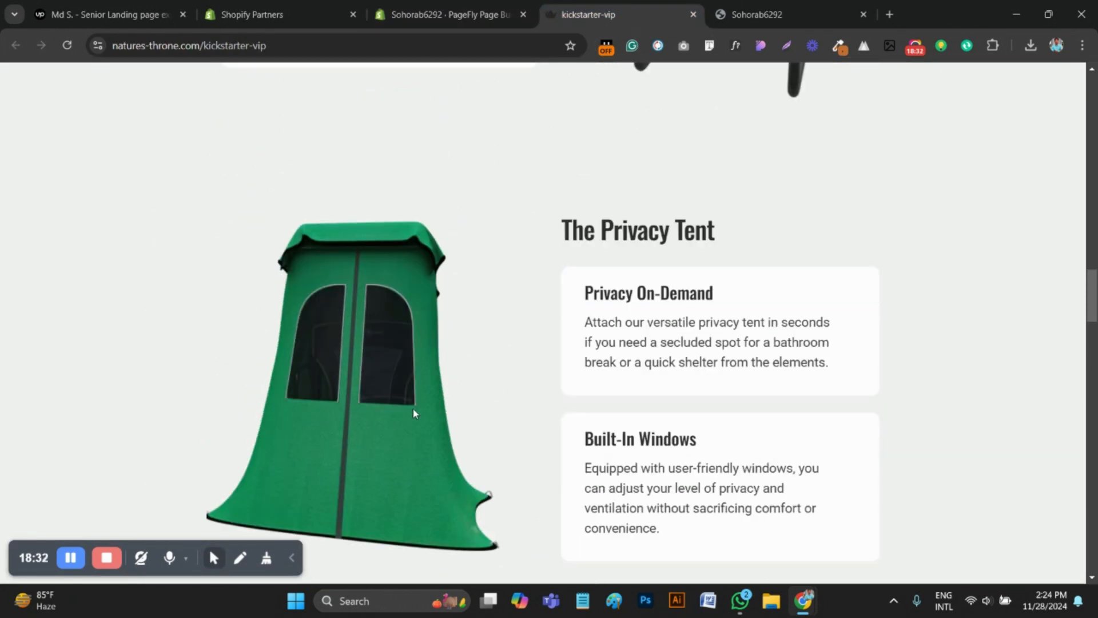
scroll(420, 409, down, 13)
scroll(375, 379, up, 1)
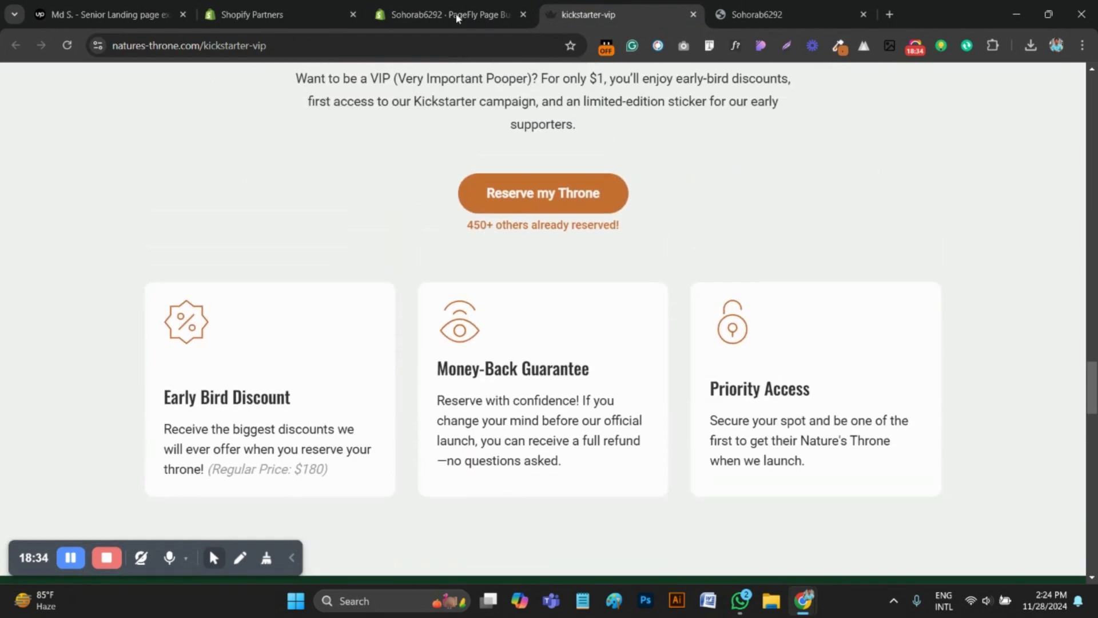
key(ctrl+shift+Tab)
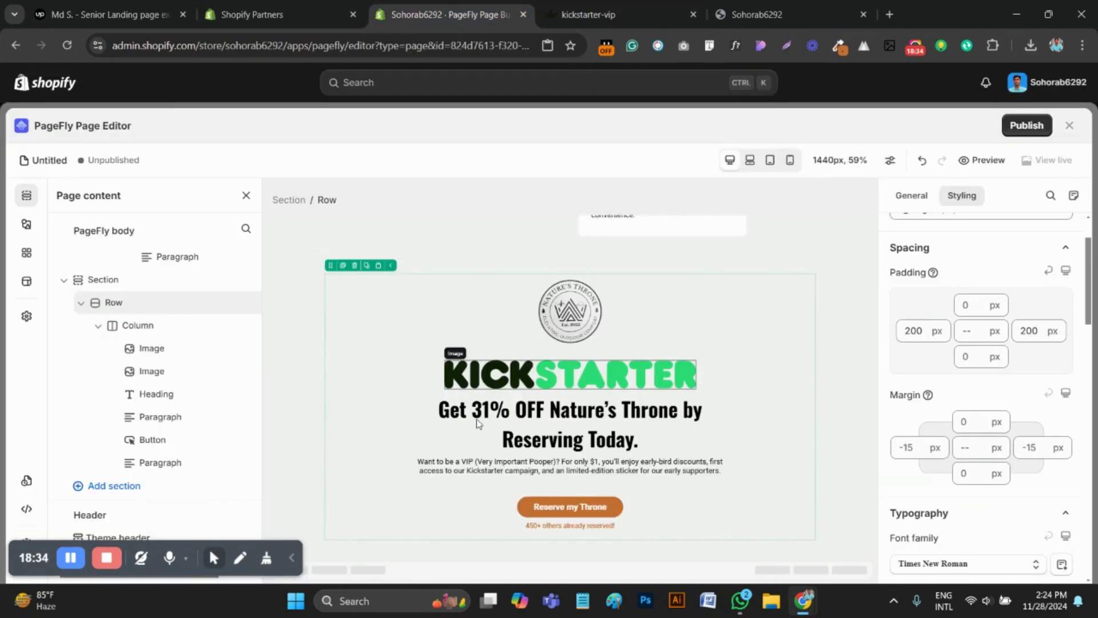
click(343, 266)
scroll(485, 458, down, 2)
Delete the round logo and the Kickstarter wordmark image from the duplicated row
click(485, 464)
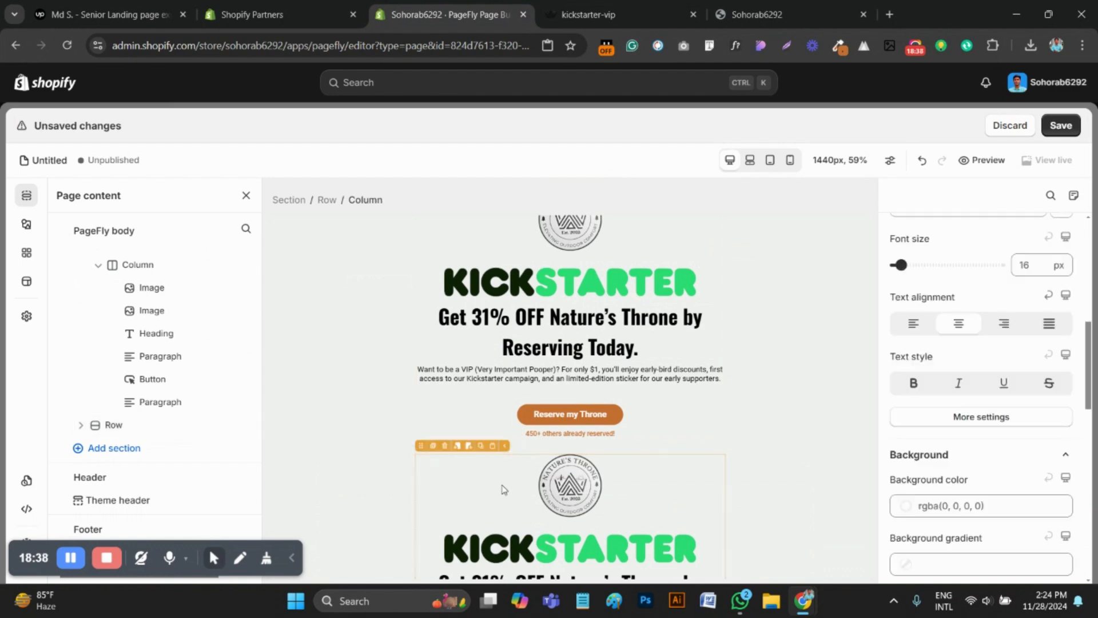
click(569, 521)
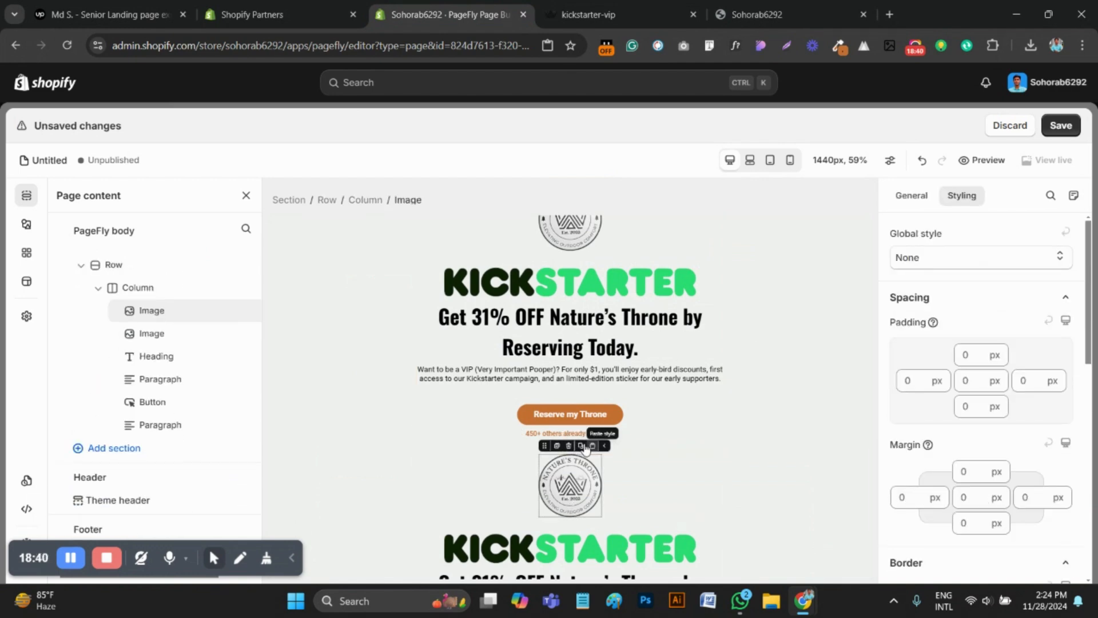
click(572, 447)
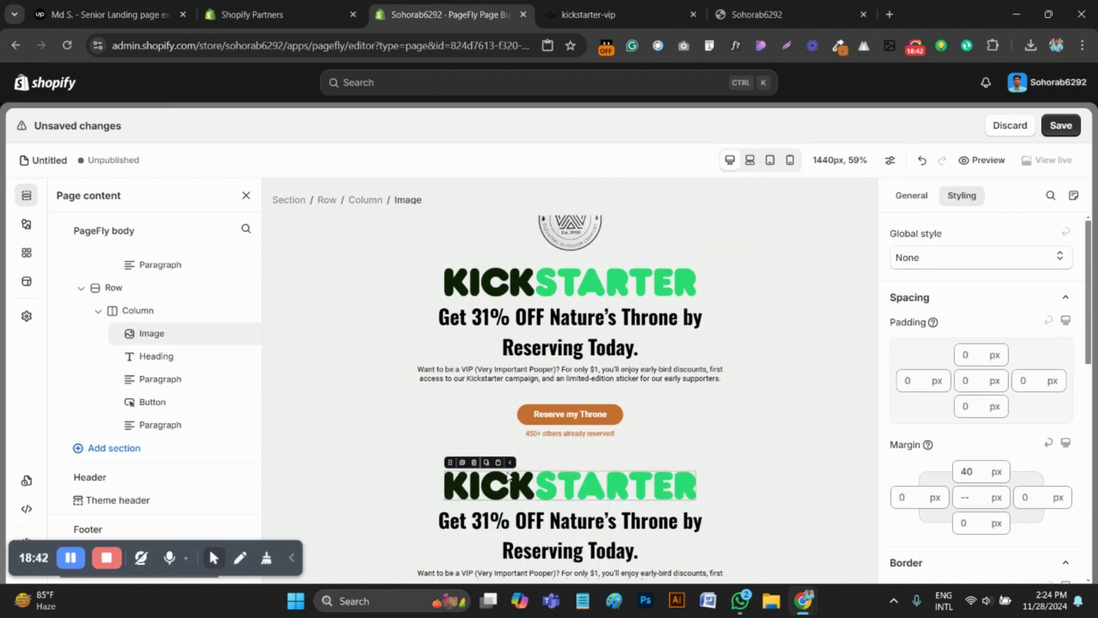
click(474, 462)
Delete the heading, both paragraphs and the button from the duplicated row, then select the emptied row
click(510, 479)
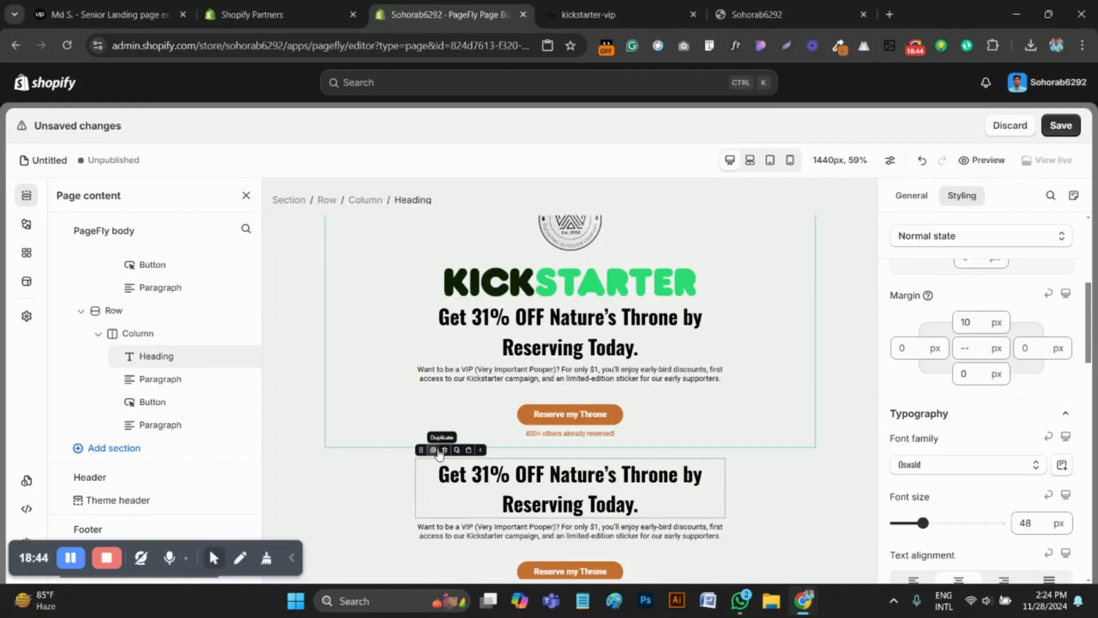
click(445, 451)
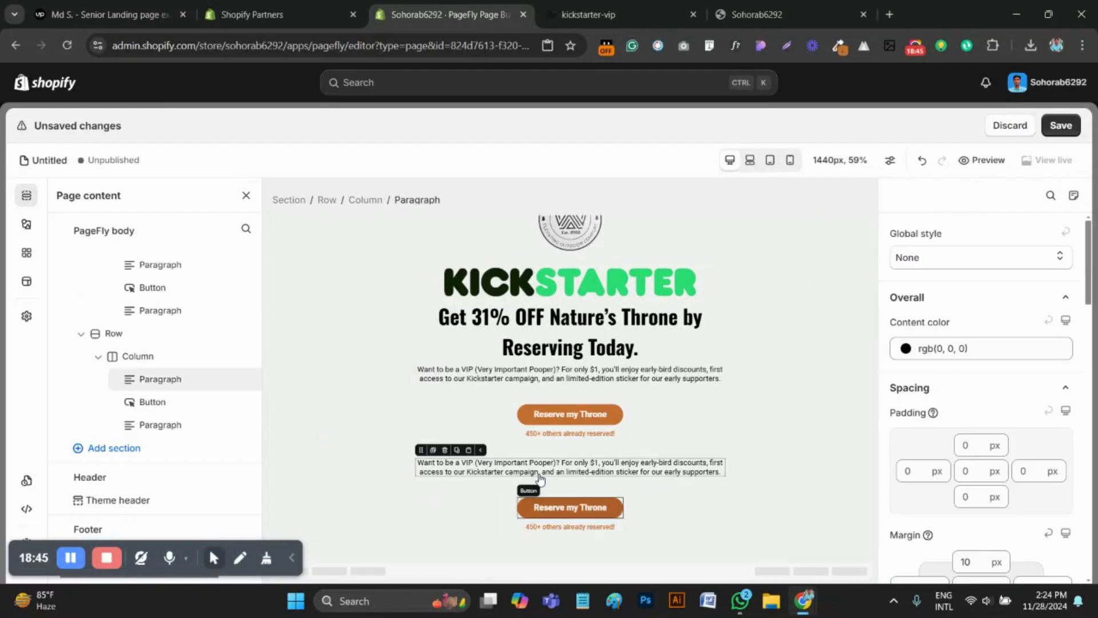
click(446, 450)
click(542, 509)
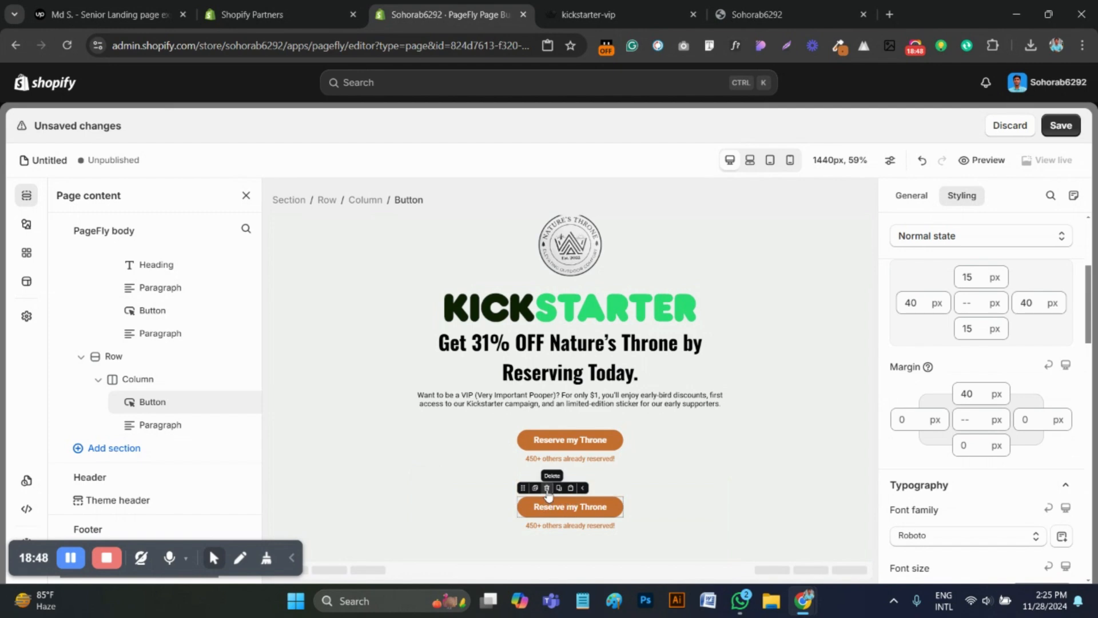
click(547, 488)
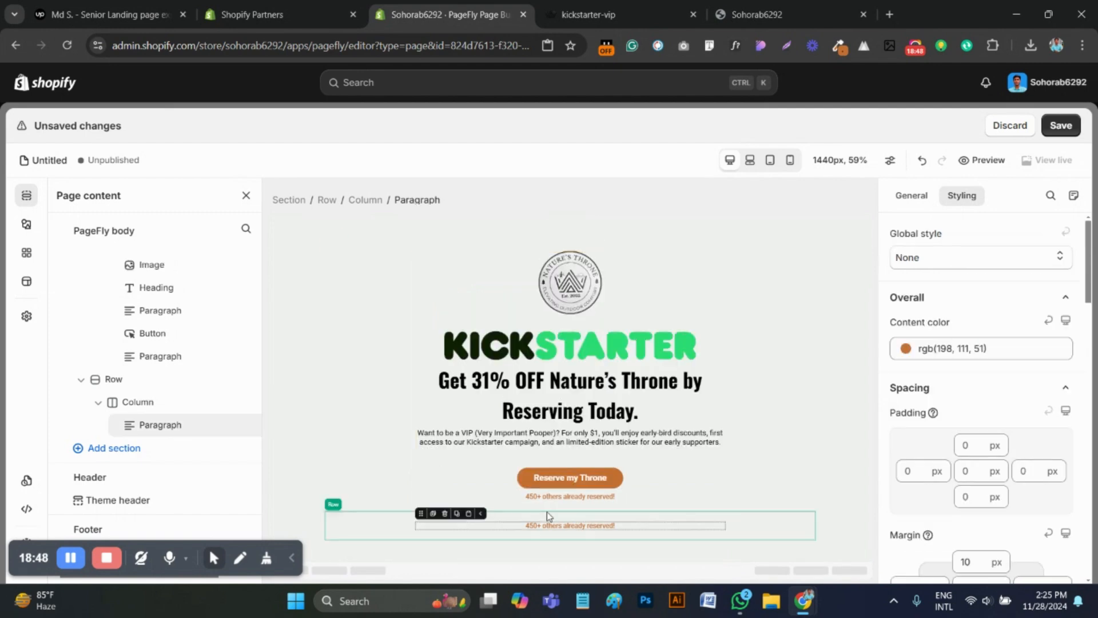
click(445, 514)
click(399, 536)
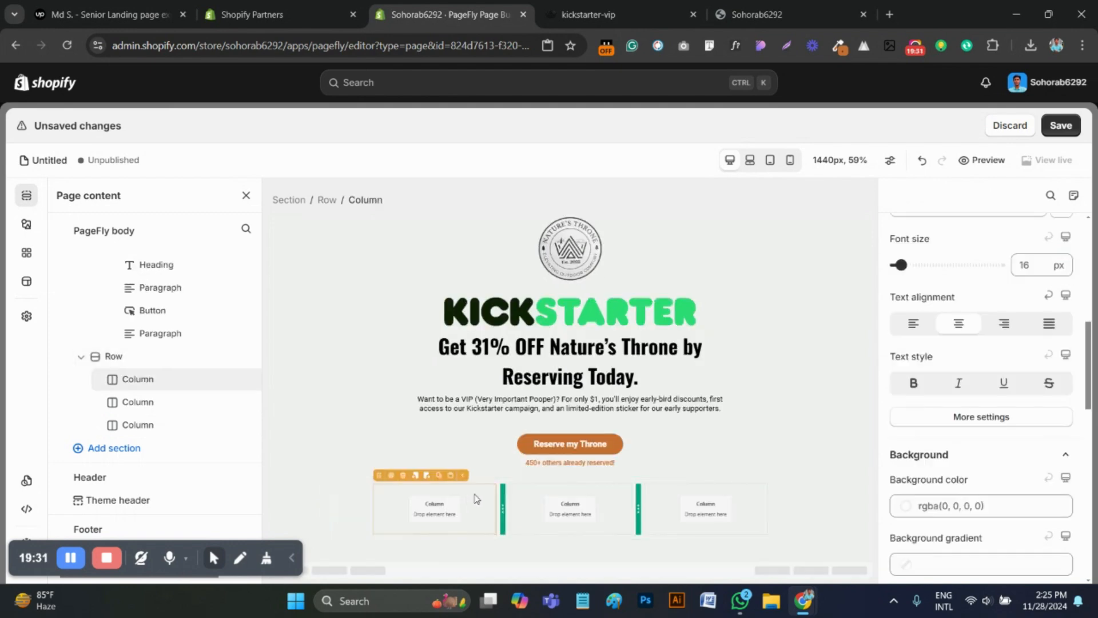
Duplicate the Built-In Windows block and move the copy into the first column of the emptied three-column row
scroll(658, 412, up, 5)
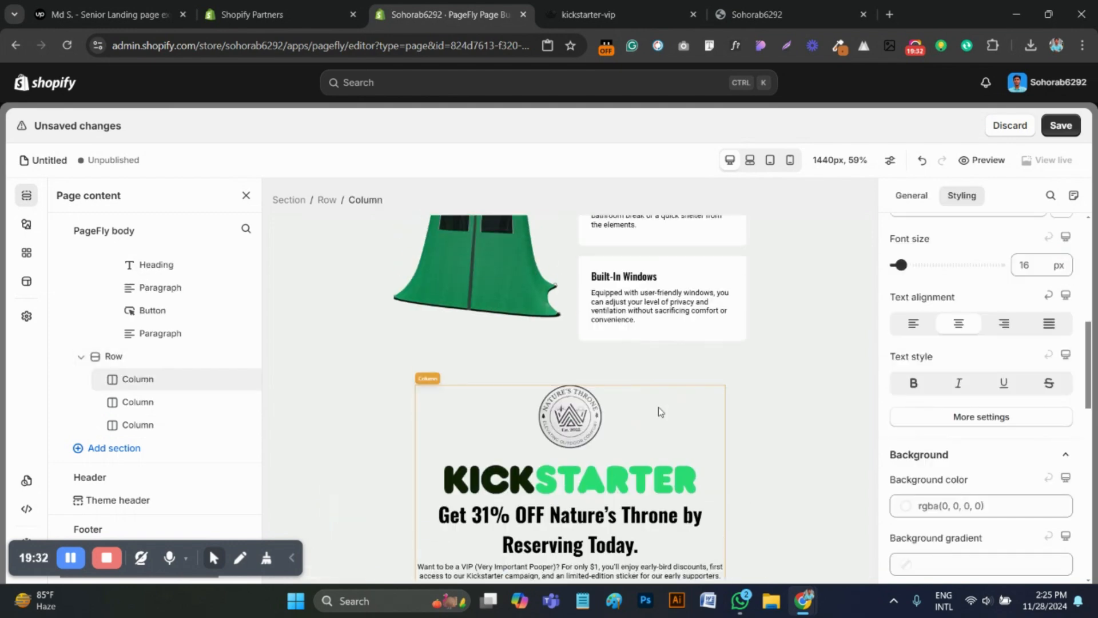
click(581, 332)
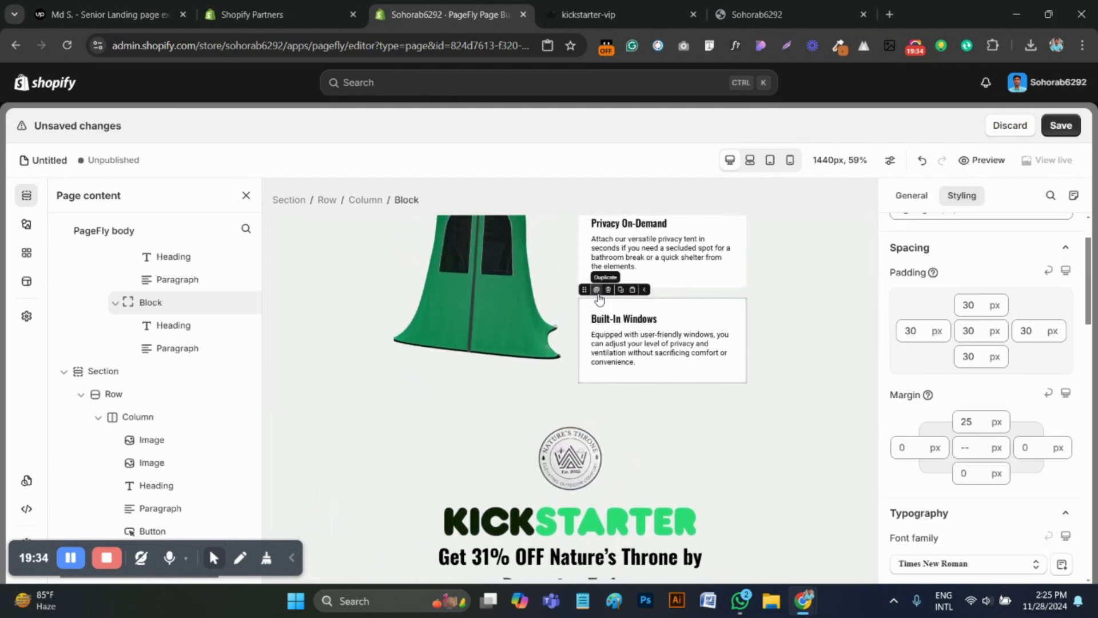
key(ctrl+d)
drag(583, 385, 415, 518)
scroll(504, 478, down, 2)
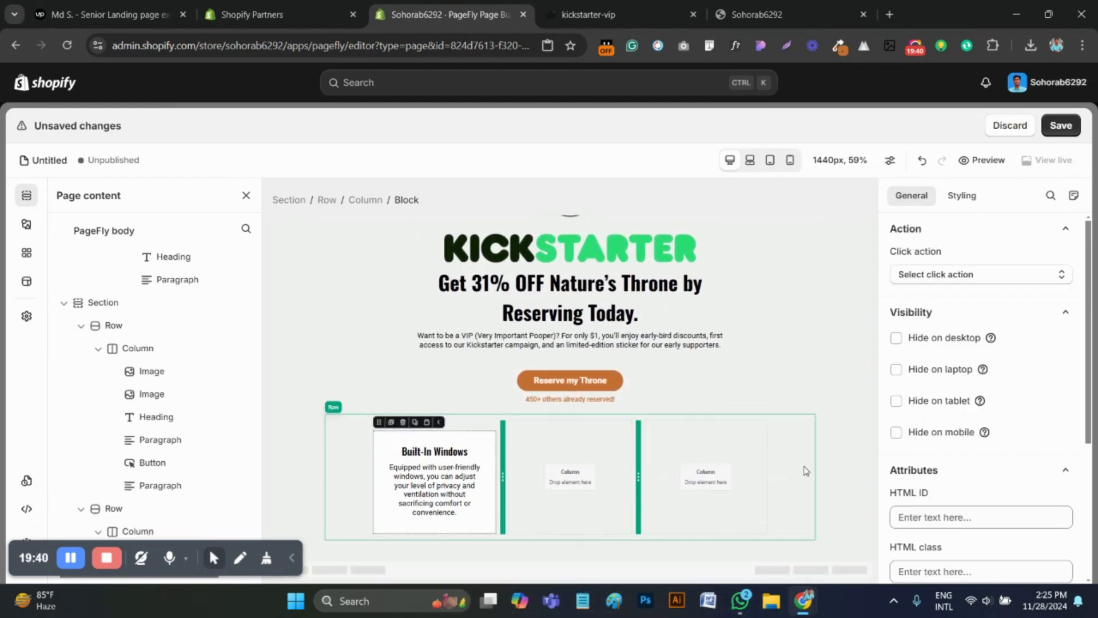
Check the benefit cards' text alignment on the reference page and left-align the copied block's text in the editor
click(590, 14)
scroll(601, 305, down, 10)
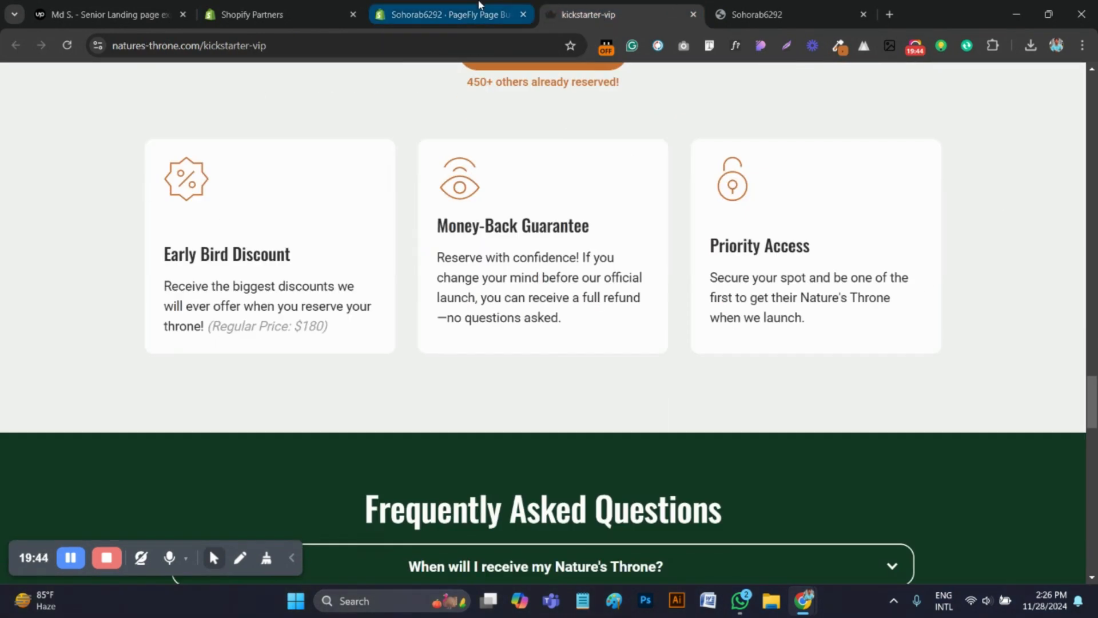
click(473, 7)
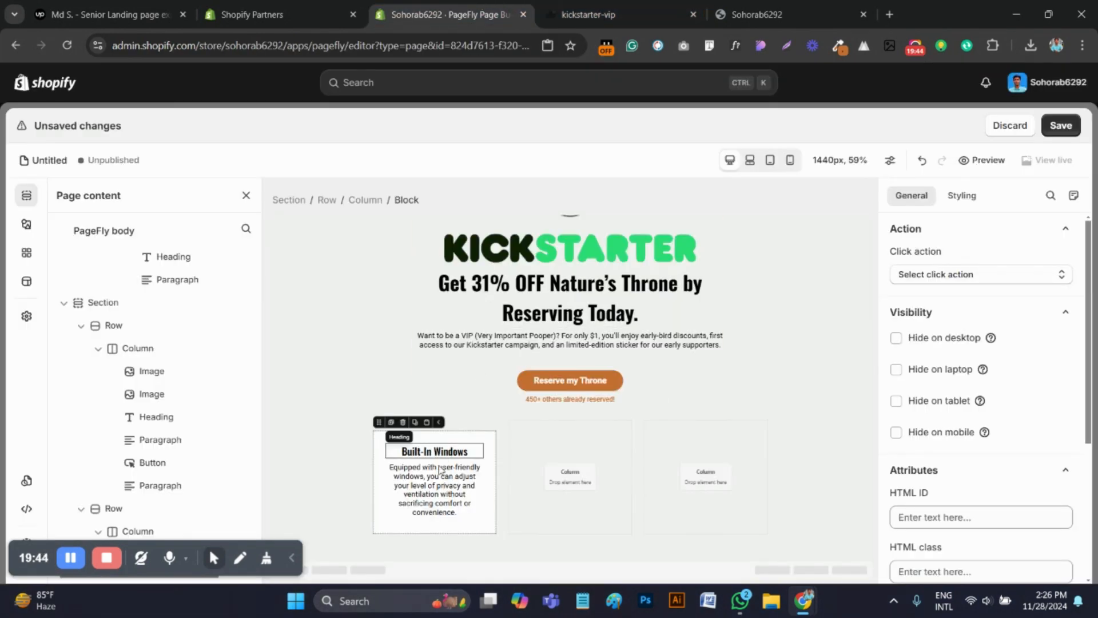
click(961, 196)
scroll(976, 442, down, 3)
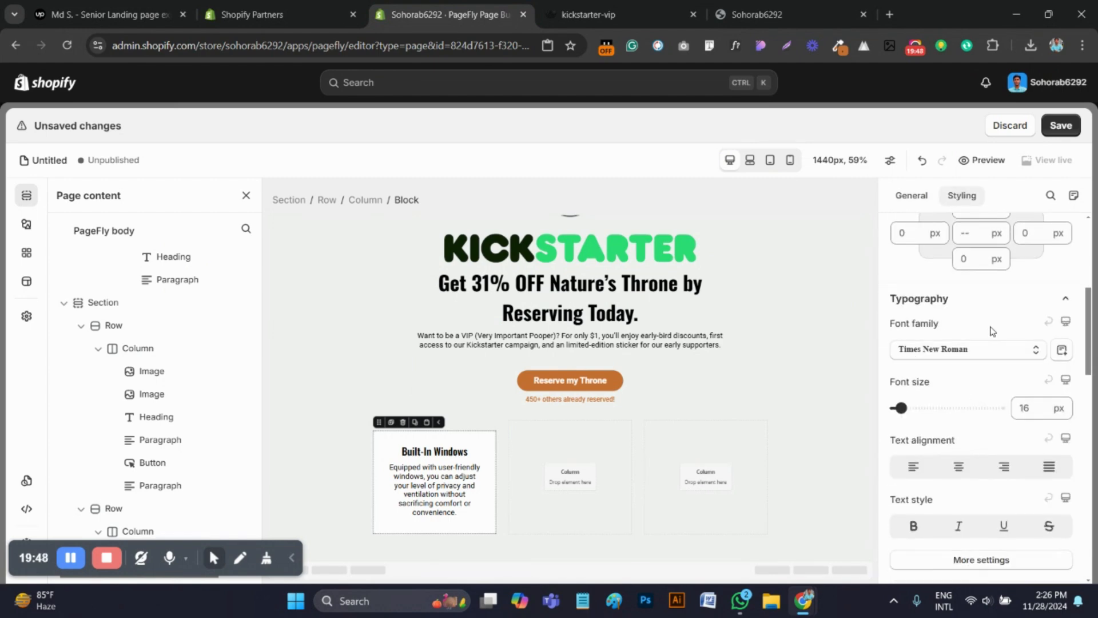
scroll(919, 500, up, 1)
click(915, 541)
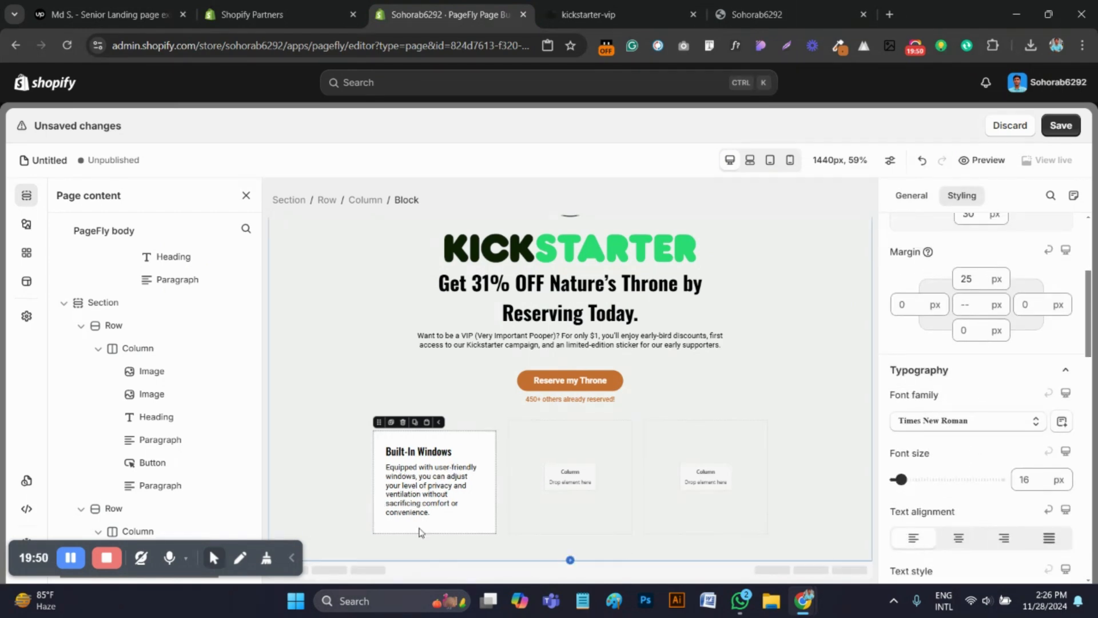
Save the percent badge icon of the Early Bird Discount card on the reference page to Downloads as a PNG
key(ctrl+Tab)
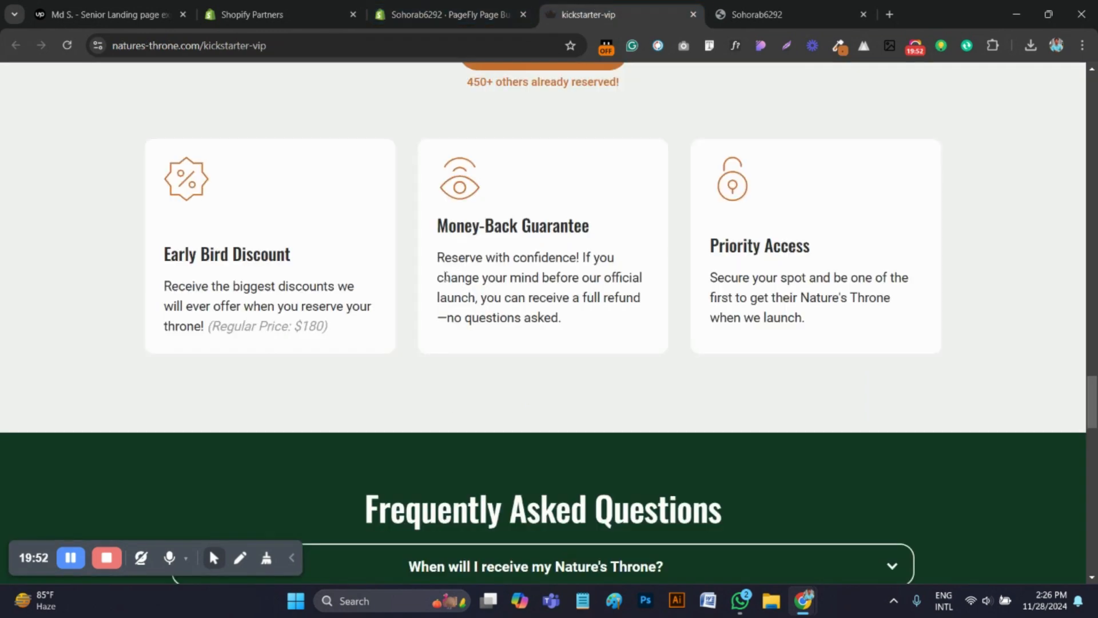
click(470, 13)
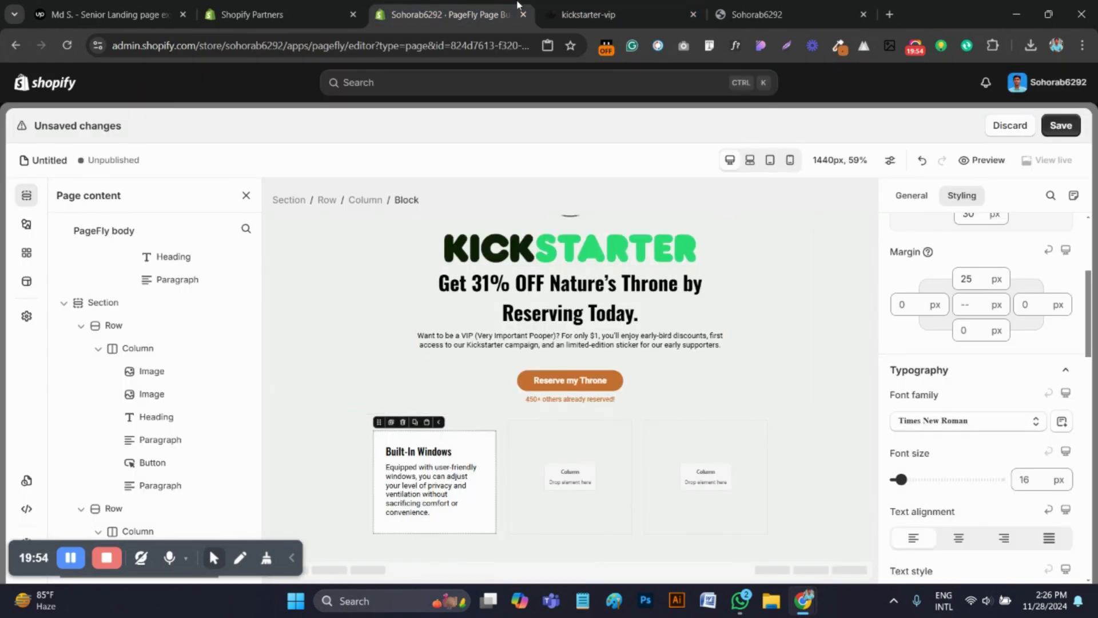
click(623, 12)
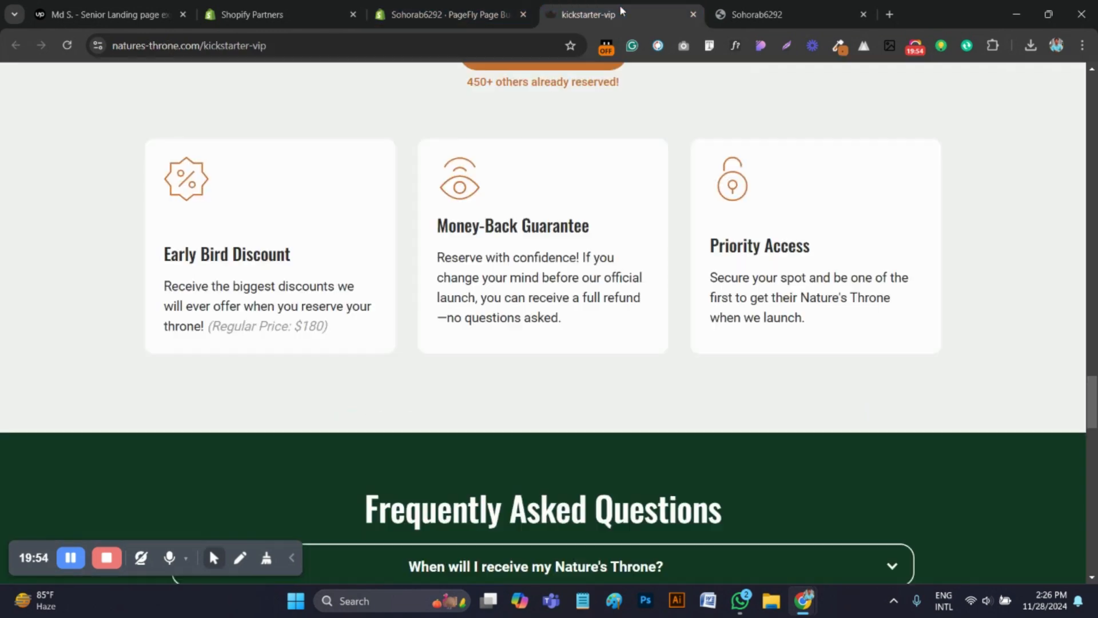
right_click(193, 181)
mouse_move(258, 353)
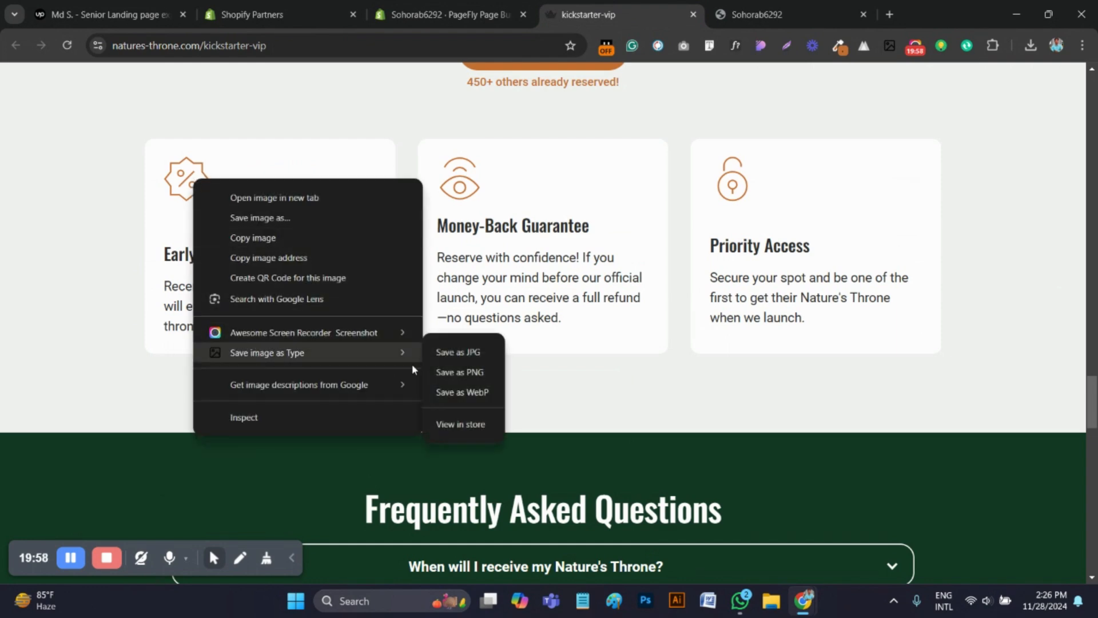
click(457, 371)
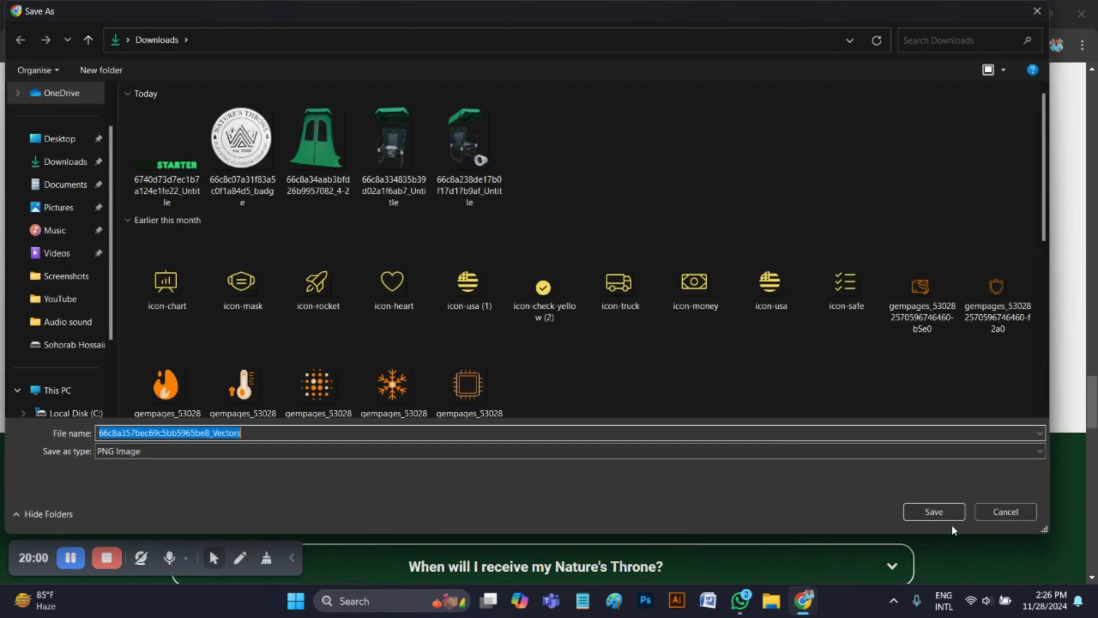
click(936, 510)
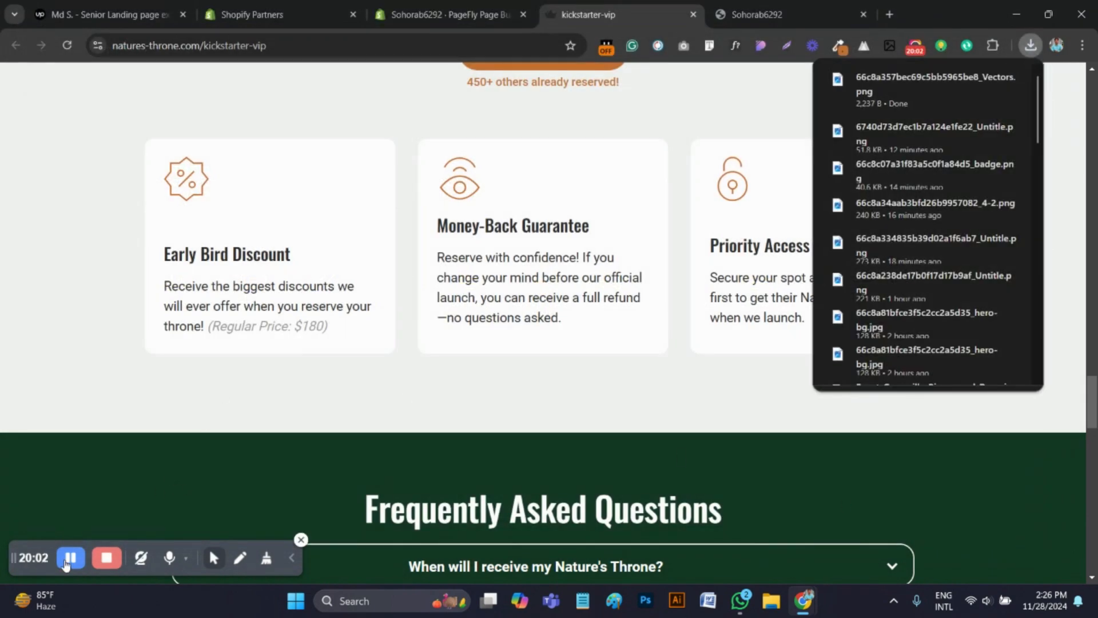
Save the Money-Back Guarantee eye icon and the Priority Access padlock icon to Downloads as PNG images
right_click(458, 185)
mouse_move(516, 360)
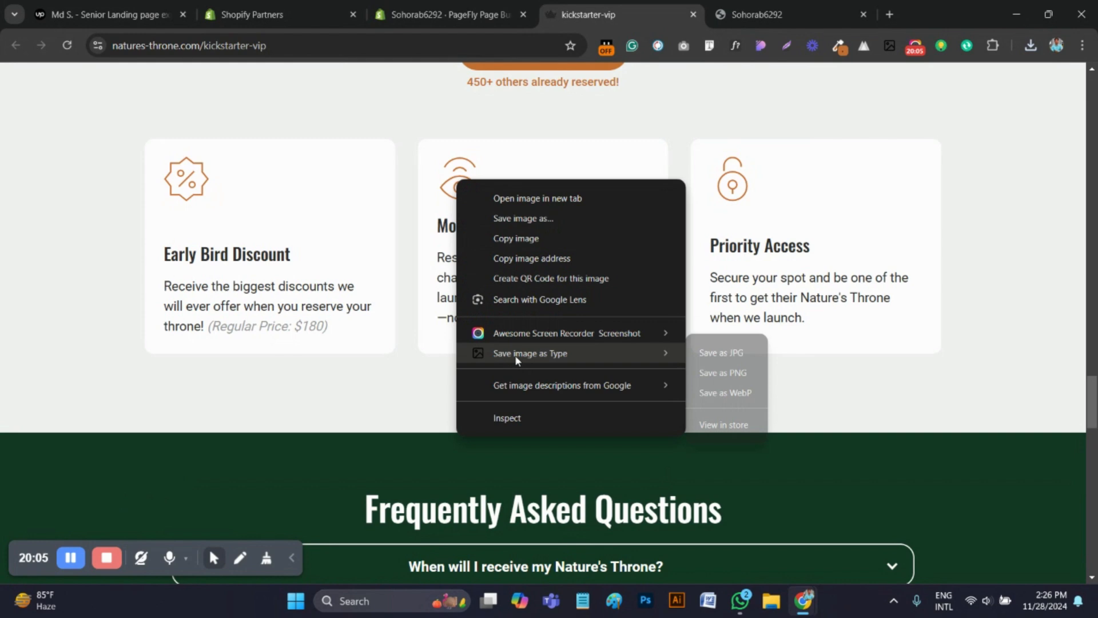
click(711, 373)
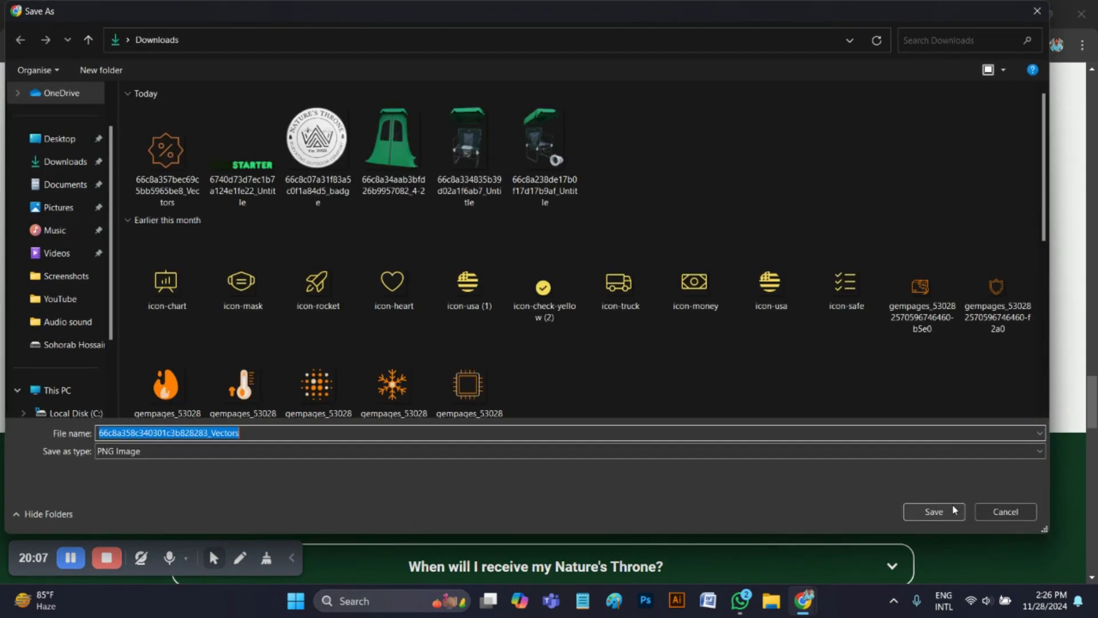
click(934, 512)
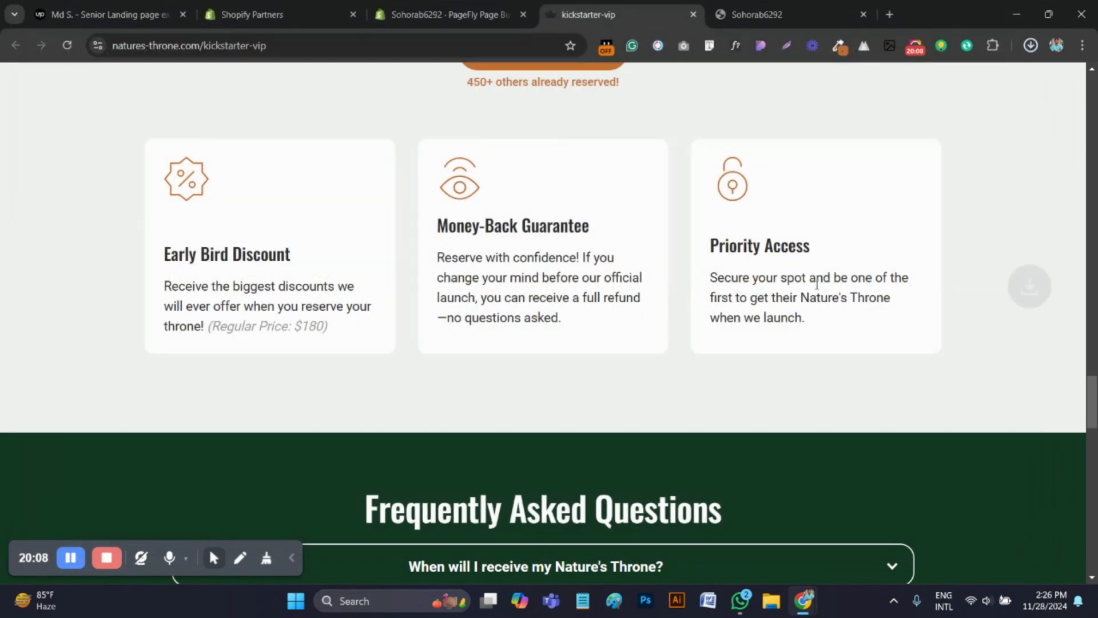
right_click(732, 193)
mouse_move(807, 363)
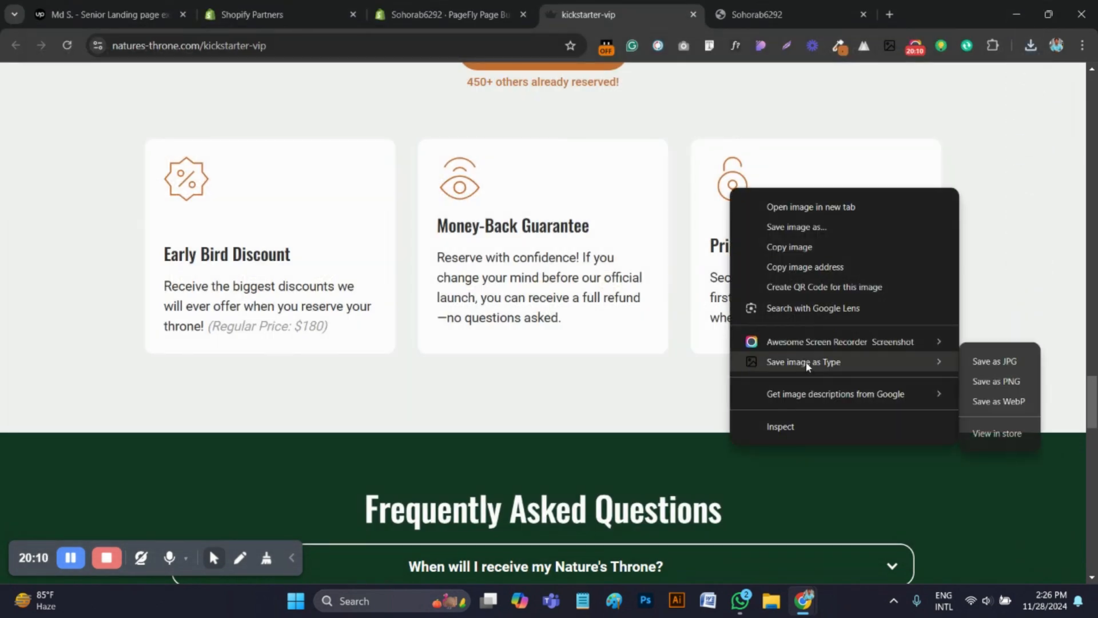
click(995, 384)
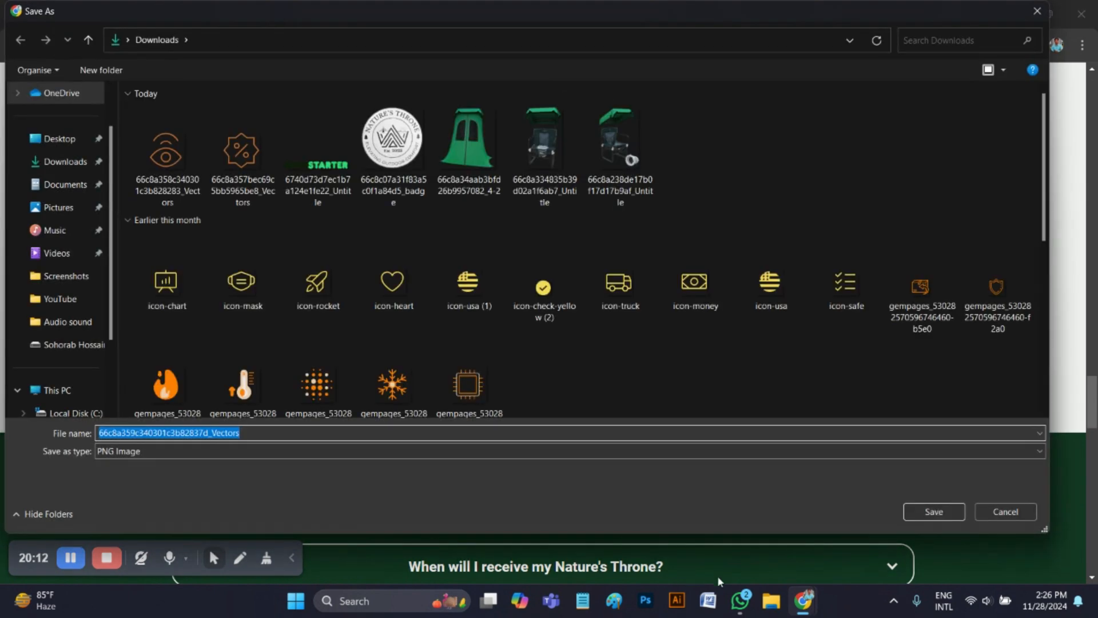
click(923, 510)
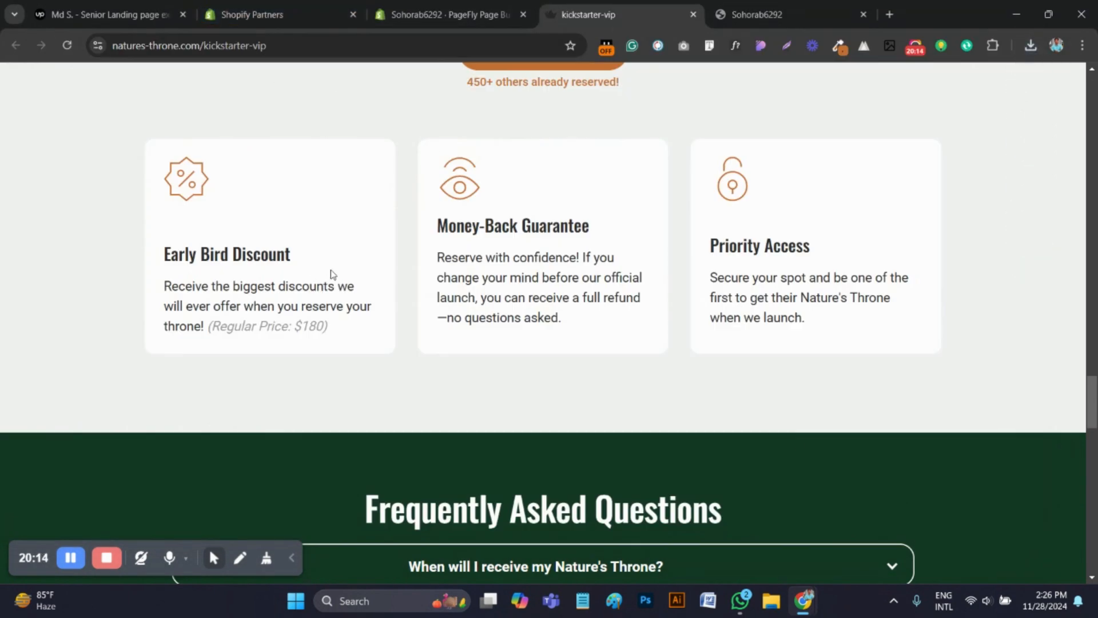
Copy the "Early Bird Discount" title from the reference page and replace the copied block's heading with it in the editor
drag(316, 287, 212, 243)
drag(324, 270, 143, 253)
click(298, 186)
drag(273, 254, 177, 256)
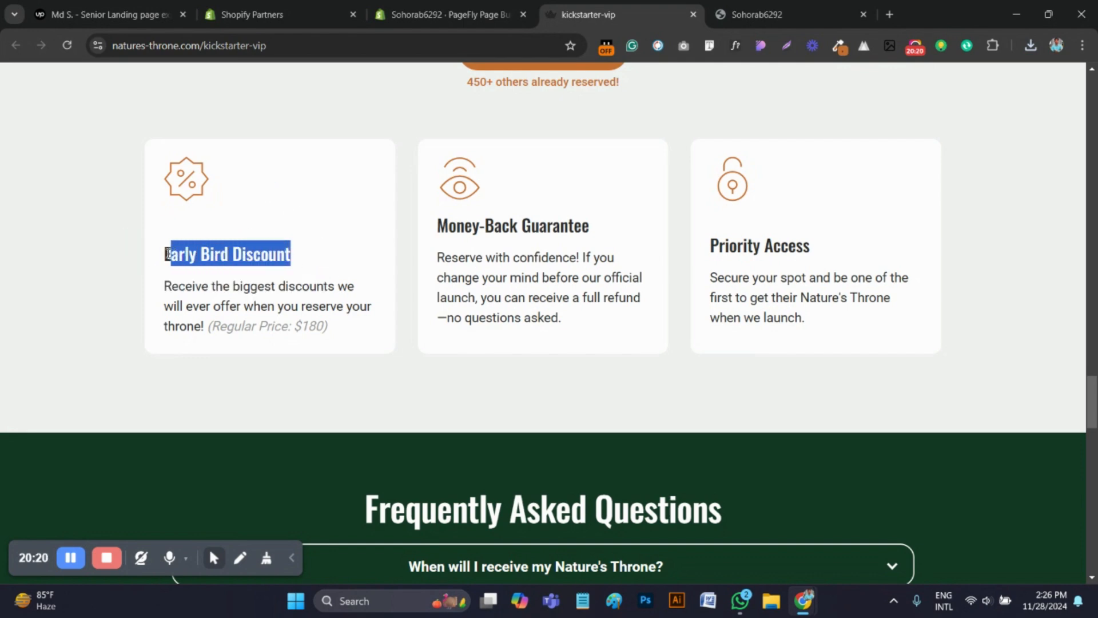
click(443, 14)
click(424, 456)
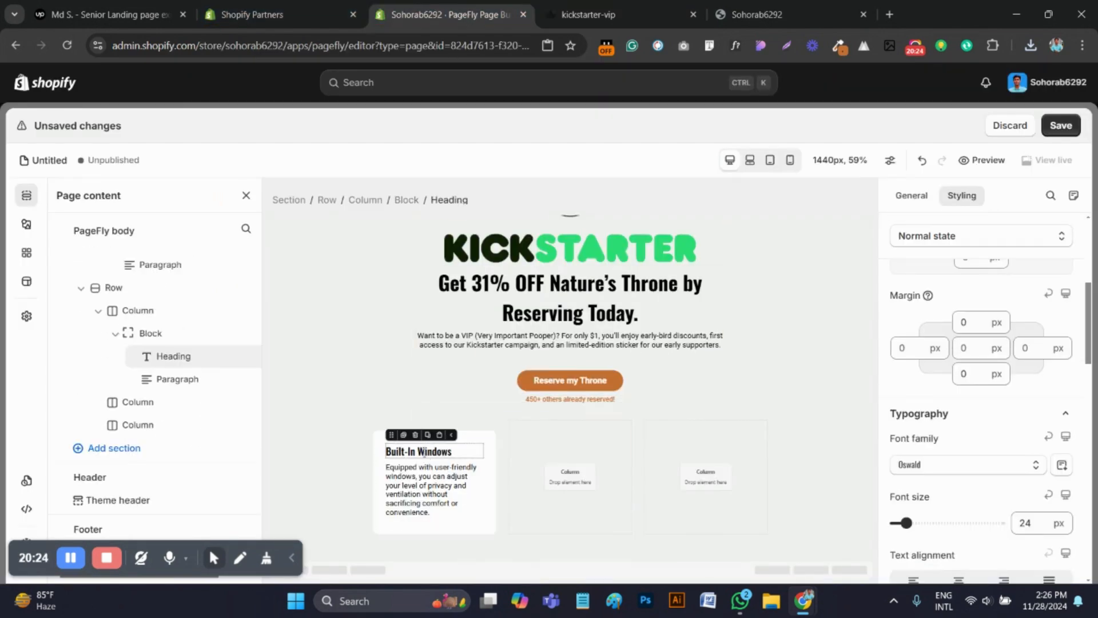
key(ctrl+a)
text(Early Bird Discount)
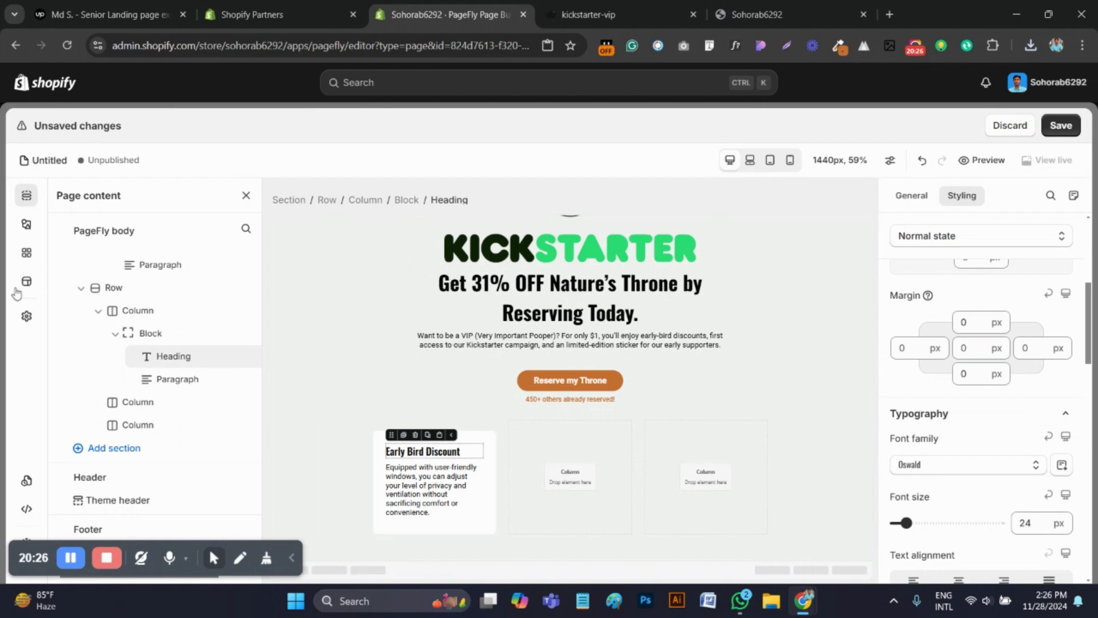
Duplicate the round Nature's Throne logo and move the copy above the Early Bird Discount heading inside the card
scroll(584, 321, up, 1)
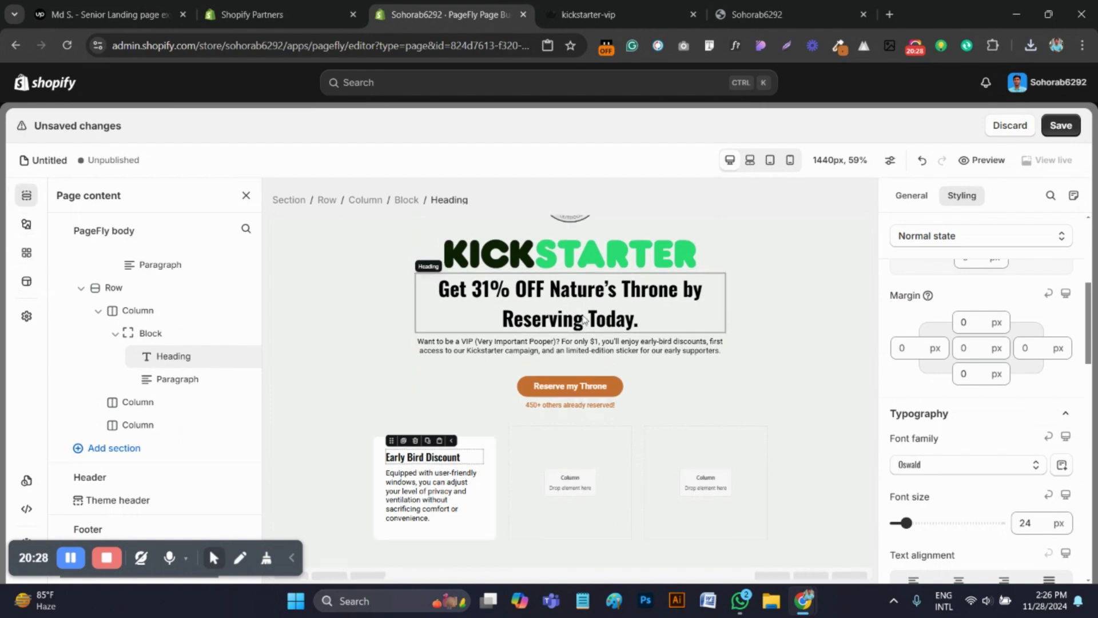
click(572, 249)
scroll(575, 344, up, 1)
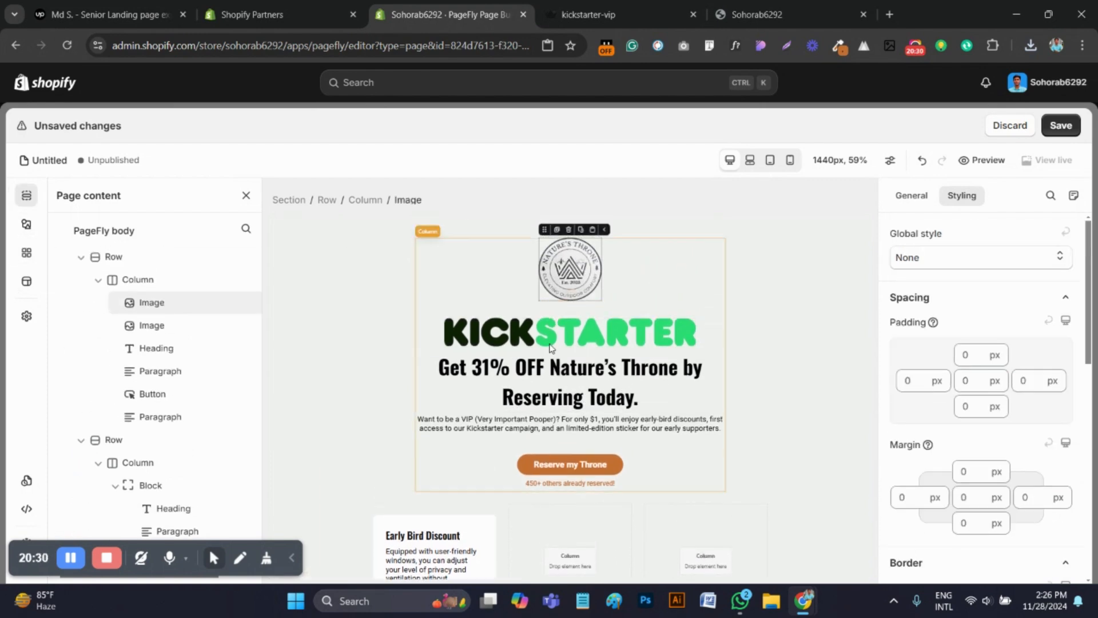
click(557, 229)
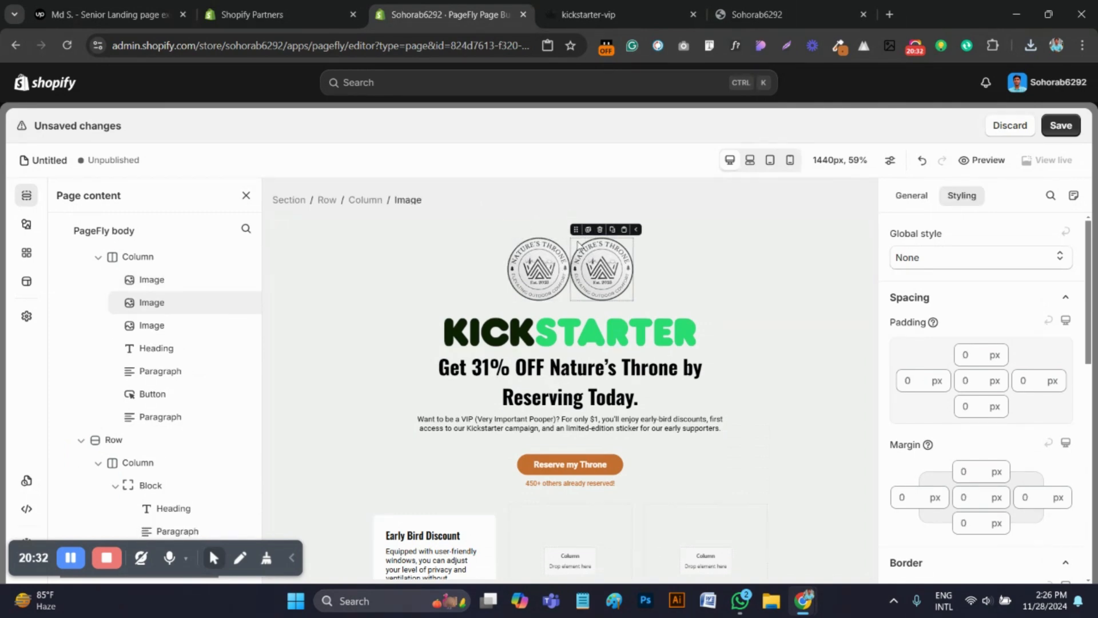
drag(576, 229, 440, 576)
Upload the percent badge PNG, 66c8a357bec69c5bb5965be8_Vectors, and use it as the card's image in place of the round logo
scroll(957, 326, up, 6)
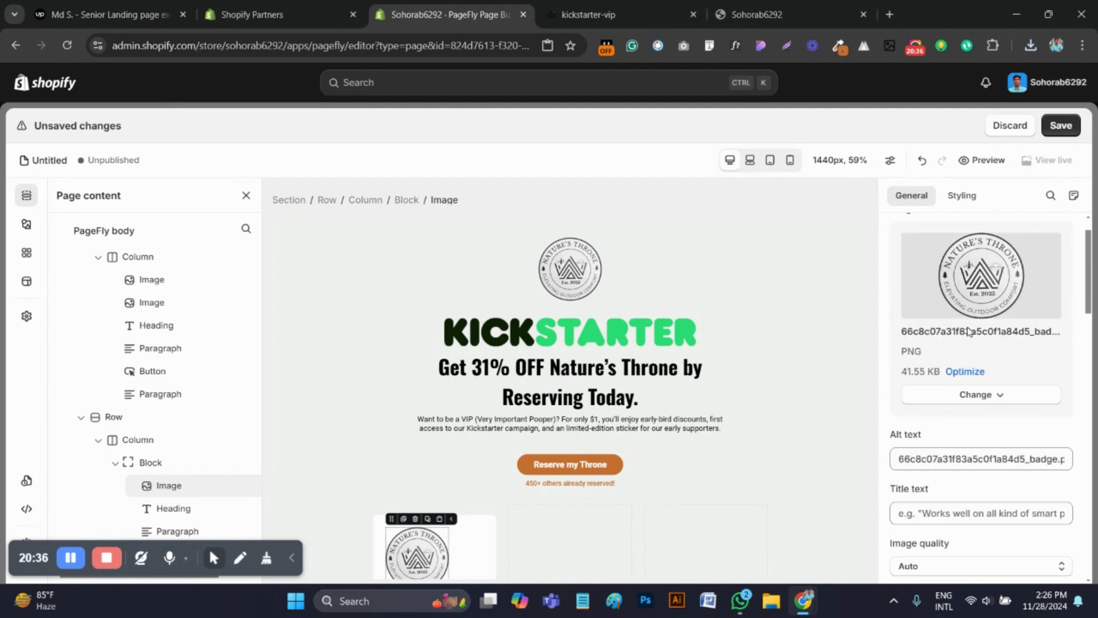
click(996, 442)
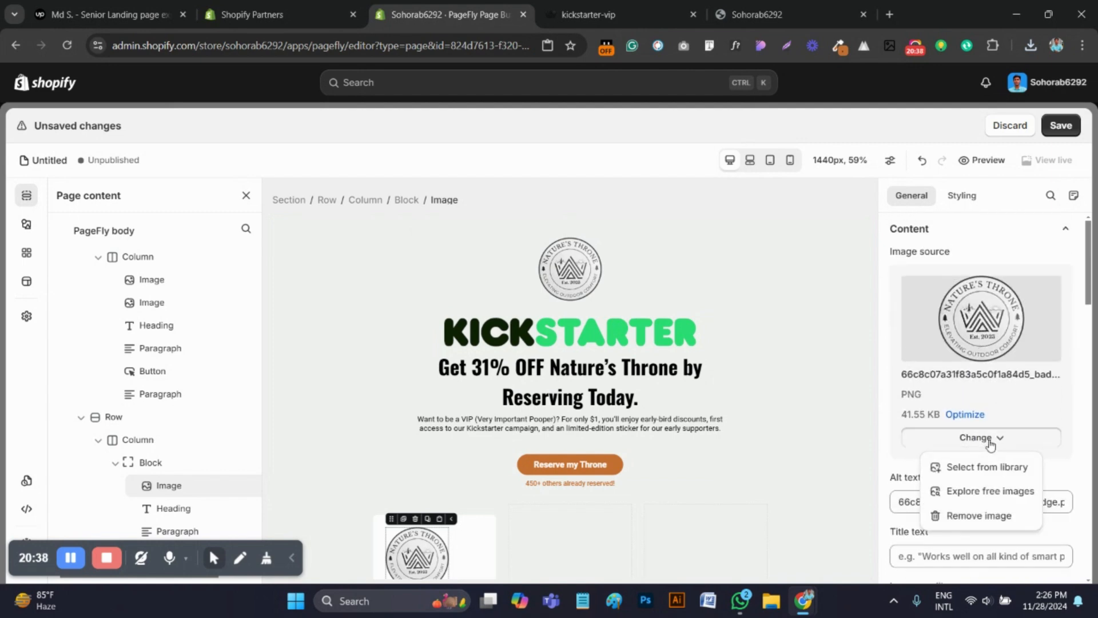
click(976, 465)
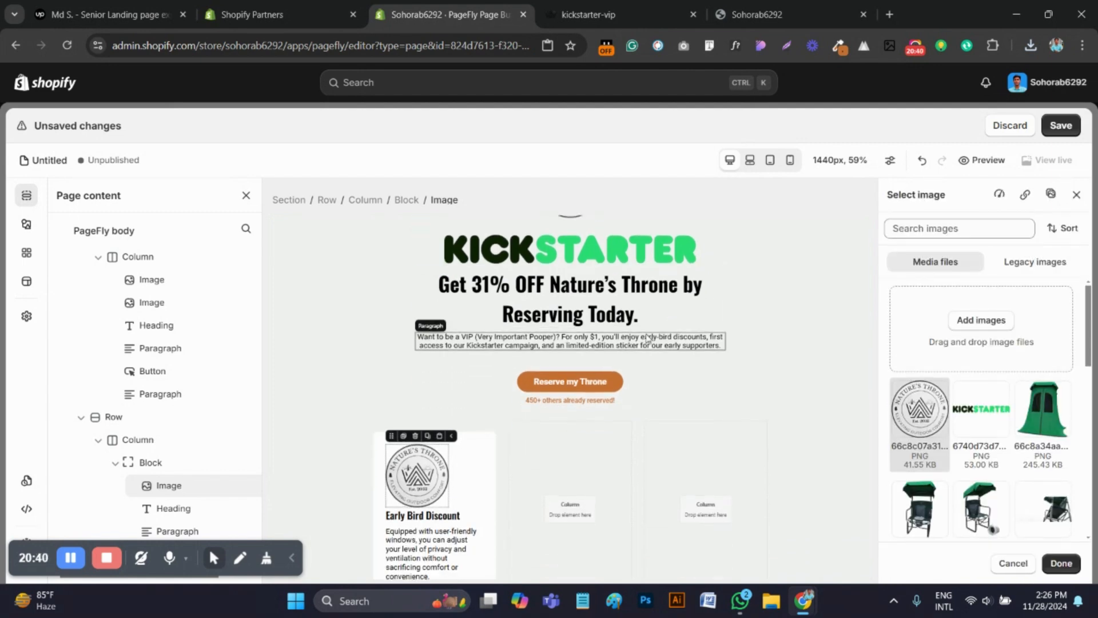
click(984, 320)
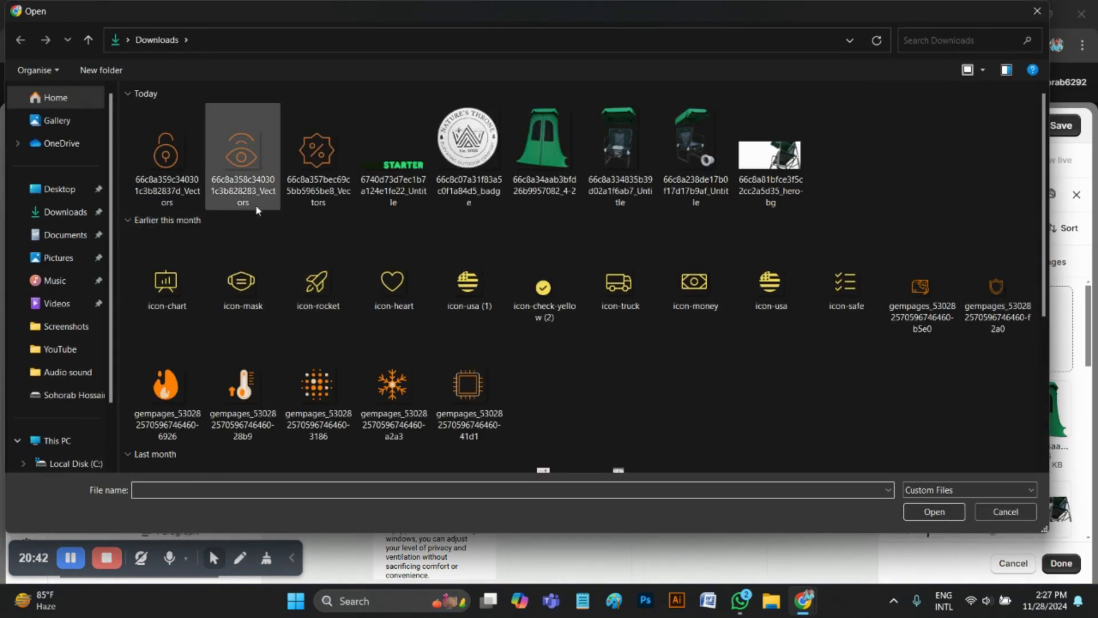
click(318, 153)
click(928, 517)
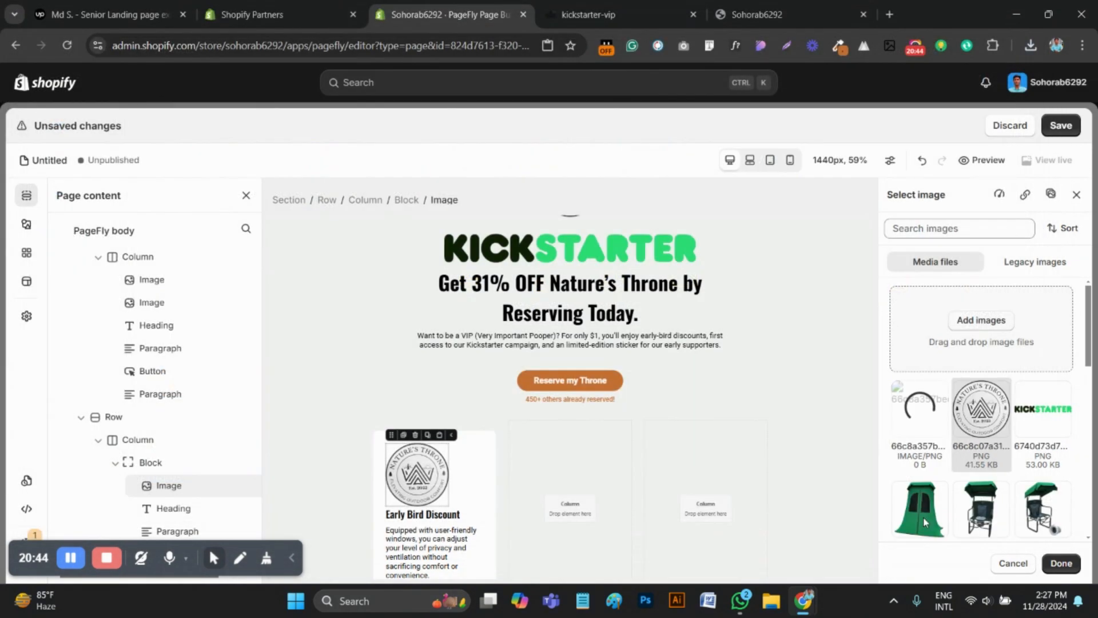
scroll(598, 380, down, 2)
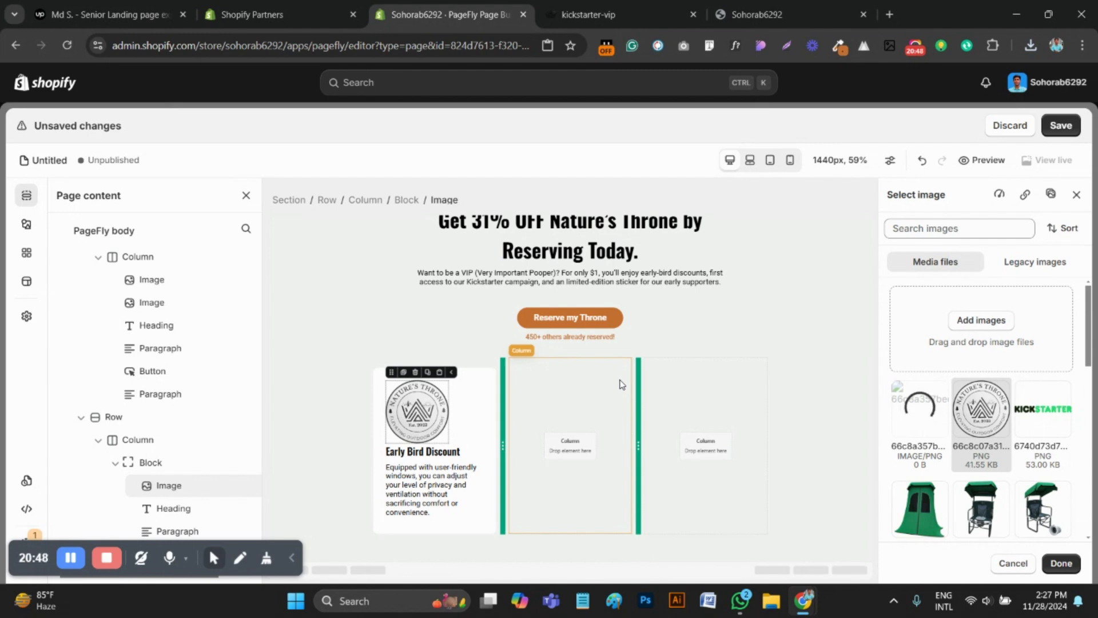
click(917, 430)
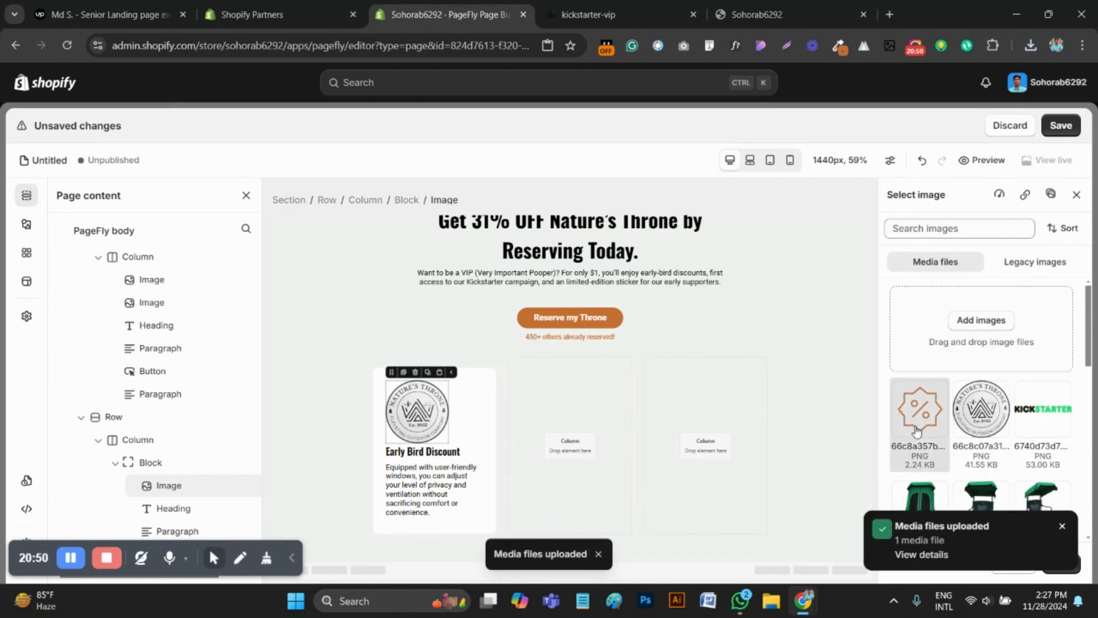
click(1063, 527)
Set the Early Bird Discount heading's top margin to 40 px and return to the benefit cards on the reference page
click(424, 451)
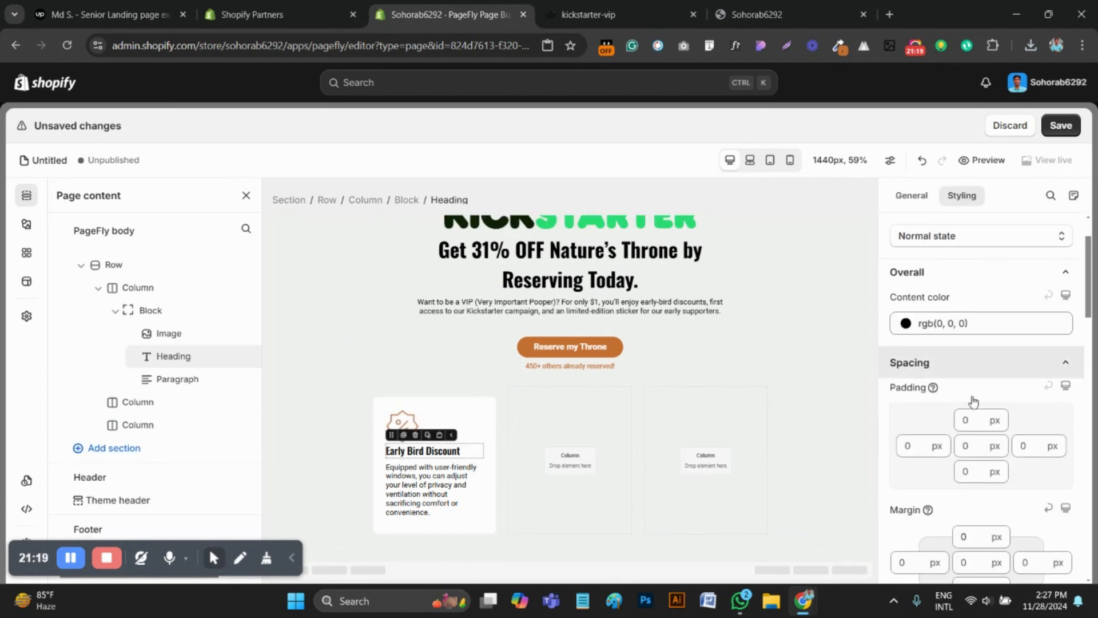
click(961, 538)
text(40)
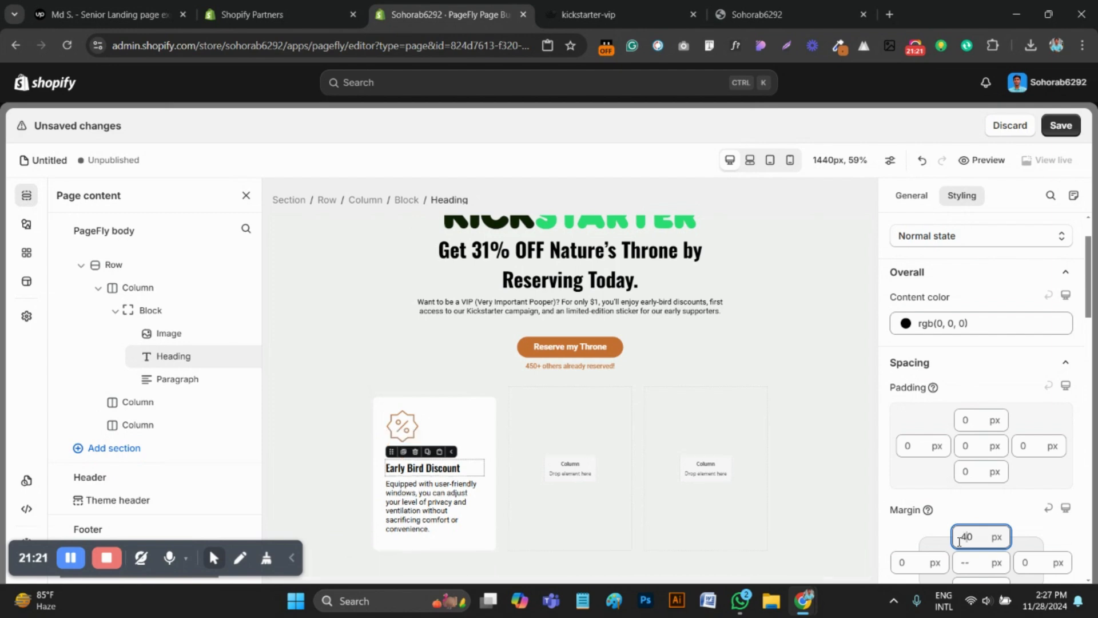
click(580, 509)
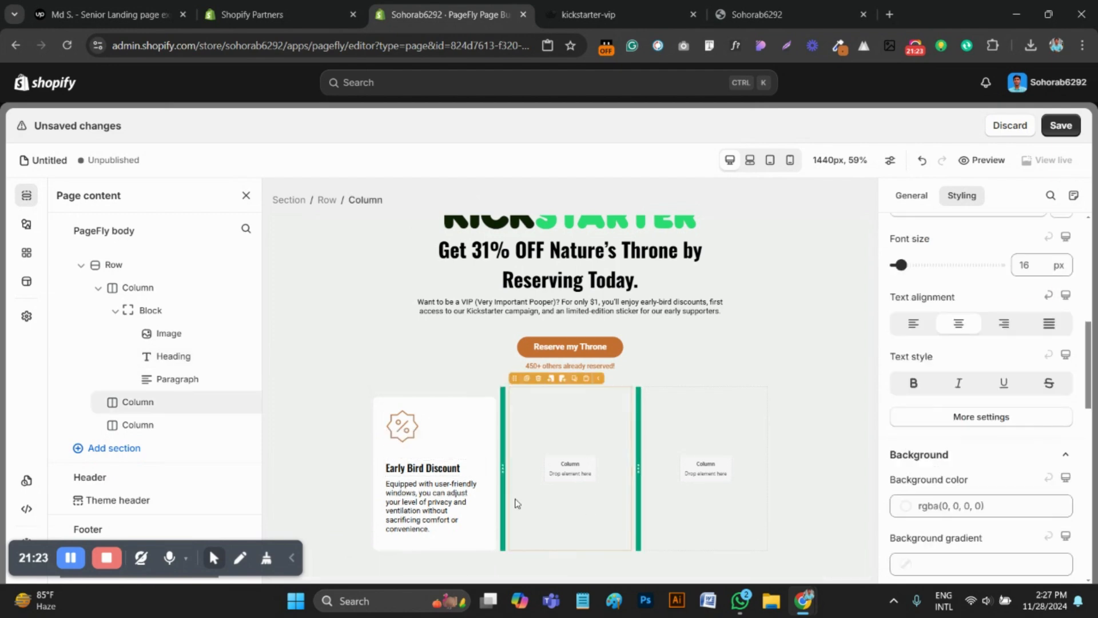
key(ctrl+Tab)
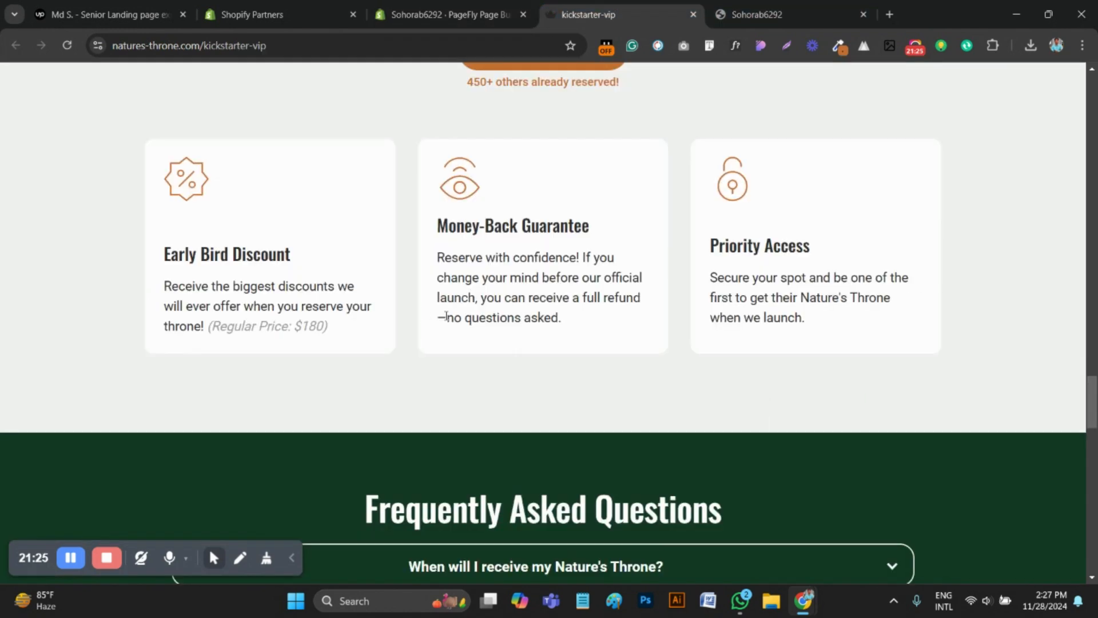
Compare the card spacing on the reference page and set the card row's left and right padding to 60 px
scroll(445, 338, up, 15)
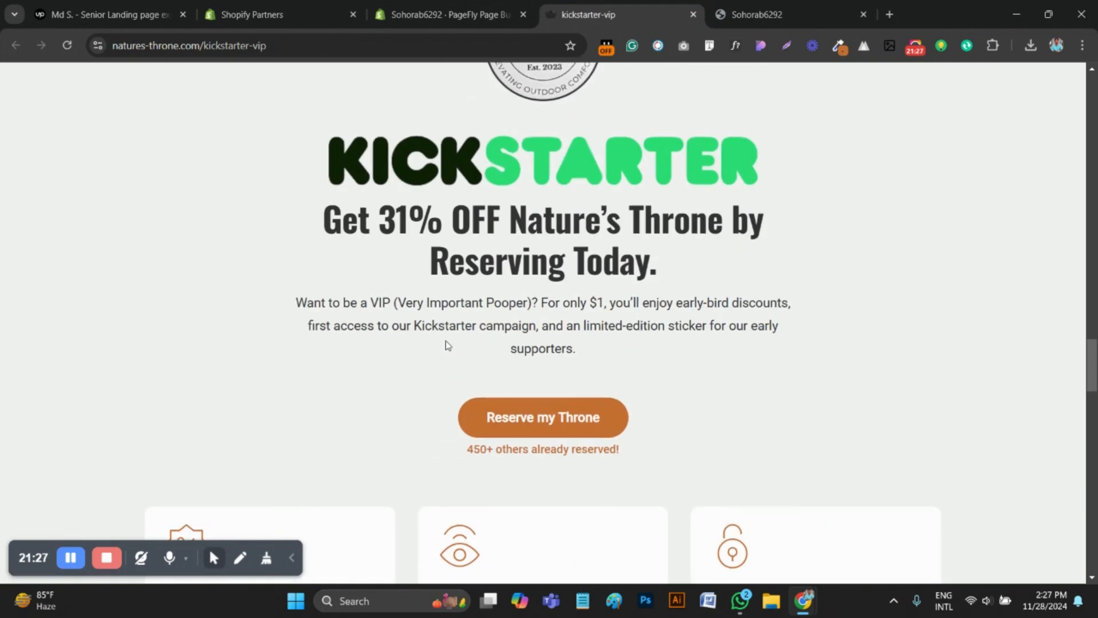
scroll(400, 228, down, 8)
click(381, 13)
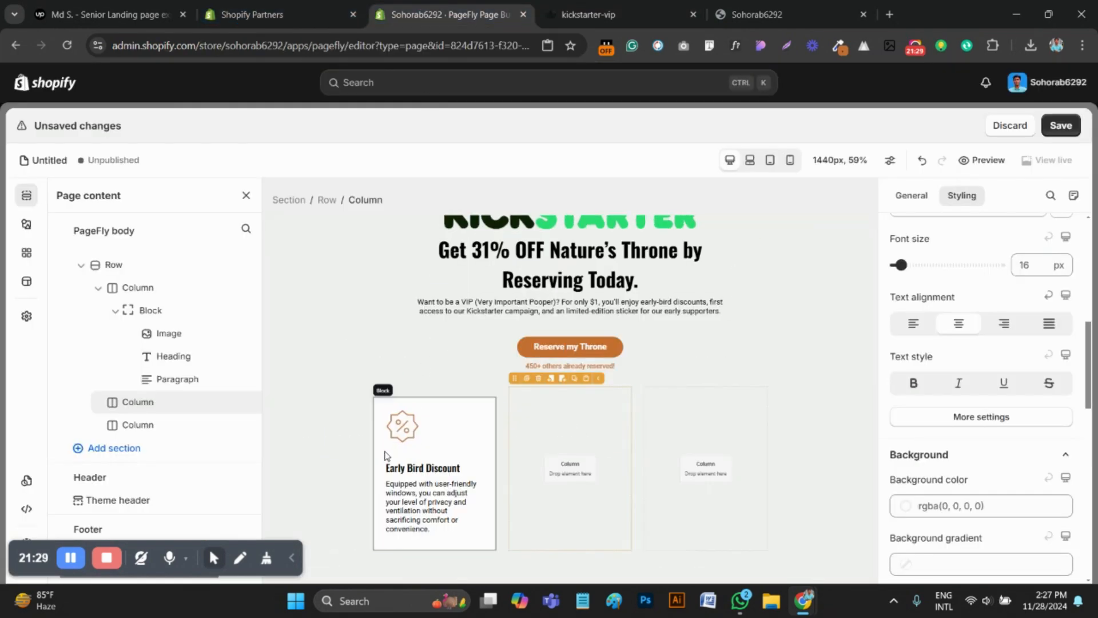
click(499, 391)
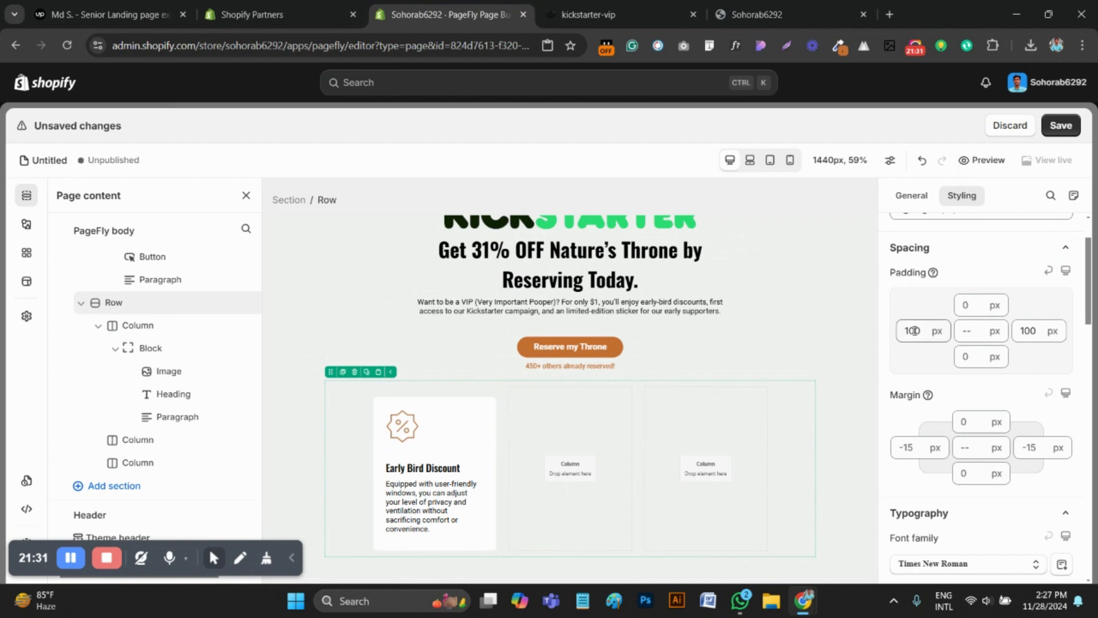
drag(916, 331, 884, 341)
text(60)
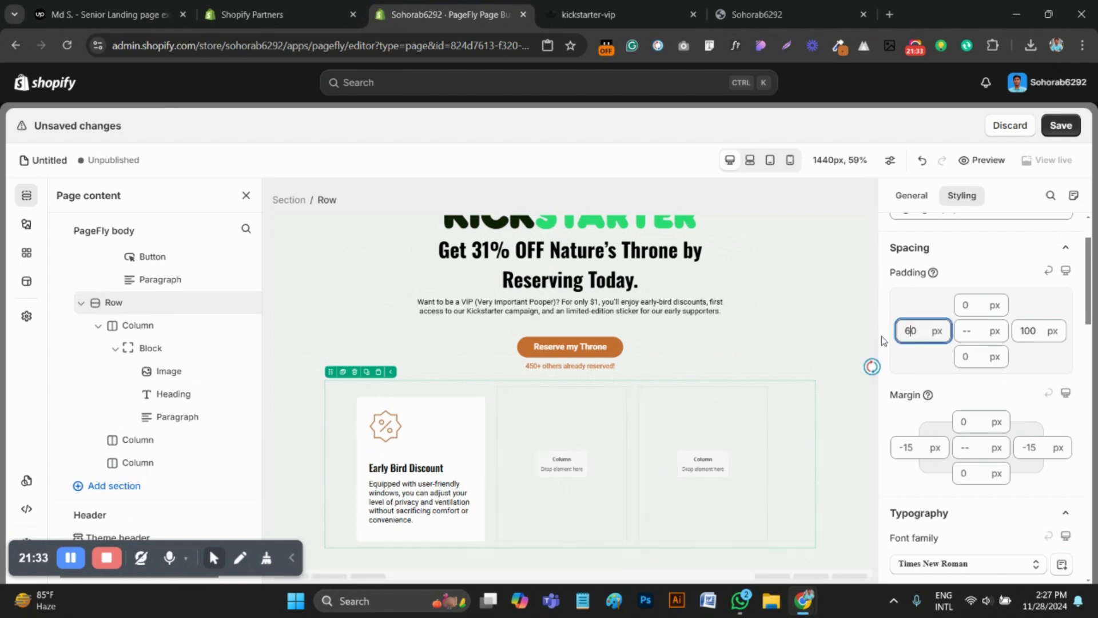
double_click(1028, 331)
text(60)
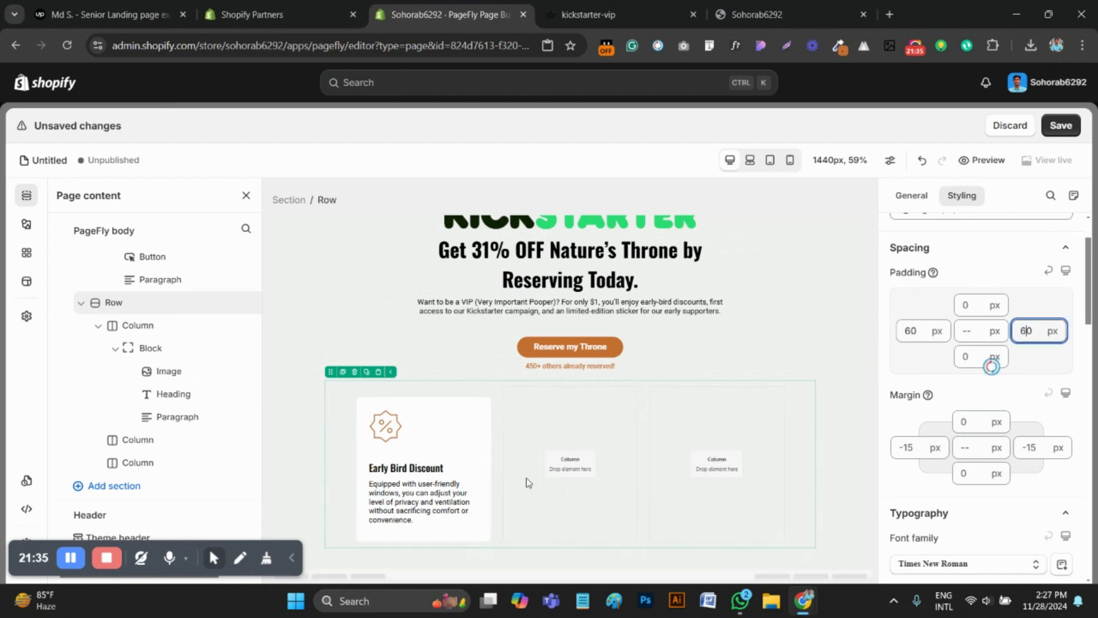
Duplicate the Early Bird Discount card twice and place the copies in the row's second and third columns
click(410, 414)
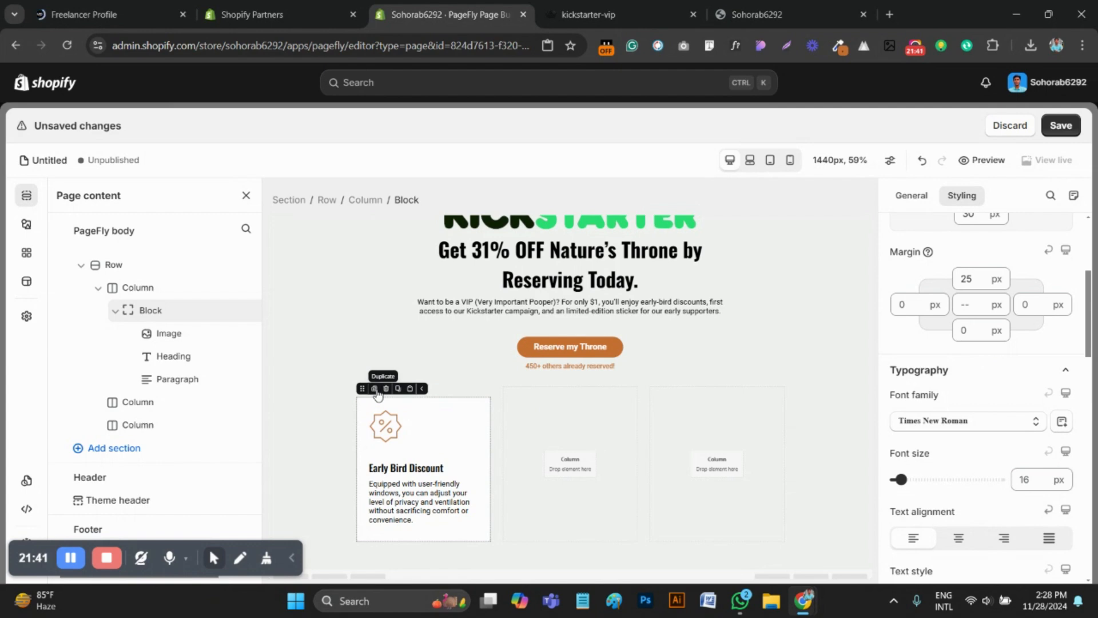
click(375, 390)
drag(362, 543, 534, 504)
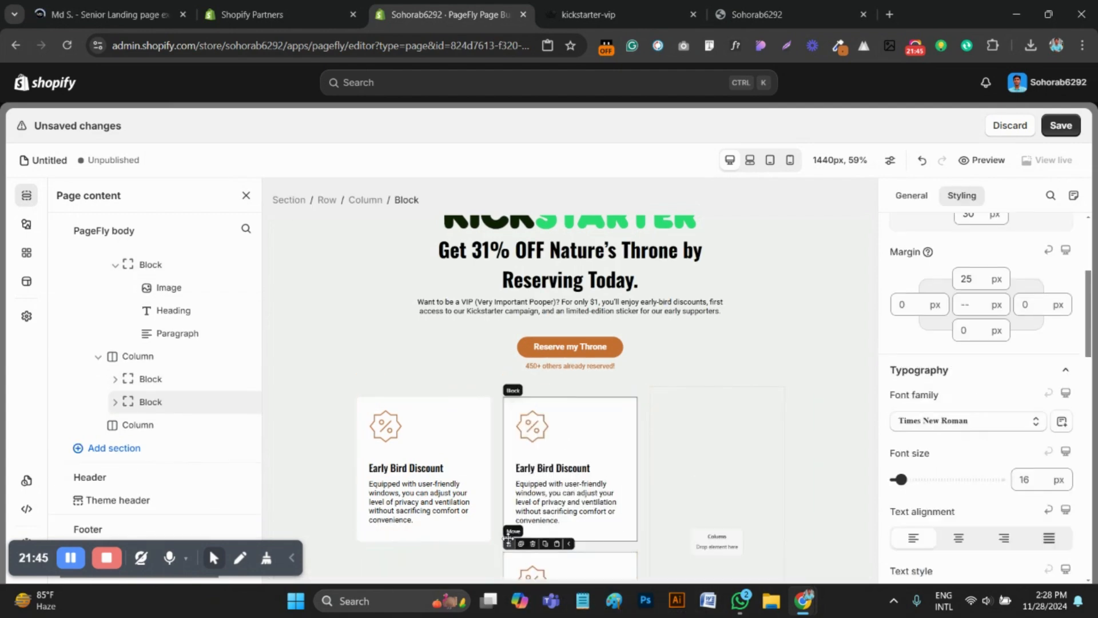
drag(507, 543, 682, 458)
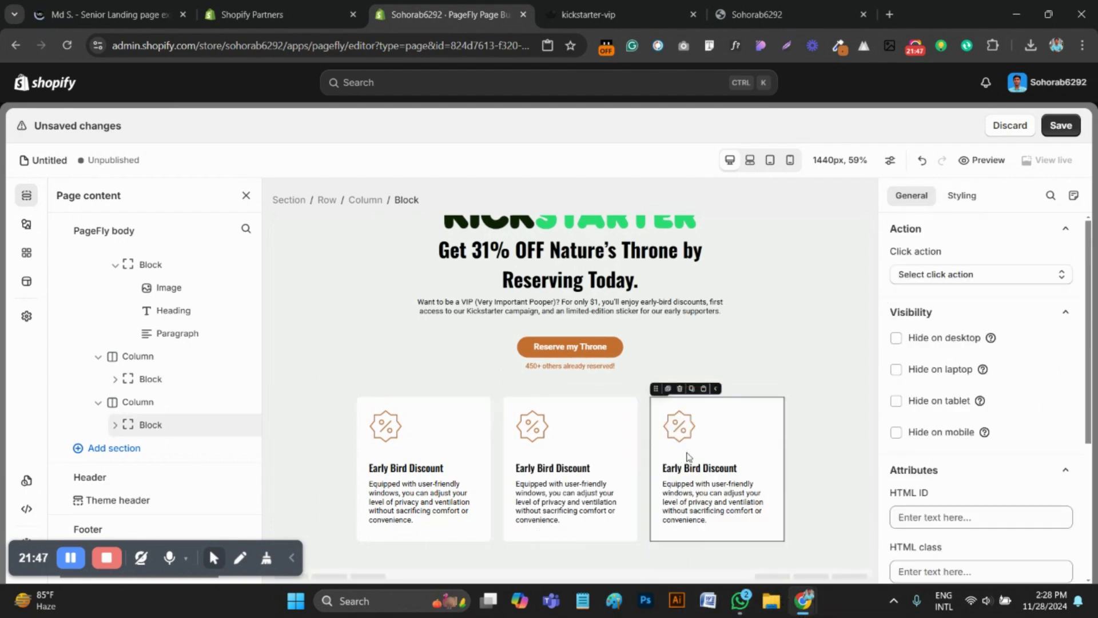
Replace the first card's paragraph with the reference page's Early Bird Discount text, "Receive the biggest discounts we will ever offer when you reserve your throne! (Regular Price: $180)"
click(532, 426)
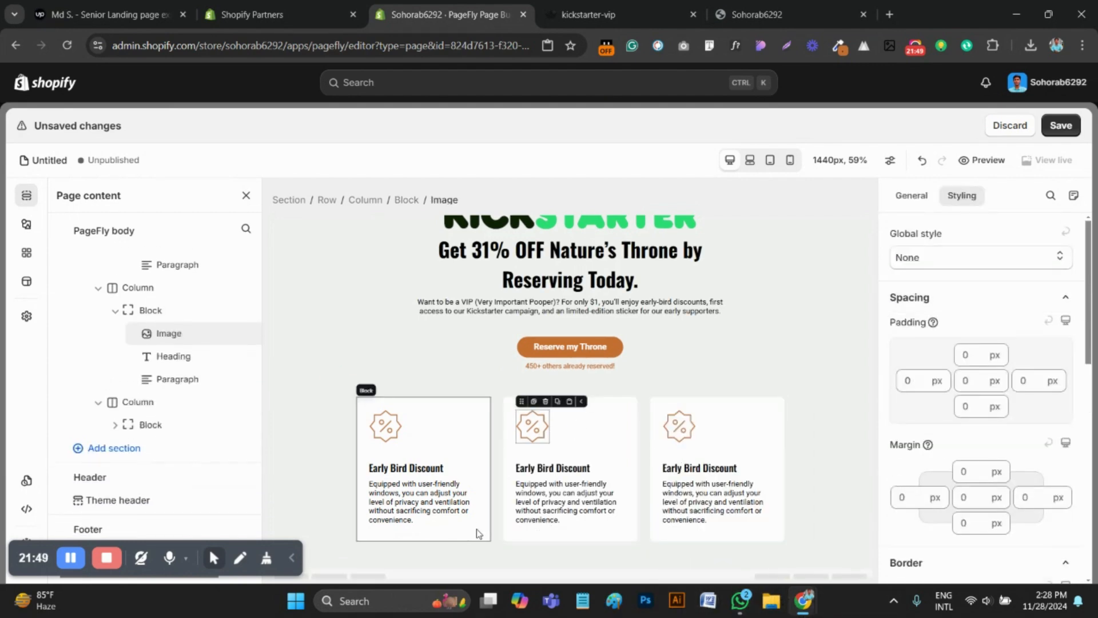
key(ctrl+Tab)
scroll(469, 441, down, 6)
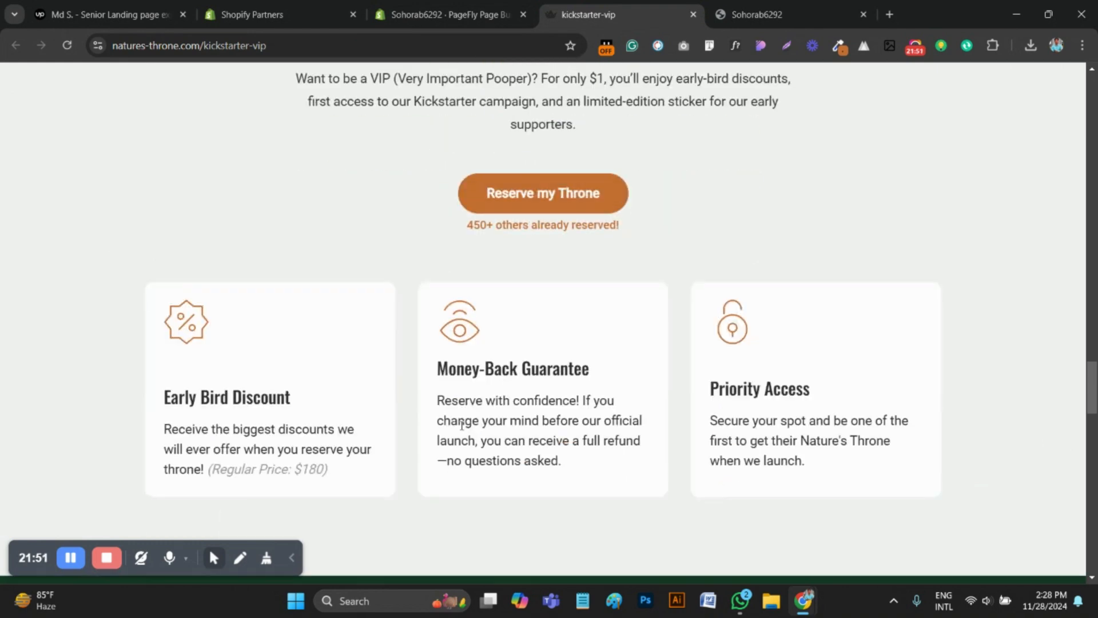
drag(351, 401, 141, 371)
key(ctrl+c)
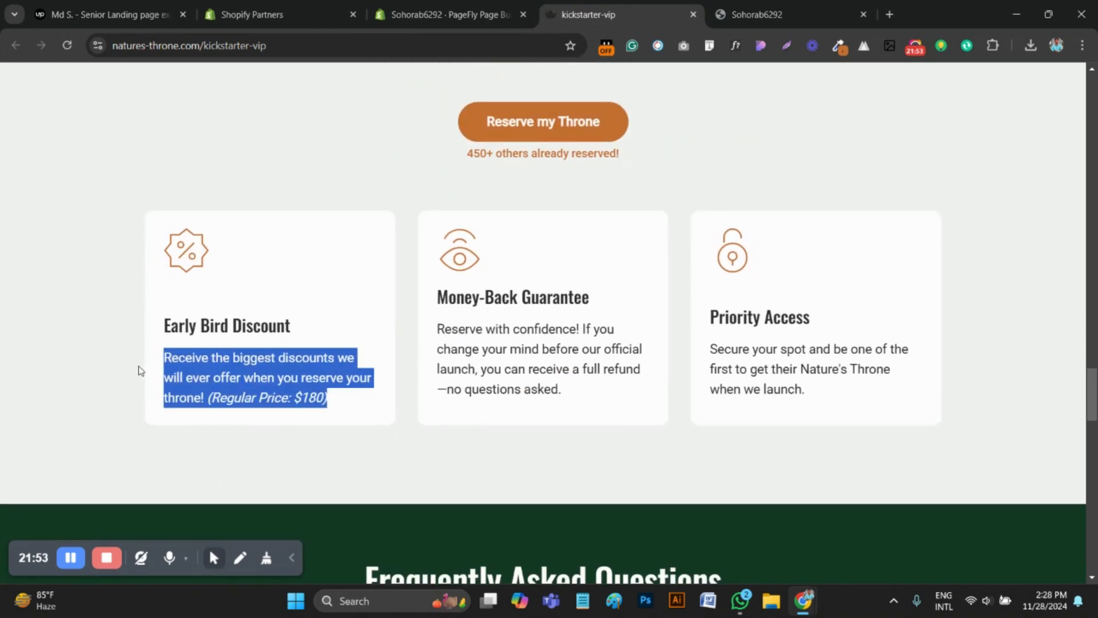
click(452, 14)
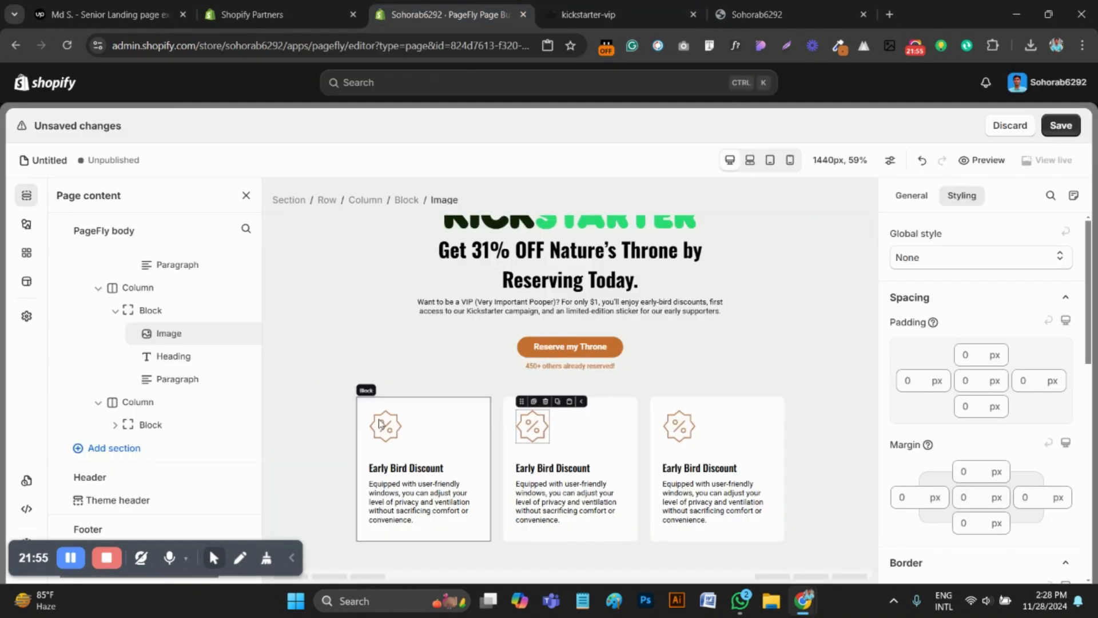
click(401, 499)
key(ctrl+a)
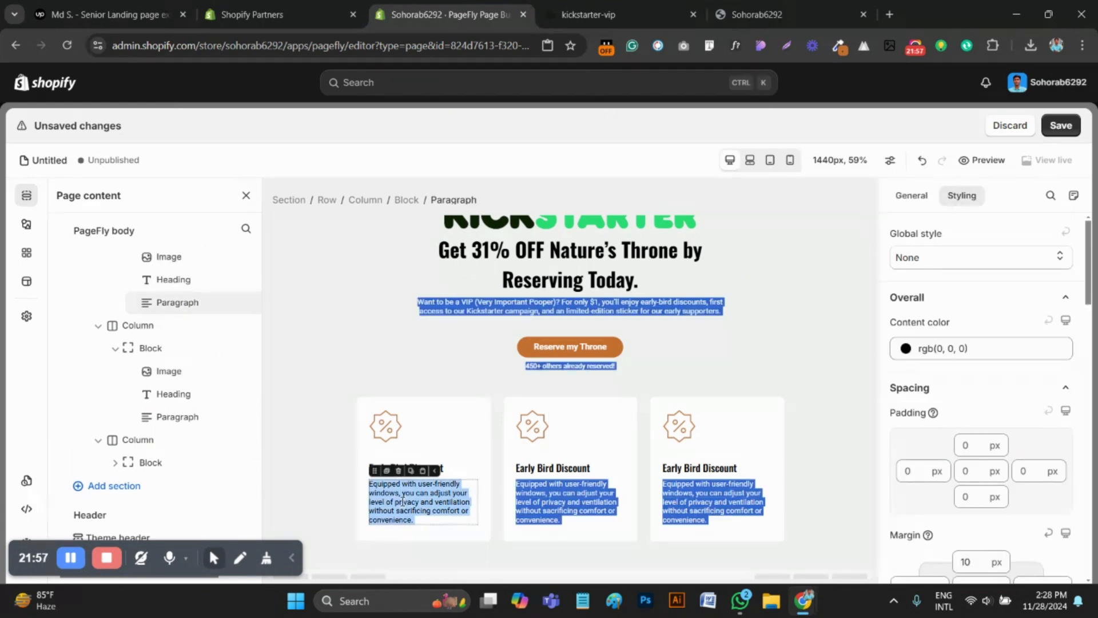
click(478, 447)
click(428, 517)
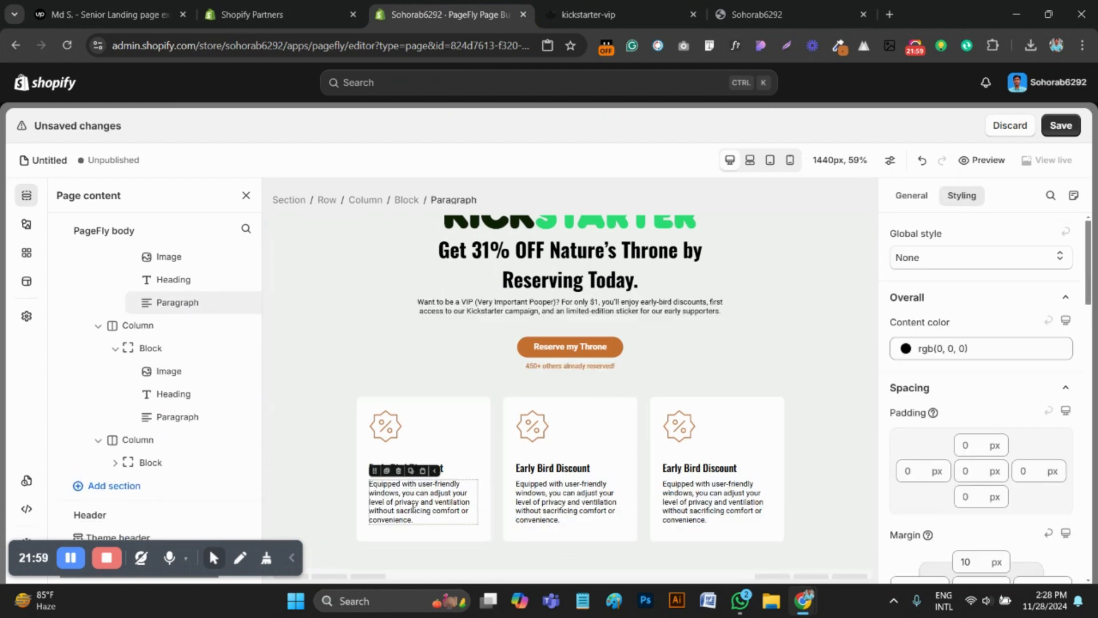
triple_click(409, 502)
key(ctrl+v)
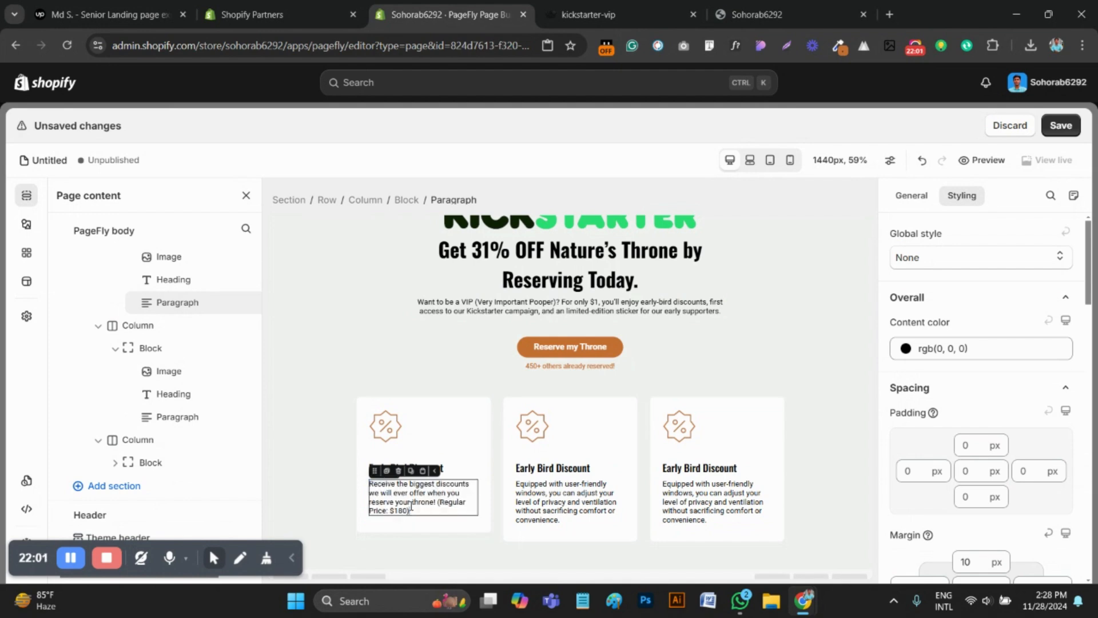
Copy the Money-Back Guarantee description from the reference page and replace the second card's paragraph with it
key(ctrl+Tab)
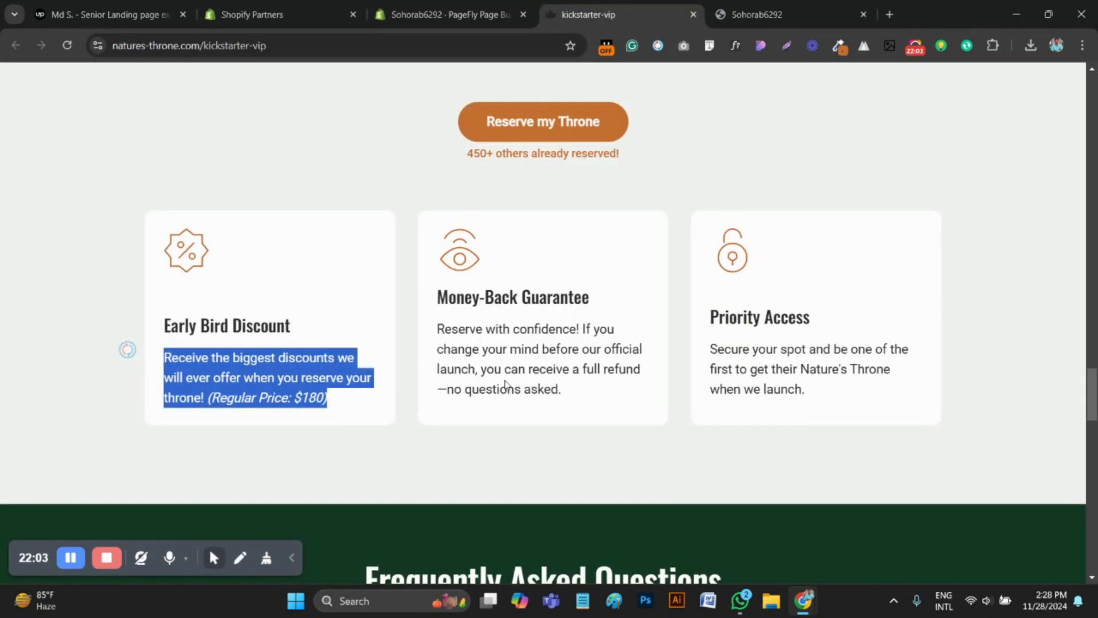
drag(562, 390, 449, 330)
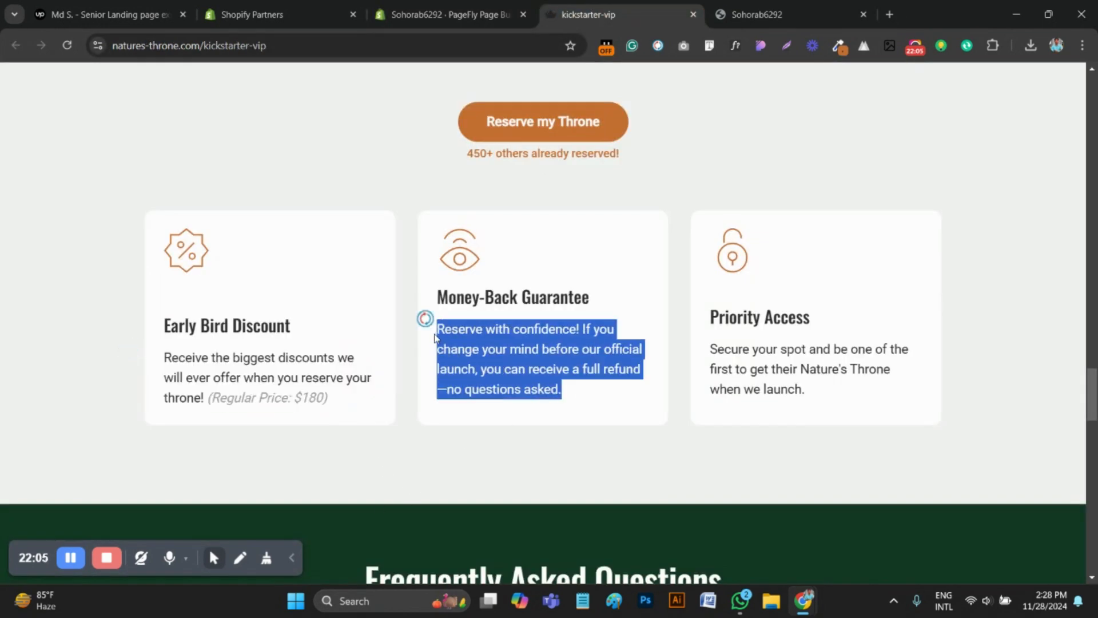
key(ctrl+shift+Tab)
click(538, 503)
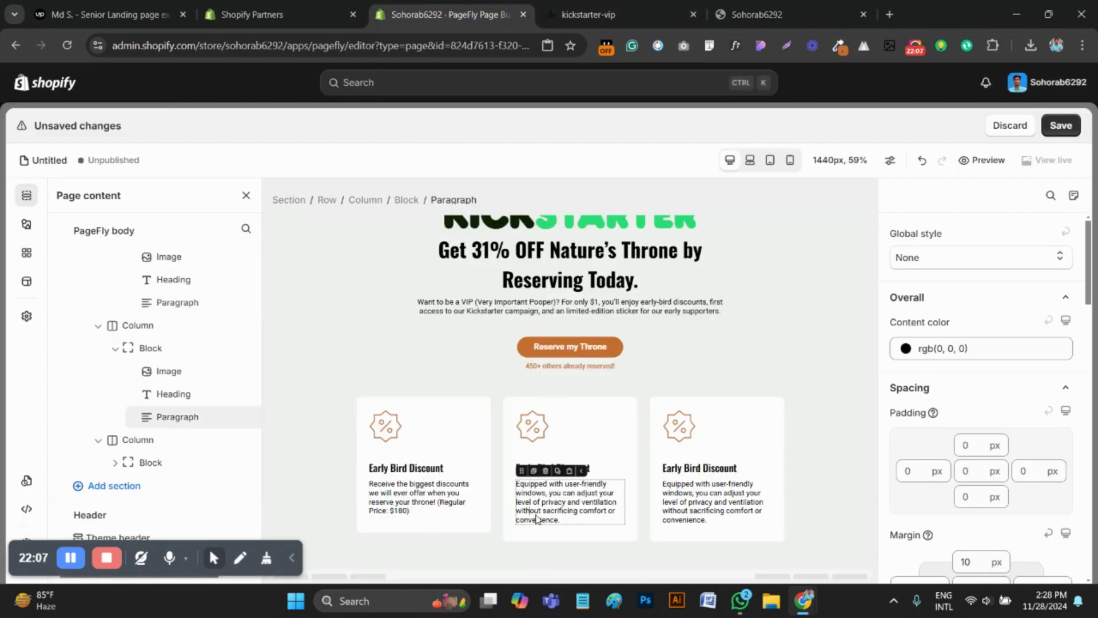
key(ctrl+a)
click(564, 417)
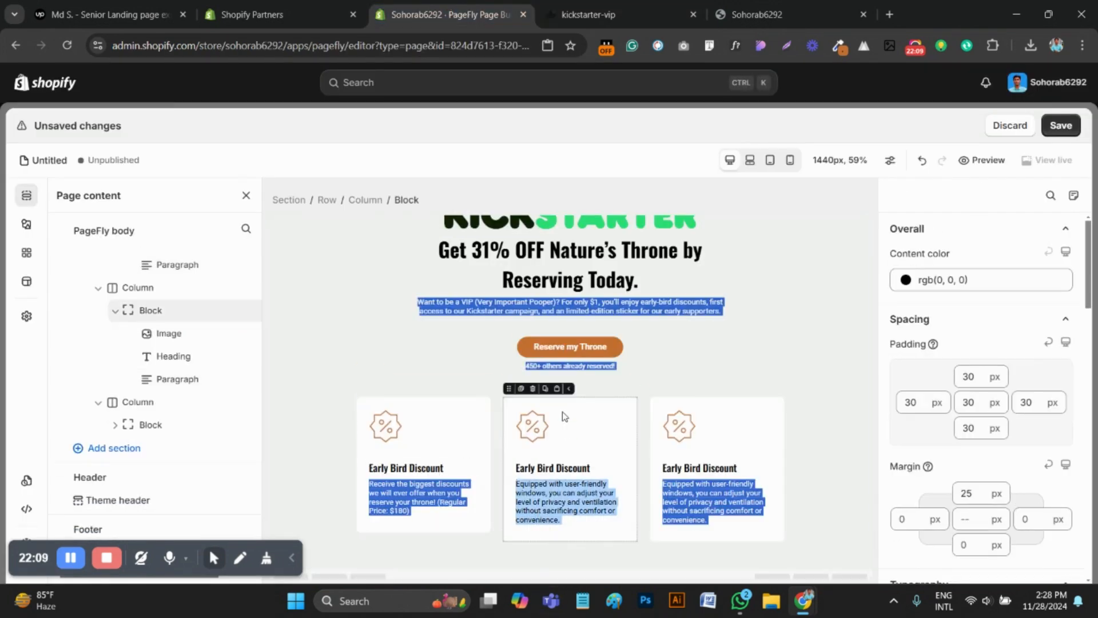
click(580, 516)
double_click(574, 510)
key(ctrl+a)
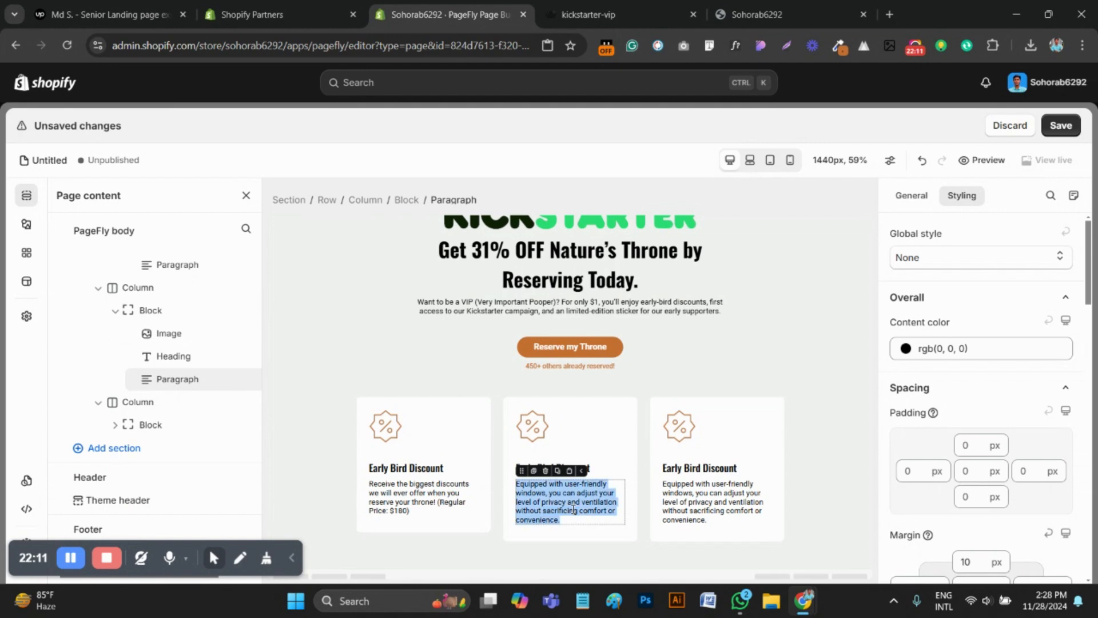
text(Reserve with confidence! If you change your mind before our official launch, you can receive a full refund—no questions asked.)
Copy the "Money-Back Guarantee" title from the reference page and replace the second card's heading with it
key(ctrl+Tab)
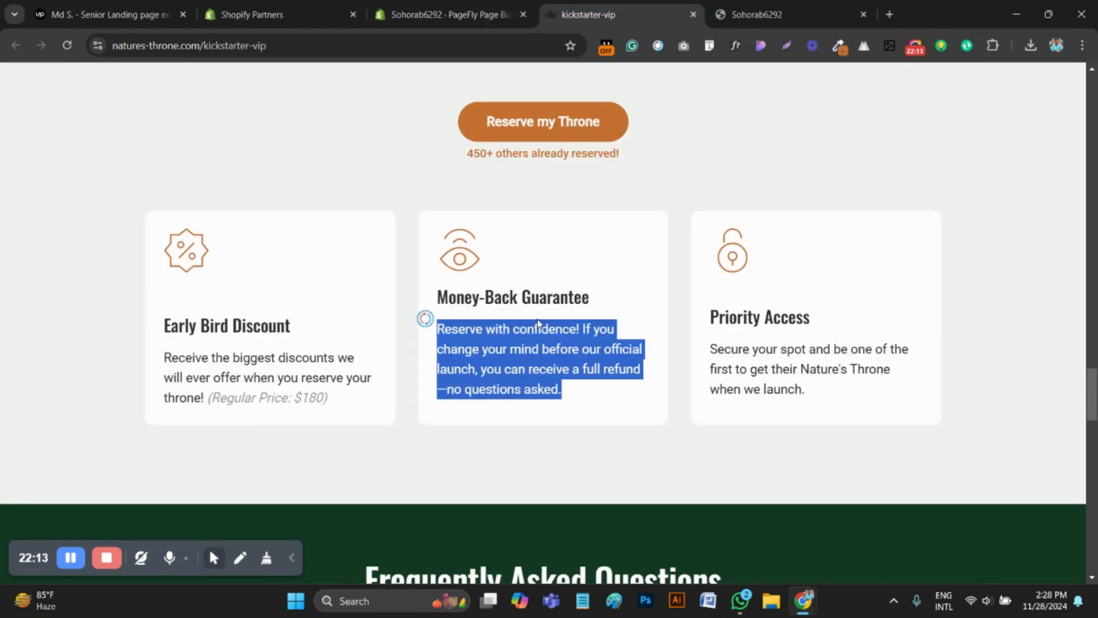
click(497, 285)
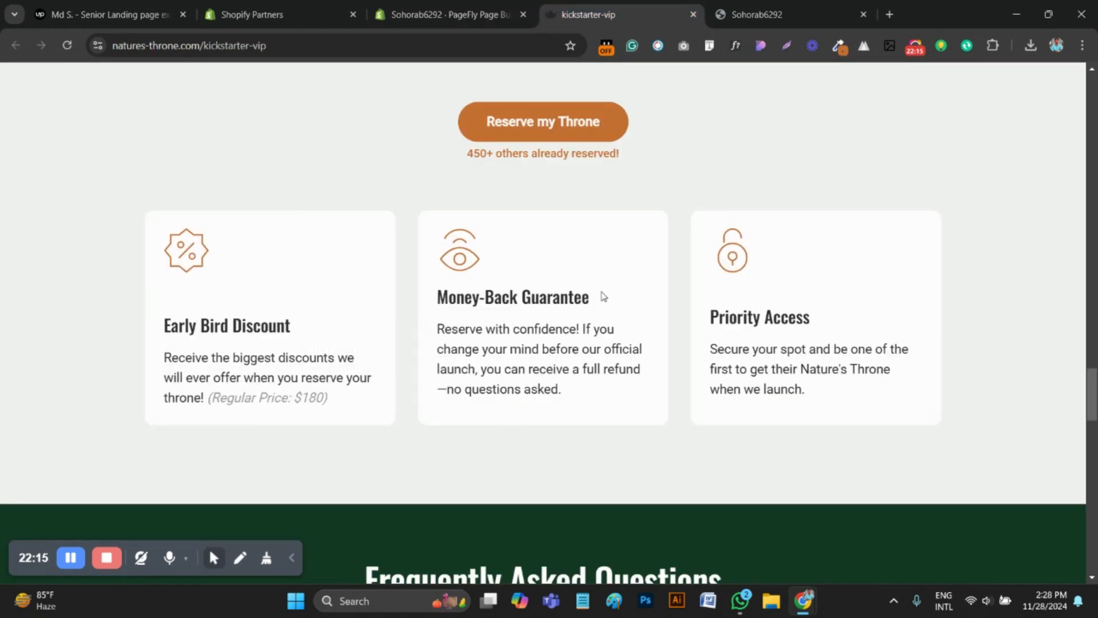
drag(603, 295, 442, 298)
key(ctrl+shift+Tab)
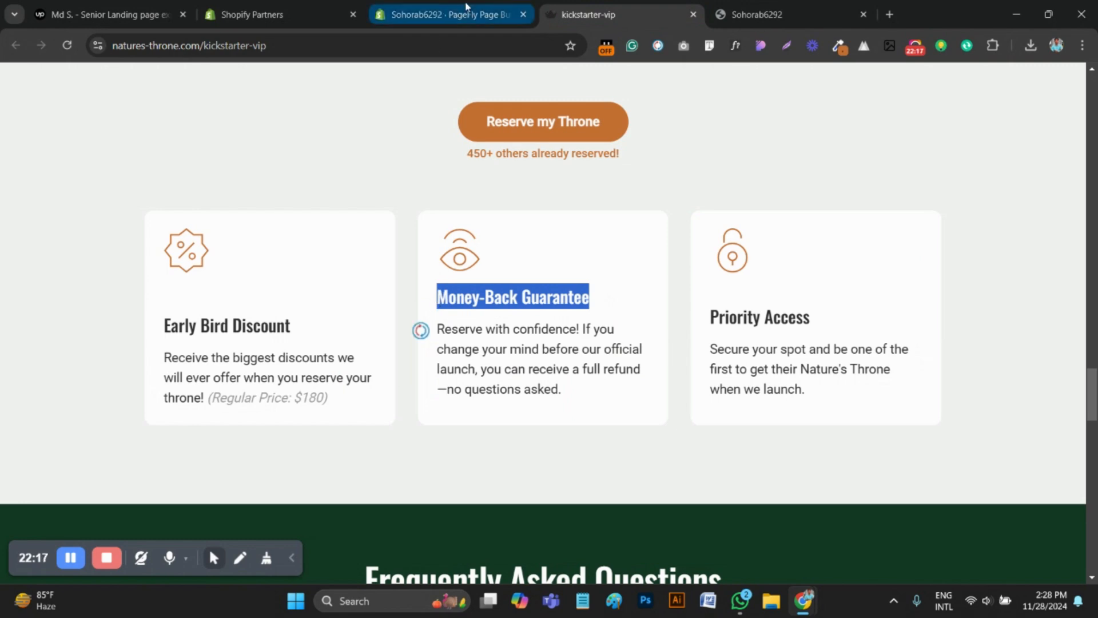
click(616, 470)
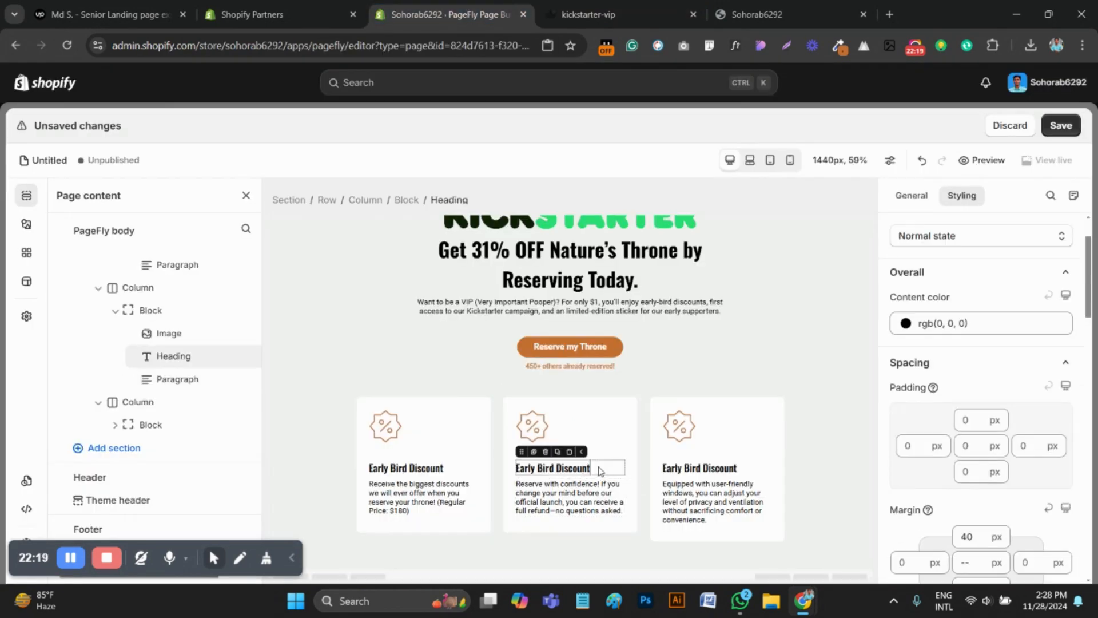
key(ctrl+a)
click(601, 445)
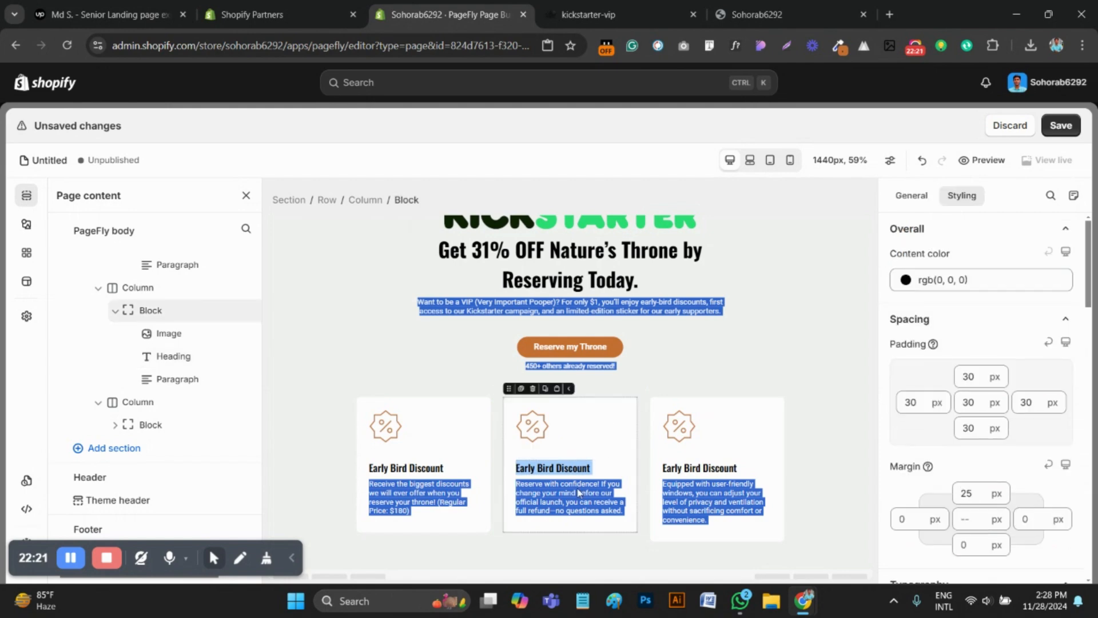
click(574, 468)
click(574, 491)
click(606, 443)
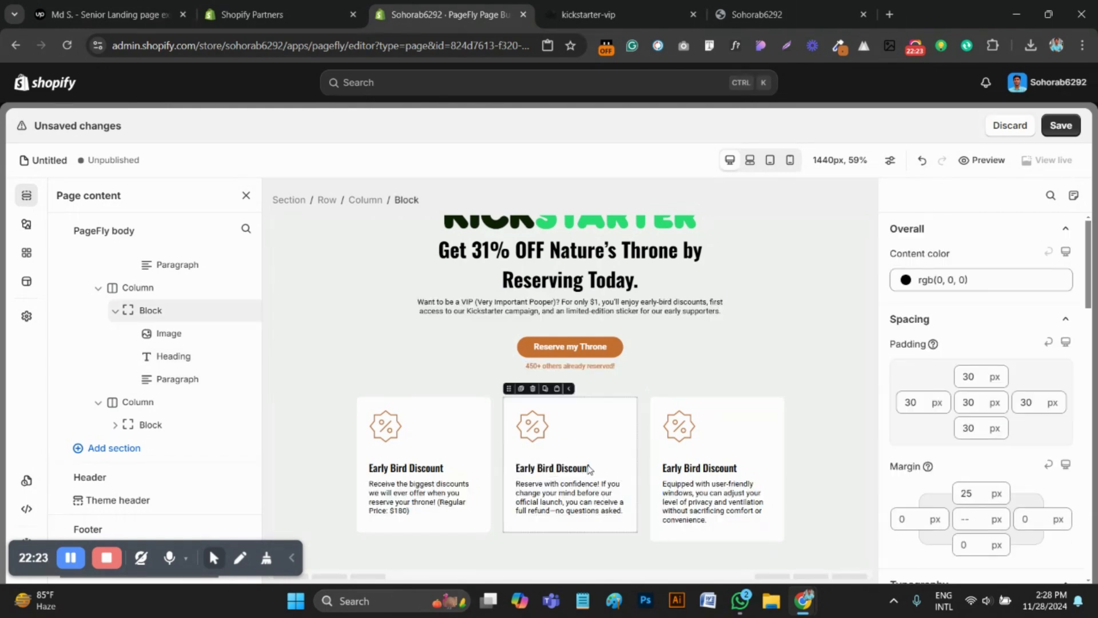
click(583, 468)
triple_click(583, 468)
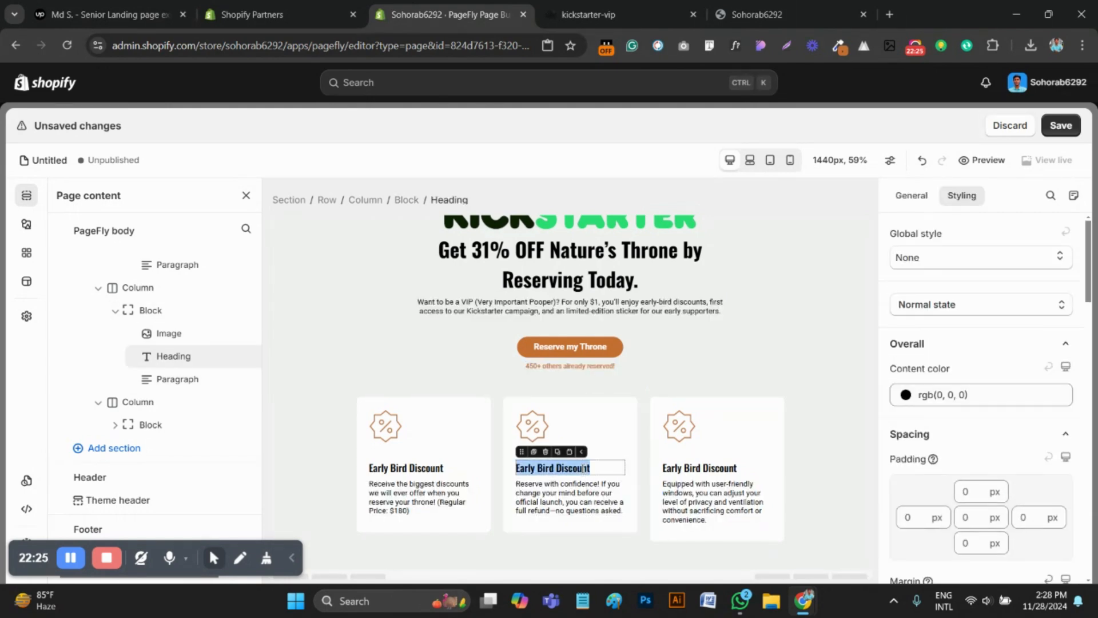
text(Money-Back Guarantee)
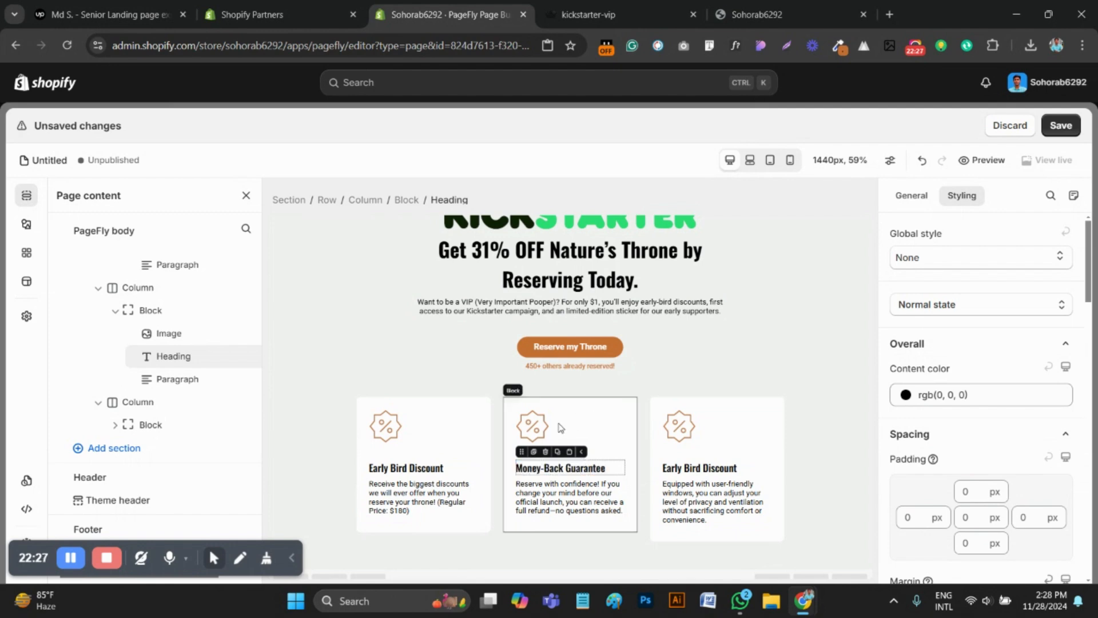
Upload the eye icon file 66c8a358c340301c3b828283_Vectors from Downloads as a replacement image for the Money-Back Guarantee card
click(540, 430)
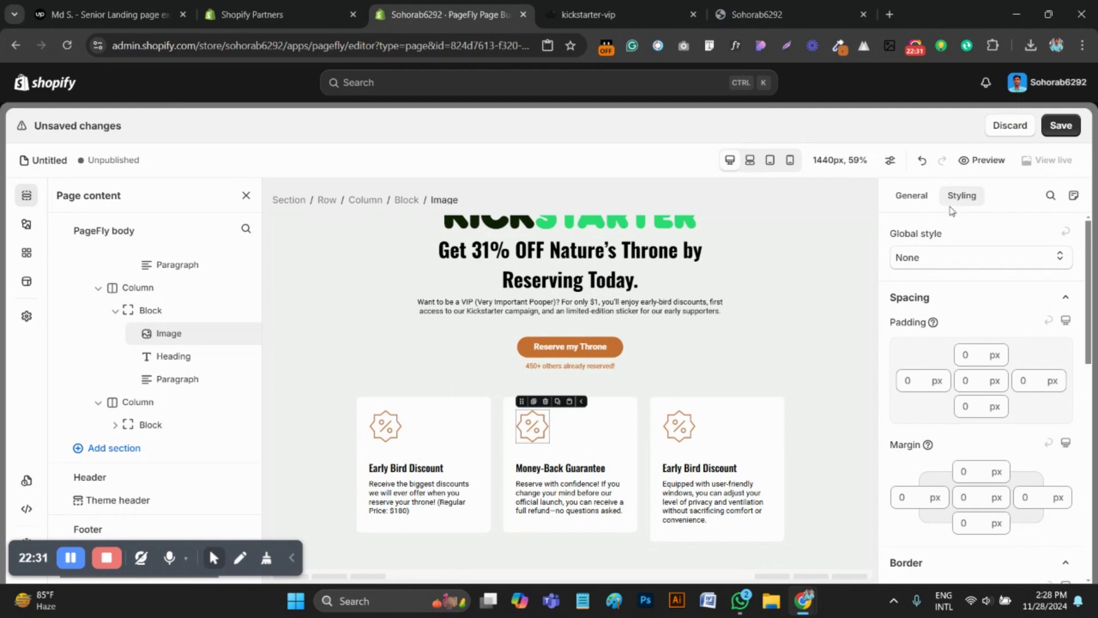
click(981, 439)
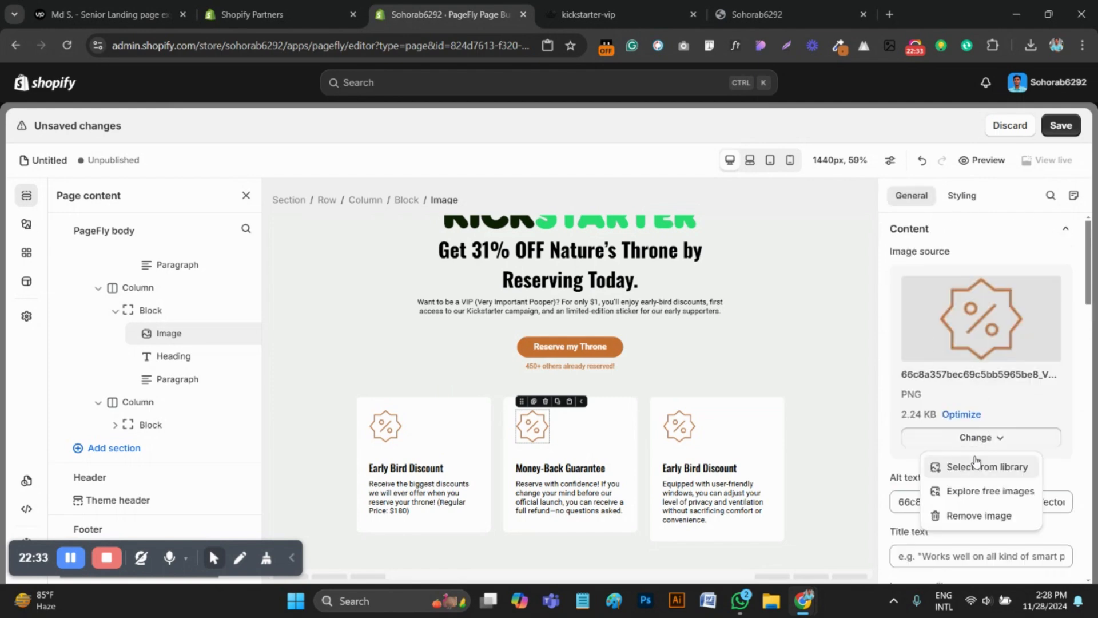
click(976, 466)
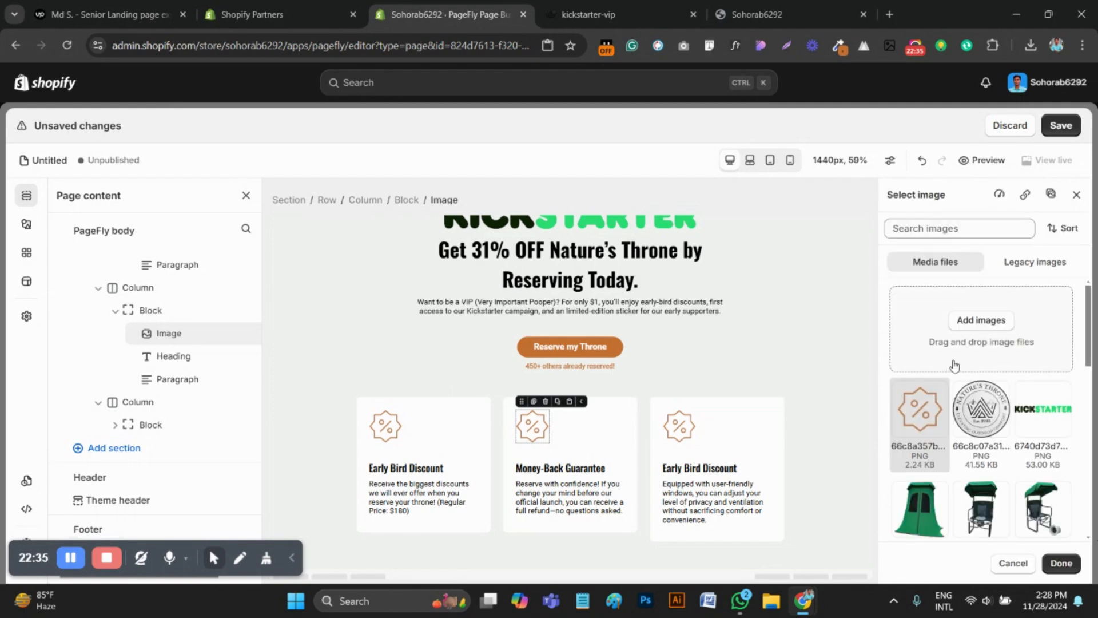
click(983, 322)
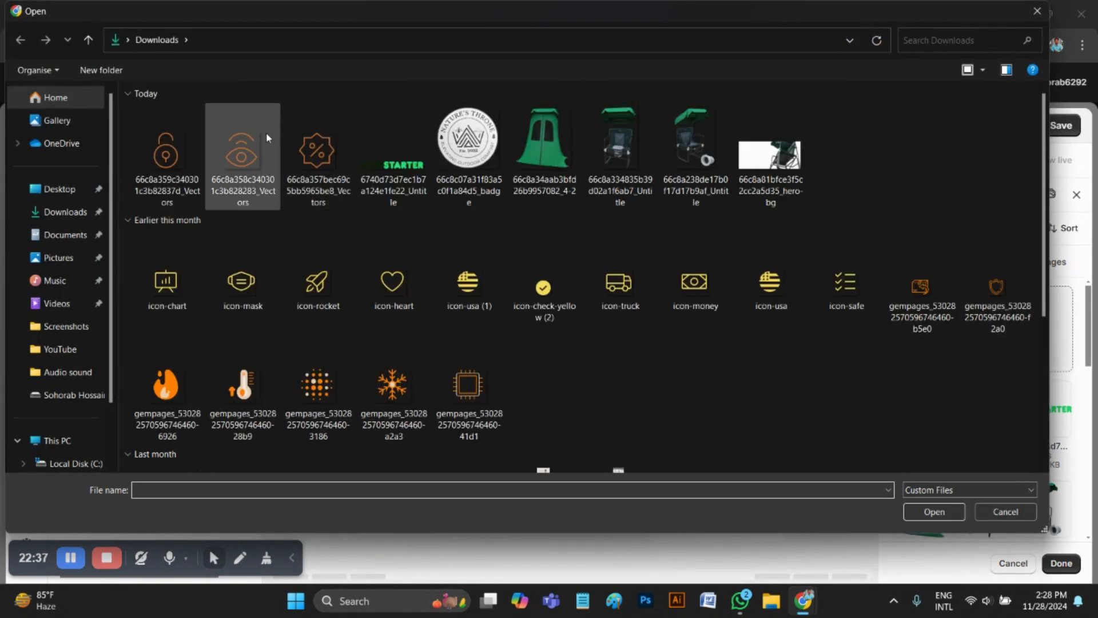
click(250, 159)
click(943, 514)
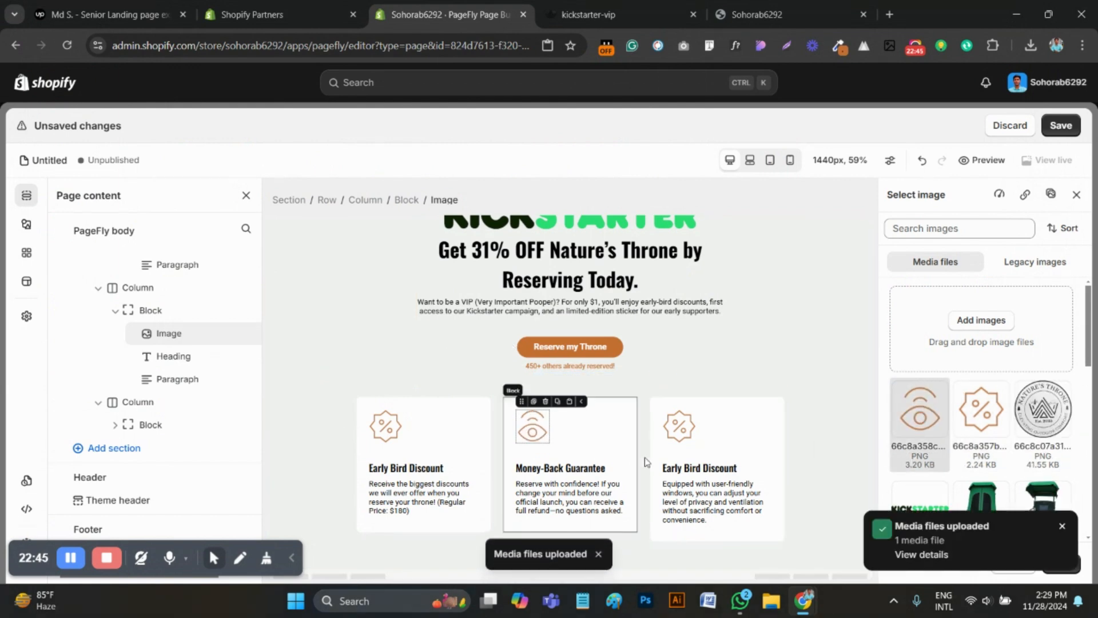
Set the Money-Back Guarantee card's image to the uploaded eye icon from the media library
click(679, 426)
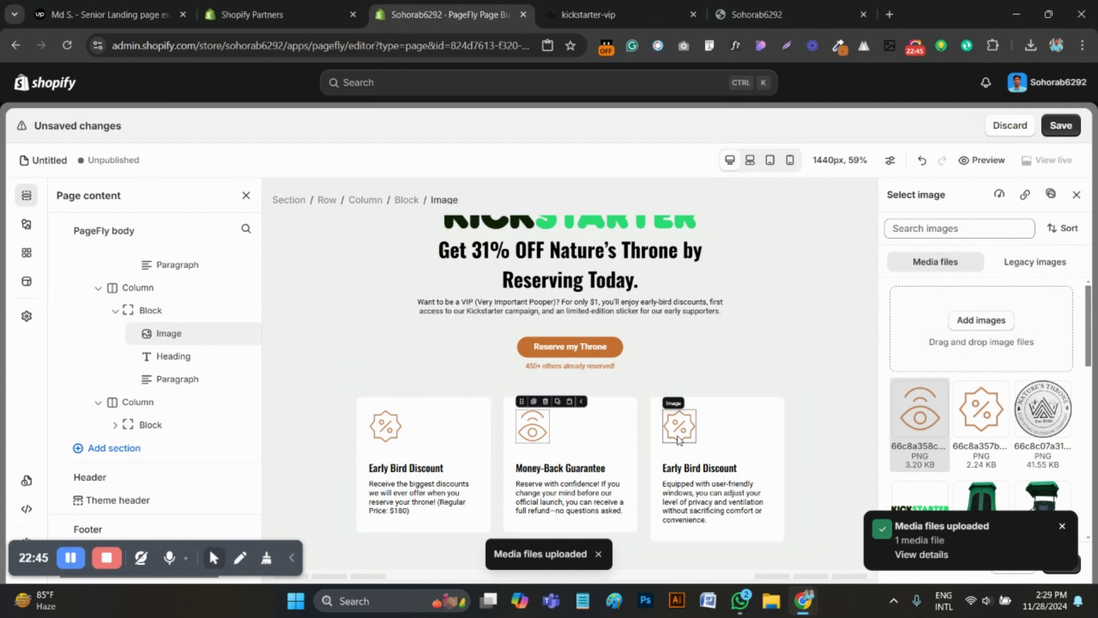
click(527, 430)
click(1062, 526)
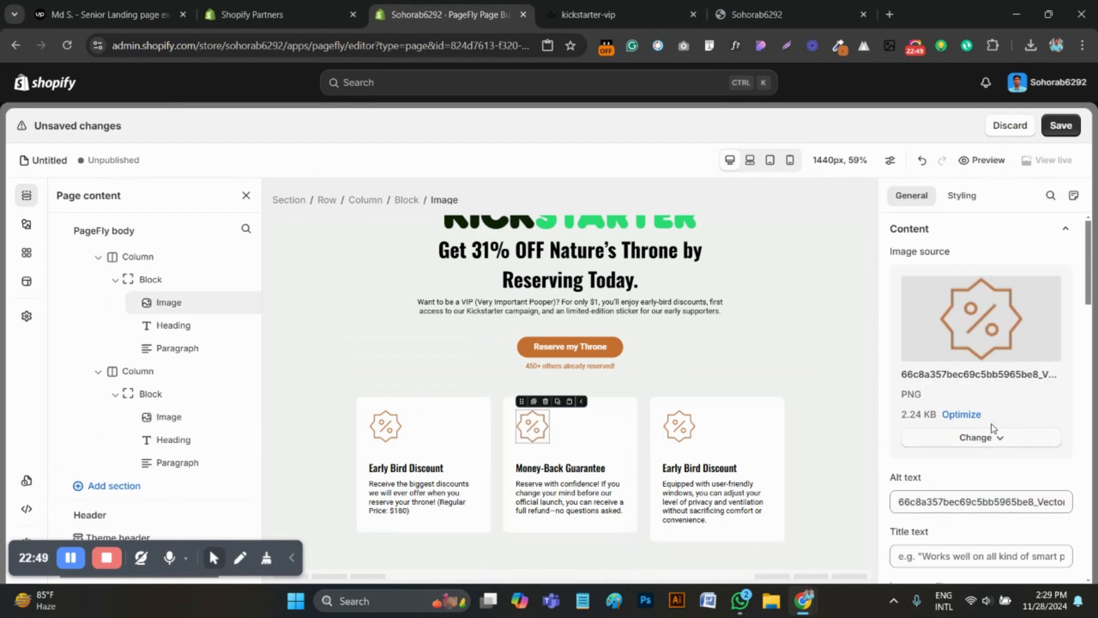
click(977, 440)
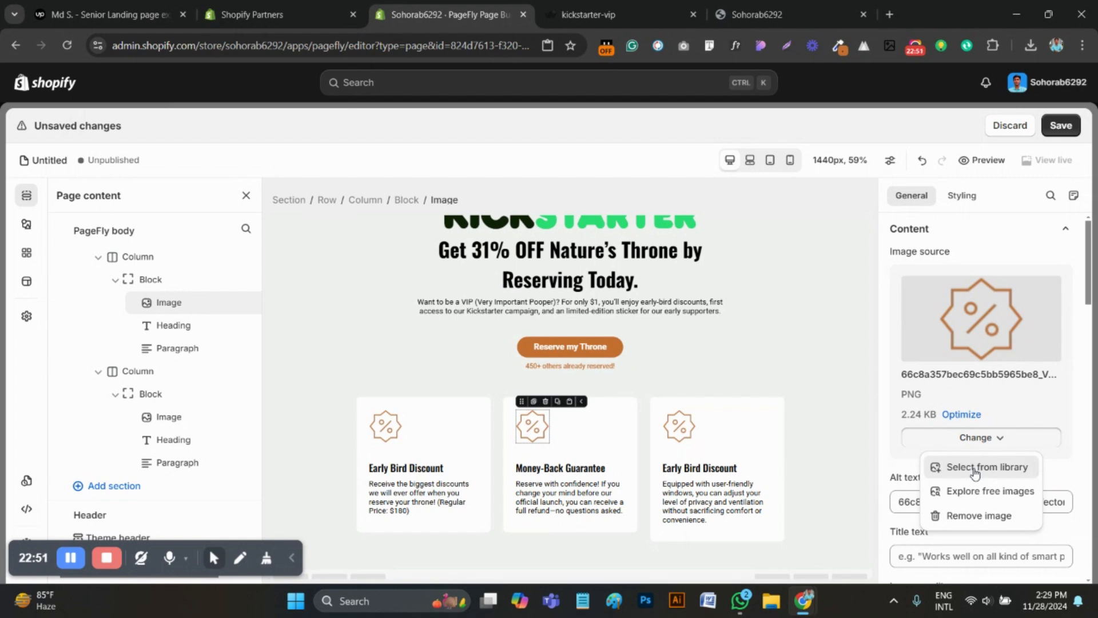
click(976, 468)
click(920, 415)
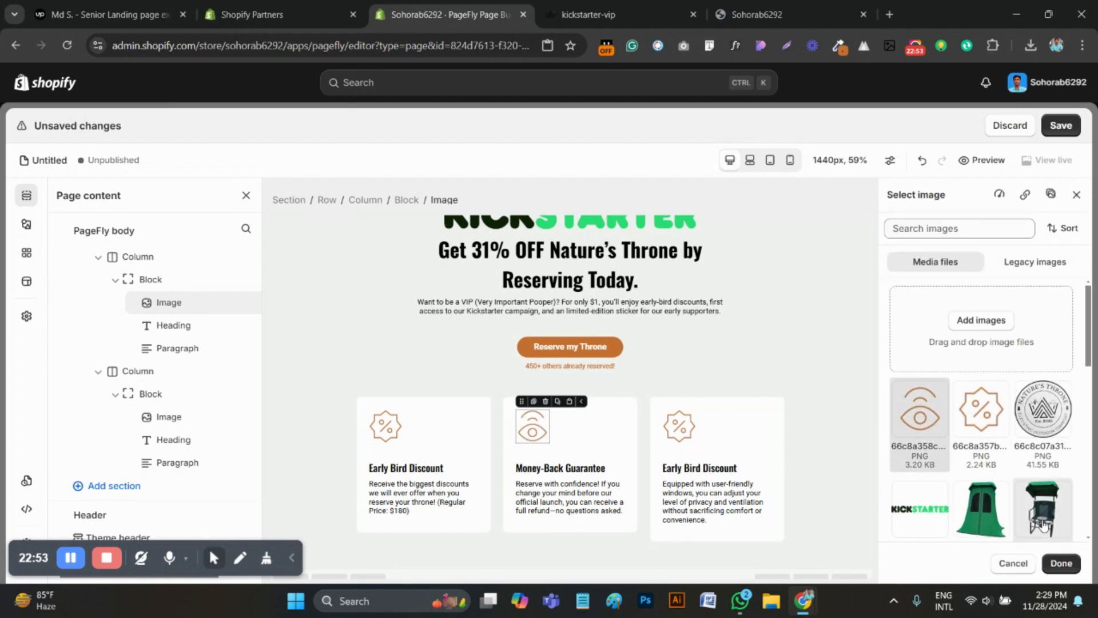
click(1061, 562)
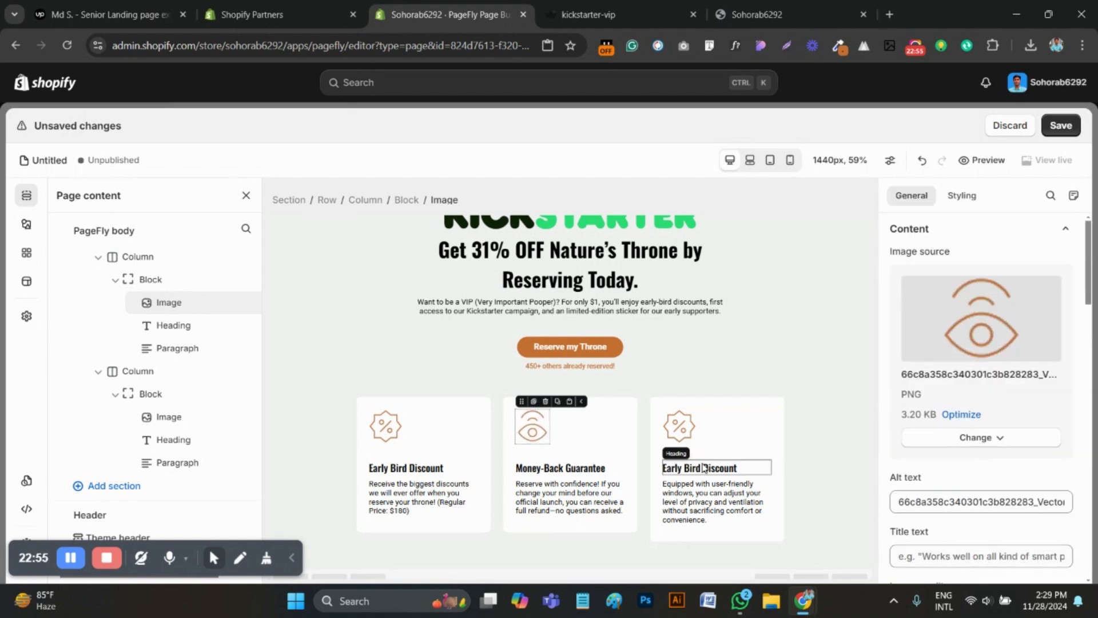
Upload the padlock icon file 66c8a359c340301c3b82837d_Vectors from Downloads and set it as the third card's image
click(679, 426)
click(971, 447)
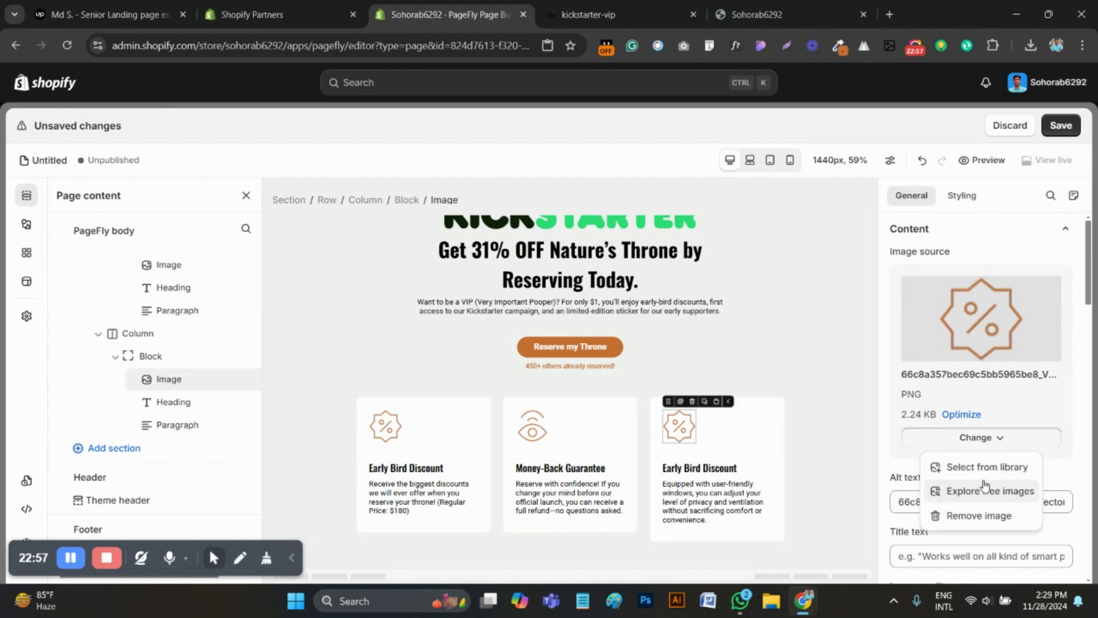
click(975, 469)
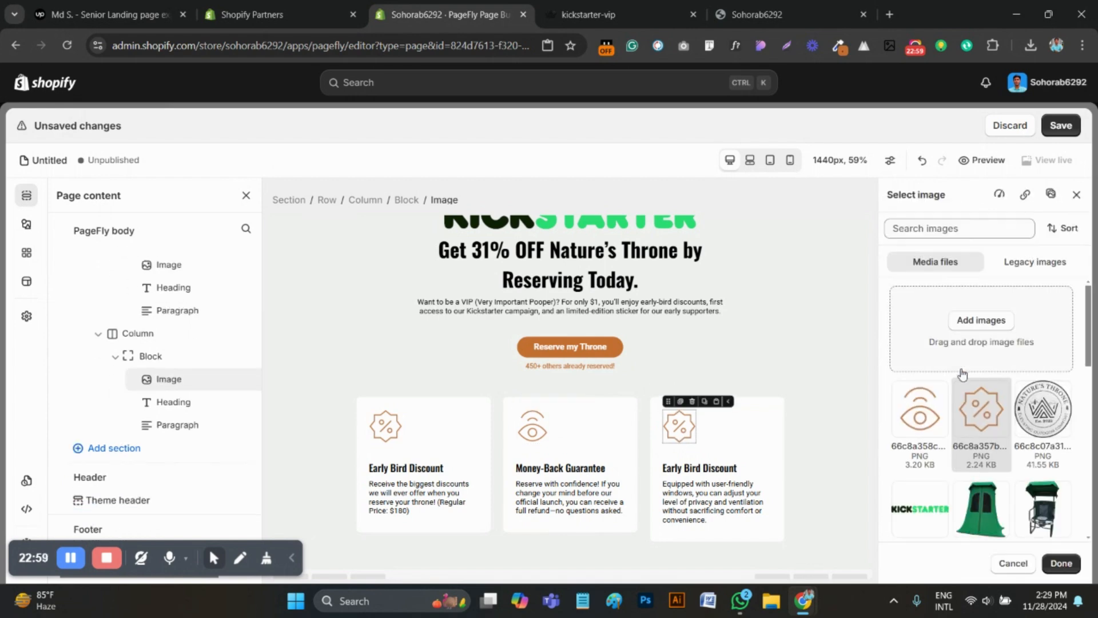
click(971, 321)
click(166, 154)
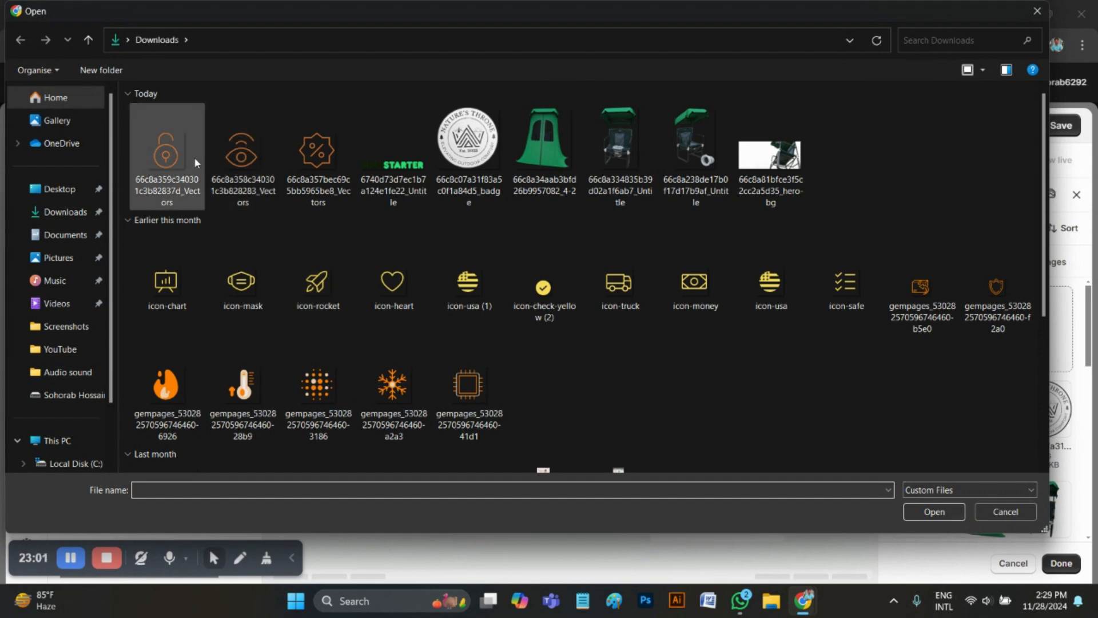
click(954, 513)
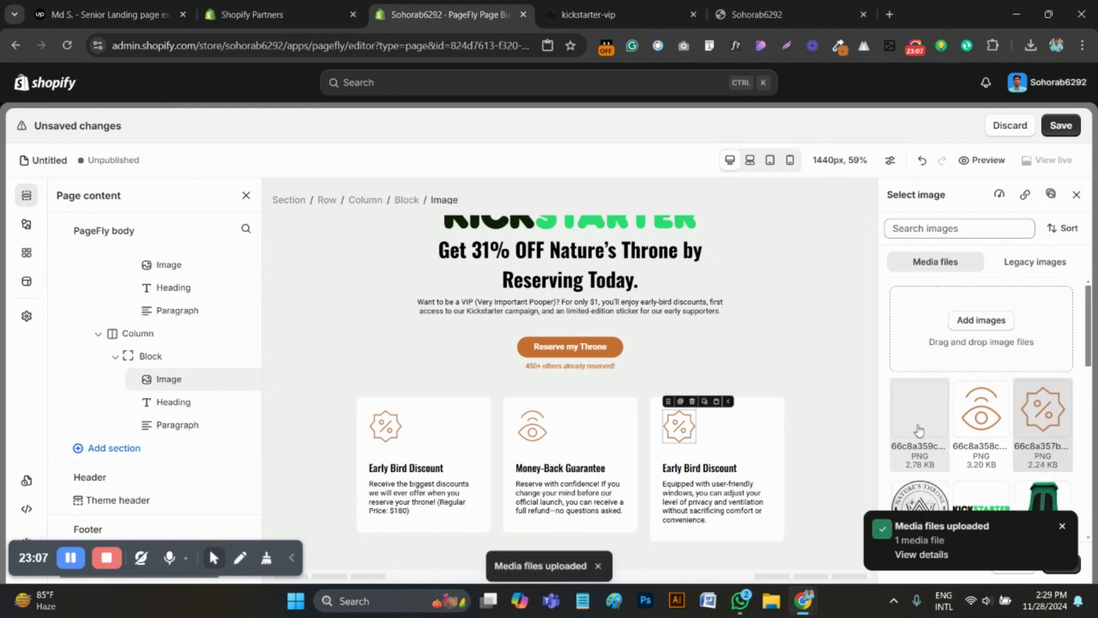
click(919, 429)
click(1062, 527)
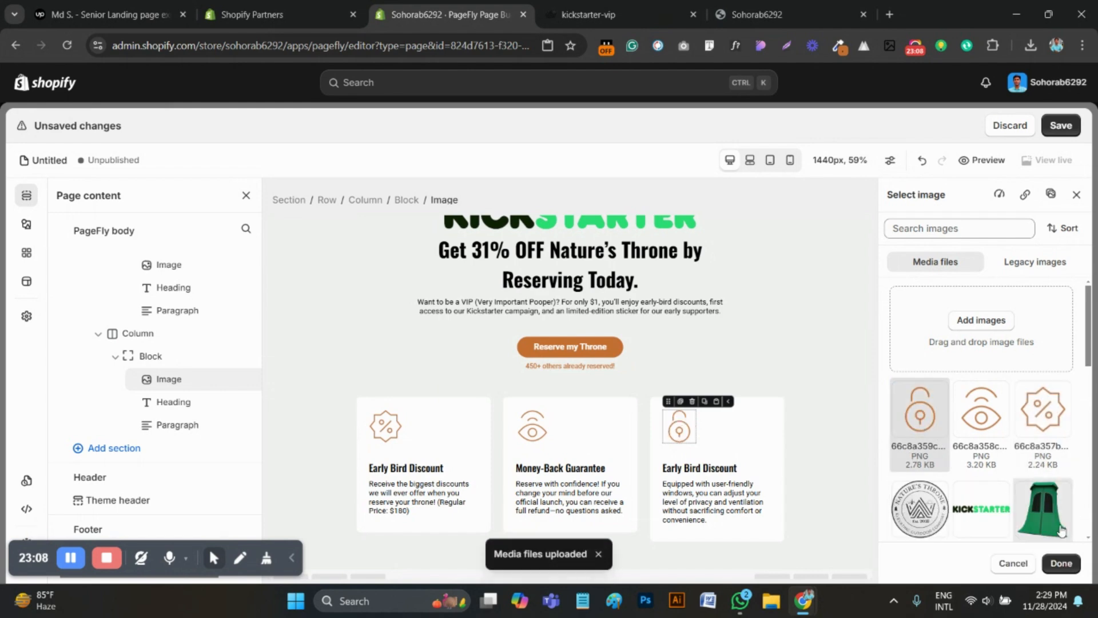
click(1061, 563)
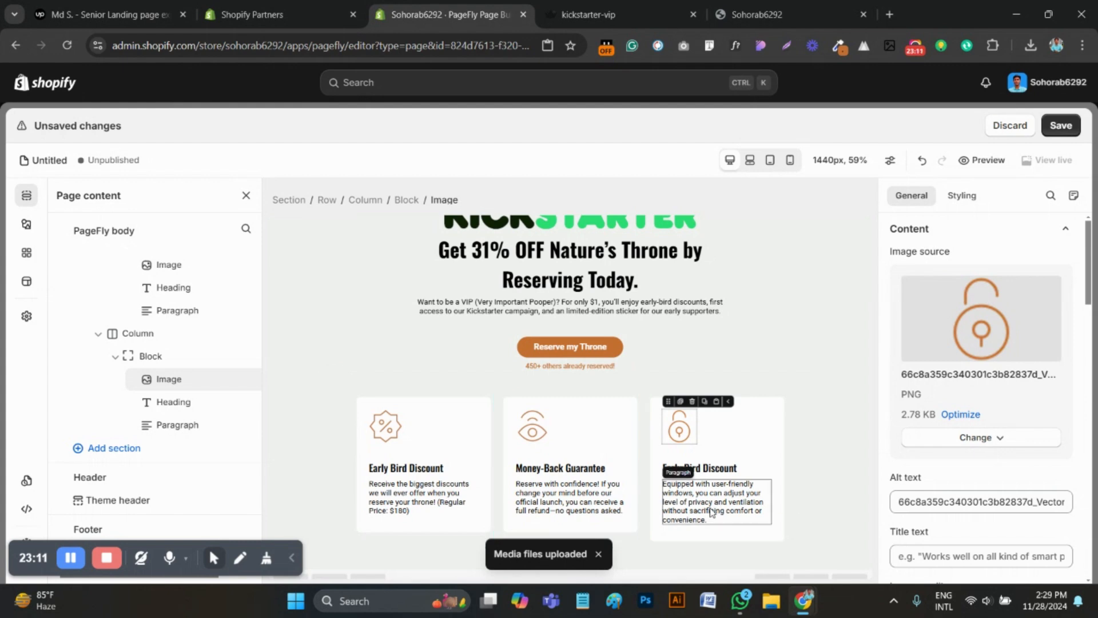
Copy the "Priority Access" title from the reference page and replace the third card's heading with it
click(715, 468)
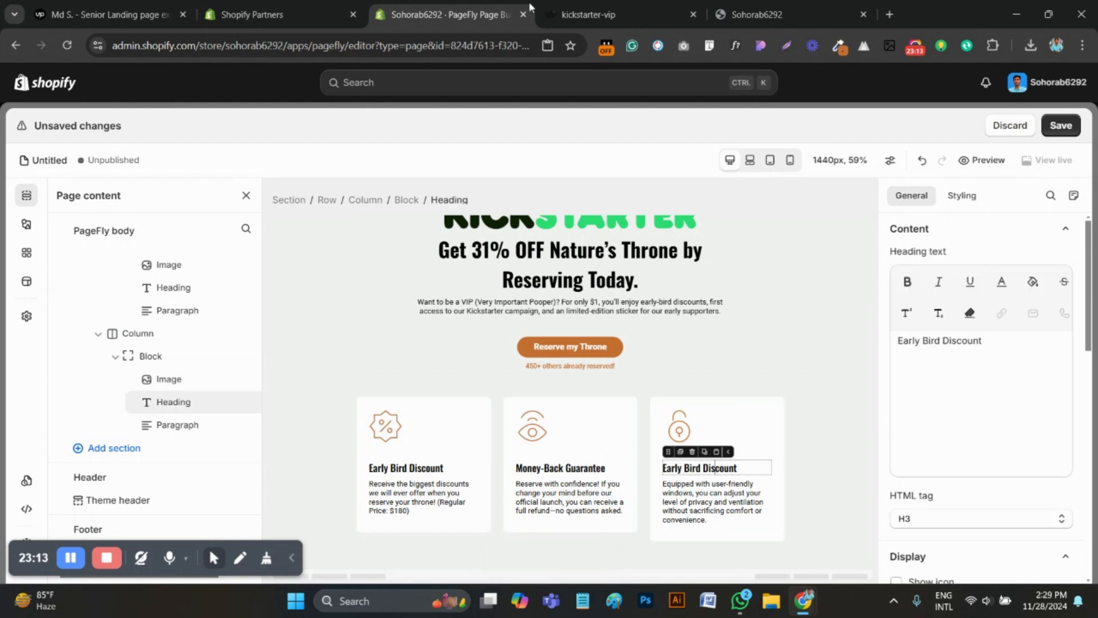
click(595, 11)
drag(815, 318, 700, 322)
key(ctrl+c)
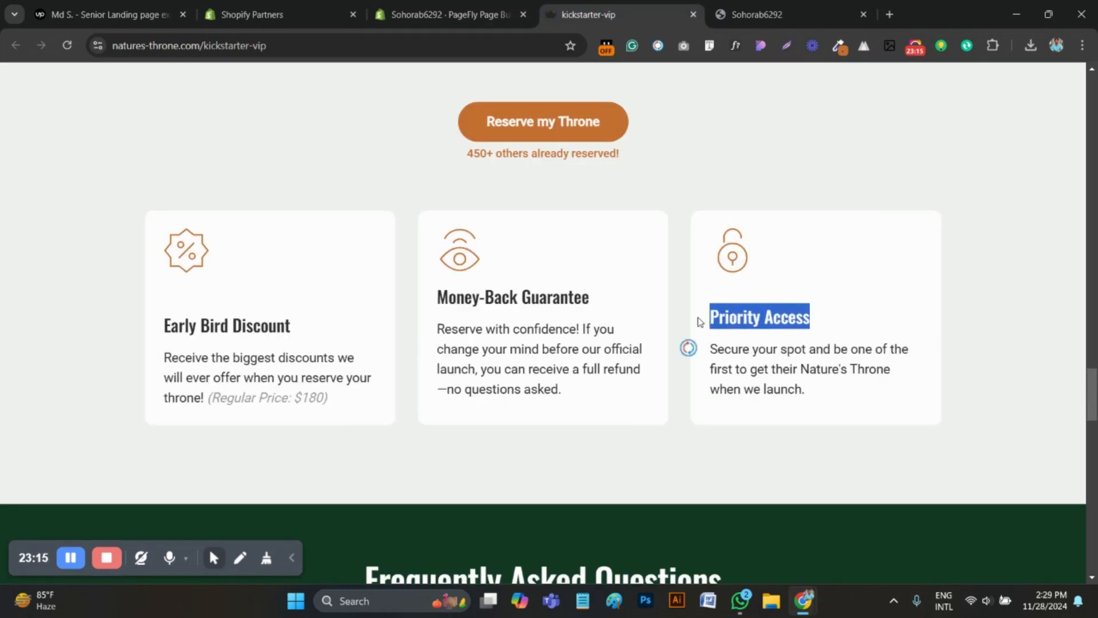
click(444, 14)
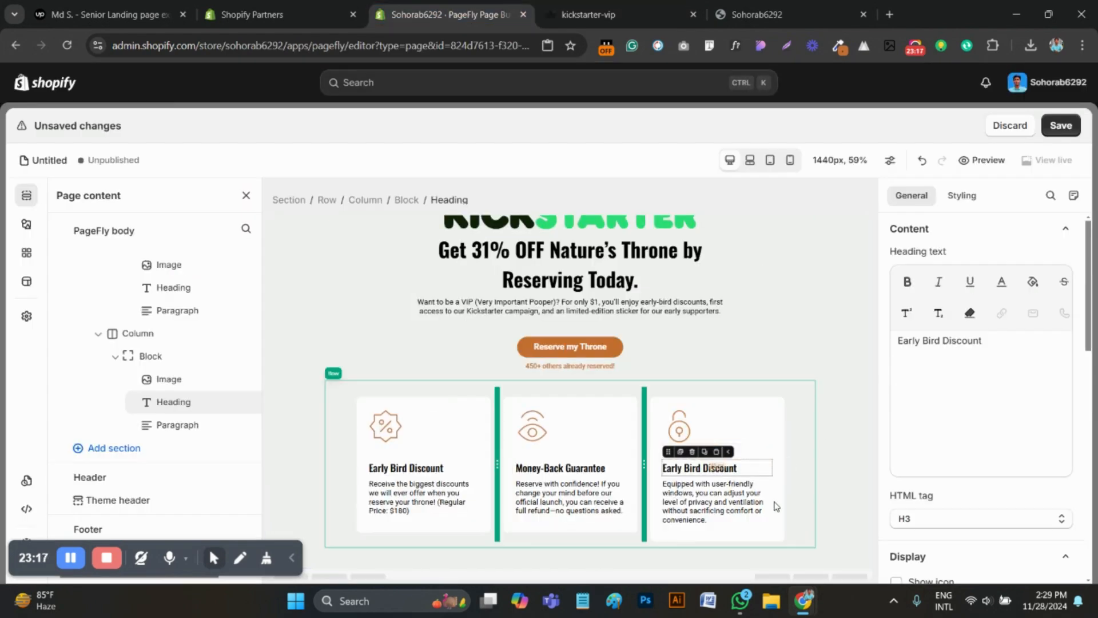
key(ctrl+a)
key(ctrl+v)
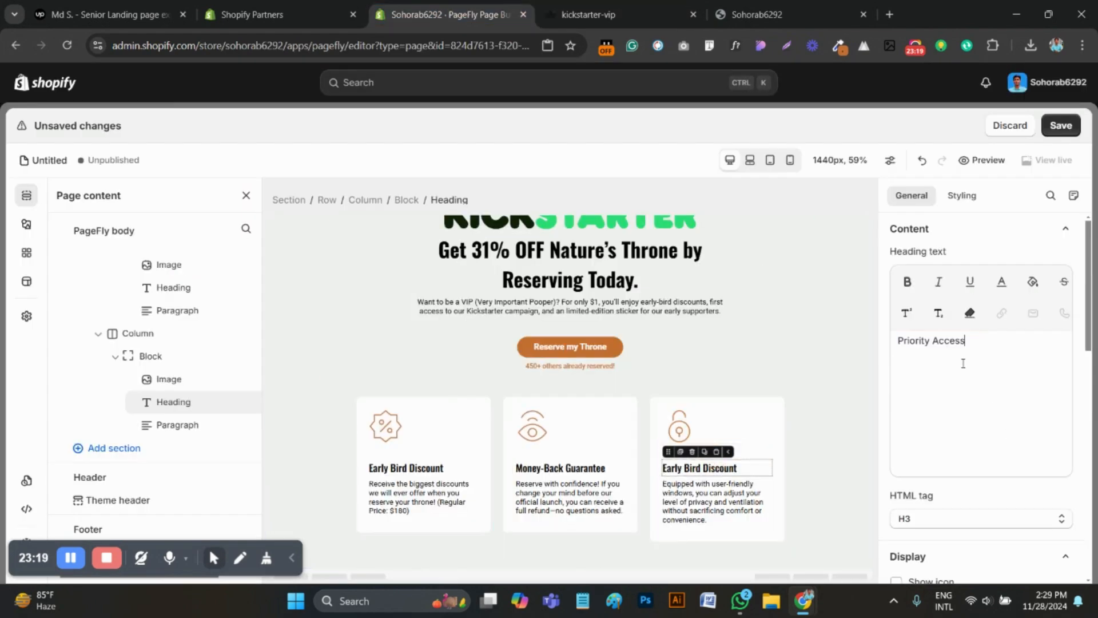
Replace the third card's paragraph with the reference page's text "Secure your spot and be one of the first to get their Nature's Throne when we launch."
click(653, 25)
drag(826, 397, 711, 350)
click(711, 351)
drag(845, 400, 705, 359)
key(ctrl+c)
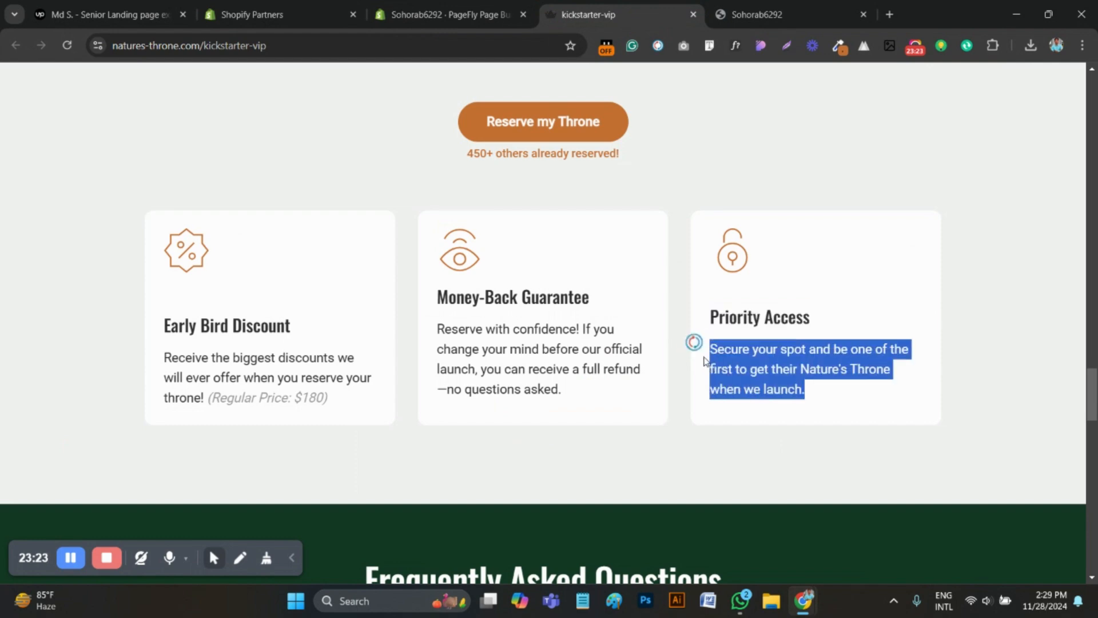
click(731, 13)
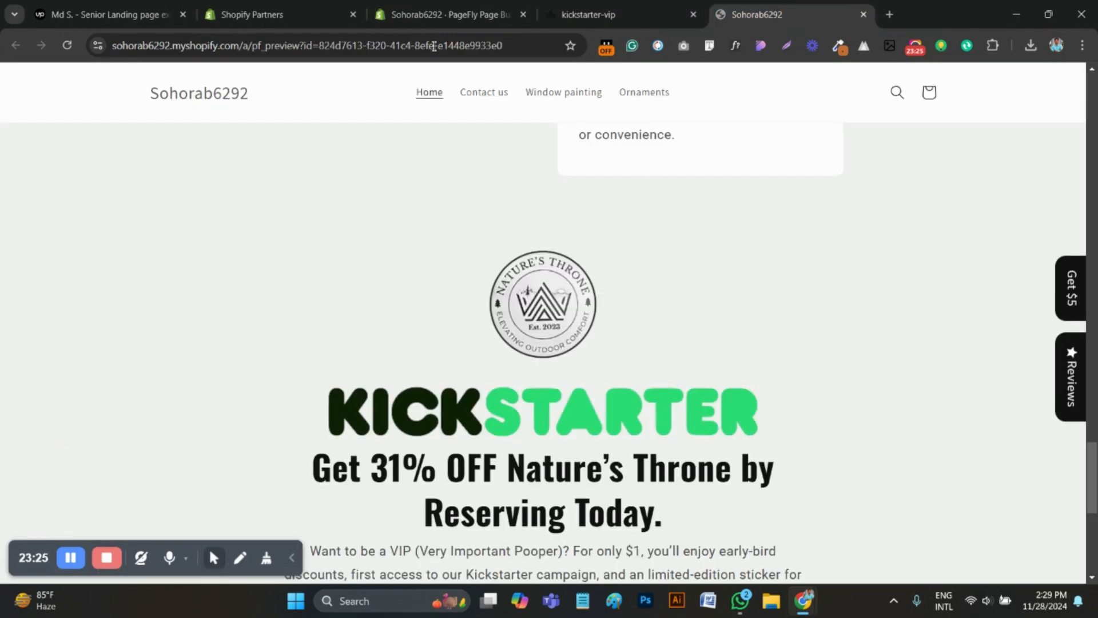
click(586, 12)
click(451, 8)
click(721, 495)
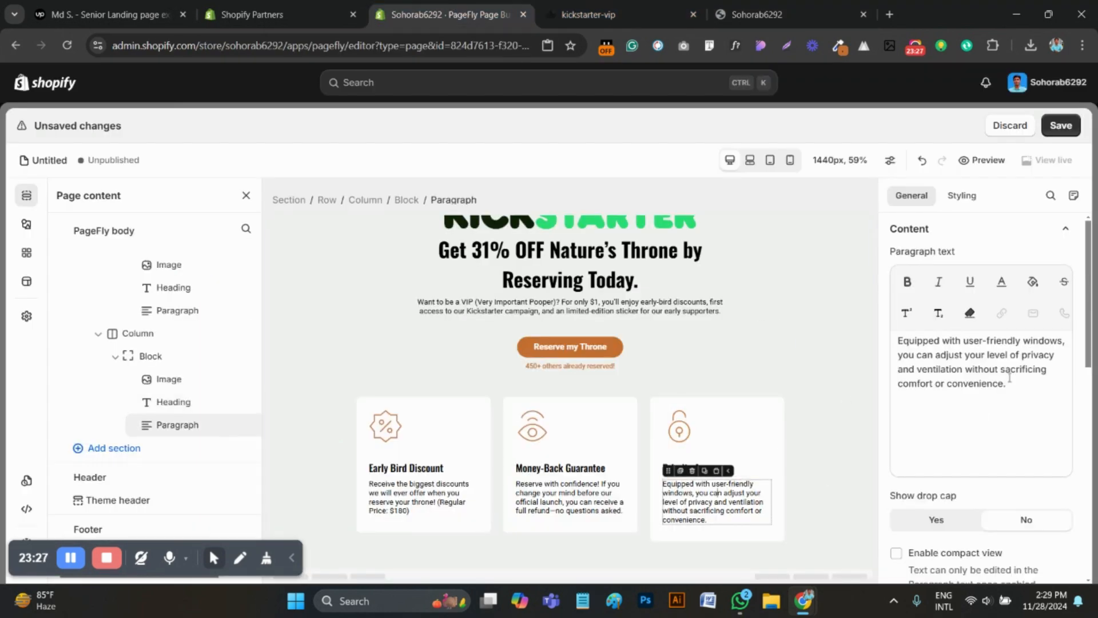
triple_click(955, 380)
key(ctrl+v)
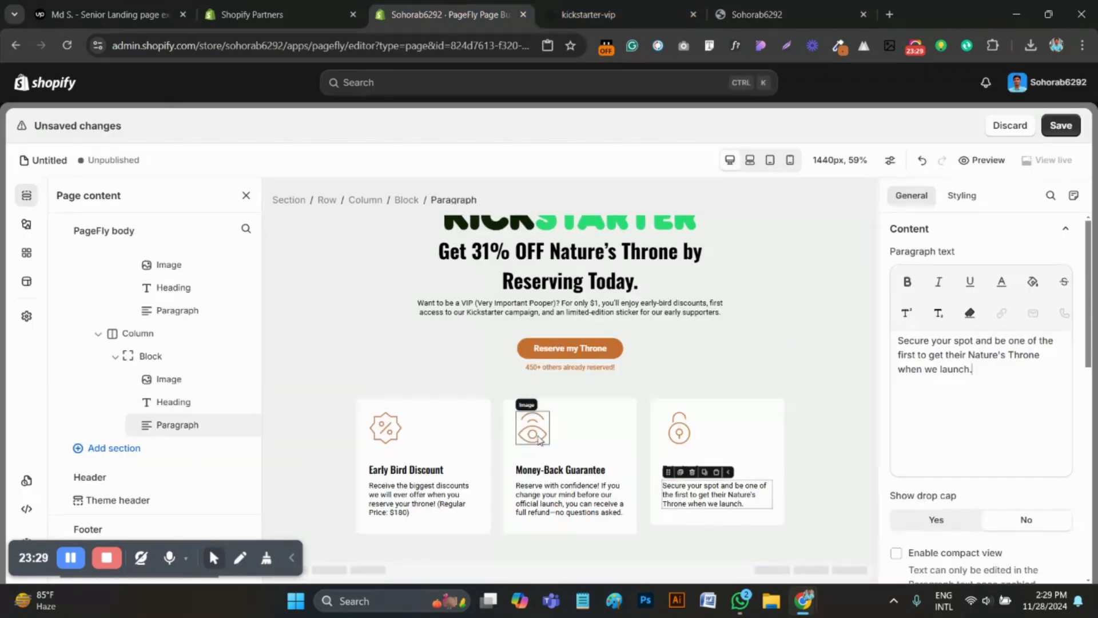
click(649, 526)
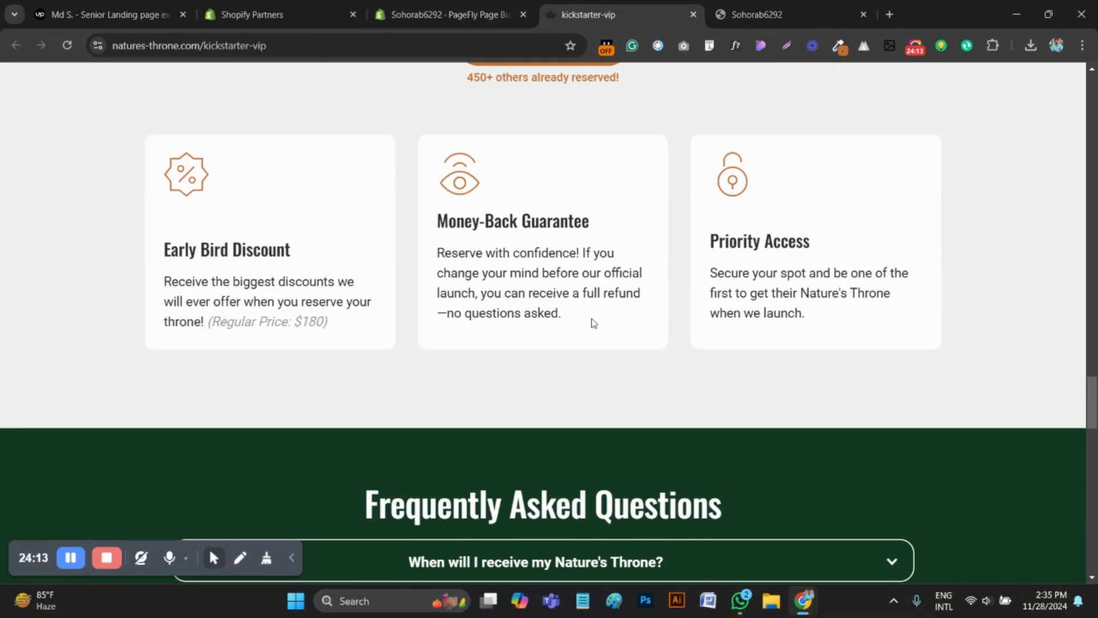
Examine how the "When will I receive my Nature's Throne?" item expands and collapses in the reference page's Frequently Asked Questions section
scroll(591, 324, down, 5)
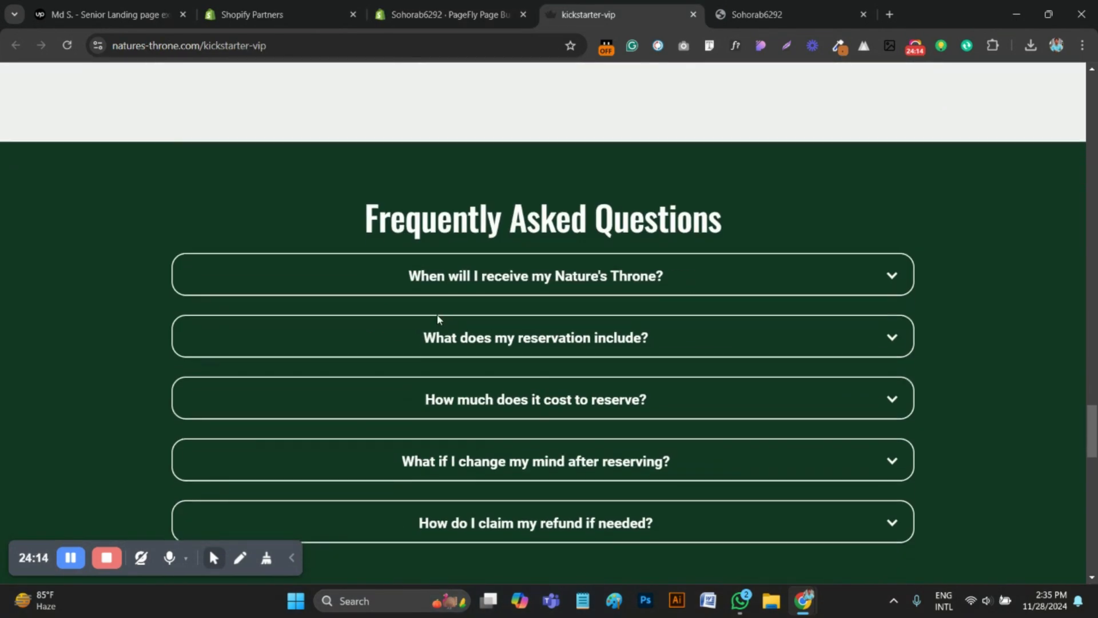
click(888, 277)
click(888, 276)
click(891, 278)
click(891, 278)
click(892, 279)
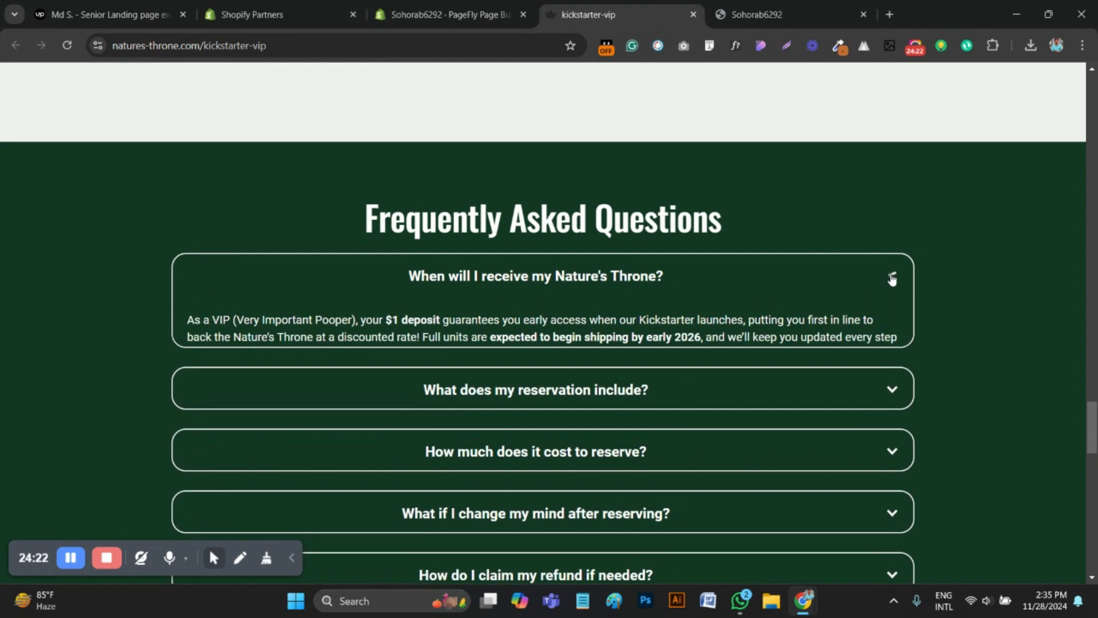
click(891, 279)
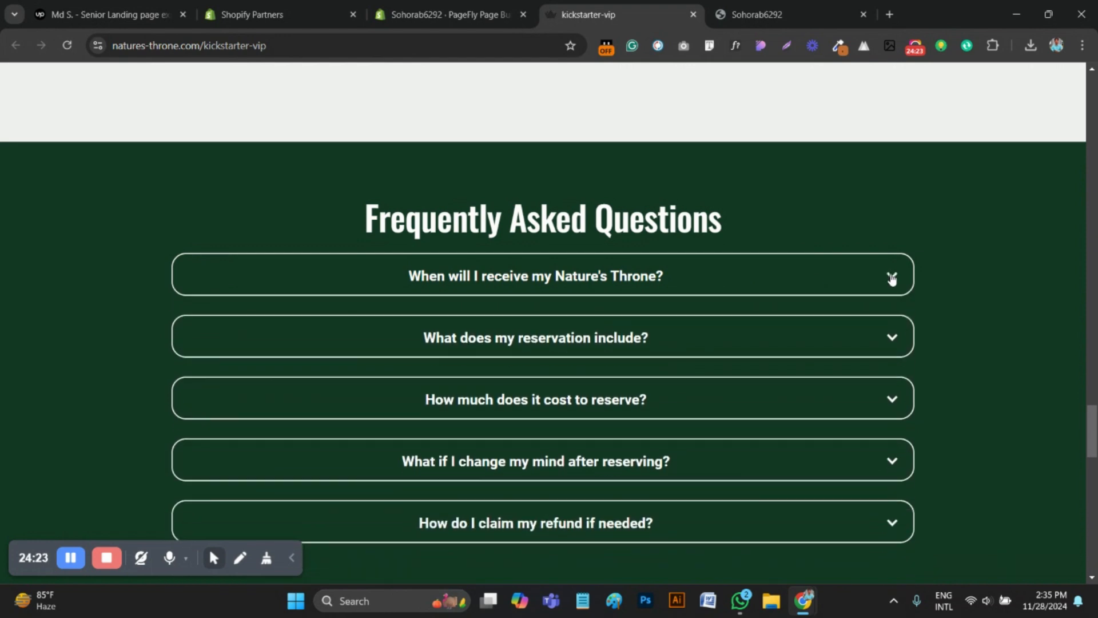
Return to the PageFly editor and add a single-column section below the three benefit cards
click(444, 14)
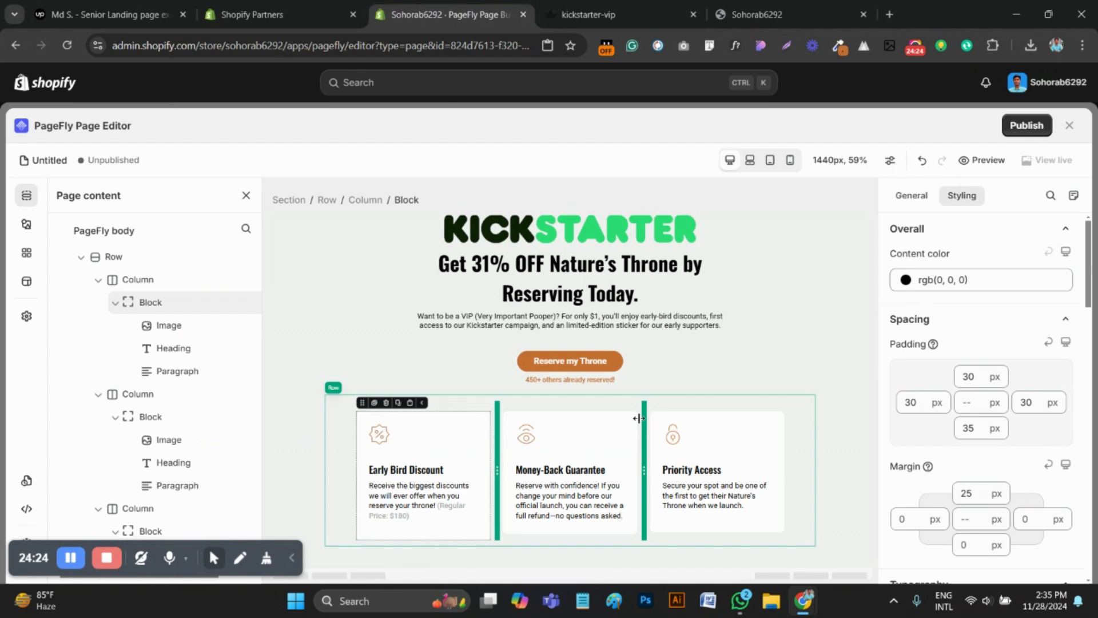
click(26, 223)
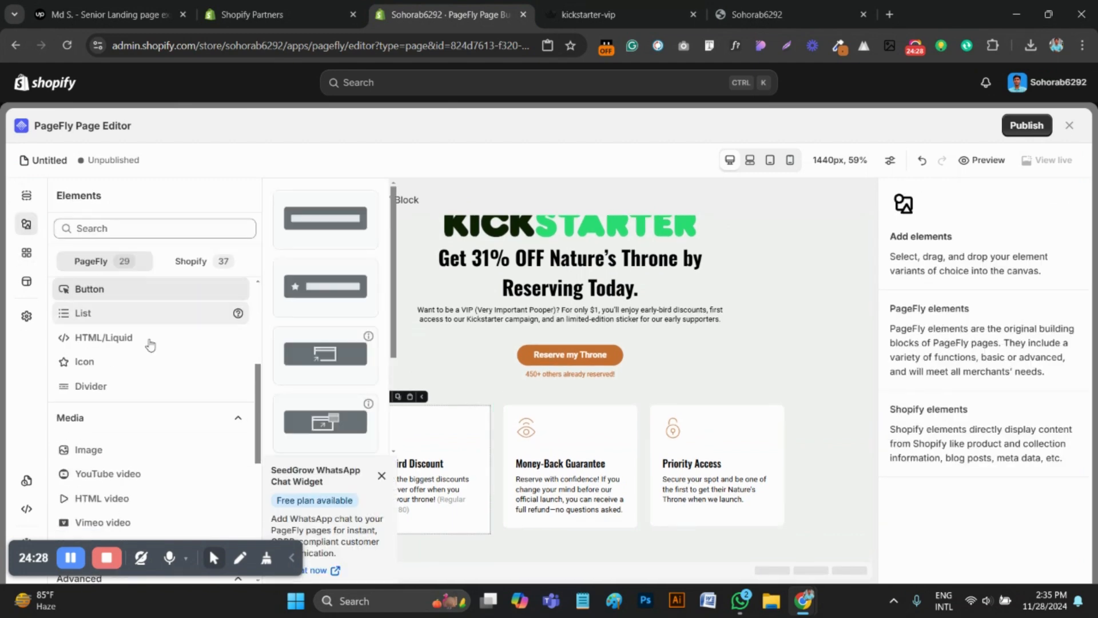
click(87, 323)
drag(324, 220, 386, 563)
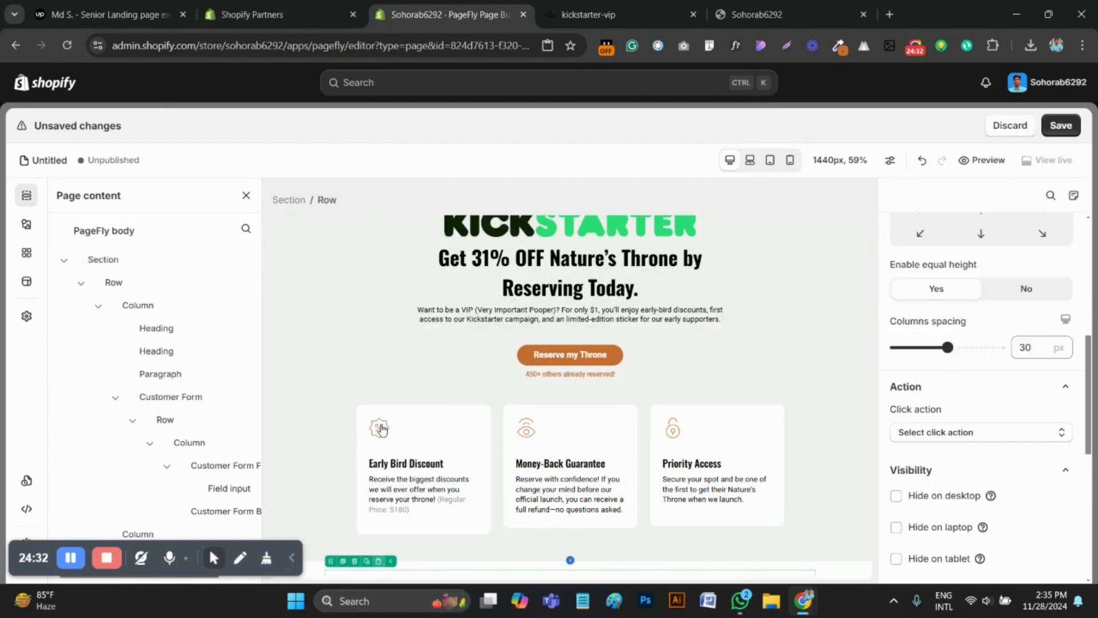
Set the top and bottom padding of the new section below the benefit cards to 50 px
click(310, 503)
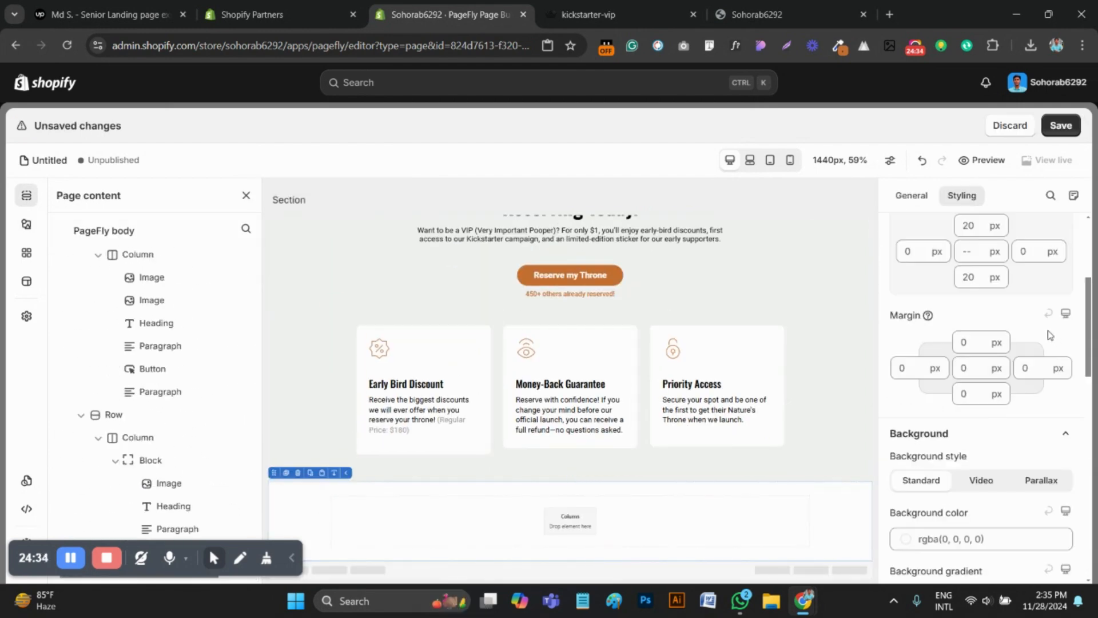
scroll(956, 368, up, 3)
click(958, 367)
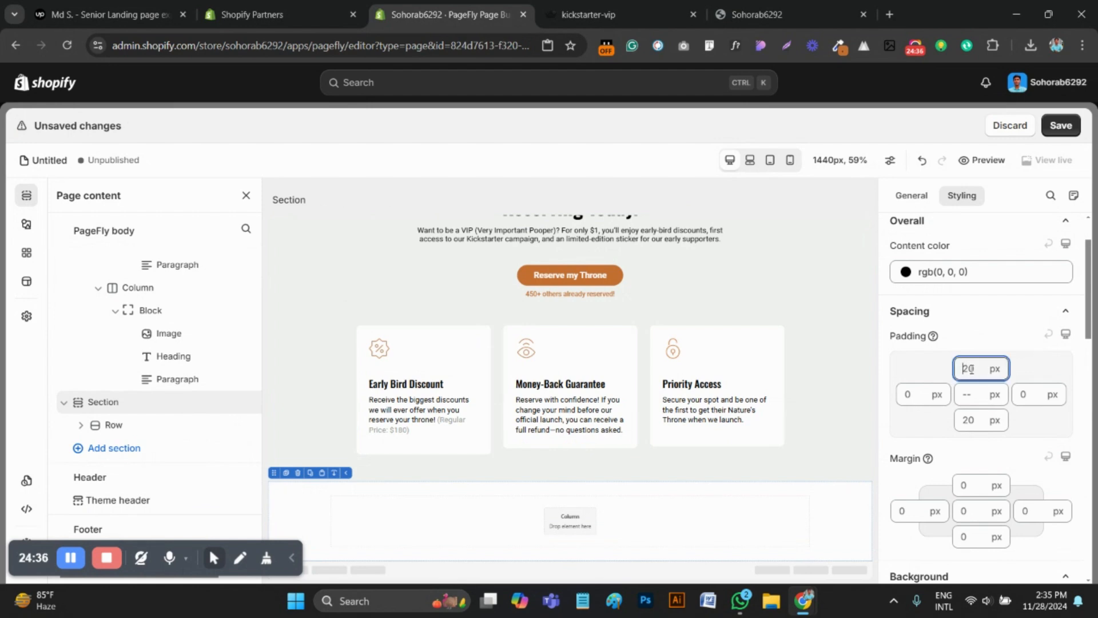
key(ctrl+a)
text(5)
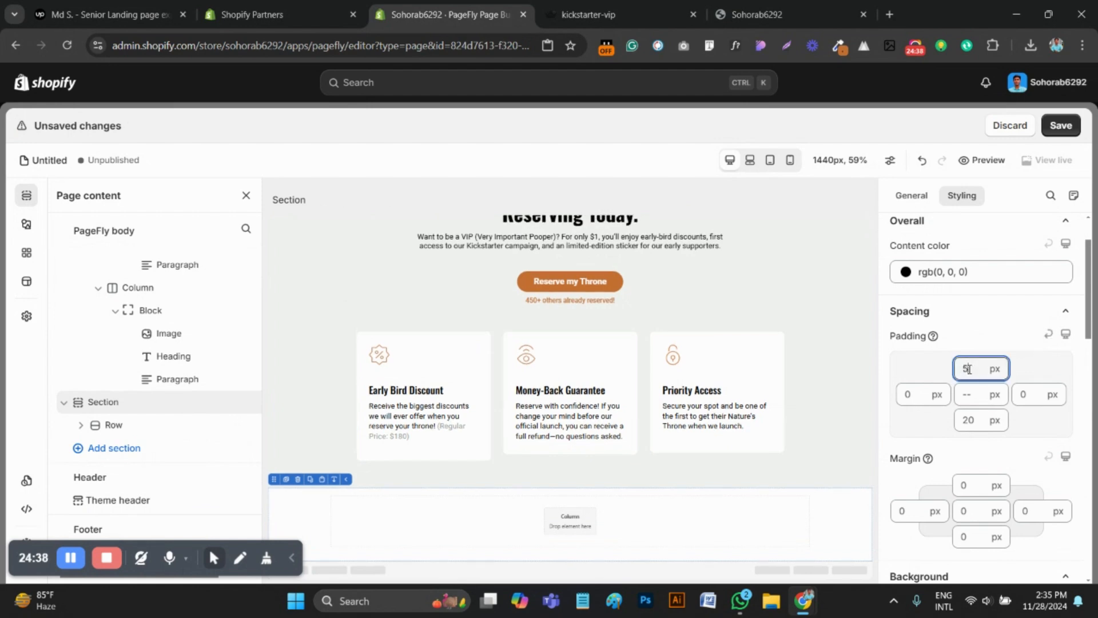
text(0)
click(968, 420)
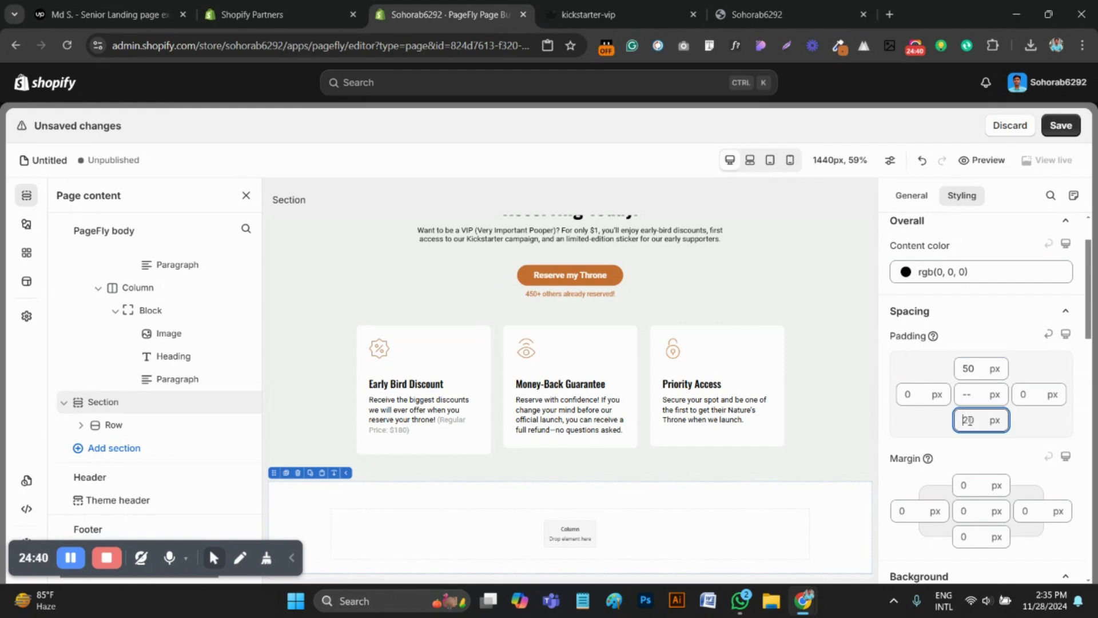
key(BackSpace)
key(BackSpace)
text(50)
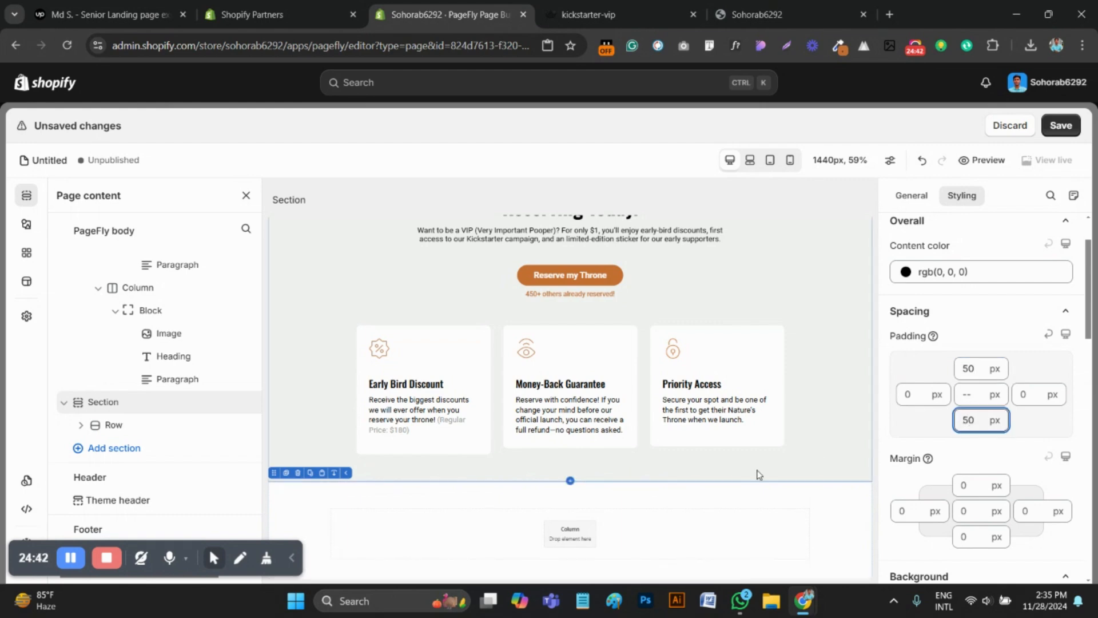
Switch to the reference page and sample the dark green background colour of its Frequently Asked Questions section
click(622, 501)
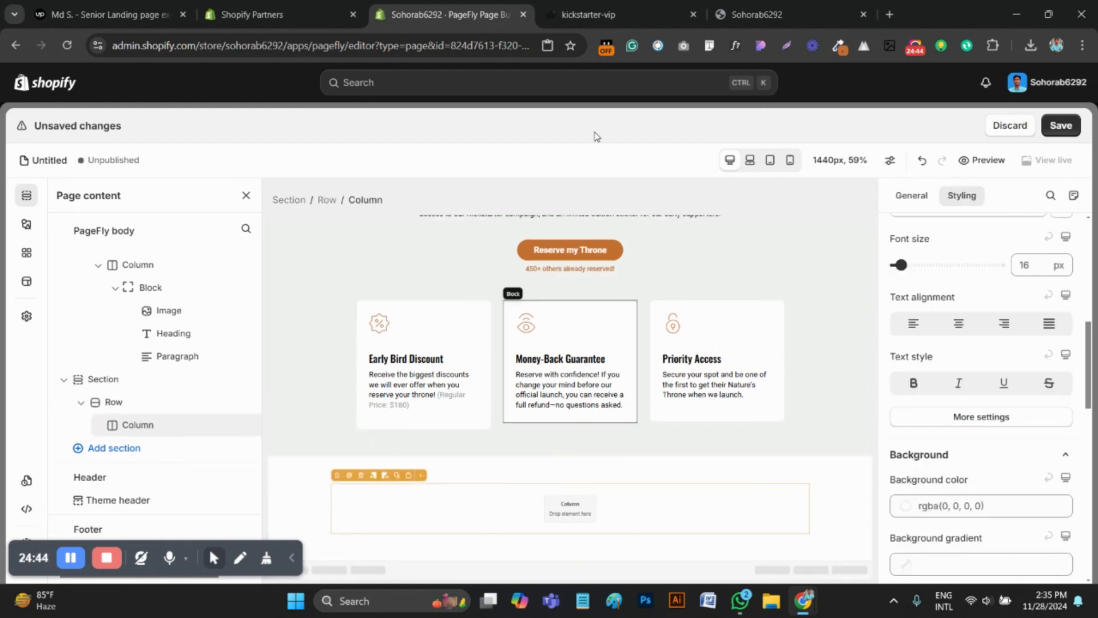
key(ctrl+Tab)
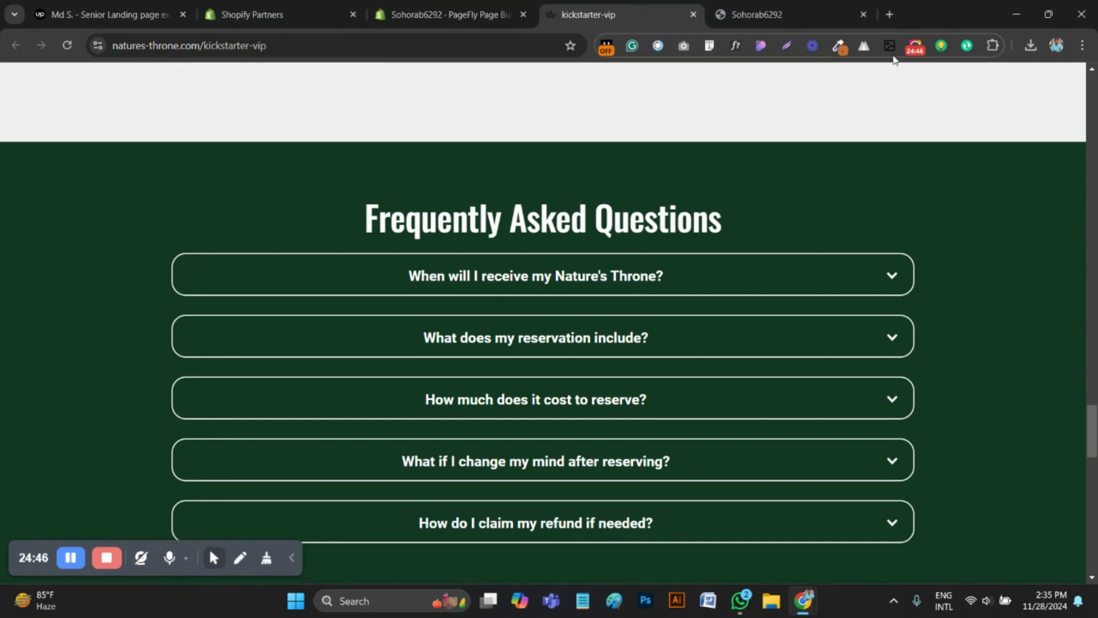
click(843, 47)
click(960, 277)
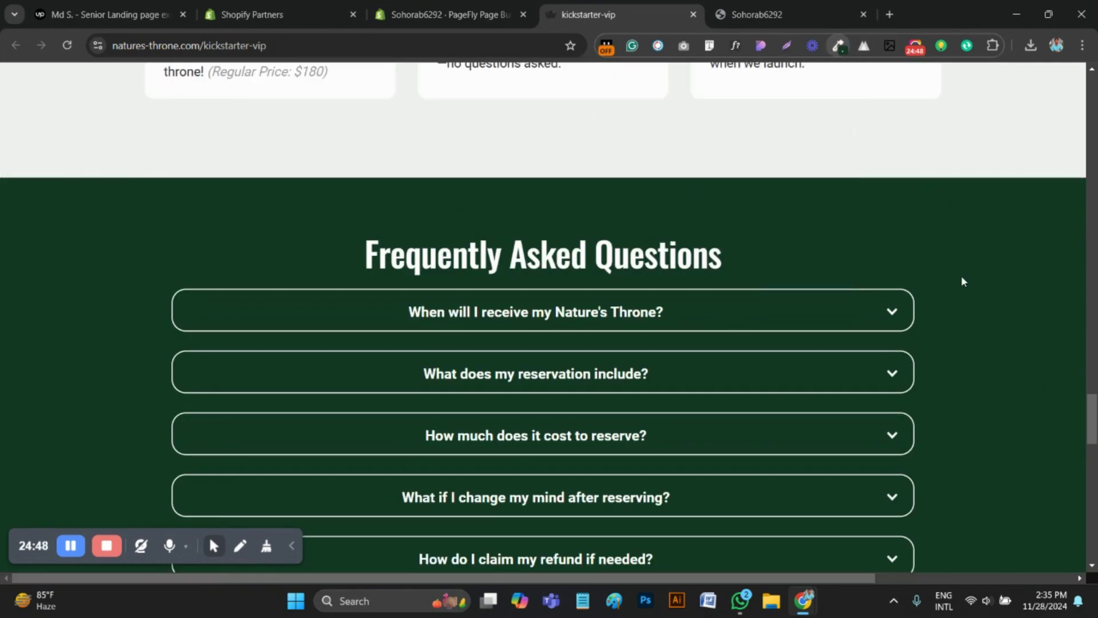
Return to the PageFly editor and set the new section's background colour to the sampled green, #143824
click(425, 15)
click(284, 494)
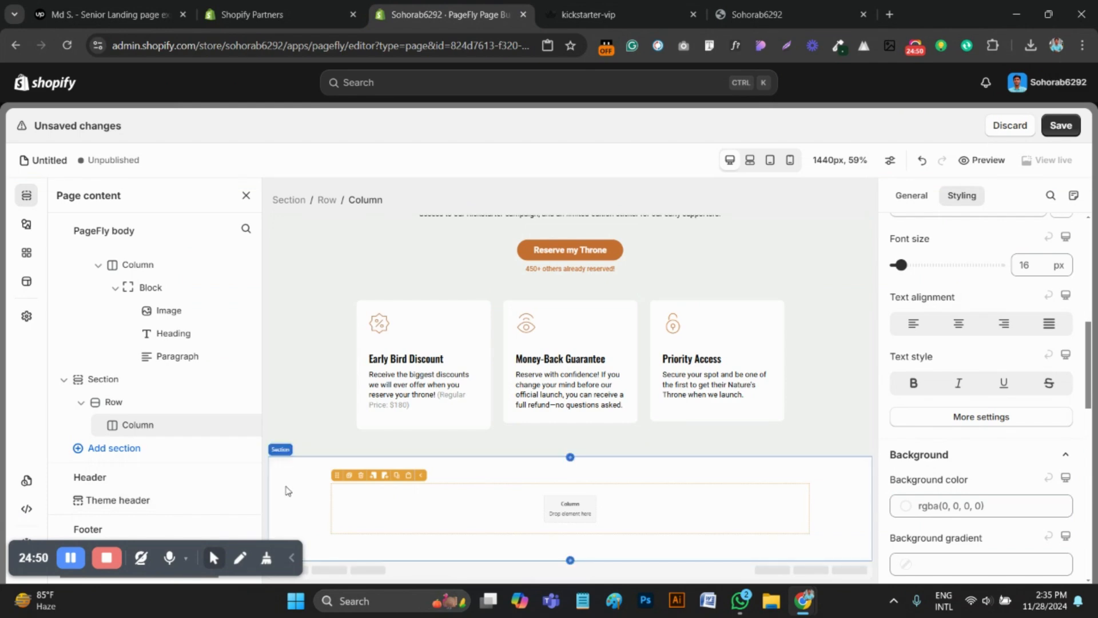
scroll(984, 435, down, 6)
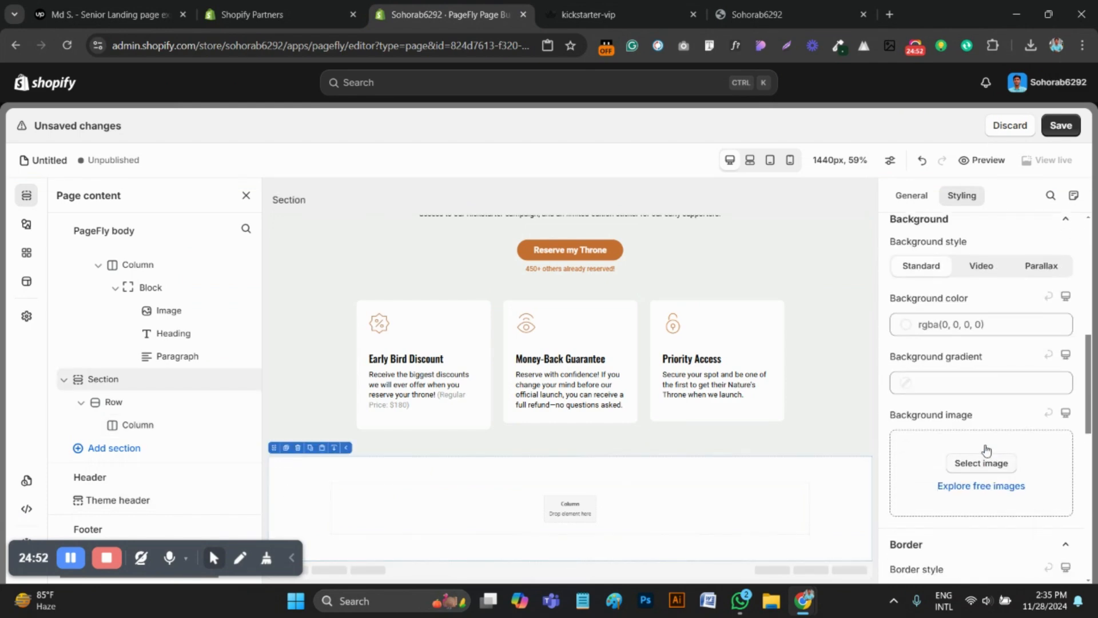
click(962, 328)
click(952, 479)
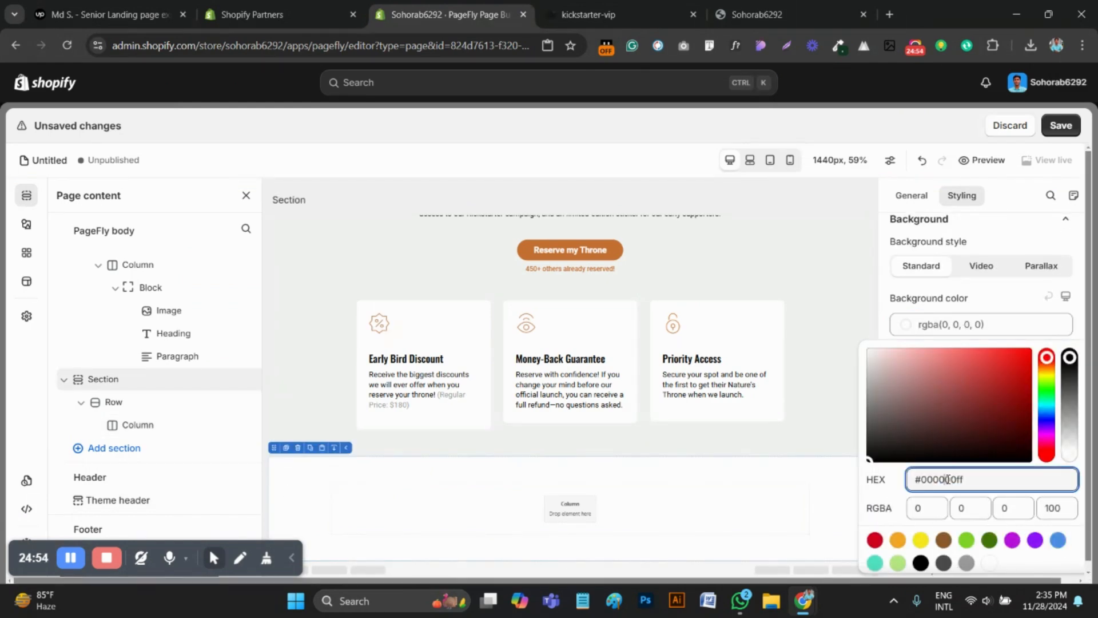
double_click(954, 479)
text(#163B1A)
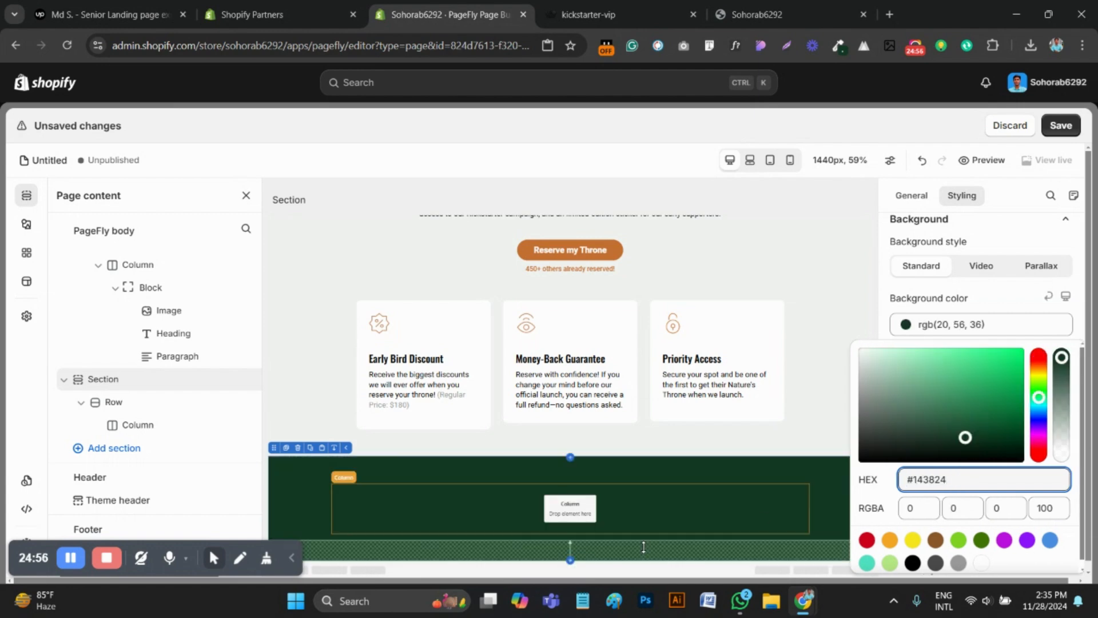
click(605, 510)
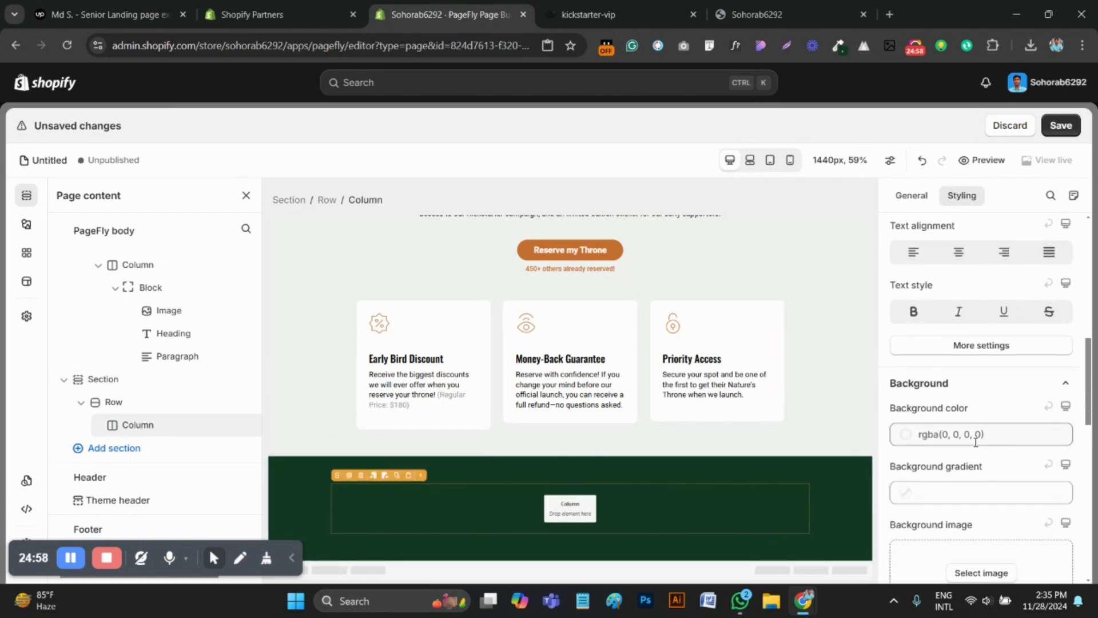
click(800, 459)
scroll(983, 449, down, 6)
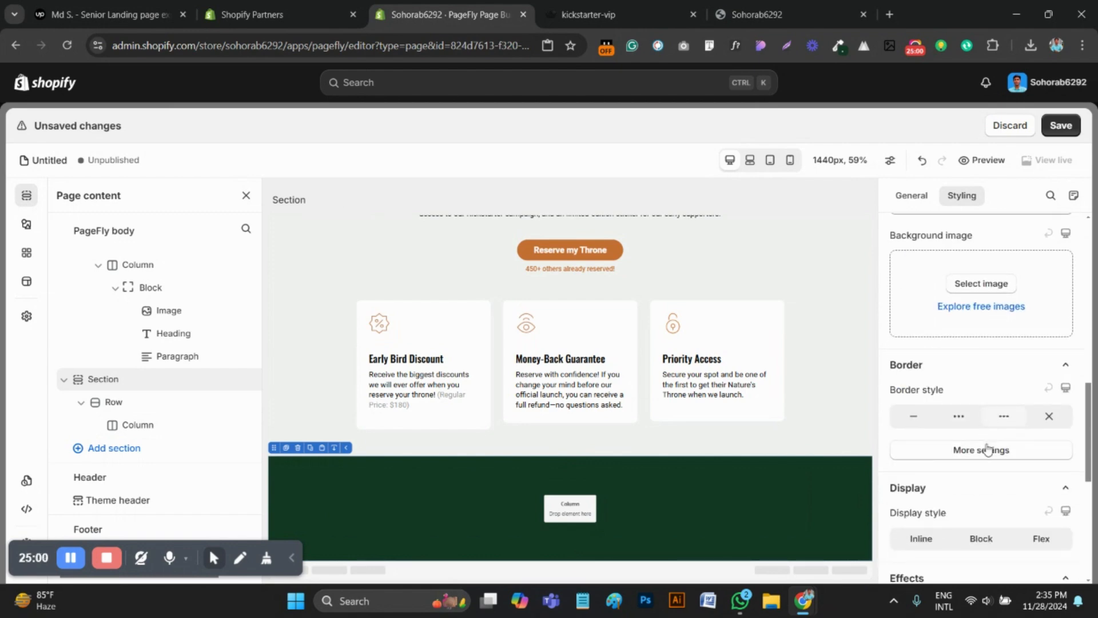
scroll(983, 446, up, 6)
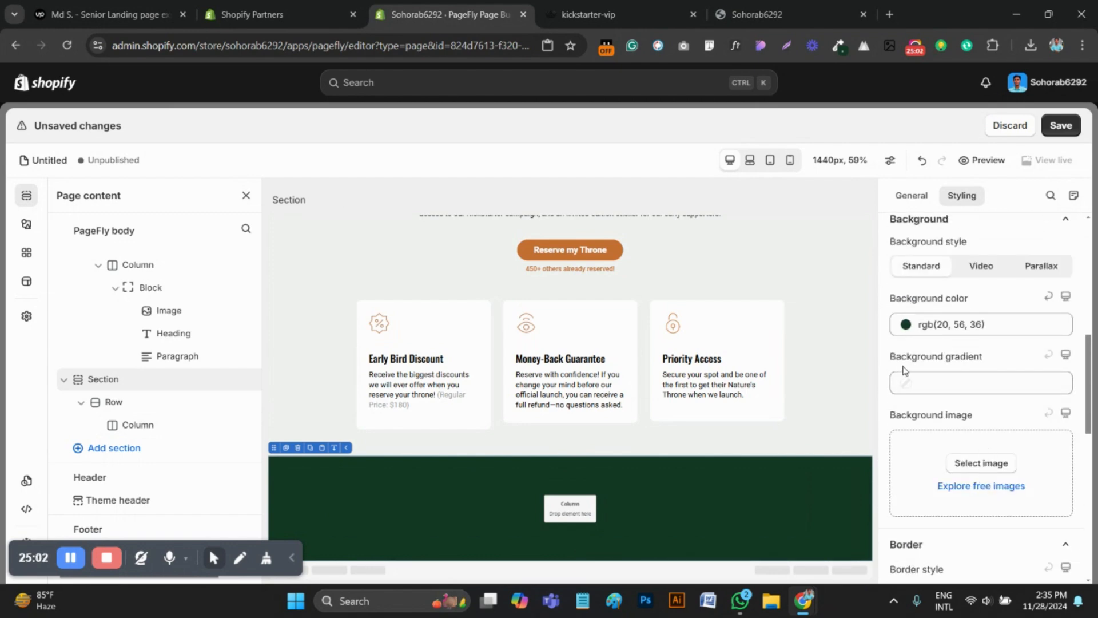
Copy the "Frequently Asked Questions" title from the reference page and inspect its font properties with WhatFont
click(630, 14)
drag(725, 232, 355, 214)
key(ctrl+c)
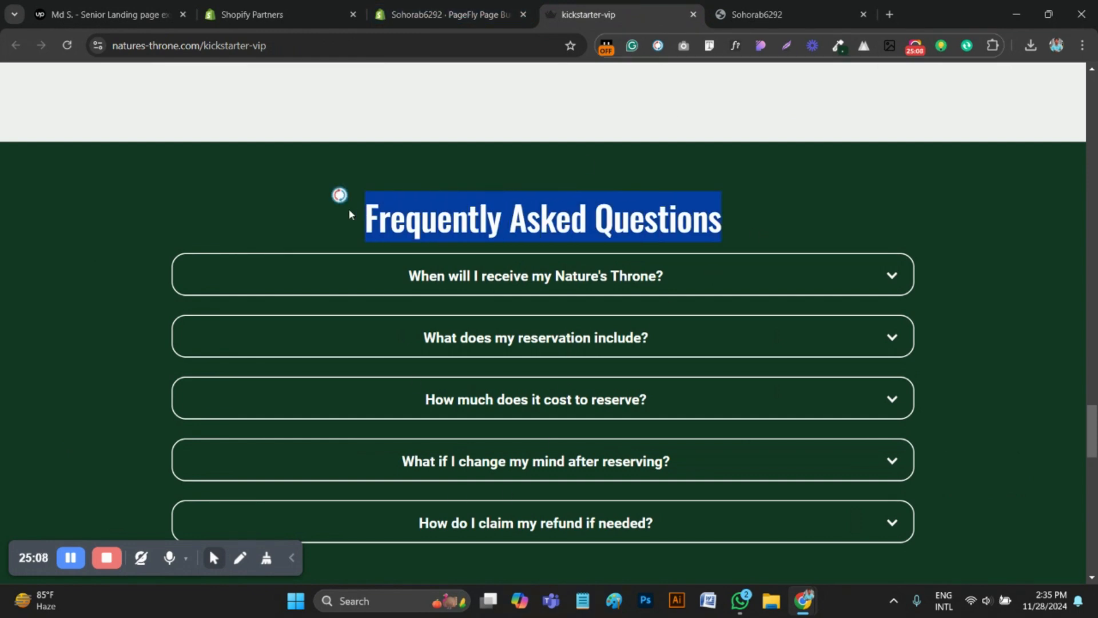
click(735, 45)
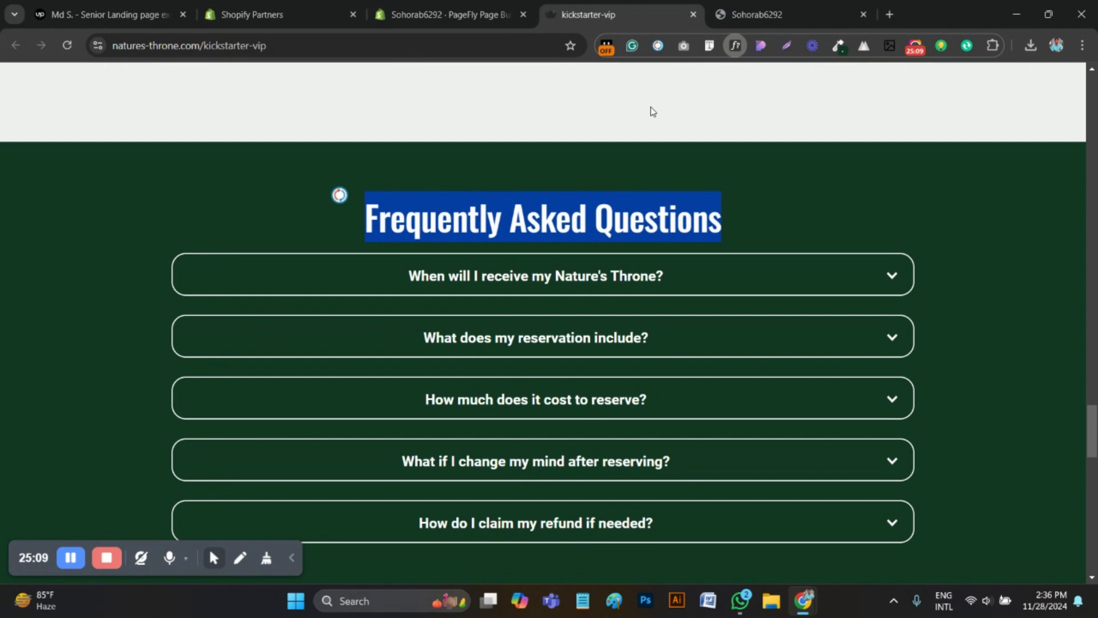
click(520, 231)
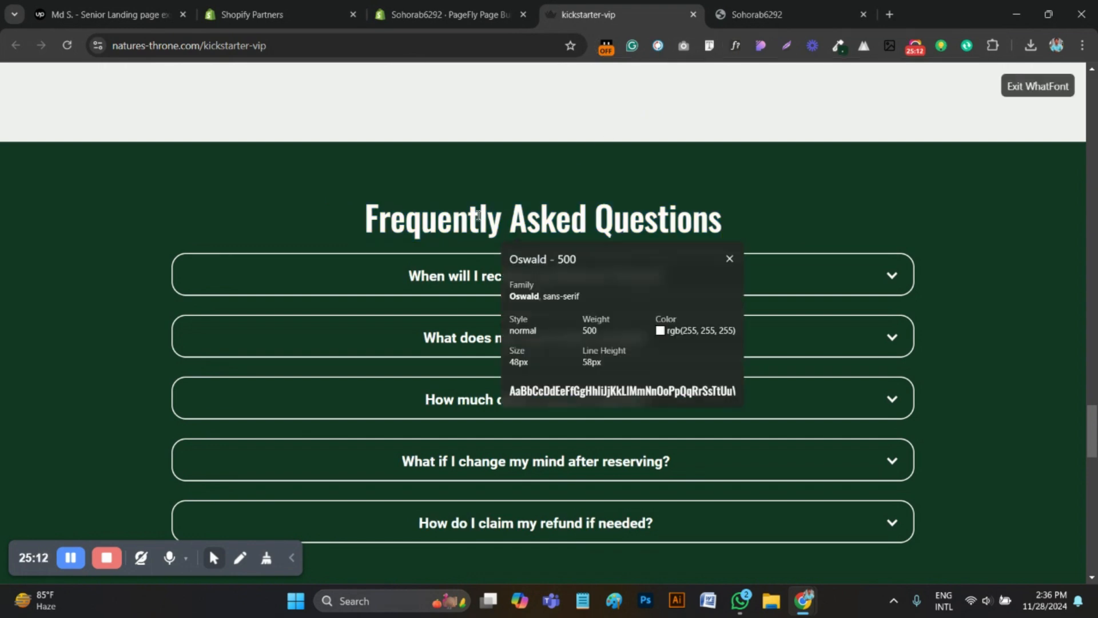
Return to the PageFly editor and add a plain heading element to the green section's column
click(450, 5)
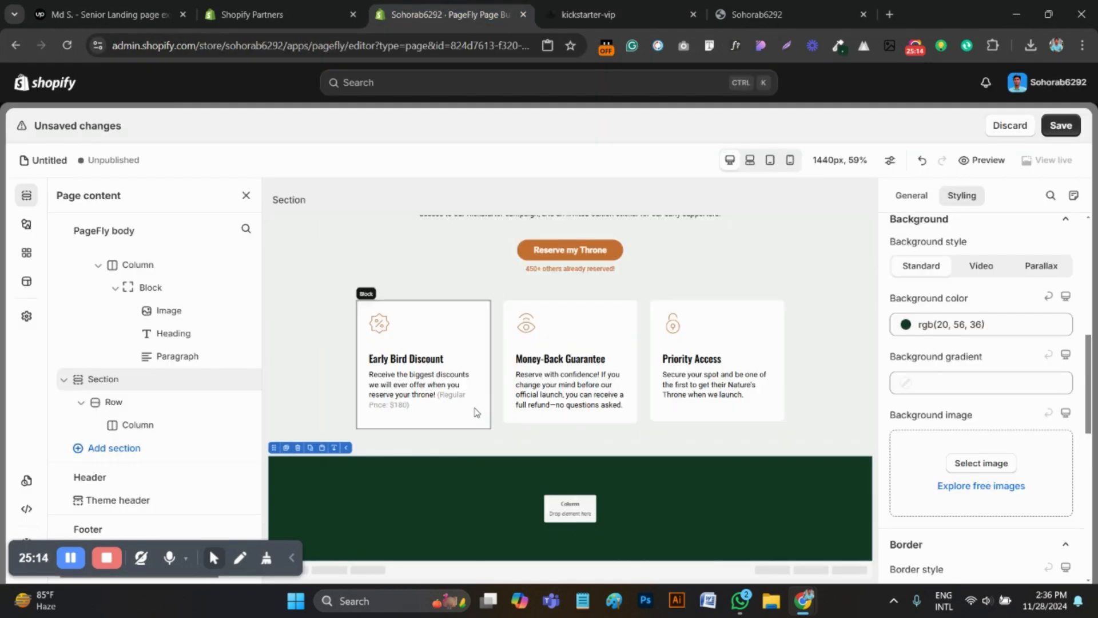
click(491, 515)
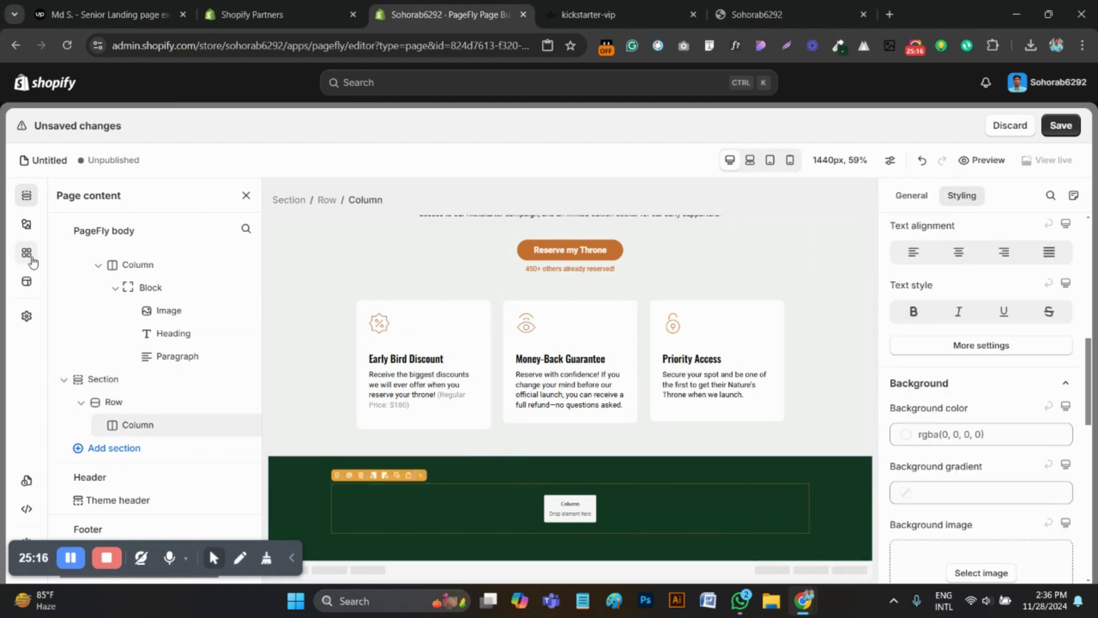
click(26, 223)
click(106, 451)
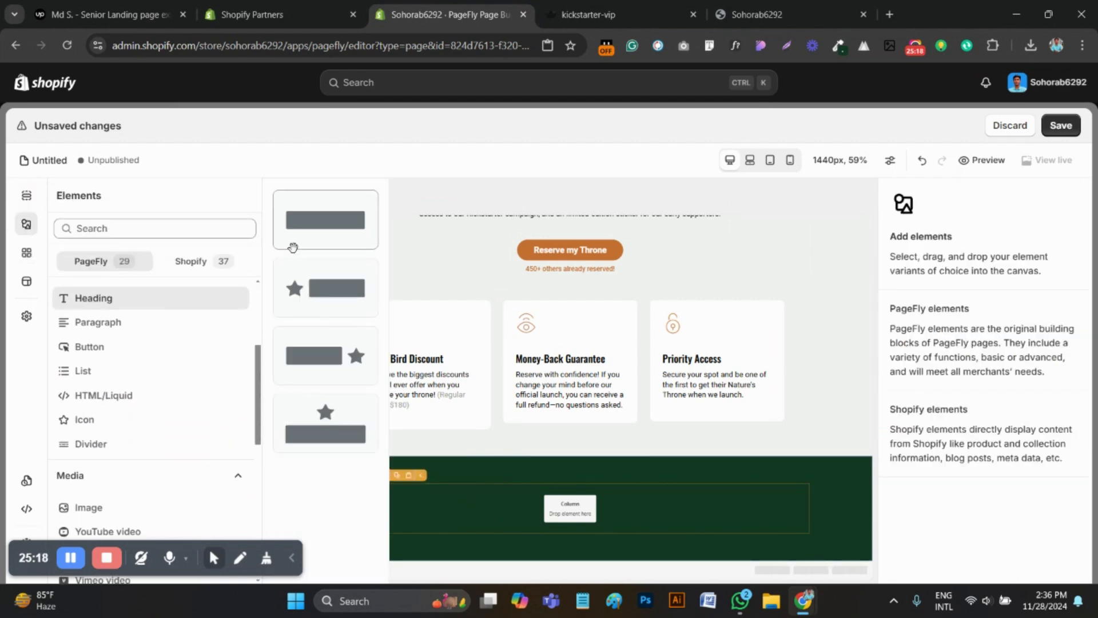
drag(293, 247, 524, 502)
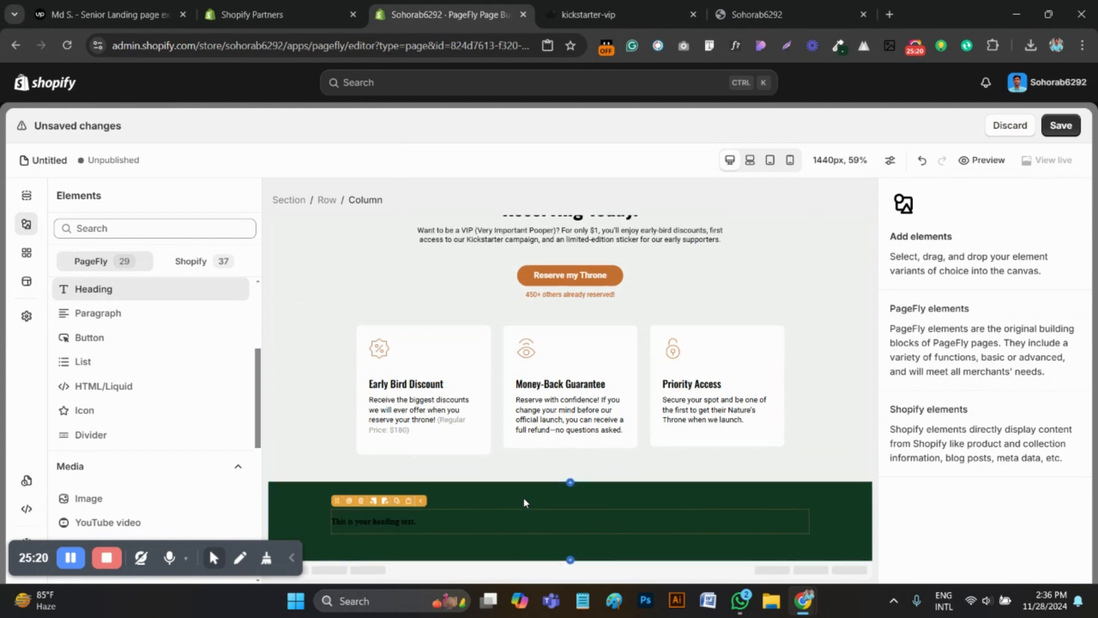
Set the new heading's content colour to white, rgb(255, 255, 255)
click(923, 394)
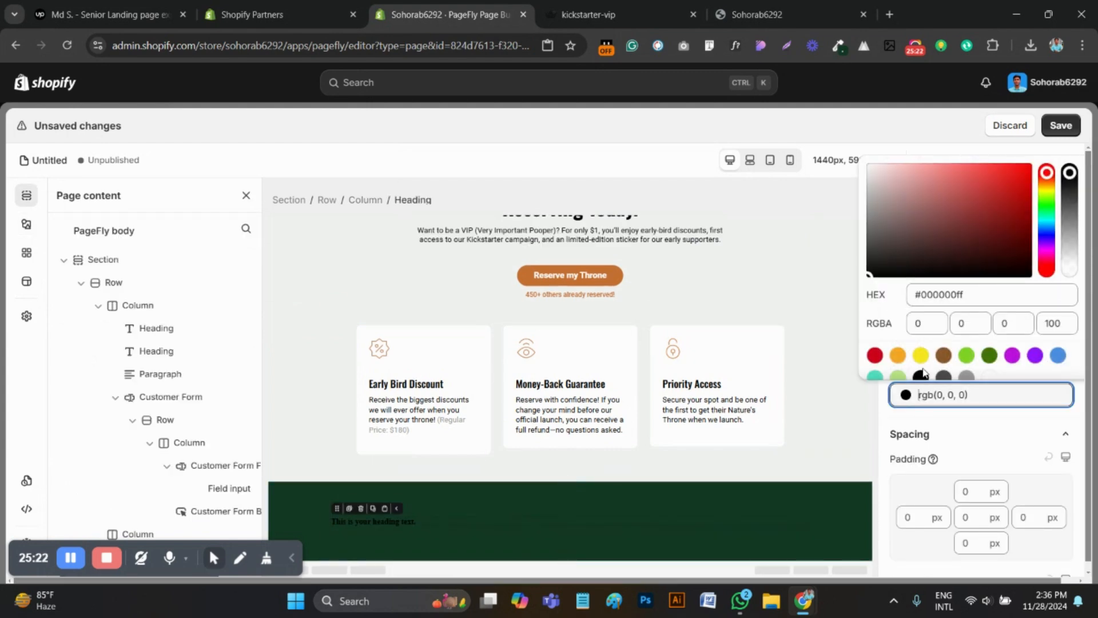
scroll(961, 343, down, 1)
click(991, 363)
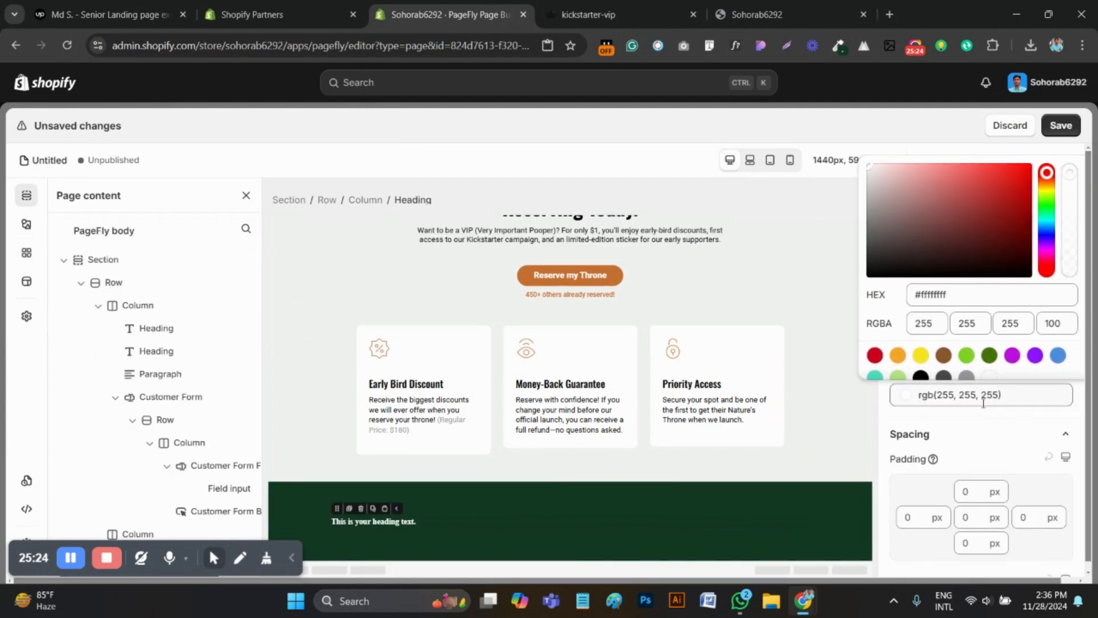
Set the heading's font family to Oswald and its font size to 48 px
scroll(1022, 506, down, 3)
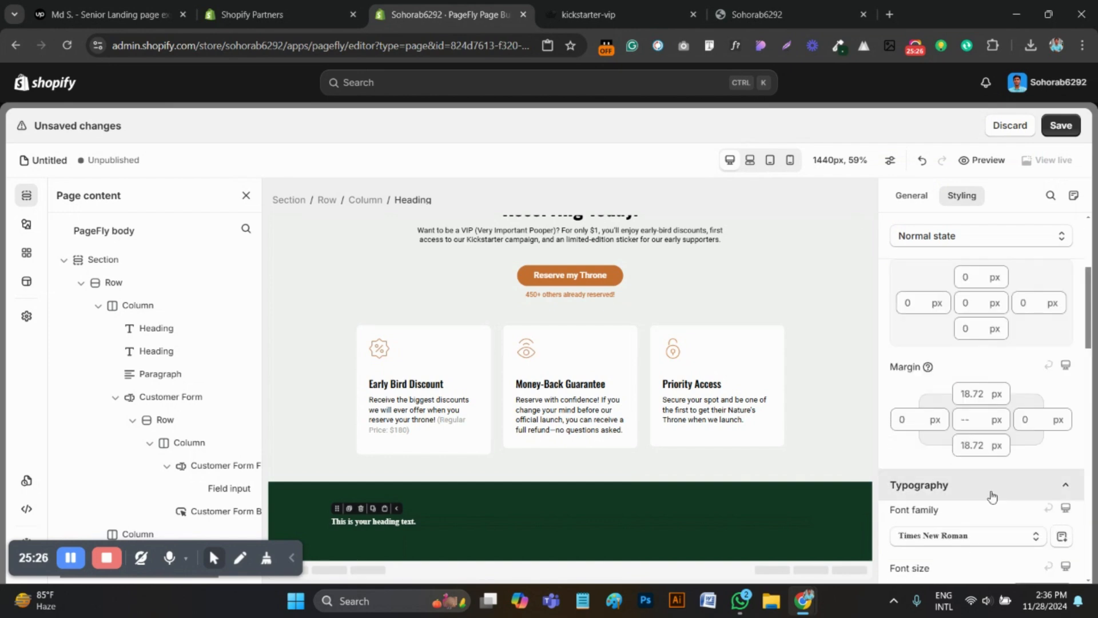
click(967, 464)
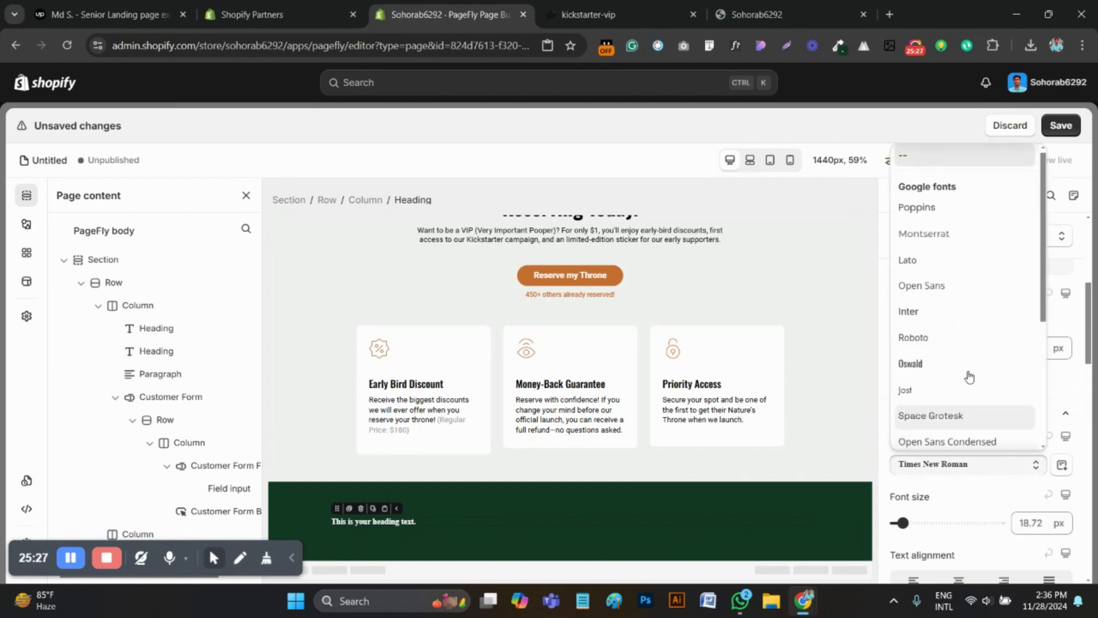
click(915, 363)
click(1028, 526)
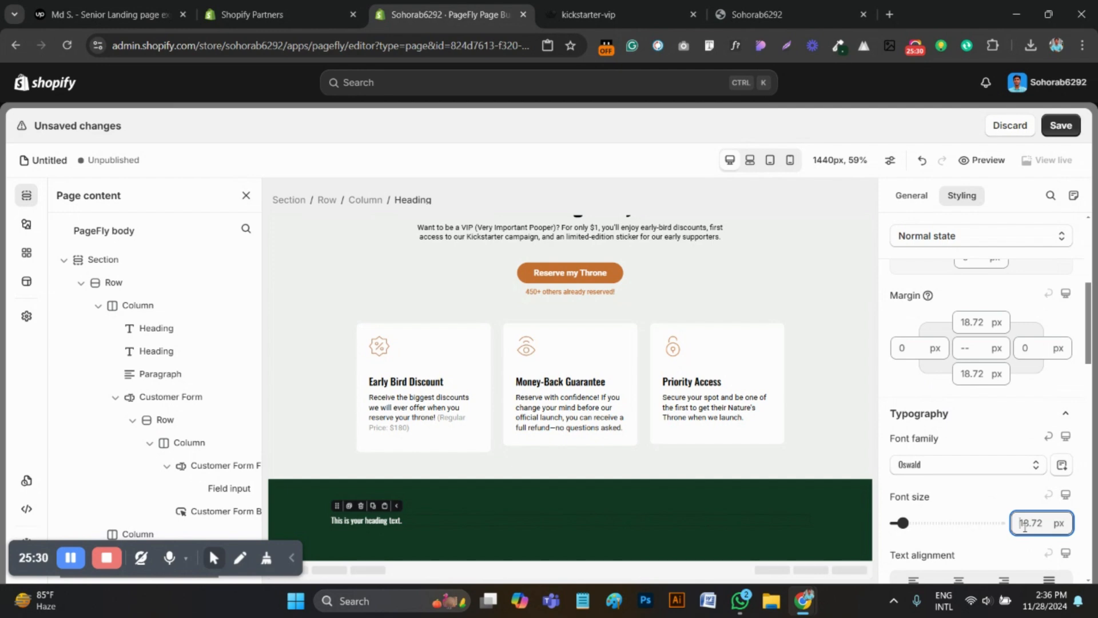
text(48)
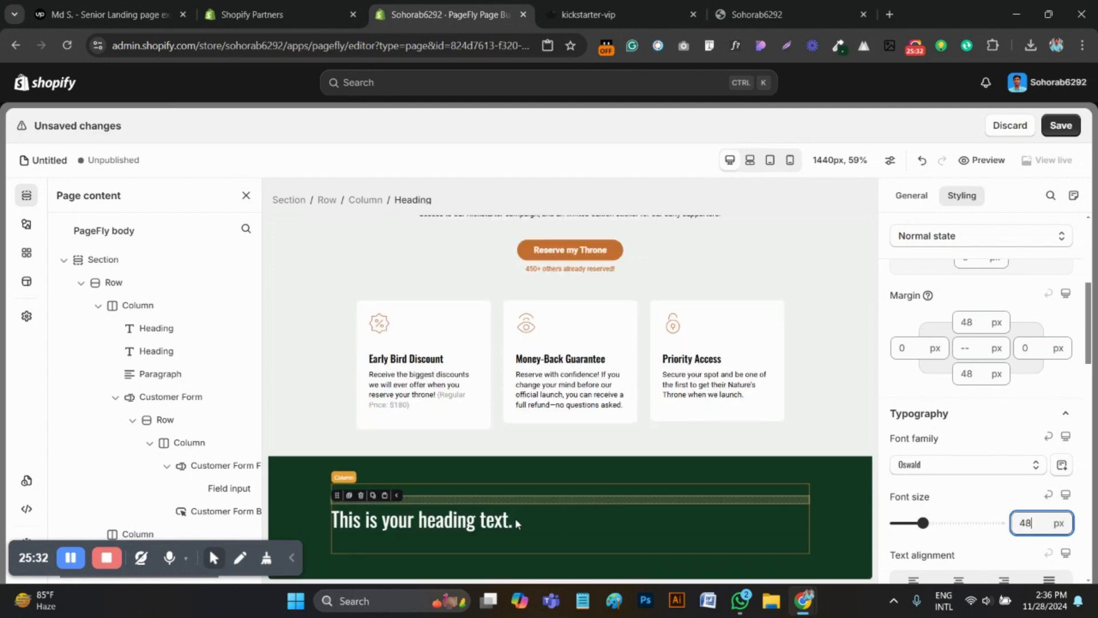
Recheck the title's font weight on the reference page and set the PageFly heading's font weight to Medium
click(590, 14)
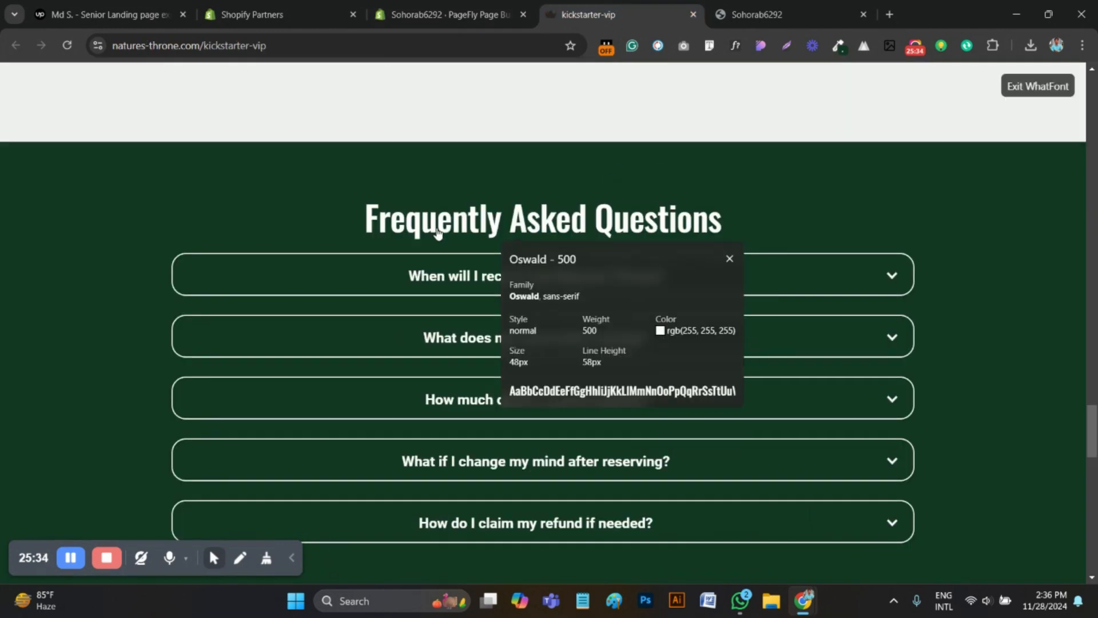
key(ctrl+shift+Tab)
scroll(1017, 484, down, 3)
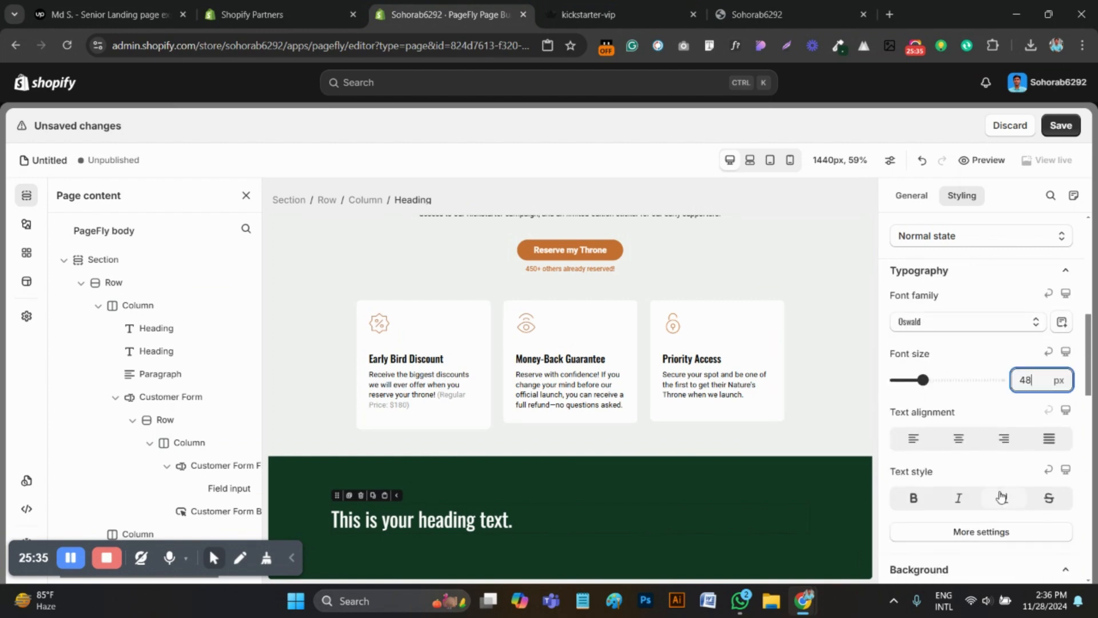
click(988, 531)
click(941, 323)
click(952, 425)
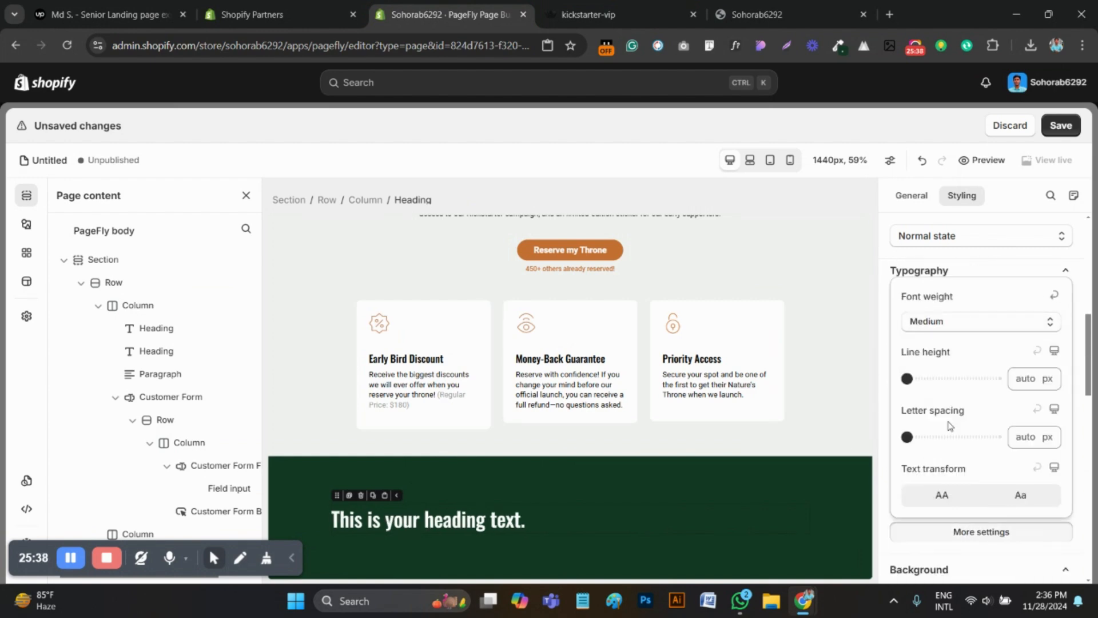
Replace the placeholder heading text with "Frequently Asked Questions" and centre-align it
triple_click(490, 522)
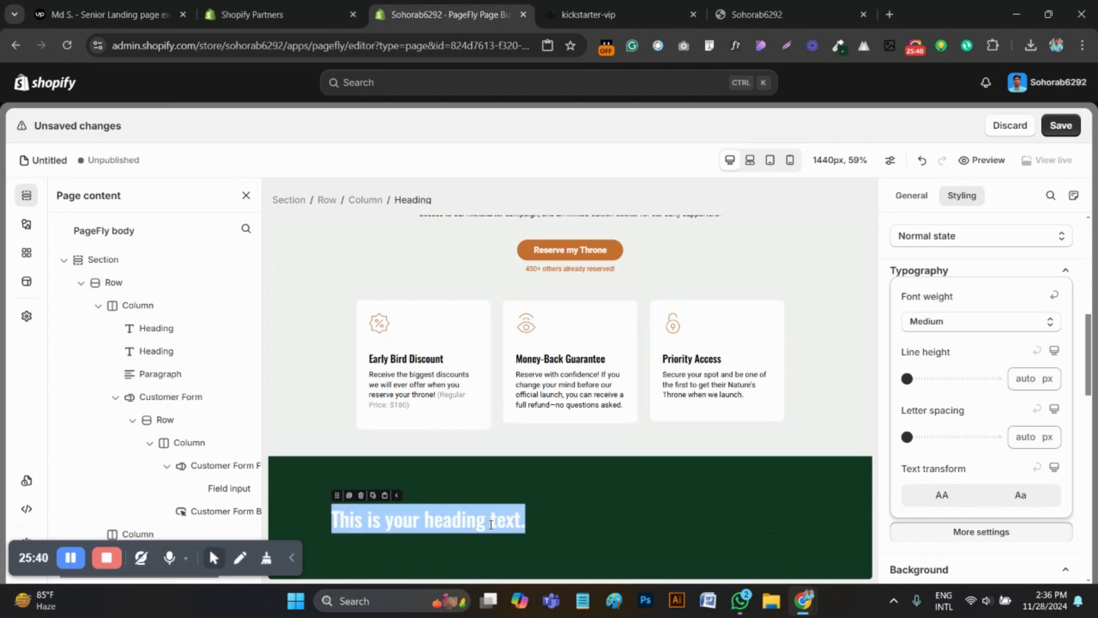
key(ctrl+v)
scroll(578, 515, down, 1)
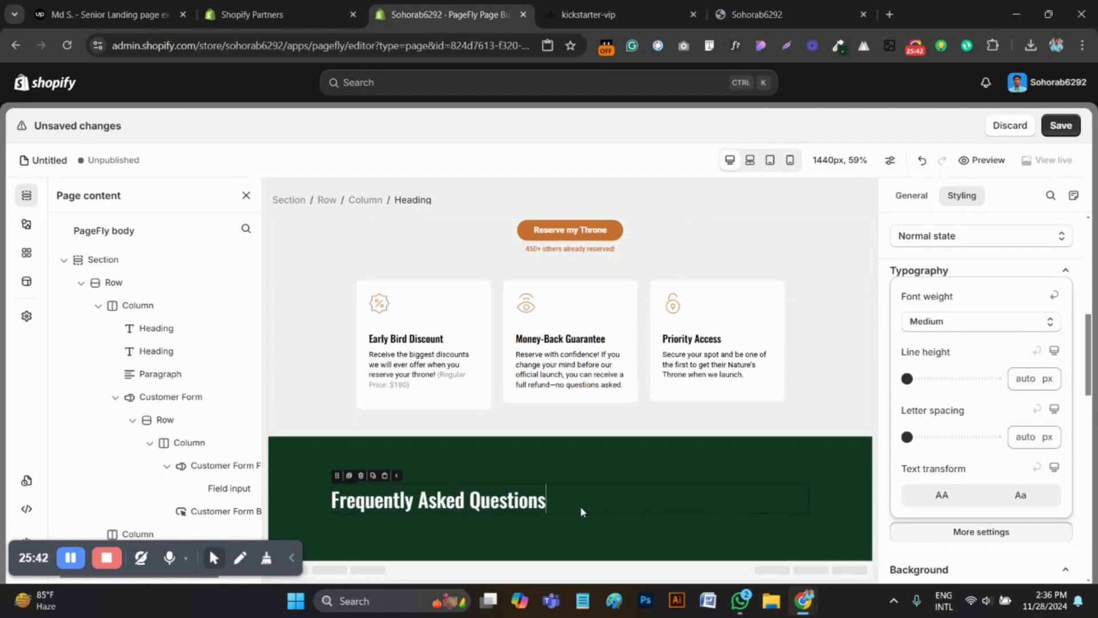
click(883, 340)
click(958, 438)
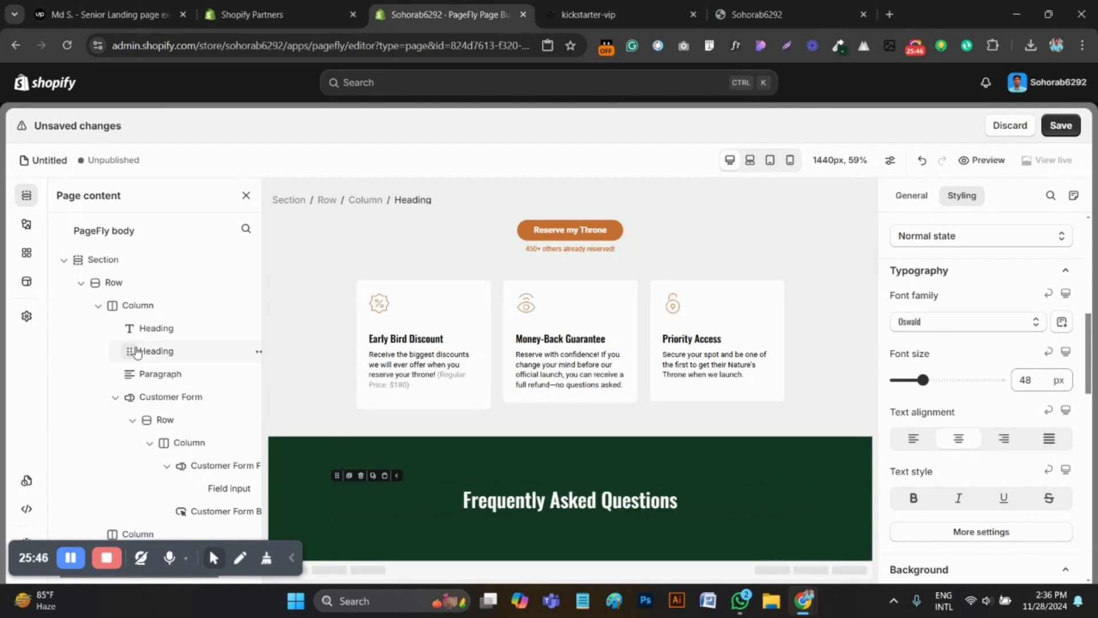
Add an Accordion element under the Frequently Asked Questions heading in the dark green section
click(27, 223)
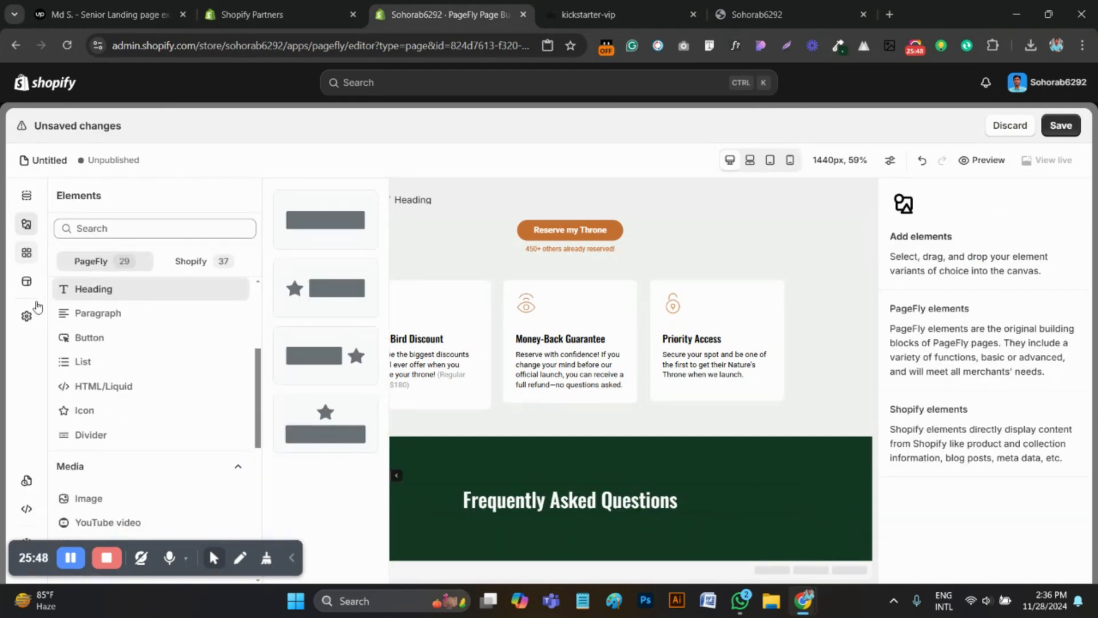
click(604, 11)
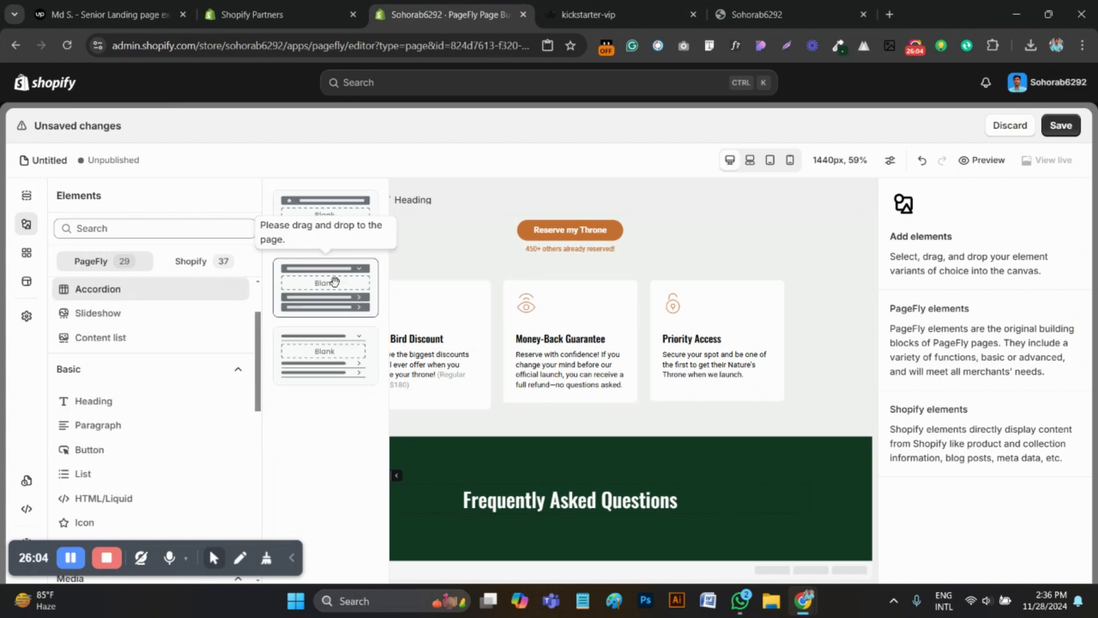
drag(320, 284, 601, 534)
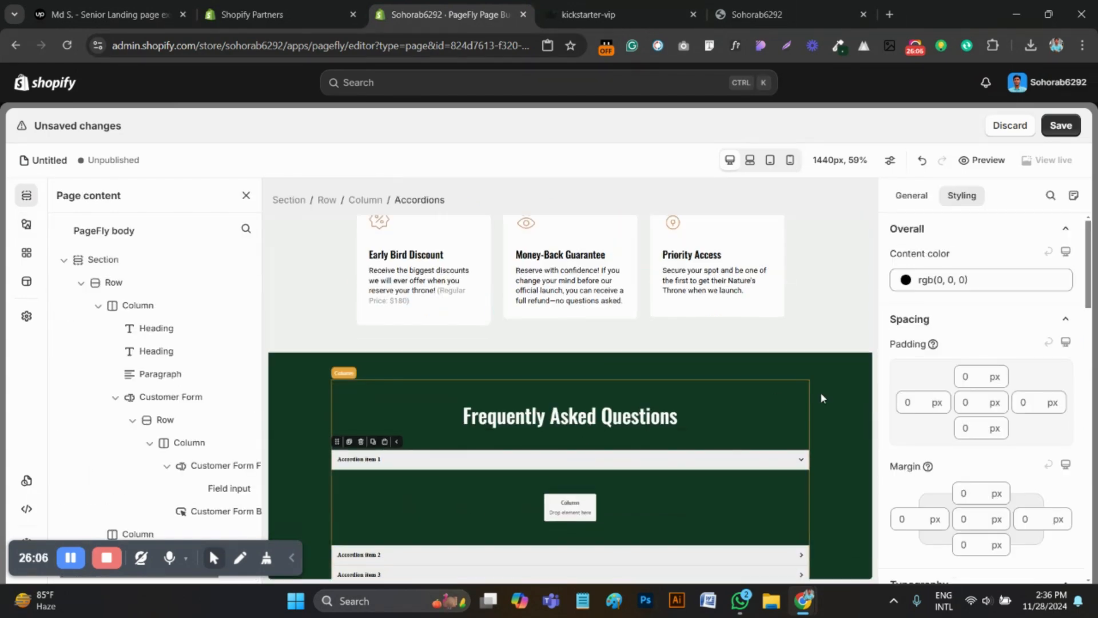
scroll(981, 321, down, 1)
scroll(981, 320, up, 1)
Set the content colour of the accordion and of its first header to white, rgb(255, 255, 255)
click(926, 279)
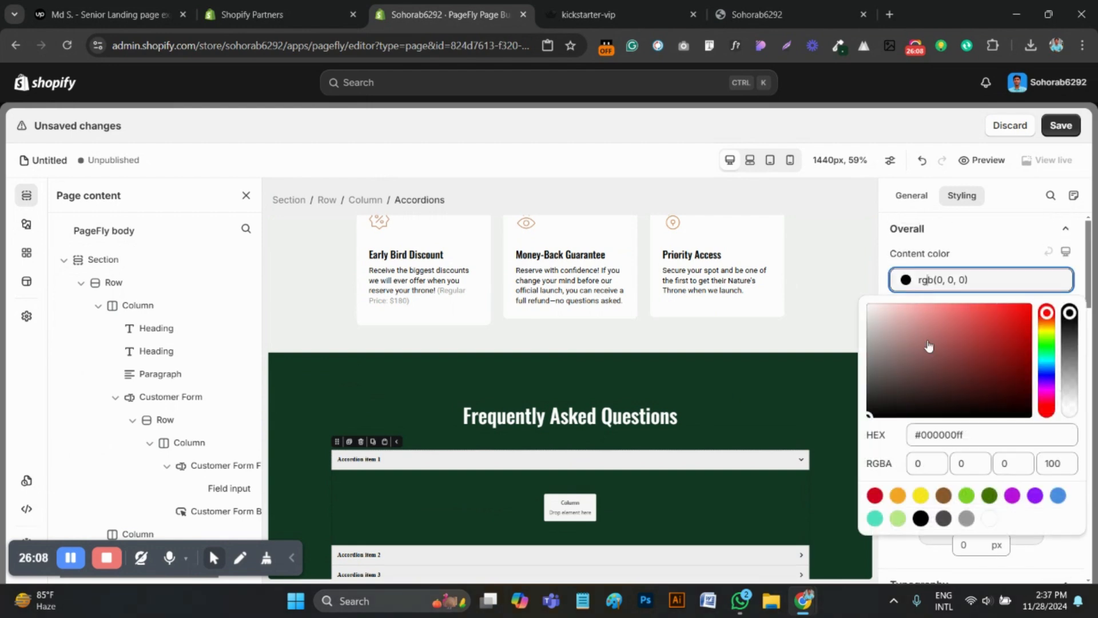
click(990, 521)
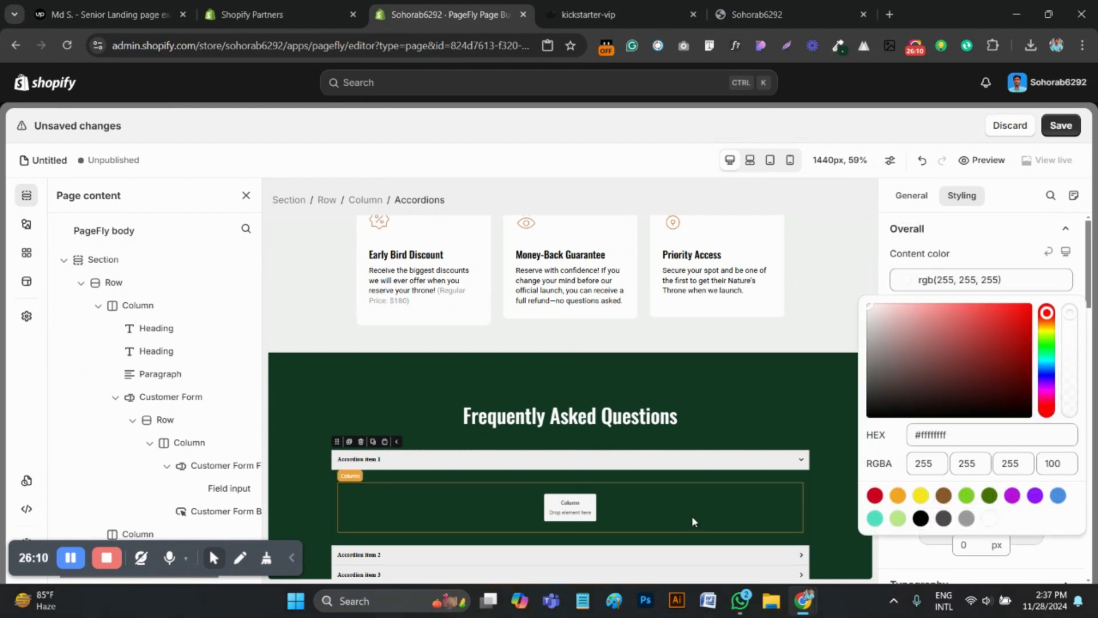
click(623, 467)
click(933, 326)
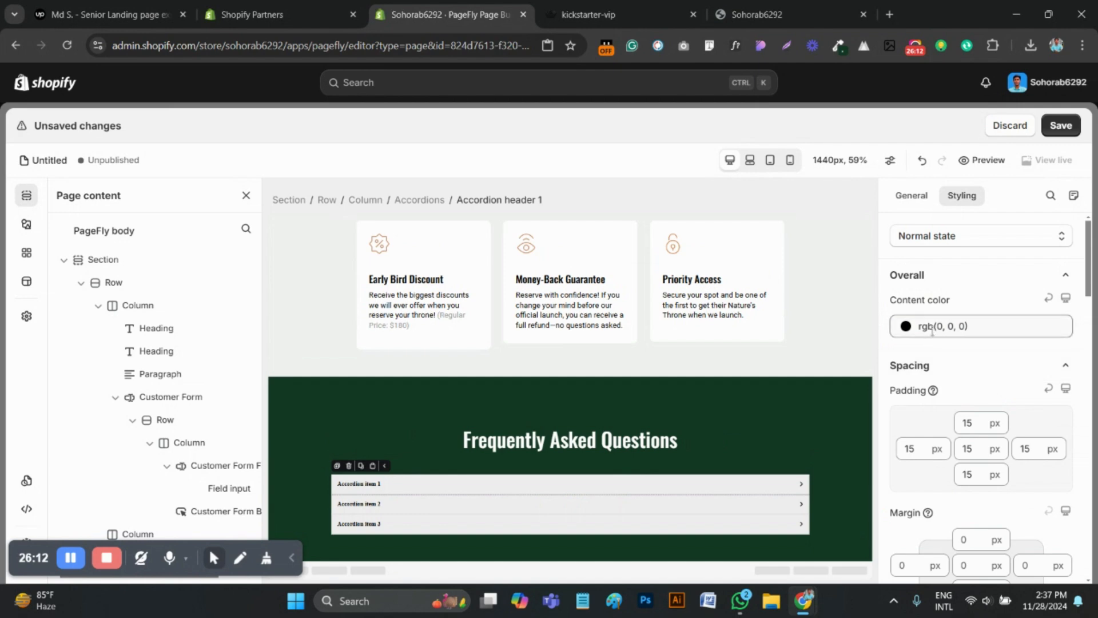
click(991, 565)
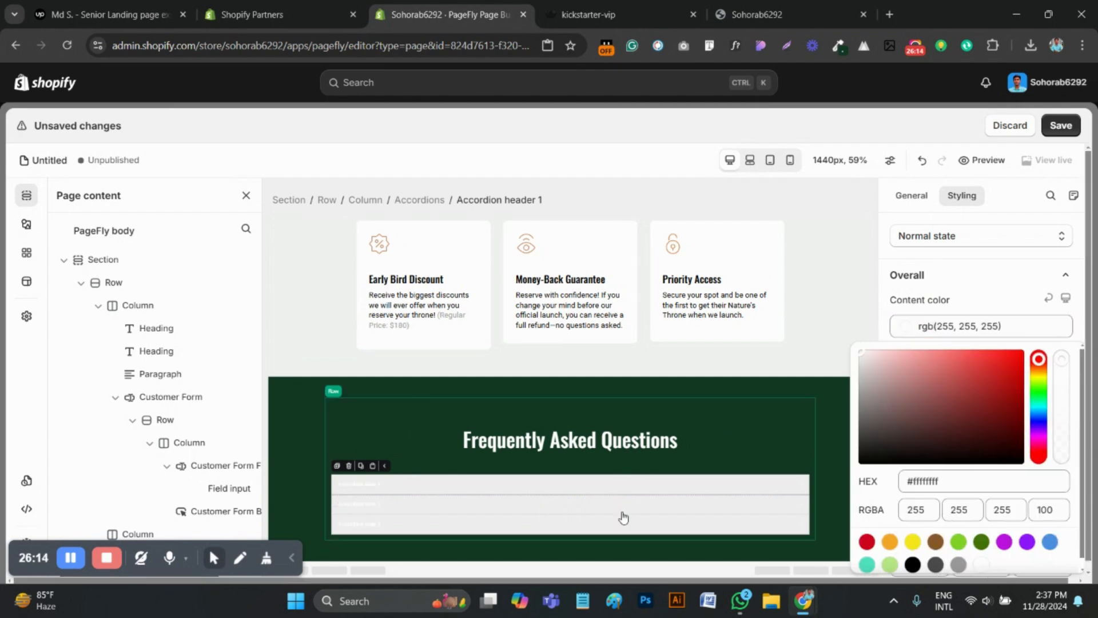
Make the first accordion header's background fully transparent, rgba(238, 238, 238, 0)
click(801, 488)
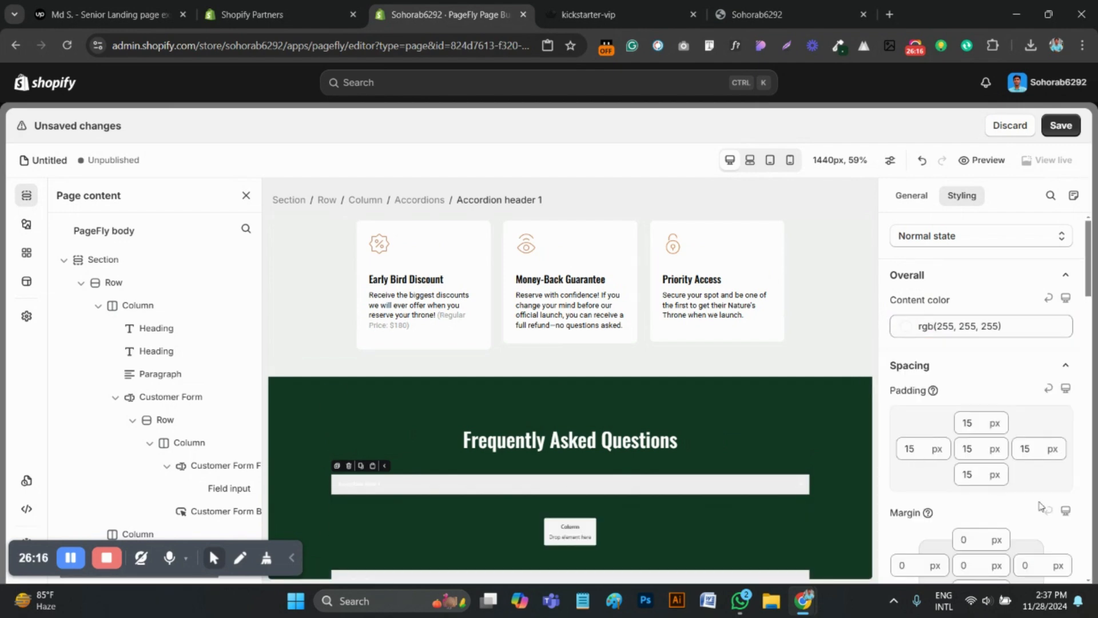
scroll(1040, 506, down, 10)
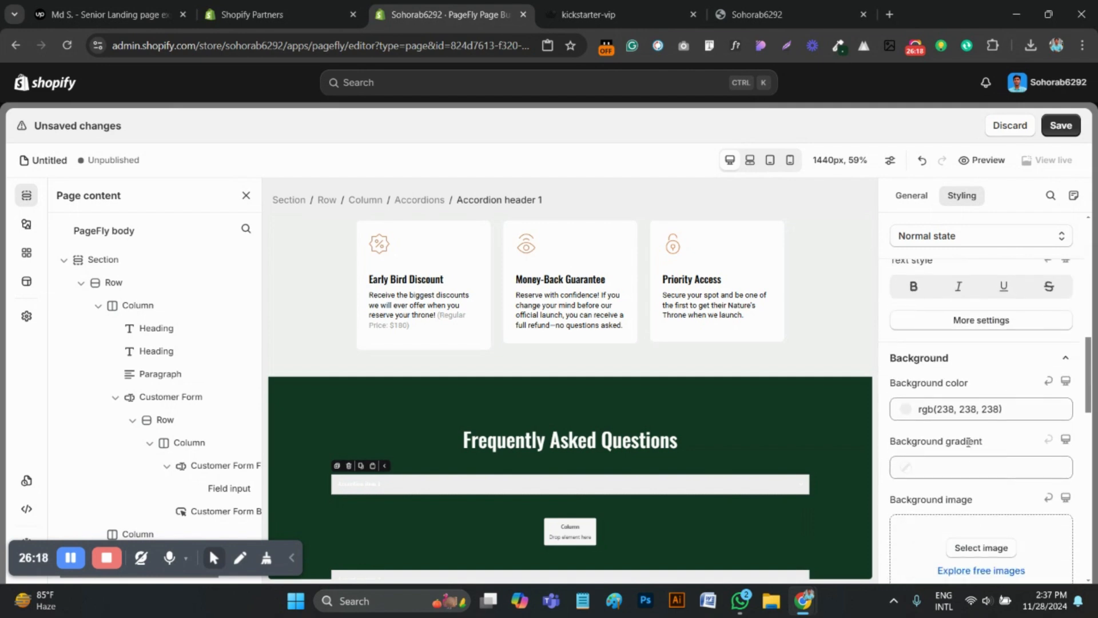
click(960, 409)
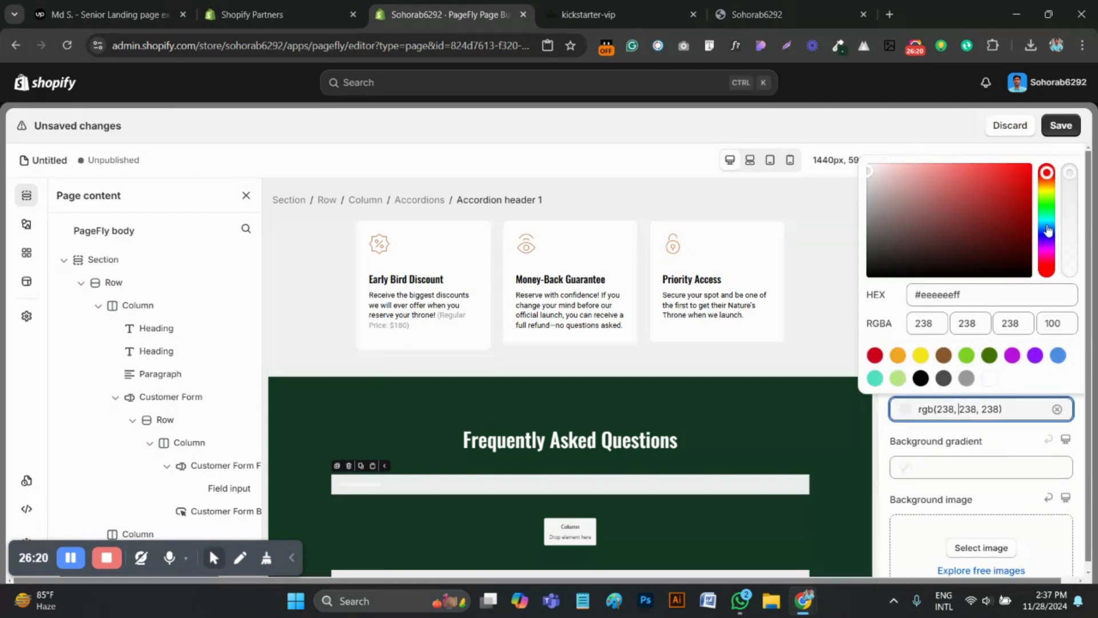
drag(1070, 179, 1065, 335)
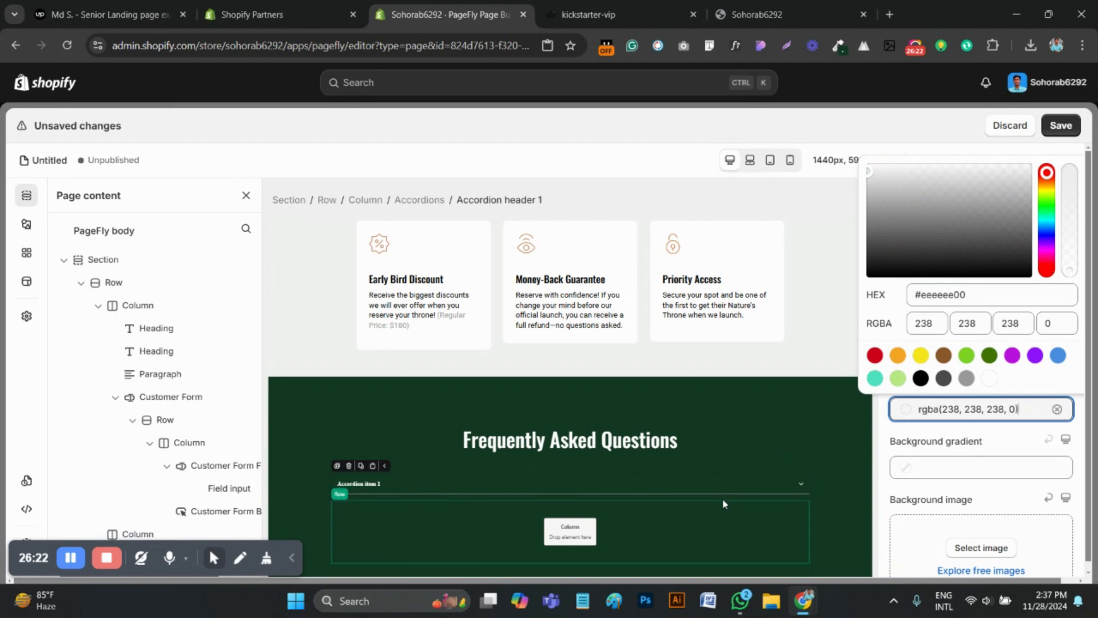
click(799, 420)
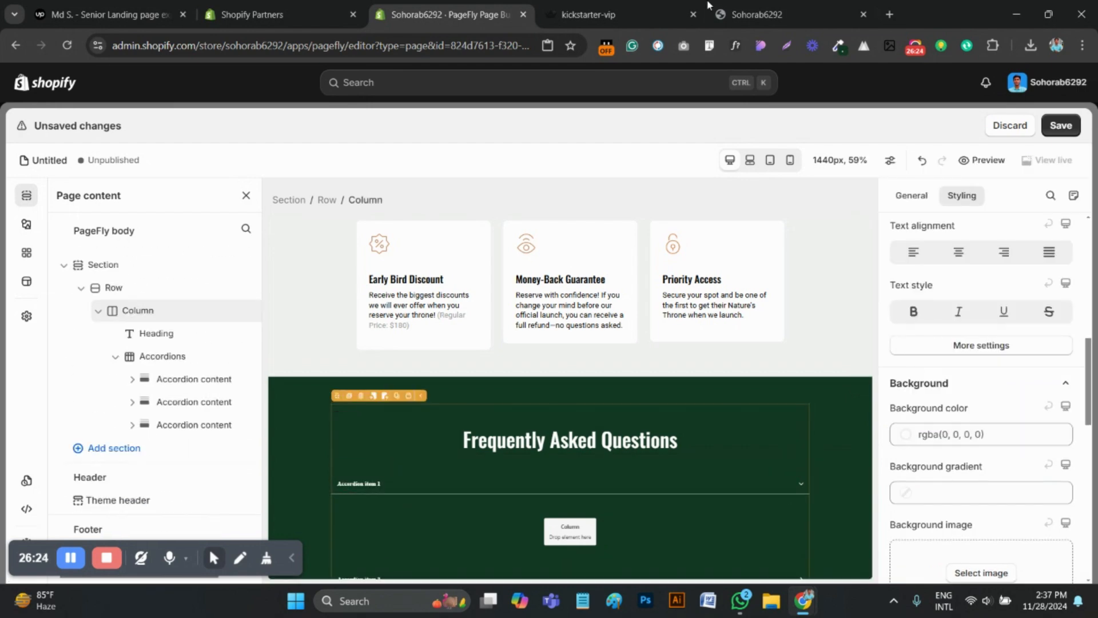
Check the question boxes on the kickstarter-vip reference page and give the PageFly accordion a solid white border
click(599, 5)
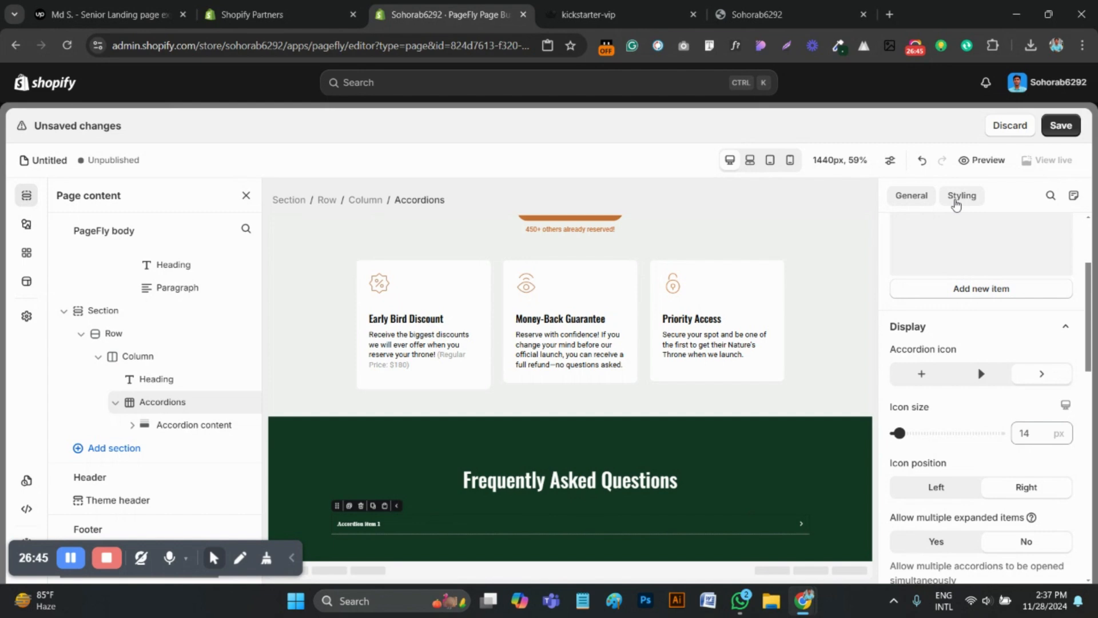
scroll(952, 427, down, 10)
scroll(952, 428, down, 6)
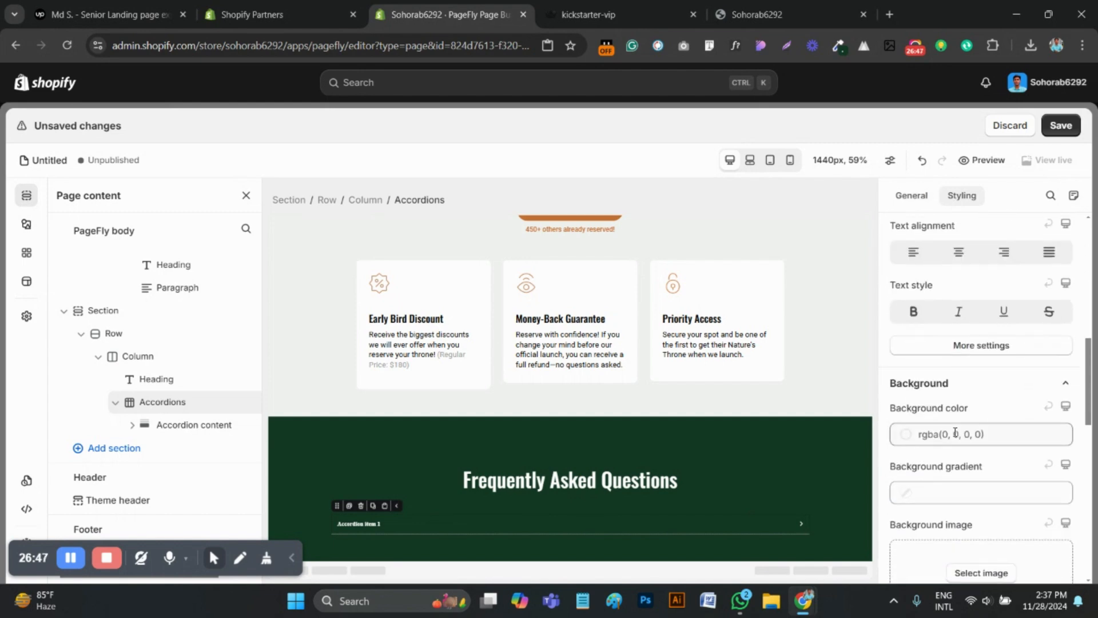
click(915, 494)
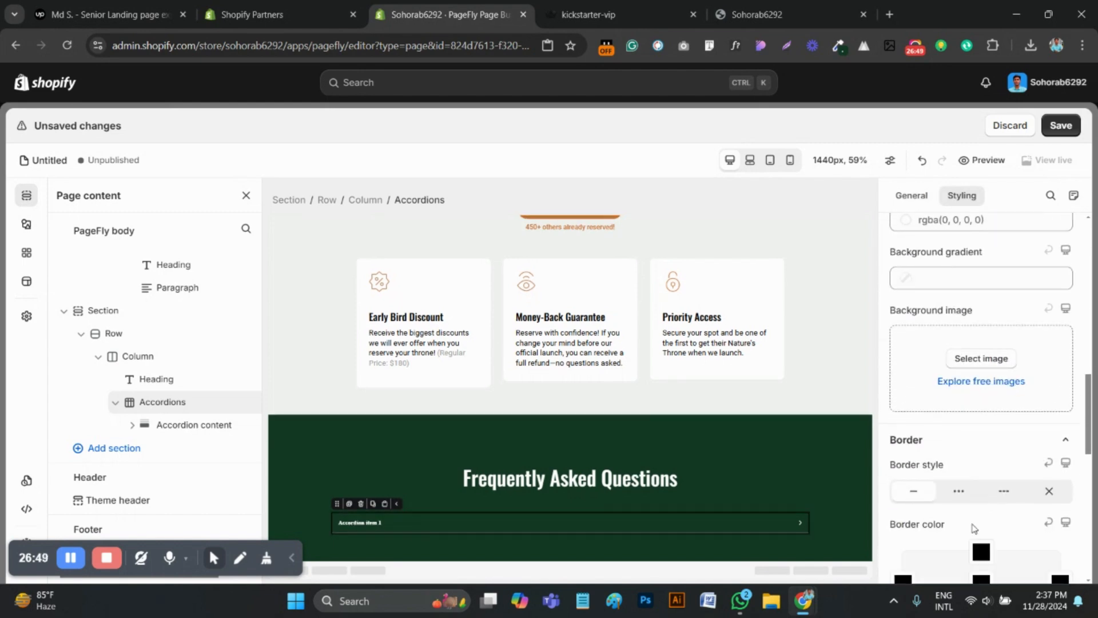
scroll(978, 507, down, 1)
click(982, 480)
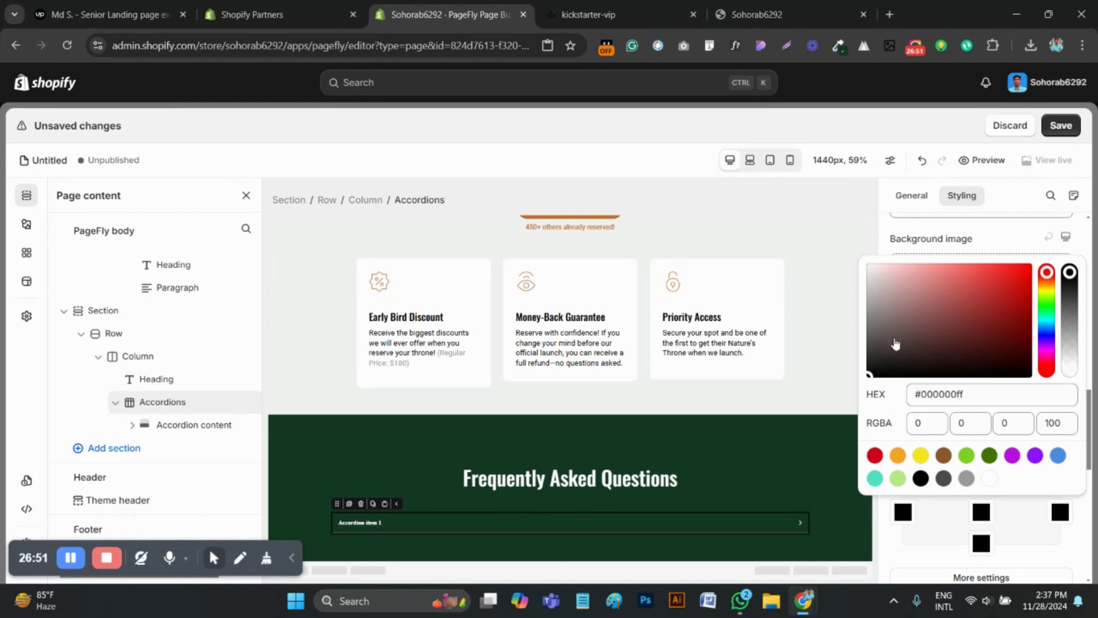
drag(886, 286, 981, 578)
scroll(983, 559, down, 1)
click(991, 408)
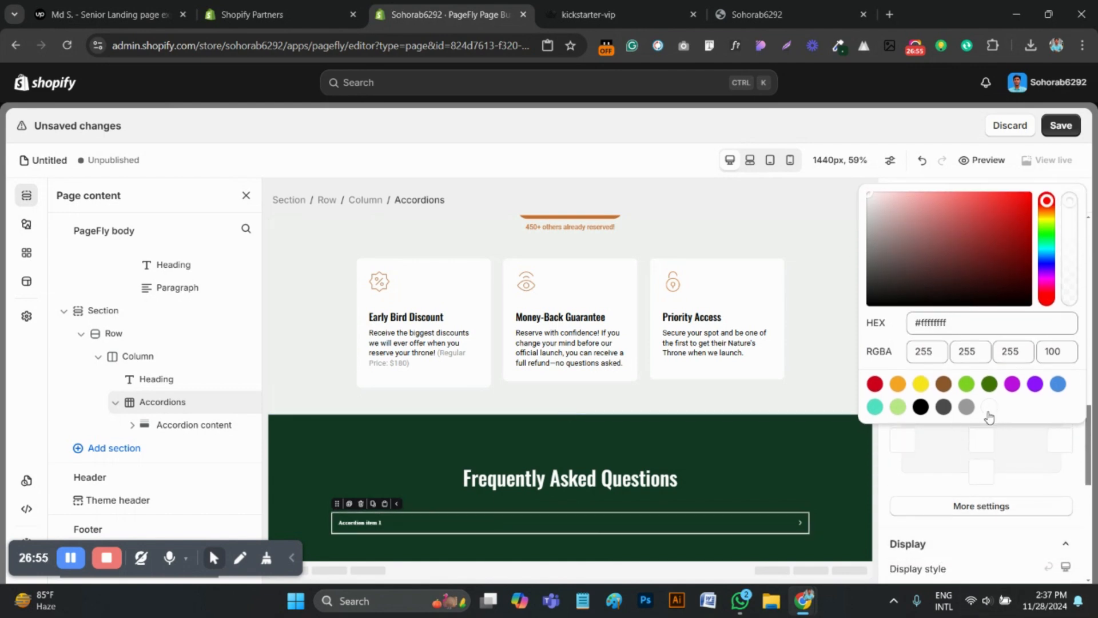
Set the accordion's border width to 2 px and compare the border corners with the question boxes on the reference page
click(983, 507)
click(967, 332)
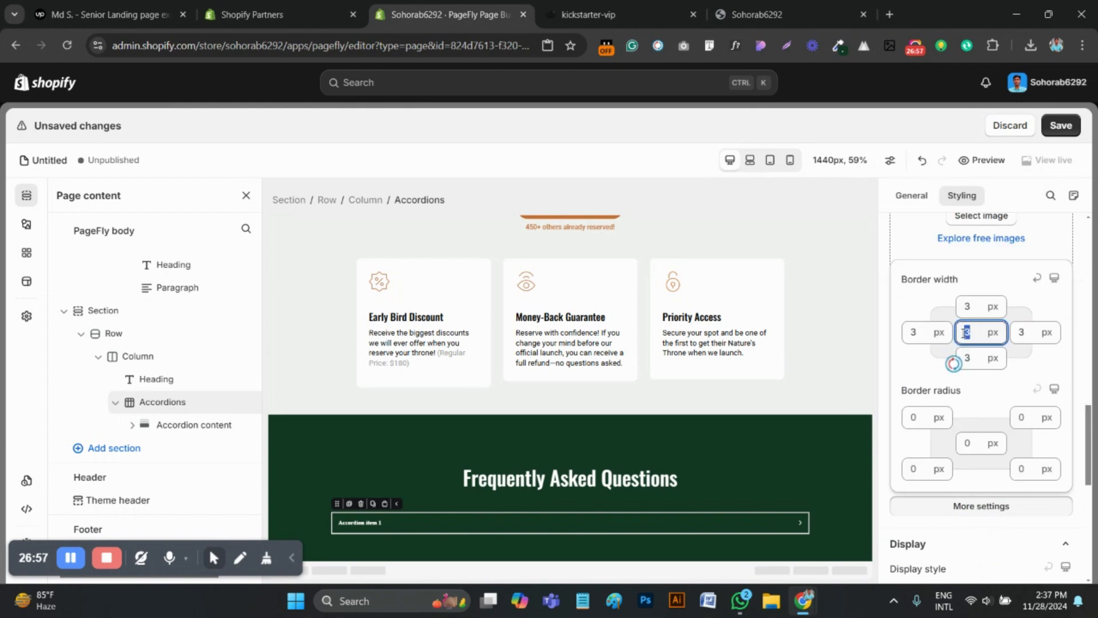
text(2)
click(978, 446)
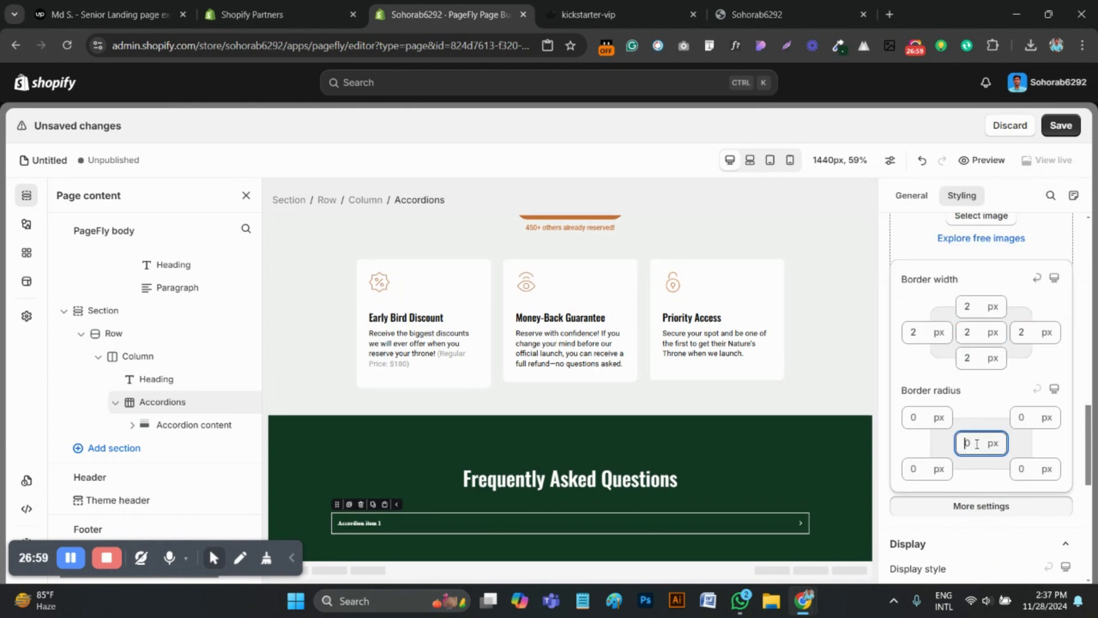
click(635, 5)
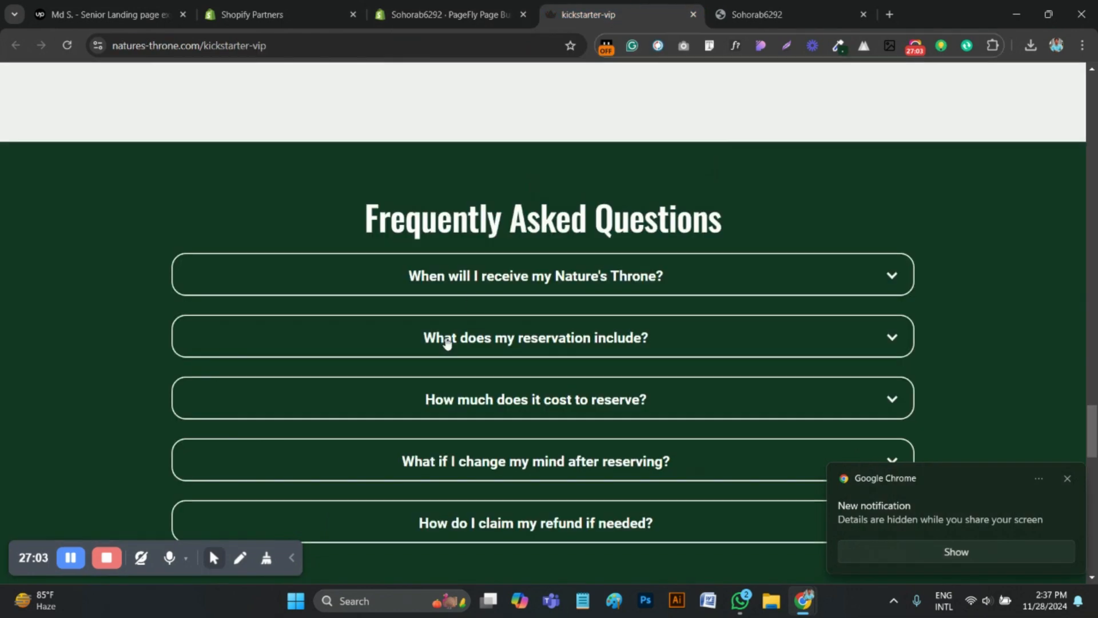
click(440, 20)
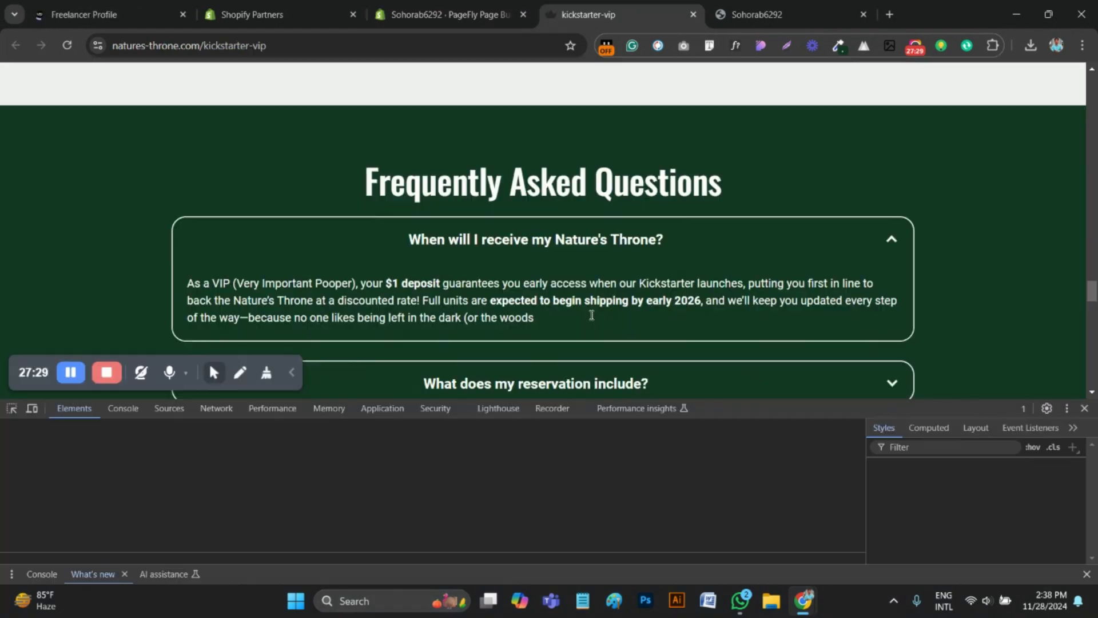
Inspect the first FAQ question on the reference page and select its text "When will I receive my Nature's Throne?" in the page code
scroll(536, 229, down, 1)
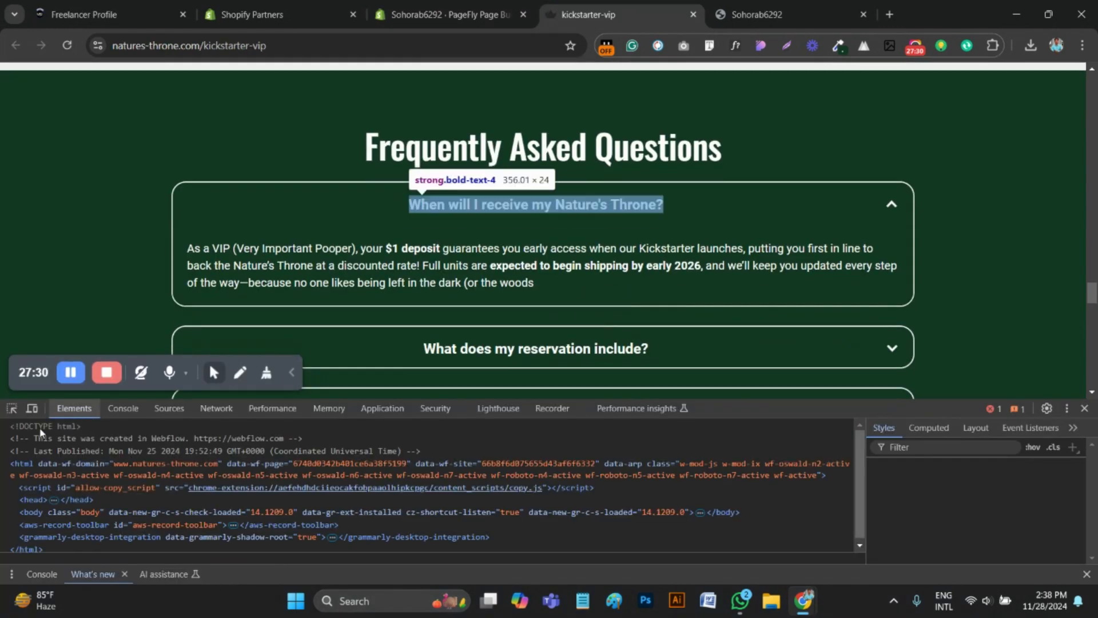
click(536, 205)
click(12, 411)
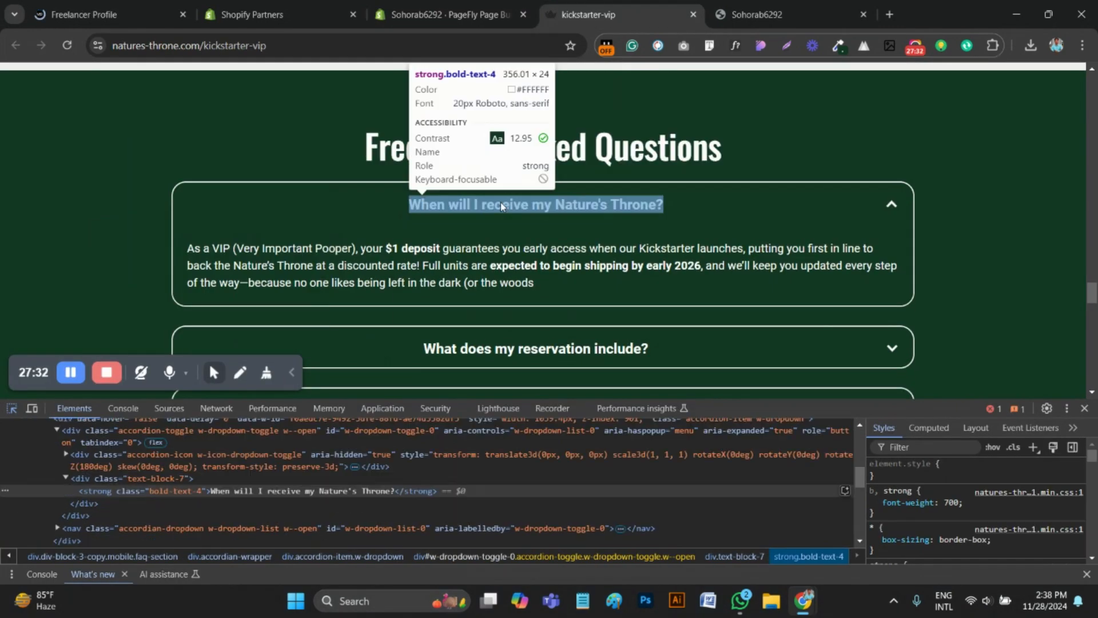
click(503, 206)
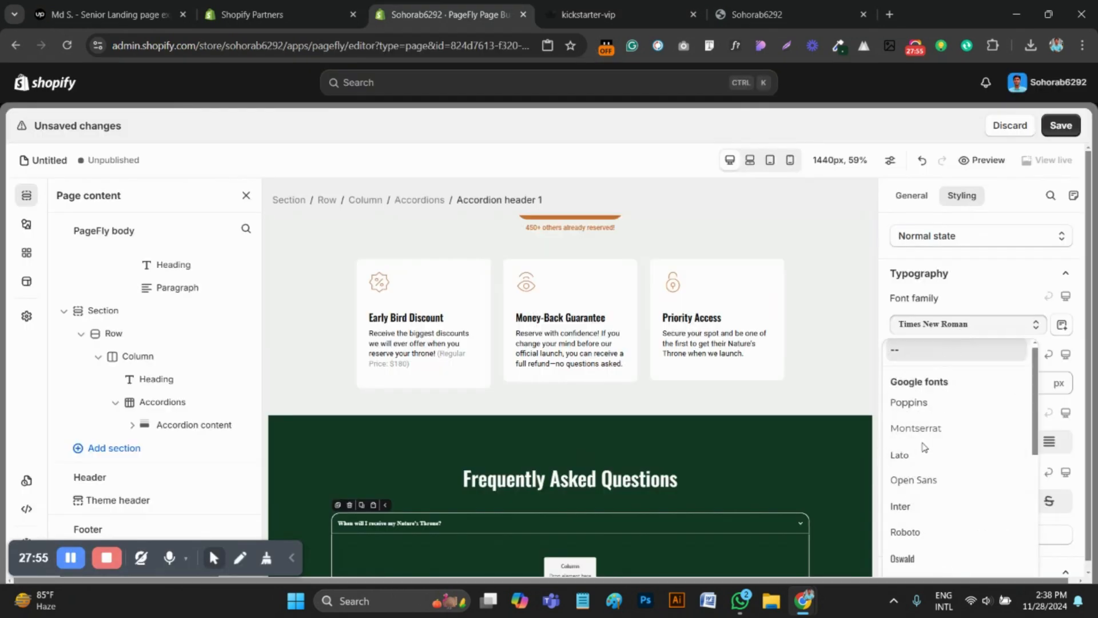
Set the first PageFly accordion header's font size to 20 px and its font weight to Bold
click(909, 532)
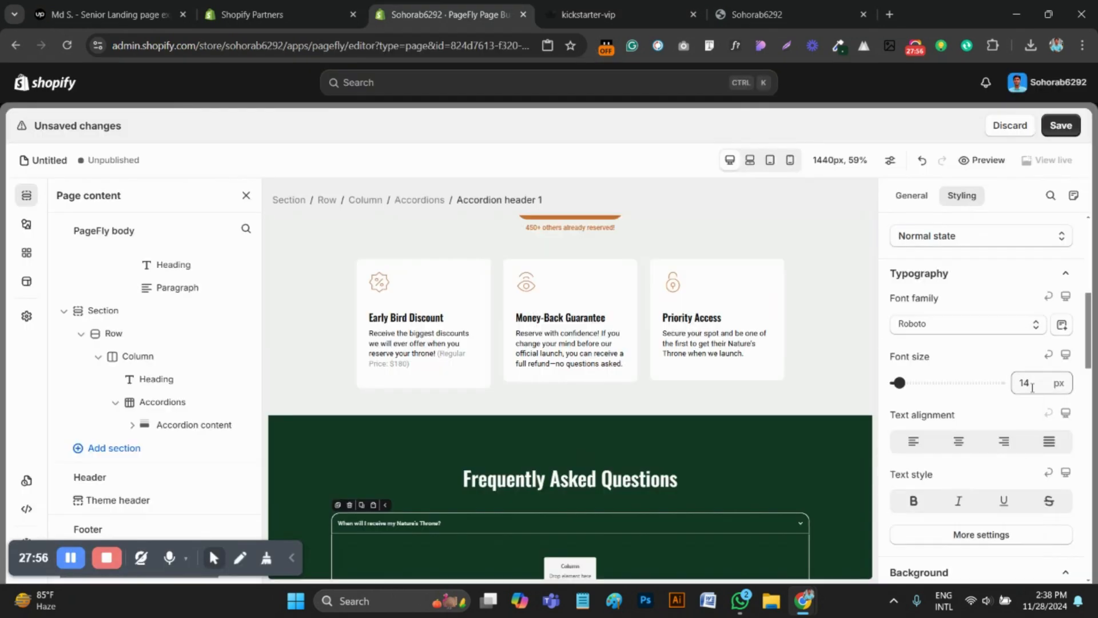
click(1012, 389)
text(20)
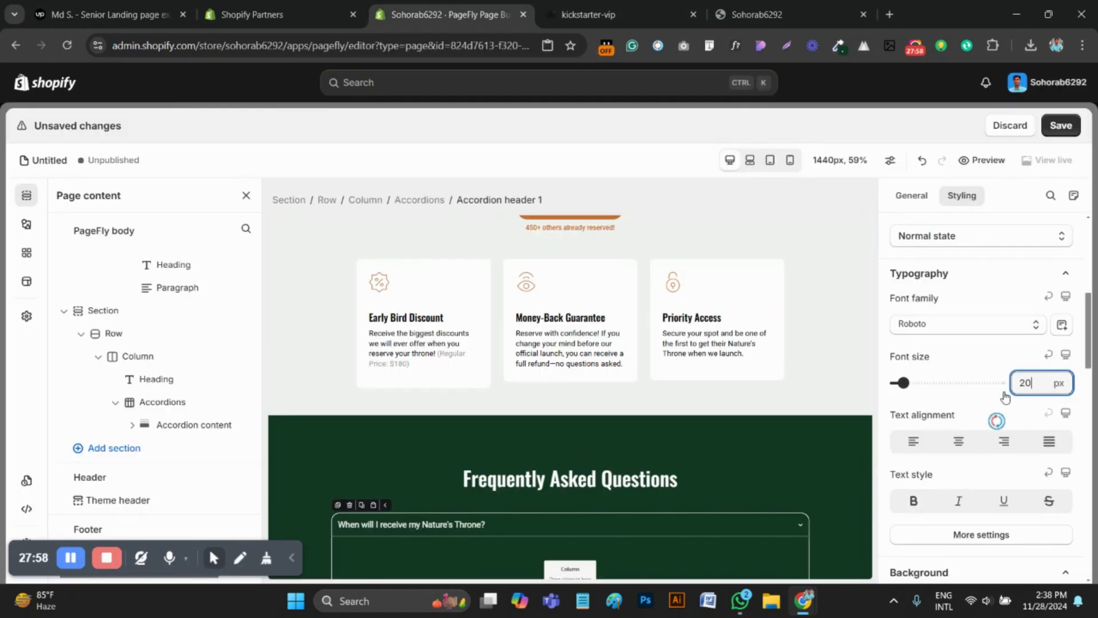
scroll(989, 435, down, 1)
click(975, 468)
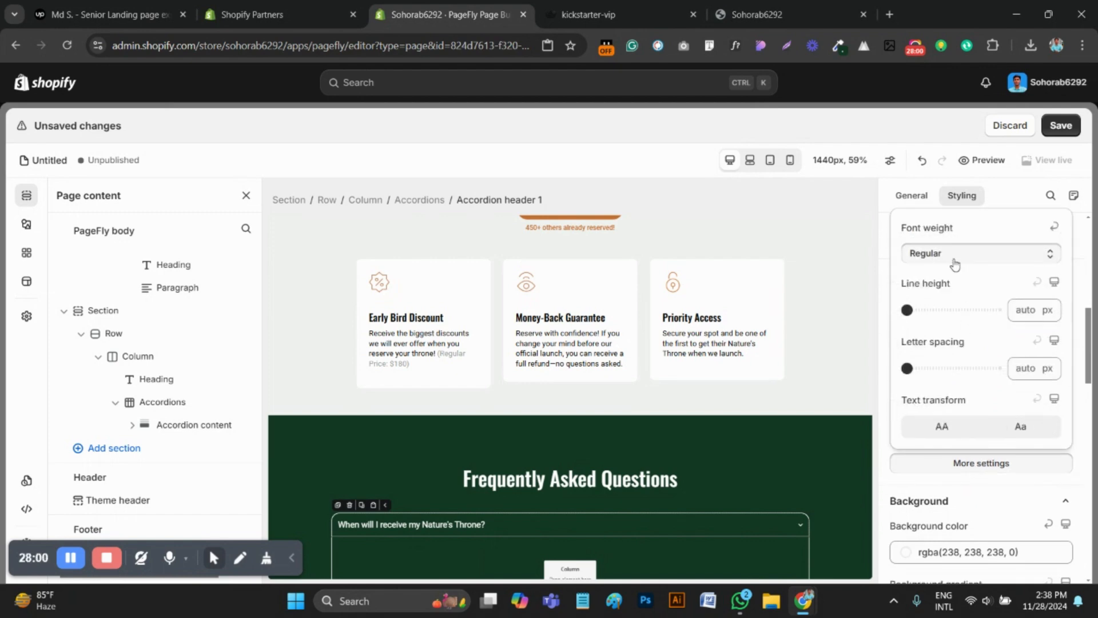
click(921, 254)
click(936, 385)
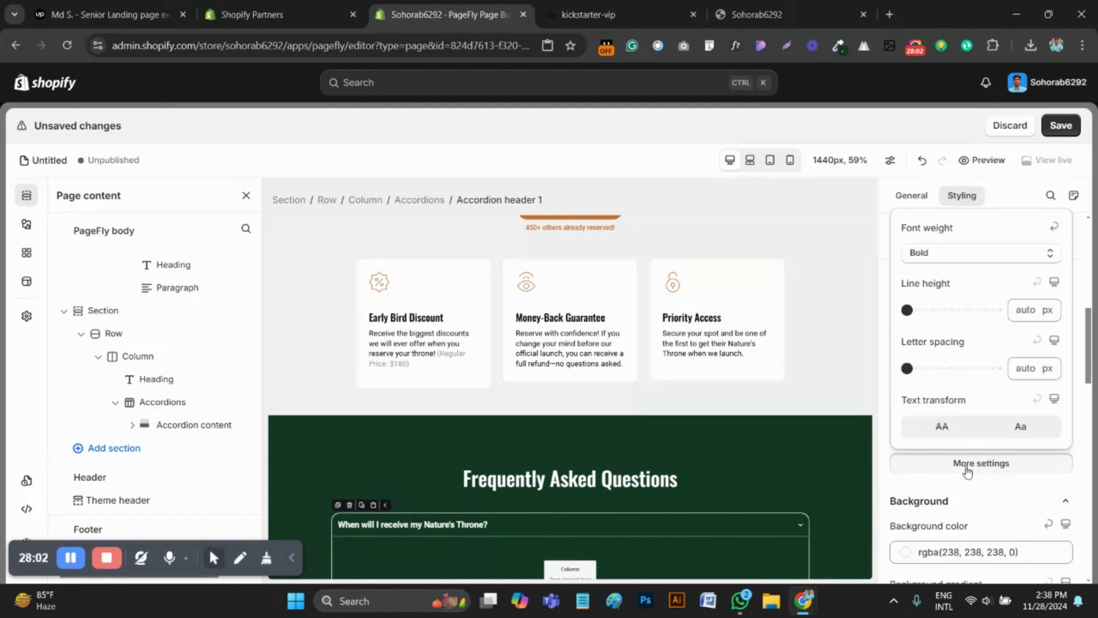
click(927, 466)
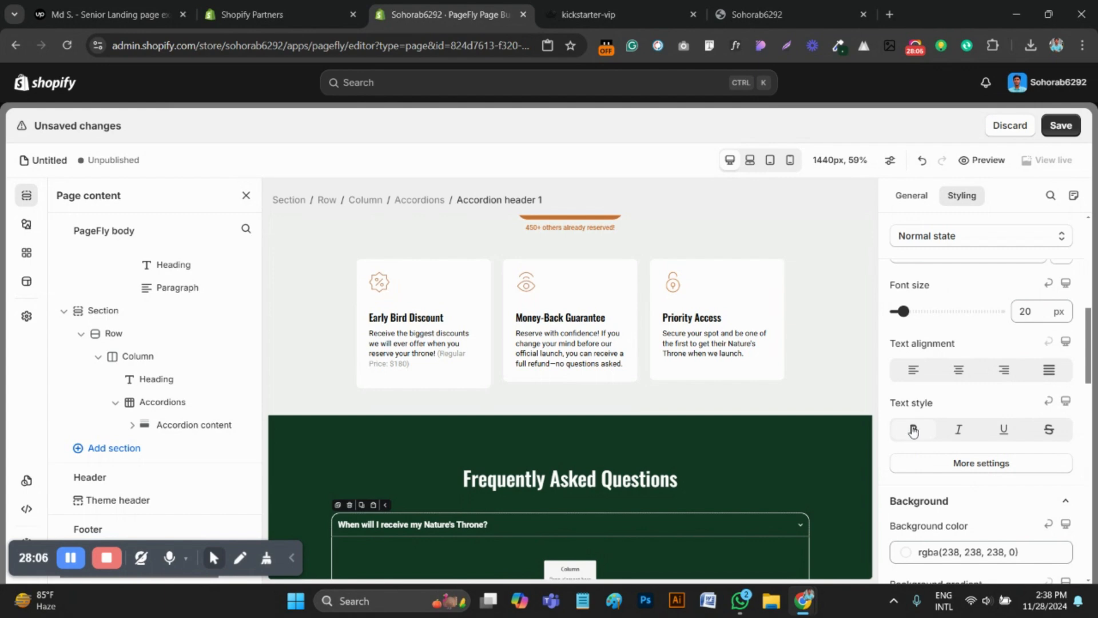
click(969, 466)
Add a text element to the empty content column of the "When will I receive my Nature's Throne?" accordion item
scroll(681, 441, down, 2)
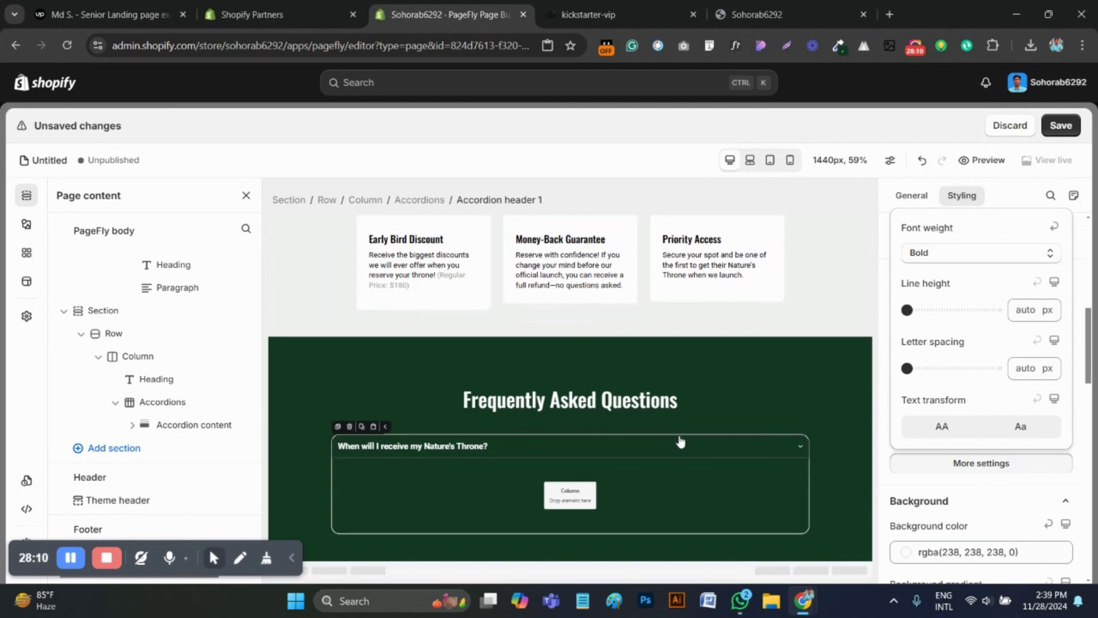
scroll(776, 453, up, 2)
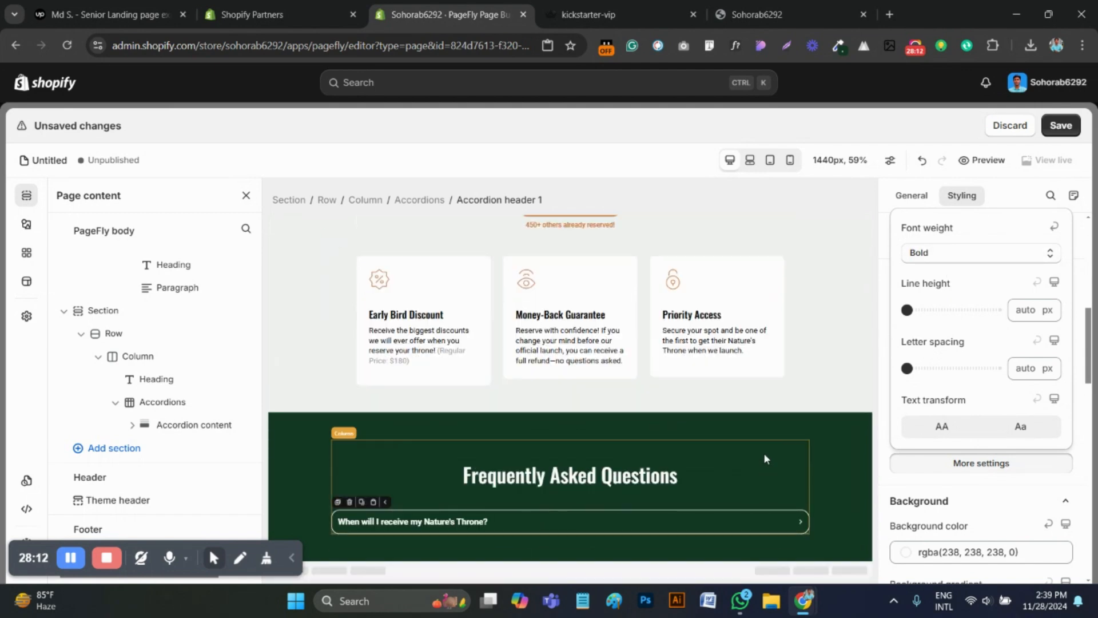
scroll(795, 521, down, 2)
click(572, 491)
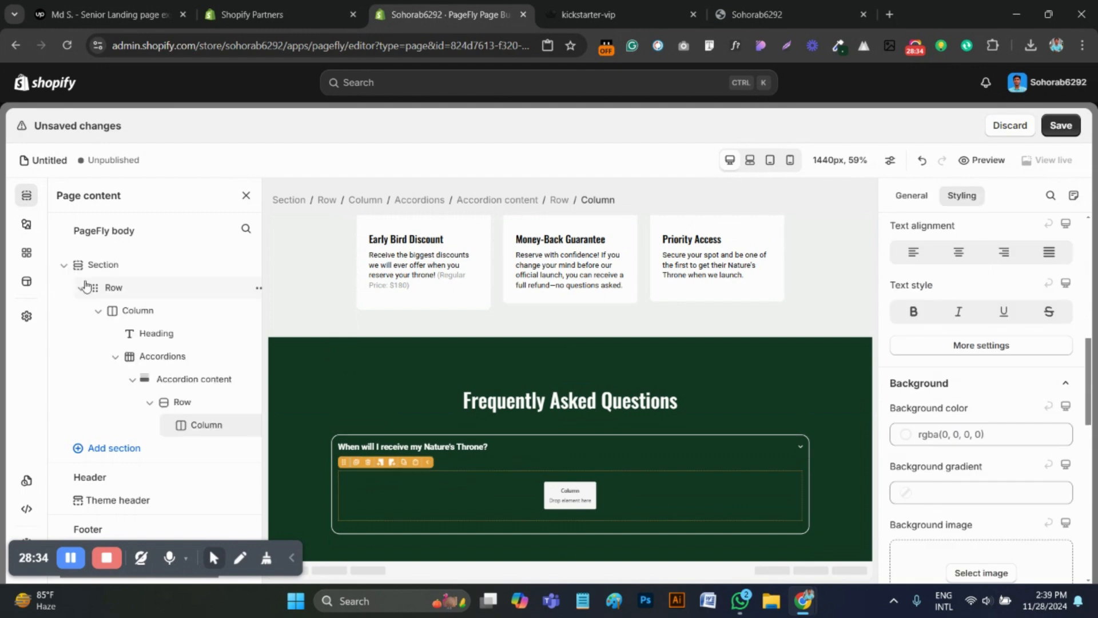
click(26, 224)
scroll(130, 363, up, 2)
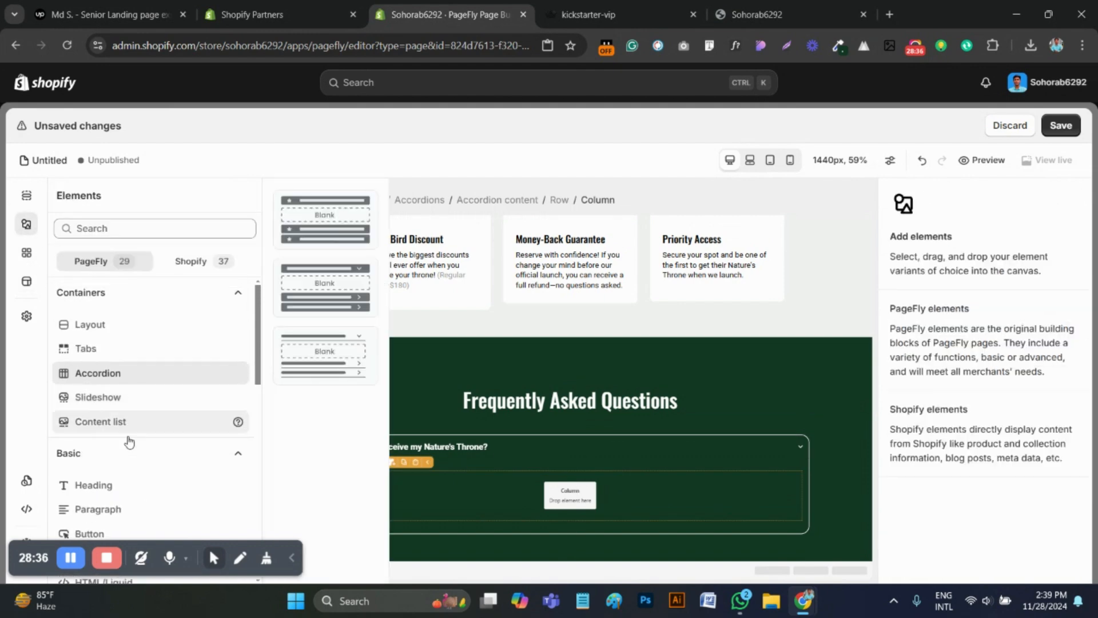
scroll(111, 510, down, 3)
drag(270, 308, 570, 495)
Expand the first FAQ question on the reference page to view its answer text
click(590, 14)
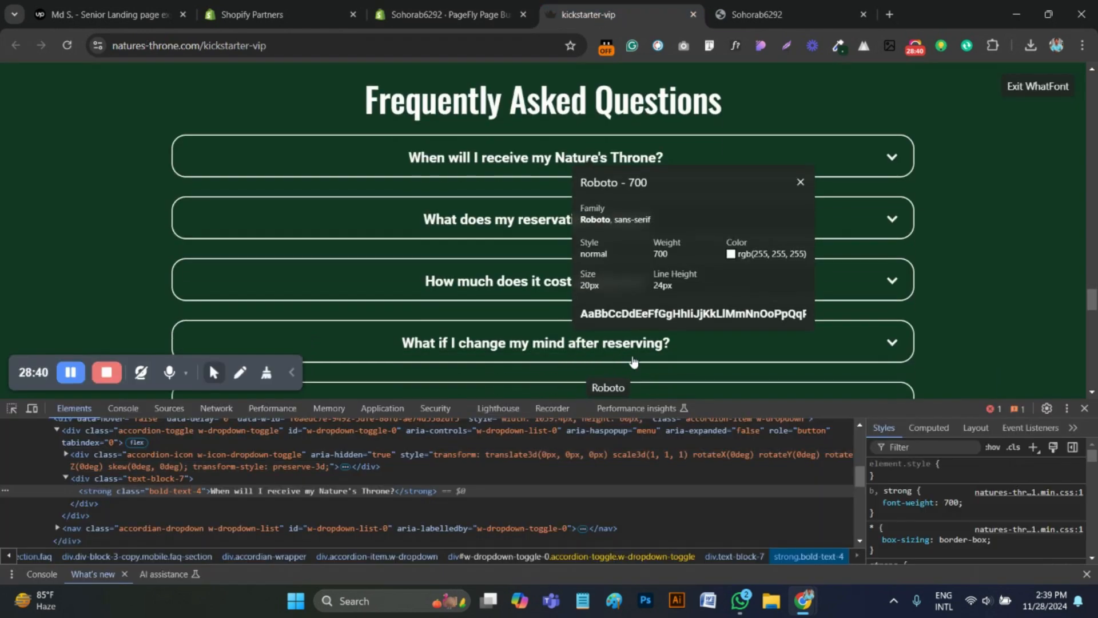
scroll(875, 135, down, 1)
click(891, 133)
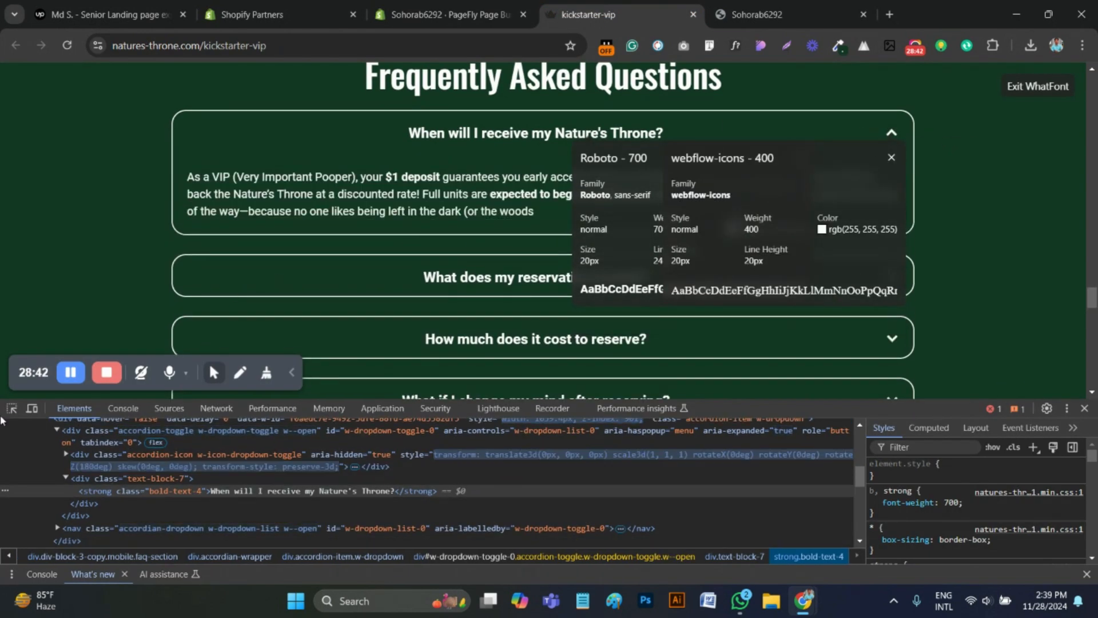
Inspect the first FAQ answer on the reference page and paste its opening pieces, including "$1 deposit", over the PageFly accordion's placeholder paragraph
click(12, 408)
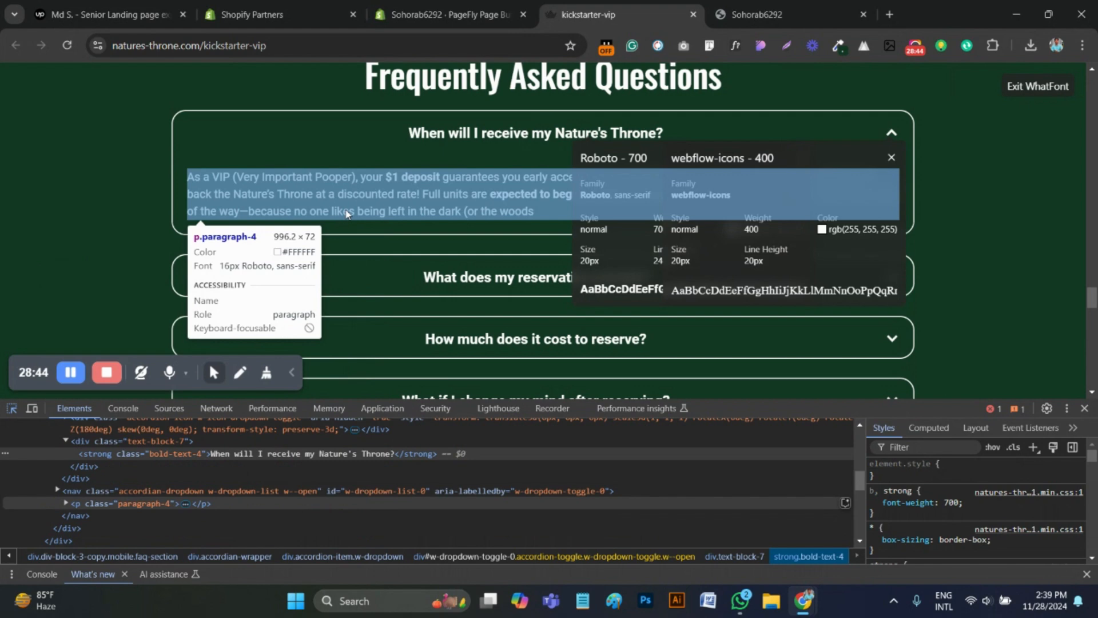
click(345, 213)
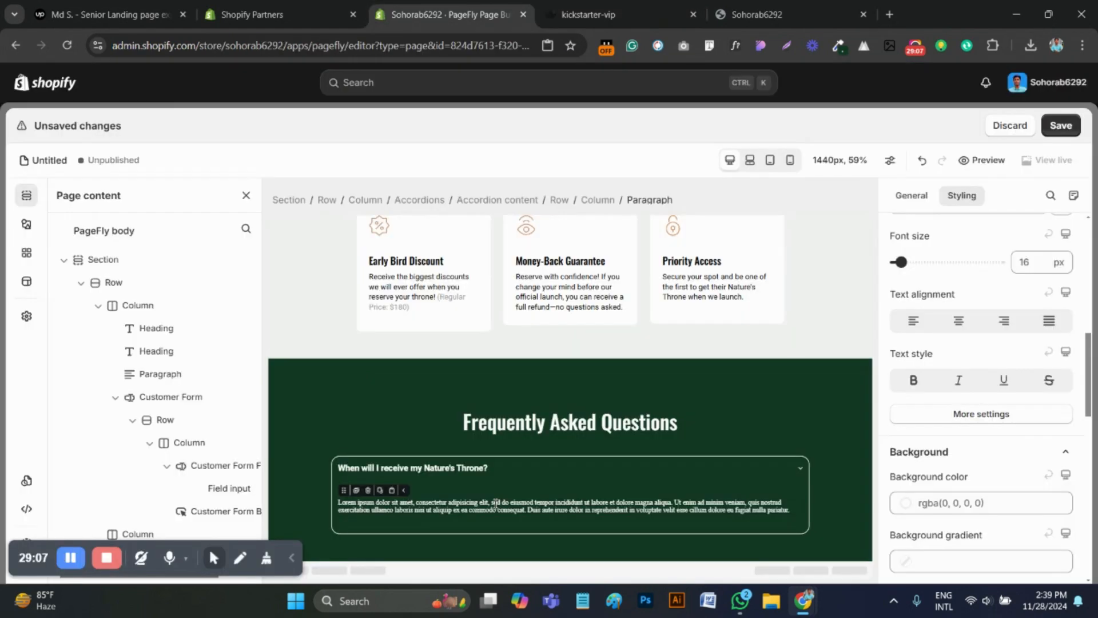
triple_click(496, 504)
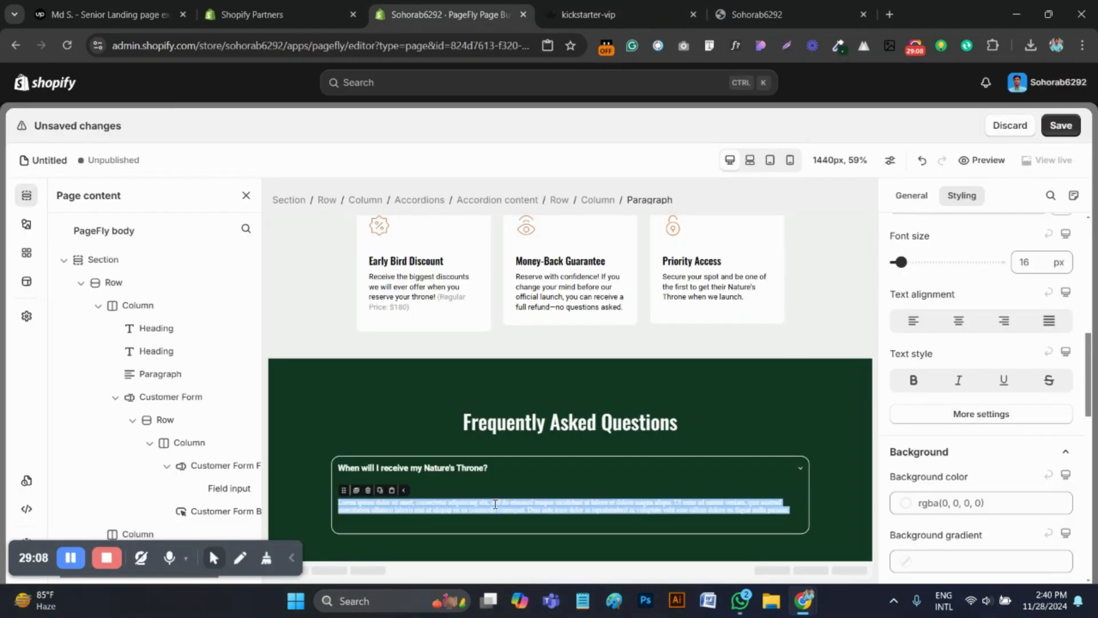
key(super+v)
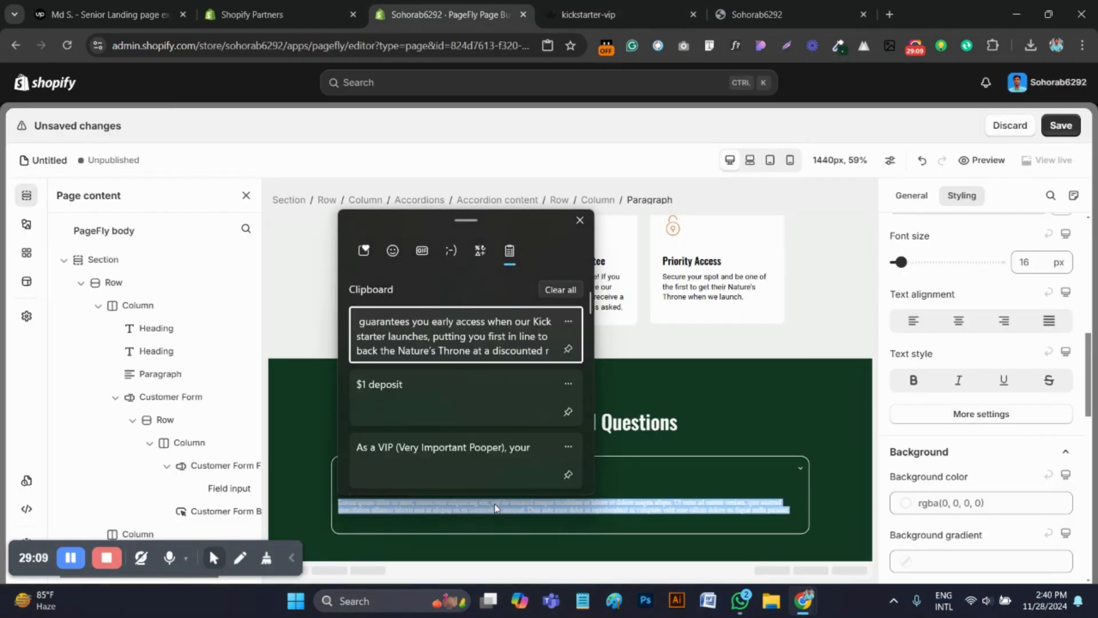
click(427, 462)
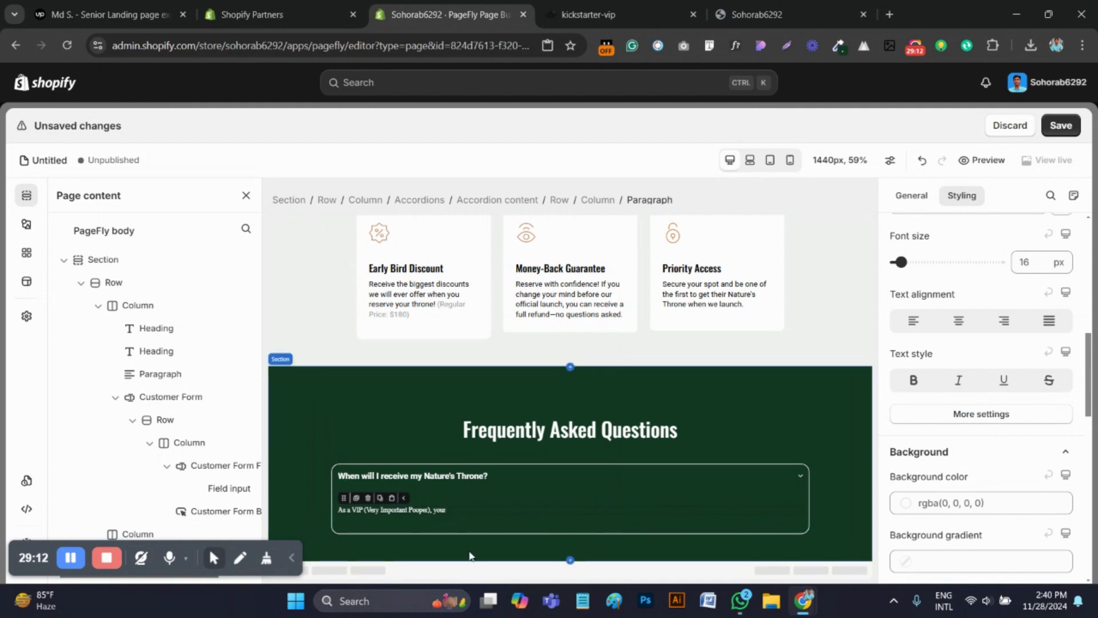
key(super+v)
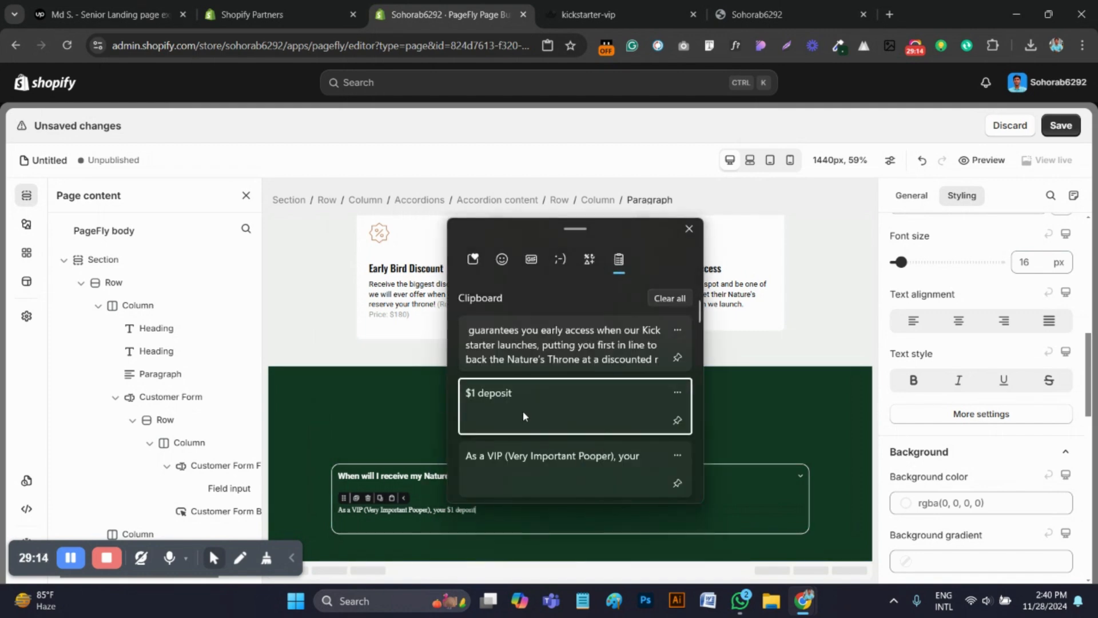
click(523, 411)
Set the accordion answer paragraph's font family to Roboto
scroll(1018, 370, up, 2)
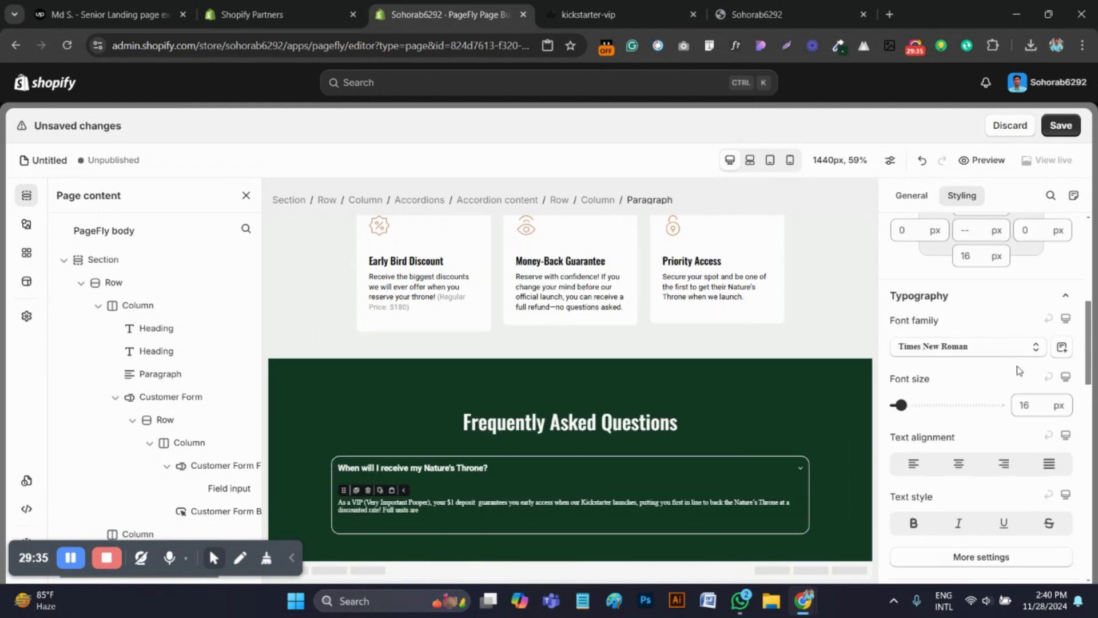
click(963, 353)
click(925, 551)
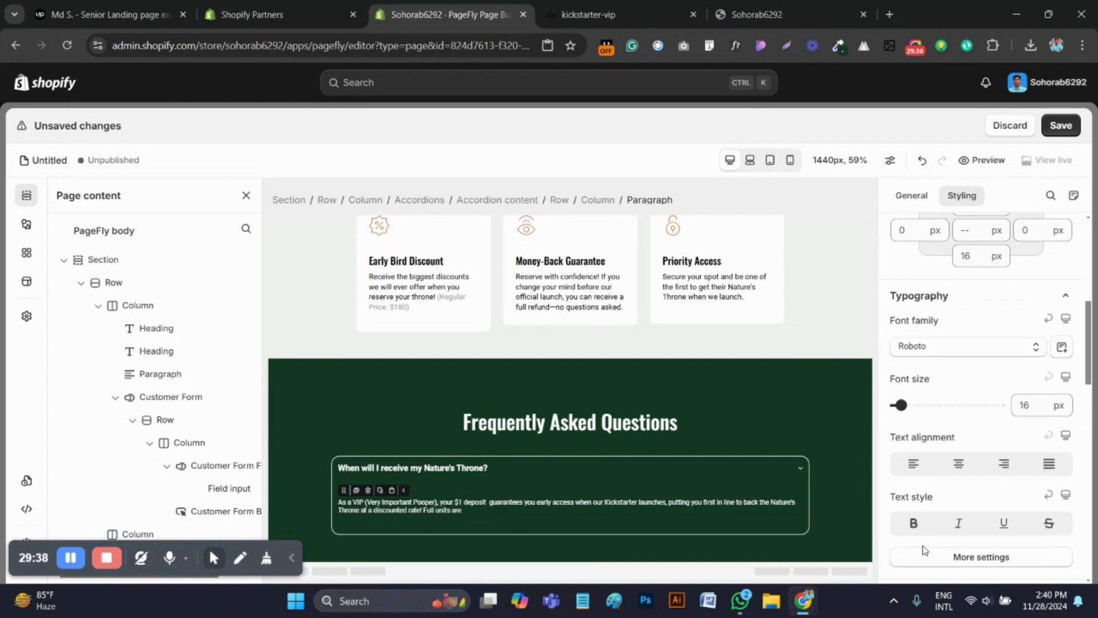
scroll(996, 392, down, 1)
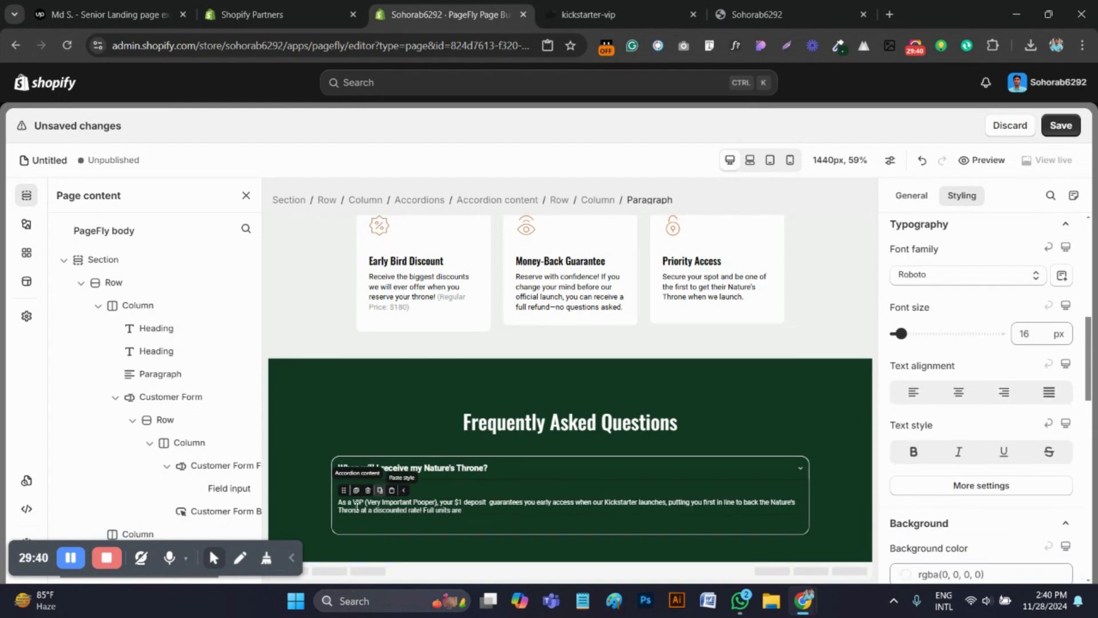
click(1062, 127)
Compare the accordion with the reference page and set the FAQ row's left and right padding to 100 px
click(601, 15)
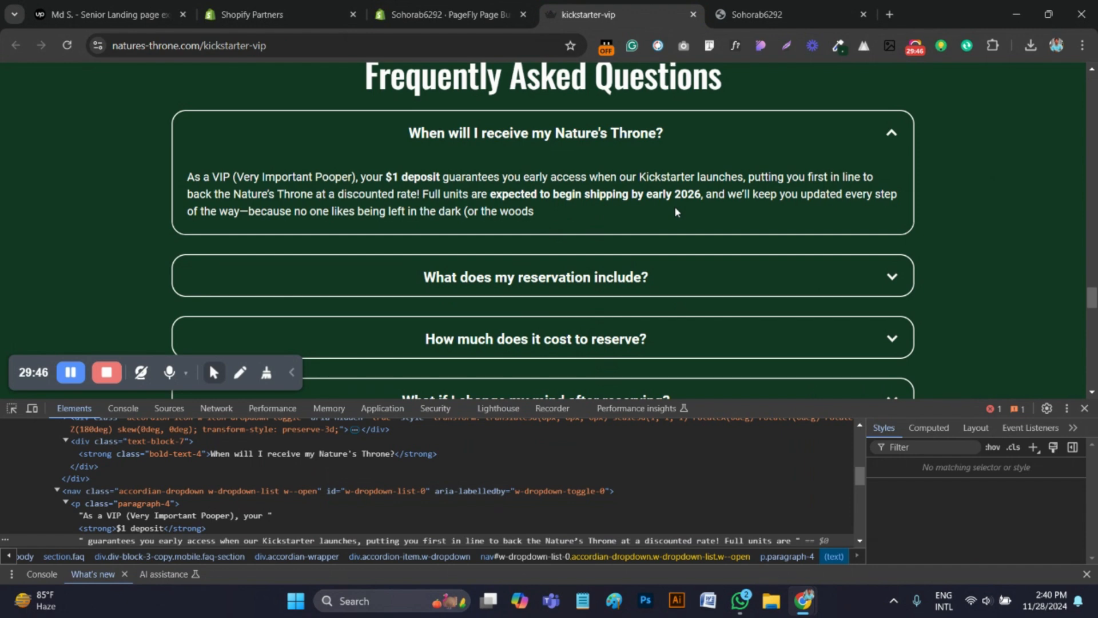
scroll(675, 208, up, 2)
scroll(675, 209, down, 2)
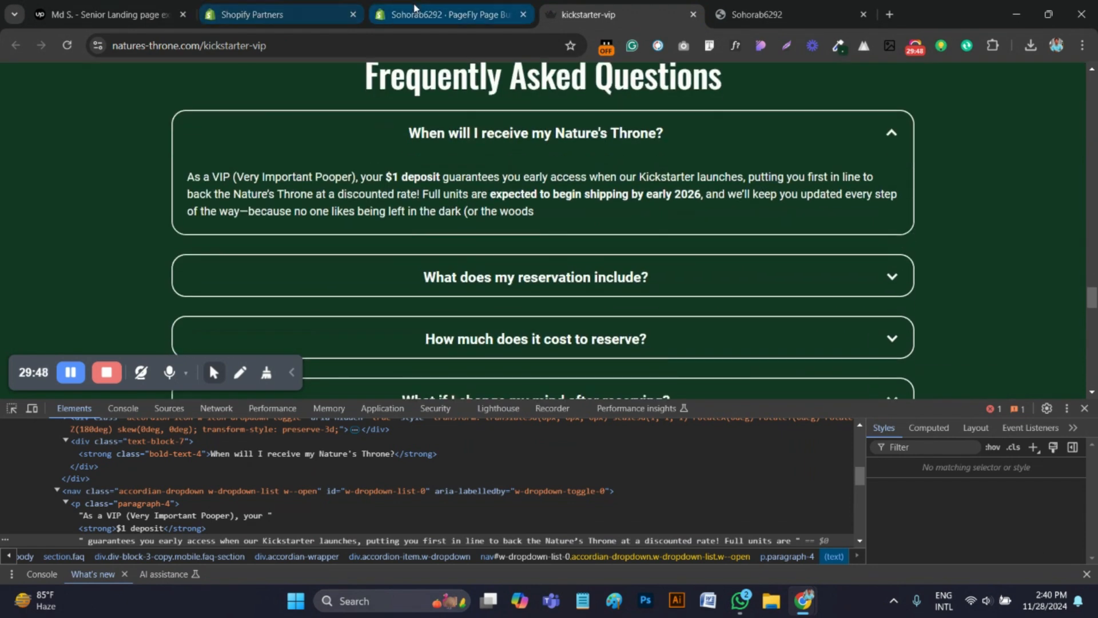
click(445, 14)
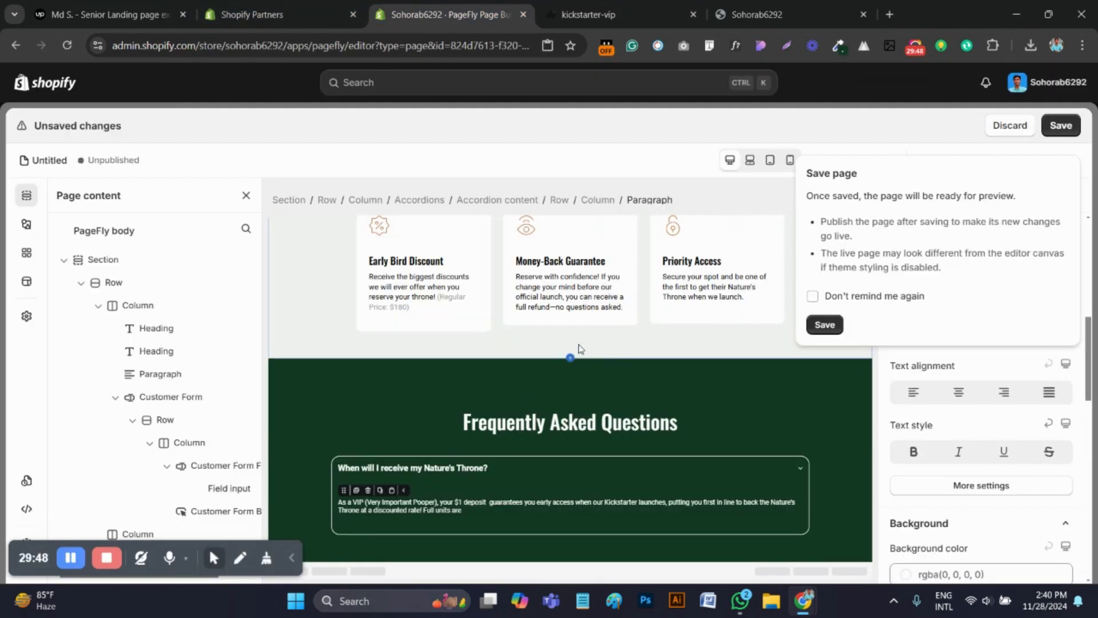
click(326, 428)
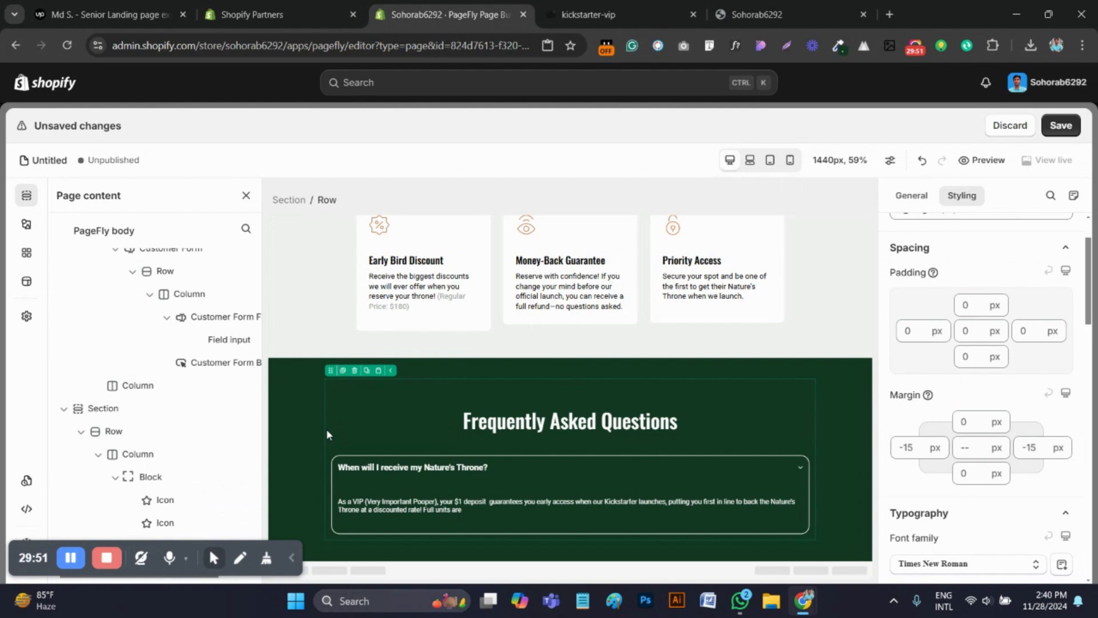
click(912, 333)
text(1)
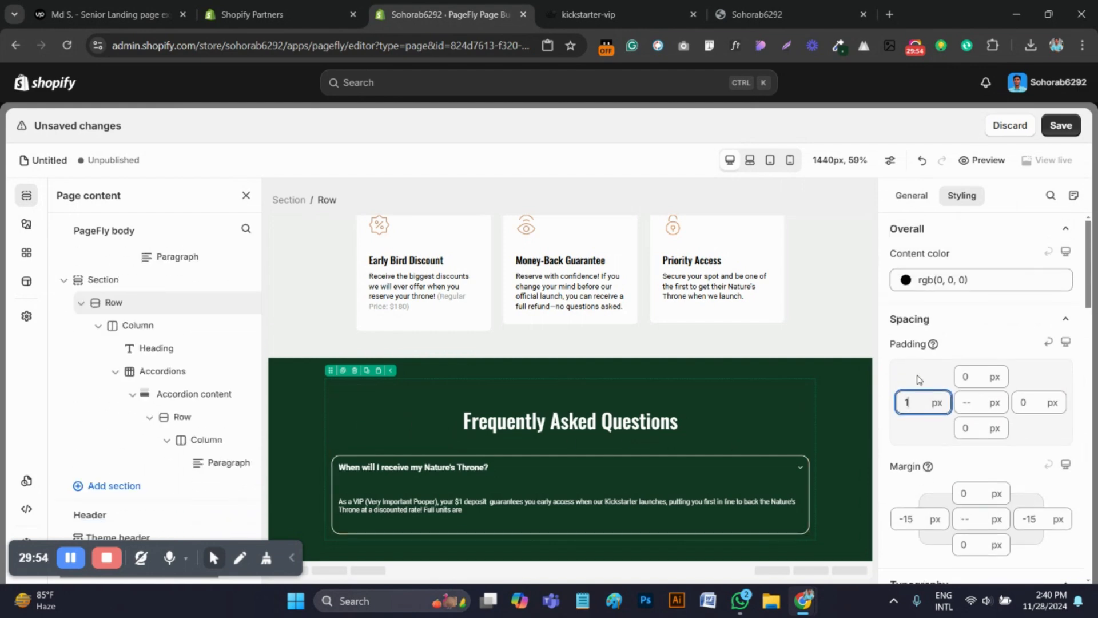
text(00)
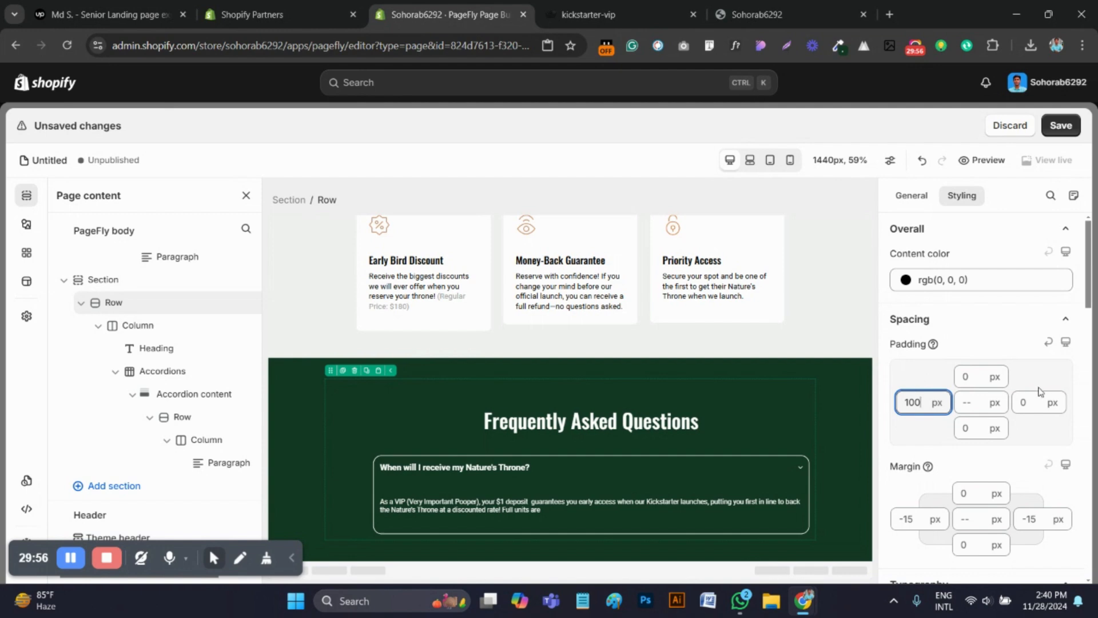
click(1027, 402)
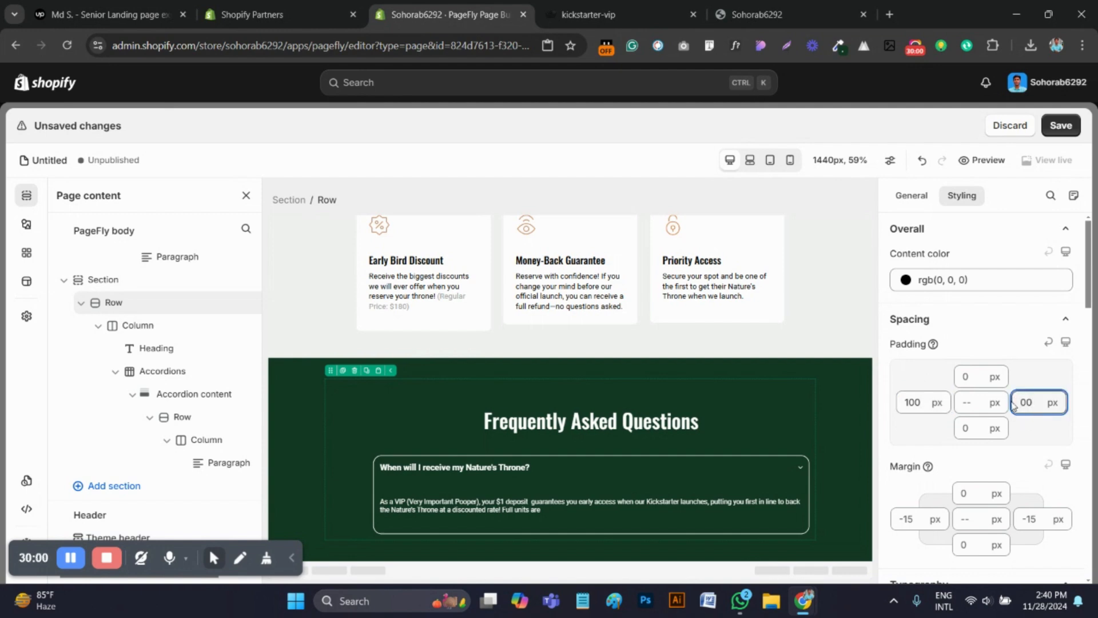
text(1)
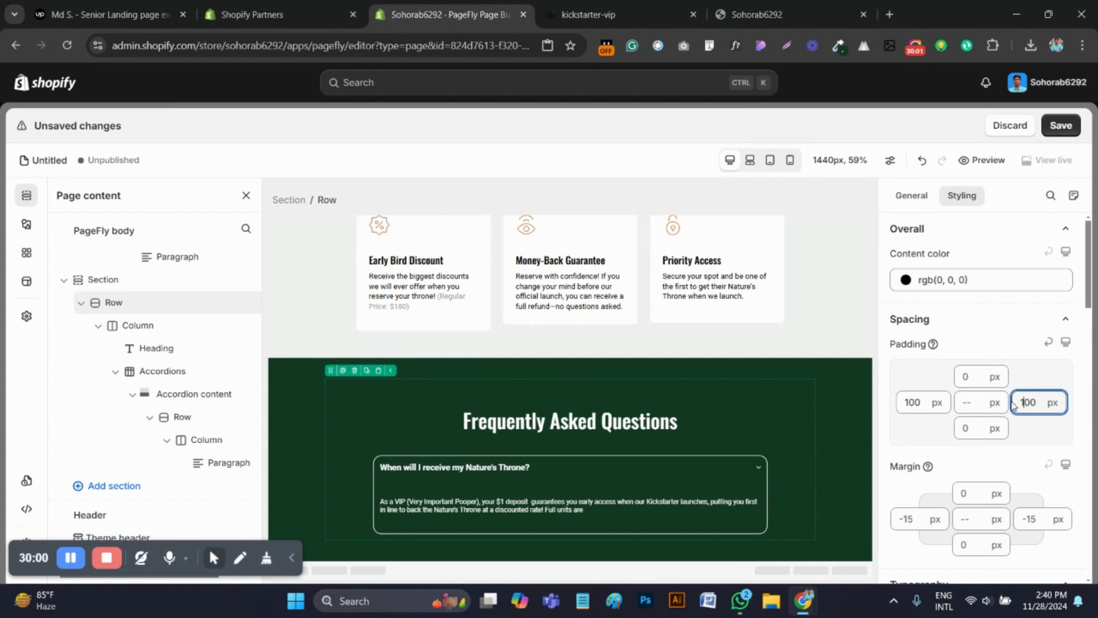
Close the developer tools on the reference page, expand "When will I receive my Nature's Throne?" and copy its full answer text
click(581, 509)
key(ctrl+Tab)
scroll(589, 333, down, 1)
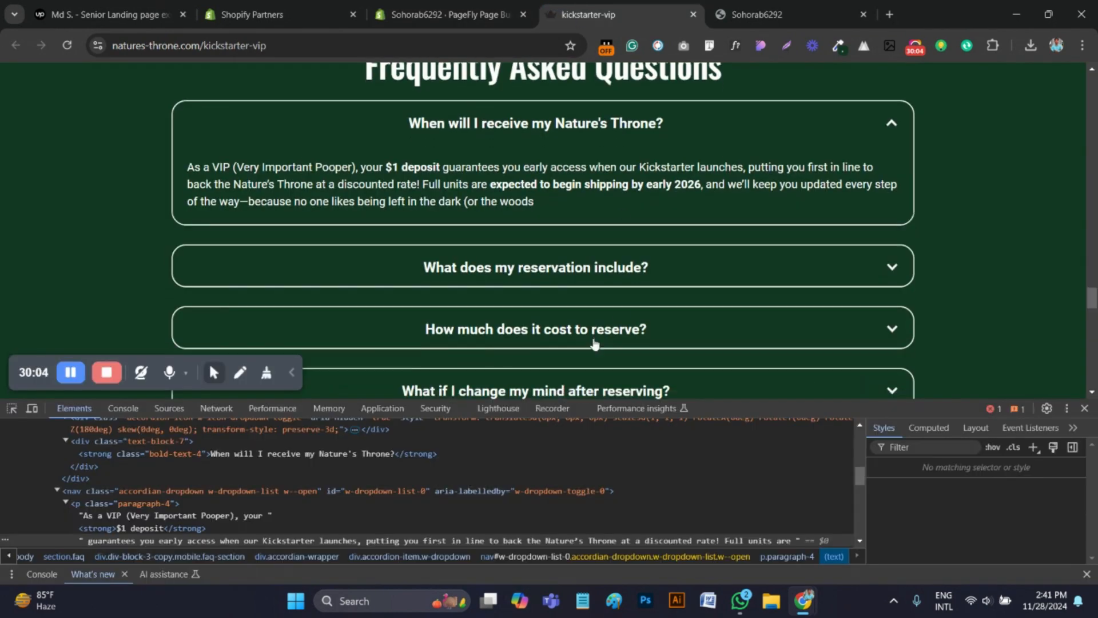
scroll(590, 333, up, 1)
click(1006, 206)
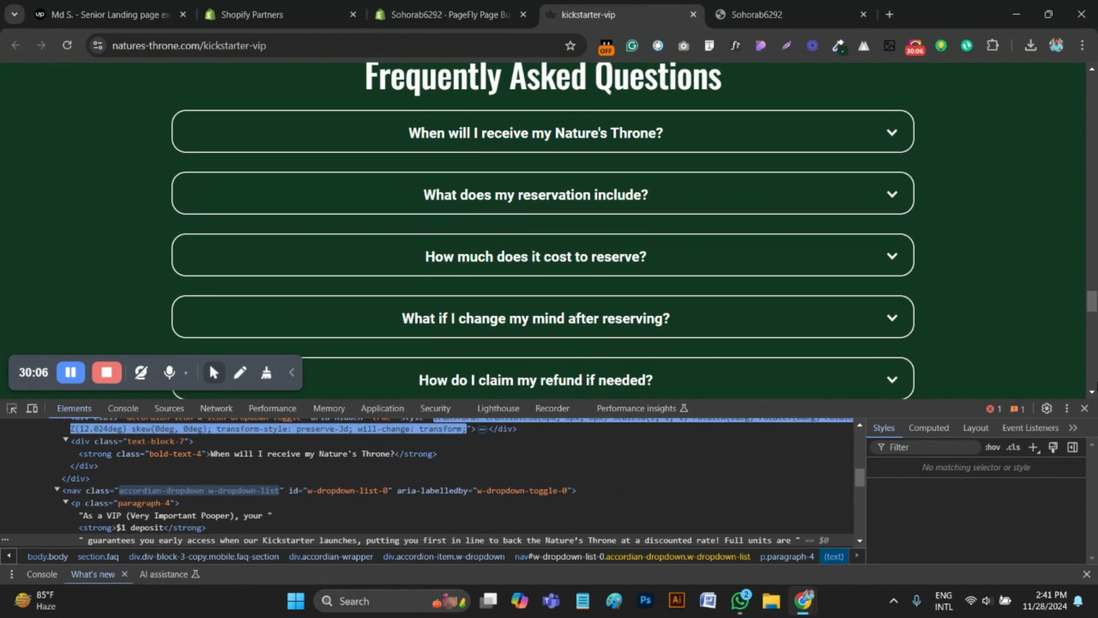
click(1085, 408)
click(896, 141)
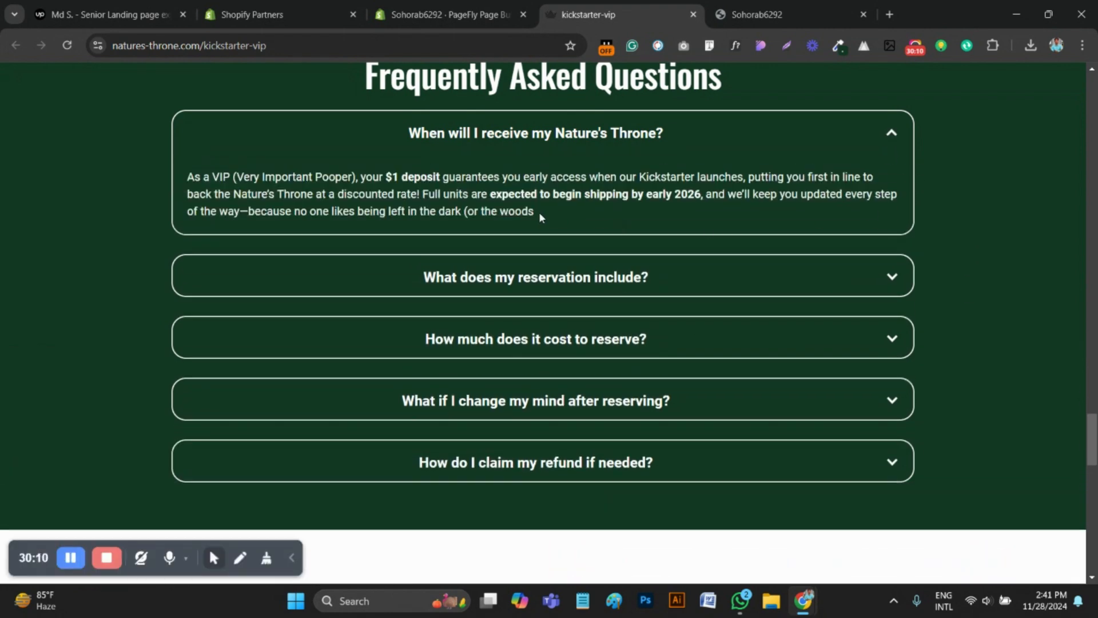
drag(540, 218, 175, 175)
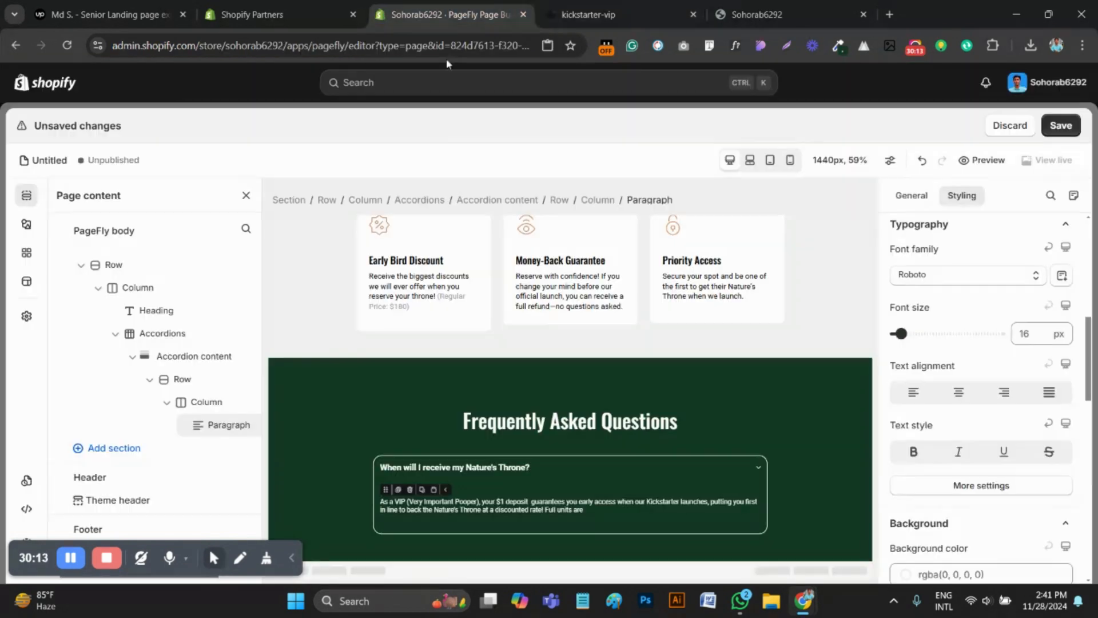
Replace the whole text of the PageFly accordion paragraph with the copied full answer
click(443, 14)
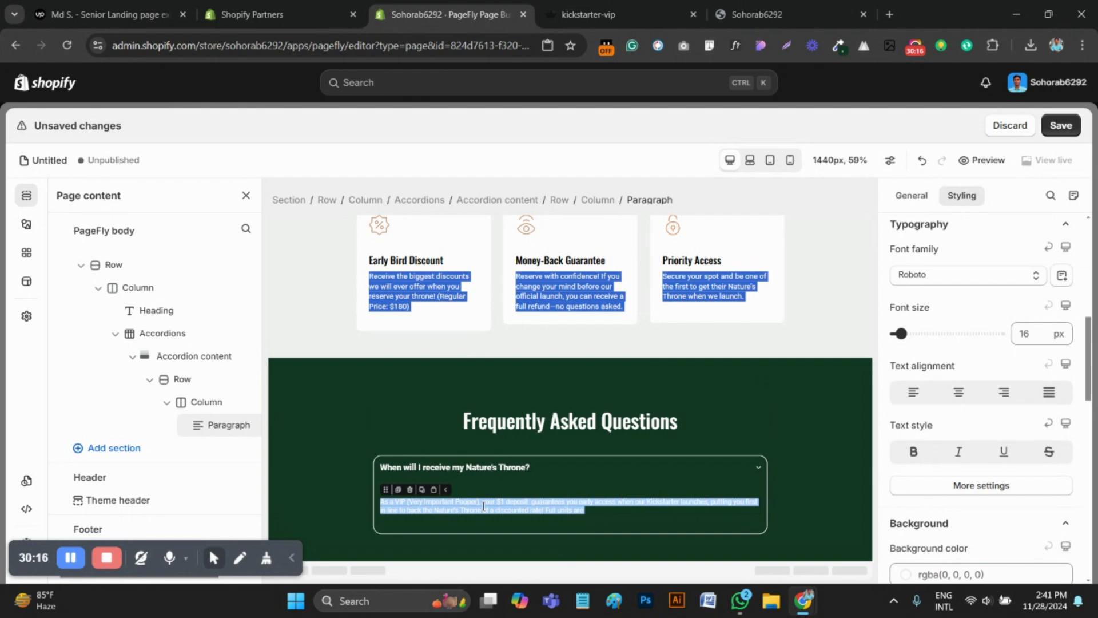
click(622, 518)
click(578, 484)
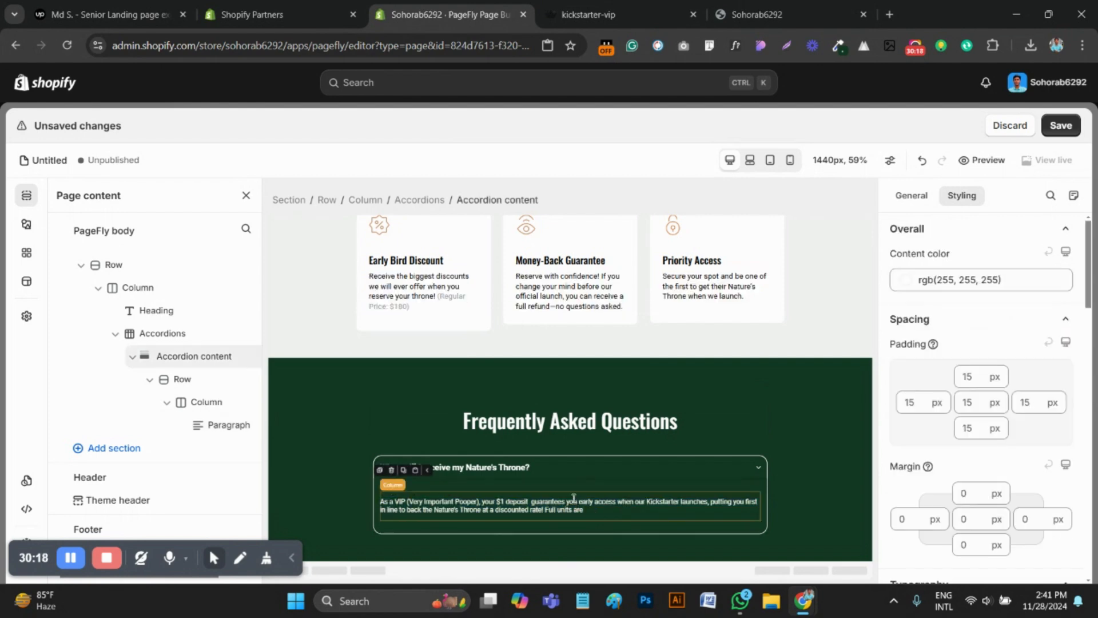
double_click(572, 501)
triple_click(572, 503)
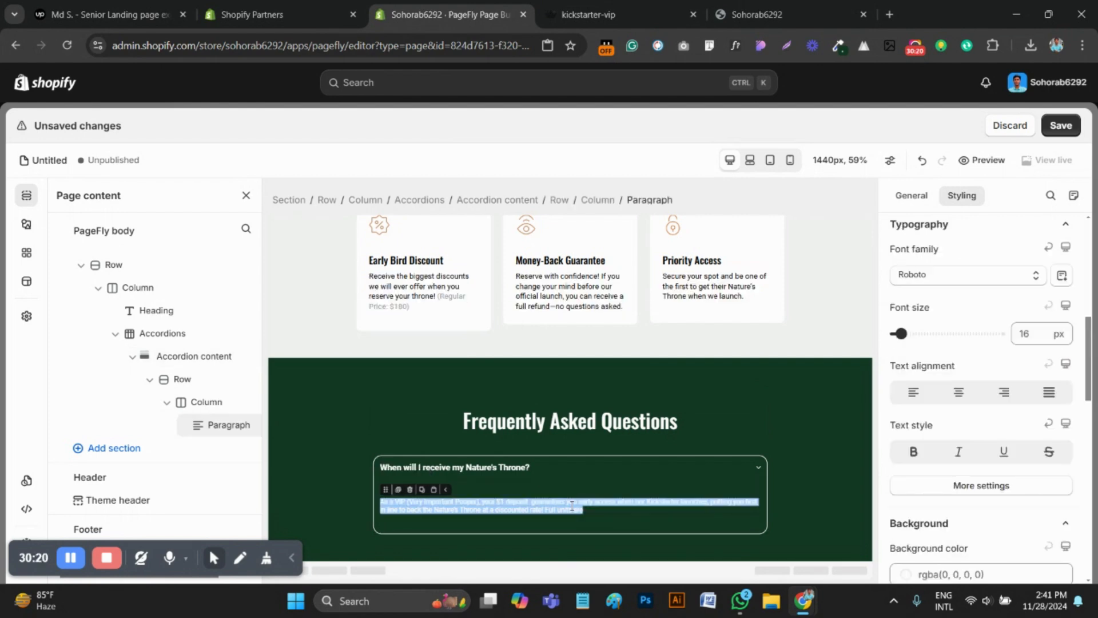
key(ctrl+v)
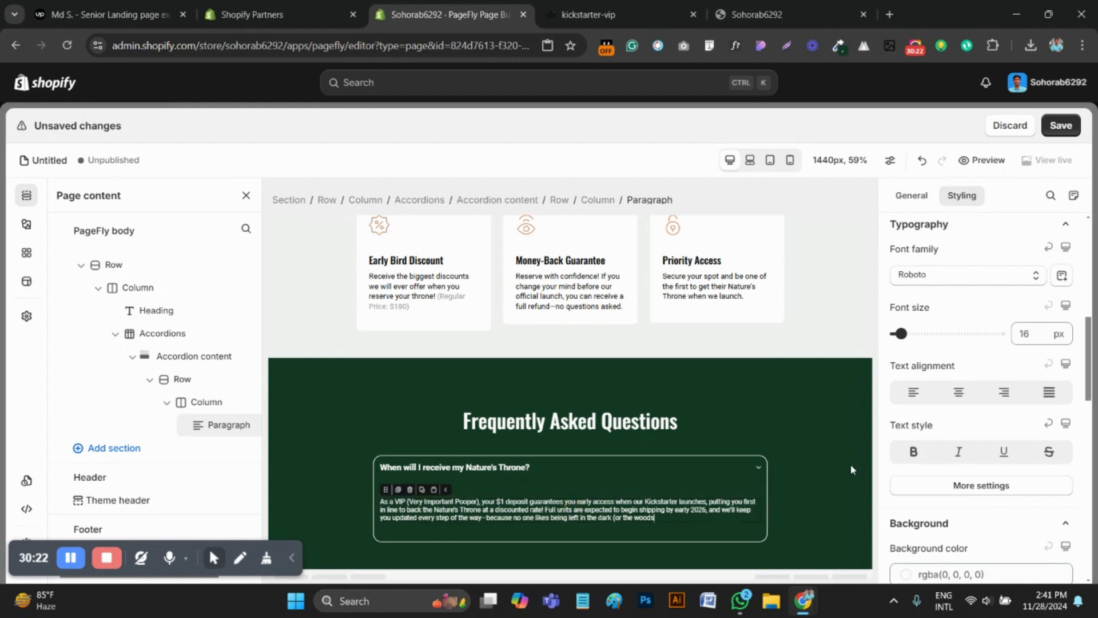
Check the reference answer's bold wording and make "$1 deposit" bold in the PageFly accordion paragraph
click(589, 15)
scroll(588, 275, up, 1)
click(585, 287)
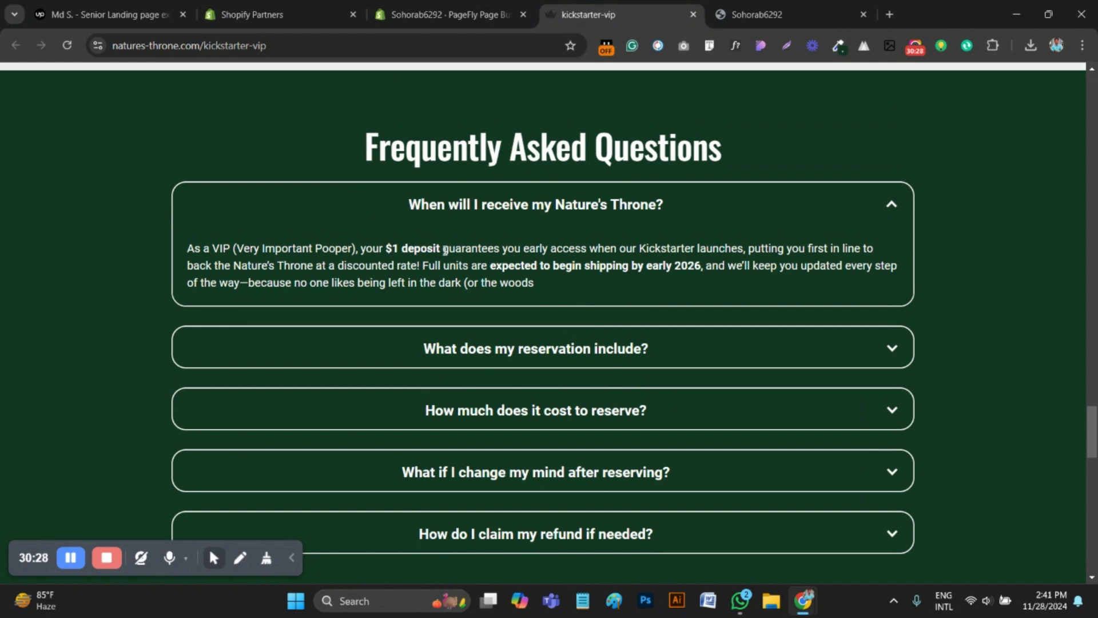
click(443, 14)
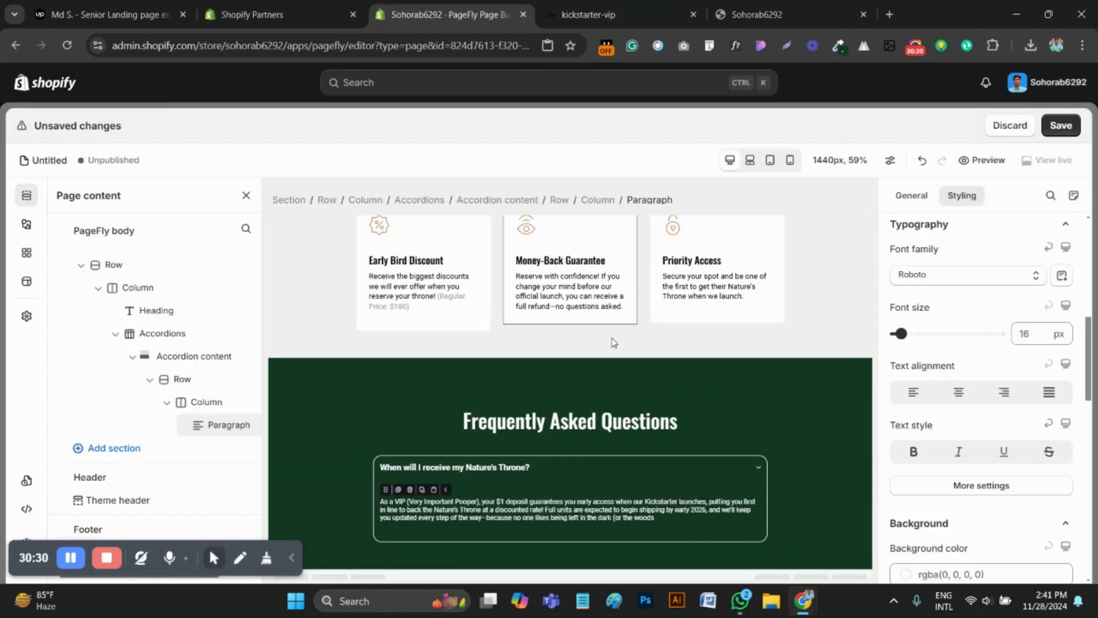
click(909, 197)
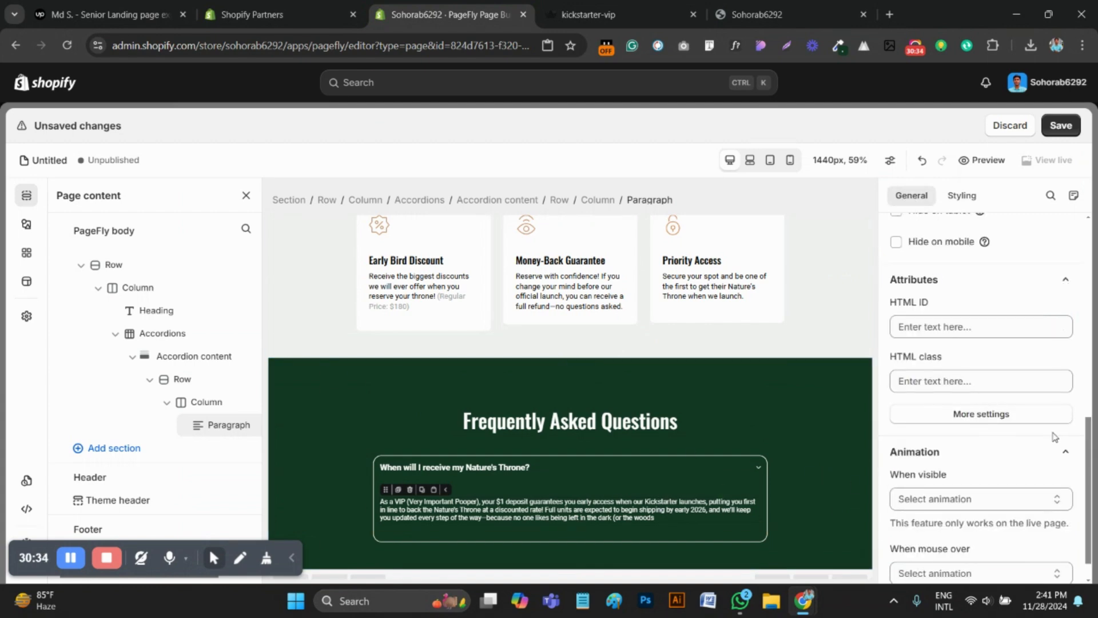
scroll(1056, 436, up, 10)
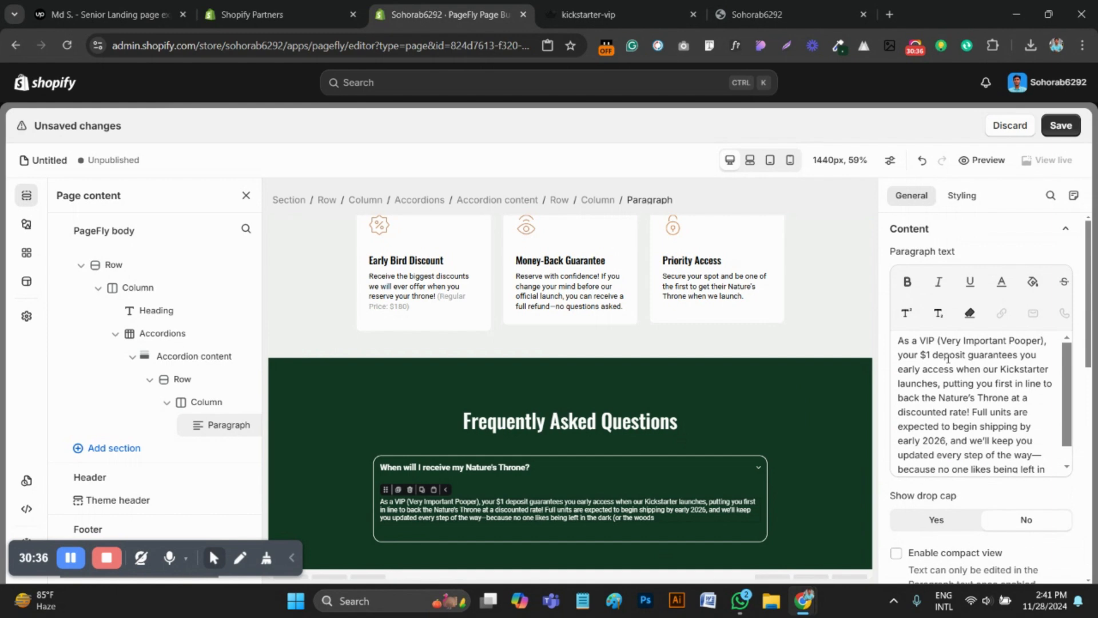
drag(922, 356, 965, 356)
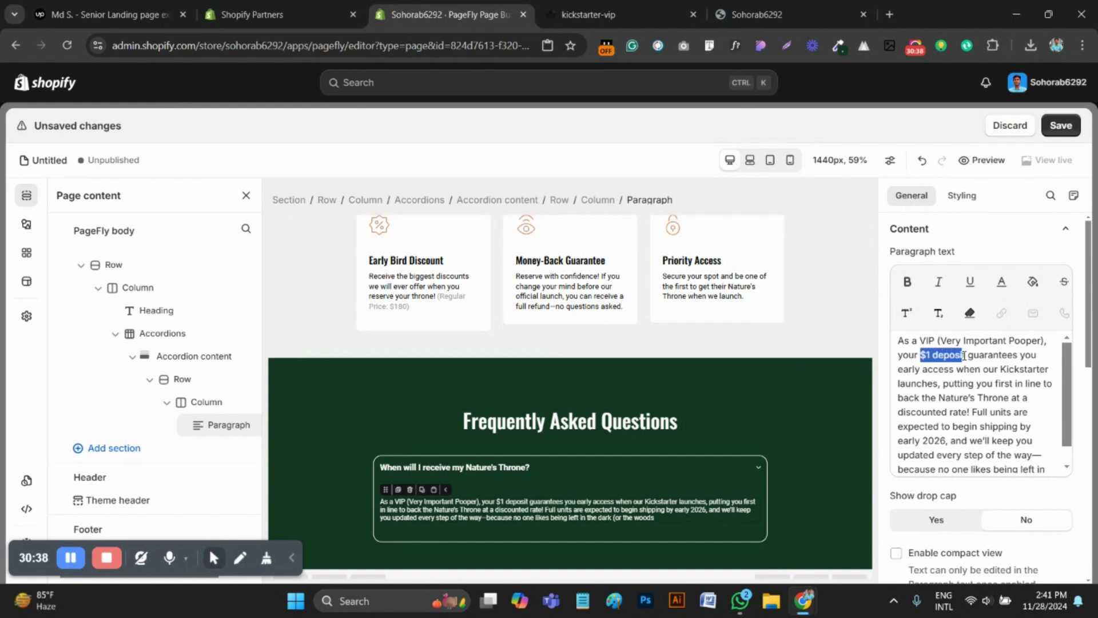
click(908, 282)
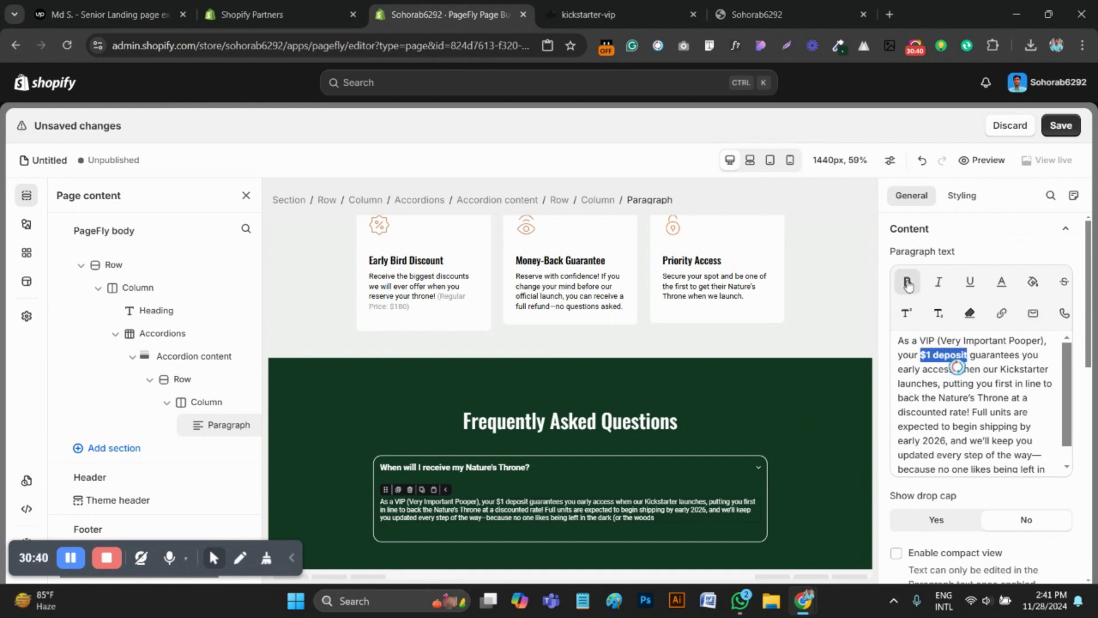
click(589, 14)
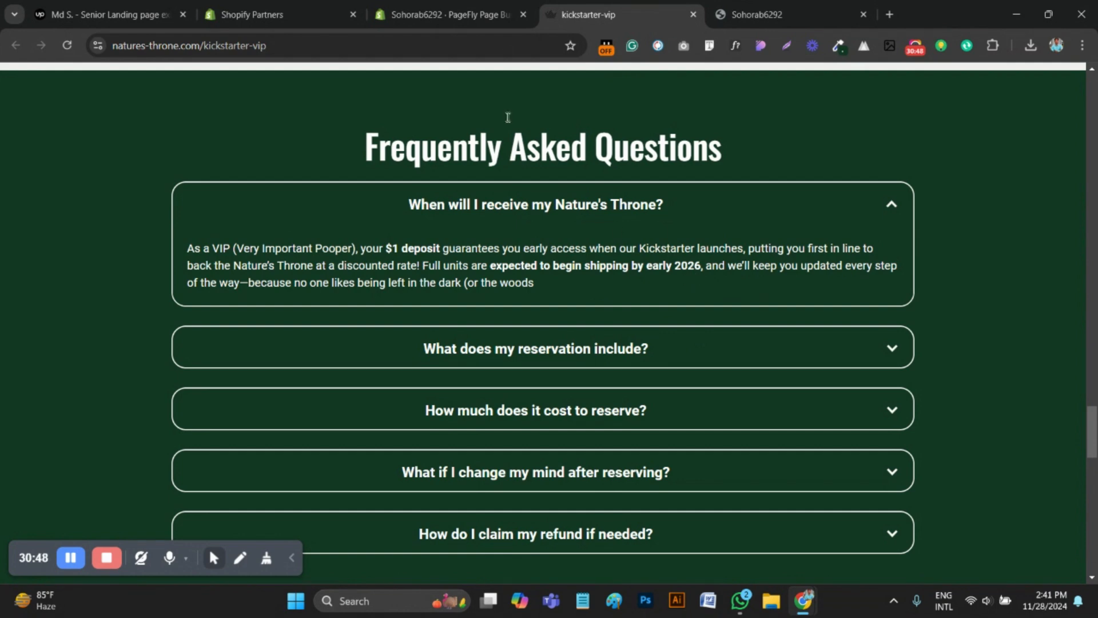
Make "expected to begin shipping by early 2026," bold in the PageFly accordion paragraph
click(449, 14)
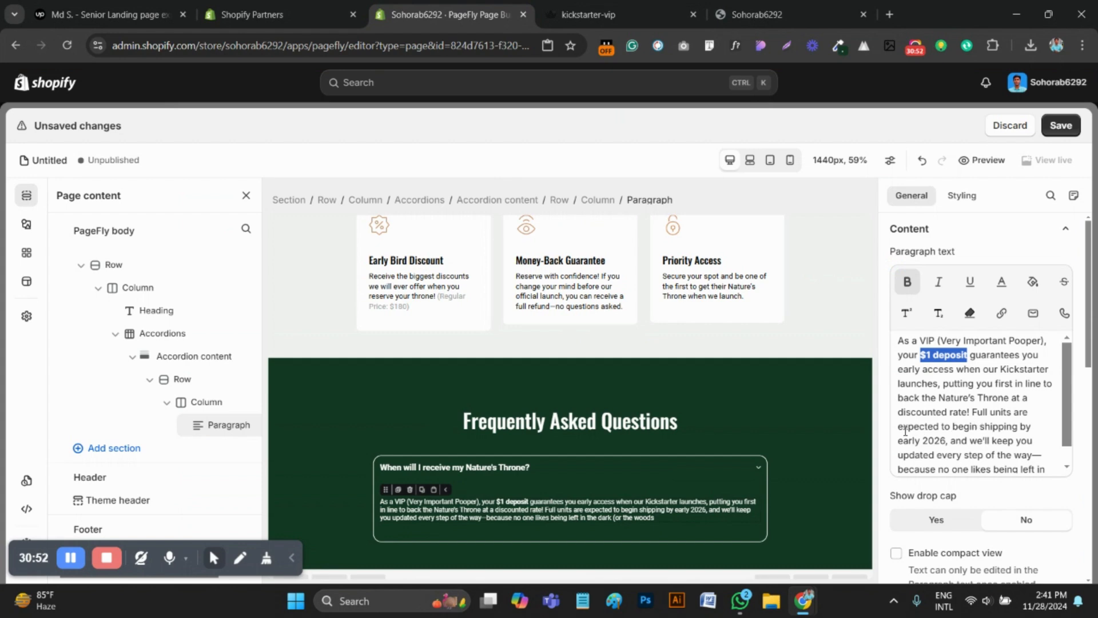
drag(898, 428, 945, 443)
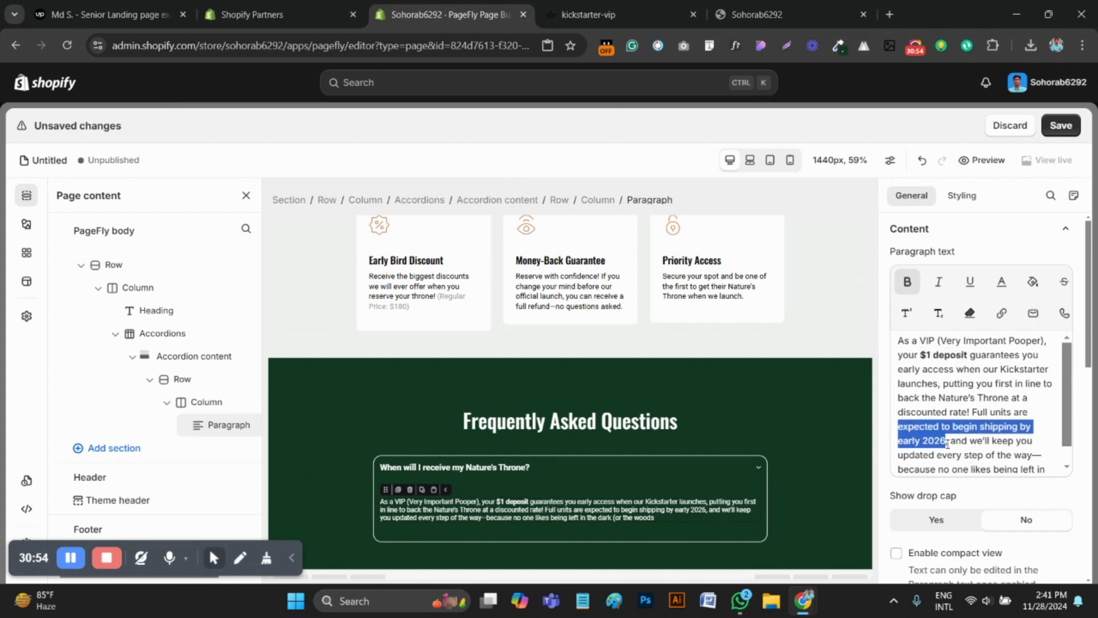
click(908, 283)
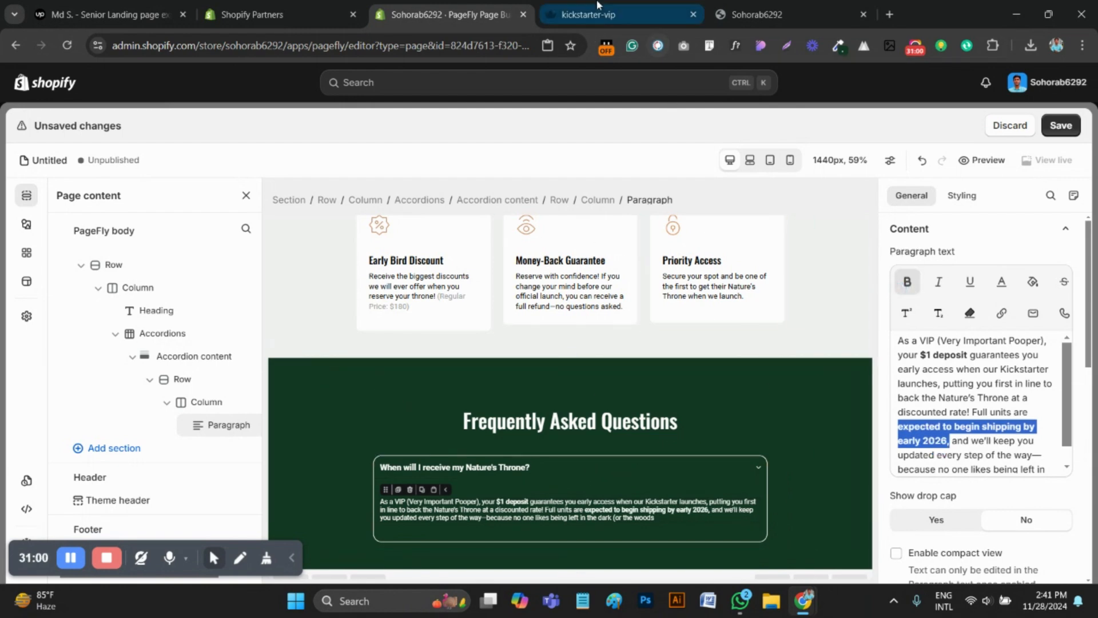
Check how the first FAQ item opens and closes on the reference page and save the PageFly page
click(589, 14)
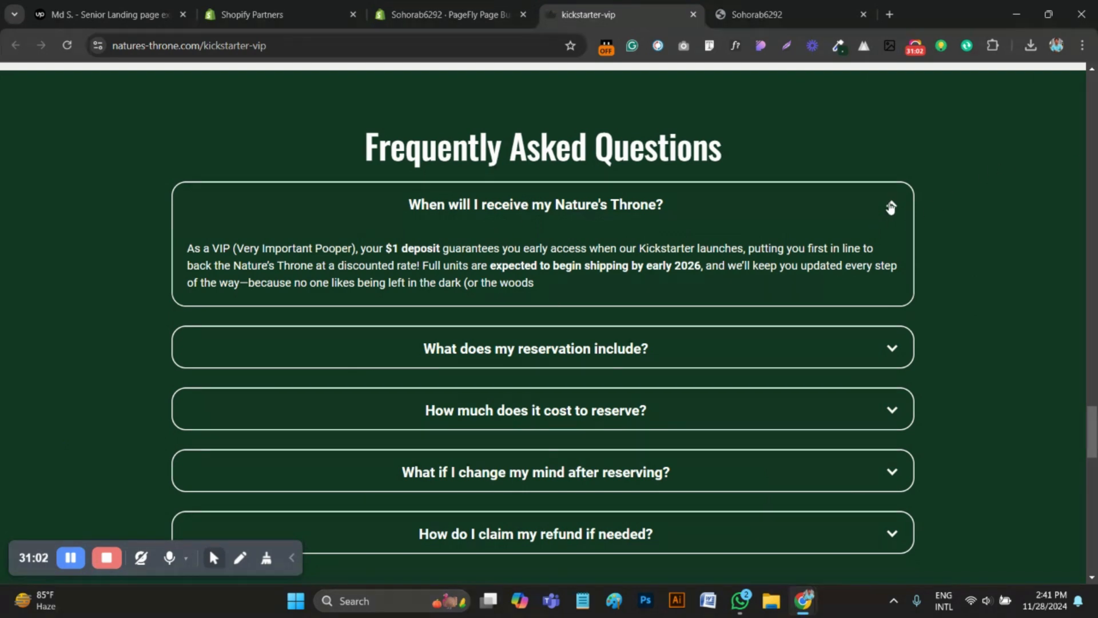
click(891, 207)
click(891, 207)
click(891, 206)
click(891, 207)
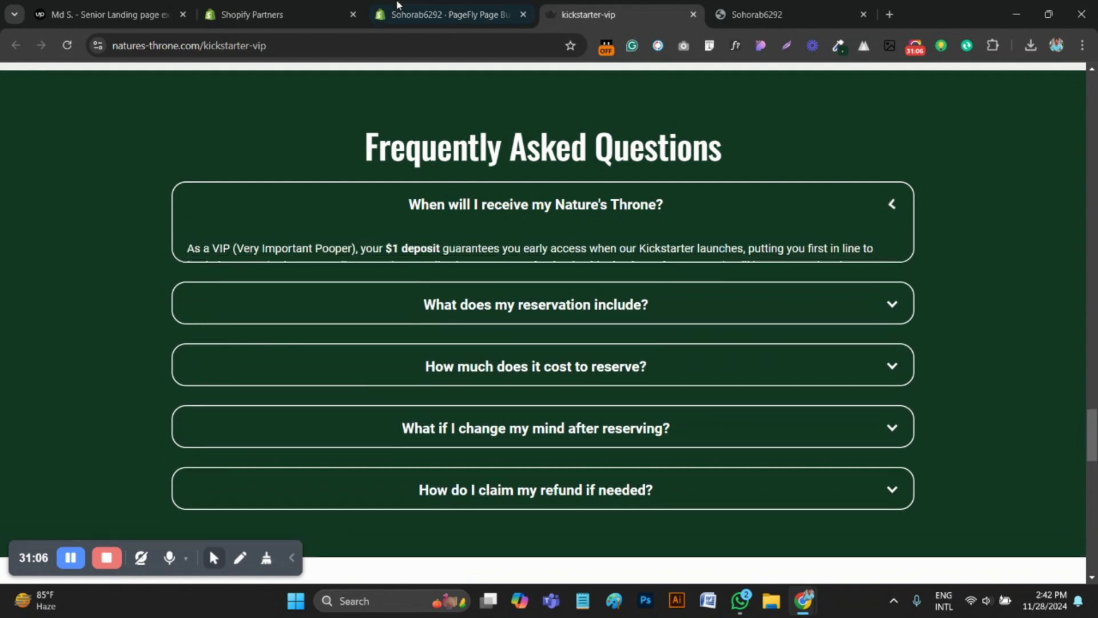
key(ctrl+shift+Tab)
click(1060, 125)
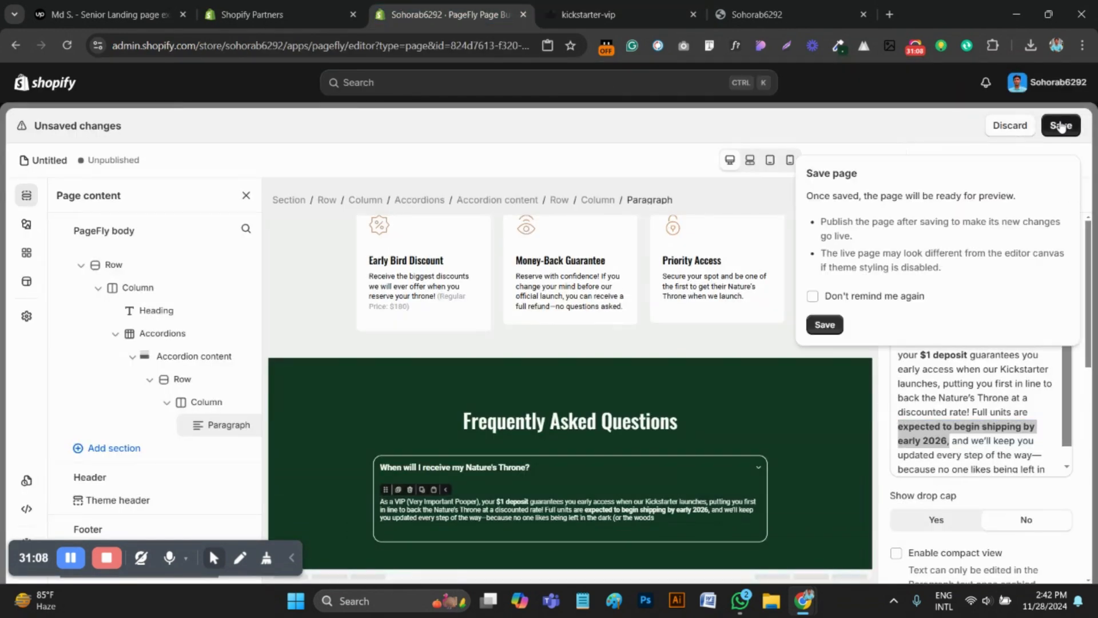
click(826, 323)
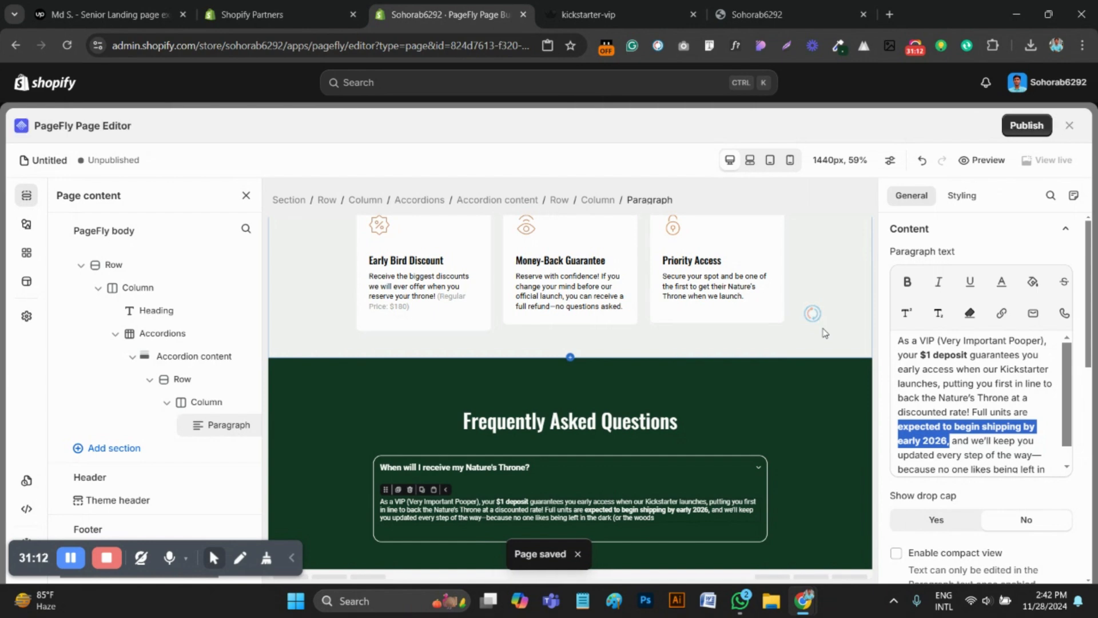
Reload the page preview and compare the open and closed states of its first FAQ item with the reference page
click(738, 14)
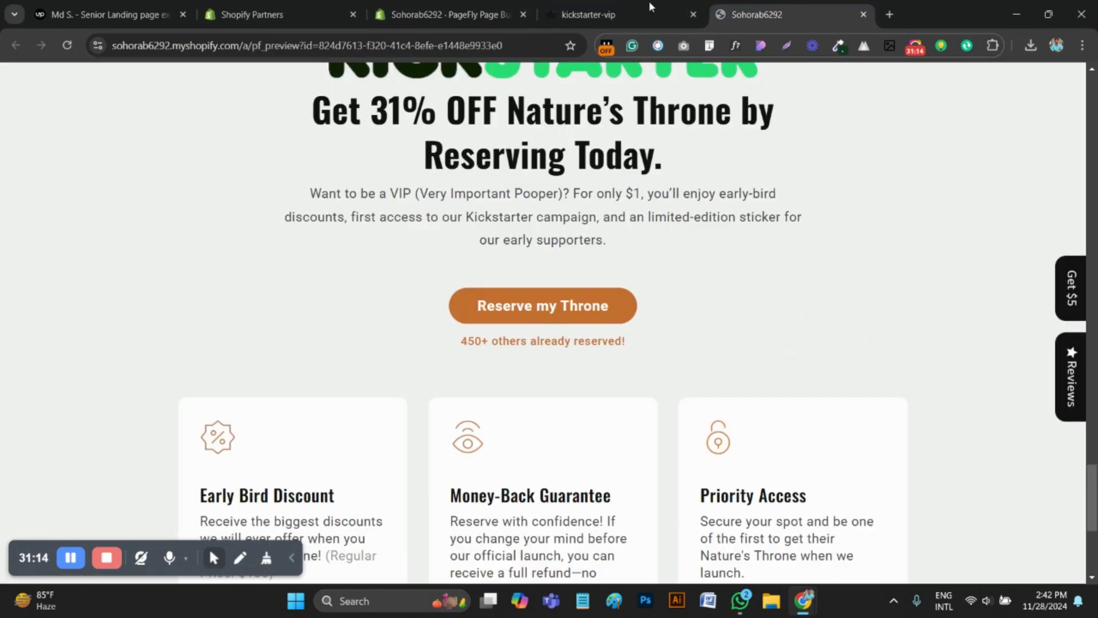
click(67, 45)
scroll(584, 342, down, 6)
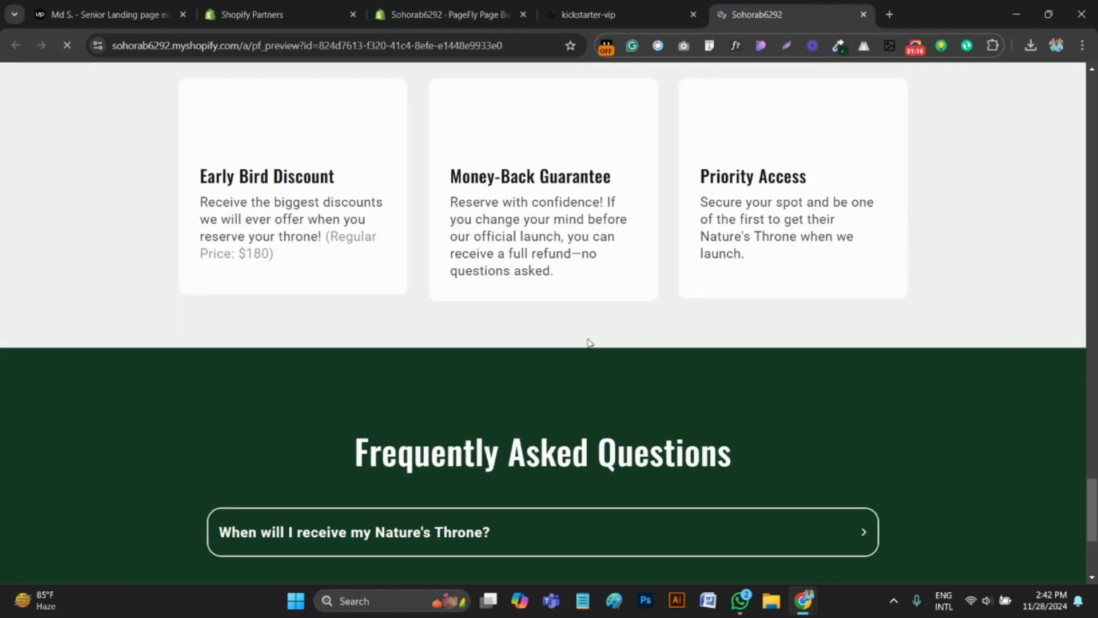
scroll(582, 343, down, 3)
click(635, 14)
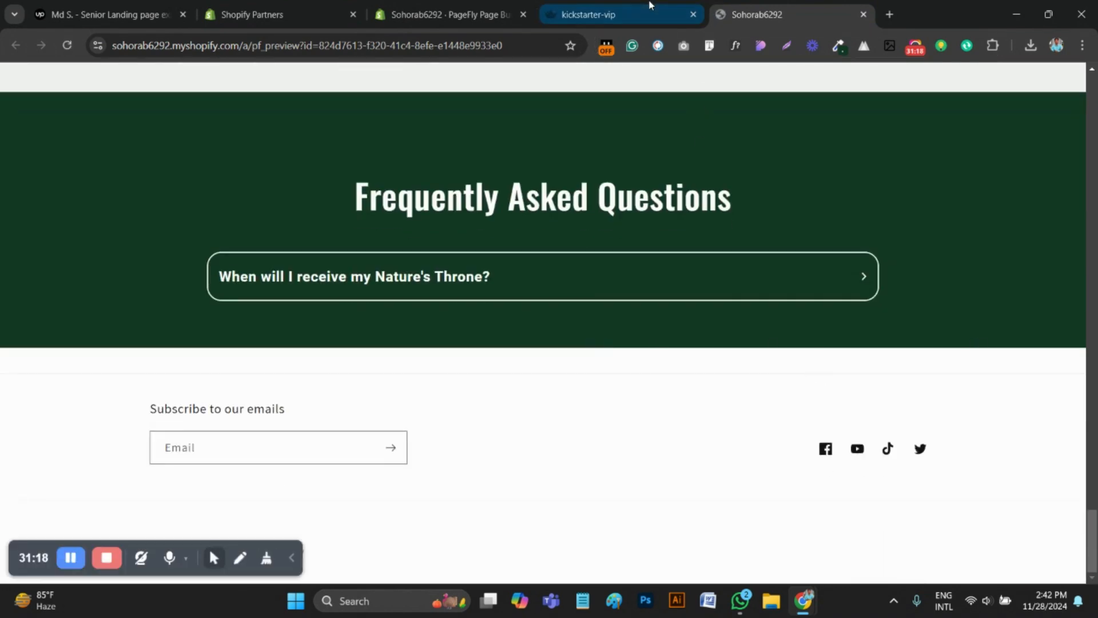
click(879, 204)
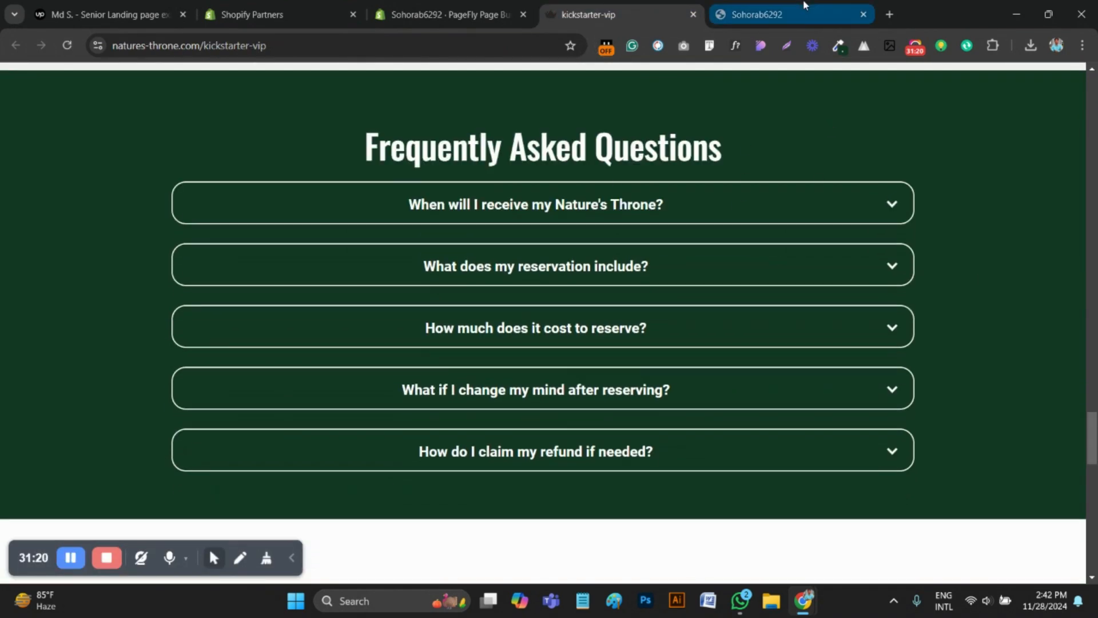
click(804, 7)
click(657, 9)
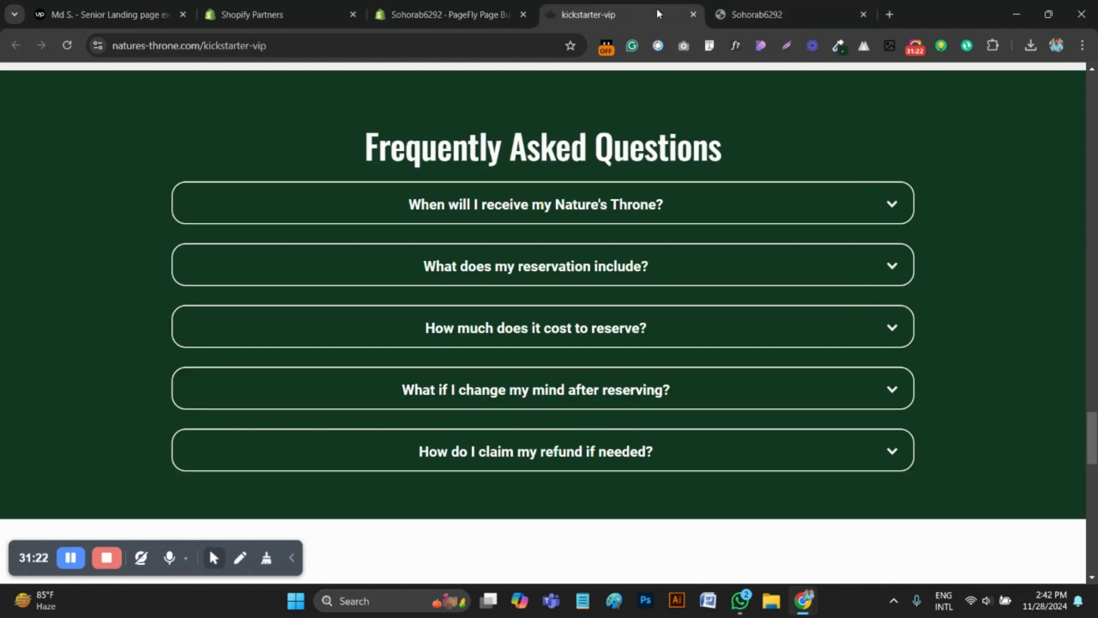
click(887, 209)
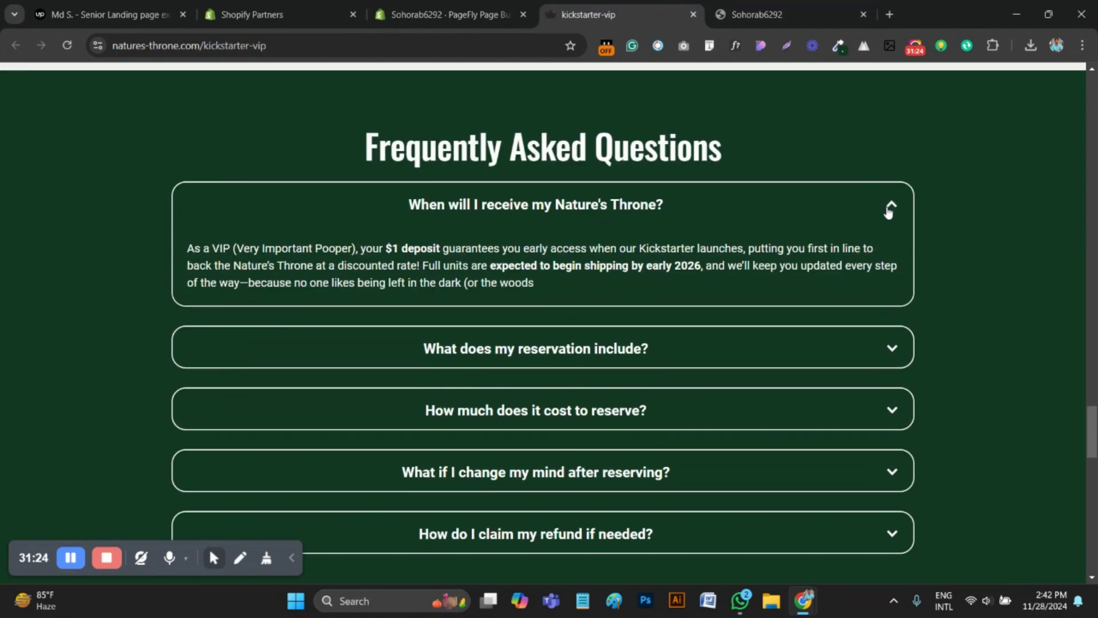
click(887, 211)
click(888, 209)
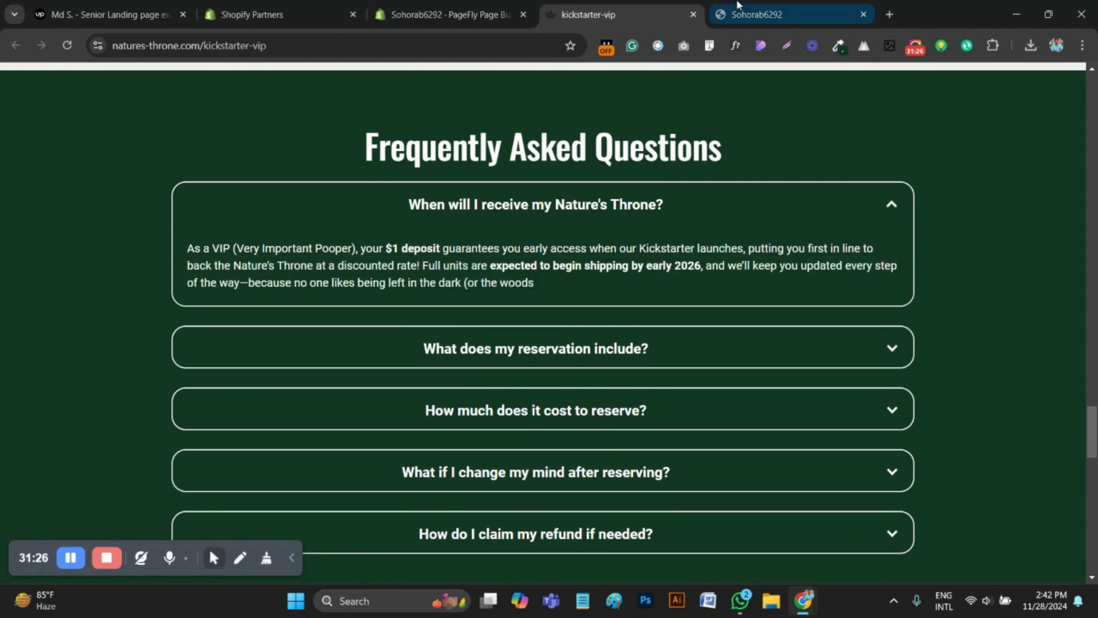
key(ctrl+Tab)
click(857, 278)
scroll(857, 278, down, 2)
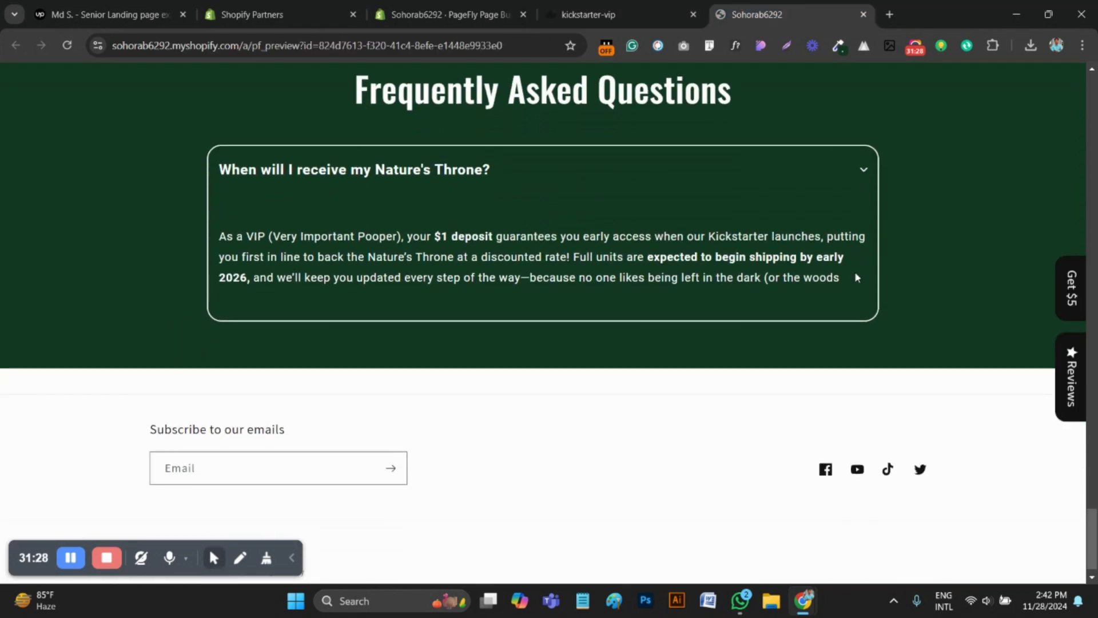
click(854, 169)
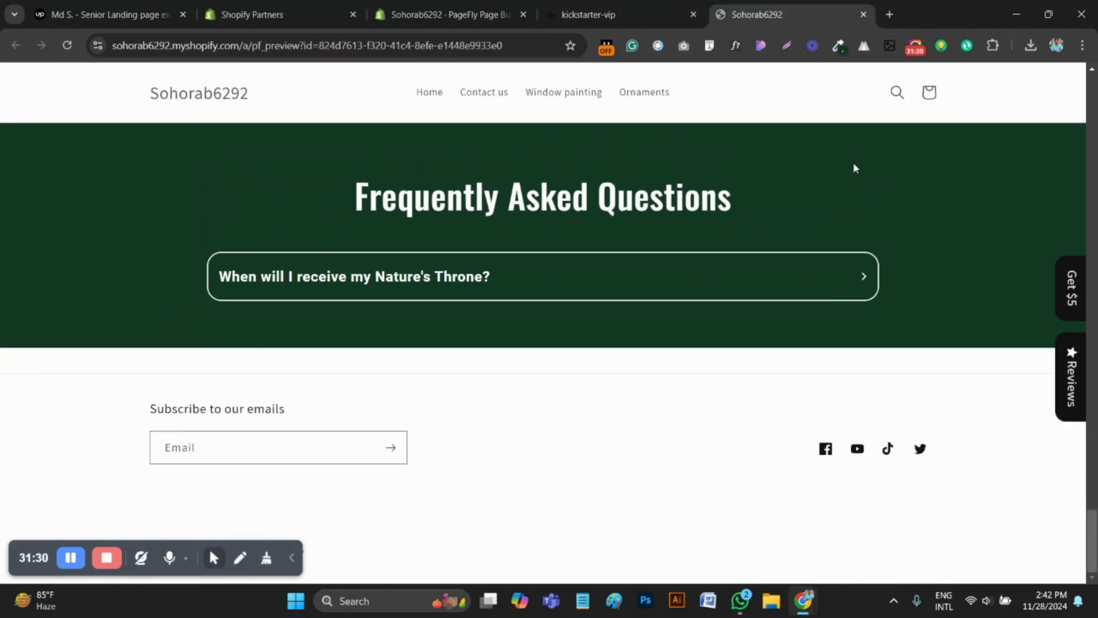
click(856, 274)
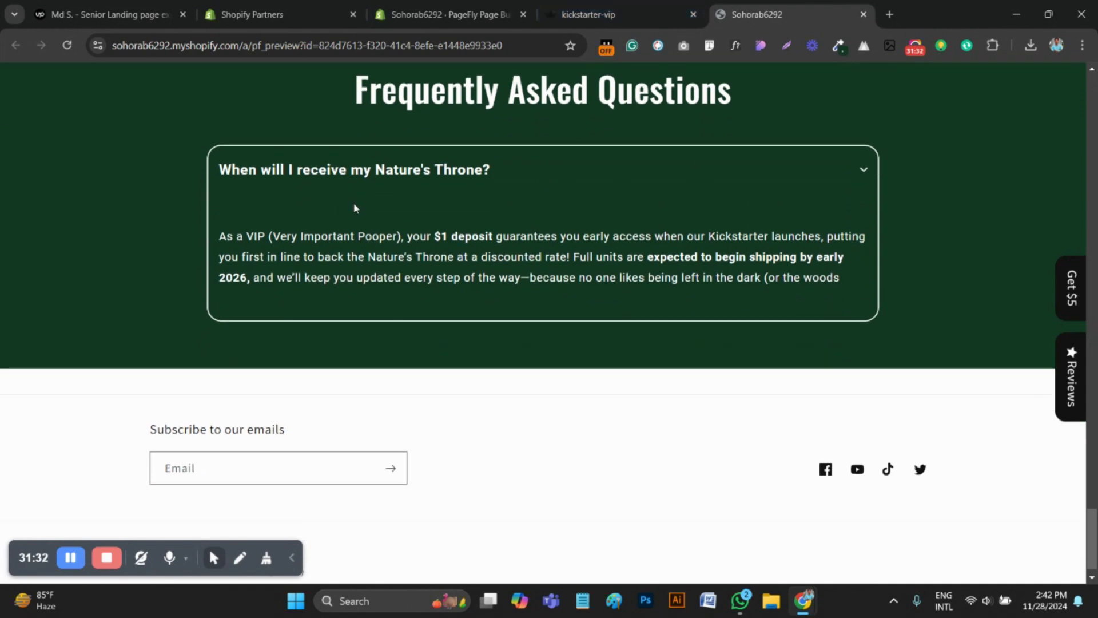
Set the top padding of the FAQ accordion content to 0 px in PageFly
click(441, 14)
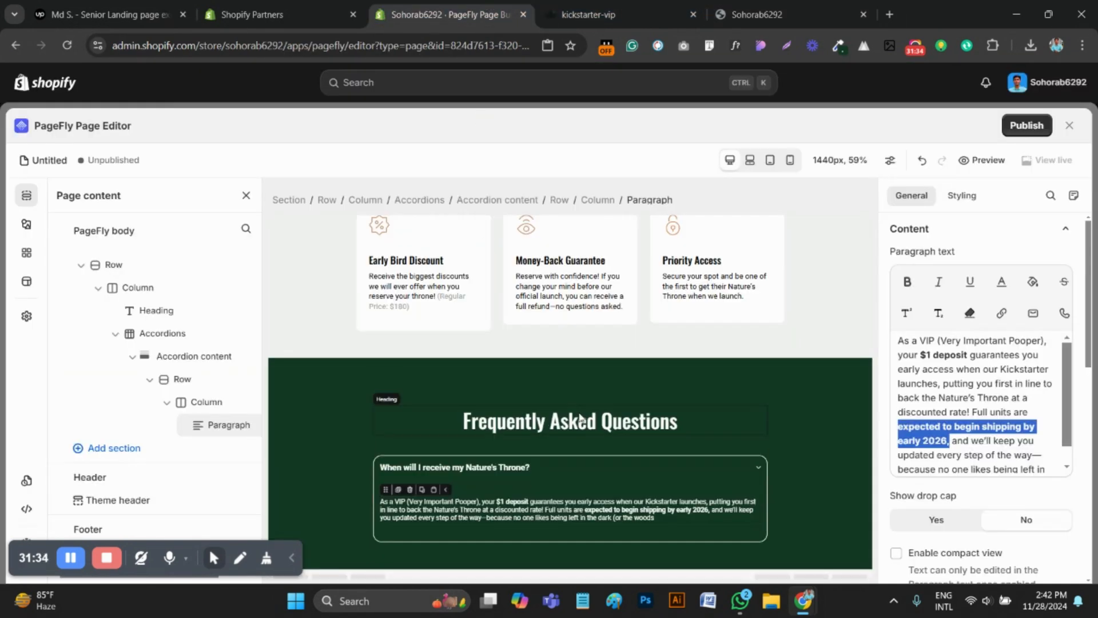
click(555, 474)
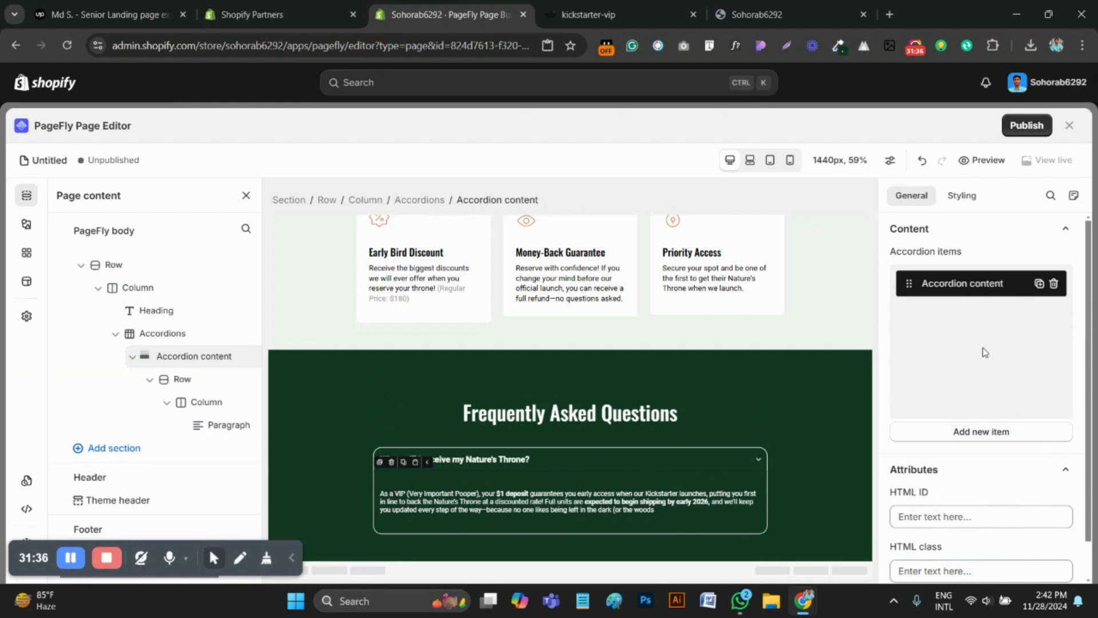
click(962, 195)
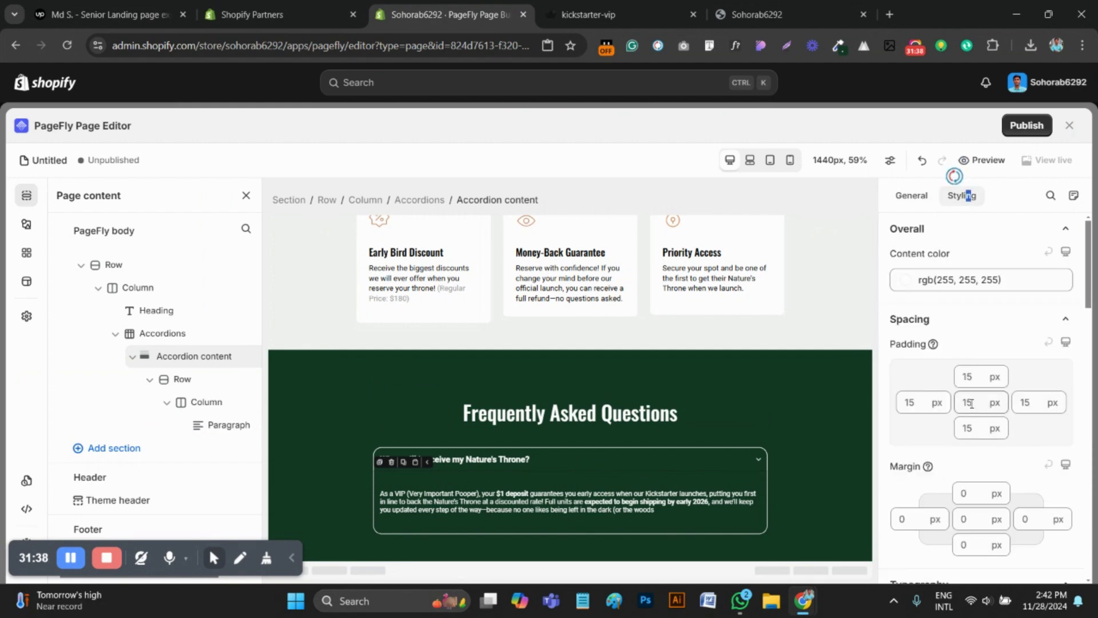
click(971, 403)
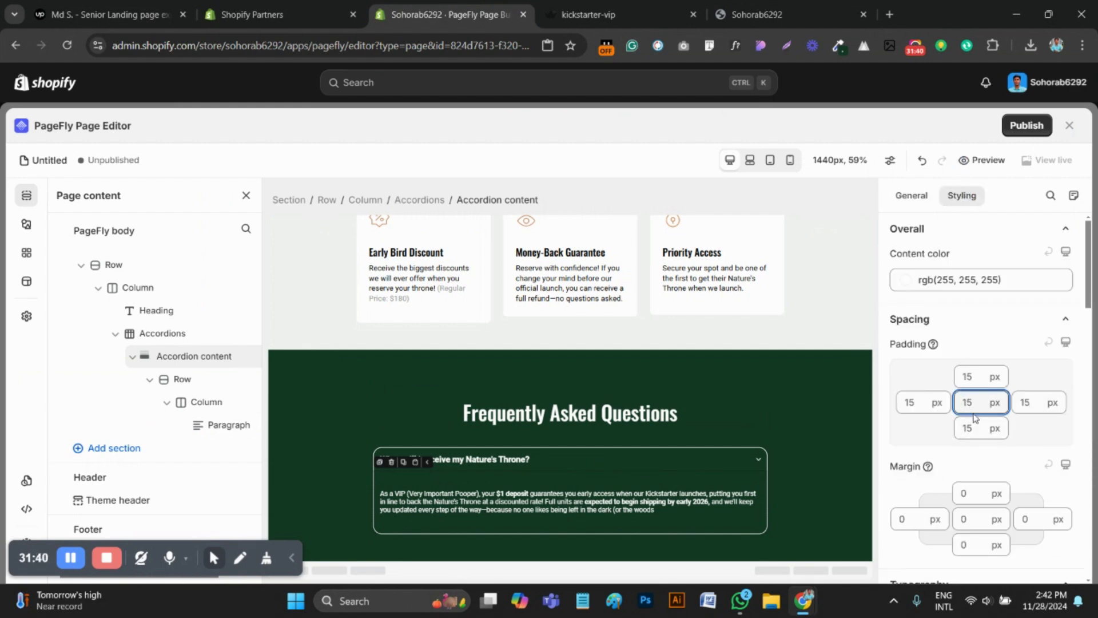
click(963, 376)
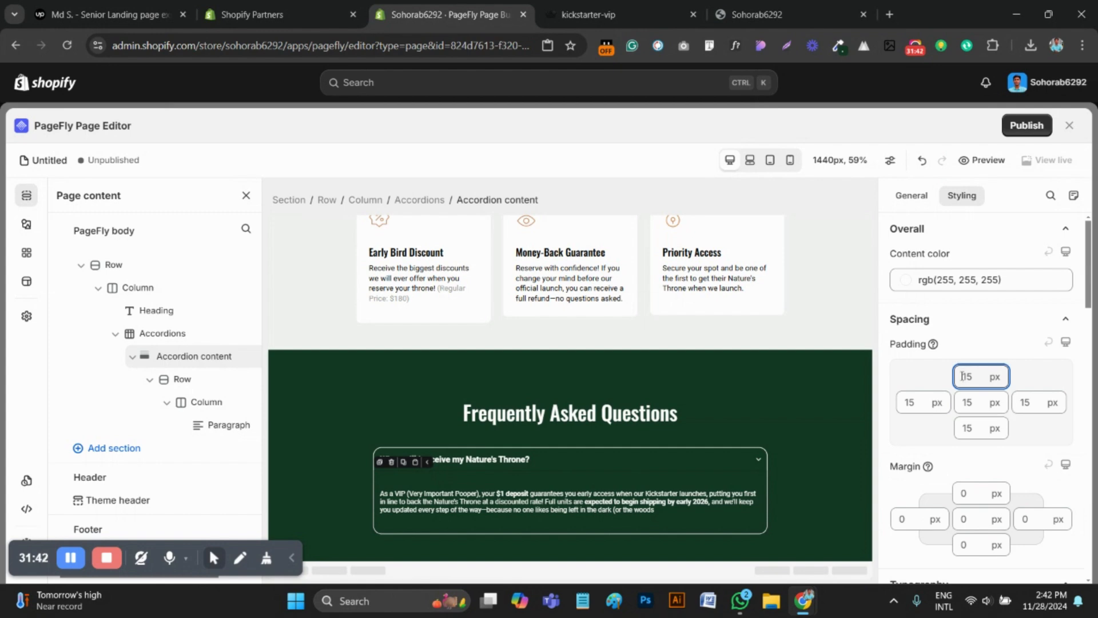
text(0)
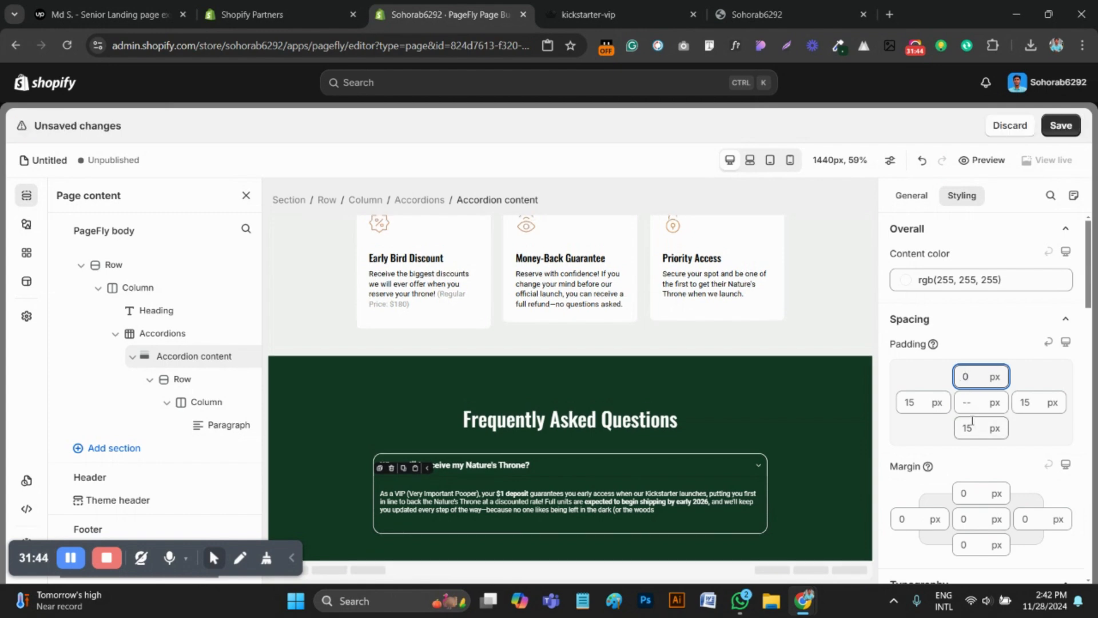
Set the top and bottom margins of the accordion answer paragraph to 0 px
click(533, 511)
scroll(1041, 401, up, 3)
click(967, 345)
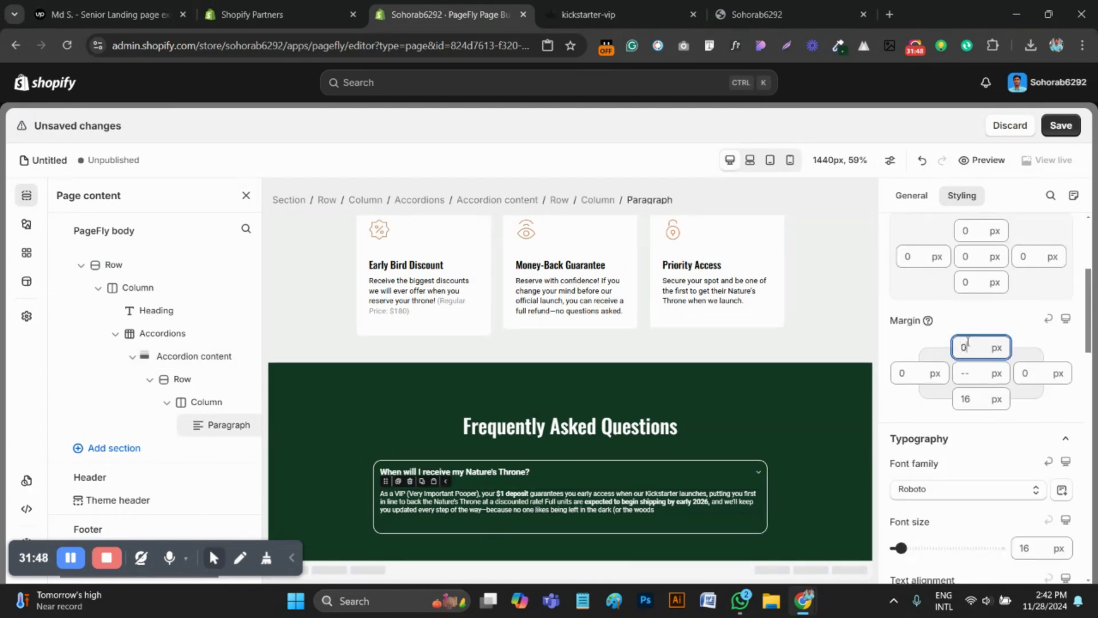
click(968, 399)
text(0)
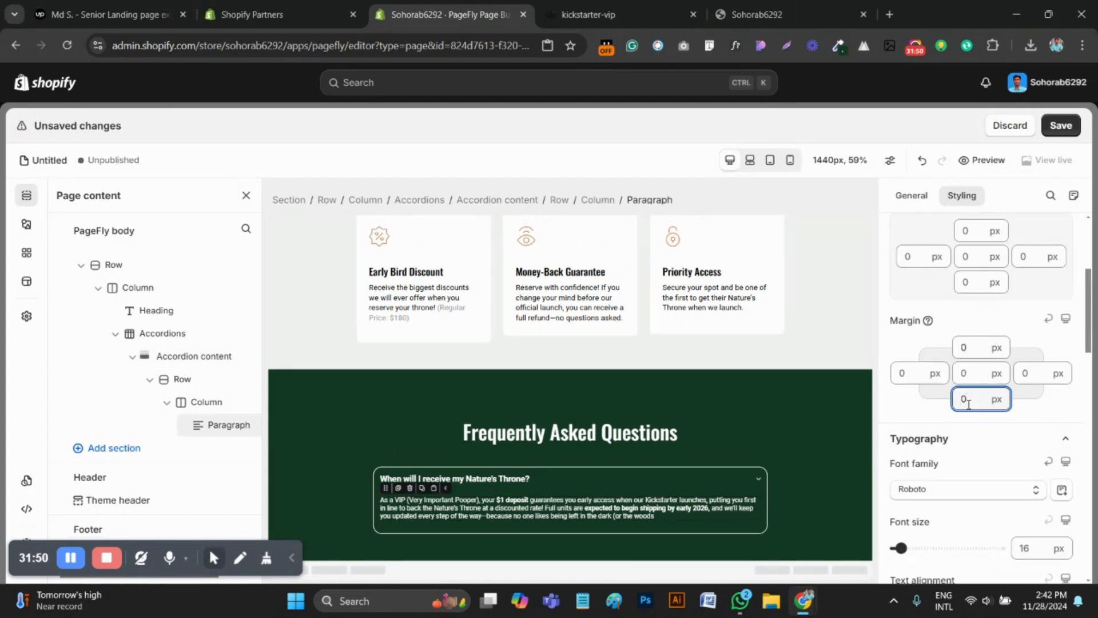
Review the accordion header's open state and styling, center-align its text as on the reference page, and save the page
click(746, 478)
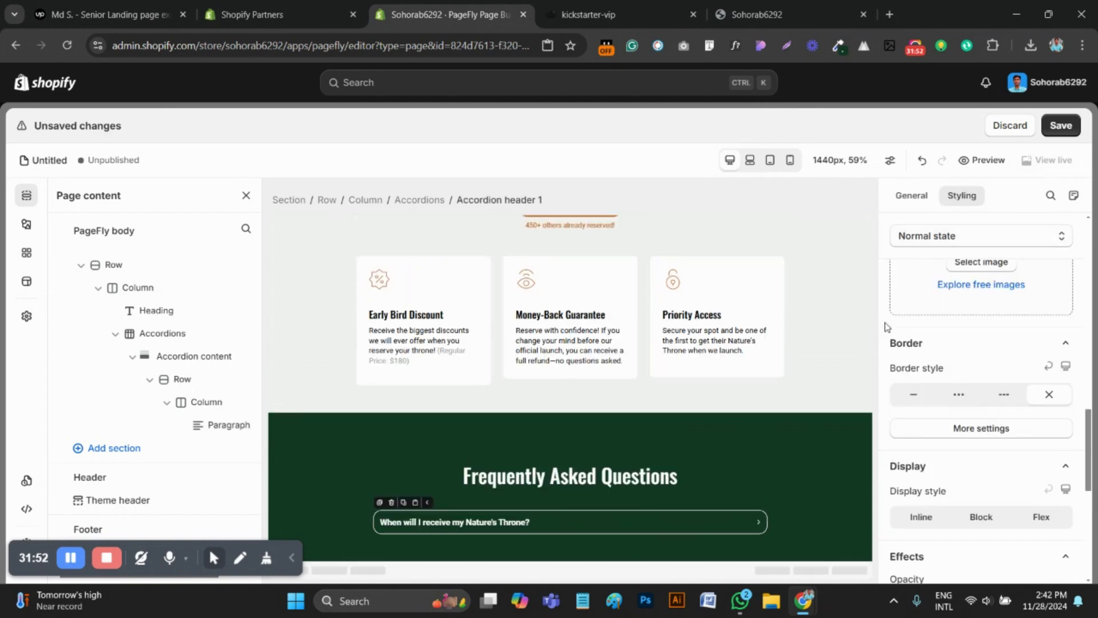
click(593, 523)
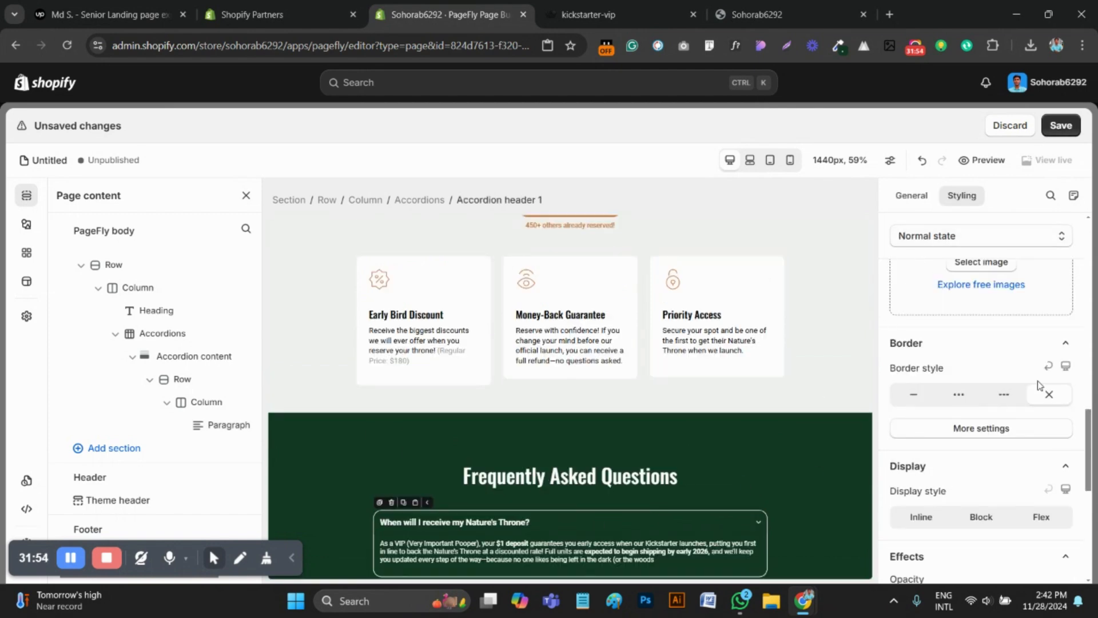
scroll(1040, 384, up, 10)
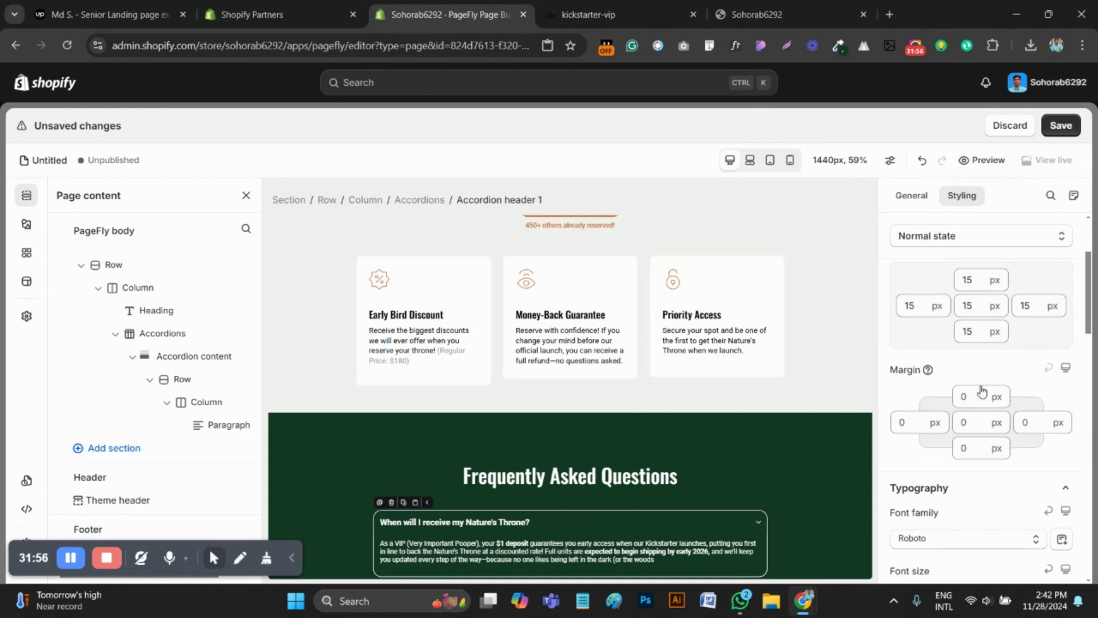
scroll(982, 391, up, 2)
click(420, 199)
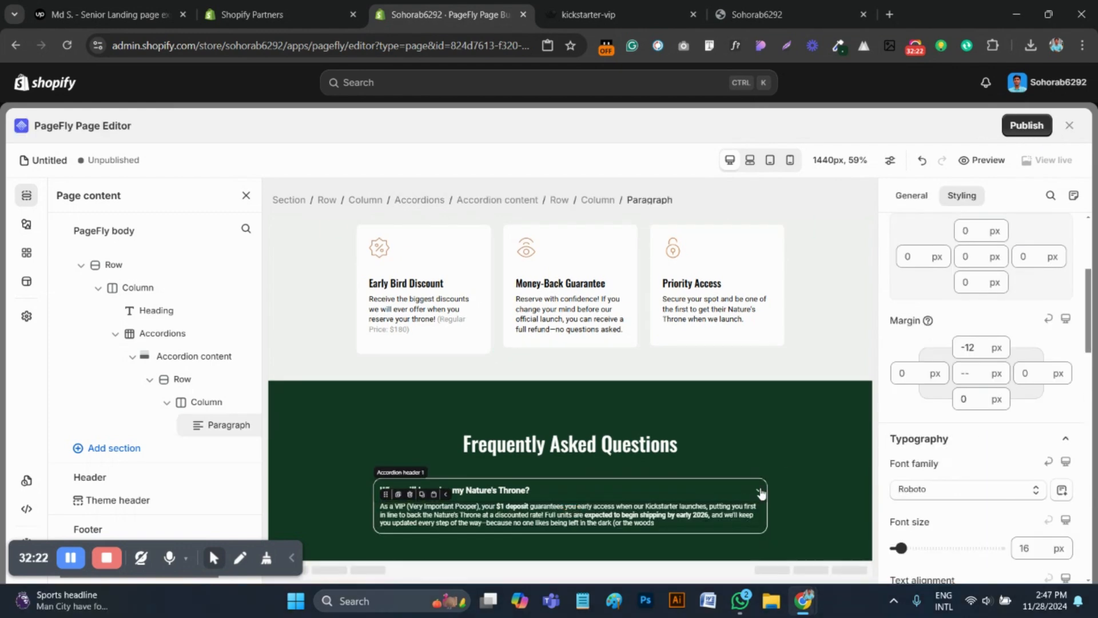
click(719, 491)
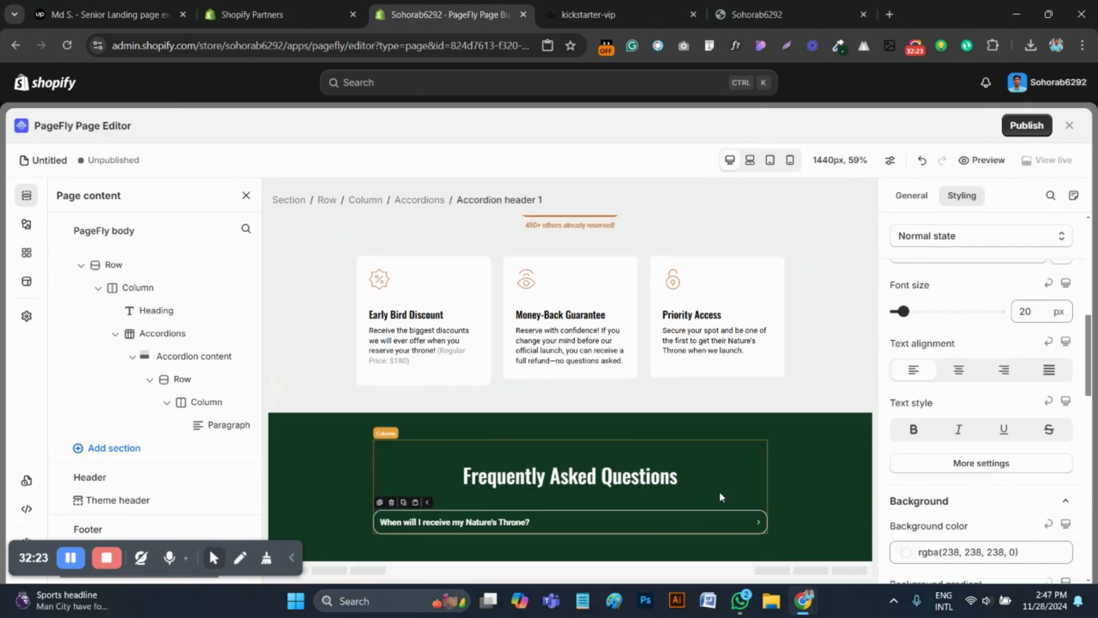
click(618, 14)
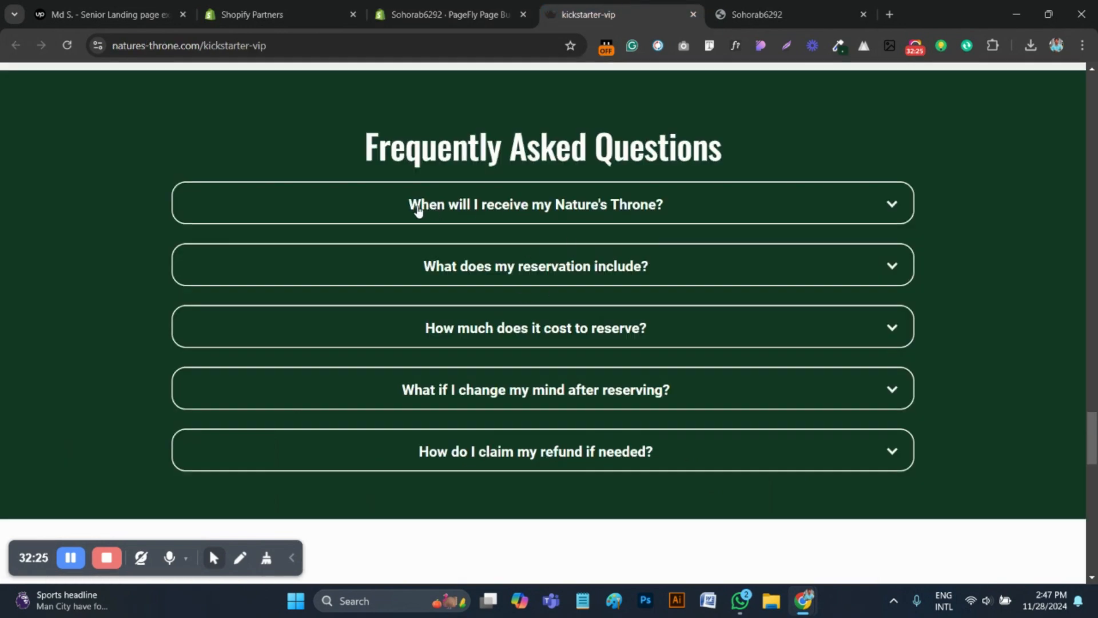
click(447, 15)
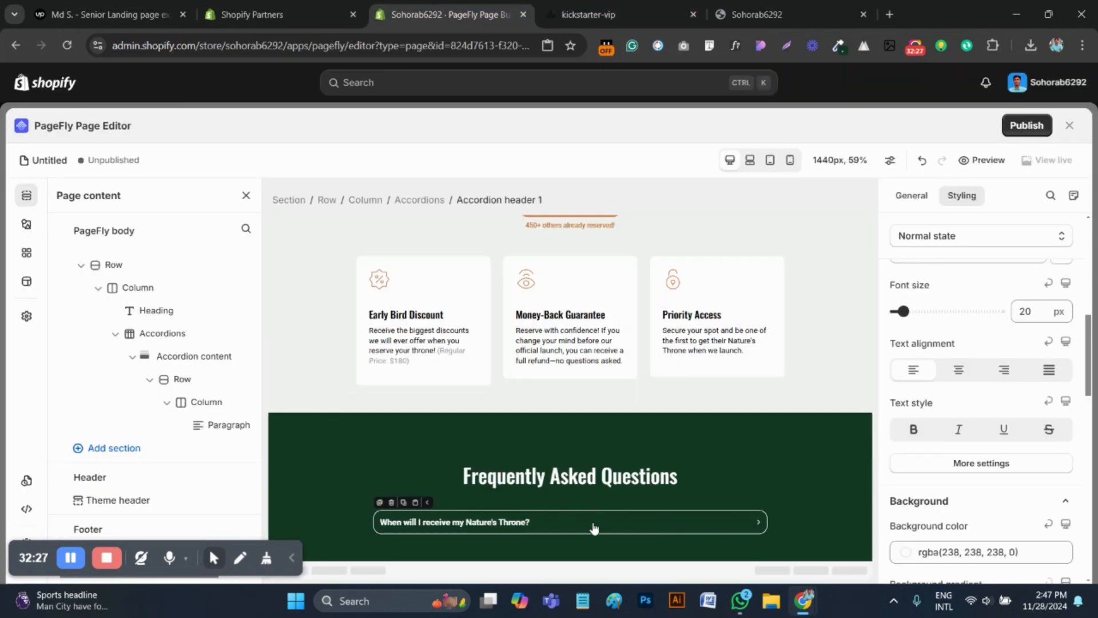
click(955, 373)
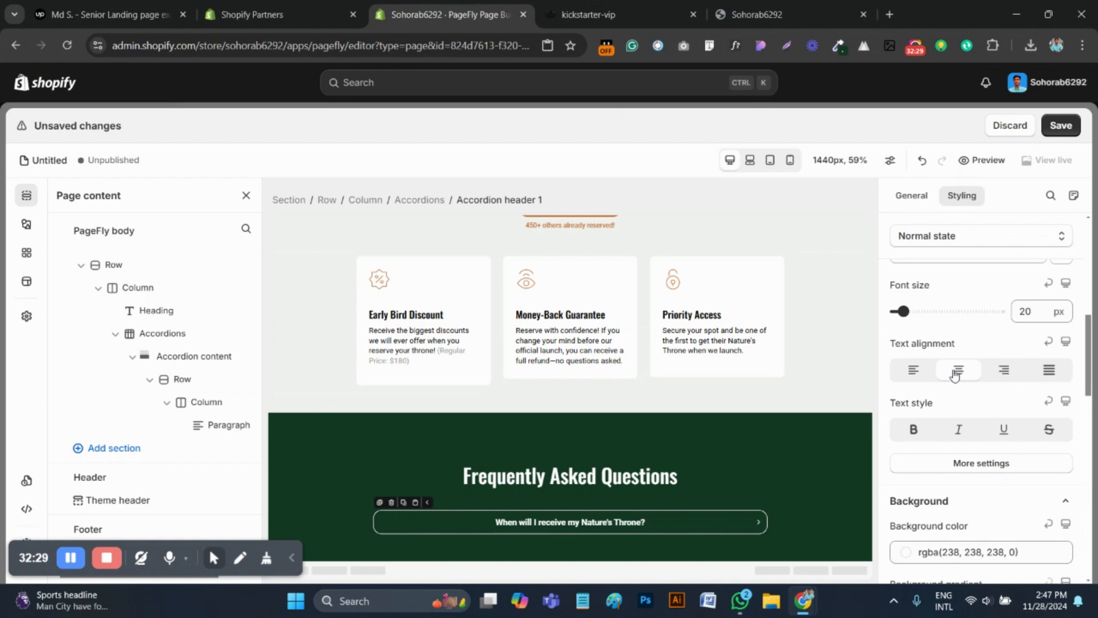
click(1061, 125)
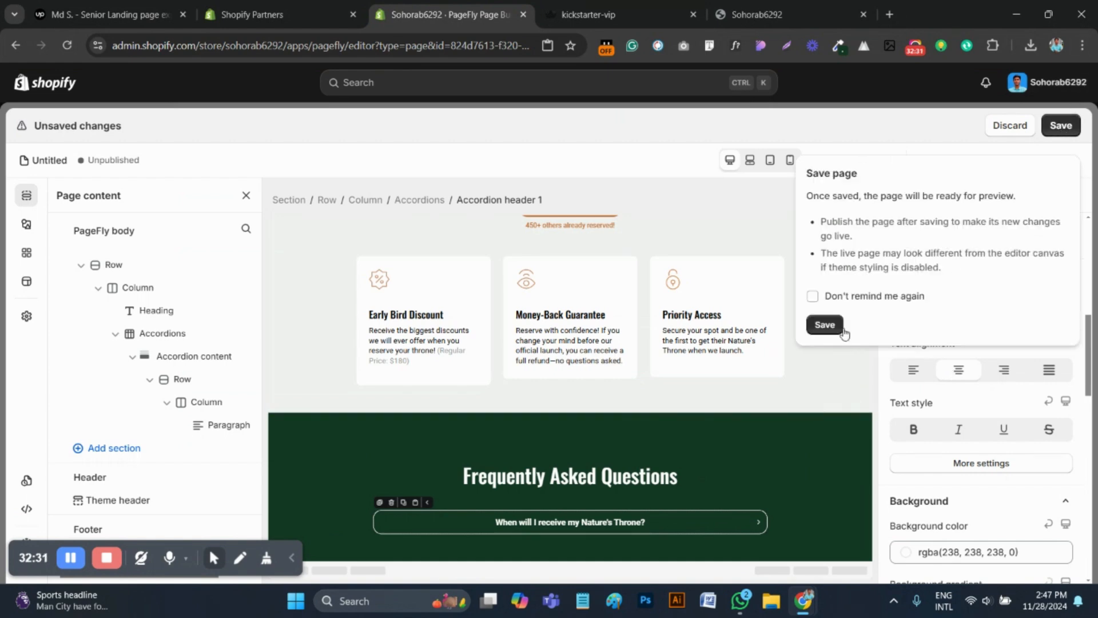
click(825, 325)
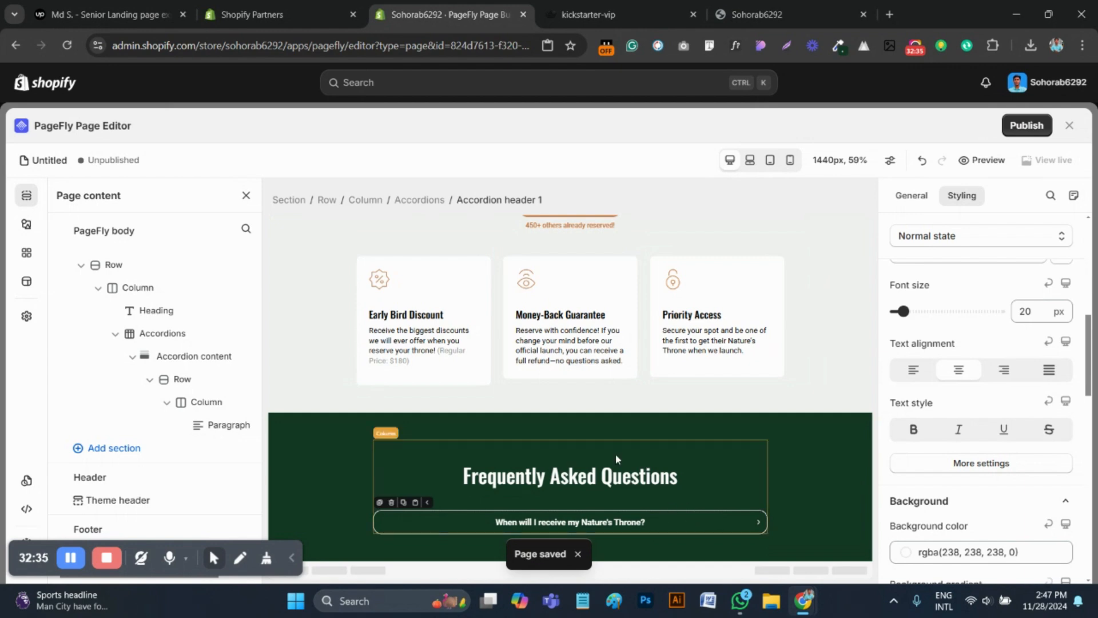
Duplicate the whole first FAQ accordion in PageFly and set the copy's top margin to 20 px, checking the spacing against the reference page
click(415, 199)
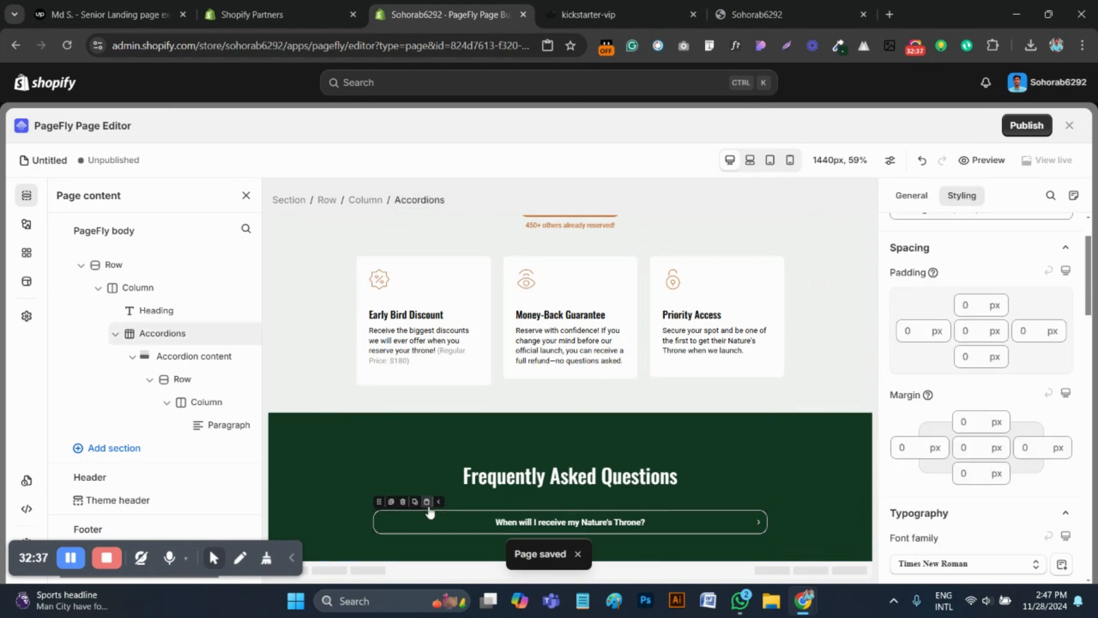
click(391, 502)
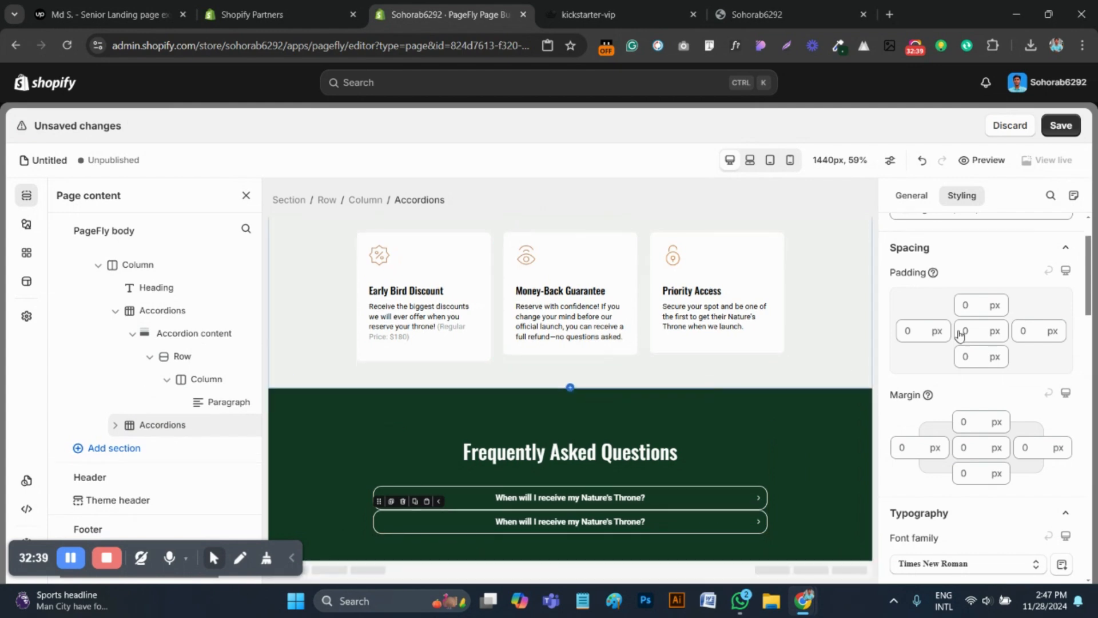
click(595, 15)
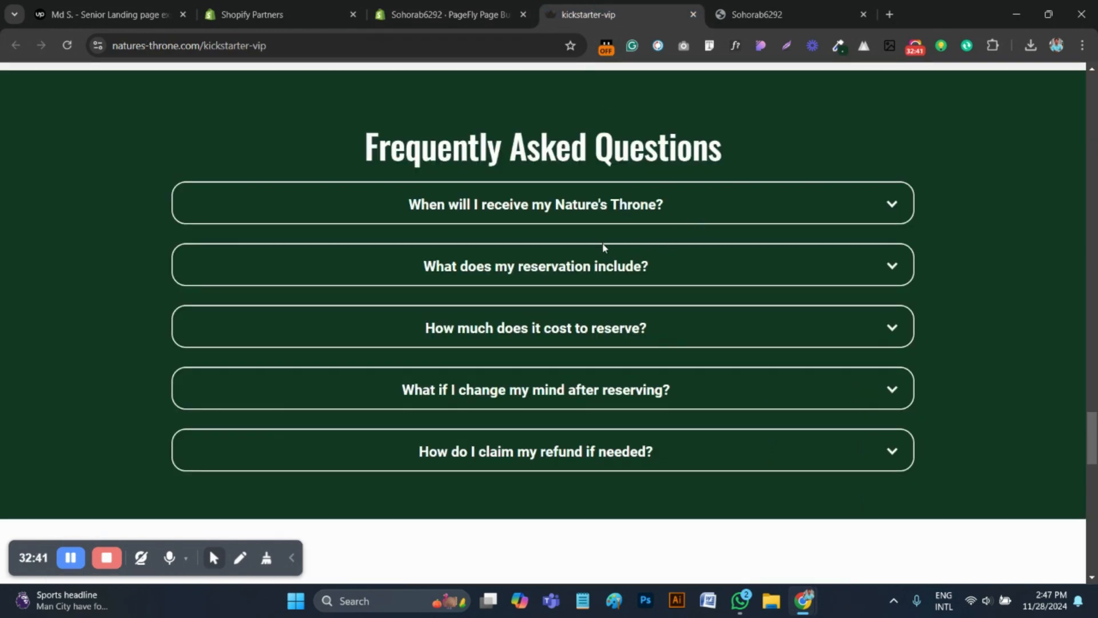
click(446, 14)
click(962, 422)
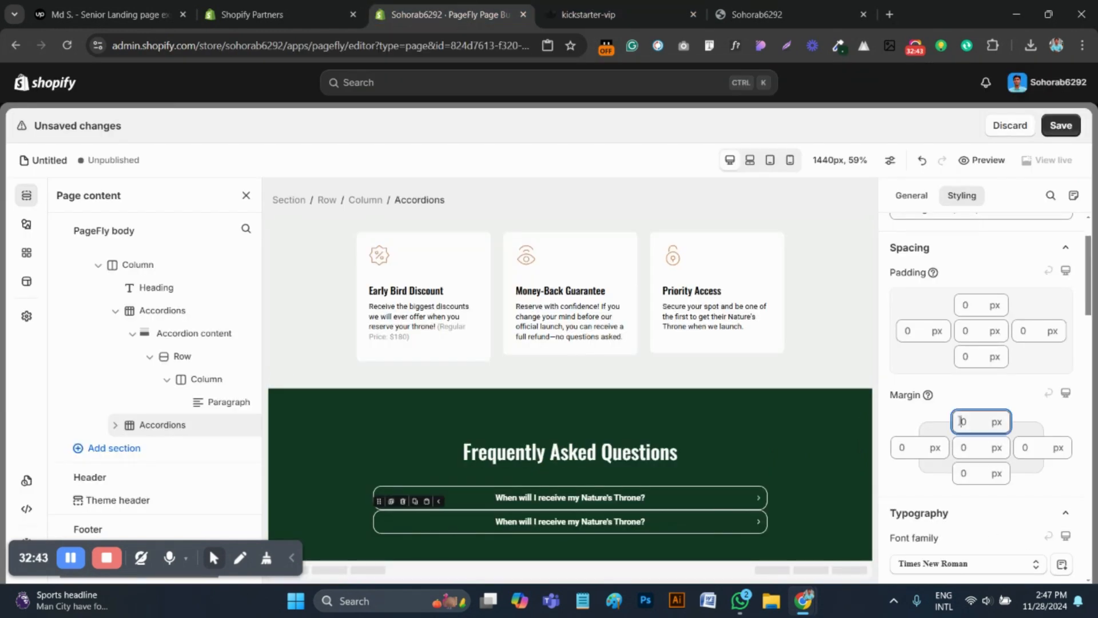
text(2)
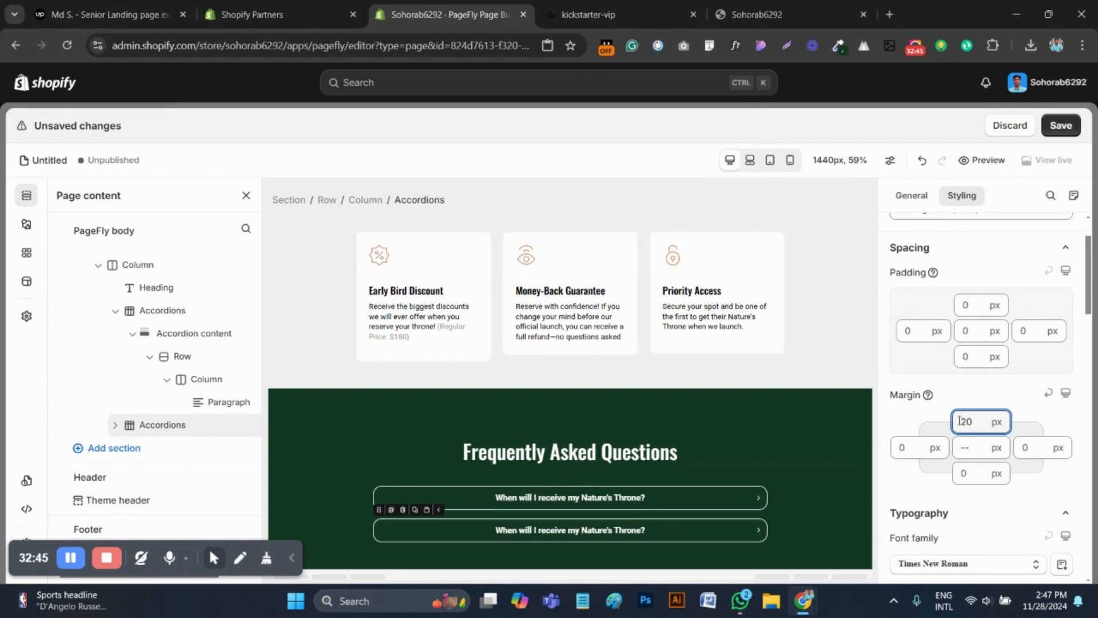
Duplicate the spaced accordion three times so the FAQ section has five items like the reference page
click(391, 509)
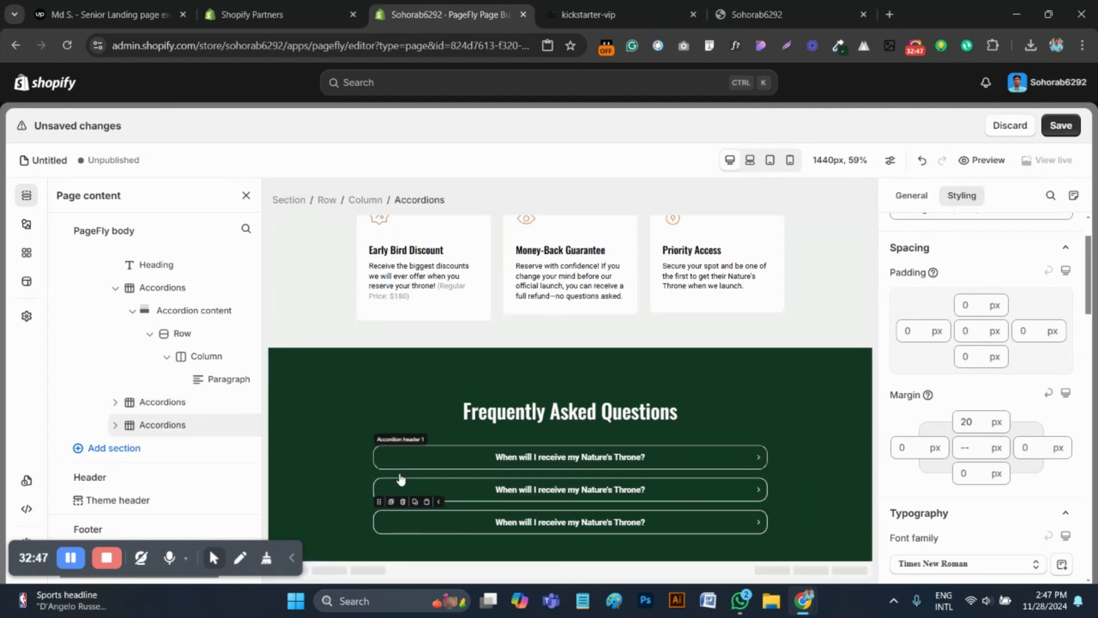
click(391, 508)
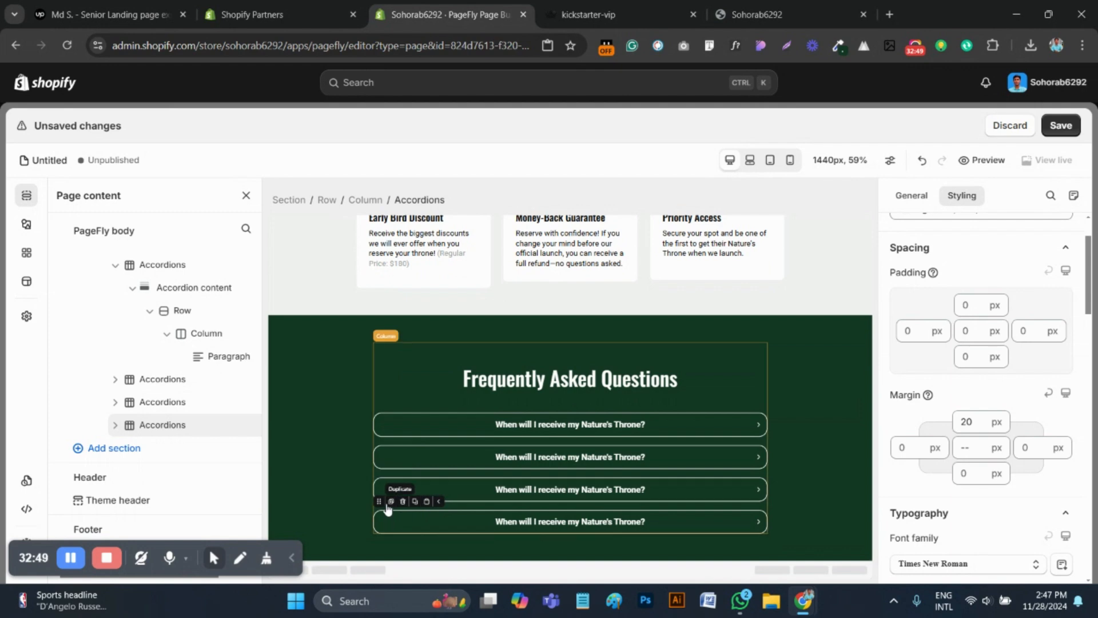
click(391, 508)
click(595, 14)
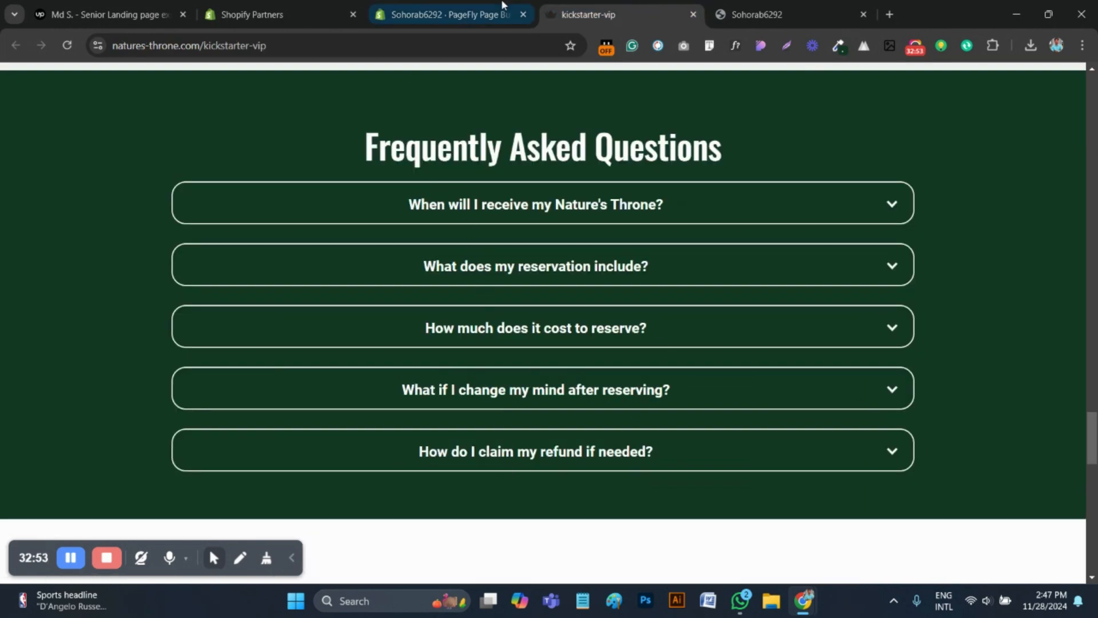
click(443, 14)
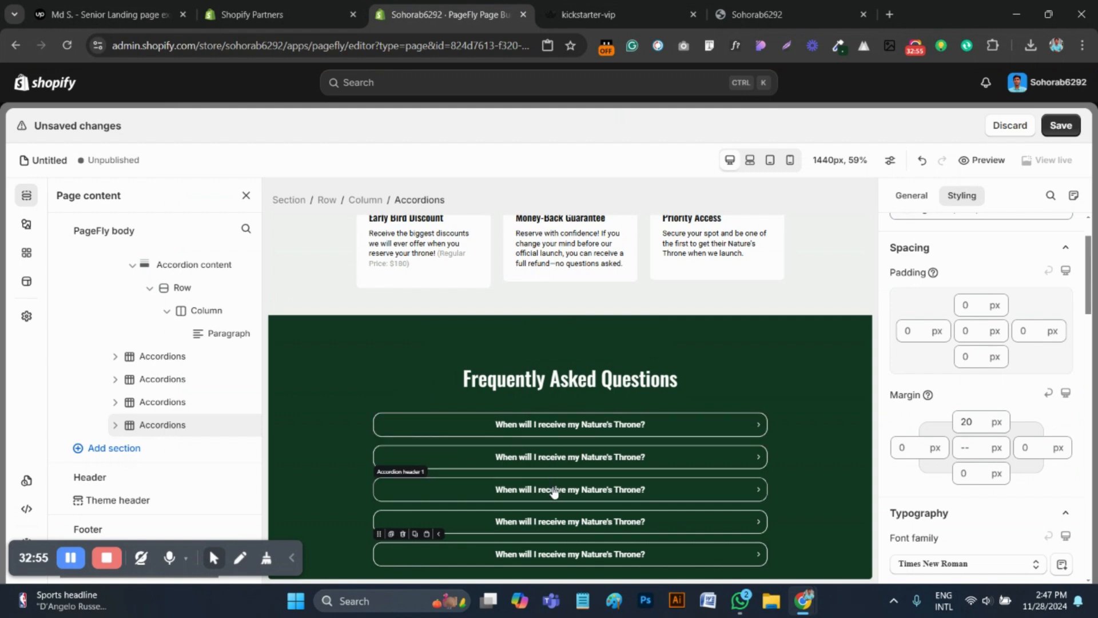
scroll(665, 405, down, 1)
On the kickstarter-vip reference page, expand and inspect the second FAQ item and copy its question "What does my reservation include?"
key(ctrl+Tab)
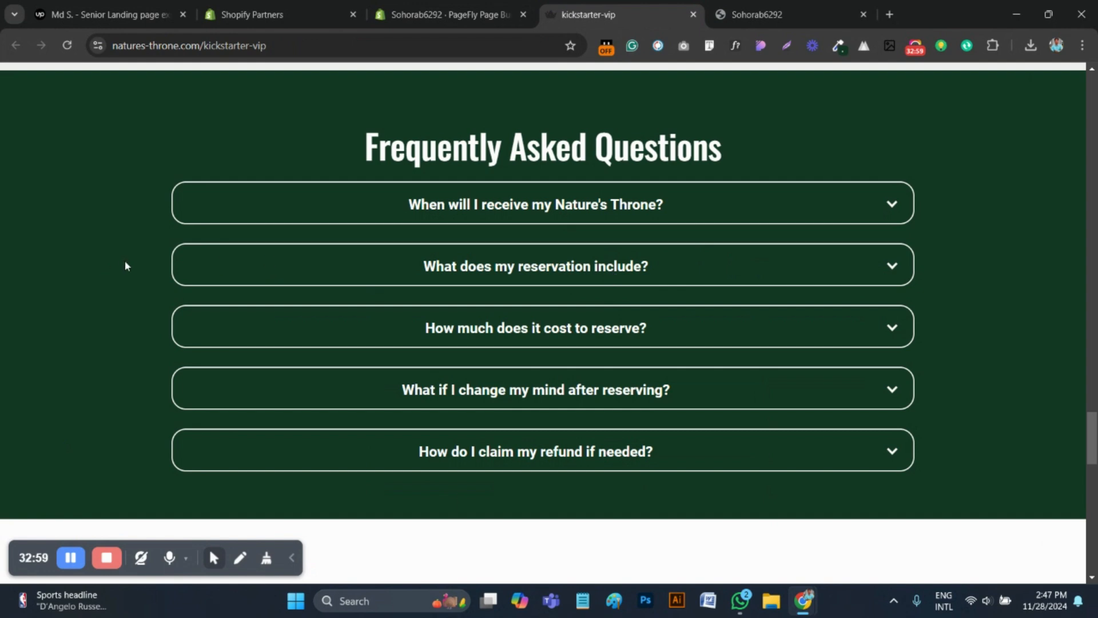
click(684, 269)
click(684, 267)
click(683, 267)
click(509, 270)
click(465, 270)
right_click(465, 271)
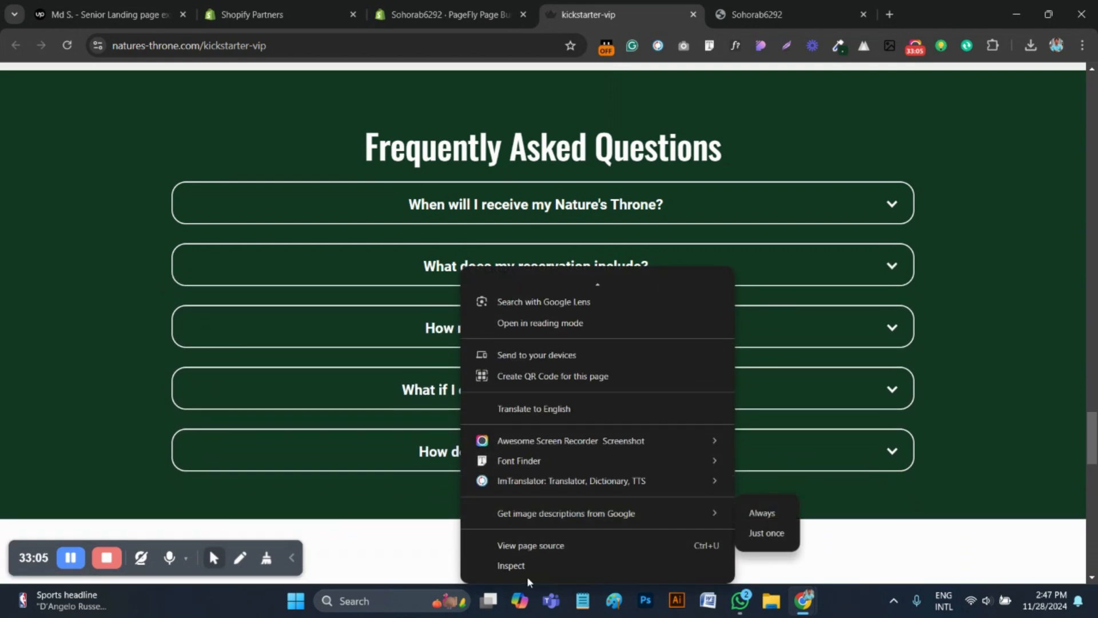
click(527, 578)
click(536, 271)
right_click(536, 271)
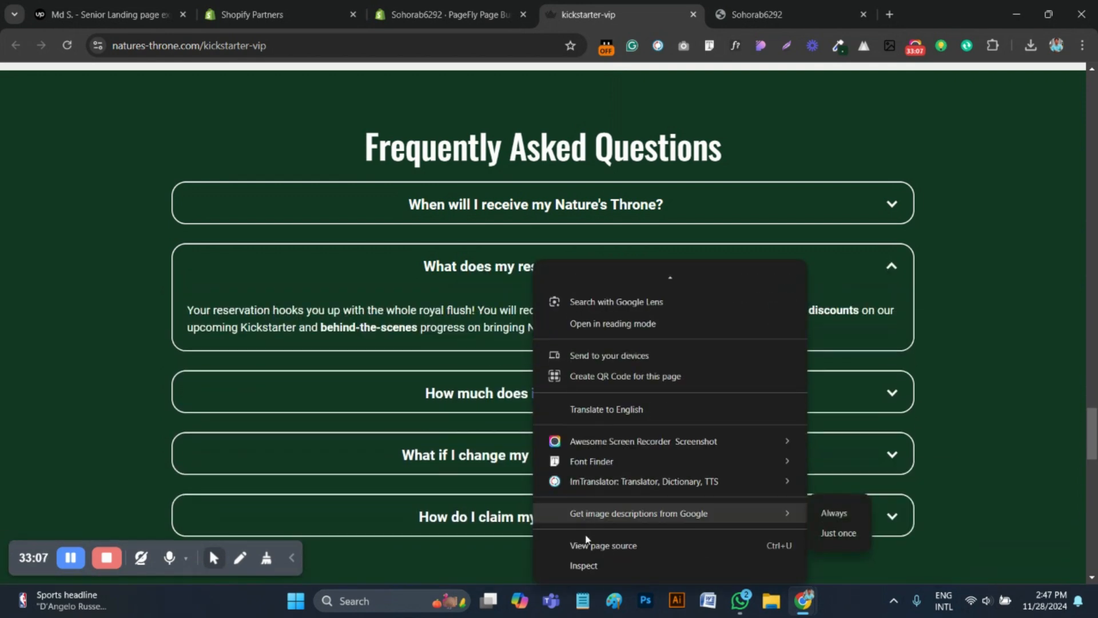
click(584, 566)
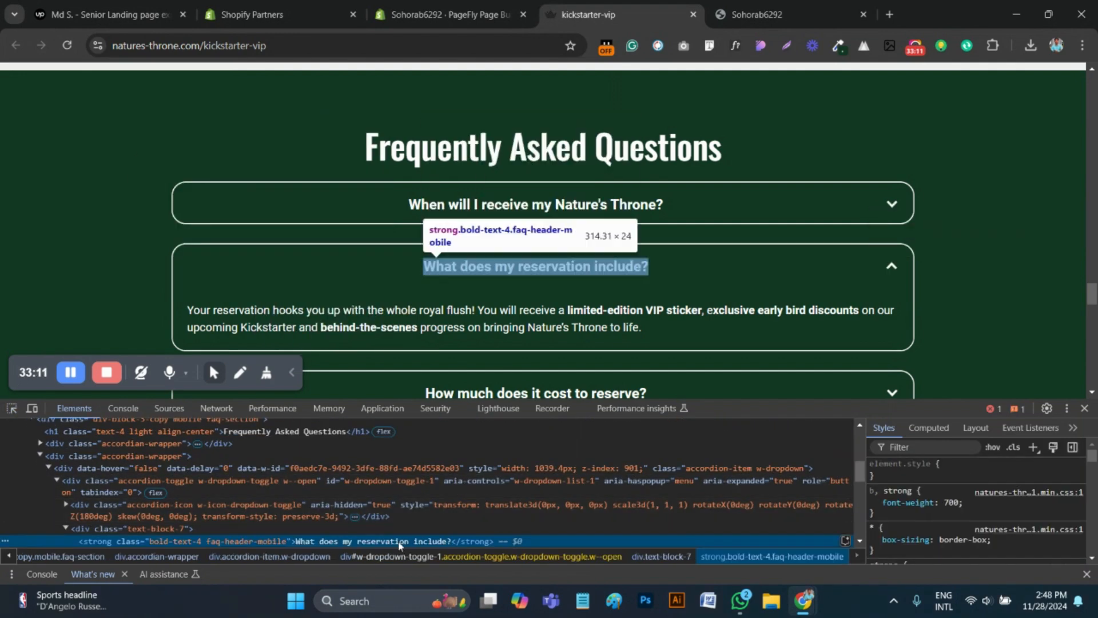
Replace the second accordion's header text in PageFly with "What does my reservation include?"
click(414, 6)
click(559, 426)
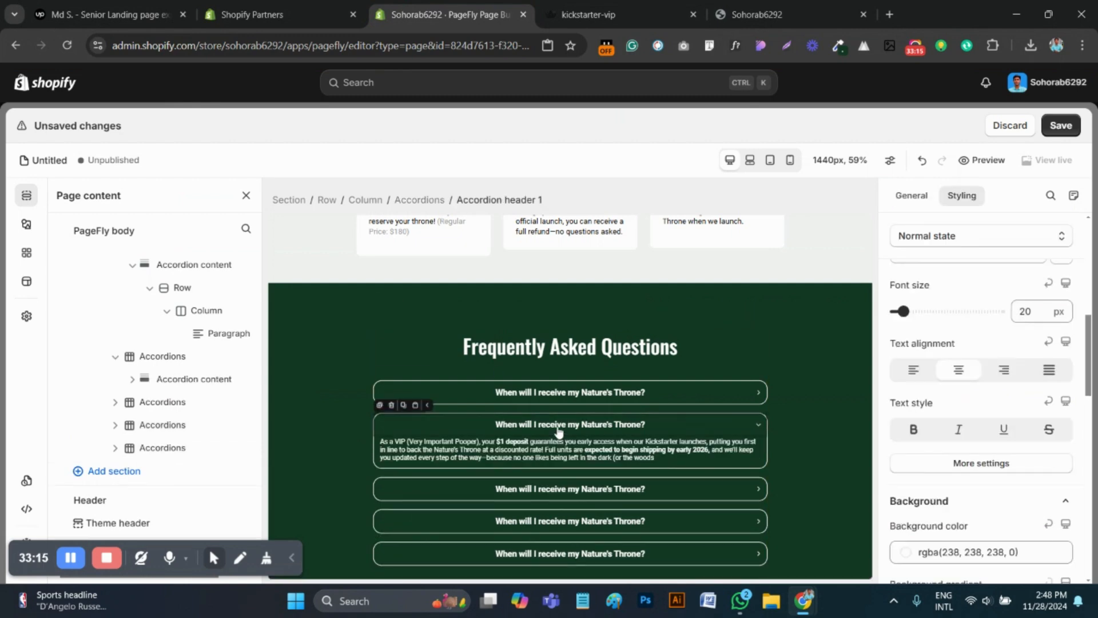
click(912, 196)
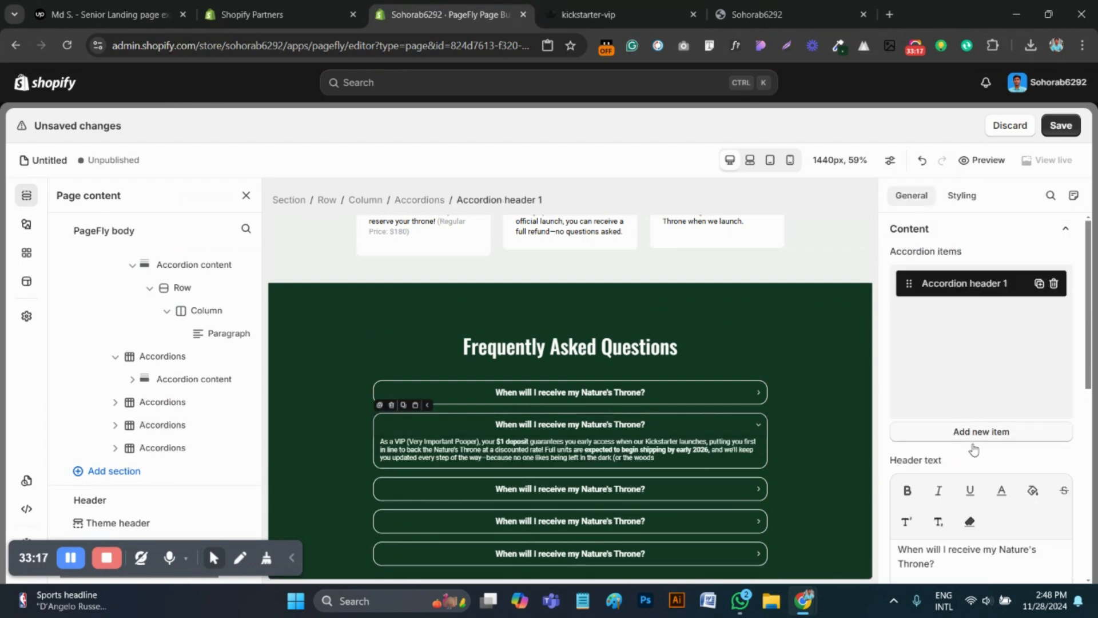
triple_click(935, 561)
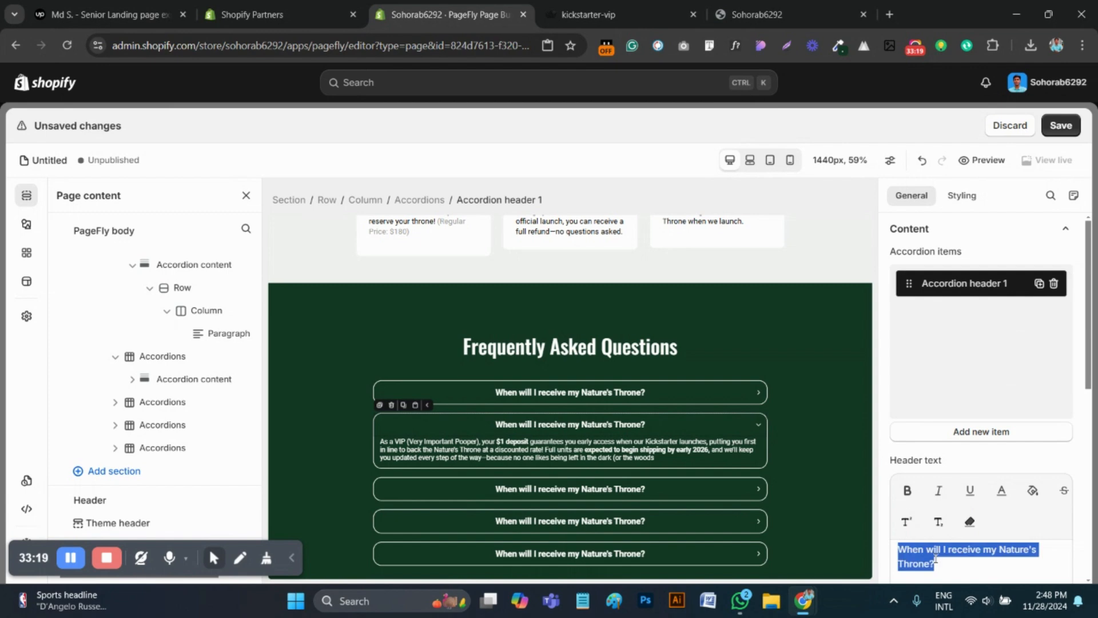
text(What does my reservation include?)
Replace the second accordion's answer paragraph with the reference answer beginning "Your reservation hooks you up with the whole royal flush!"
click(578, 13)
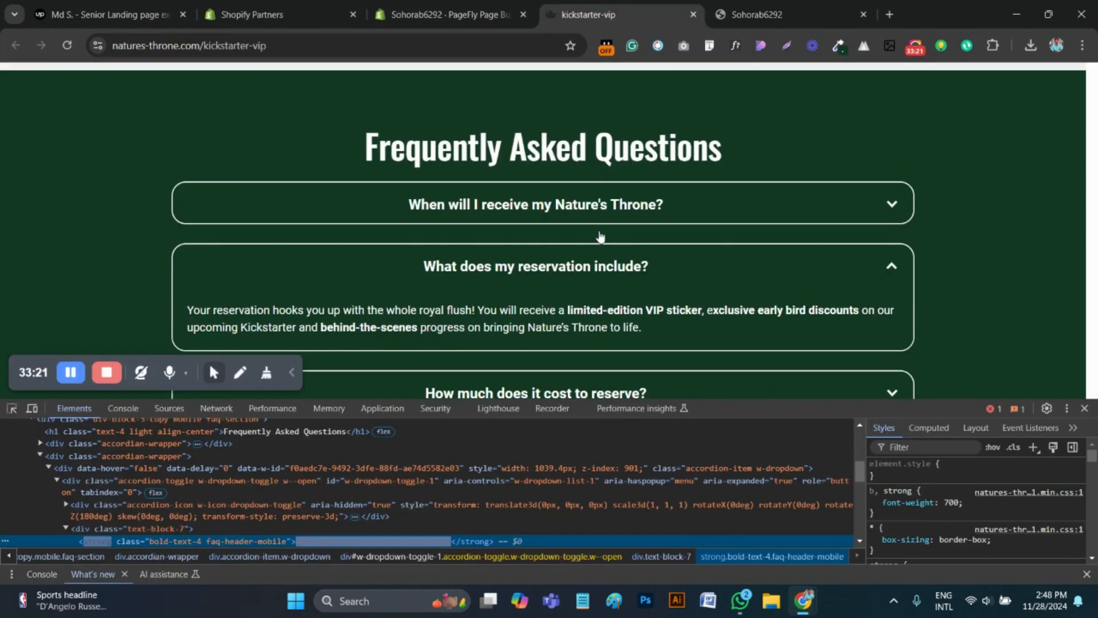
drag(695, 338, 178, 316)
key(ctrl+c)
click(443, 14)
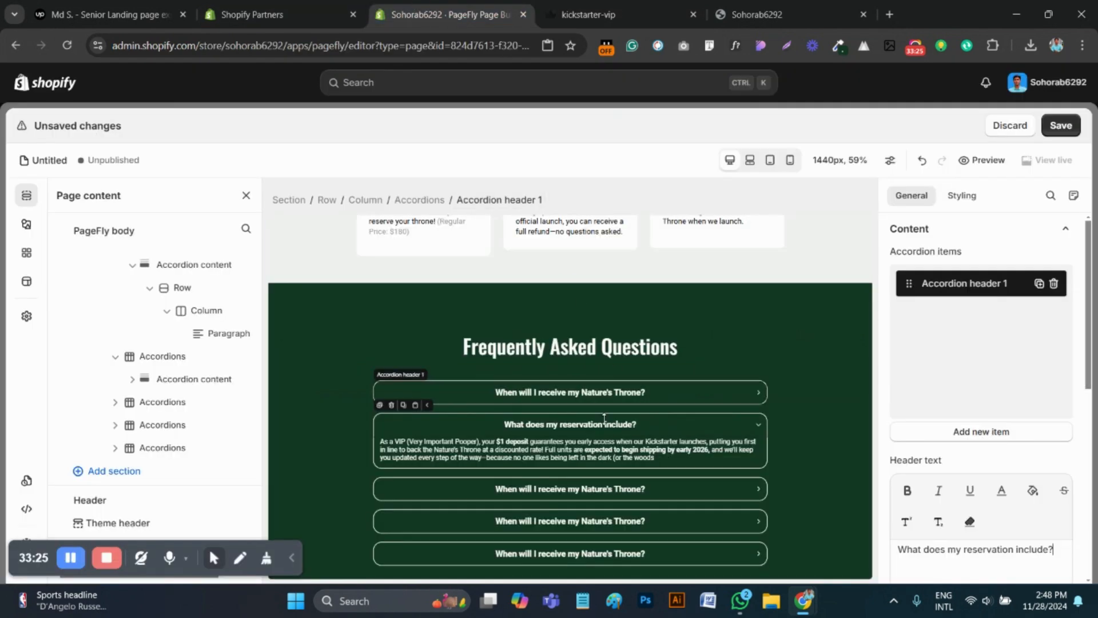
click(592, 452)
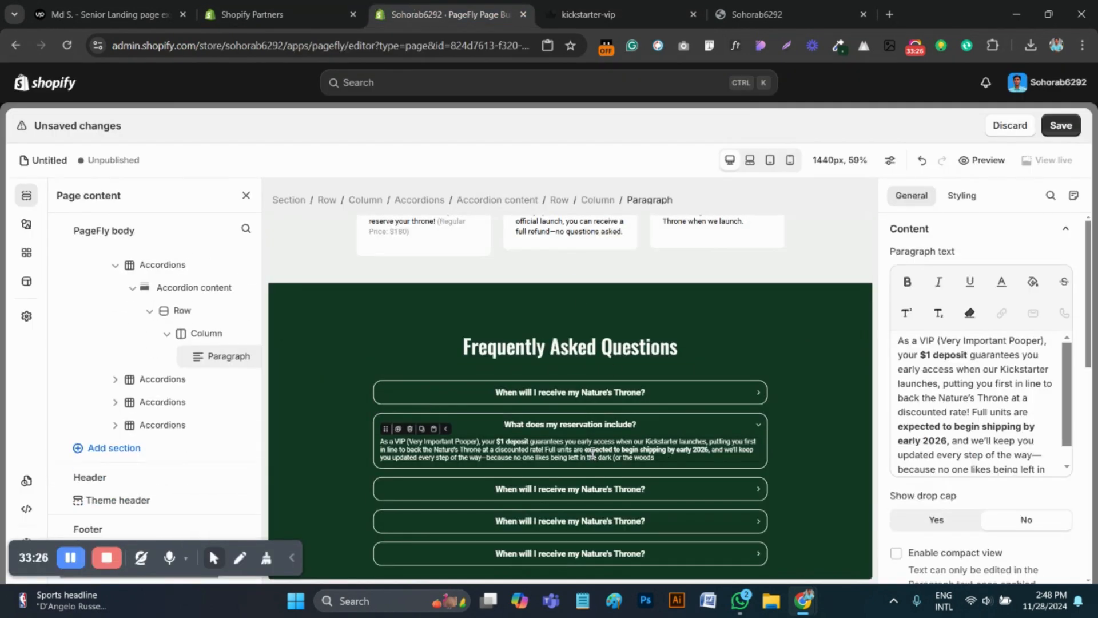
click(970, 422)
key(ctrl+a)
key(ctrl+v)
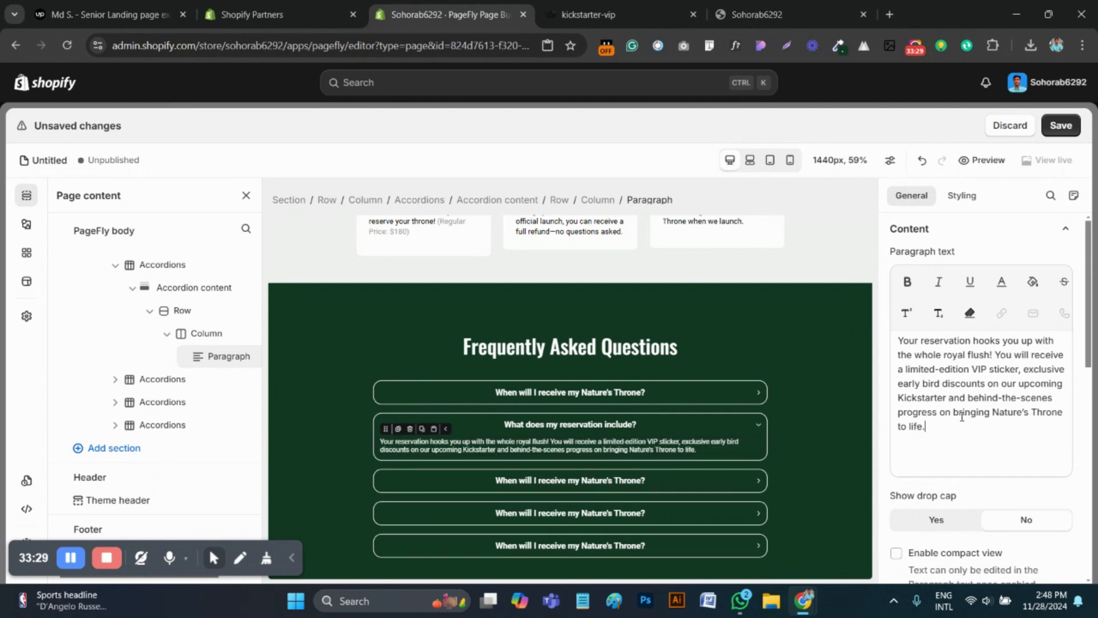
Bold "limited-edition VIP sticker, exclusive early bird discounts" and "behind-the-scenes" in the second FAQ answer, following the reference page
click(617, 14)
click(698, 337)
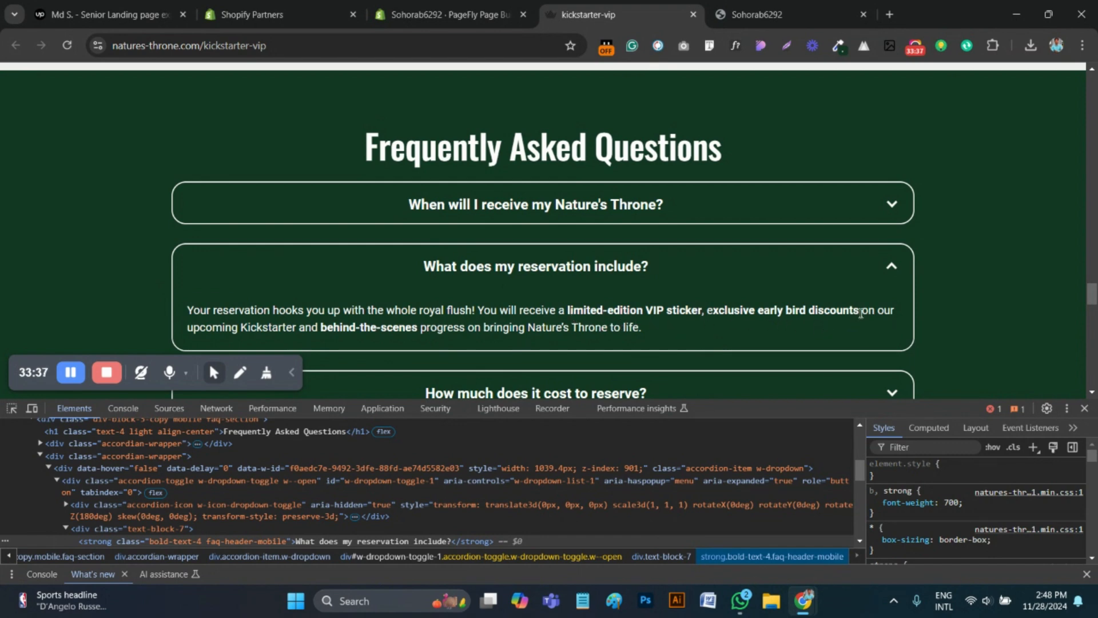
key(ctrl+shift+Tab)
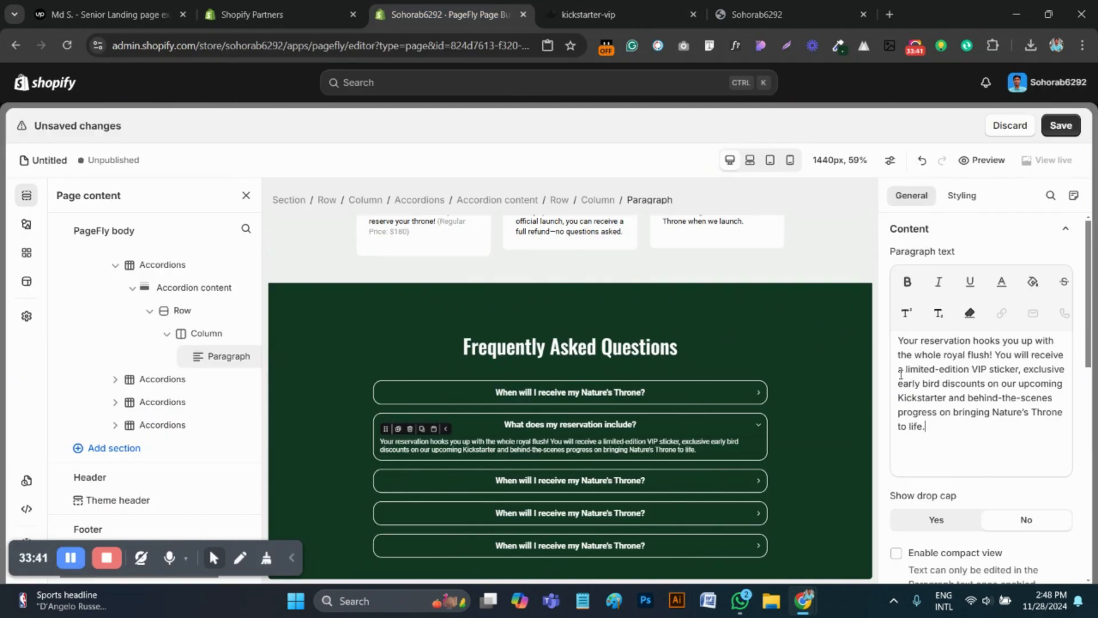
drag(907, 371, 981, 387)
click(908, 281)
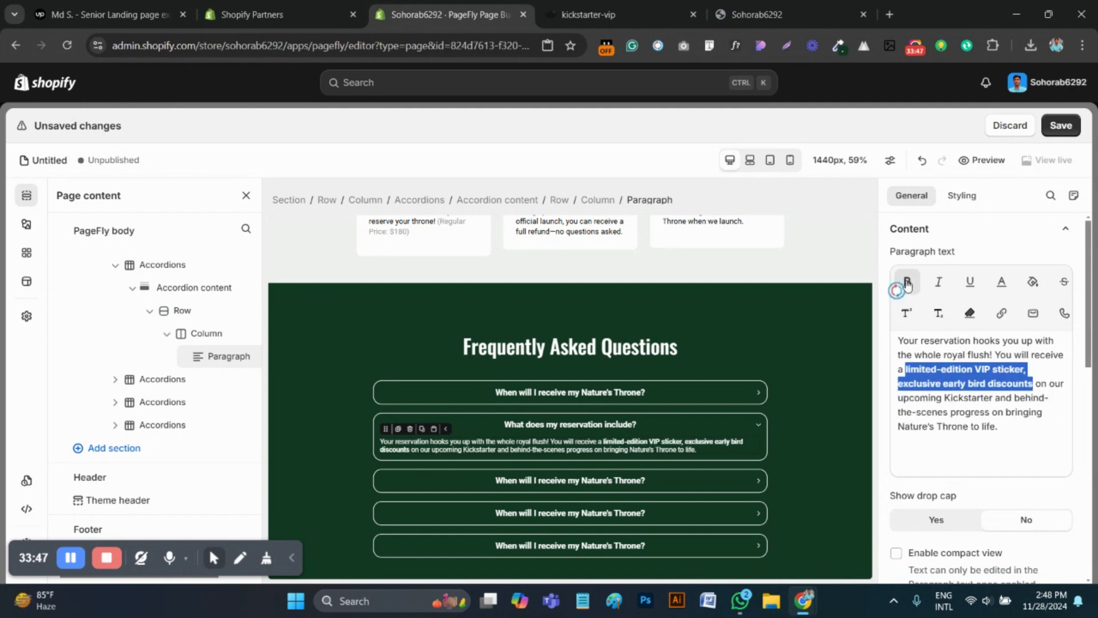
key(ctrl+Tab)
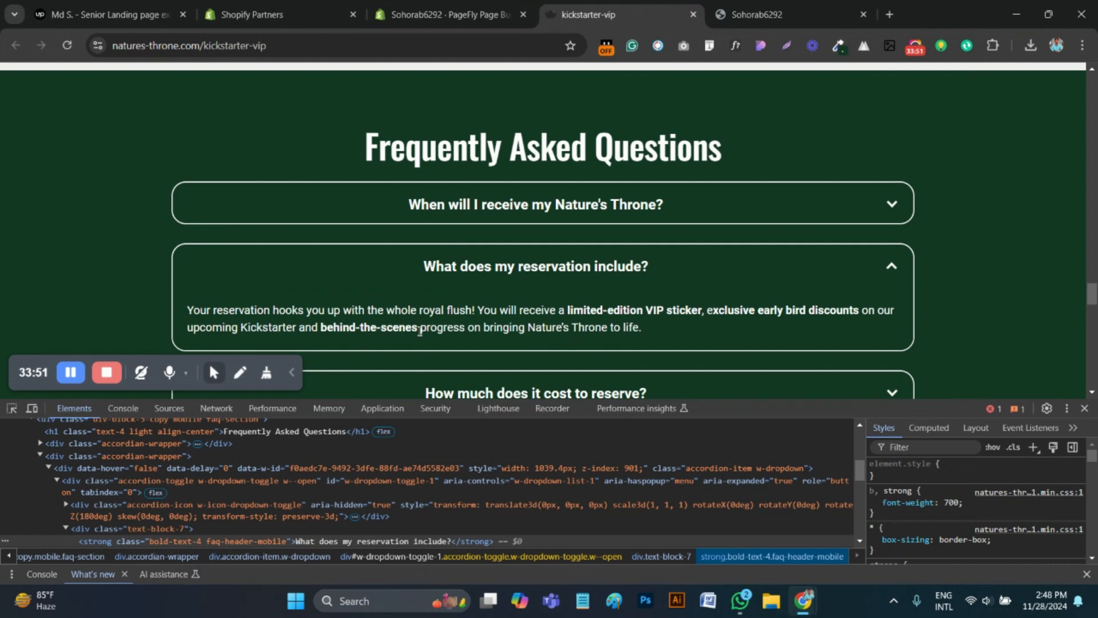
click(435, 14)
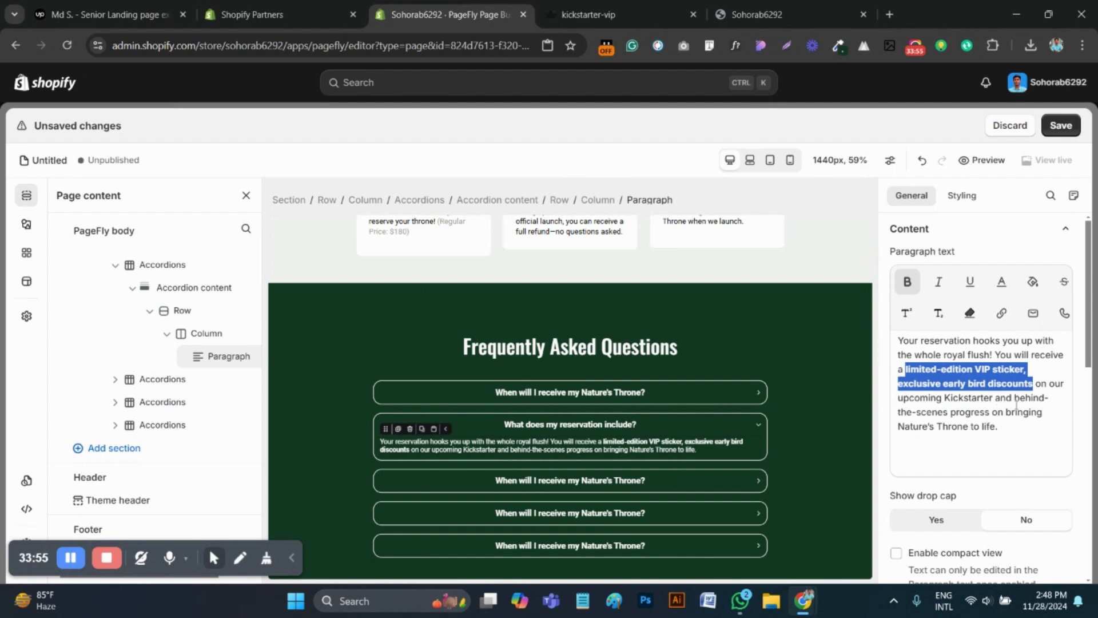
drag(1013, 398, 950, 412)
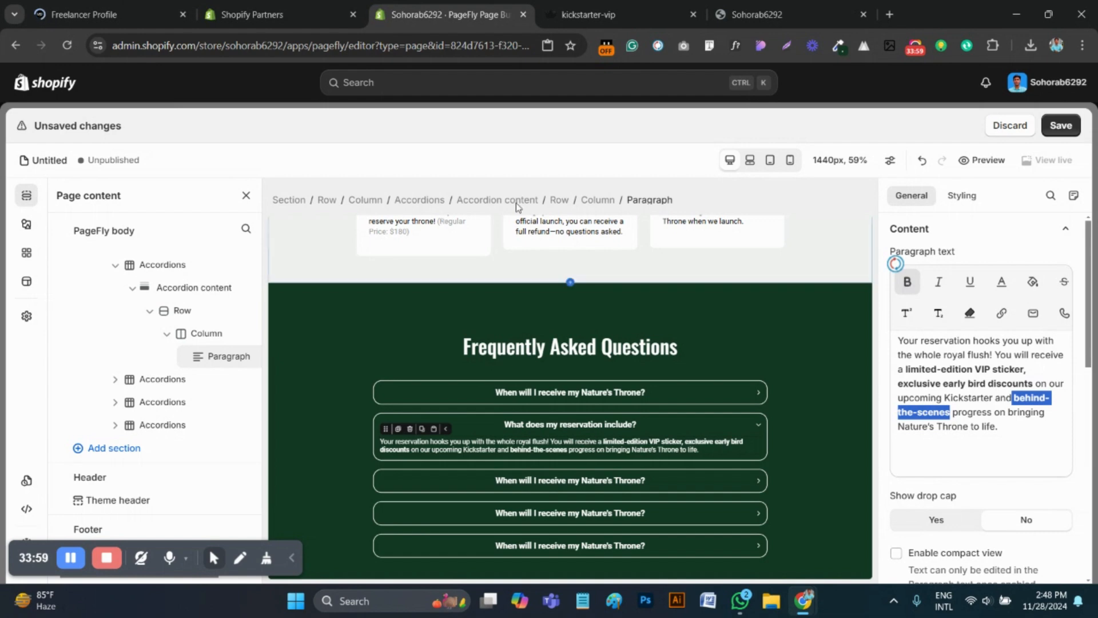
Copy the third question from the reference page's markup and set the third accordion's header text to "How much does it cost to reserve?"
key(ctrl+Tab)
scroll(544, 247, down, 1)
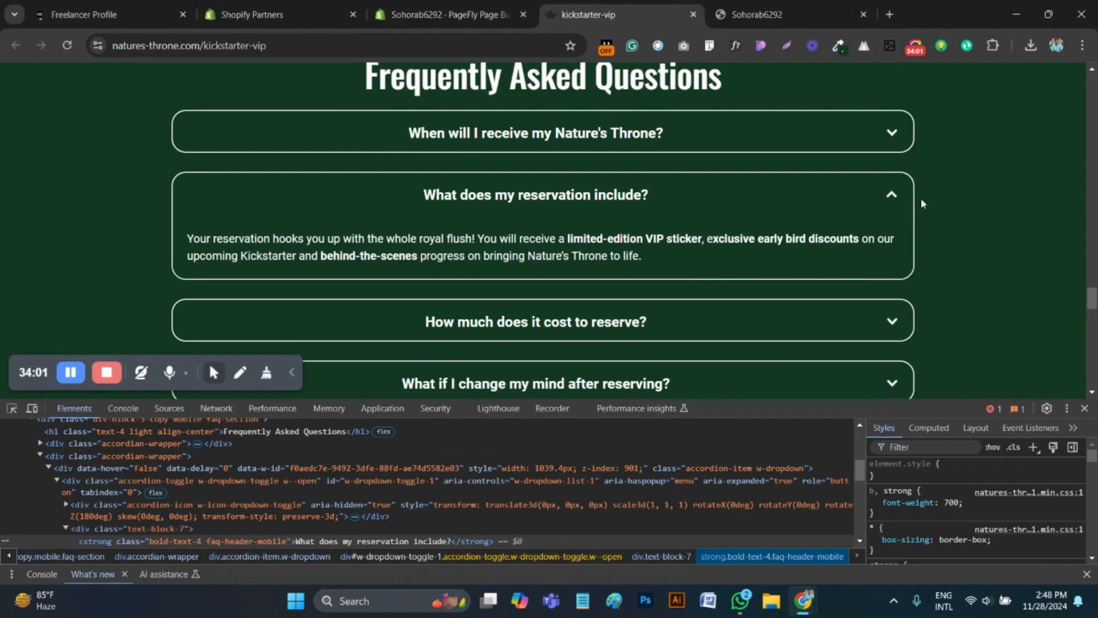
click(892, 195)
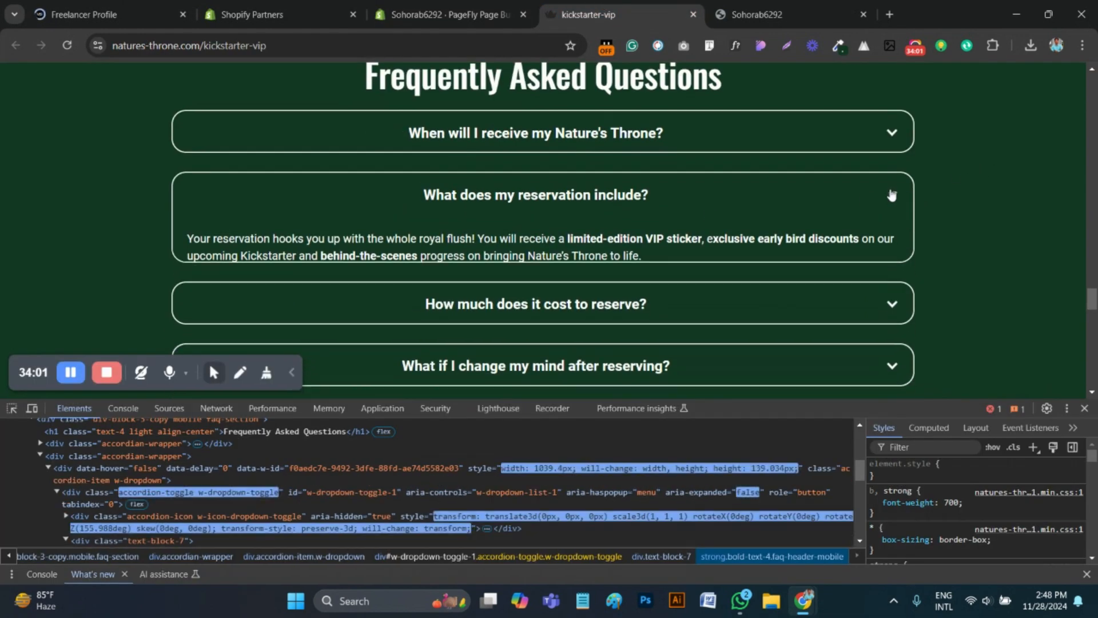
click(12, 408)
click(536, 257)
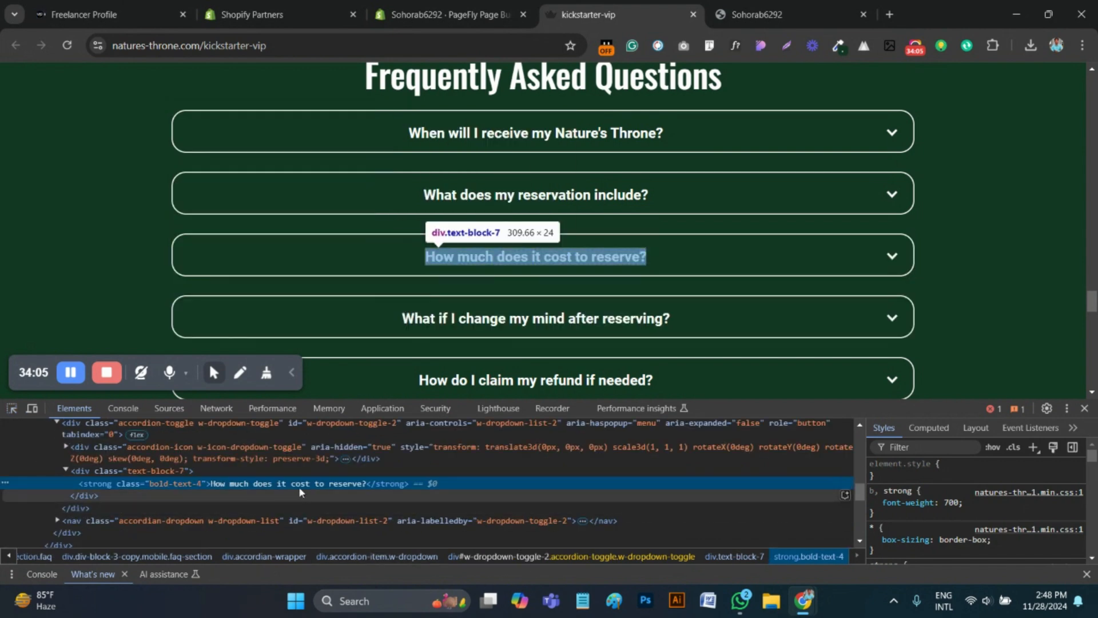
double_click(299, 486)
key(ctrl+c)
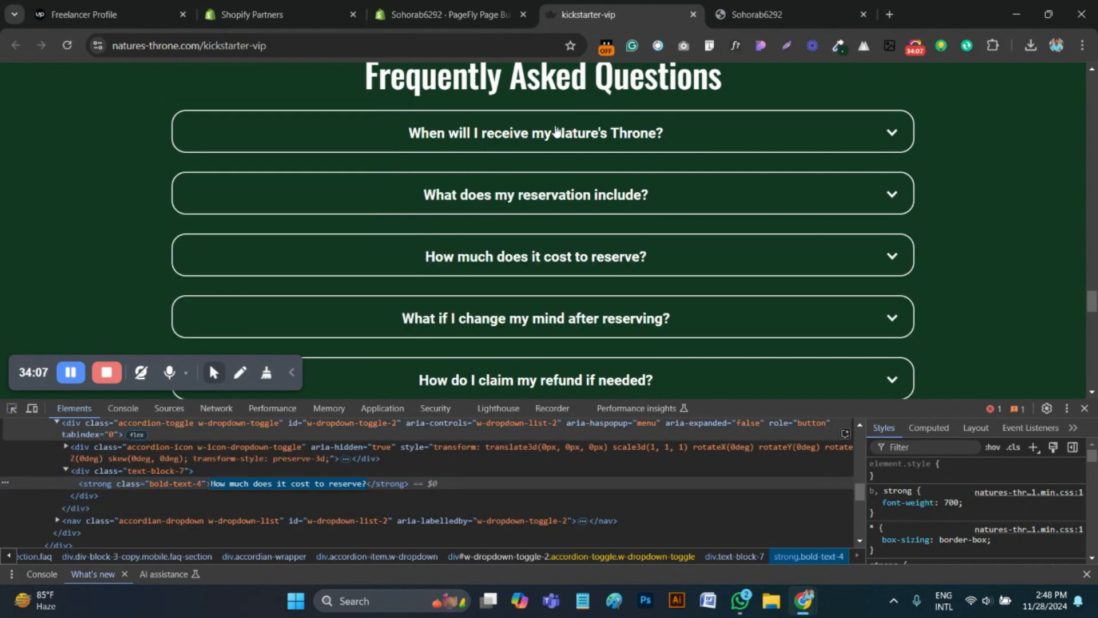
click(444, 14)
click(549, 484)
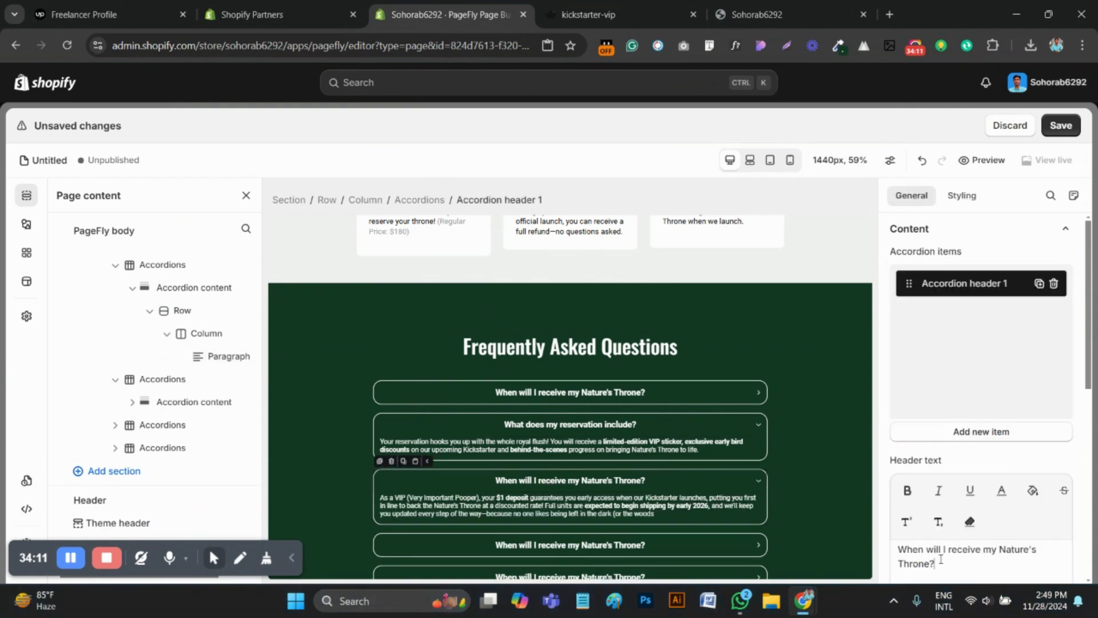
key(ctrl+a)
key(ctrl+v)
Replace the third accordion's answer paragraph with the reference answer beginning "It's just $1 to reserve your throne today."
click(588, 14)
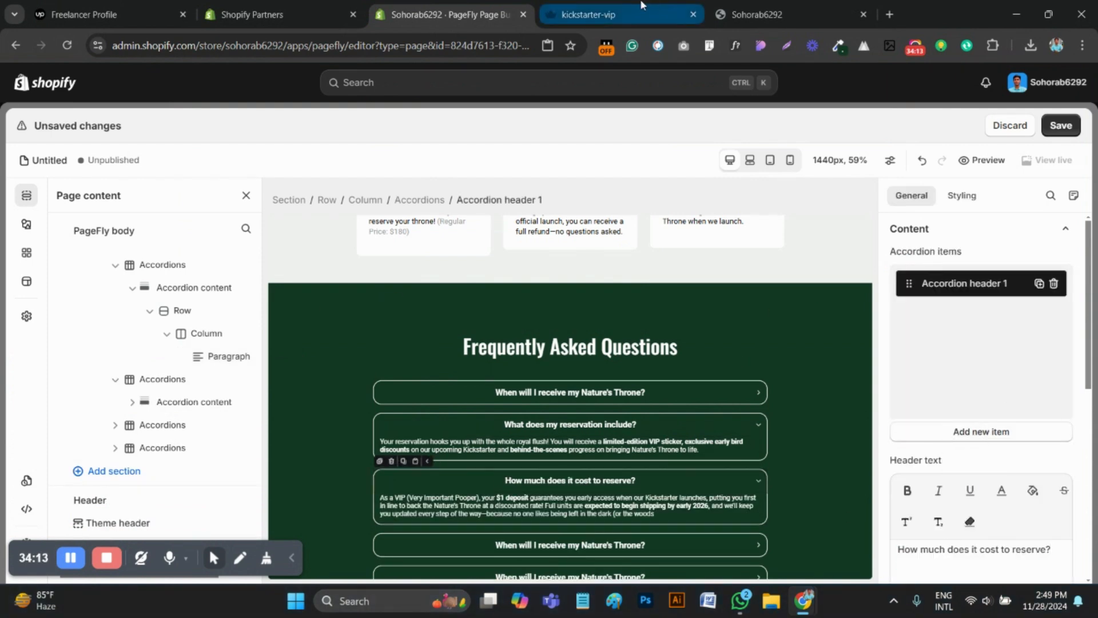
click(817, 254)
scroll(775, 217, down, 3)
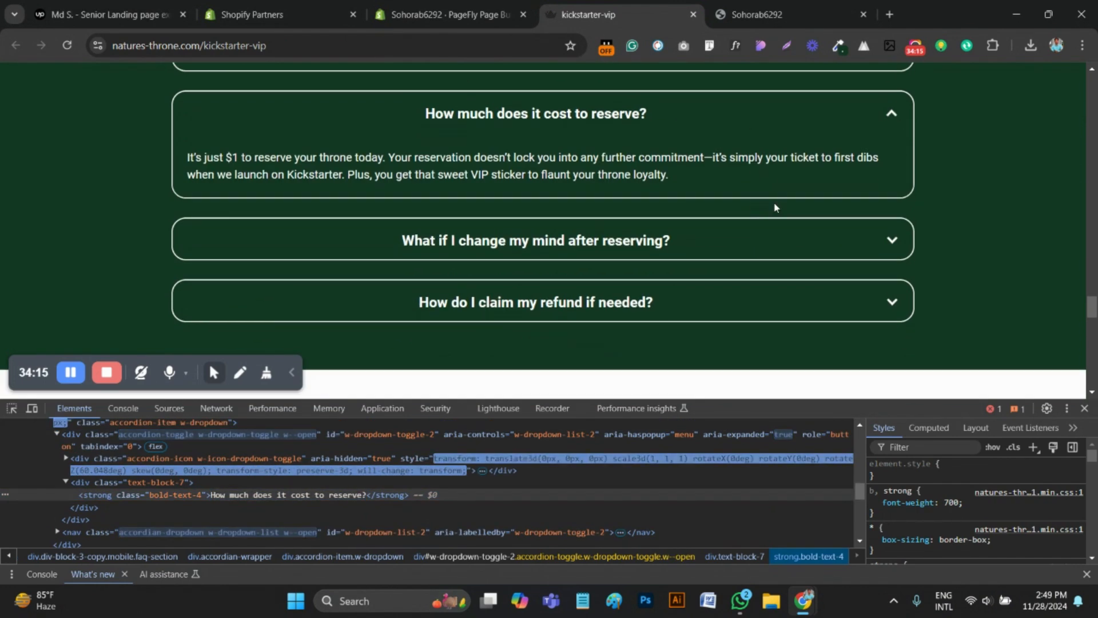
drag(670, 174, 171, 149)
key(ctrl+c)
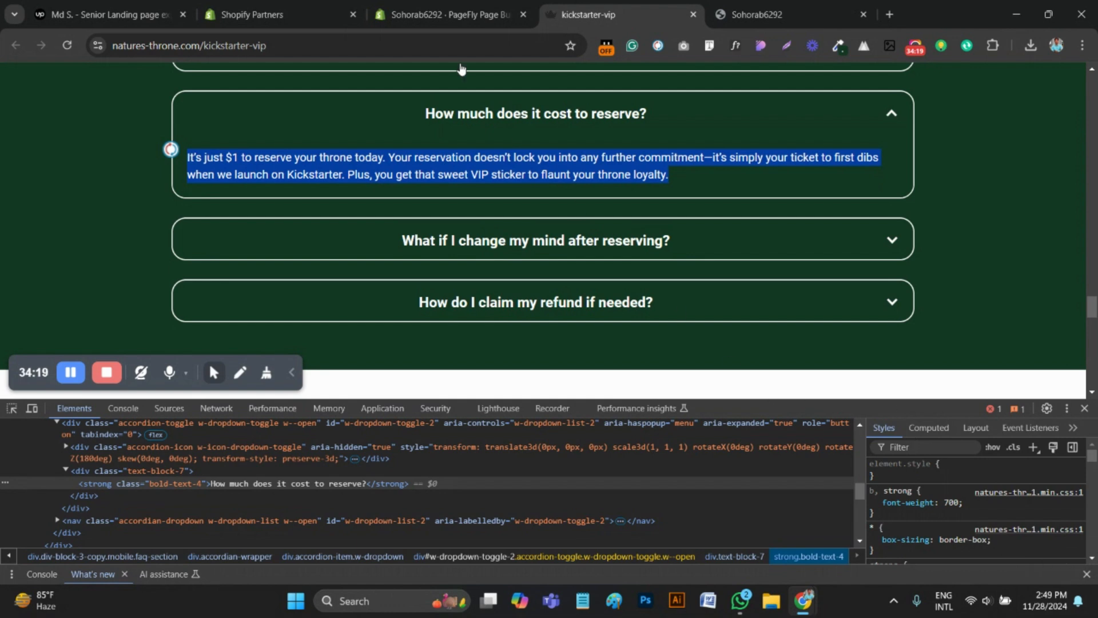
click(452, 15)
click(590, 511)
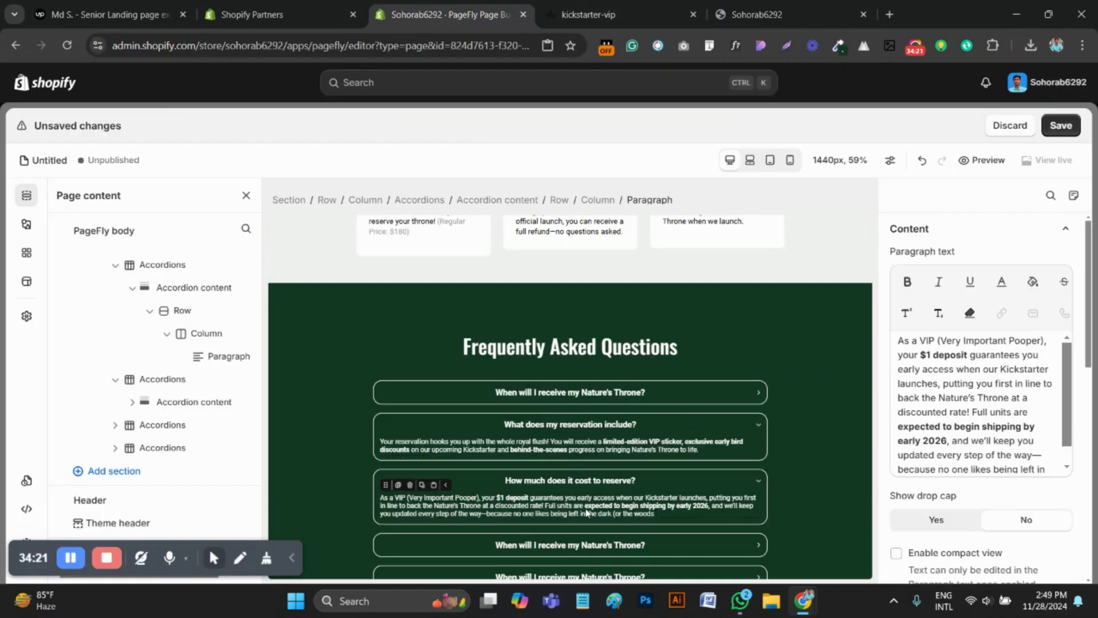
key(ctrl+a)
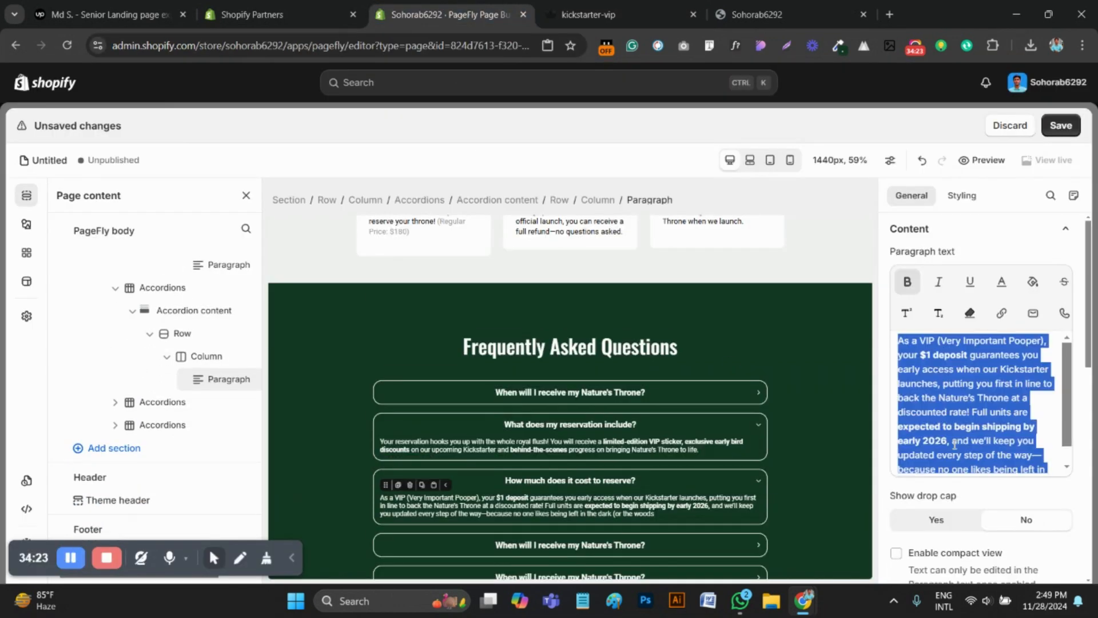
key(ctrl+v)
Copy the fourth question from the reference page's markup and set the fourth accordion's header text to "What if I change my mind after reserving?"
click(589, 14)
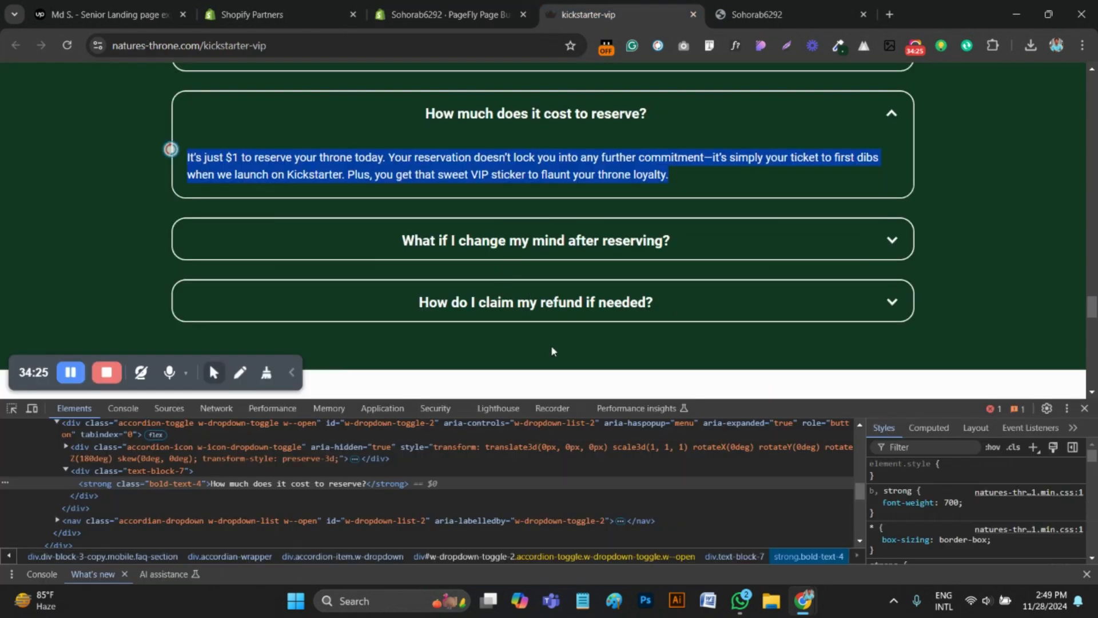
click(889, 241)
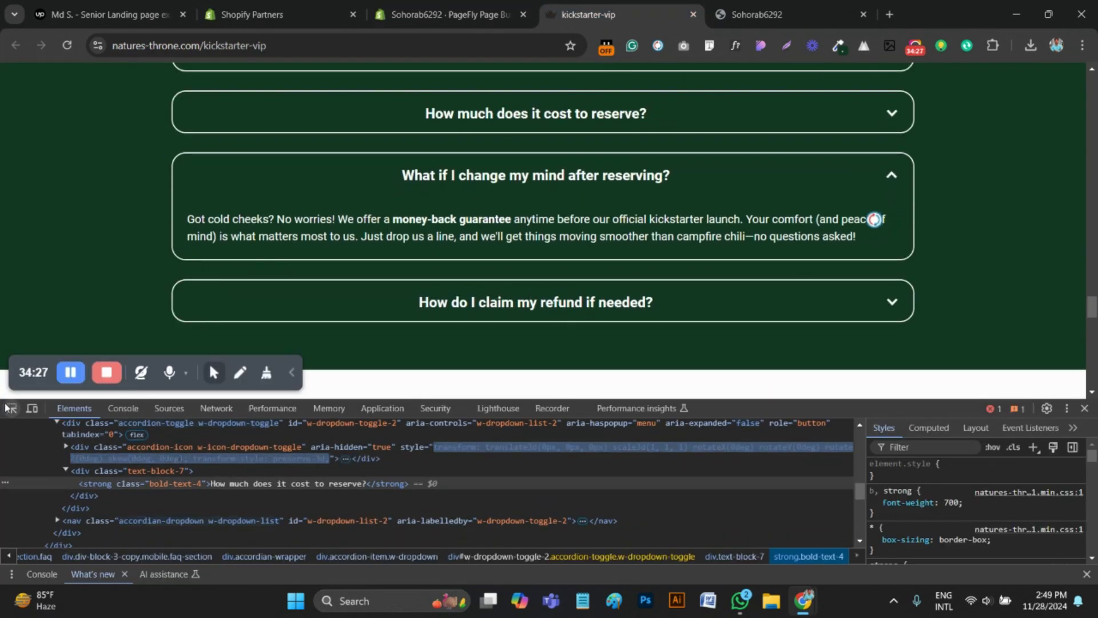
click(10, 407)
click(536, 175)
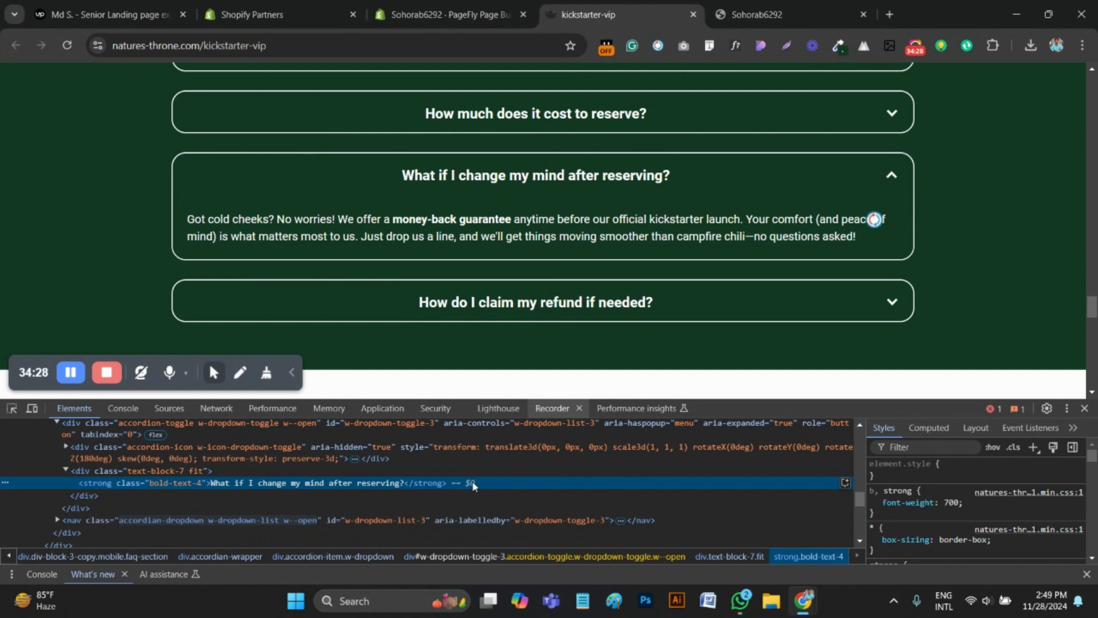
double_click(351, 484)
key(ctrl+c)
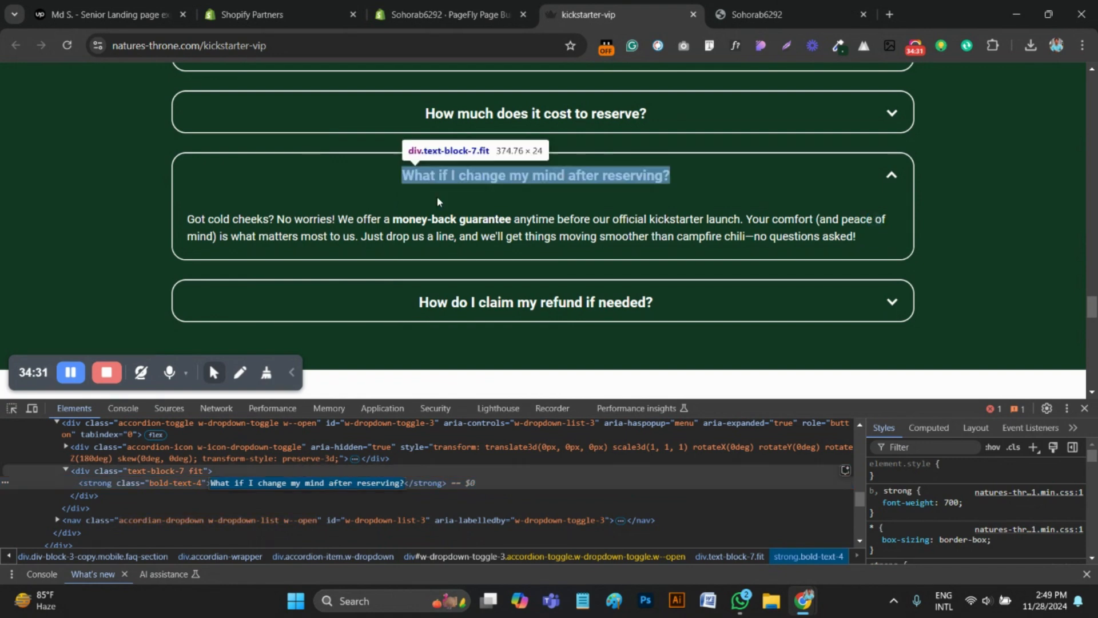
click(447, 14)
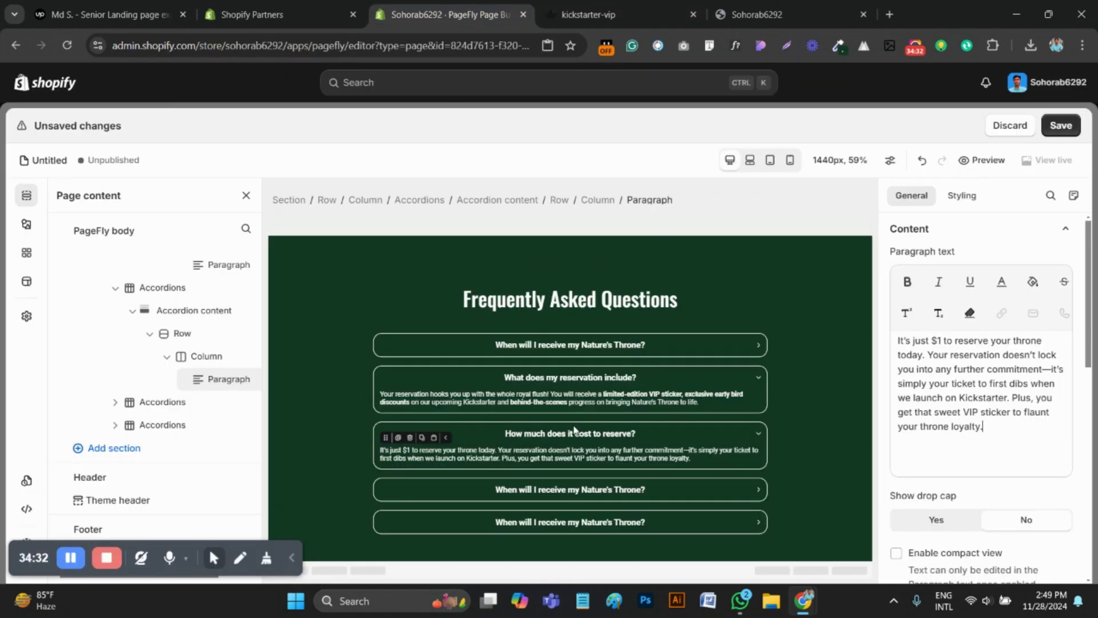
click(572, 490)
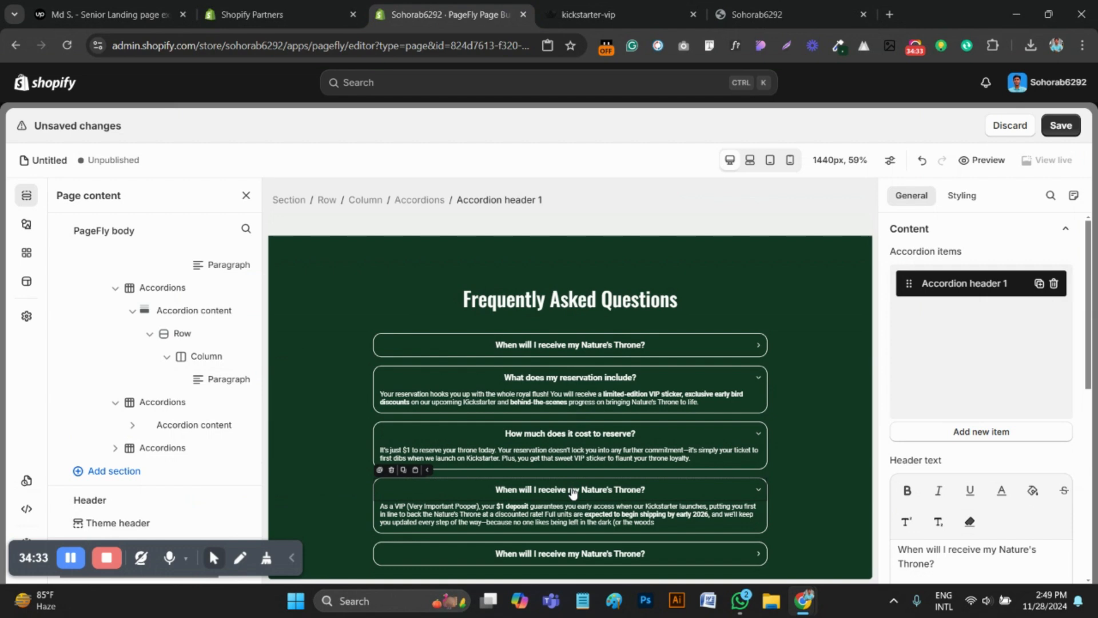
triple_click(945, 550)
key(ctrl+v)
Replace the fourth accordion's answer paragraph with the reference answer beginning "Got cold cheeks? No worries!"
click(592, 14)
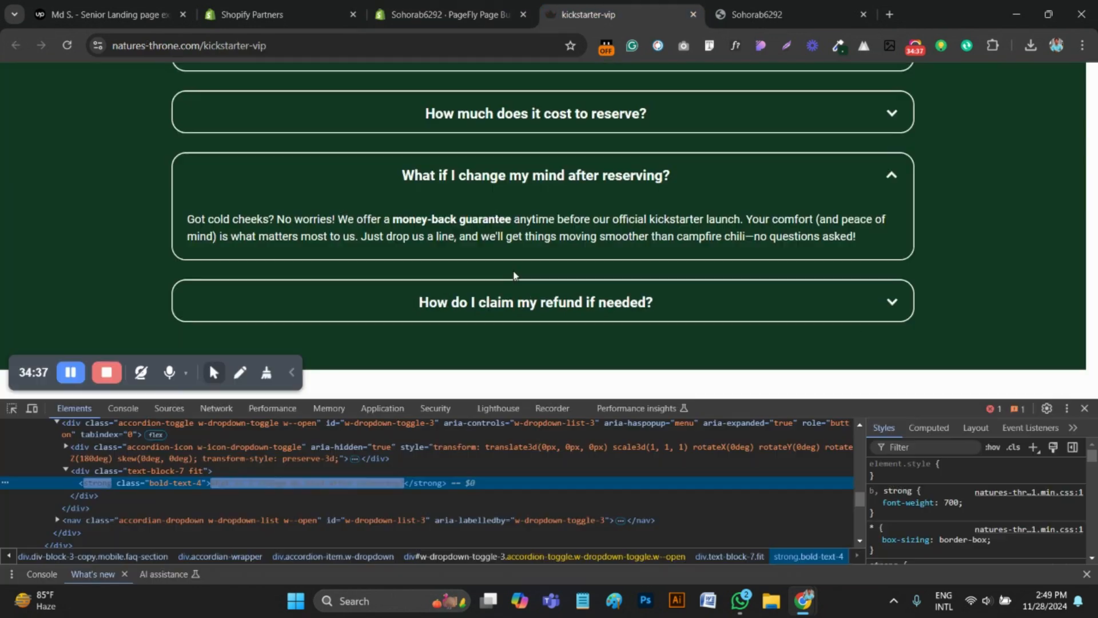
drag(876, 240, 176, 202)
key(ctrl+c)
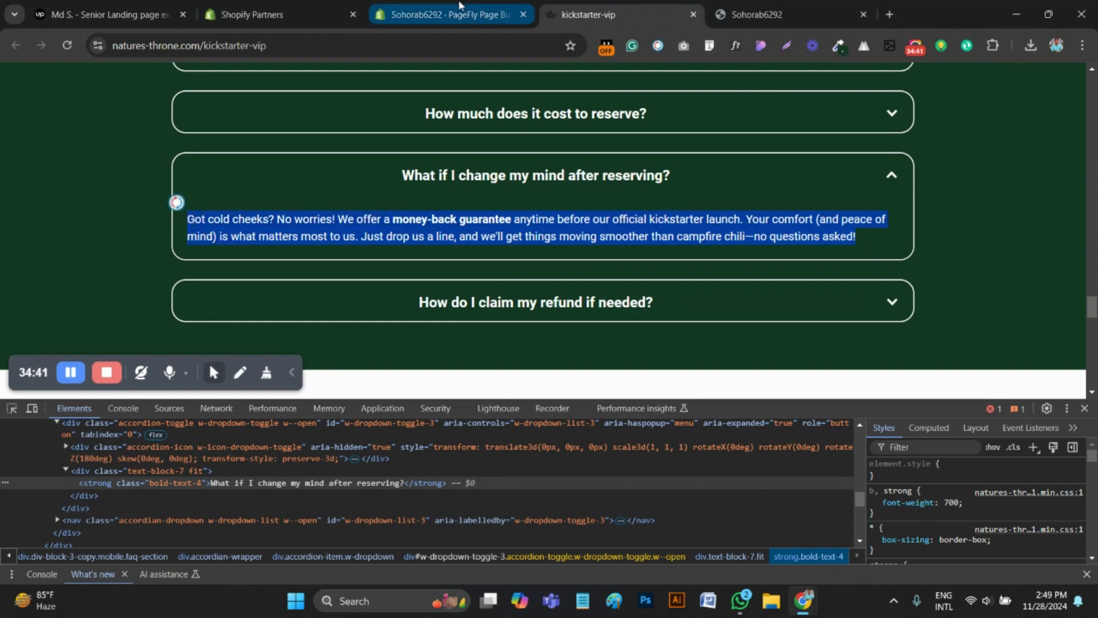
click(444, 14)
click(553, 525)
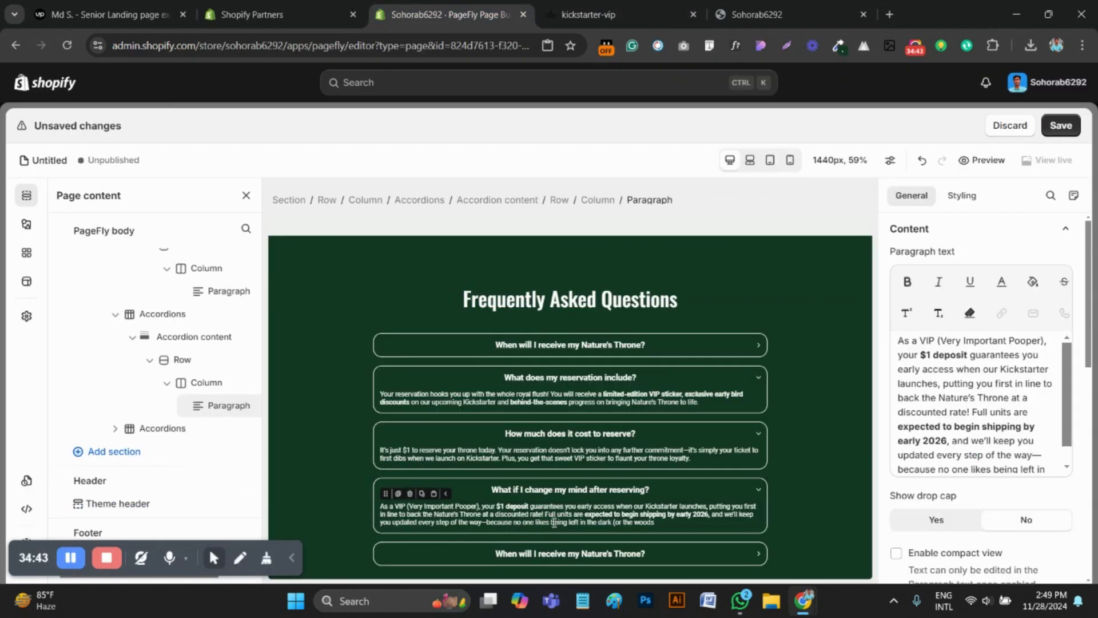
click(975, 433)
key(ctrl+a)
key(ctrl+v)
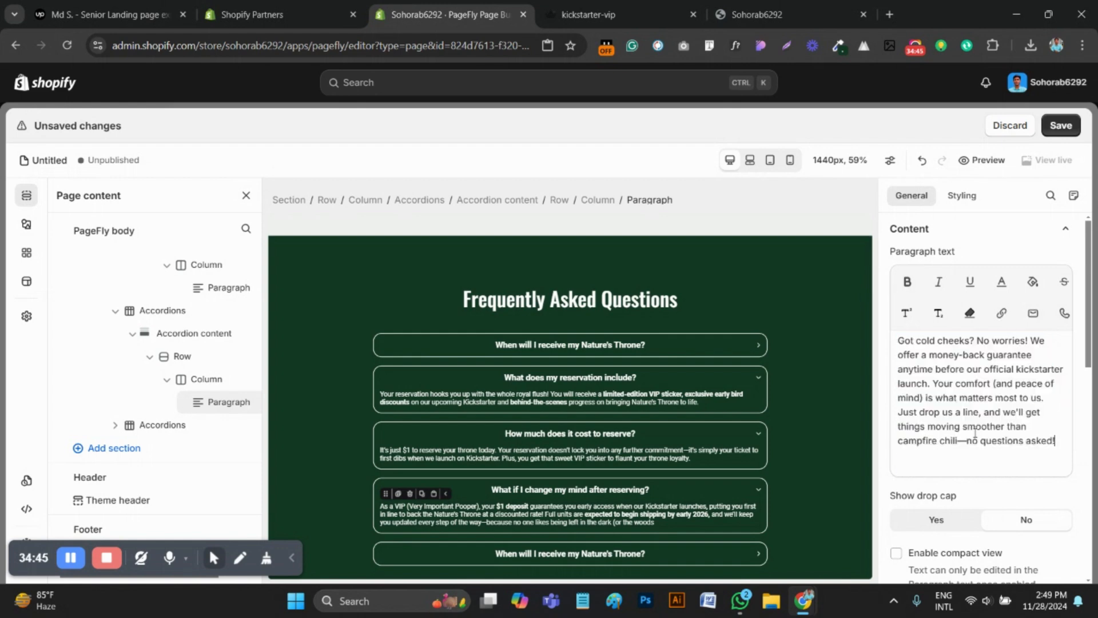
Bold "money-back guarantee" in the fourth FAQ answer, following the reference page's formatting
click(628, 8)
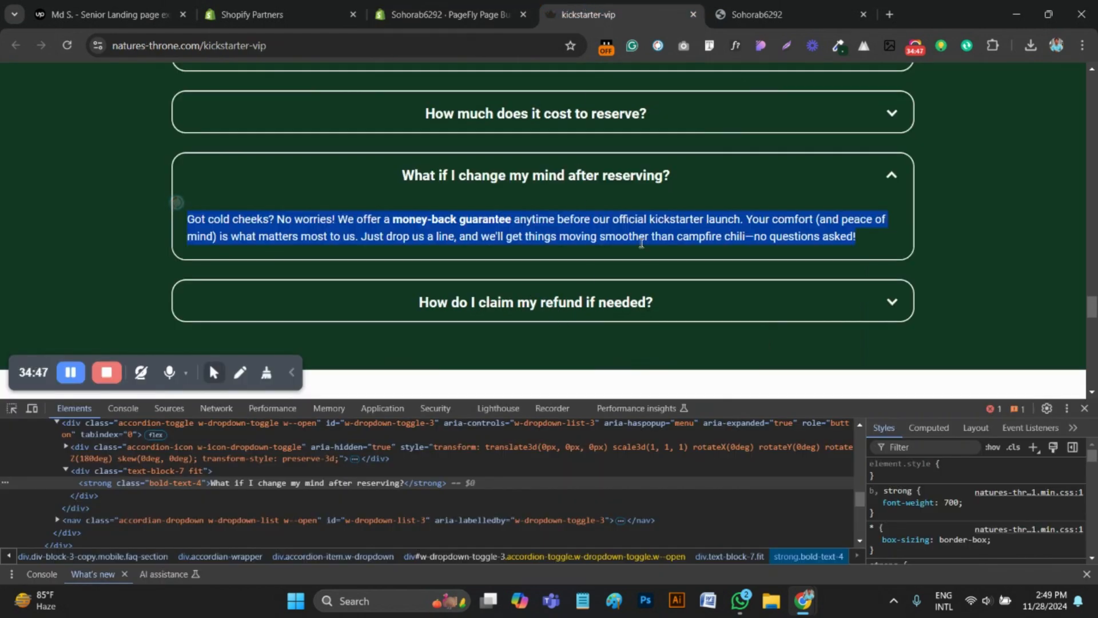
click(577, 243)
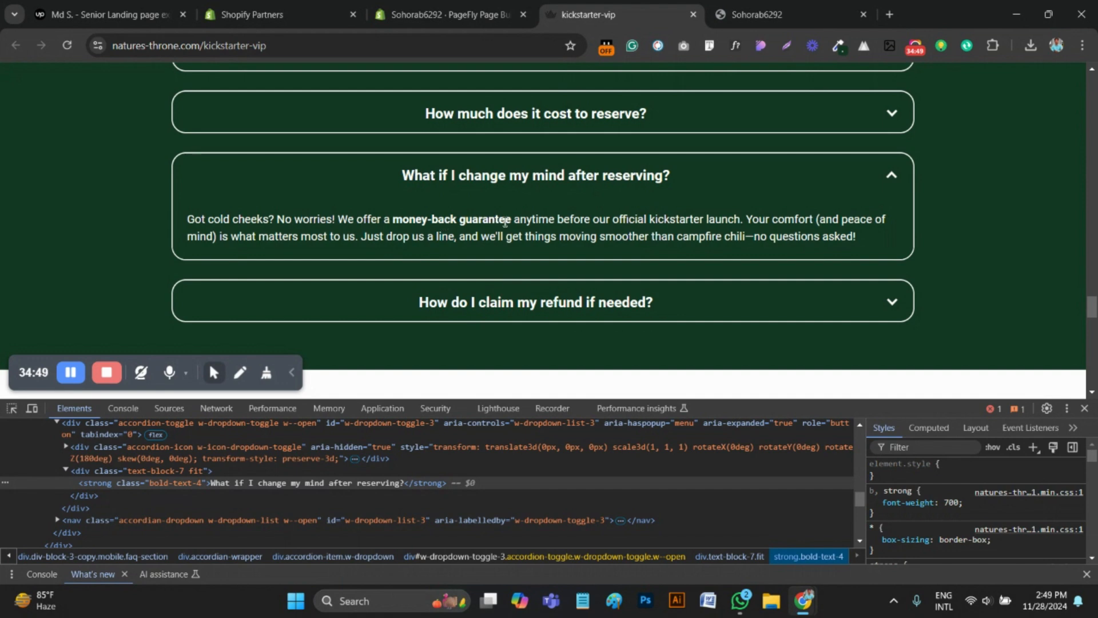
click(447, 15)
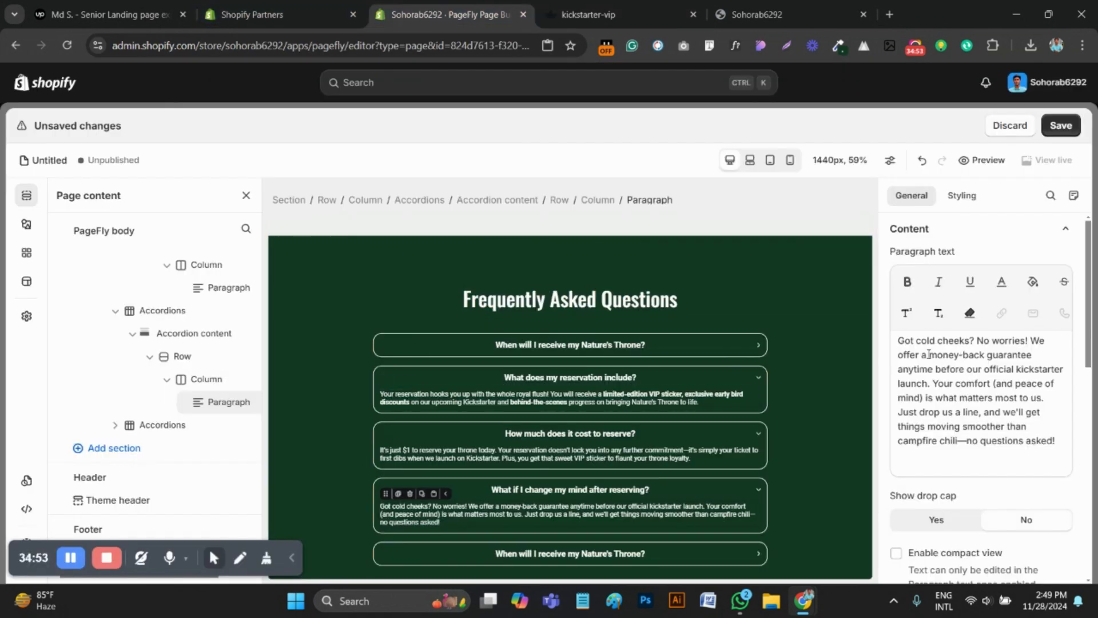
drag(928, 355, 1035, 356)
click(906, 279)
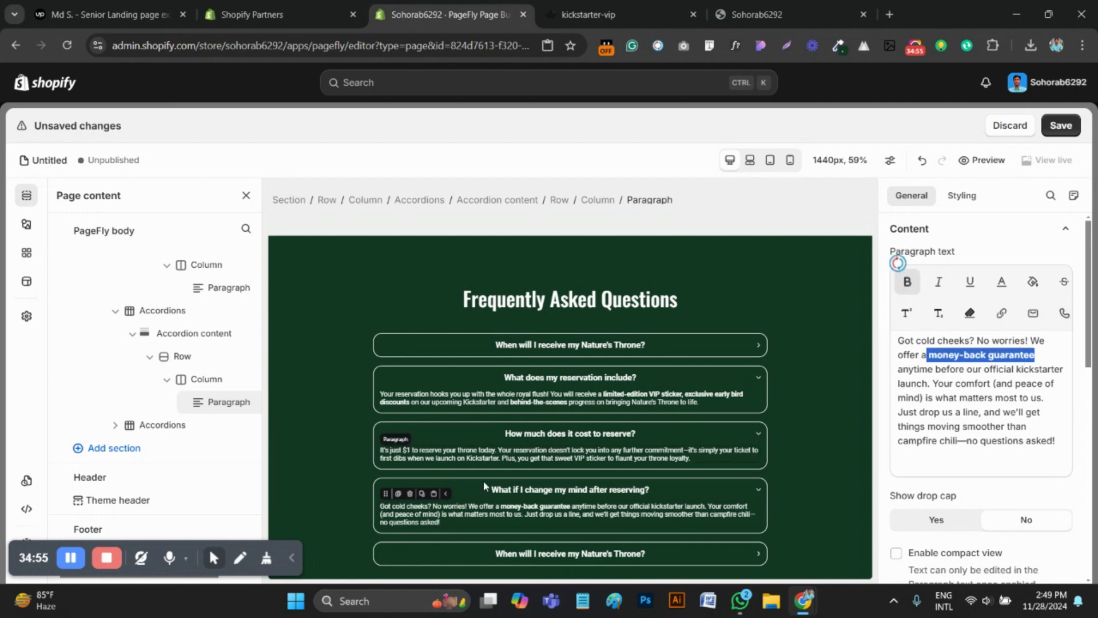
Copy the fifth question from the reference page's markup and set the fifth accordion's header text to "How do I claim my refund if needed?"
click(590, 14)
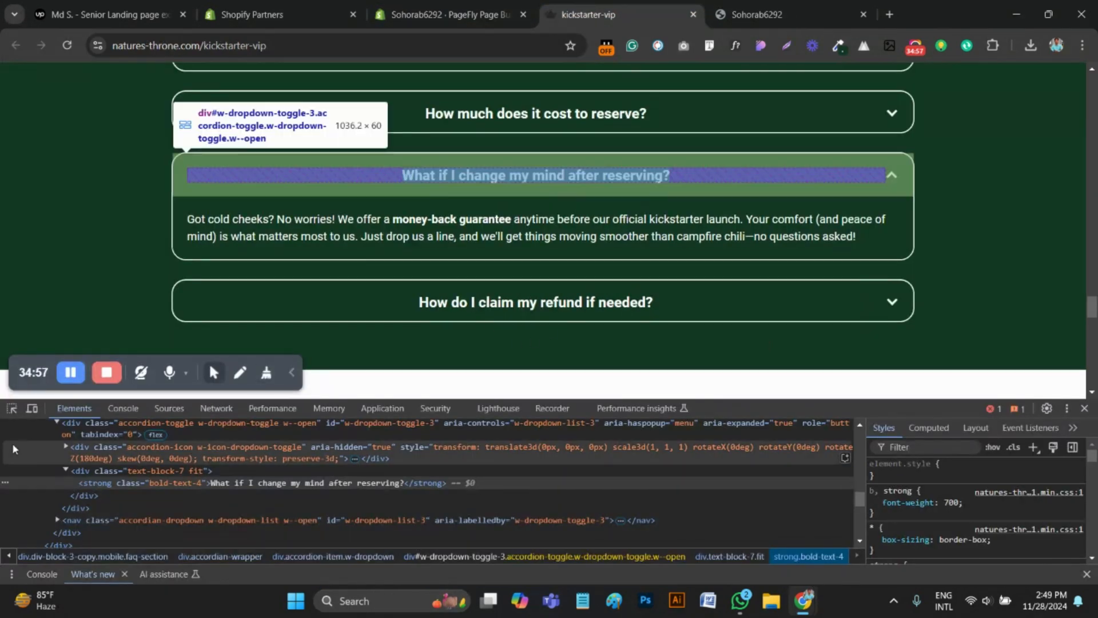
click(12, 409)
click(648, 307)
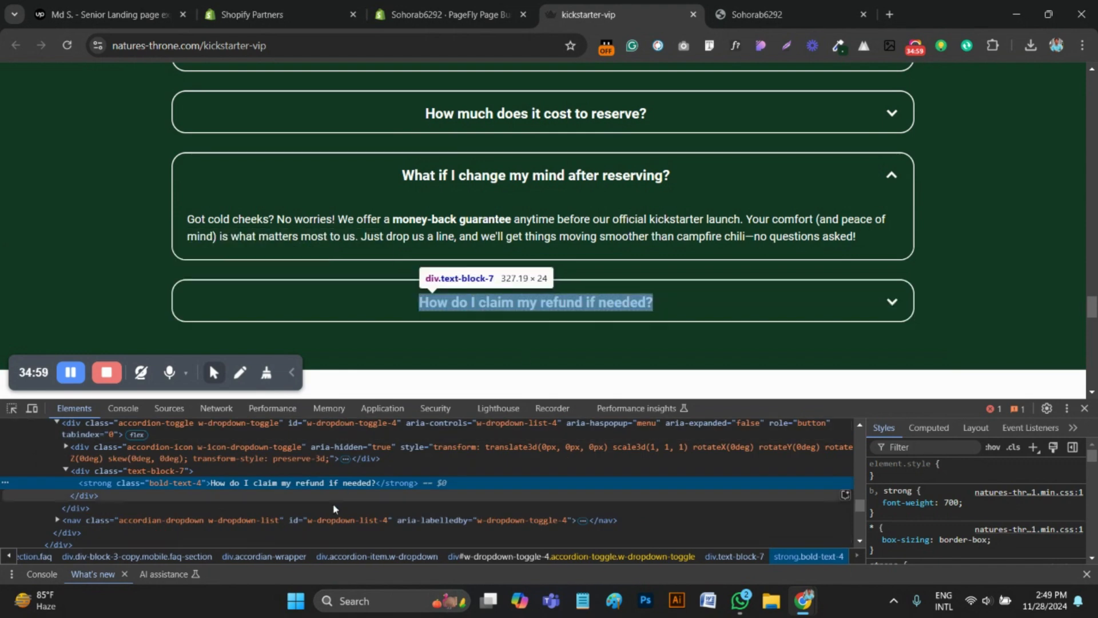
double_click(308, 486)
key(ctrl+c)
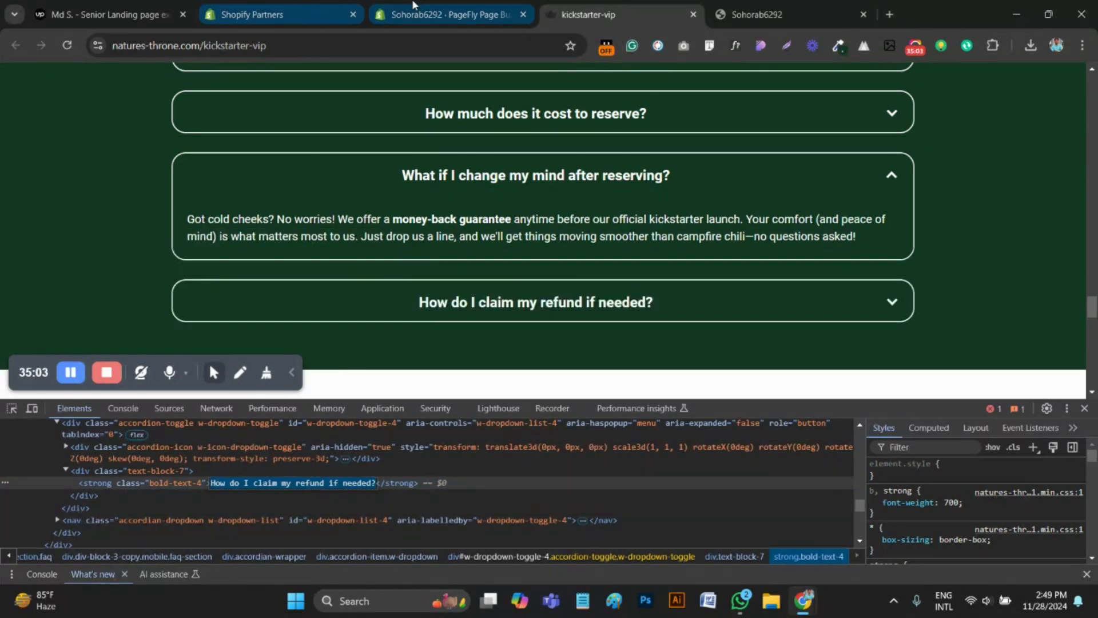
click(443, 14)
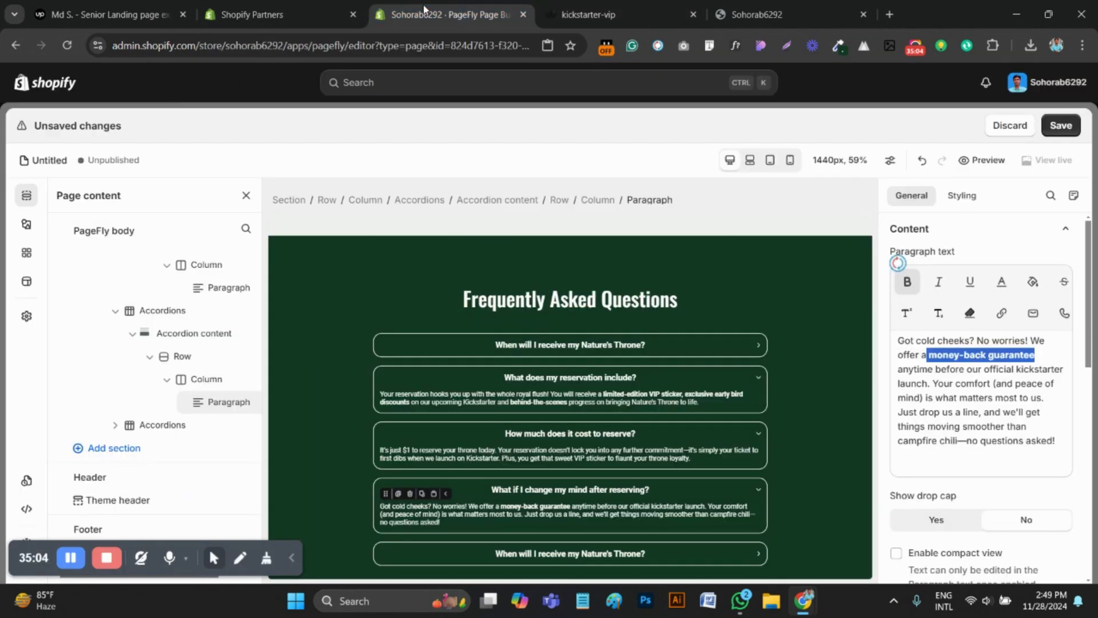
click(560, 550)
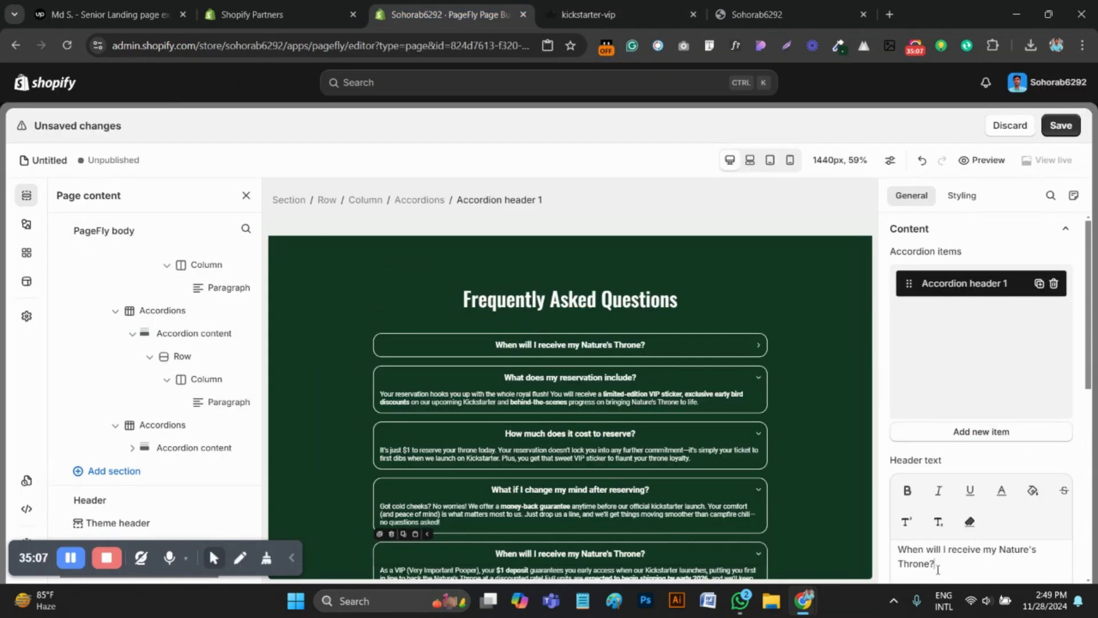
key(ctrl+a)
key(ctrl+v)
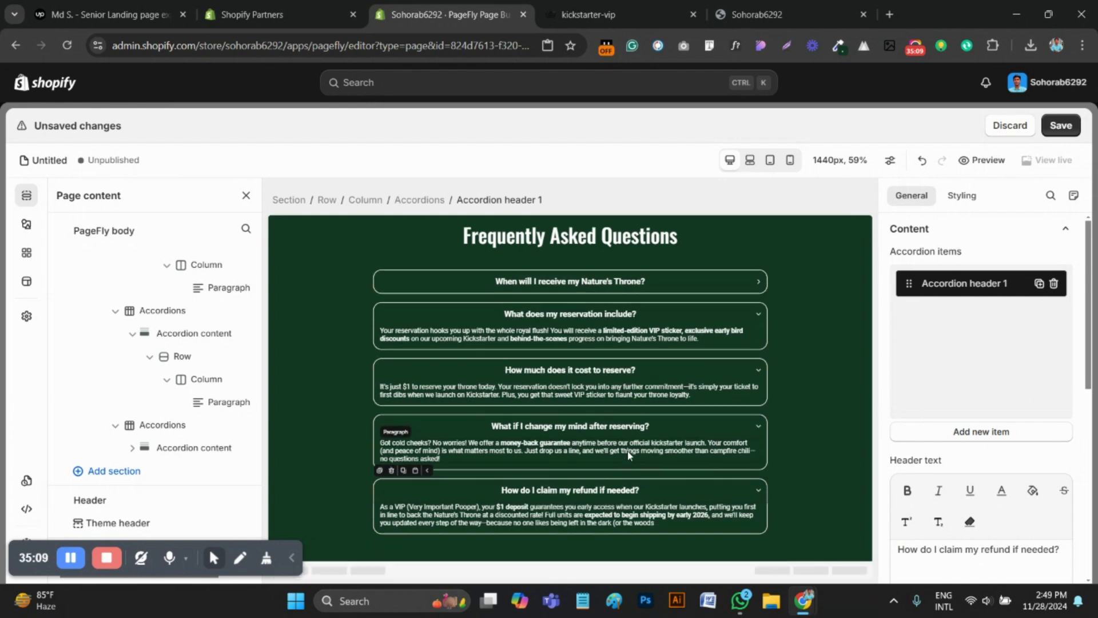
Expand the refund question on the reference page and inspect its answer paragraph's text in the page markup
click(589, 14)
click(784, 307)
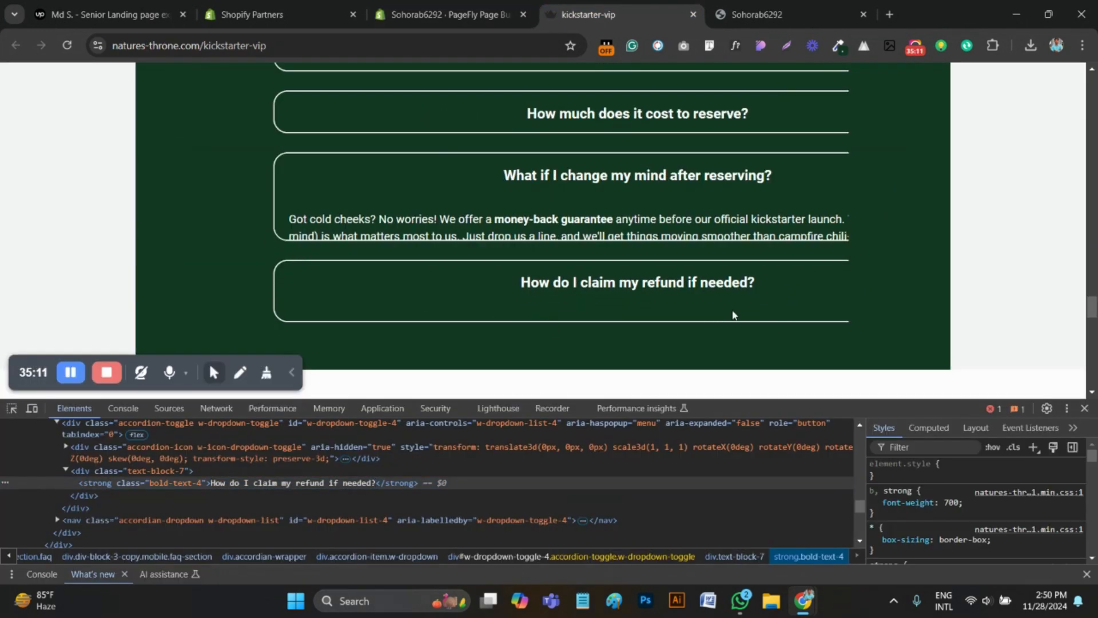
key(ctrl+shift+c)
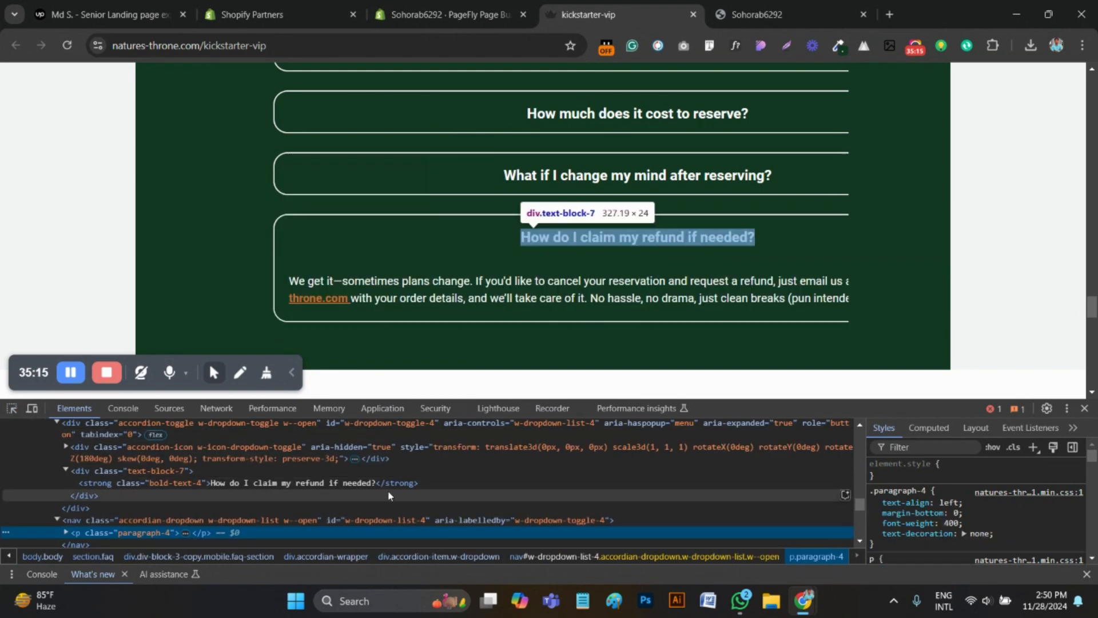
click(435, 289)
click(66, 532)
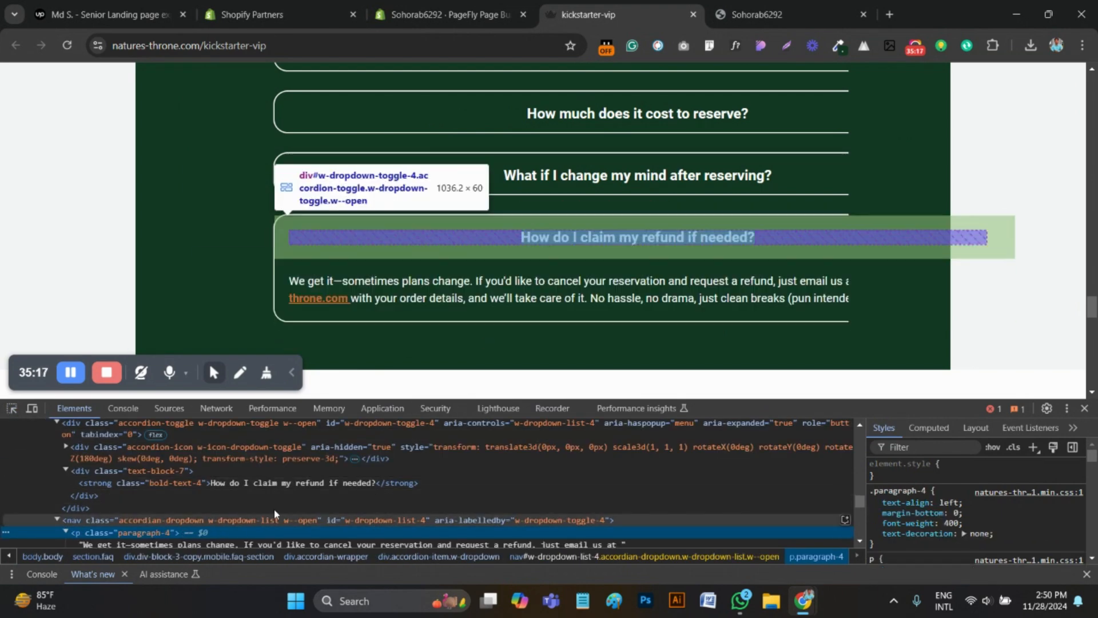
click(264, 474)
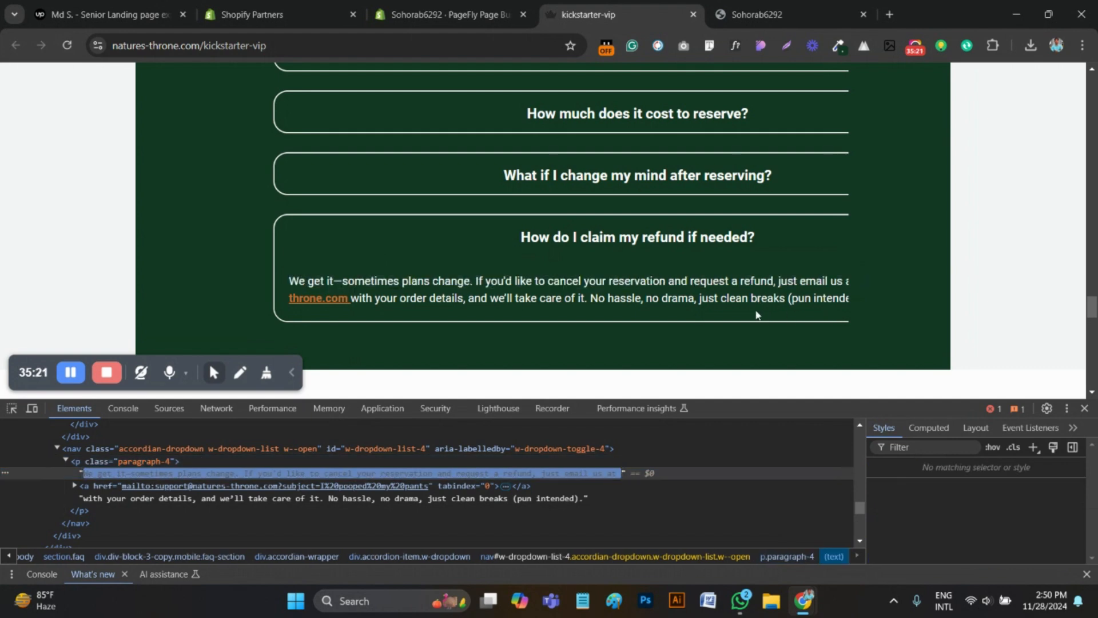
Copy the full refund answer from the reference page, close its page inspector and return to the PageFly editor
drag(289, 281, 839, 303)
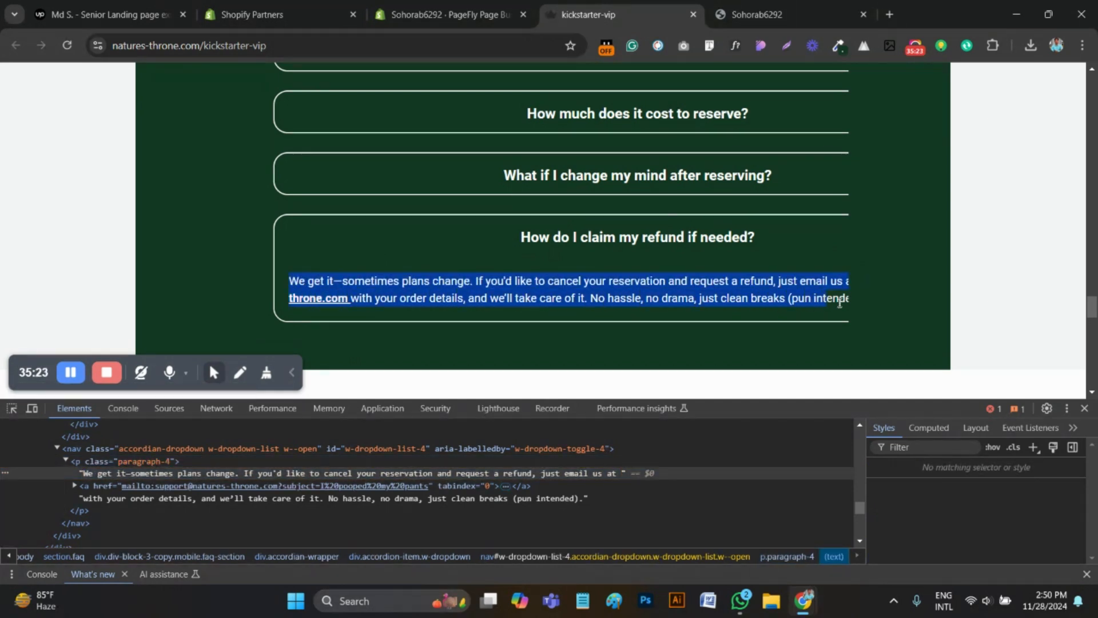
click(901, 305)
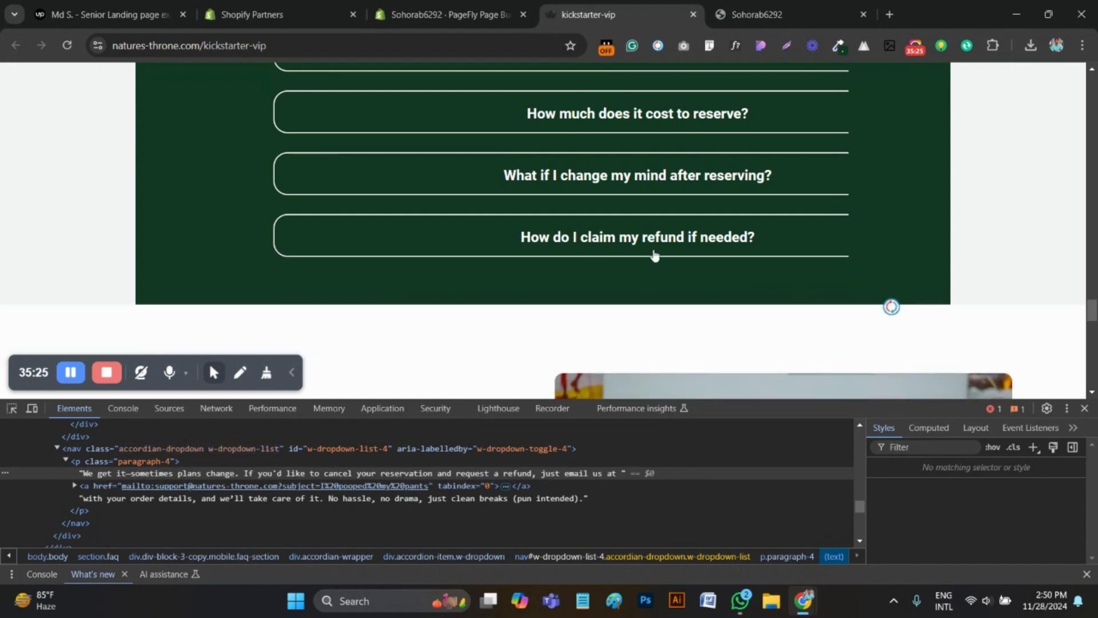
click(761, 224)
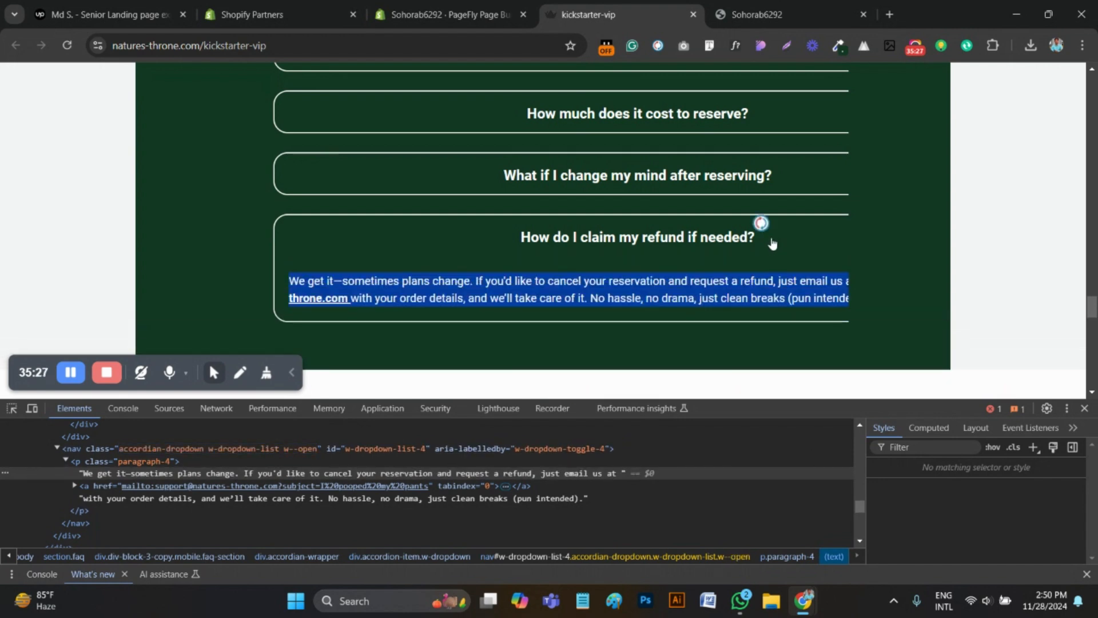
click(1084, 408)
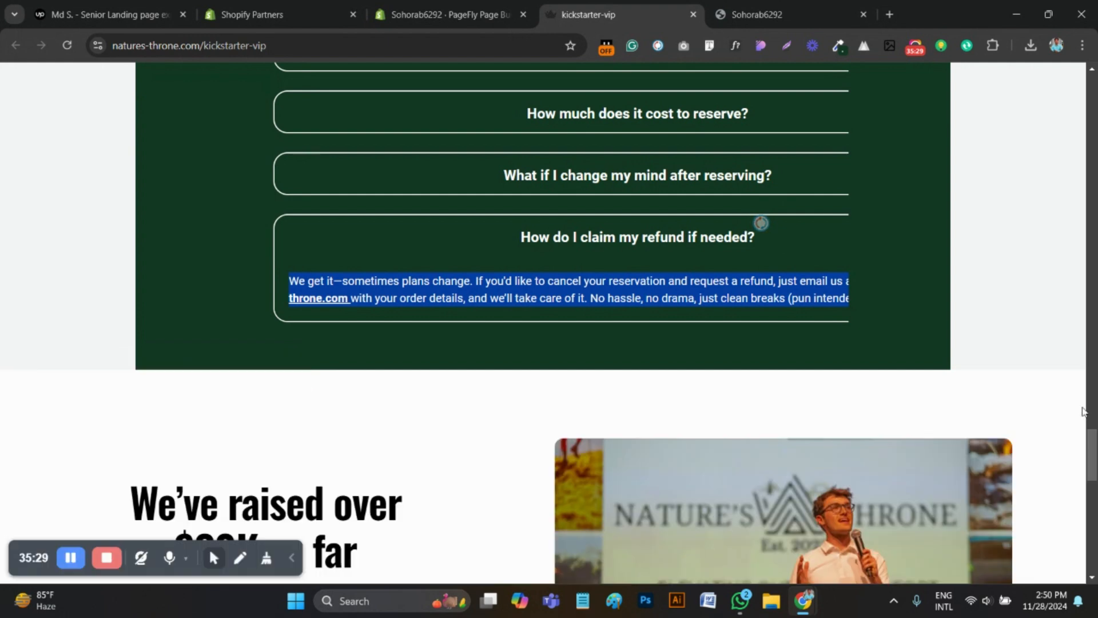
click(431, 5)
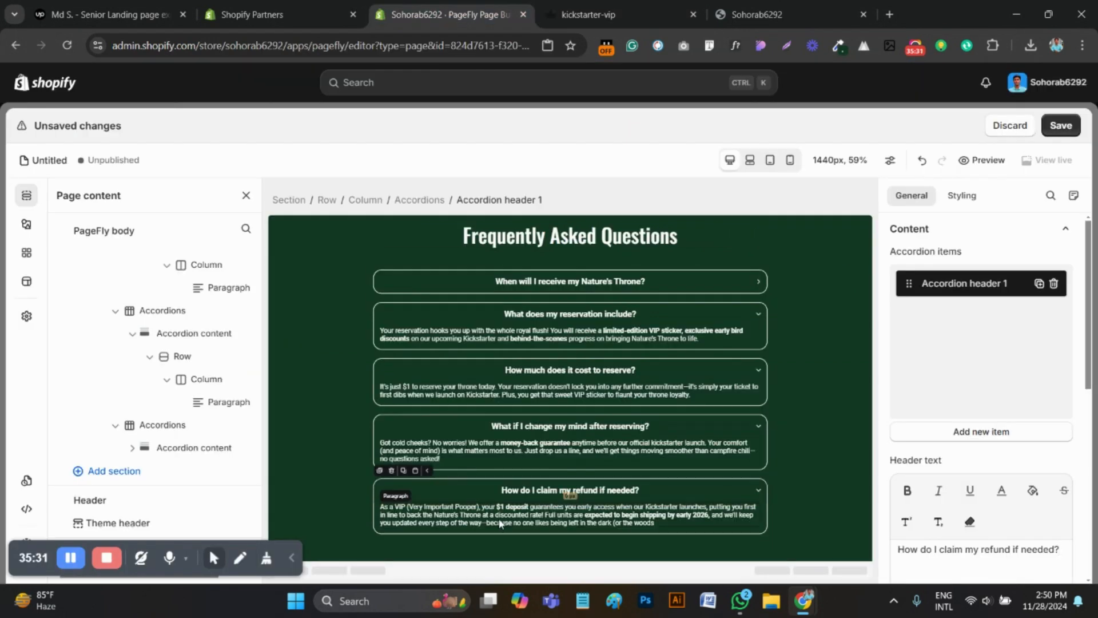
Replace the fifth accordion's answer paragraph with the copied reference answer beginning "We get it—sometimes plans change."
click(499, 519)
key(ctrl+a)
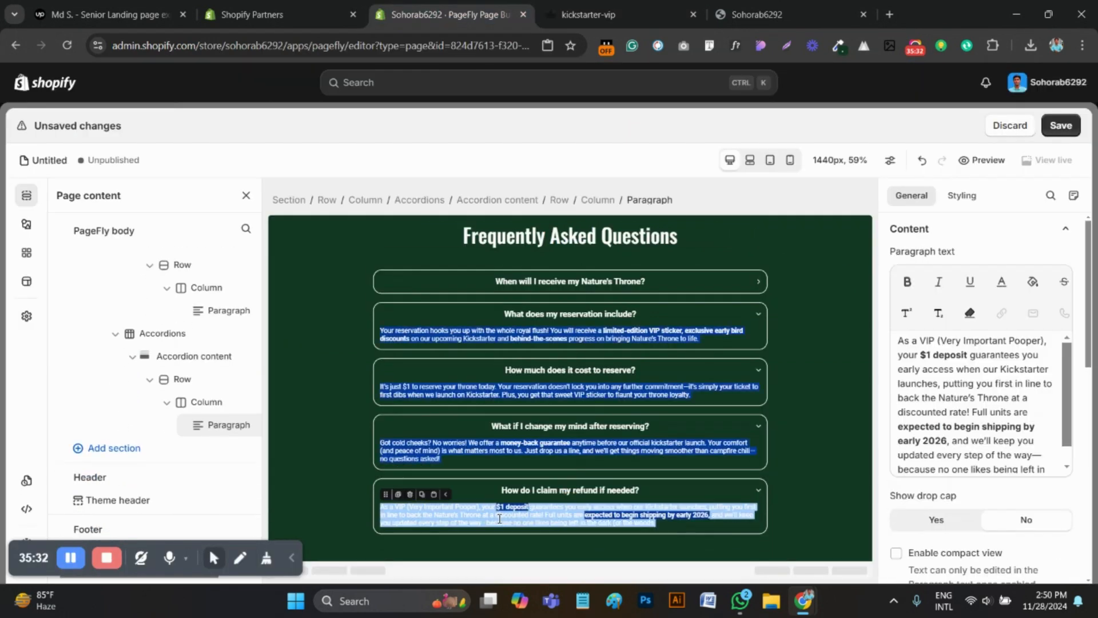
double_click(938, 411)
key(ctrl+a)
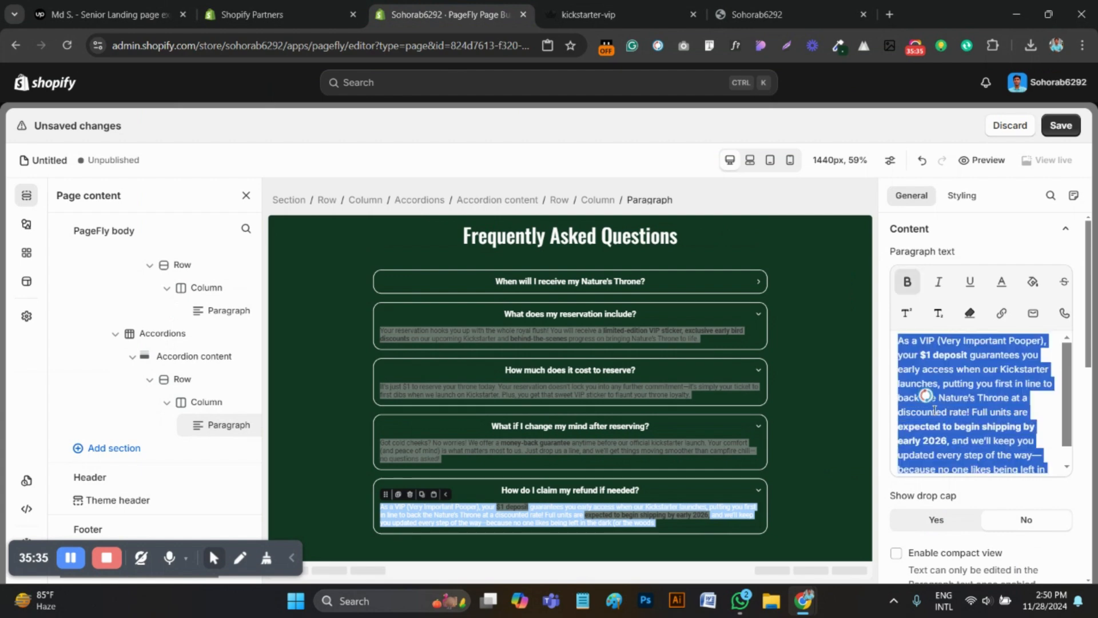
click(443, 517)
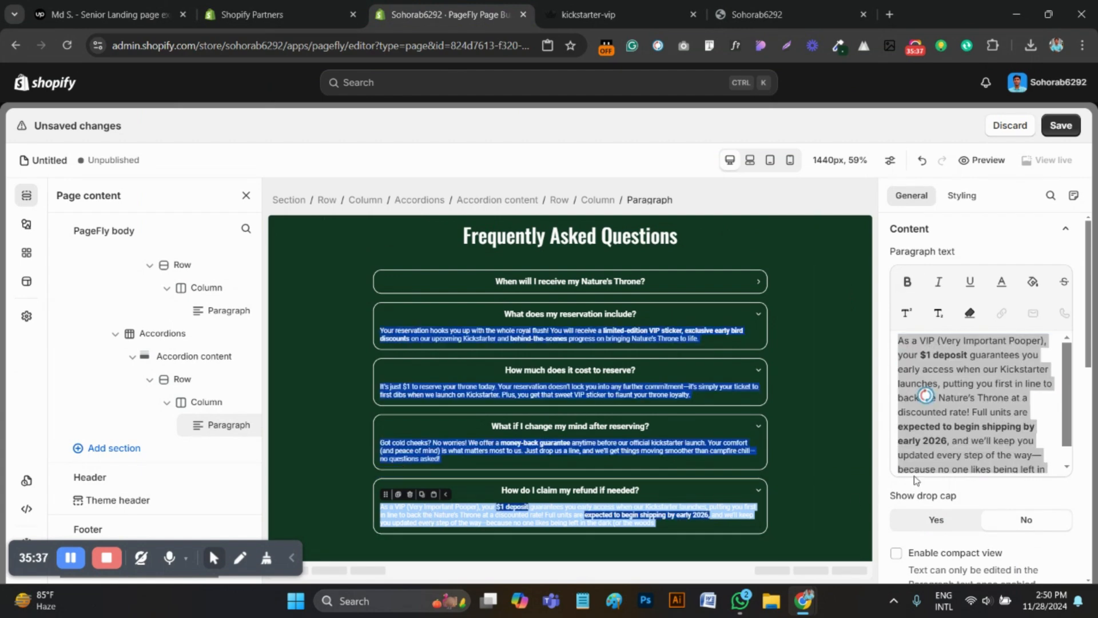
click(604, 534)
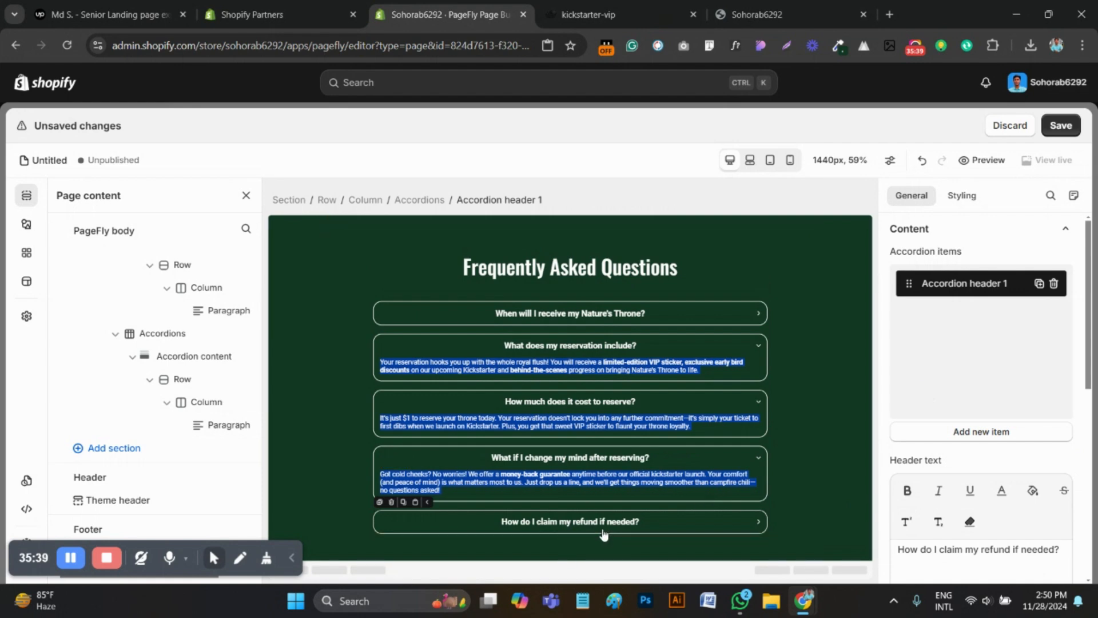
click(593, 551)
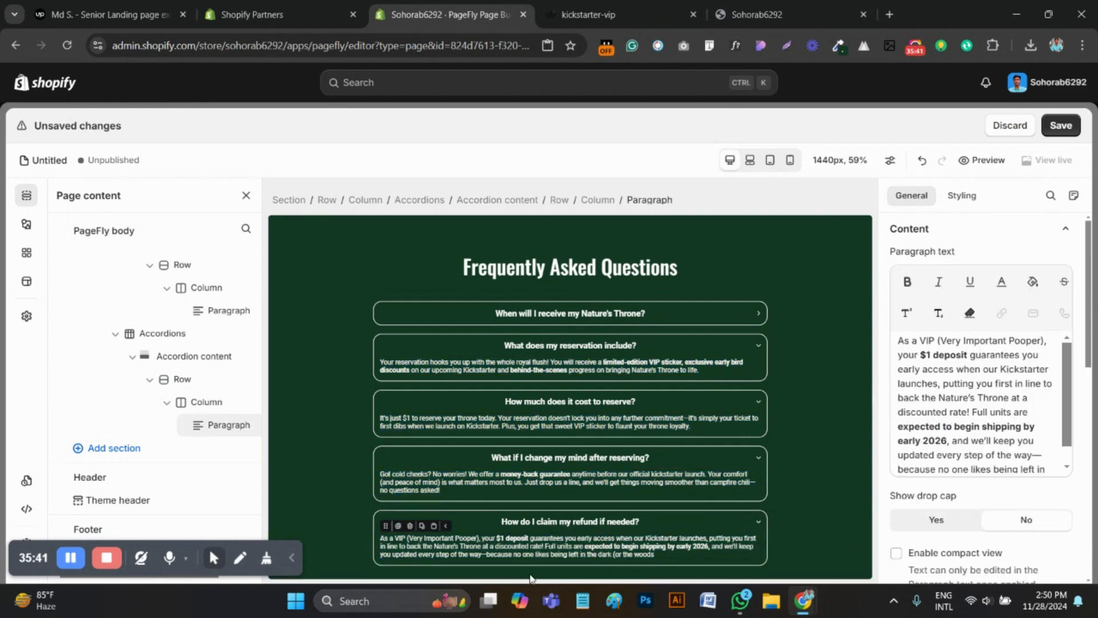
click(925, 425)
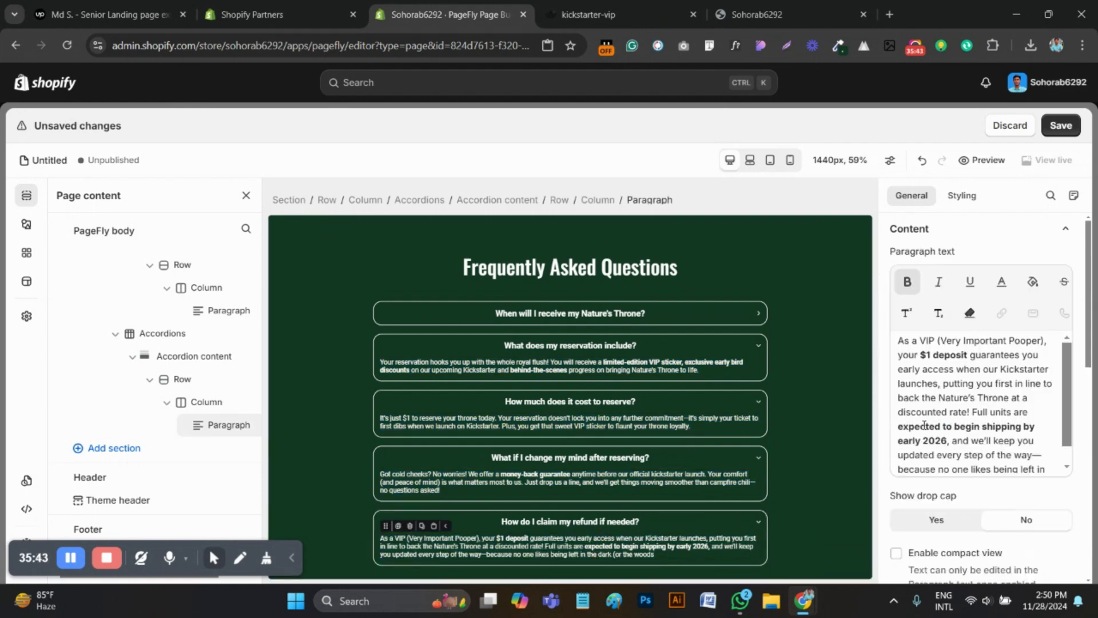
key(ctrl+a)
key(ctrl+v)
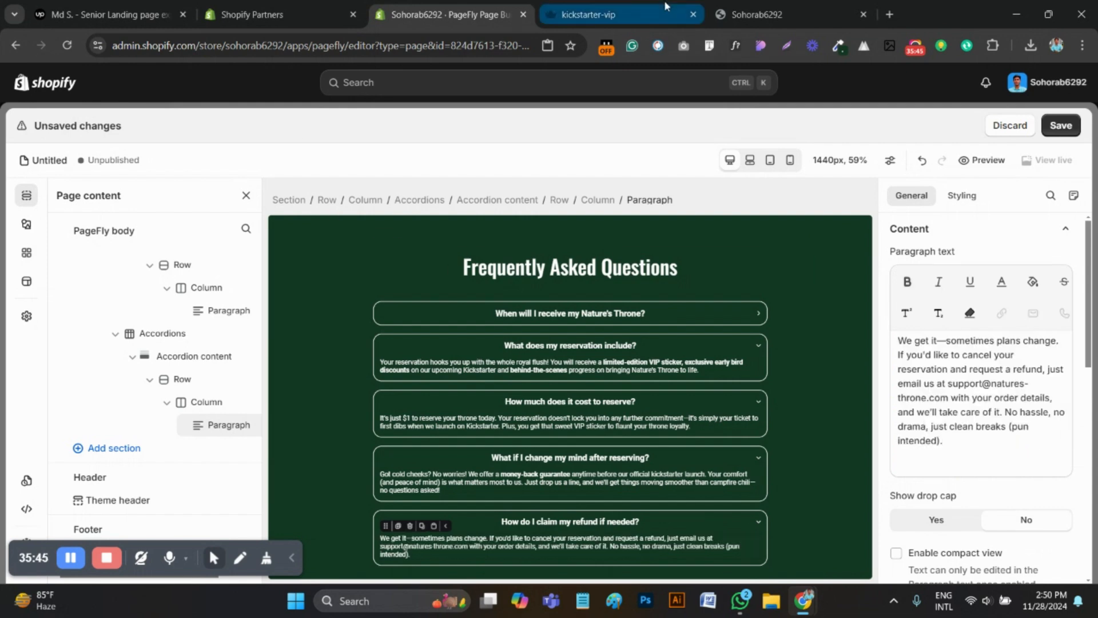
Reopen the refund question on the reference page and check the "throne.com" link's formatting and target
click(666, 8)
click(295, 238)
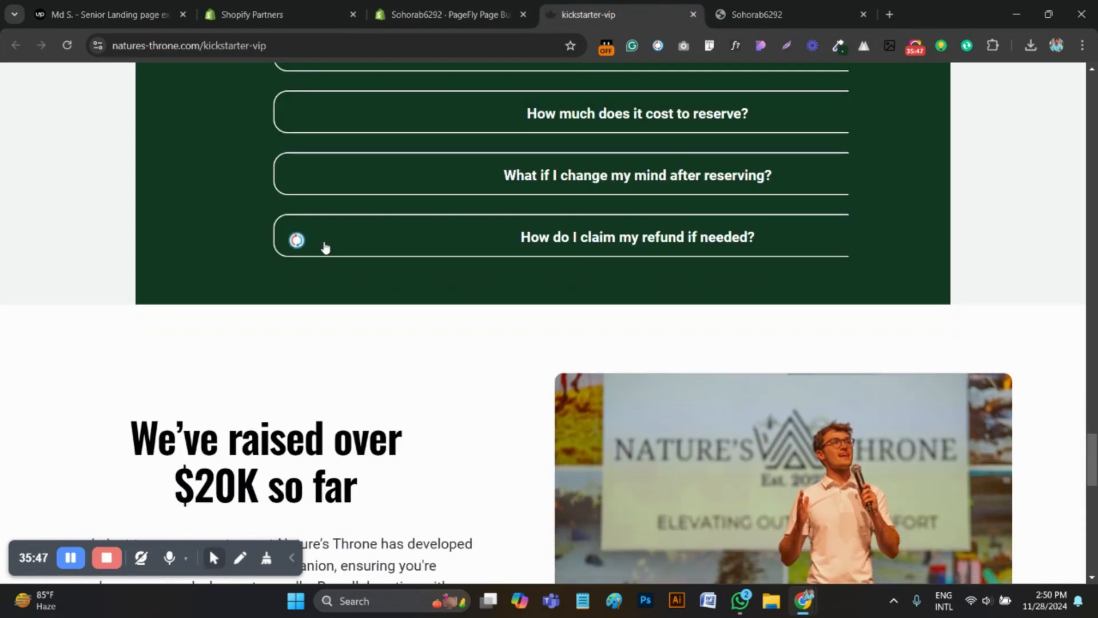
click(314, 226)
click(318, 315)
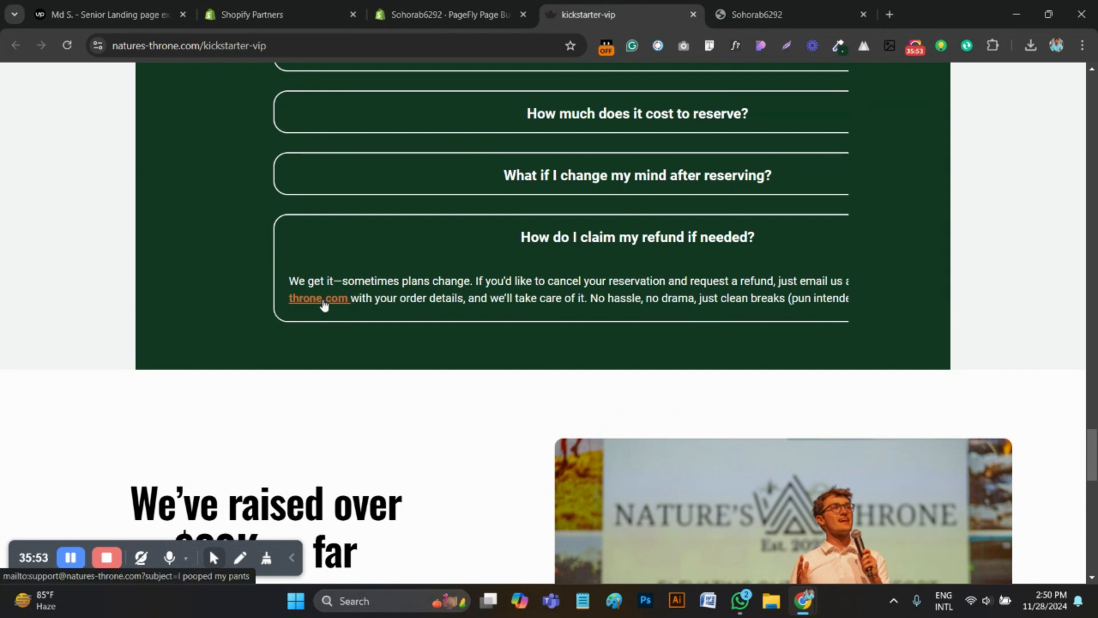
click(492, 13)
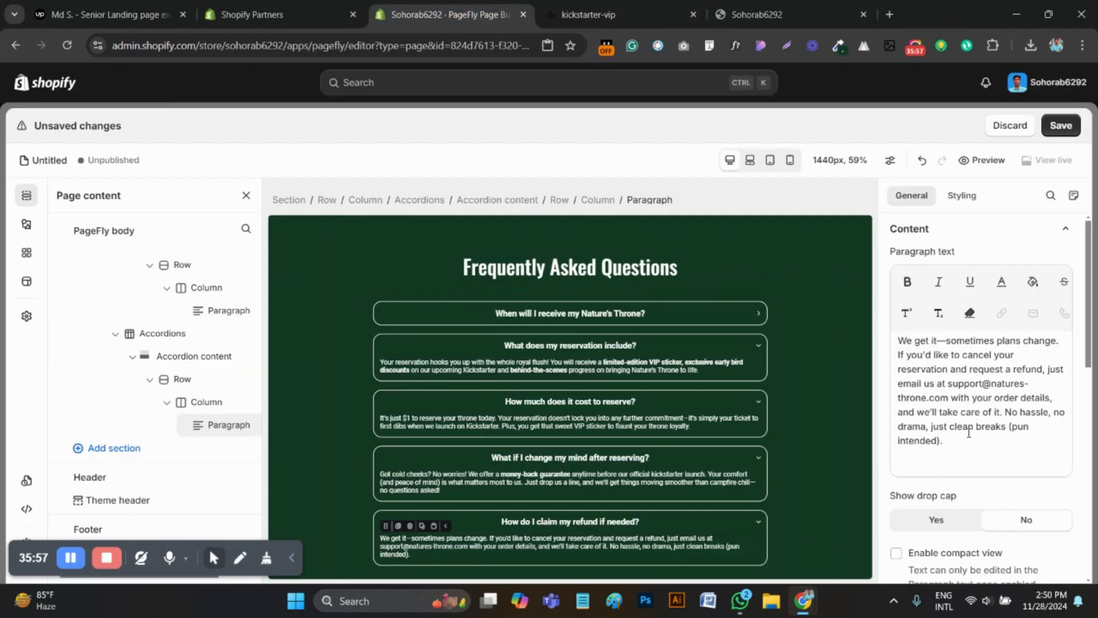
scroll(611, 518, down, 1)
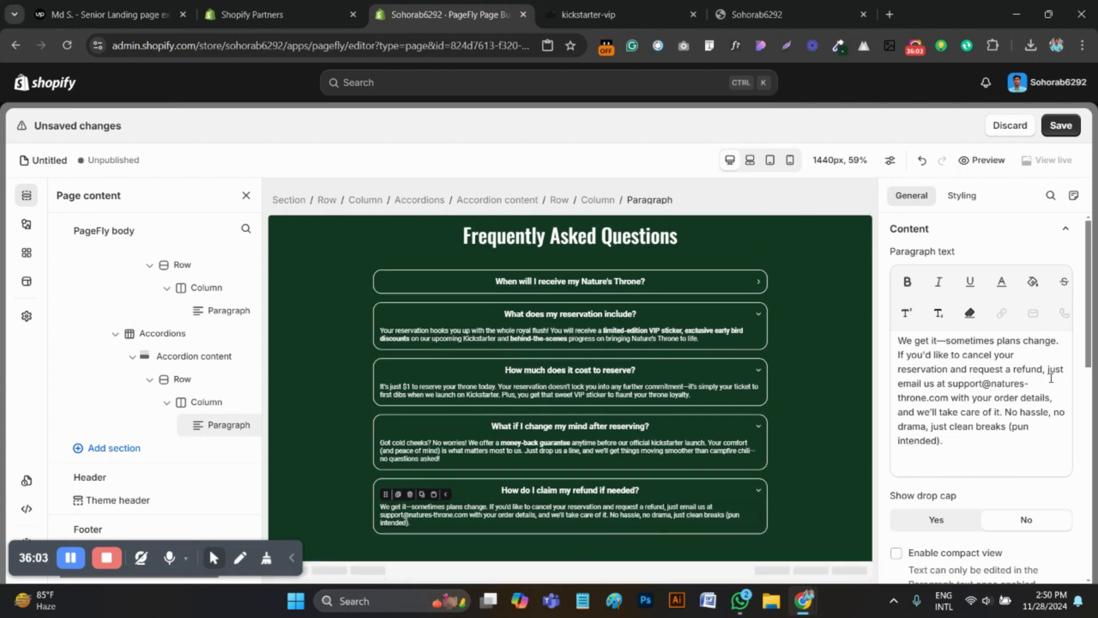
drag(949, 398, 898, 399)
click(942, 398)
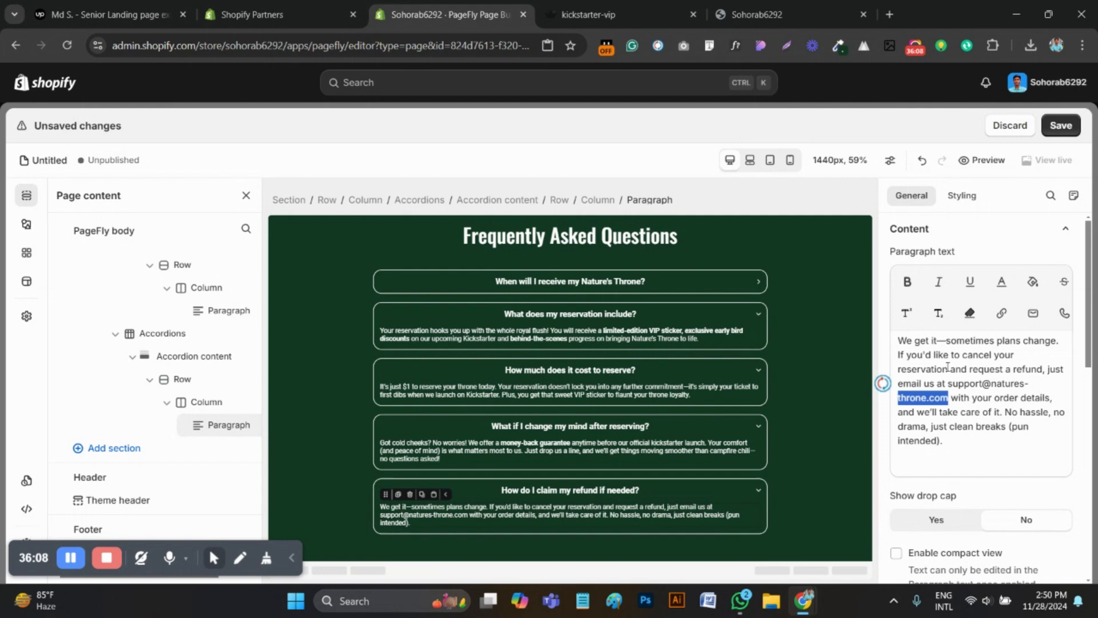
click(1001, 292)
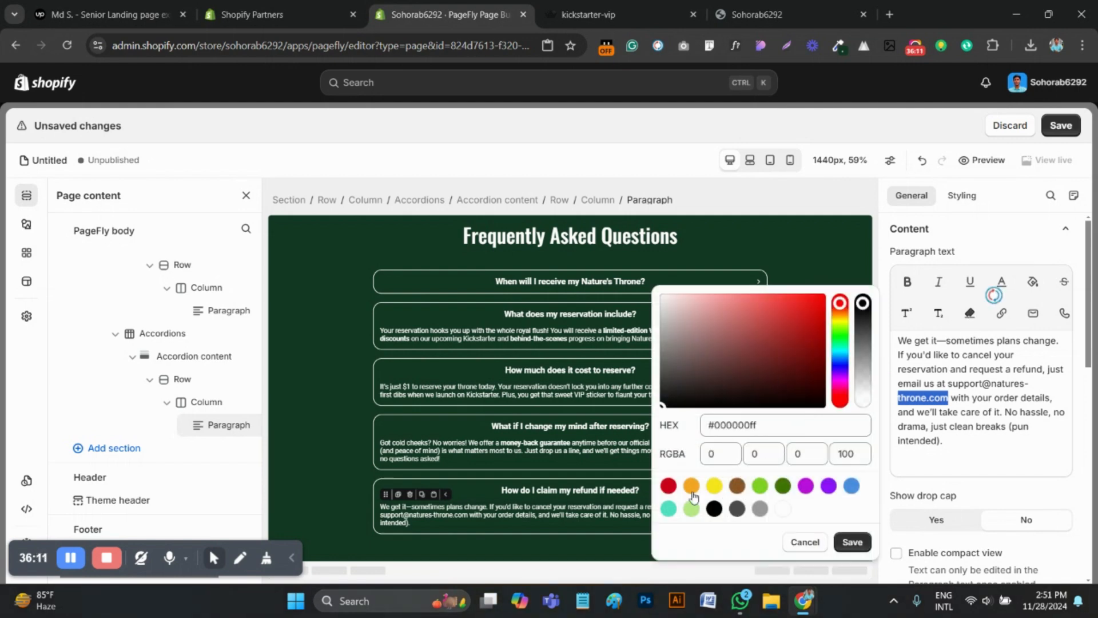
click(760, 422)
triple_click(760, 422)
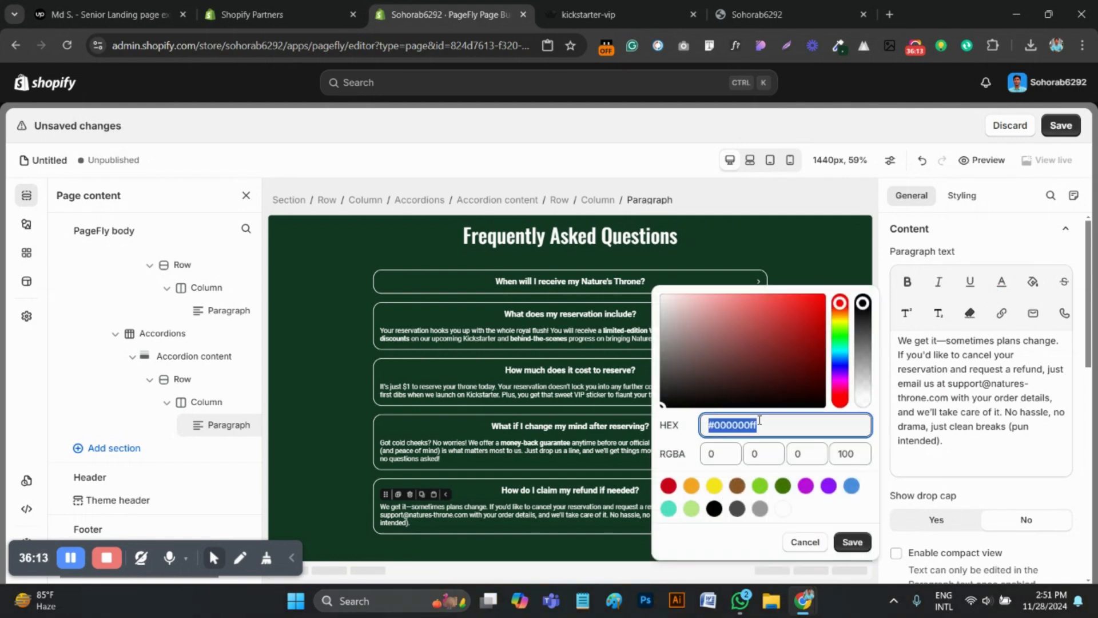
key(super+v)
scroll(781, 344, down, 5)
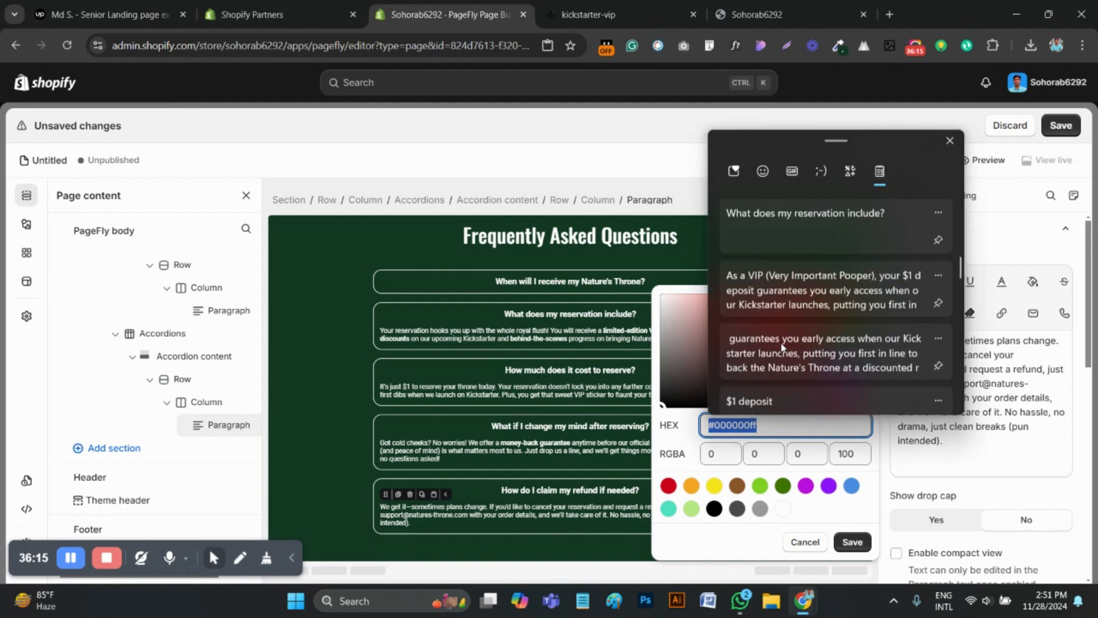
scroll(780, 344, down, 3)
click(779, 311)
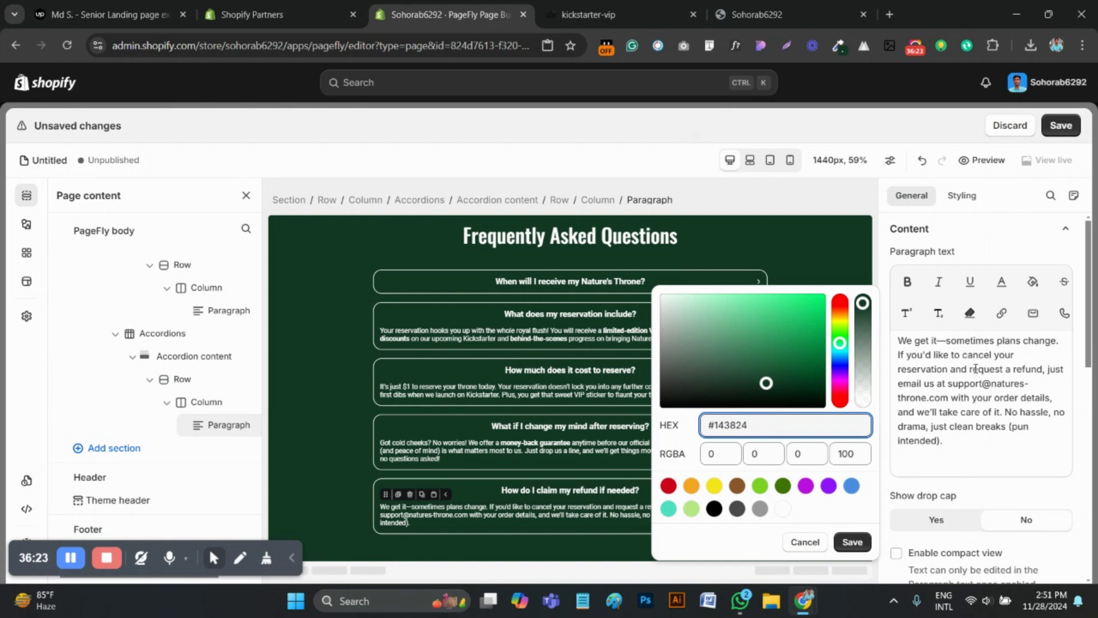
drag(948, 398, 896, 398)
click(965, 399)
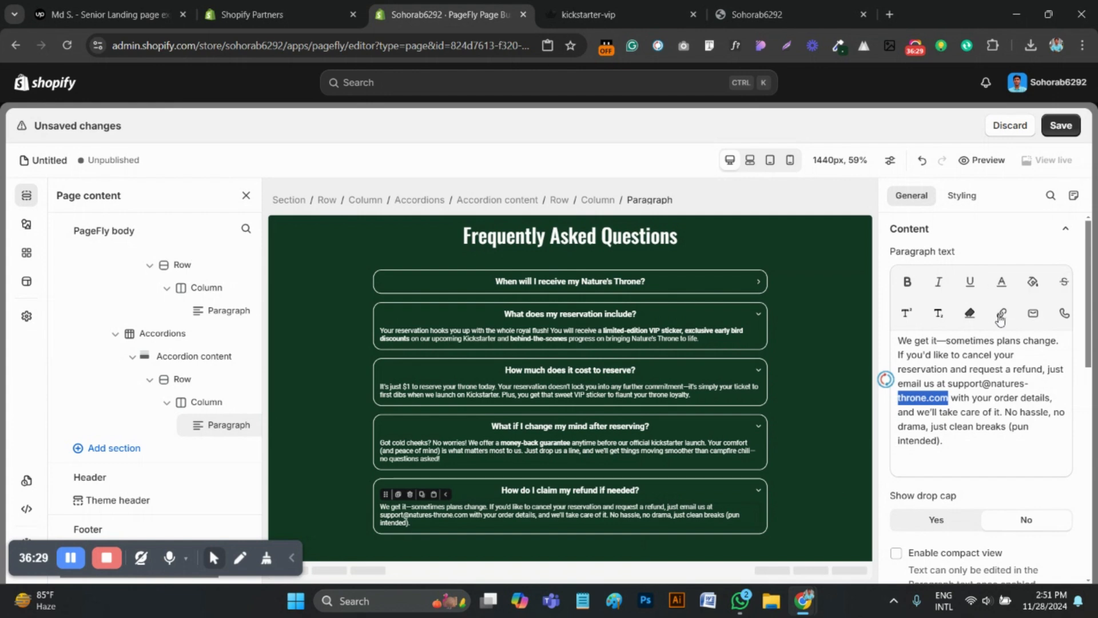
click(1001, 314)
click(970, 275)
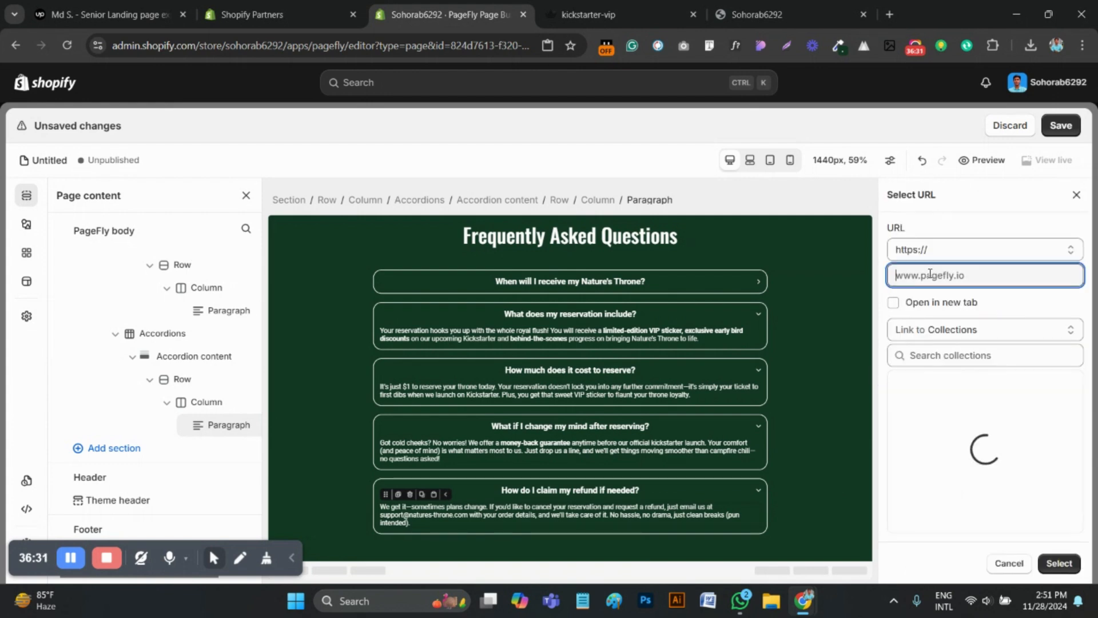
text(#)
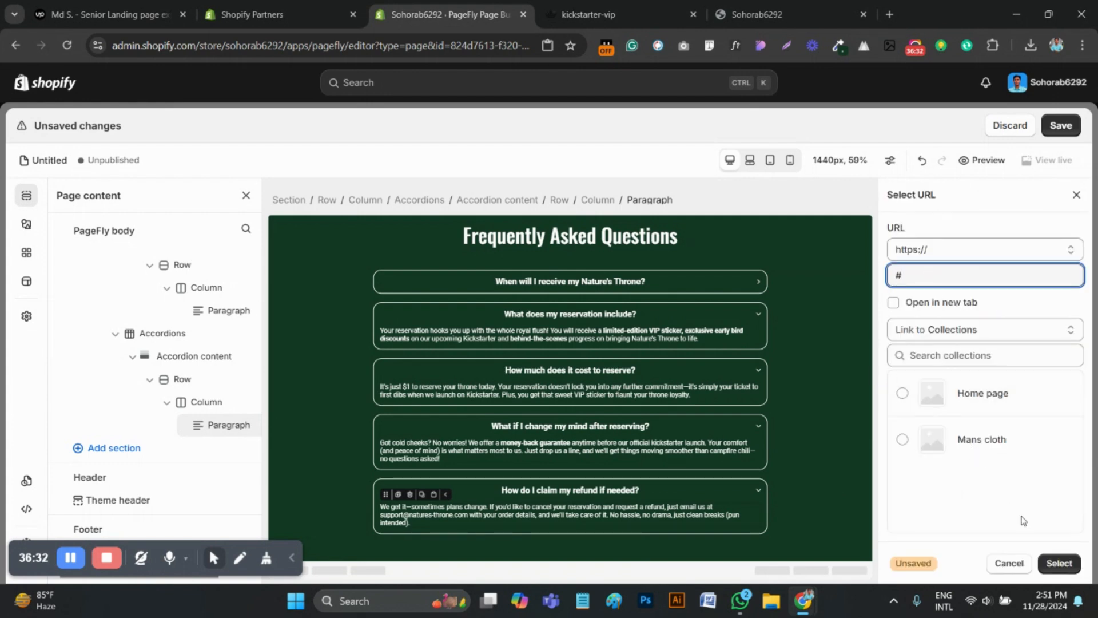
click(1059, 563)
click(936, 398)
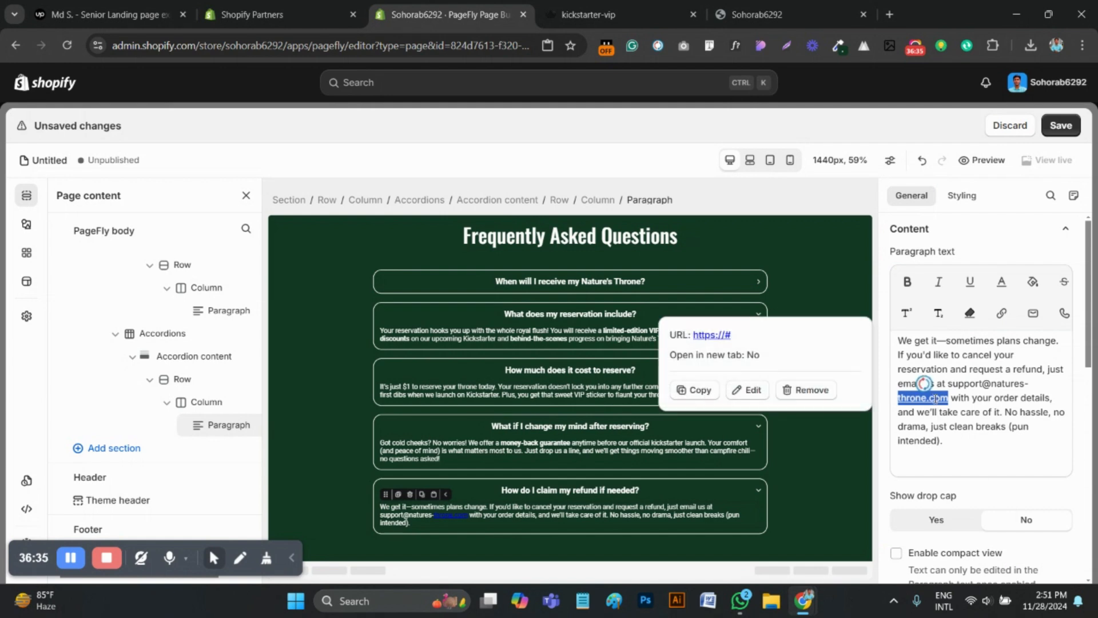
Sample the orange colour of the "throne.com" link on the reference page and return to the PageFly editor
click(590, 15)
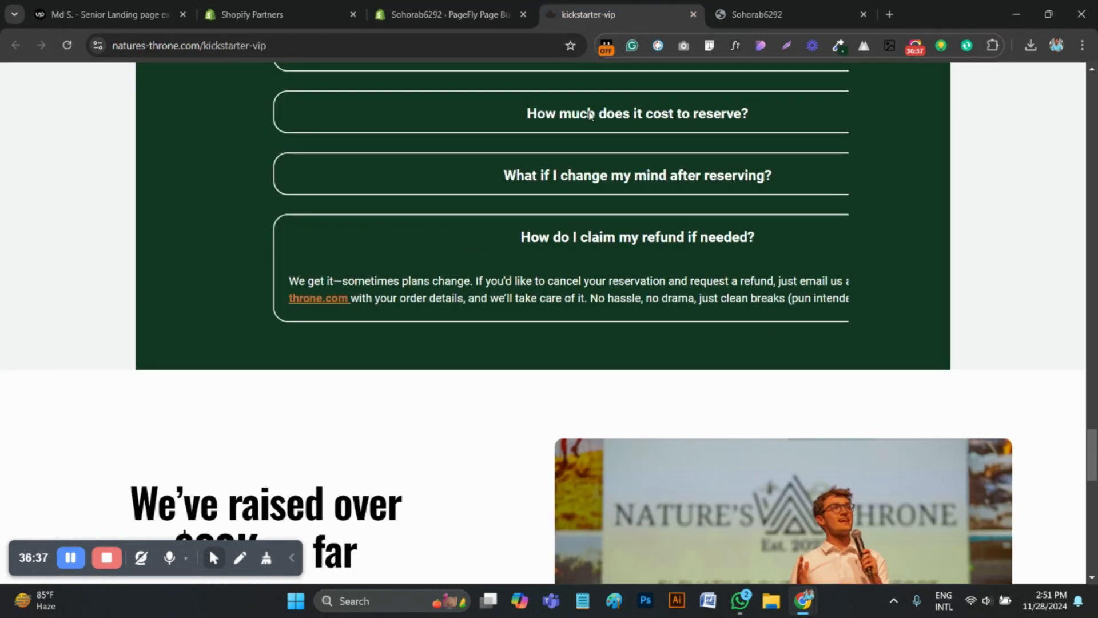
click(839, 45)
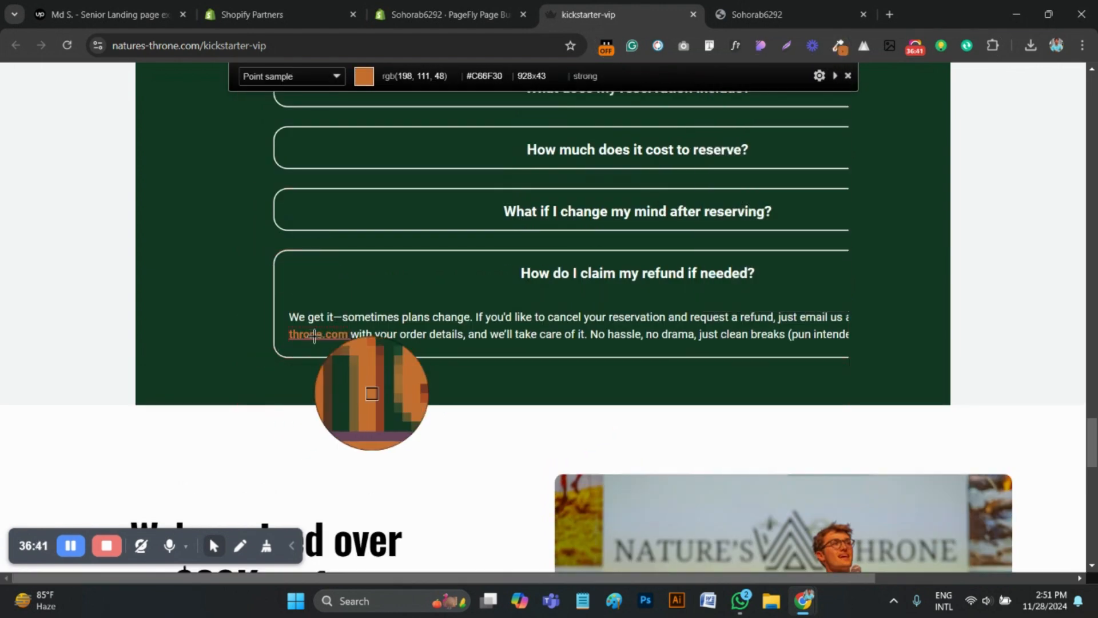
click(312, 338)
click(399, 13)
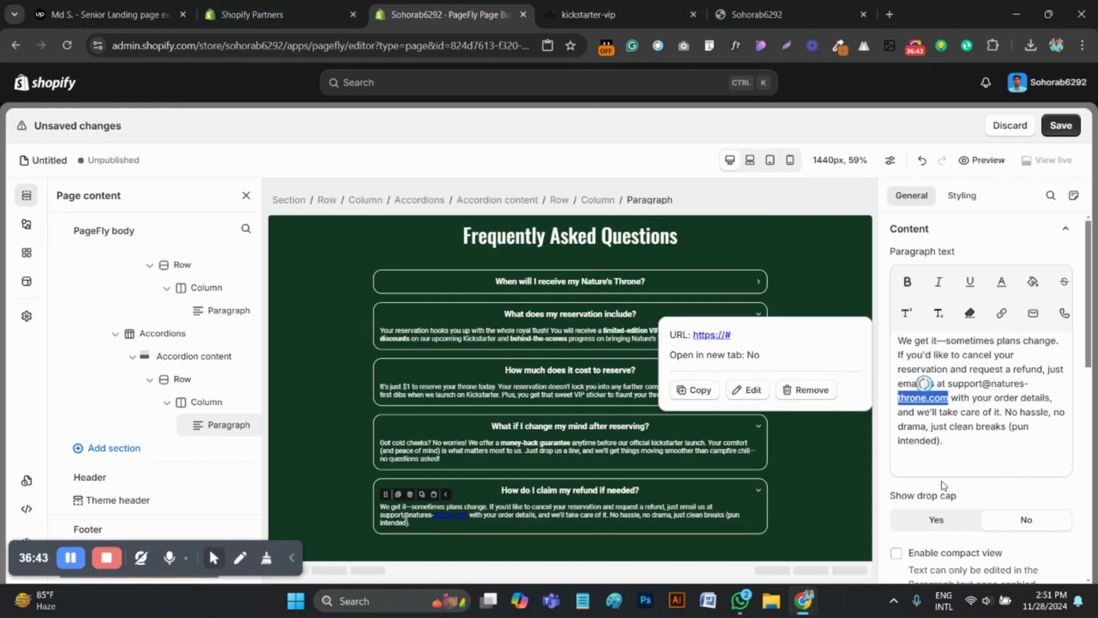
Apply the sampled orange text colour to "throne.com" in the fifth FAQ answer and make it bold
drag(953, 399, 897, 398)
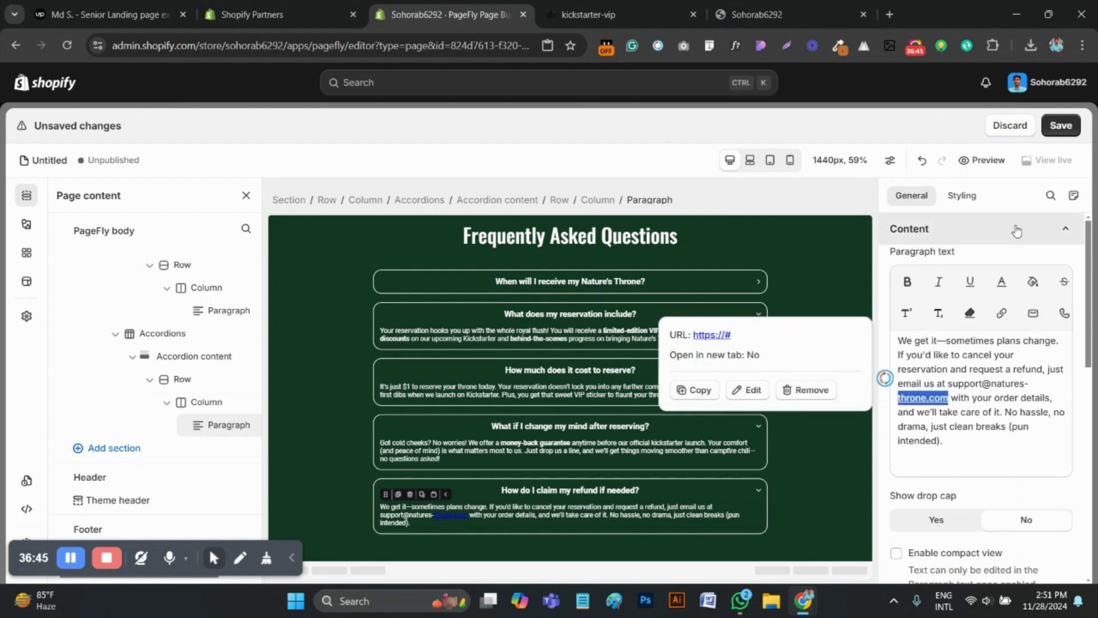
click(1001, 284)
click(739, 426)
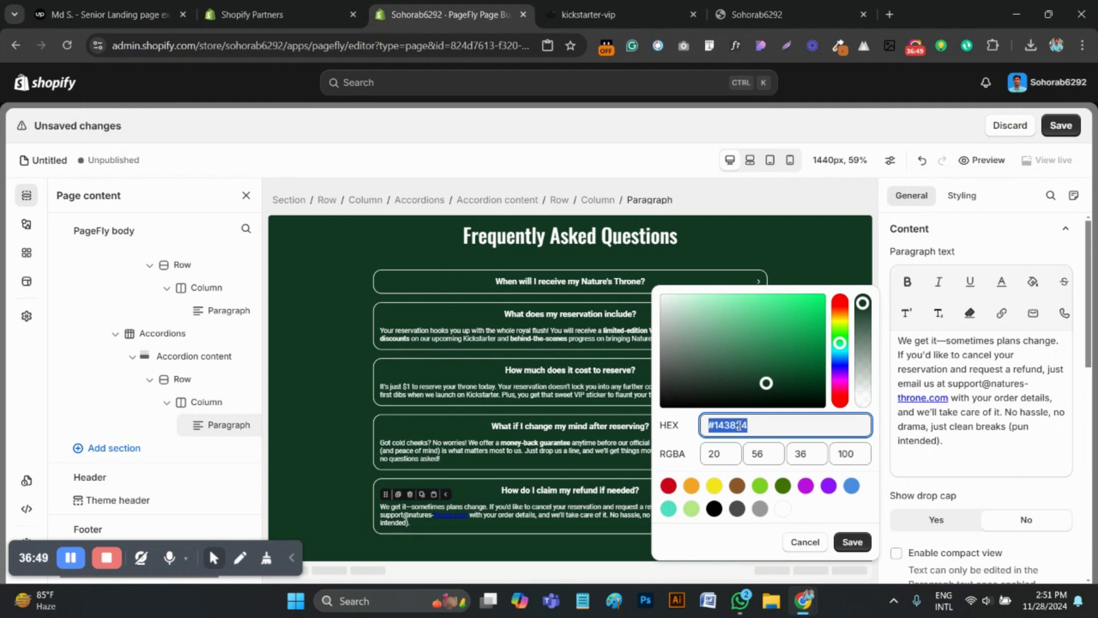
key(ctrl+v)
click(853, 544)
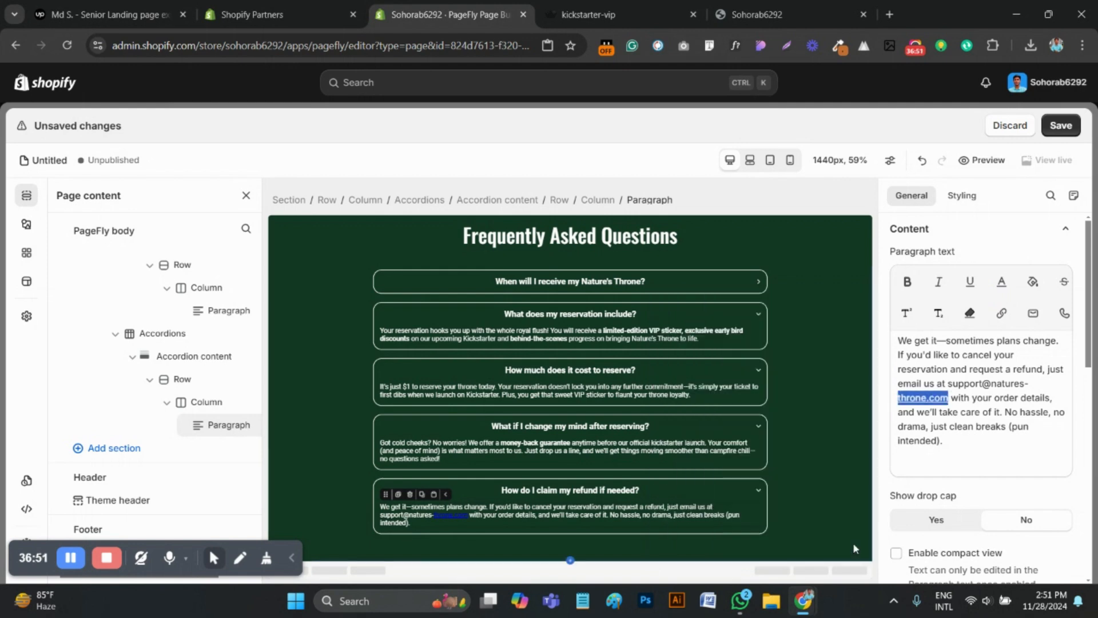
click(908, 286)
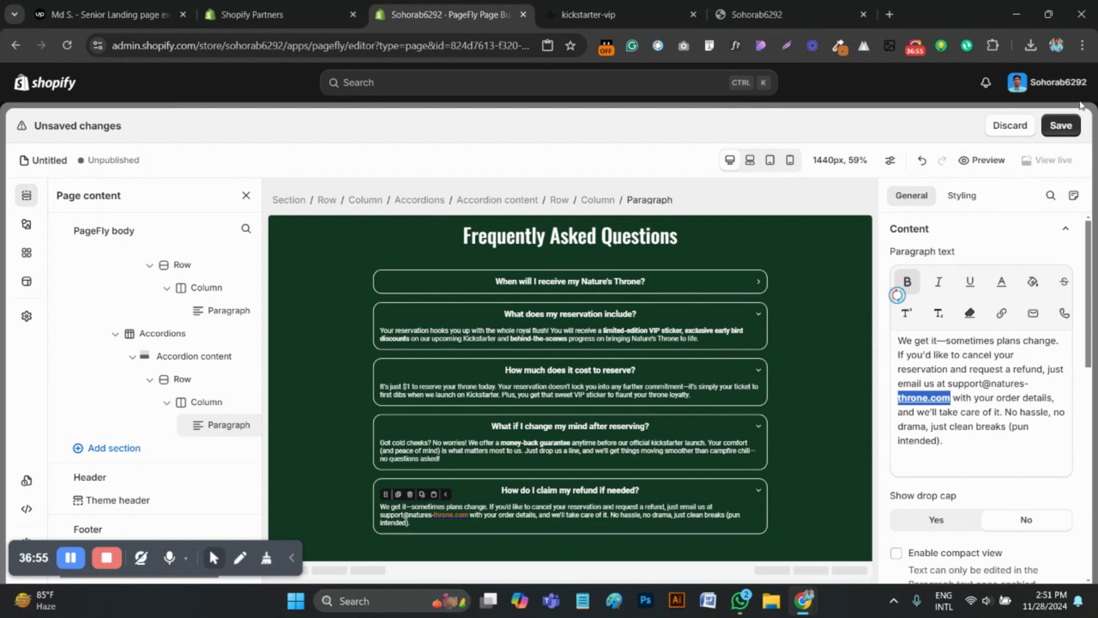
Save the page changes and reload the storefront preview to check the five FAQ accordions
click(1060, 125)
click(824, 325)
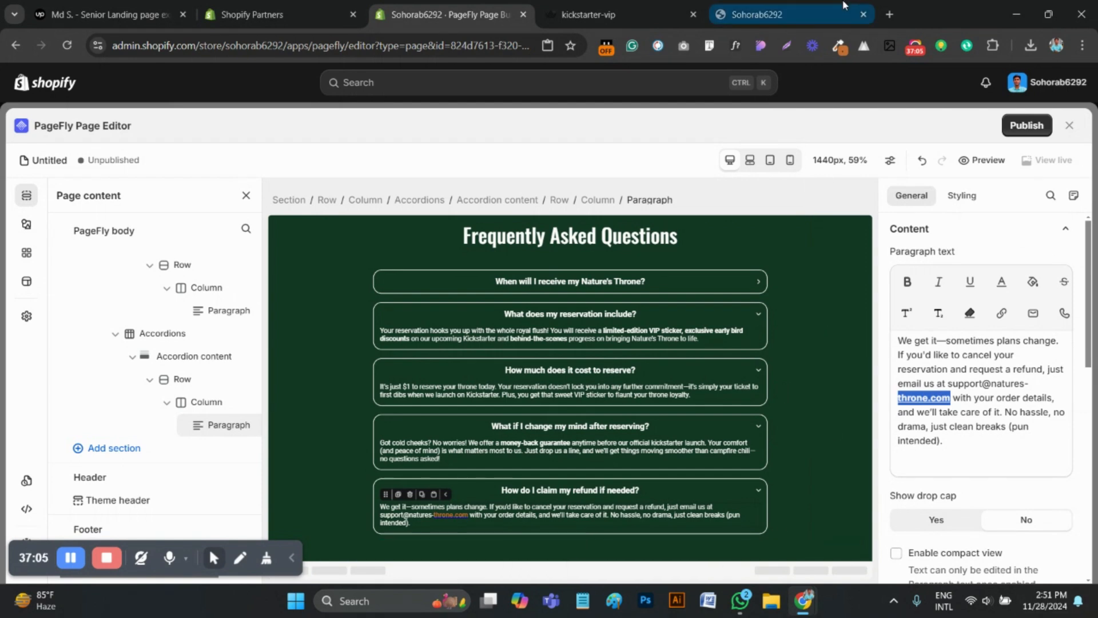
click(755, 15)
click(67, 45)
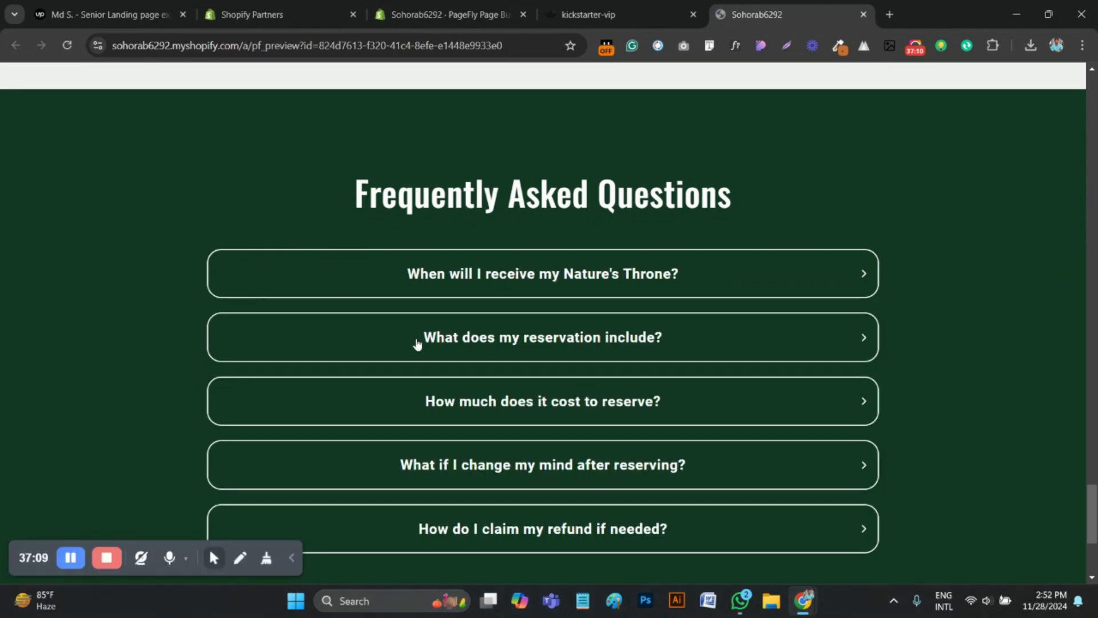
click(852, 293)
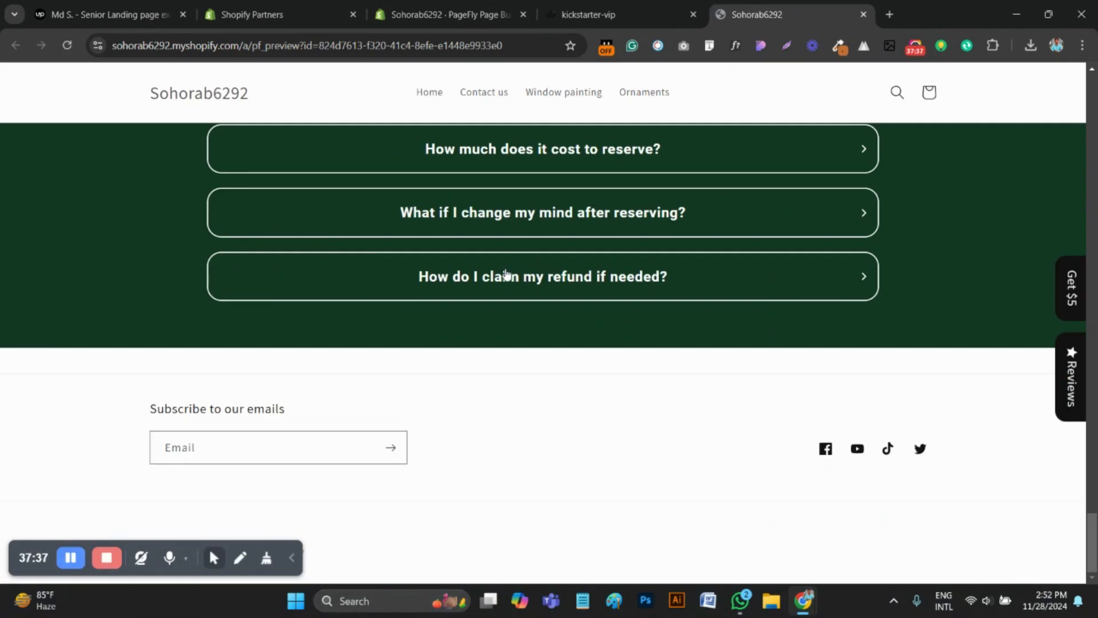
scroll(723, 326, up, 5)
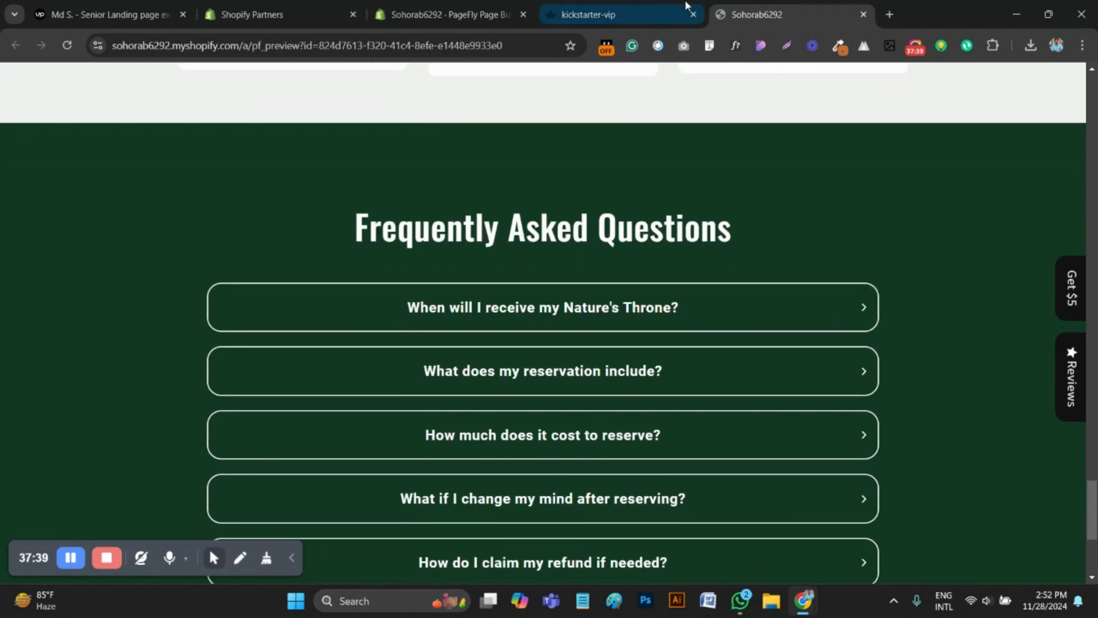
Examine the FAQ, "We've raised over $20K so far" and "Not ready to reserve?" sections on the kickstarter-vip reference page
click(618, 15)
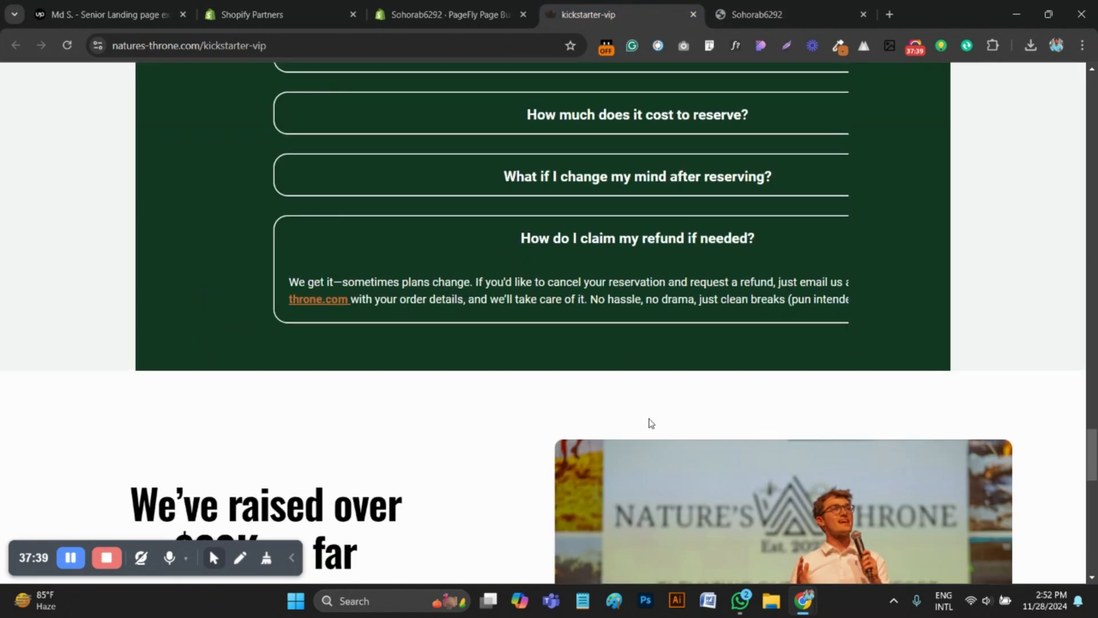
scroll(649, 422, up, 5)
scroll(736, 448, down, 1)
scroll(623, 400, up, 1)
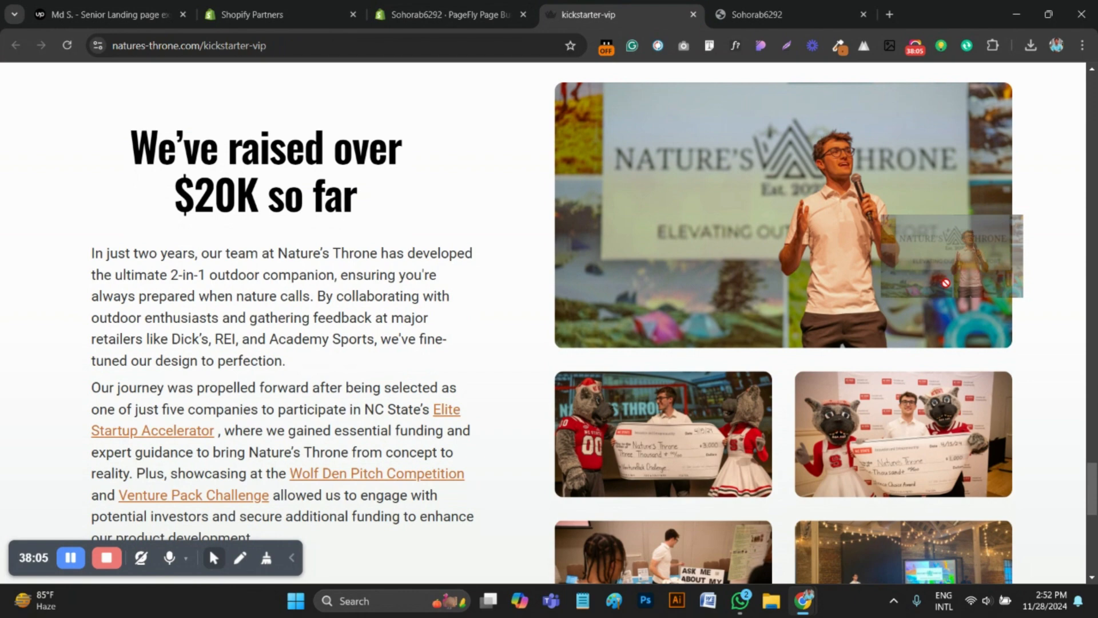
drag(946, 283, 941, 285)
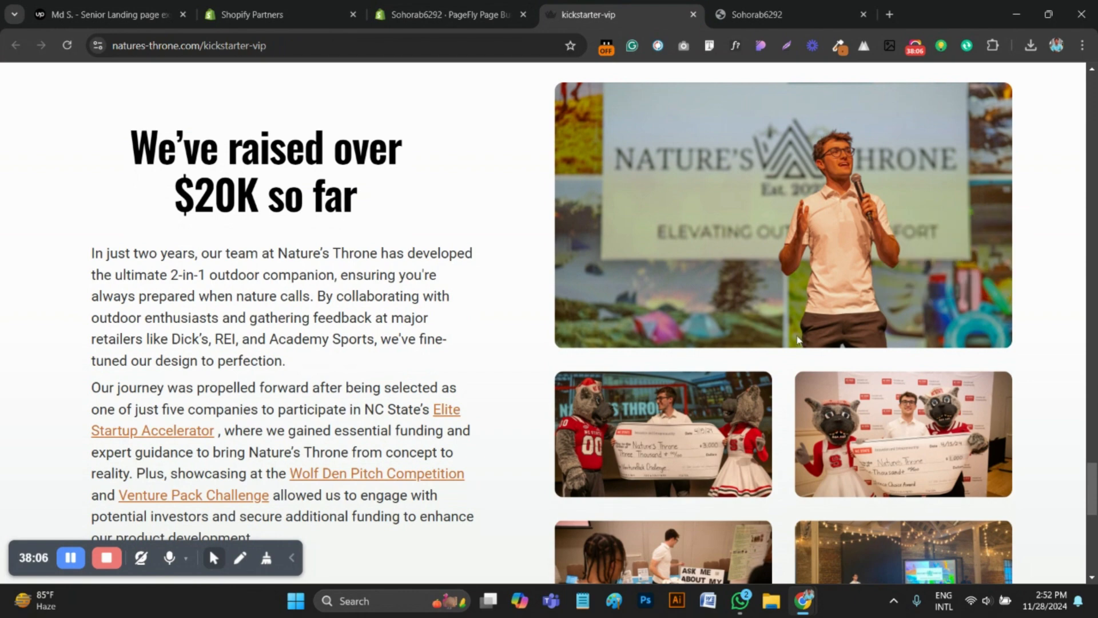
scroll(796, 332, down, 2)
drag(783, 105, 756, 103)
scroll(761, 326, up, 2)
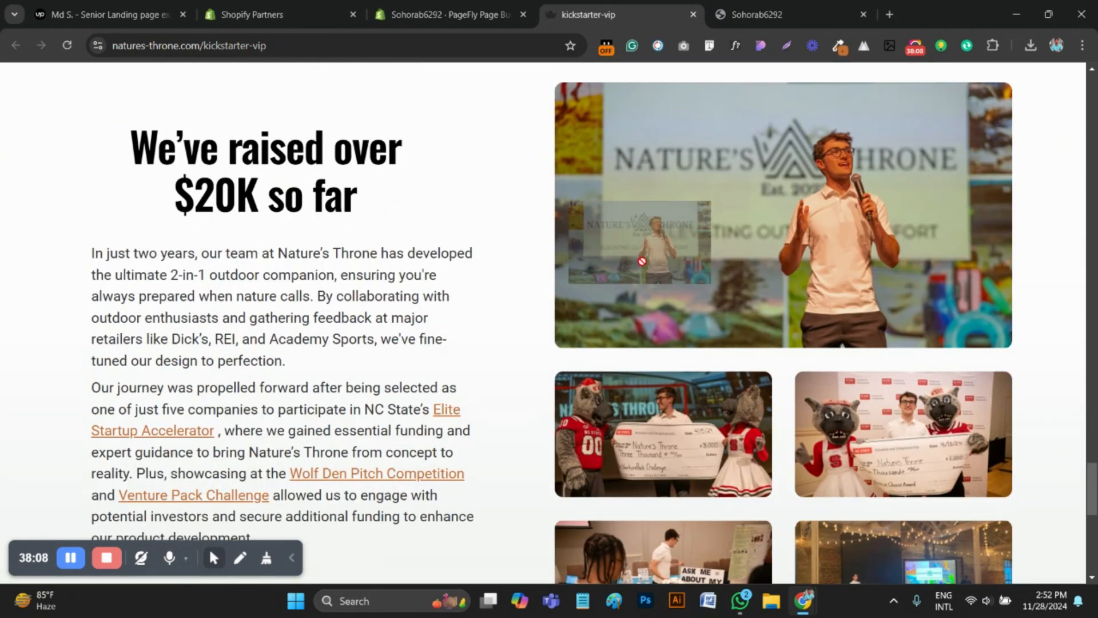
scroll(798, 369, down, 3)
scroll(716, 333, up, 2)
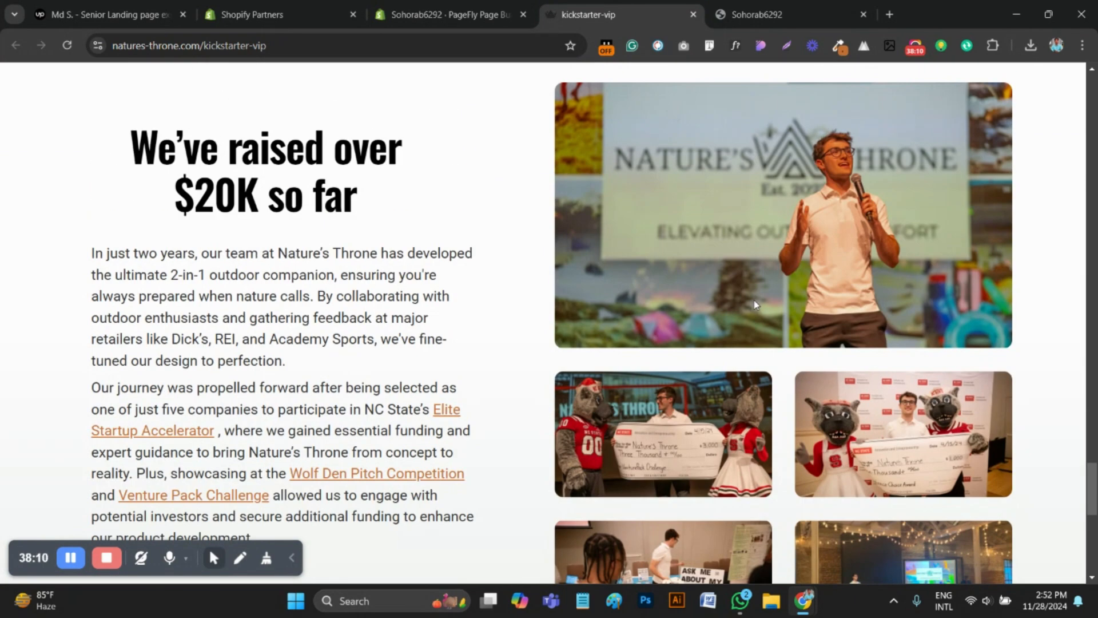
scroll(271, 351, down, 5)
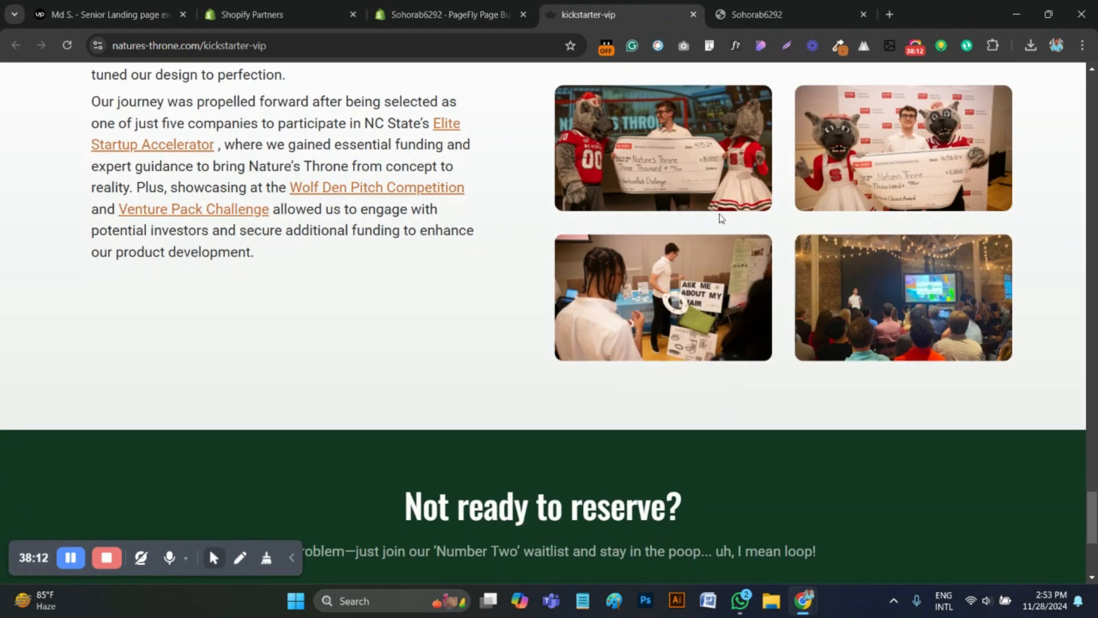
drag(748, 164, 792, 356)
scroll(796, 375, down, 4)
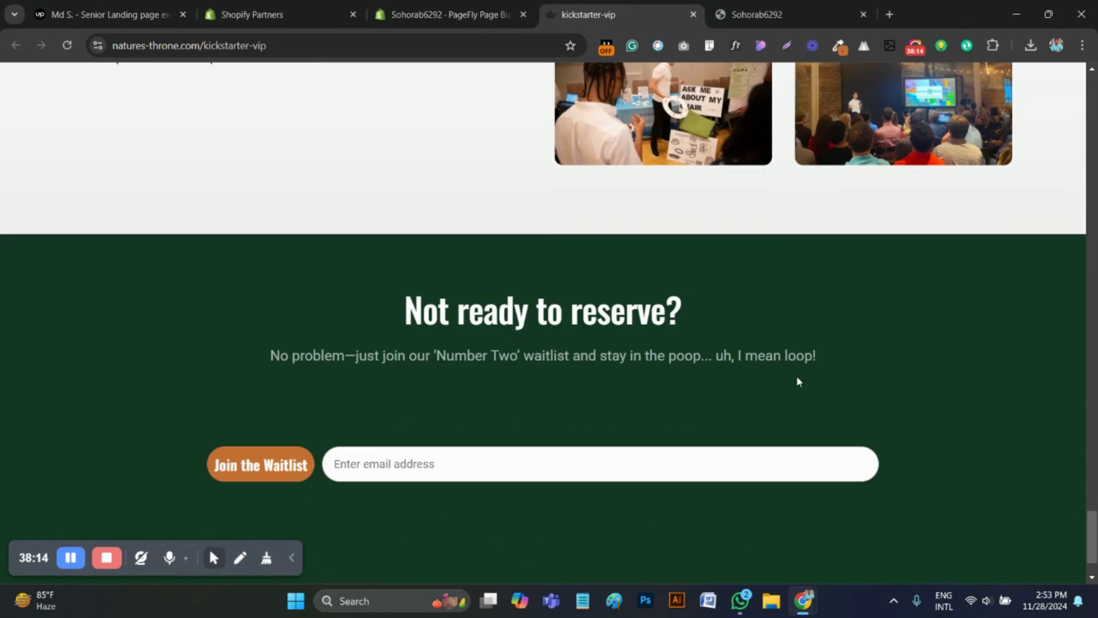
scroll(360, 337, up, 9)
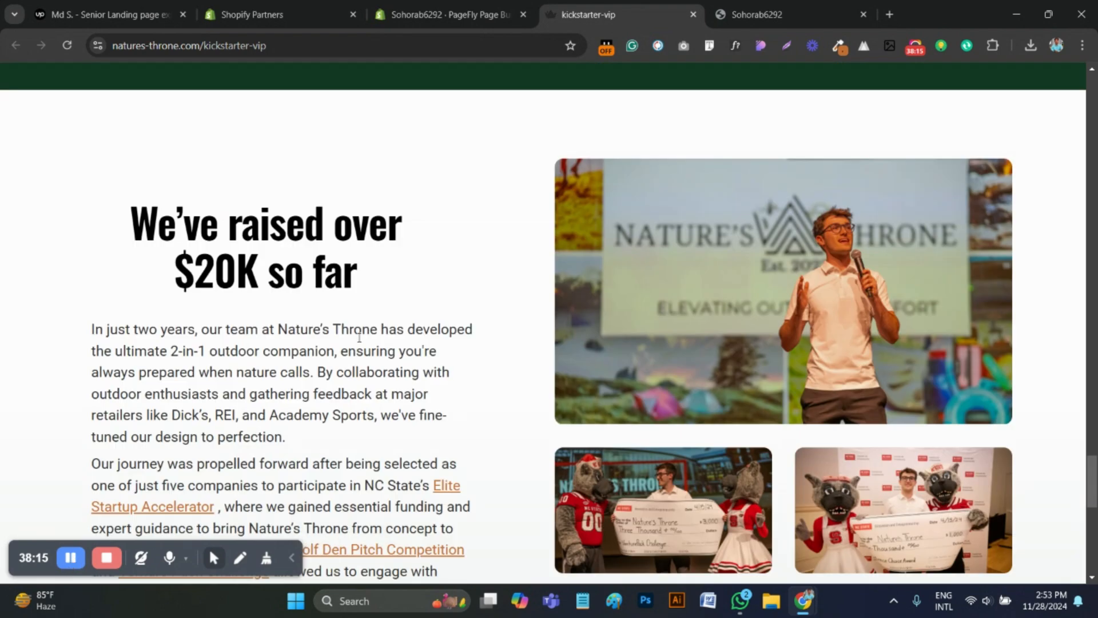
Return to the PageFly editor and add a section with a two-column row below the FAQ section
click(452, 15)
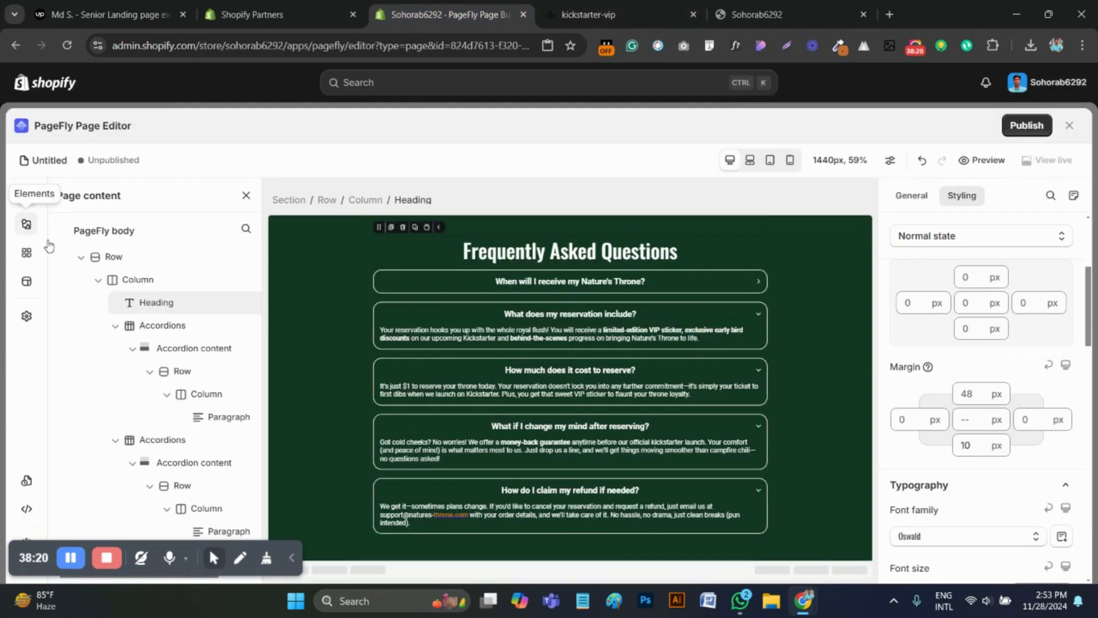
click(27, 225)
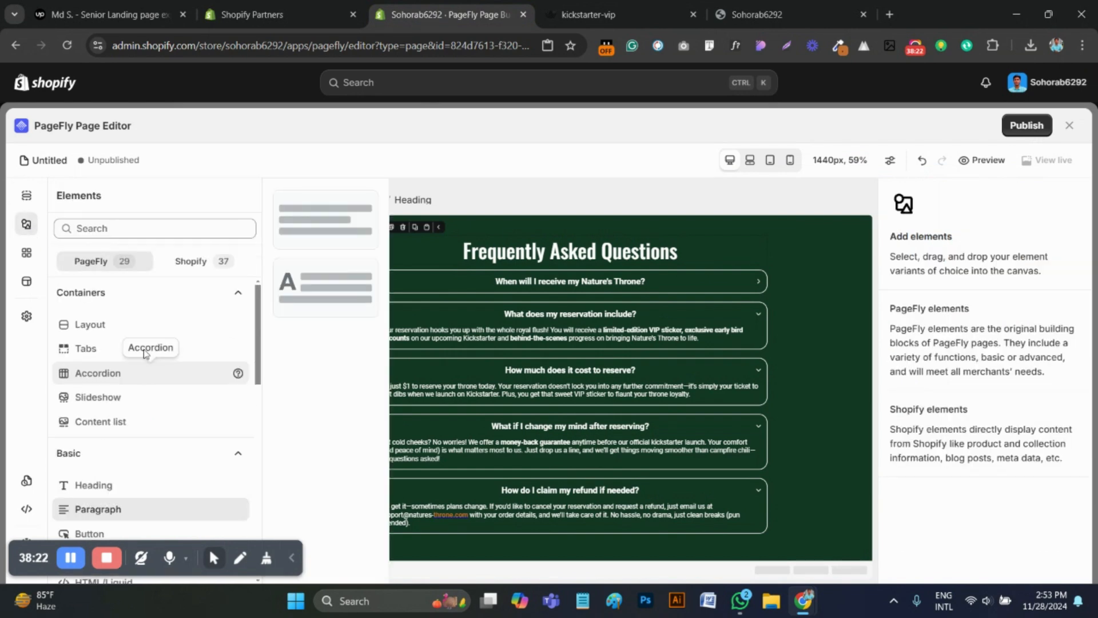
mouse_move(108, 321)
drag(284, 239, 375, 561)
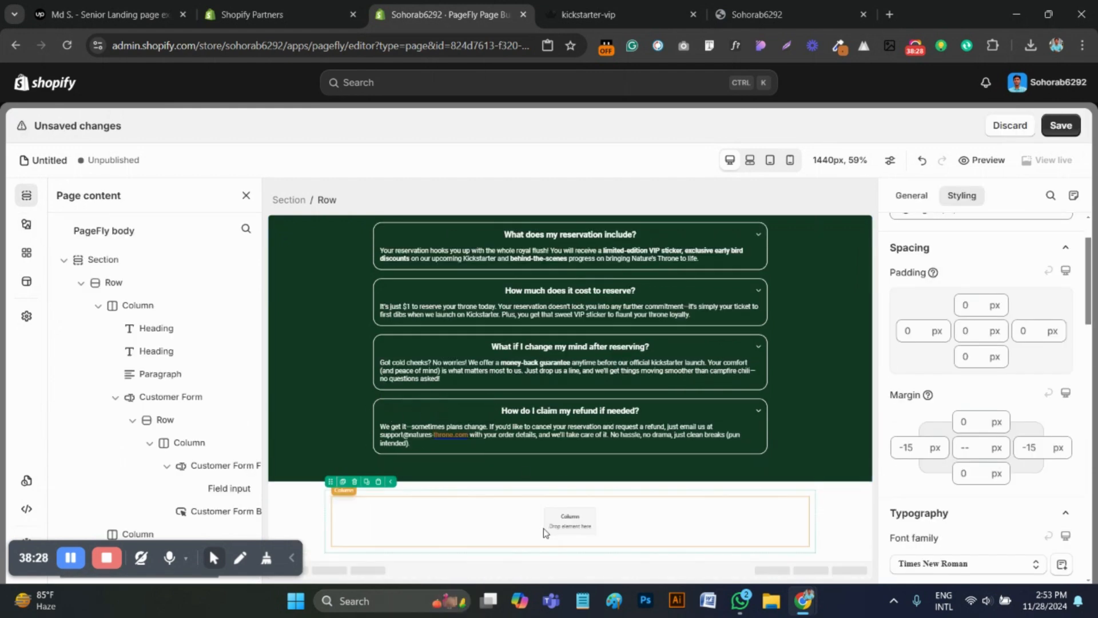
click(361, 504)
click(349, 487)
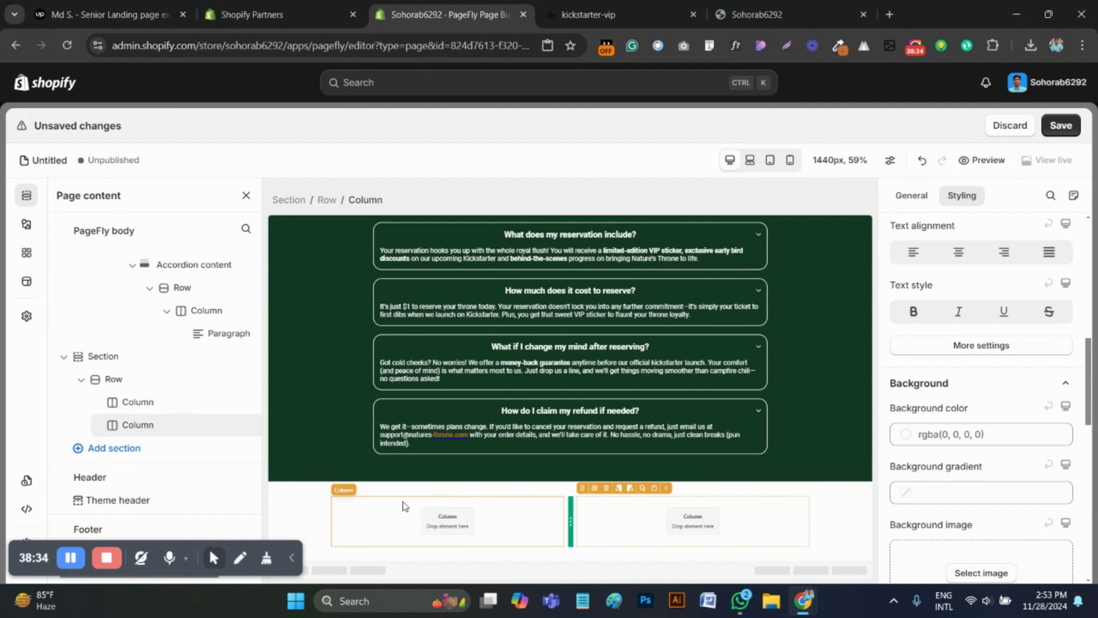
Copy the heading "We've raised over $20K so far" from the reference page and inspect its font with WhatFont
key(ctrl+Tab)
drag(378, 285, 123, 223)
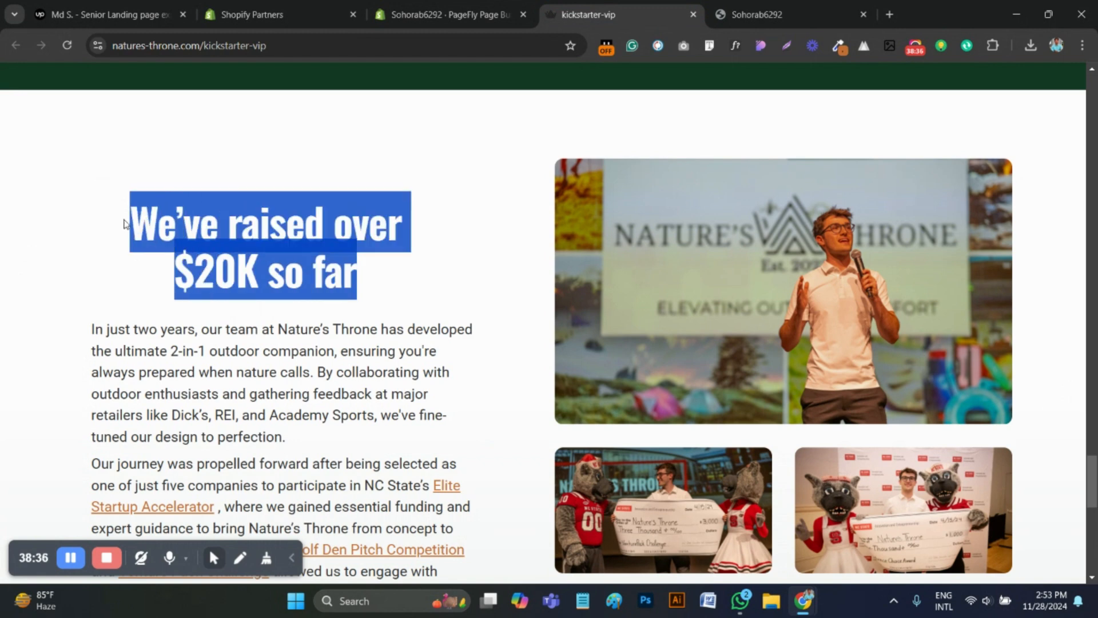
right_click(223, 244)
click(293, 262)
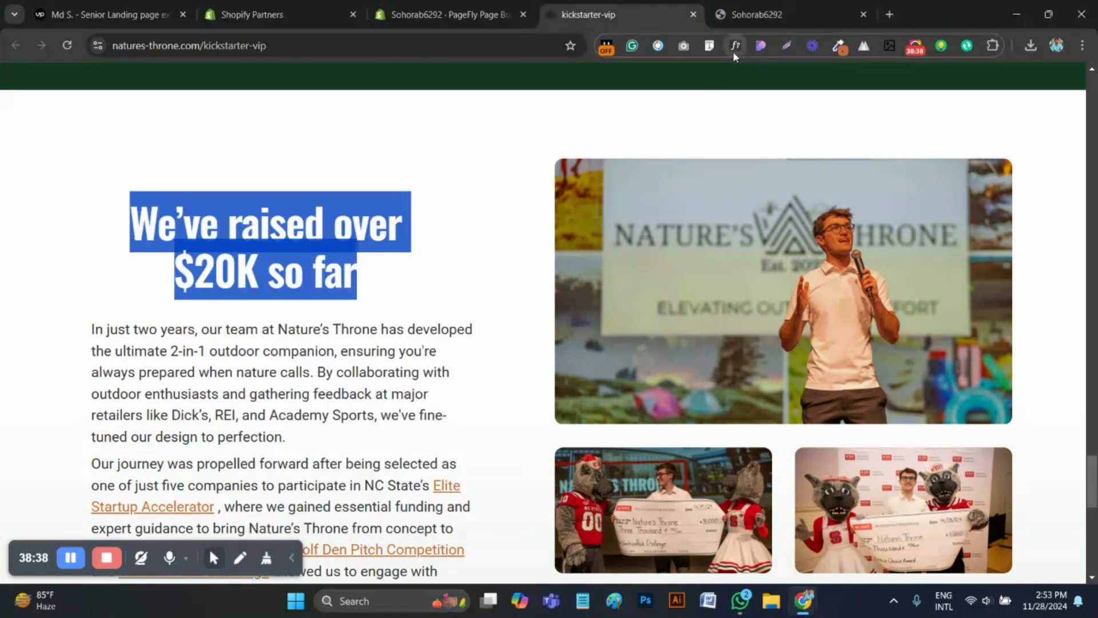
click(308, 225)
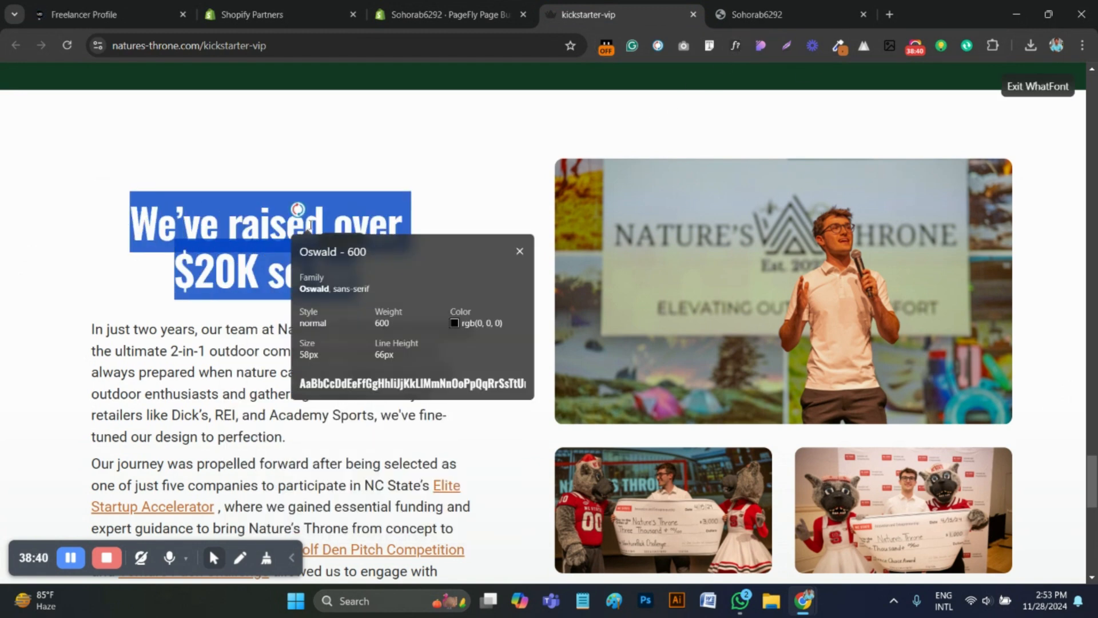
Duplicate the "Get 31% OFF Nature's Throne by Reserving Today." heading in PageFly and move the copy into the new section's first column
click(440, 14)
scroll(520, 378, up, 10)
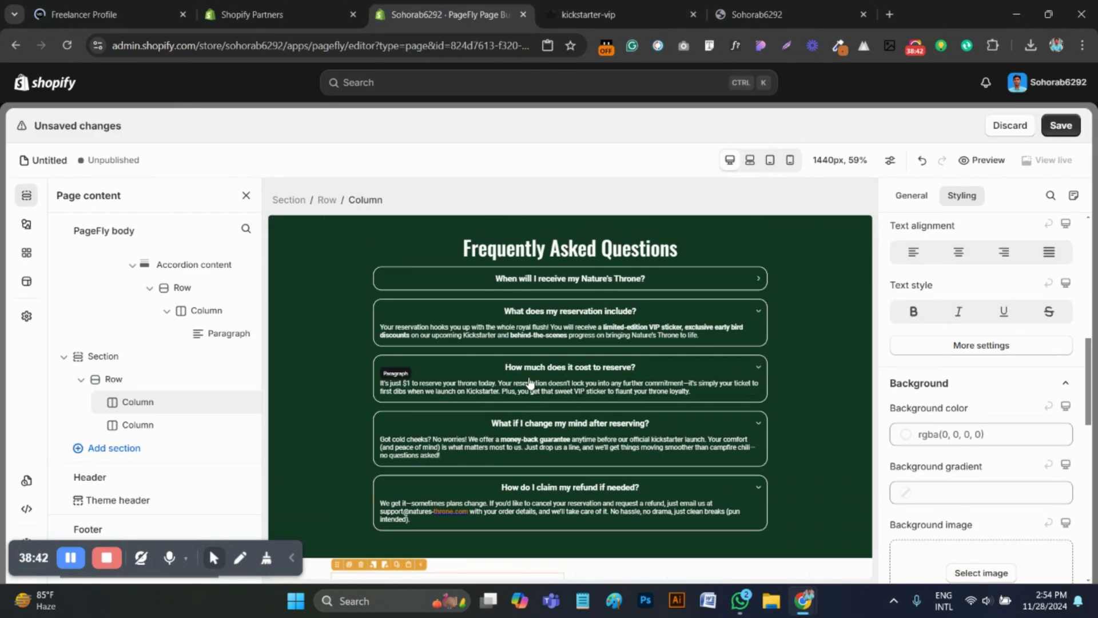
scroll(520, 357, up, 1)
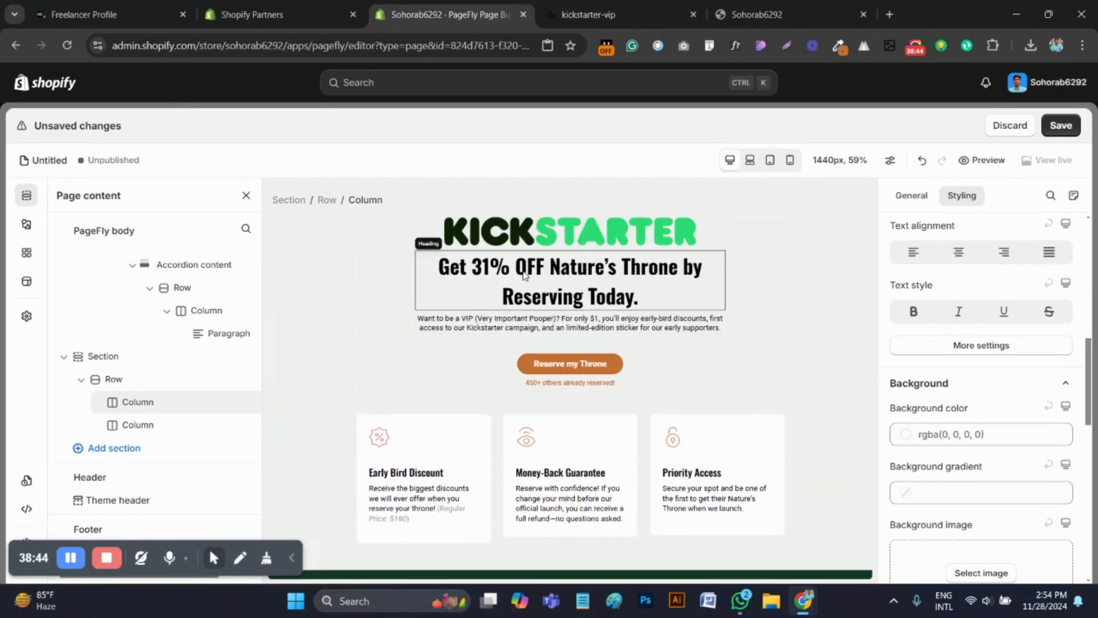
click(523, 274)
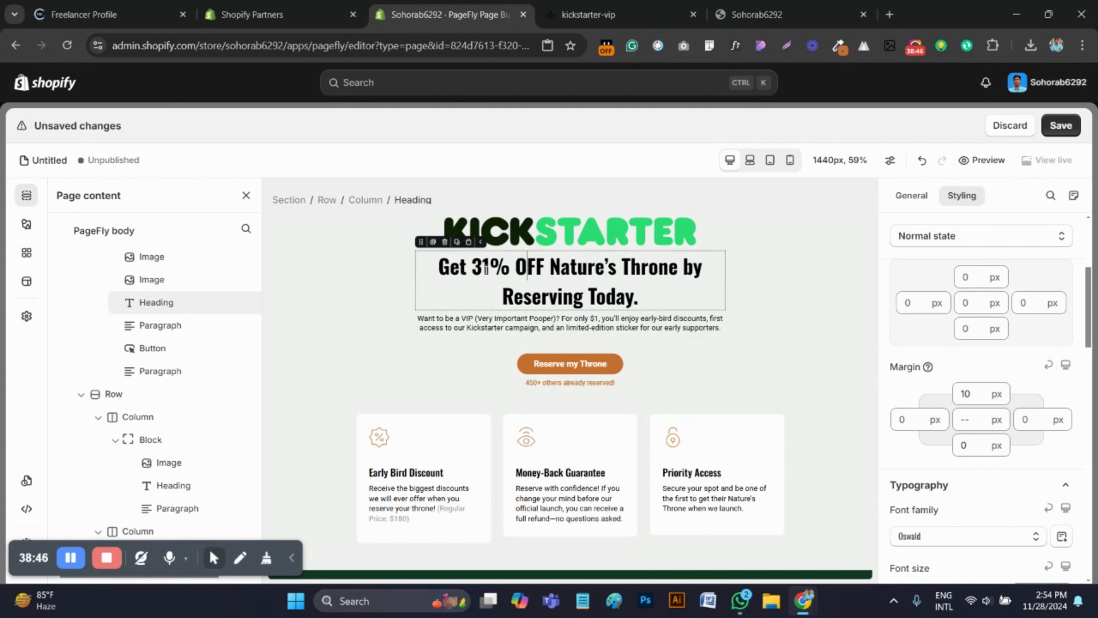
click(436, 242)
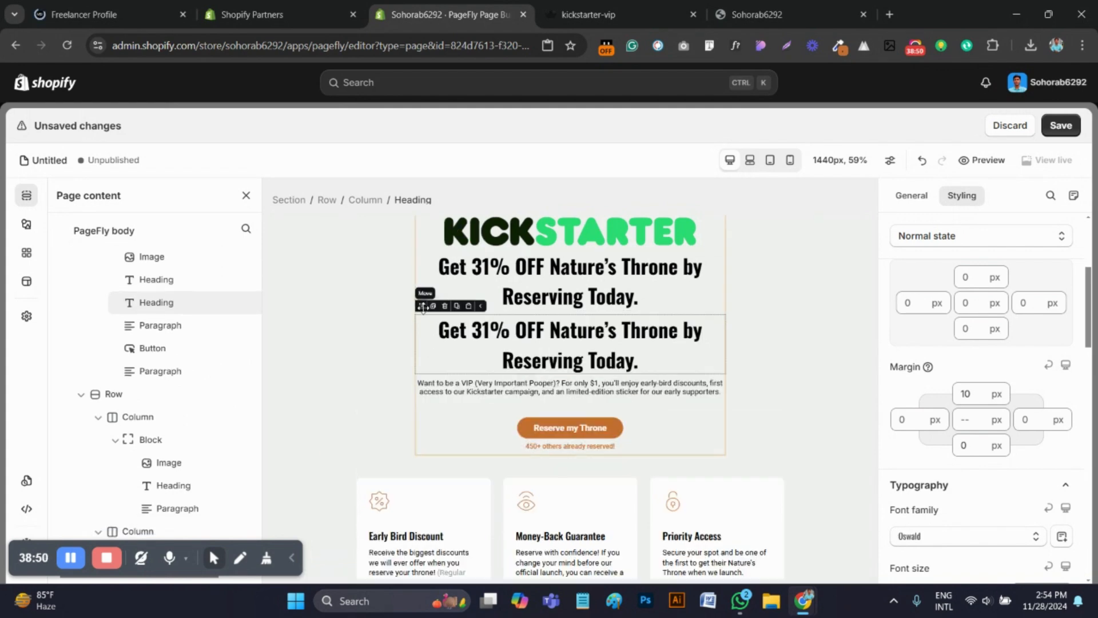
drag(421, 306, 447, 529)
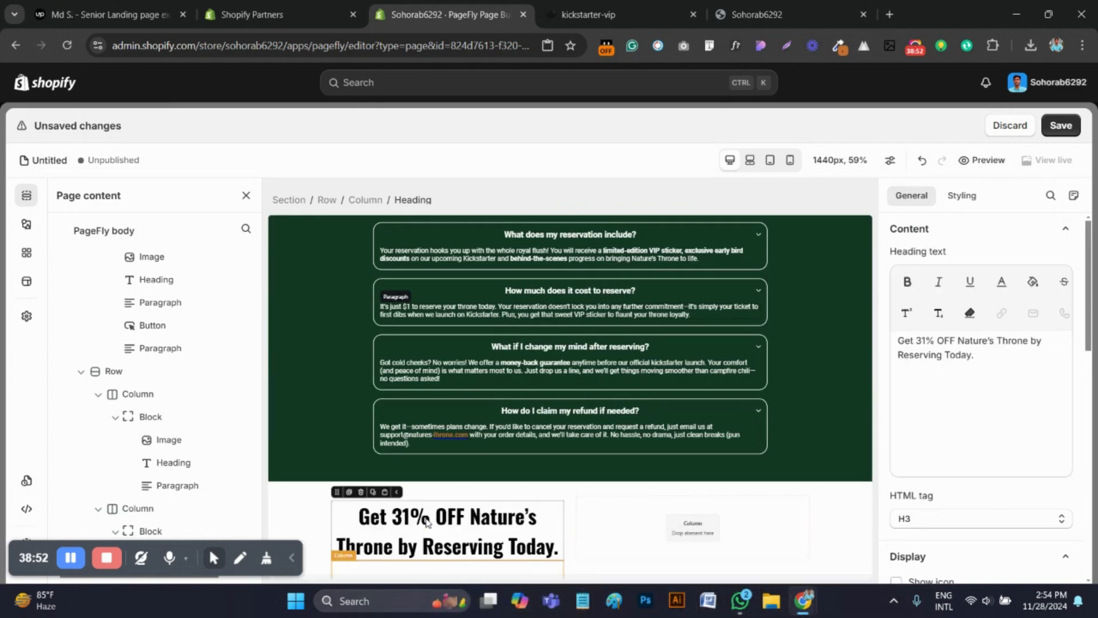
Replace the copied heading's text with "We've raised over $20K so far"
click(1001, 460)
key(ctrl+a)
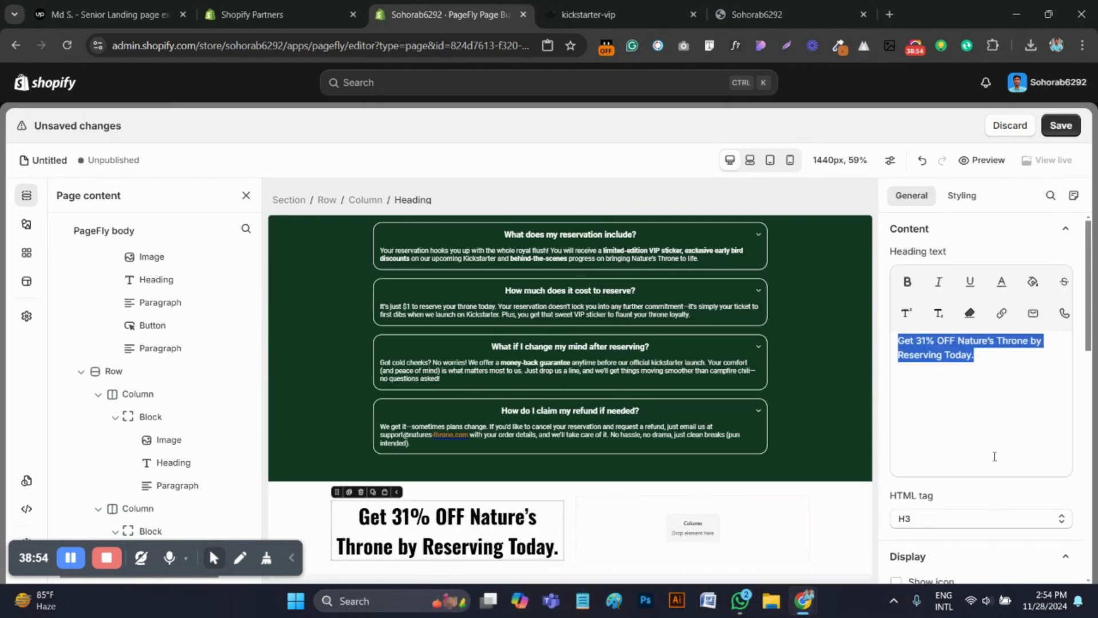
key(ctrl+v)
scroll(695, 449, down, 1)
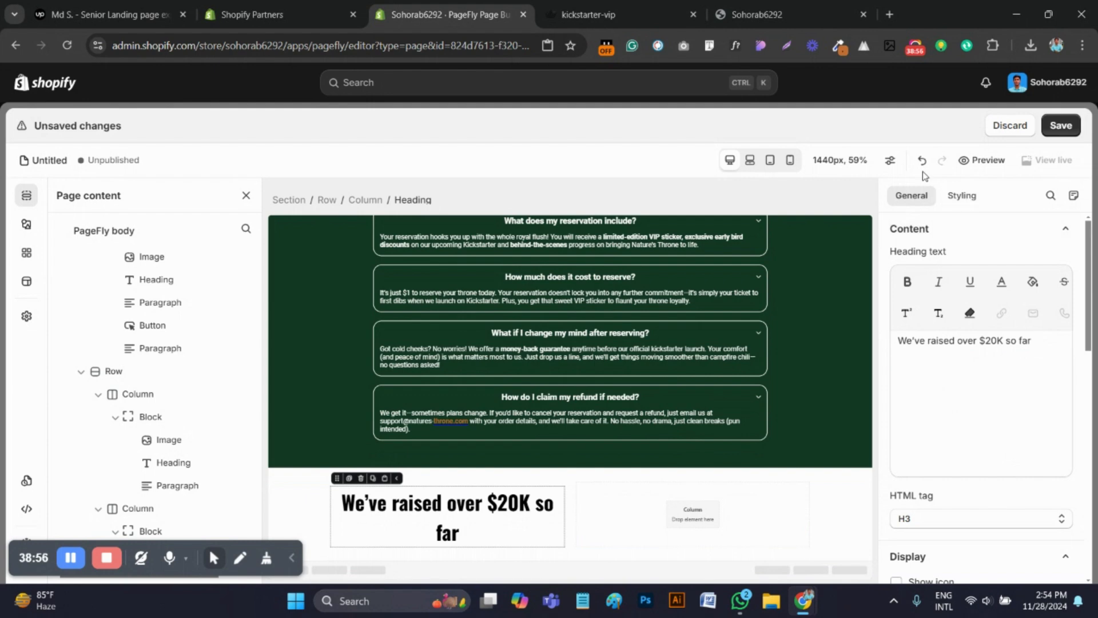
Left-align the "We've raised over $20K so far" heading and set its font size to 58 px and weight to Semi Bold
click(962, 195)
scroll(969, 461, down, 2)
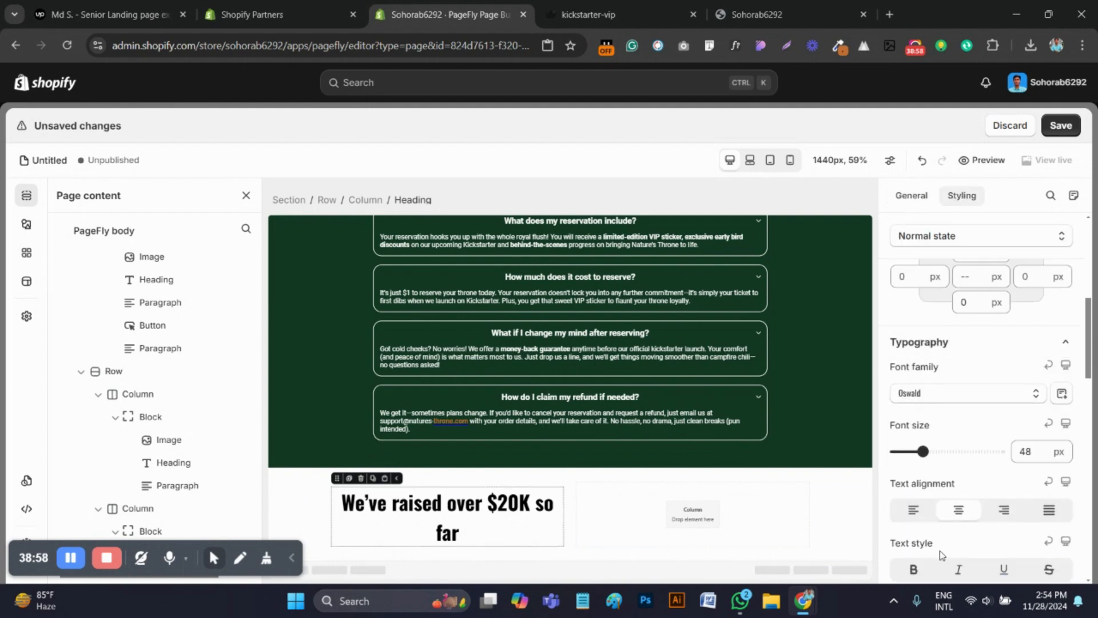
click(910, 517)
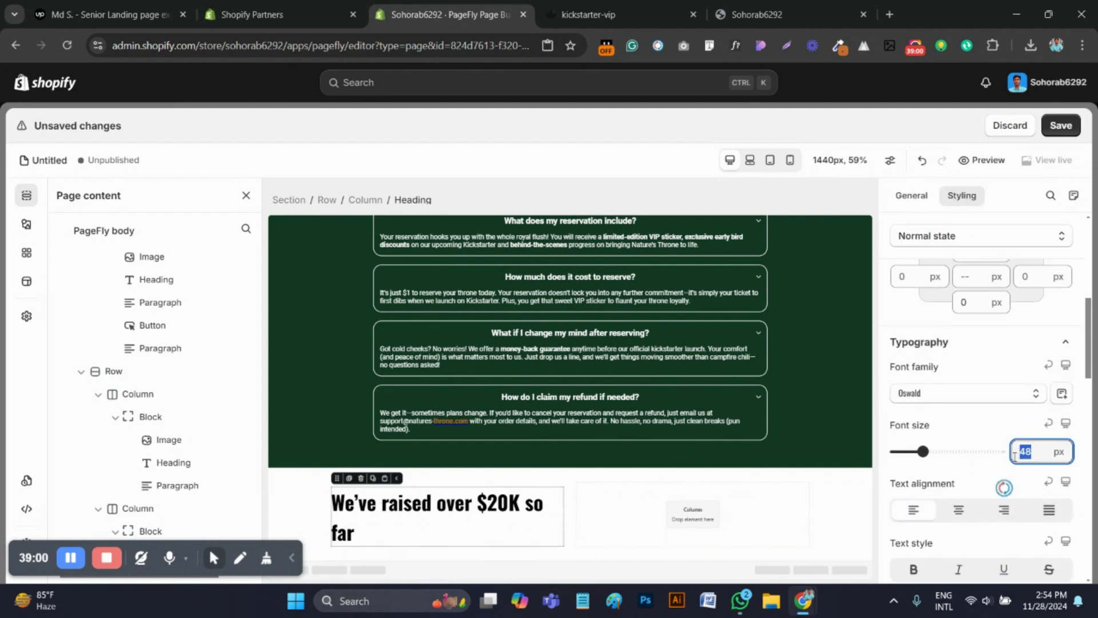
text(58)
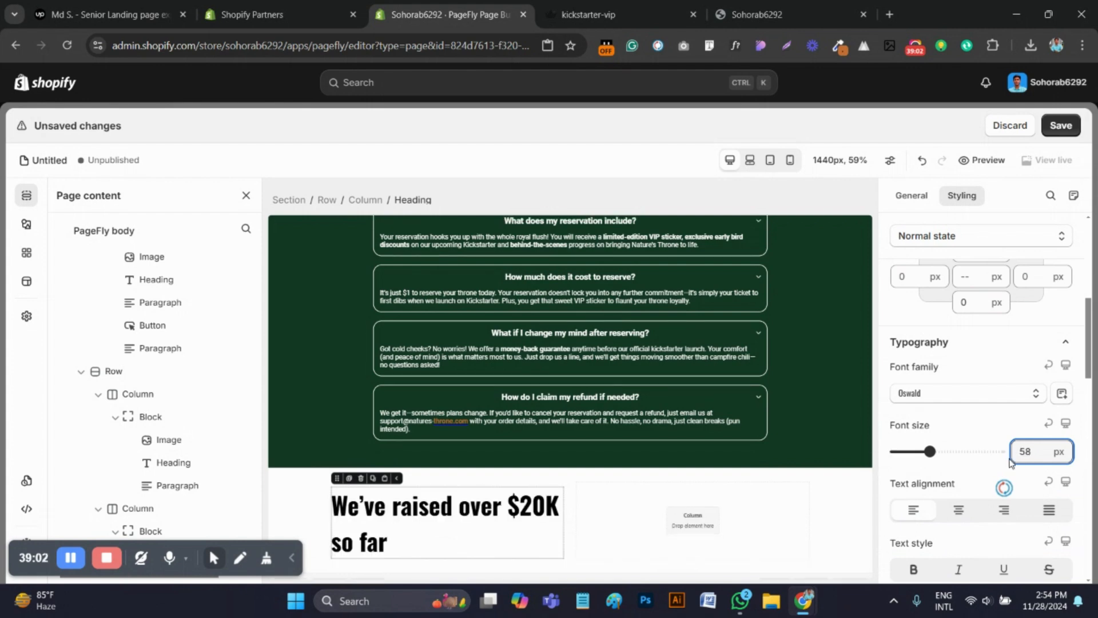
scroll(1001, 463, down, 1)
click(964, 529)
click(967, 321)
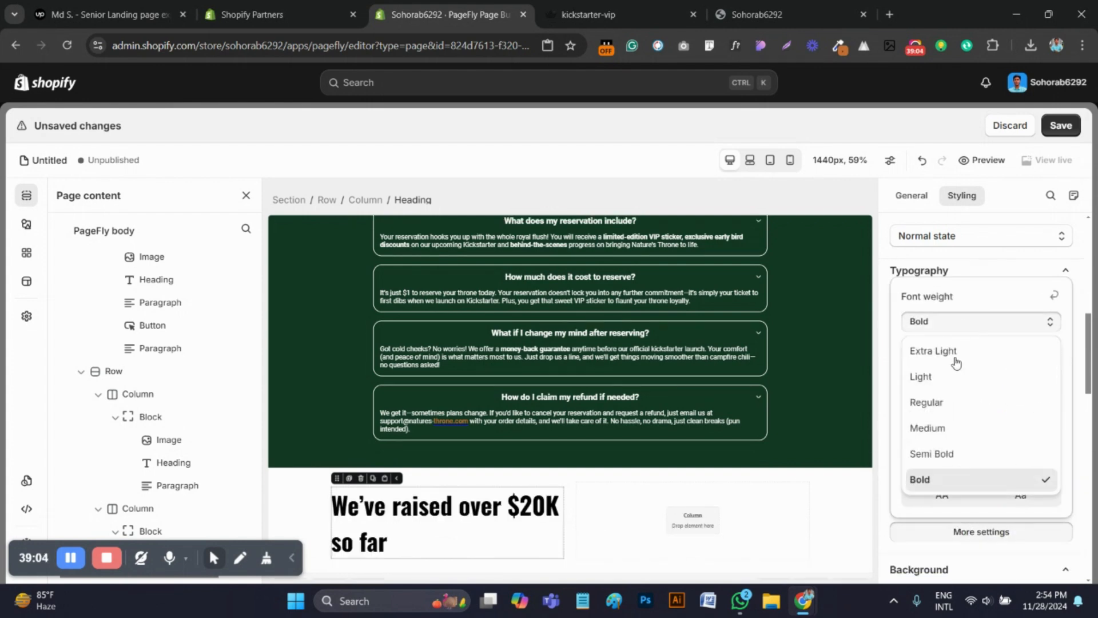
click(945, 452)
Check the heading's alignment on the reference page and centre-align the "We've raised over $20K so far" heading in PageFly
click(589, 15)
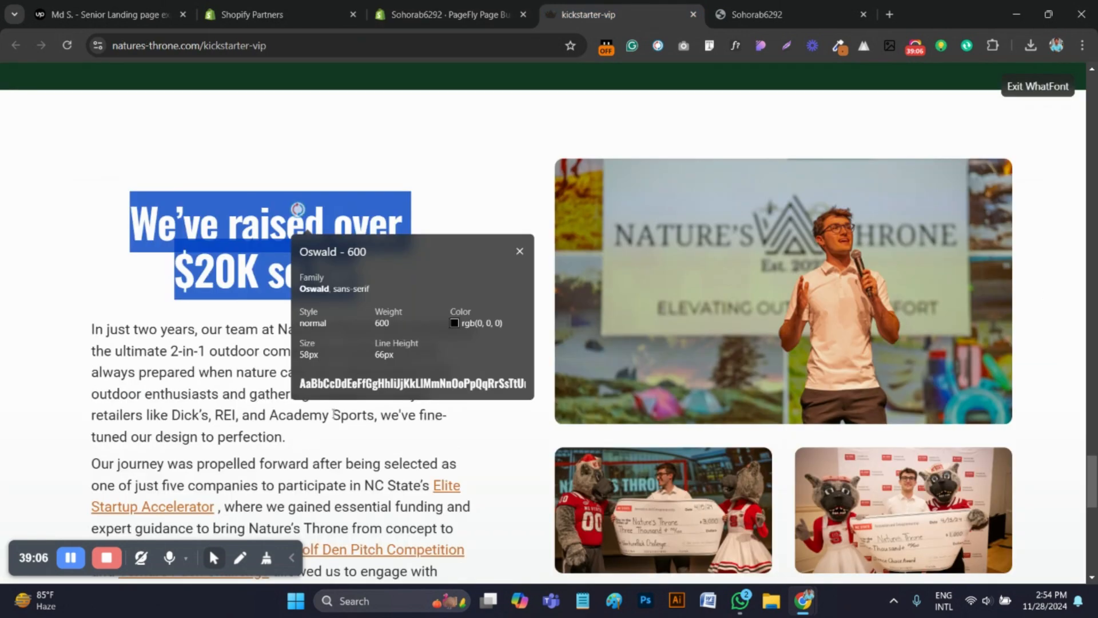
click(520, 253)
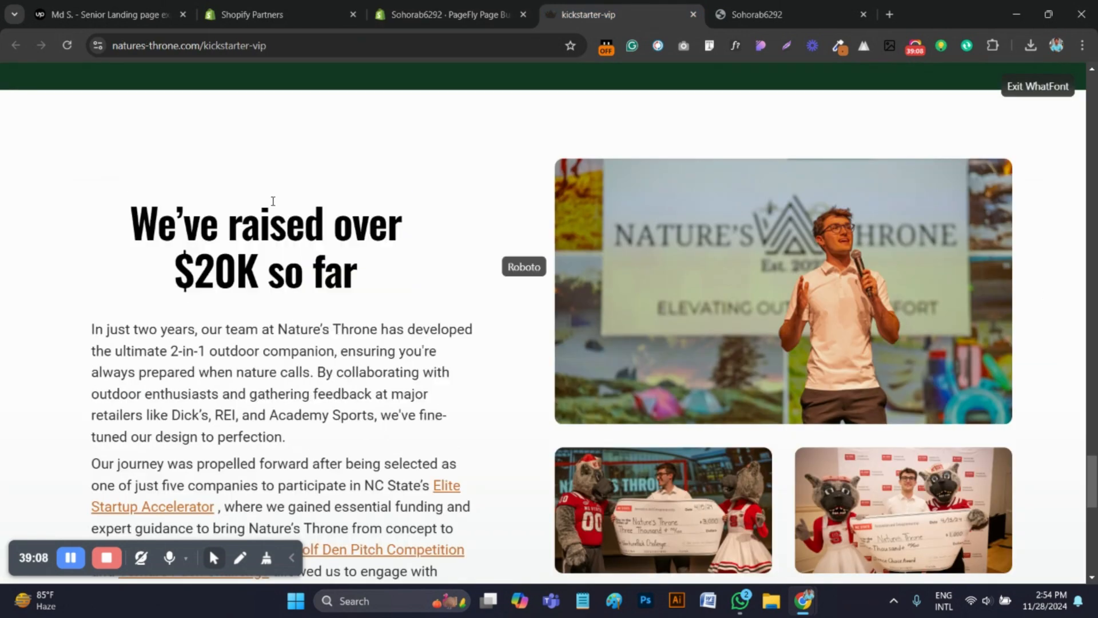
key(ctrl+shift+Tab)
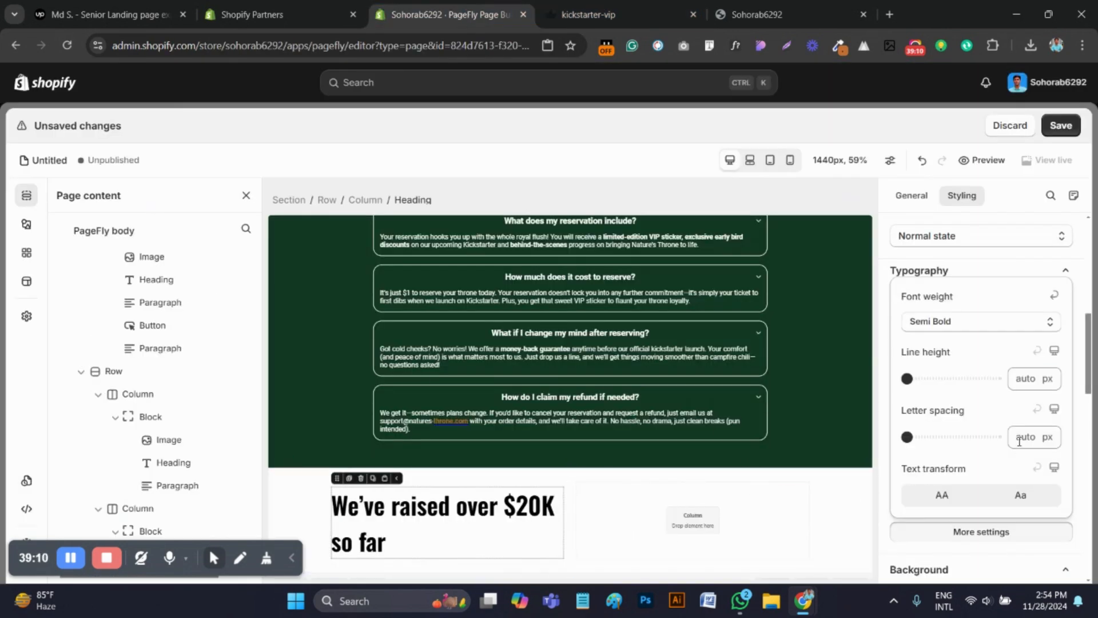
click(901, 260)
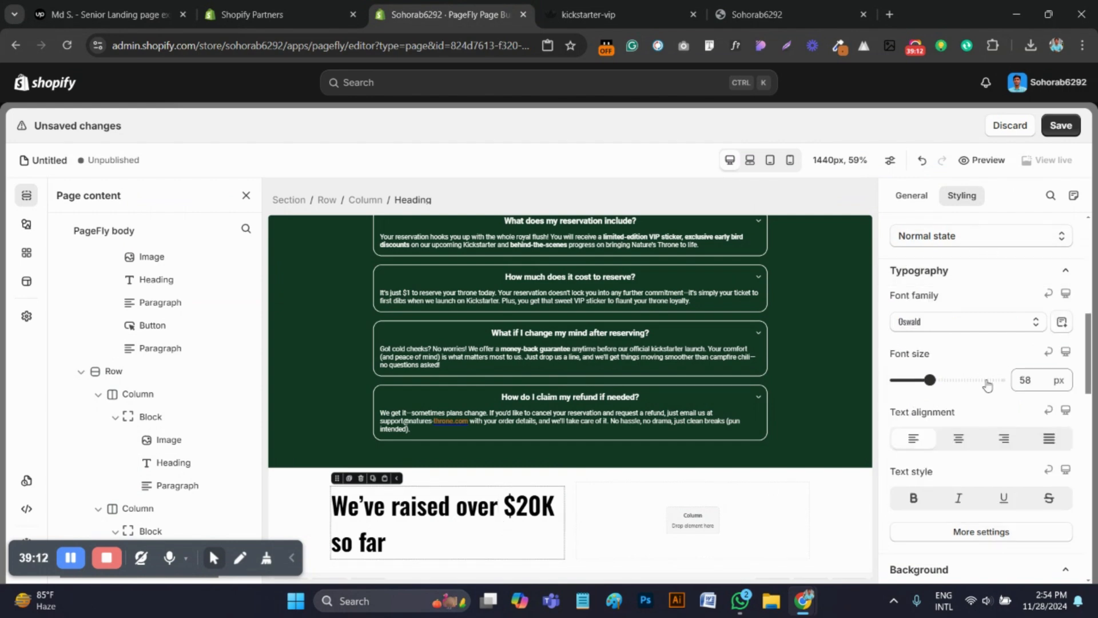
click(960, 438)
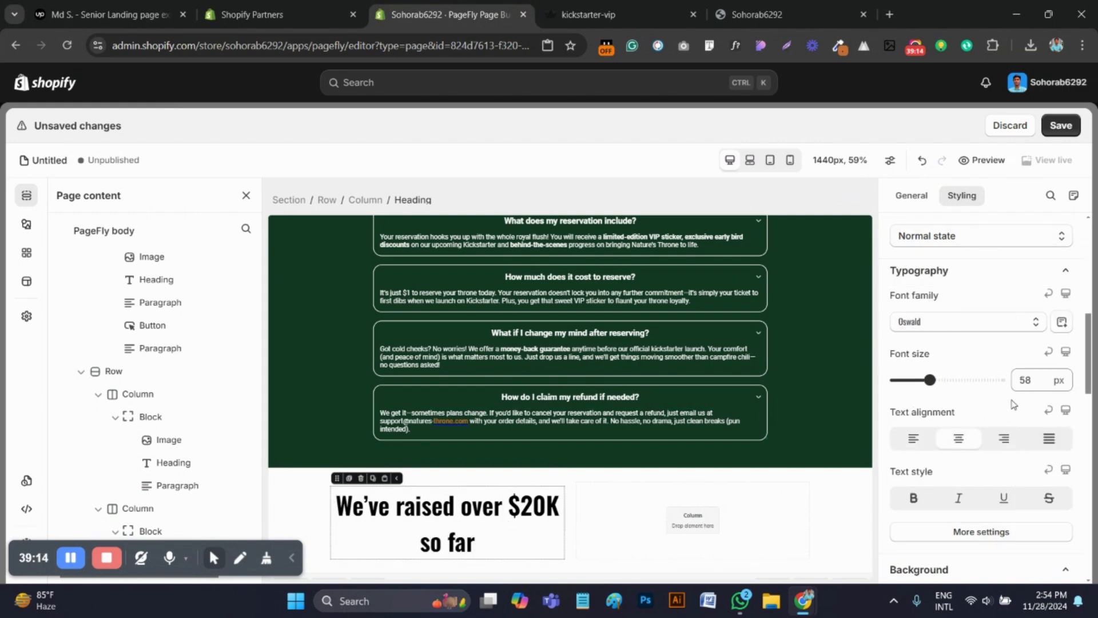
Compare the heading's line break with the reference page and set the PageFly heading's right padding to 30 px
scroll(1013, 404, up, 1)
click(590, 15)
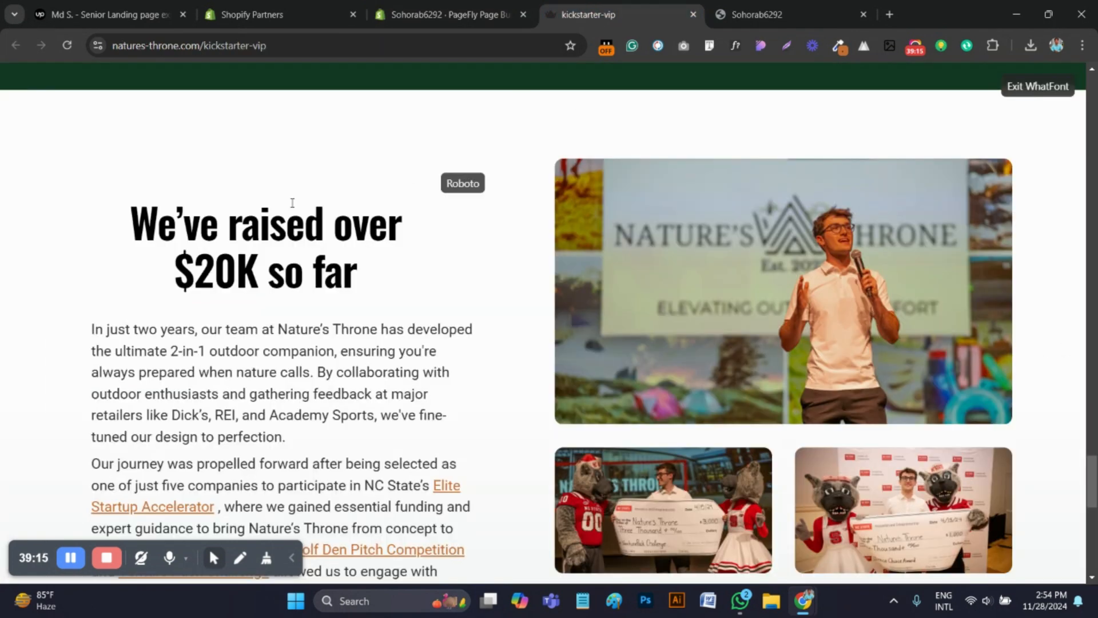
click(453, 14)
scroll(955, 388, up, 4)
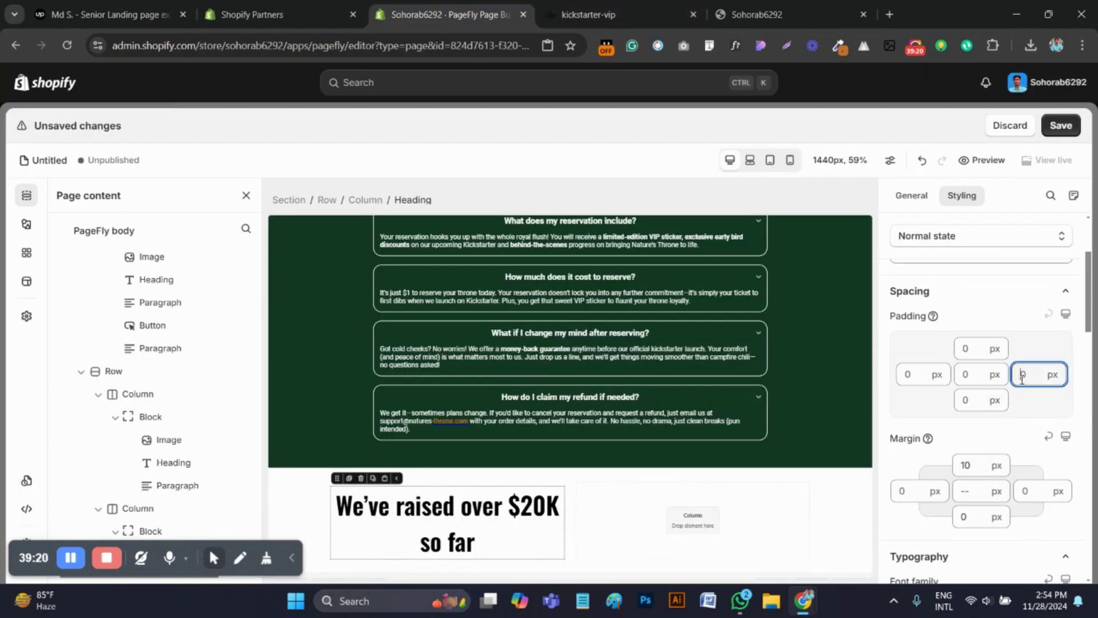
text(50)
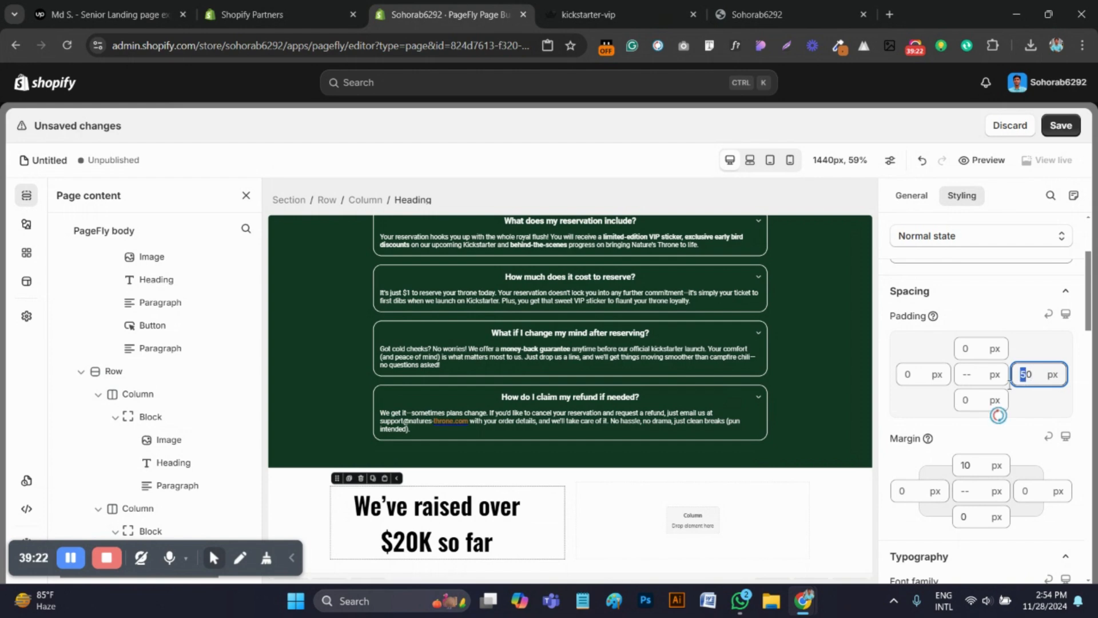
text(3)
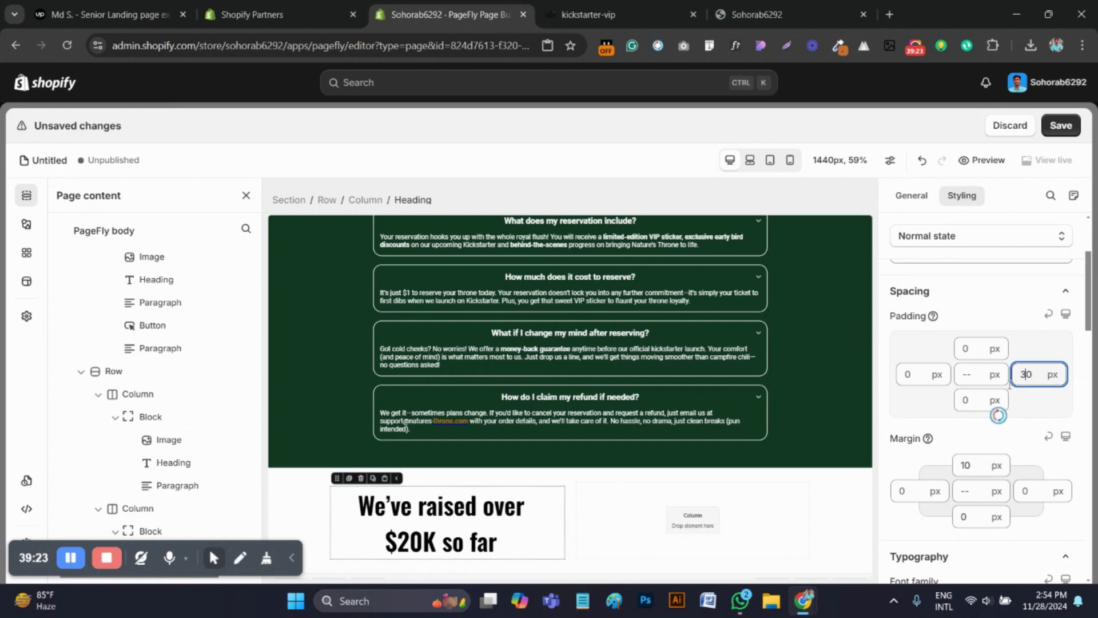
Set the left padding of the "We've raised over $20K so far" heading to 30 px
click(907, 374)
text(30)
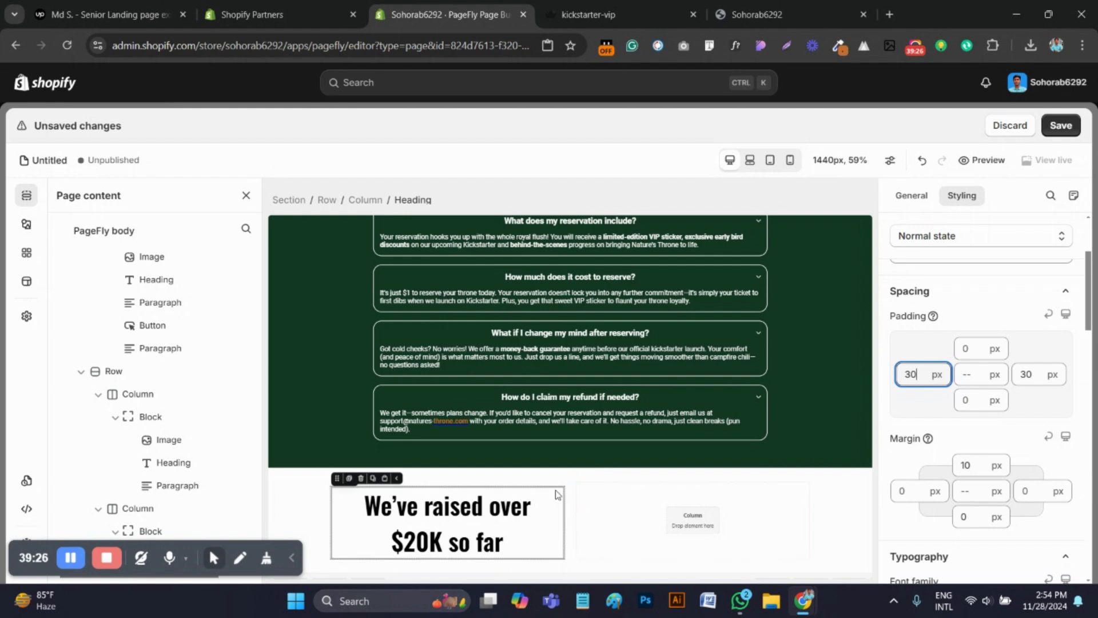
scroll(680, 478, down, 1)
click(681, 478)
Inspect the font, size and line height of the first body paragraph under the heading on the kickstarter-vip reference page
click(588, 14)
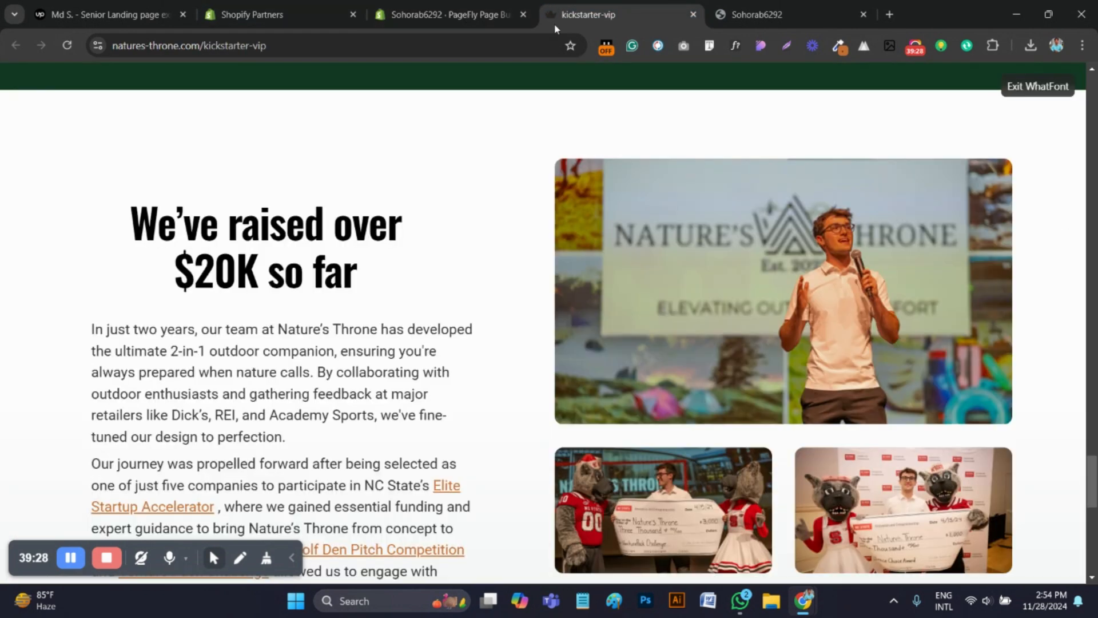
scroll(323, 321, down, 3)
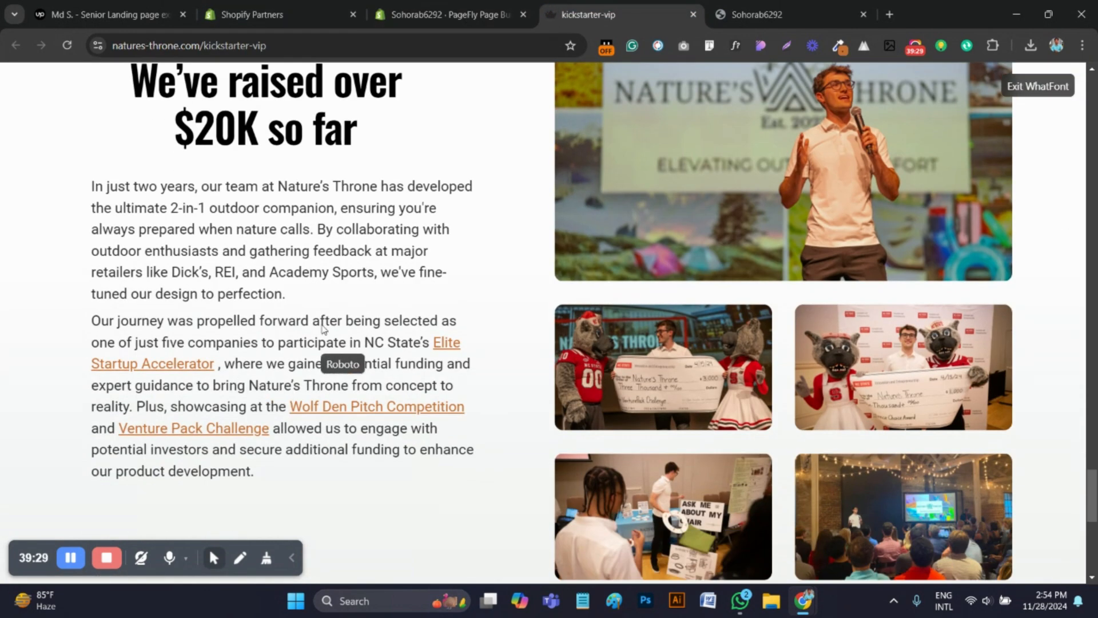
click(209, 214)
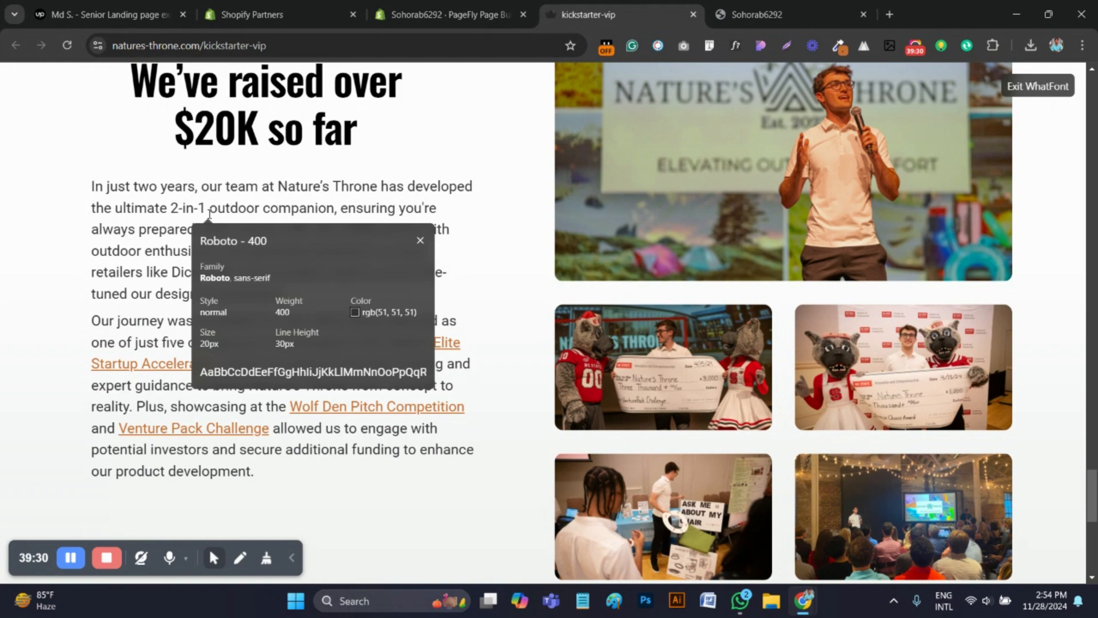
click(734, 46)
Copy the "In just two years" paragraph from the reference page and return to the PageFly editor
drag(313, 294, 89, 200)
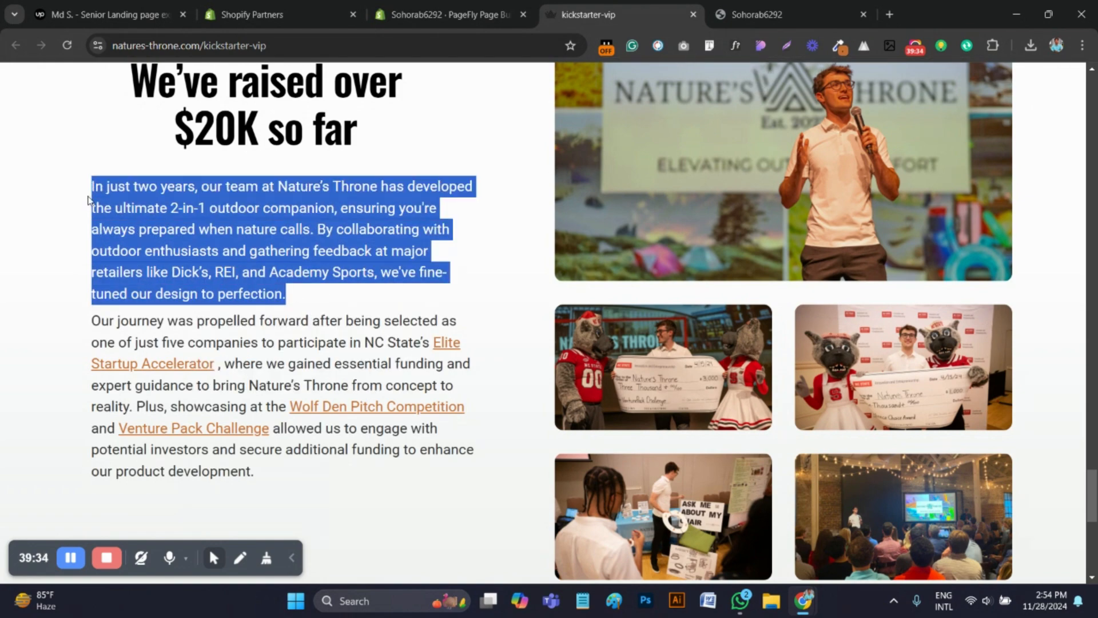
right_click(163, 209)
click(211, 227)
click(444, 15)
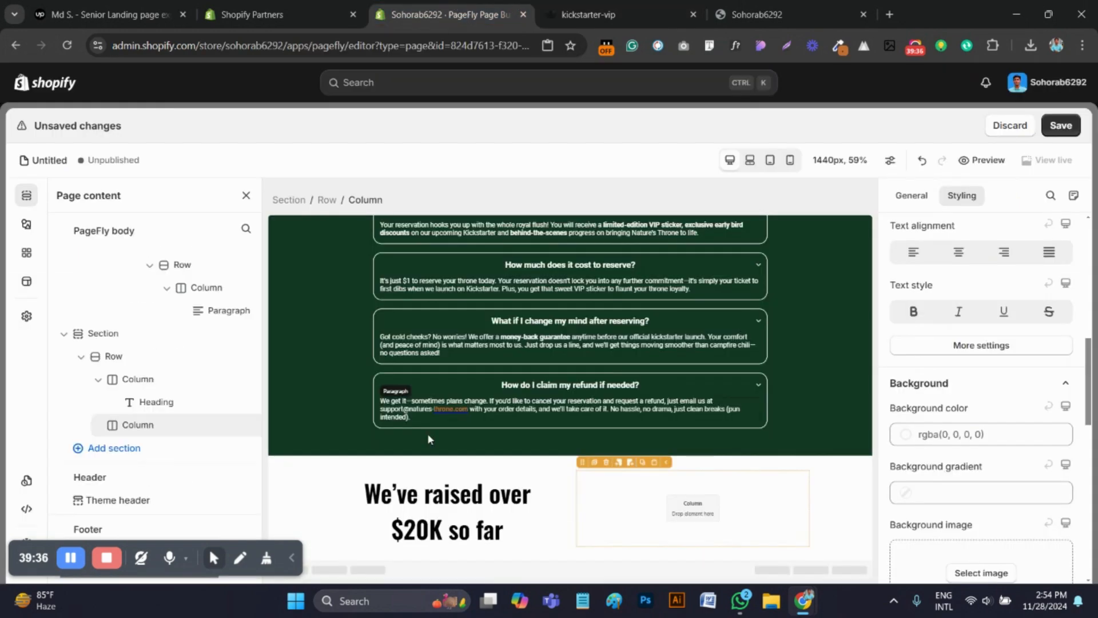
Duplicate the Money-Back Guarantee card's paragraph and move the copy below the "We've raised over $20K so far" heading
scroll(561, 433, up, 6)
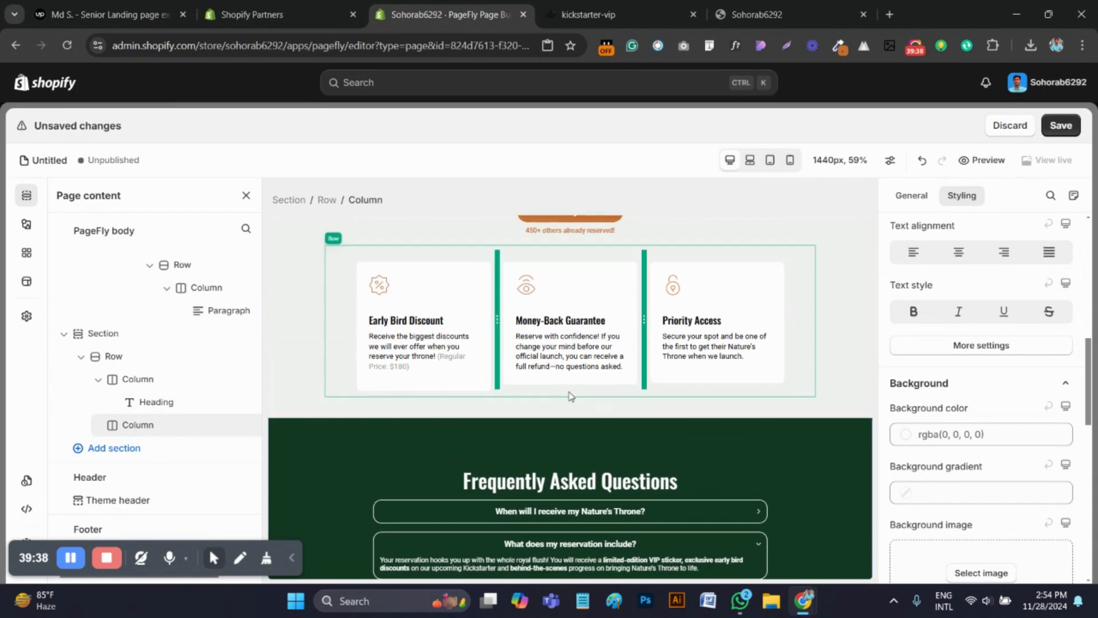
click(546, 365)
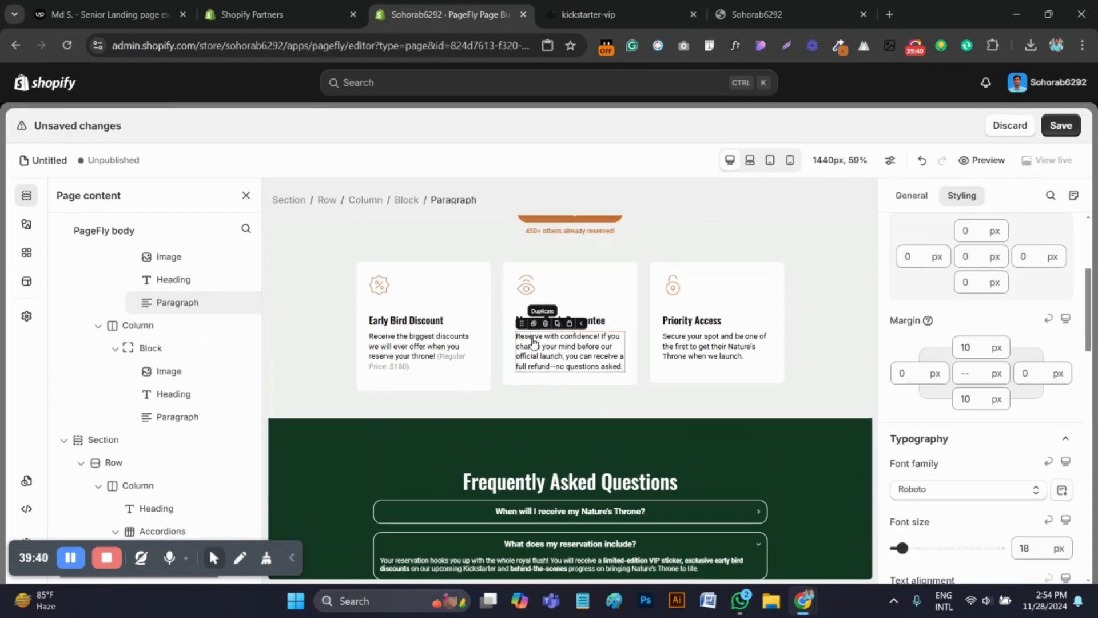
click(534, 324)
drag(522, 366, 465, 537)
Replace the moved paragraph's text with the copied "In just two years" text and compare it with the reference page
key(ctrl+a)
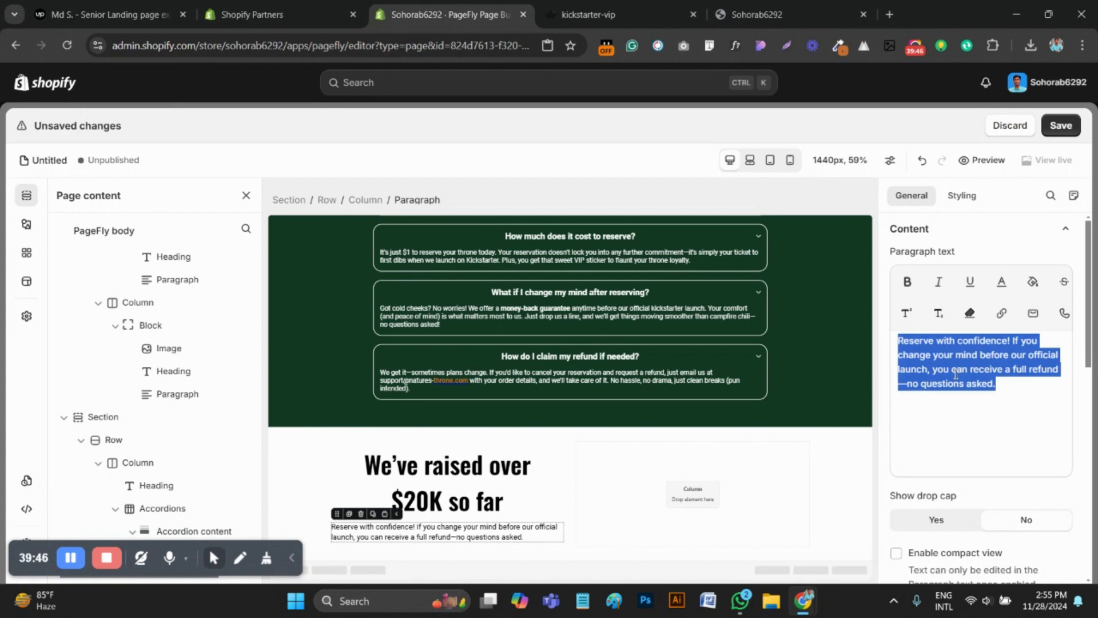
key(ctrl+v)
click(611, 5)
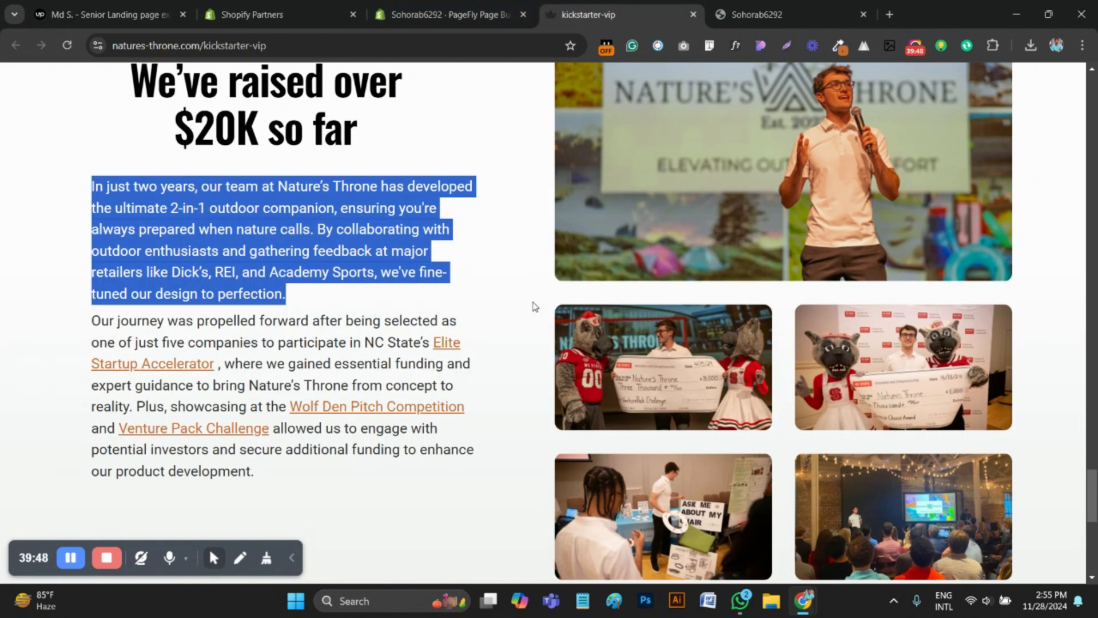
click(452, 15)
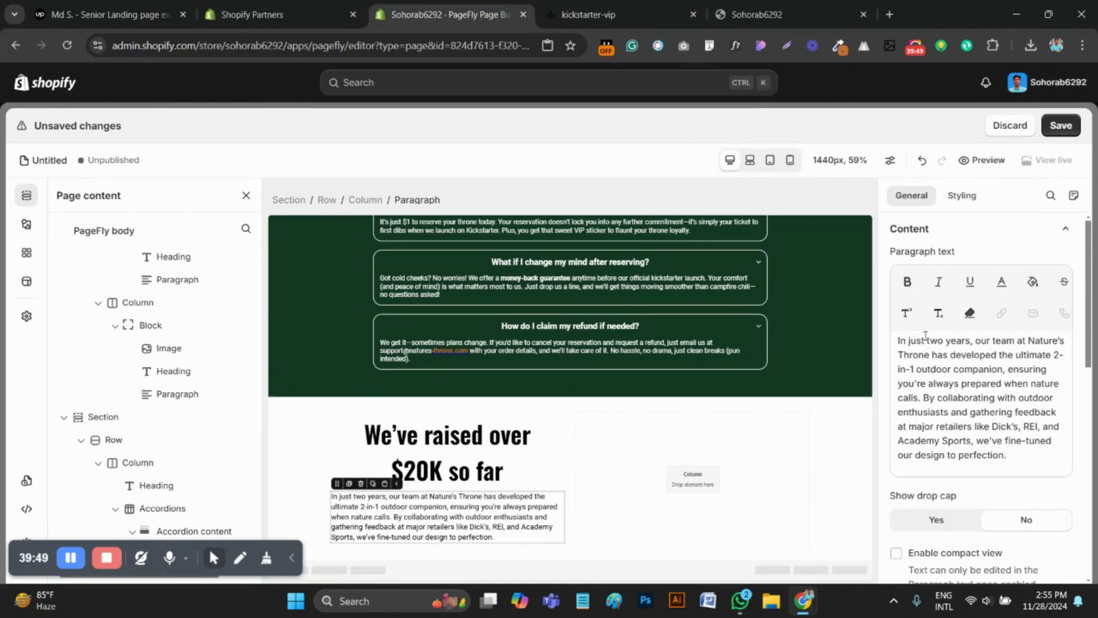
Set the "In just two years" paragraph's font size to 20 px
click(961, 195)
scroll(976, 458, down, 2)
click(1035, 477)
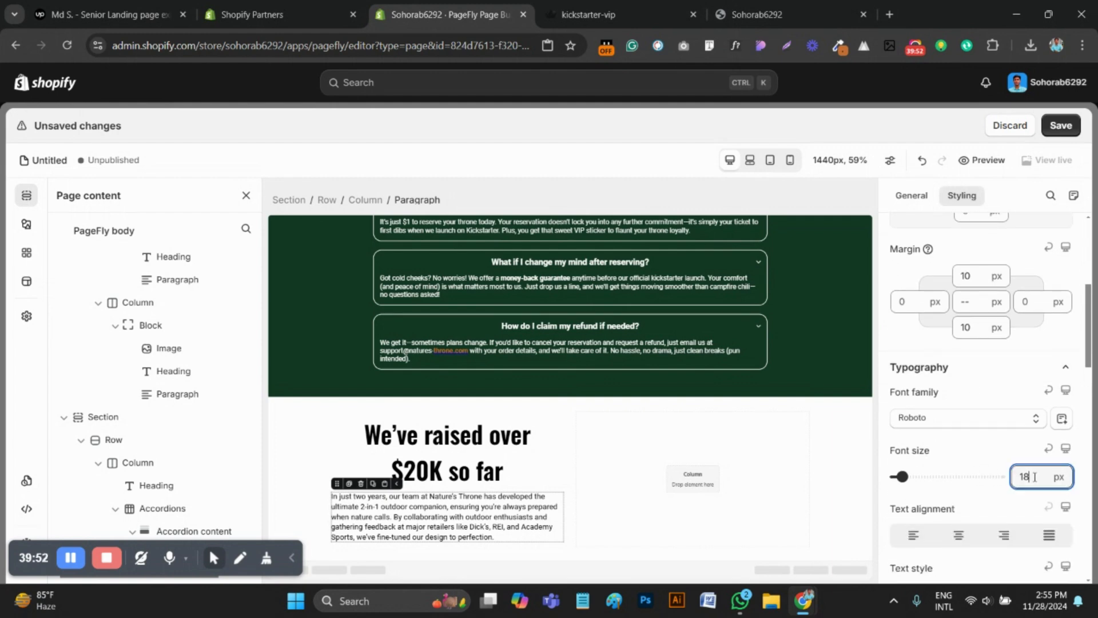
text(20)
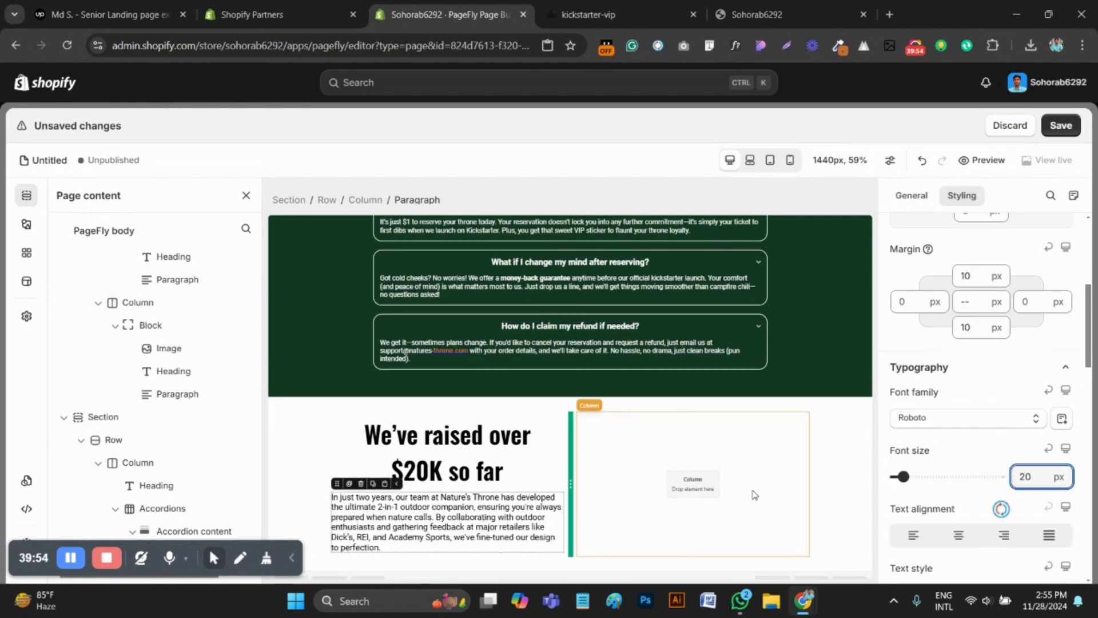
Duplicate the "In just two years" paragraph and replace the copy's text with the reference page's "Our journey was propelled forward" paragraph
click(639, 7)
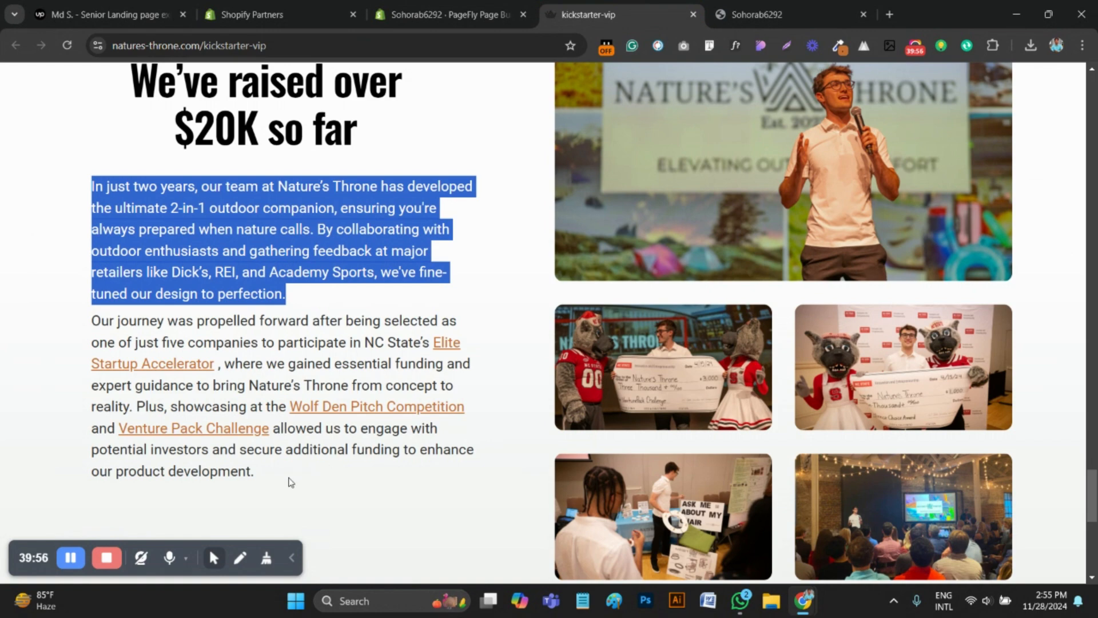
drag(266, 477, 85, 319)
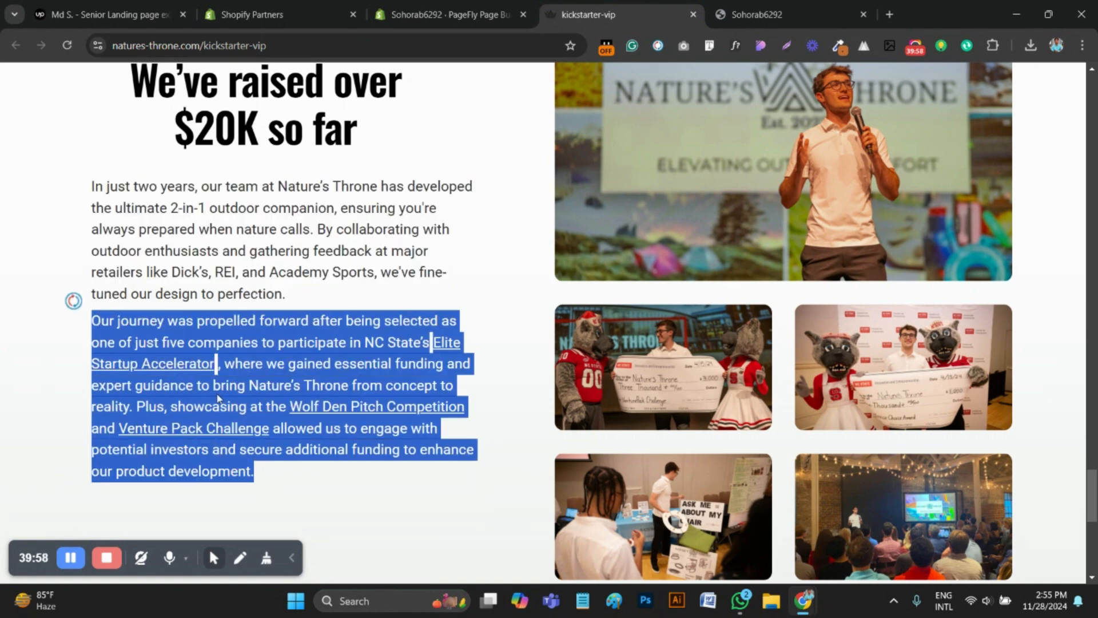
click(487, 14)
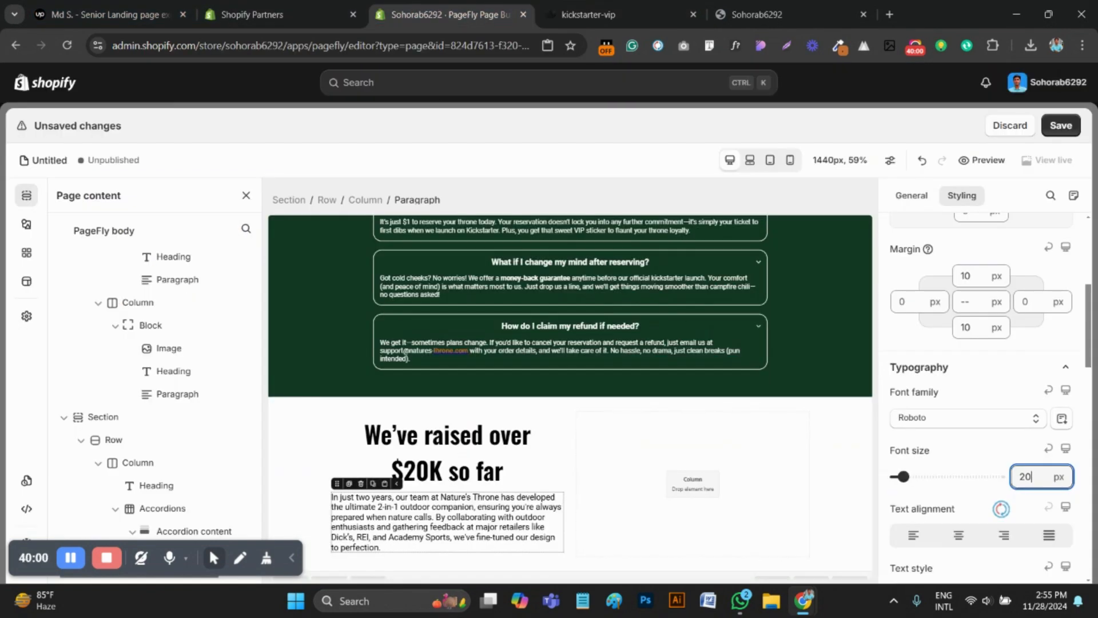
click(350, 484)
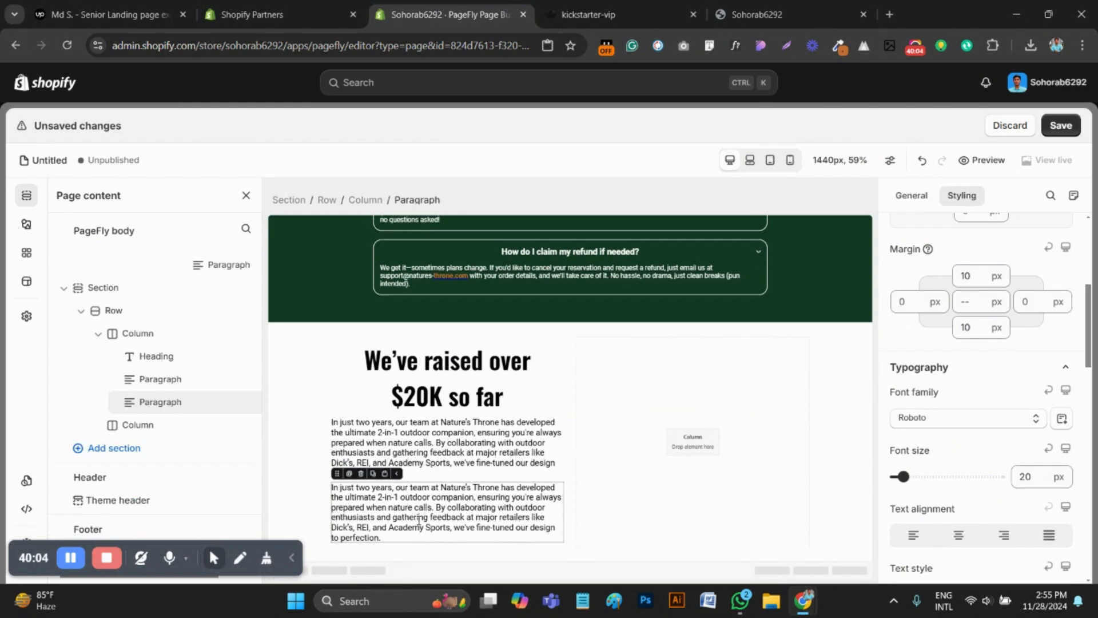
triple_click(419, 521)
key(ctrl+v)
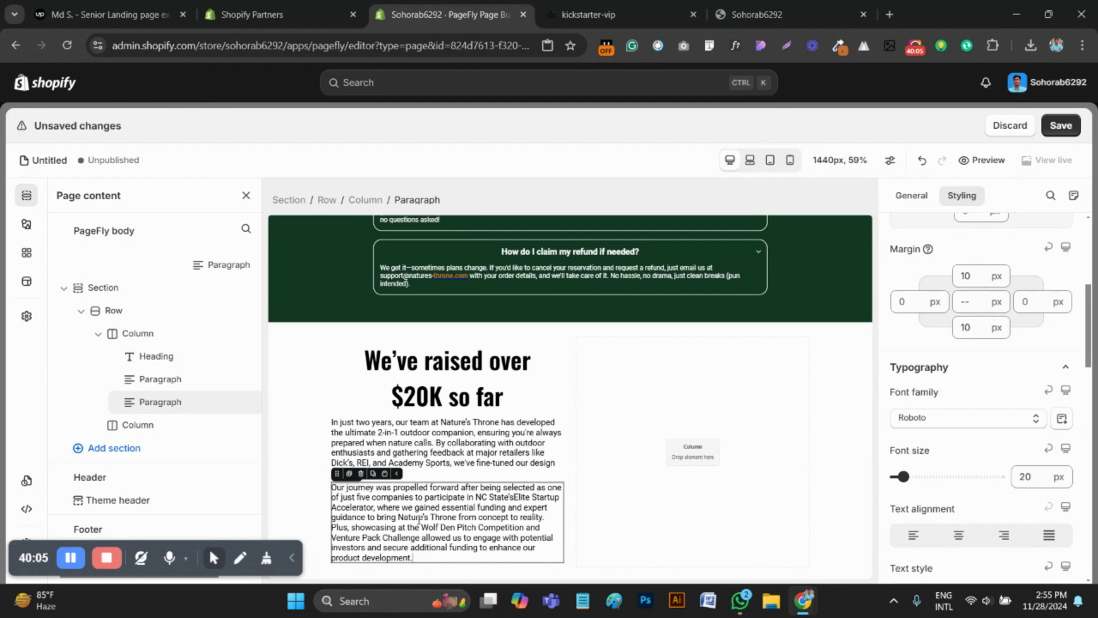
Save the page and check the "We've raised over $20K so far" section in the preview
click(431, 461)
click(1059, 127)
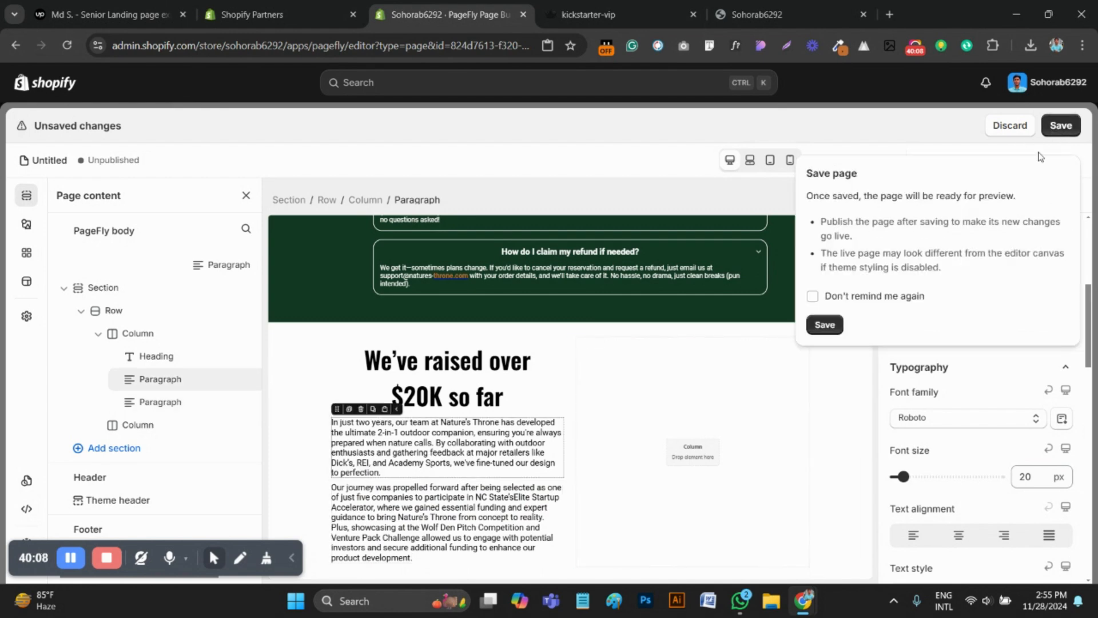
click(834, 325)
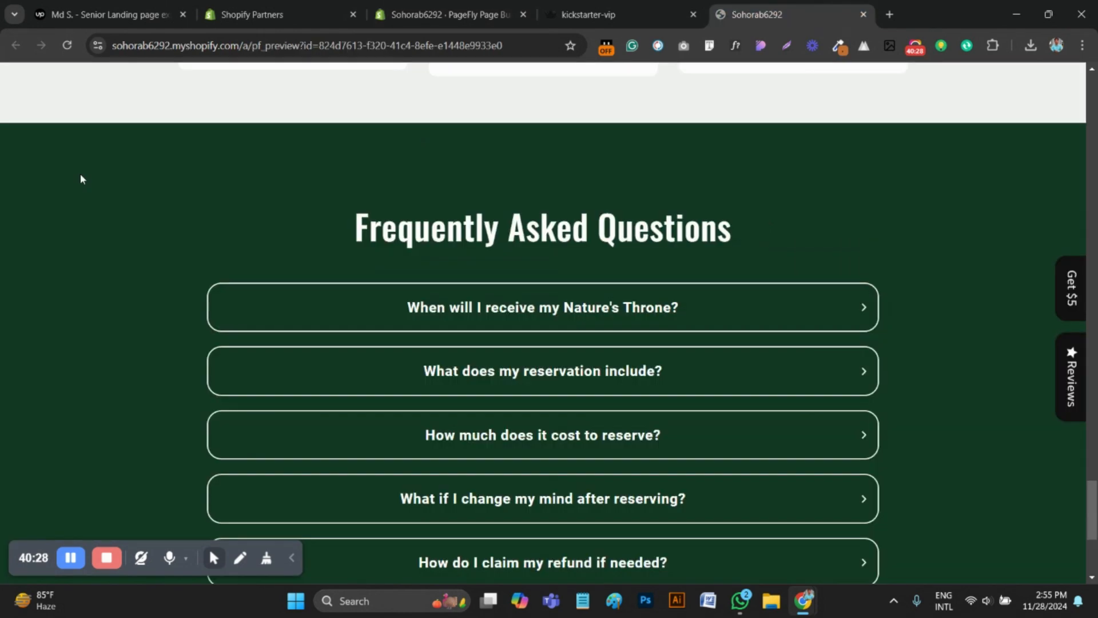
scroll(795, 448, down, 5)
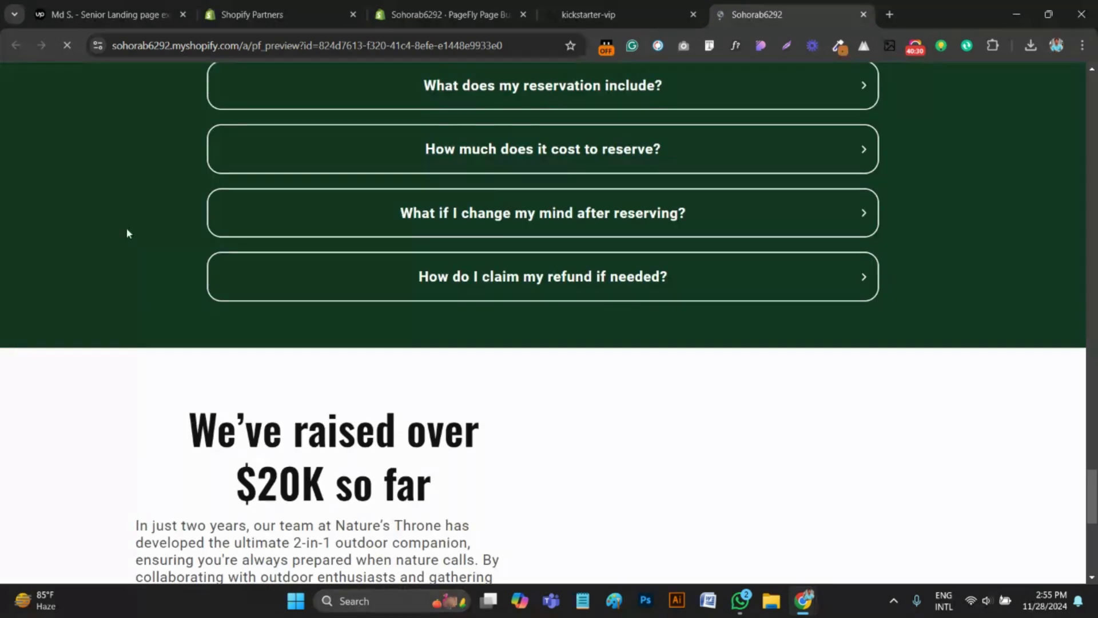
scroll(127, 232, down, 4)
scroll(483, 260, down, 1)
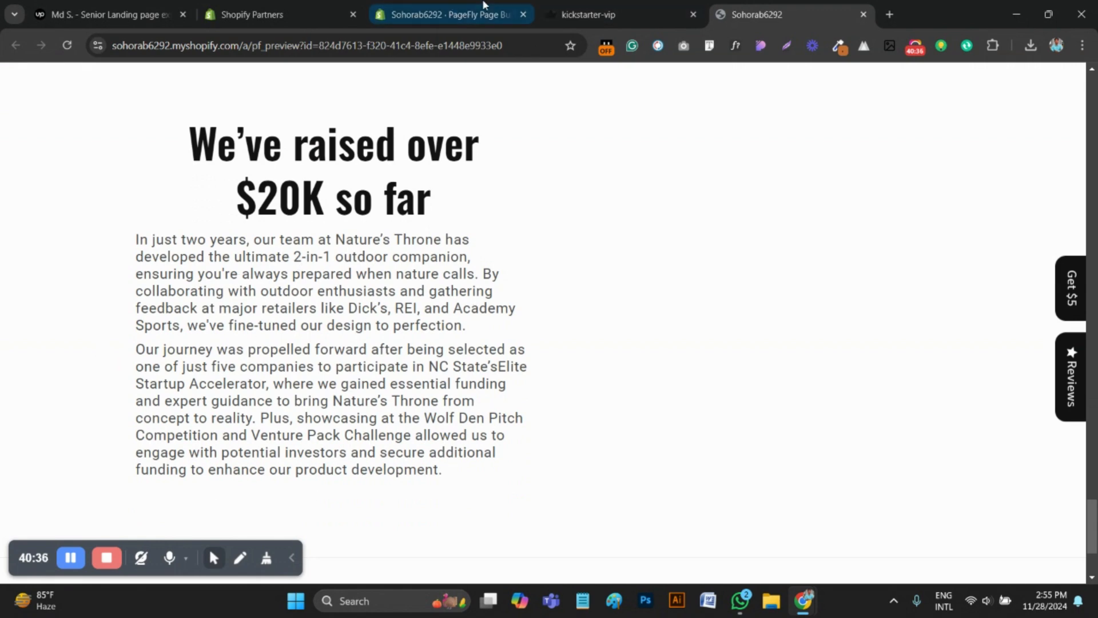
Set the "In just two years" paragraph's line height to 28 px in the PageFly editor
click(444, 14)
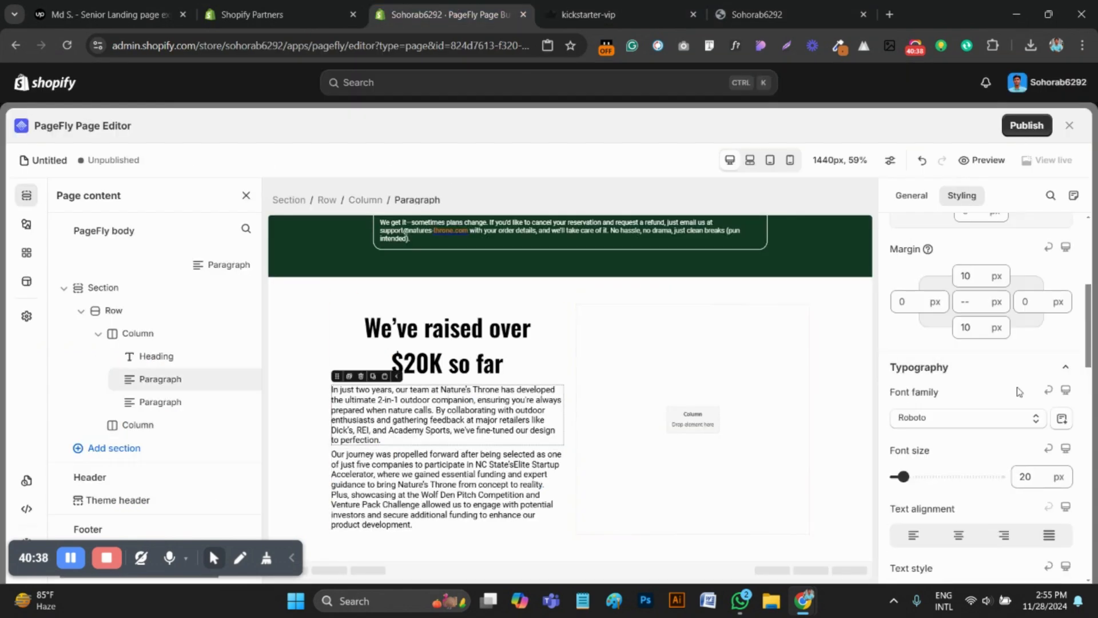
scroll(995, 501, down, 3)
scroll(996, 501, down, 2)
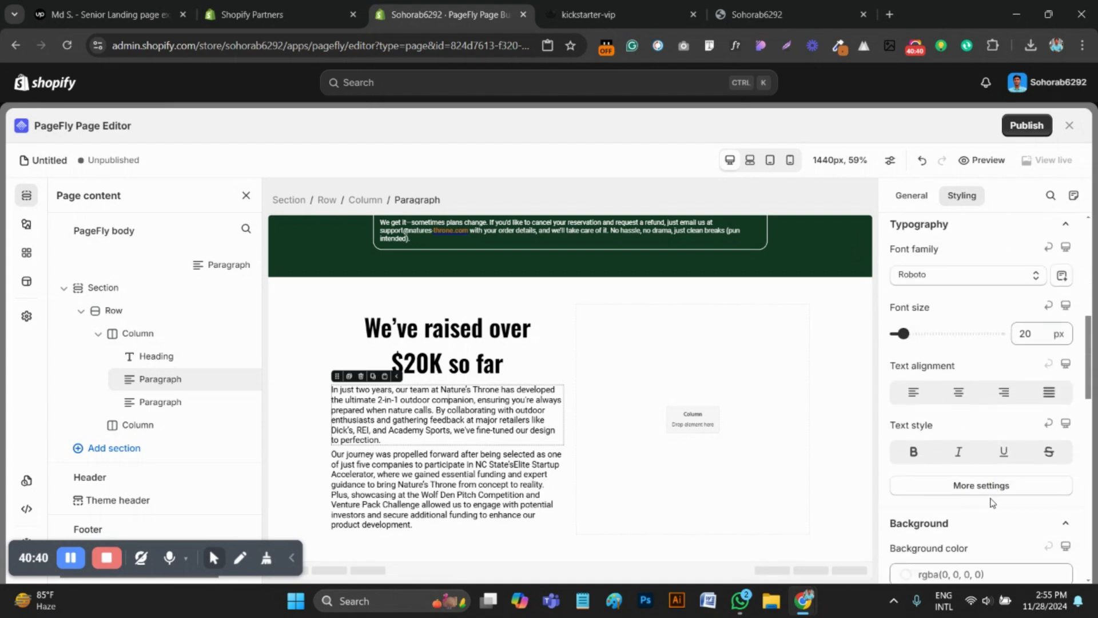
click(984, 485)
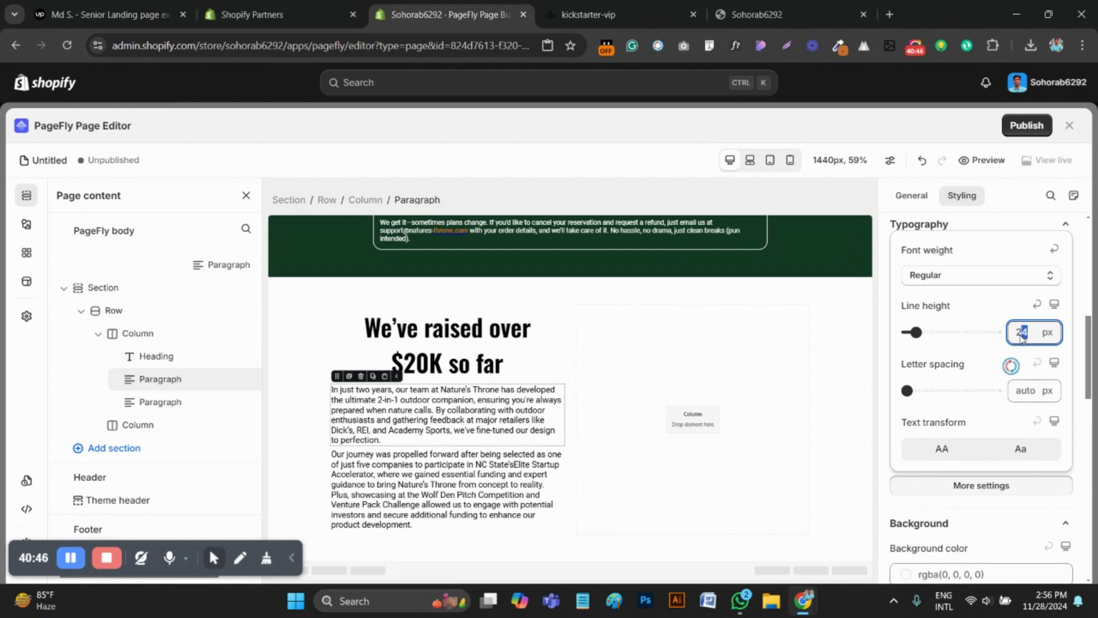
text(8)
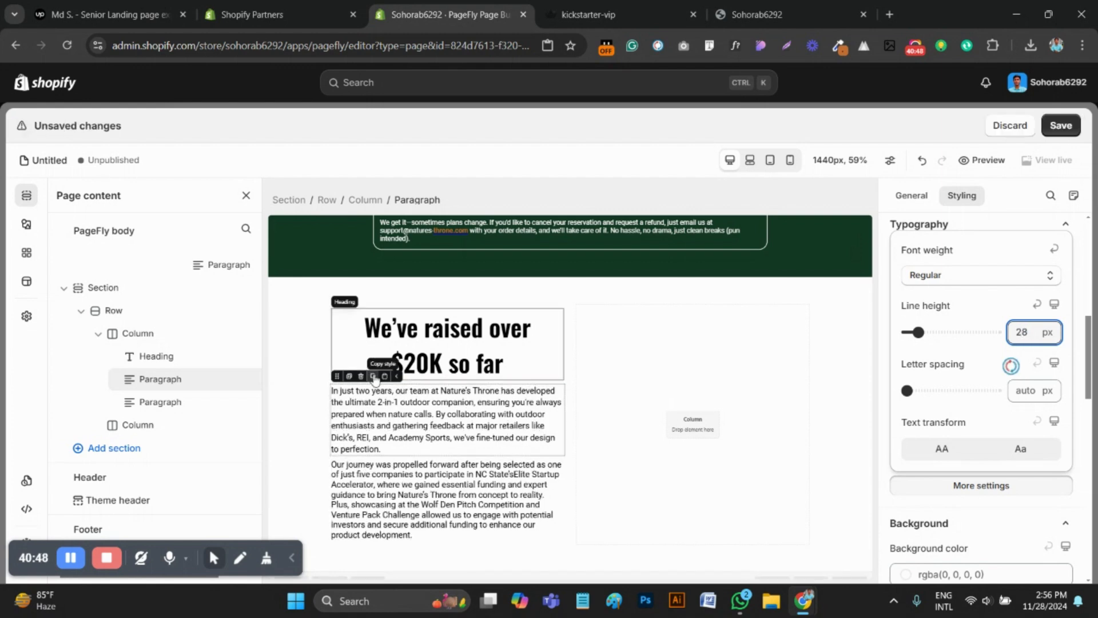
Copy the first paragraph's style and apply it to the "Our journey was propelled forward" paragraph
click(373, 377)
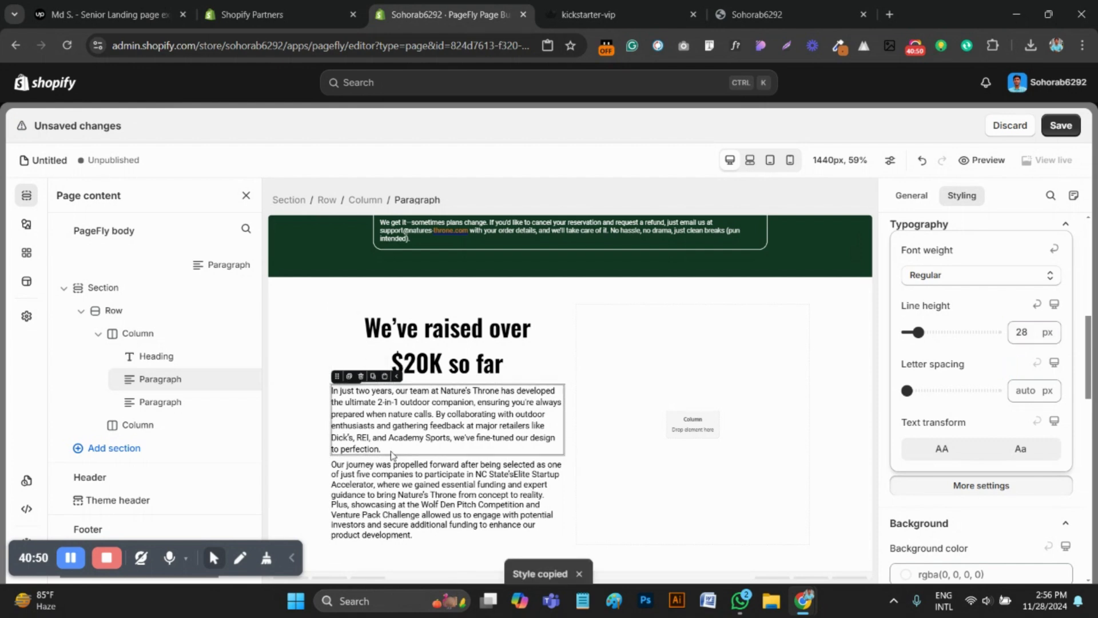
click(400, 518)
click(386, 451)
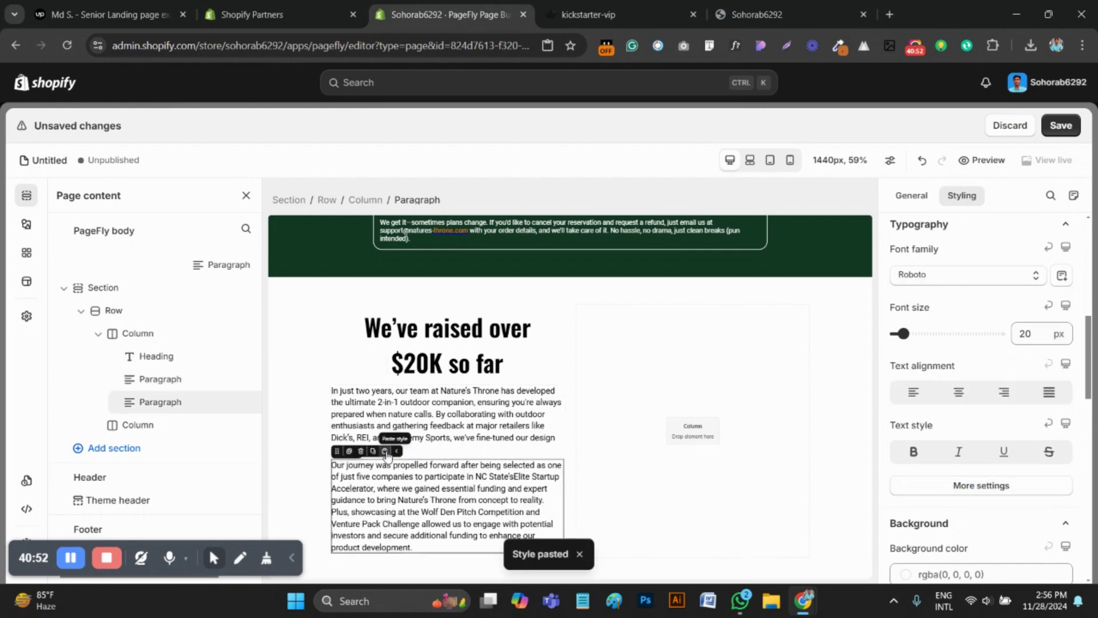
Save the page and reload the preview
click(1061, 125)
click(825, 325)
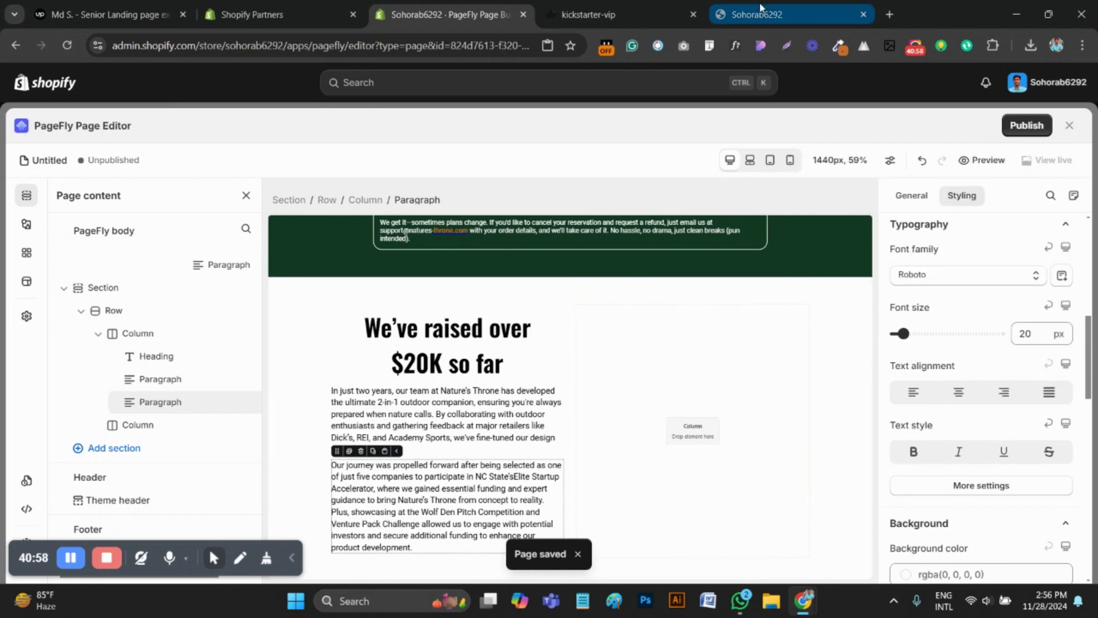
click(760, 8)
click(71, 47)
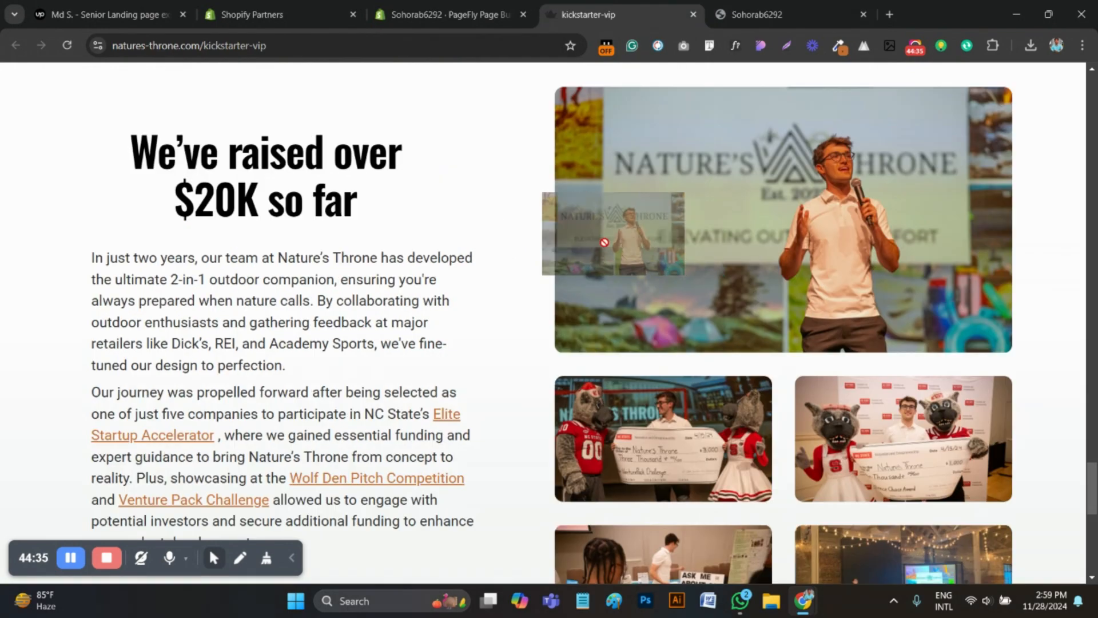
Check the image layout on the reference page and add two stacked blocks to the section's empty second column
scroll(792, 226, up, 1)
scroll(793, 226, down, 2)
scroll(792, 226, up, 3)
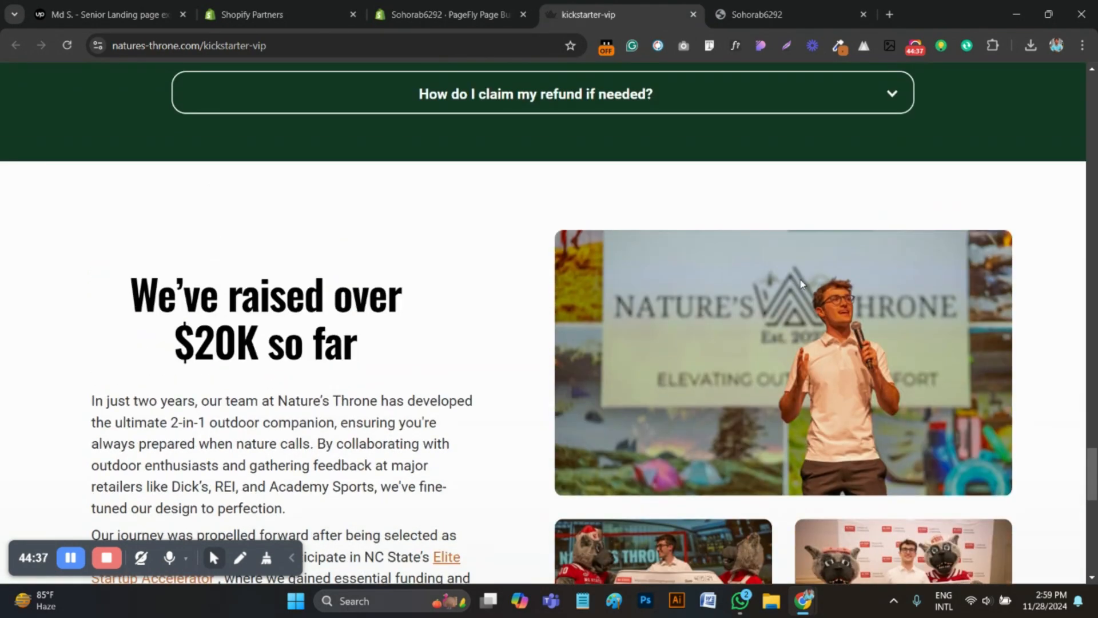
click(449, 14)
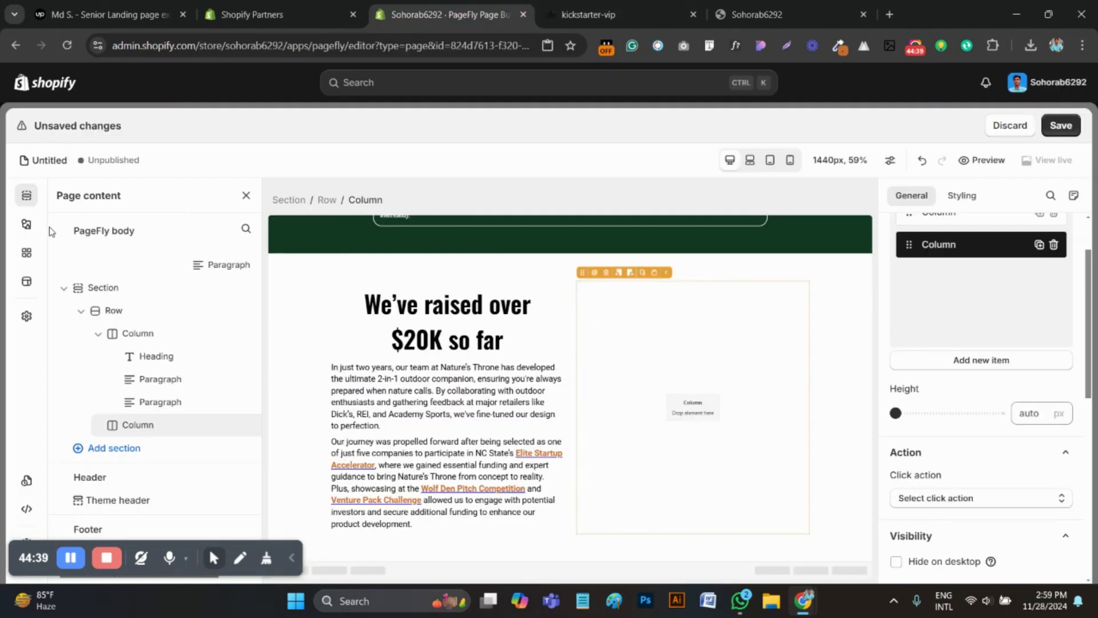
click(27, 224)
click(90, 324)
drag(293, 460, 660, 372)
click(669, 287)
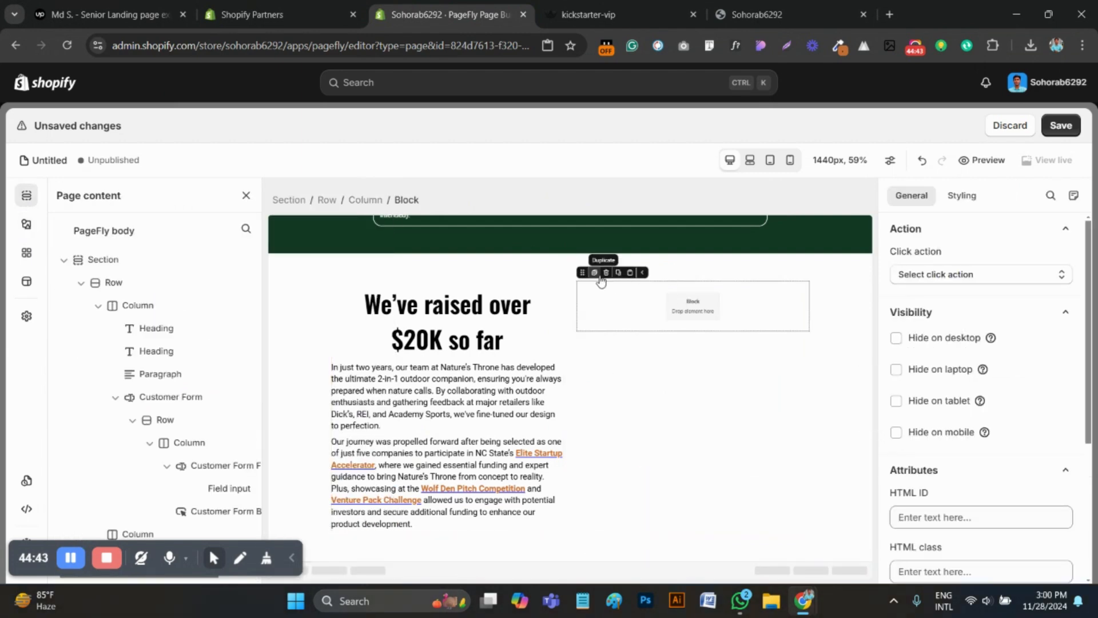
click(595, 273)
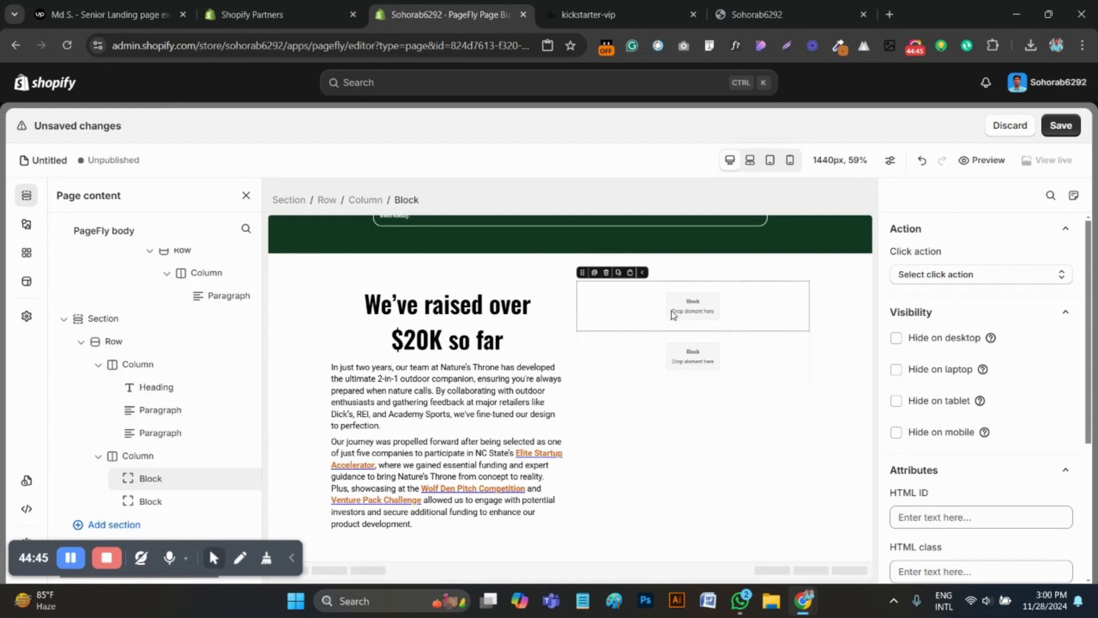
Add a full-width Image element to the upper block in the "We've raised over $20K so far" section's second column
click(26, 224)
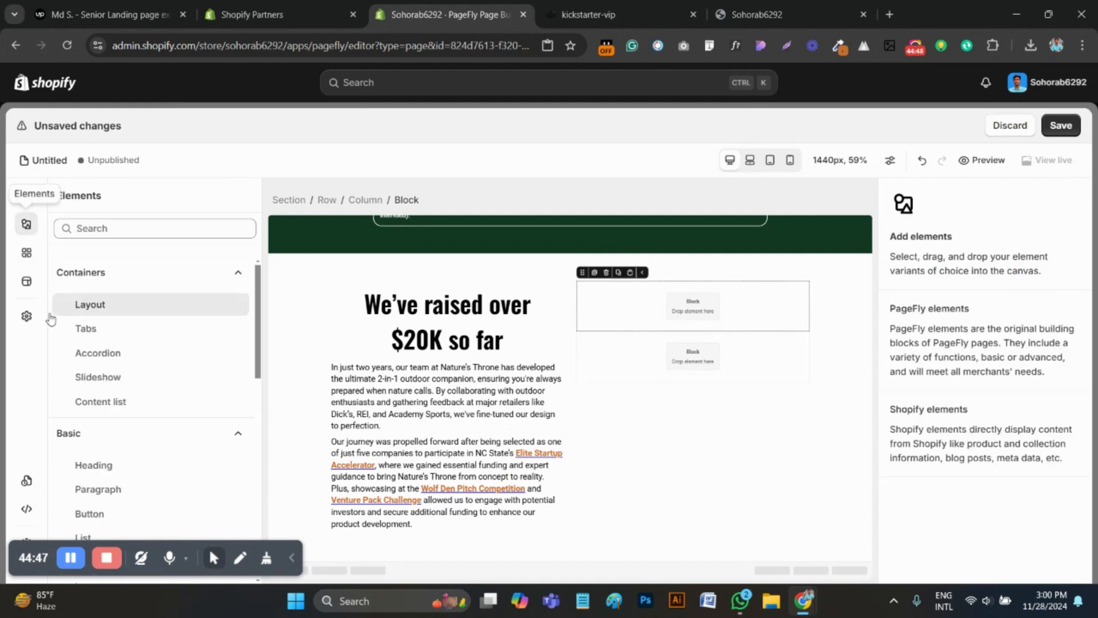
scroll(118, 431, down, 5)
scroll(116, 401, down, 2)
mouse_move(91, 351)
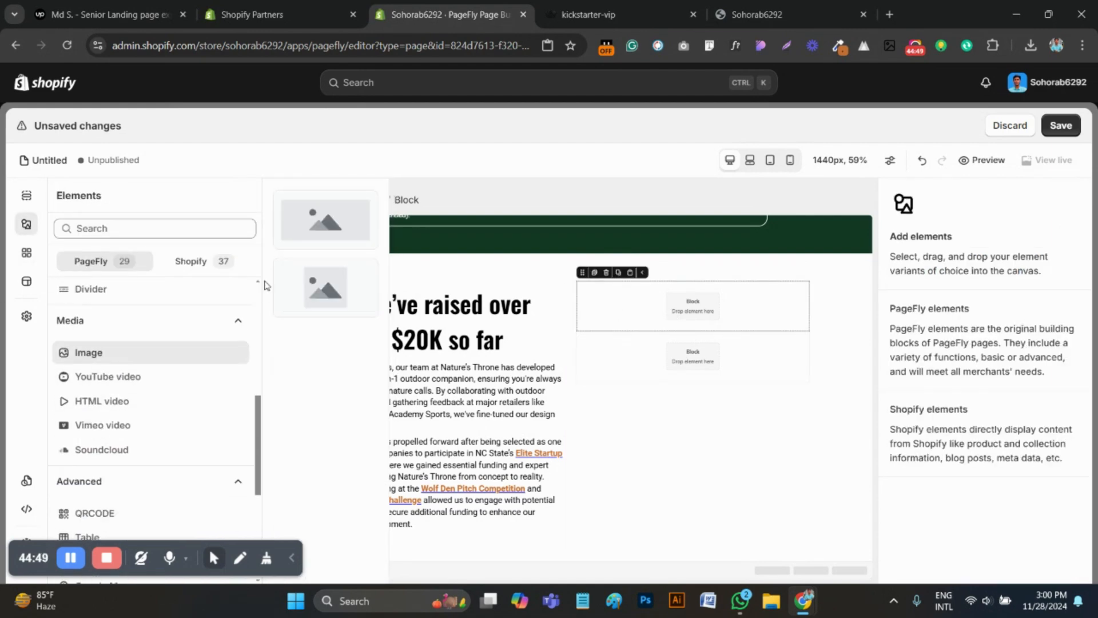
drag(312, 217, 613, 314)
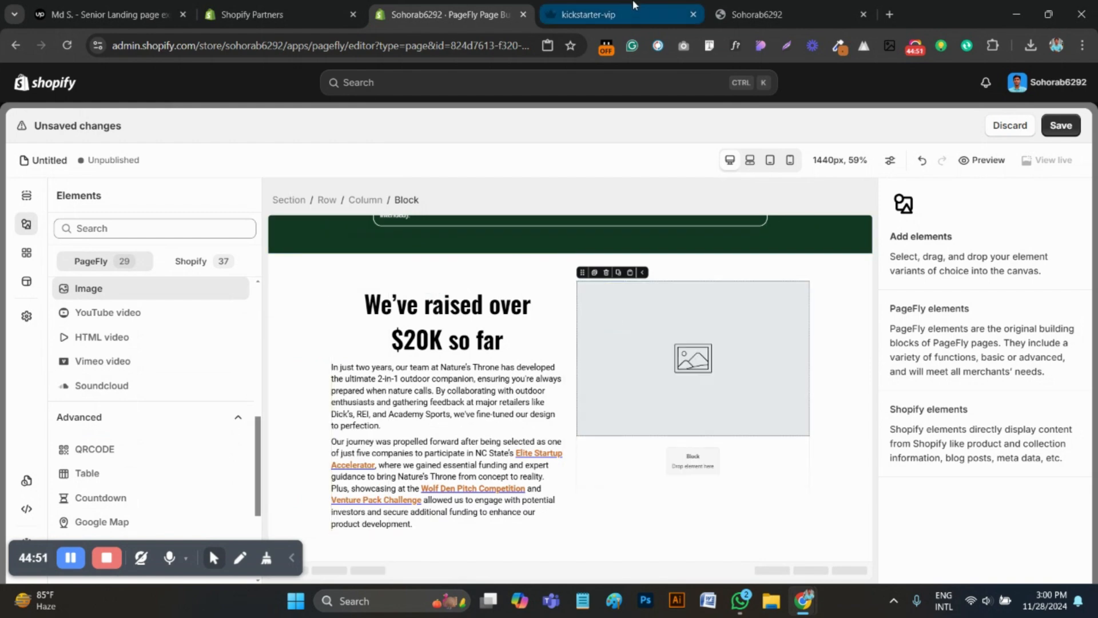
On the kickstarter-vip reference page, save the section's large image to Downloads as a PNG named 66c89cefe9cf1f4b7bce4cbe_about1
click(589, 14)
right_click(710, 364)
mouse_move(776, 285)
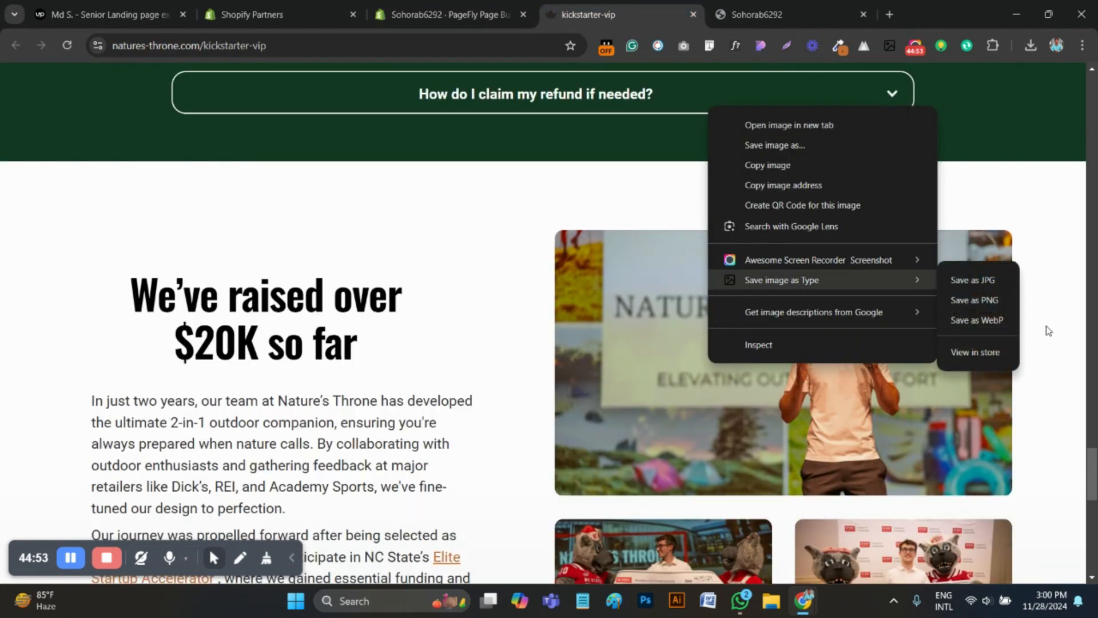
click(1004, 312)
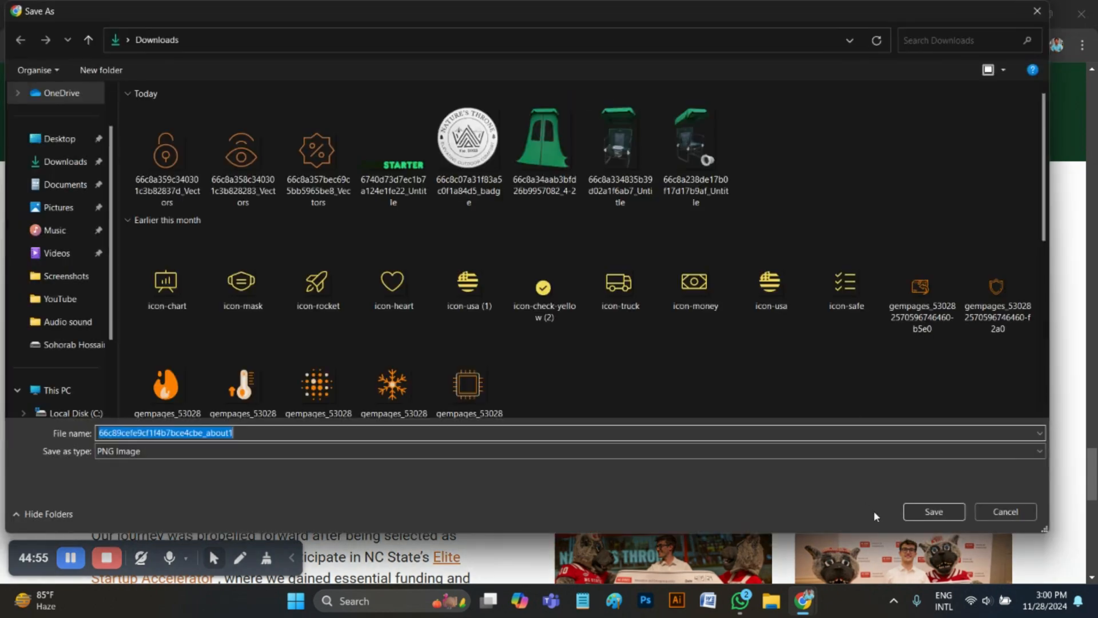
click(931, 513)
In the PageFly editor, upload the saved about1 image and set it as the new Image element's source
click(383, 9)
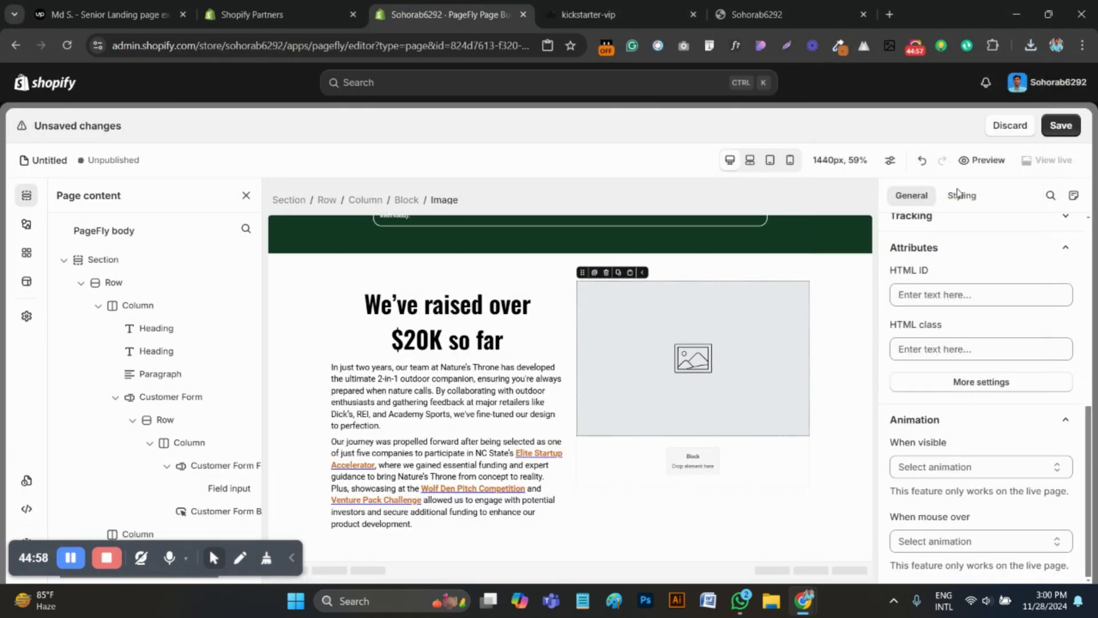
scroll(967, 274, up, 5)
click(983, 302)
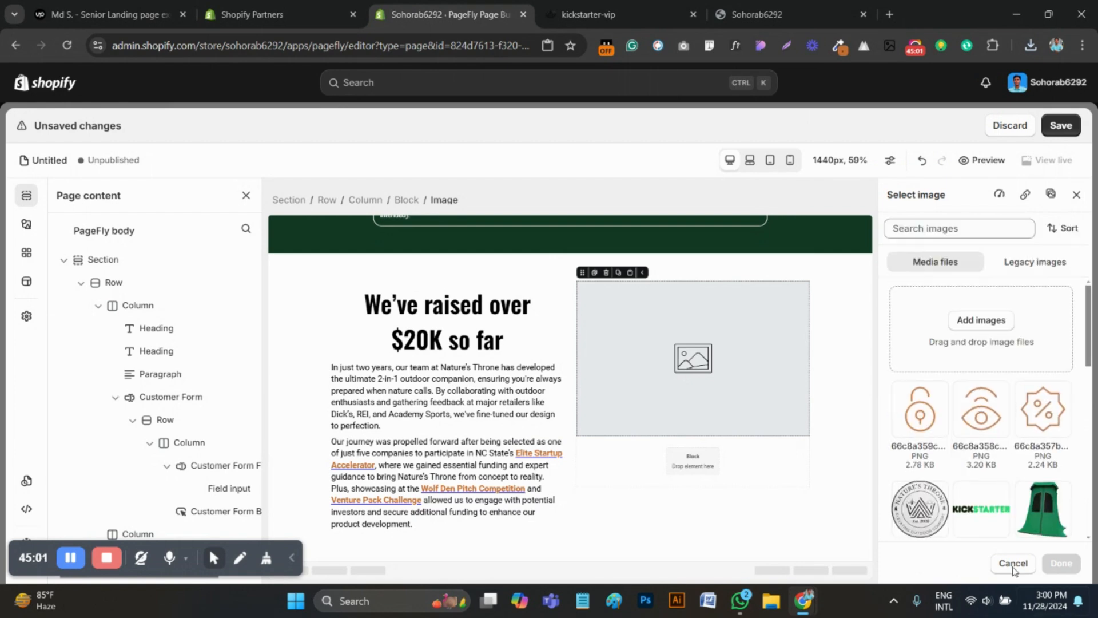
click(981, 319)
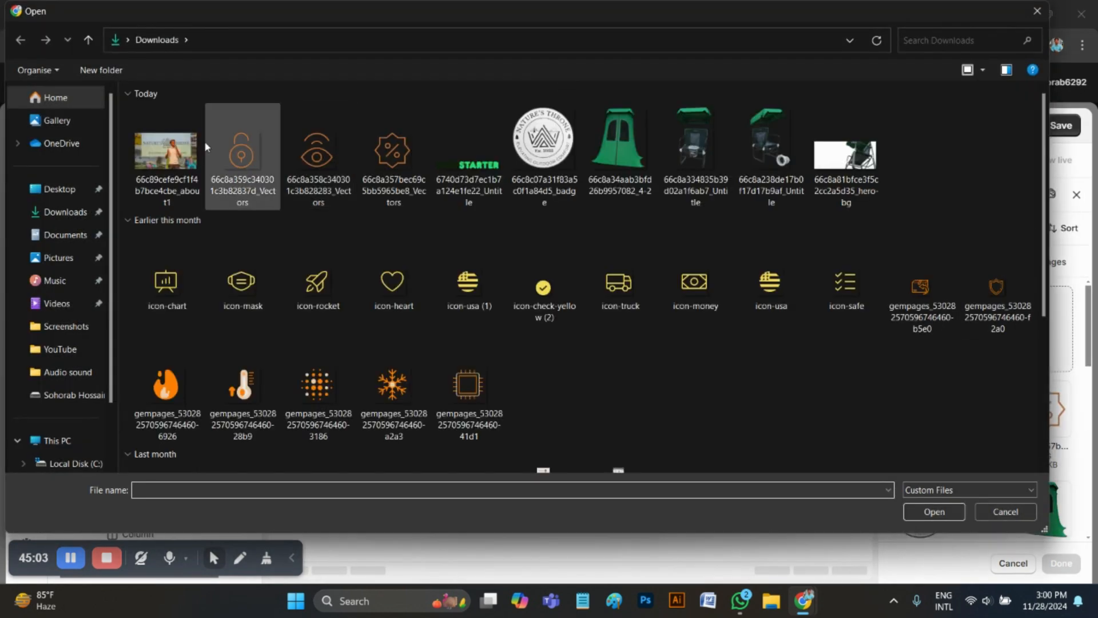
click(934, 511)
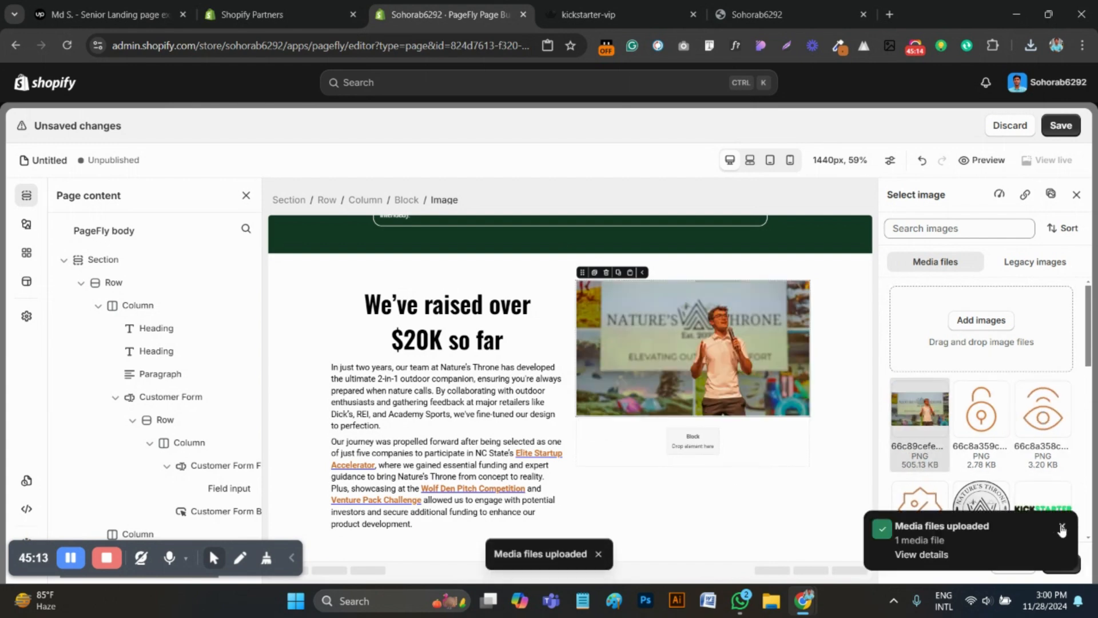
click(1062, 525)
click(1061, 563)
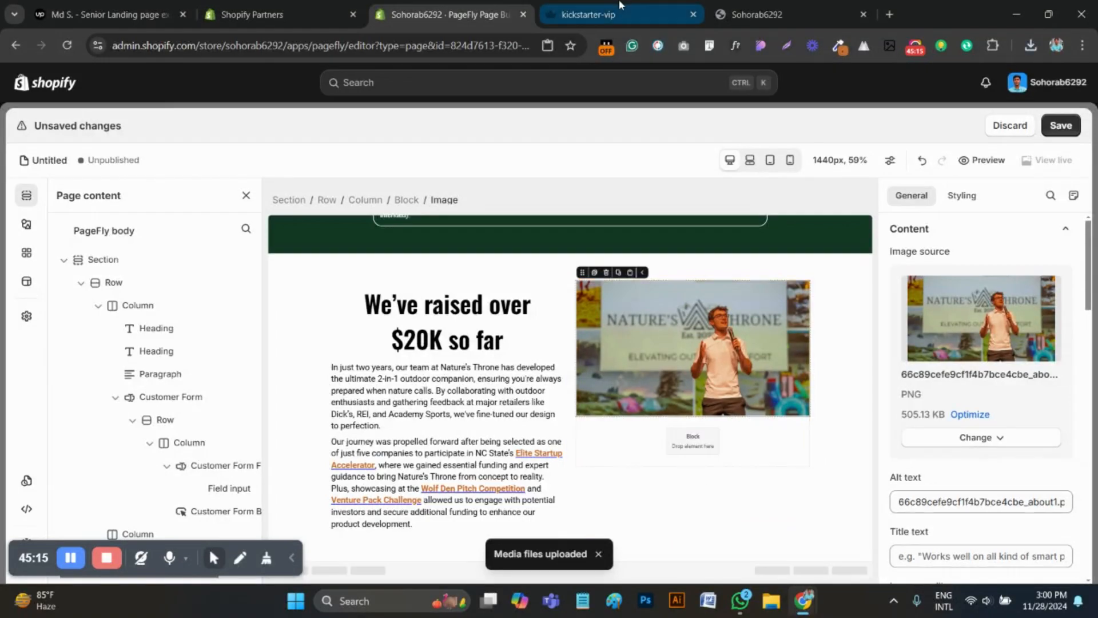
Check the section layout on the reference page and set the PageFly row's column spacing to 50 px
click(589, 14)
scroll(605, 333, down, 3)
click(435, 7)
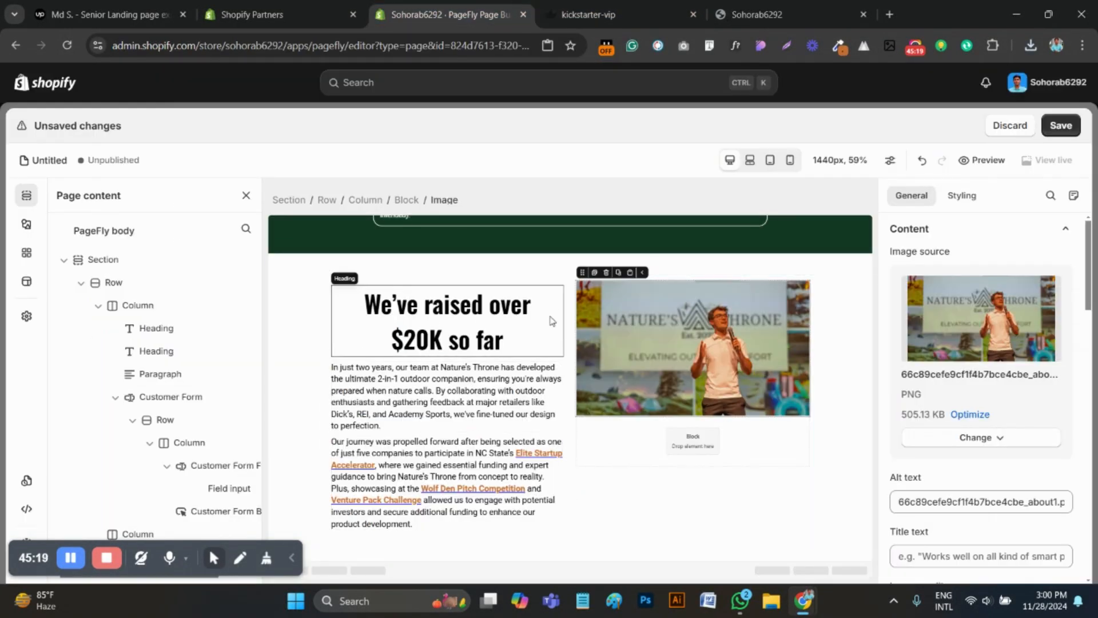
click(565, 281)
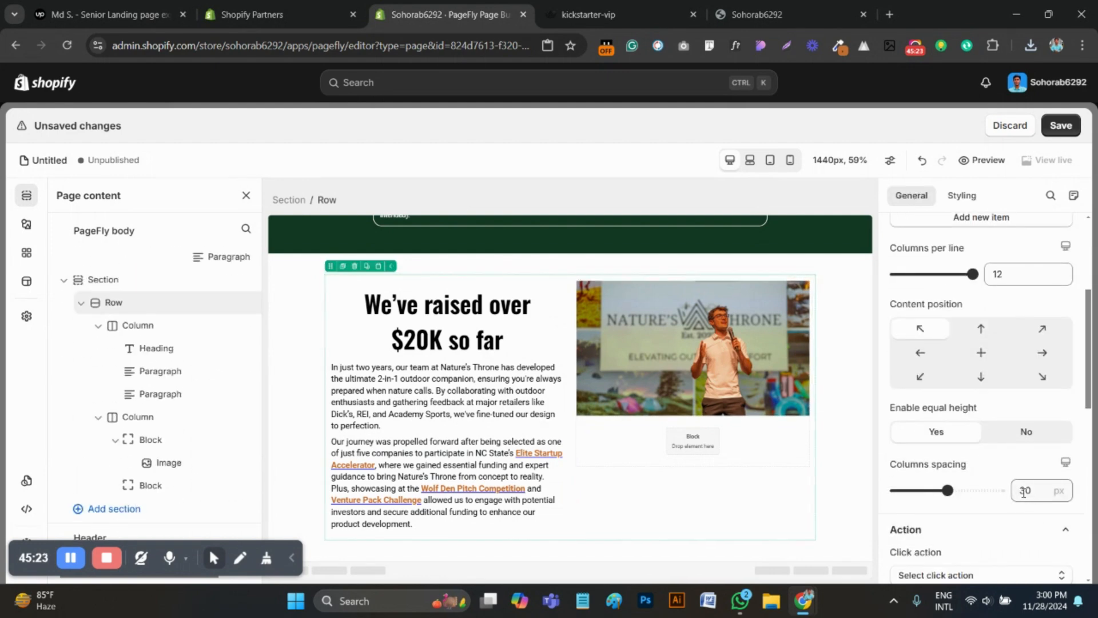
Compare the image with the reference page and give it a 10 px border radius on all corners
click(697, 453)
key(ctrl+Tab)
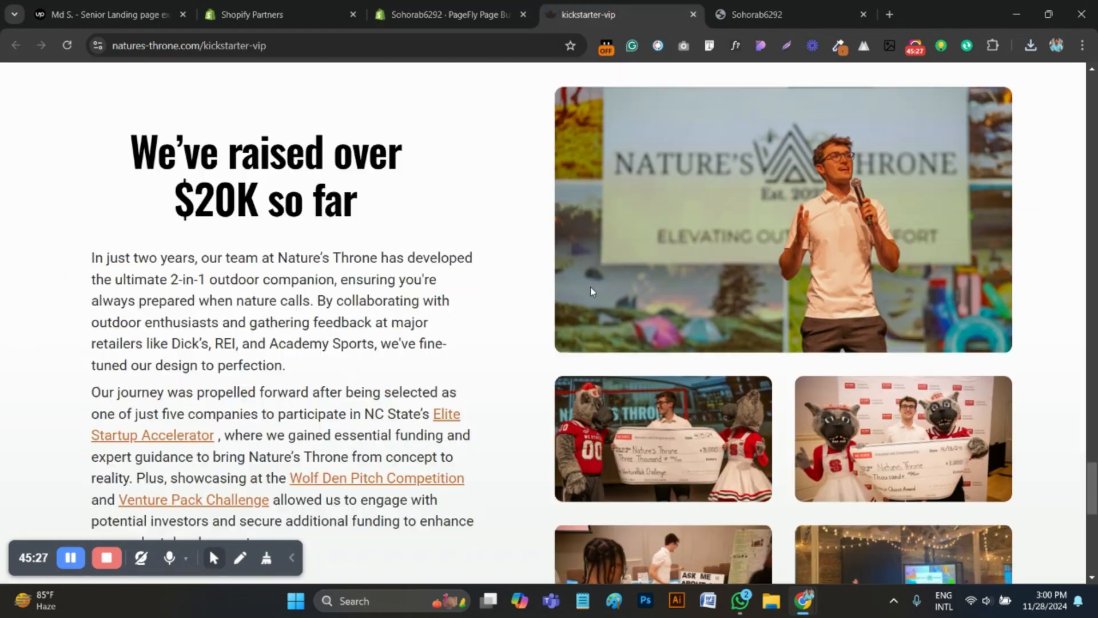
scroll(718, 414, down, 2)
scroll(820, 353, up, 3)
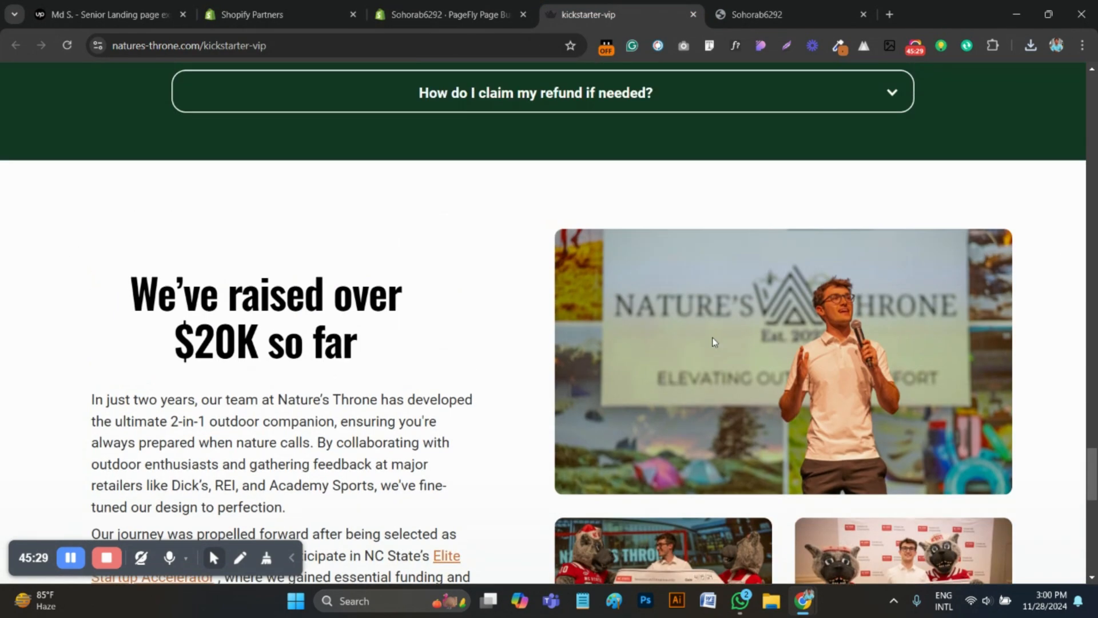
key(ctrl+shift+Tab)
click(697, 370)
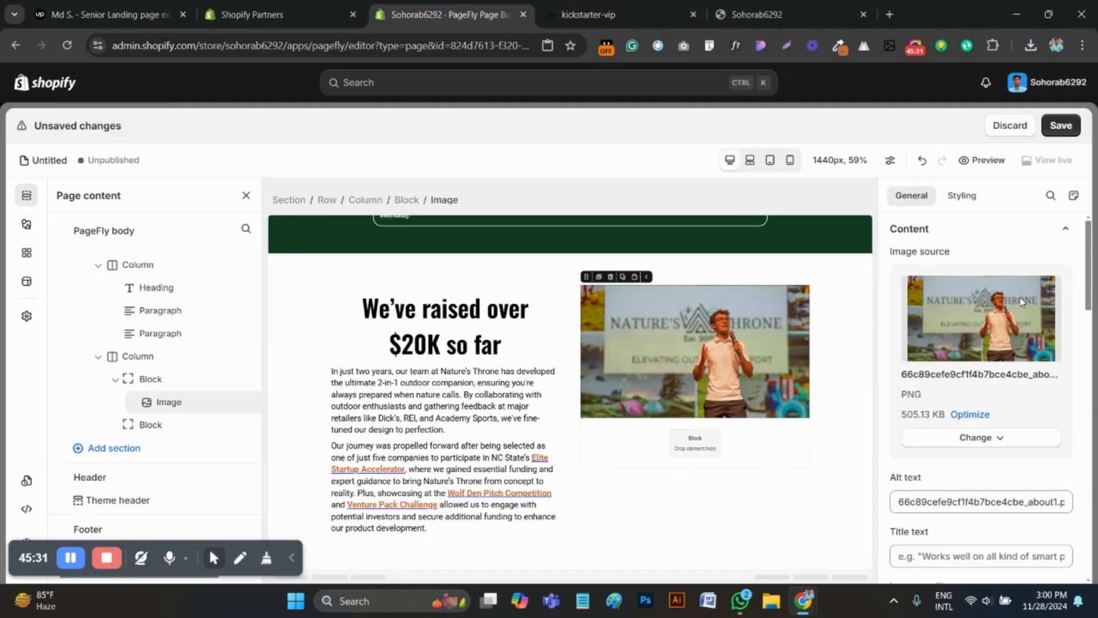
scroll(975, 280, down, 5)
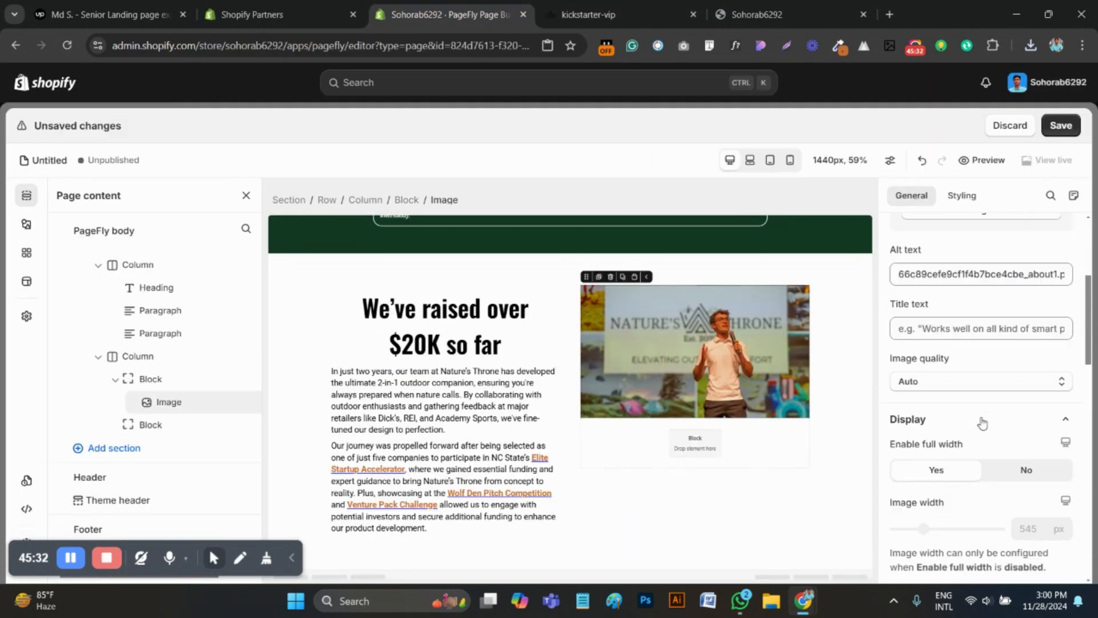
click(962, 196)
scroll(956, 385, down, 5)
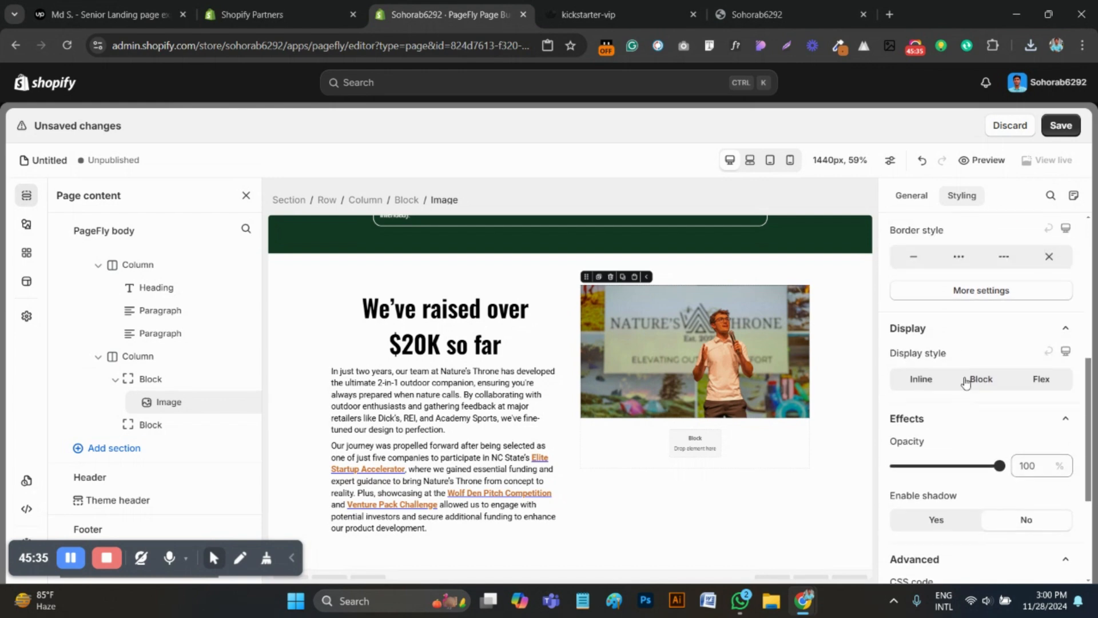
click(962, 295)
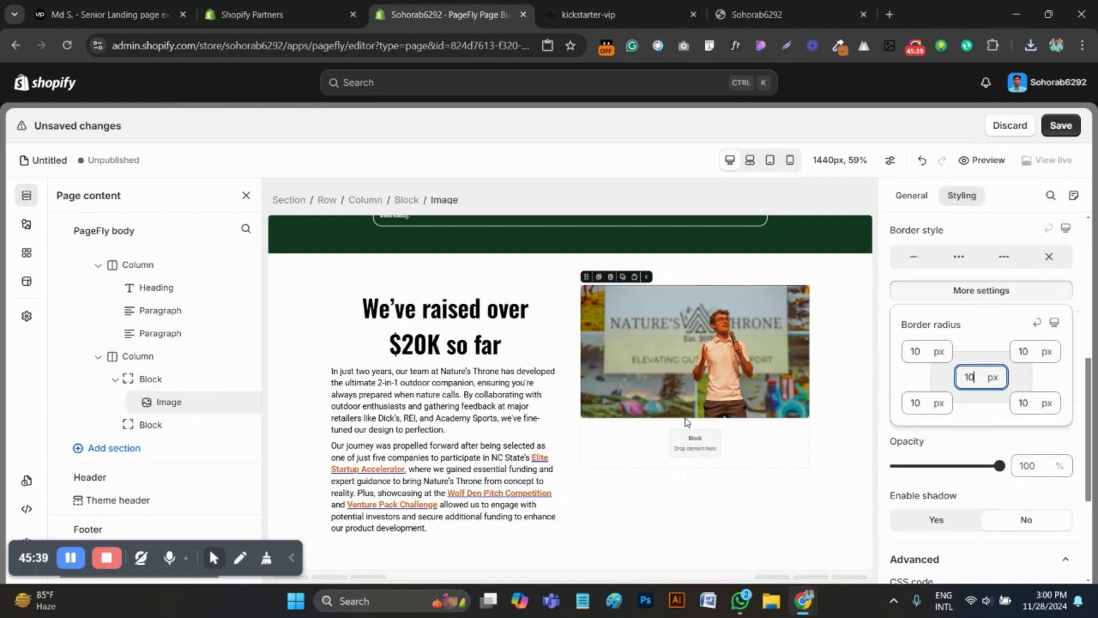
Add a nested block inside the empty lower block of the image column and duplicate it
click(675, 439)
click(26, 224)
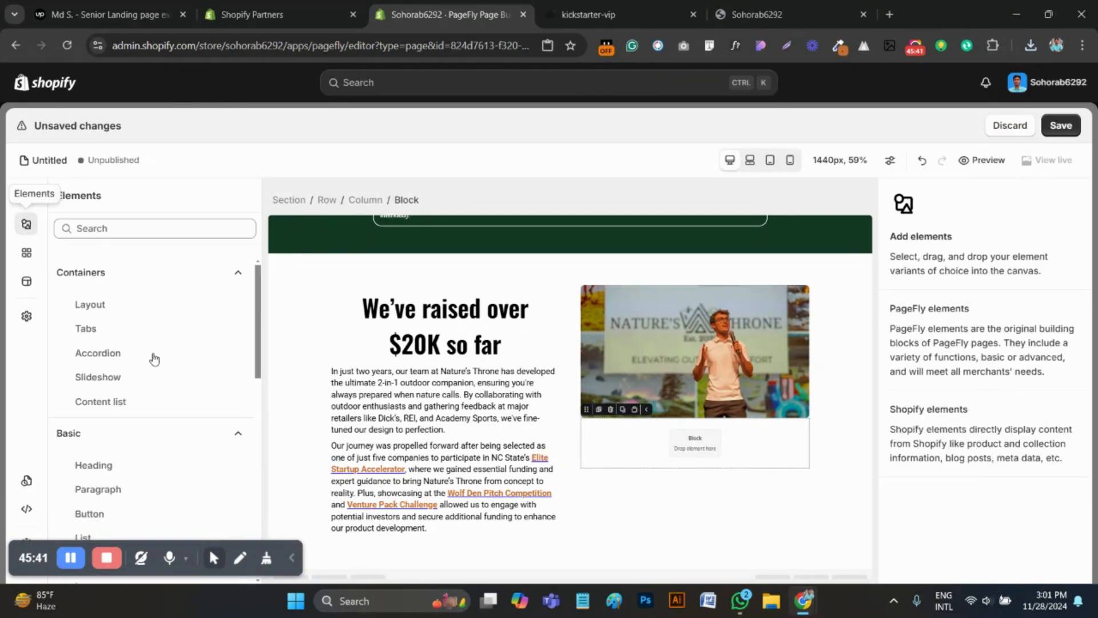
scroll(153, 372, down, 10)
scroll(143, 377, up, 10)
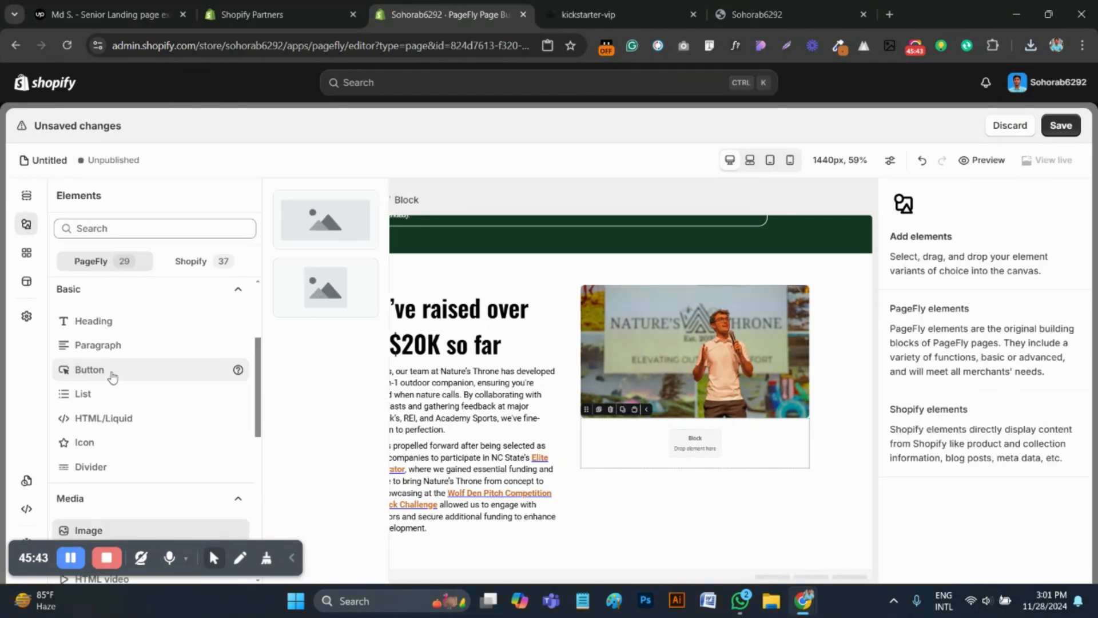
mouse_move(86, 289)
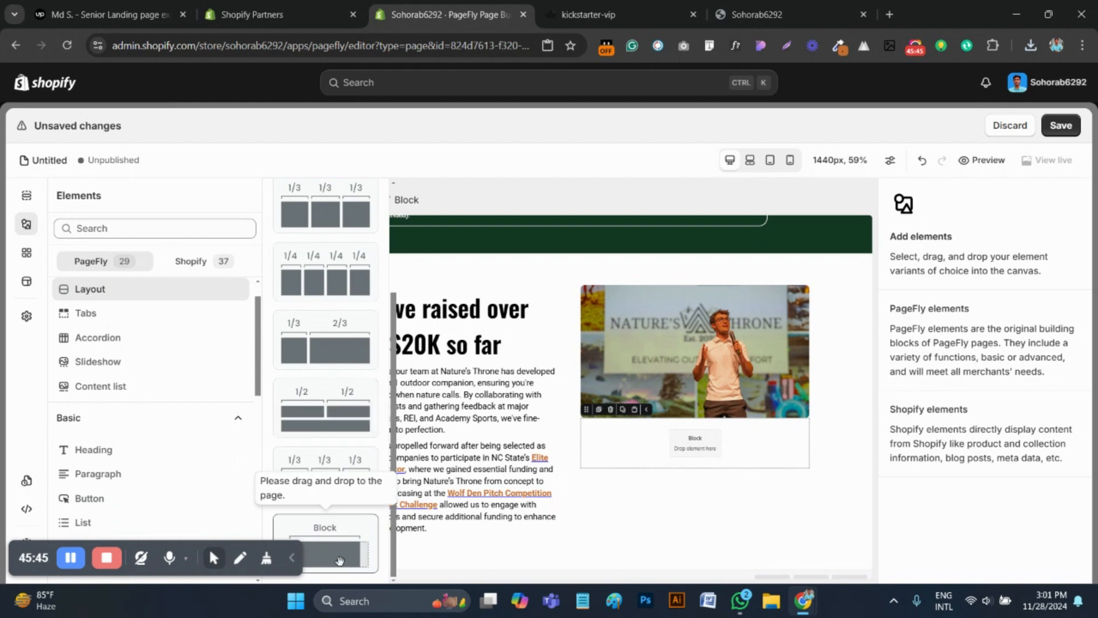
drag(340, 558, 680, 436)
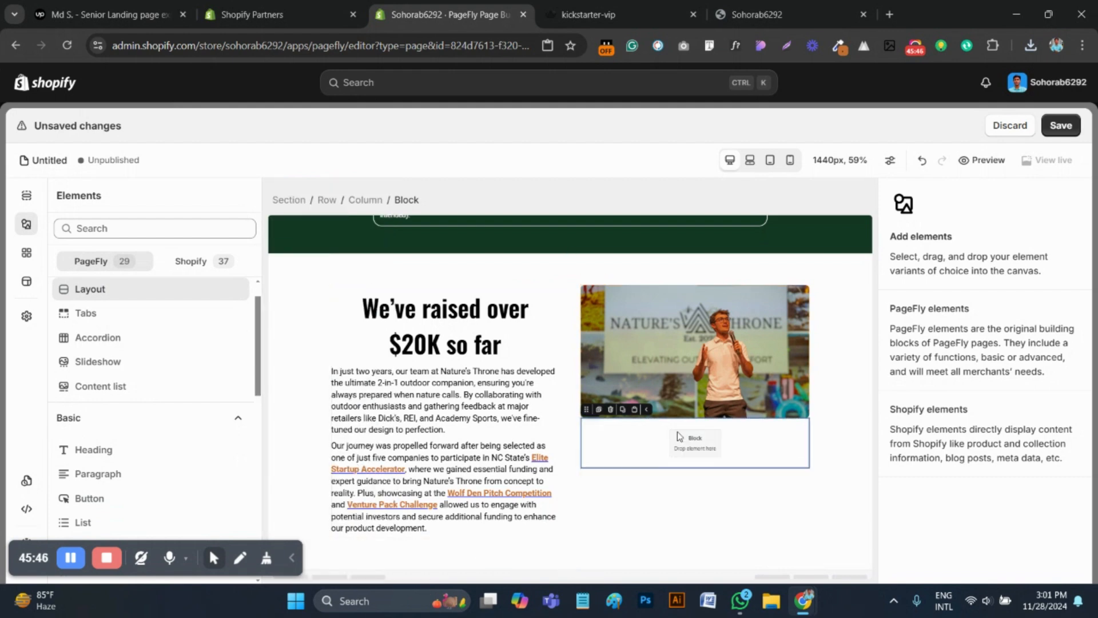
click(601, 410)
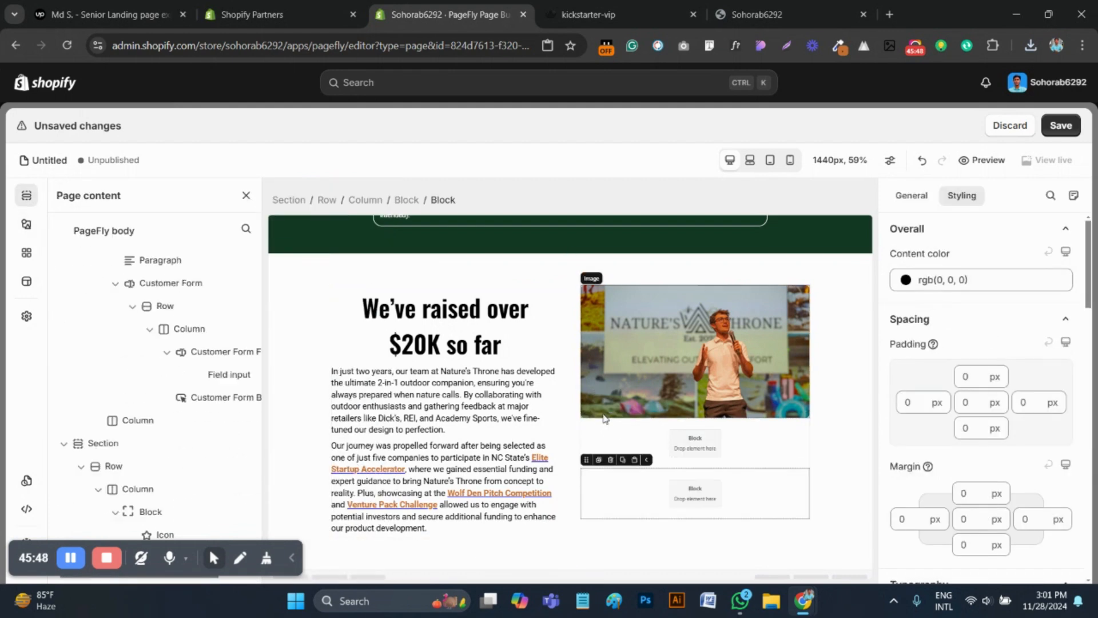
Set the display style of the lower block containing the two nested blocks to Flex
click(407, 200)
scroll(949, 515, down, 7)
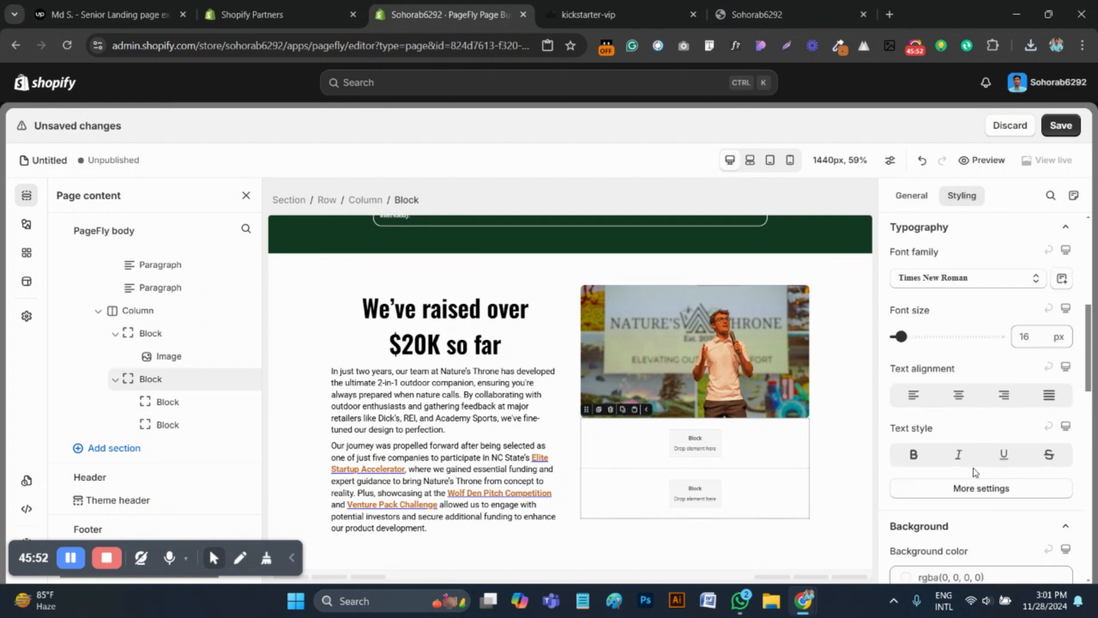
scroll(1018, 472, down, 6)
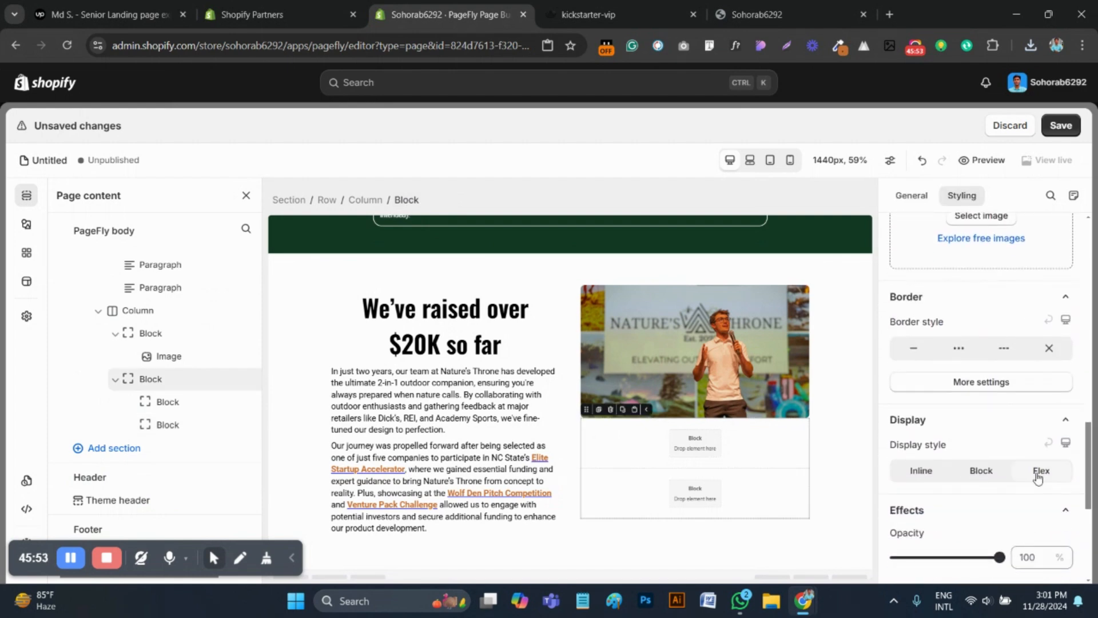
click(1038, 473)
Check the small images on the reference page and add 20 px of space above the lower block
click(641, 7)
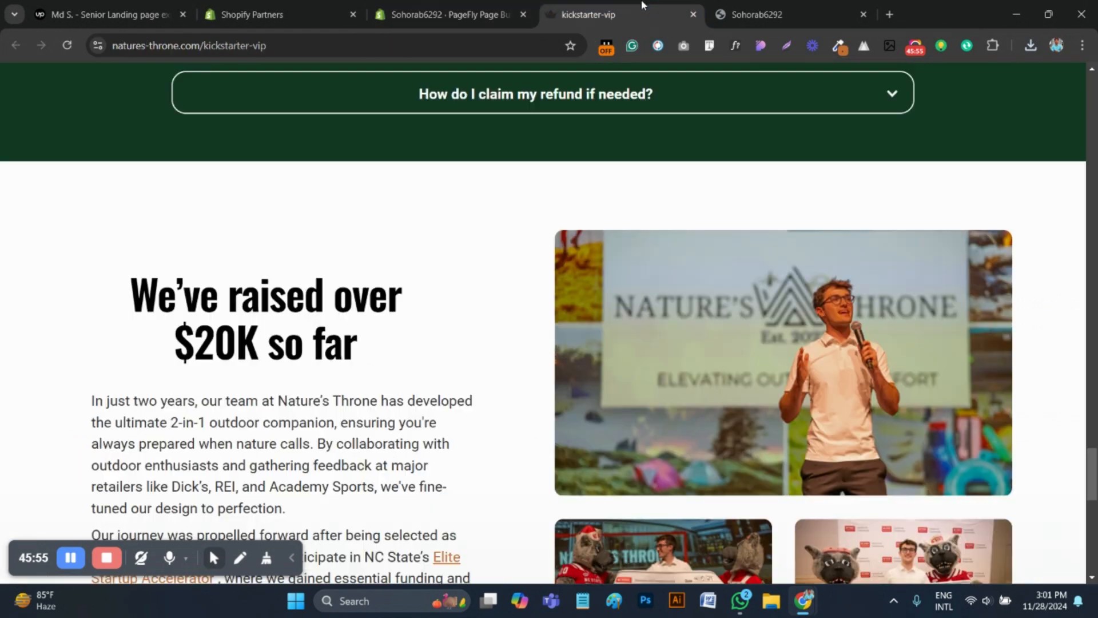
scroll(630, 157, down, 2)
key(ctrl+shift+Tab)
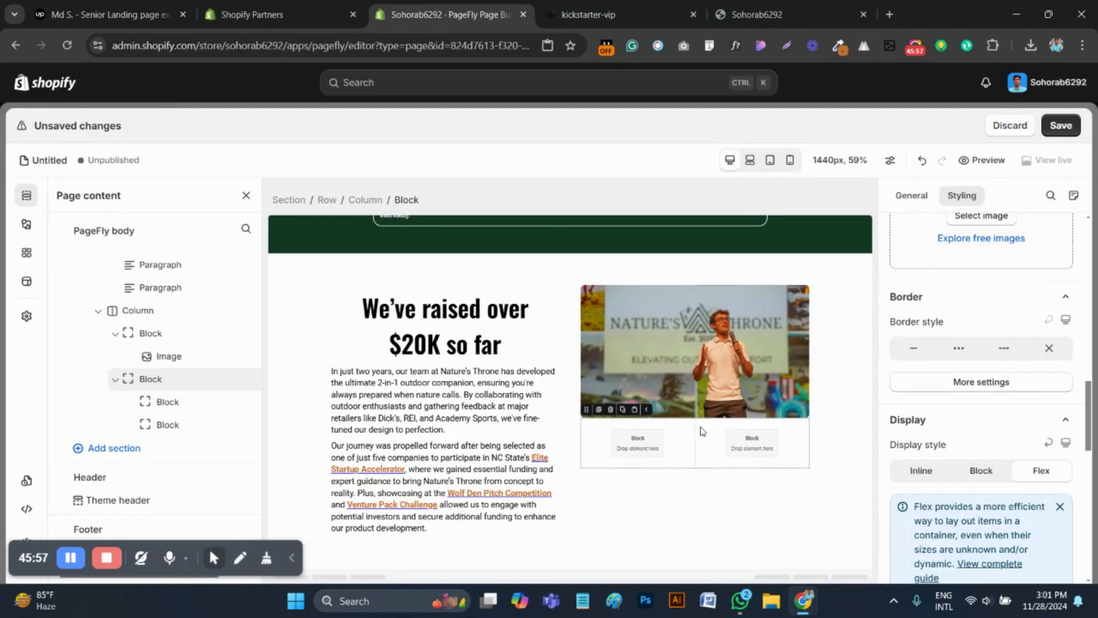
scroll(1016, 452, up, 8)
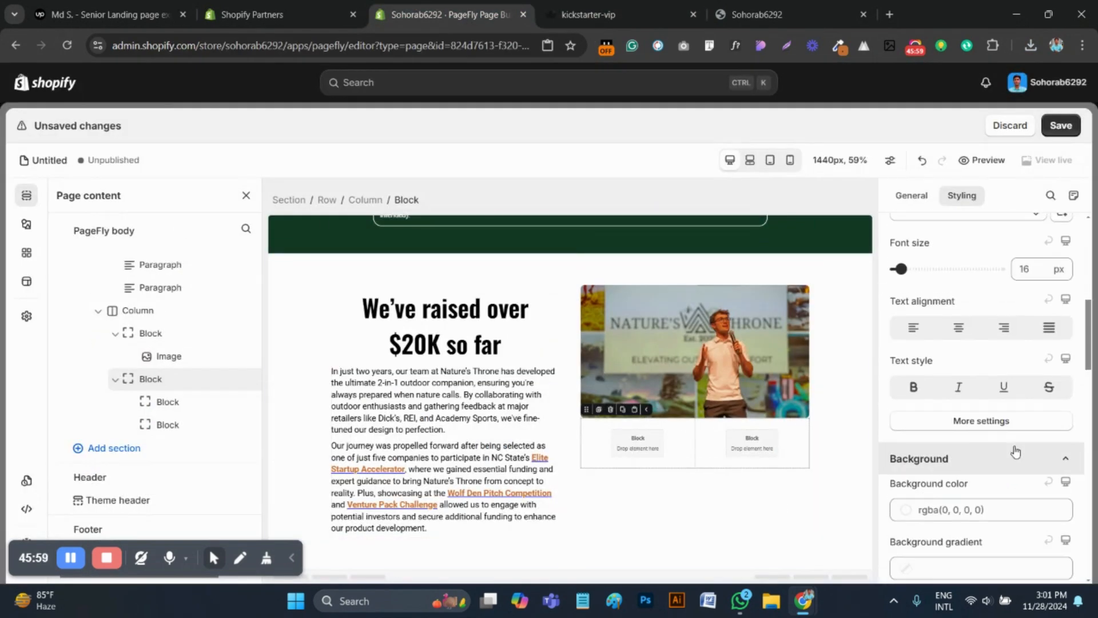
scroll(1016, 452, up, 3)
text(20)
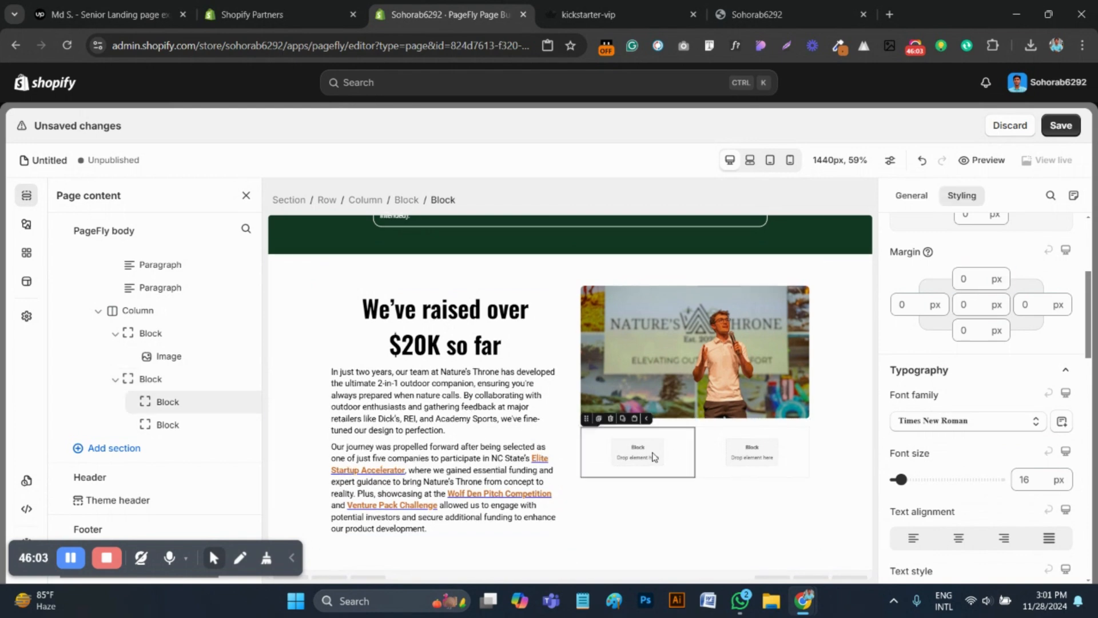
Duplicate the large image and move the copy into the first nested block below it
scroll(629, 372, up, 1)
click(611, 324)
click(601, 320)
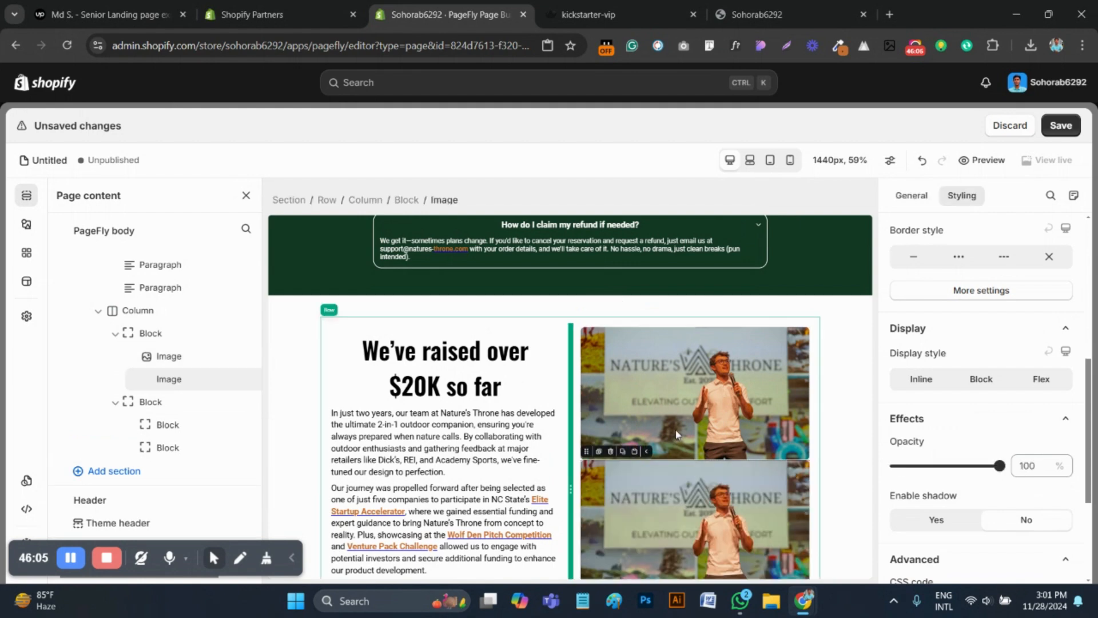
scroll(629, 401, down, 2)
drag(586, 368, 630, 533)
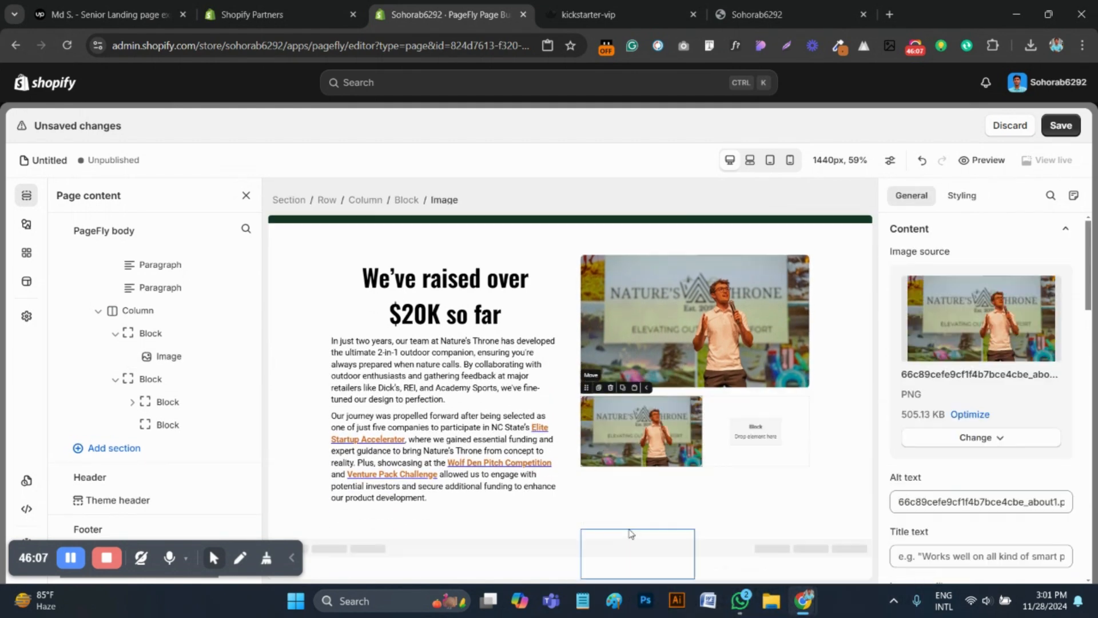
Duplicate the small image and move the copy into the second nested block
scroll(687, 457, up, 1)
click(601, 411)
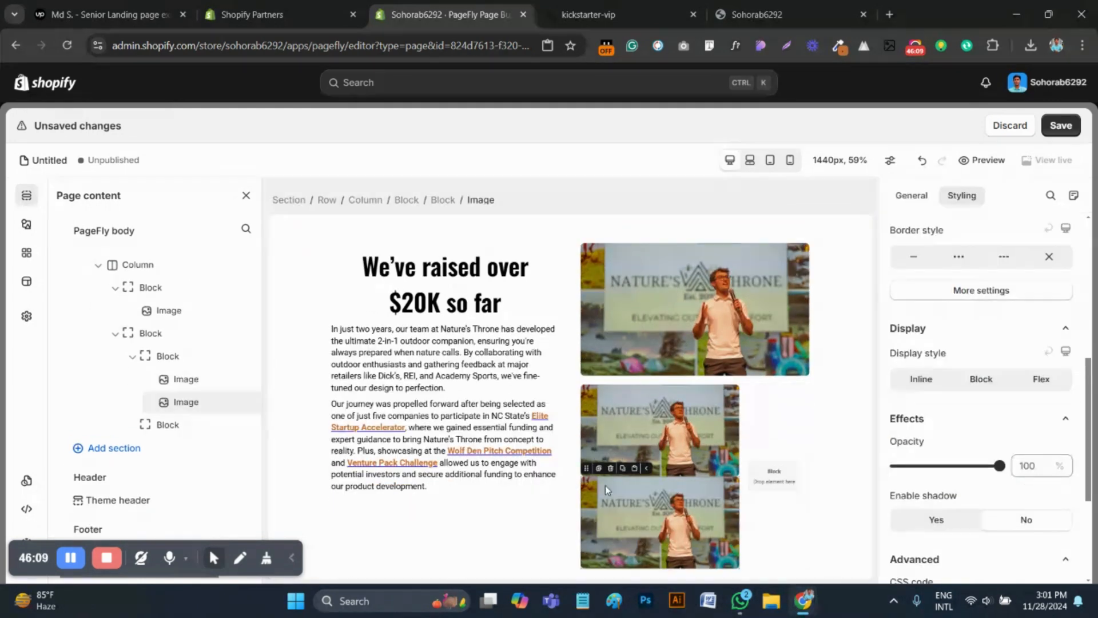
drag(584, 468, 744, 478)
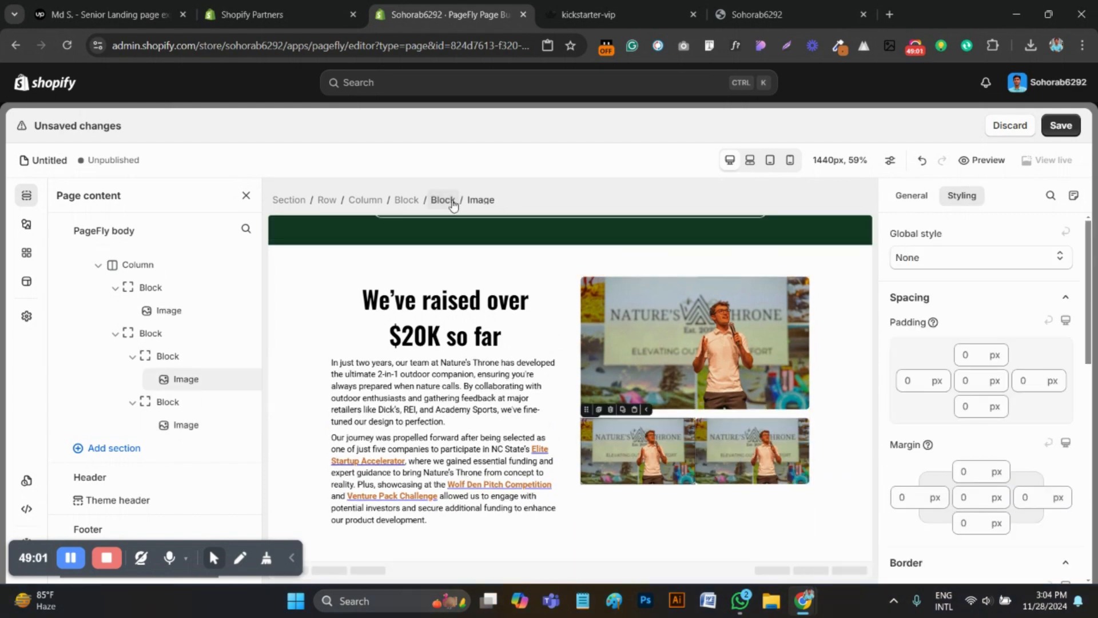
Set the right margin of the first nested block to 10 px
click(450, 202)
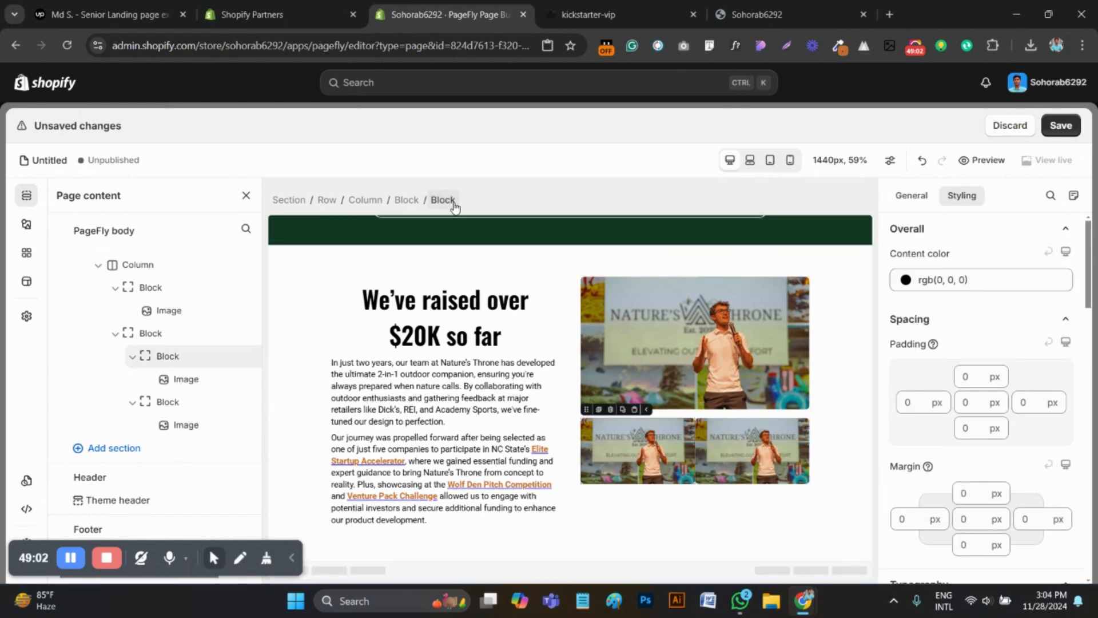
click(1018, 519)
text(10)
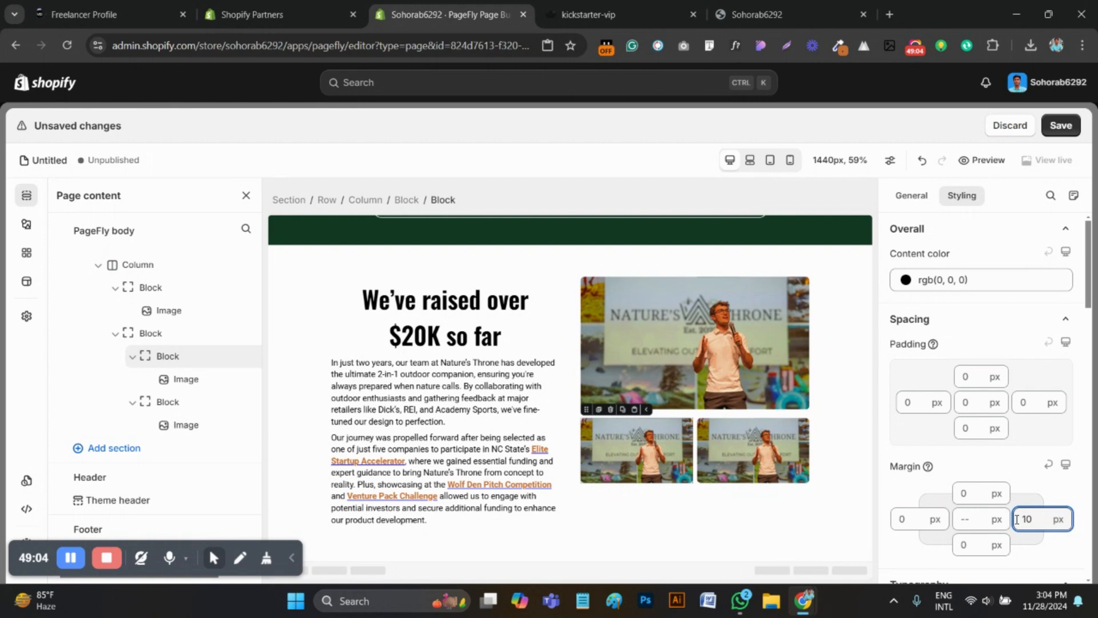
Set the left margin of the second nested block, holding the second small image, to 10 px
click(749, 452)
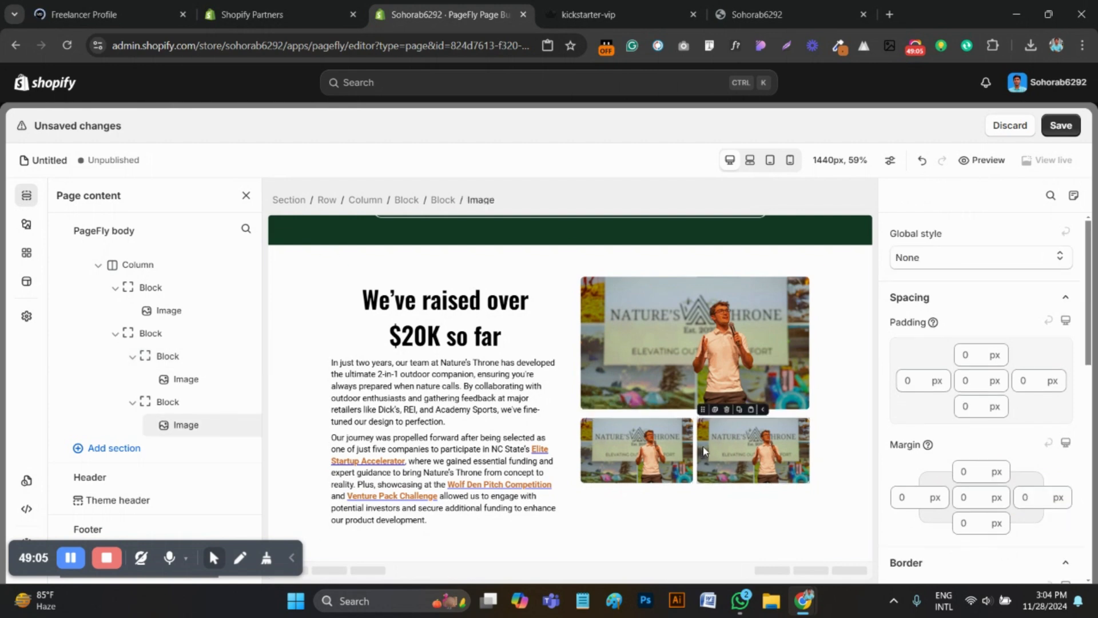
click(433, 201)
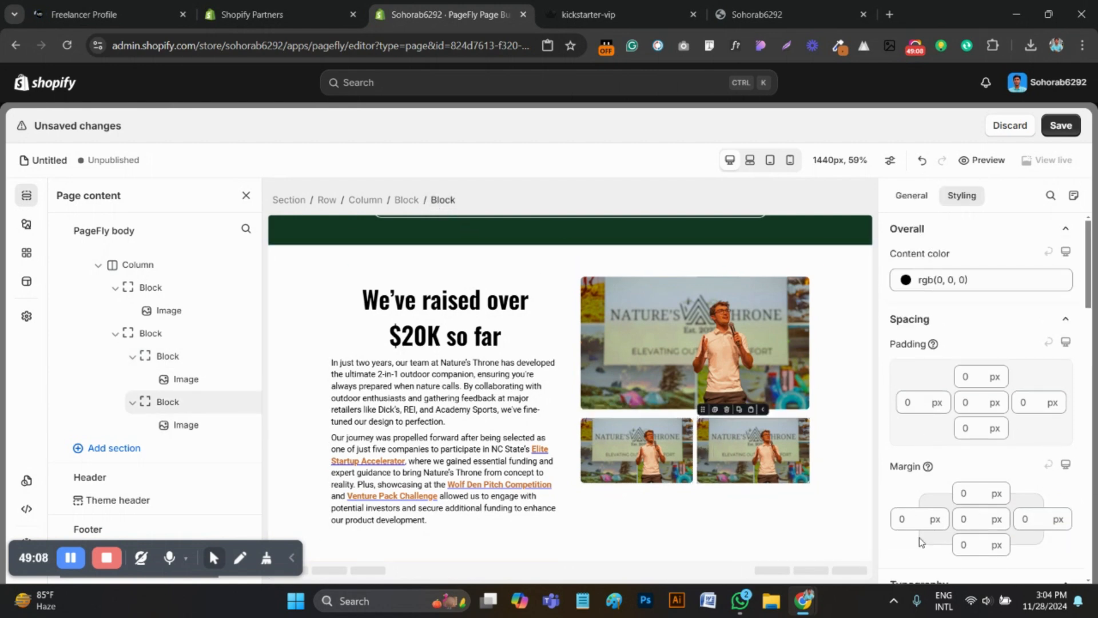
click(909, 513)
text(10)
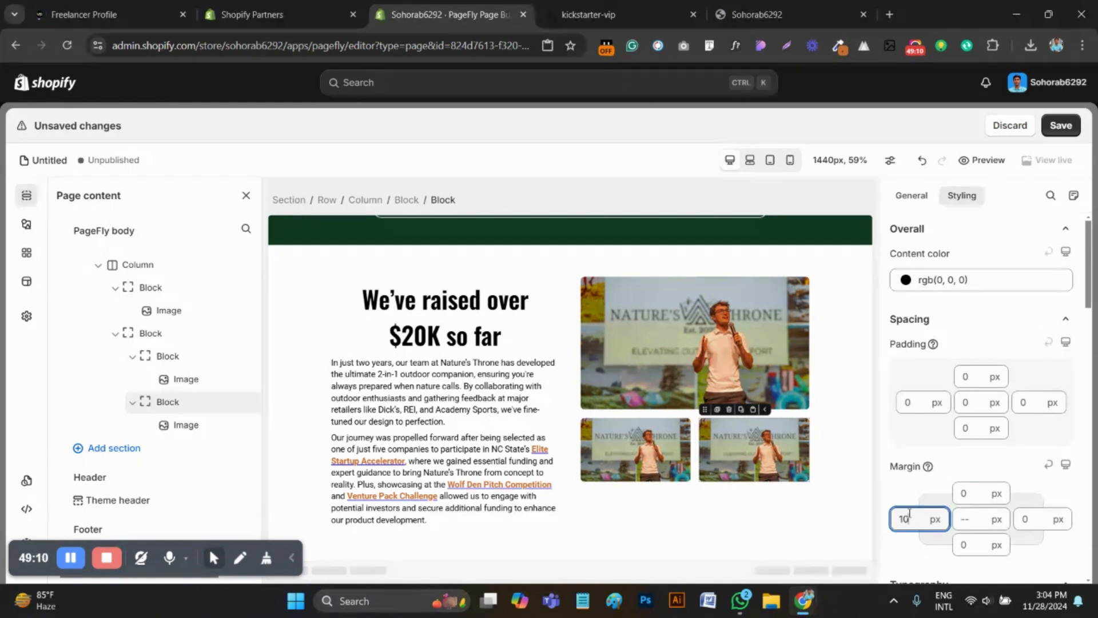
Select the first small image, then download the check photo with two mascots beside the large picture's lower edge from the kickstarter-vip page as PNG
click(646, 453)
key(ctrl+Tab)
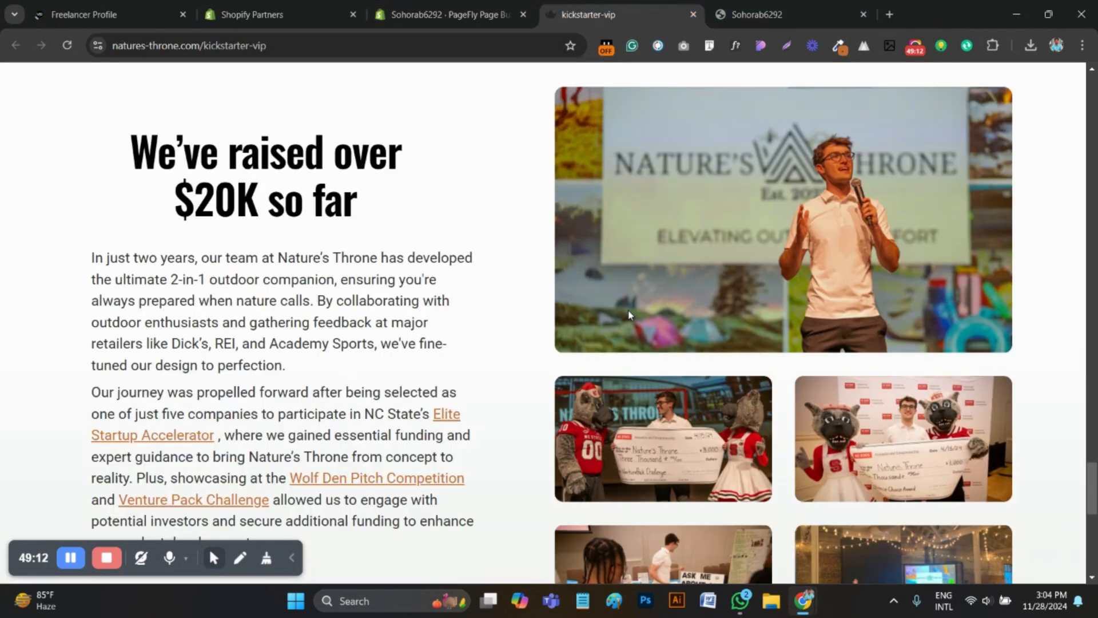
scroll(715, 389, down, 1)
scroll(716, 389, down, 1)
right_click(652, 295)
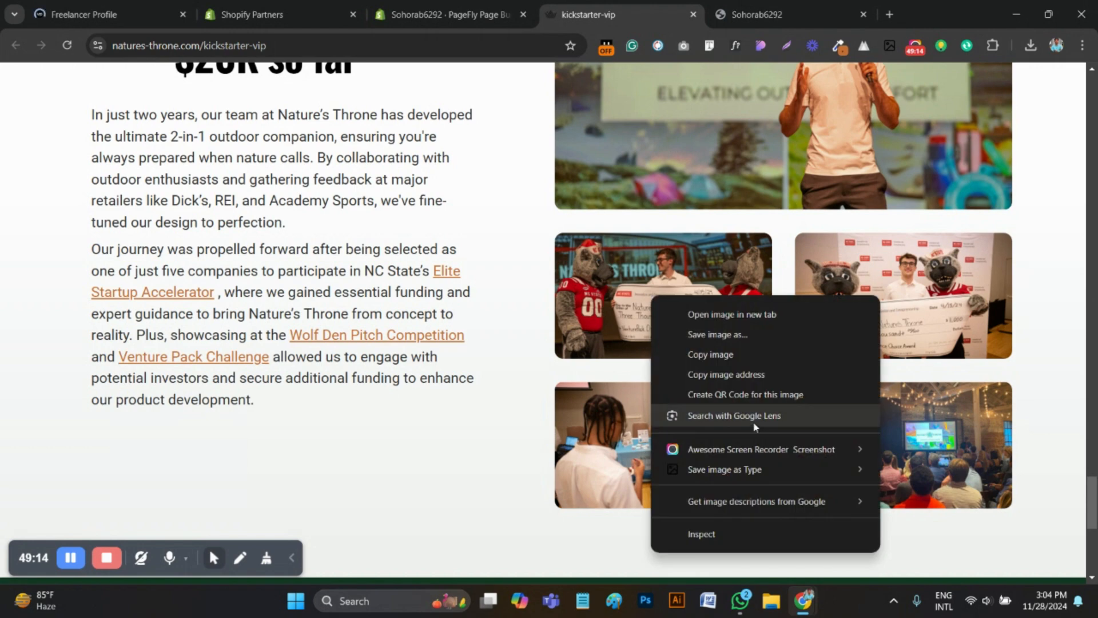
mouse_move(734, 470)
click(946, 486)
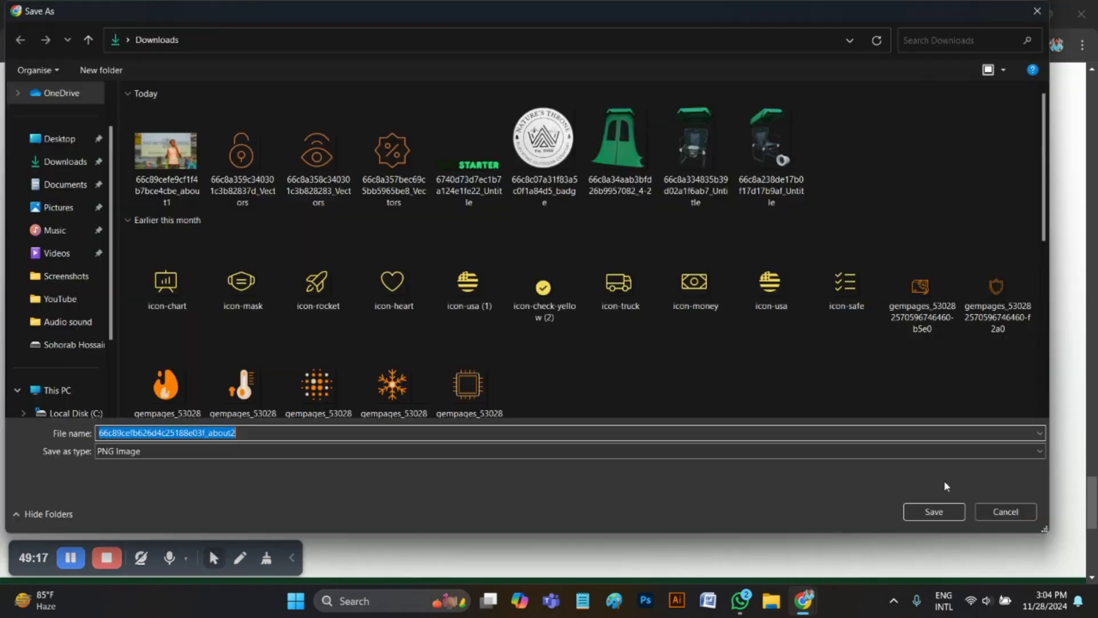
click(934, 512)
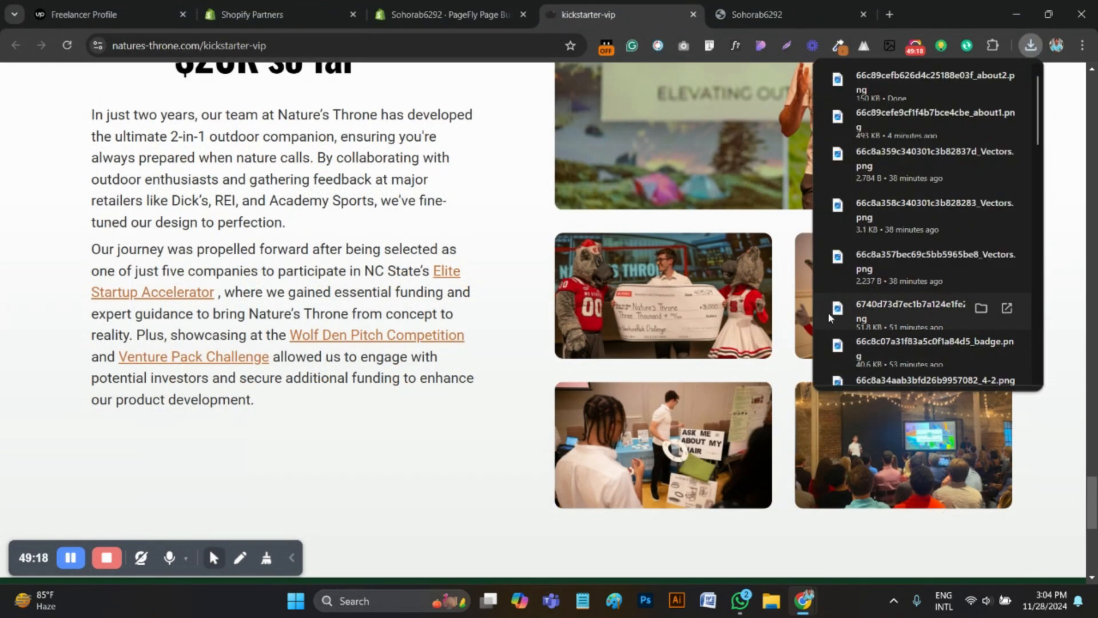
Download the second photo in the upper row of small images on the reference page as a PNG
right_click(828, 292)
right_click(849, 327)
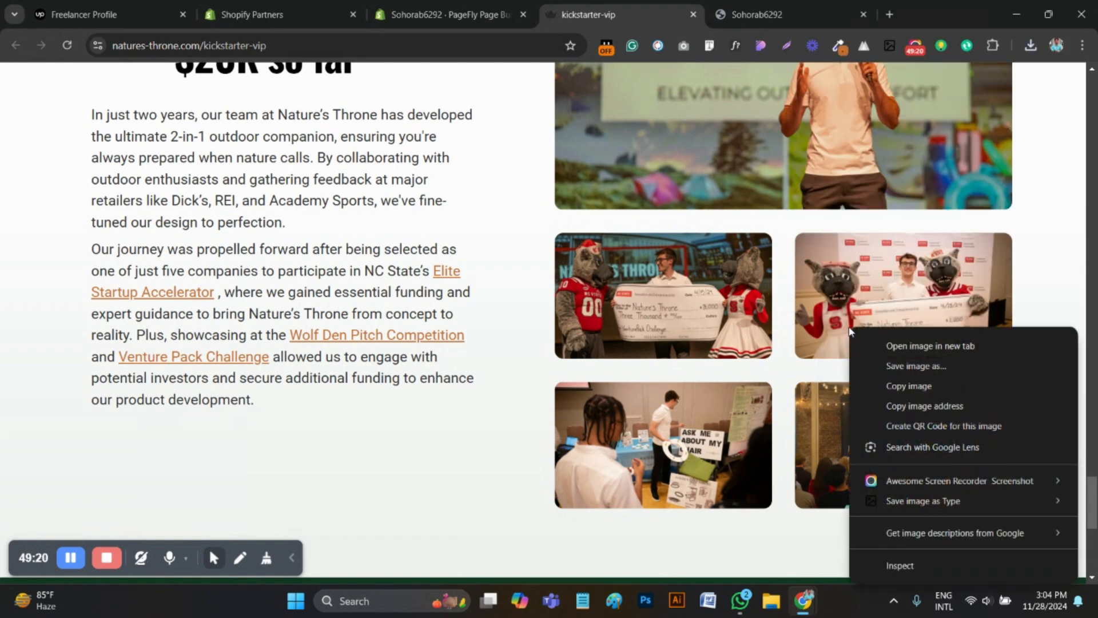
mouse_move(908, 502)
click(813, 517)
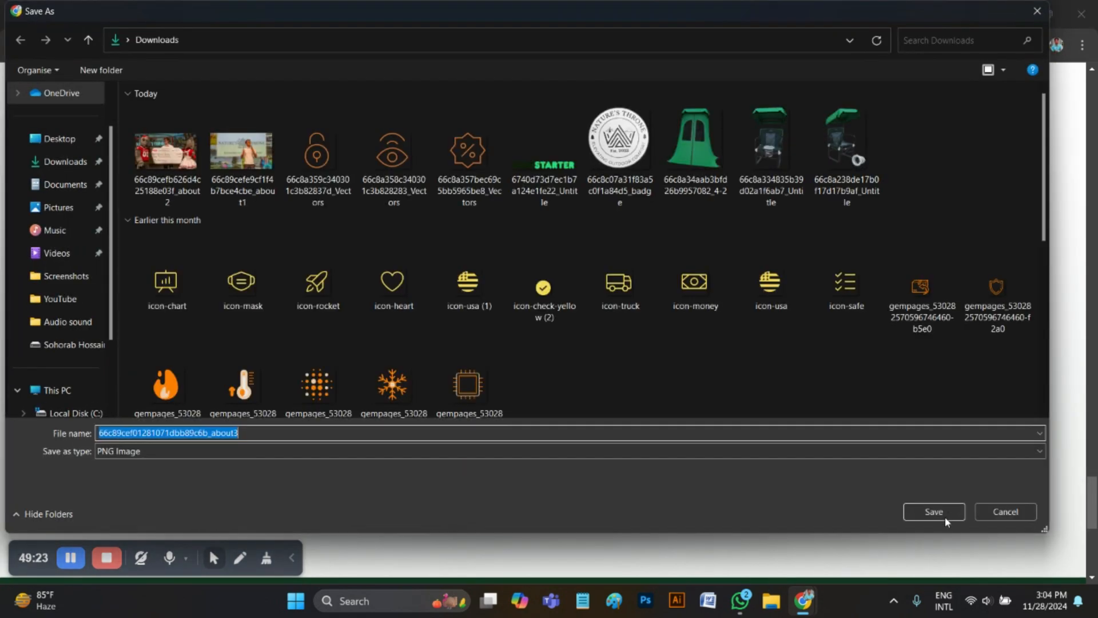
click(946, 517)
Download the "Ask me about my chair" photo in the lower row of small images as a PNG
scroll(696, 316, down, 3)
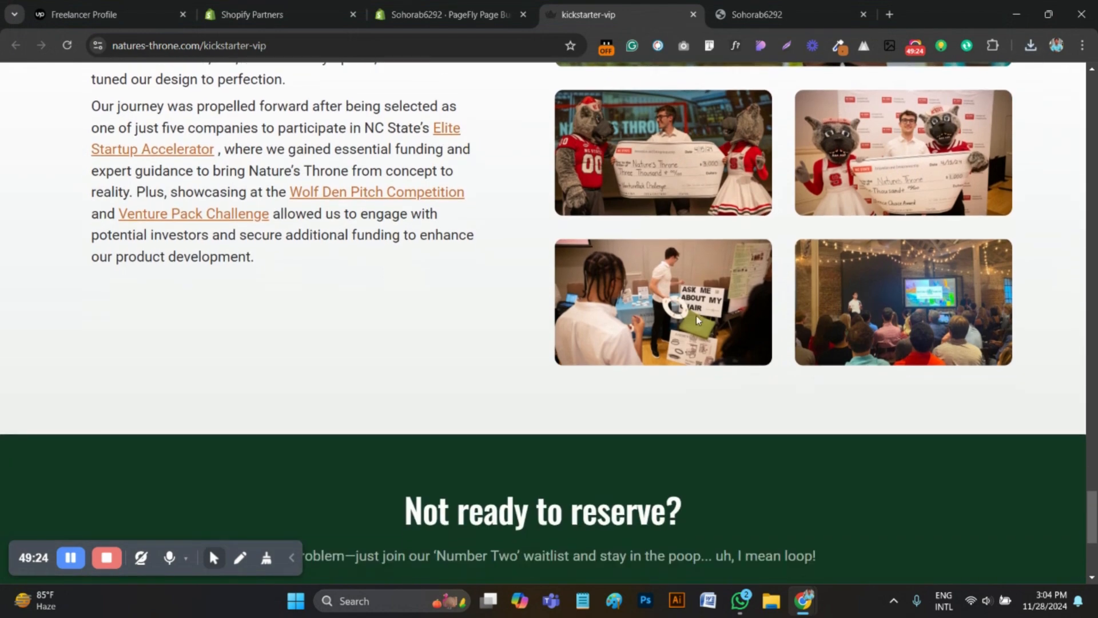
right_click(694, 313)
mouse_move(884, 477)
click(954, 496)
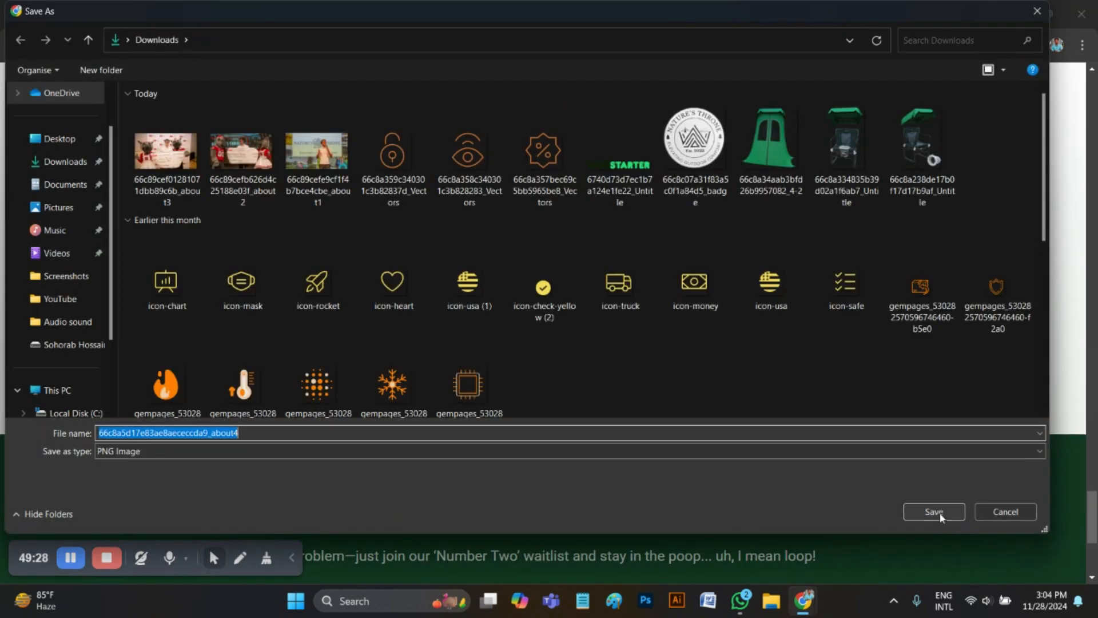
click(945, 515)
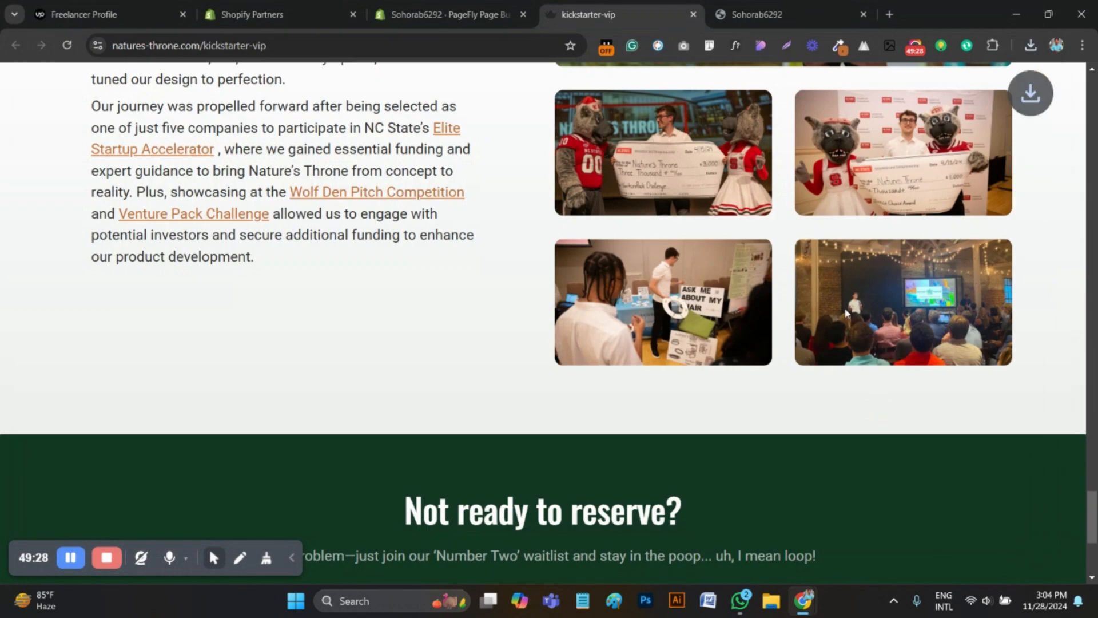
Download the audience and stage photo in the lower row of small images as a PNG
right_click(844, 287)
mouse_move(884, 462)
click(815, 481)
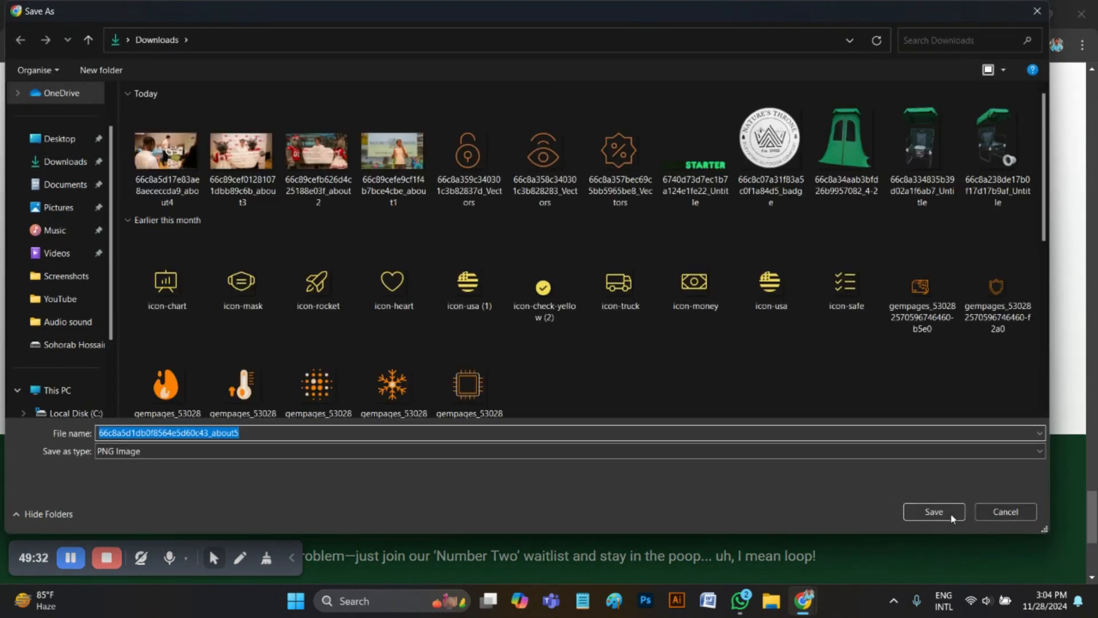
click(945, 514)
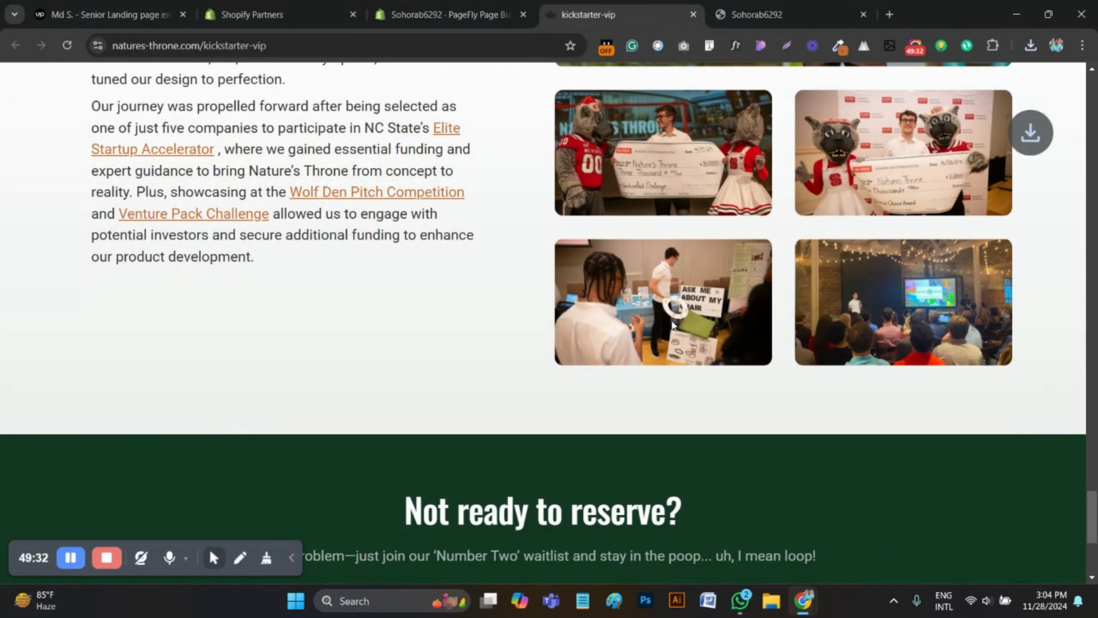
scroll(708, 297, up, 2)
Back in PageFly, open the image library for the first small image and upload the about2, about3, about4 and about5 files from Downloads
key(ctrl+shift+Tab)
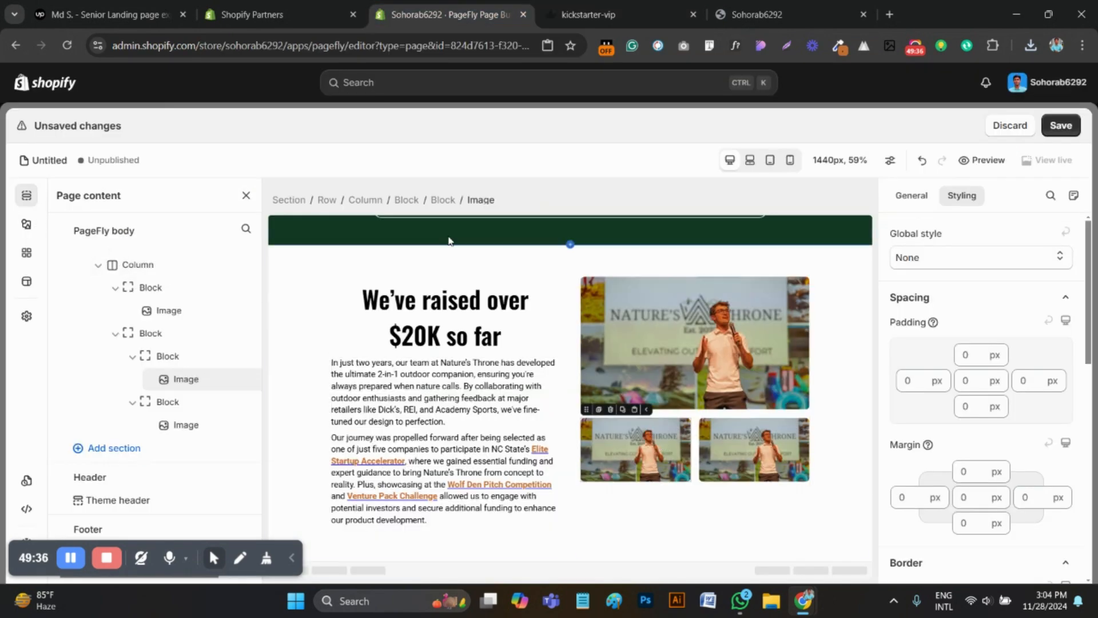
click(915, 196)
click(978, 438)
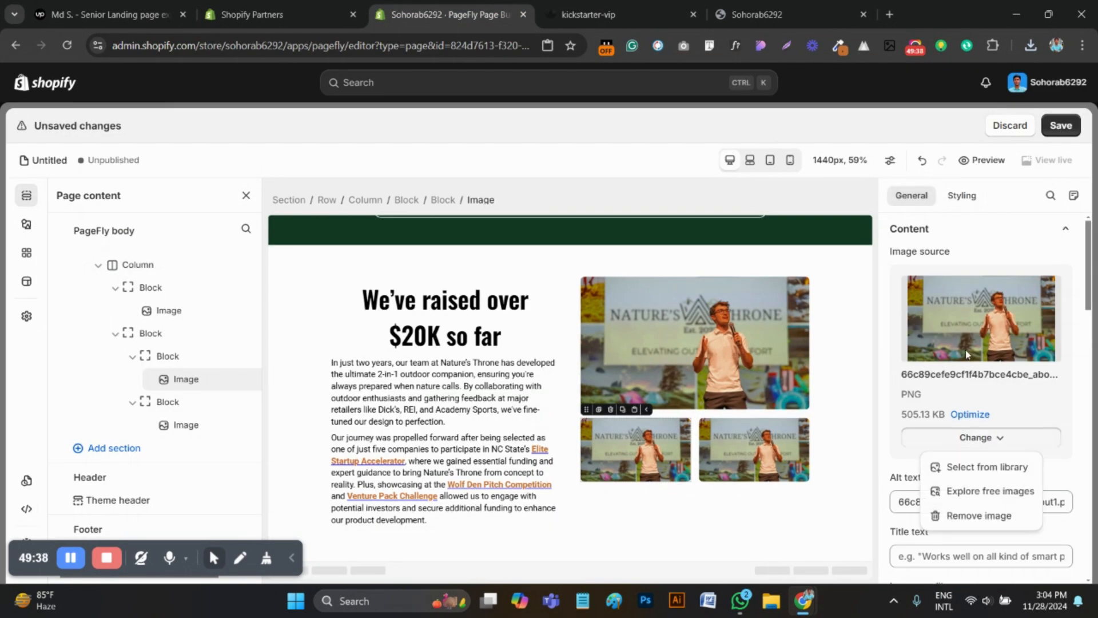
click(974, 465)
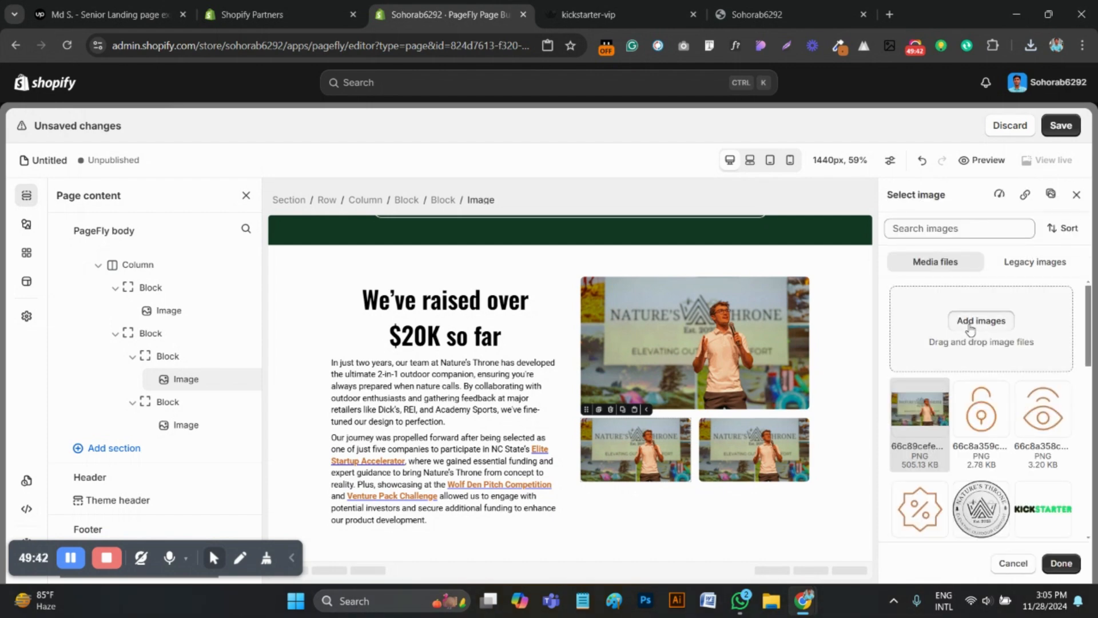
click(969, 321)
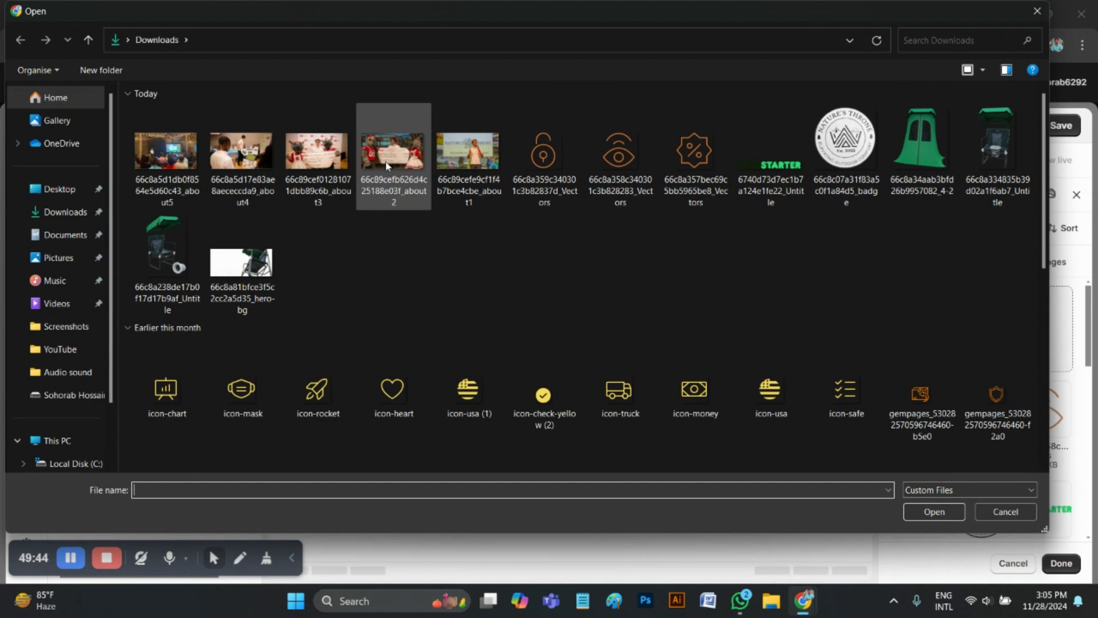
click(386, 166)
shift+click(242, 166)
shift+click(195, 166)
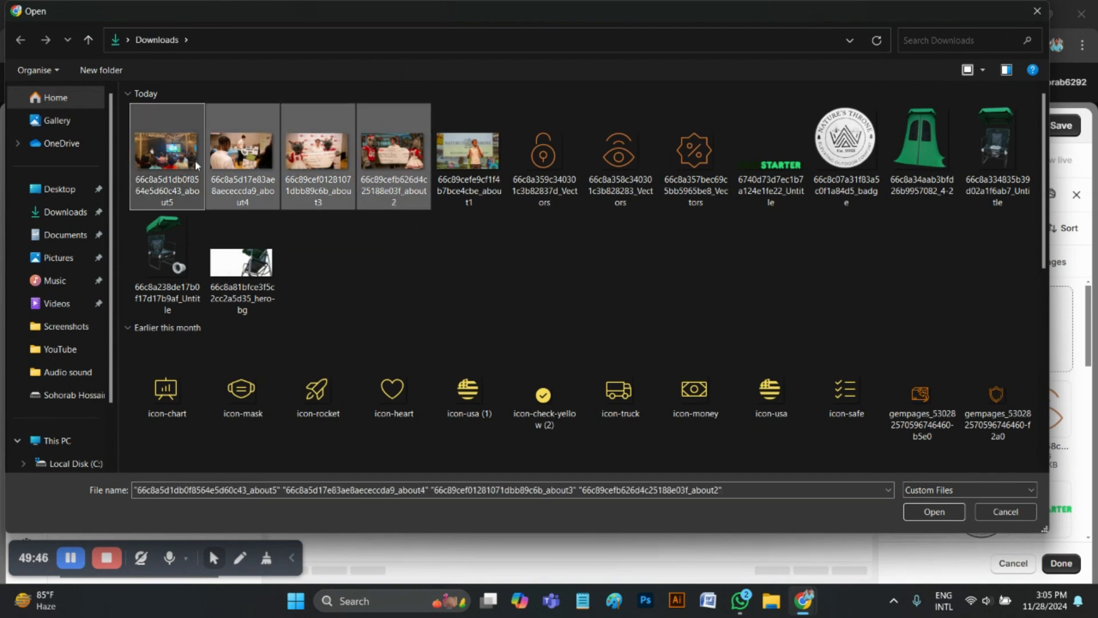
click(956, 517)
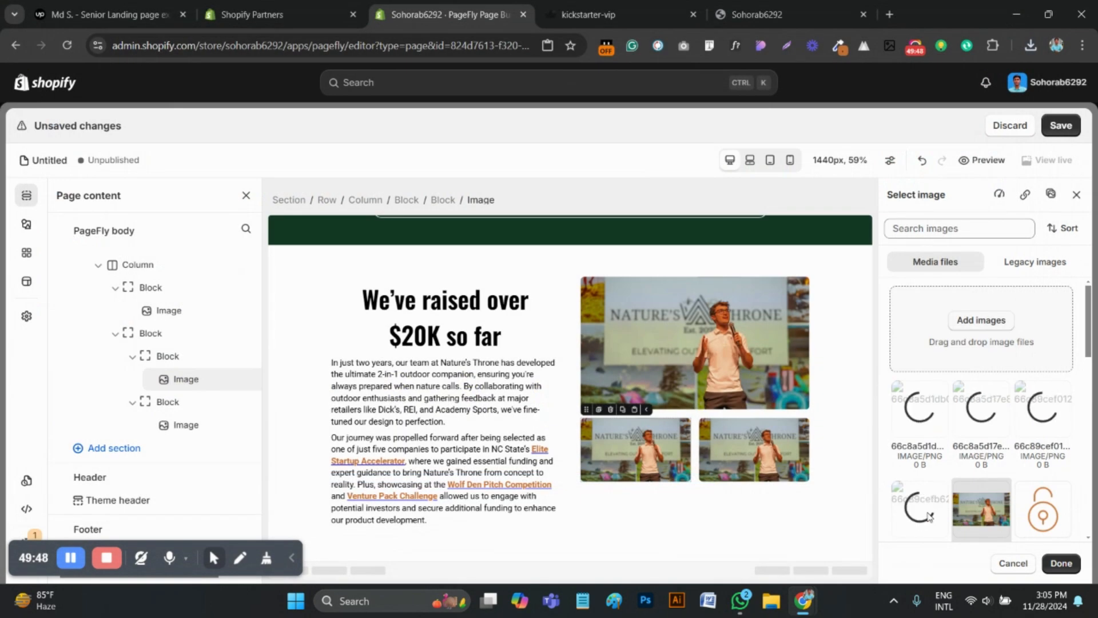
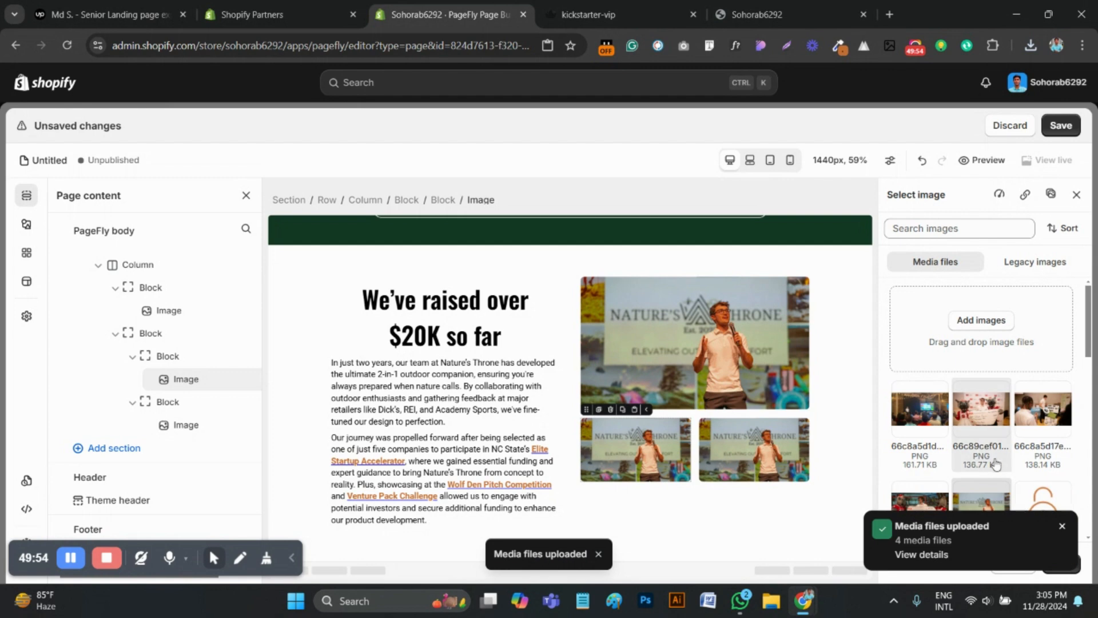
Set the first small image under the large photo to the about2 picture of the check held between two mascots
click(1062, 527)
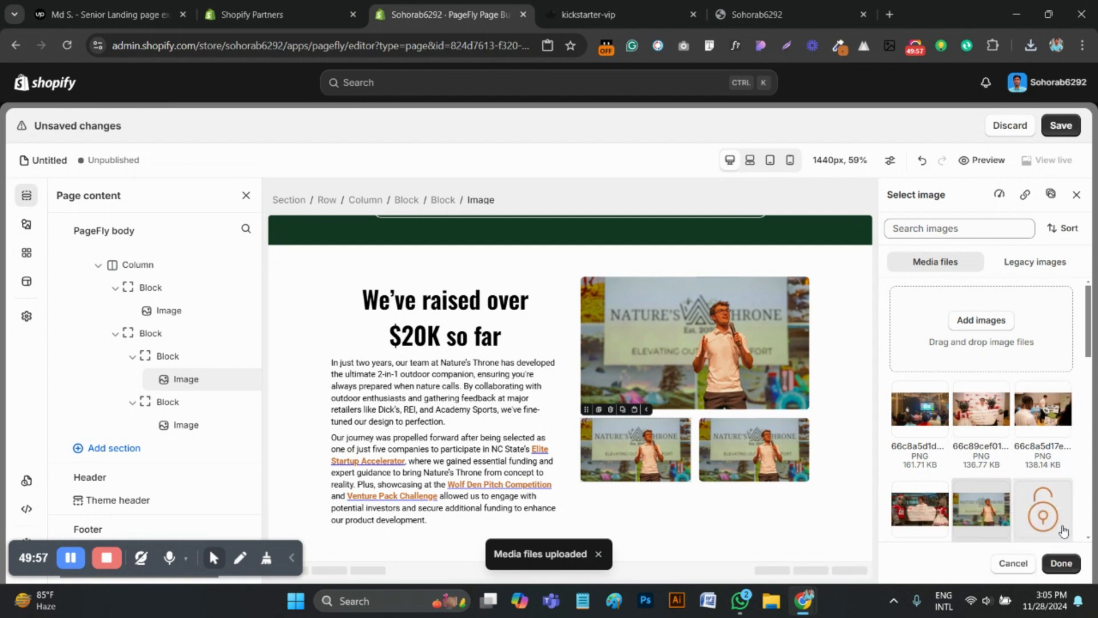
click(925, 511)
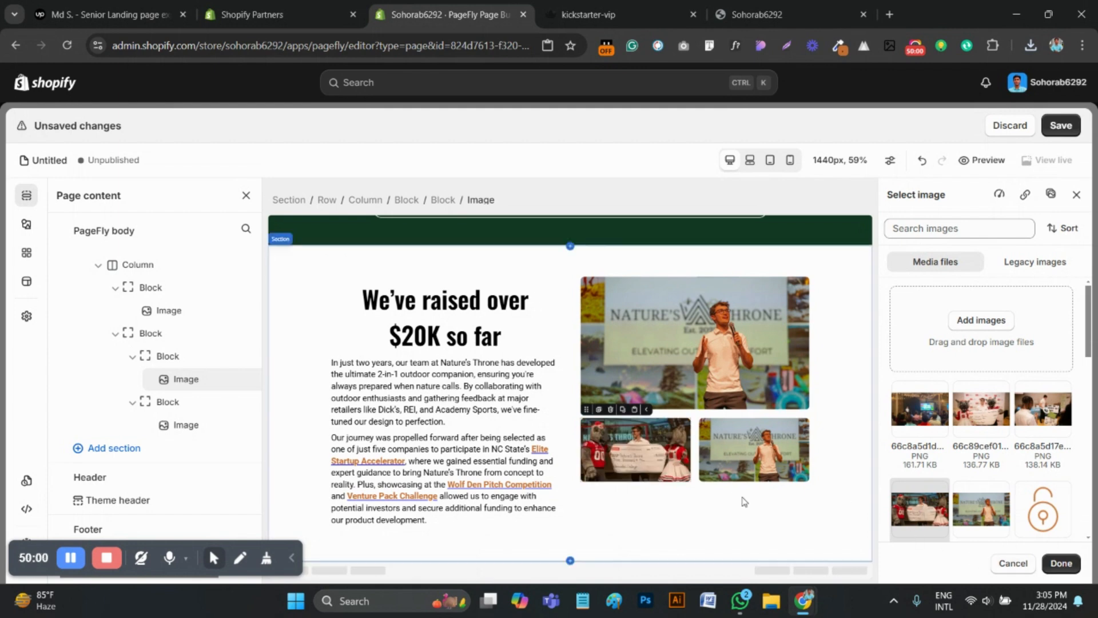
click(1057, 564)
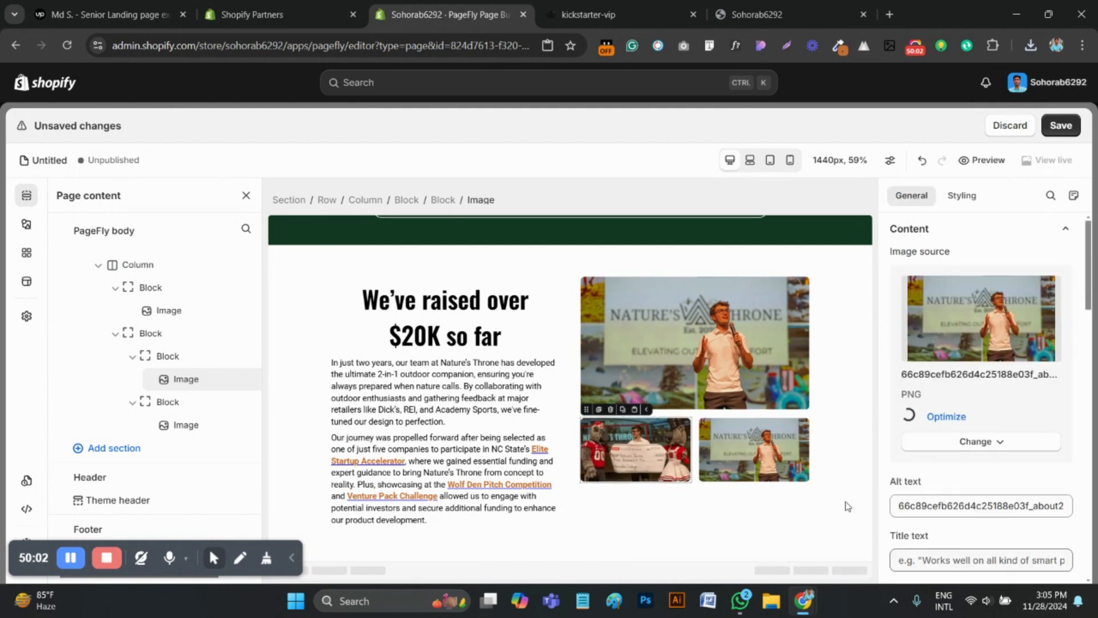
Replace the second small image with the about3 check photo from the image library
click(754, 448)
click(948, 438)
click(953, 467)
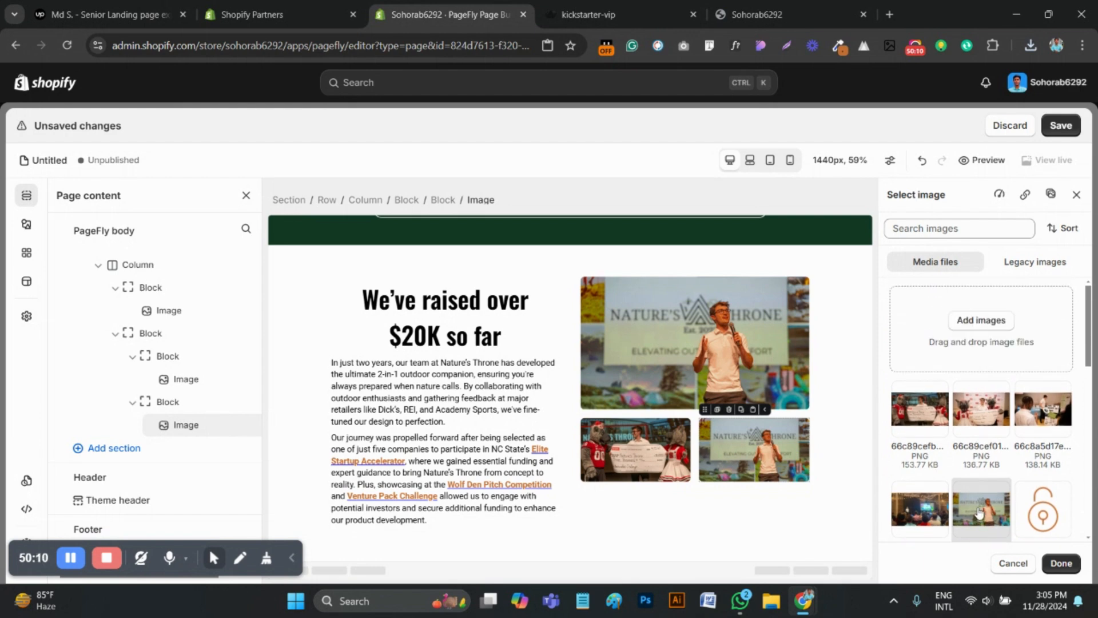
click(973, 423)
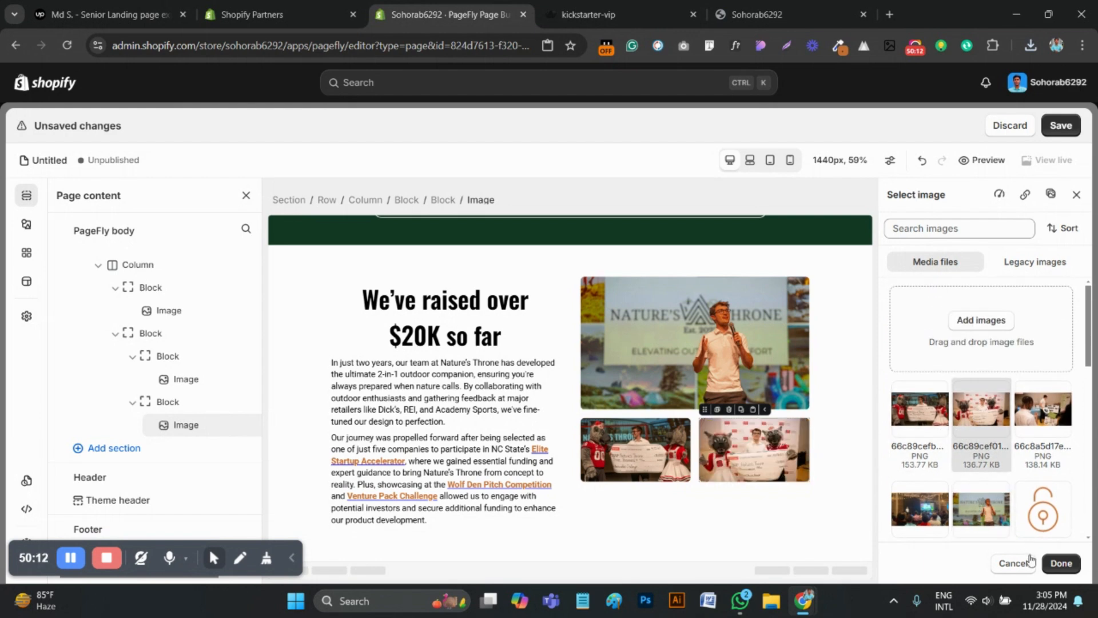
click(1061, 564)
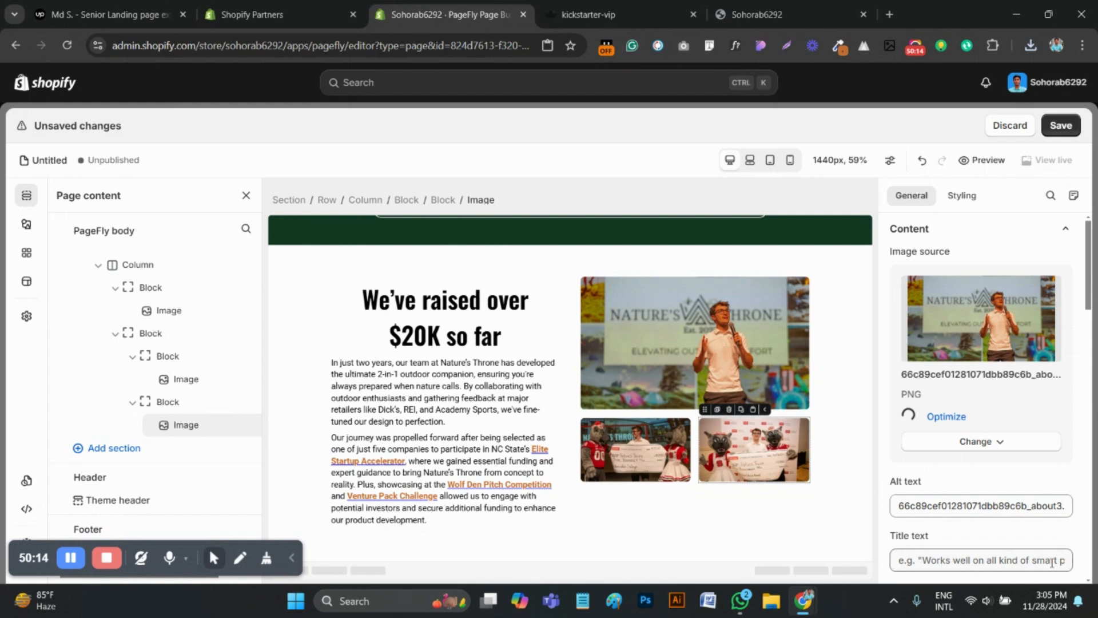
Duplicate the block of two small images and set the copy's first image to the about4 "Ask me about my chair" photo
click(695, 436)
click(604, 411)
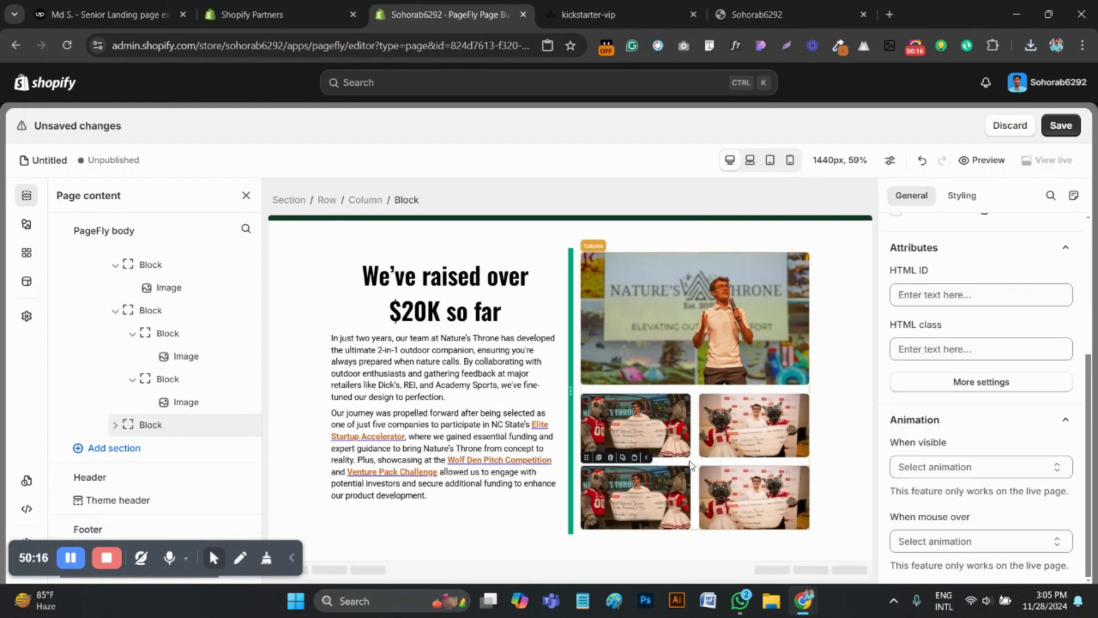
click(650, 503)
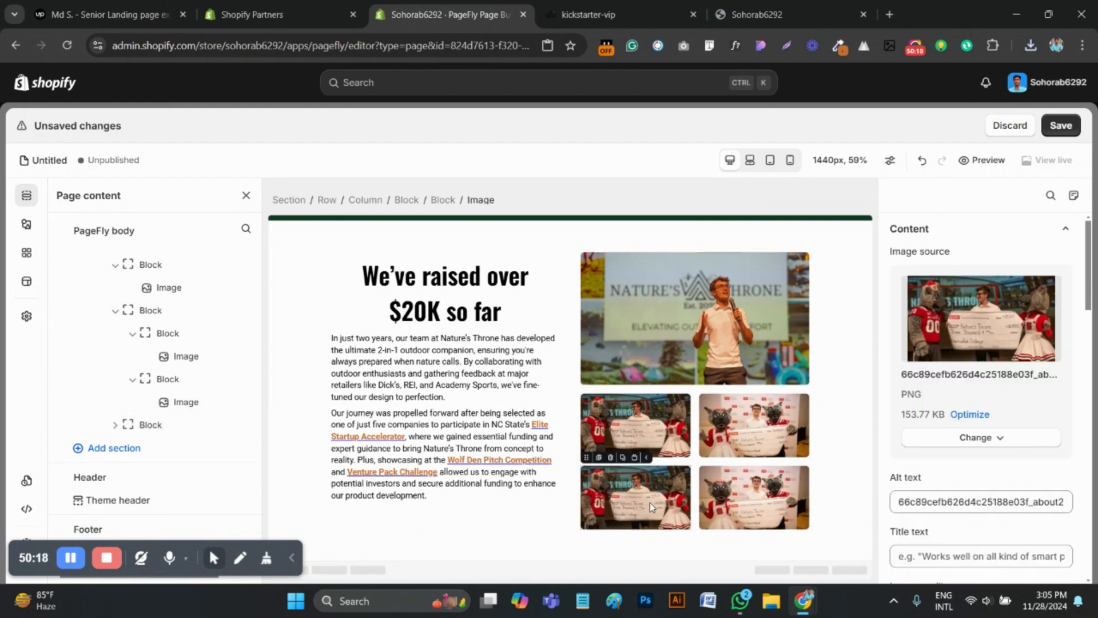
click(983, 436)
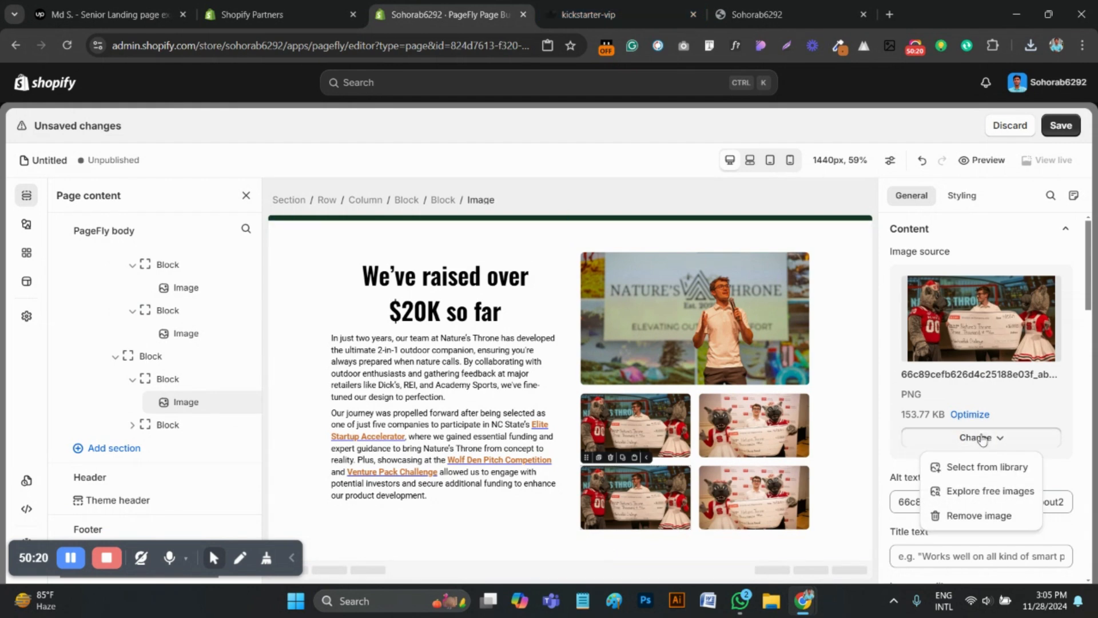
click(984, 466)
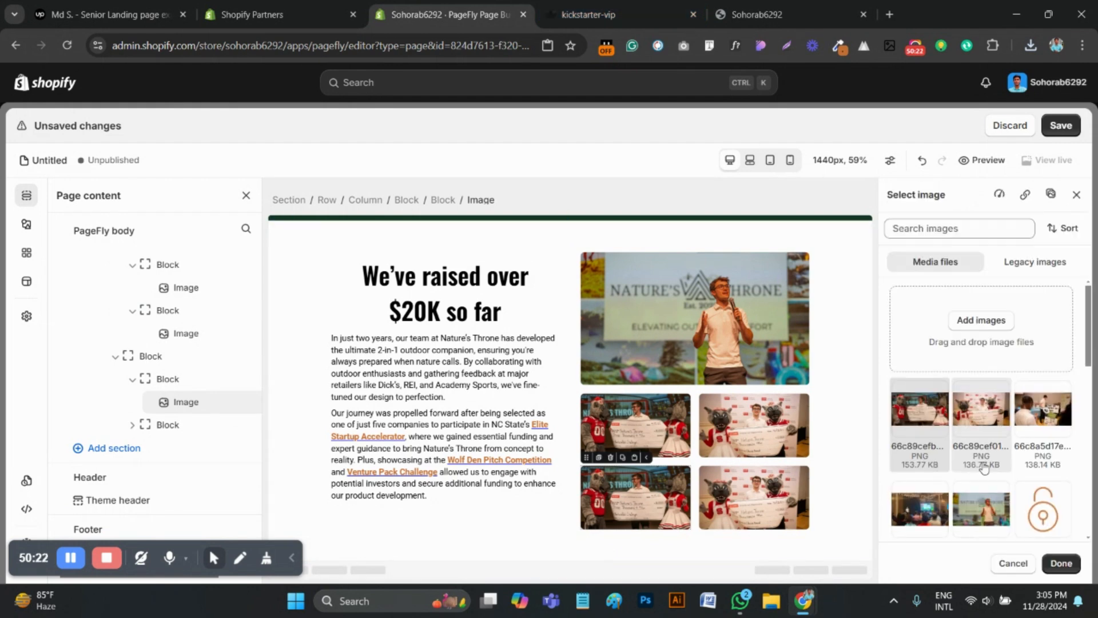
click(581, 14)
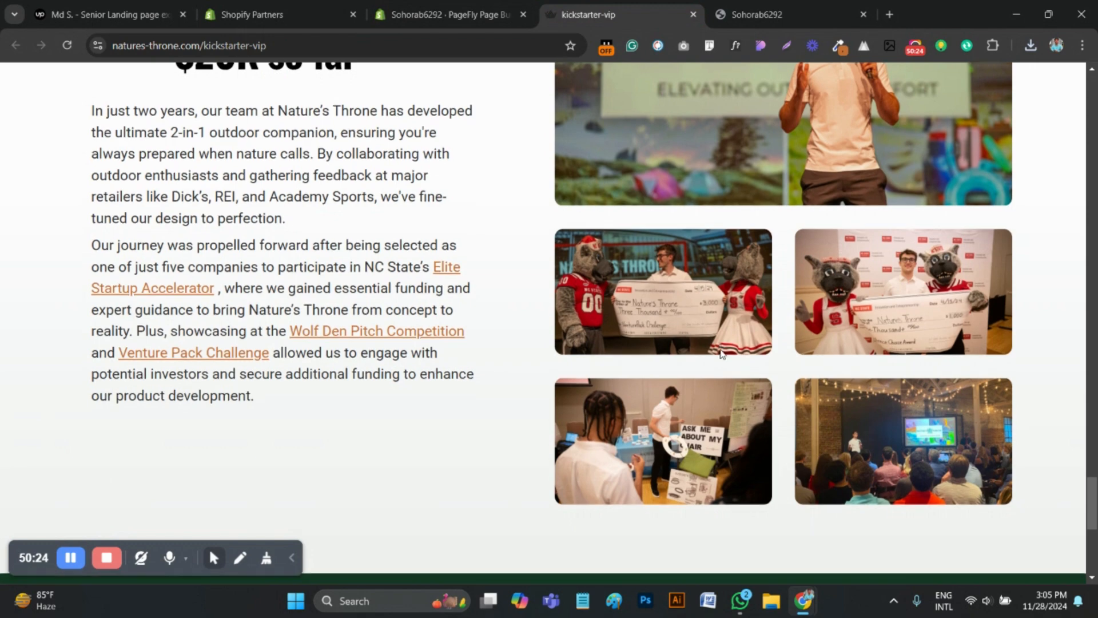
scroll(690, 382, down, 2)
click(450, 14)
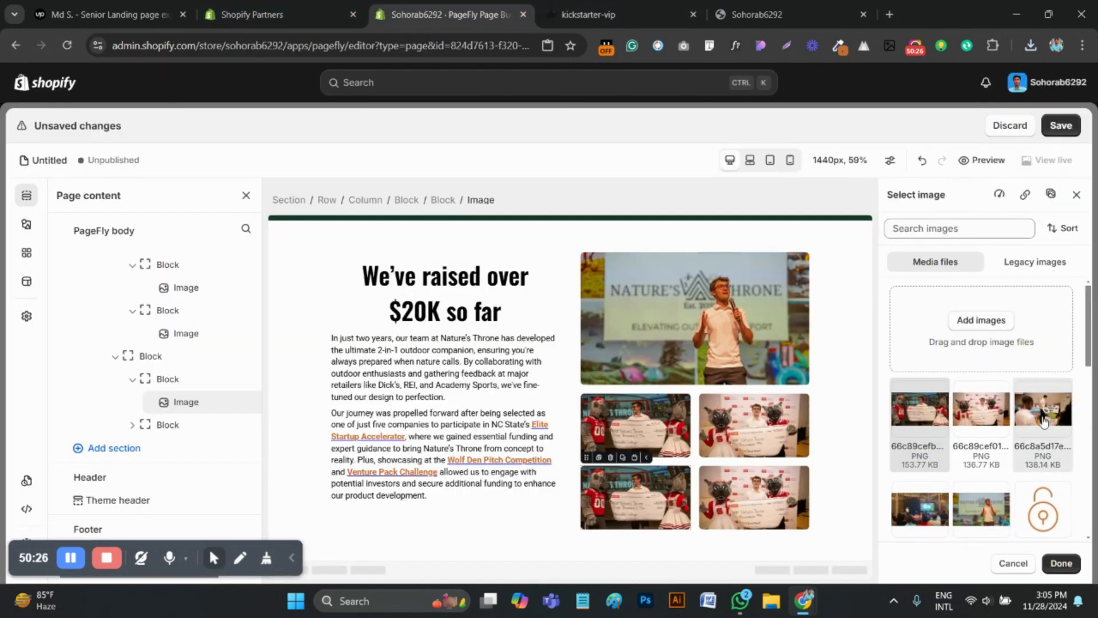
click(1045, 422)
click(1060, 563)
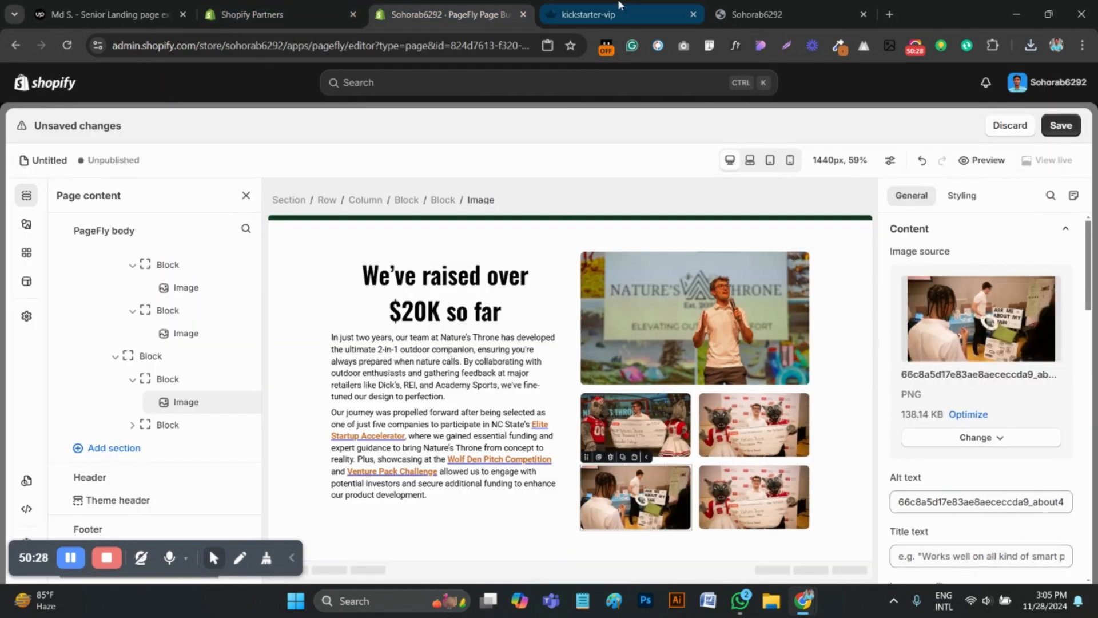
Replace the second image in the lower row of small images with the audience and stage photo, following the reference page
click(581, 15)
click(449, 14)
click(749, 490)
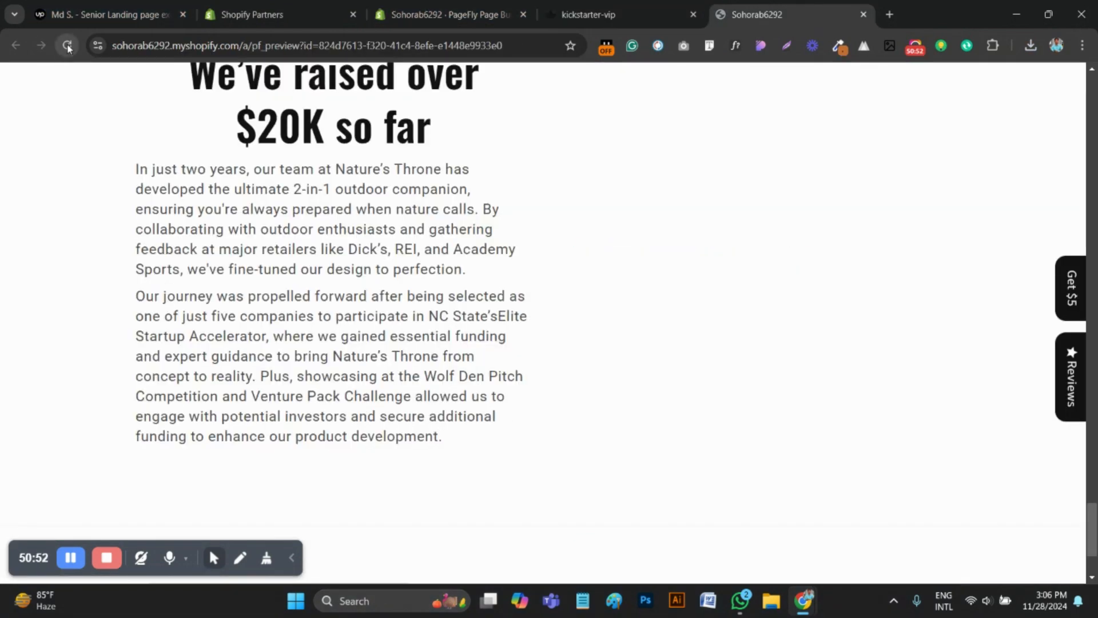
Reload the page preview and check the text and image grid of the "We've raised over $20K so far" section
click(68, 46)
scroll(345, 259, up, 2)
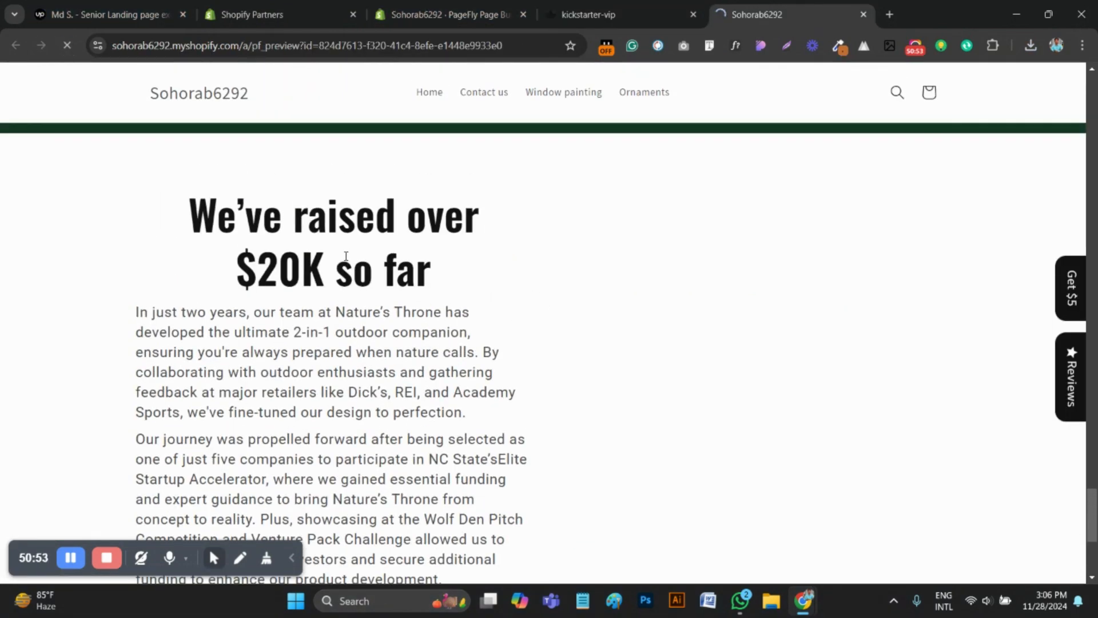
scroll(345, 259, down, 1)
scroll(703, 325, down, 1)
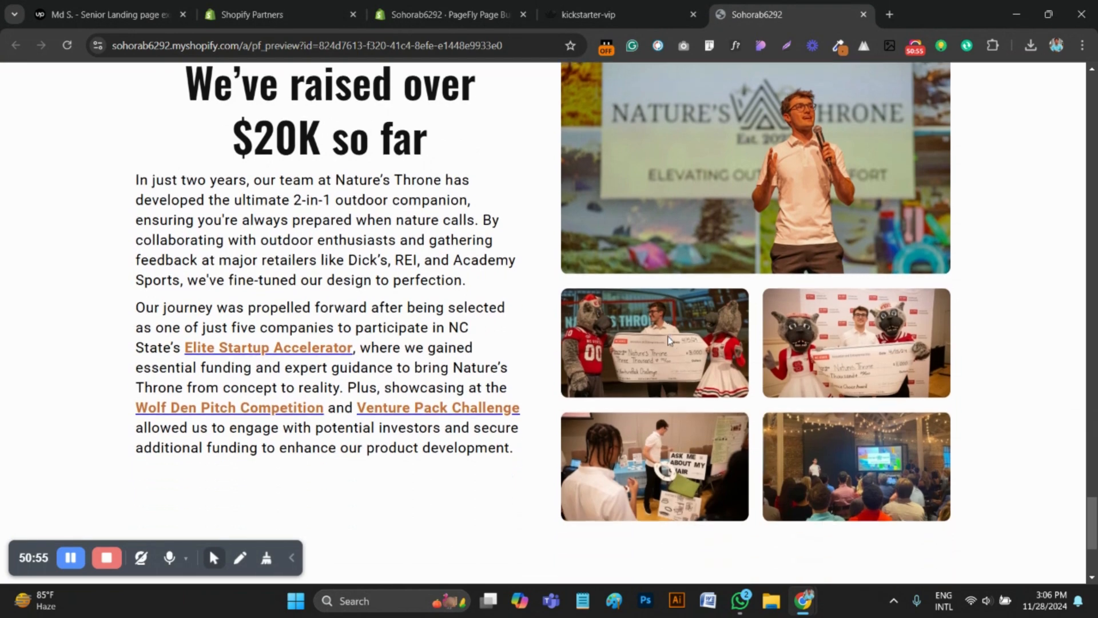
scroll(679, 331, up, 3)
scroll(683, 330, down, 2)
scroll(697, 325, up, 1)
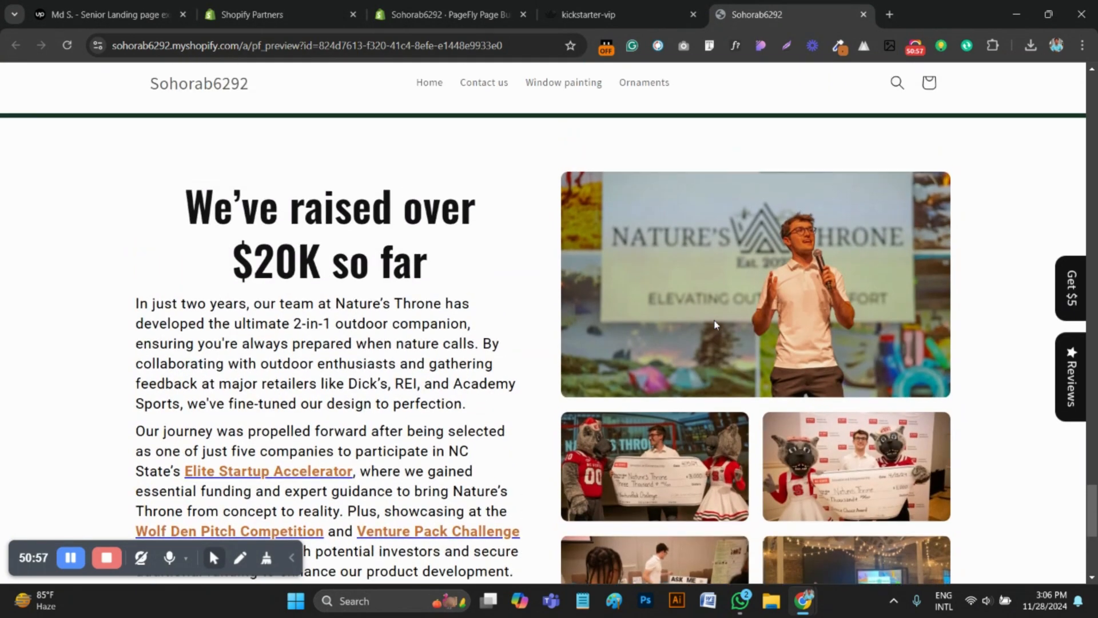
scroll(721, 325, down, 3)
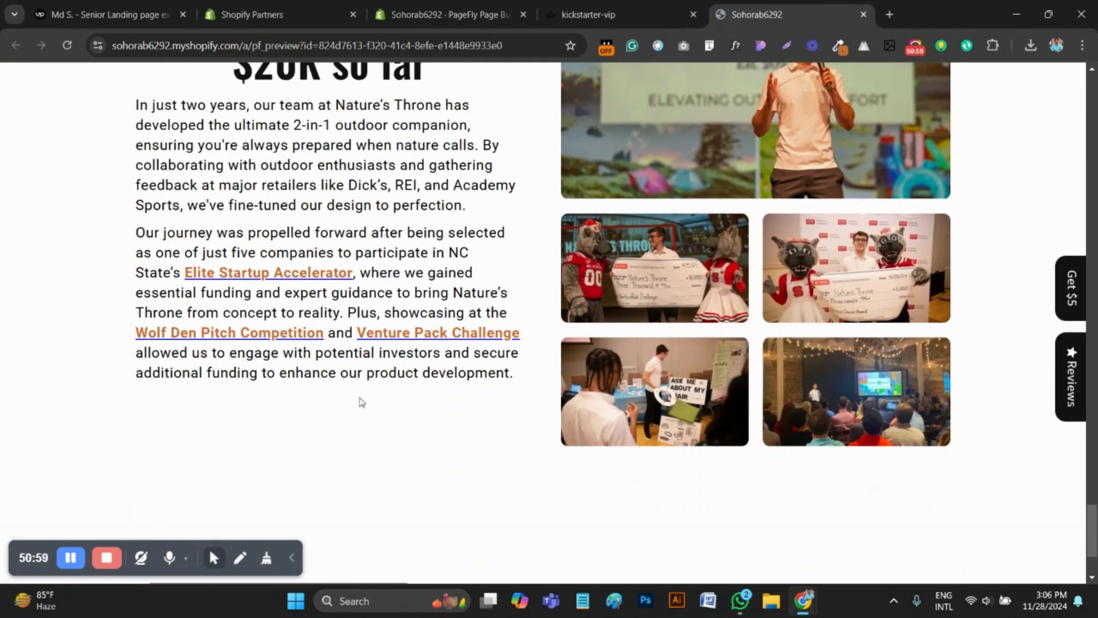
scroll(361, 401, up, 2)
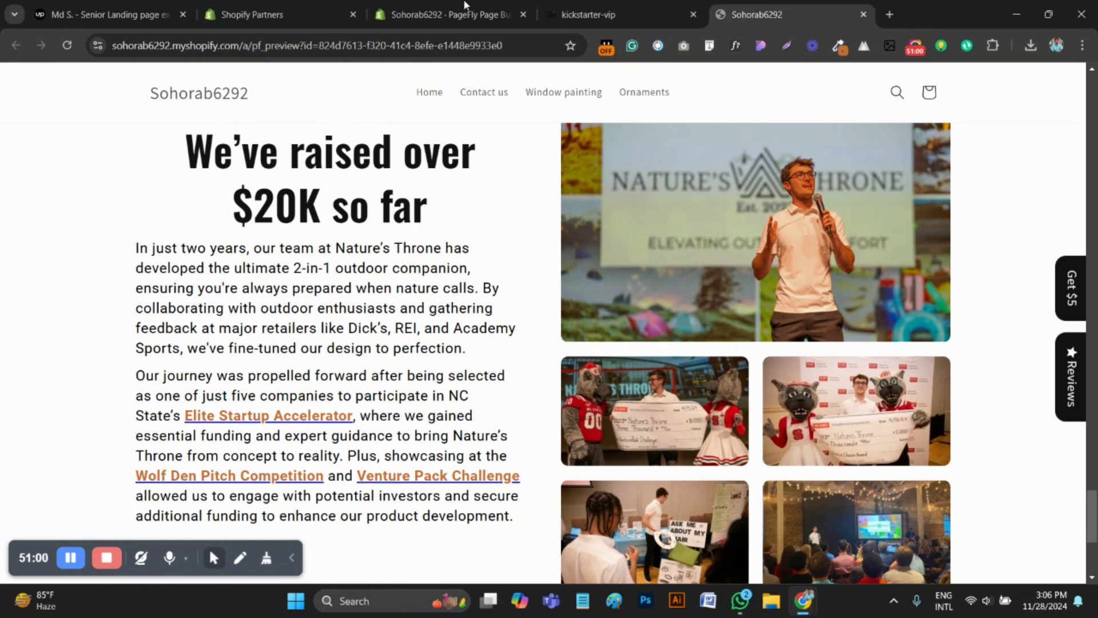
Compare the editor with the reference page and examine the "Not ready to reserve?" section that follows the image grid
click(491, 9)
scroll(595, 351, down, 2)
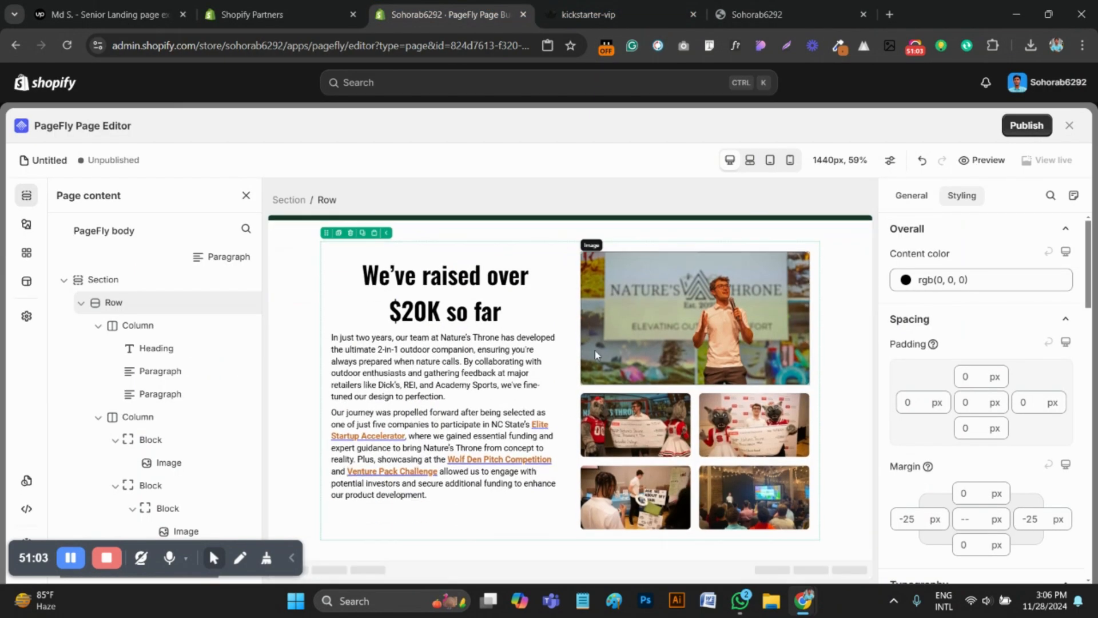
click(633, 4)
scroll(480, 373, down, 10)
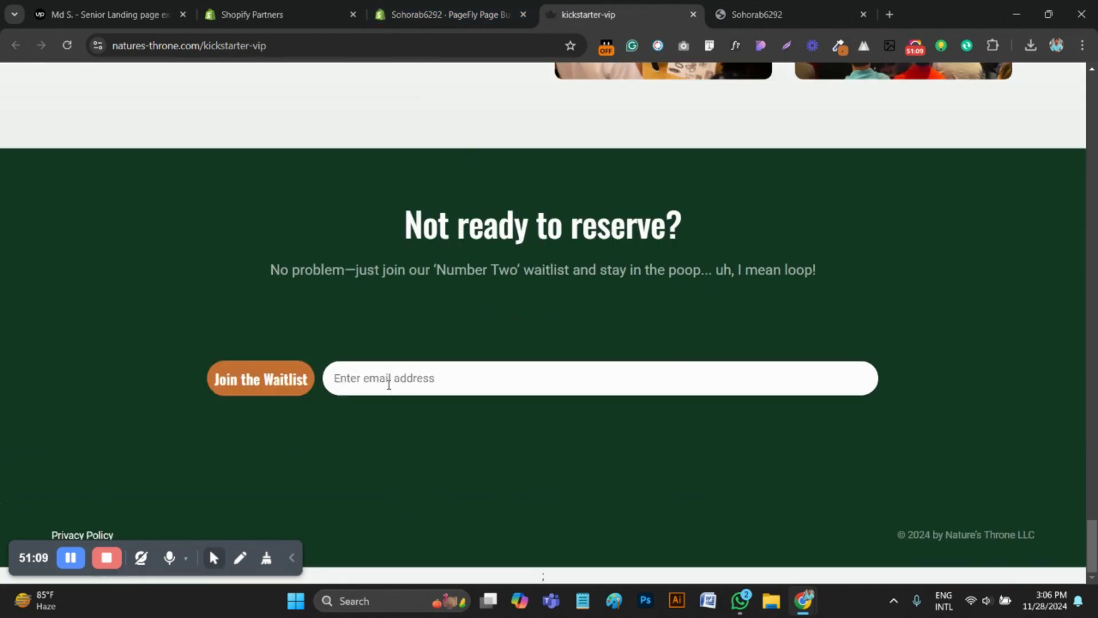
click(444, 14)
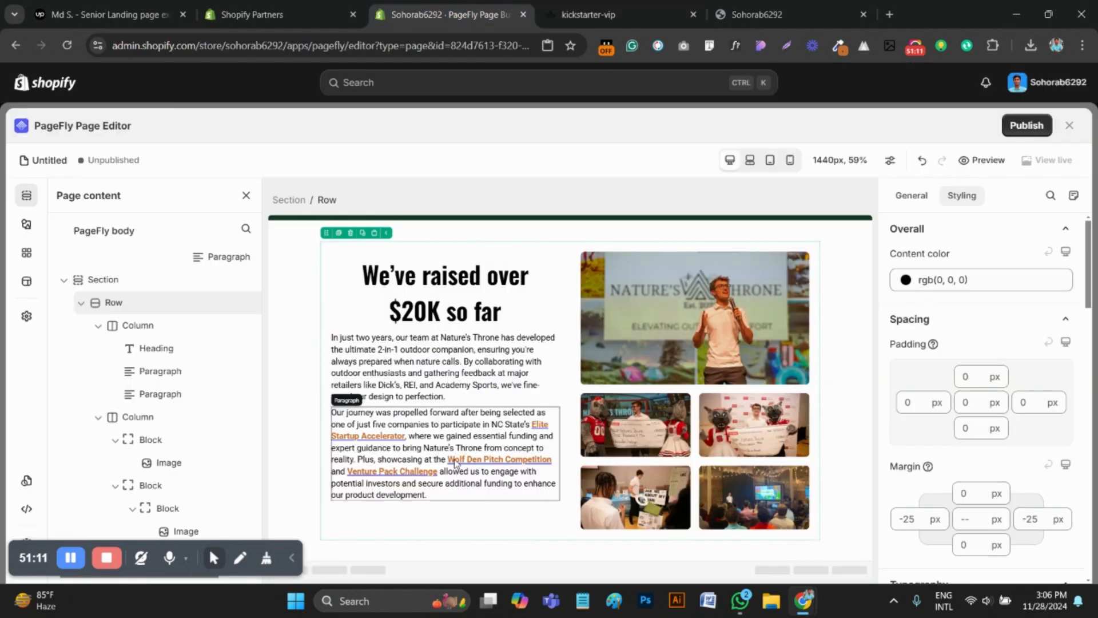
click(589, 14)
scroll(481, 338, up, 7)
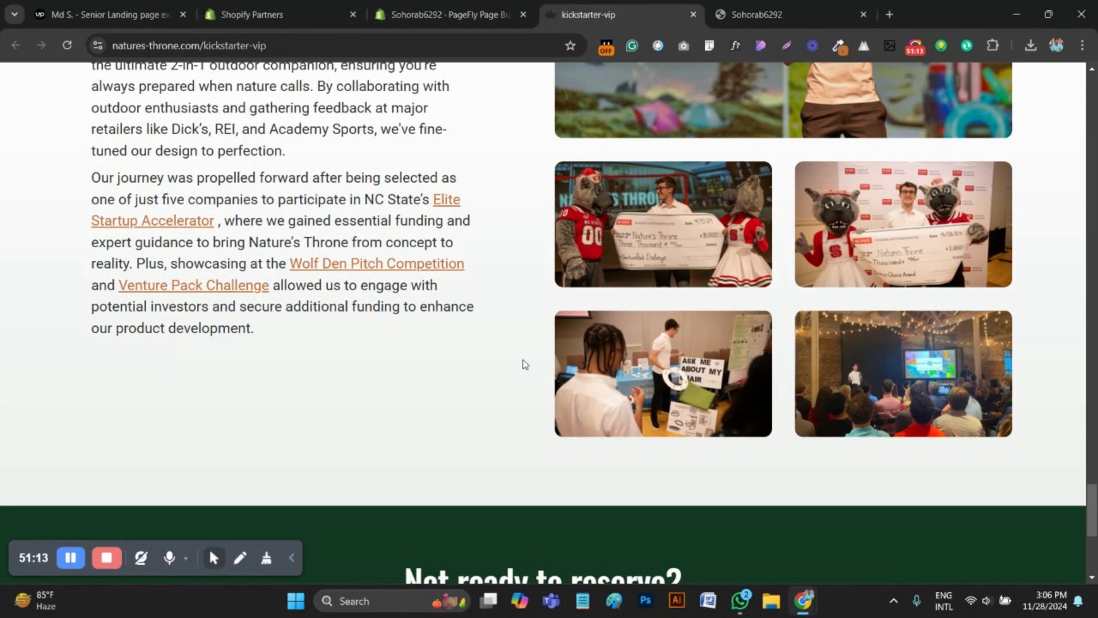
scroll(523, 359, down, 6)
click(451, 15)
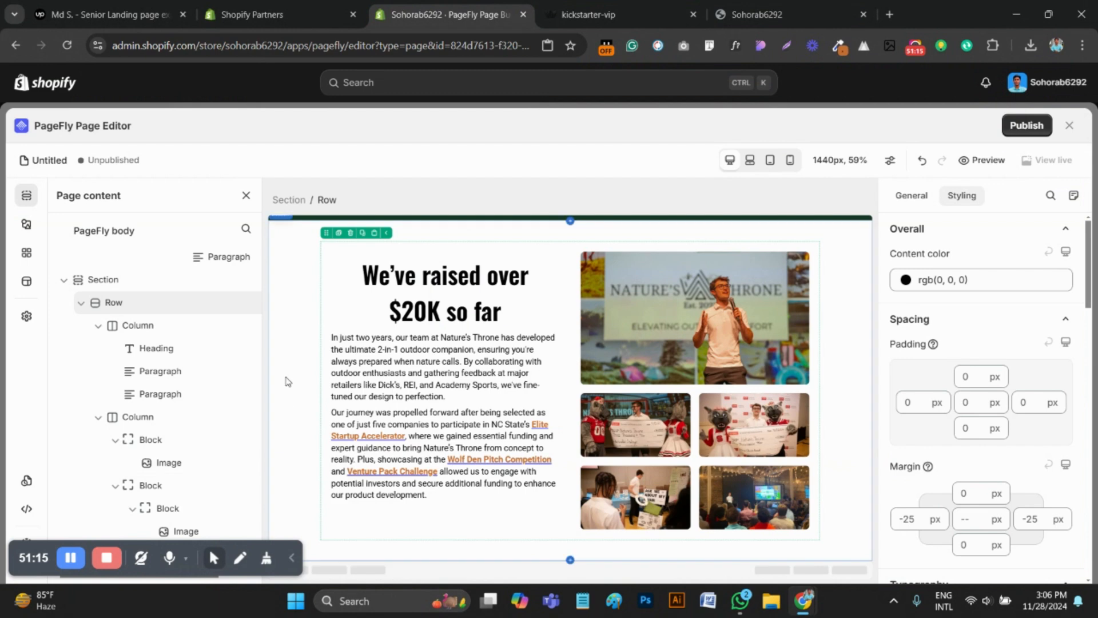
Add a one-column (1/1) layout section below the "We've raised over $20K so far" section
click(27, 224)
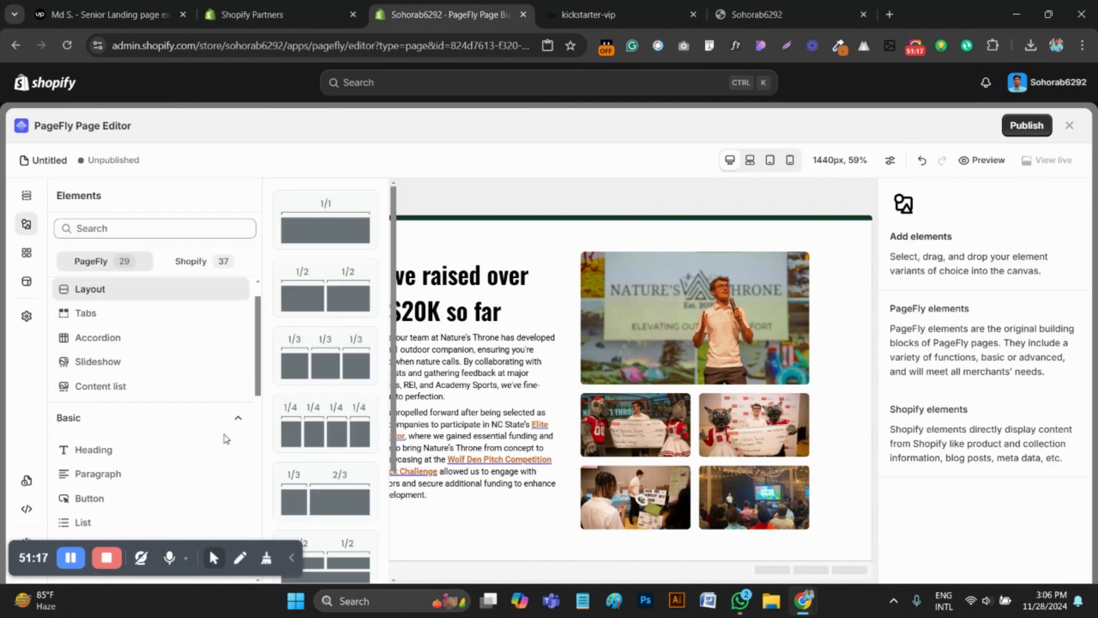
drag(326, 225, 395, 558)
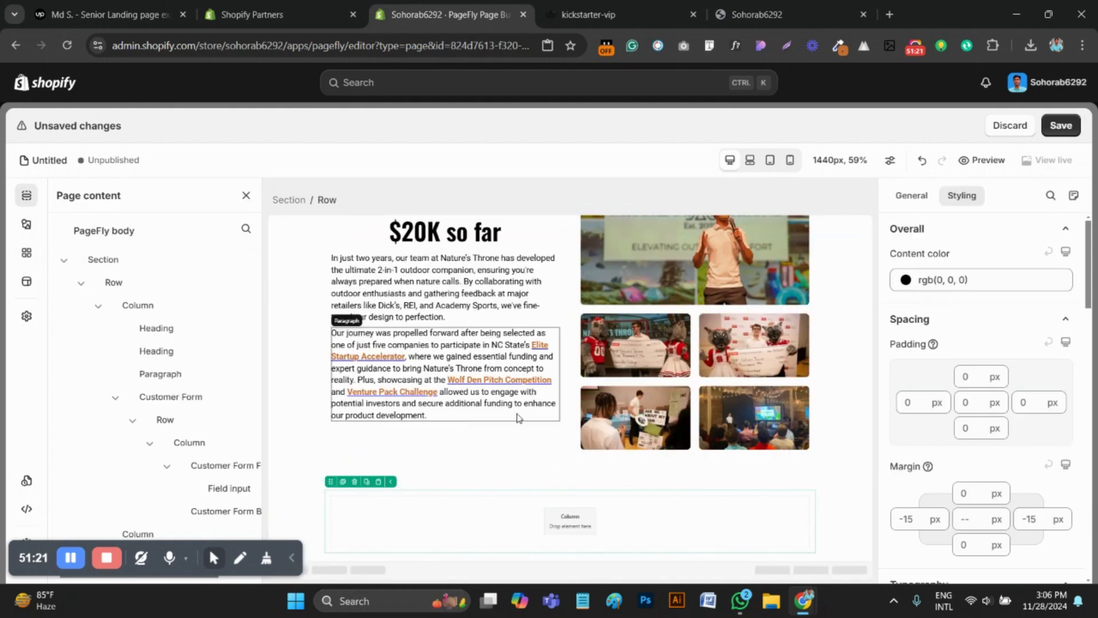
click(518, 511)
Sample the dark green background #143824 of the reference page's "Not ready to reserve?" section with the color picker extension
click(601, 12)
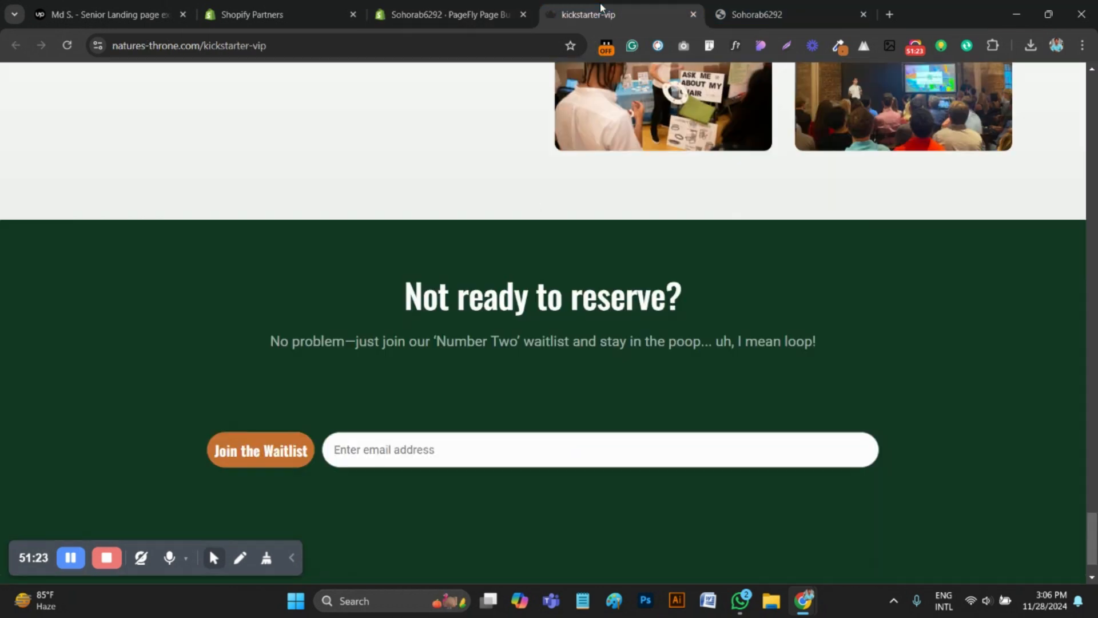
click(474, 7)
click(585, 12)
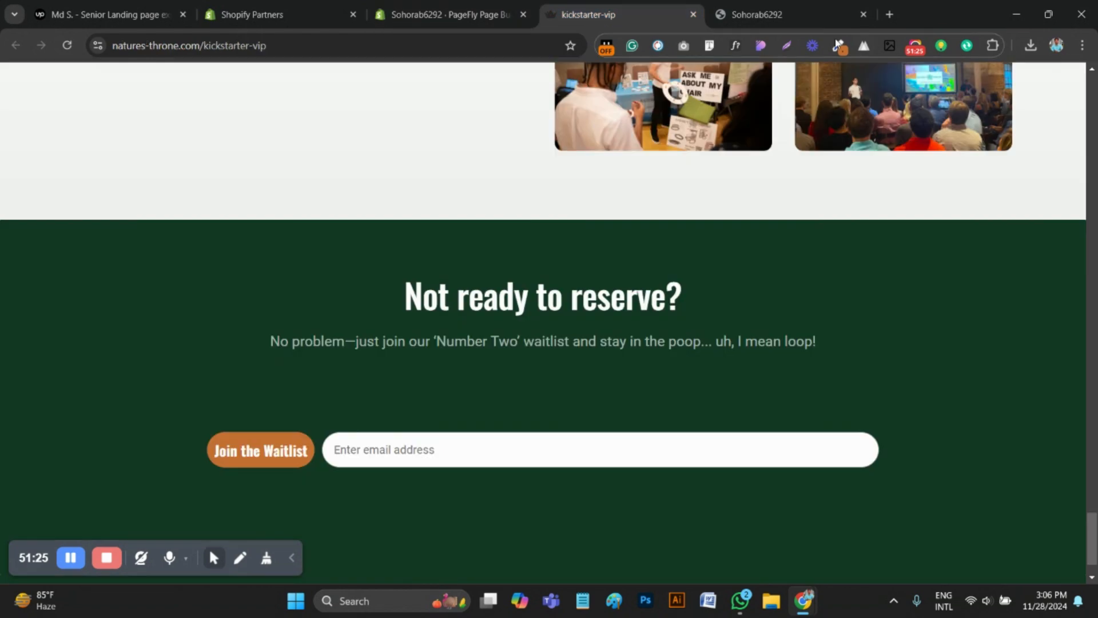
click(836, 48)
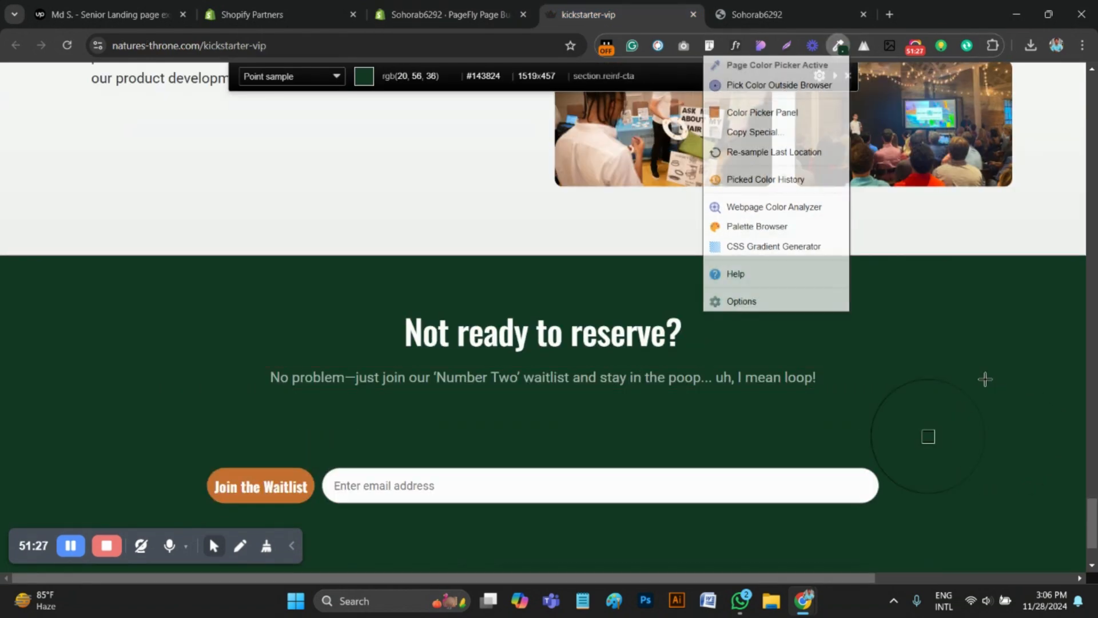
click(983, 380)
click(447, 13)
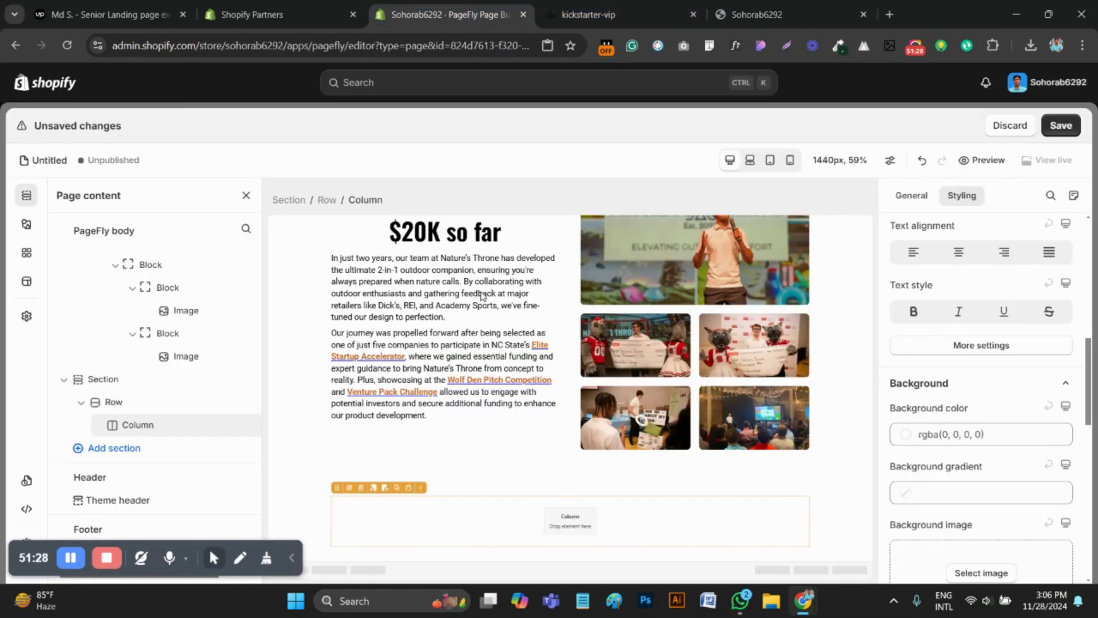
Set the new empty section's background color to #143824
click(298, 503)
scroll(1040, 424, down, 3)
click(972, 395)
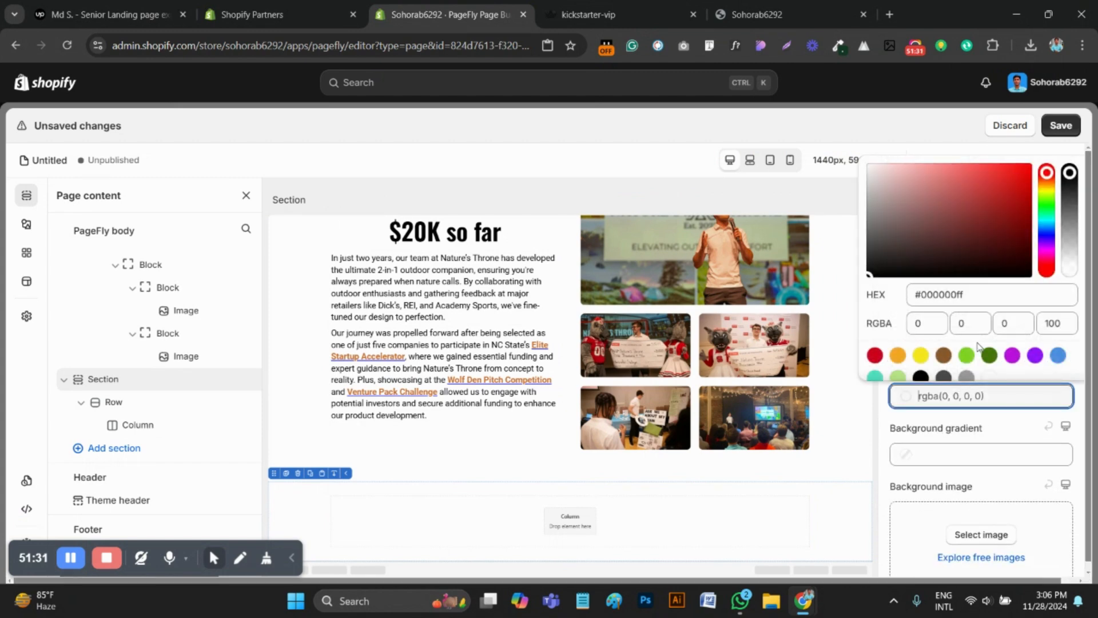
click(947, 292)
key(ctrl+v)
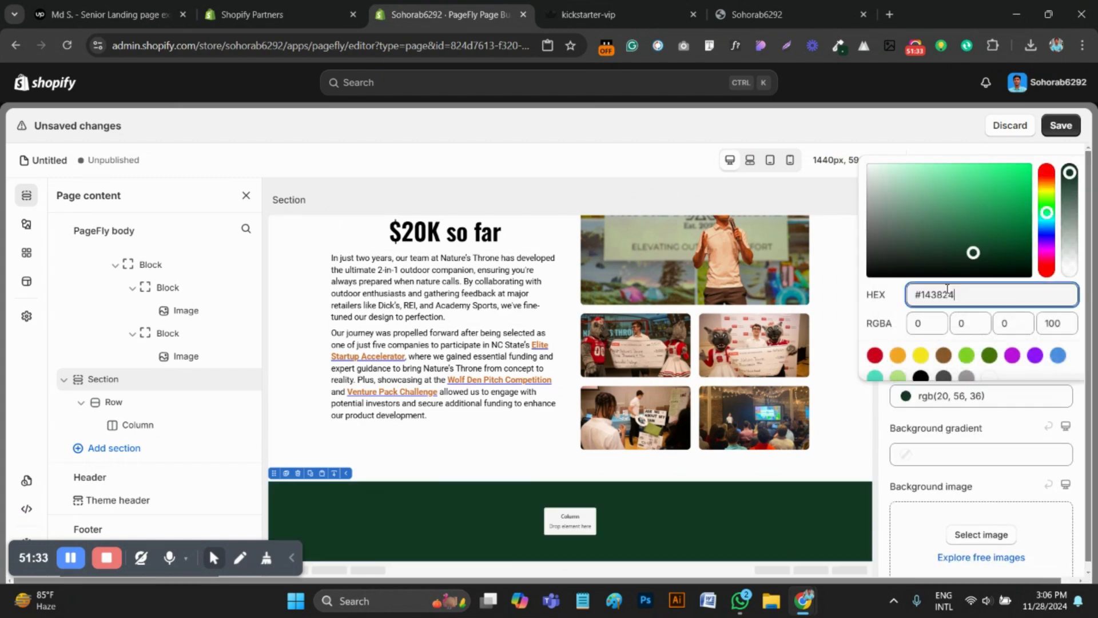
click(591, 527)
Copy the "Not ready to reserve?" heading text from the reference page and inspect its font with WhatFont
click(642, 9)
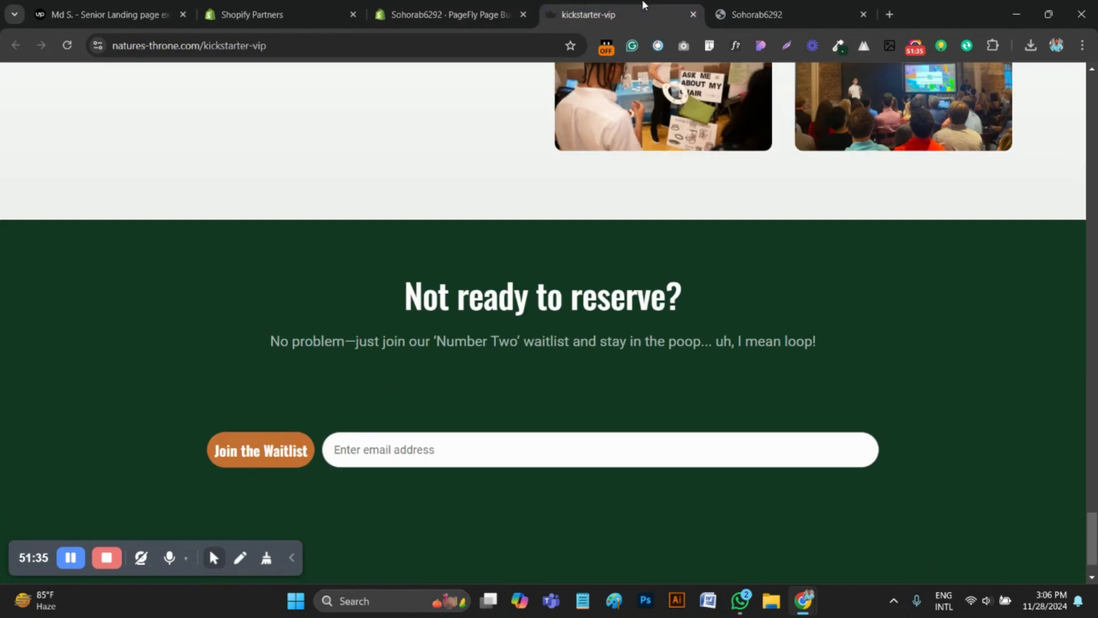
scroll(695, 299, down, 1)
drag(699, 221, 404, 233)
key(ctrl+c)
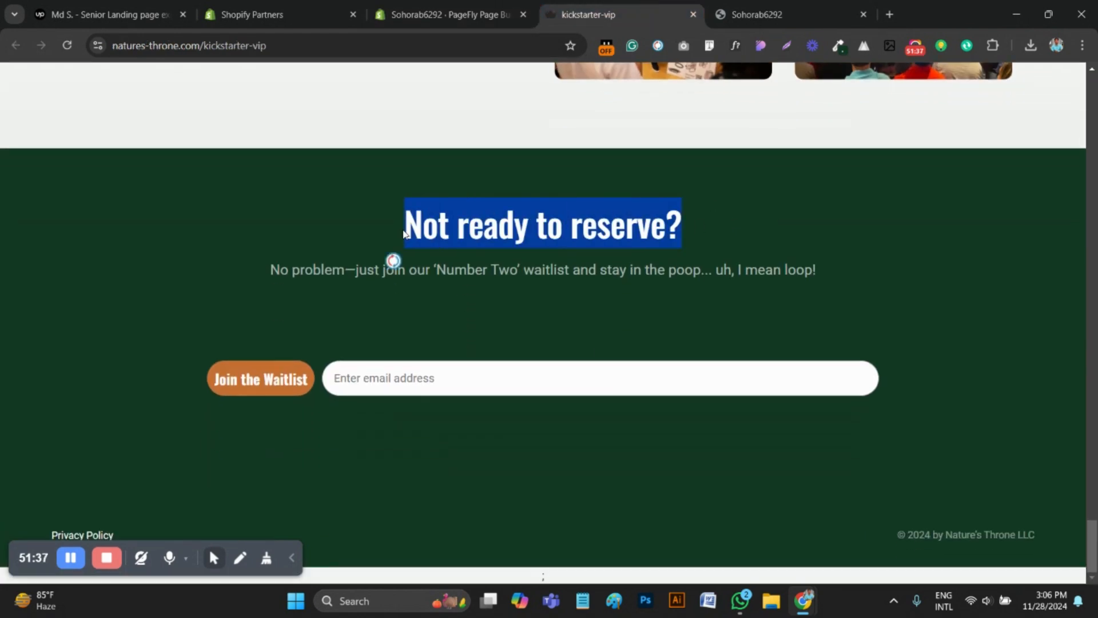
click(734, 46)
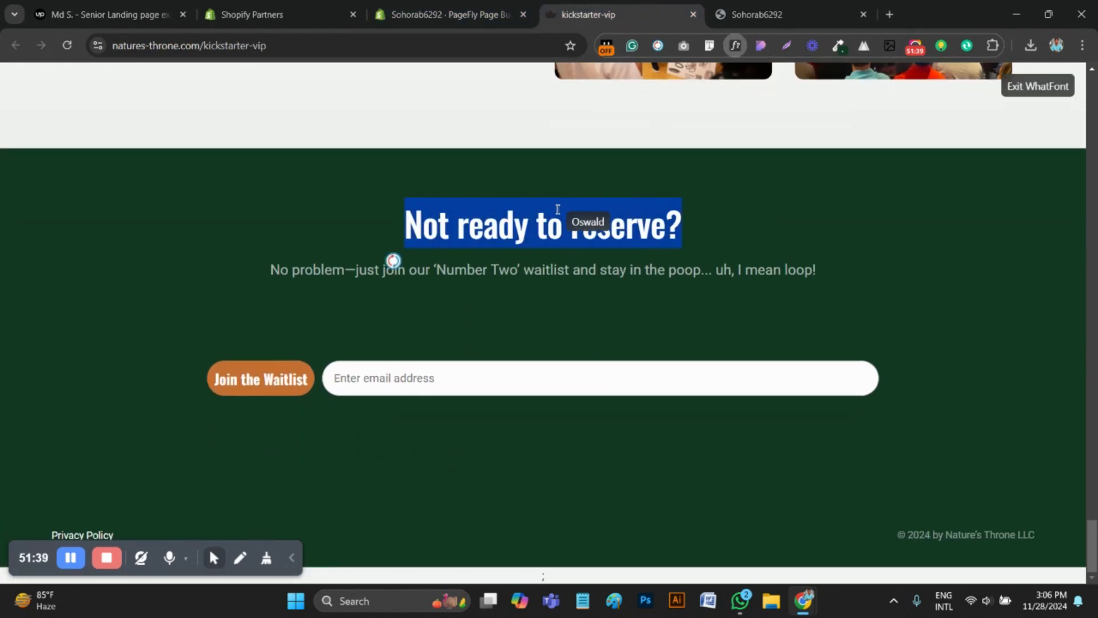
click(551, 227)
Duplicate the "Frequently Asked Questions" heading into the new green section's empty column and change the copy's text to "Not ready to reserve?"
click(444, 14)
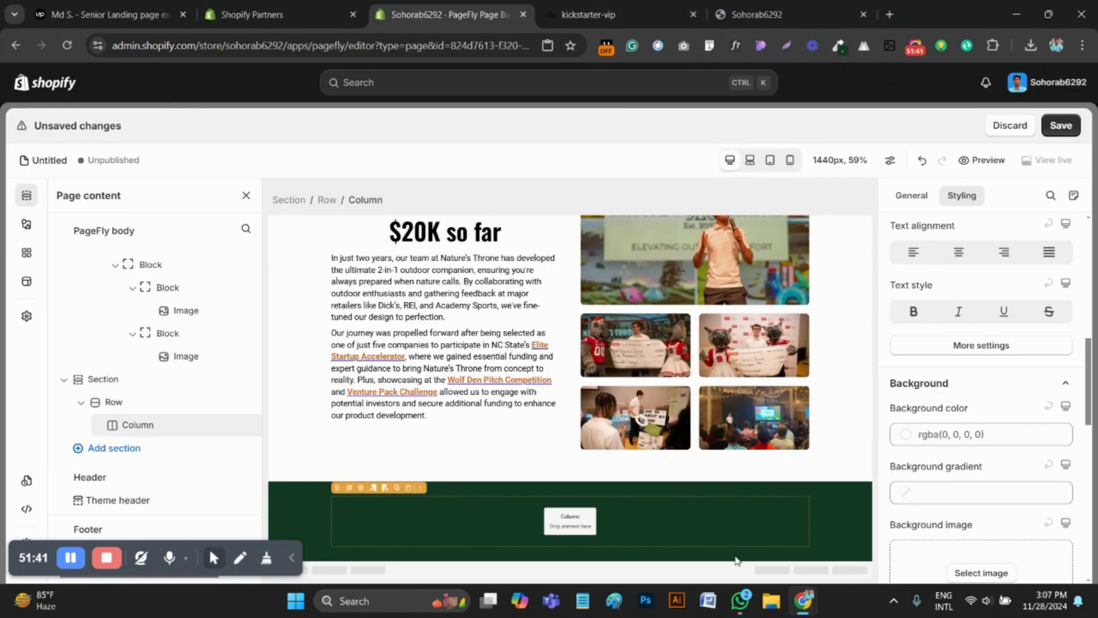
scroll(503, 423, up, 5)
scroll(509, 416, up, 5)
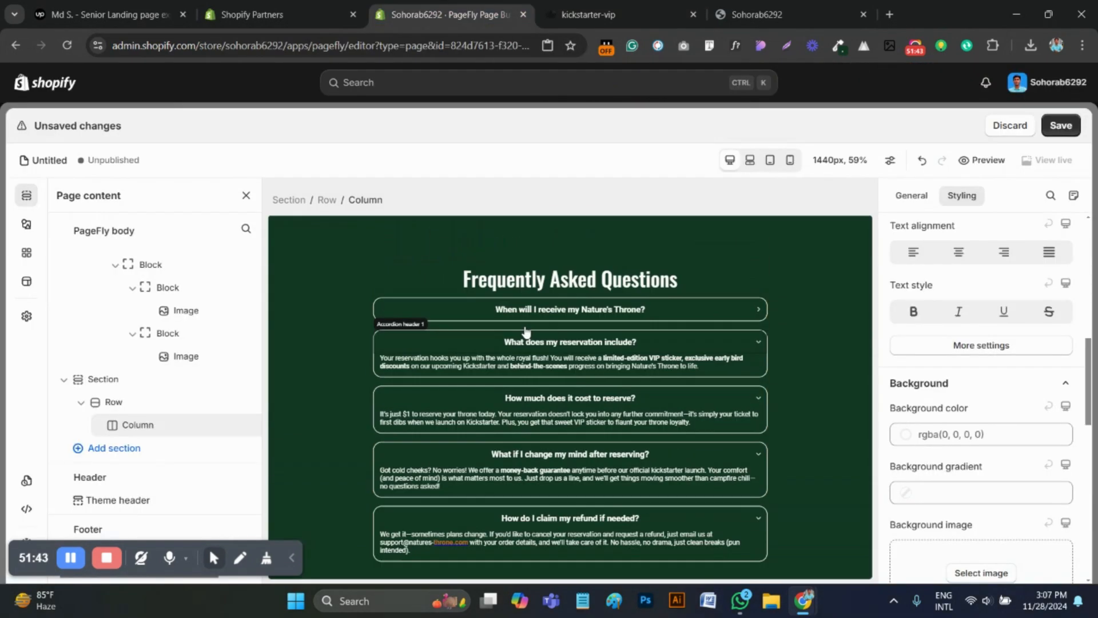
click(409, 288)
click(391, 269)
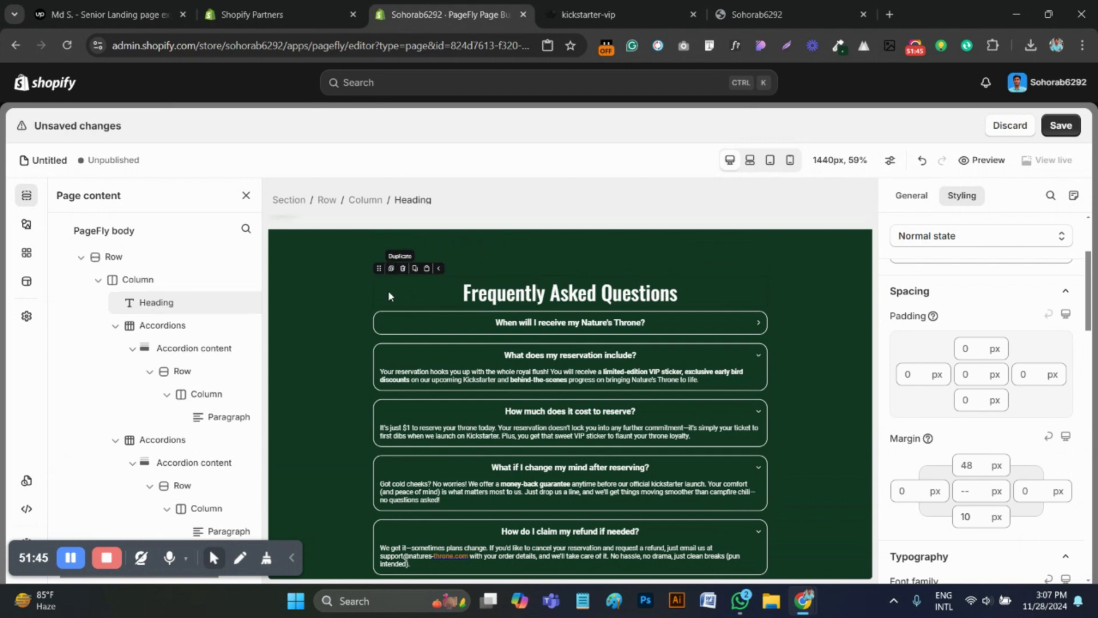
drag(376, 318, 542, 539)
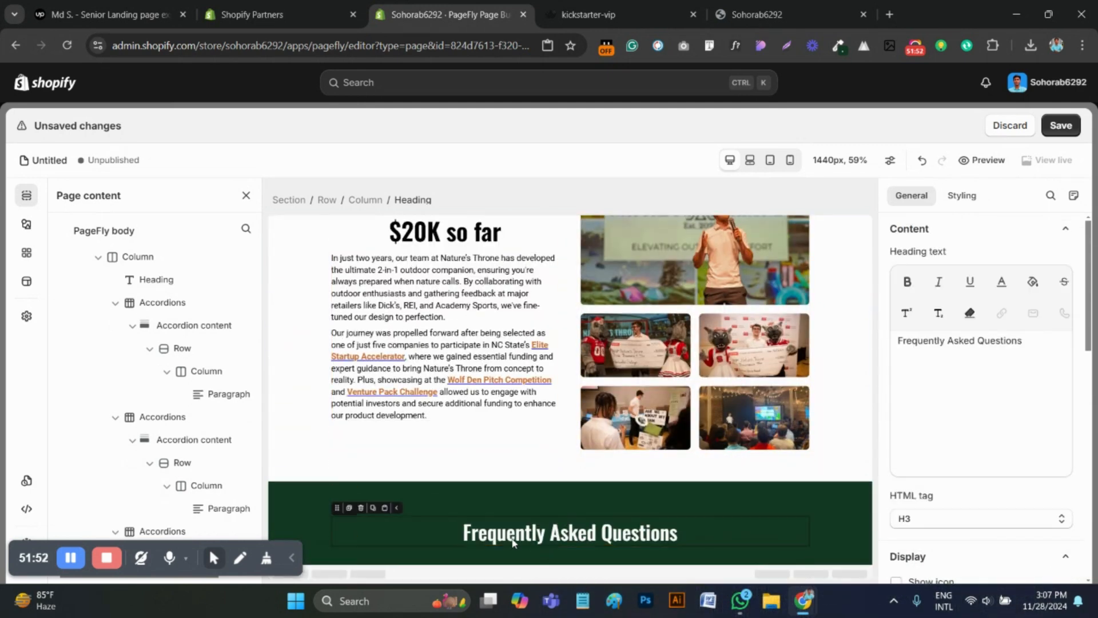
triple_click(919, 374)
key(ctrl+v)
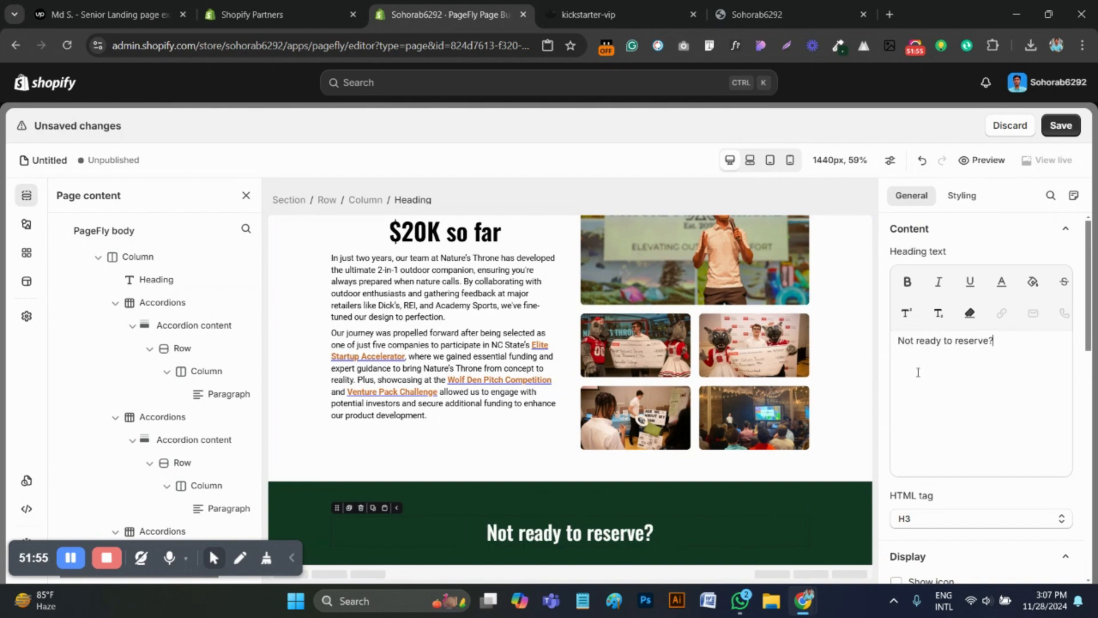
Check the new heading's font family, size and weight against the WhatFont details on the reference page
click(962, 195)
scroll(972, 372, down, 2)
scroll(984, 412, down, 3)
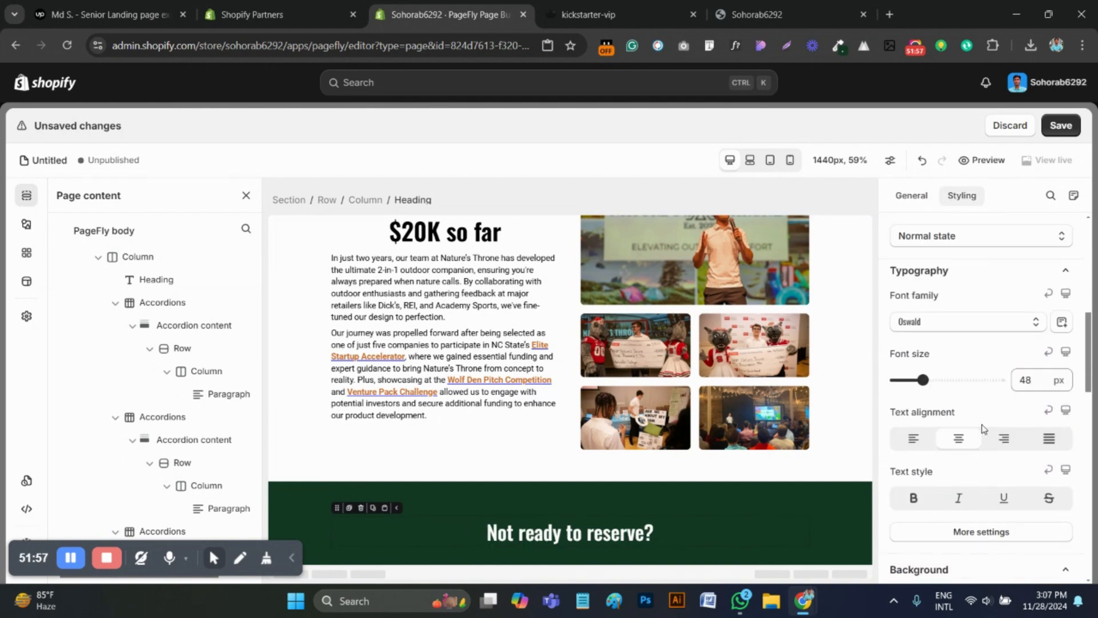
click(985, 533)
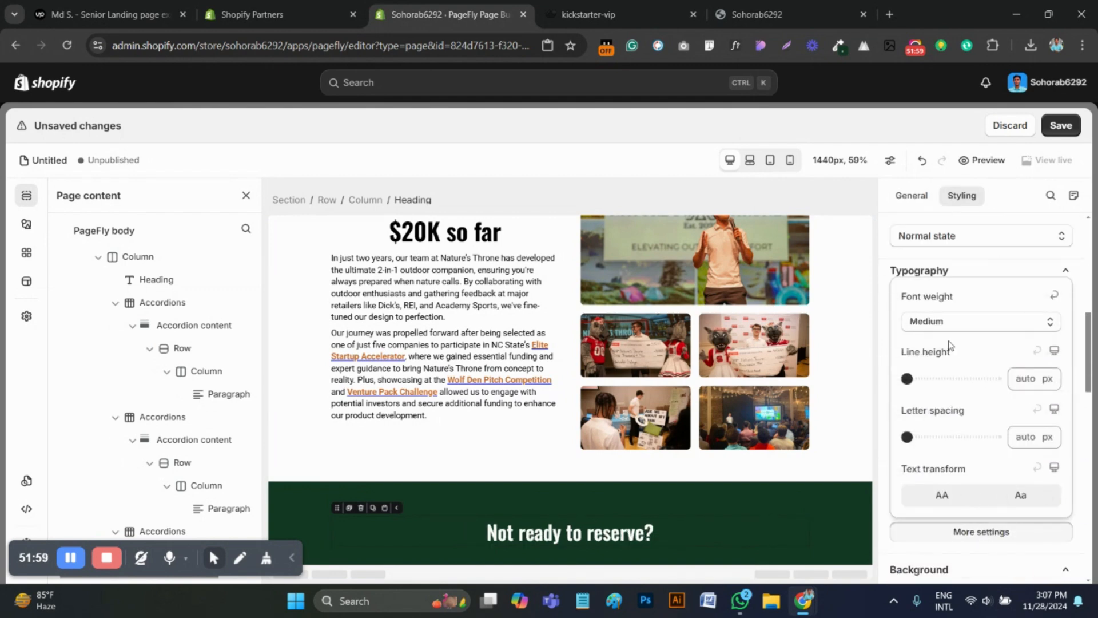
key(ctrl+Tab)
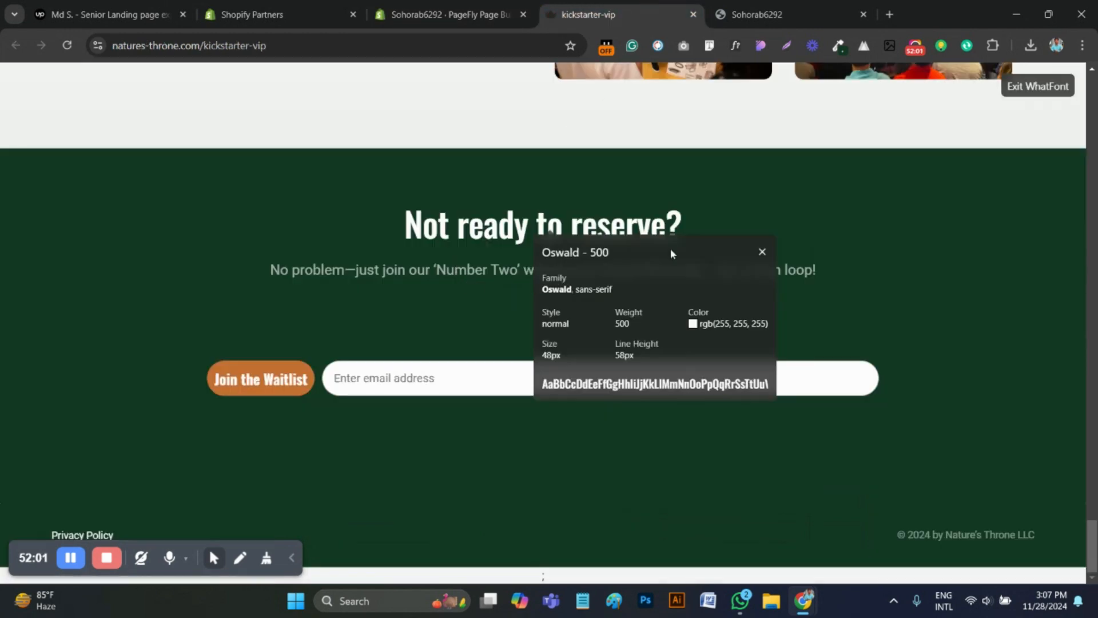
Inspect the font of the reference line "No problem—just join our 'Number Two' waitlist…" with WhatFont and select its text for copying
click(762, 252)
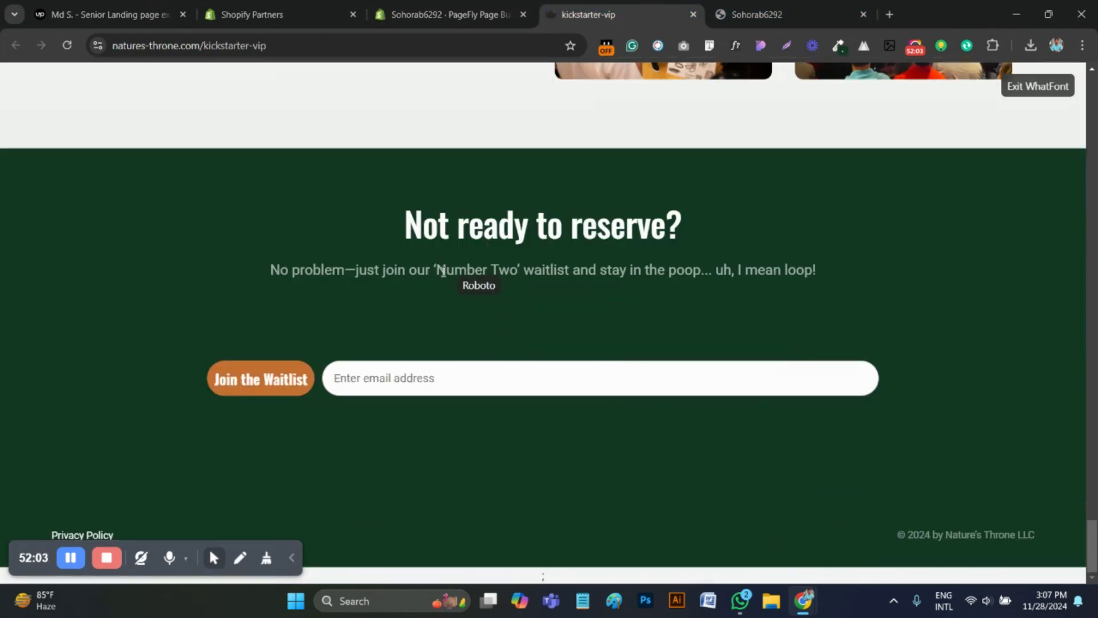
click(443, 272)
click(735, 46)
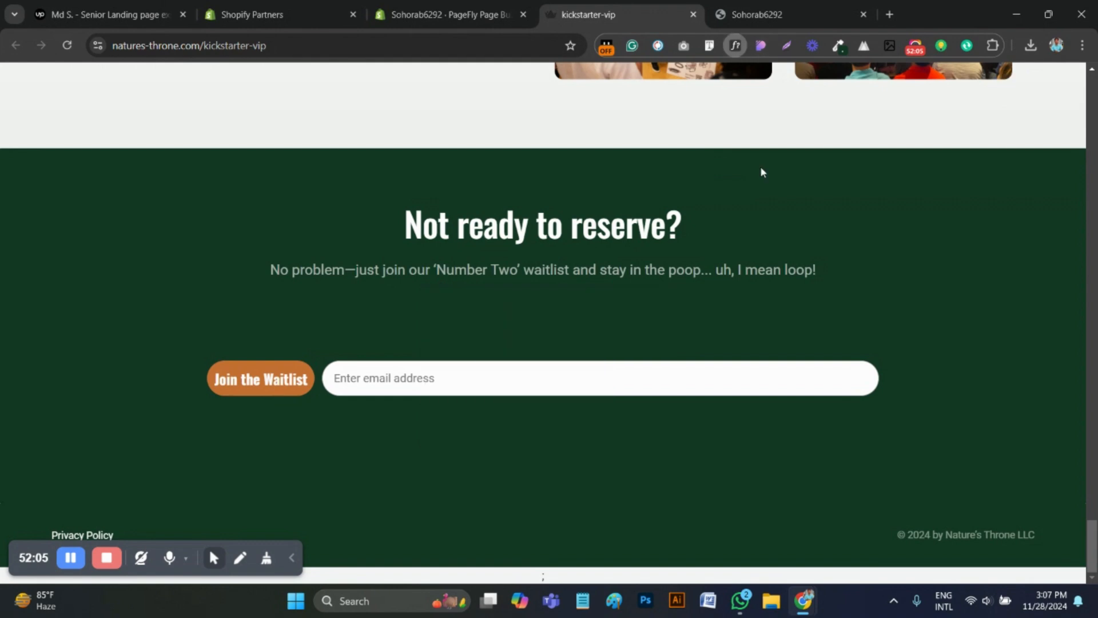
drag(856, 266, 278, 271)
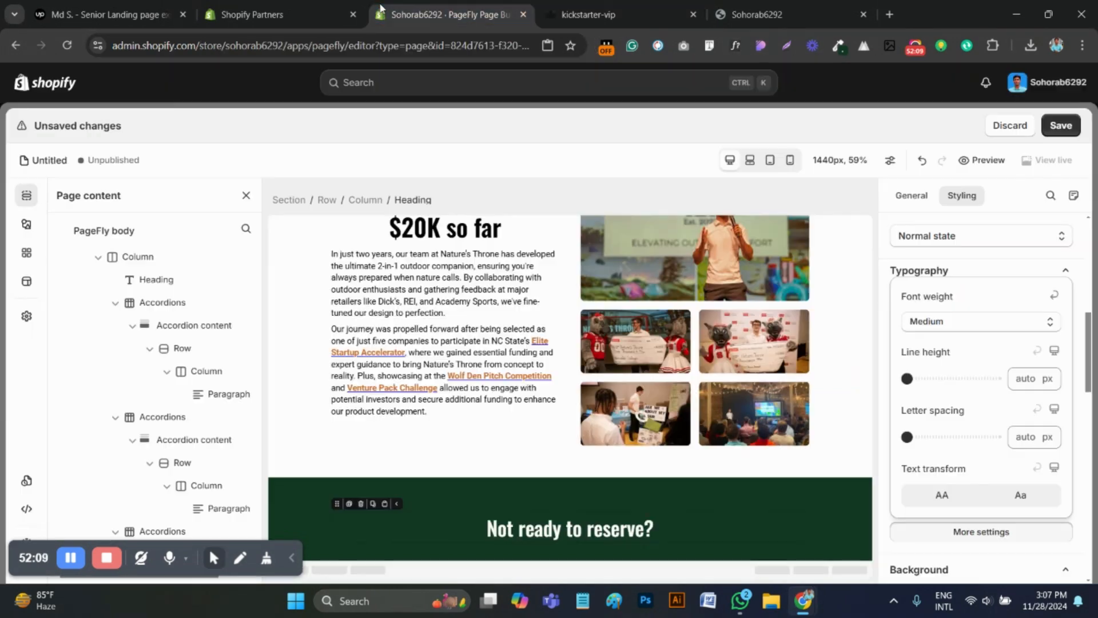
Duplicate the "Want to be a VIP (Very Important Pooper)?" paragraph and place the copy below the "Not ready to reserve?" heading
click(409, 14)
scroll(602, 328, up, 6)
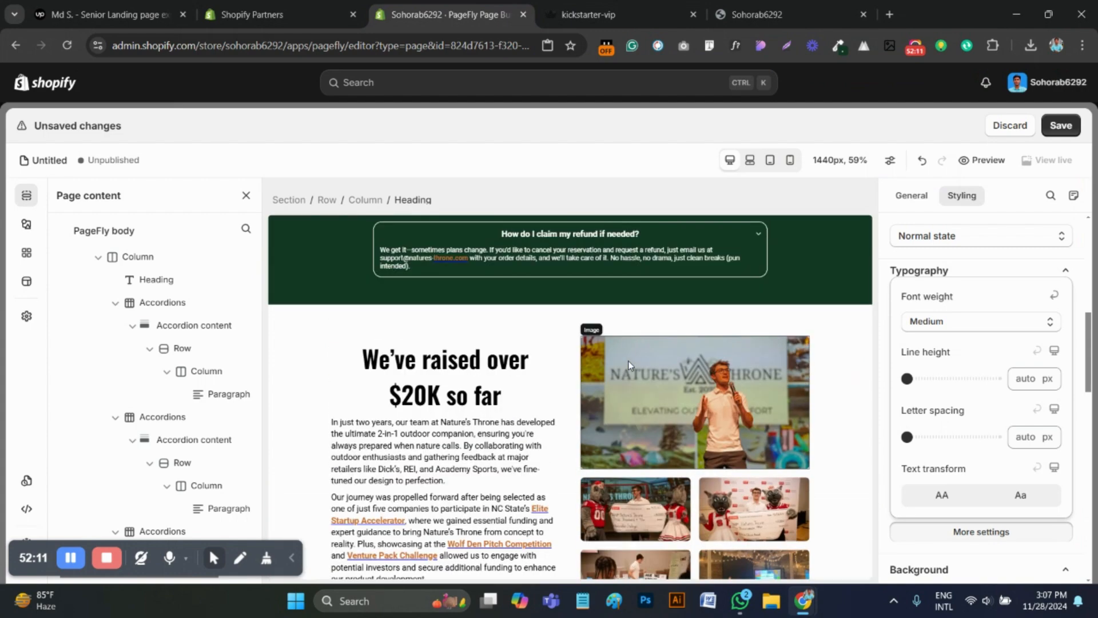
scroll(602, 328, up, 10)
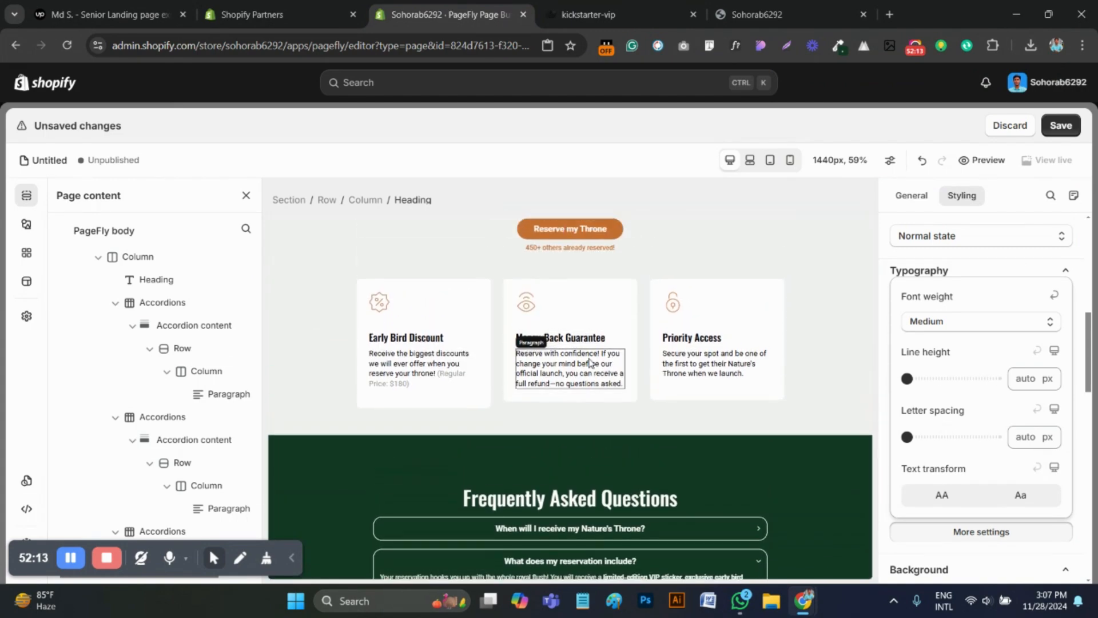
click(589, 407)
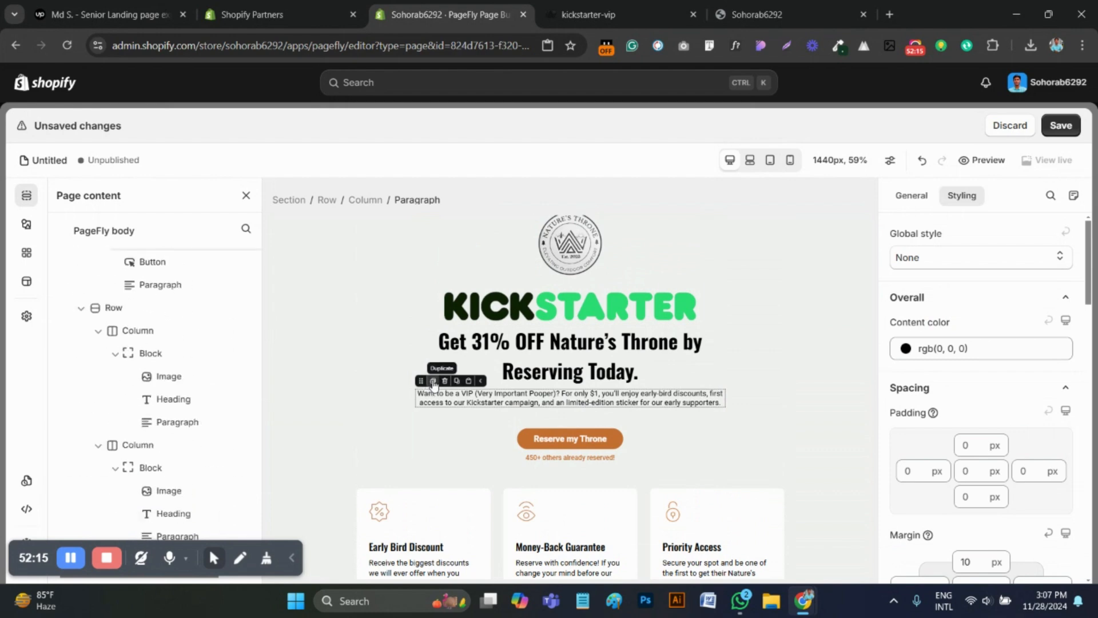
click(434, 382)
drag(421, 404, 531, 542)
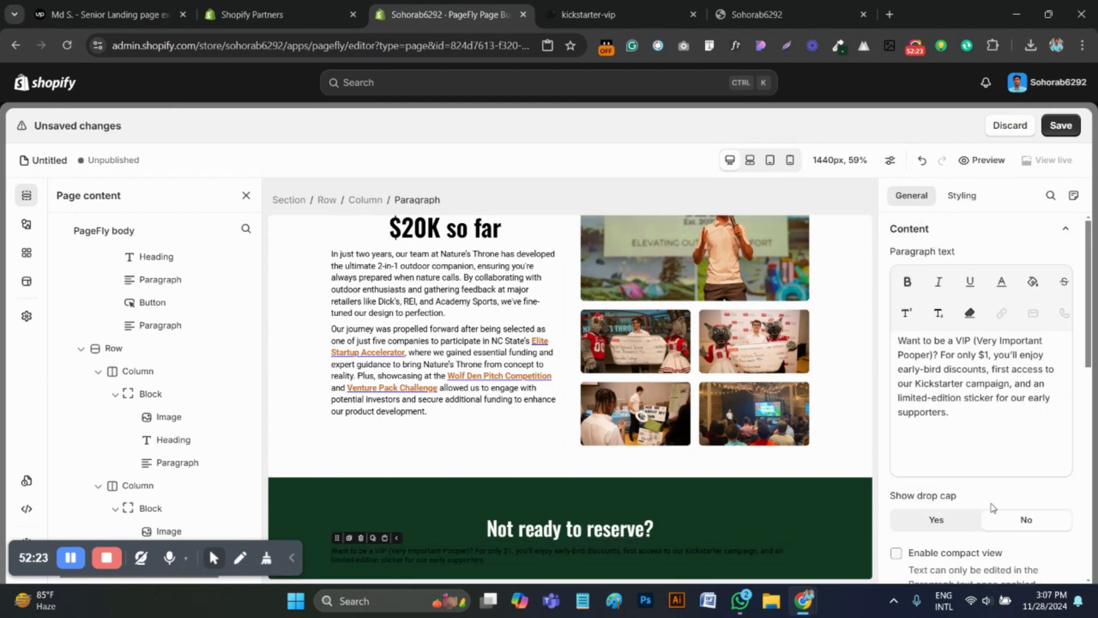
Replace the copied paragraph's text with "No problem—just join our 'Number Two' waitlist and stay in the poop... uh, I mean loop!"
click(962, 195)
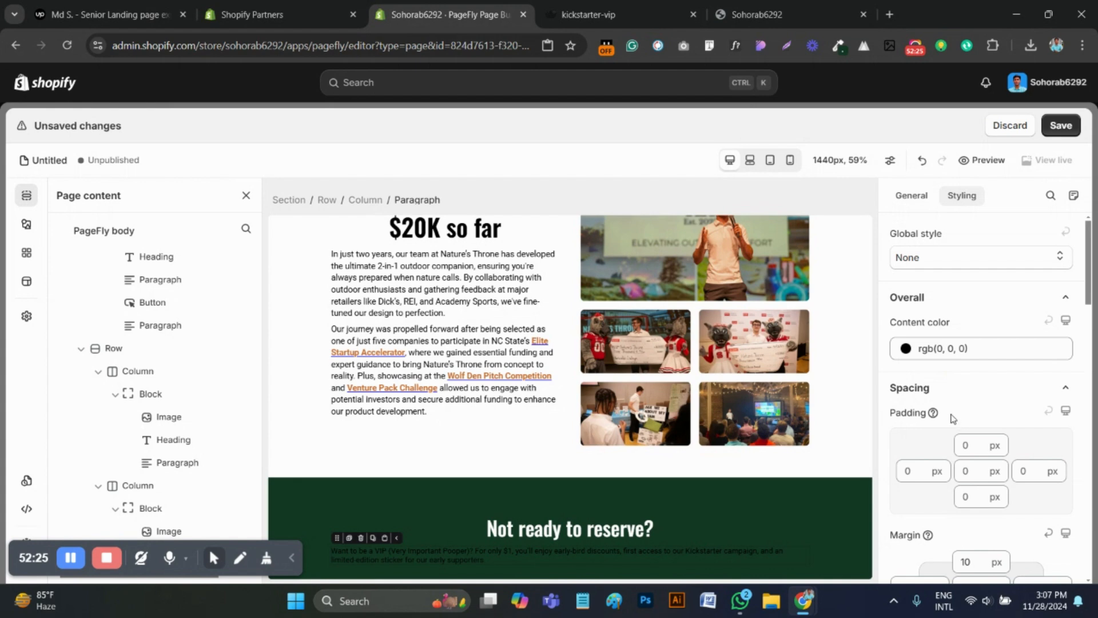
click(918, 195)
key(ctrl+a)
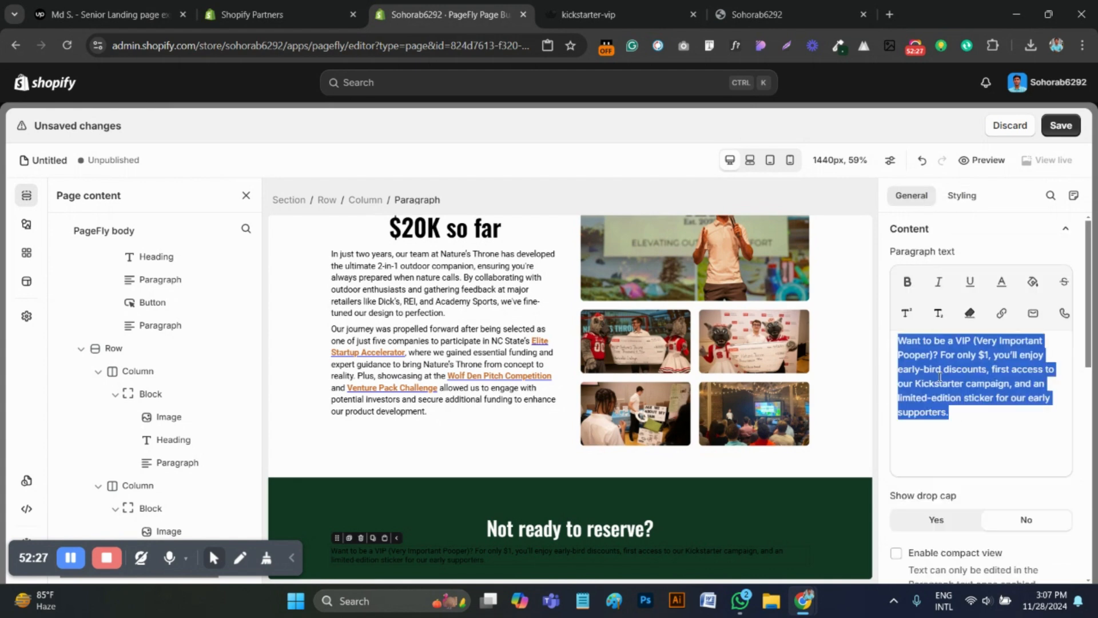
text(No problem—just join our ‘Number Two’ waitlist and stay in the poop... uh, I mean loop!)
Set the waitlist paragraph's font size to 20 px and center its text
click(978, 201)
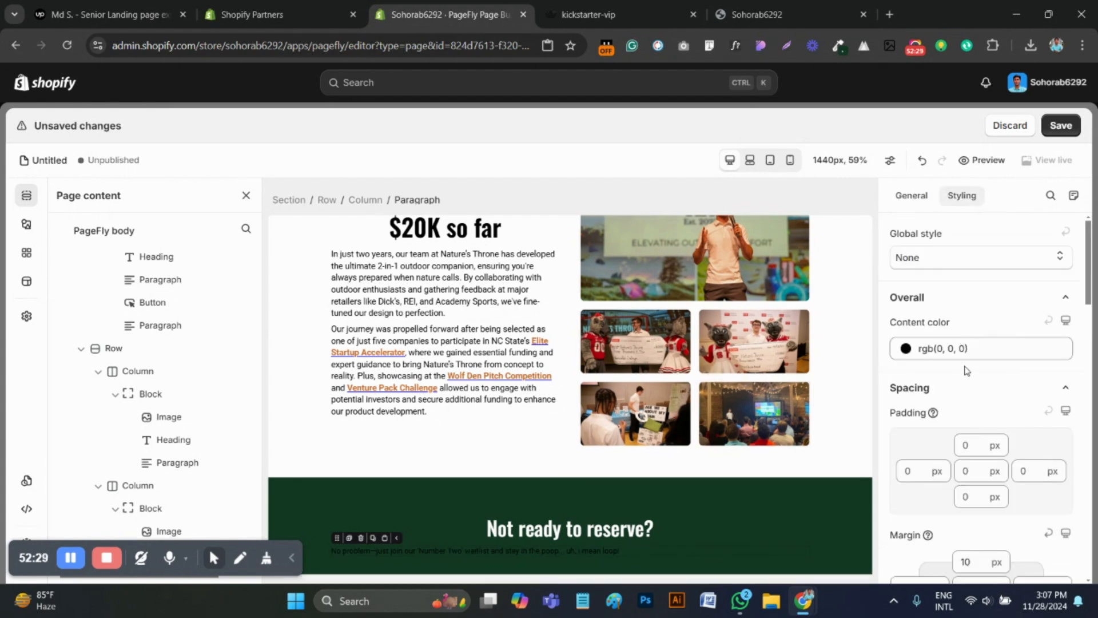
scroll(978, 407, down, 5)
scroll(1015, 477, down, 2)
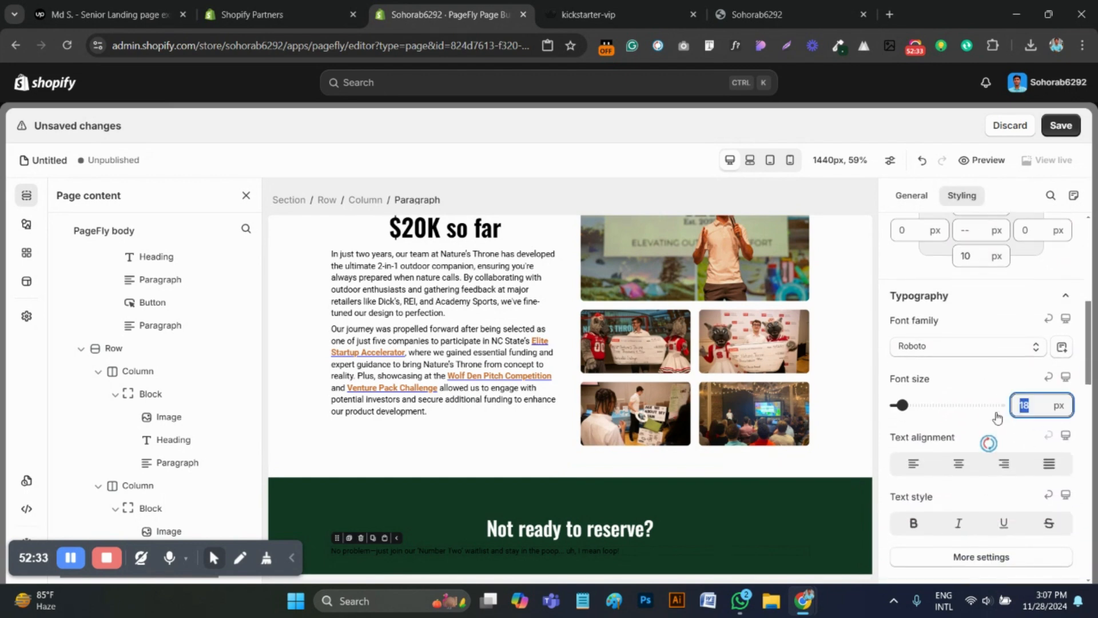
text(20)
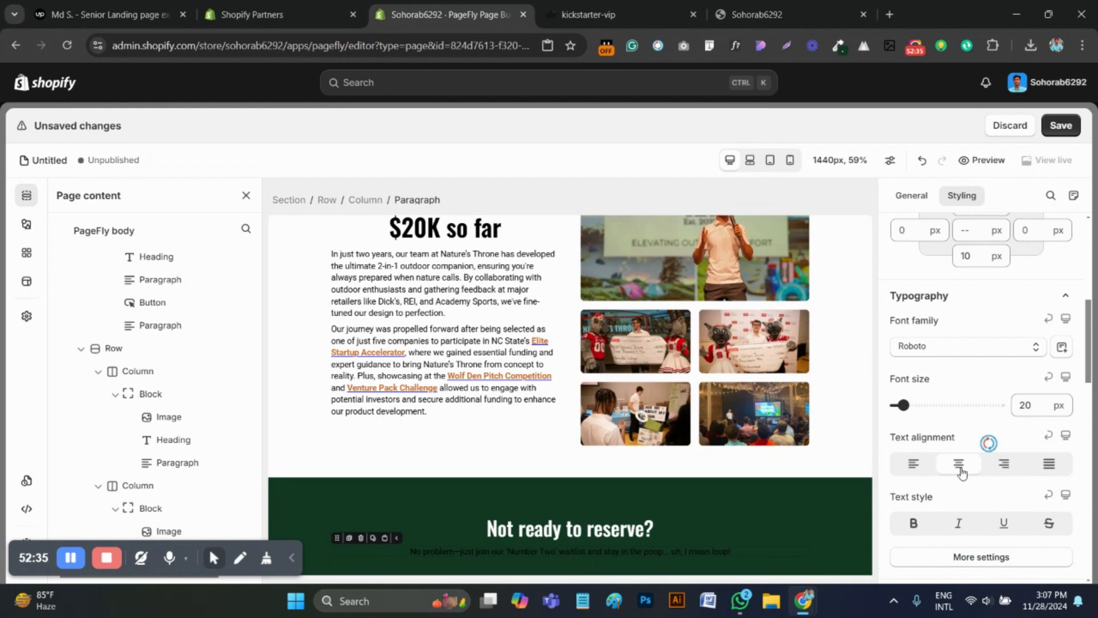
scroll(961, 472, down, 3)
Set the waitlist paragraph's content color to light gray, rgb(222, 222, 222)
scroll(949, 423, up, 12)
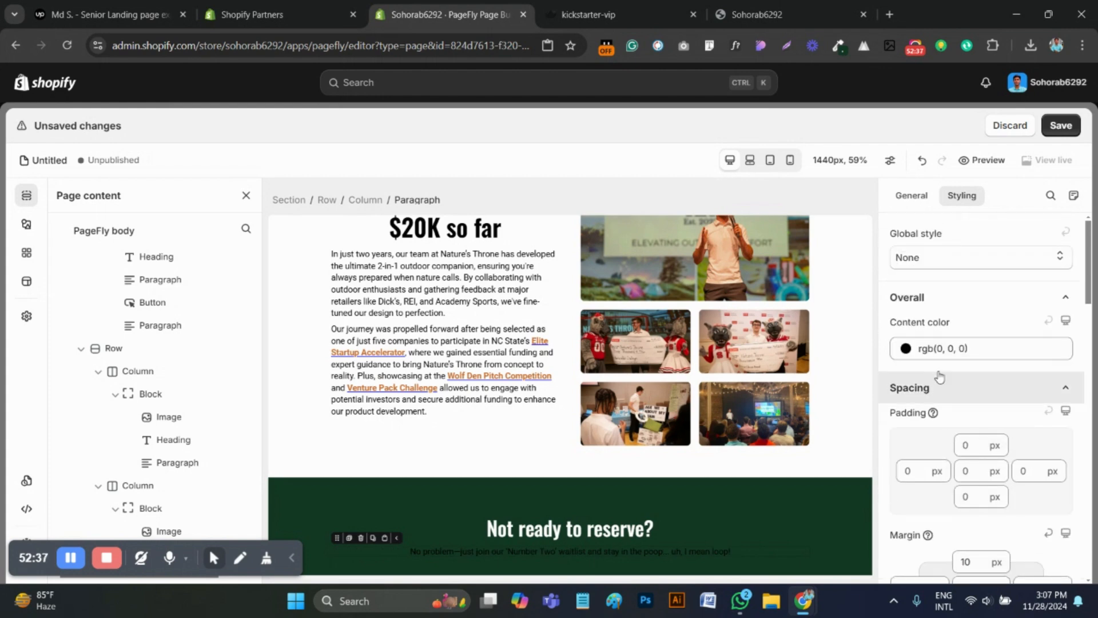
click(938, 348)
click(868, 391)
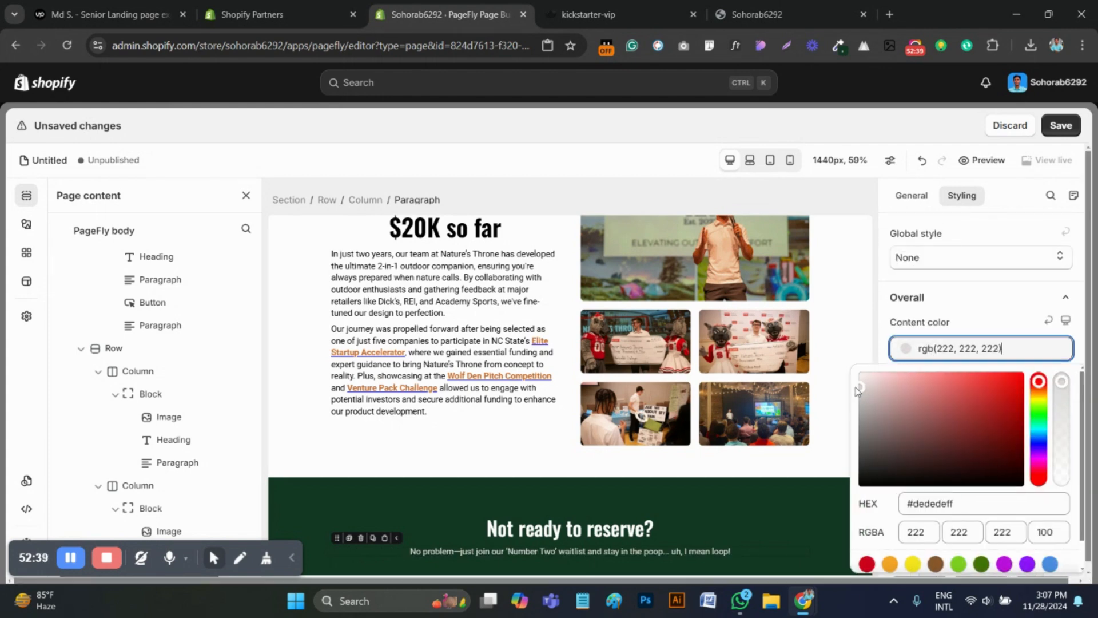
click(714, 537)
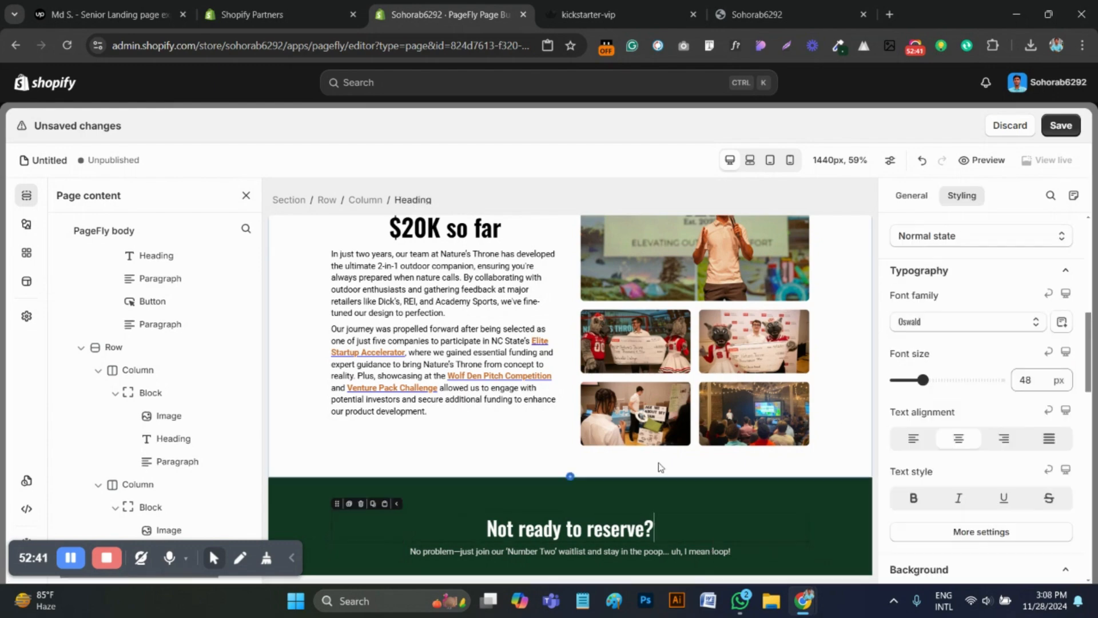
Duplicate the hero section's customer form with the "Join the Waitlist" button and place the copy below the waitlist paragraph
click(572, 15)
click(446, 14)
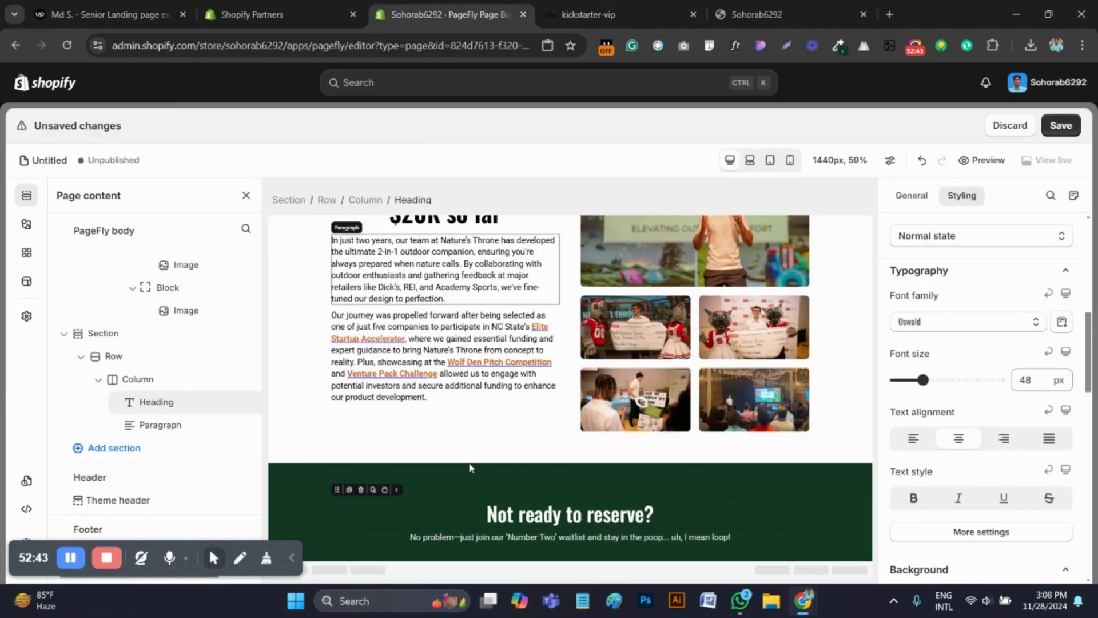
scroll(469, 423, up, 15)
scroll(469, 424, down, 15)
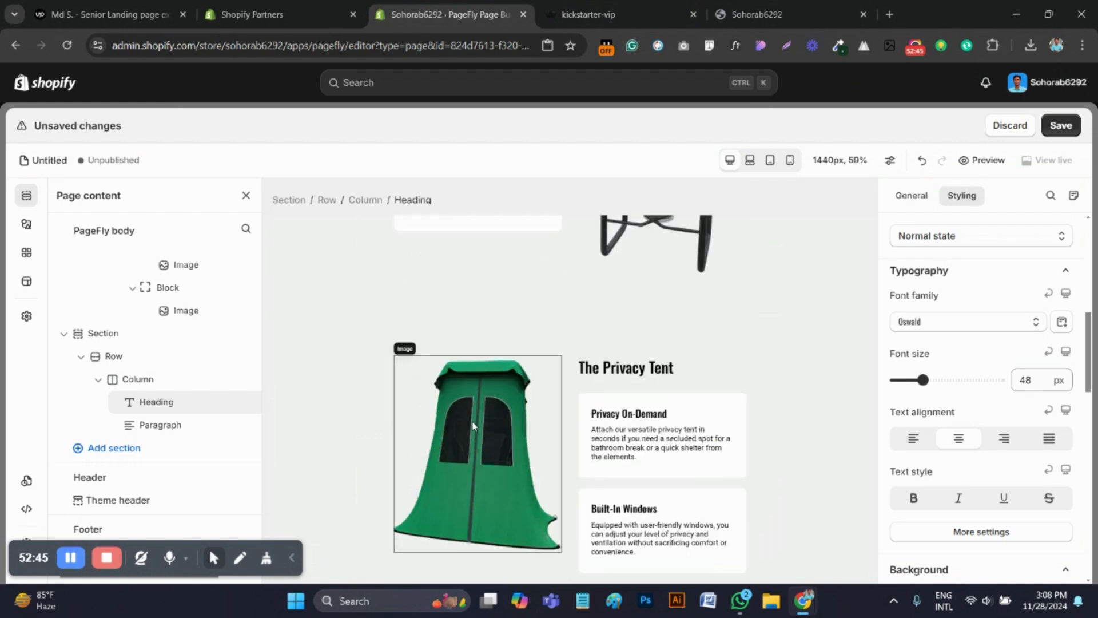
scroll(481, 423, up, 2)
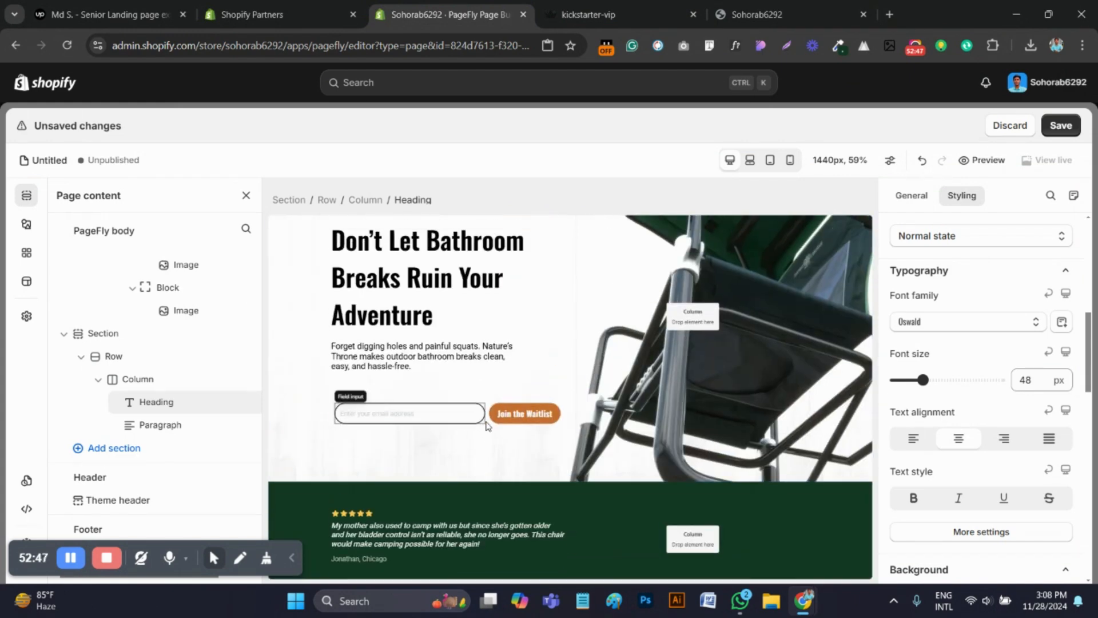
click(518, 414)
click(409, 414)
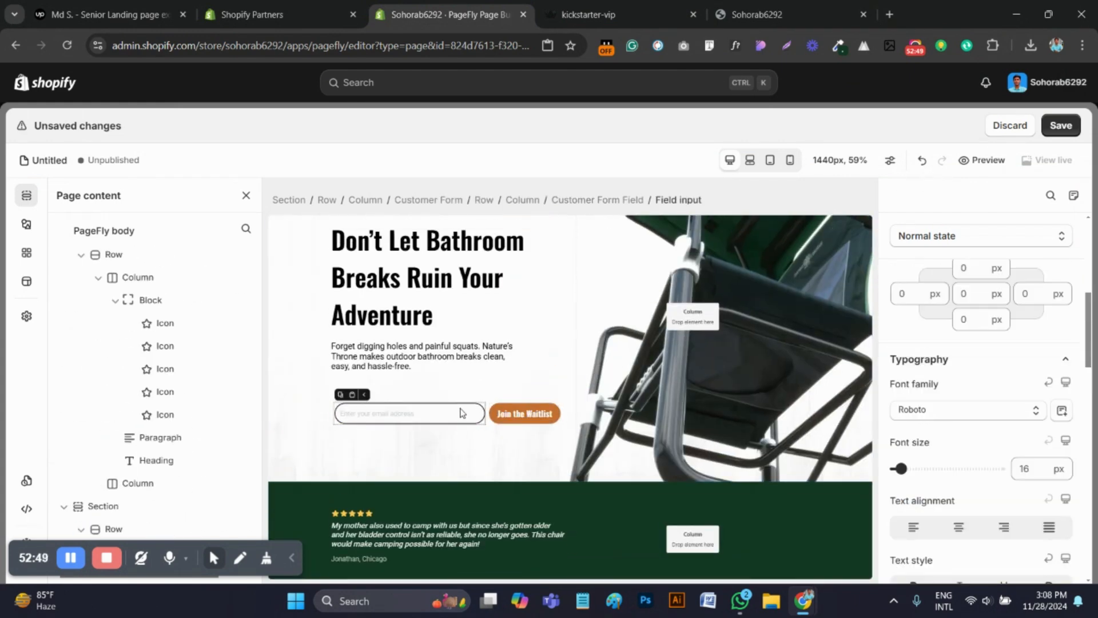
click(422, 202)
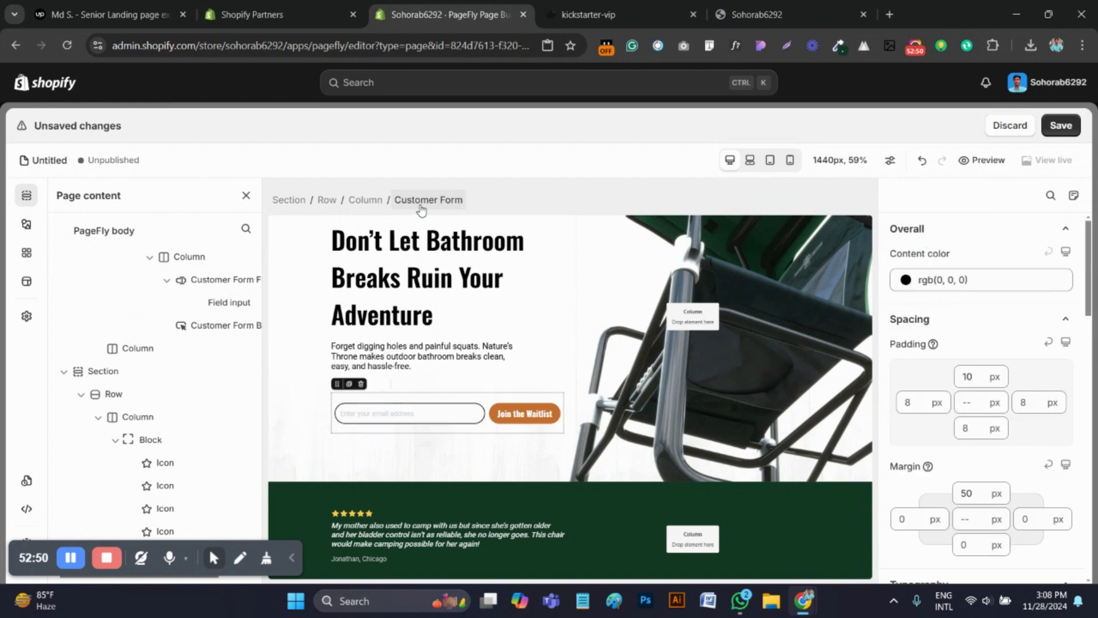
click(348, 385)
drag(337, 445, 464, 541)
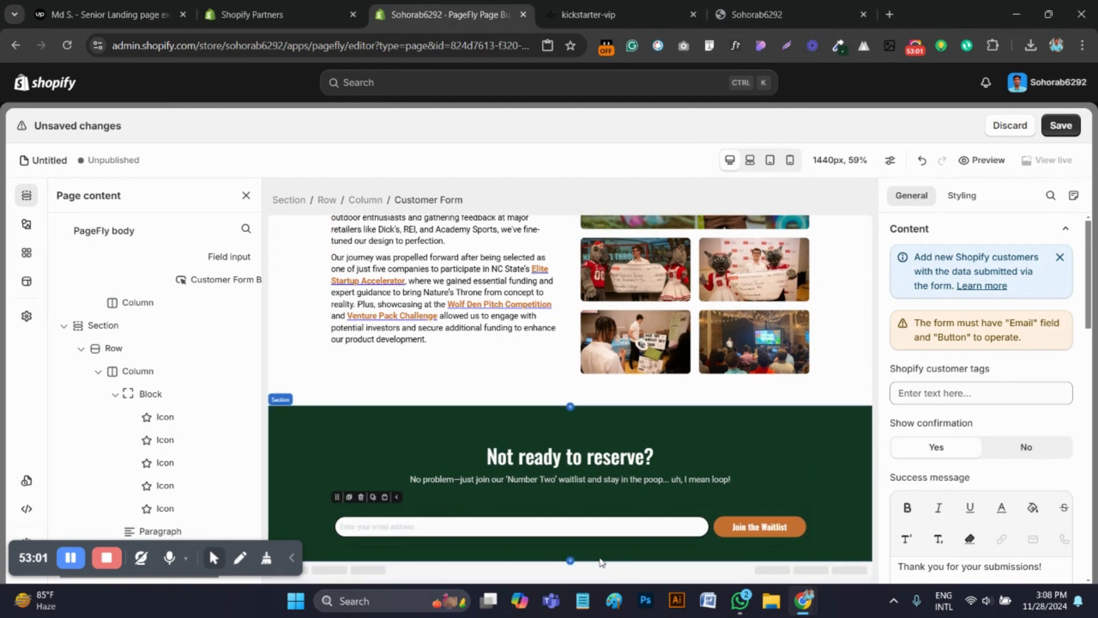
Compare the completed "Not ready to reserve?" section with the reference page and look back over the built page
click(589, 14)
click(566, 325)
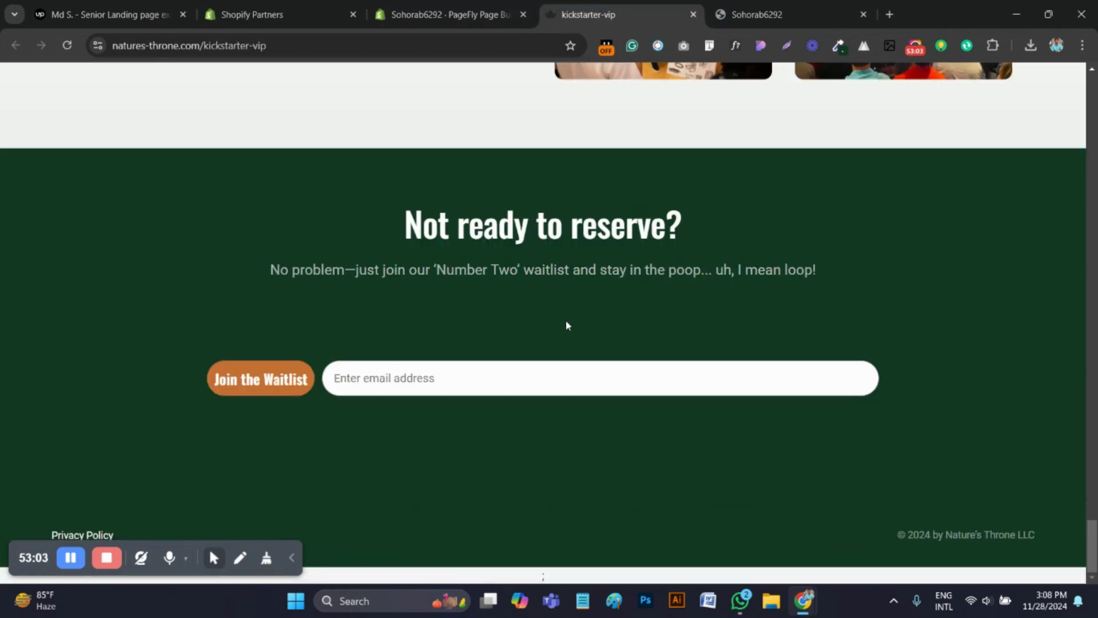
click(486, 6)
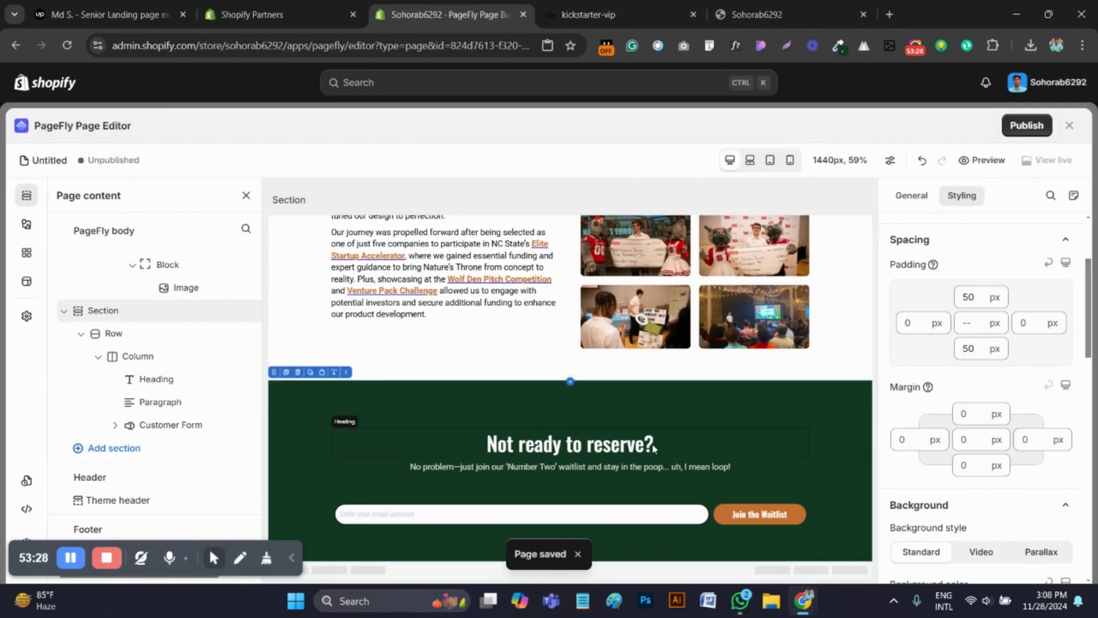
scroll(654, 448, up, 20)
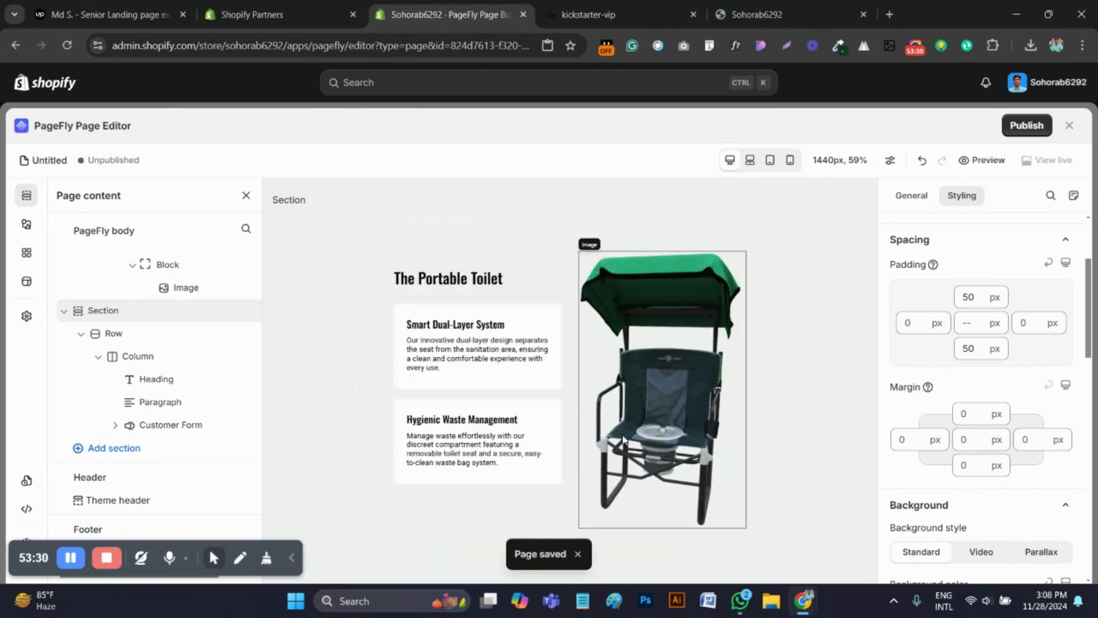
Look over the built page in the editor, from the hero section down to the "Not ready to reserve?" section
scroll(624, 440, up, 10)
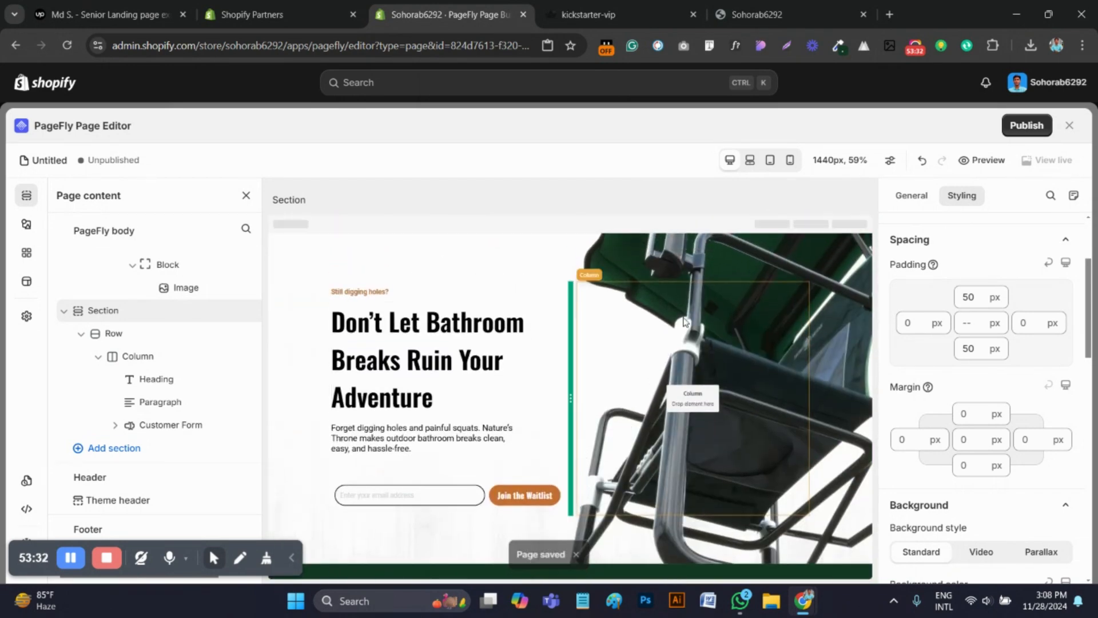
scroll(684, 321, down, 8)
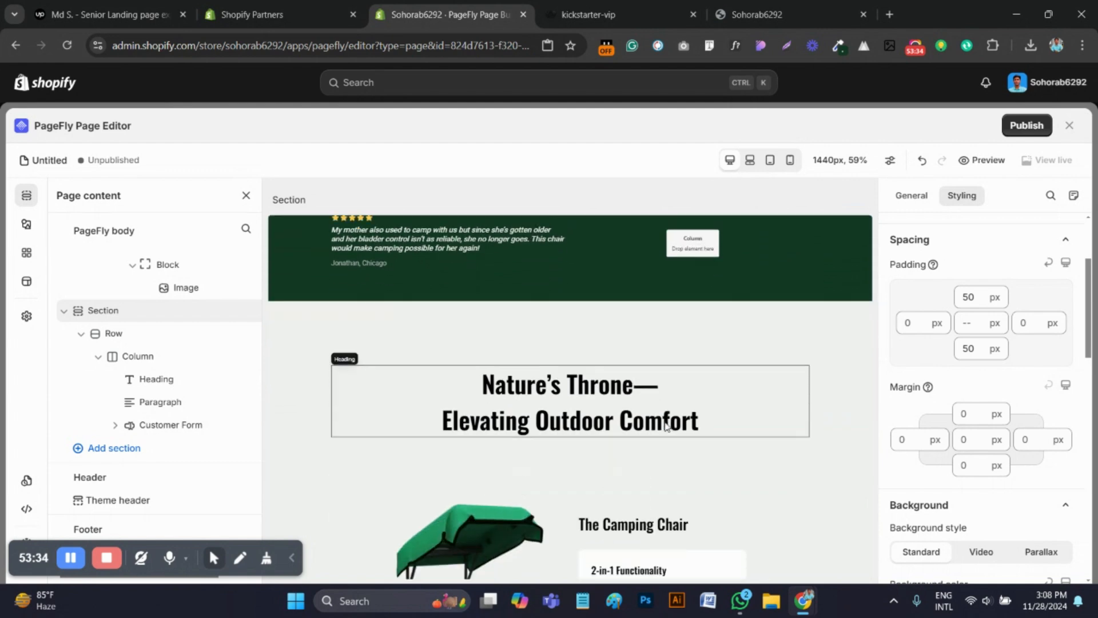
scroll(666, 426, down, 6)
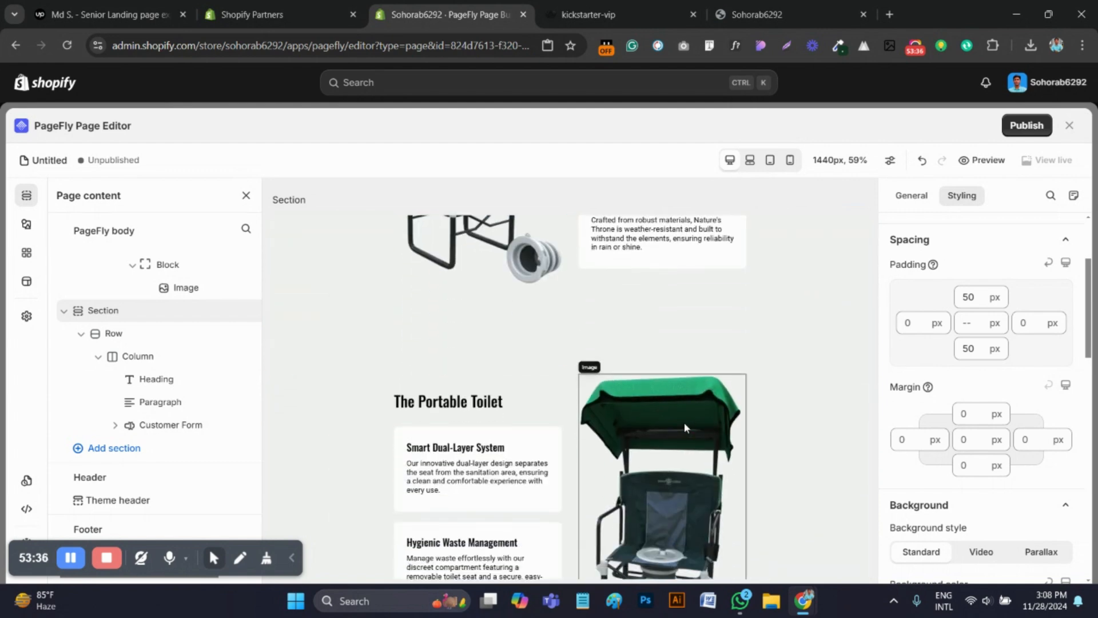
scroll(685, 427, down, 10)
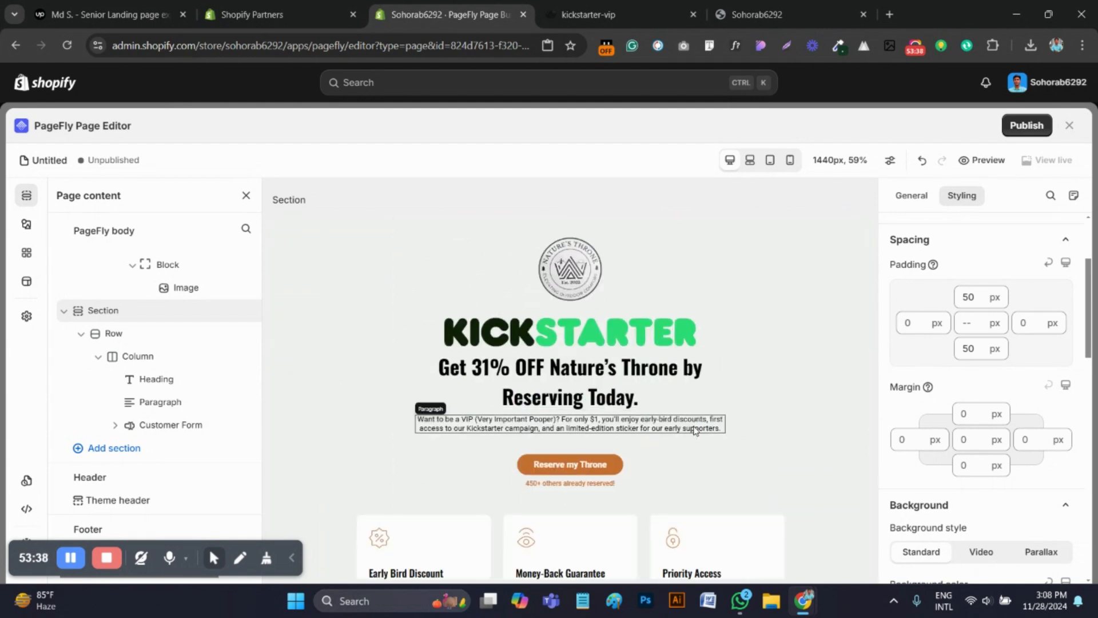
scroll(695, 430, down, 12)
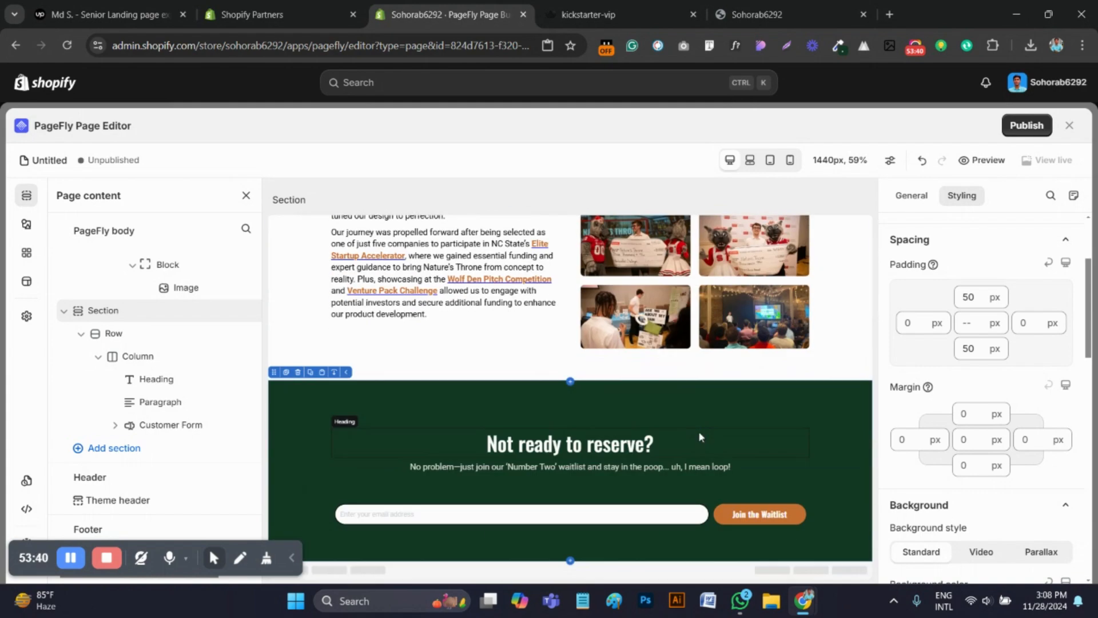
Reload the page's storefront preview and review all sections, from the hero through the product features to the Kickstarter offer
click(739, 13)
click(70, 46)
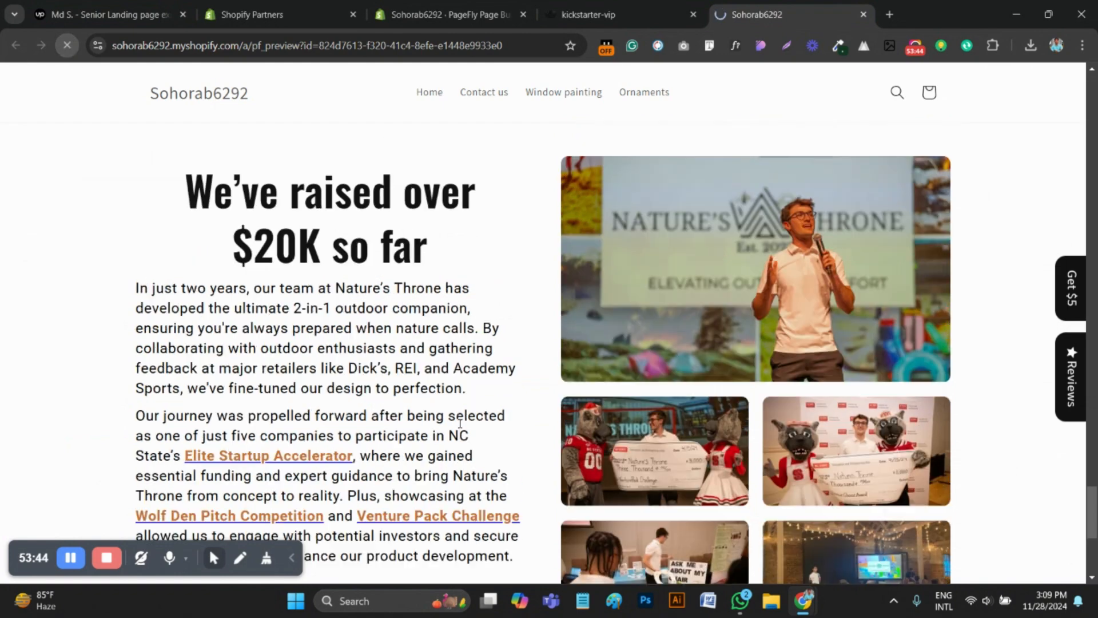
scroll(440, 401, up, 20)
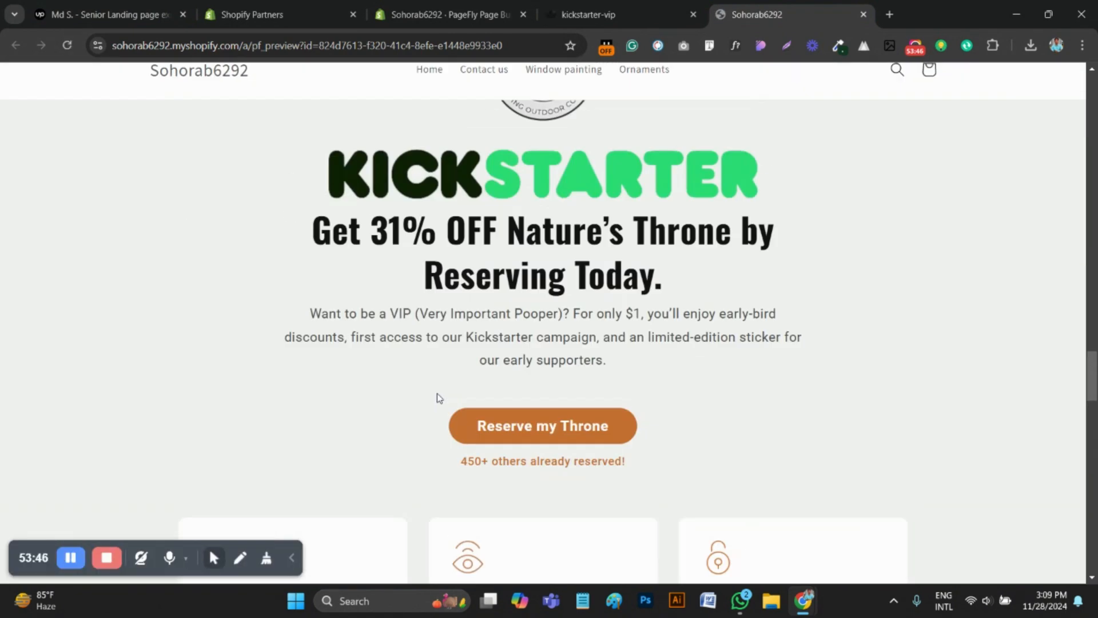
scroll(413, 382, up, 5)
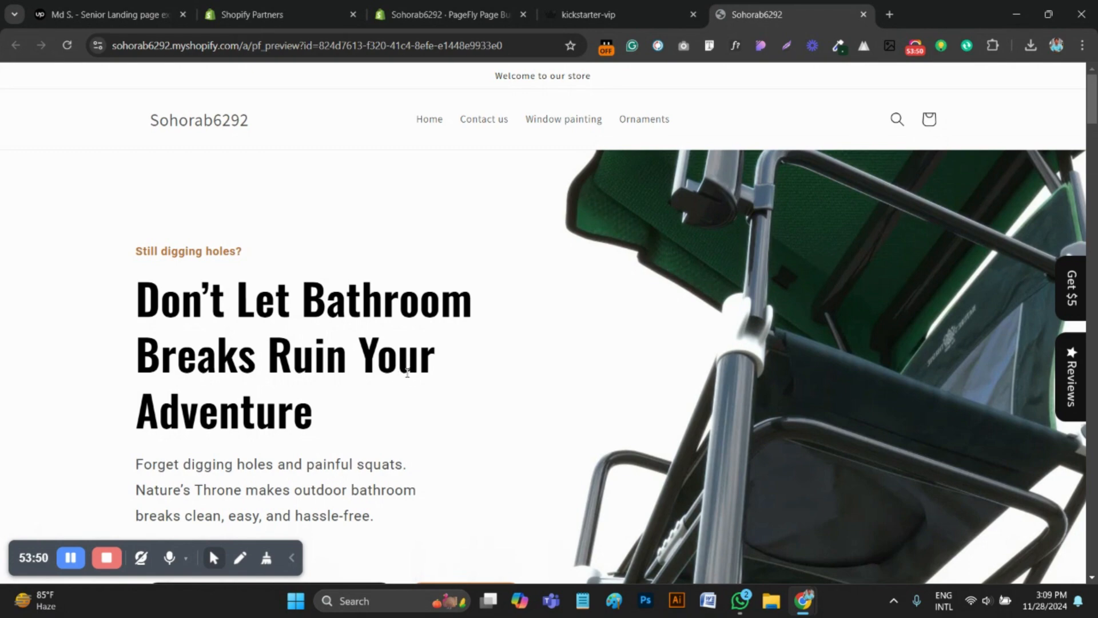
scroll(513, 373, down, 10)
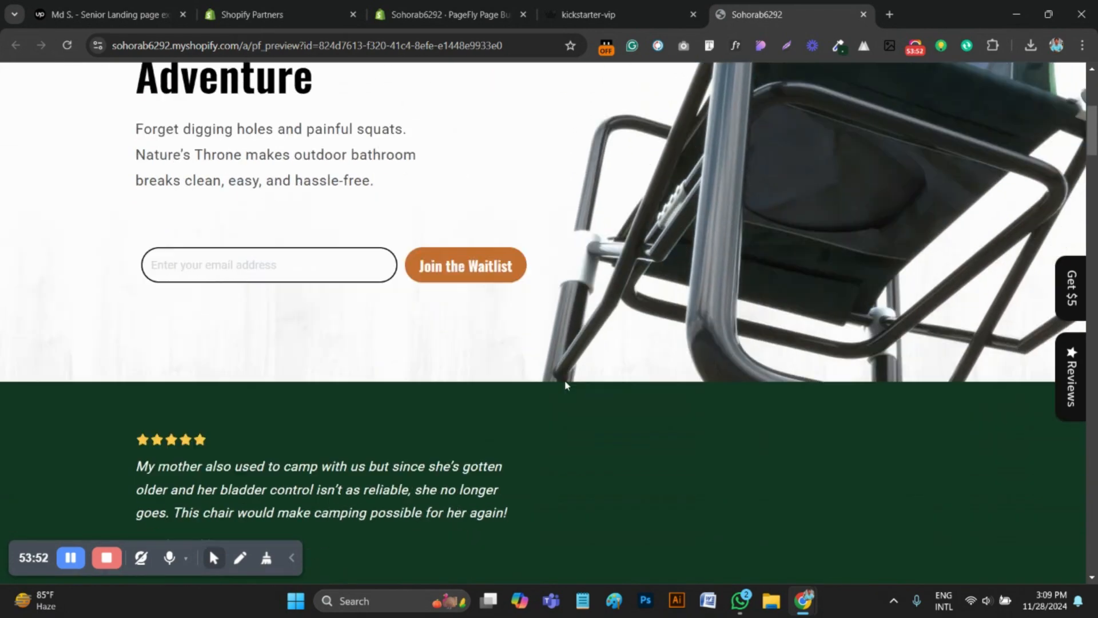
scroll(585, 383, up, 3)
scroll(604, 395, down, 8)
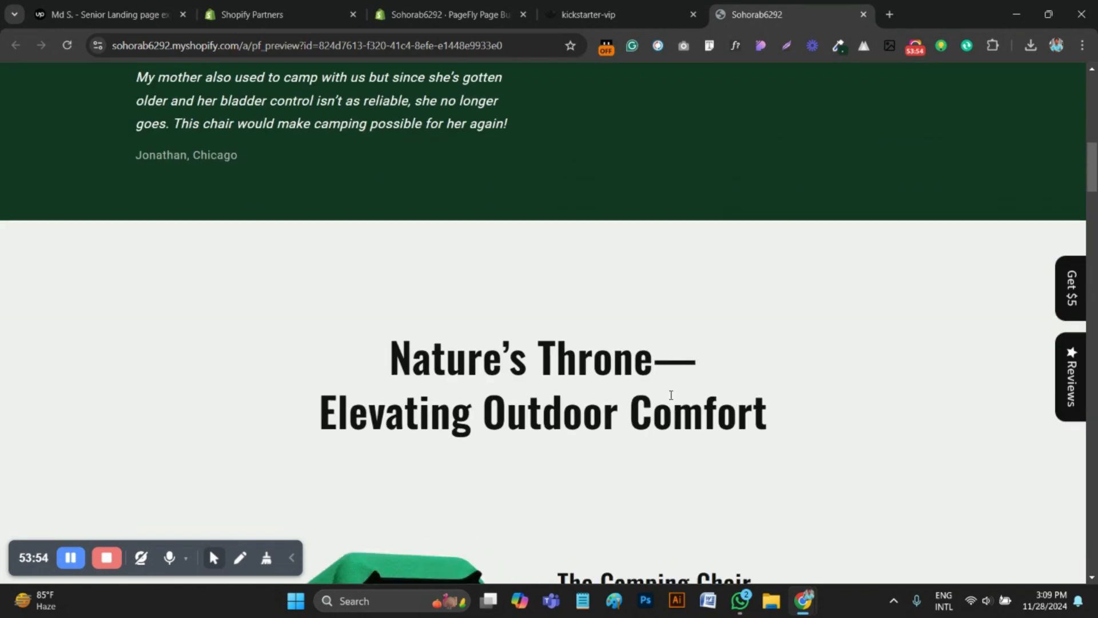
scroll(675, 399, down, 20)
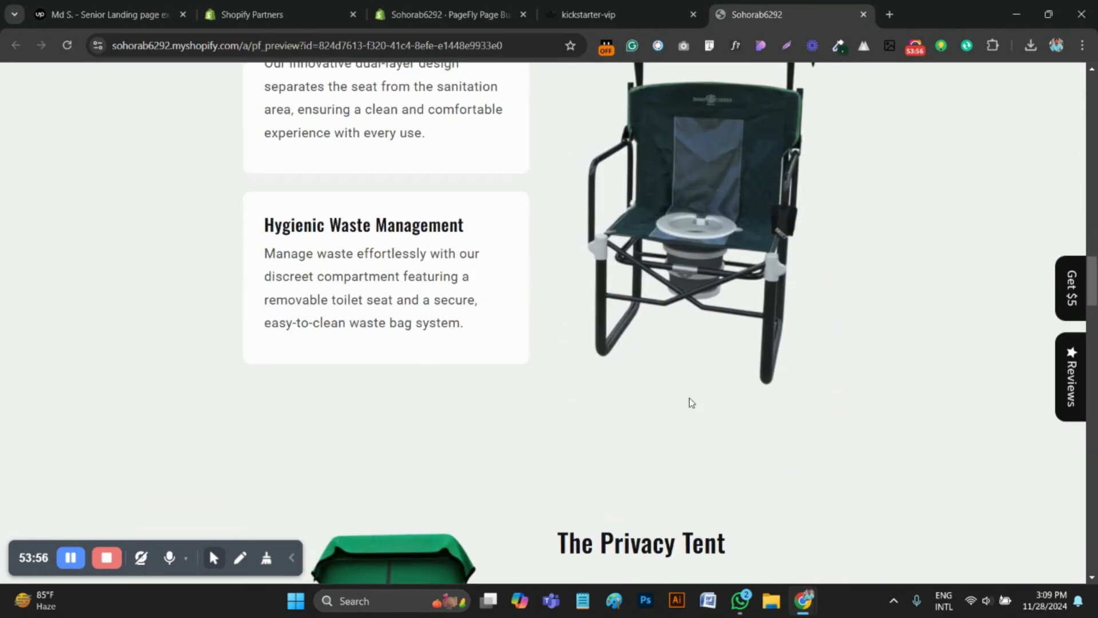
scroll(699, 396, down, 15)
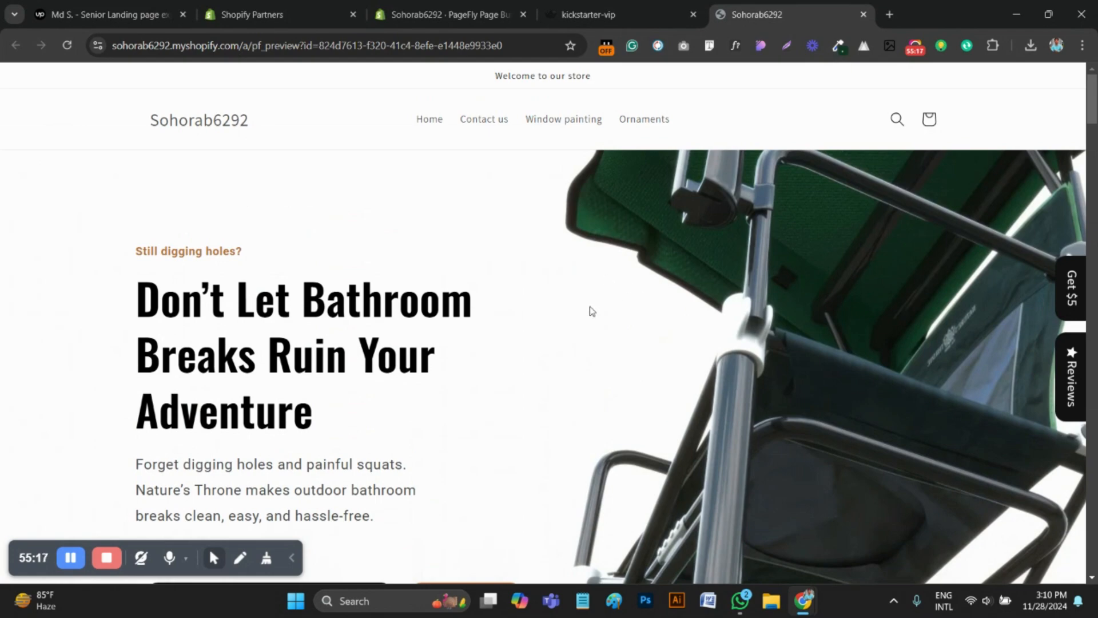
scroll(593, 312, down, 10)
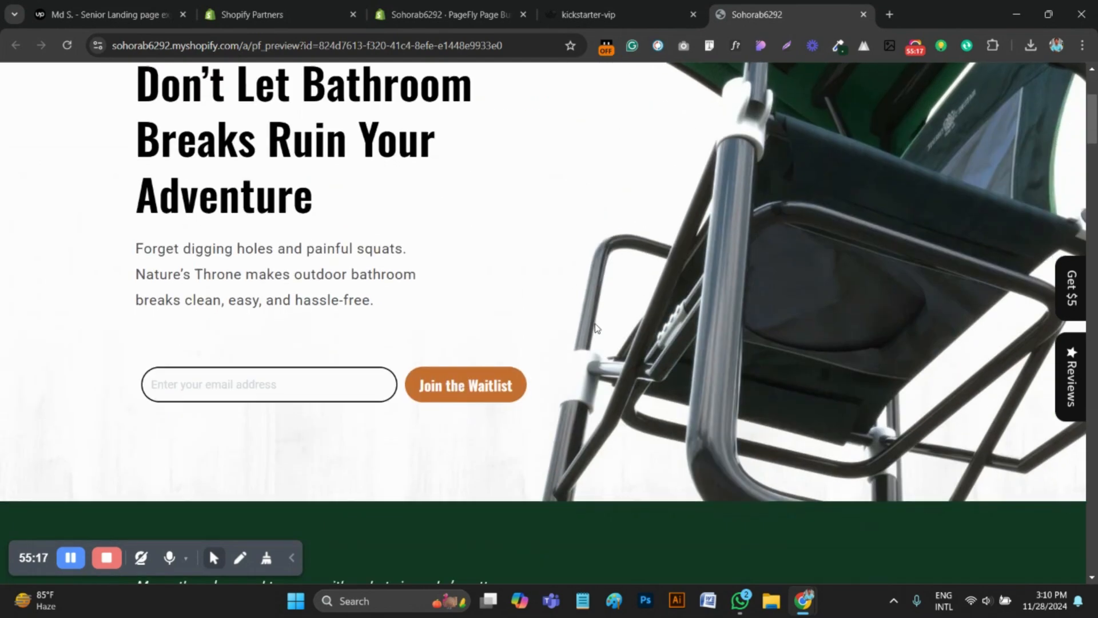
scroll(595, 337, down, 4)
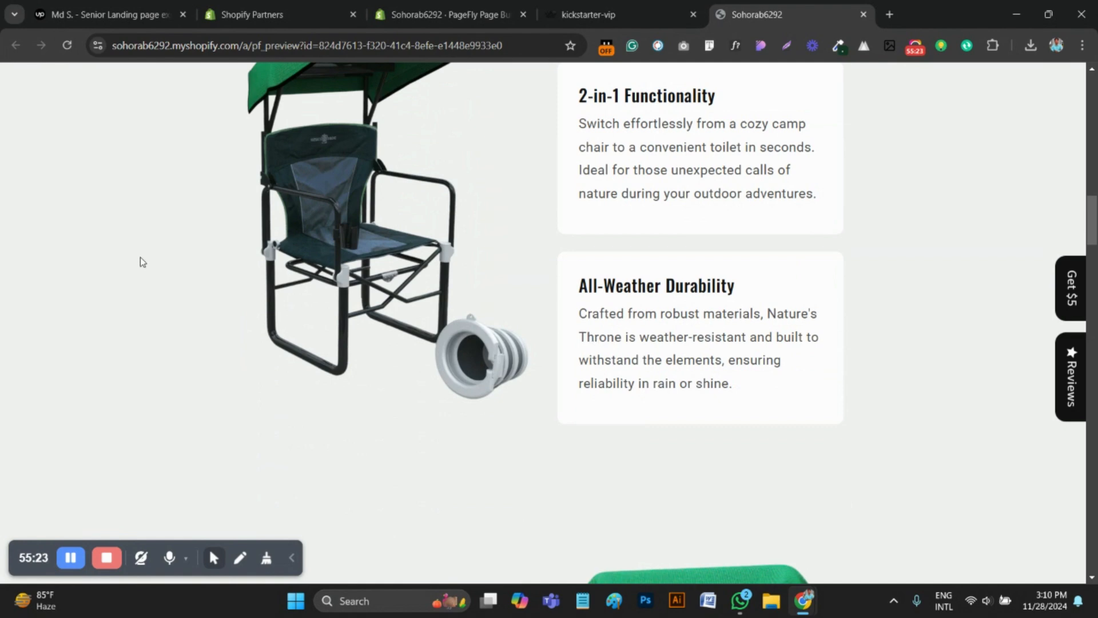
scroll(260, 446, down, 5)
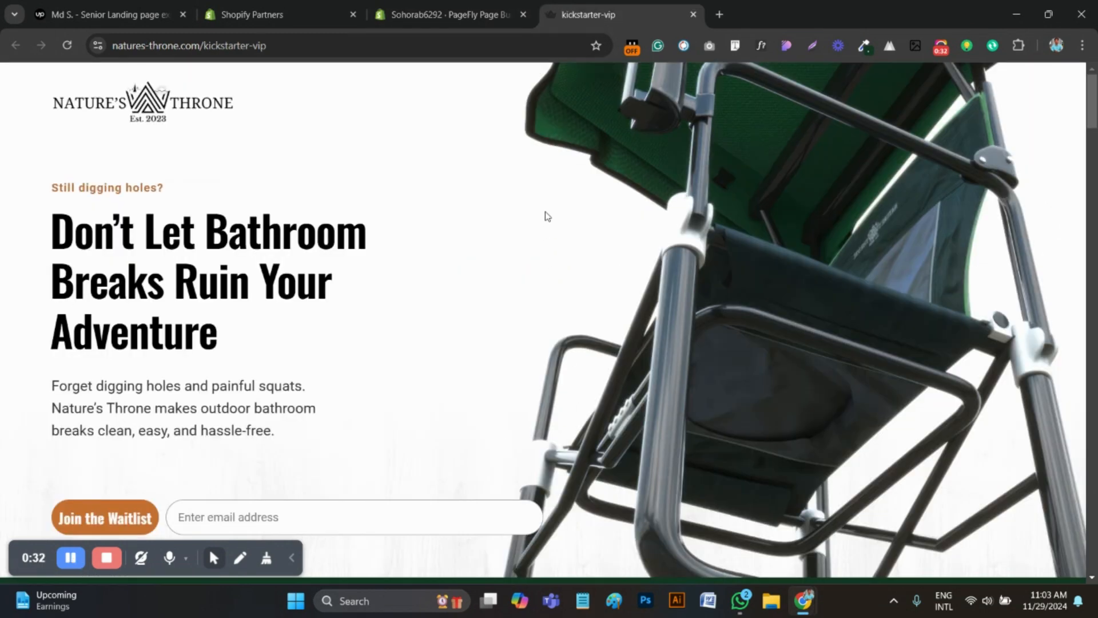
Inspect the kickstarter-vip reference page in responsive phone view and shrink the developer tools to enlarge the device viewport
right_click(545, 213)
scroll(616, 426, down, 2)
click(594, 566)
click(38, 409)
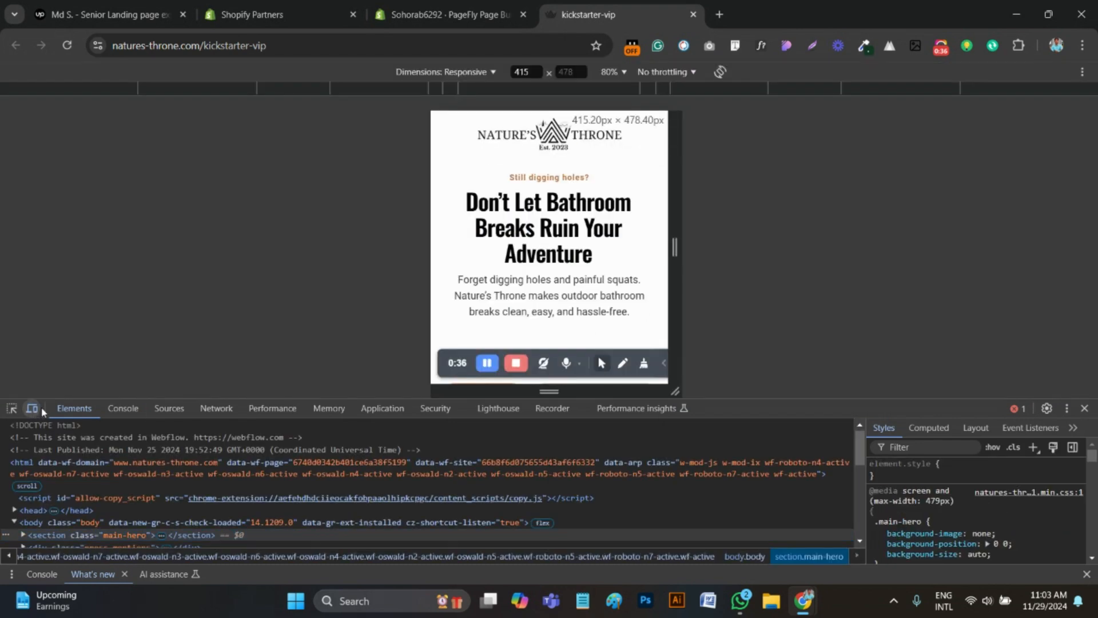
drag(853, 405, 856, 538)
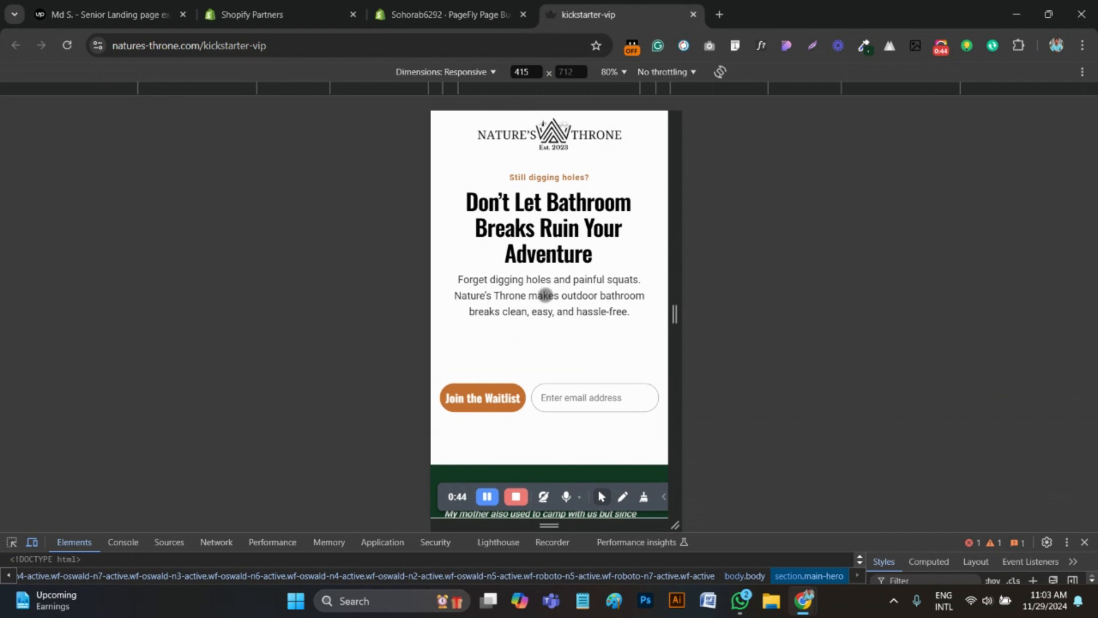
Examine the reference page's mobile layout and compare its hero section with the mobile view in the page editor
scroll(545, 294, down, 10)
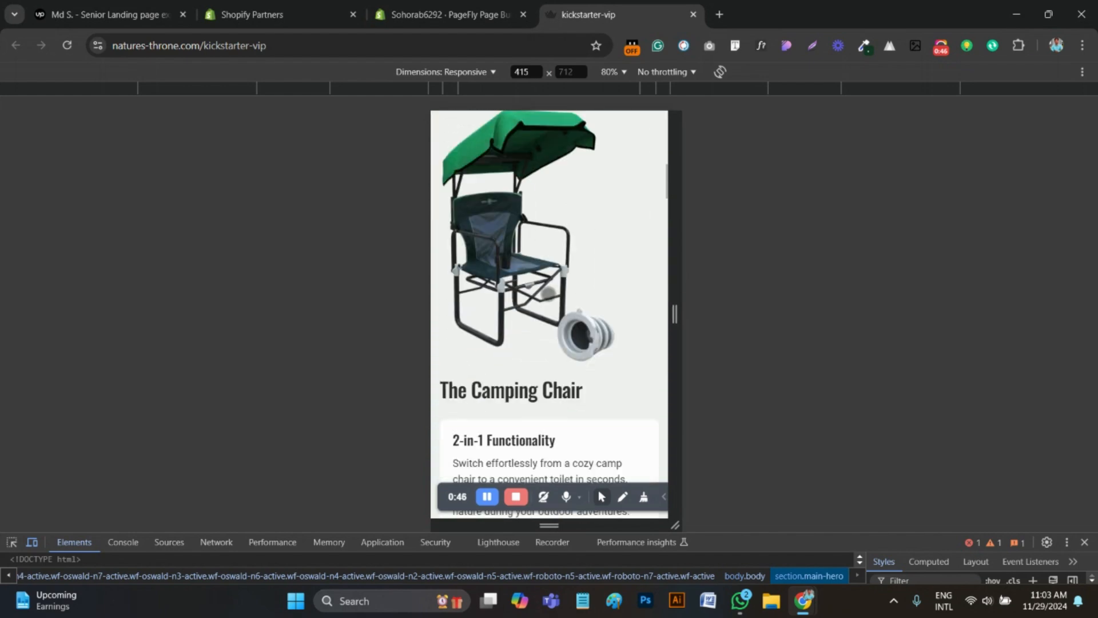
scroll(548, 294, down, 3)
scroll(555, 293, up, 12)
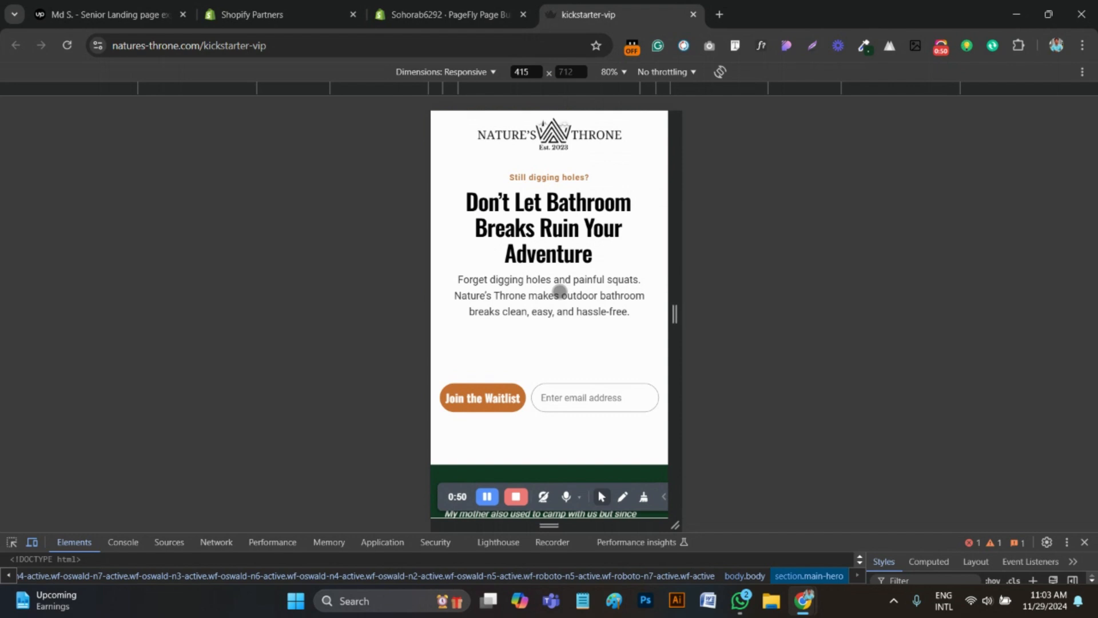
click(453, 10)
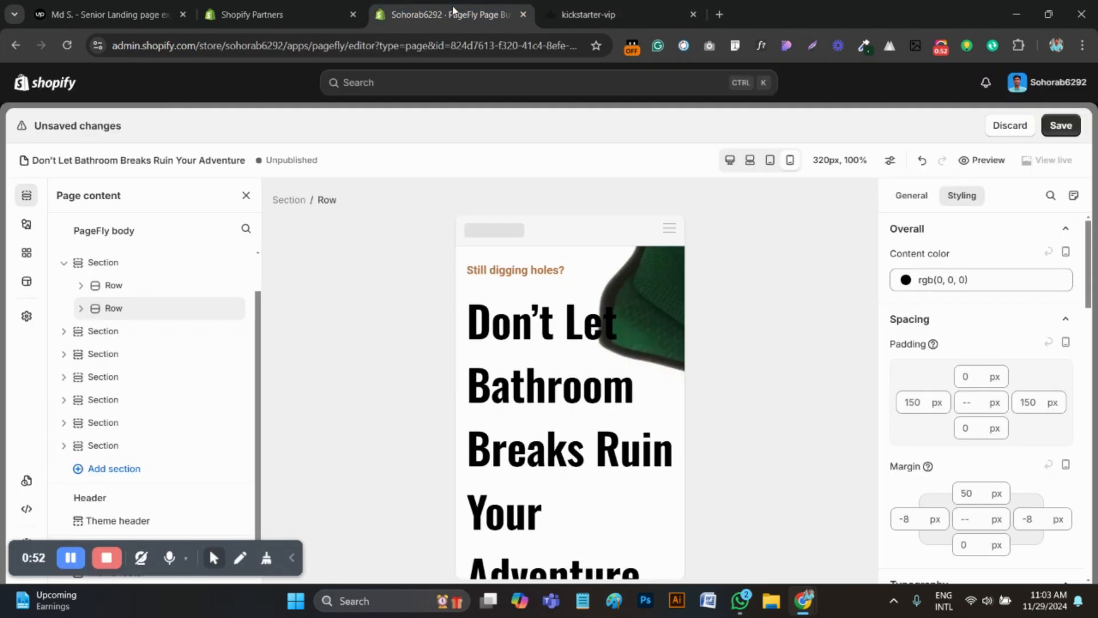
click(621, 9)
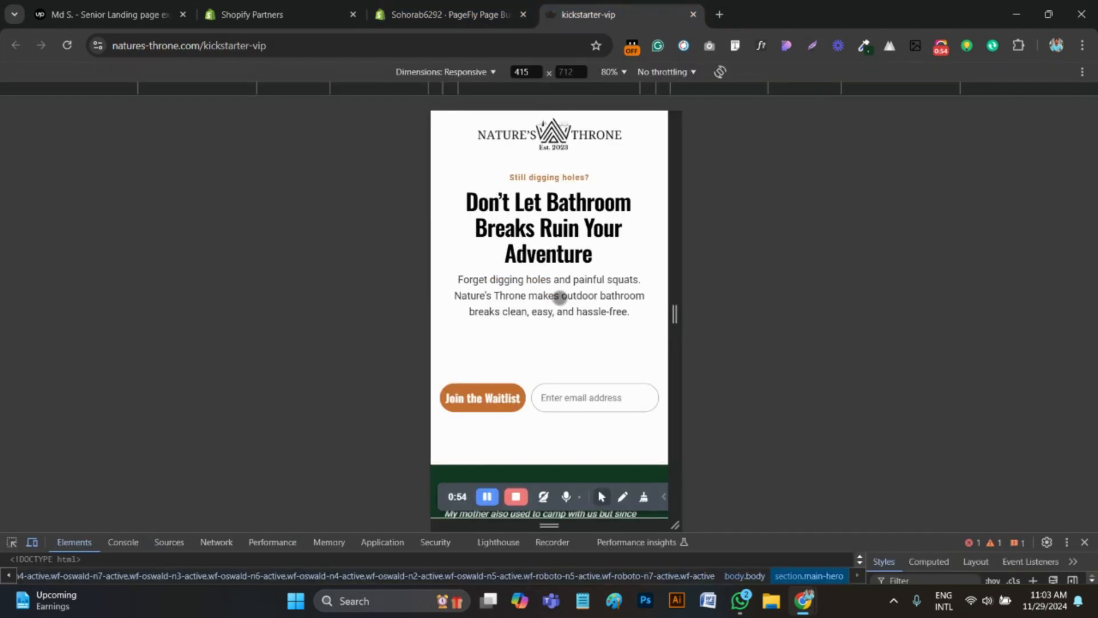
click(442, 8)
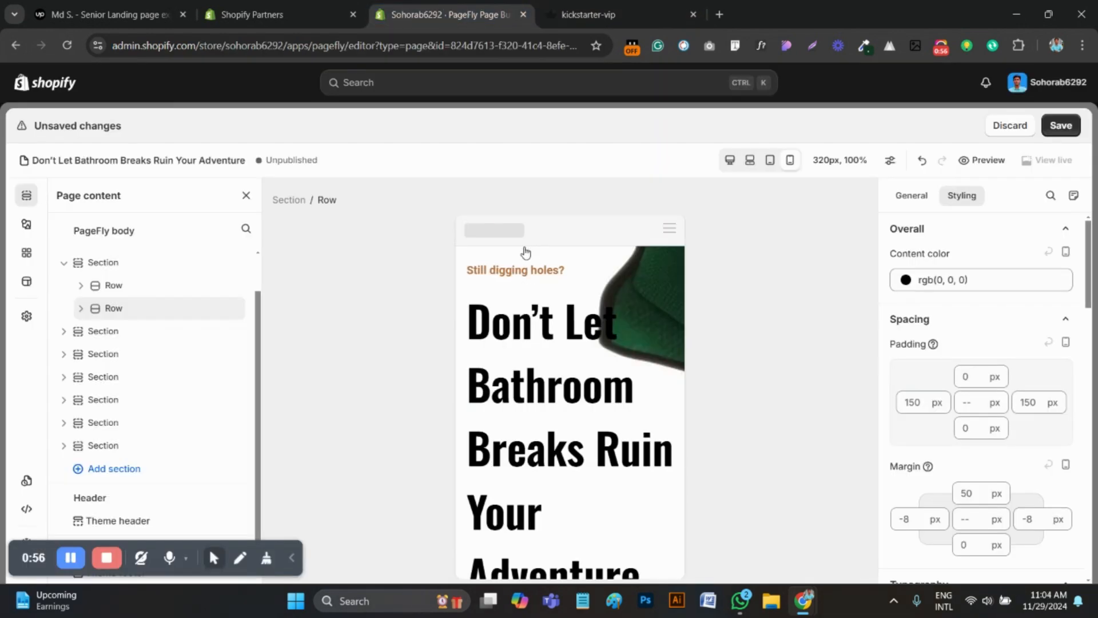
Set the mobile hero heading "Don't Let Bathroom Breaks Ruin Your Adventure" to font size 25 px and center its text
click(599, 469)
scroll(989, 460, down, 1)
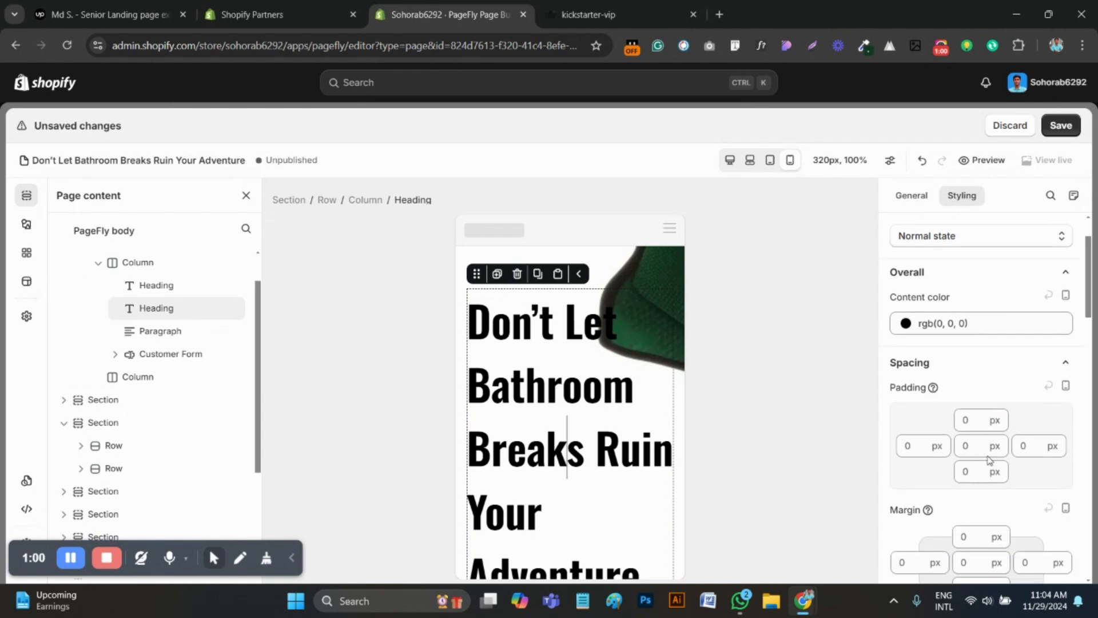
scroll(989, 459, down, 3)
scroll(989, 464, down, 1)
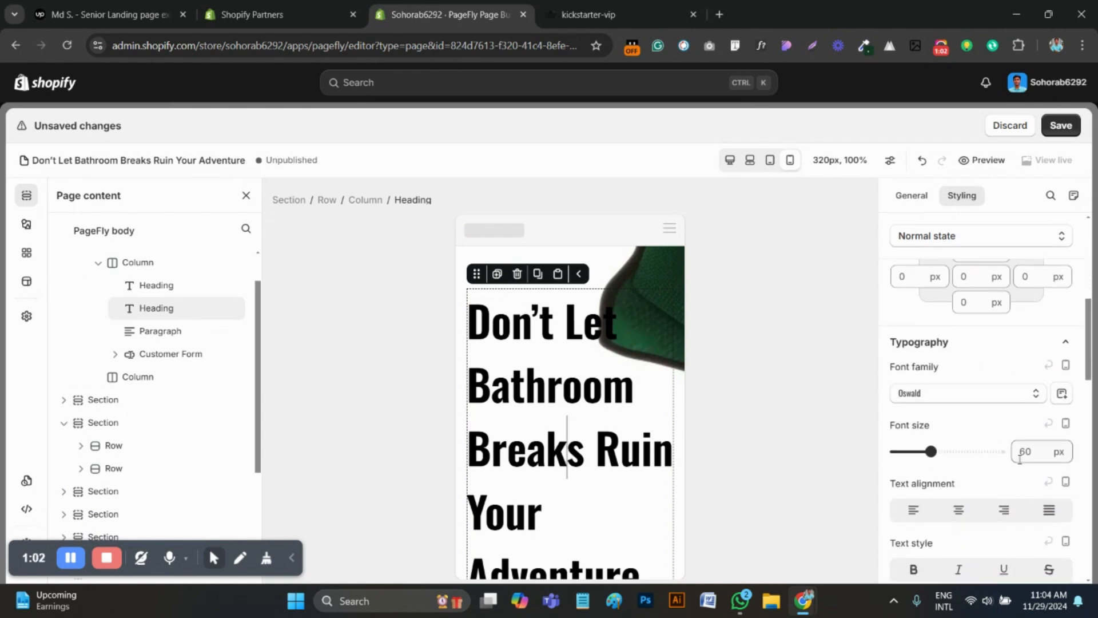
click(1020, 455)
key(ctrl+a)
text(25)
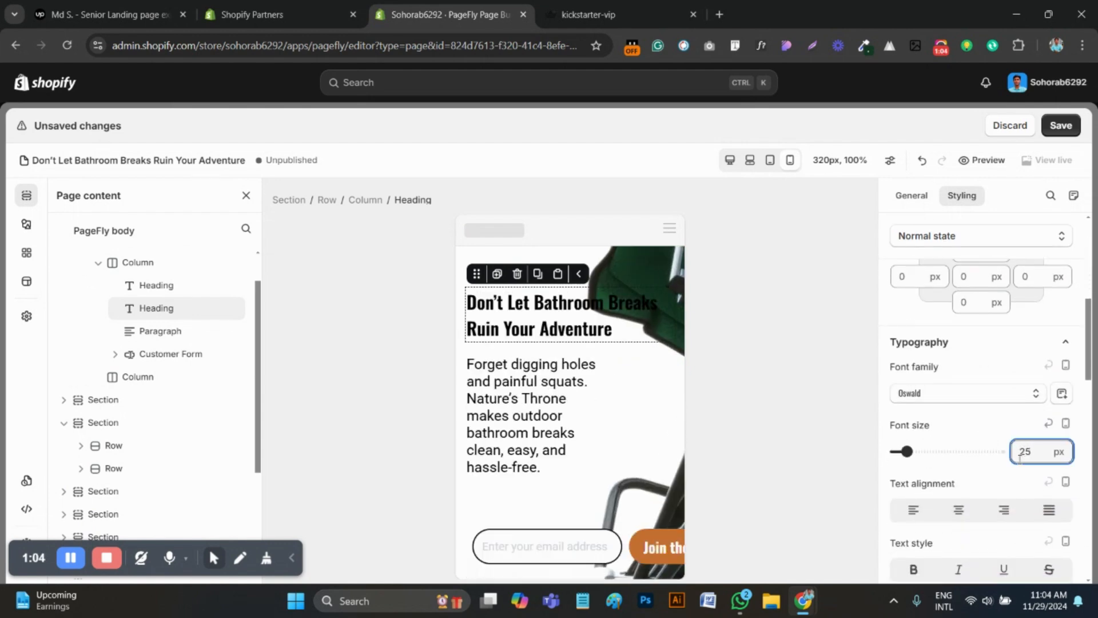
click(959, 511)
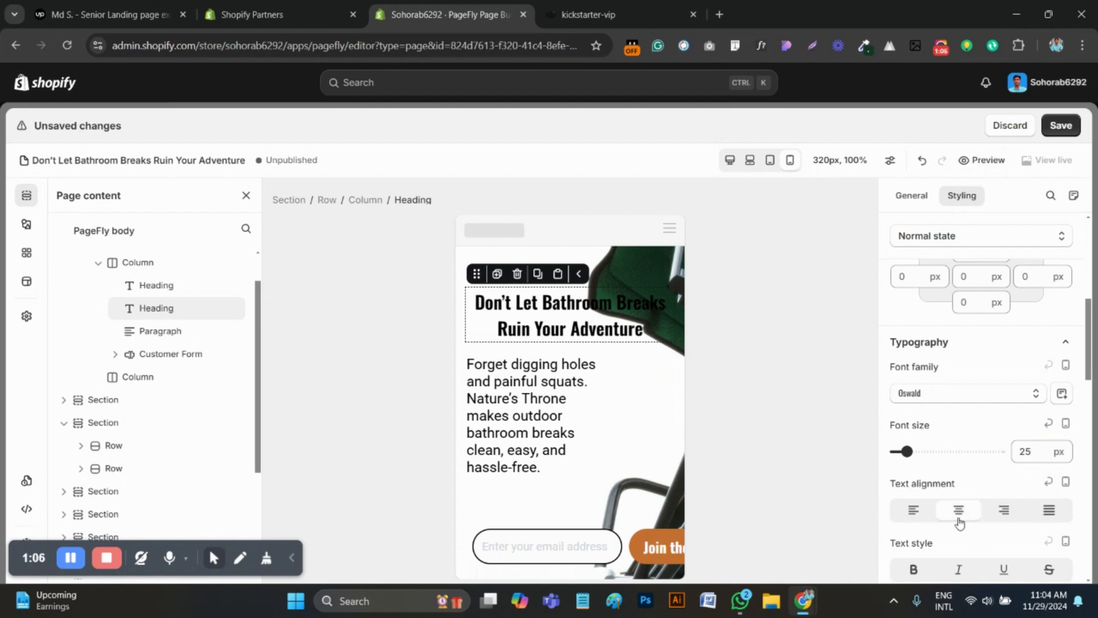
Set the right padding of the mobile hero paragraph "Forget digging holes and painful squats" to 0 px
click(480, 411)
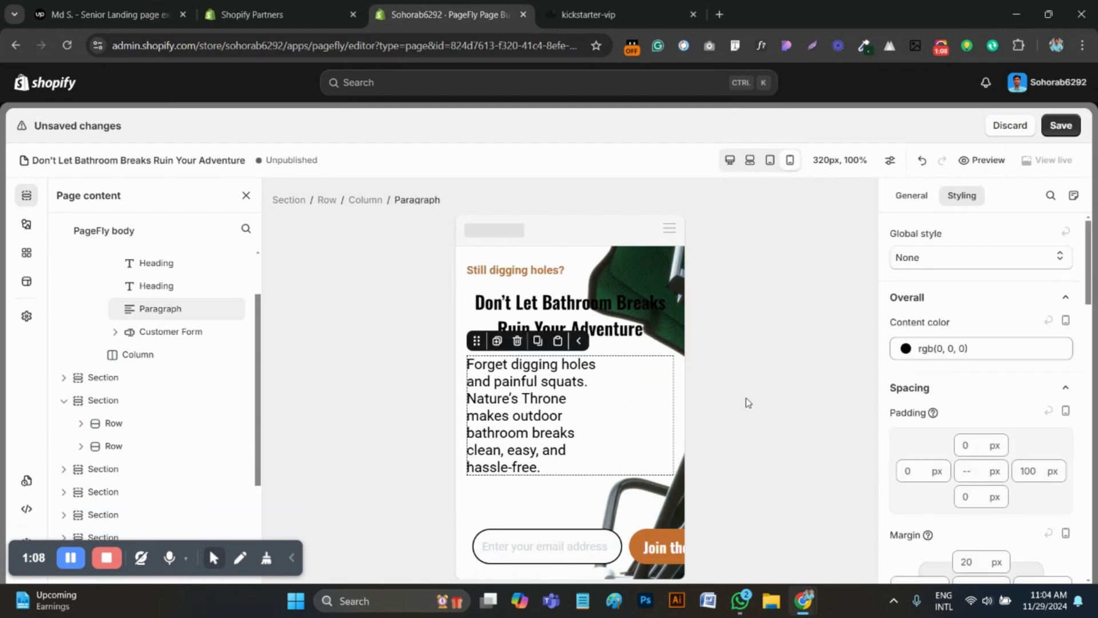
double_click(1025, 476)
text(0)
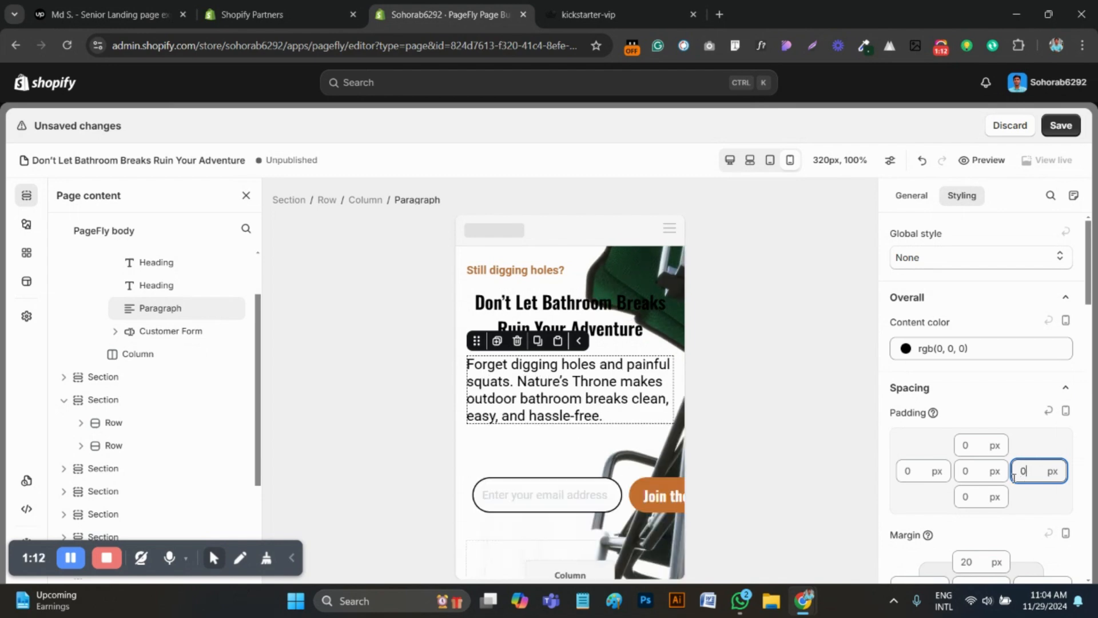
Set the mobile hero paragraph's font size to 16 px and center its text to match the reference page
scroll(1015, 476, down, 5)
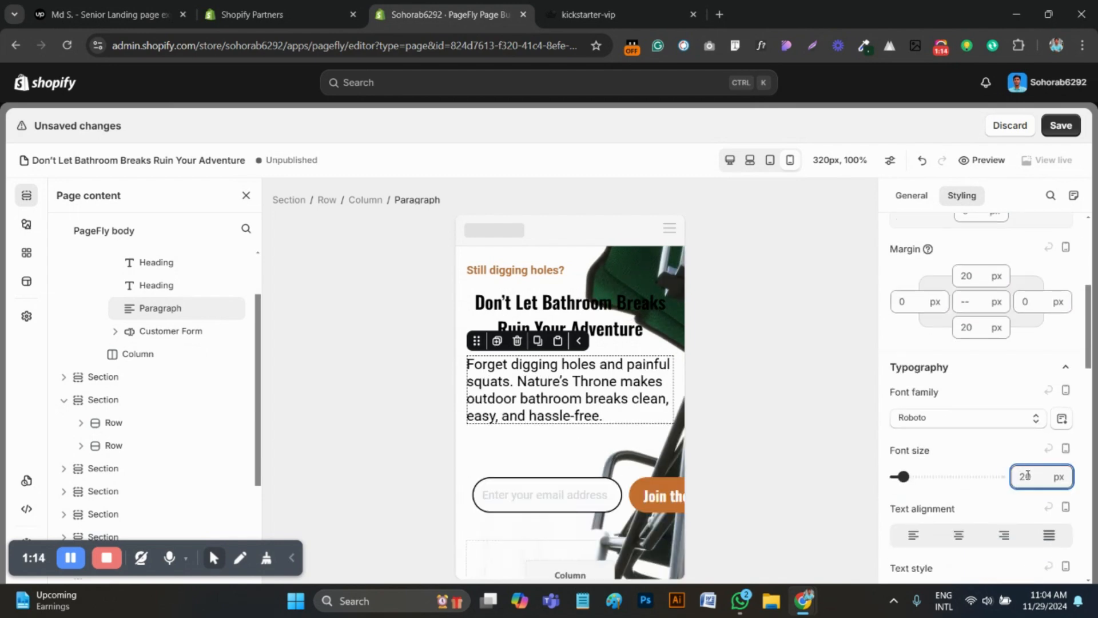
text(16)
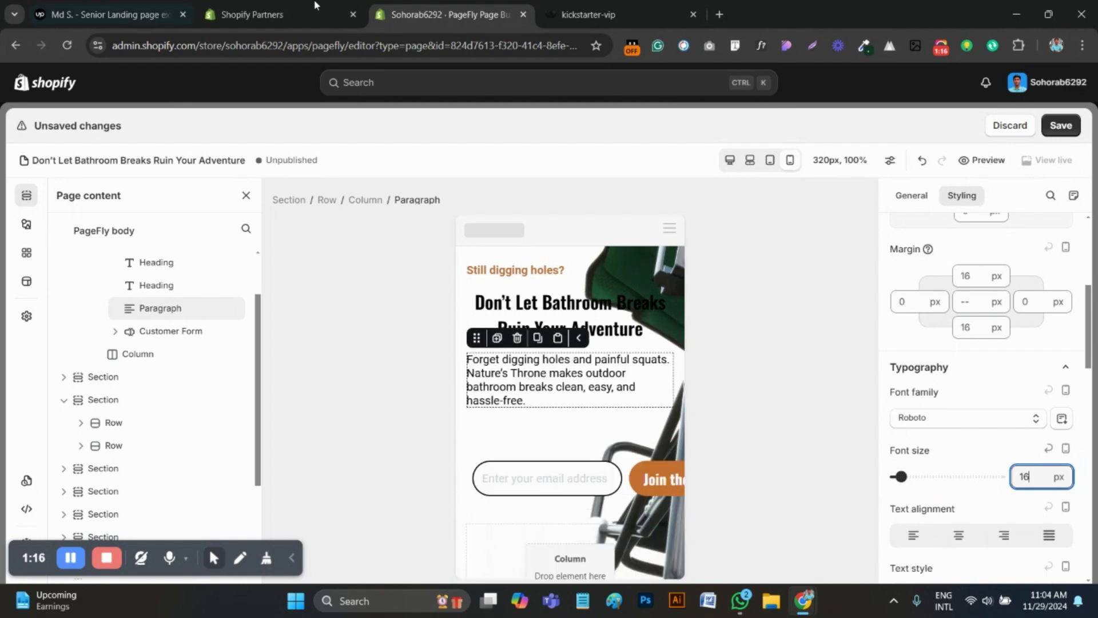
click(589, 14)
click(470, 8)
click(979, 536)
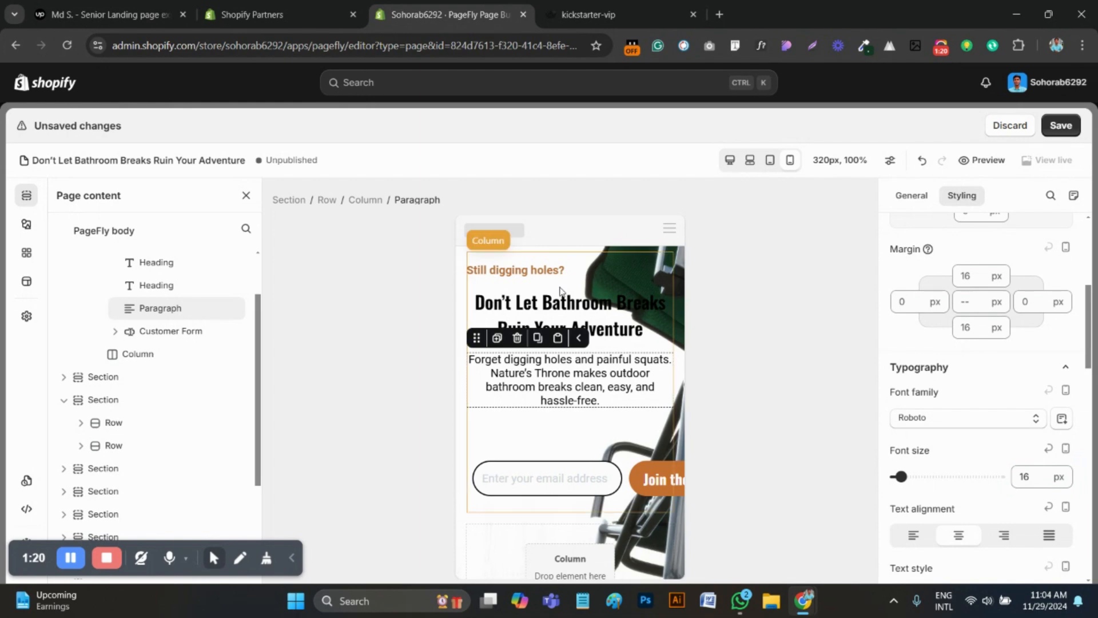
Check the reference hero again and center the text of the mobile "Still digging holes?" heading
click(589, 14)
click(452, 15)
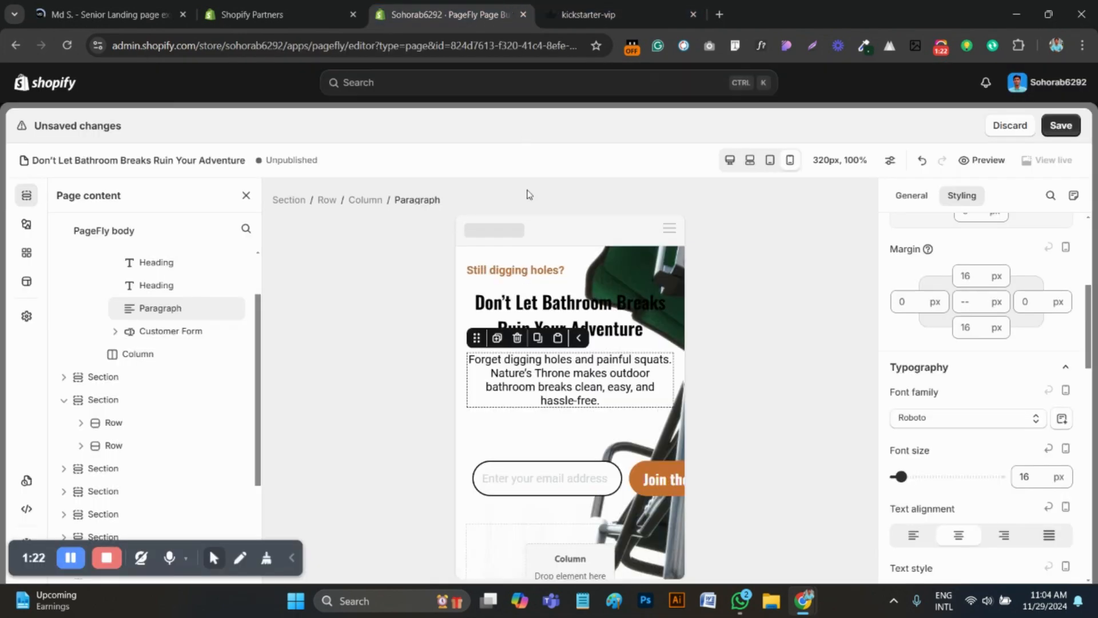
click(526, 274)
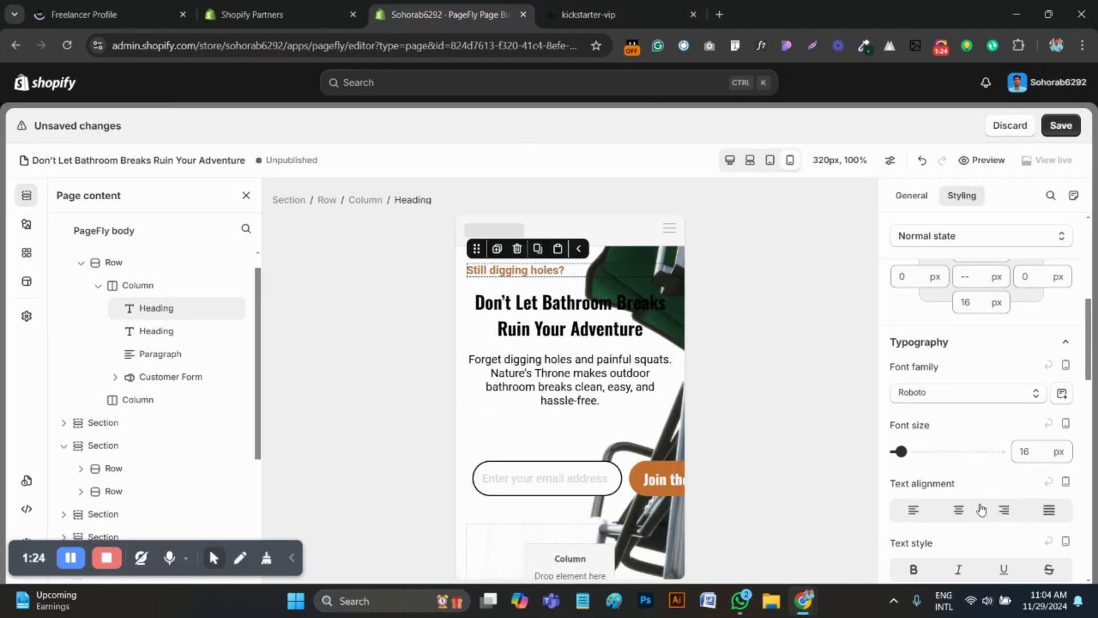
click(959, 510)
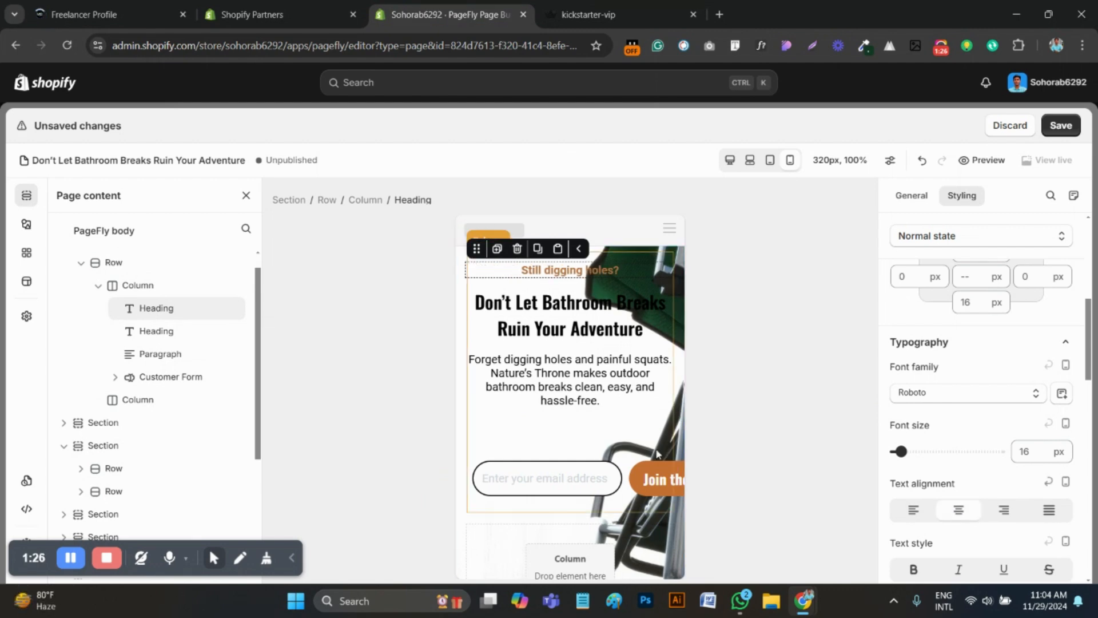
scroll(504, 514, down, 3)
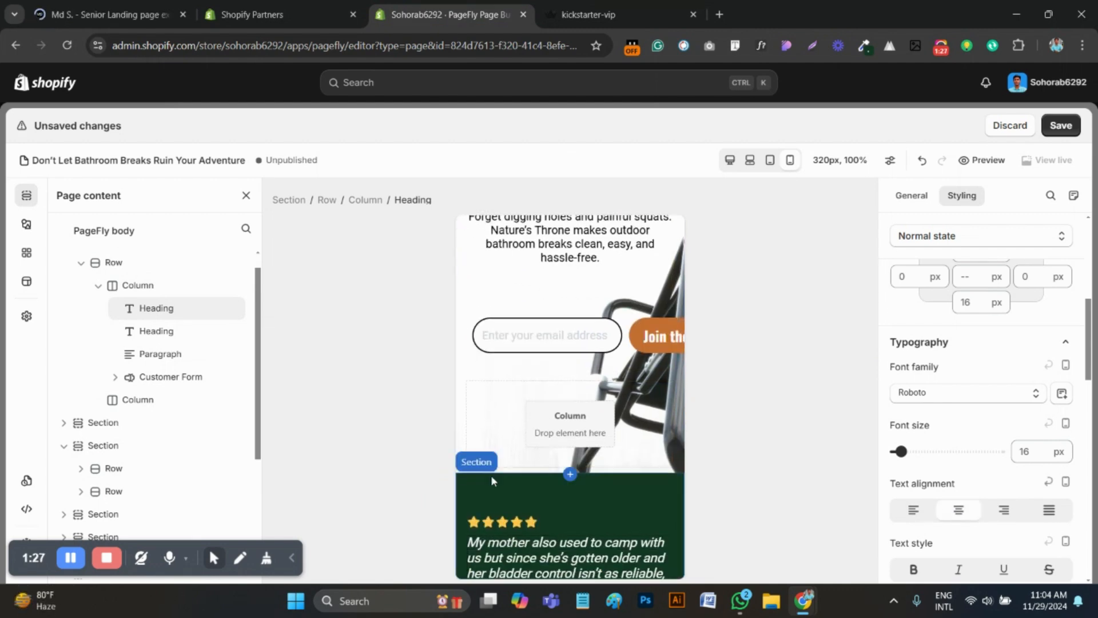
Duplicate the hero section containing the "Don't Let Bathroom Breaks Ruin Your Adventure" heading
click(456, 416)
scroll(584, 427, up, 3)
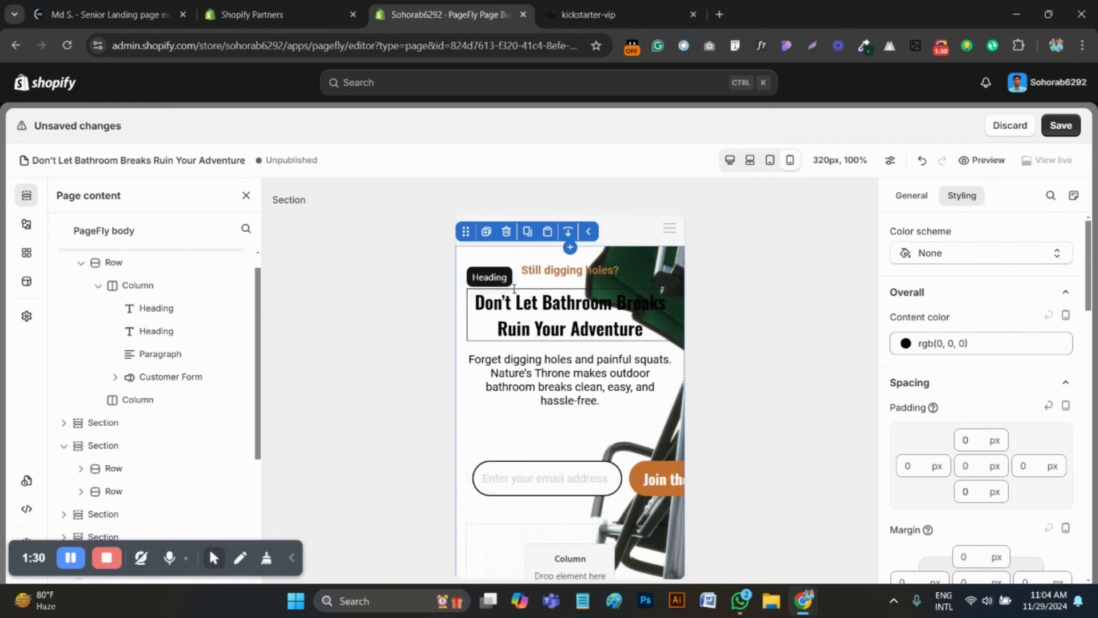
scroll(555, 400, down, 5)
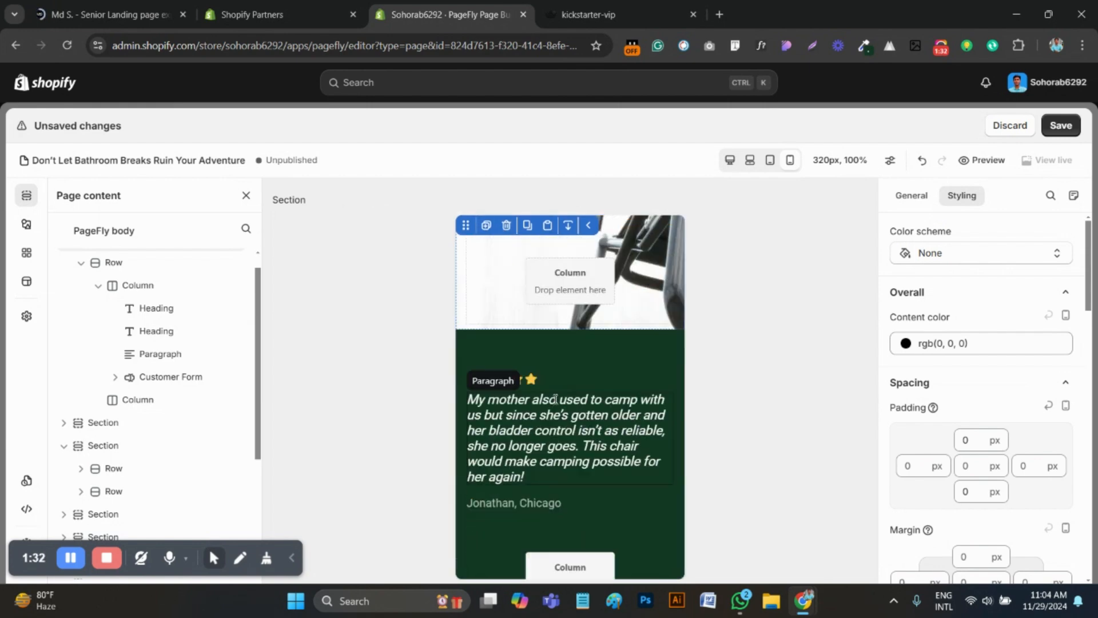
scroll(555, 401, up, 5)
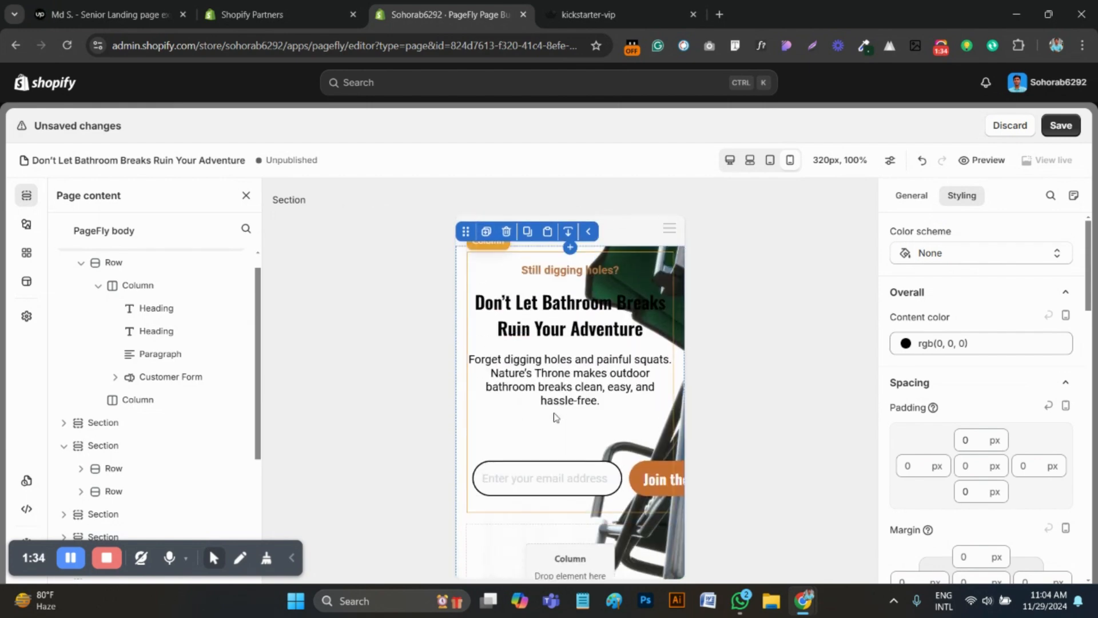
click(488, 232)
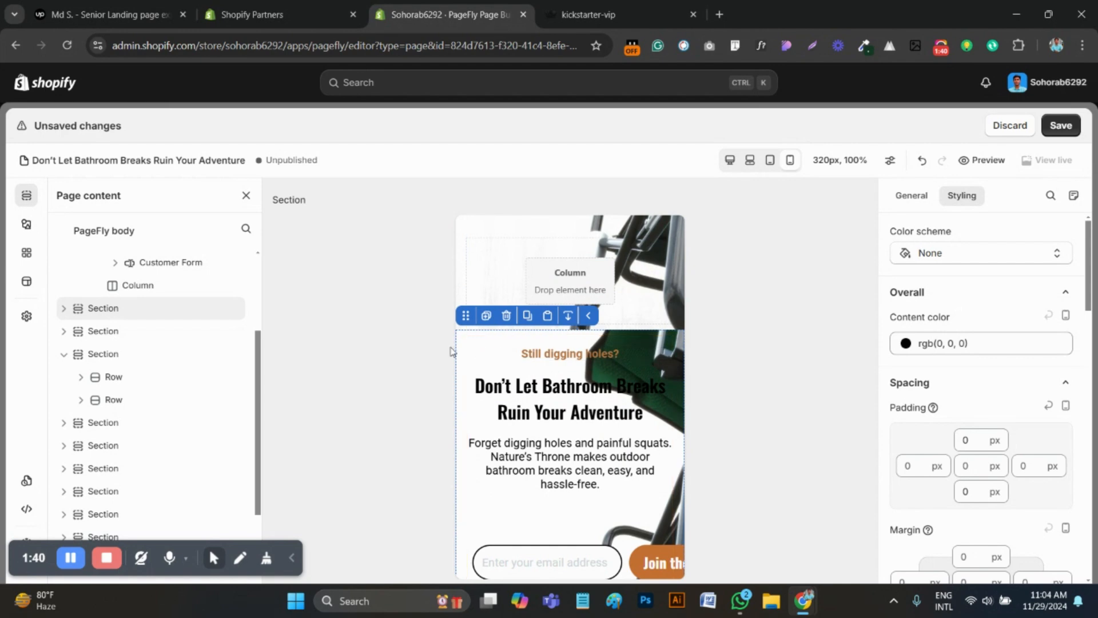
Set the duplicated hero section below the original to be hidden on mobile
click(463, 349)
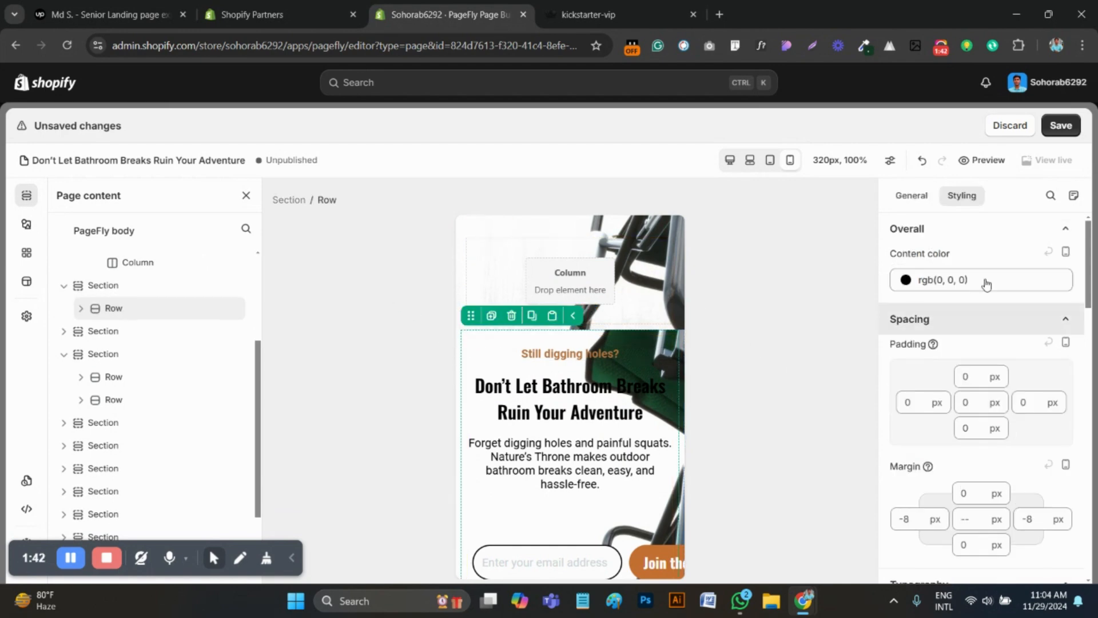
click(898, 200)
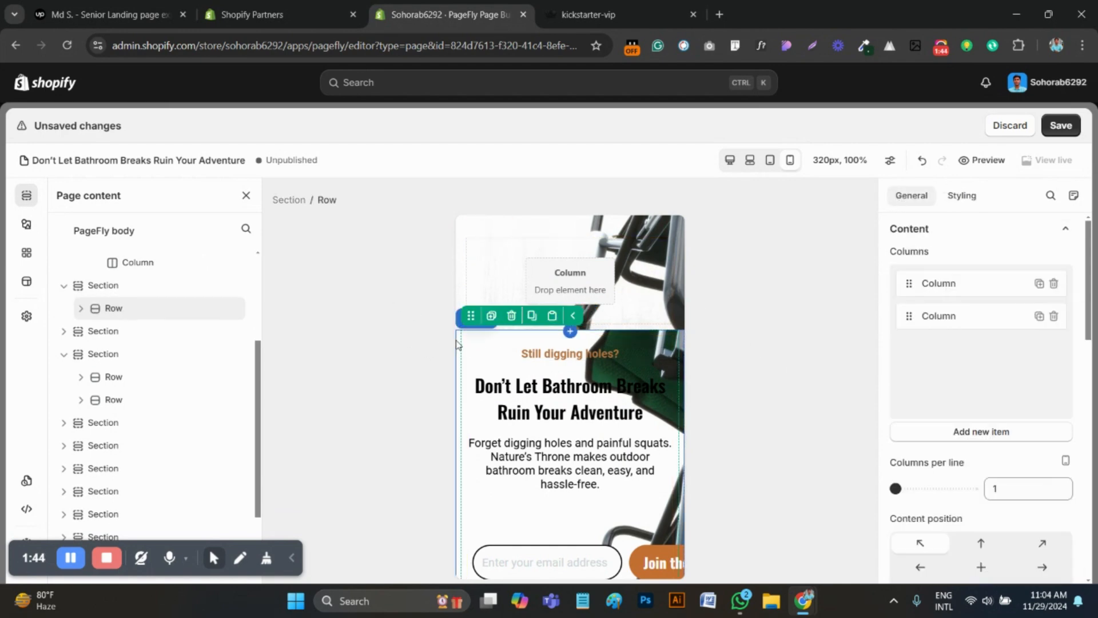
click(457, 339)
scroll(981, 457, down, 5)
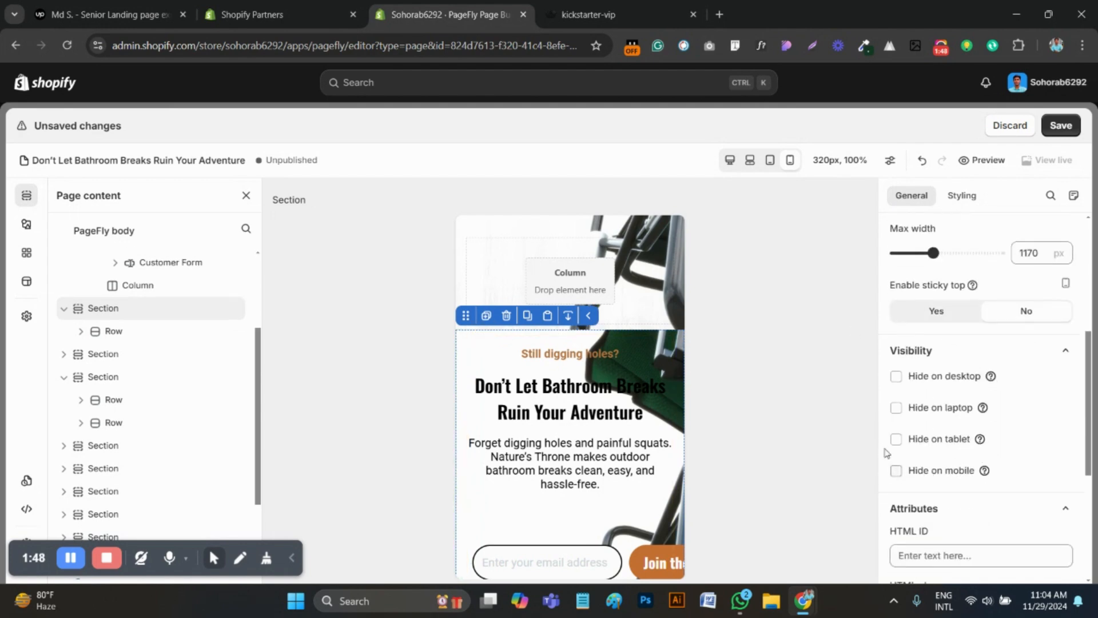
click(896, 471)
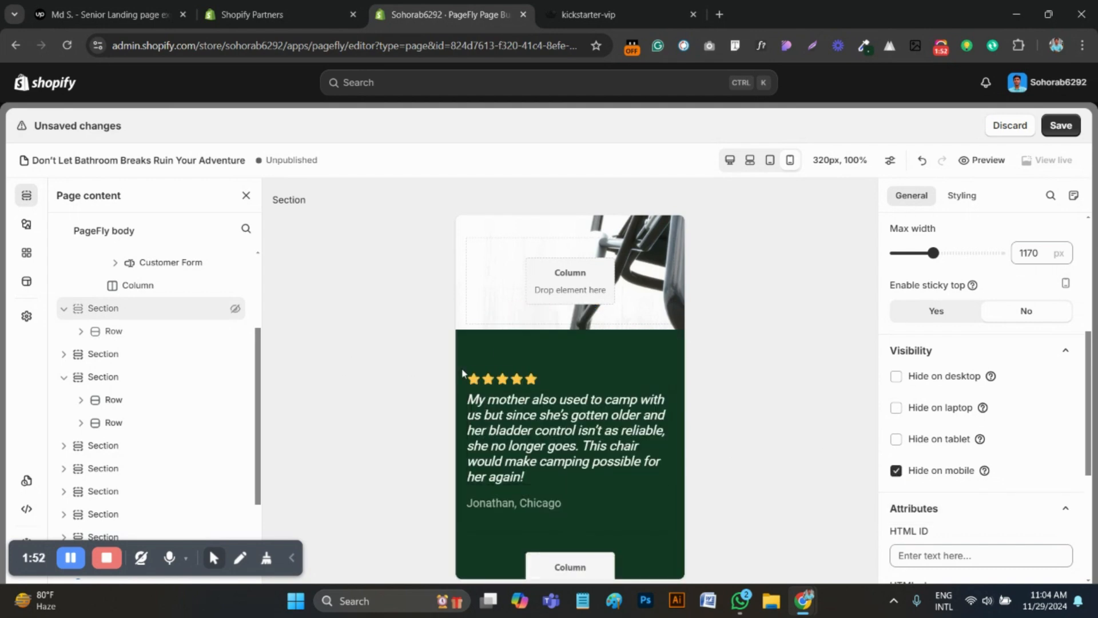
Hide the original hero section on desktop, laptop and tablet so that it serves only mobile
scroll(462, 373, up, 5)
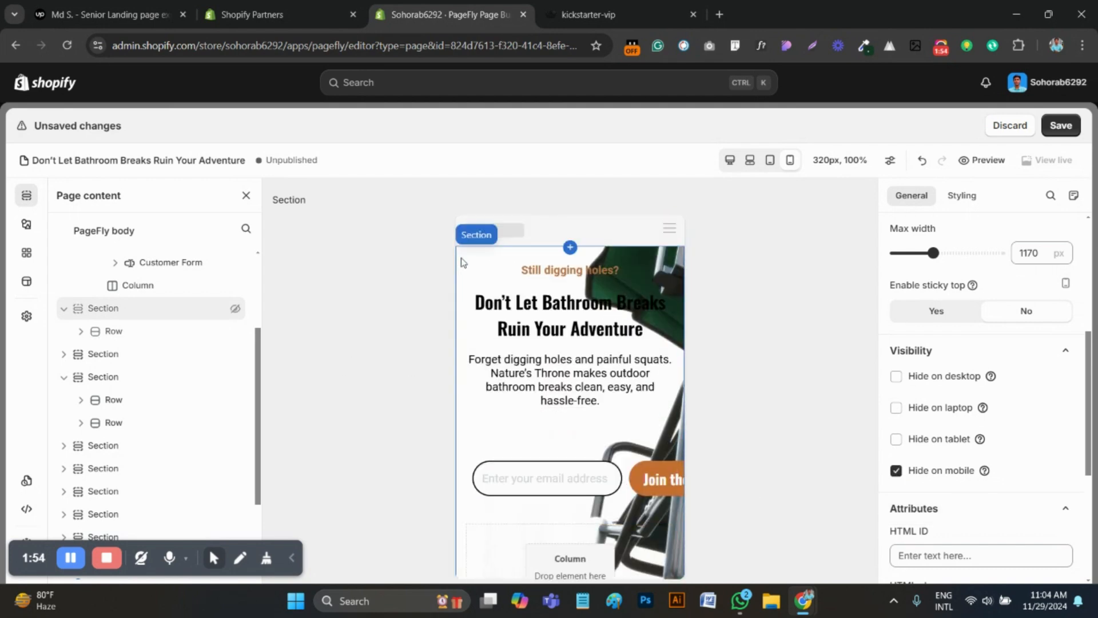
click(458, 261)
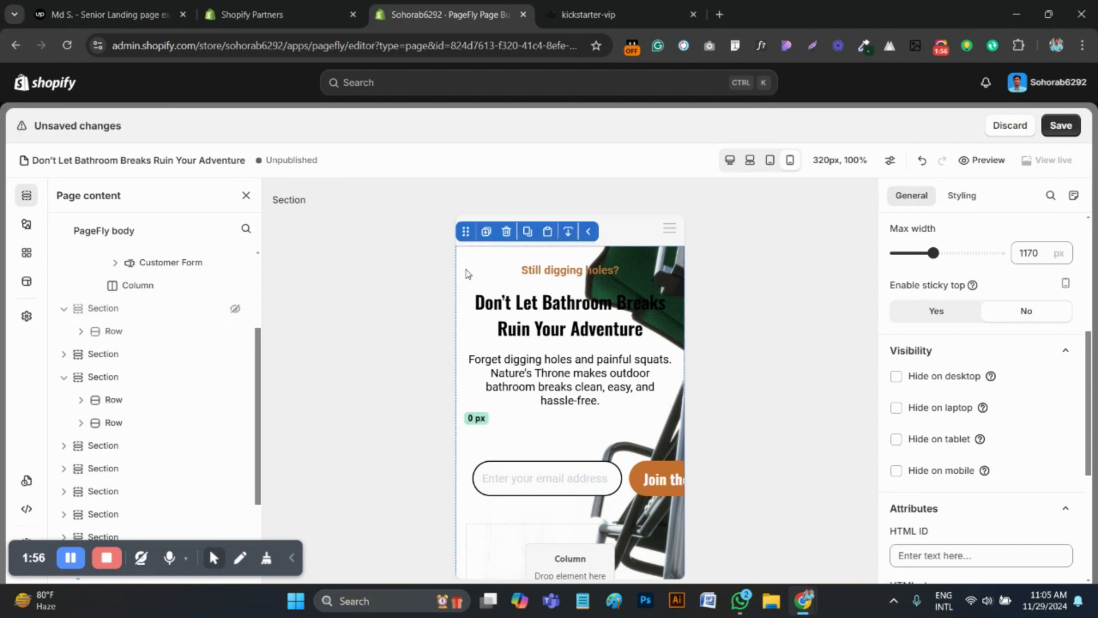
click(897, 377)
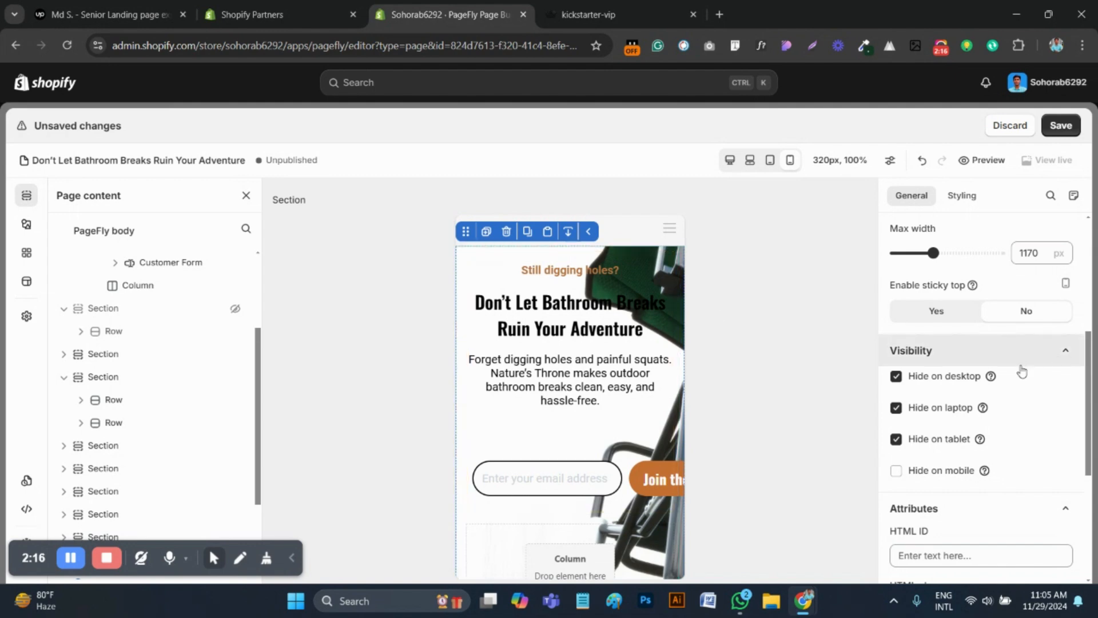
Try to remove the chair background image from the mobile hero section while in the mobile view
scroll(968, 337, down, 4)
click(962, 195)
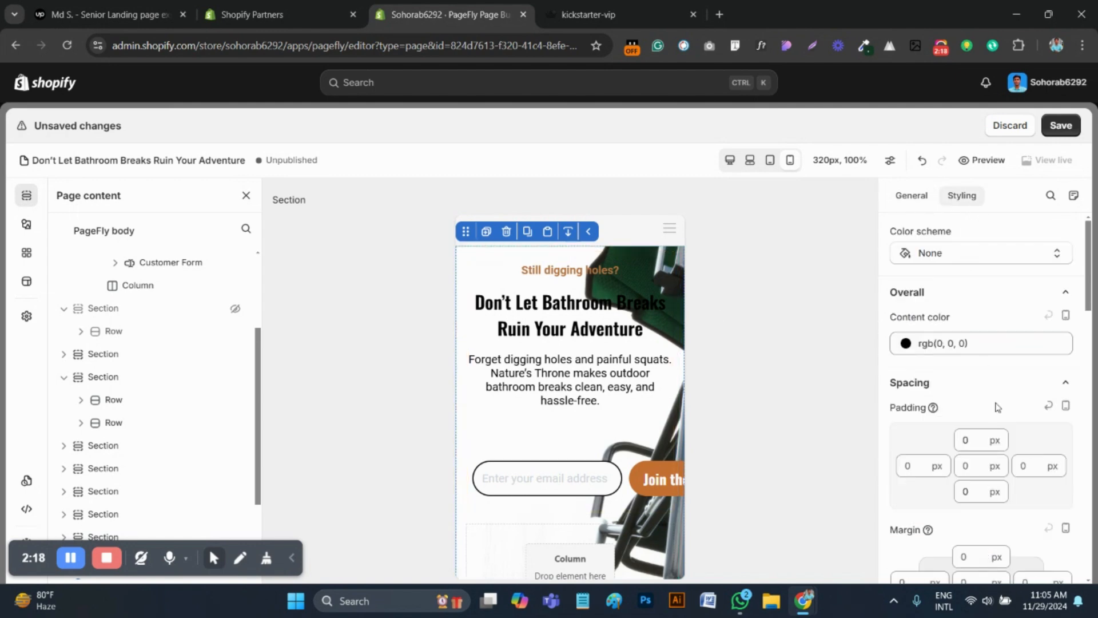
scroll(998, 407, down, 10)
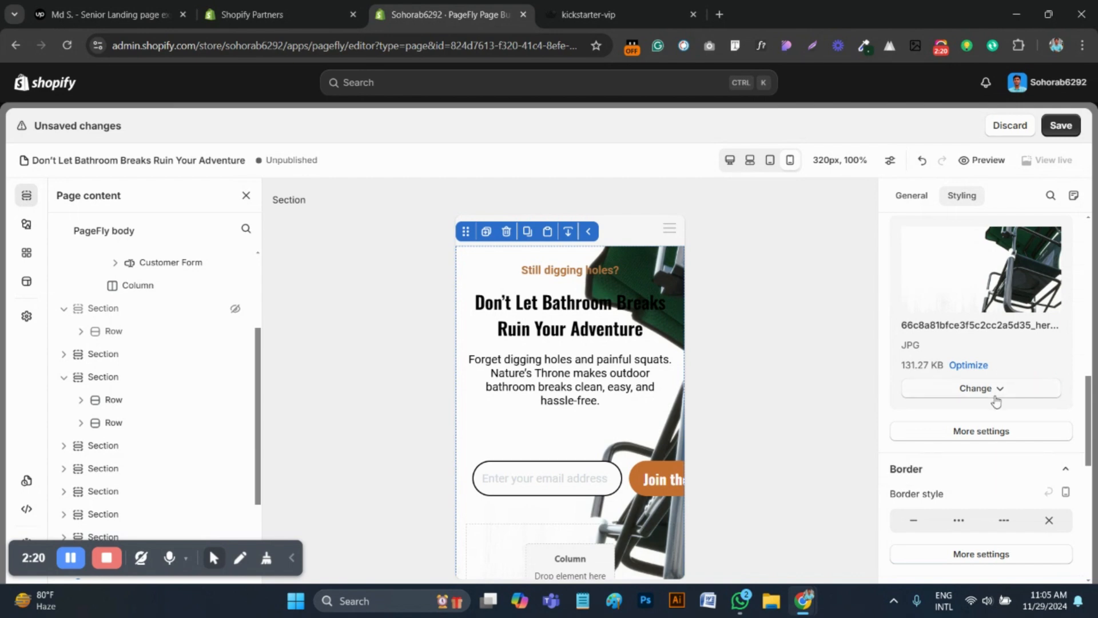
click(996, 389)
click(980, 466)
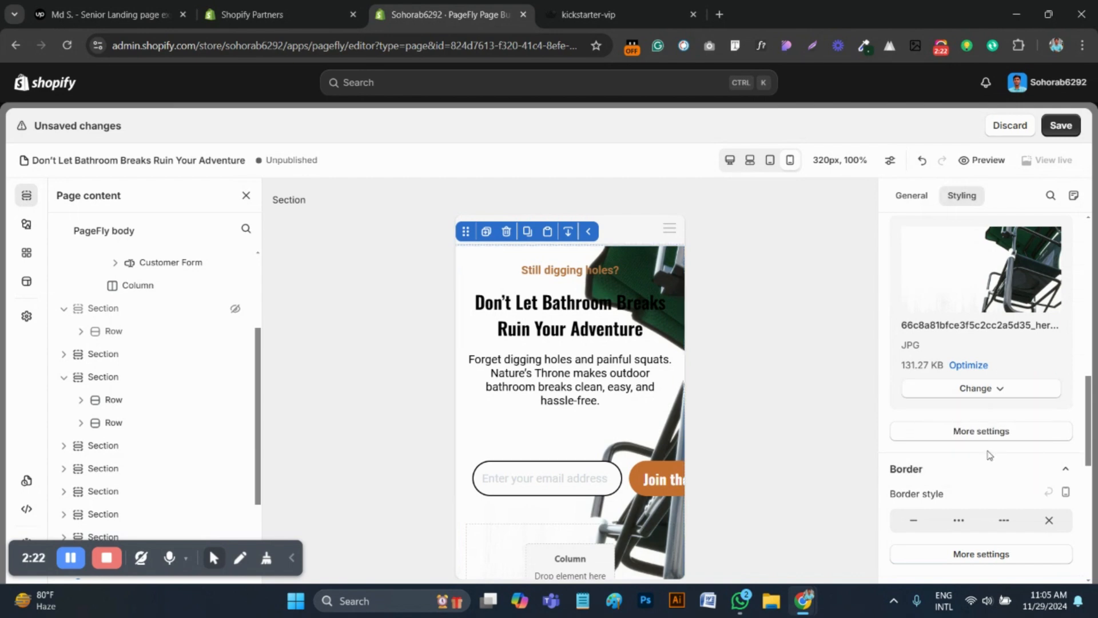
click(980, 389)
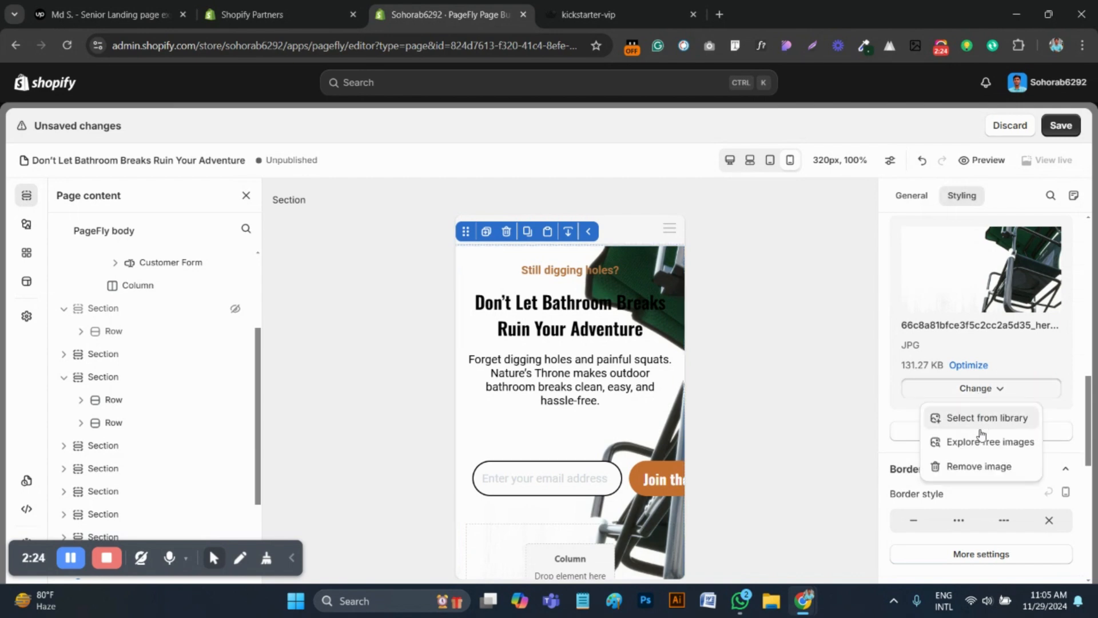
click(980, 464)
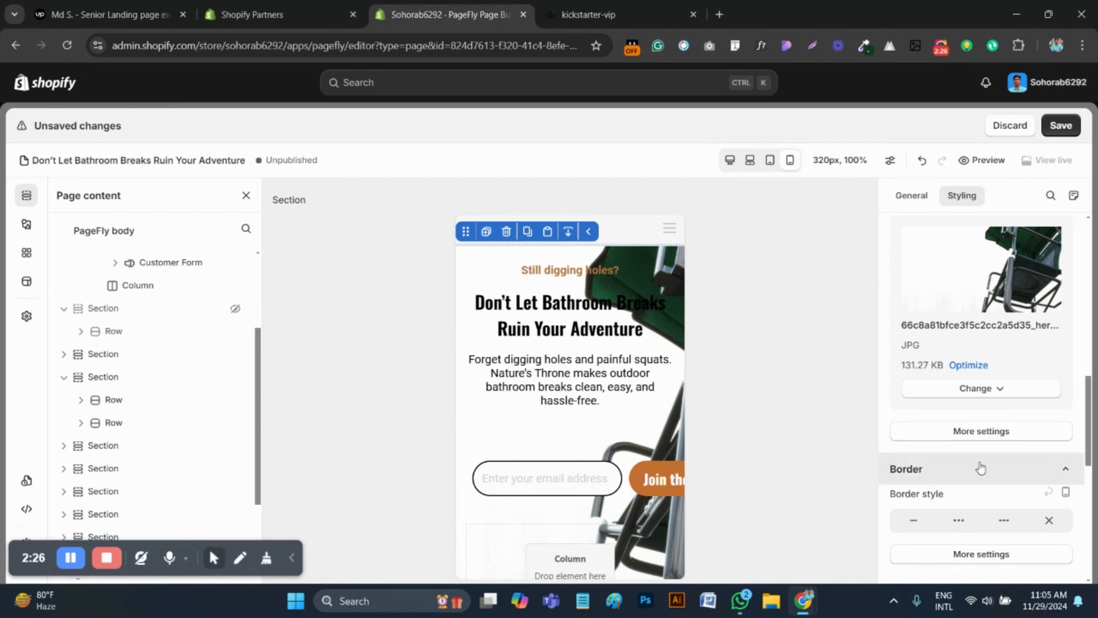
click(975, 390)
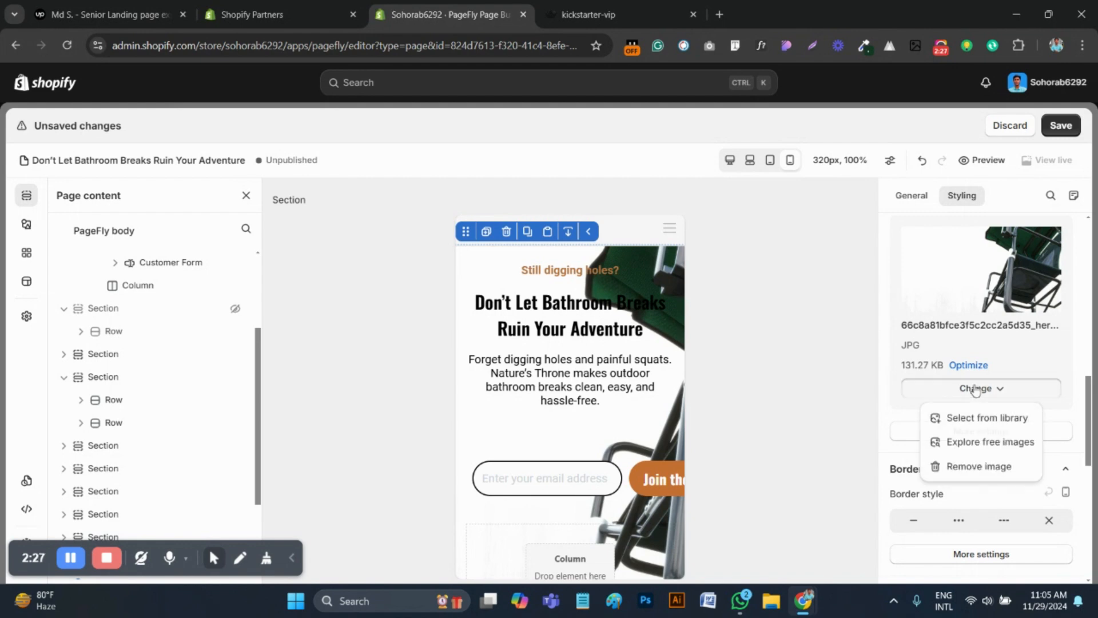
click(975, 441)
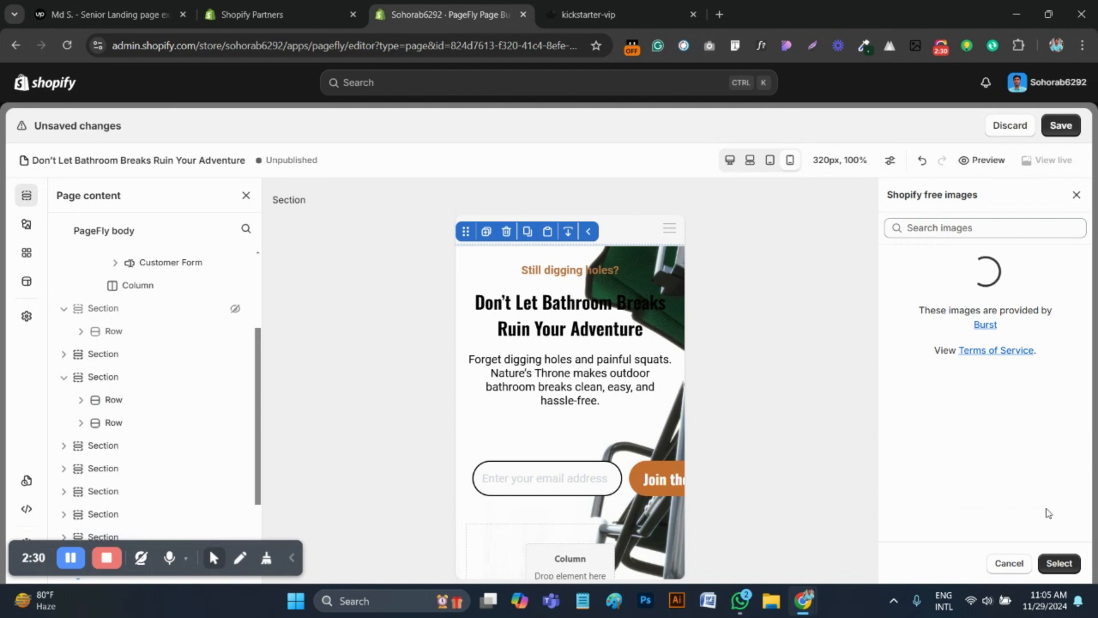
click(1007, 563)
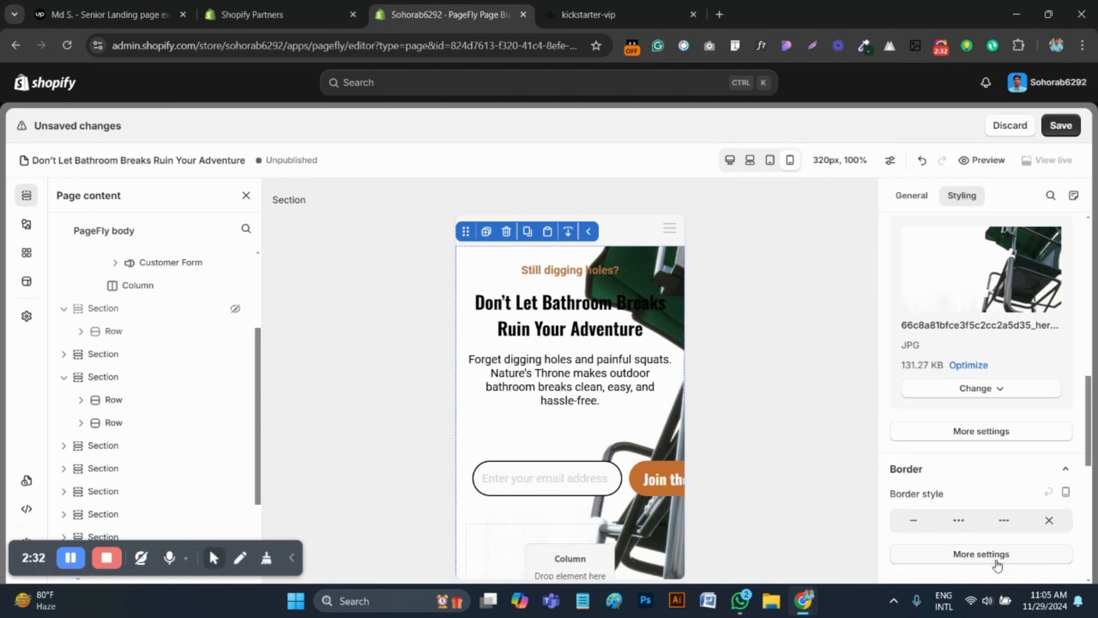
click(975, 389)
click(974, 414)
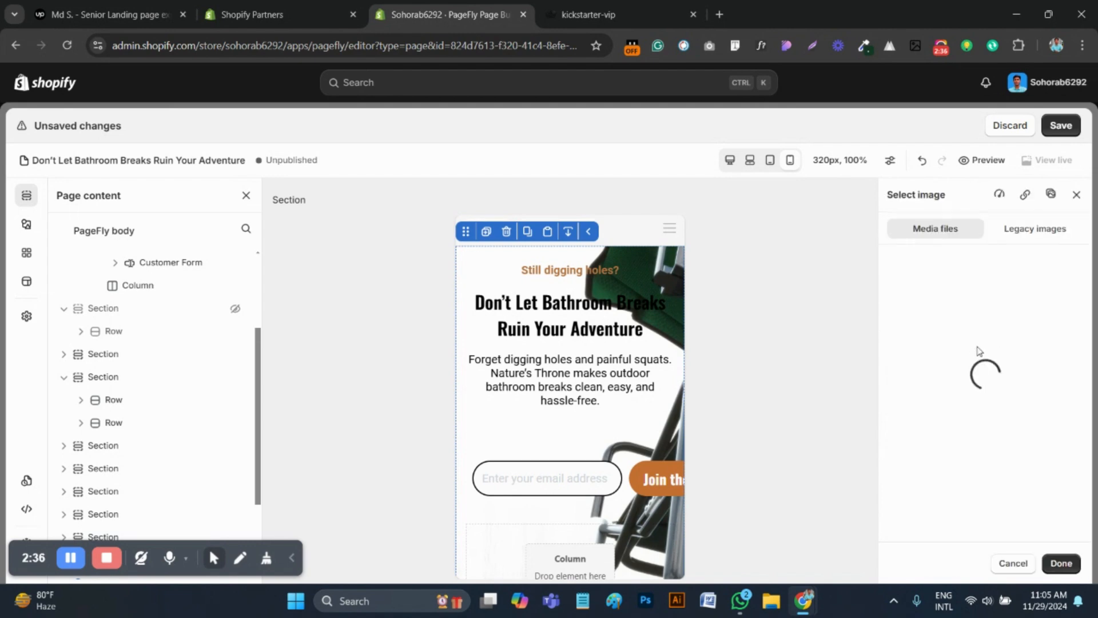
click(1061, 563)
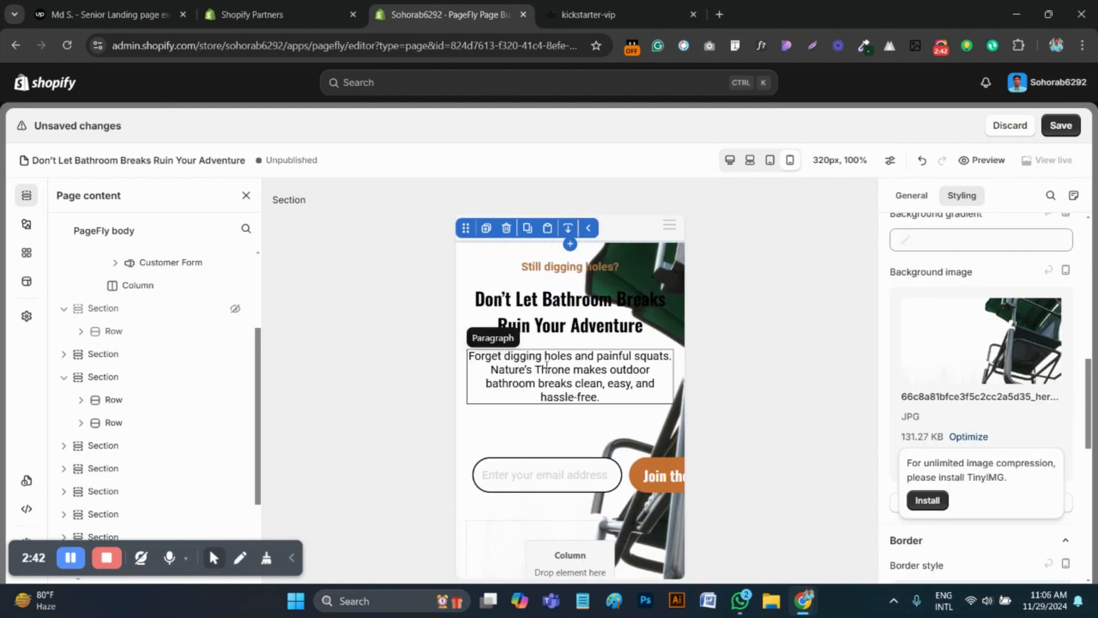
Unhide the mobile hero section on desktop and switch to the desktop view to compare both hero sections
click(913, 196)
scroll(949, 384, down, 5)
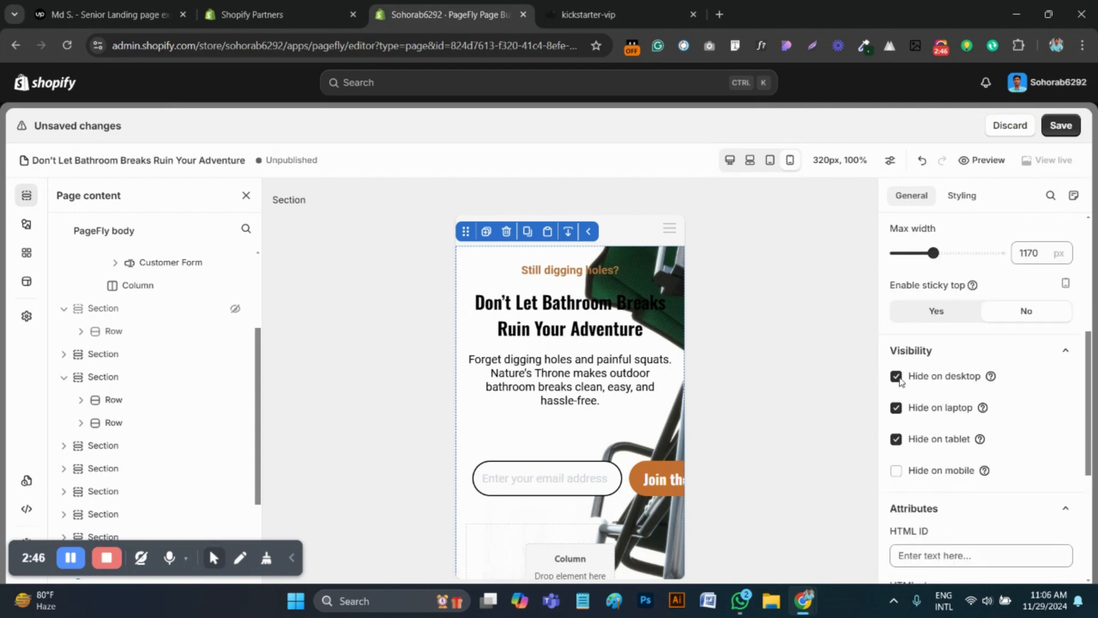
click(898, 380)
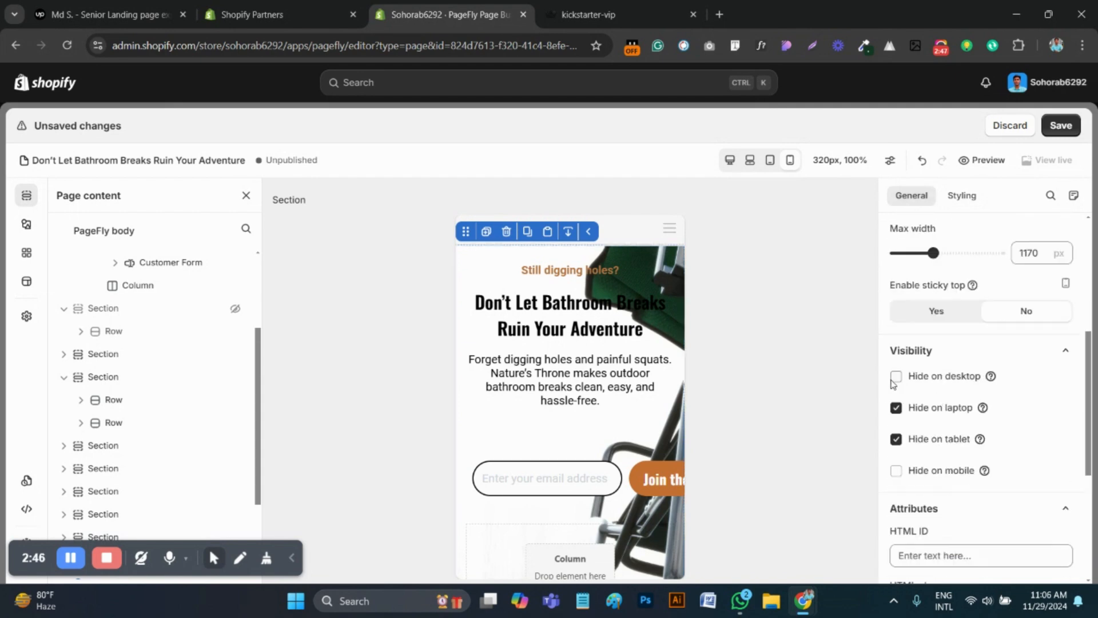
click(730, 163)
scroll(558, 371, up, 3)
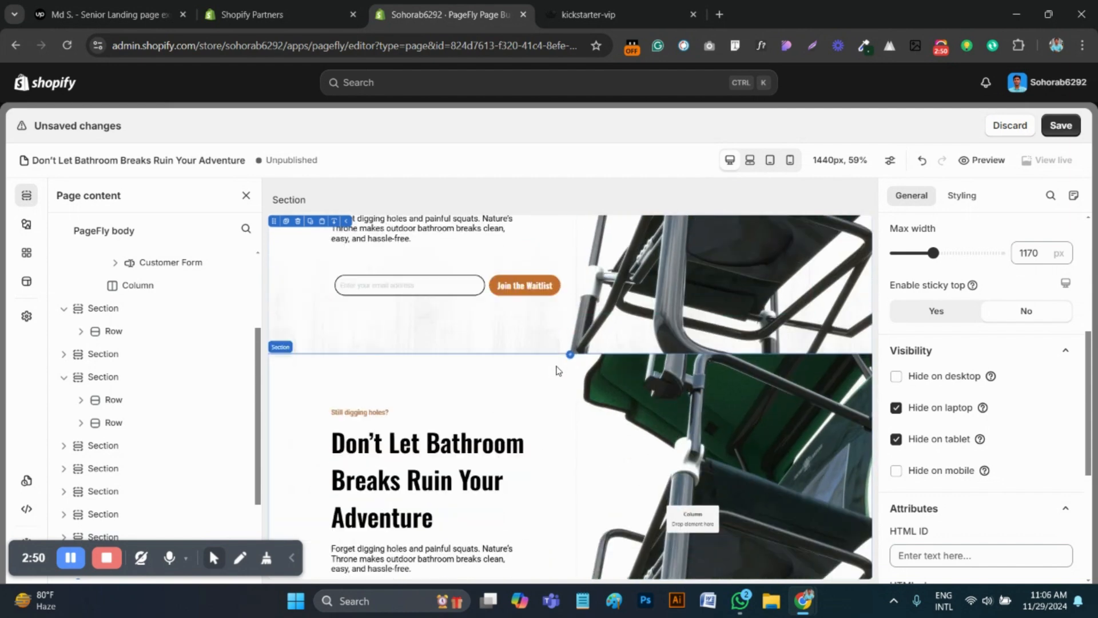
scroll(558, 371, down, 1)
scroll(558, 371, up, 2)
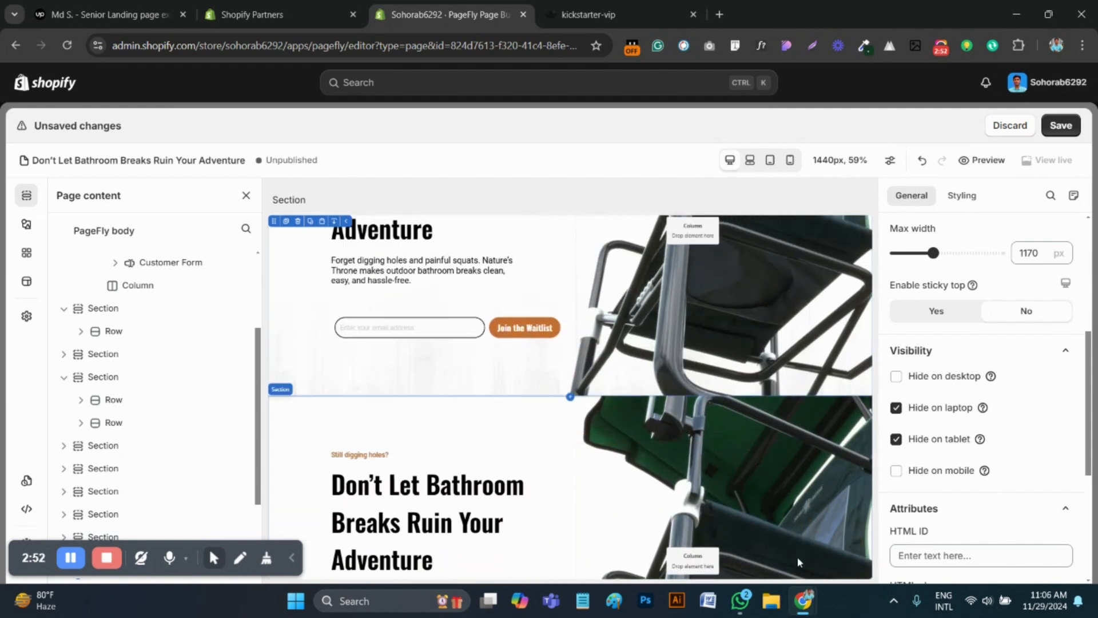
scroll(798, 562, down, 5)
scroll(274, 309, up, 1)
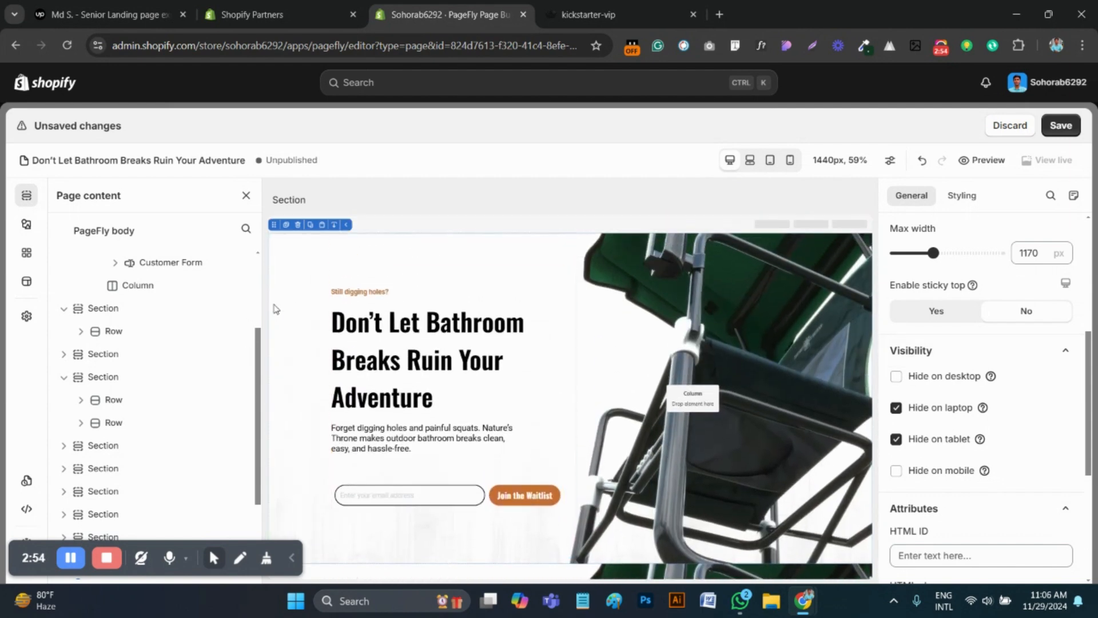
Remove the chair background image from the first hero section in the desktop view
scroll(990, 389, down, 5)
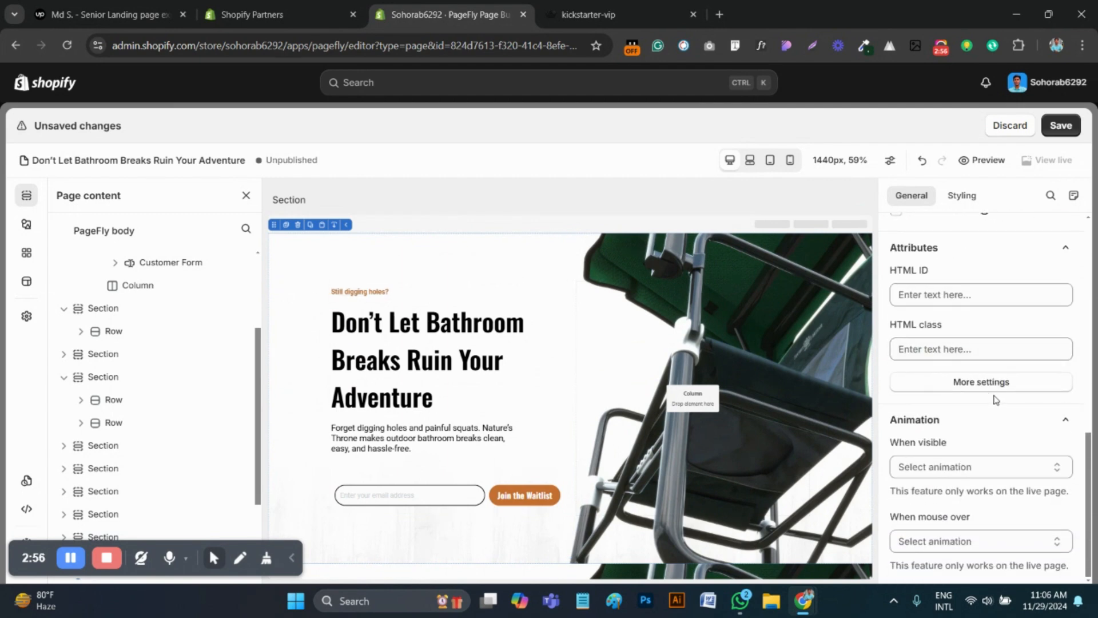
scroll(1001, 400, up, 5)
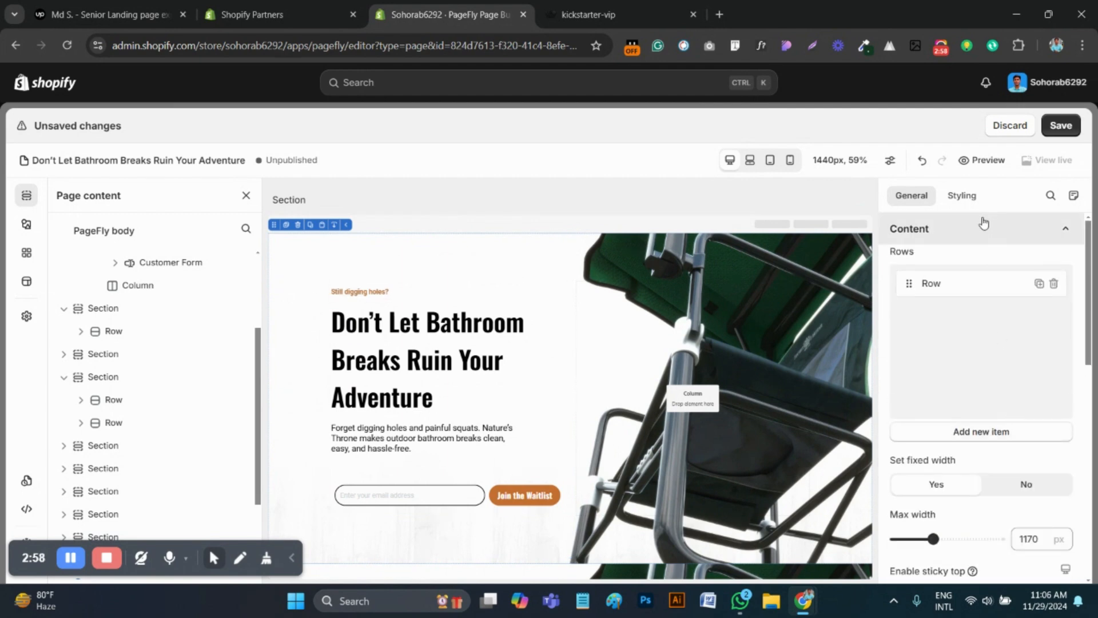
click(963, 197)
scroll(987, 360, up, 3)
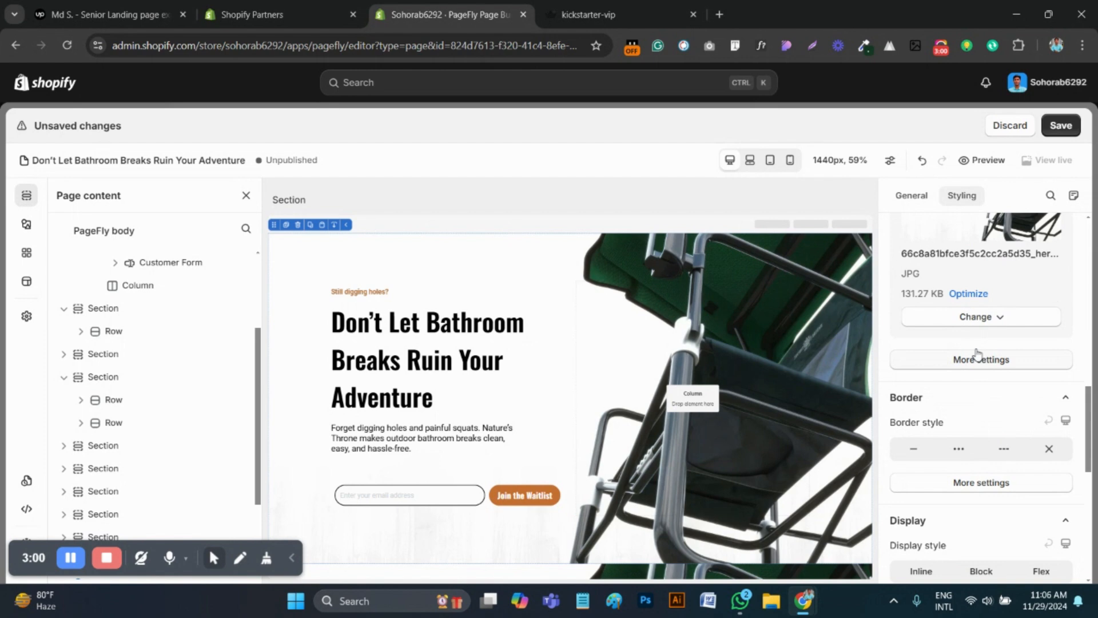
click(972, 317)
click(981, 395)
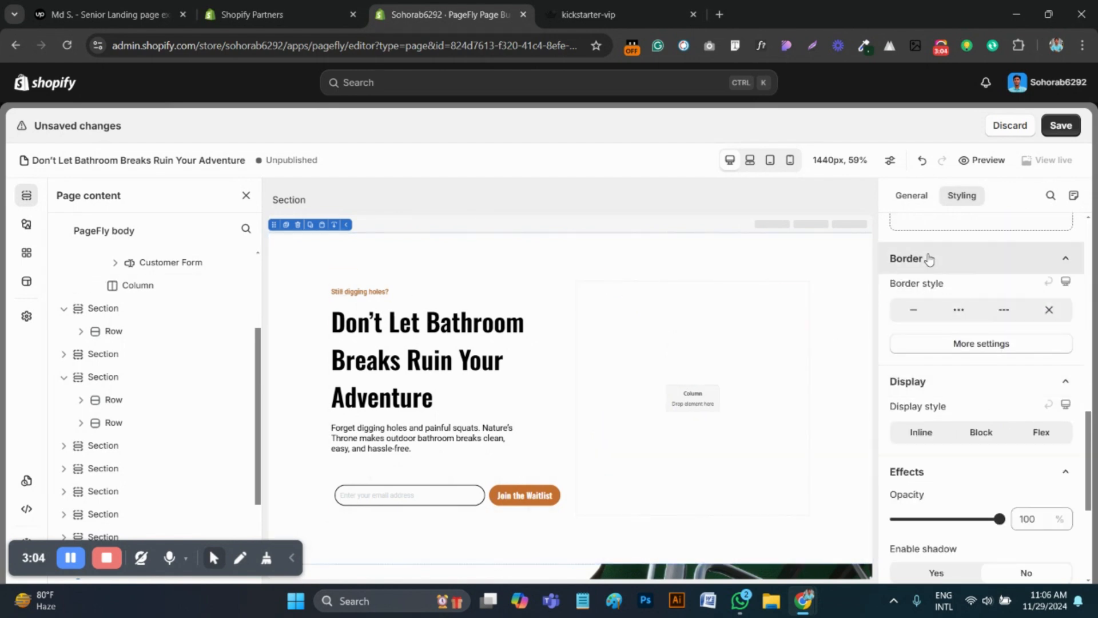
Hide the first hero section on desktop again and save the page
click(911, 195)
scroll(964, 451, down, 6)
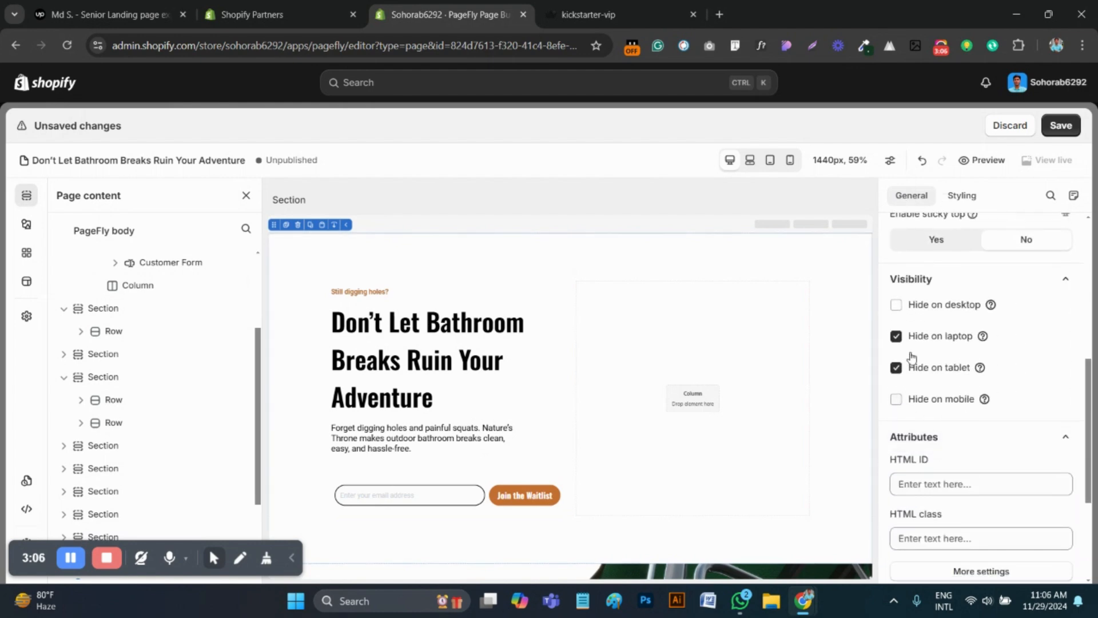
click(897, 306)
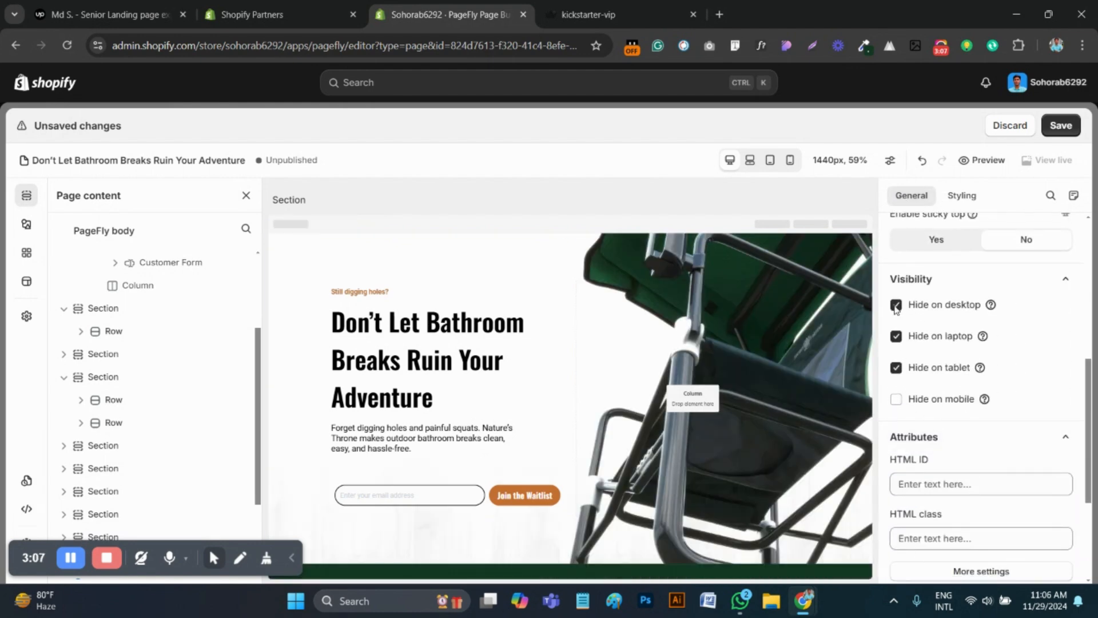
click(1060, 128)
click(824, 324)
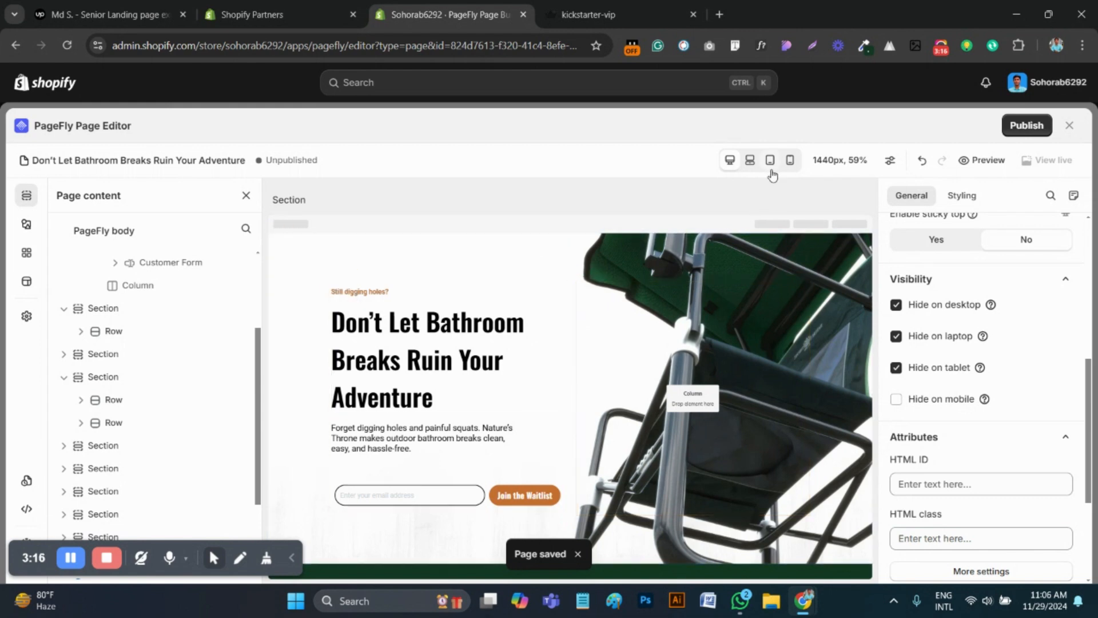
Switch to the mobile view and check the styling settings of the hero's email Customer Form Field
click(790, 164)
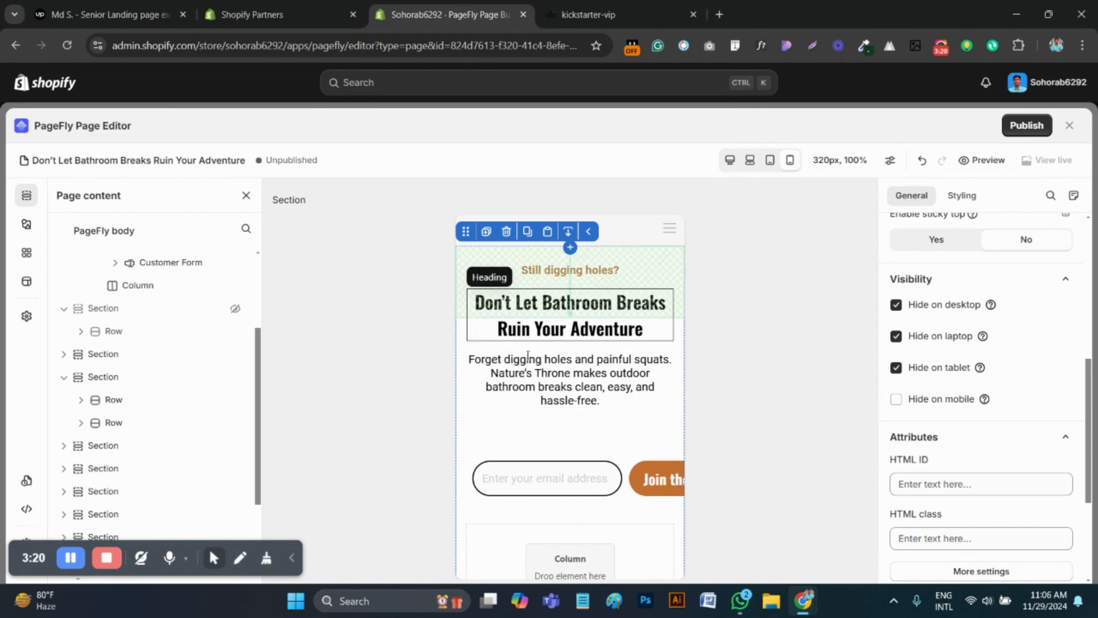
click(563, 494)
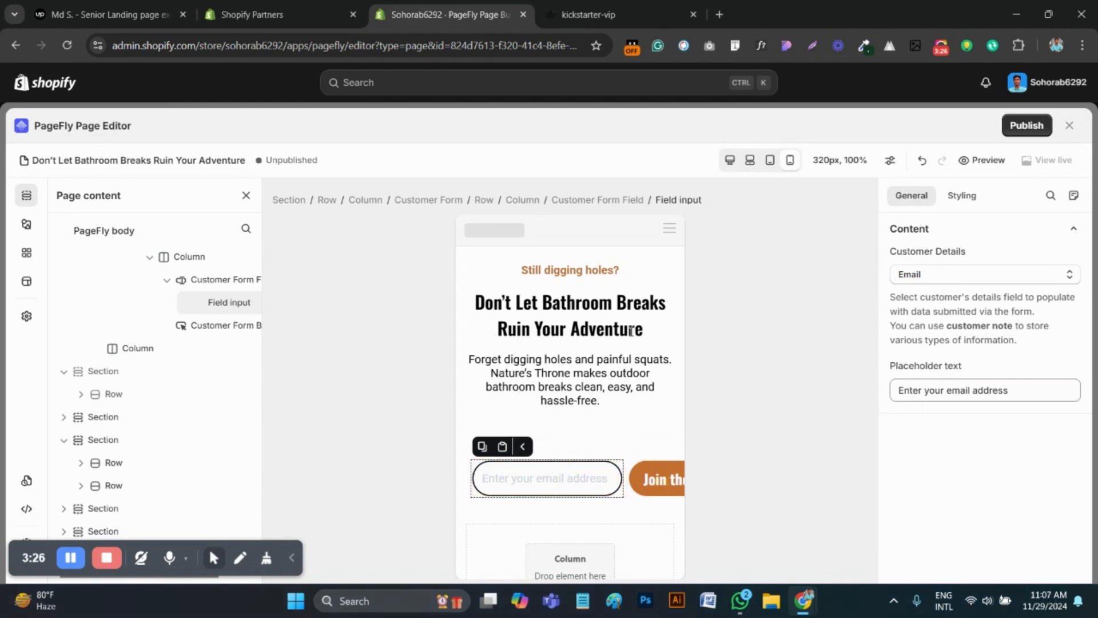
click(607, 200)
scroll(1000, 404, down, 3)
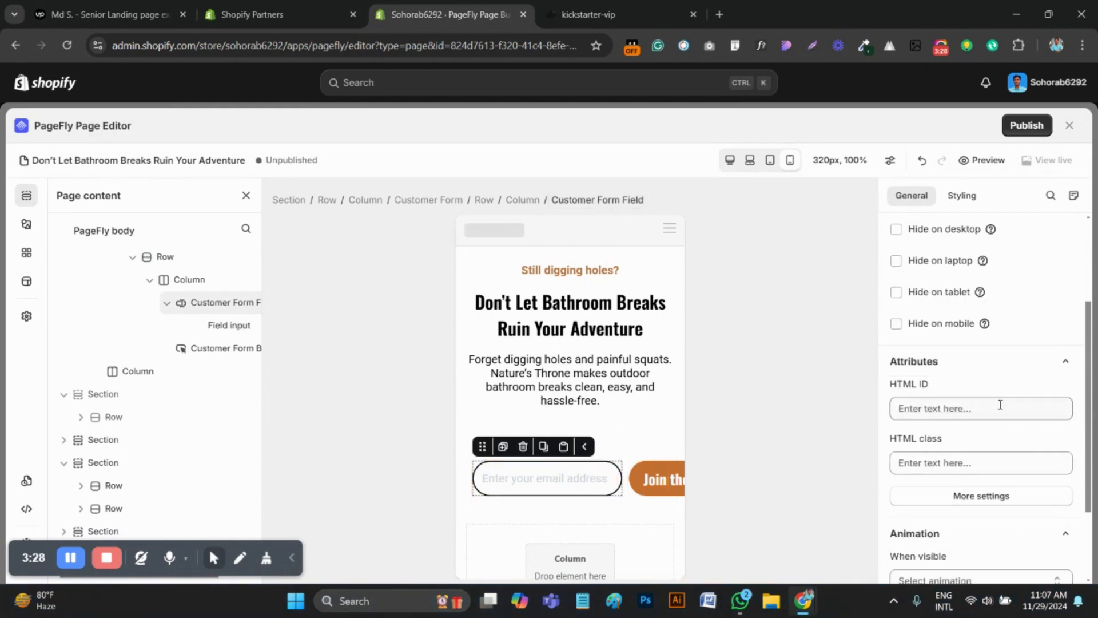
scroll(961, 247, up, 3)
click(962, 195)
scroll(1027, 321, down, 1)
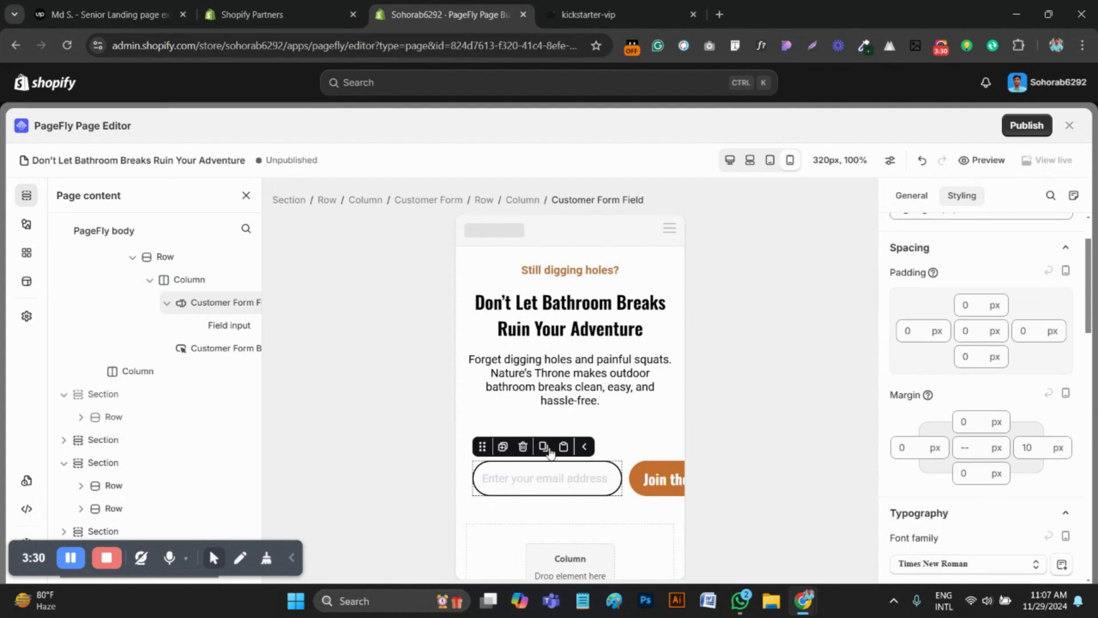
Set the top and bottom padding of the mobile hero's Customer Form to 6 px
click(531, 477)
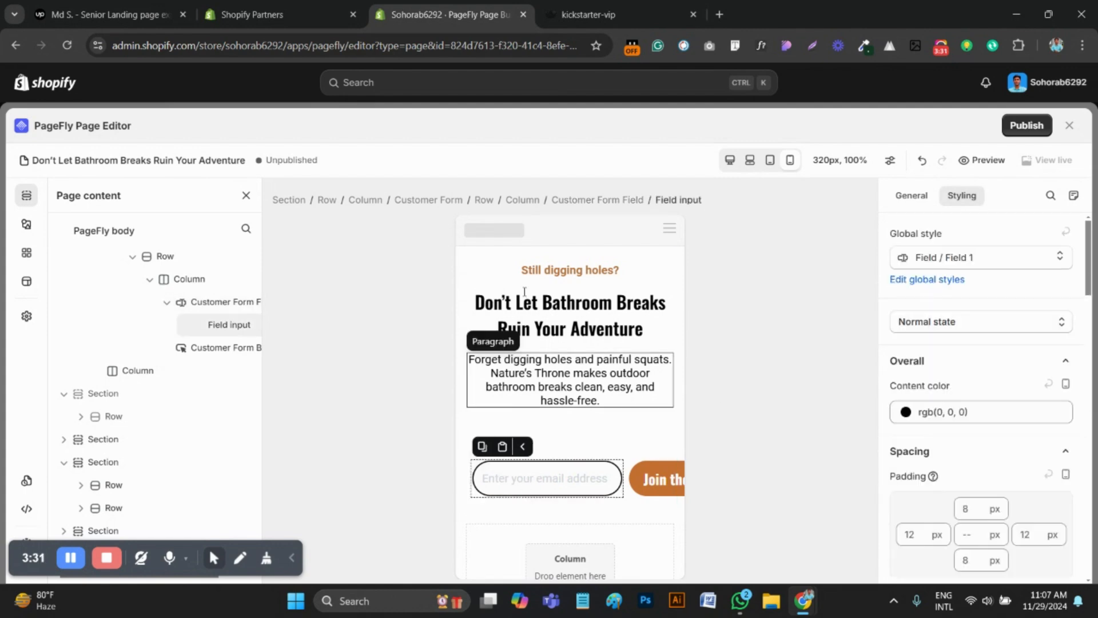
click(416, 207)
click(967, 376)
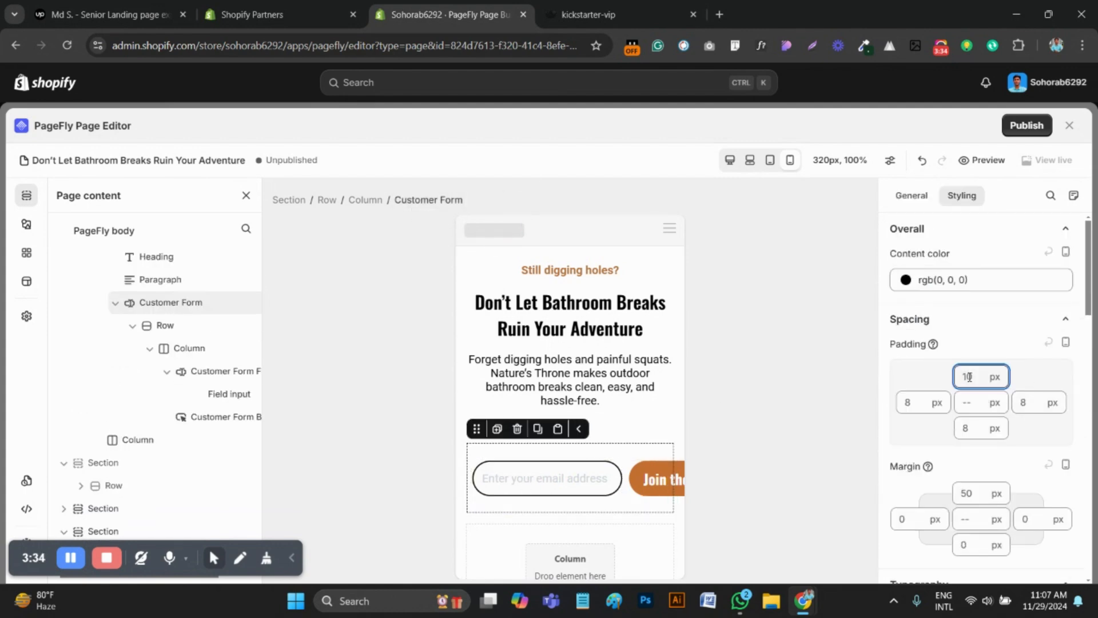
text(6)
click(966, 428)
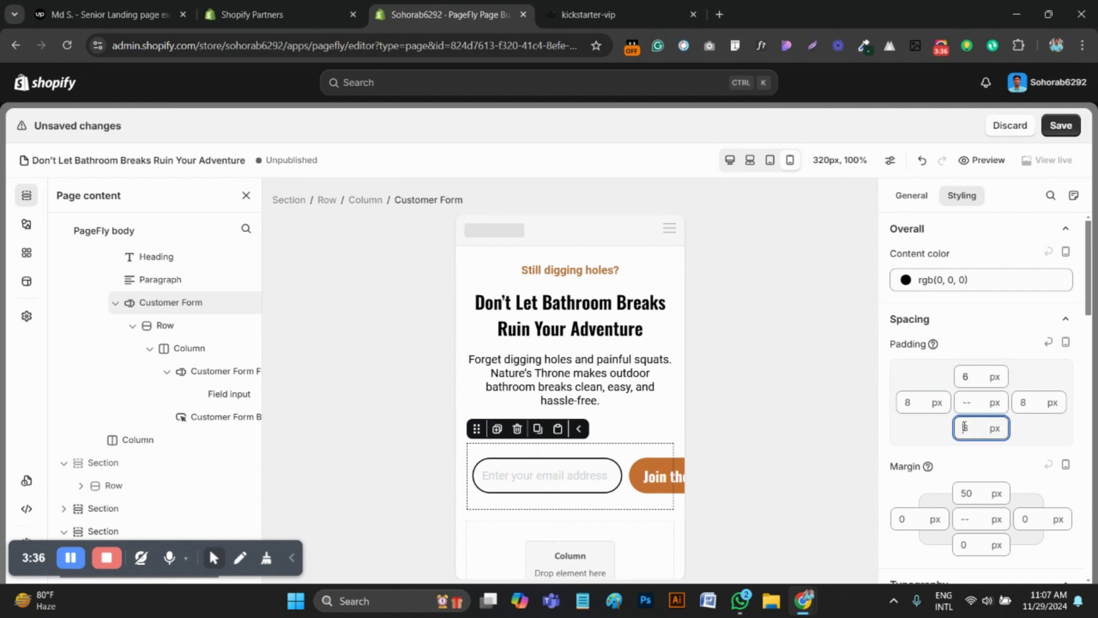
text(6)
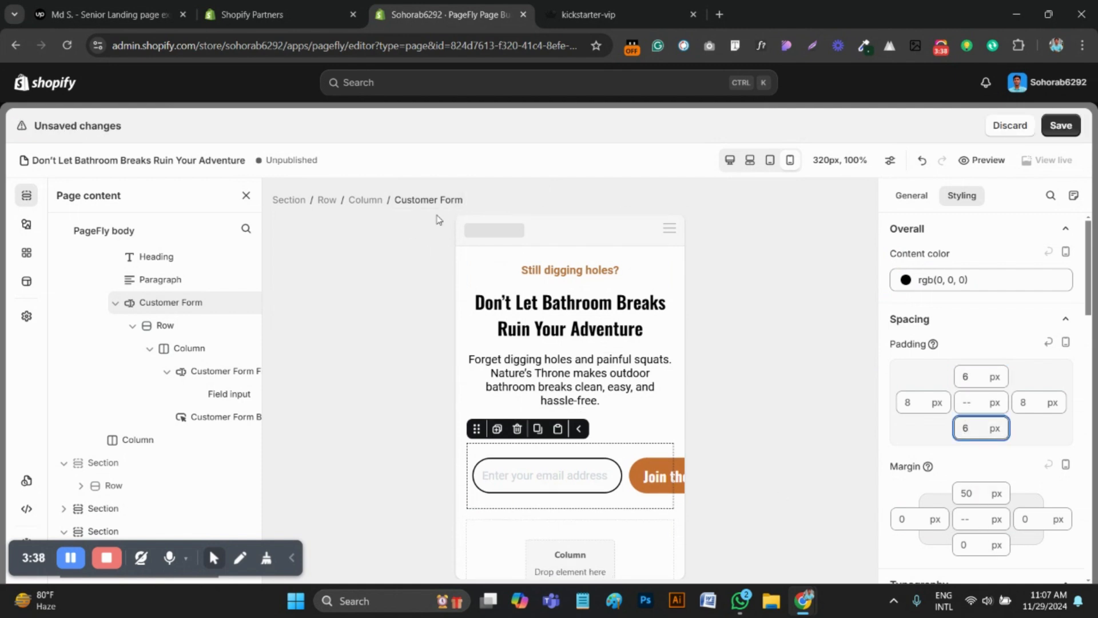
Set the top and bottom padding of the hero form's email input to 6 px
click(603, 494)
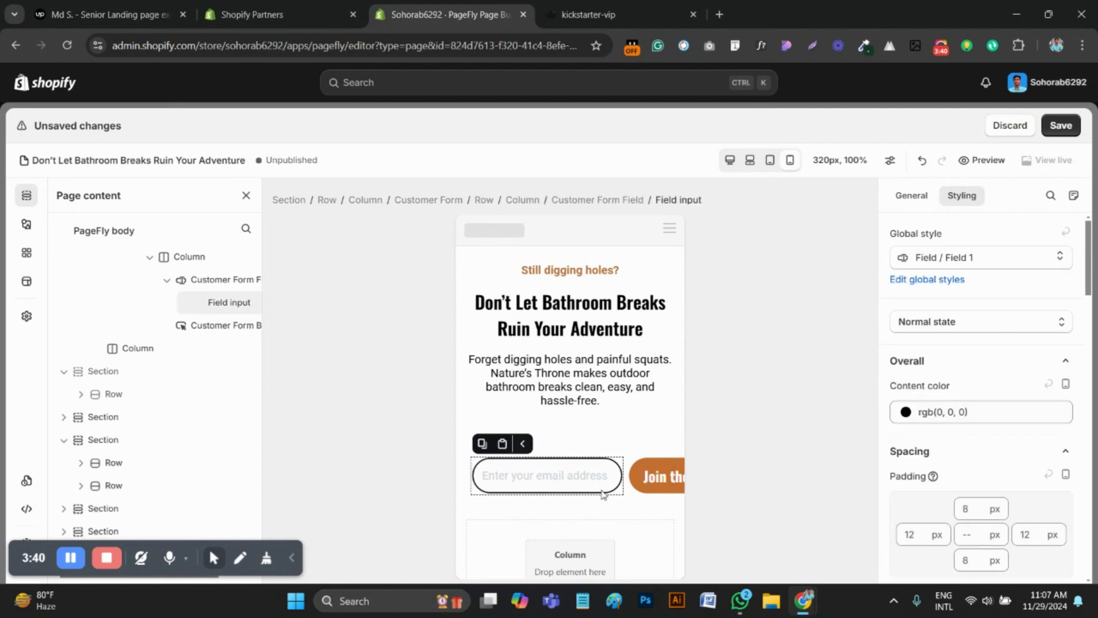
click(969, 508)
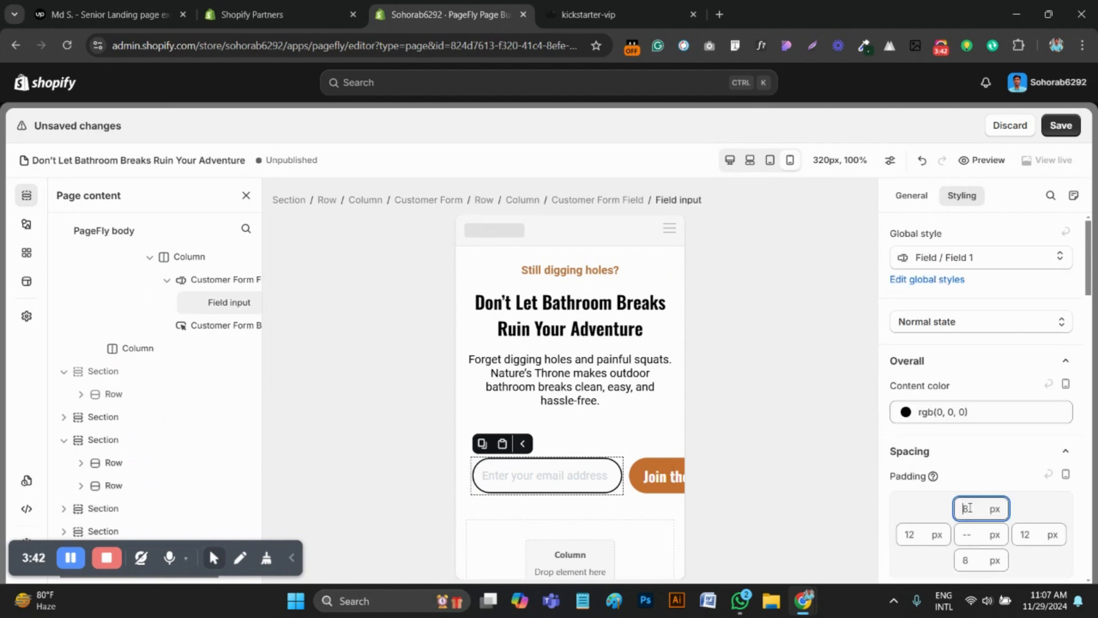
click(977, 561)
text(6)
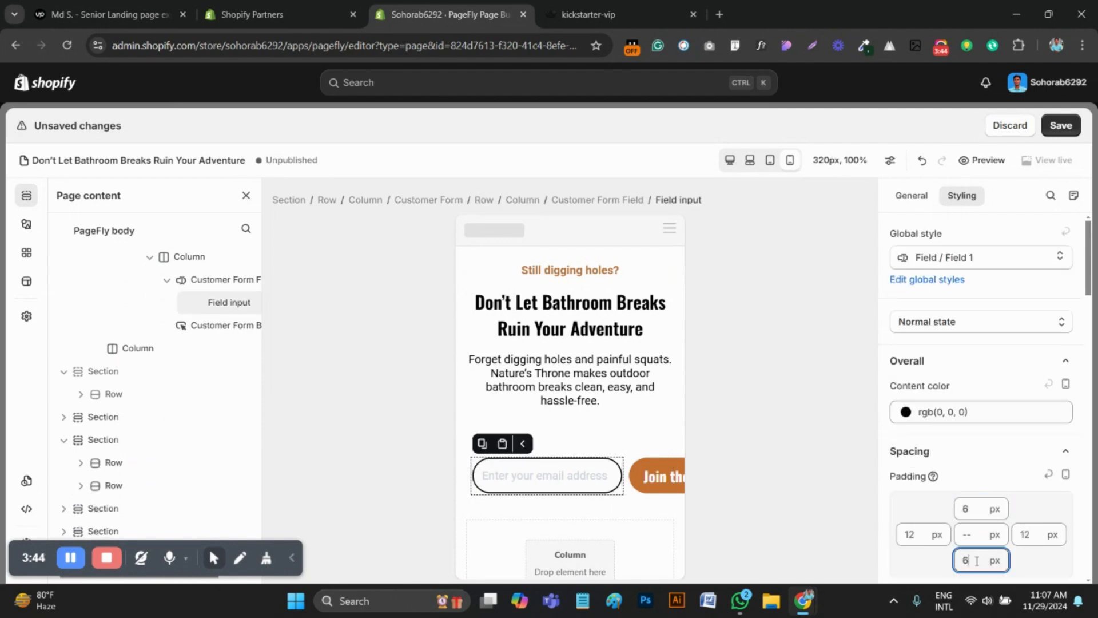
Set the font size of the hero form's email input to 14 px
scroll(1019, 401, down, 5)
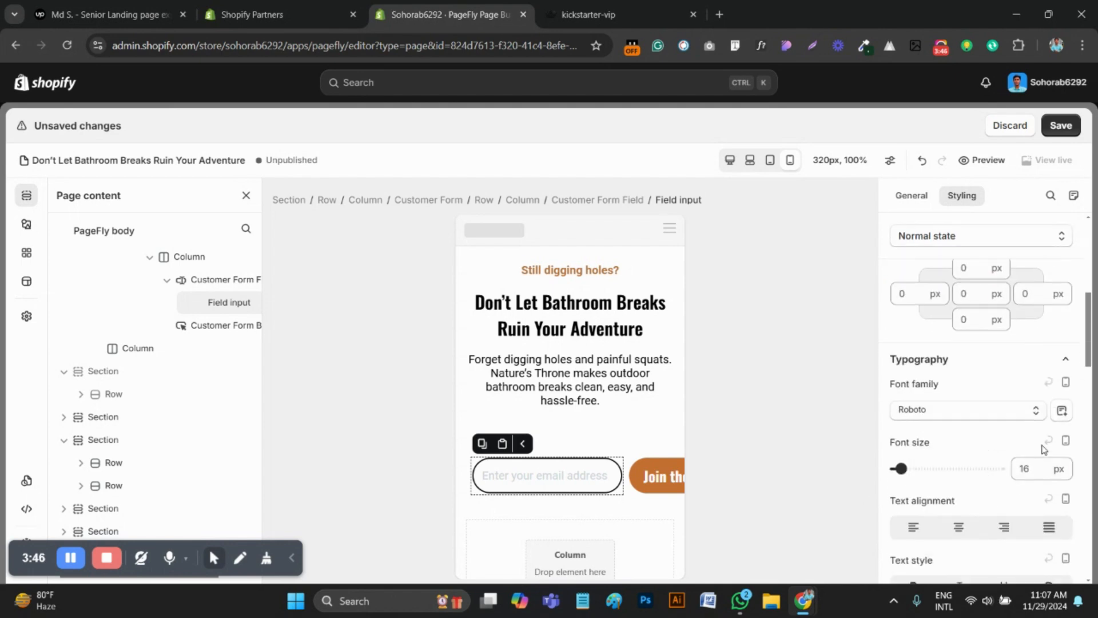
click(1034, 468)
key(BackSpace)
text(4)
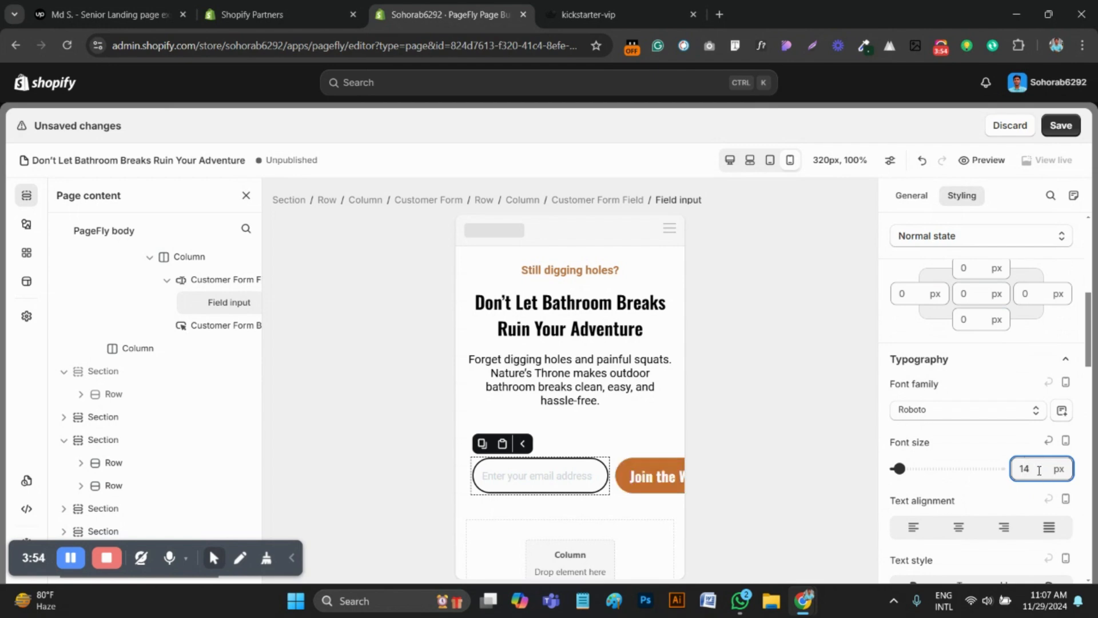
Check the waitlist form on the kickstarter-vip reference page, then examine the spacing of the hero section and the form's row
click(672, 7)
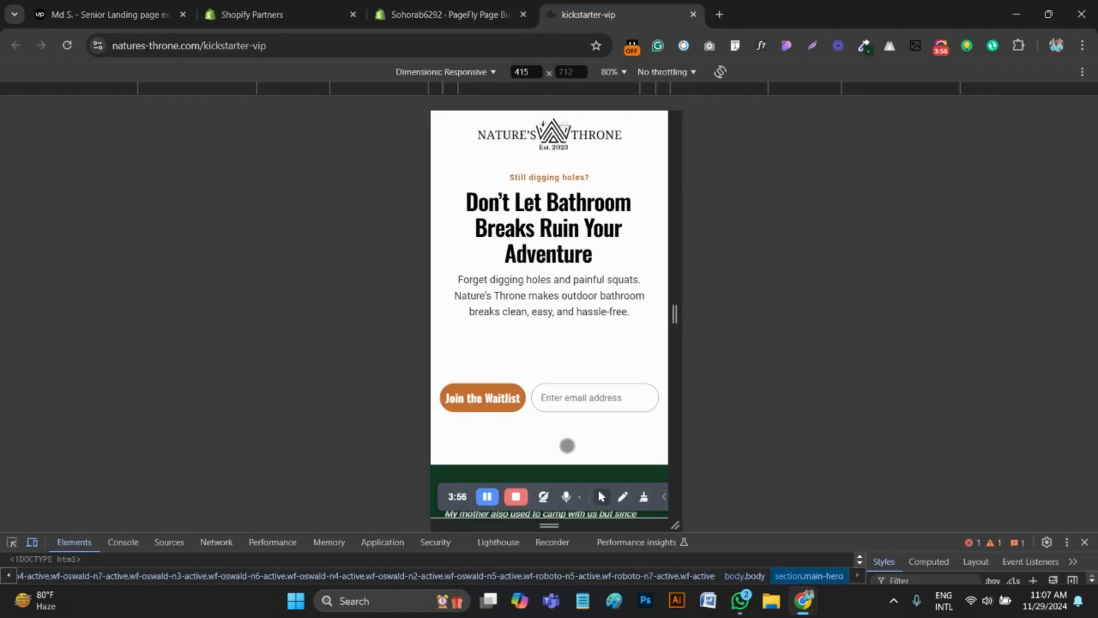
key(ctrl+shift+Tab)
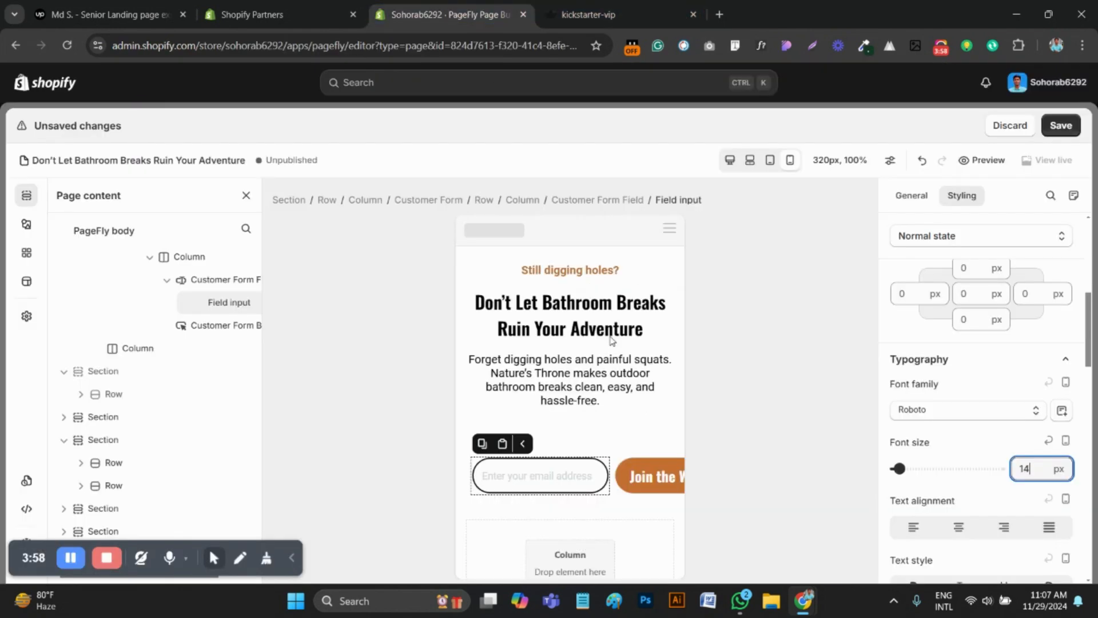
click(456, 479)
scroll(967, 401, up, 4)
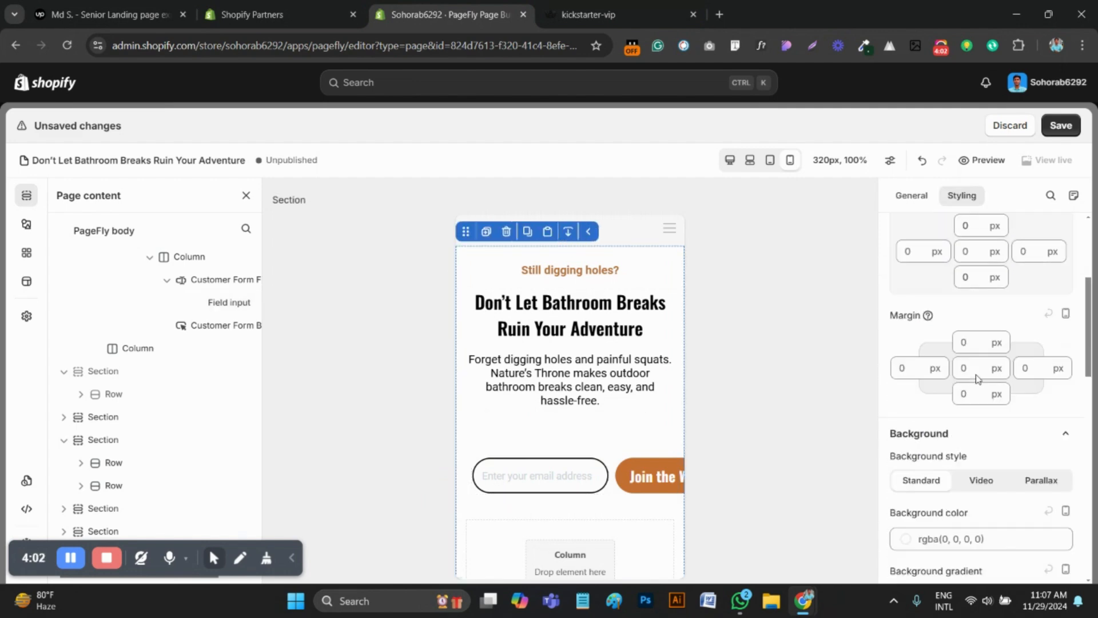
scroll(980, 369, up, 4)
scroll(980, 361, down, 1)
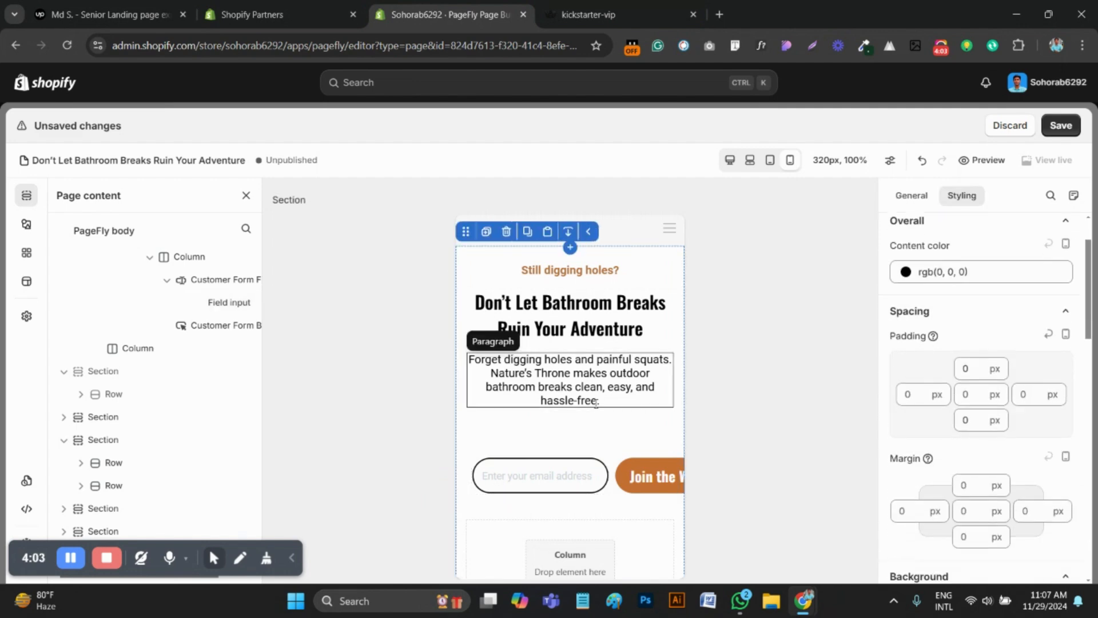
click(470, 503)
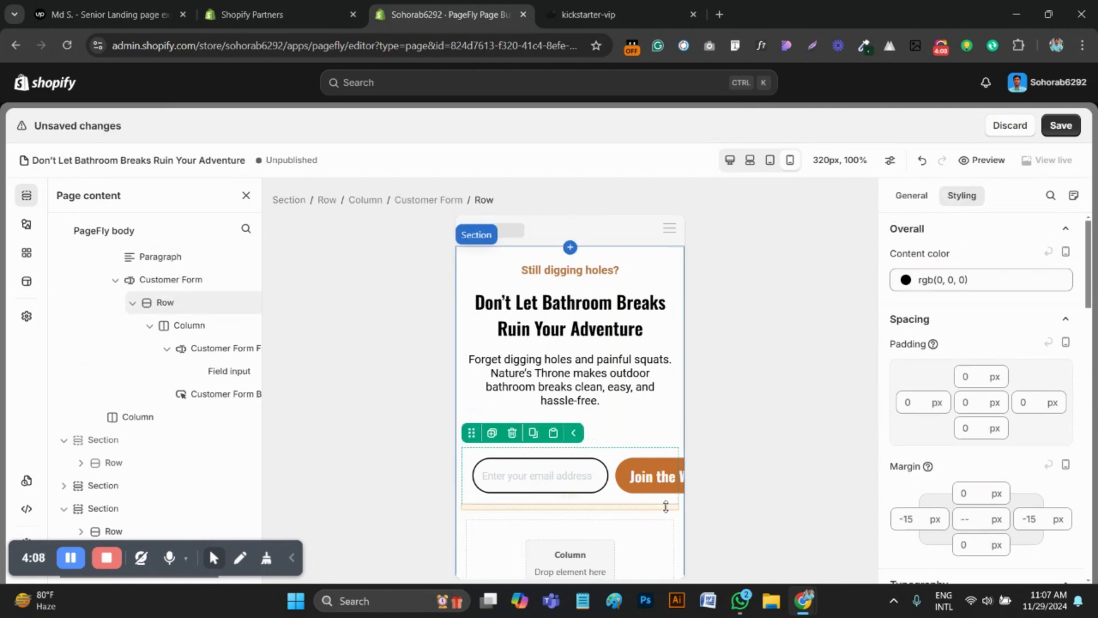
Reduce the font size of the hero form's email input to 12 px
click(559, 478)
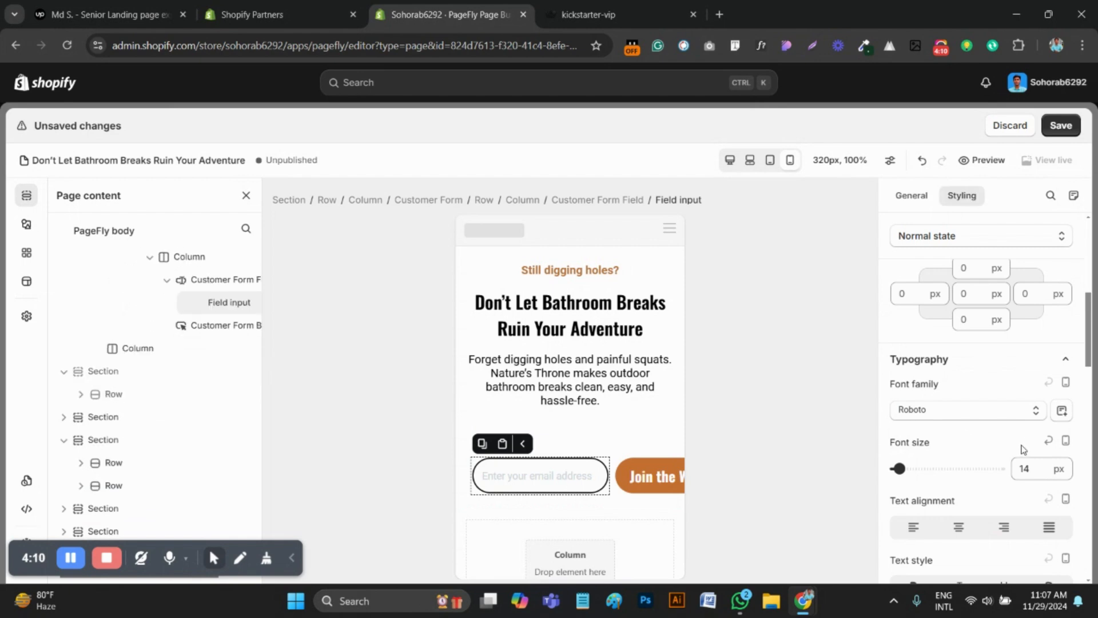
double_click(1027, 469)
text(12)
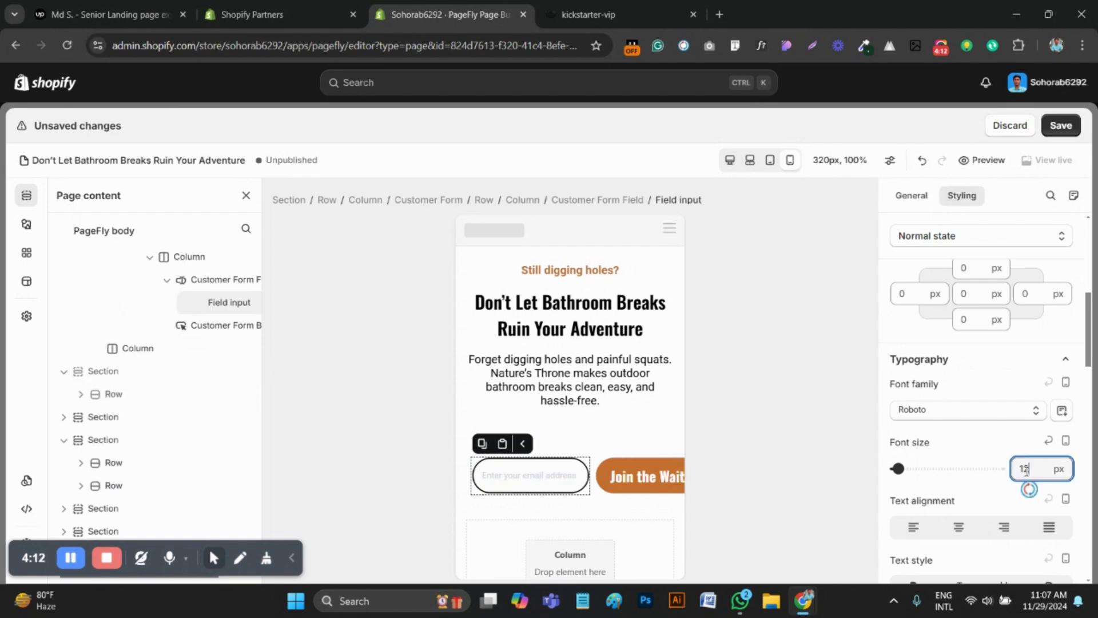
Set the top and bottom padding of the Join the Waitlist button to 6 px
click(677, 477)
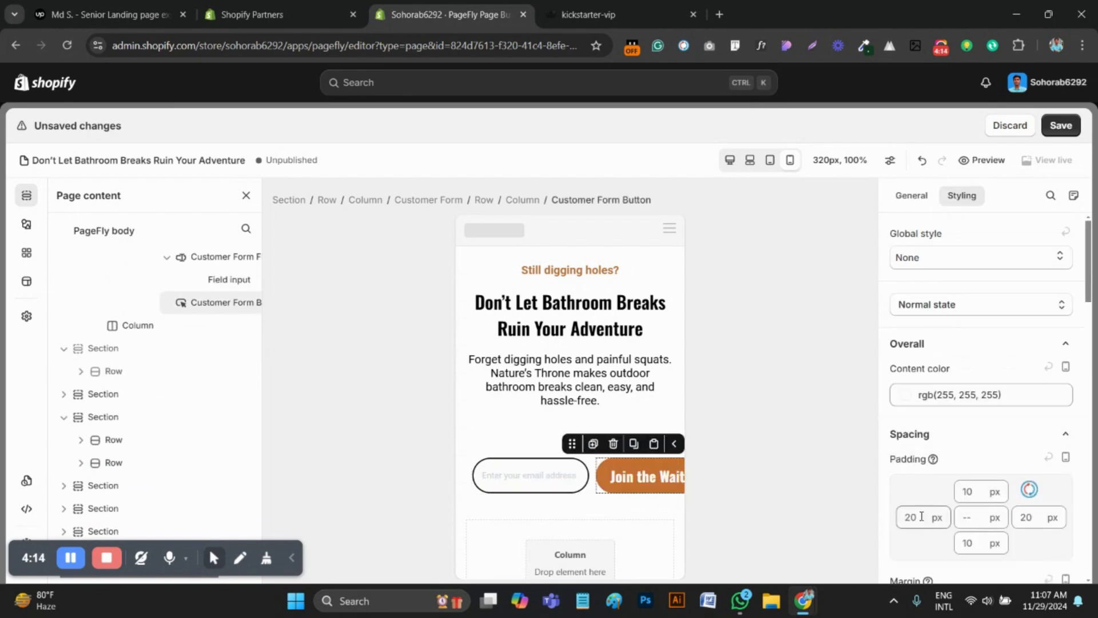
click(968, 494)
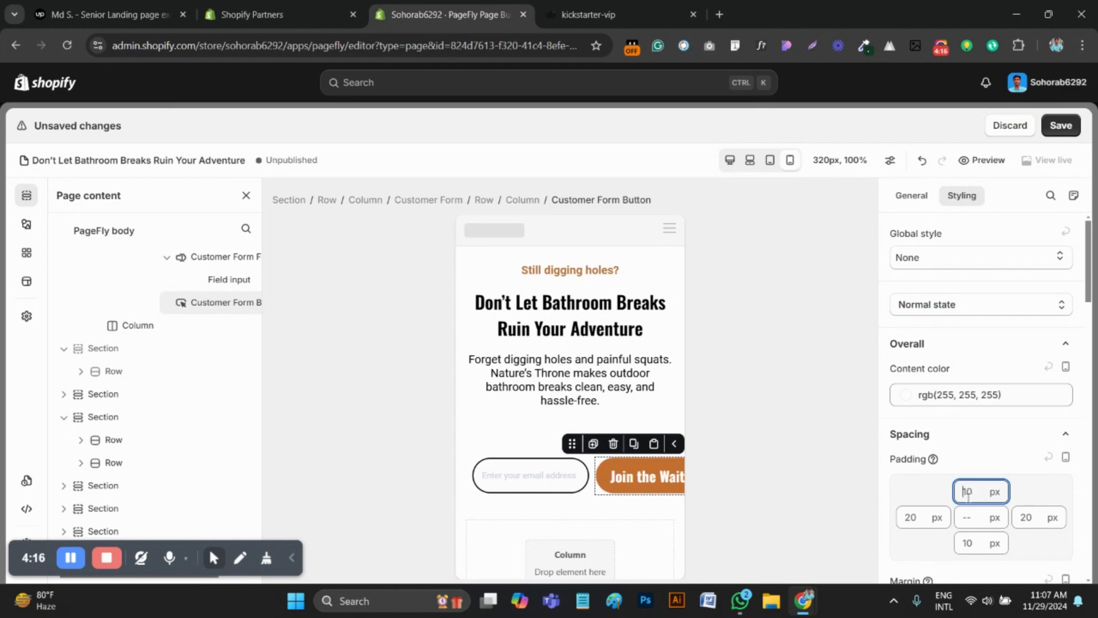
key(ctrl+a)
text(6)
double_click(976, 545)
text(6)
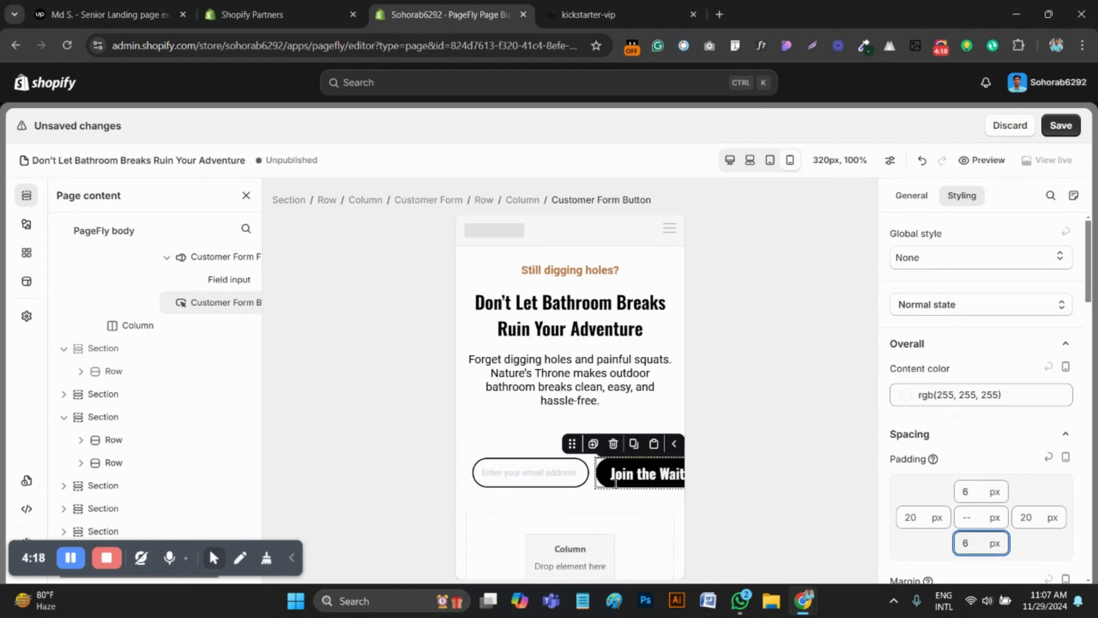
Set the font size of the Join the Waitlist button to 14 px
scroll(994, 490, down, 6)
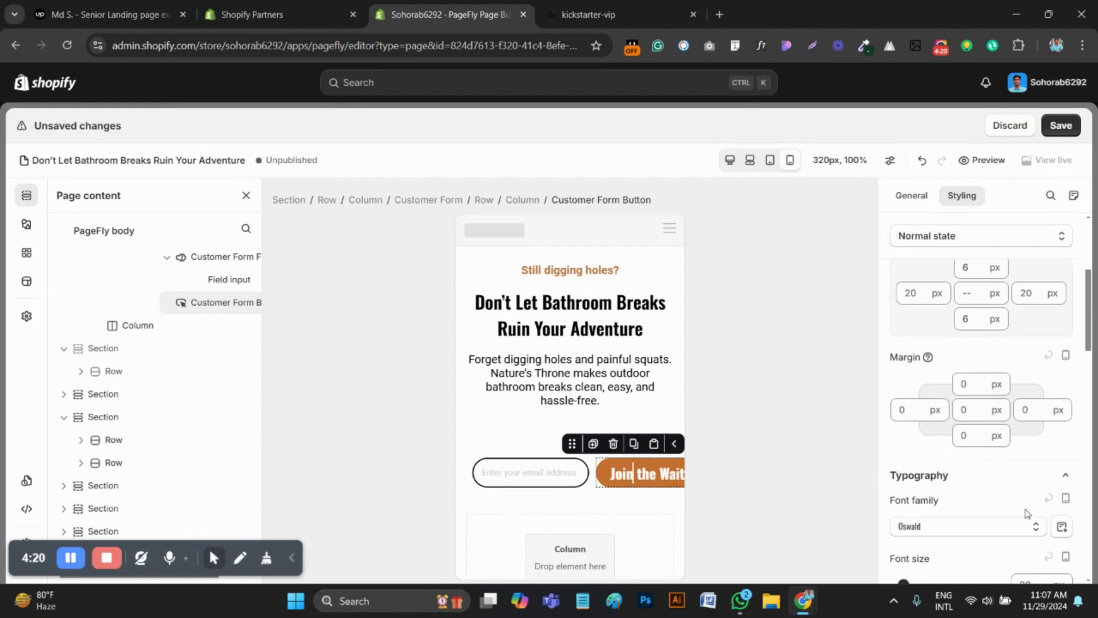
click(1022, 453)
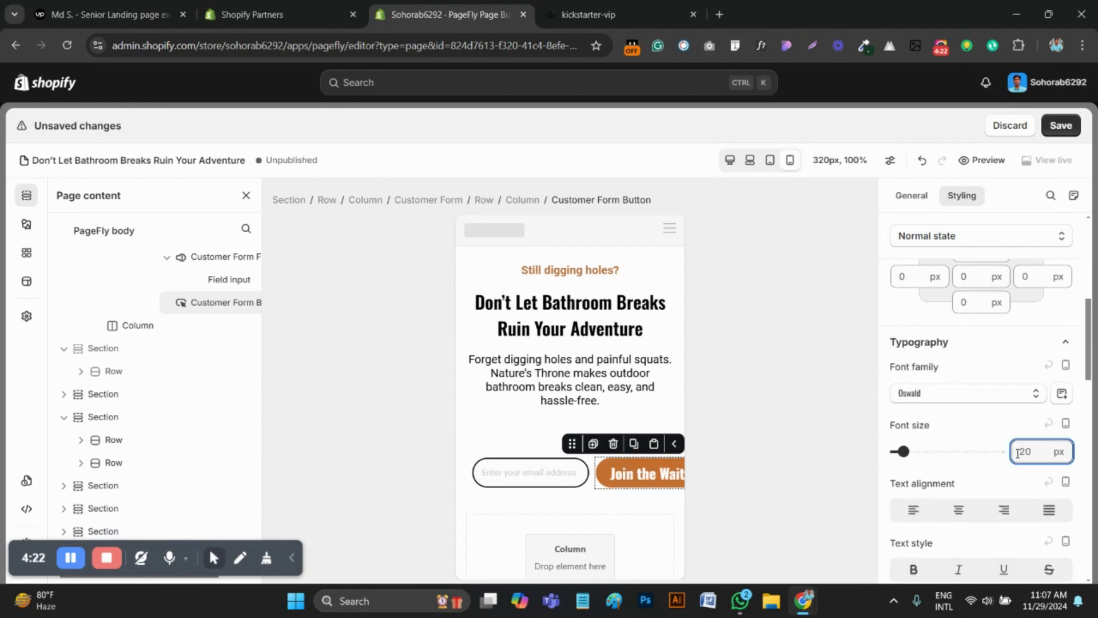
key(ctrl+a)
text(14)
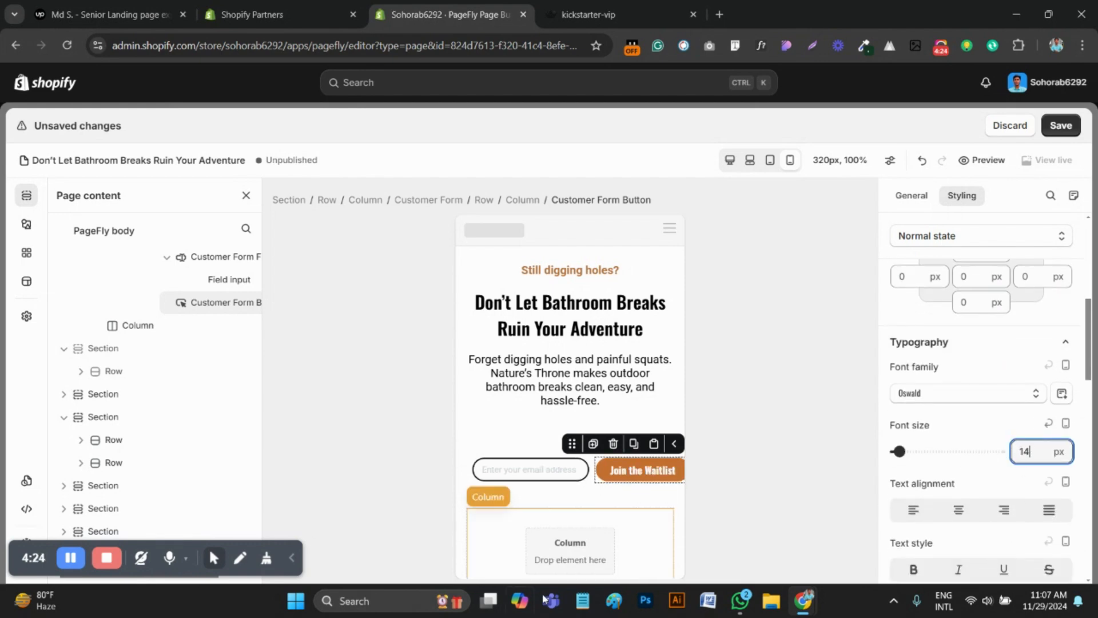
Examine the spacing settings of the form's field, column and row, the hero section and the email input
click(474, 480)
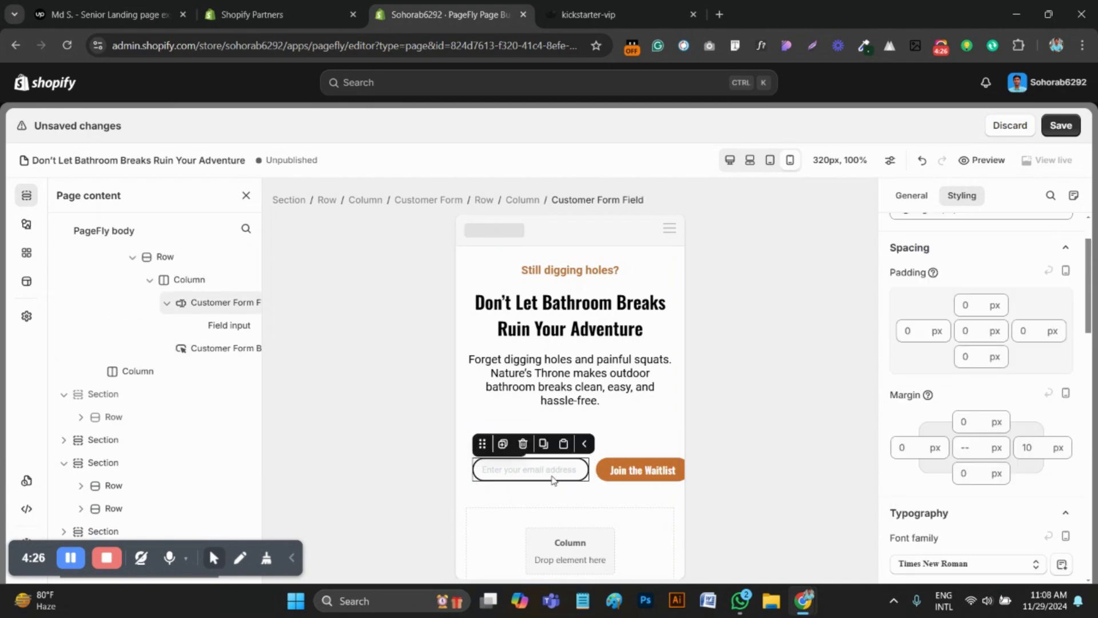
click(599, 483)
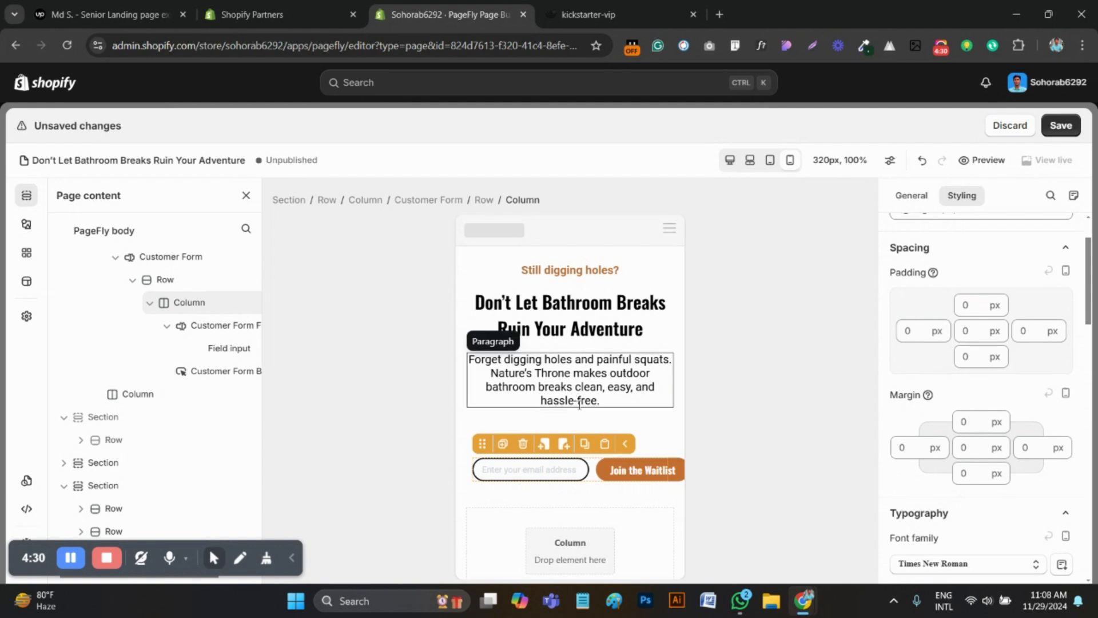
scroll(538, 389, down, 2)
click(602, 421)
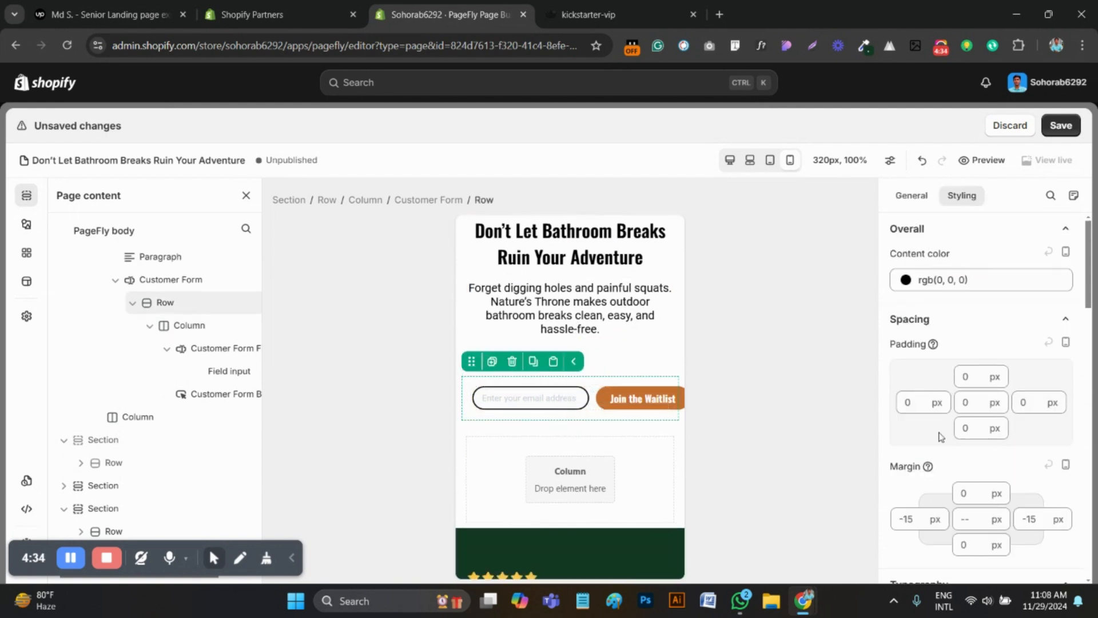
click(682, 358)
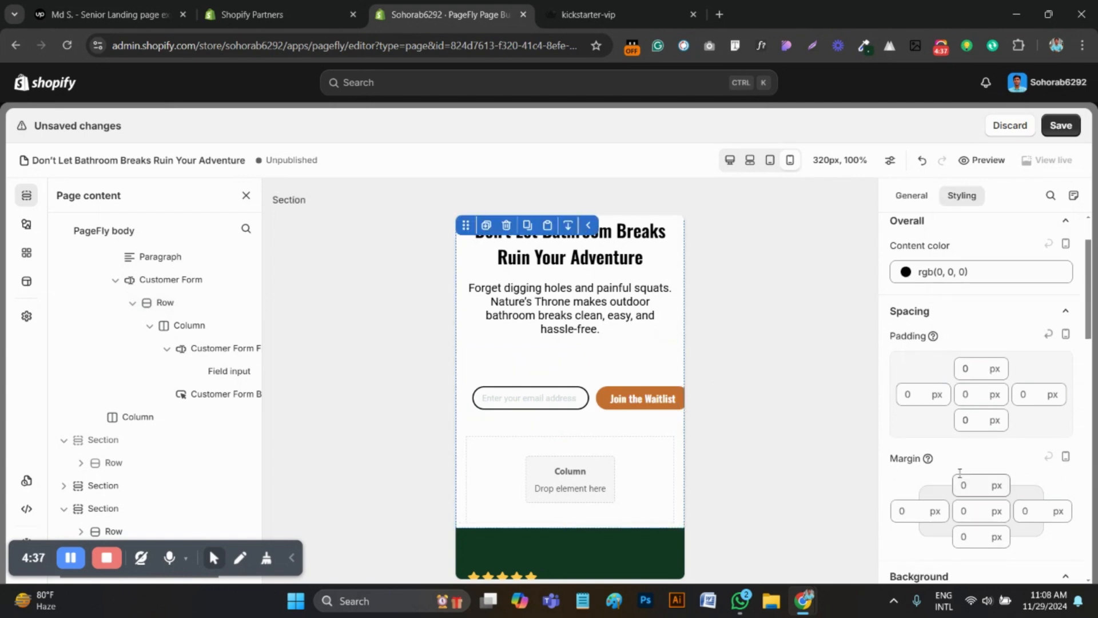
click(482, 404)
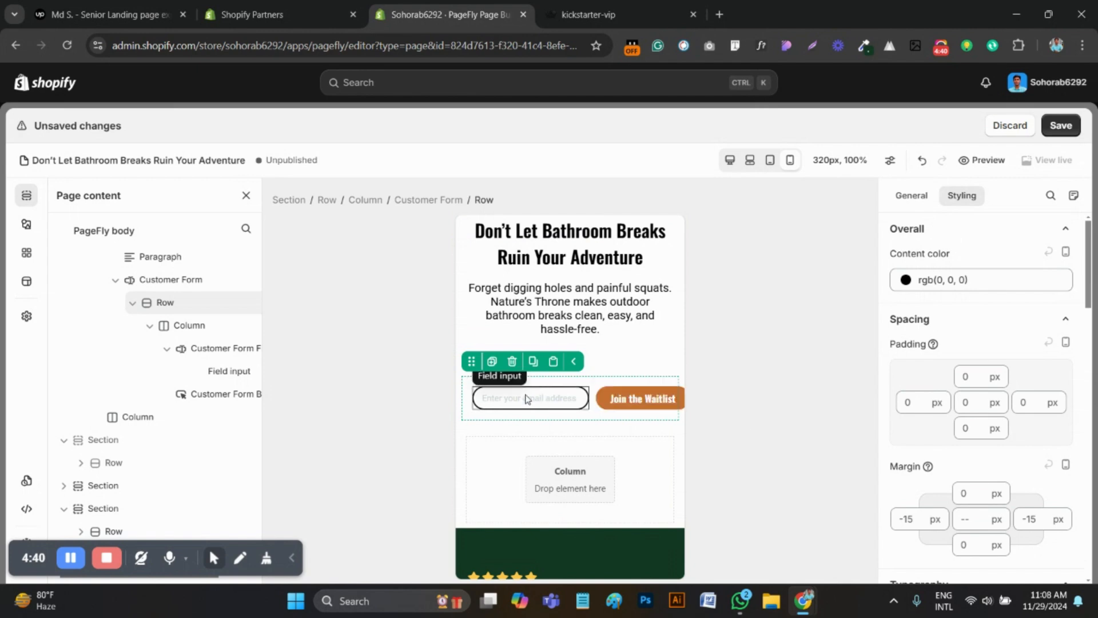
click(505, 403)
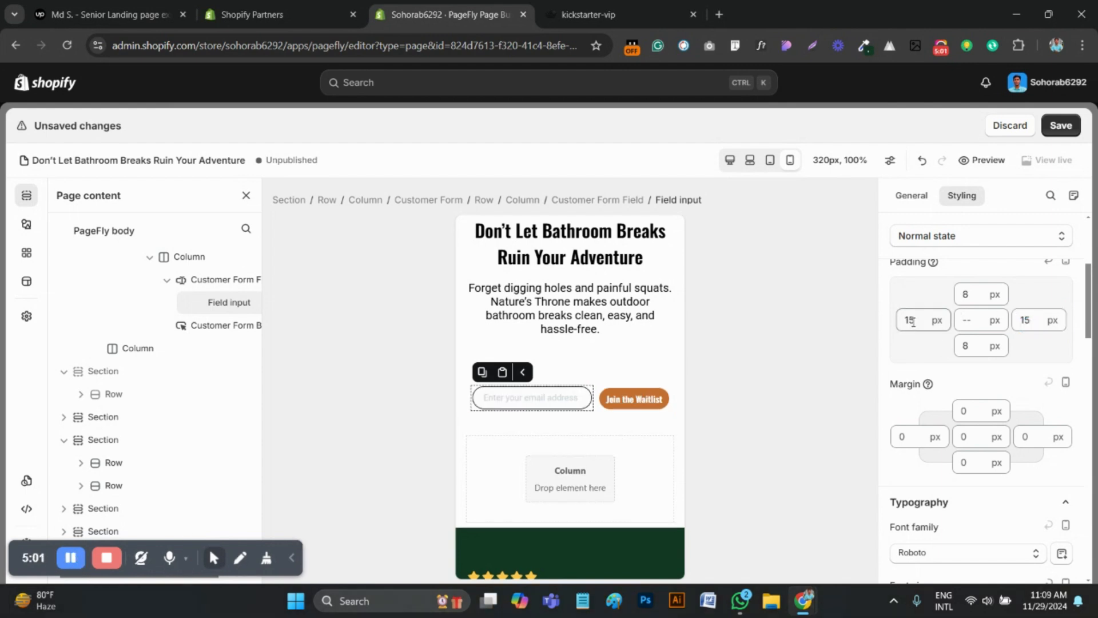
Compare the mobile hero's waitlist form with the one on the kickstarter-vip reference page
click(565, 19)
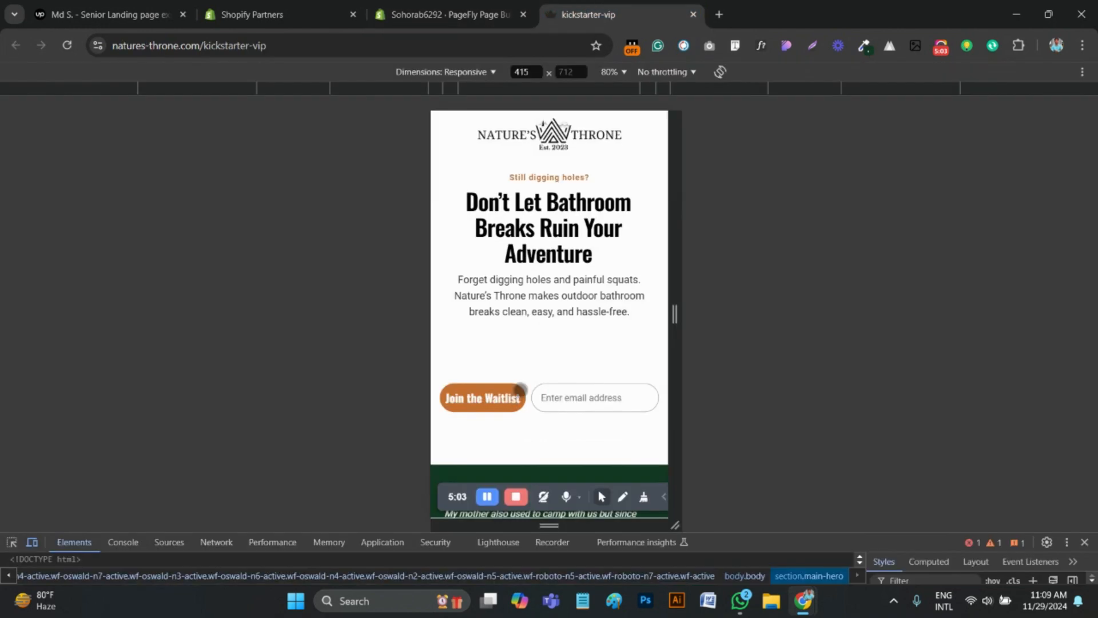
scroll(557, 375, down, 3)
click(435, 12)
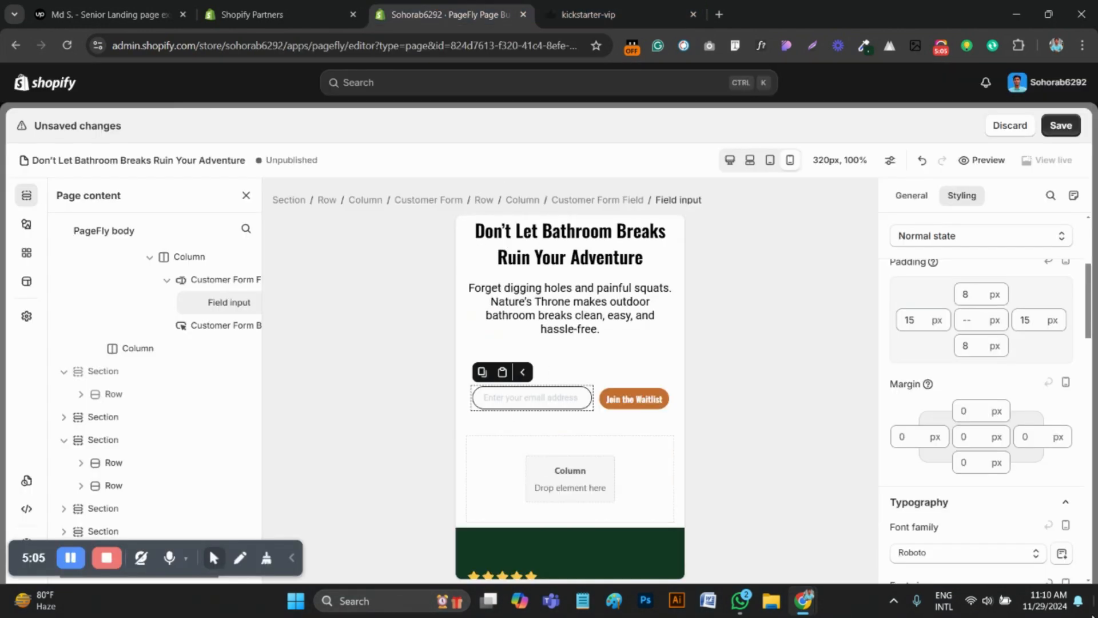
click(590, 14)
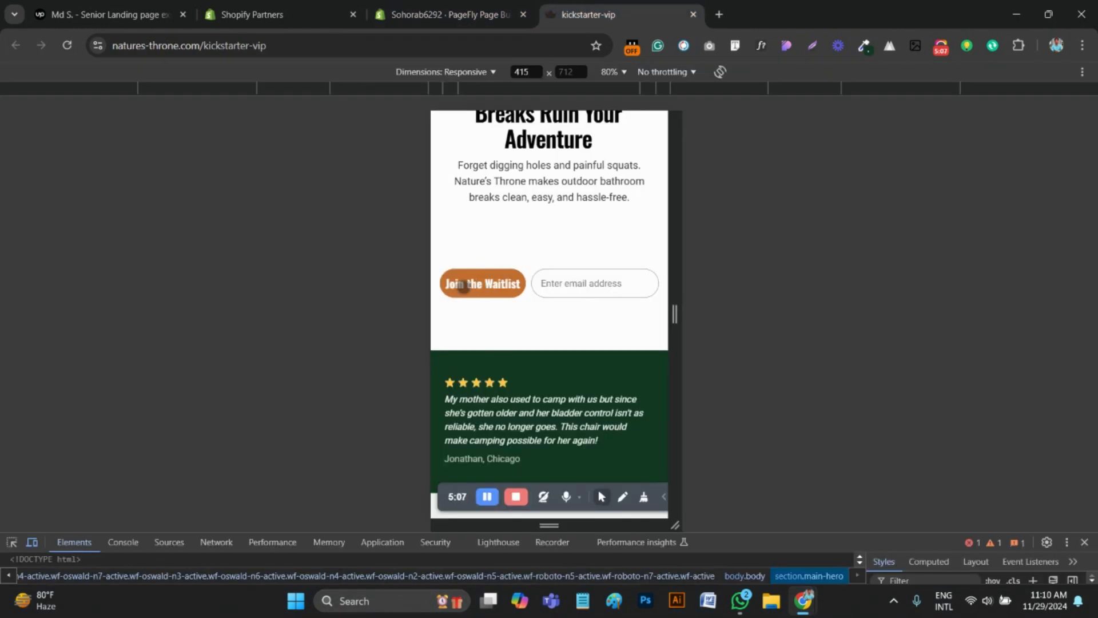
Return to the PageFly editor and save the page with the waitlist form changes
click(441, 14)
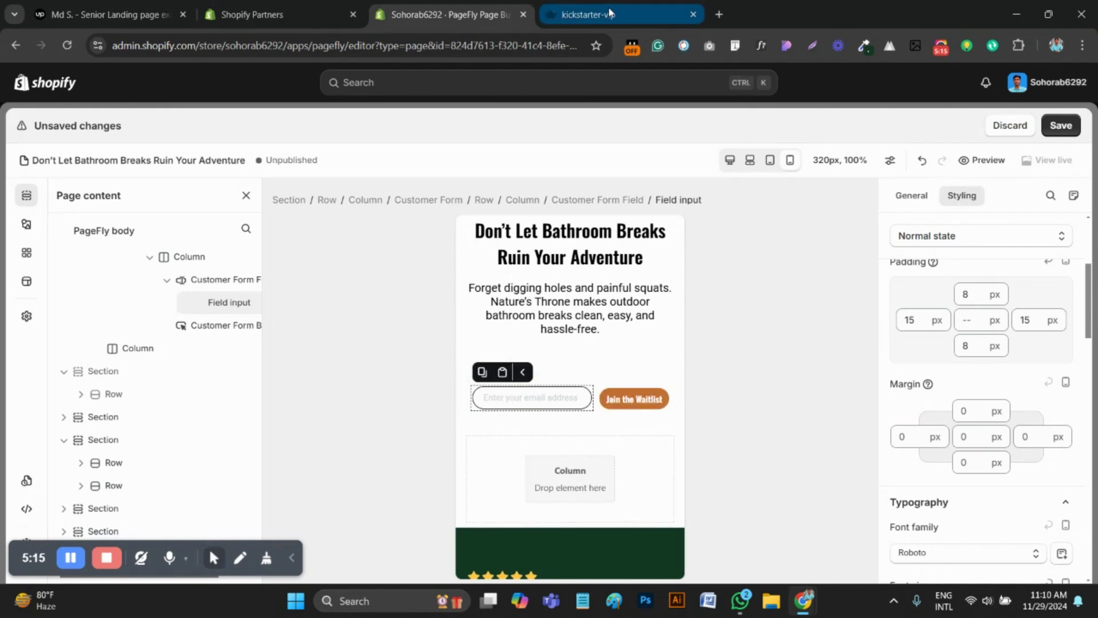
scroll(586, 307, up, 1)
scroll(586, 307, down, 1)
scroll(586, 307, up, 1)
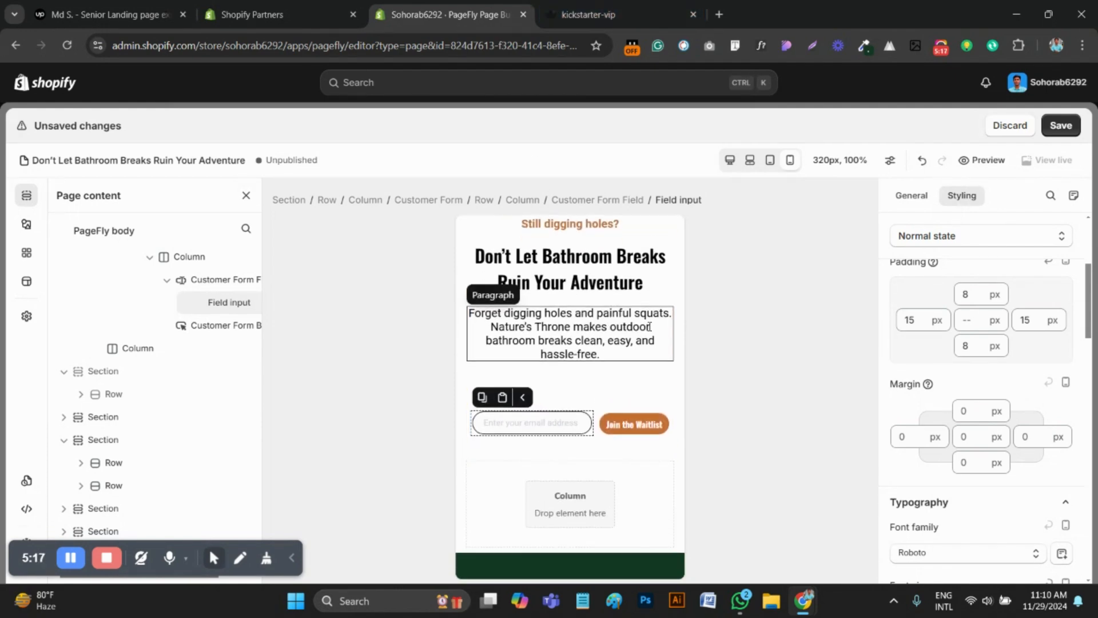
click(1059, 125)
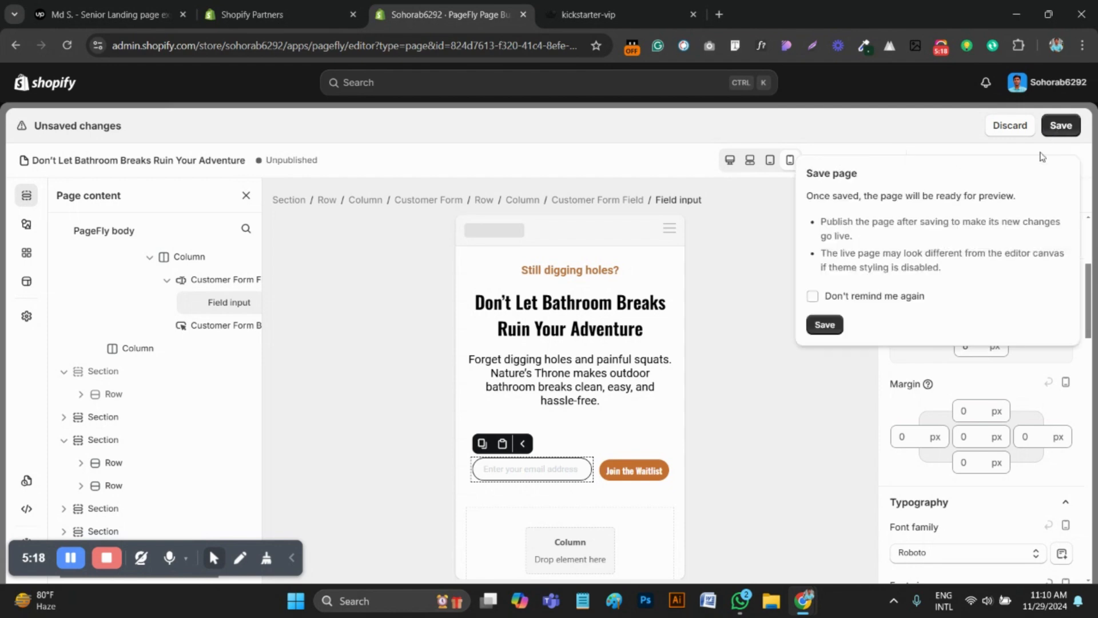
click(825, 325)
Check the testimonial section against the reference page and set the testimonial quote's font size to 16 px
scroll(628, 390, down, 3)
scroll(595, 392, down, 2)
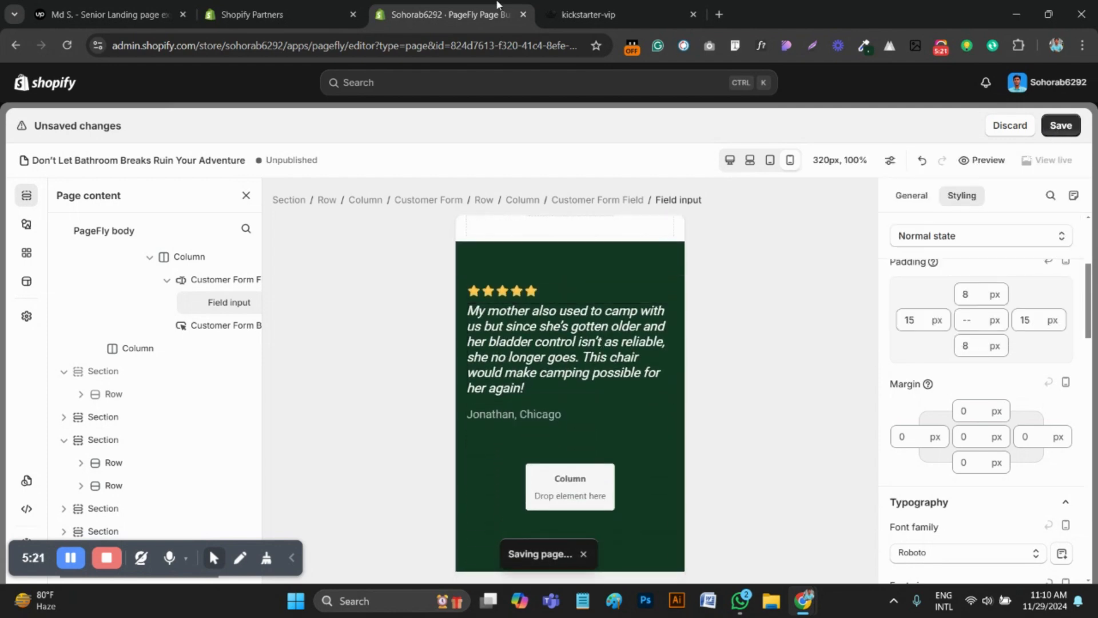
click(589, 15)
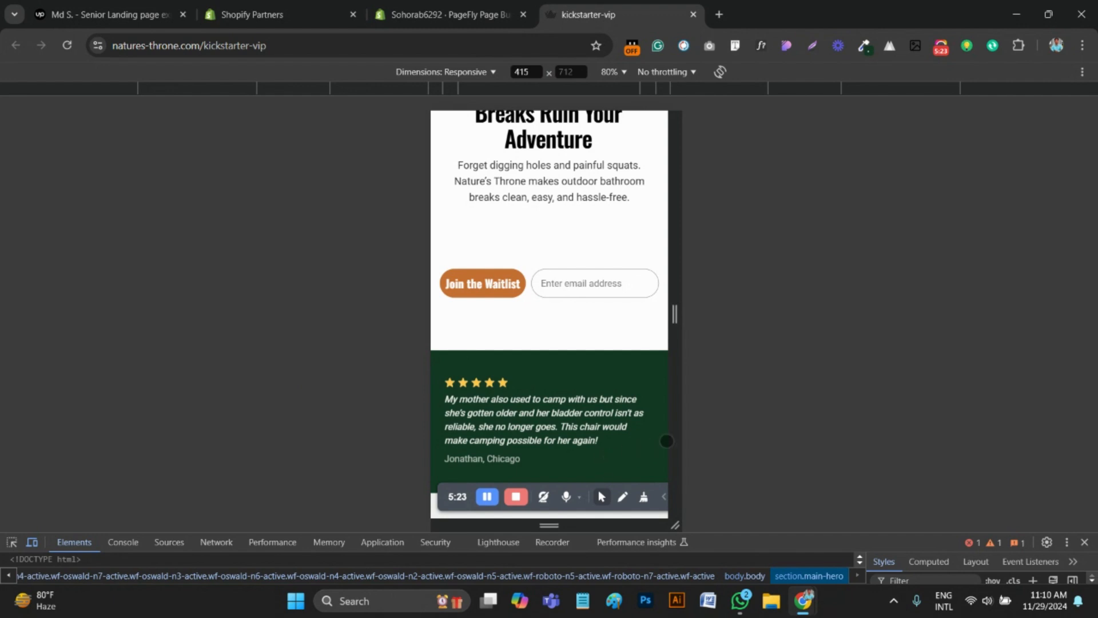
scroll(513, 263, down, 3)
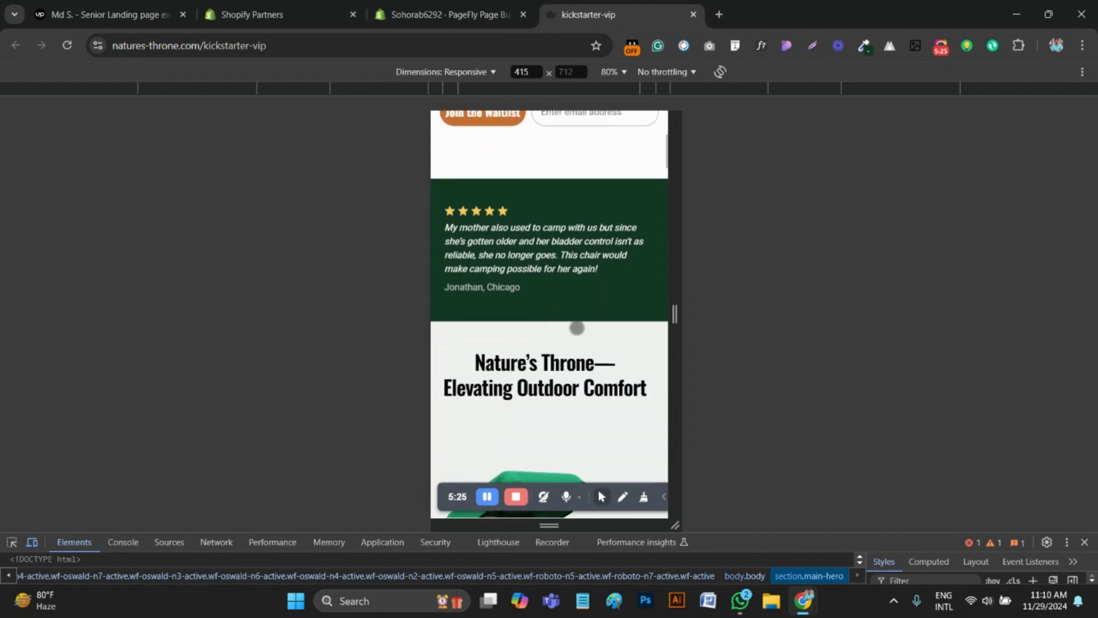
key(ctrl+shift+Tab)
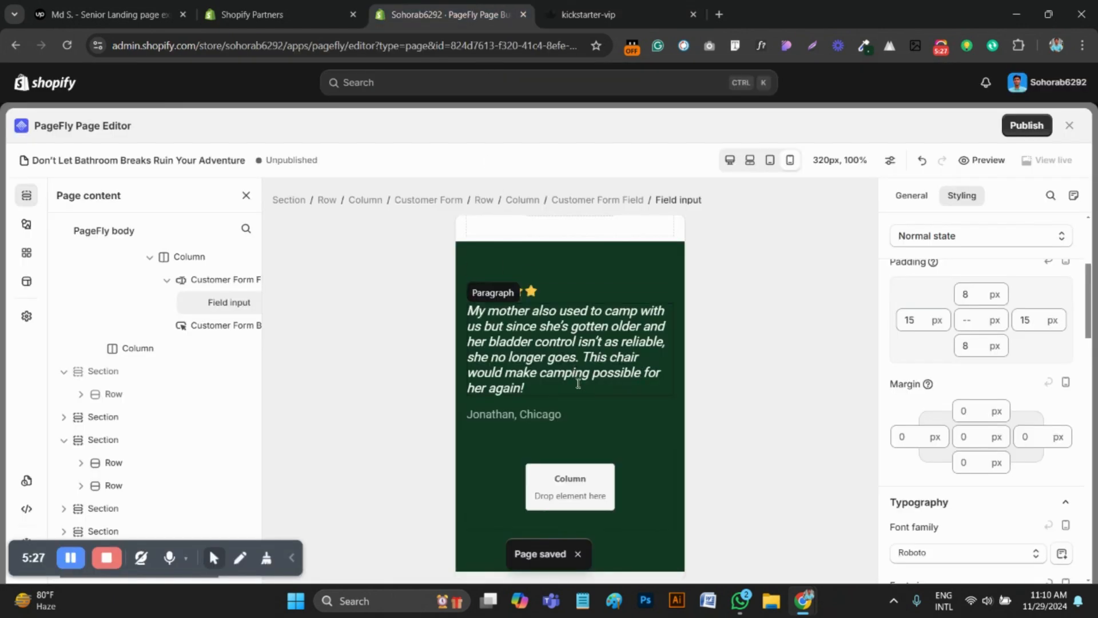
scroll(578, 384, down, 1)
scroll(578, 389, up, 3)
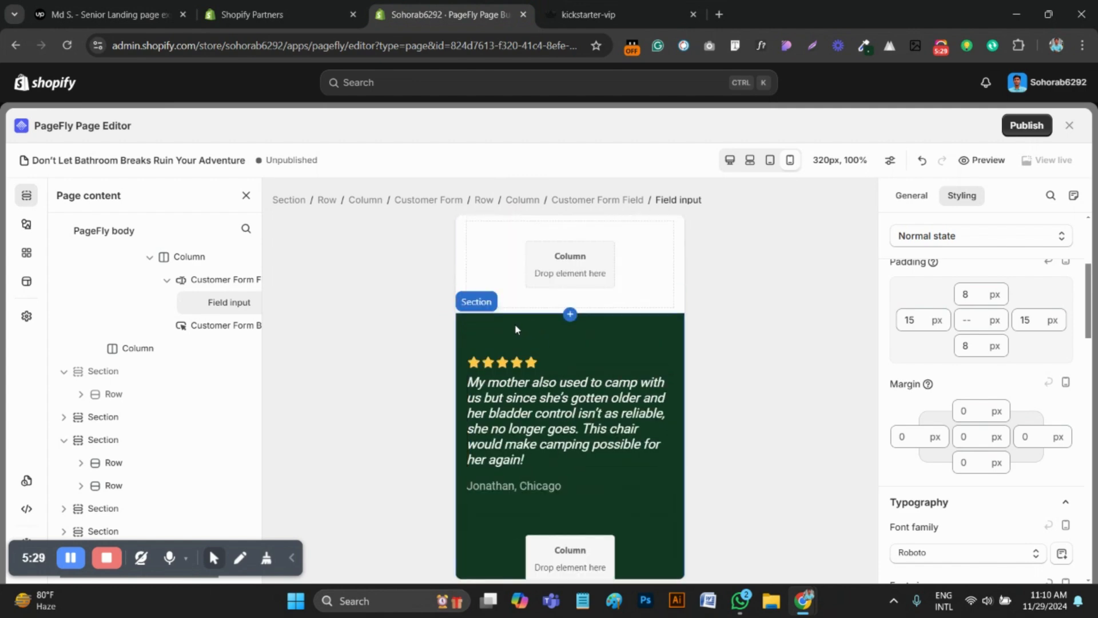
click(551, 427)
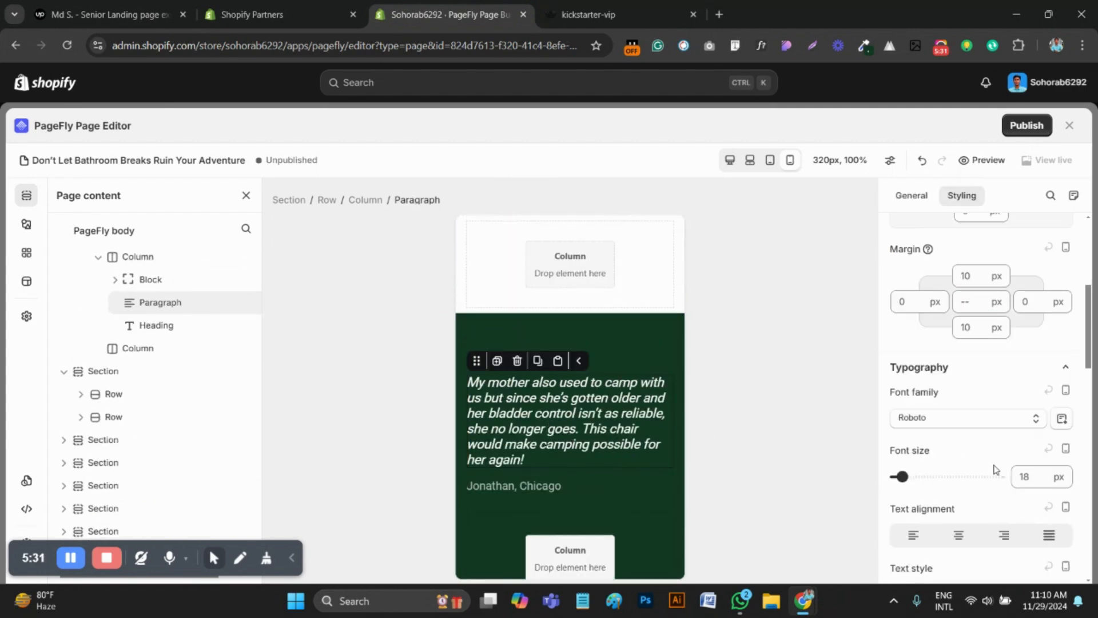
key(BackSpace)
text(6)
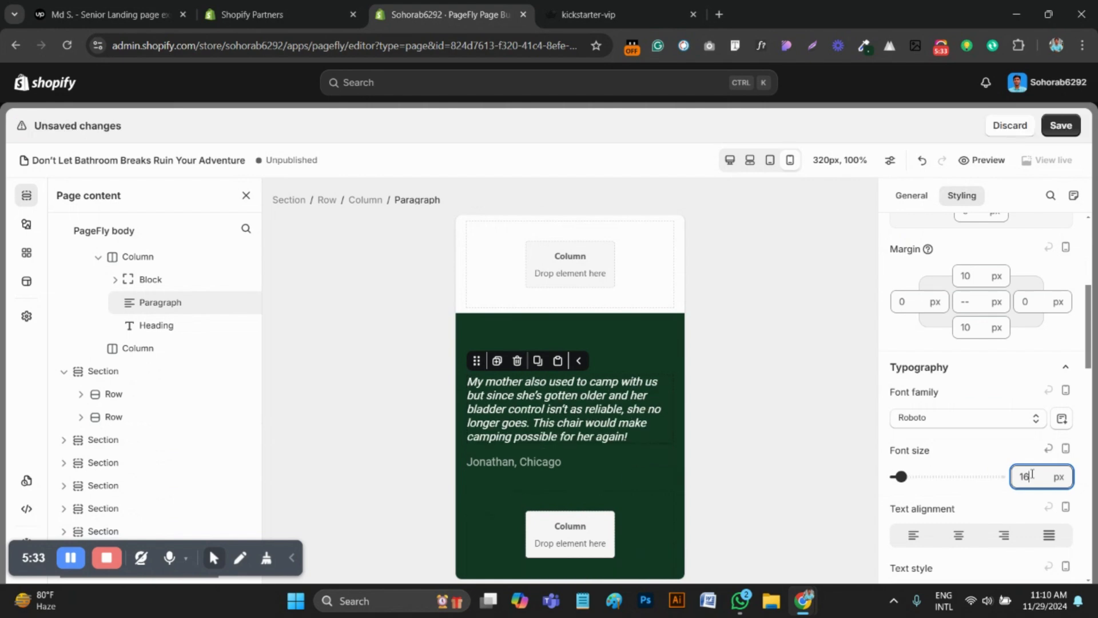
Set the top and bottom padding of the green testimonial section to 30 px
click(569, 317)
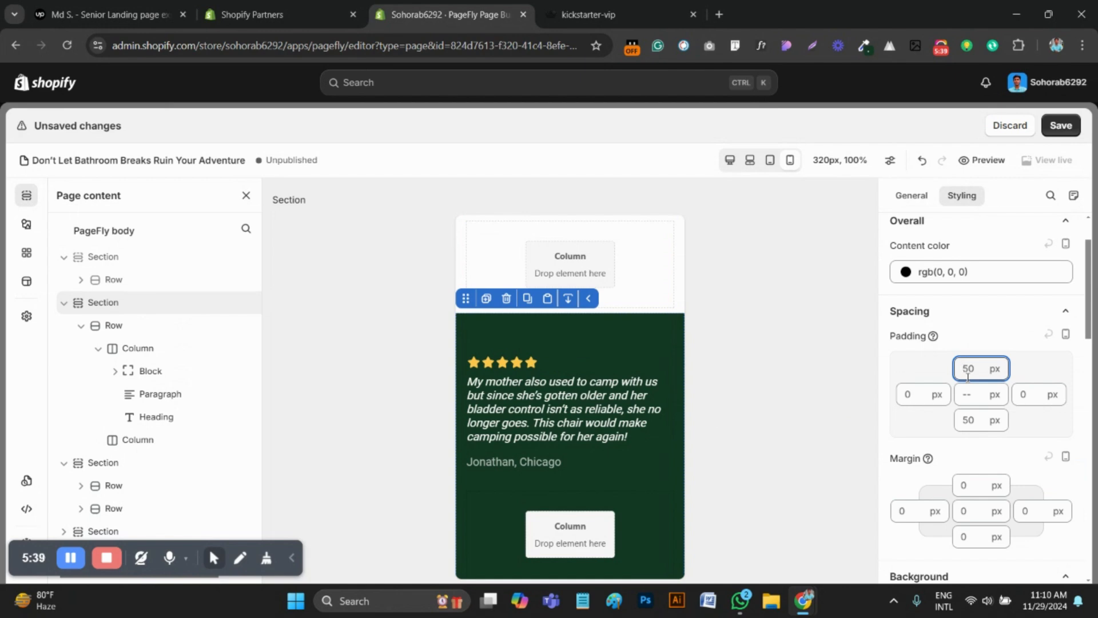
text(30)
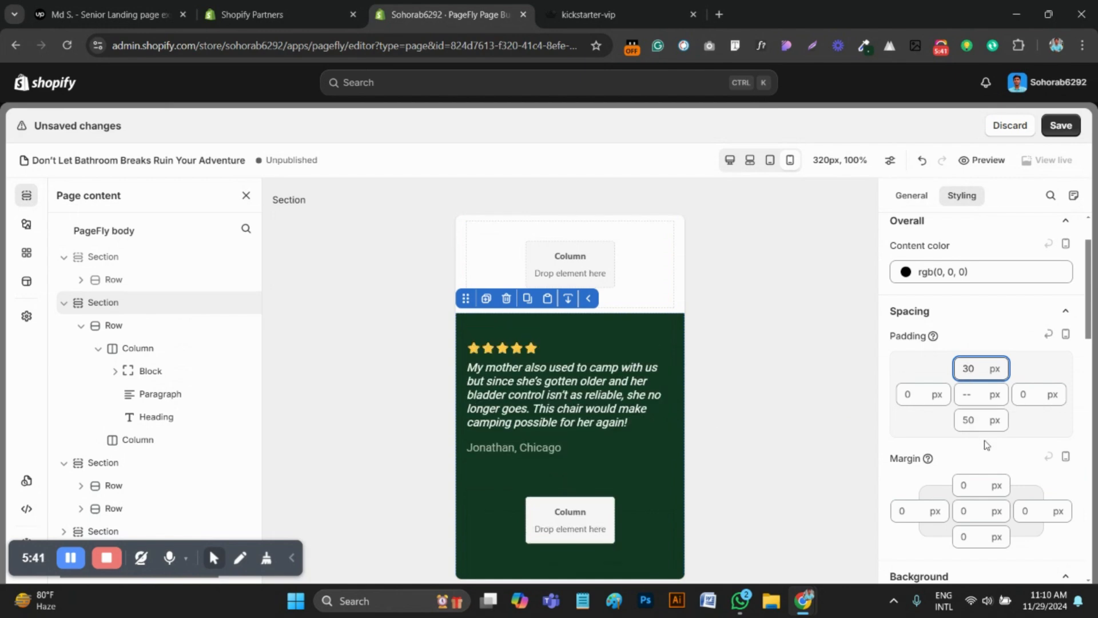
click(978, 423)
text(30)
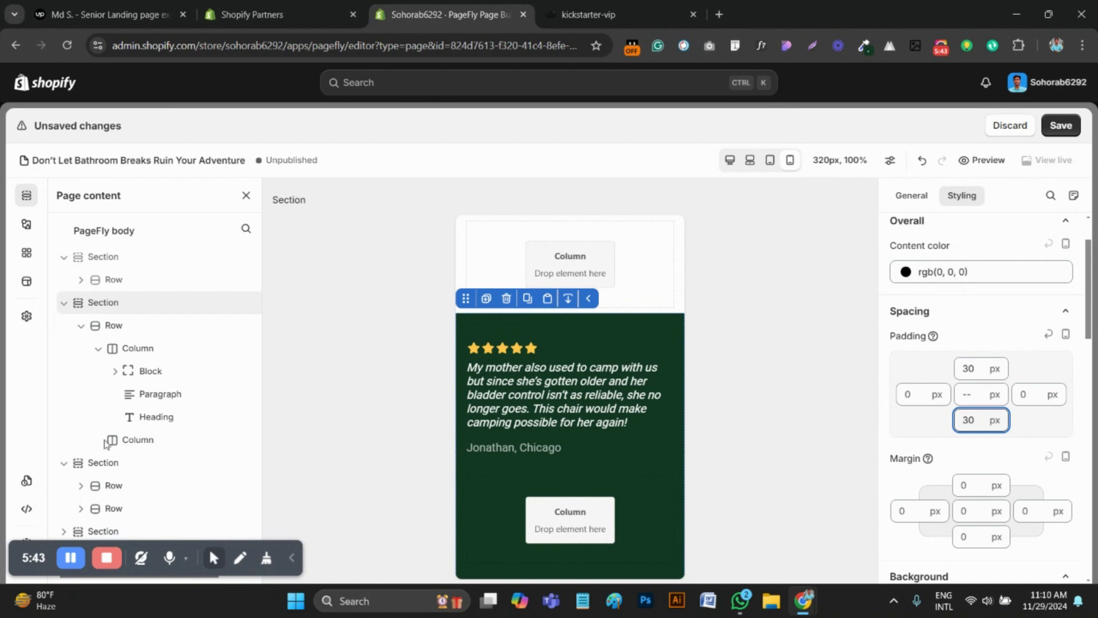
Save the page with the testimonial section changes
scroll(563, 449, down, 4)
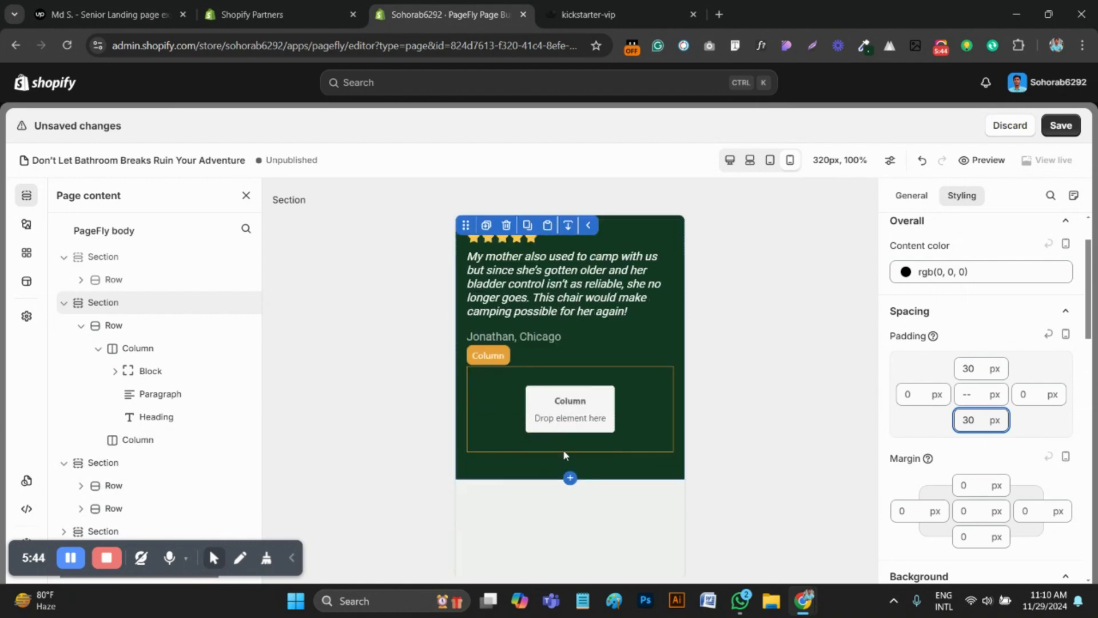
click(1061, 127)
click(825, 324)
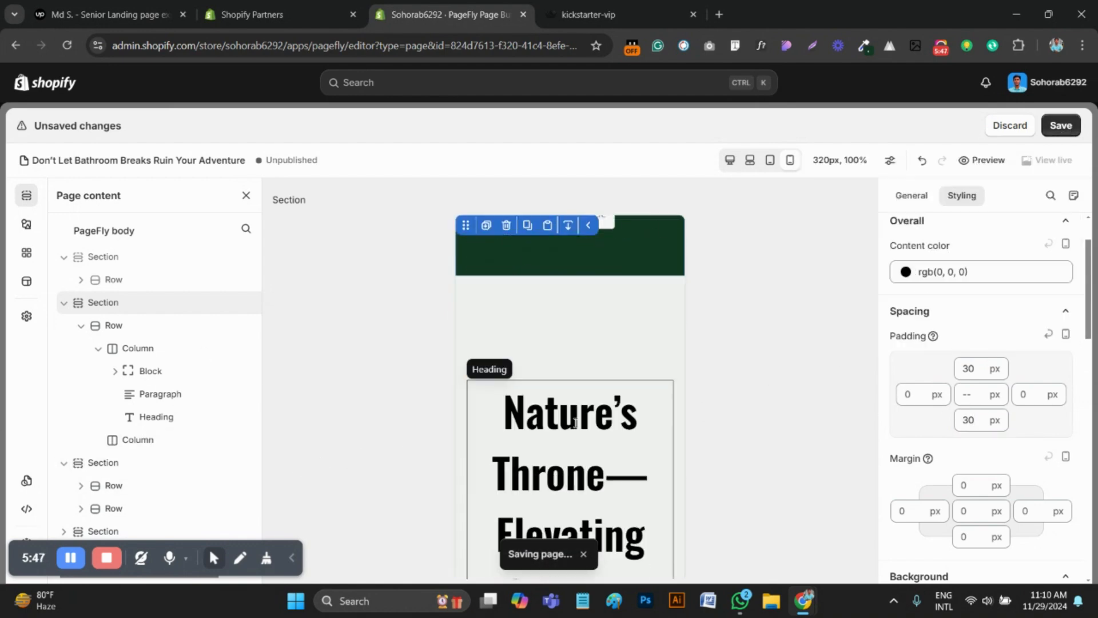
Check the next section on the reference page and set the Nature's Throne section's top padding to 30 px
click(589, 15)
scroll(544, 316, down, 3)
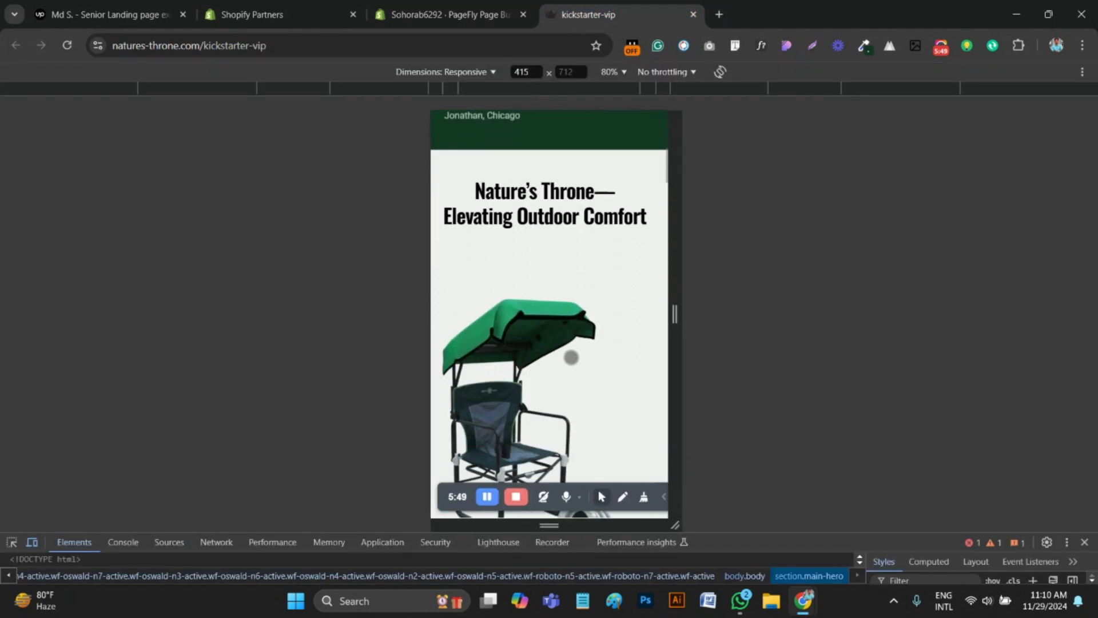
scroll(566, 355, up, 1)
key(ctrl+shift+Tab)
click(516, 255)
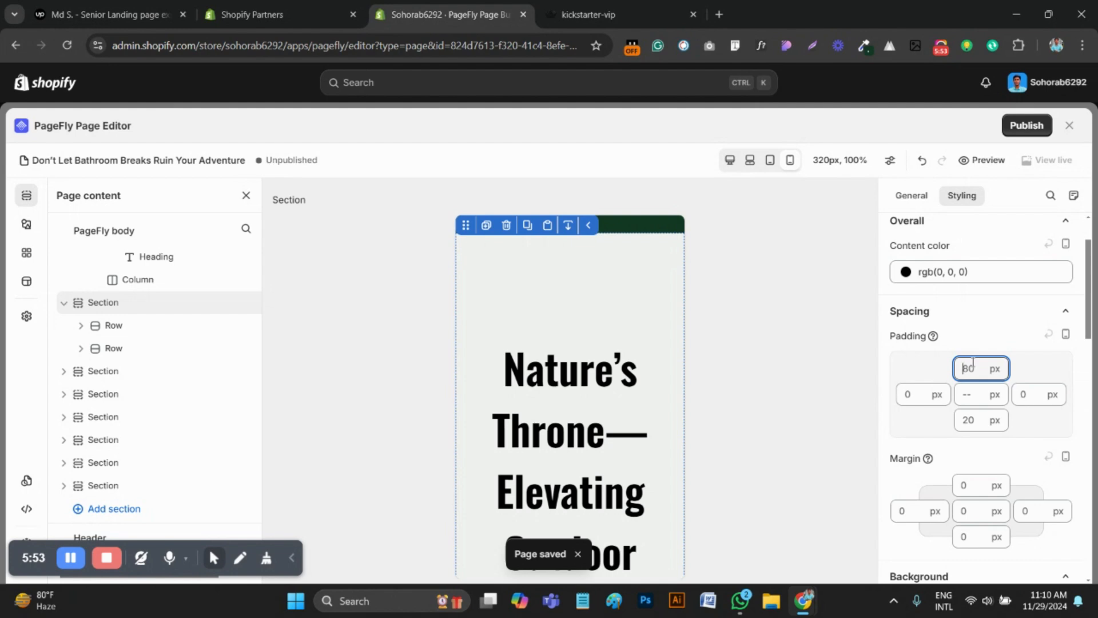
key(BackSpace)
key(BackSpace)
text(30)
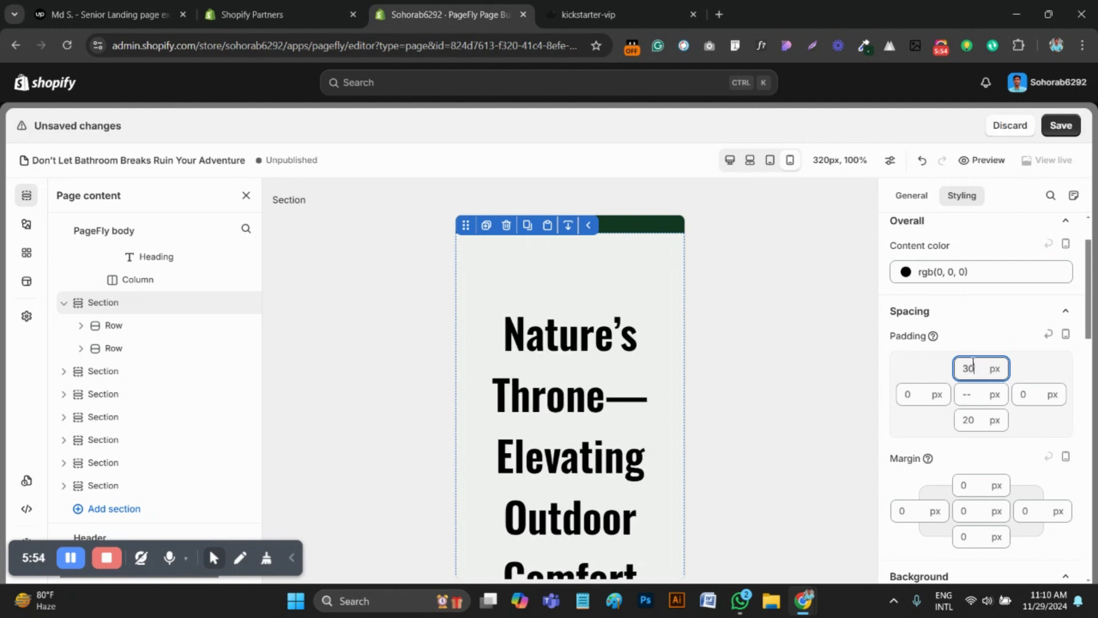
Set the font size of the "Nature's Throne—Elevating Outdoor Comfort" heading to 25 px
click(595, 429)
click(1035, 457)
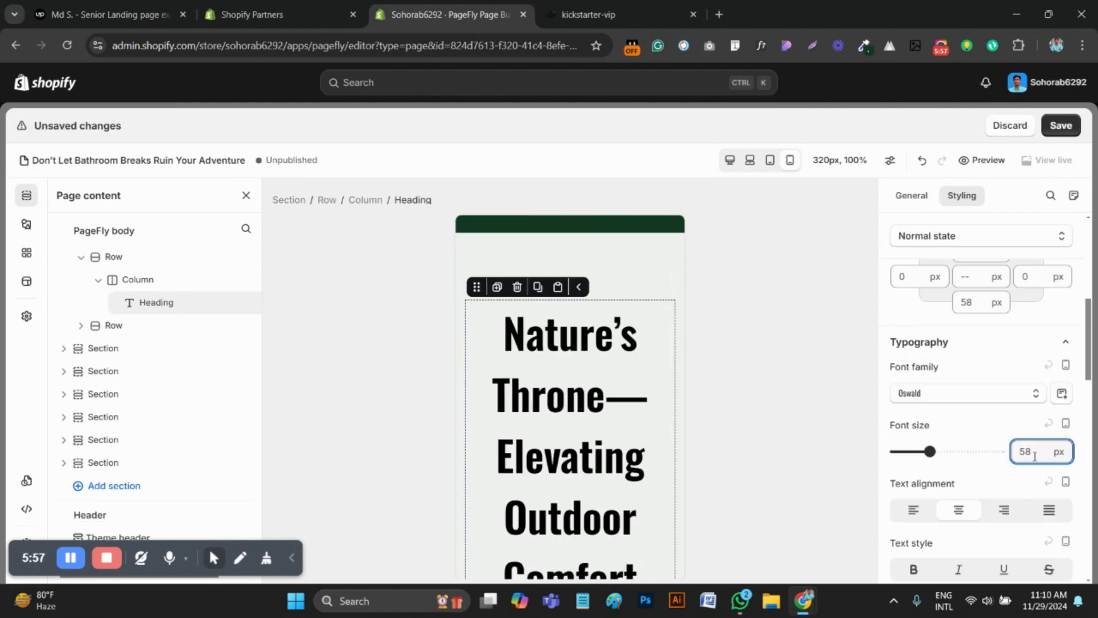
key(BackSpace)
key(BackSpace)
text(25)
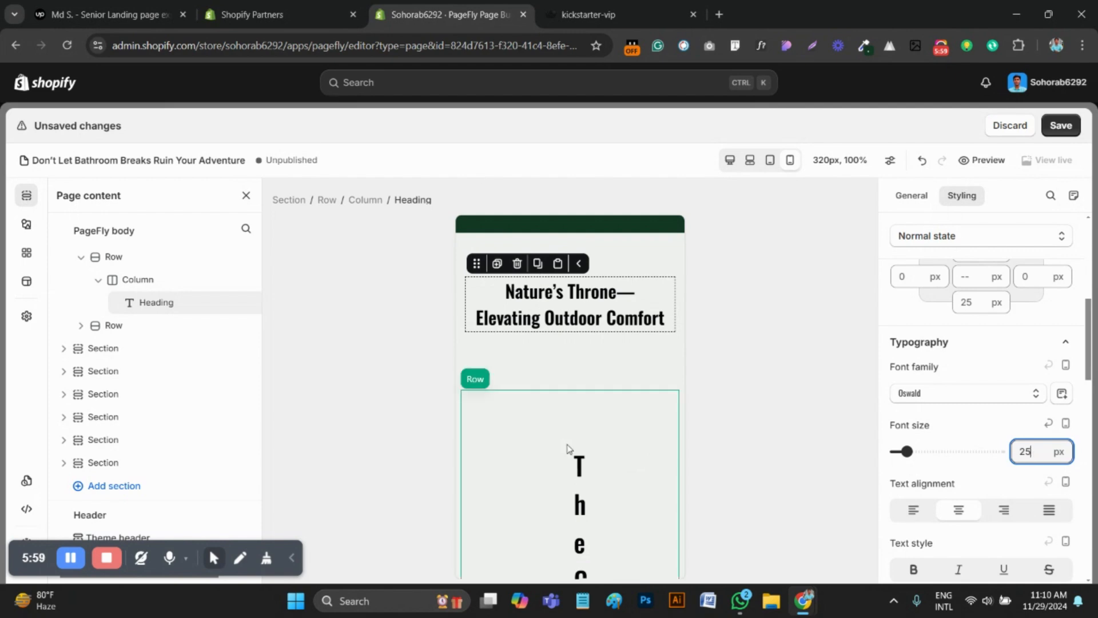
Set the left and right padding of the camping chair row to 0 px, using the reference page as a guide
click(589, 14)
scroll(523, 320, down, 4)
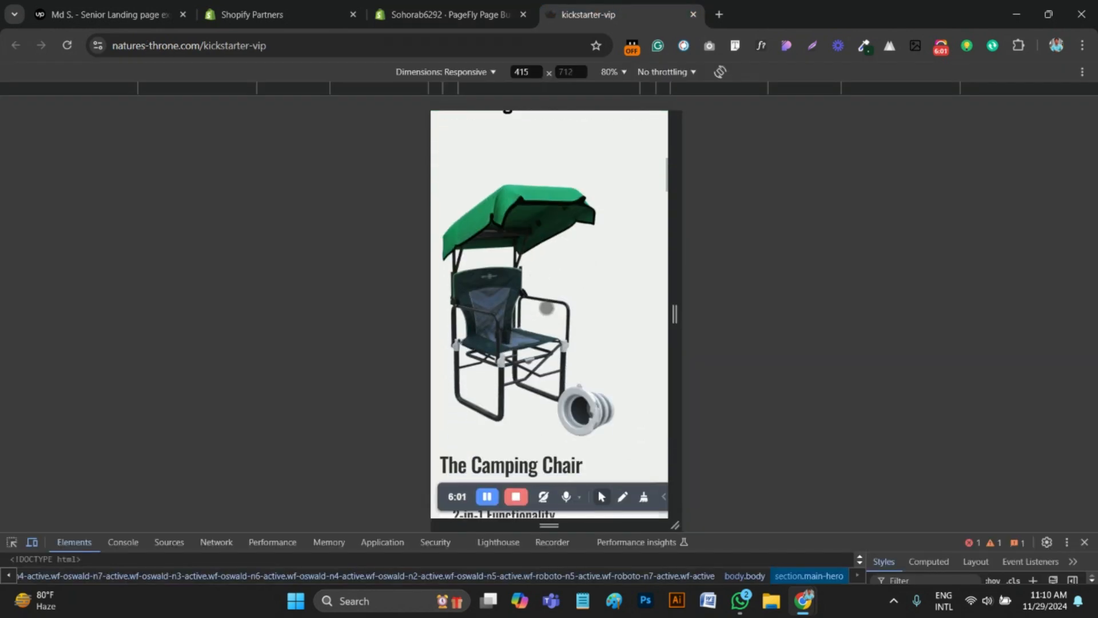
click(447, 14)
scroll(547, 466, down, 2)
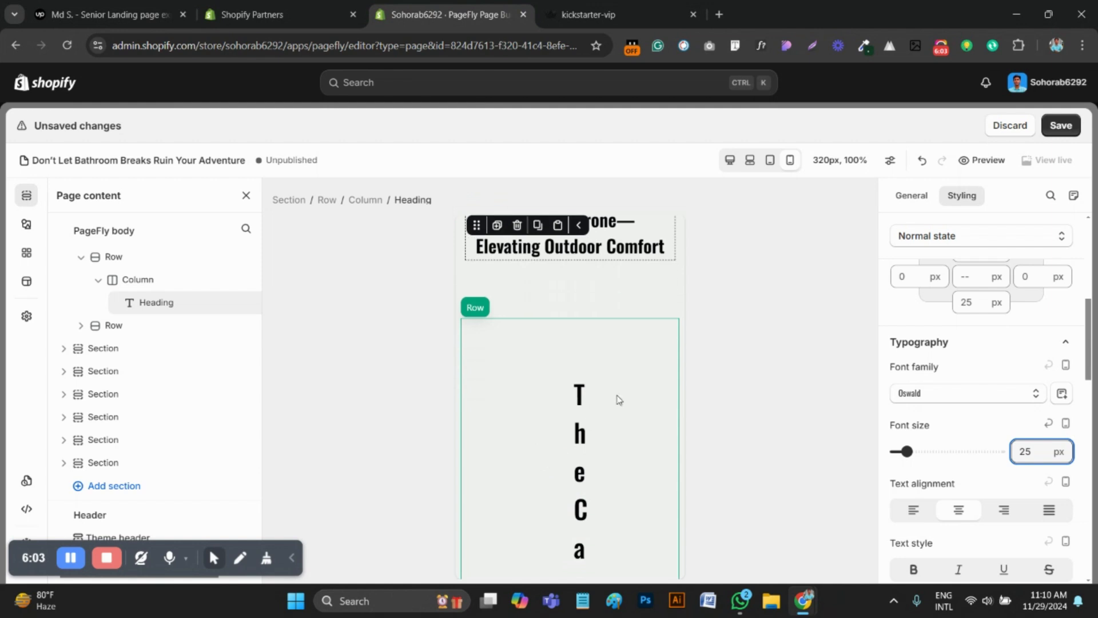
click(496, 375)
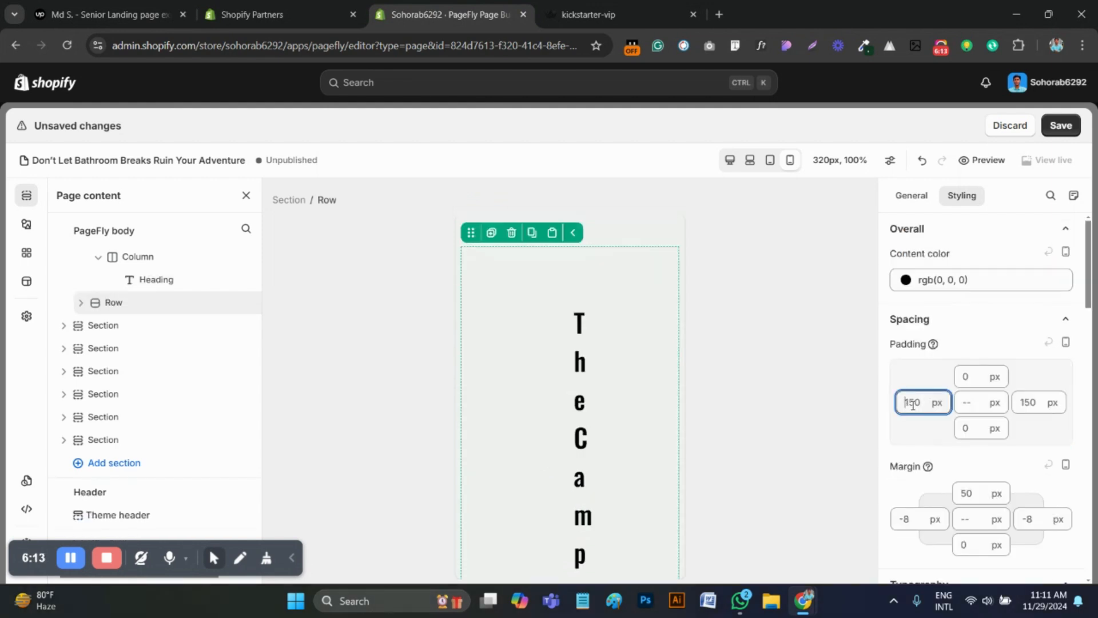
double_click(912, 403)
text(0)
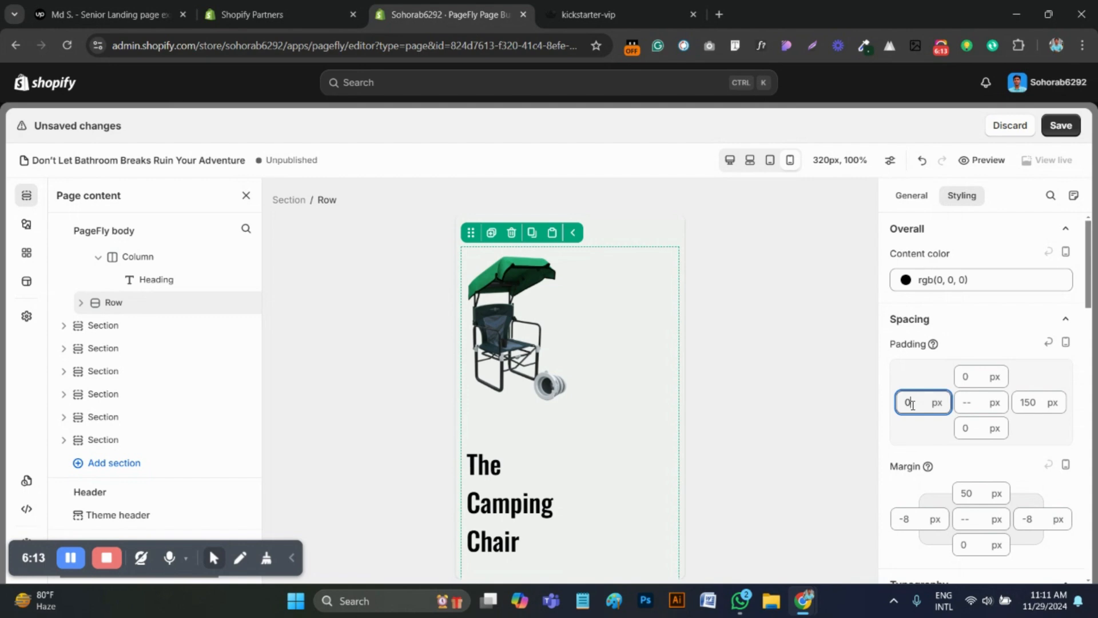
double_click(1028, 403)
text(0)
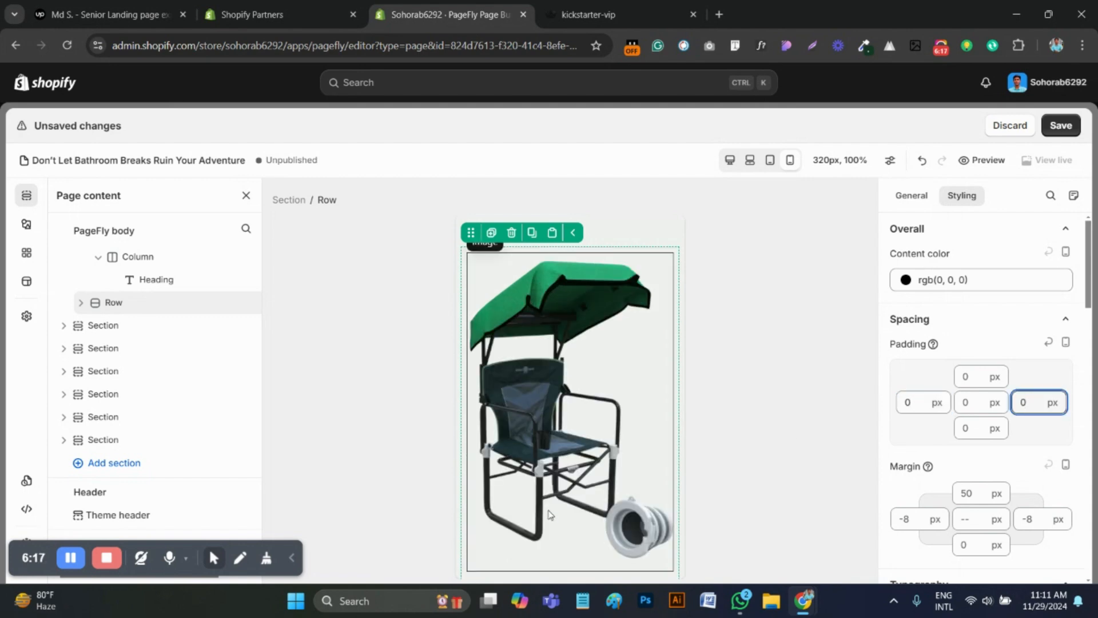
Compare the camping chair image, heading and feature cards with the reference page's mobile layout
scroll(578, 465, down, 4)
scroll(578, 465, up, 4)
scroll(591, 463, up, 1)
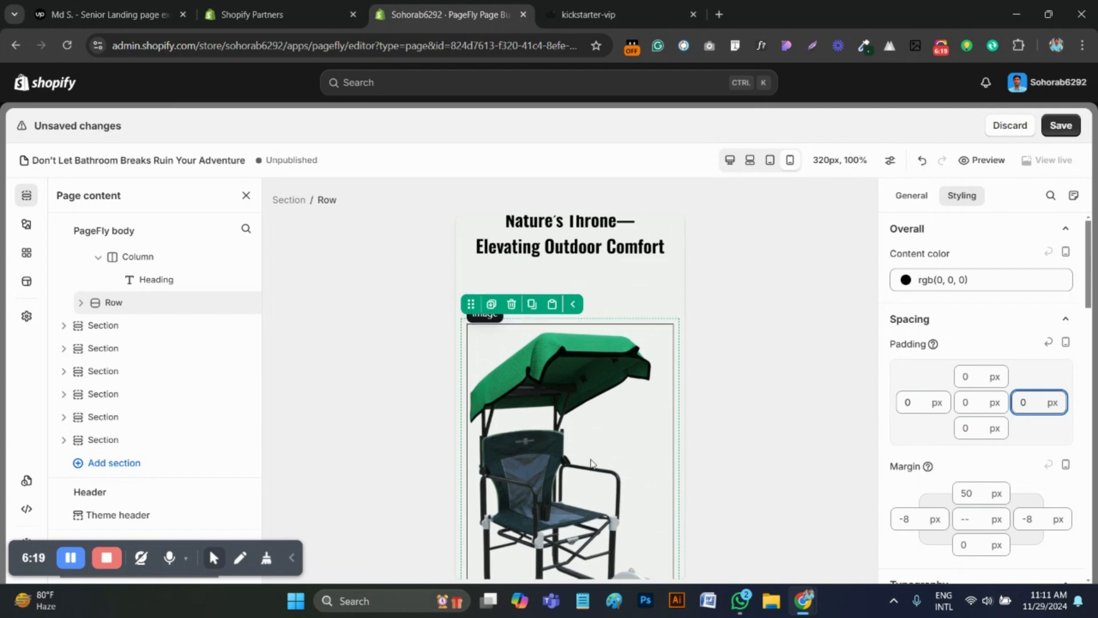
scroll(591, 463, down, 1)
click(581, 15)
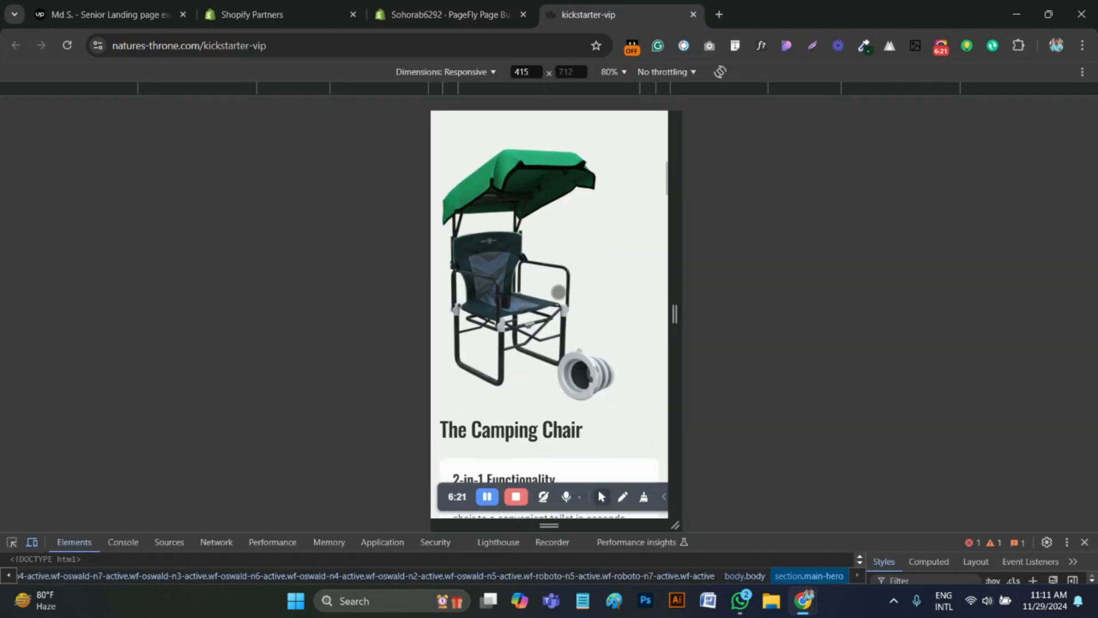
scroll(564, 294, up, 3)
scroll(566, 298, down, 6)
scroll(570, 300, down, 1)
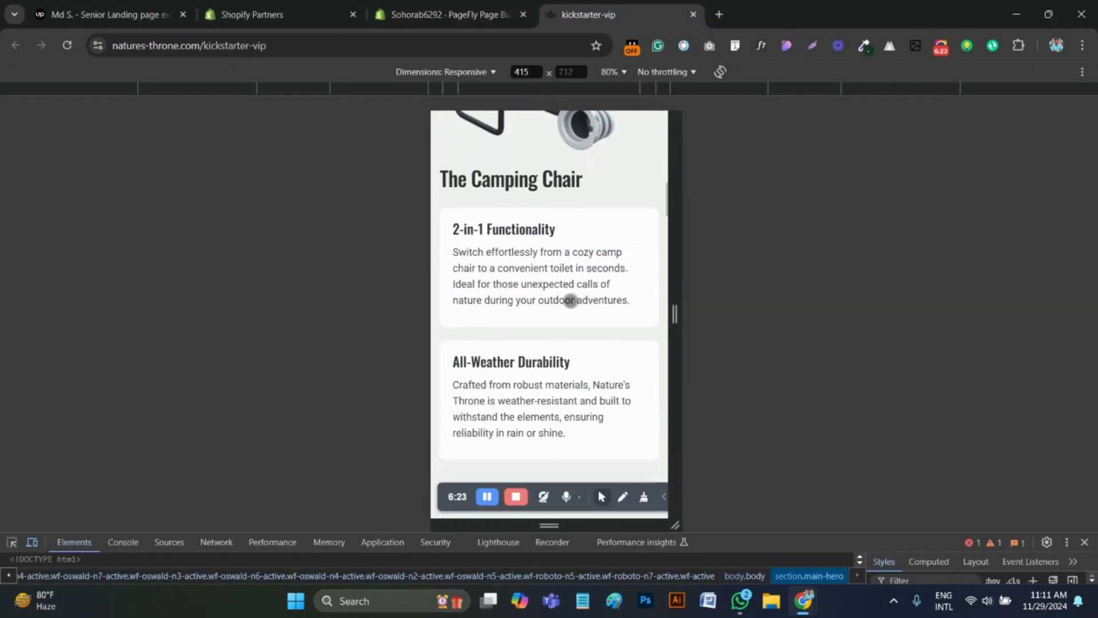
Set The Camping Chair heading's top margin to 0 px and its font size to 25 px
click(446, 14)
scroll(580, 402, down, 5)
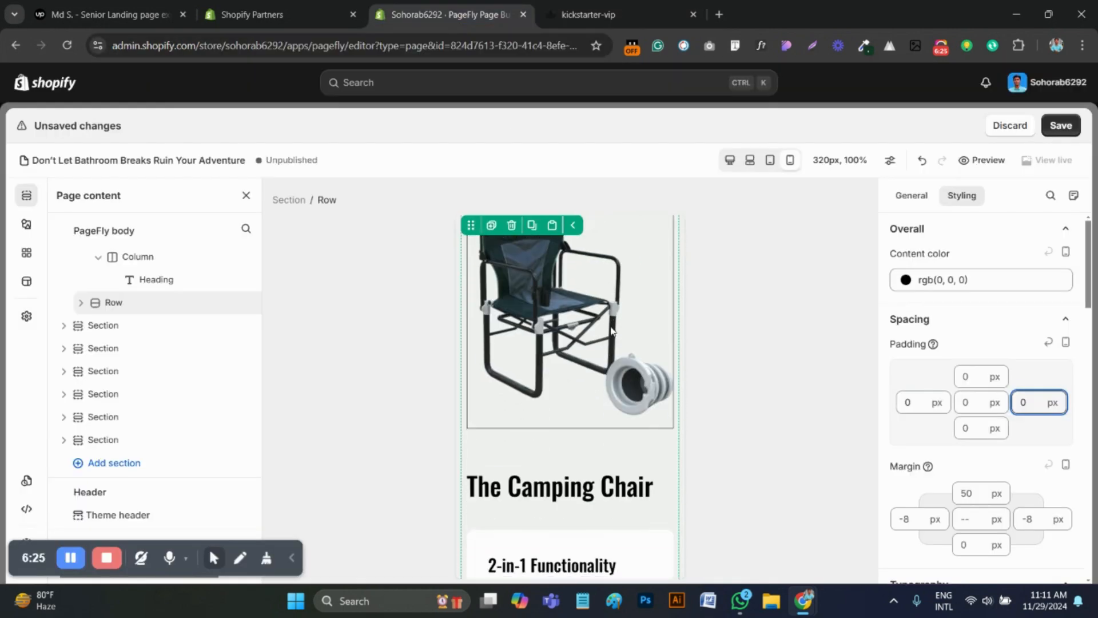
click(580, 401)
scroll(969, 332, up, 1)
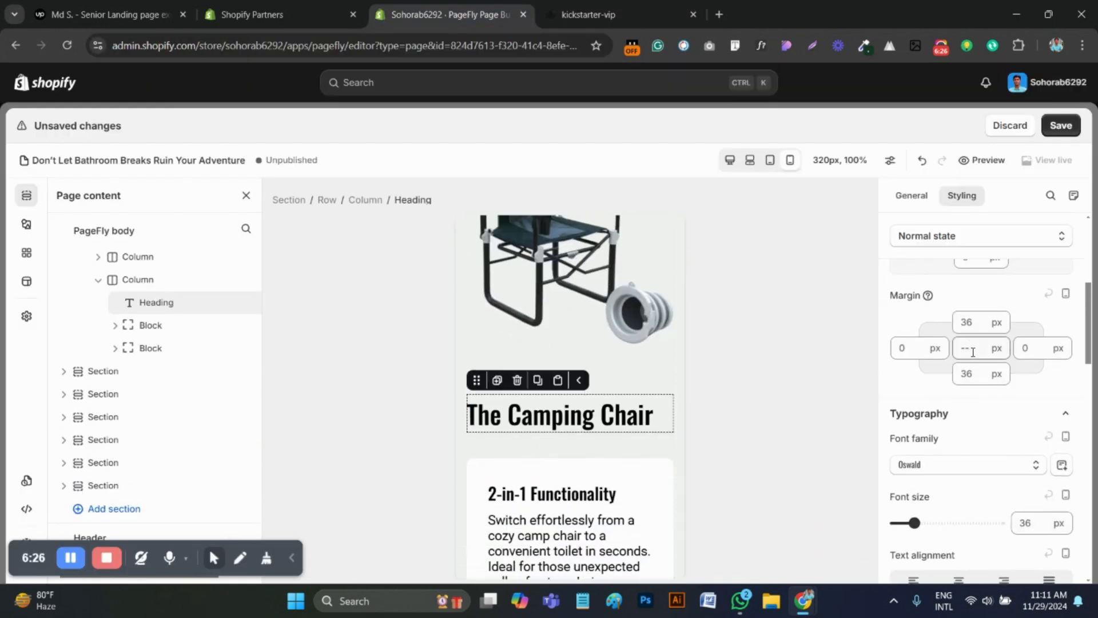
text(0)
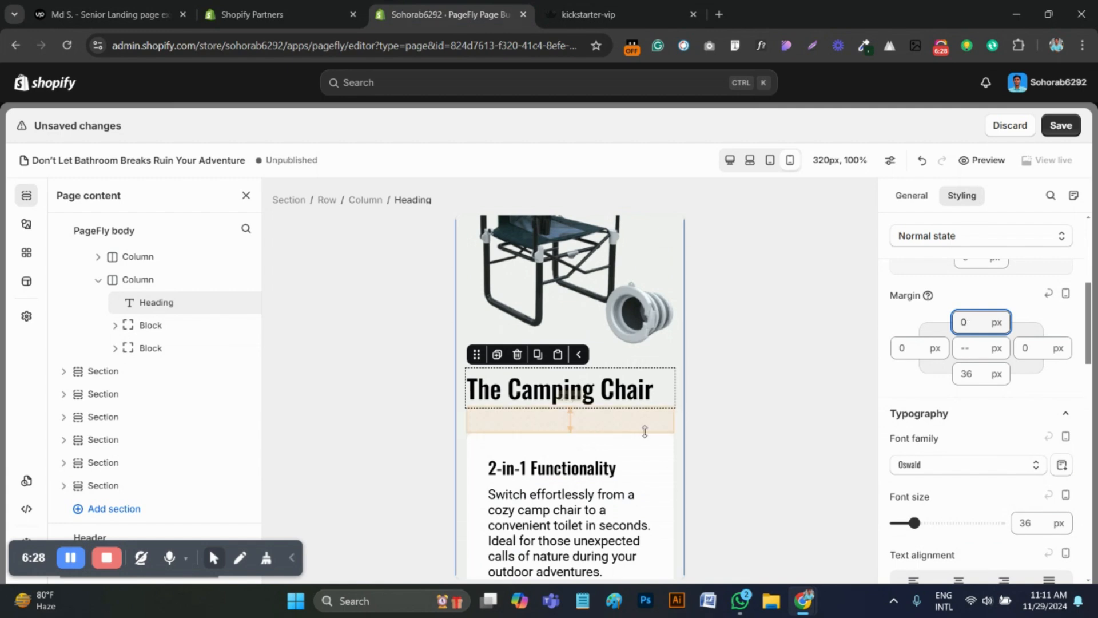
double_click(1031, 521)
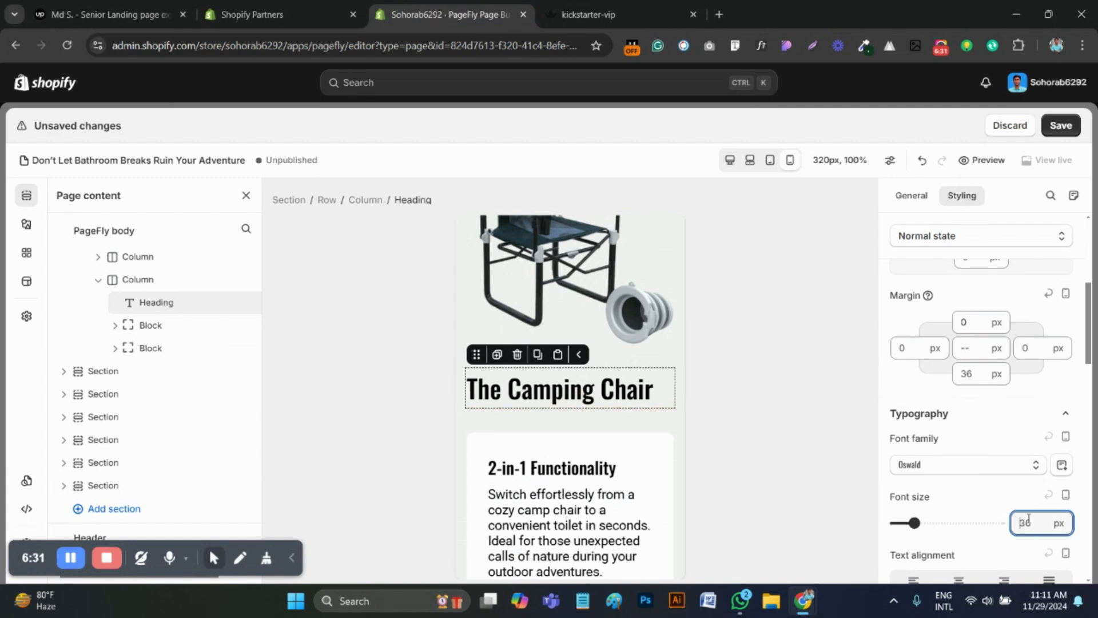
text(25)
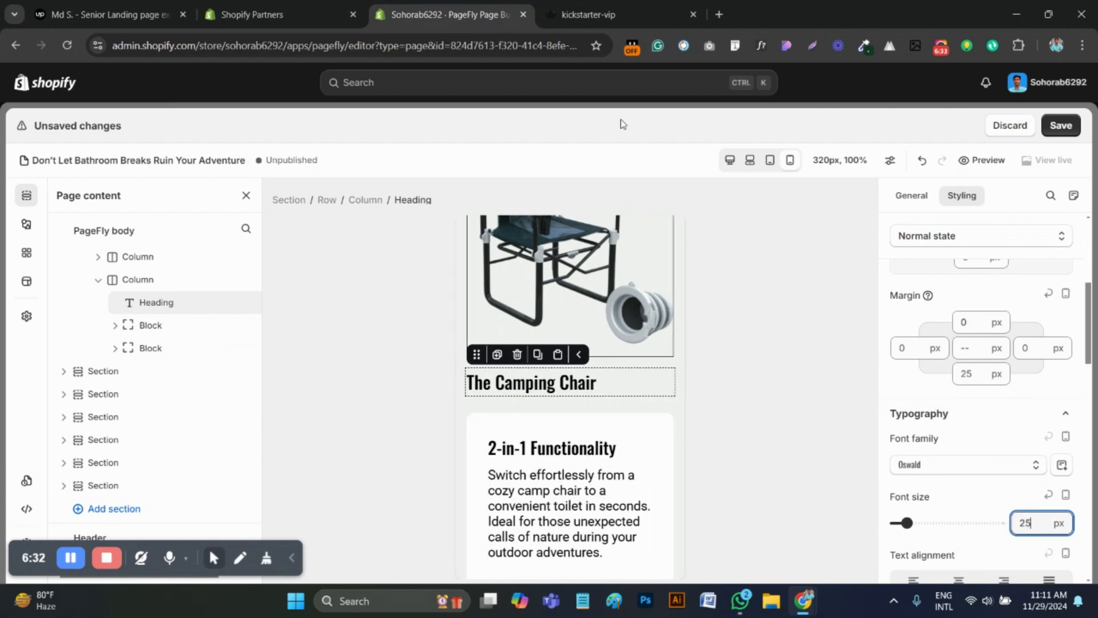
Set the font size of the 2-in-1 Functionality heading to 20 px, using the reference page as a guide
click(598, 16)
click(449, 14)
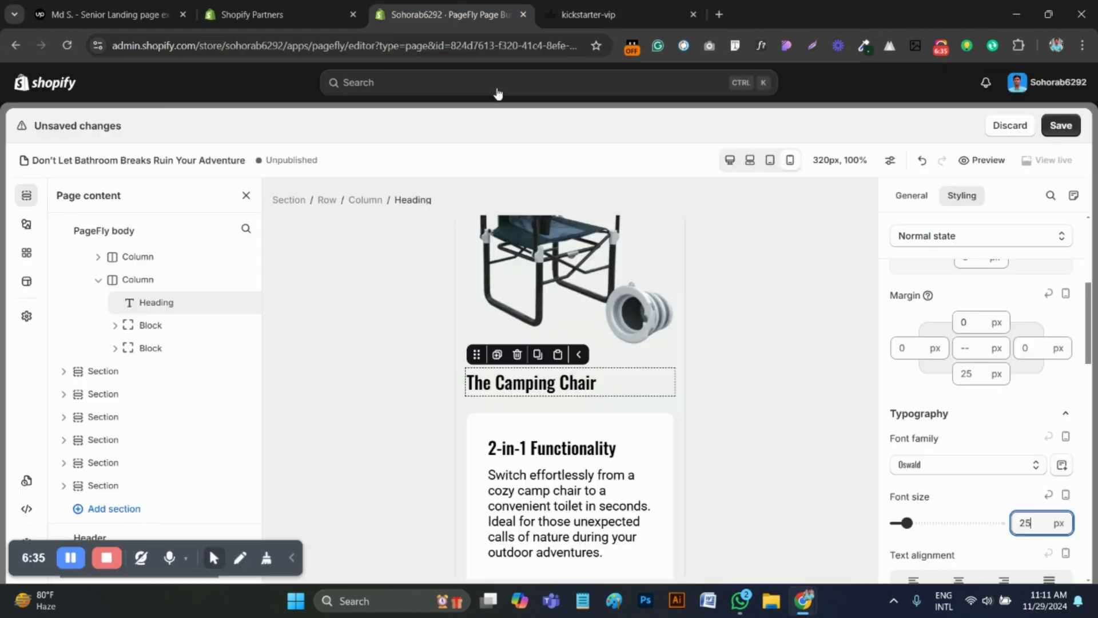
scroll(568, 369, down, 2)
click(569, 372)
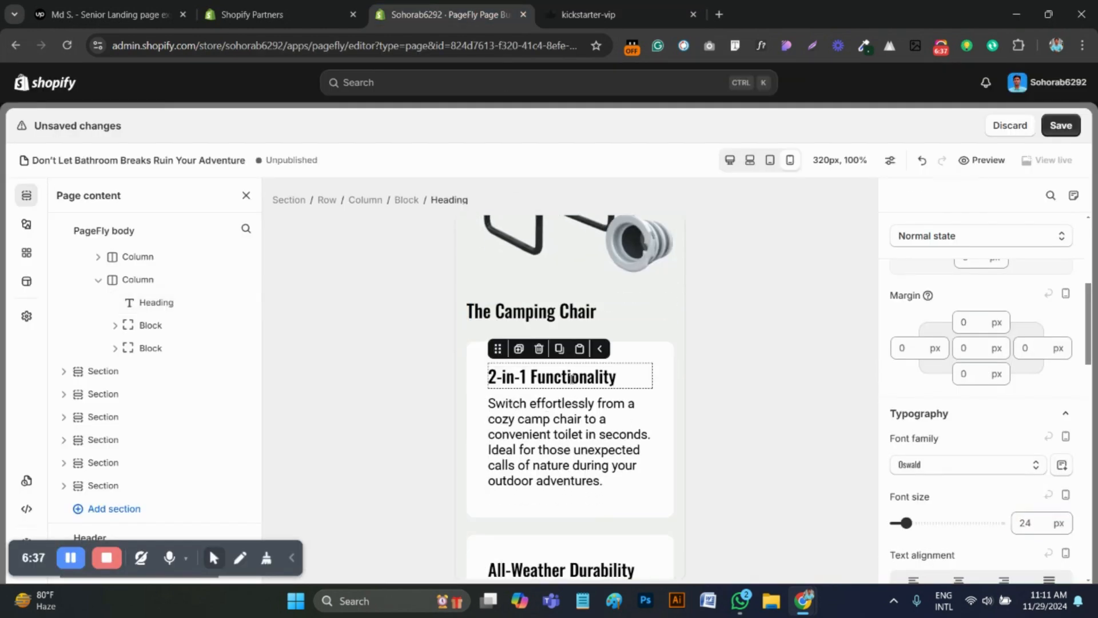
click(1031, 528)
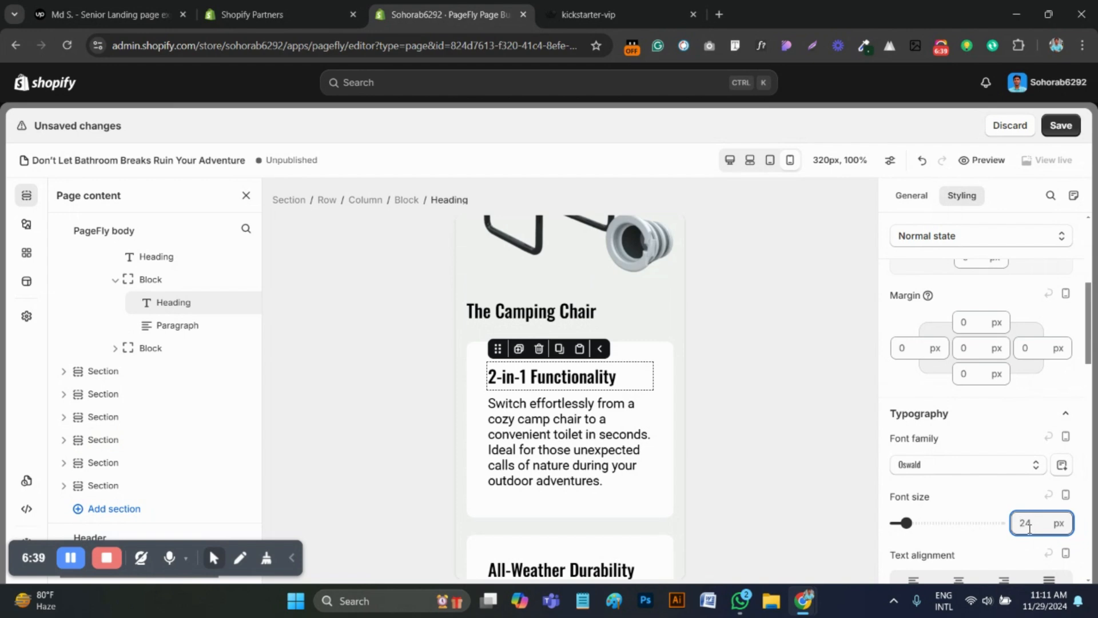
text(20)
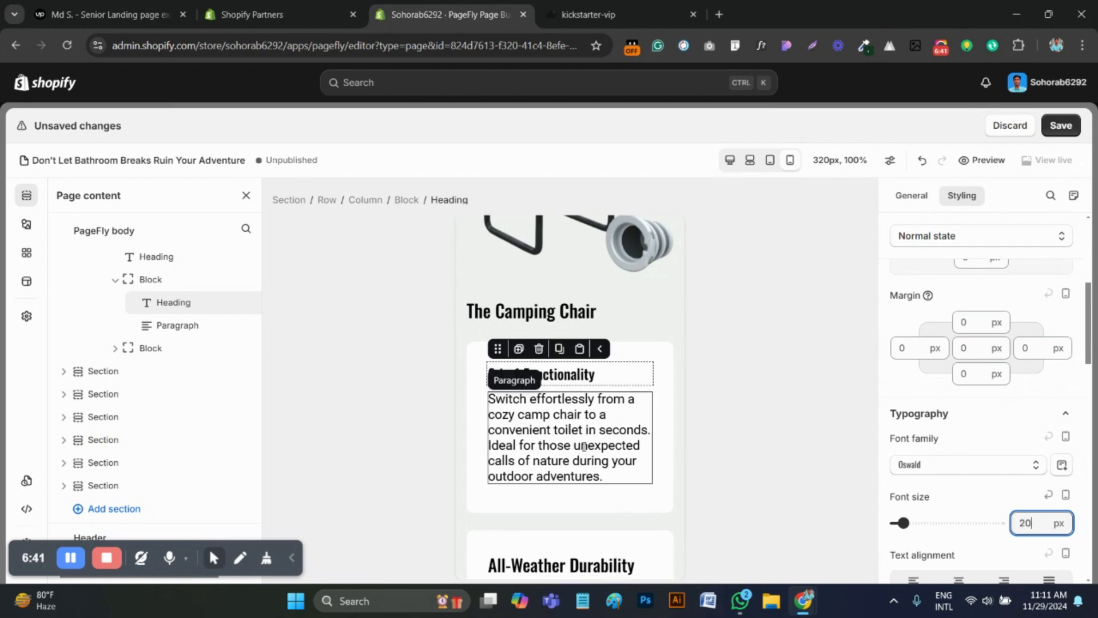
Set the font size of the paragraph under the 2-in-1 Functionality heading to 16 px
click(646, 444)
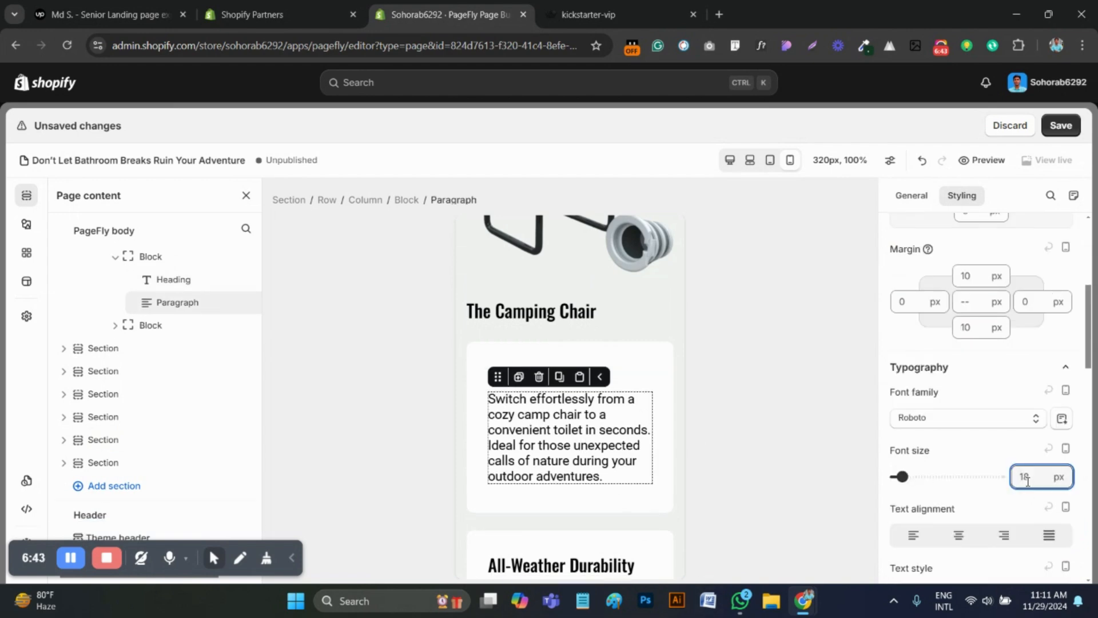
key(BackSpace)
text(6)
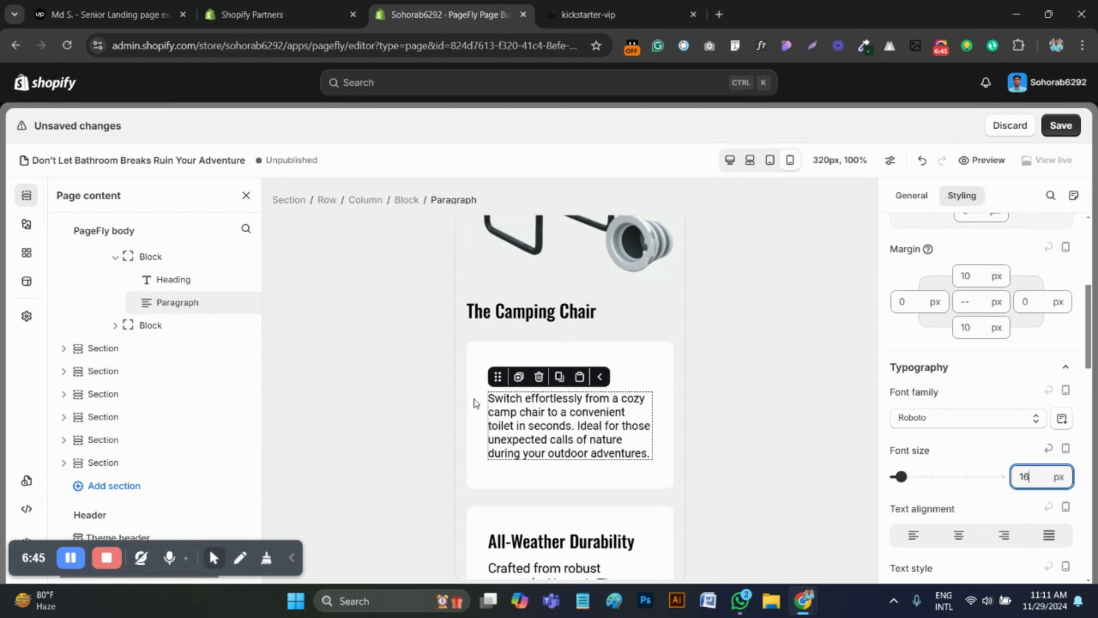
Copy the 2-in-1 Functionality paragraph's style onto the All-Weather Durability paragraph
scroll(474, 402, down, 3)
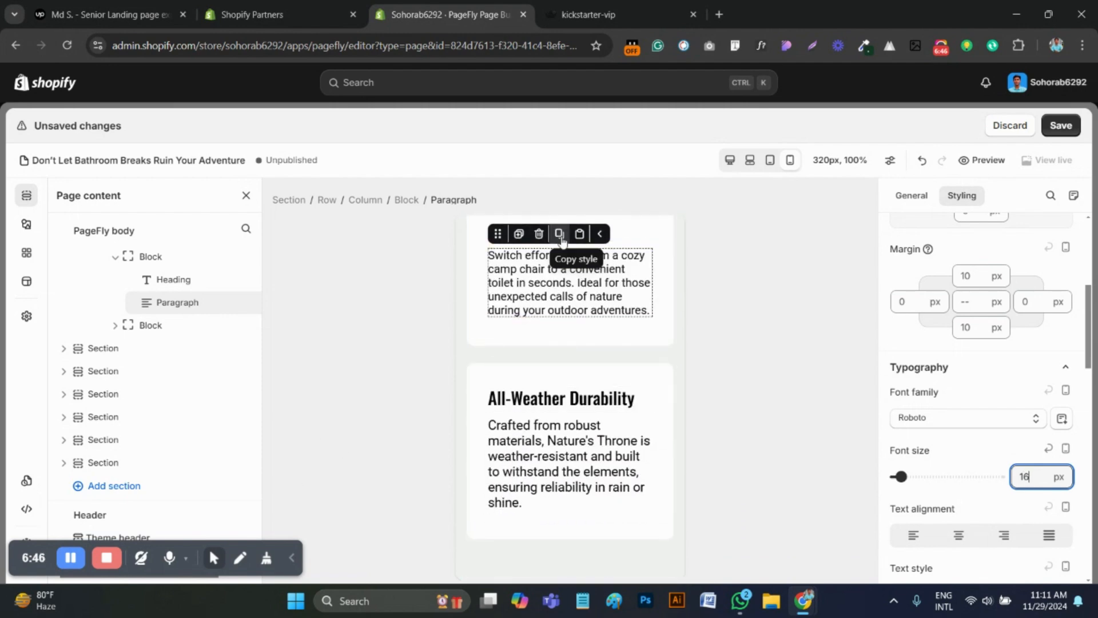
click(562, 241)
click(598, 428)
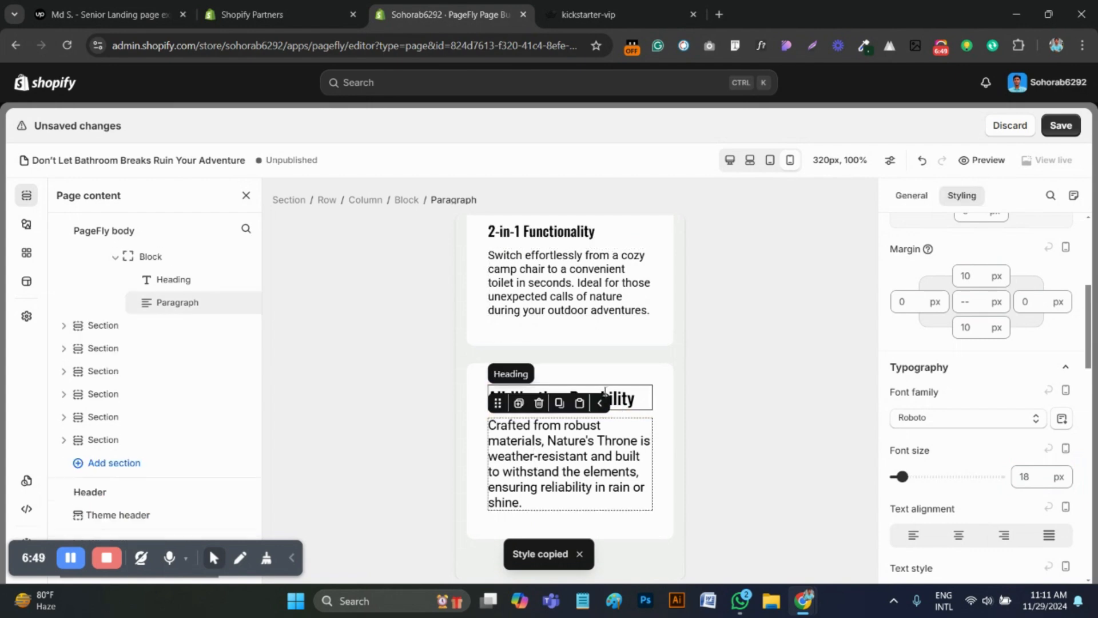
click(580, 404)
Copy the 2-in-1 Functionality heading's style onto the All-Weather Durability heading
scroll(578, 406, up, 3)
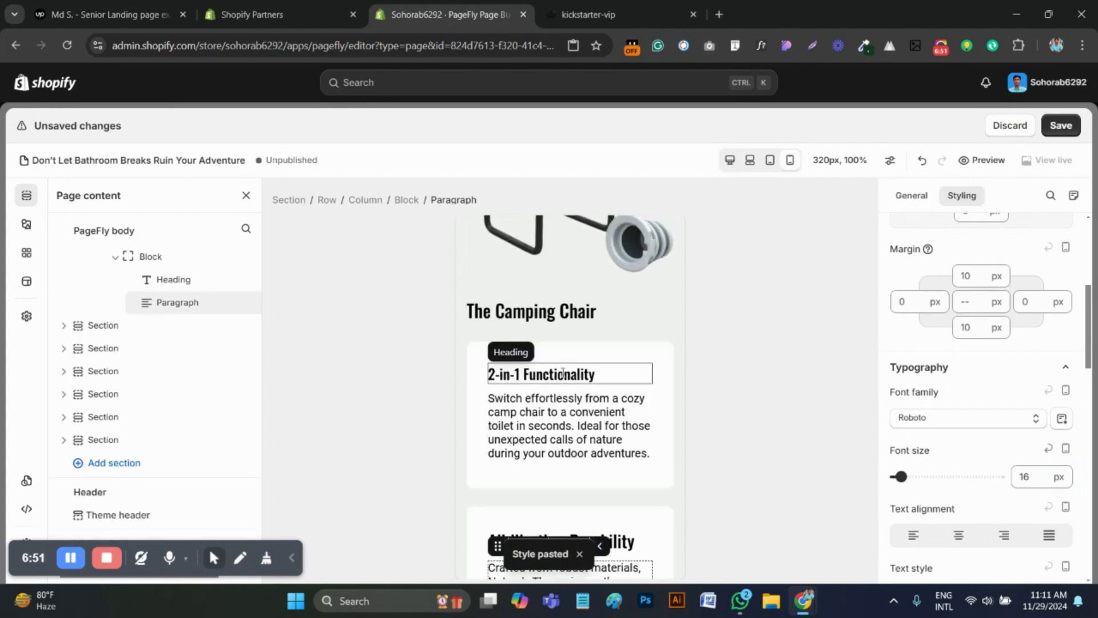
click(564, 375)
scroll(582, 446, down, 5)
scroll(583, 455, up, 6)
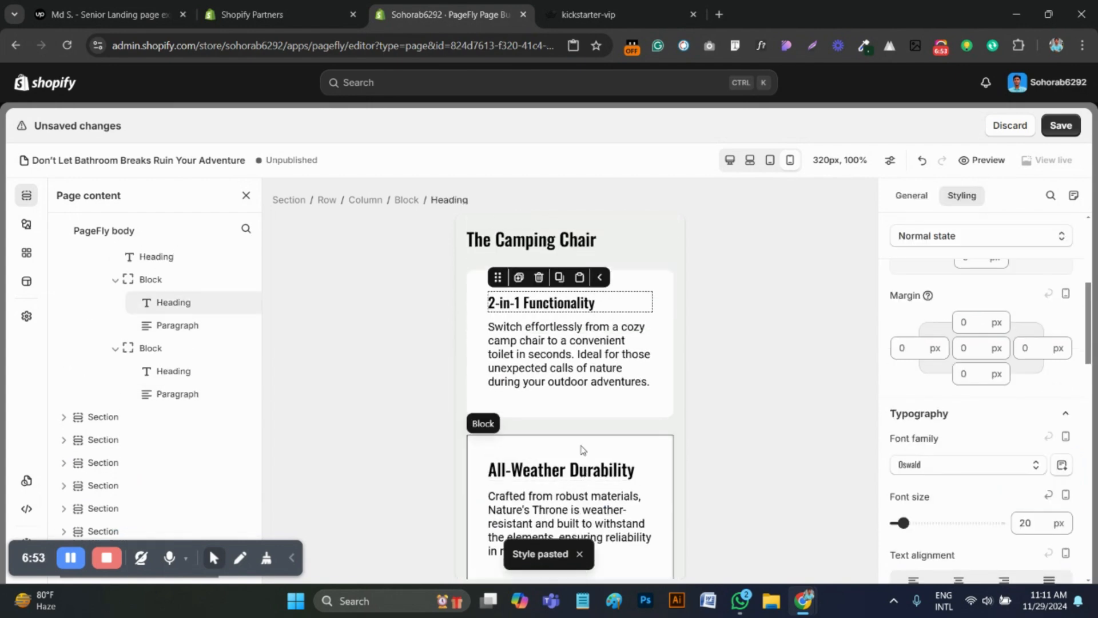
click(560, 421)
scroll(571, 426, down, 4)
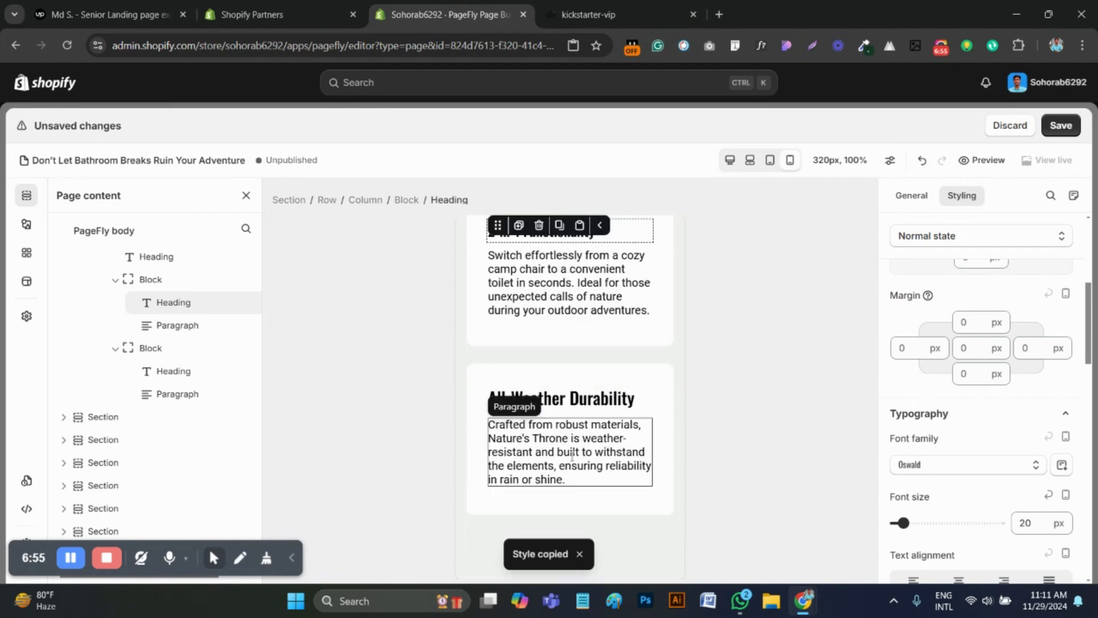
click(572, 396)
click(579, 370)
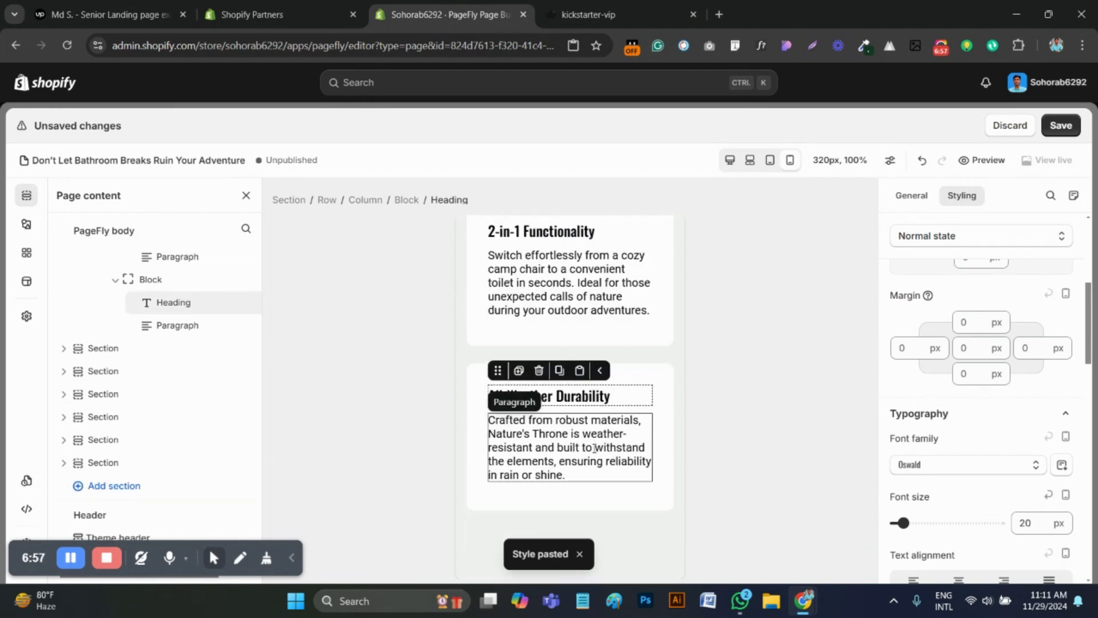
Compare the camping chair section's image, headings and feature cards with the reference page's mobile layout
scroll(595, 458, up, 3)
scroll(596, 468, up, 5)
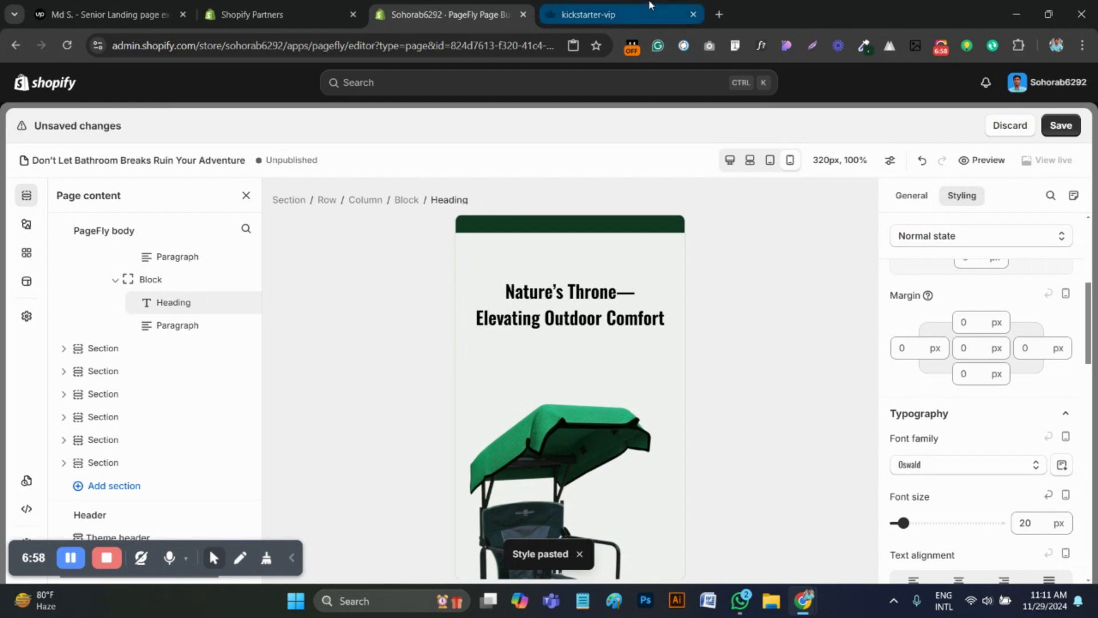
click(590, 14)
scroll(546, 269, up, 2)
scroll(548, 281, up, 2)
scroll(532, 269, down, 5)
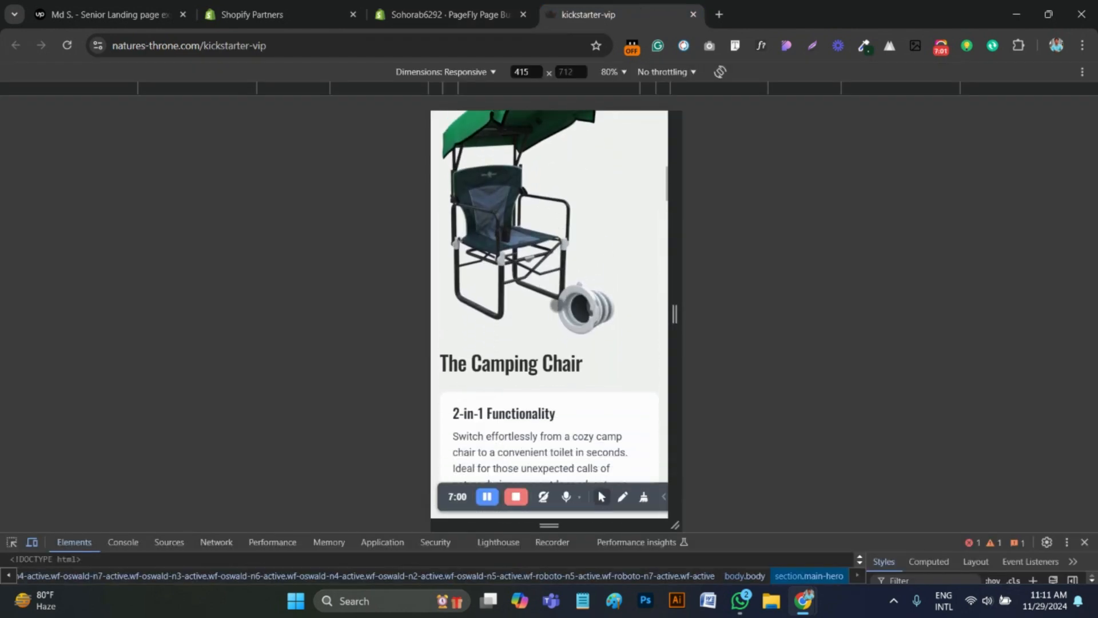
scroll(521, 269, down, 10)
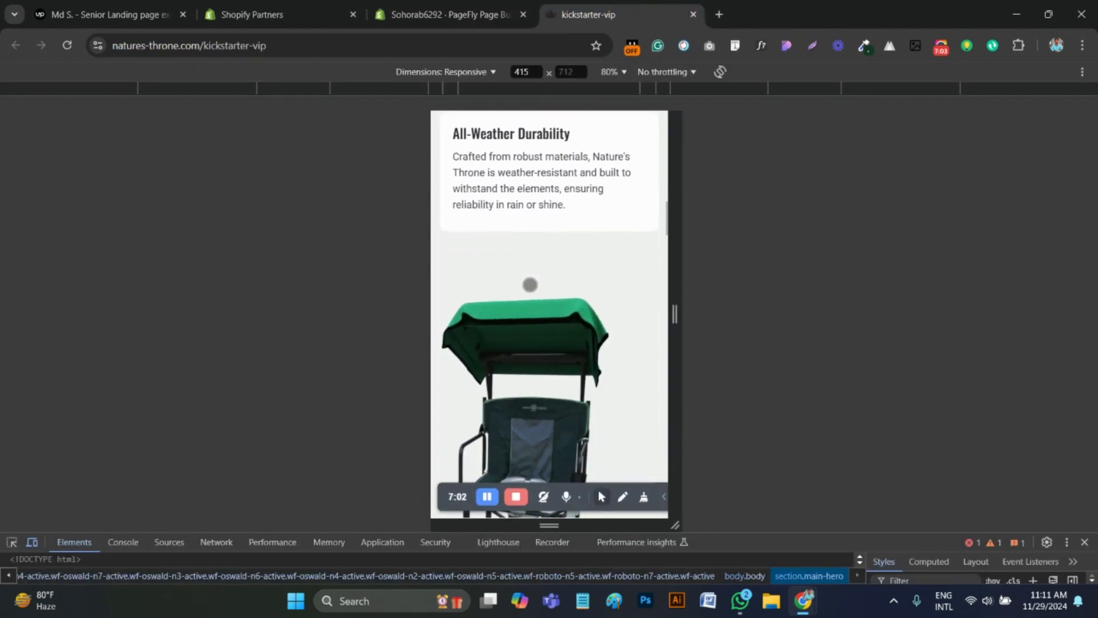
click(472, 5)
scroll(572, 400, down, 10)
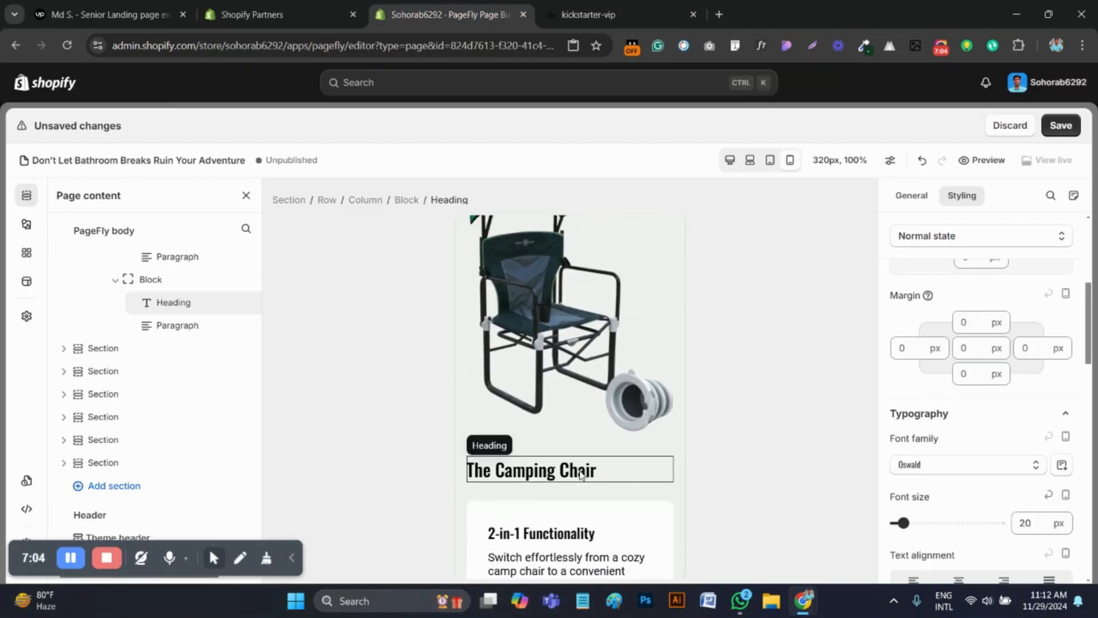
scroll(581, 475, up, 7)
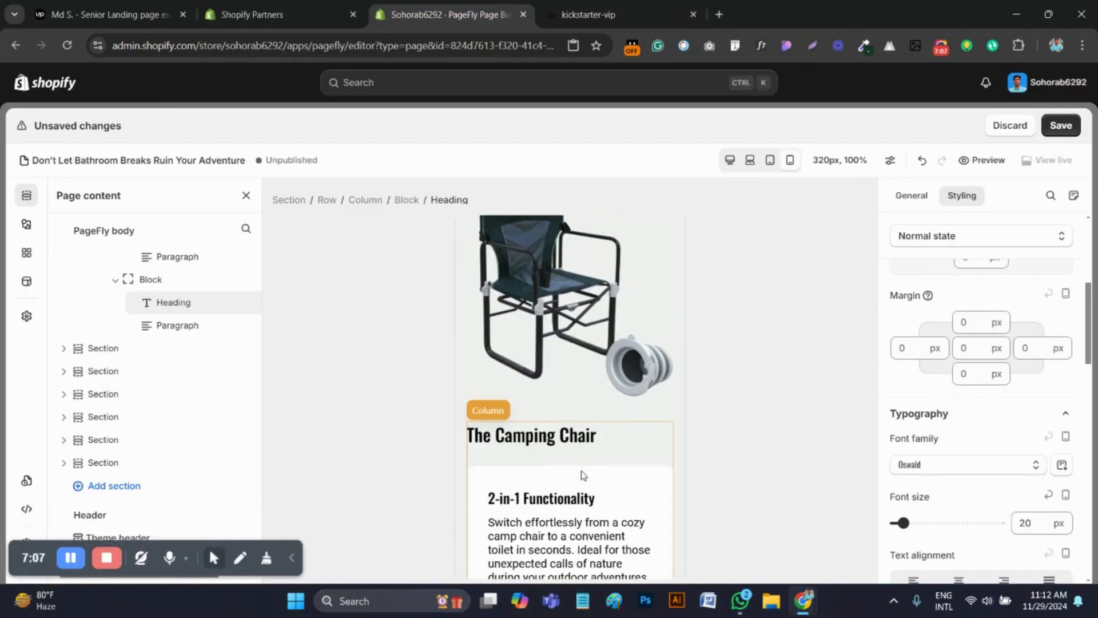
Select the section below the All-Weather Durability card and check its spacing against the reference page
scroll(587, 476, down, 7)
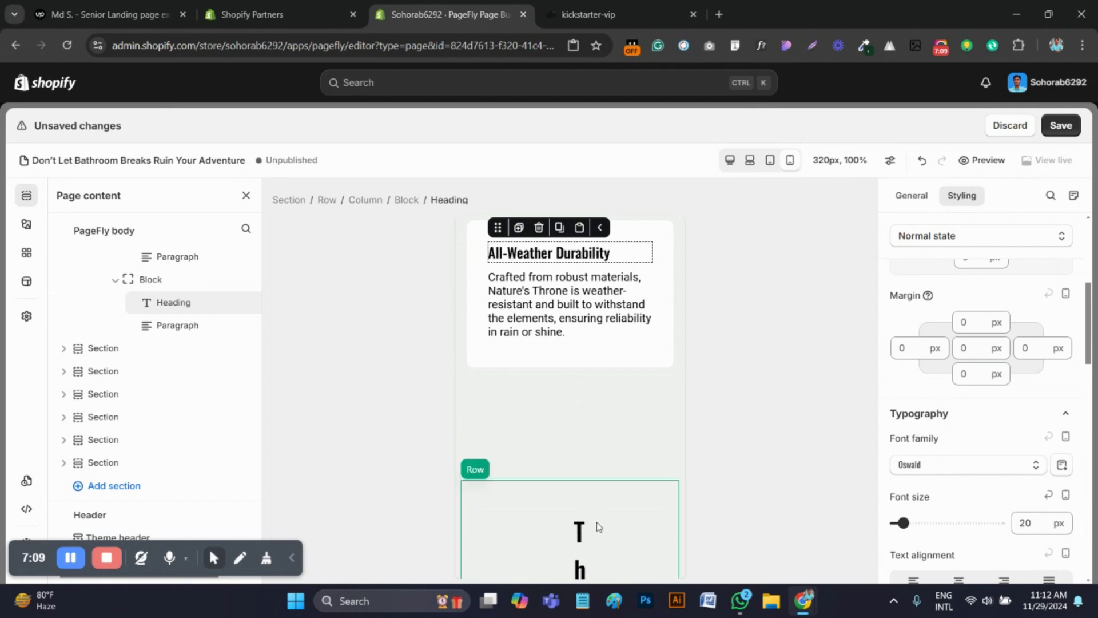
click(520, 405)
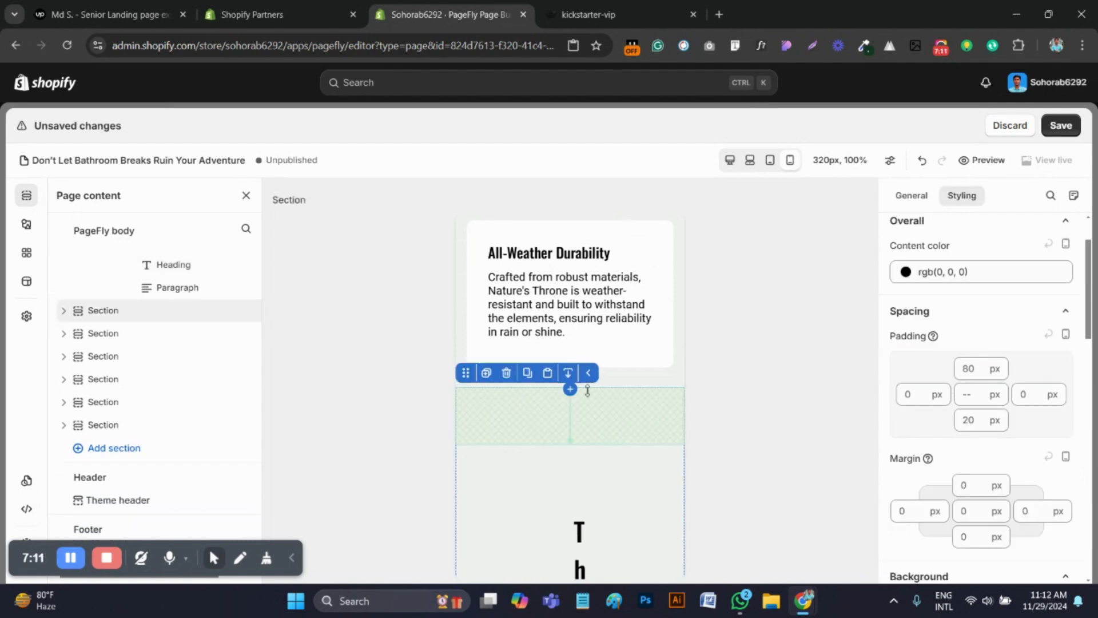
click(572, 13)
click(449, 14)
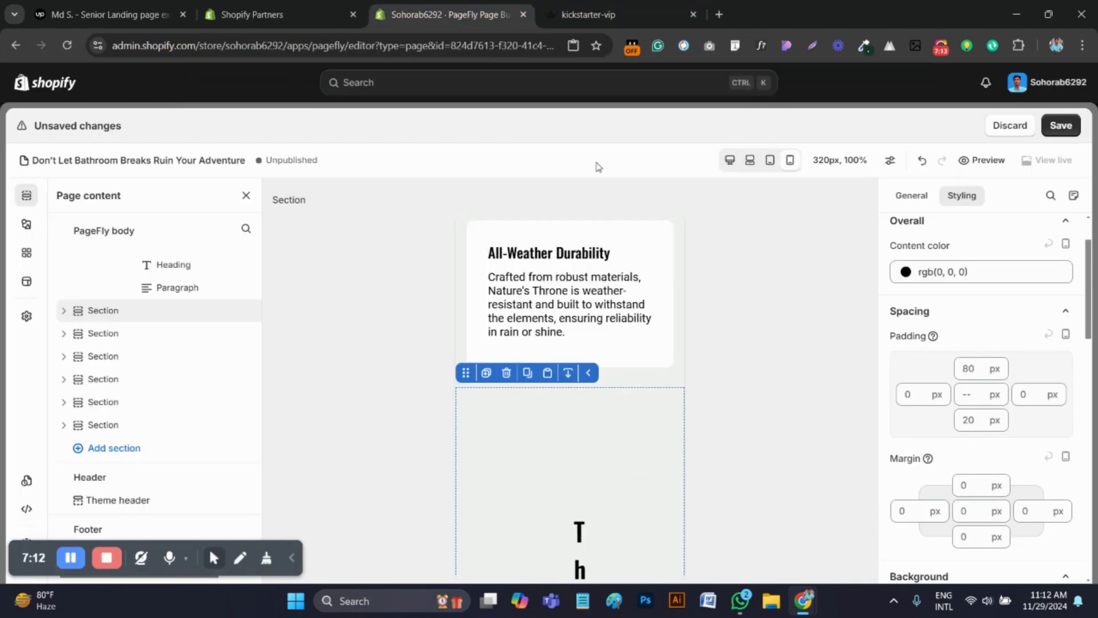
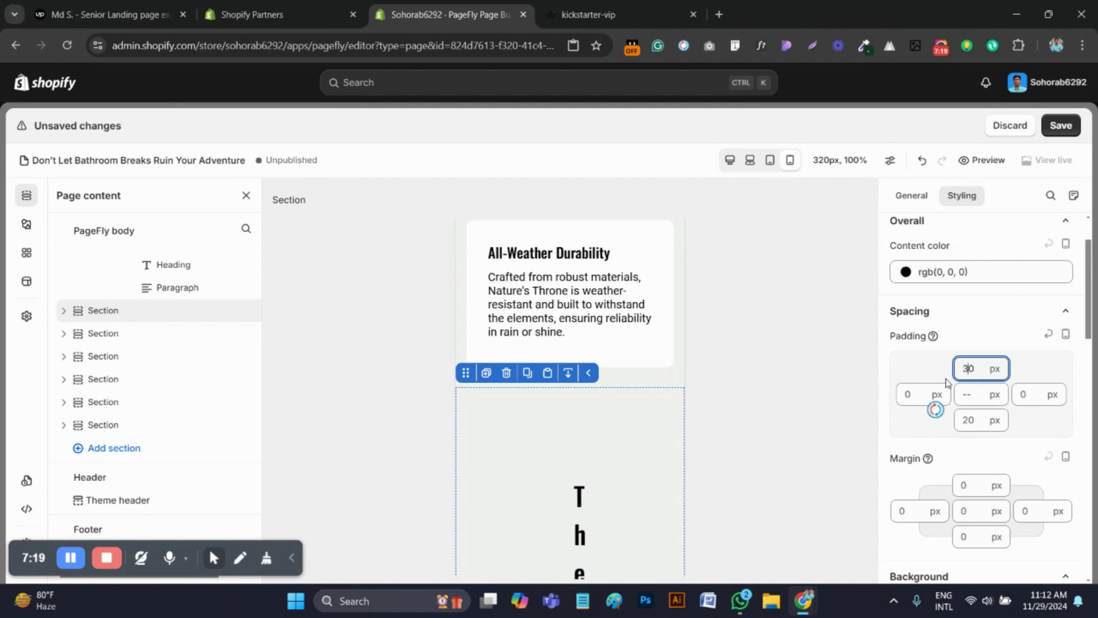
Set the left and right padding of the row below the All-Weather Durability card to 0 px
click(527, 489)
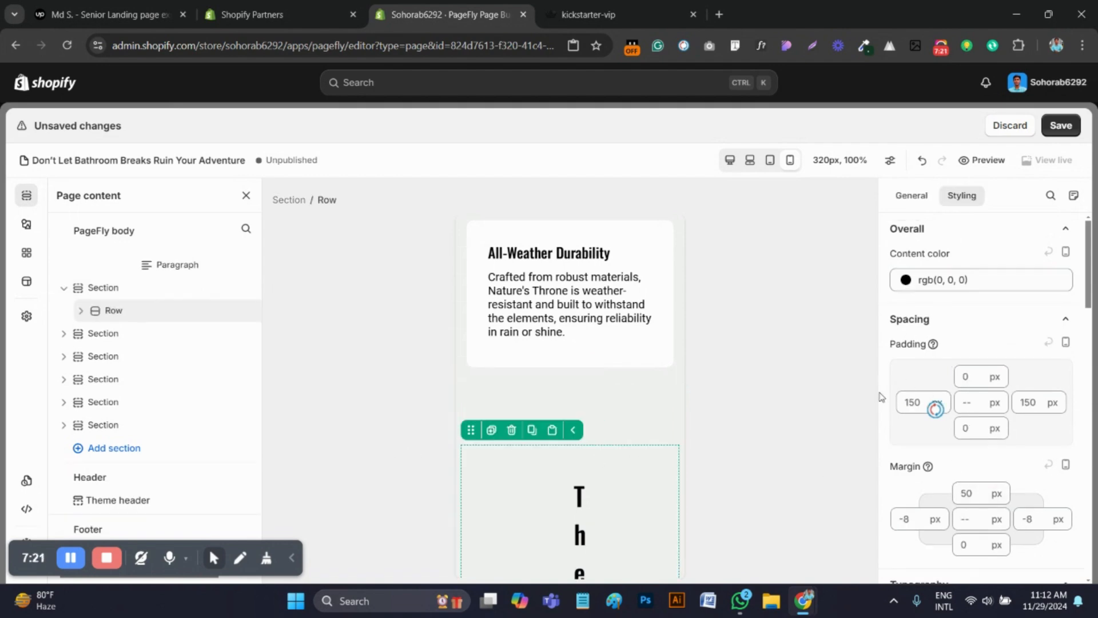
double_click(913, 402)
text(0)
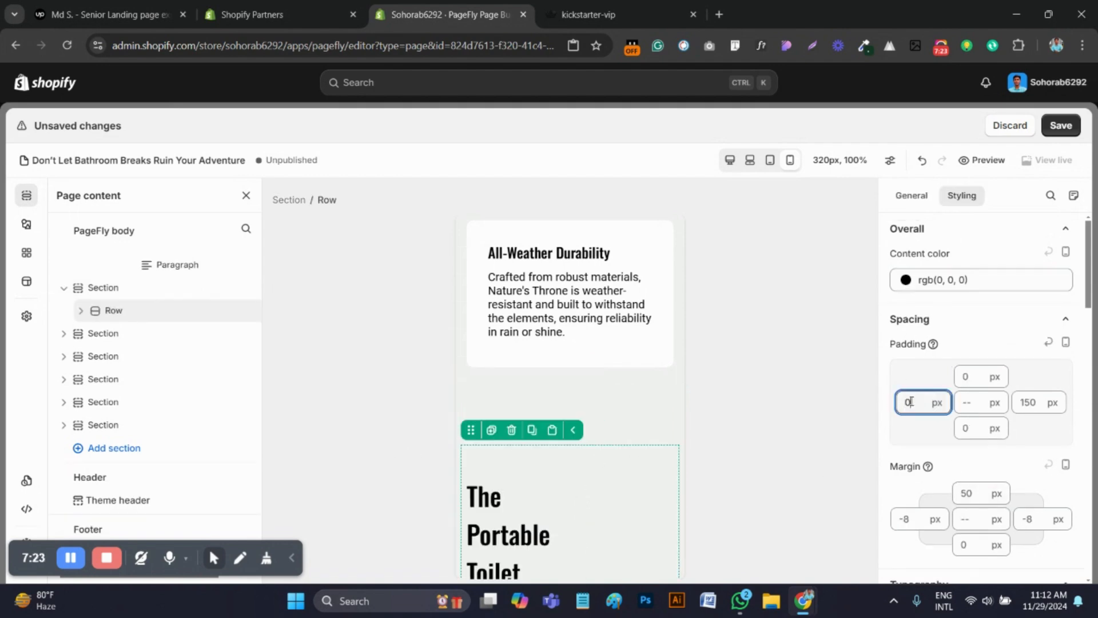
click(1032, 403)
double_click(1017, 402)
text(0)
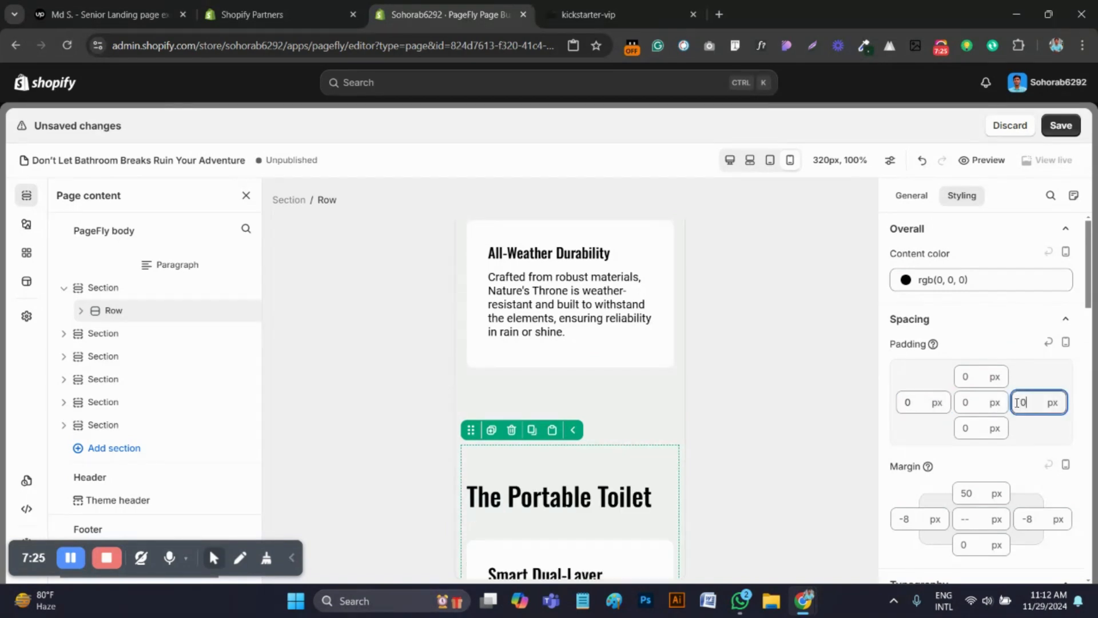
Set the font size of The Portable Toilet heading to 25 px
scroll(757, 446, down, 3)
click(555, 355)
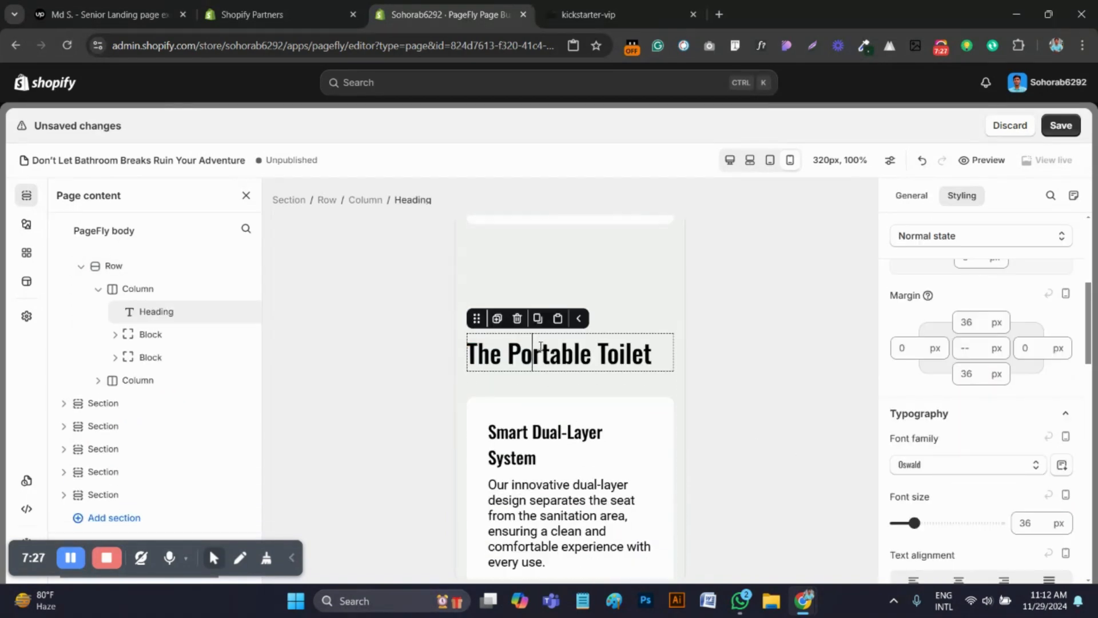
scroll(1007, 435, down, 1)
click(1026, 523)
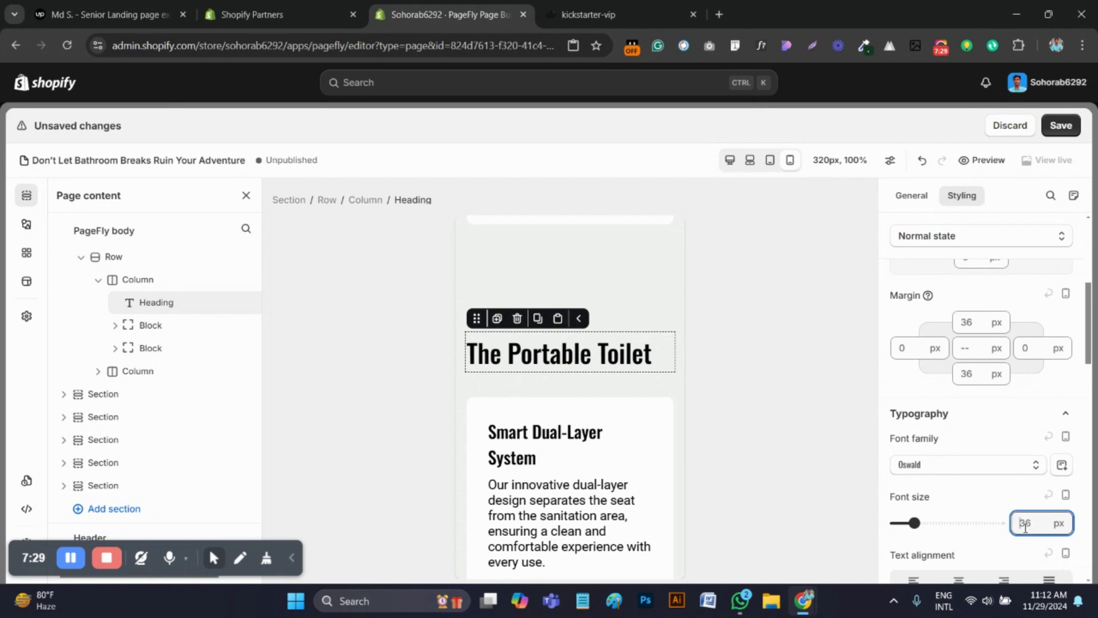
text(25)
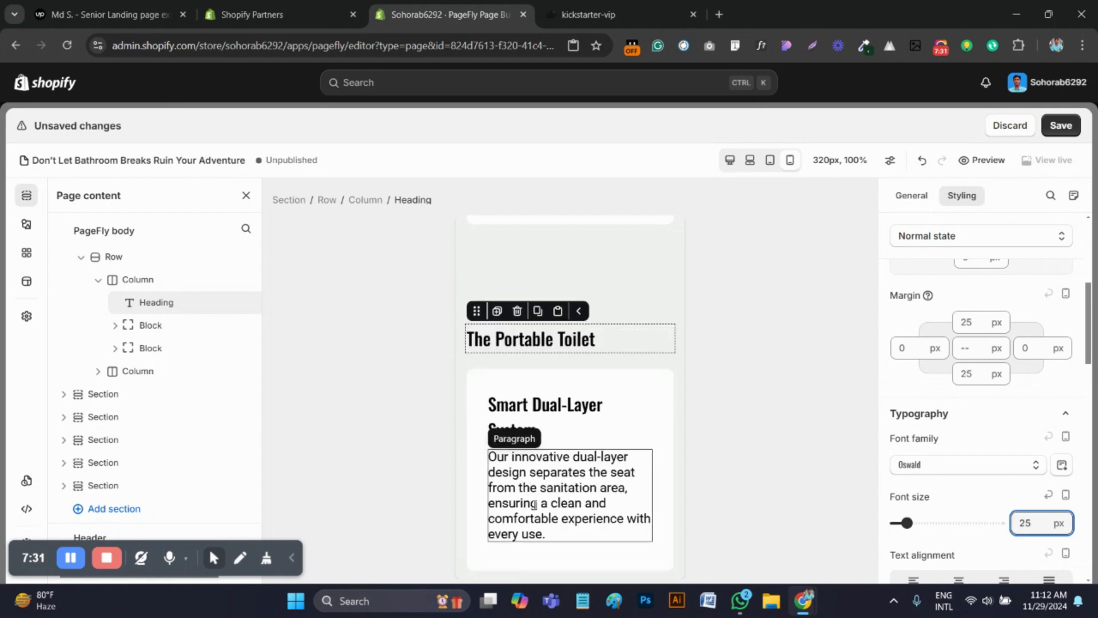
Set the Smart Dual-Layer System heading's font size to 20 px and its paragraph's font size to 16 px
click(558, 406)
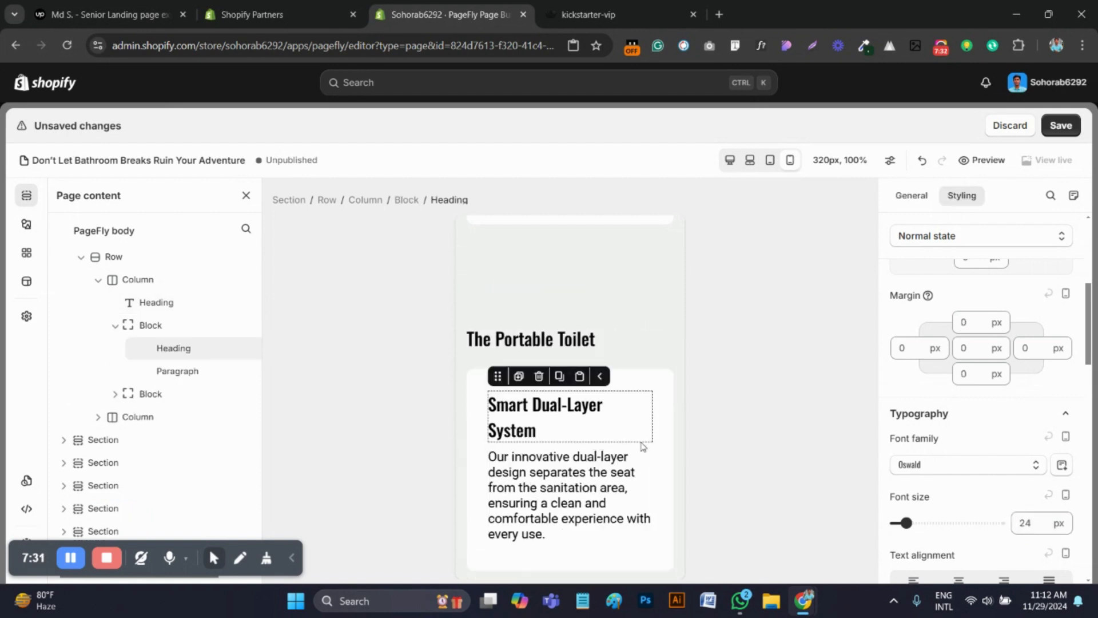
click(1041, 525)
text(20)
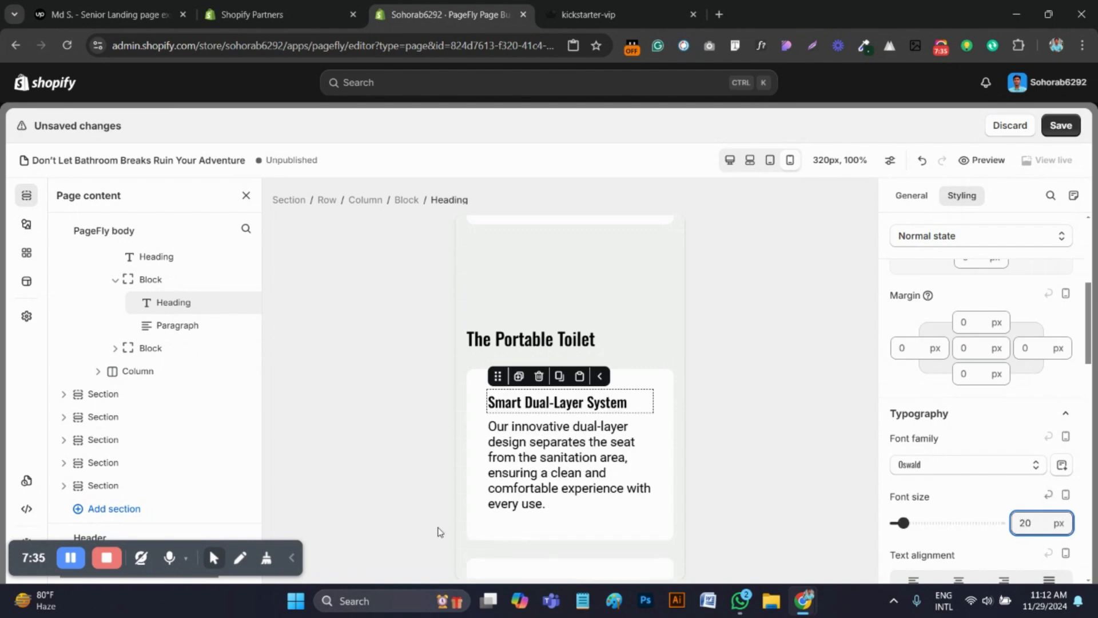
click(574, 487)
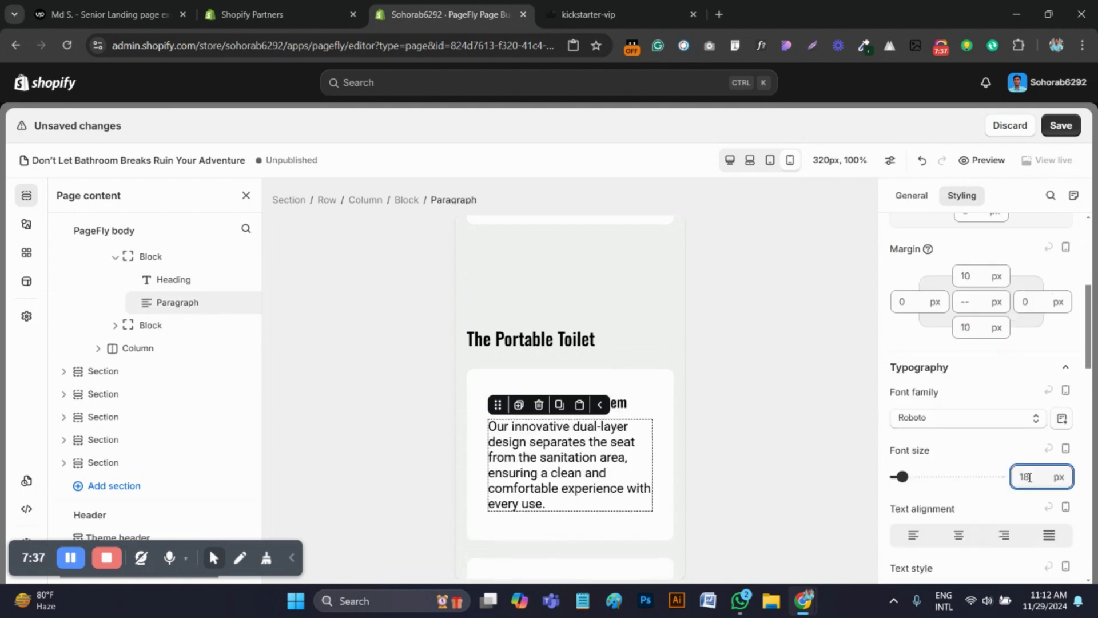
text(16)
scroll(1006, 481, down, 1)
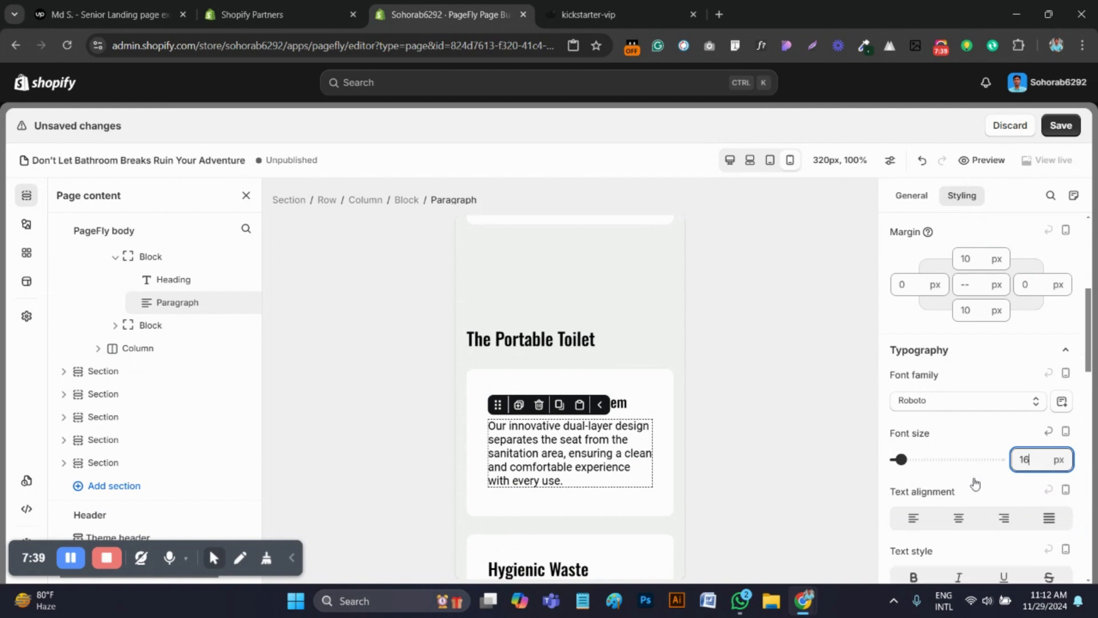
Copy the Smart Dual-Layer System paragraph's style onto the Hygienic Waste Management paragraph
scroll(579, 338, down, 3)
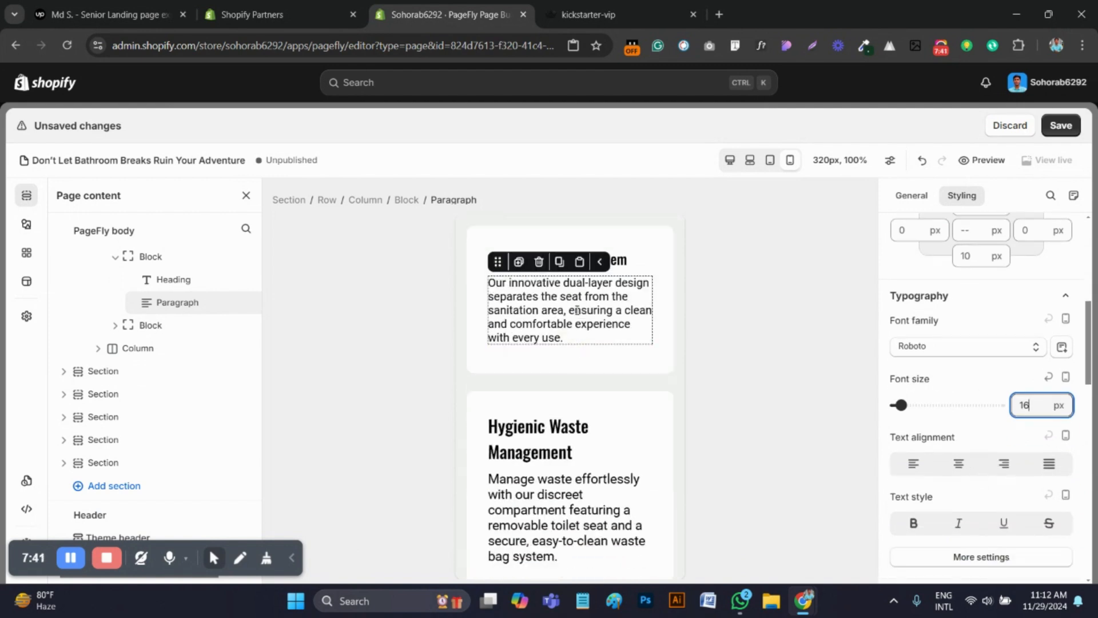
click(559, 262)
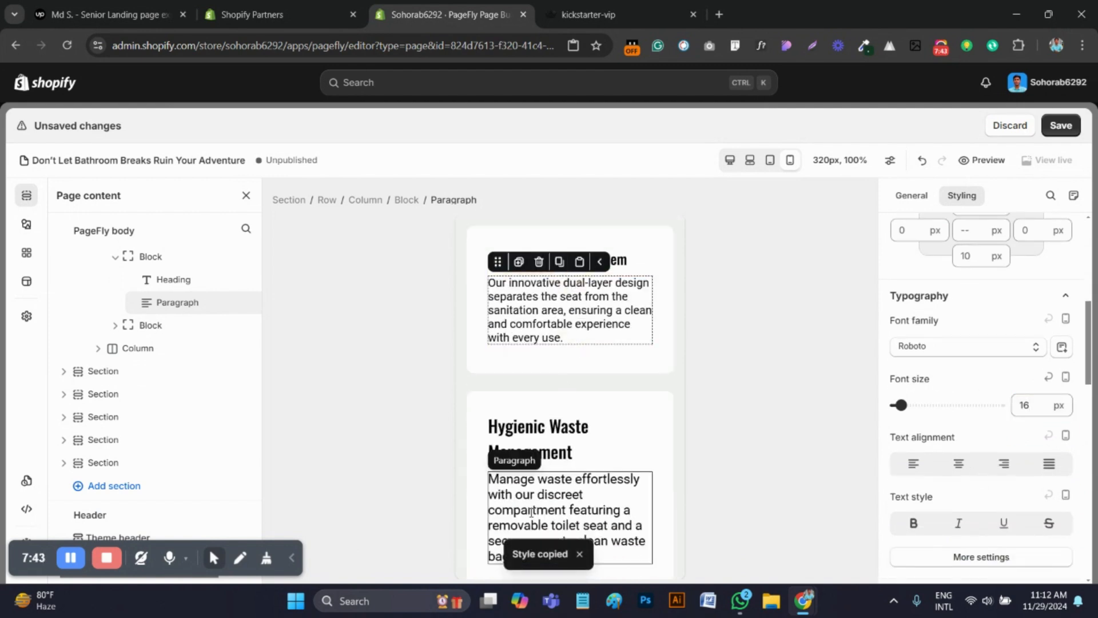
click(593, 473)
click(579, 457)
Copy the Smart Dual-Layer System heading's style onto the Hygienic Waste Management heading
scroll(564, 412, up, 3)
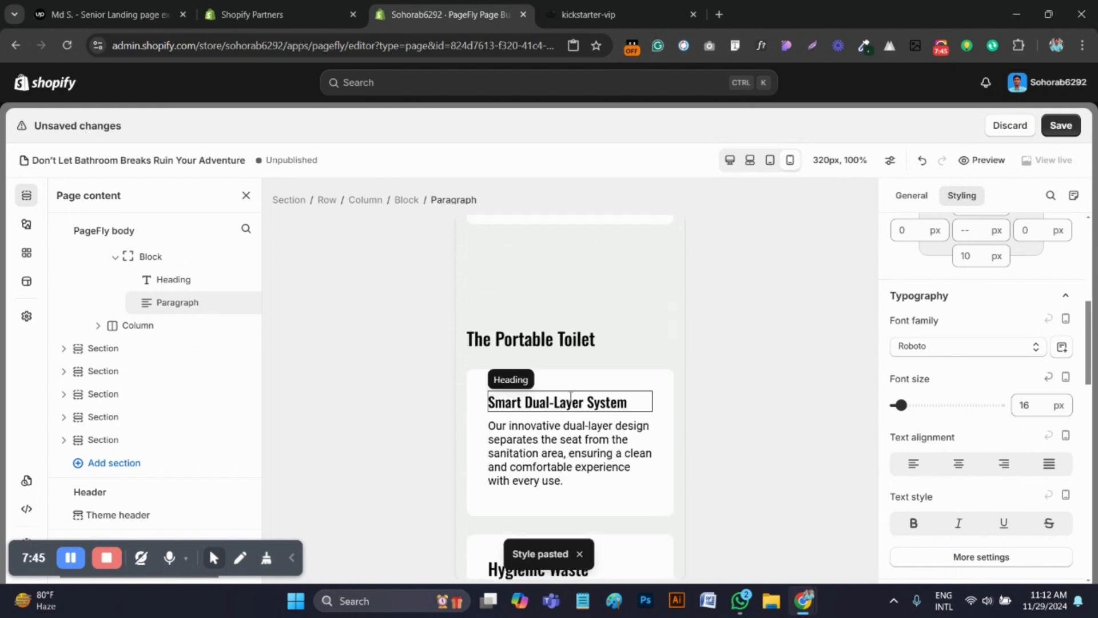
click(562, 407)
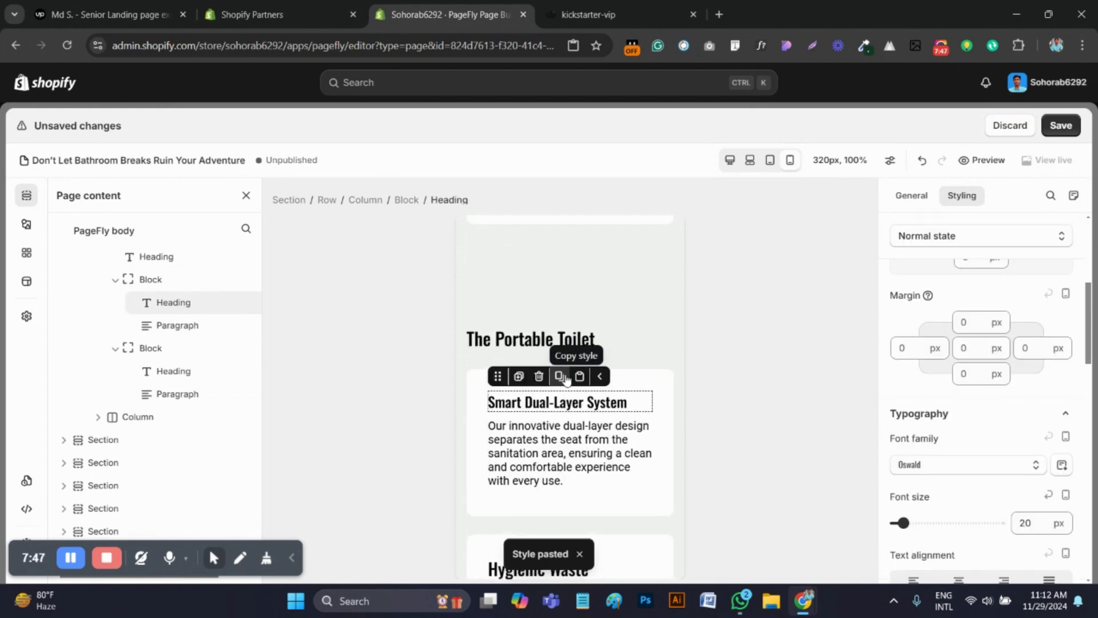
click(560, 376)
scroll(565, 433, down, 2)
click(558, 426)
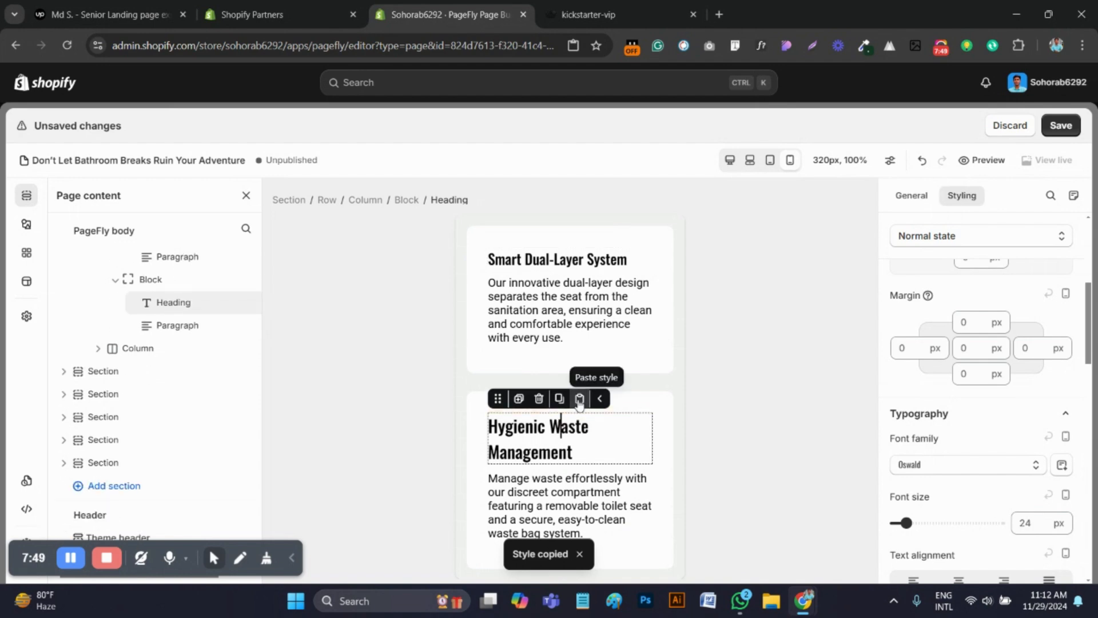
click(580, 398)
Compare the order of the portable toilet section's image, heading and cards with the reference page's mobile layout
scroll(581, 457, down, 3)
scroll(592, 457, down, 3)
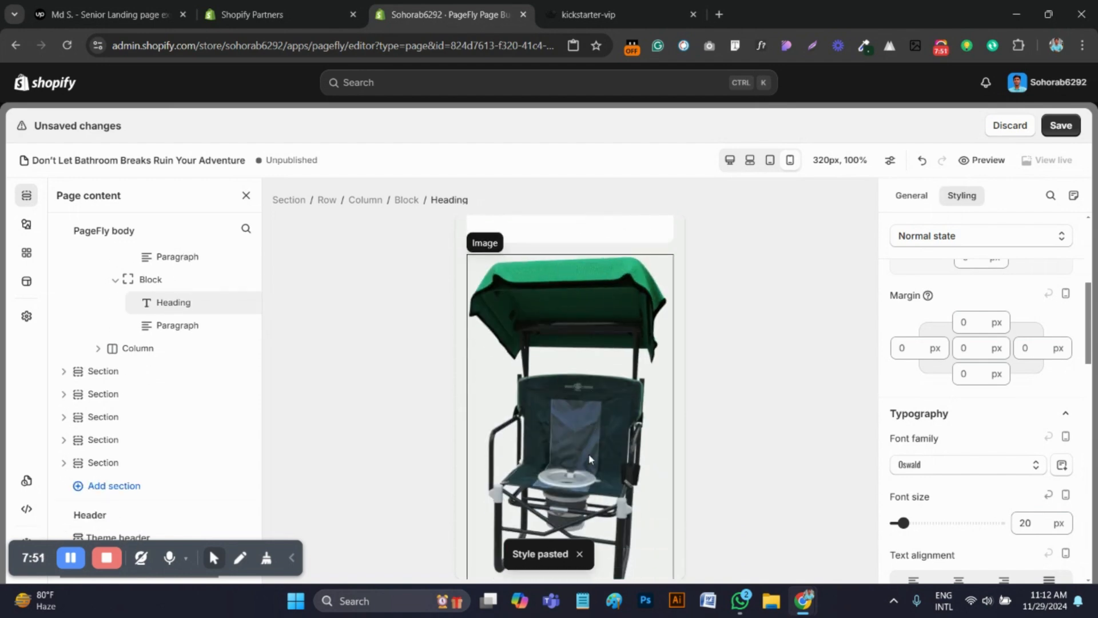
click(595, 15)
drag(542, 241, 552, 317)
scroll(518, 342, down, 5)
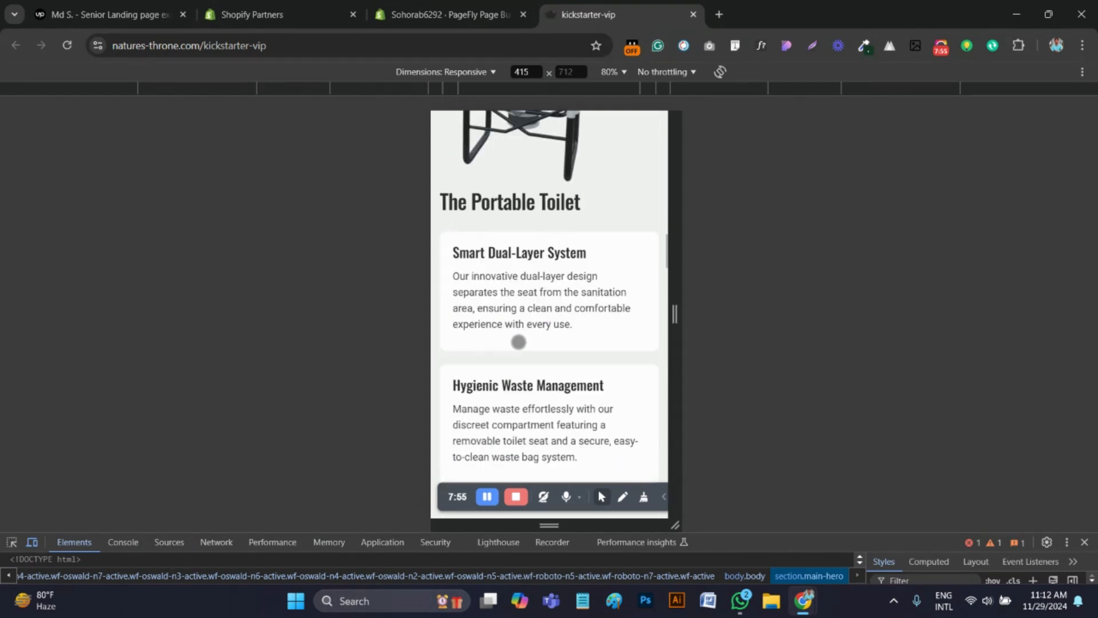
scroll(561, 223, up, 1)
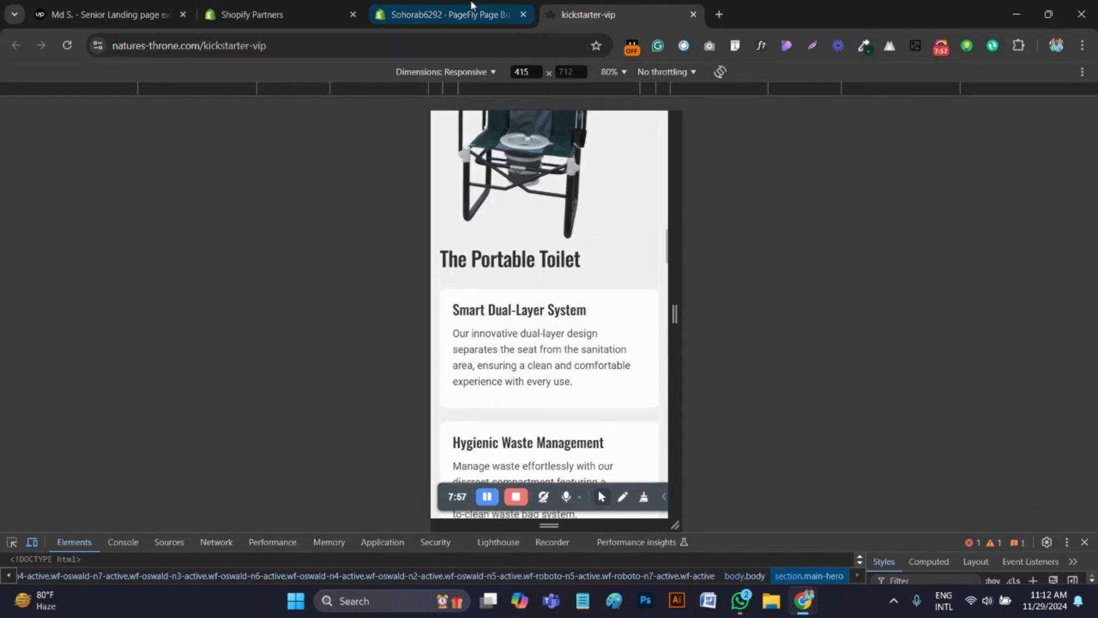
click(444, 14)
click(541, 436)
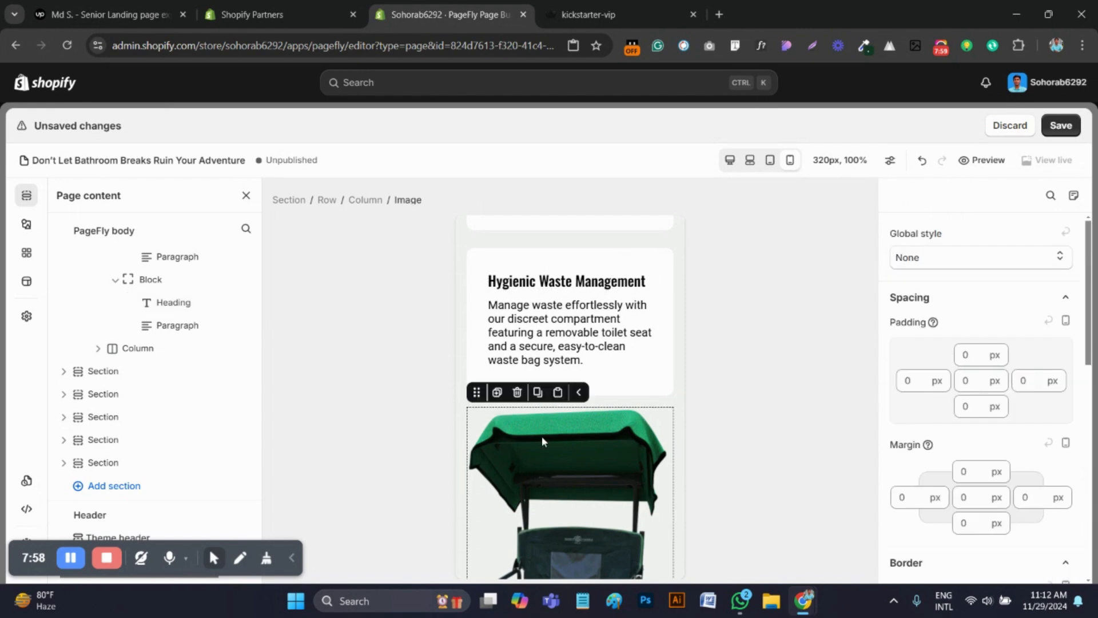
click(497, 394)
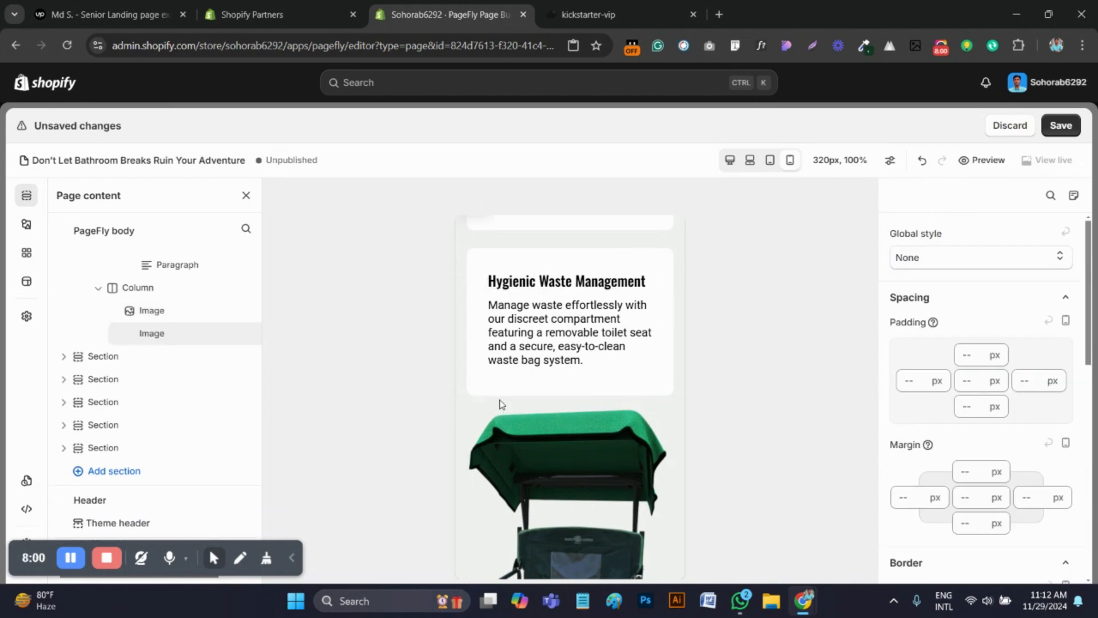
click(497, 444)
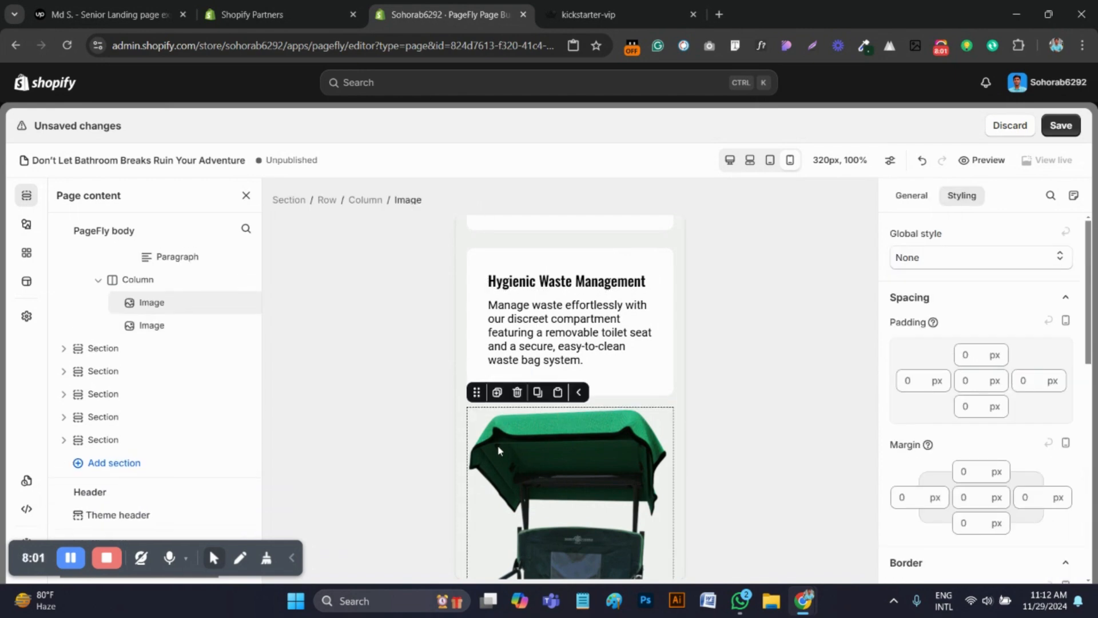
click(518, 394)
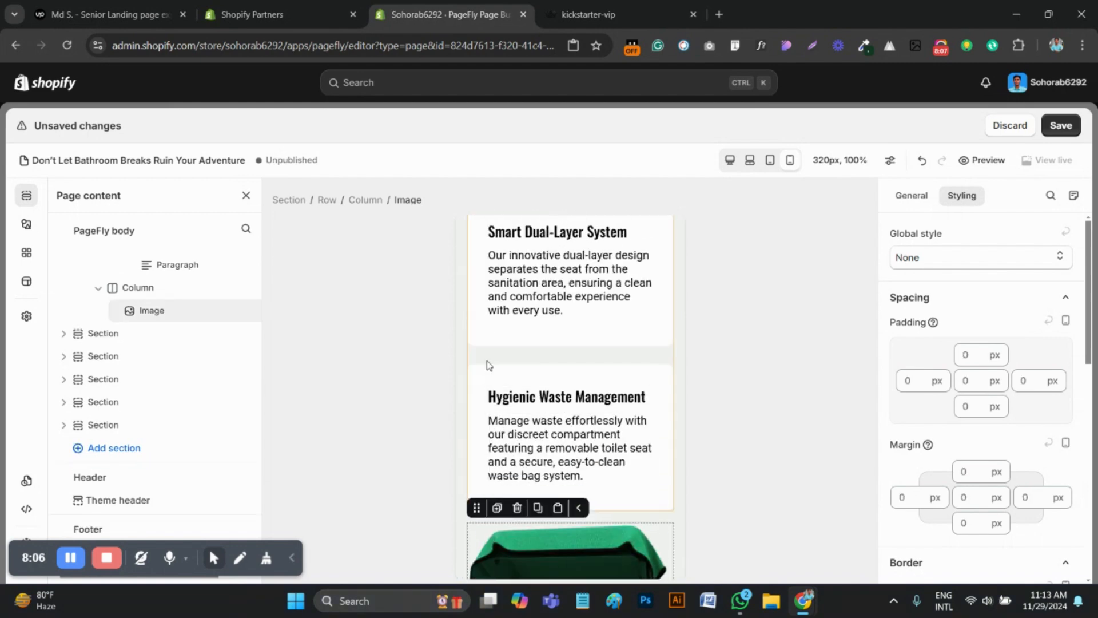
Set the portable toilet row's display style to Flex, with flex direction Column reverse and flex wrap No wrap
click(677, 524)
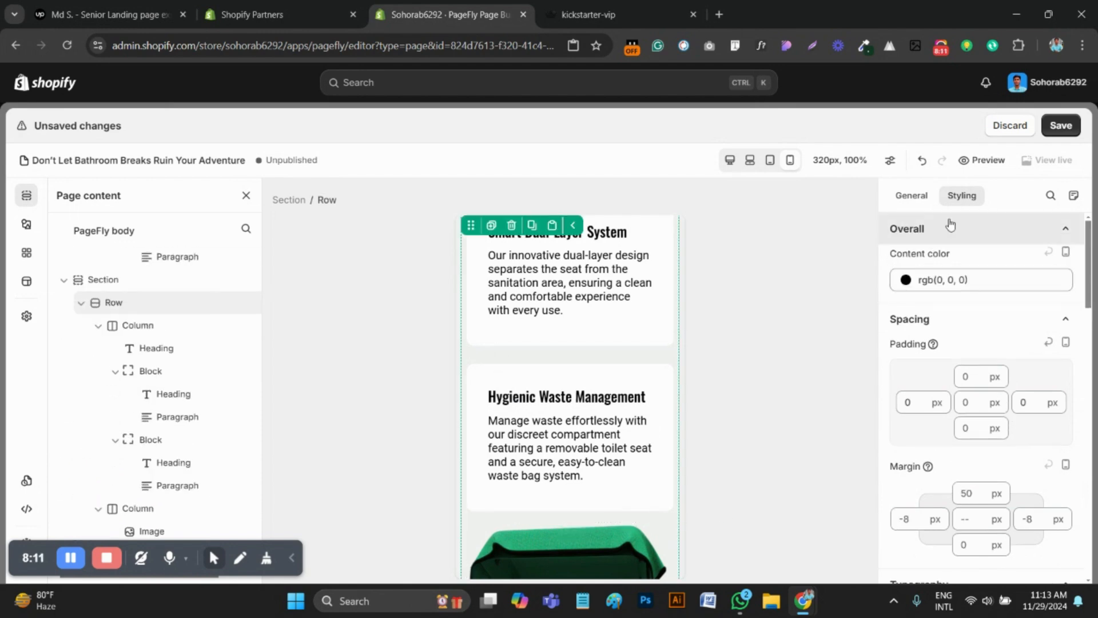
scroll(981, 407, down, 6)
scroll(985, 414, down, 10)
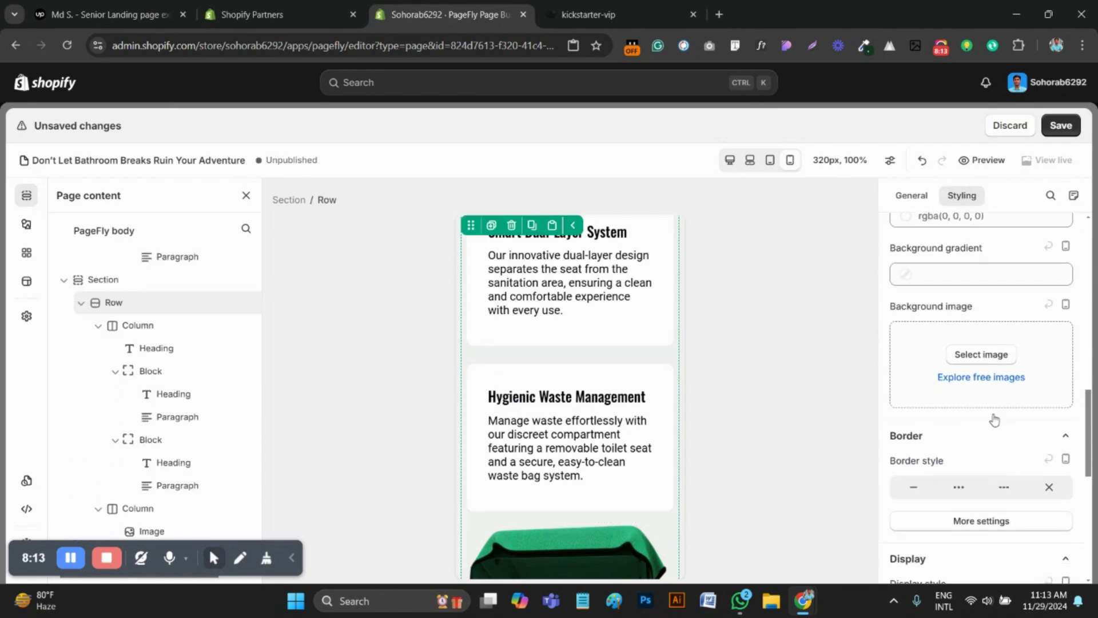
click(1040, 400)
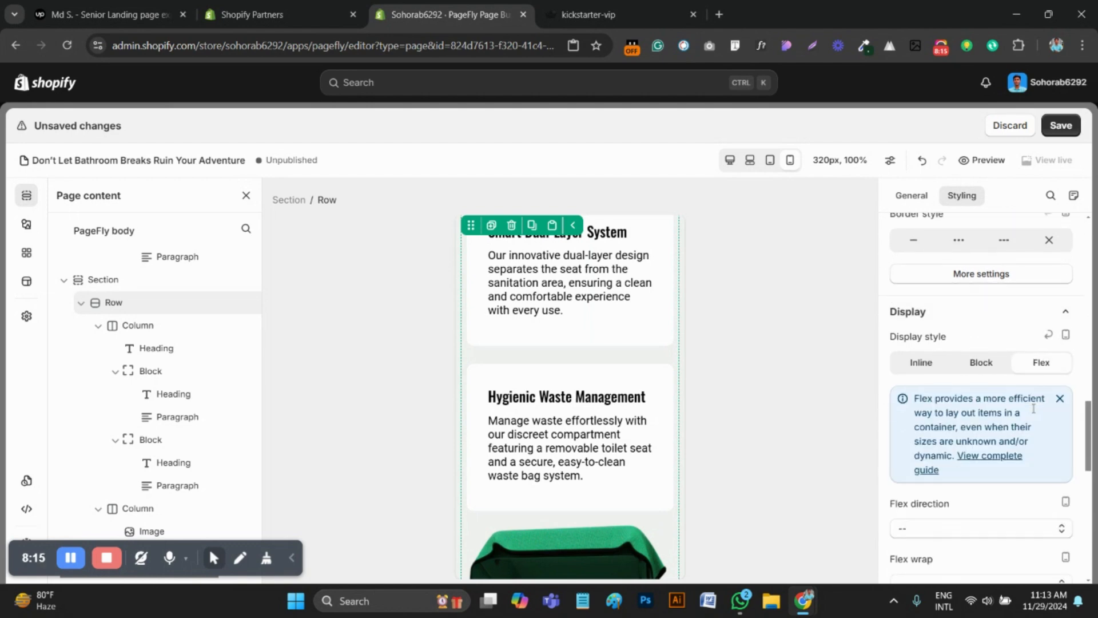
scroll(973, 426, down, 3)
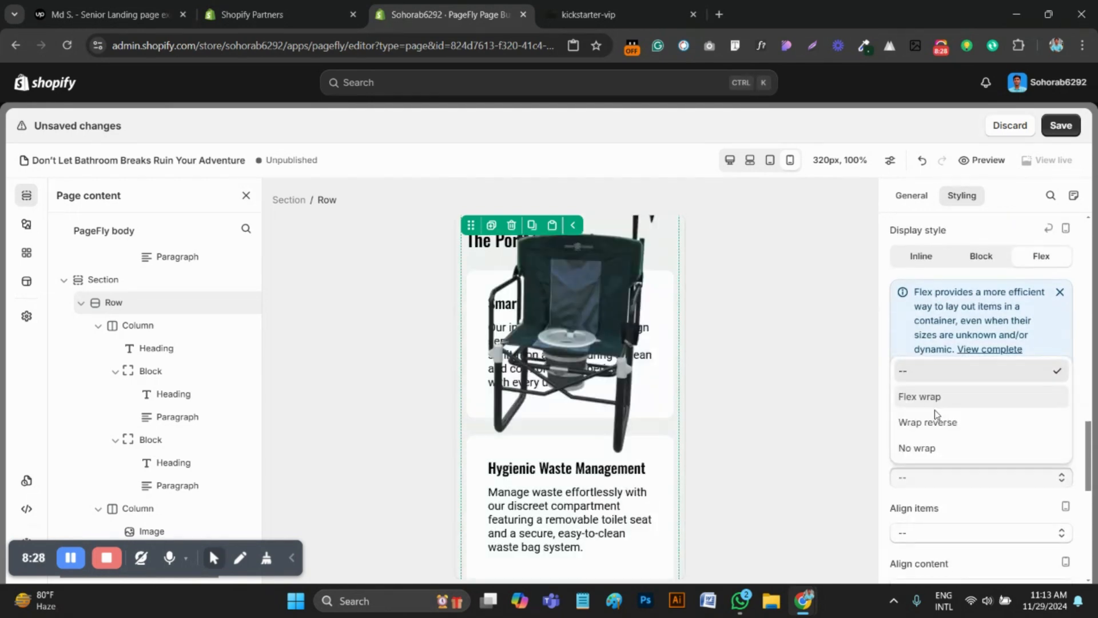
click(921, 447)
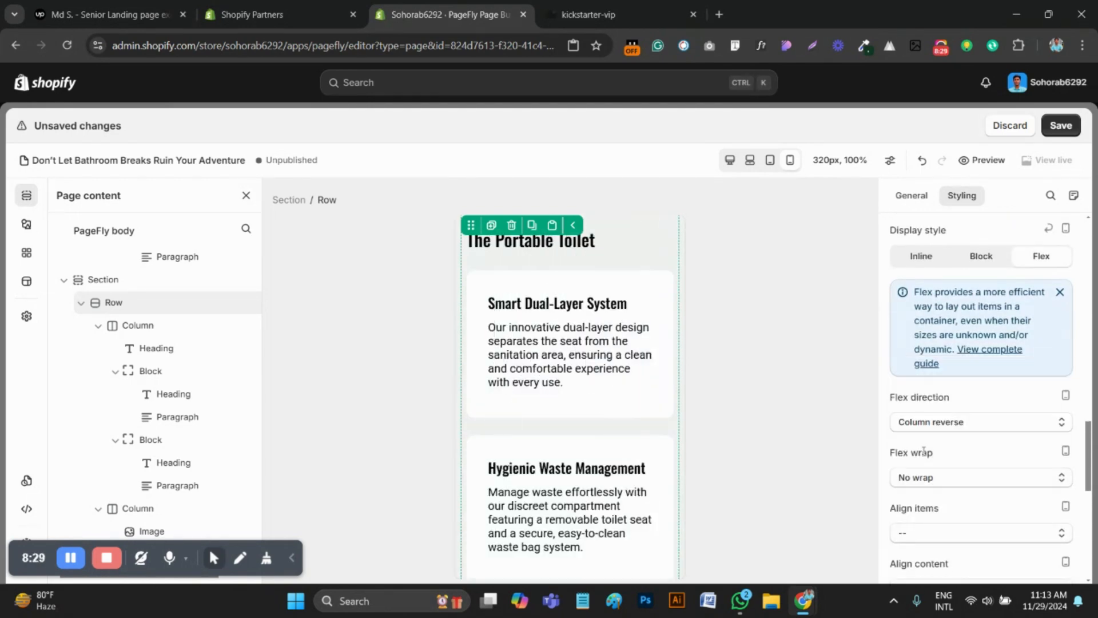
Examine the portable toilet row's image placement and its flex direction and flex wrap options
scroll(592, 440, up, 5)
scroll(604, 438, up, 5)
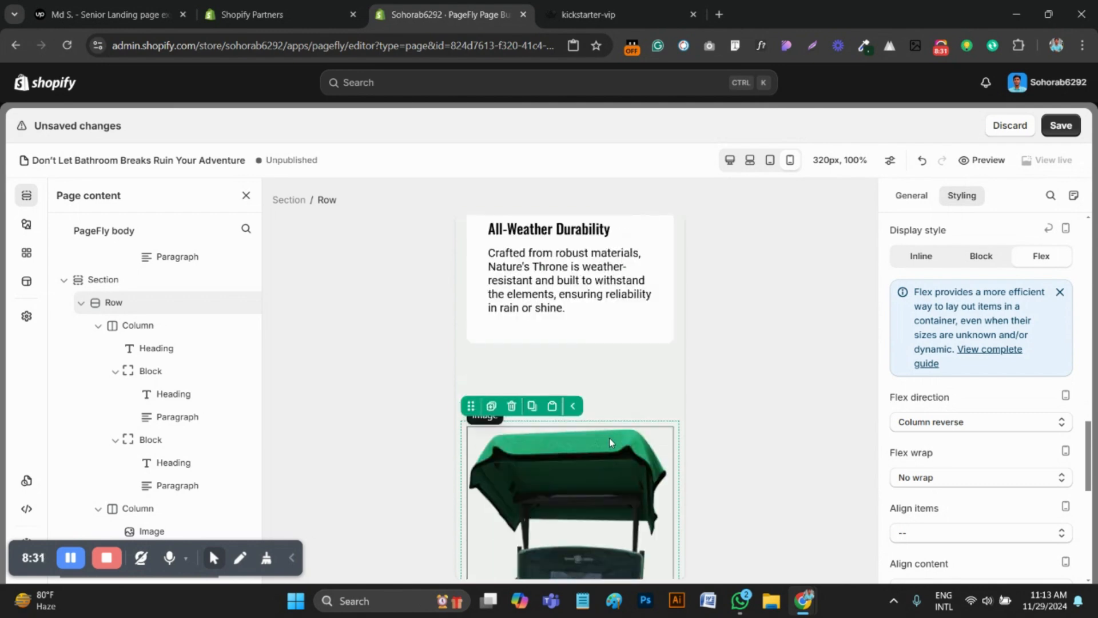
scroll(616, 430, down, 3)
scroll(662, 416, up, 1)
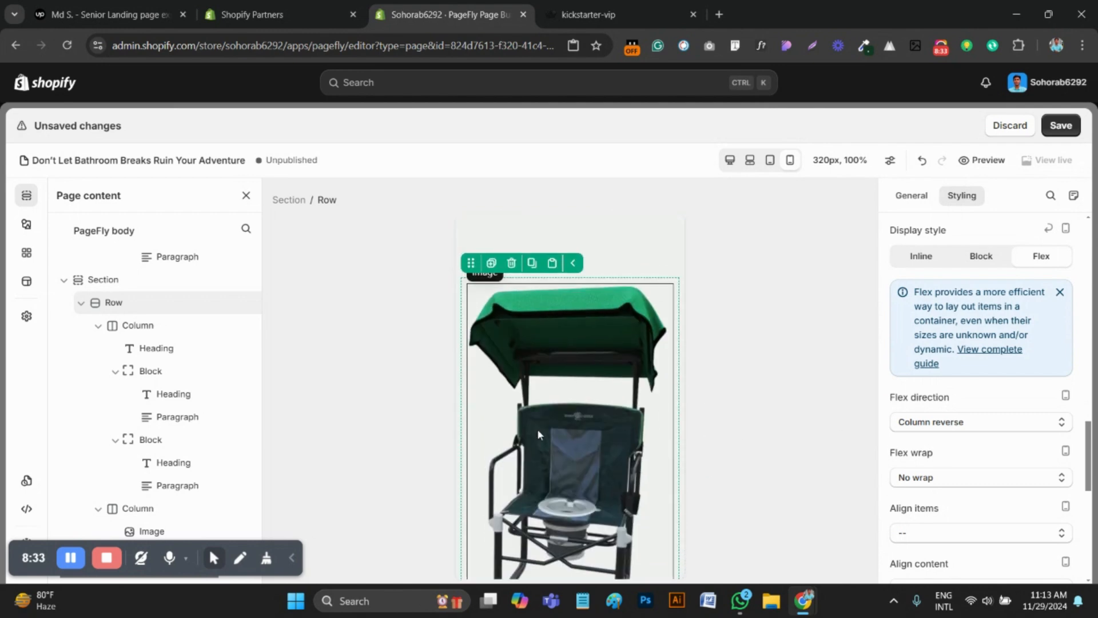
scroll(572, 409, up, 1)
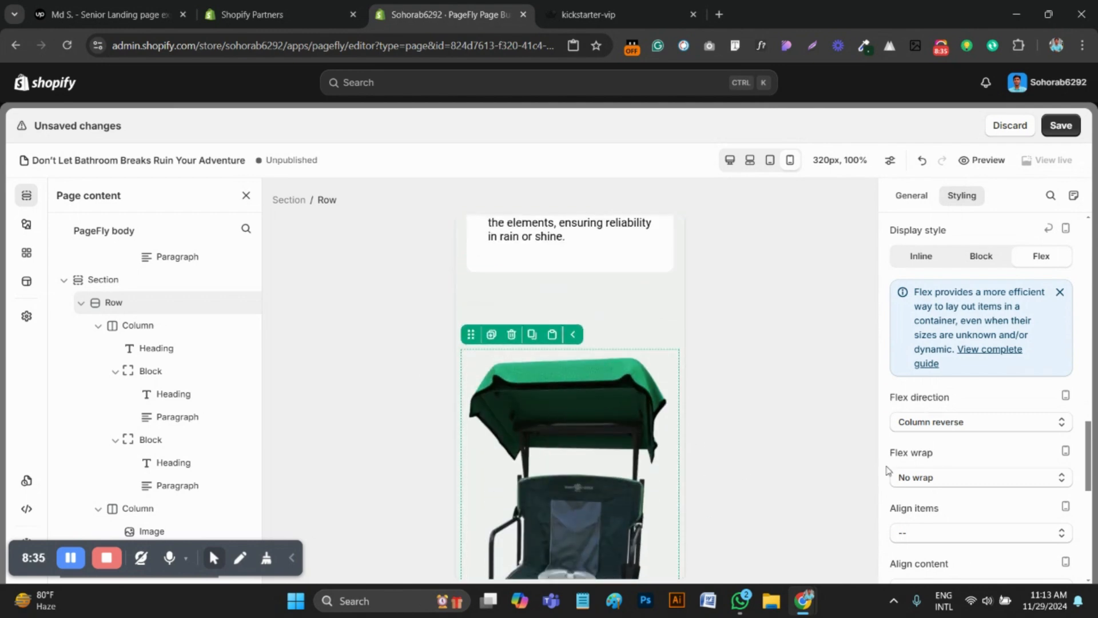
click(932, 426)
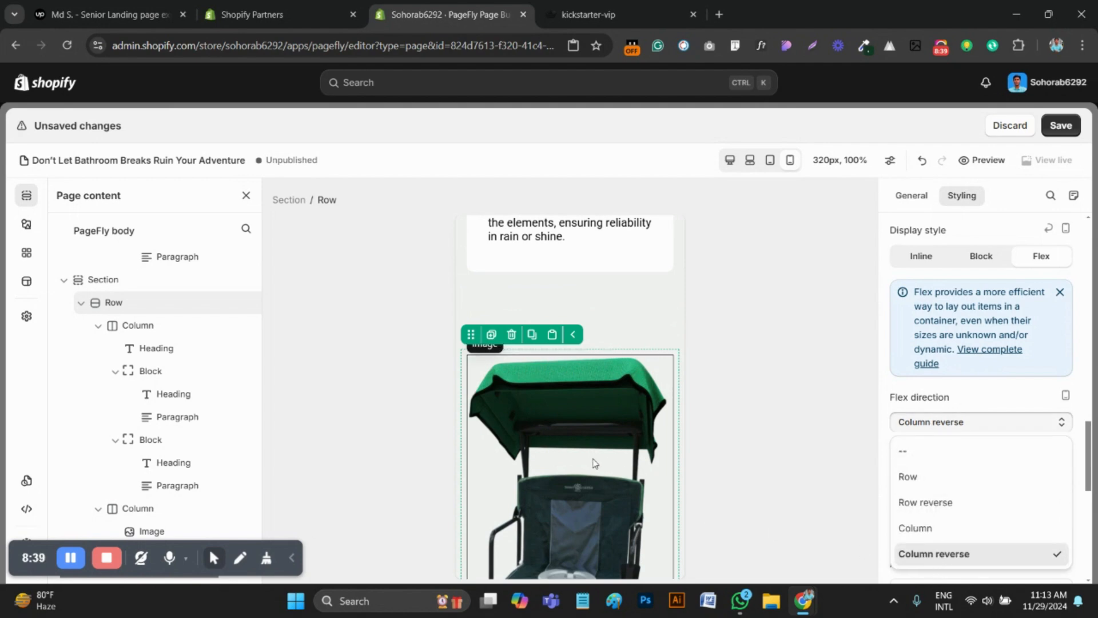
click(885, 424)
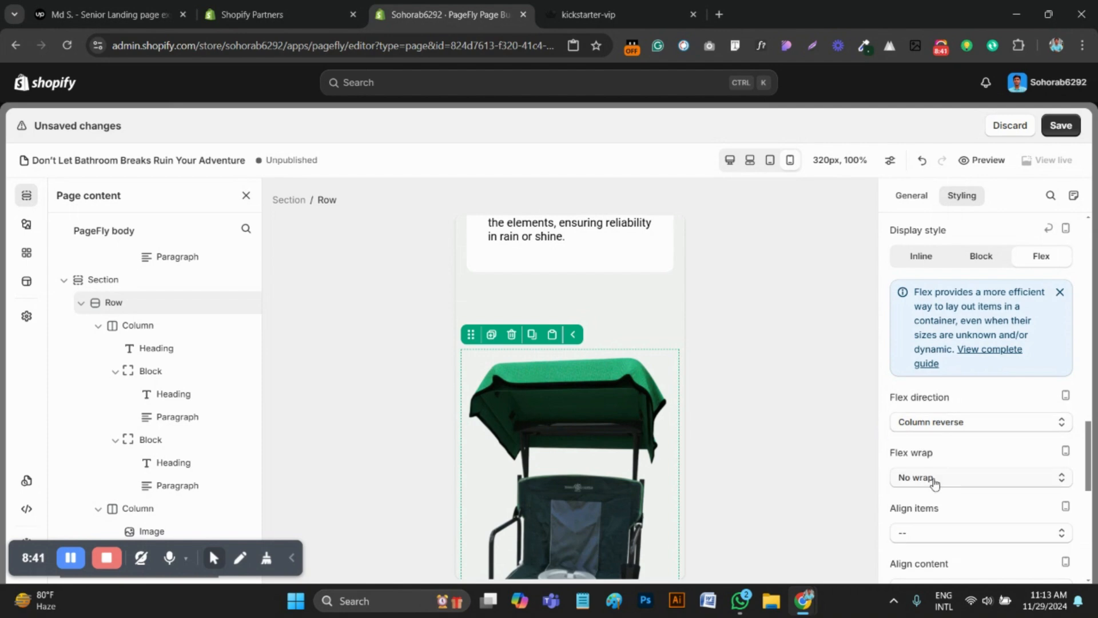
click(934, 482)
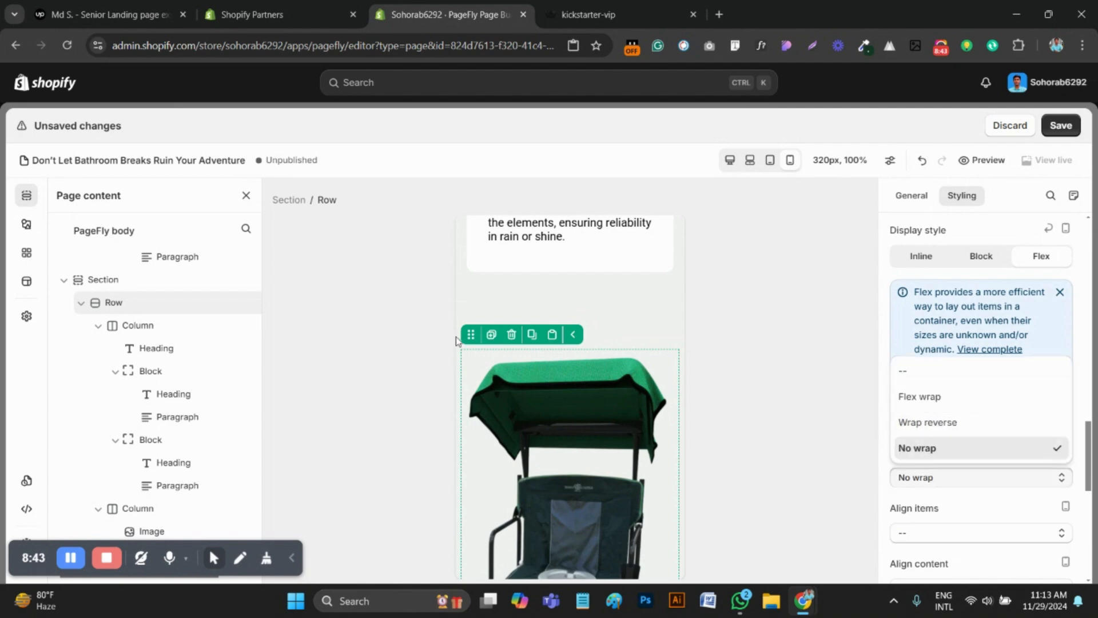
Select The Portable Toilet heading and compare its spacing below the image with The Camping Chair section
scroll(456, 341, down, 5)
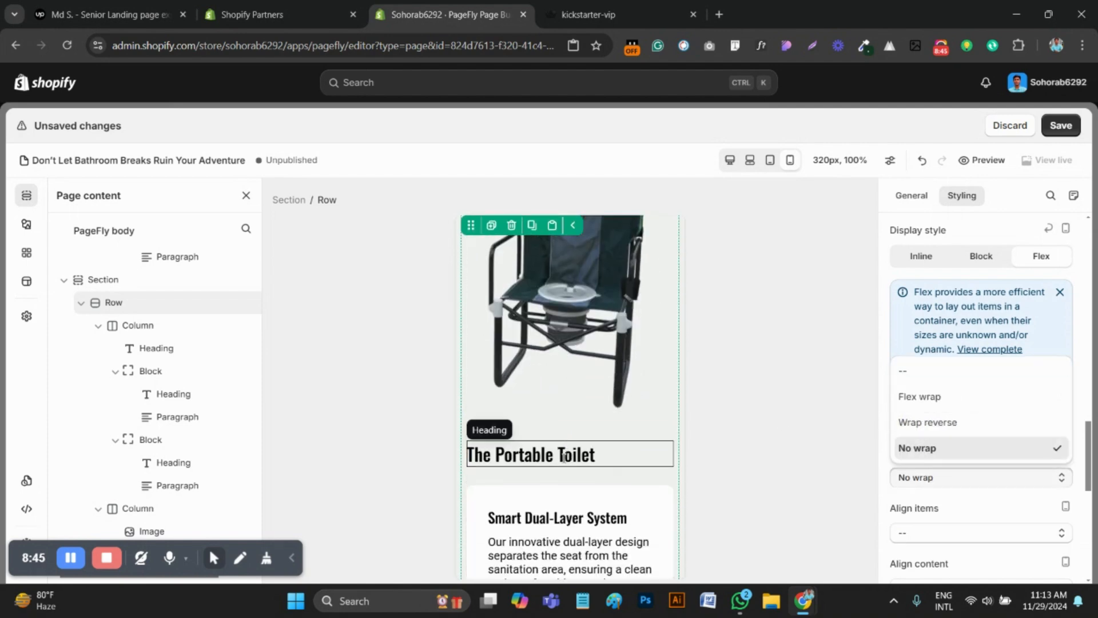
click(563, 458)
scroll(951, 460, up, 1)
scroll(656, 457, up, 3)
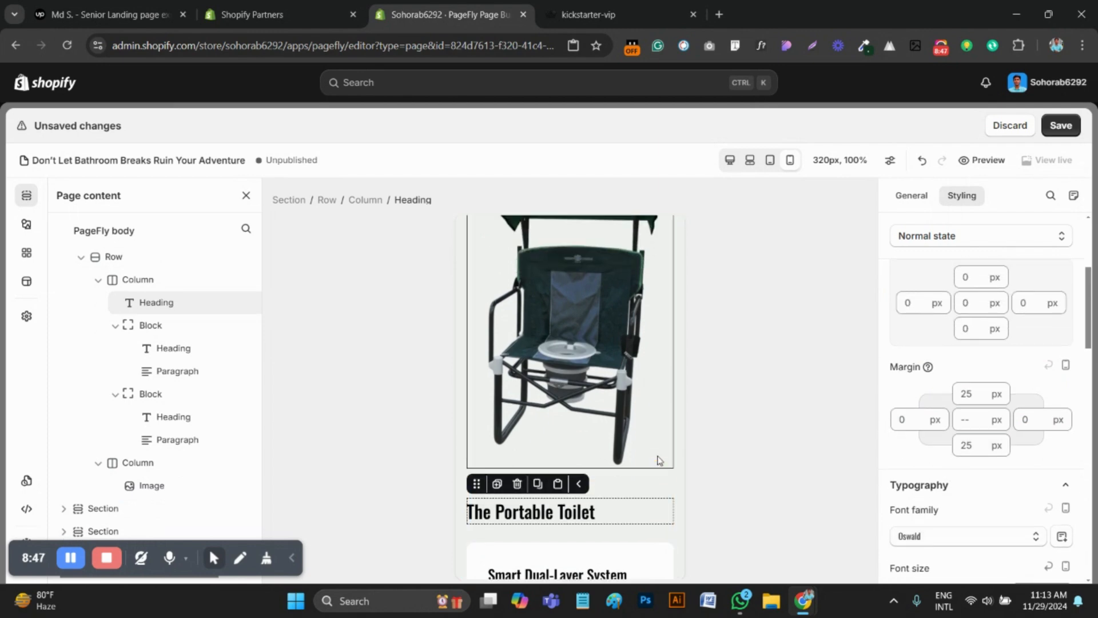
scroll(657, 458, down, 8)
scroll(655, 458, up, 9)
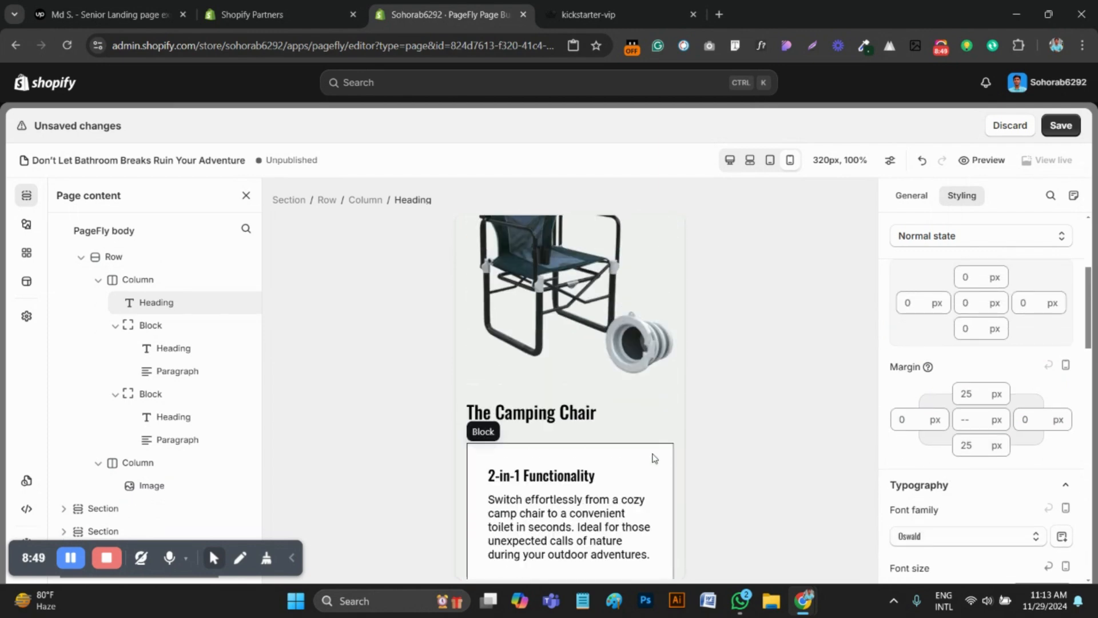
Compare the portable toilet section's heading, card text and spacing with the reference page's mobile layout, down to the tent image
scroll(655, 457, down, 8)
scroll(655, 457, up, 15)
scroll(654, 458, down, 5)
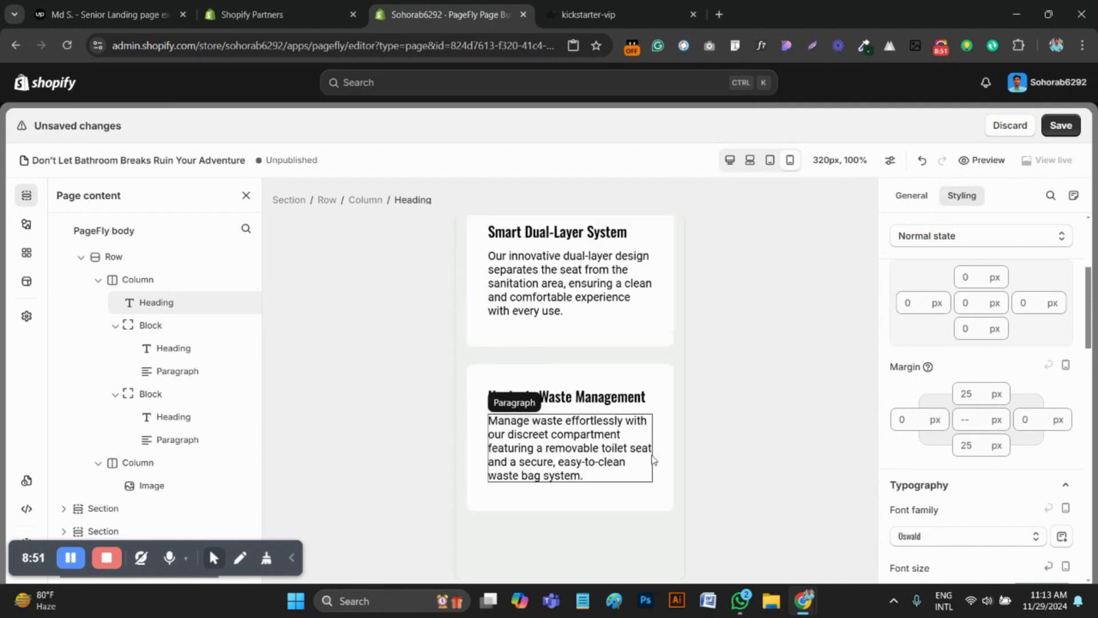
scroll(570, 428, up, 1)
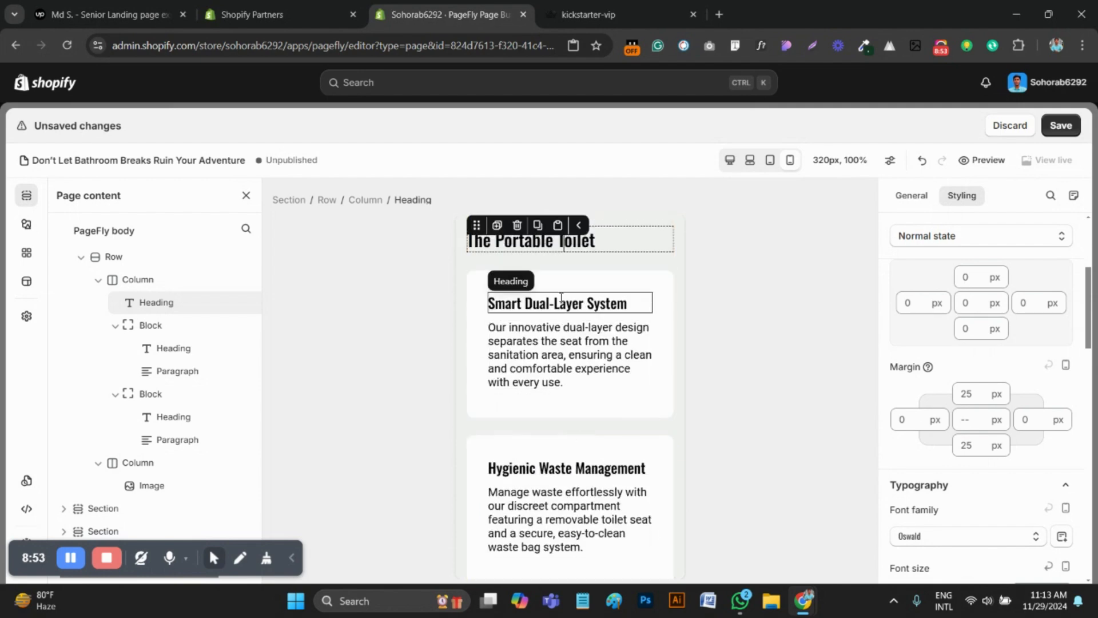
click(558, 304)
scroll(943, 482, down, 2)
scroll(626, 486, down, 3)
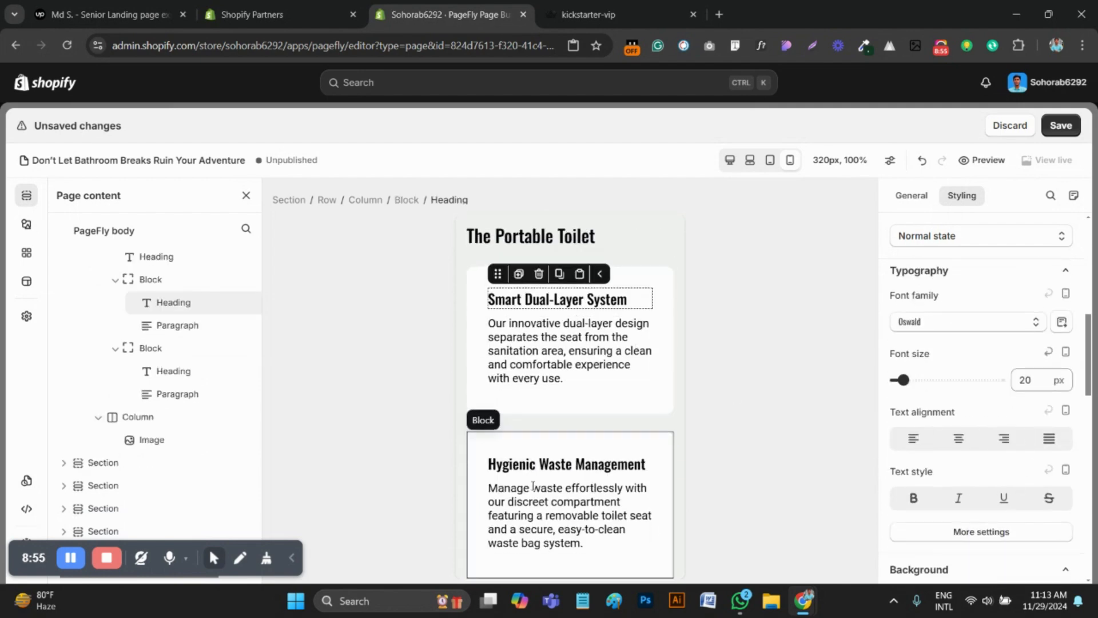
click(590, 14)
scroll(592, 317, down, 2)
scroll(592, 317, down, 2)
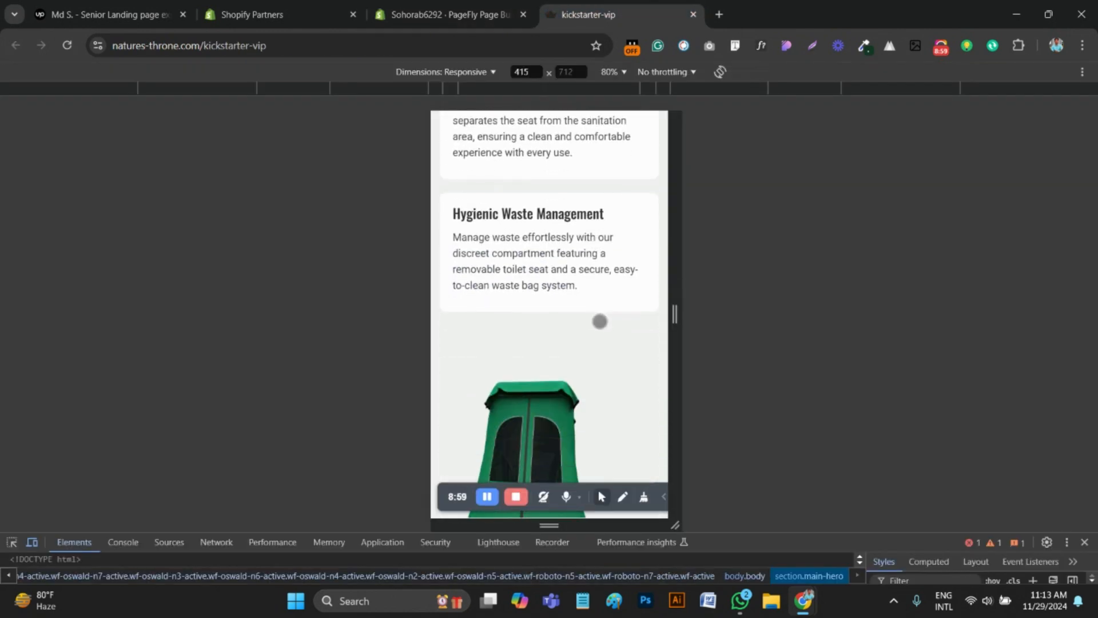
scroll(599, 322, down, 3)
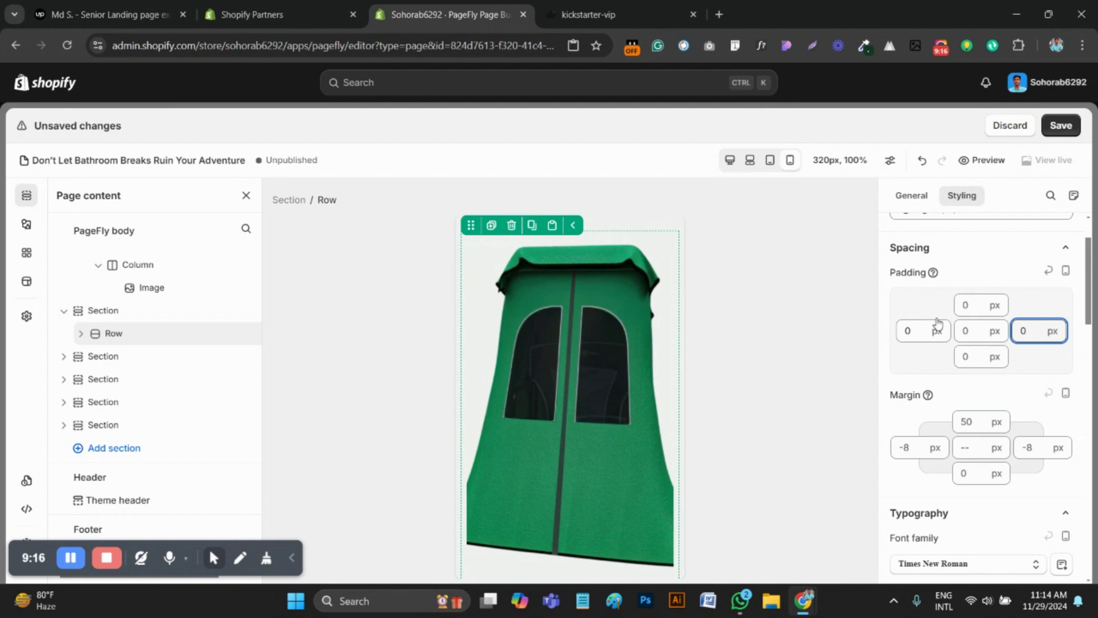
Disable full width for the privacy tent image and set its object fit to Contain
scroll(583, 379, down, 1)
click(584, 382)
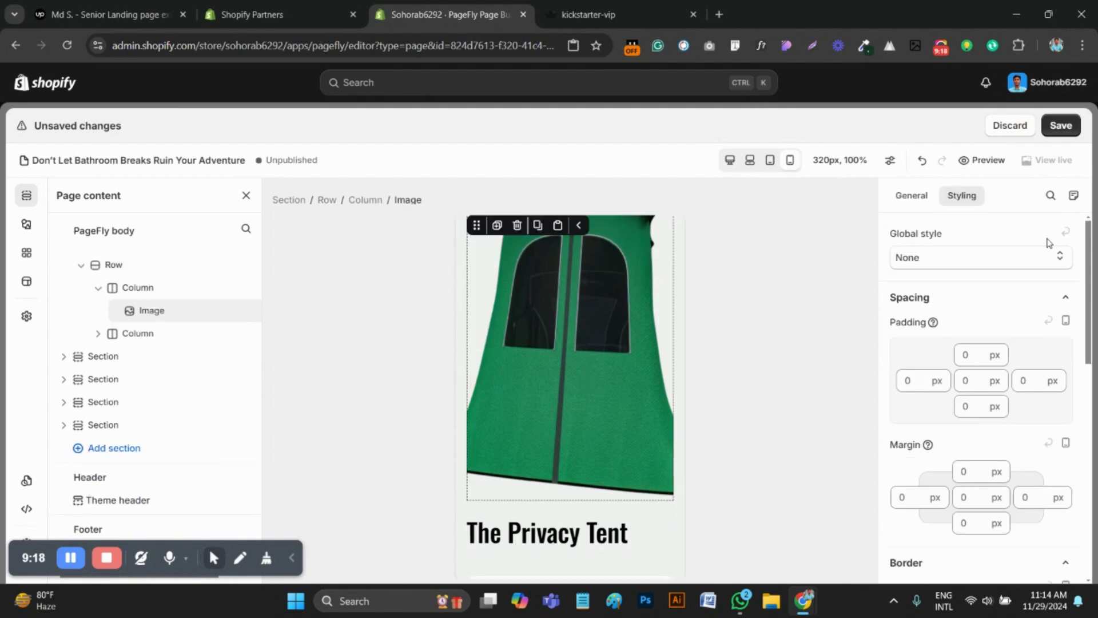
click(911, 196)
scroll(988, 422, down, 5)
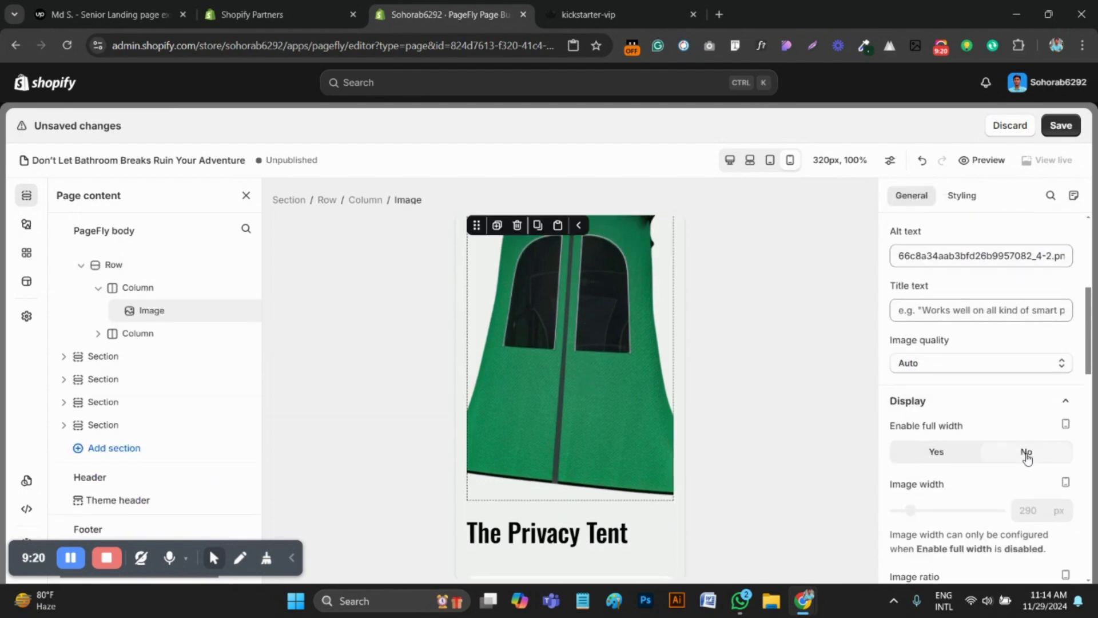
click(1027, 455)
scroll(1027, 469, down, 1)
scroll(1027, 512, down, 1)
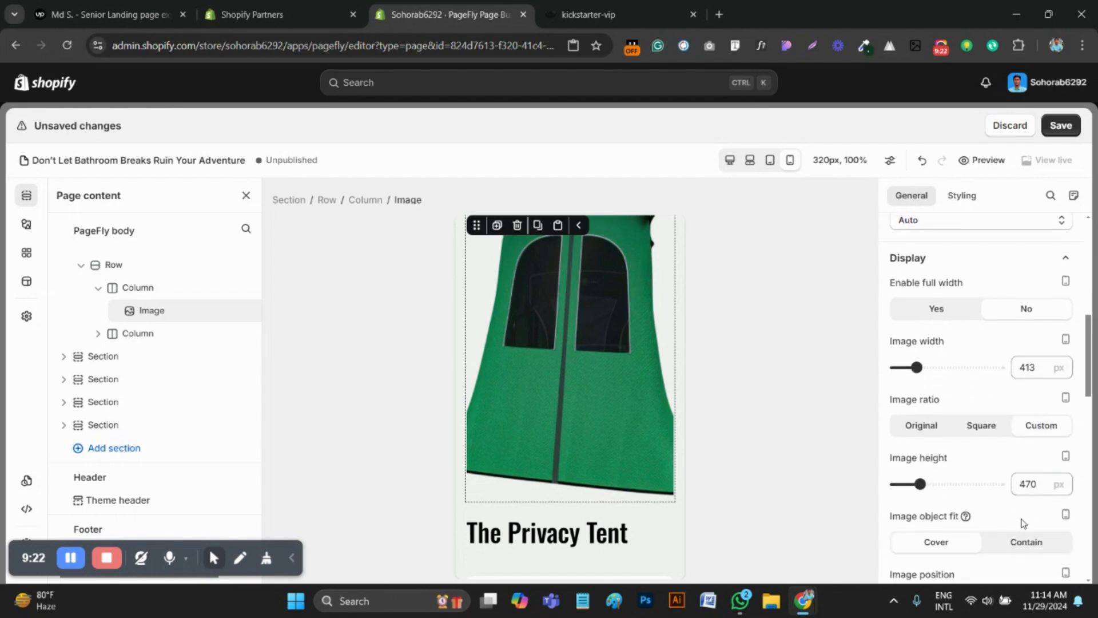
click(1022, 547)
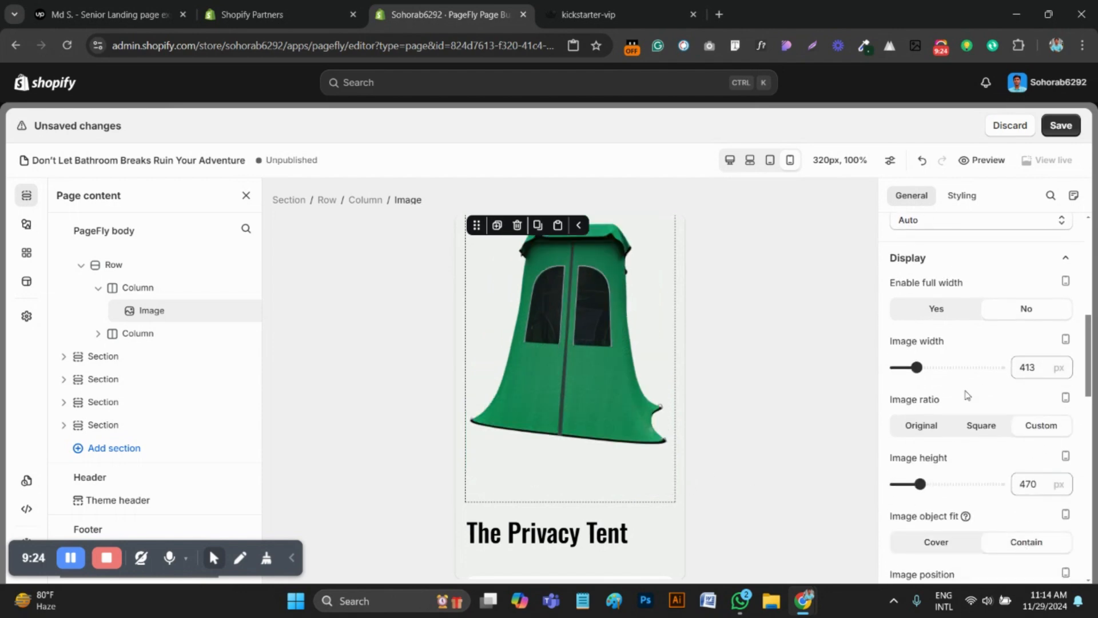
Set the privacy tent section's top padding to 0 px on mobile and check the gap above it
scroll(602, 352, up, 3)
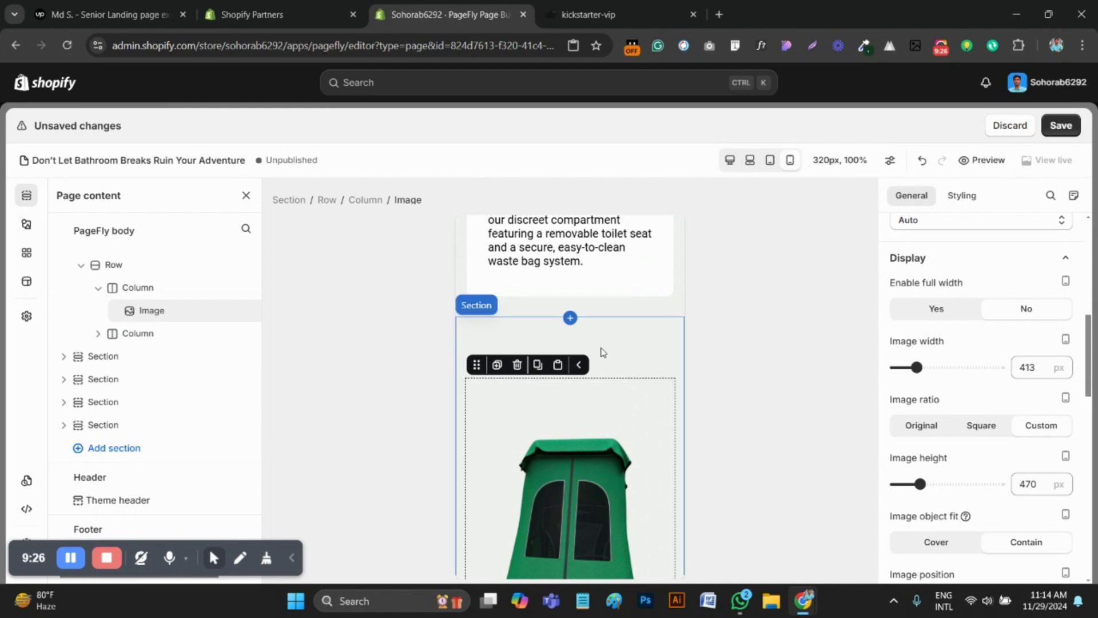
click(600, 348)
click(601, 439)
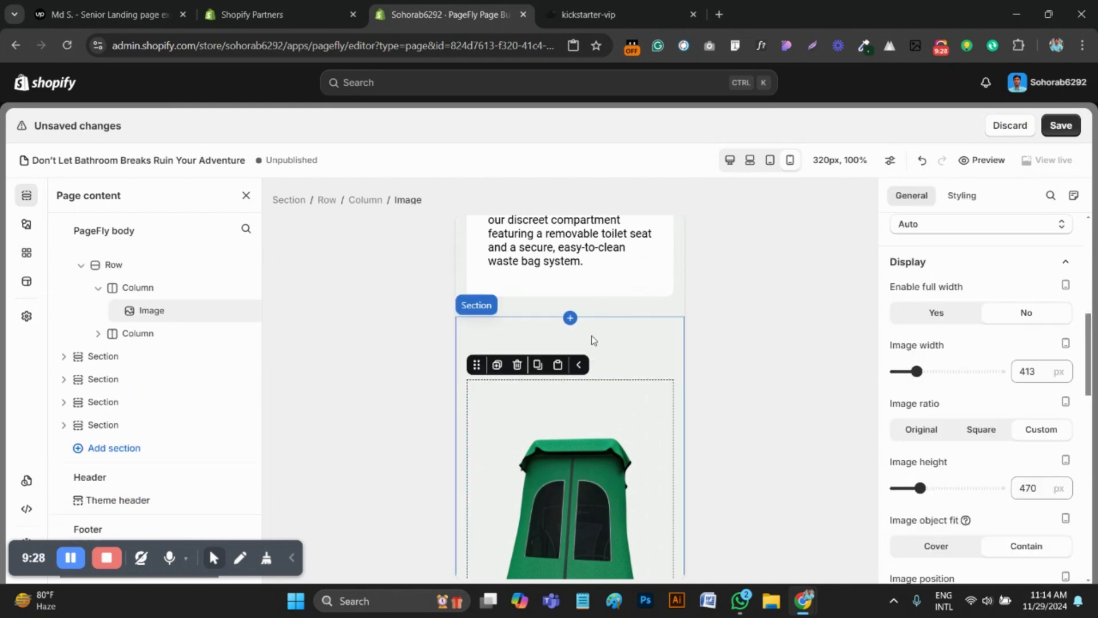
scroll(591, 339, down, 6)
scroll(589, 332, up, 6)
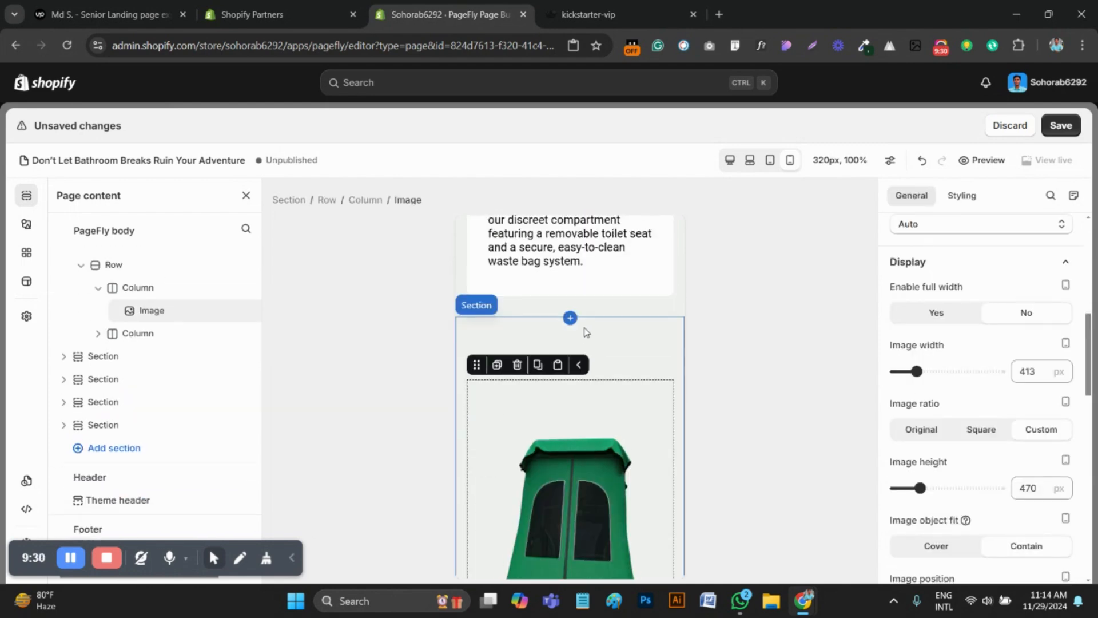
click(517, 334)
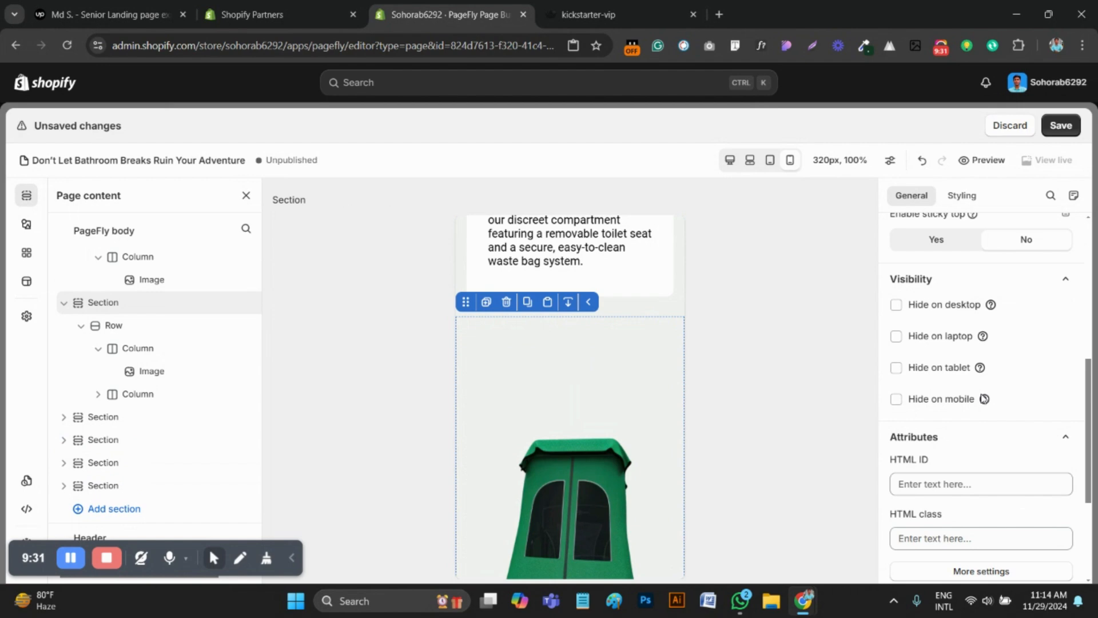
click(964, 196)
click(956, 443)
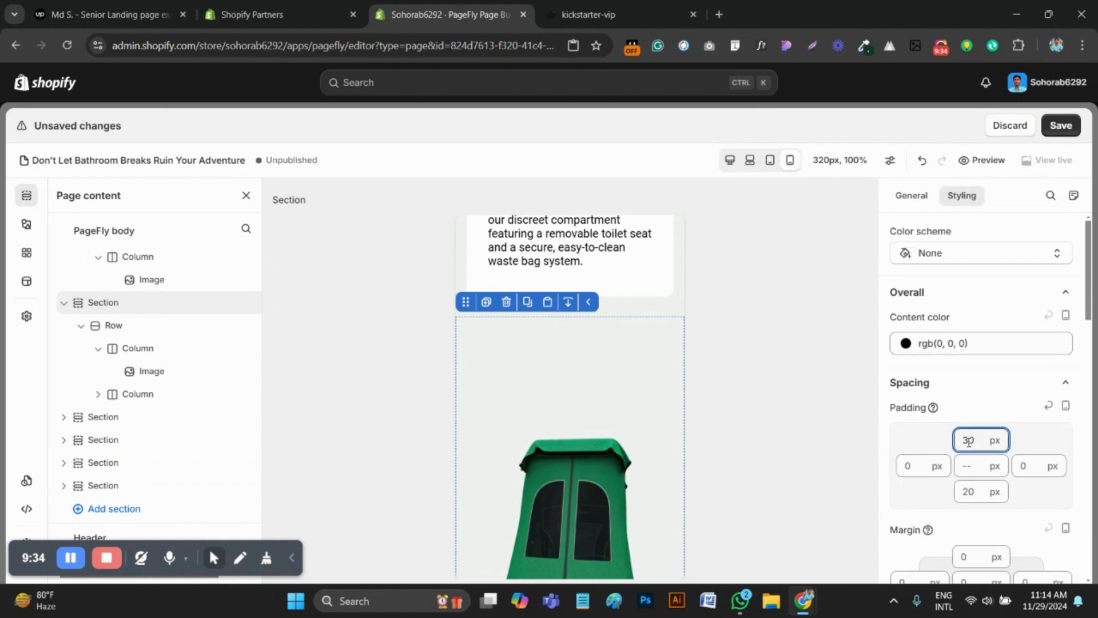
text(2)
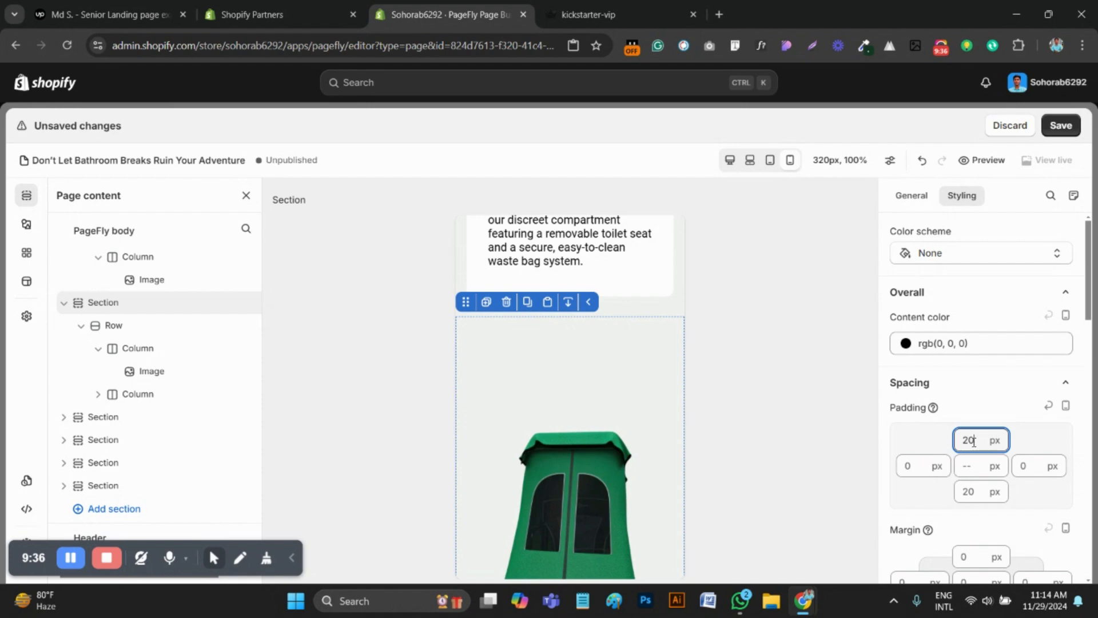
key(BackSpace)
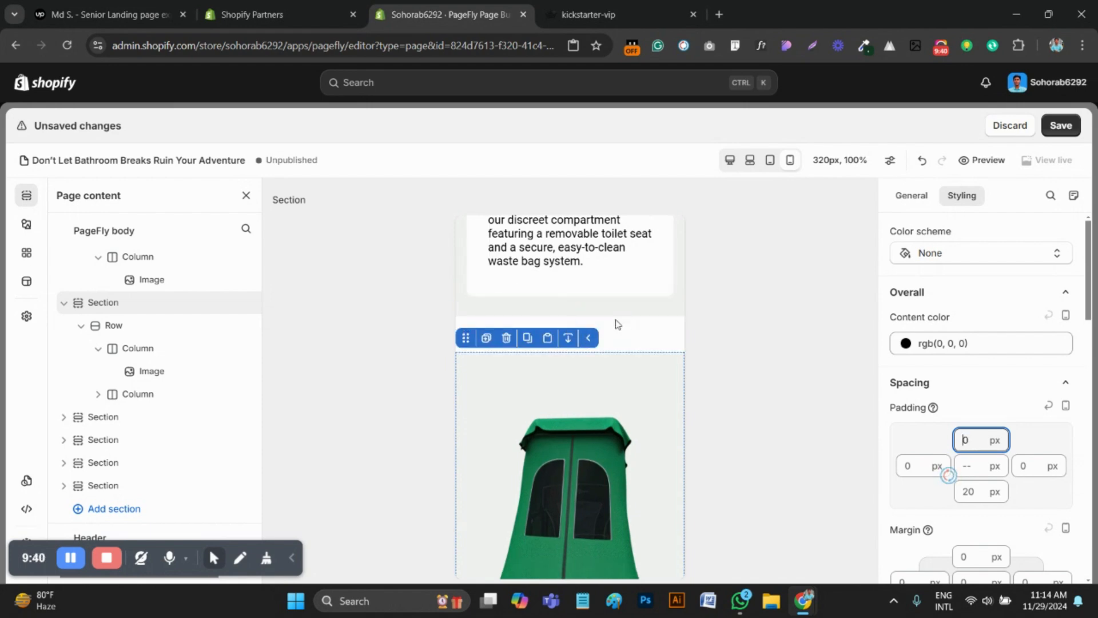
key(Escape)
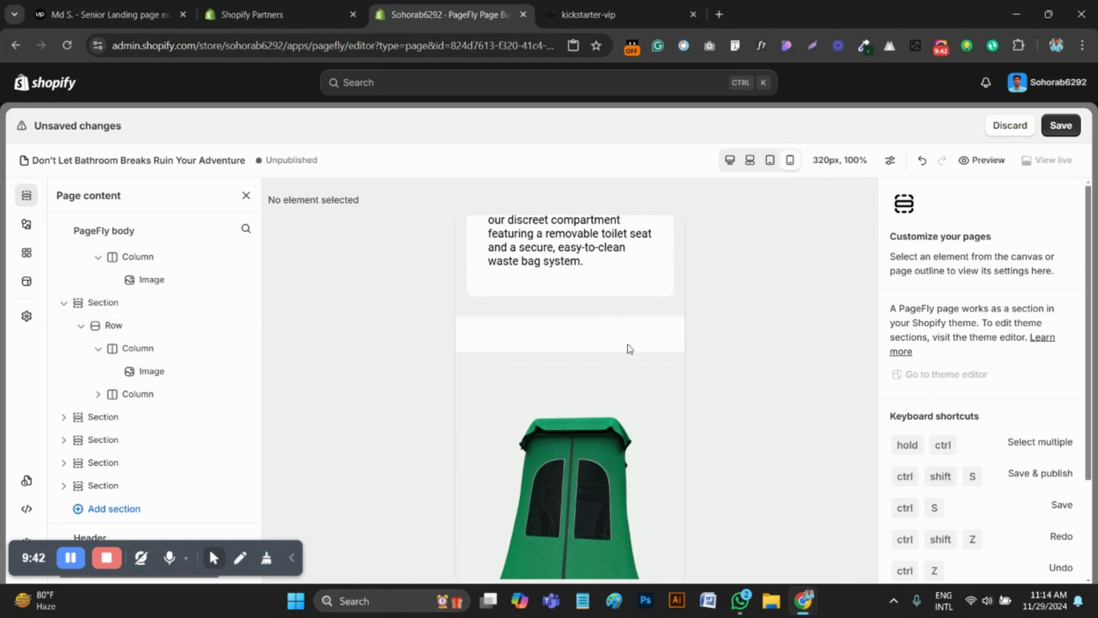
click(572, 262)
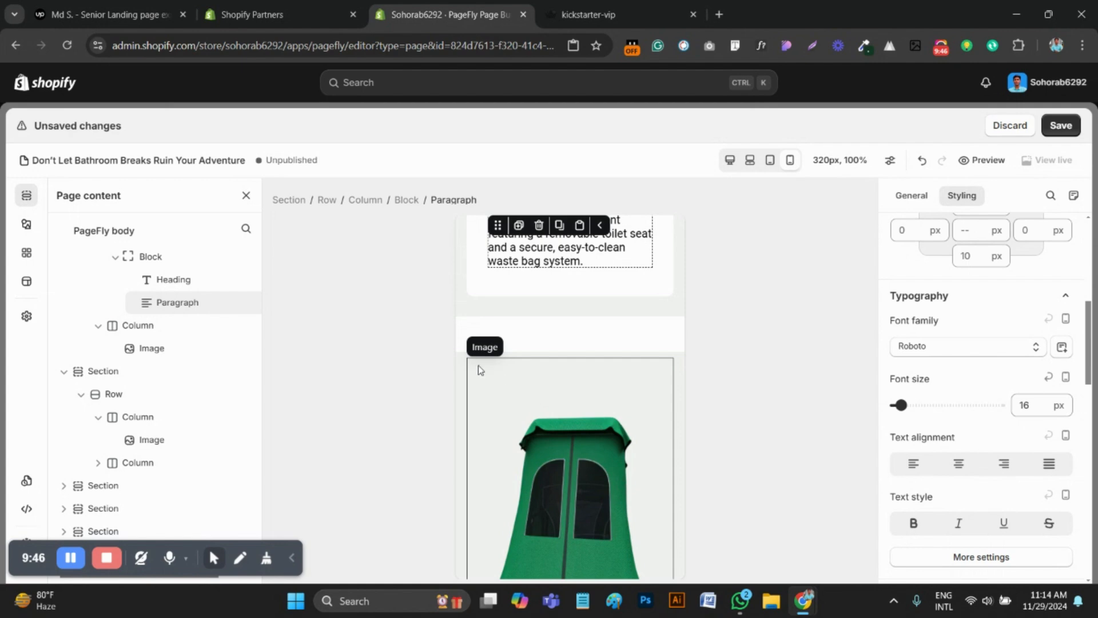
click(458, 364)
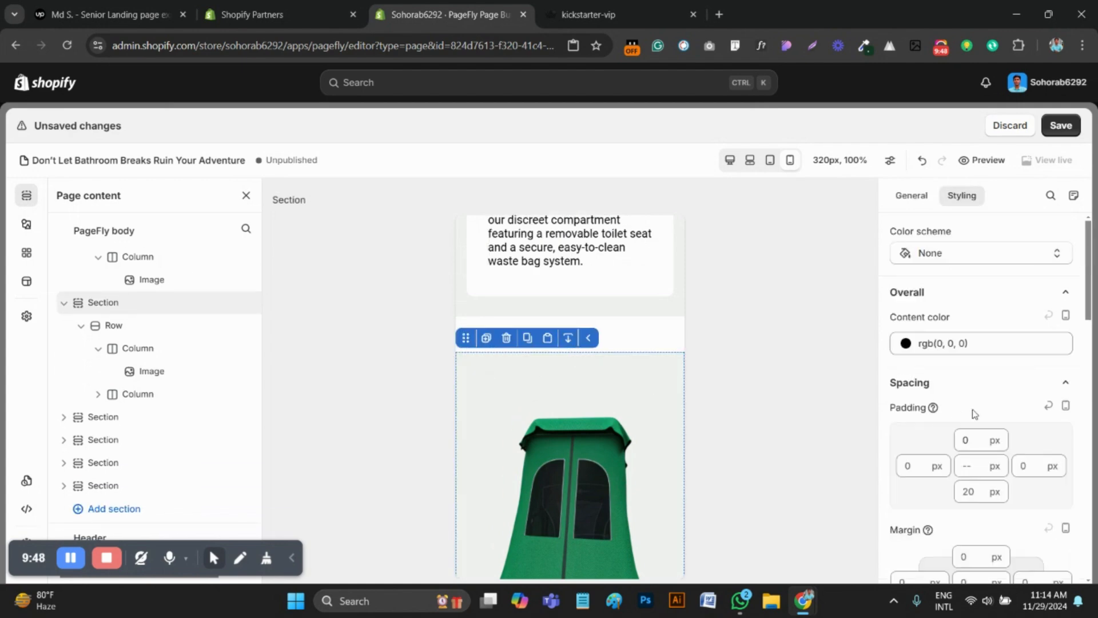
Set The Privacy Tent heading's mobile font size to 25 px
scroll(531, 378, down, 5)
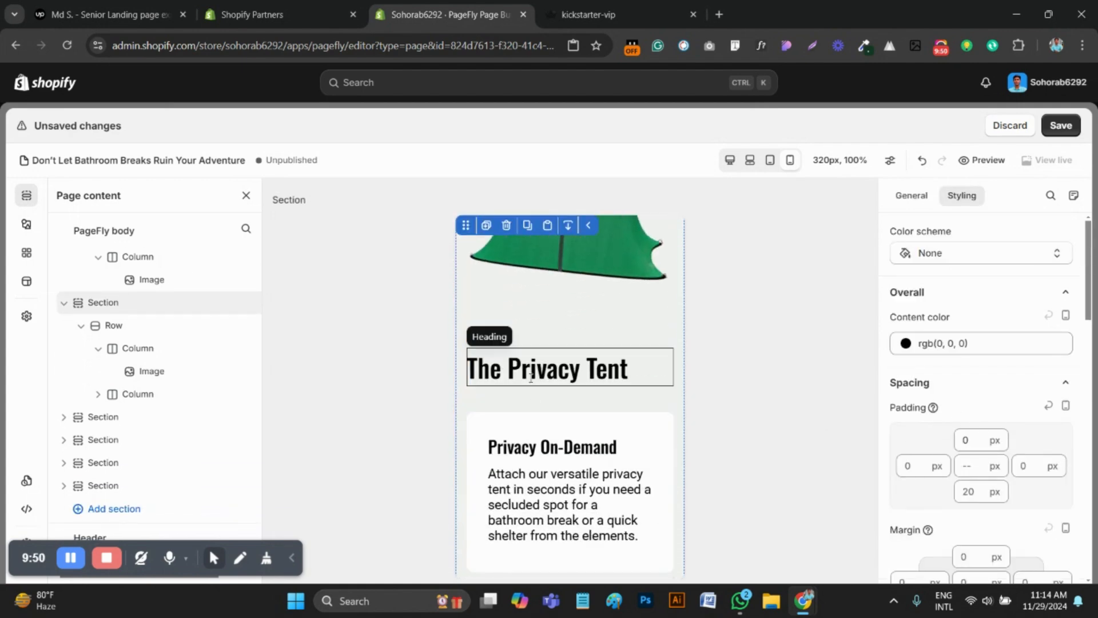
click(530, 378)
click(1024, 377)
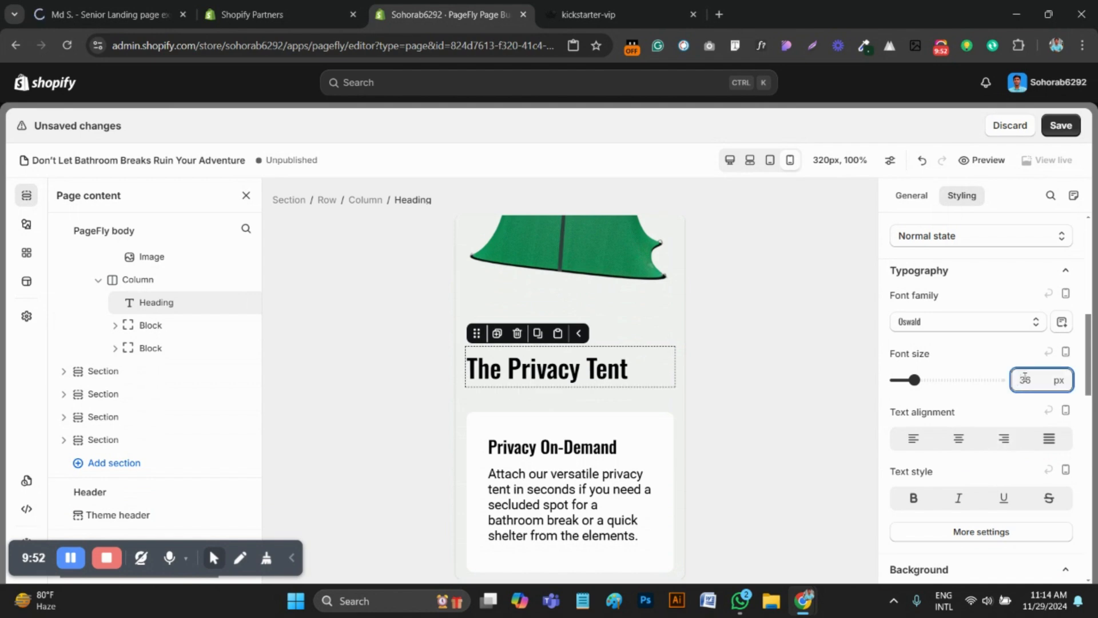
text(25)
In the Privacy On-Demand card, set the heading's font size to 20 px and the paragraph's to 16 px
click(564, 428)
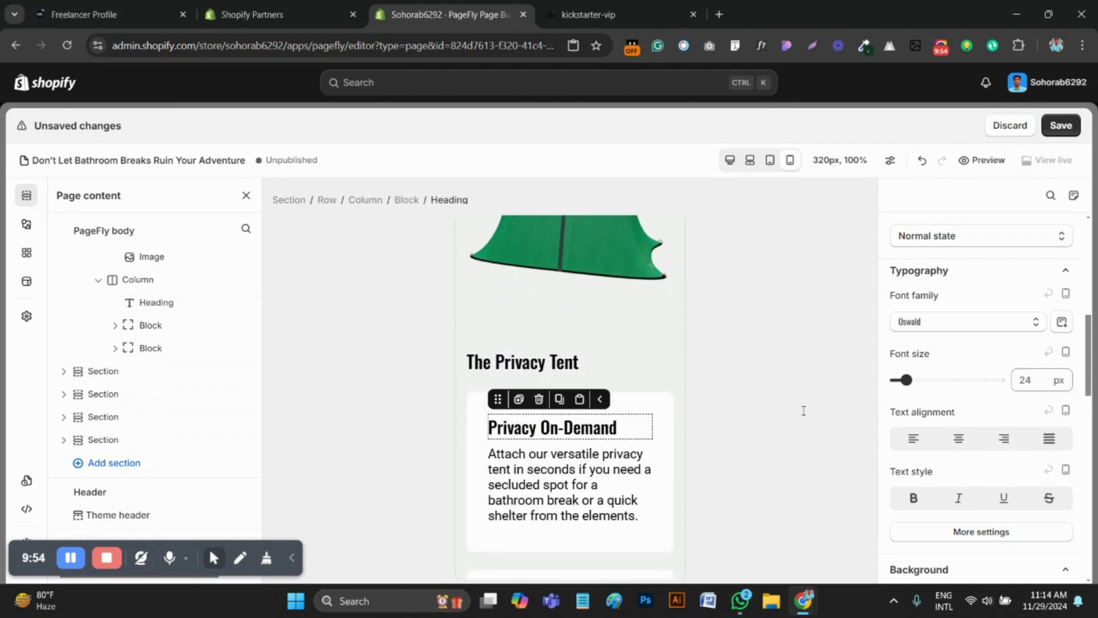
click(1025, 382)
text(20)
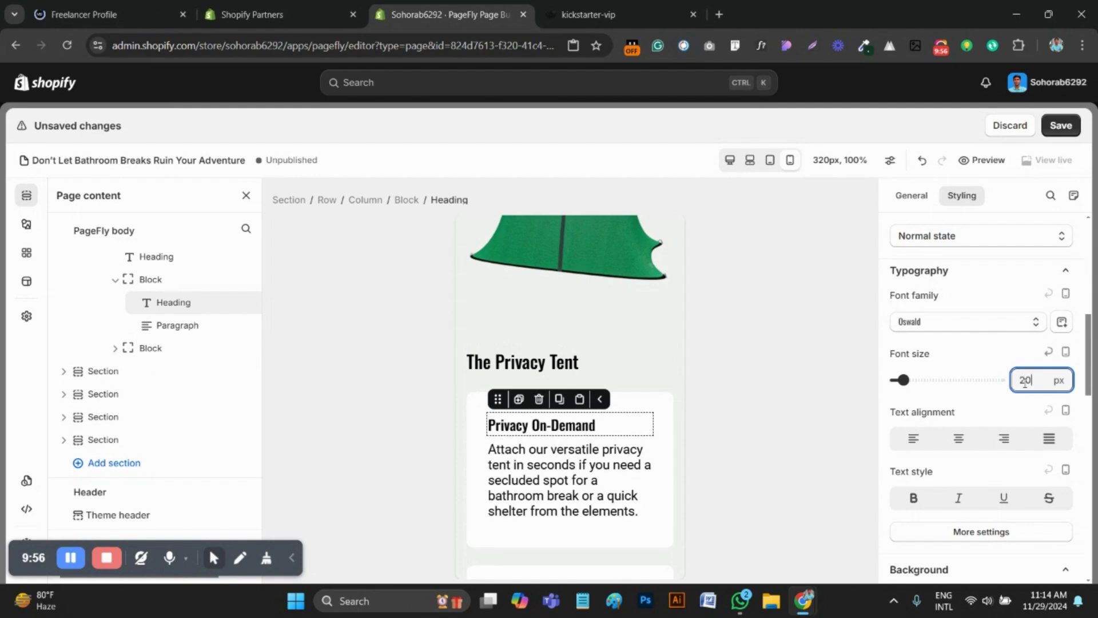
click(605, 478)
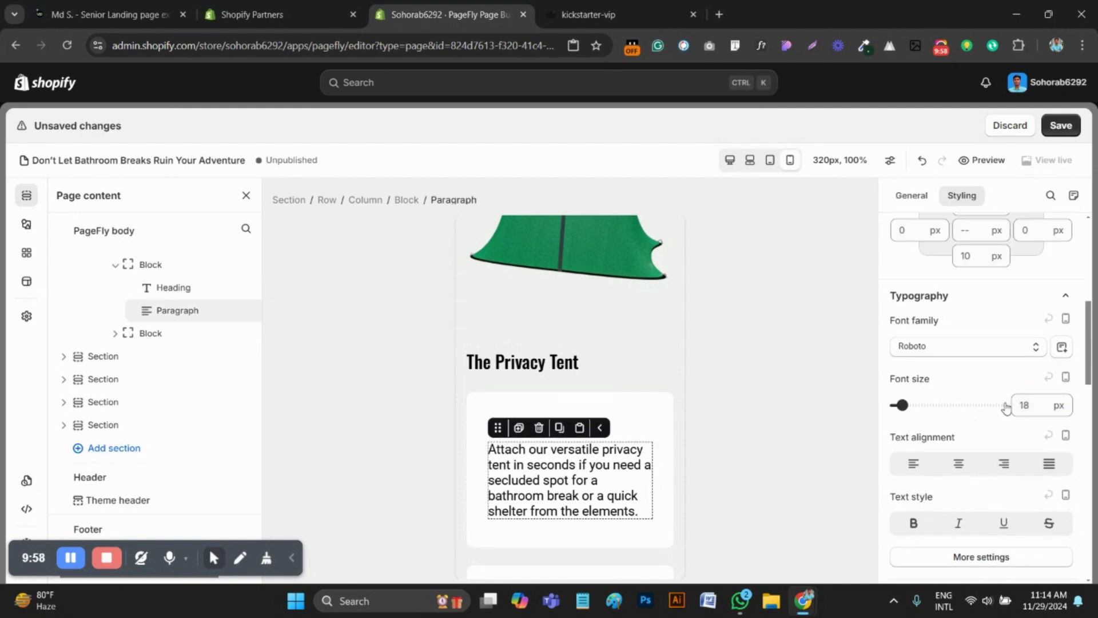
text(16)
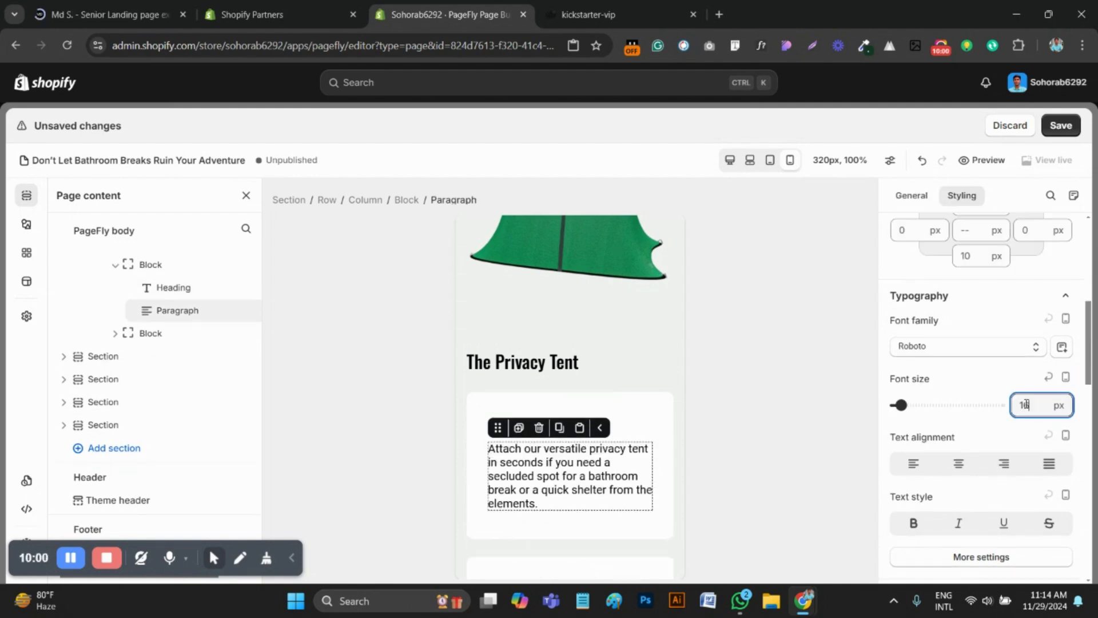
In the Built-In Windows card, set the heading's font size to 20 px and the paragraph's to 16 px
scroll(617, 479, down, 3)
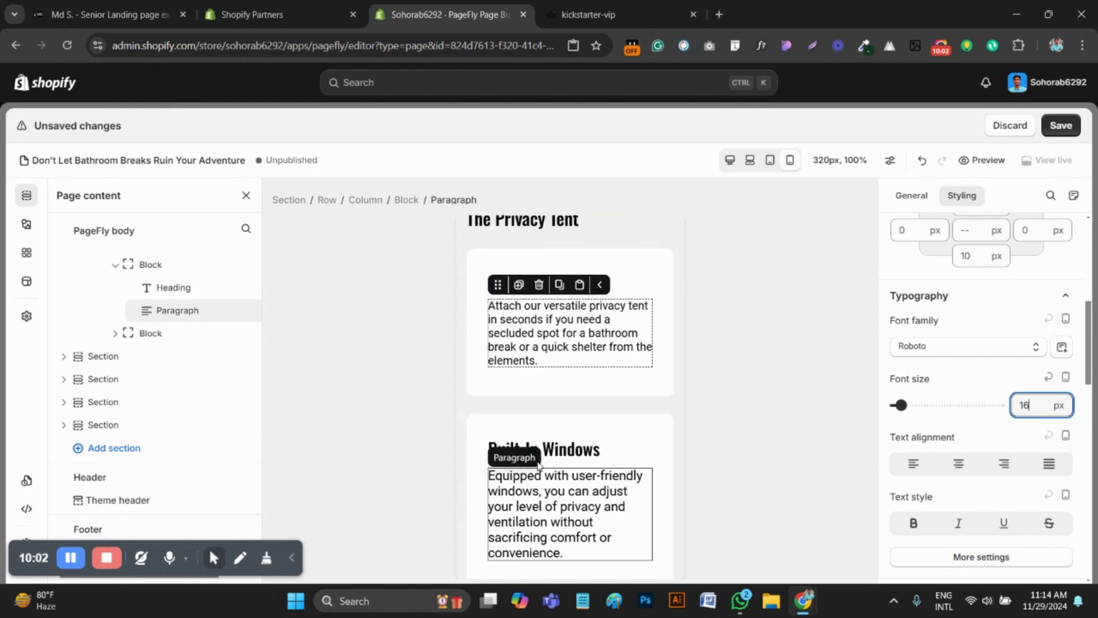
click(543, 449)
click(1014, 385)
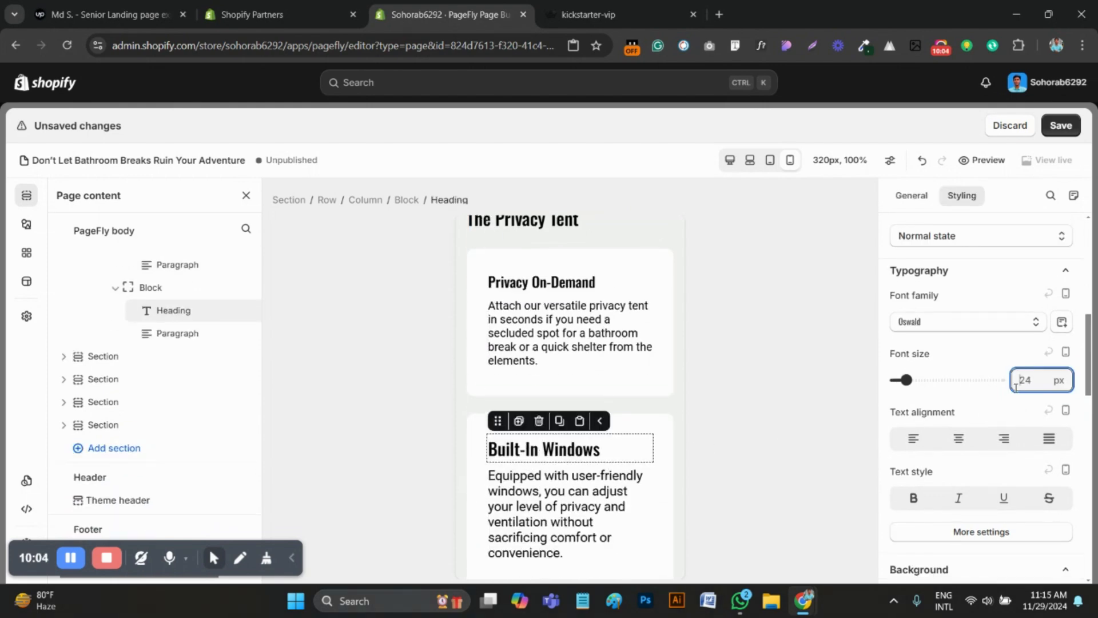
text(20)
click(527, 519)
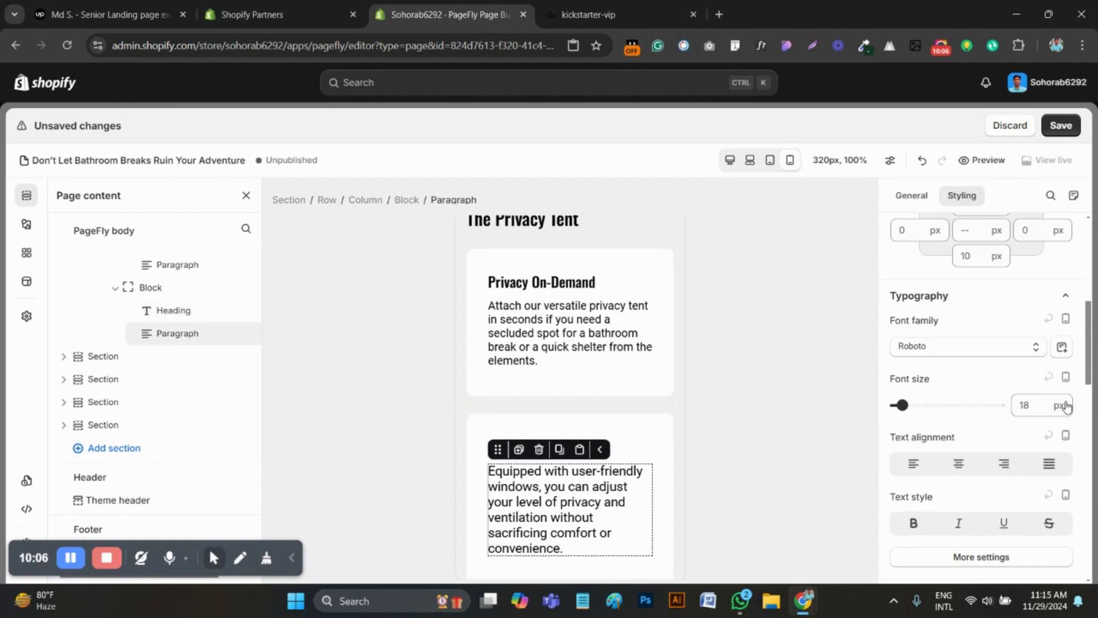
key(BackSpace)
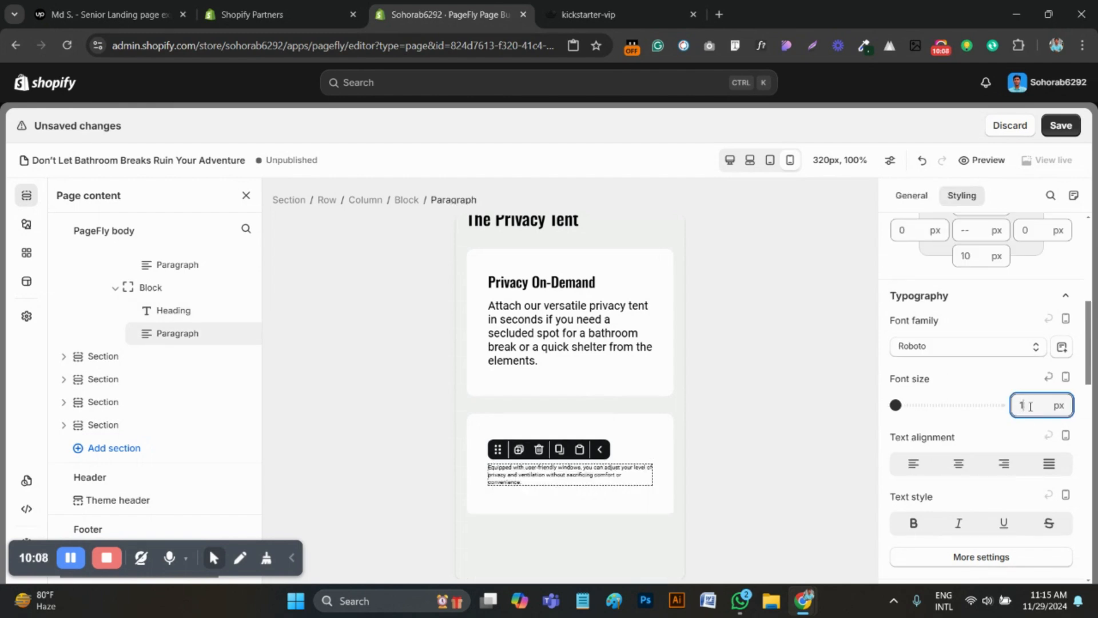
text(6)
Check the gap between the portable toilet and privacy tent sections, and save the page
scroll(601, 418, up, 10)
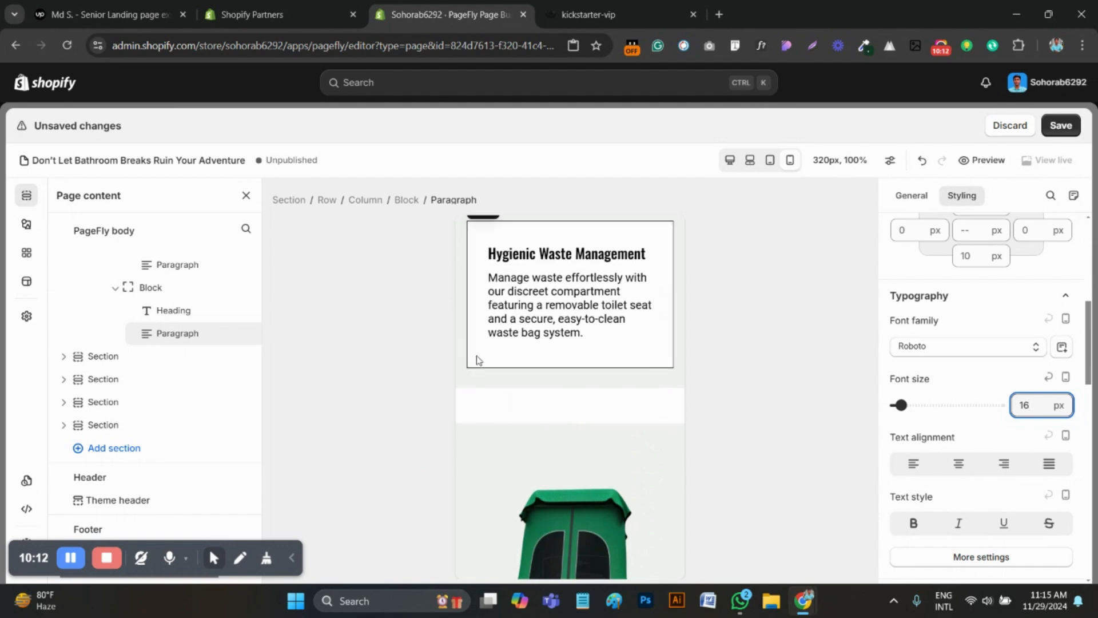
click(569, 379)
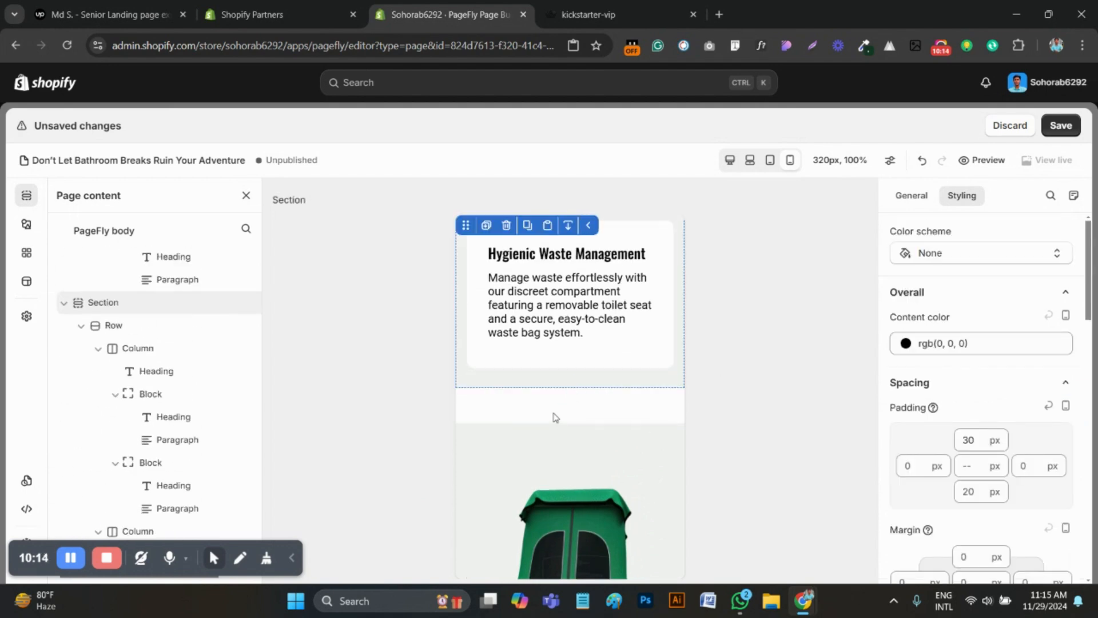
click(1063, 126)
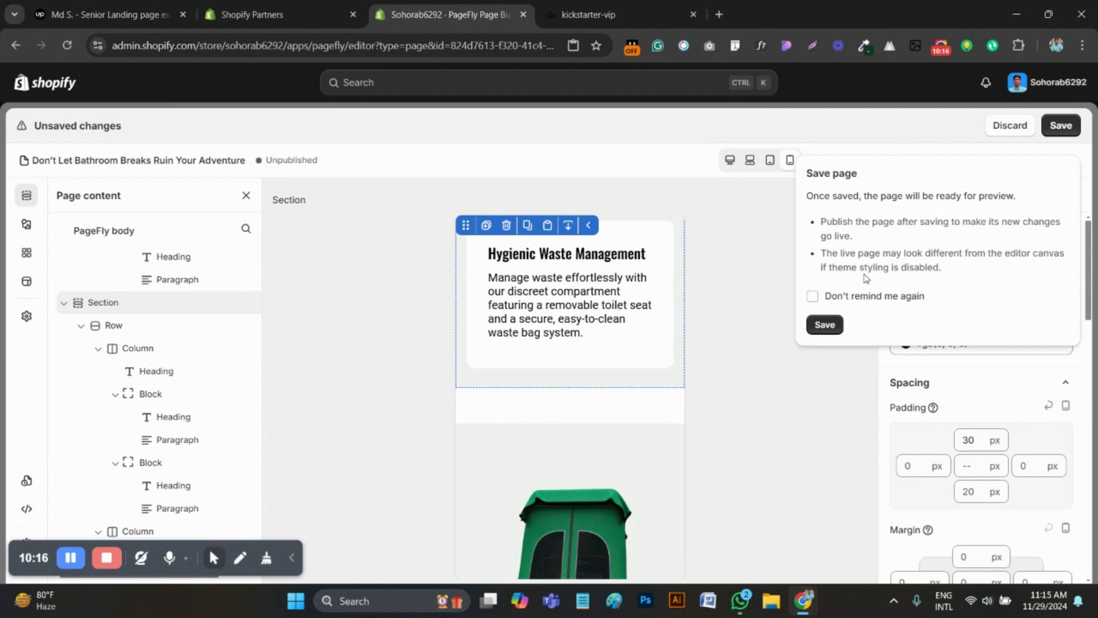
click(824, 324)
Set the left padding of the Kickstarter offer row below the privacy tent section to 0 px
scroll(614, 359, down, 10)
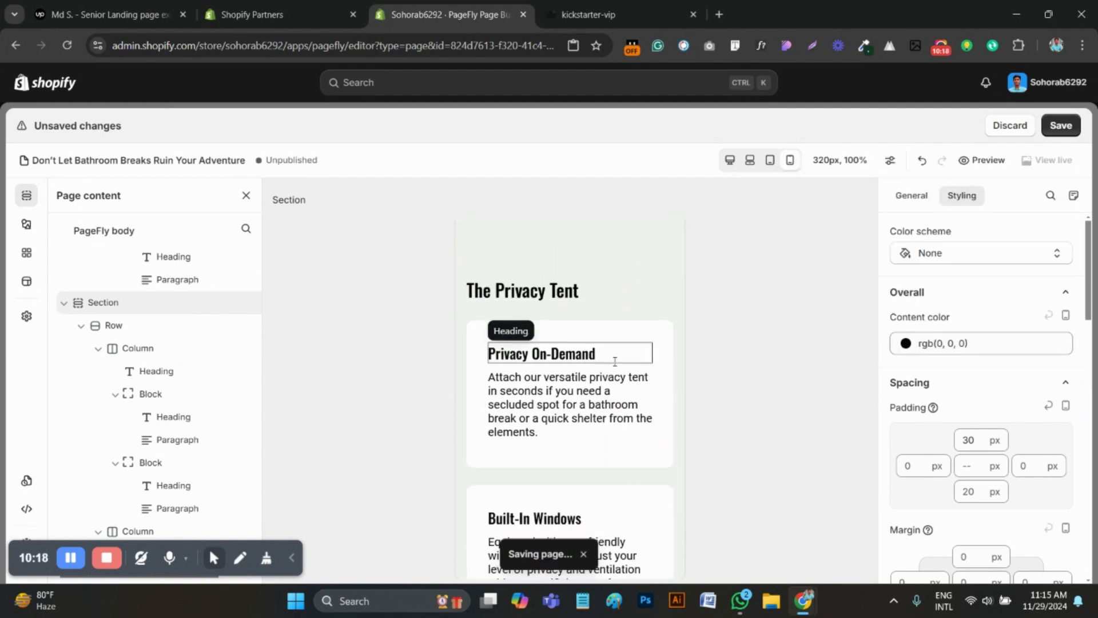
scroll(615, 360, down, 8)
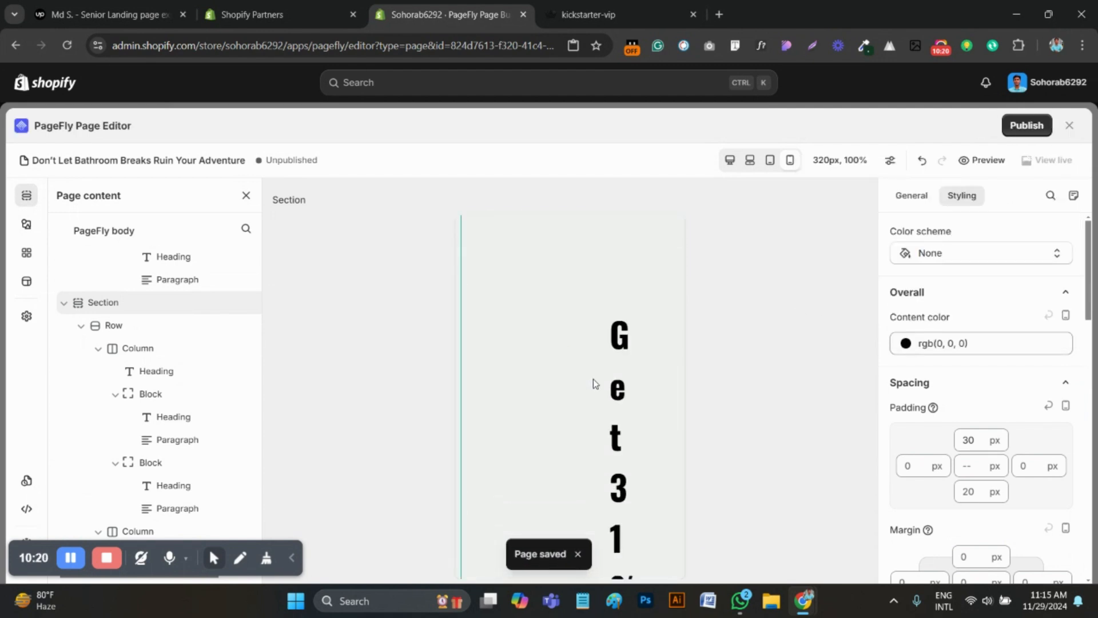
scroll(547, 351, up, 2)
click(511, 352)
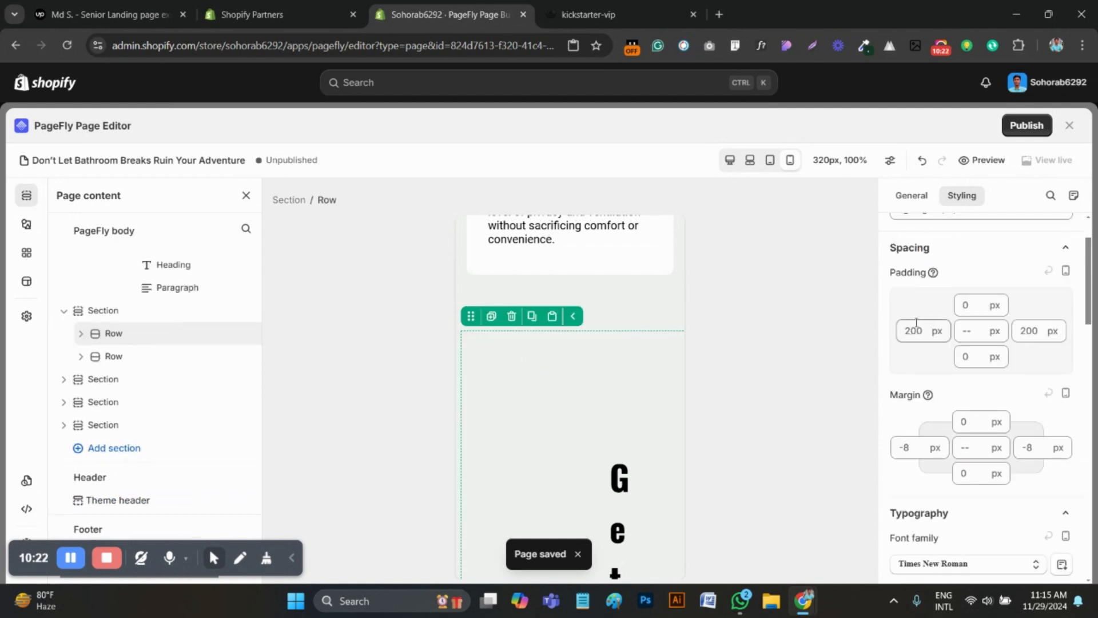
text(0)
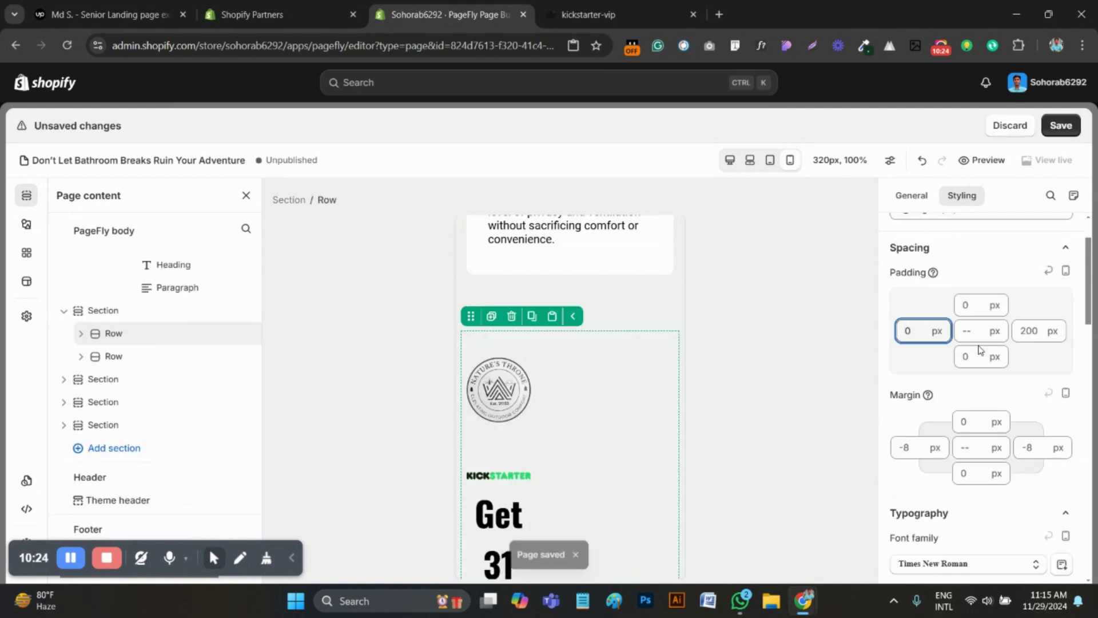
Set the right padding of the Kickstarter offer row to 0 px
click(1022, 331)
key(ctrl+a)
text(0)
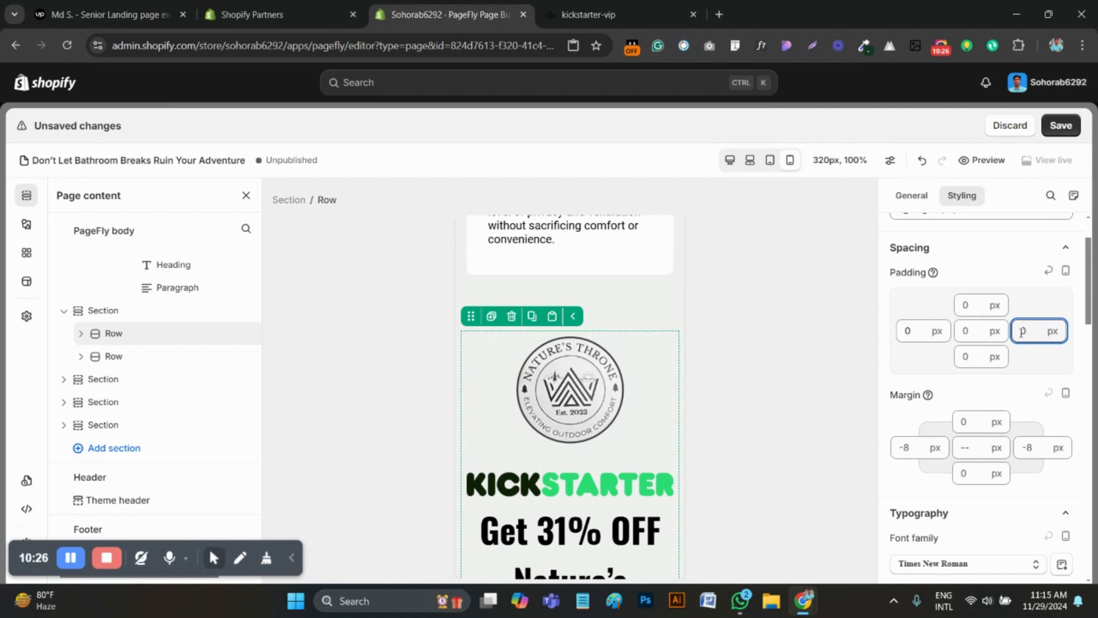
Compare the Kickstarter offer's logo, heading and spacing with the kickstarter-vip reference page
click(570, 389)
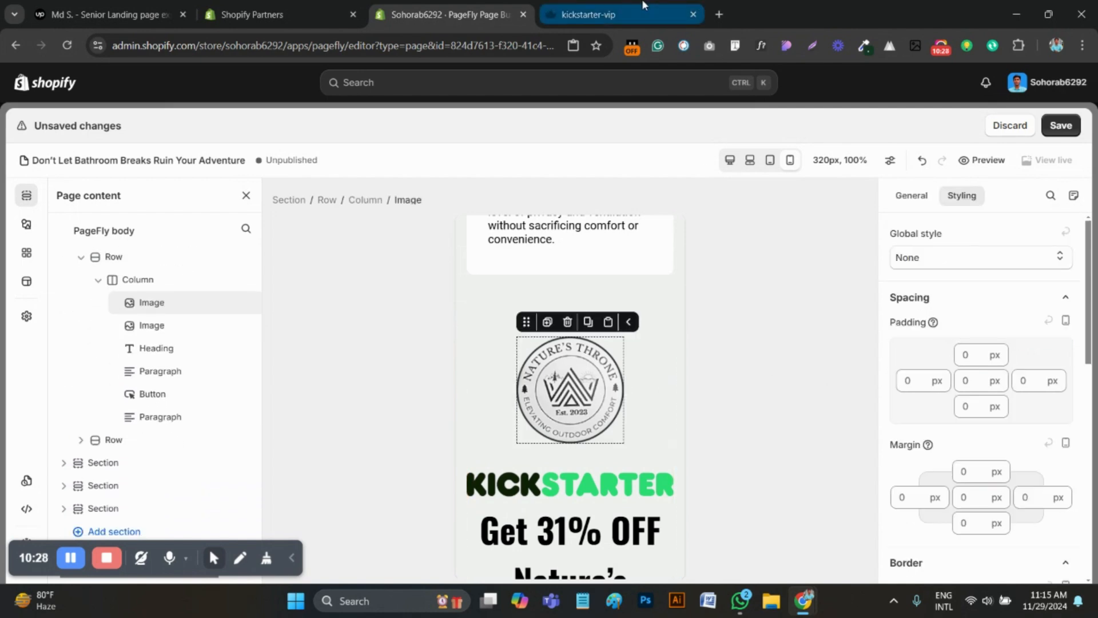
click(589, 14)
scroll(511, 353, down, 10)
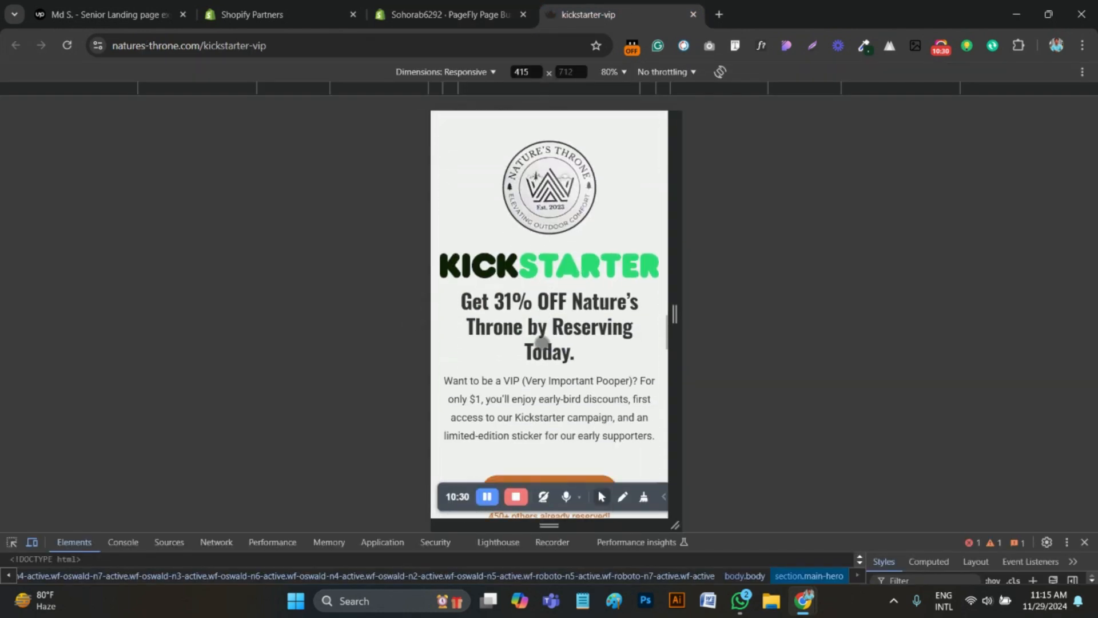
key(ctrl+shift+Tab)
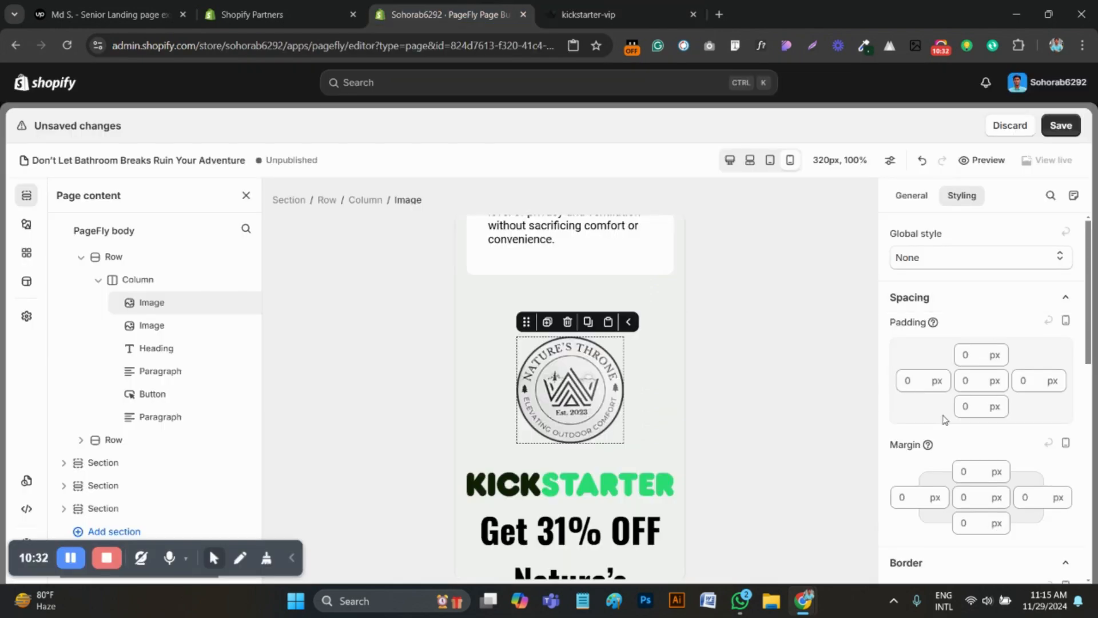
scroll(566, 400, down, 3)
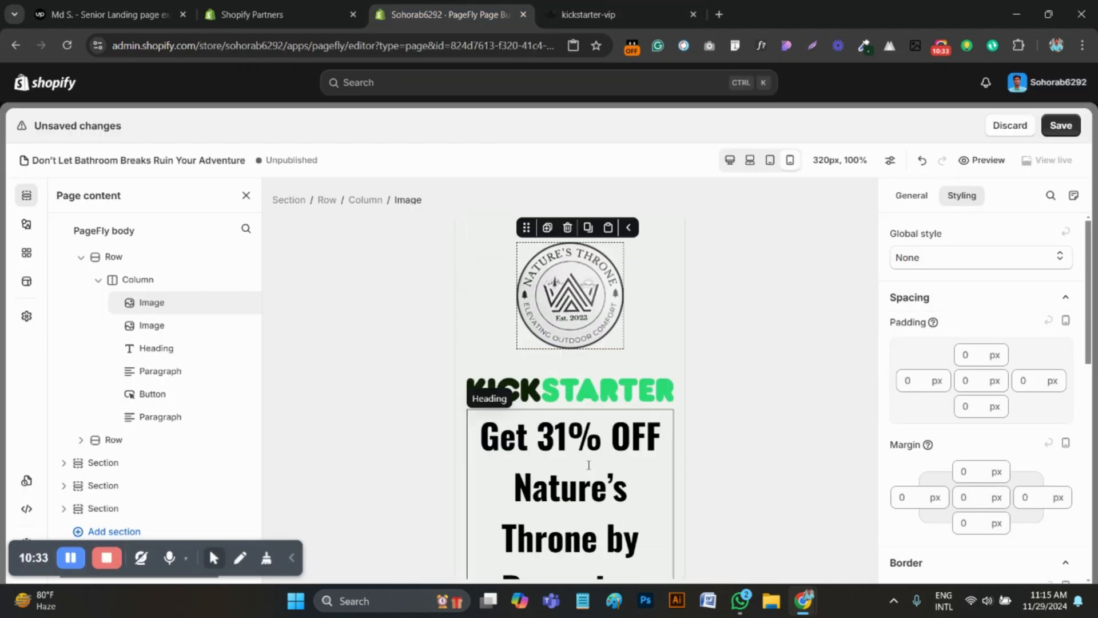
click(612, 5)
click(449, 12)
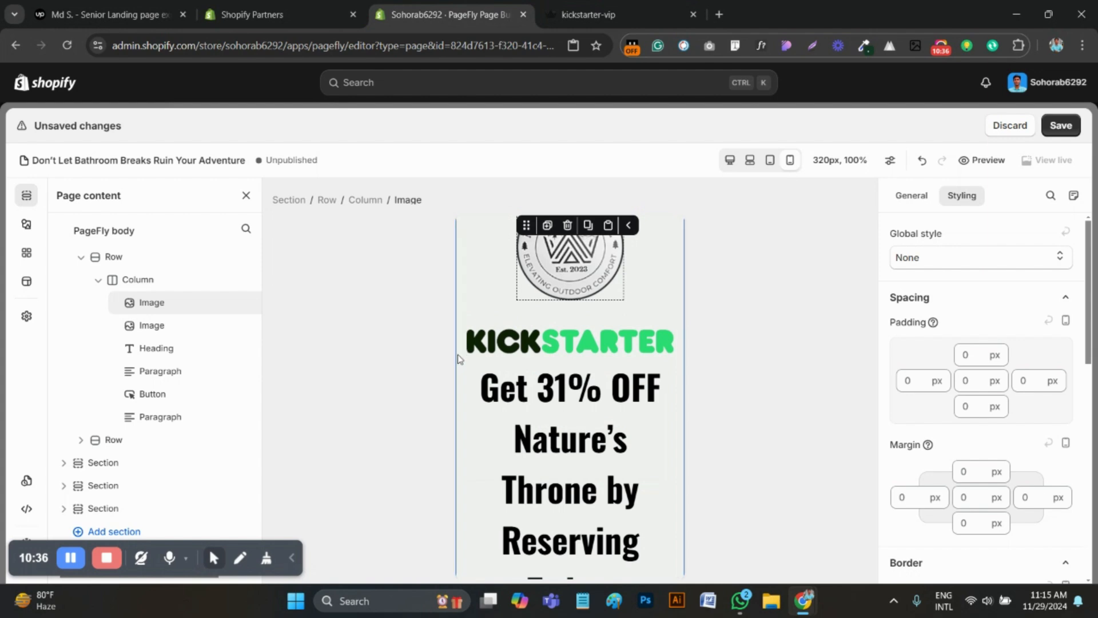
click(457, 358)
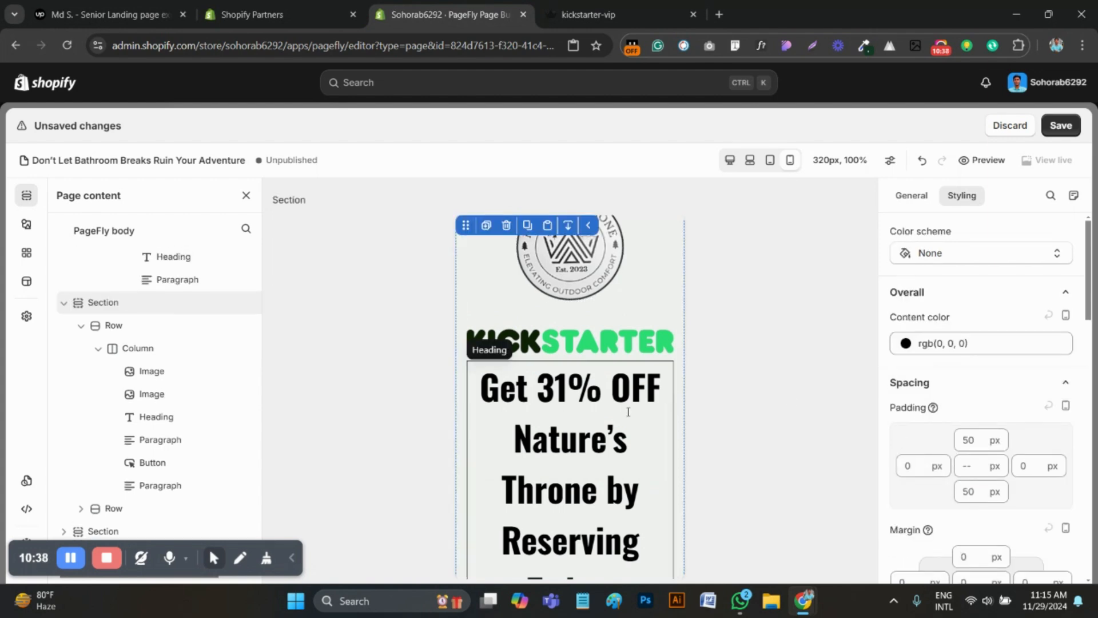
In the Kickstarter offer, set the "Get 31% OFF" heading's font size to 25 px and the VIP paragraph's to 16 px
scroll(649, 394, down, 1)
click(649, 394)
click(1031, 378)
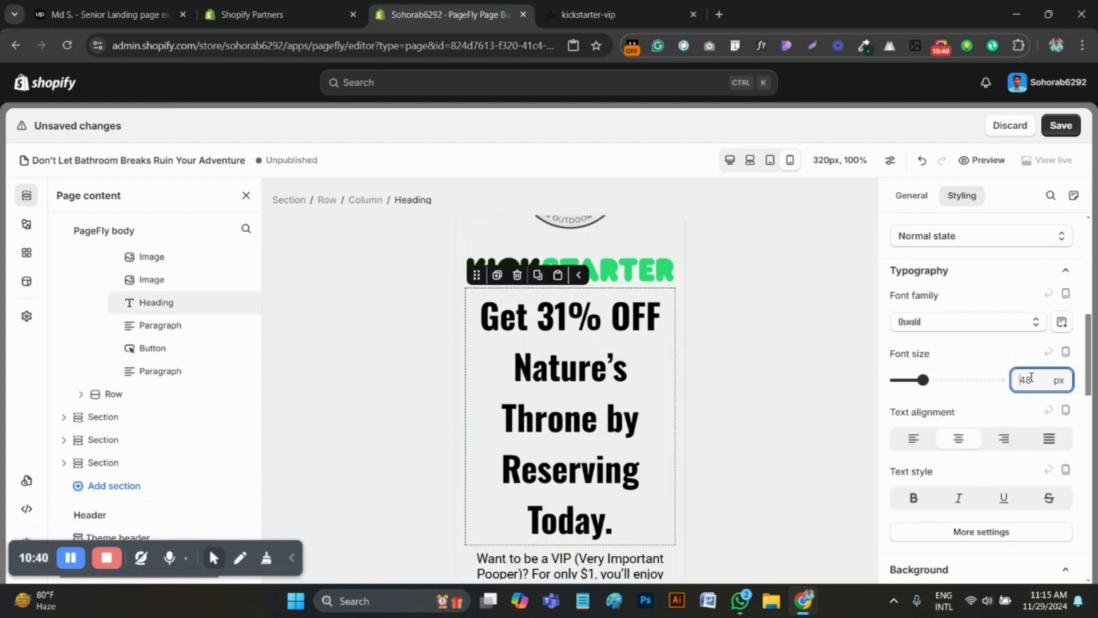
key(BackSpace)
key(BackSpace)
text(25)
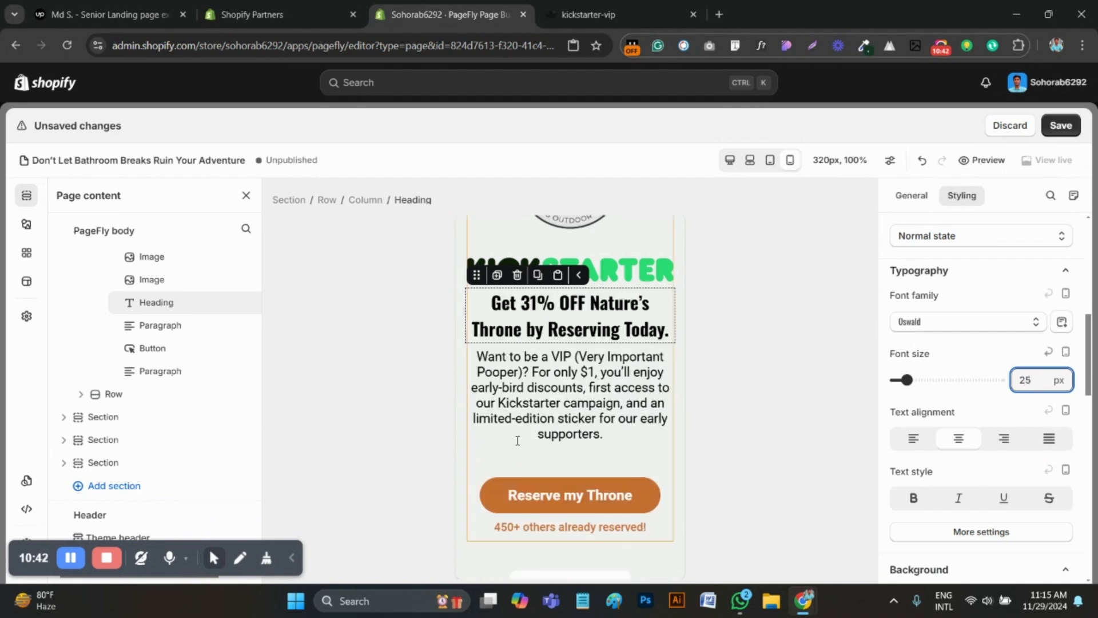
click(560, 384)
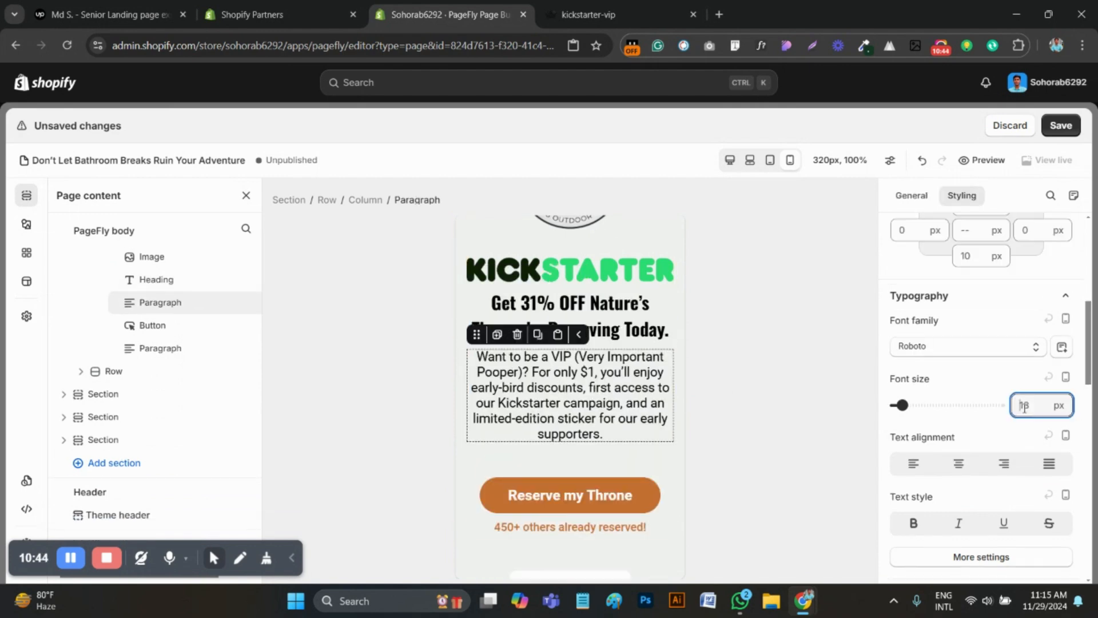
key(BackSpace)
text(6)
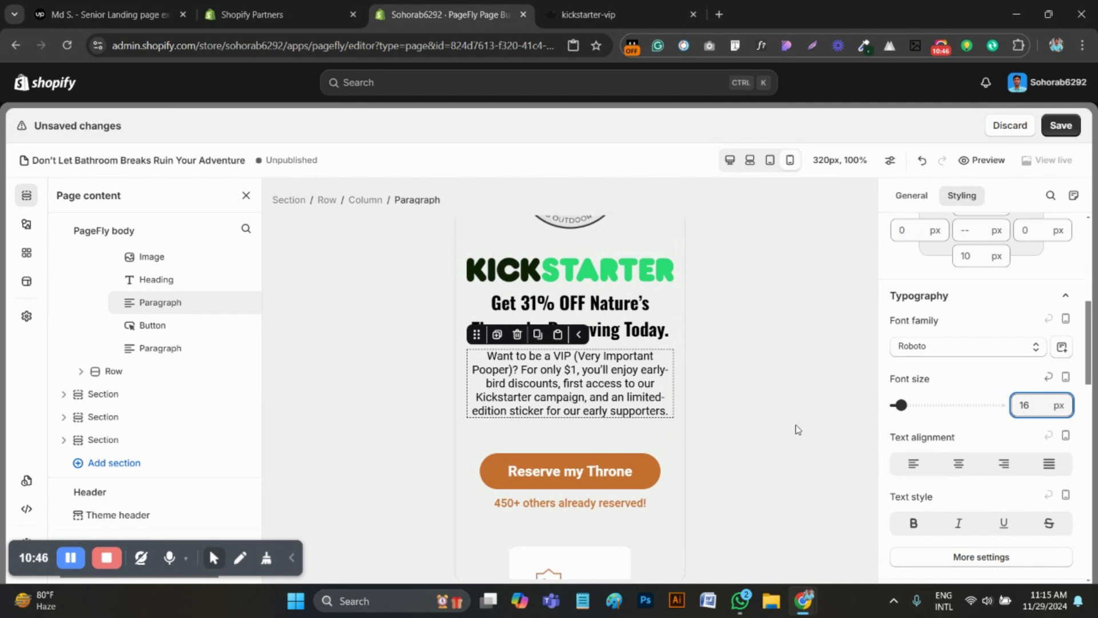
Check the reference page's button, and set the "Reserve my Throne" button's font size to 16 px
click(595, 13)
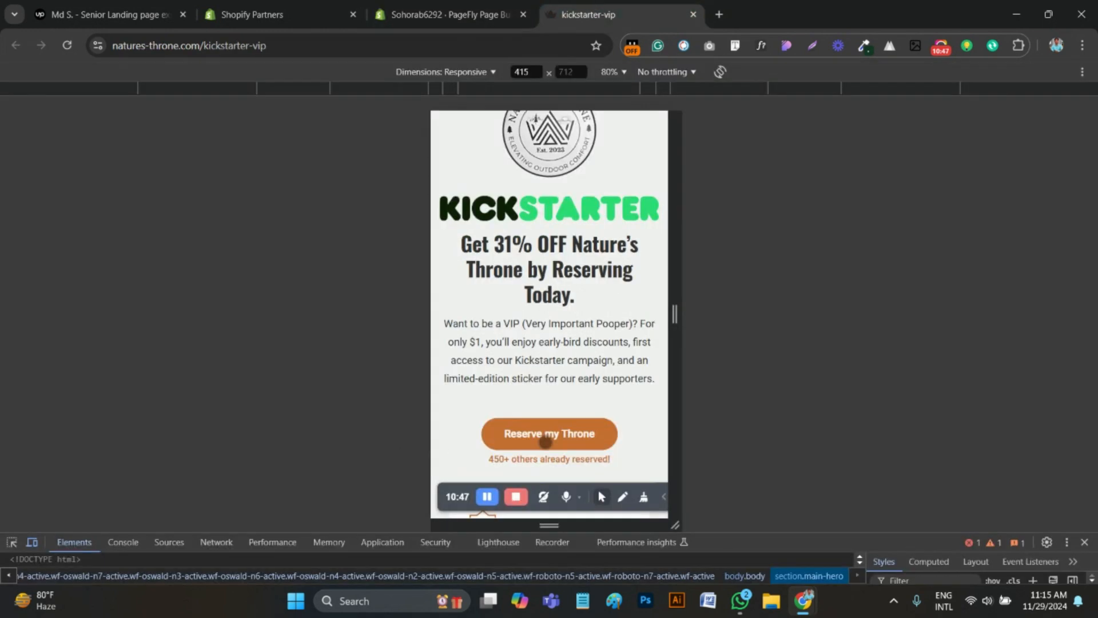
click(484, 4)
click(570, 472)
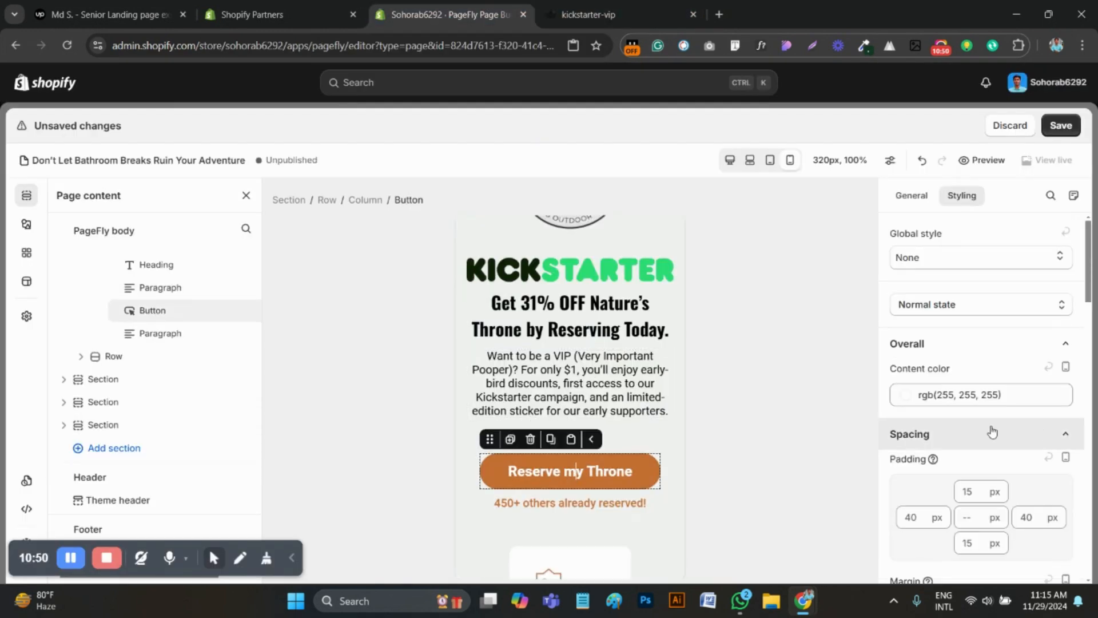
scroll(989, 439, down, 6)
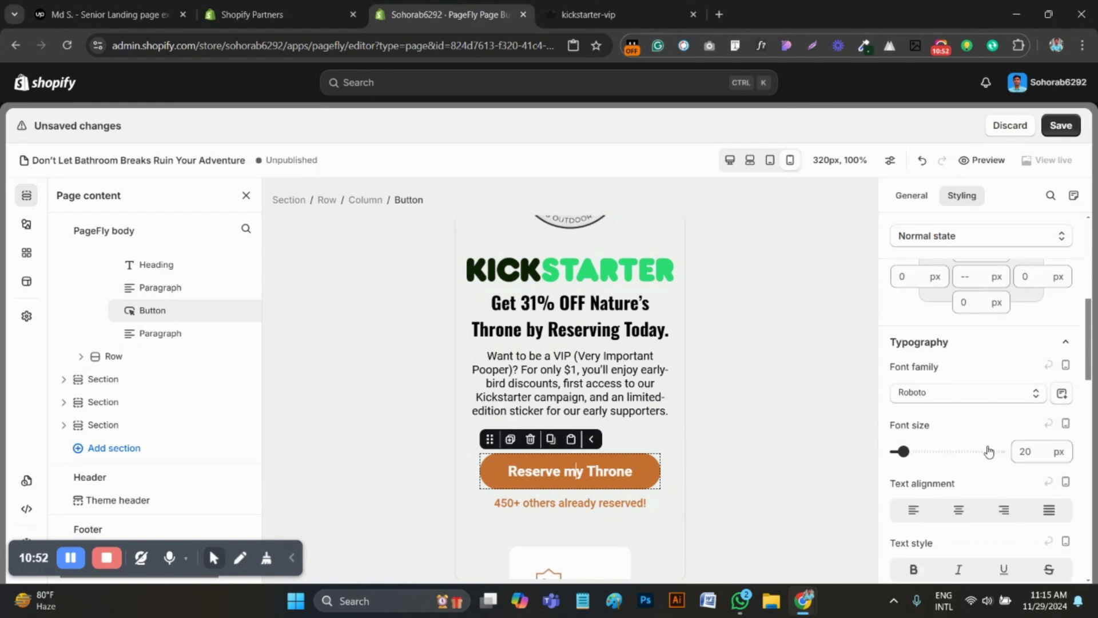
click(1023, 458)
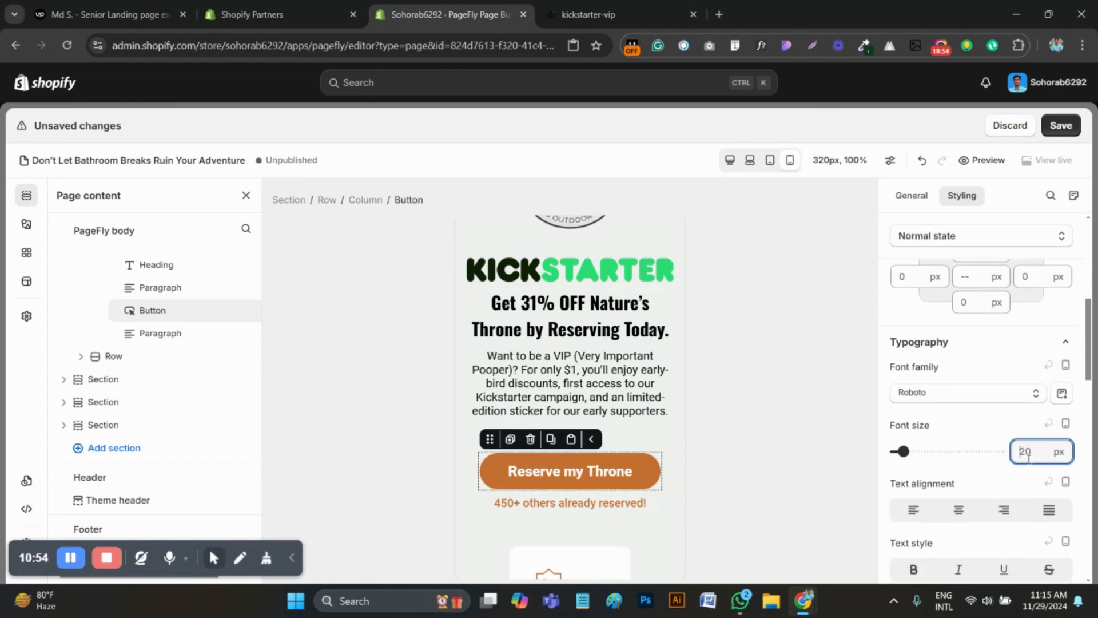
text(16)
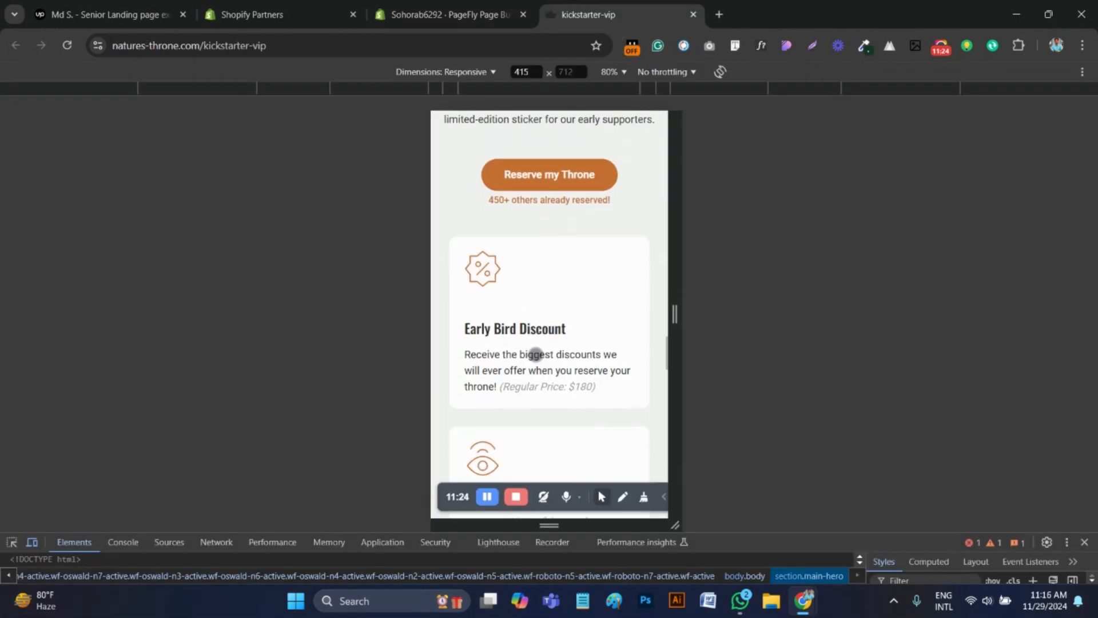
Set the left and right padding of the row holding the Early Bird Discount card to 0 px
scroll(535, 353, down, 3)
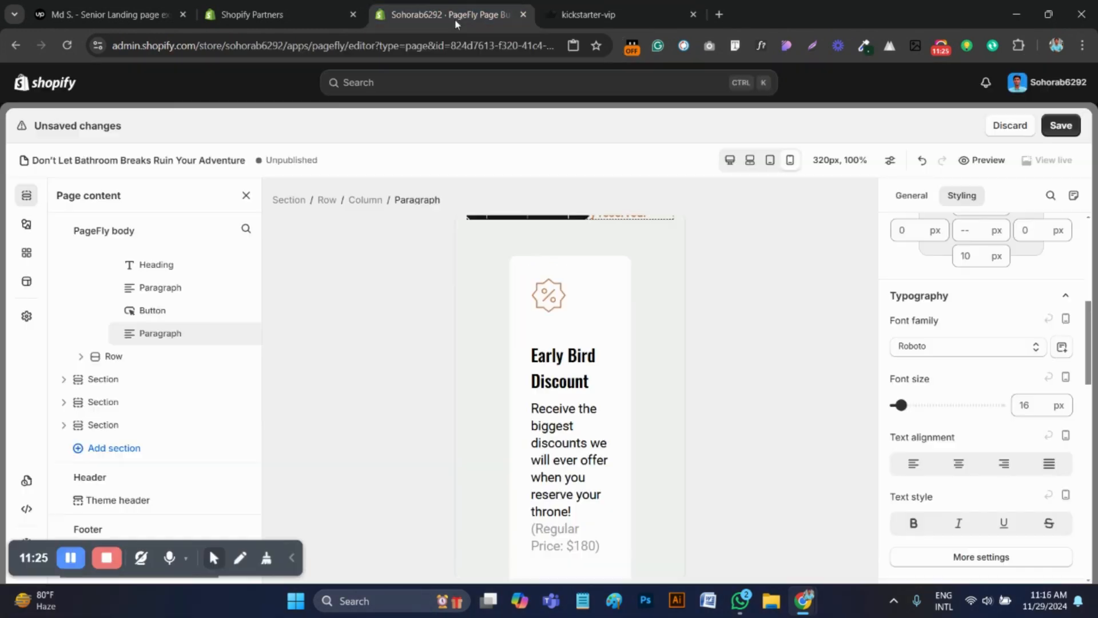
click(490, 299)
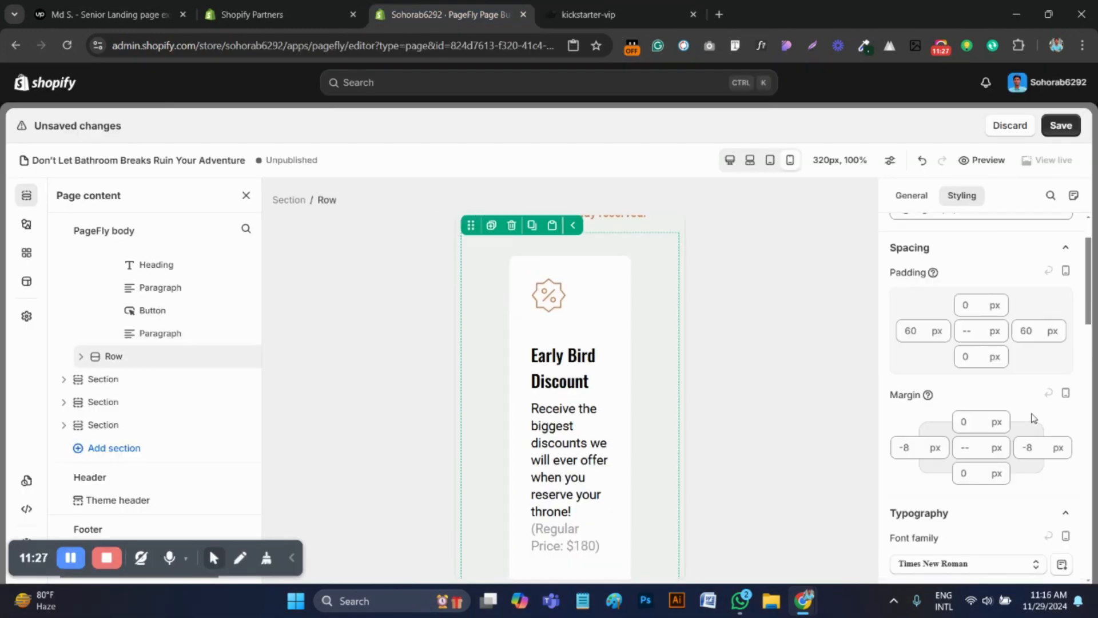
right_click(913, 332)
click(912, 332)
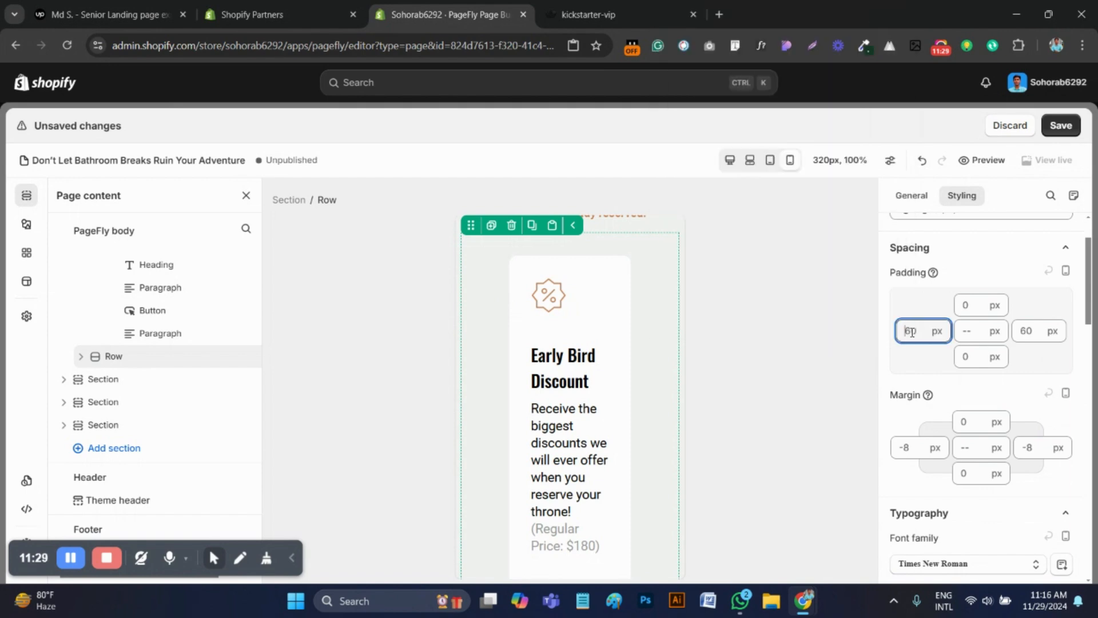
key(BackSpace)
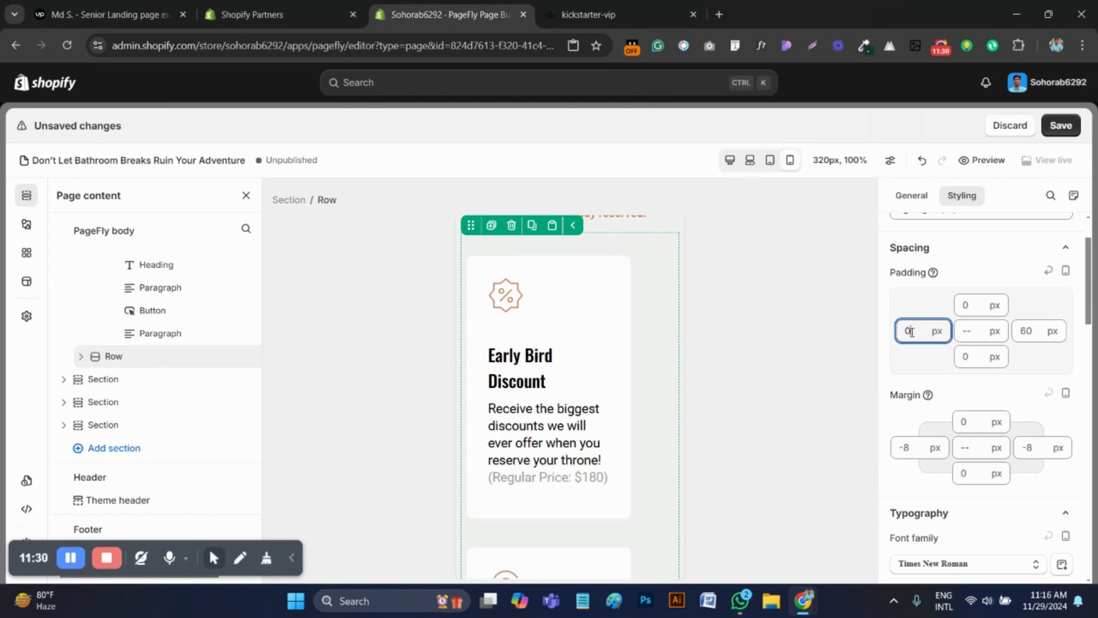
click(1025, 337)
key(BackSpace)
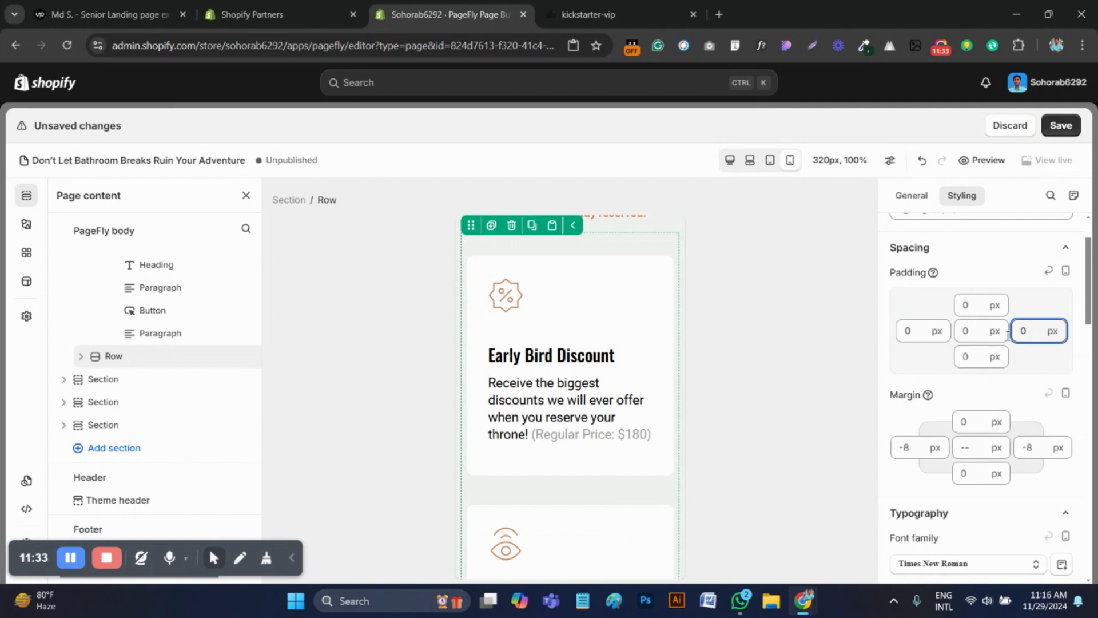
Check the reference cards, and set the Early Bird Discount card's heading font size to 20 px and its paragraph's to 16 px
key(ctrl+Tab)
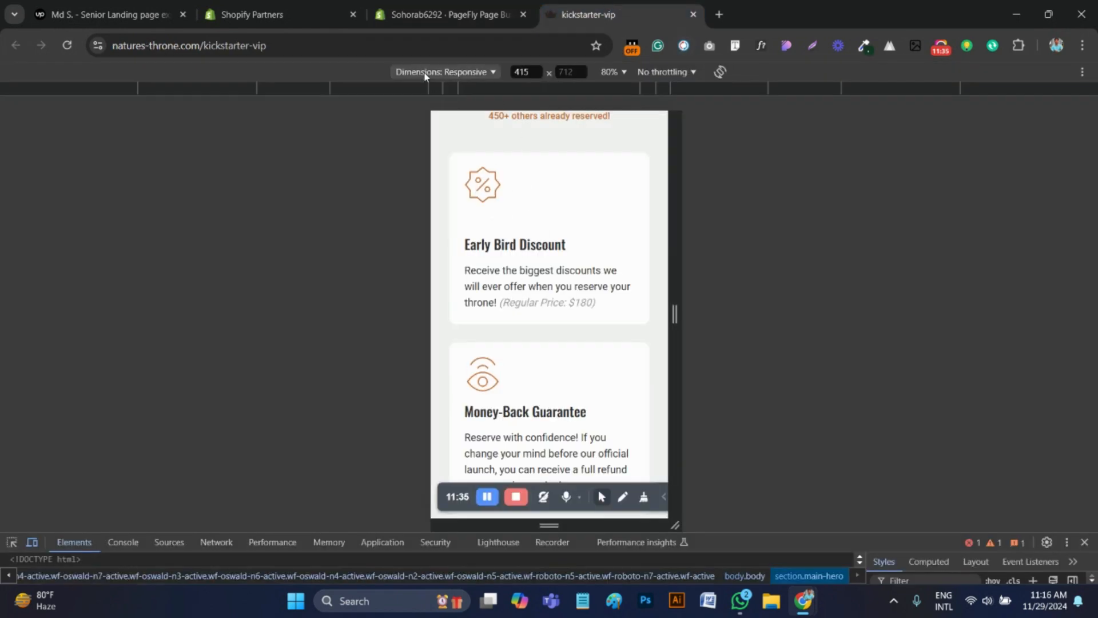
key(ctrl+shift+Tab)
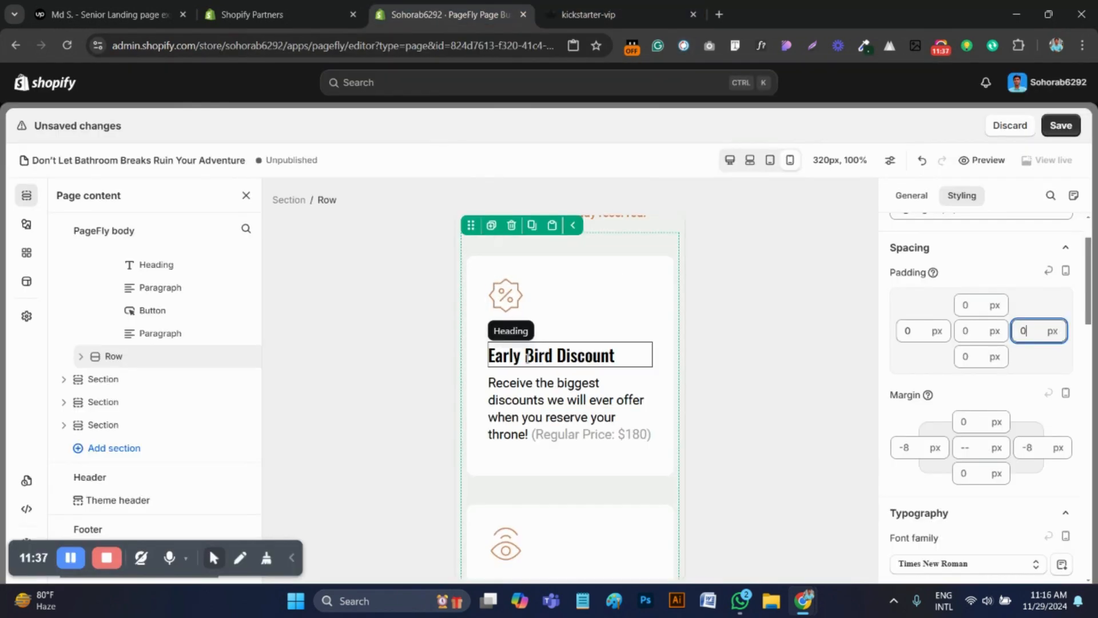
click(512, 339)
click(515, 319)
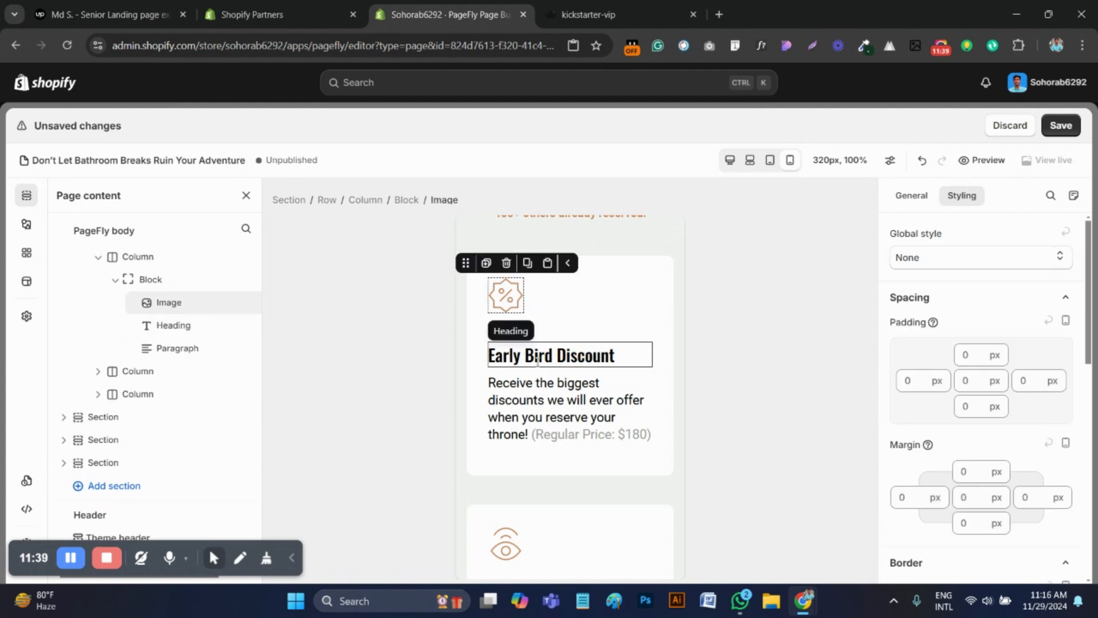
click(515, 352)
click(1021, 453)
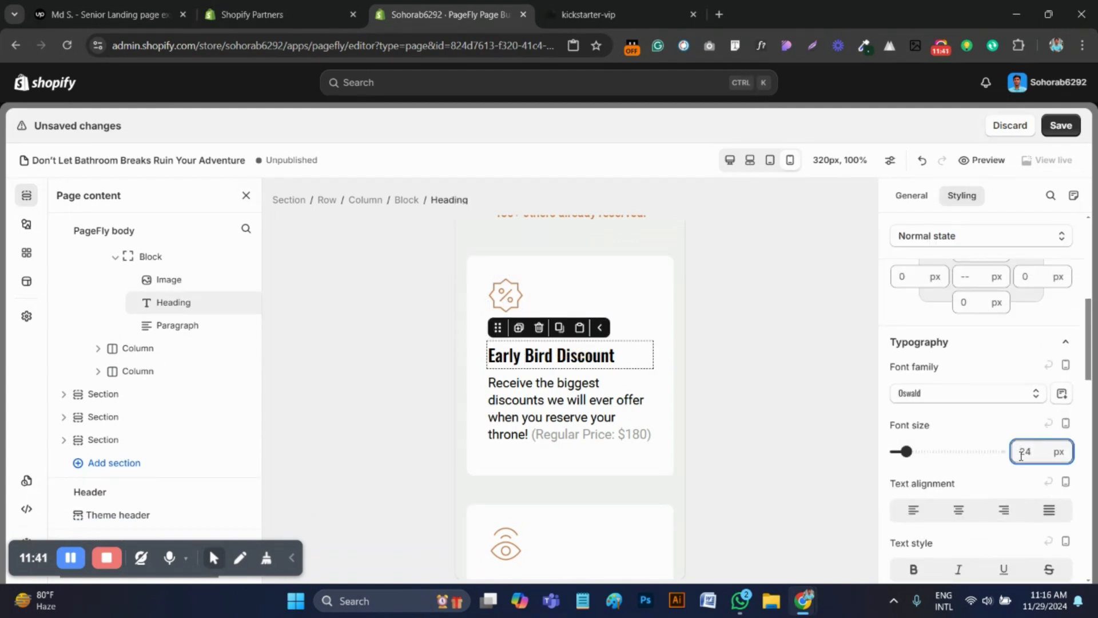
key(BackSpace)
text(0)
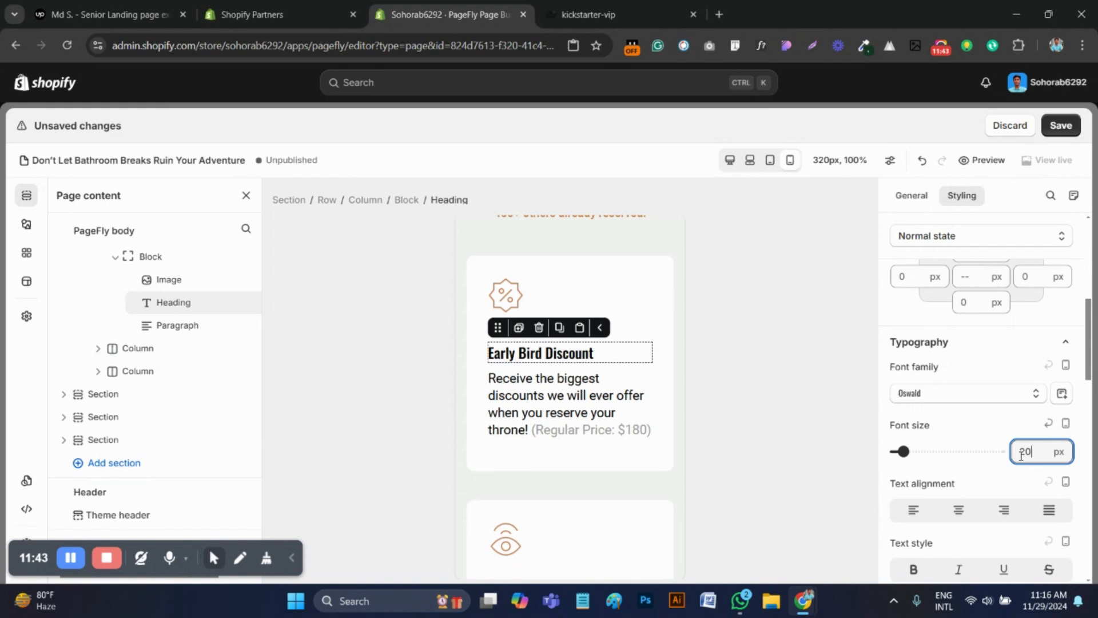
click(549, 401)
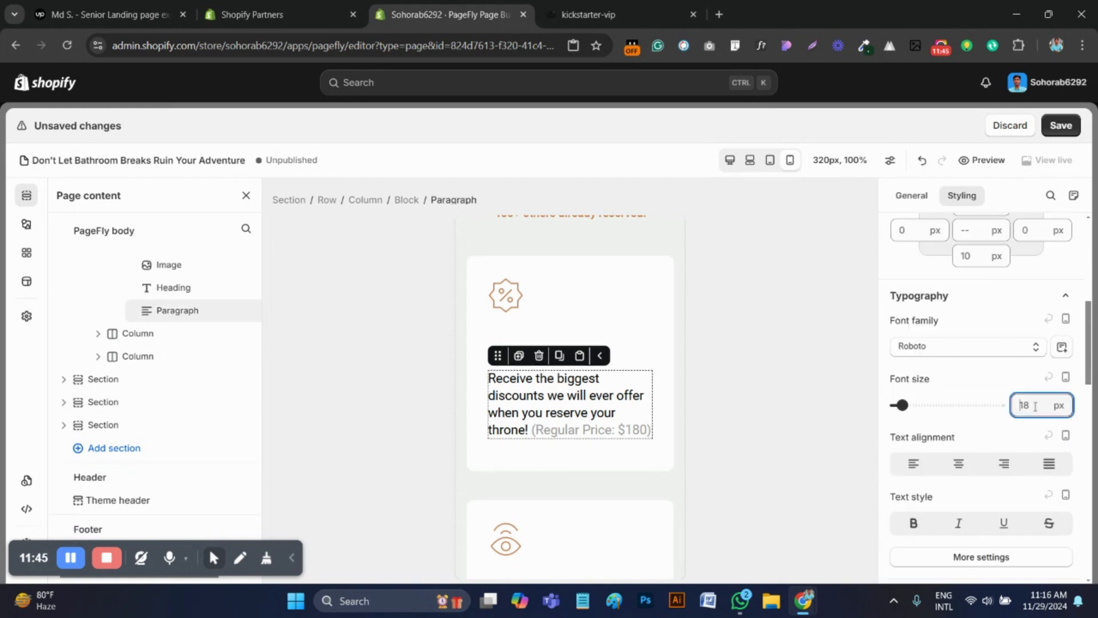
key(BackSpace)
text(6)
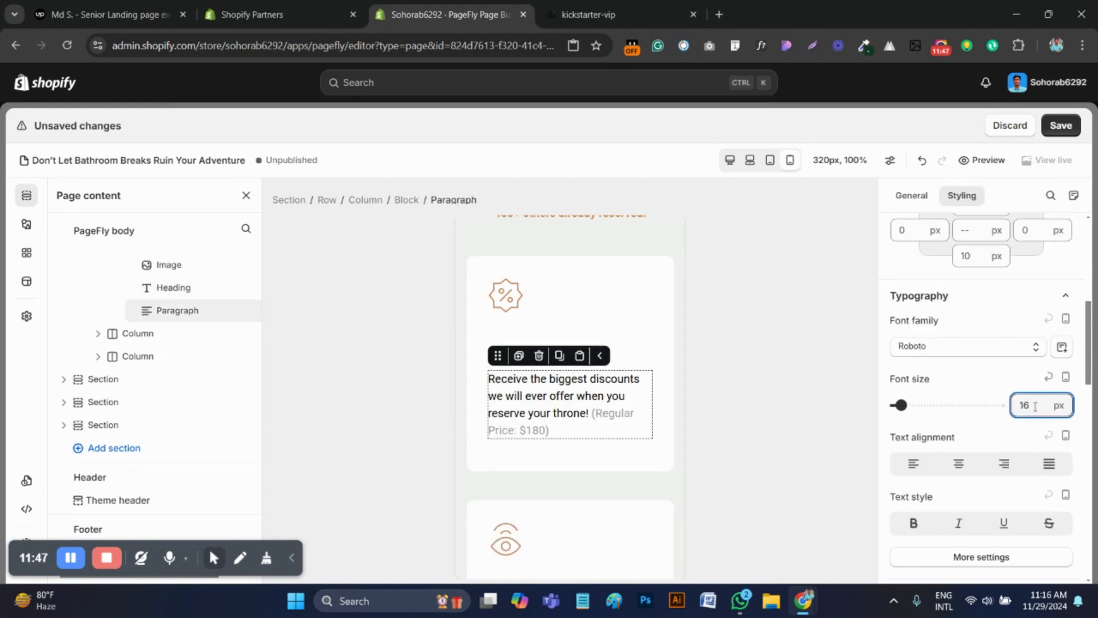
Set the top margin of the Early Bird Discount heading to 20 px
click(506, 297)
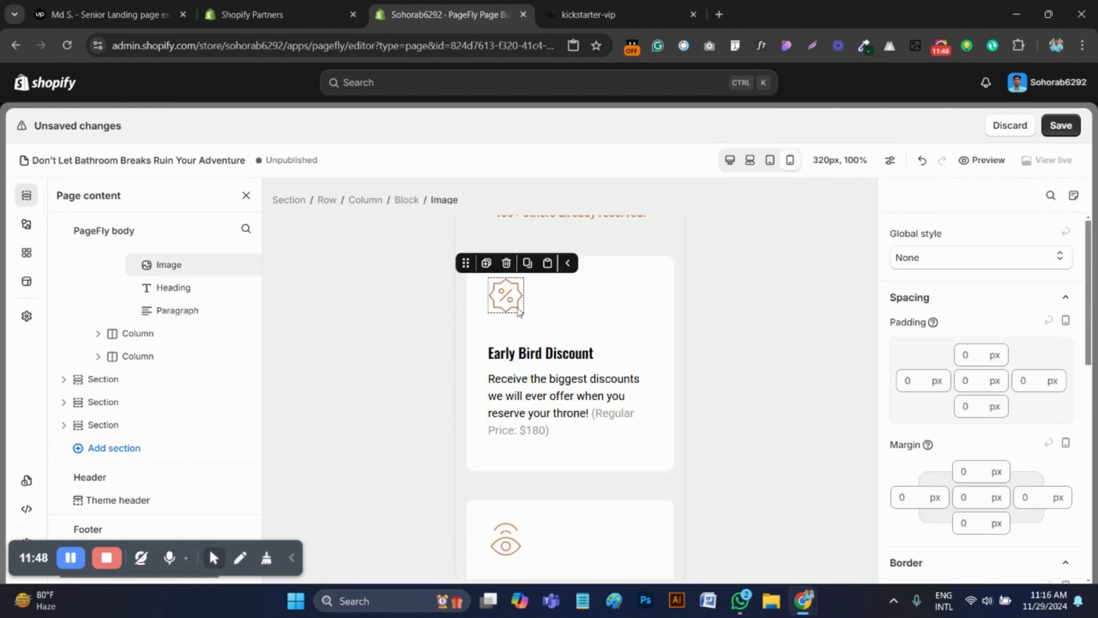
click(546, 353)
scroll(1019, 421, up, 2)
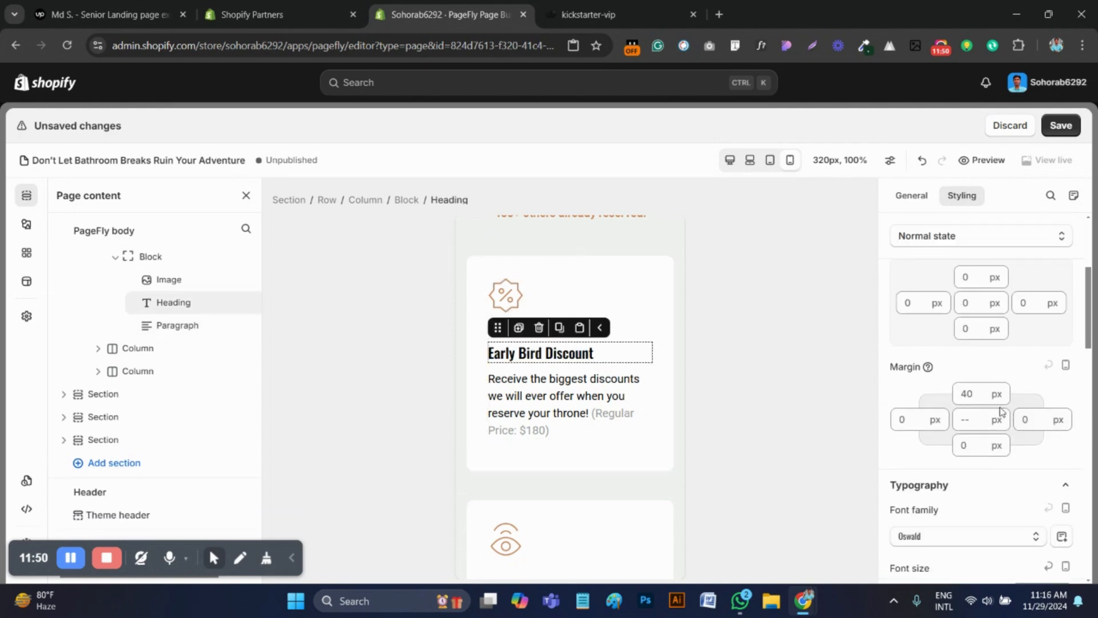
click(957, 395)
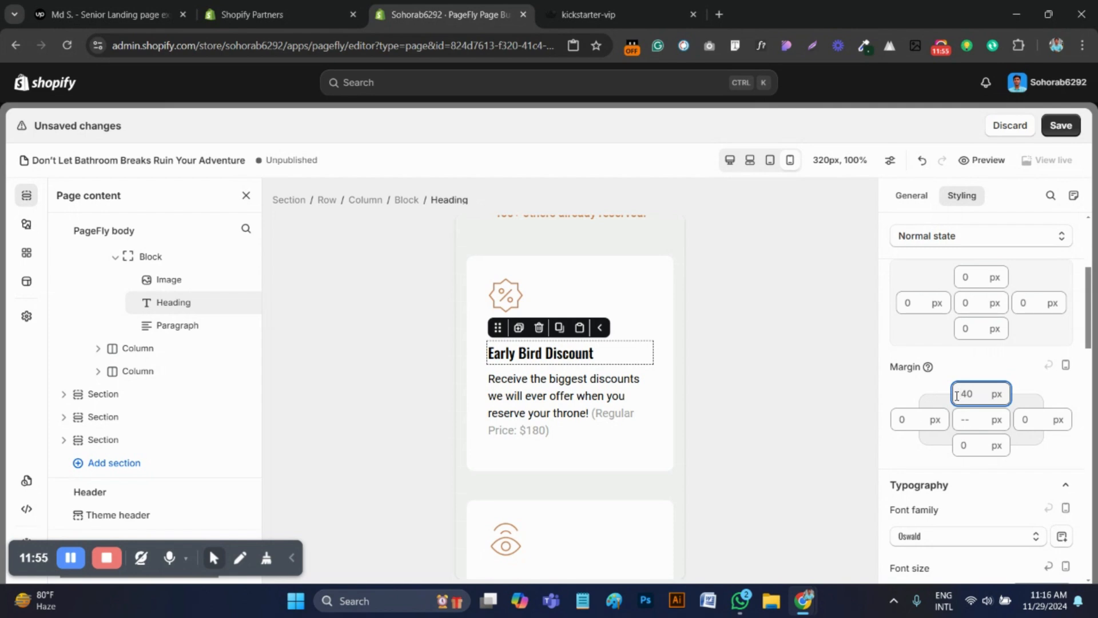
key(Delete)
key(Delete)
text(20)
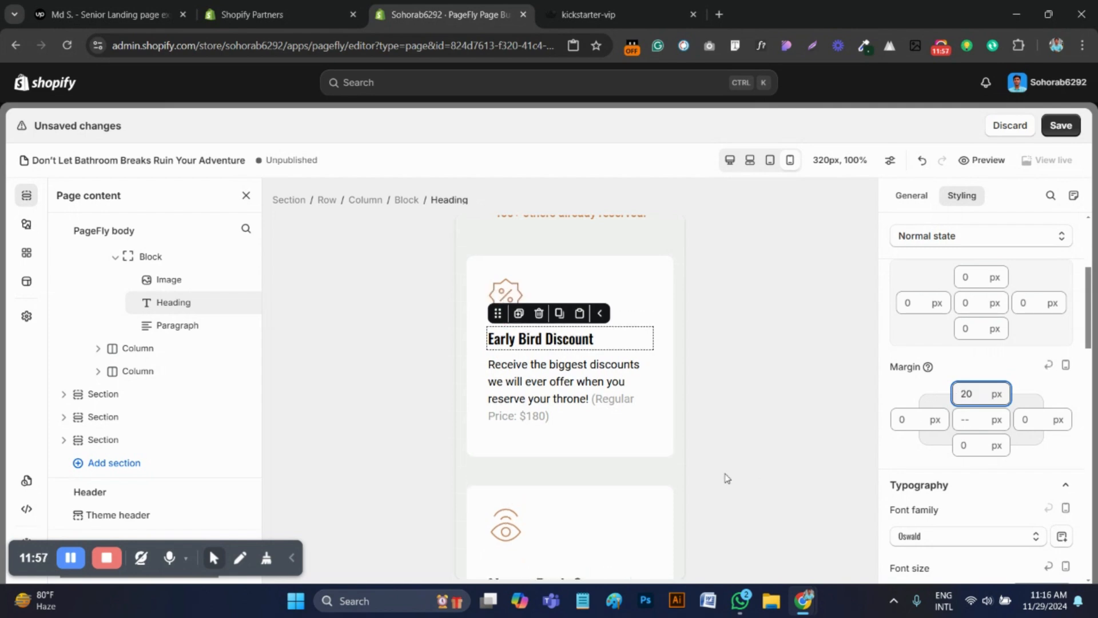
Copy the Early Bird Discount heading's style and paste it onto the Money-Back Guarantee and Priority Access headings
click(516, 454)
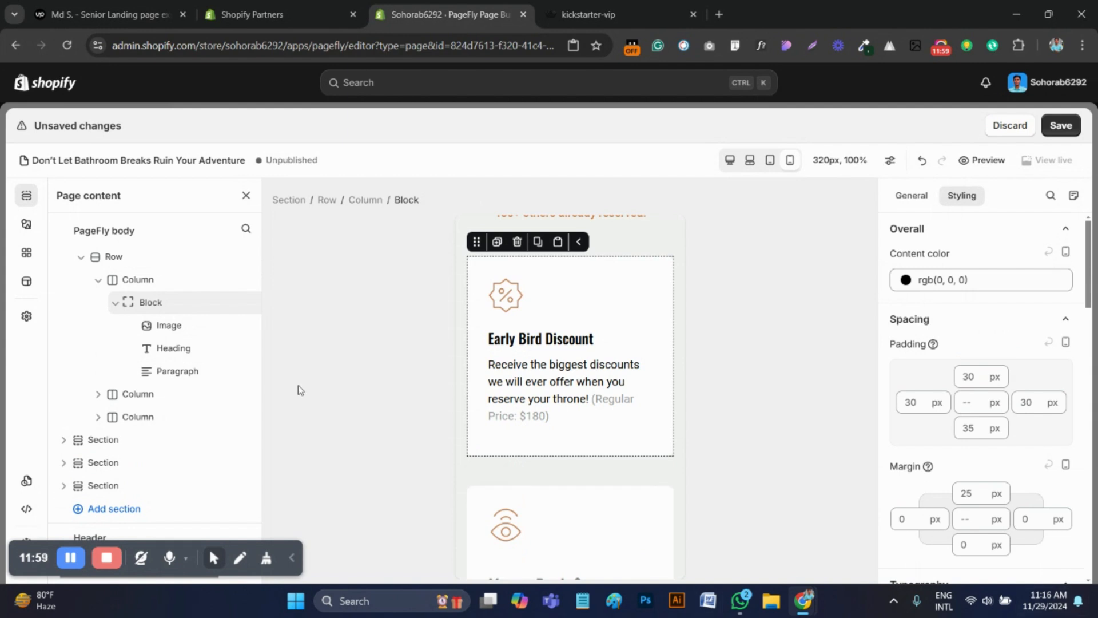
scroll(564, 479, down, 1)
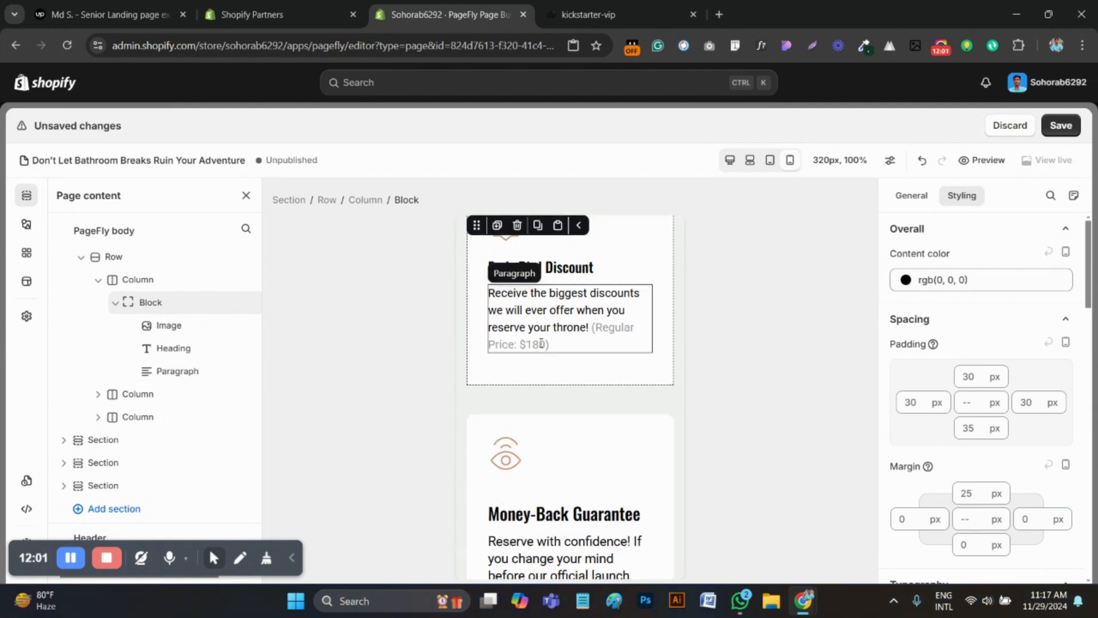
scroll(541, 344, up, 1)
click(562, 340)
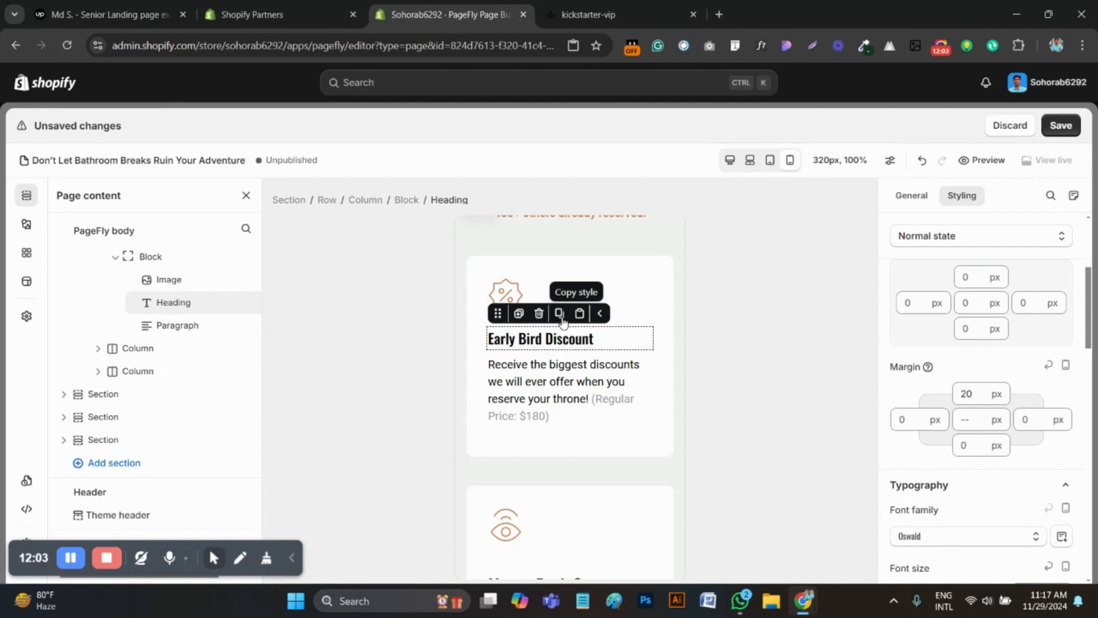
click(559, 314)
scroll(560, 439, down, 2)
click(558, 439)
click(578, 414)
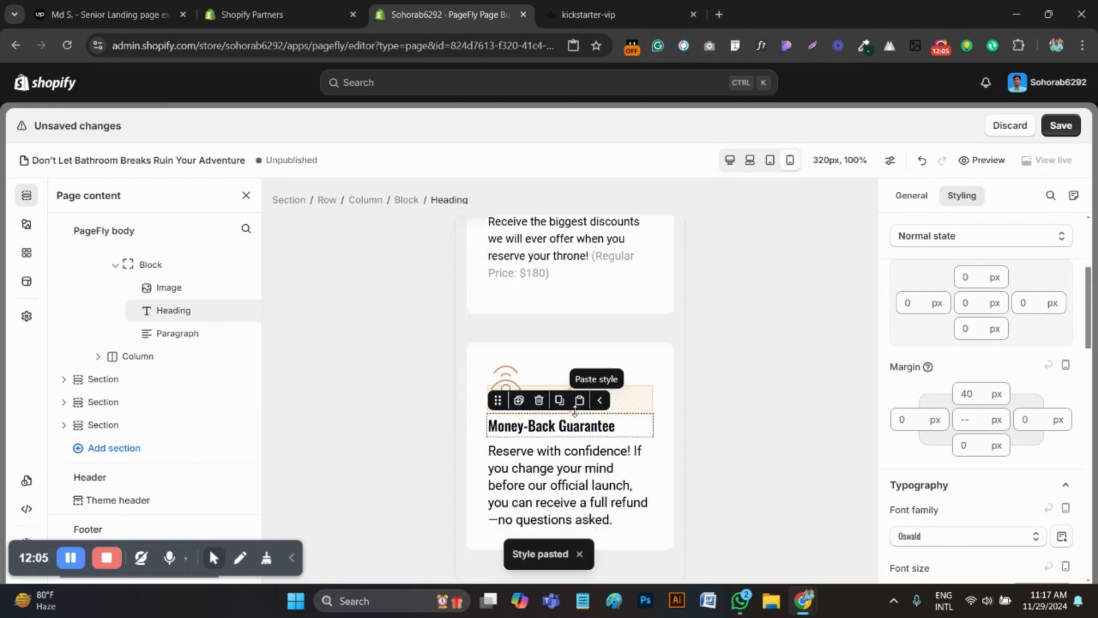
click(566, 258)
scroll(575, 343, down, 3)
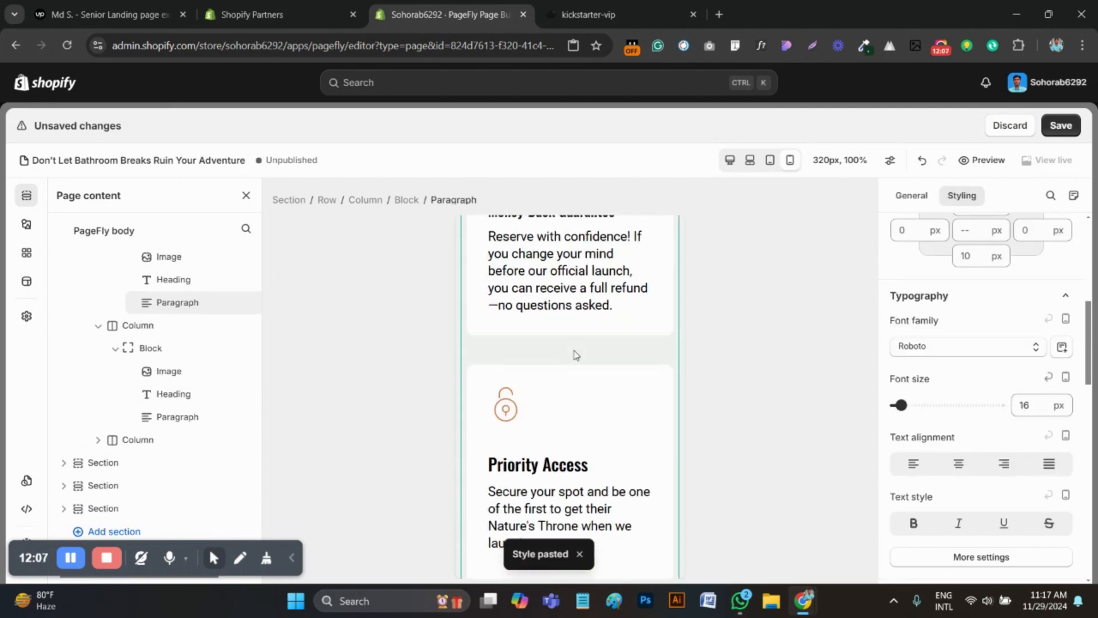
click(551, 465)
click(579, 437)
scroll(579, 435, down, 3)
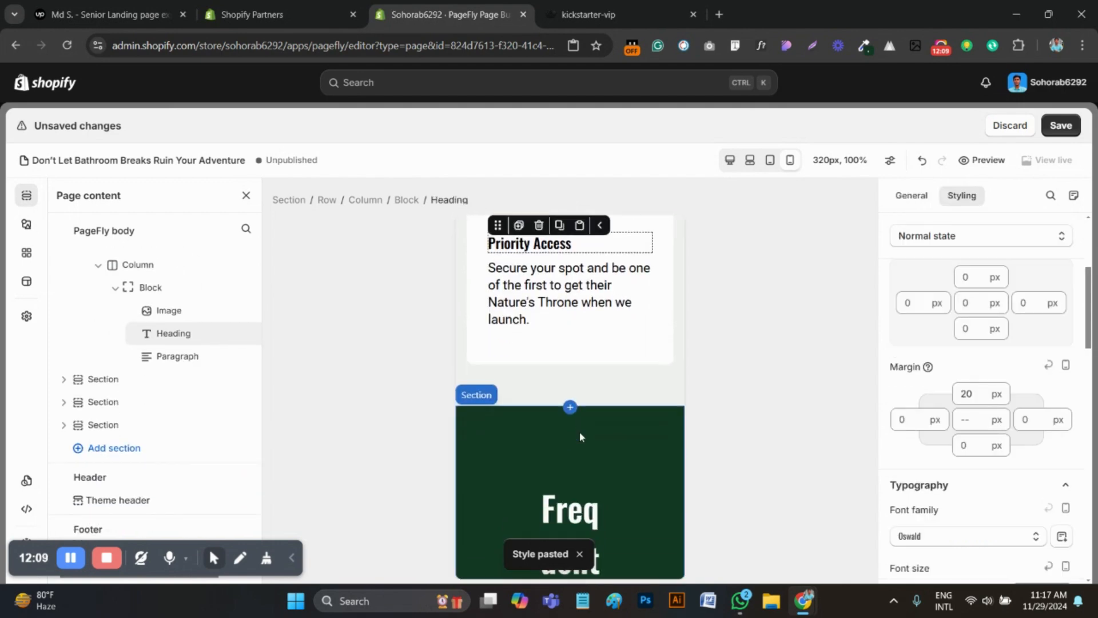
Copy the Early Bird Discount paragraph's style and paste it onto the Money-Back Guarantee and Priority Access paragraphs
scroll(583, 429, up, 8)
click(578, 387)
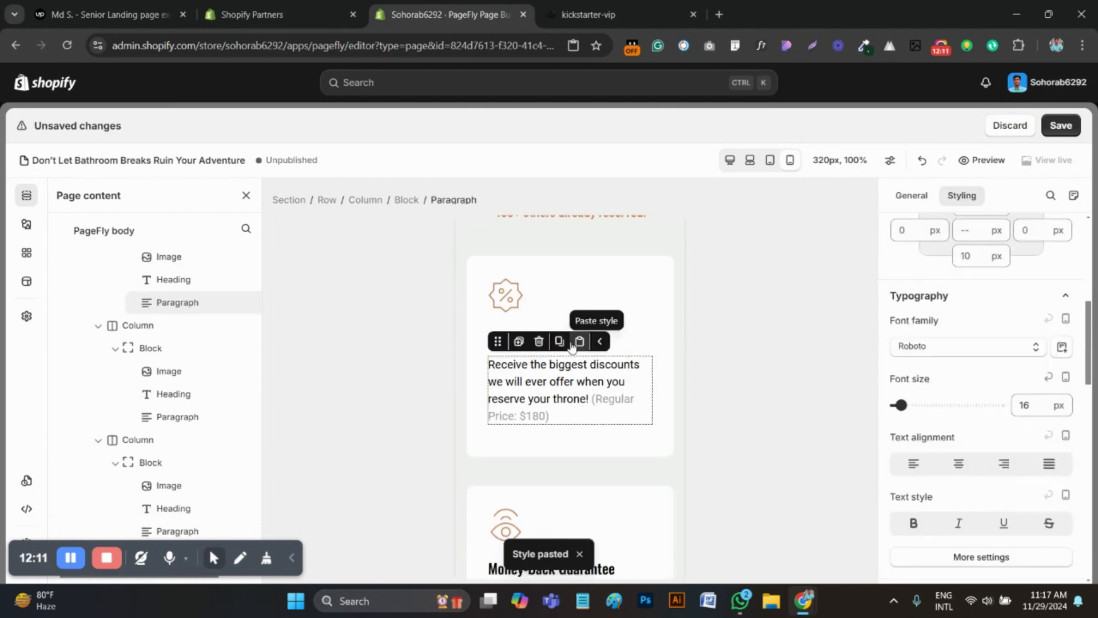
click(564, 338)
scroll(568, 399, down, 5)
scroll(566, 399, up, 3)
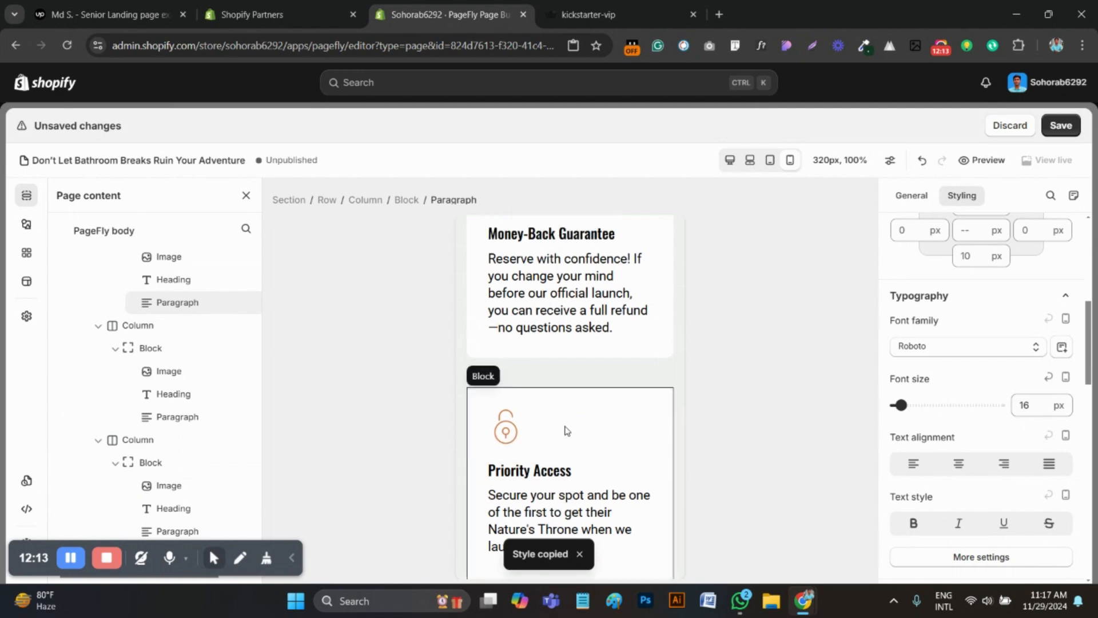
click(560, 407)
click(579, 356)
scroll(579, 367, down, 3)
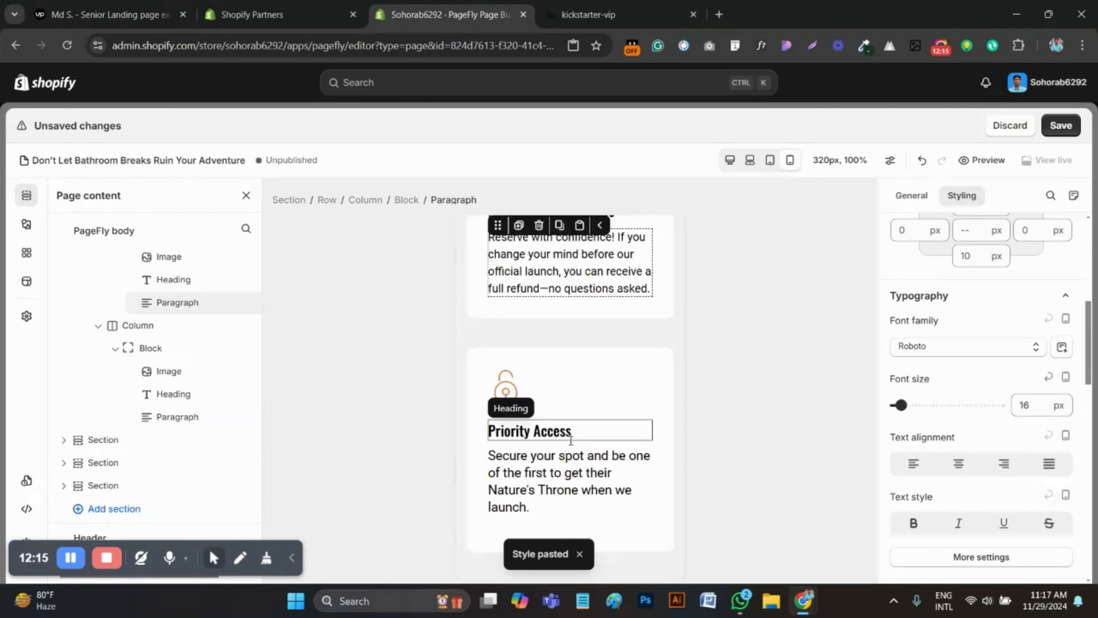
click(583, 461)
click(581, 435)
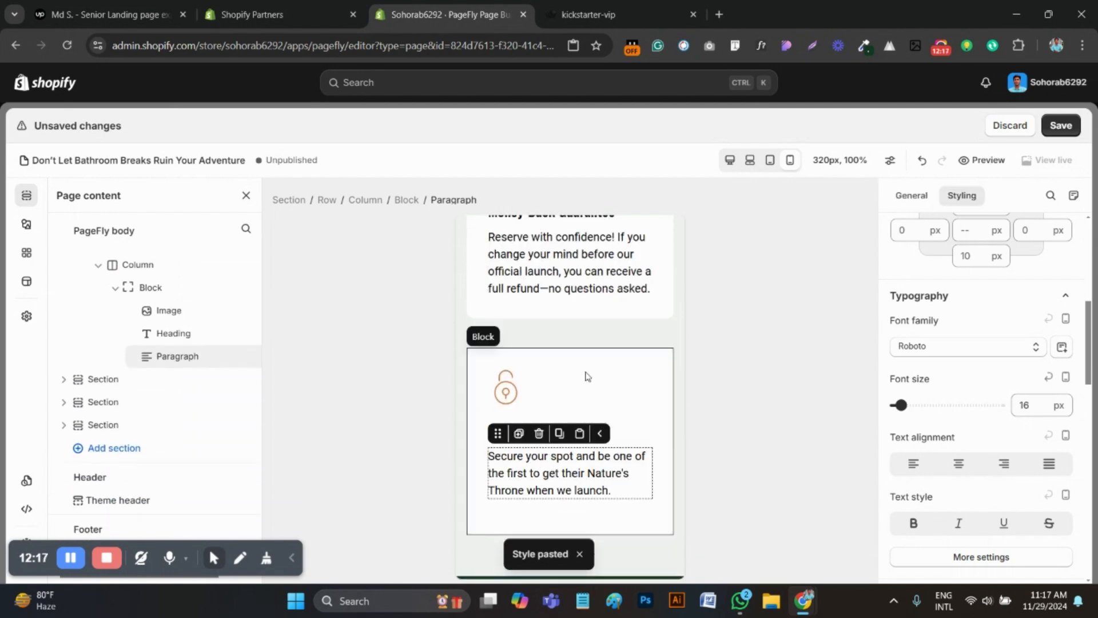
Compare the three benefit cards with the reference page, and save the PageFly page
scroll(583, 374, down, 1)
scroll(620, 392, up, 1)
click(589, 7)
scroll(503, 262, up, 1)
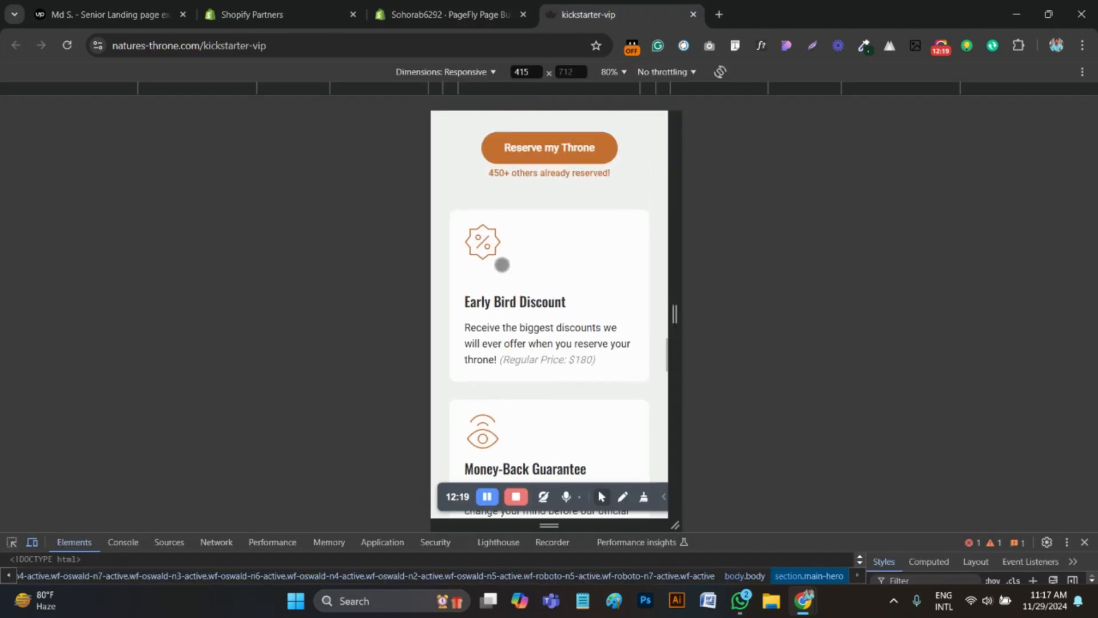
scroll(503, 275, down, 5)
scroll(512, 280, down, 4)
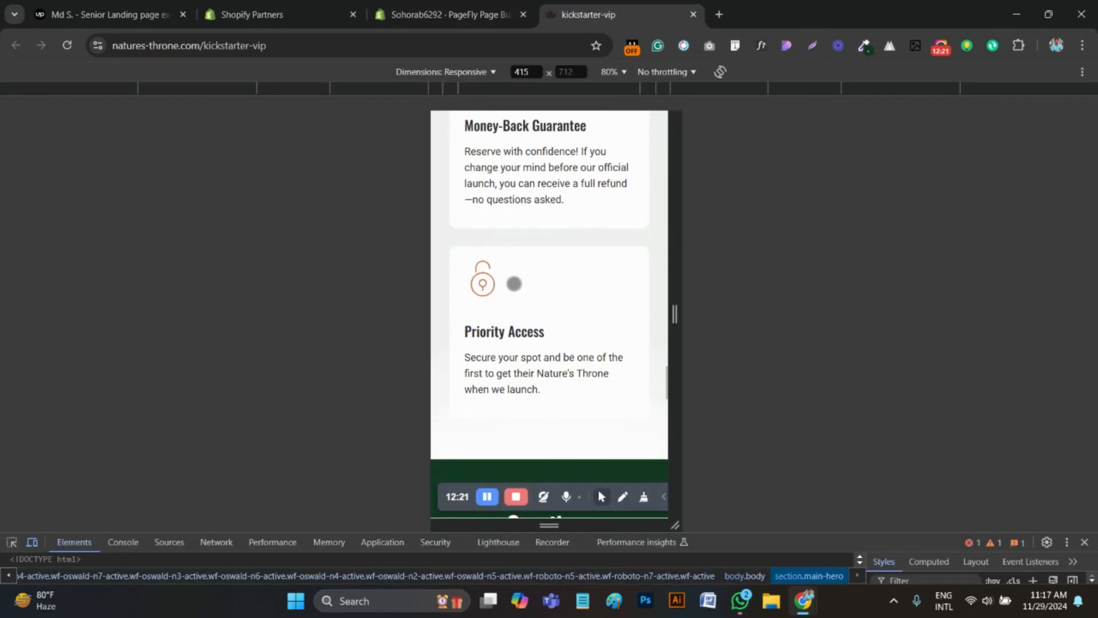
click(461, 22)
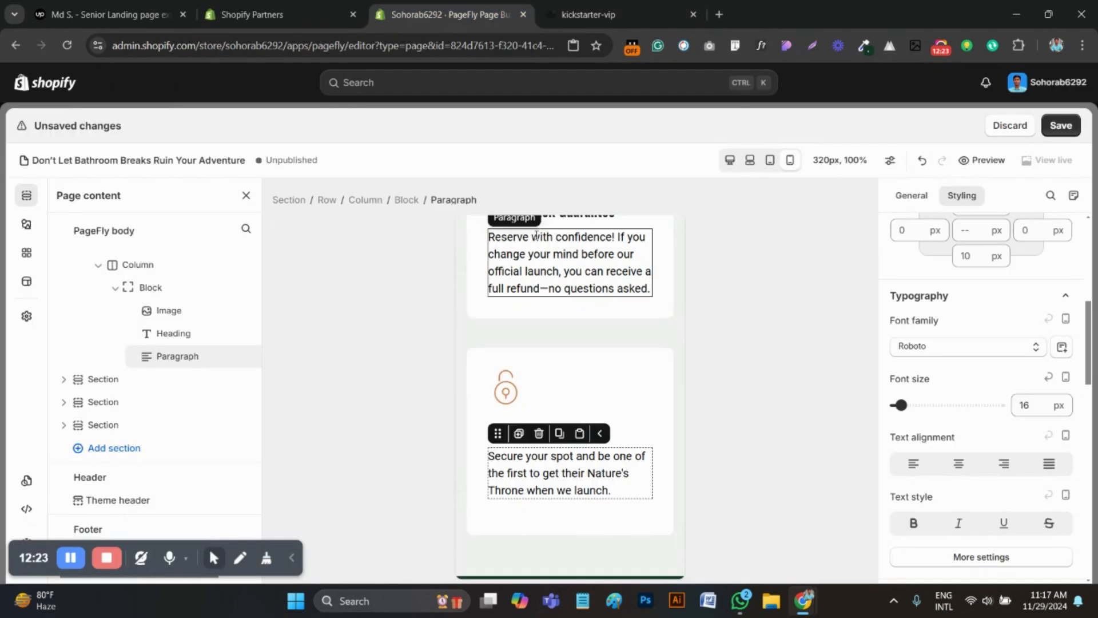
scroll(522, 438, down, 3)
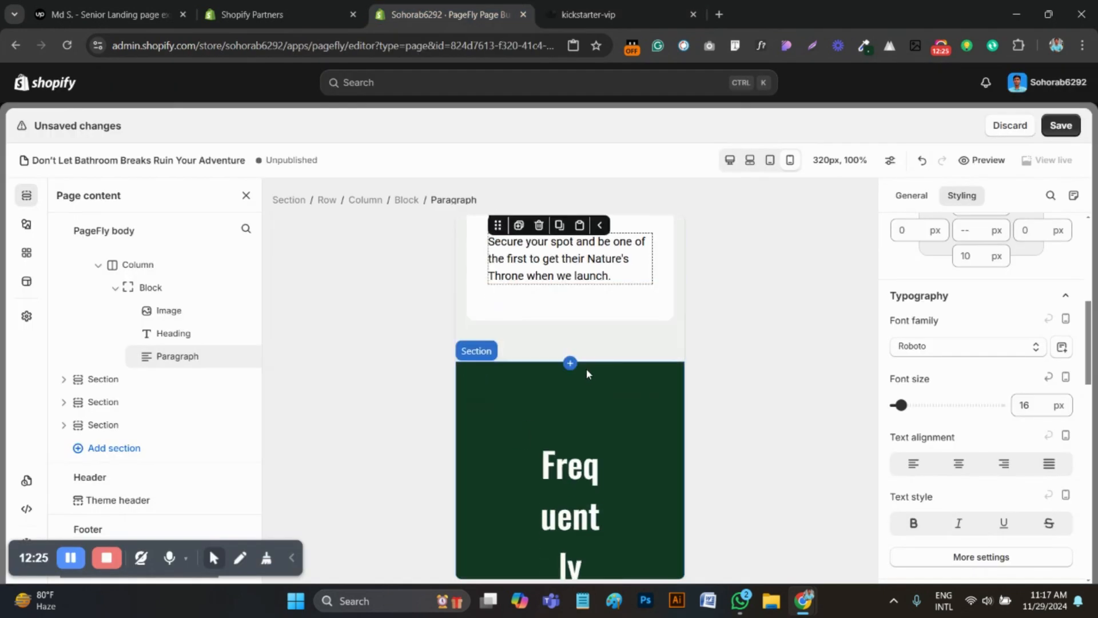
click(1062, 126)
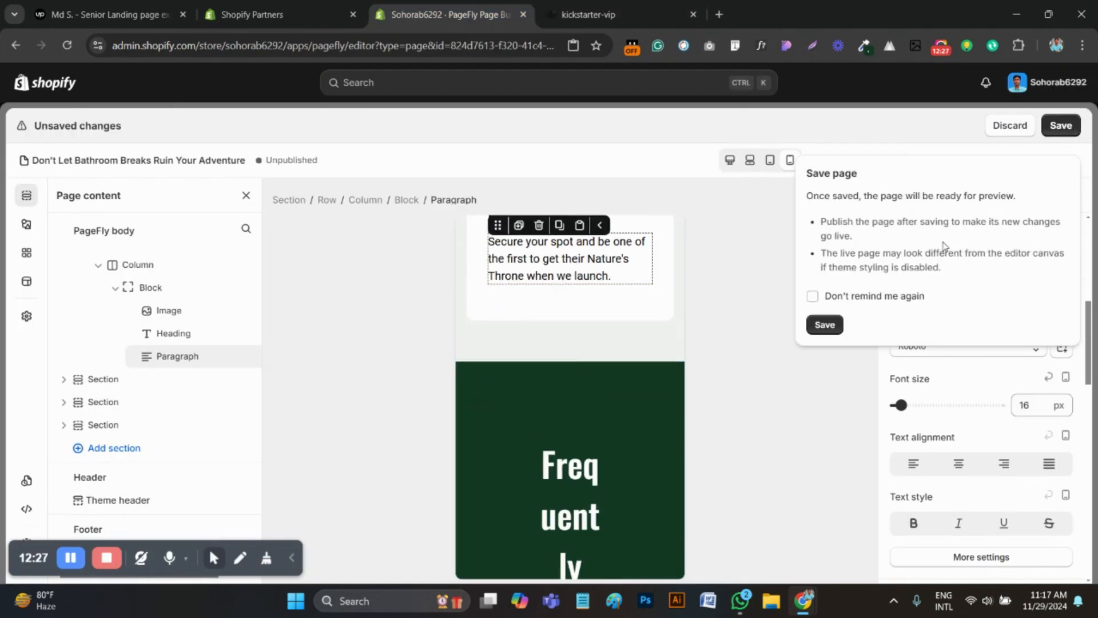
click(832, 330)
Set the left and right padding of the Frequently Asked Questions row to 0 px
scroll(494, 362, down, 1)
click(495, 341)
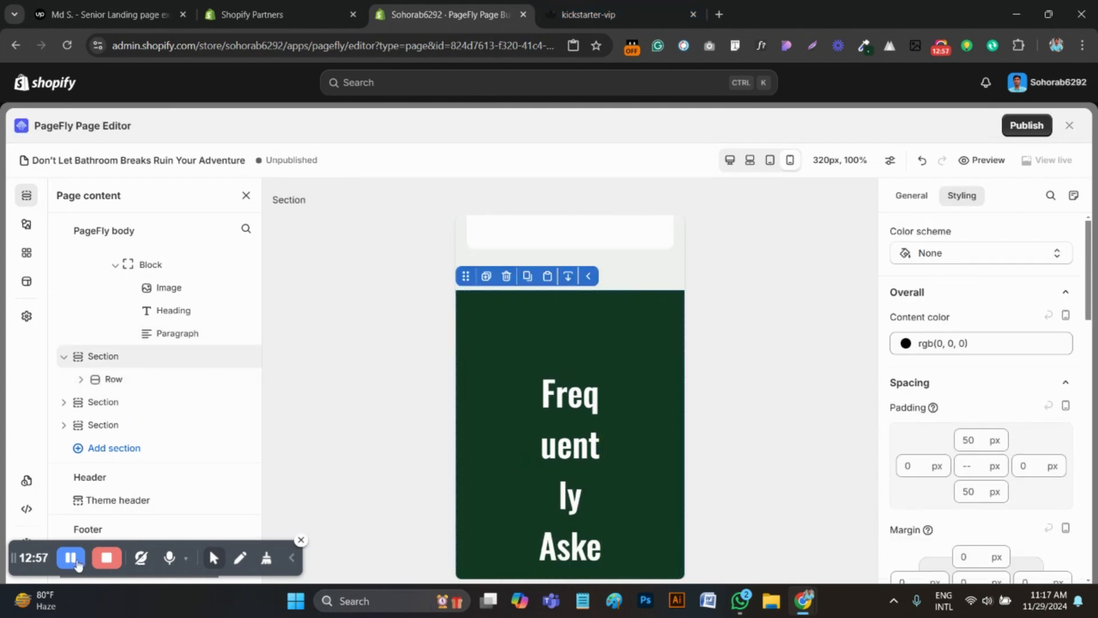
click(490, 342)
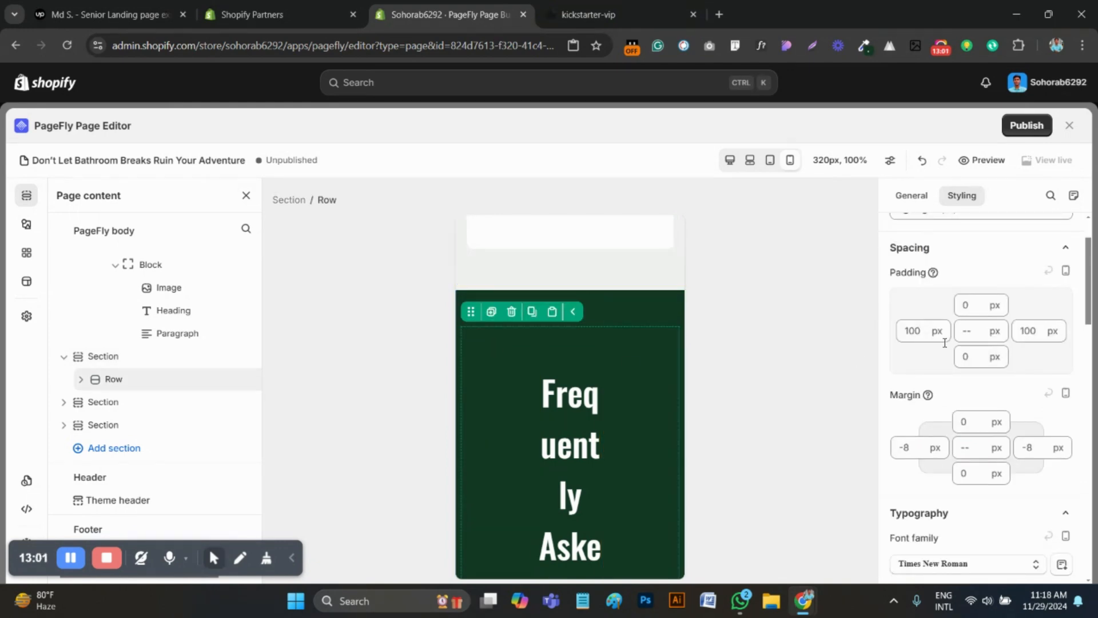
scroll(914, 402, up, 1)
double_click(914, 403)
text(0)
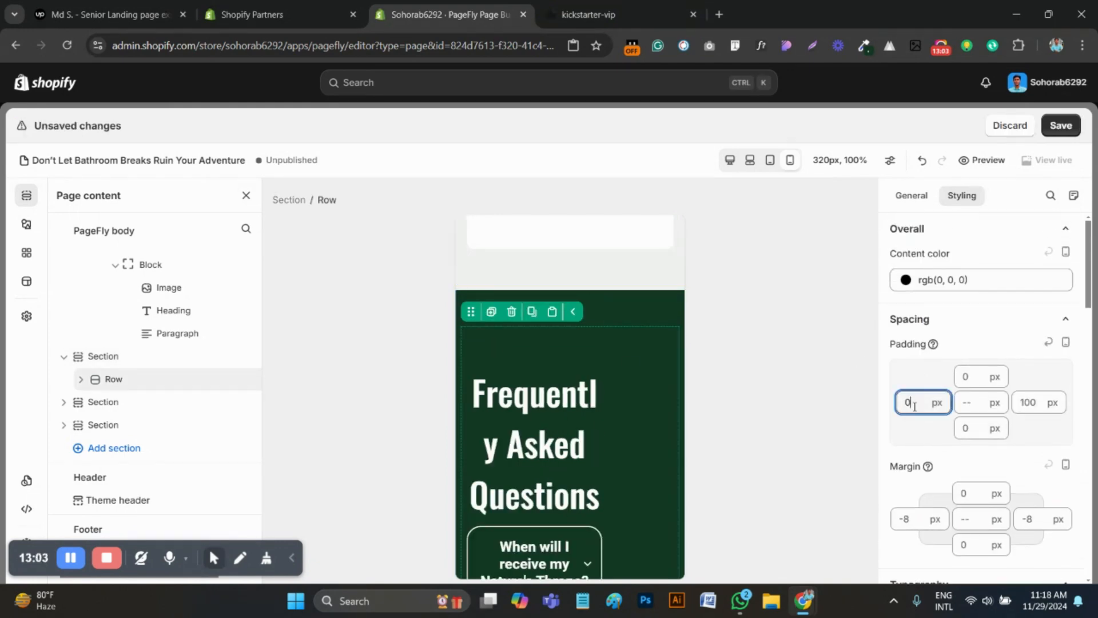
double_click(1030, 403)
text(0)
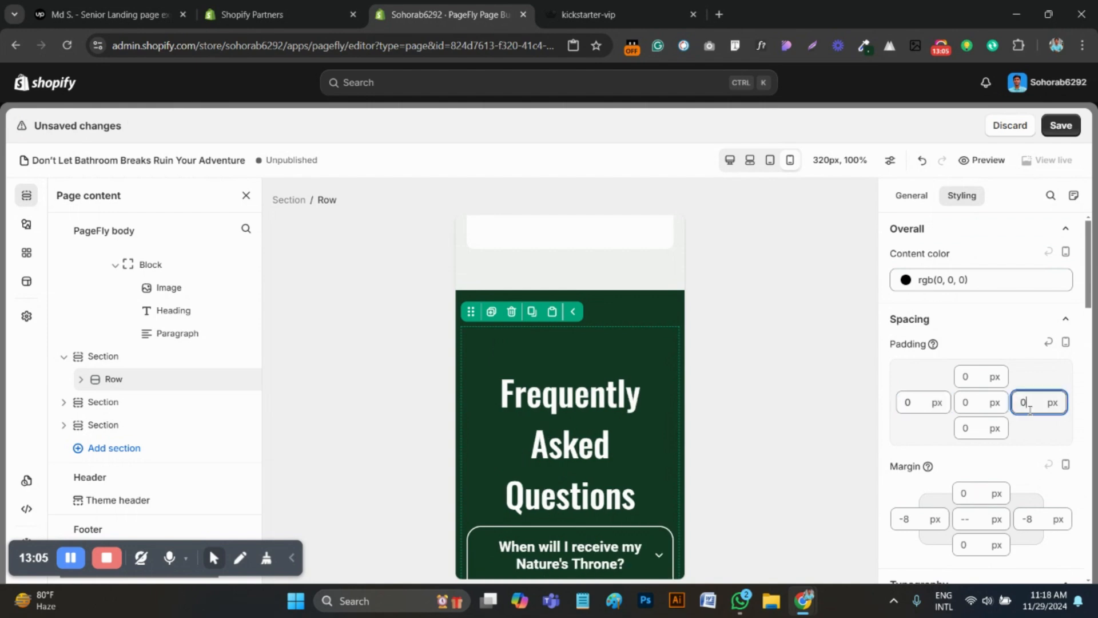
Set the Frequently Asked Questions heading's font size to 25 px
click(576, 400)
scroll(979, 482, up, 3)
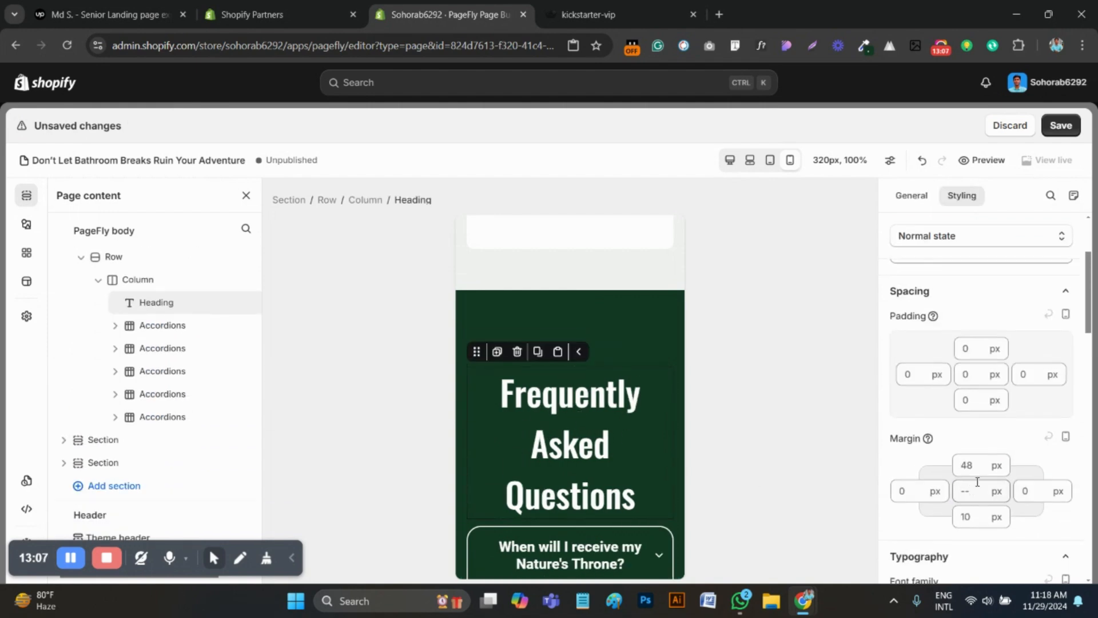
scroll(979, 482, down, 5)
click(1030, 454)
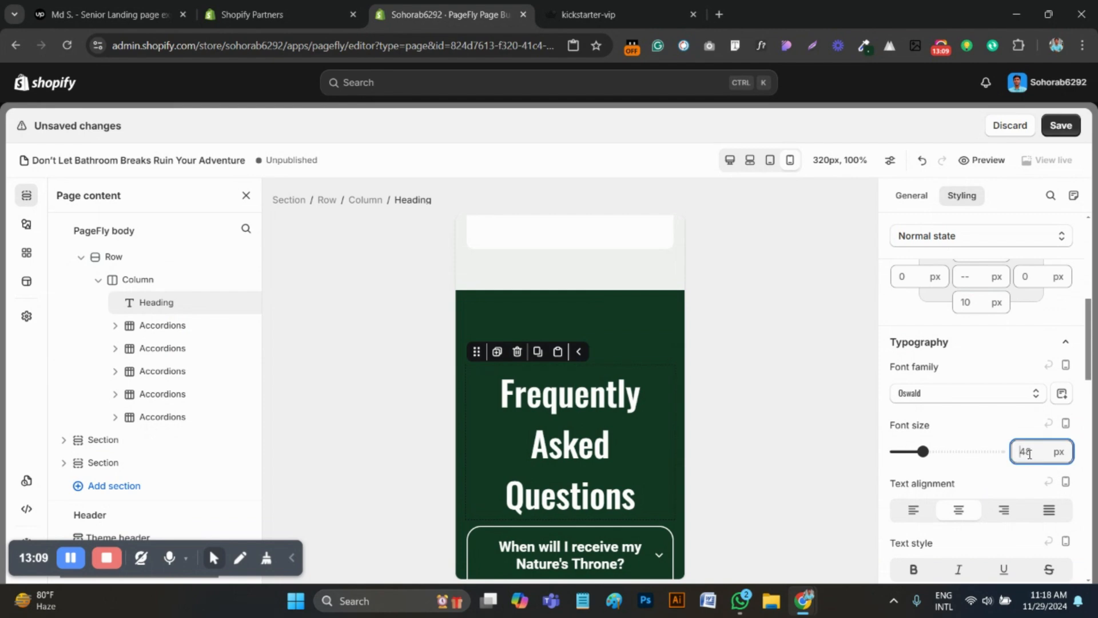
text(25)
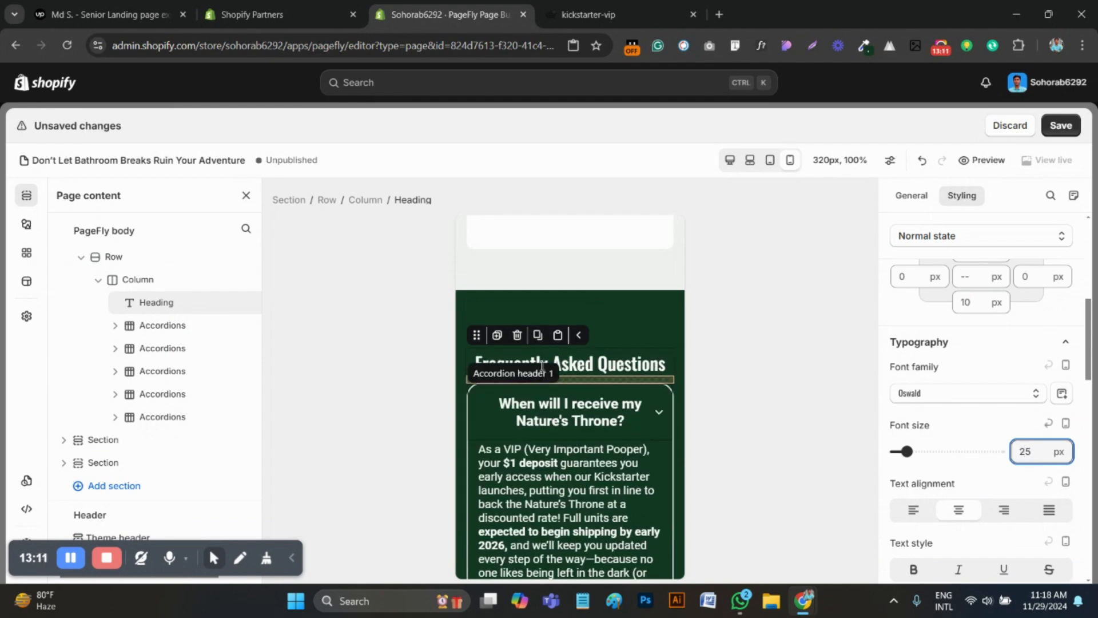
Check the reference page's FAQ section, and set the Frequently Asked Questions section's top padding to 30 px
click(589, 14)
scroll(606, 259, down, 3)
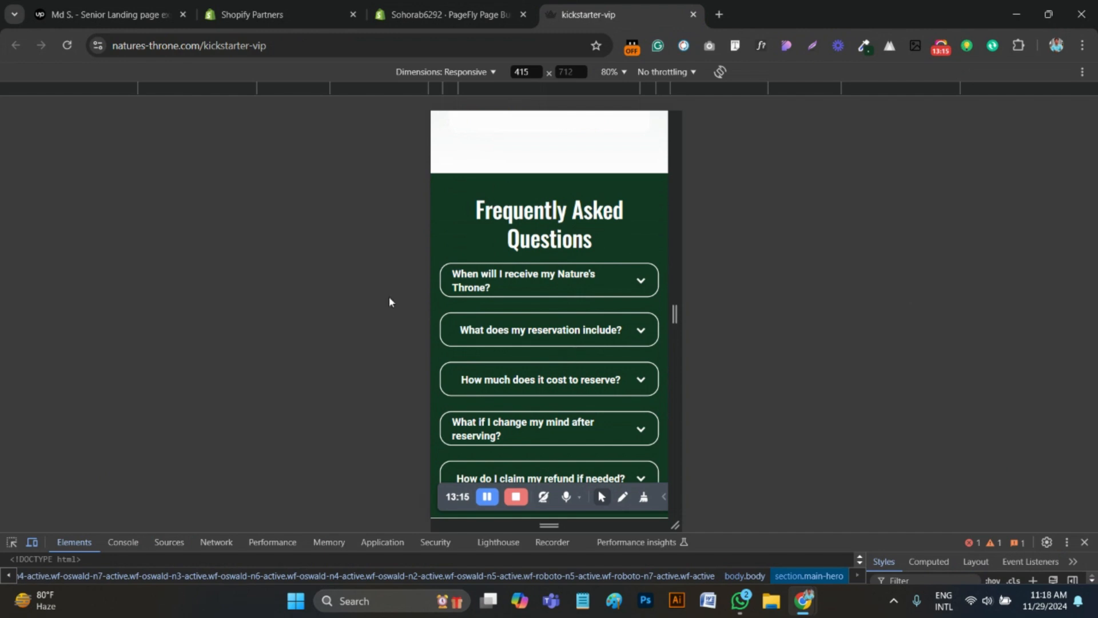
click(446, 15)
scroll(464, 299, down, 1)
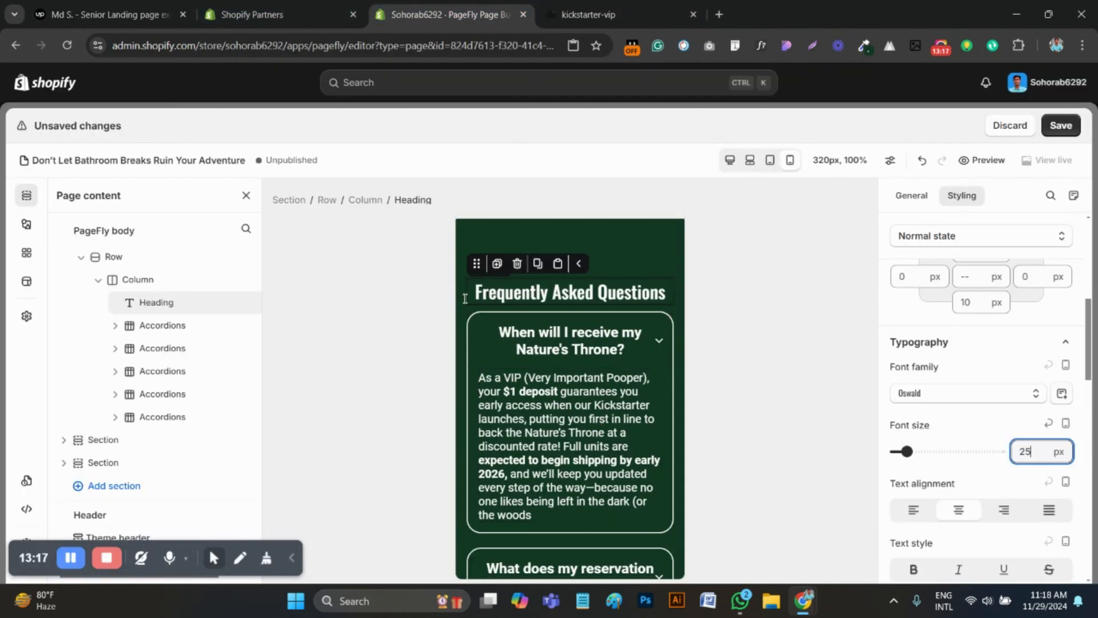
click(610, 238)
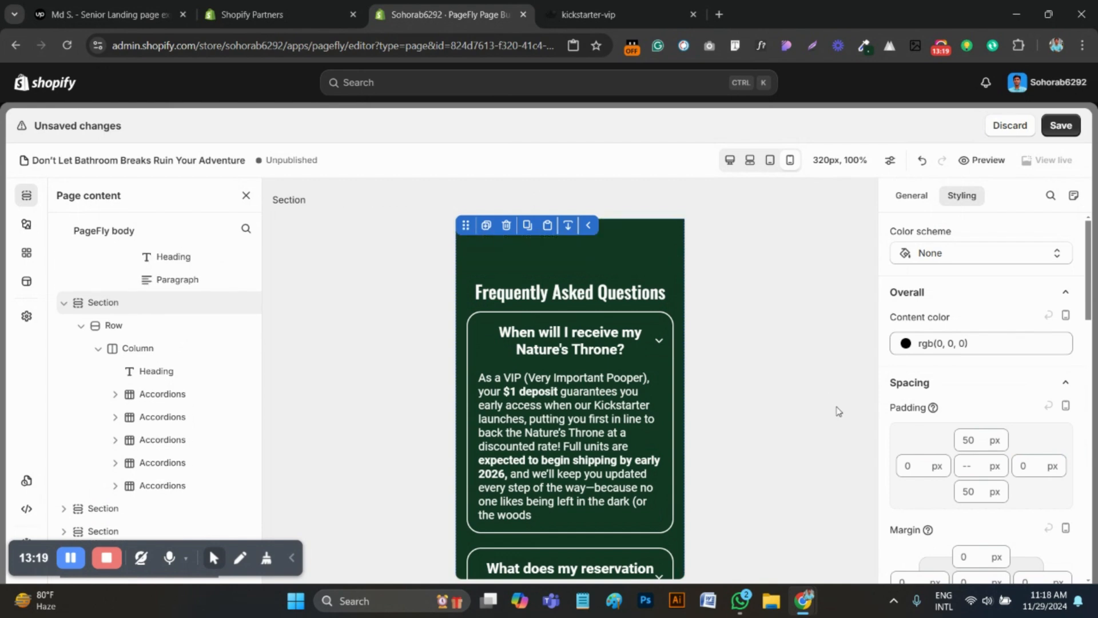
click(971, 441)
key(BackSpace)
key(BackSpace)
text(30)
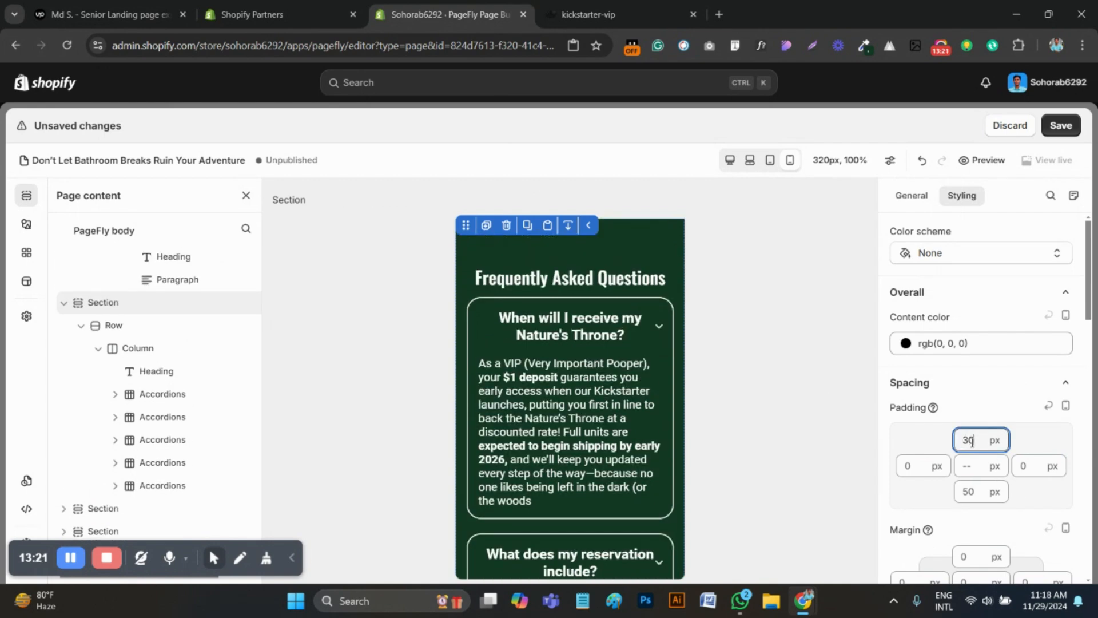
Set the Frequently Asked Questions heading's font size to 30 px
click(549, 279)
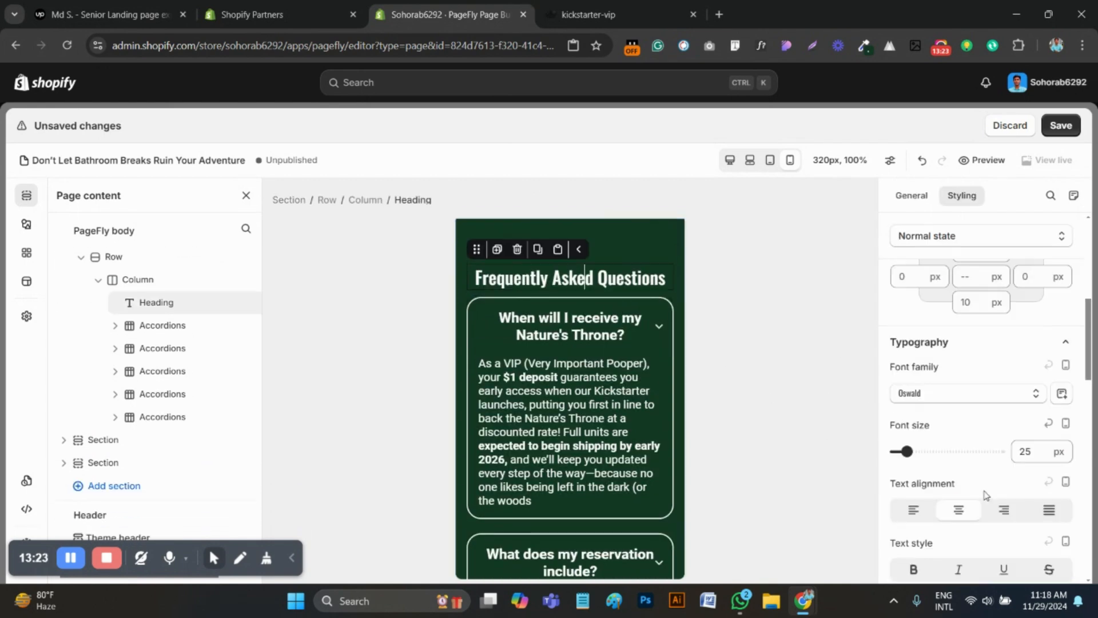
drag(1035, 451, 1017, 454)
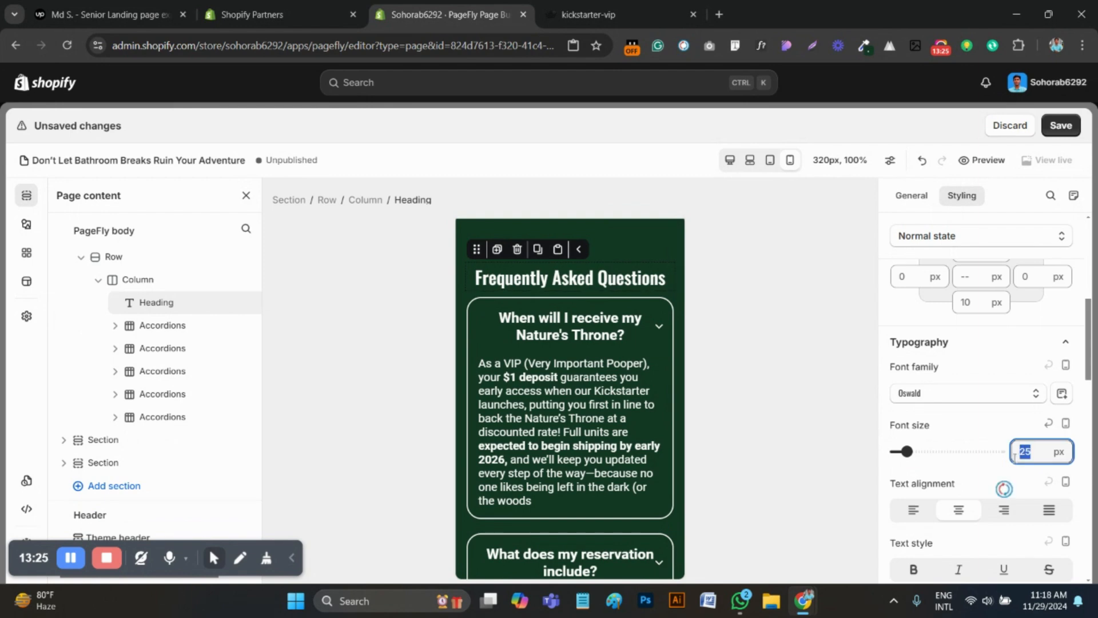
text(30)
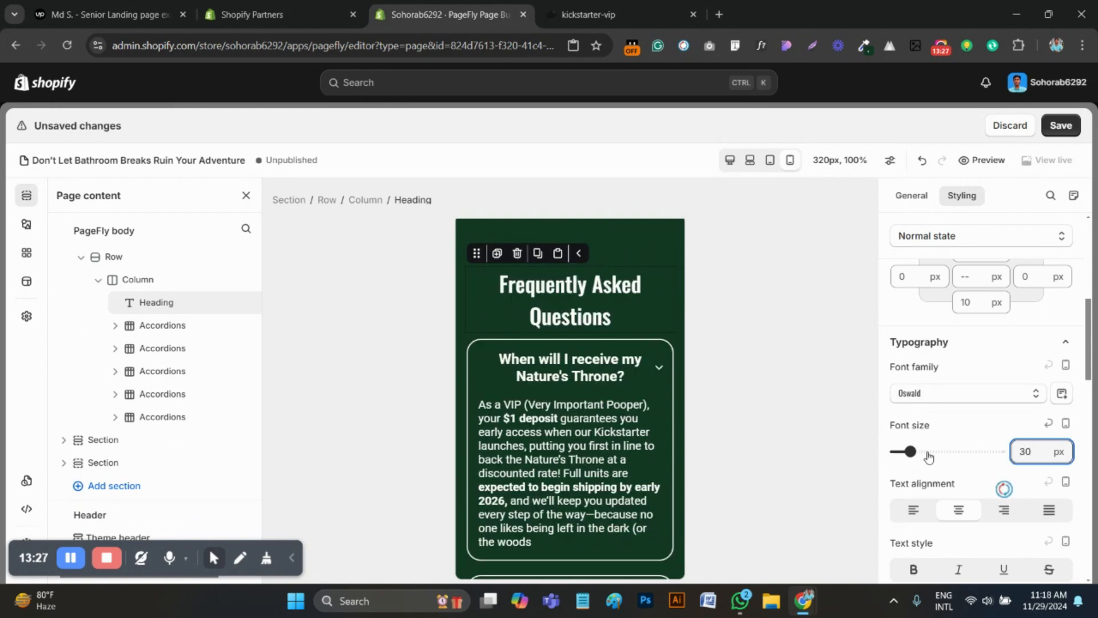
Set the "When will I receive my Nature's Throne?" accordion header's font size to 16 px, and compare it with the reference page
click(578, 373)
scroll(999, 461, down, 2)
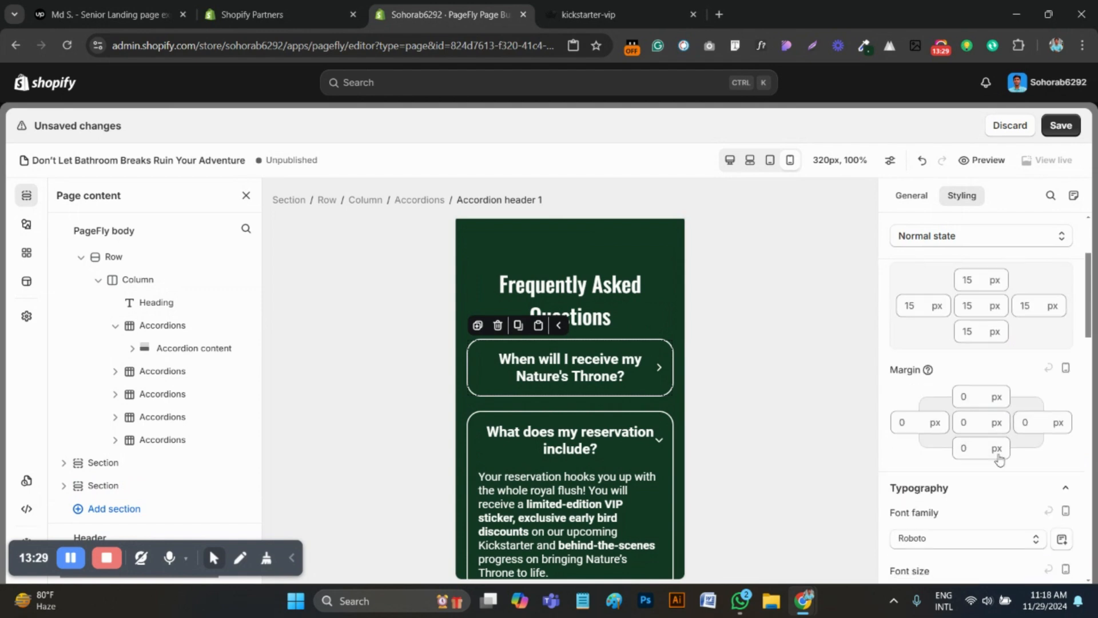
scroll(999, 460, down, 3)
click(1032, 453)
text(1)
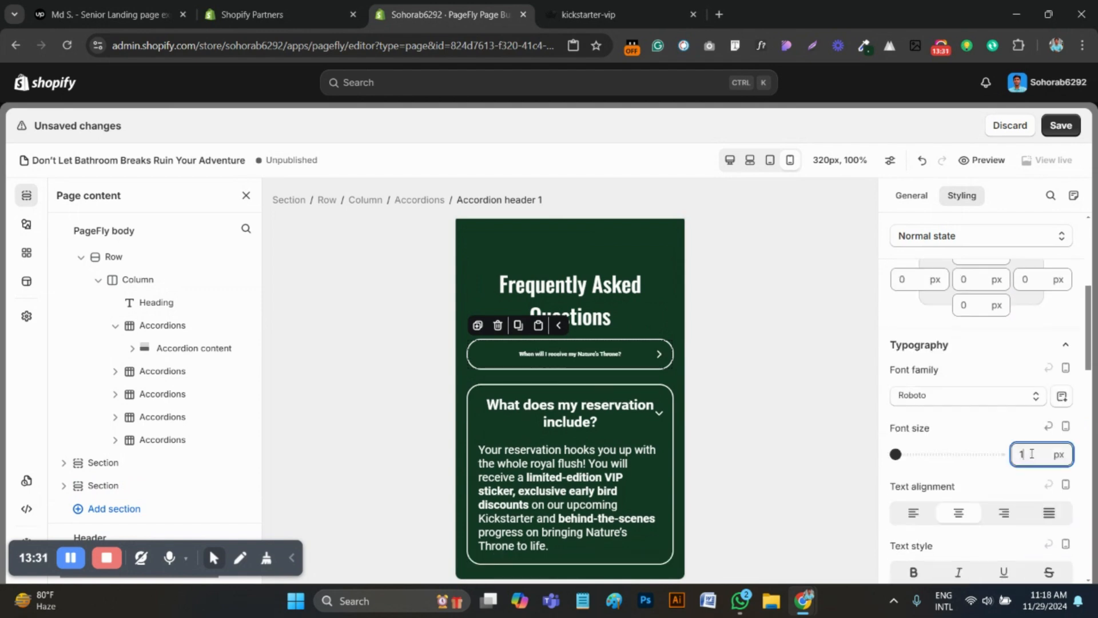
text(16)
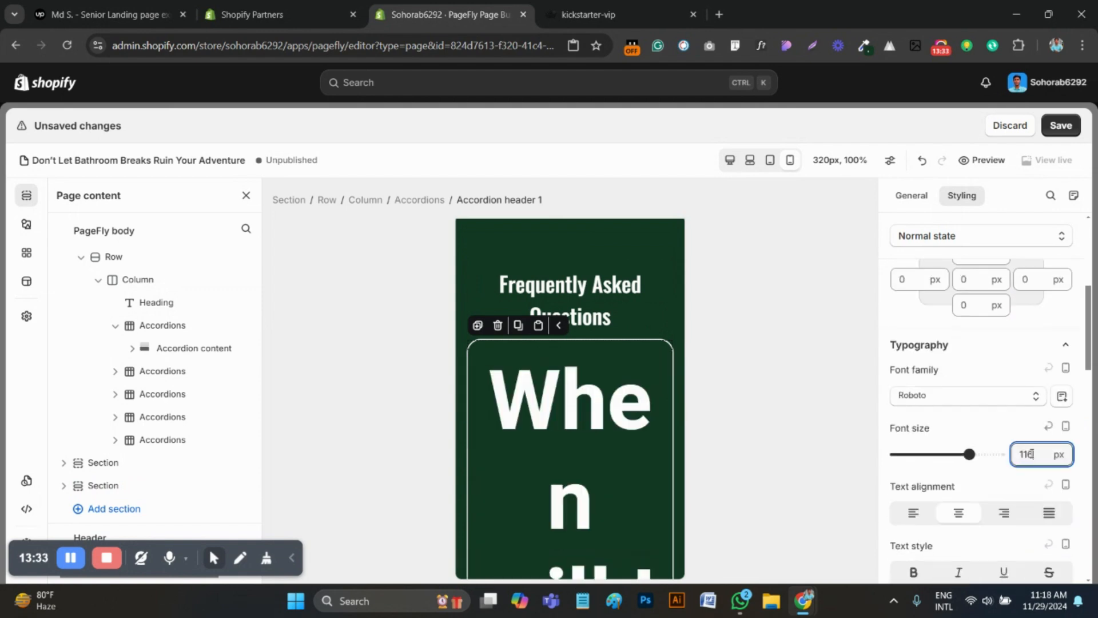
key(BackSpace)
key(BackSpace)
key(BackSpace)
text(20)
text(16)
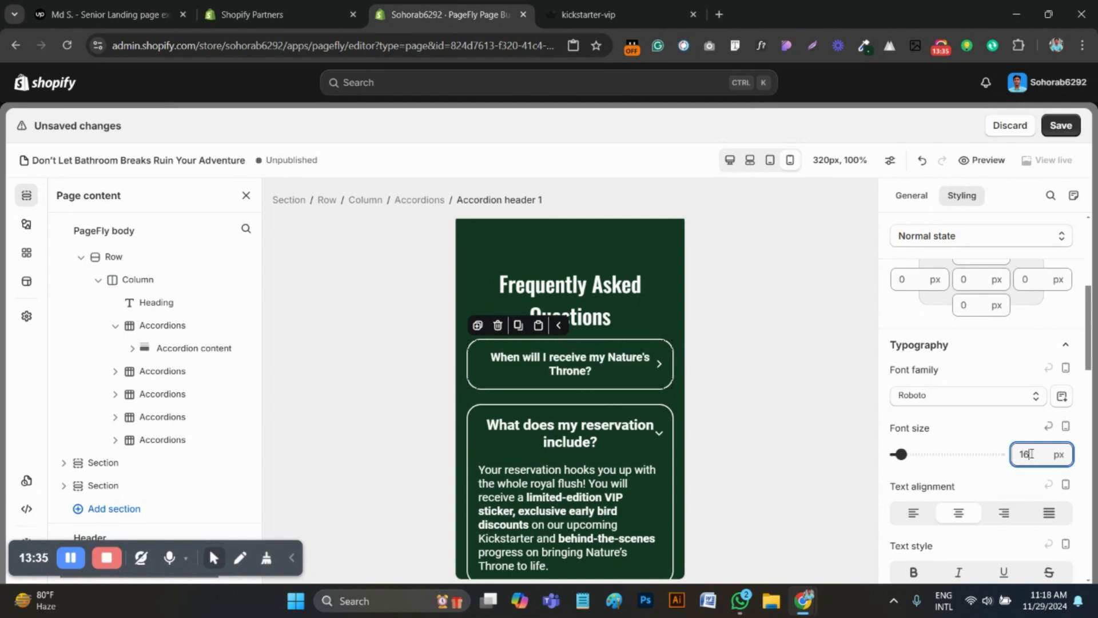
click(589, 14)
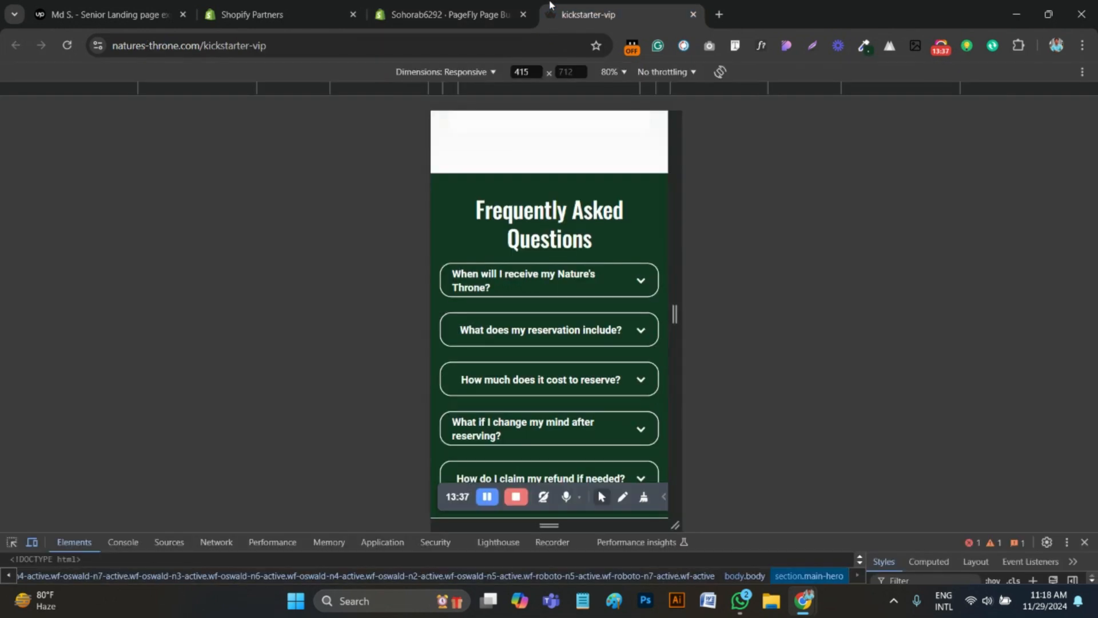
click(452, 14)
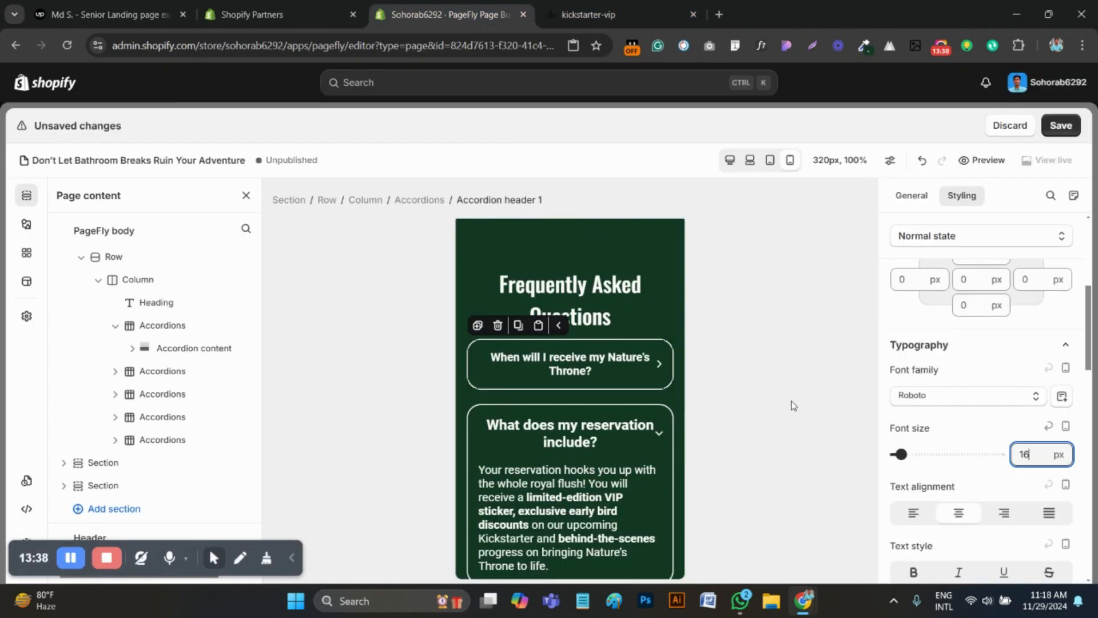
Left-align the "When will I receive my Nature's Throne?" accordion header, and try to copy its style to the "What does my reservation include?" header
click(912, 518)
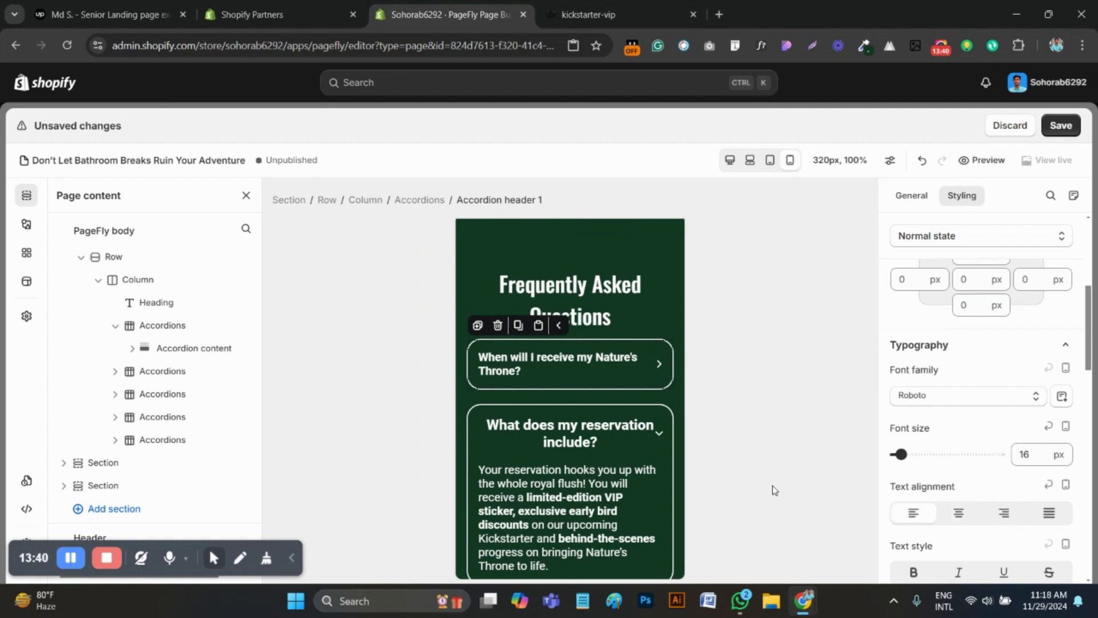
click(519, 326)
click(543, 426)
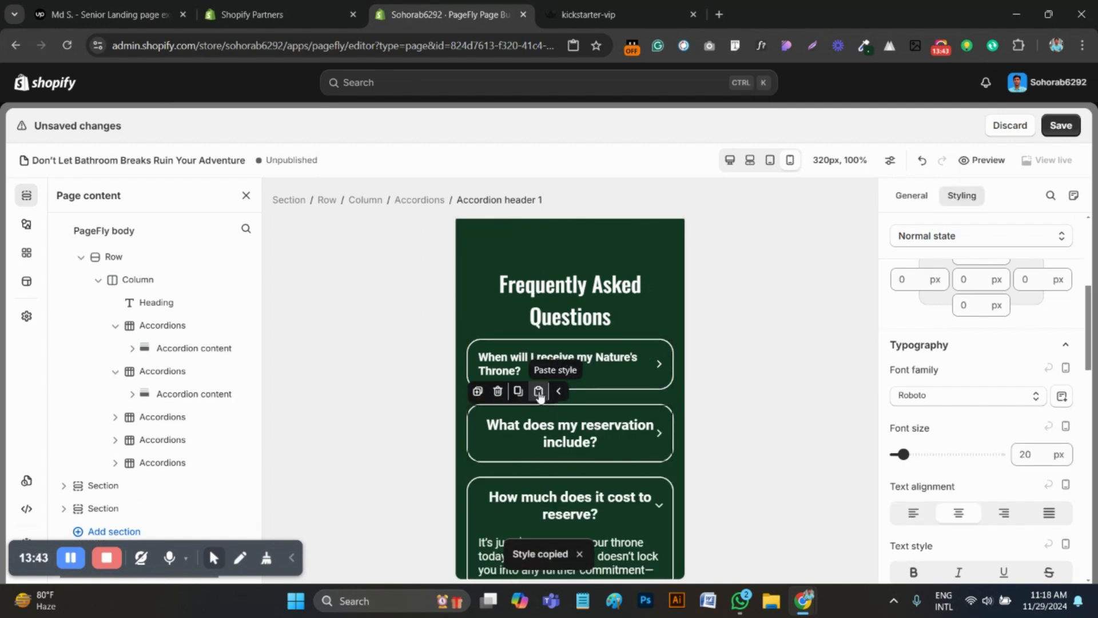
Left-align the "What does my reservation include?" accordion header and set its font size to 16 px
click(574, 438)
click(916, 515)
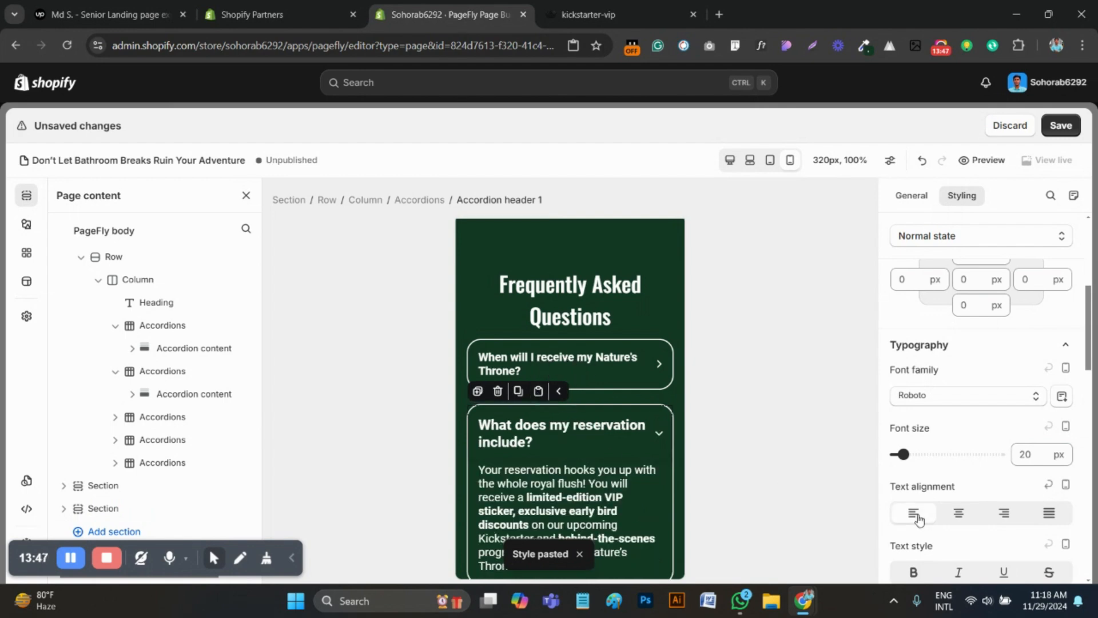
click(1028, 457)
text(16)
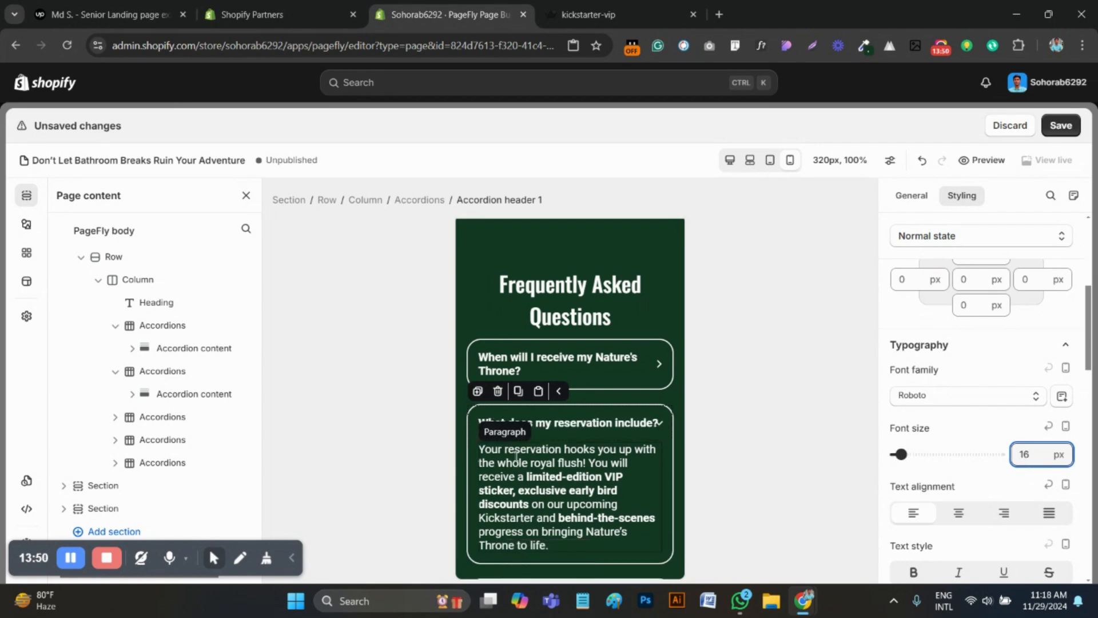
Set the "How much does it cost to reserve?" accordion header's font size to 16 px and left-align it
scroll(613, 450, down, 4)
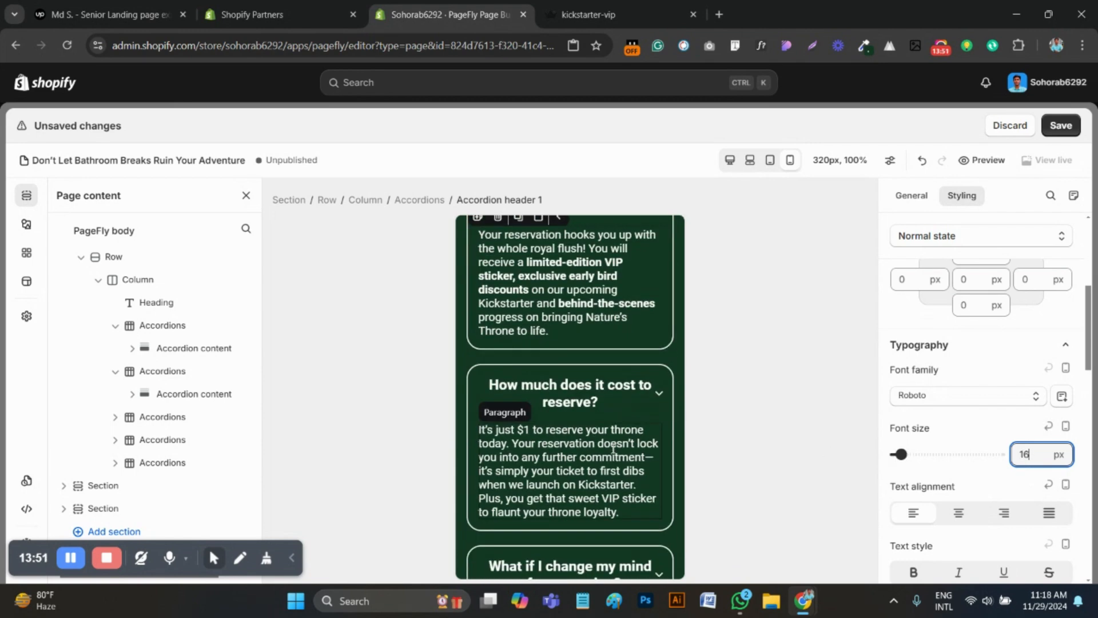
click(584, 404)
click(1026, 452)
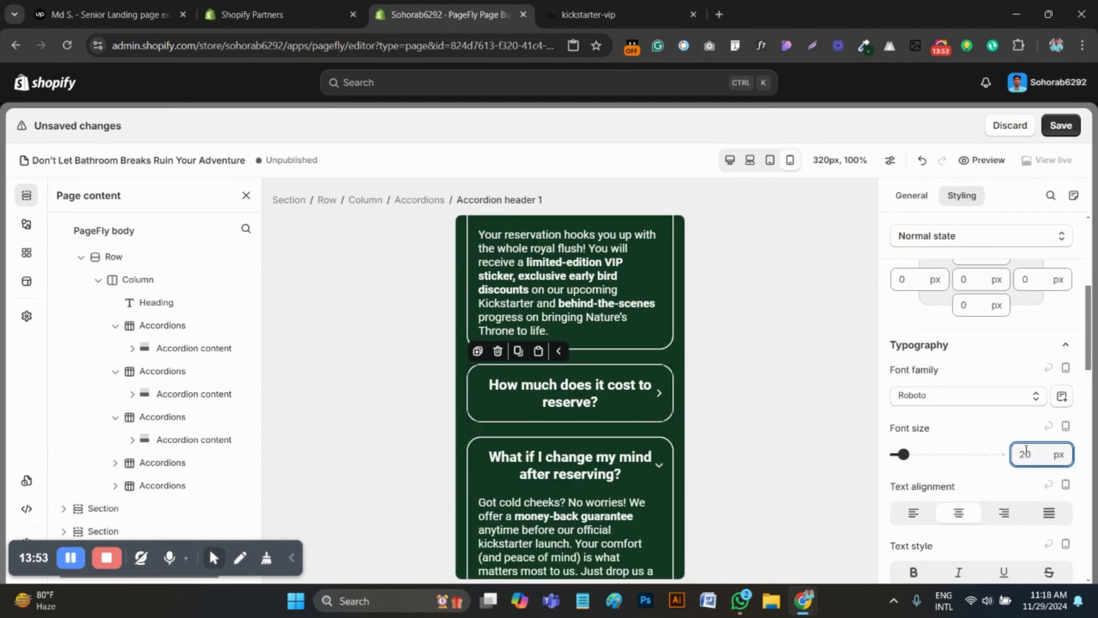
text(16)
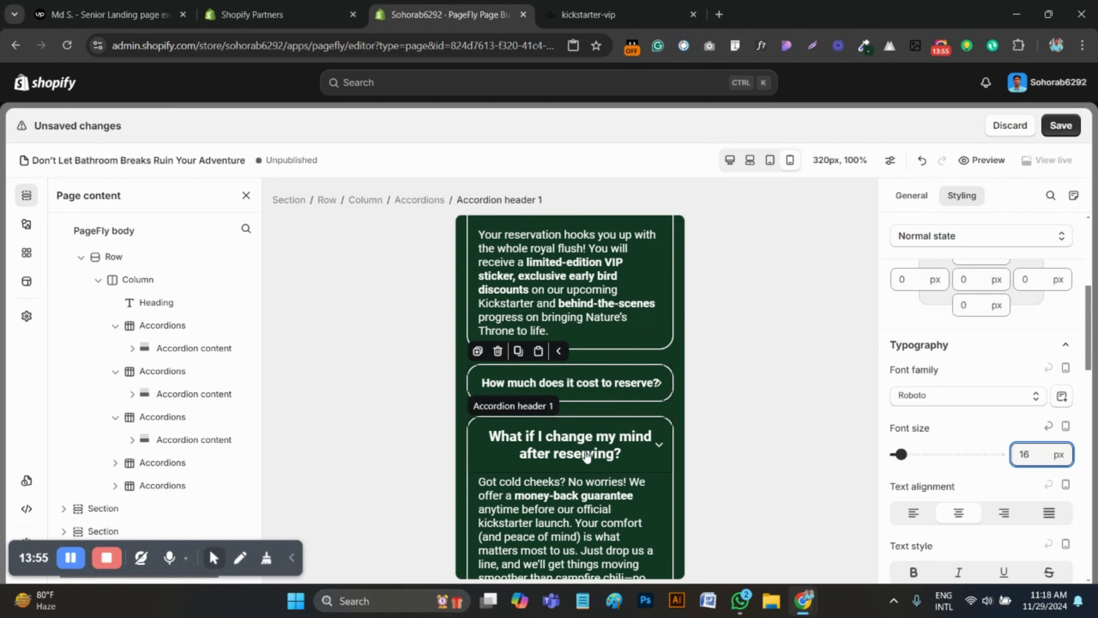
click(904, 515)
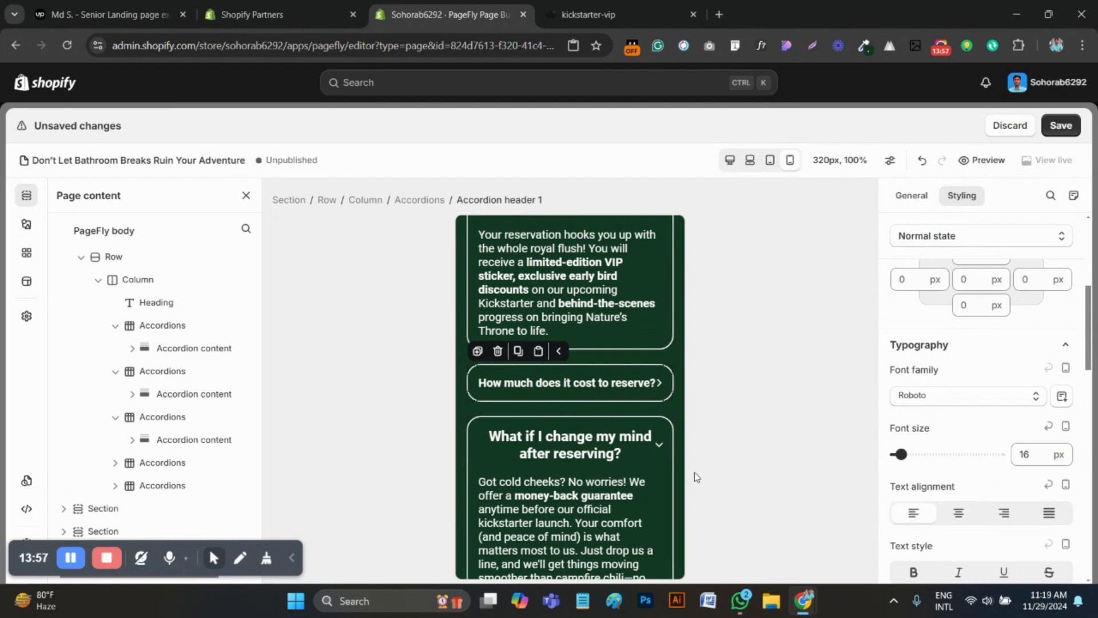
Set the "What if I change my mind after reserving?" accordion header's font size to 16 px and left-align it
click(519, 443)
double_click(1019, 453)
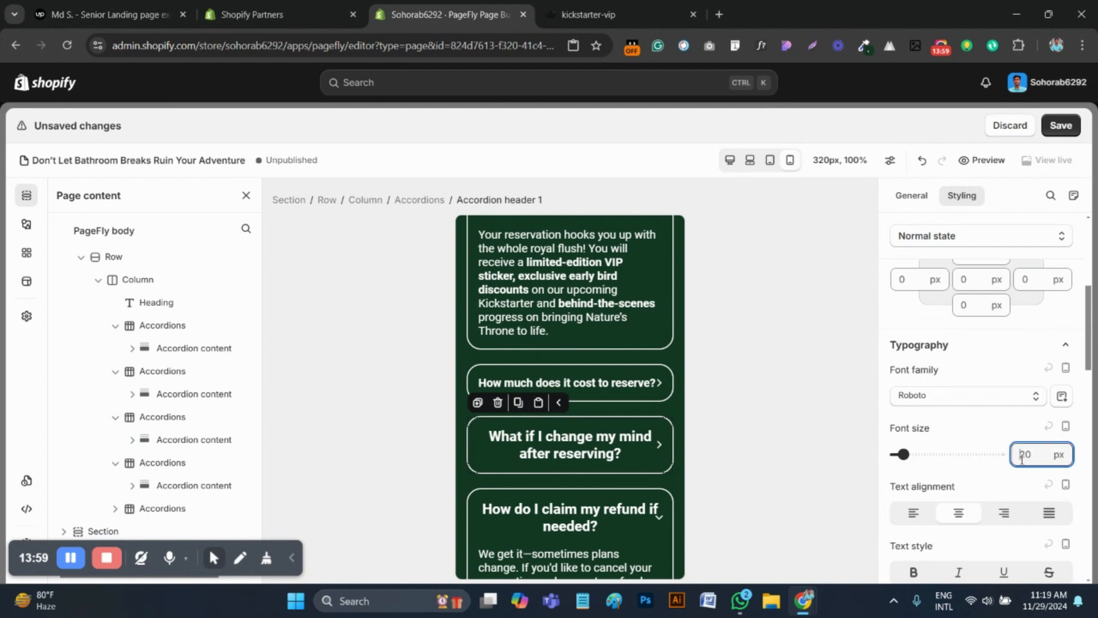
text(16)
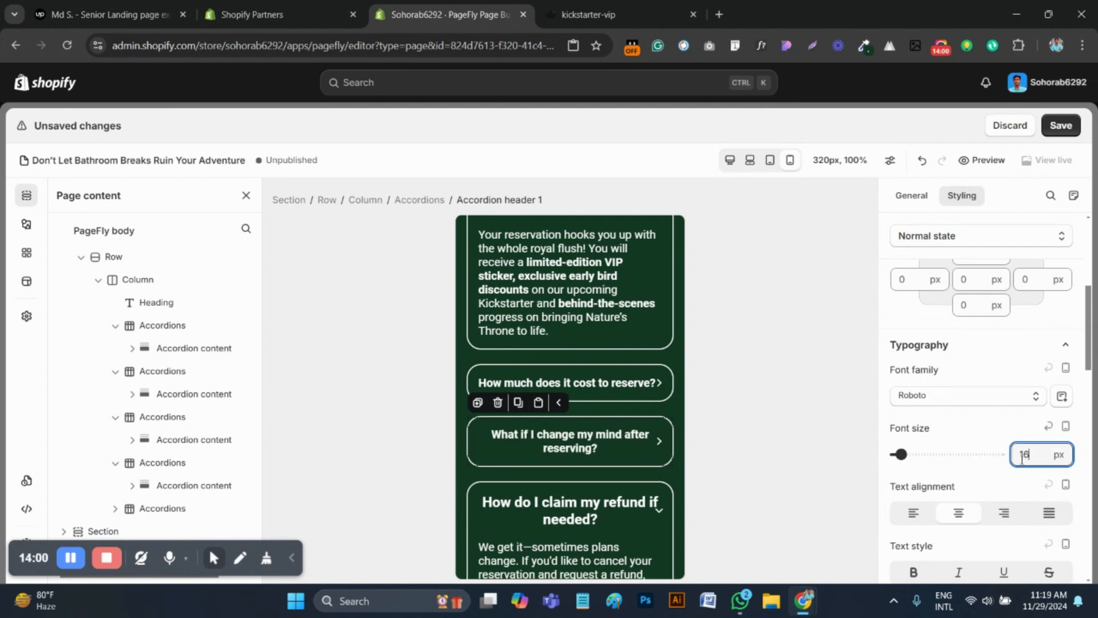
click(918, 515)
Set the "How do I claim my refund if needed?" accordion header's font size to 16 px and left-align it
scroll(514, 458, down, 1)
click(543, 443)
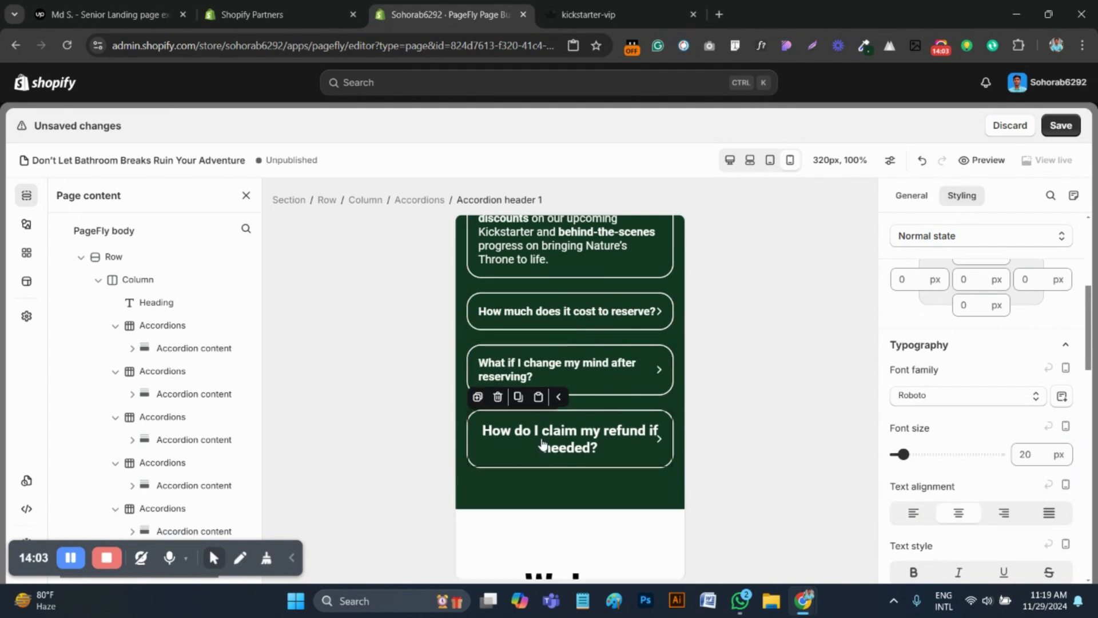
click(1028, 458)
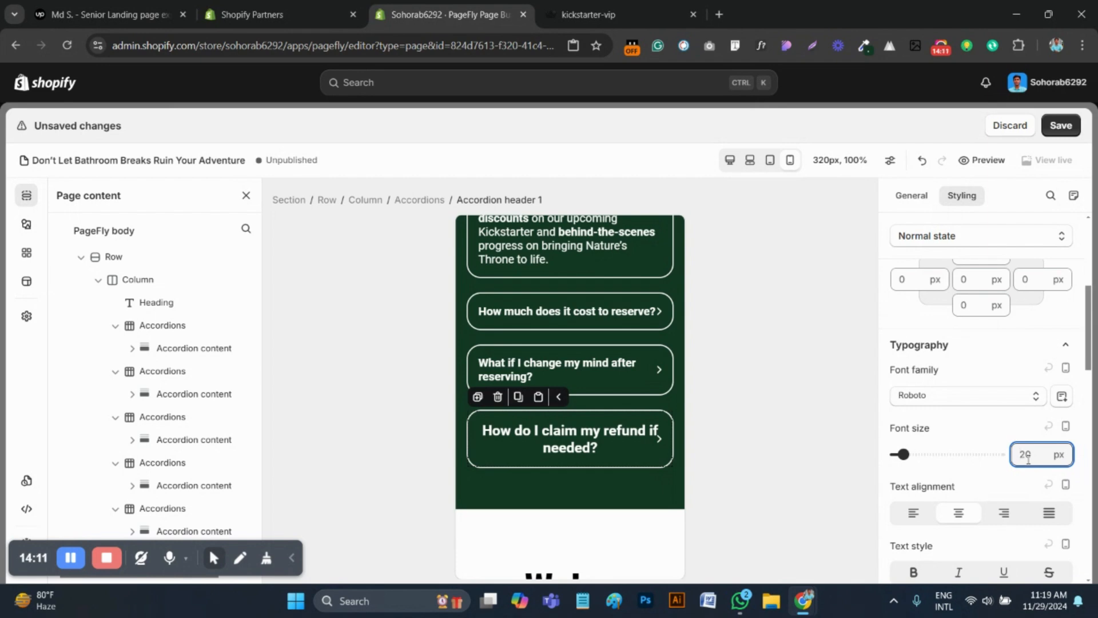
text(16)
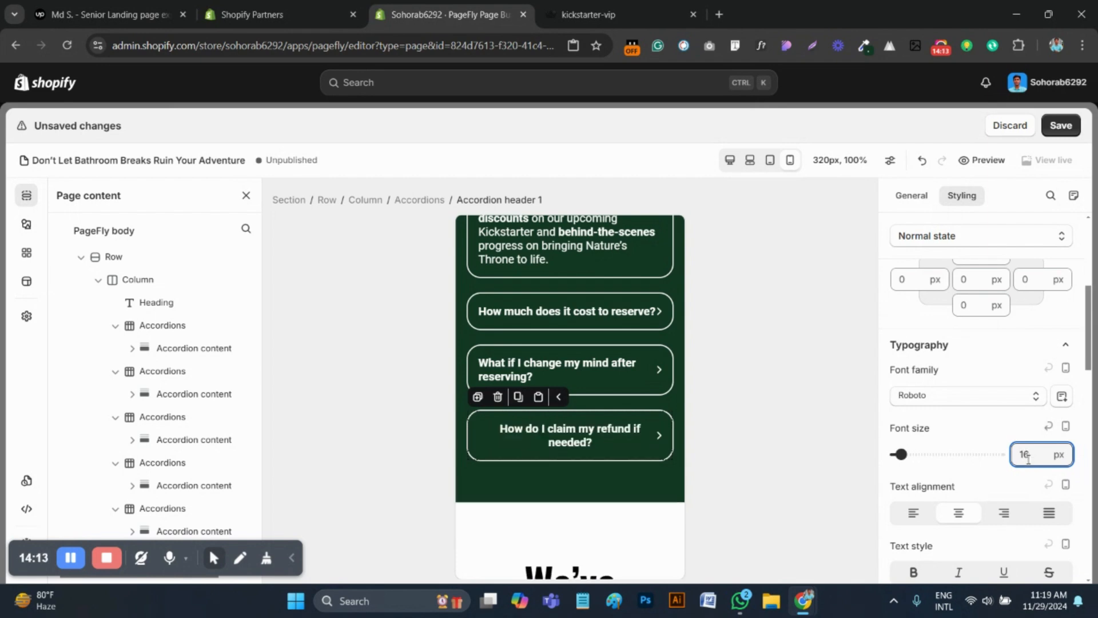
click(912, 513)
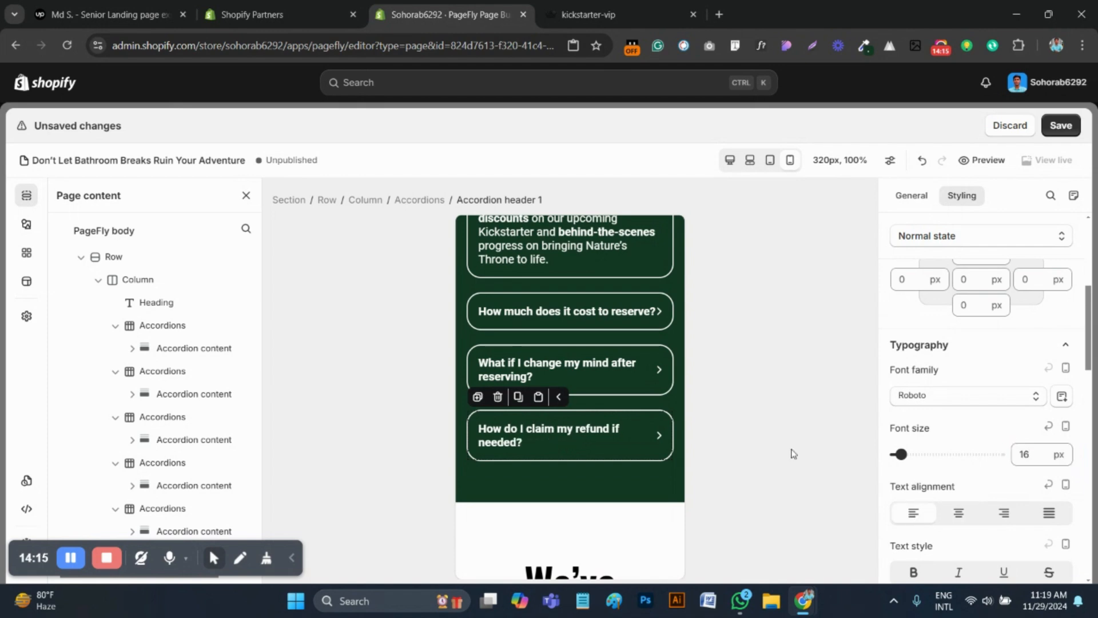
Collapse the "What does my reservation include?" accordion, and check that the "When will I receive my Nature's Throne?" accordion expands and collapses
scroll(572, 401, down, 1)
scroll(644, 406, up, 2)
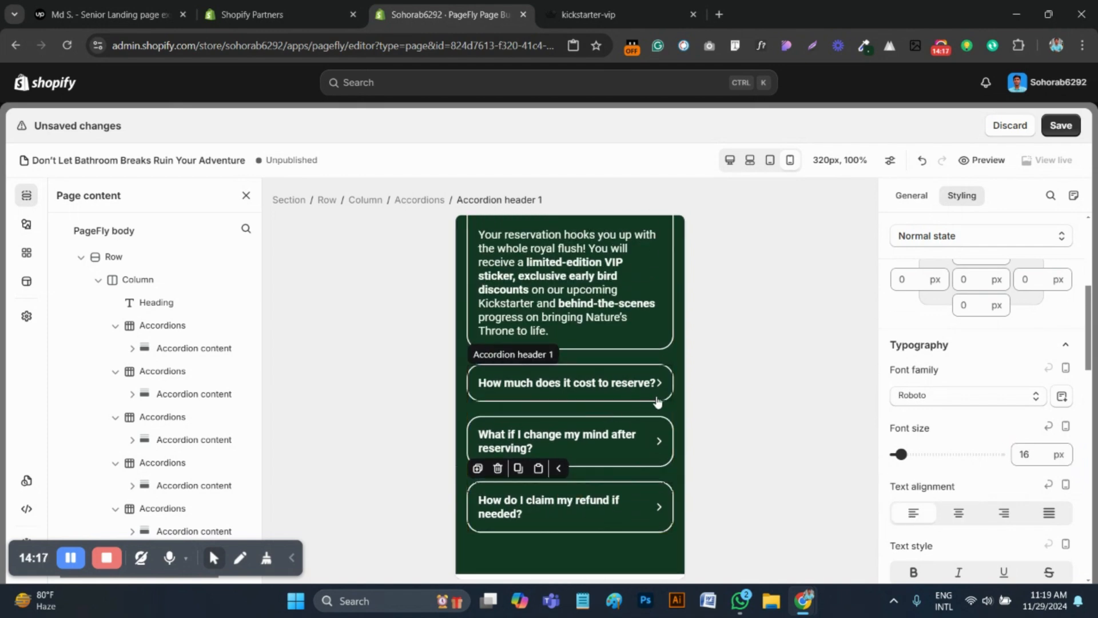
scroll(621, 338, up, 1)
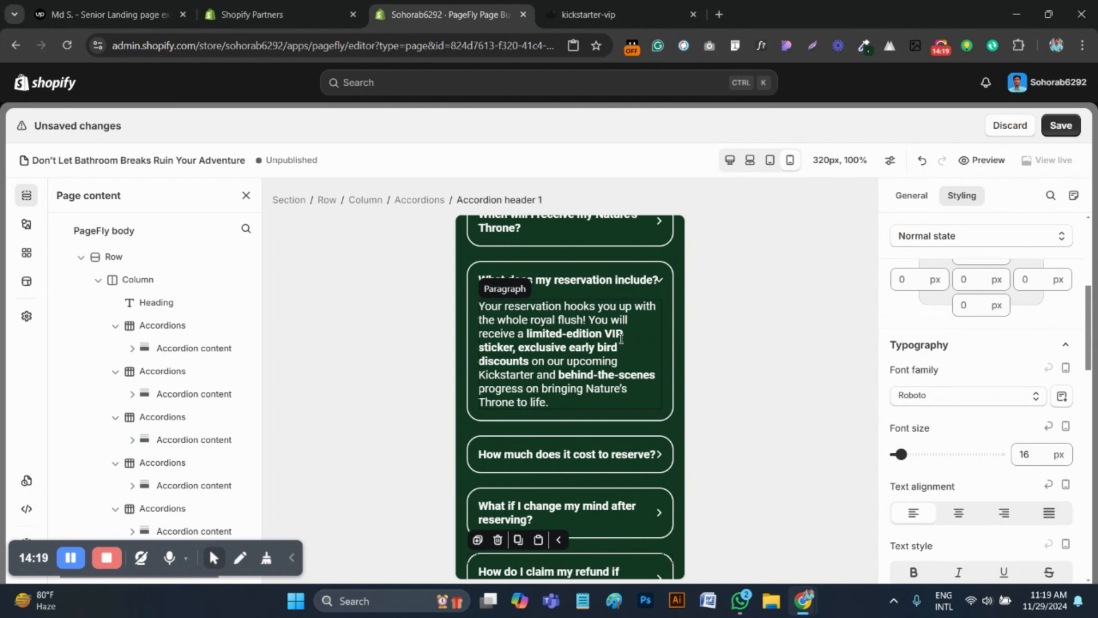
click(657, 279)
scroll(657, 283, up, 2)
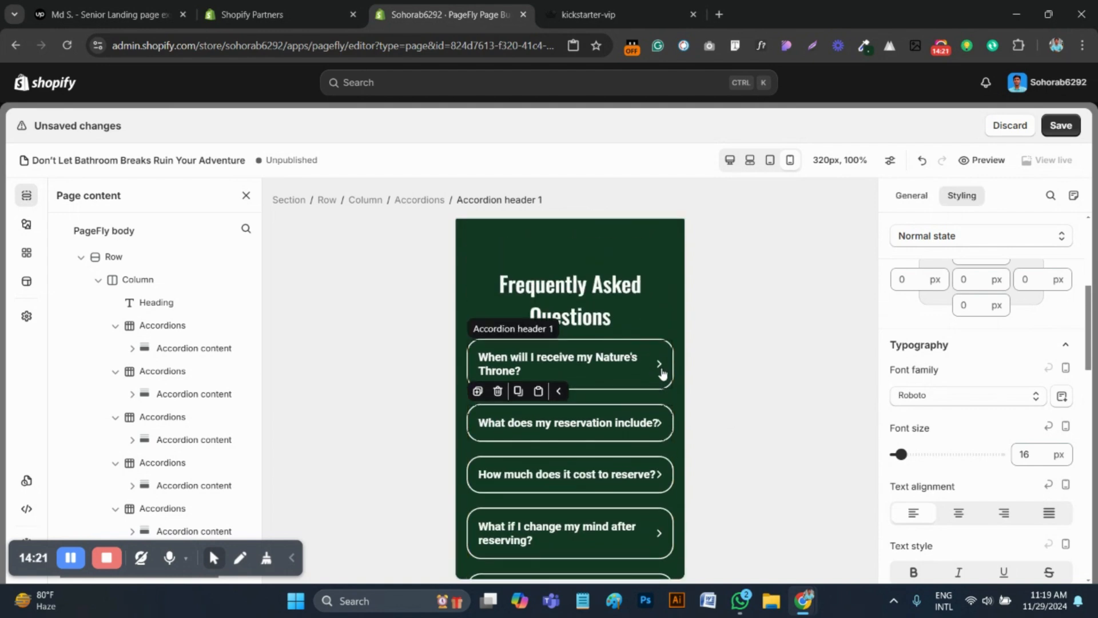
click(663, 373)
scroll(661, 372, down, 2)
scroll(661, 372, up, 2)
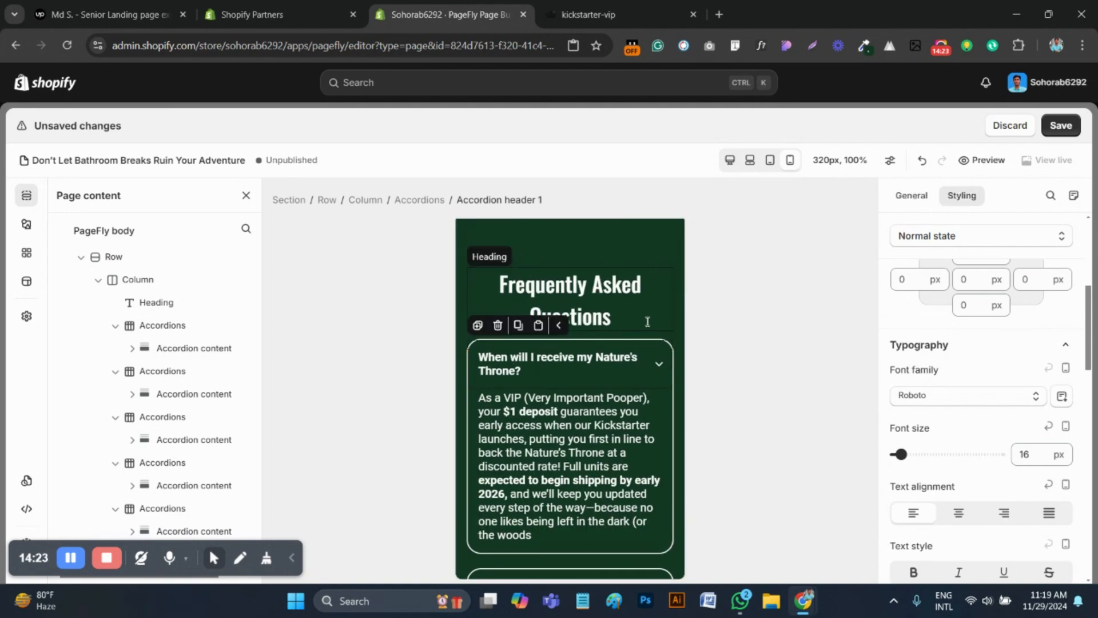
click(660, 369)
scroll(626, 435, down, 2)
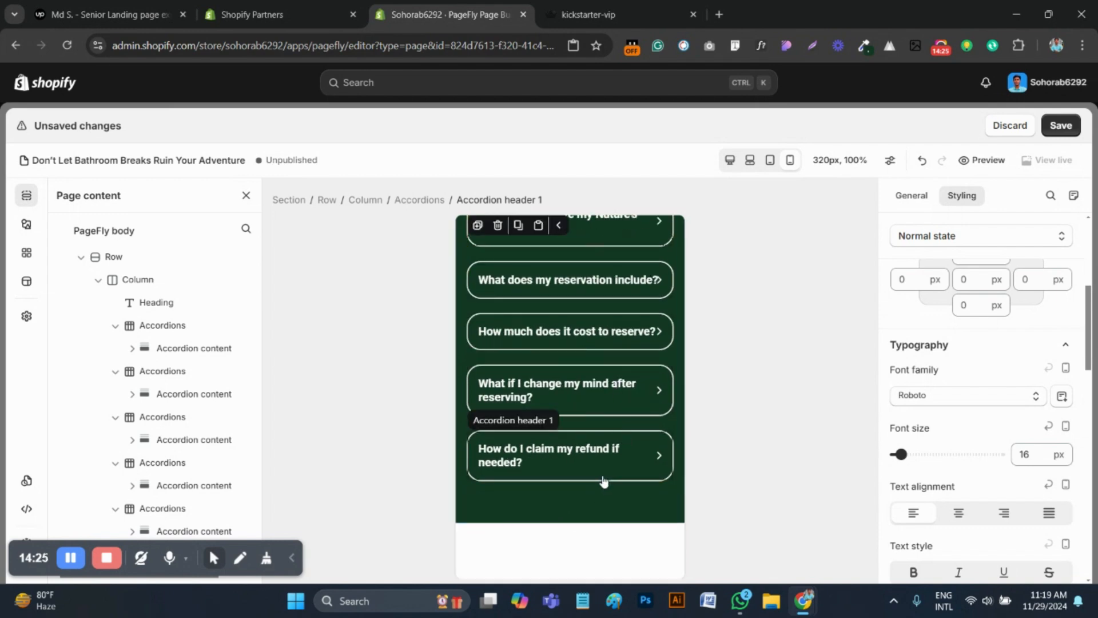
Save the page and confirm the save
click(1061, 126)
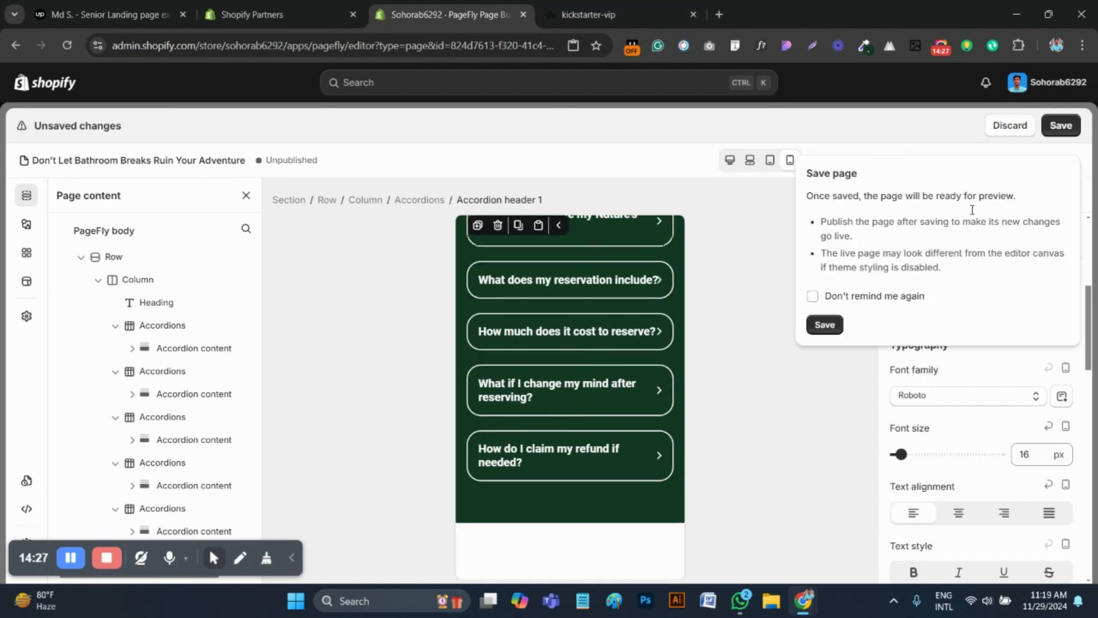
click(825, 324)
scroll(573, 372, down, 3)
Check the fundraising section on the reference page, and set the "We've raised over $20K so far" heading's font size to 25 px
click(587, 12)
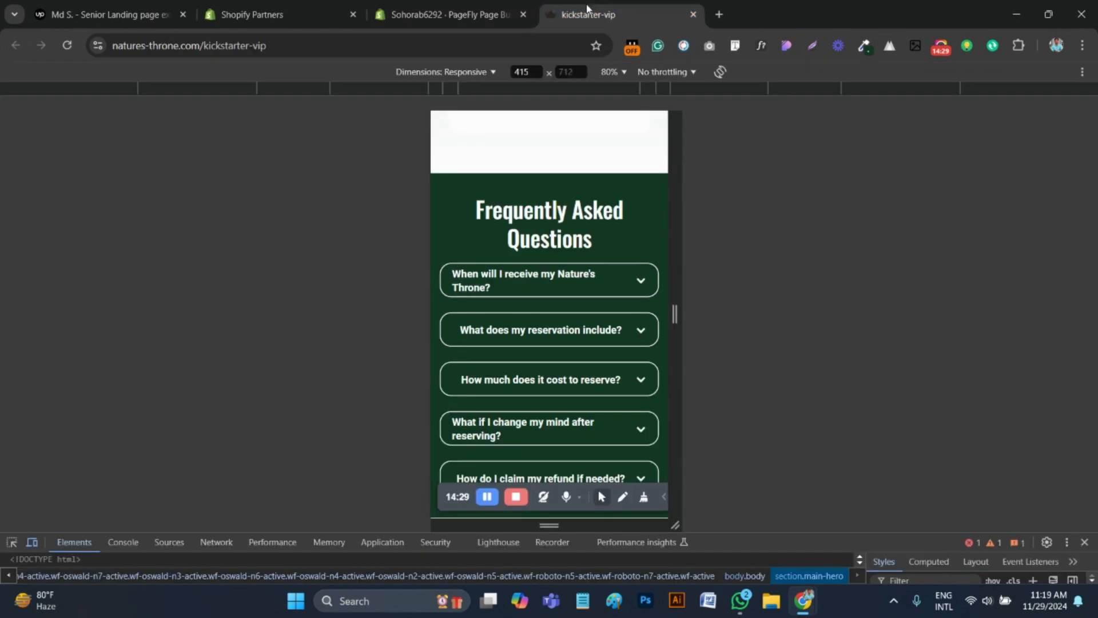
scroll(583, 360, down, 8)
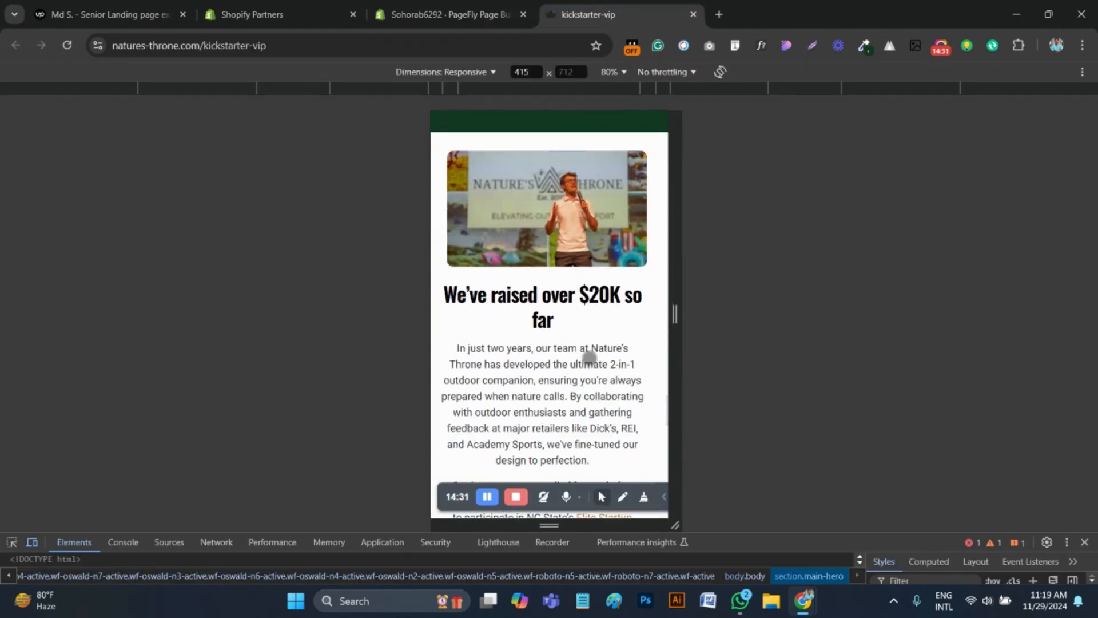
scroll(589, 358, down, 10)
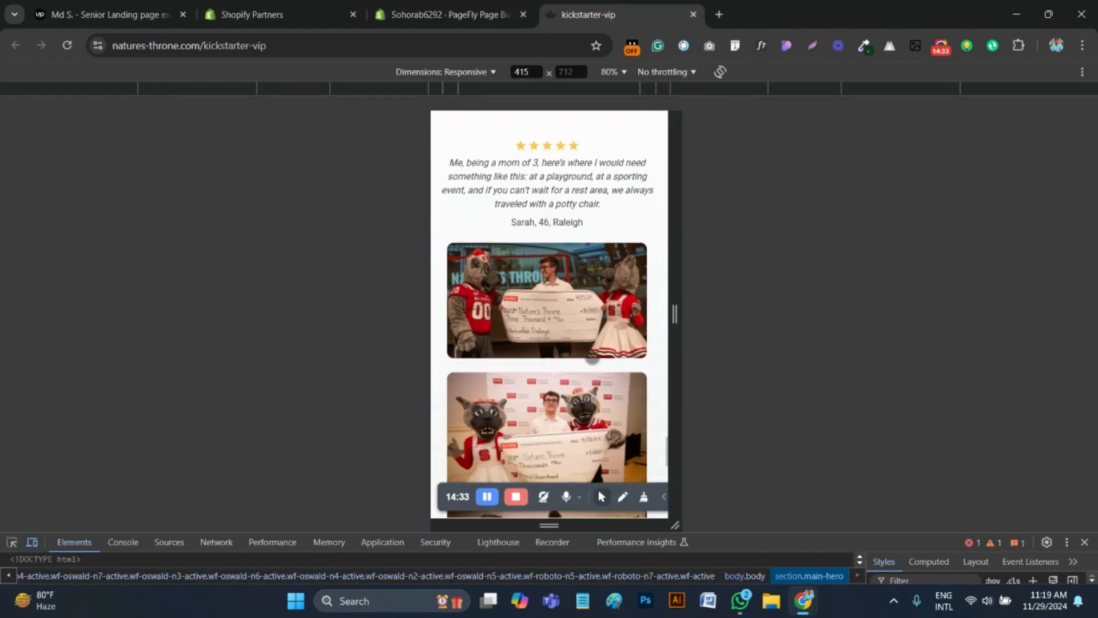
scroll(592, 359, up, 10)
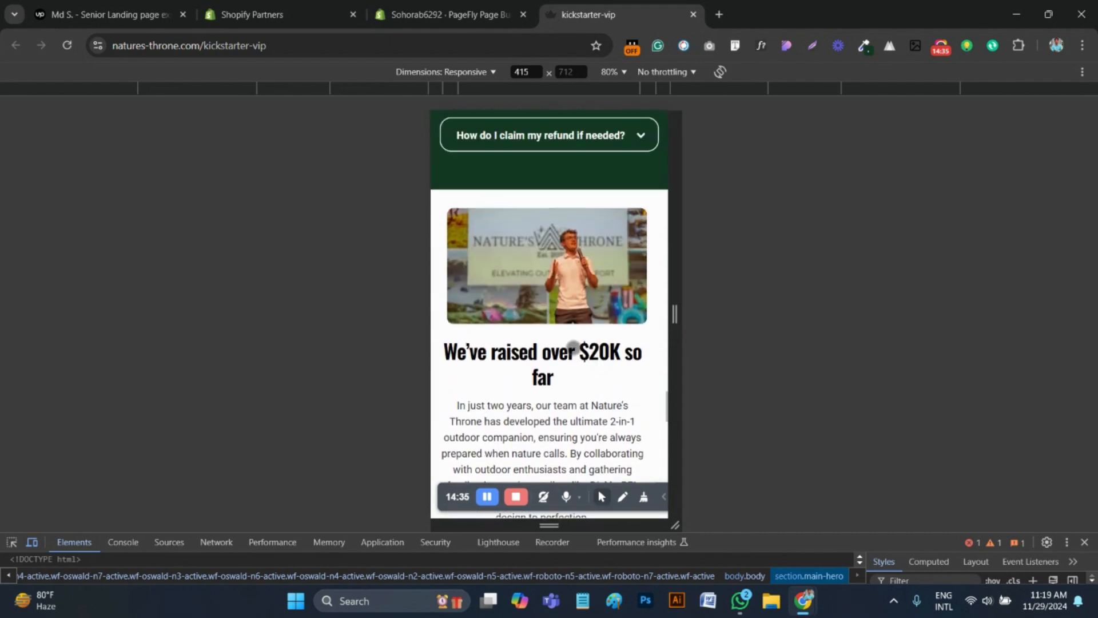
scroll(573, 347, up, 2)
click(446, 15)
scroll(558, 429, down, 4)
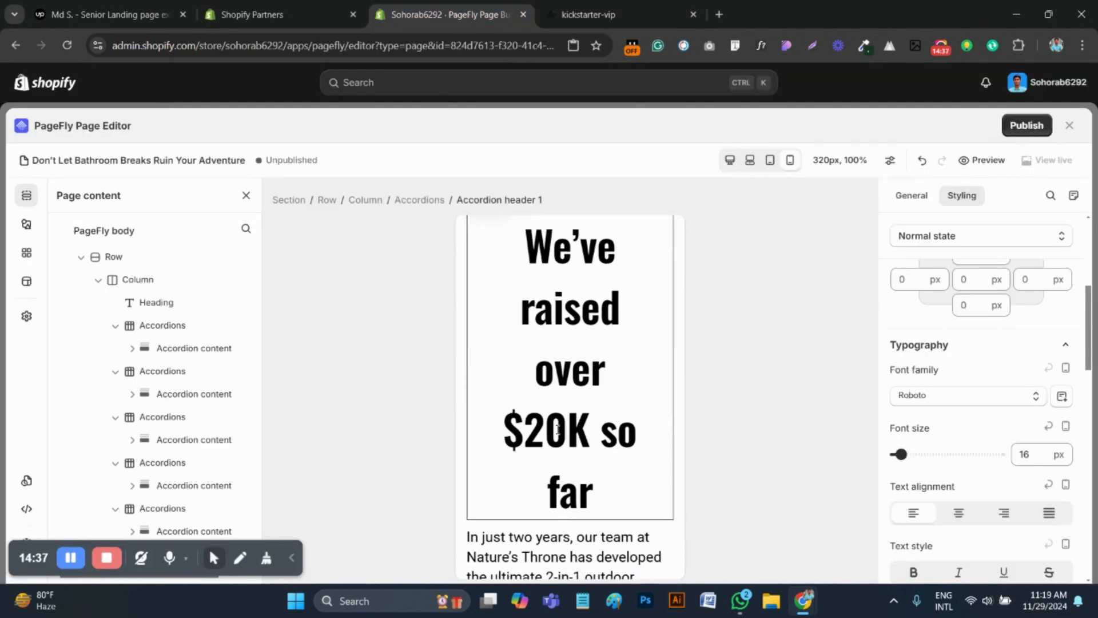
scroll(558, 429, up, 1)
click(558, 429)
click(1039, 458)
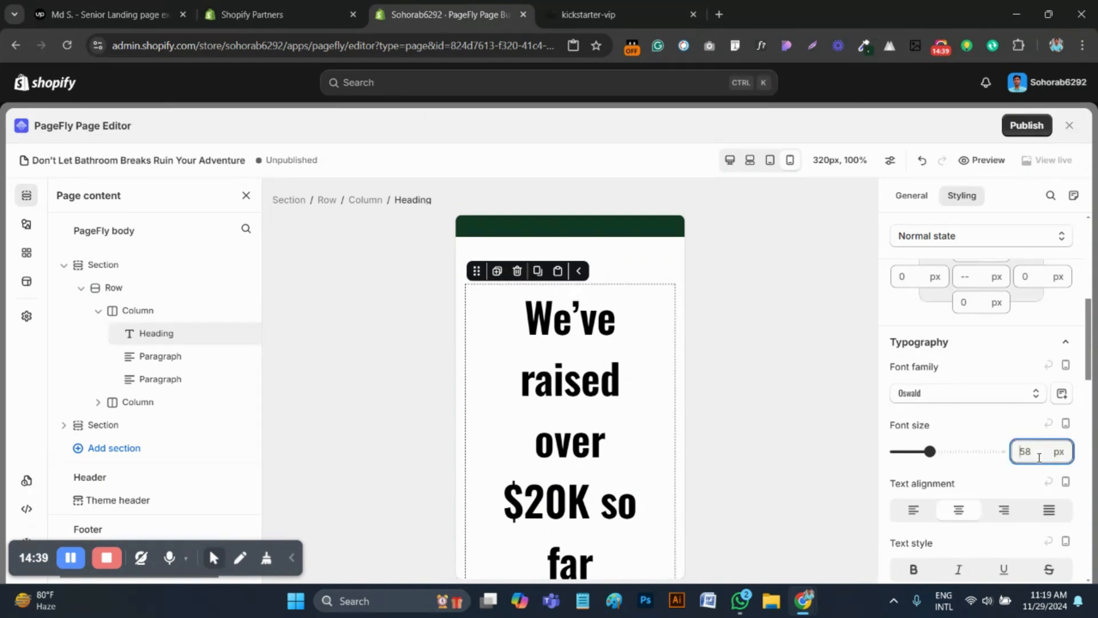
key(BackSpace)
key(BackSpace)
text(25)
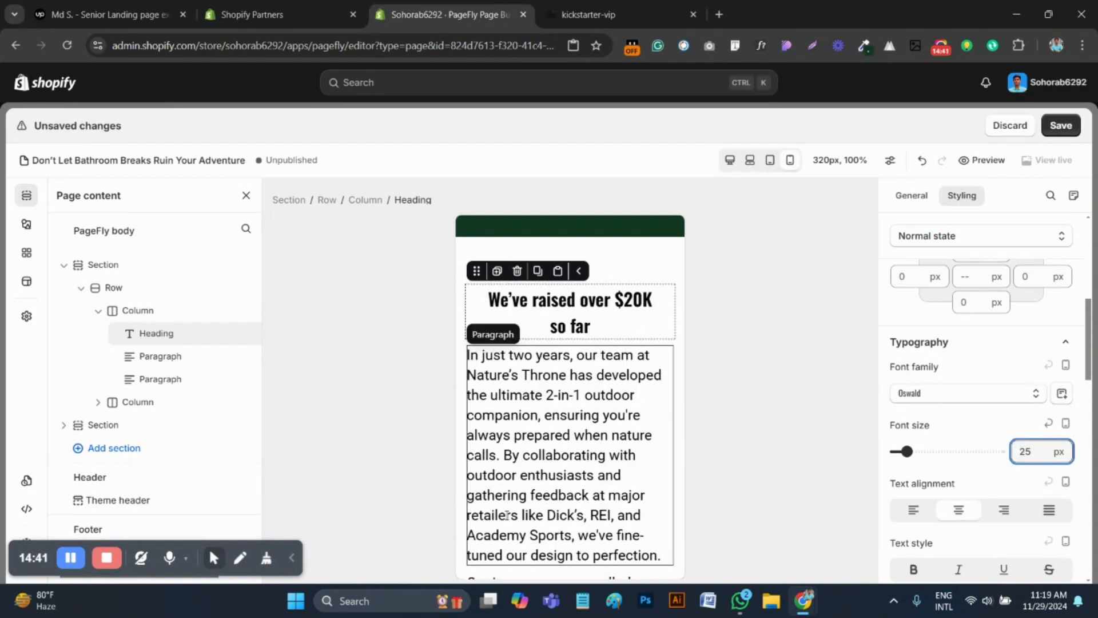
Compare the fundraising section with the reference page, and set the "In just two years" paragraph to 16 px with centered text
click(590, 15)
scroll(552, 349, down, 3)
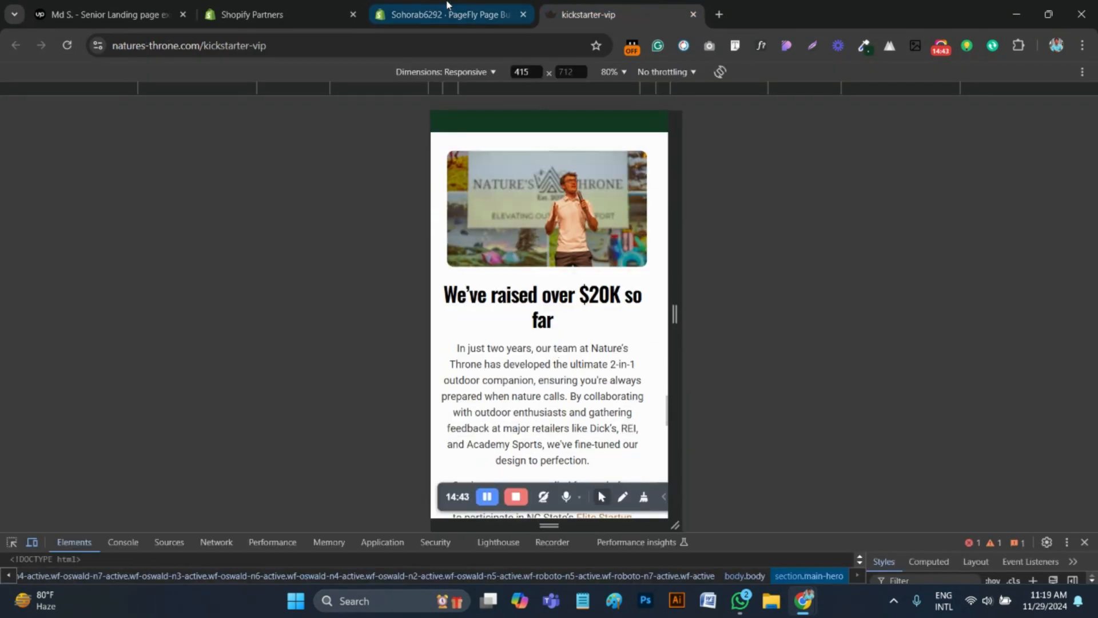
click(429, 12)
click(589, 15)
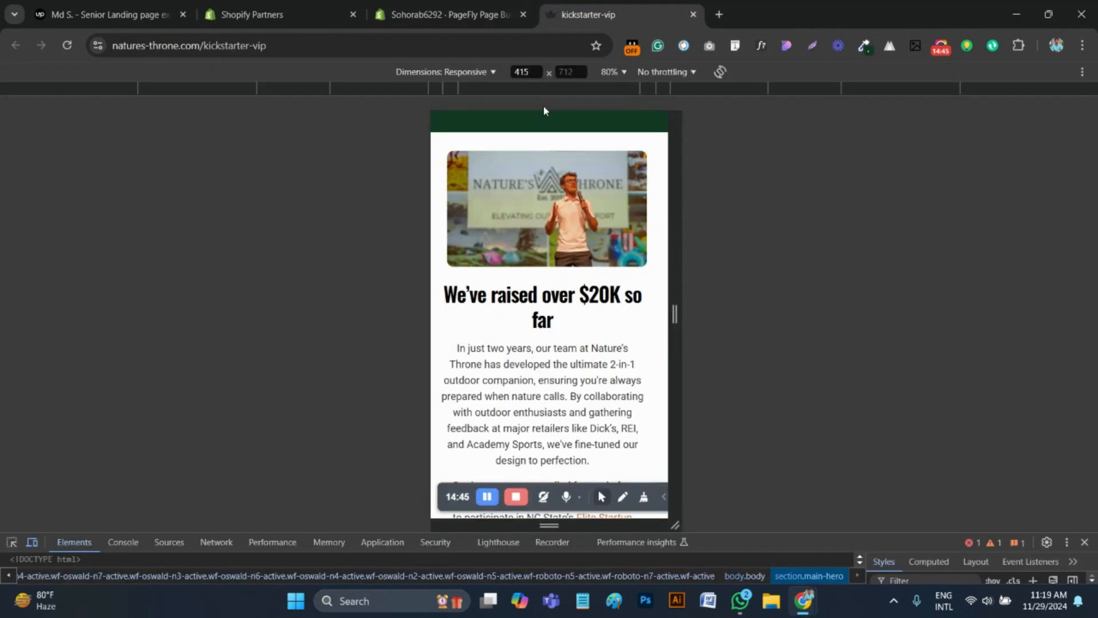
scroll(552, 430, down, 3)
click(455, 6)
click(572, 366)
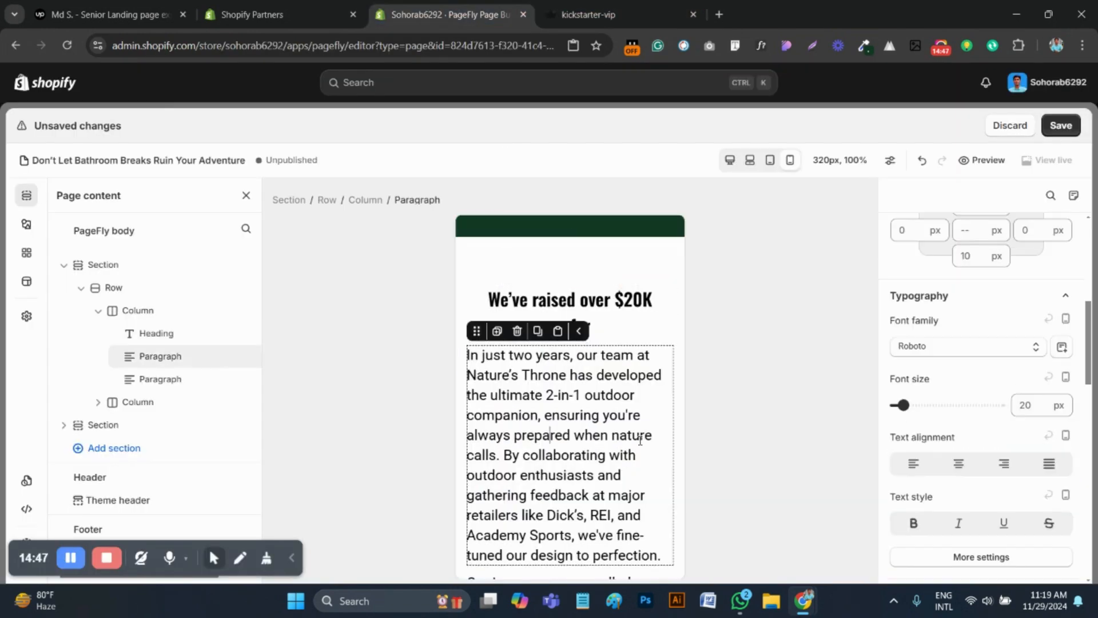
click(1024, 405)
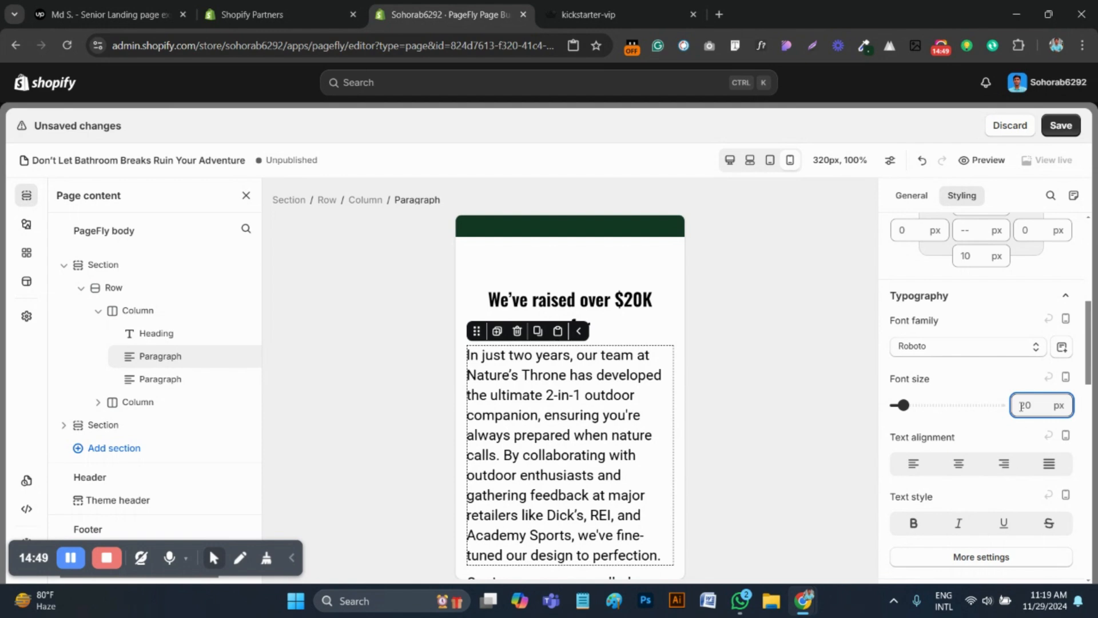
key(BackSpace)
key(BackSpace)
text(16)
click(967, 468)
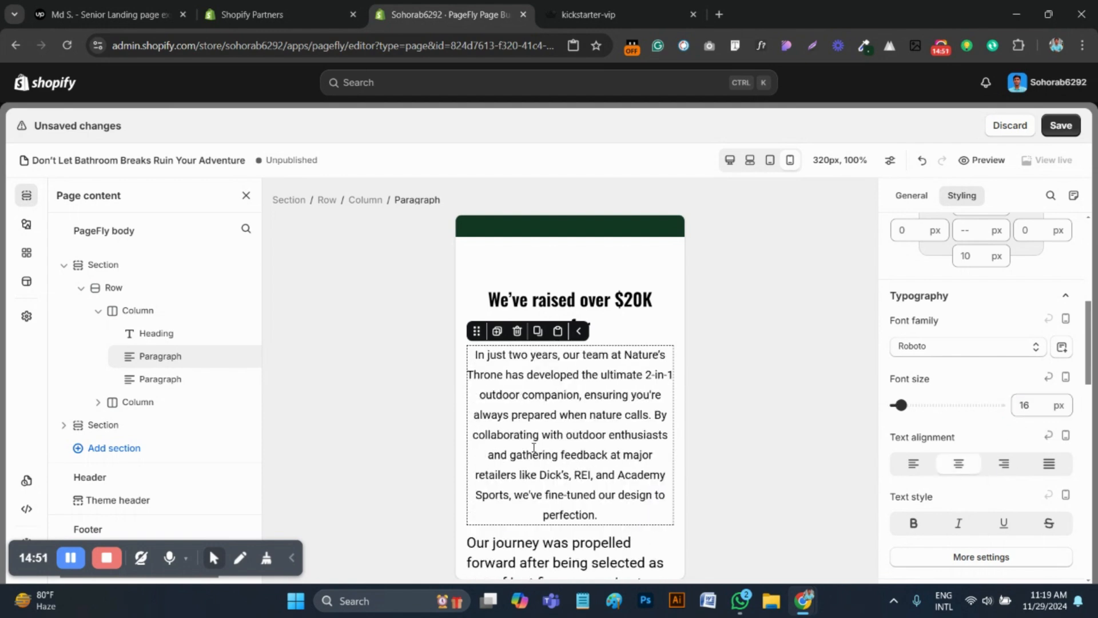
Set the "Our journey was propelled forward" paragraph's font size to 16 px and center its text
scroll(584, 481, down, 3)
click(583, 482)
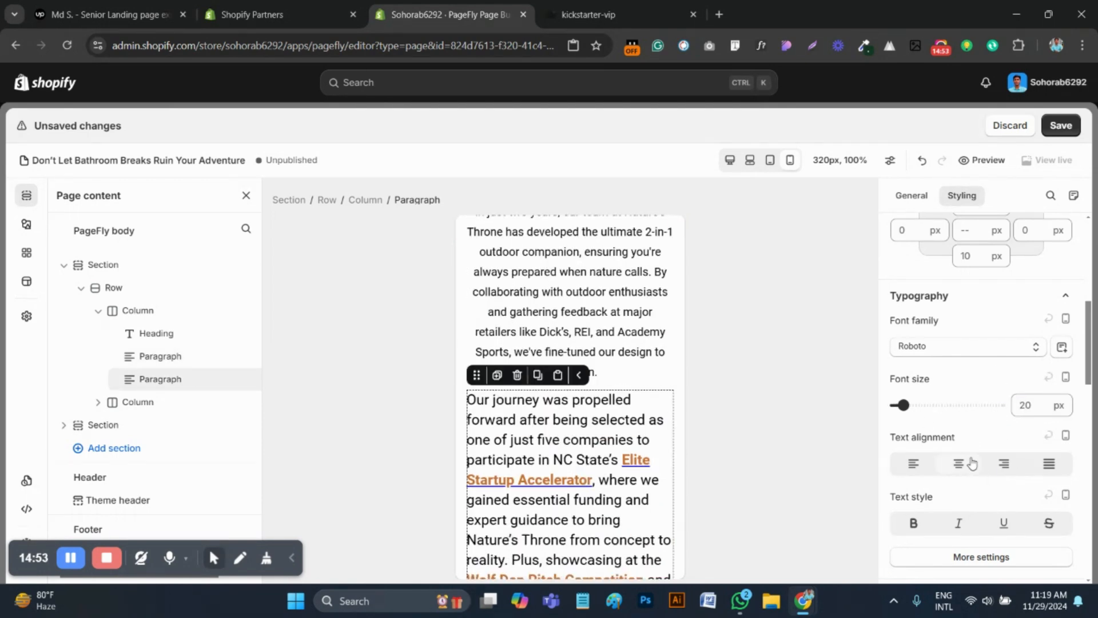
click(1042, 404)
key(BackSpace)
key(BackSpace)
text(16)
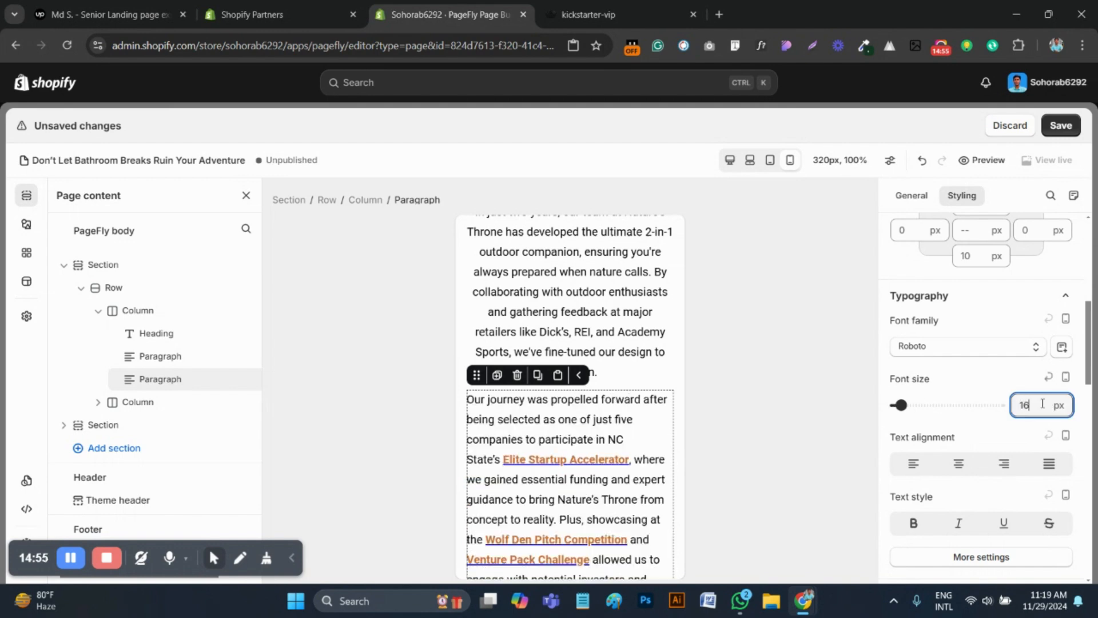
click(957, 464)
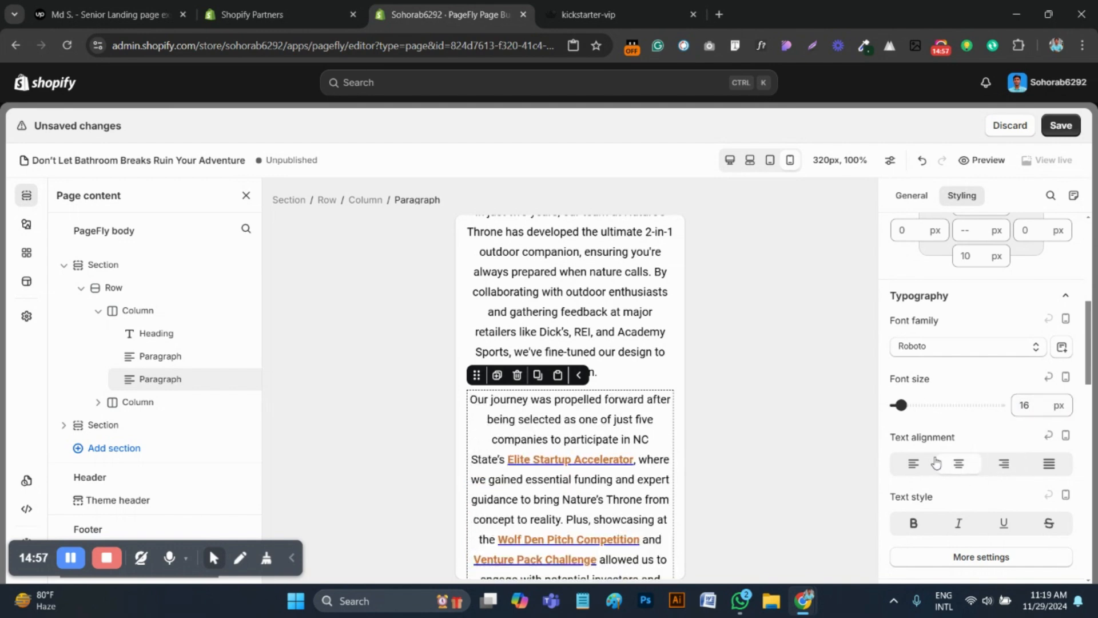
Compare the fundraising section's image layout in the mobile view with the same images on the reference page
scroll(538, 472, down, 4)
scroll(538, 472, down, 1)
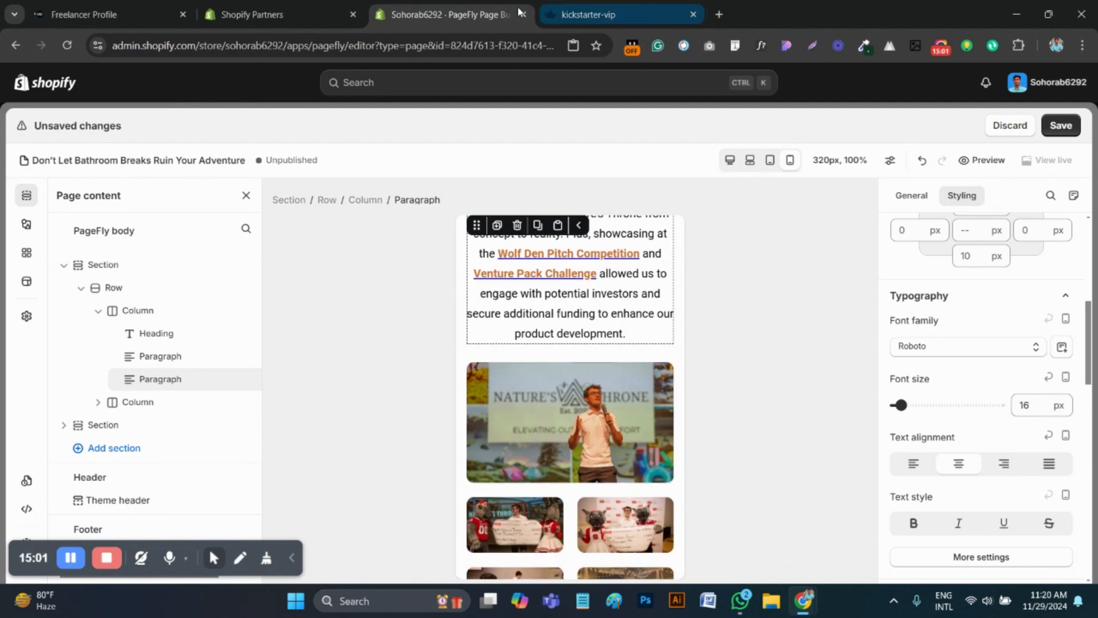
click(589, 14)
scroll(559, 421, down, 6)
scroll(567, 412, down, 5)
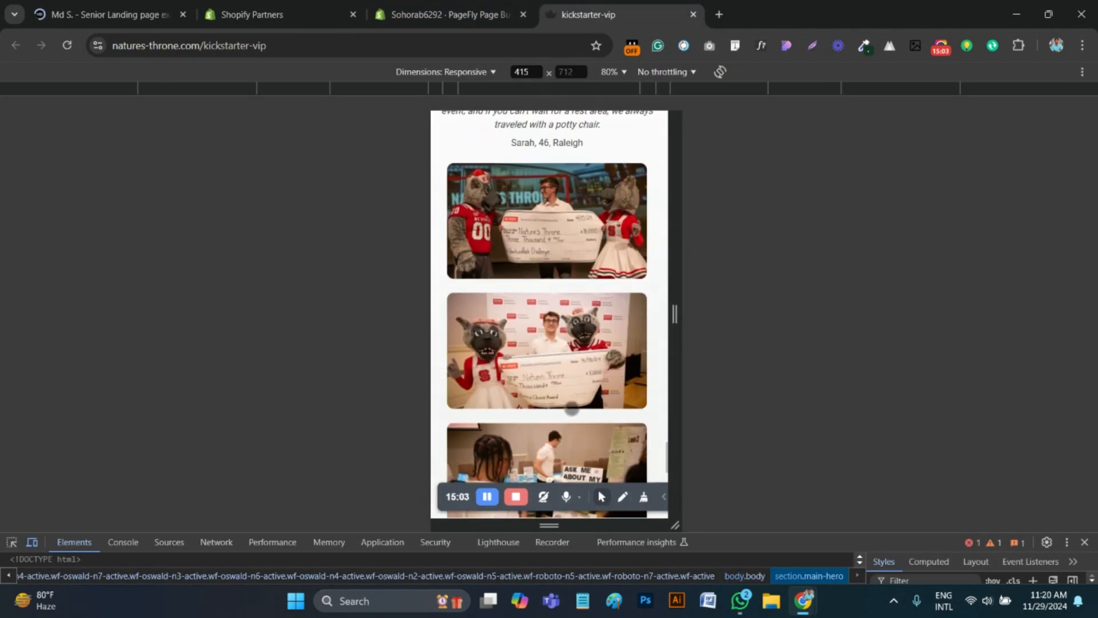
click(451, 14)
scroll(590, 486, down, 1)
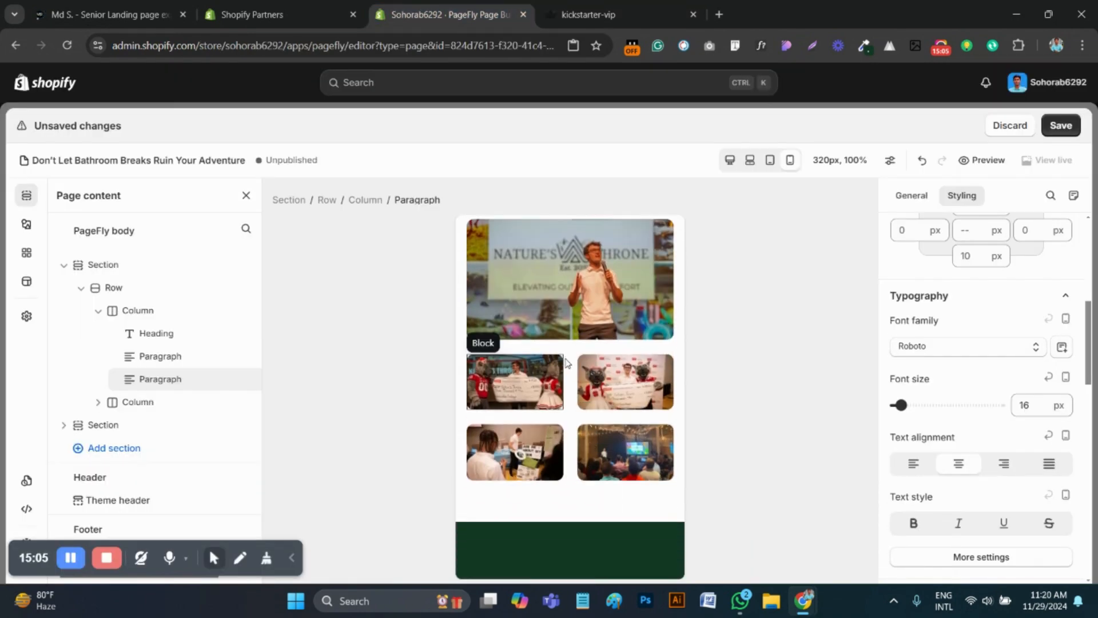
scroll(567, 475, up, 2)
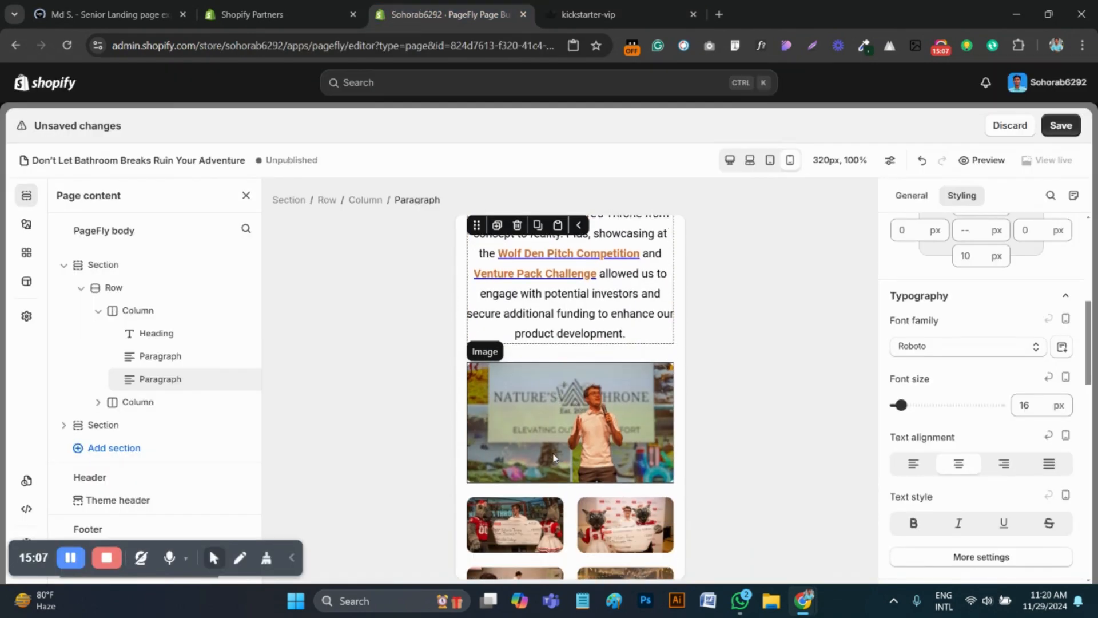
scroll(552, 447, down, 1)
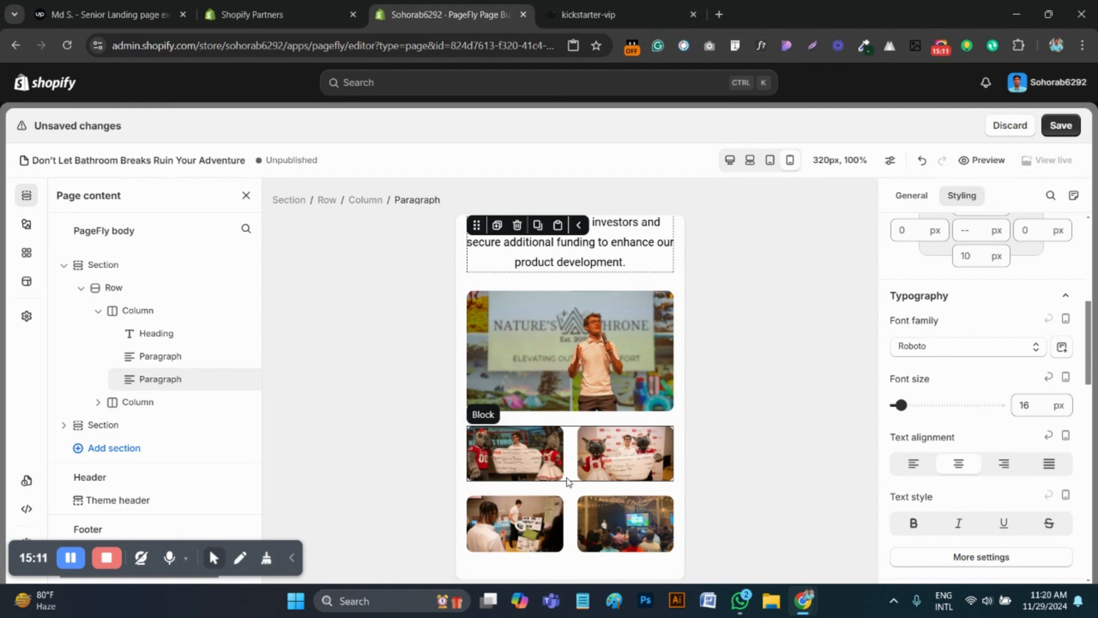
click(572, 474)
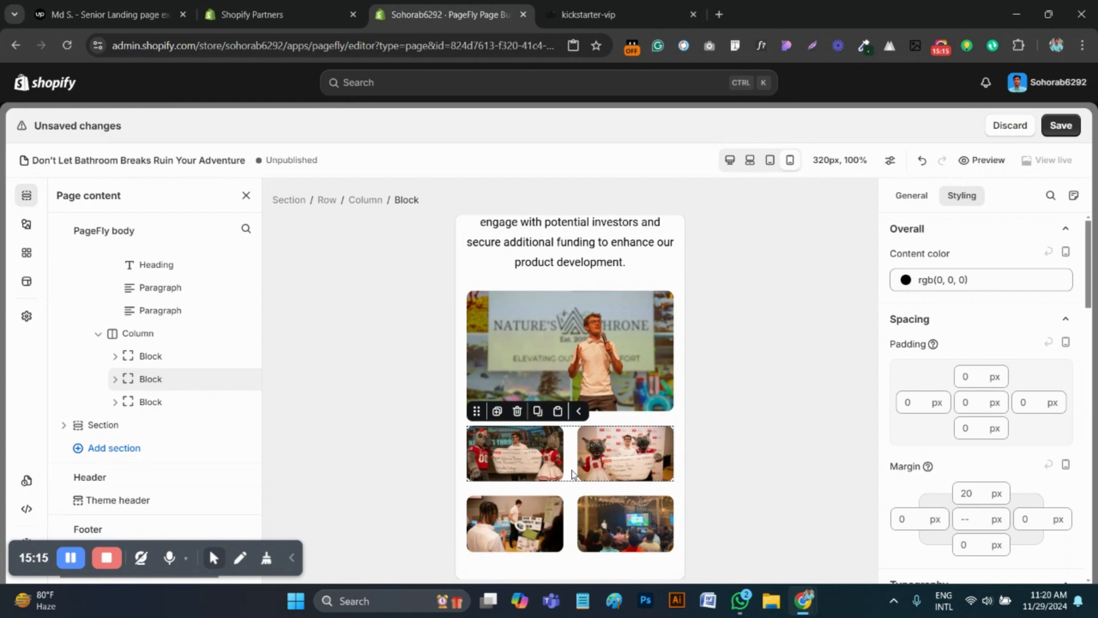
scroll(572, 474, up, 2)
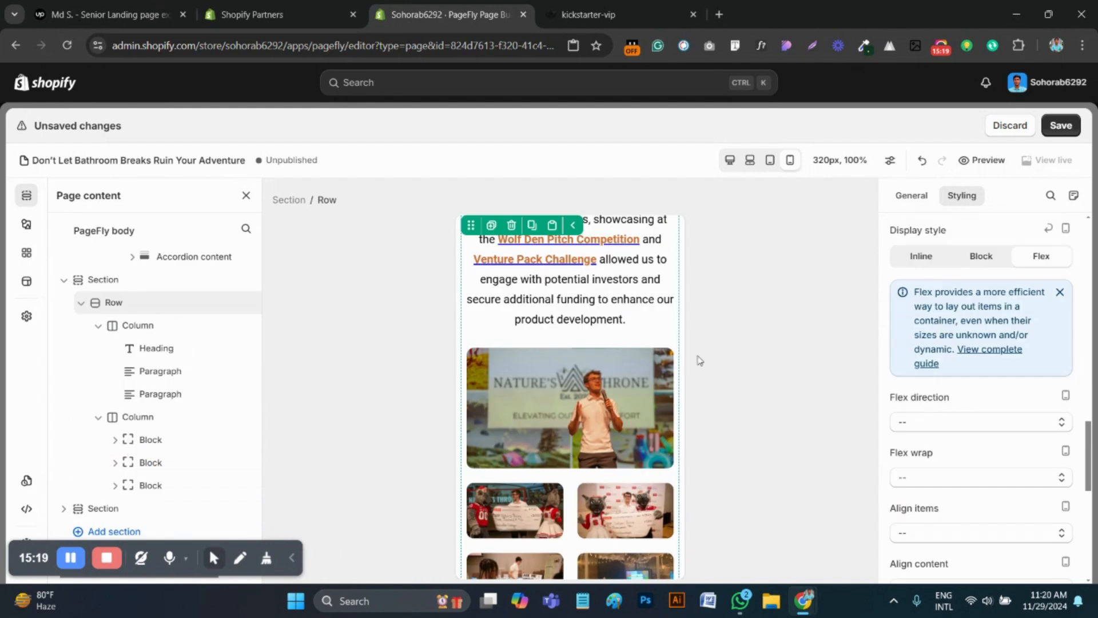
scroll(592, 406, up, 4)
scroll(592, 405, up, 3)
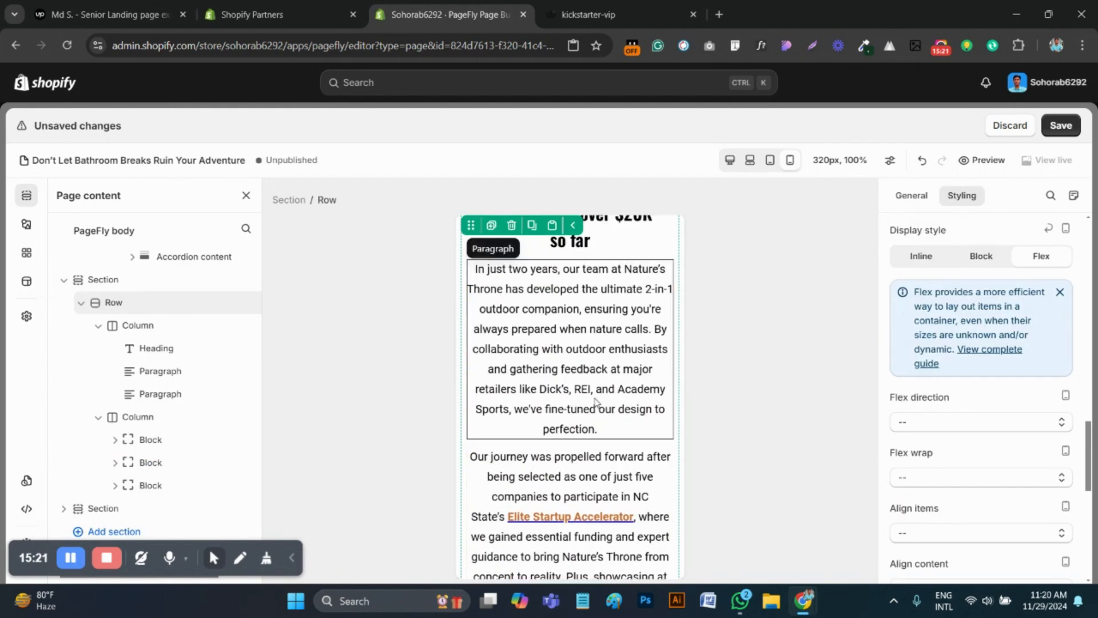
scroll(595, 401, down, 7)
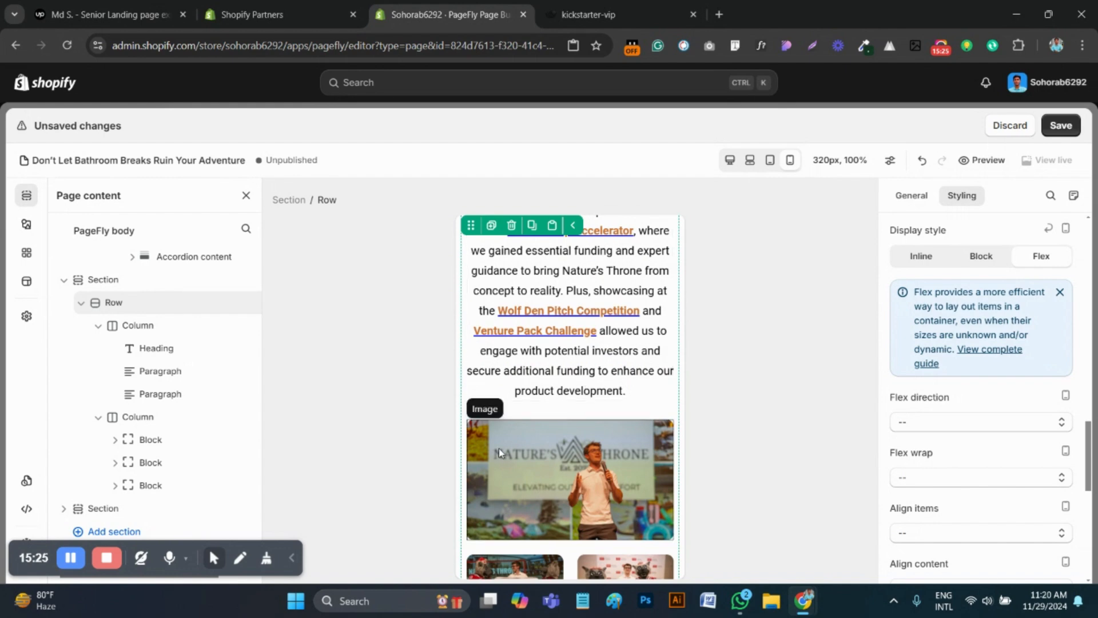
Check on the reference page where the presenter photo sits relative to the fundraising heading, paragraphs and check photos
click(499, 453)
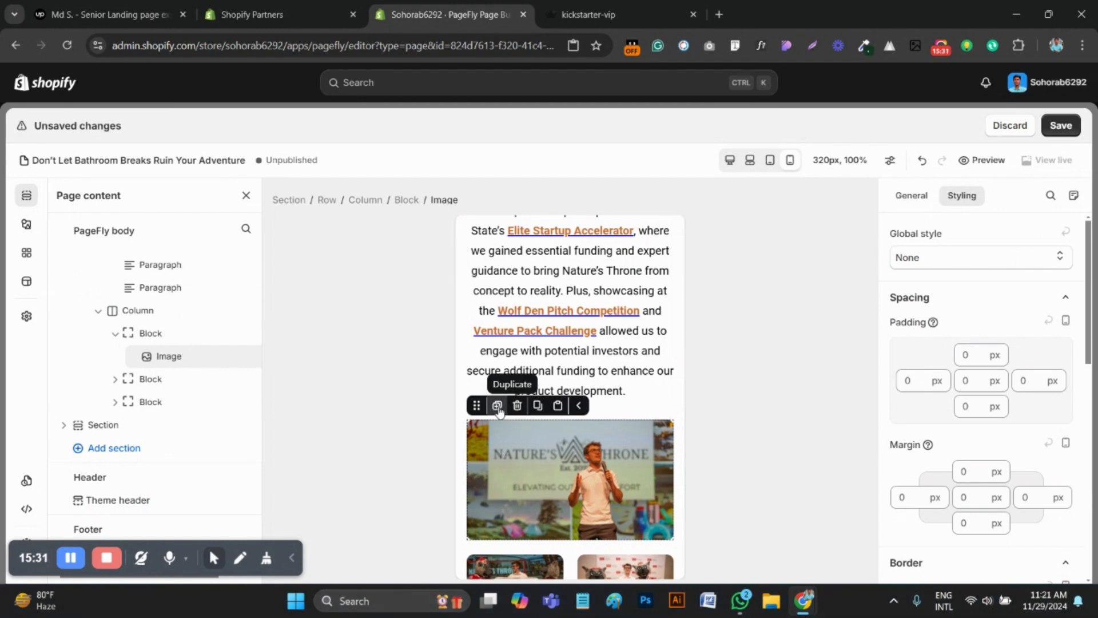
click(561, 5)
scroll(552, 319, up, 2)
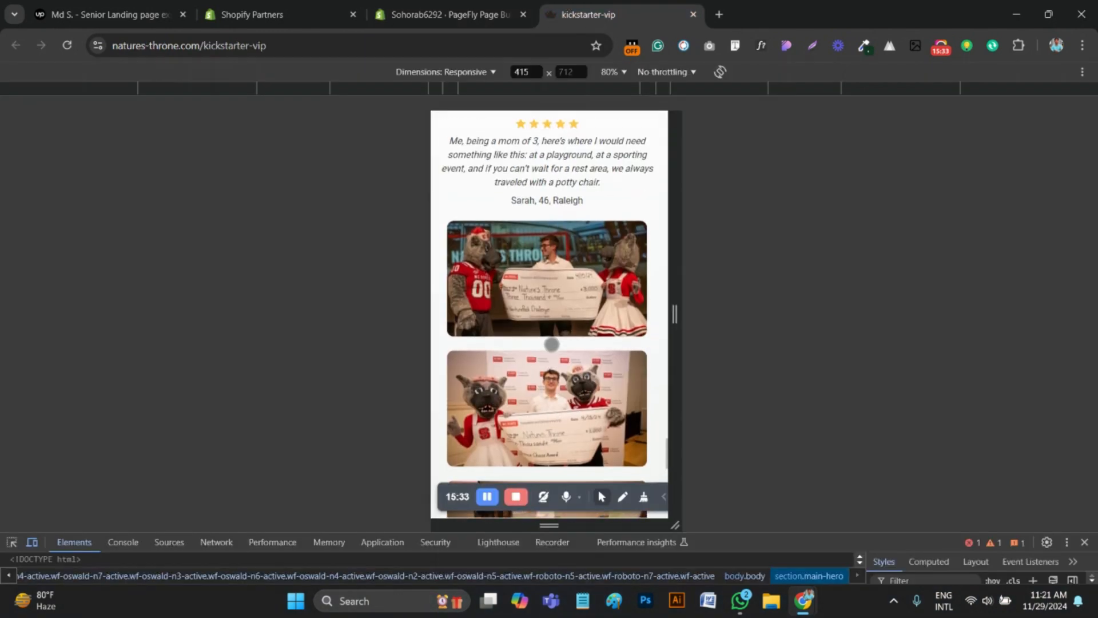
scroll(552, 318, down, 1)
scroll(552, 319, up, 3)
scroll(553, 319, up, 7)
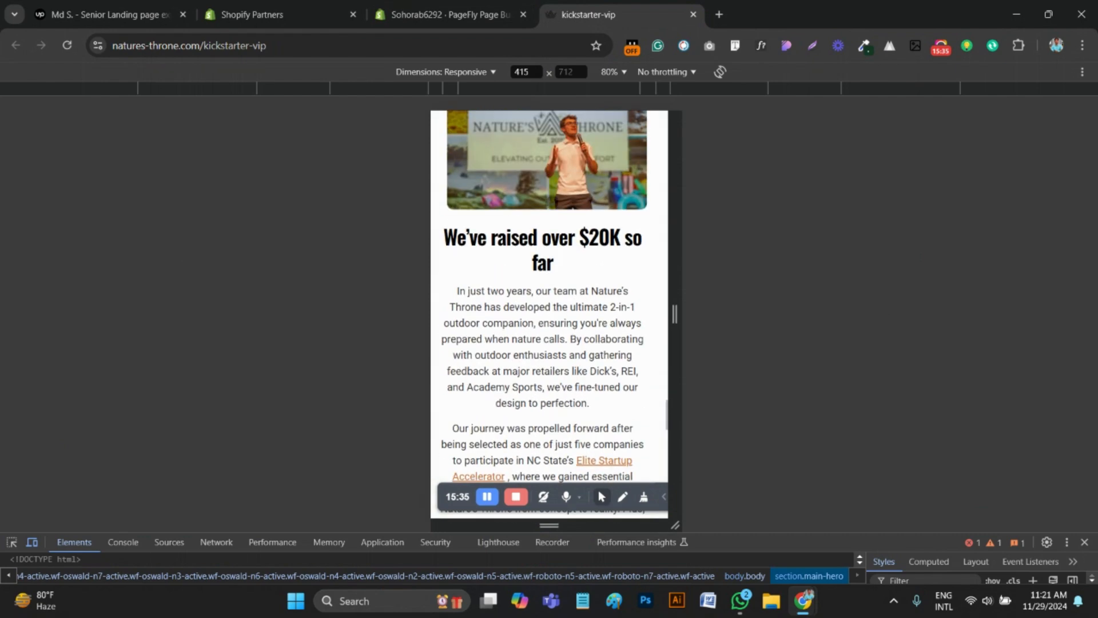
scroll(551, 263, down, 5)
scroll(566, 404, down, 2)
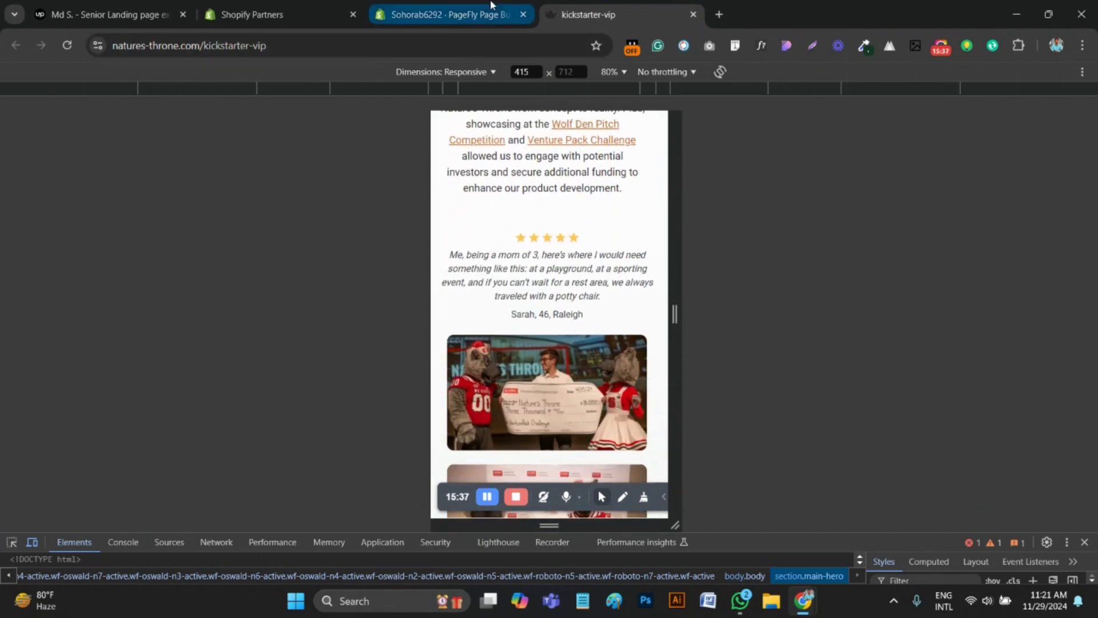
click(447, 15)
scroll(562, 484, down, 2)
scroll(562, 483, down, 1)
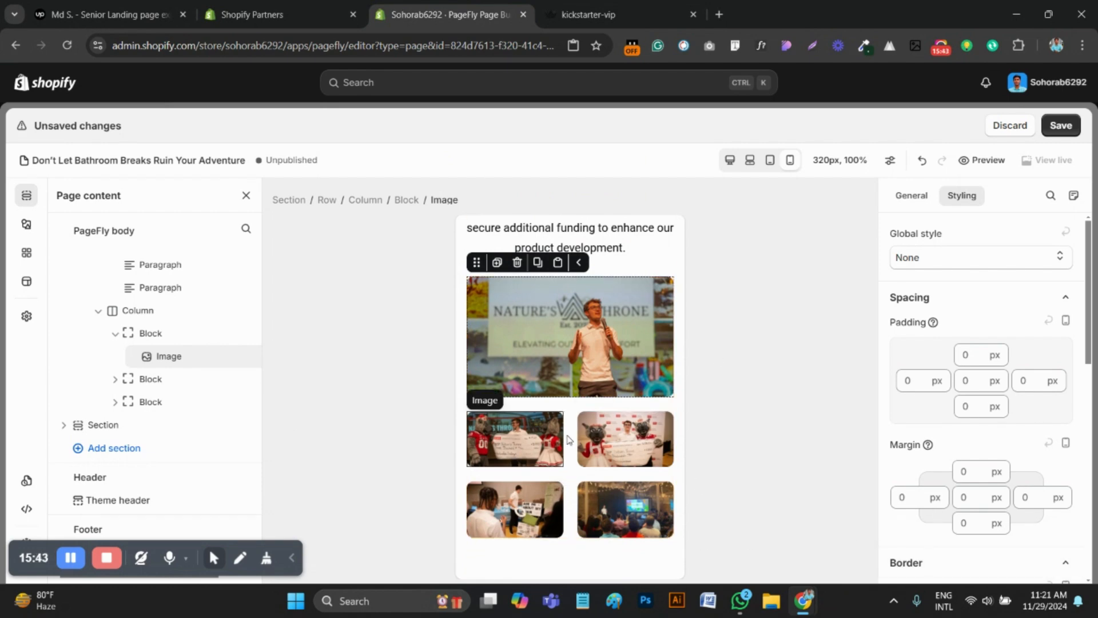
Duplicate the presenter photo and move the copy above the "We've raised over $20K so far" heading
scroll(569, 442, up, 1)
scroll(569, 441, up, 3)
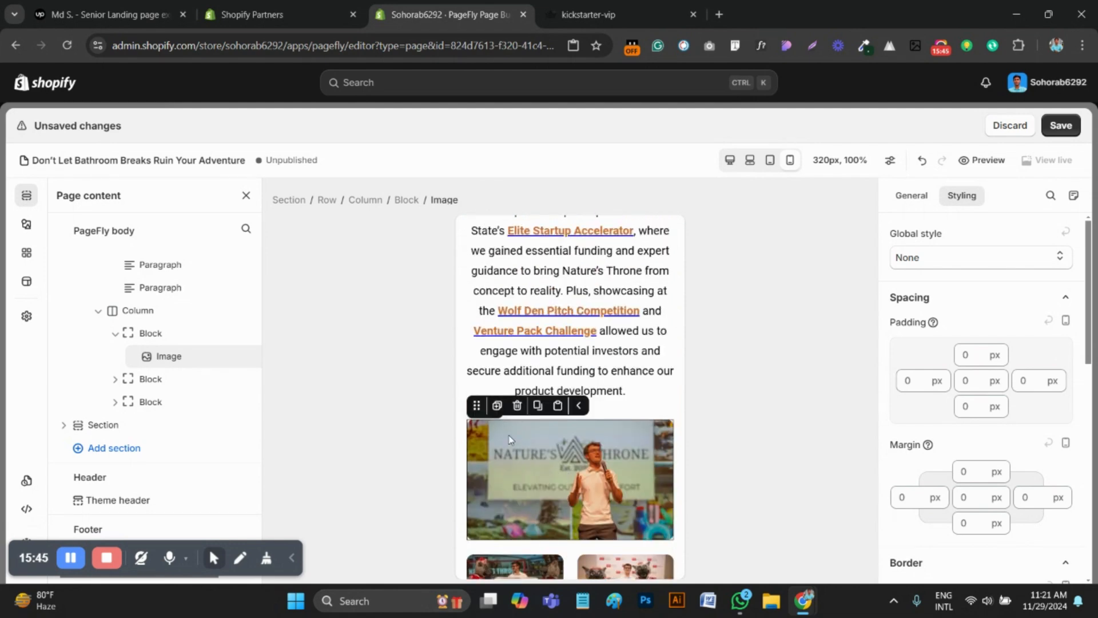
click(499, 403)
scroll(533, 432, down, 1)
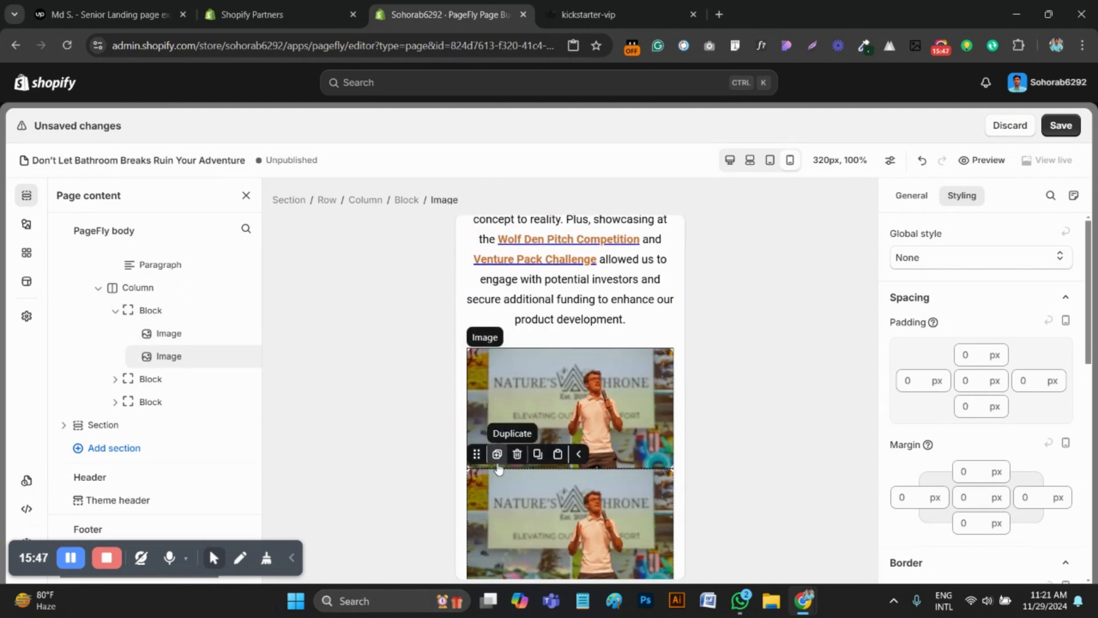
drag(477, 453, 531, 297)
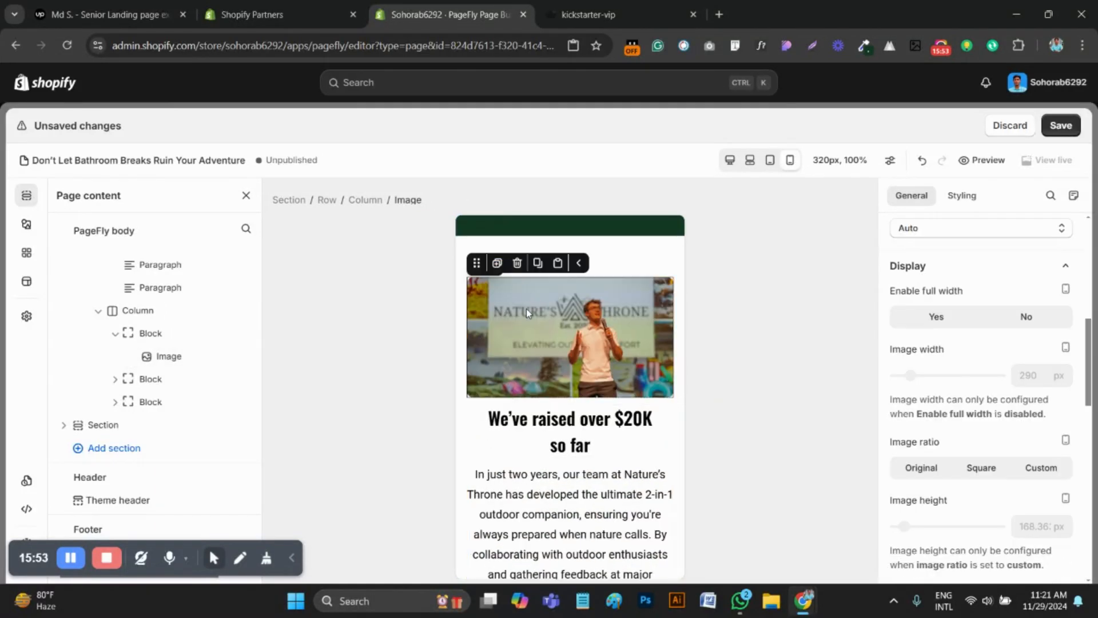
Hide the presenter photo above the fundraising heading on desktop, laptop and tablet
scroll(972, 446, down, 8)
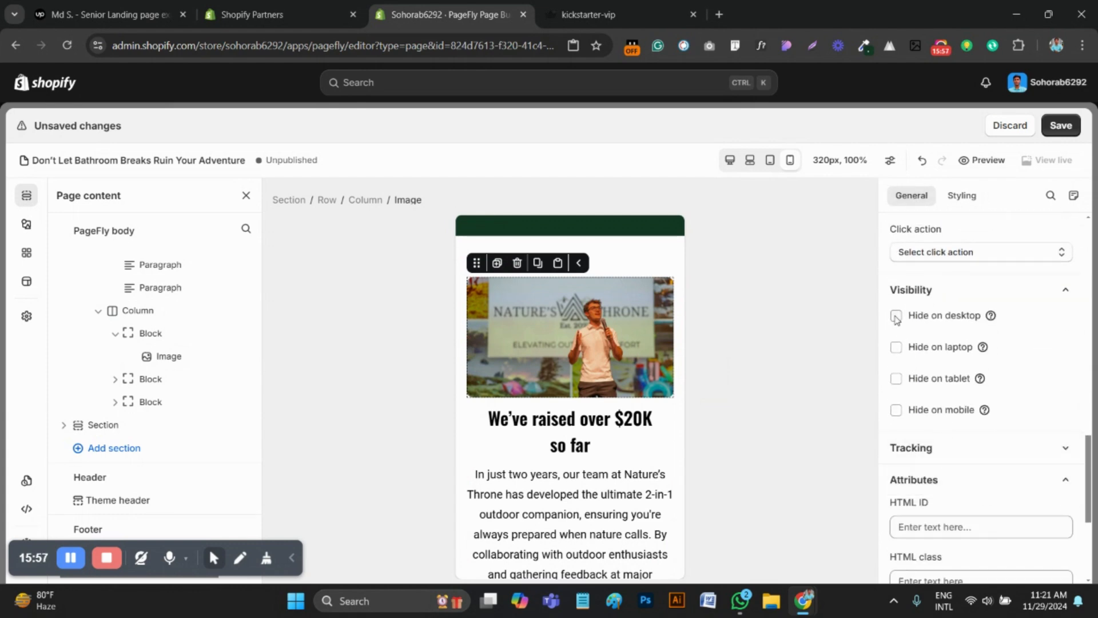
click(896, 317)
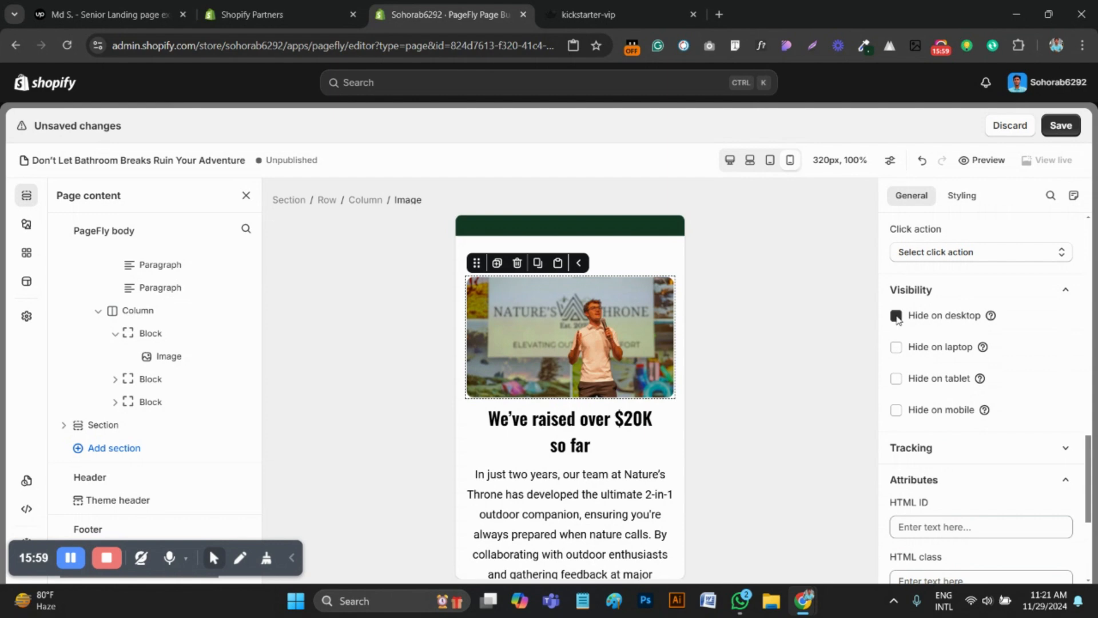
click(897, 349)
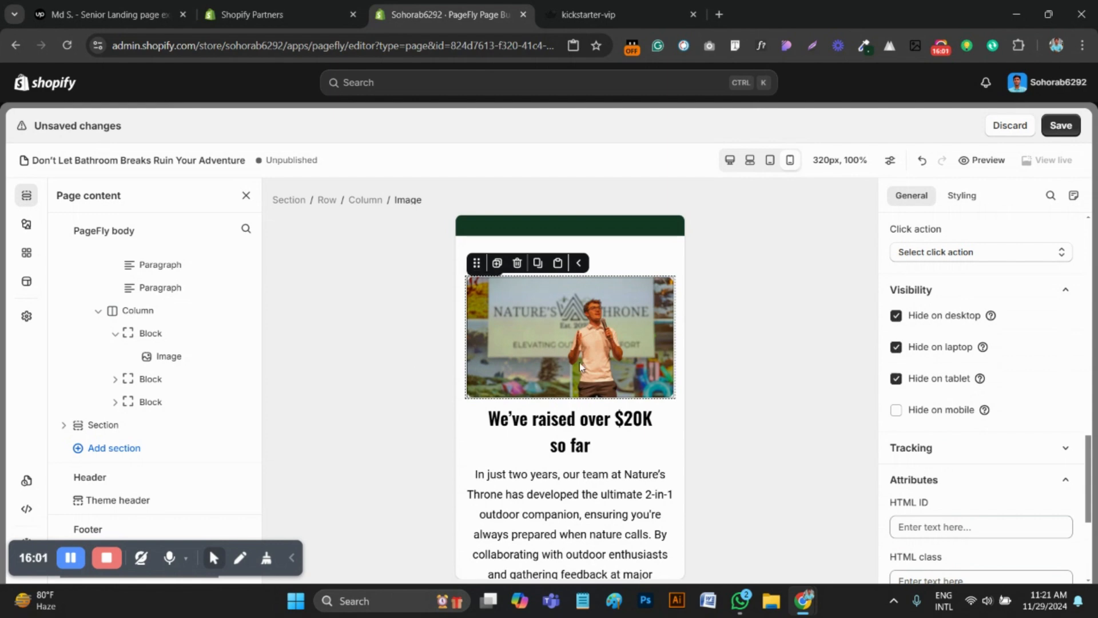
Hide the original presenter photo below the fundraising paragraphs on mobile
scroll(531, 413, down, 10)
click(531, 413)
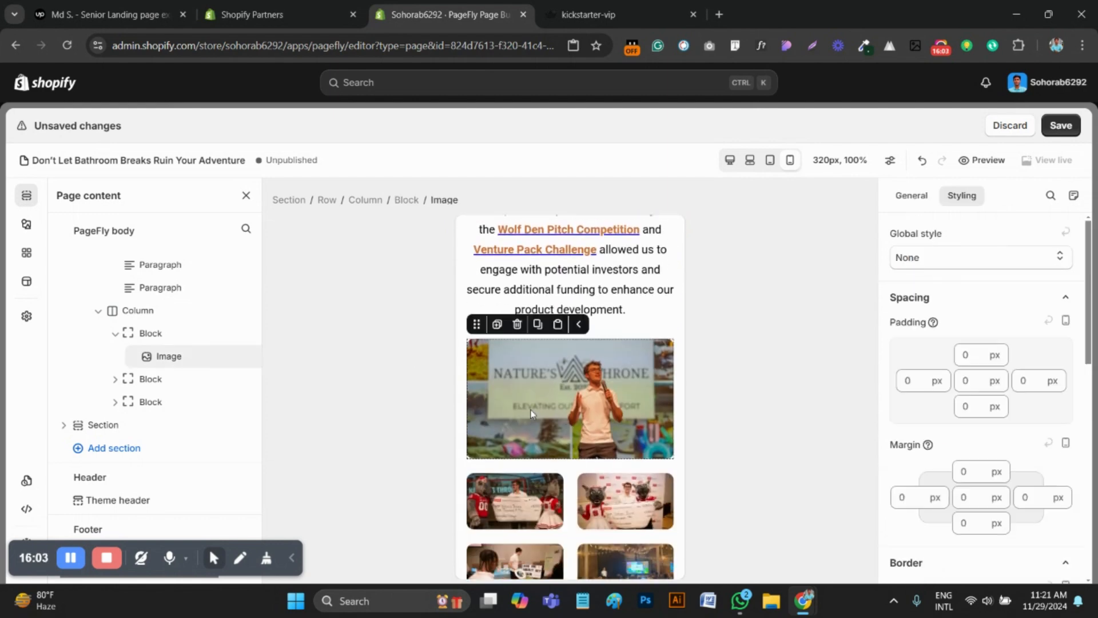
click(911, 195)
scroll(909, 515, down, 5)
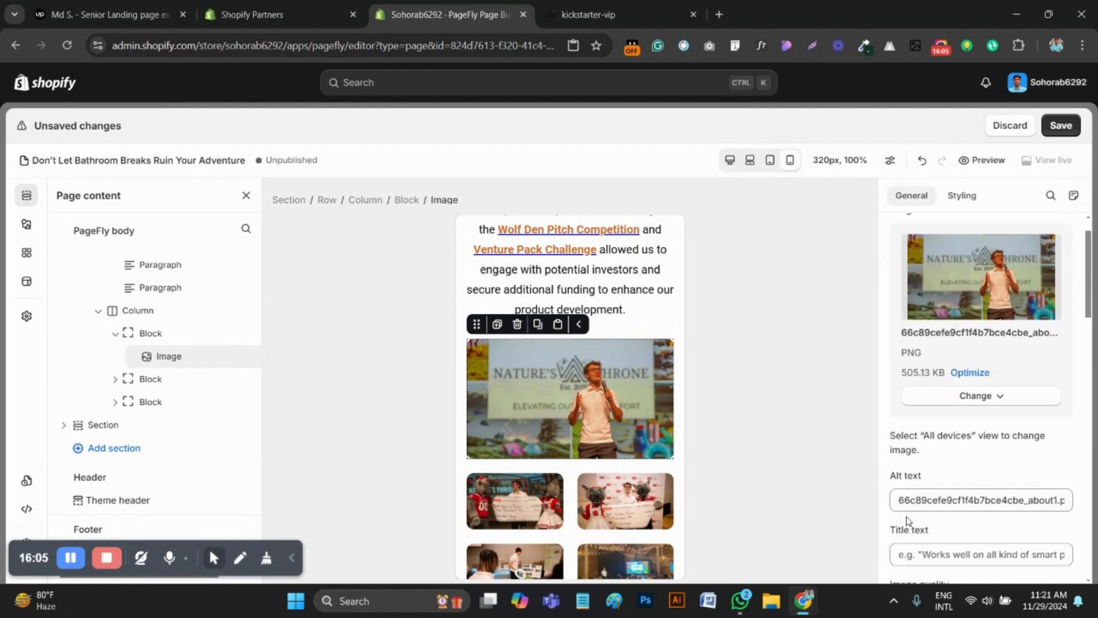
scroll(952, 508, down, 8)
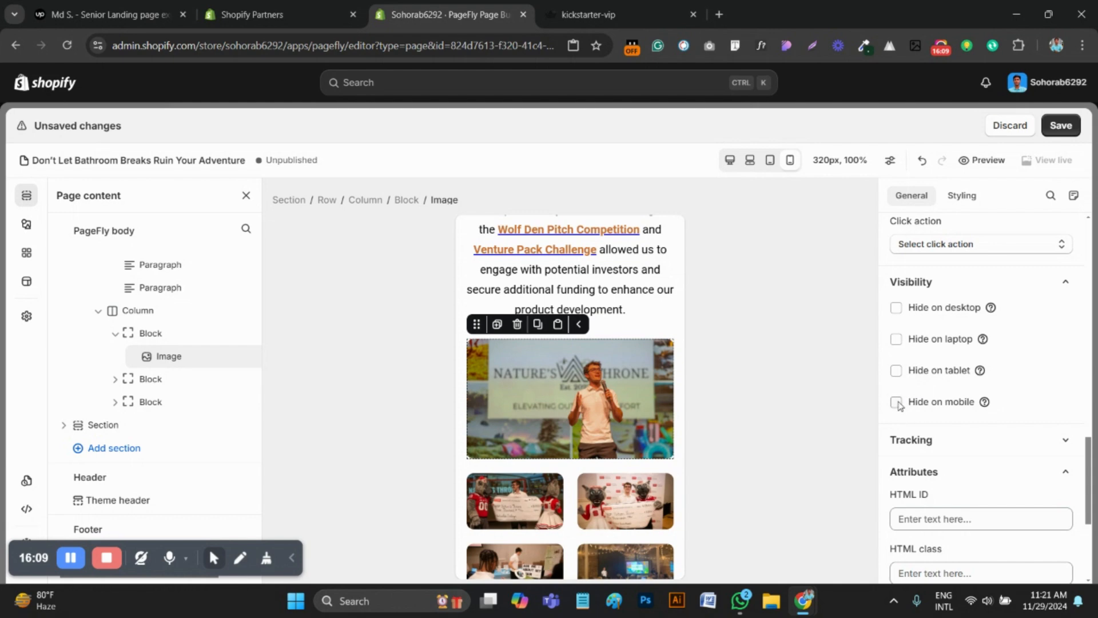
click(896, 403)
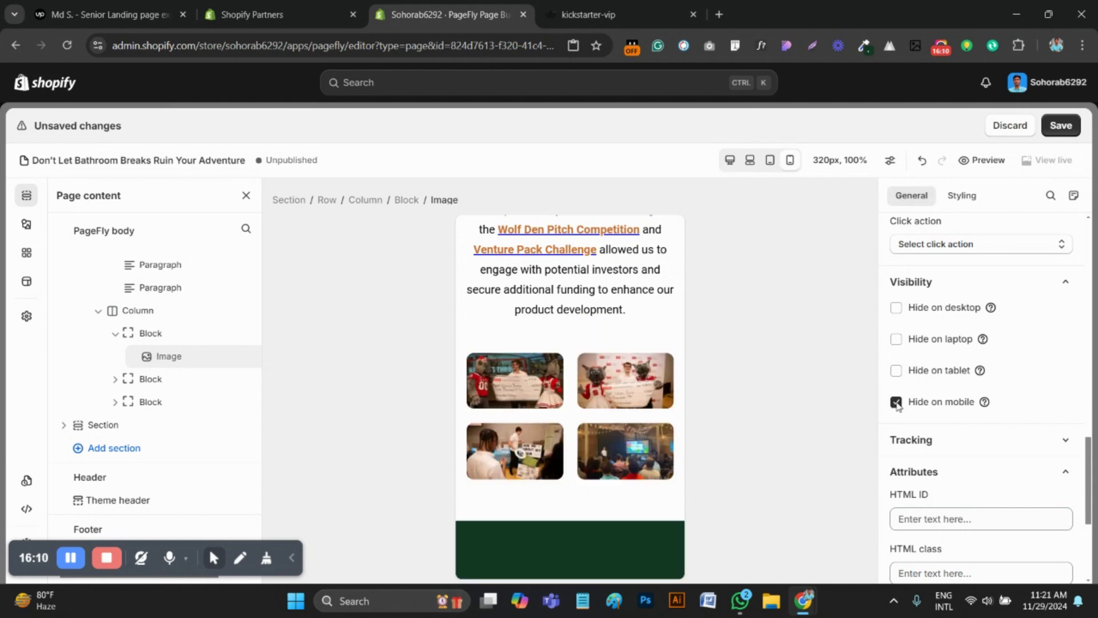
Duplicate the block with the two check photos and hide the copy on desktop, laptop and tablet
click(574, 371)
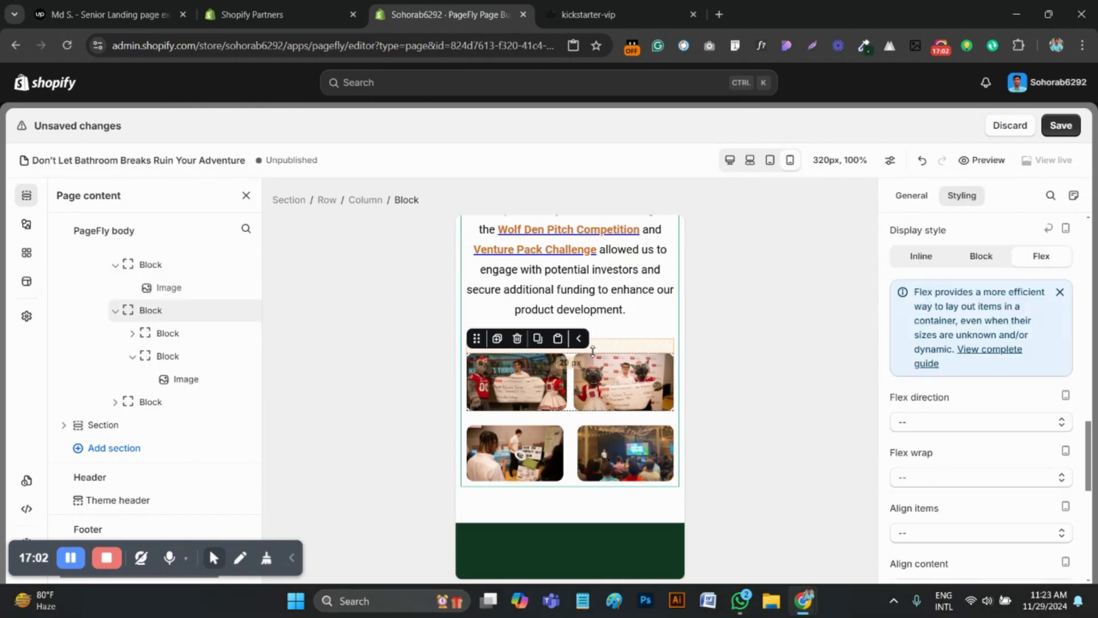
click(498, 338)
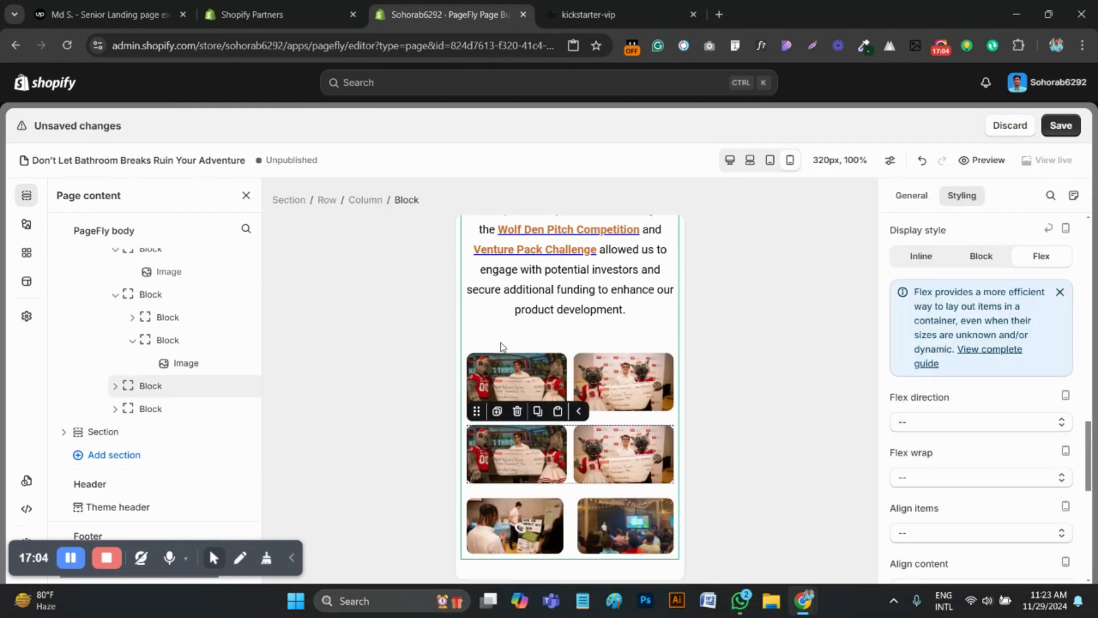
scroll(558, 366, down, 3)
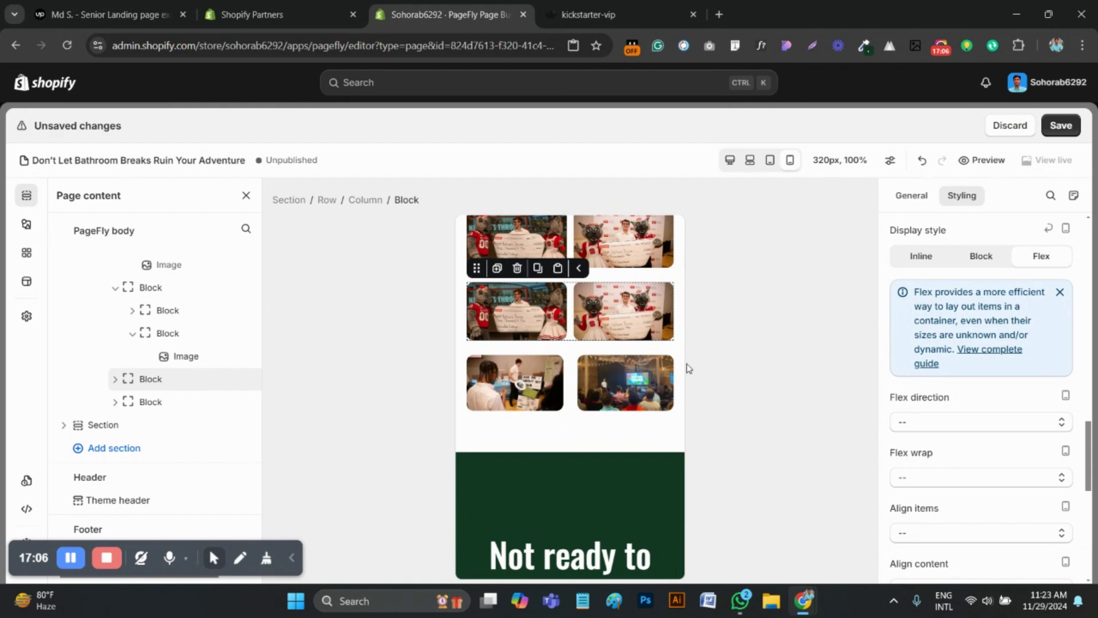
scroll(973, 286, up, 2)
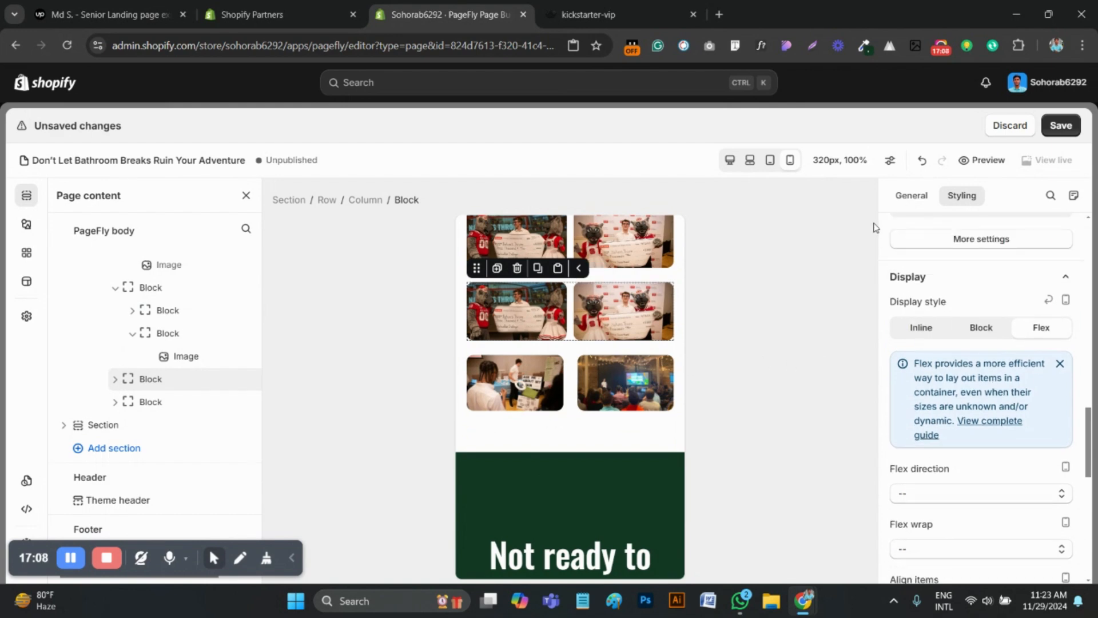
click(917, 200)
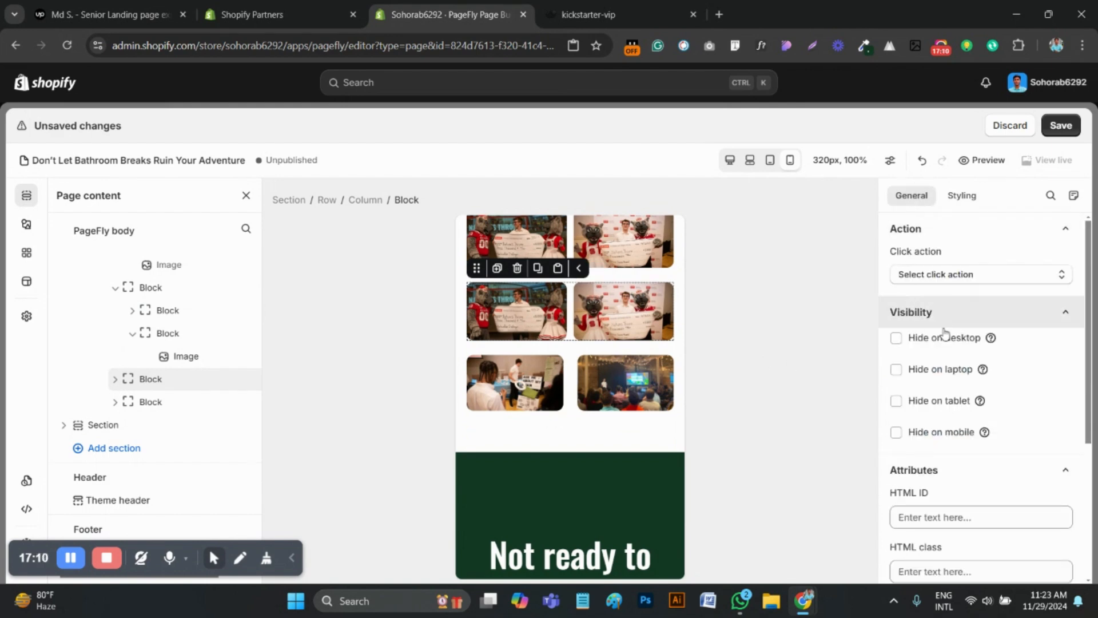
scroll(930, 366, down, 4)
scroll(935, 406, up, 2)
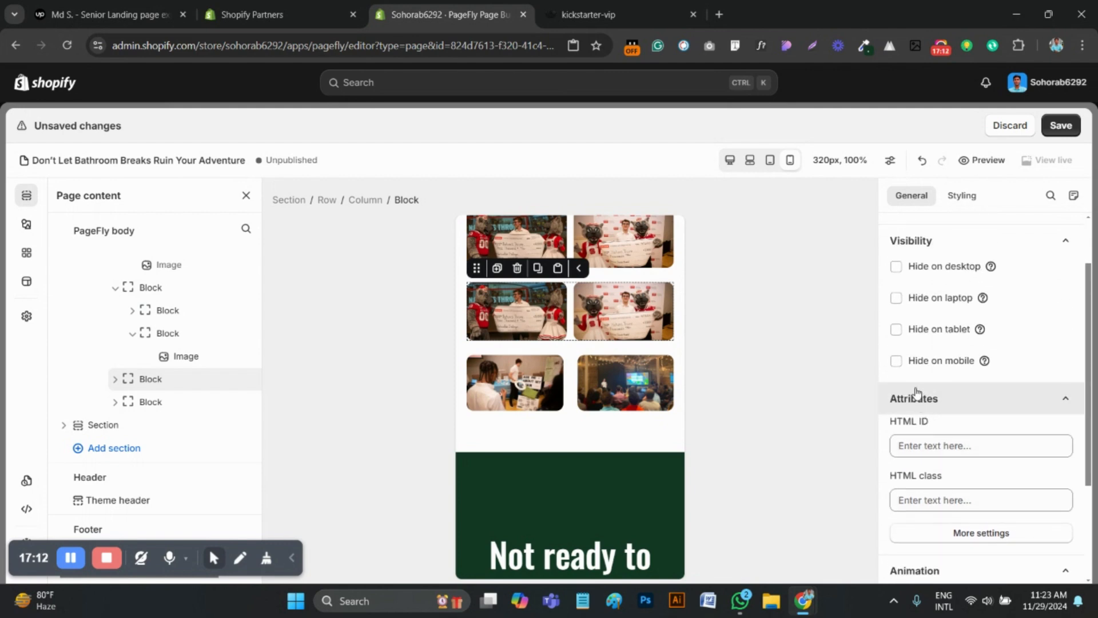
click(896, 268)
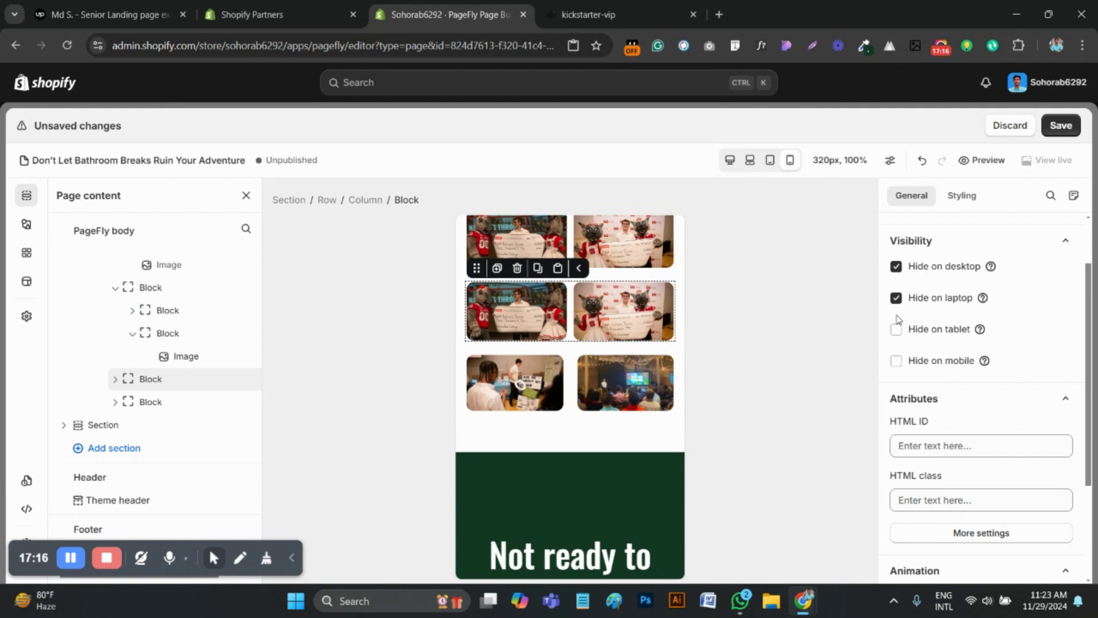
Hide the original block with the two check photos on mobile
scroll(636, 358, up, 1)
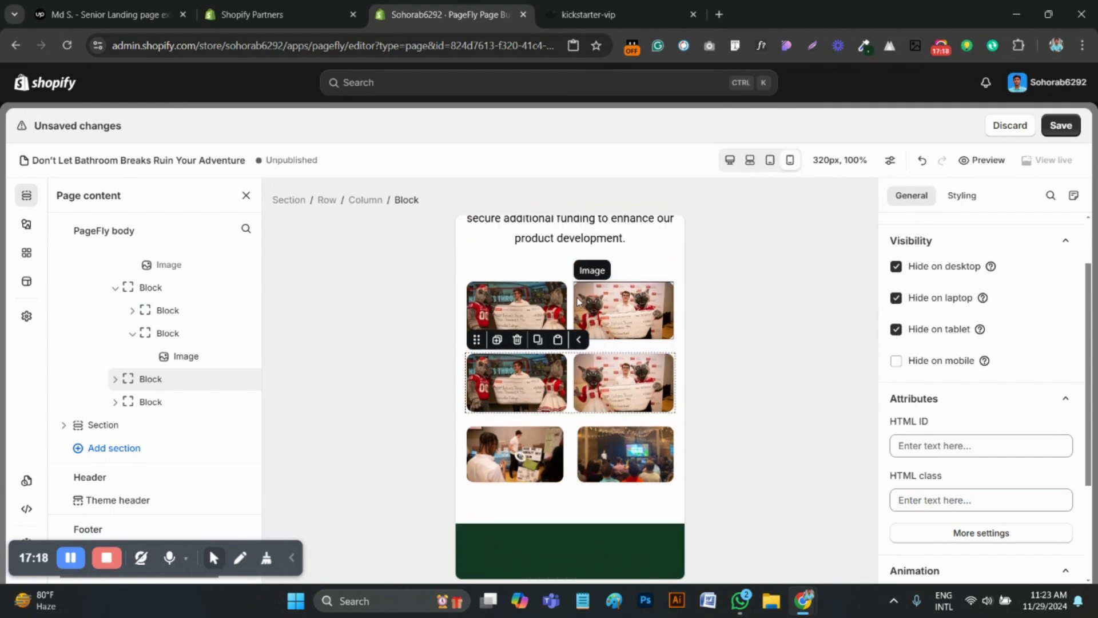
click(573, 296)
click(897, 361)
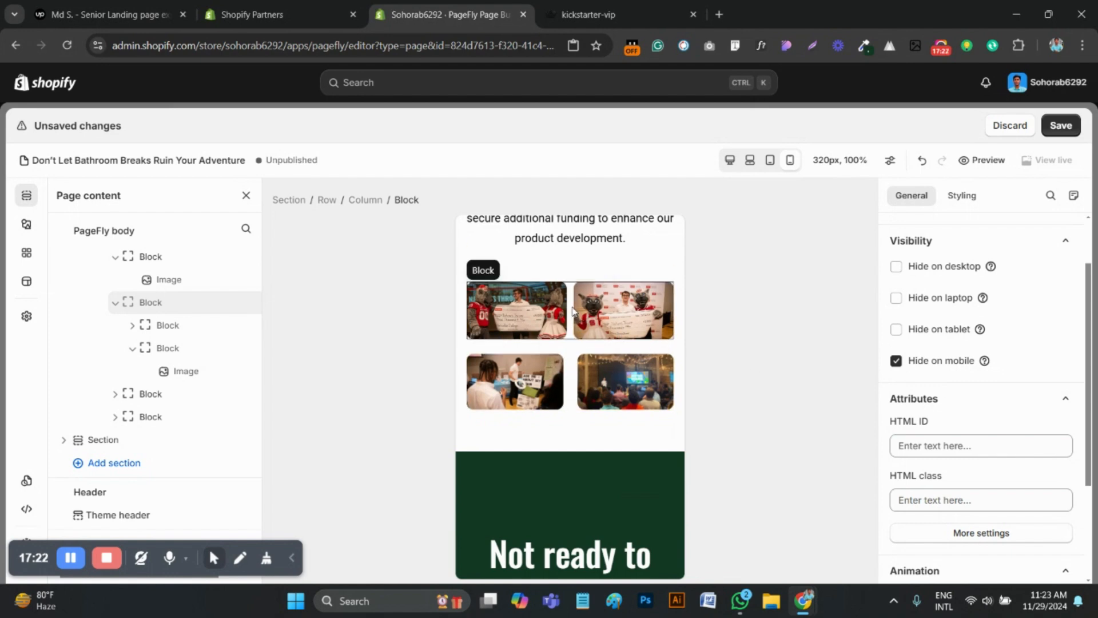
Duplicate the block with the two event photos below the check photos and hide the copy on mobile
click(571, 370)
click(497, 340)
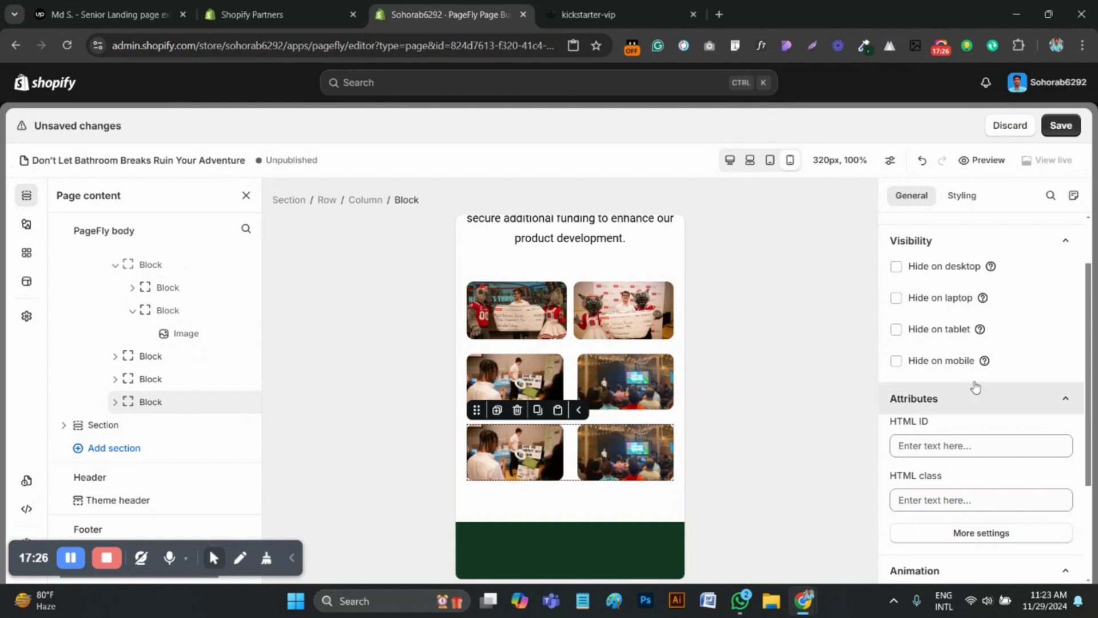
click(897, 361)
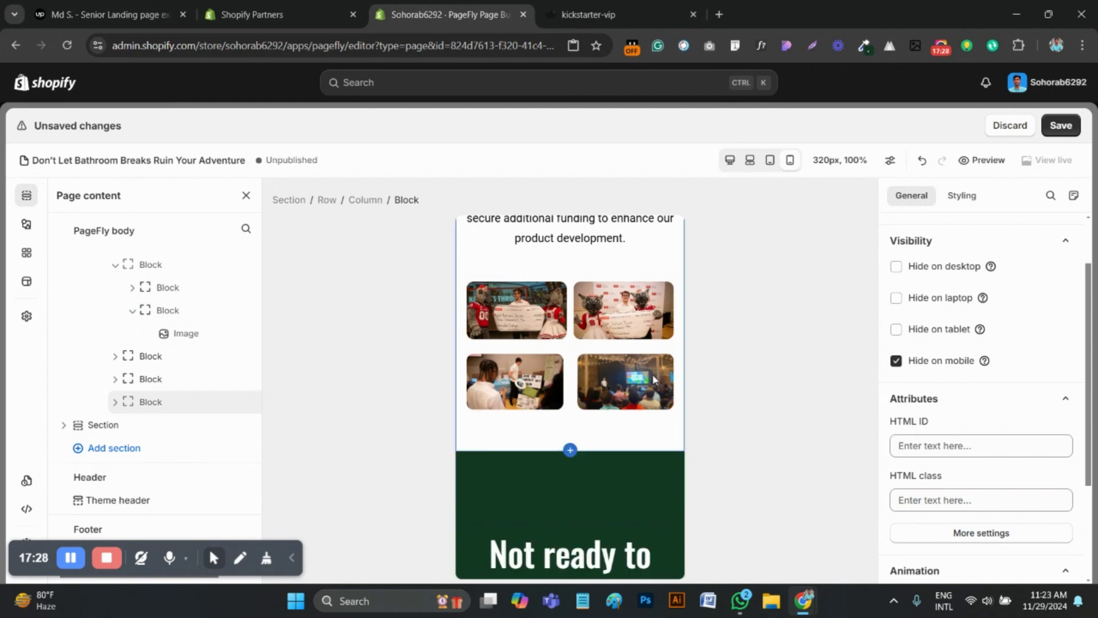
Hide the mobile block with the two event photos on desktop, laptop and tablet, and duplicate it
click(575, 372)
click(897, 268)
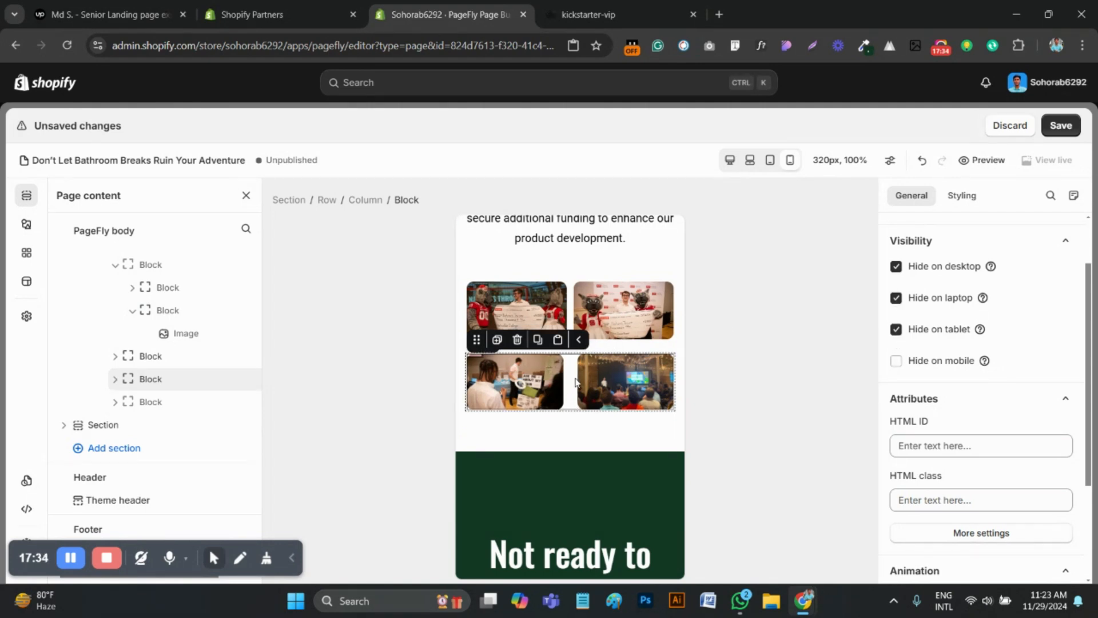
click(497, 340)
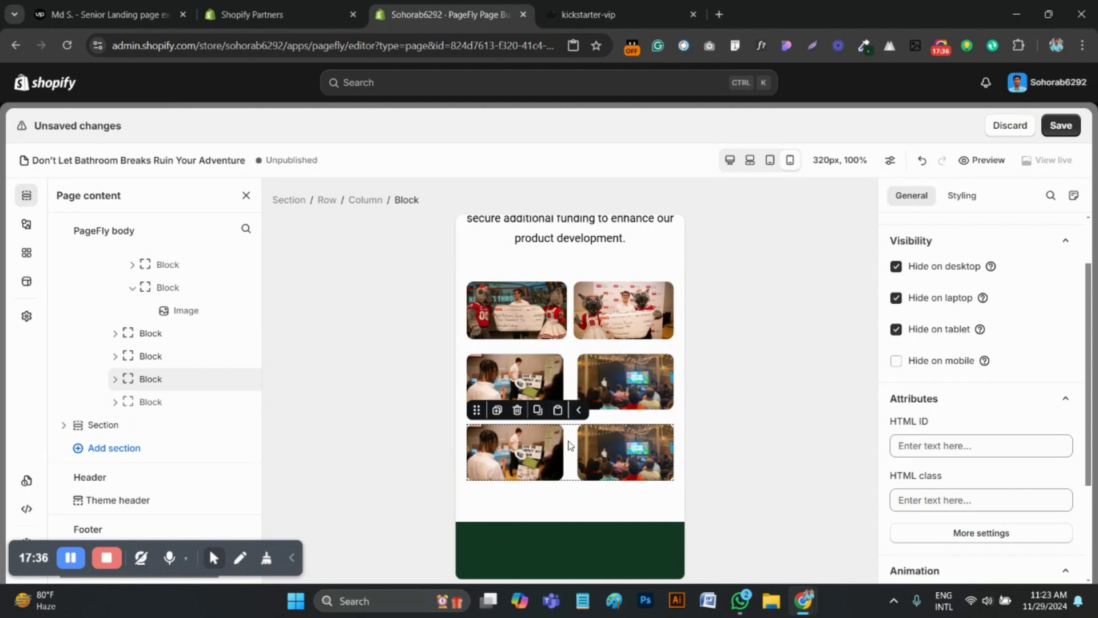
Delete the booth photo and its inner block from the duplicated event photo block
click(592, 452)
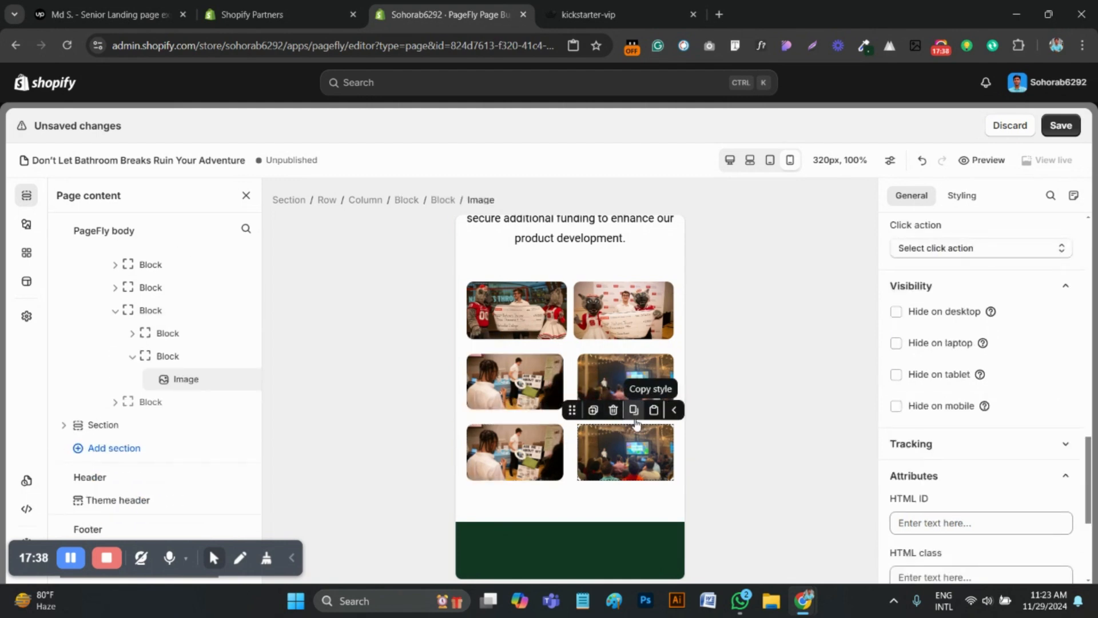
click(526, 449)
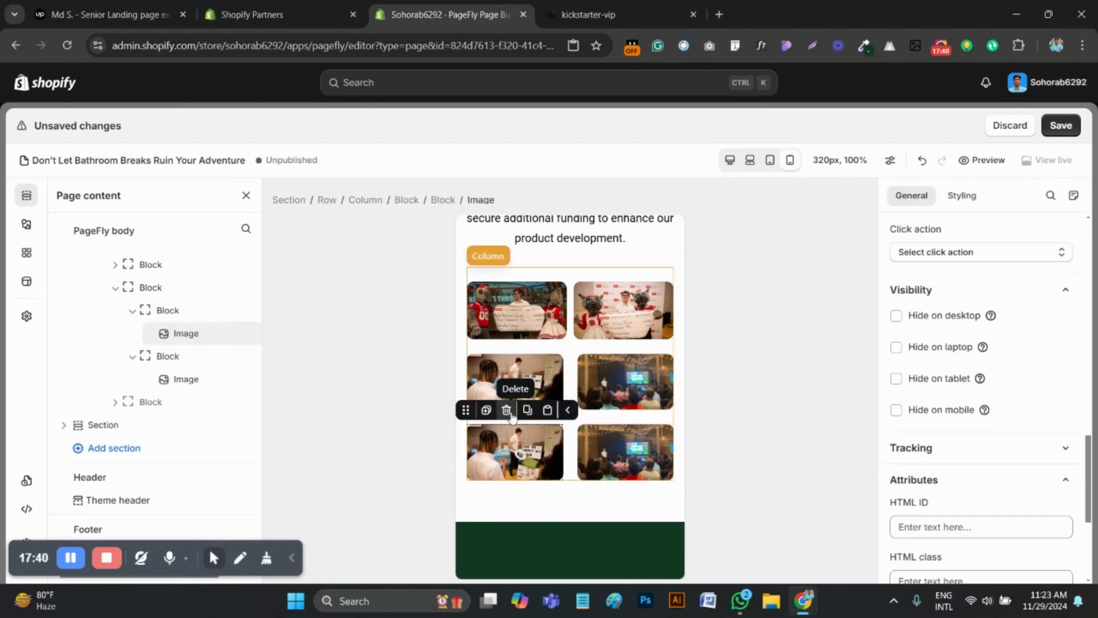
click(509, 411)
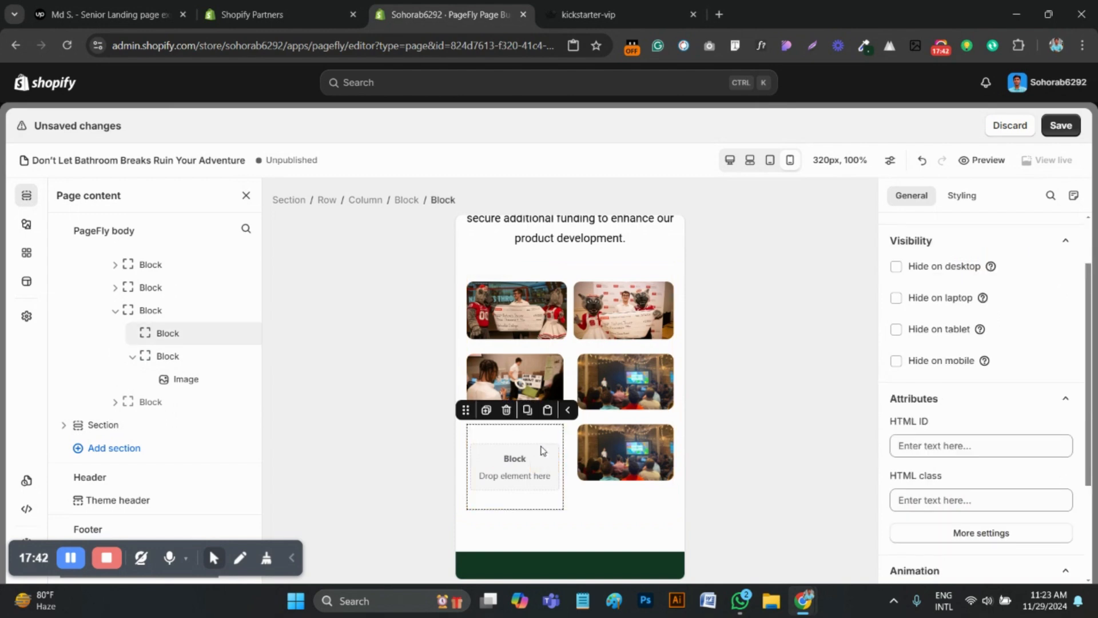
click(506, 409)
click(605, 448)
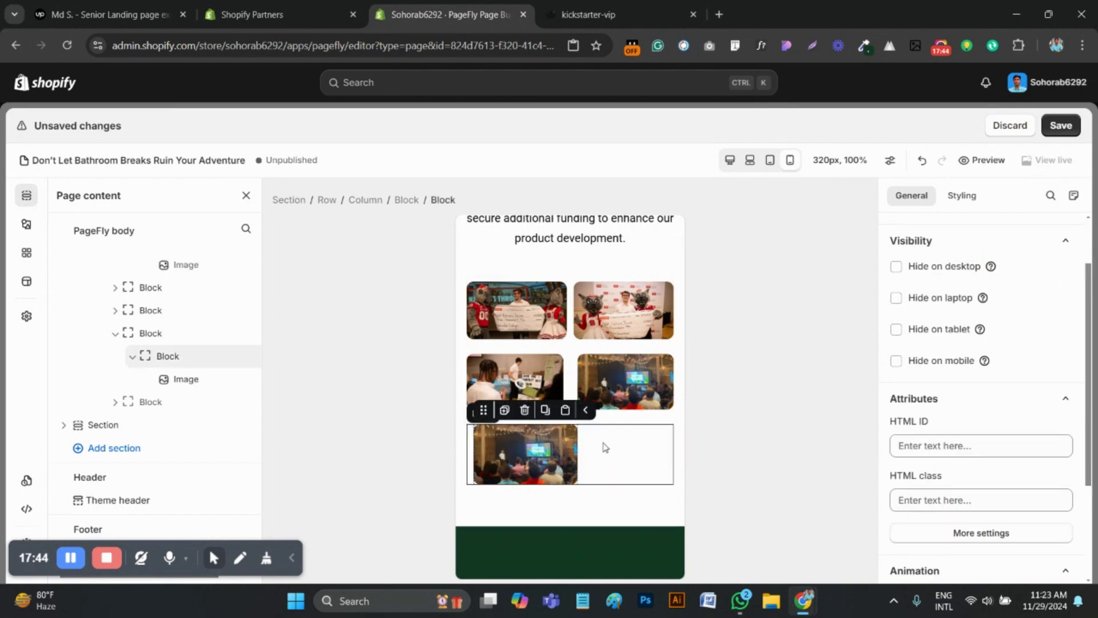
Give the inner block around the remaining audience photo the custom CSS width: 100% !important;
click(605, 447)
click(542, 455)
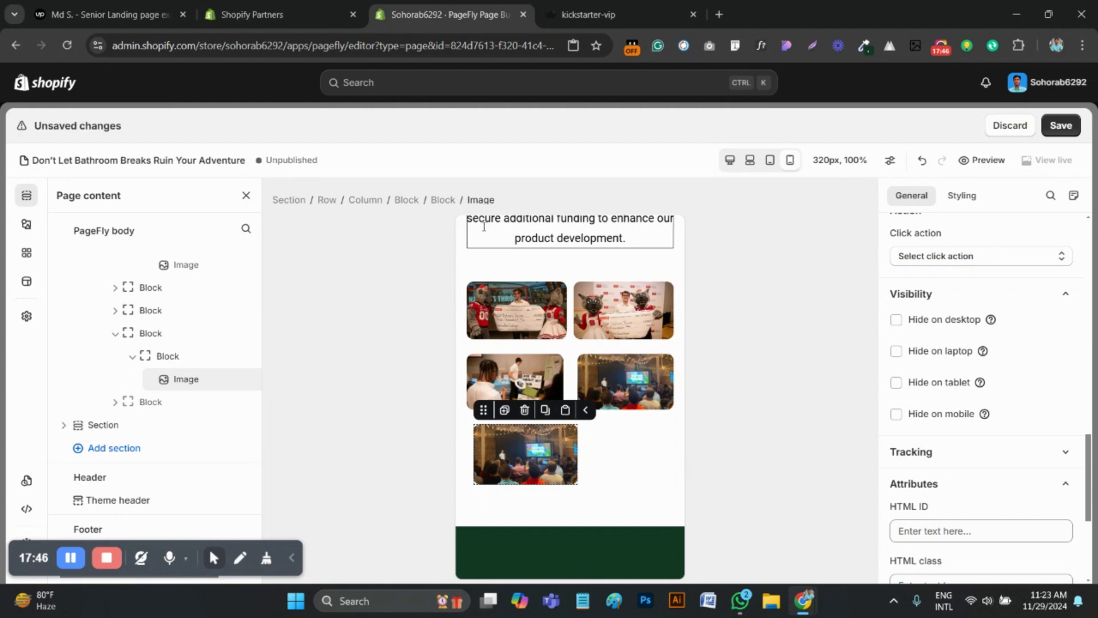
click(442, 200)
scroll(937, 451, down, 3)
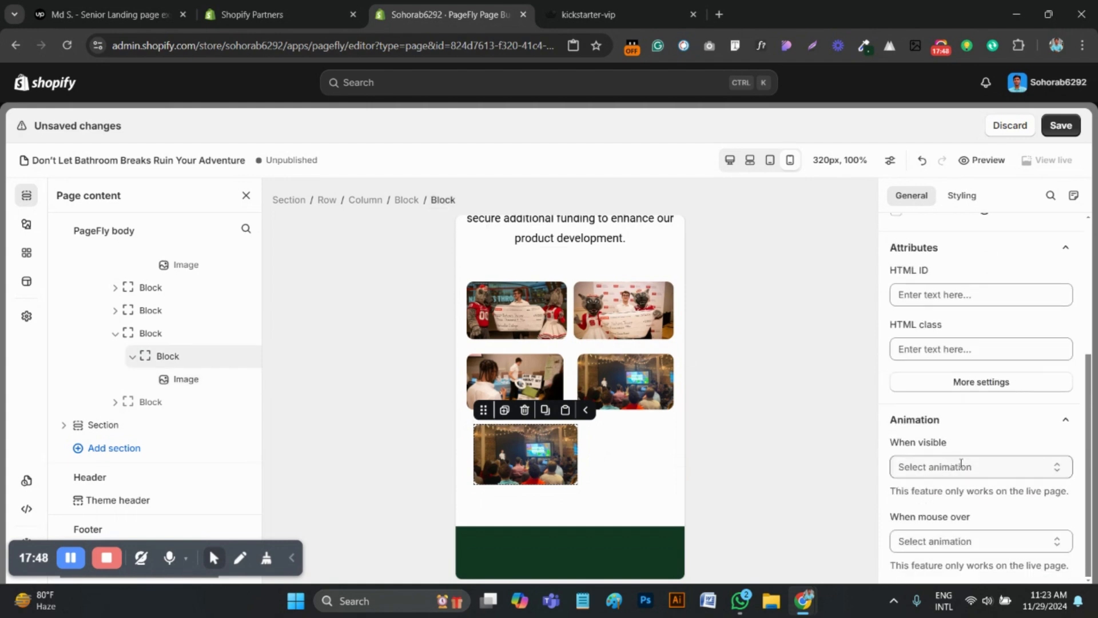
scroll(962, 464, up, 4)
scroll(997, 395, down, 4)
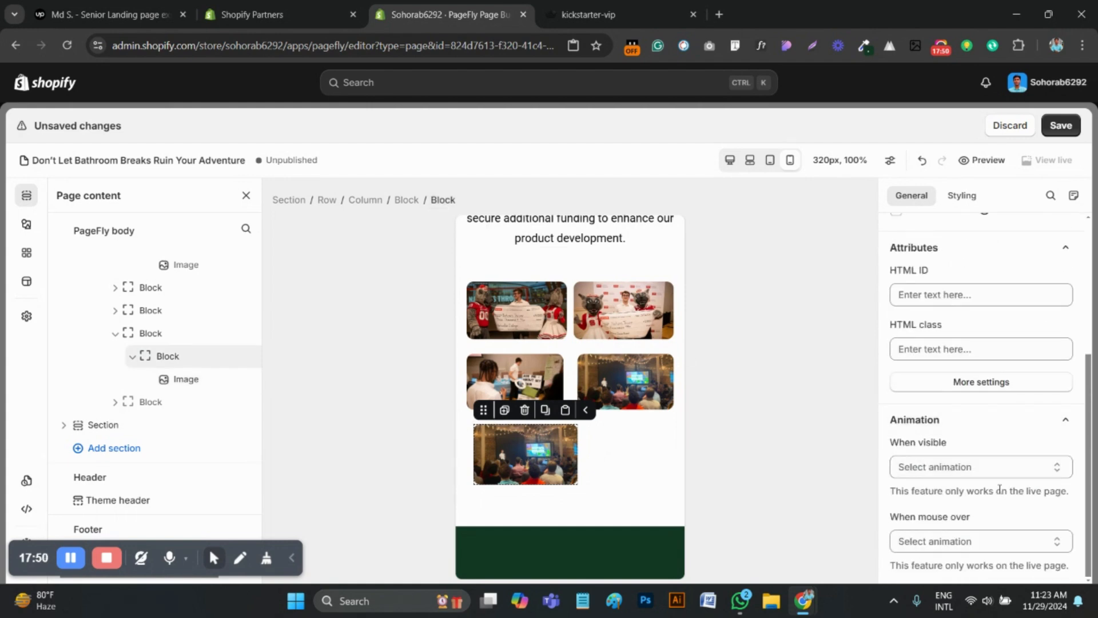
click(962, 196)
scroll(961, 367, down, 3)
click(954, 418)
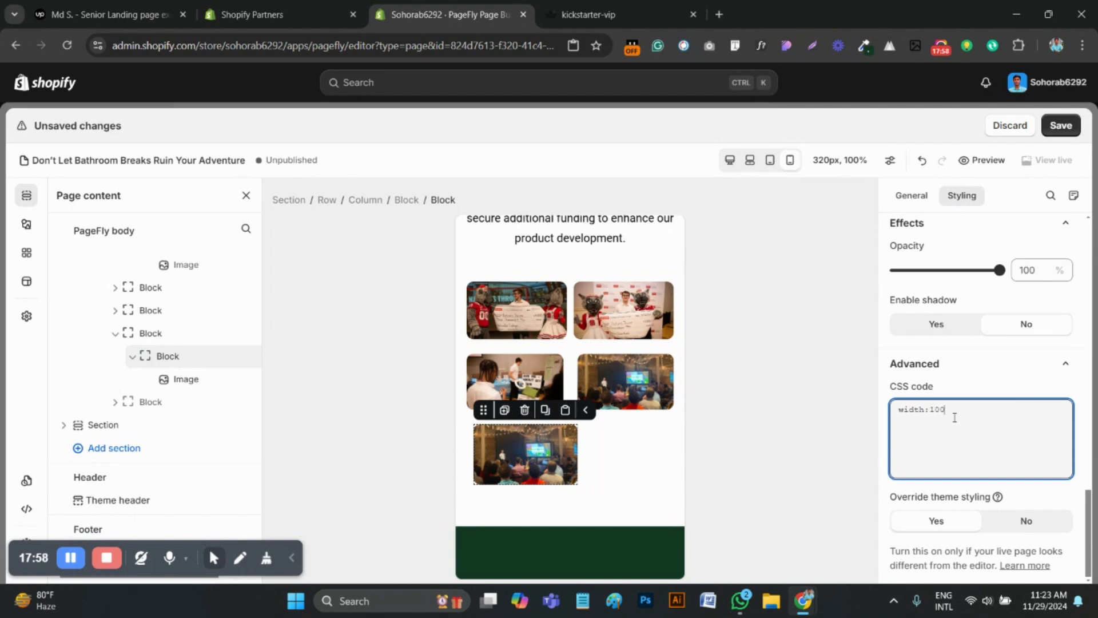
text(width:100% !important;)
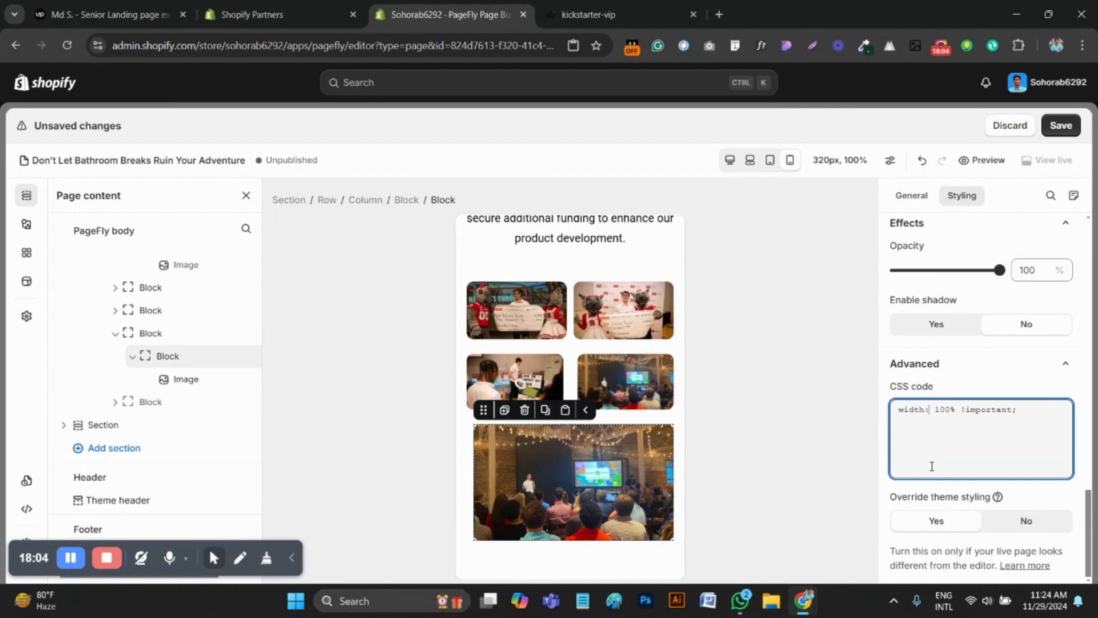
key(ctrl+a)
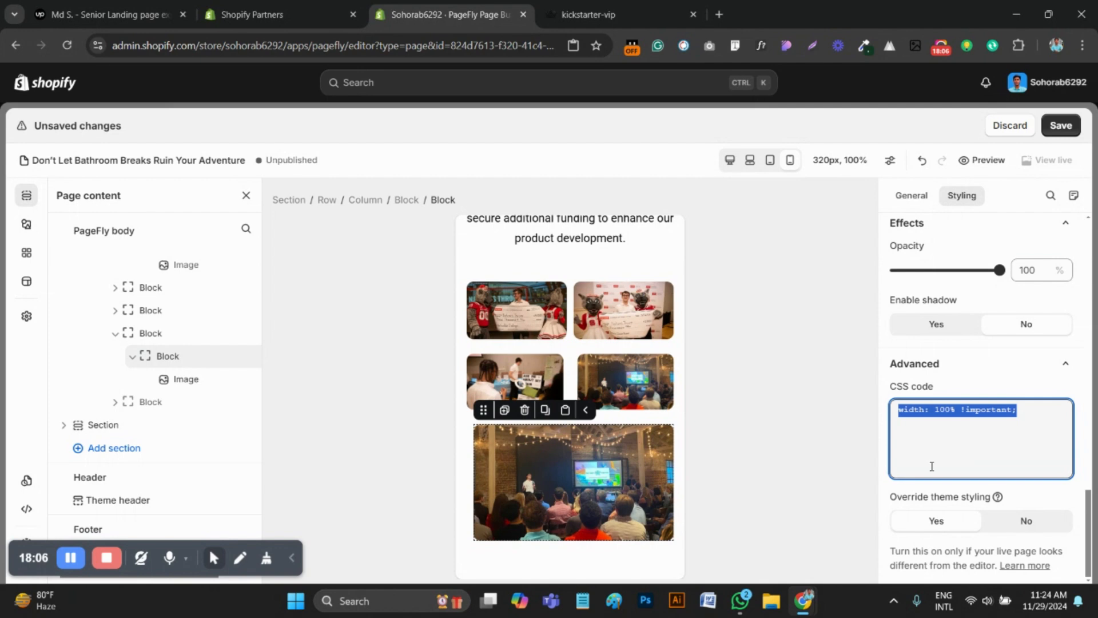
Set the left margin of the audience photo's inner block to 0 px
click(570, 375)
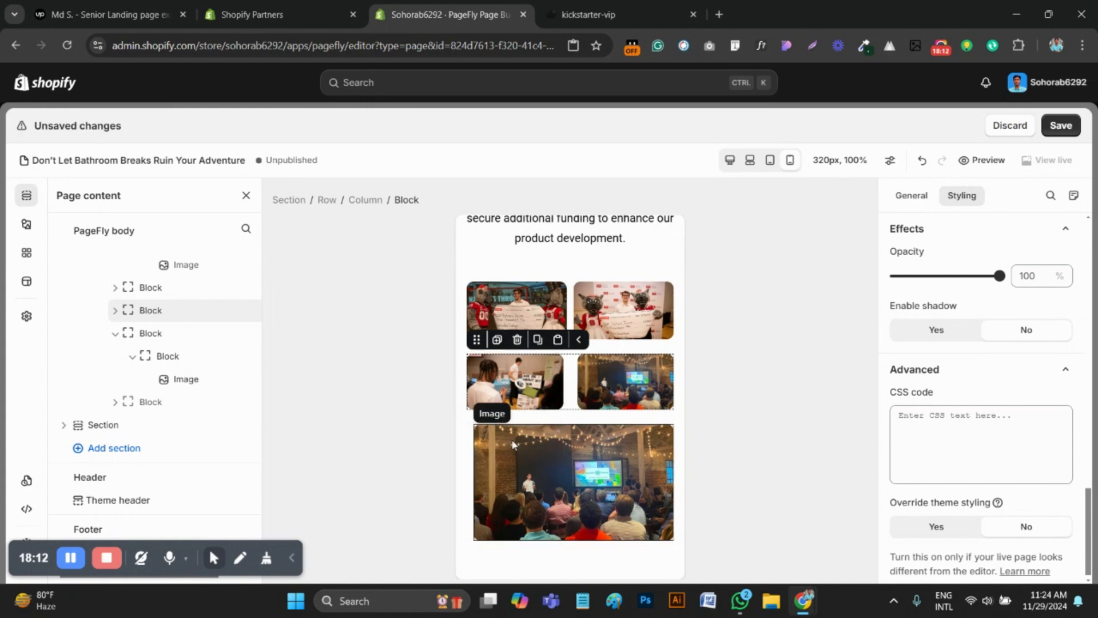
click(492, 452)
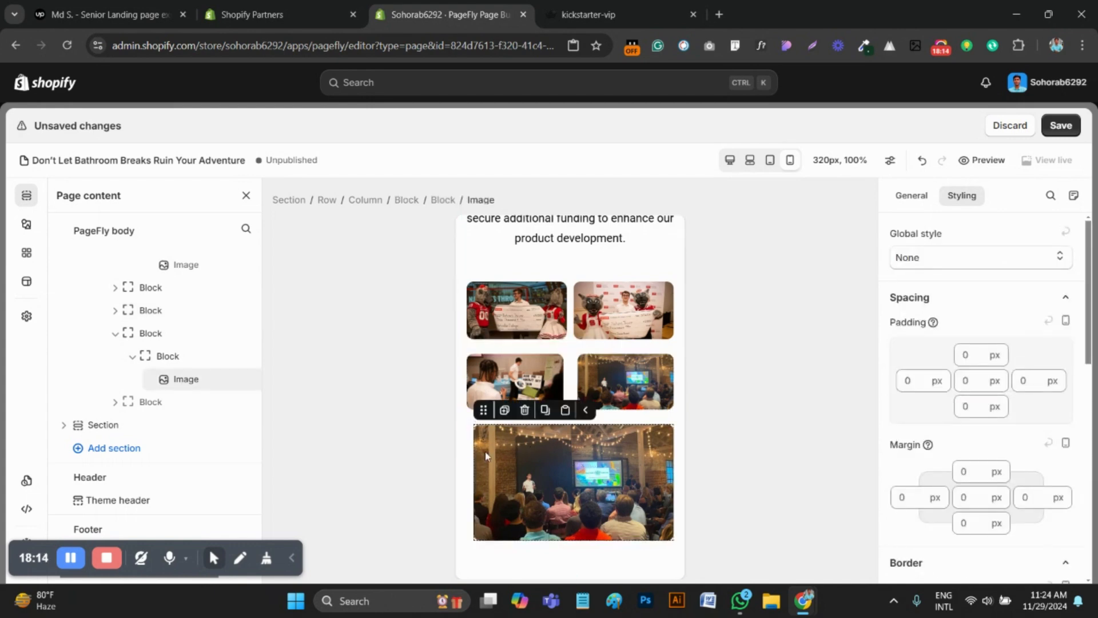
click(443, 200)
scroll(916, 458, up, 3)
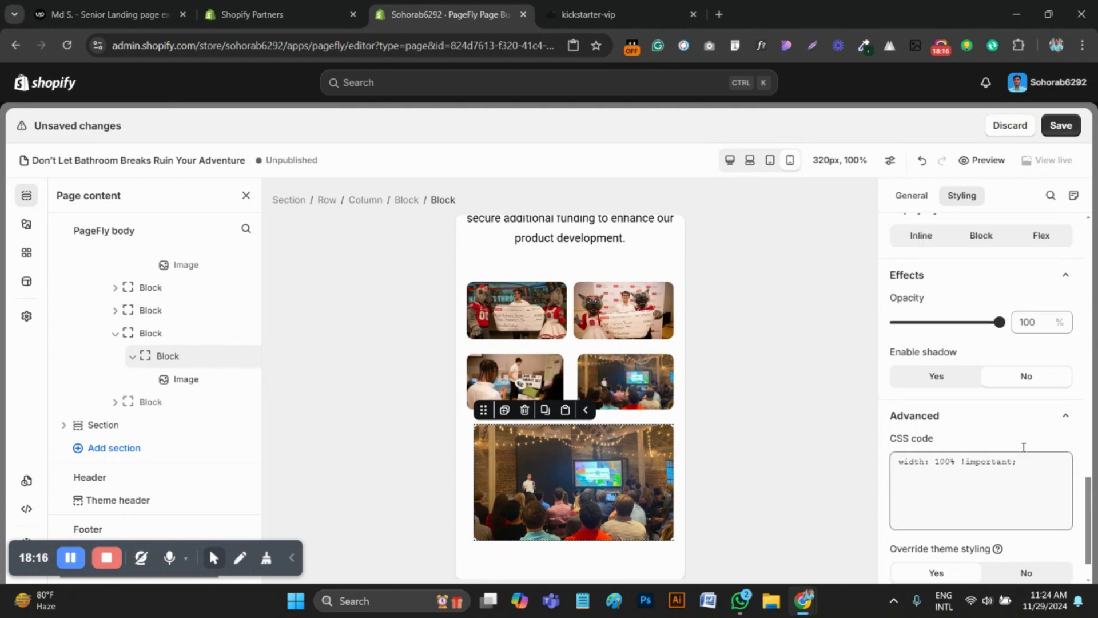
scroll(992, 300, down, 3)
scroll(988, 373, up, 10)
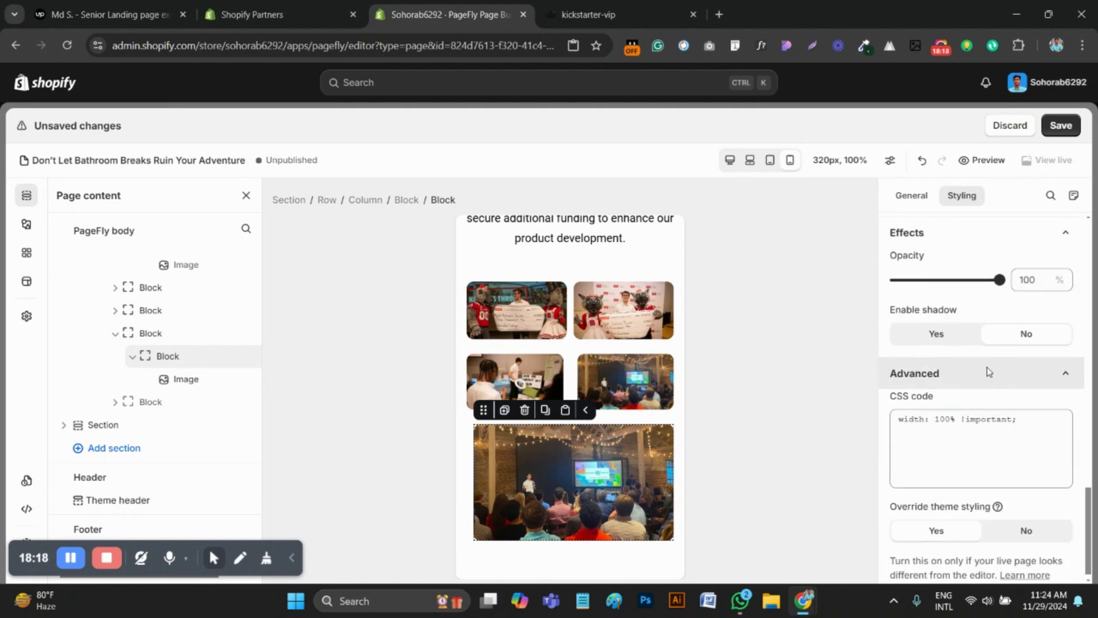
scroll(962, 385, up, 7)
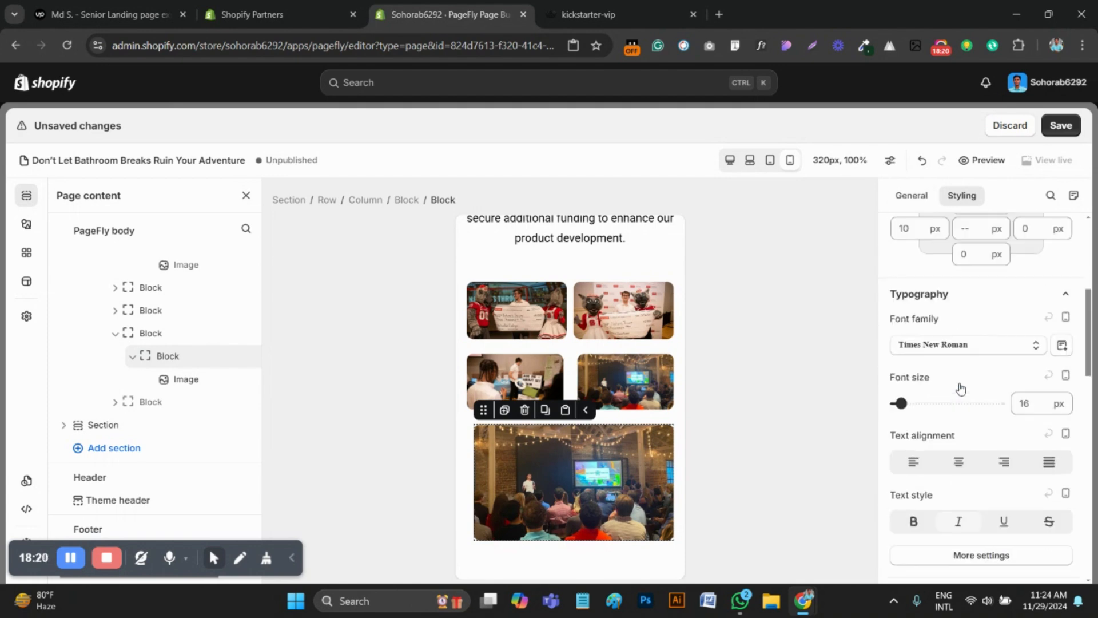
text(0)
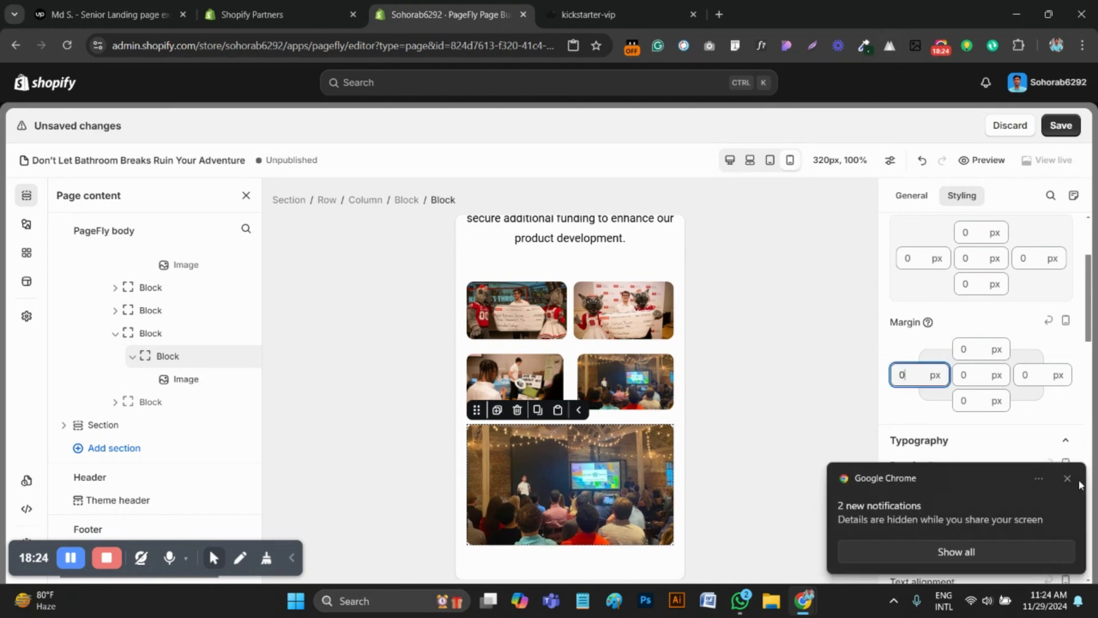
click(1068, 479)
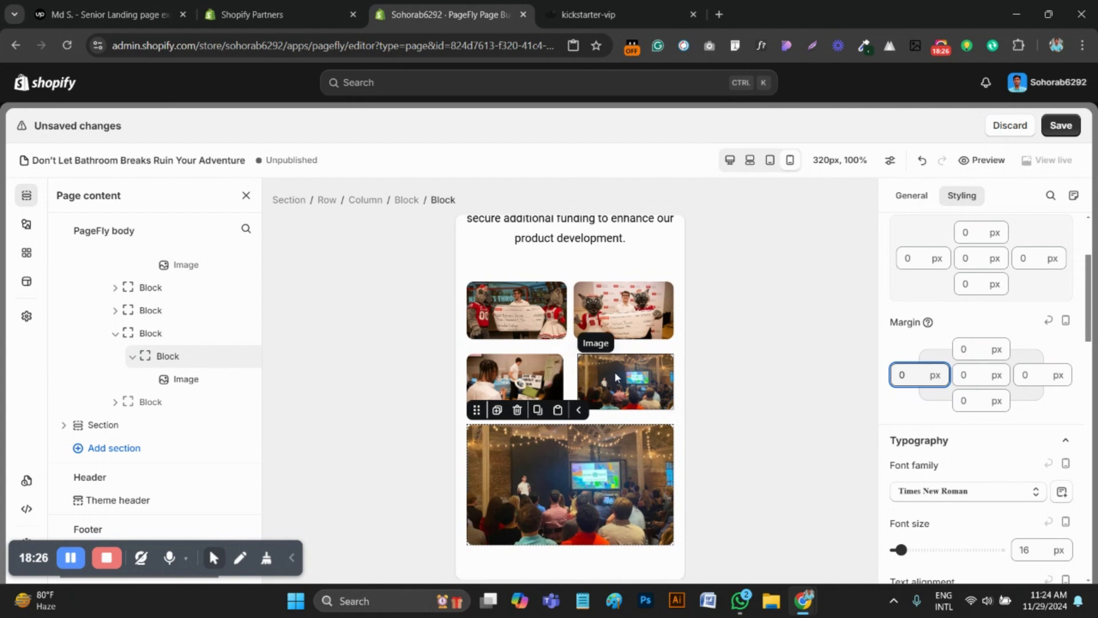
Delete the audience photo and its inner block from the upper event photo block
click(614, 372)
click(614, 338)
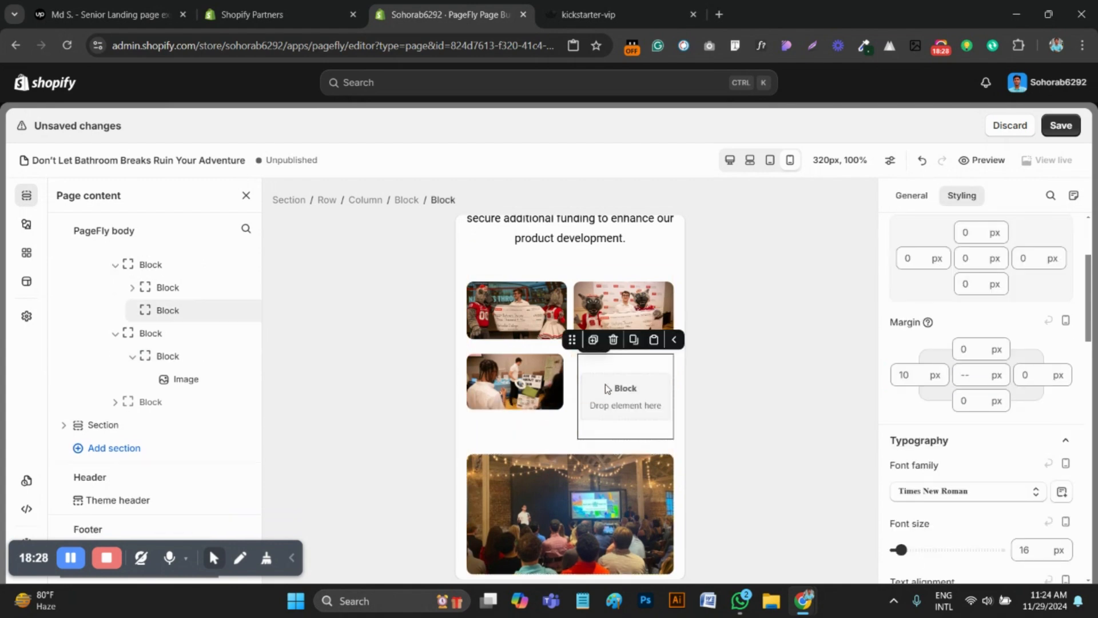
click(614, 339)
click(611, 367)
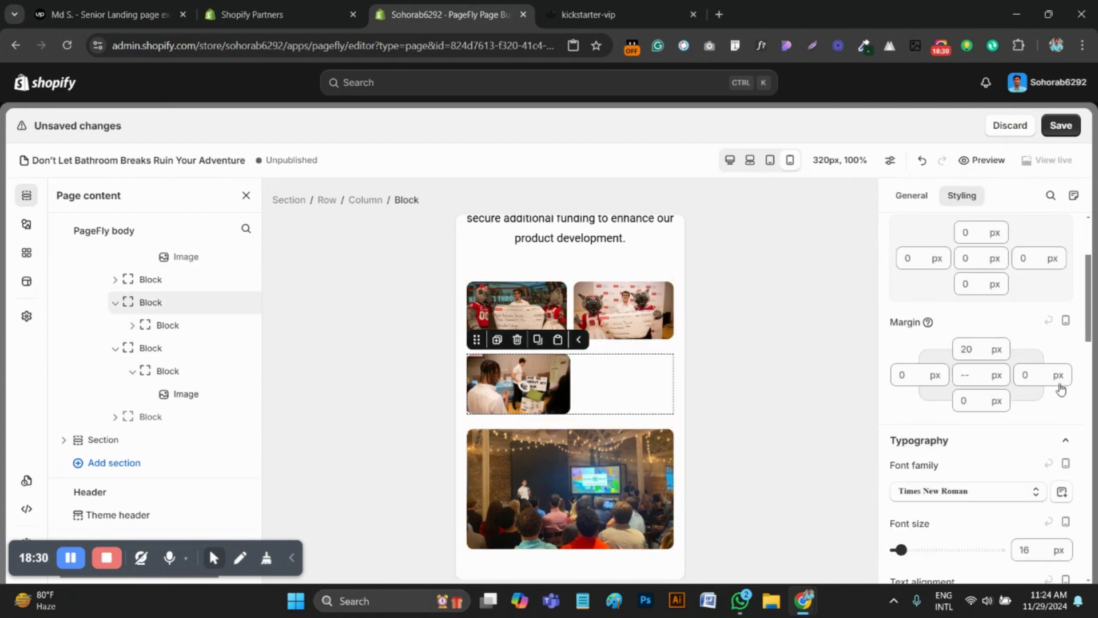
Enable the theme styling override for the outer block holding the booth photo
scroll(1001, 412, down, 10)
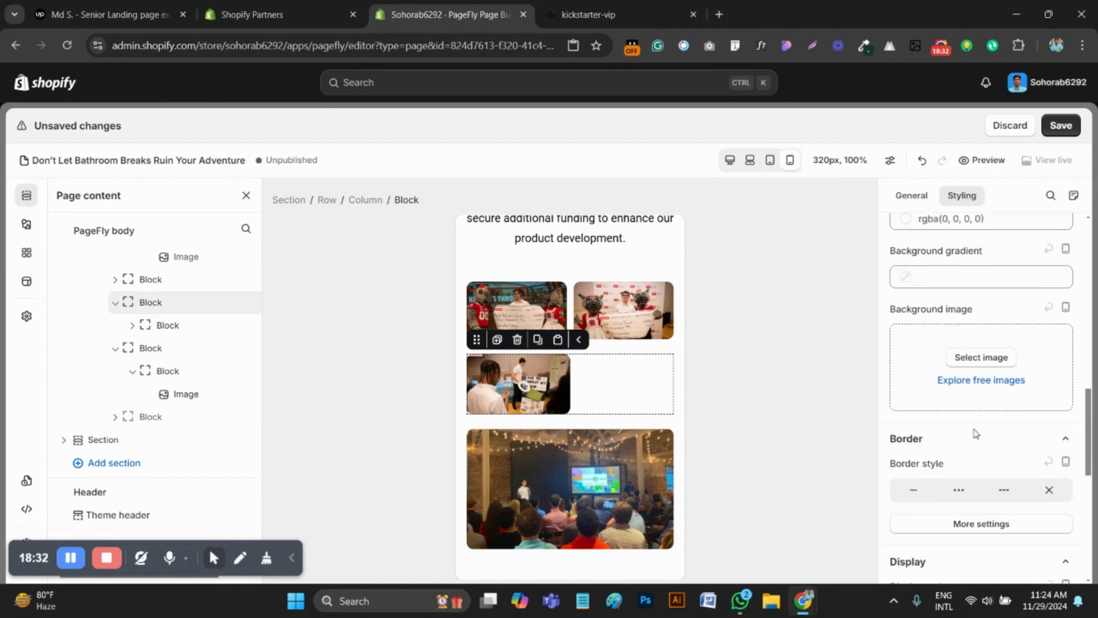
scroll(981, 447, down, 8)
click(931, 423)
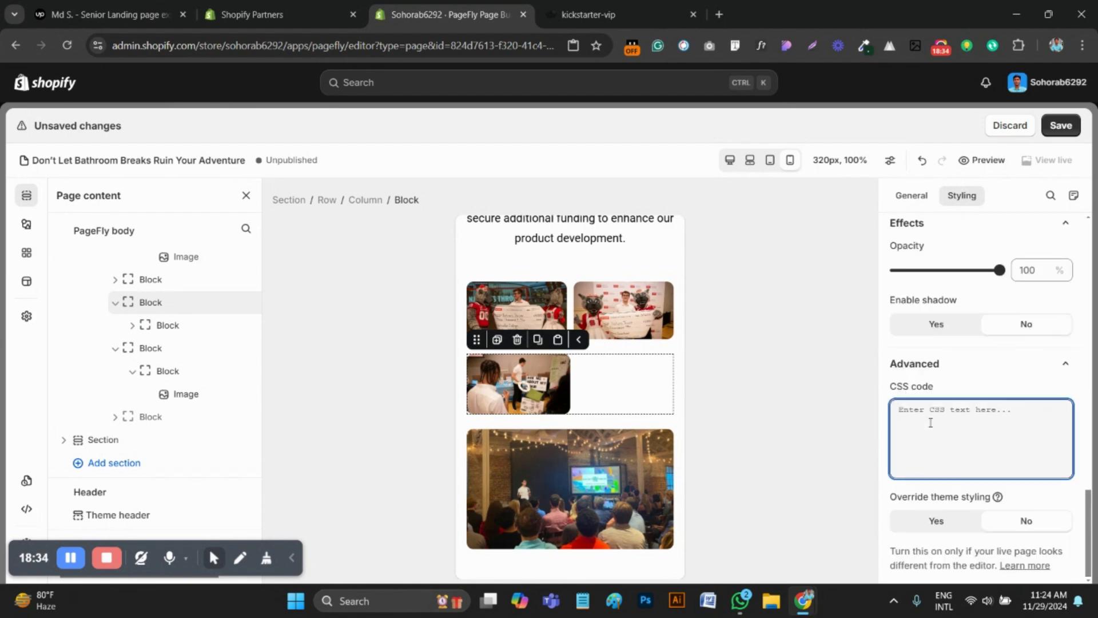
click(939, 522)
Move the booth photo out of its inner block into the outer block and delete the emptied inner block
click(503, 383)
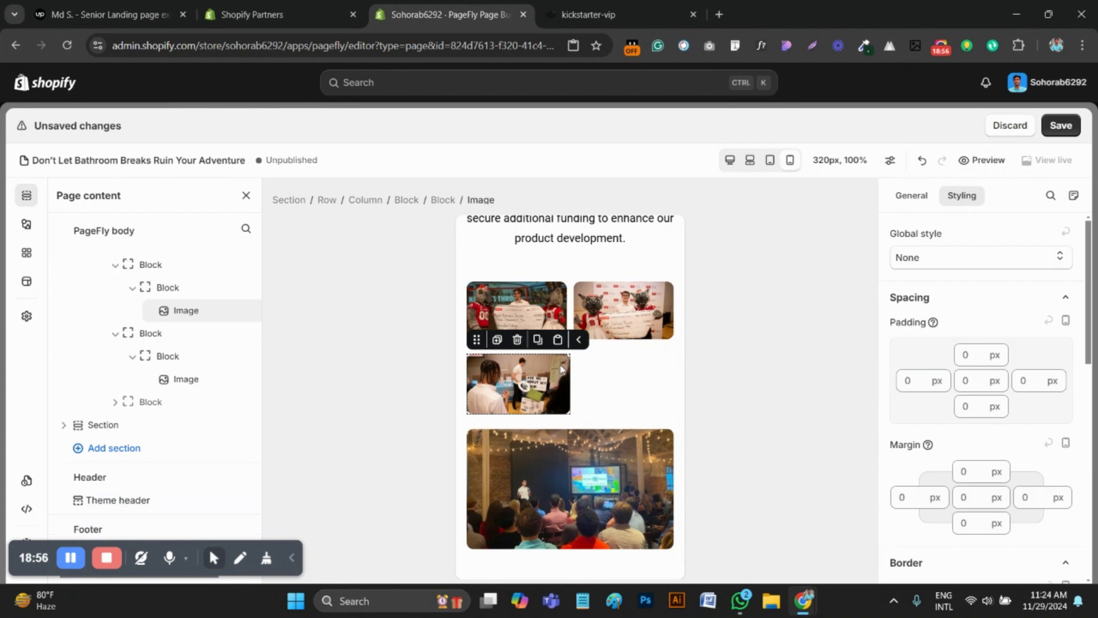
drag(486, 389, 629, 395)
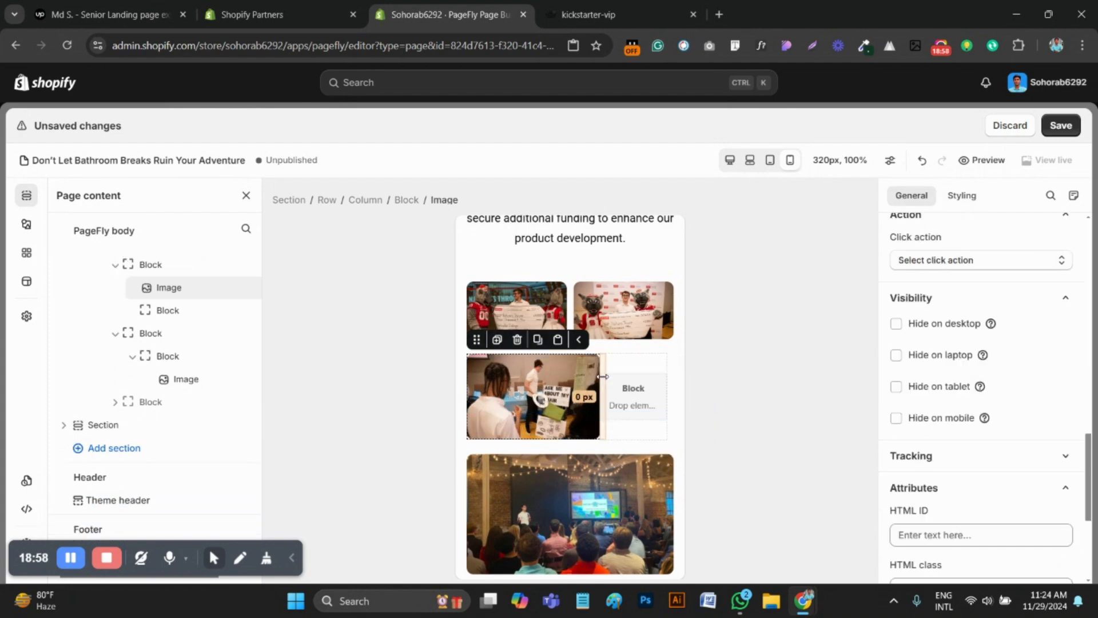
click(624, 366)
click(613, 339)
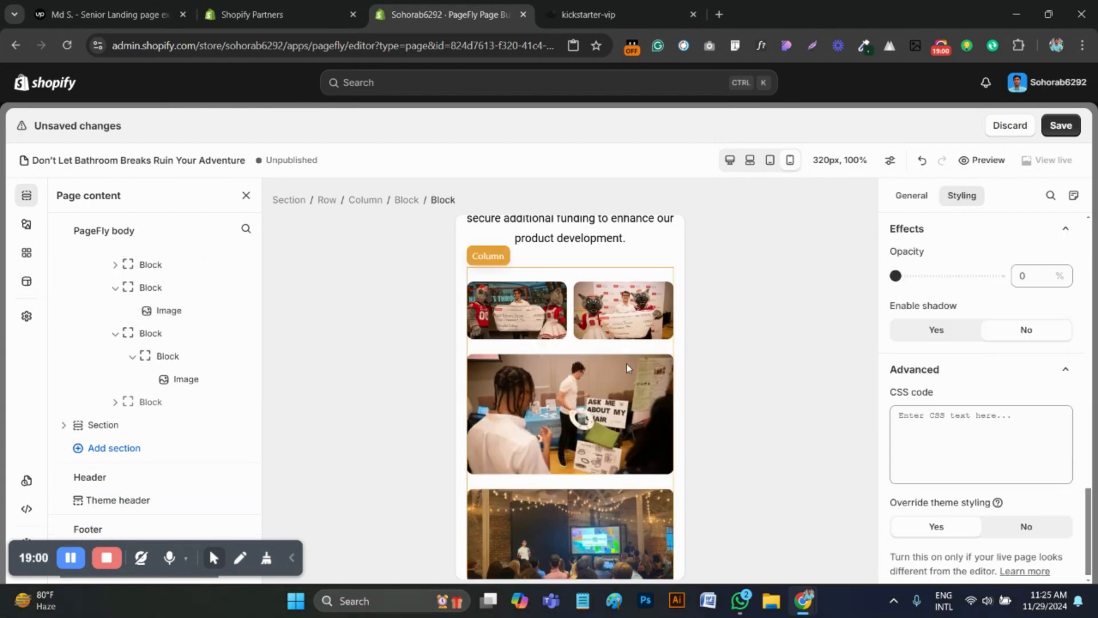
click(512, 372)
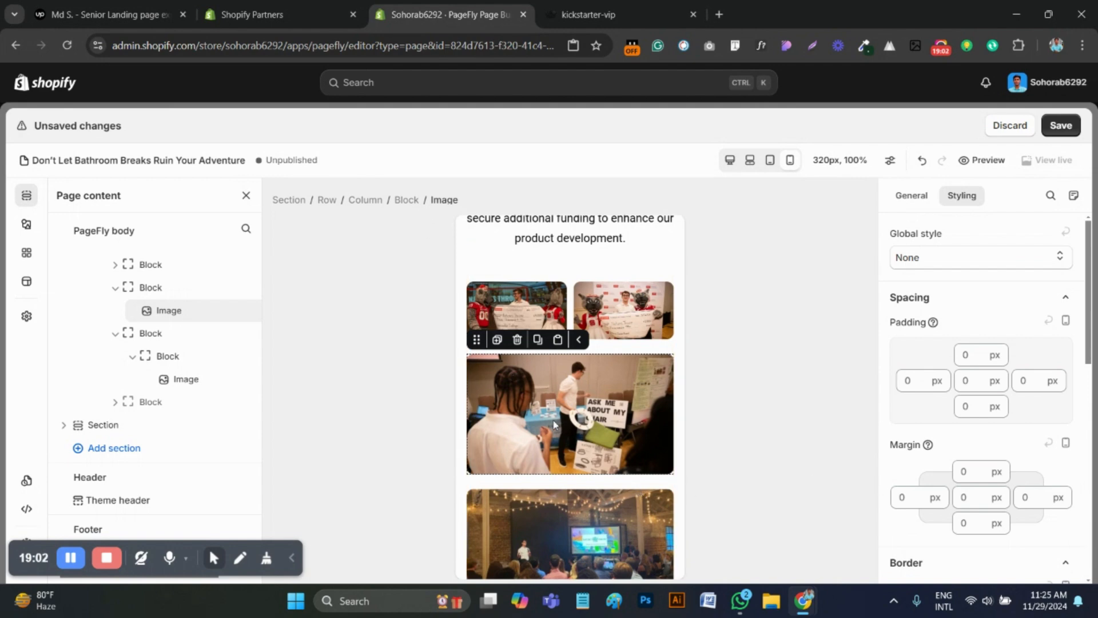
Duplicate the mobile block with the two check photos
scroll(566, 449, up, 2)
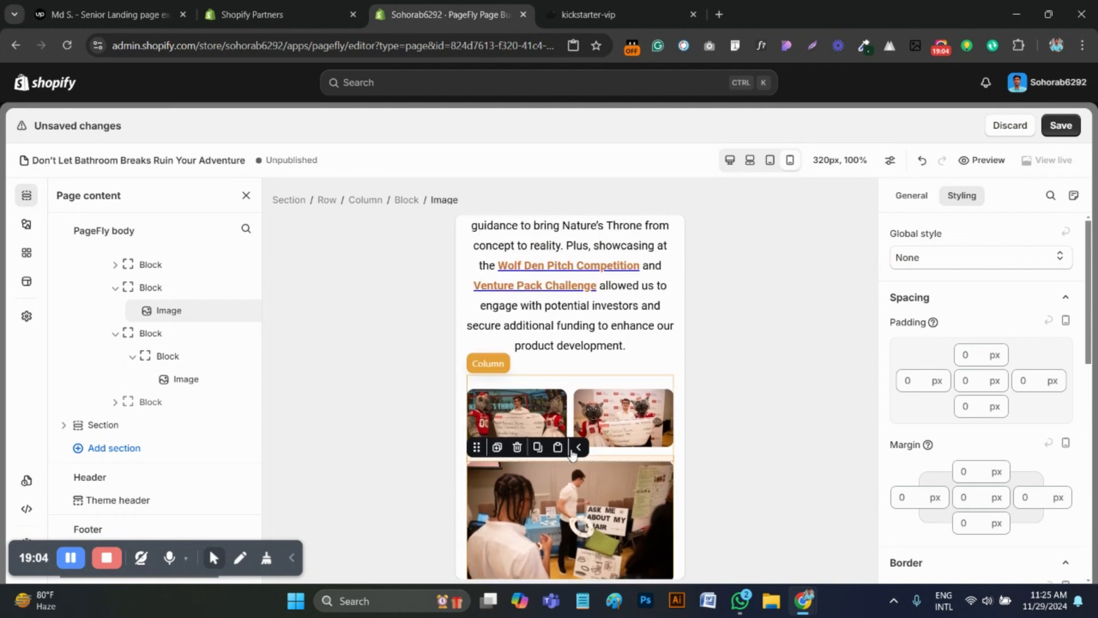
click(579, 482)
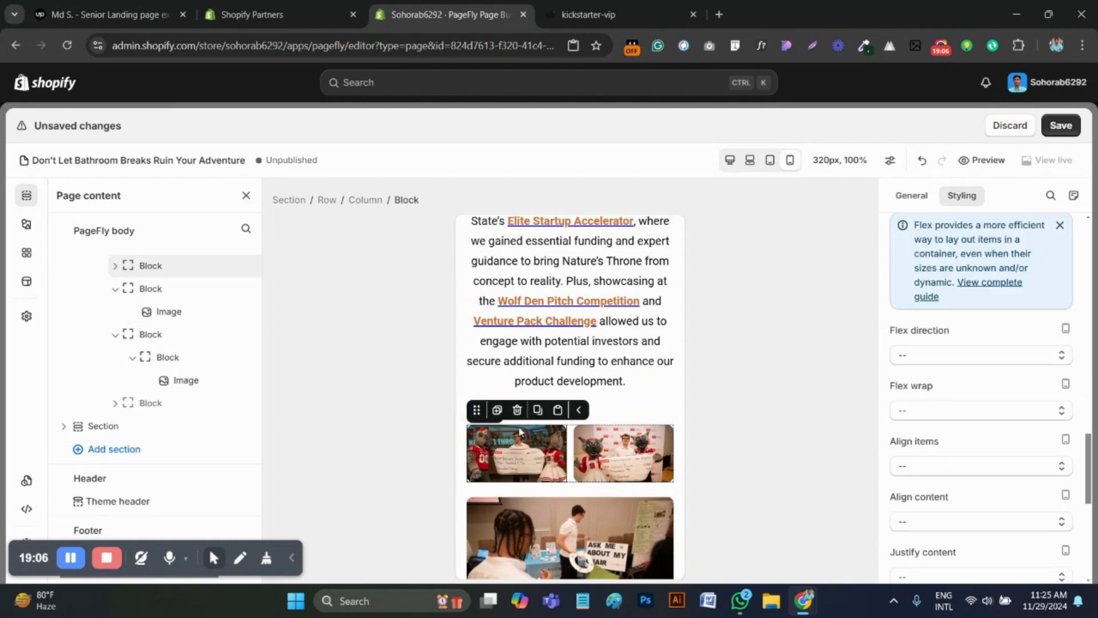
click(497, 409)
scroll(614, 341, down, 1)
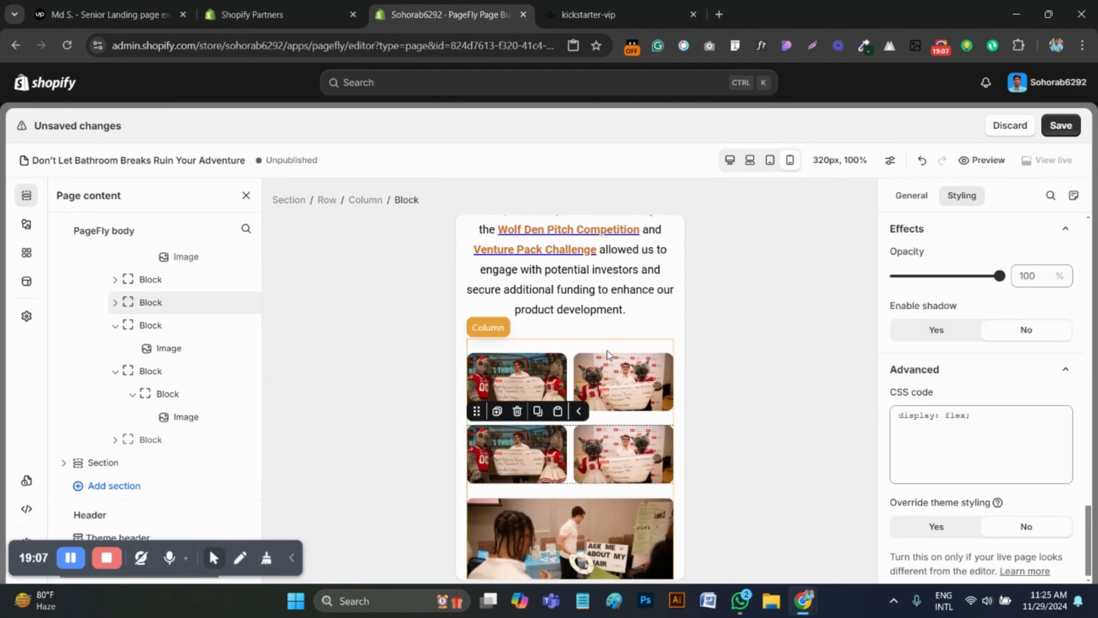
Delete the first check photo and its inner block from the duplicated check photo block
click(603, 441)
click(497, 443)
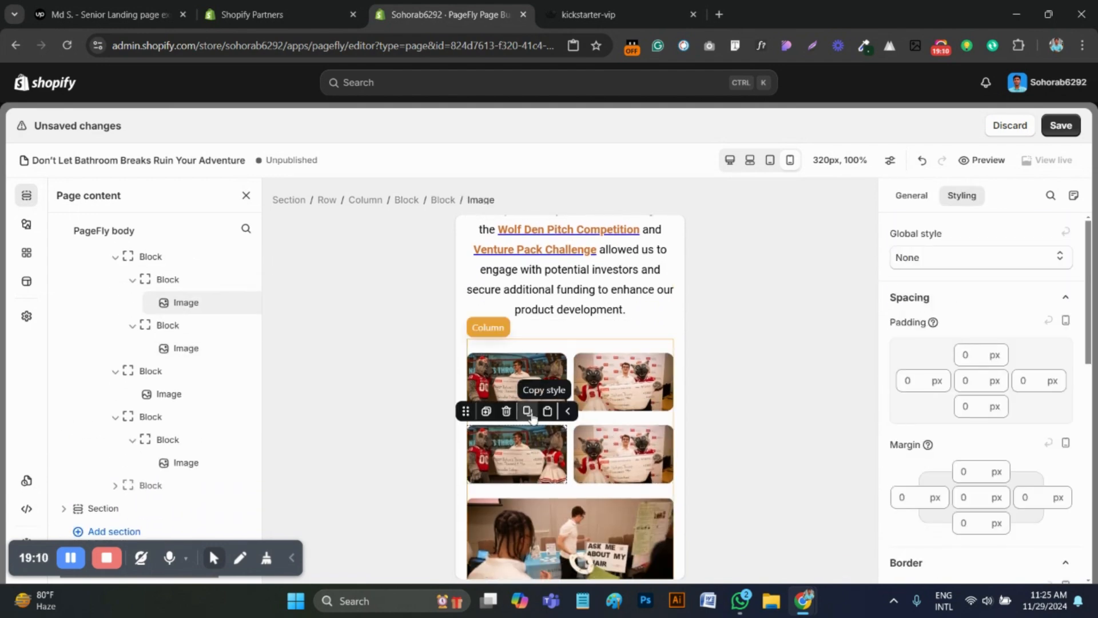
click(510, 411)
click(521, 454)
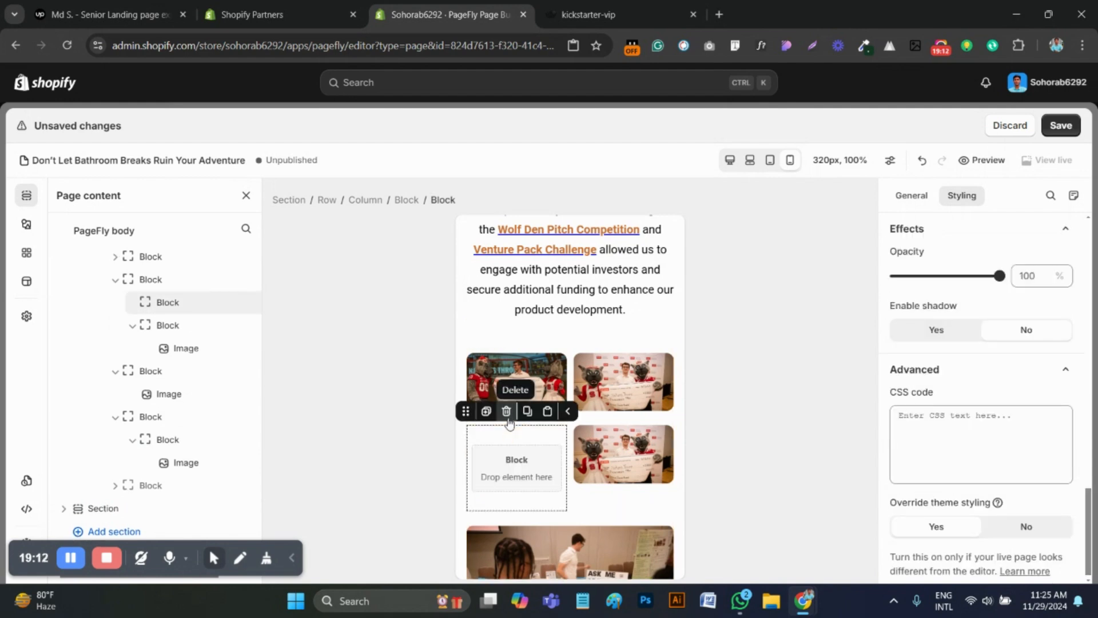
click(514, 411)
click(581, 454)
click(583, 455)
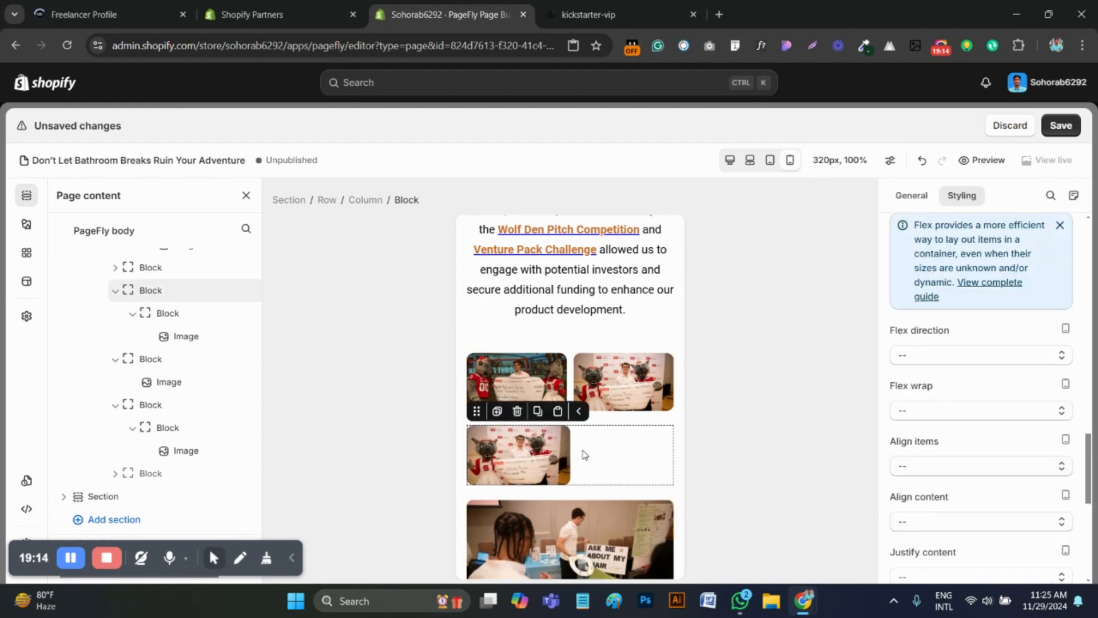
Move the second check photo out of its inner block into the duplicated outer block and delete the emptied inner block
click(543, 456)
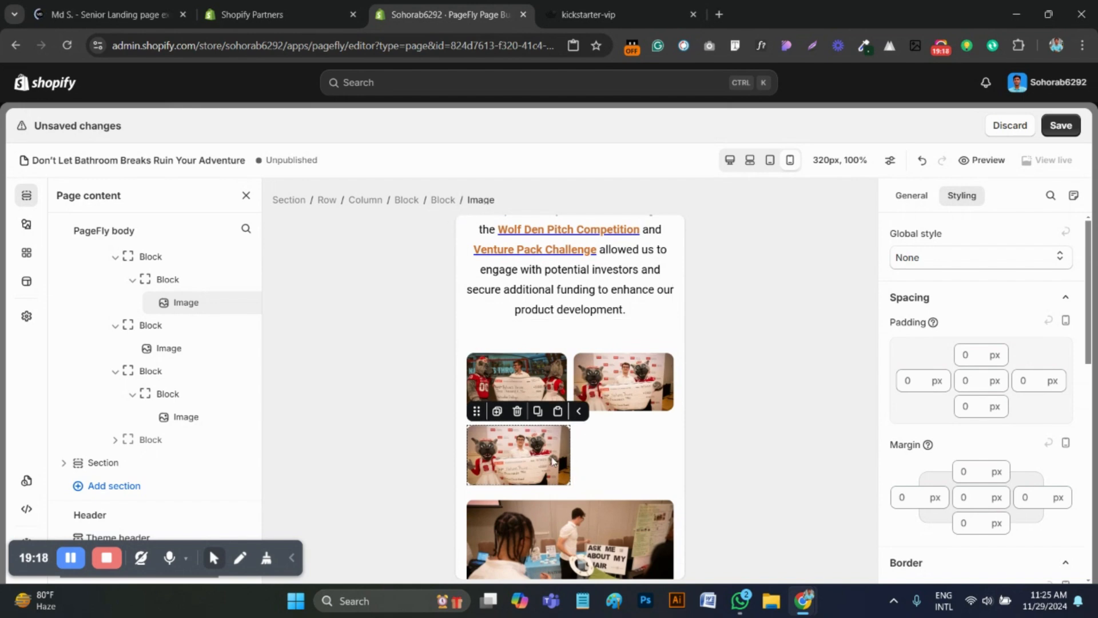
drag(503, 448, 640, 456)
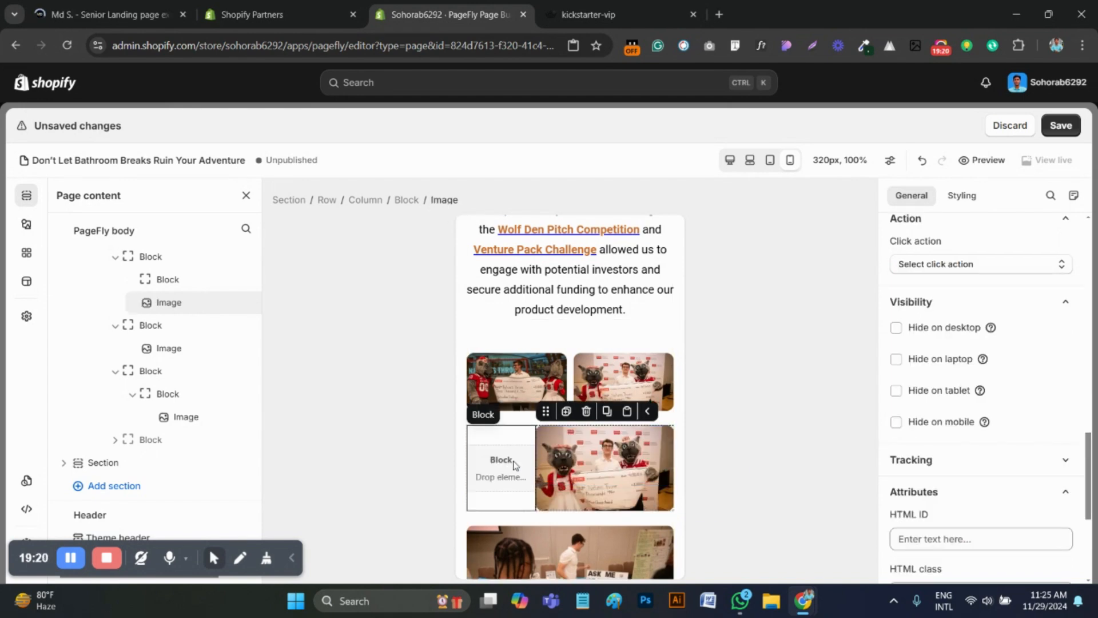
click(501, 435)
click(506, 411)
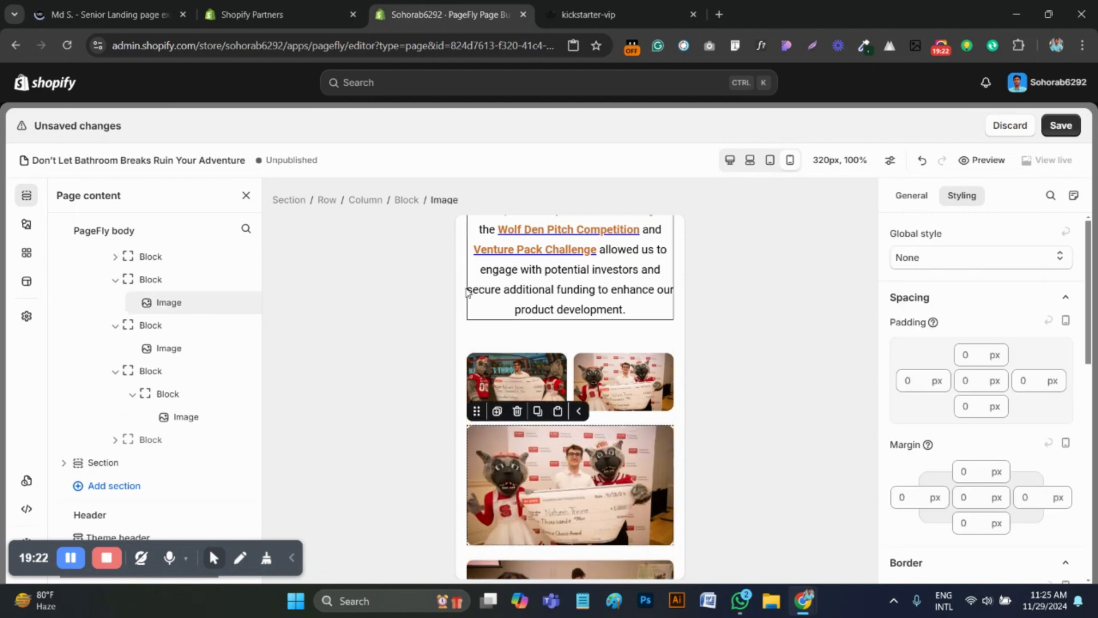
Replace the second check photo's outer block CSS with "width: 100% !important;" and enable its theme styling override
scroll(982, 432, down, 10)
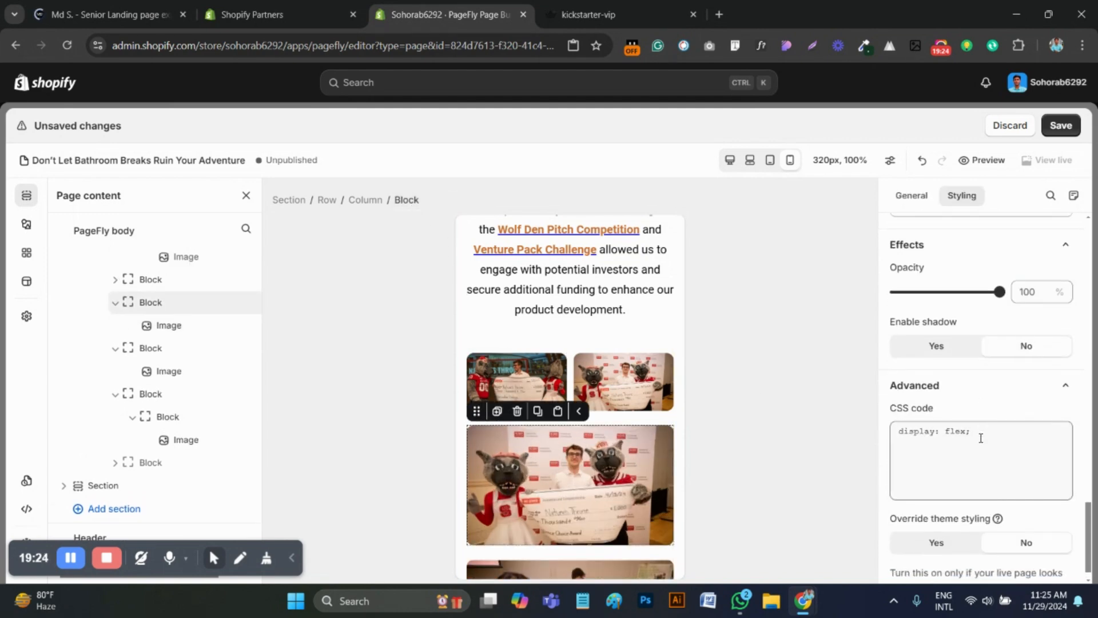
click(963, 437)
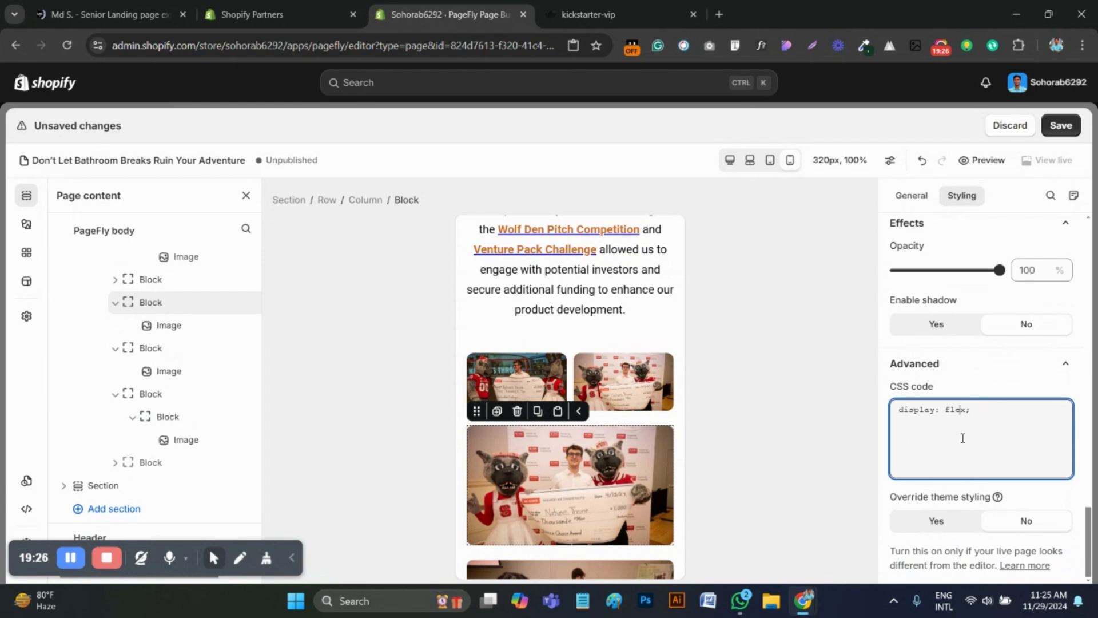
key(ctrl+a)
text(width: 100% !important;)
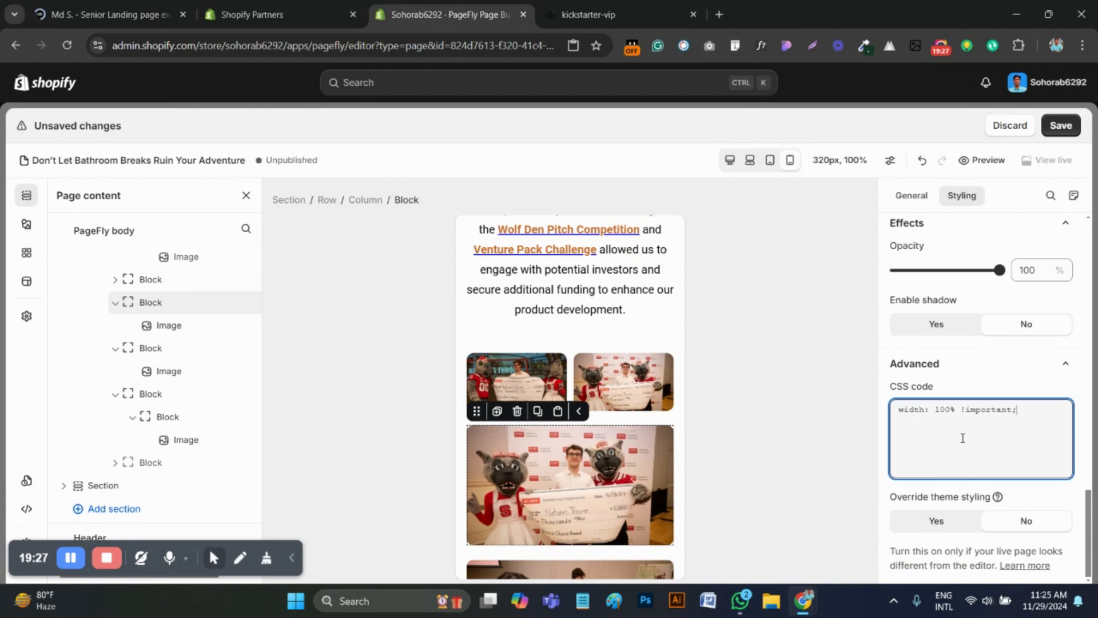
click(948, 519)
scroll(572, 372, down, 2)
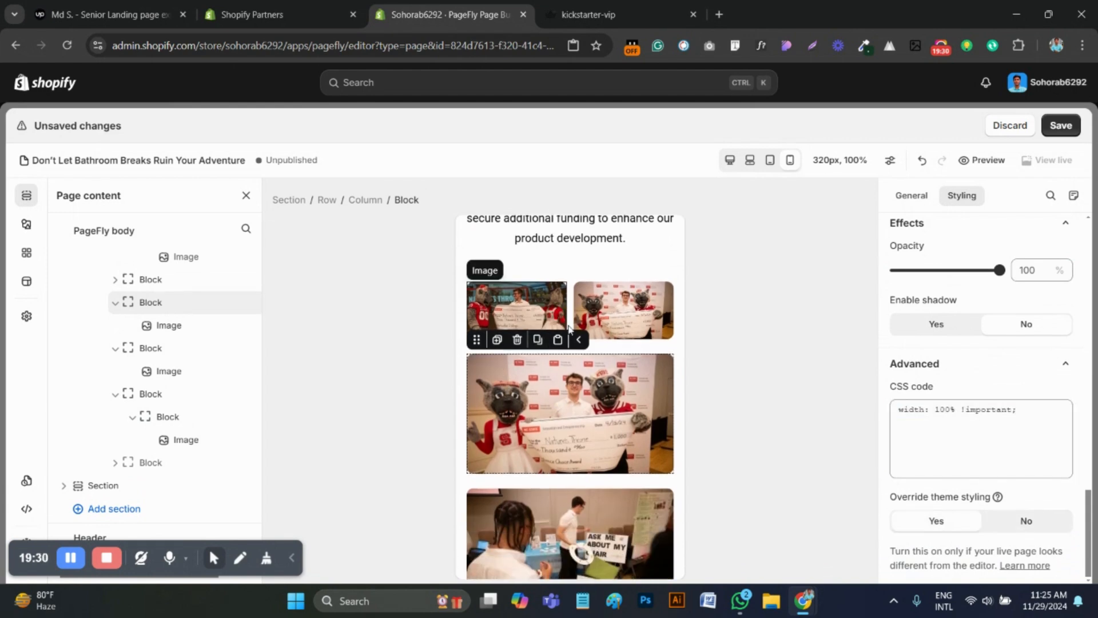
Delete the second check photo and its inner block from the original two-photo block
click(608, 282)
click(611, 269)
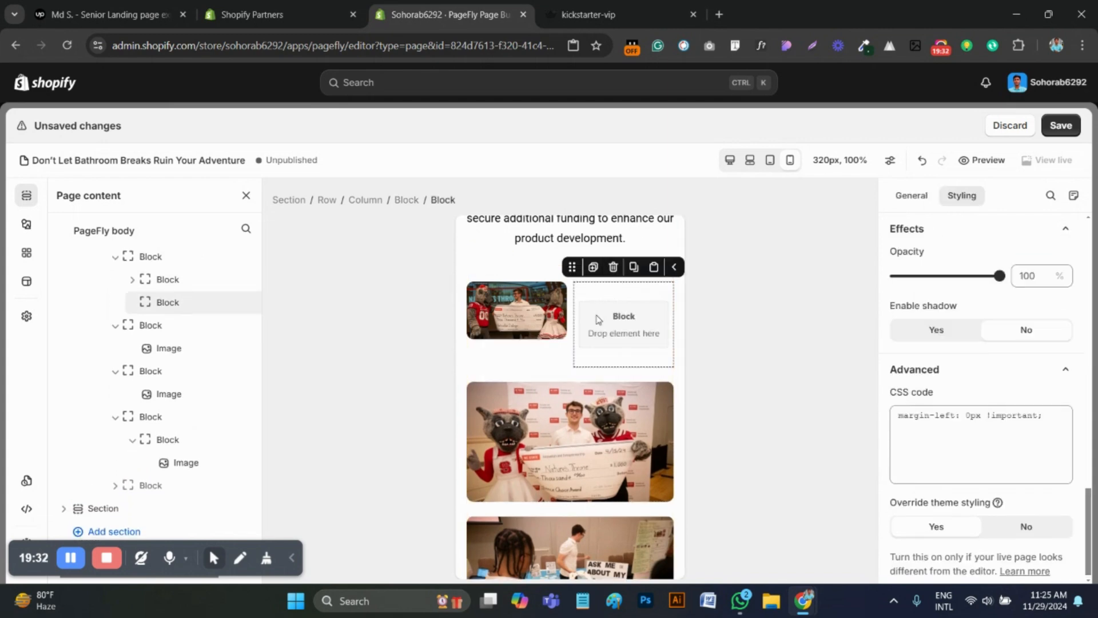
click(613, 267)
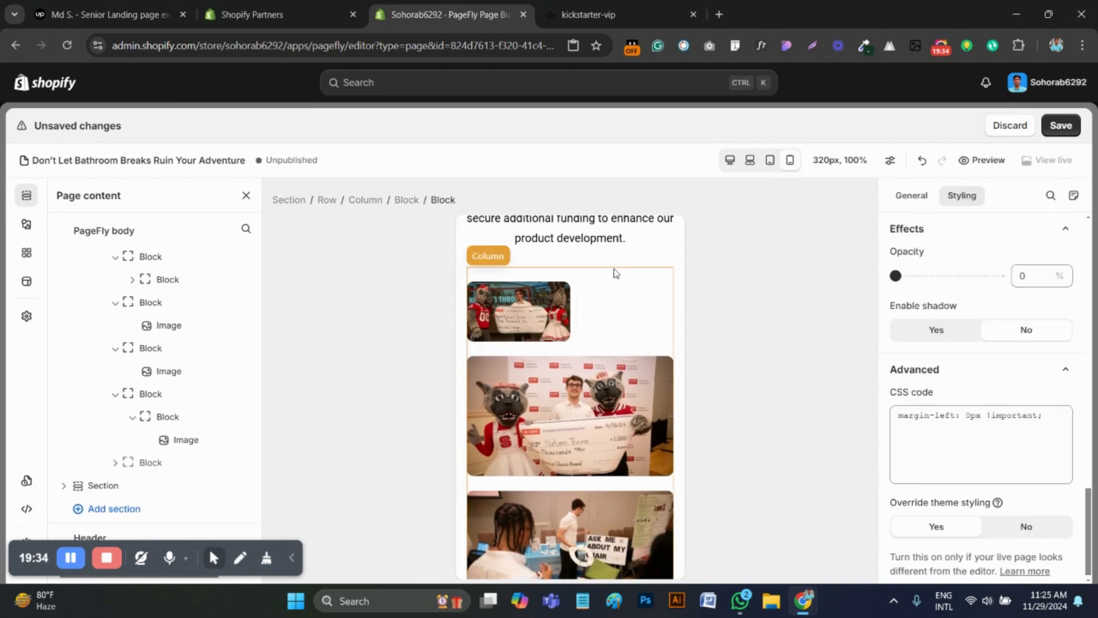
Move the first check photo out of its inner block into the outer block and delete the emptied inner block
click(605, 309)
click(503, 309)
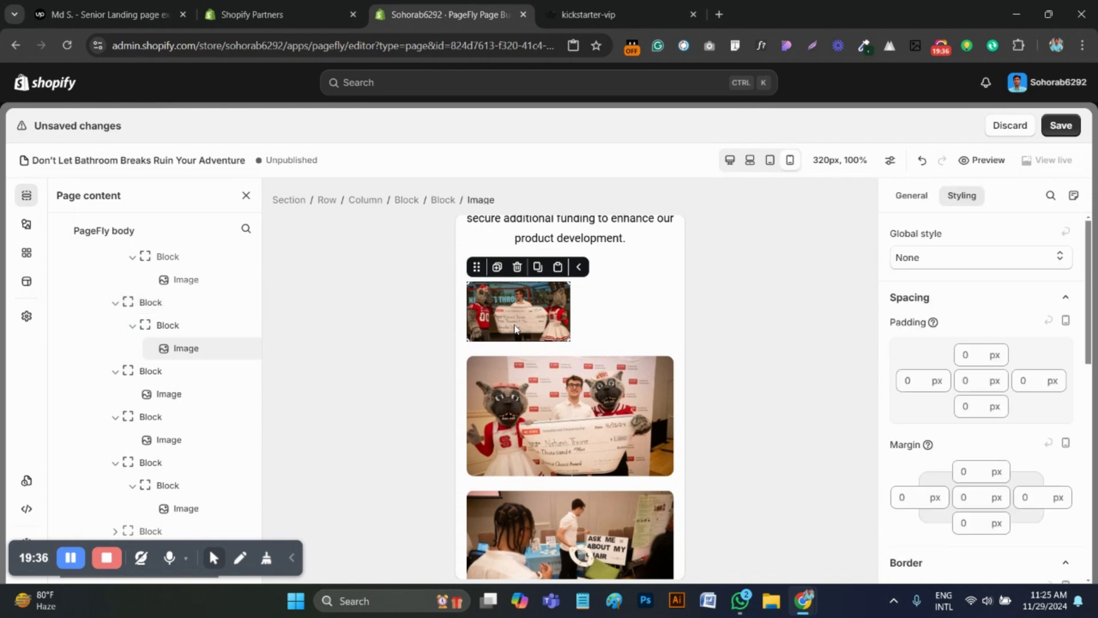
click(444, 209)
drag(541, 323, 670, 348)
click(484, 322)
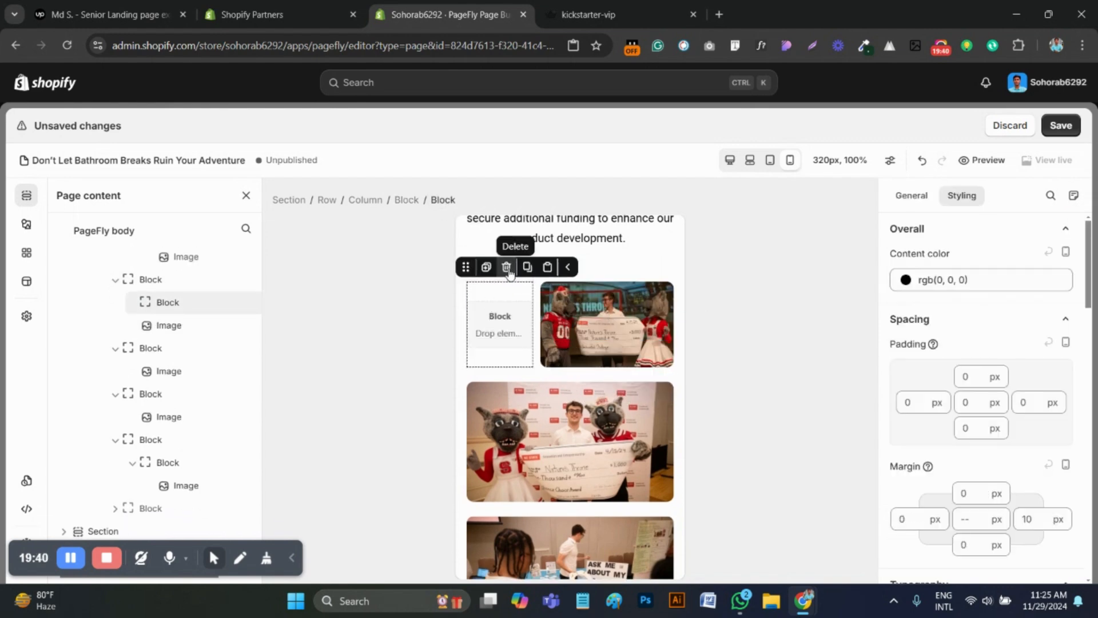
click(508, 267)
Replace the first check photo's outer block CSS with "width: 100% !important;" and enable its theme styling override
click(403, 203)
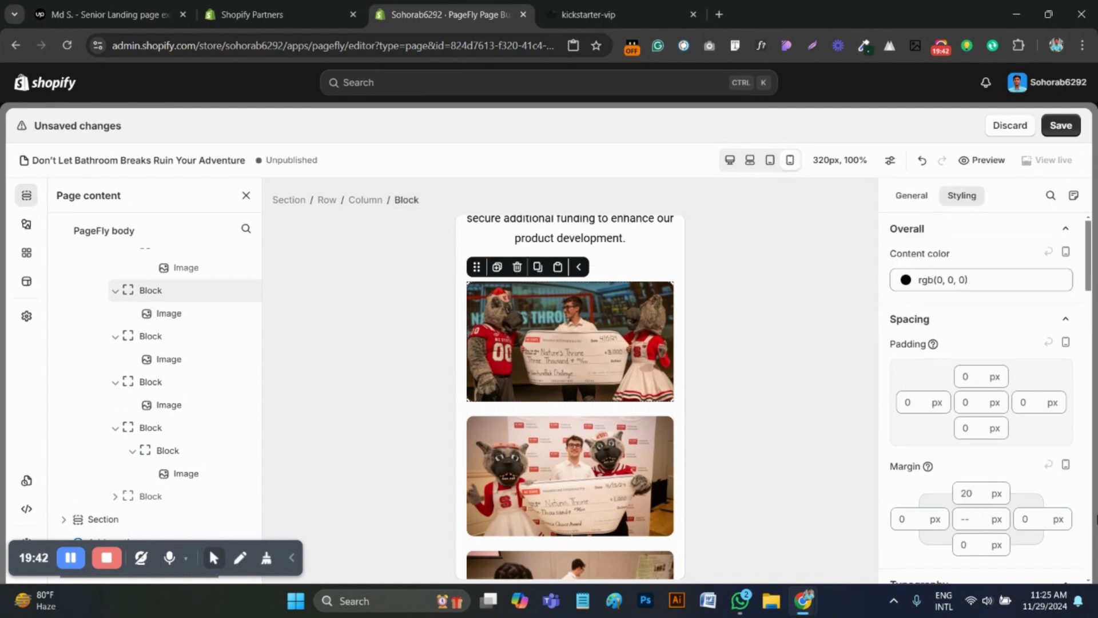
scroll(999, 478, down, 8)
scroll(996, 476, down, 7)
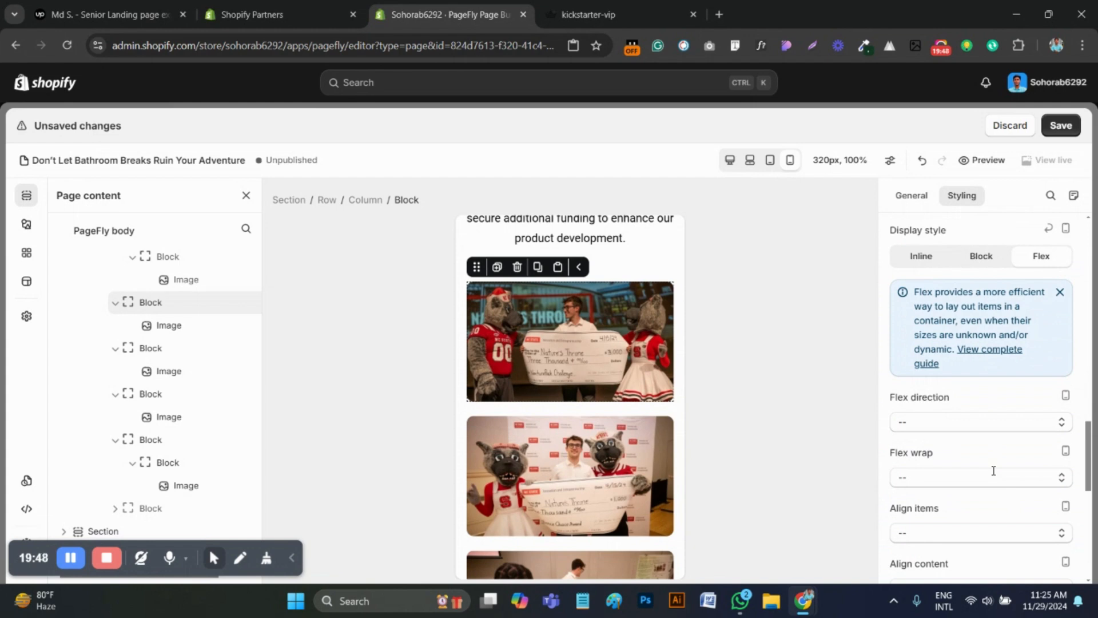
scroll(993, 472, down, 8)
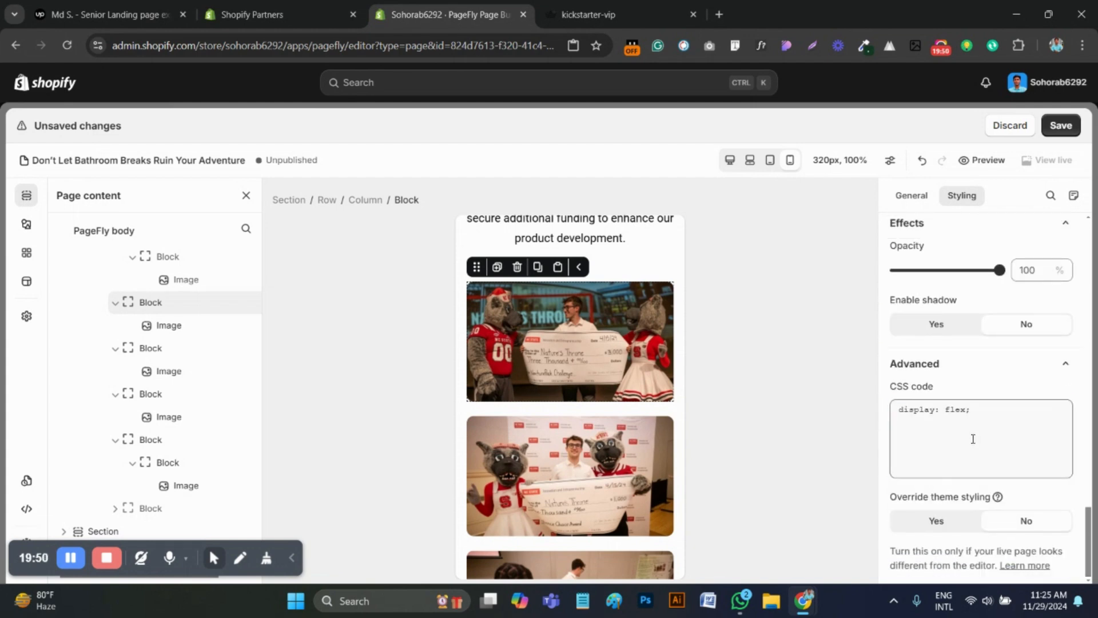
click(972, 439)
key(ctrl+a)
text(width: 100% !important;)
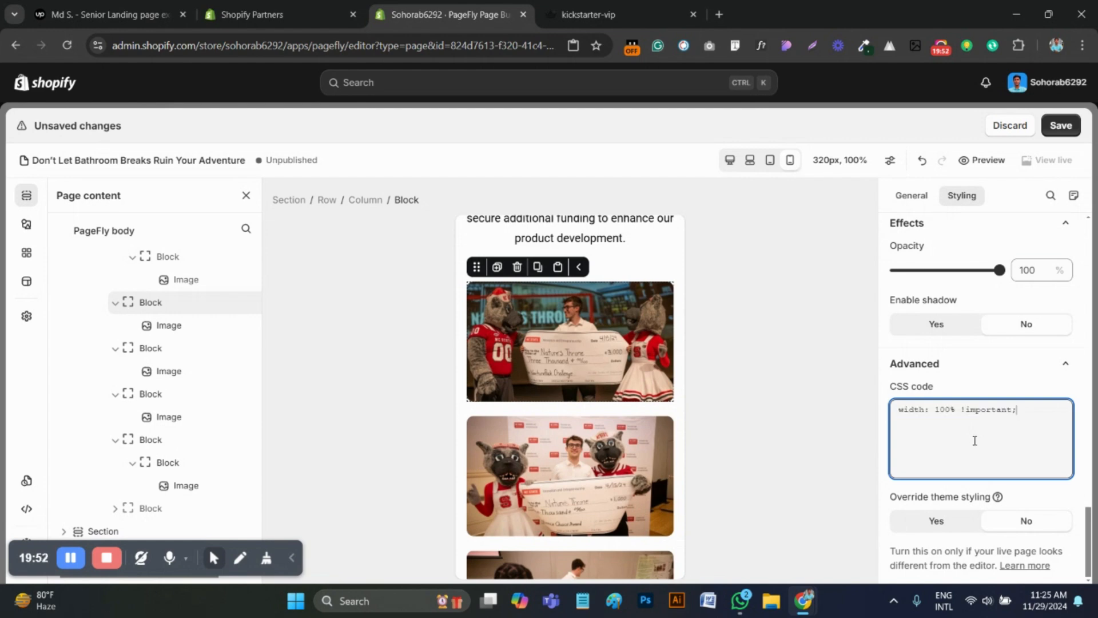
click(939, 521)
scroll(626, 420, down, 3)
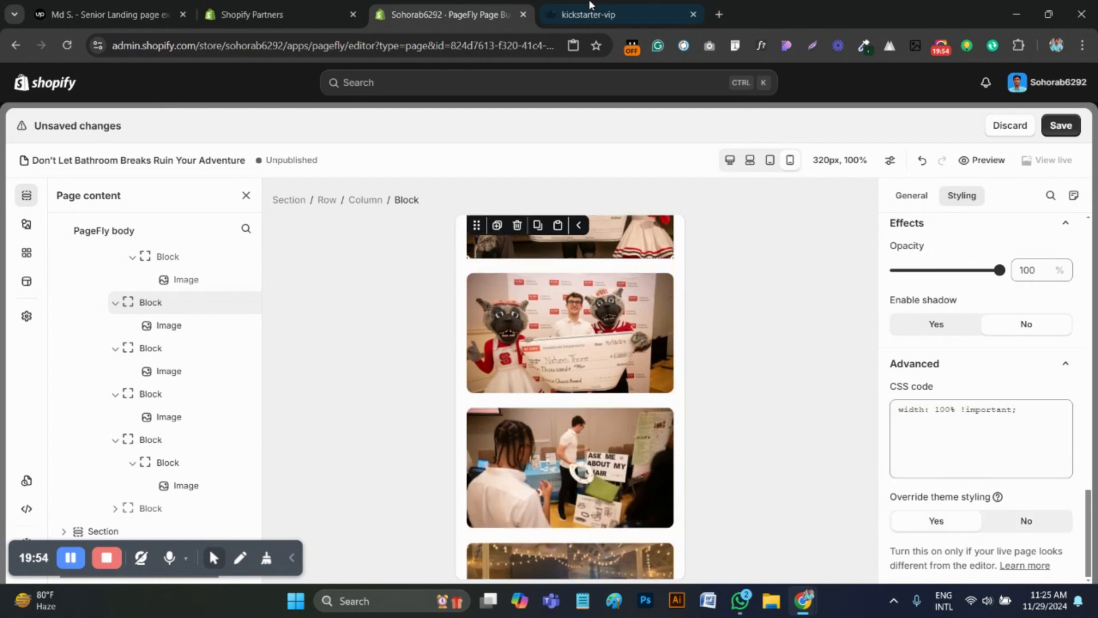
Compare the mobile fundraising section's text, testimonial and stacked photos with the kickstarter-vip reference page
click(1061, 125)
click(825, 321)
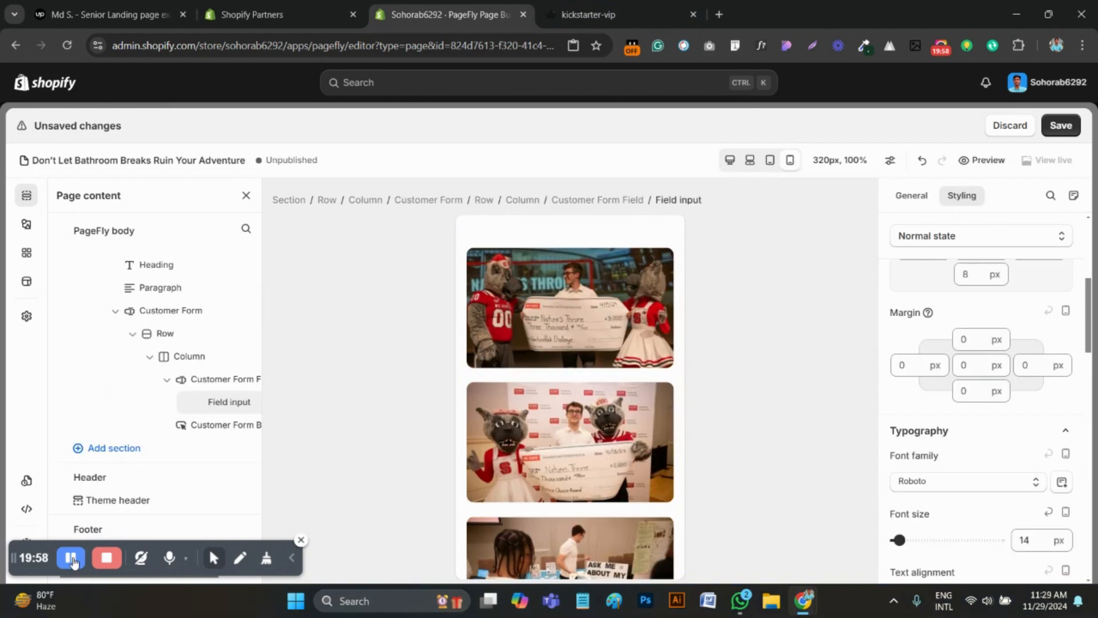
scroll(554, 424, up, 3)
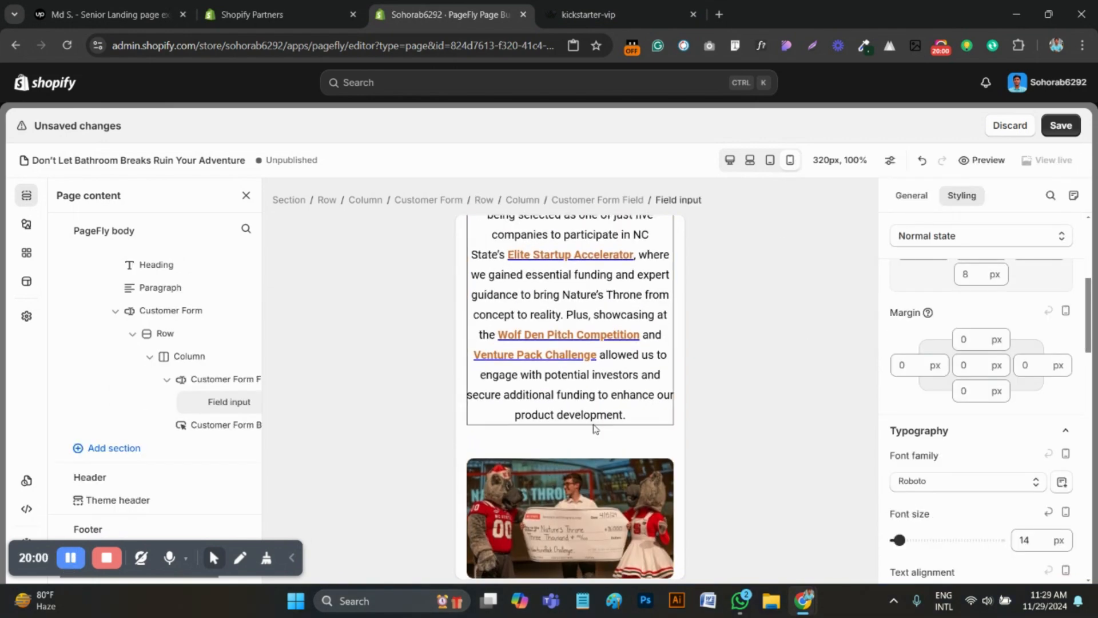
scroll(553, 423, down, 3)
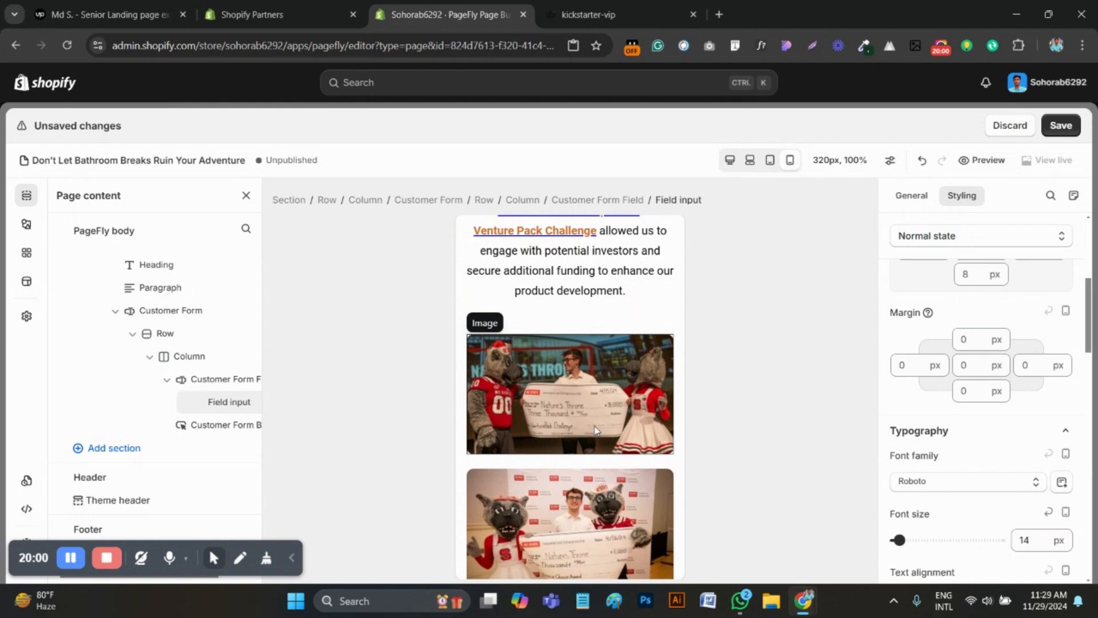
click(612, 14)
scroll(548, 315, up, 5)
scroll(547, 315, down, 1)
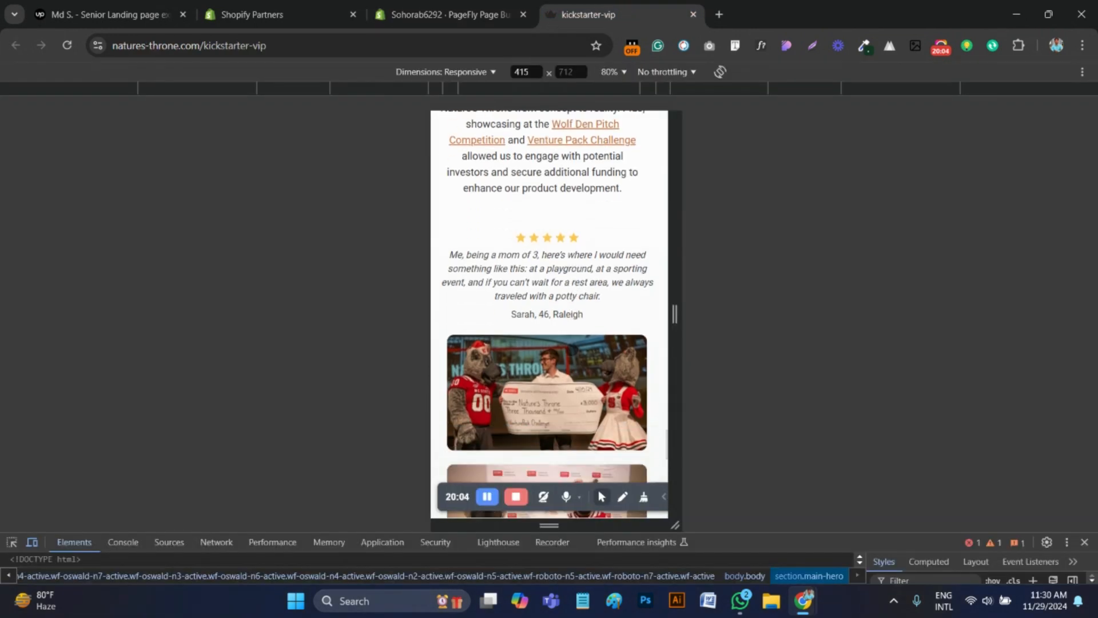
scroll(571, 375, up, 2)
scroll(573, 395, down, 5)
scroll(575, 399, down, 1)
click(449, 14)
scroll(554, 375, up, 5)
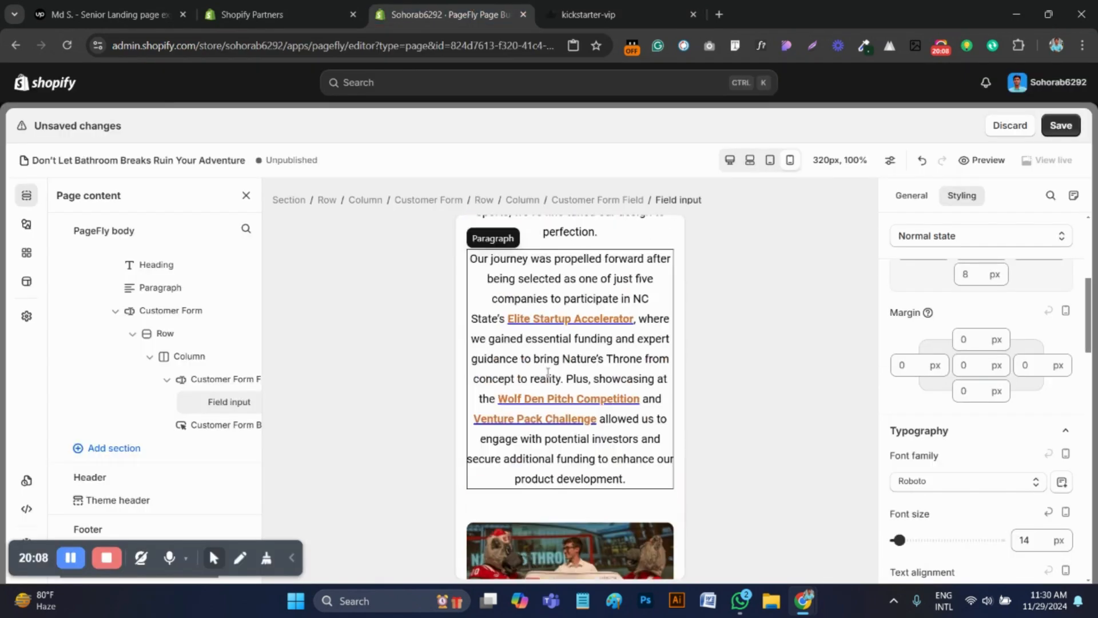
scroll(555, 375, down, 5)
key(ctrl+Tab)
scroll(567, 328, up, 8)
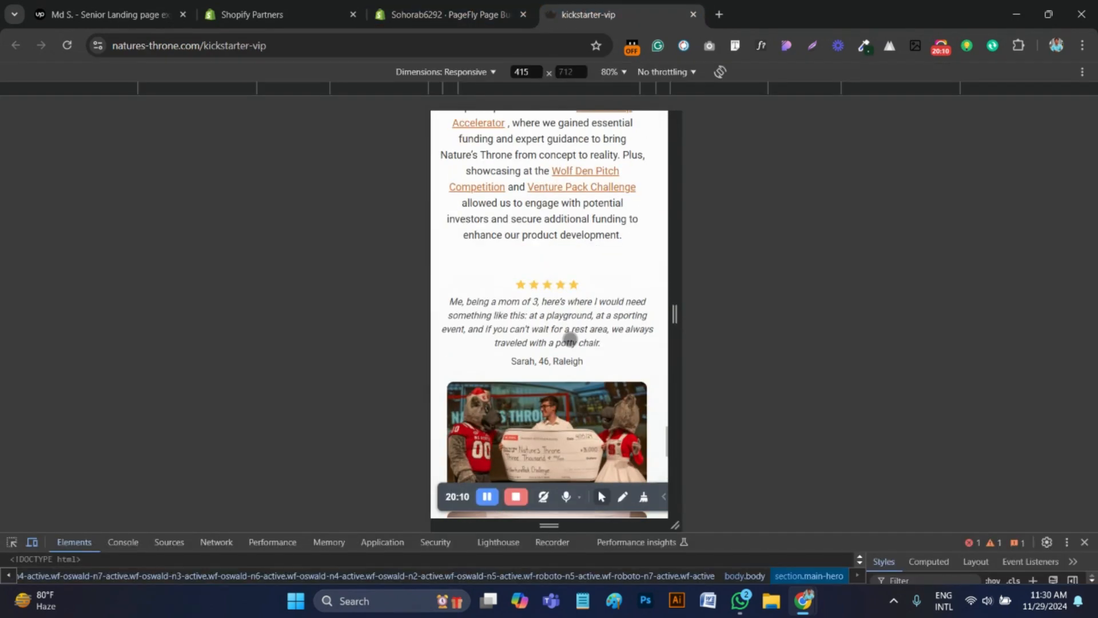
scroll(566, 349, up, 7)
scroll(550, 355, down, 10)
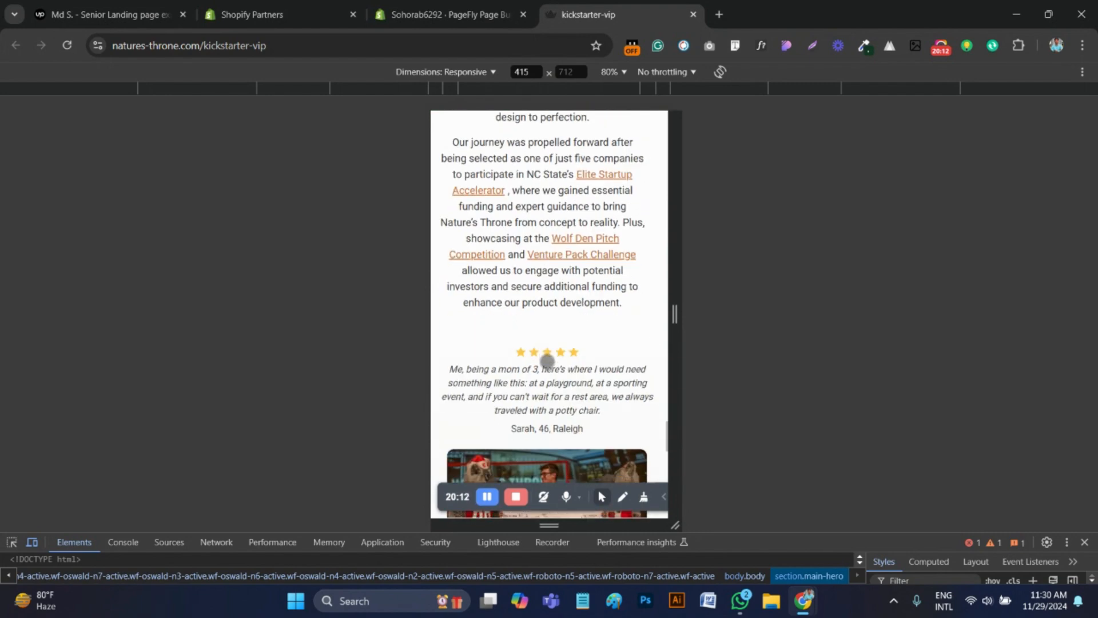
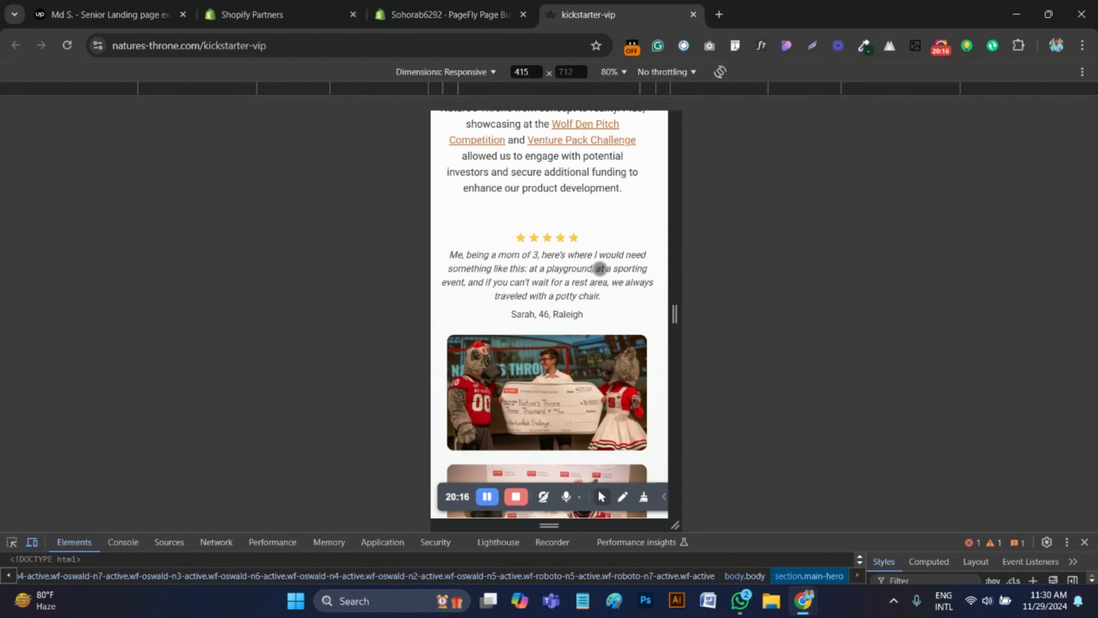
In the PageFly editor, add an empty block between the funding paragraph and the check photos, hidden on desktop, laptop and tablet
click(449, 4)
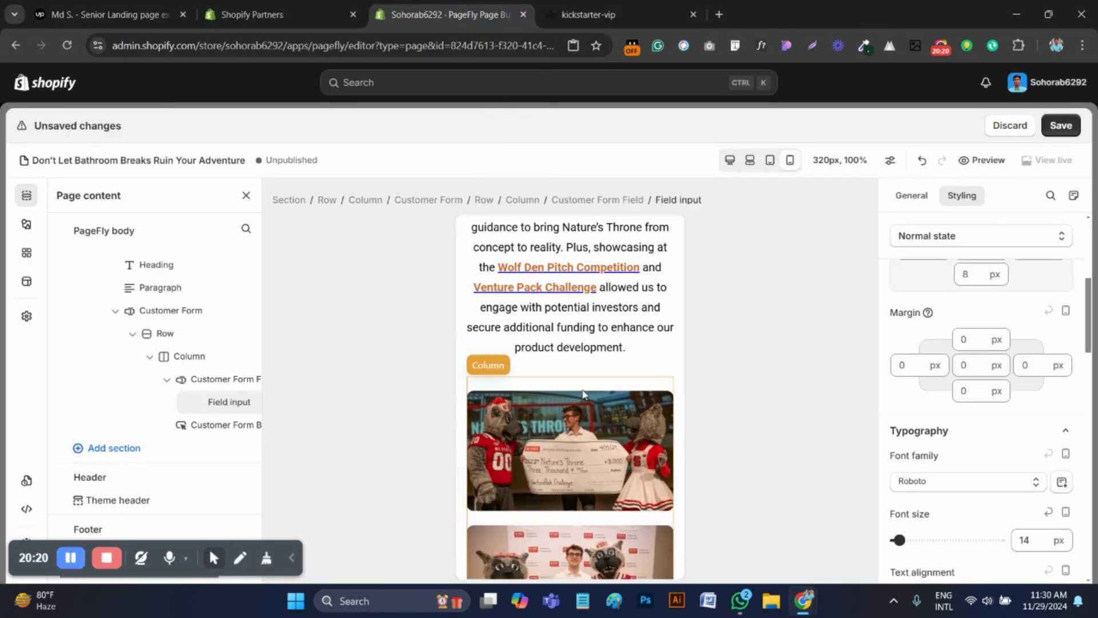
click(26, 224)
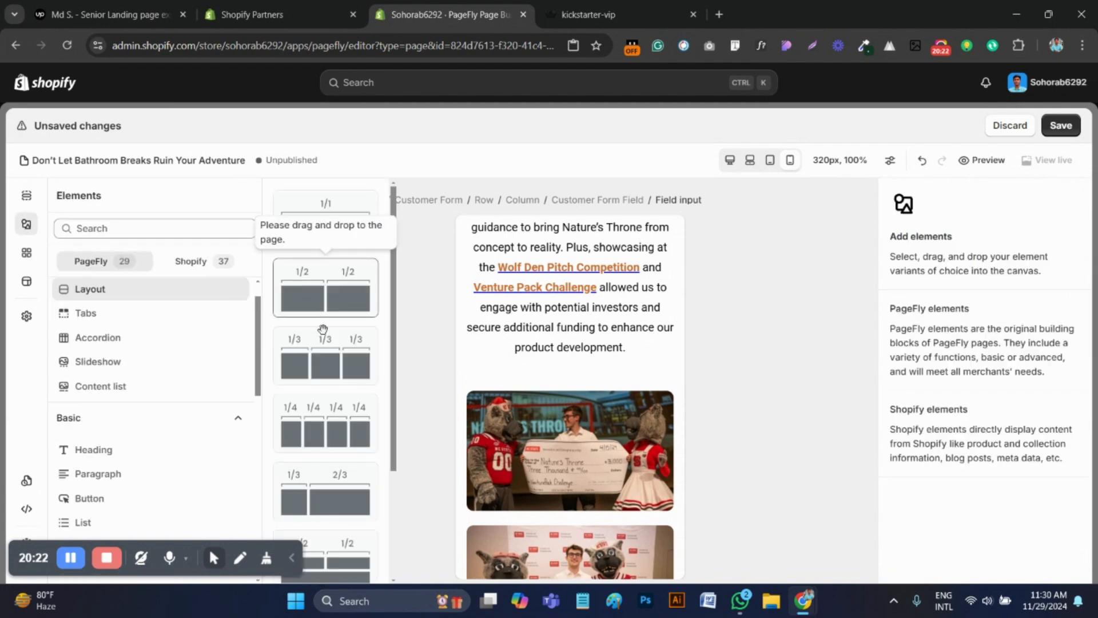
scroll(326, 486, down, 5)
drag(331, 557, 541, 361)
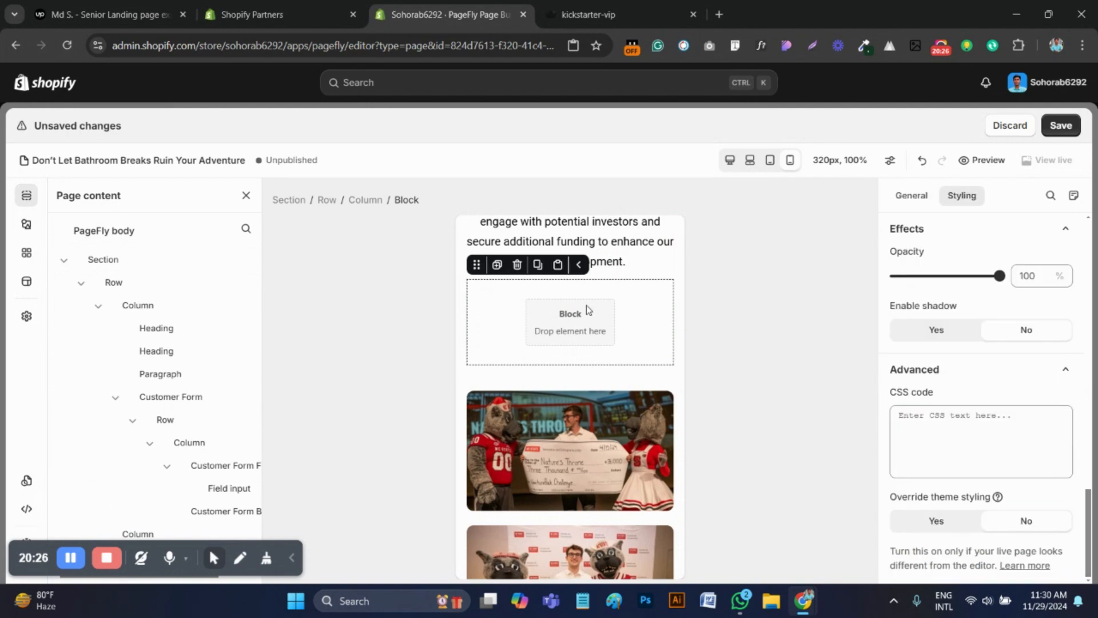
click(912, 201)
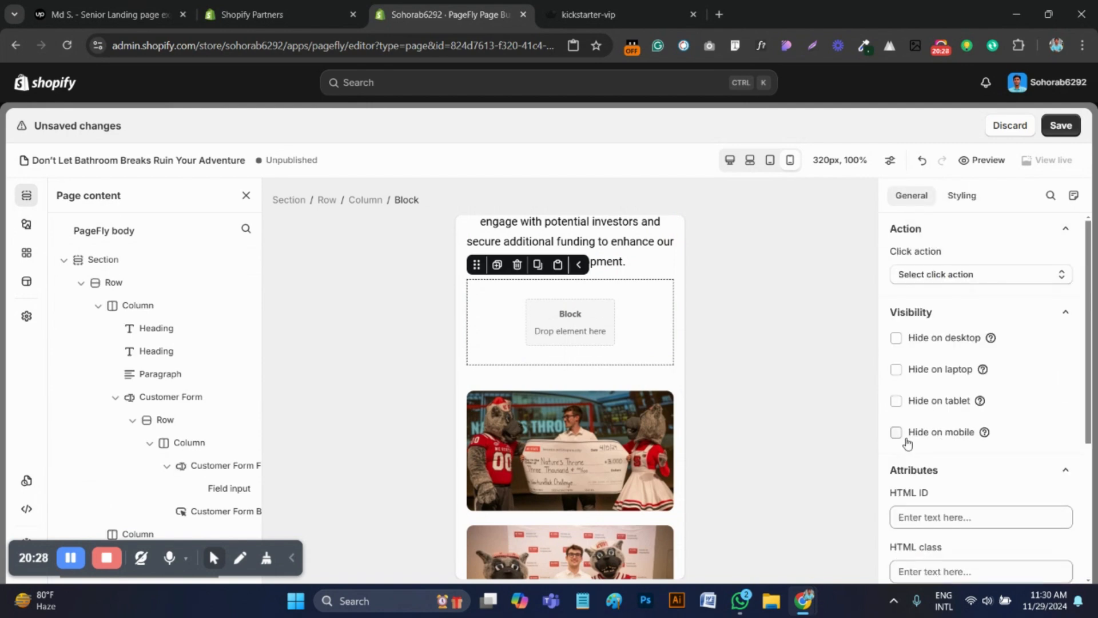
click(897, 338)
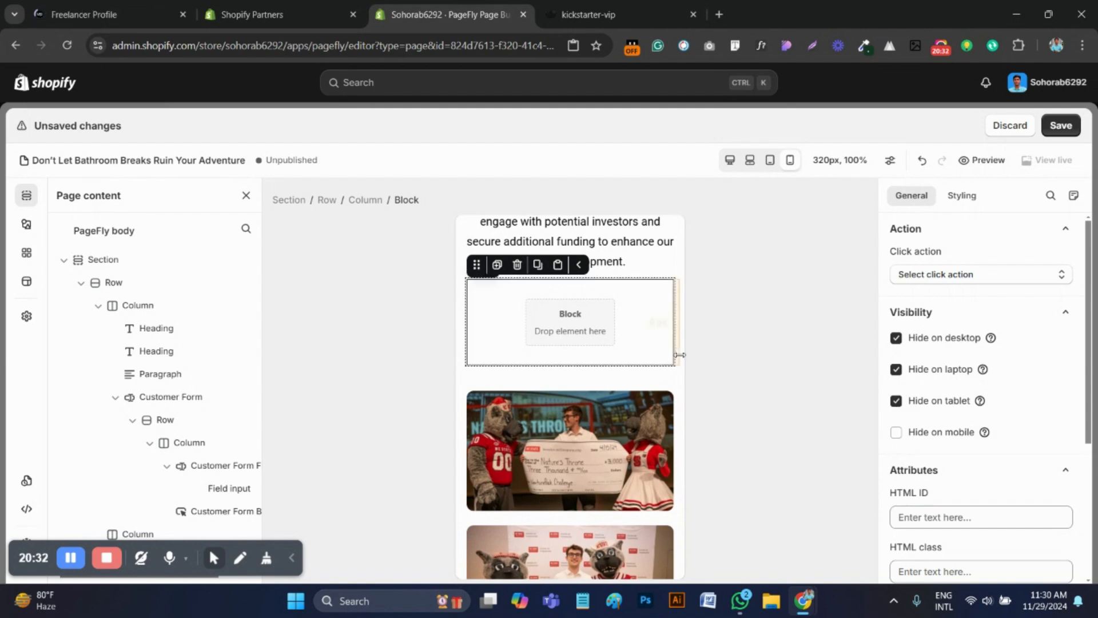
scroll(635, 363, up, 15)
scroll(625, 367, up, 15)
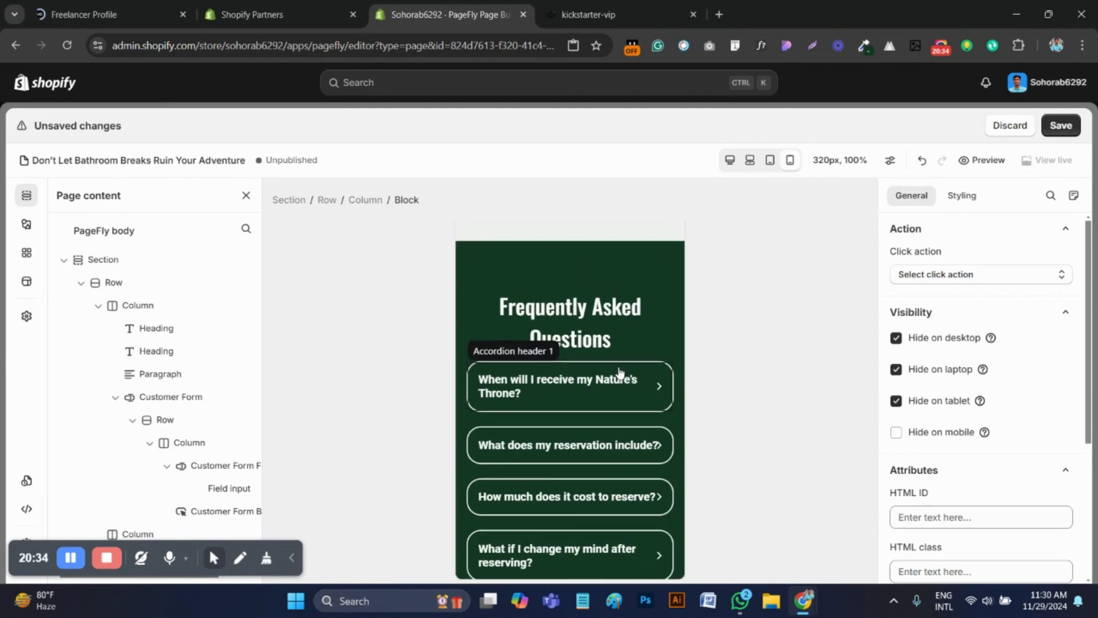
scroll(592, 383, up, 15)
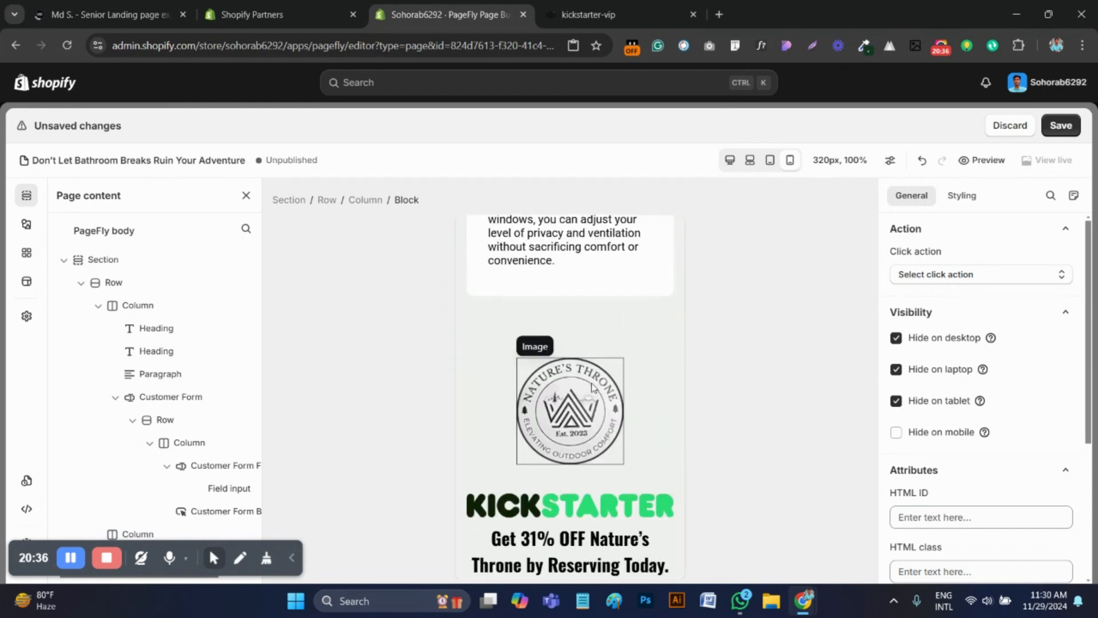
scroll(591, 394, up, 15)
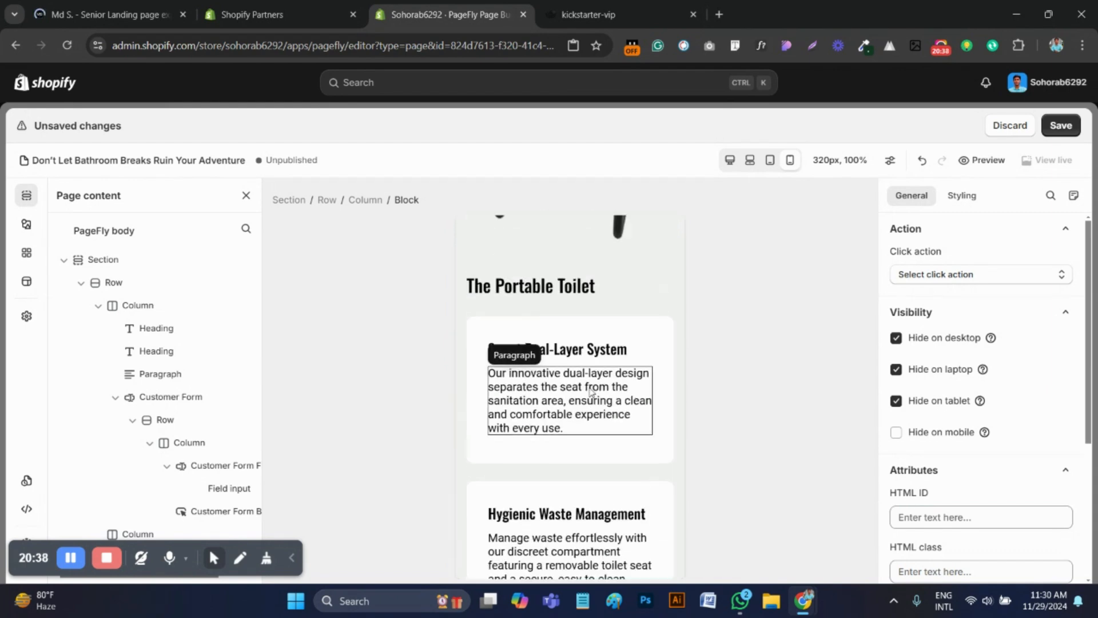
scroll(592, 395, up, 8)
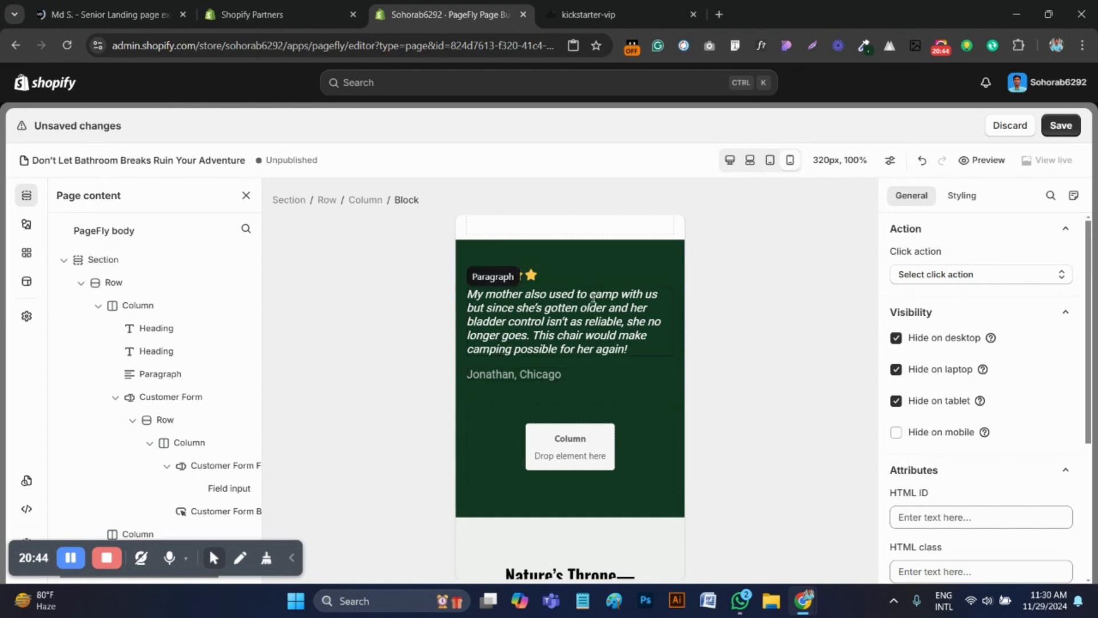
click(571, 292)
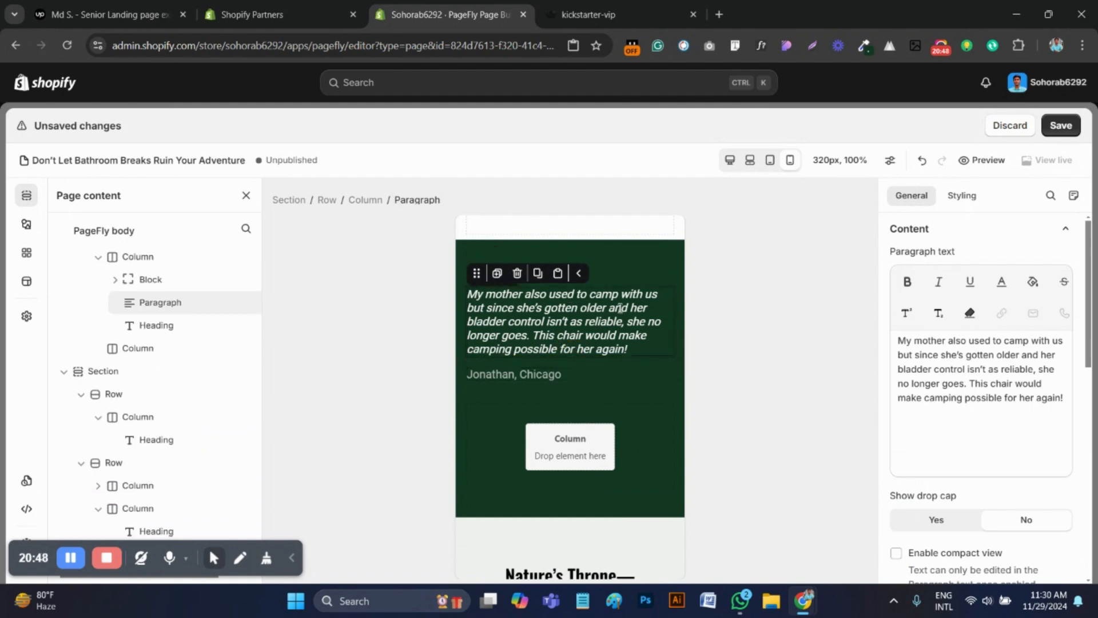
click(642, 271)
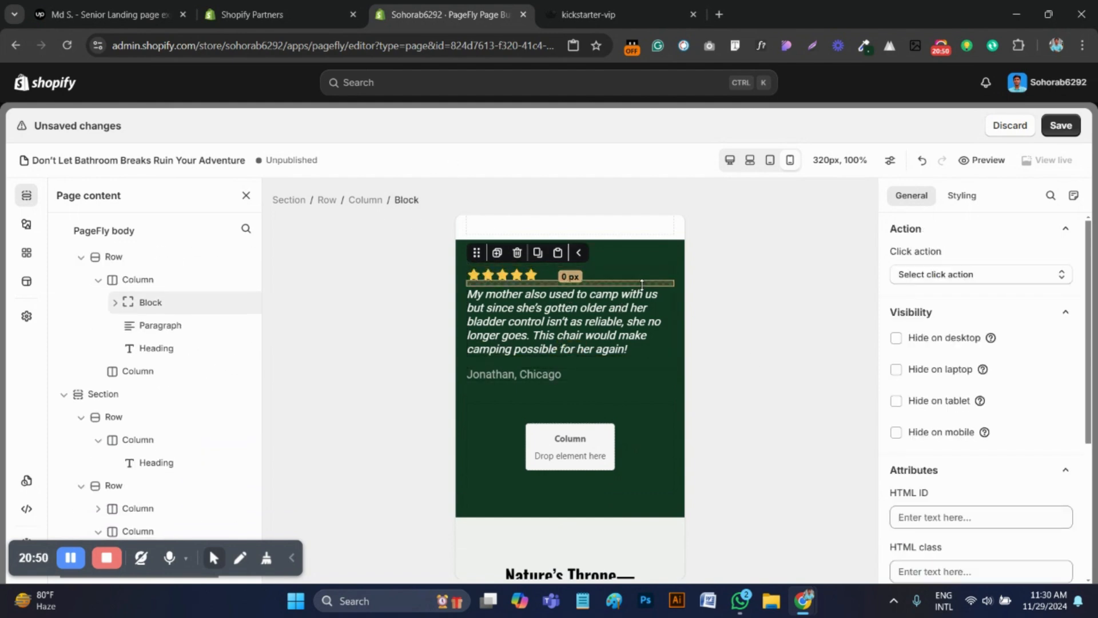
click(367, 200)
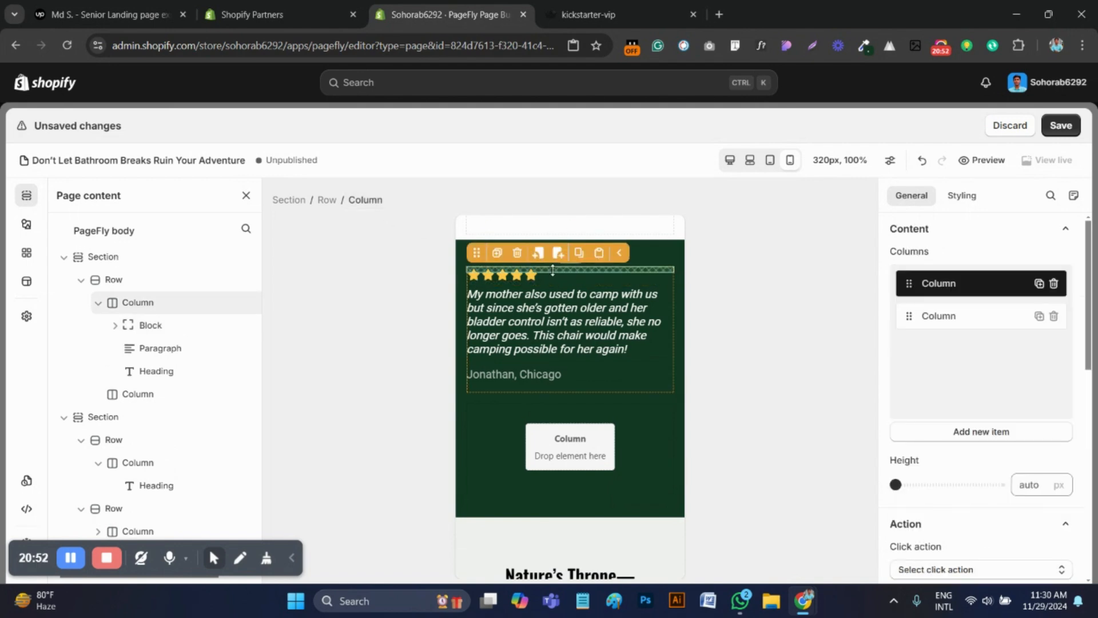
click(497, 253)
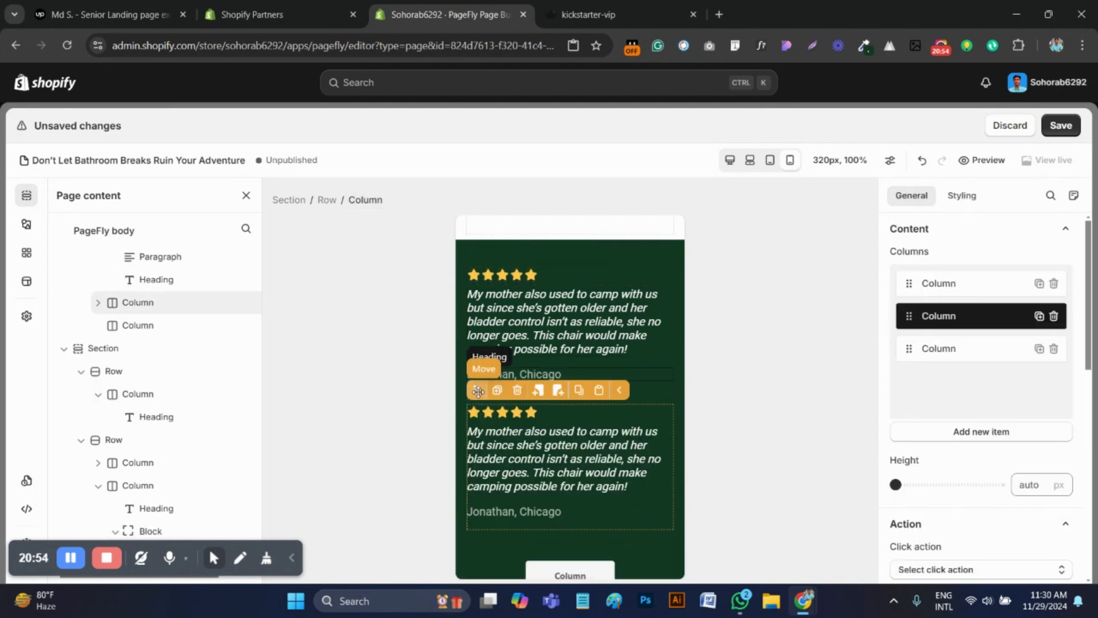
drag(476, 390, 505, 543)
drag(514, 574, 548, 372)
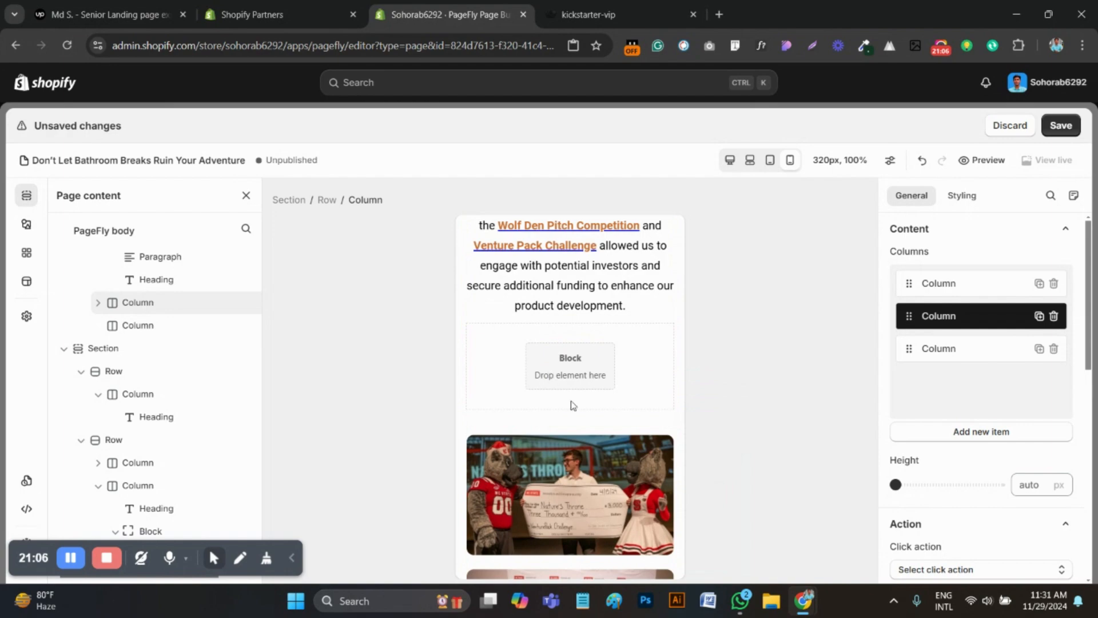
scroll(591, 446, up, 20)
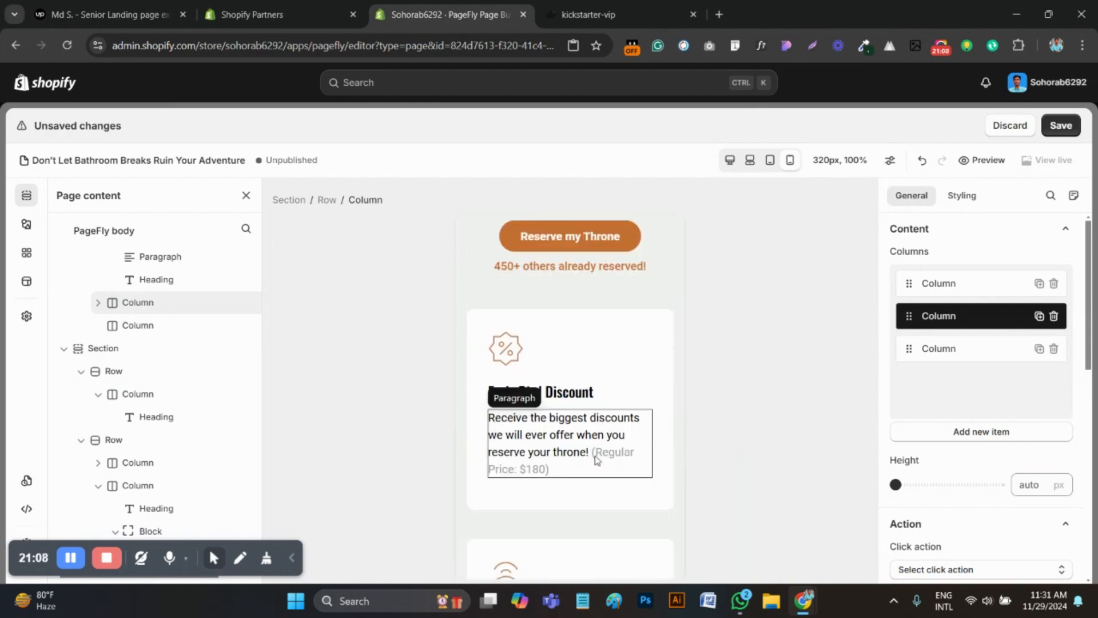
scroll(596, 460, up, 20)
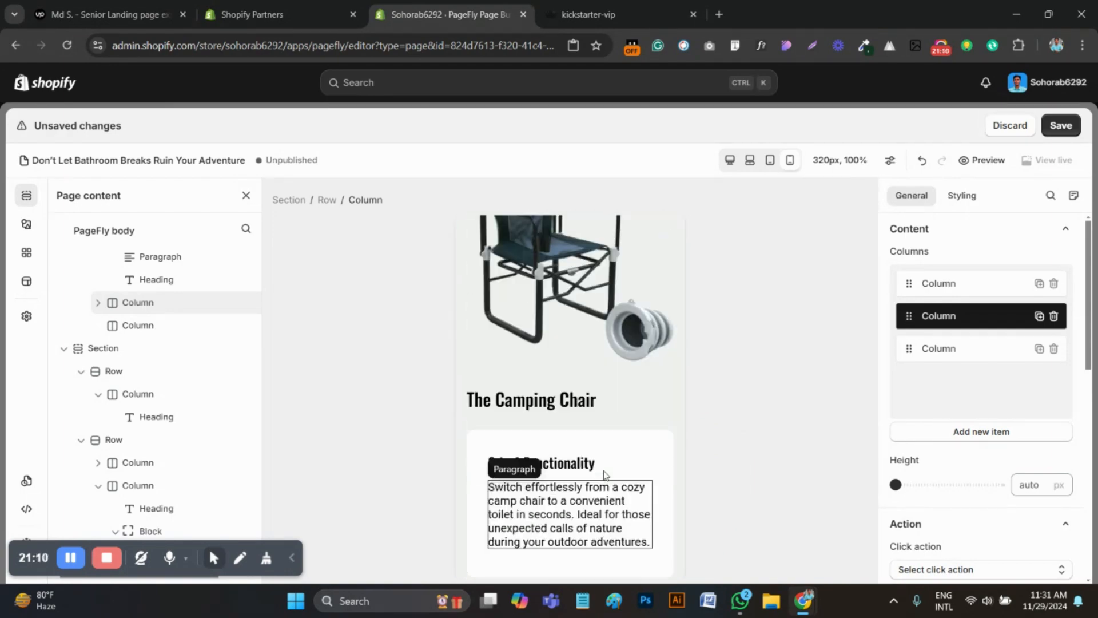
scroll(604, 473, down, 20)
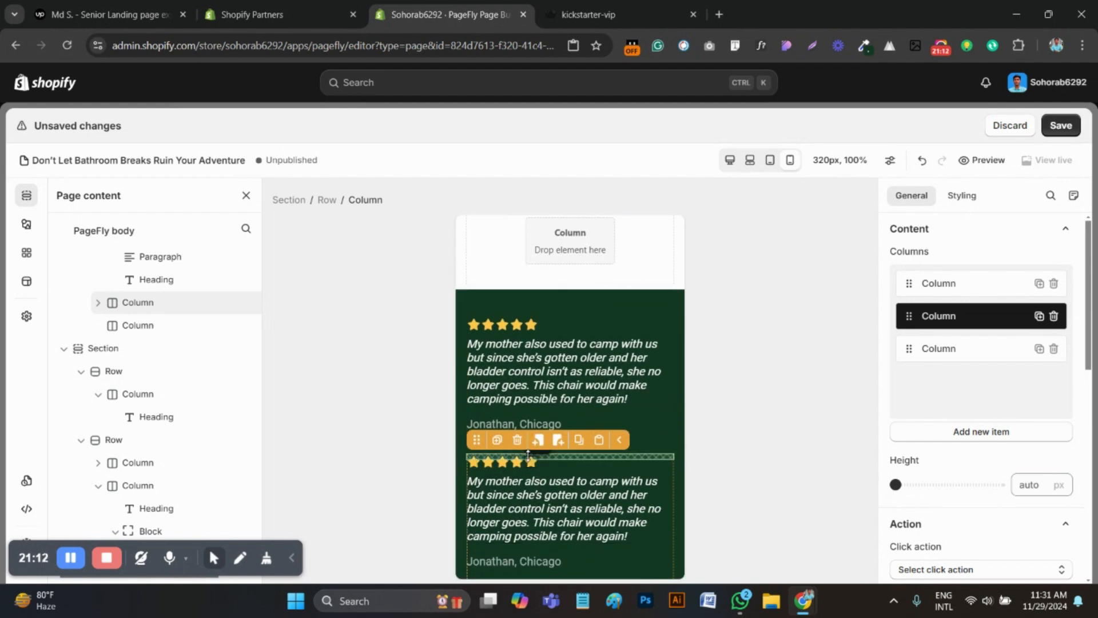
click(517, 439)
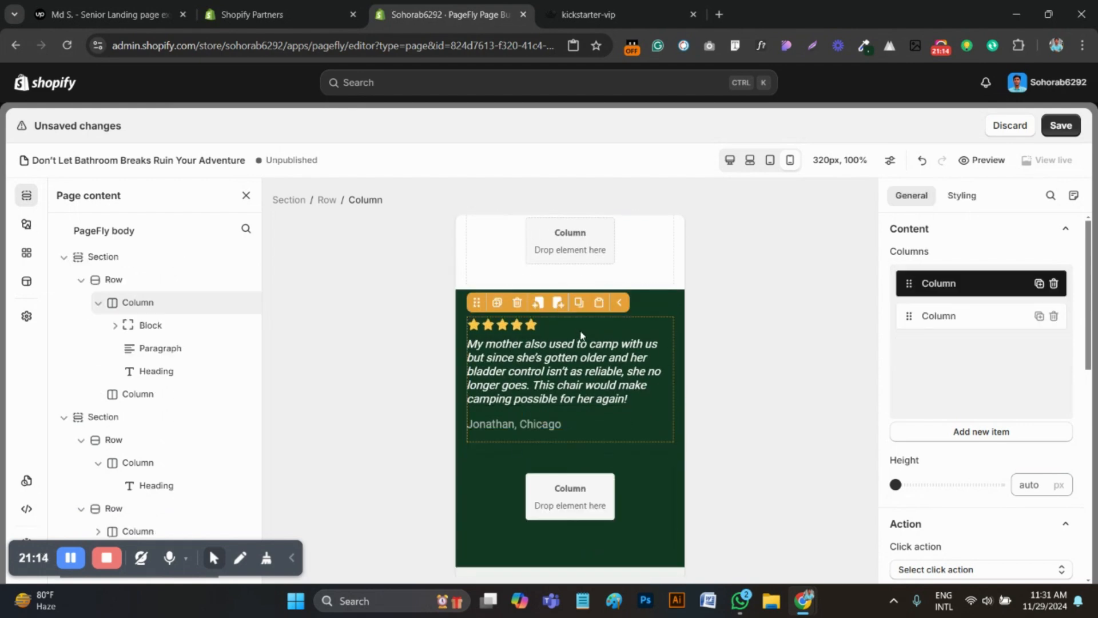
Duplicate the five-star icon block in the green testimonial section and move the copy into the new block above the photos
click(532, 324)
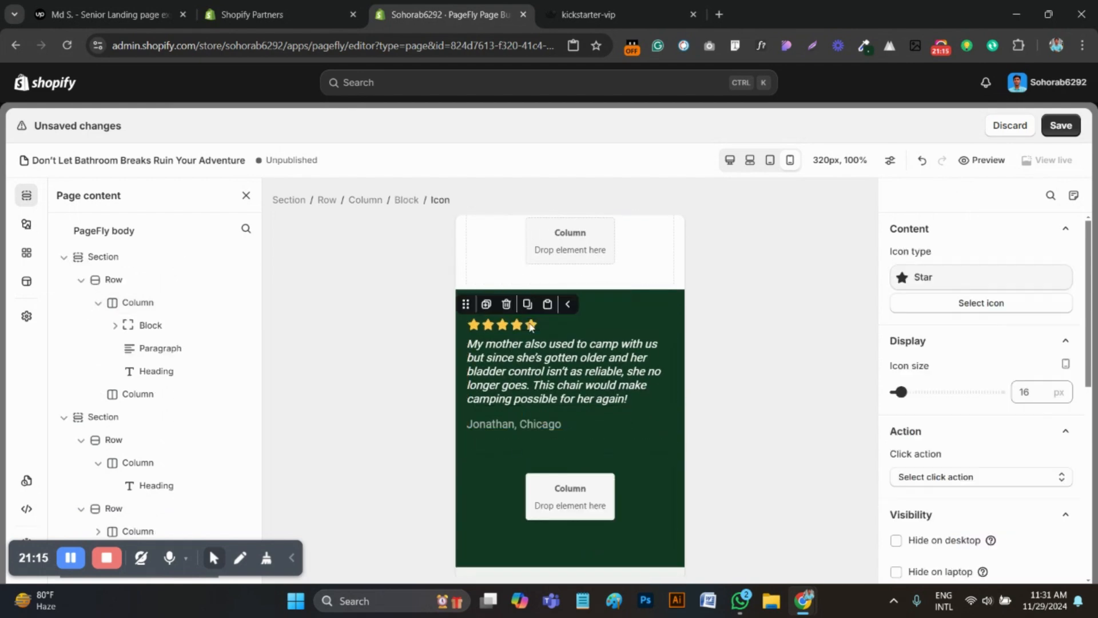
click(406, 200)
click(498, 304)
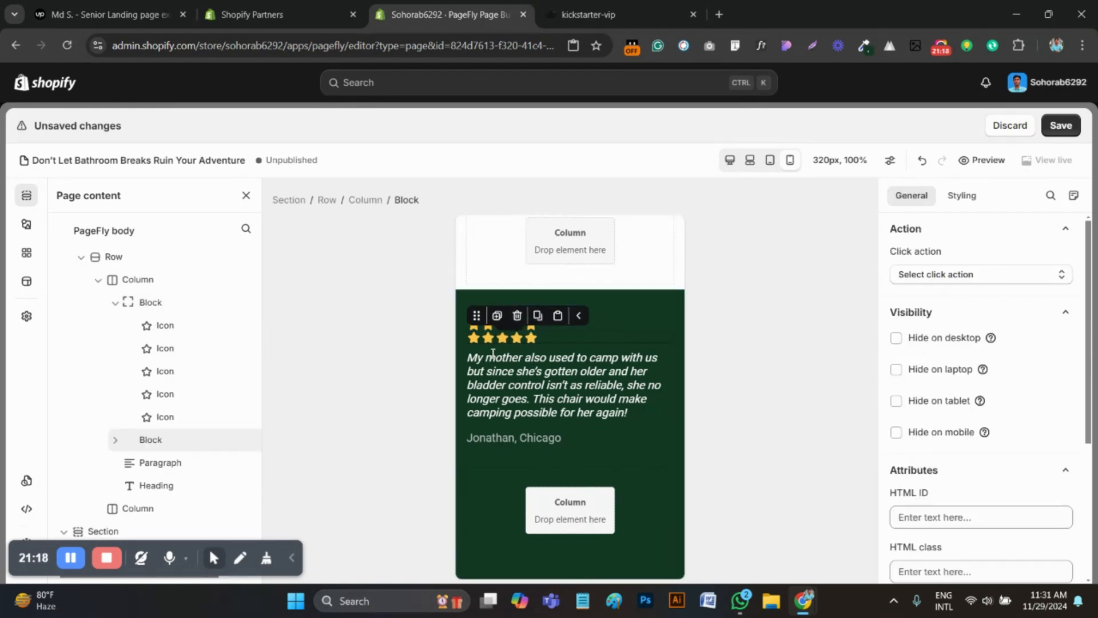
drag(483, 316, 505, 334)
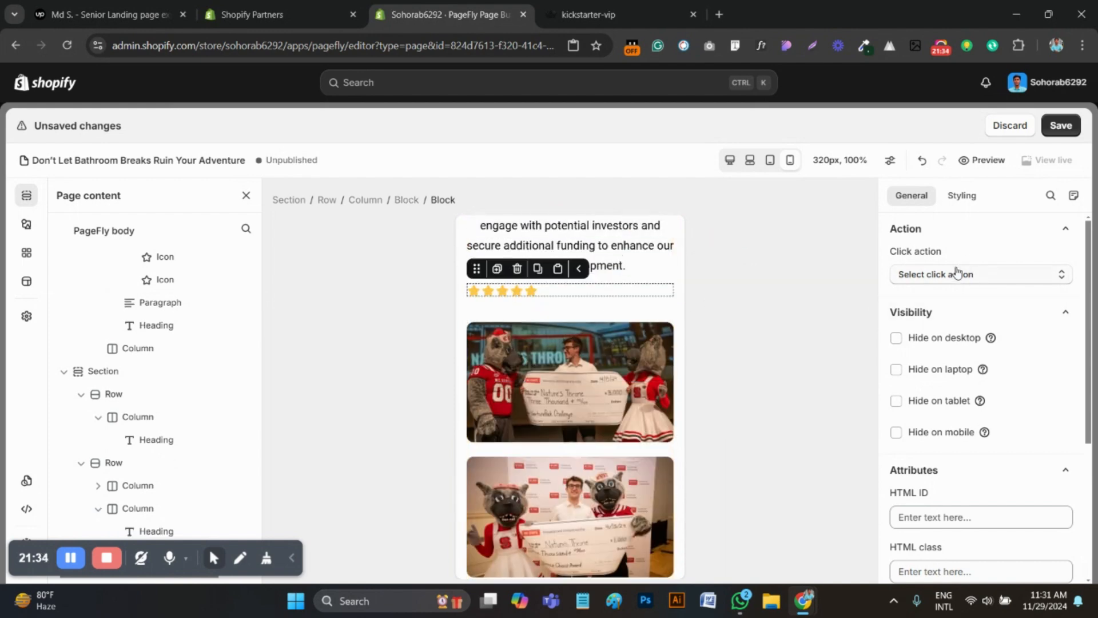
Center-align the copied star icon block above the photos, then select its parent block
click(640, 5)
click(452, 14)
click(962, 195)
scroll(973, 429, up, 10)
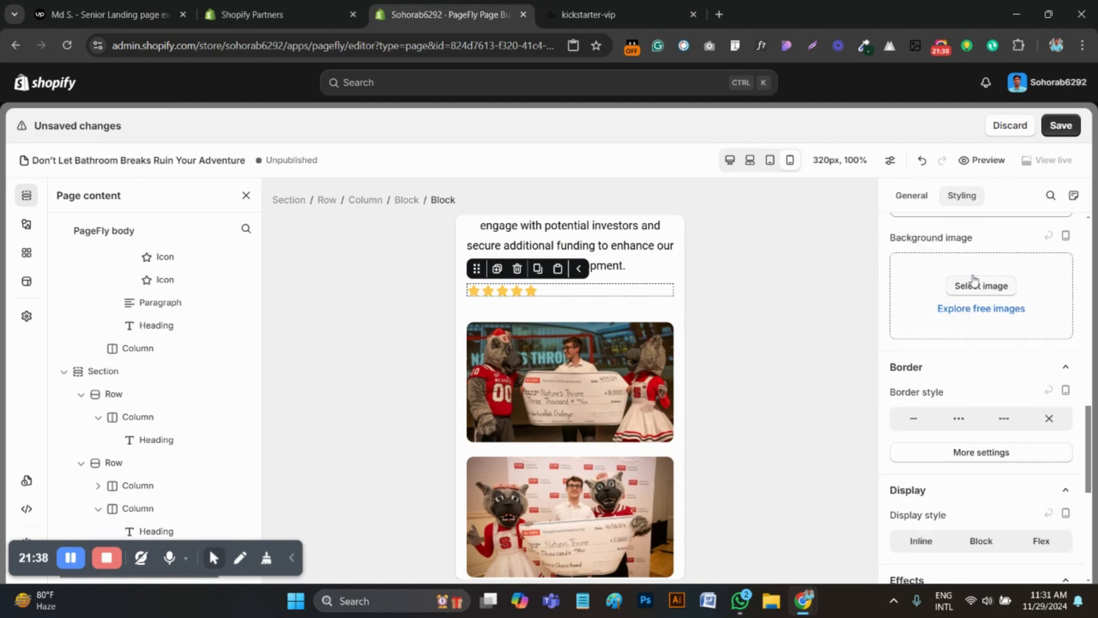
scroll(976, 512, up, 3)
click(959, 466)
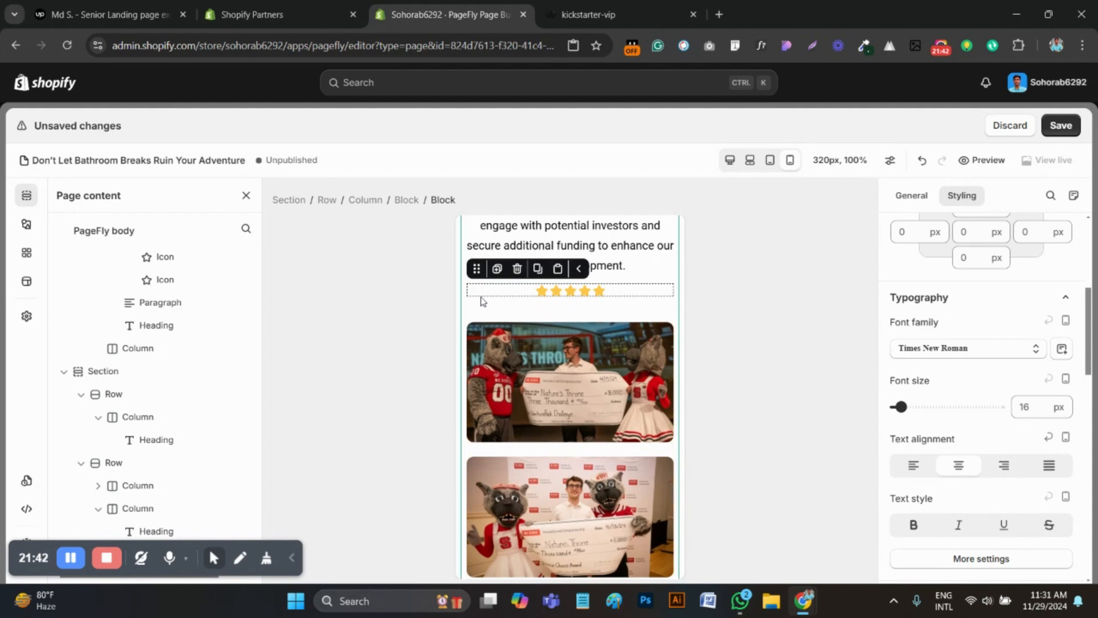
click(405, 200)
Switch to the kickstarter-vip reference page, inspect the testimonial quote under the stars and copy its text from the source
click(589, 14)
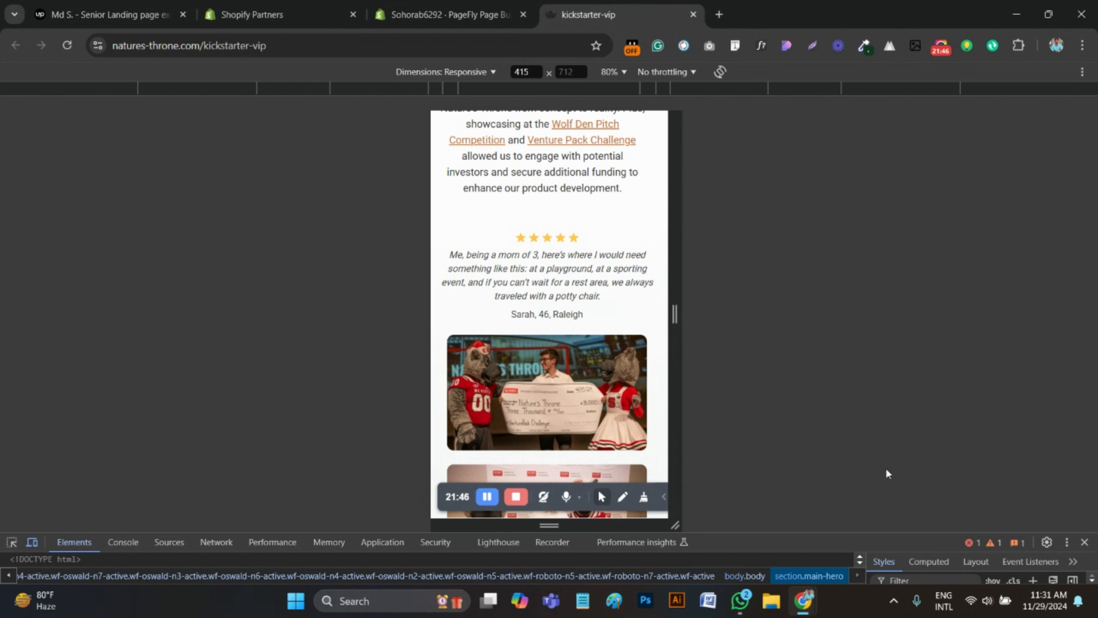
drag(841, 543, 844, 435)
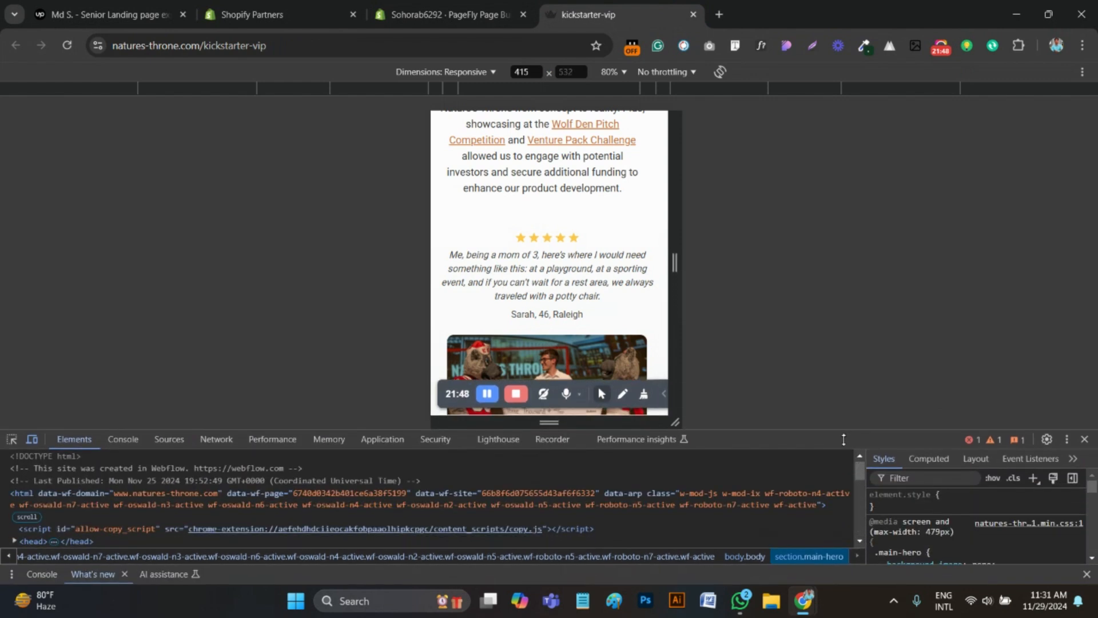
click(11, 438)
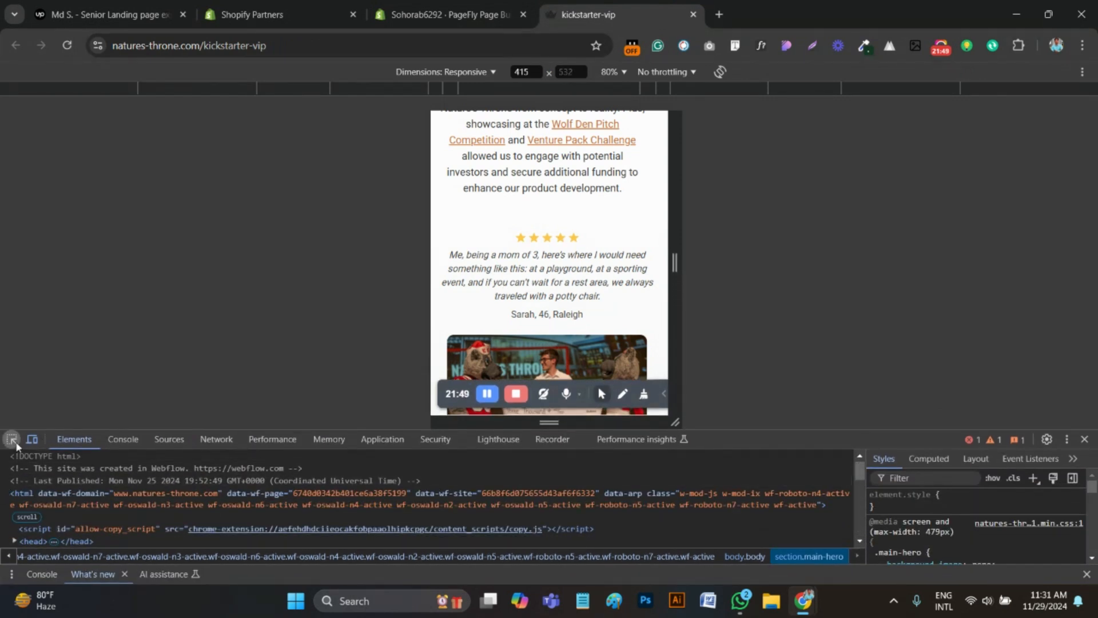
click(531, 261)
click(57, 498)
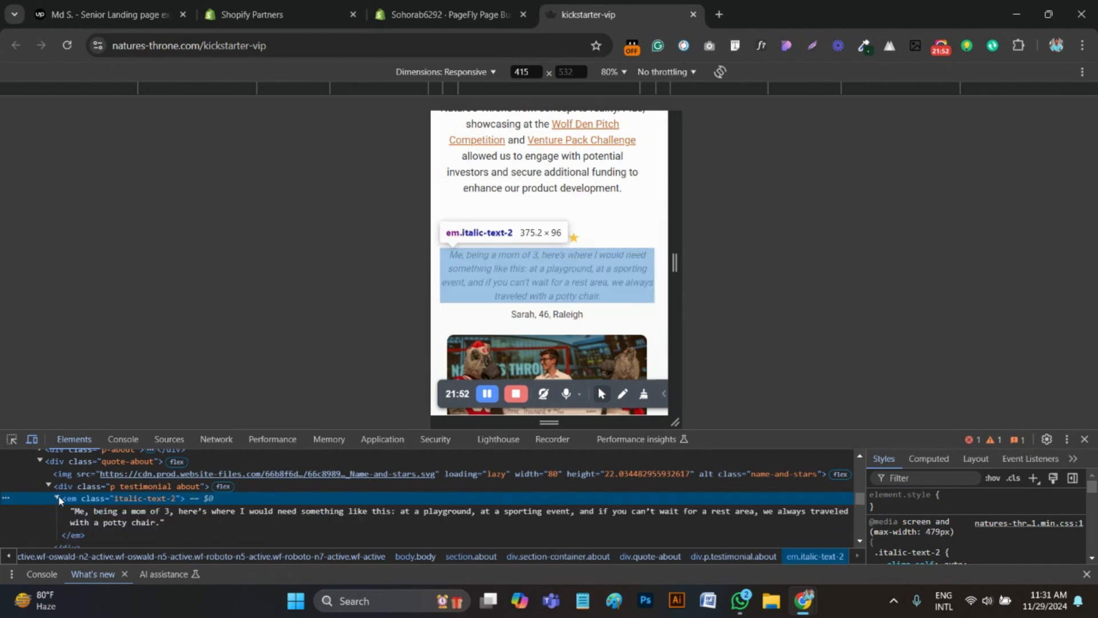
click(173, 519)
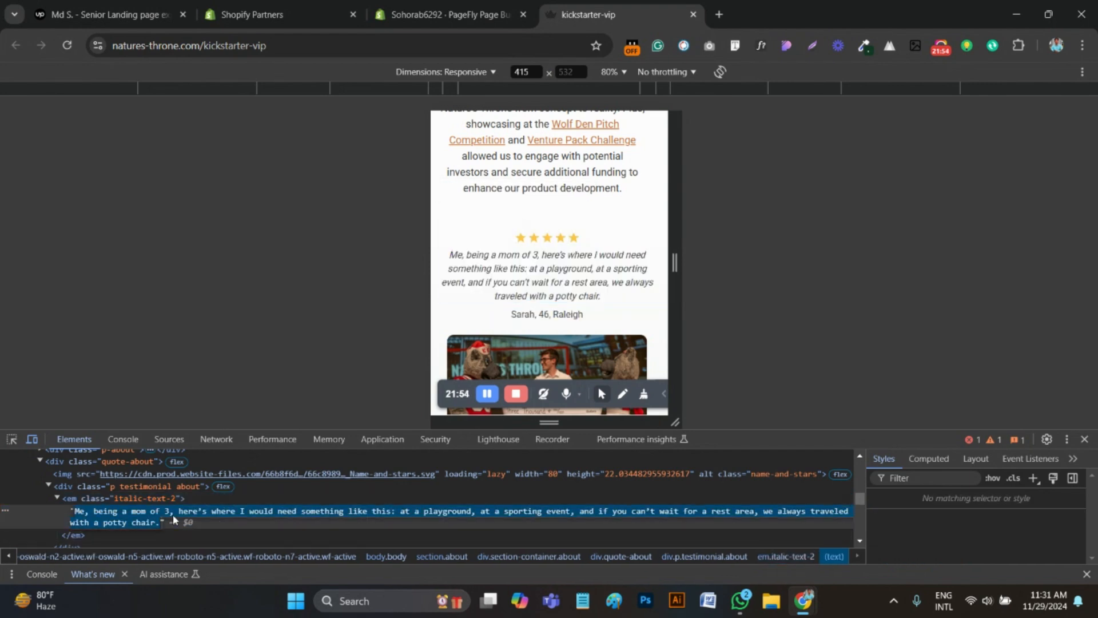
Back in the PageFly editor, add a paragraph below the centered stars and replace its placeholder text with the copied testimonial quote
click(452, 14)
scroll(579, 392, up, 1)
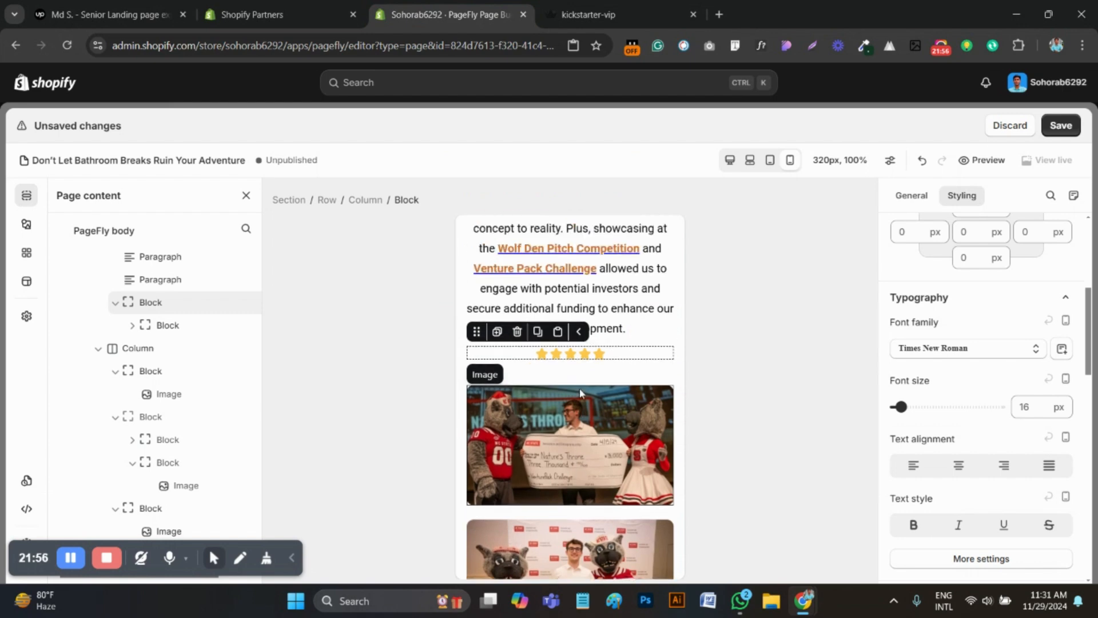
click(26, 223)
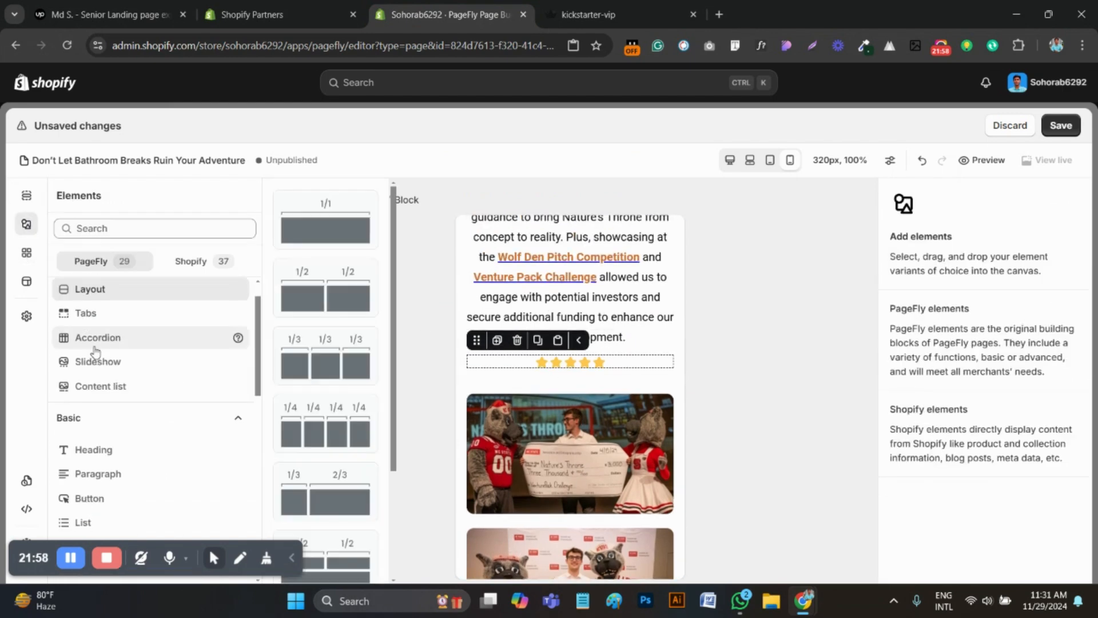
click(102, 475)
drag(326, 207, 606, 372)
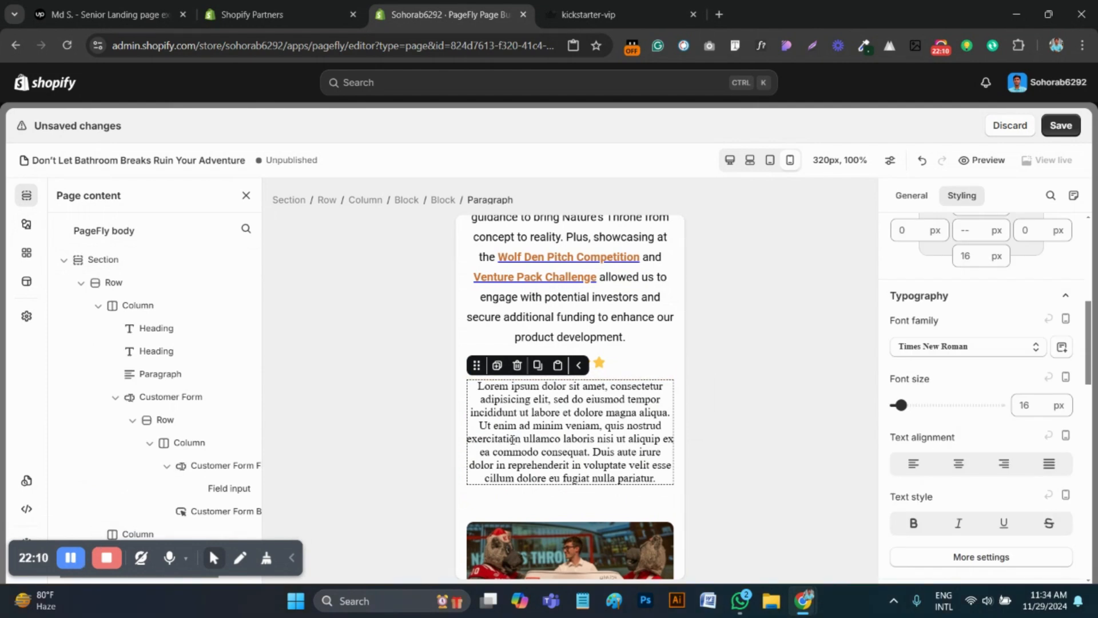
triple_click(512, 439)
text(Me, being a mom of 3, here’s where I would need something like this: at a playground, at a sporting event, and if you can’t wait for a rest area, we always traveled with a potty chair.)
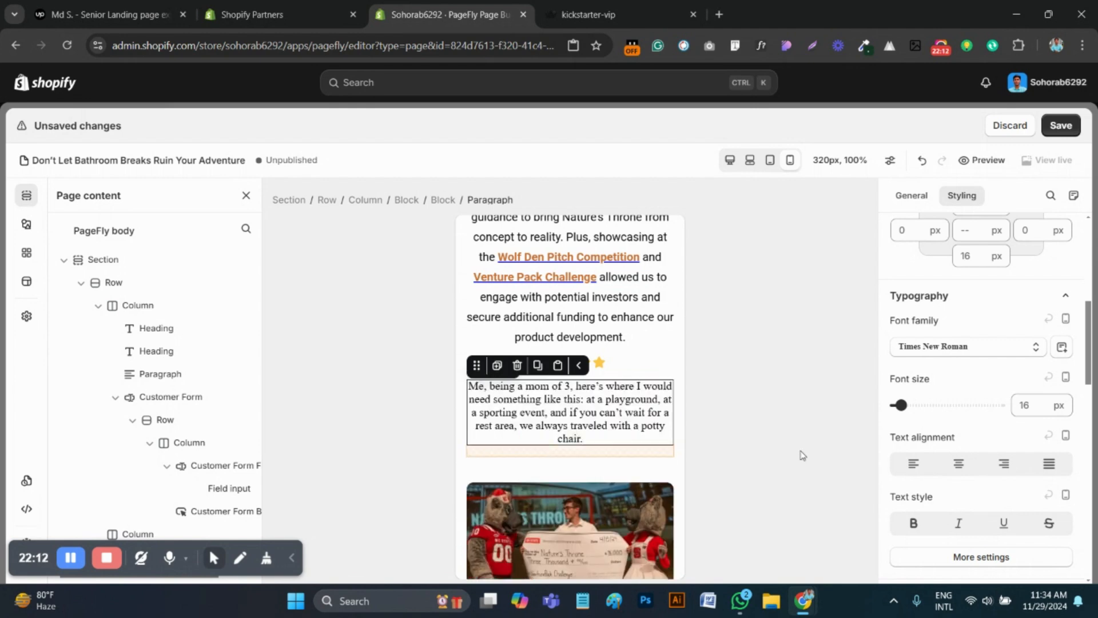
Set the testimonial paragraph's font family to Roboto and its font size to 14 px
click(951, 355)
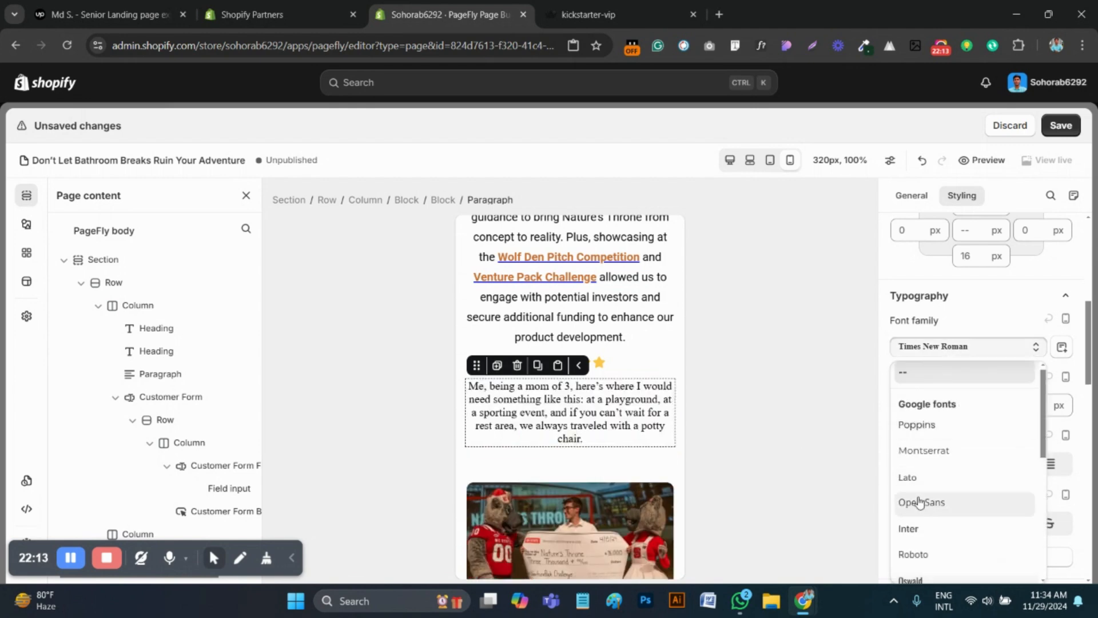
click(919, 548)
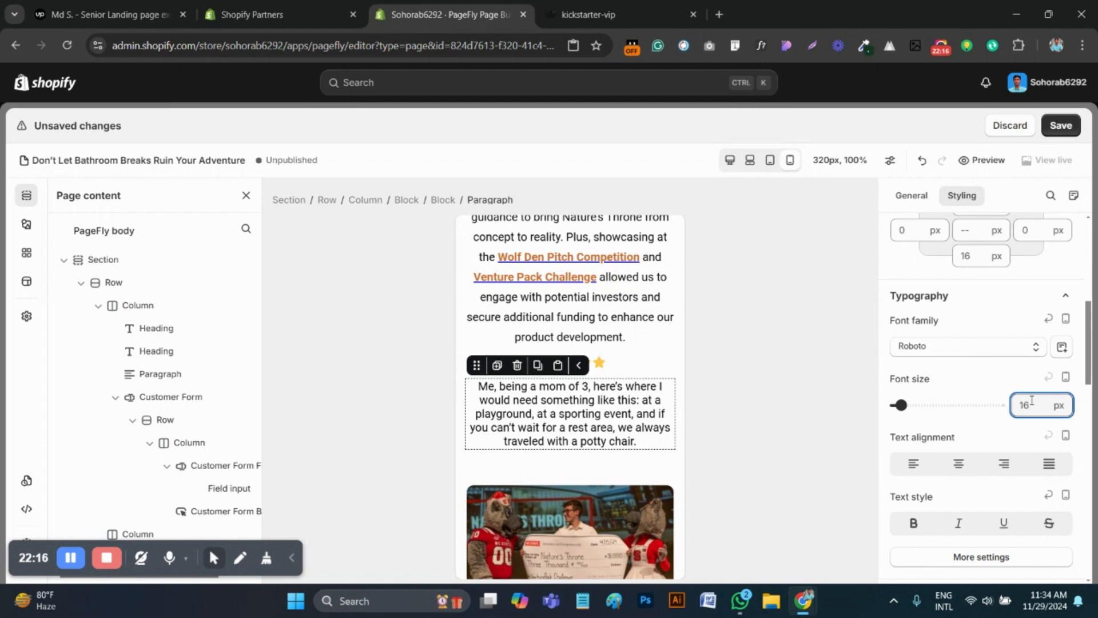
key(BackSpace)
key(BackSpace)
text(14)
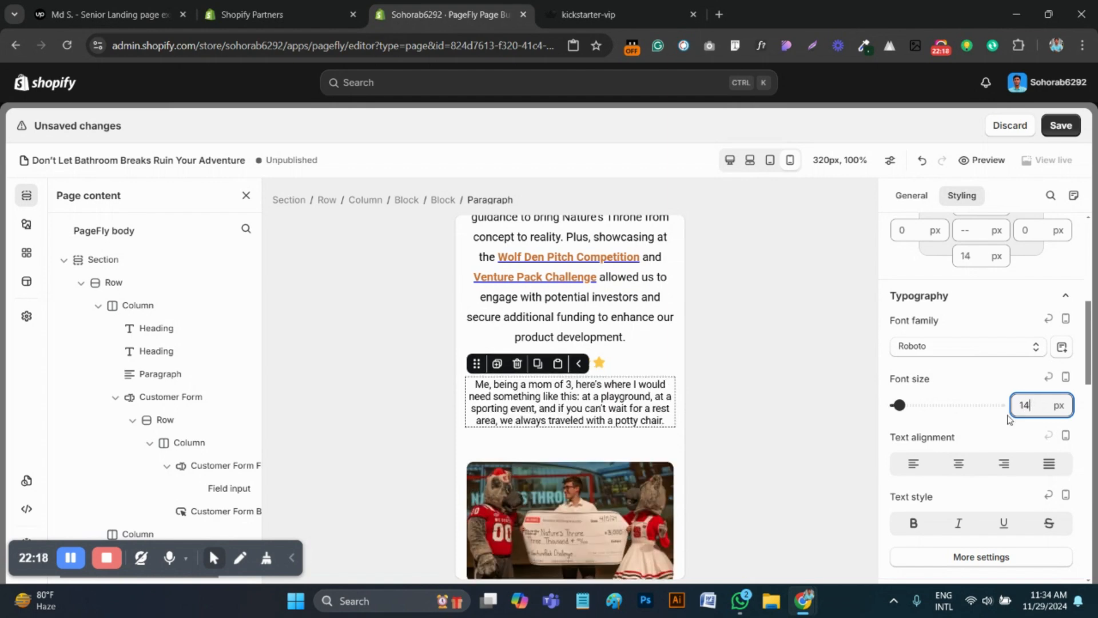
scroll(1007, 420, down, 2)
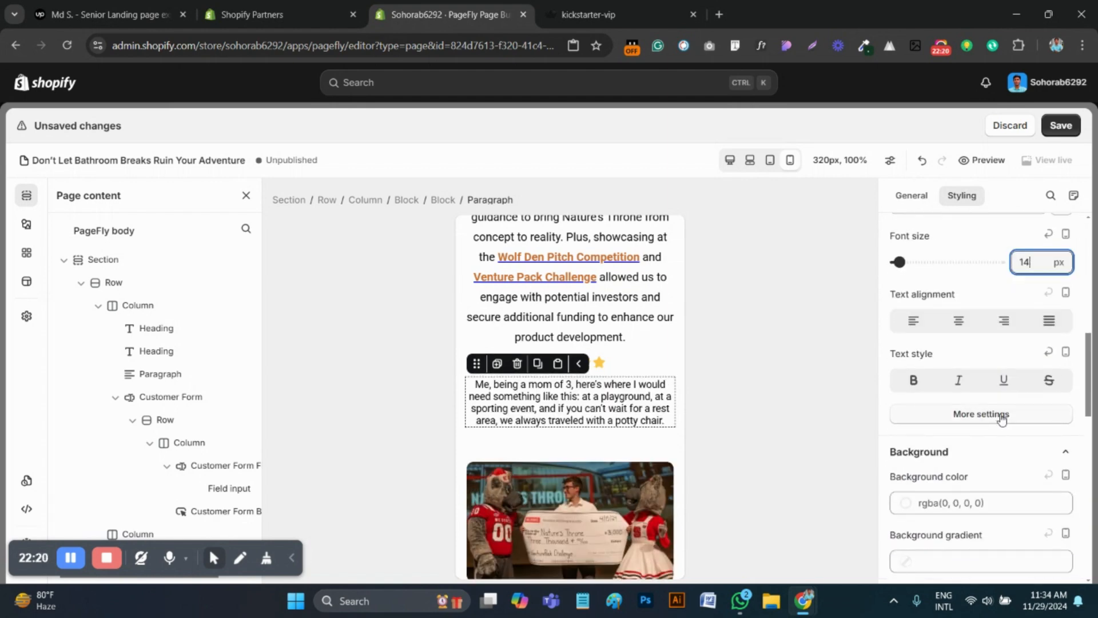
click(995, 416)
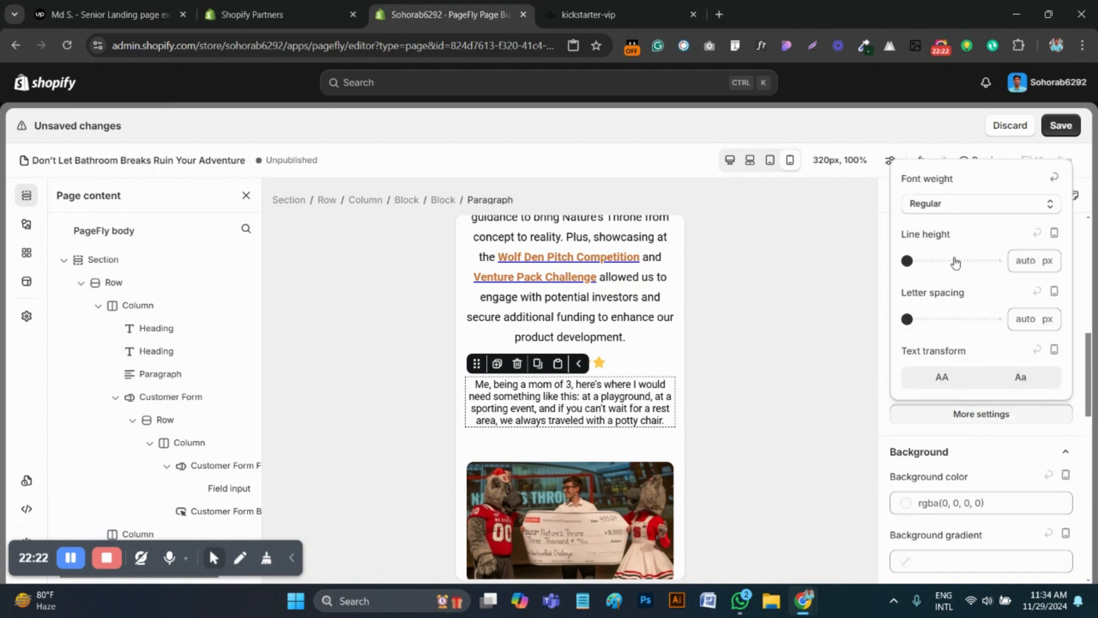
click(578, 363)
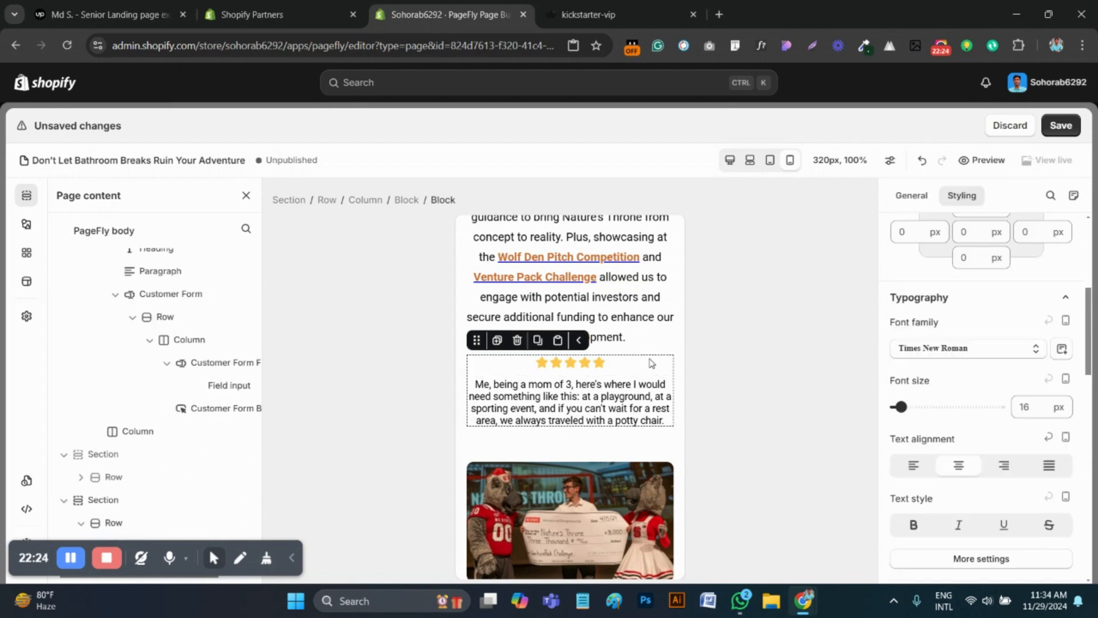
Switch to the kickstarter-vip reference page, inspect the attribution line under the testimonial quote and copy its text from the source
click(614, 7)
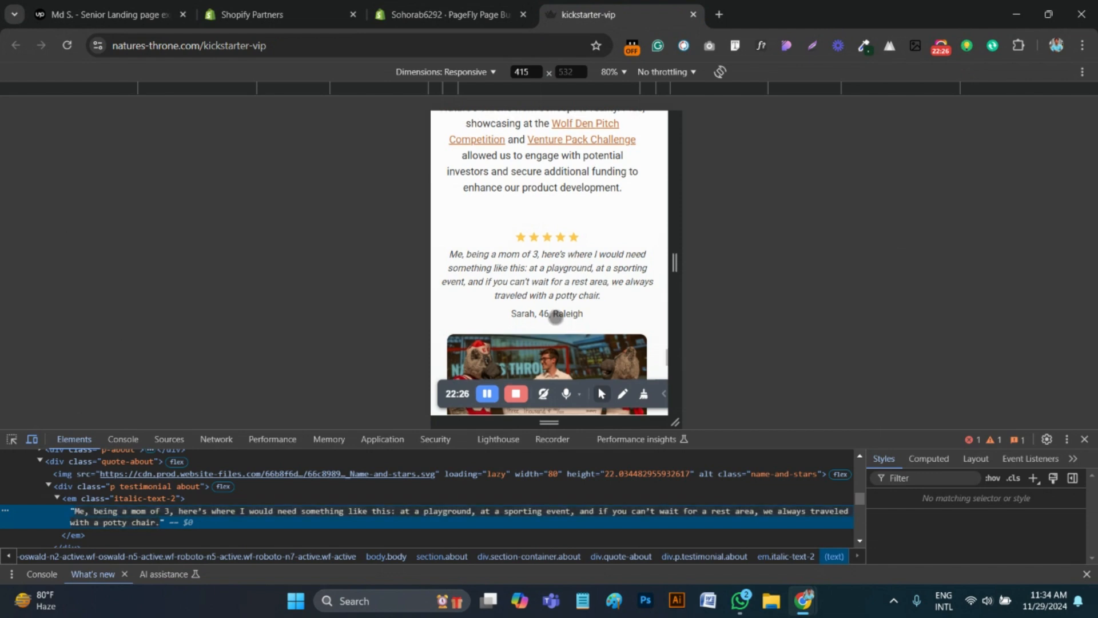
scroll(559, 314, down, 1)
click(11, 440)
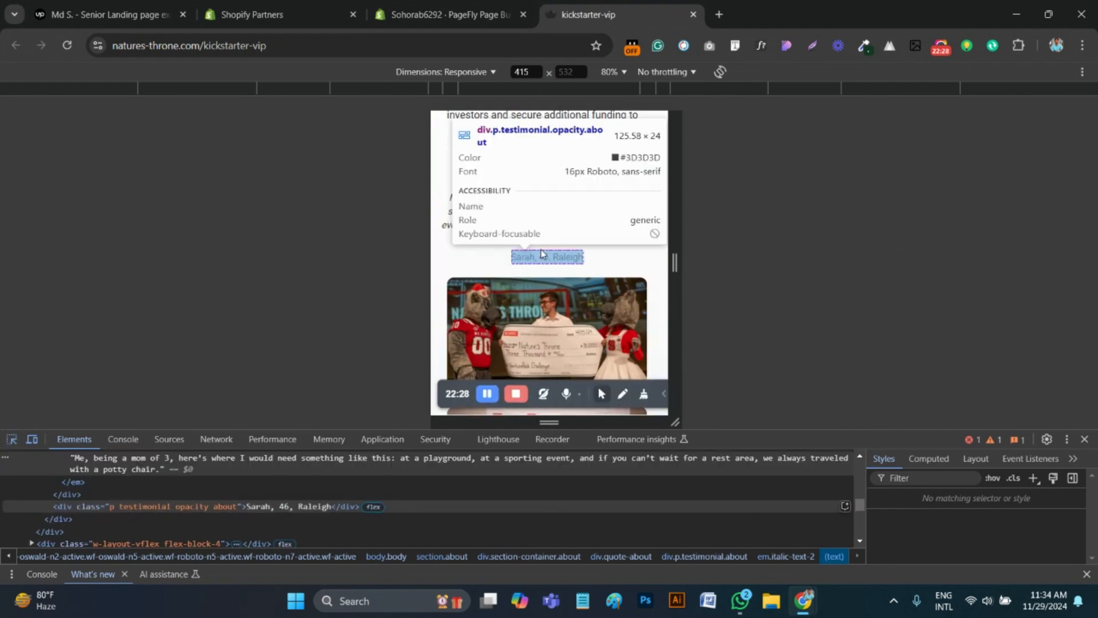
click(527, 256)
double_click(320, 505)
key(ctrl+c)
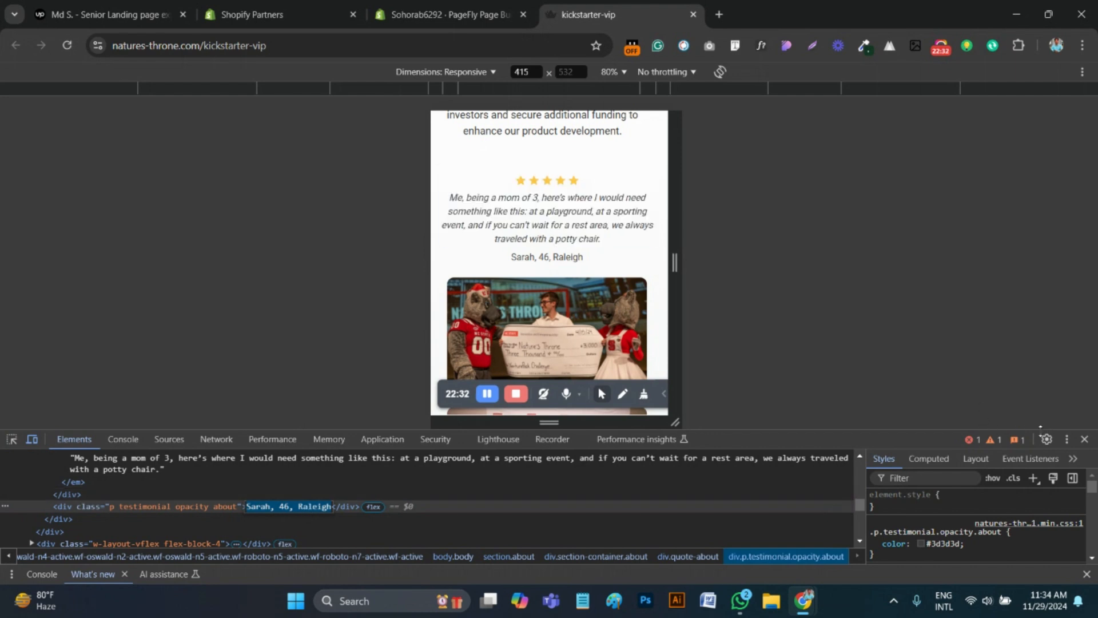
drag(923, 432, 923, 515)
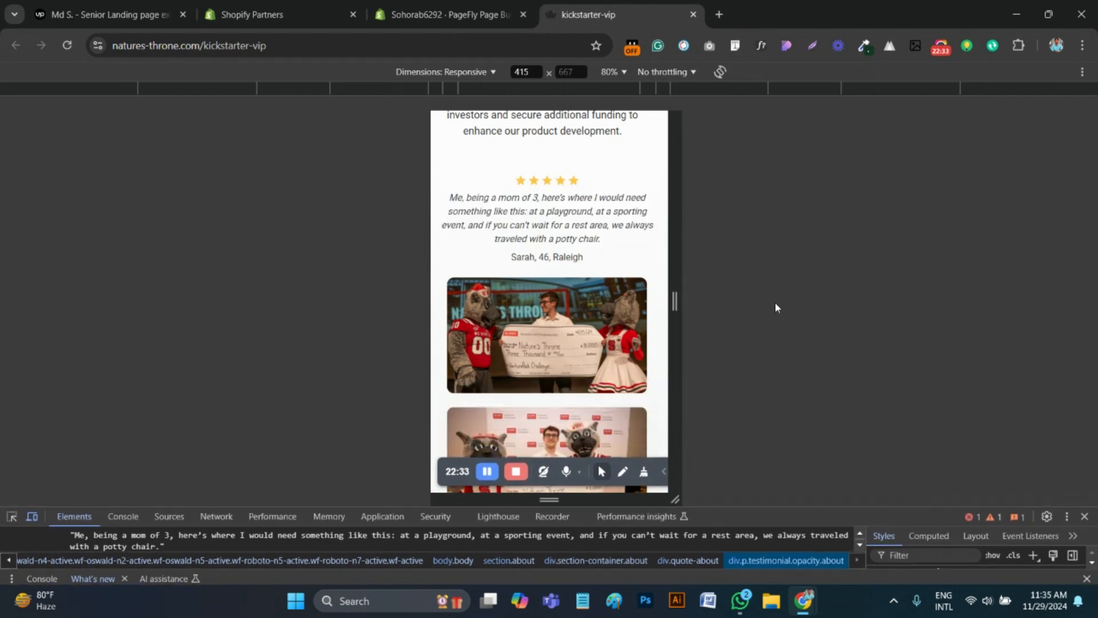
Back in the PageFly editor, duplicate the testimonial paragraph and replace the duplicate's text with the copied attribution line
click(449, 14)
click(505, 390)
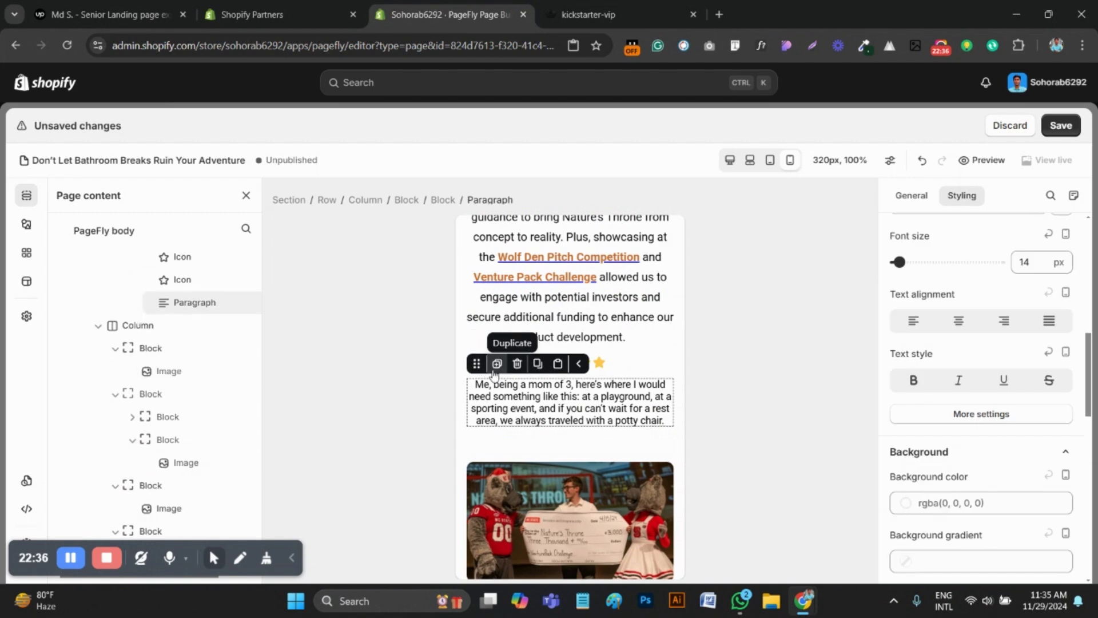
key(ctrl+a)
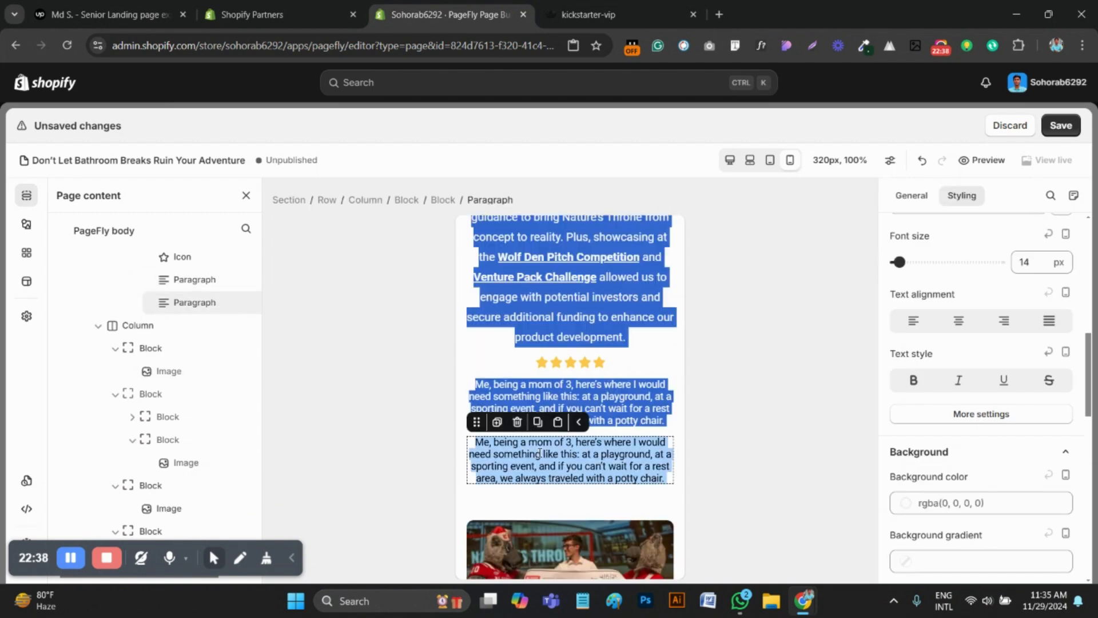
click(579, 455)
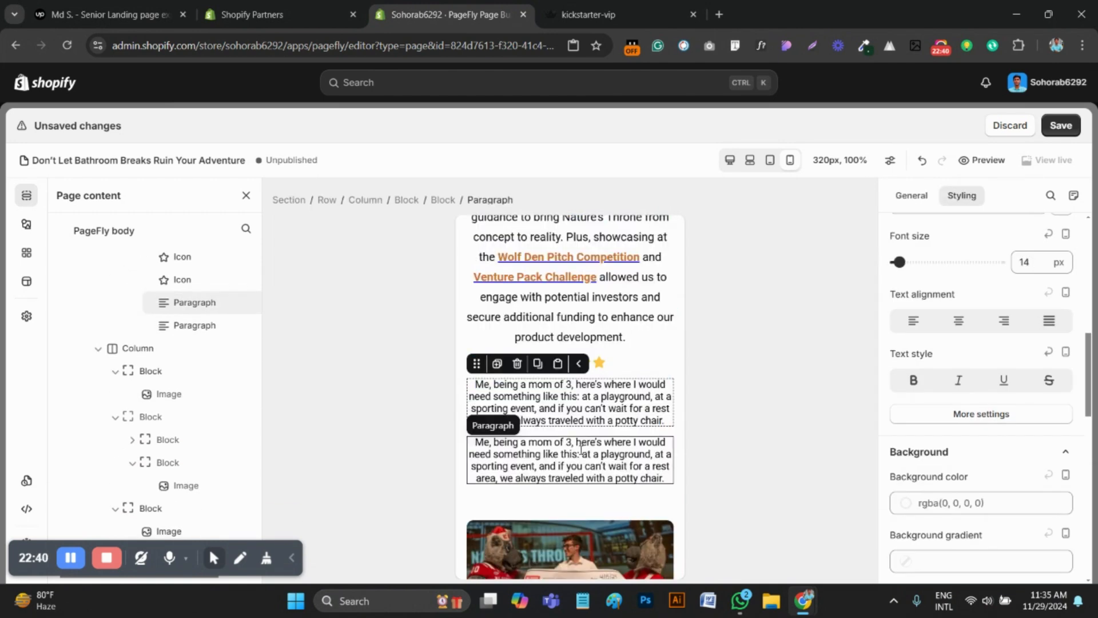
key(ctrl+a)
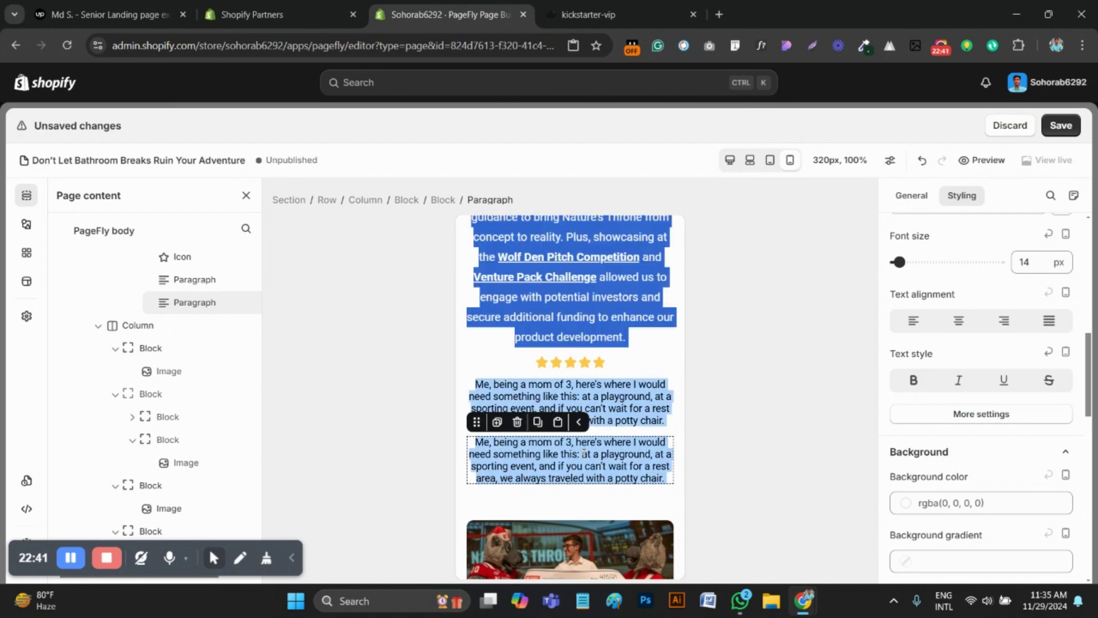
click(627, 395)
click(616, 460)
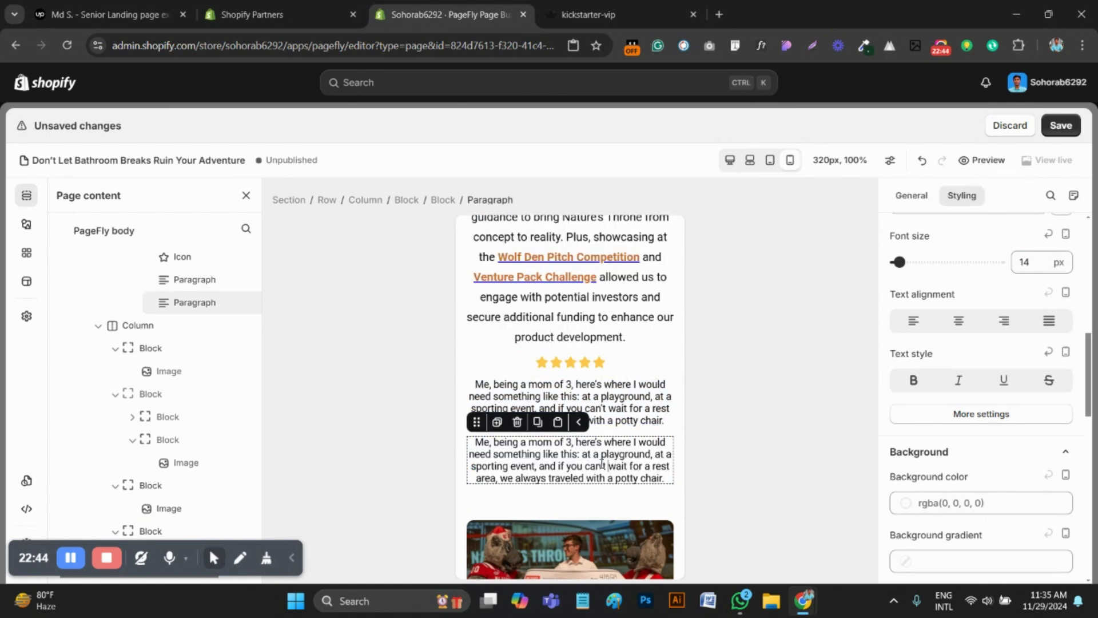
triple_click(603, 465)
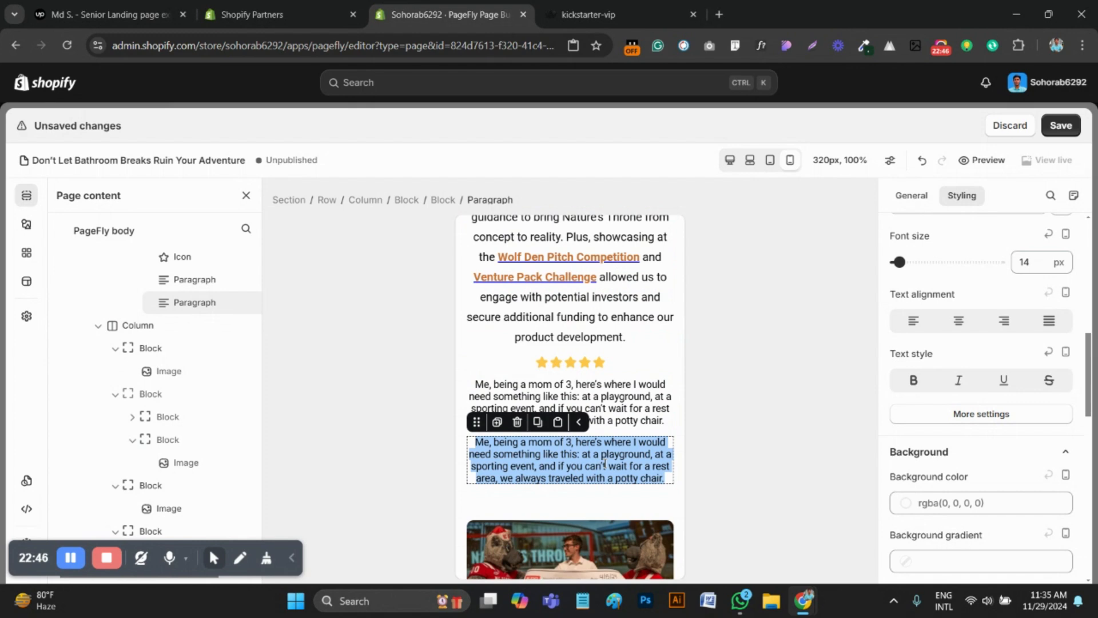
key(ctrl+v)
click(612, 471)
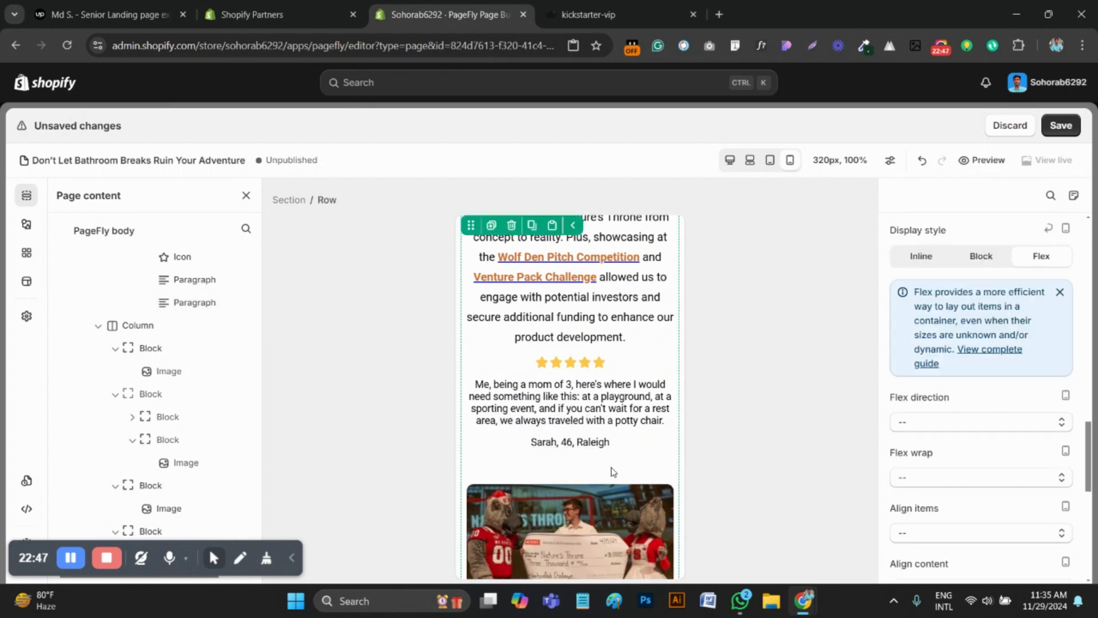
click(505, 363)
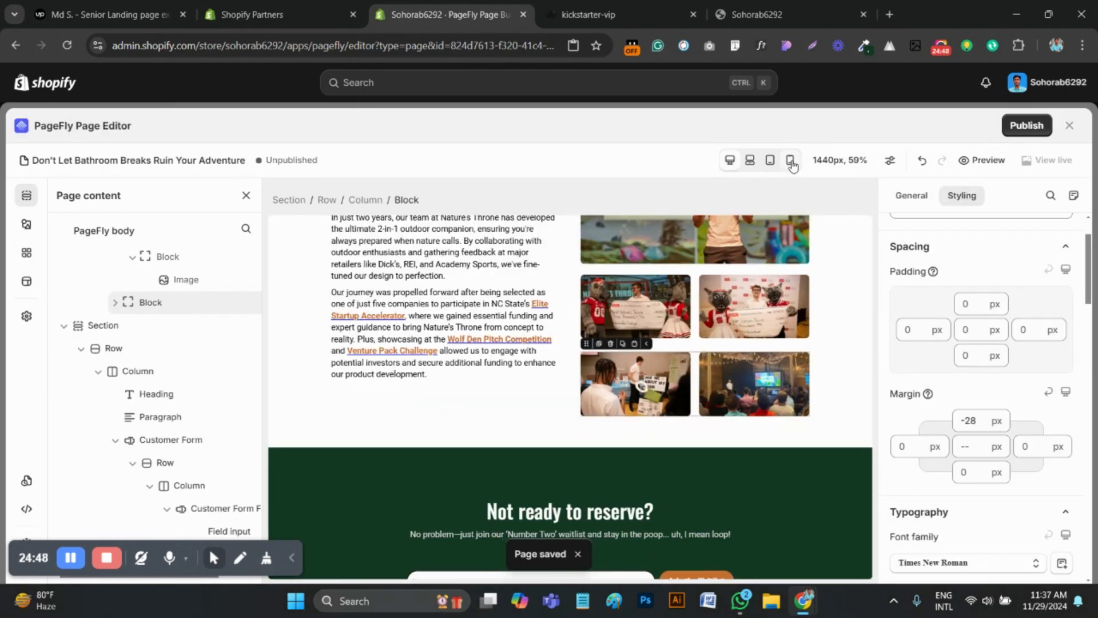
In the mobile view, set the "Not ready to reserve?" heading's font size to 30 px after trying 25 px
click(791, 161)
scroll(572, 377, down, 10)
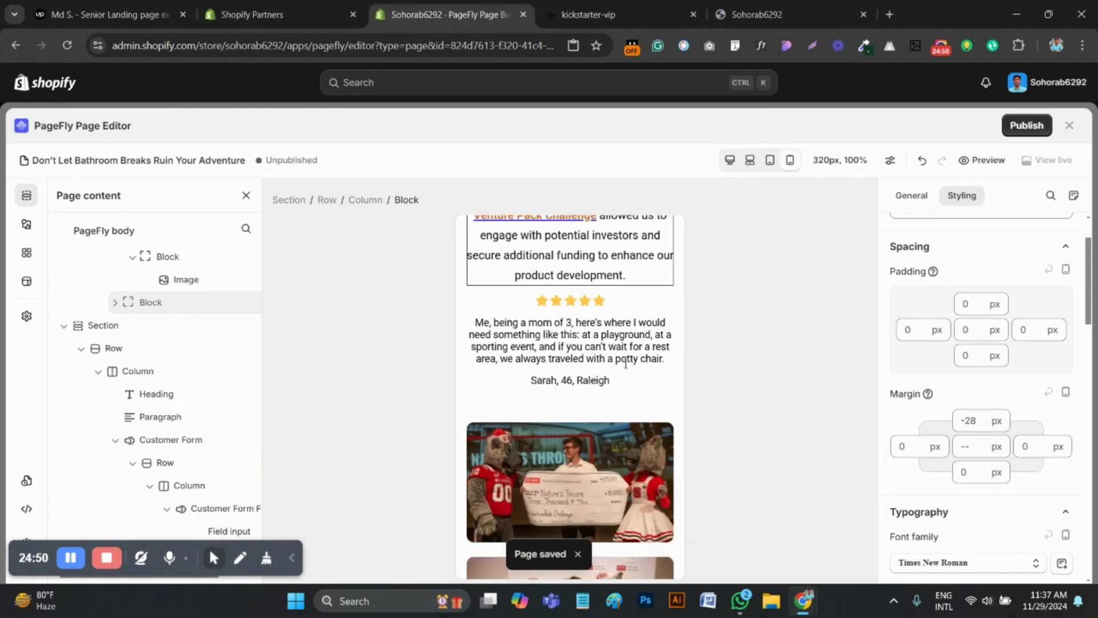
scroll(588, 377, down, 3)
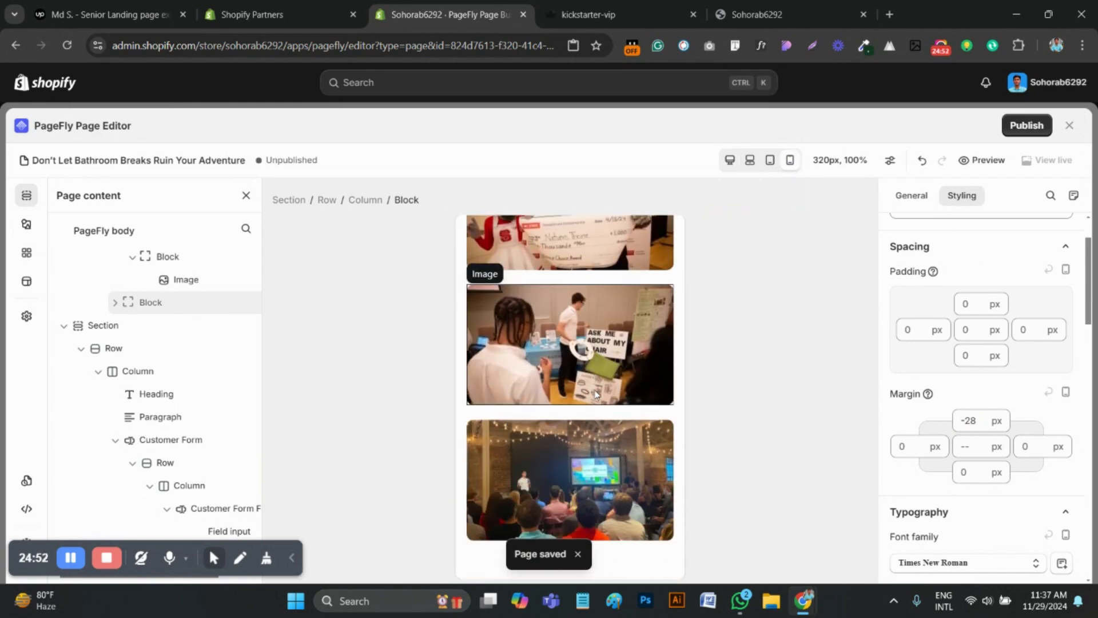
scroll(597, 391, up, 5)
scroll(597, 390, up, 10)
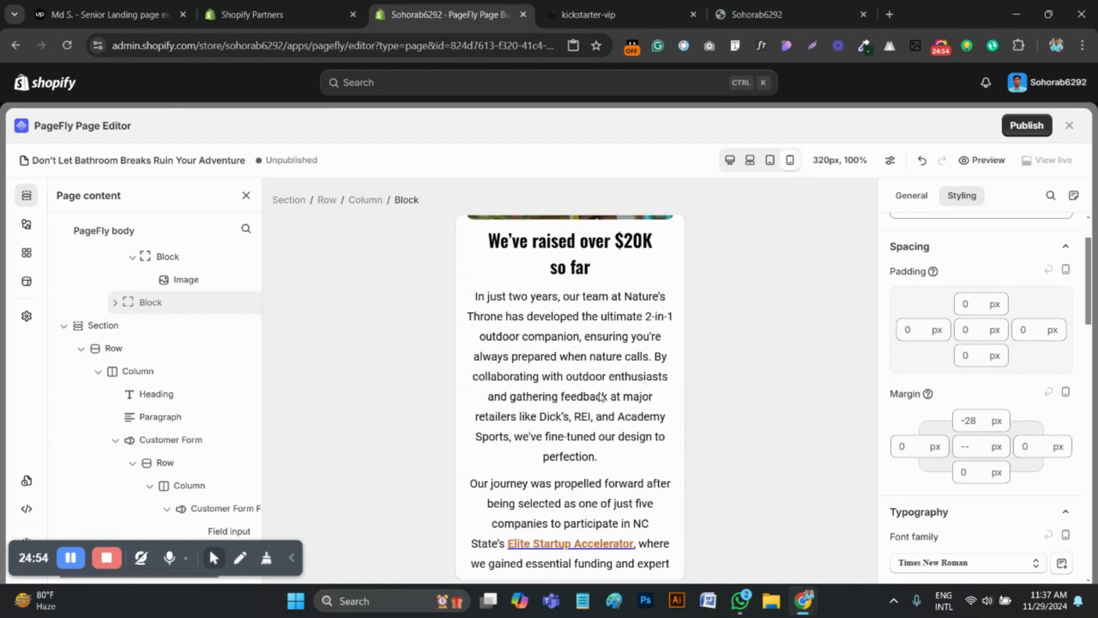
scroll(601, 392, down, 10)
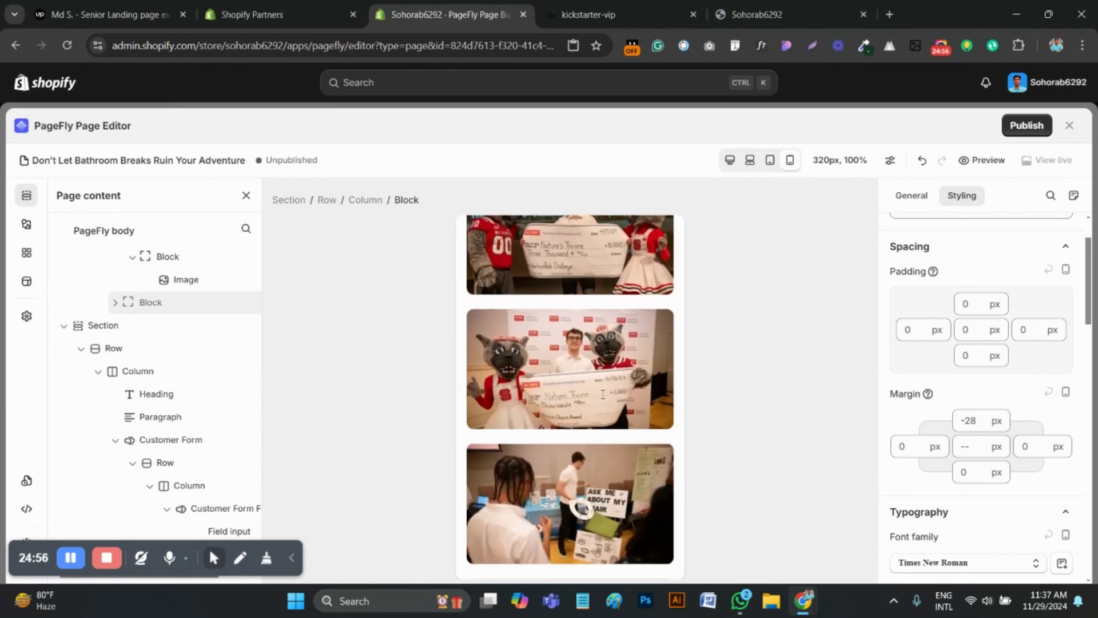
scroll(604, 399, down, 8)
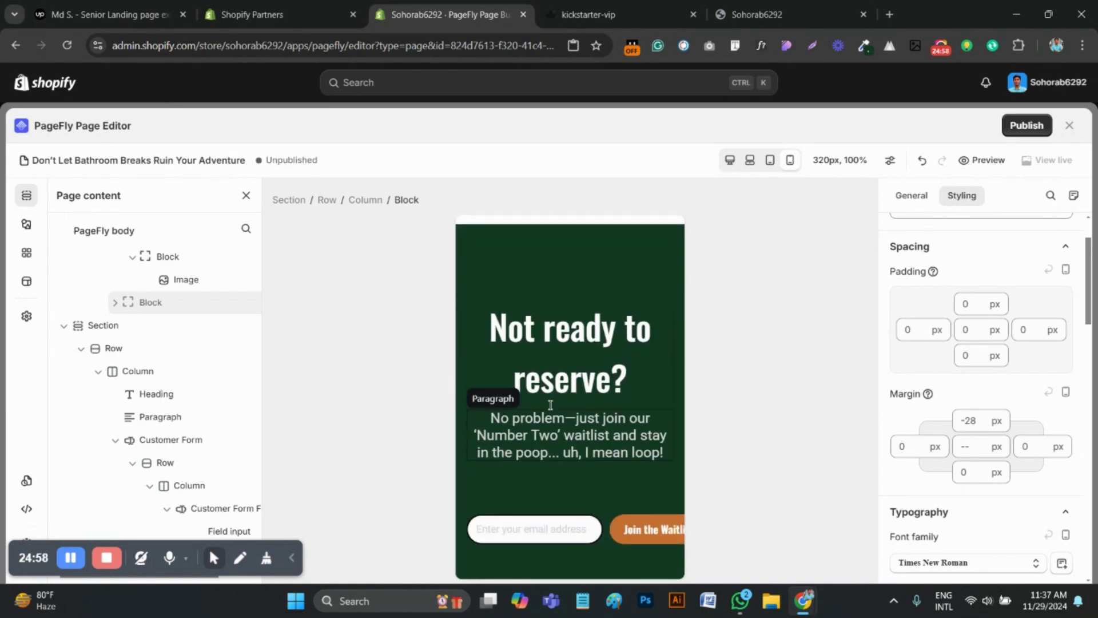
click(556, 395)
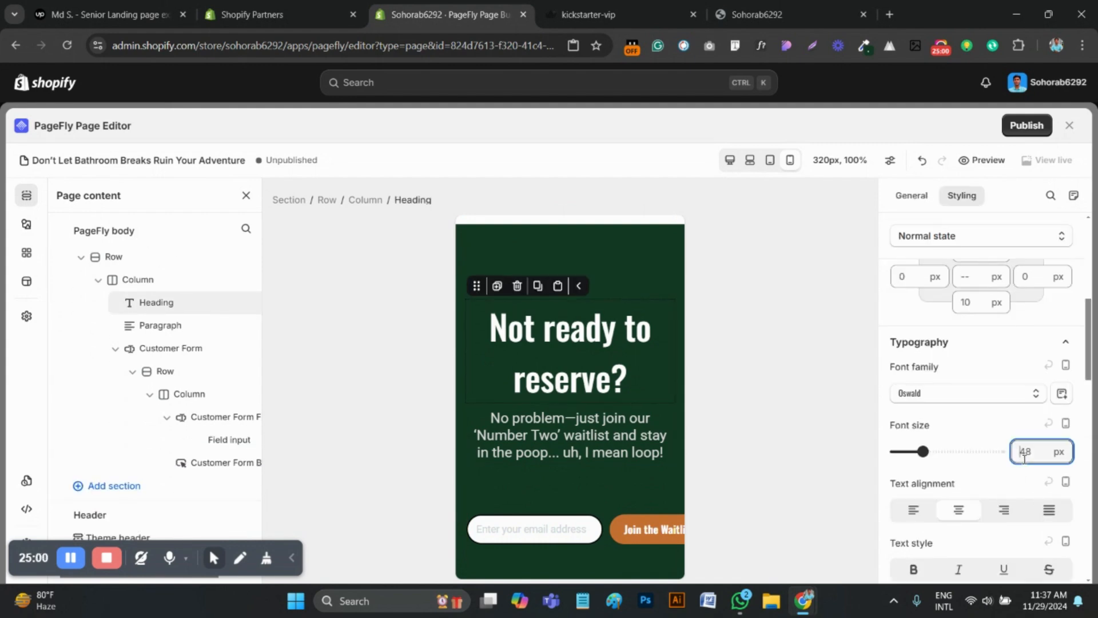
text(25)
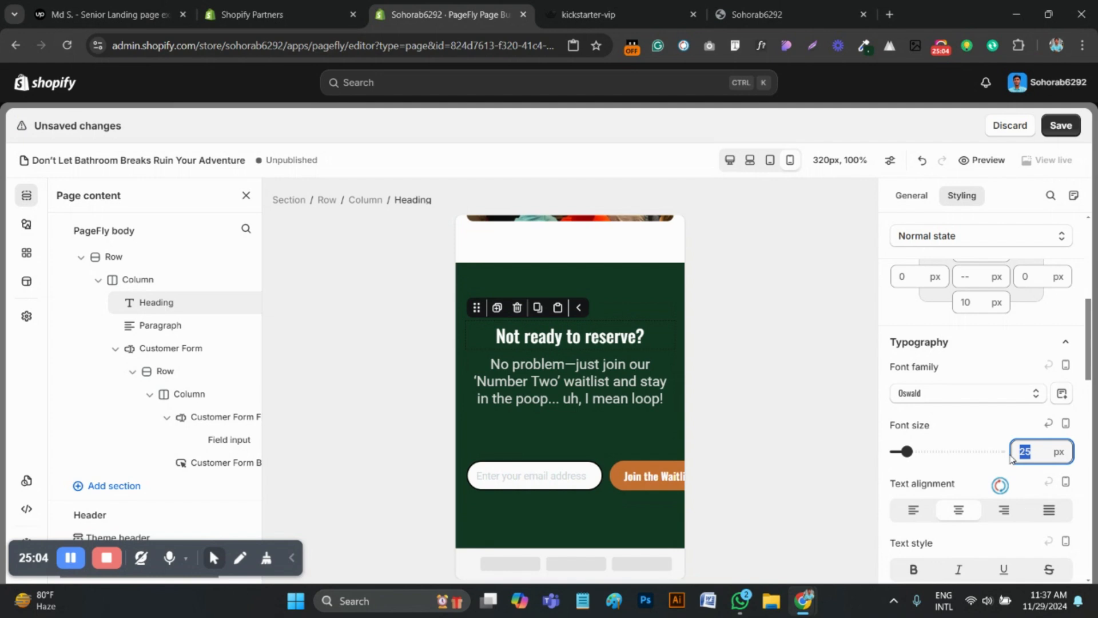
text(30)
Check the waitlist section on the kickstarter-vip reference page, then set the top padding of the matching PageFly section to 0 px
click(595, 14)
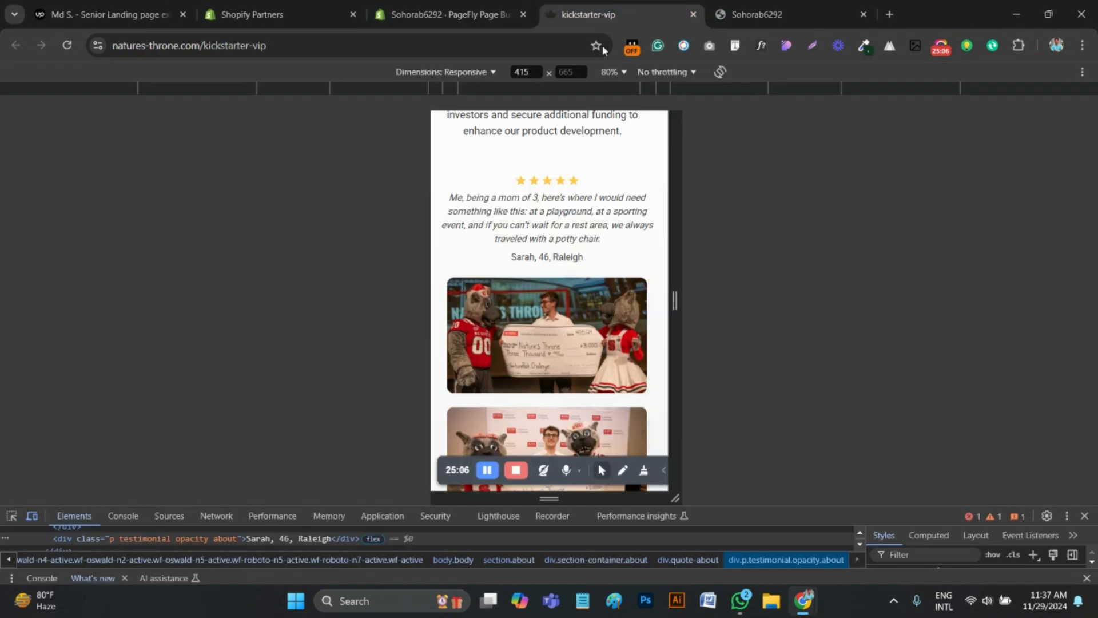
scroll(549, 286, down, 5)
scroll(566, 281, down, 4)
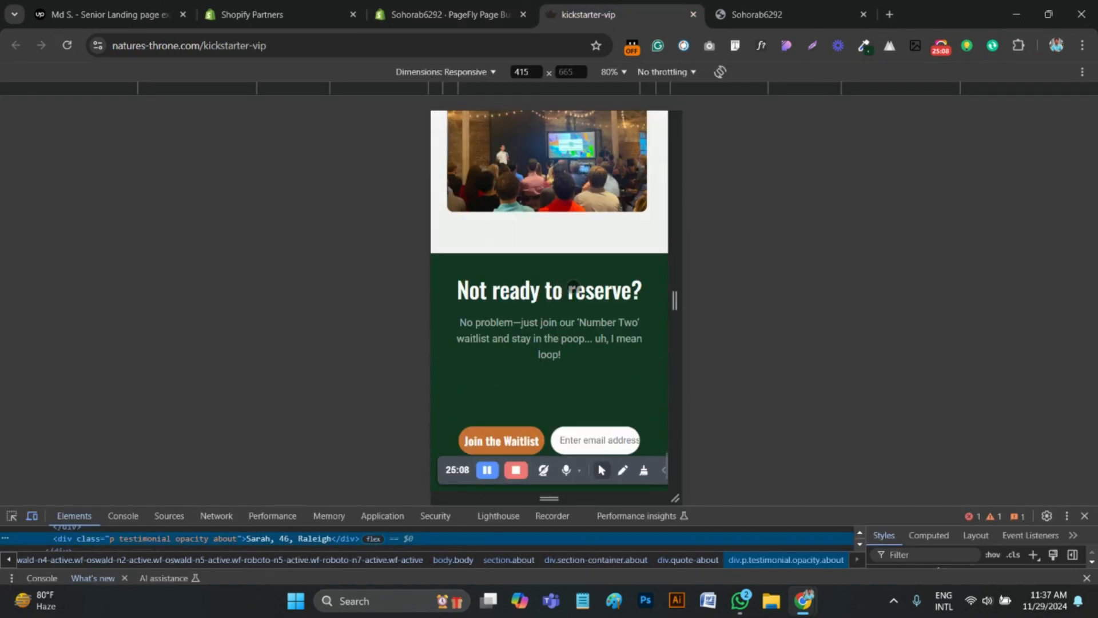
click(452, 14)
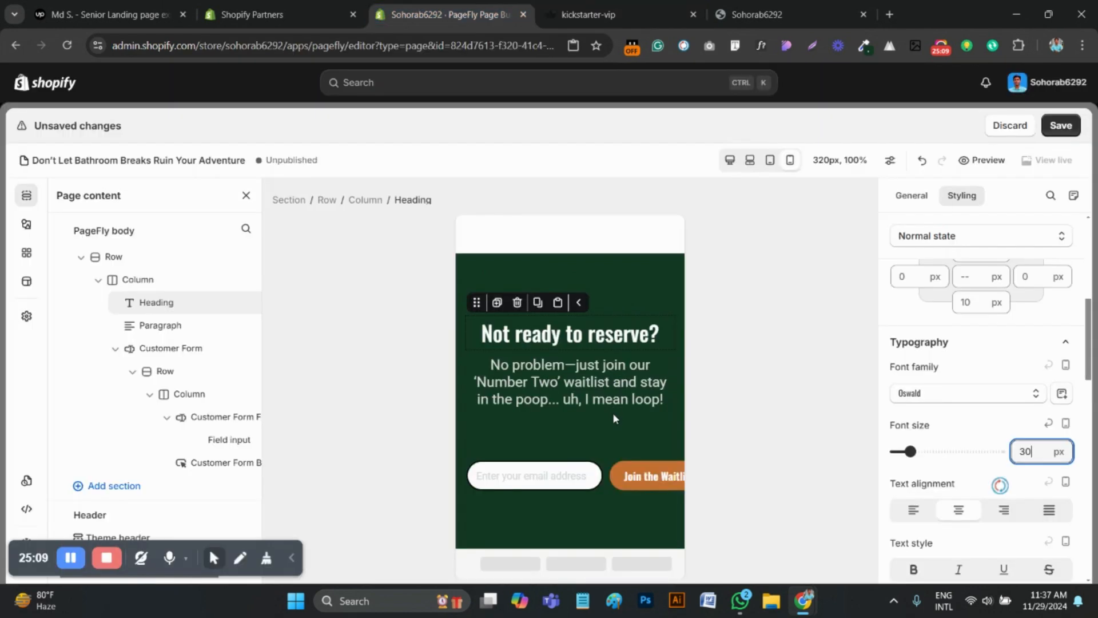
click(541, 265)
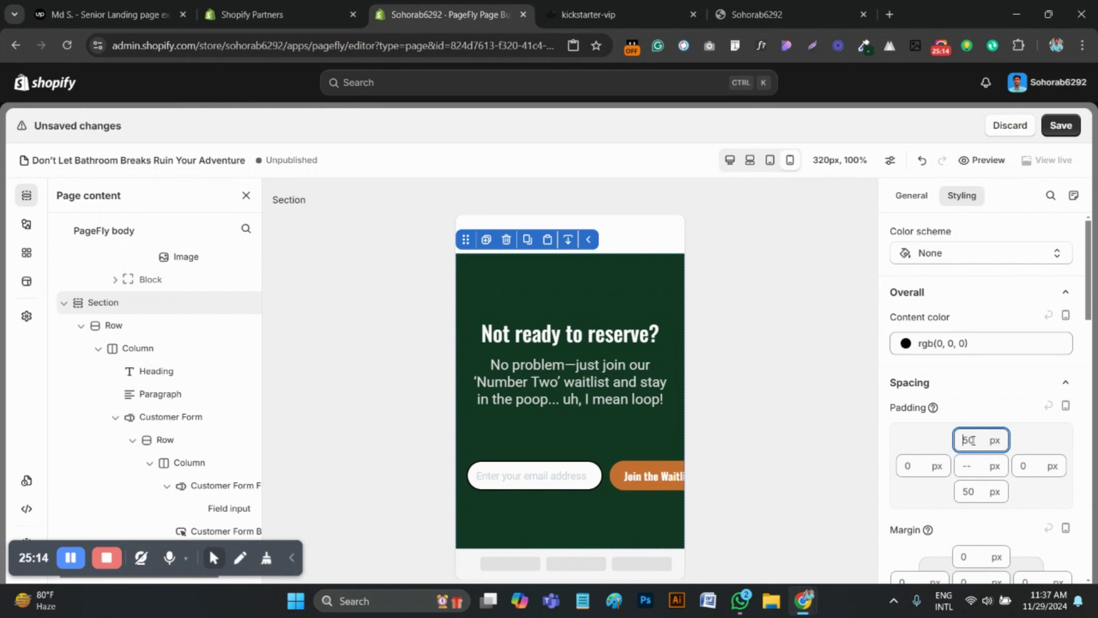
double_click(971, 440)
text(0)
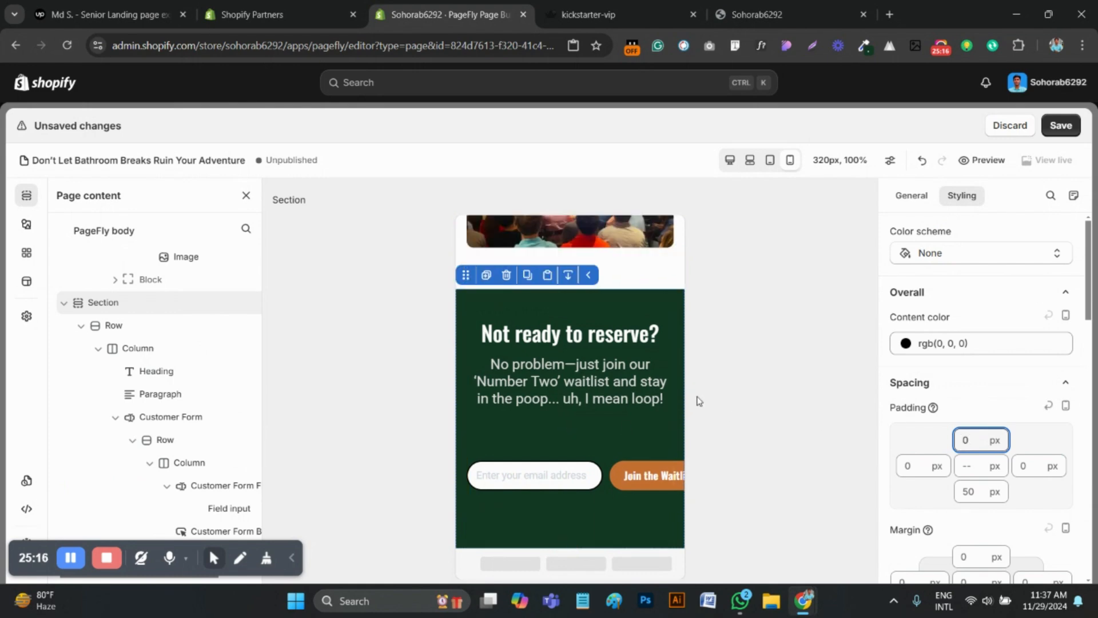
Set the font size of the paragraph under the "Not ready to reserve?" heading to 16 px
click(573, 381)
scroll(1015, 466, down, 5)
scroll(1029, 400, up, 6)
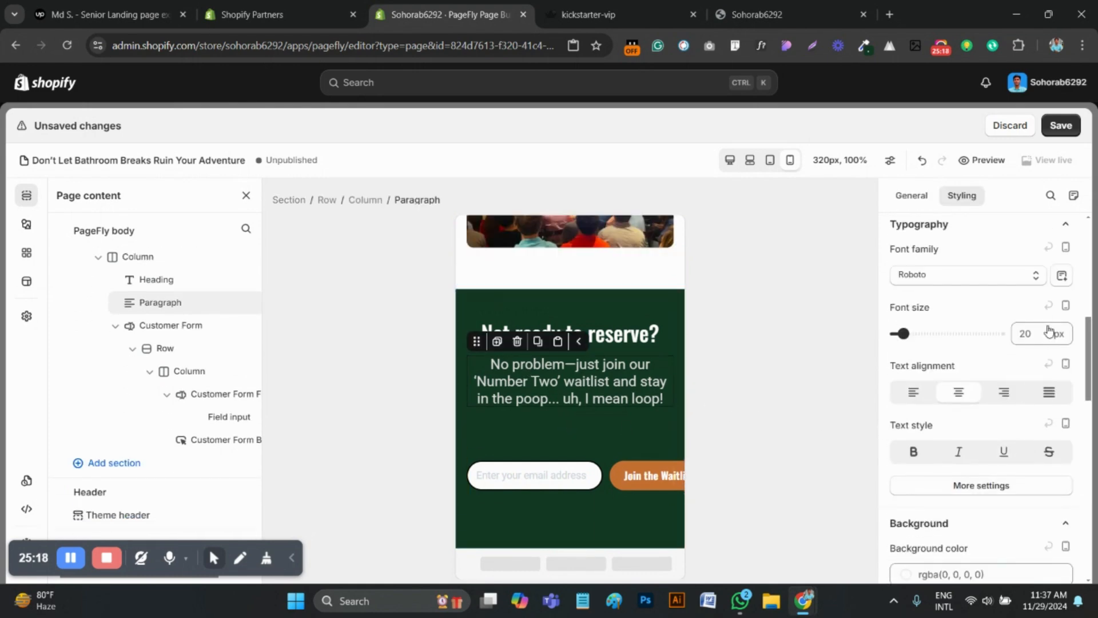
text(16)
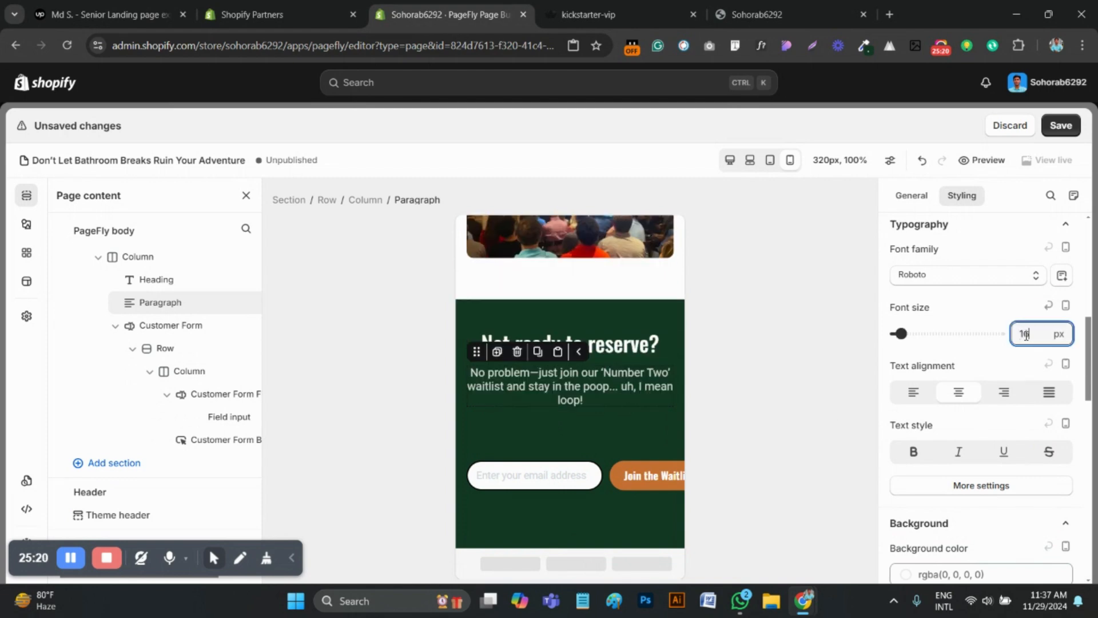
Select the whole Customer Form in the waitlist section and set its top margin to 40 px
click(607, 476)
click(441, 200)
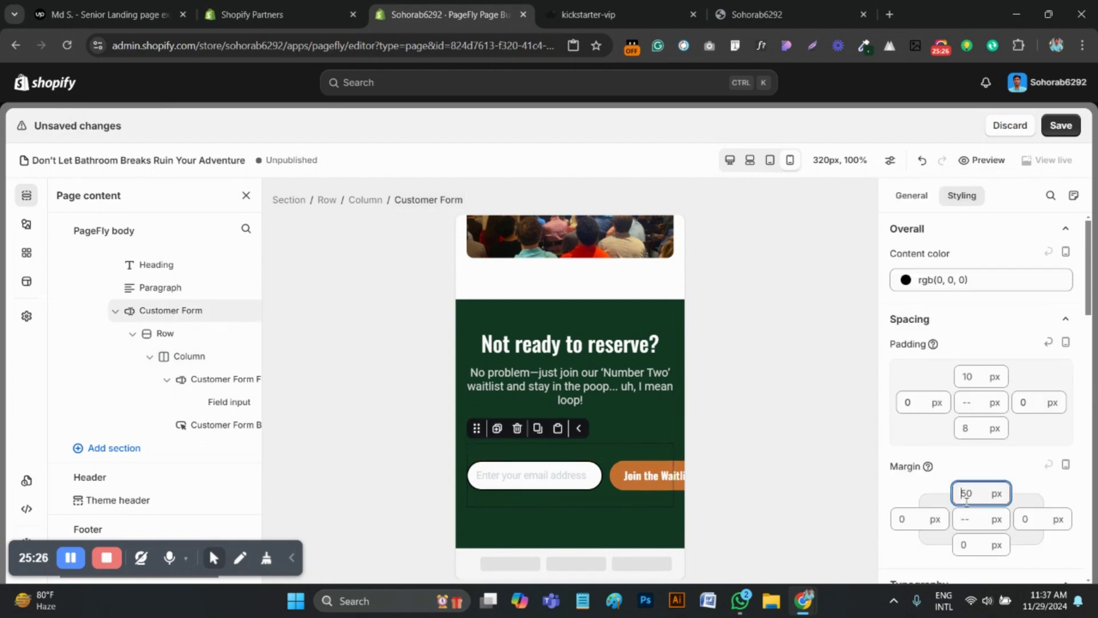
text(40)
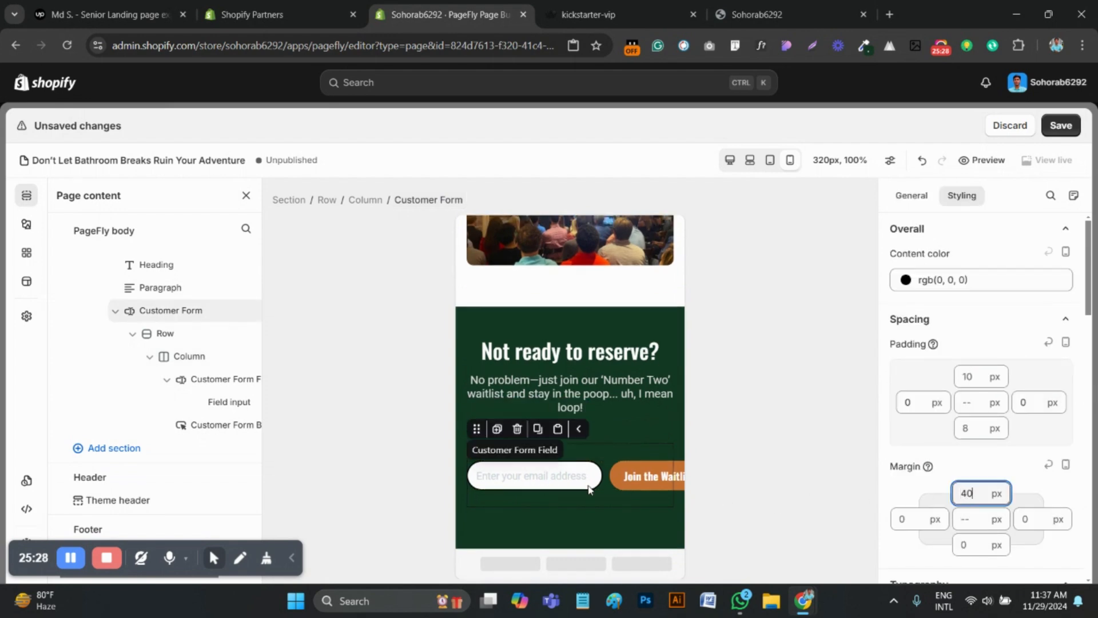
Set the "Join the Waitlist" button's left and right padding to 10 px and the email input's font size to 12 px
click(638, 483)
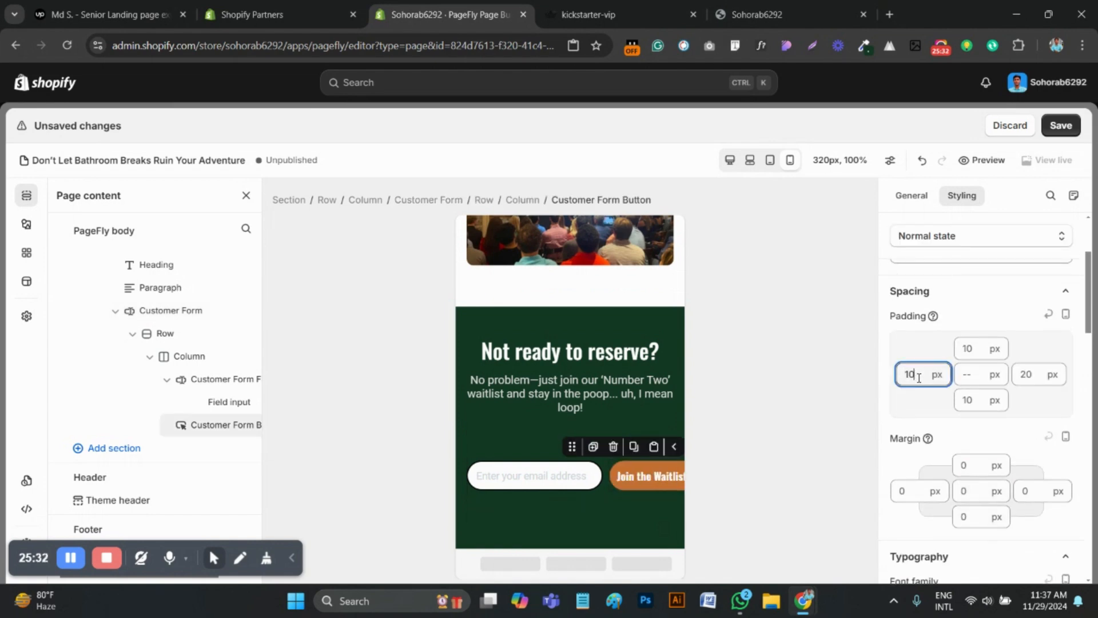
click(1024, 378)
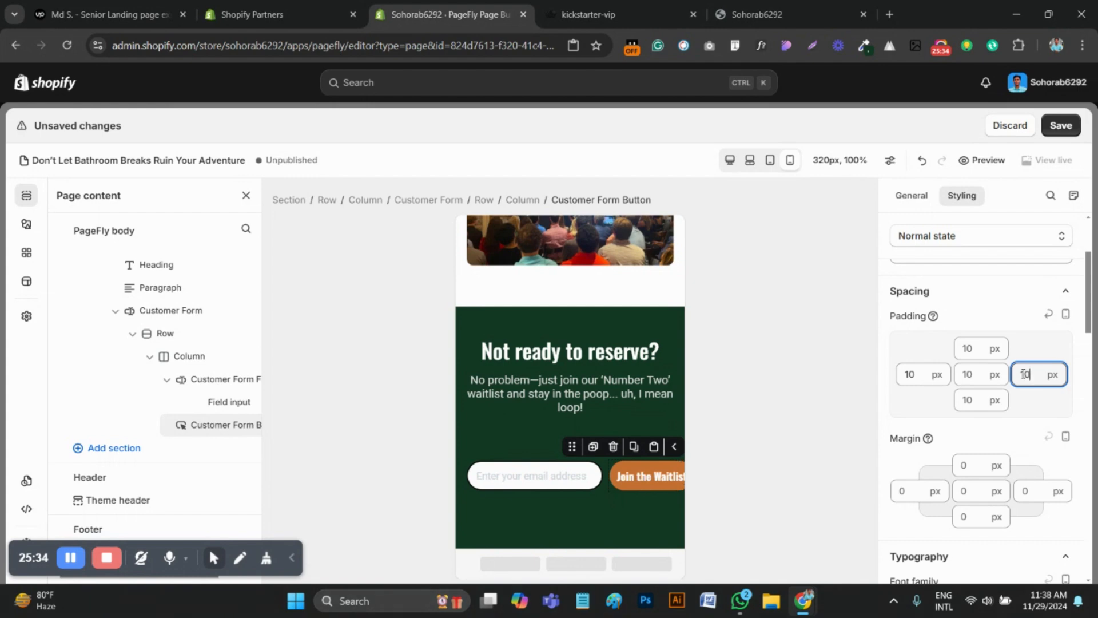
click(496, 484)
scroll(1038, 478, down, 1)
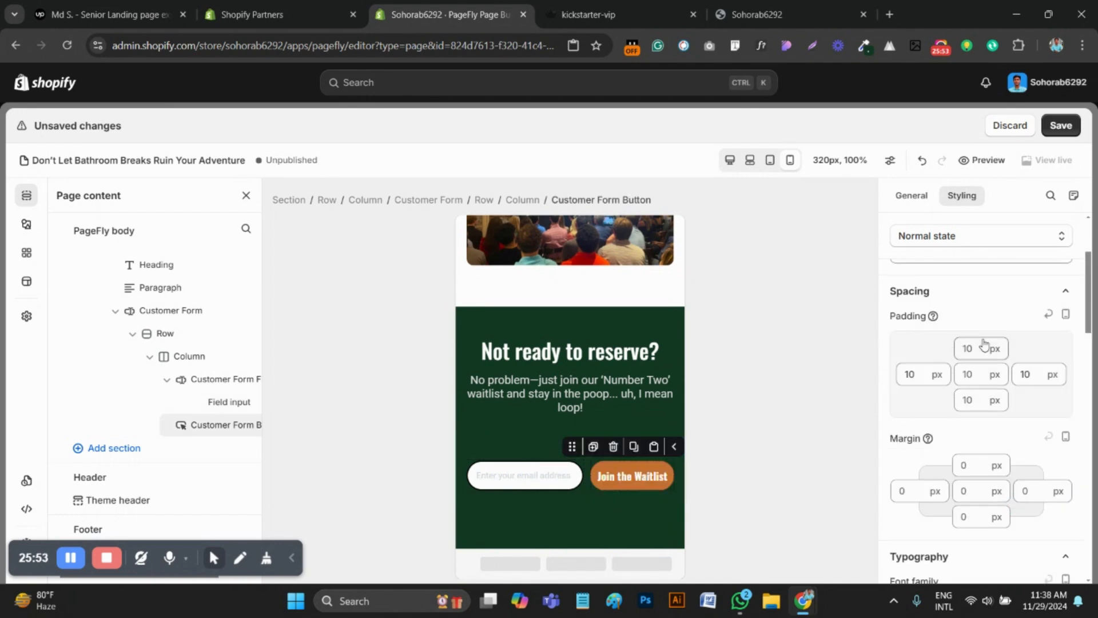
Set the top and bottom padding of the "Join the Waitlist" button to 8 px and of the email input to 10 px
text(8)
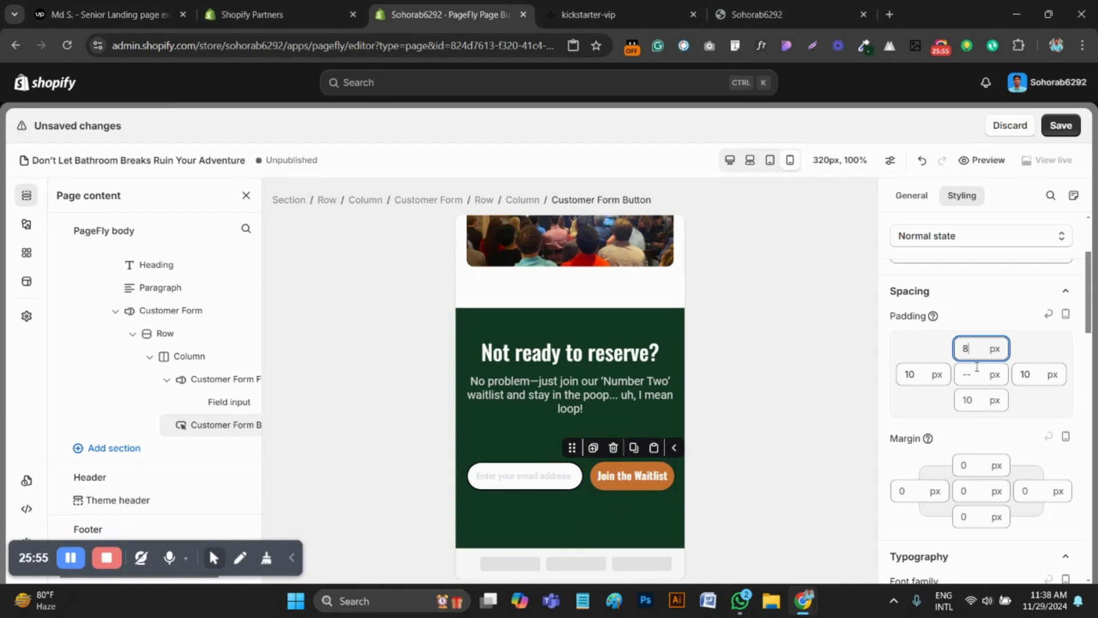
click(975, 396)
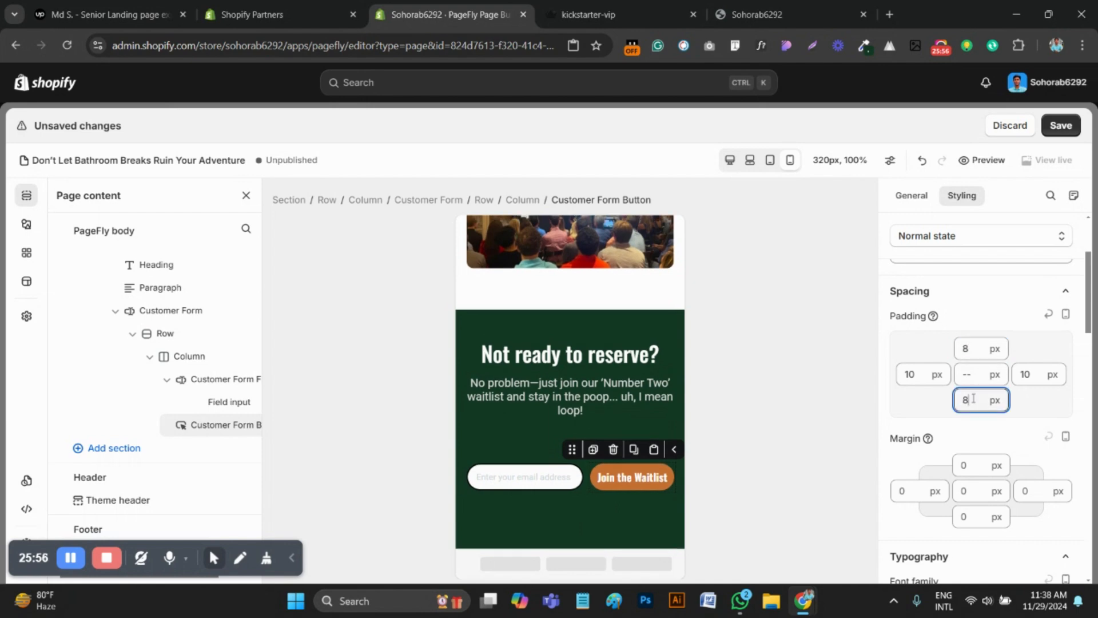
click(512, 484)
scroll(944, 469, up, 5)
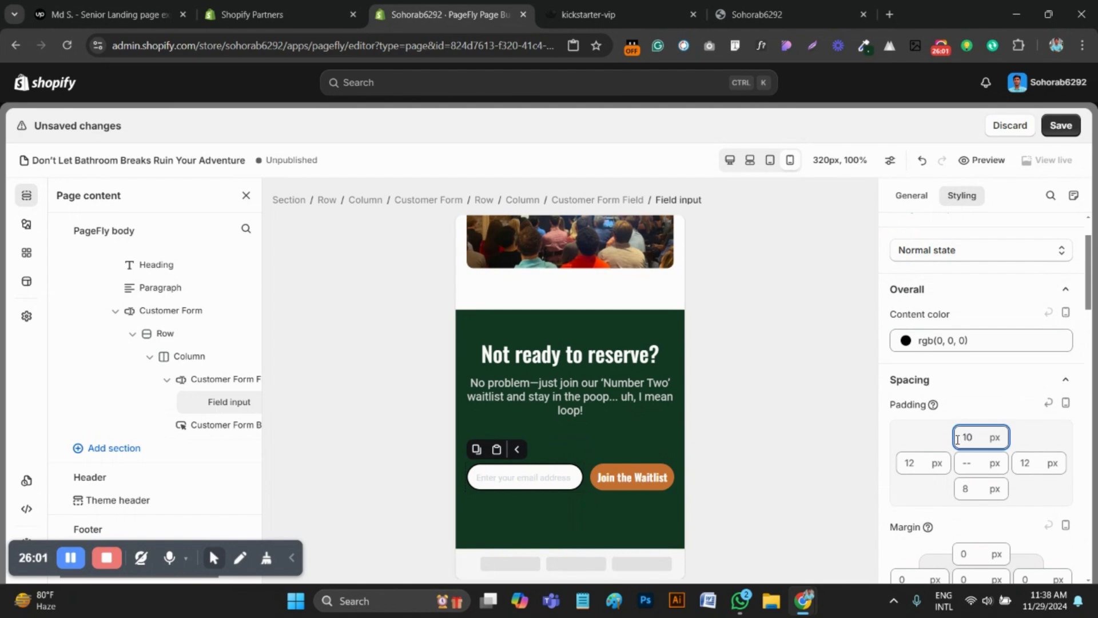
click(973, 498)
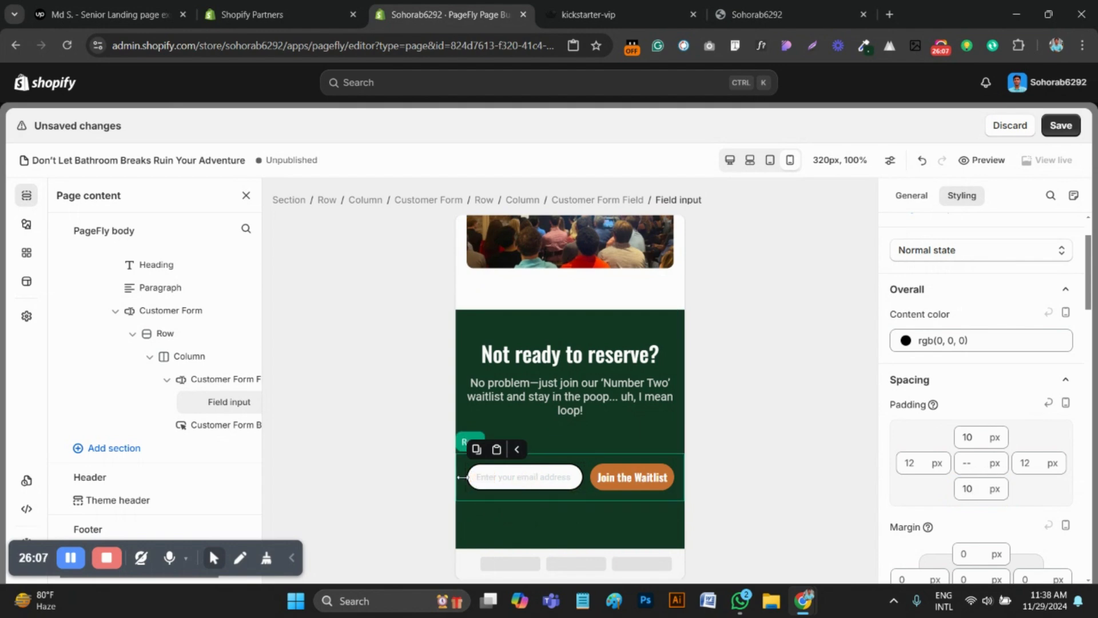
Check the email input's spacing and typography settings in the waitlist form, then save the page
scroll(1003, 448, down, 2)
scroll(1003, 448, down, 4)
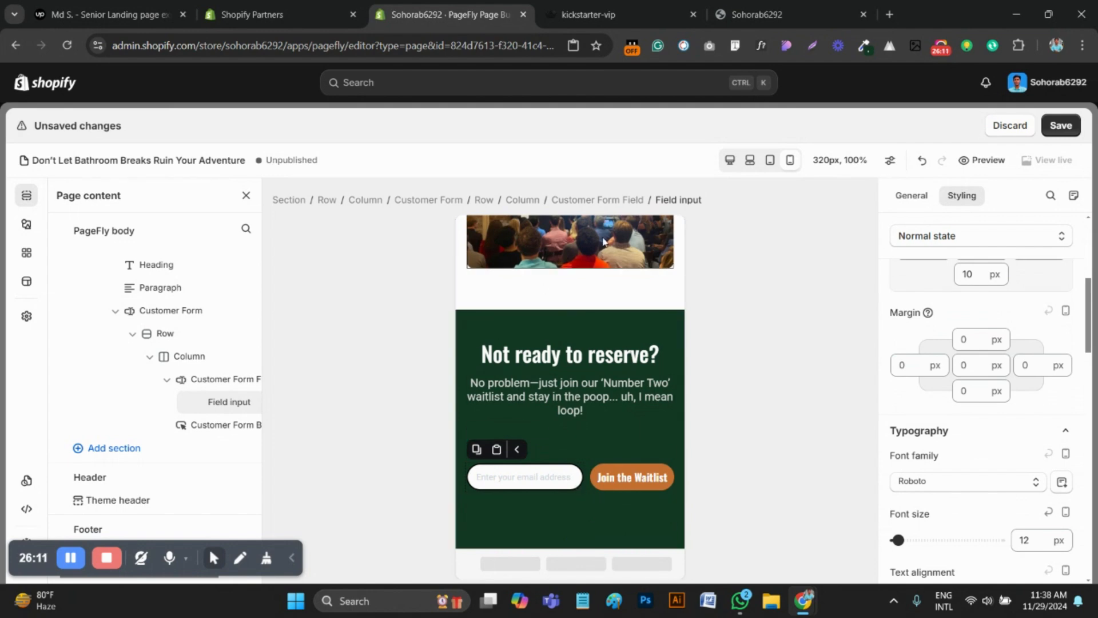
scroll(1019, 474, up, 8)
scroll(1031, 476, down, 4)
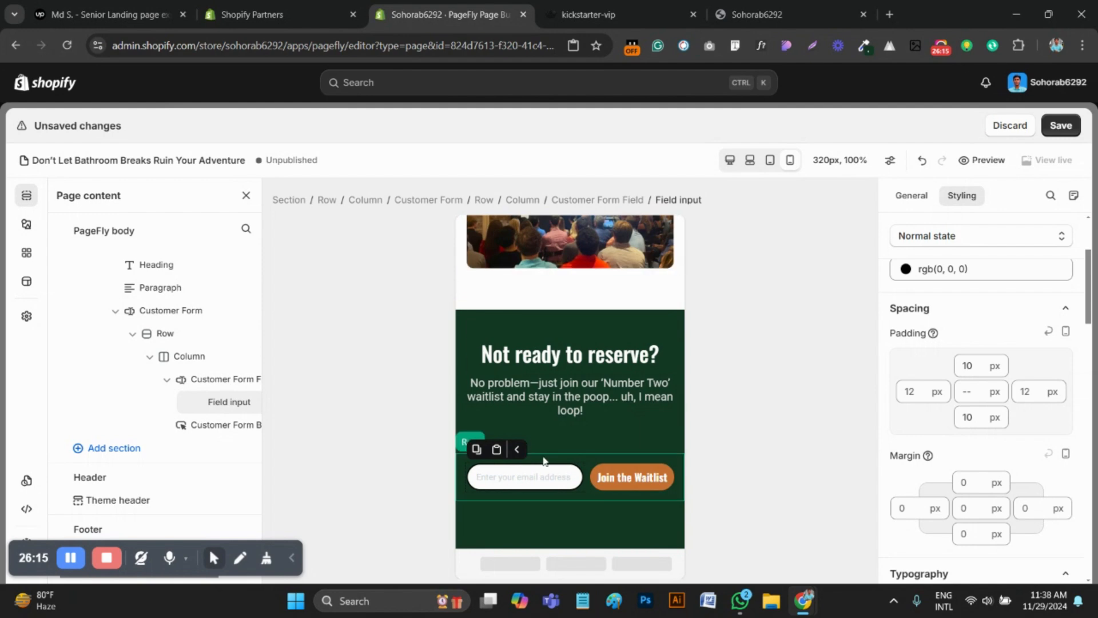
scroll(972, 458, down, 3)
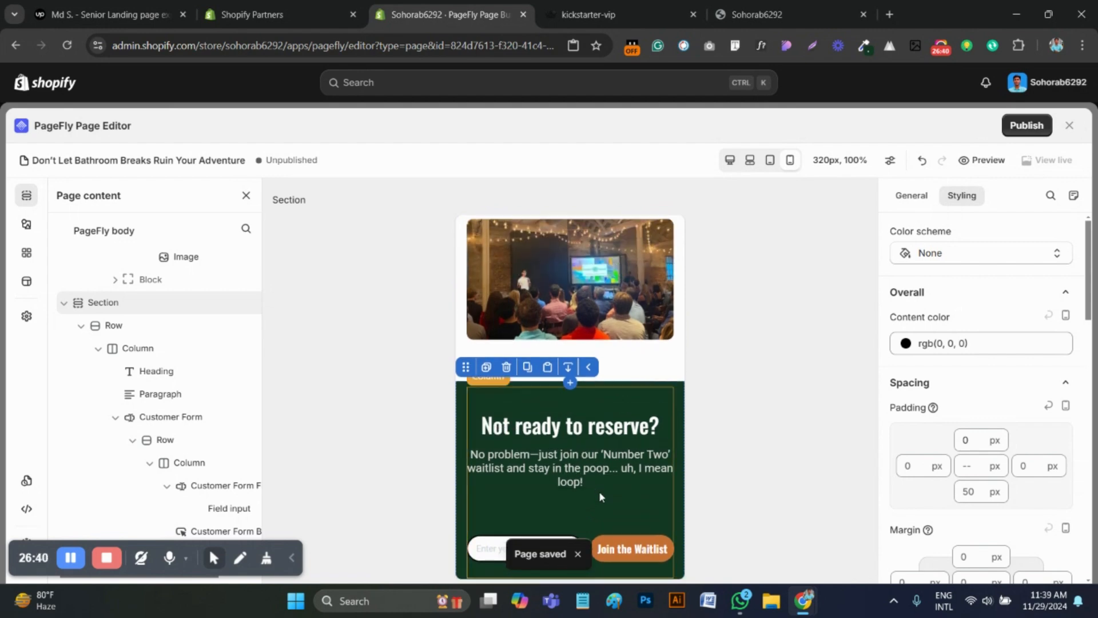
Switch to the page preview, reload it and open the browser's developer tools with the 415 px wide responsive view
scroll(599, 492, up, 5)
scroll(628, 510, up, 5)
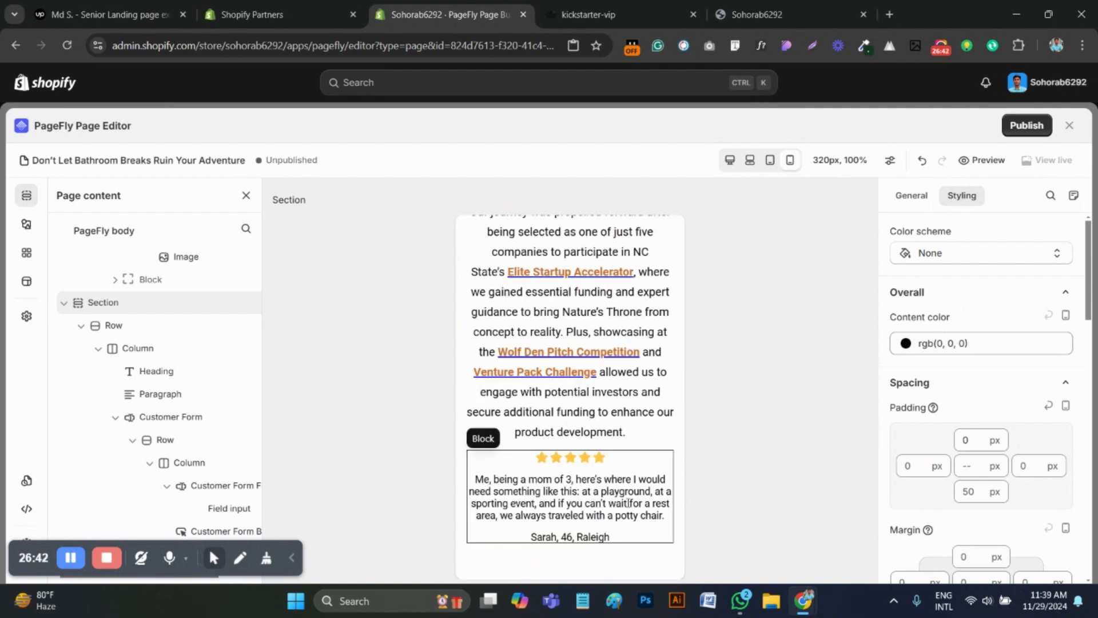
click(787, 20)
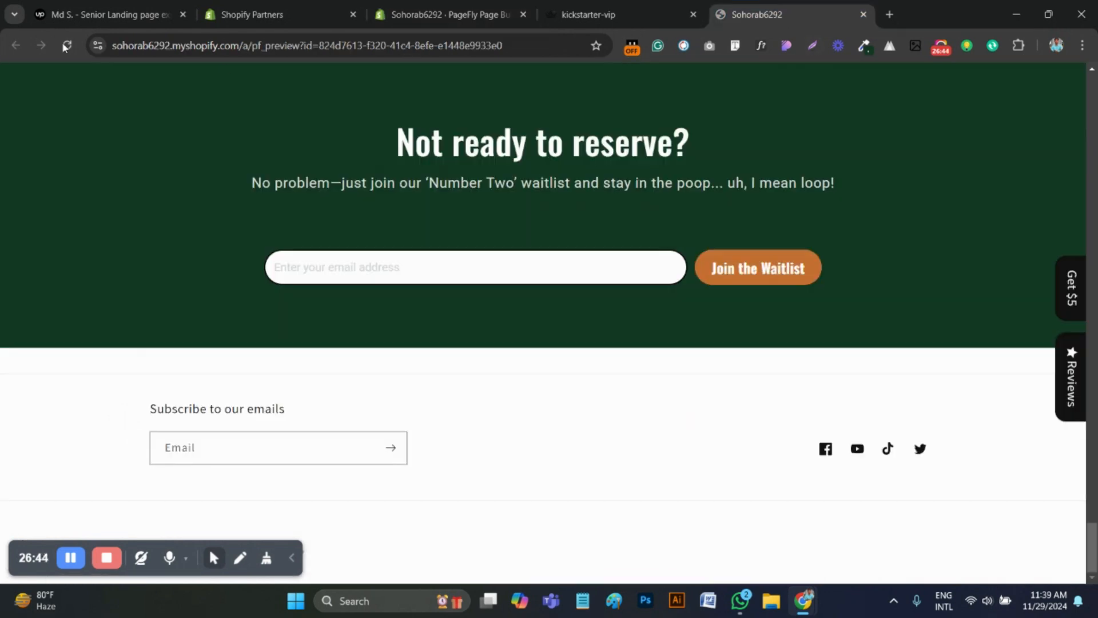
click(68, 45)
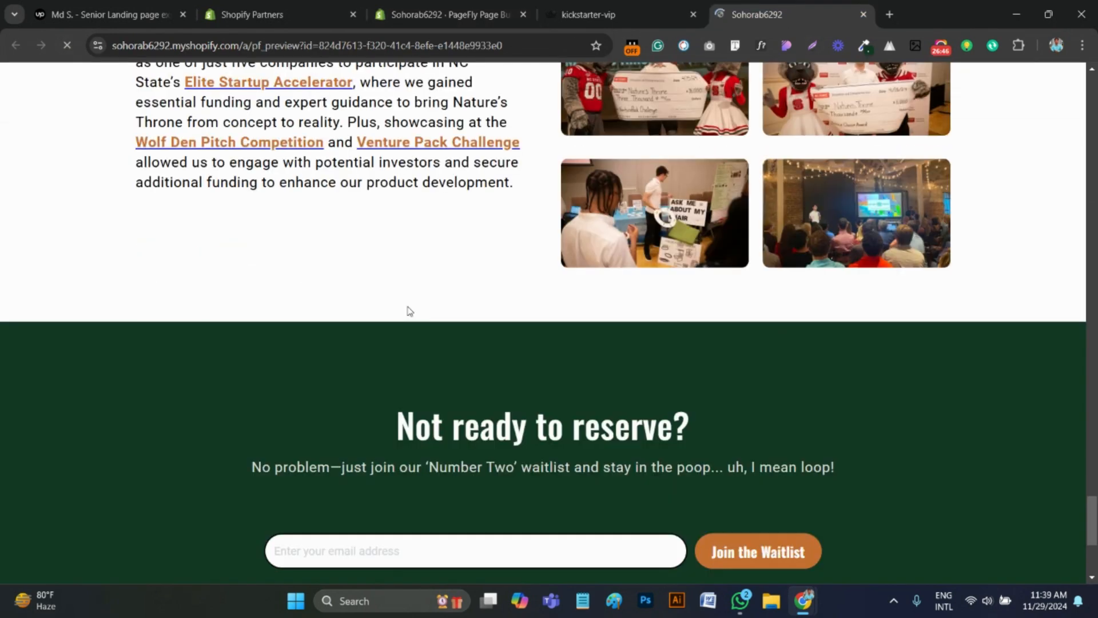
right_click(451, 261)
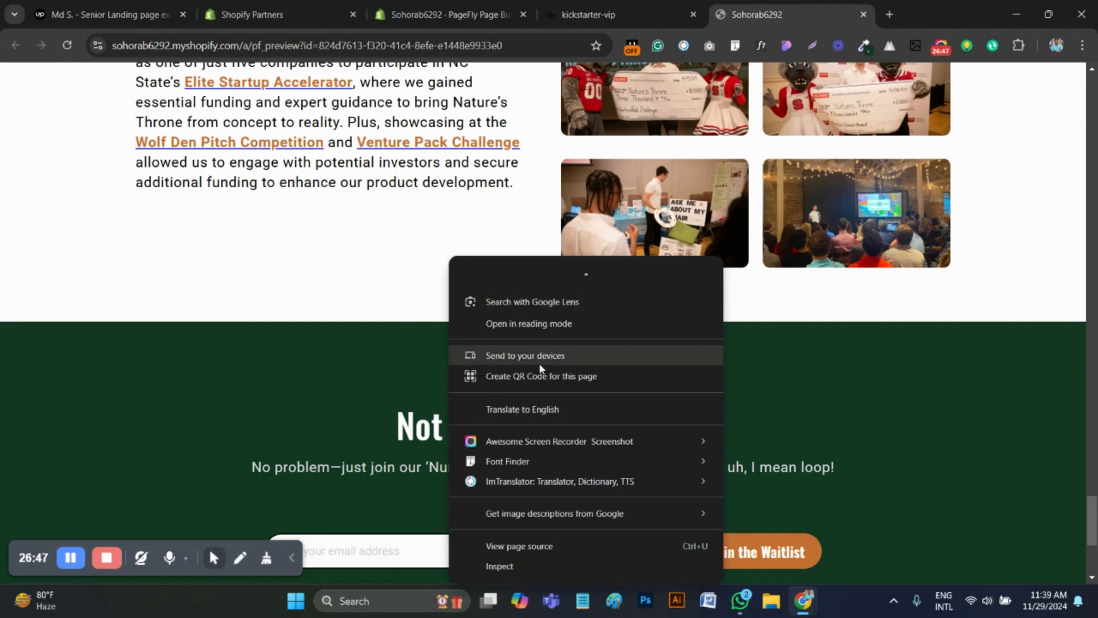
click(473, 561)
Review the mobile preview from the hero through the feature cards and FAQ to the testimonial under the $20K section
scroll(561, 282, up, 15)
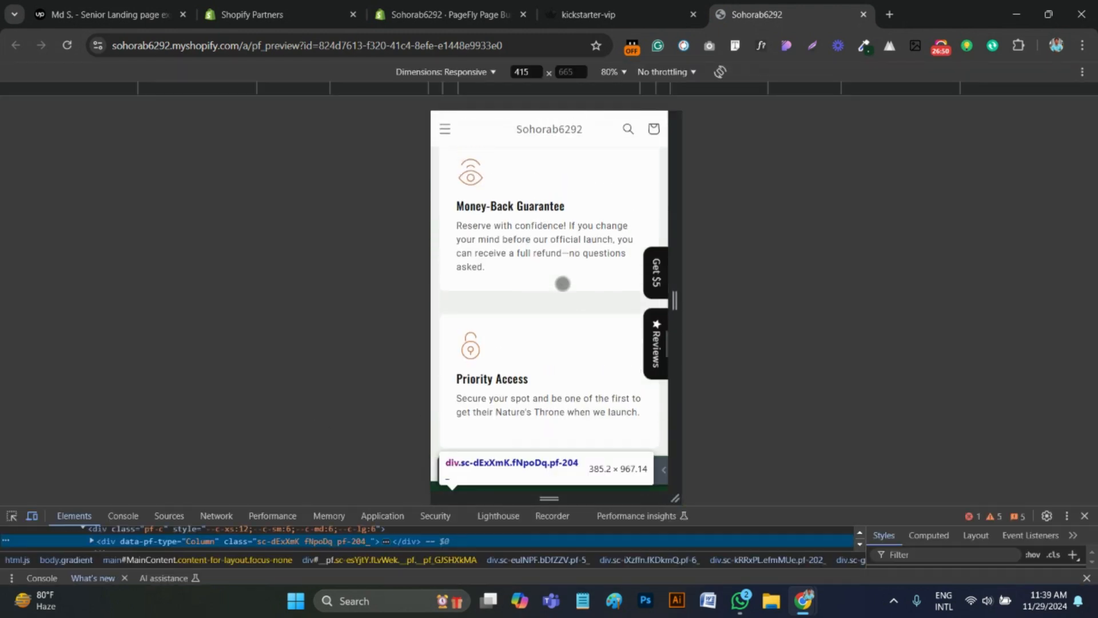
scroll(534, 263, up, 10)
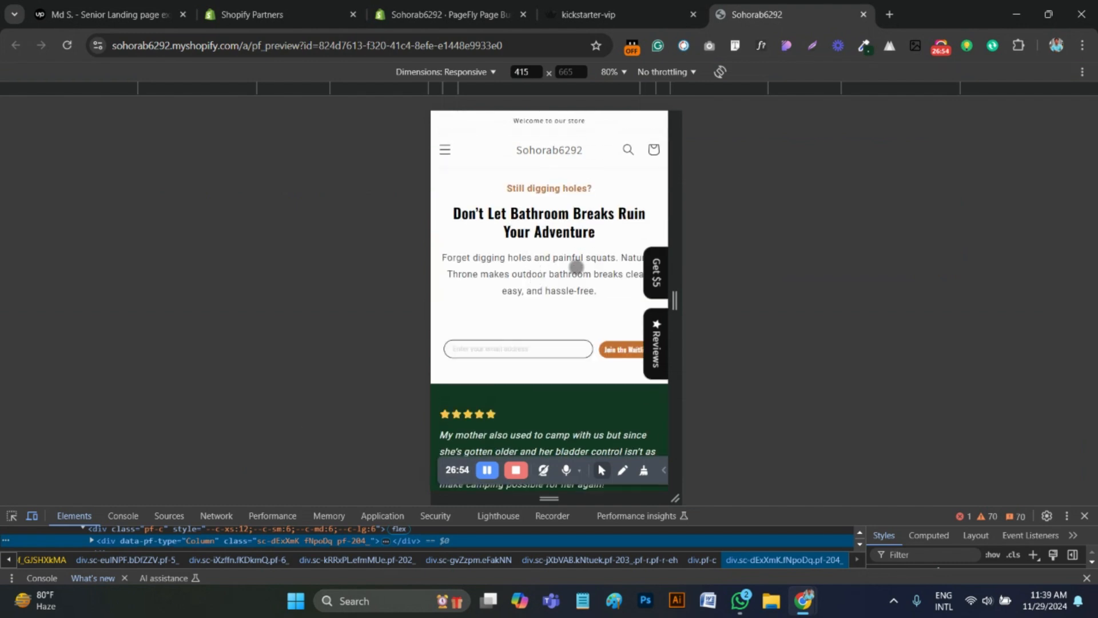
scroll(572, 265, down, 2)
scroll(571, 274, up, 2)
scroll(551, 295, down, 5)
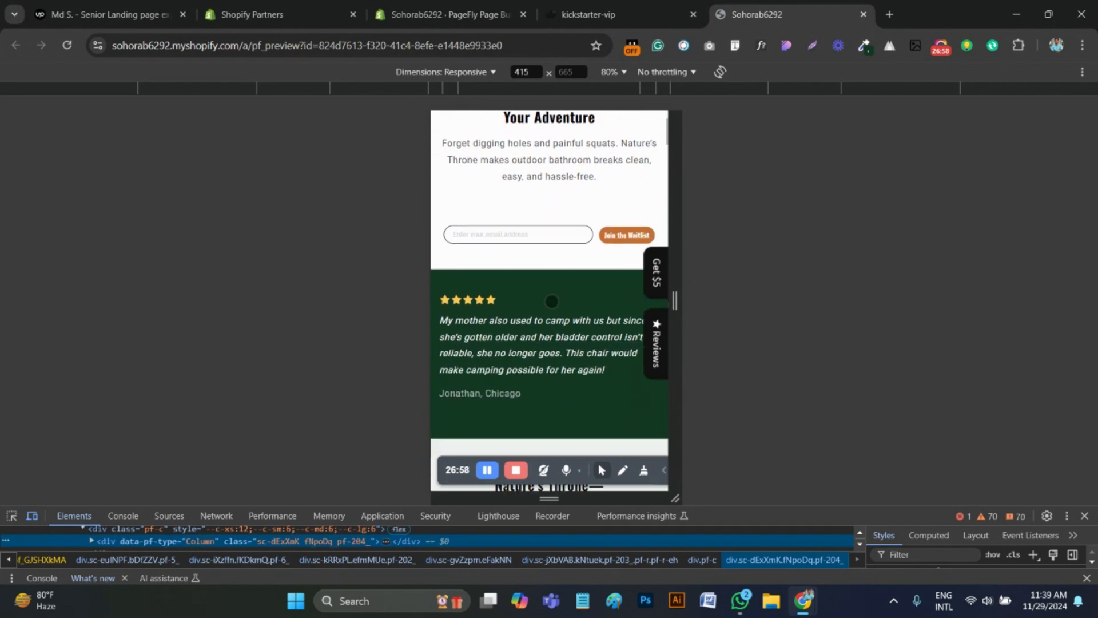
scroll(552, 307, down, 8)
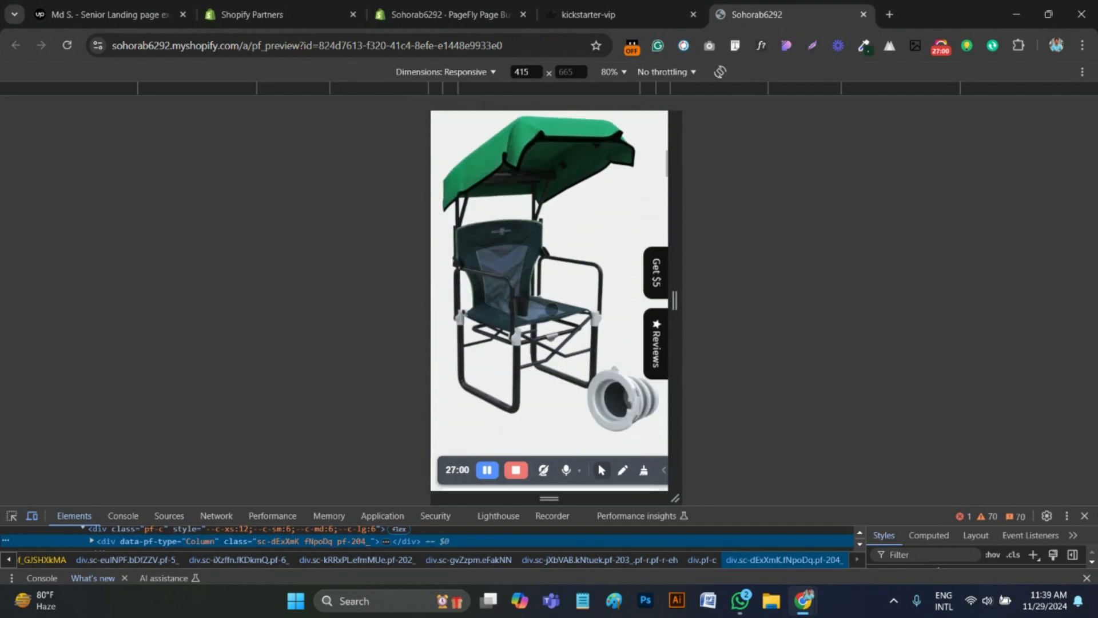
scroll(551, 309, down, 8)
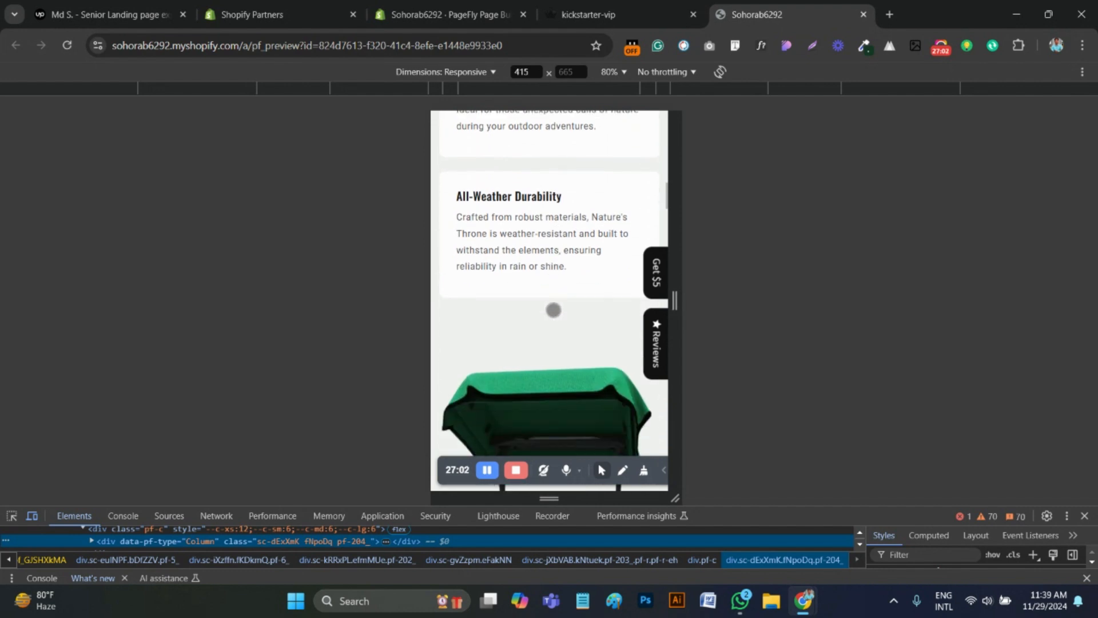
scroll(555, 310, down, 8)
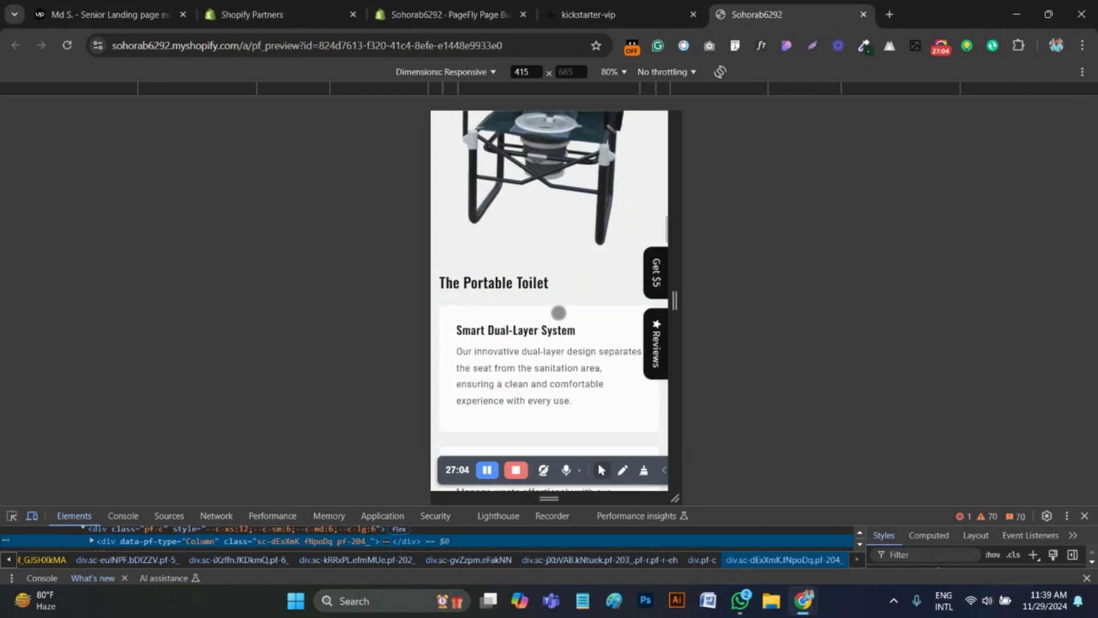
scroll(561, 314, down, 3)
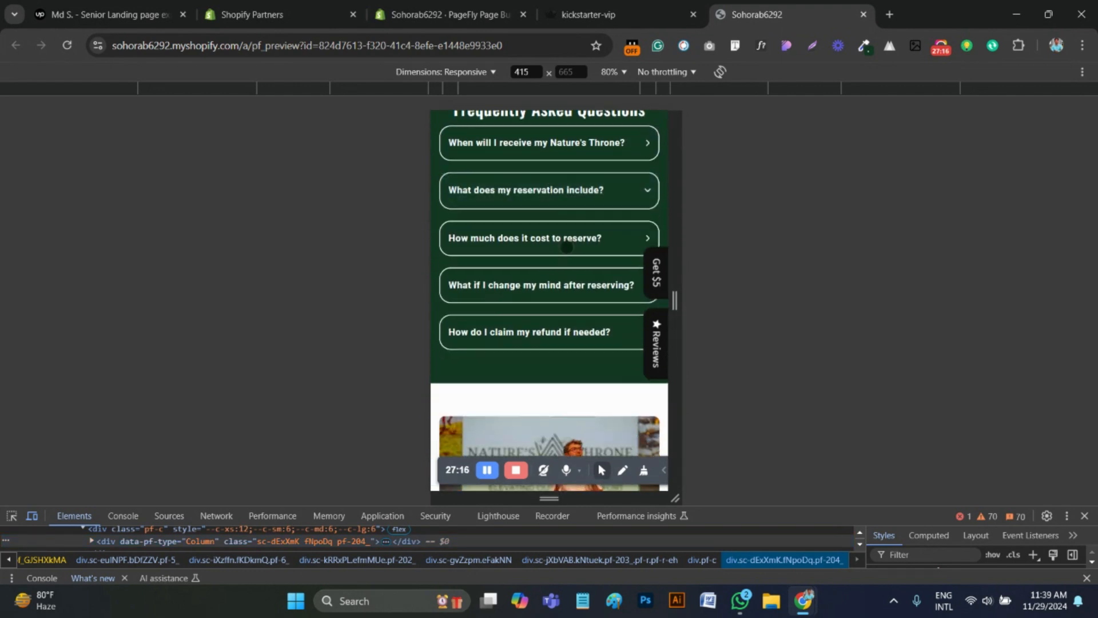
scroll(566, 279, down, 5)
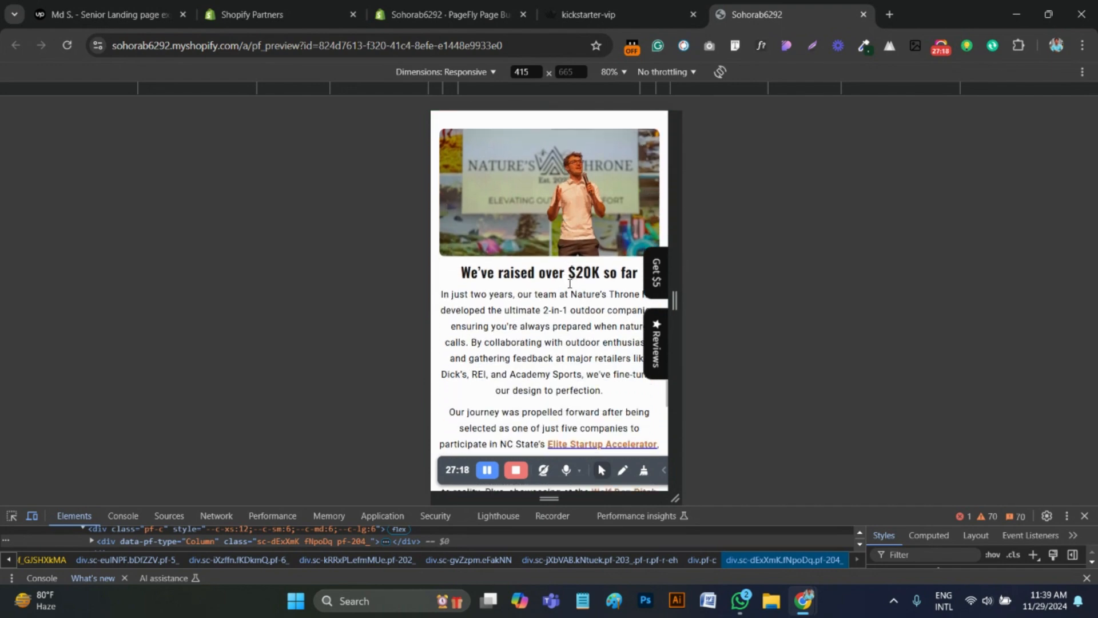
scroll(564, 283, down, 10)
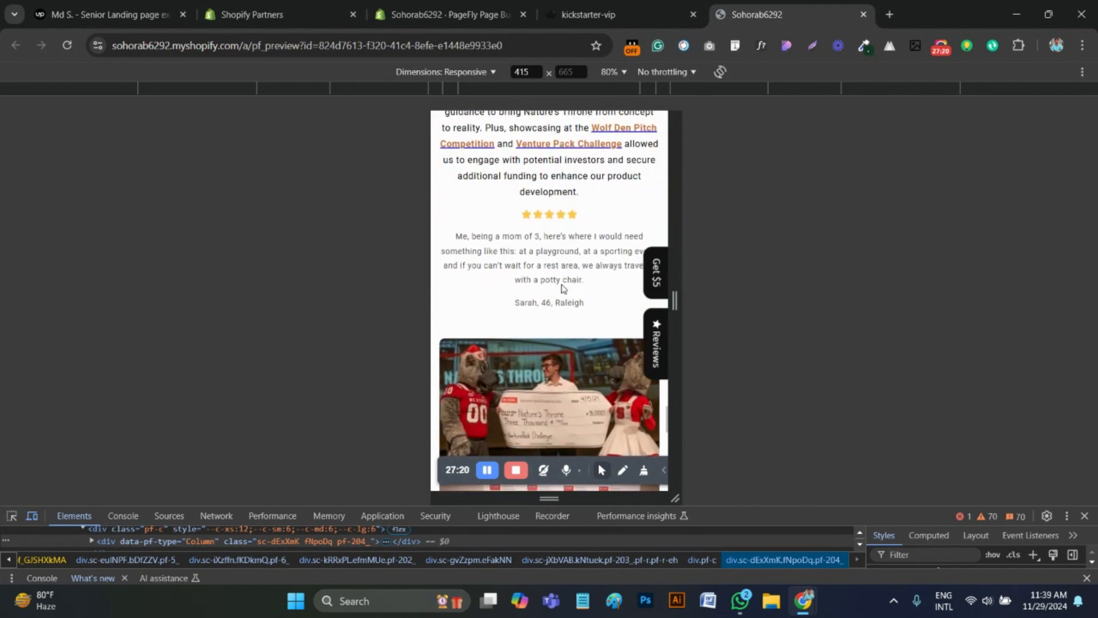
scroll(566, 285, up, 2)
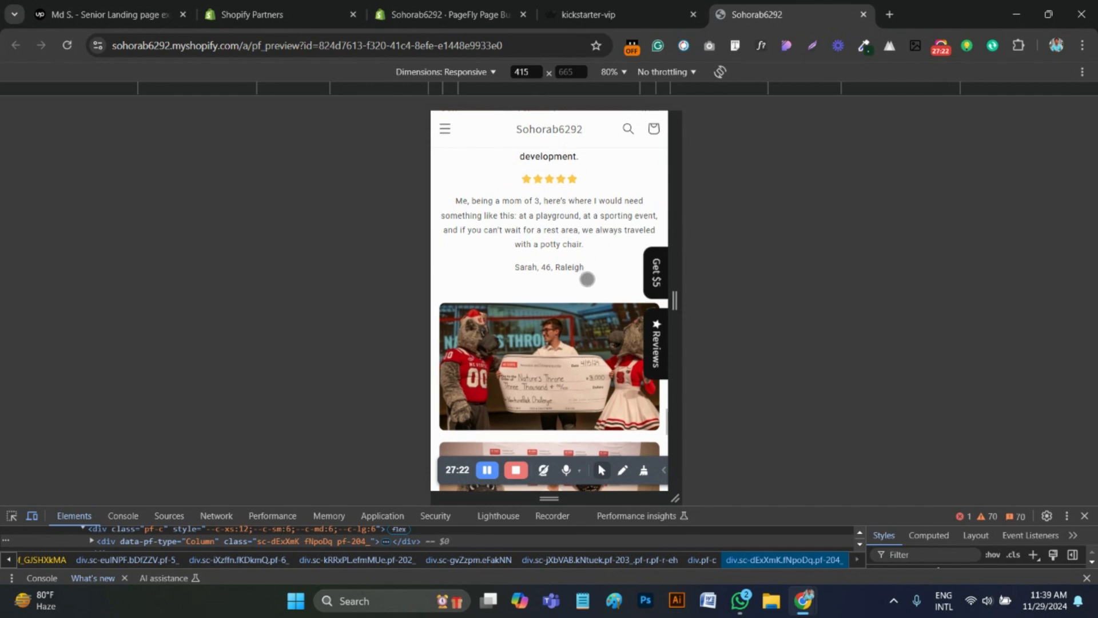
scroll(583, 275, up, 1)
Return to the PageFly editor and set the bottom margin of the "Me, being a mom of 3" quote paragraph to 0 px
click(503, 14)
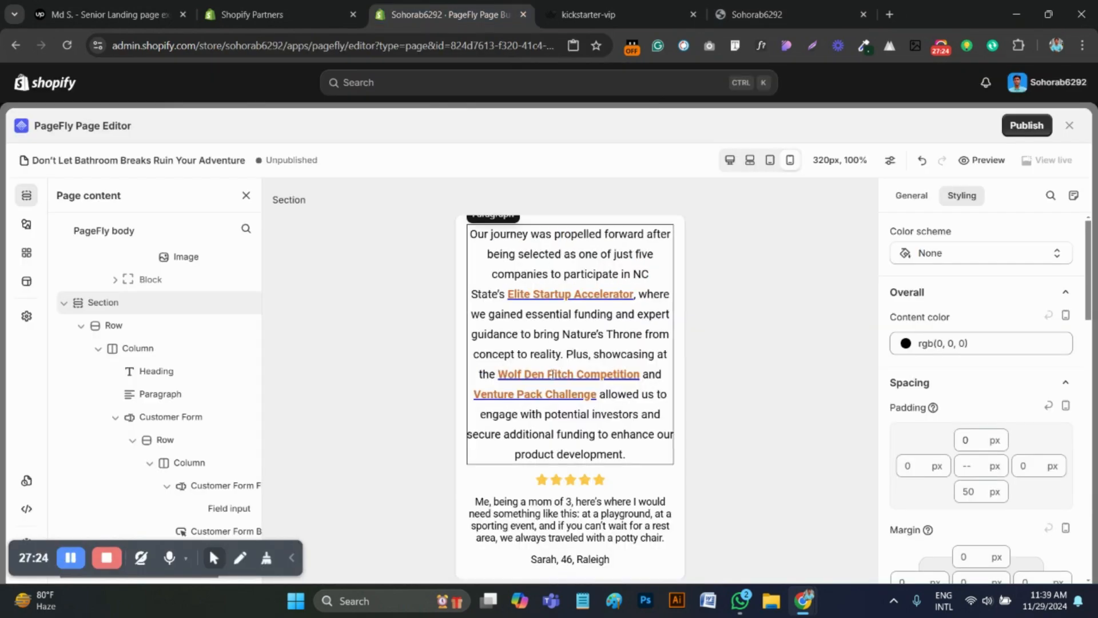
scroll(566, 400, down, 1)
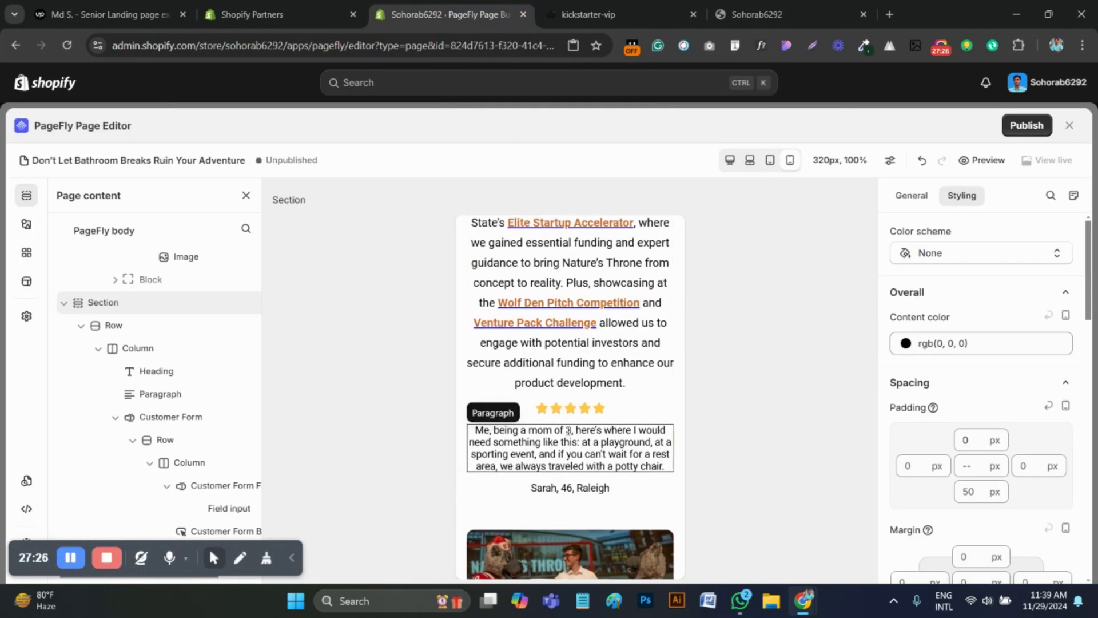
click(565, 431)
scroll(990, 453, up, 4)
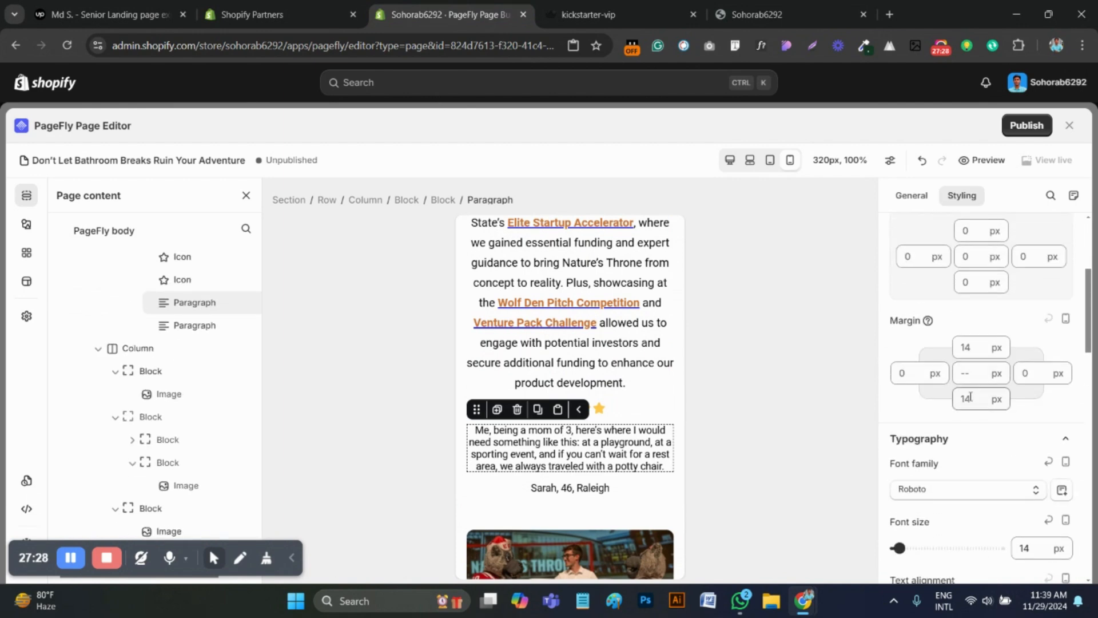
click(973, 399)
key(BackSpace)
key(BackSpace)
text(5)
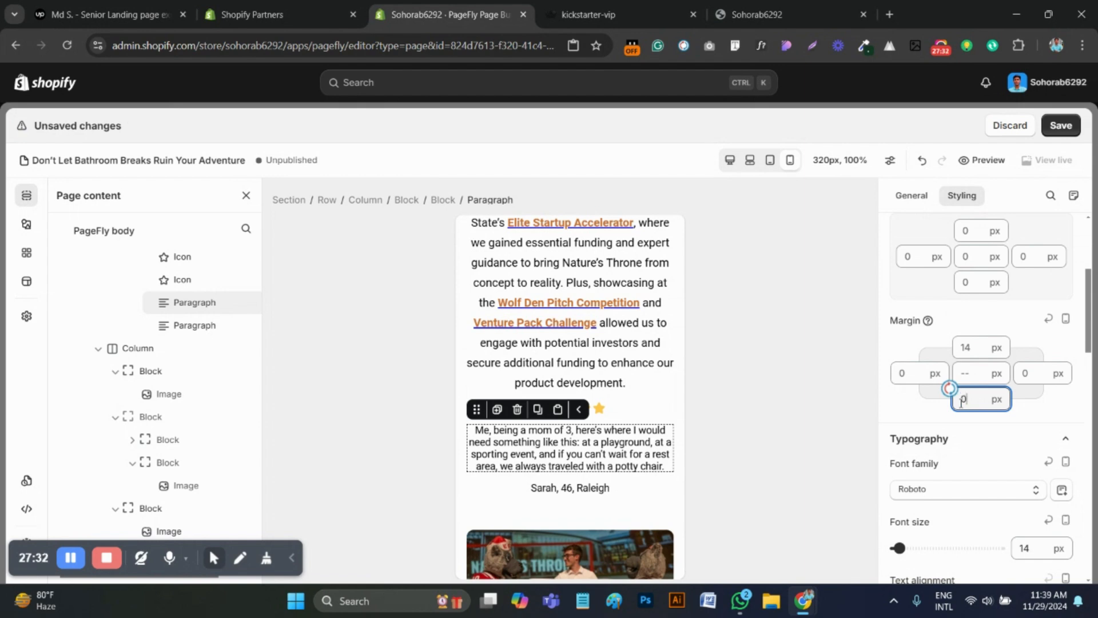
Set the top margin of the reviewer name line below the quote to 5 px
click(974, 349)
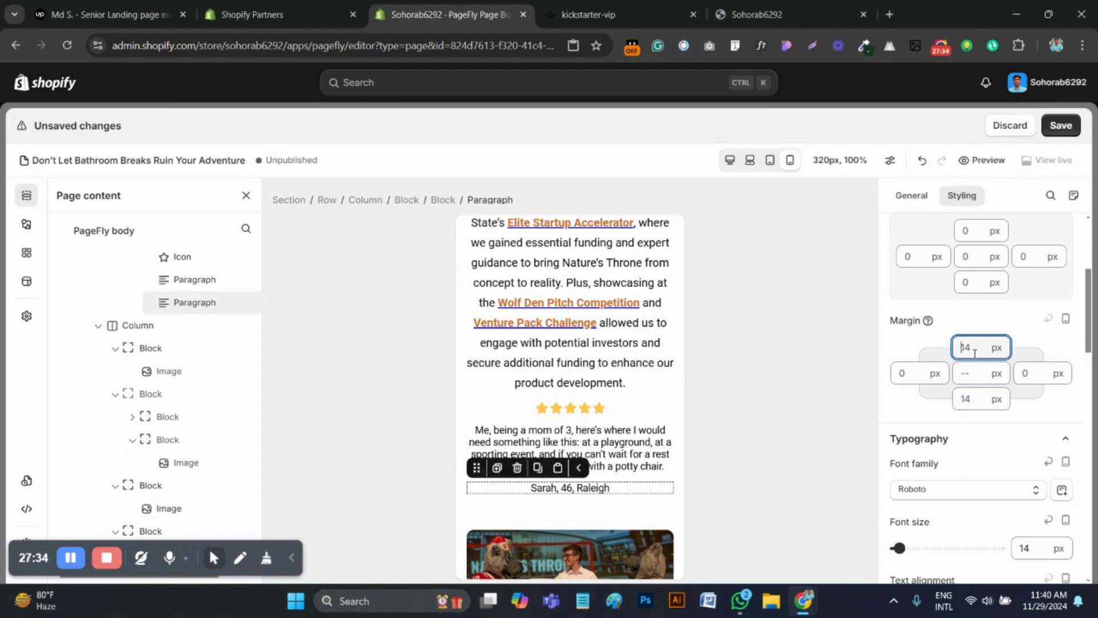
key(BackSpace)
key(BackSpace)
text(5)
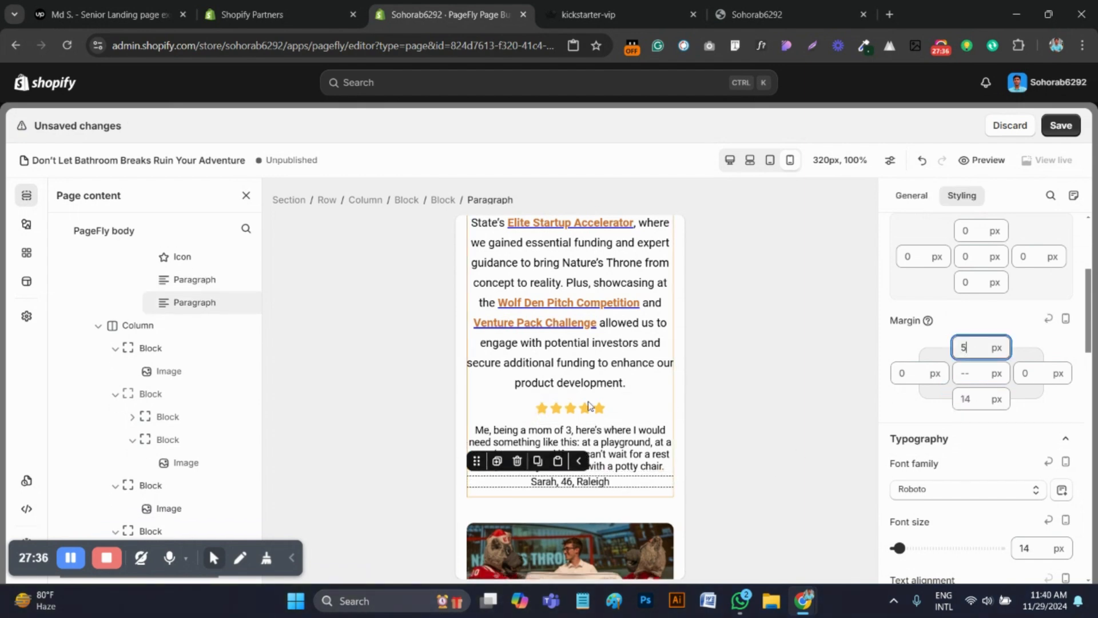
Compare the kickstarter-vip reference with the mobile preview, then set the top margin of the whole testimonial block in PageFly to 30 px
click(664, 5)
scroll(588, 307, up, 5)
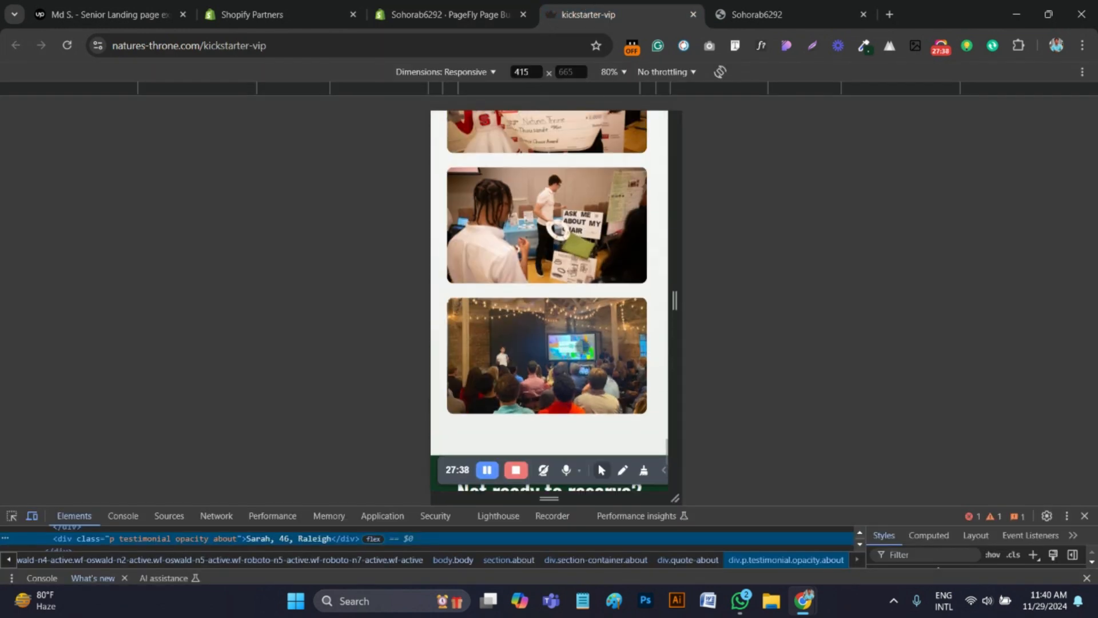
click(768, 8)
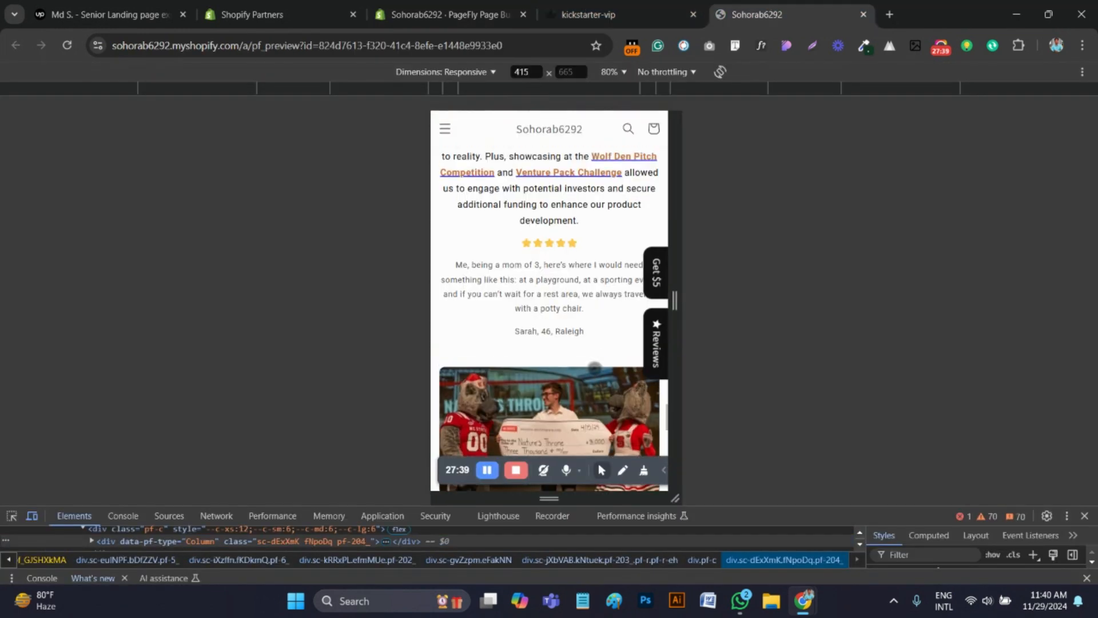
click(518, 5)
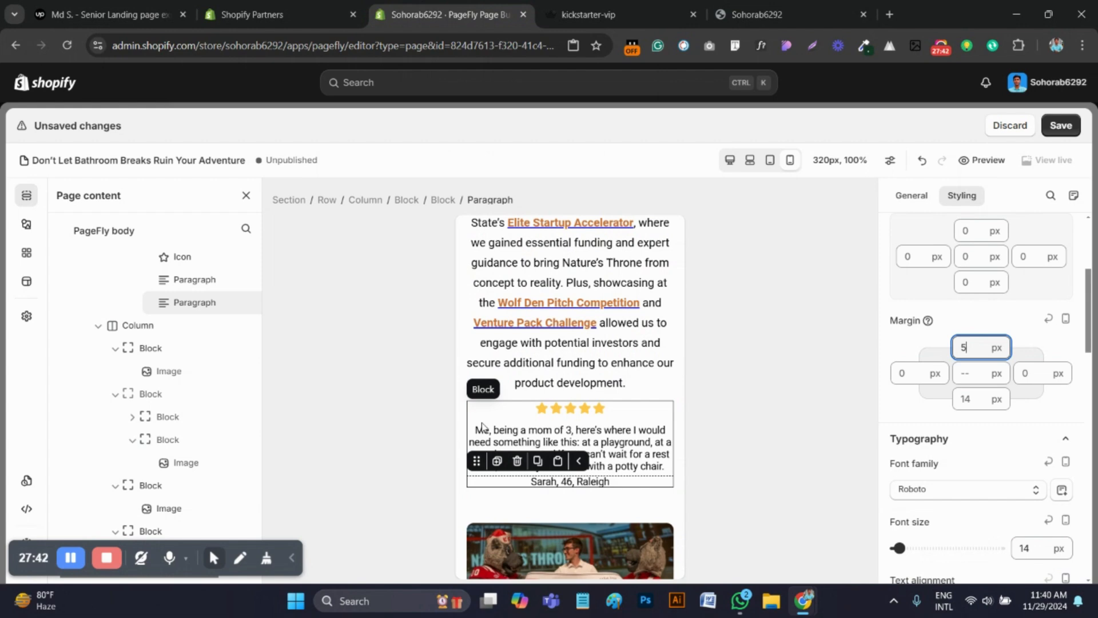
click(483, 427)
click(414, 201)
click(963, 421)
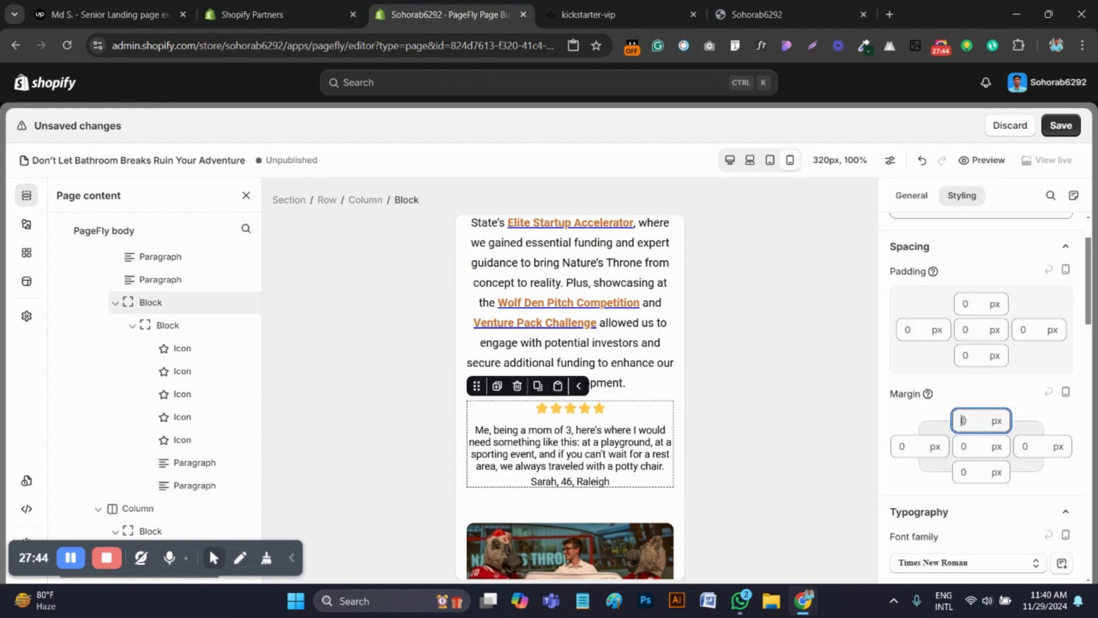
text(30)
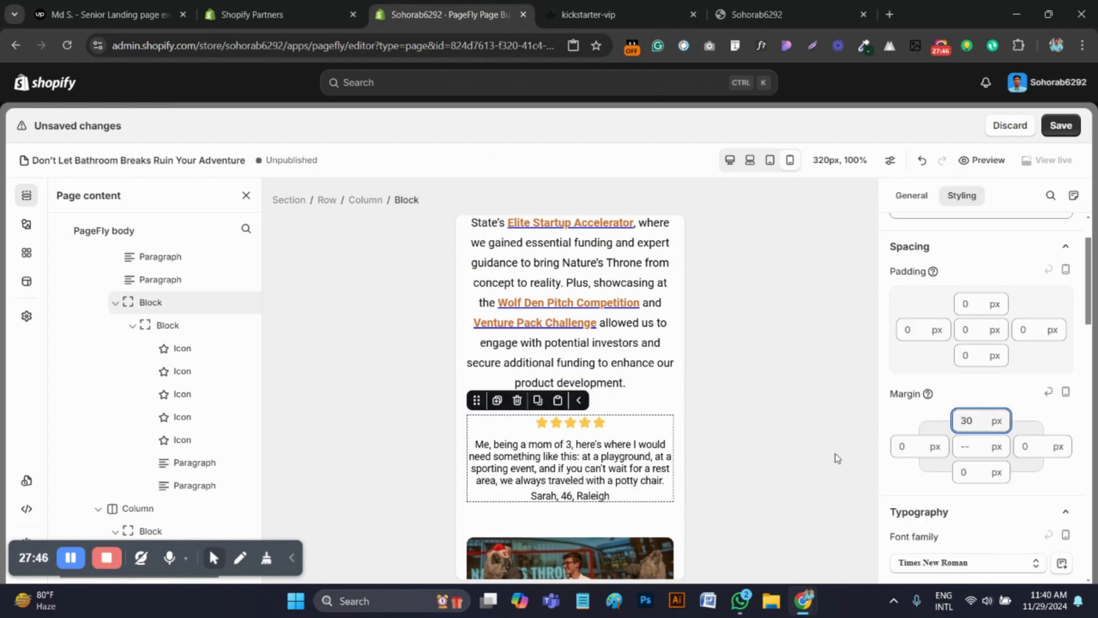
Set the top margin of the "Me, being a mom of 3" quote paragraph to 10 px
scroll(972, 435, down, 2)
scroll(983, 436, up, 1)
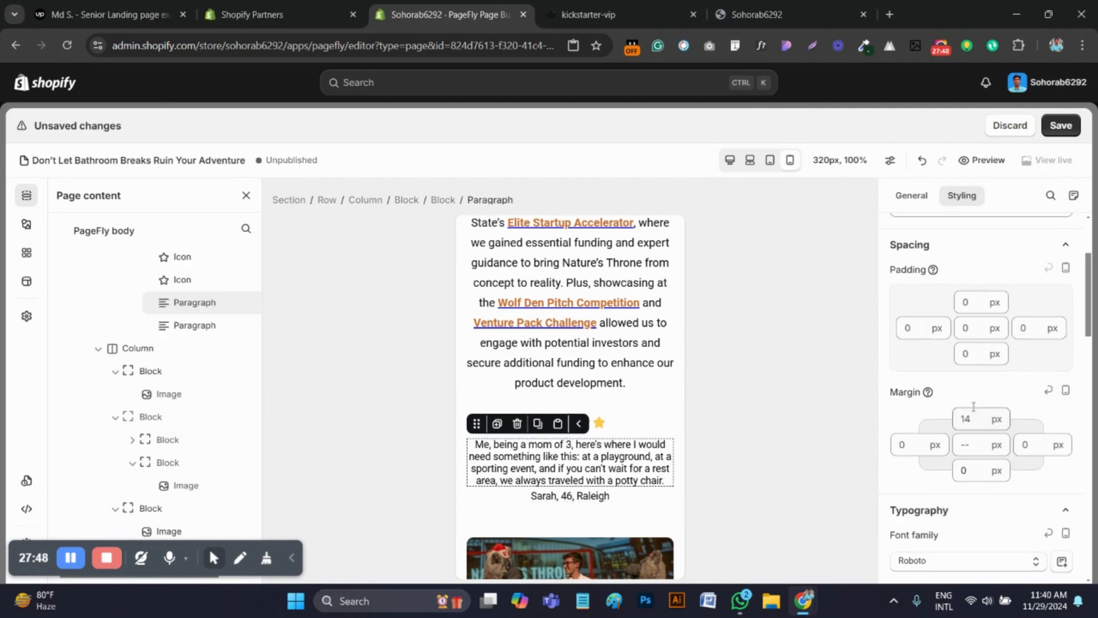
click(968, 422)
key(BackSpace)
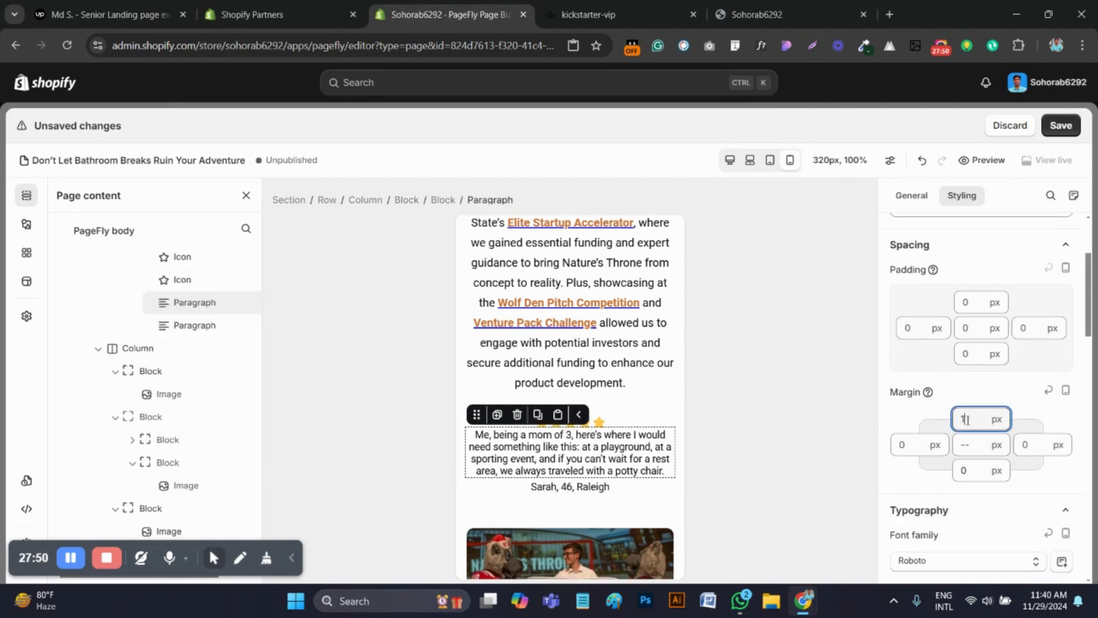
text(0)
Set the top margin of the "We've raised over $20K so far" heading to 20 px
scroll(475, 384, down, 4)
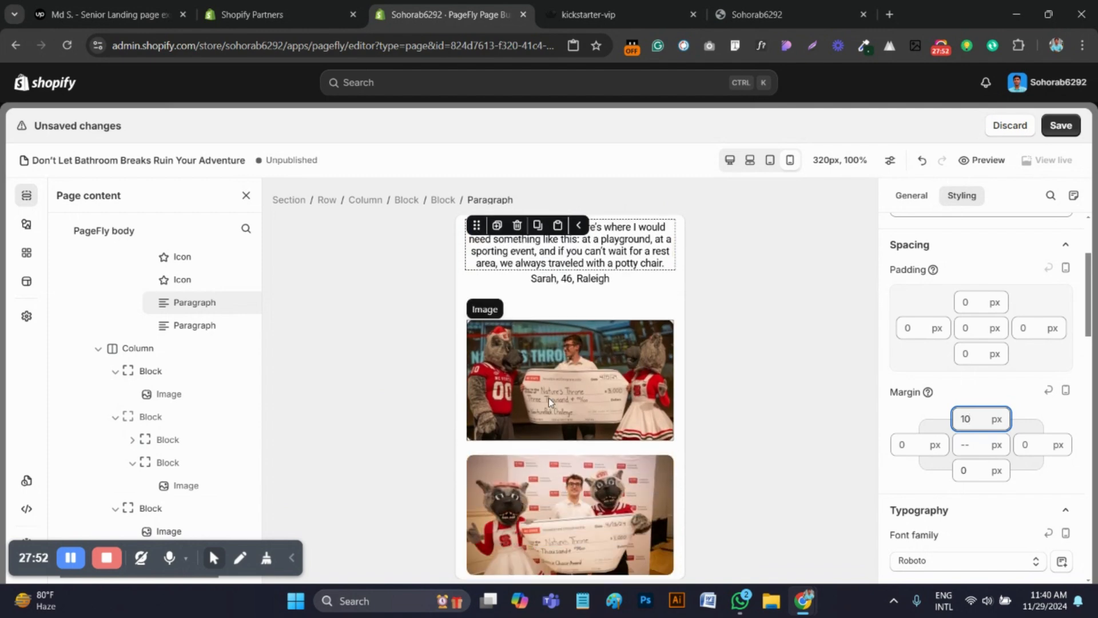
scroll(560, 389, up, 10)
scroll(571, 379, down, 1)
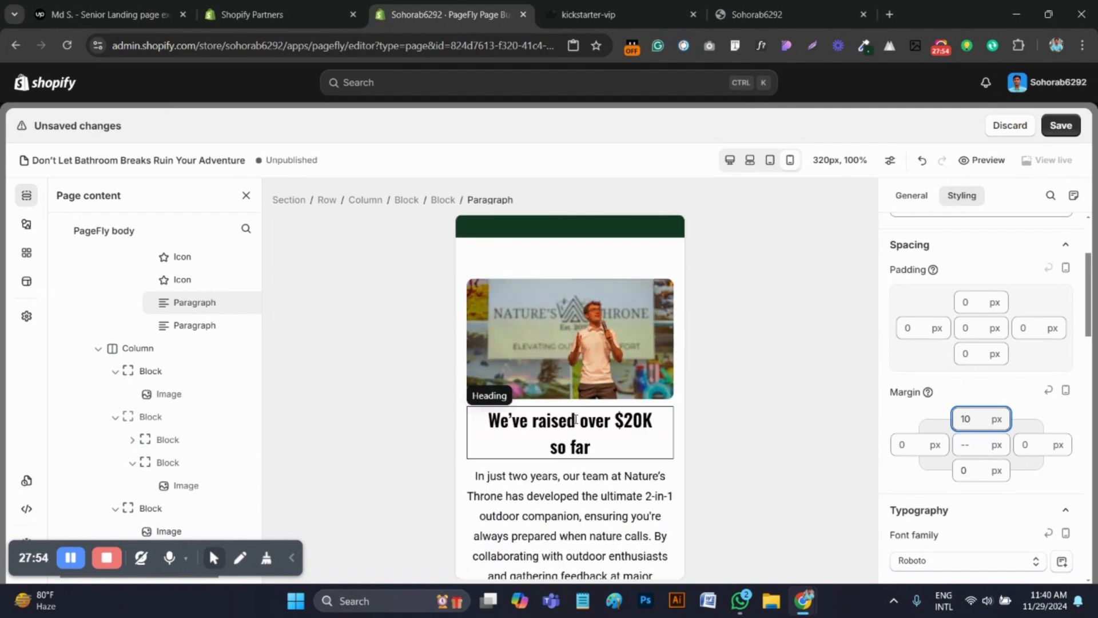
click(571, 435)
scroll(976, 456, up, 2)
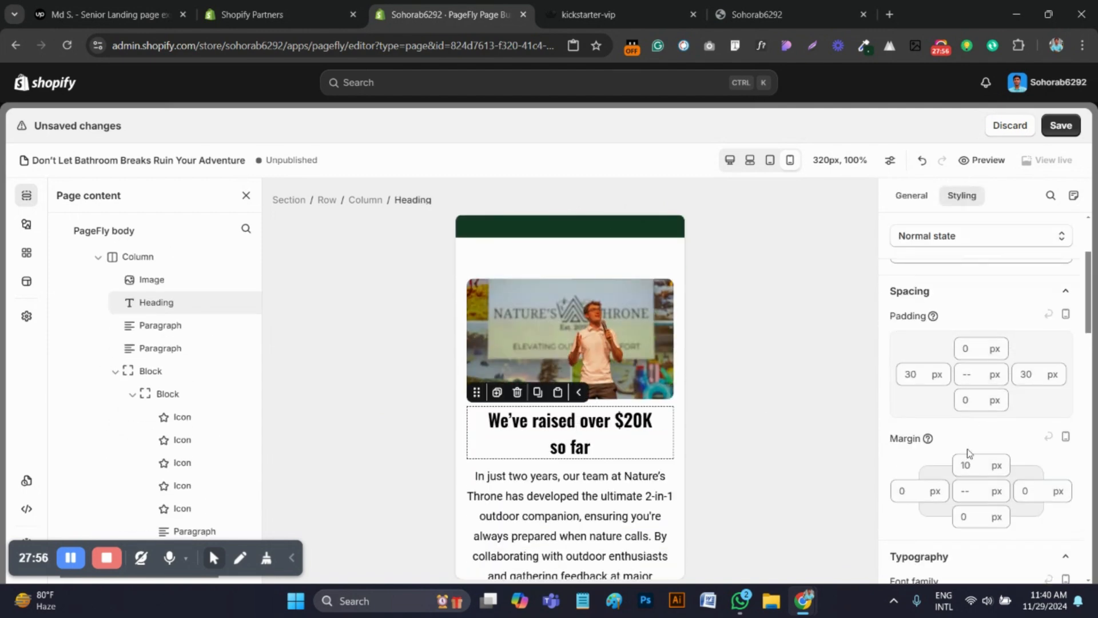
click(964, 464)
text(20)
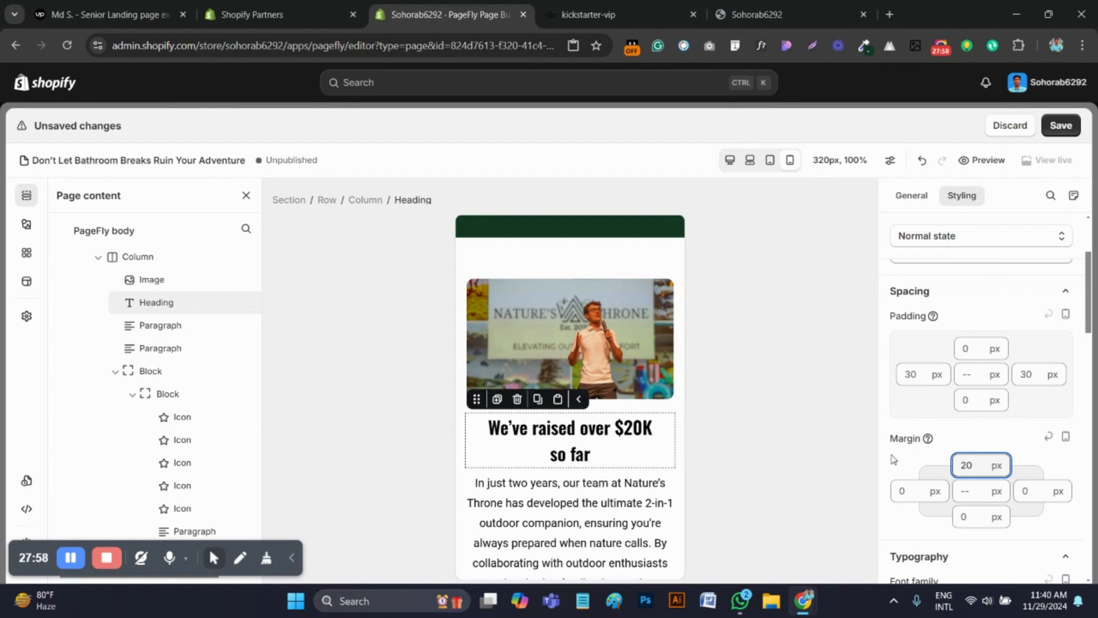
Save the page and review the reloaded mobile preview from the testimonial through the photos to the waitlist form and footer
click(1061, 126)
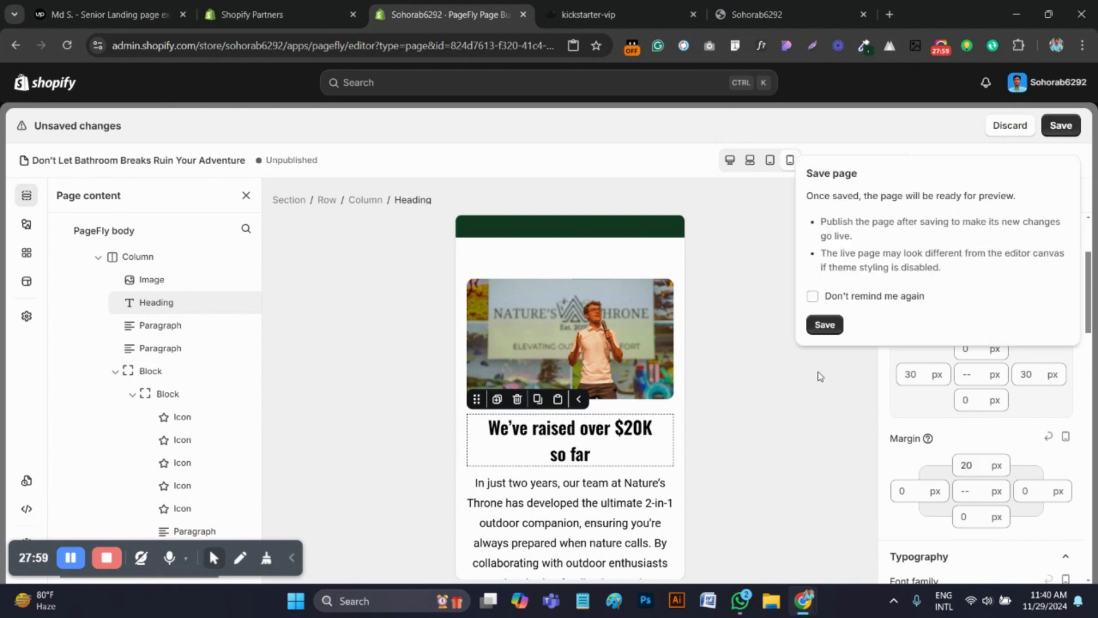
click(830, 326)
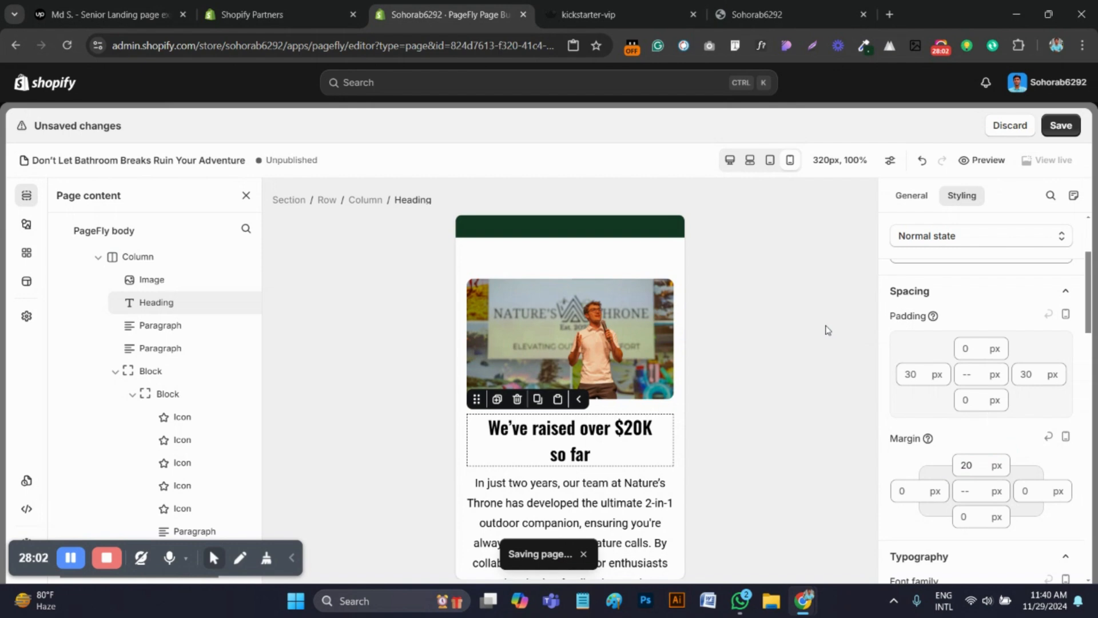
click(841, 7)
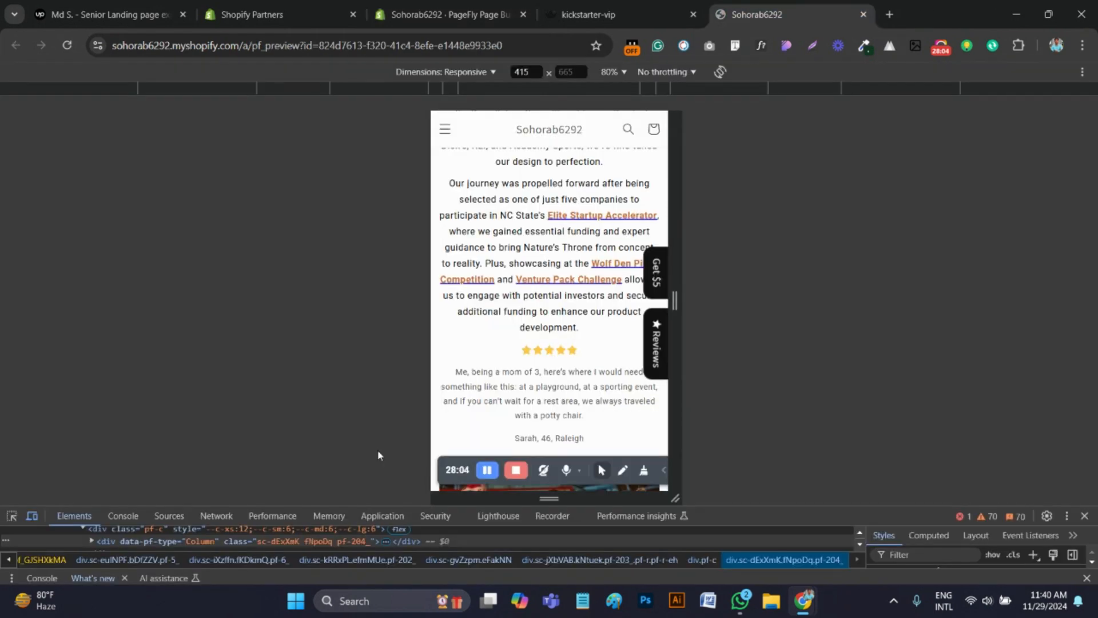
scroll(581, 309, down, 2)
click(60, 50)
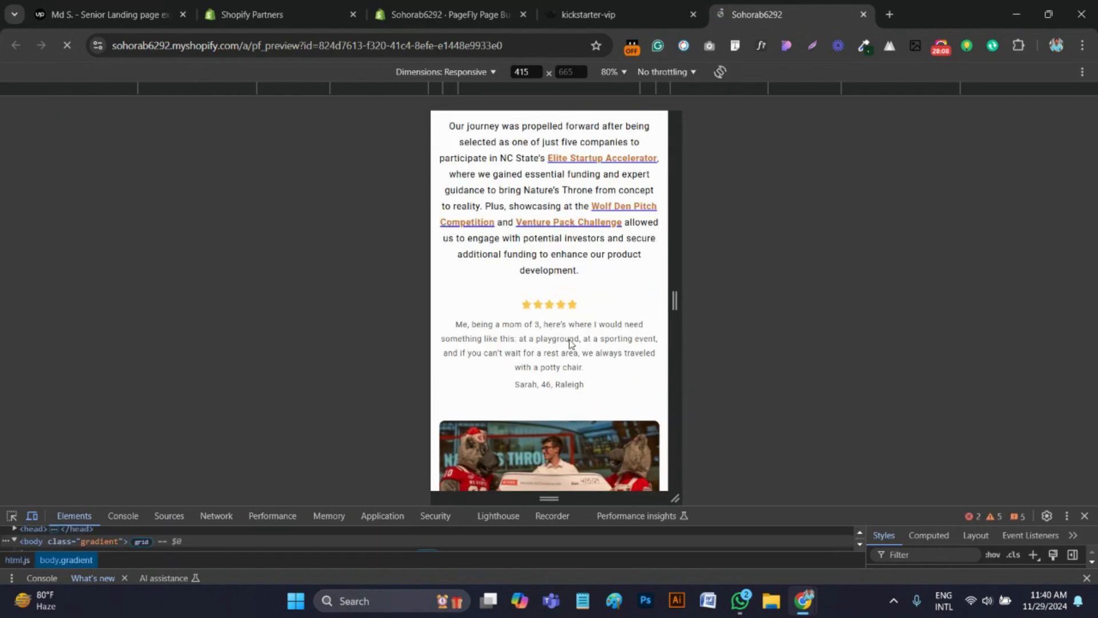
scroll(567, 344, up, 4)
scroll(581, 351, down, 8)
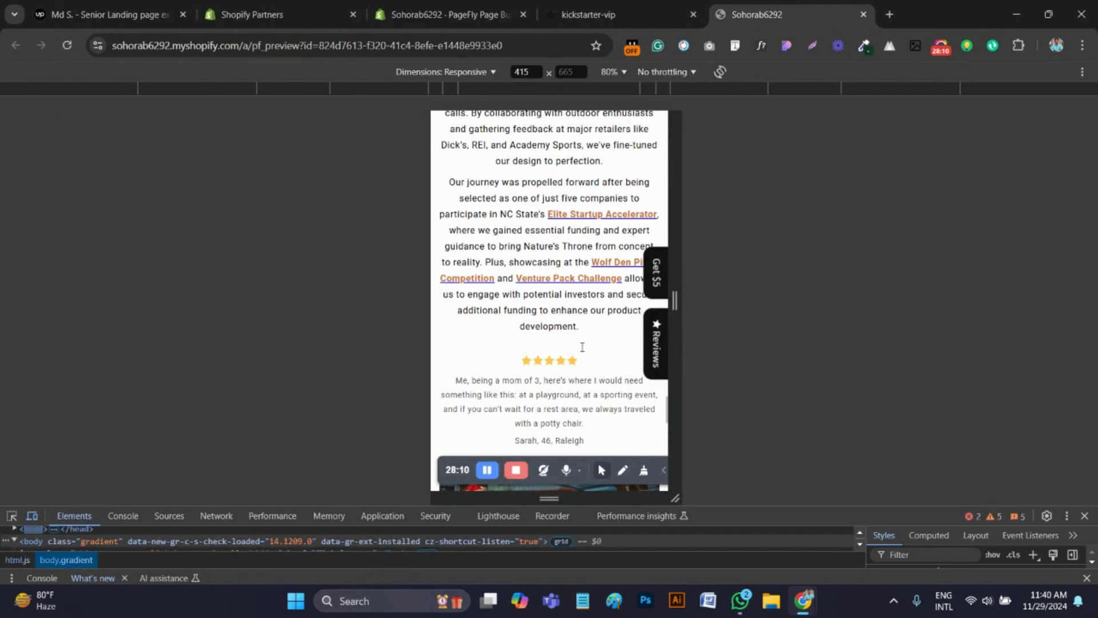
scroll(566, 360, down, 7)
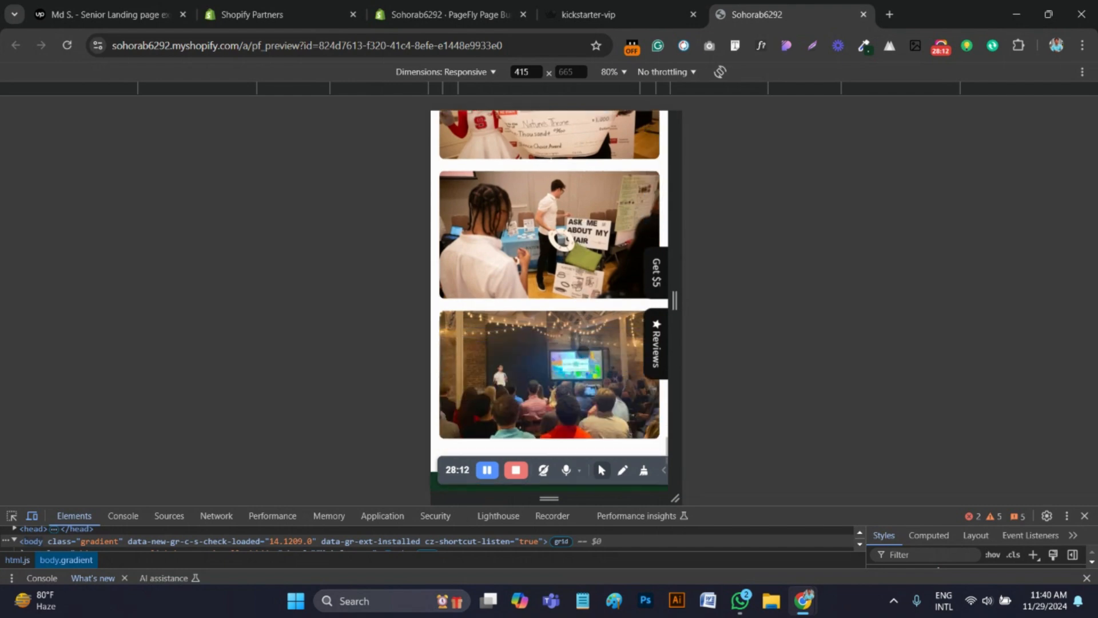
scroll(586, 357, down, 1)
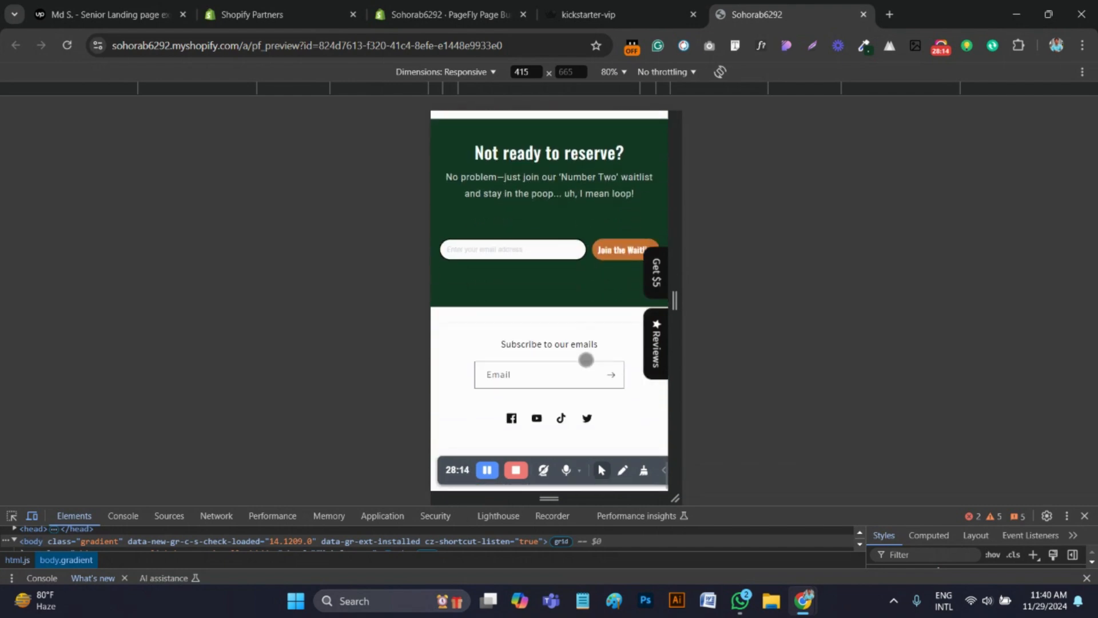
scroll(586, 359, up, 5)
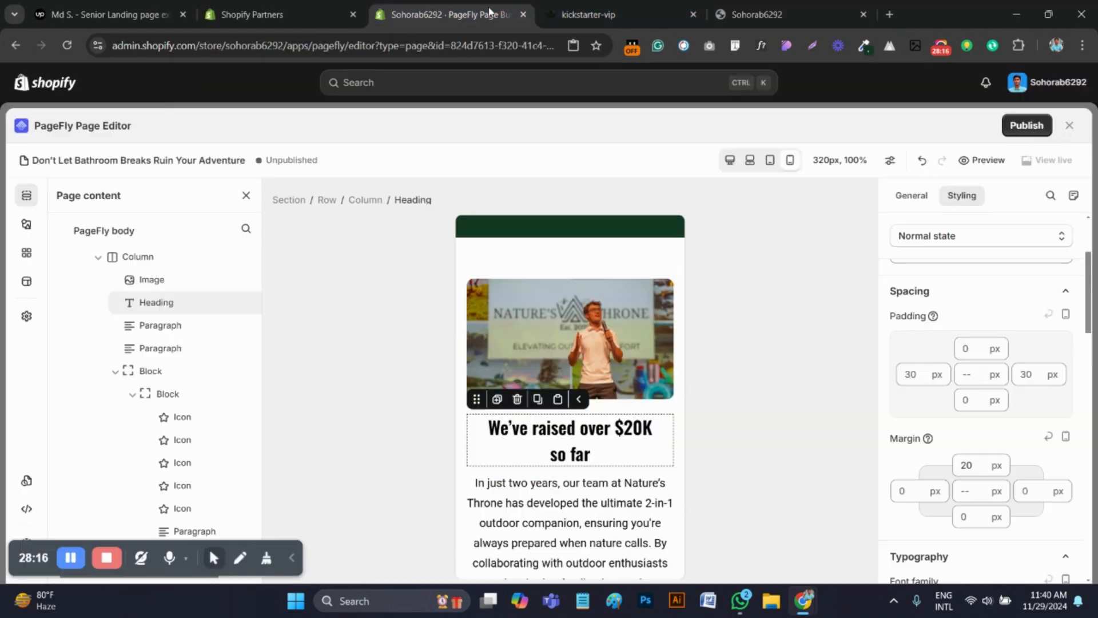
Return to the PageFly editor and select the "Still digging holes?" hero section at the start of the page
click(447, 14)
scroll(574, 420, up, 20)
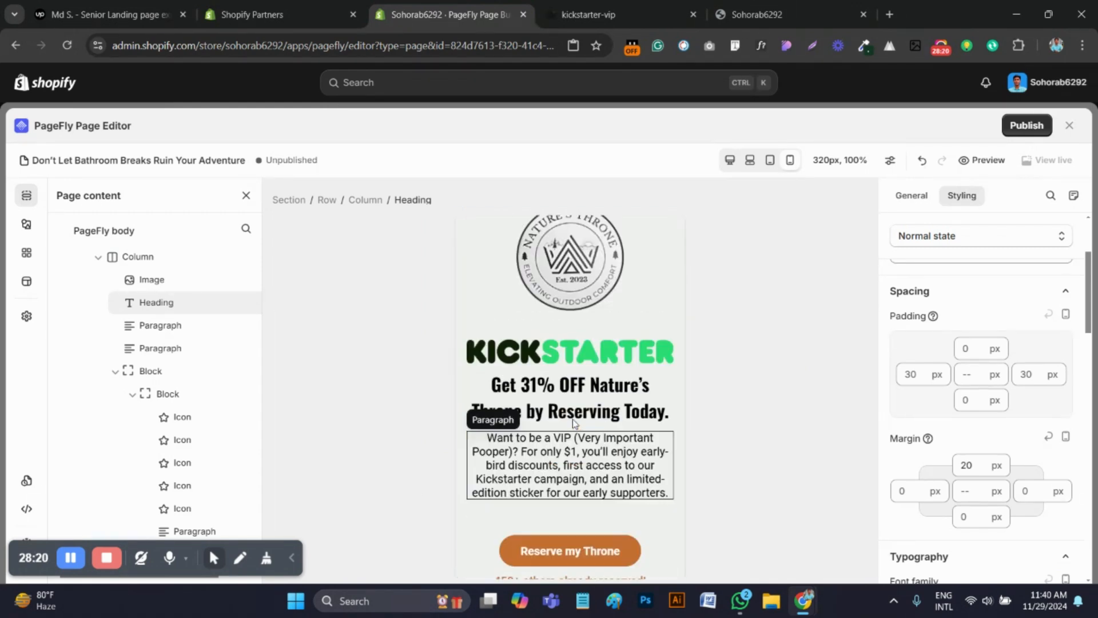
scroll(574, 424, up, 10)
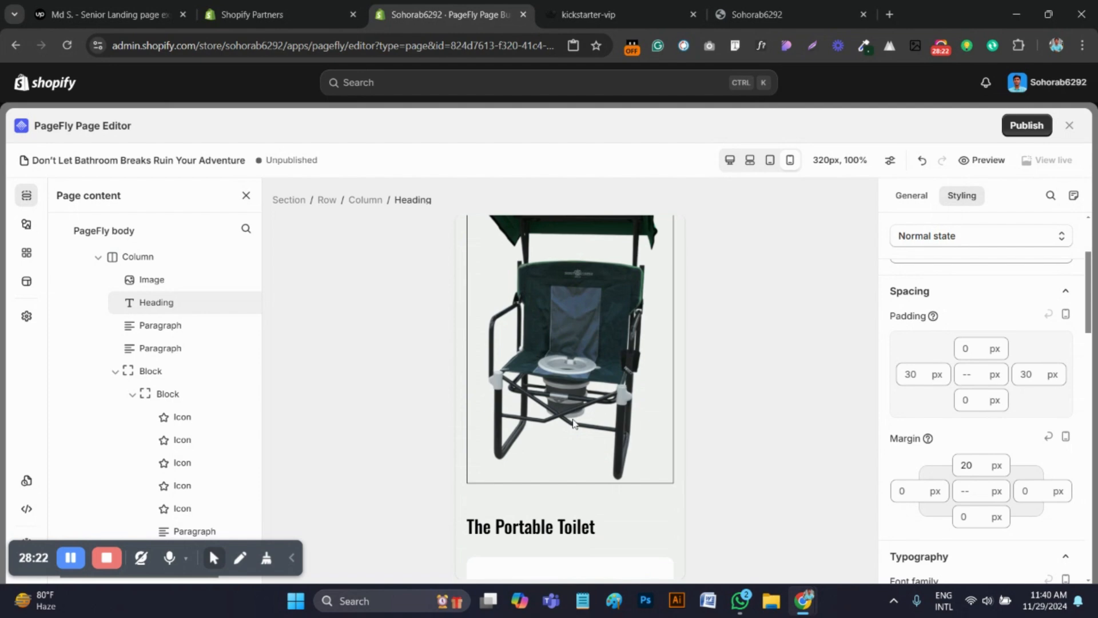
scroll(573, 423, up, 15)
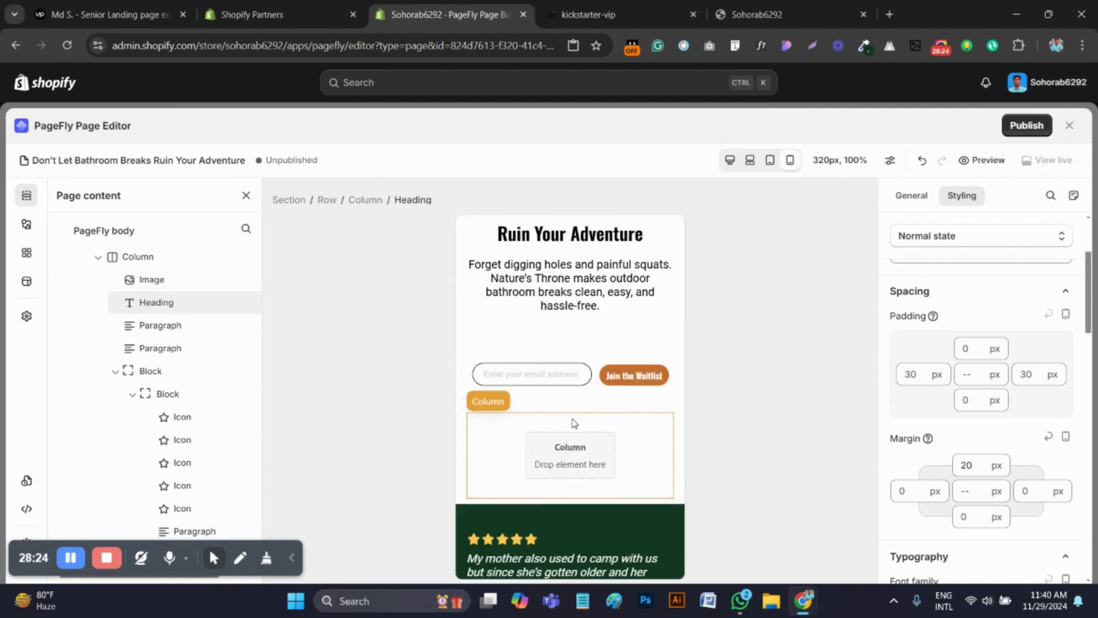
scroll(574, 424, up, 2)
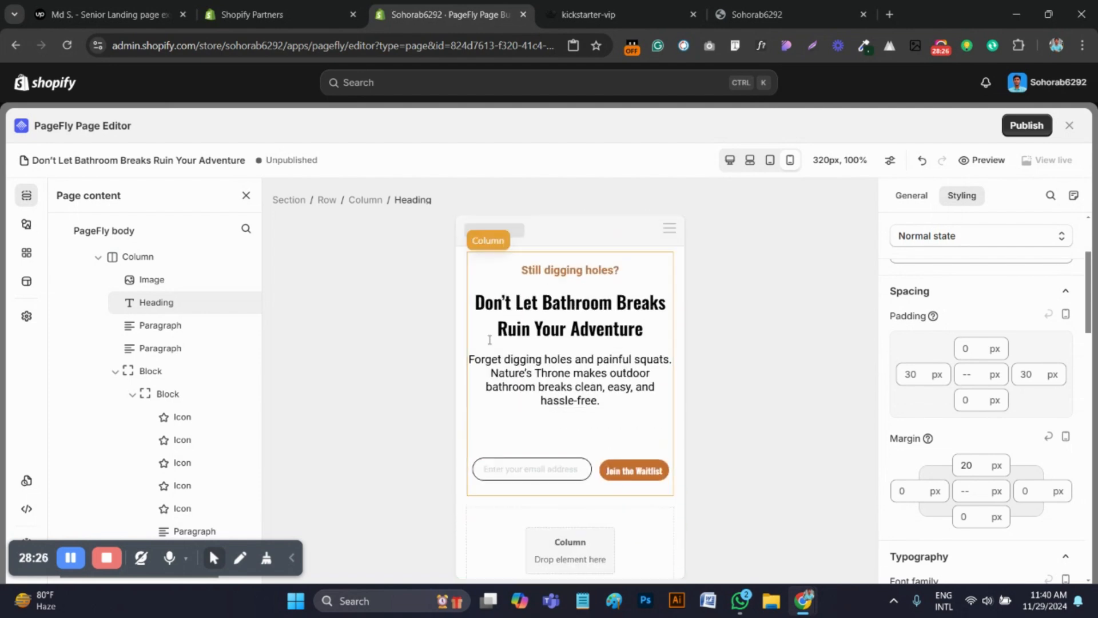
click(462, 280)
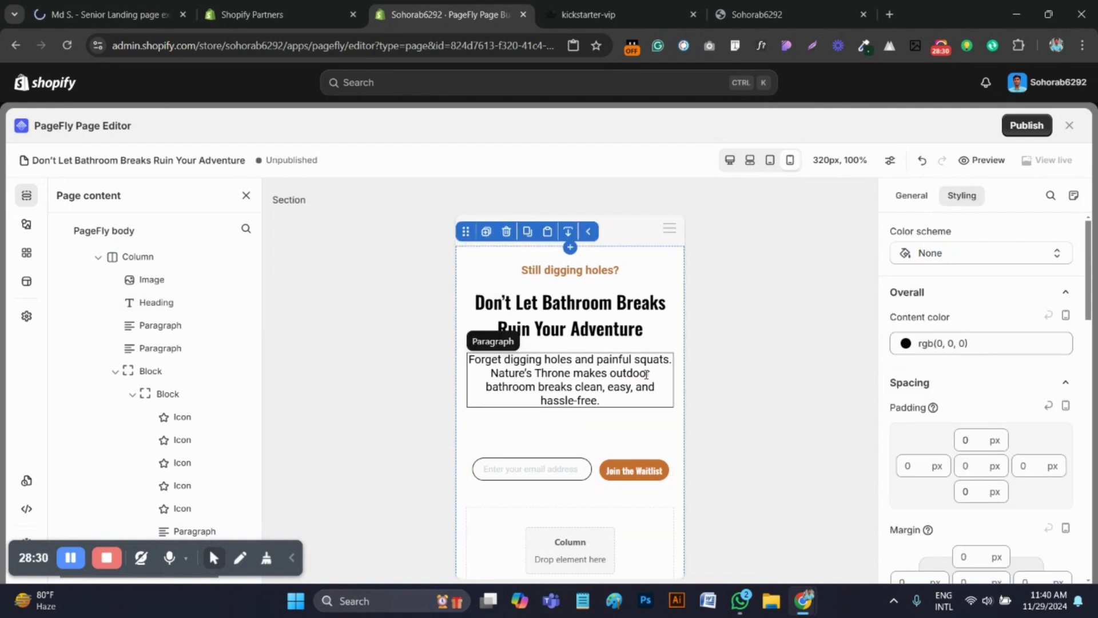